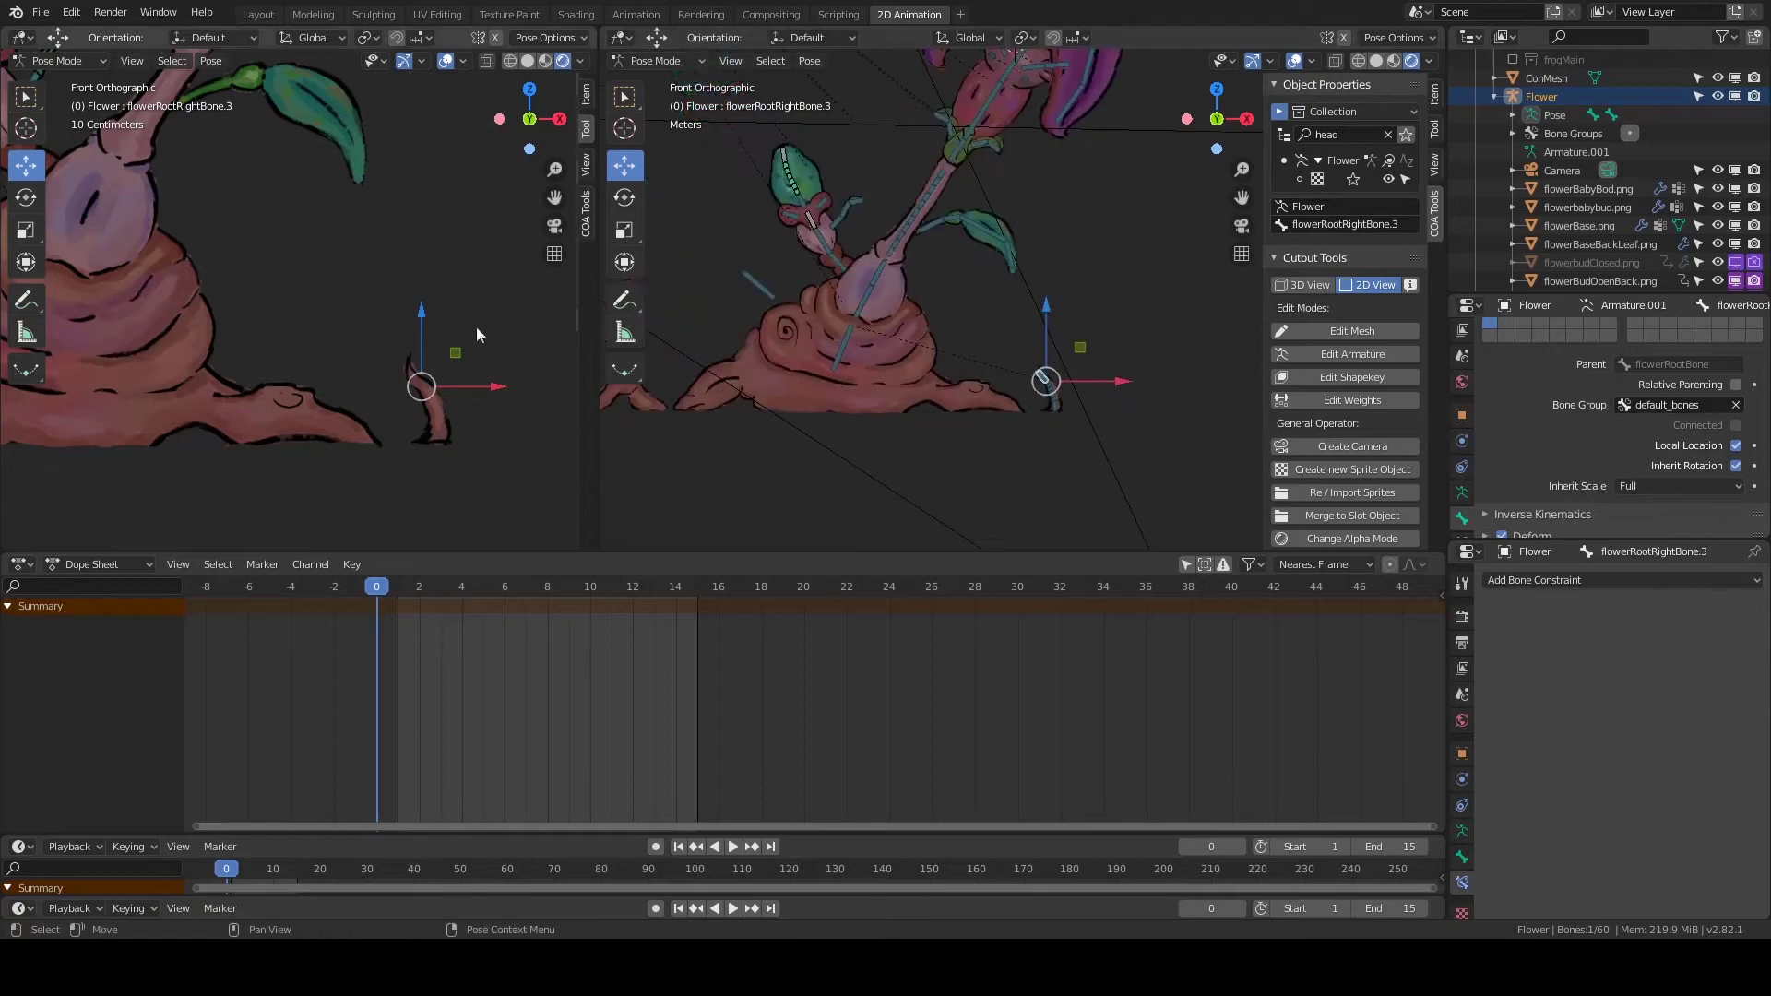
View through the camera, lock its X rotation and zero its Y and Z rotation.
key(KP_0)
click(1027, 343)
click(1435, 129)
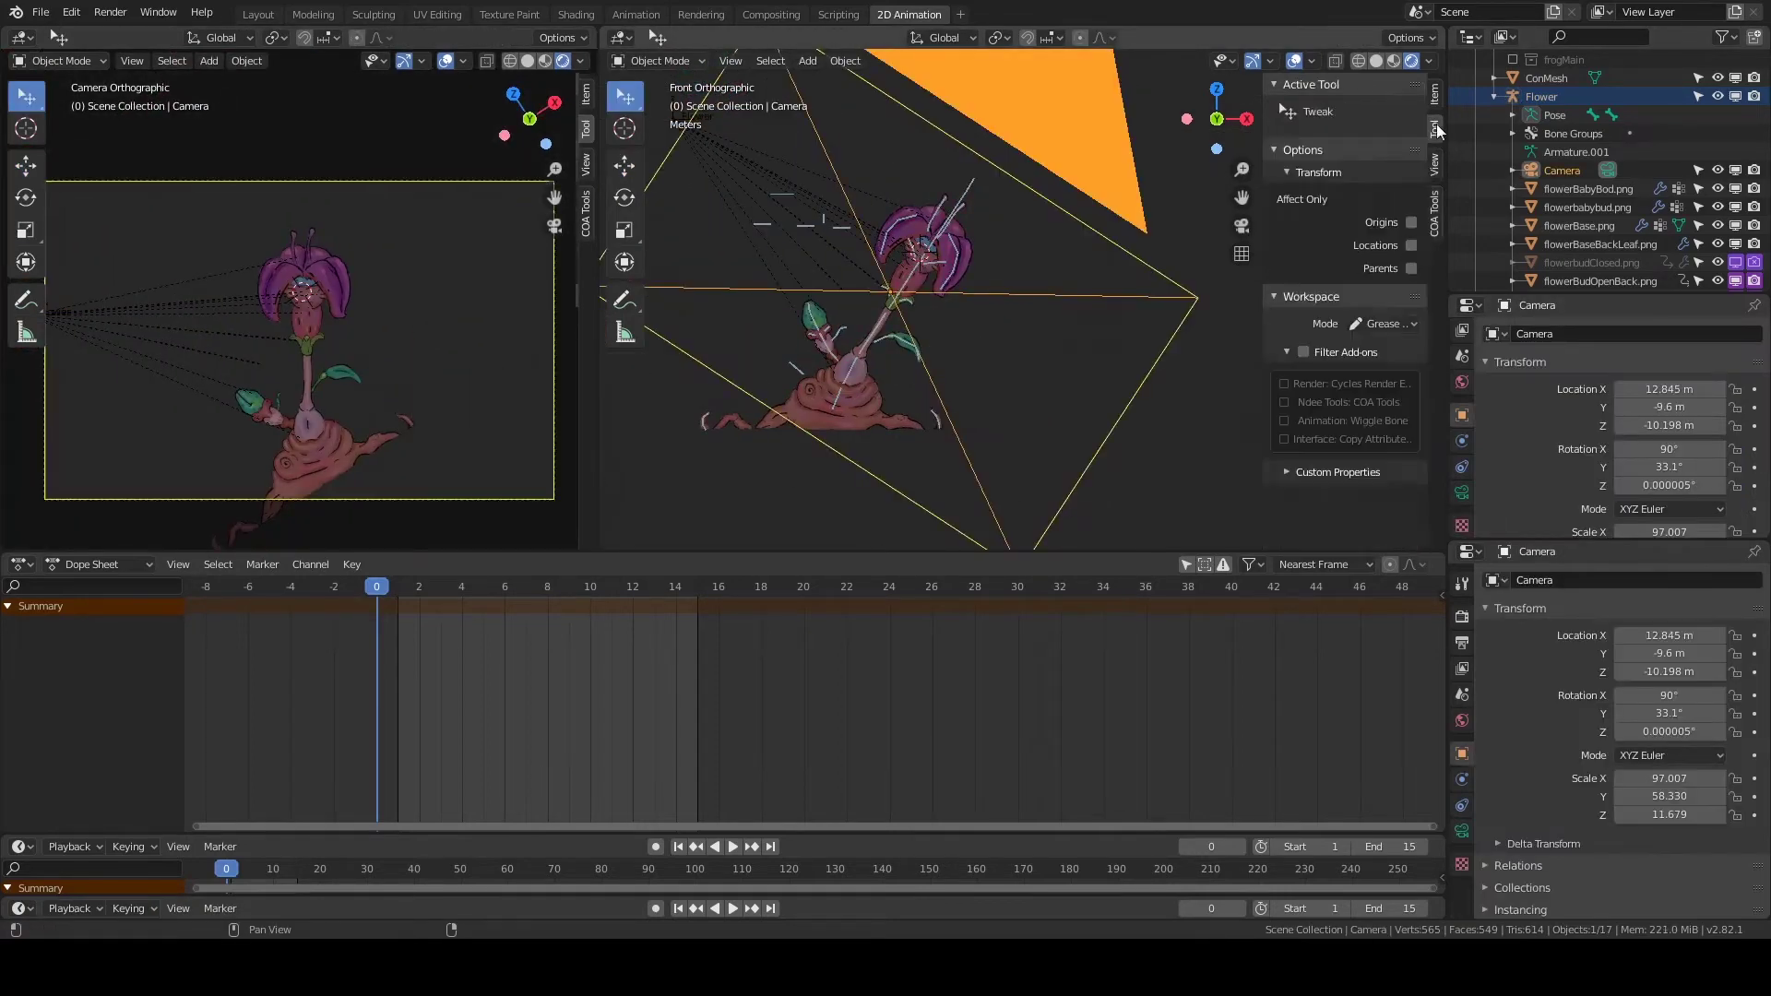
click(1434, 94)
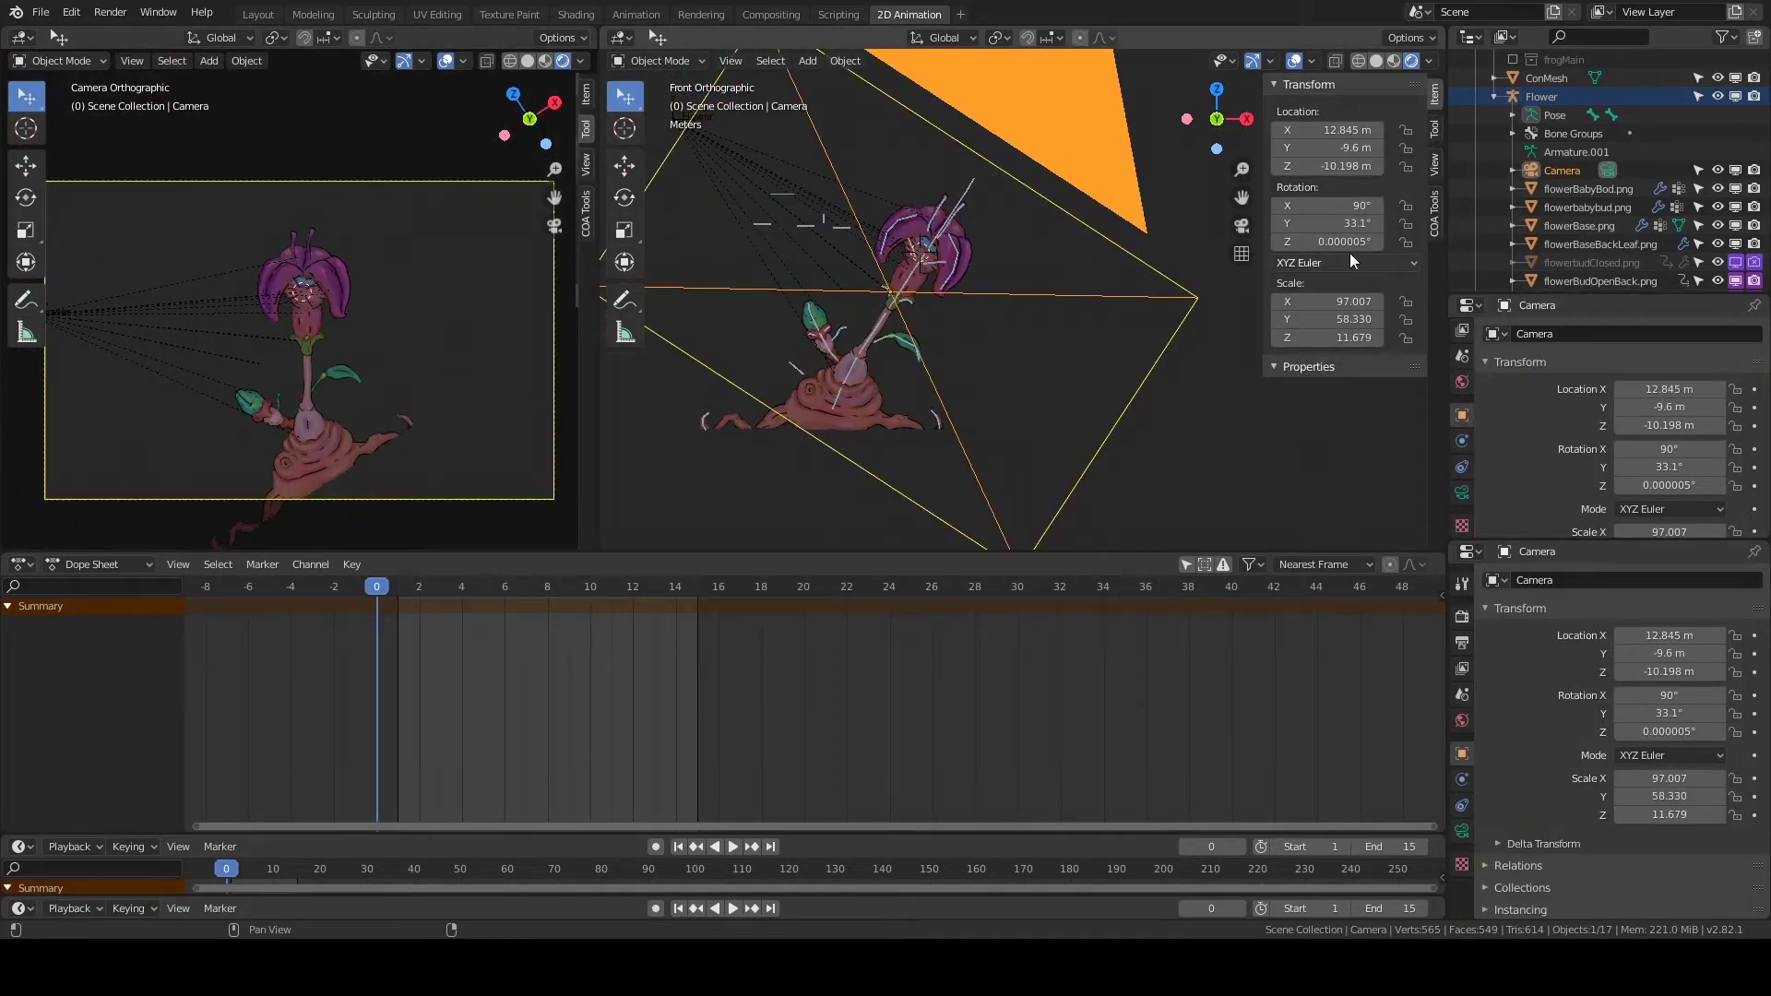
click(1405, 205)
key(alt+r)
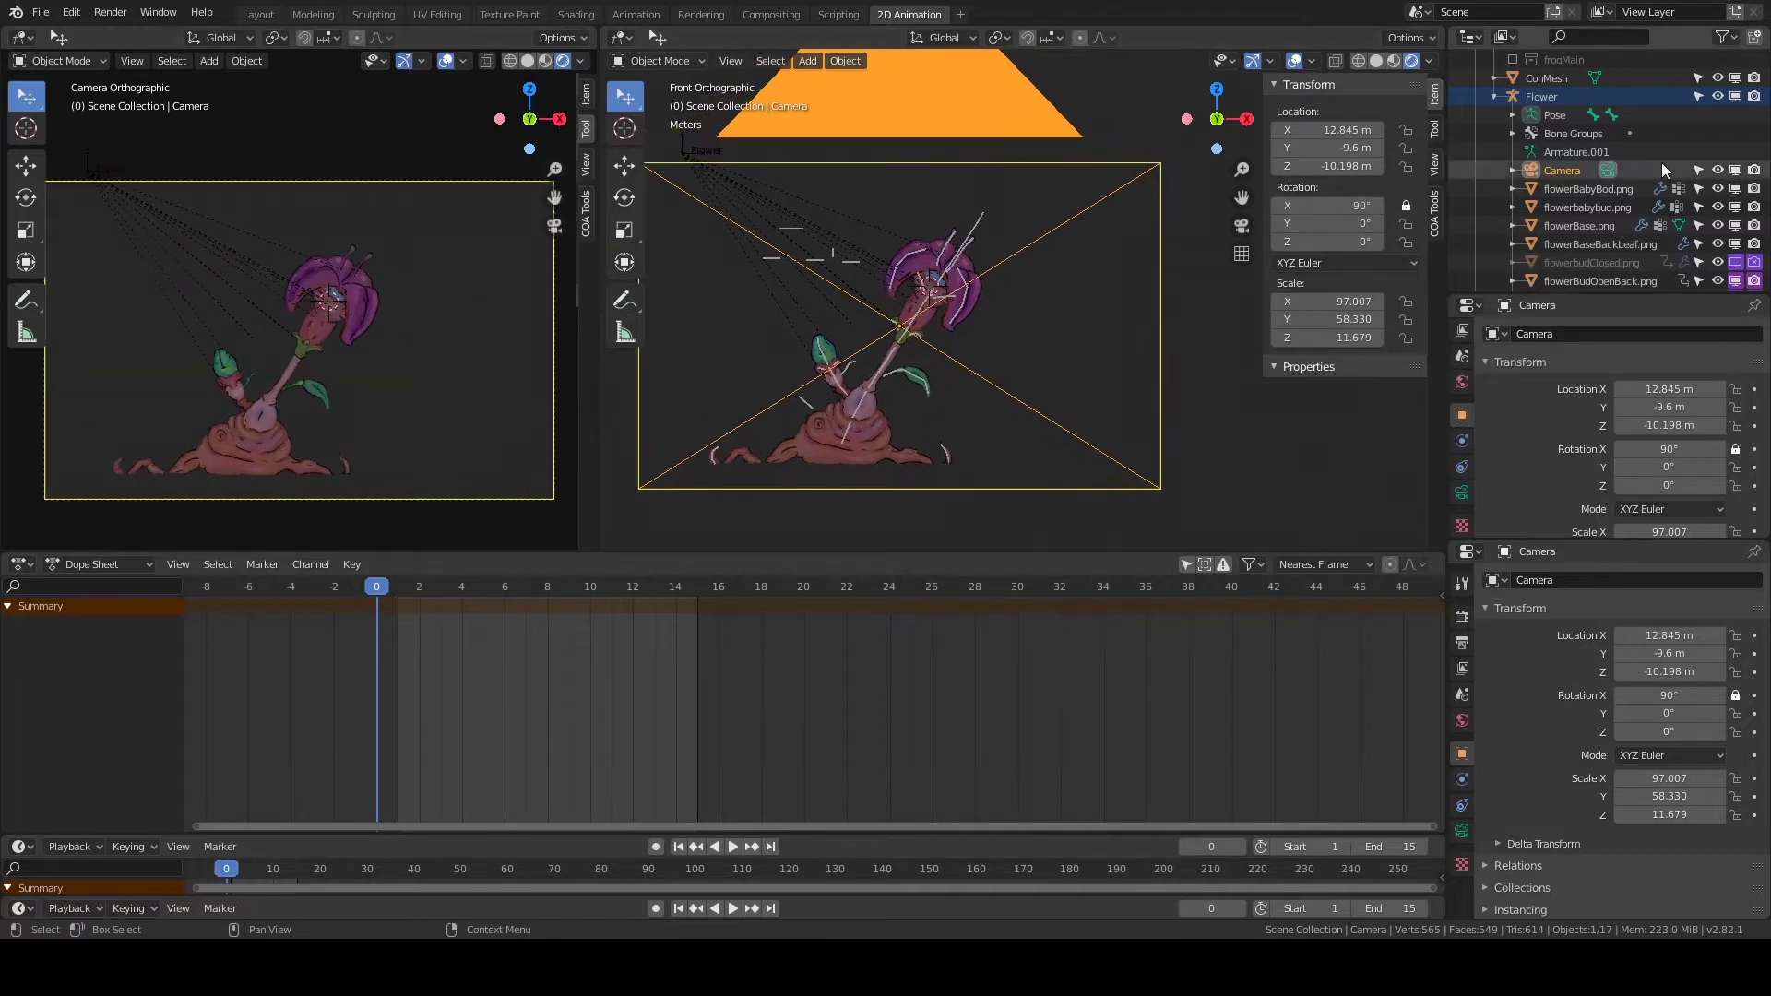
Keep frogMain hidden and create a new collection named 'flower' in the Outliner.
scroll(1661, 162, down, 3)
scroll(1634, 127, up, 5)
click(1493, 133)
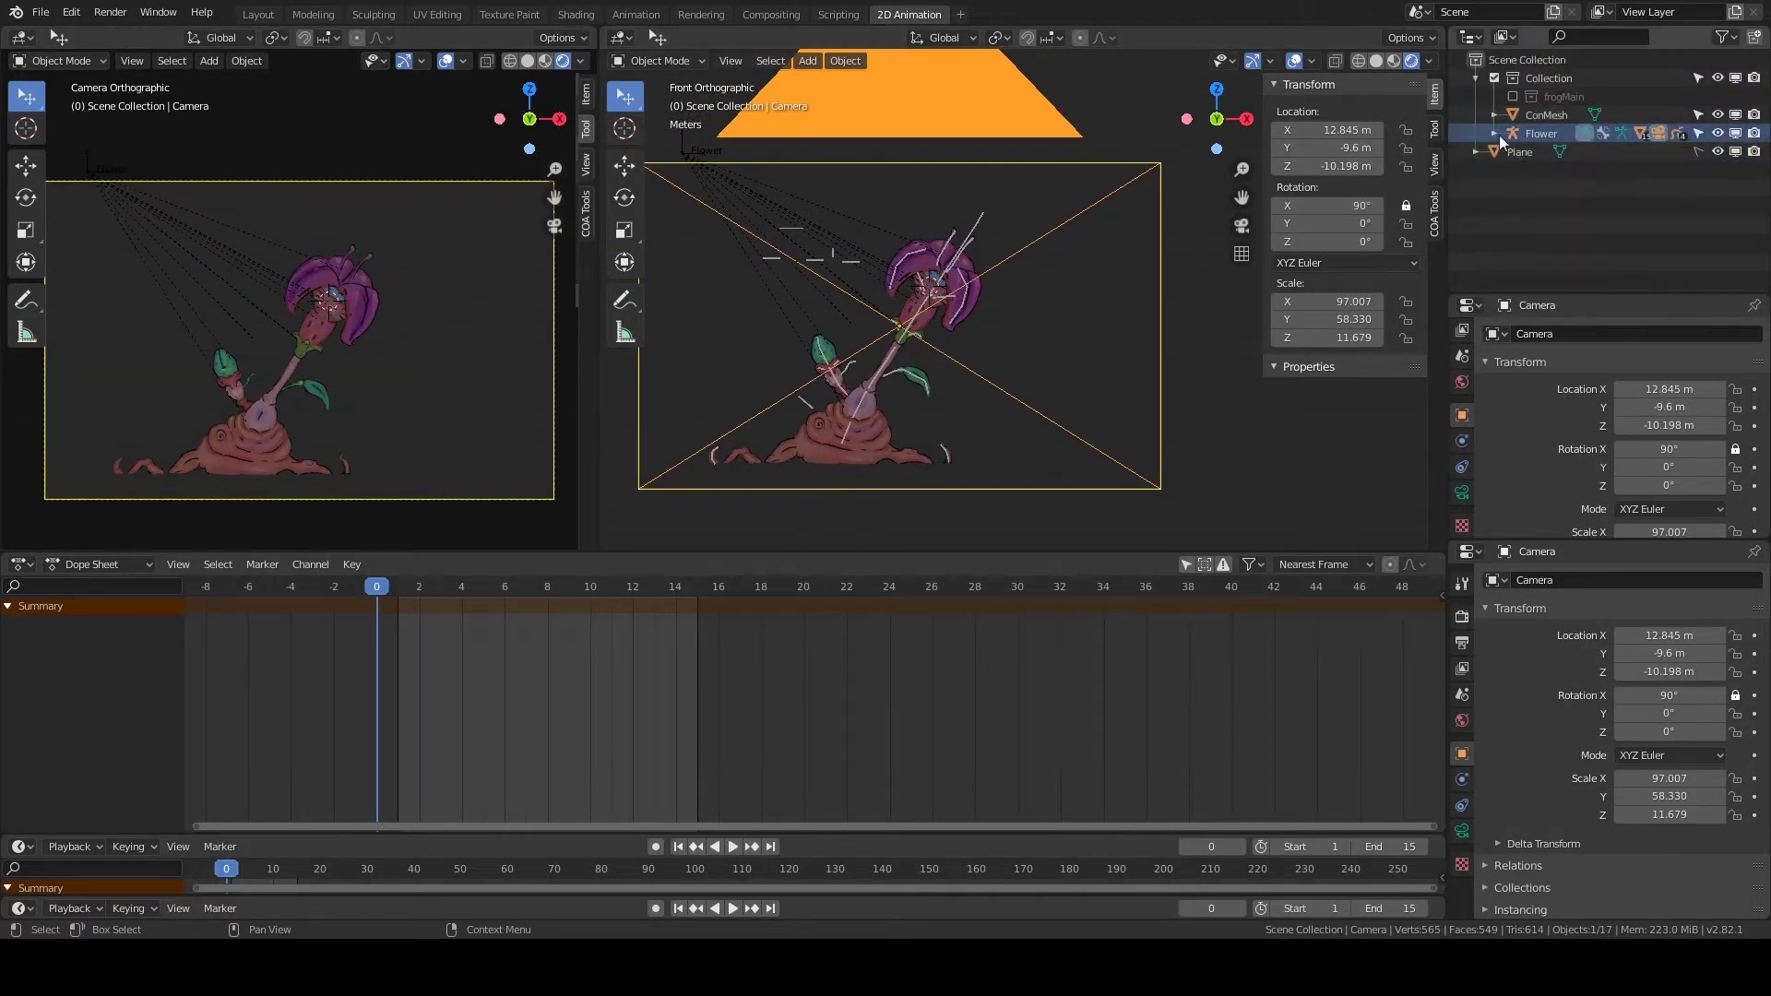
click(1512, 96)
click(1513, 96)
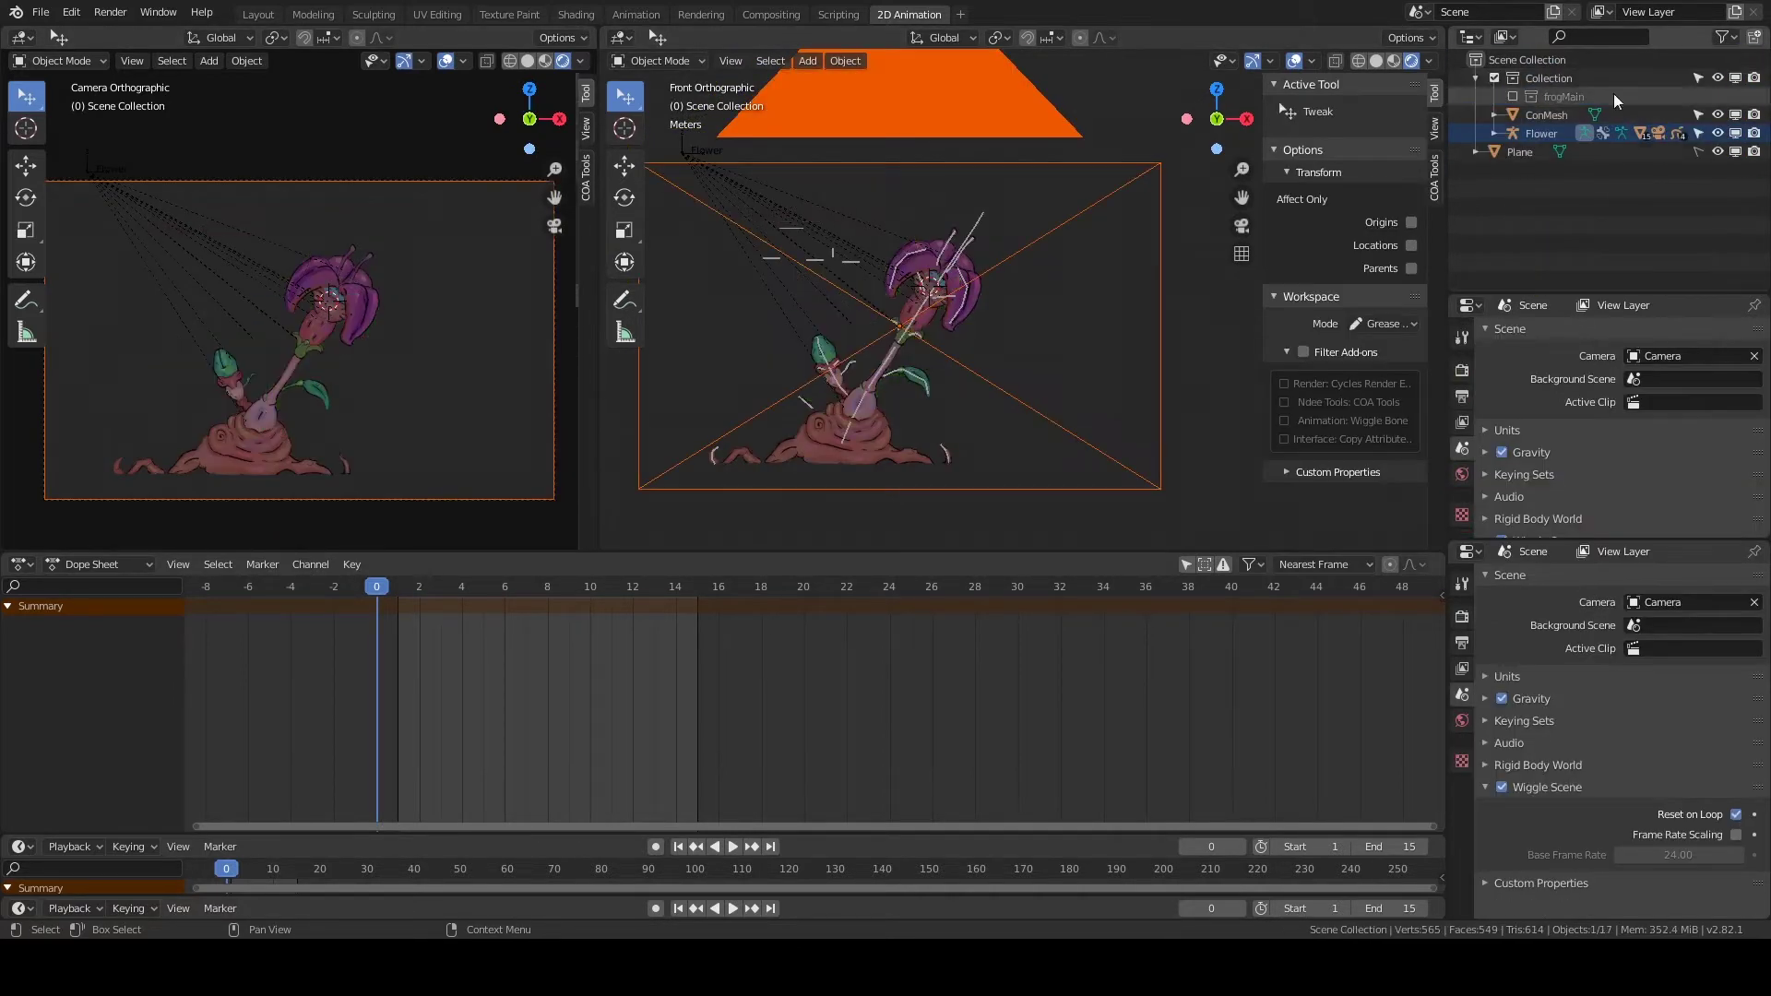
right_click(1615, 81)
click(1595, 99)
double_click(1581, 114)
text(flower)
key(Return)
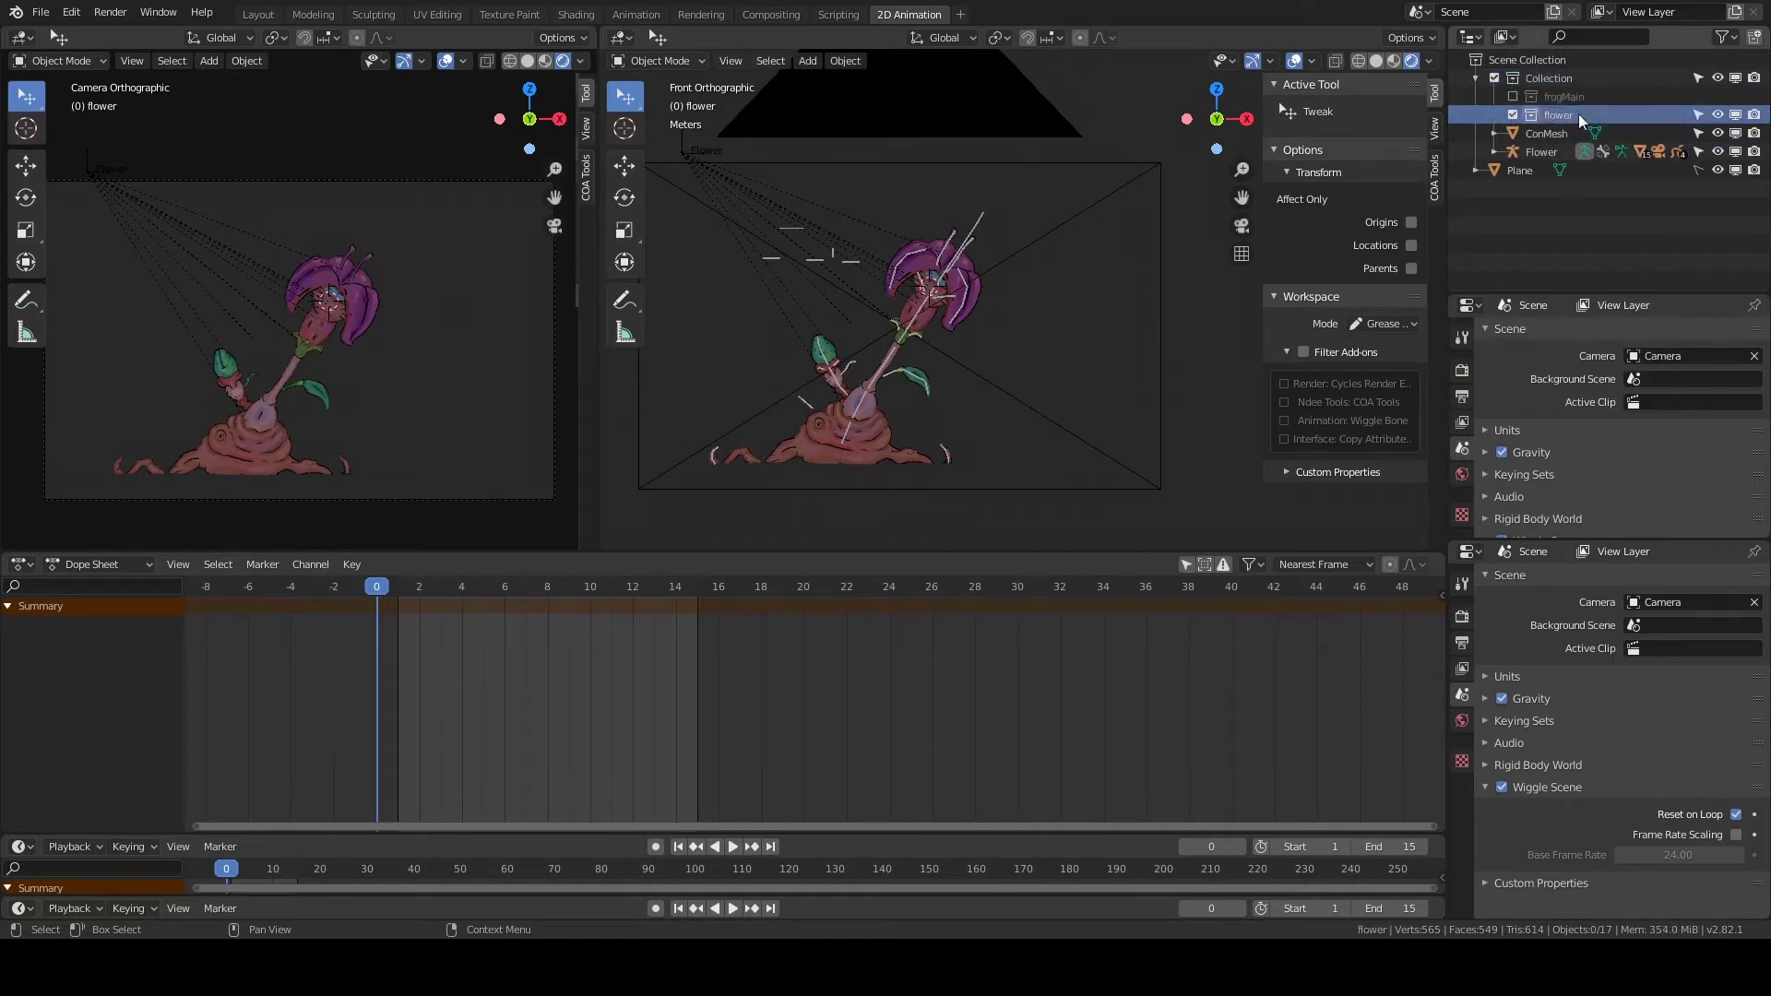
Move the Flower armature and its sprite objects into the flower collection.
click(1494, 151)
click(1564, 225)
scroll(1565, 212, up, 1)
drag(1565, 225, 1531, 79)
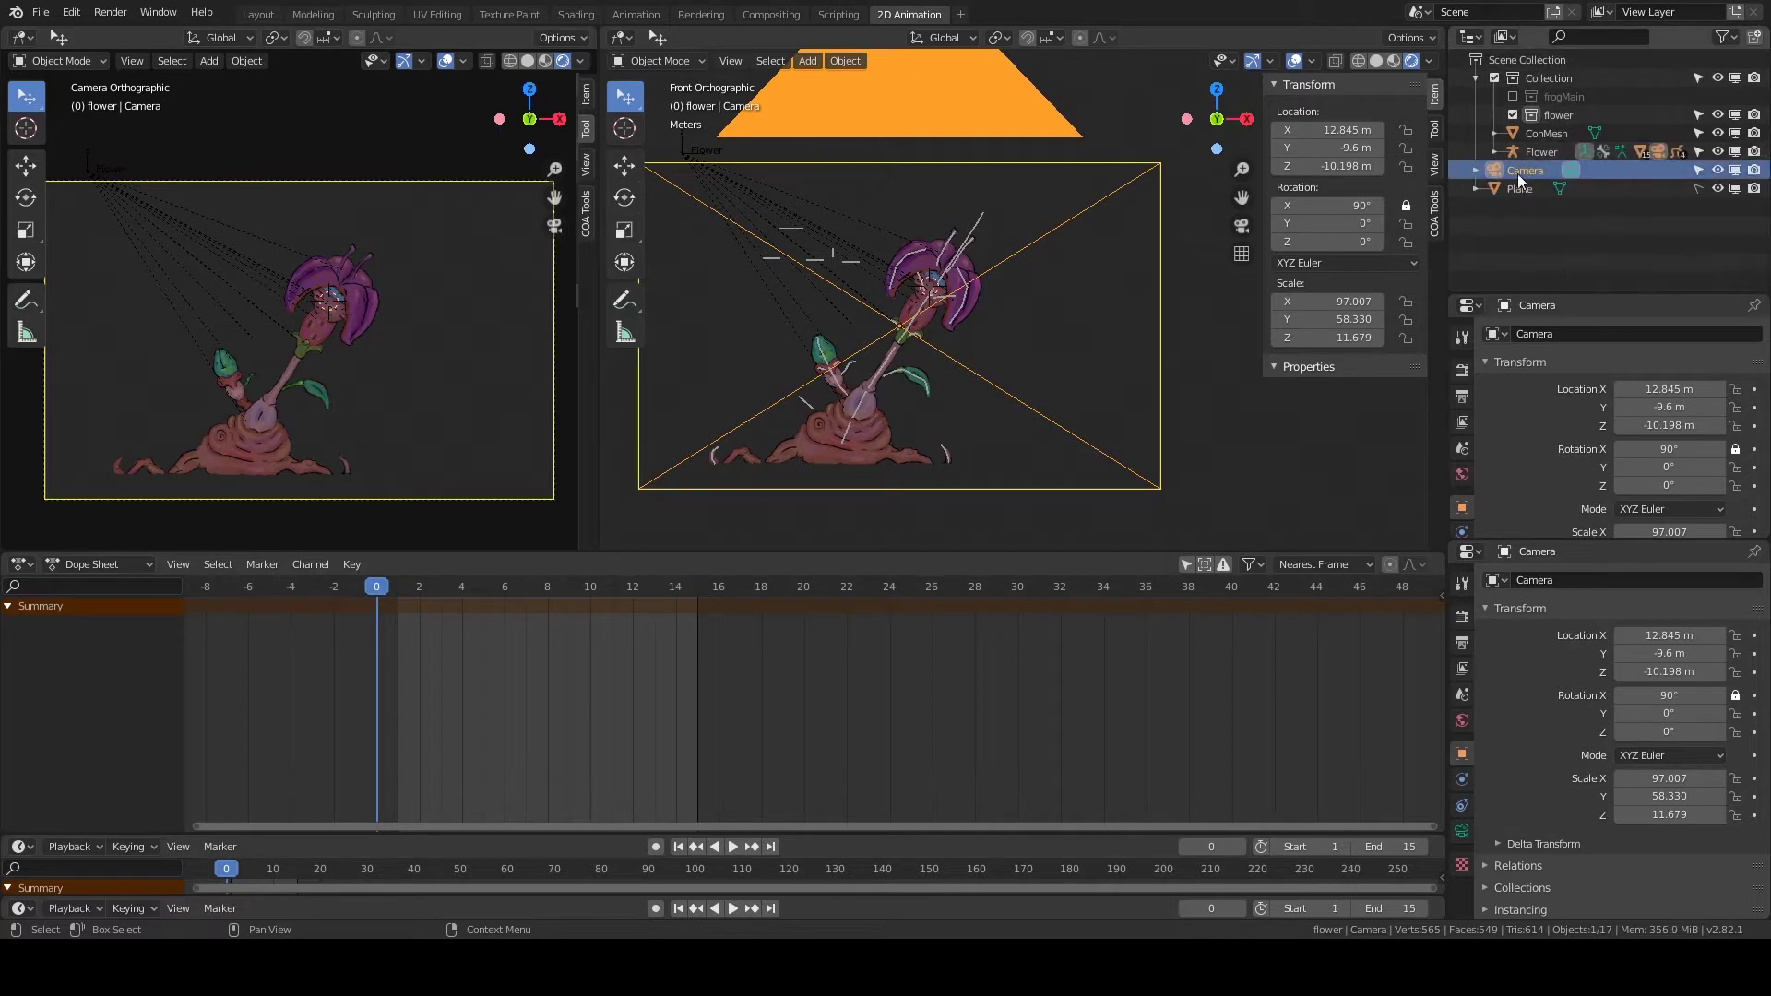
click(1538, 155)
scroll(1522, 173, down, 2)
click(1579, 221)
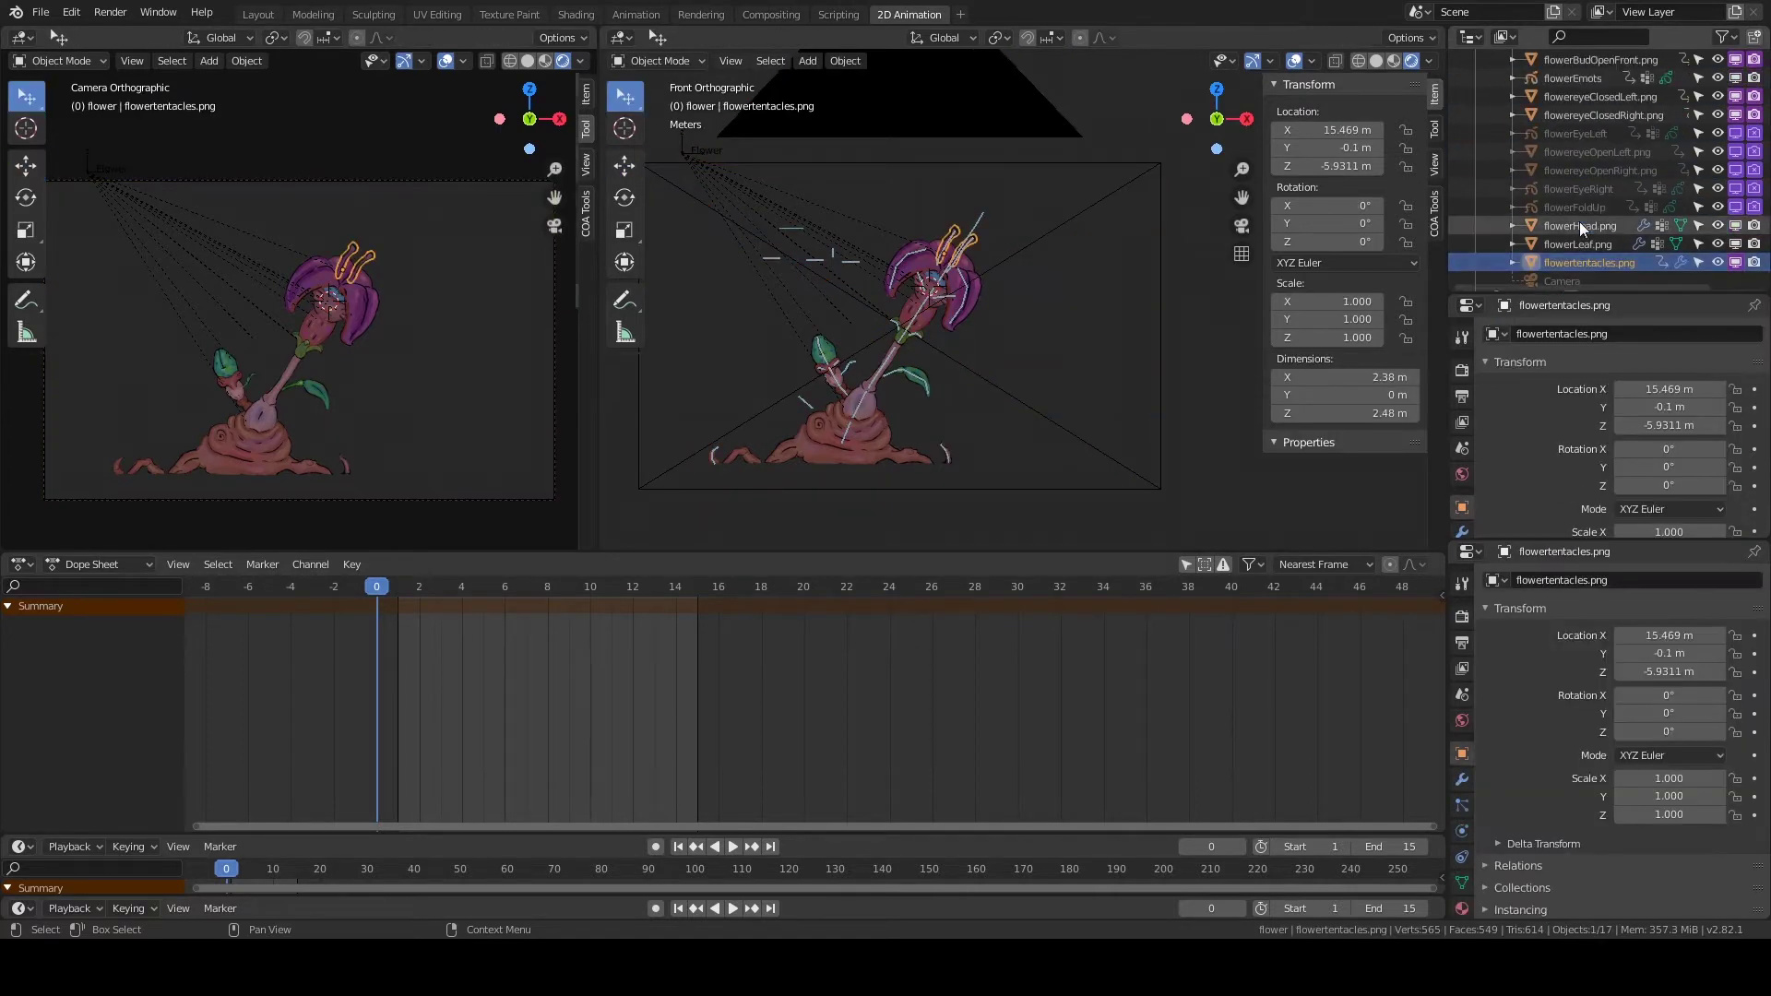
shift+click(1543, 152)
scroll(1600, 217, up, 2)
Bring up the COA Tools panel and make Scene Collection the active collection.
click(1494, 78)
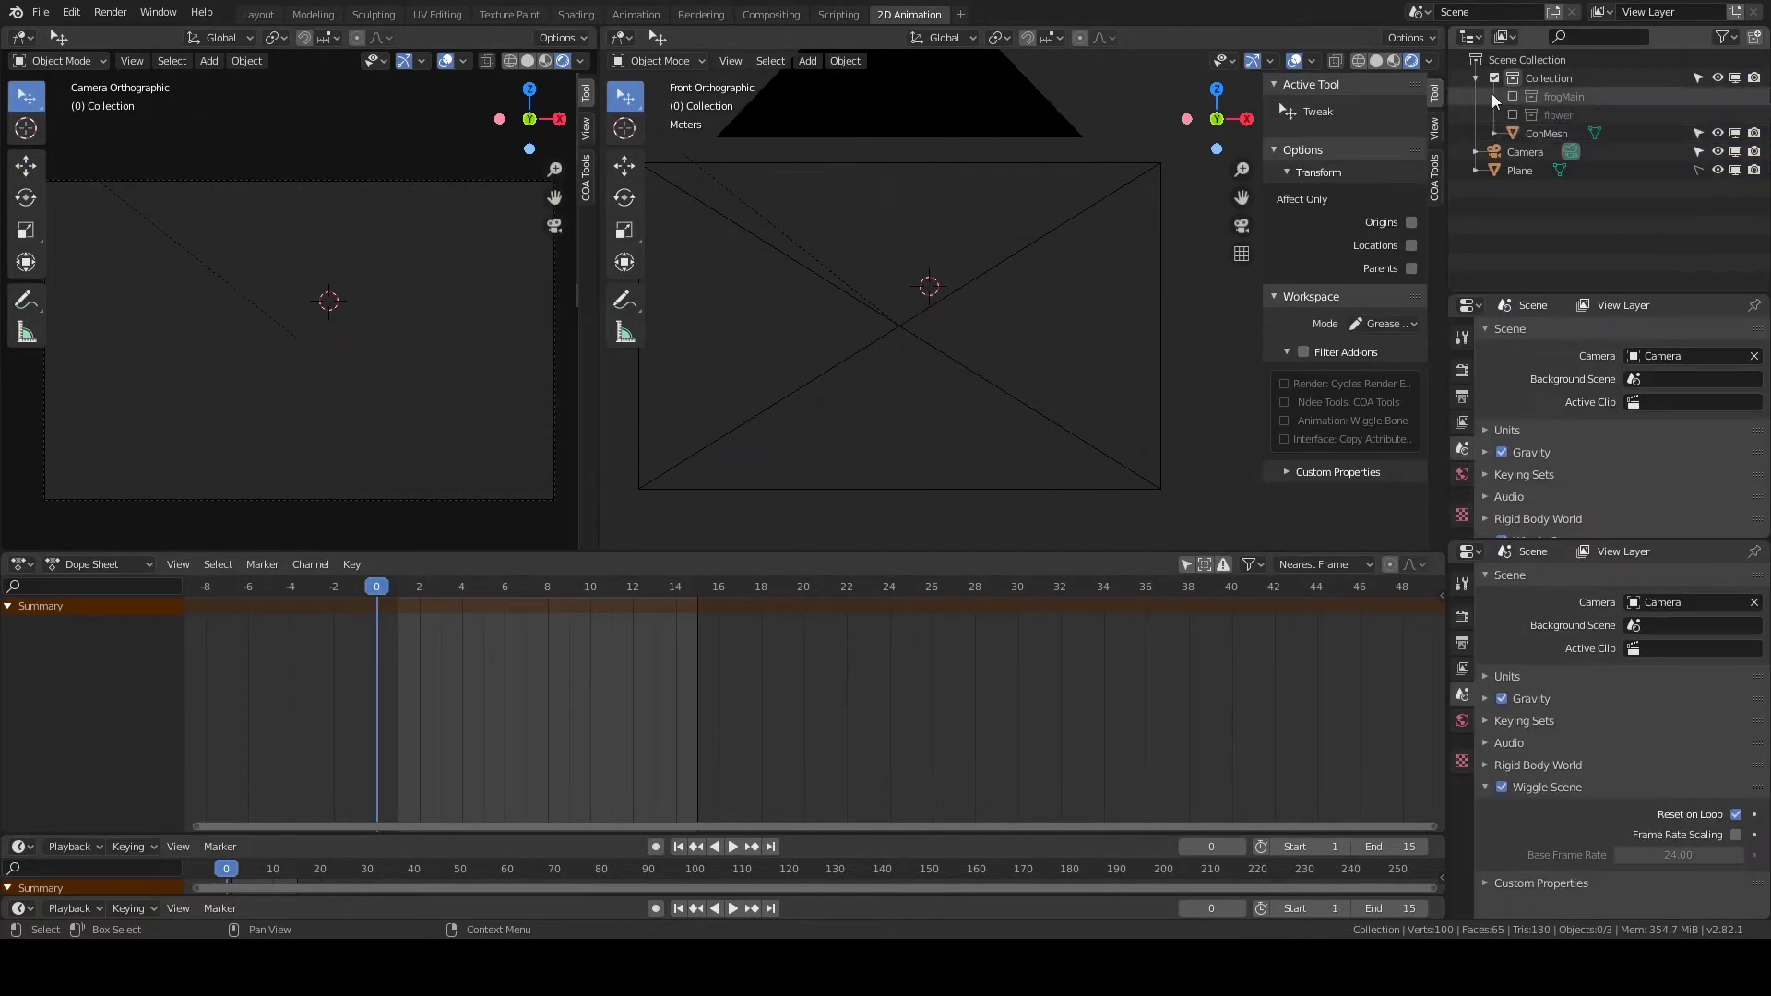
shift+click(1495, 79)
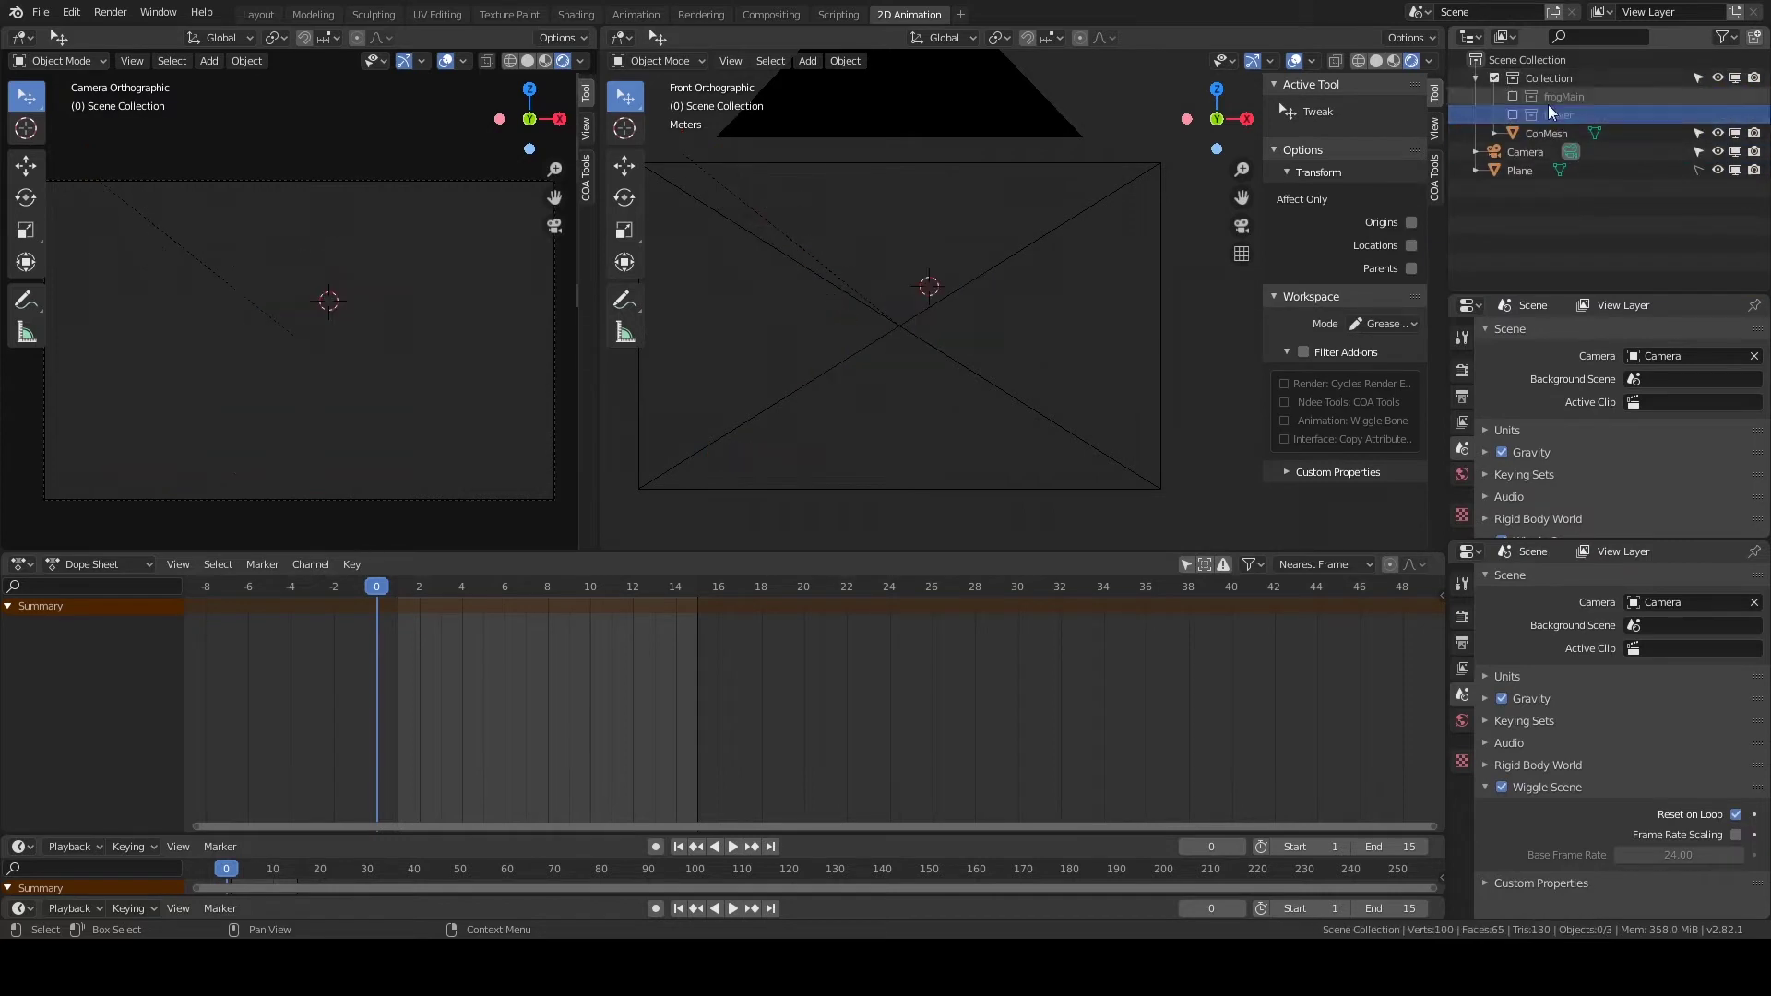
click(1434, 180)
scroll(1417, 231, down, 2)
scroll(1393, 383, down, 2)
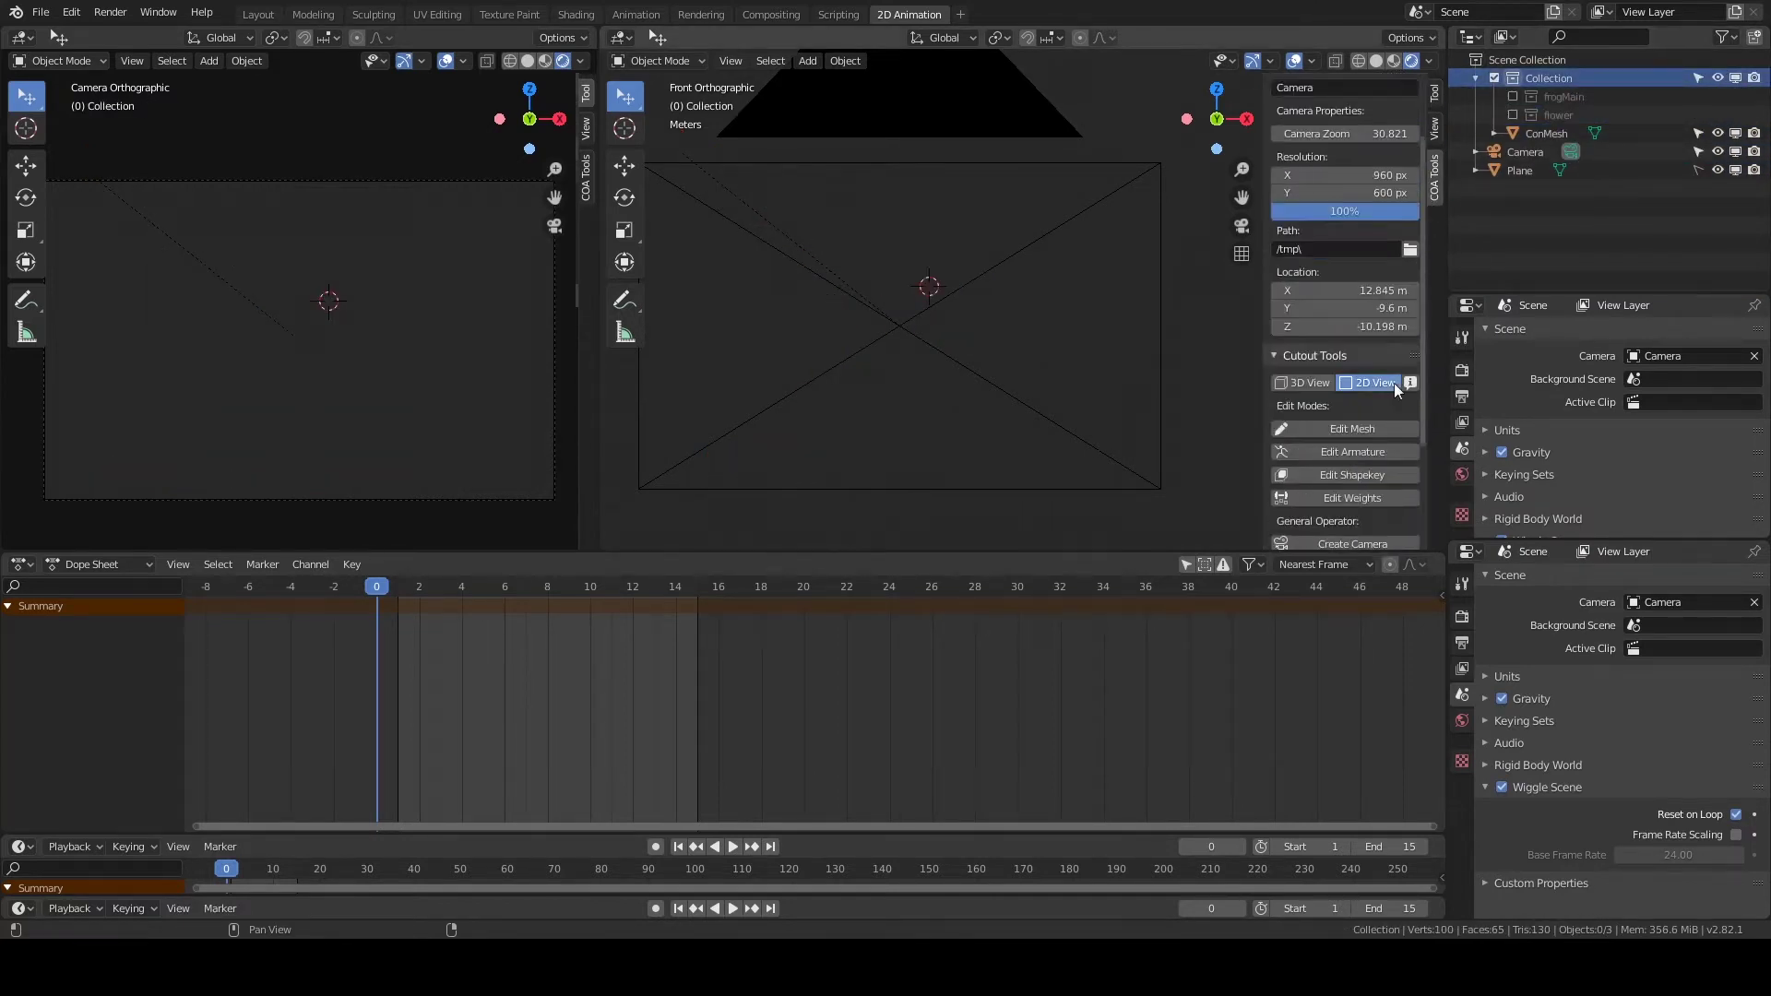
scroll(1387, 367, up, 3)
scroll(1391, 411, down, 1)
click(1531, 59)
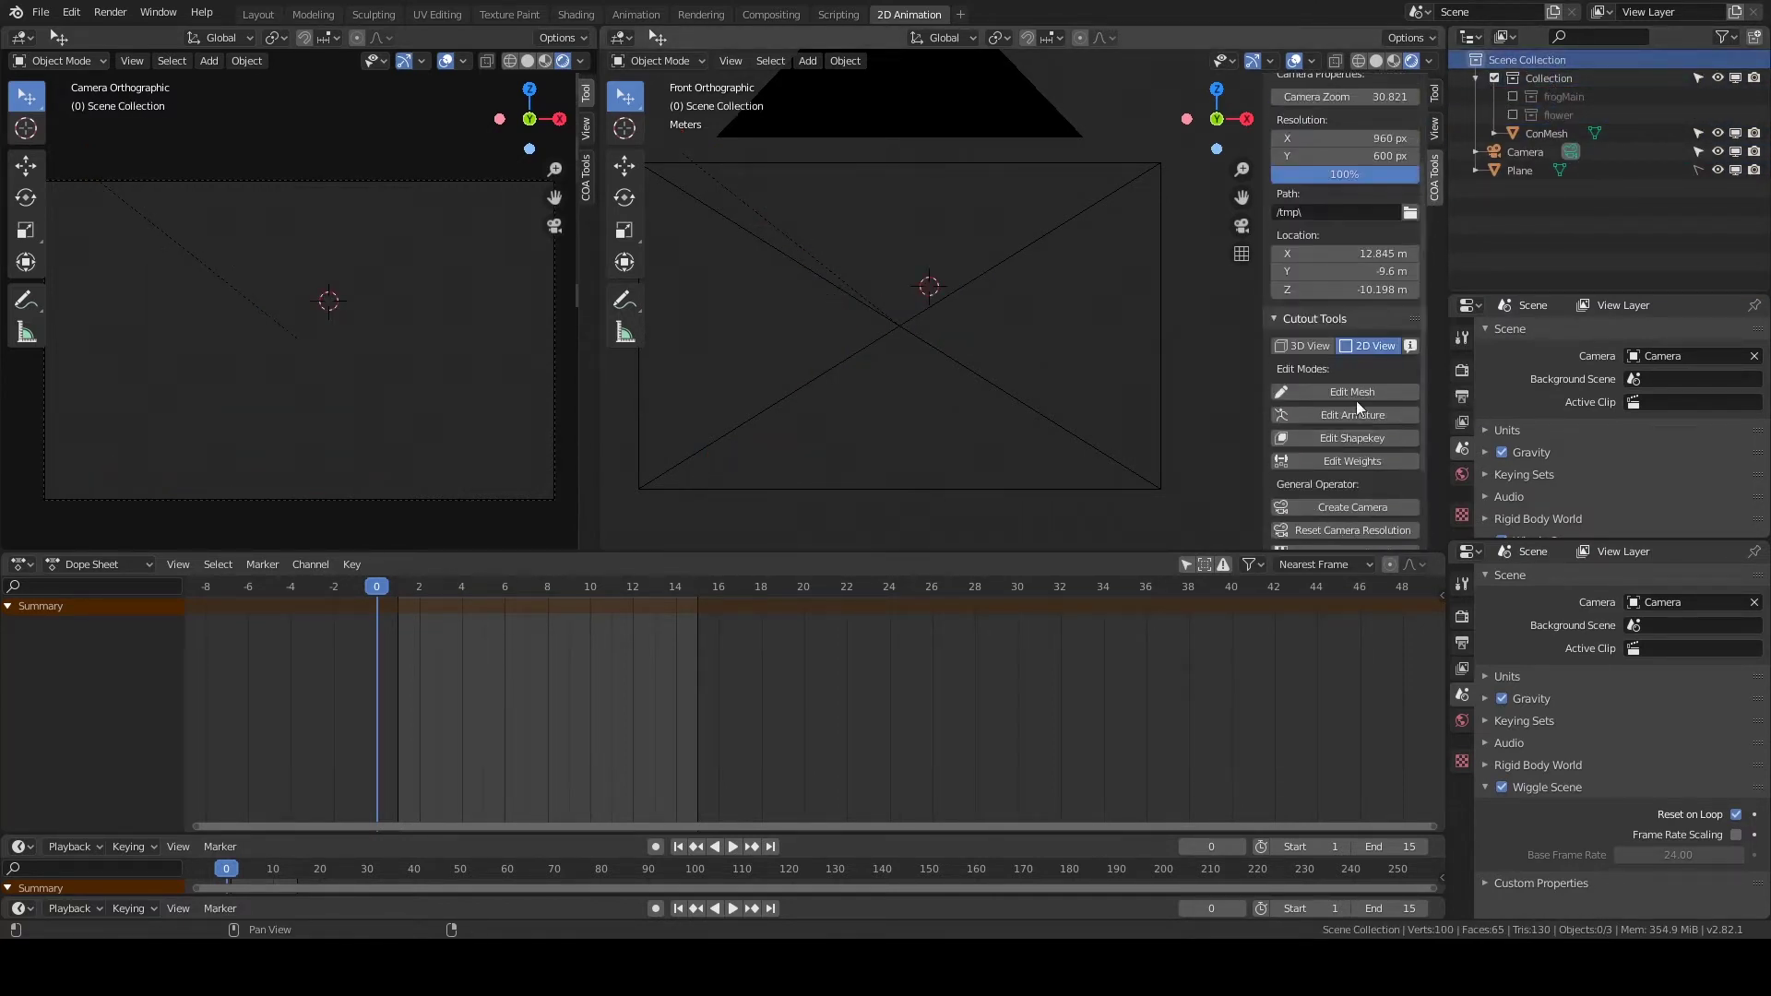
scroll(1363, 249, up, 4)
scroll(1363, 255, down, 3)
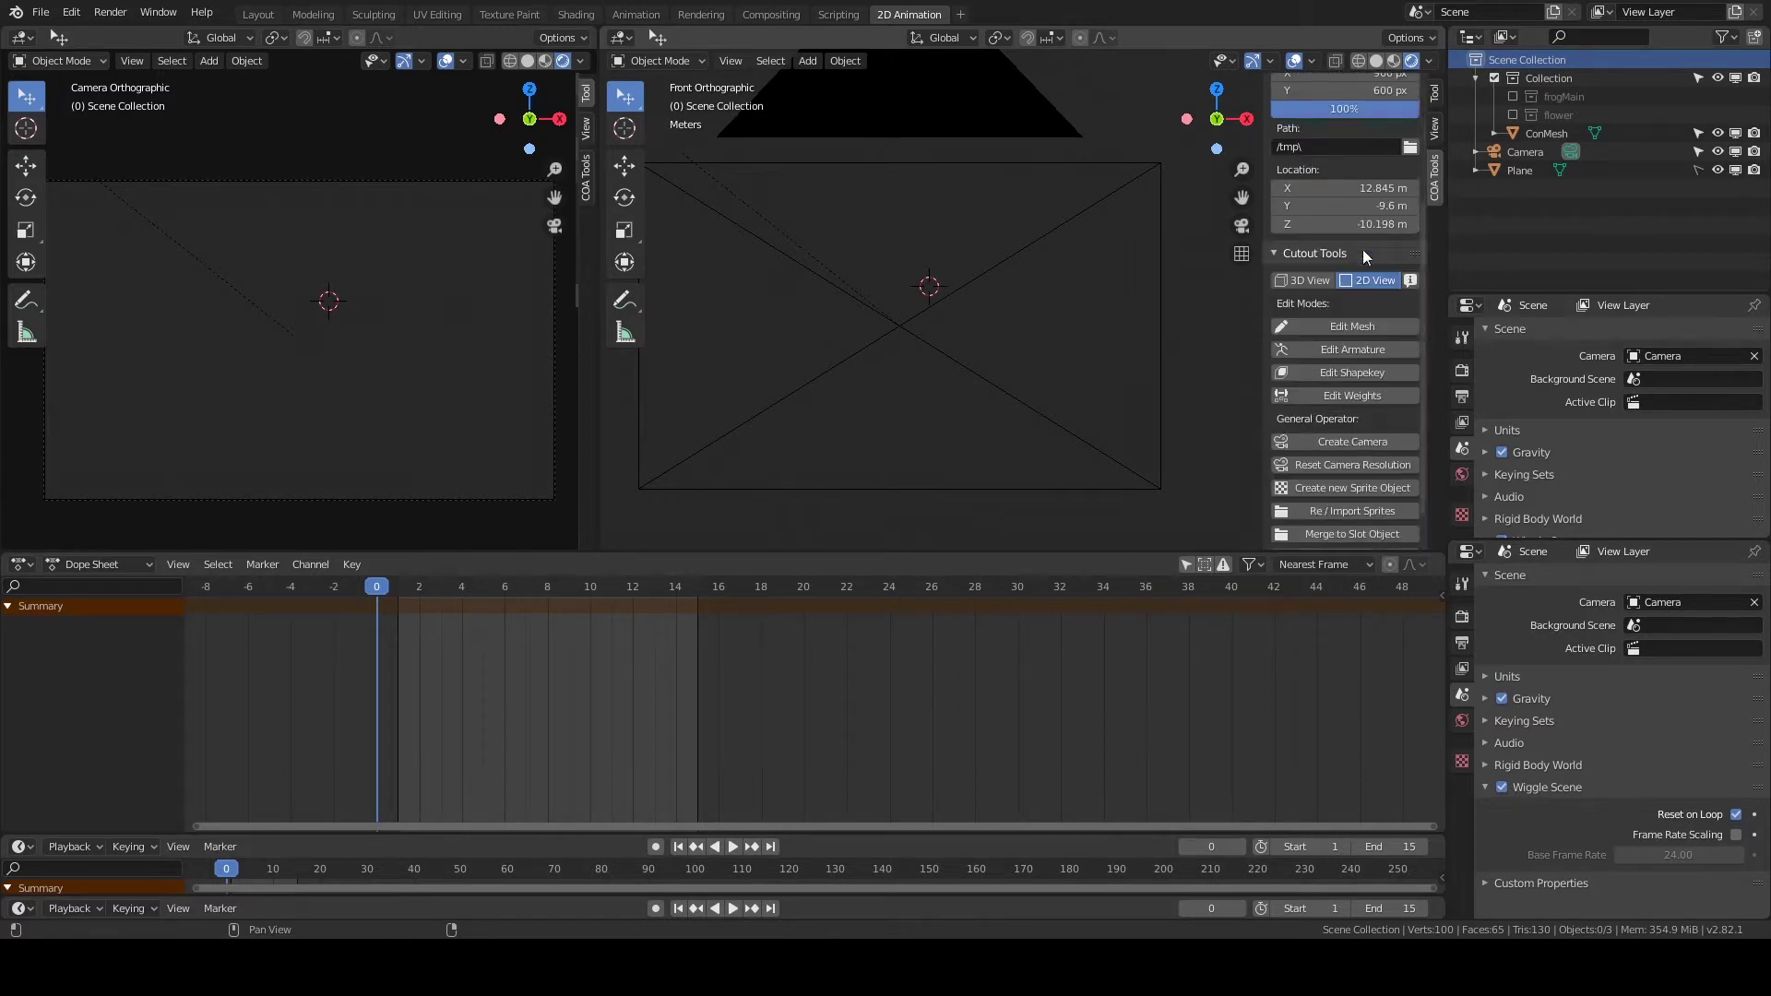
scroll(1363, 256, down, 2)
Create a sprite object named 'fairy' and import all the fairy PNG sprites into it.
click(1370, 435)
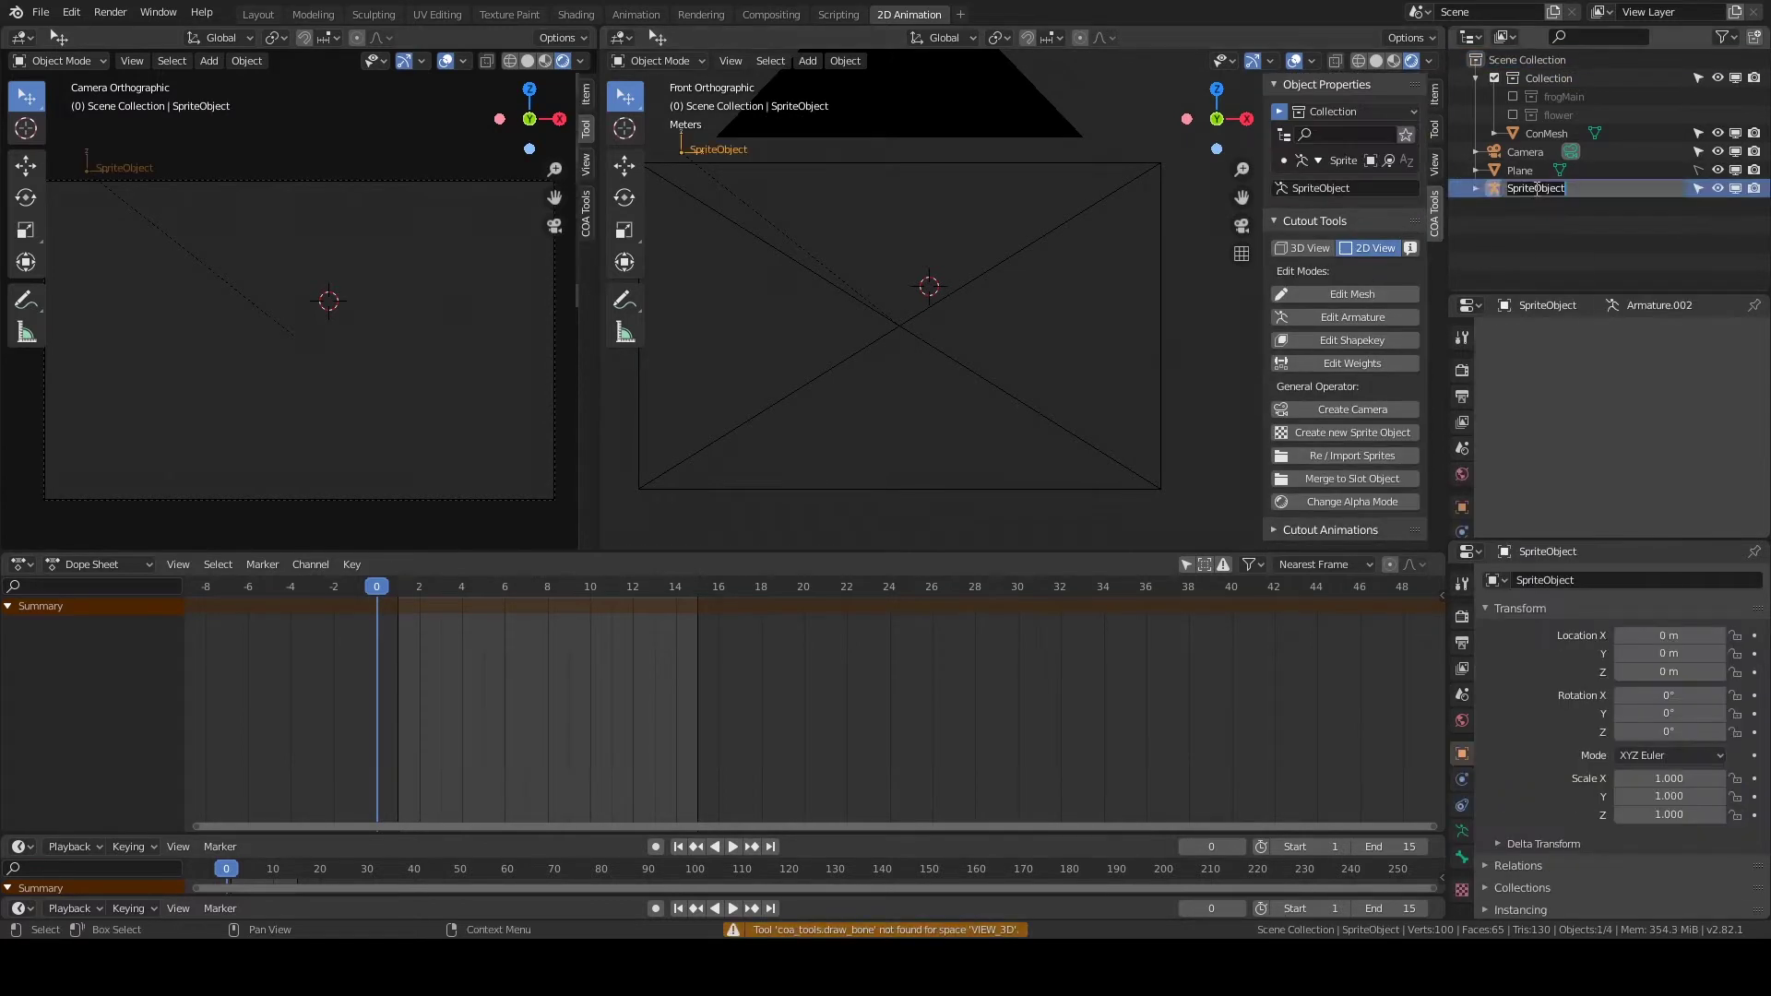
double_click(1557, 188)
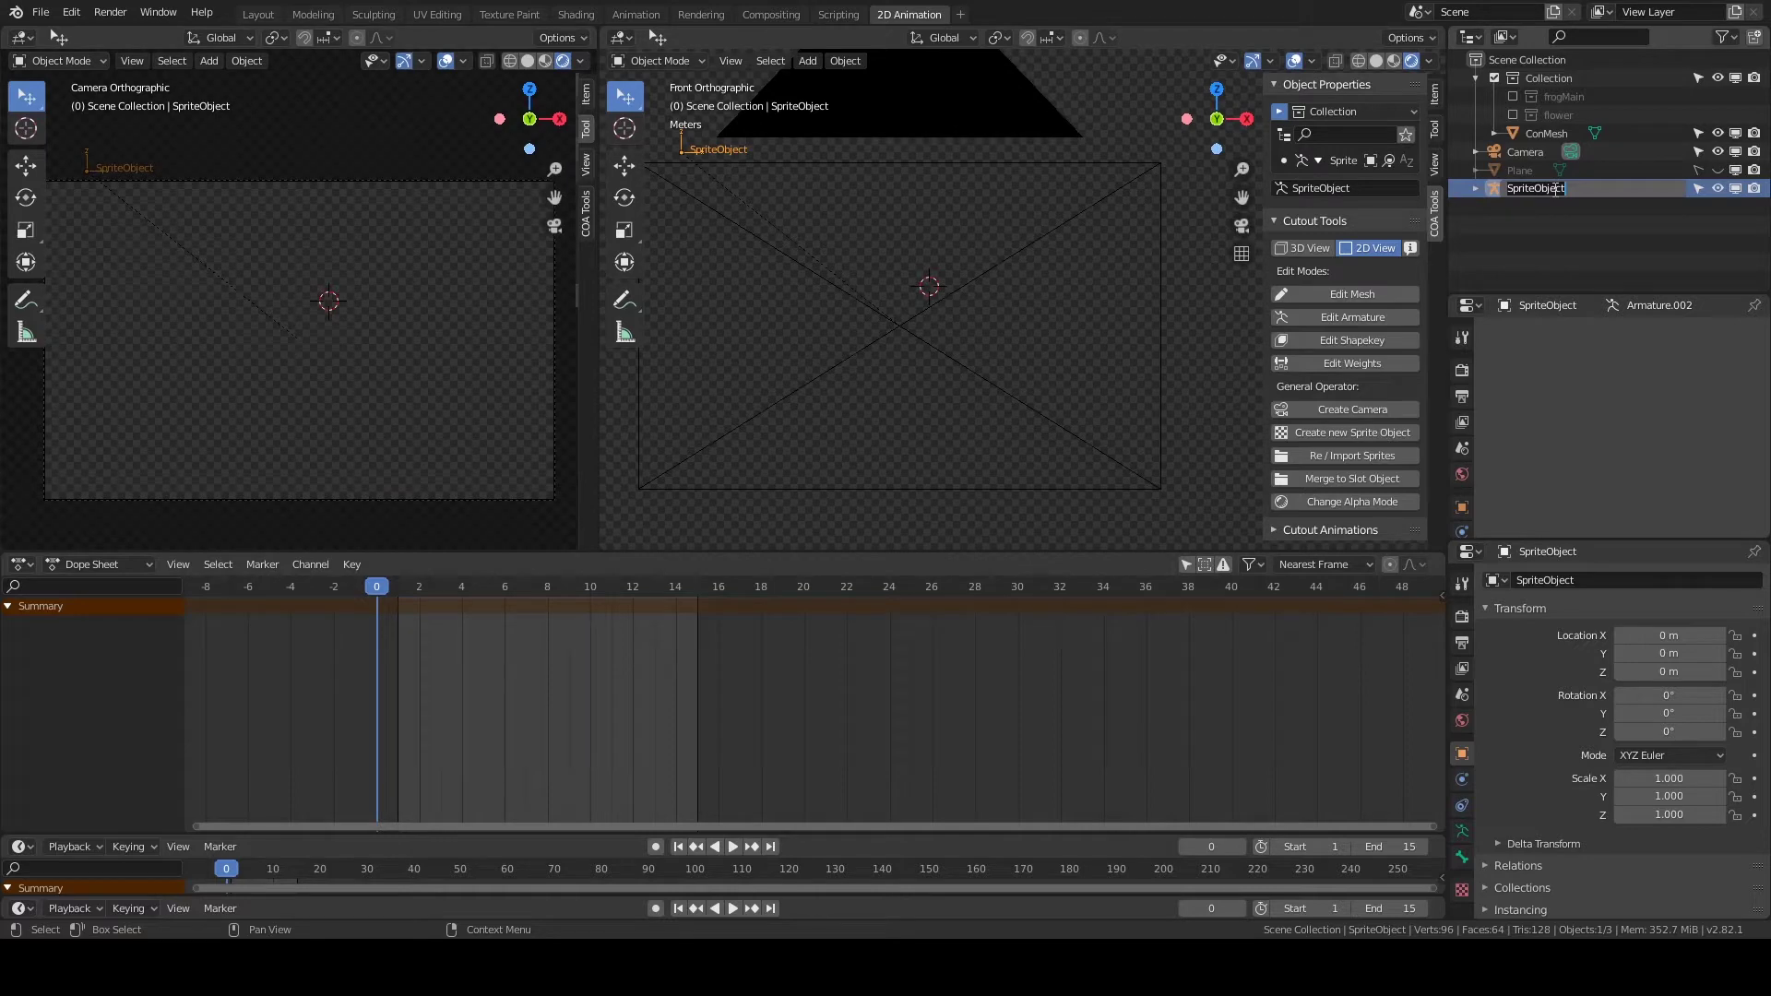
text(fairy)
key(Return)
click(1352, 456)
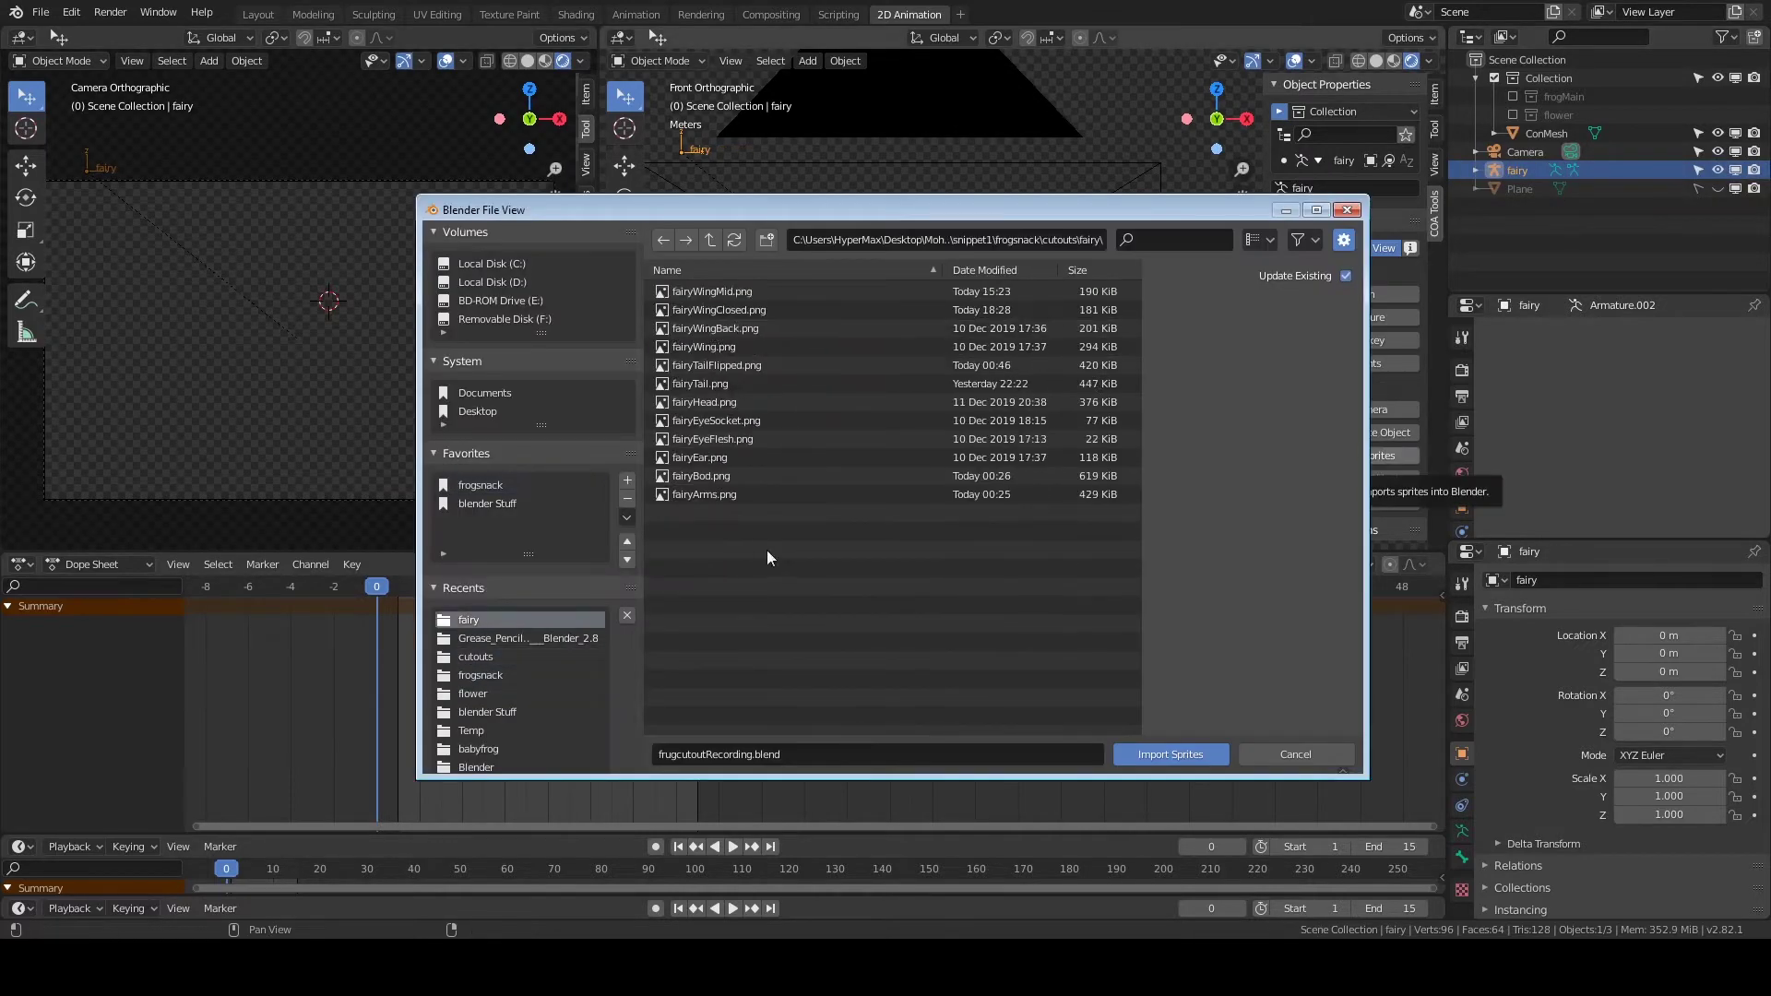
key(a)
click(1173, 752)
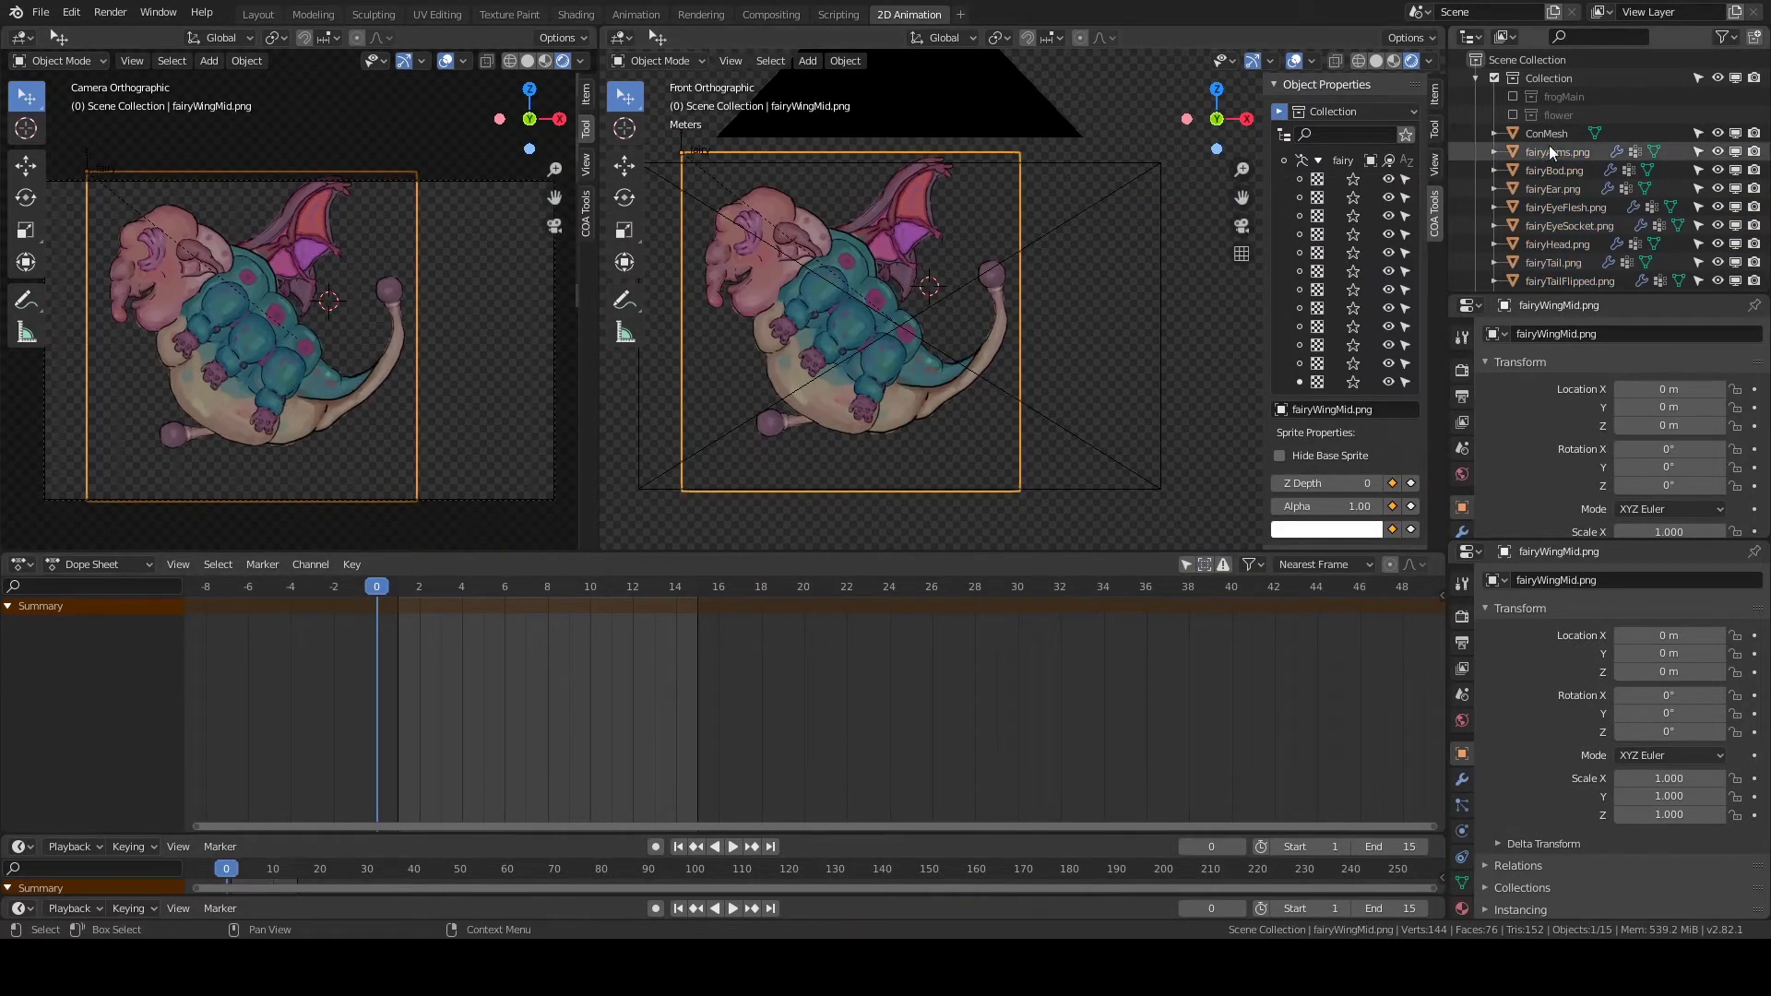
Delete the wrapper Collection while keeping its fairy objects.
scroll(1531, 146, down, 2)
scroll(1477, 252, up, 2)
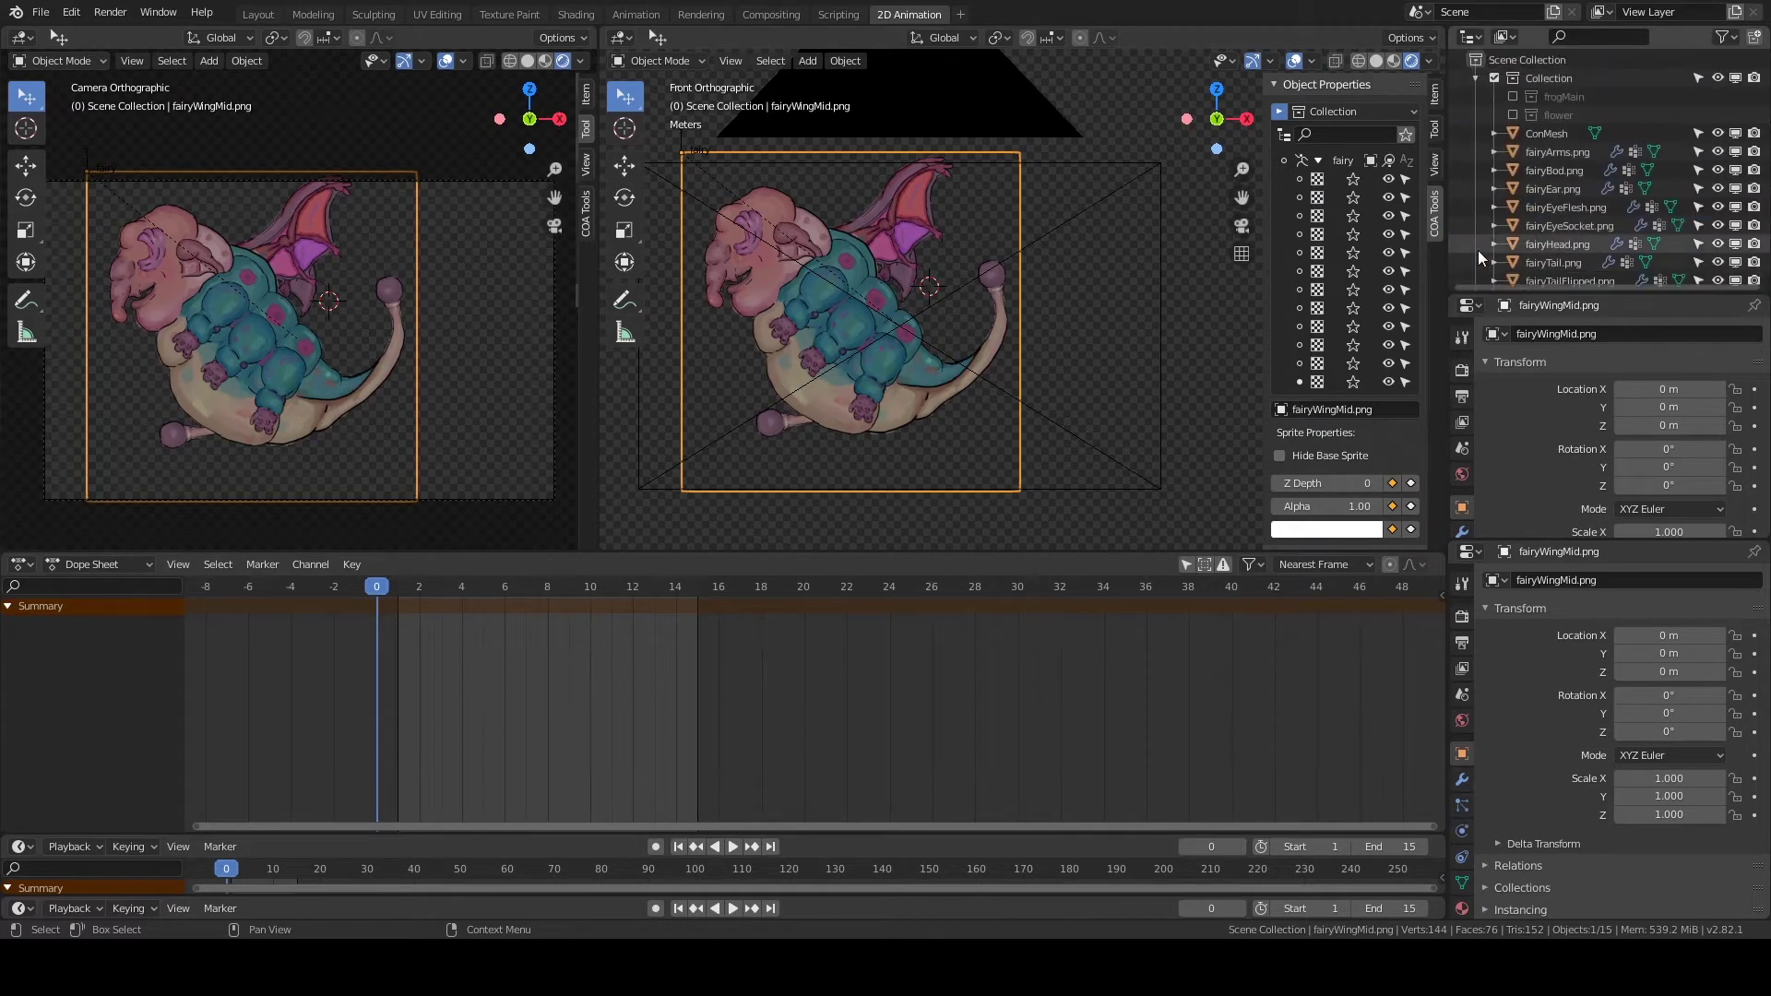
click(1531, 77)
key(Delete)
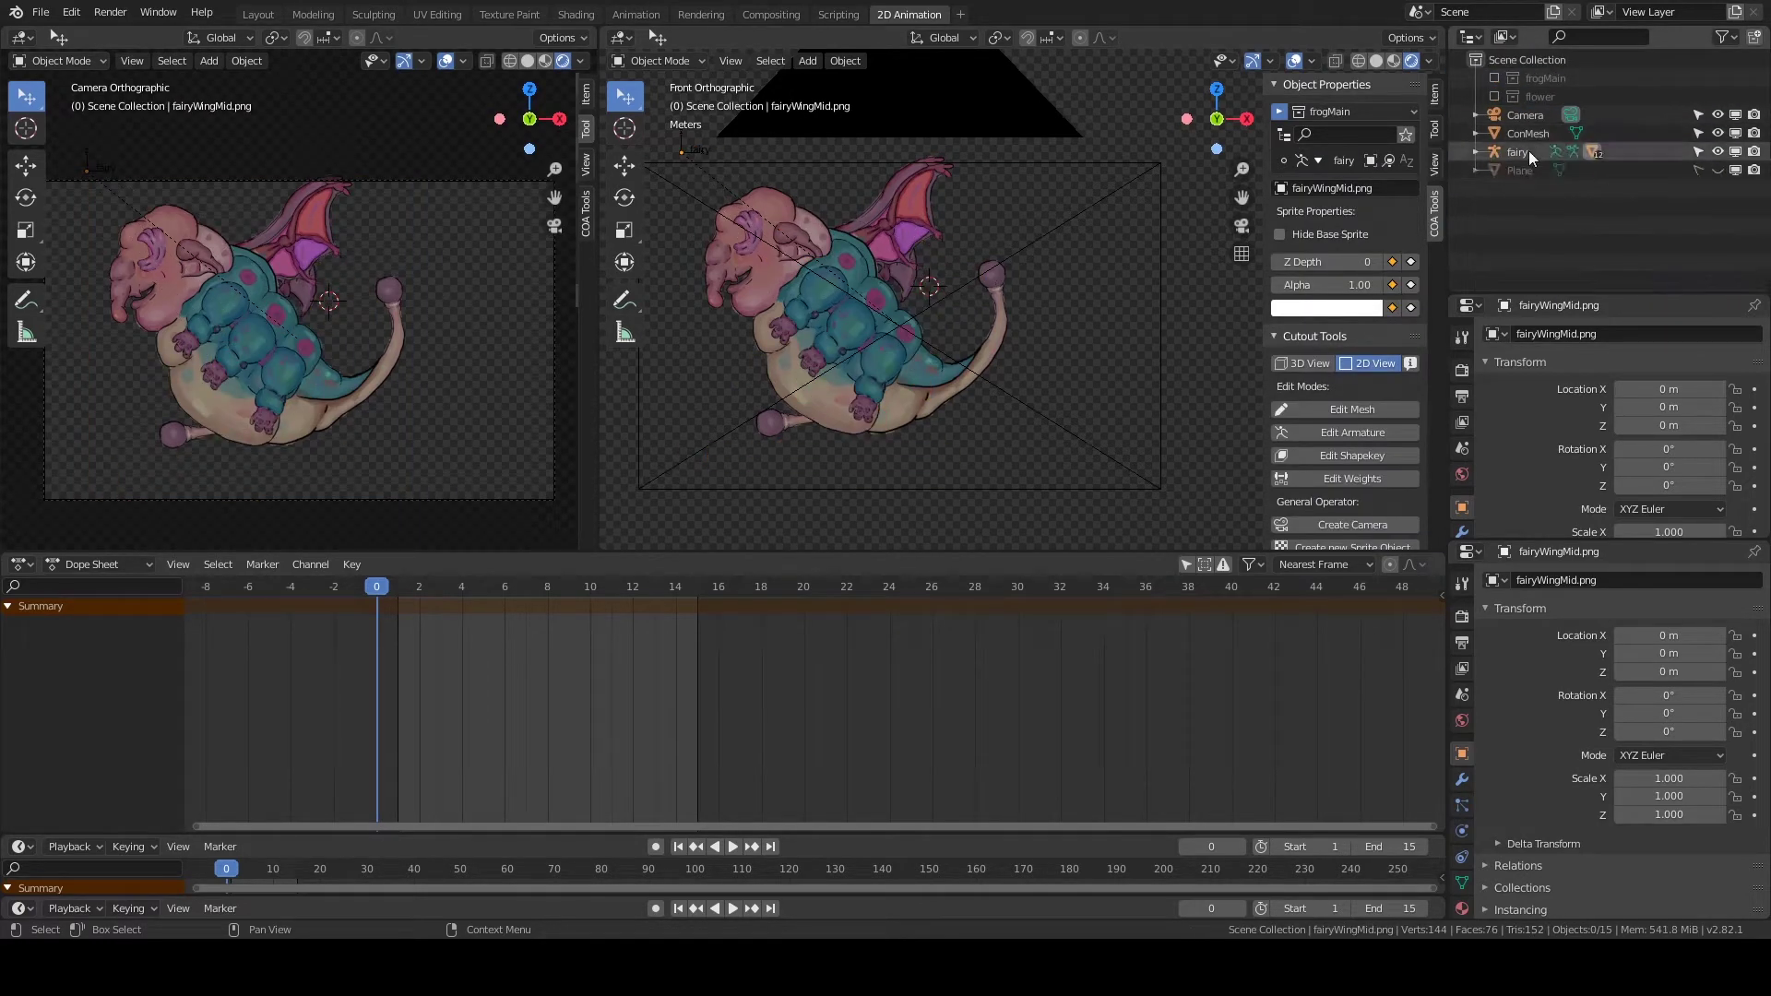
click(1544, 225)
Trace contour strokes along the edges of the fairyArms.png sprite.
click(1352, 409)
scroll(1108, 319, up, 5)
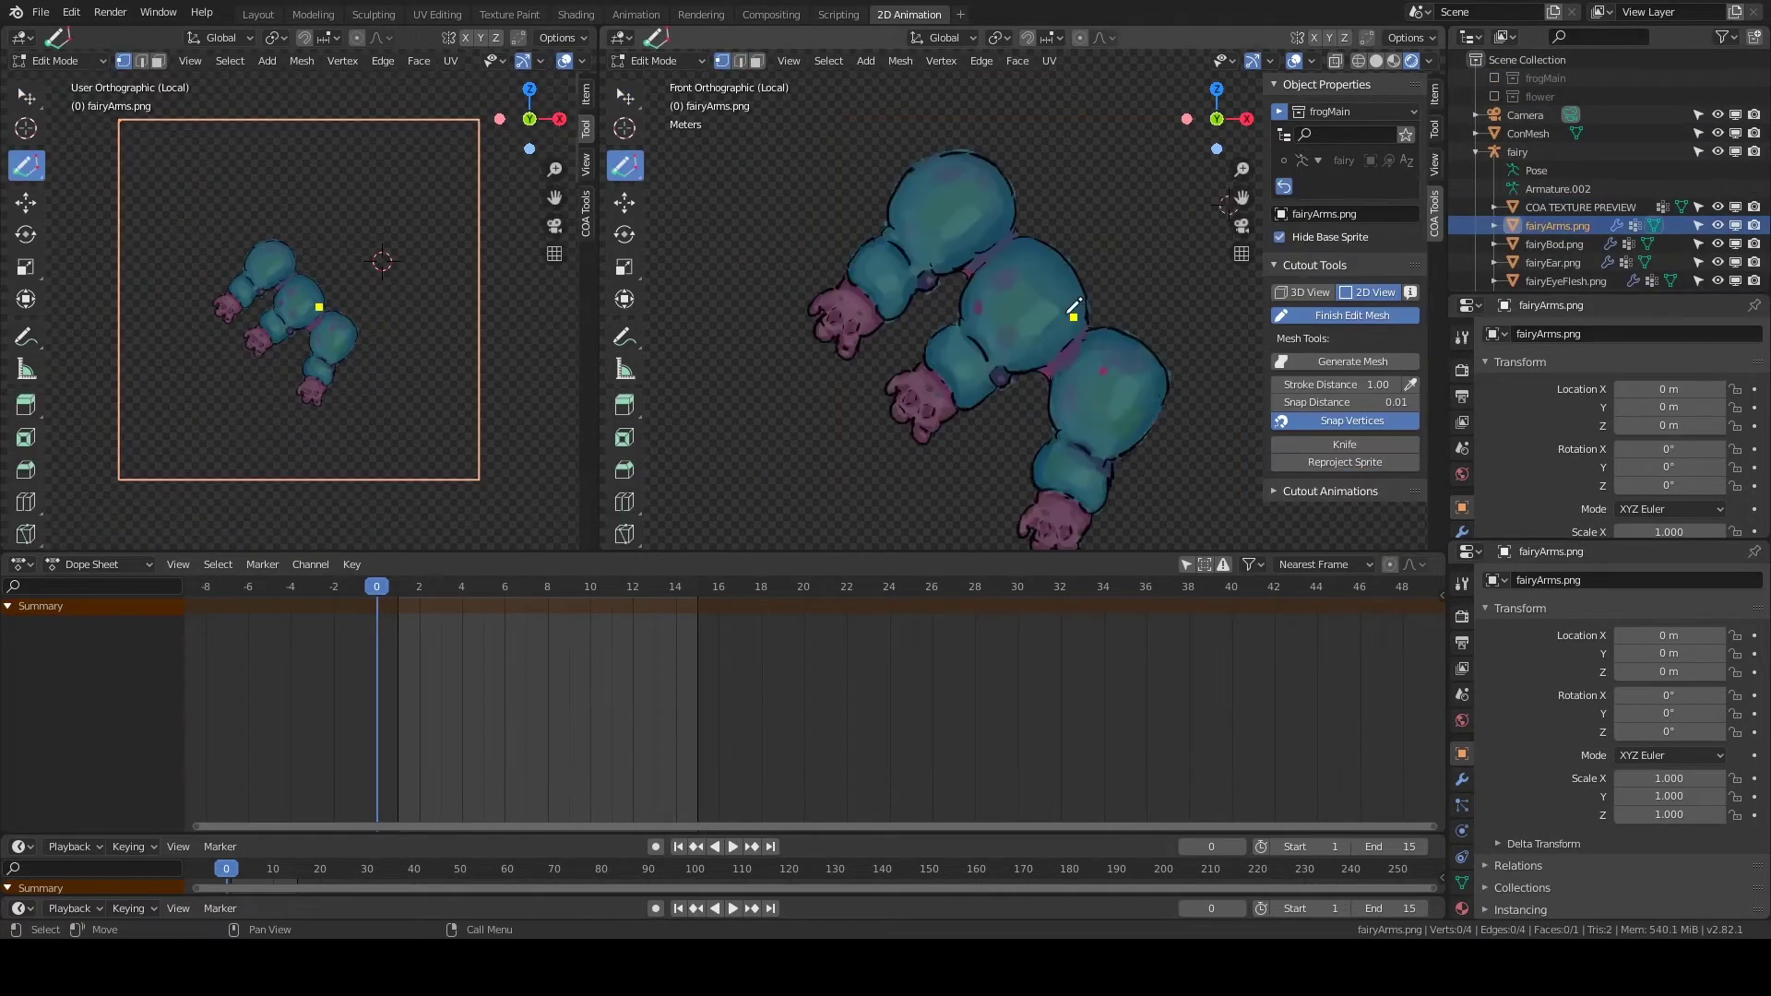
drag(846, 254, 879, 223)
drag(995, 148, 1028, 214)
drag(1184, 385, 1131, 454)
shift+middle_drag(1104, 514, 1111, 413)
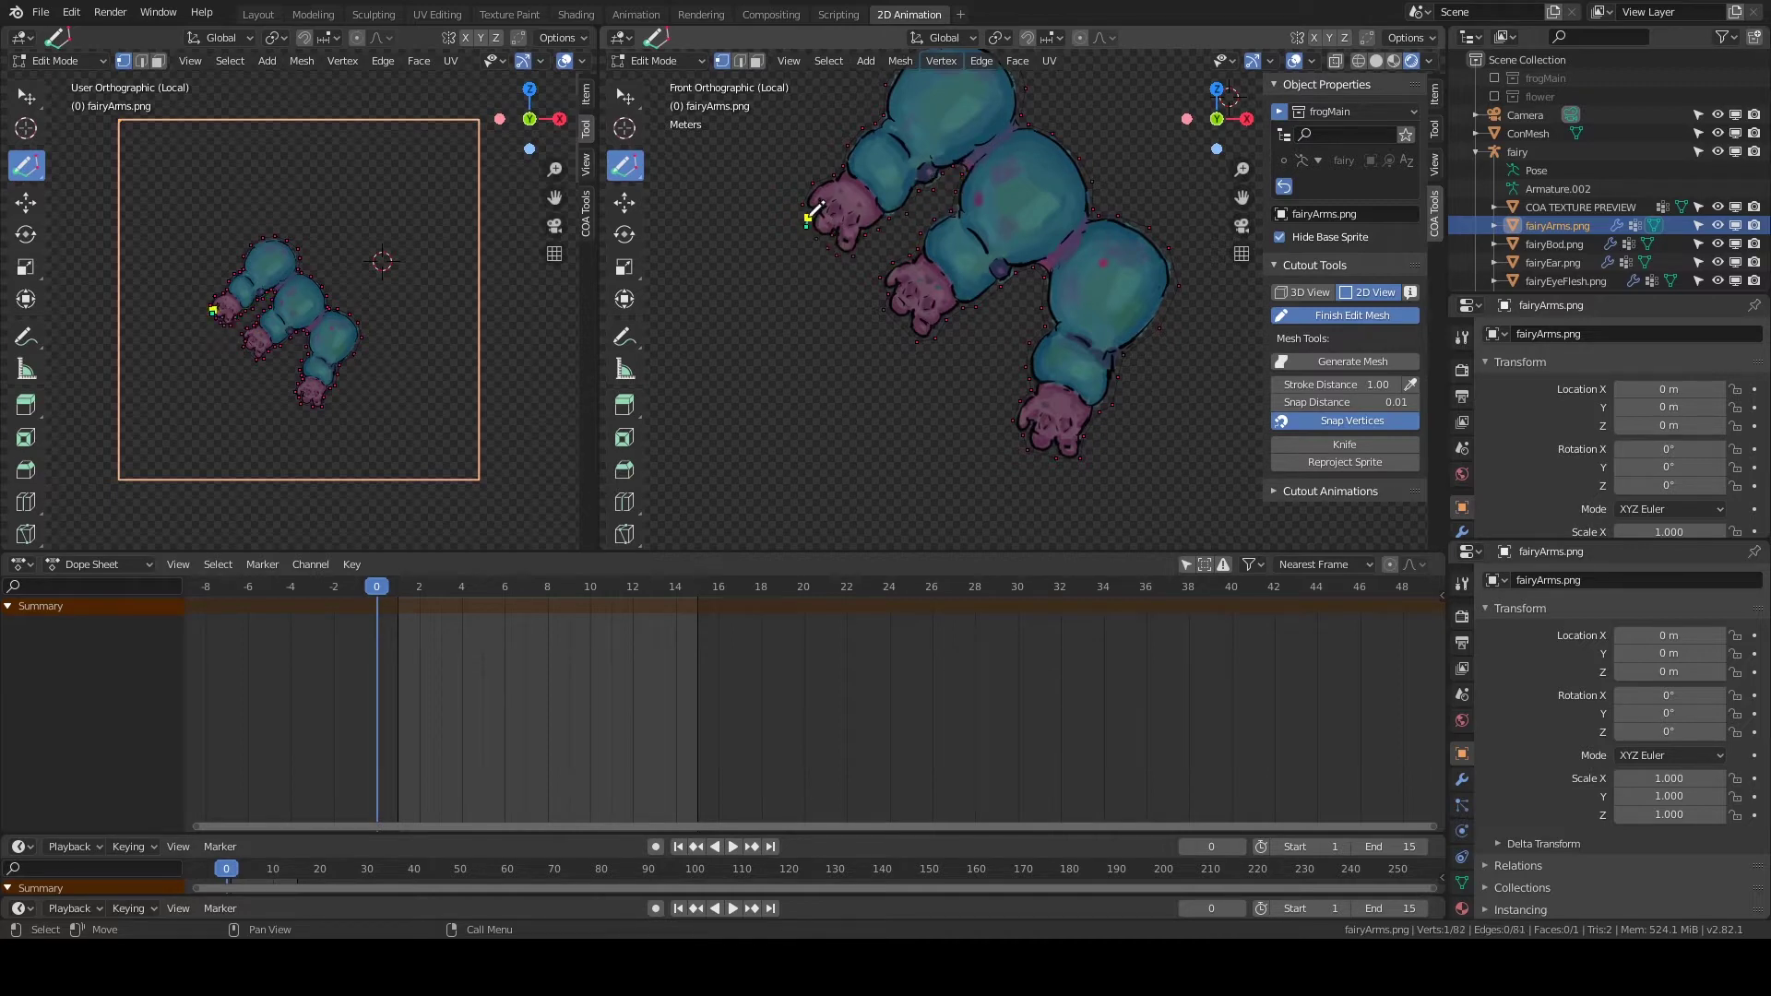
Add contour points around the arms sprite's hands and wrist.
scroll(793, 184, up, 2)
scroll(802, 203, up, 1)
click(954, 407)
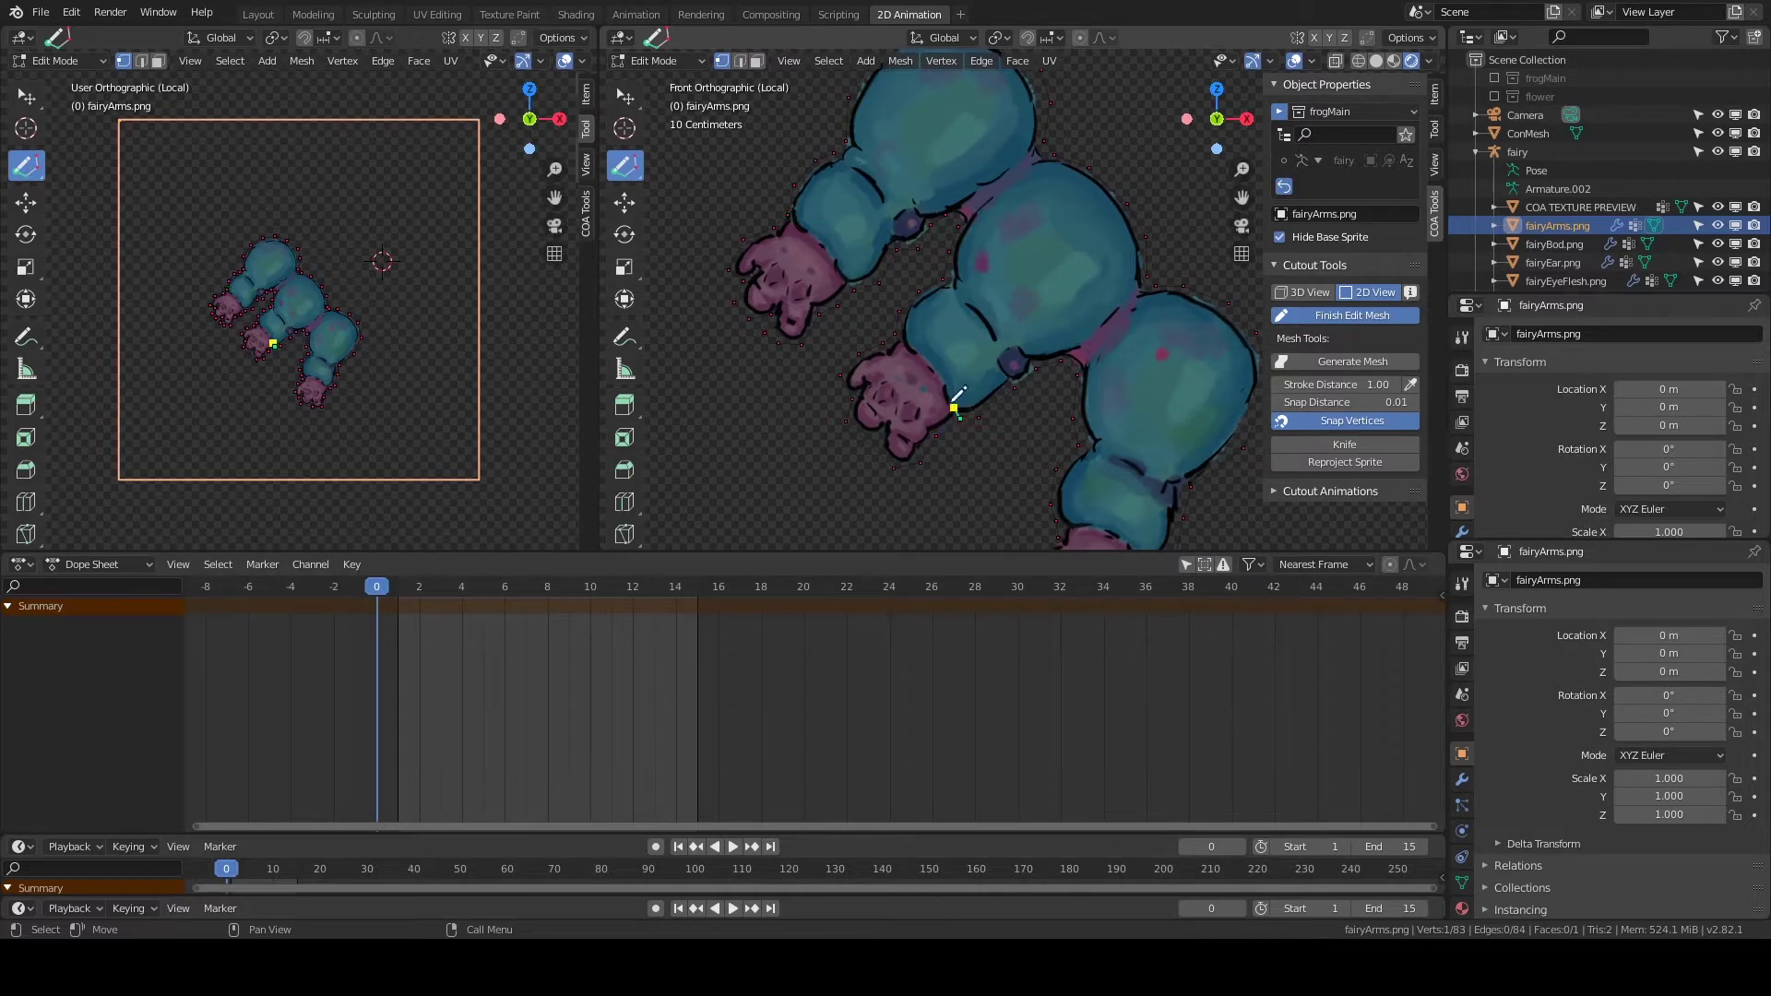
click(1187, 503)
click(991, 436)
middle_drag(999, 431, 1014, 371)
click(953, 322)
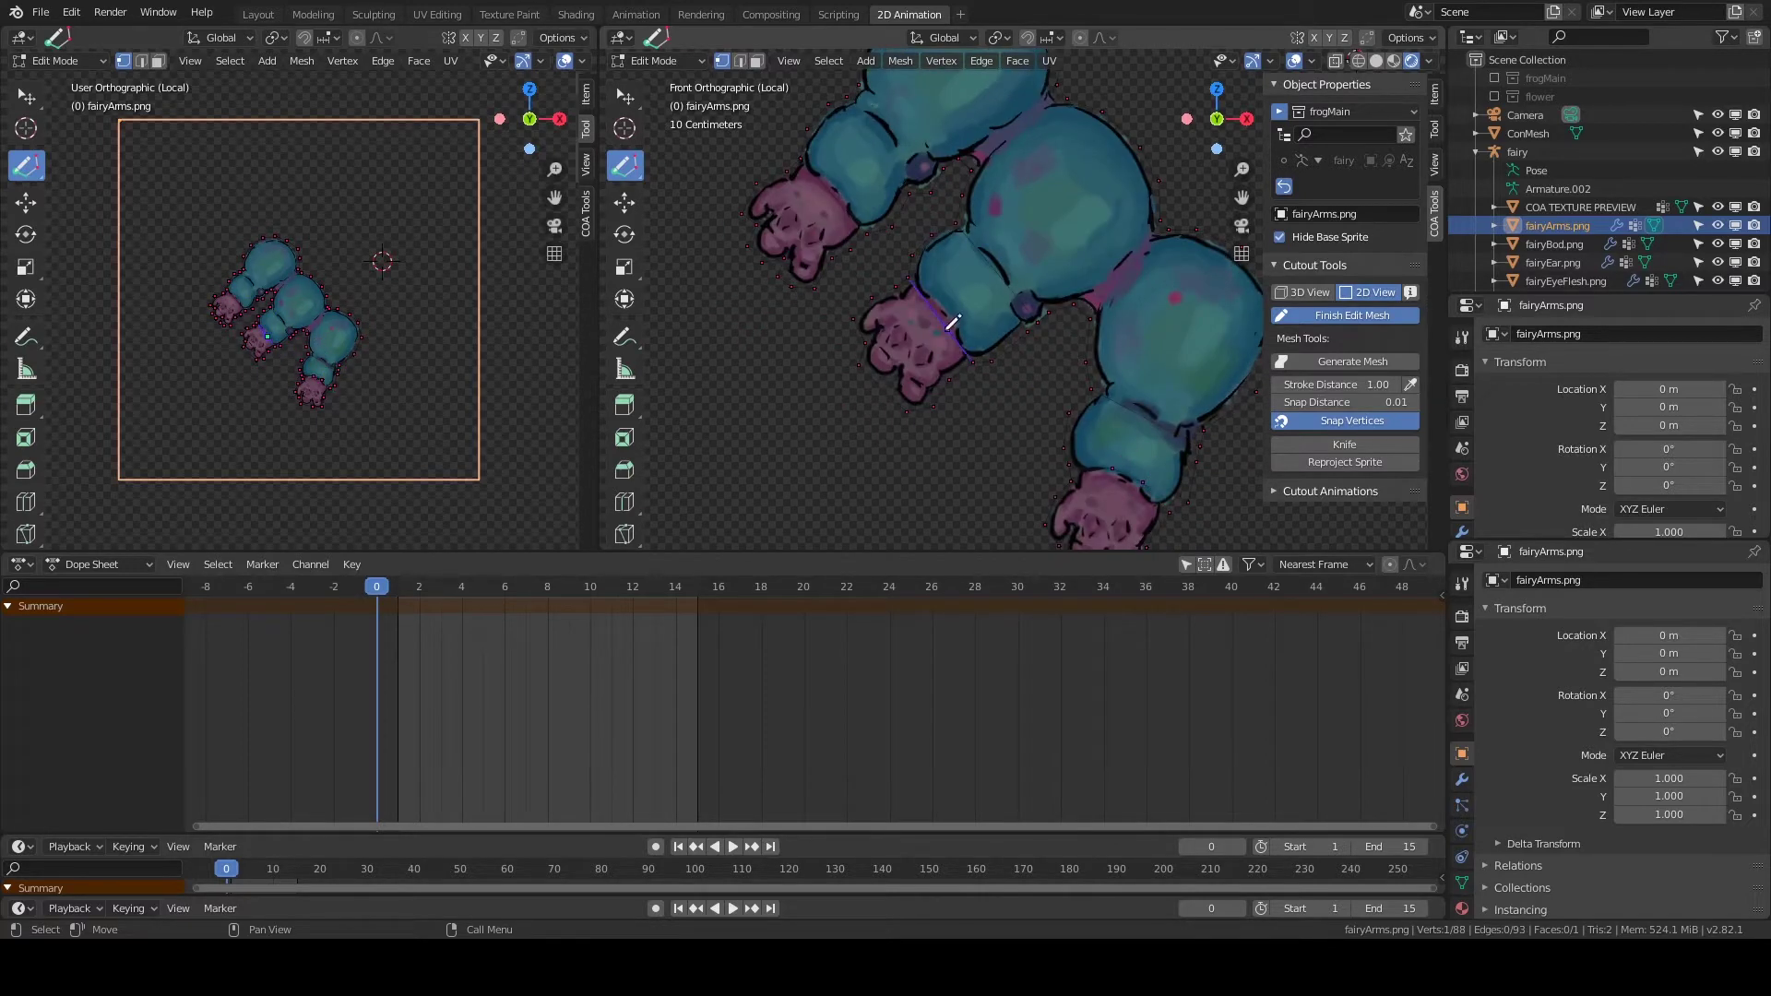
right_click(883, 317)
click(853, 157)
Reposition a contour point, then generate the arms' triangle mesh and exit editing.
key(shift+space)
key(g)
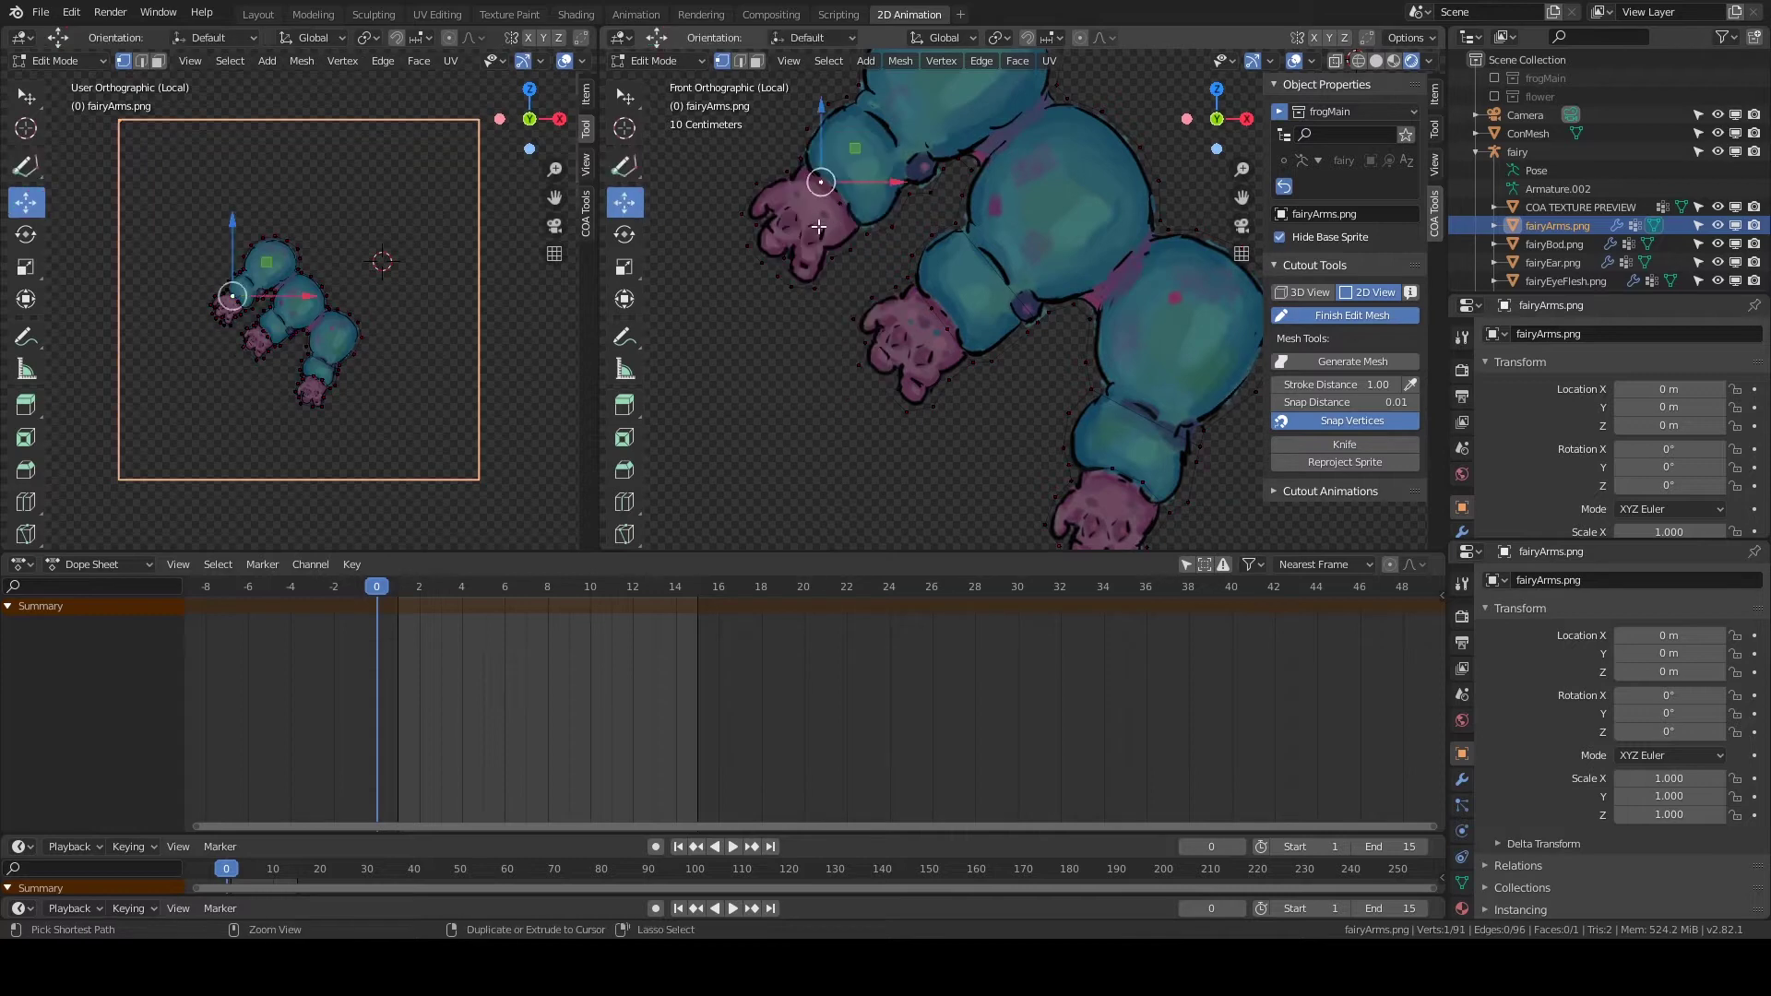
key(alt+a)
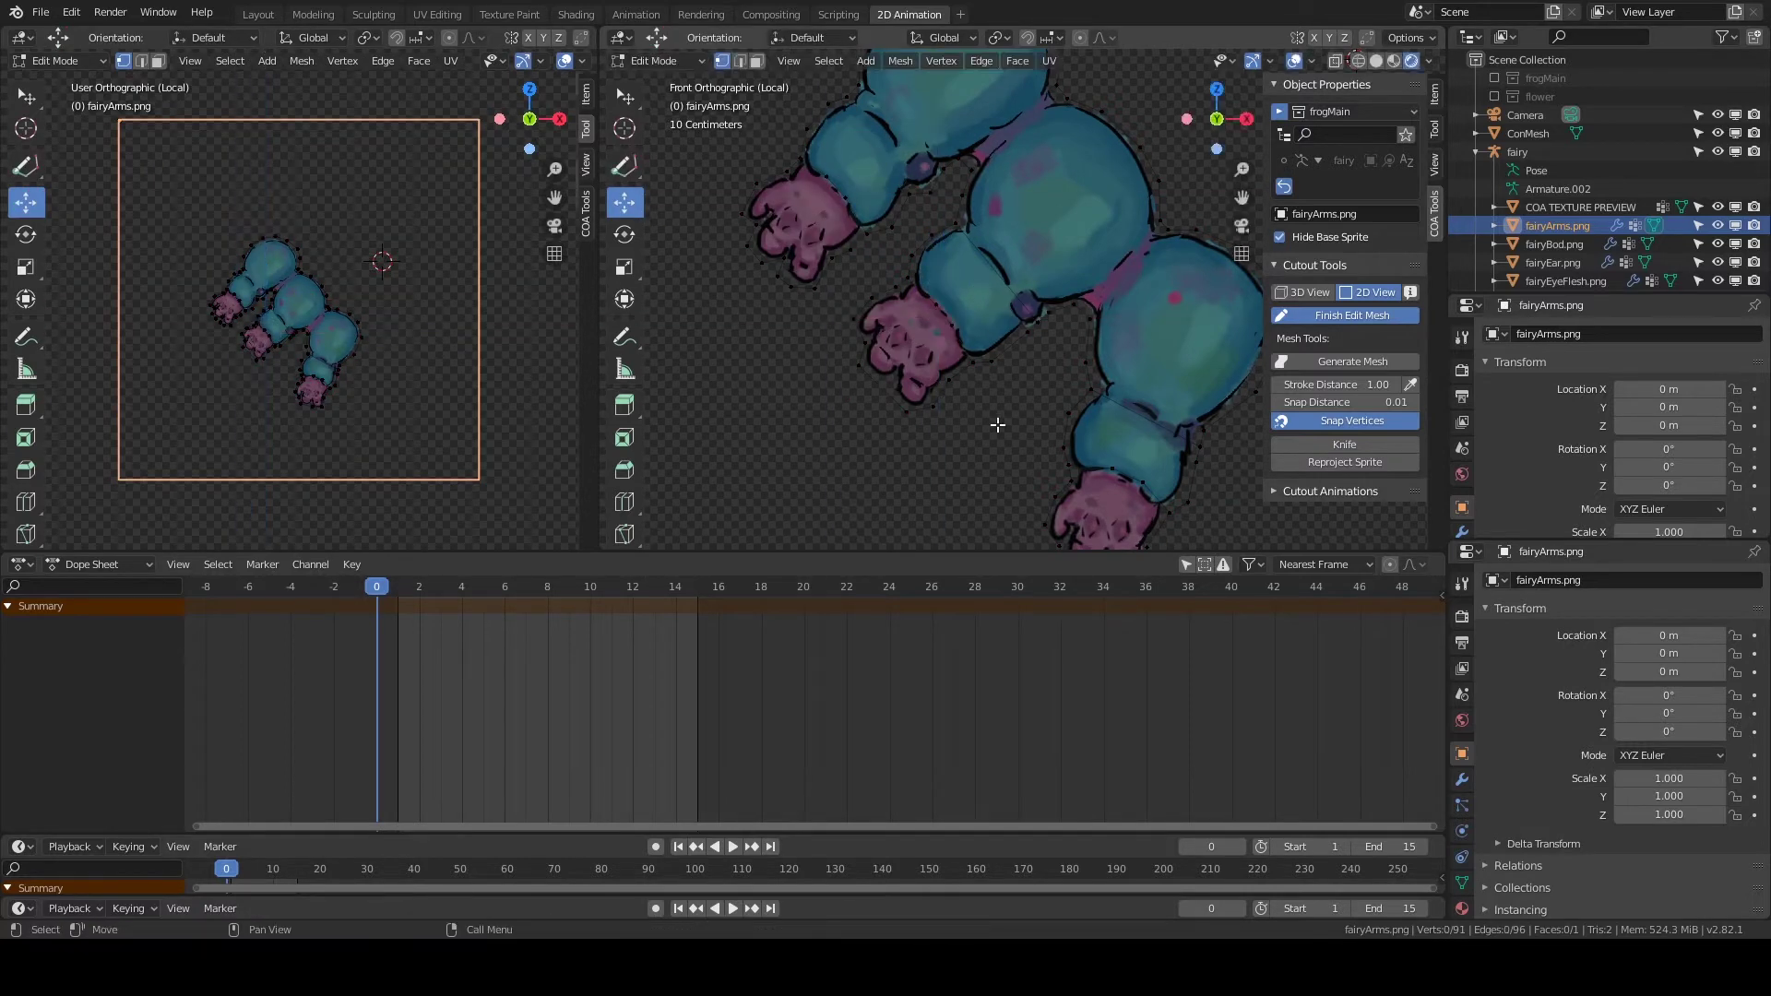
click(1349, 364)
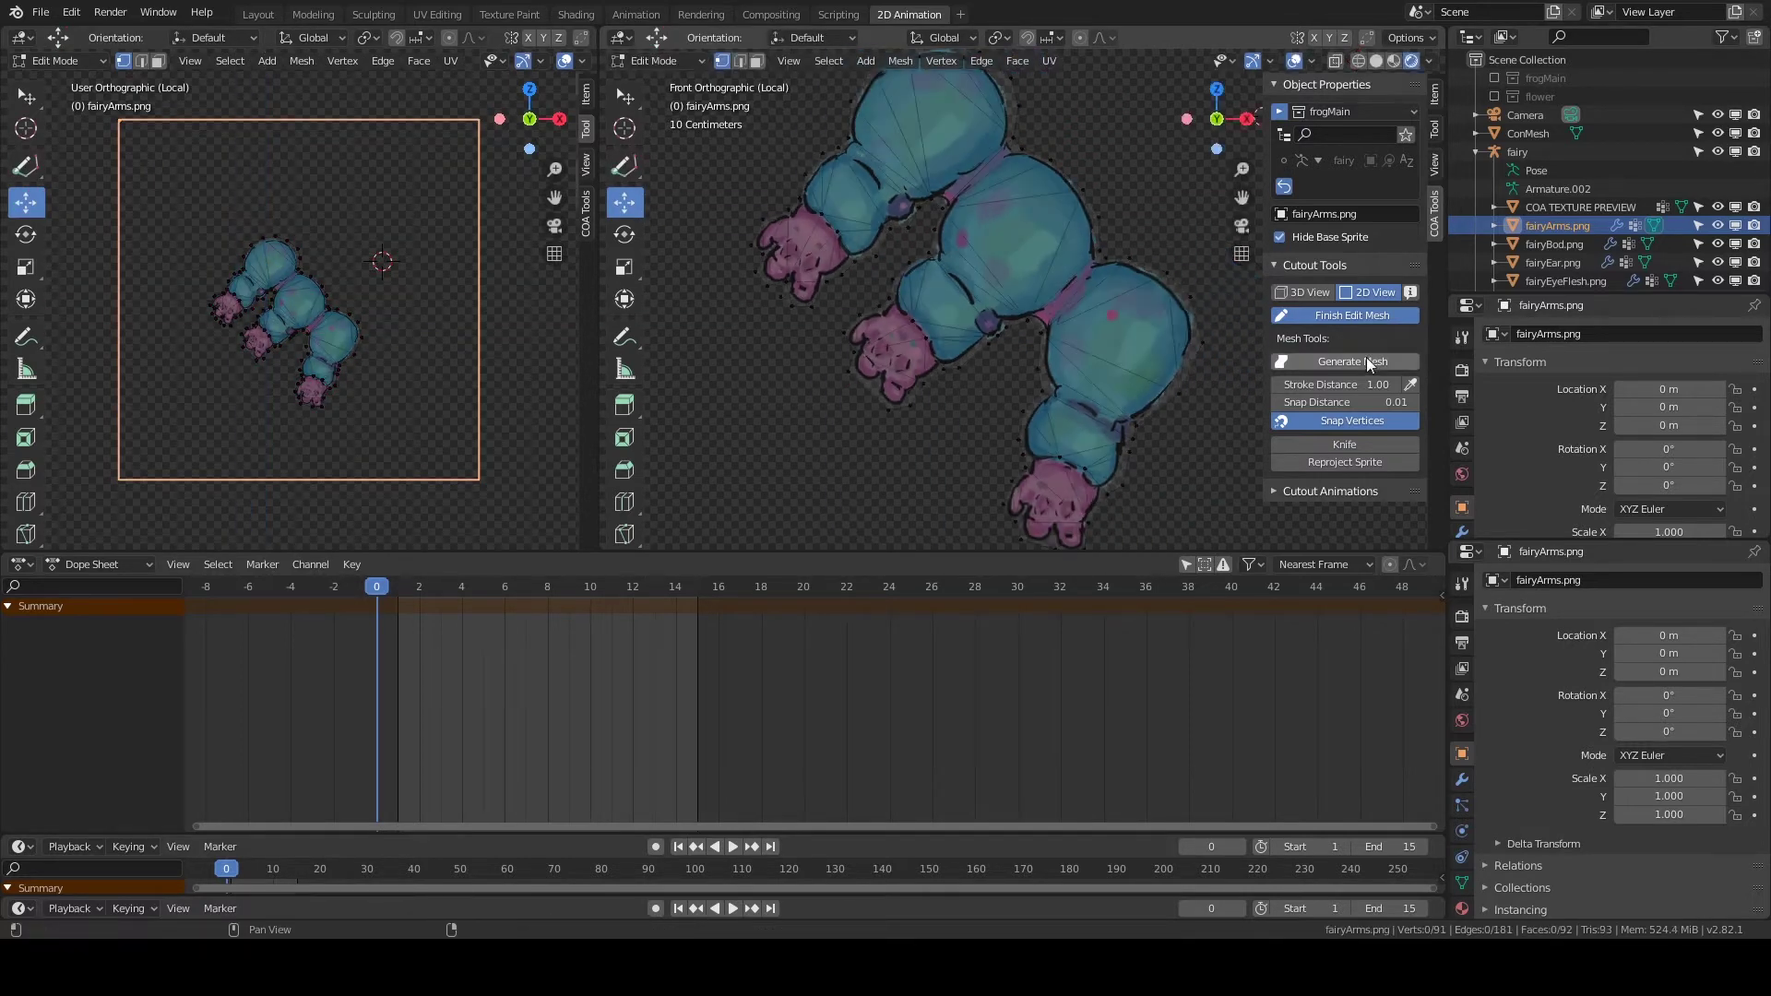
key(Tab)
click(1554, 225)
Trace the fairyBod.png outline plus inner strokes and finish its mesh edit.
click(1352, 408)
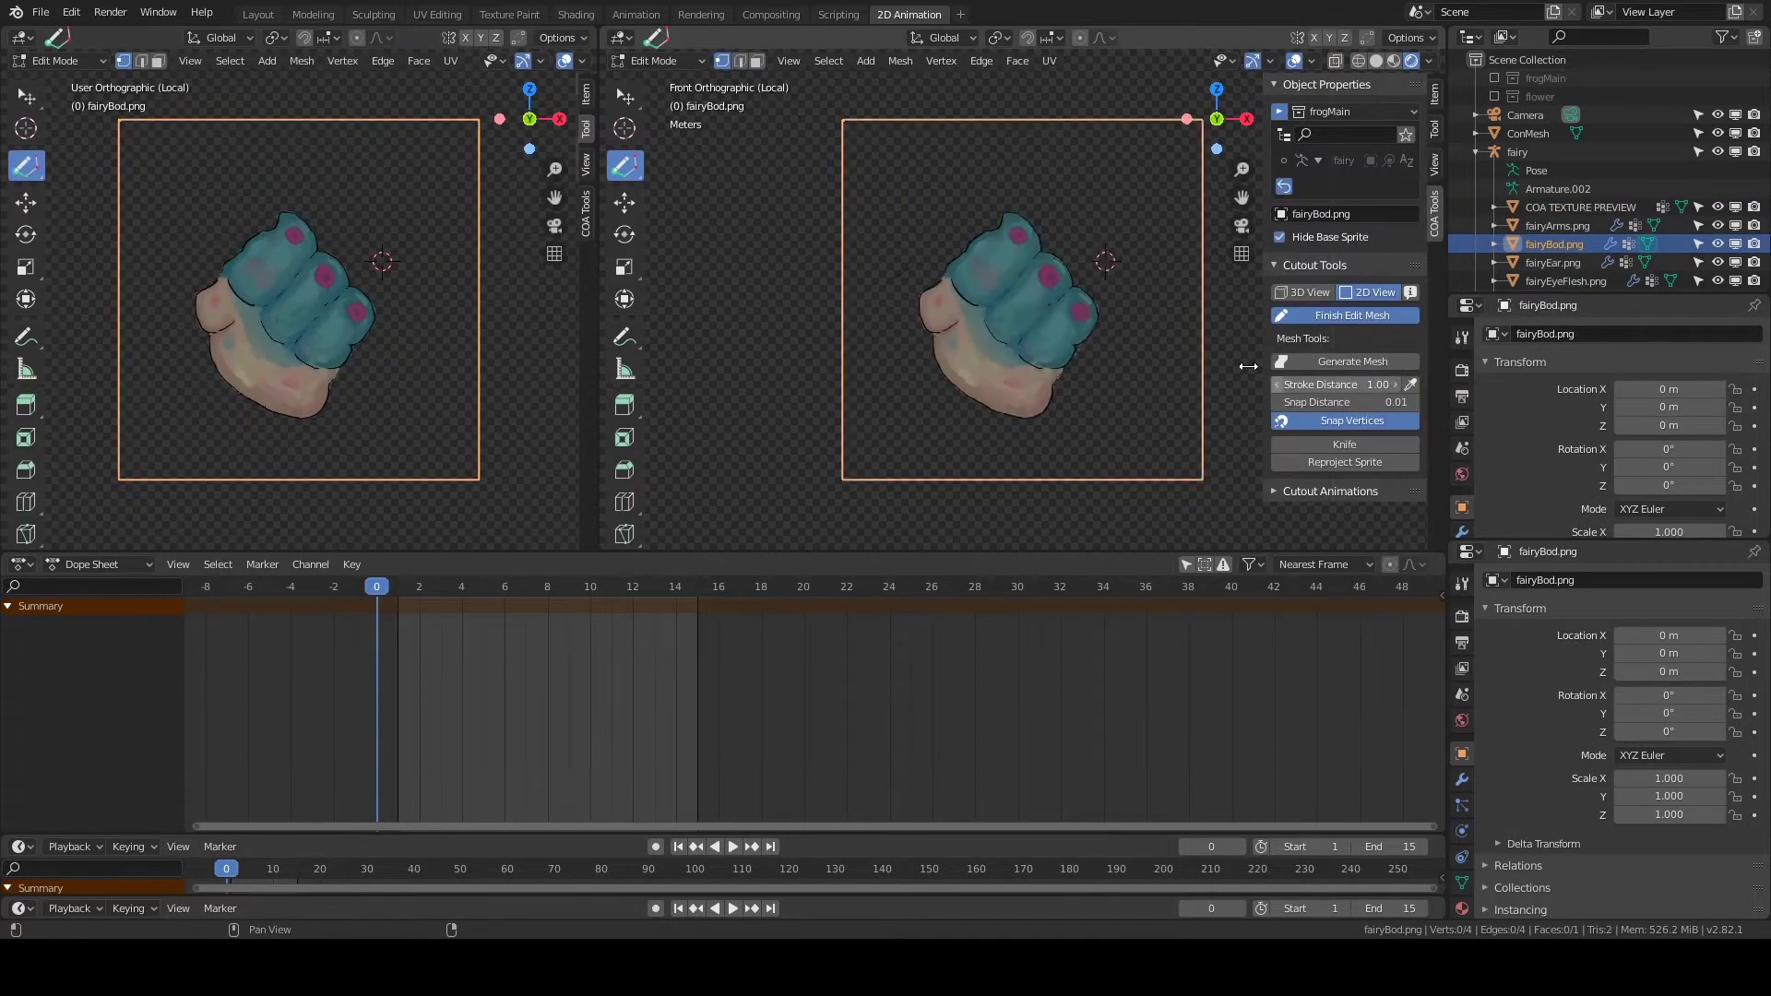
mouse_move(855, 273)
mouse_down()
mouse_move(905, 208)
mouse_move(983, 170)
mouse_move(1056, 177)
mouse_up()
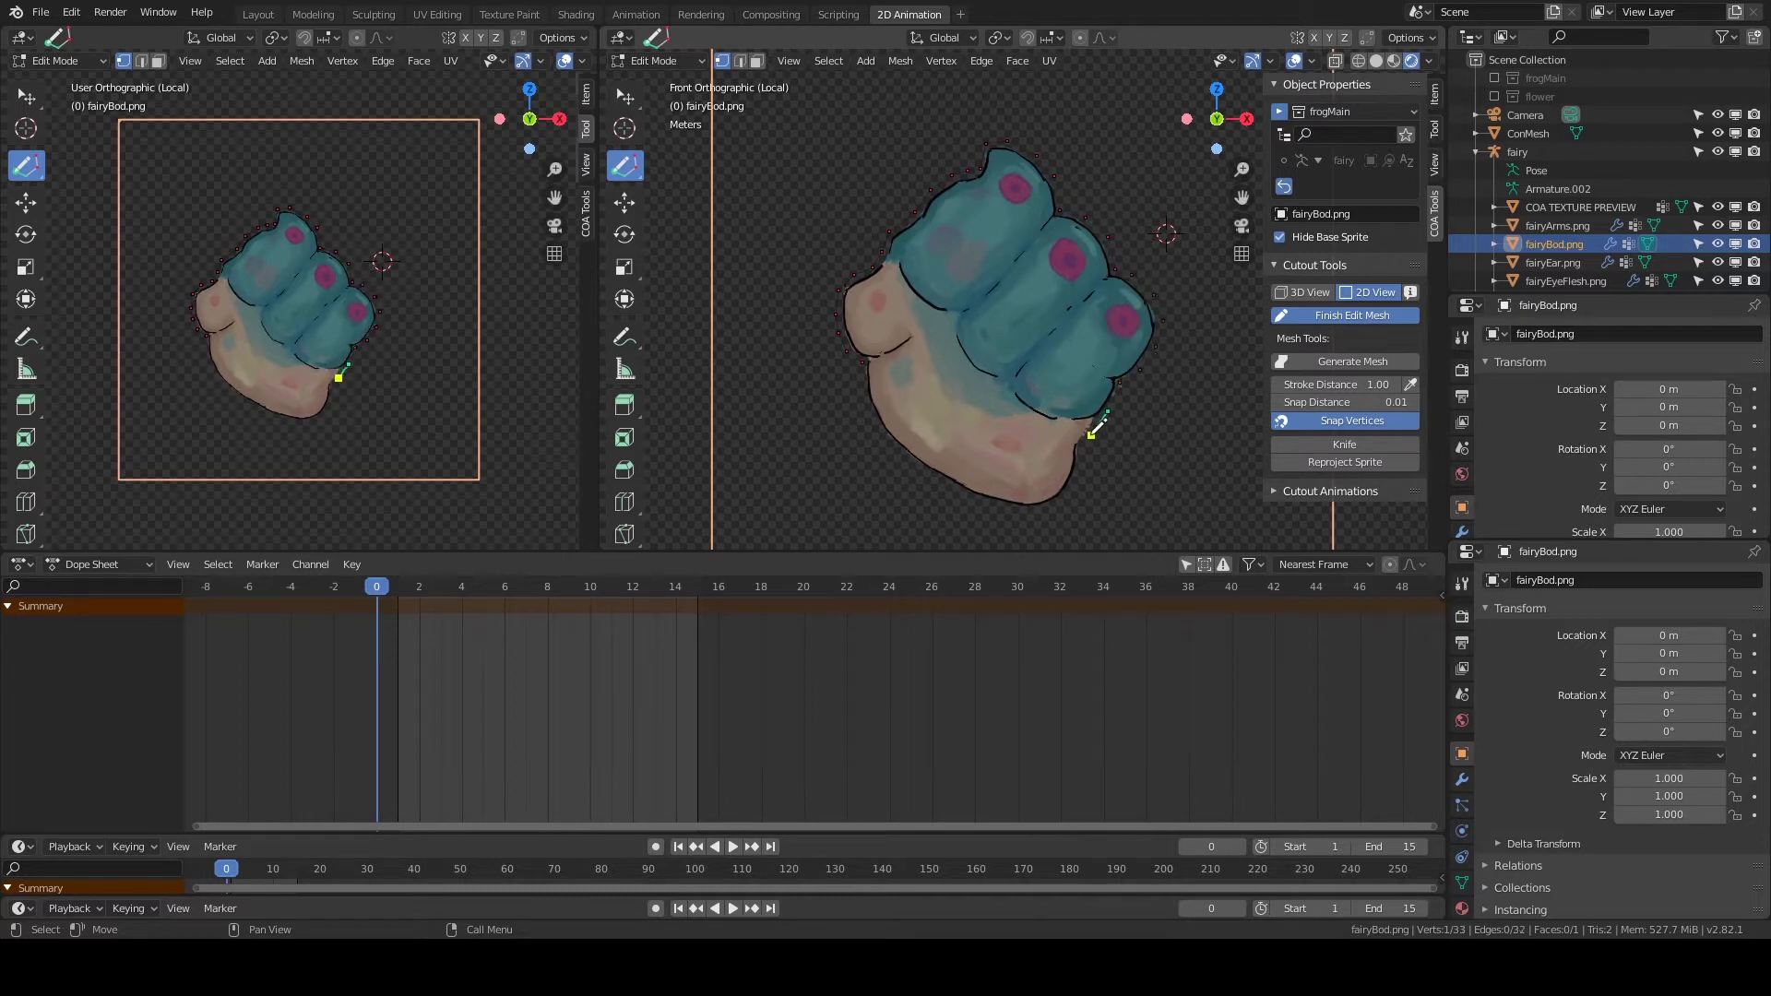
mouse_move(1023, 505)
mouse_down()
mouse_move(909, 456)
mouse_move(870, 388)
mouse_up()
mouse_move(915, 331)
mouse_down()
mouse_move(967, 292)
mouse_move(1098, 288)
mouse_up()
drag(923, 299, 955, 301)
click(1296, 316)
Trace the fairyEar.png outline and generate its mesh.
click(923, 189)
key(Tab)
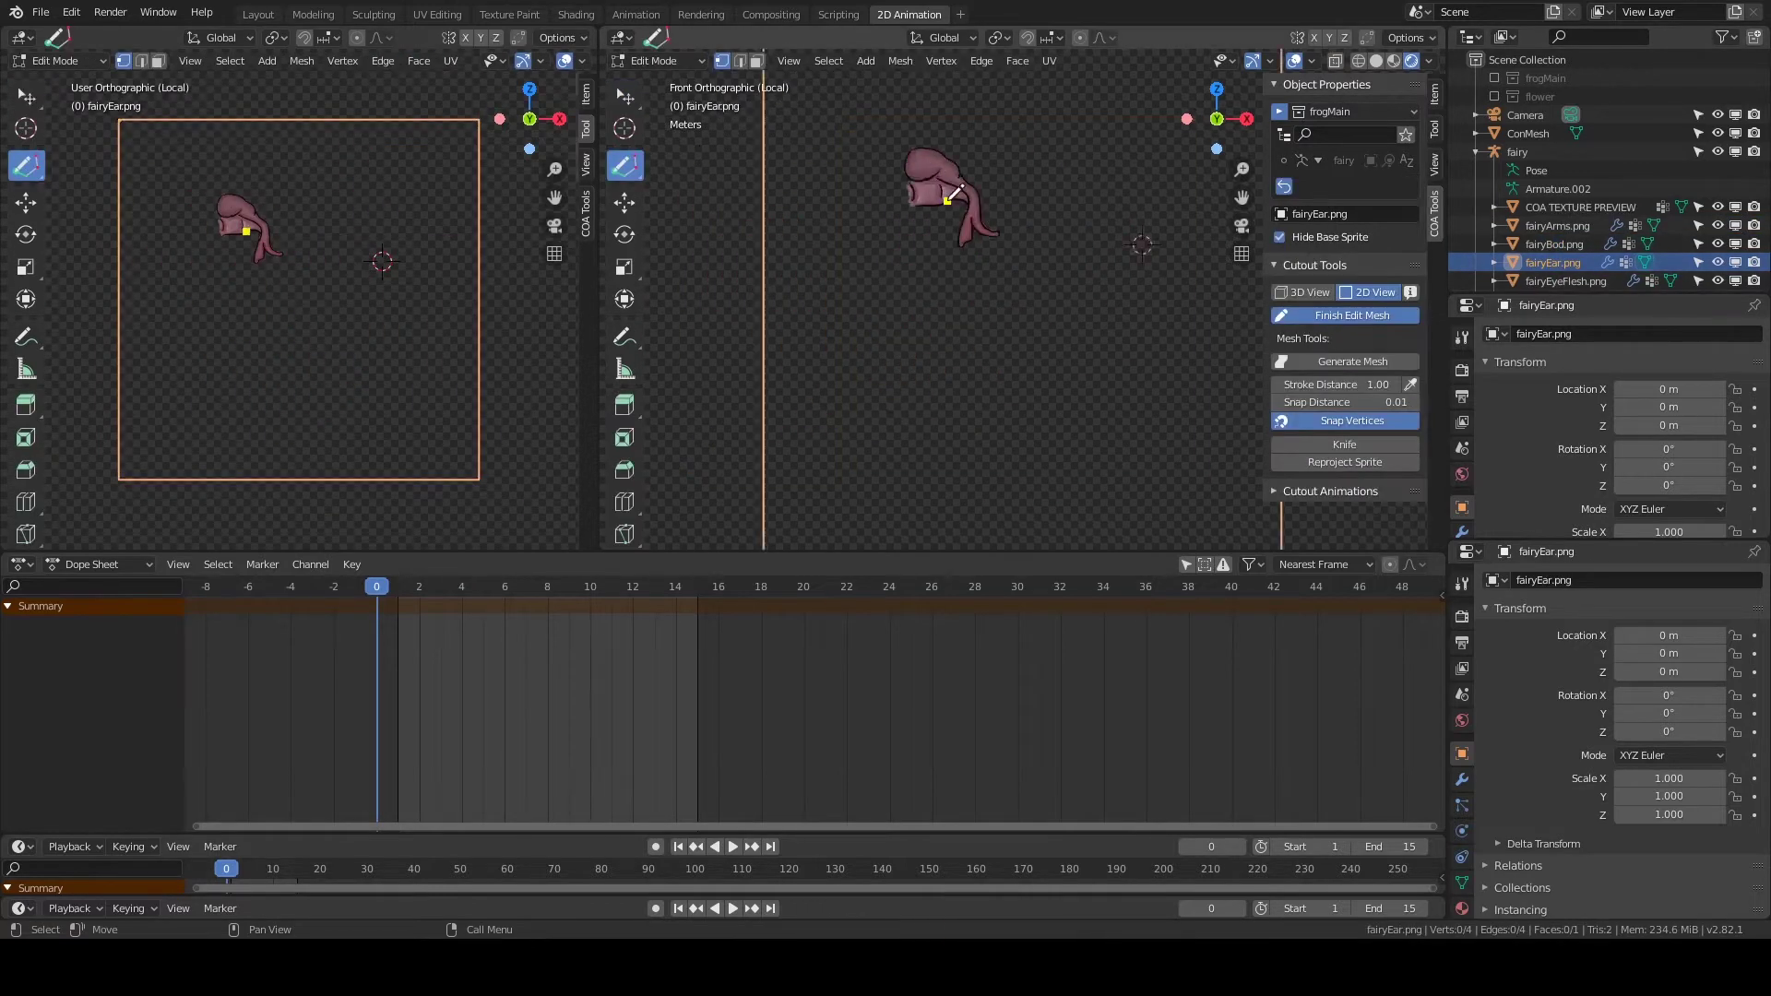
key(Home)
drag(913, 195, 948, 234)
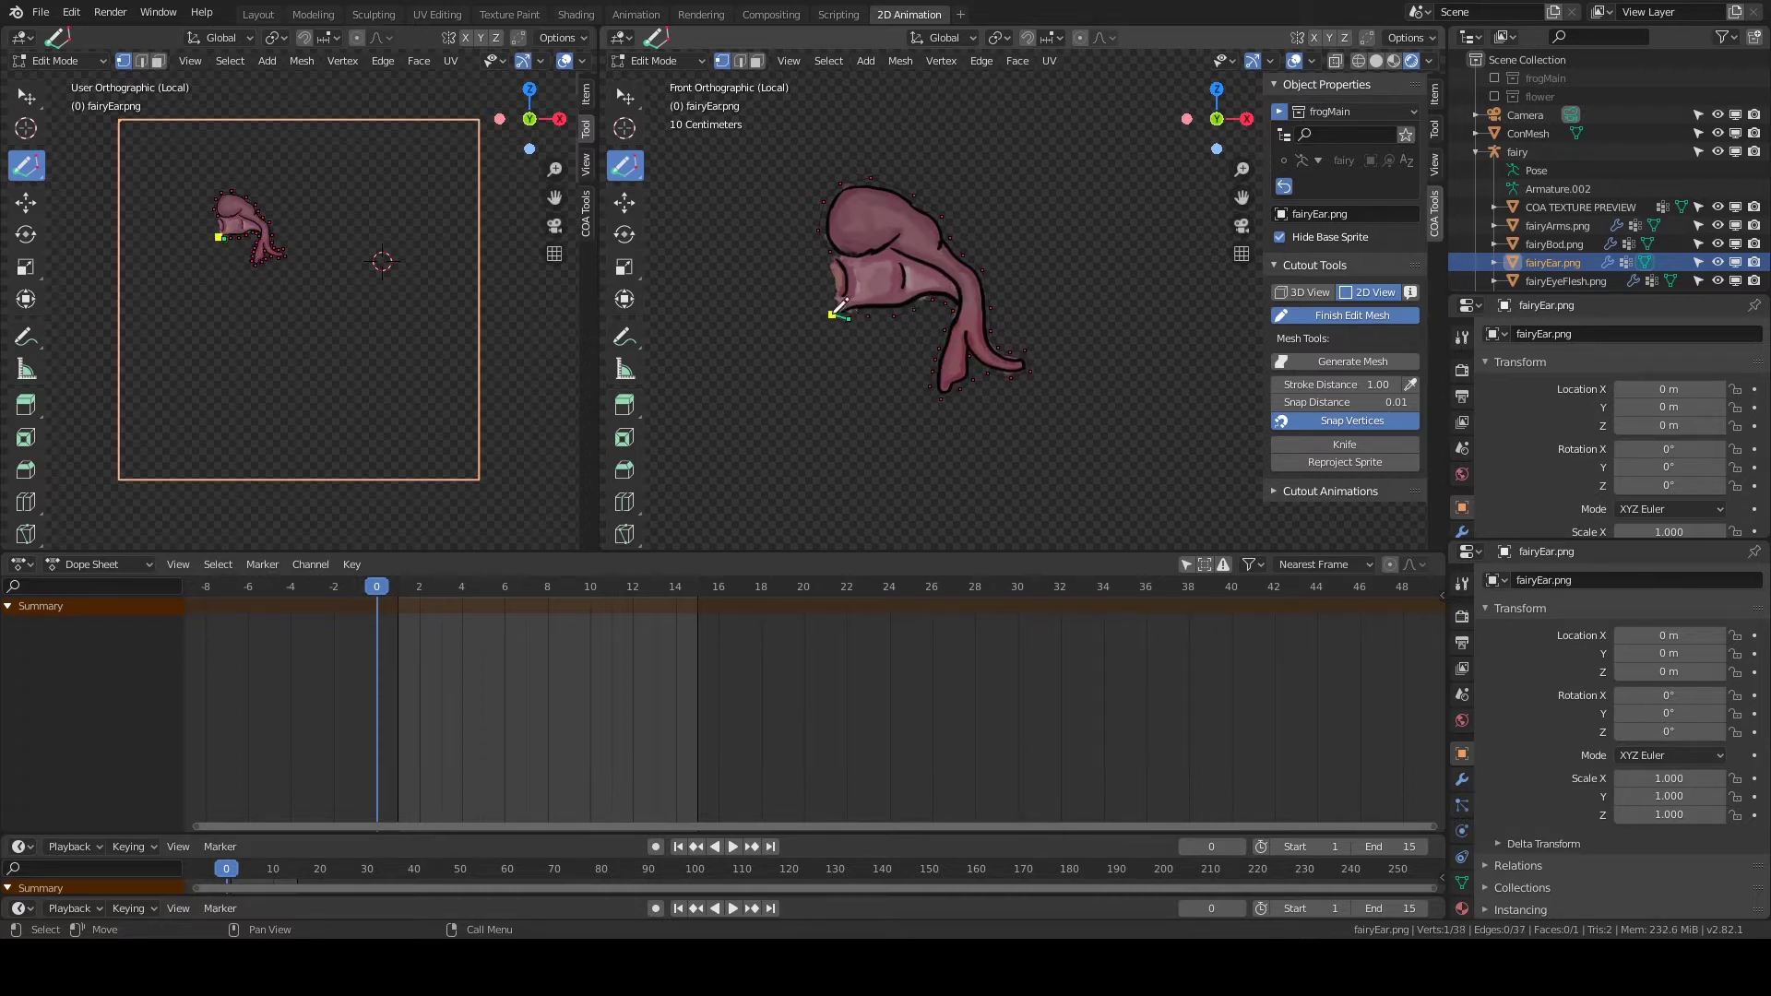
click(857, 252)
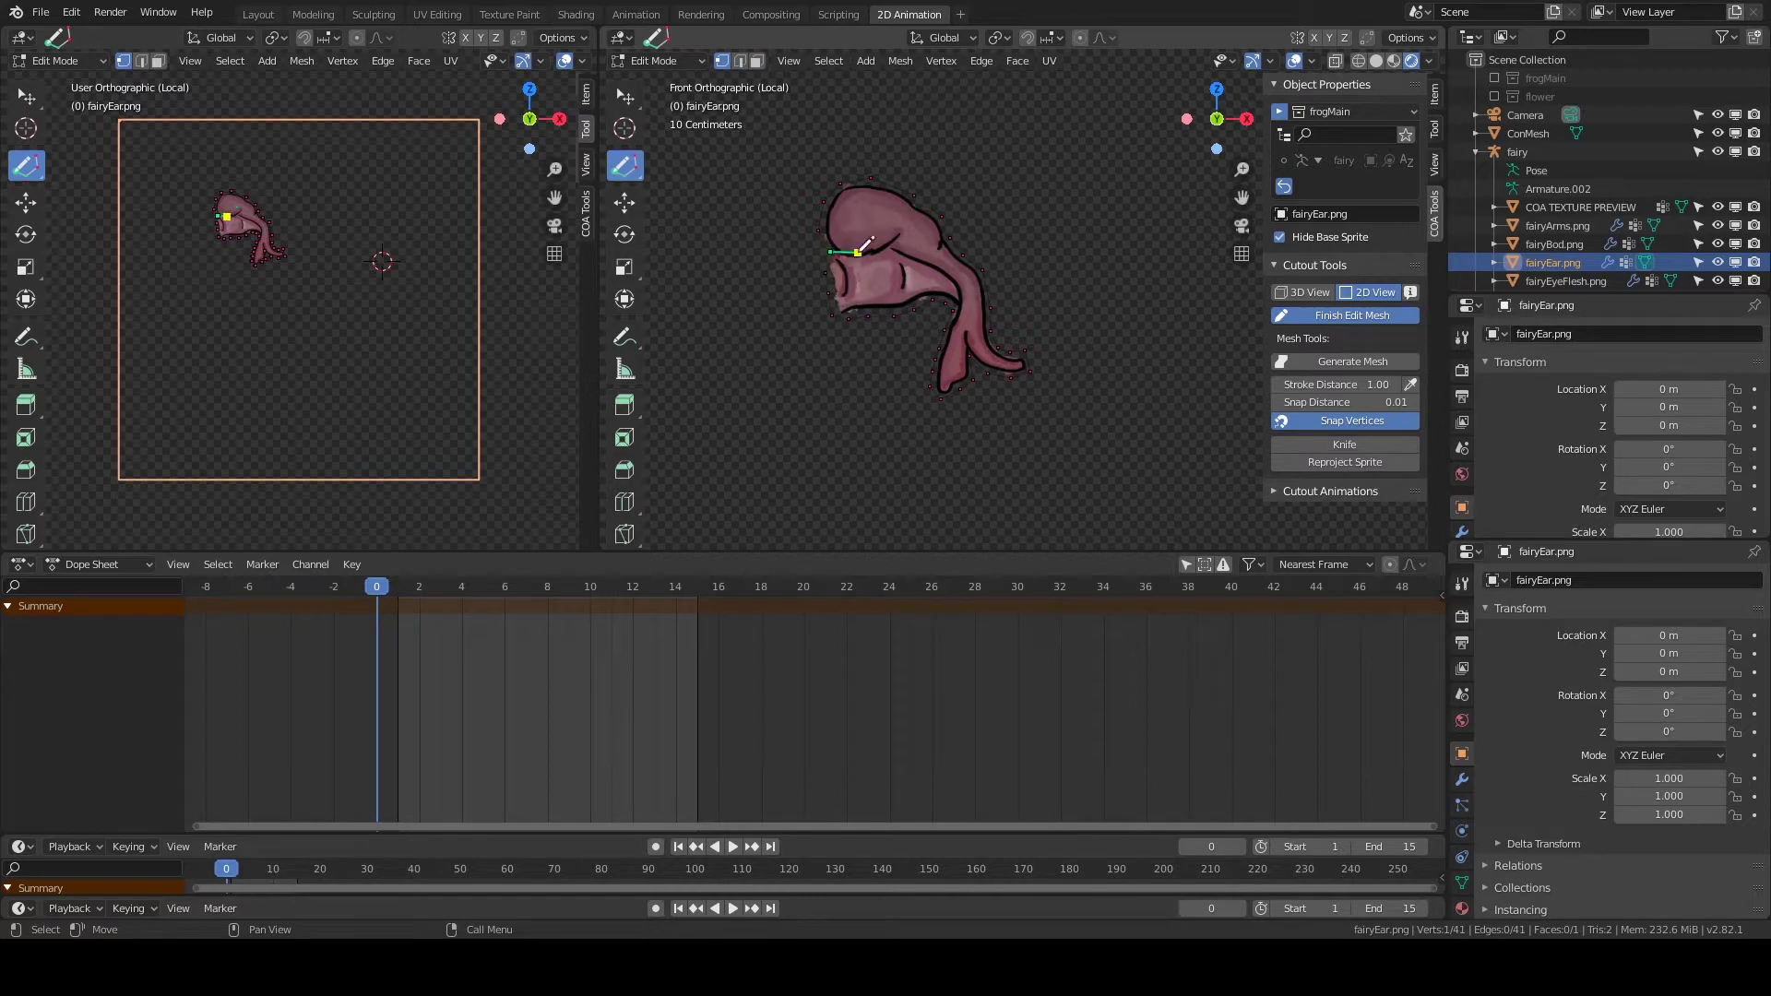
click(1349, 363)
click(1310, 319)
click(1392, 341)
Outline the fairyEyeSocket sprite with an interior stroke and generate its mesh.
scroll(900, 175, up, 3)
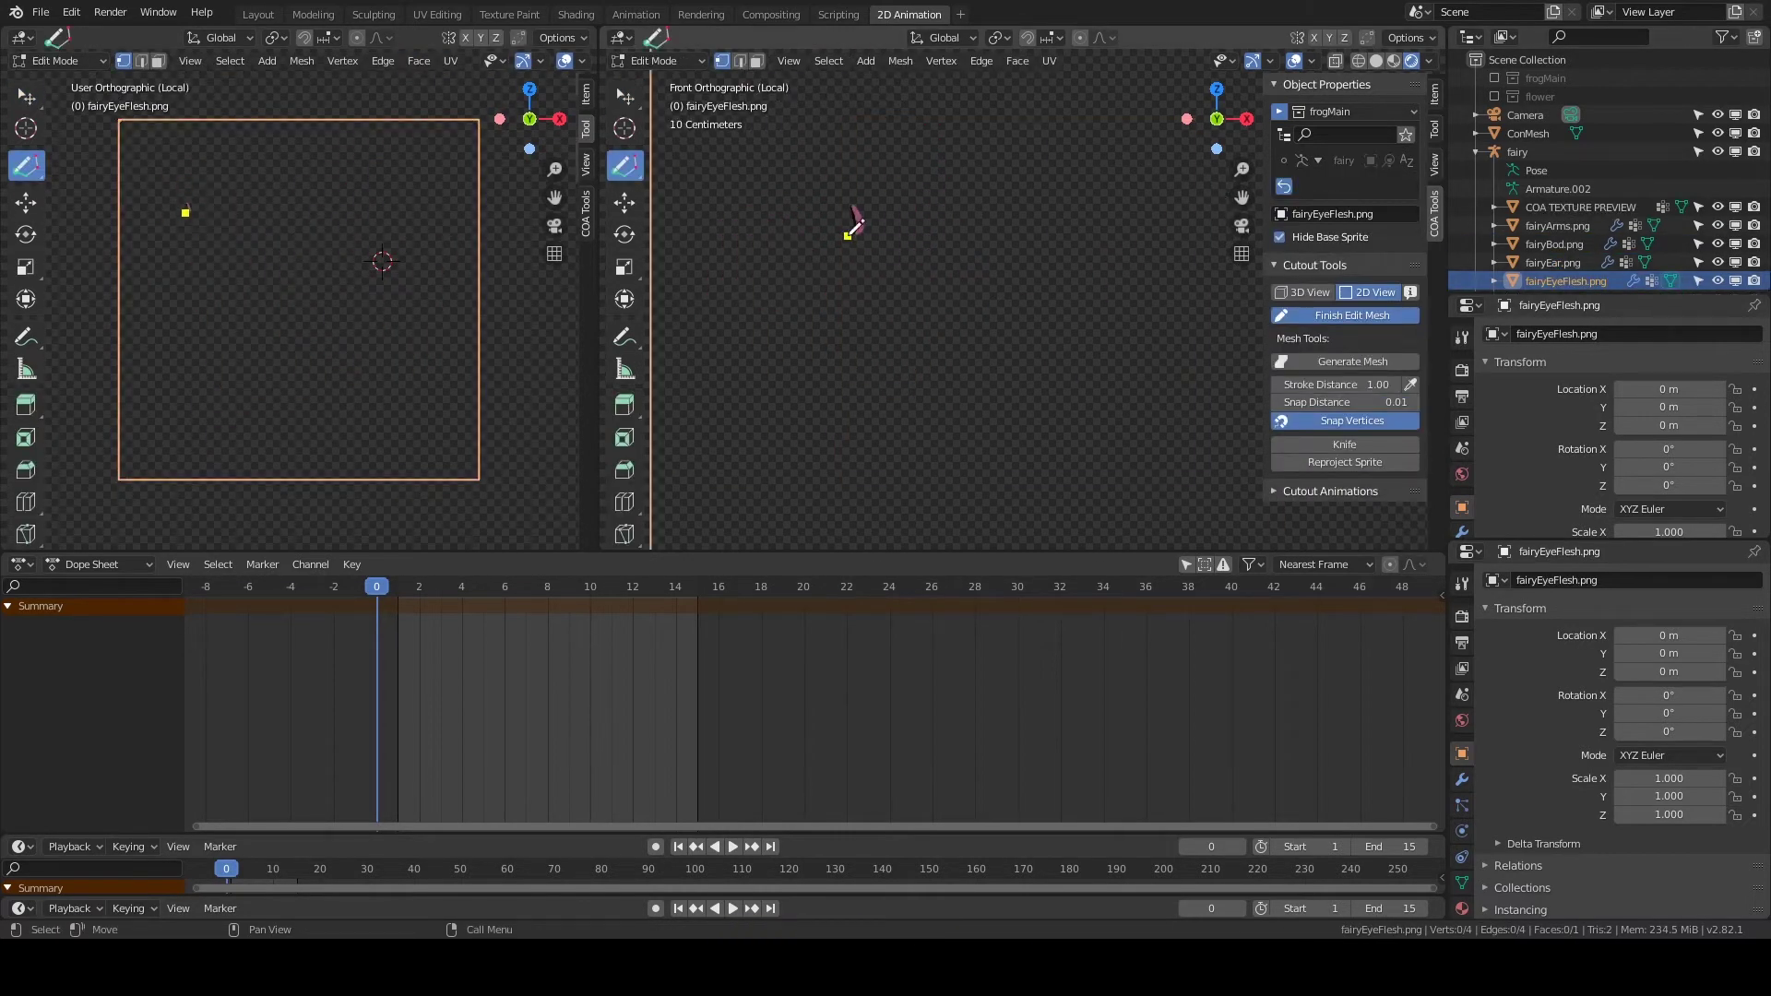
click(1351, 314)
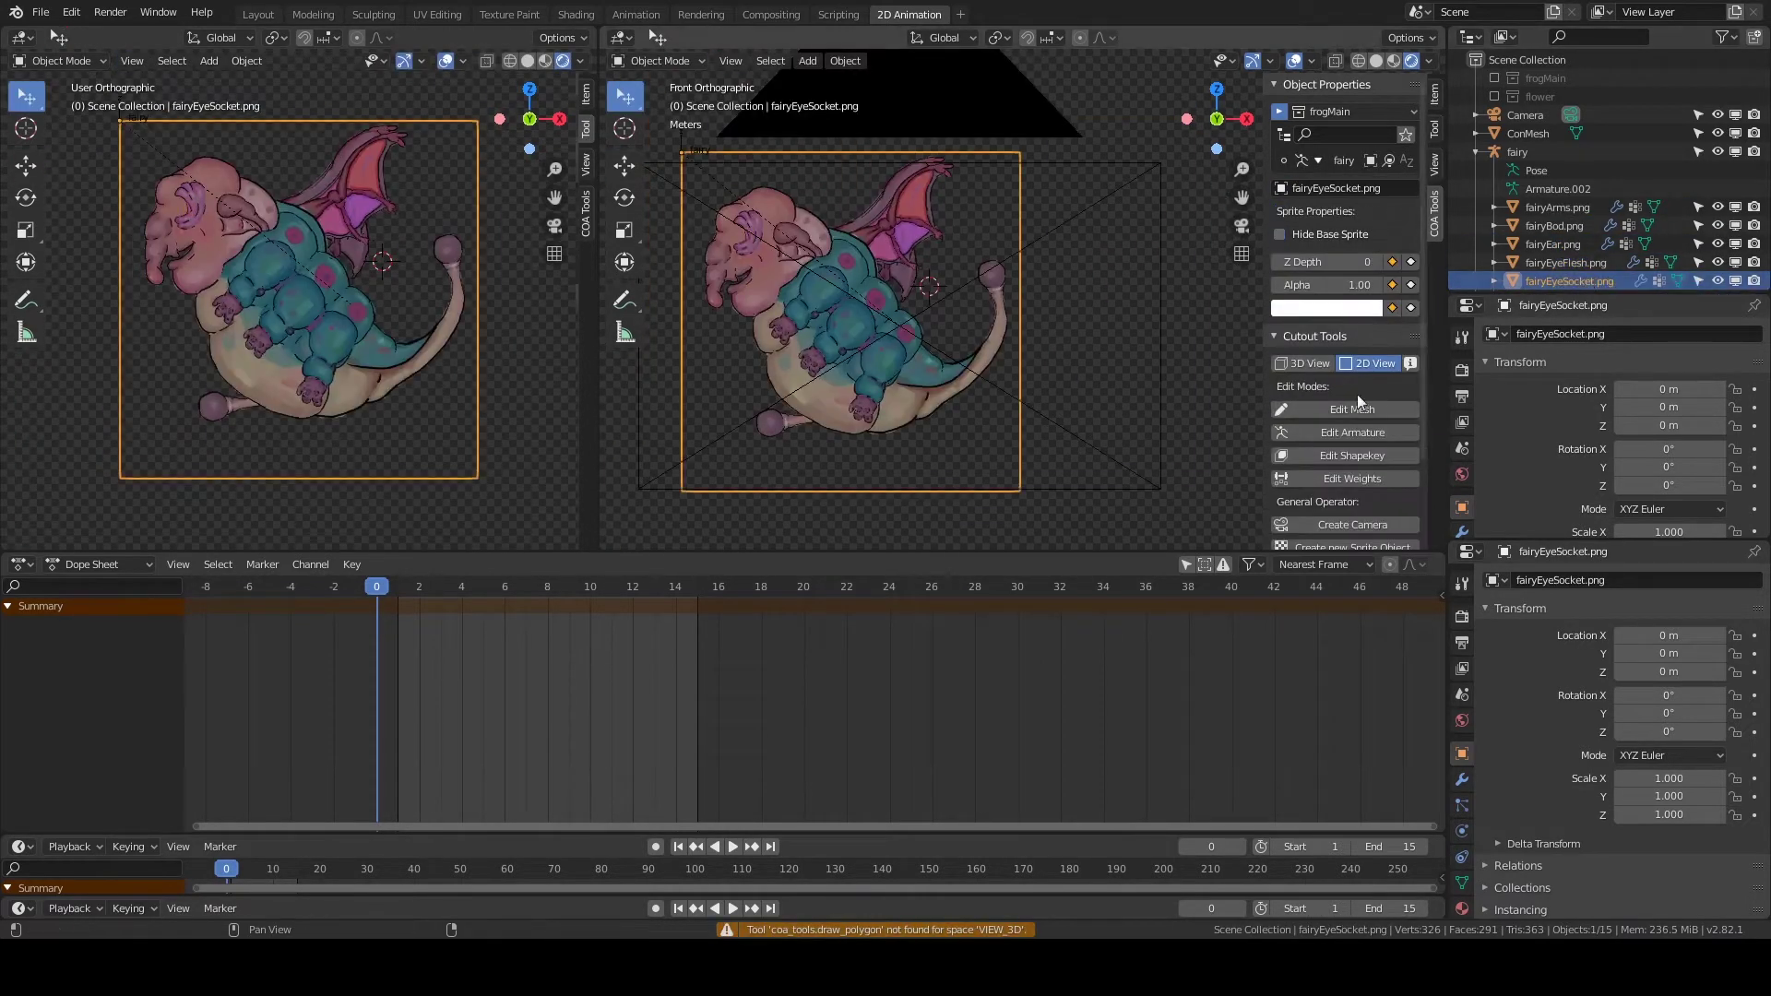
click(1352, 315)
click(843, 250)
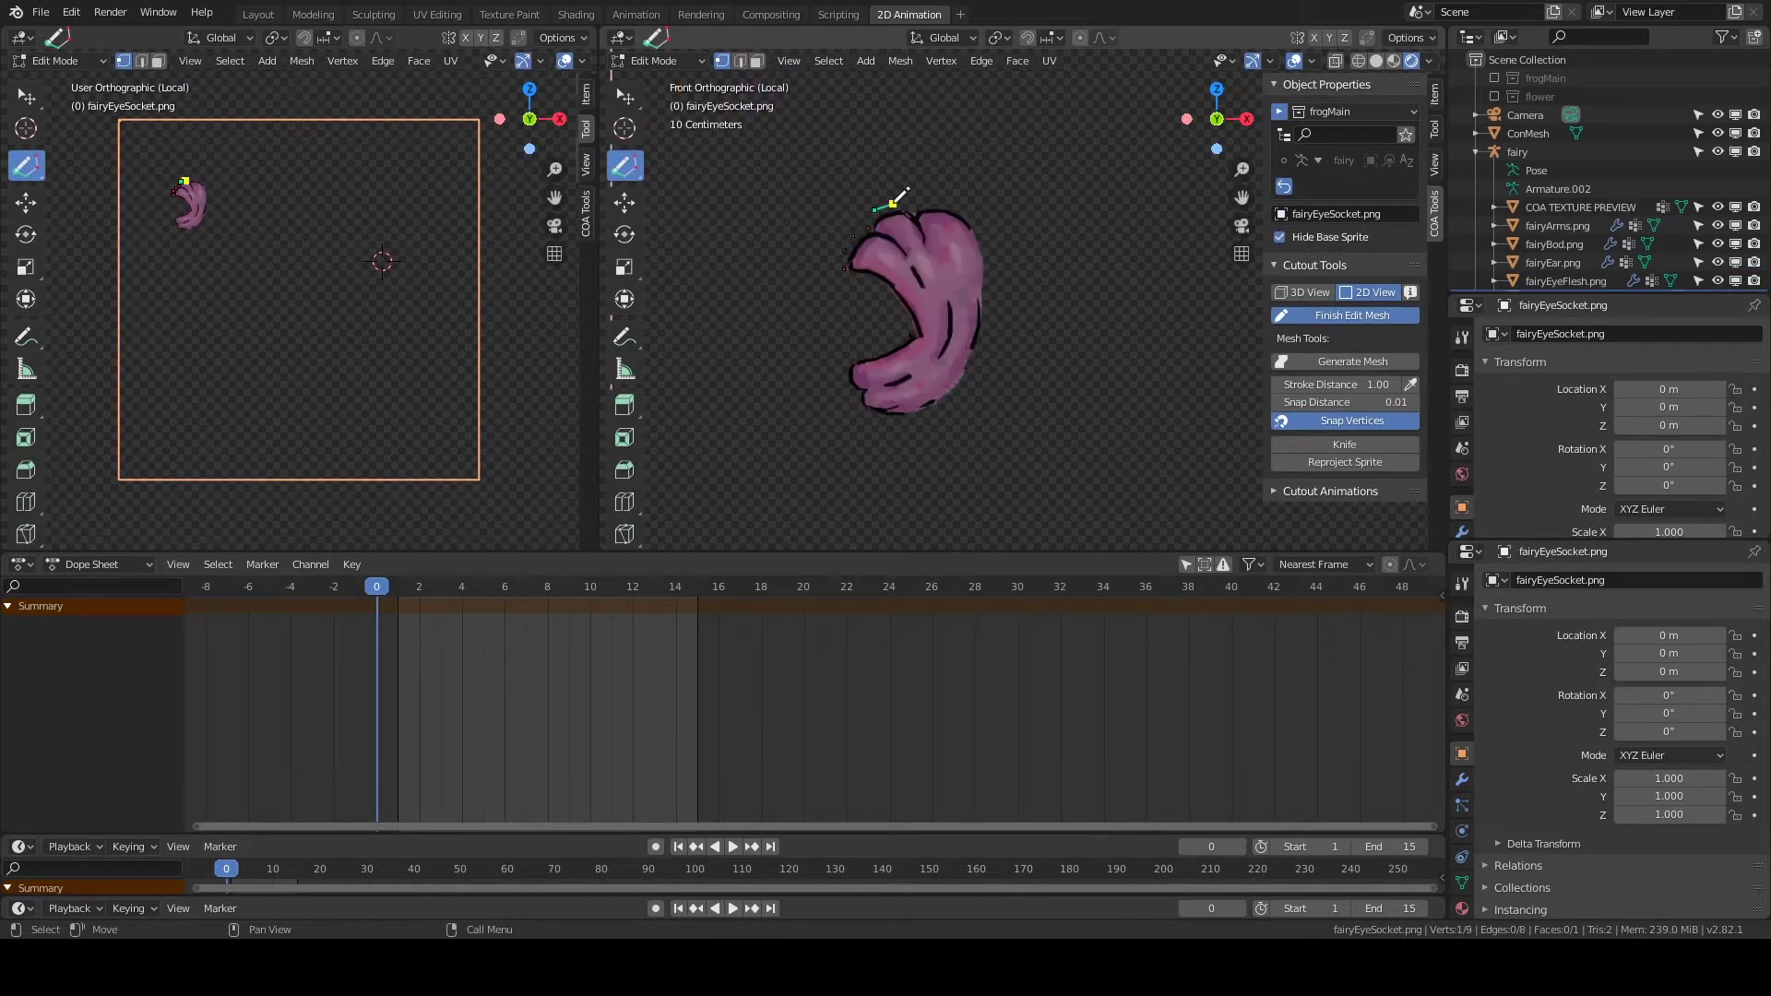
drag(891, 204, 951, 205)
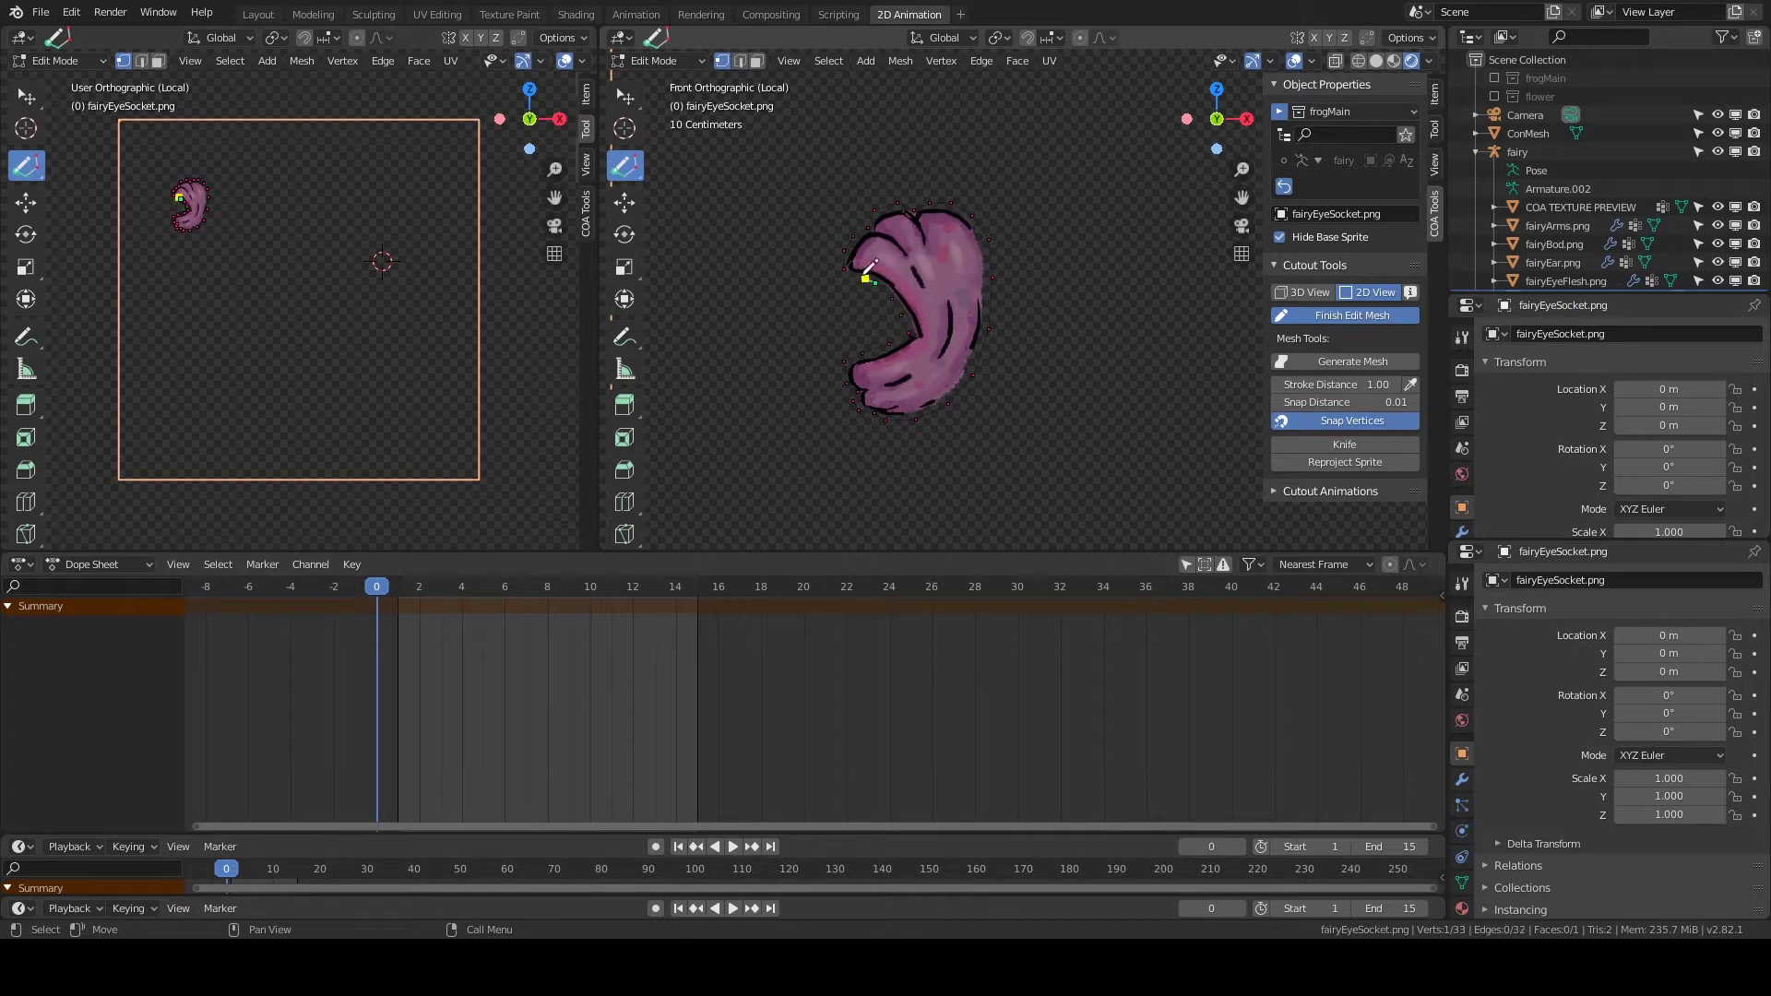
right_click(922, 369)
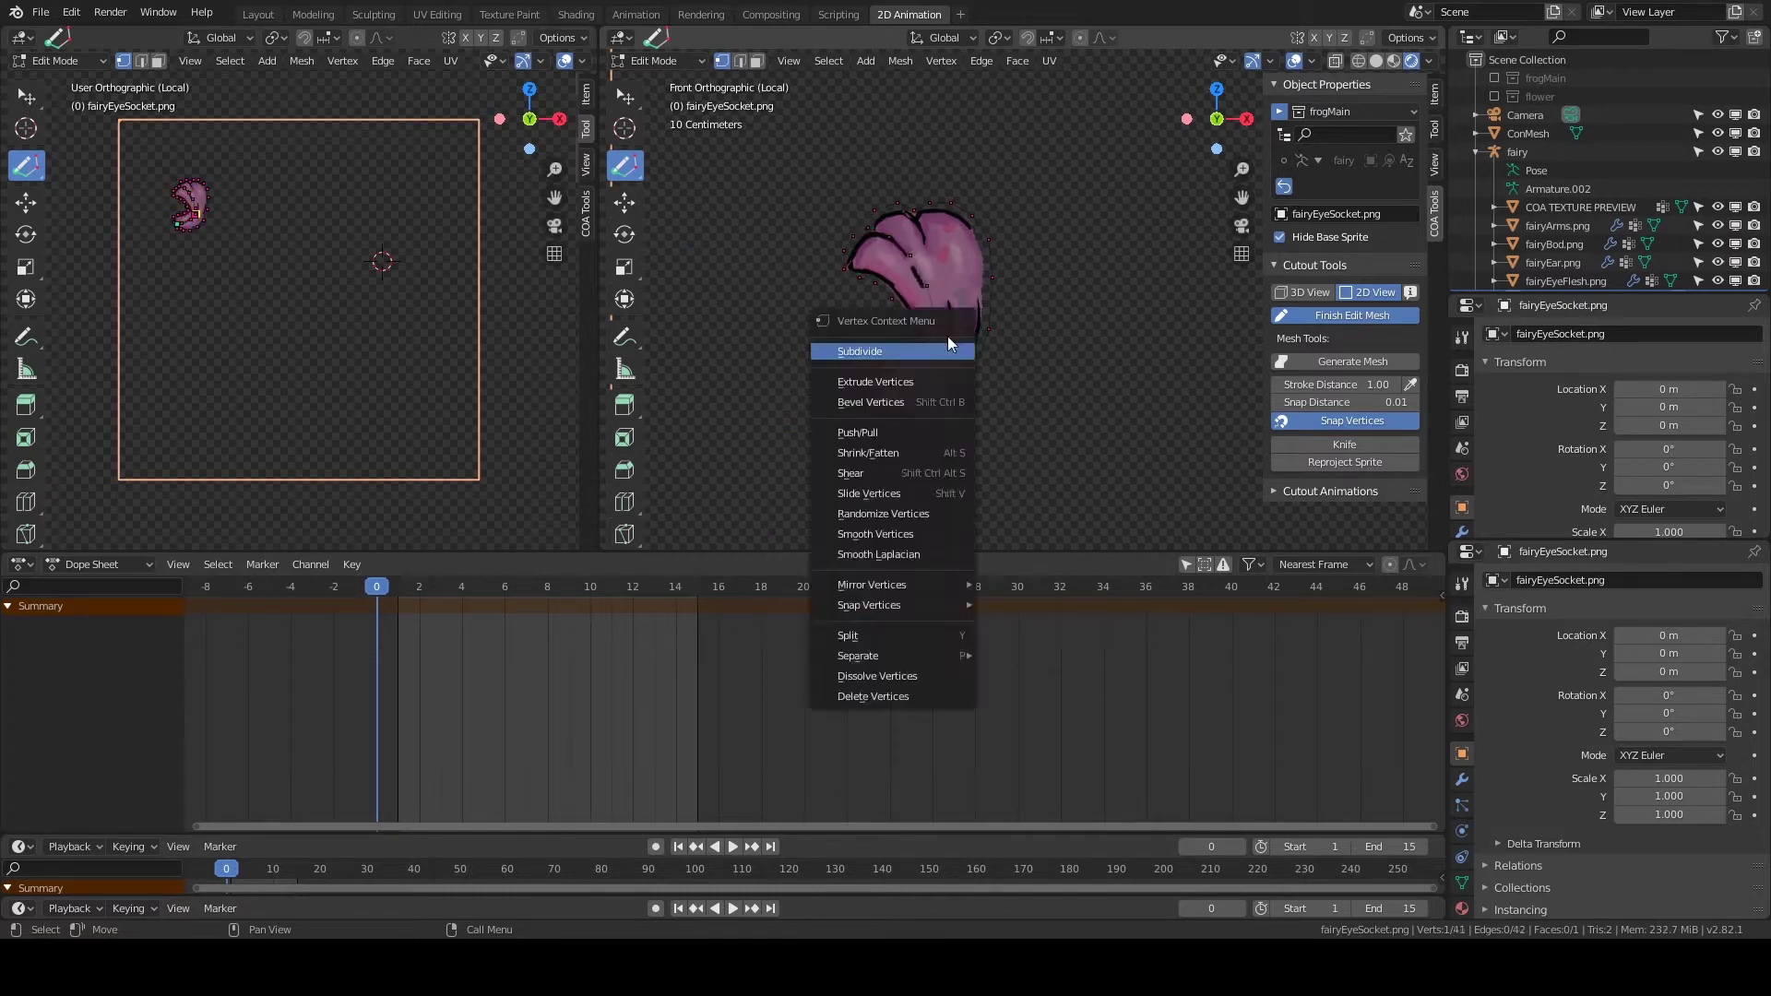
drag(940, 254, 874, 413)
click(1324, 362)
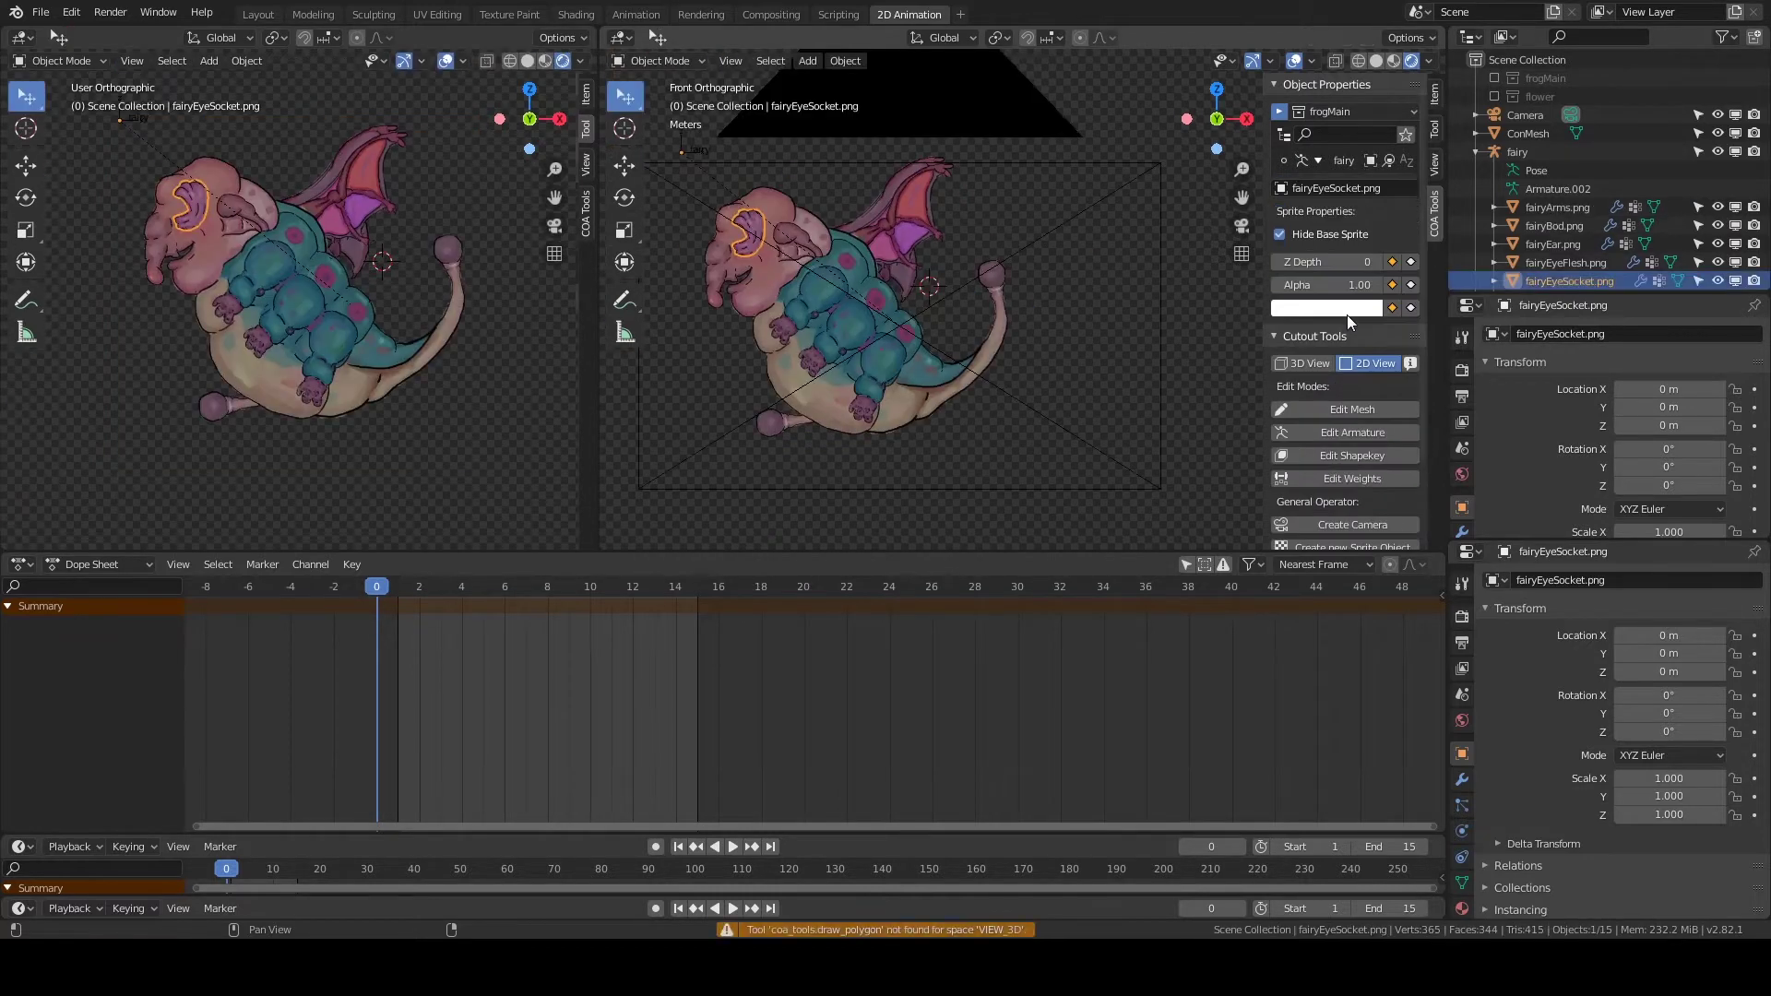
Trace the fairyHead sprite's outline along its left, top and right edges.
click(1352, 378)
click(761, 314)
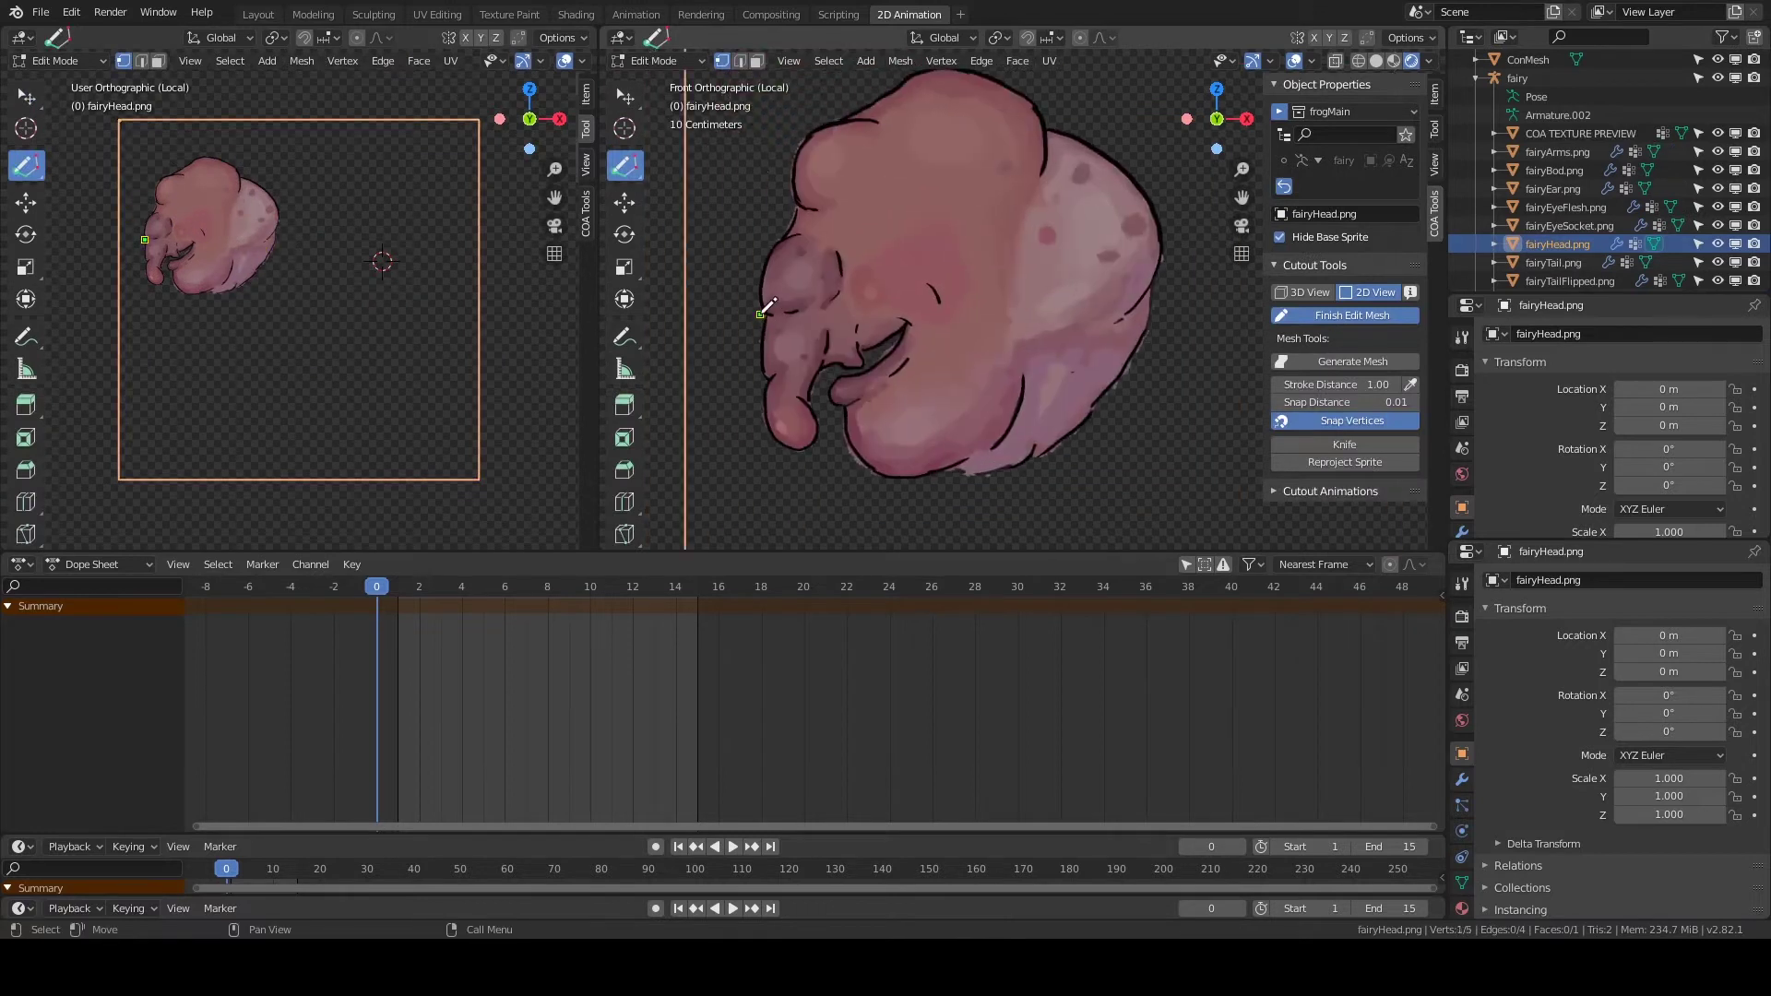
drag(760, 253, 788, 191)
drag(827, 111, 905, 74)
middle_drag(905, 74, 877, 130)
mouse_move(877, 130)
mouse_down()
mouse_move(1000, 130)
mouse_move(1057, 184)
mouse_up()
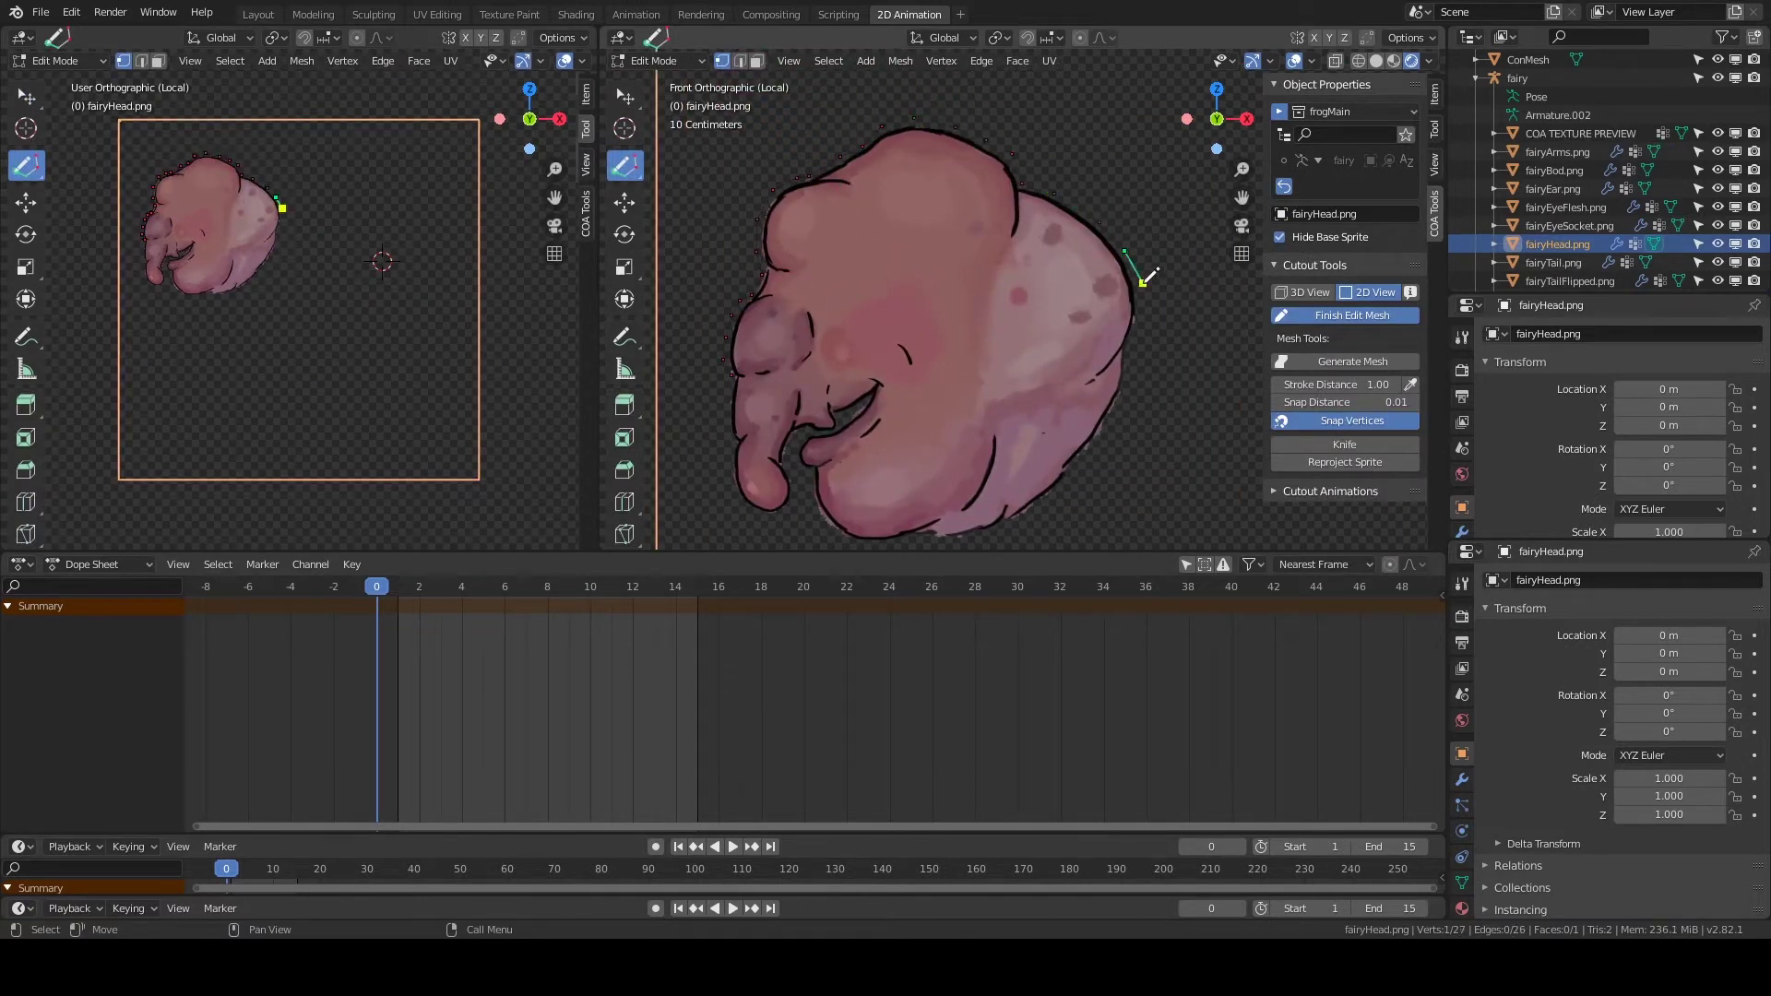
mouse_move(1144, 280)
mouse_down()
mouse_move(1106, 367)
mouse_move(1106, 441)
mouse_move(1056, 495)
mouse_up()
middle_drag(1057, 495, 1119, 430)
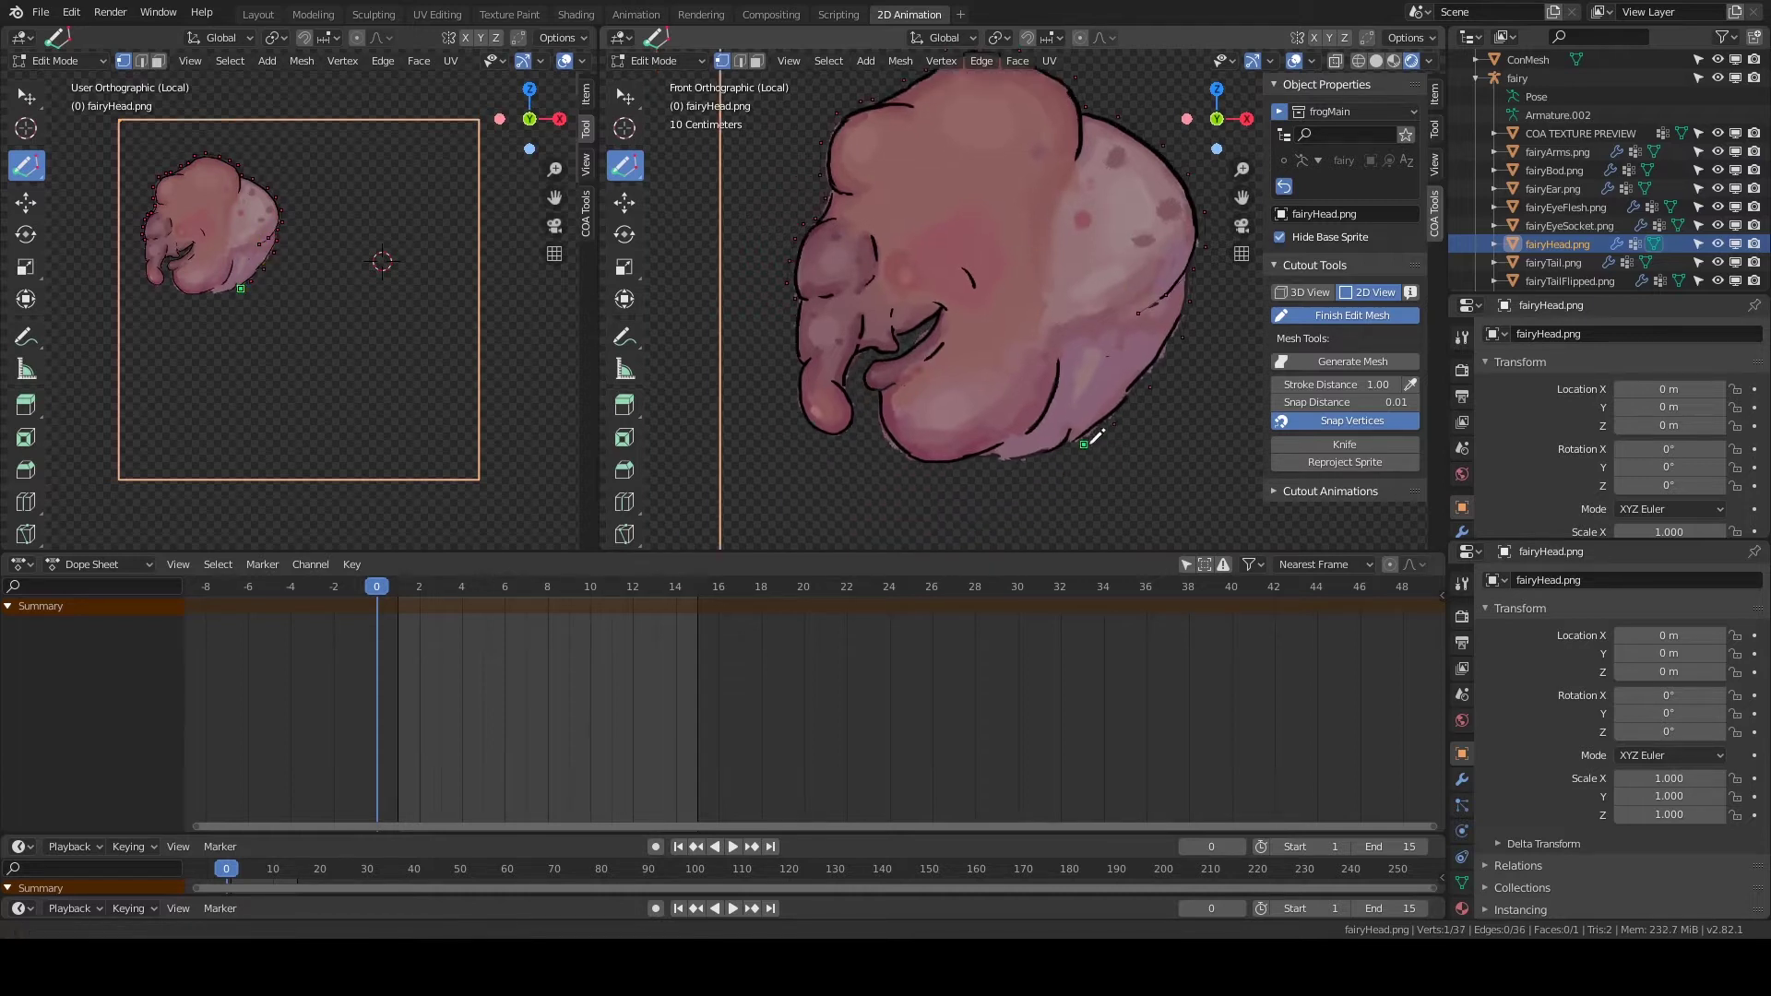
drag(1093, 440, 989, 452)
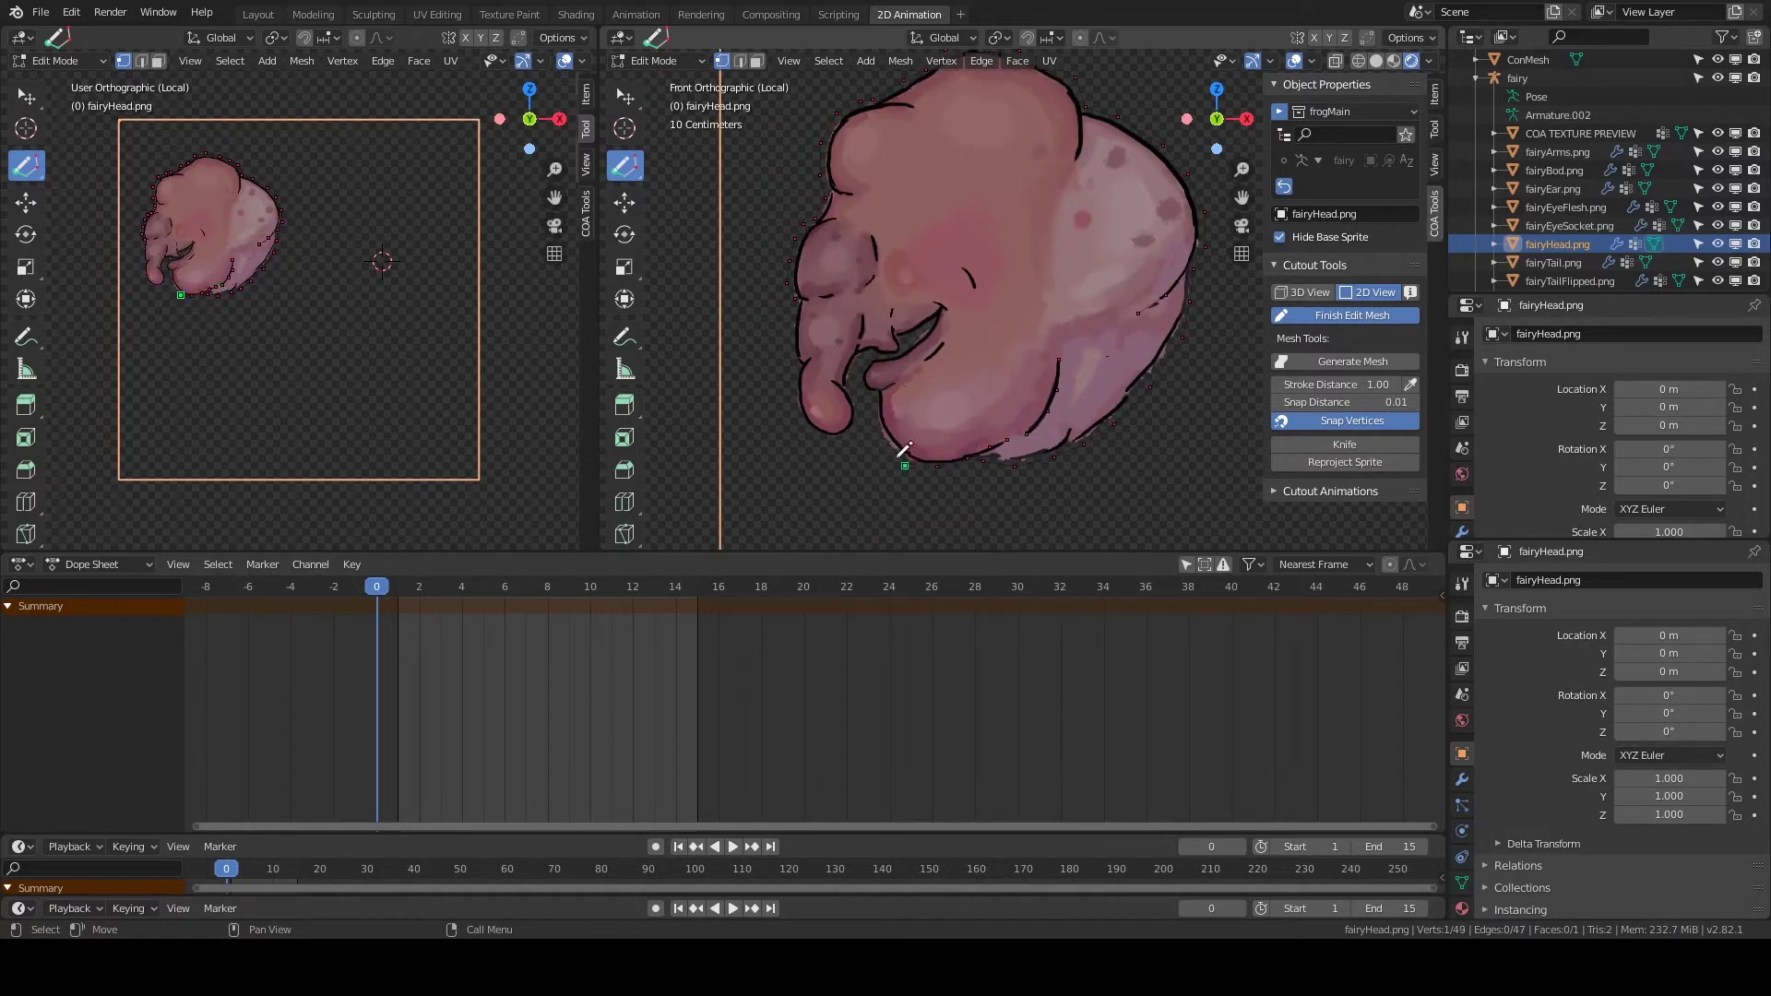
Outline the face and mouth corner, subdividing the selected outline edges.
click(907, 332)
scroll(762, 394, up, 5)
scroll(718, 382, down, 5)
middle_drag(719, 382, 950, 336)
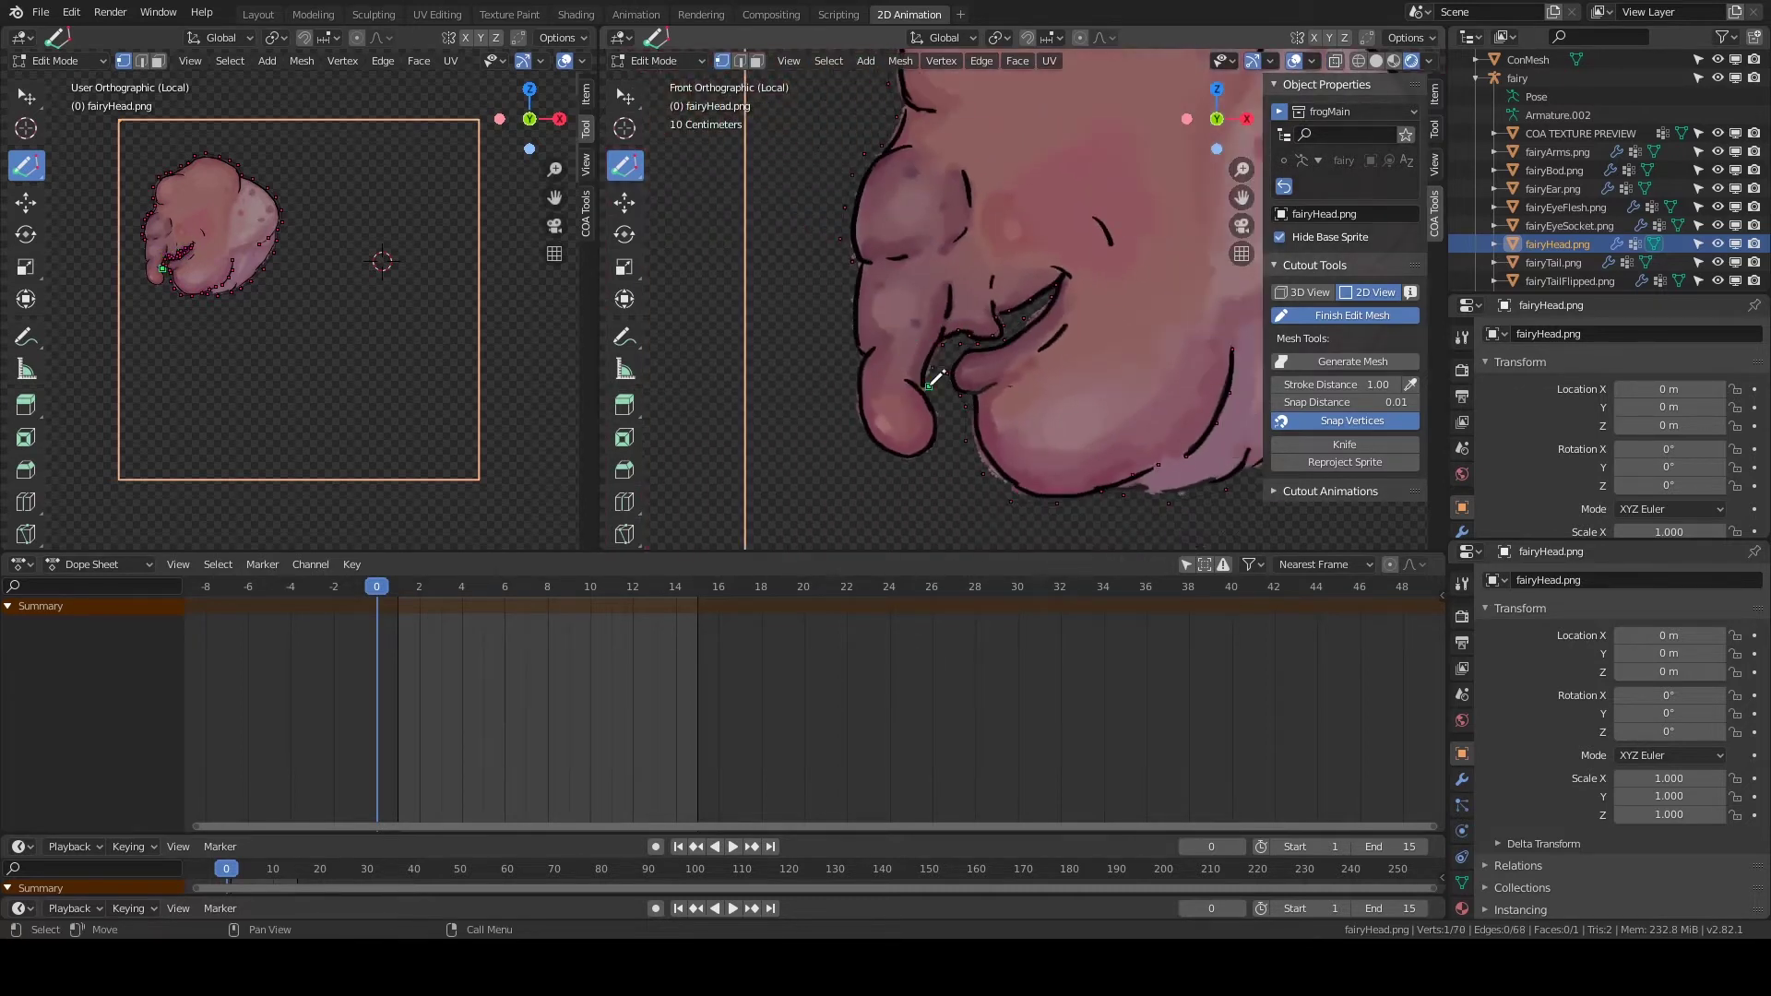
drag(851, 401, 848, 277)
right_click(960, 178)
shift+middle_drag(1187, 235, 1127, 296)
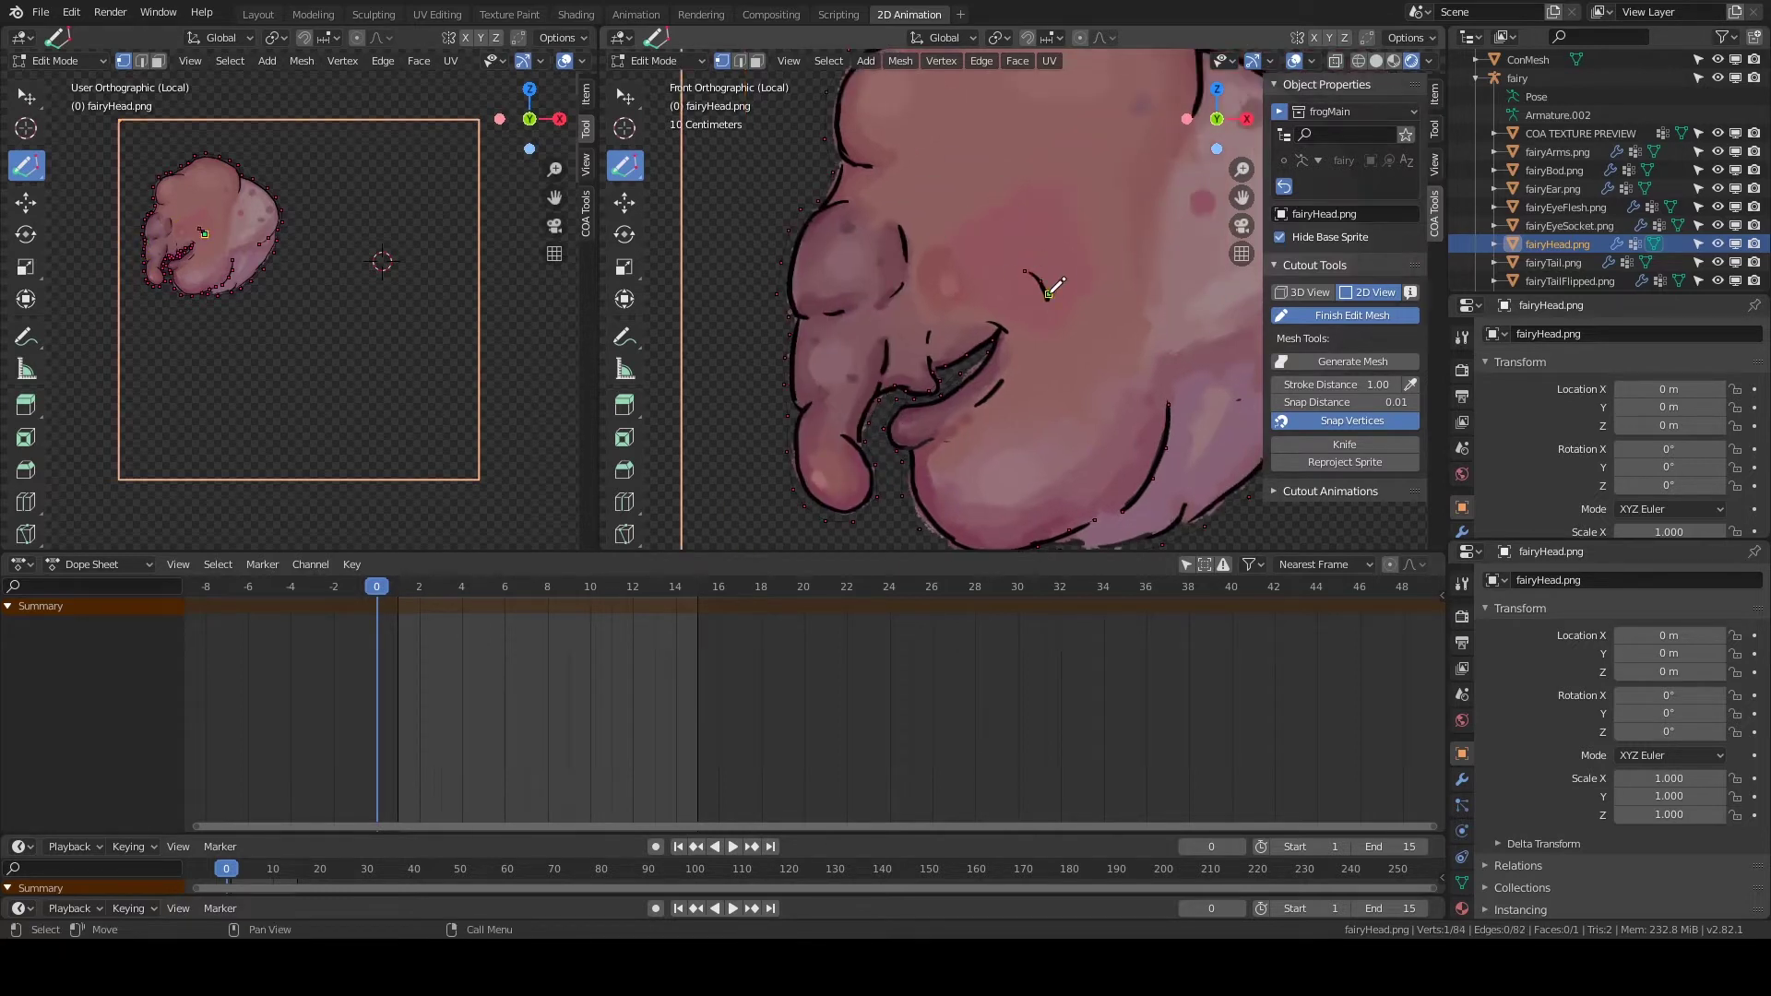
scroll(994, 259, down, 1)
right_click(1081, 169)
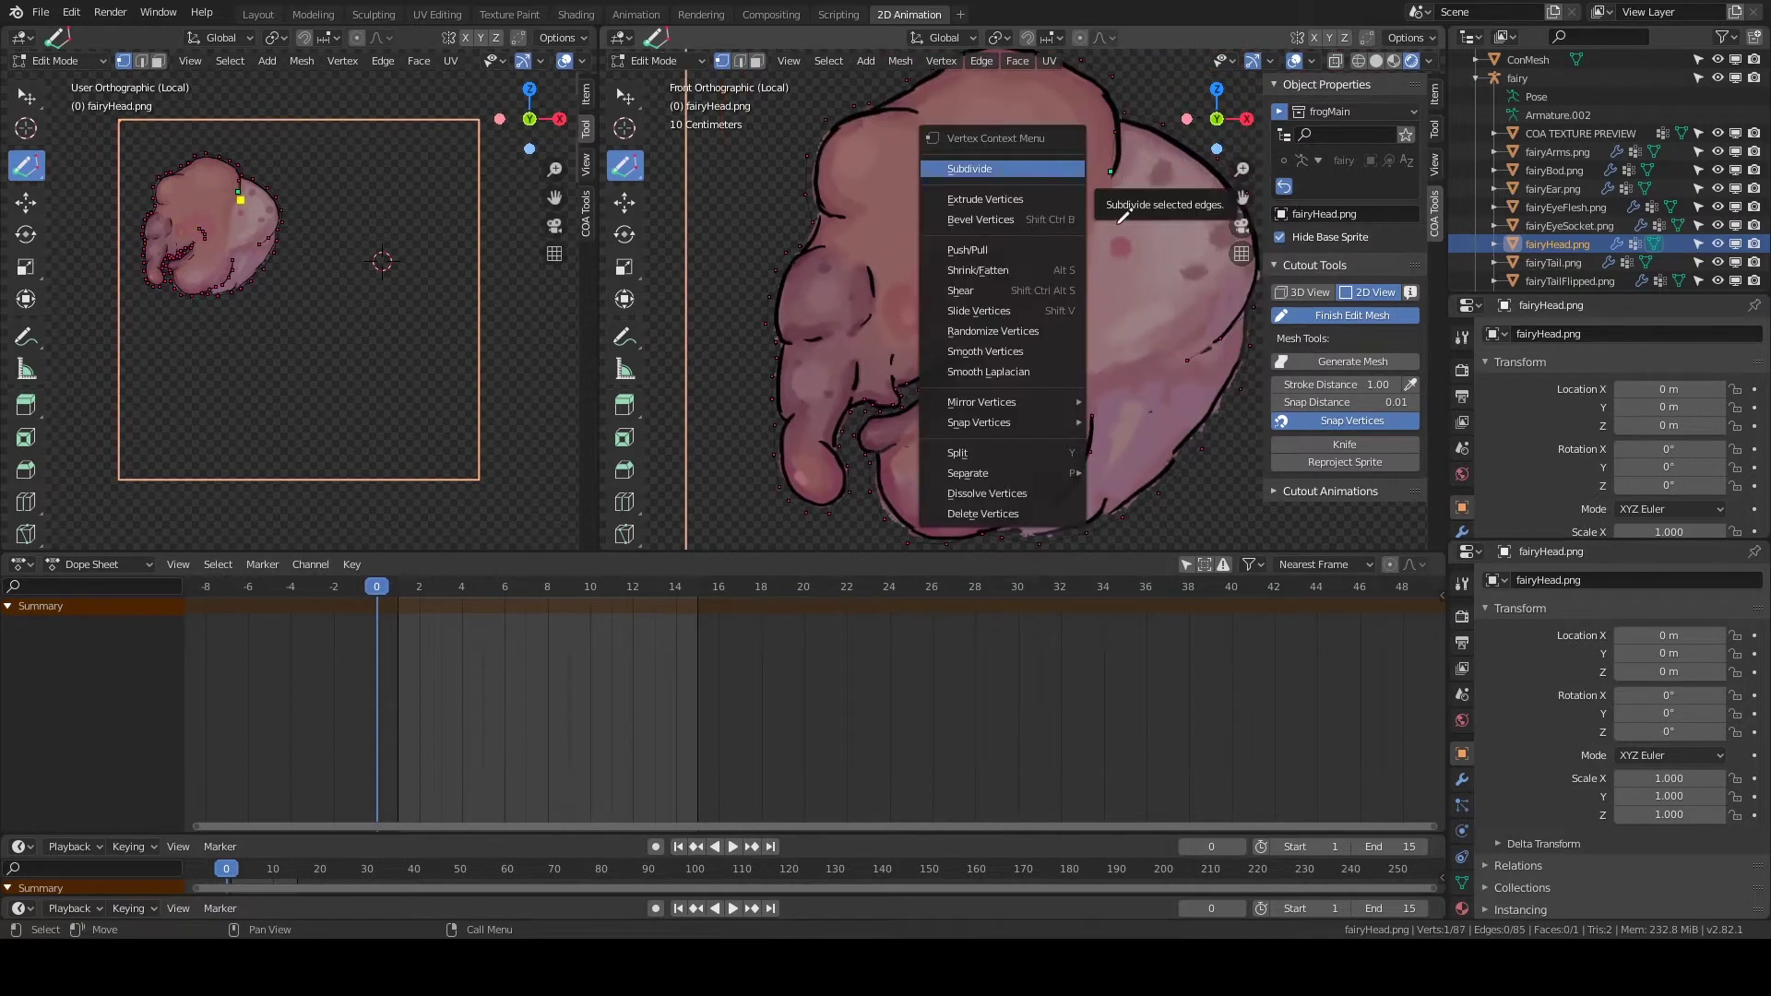
scroll(1020, 297, up, 2)
scroll(911, 262, down, 2)
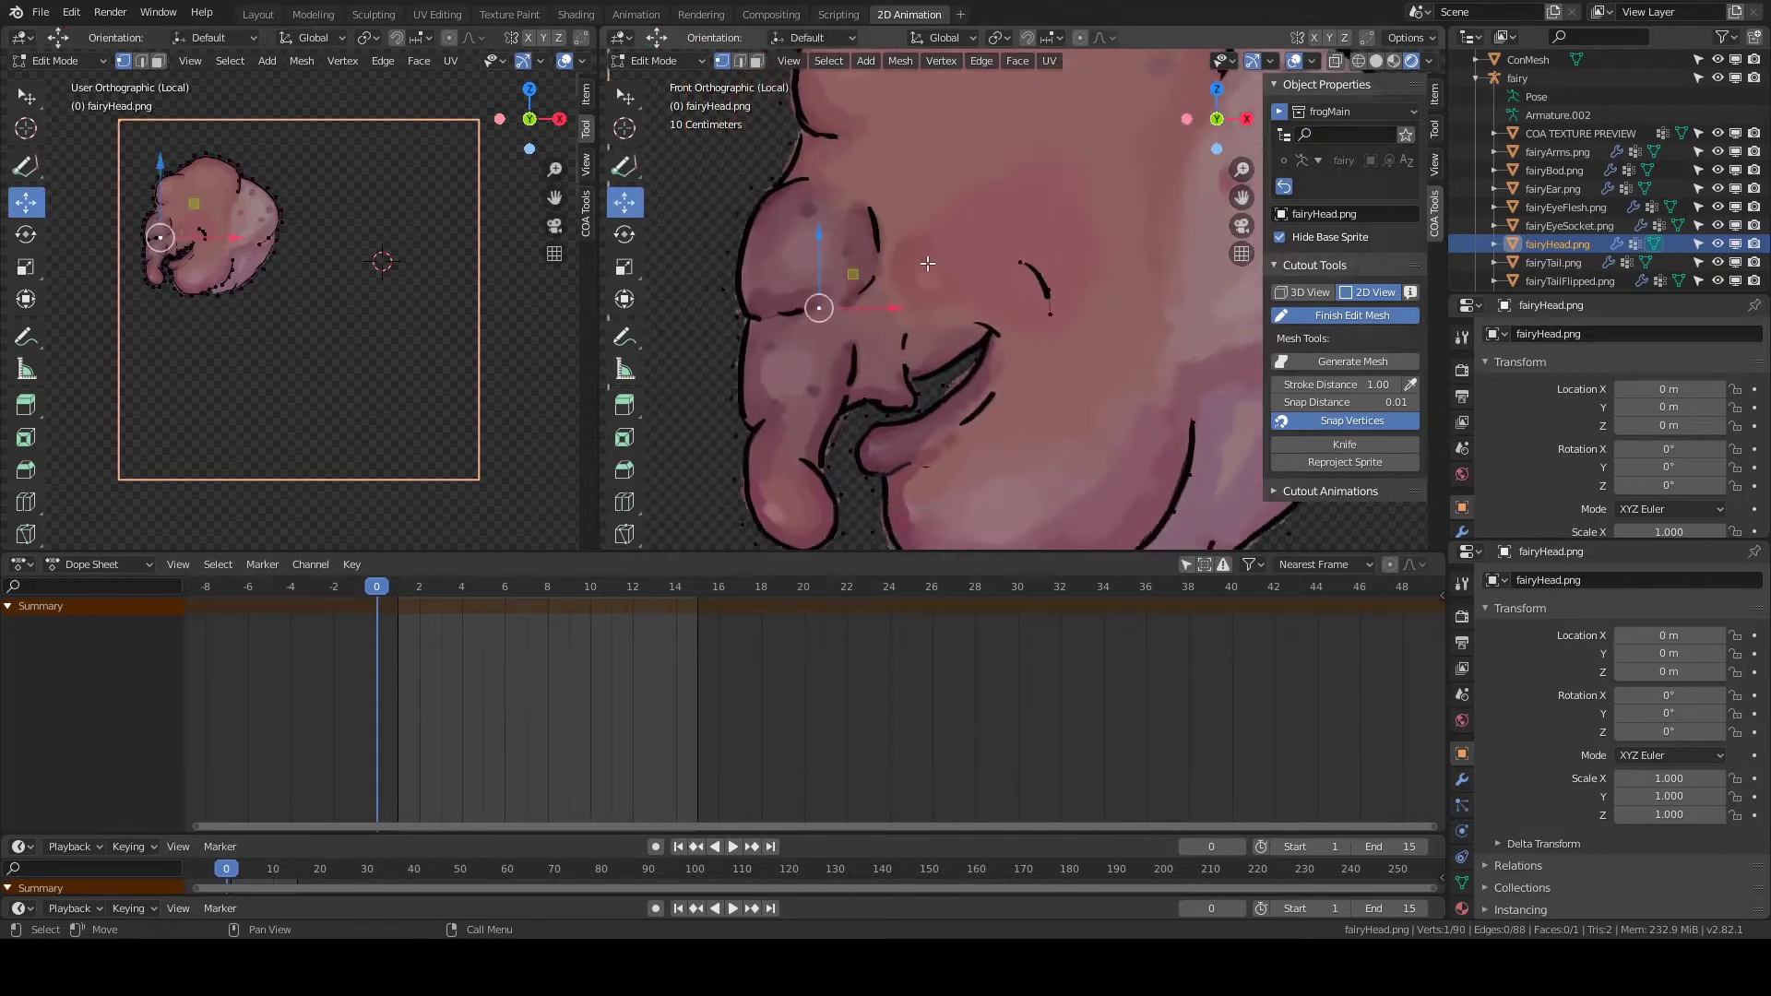
scroll(903, 304, up, 3)
Move a vertex into the mouth and extrude a new vertex inside it.
key(g)
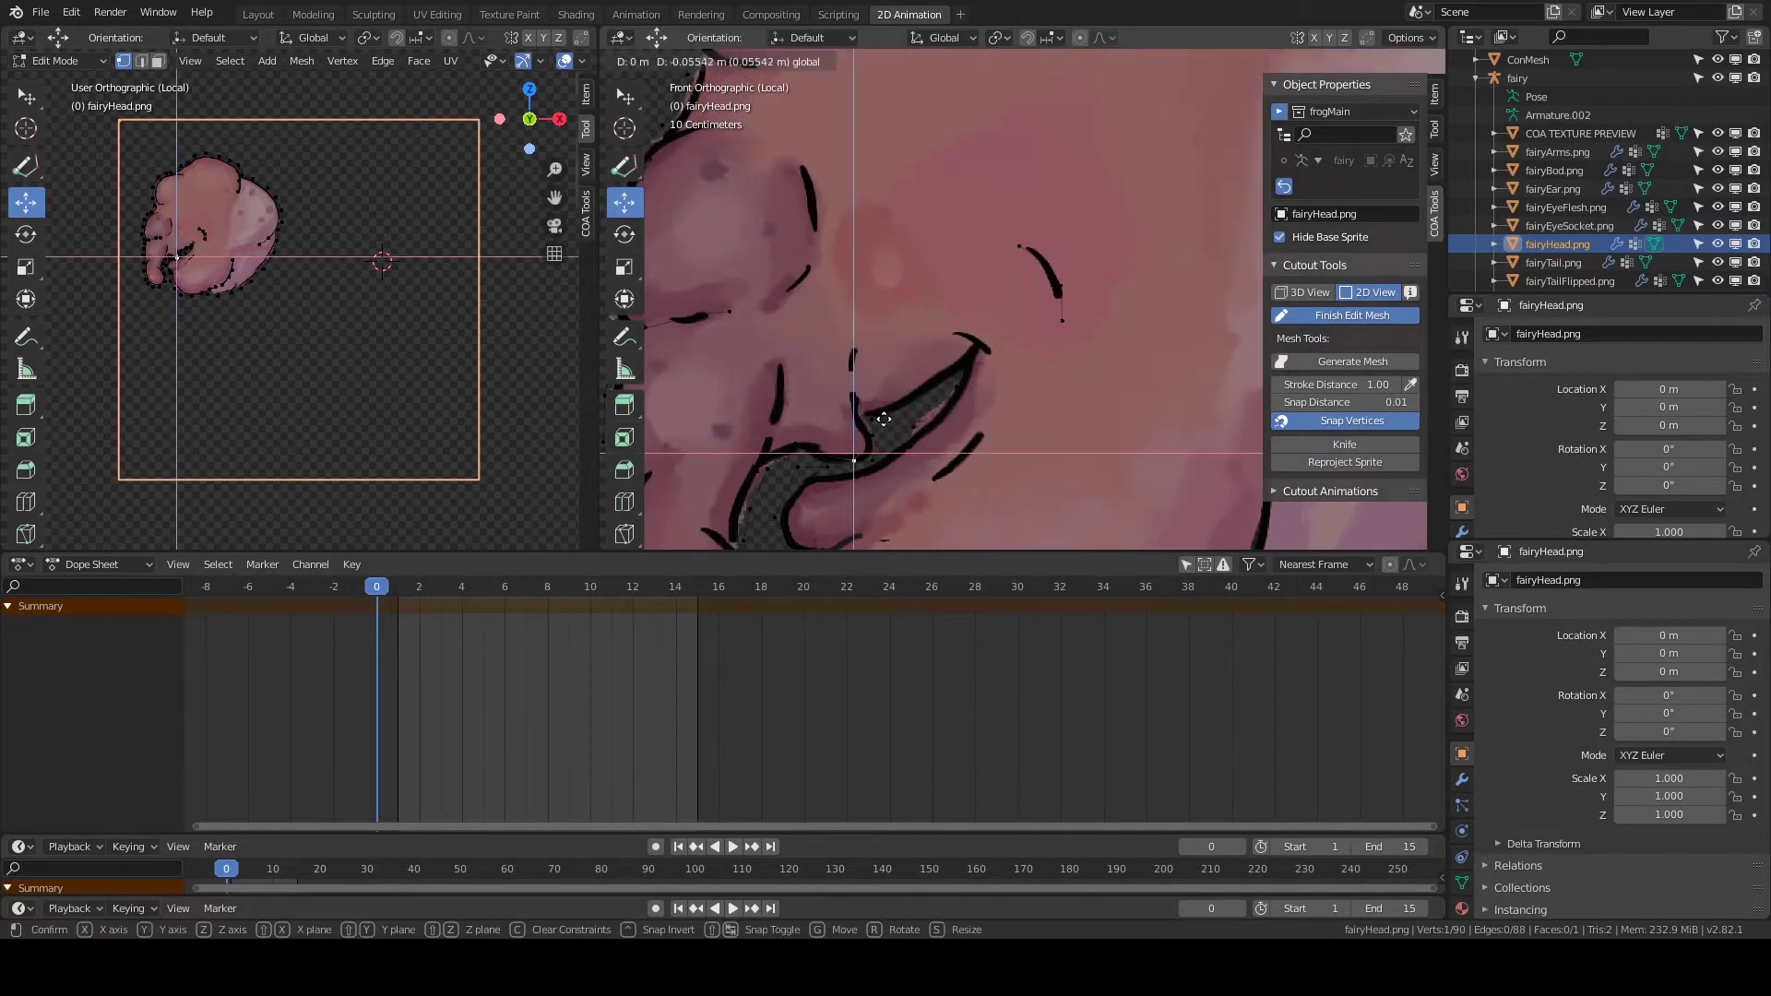
scroll(902, 381, up, 2)
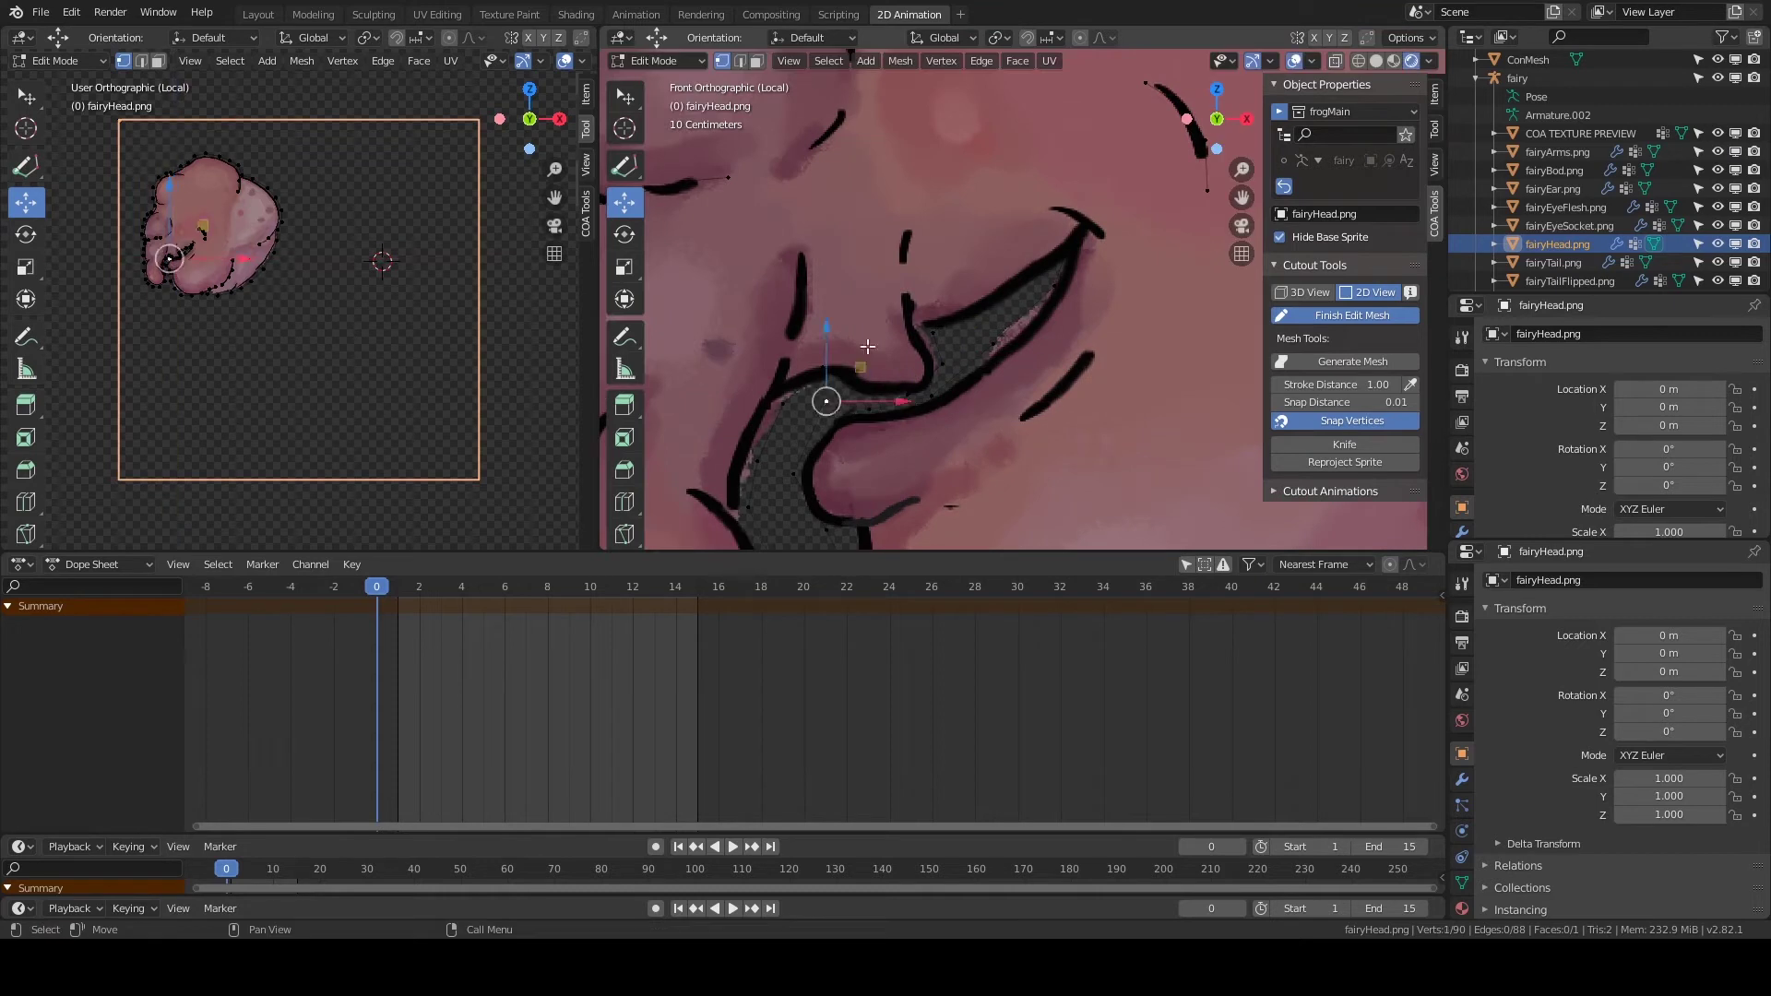
click(940, 386)
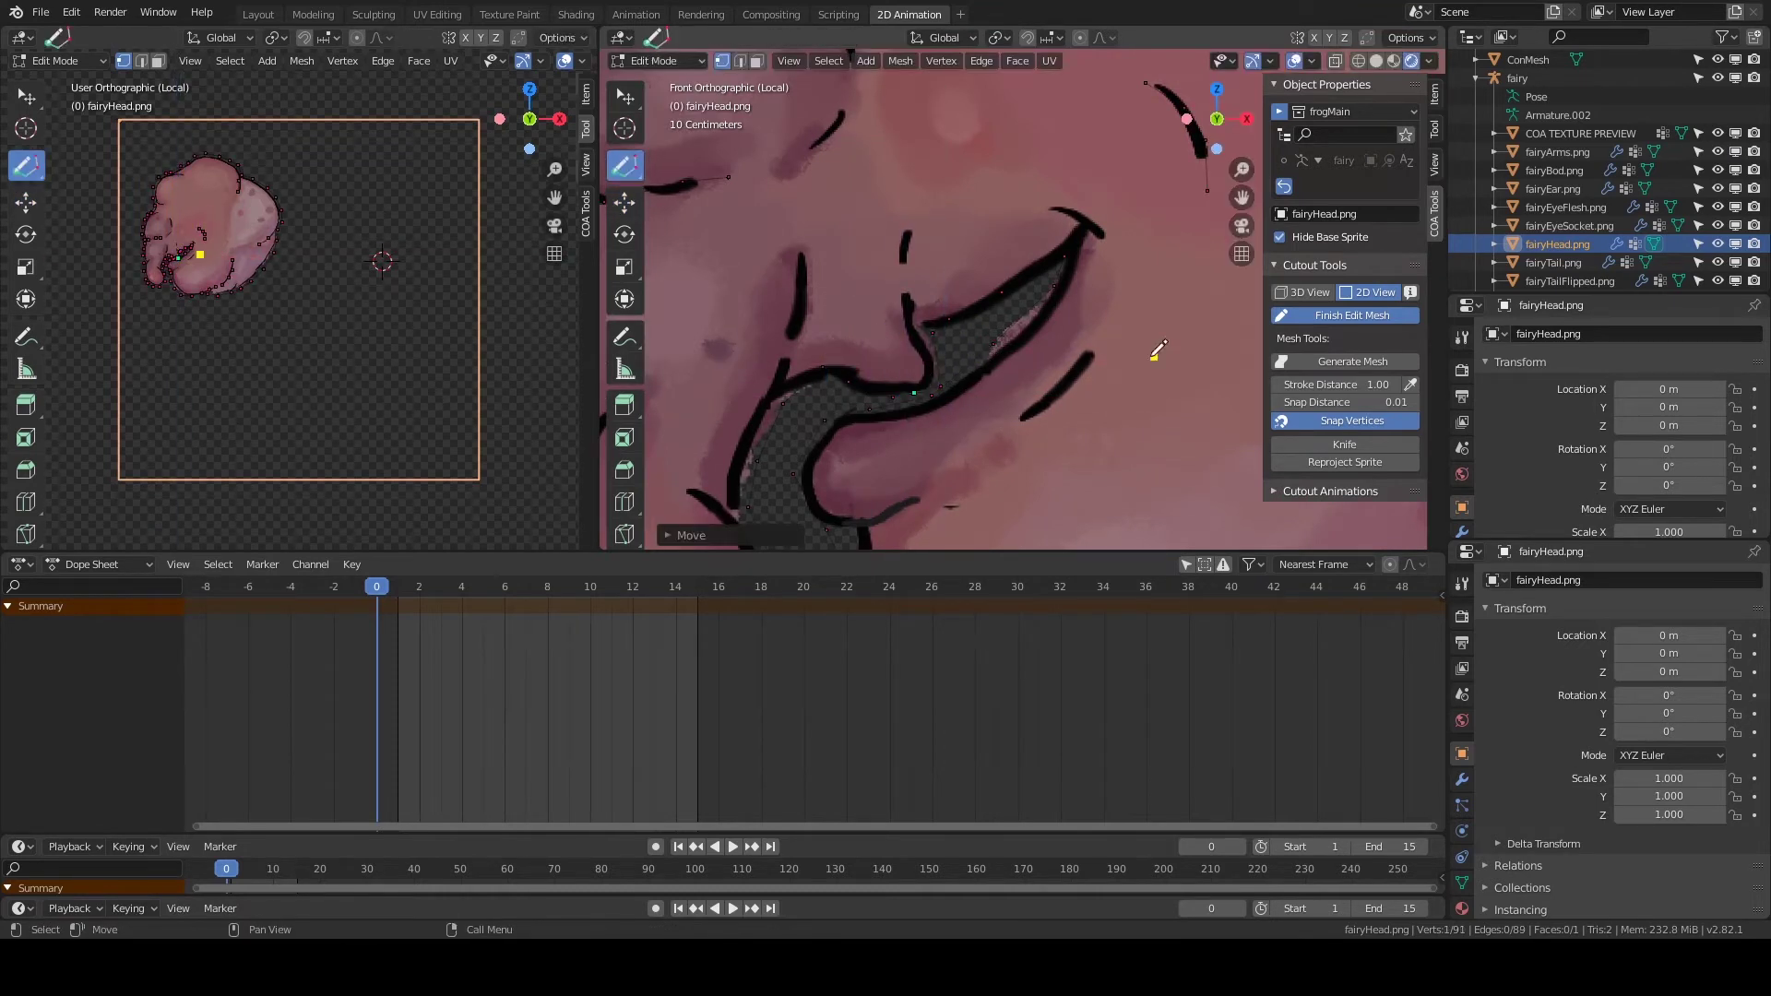
key(e)
click(865, 349)
scroll(865, 349, down, 2)
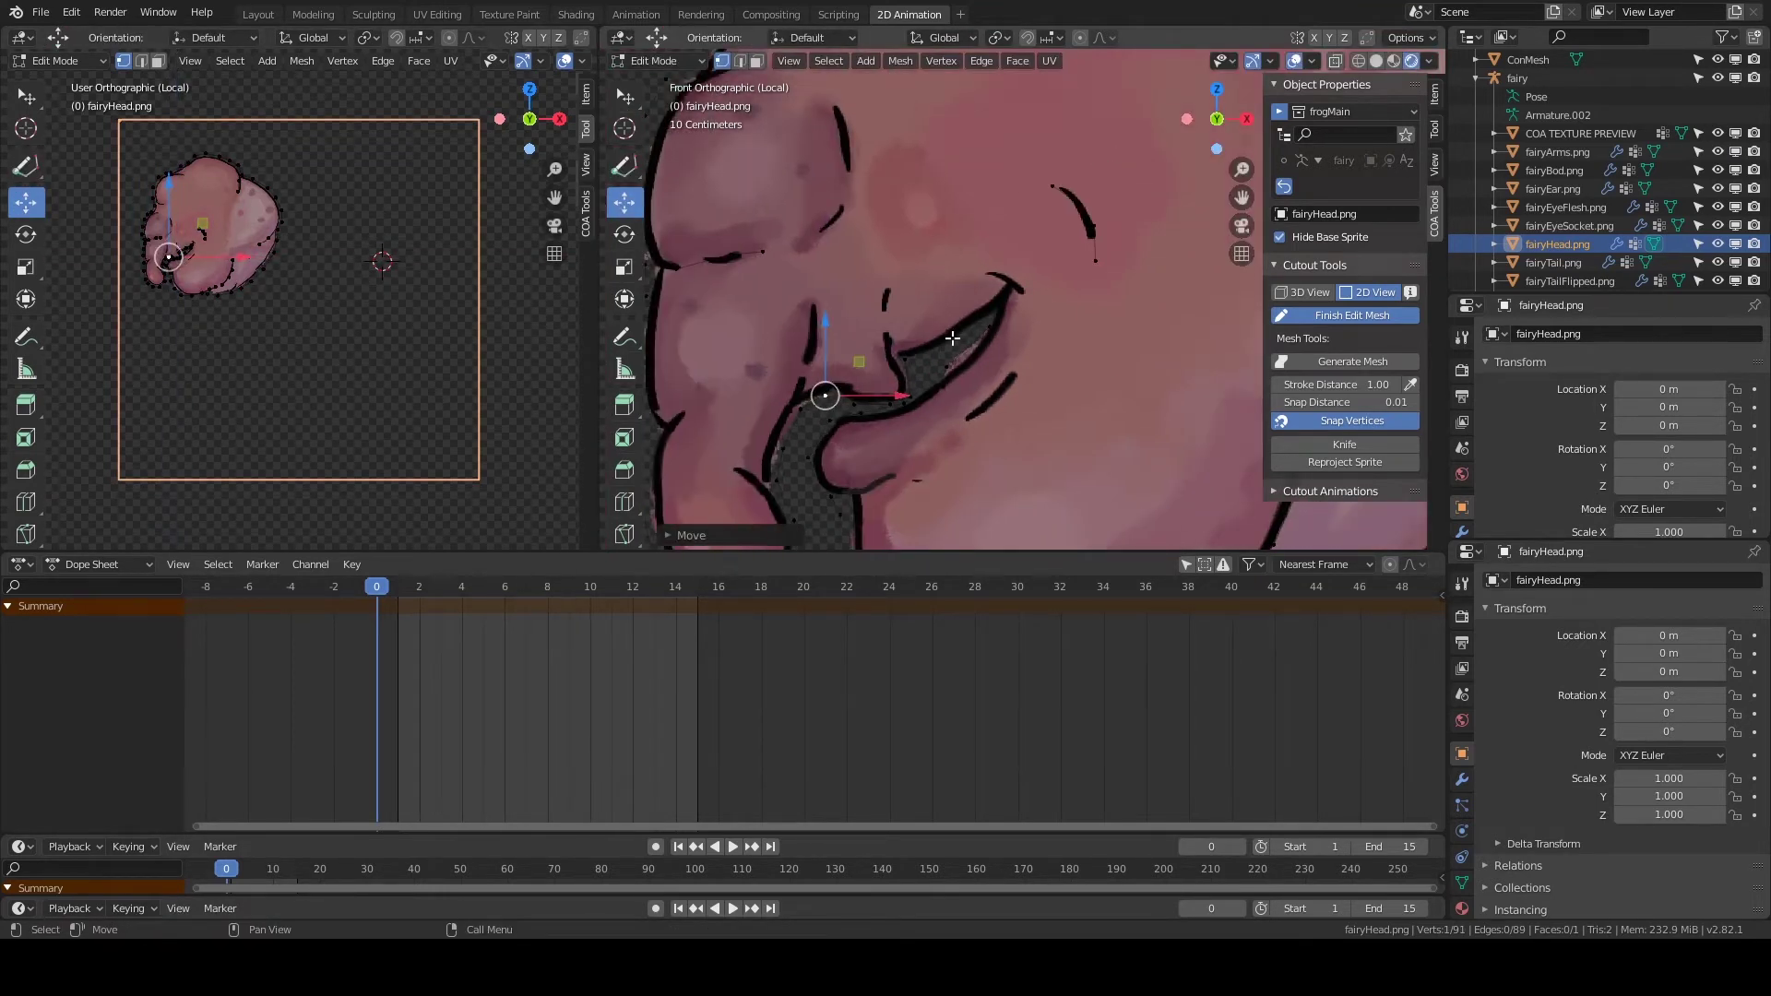
scroll(902, 356, down, 1)
Add remaining vertices around the mouth and generate the head's triangulated mesh.
key(d)
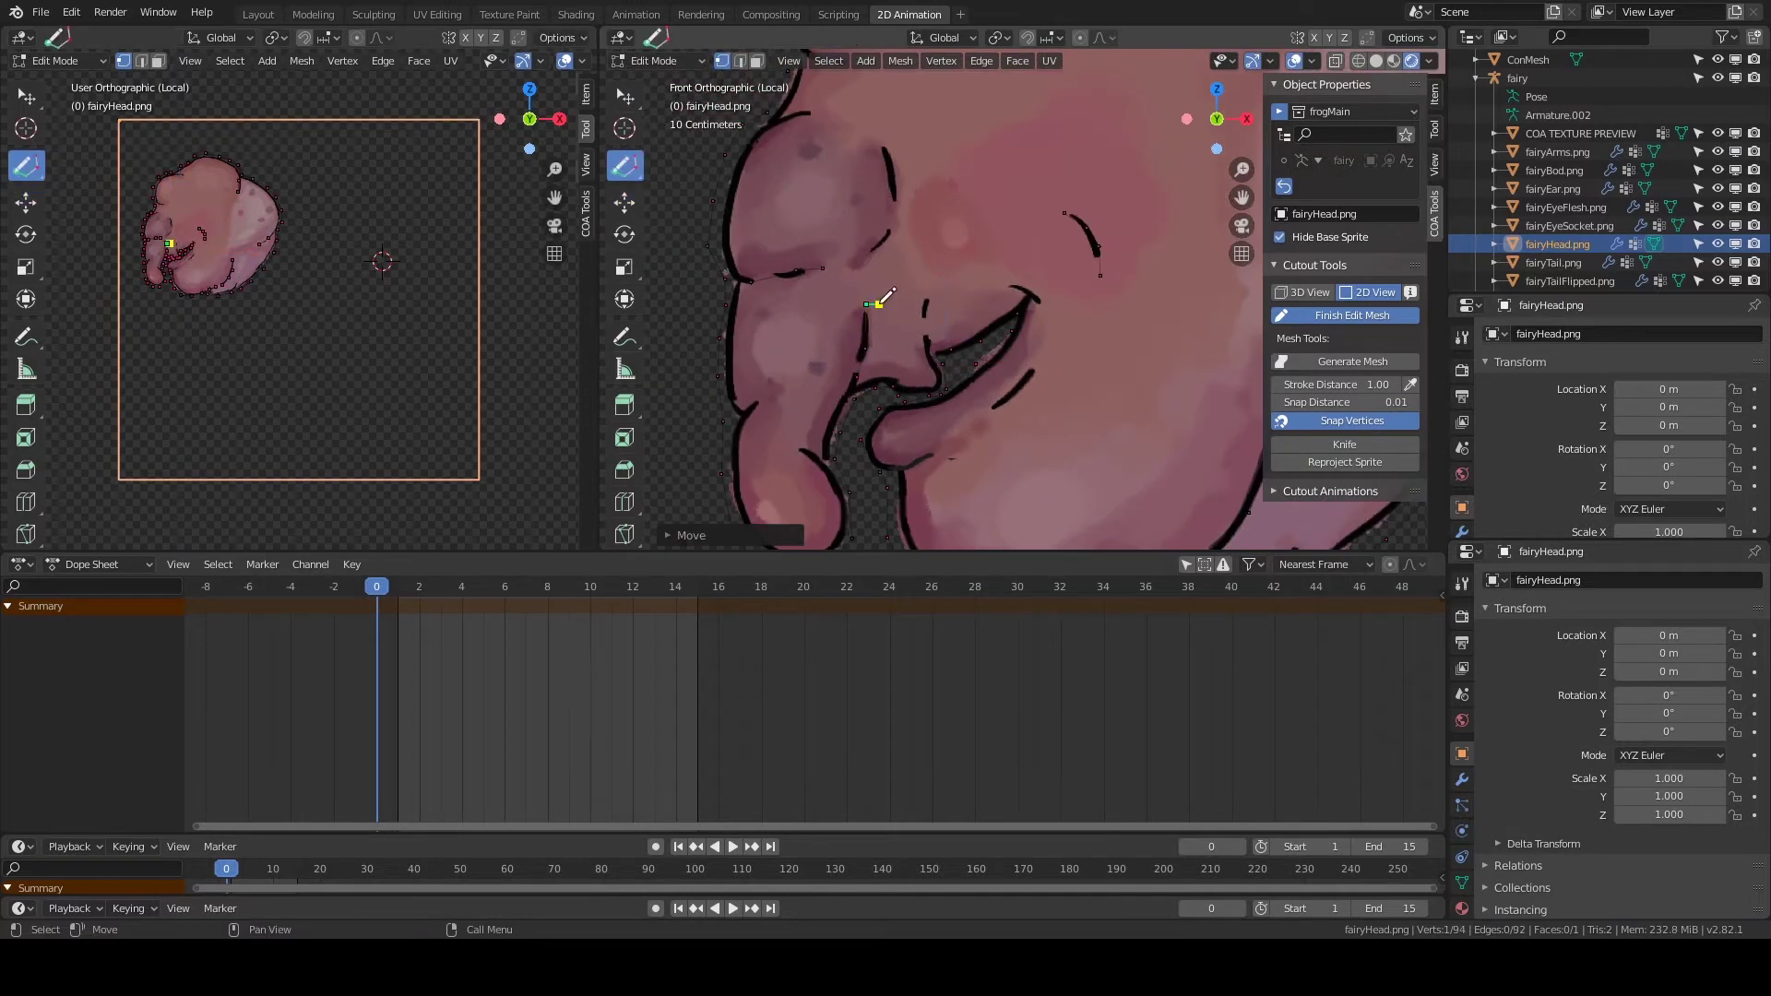
scroll(1044, 266, down, 2)
scroll(876, 387, up, 2)
scroll(830, 462, up, 2)
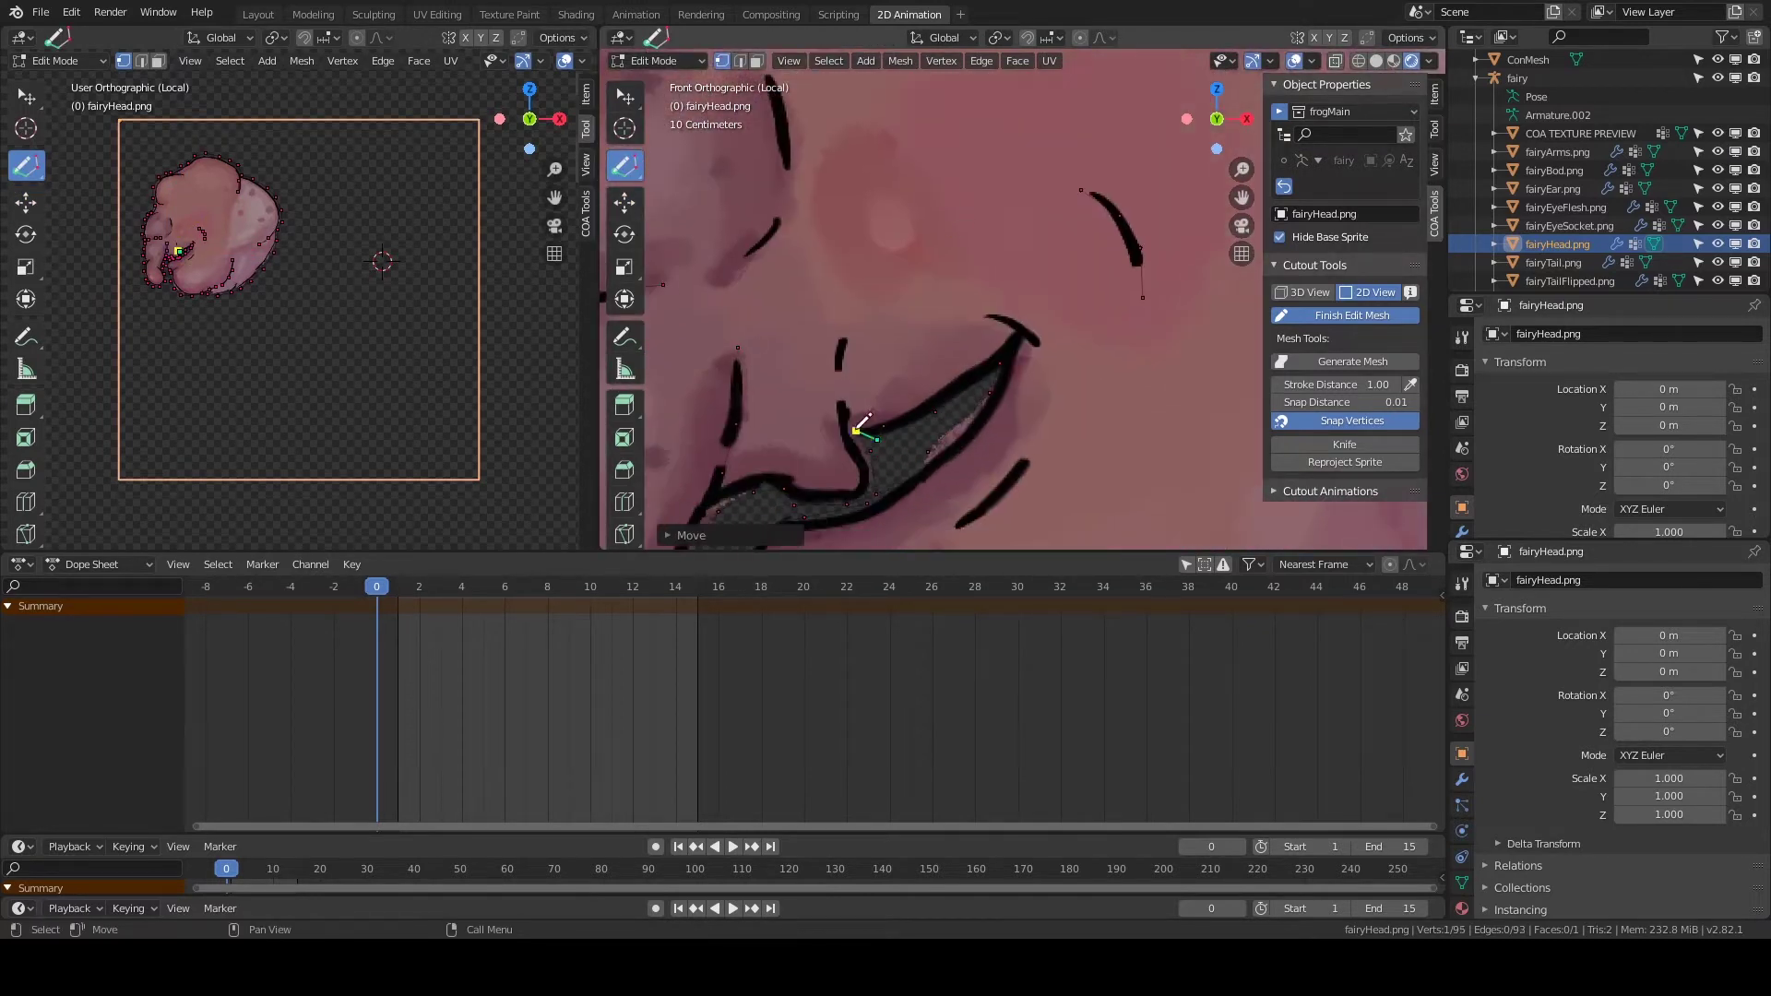
click(865, 439)
key(Escape)
key(d)
click(856, 349)
scroll(922, 297, down, 3)
click(1352, 361)
click(1356, 316)
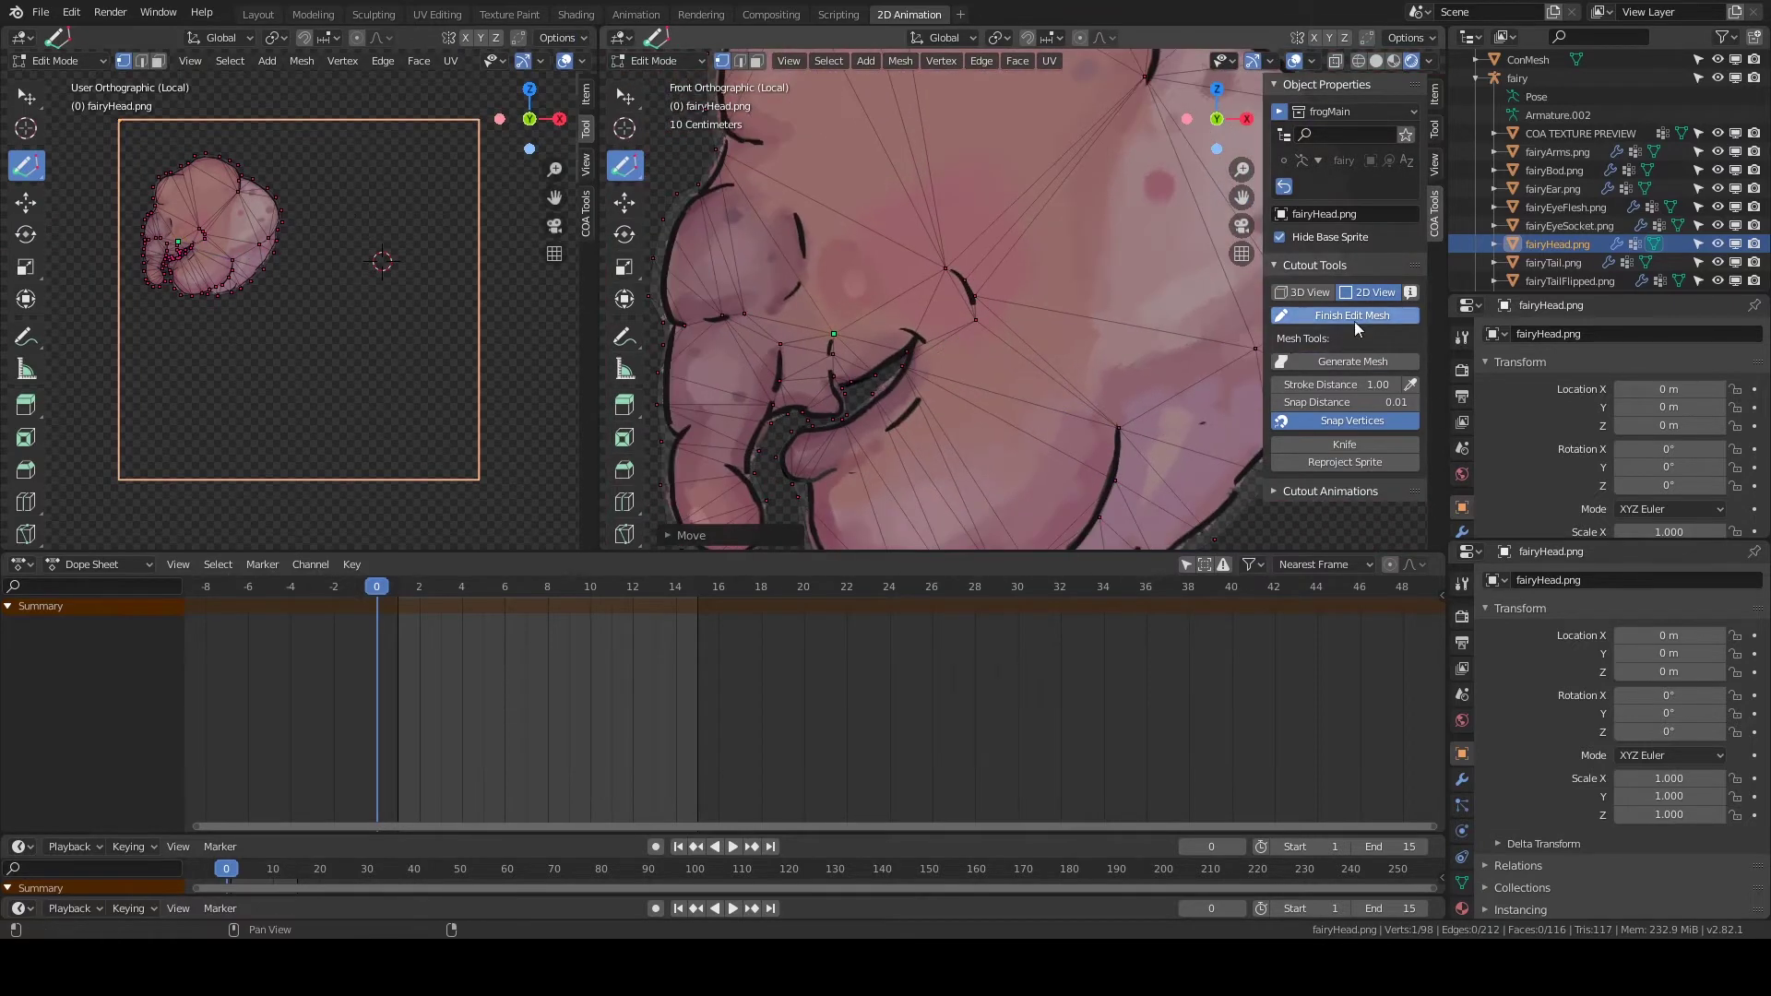
Start Edit Mesh on fairyTail.png and trace the top of its outline.
click(1350, 410)
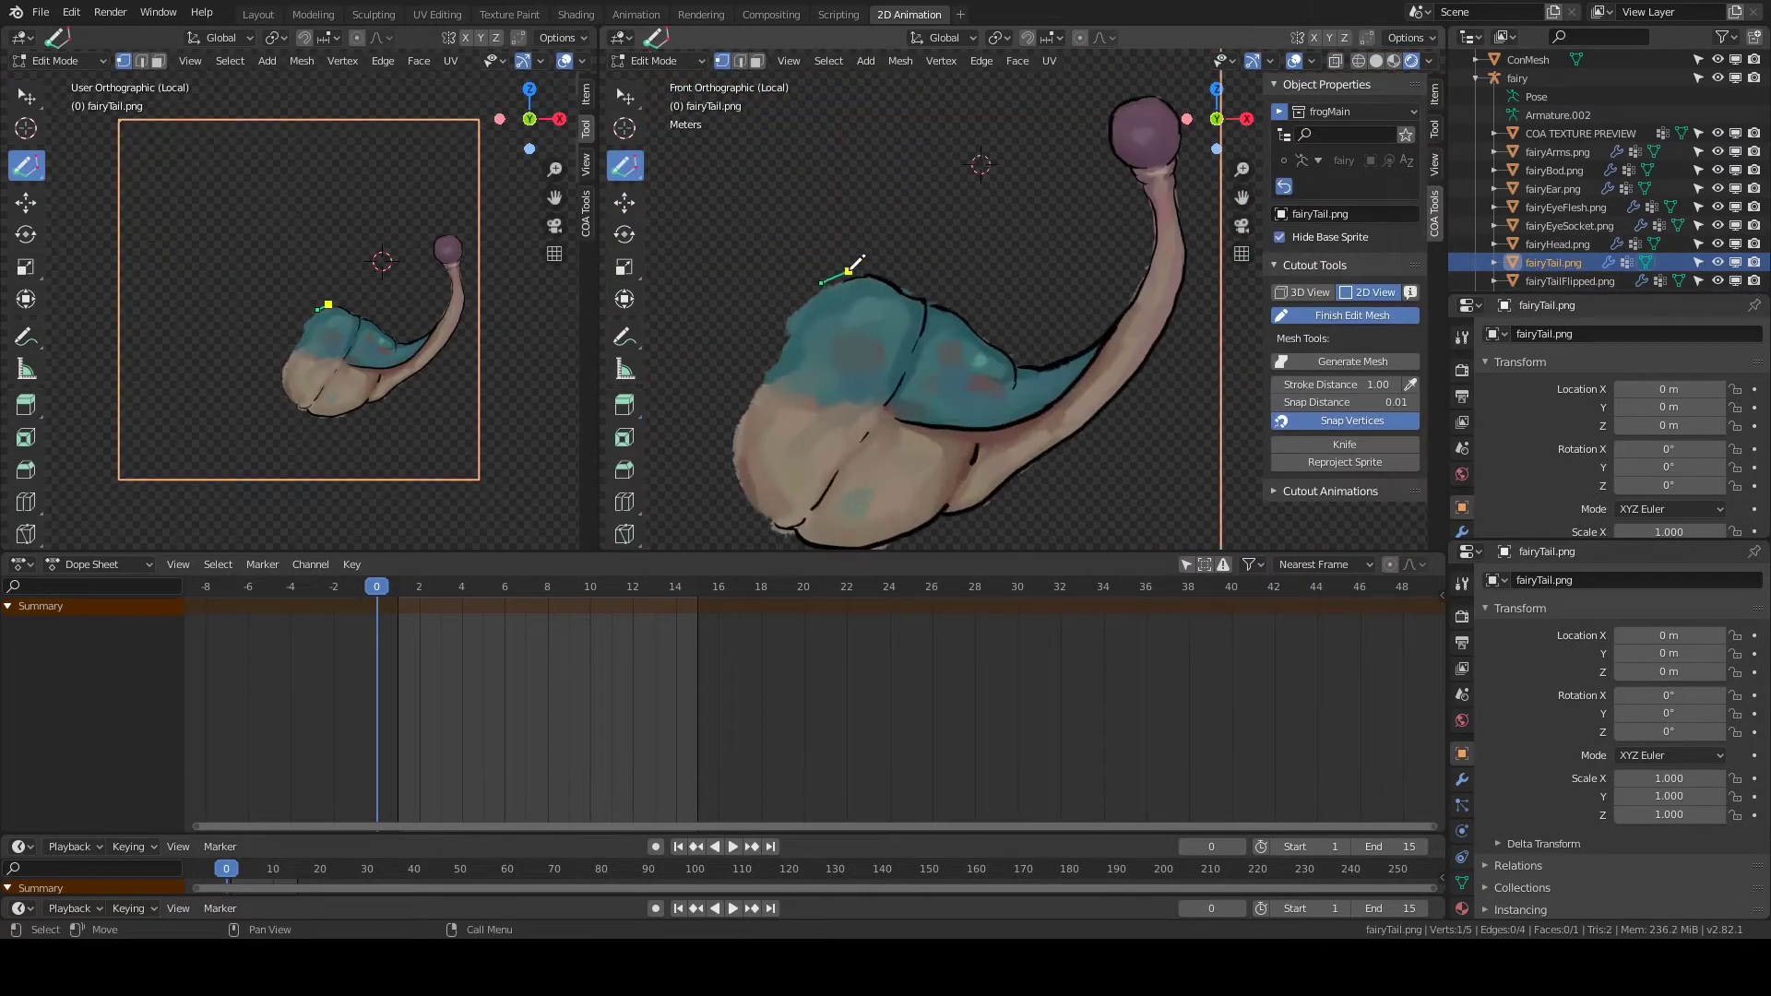
mouse_move(851, 268)
mouse_down()
mouse_move(960, 296)
mouse_move(1019, 358)
mouse_move(1061, 351)
mouse_up()
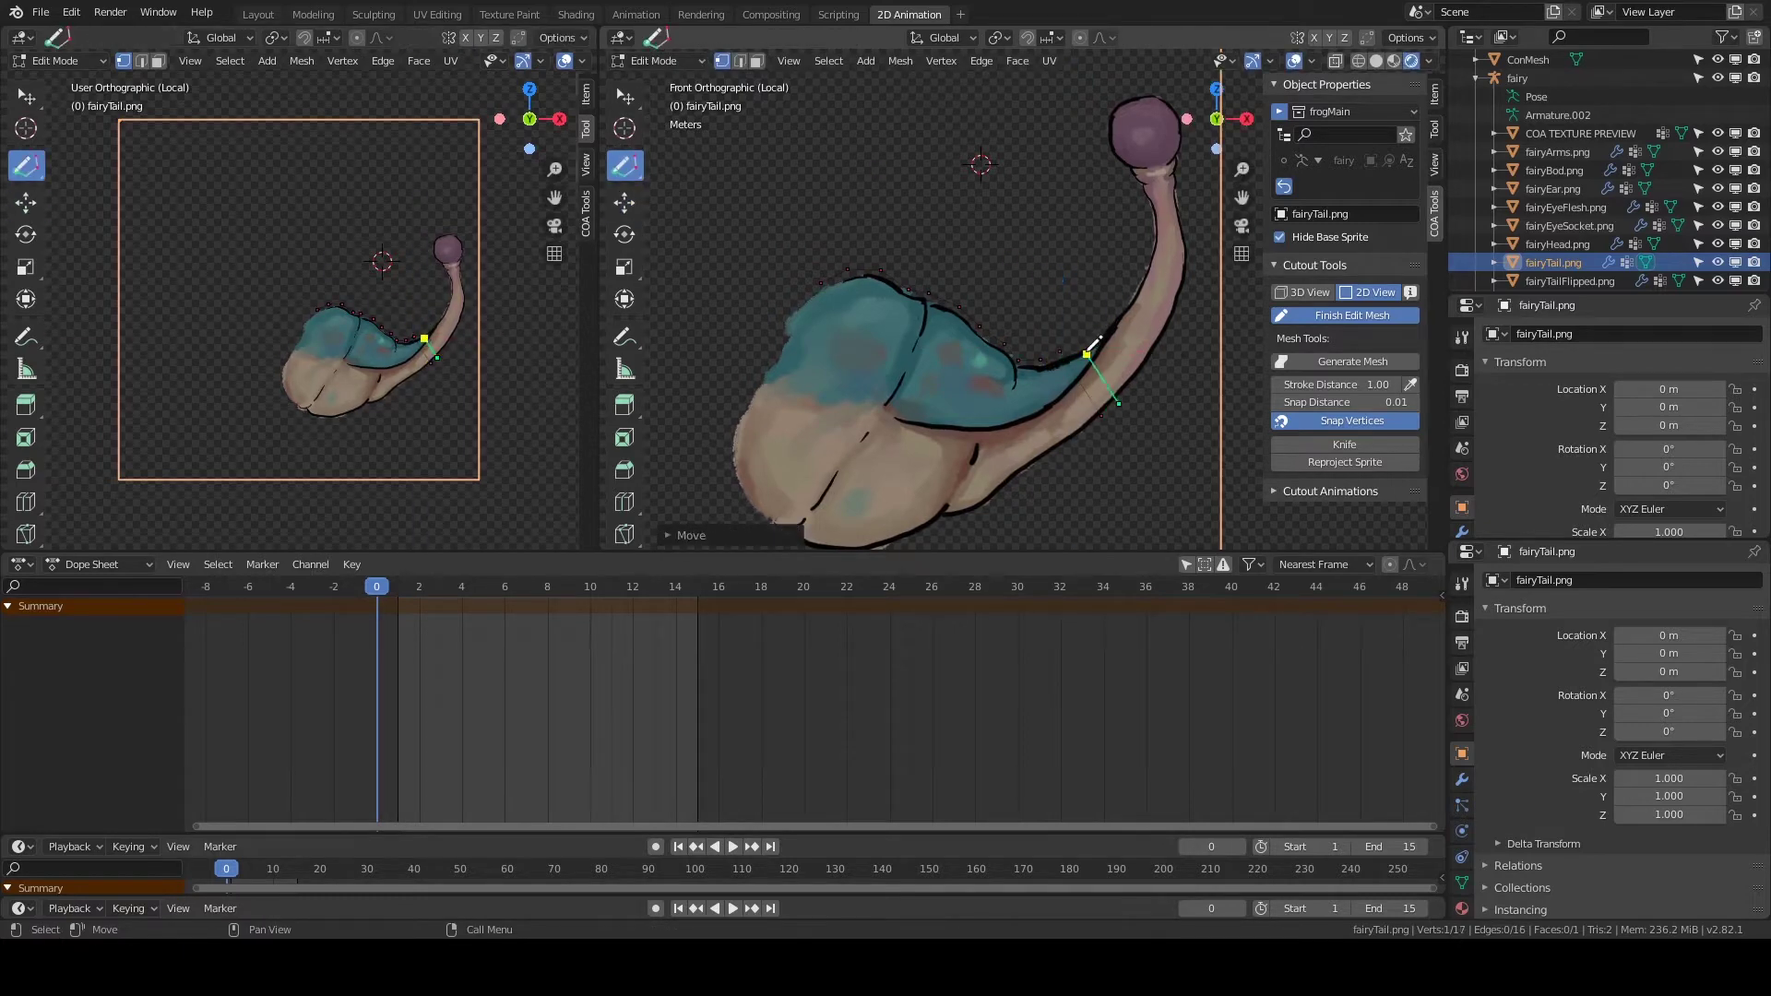
right_click(1093, 344)
click(1109, 327)
click(1145, 123)
shift+middle_drag(1144, 123, 1106, 127)
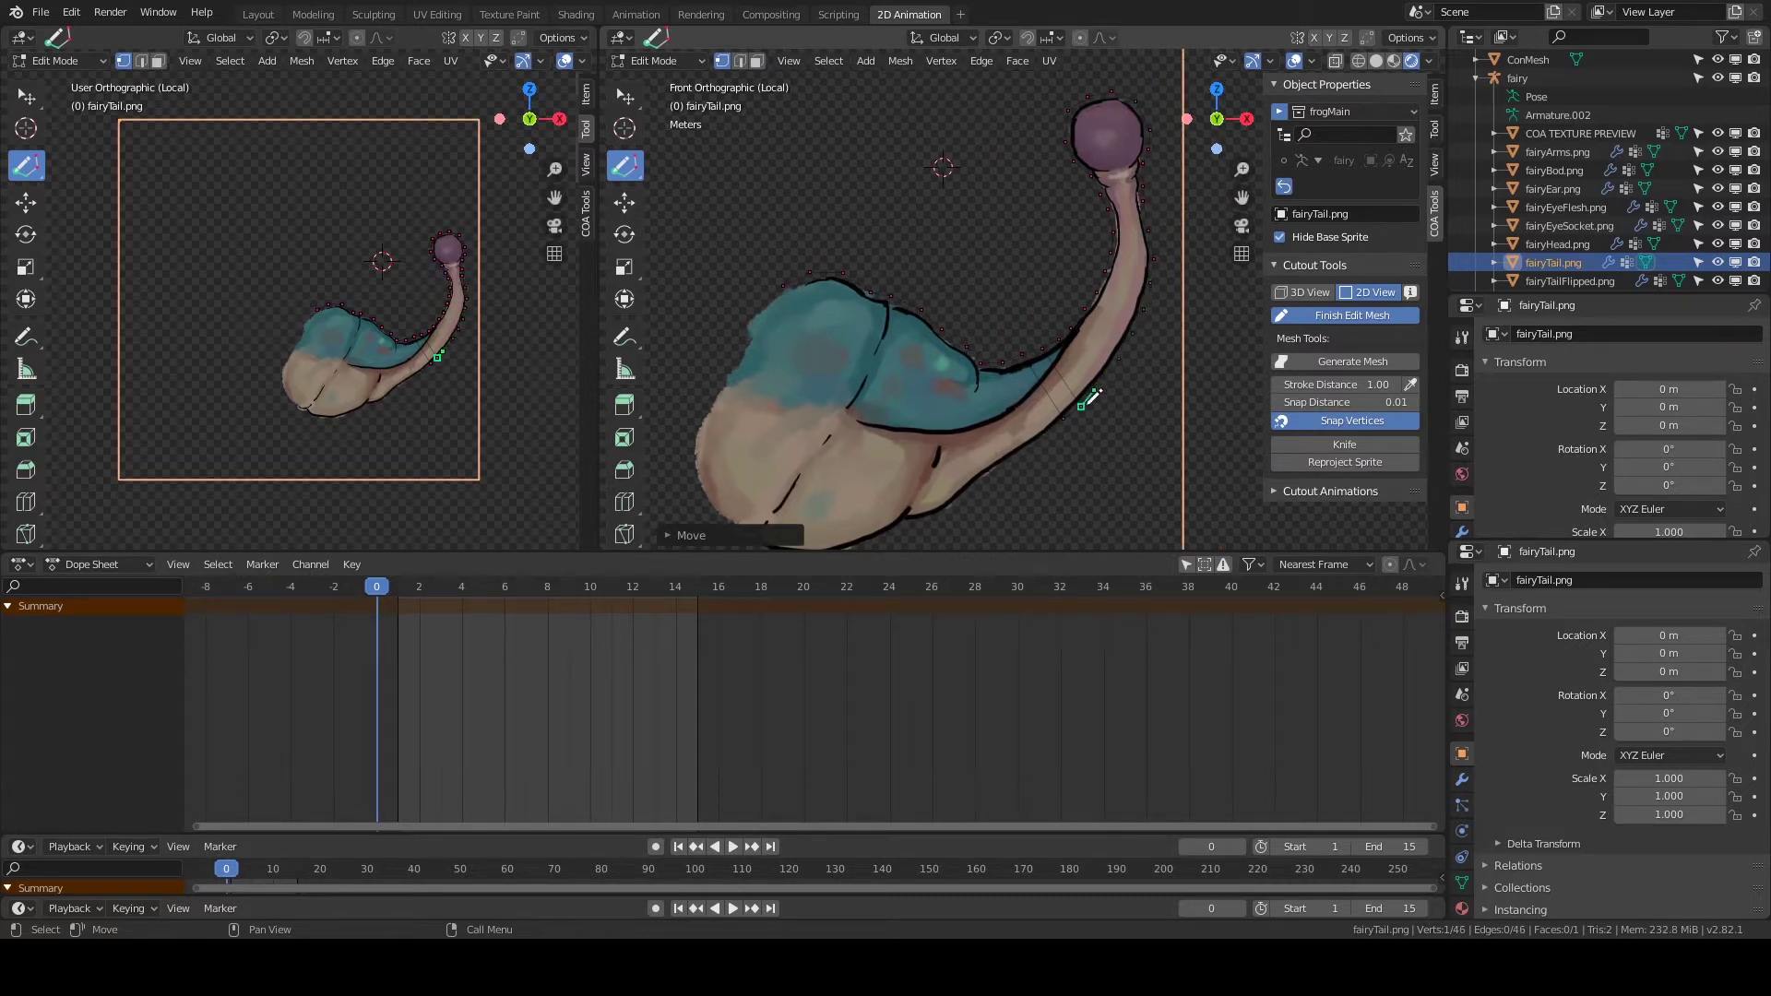
Trace the tail's outline along its curve and the body's bottom edge.
click(887, 318)
shift+middle_drag(888, 318, 908, 264)
drag(989, 344, 955, 352)
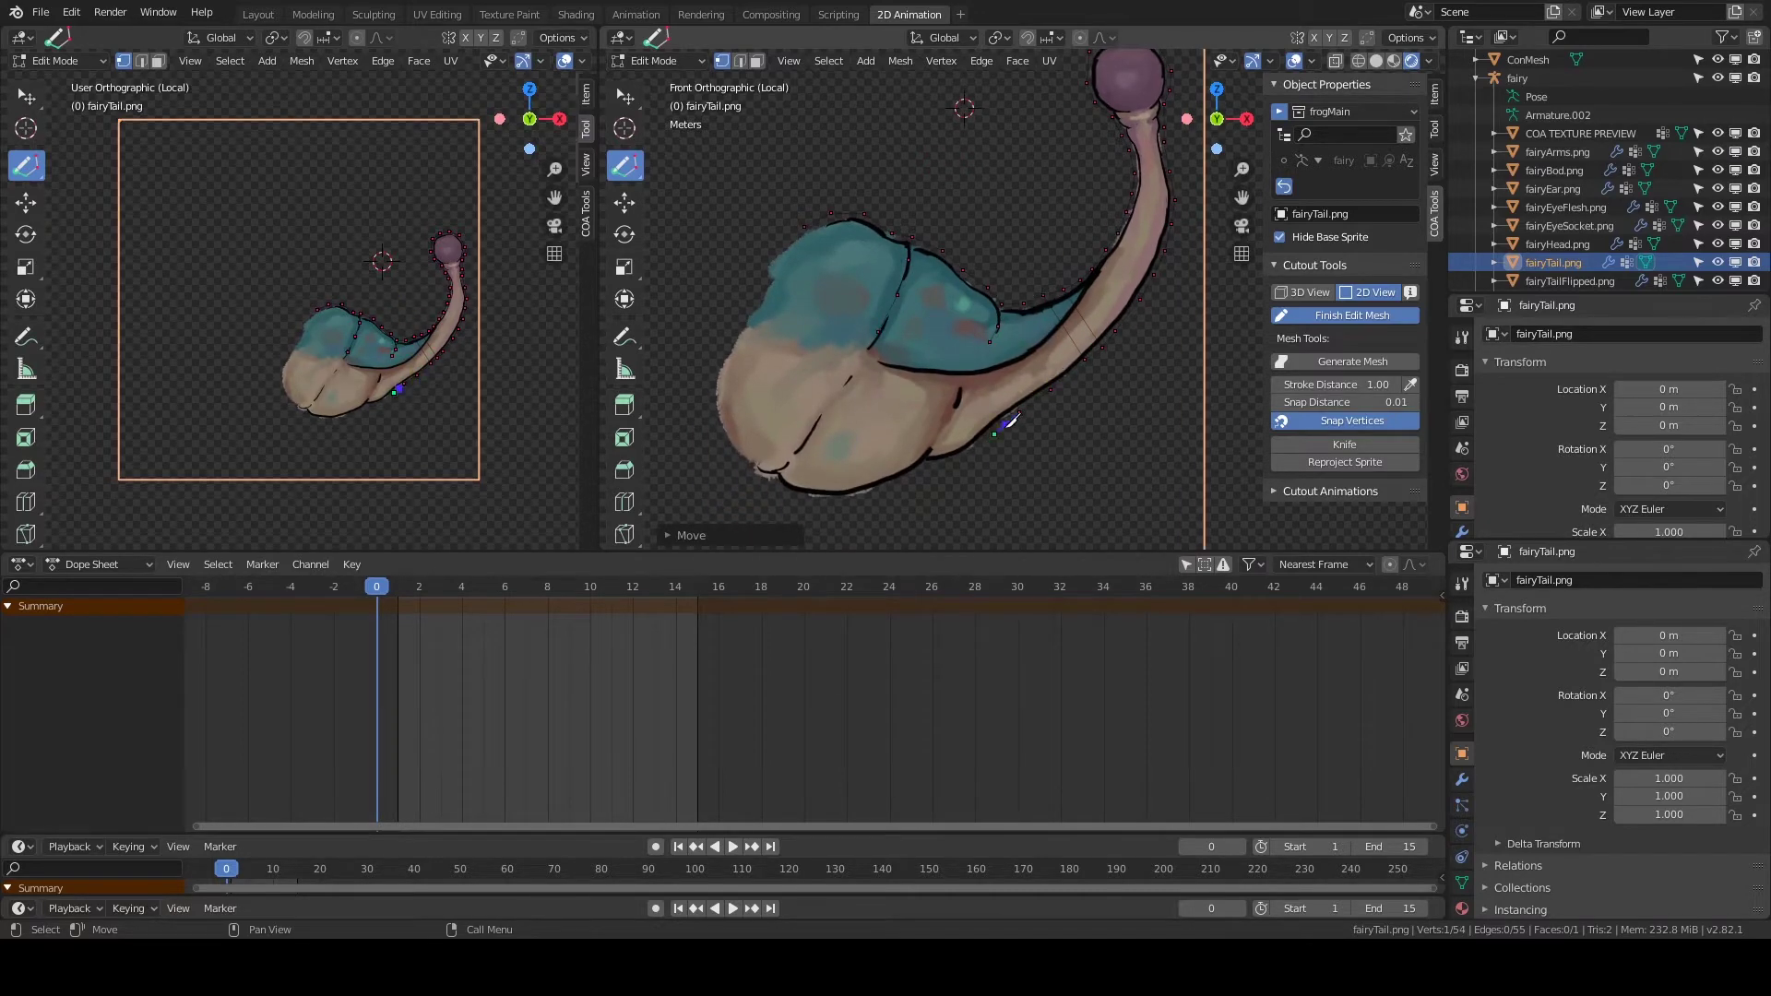
mouse_move(1012, 420)
mouse_down()
mouse_move(816, 494)
mouse_move(711, 392)
mouse_move(774, 244)
mouse_move(799, 229)
mouse_up()
Generate the tail's triangulated mesh, then open fairyTailFlipped.png for mesh editing.
key(z)
click(918, 247)
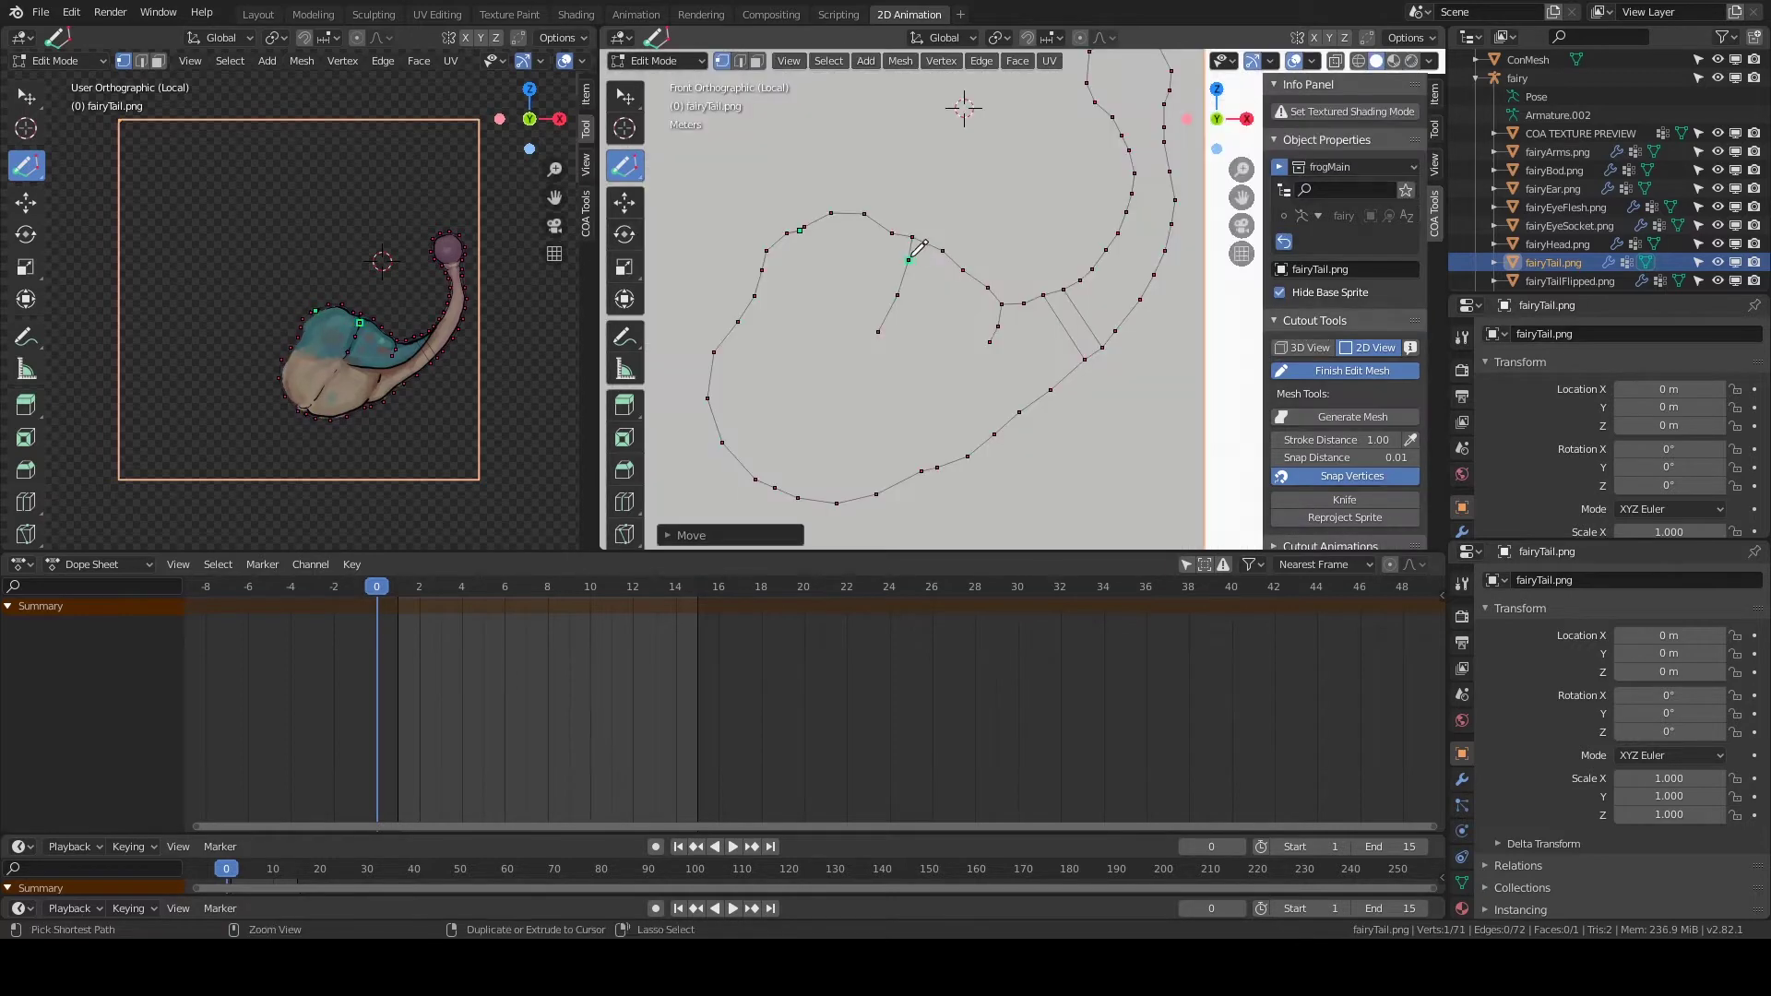
click(624, 202)
key(z)
click(724, 189)
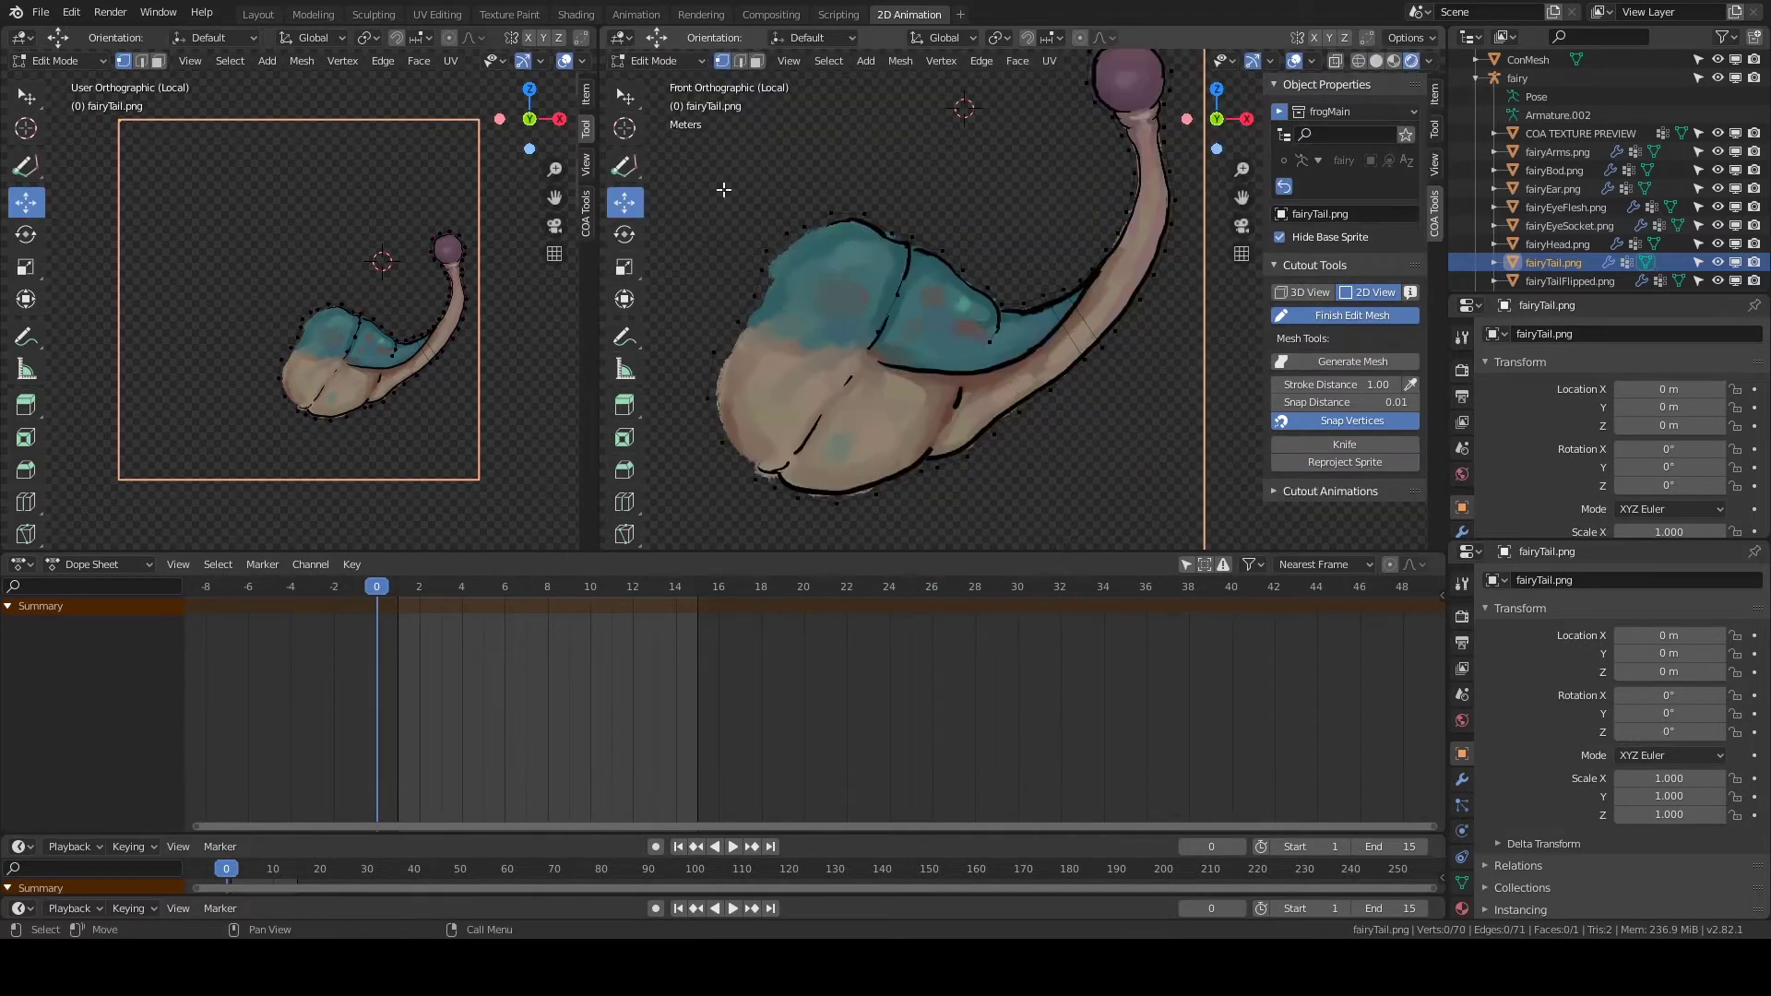
key(d)
click(1352, 361)
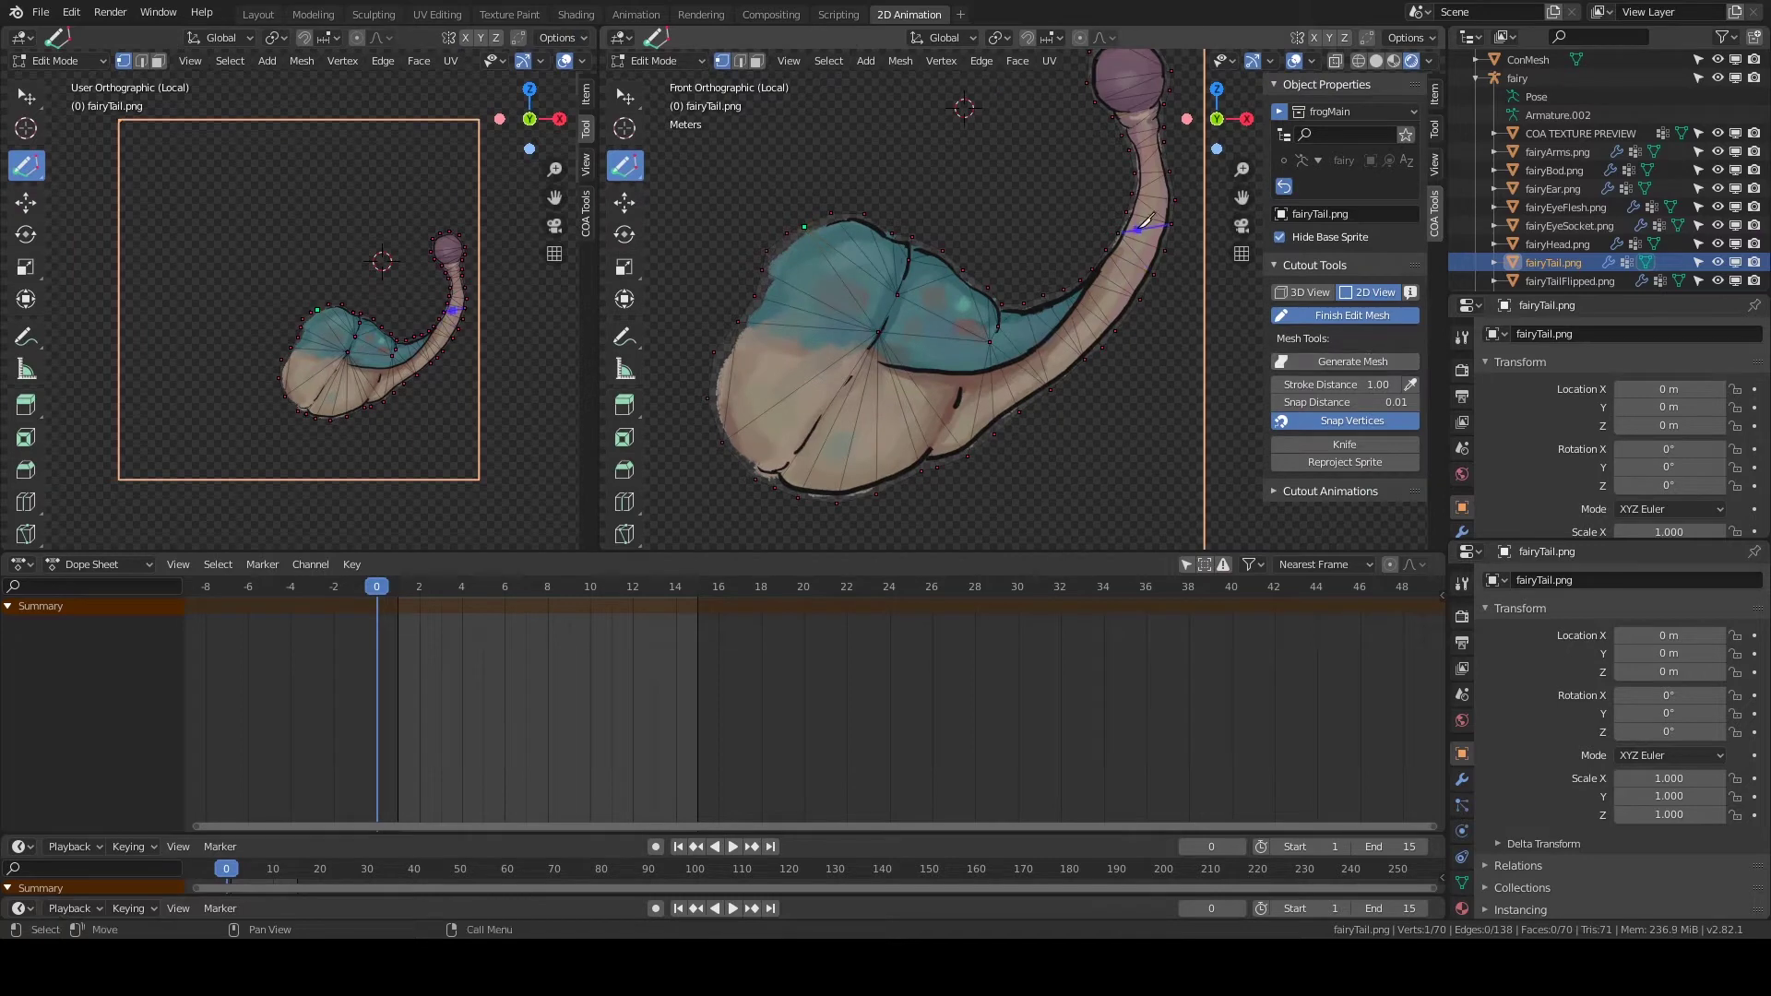
key(Tab)
click(1568, 278)
key(Tab)
Trace the flipped tail's outline around its edges and ball, then finish the mesh edit.
scroll(861, 229, up, 3)
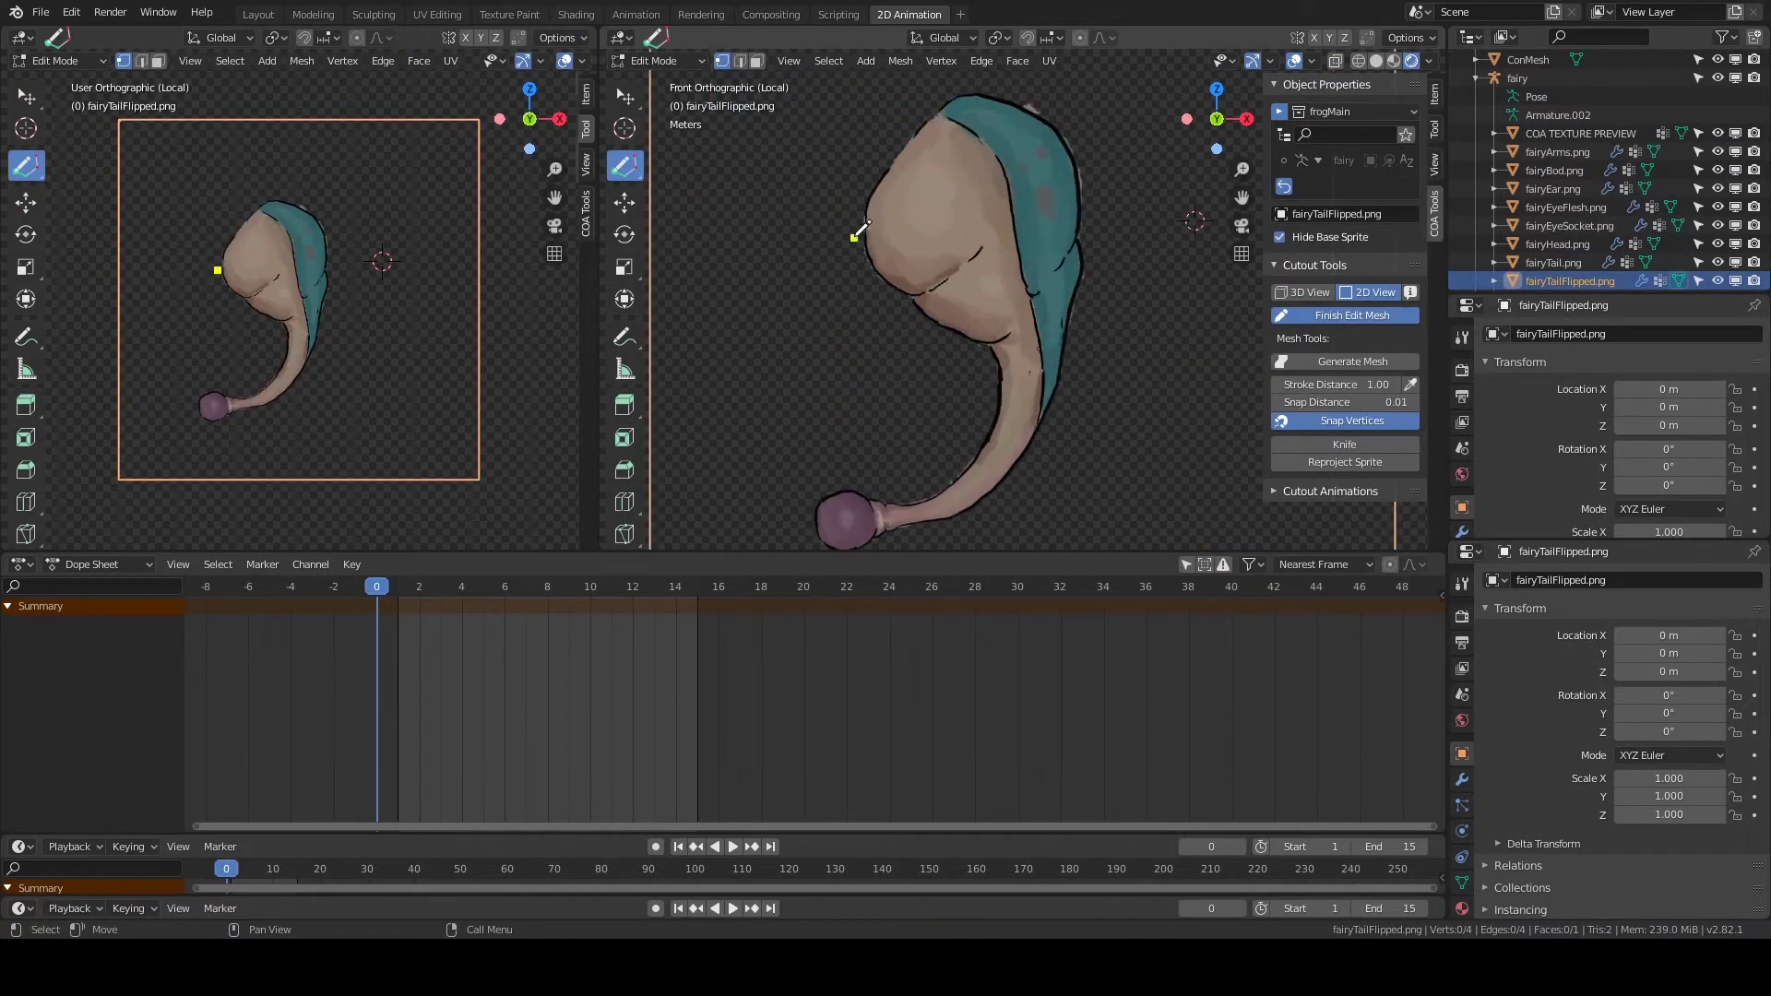
mouse_move(872, 175)
mouse_down()
mouse_move(1091, 220)
mouse_move(1097, 263)
mouse_up()
right_click(1091, 222)
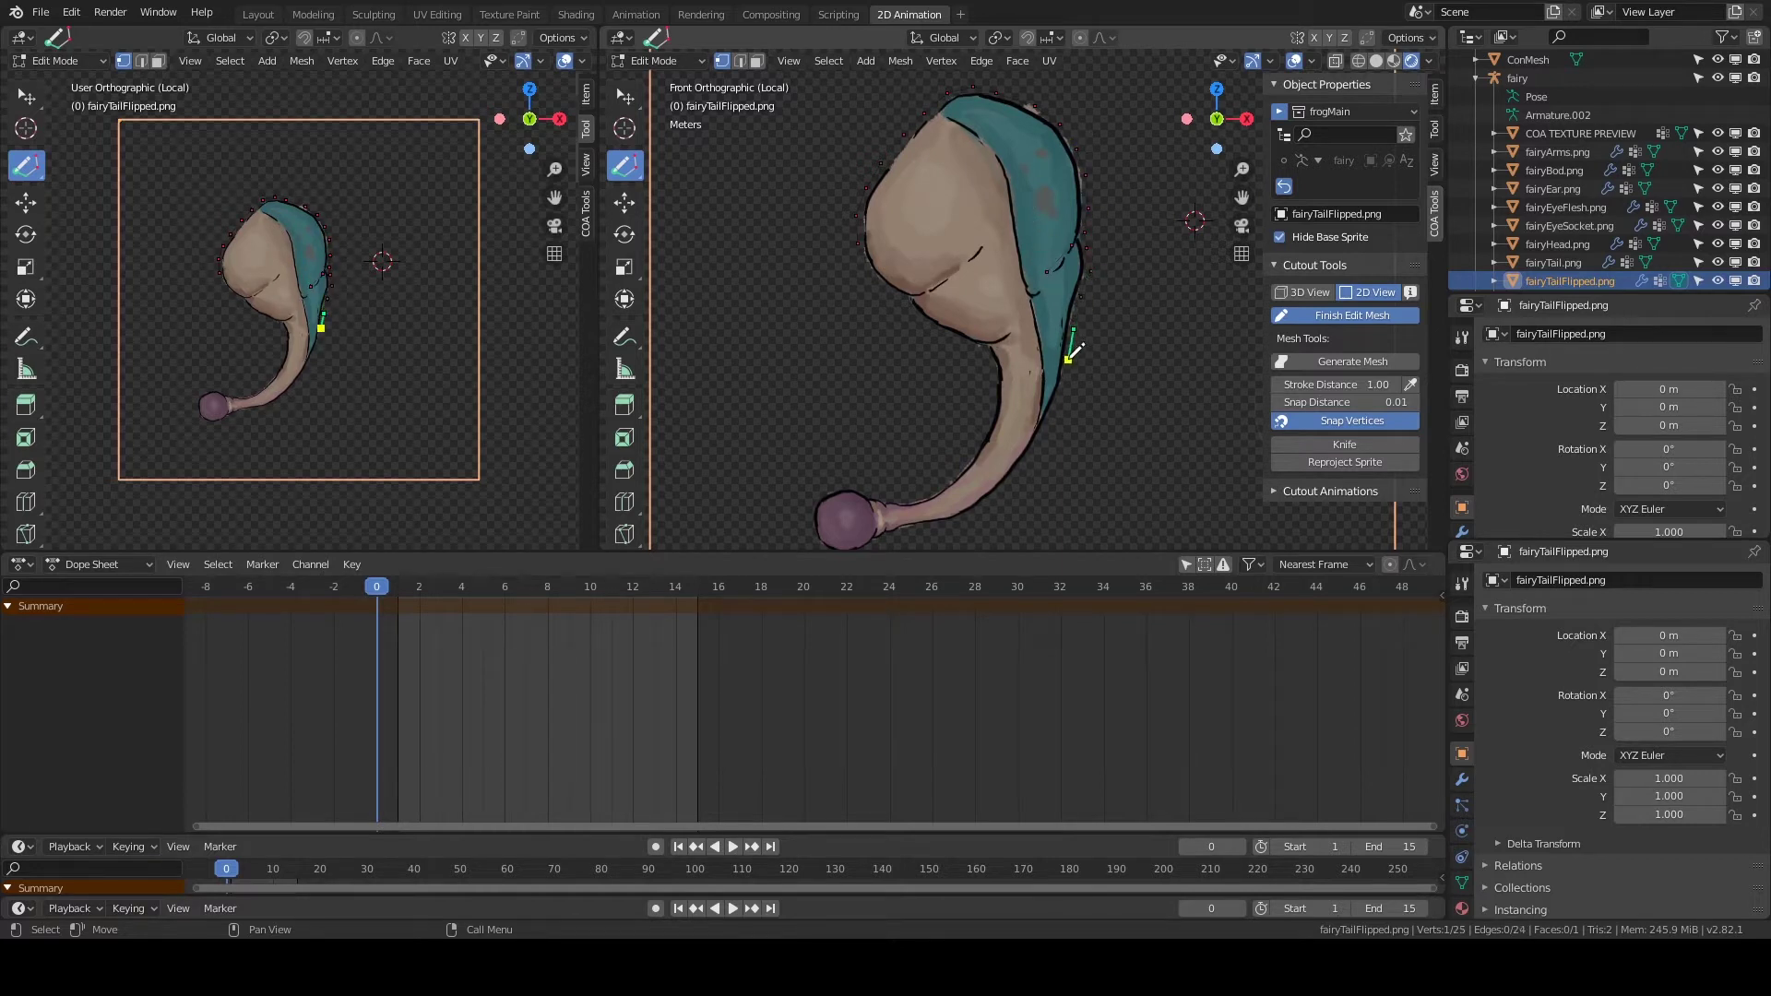
drag(1067, 359, 1034, 446)
drag(987, 502, 899, 516)
shift+middle_drag(899, 517, 959, 452)
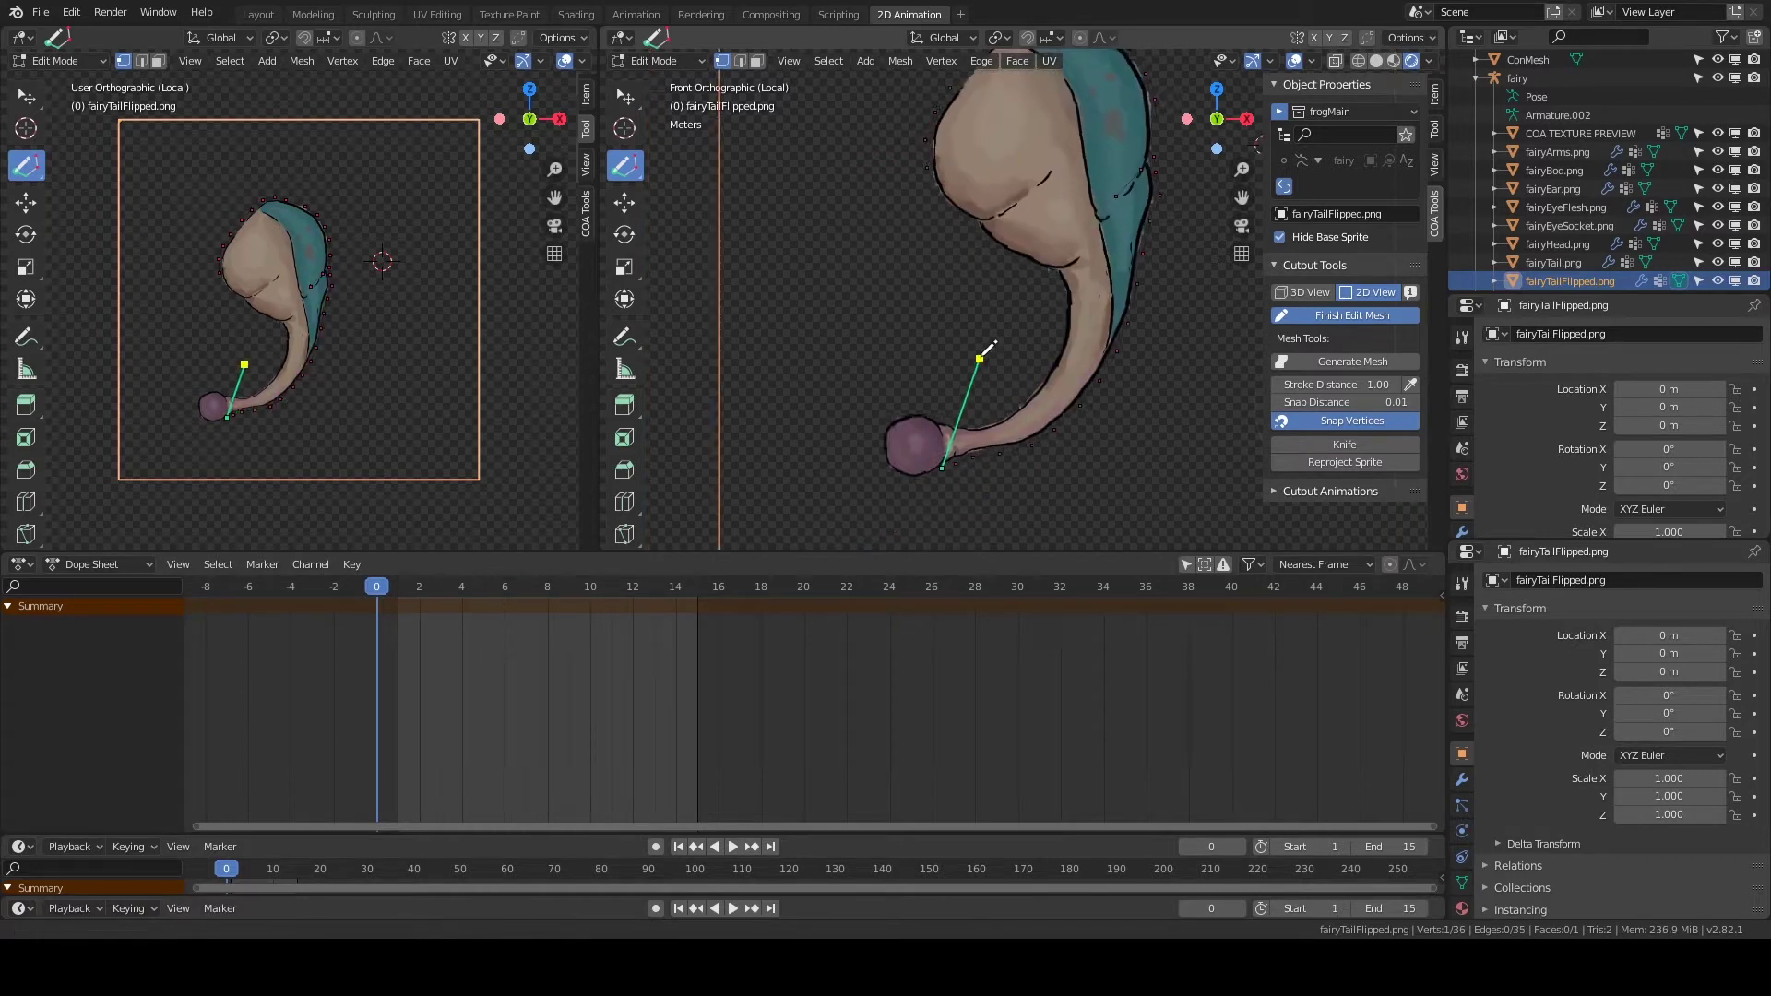
mouse_move(938, 477)
mouse_down()
mouse_move(894, 457)
mouse_move(927, 401)
mouse_up()
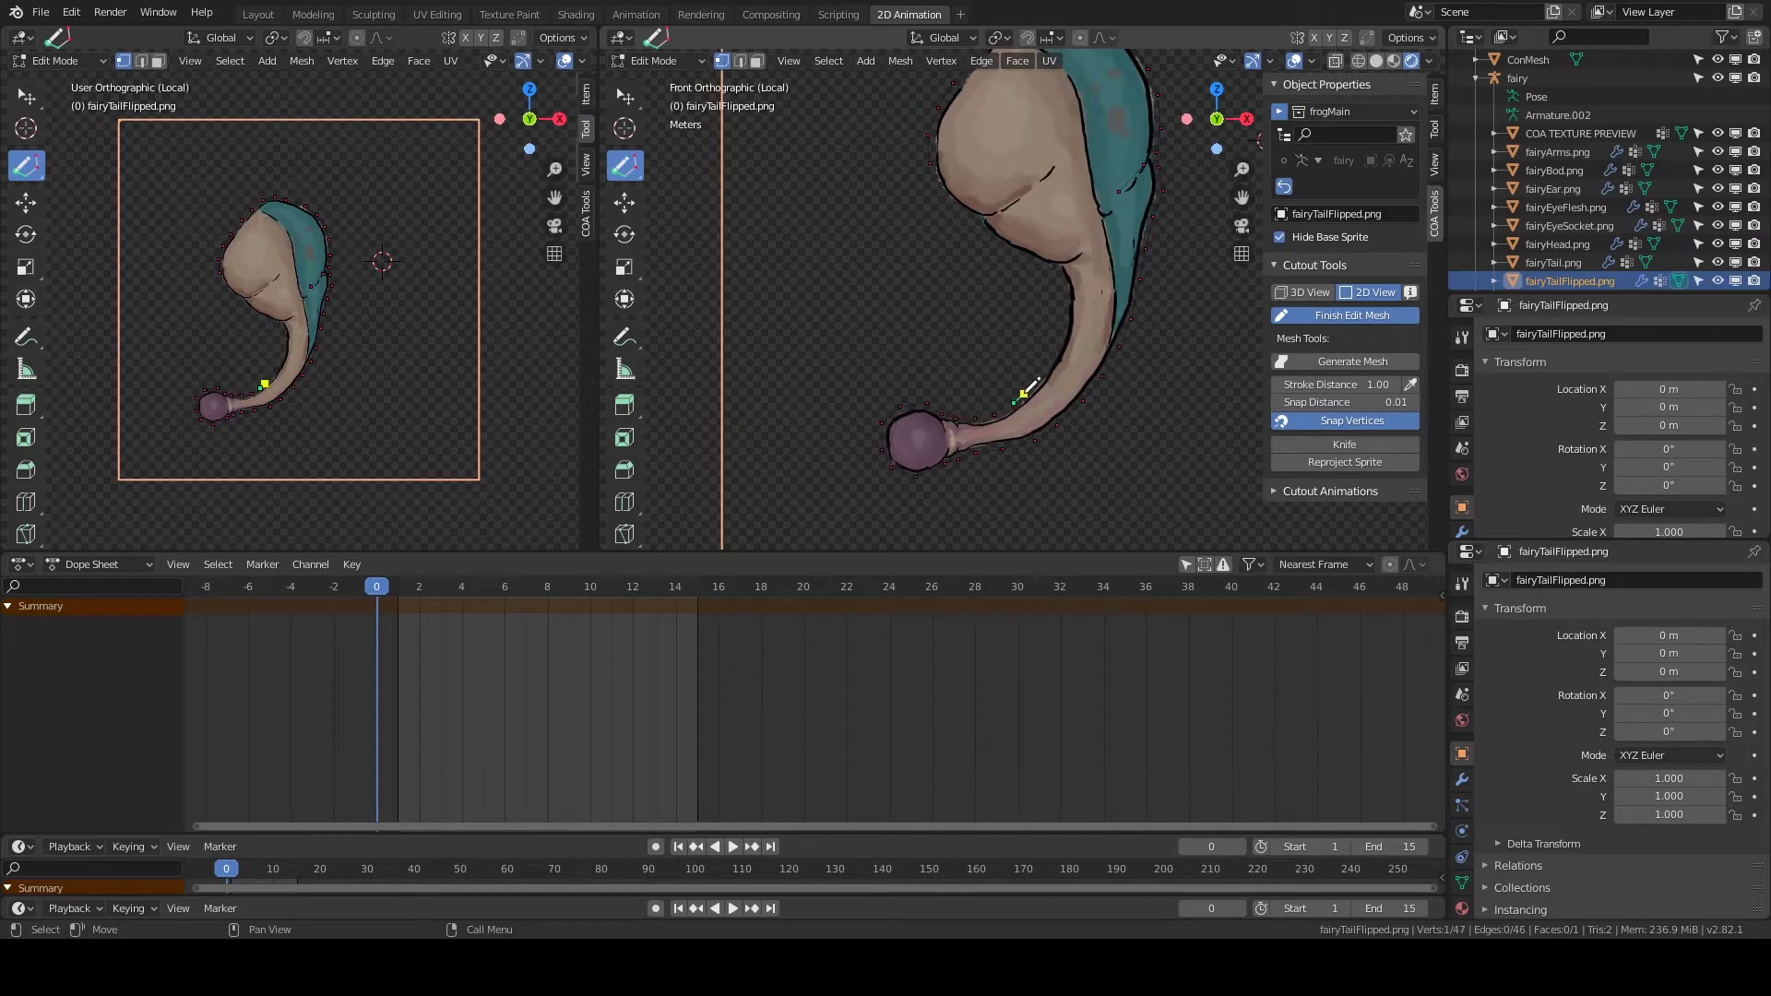
drag(1068, 338, 1063, 292)
click(1363, 314)
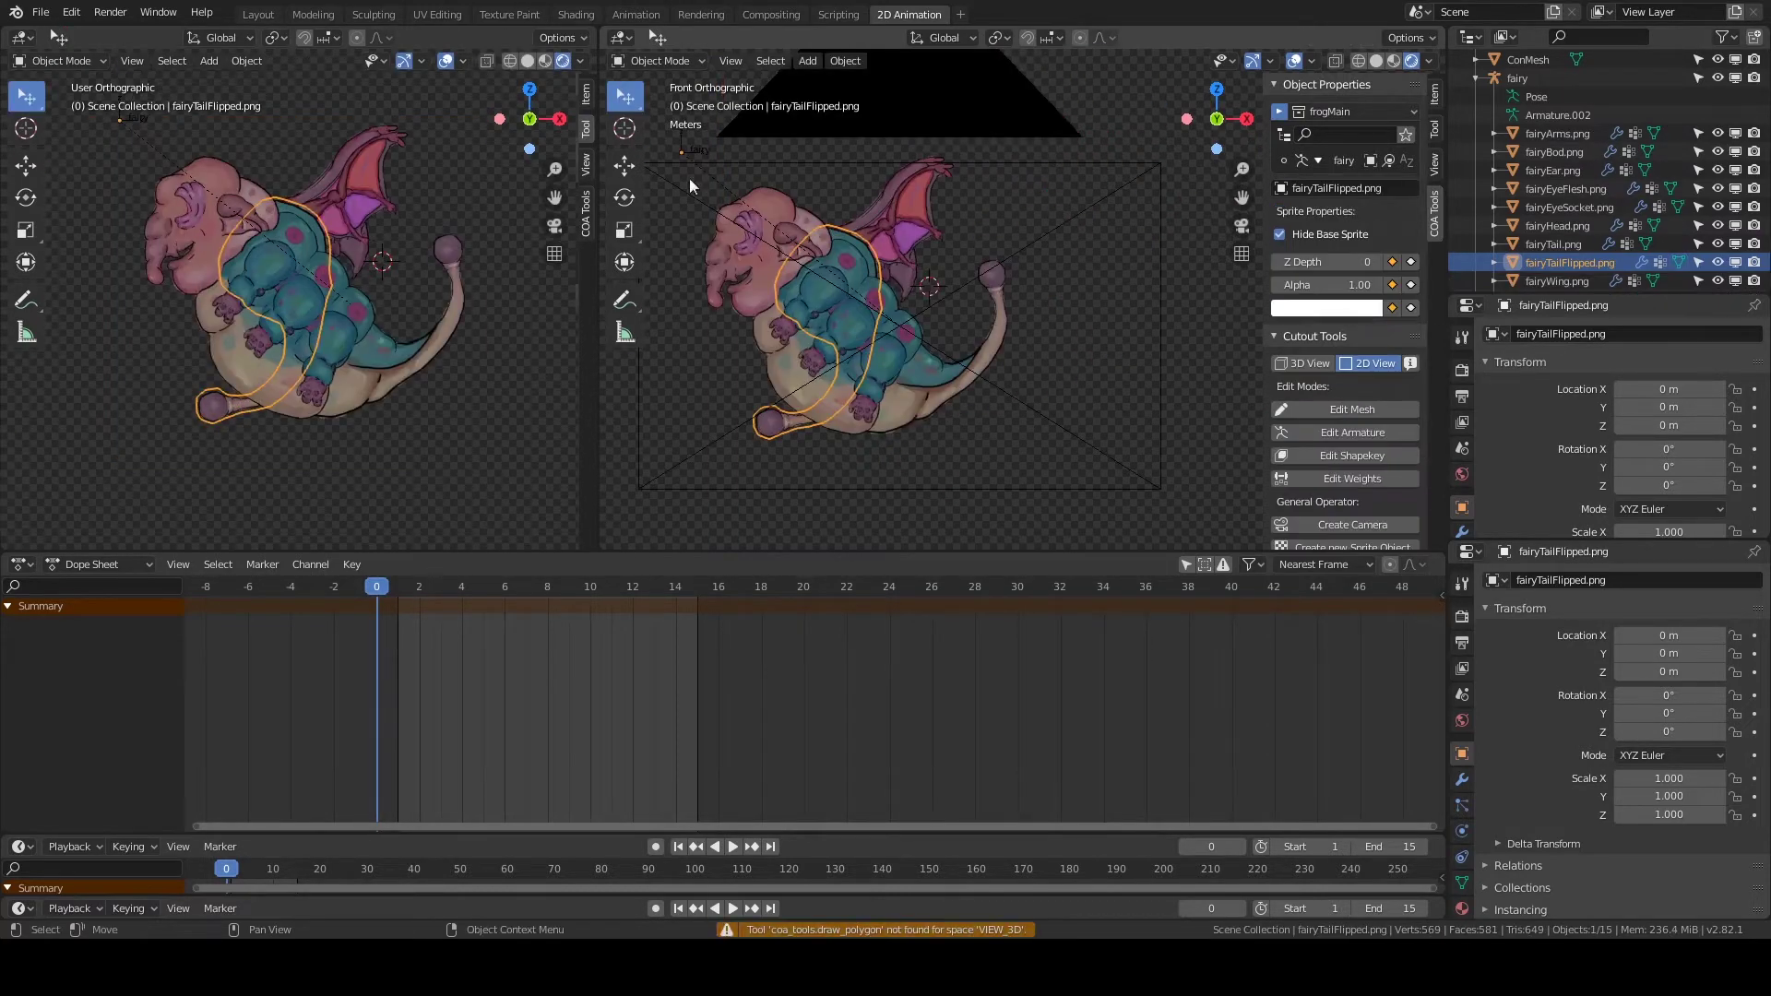
Move fairyTailFlipped under the body and tilt it about -27.8°.
key(g)
click(954, 400)
click(899, 374)
right_click(954, 439)
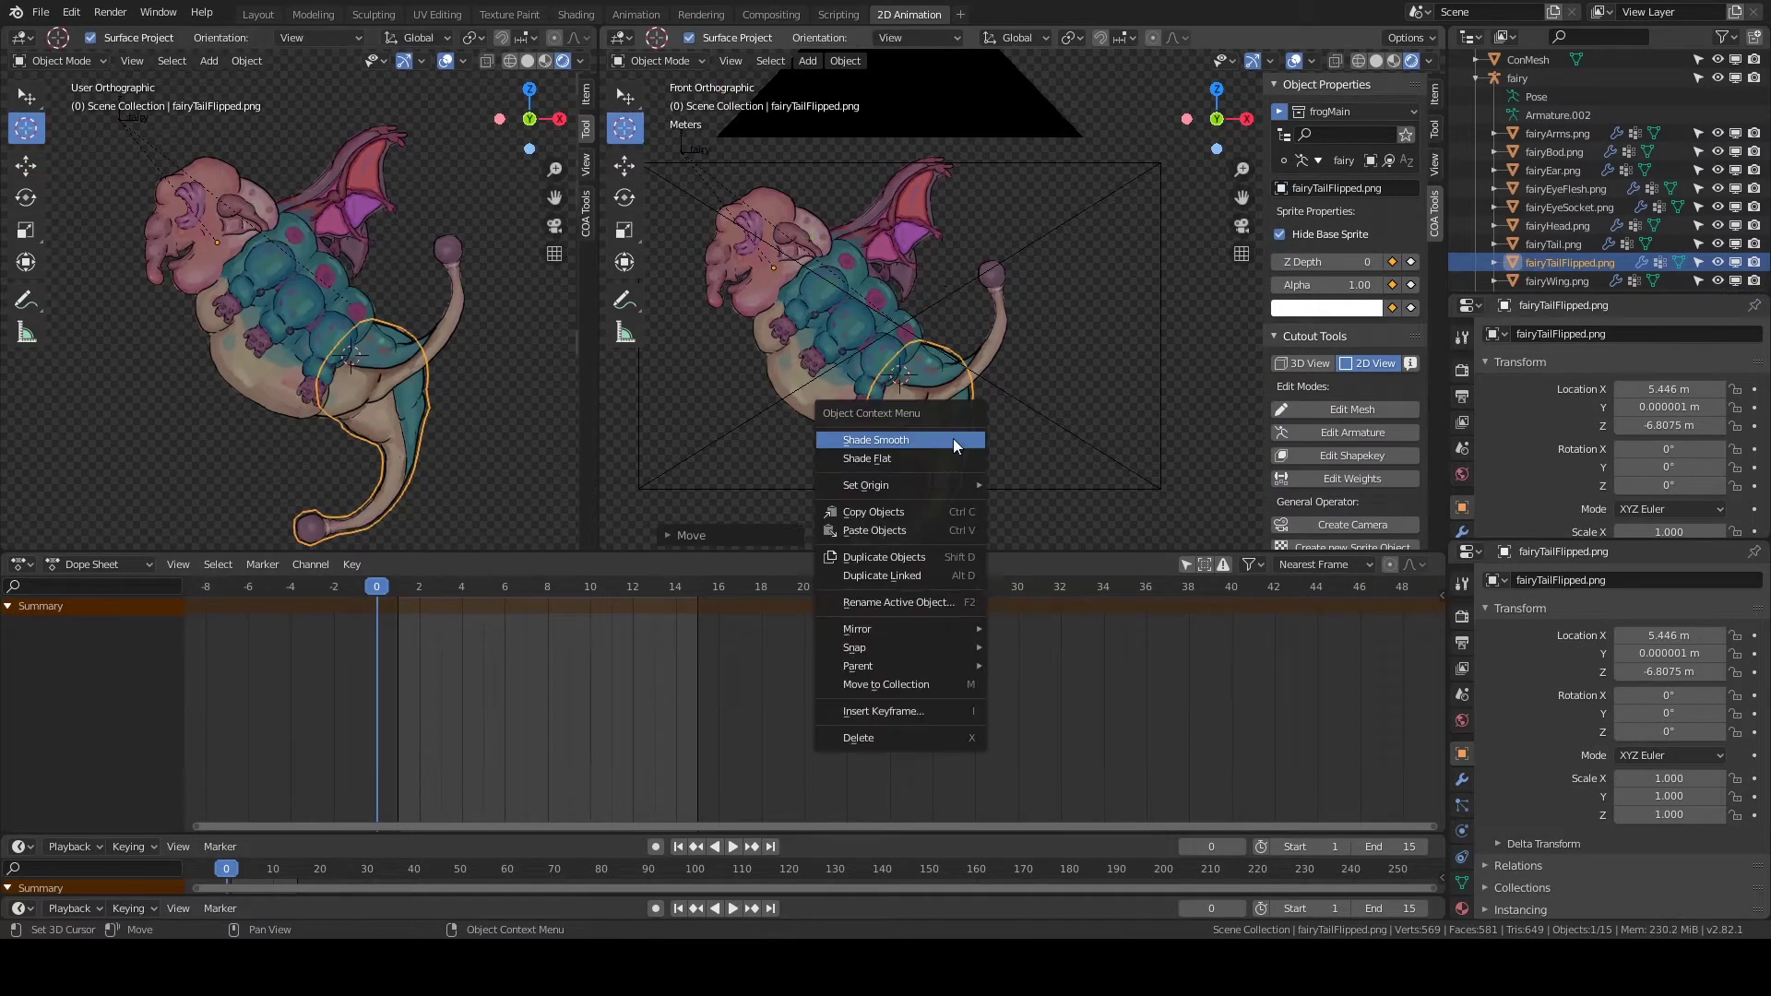
key(KP_7)
key(KP_0)
Select fairyWing and begin tracing its mesh outline with Edit Mesh.
right_click(922, 461)
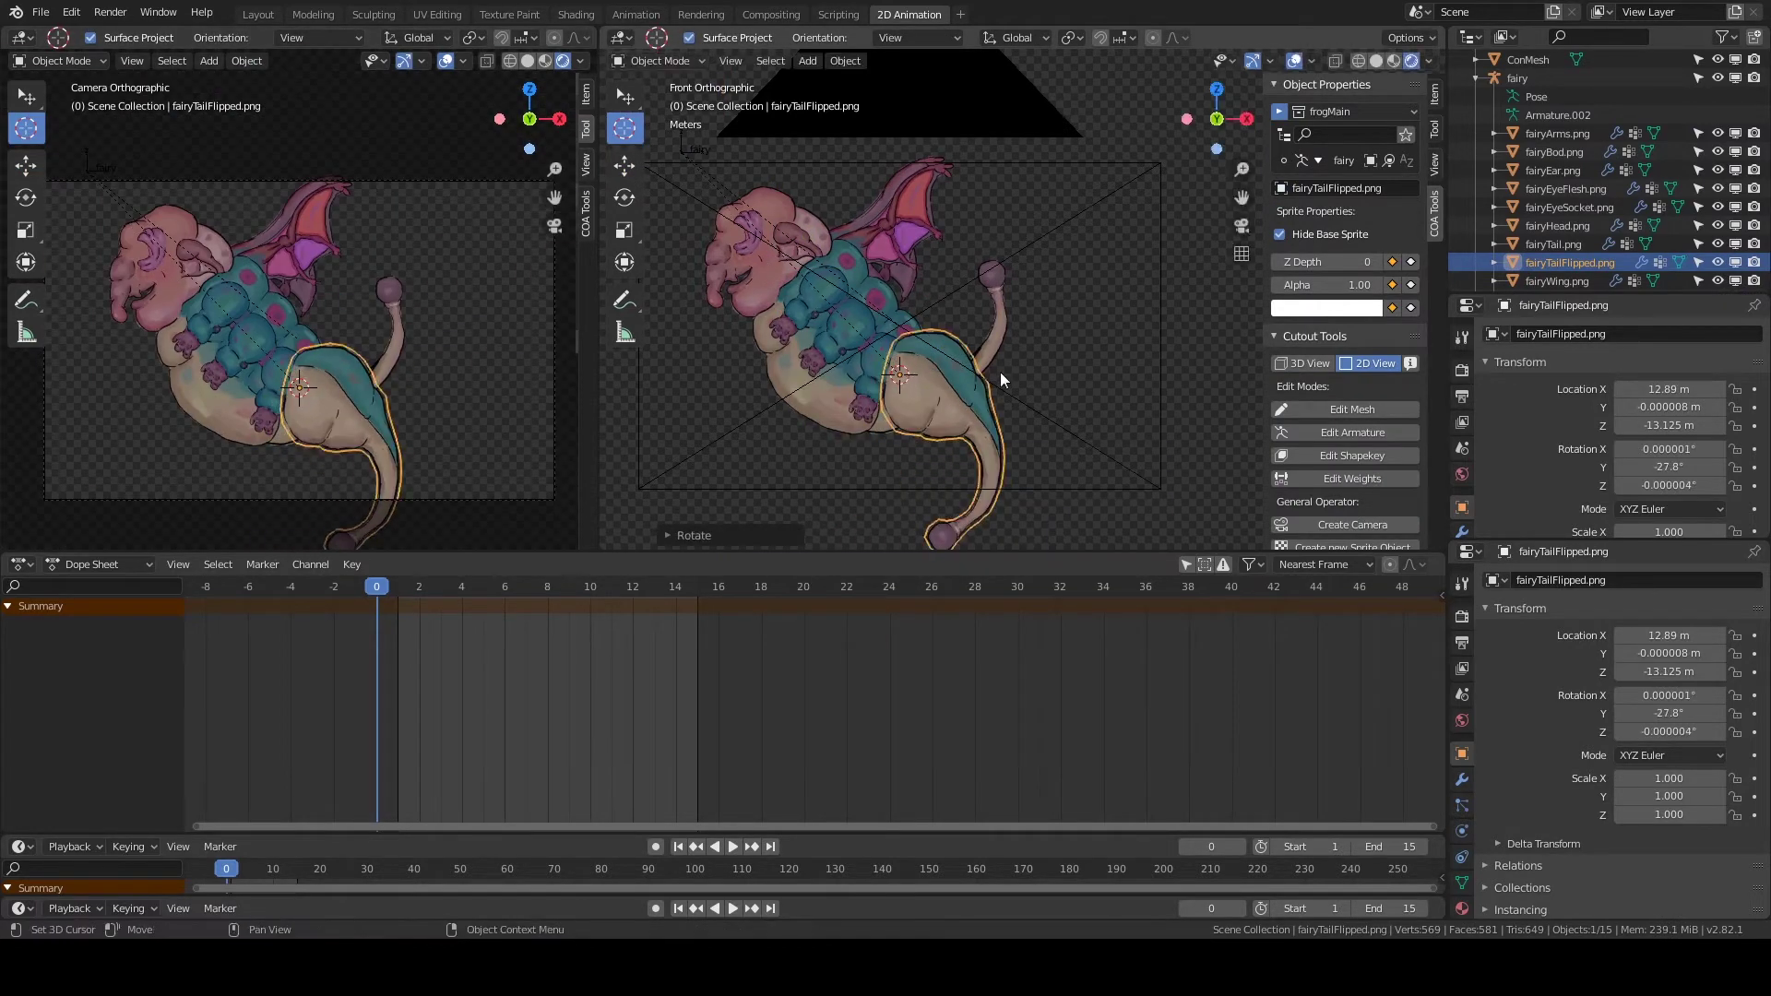
scroll(1564, 367, down, 2)
click(1557, 225)
click(1352, 409)
scroll(1104, 139, up, 5)
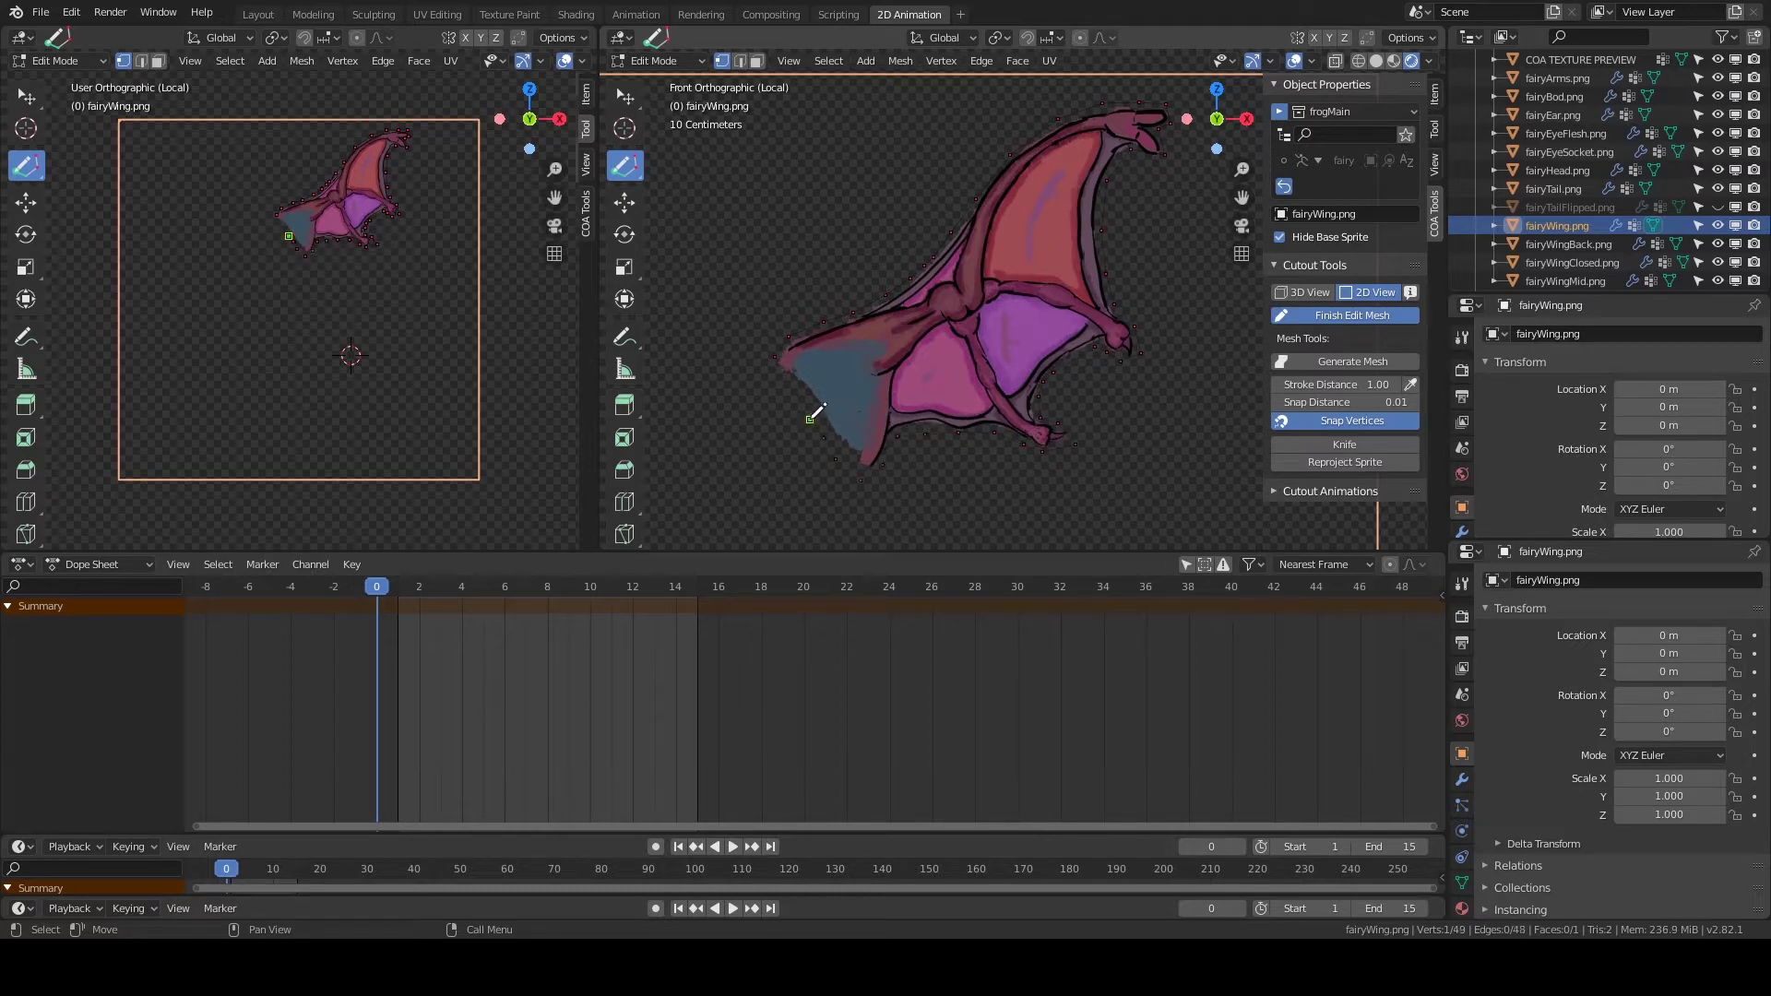
Pull the wing mesh's lower-left edge vertices outward and finish the wing edit.
click(624, 202)
drag(869, 516, 761, 355)
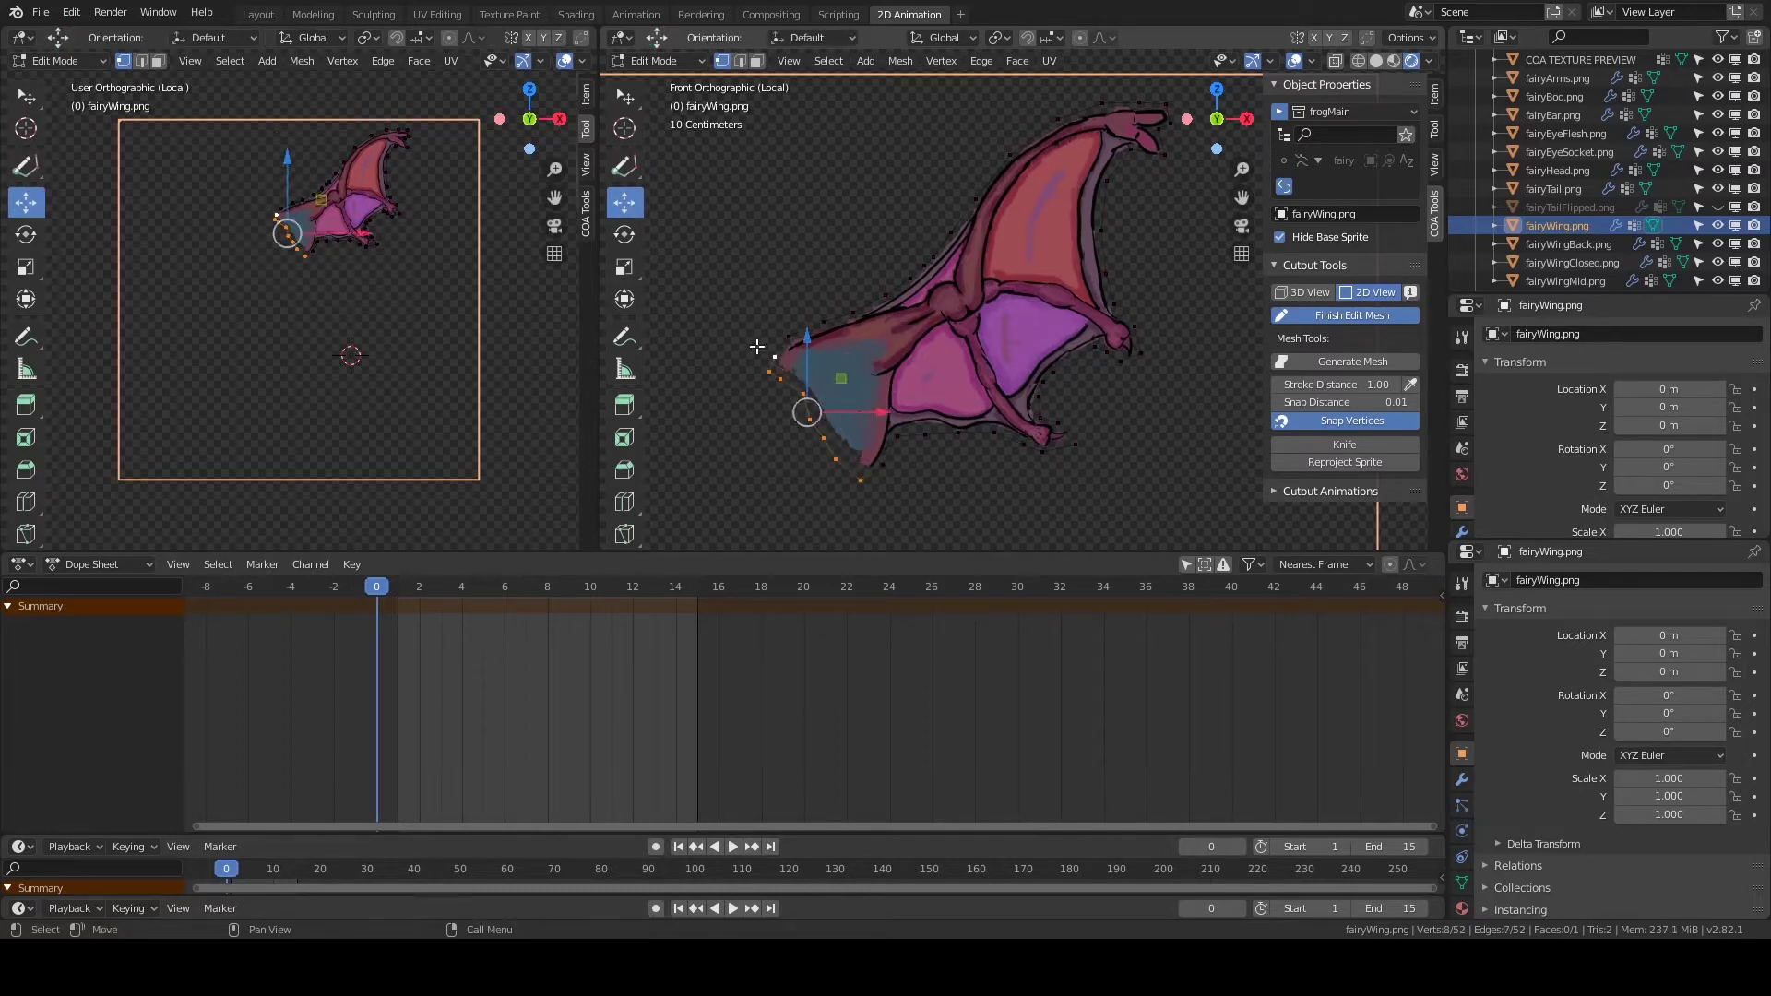
key(g)
click(773, 346)
Trace a mesh outline around fairyWingBack.png and finish editing it.
click(1352, 315)
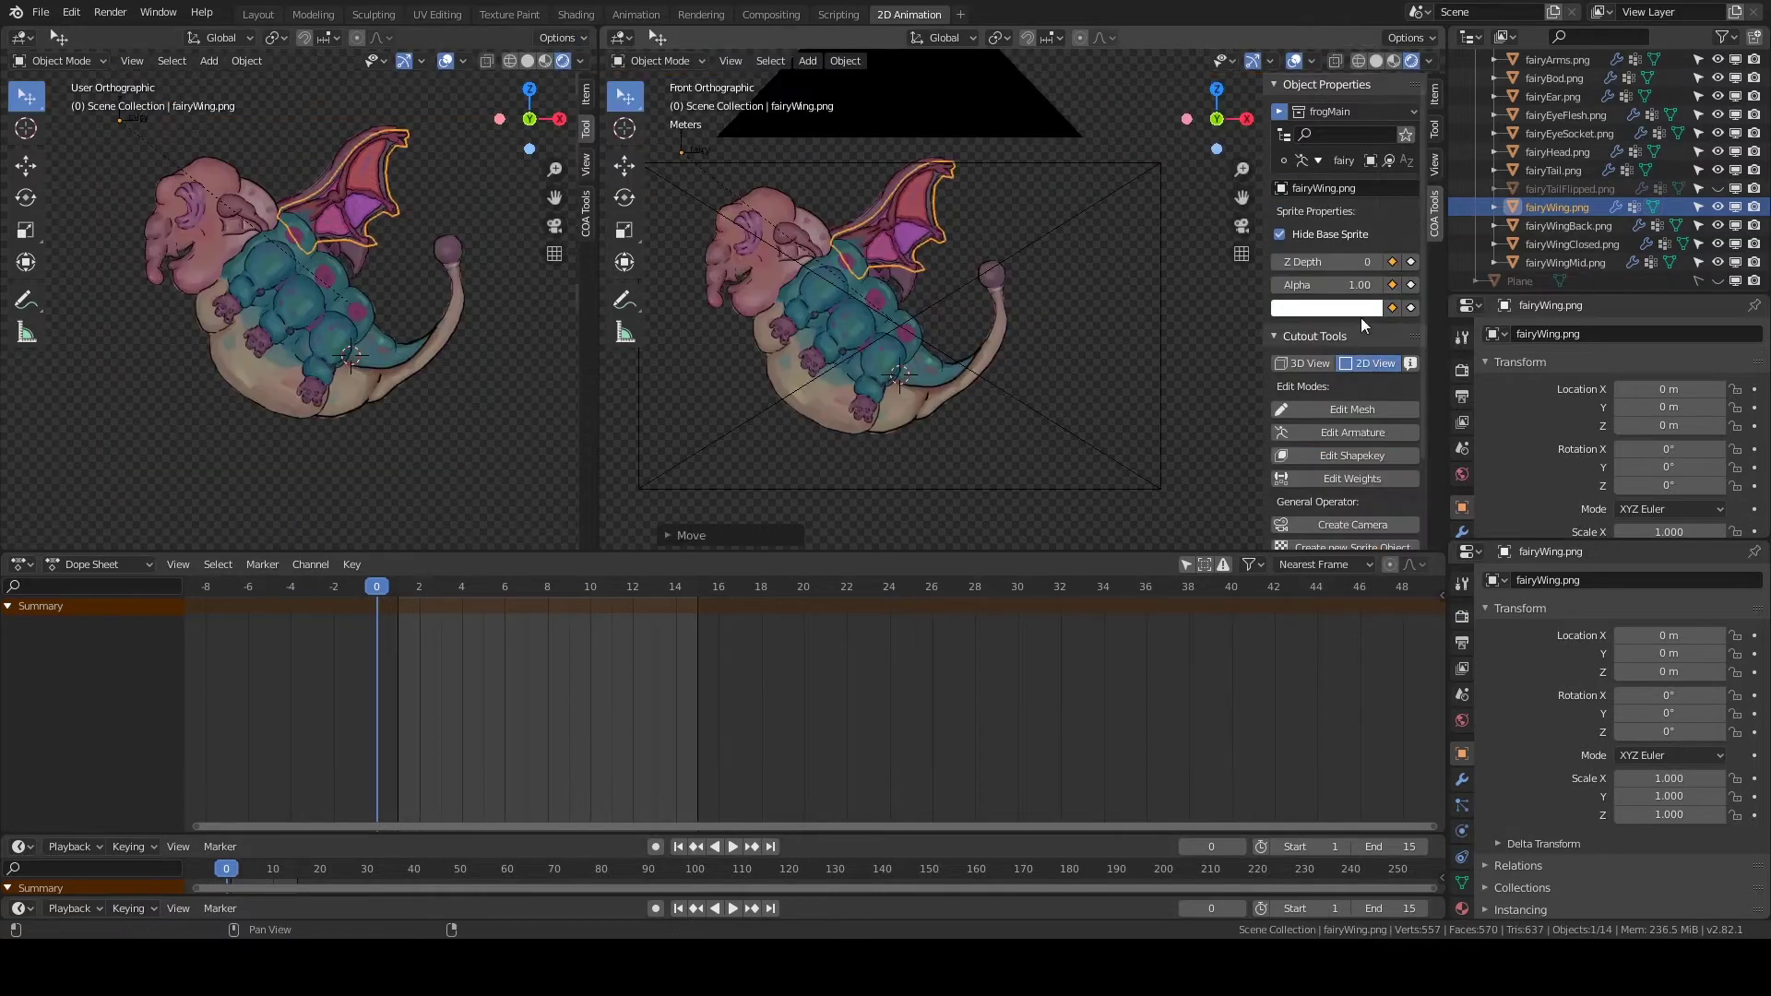
click(1006, 219)
right_click(897, 346)
click(897, 350)
scroll(840, 301, up, 5)
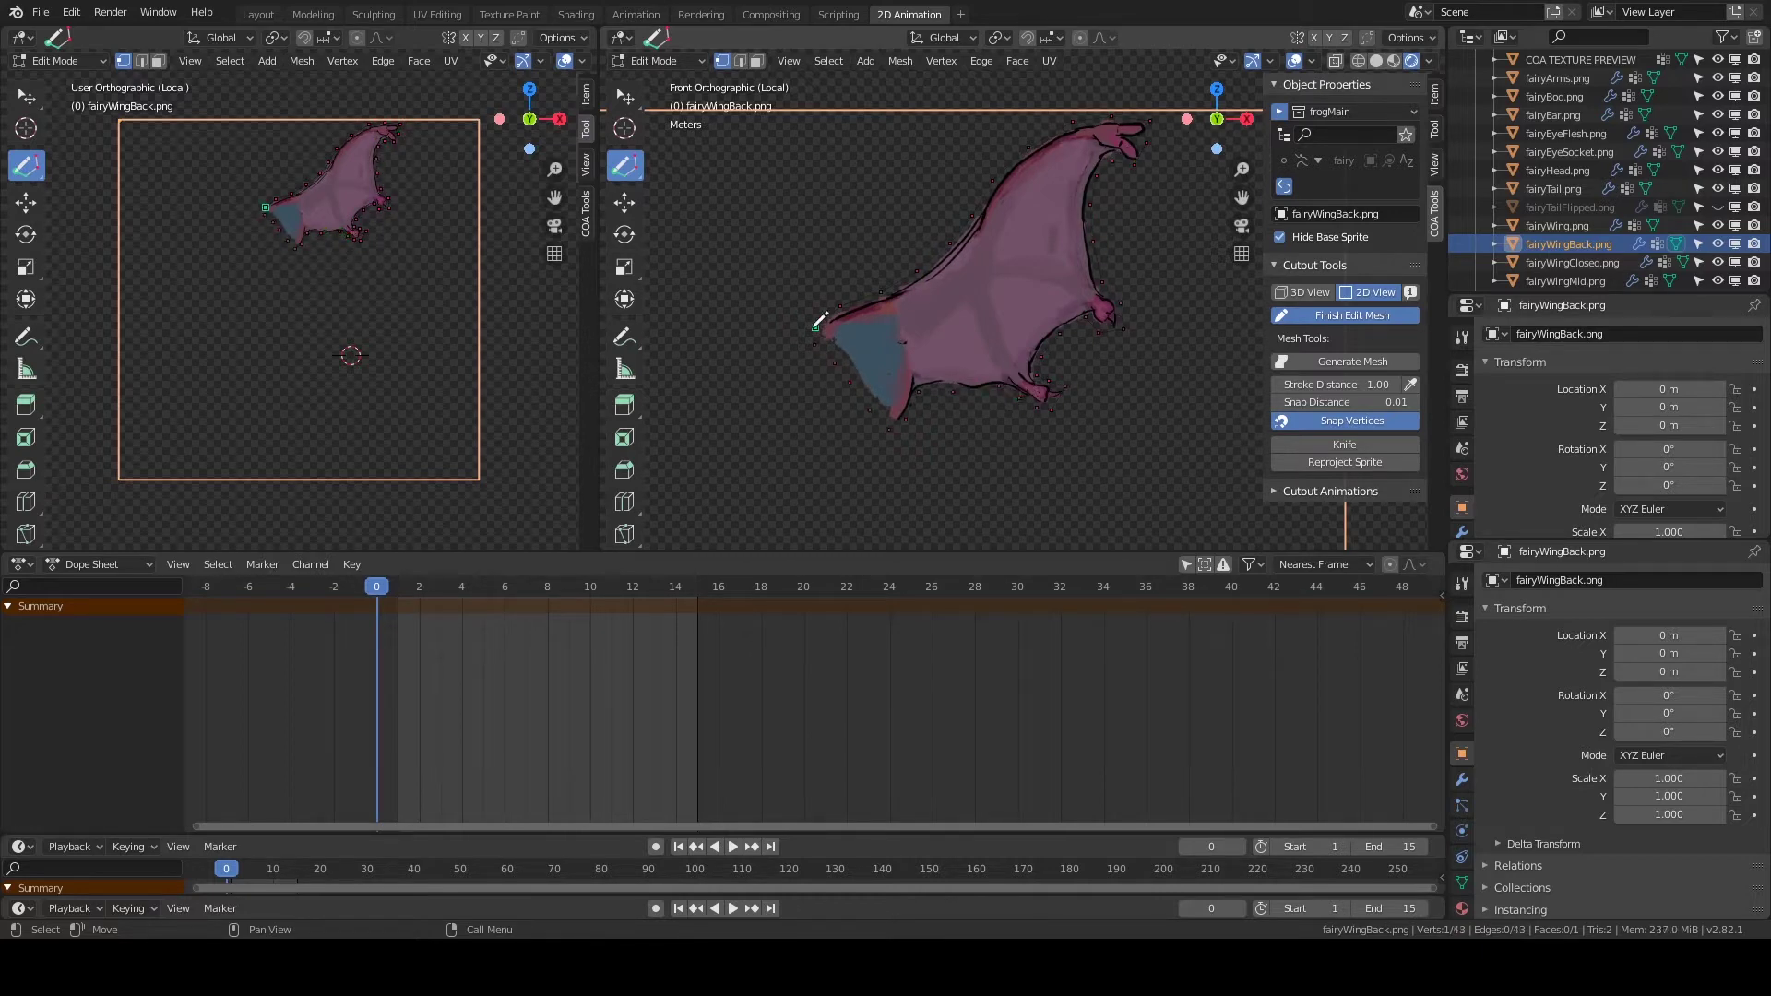
click(1352, 315)
Select fairyWingClosed and start tracing its mesh outline.
click(1568, 262)
click(1352, 315)
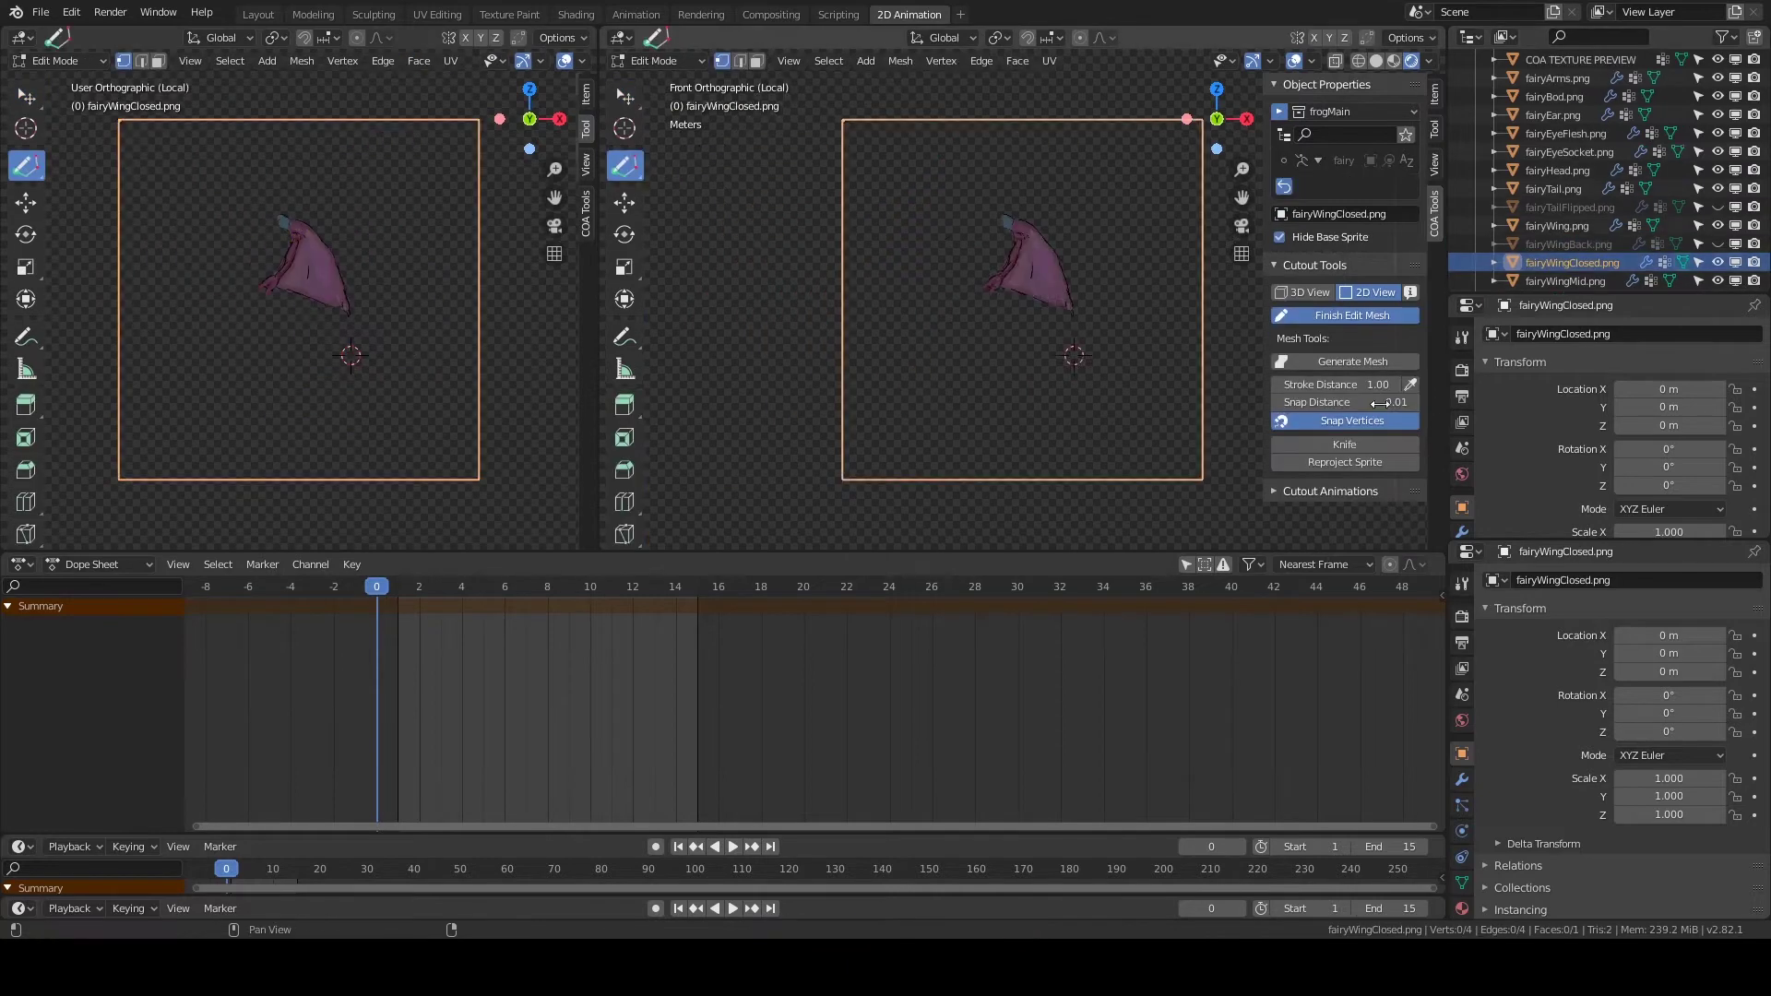
scroll(1015, 247, up, 5)
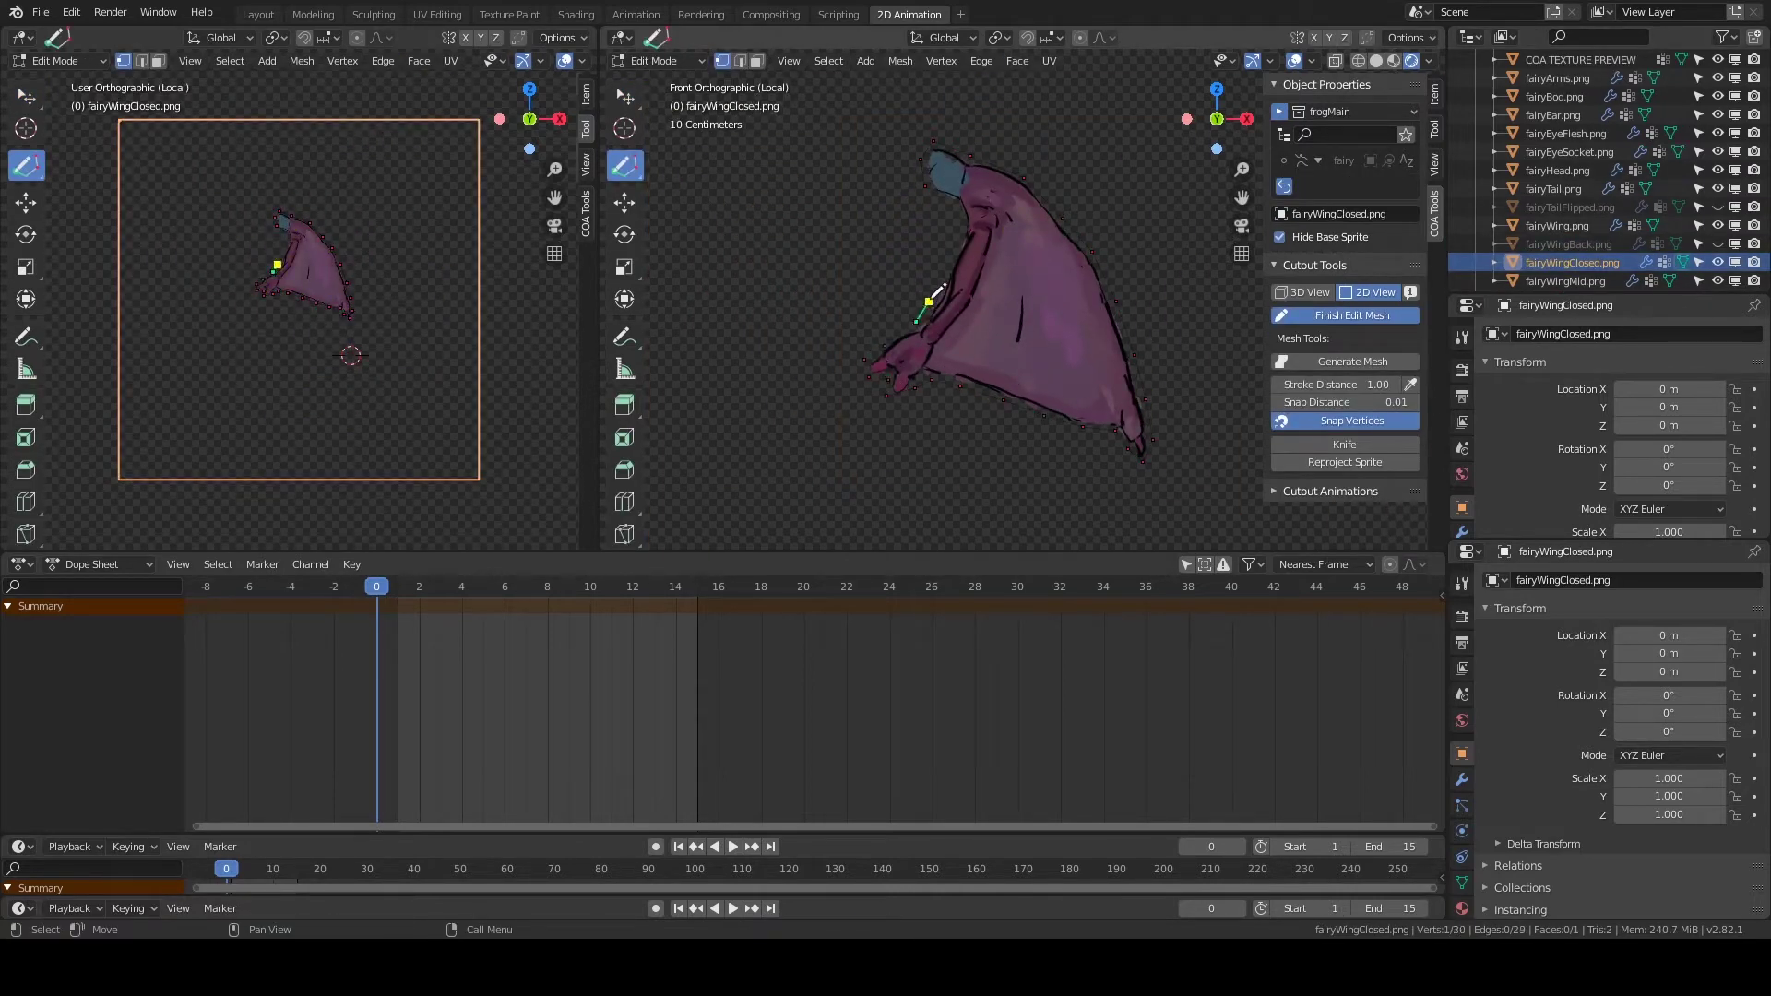
Finish the closed wing mesh, then hide the fairyWingMid sprite.
click(1343, 319)
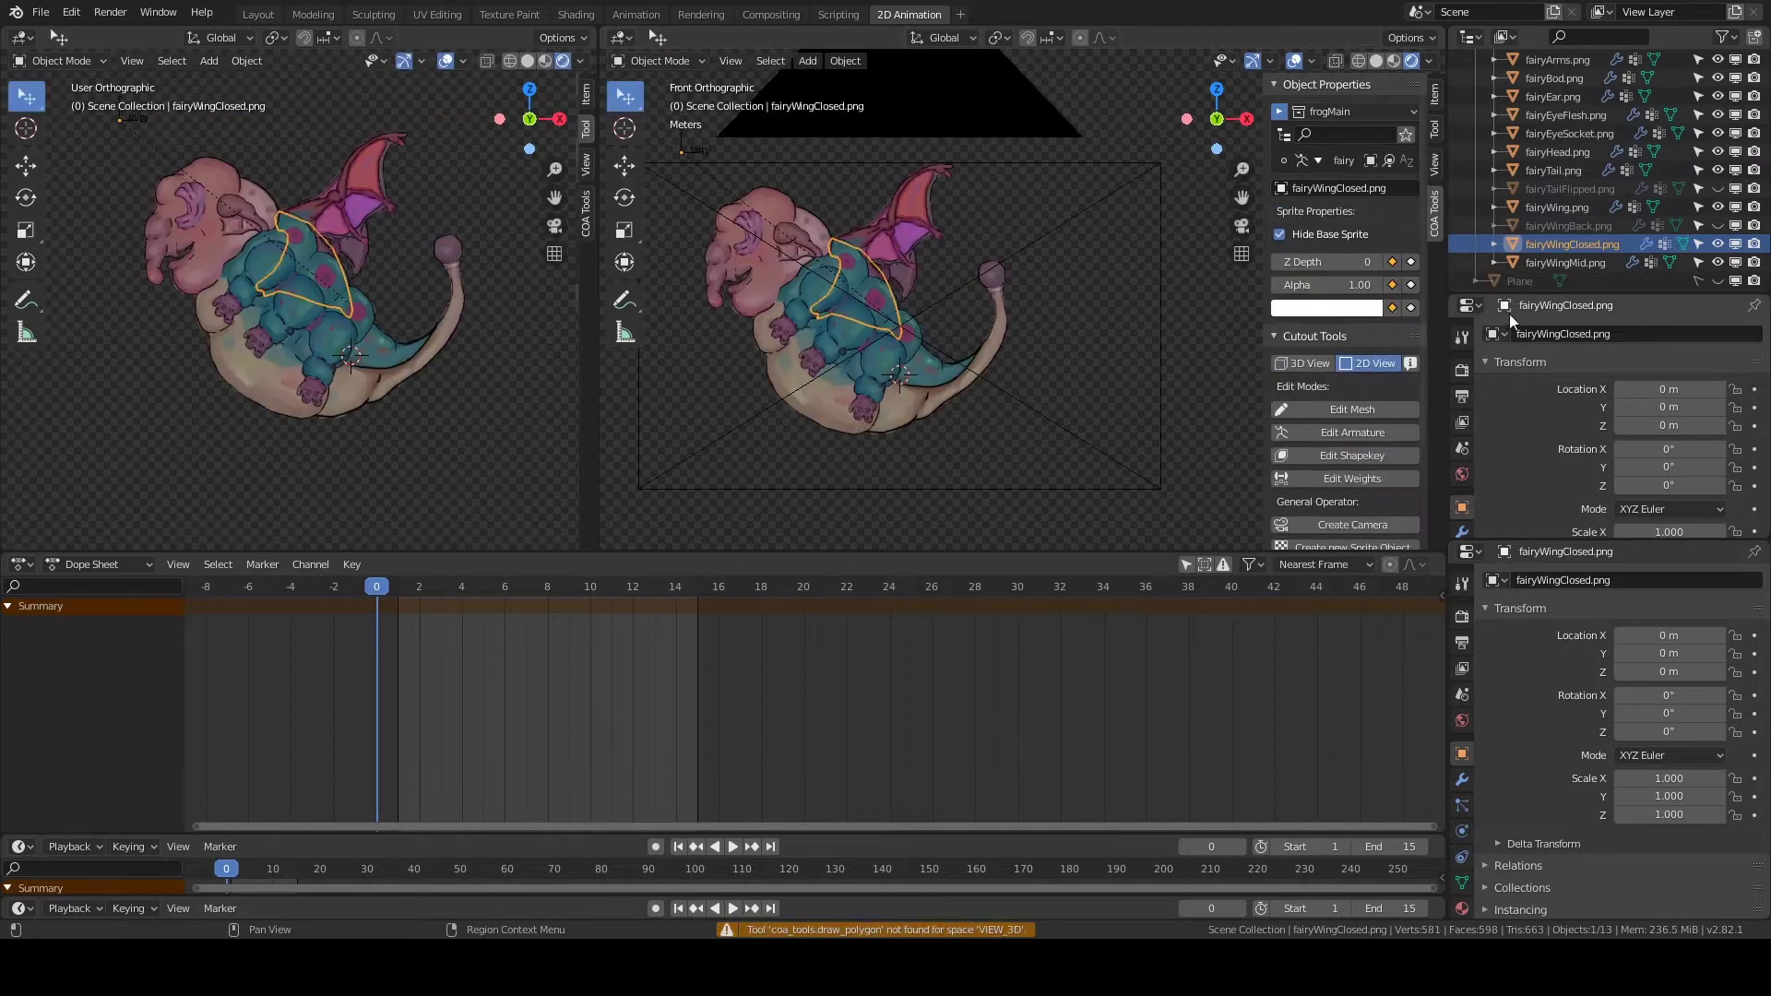
click(1559, 261)
key(g)
click(1072, 302)
key(h)
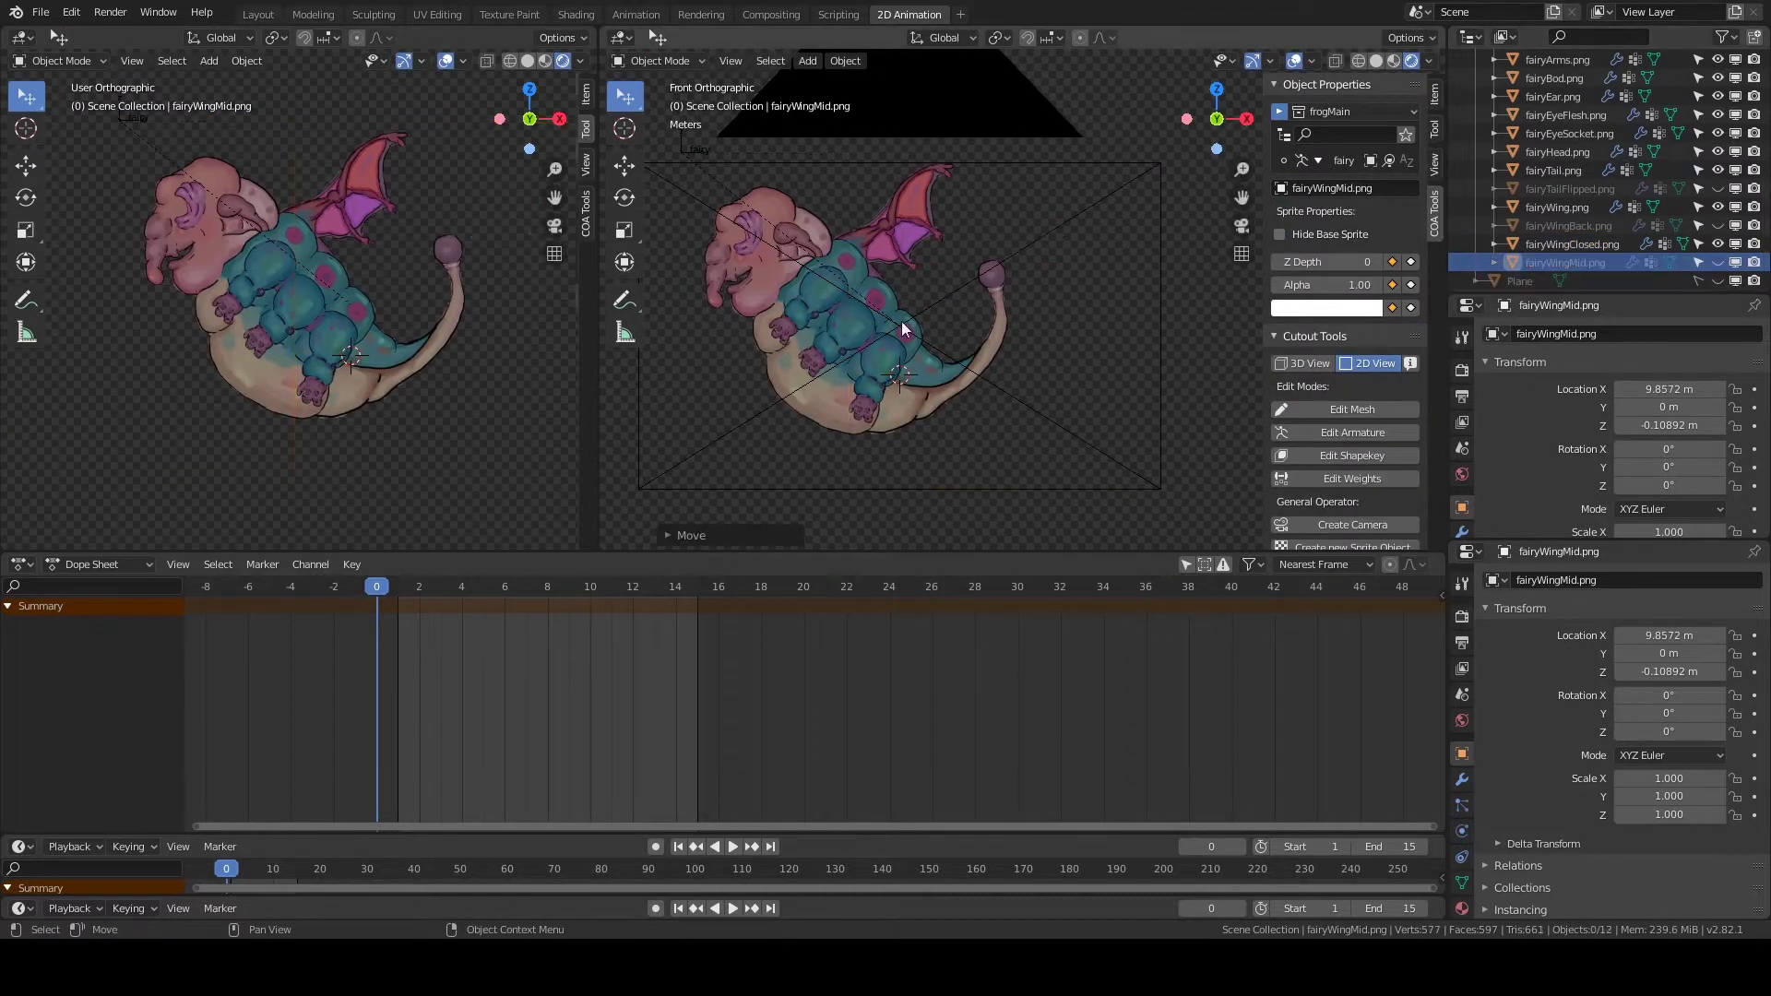
Set fairyHead's origin to its geometry.
click(765, 268)
key(shift+space)
click(803, 276)
right_click(803, 277)
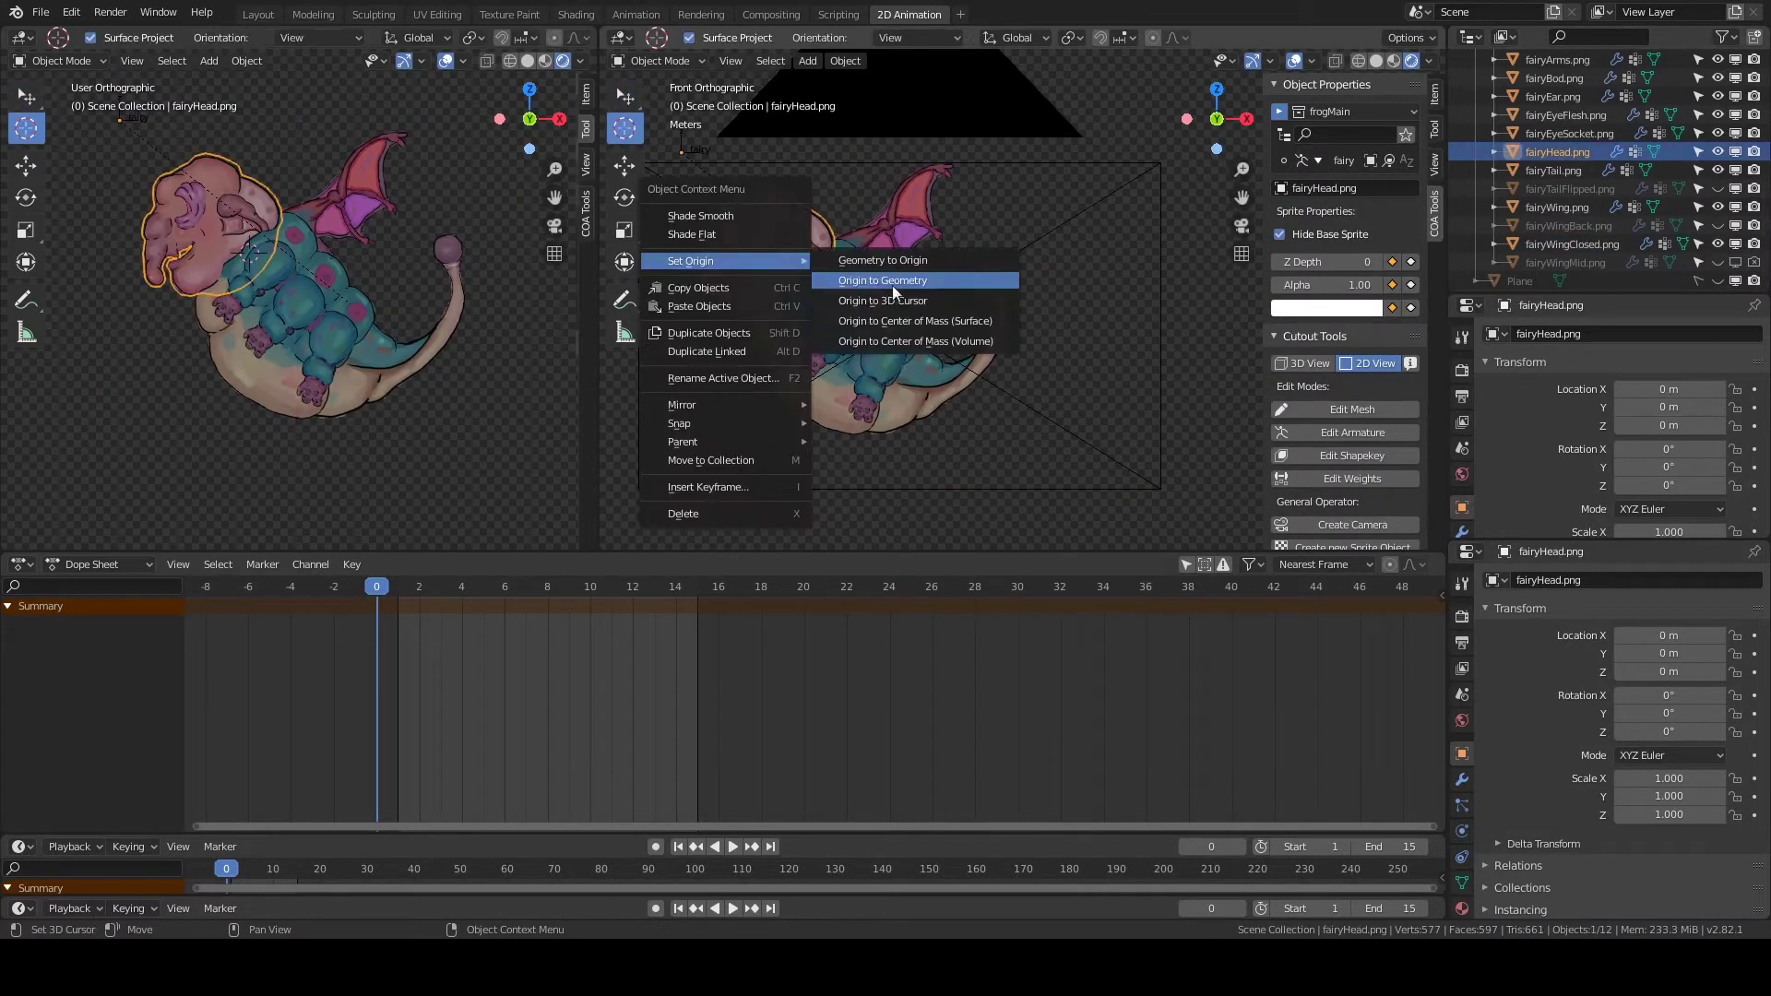
click(893, 285)
click(1434, 97)
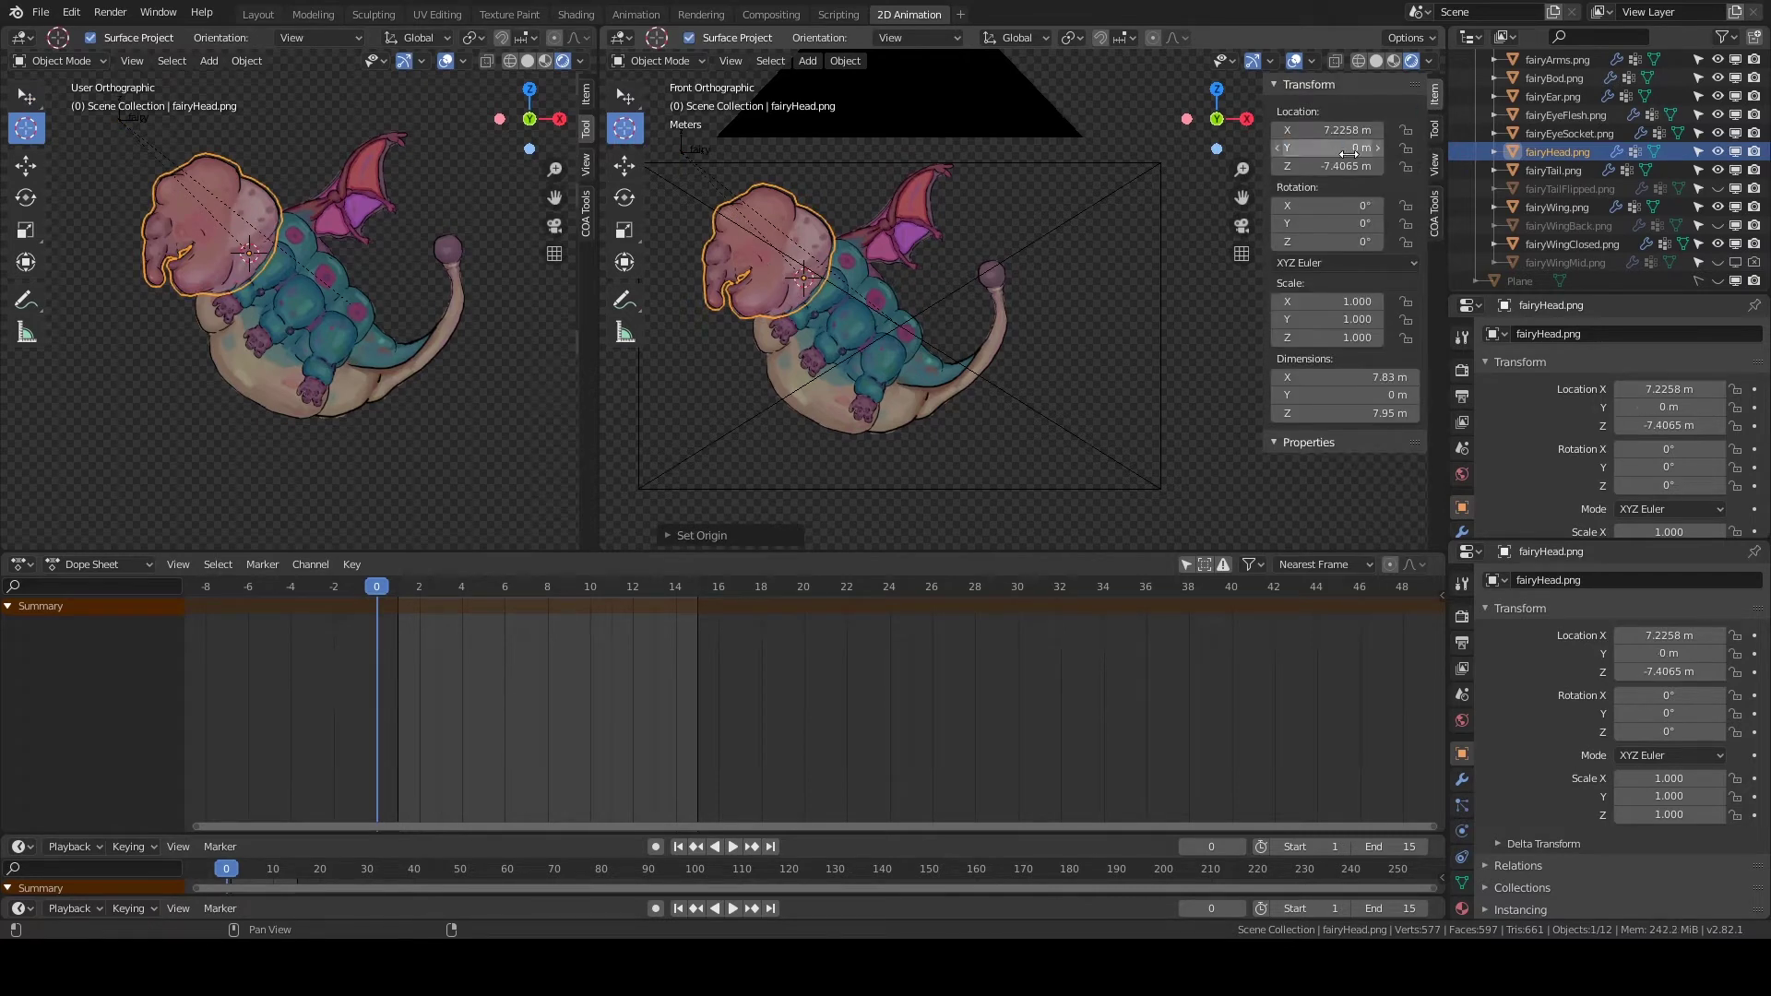
Set the fairyBod sprite's Y location to -0.2 m.
click(887, 302)
key(w)
click(808, 409)
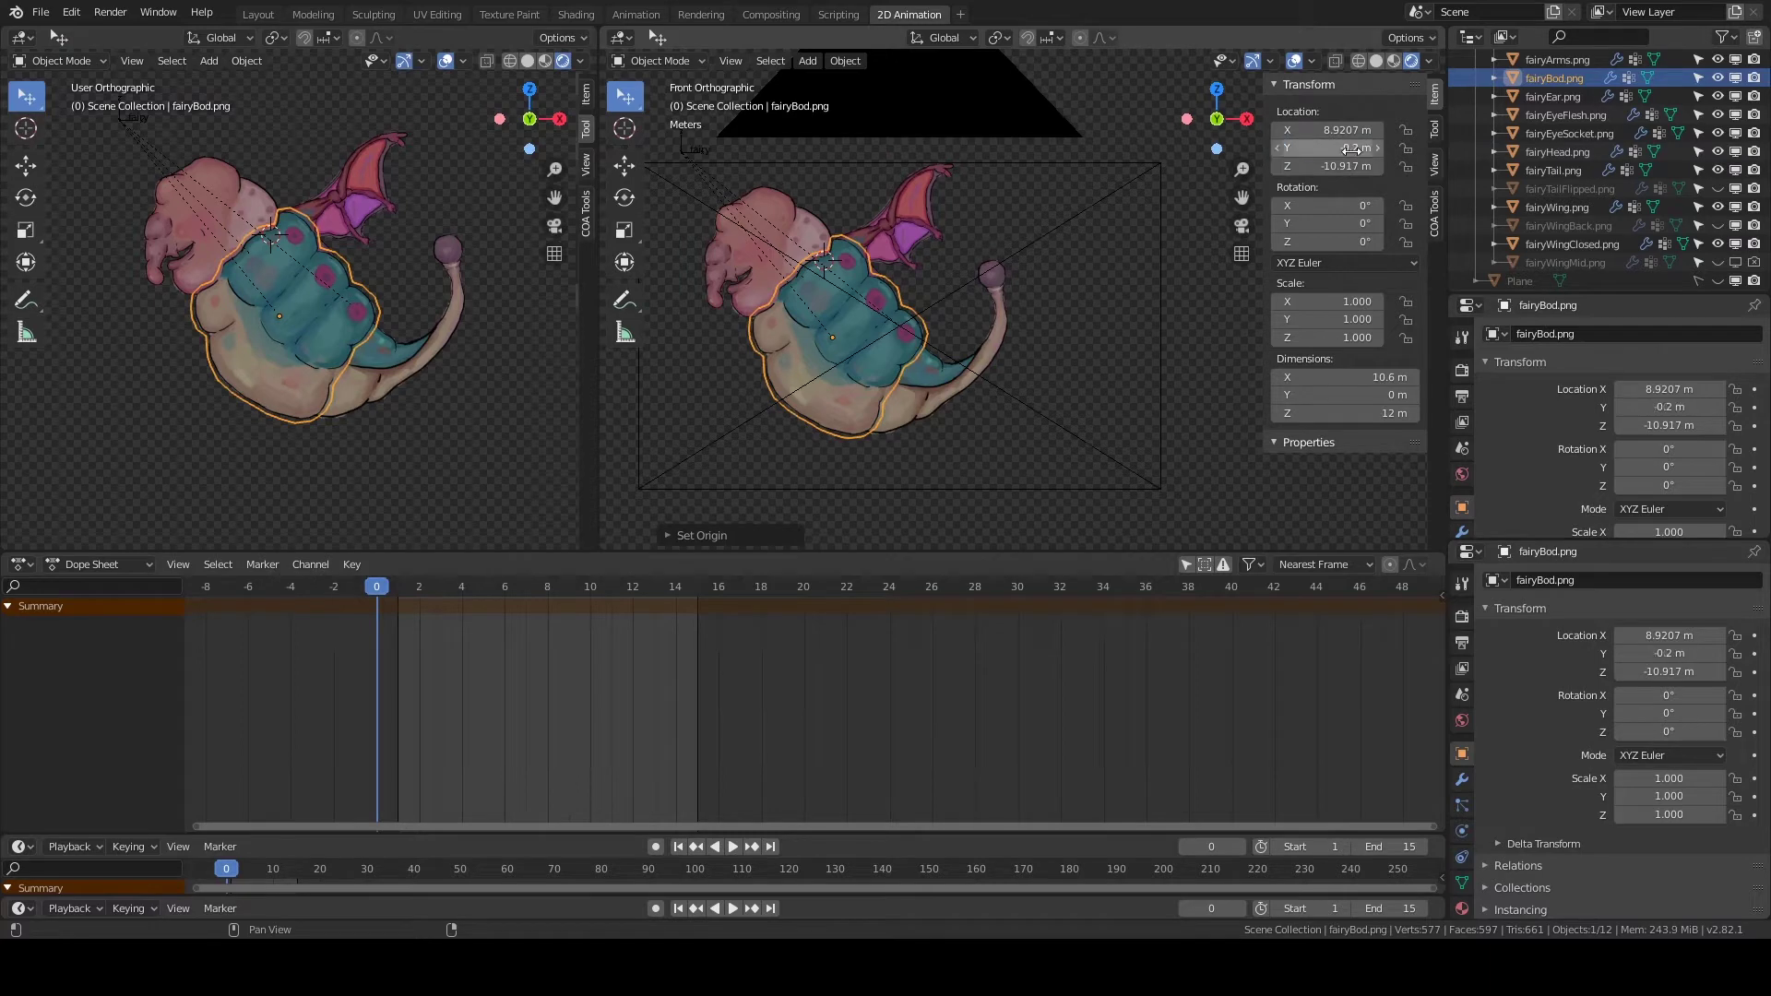
key(Return)
Select the camera and hide it.
click(958, 411)
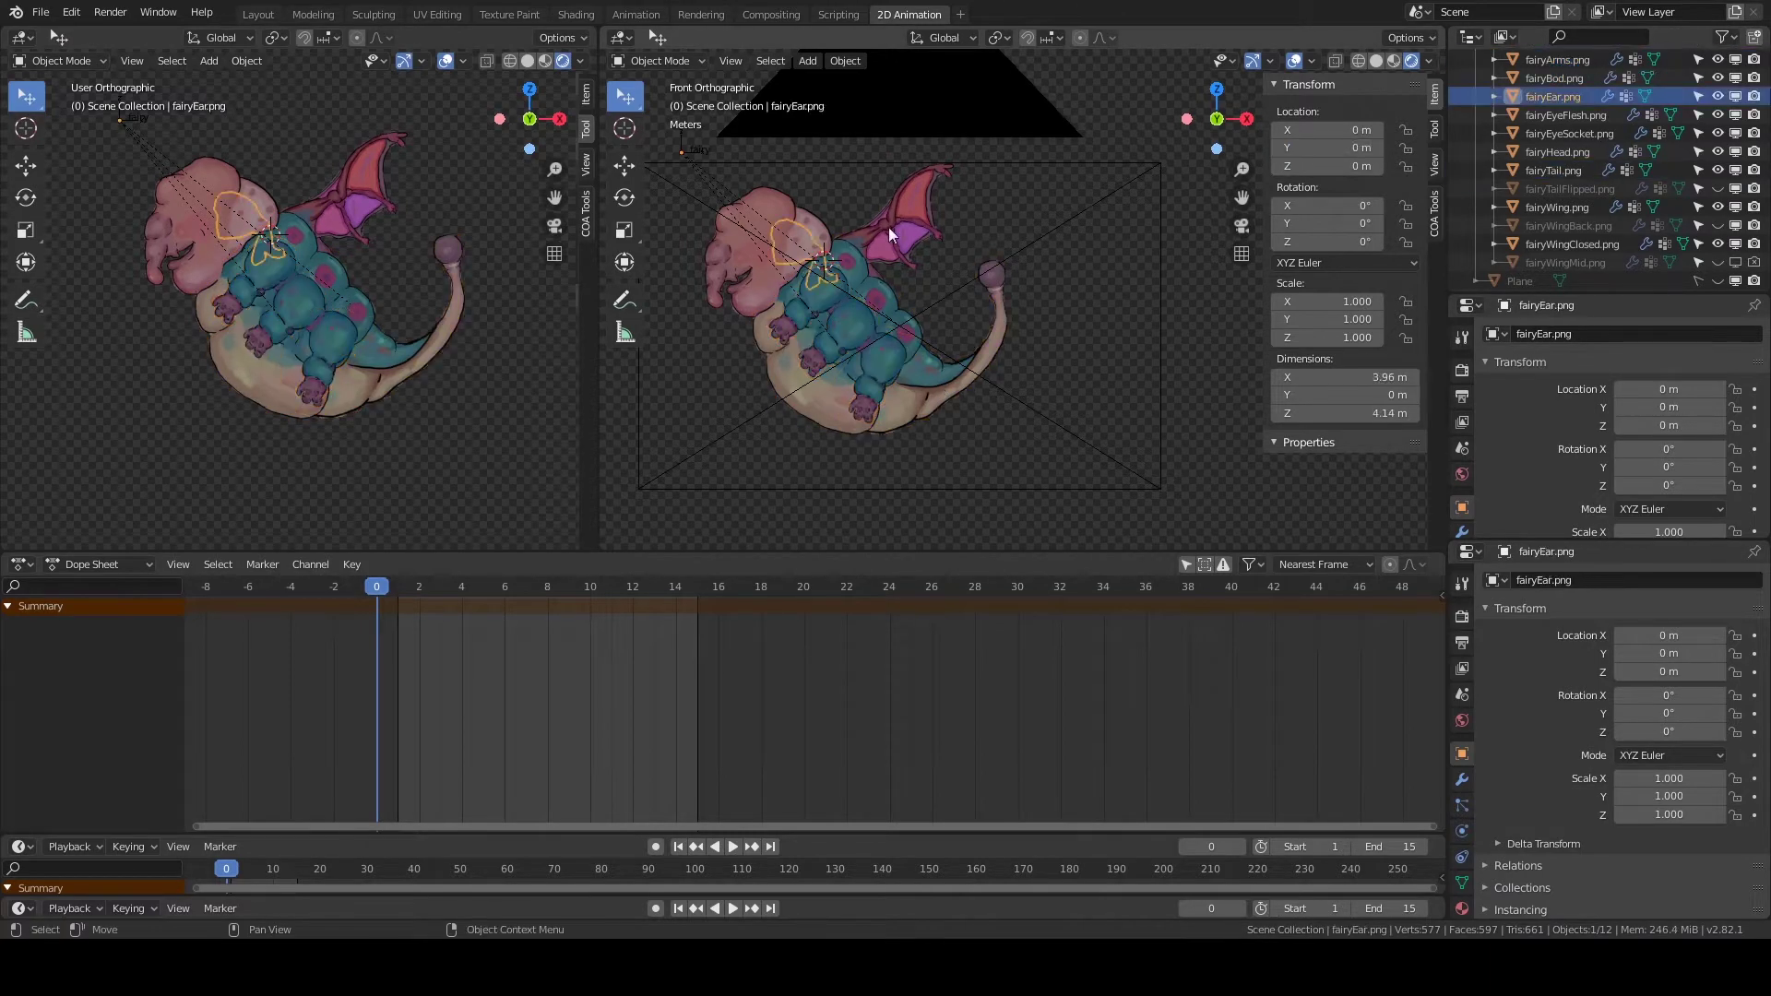
click(888, 227)
click(871, 269)
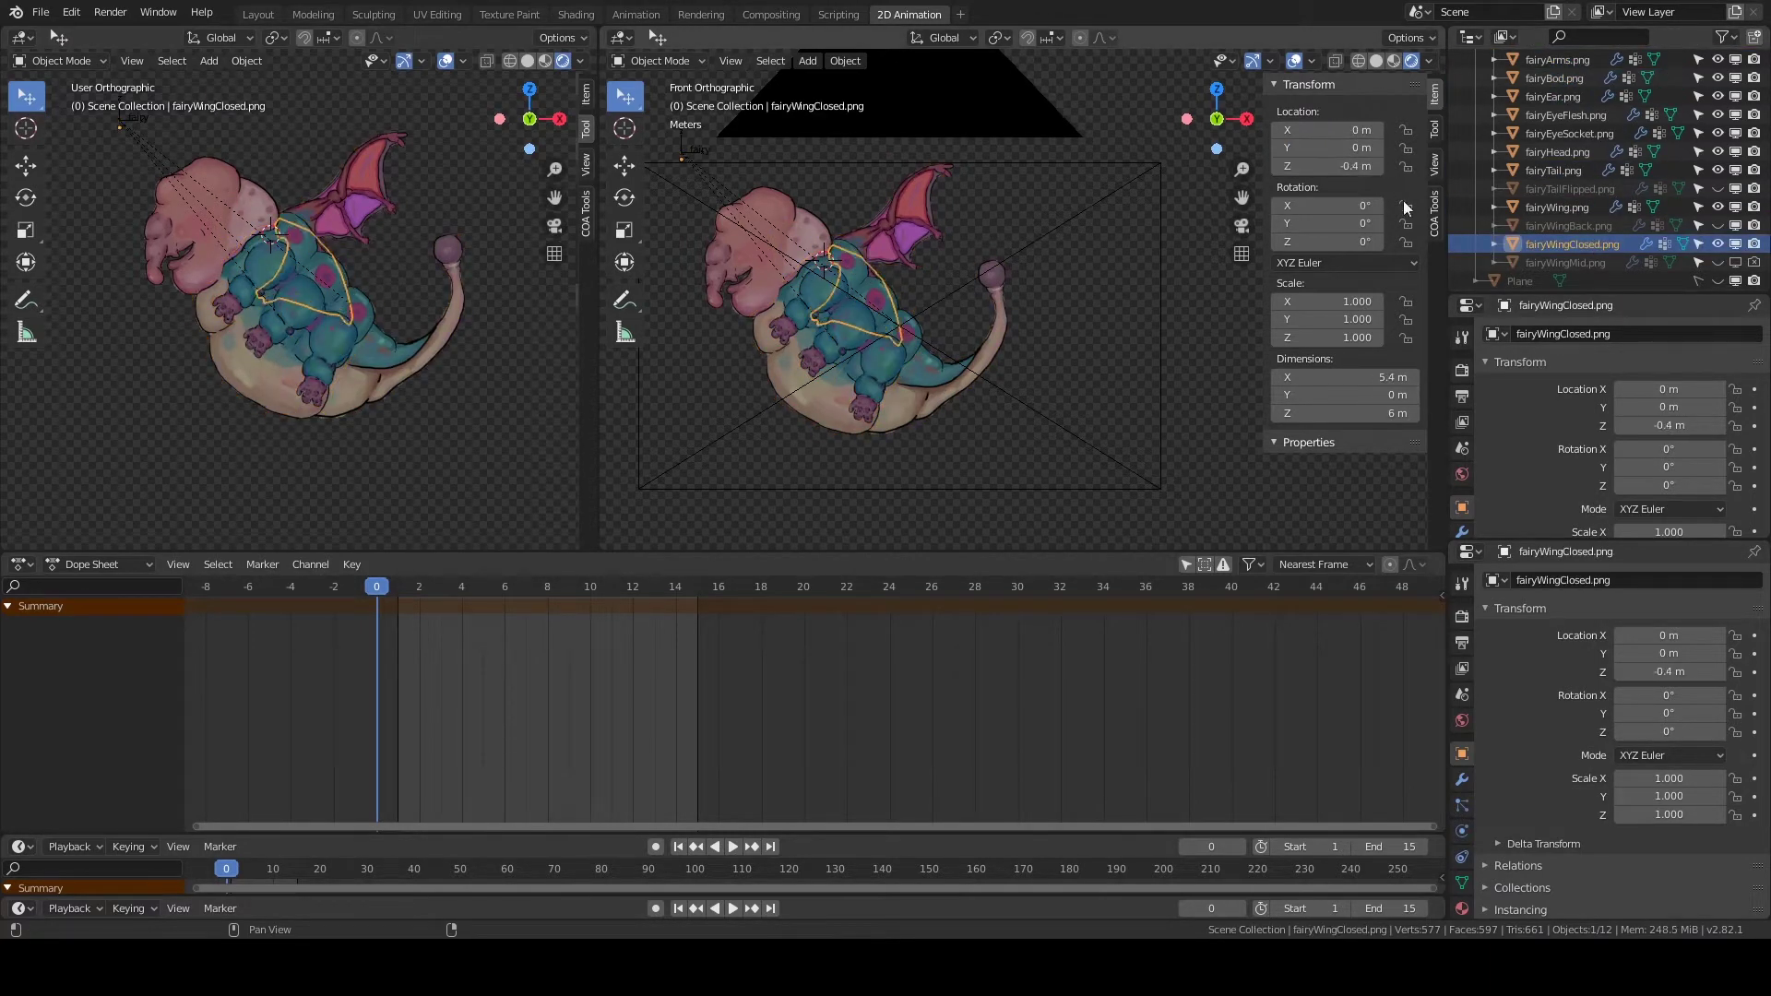
click(871, 269)
scroll(1697, 247, up, 5)
key(h)
Change fairyWingClosed's location value in the N panel.
click(821, 411)
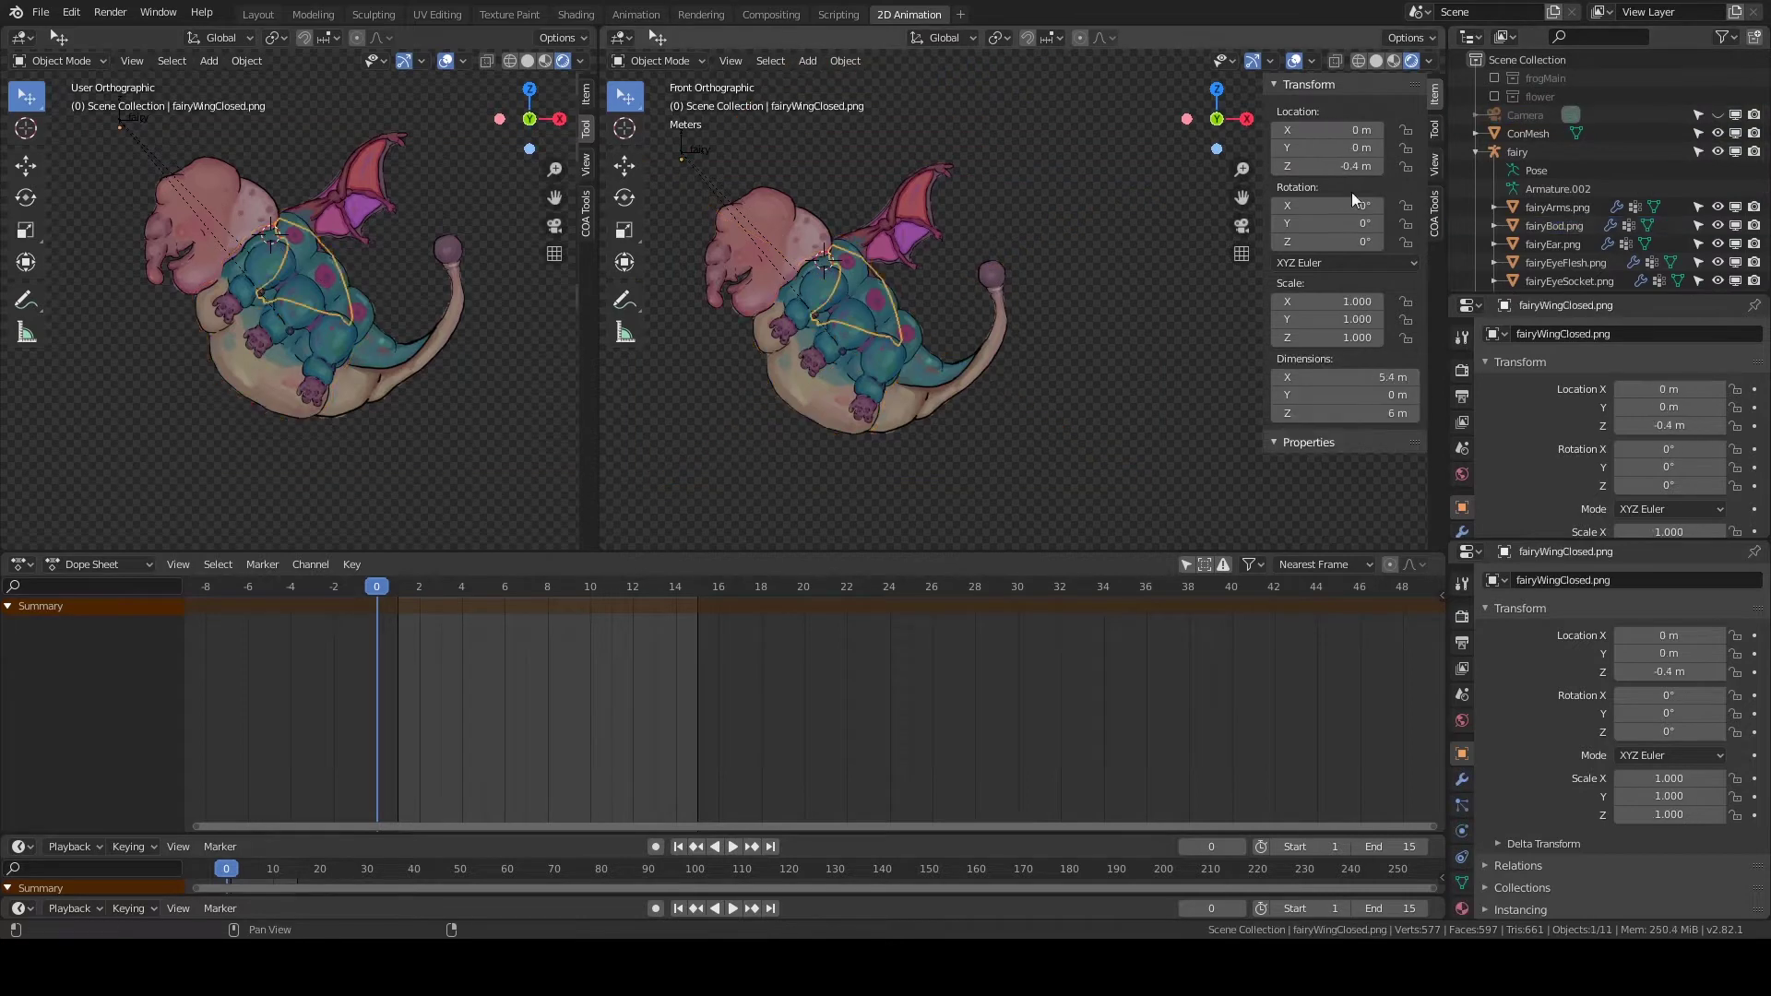
click(1338, 147)
key(Return)
Set fairyEar's Y location to -0.4 m, then select the eye and body sprites.
click(800, 225)
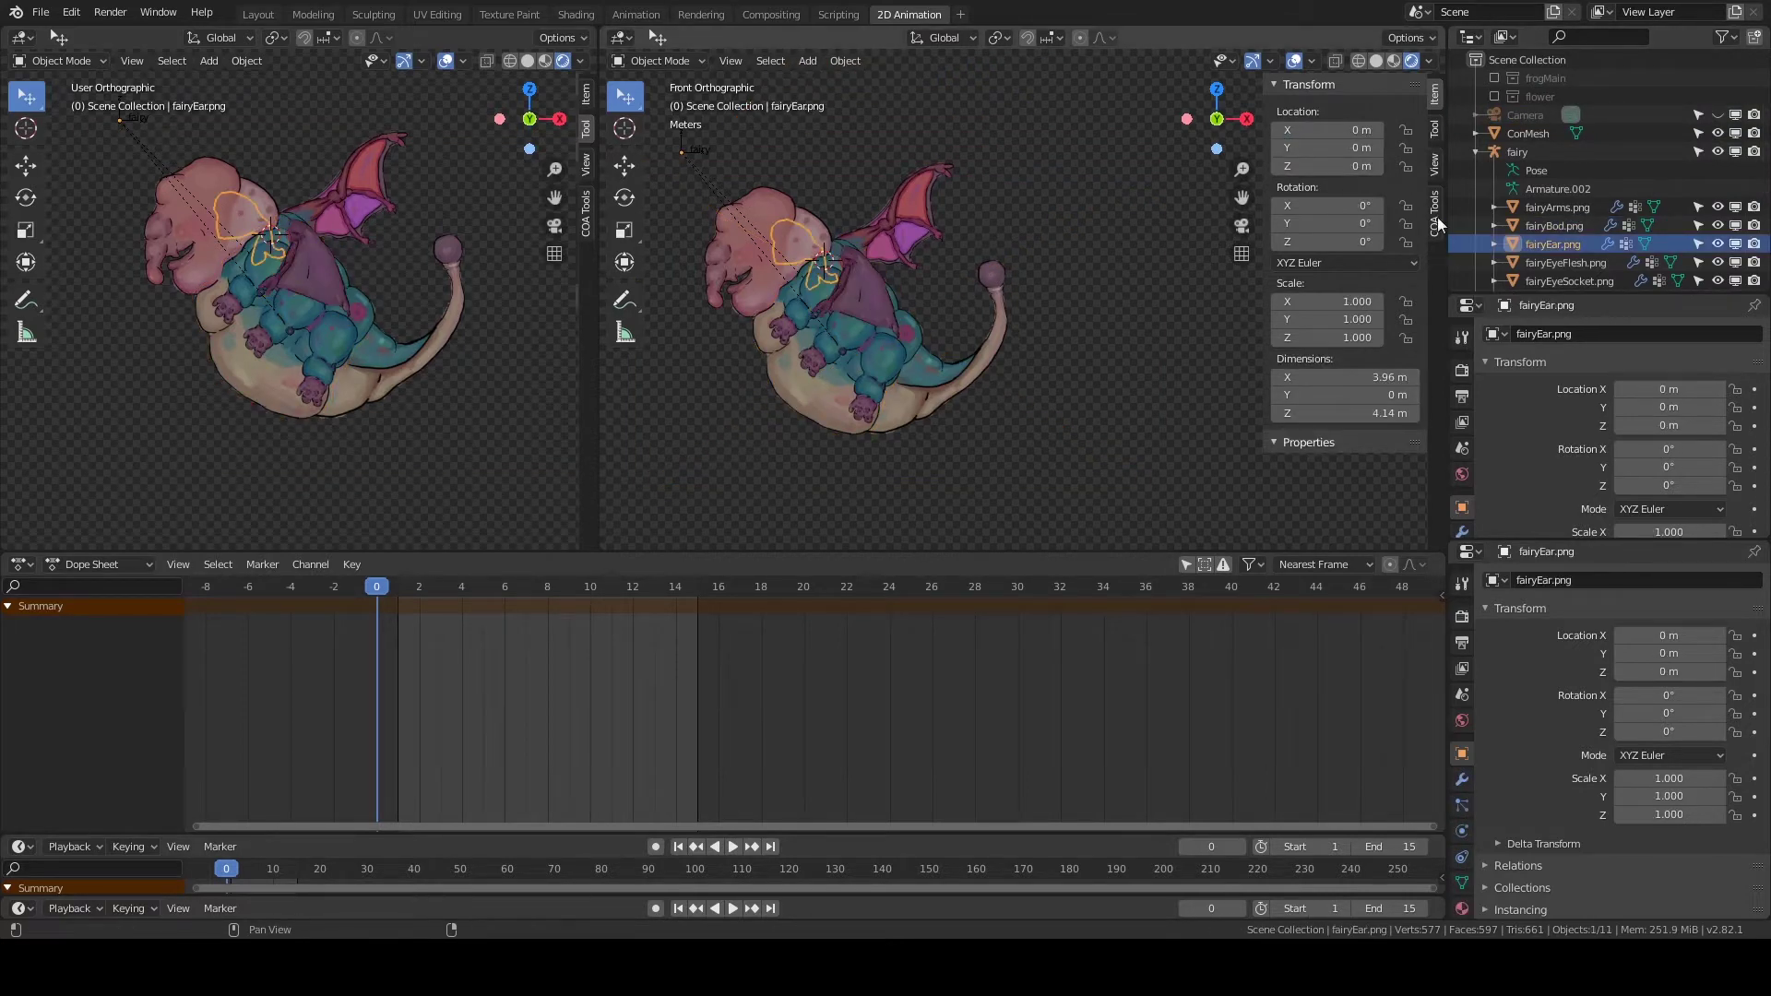
drag(1355, 149, 1328, 149)
key(Return)
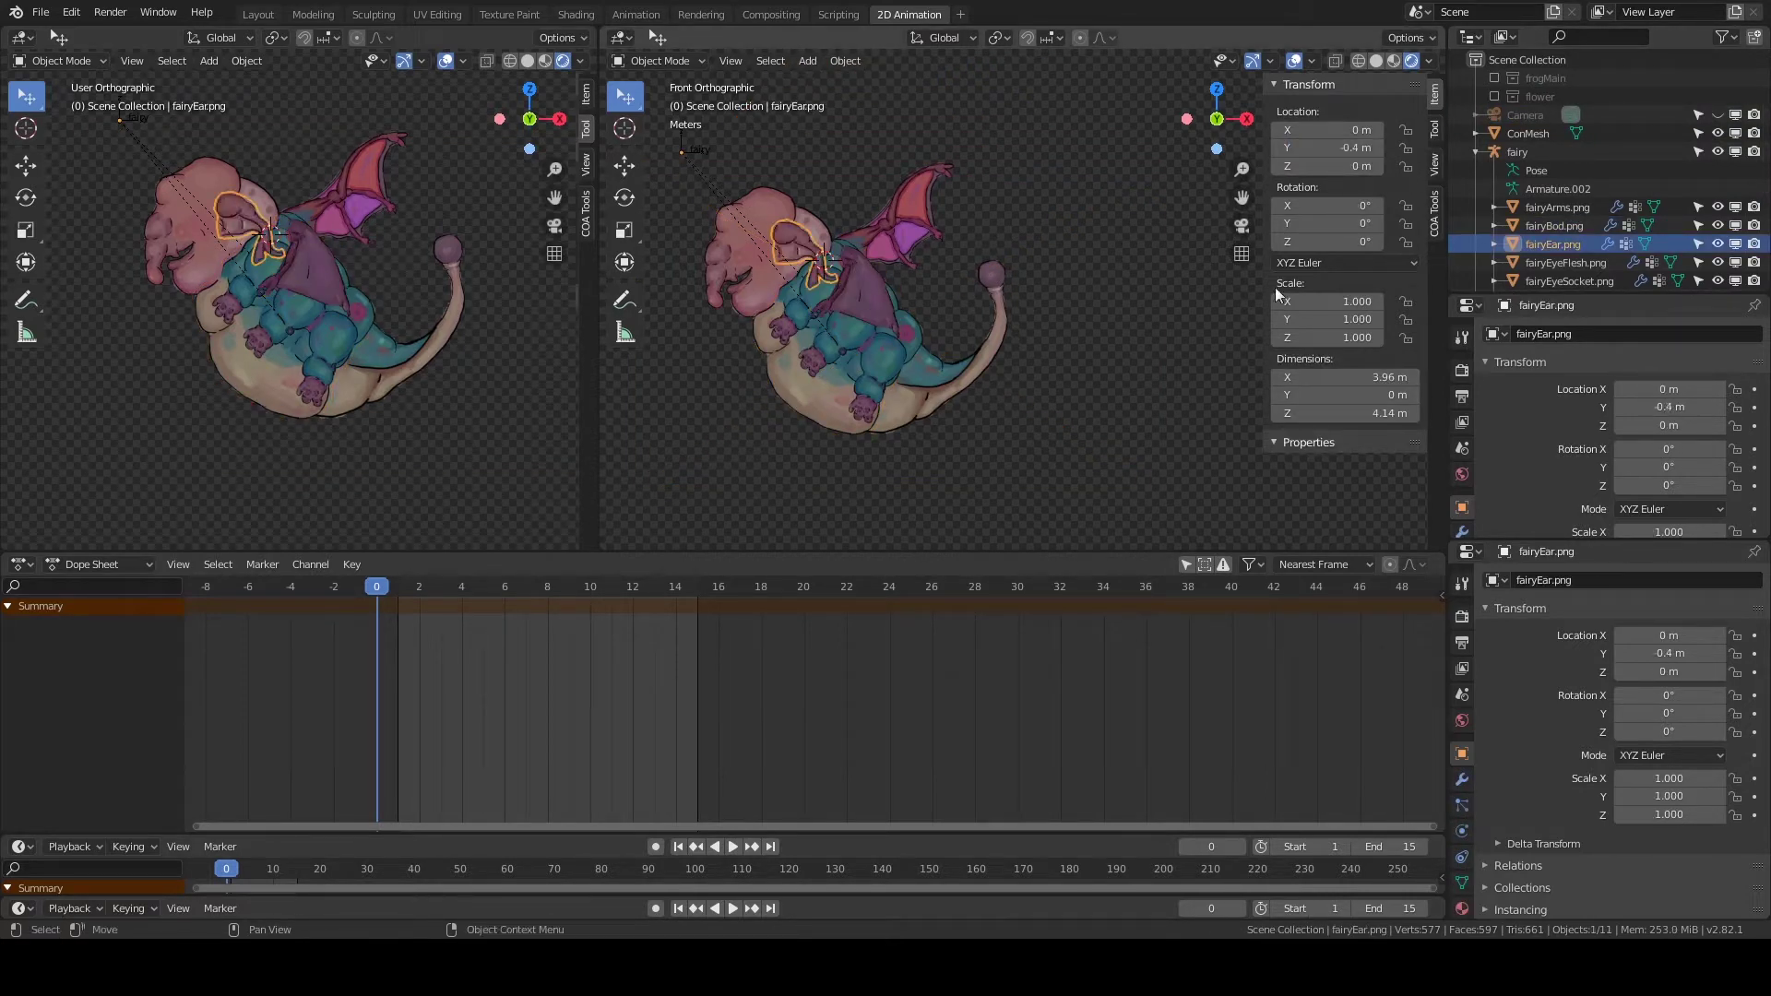
click(747, 235)
click(749, 238)
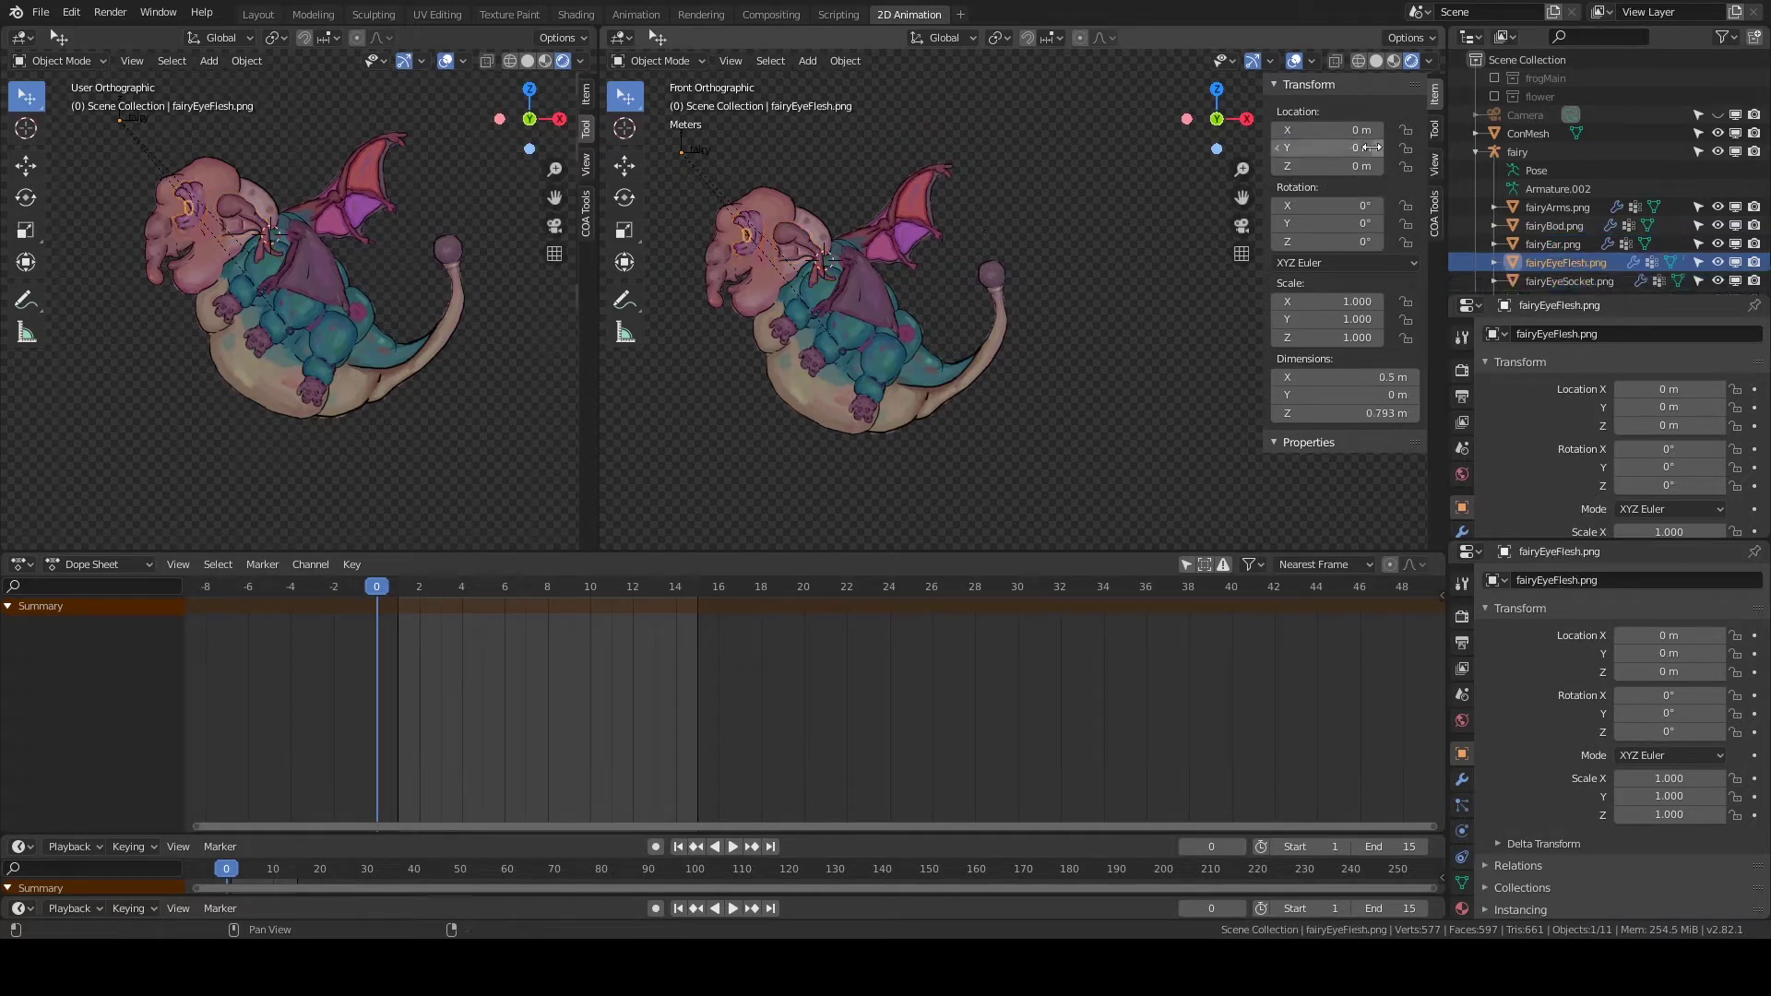
click(921, 330)
Enter armature editing and draw new bones on the body and near the leg.
click(1434, 212)
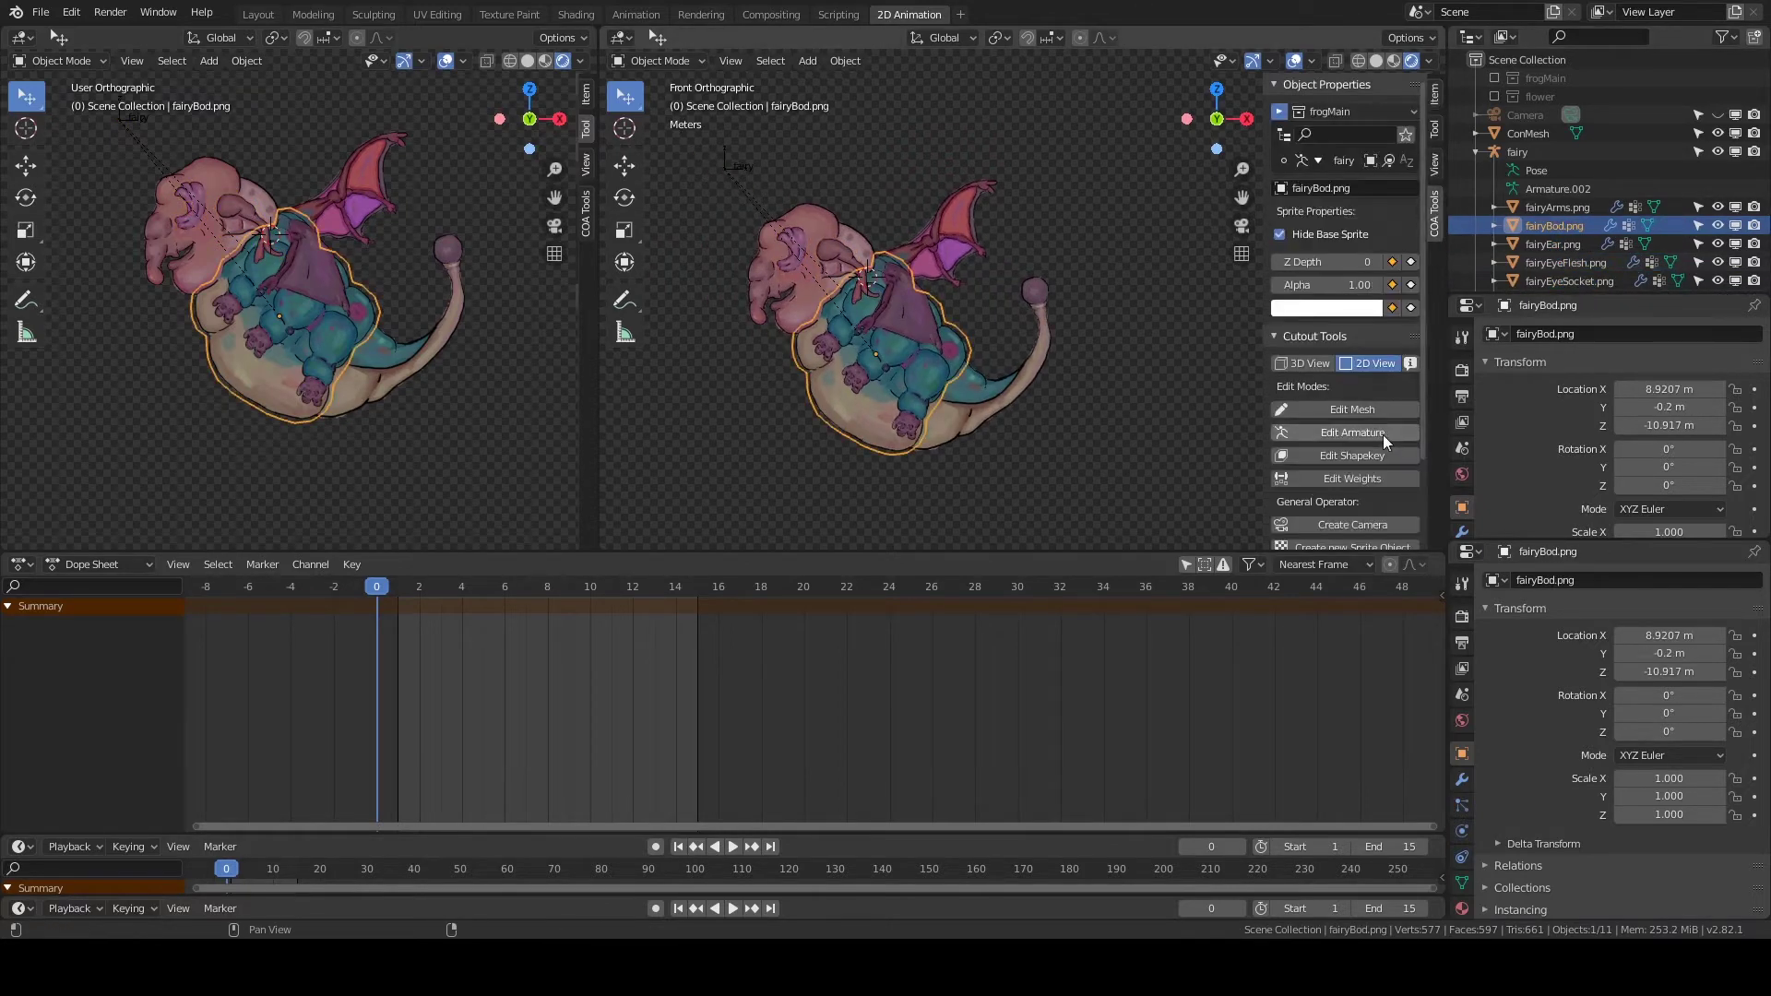
click(1345, 403)
drag(1095, 244, 1068, 286)
drag(1019, 406, 1005, 417)
scroll(998, 404, up, 1)
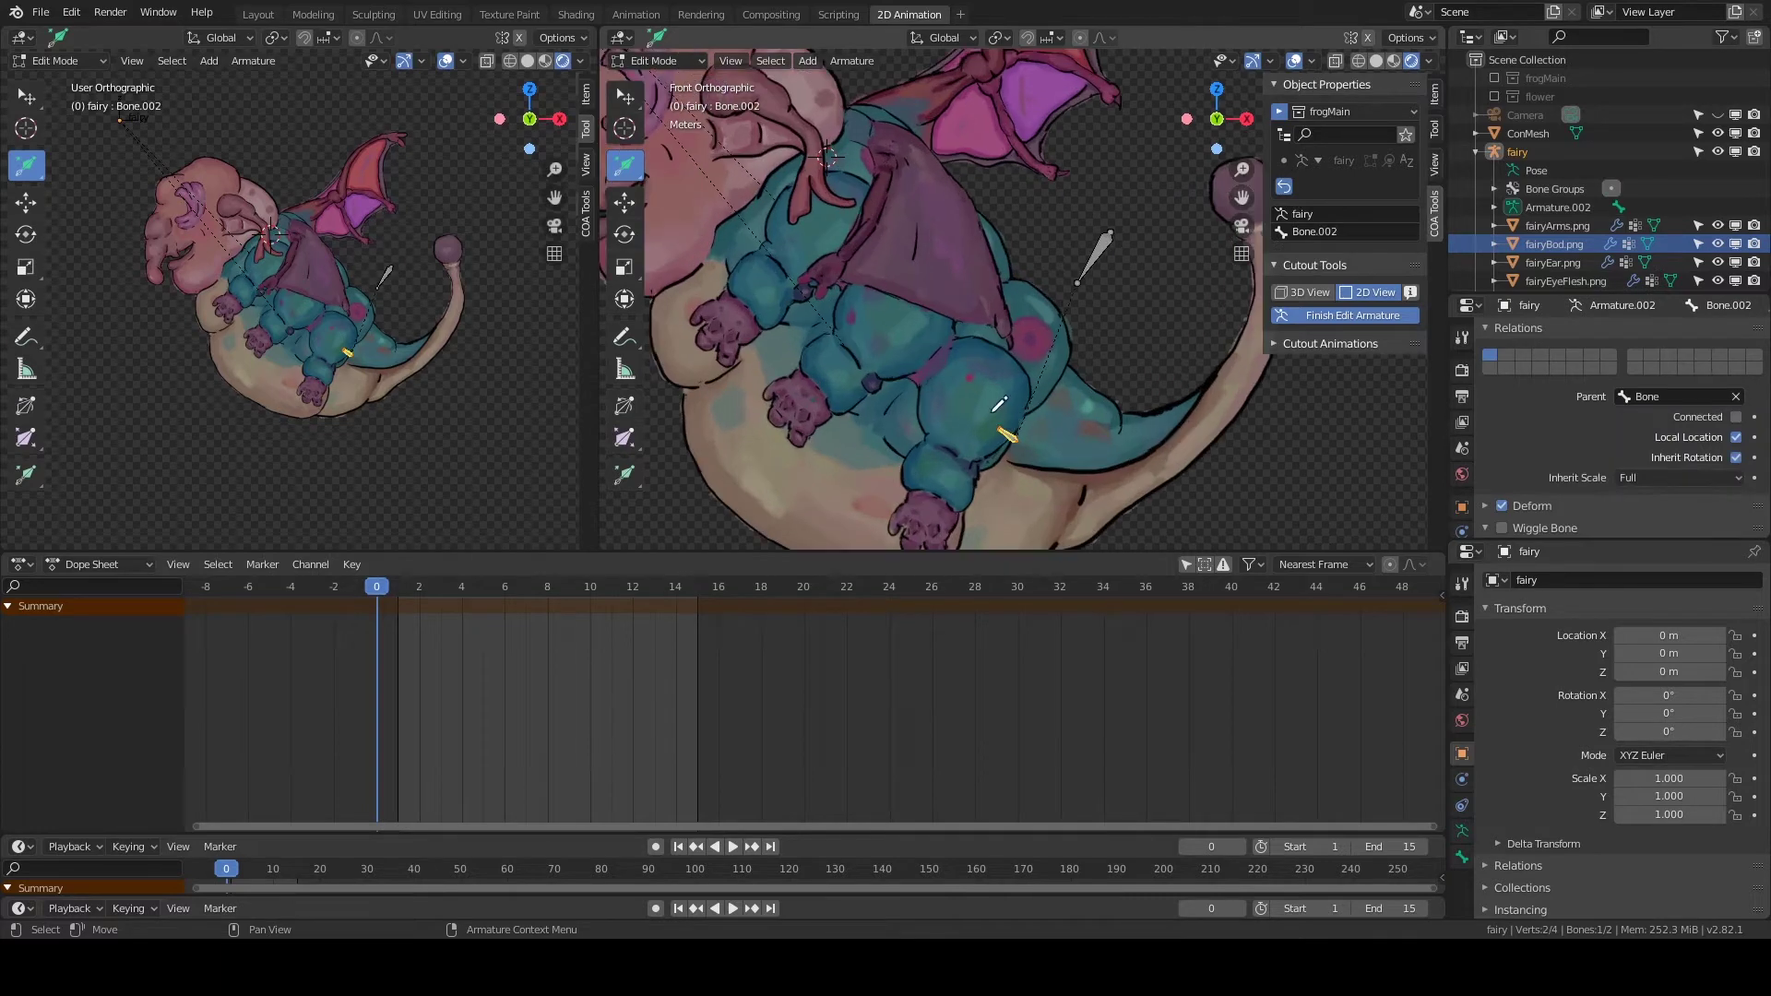
shift+middle_drag(1017, 430, 1031, 366)
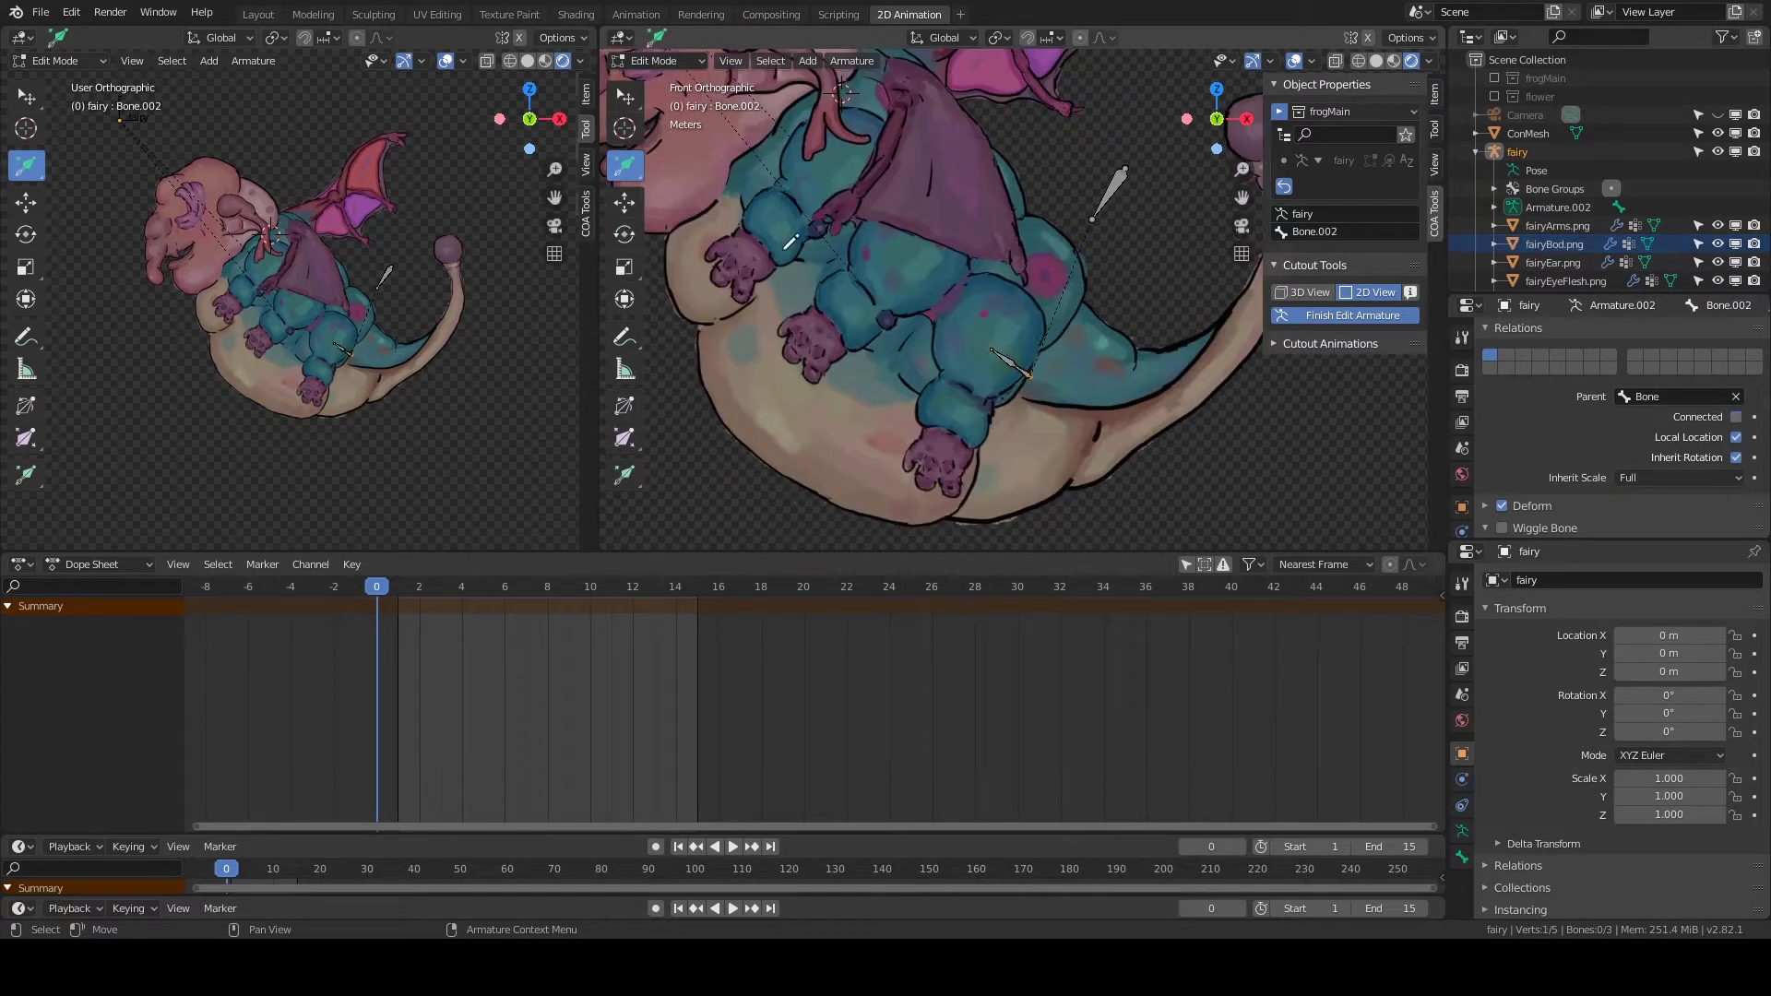
Scale up Bone.002.
click(625, 202)
click(1005, 405)
key(s)
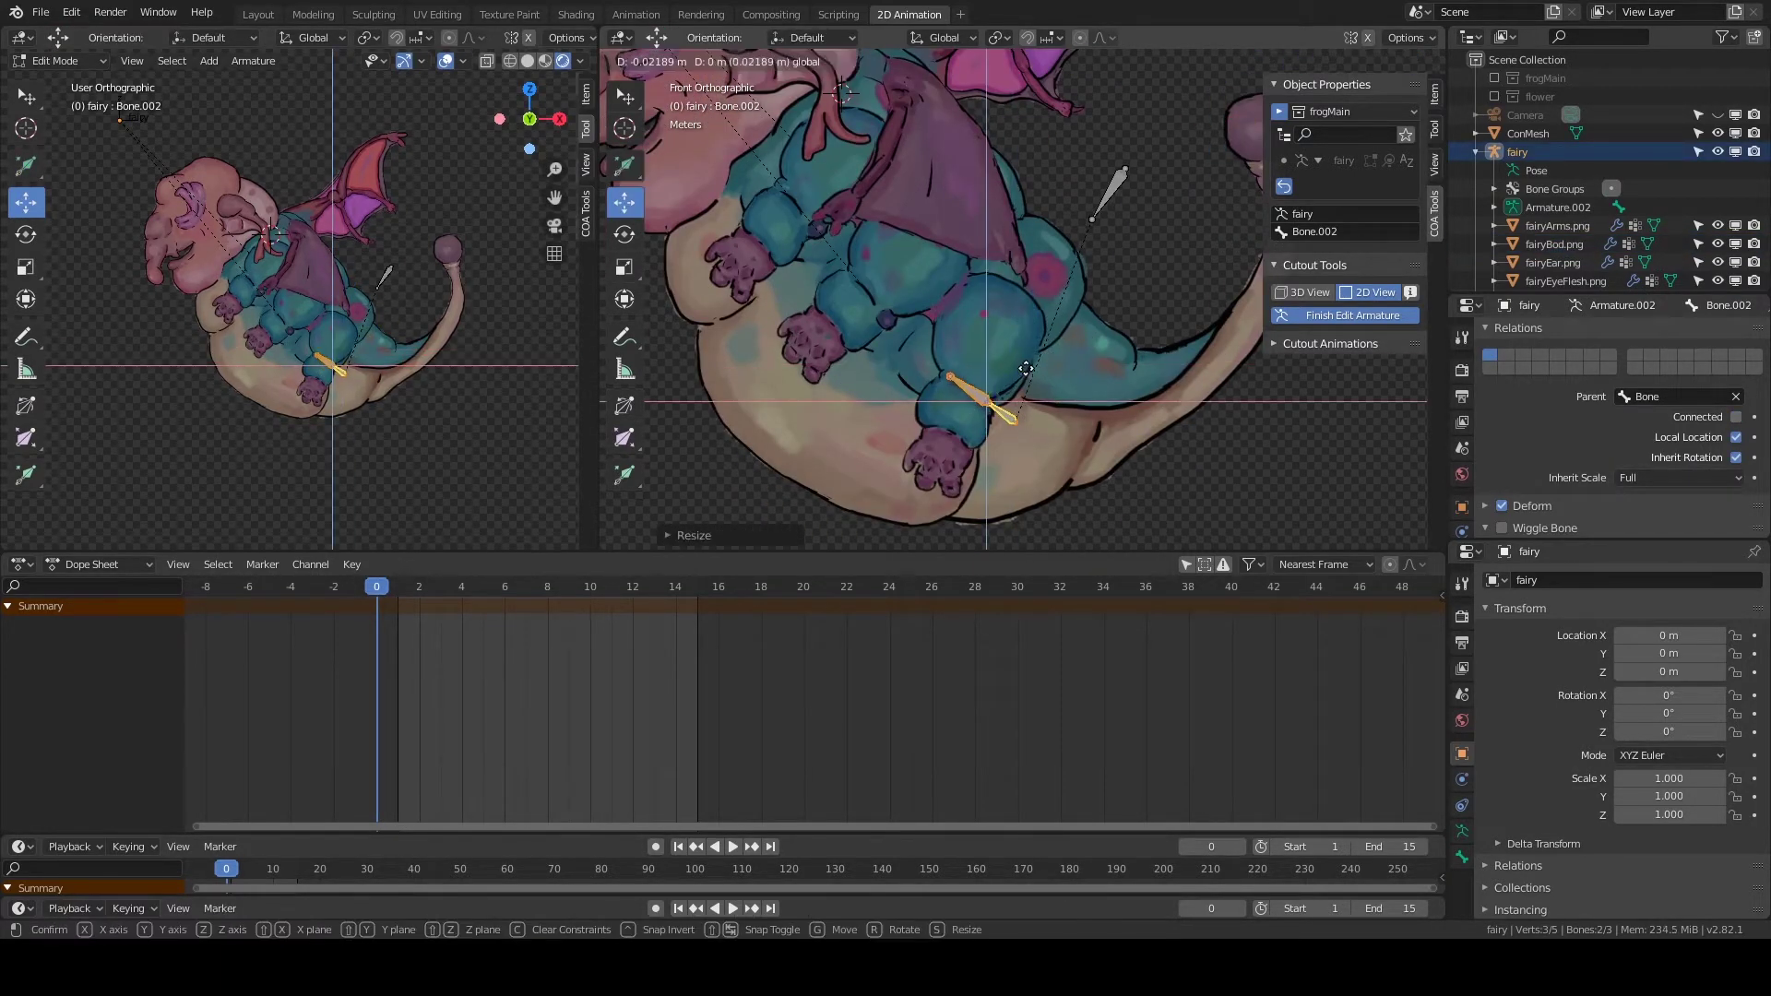
click(1007, 417)
Extrude the first chain of bones from Bone.002 along the tail.
key(e)
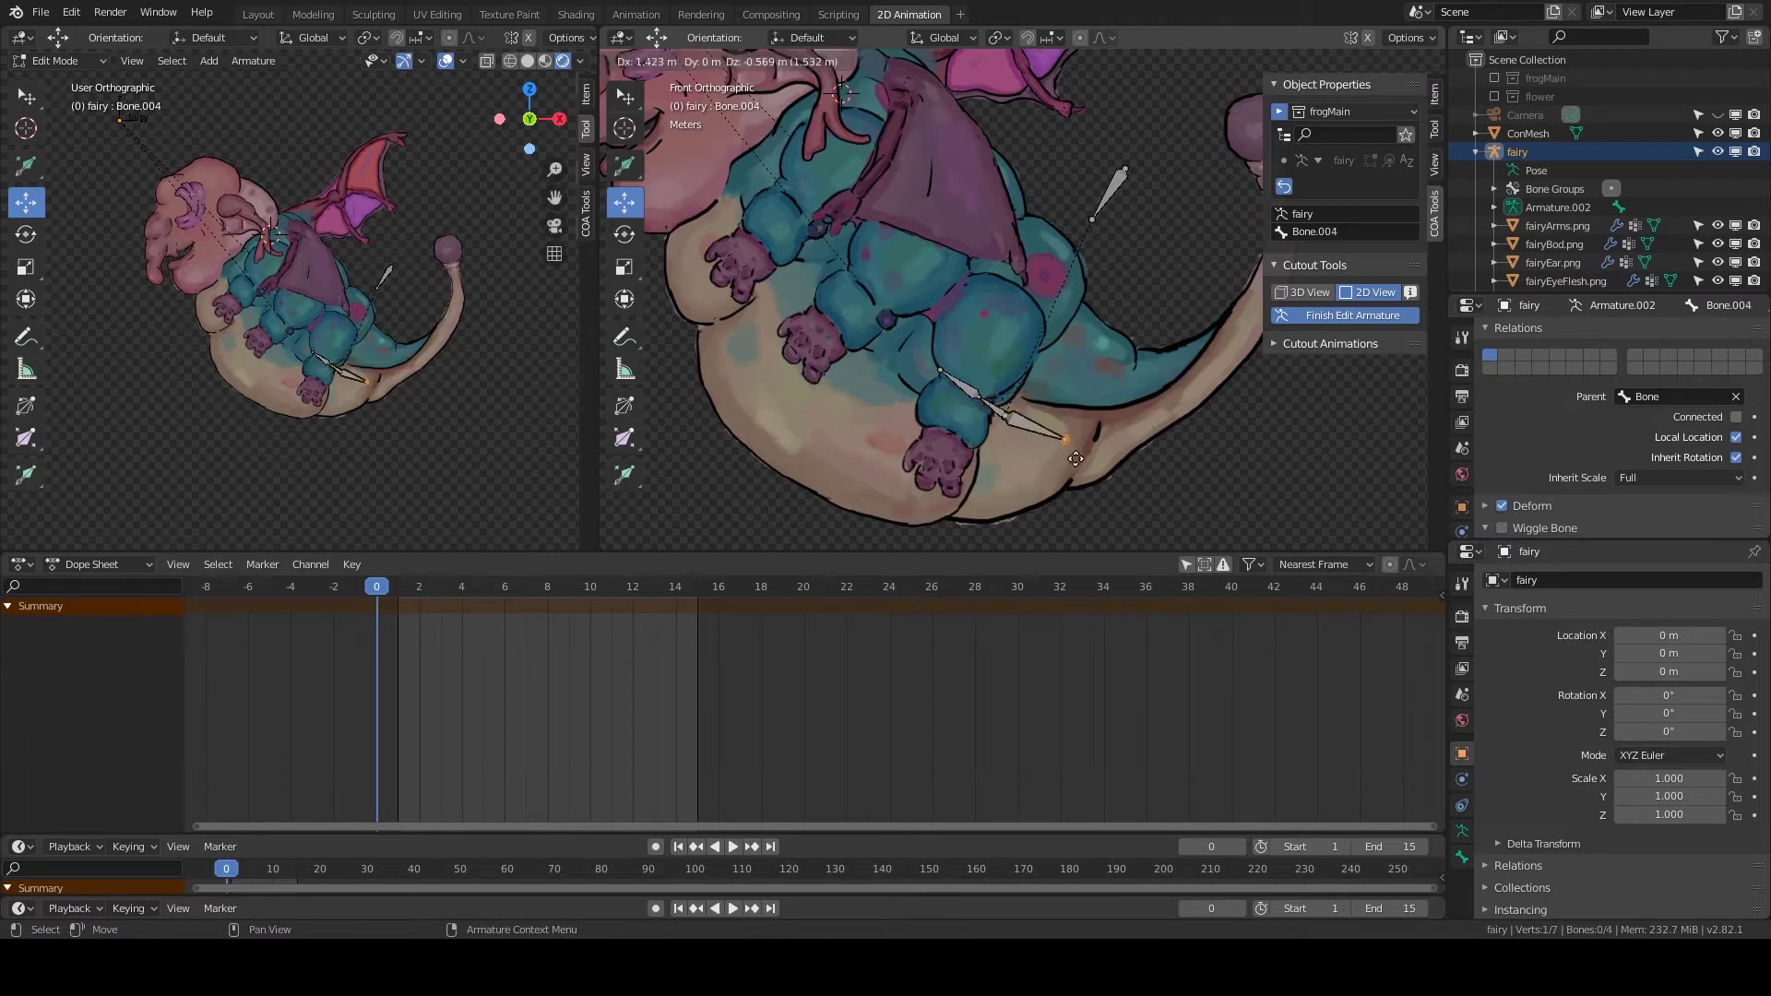
click(1080, 441)
shift+middle_drag(1080, 442, 996, 444)
key(e)
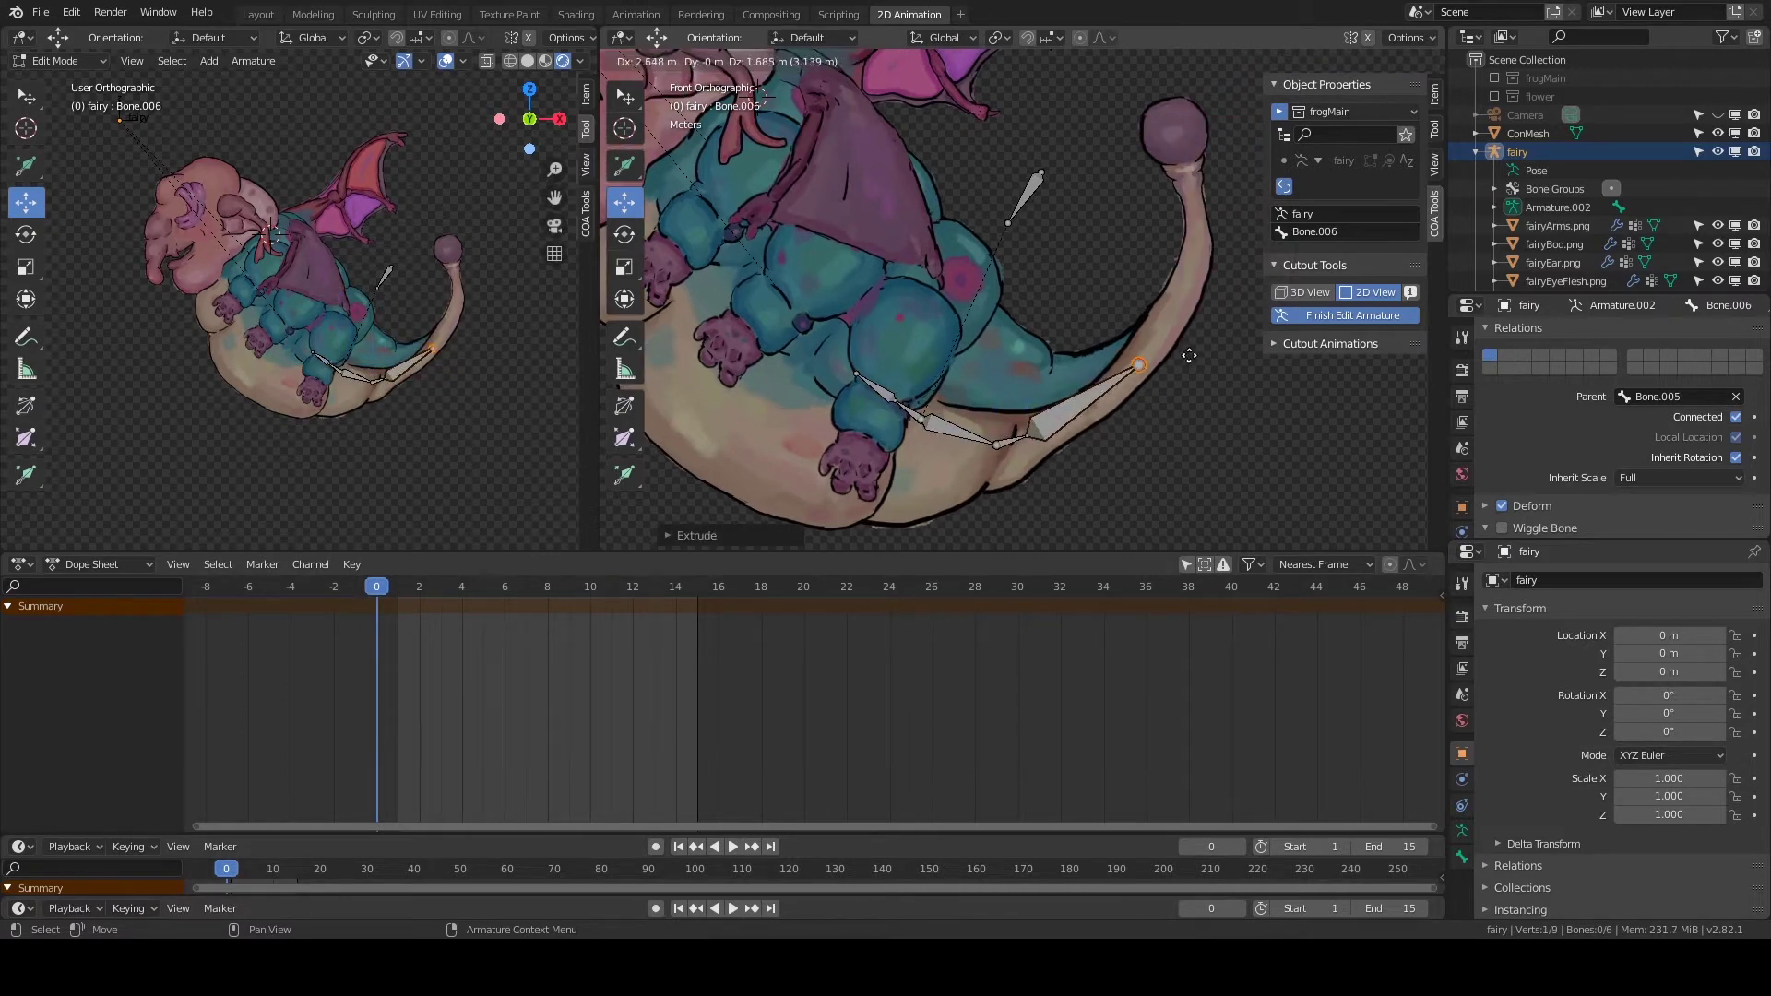
click(1196, 350)
key(e)
click(1226, 315)
Extrude further tail bones out to the tail tip.
shift+middle_drag(1225, 316, 1161, 335)
key(e)
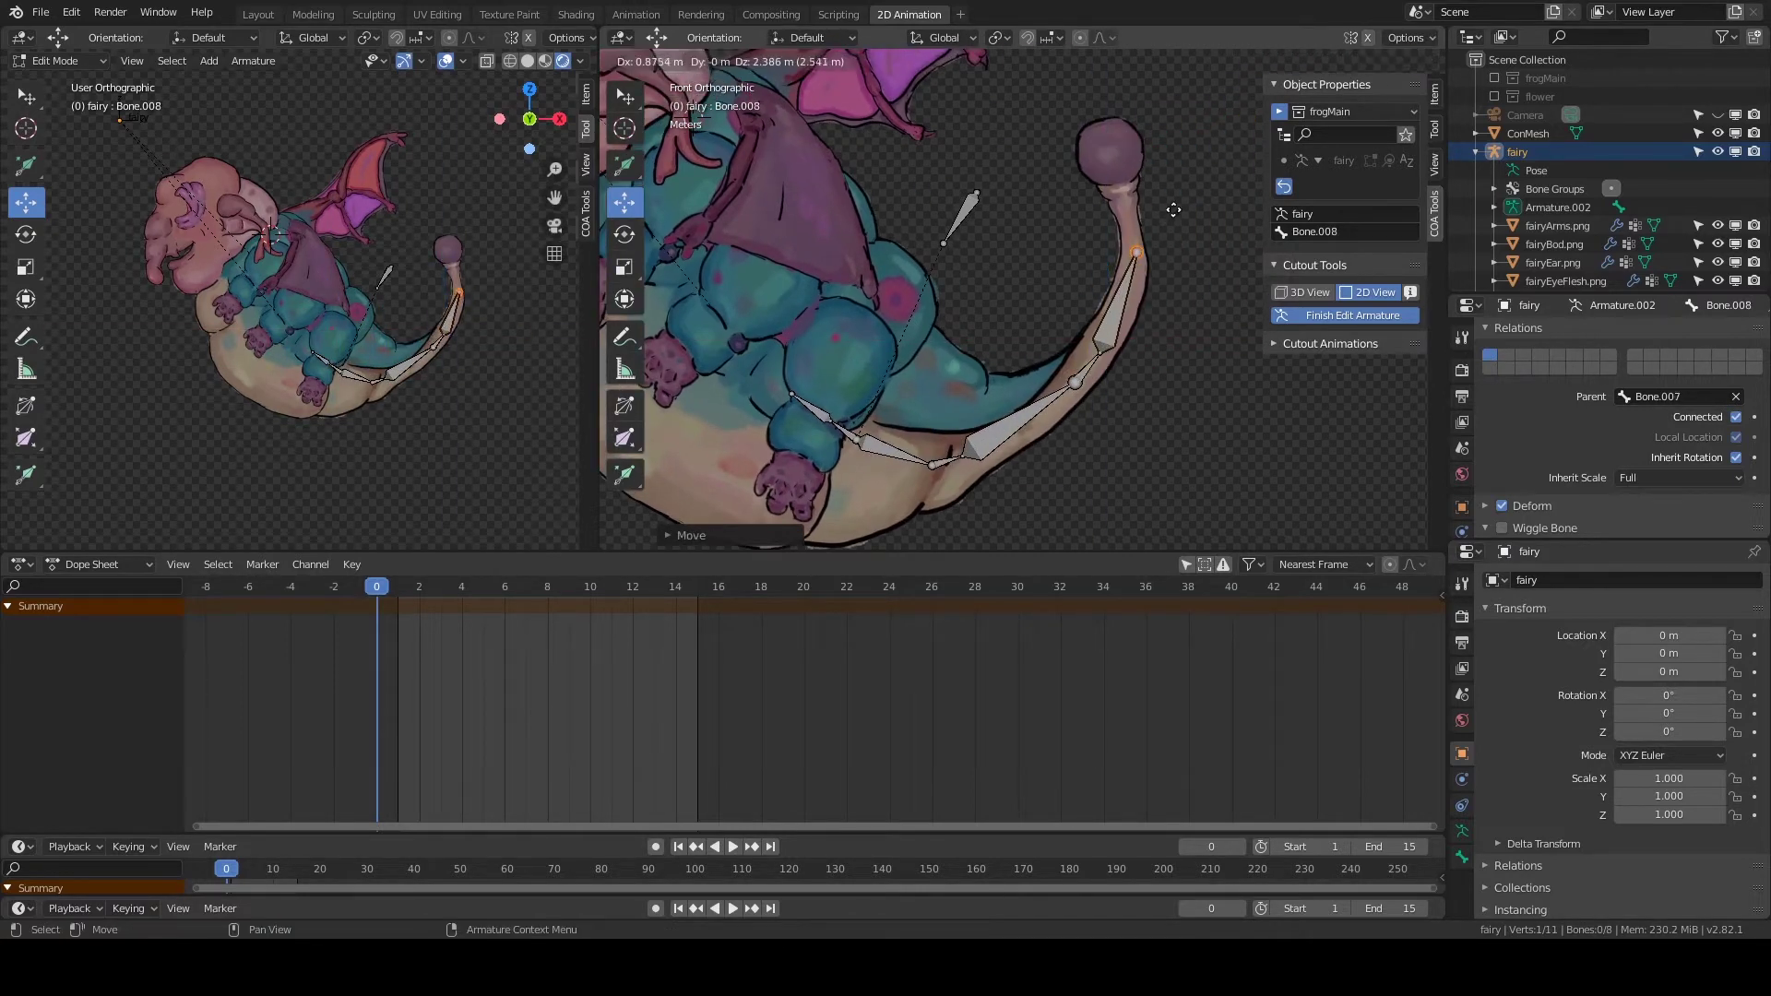
click(1173, 210)
key(e)
click(1143, 148)
key(e)
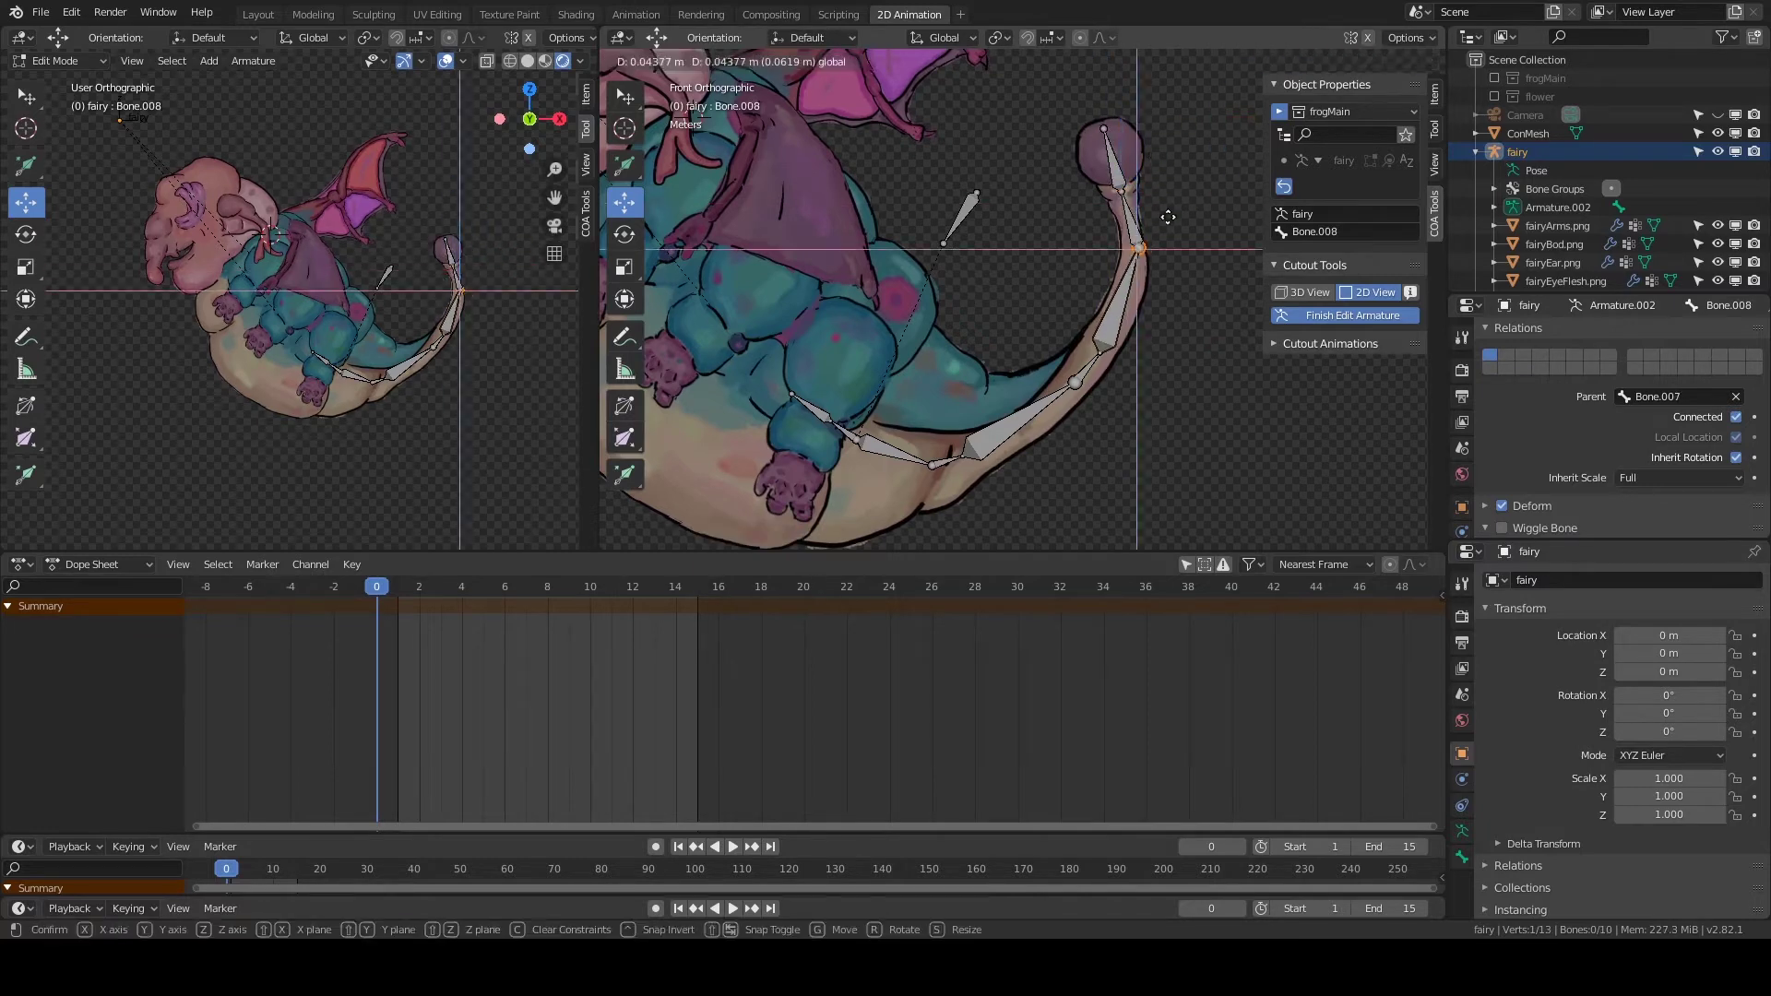
right_click(1167, 216)
Extrude Bone.011 and Bone.013 up the body from Bone.003, then delete the selected bones.
shift+middle_drag(792, 392, 911, 359)
click(911, 360)
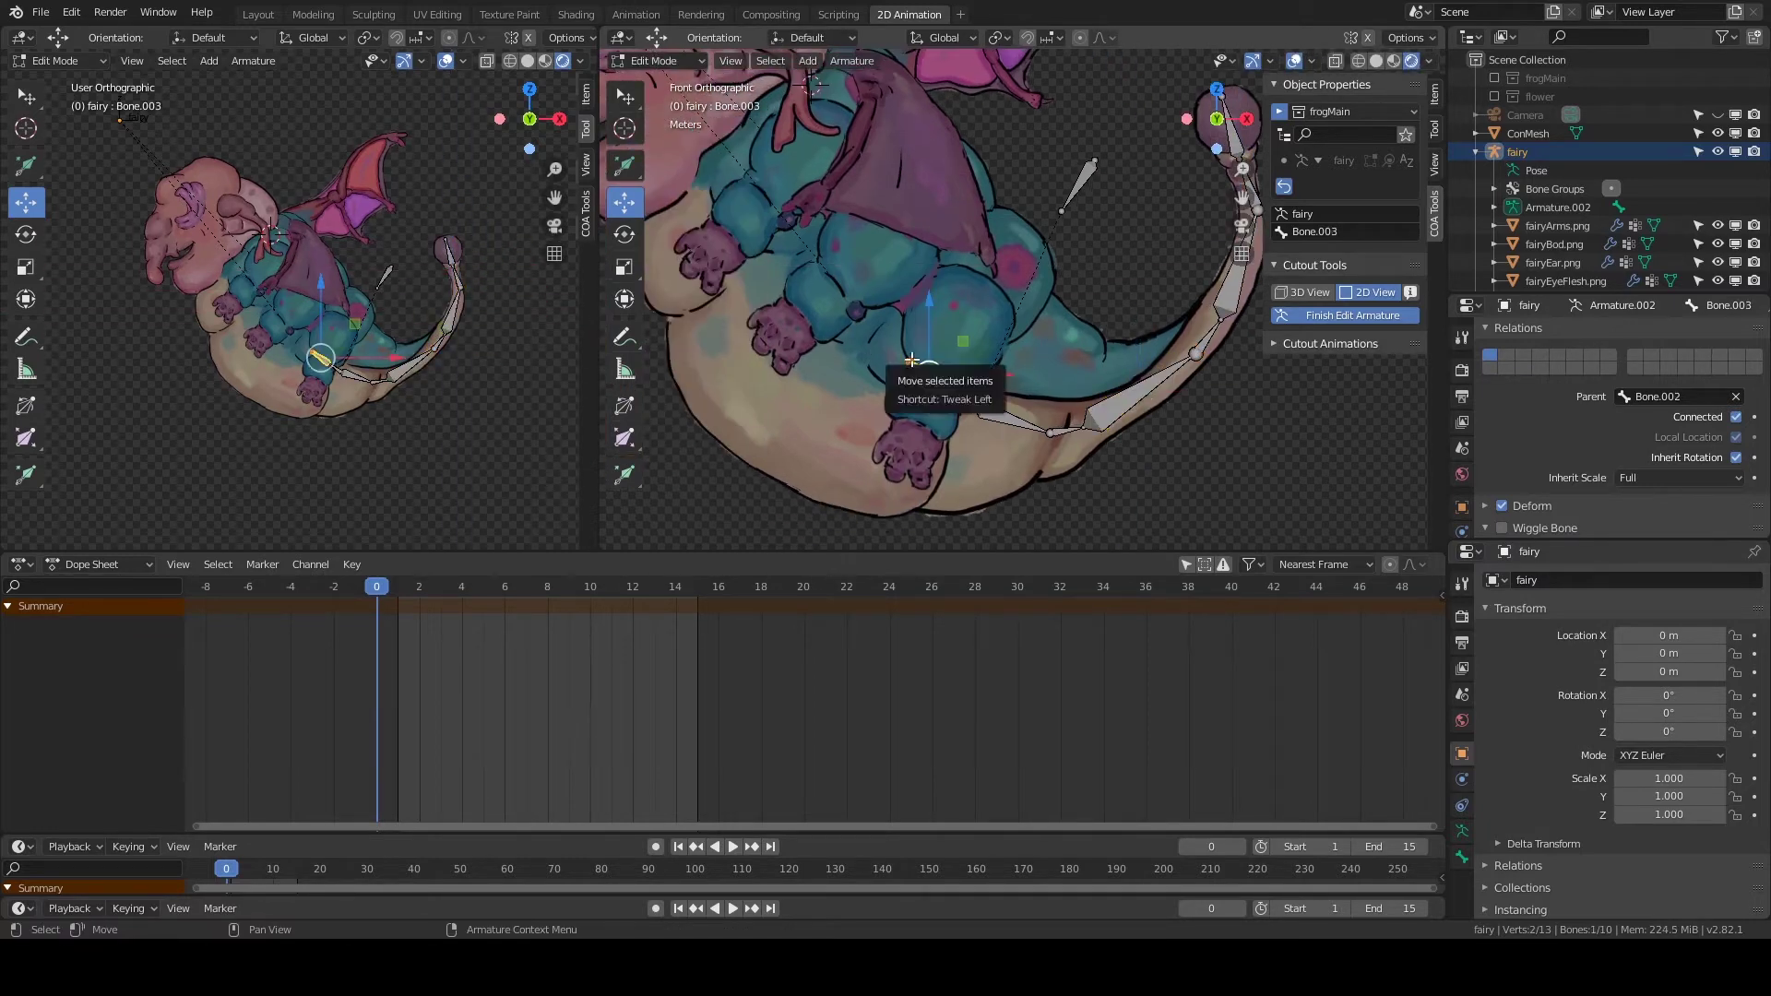
key(e)
click(899, 281)
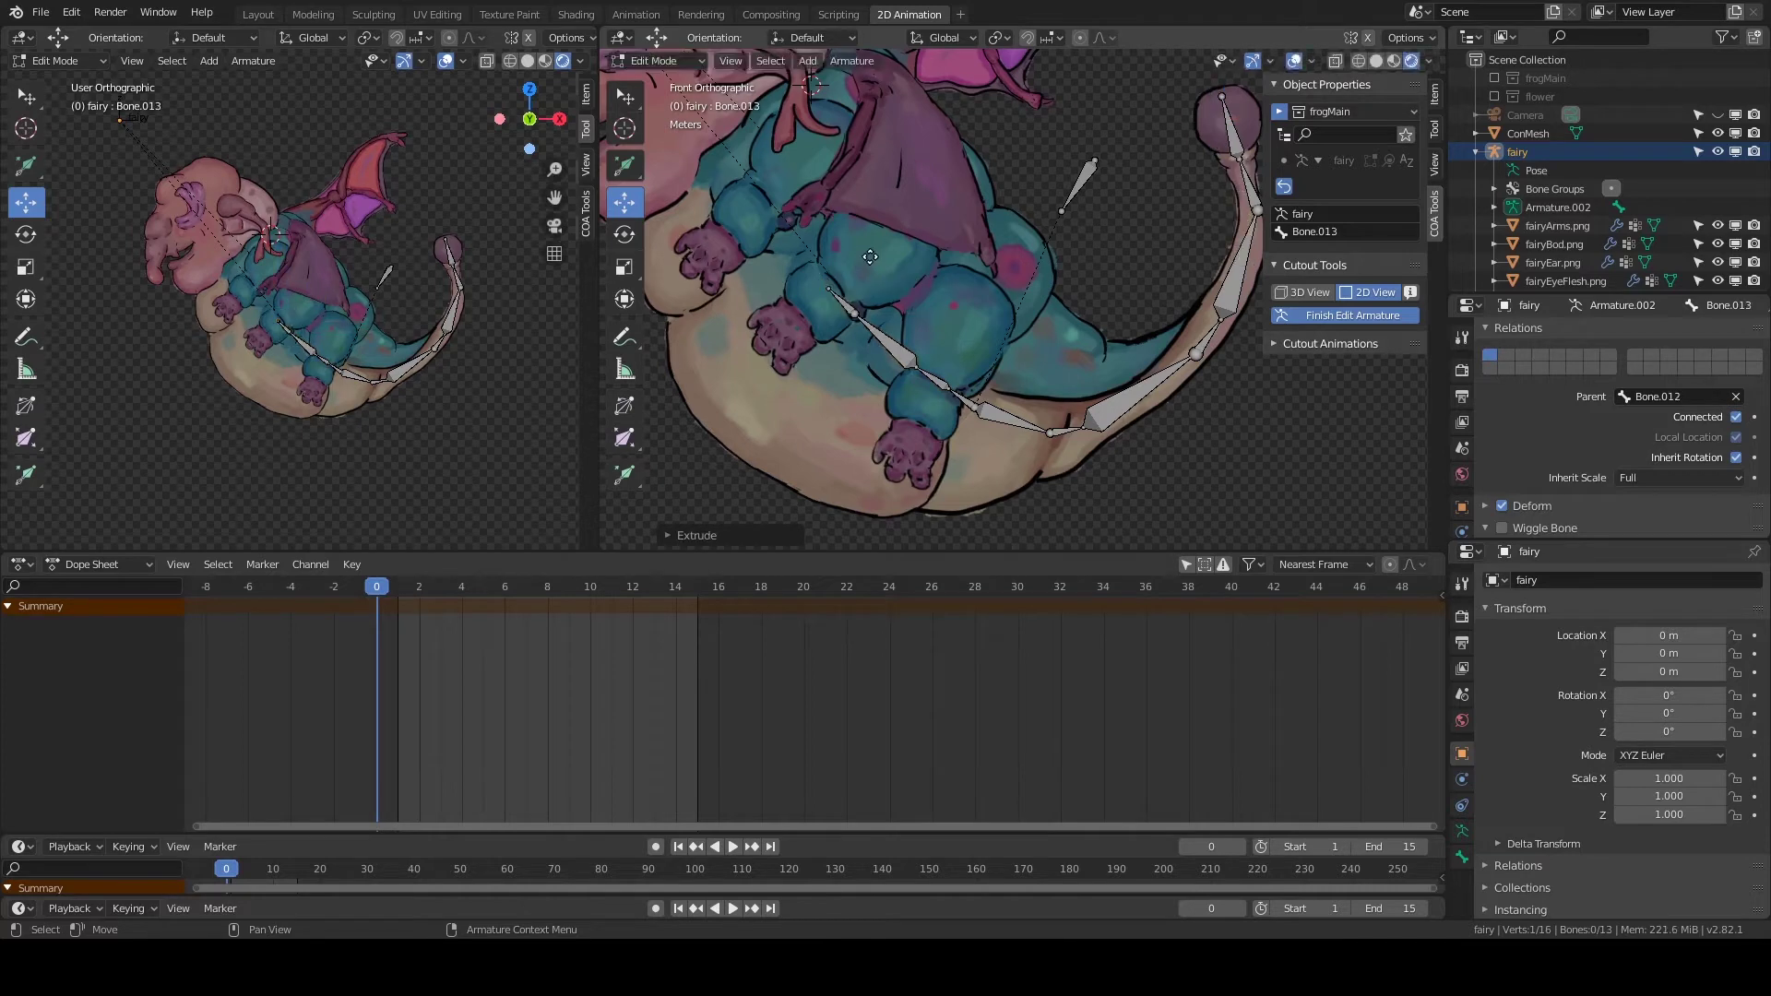
key(e)
click(819, 173)
shift+middle_drag(819, 176, 912, 242)
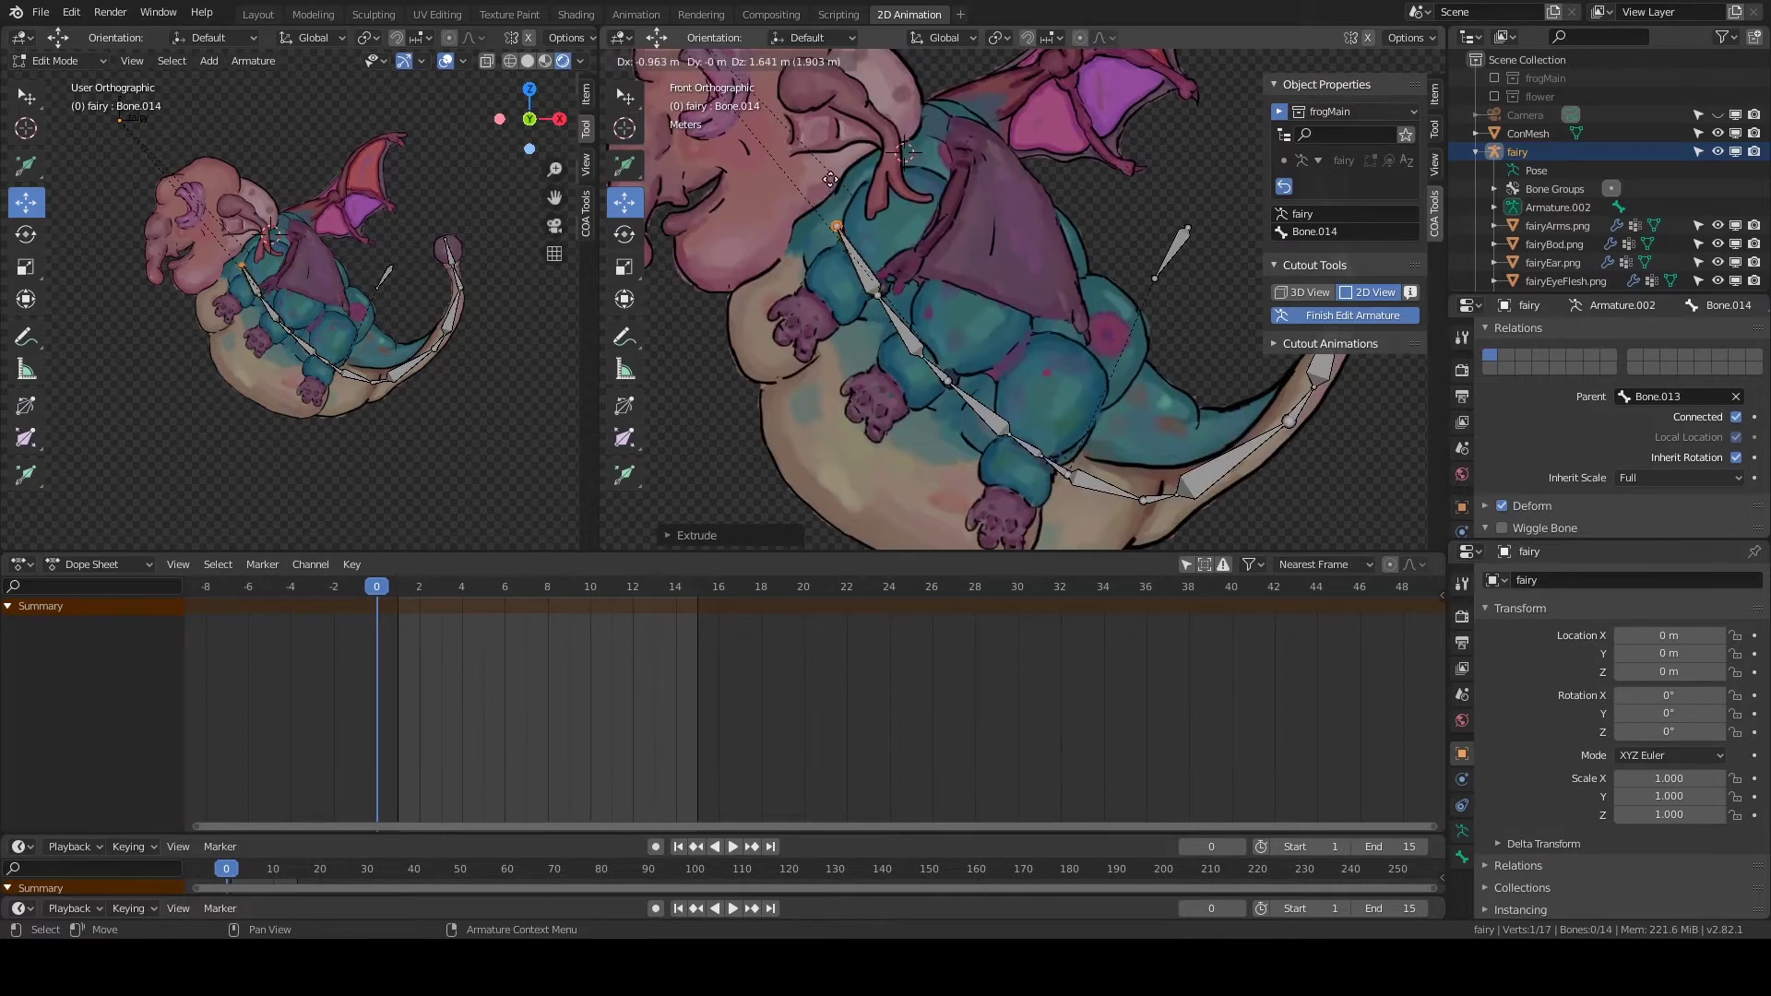
key(e)
right_click(929, 265)
click(930, 359)
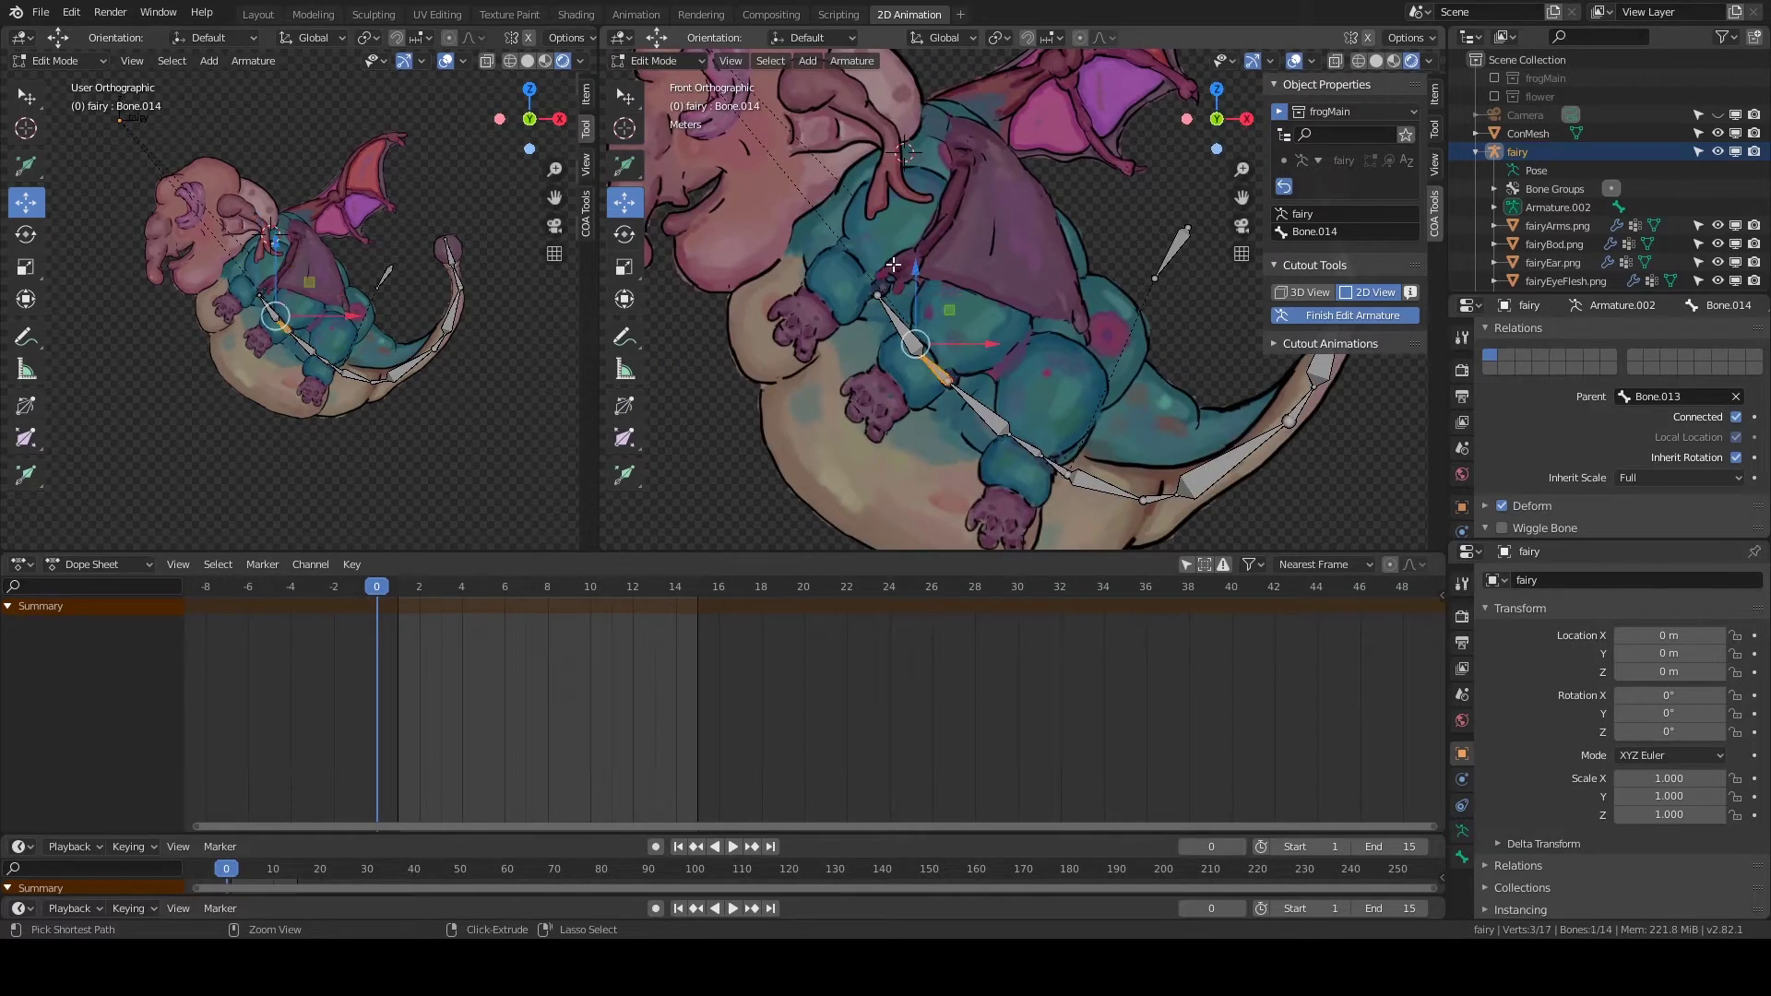
key(Delete)
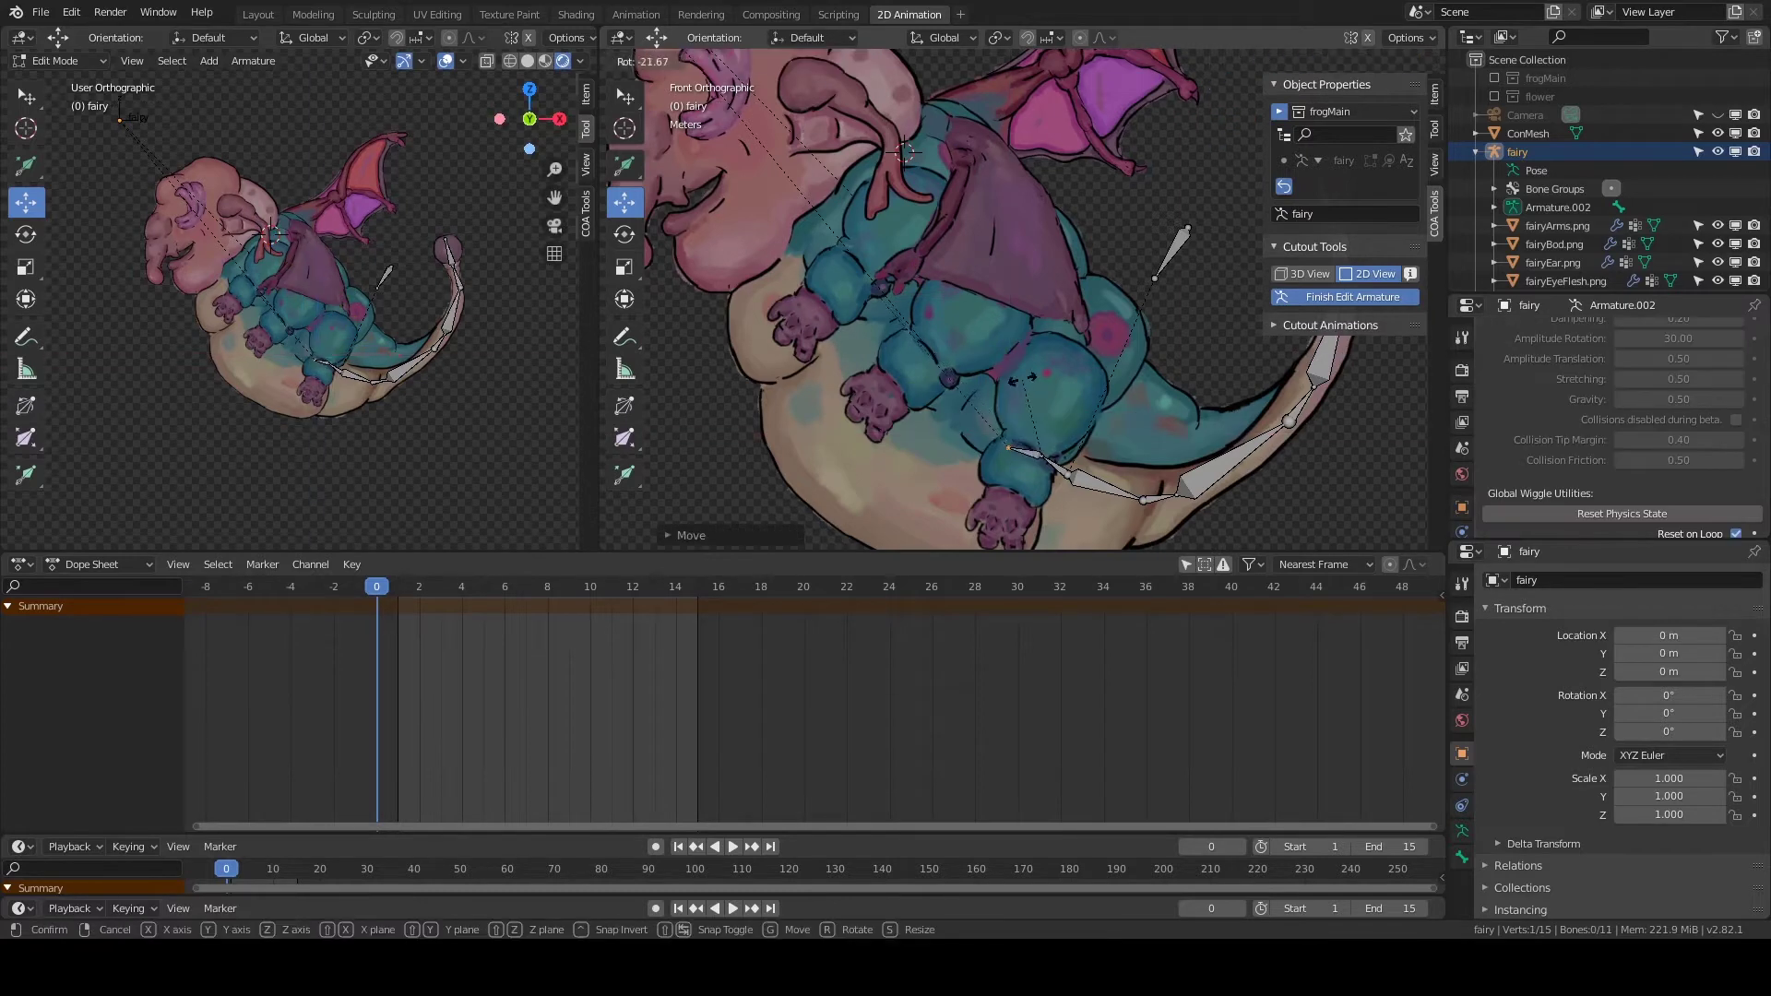
Draw a connected bone chain up the fairy's body, plus bones beside the ear and toward the head.
click(624, 166)
scroll(1202, 481, up, 1)
drag(971, 432, 929, 380)
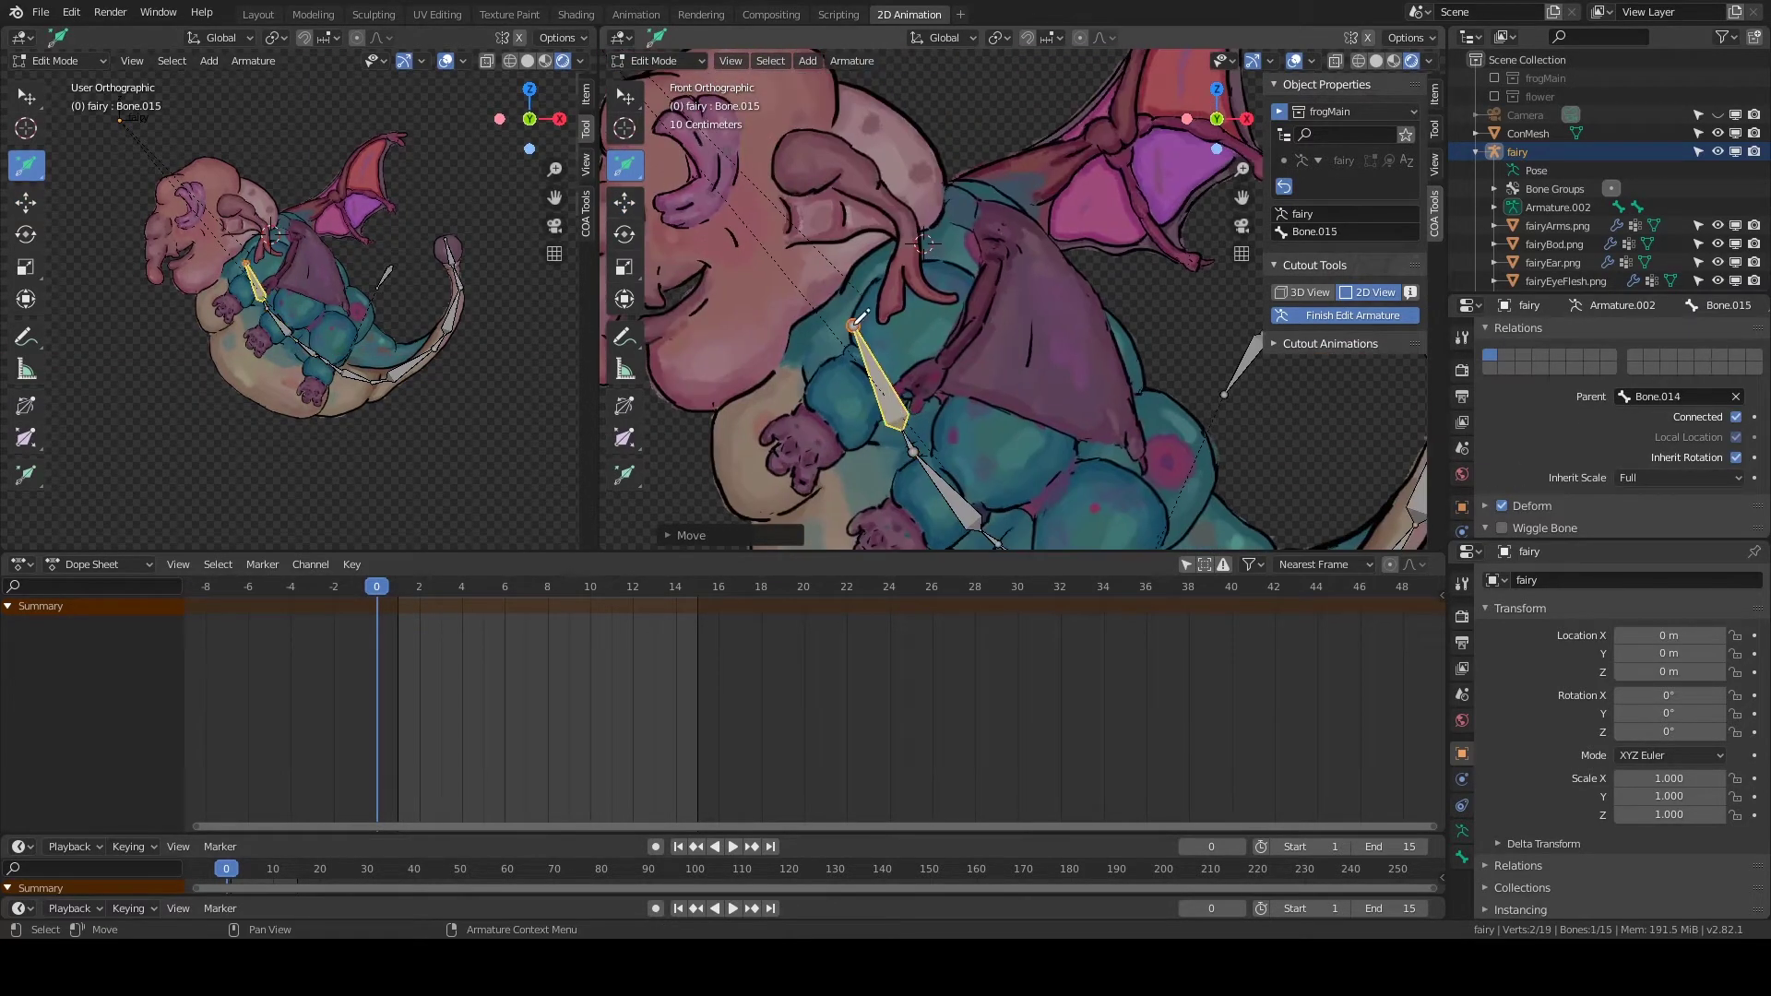
drag(860, 316, 848, 285)
shift+middle_drag(848, 284, 970, 339)
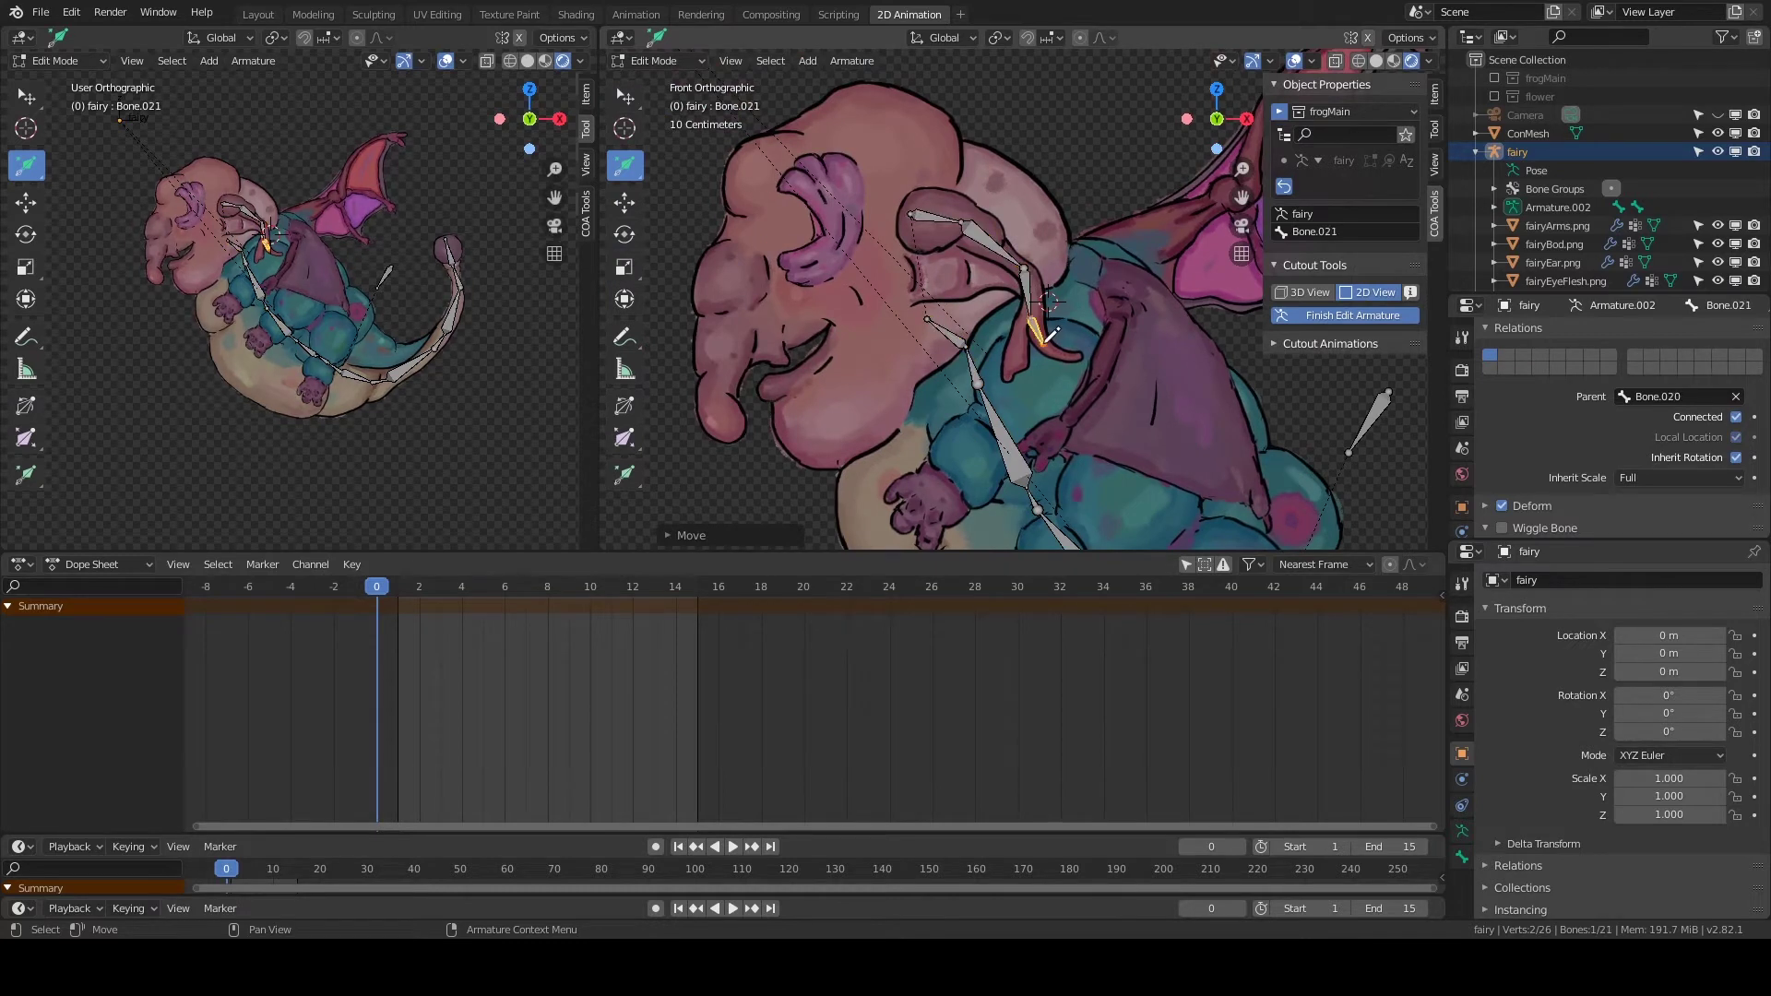
drag(1024, 343, 1048, 302)
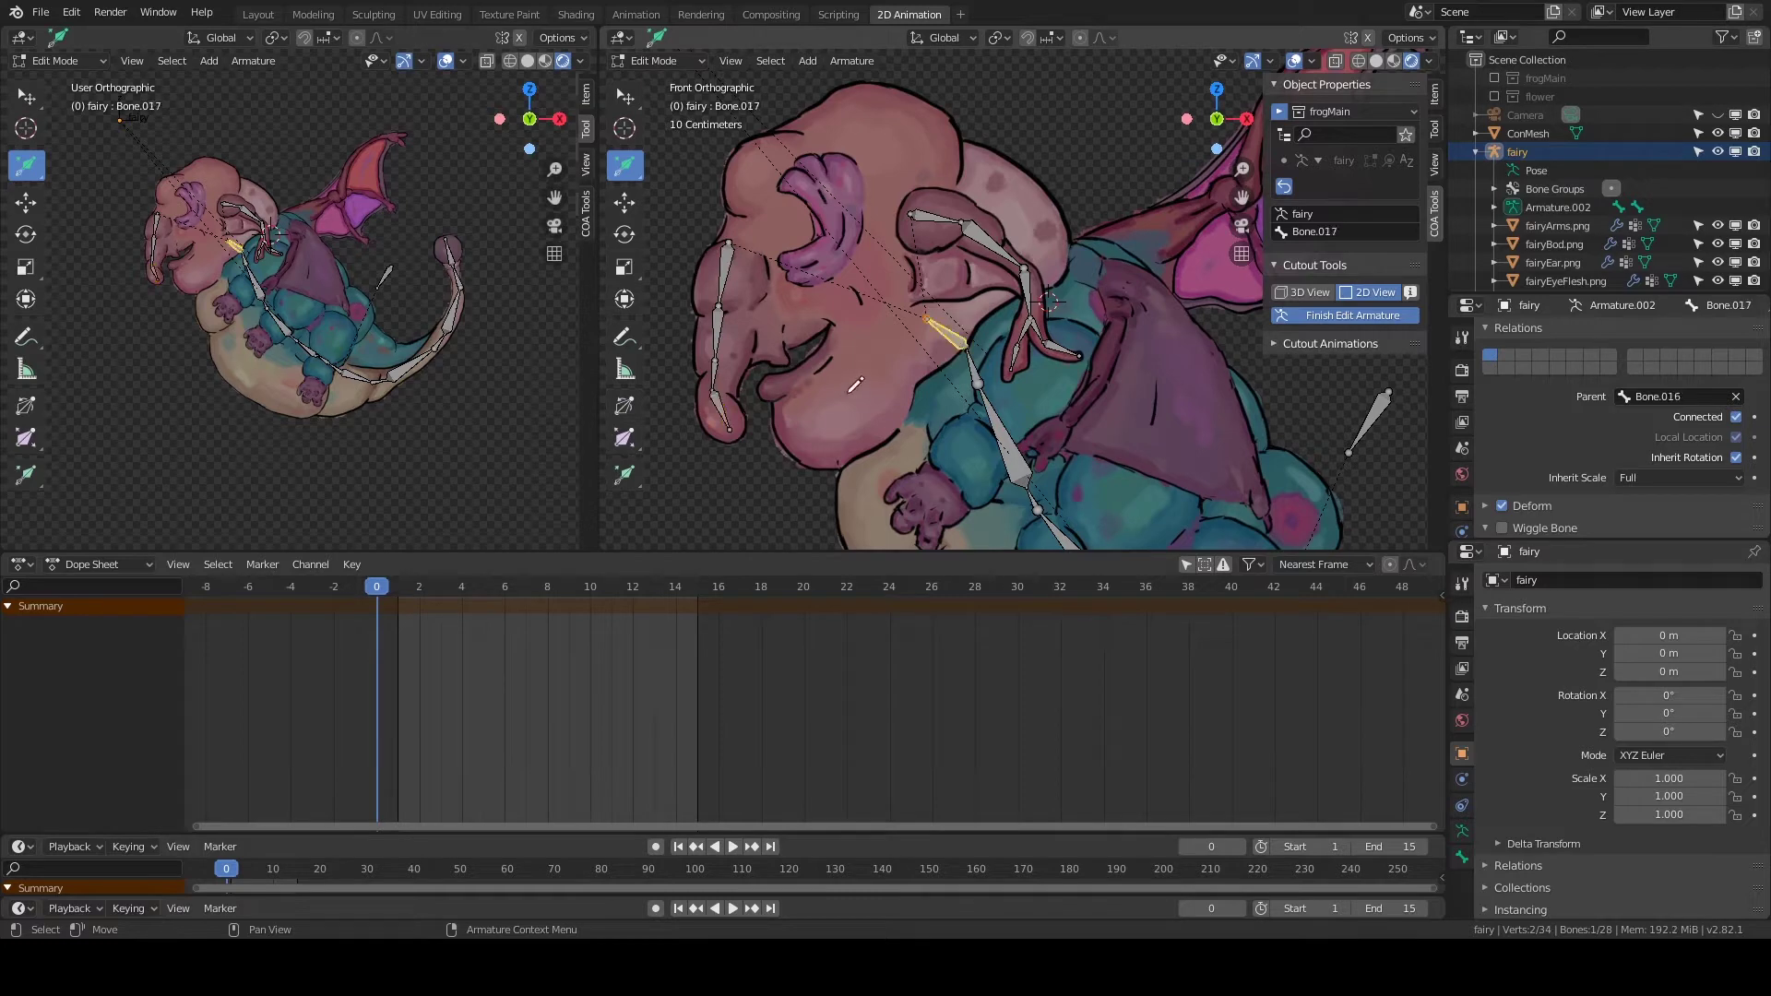
drag(1012, 229, 1050, 208)
shift+middle_drag(1050, 208, 887, 76)
scroll(1614, 184, down, 5)
Hide the wing images and draw connected bones down the belly rolls and into the foot.
click(1717, 200)
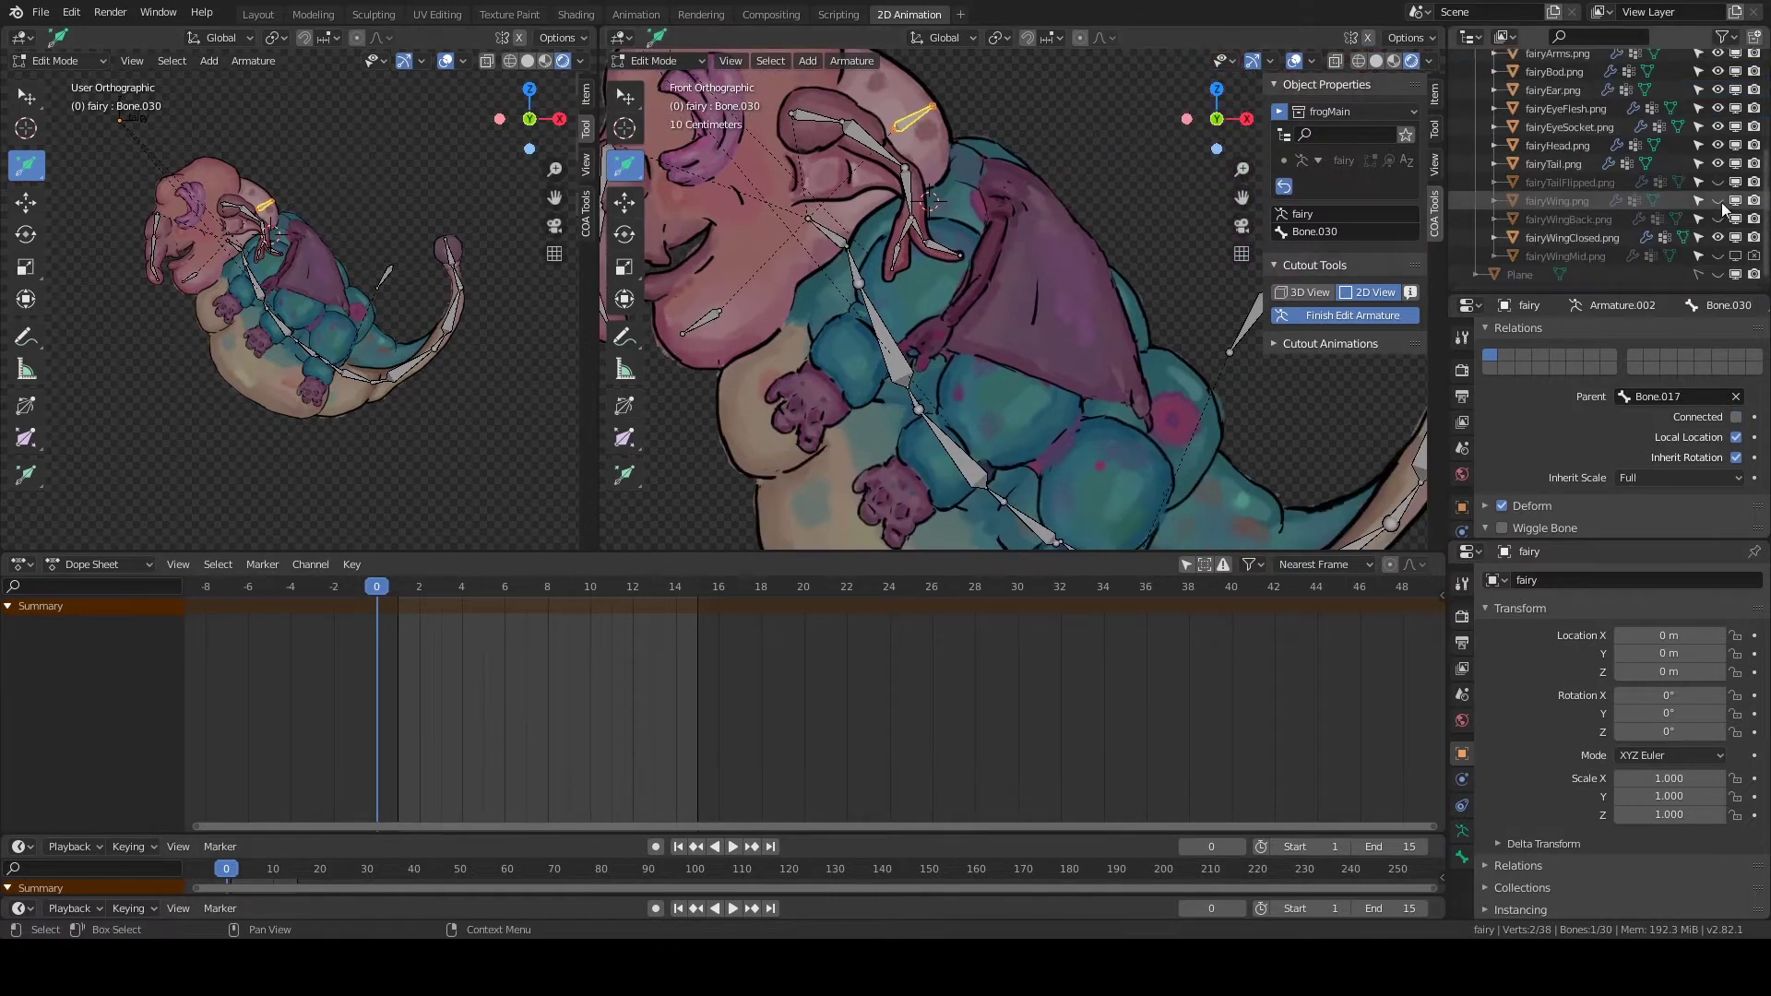
scroll(987, 247, down, 1)
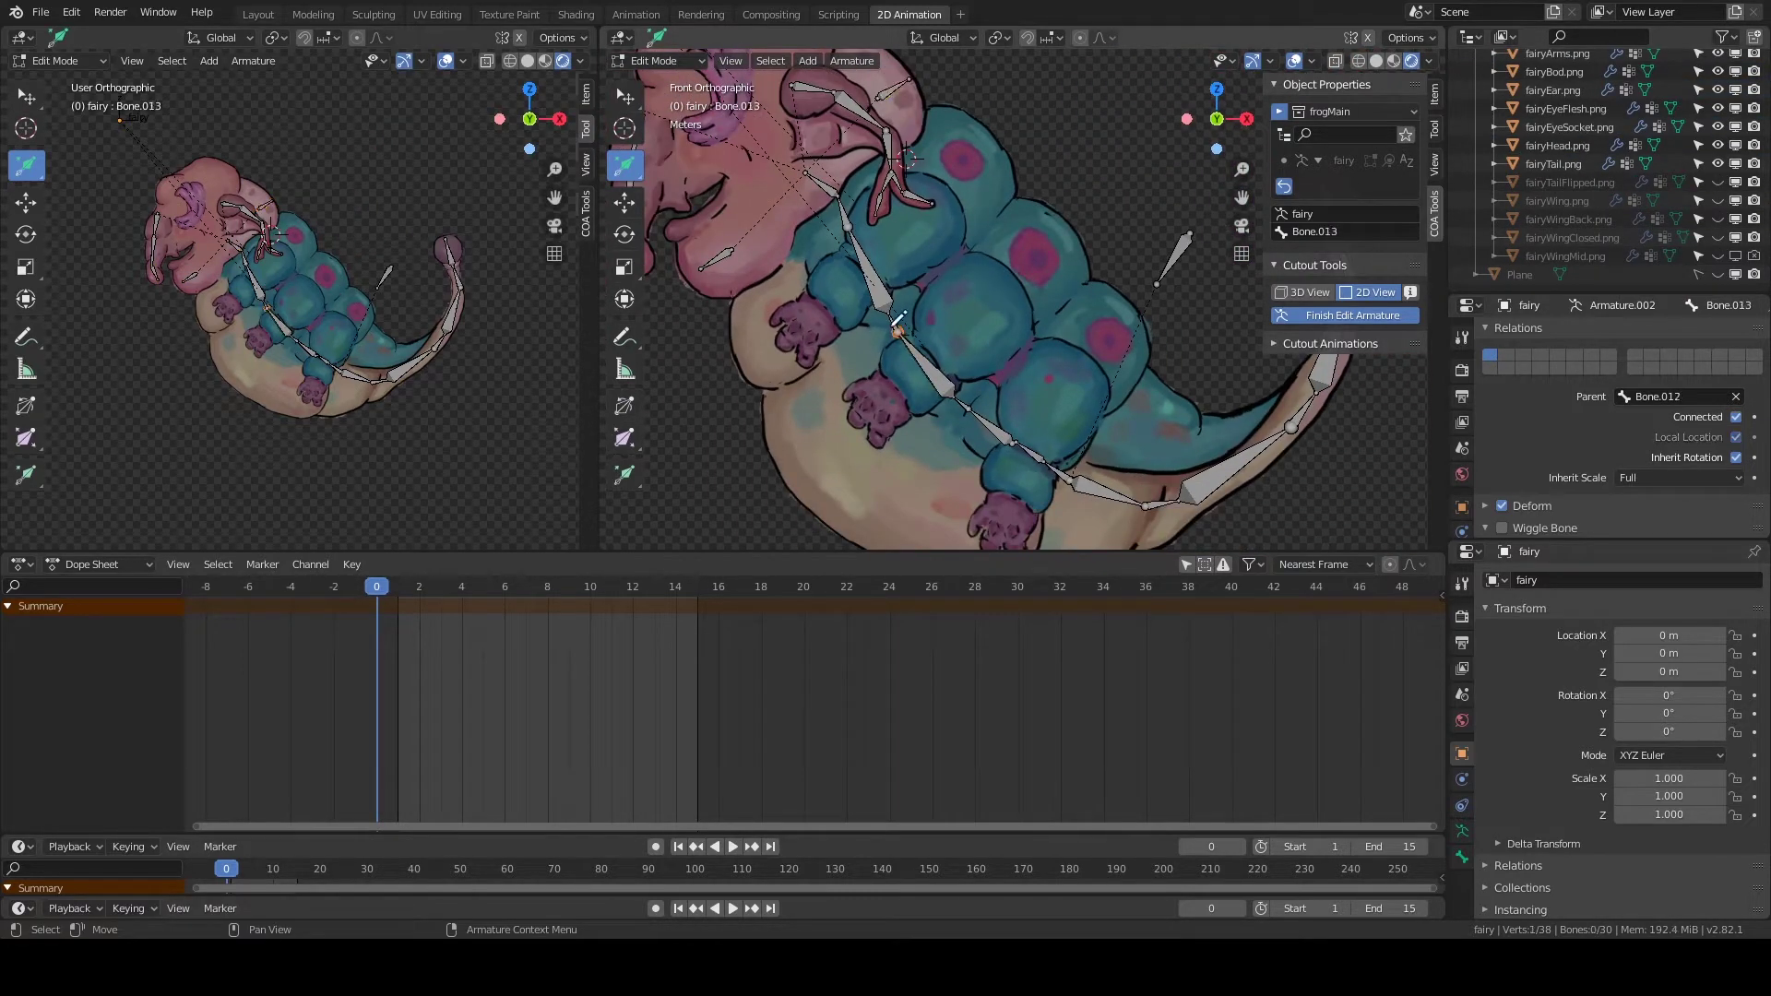
mouse_move(937, 168)
mouse_down()
mouse_move(973, 197)
mouse_move(831, 296)
mouse_up()
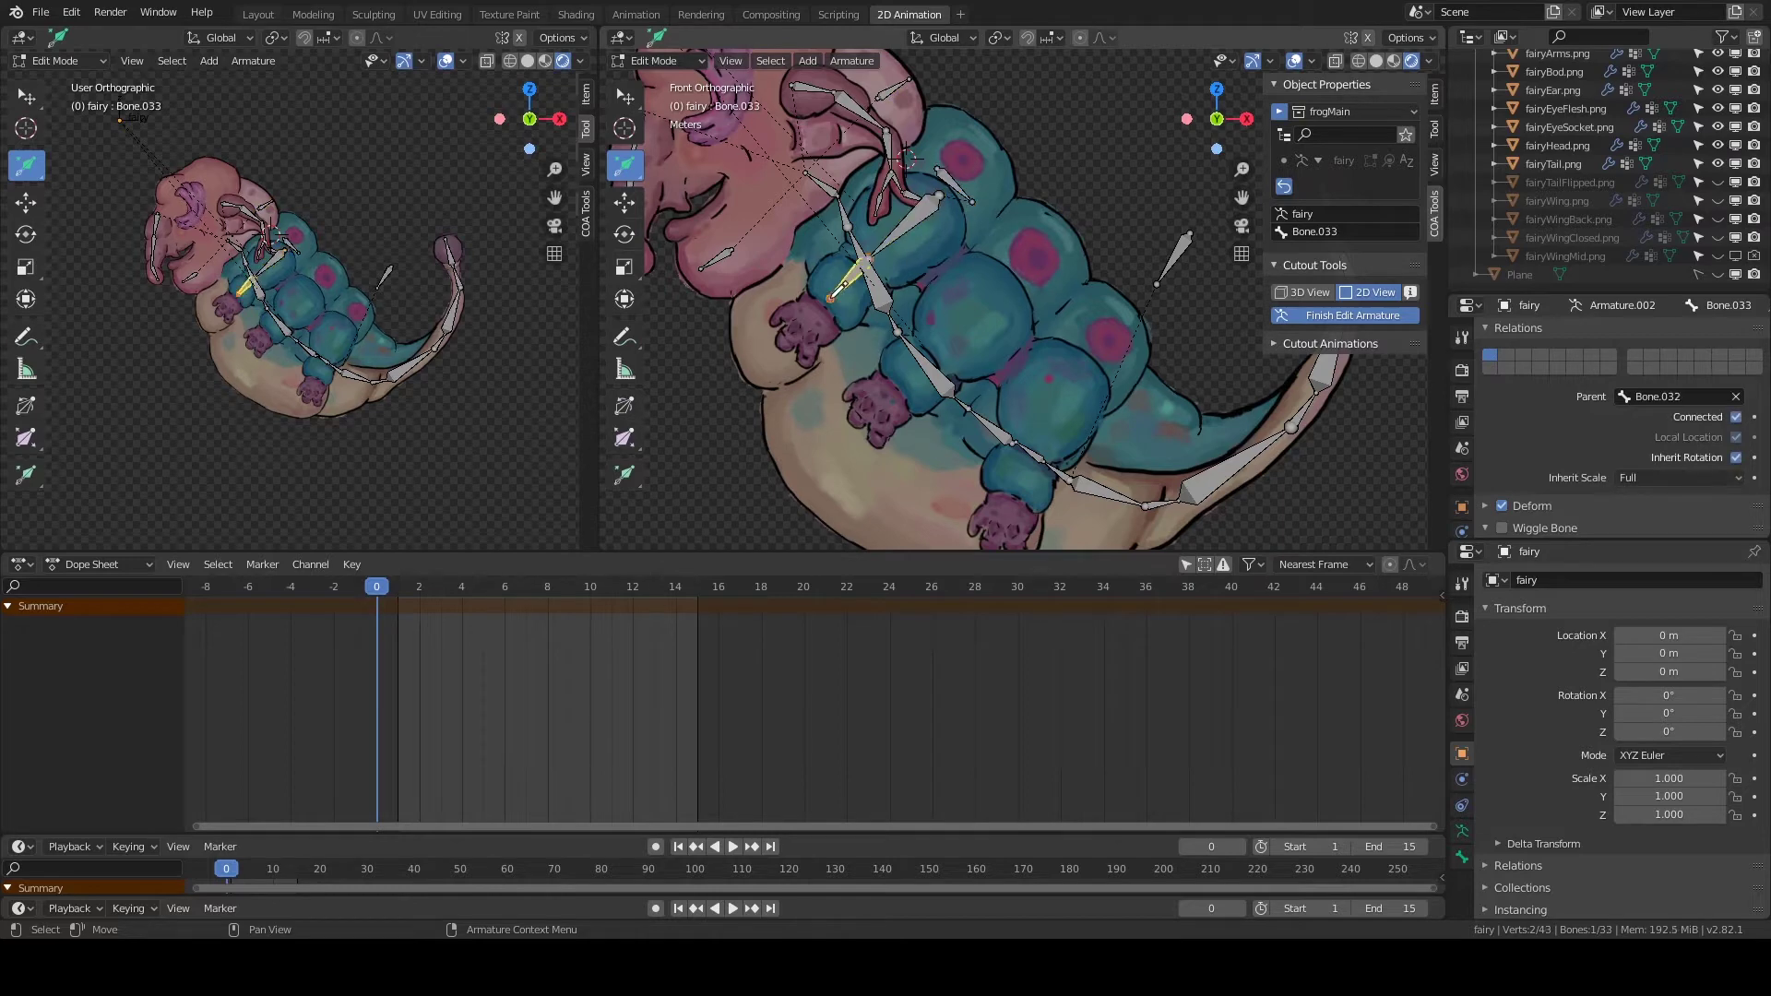
scroll(952, 244, up, 1)
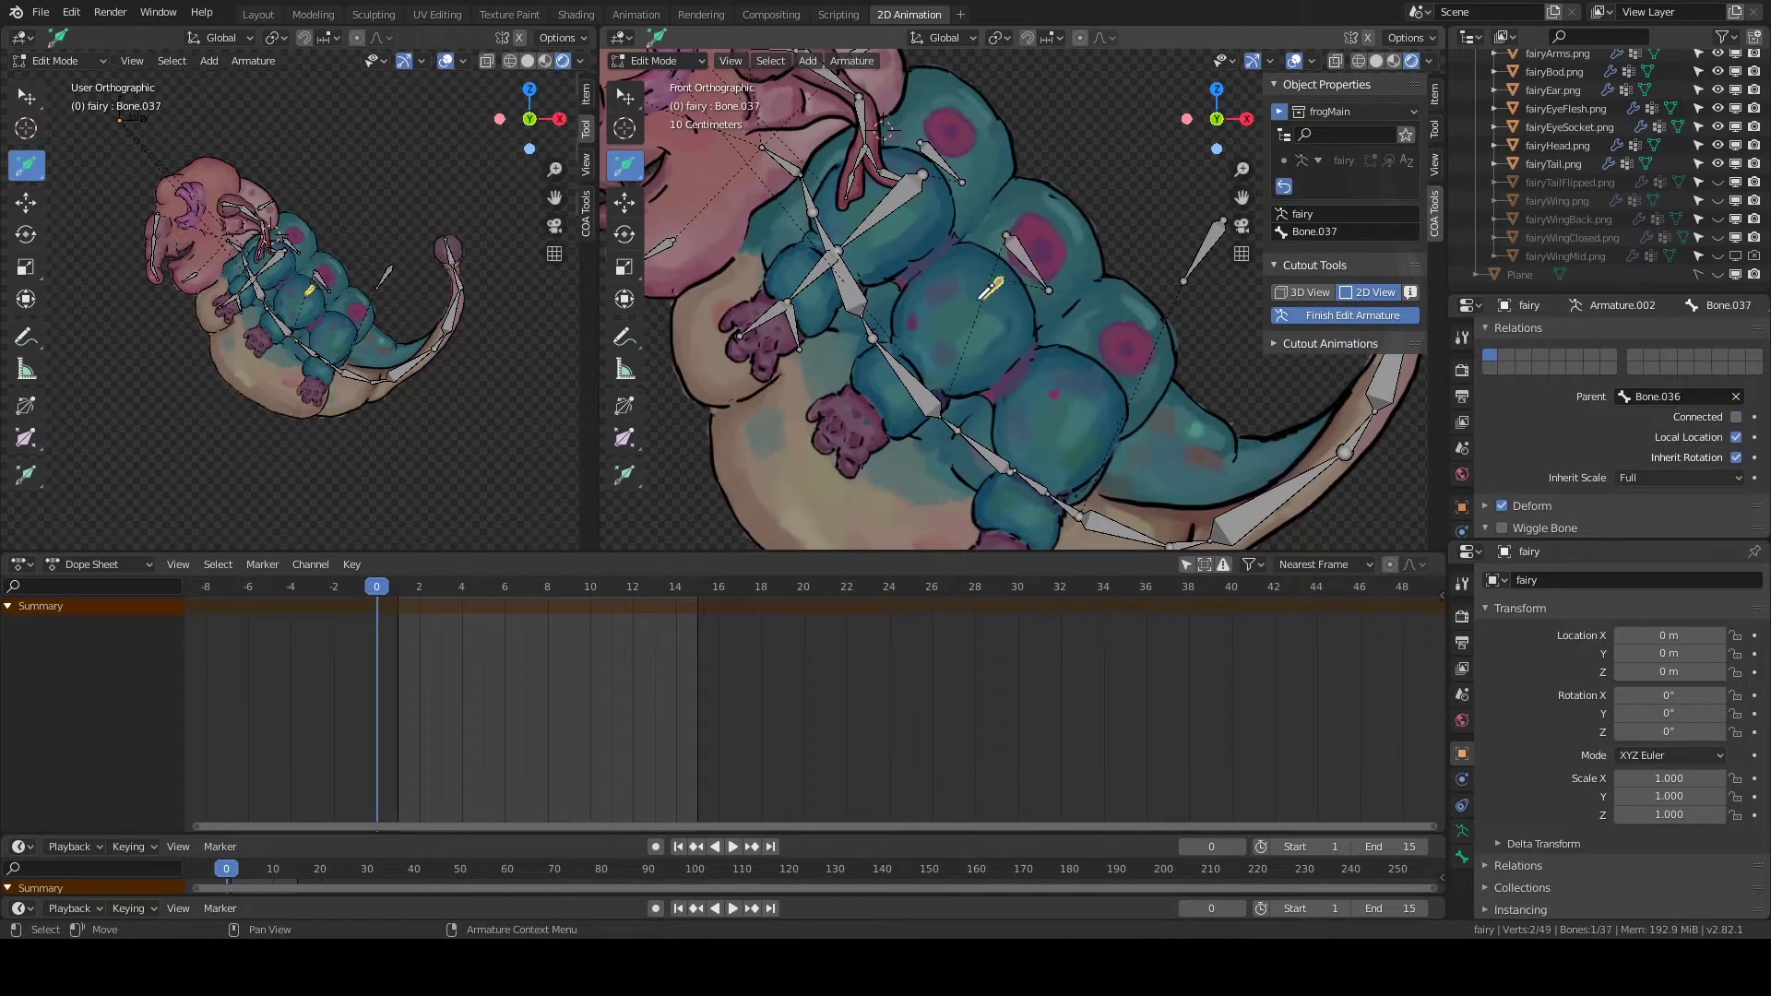
drag(989, 291, 920, 357)
drag(920, 357, 876, 397)
middle_drag(1075, 417, 983, 316)
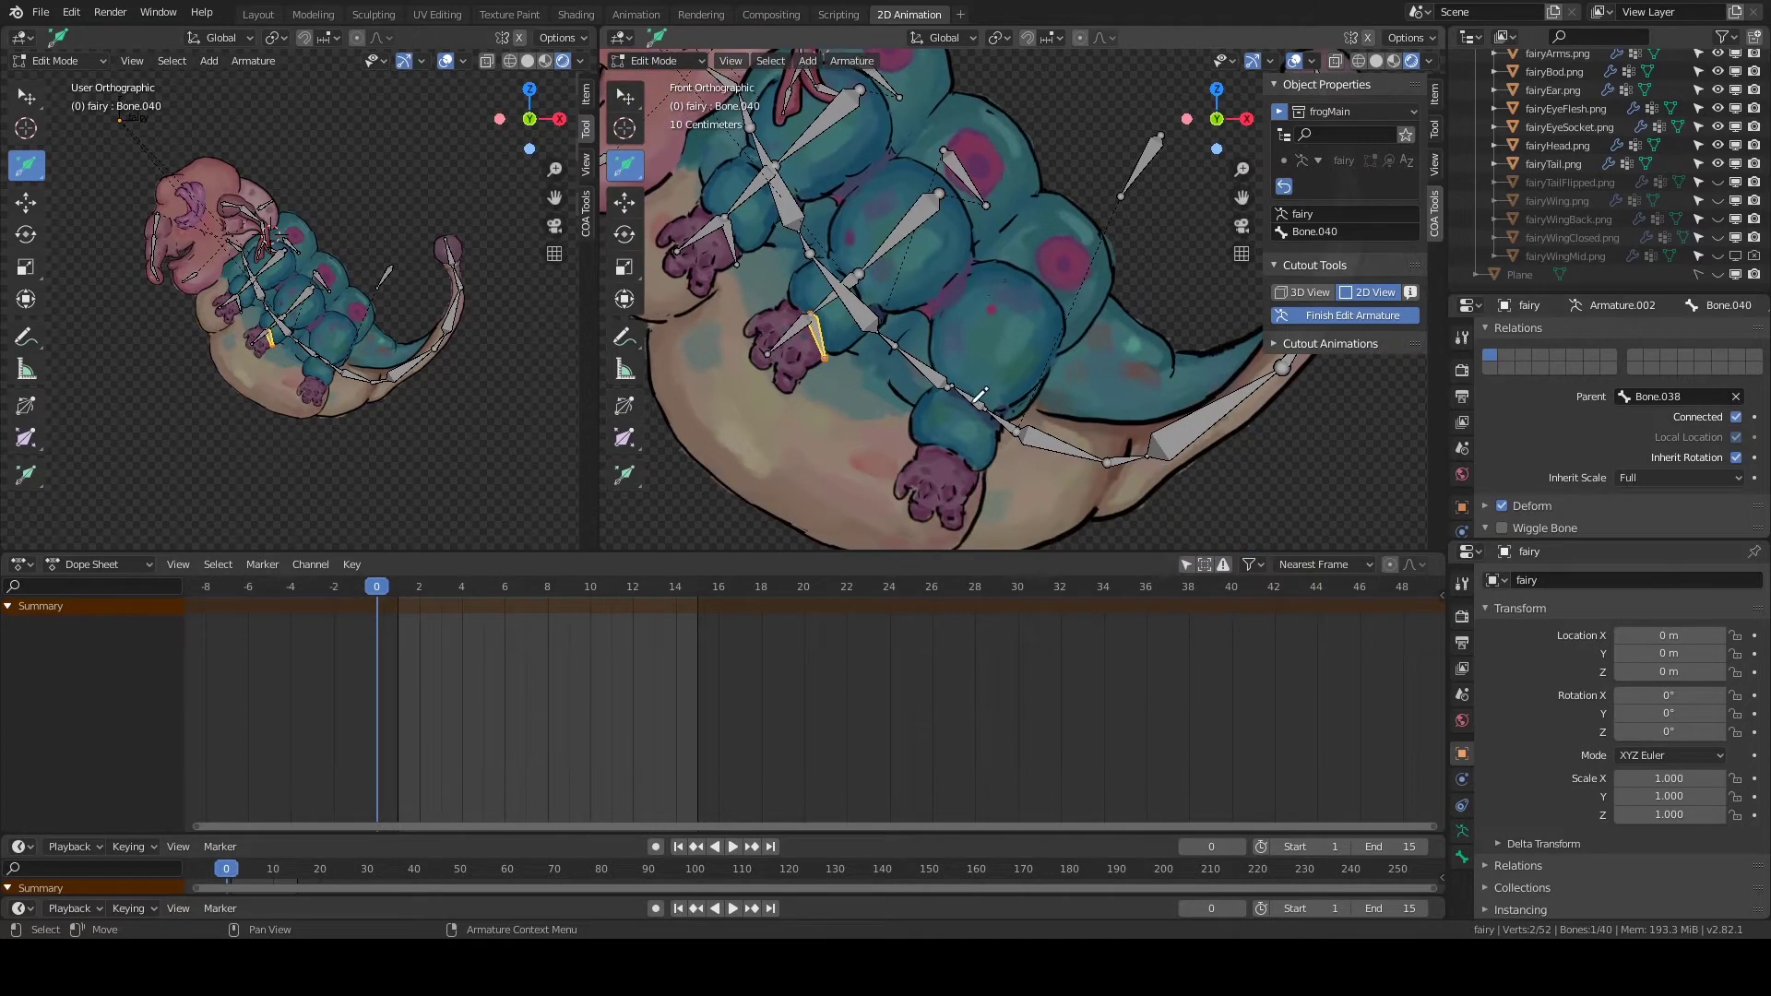
drag(1029, 286, 972, 391)
drag(972, 391, 955, 444)
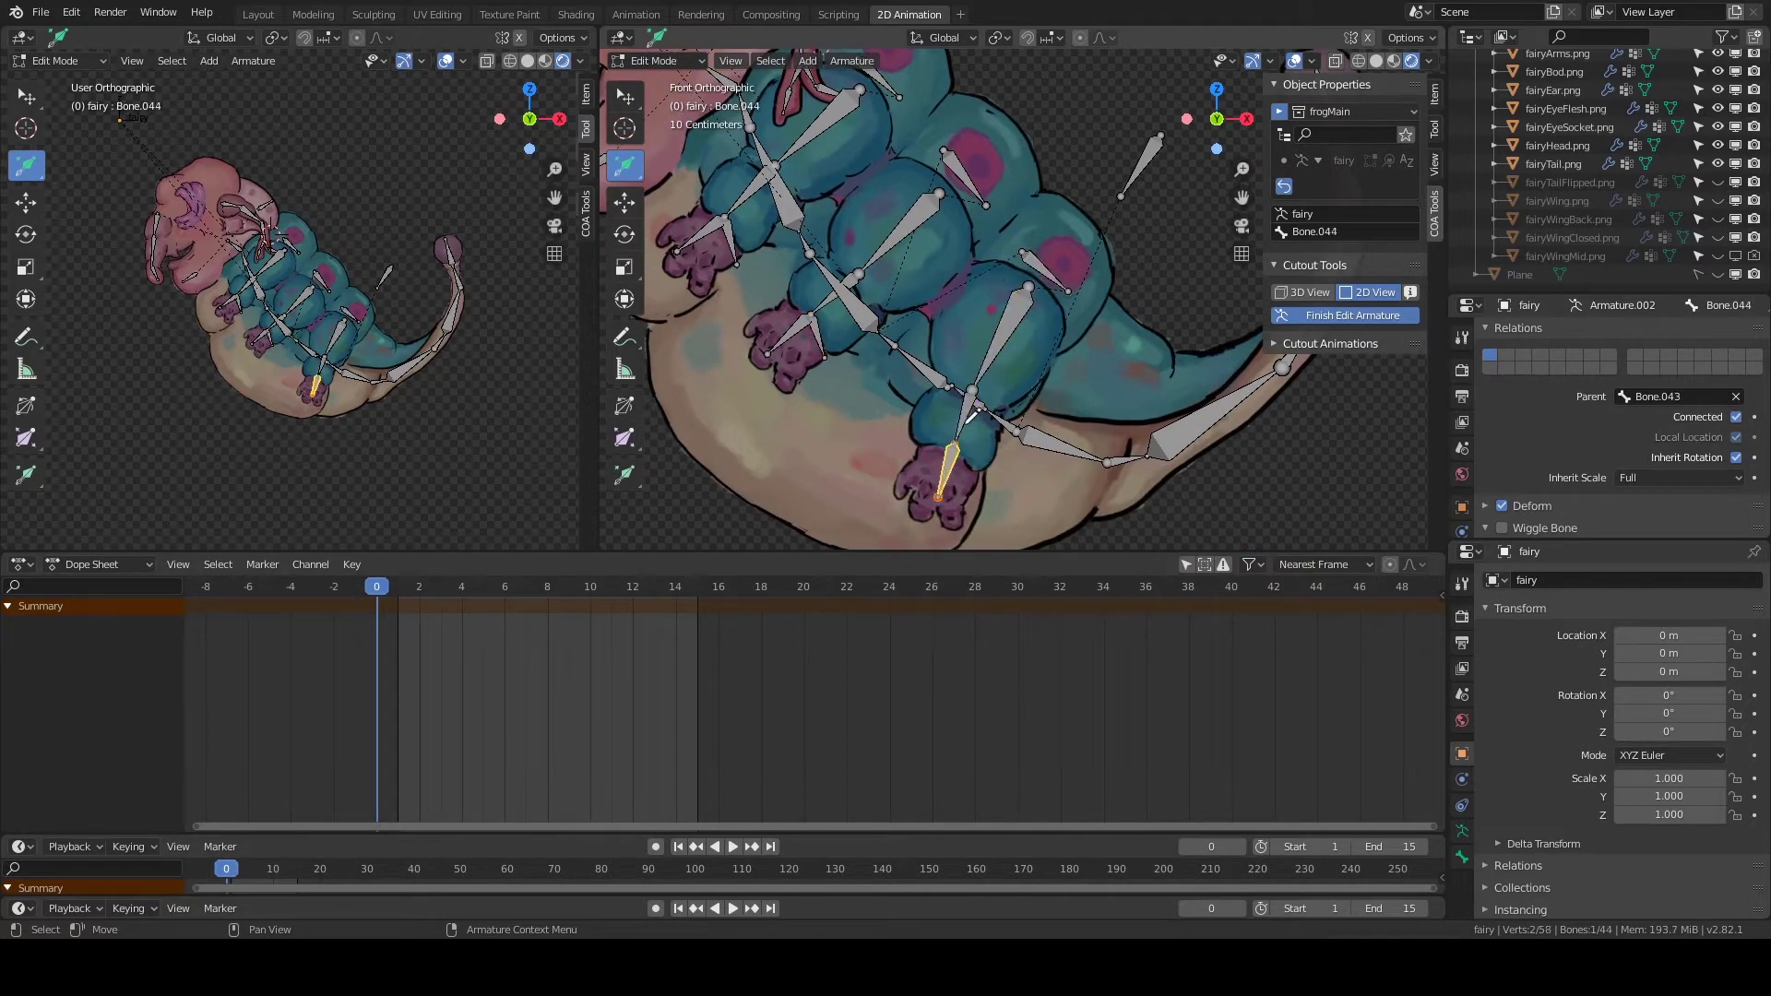
Nudge the tail-base joint with the Move tool and select joints up the spine.
shift+middle_drag(959, 329, 1005, 300)
click(1012, 395)
click(625, 202)
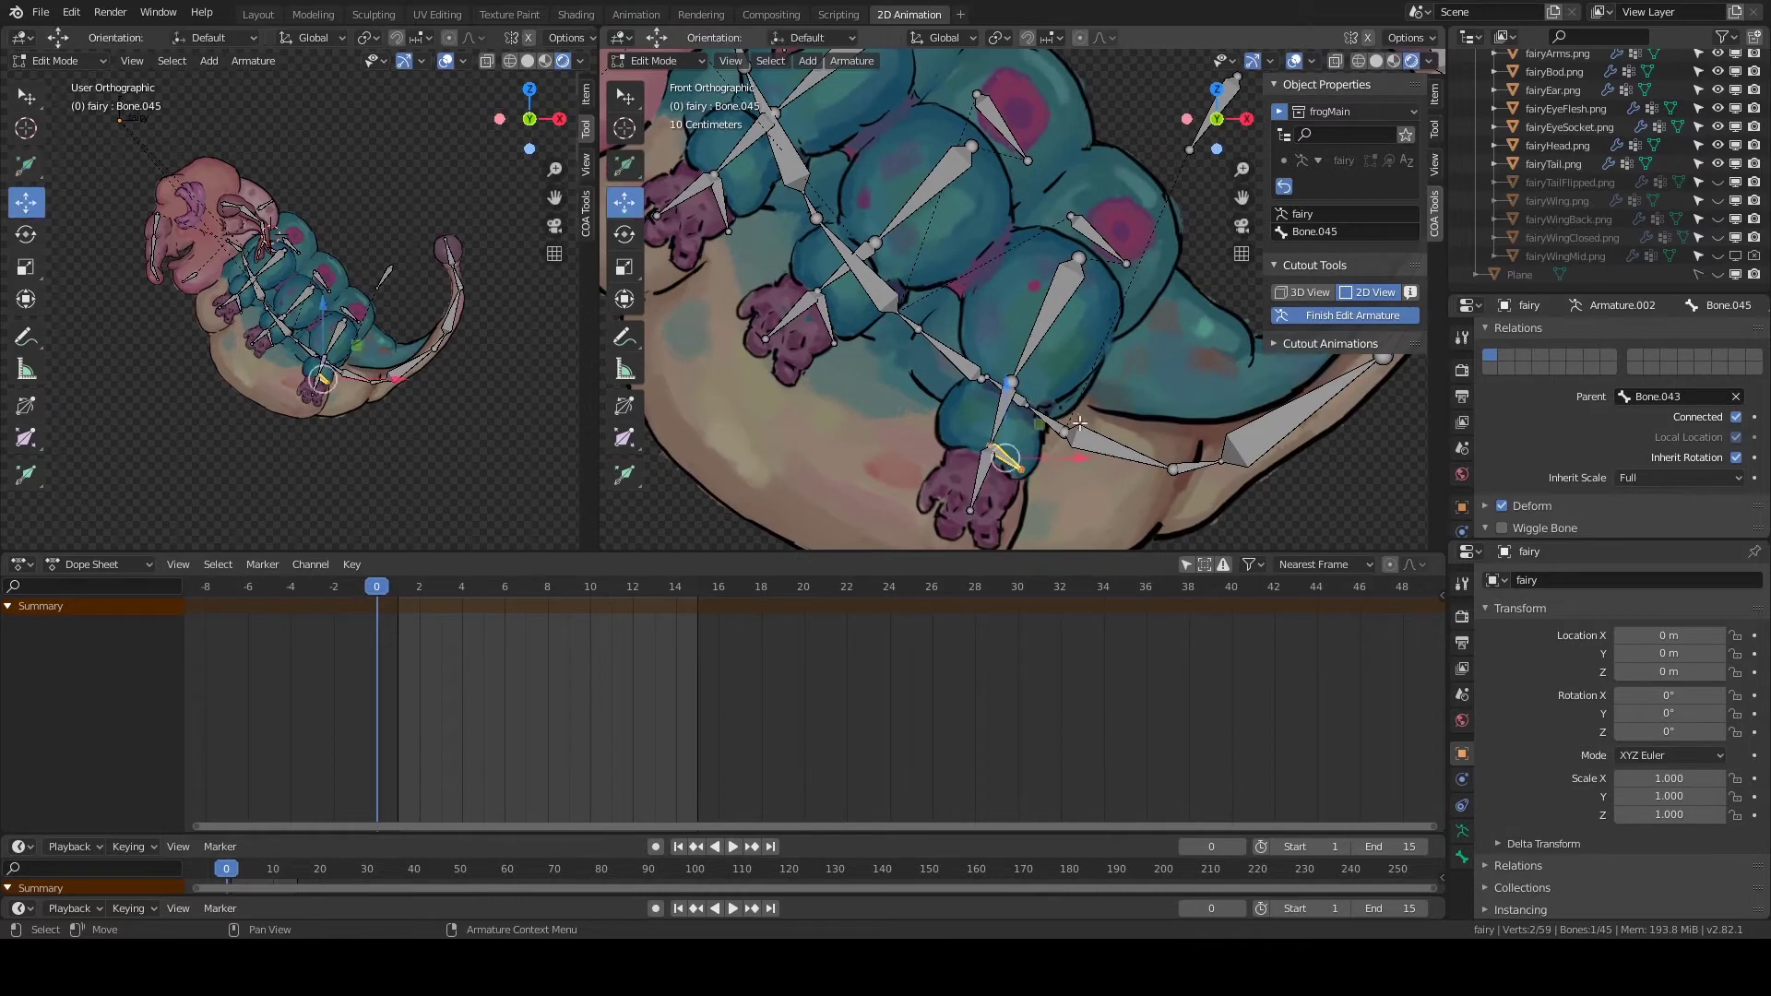
drag(1011, 394, 1010, 397)
click(1048, 423)
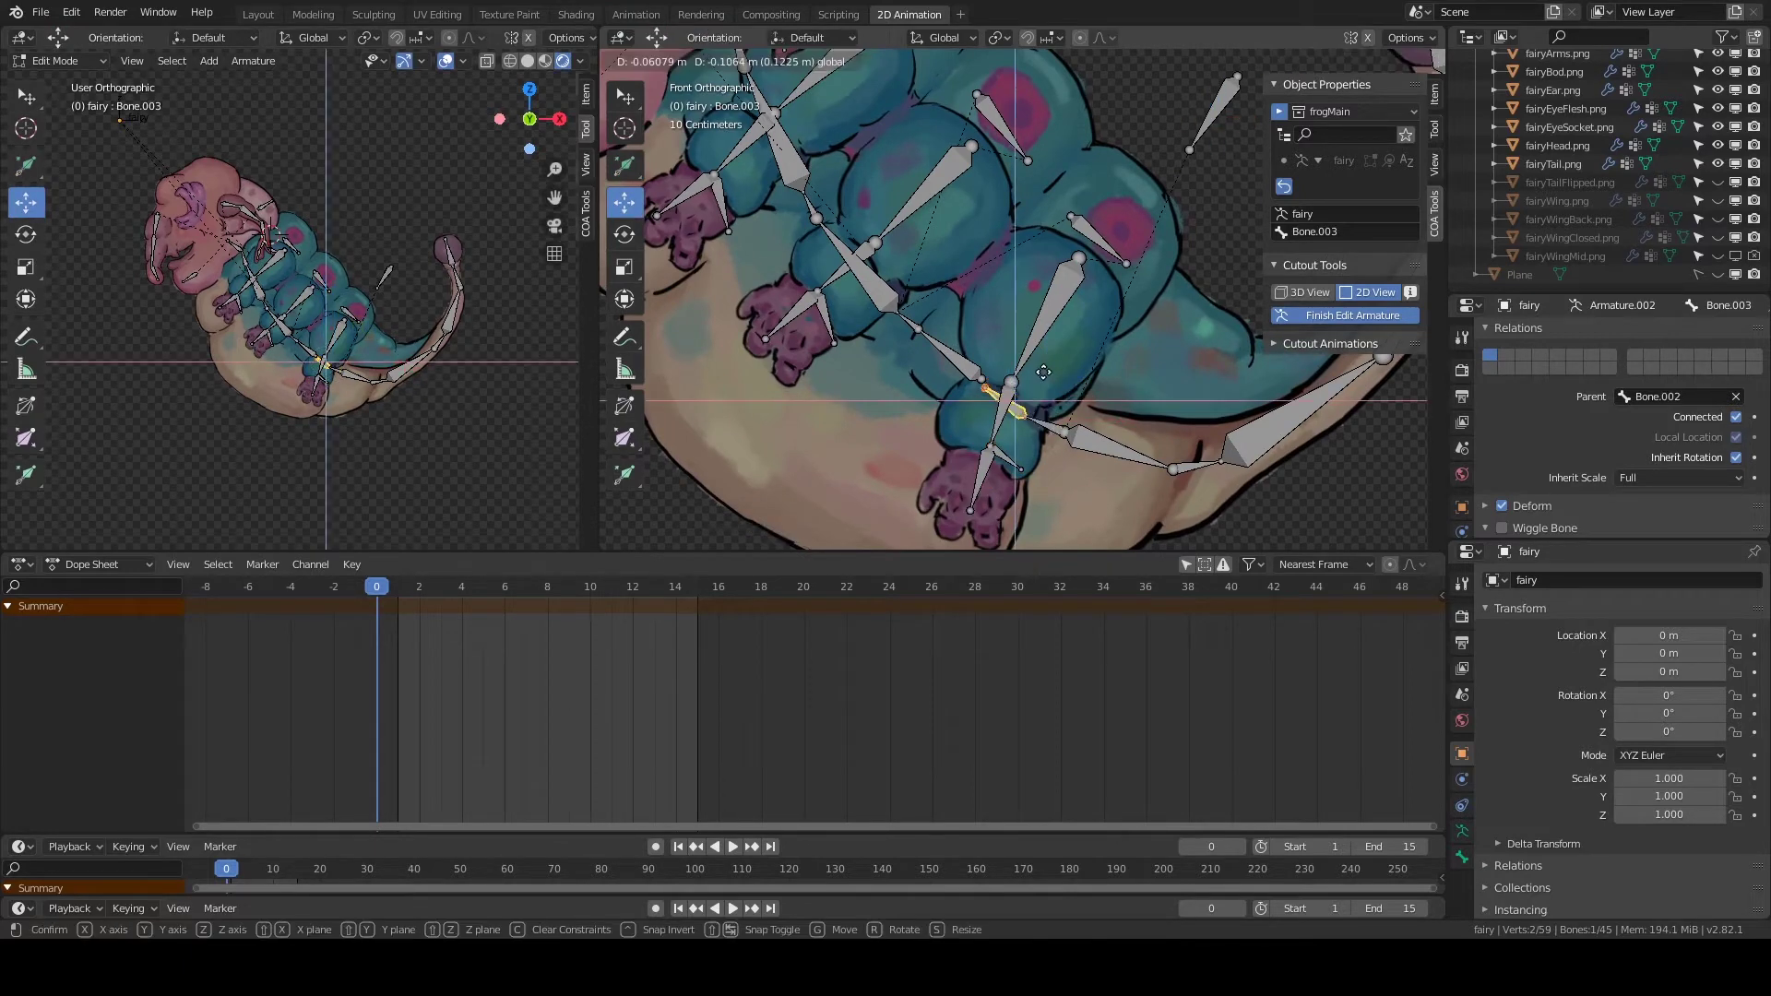
click(918, 329)
click(951, 355)
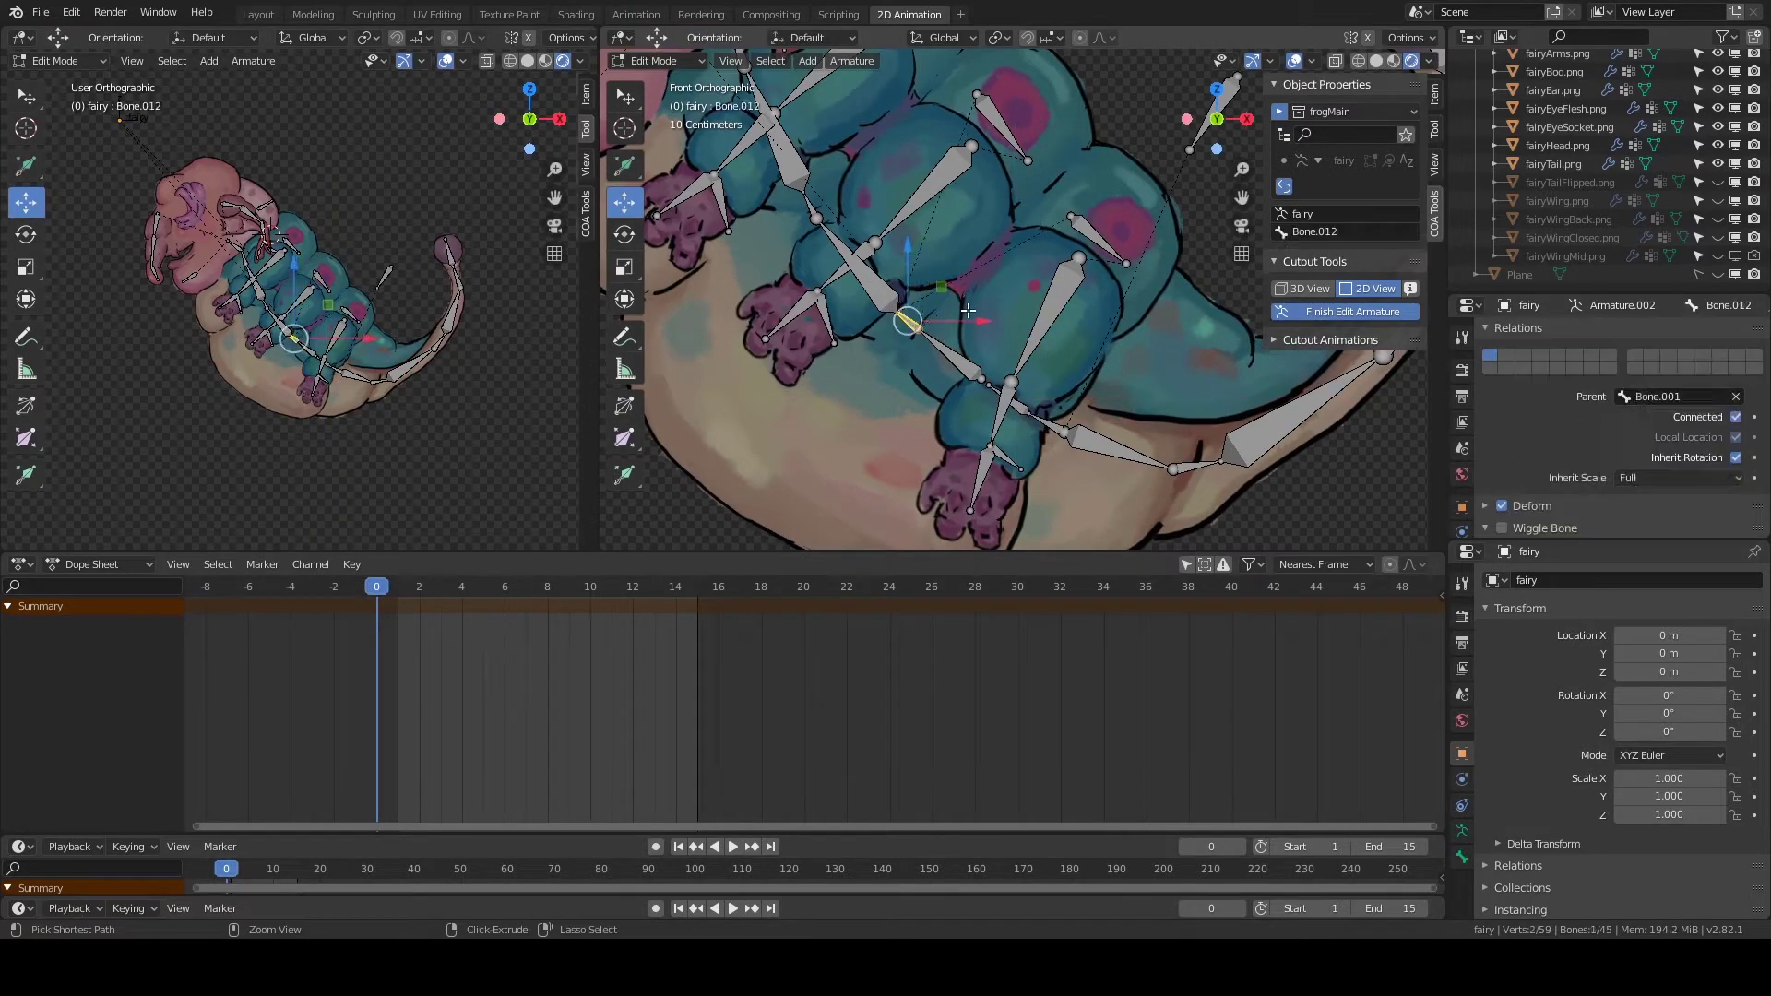
scroll(1461, 521, down, 3)
Leave the short tail-base bone unparented and name it spineJointBone.
click(1009, 399)
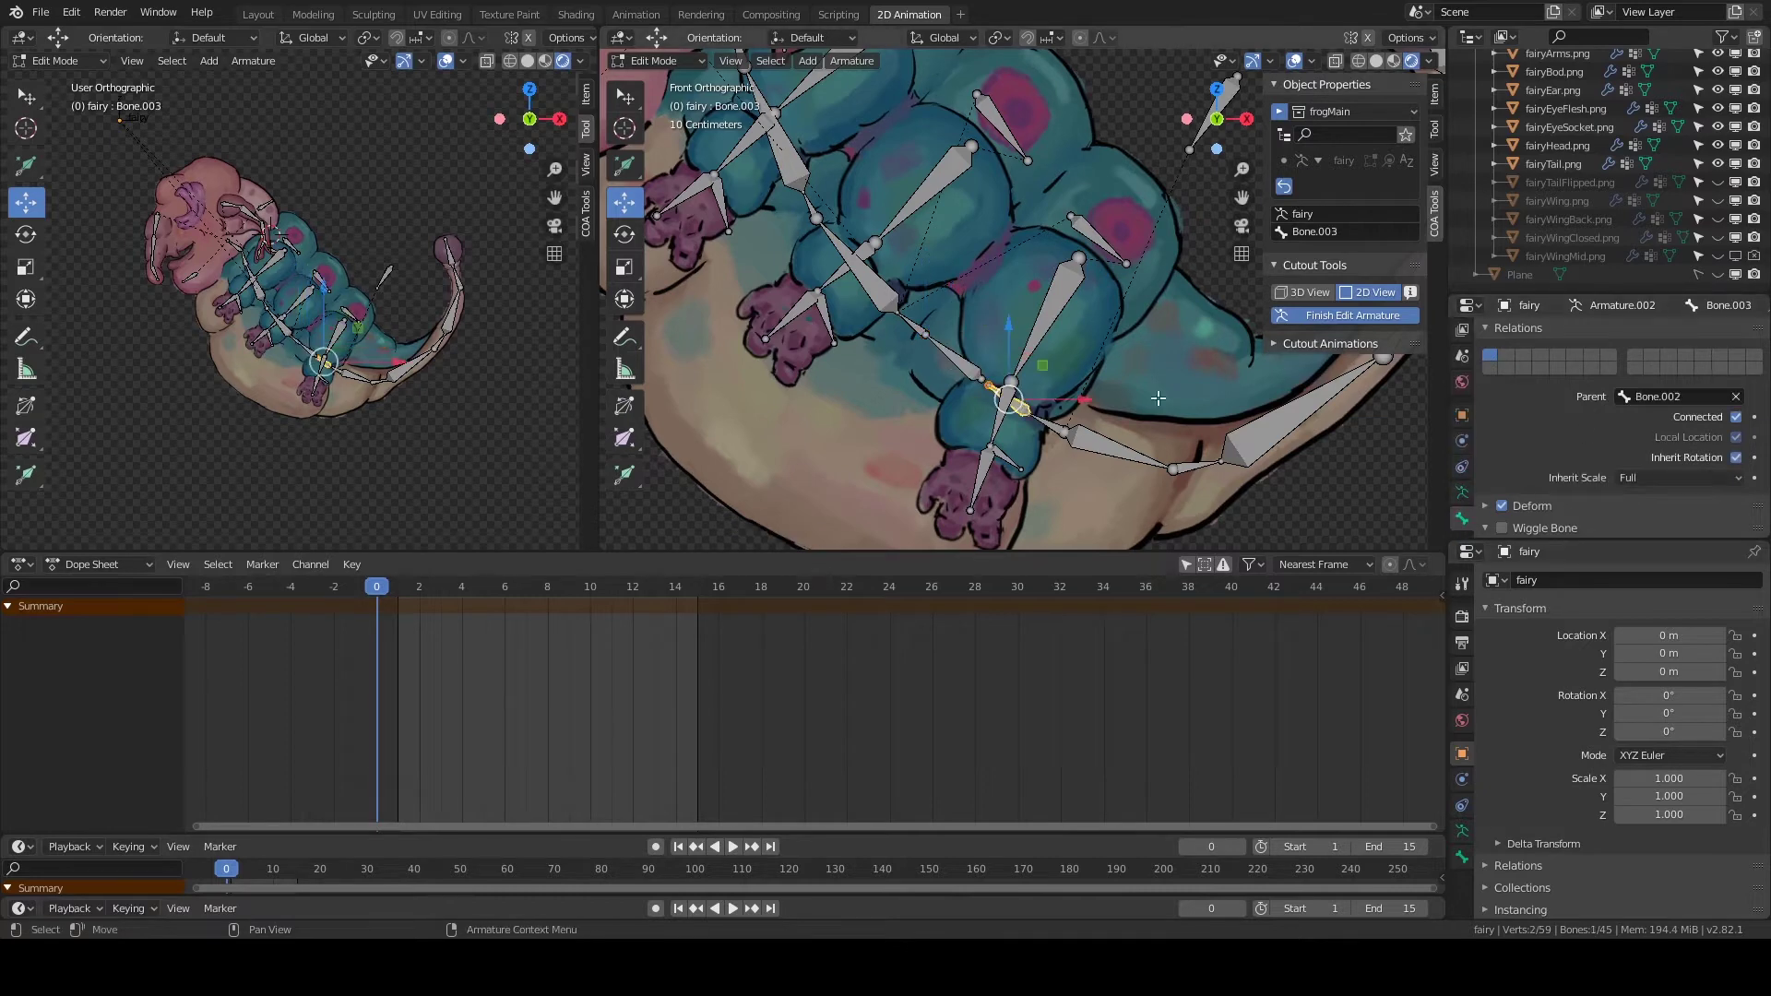
click(1676, 397)
text(spen)
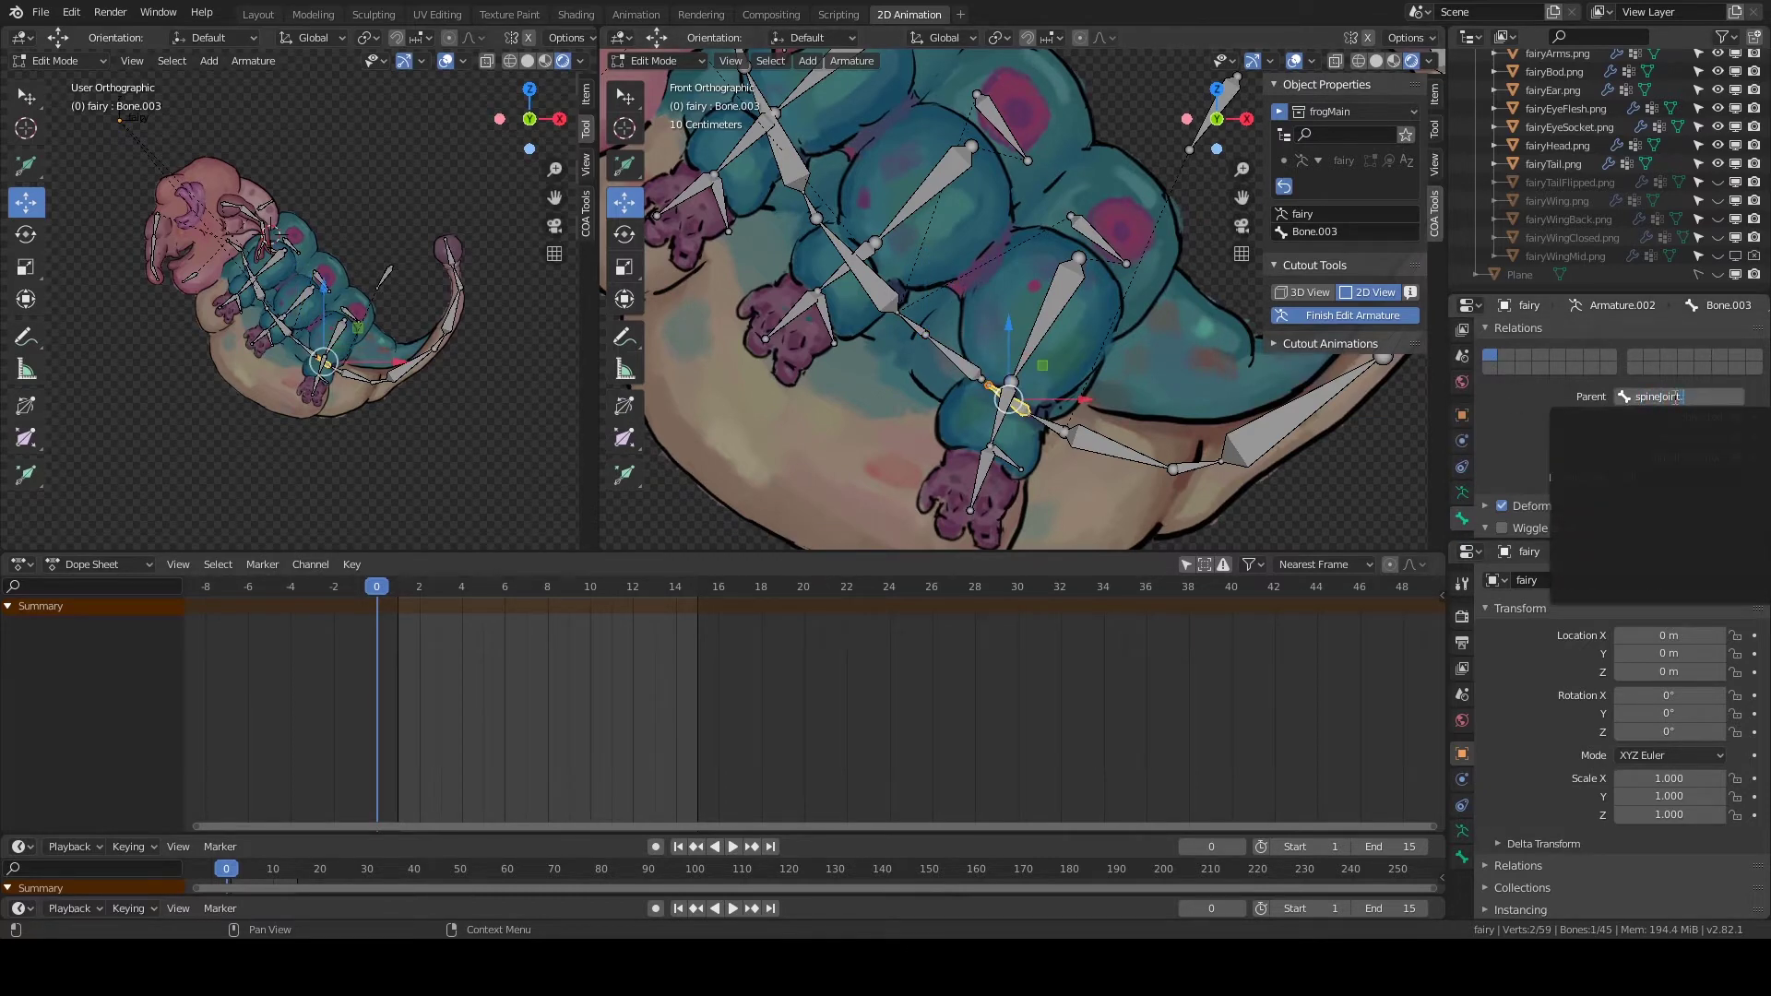
key(Escape)
scroll(1596, 419, up, 2)
click(1579, 332)
text(spineJointBone.00)
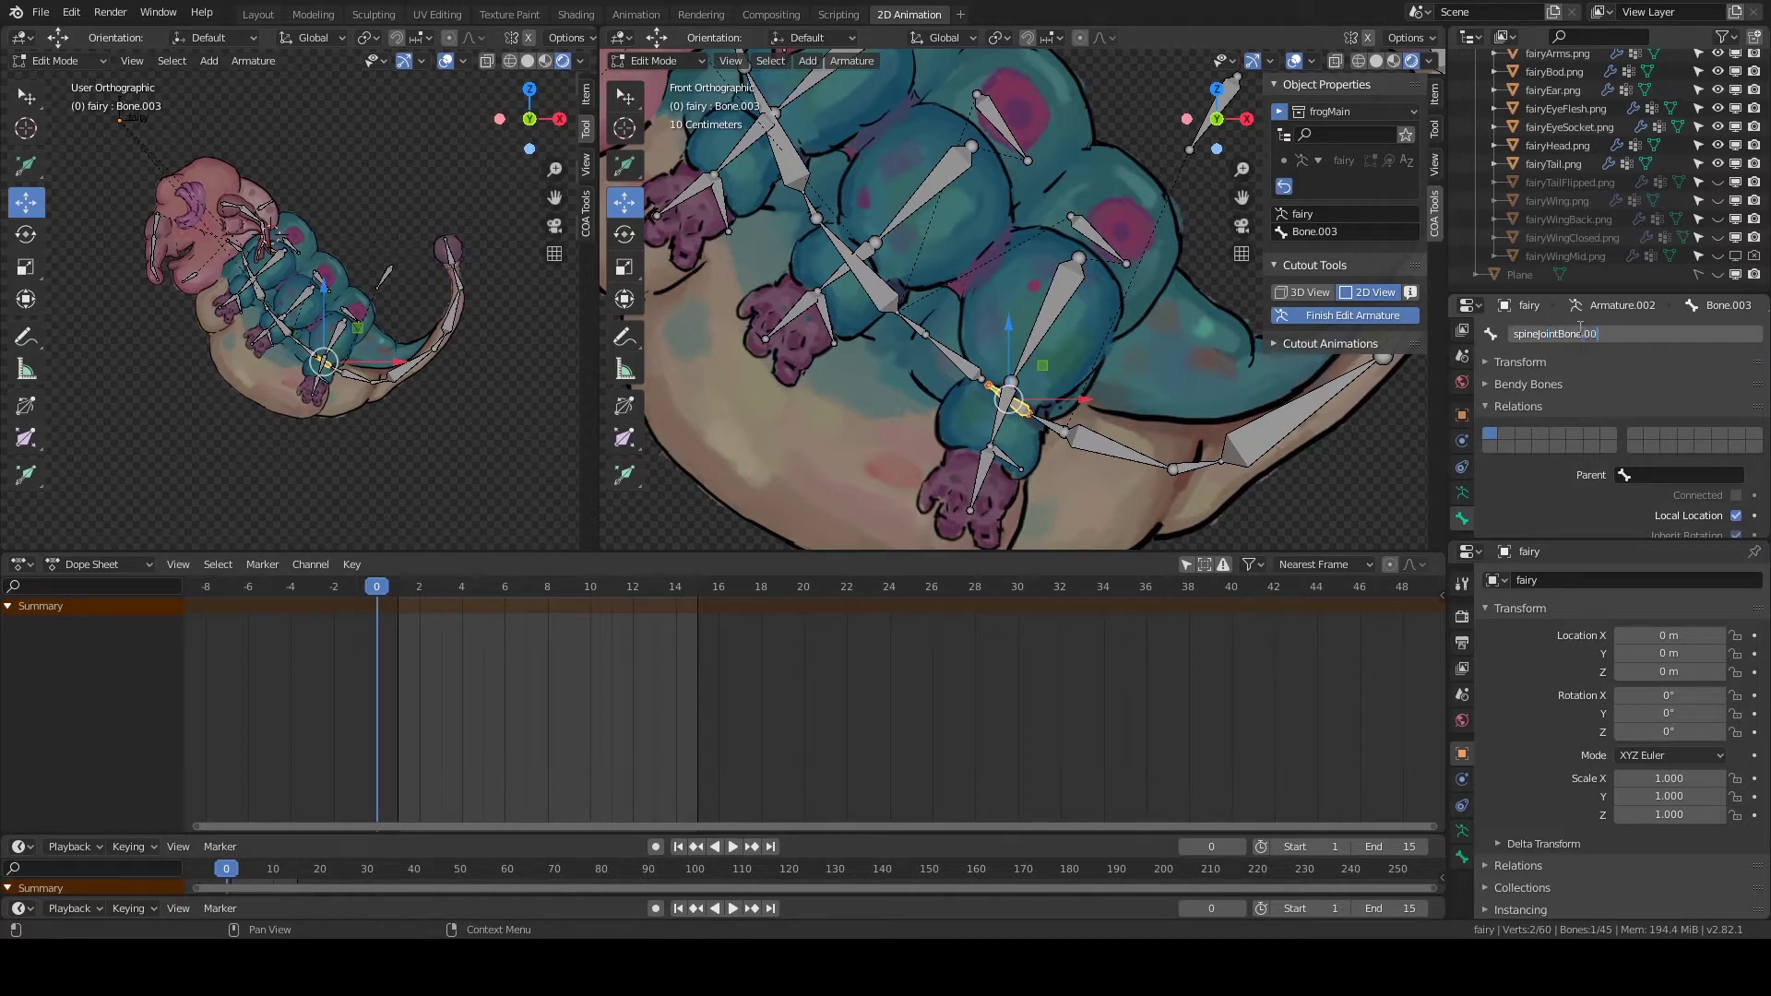
text(1)
key(Return)
Select a bone higher up the spine and give it a spineJointBone name.
shift+middle_drag(867, 315, 903, 359)
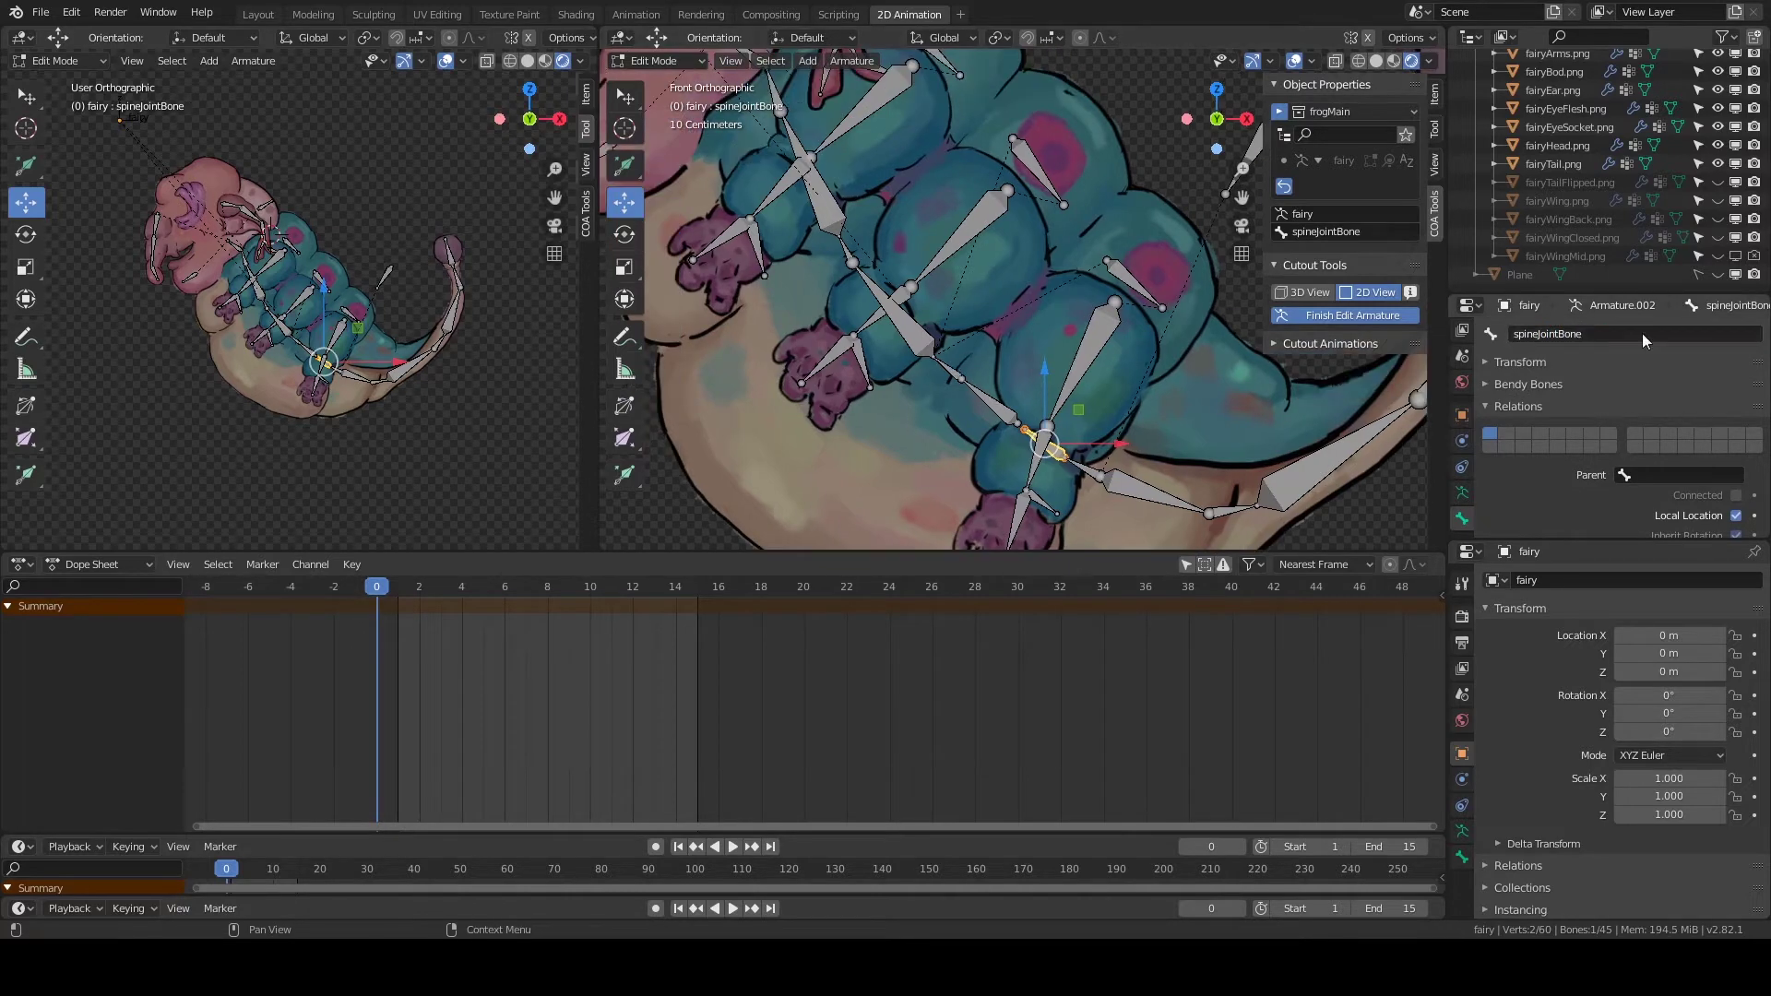
key(shift+bracketleft)
shift+click(843, 249)
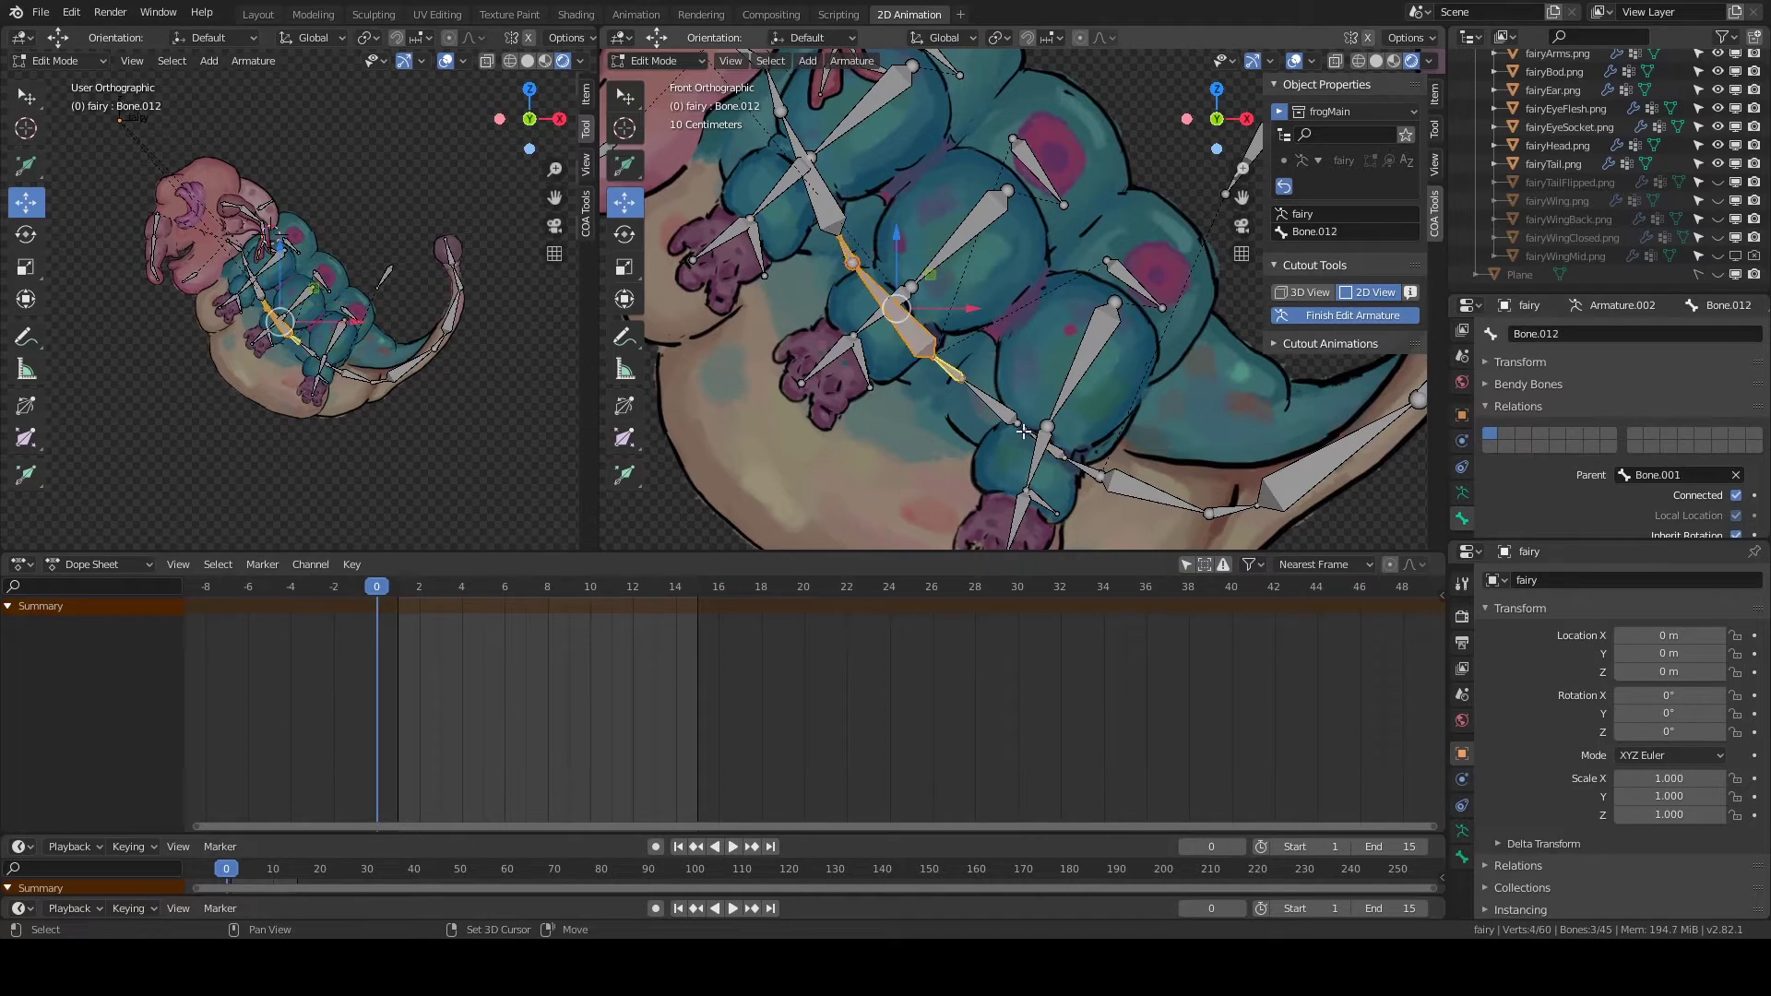
click(1057, 451)
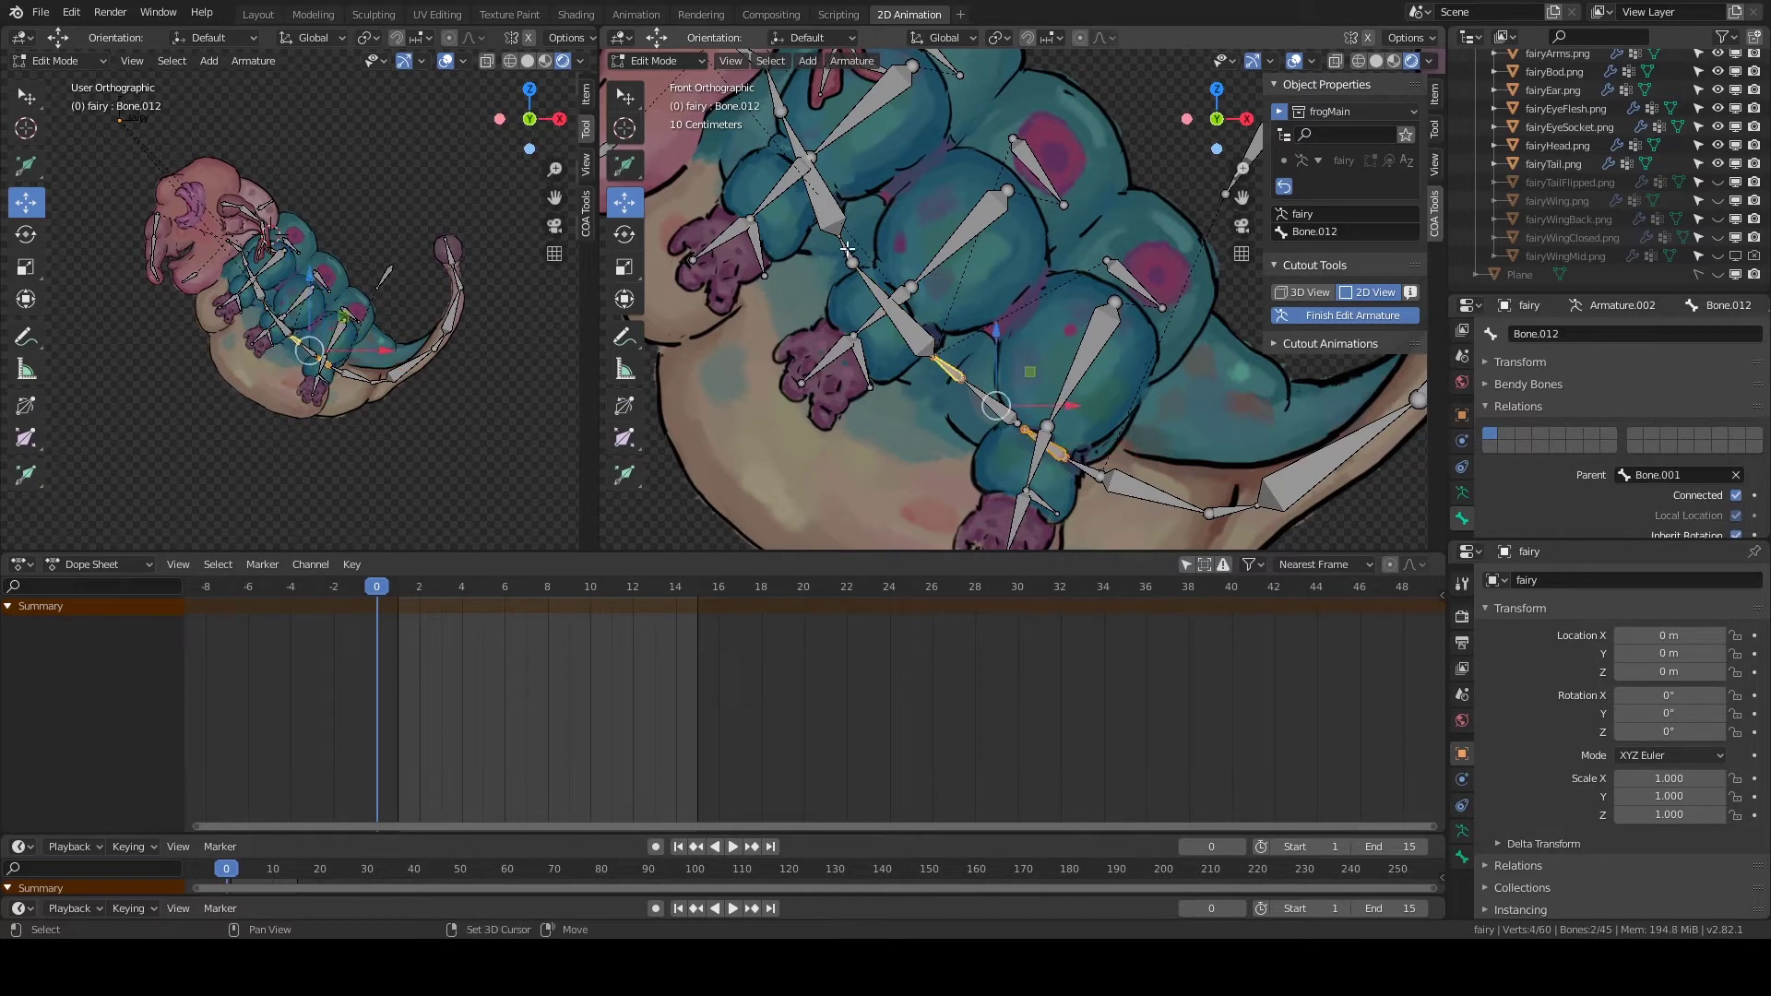
double_click(1593, 334)
text(spineJointBone)
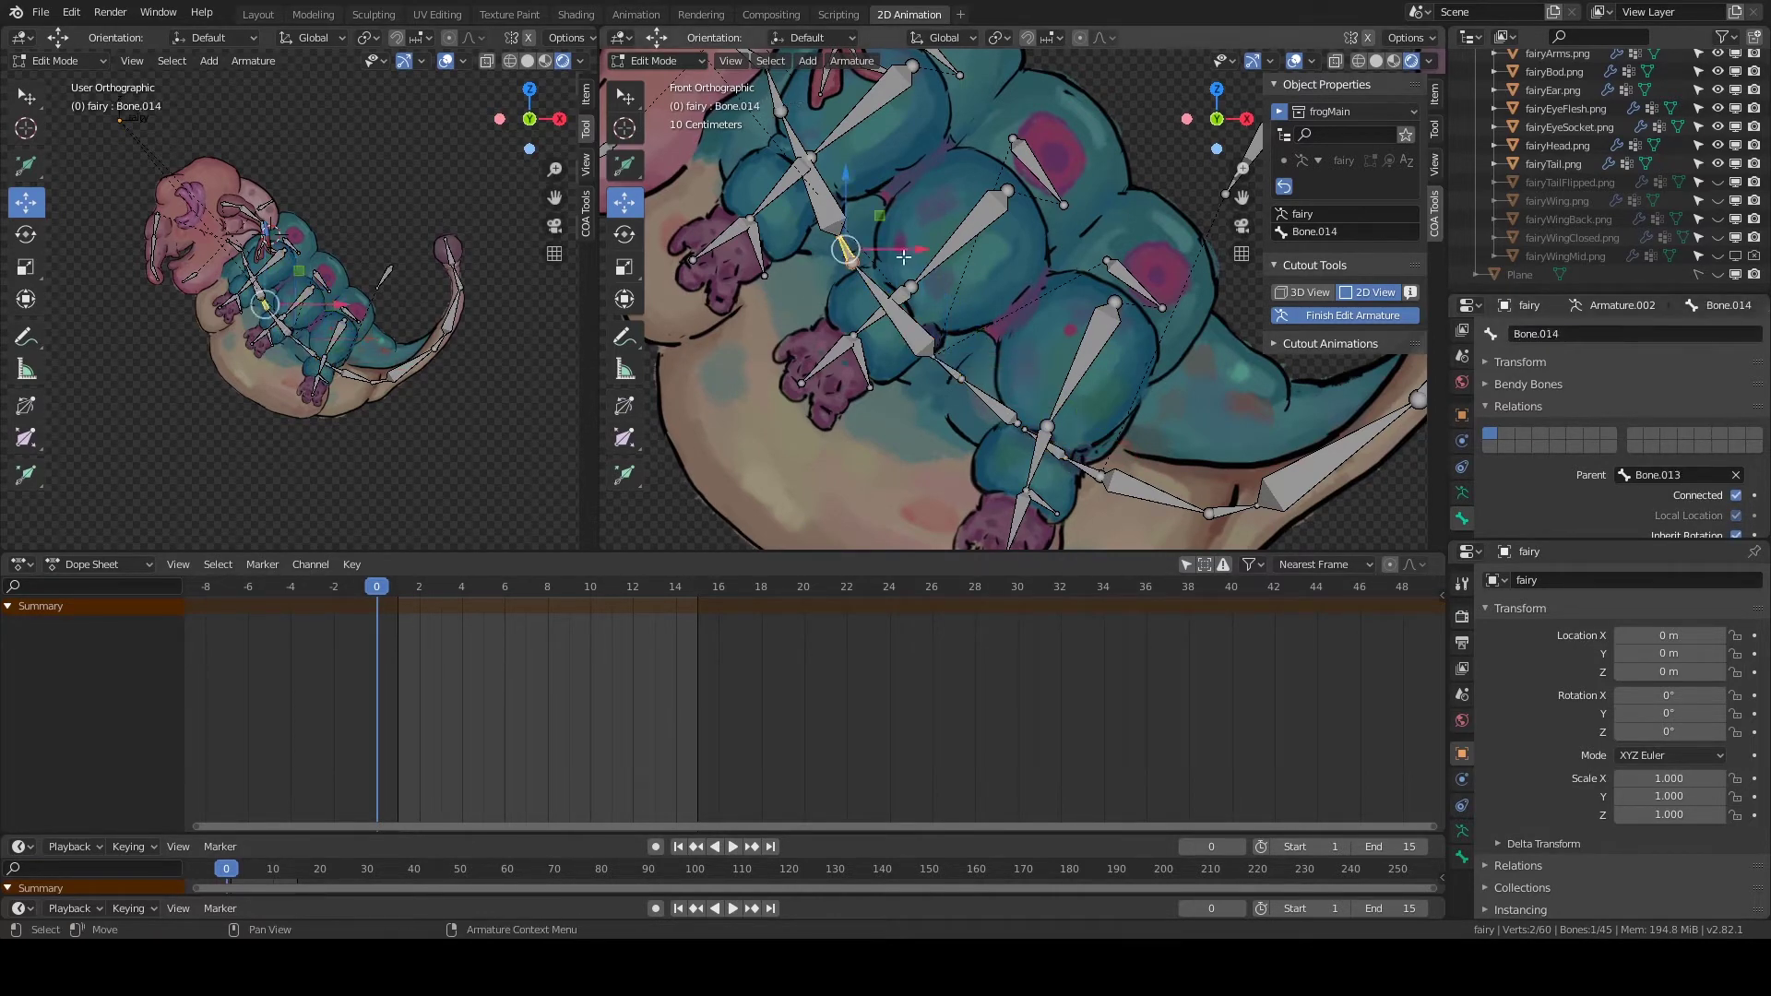
key(Return)
Edit the name of the bone near the neck, then name another spine bone spineBendBone.
shift+middle_drag(770, 84, 778, 85)
click(1062, 448)
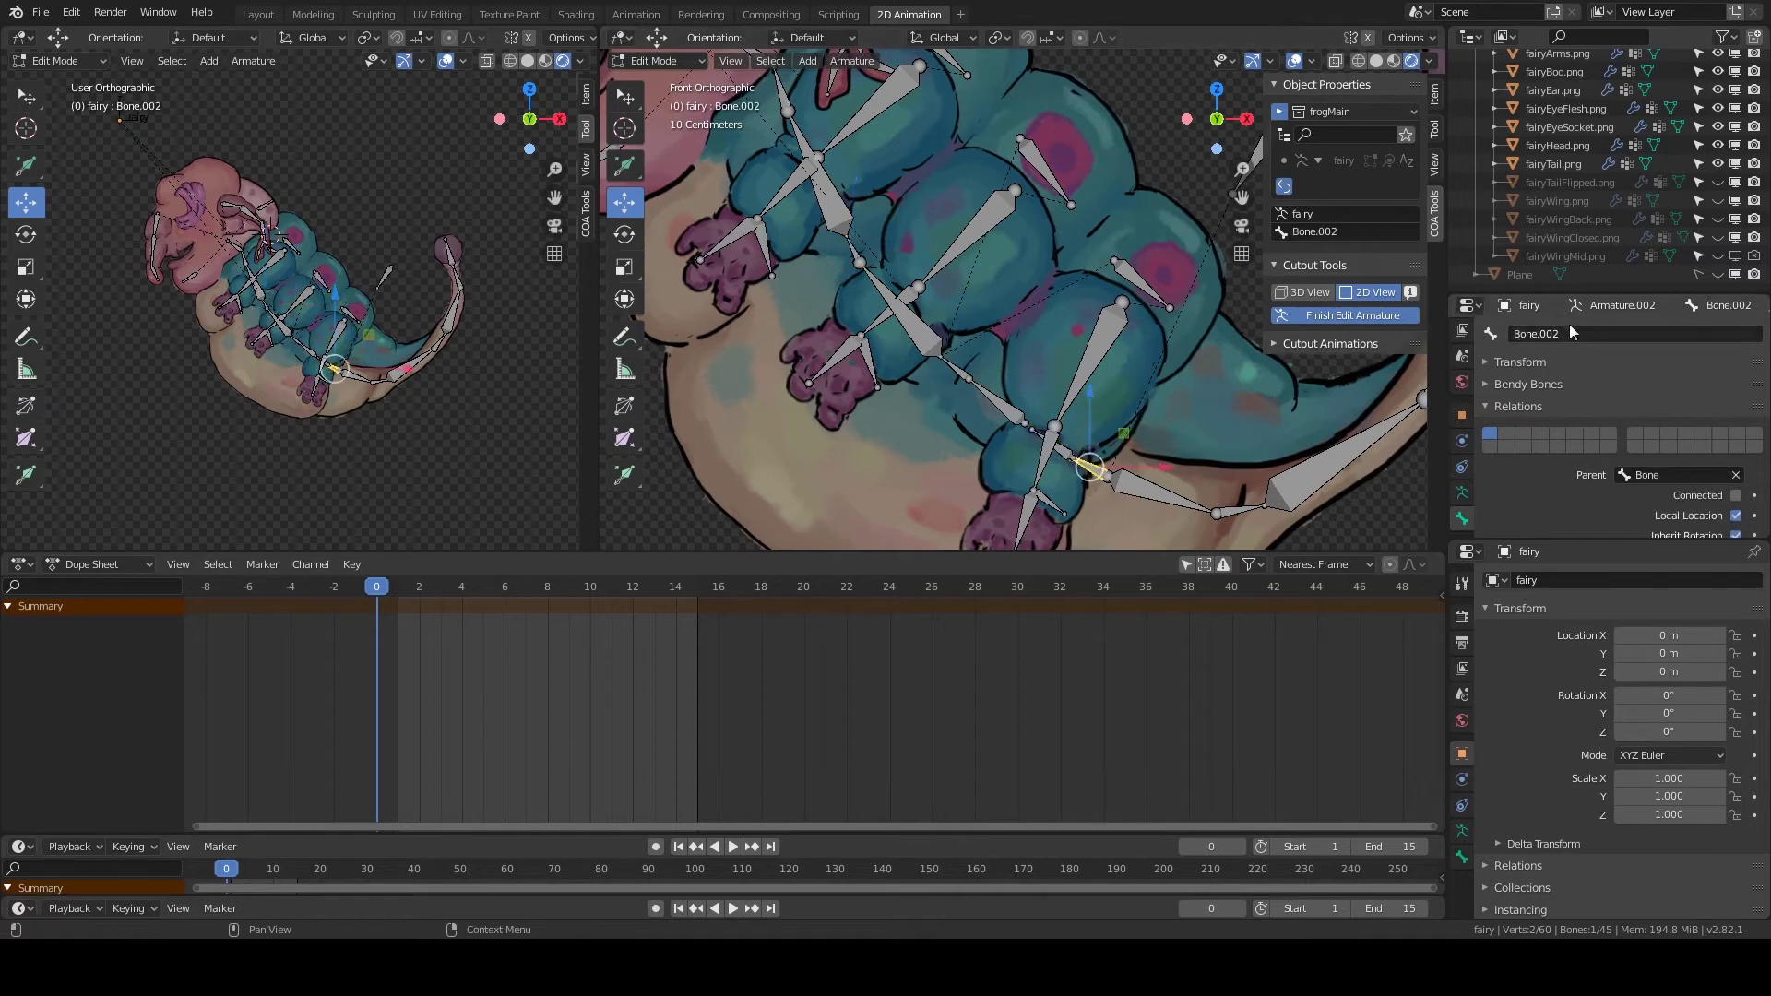
double_click(1534, 334)
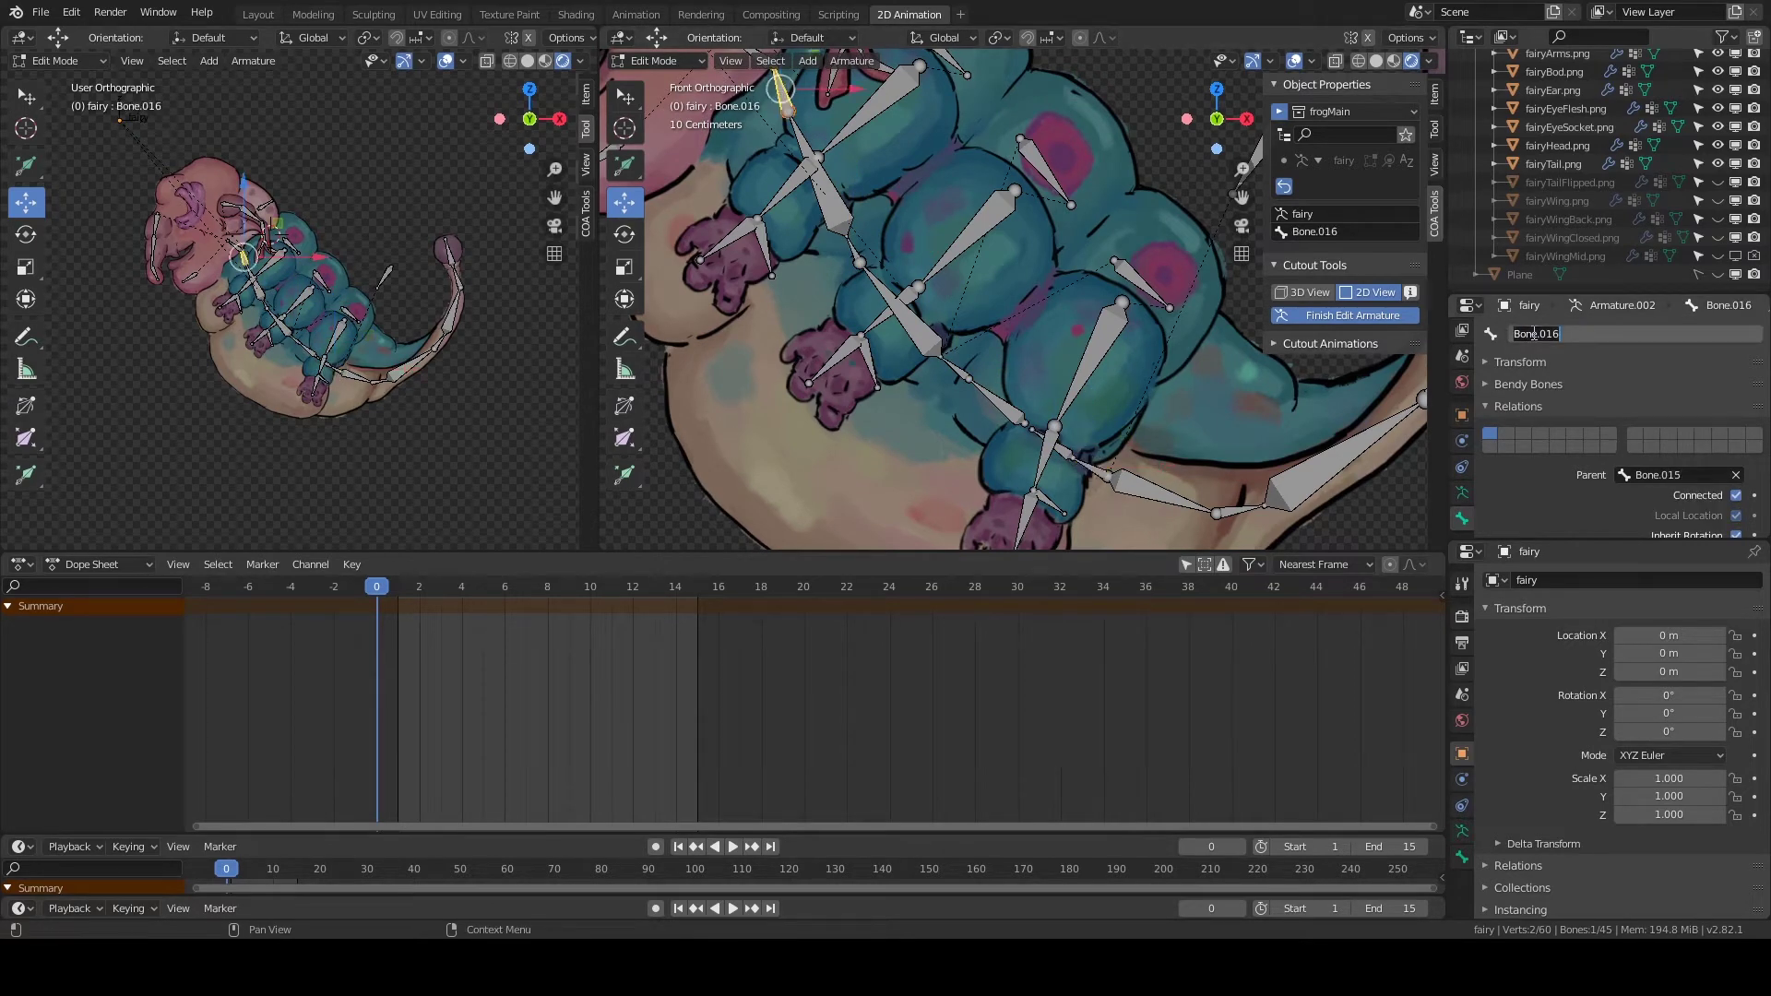
text(eBend)
key(Return)
click(996, 402)
double_click(1594, 333)
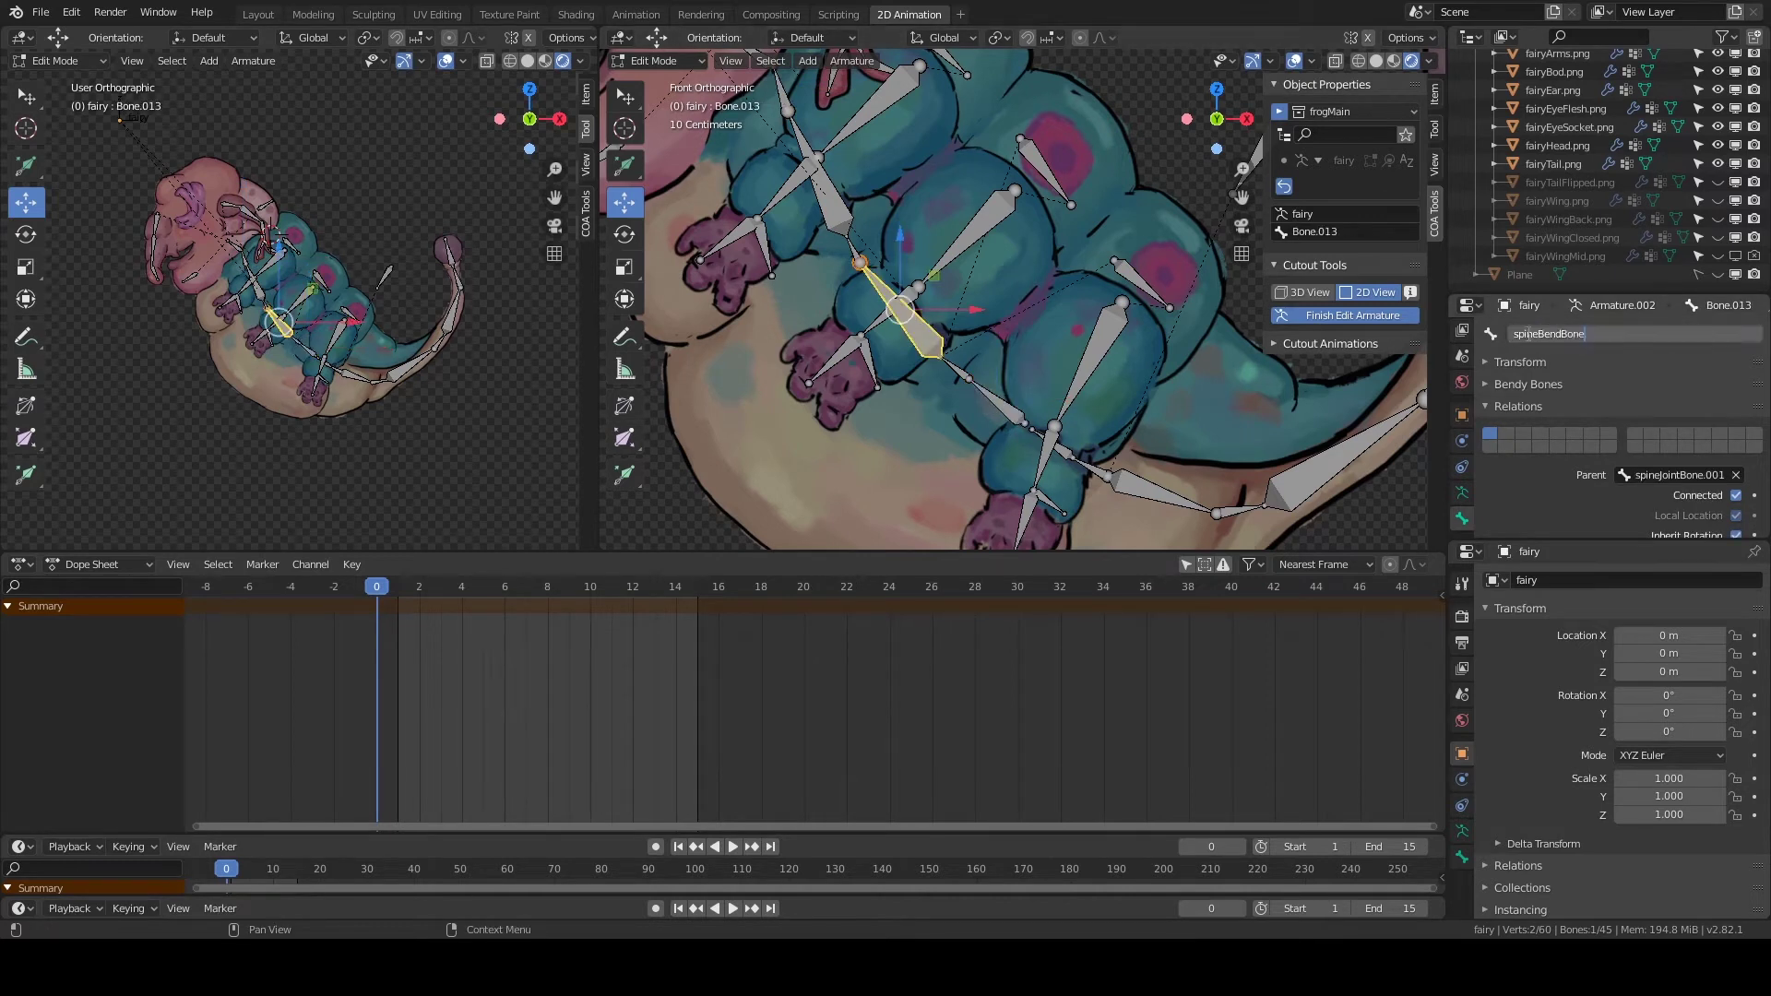
key(Return)
Parent spineBendBone to spineJointBone and begin parenting spineJointBone.001.
click(930, 330)
click(1042, 437)
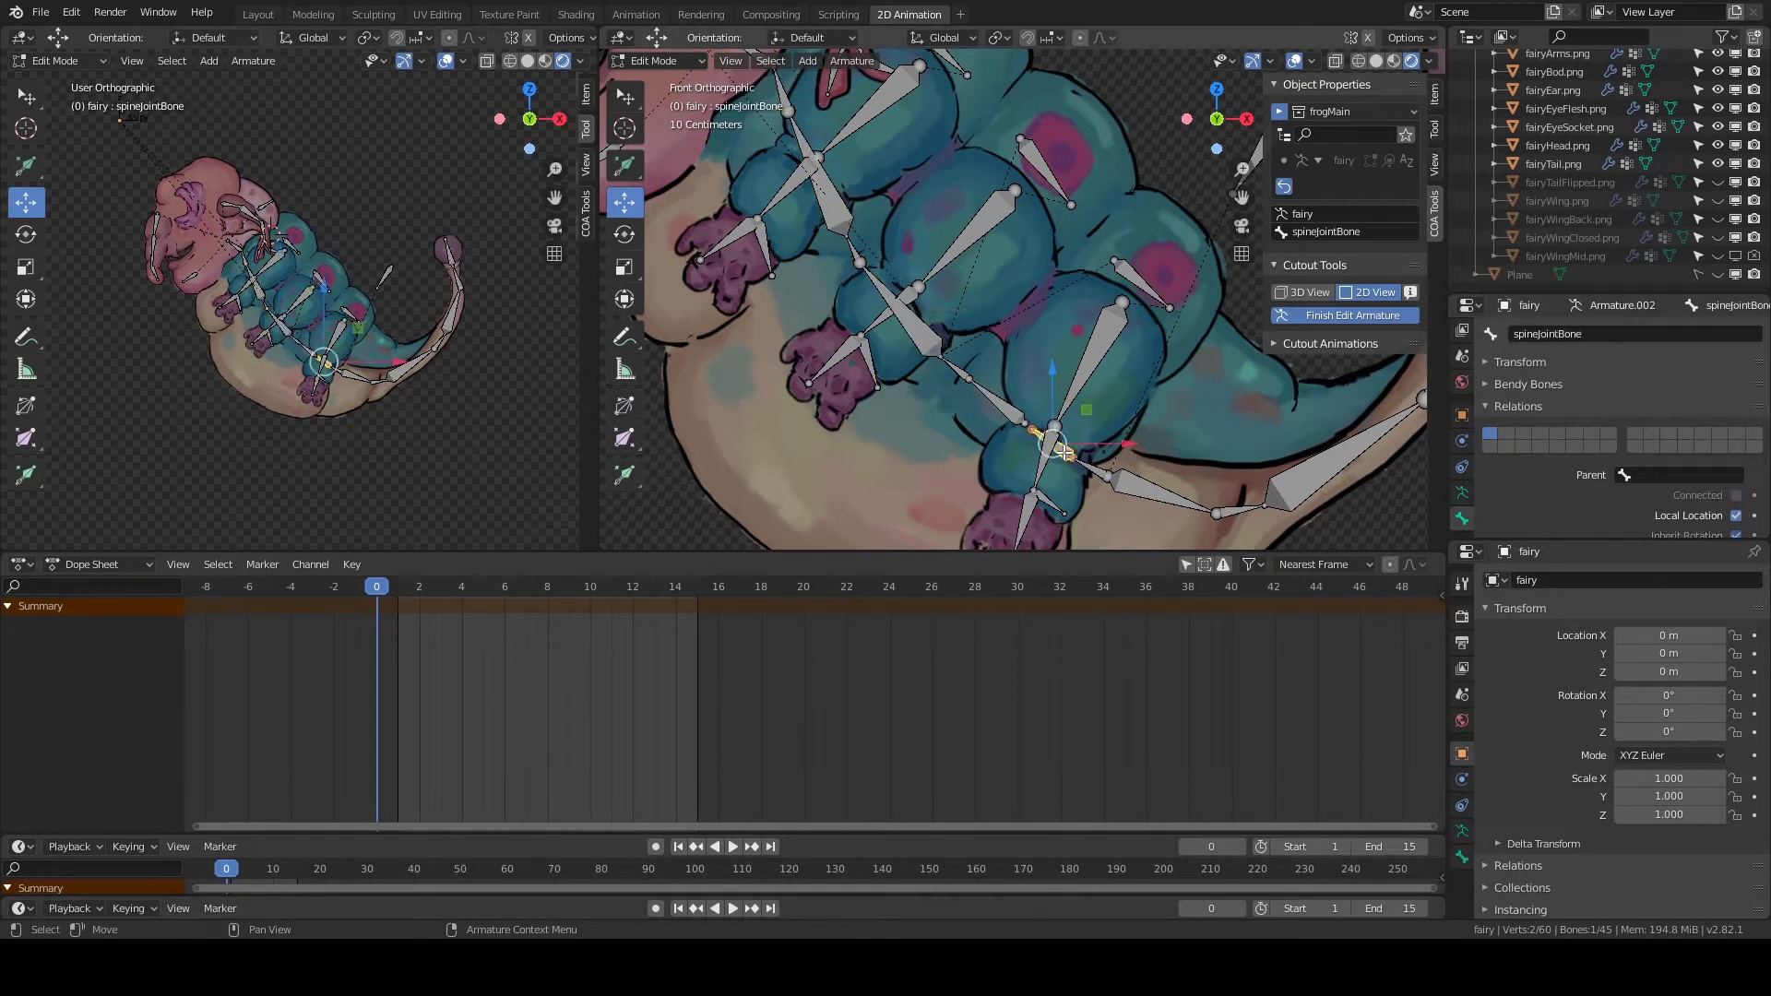
click(998, 402)
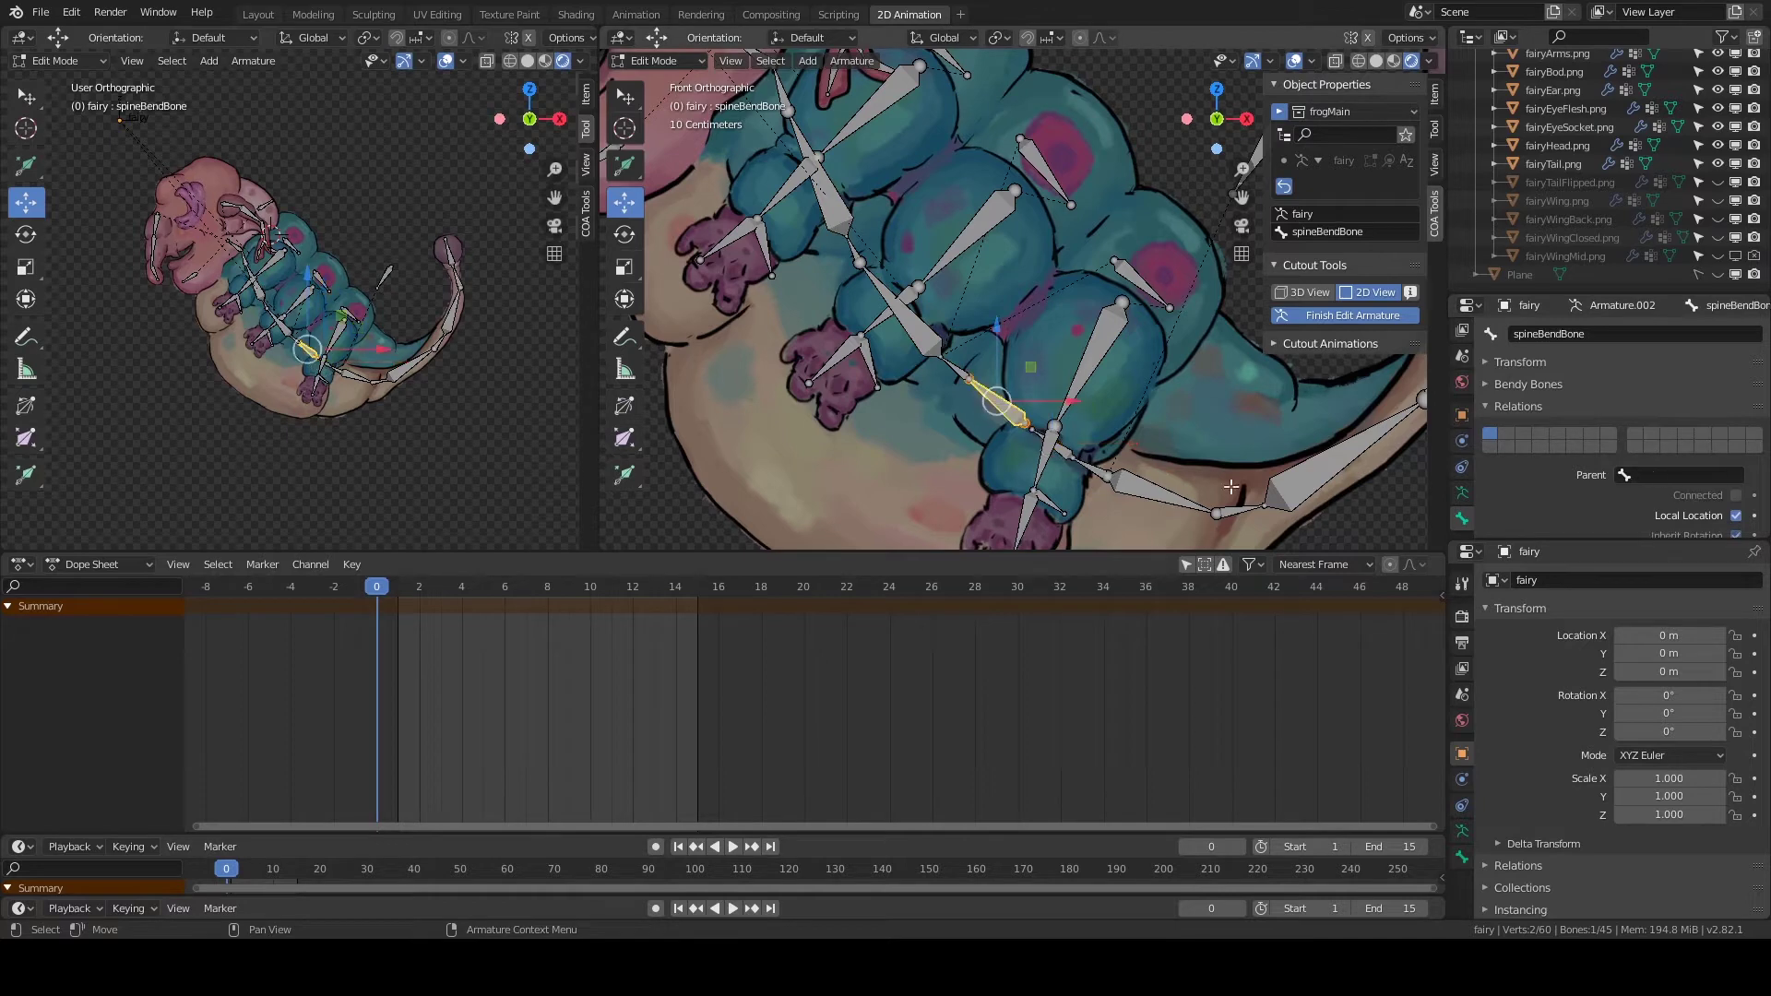
click(1667, 475)
text(spineBendBone)
click(1592, 501)
click(954, 369)
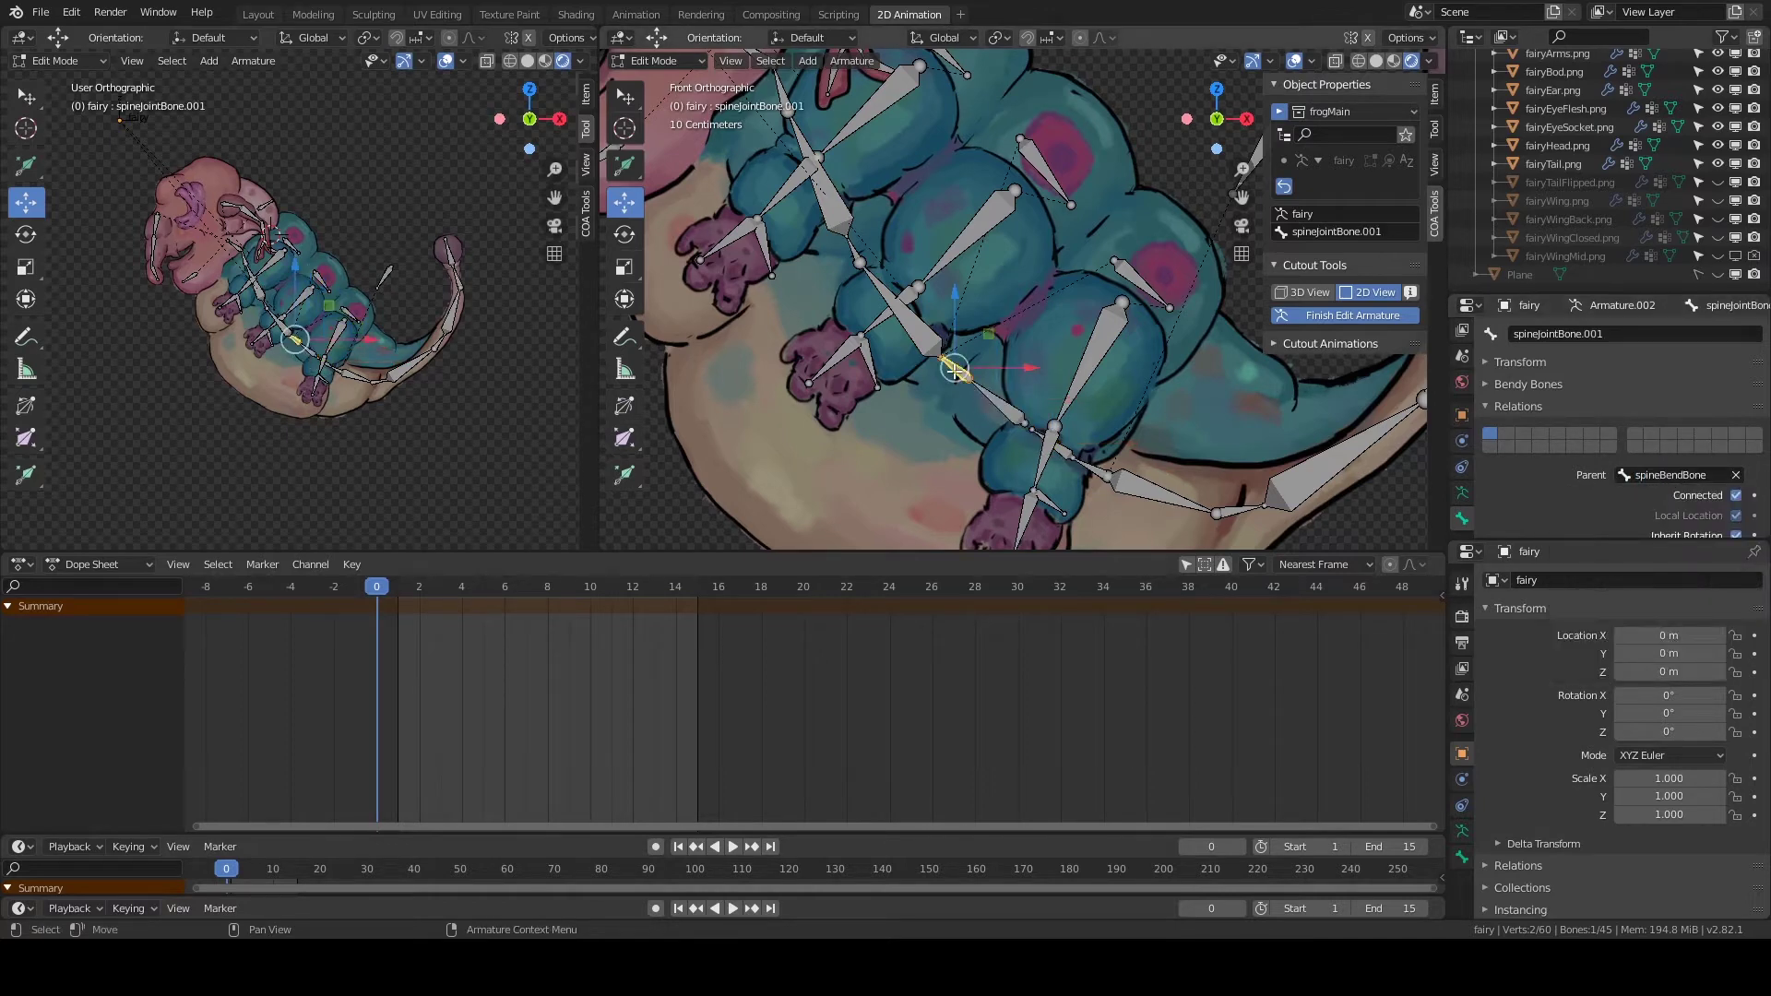
click(1653, 475)
text(spinej)
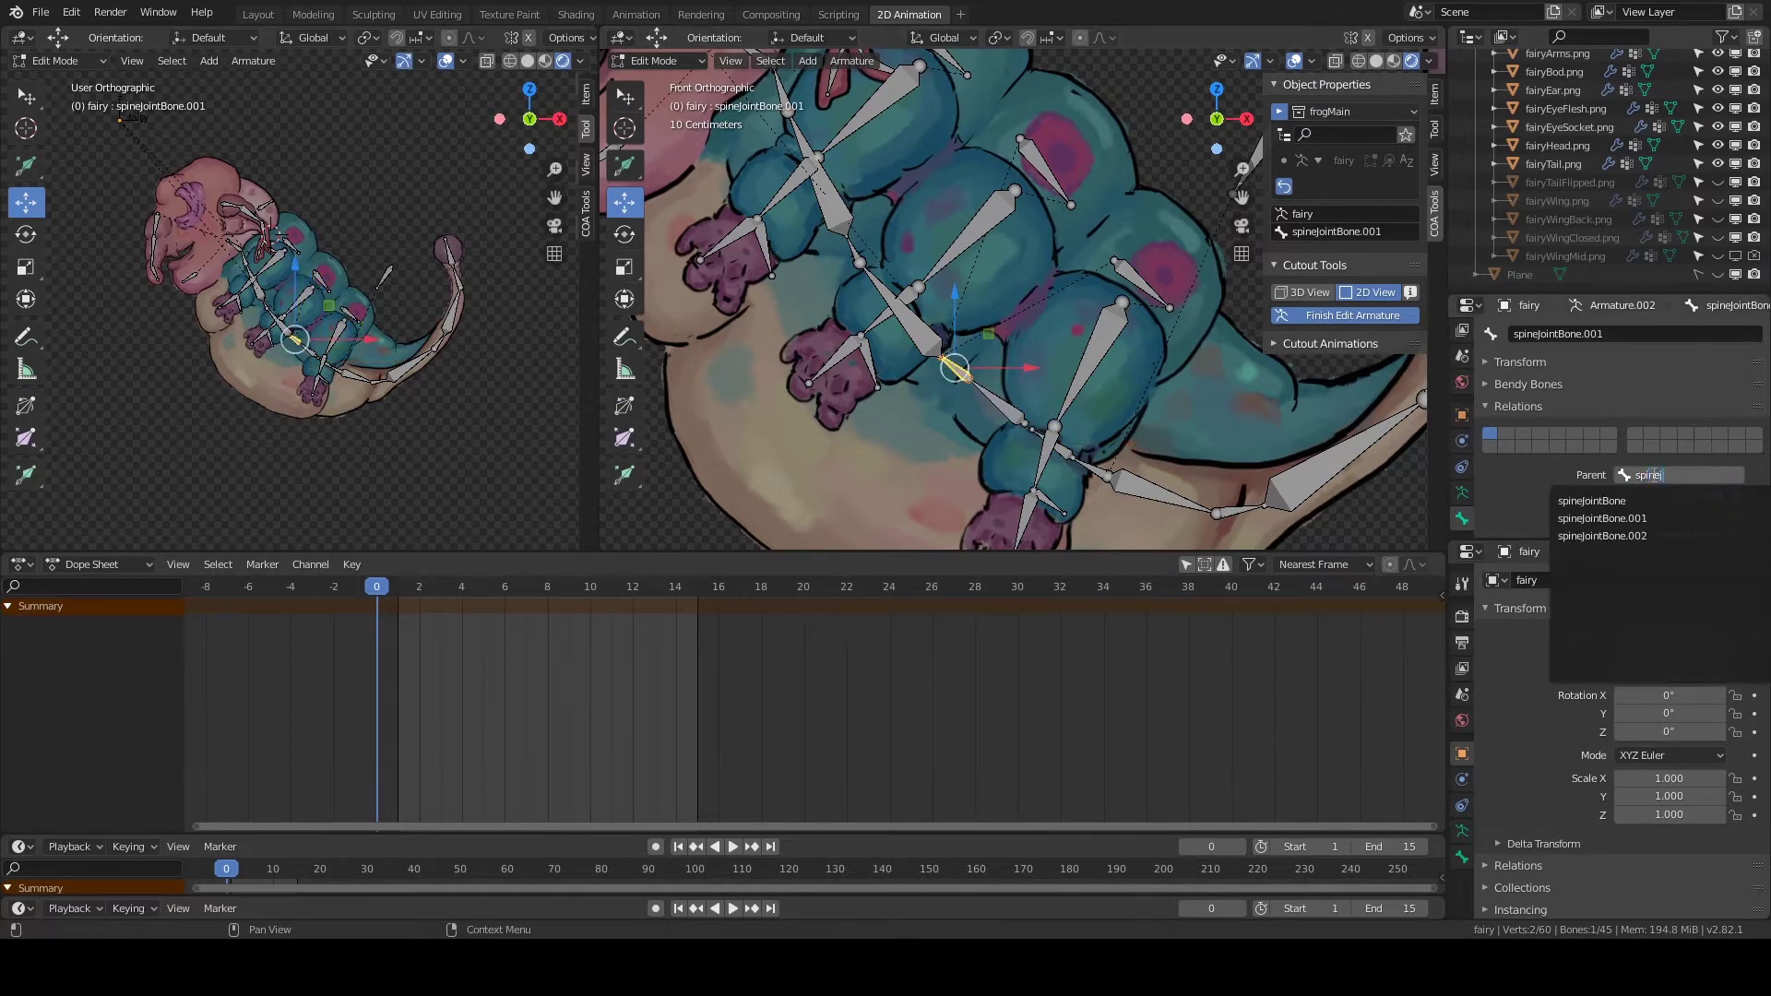
key(Return)
Chain spineBendBone.001 and spineJointBone.002 under spineJointBone.001.
click(1713, 477)
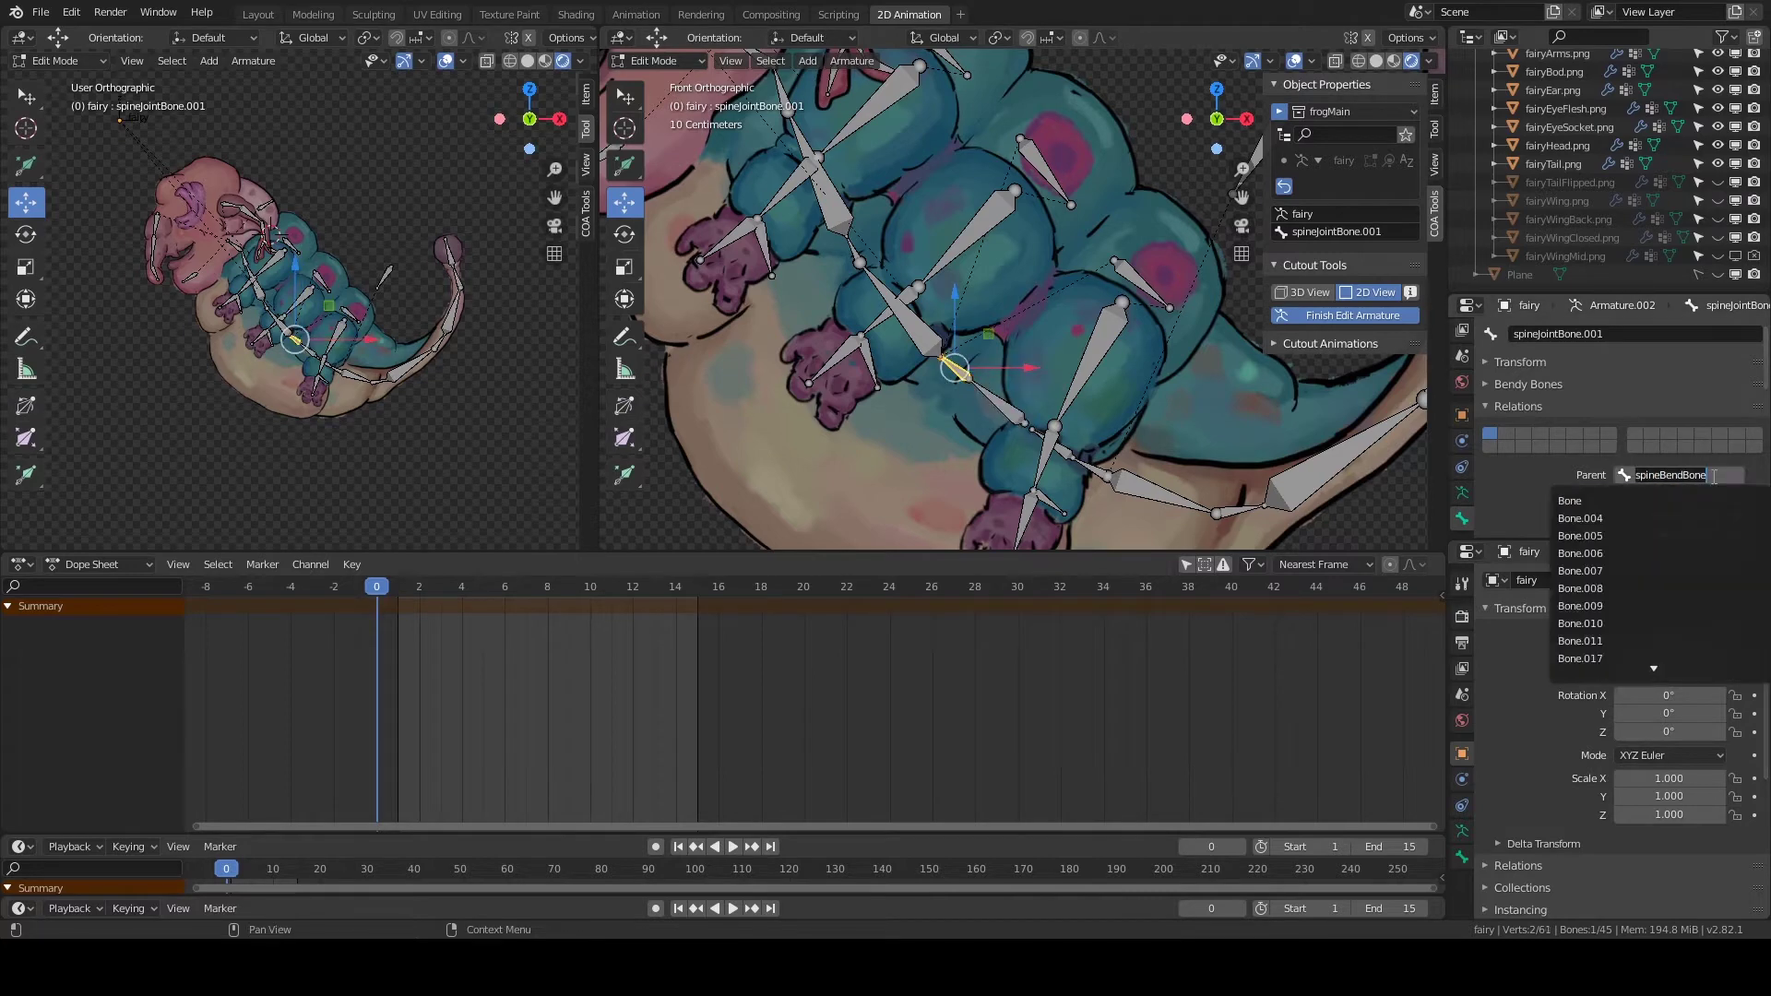
text(spinej)
click(928, 332)
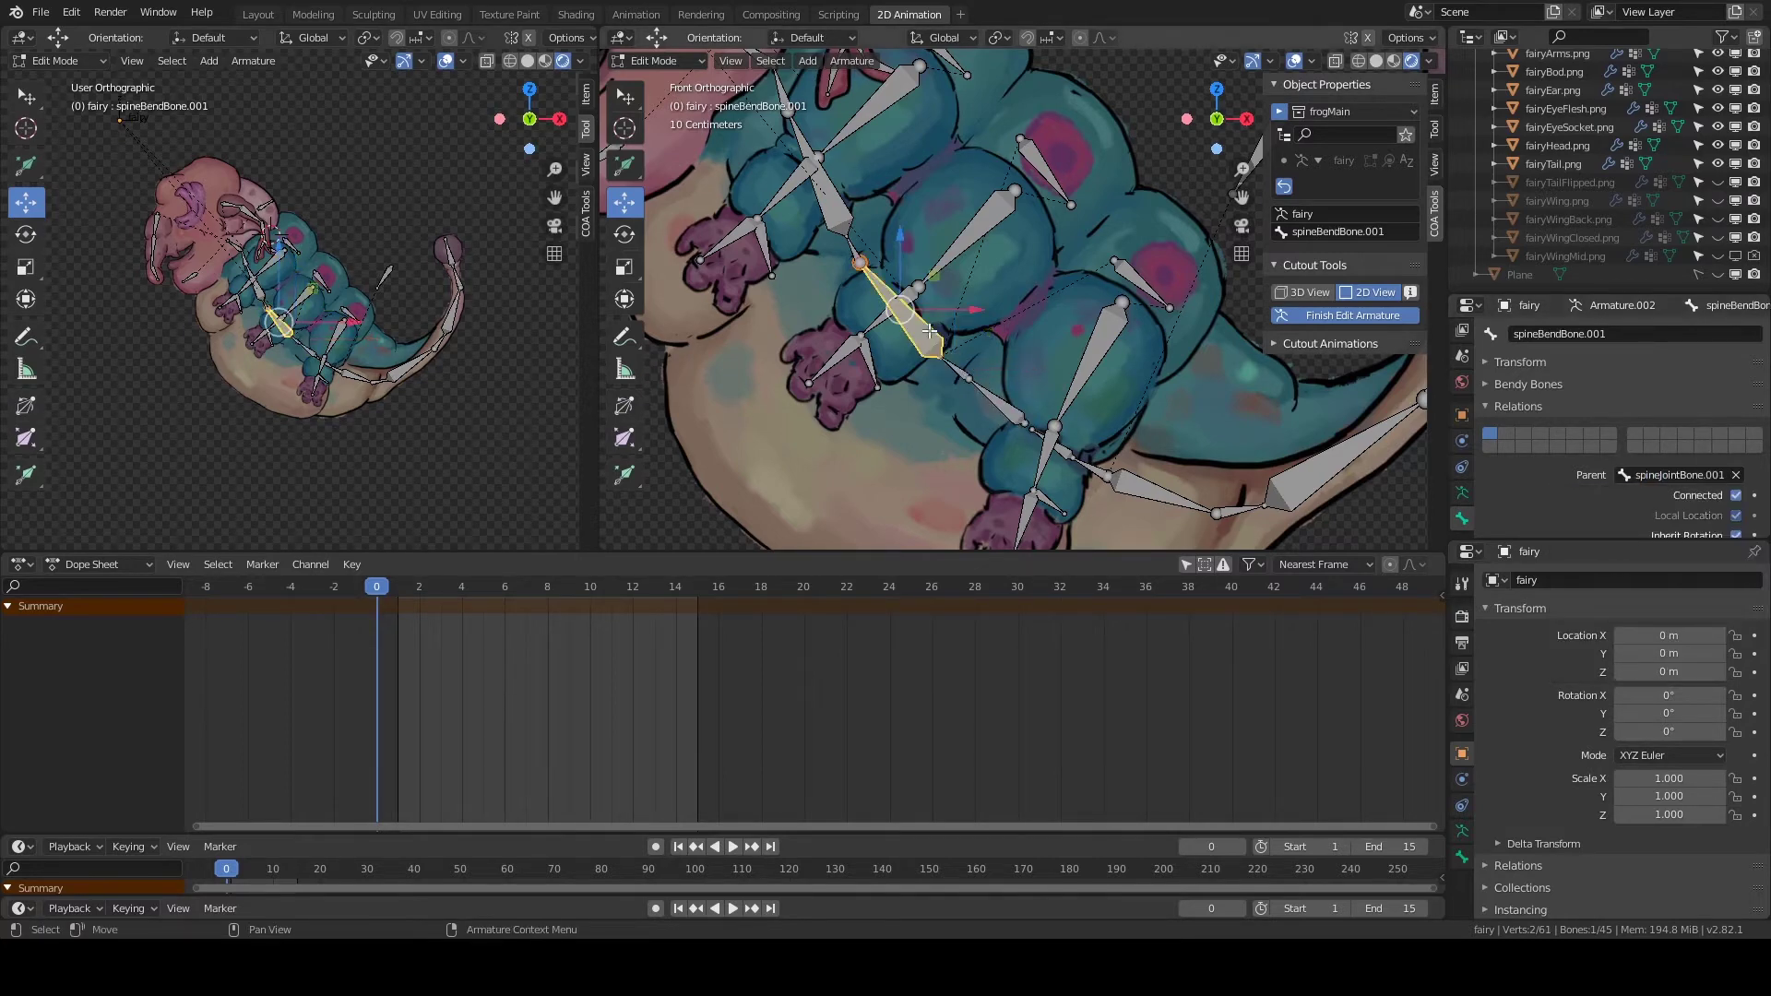
click(855, 247)
click(1680, 474)
text(spinejoi)
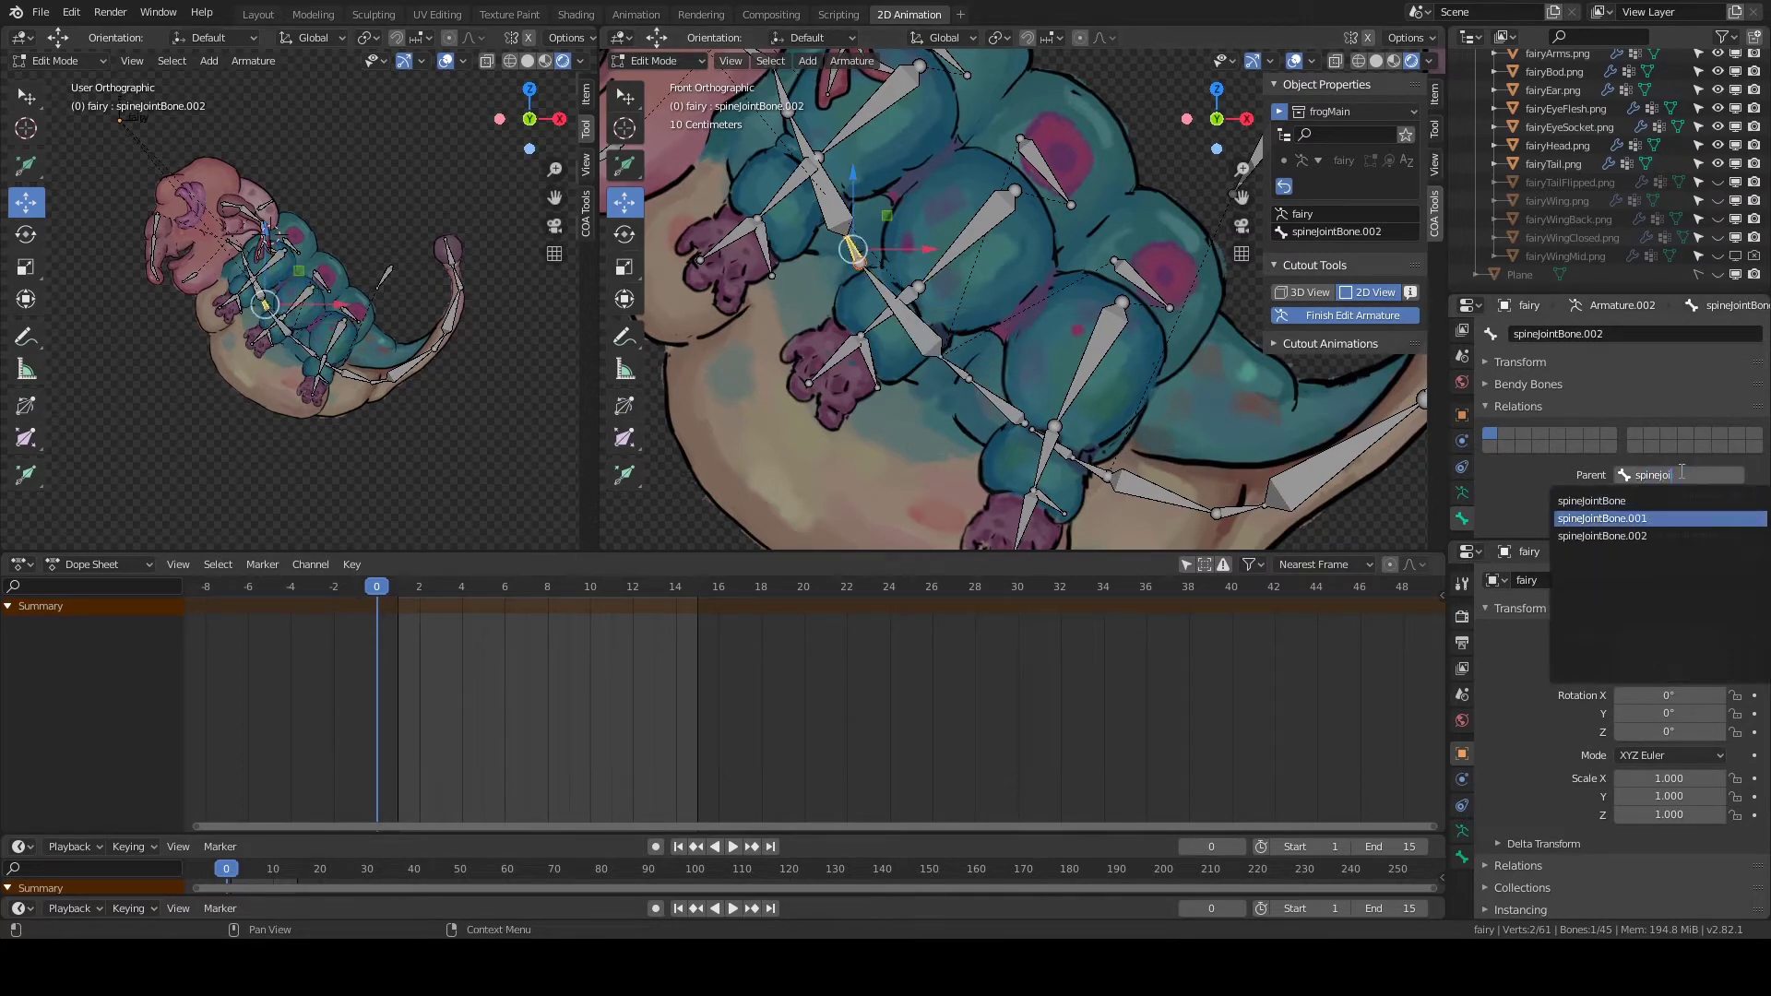
key(Return)
click(1679, 474)
text(spinejo)
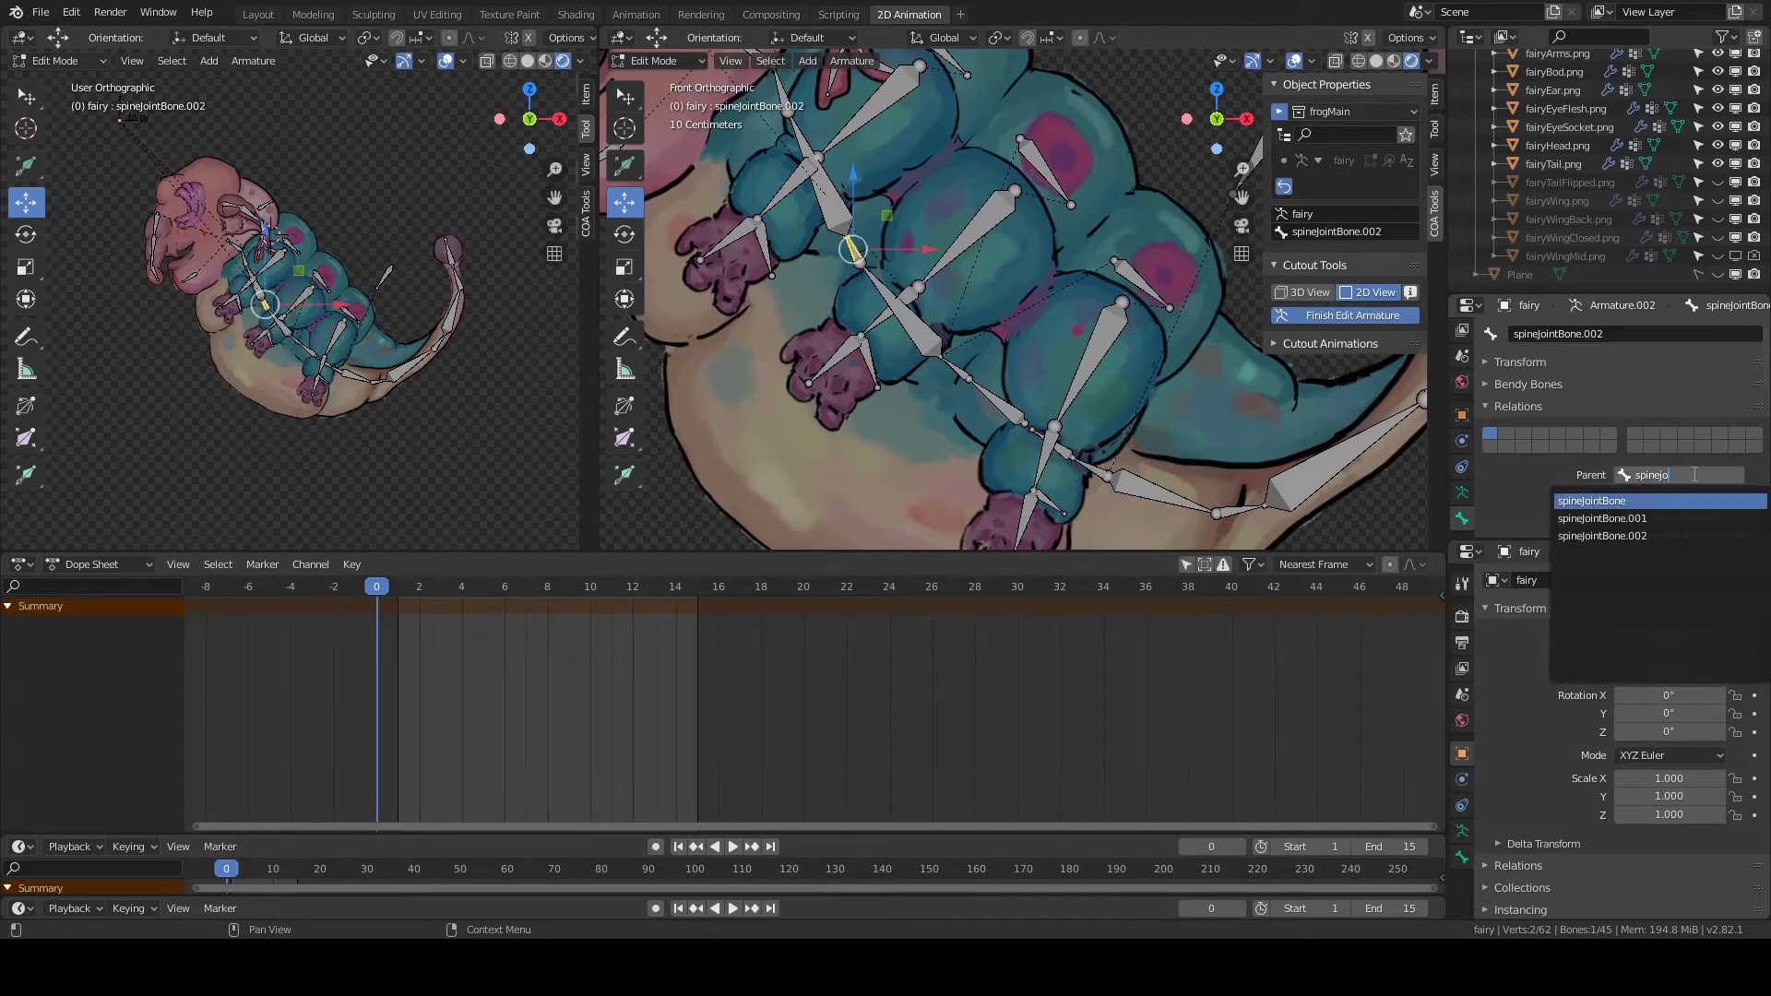
key(Return)
Parent the neck bone to spineJointBone.002, then pick spineBendBone and show armature settings.
shift+middle_drag(922, 277, 961, 299)
click(821, 106)
click(1680, 474)
text(spine)
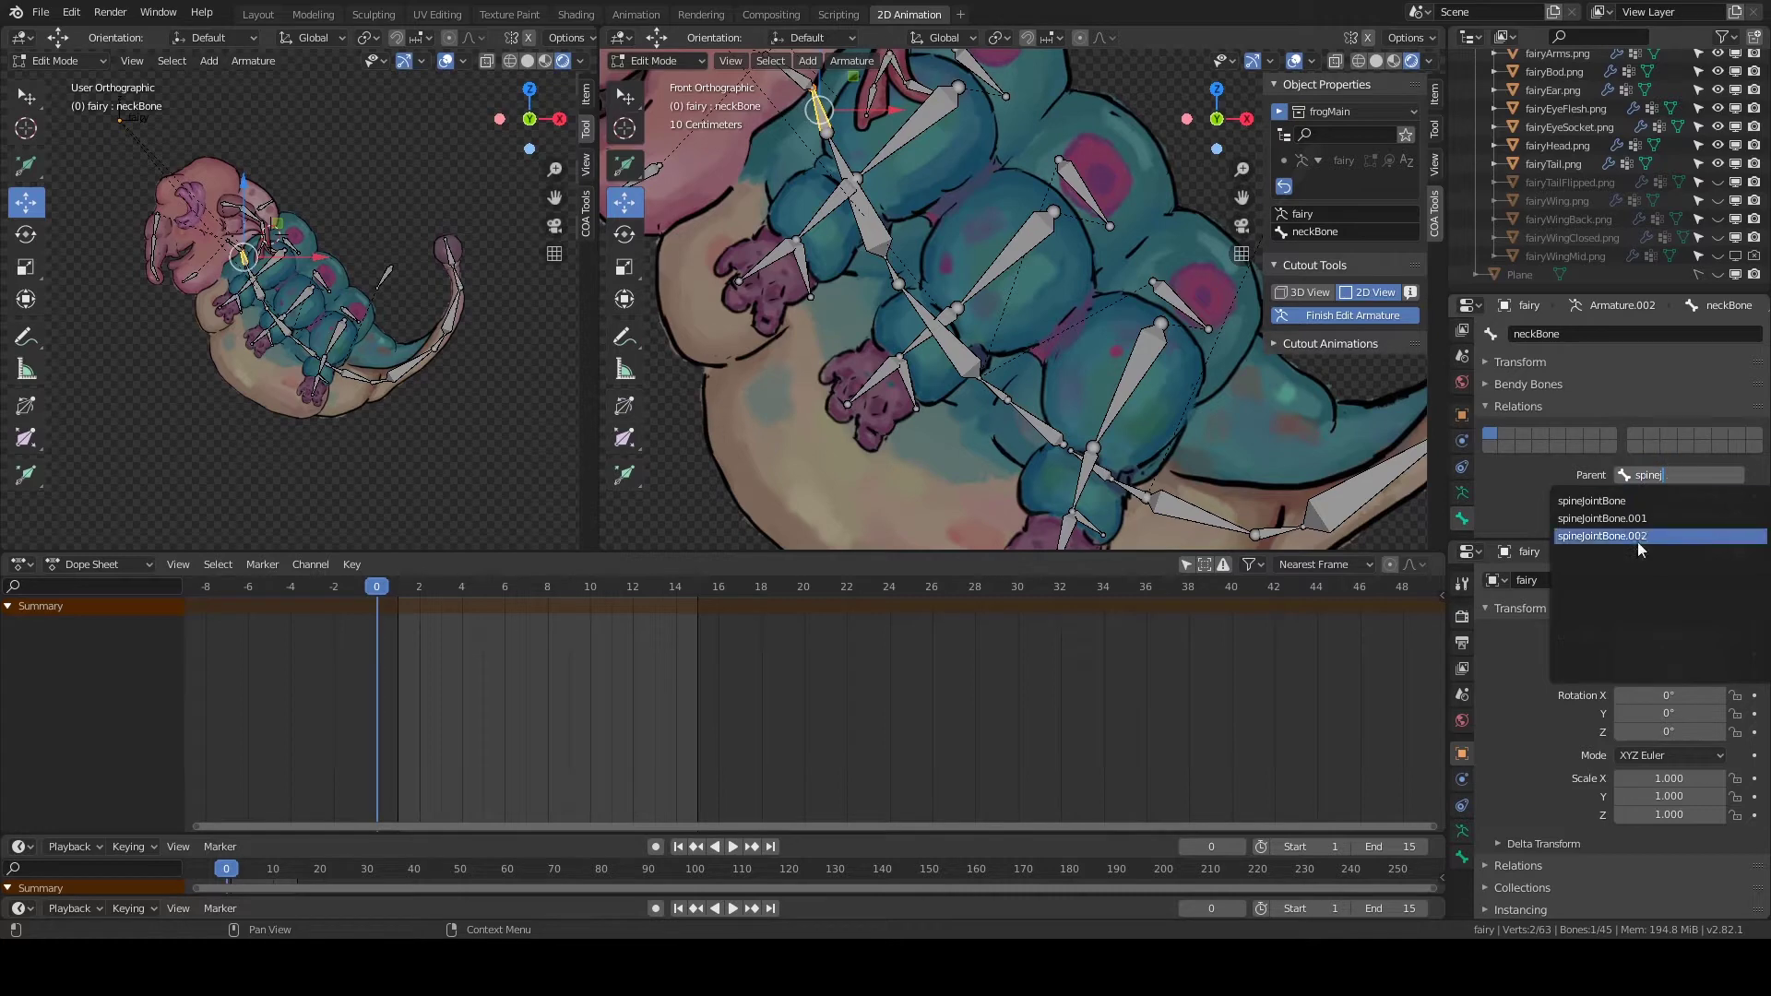
click(1568, 537)
click(1035, 420)
click(1517, 406)
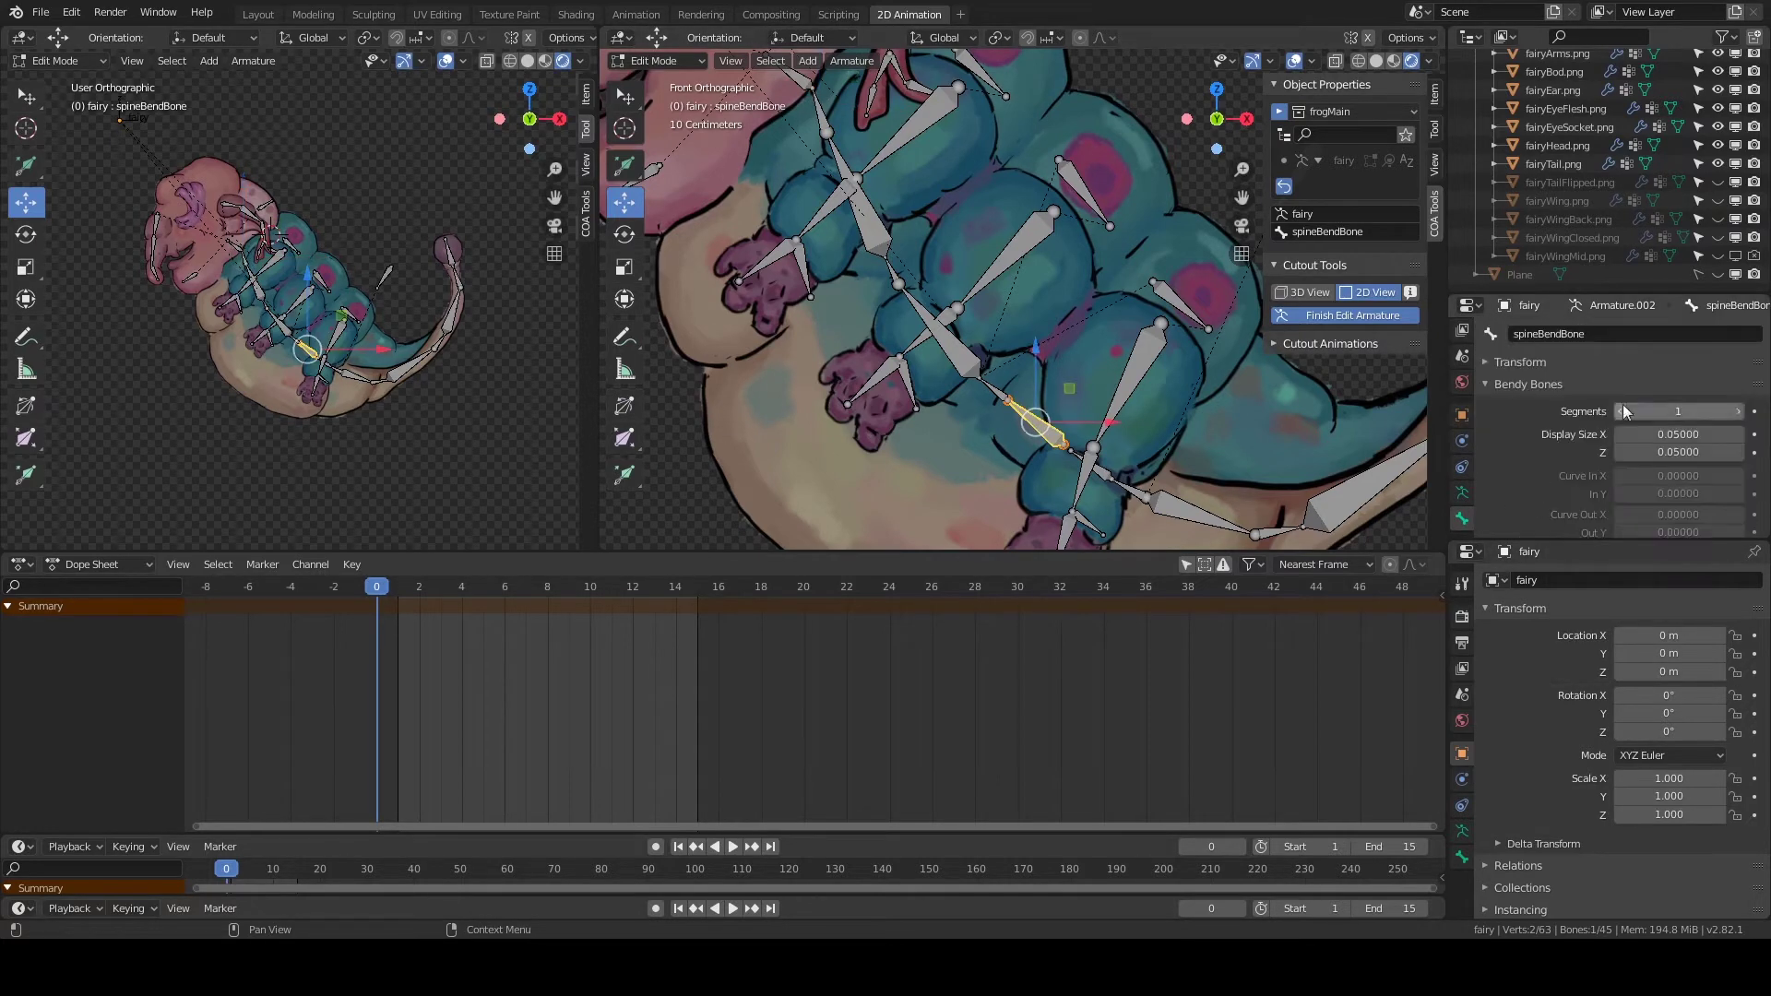
key(ctrl+shift+Tab)
Display the bones as B-Bones and give spineBendBone.002 15 segments.
click(1550, 461)
scroll(1568, 452, down, 2)
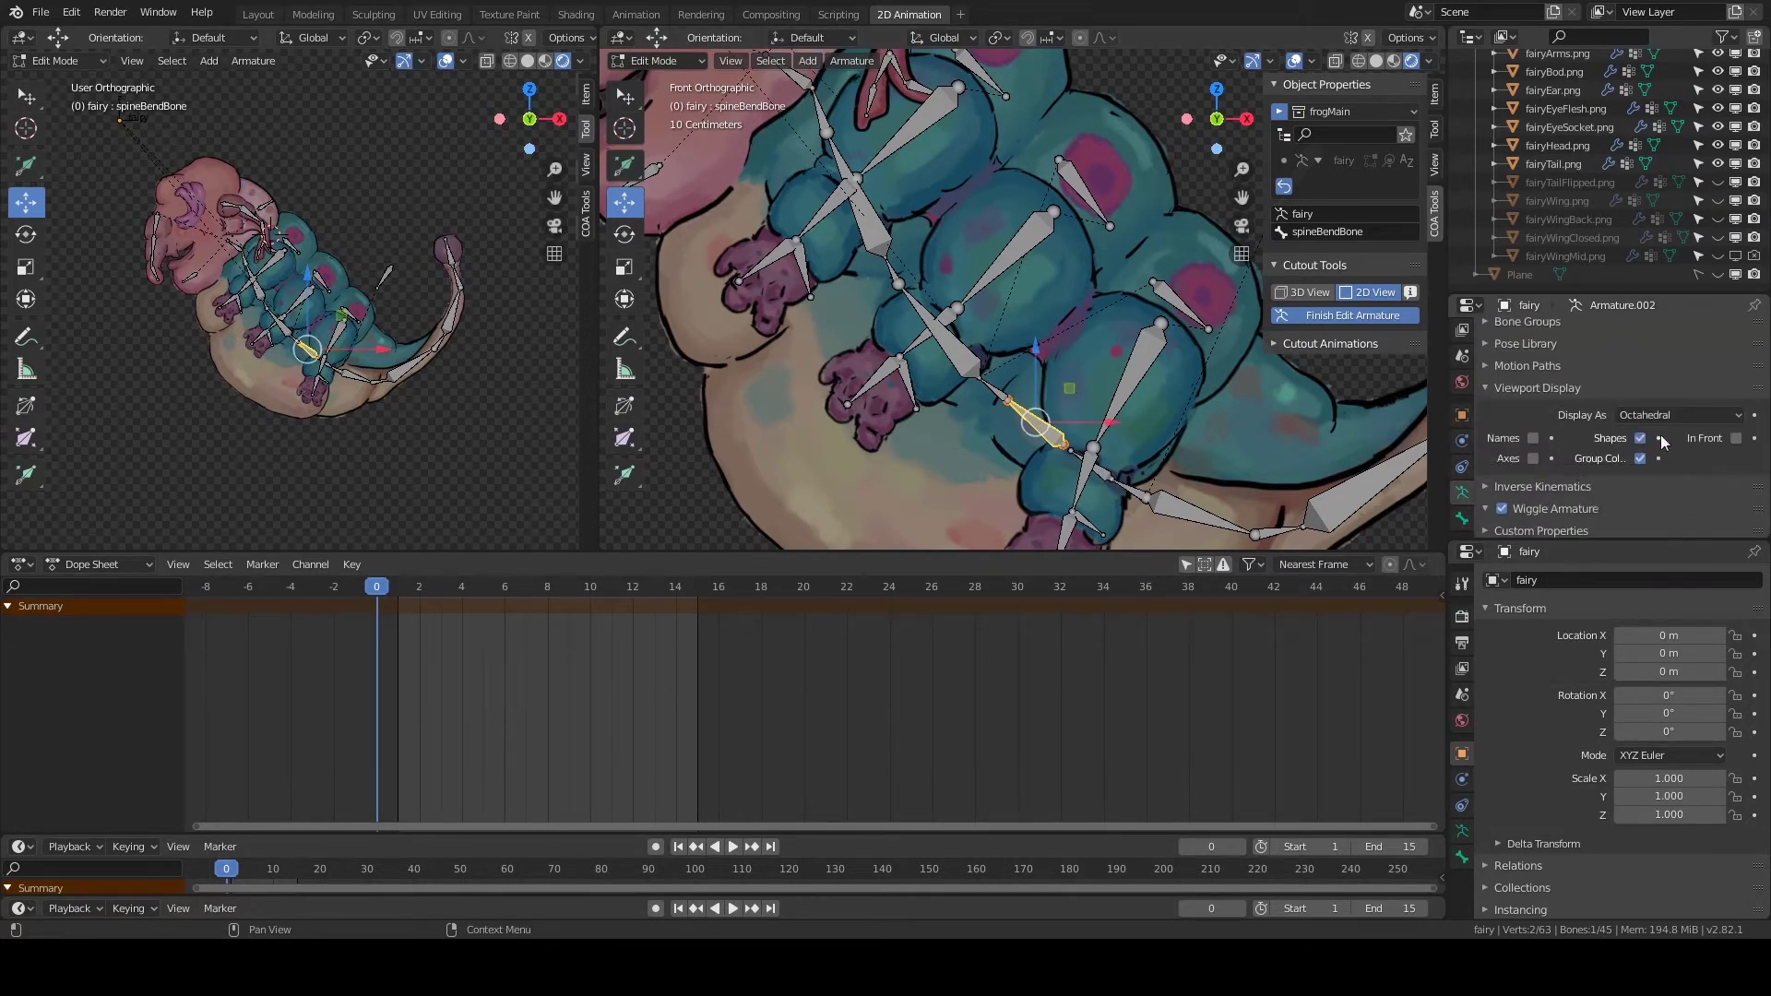
click(1679, 415)
click(1655, 475)
click(856, 192)
click(1461, 518)
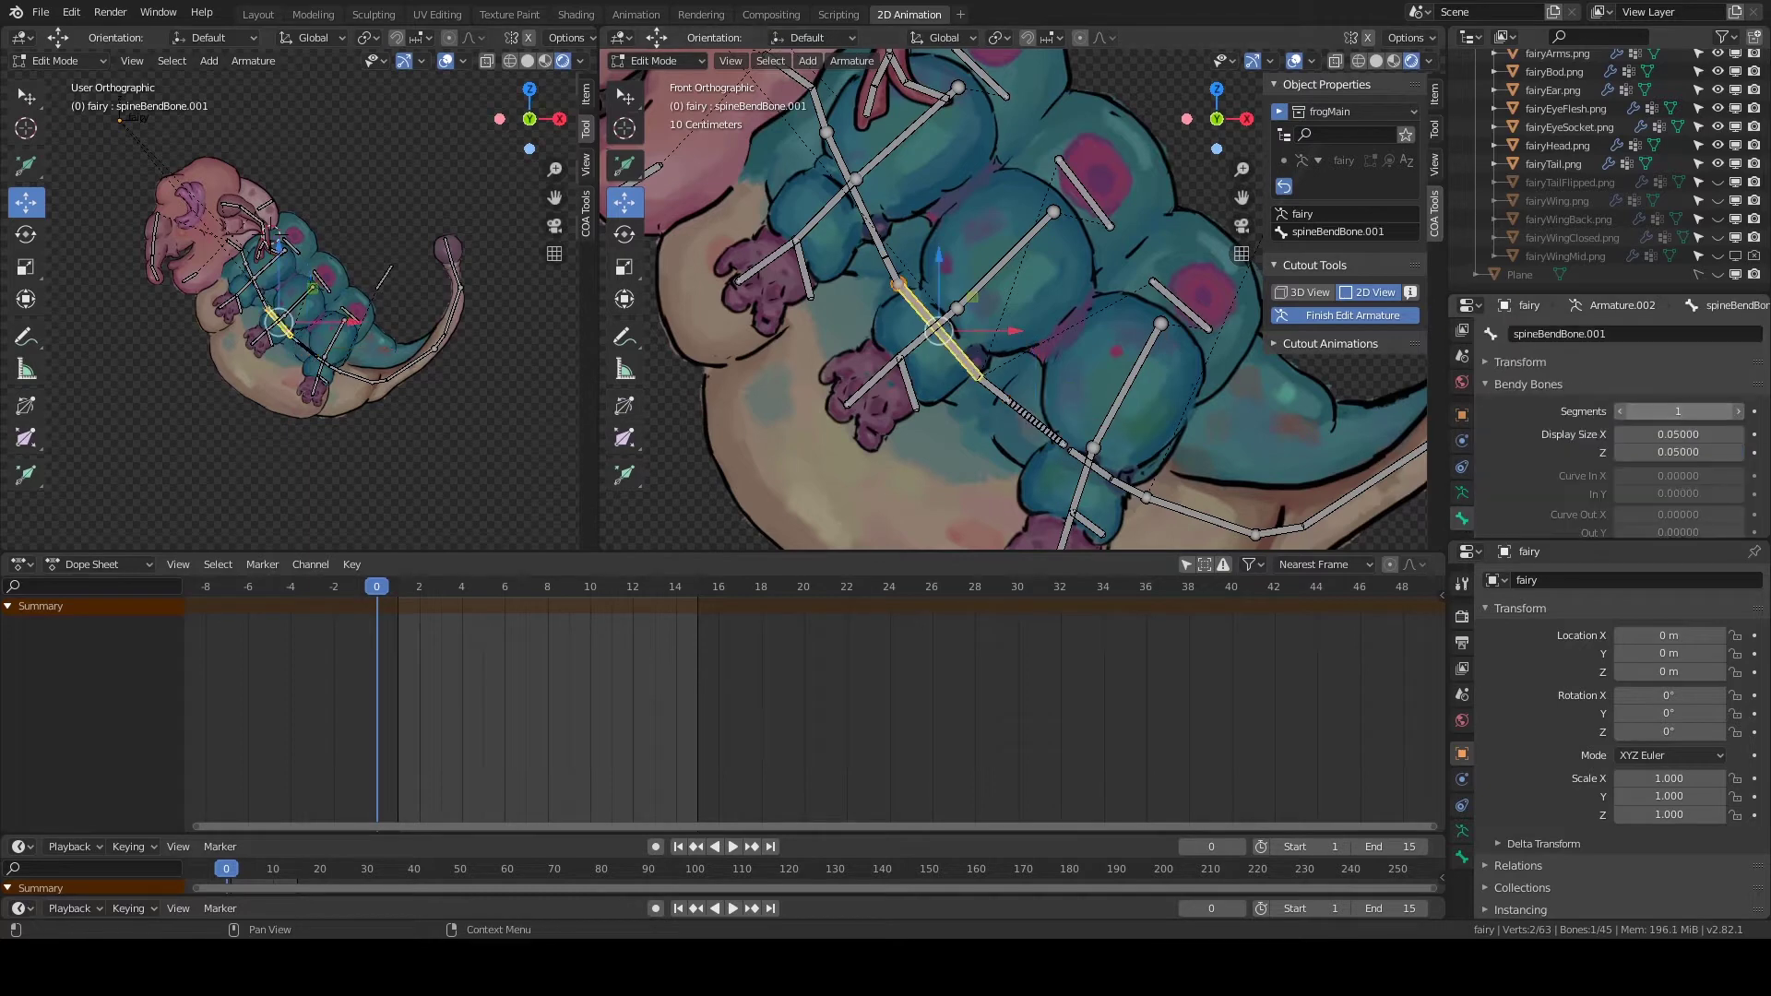
click(1676, 411)
text(15)
key(Return)
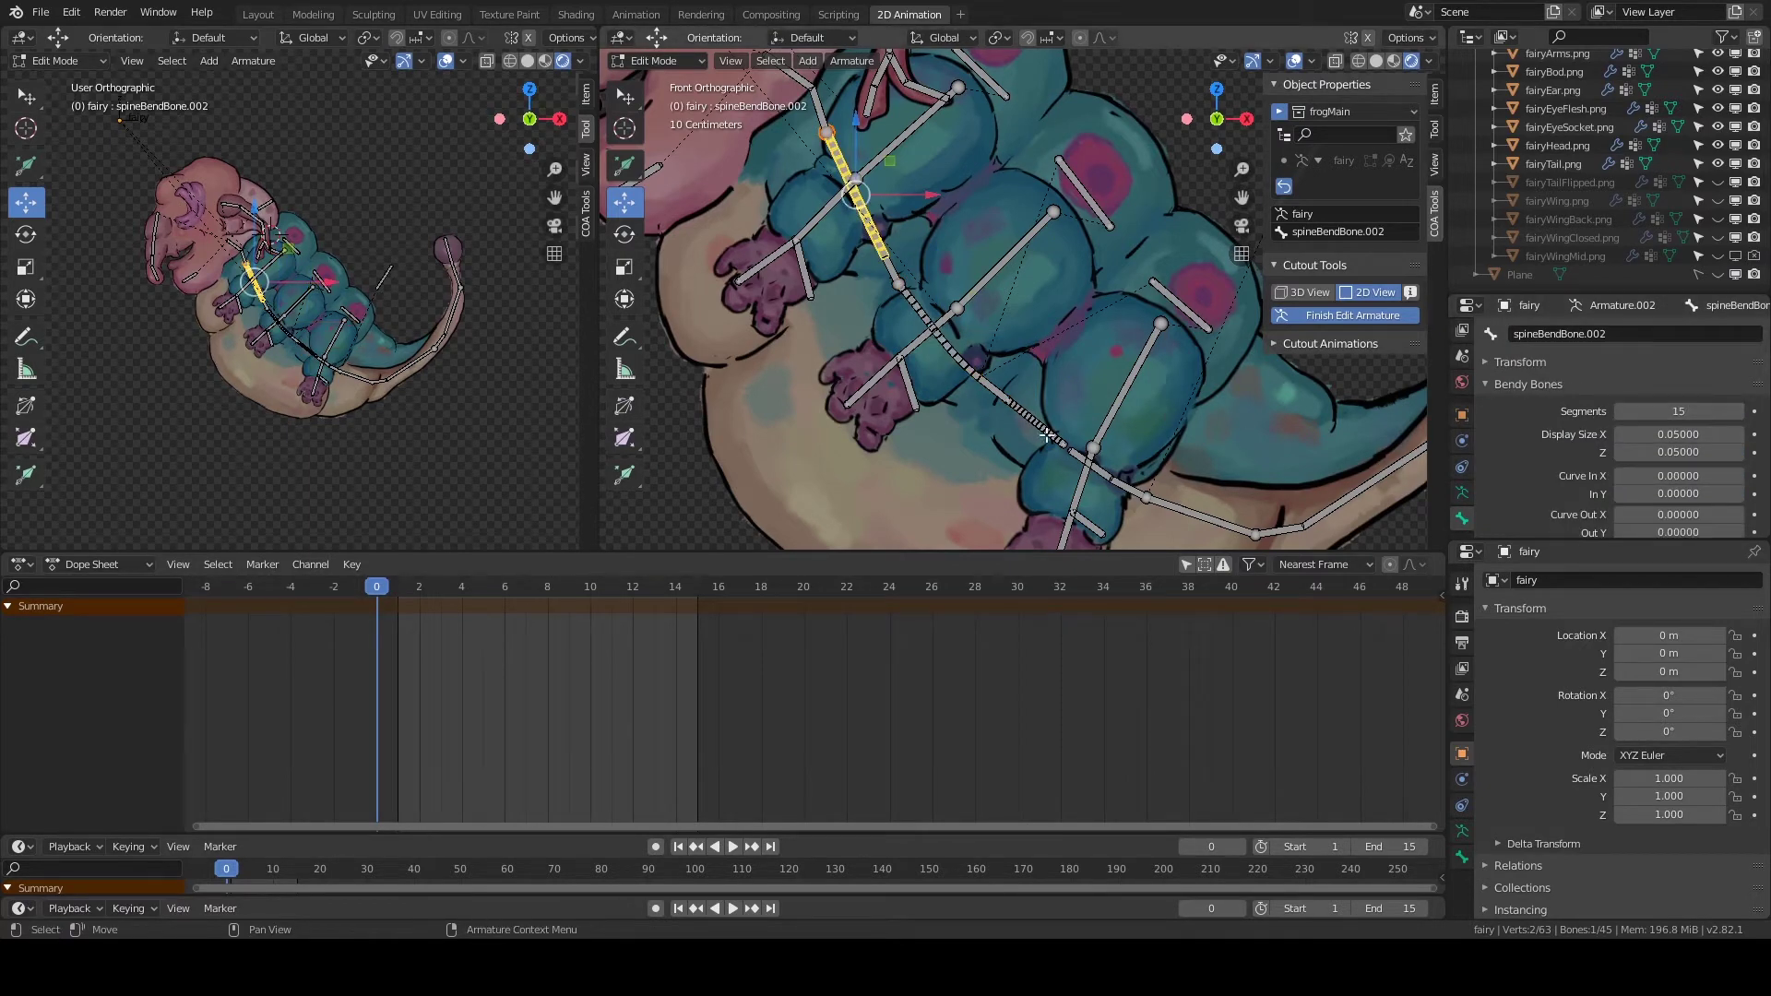
Set spineBendBone's start handle to Absolute with spineJointBone as its custom bone.
click(1046, 436)
scroll(1047, 436, up, 2)
scroll(1614, 415, down, 5)
click(1679, 469)
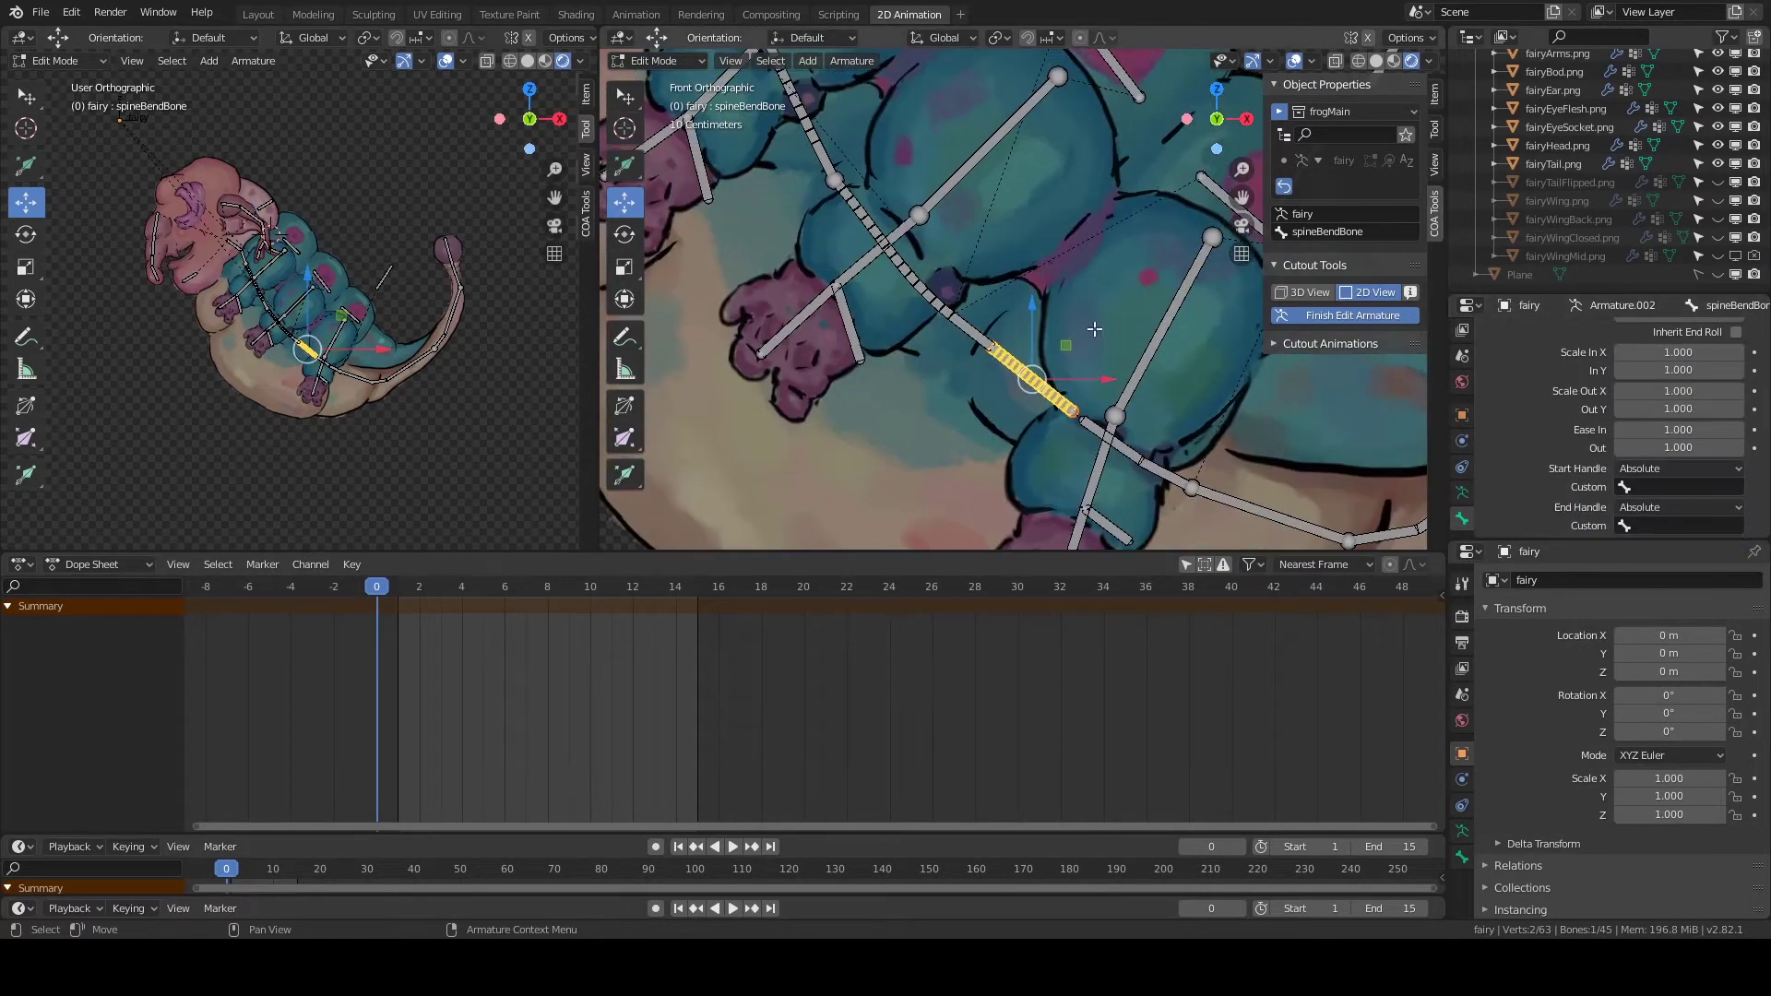
click(1664, 486)
text(spine)
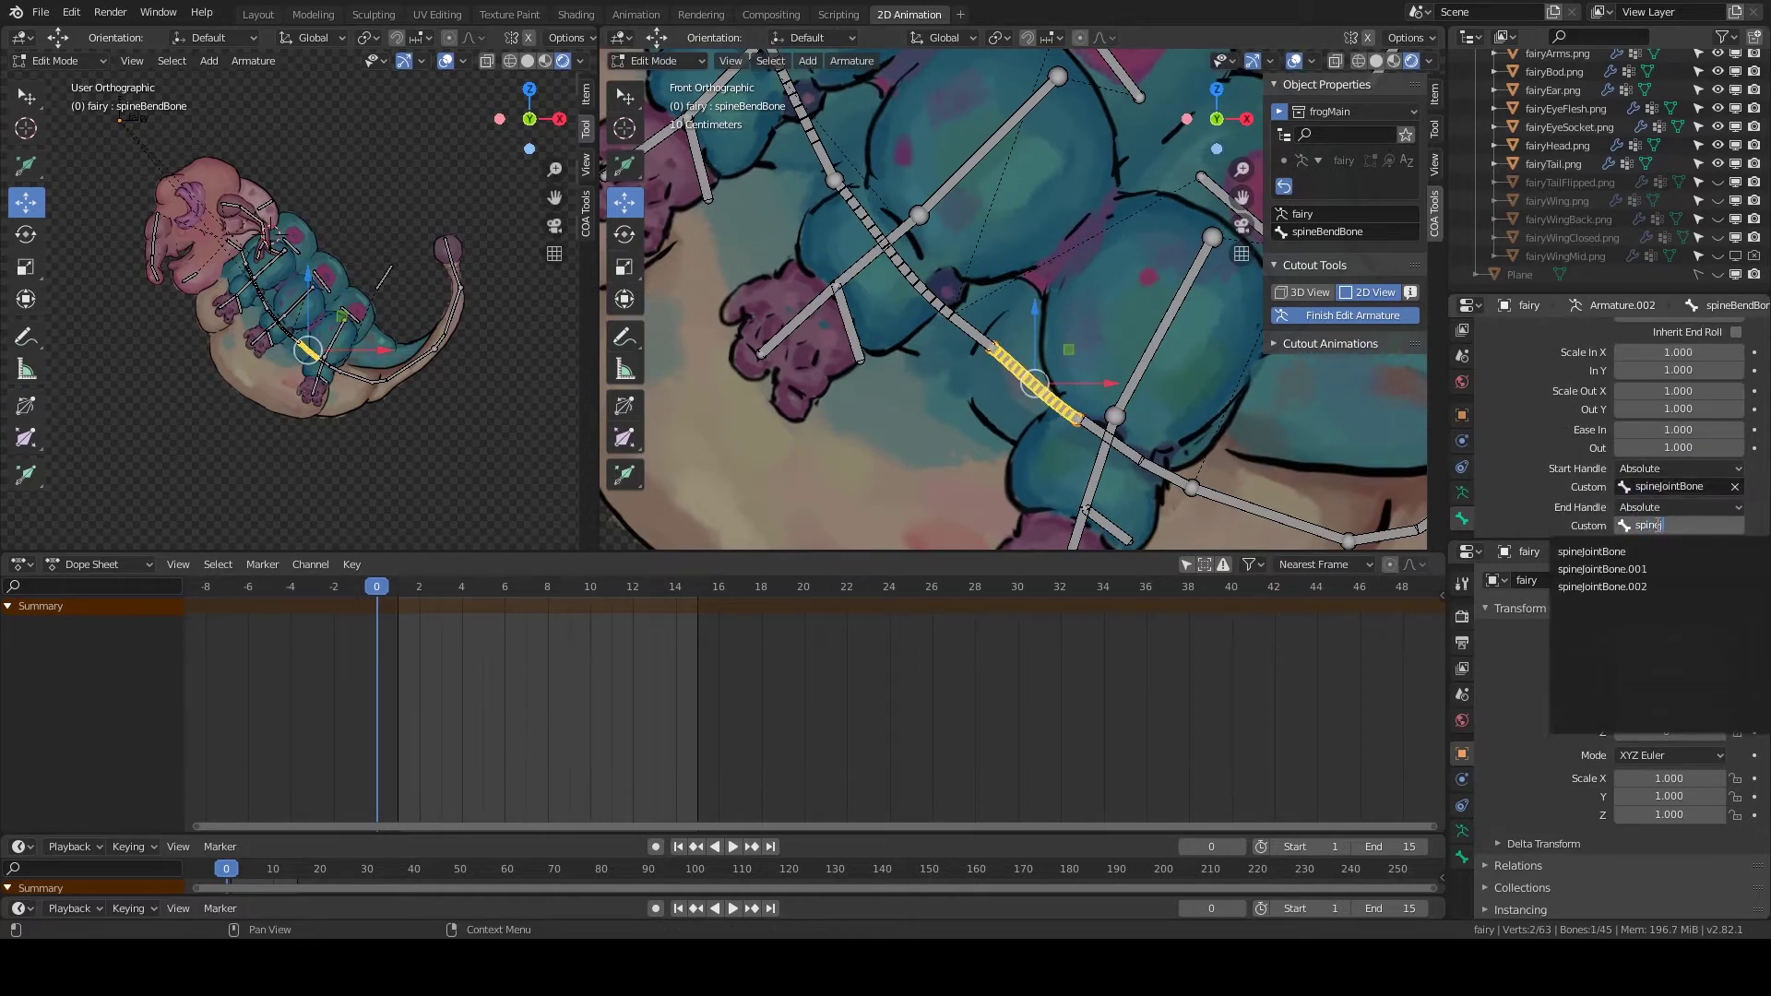
click(1602, 513)
Give spineBendBone.001 absolute handles from spineJointBone.001 and spineJointBone.002.
click(1663, 472)
click(1651, 510)
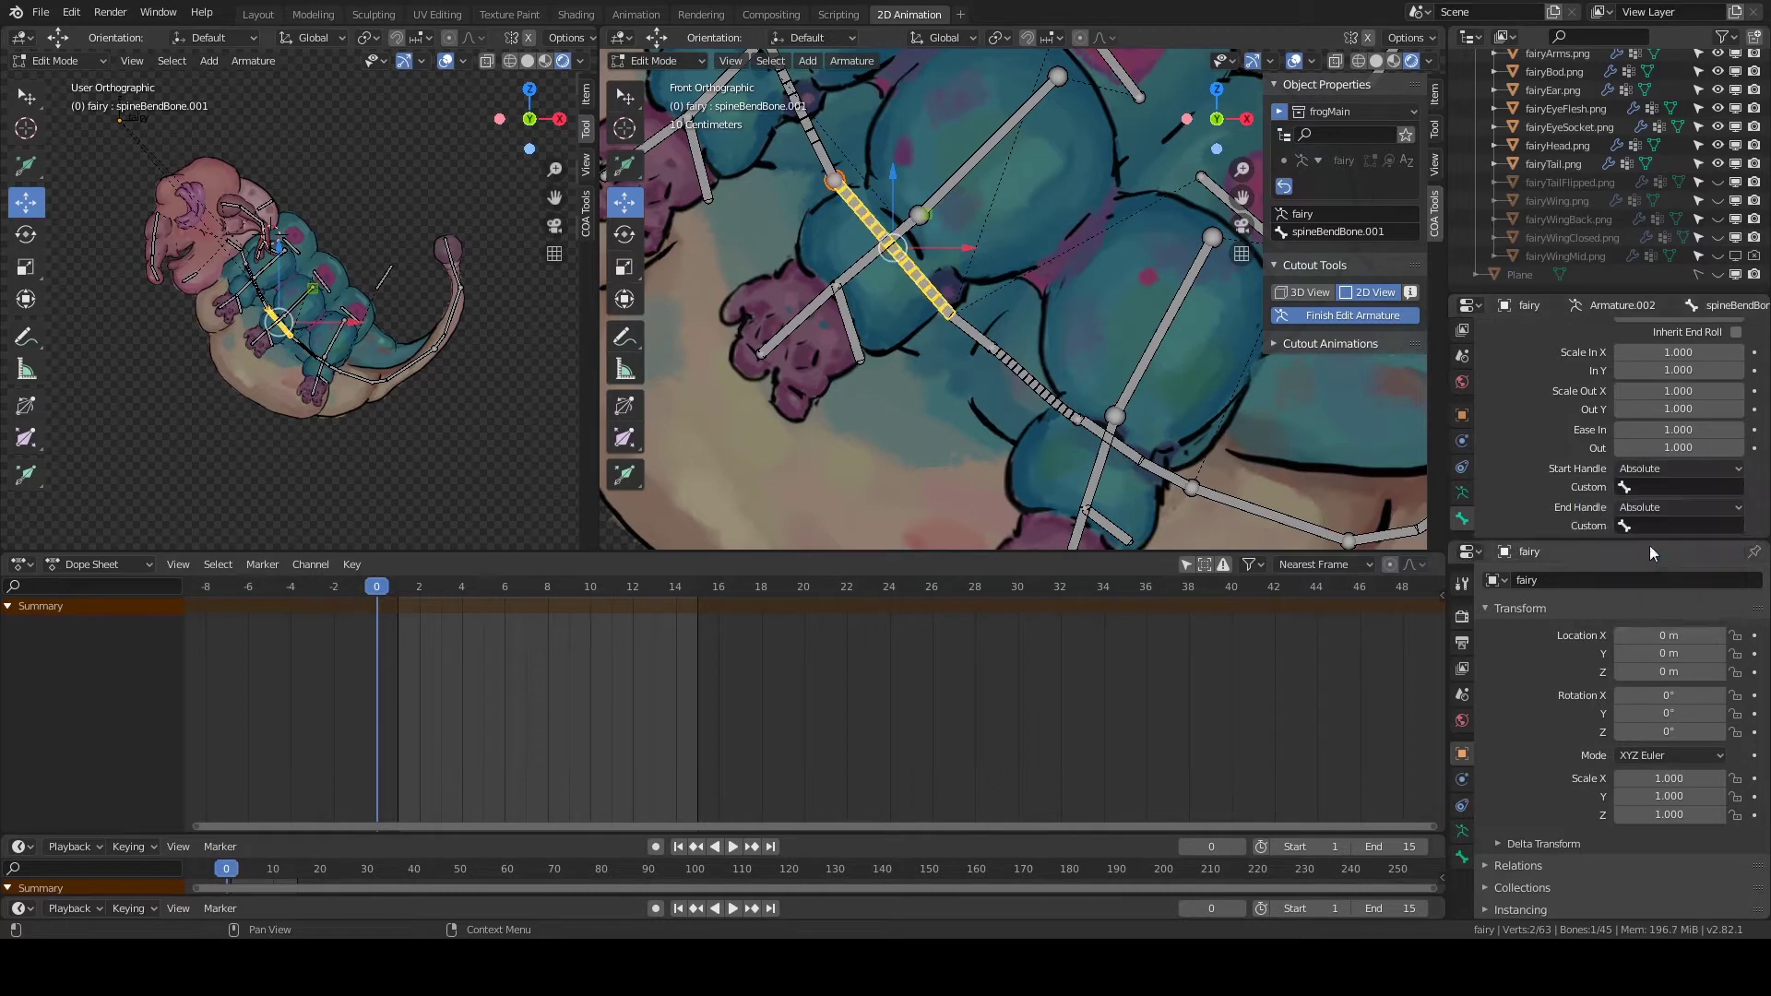
text(spine)
click(1602, 583)
click(1665, 524)
text(spine)
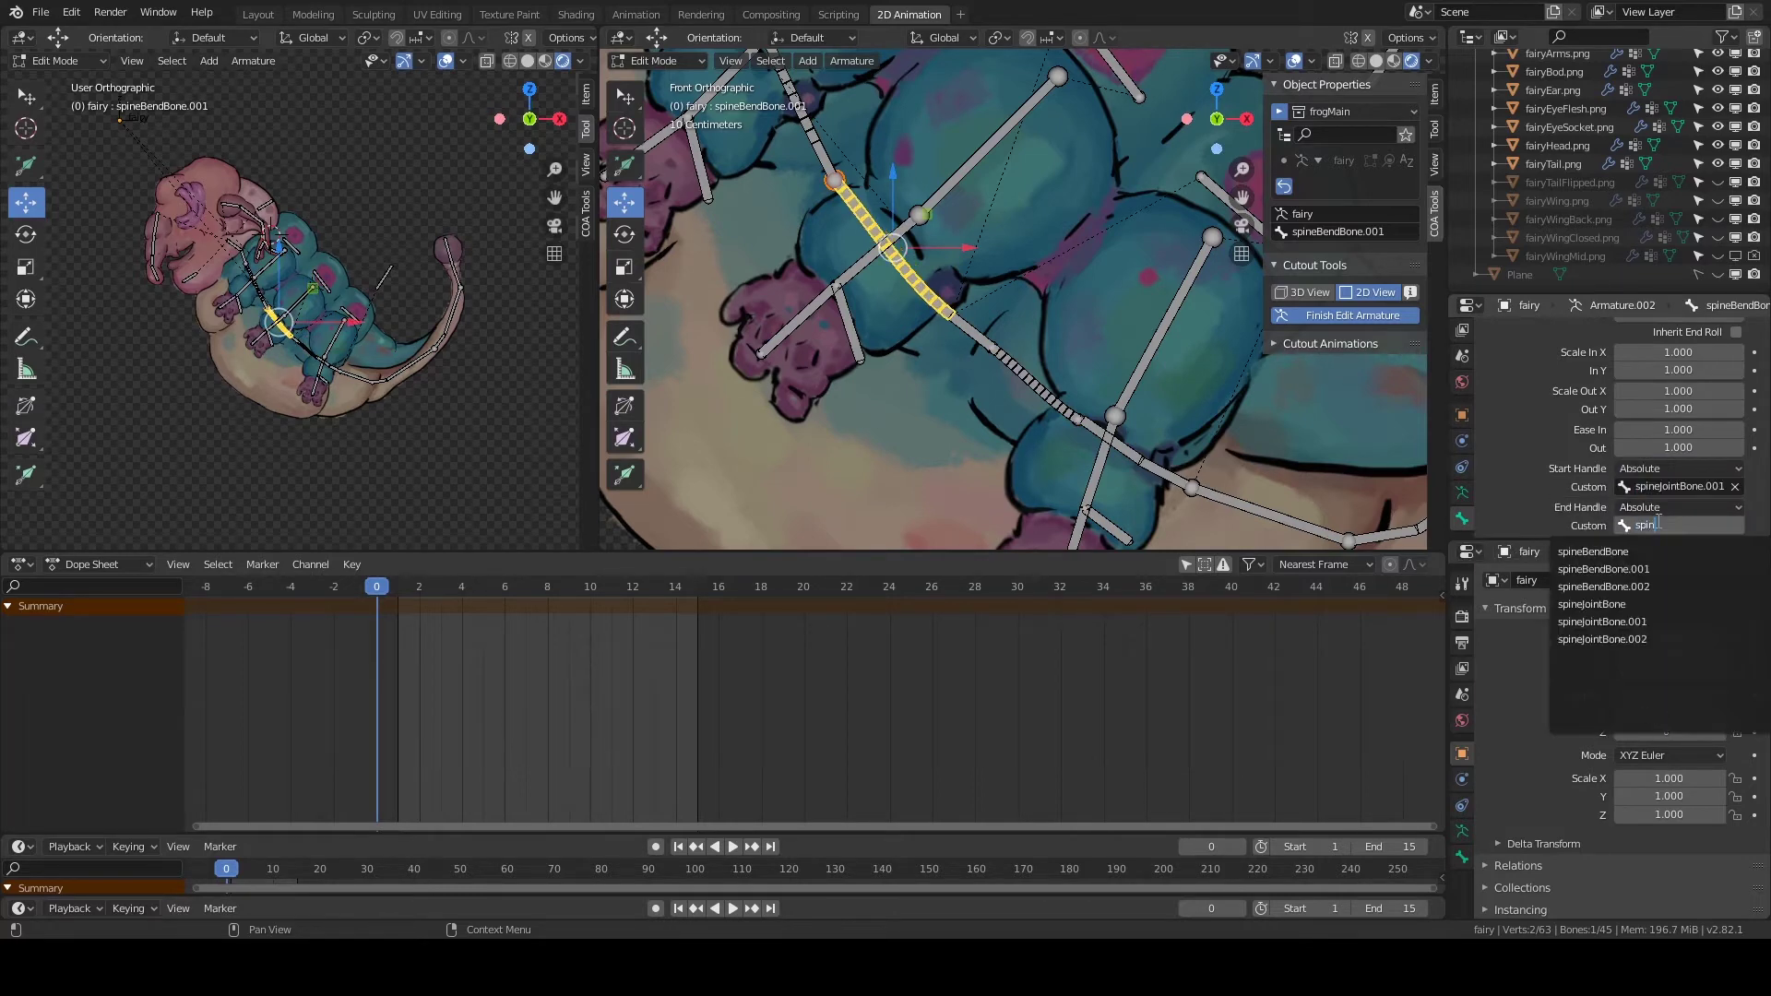
click(1602, 639)
Set spineBendBone.002's handles to spineJointBone.002 and neckBone, ending at neckBone.
click(886, 223)
click(1678, 507)
click(1623, 544)
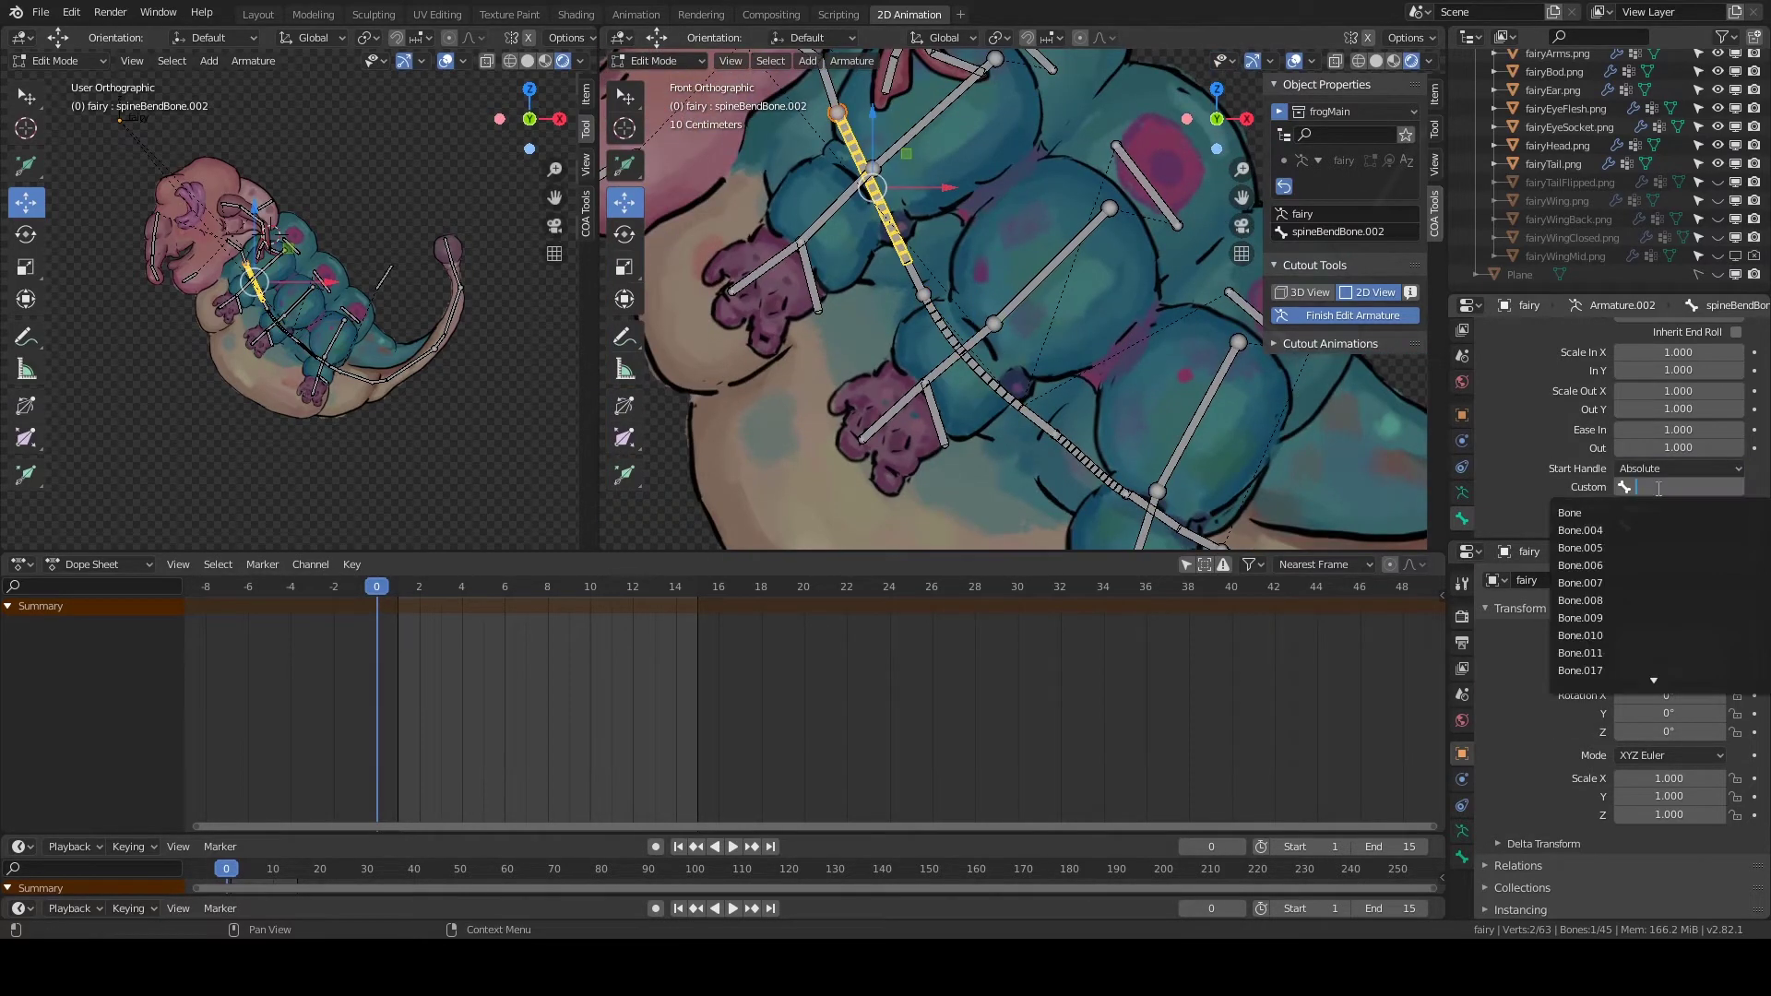
click(1665, 524)
text(neck)
click(1601, 551)
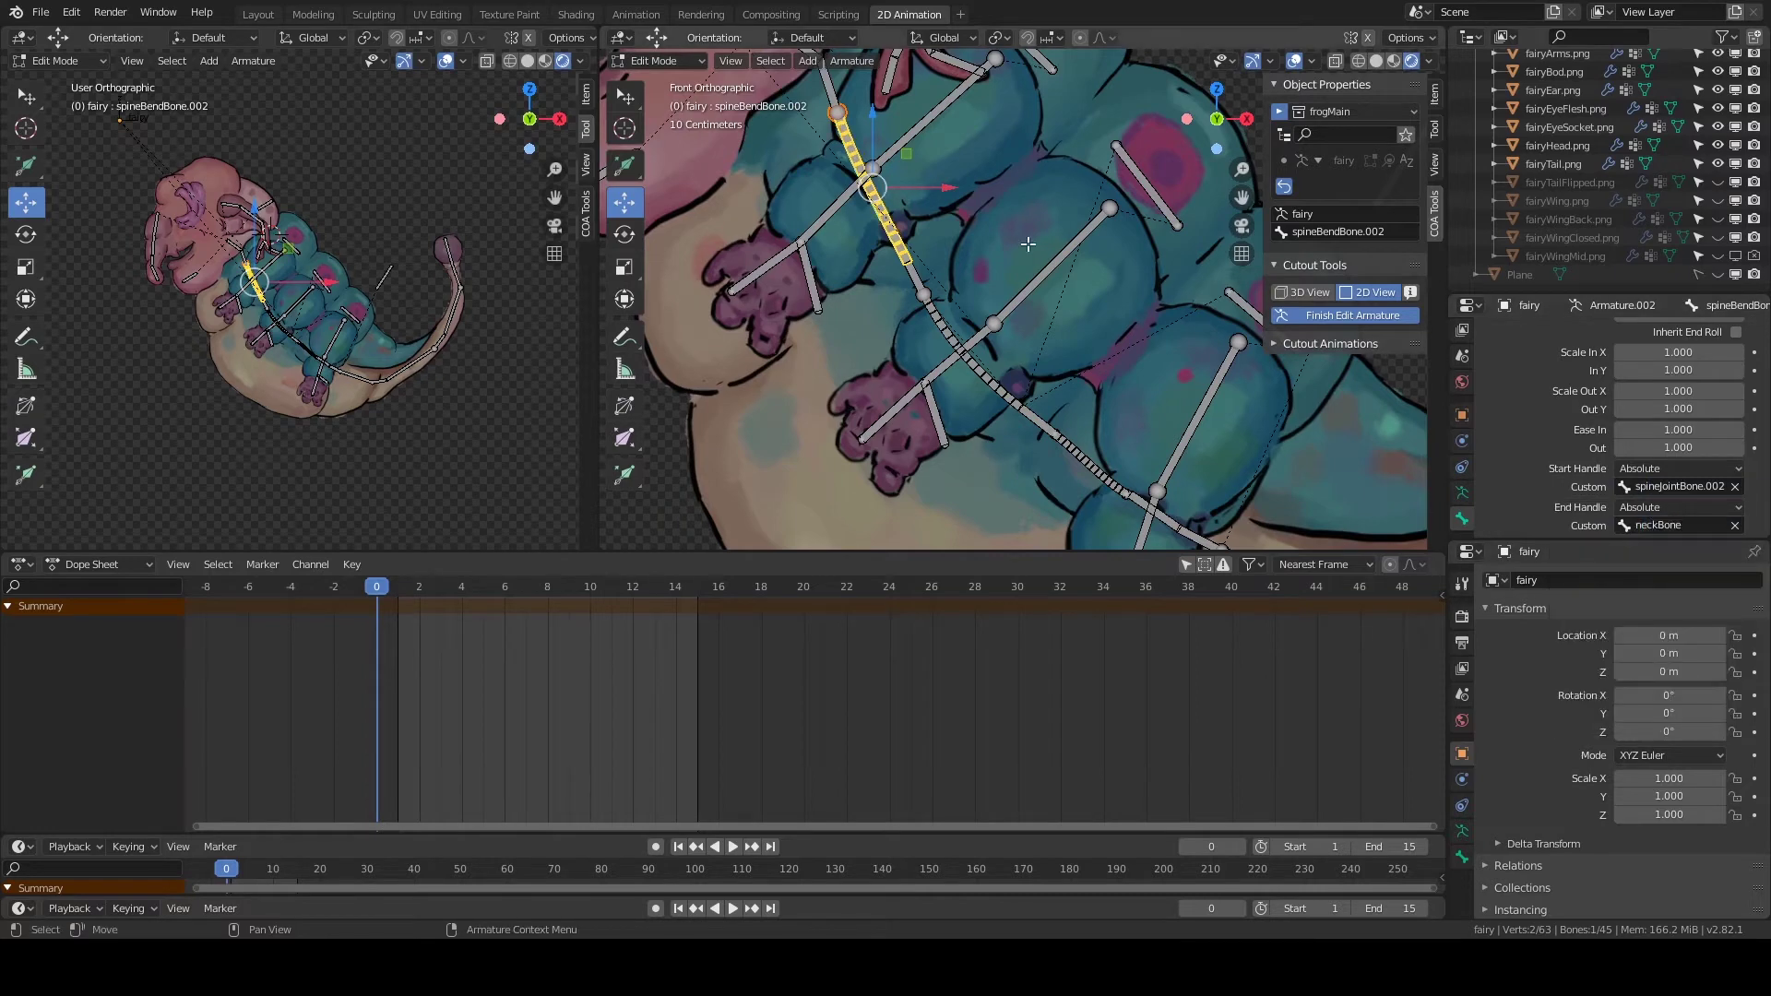
shift+middle_drag(1263, 509, 1041, 361)
click(1013, 382)
text(tail)
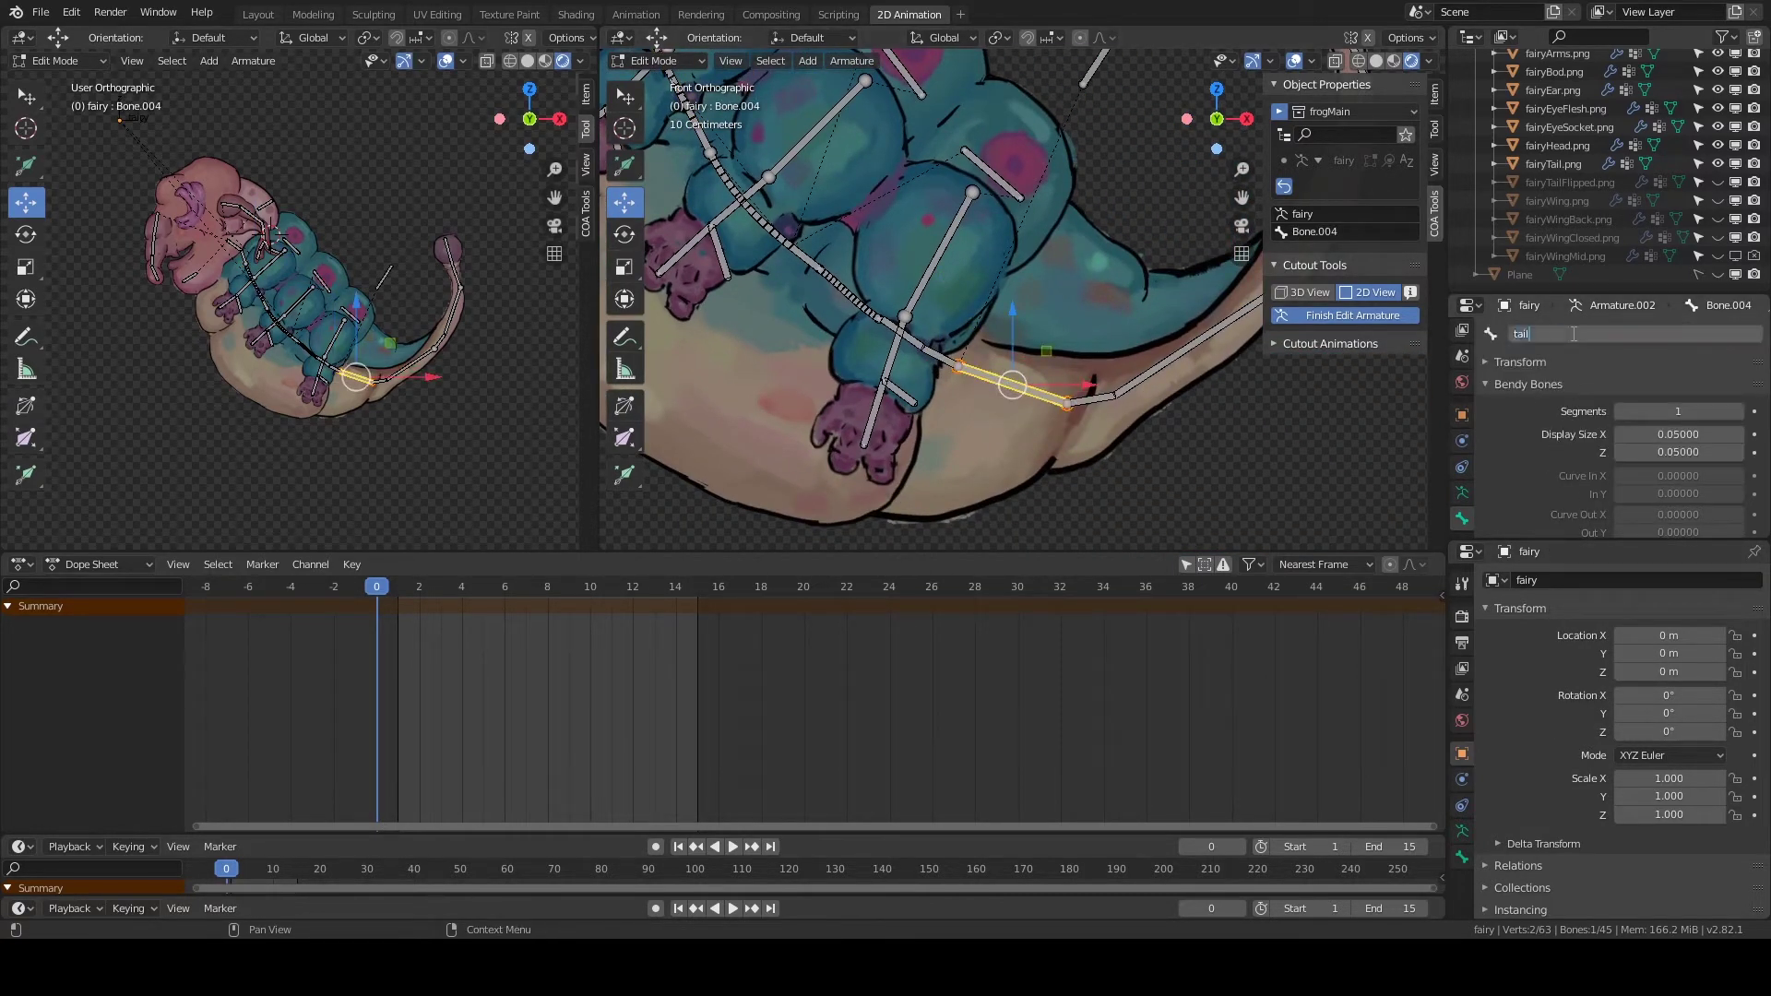
Rename the first tail bones as tail joint bones while moving along the tail.
key(Return)
shift+middle_drag(1152, 276, 1045, 271)
click(984, 393)
click(1591, 333)
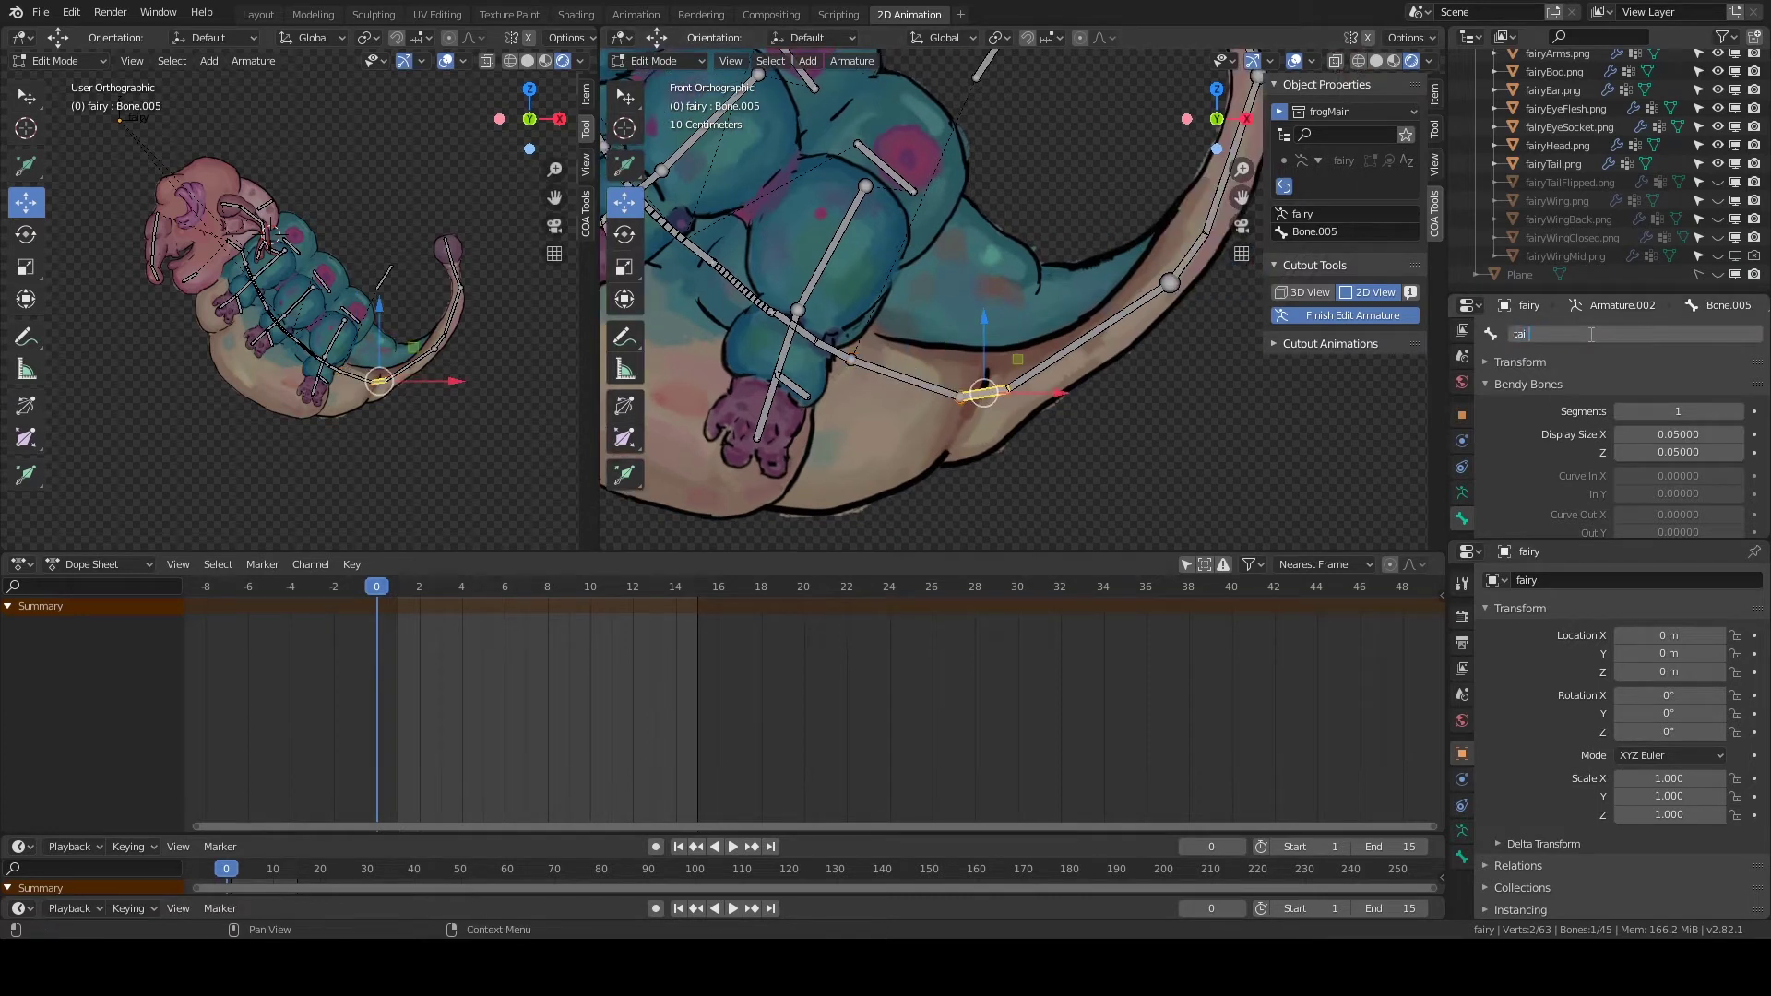
text(one)
key(Return)
mouse_move(1116, 230)
shift+middle_down()
mouse_move(1065, 255)
mouse_move(1047, 244)
shift+middle_up()
click(1136, 283)
scroll(1067, 204, down, 1)
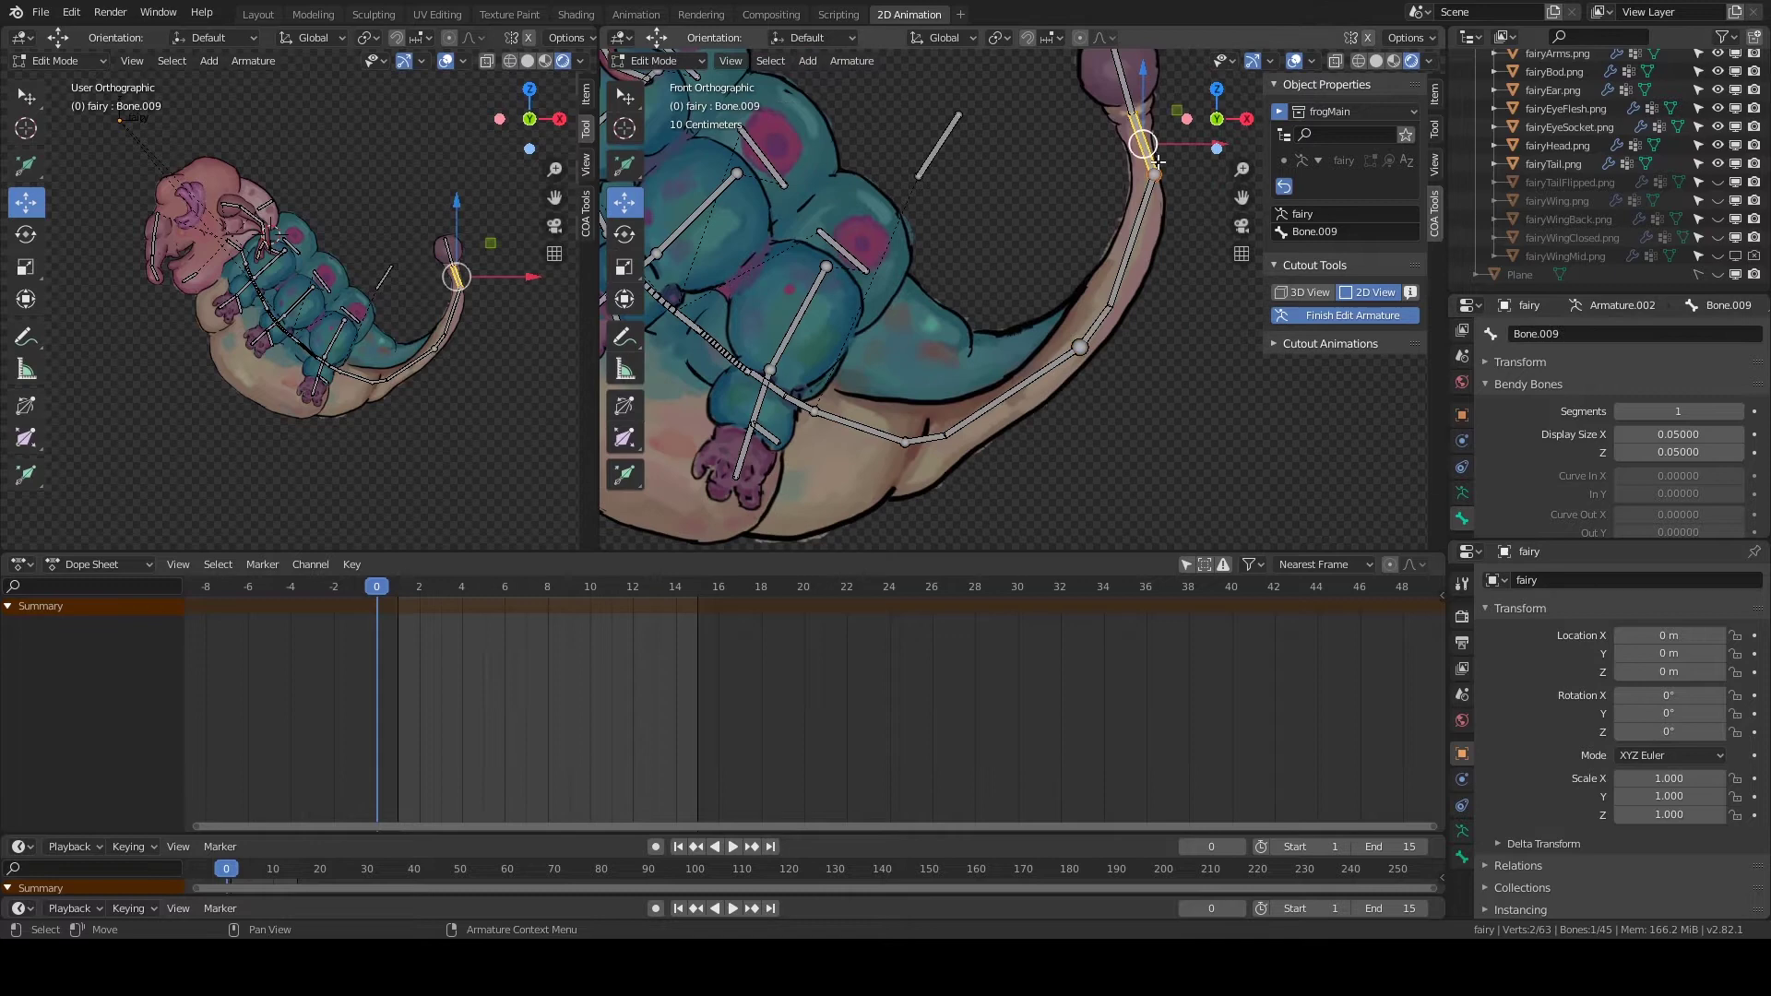
click(1005, 396)
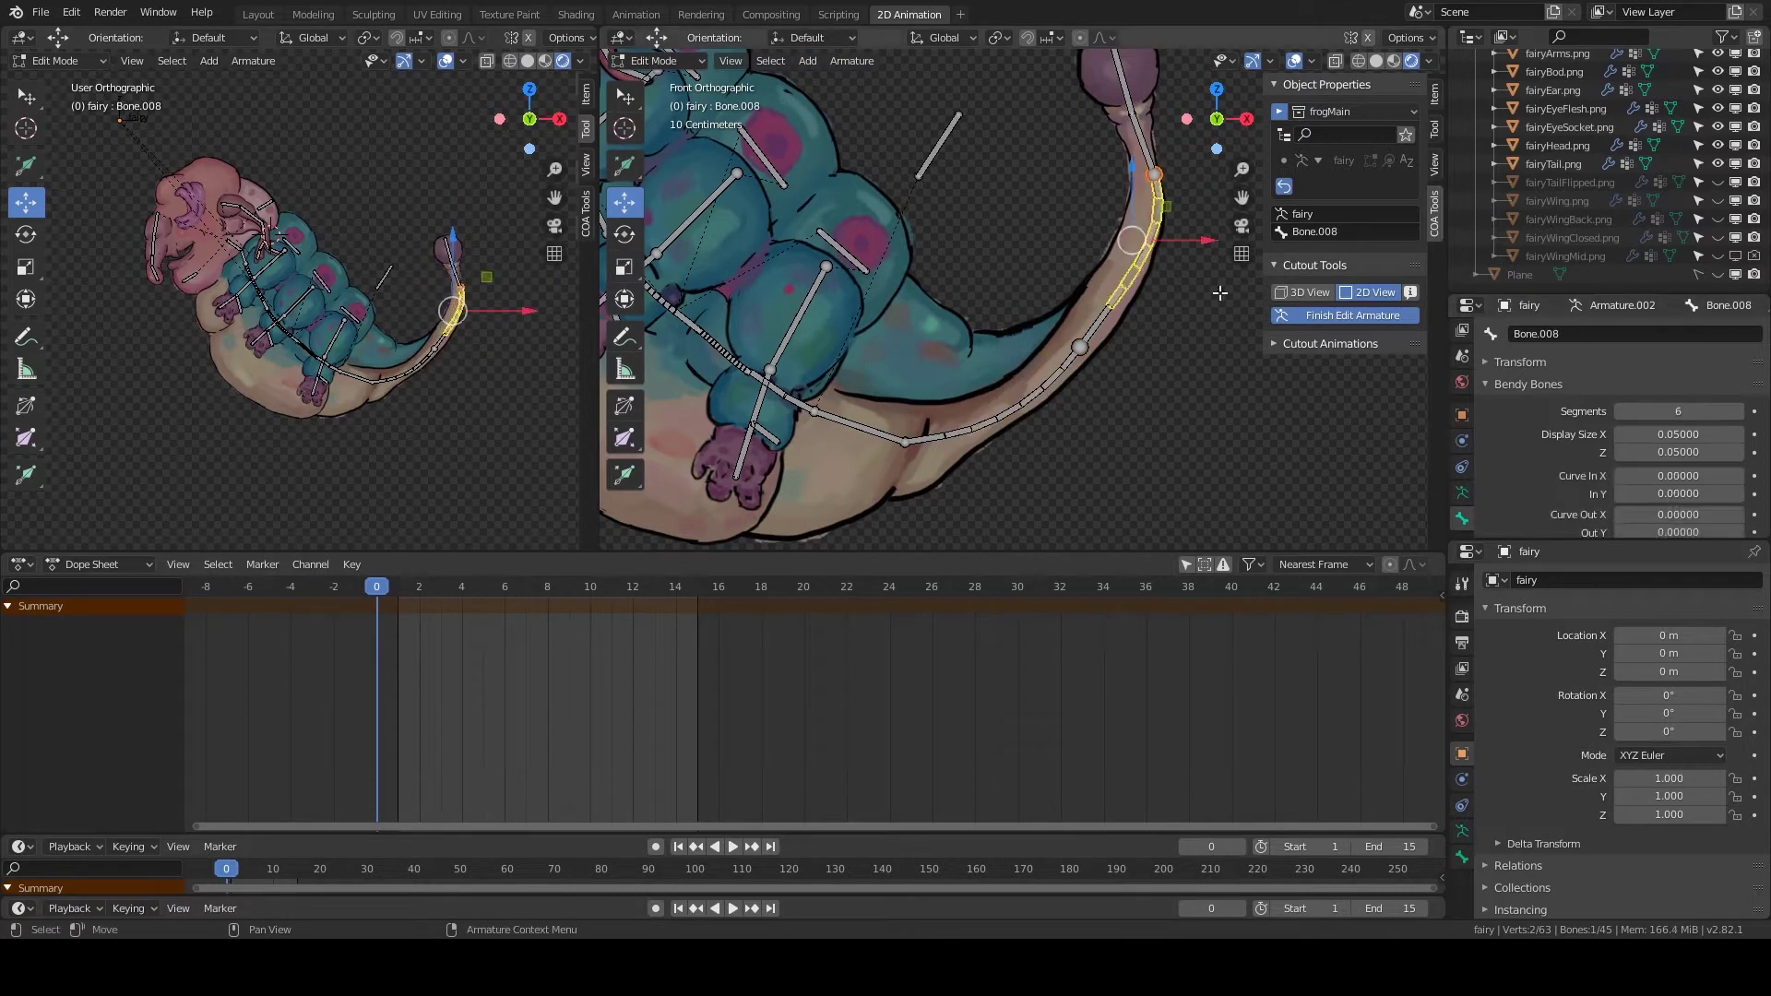
drag(1135, 238, 1125, 240)
Set tail bone Bone.006's start and end handles to the tail joint bones.
shift+middle_drag(750, 375, 962, 311)
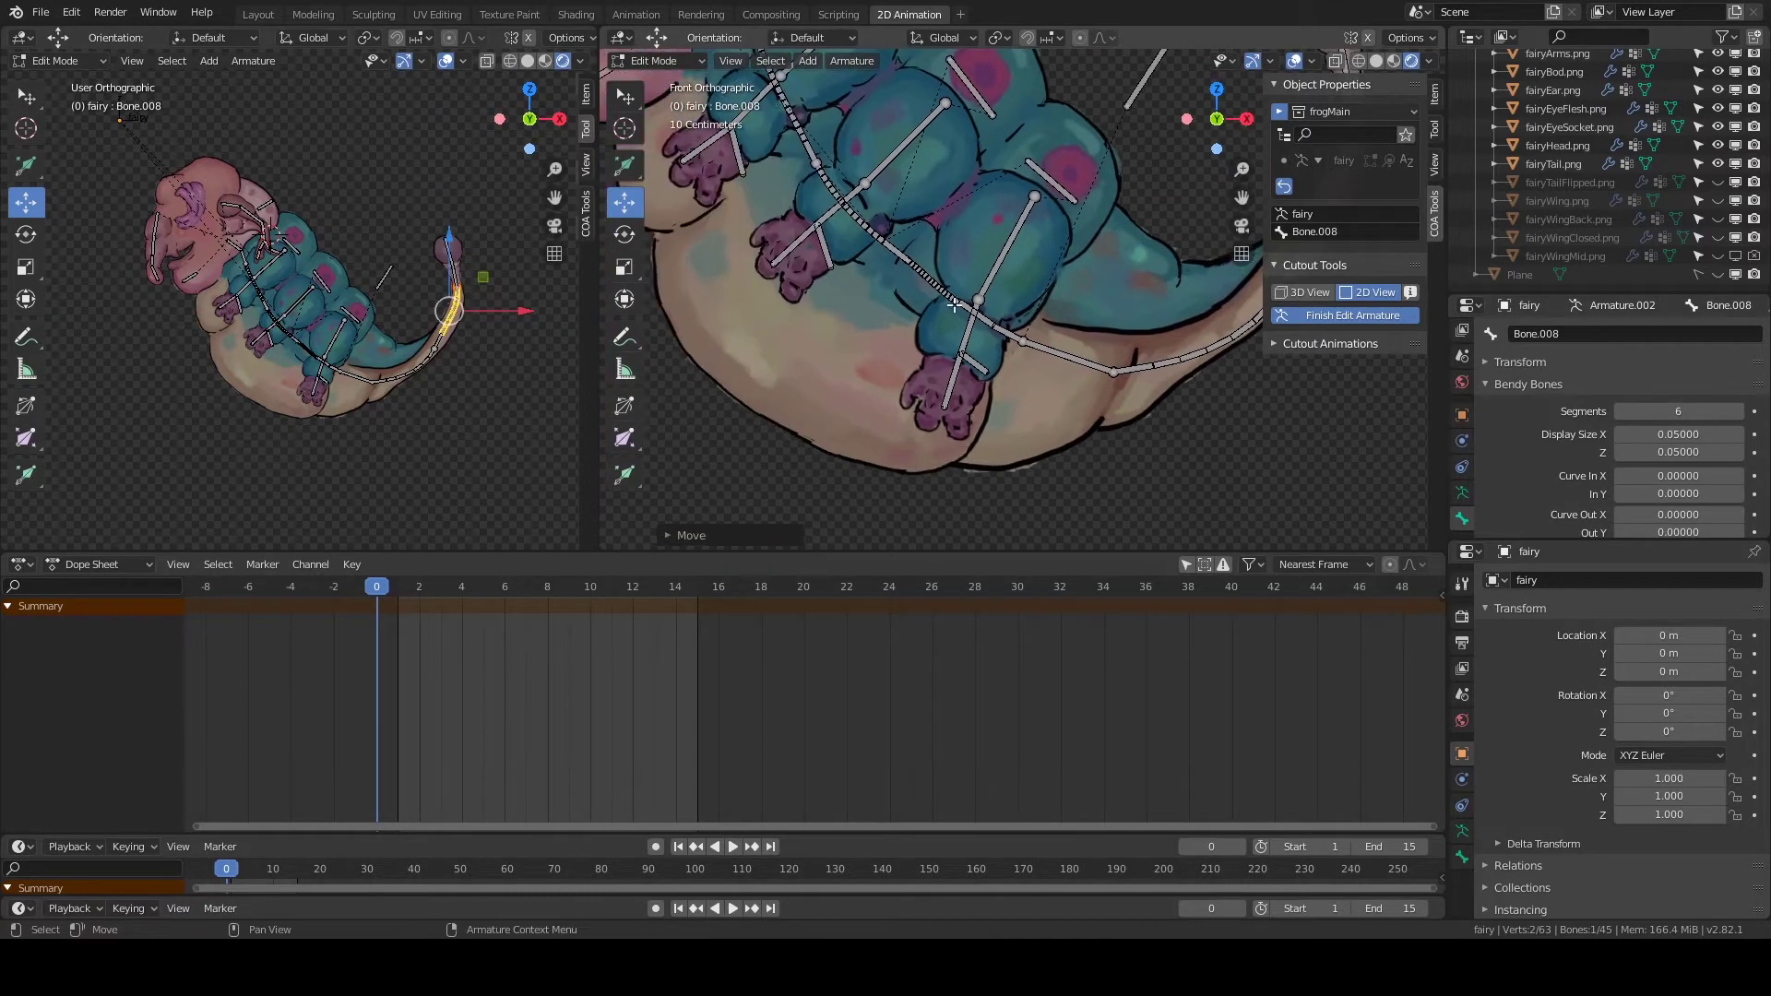
click(961, 310)
key(e)
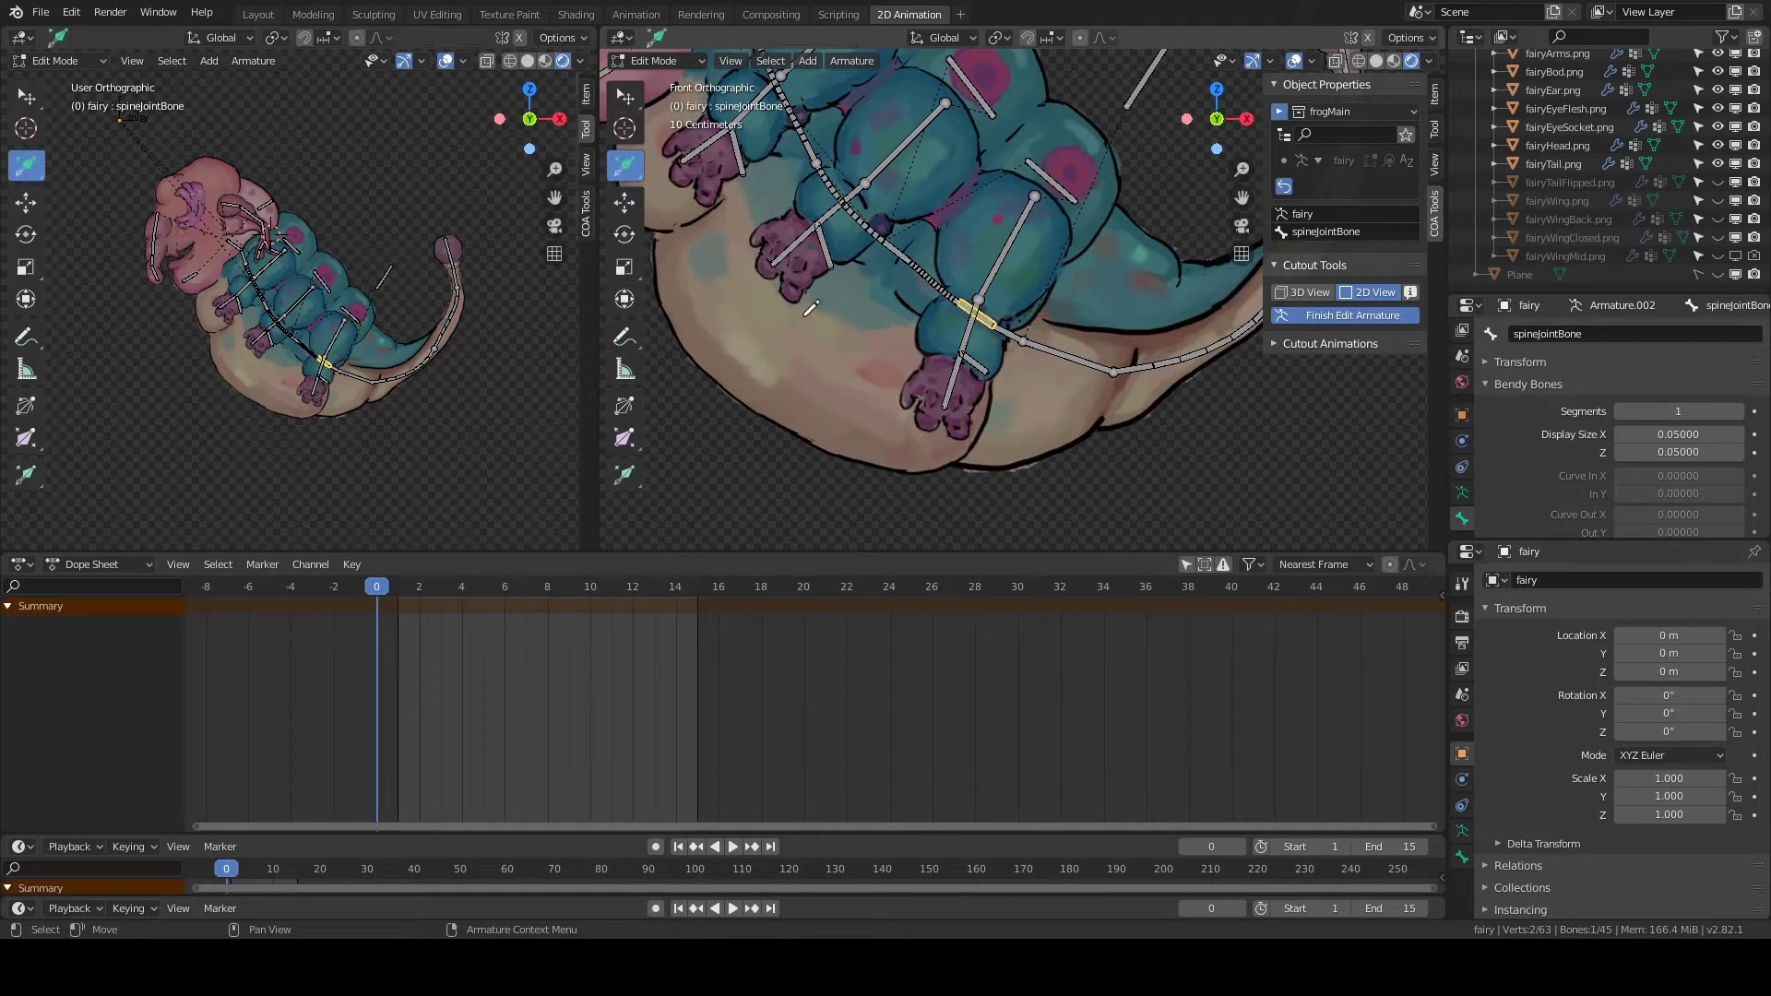
key(w)
shift+middle_drag(1195, 407, 1090, 414)
click(1116, 332)
scroll(1663, 367, down, 8)
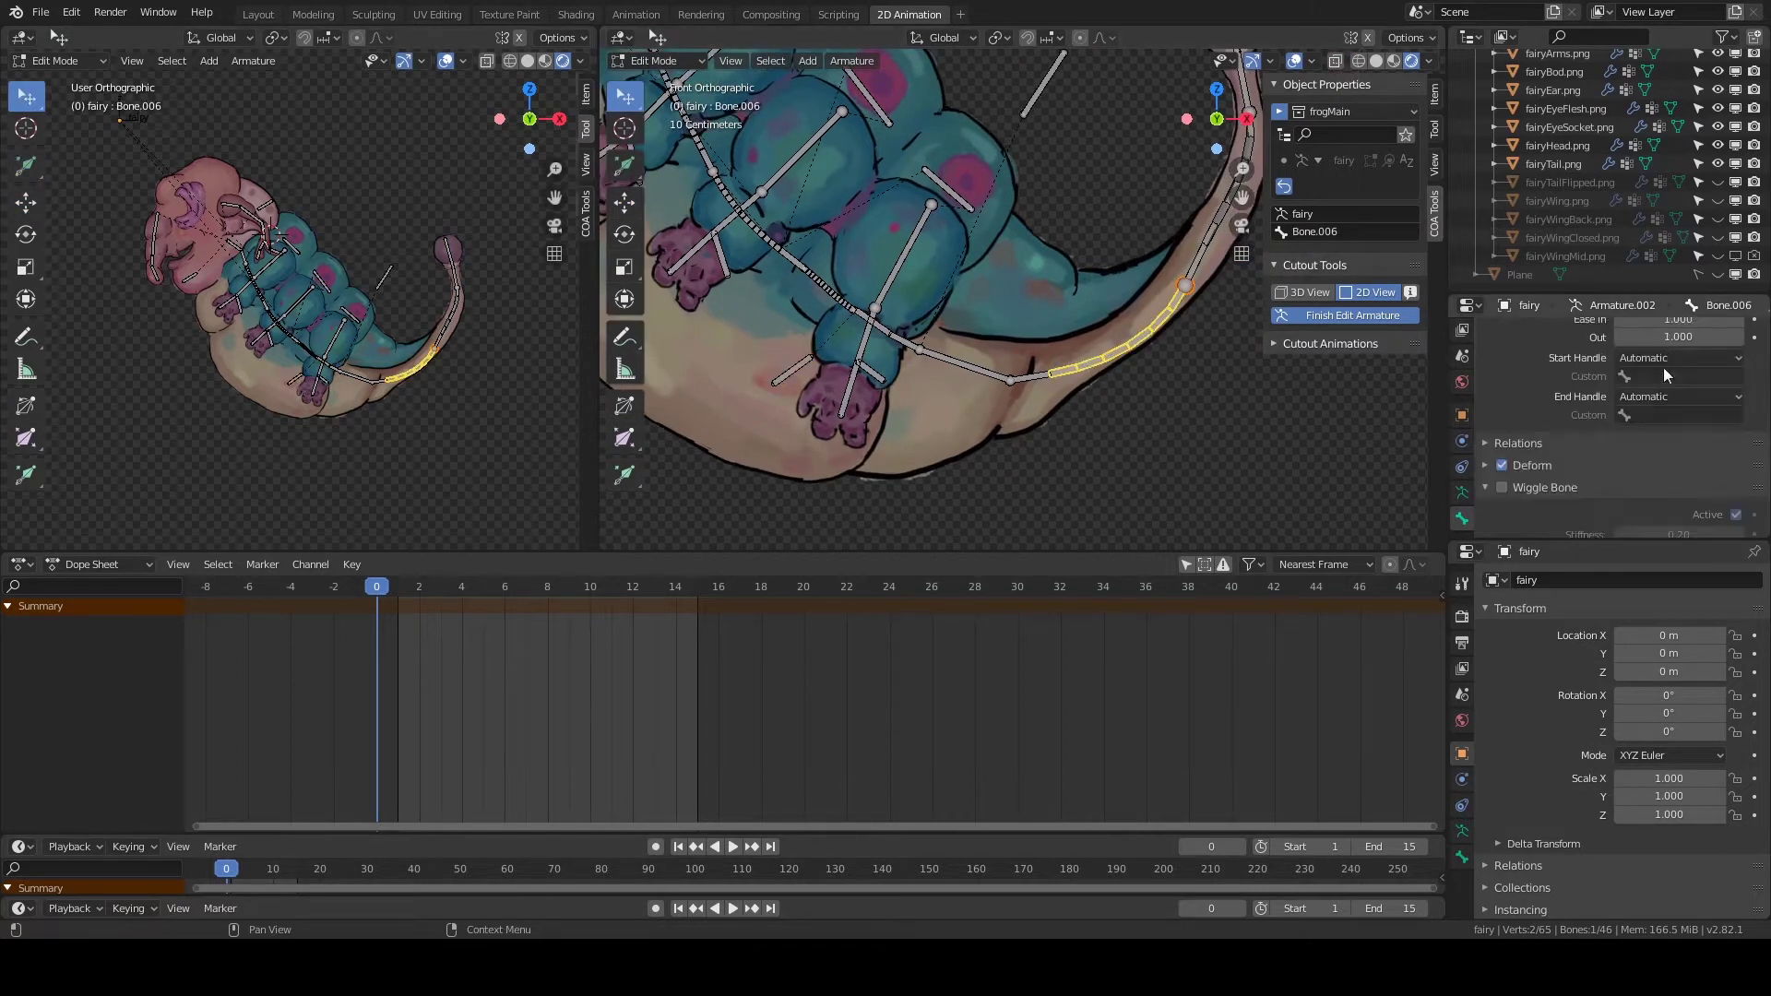
click(1658, 375)
text(tail)
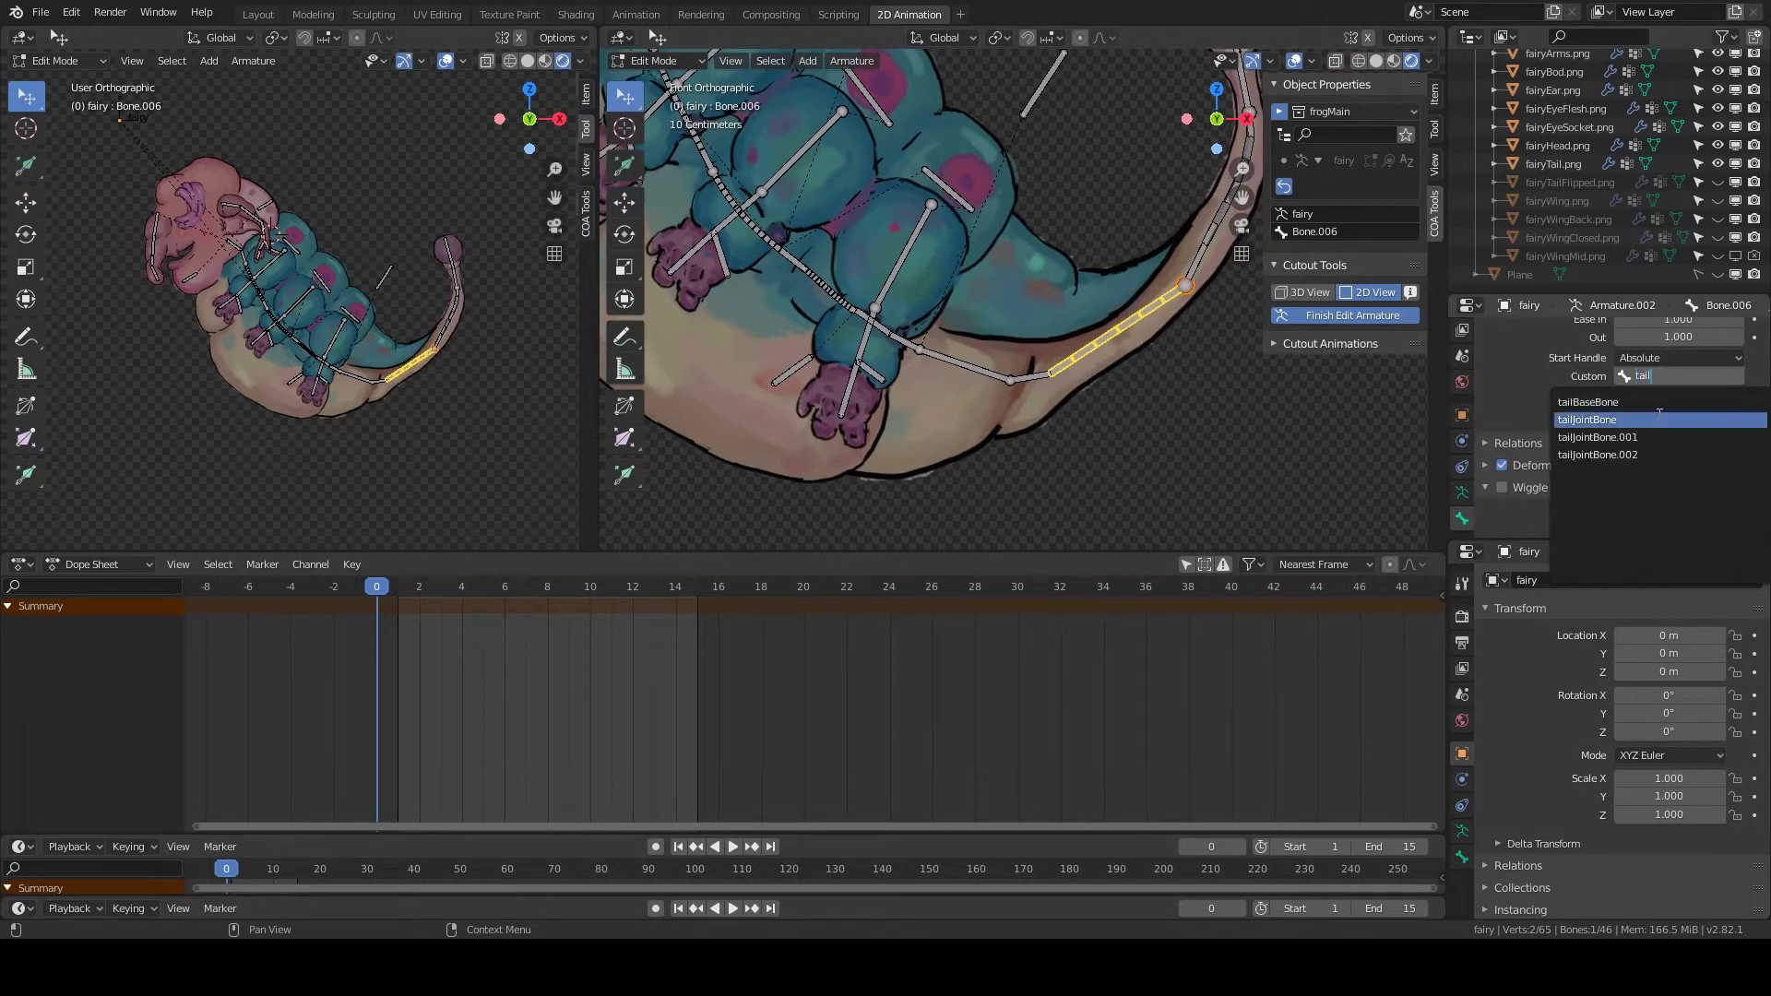
click(1623, 420)
click(1659, 415)
text(ta)
click(1598, 476)
Rename that tail bone to tailBendBone.
shift+middle_drag(1106, 276, 1076, 329)
scroll(1623, 415, up, 8)
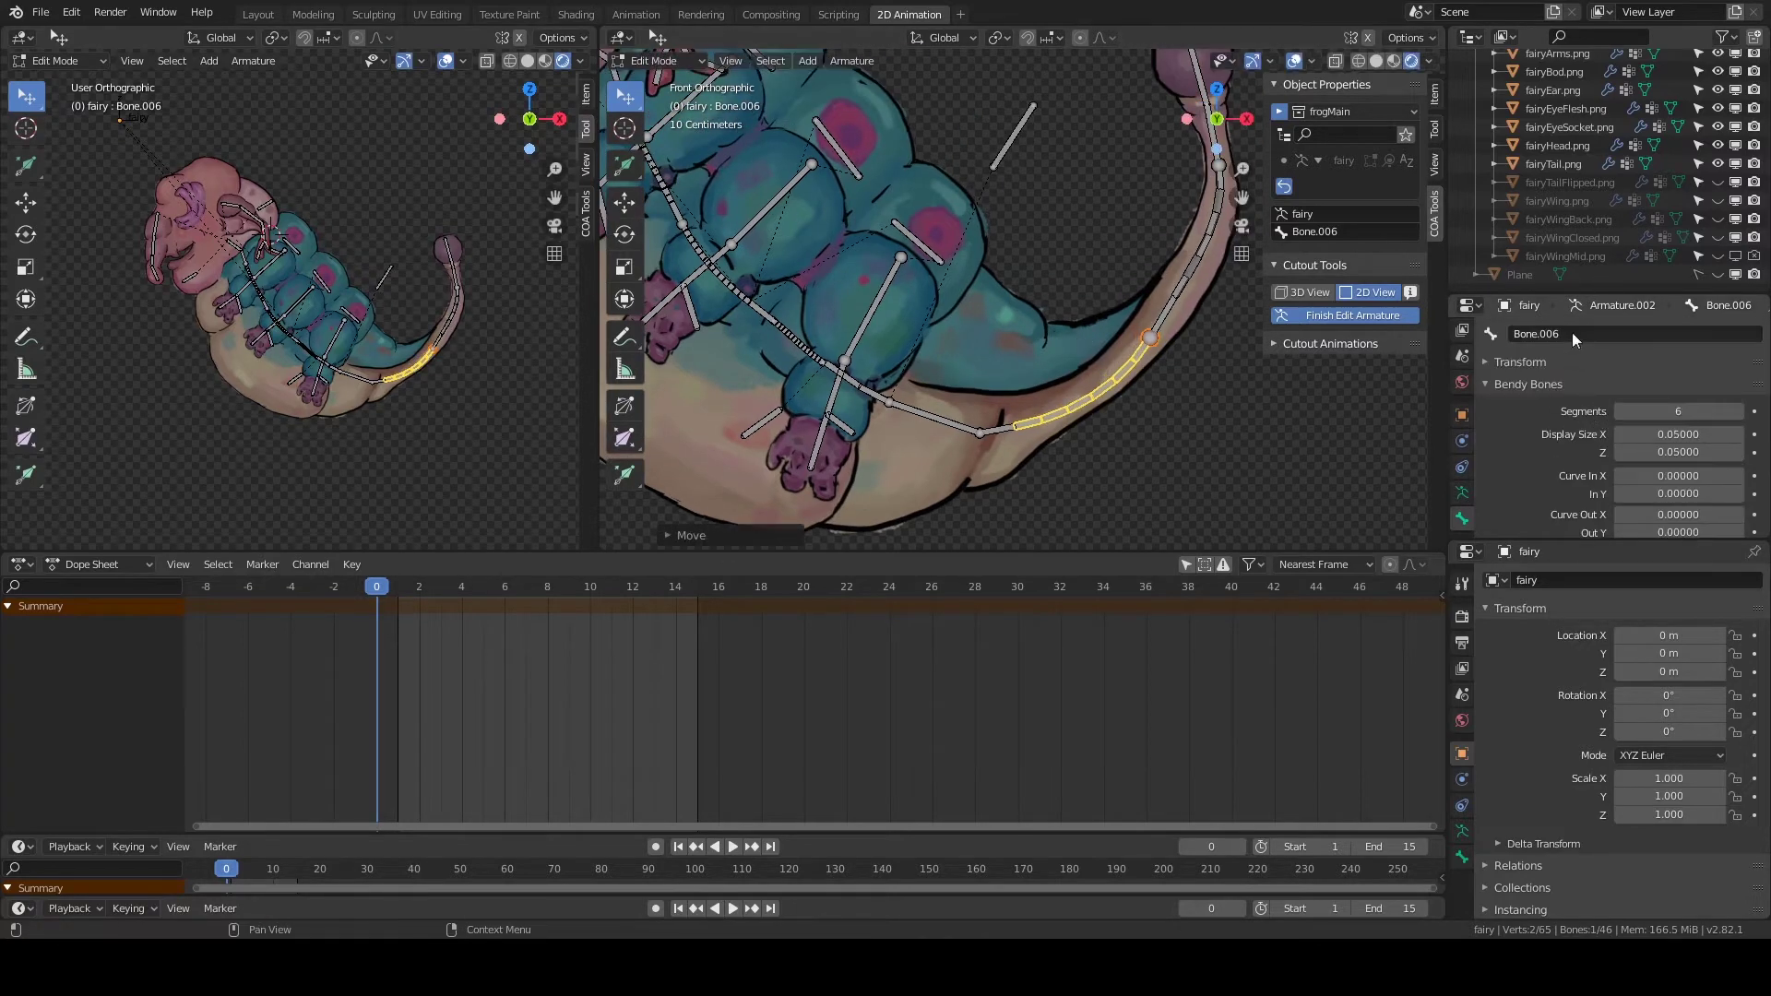
click(1573, 332)
text(tailBendBone)
key(Return)
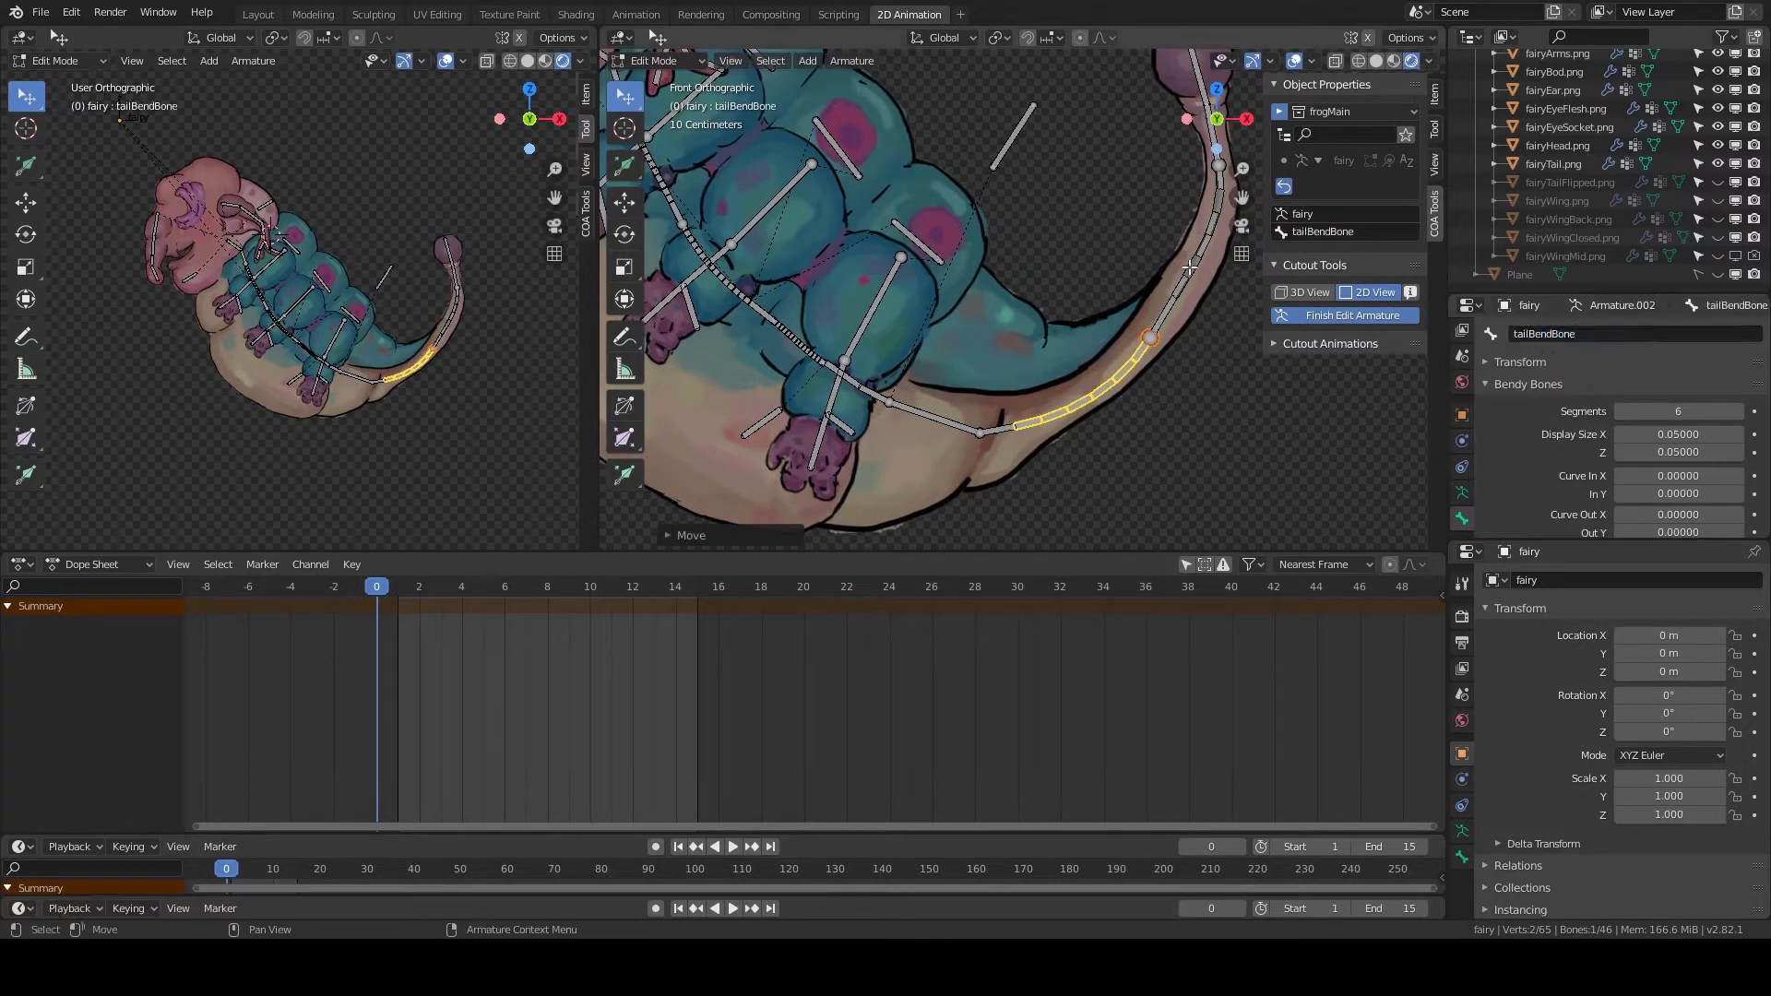
Give the next tail bend bone absolute handles from tailJointBone.001 and tailJointBone.002, then save.
shift+middle_drag(1168, 327, 1125, 351)
click(1124, 351)
click(1148, 267)
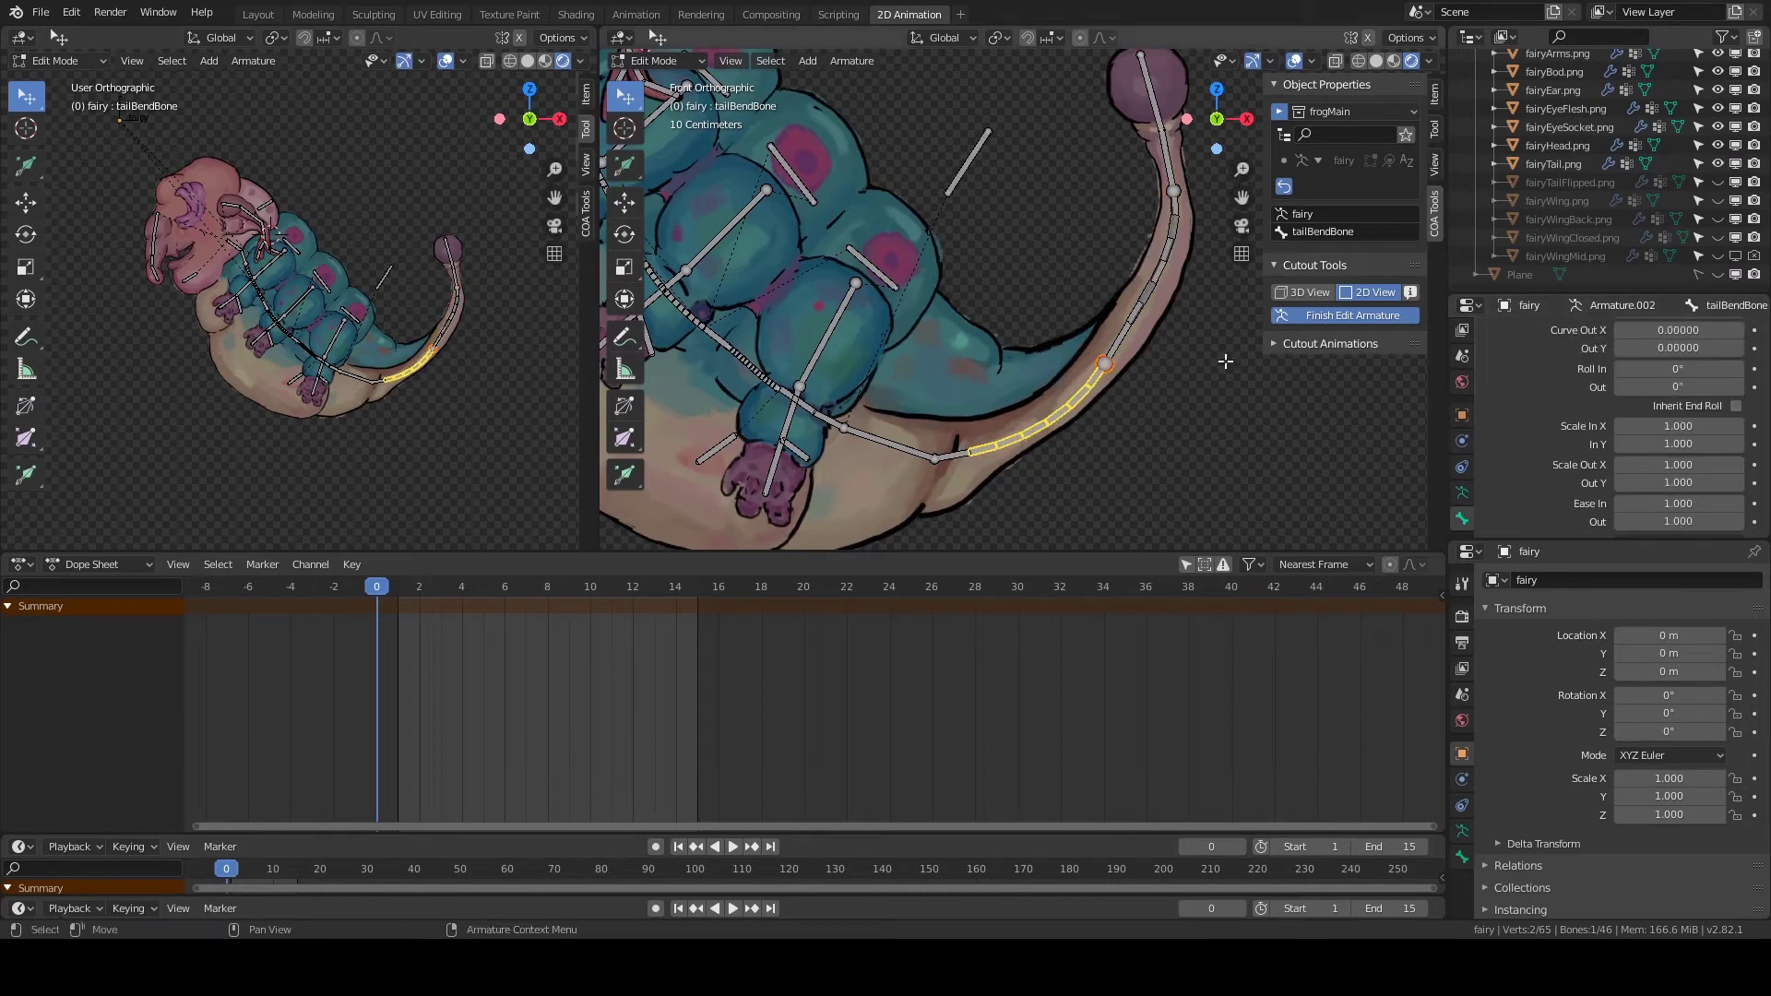
scroll(1624, 387, down, 8)
click(1657, 412)
text(tailj)
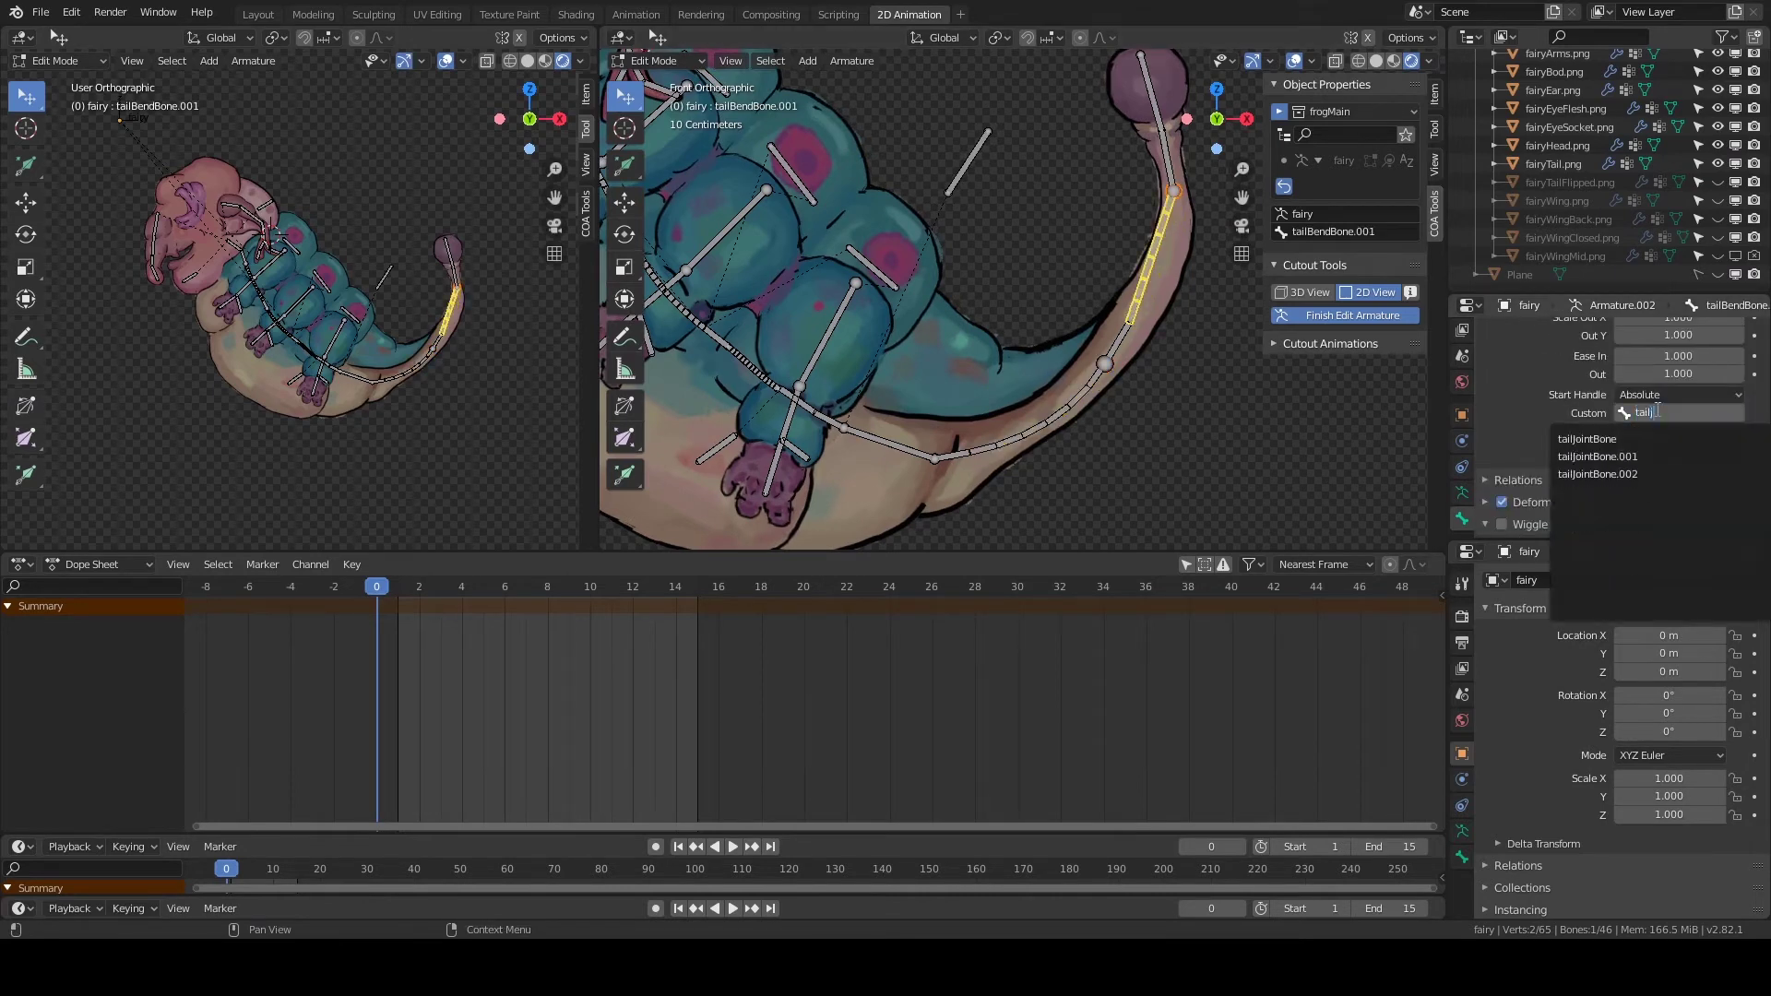
click(1648, 455)
click(1647, 451)
click(1649, 513)
shift+middle_drag(707, 347, 1103, 467)
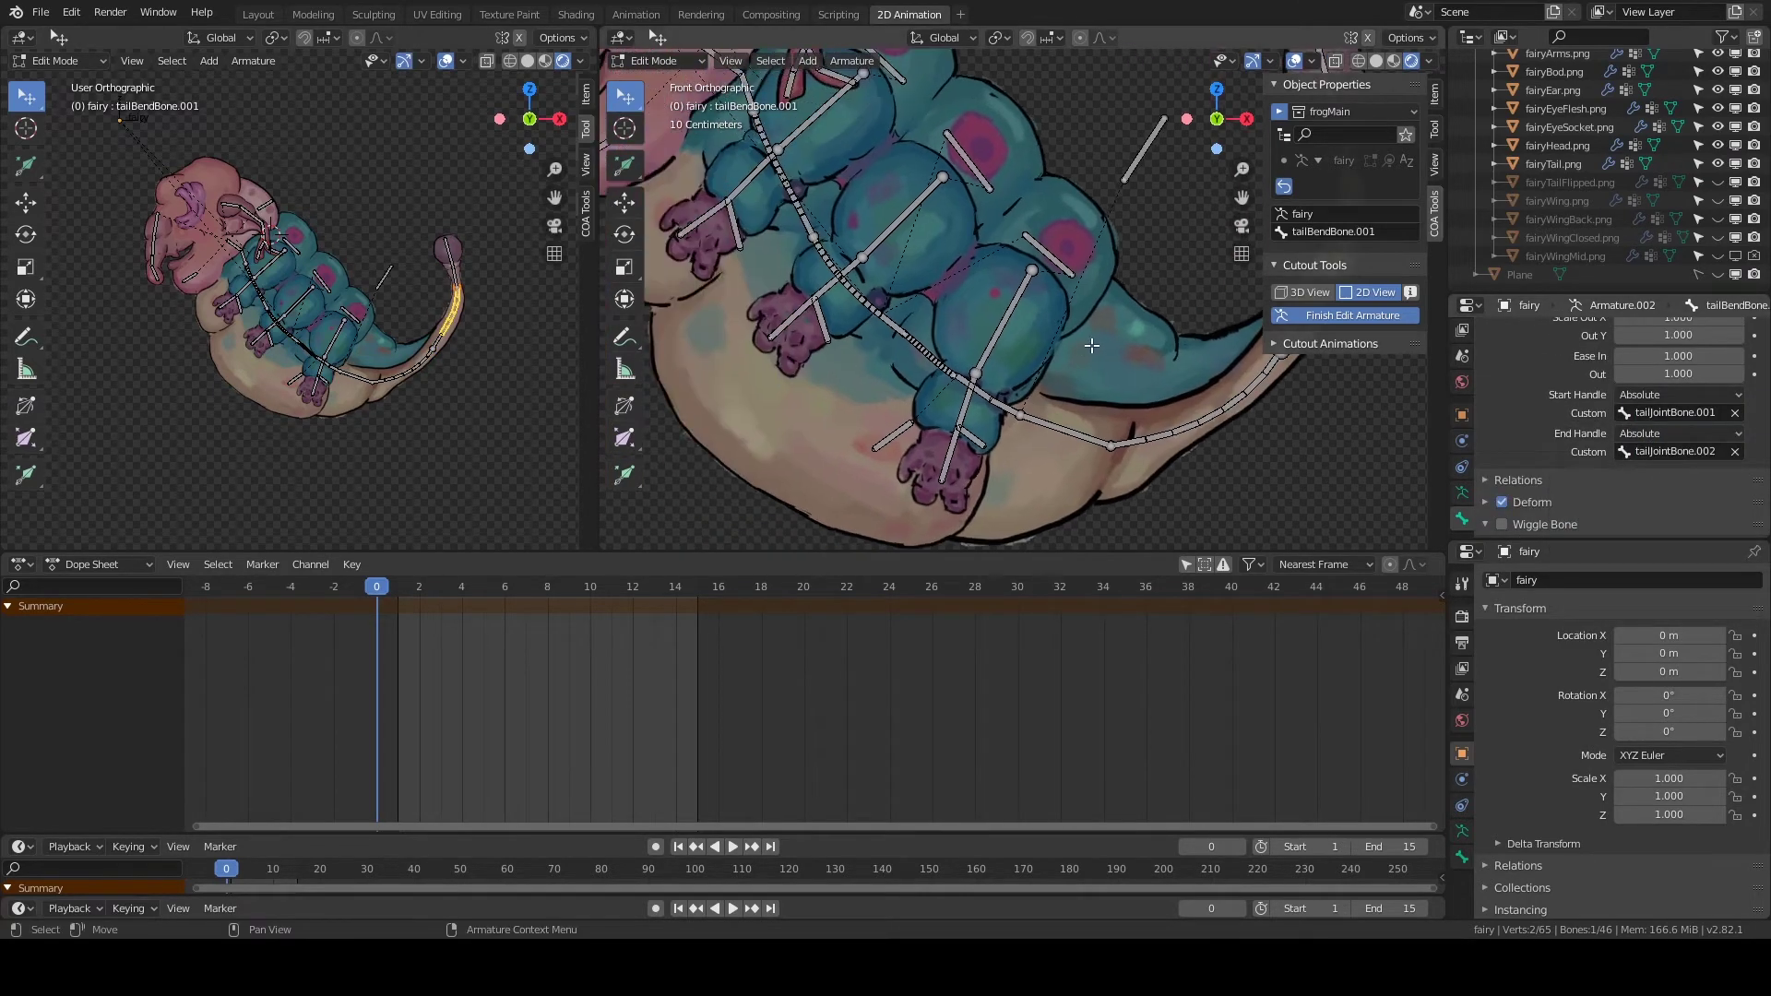
key(ctrl+s)
shift+middle_drag(1276, 389, 1059, 172)
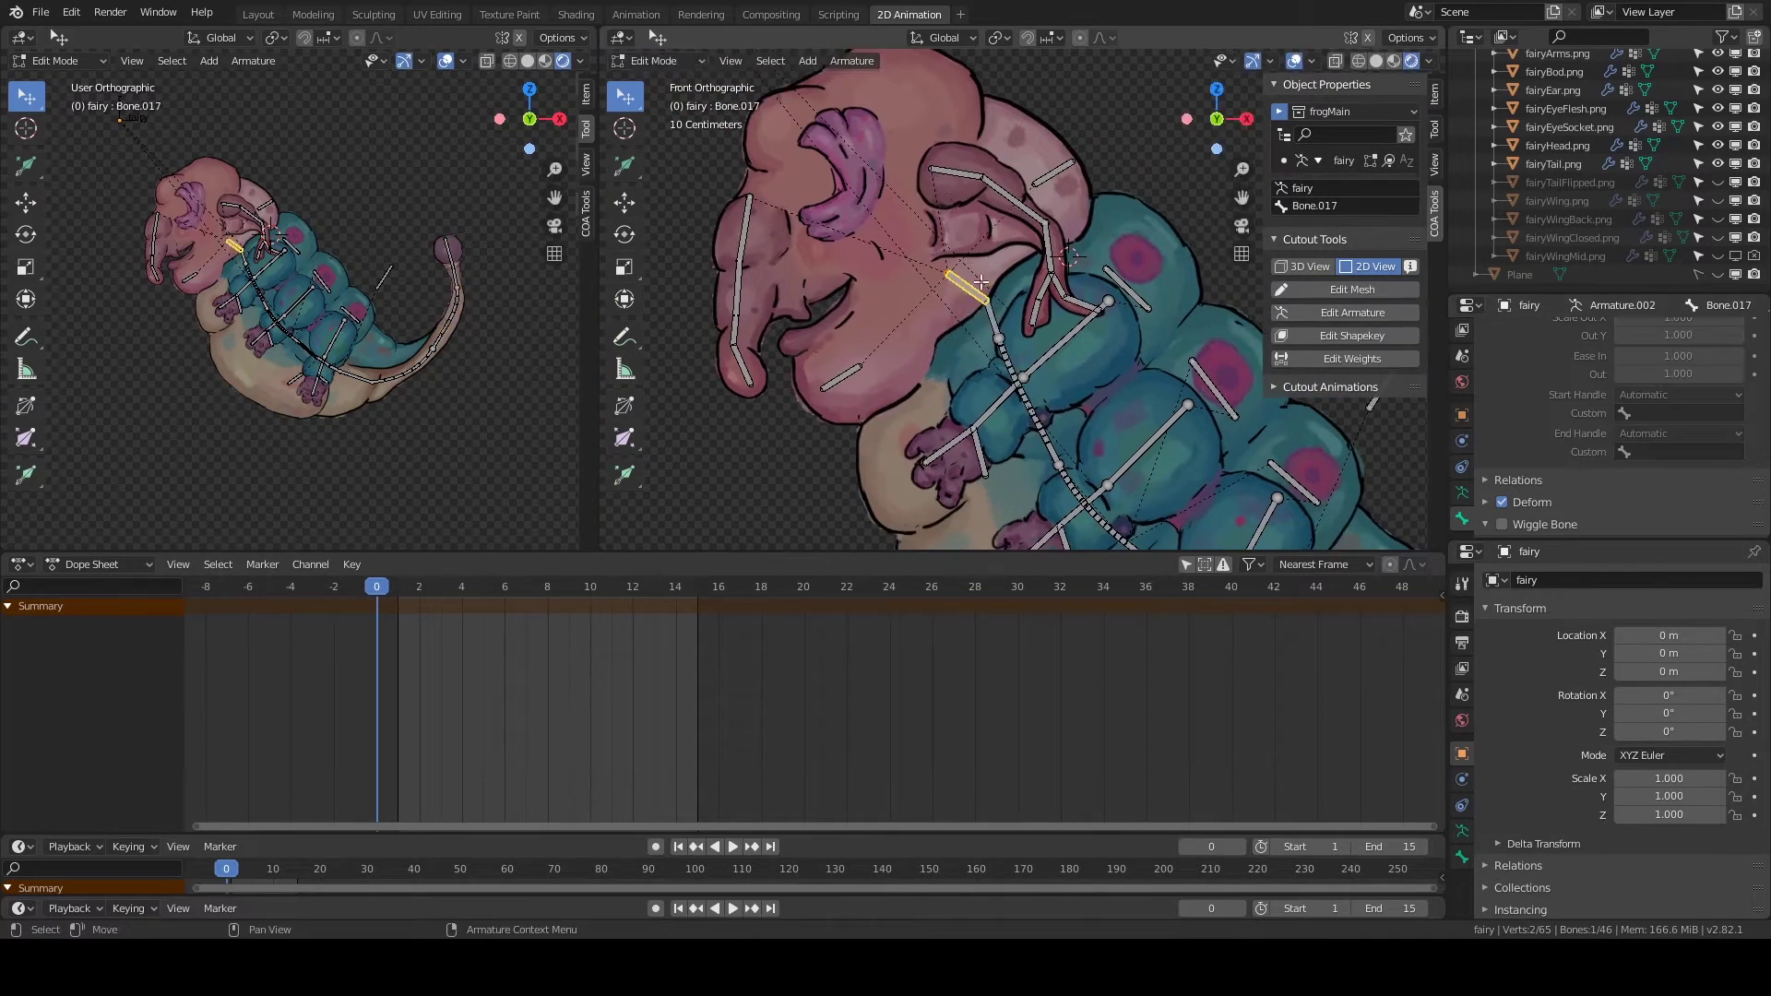
Enter pose mode, test-move spineJointBone.001, and add a Stretch To constraint to spineBendBone.
click(1351, 315)
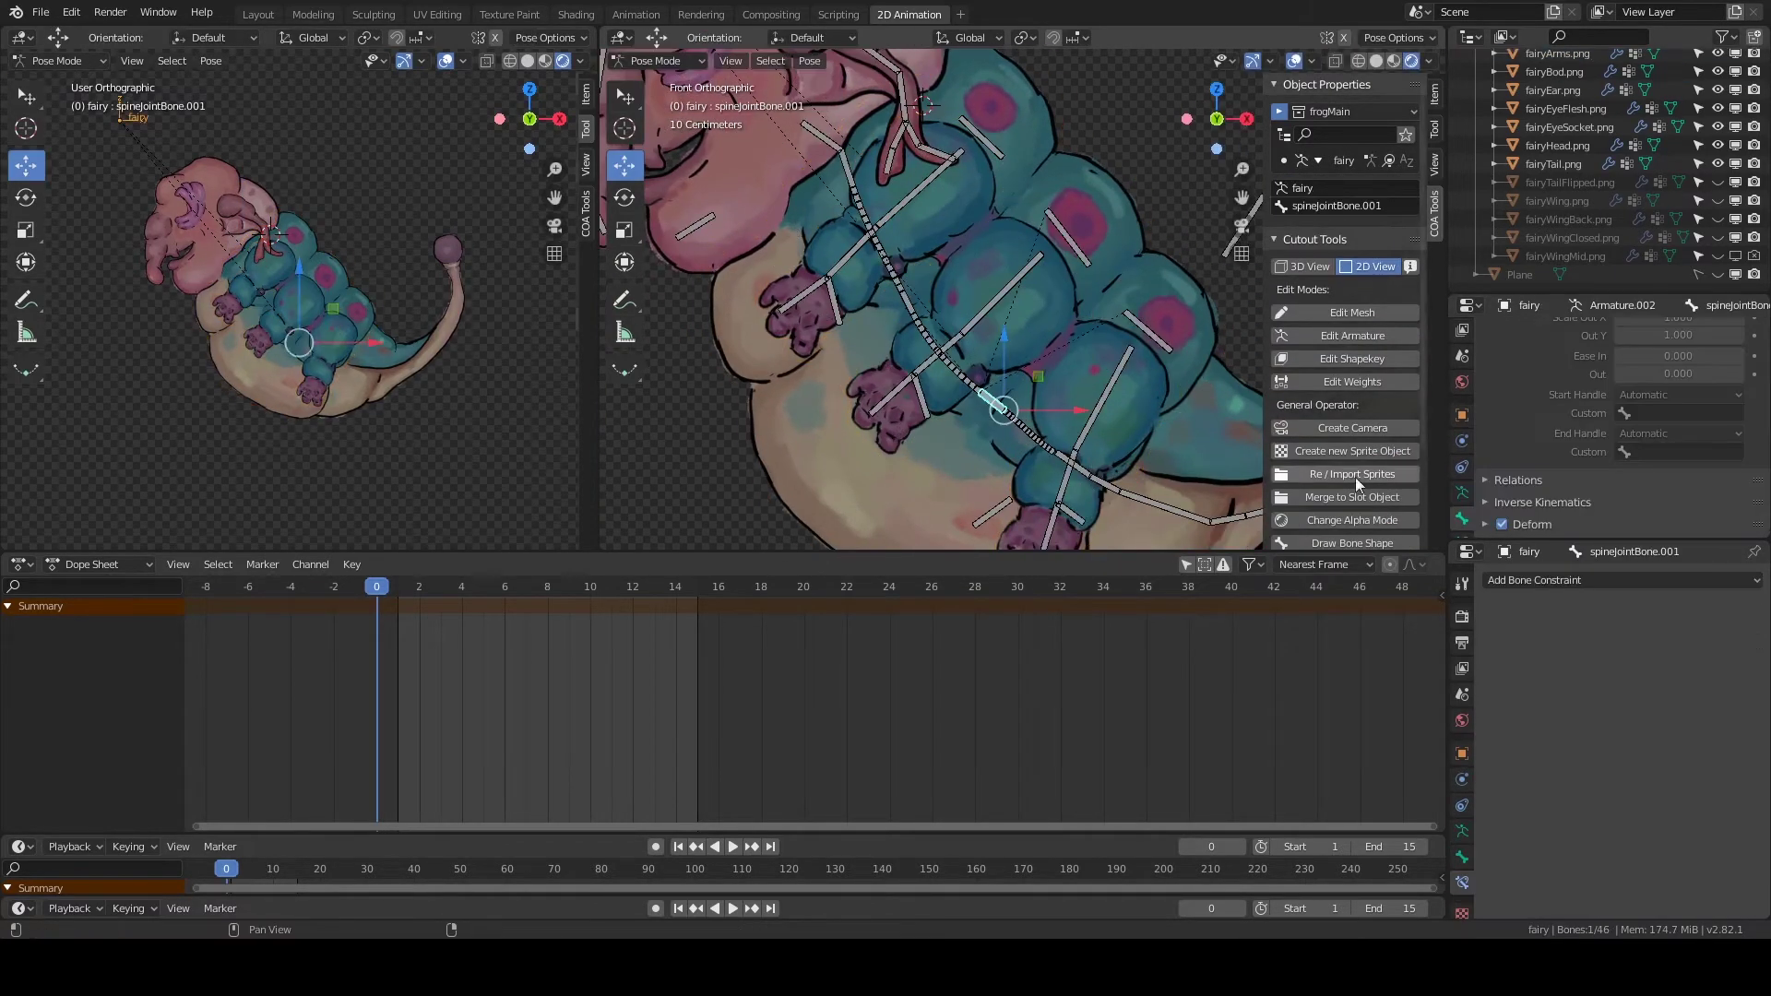
drag(1005, 395, 941, 417)
click(1026, 429)
click(1462, 530)
click(1559, 334)
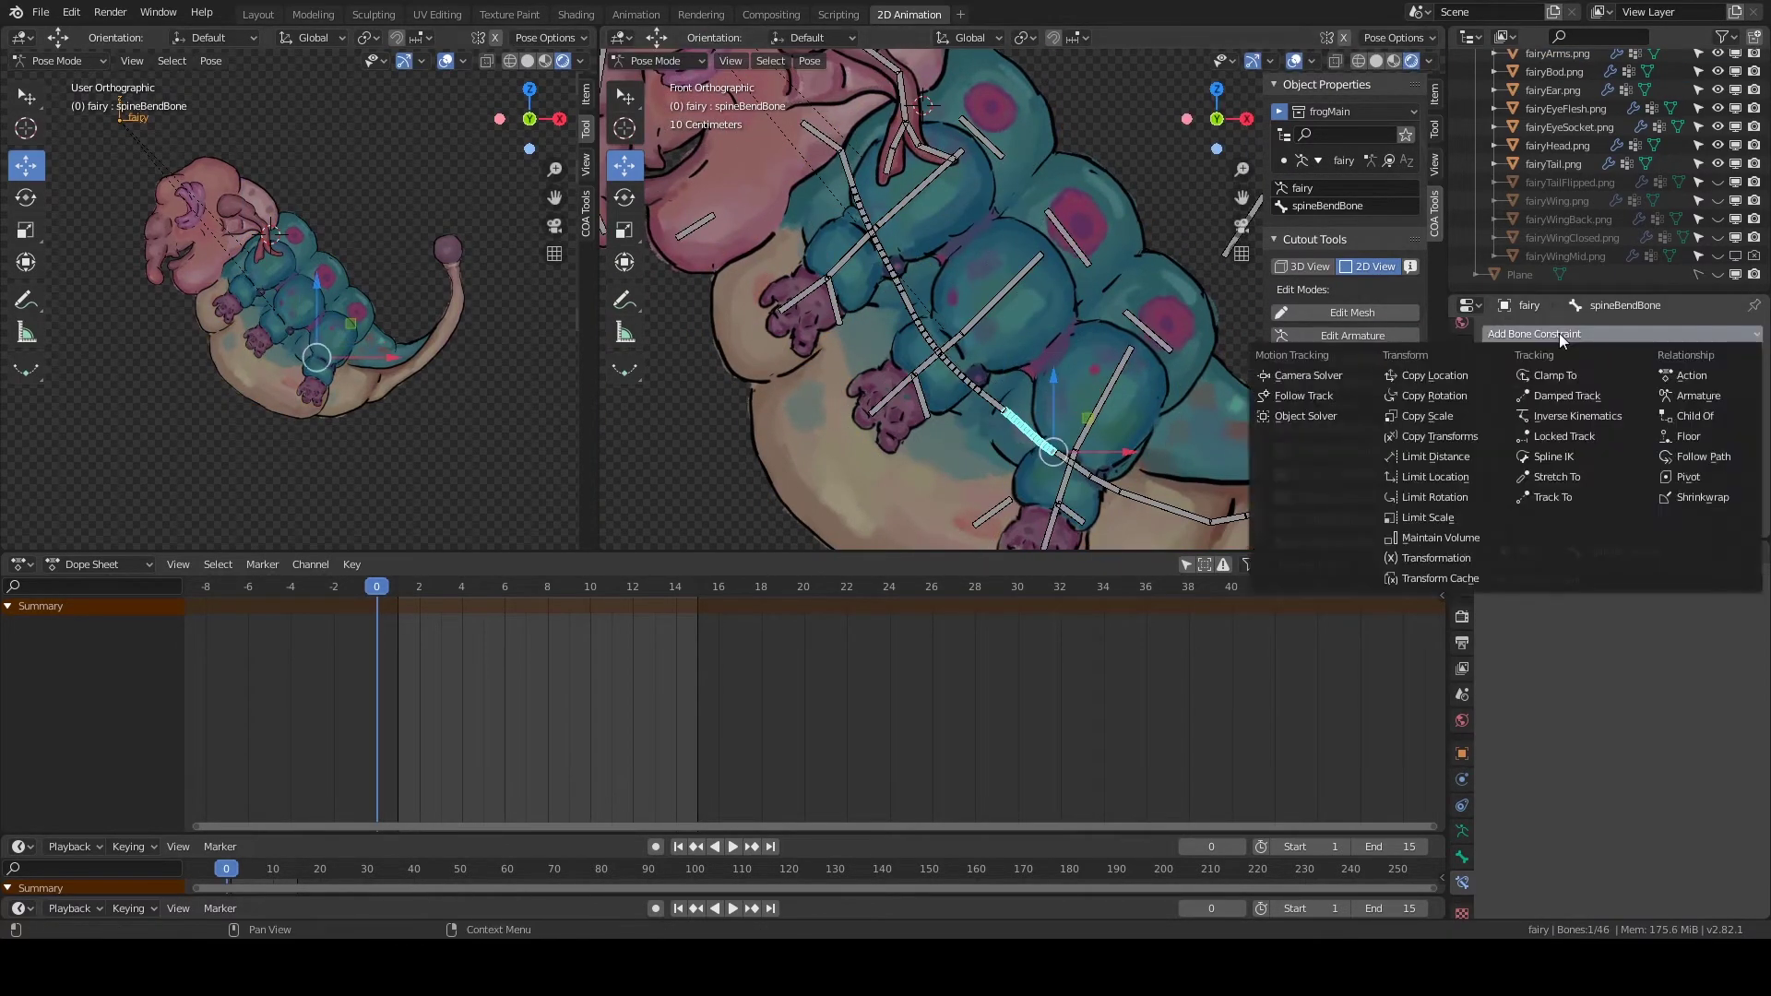
Target the Stretch To constraint at the fairy armature's spineJointBone.001.
click(1573, 477)
click(1602, 396)
text(b)
key(BackSpace)
text(fai)
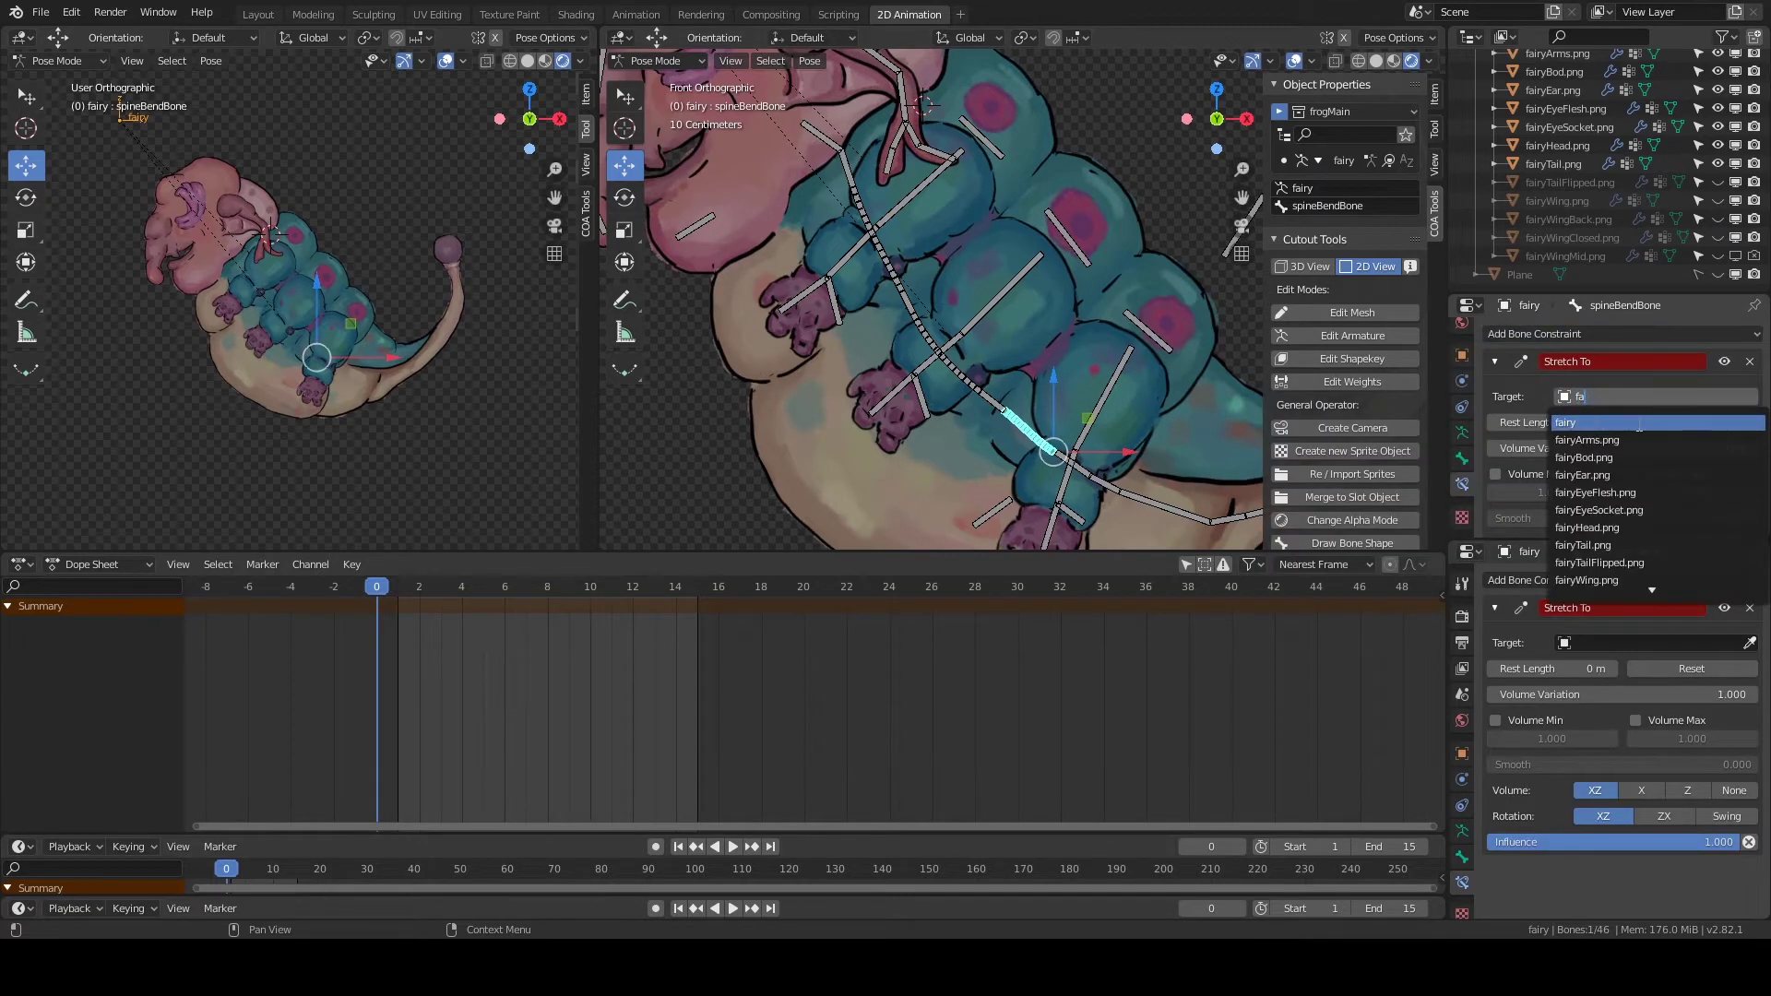
click(1638, 423)
click(1638, 422)
text(spinej)
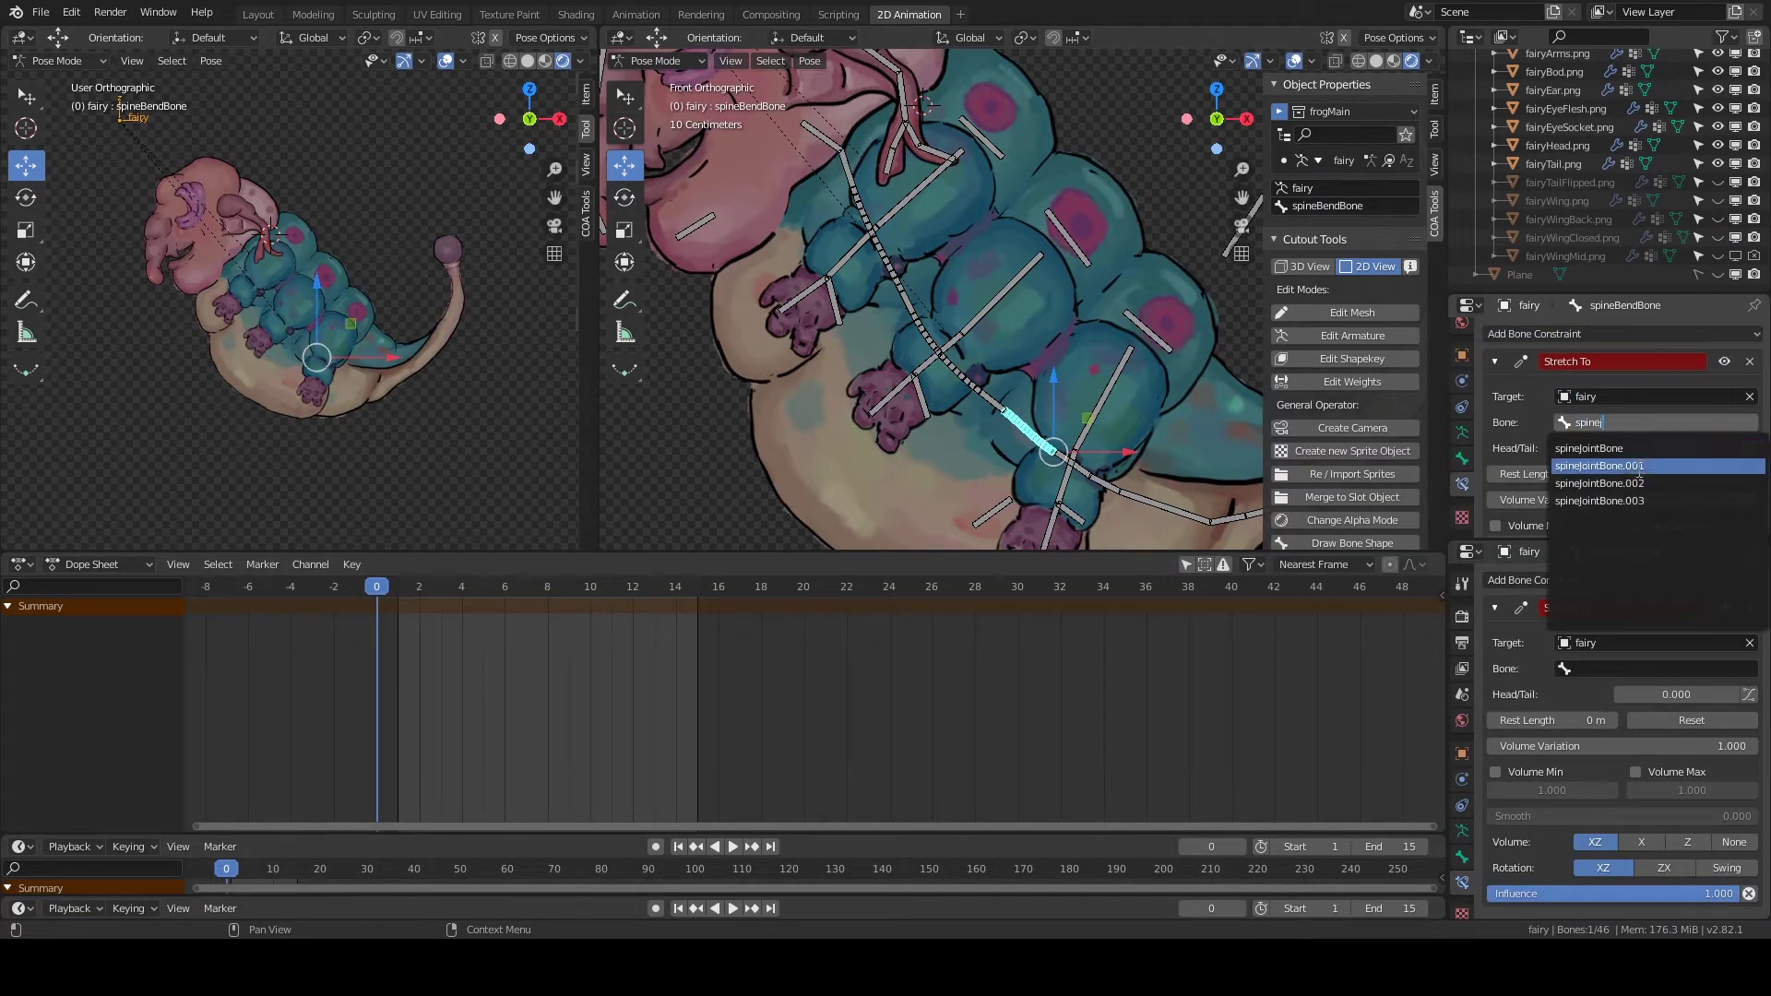
click(1558, 449)
Test-move spineJointBone.001, cancel the move, and select the next spine bend bone.
click(1038, 373)
key(g)
right_click(1038, 374)
right_click(886, 506)
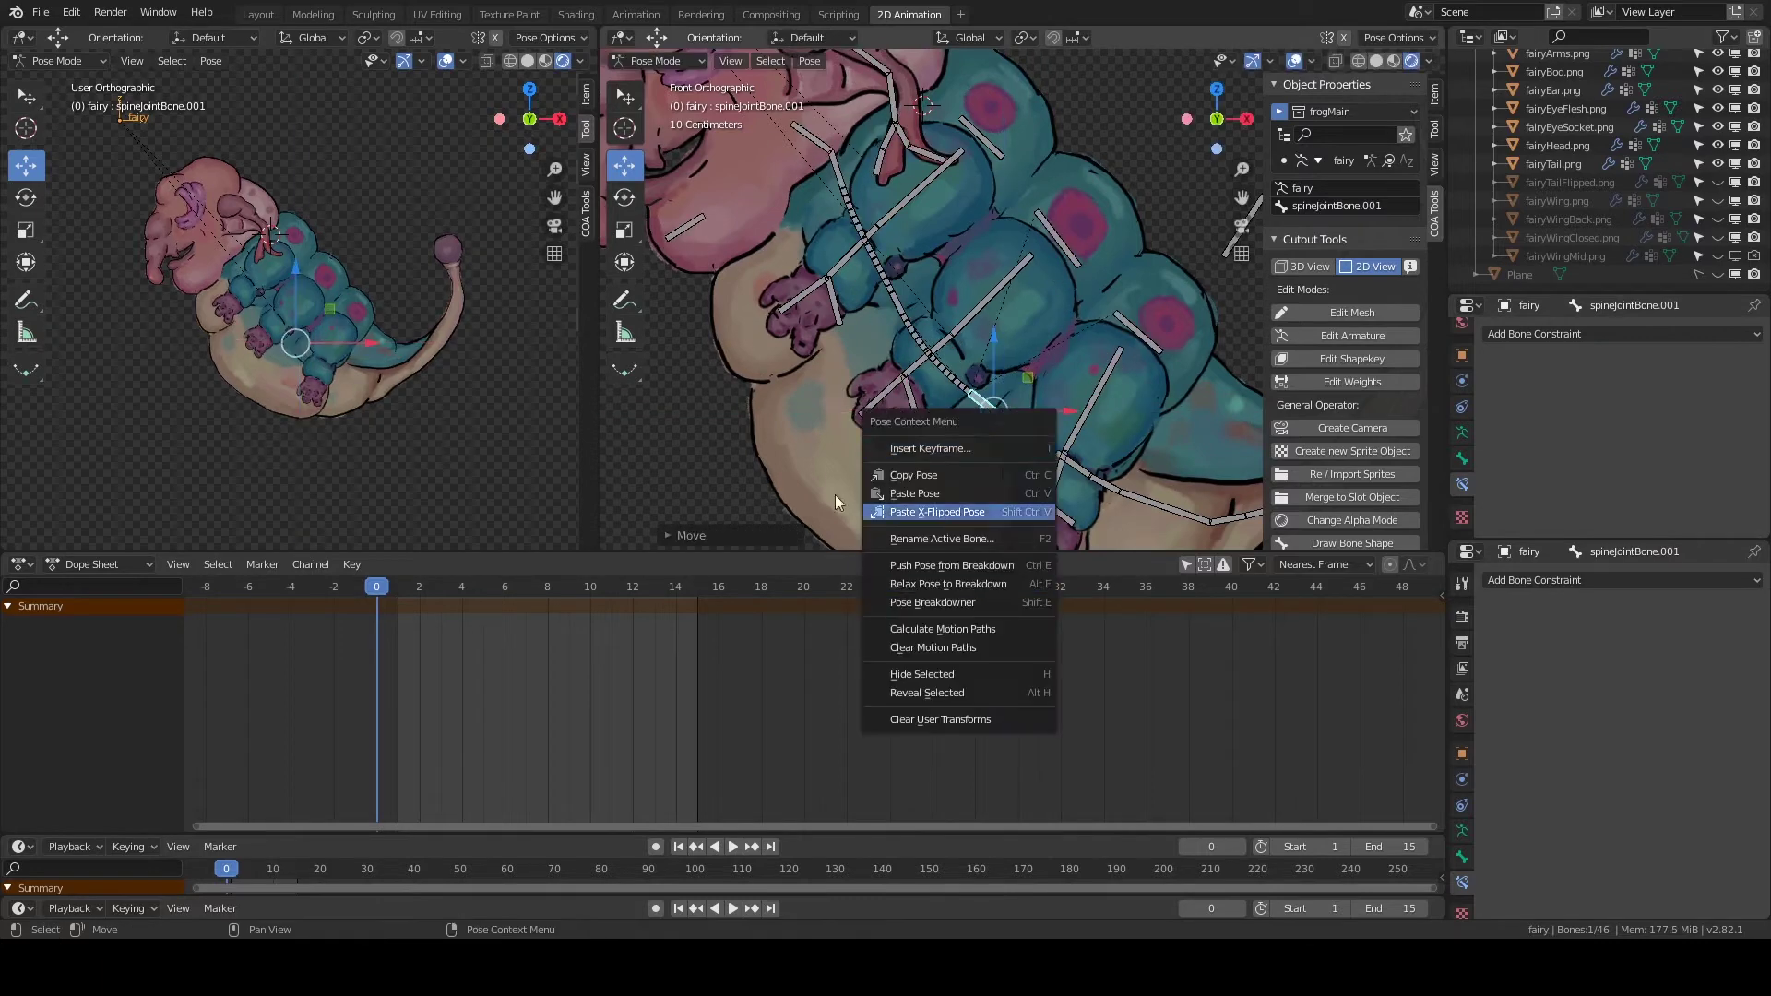
key(Escape)
click(950, 350)
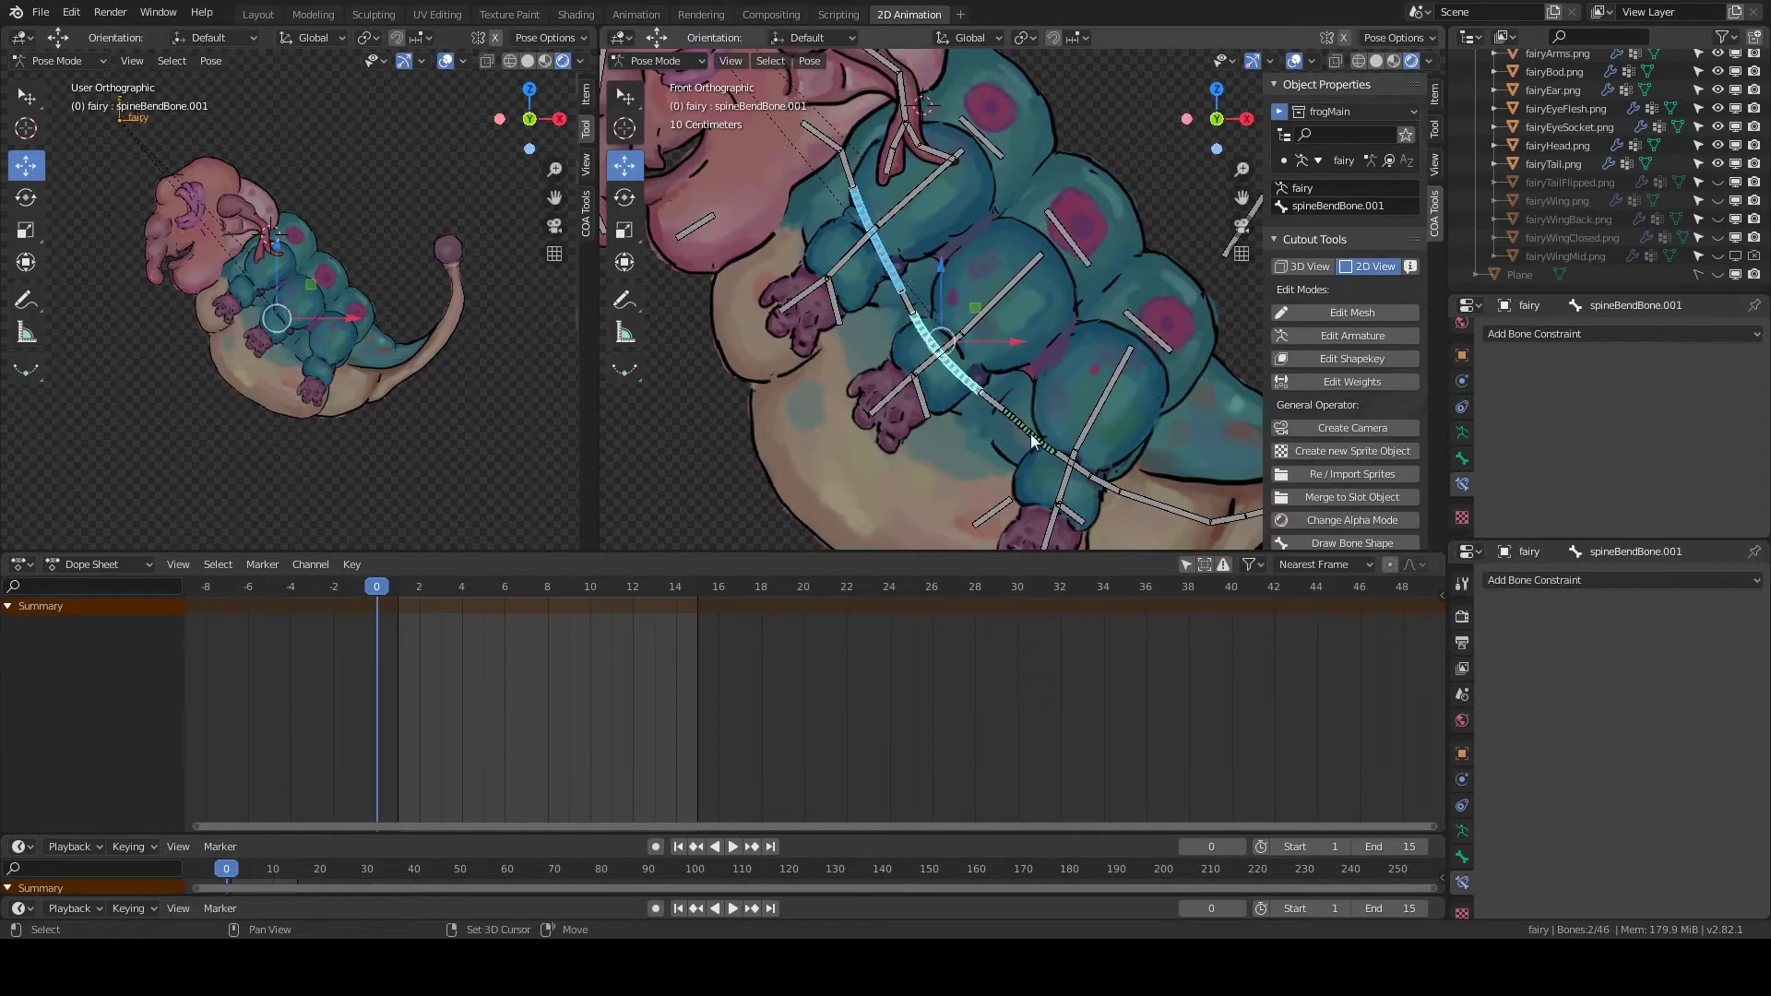
right_click(932, 433)
key(Escape)
Add a Stretch To to the next bend bone, then a Spline IK on spineBendBone.002.
click(1601, 334)
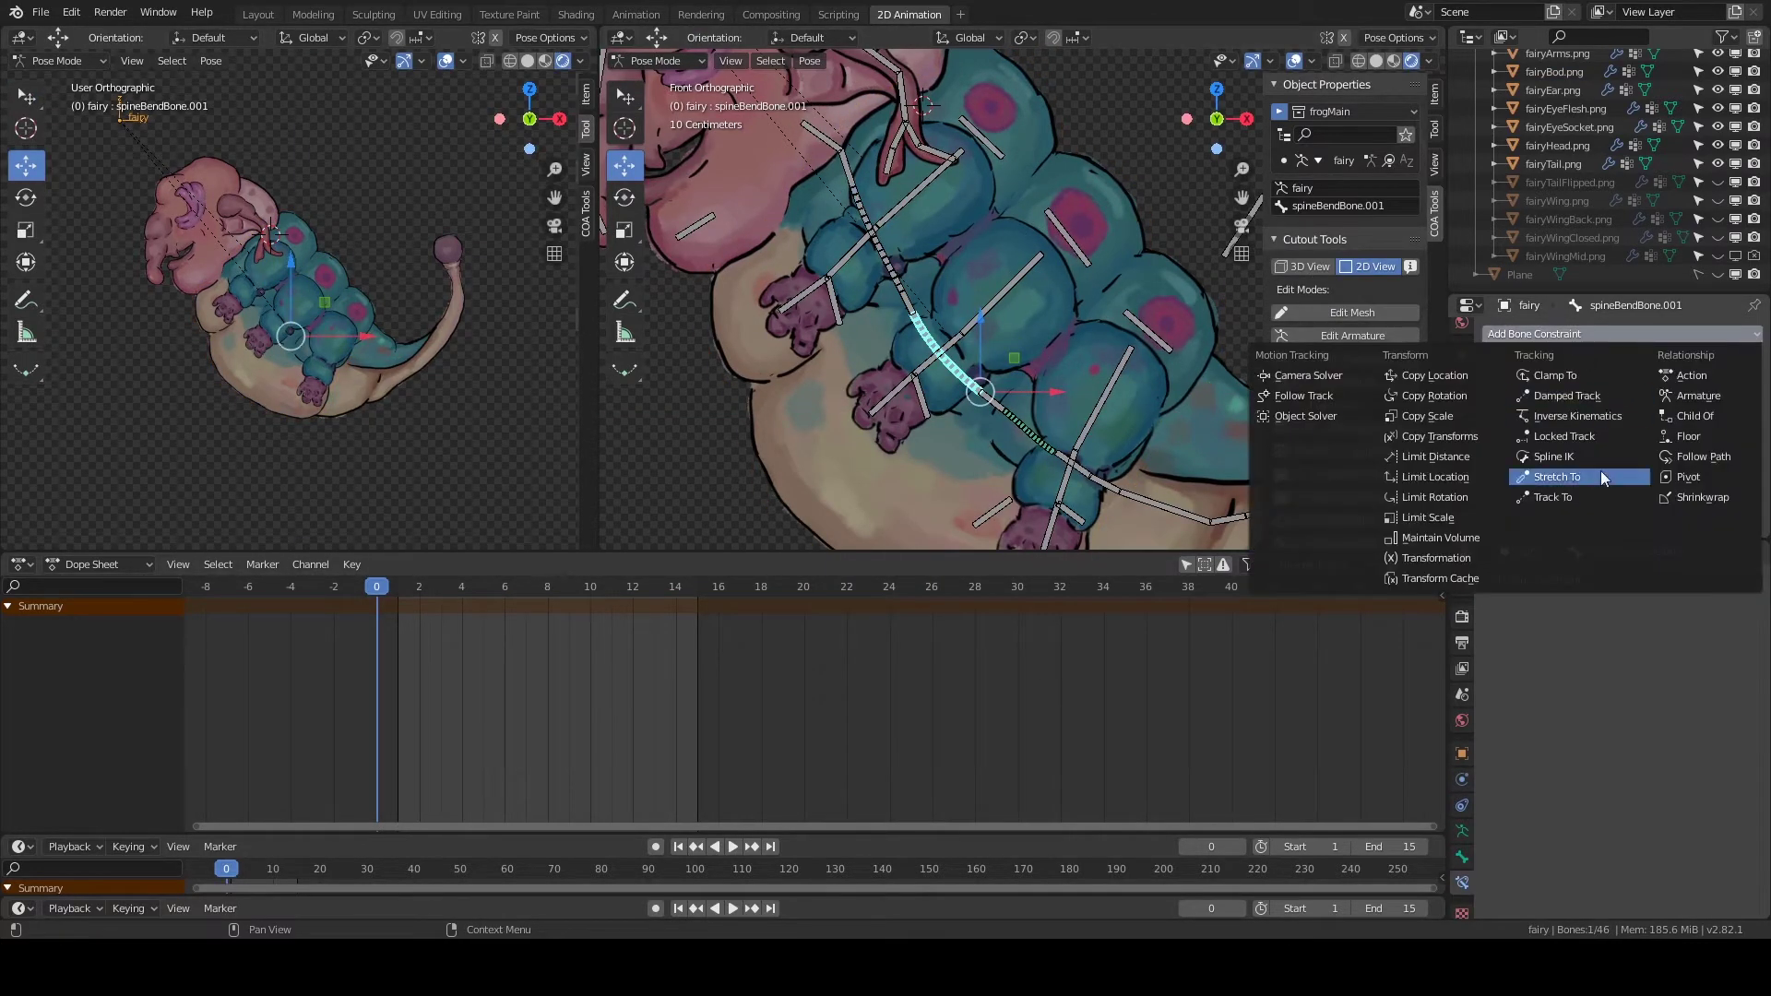
click(1601, 470)
click(1601, 422)
text(spine)
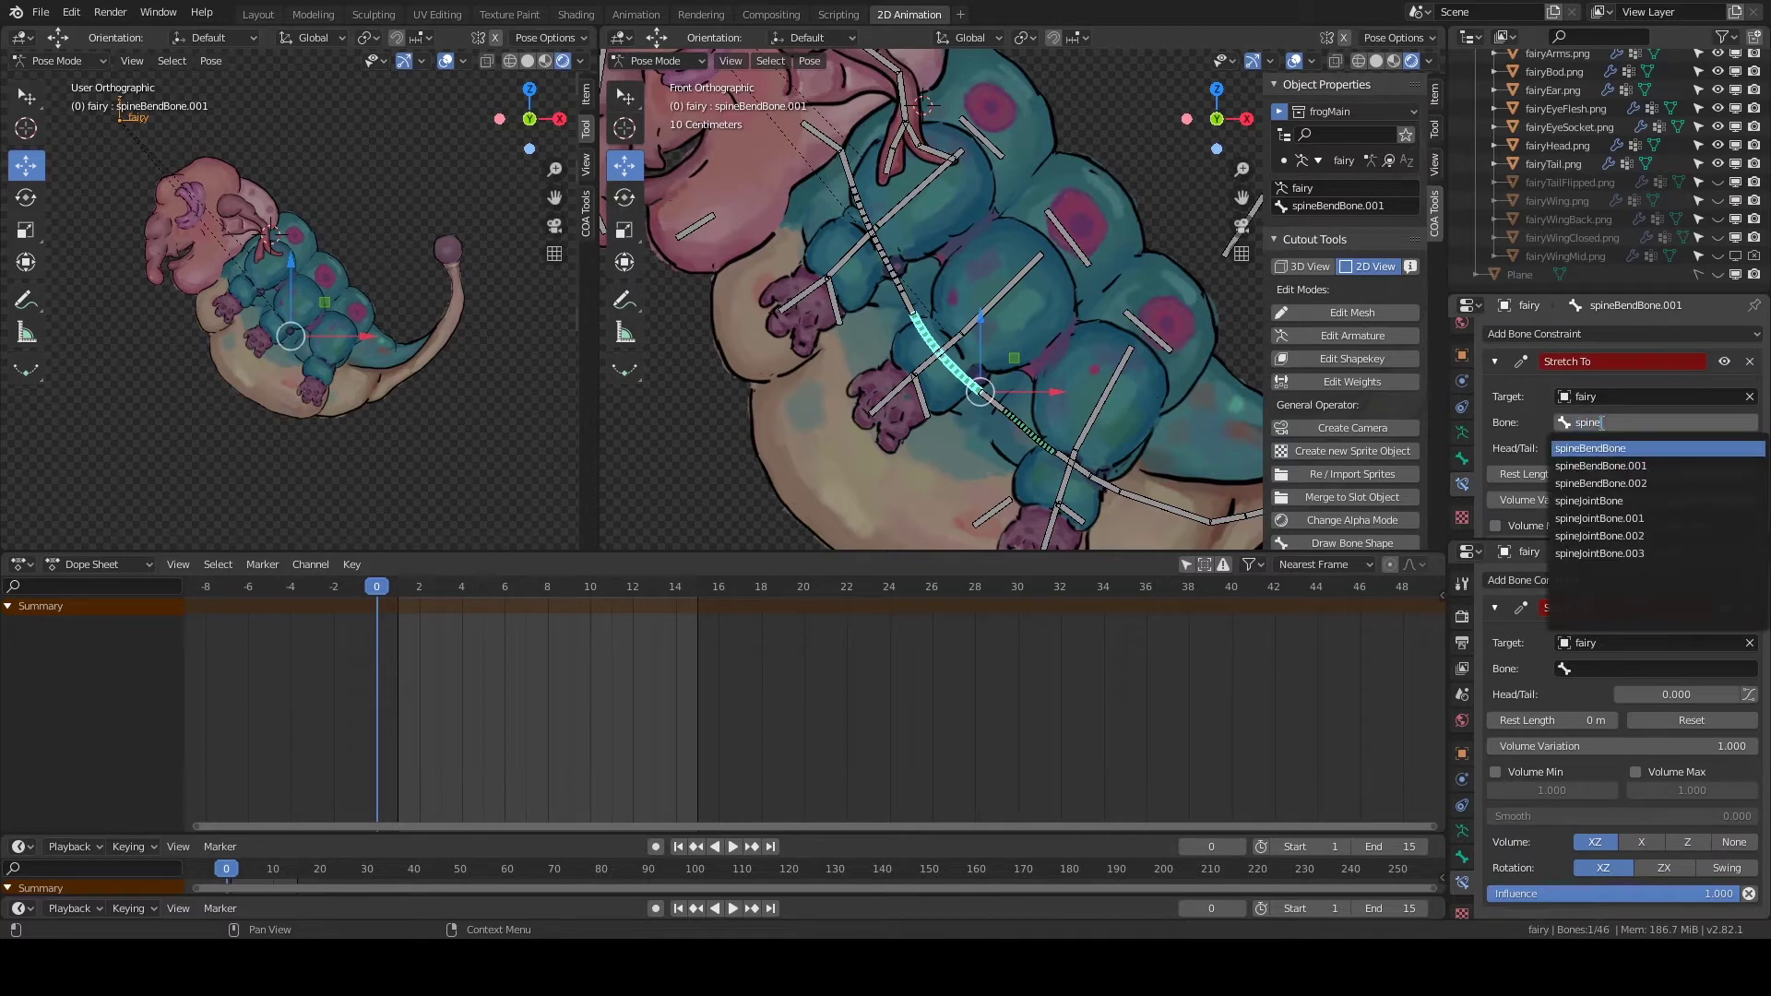
key(Down)
key(Down)
key(Return)
click(872, 235)
click(1601, 334)
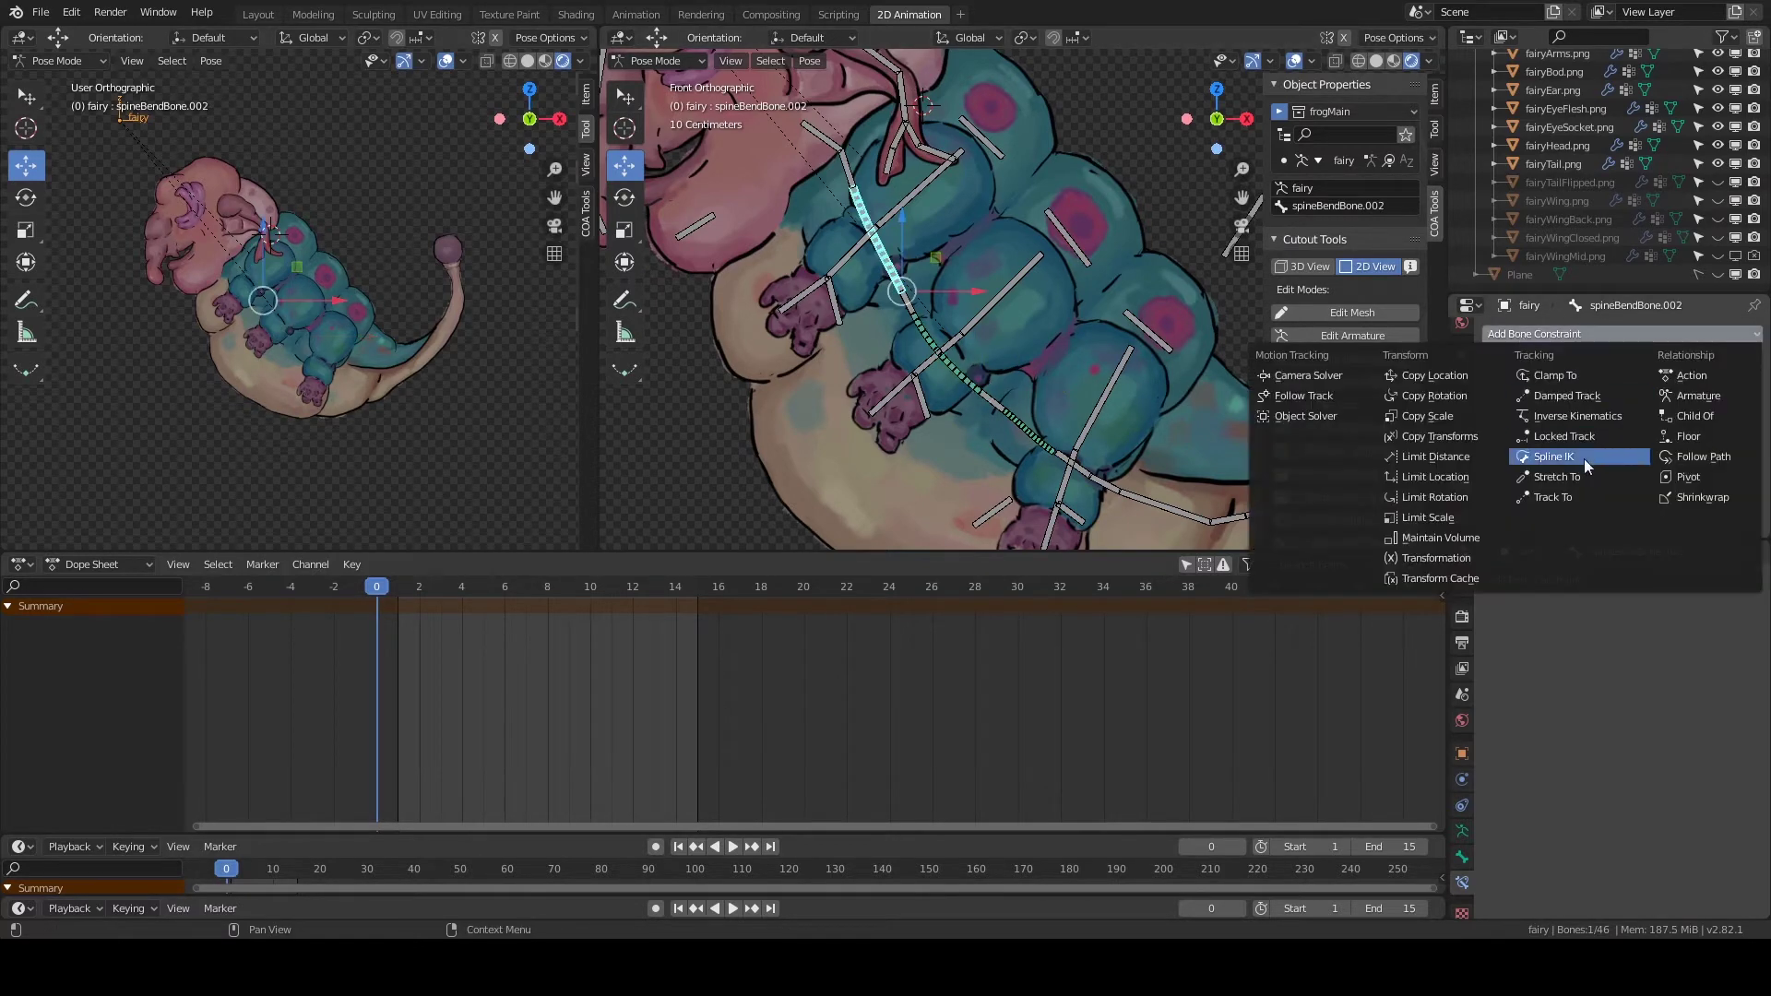
click(1585, 458)
Clear user transforms on neckBone and spineJointBone.002, then save the file.
click(878, 159)
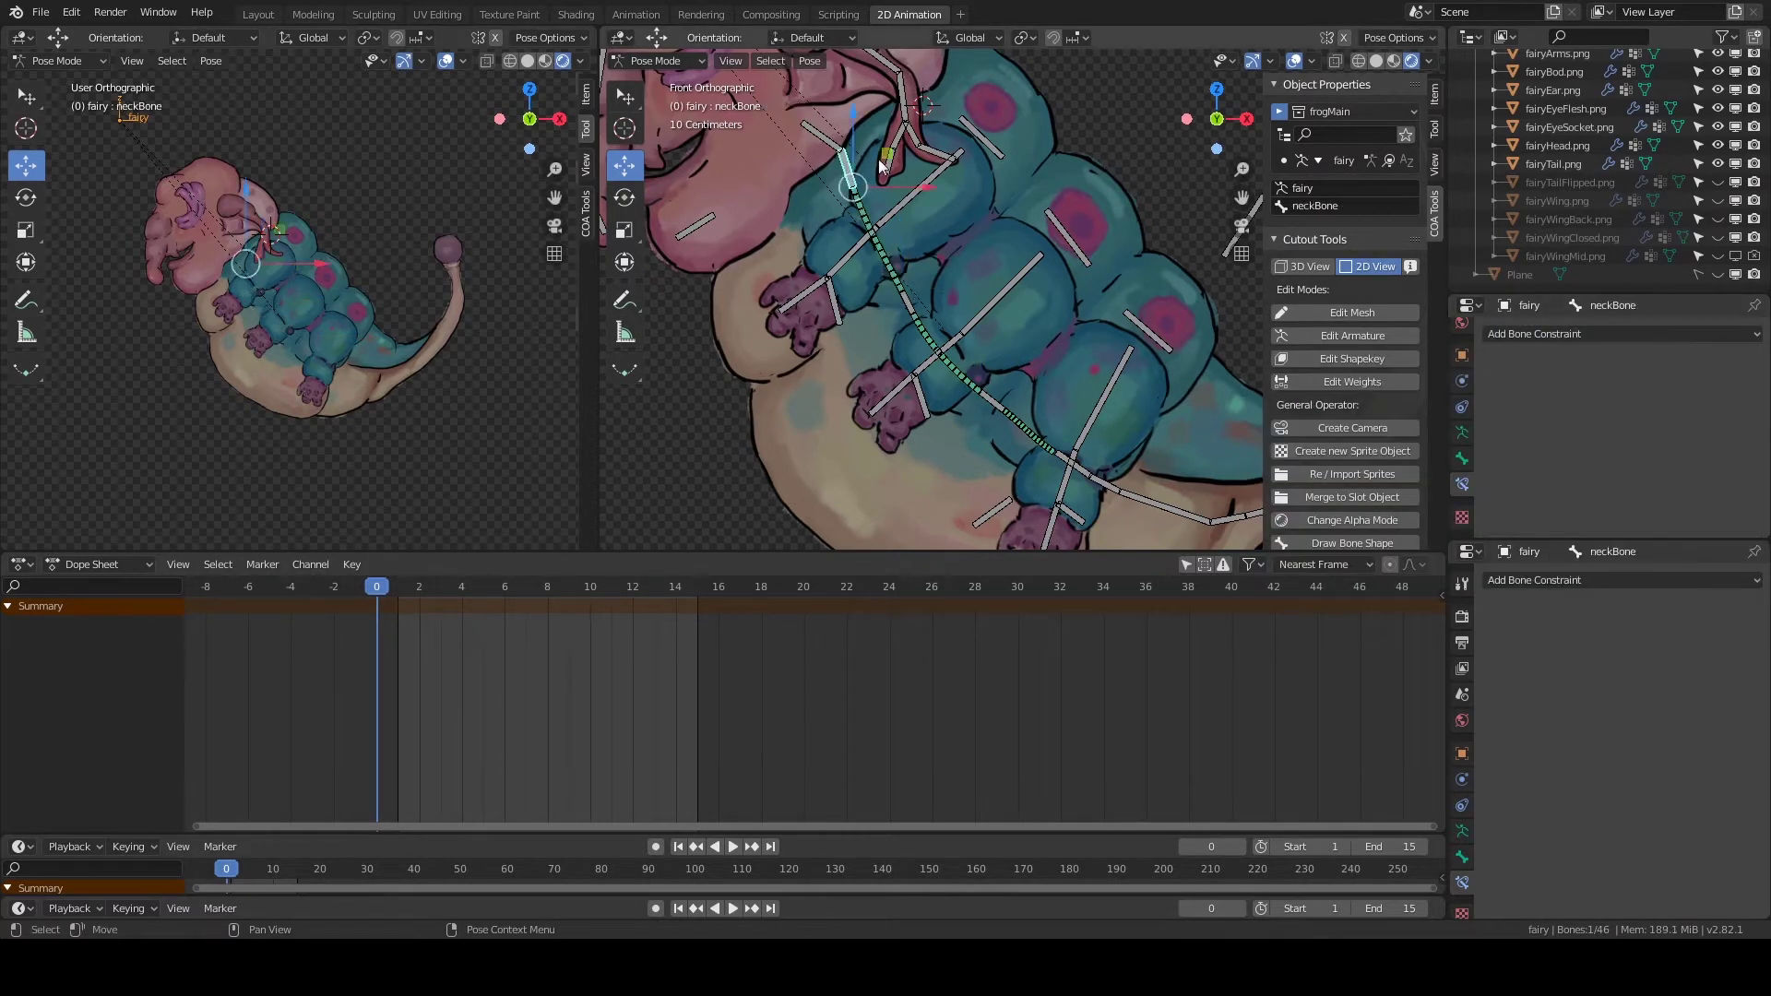
click(883, 305)
right_click(885, 314)
click(886, 313)
key(ctrl+s)
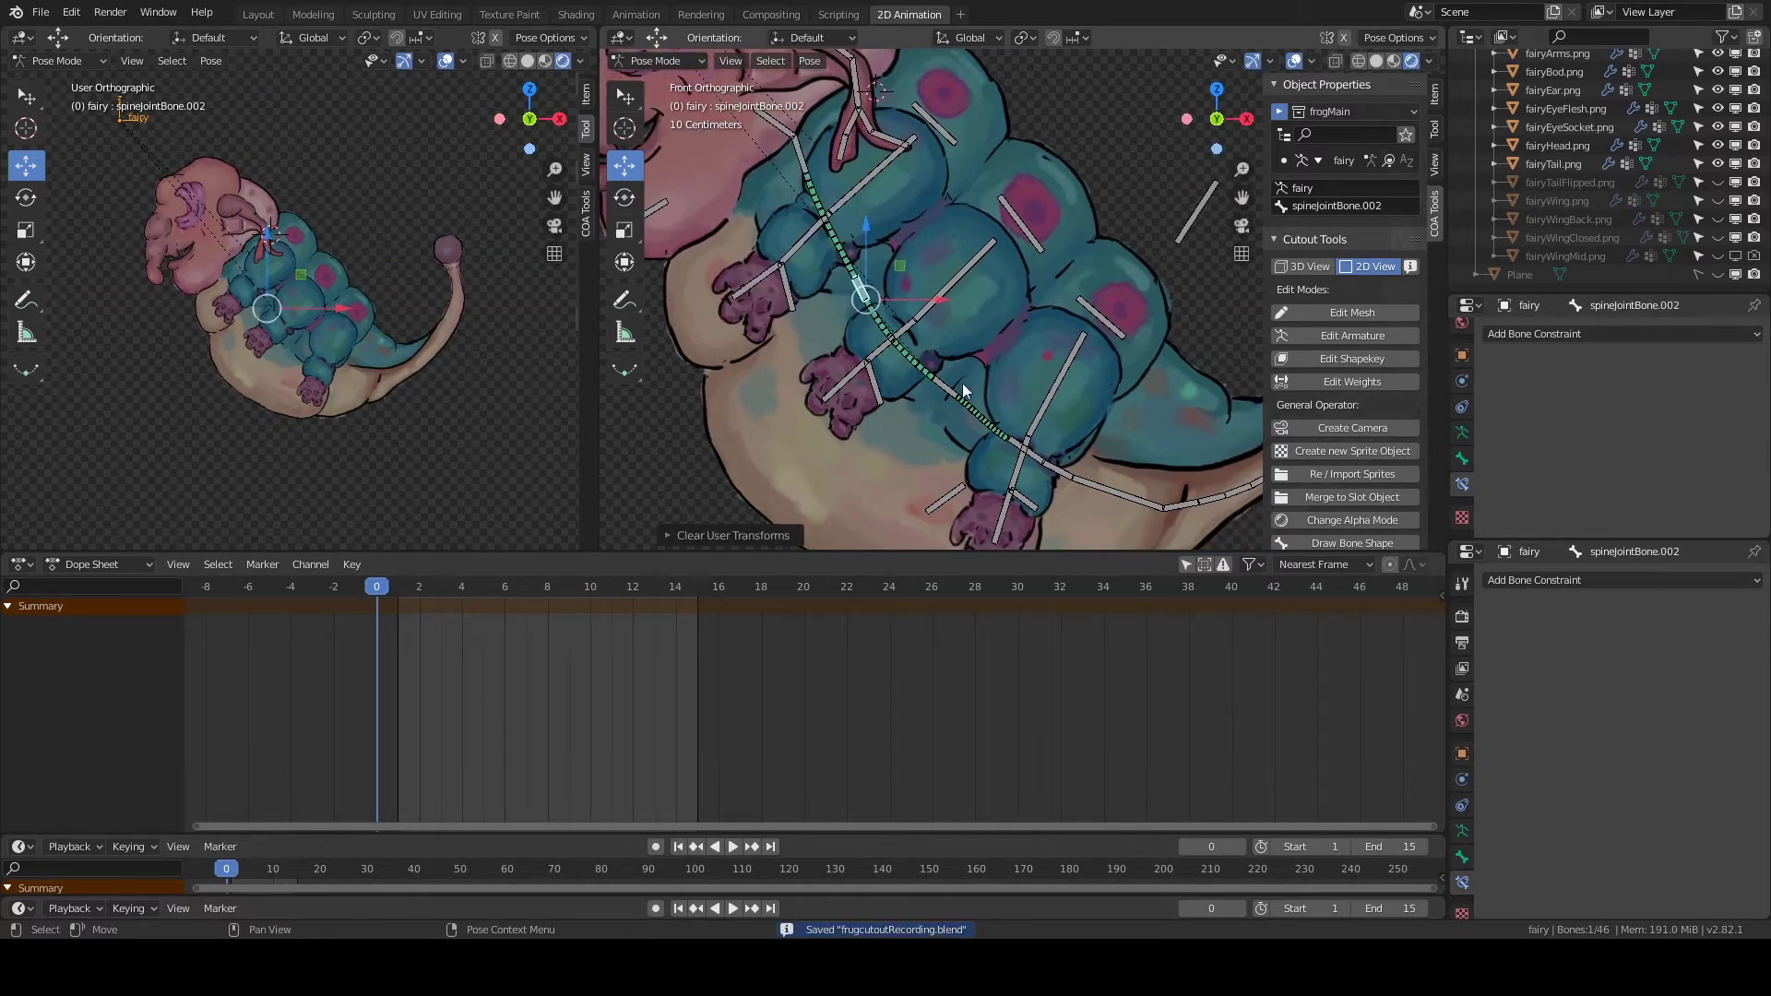
click(1601, 334)
Give spineJointBone.001 a Copy Rotation from spineBendBone with Mix set to Before Original.
click(1015, 444)
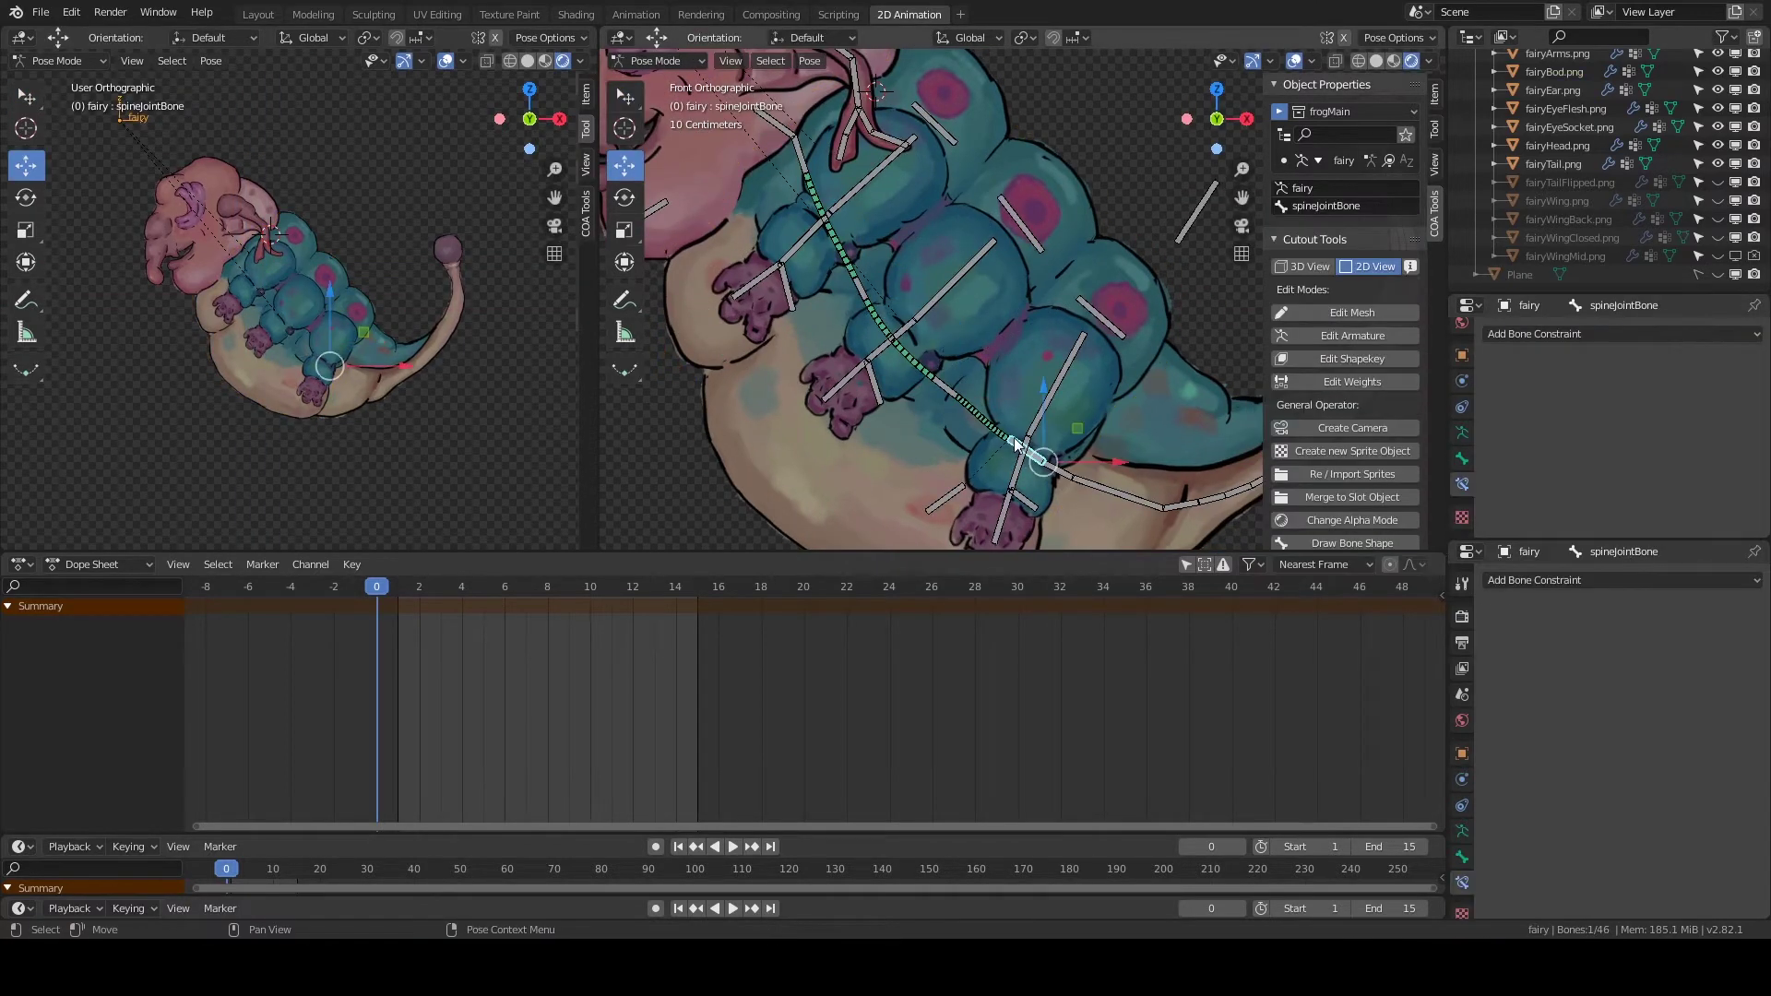
click(953, 412)
click(1586, 334)
click(1529, 504)
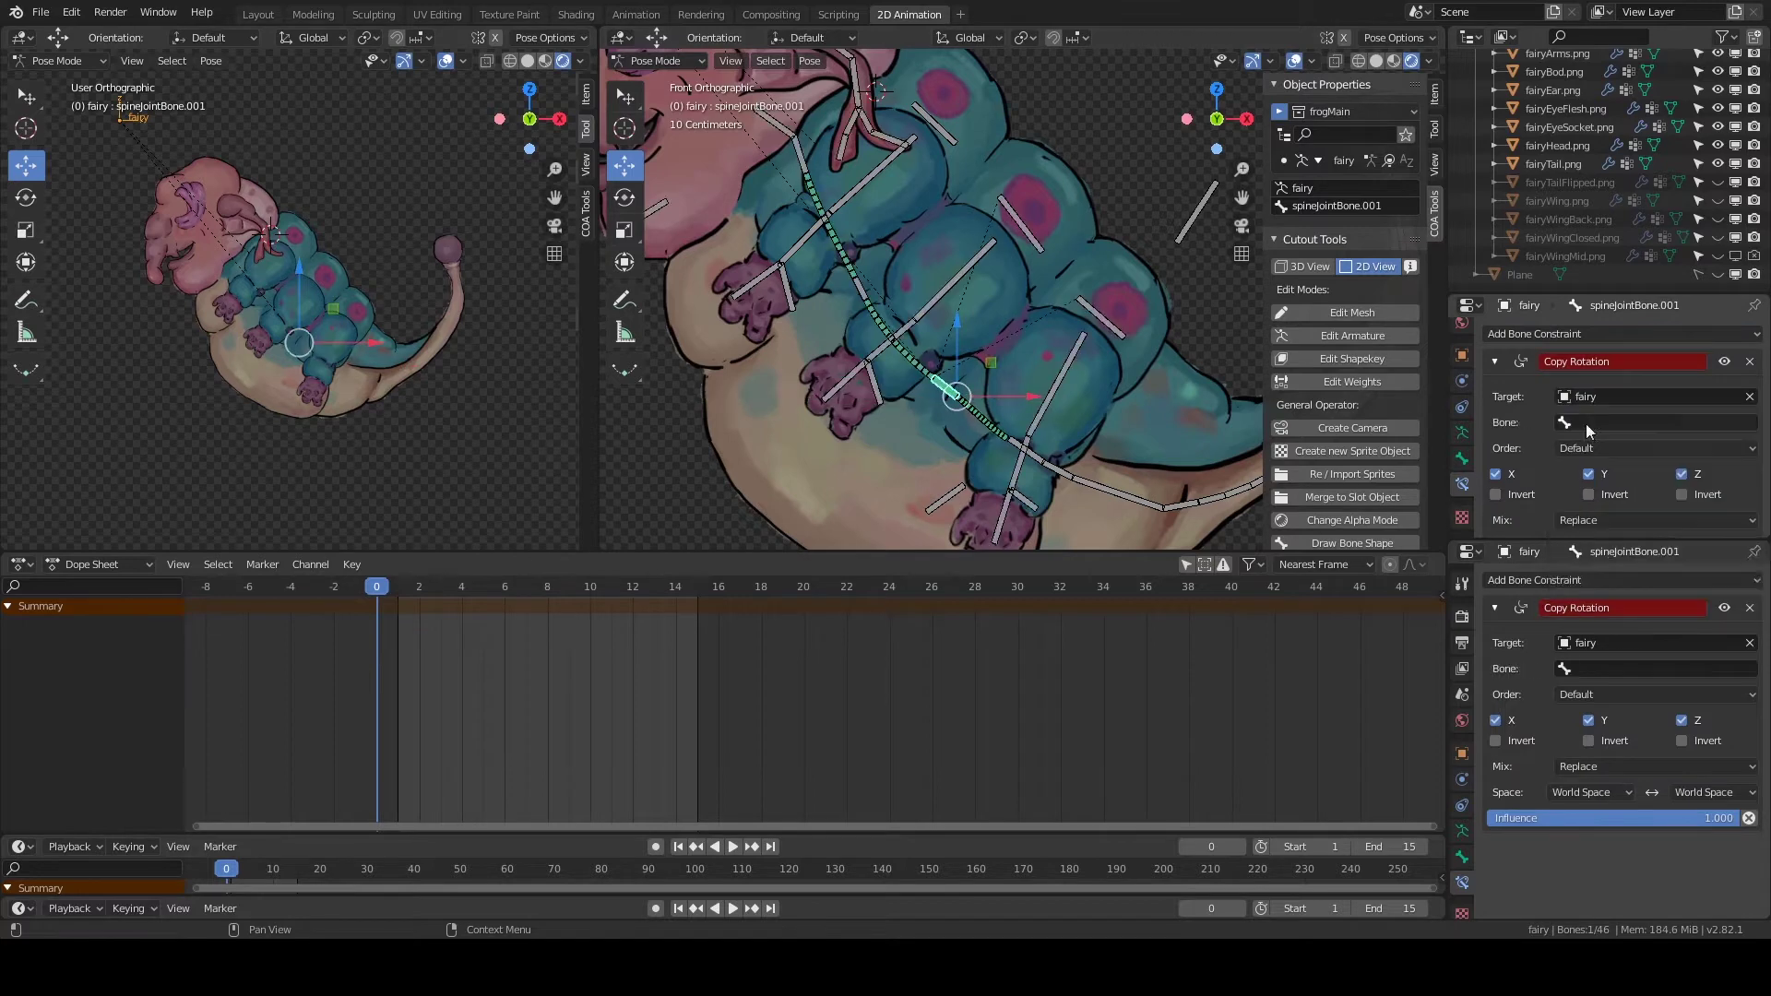
click(1588, 423)
text(spinebe)
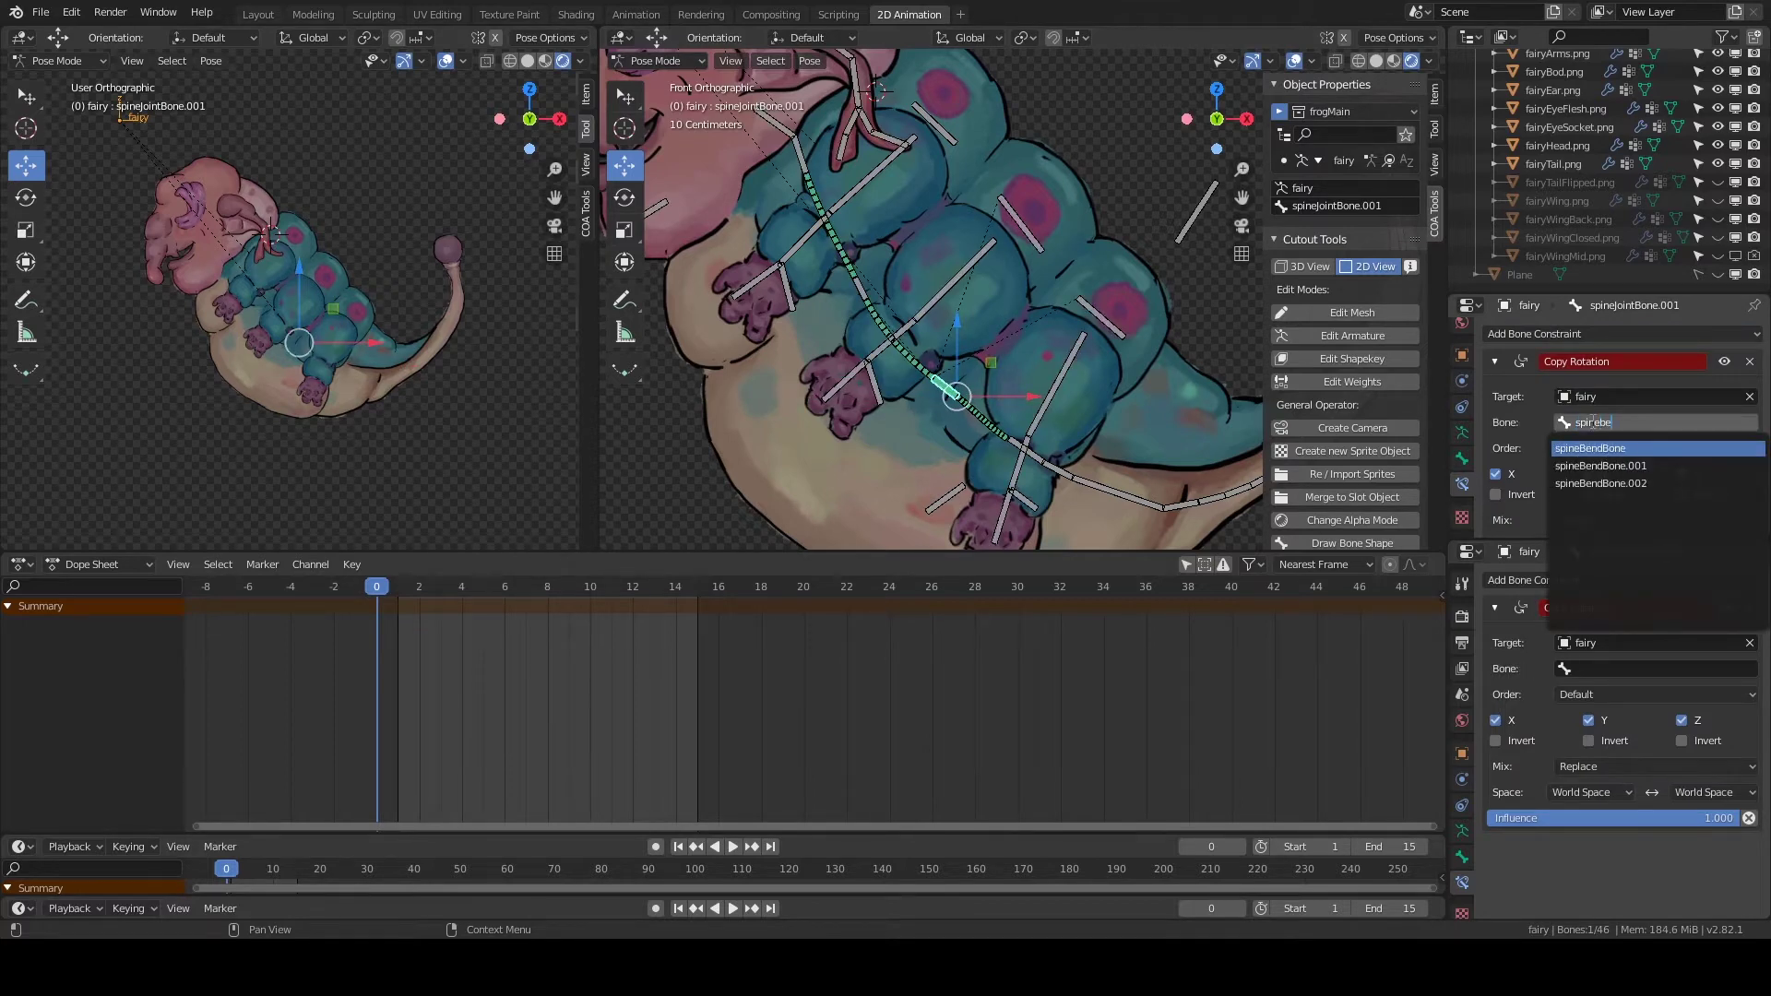
click(1589, 449)
click(1650, 520)
click(1651, 584)
Set owner and target spaces to Local Space and copy the constraint to the other joint bones.
scroll(1623, 516, down, 2)
click(1588, 492)
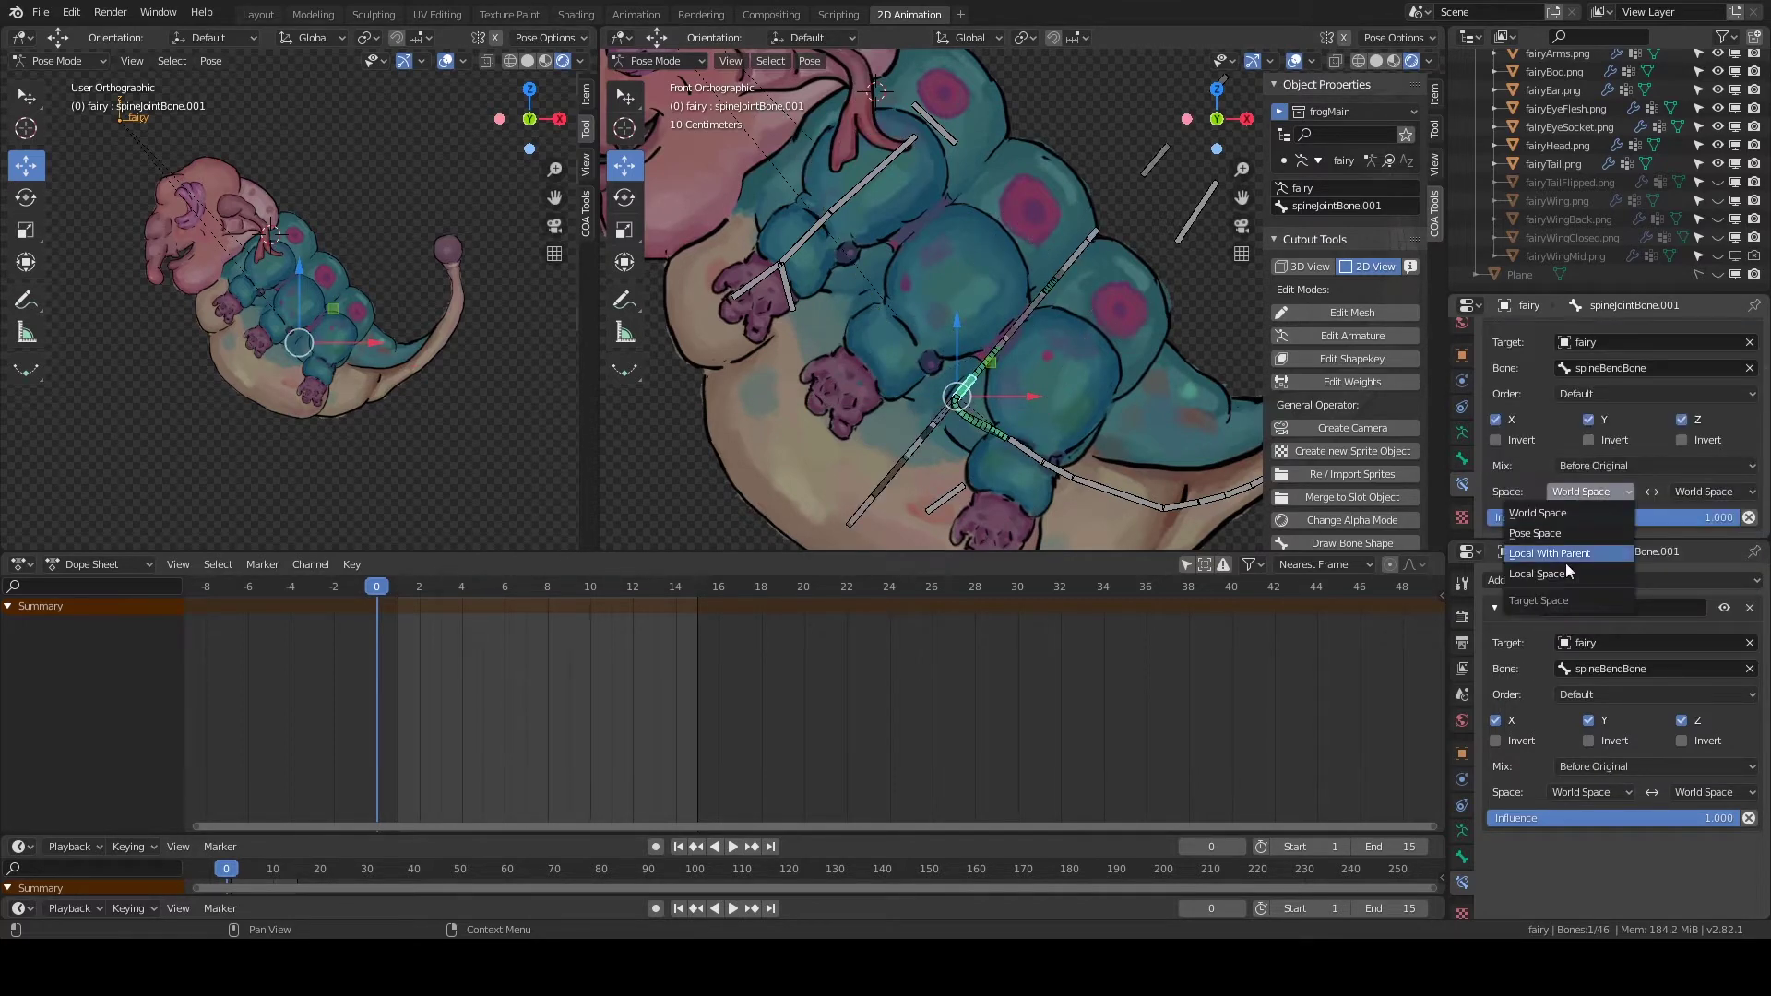
click(1567, 571)
click(1706, 492)
click(1687, 574)
shift+click(802, 165)
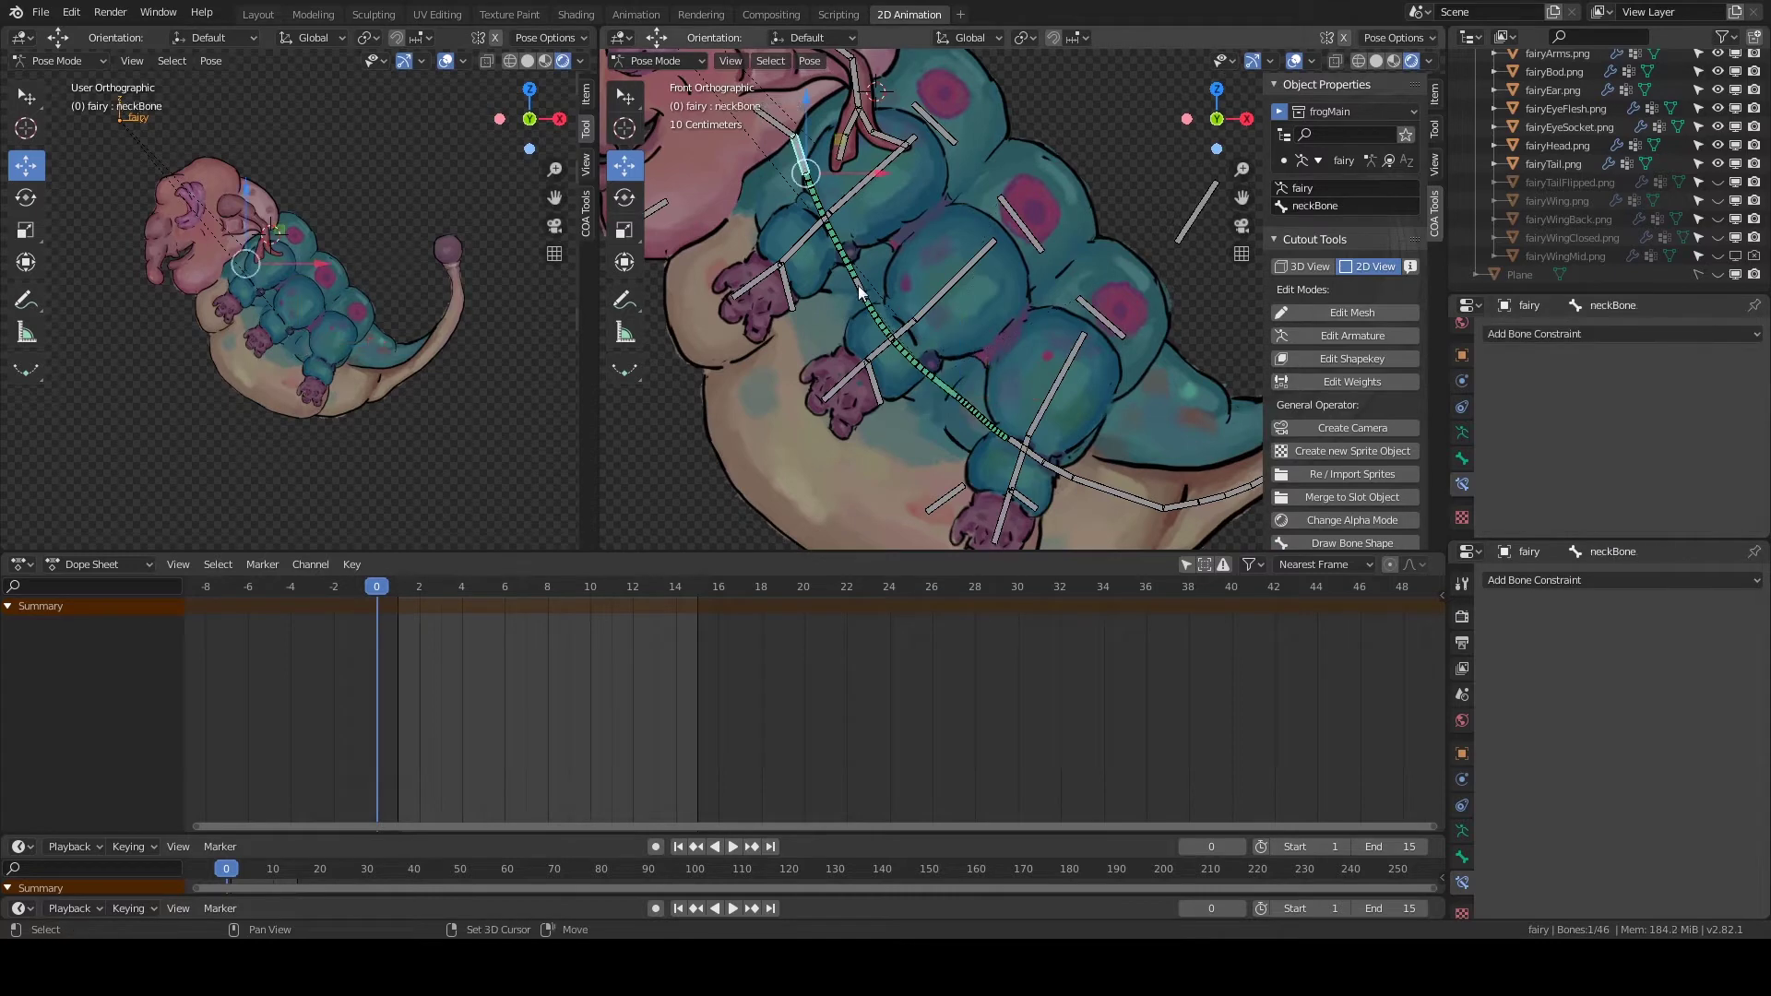
shift+click(862, 295)
Change spineJointBone.002's rotation source bone, then toggle Edit Mode and return to Pose Mode.
click(883, 323)
click(1661, 422)
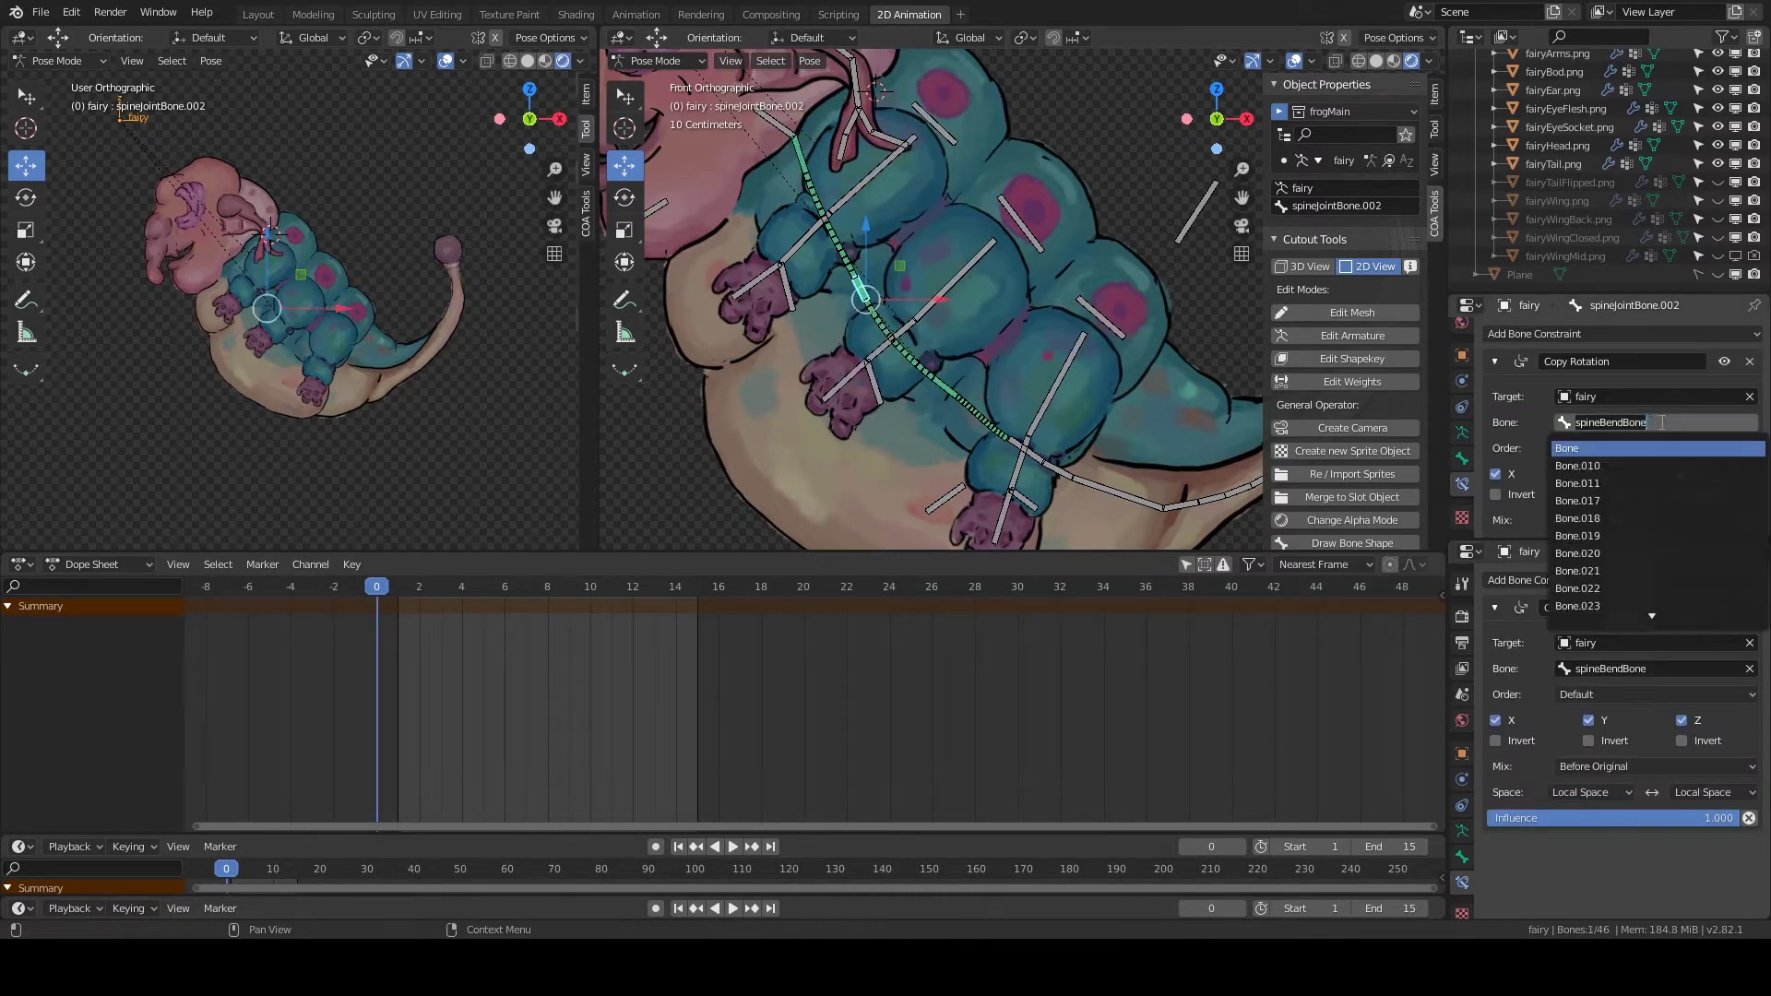
click(1600, 448)
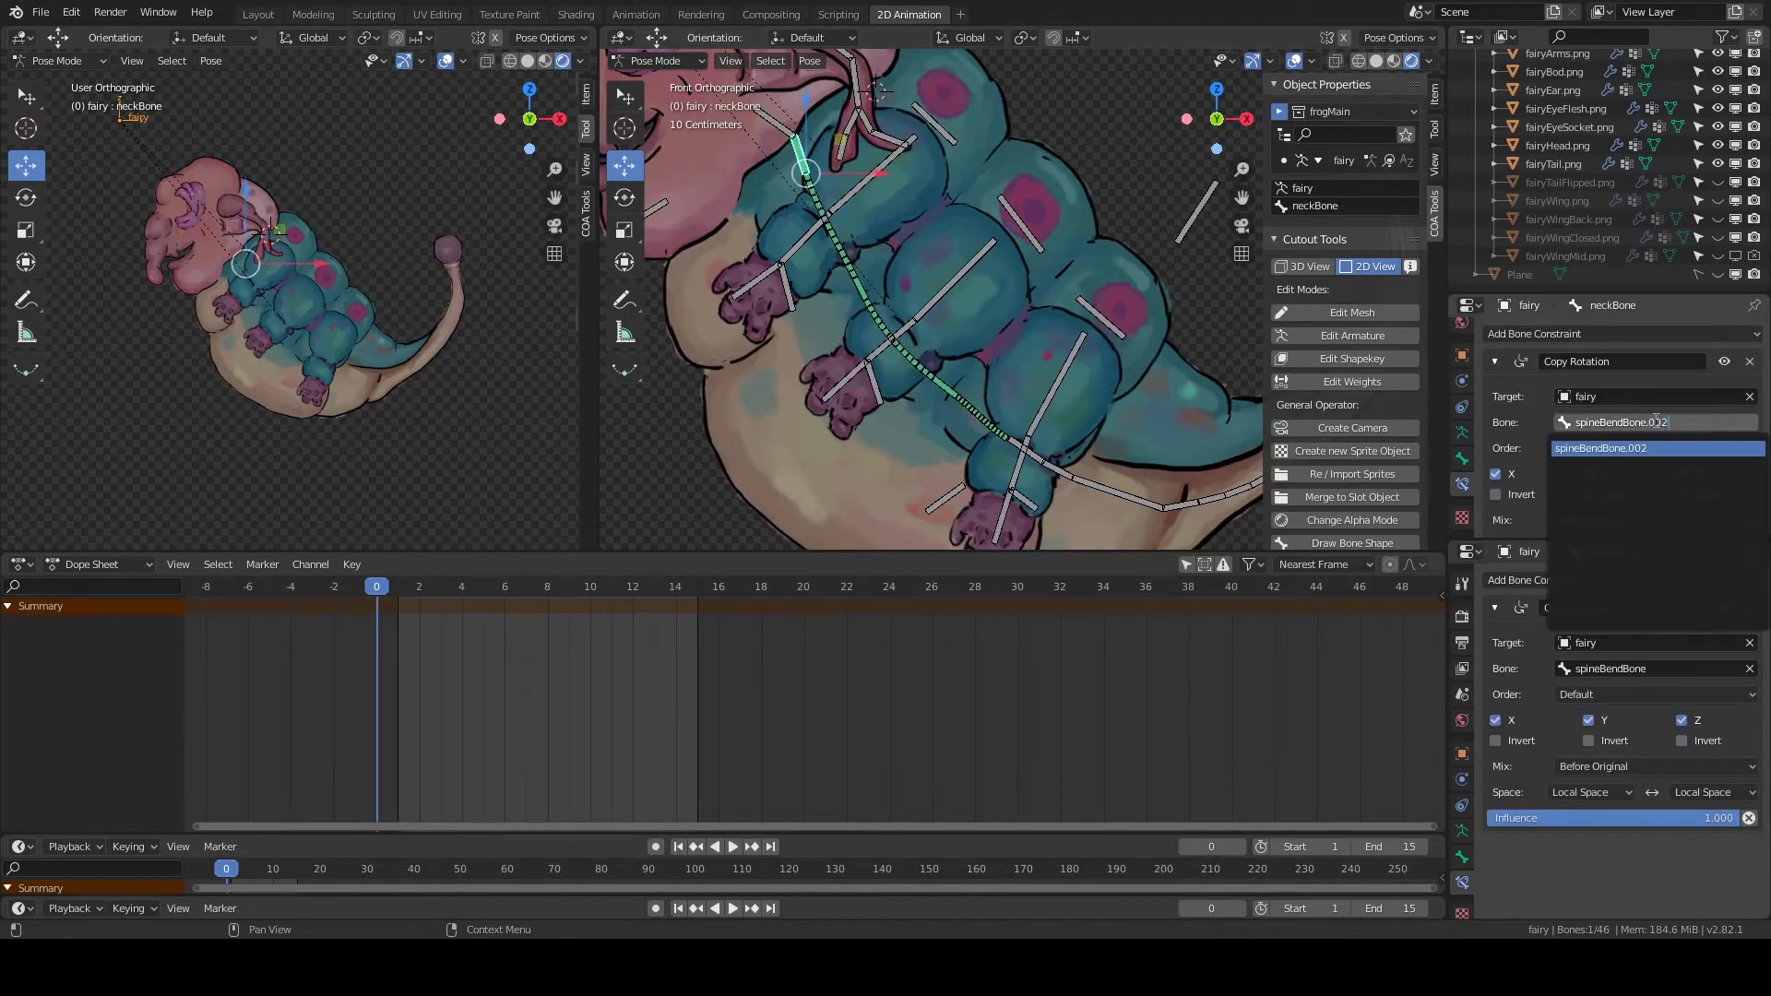
click(950, 385)
key(Tab)
click(656, 60)
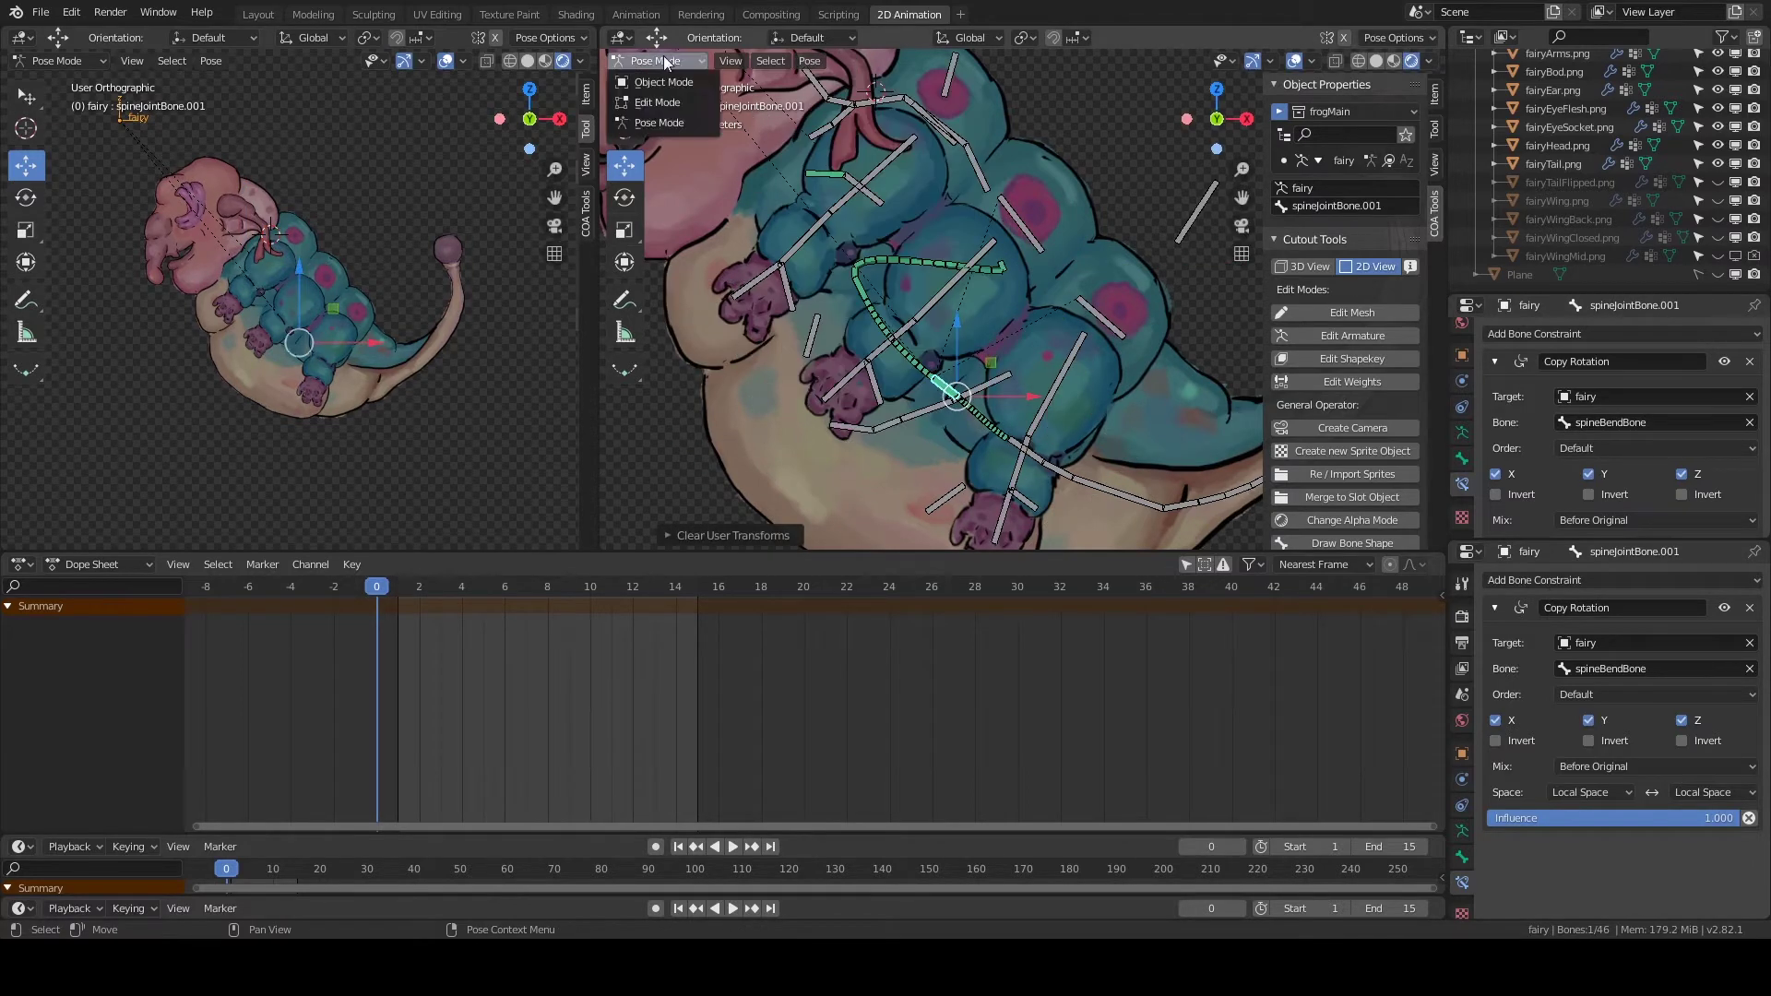
click(677, 121)
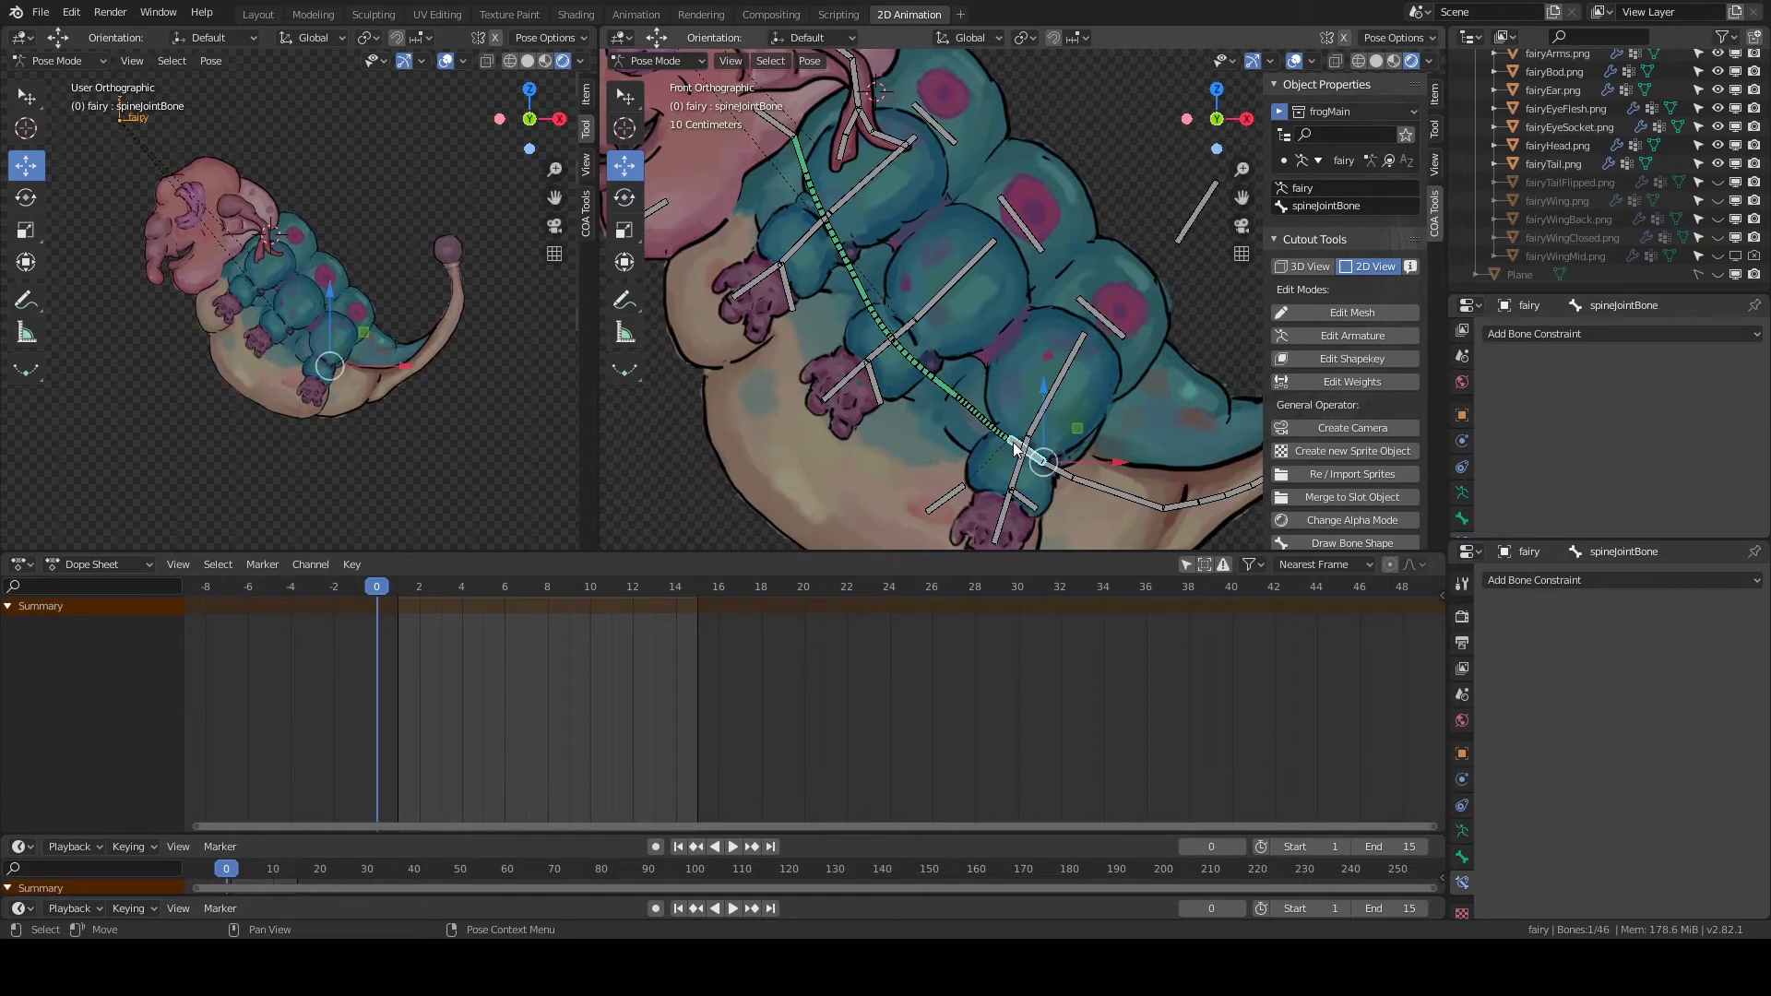
Set the rotation source to spineJointBone, and neckBone's source to spineJointBone.002.
click(1651, 422)
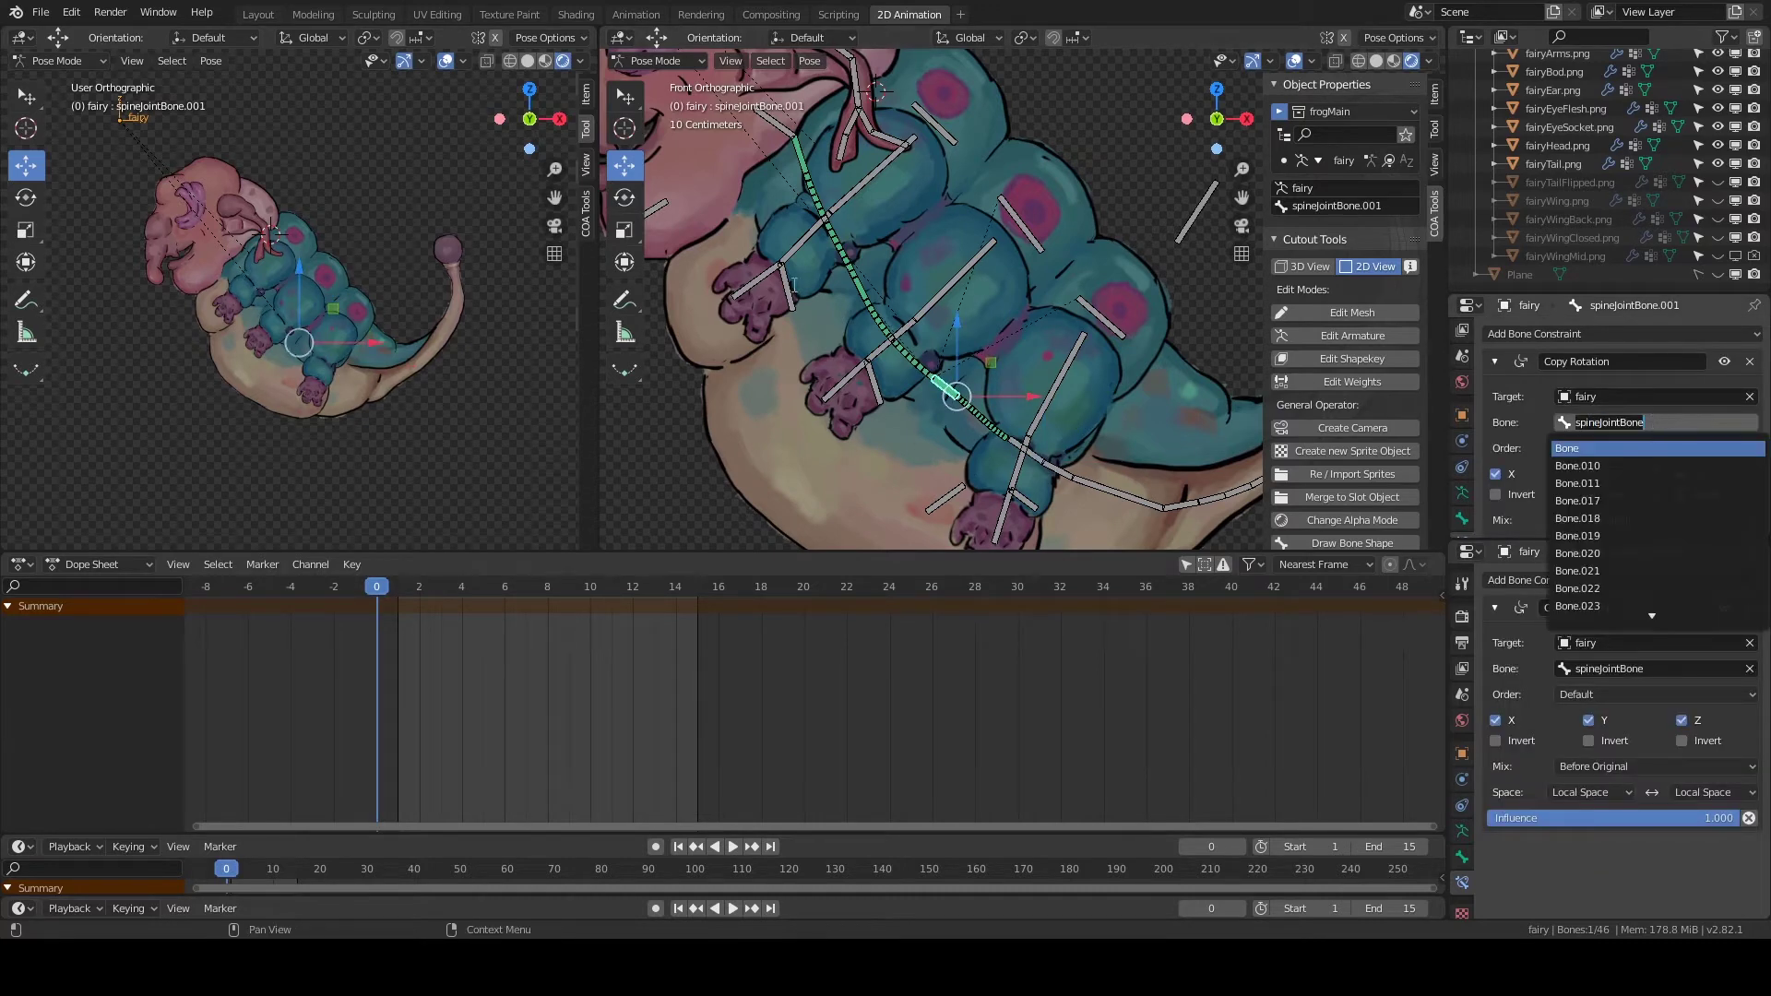
text(spineJointBone)
click(803, 171)
click(1651, 422)
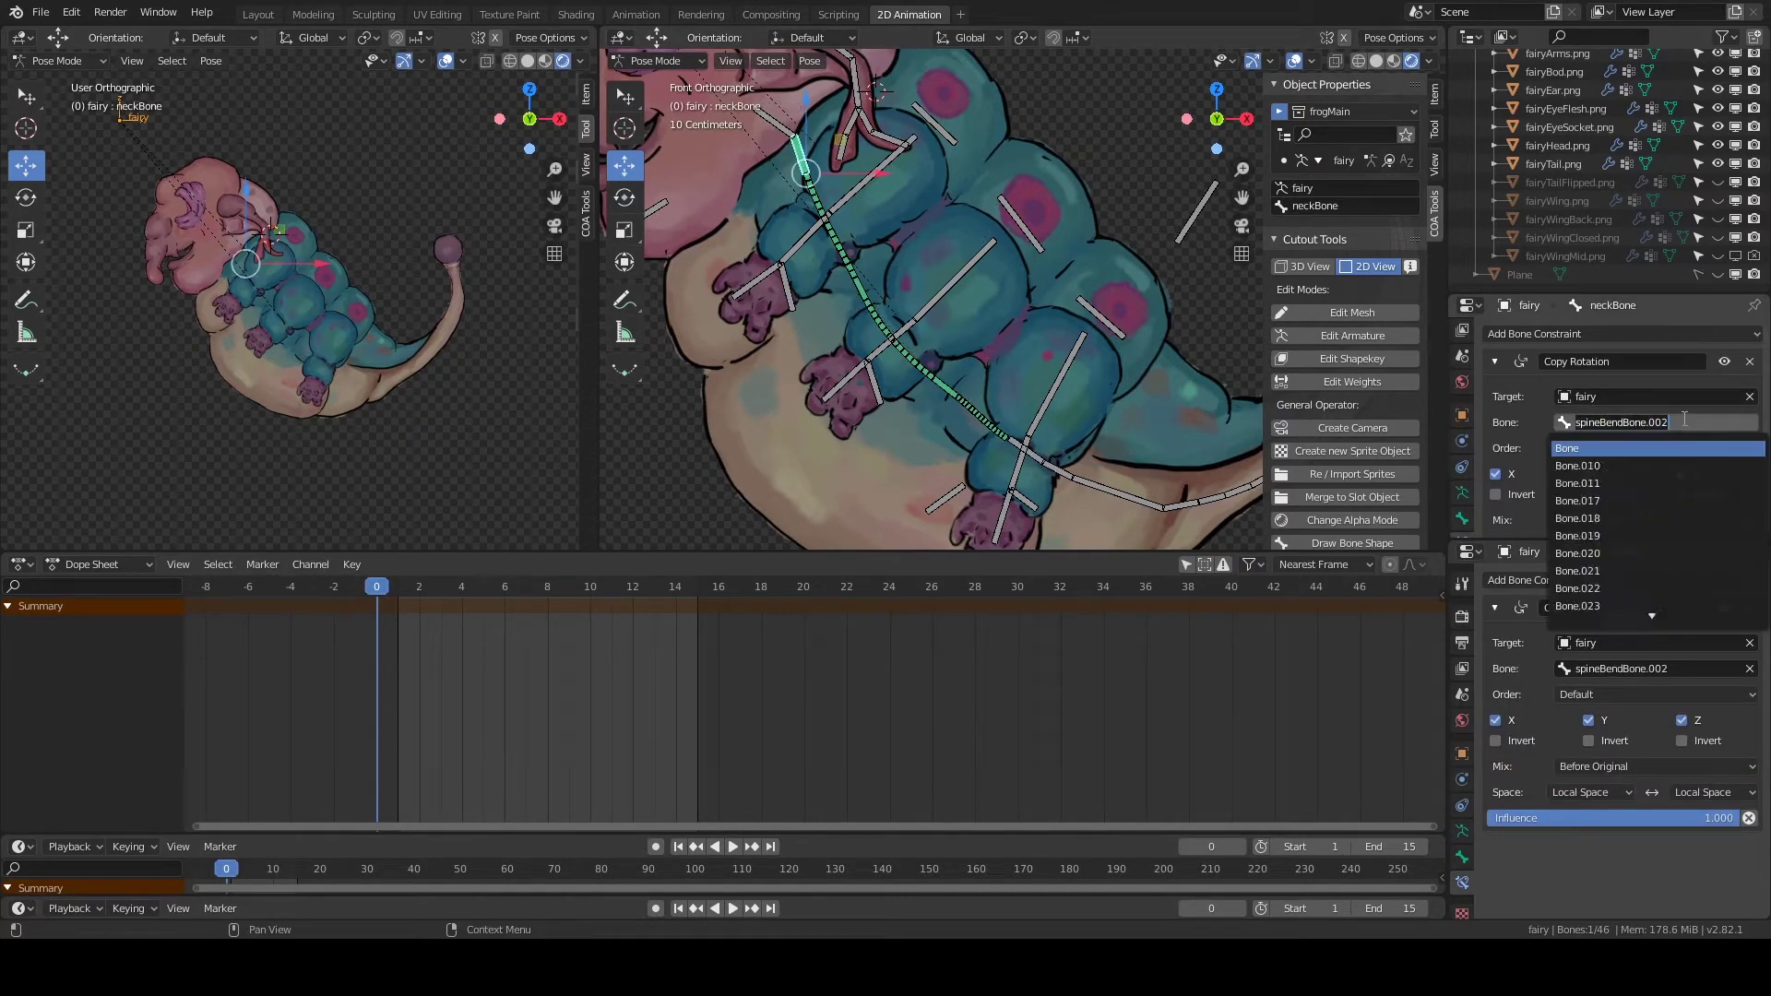
text(spineJointBone)
click(1588, 448)
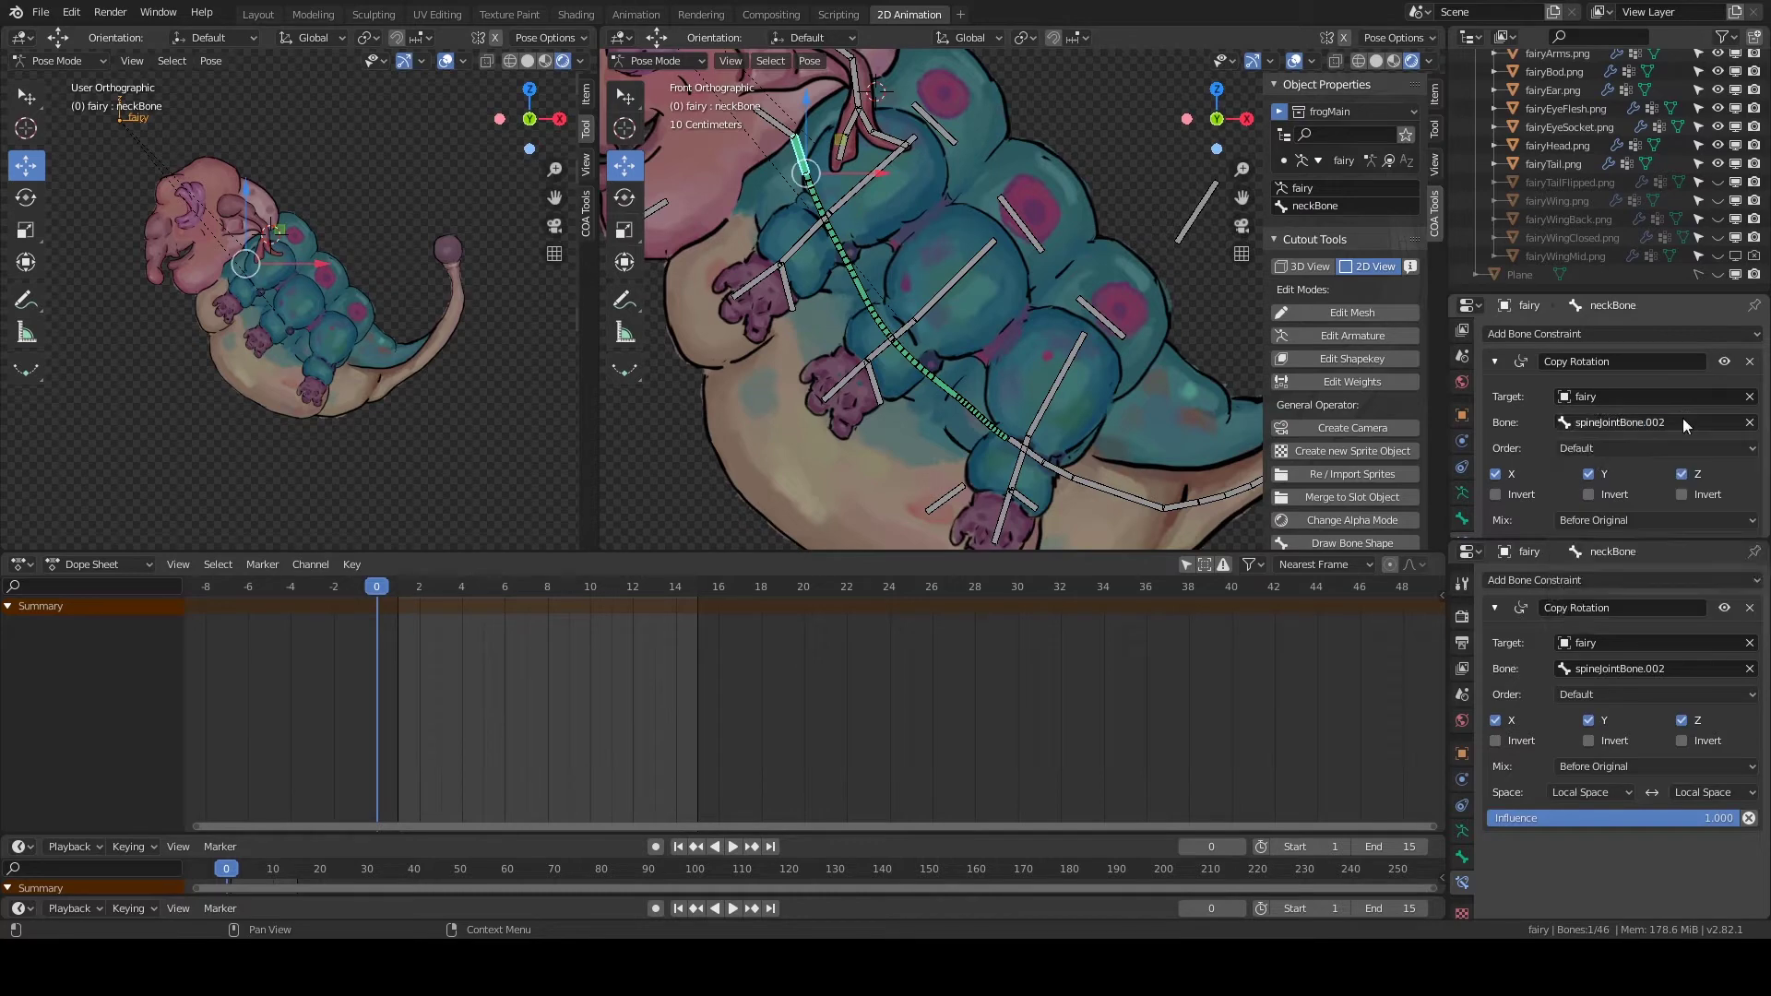
Select spineJointBone, spineJointBone.001 and nearby bones to check their constraints.
click(1019, 448)
click(955, 409)
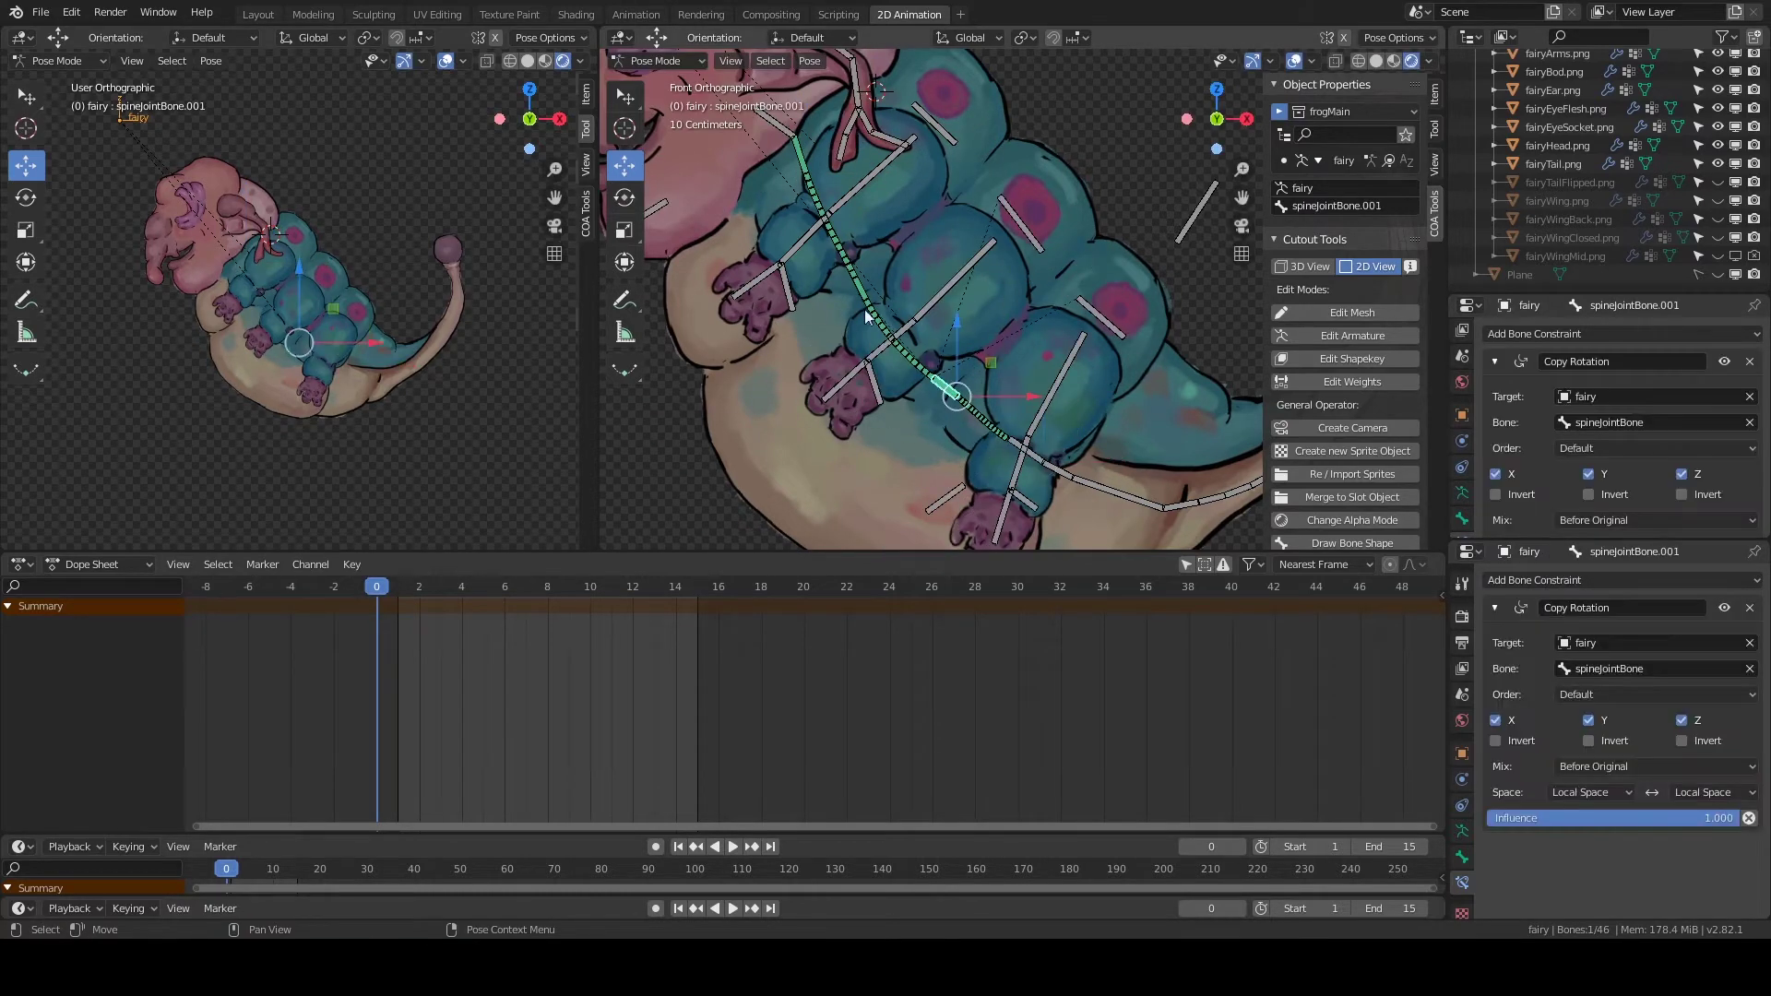
click(1050, 212)
click(943, 120)
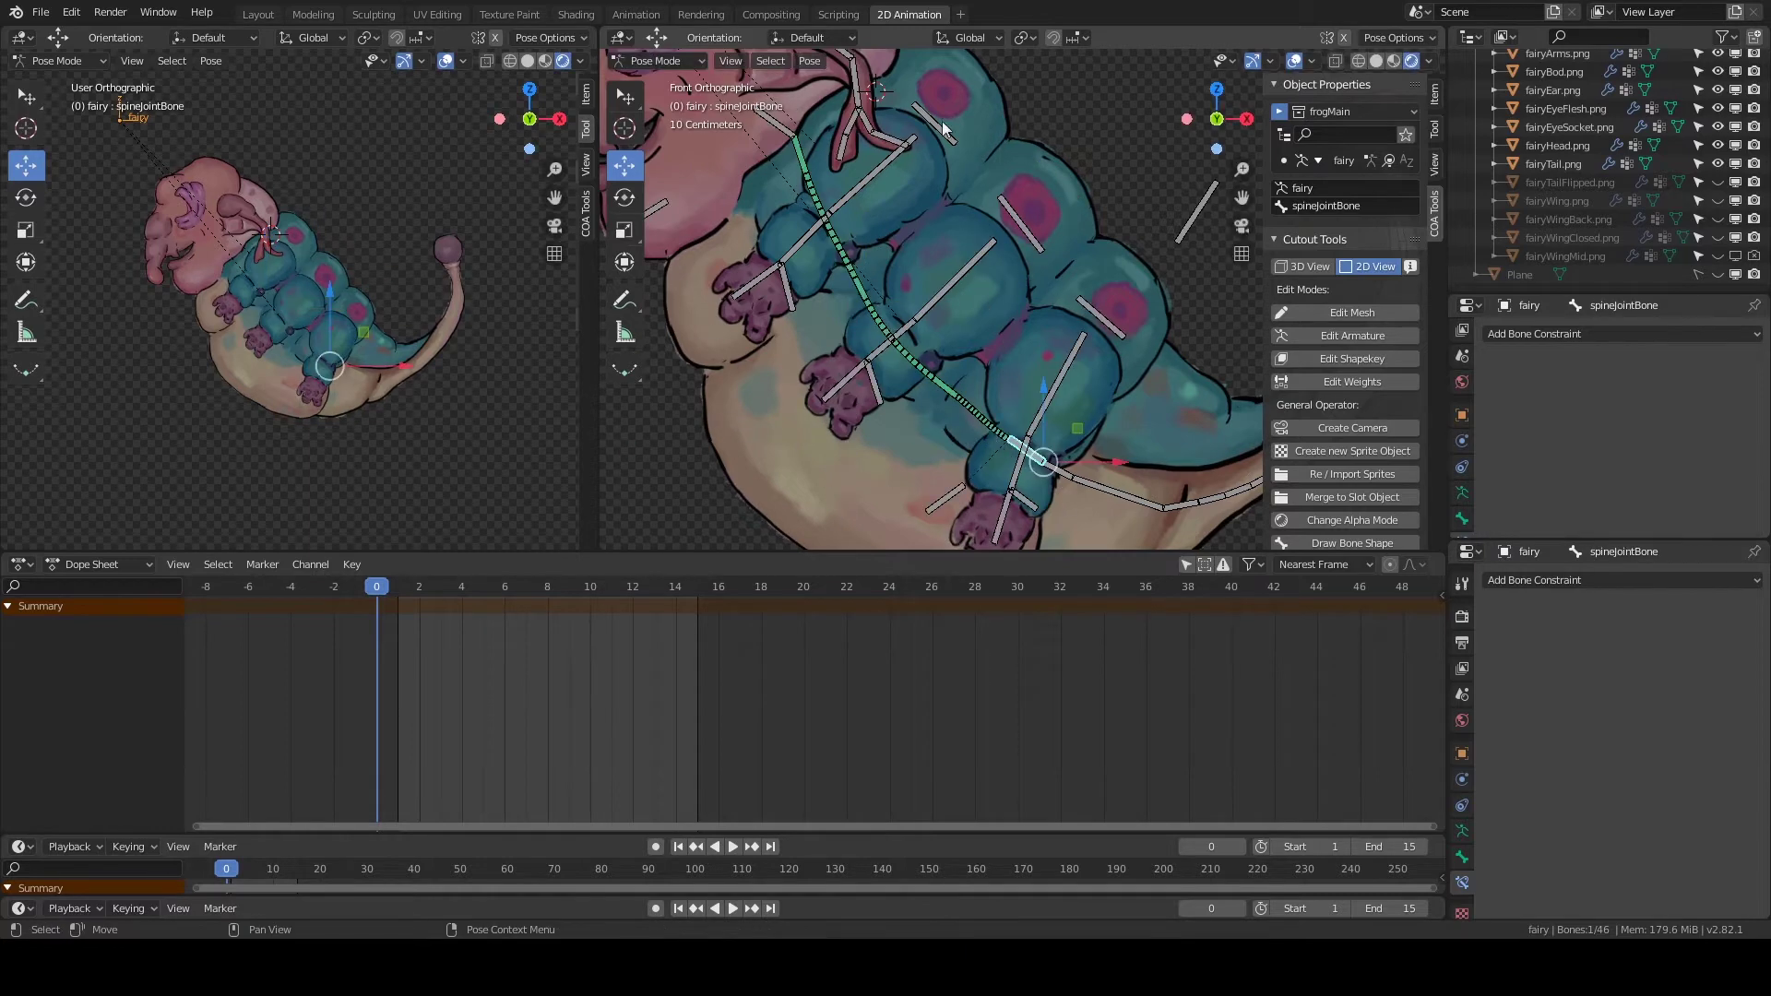
In Edit Mode, parent Bone.011 to spineJointBone.002 and name it armJointBone.
click(1462, 519)
key(Tab)
click(1671, 475)
text(spinej)
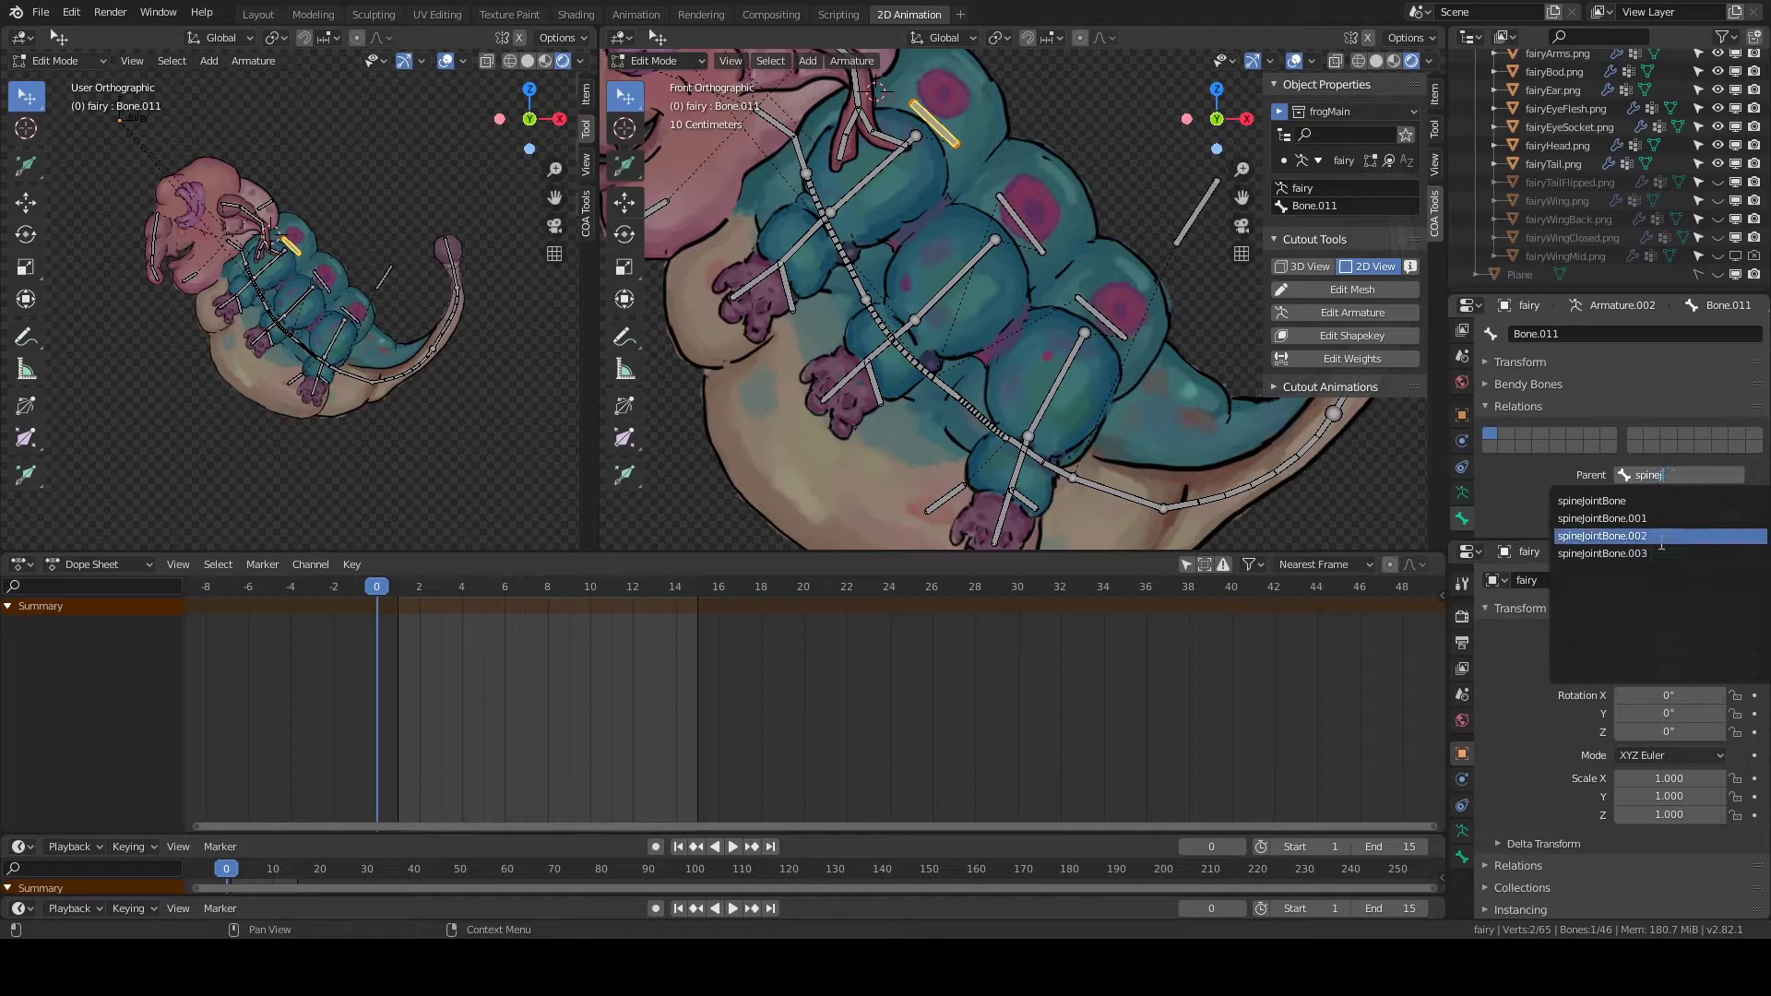
click(1661, 544)
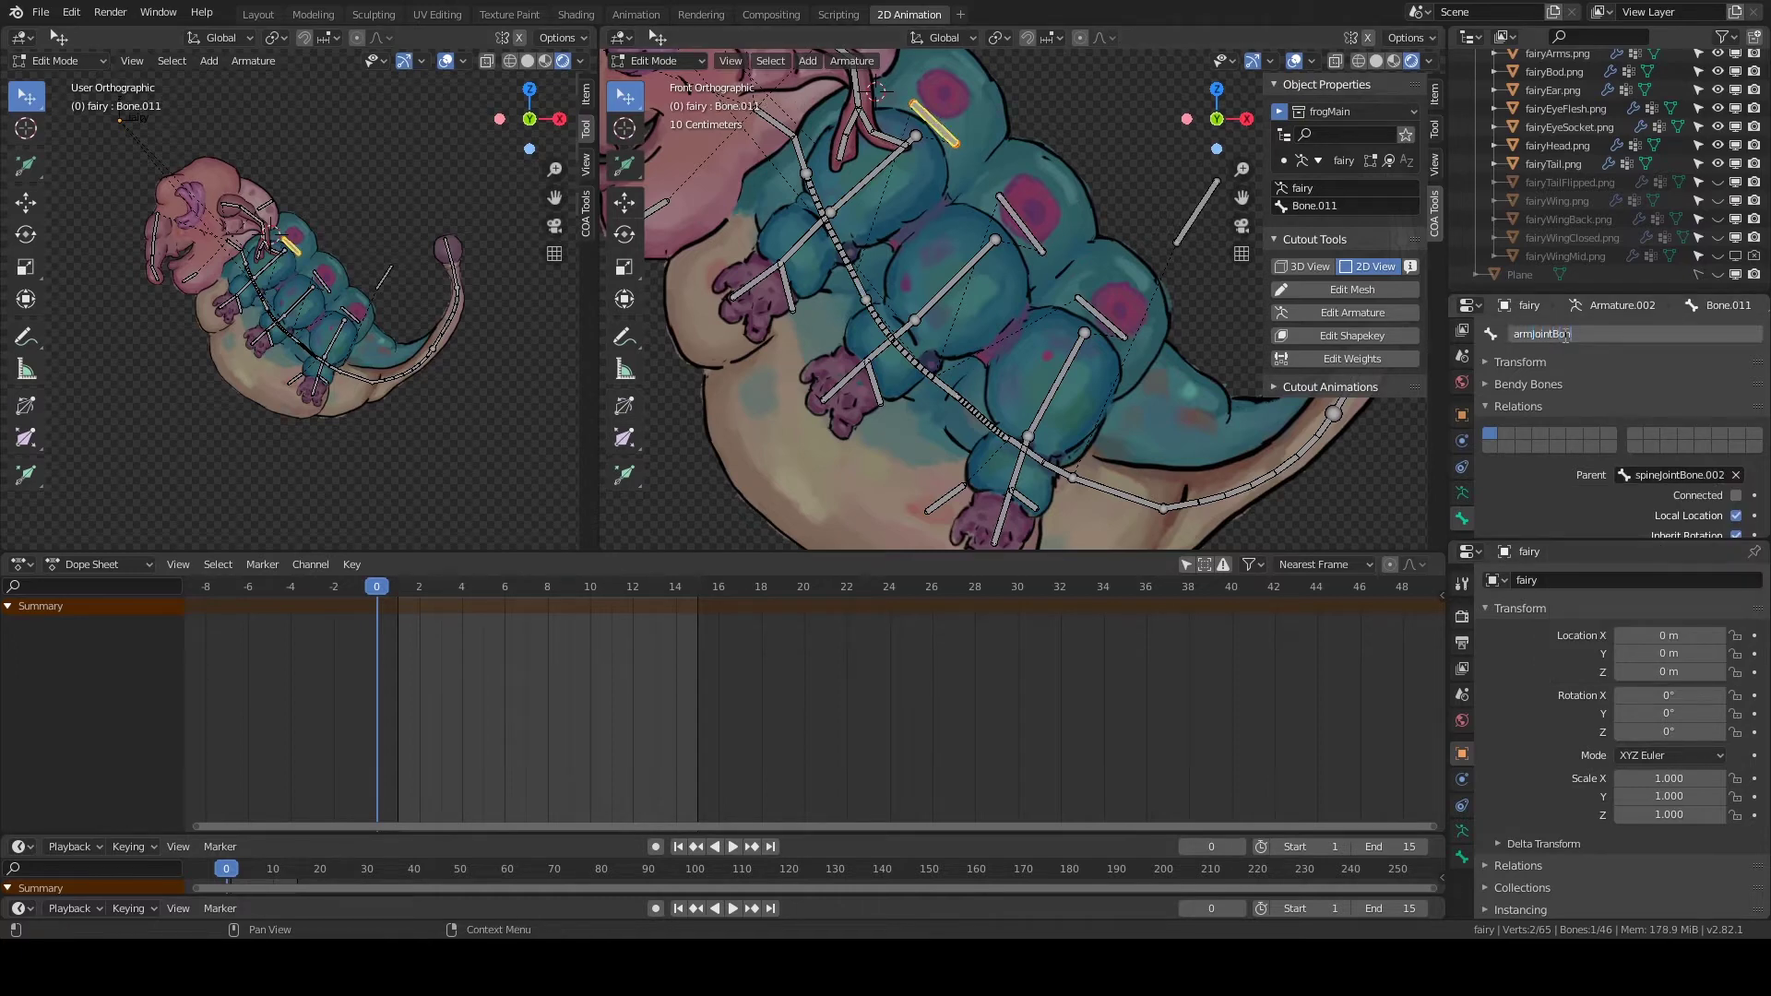
key(Return)
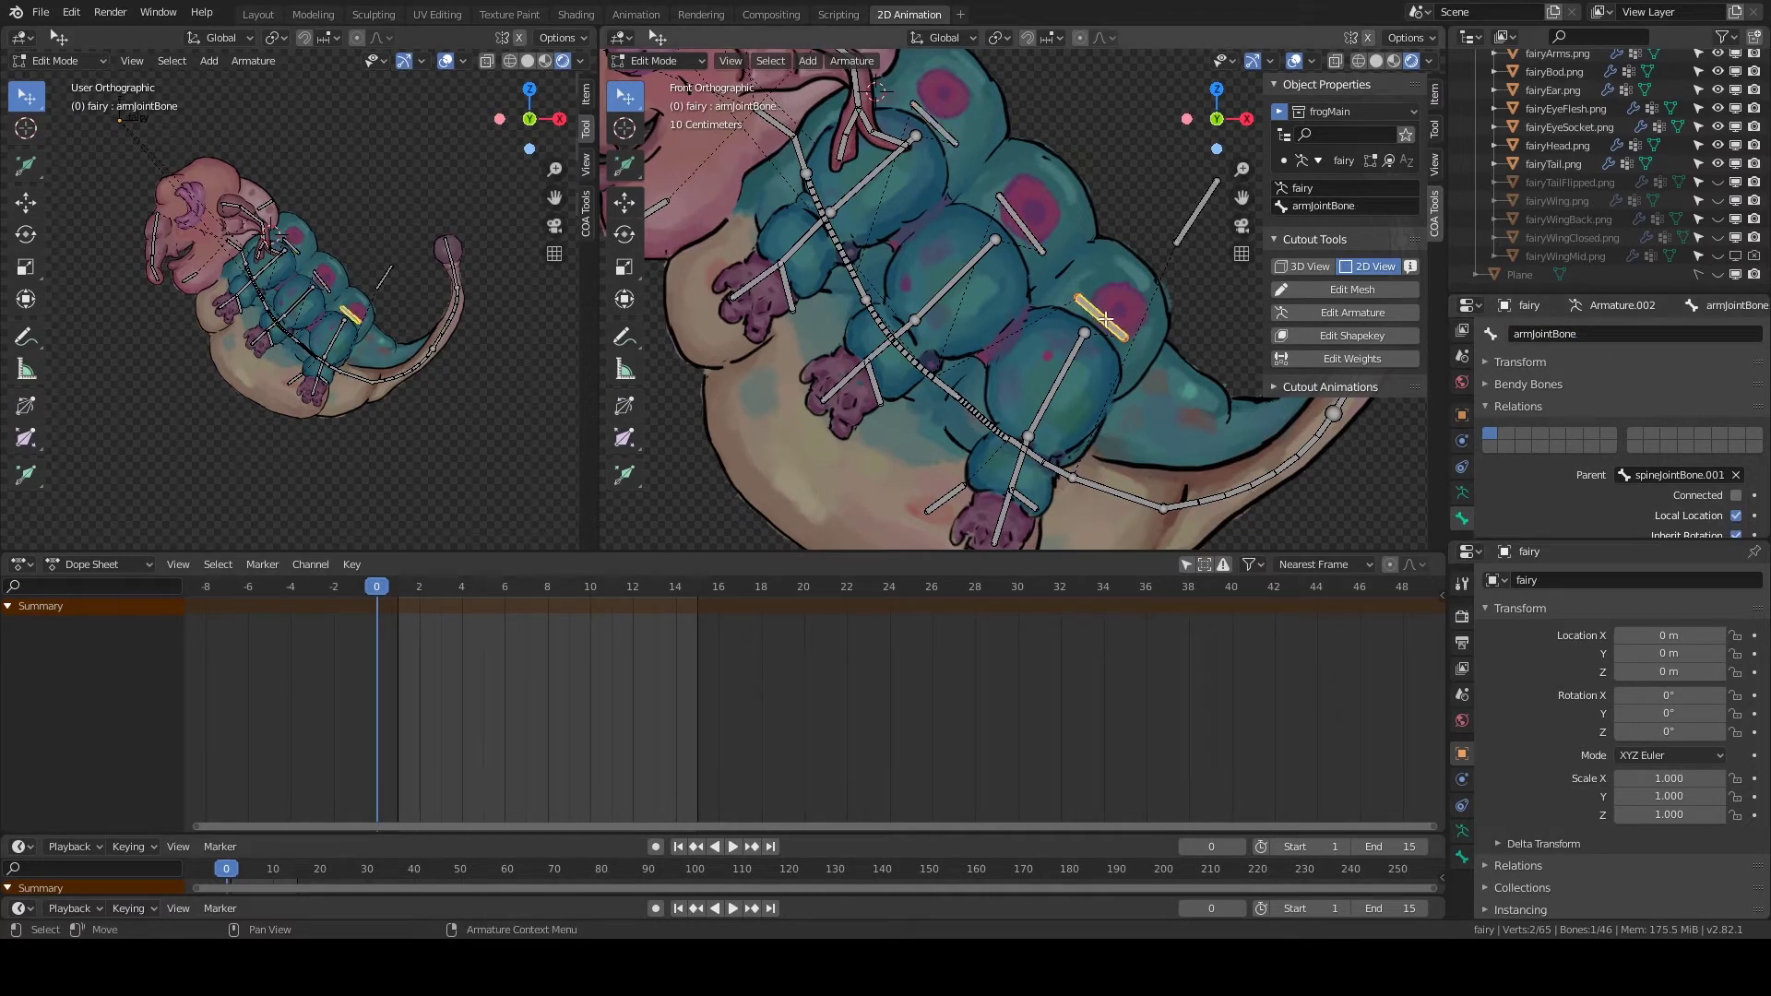
Rename the lower hand bone with an 'arm' name and review its parent bone list.
click(1593, 334)
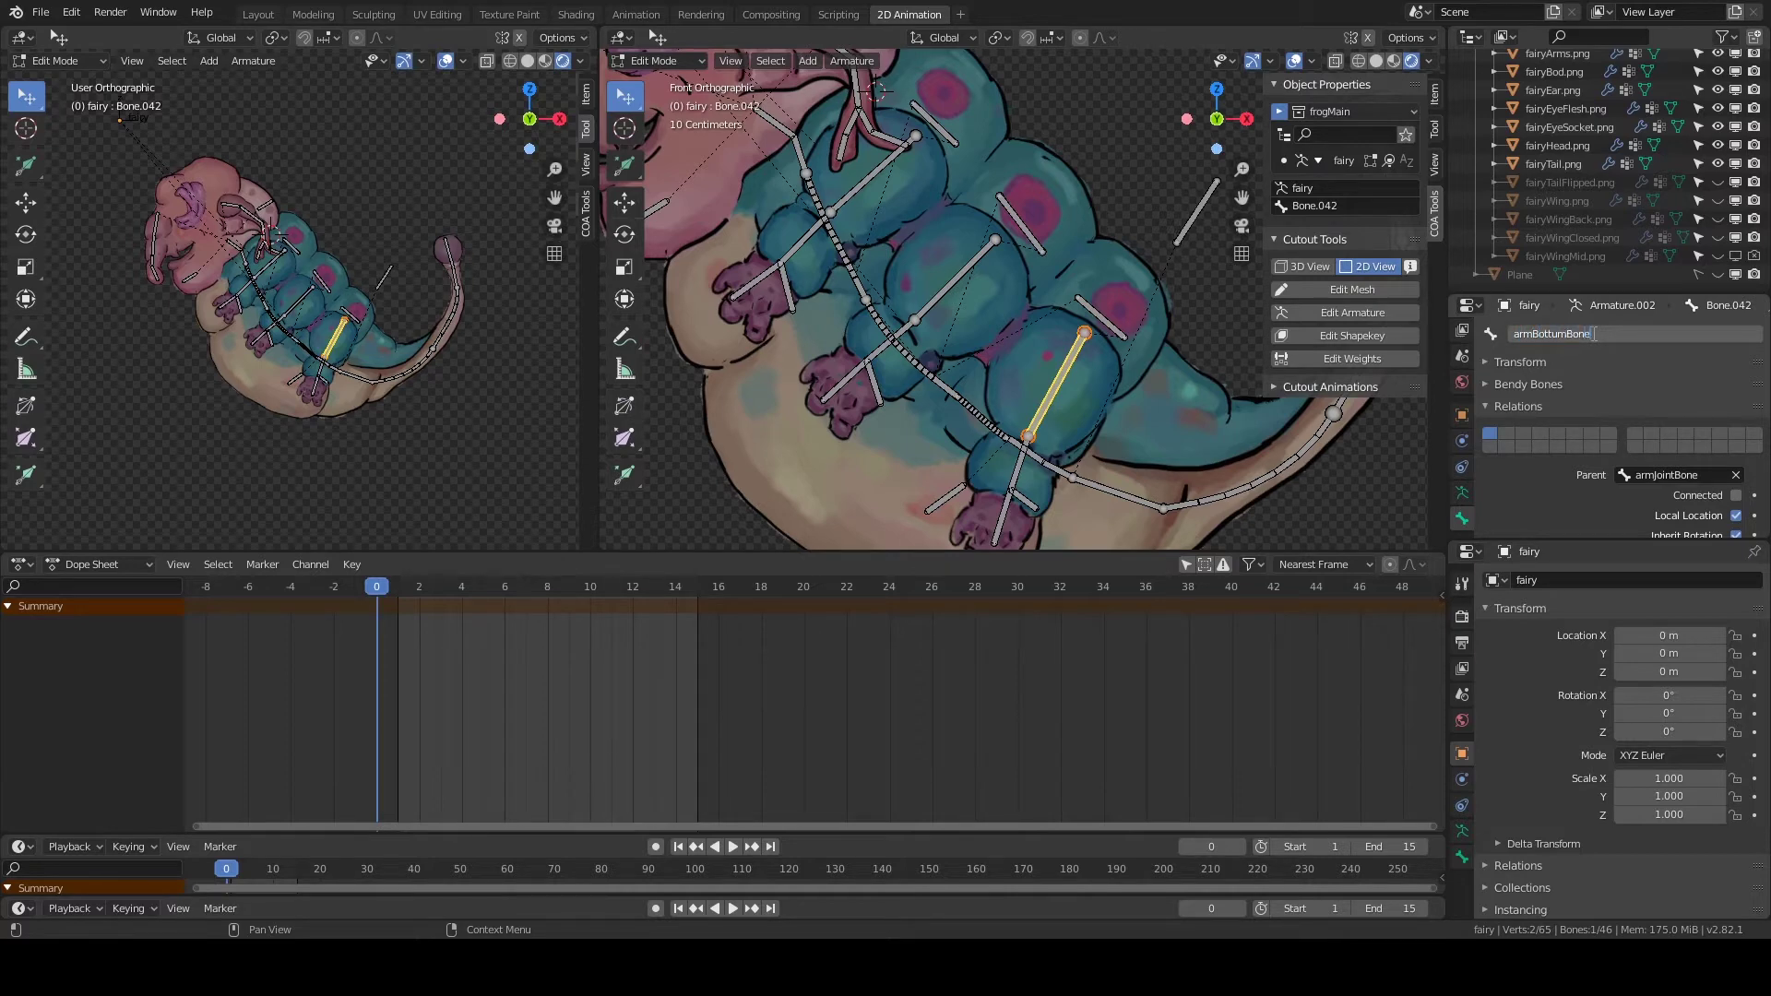
shift+middle_drag(1028, 503, 1017, 422)
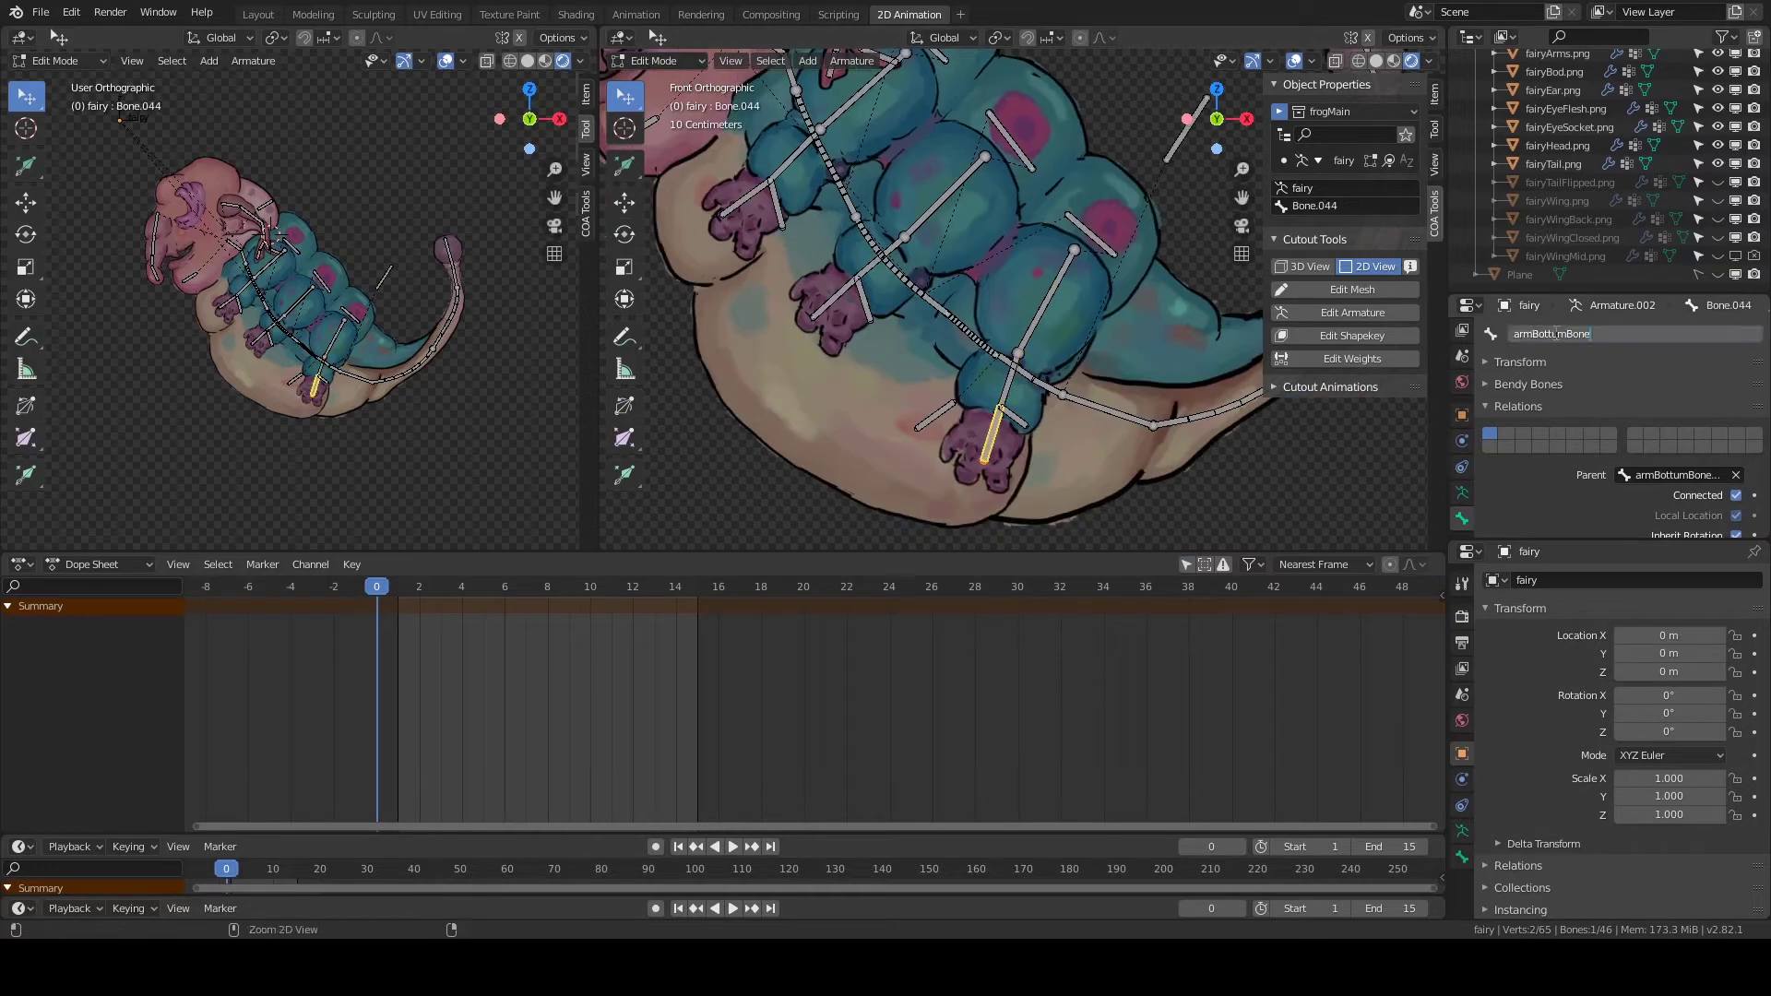
click(1017, 421)
click(1593, 334)
text(arm)
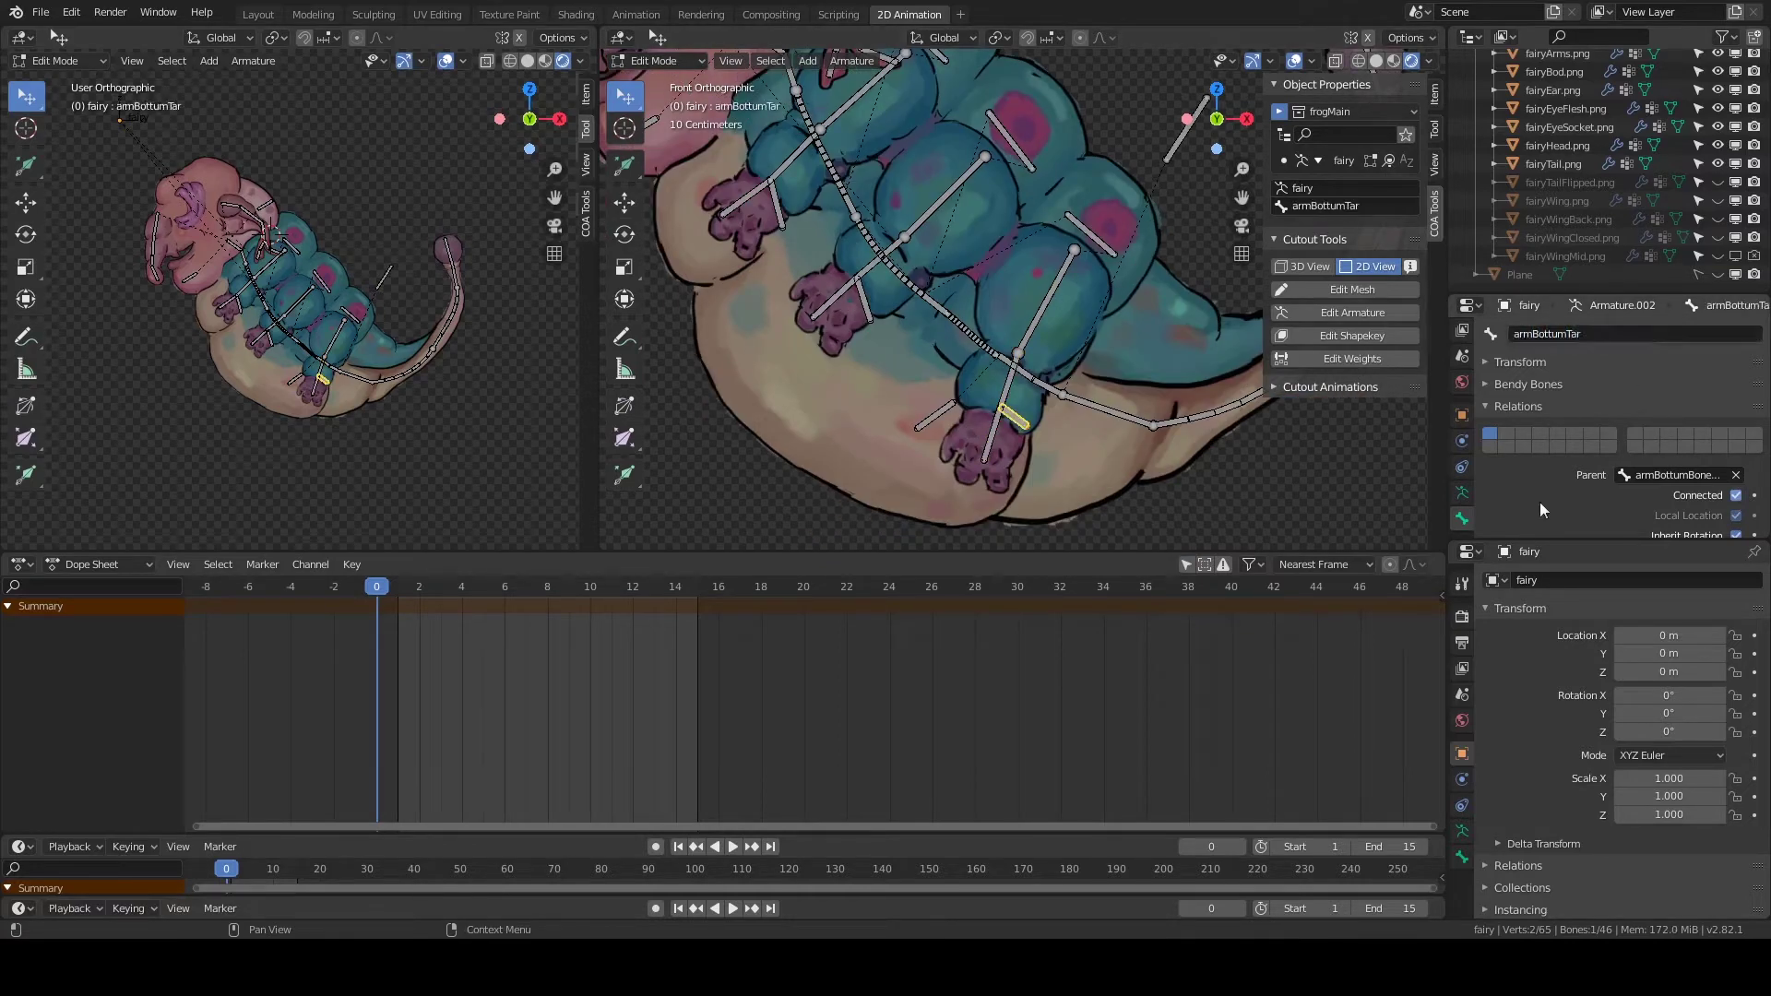
click(1665, 475)
key(Escape)
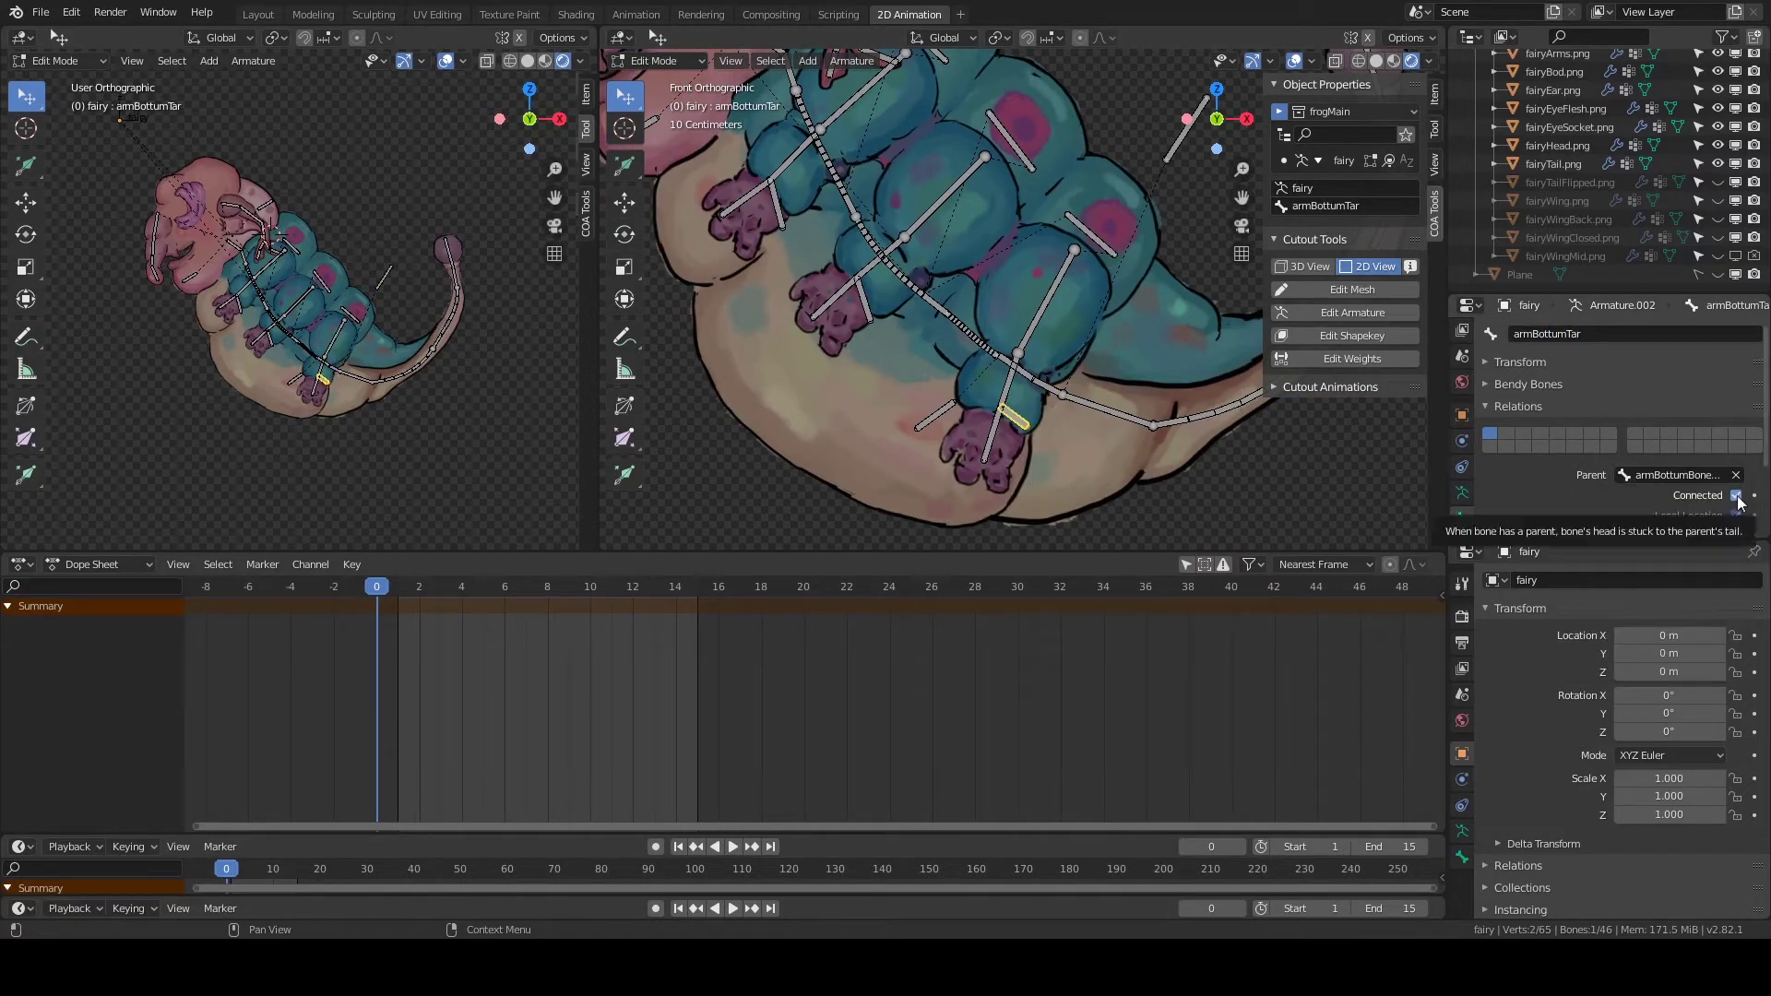
click(1689, 475)
click(1599, 519)
Rename Bone.037, Bone.040 and the foot target bone with arm bone names.
click(948, 211)
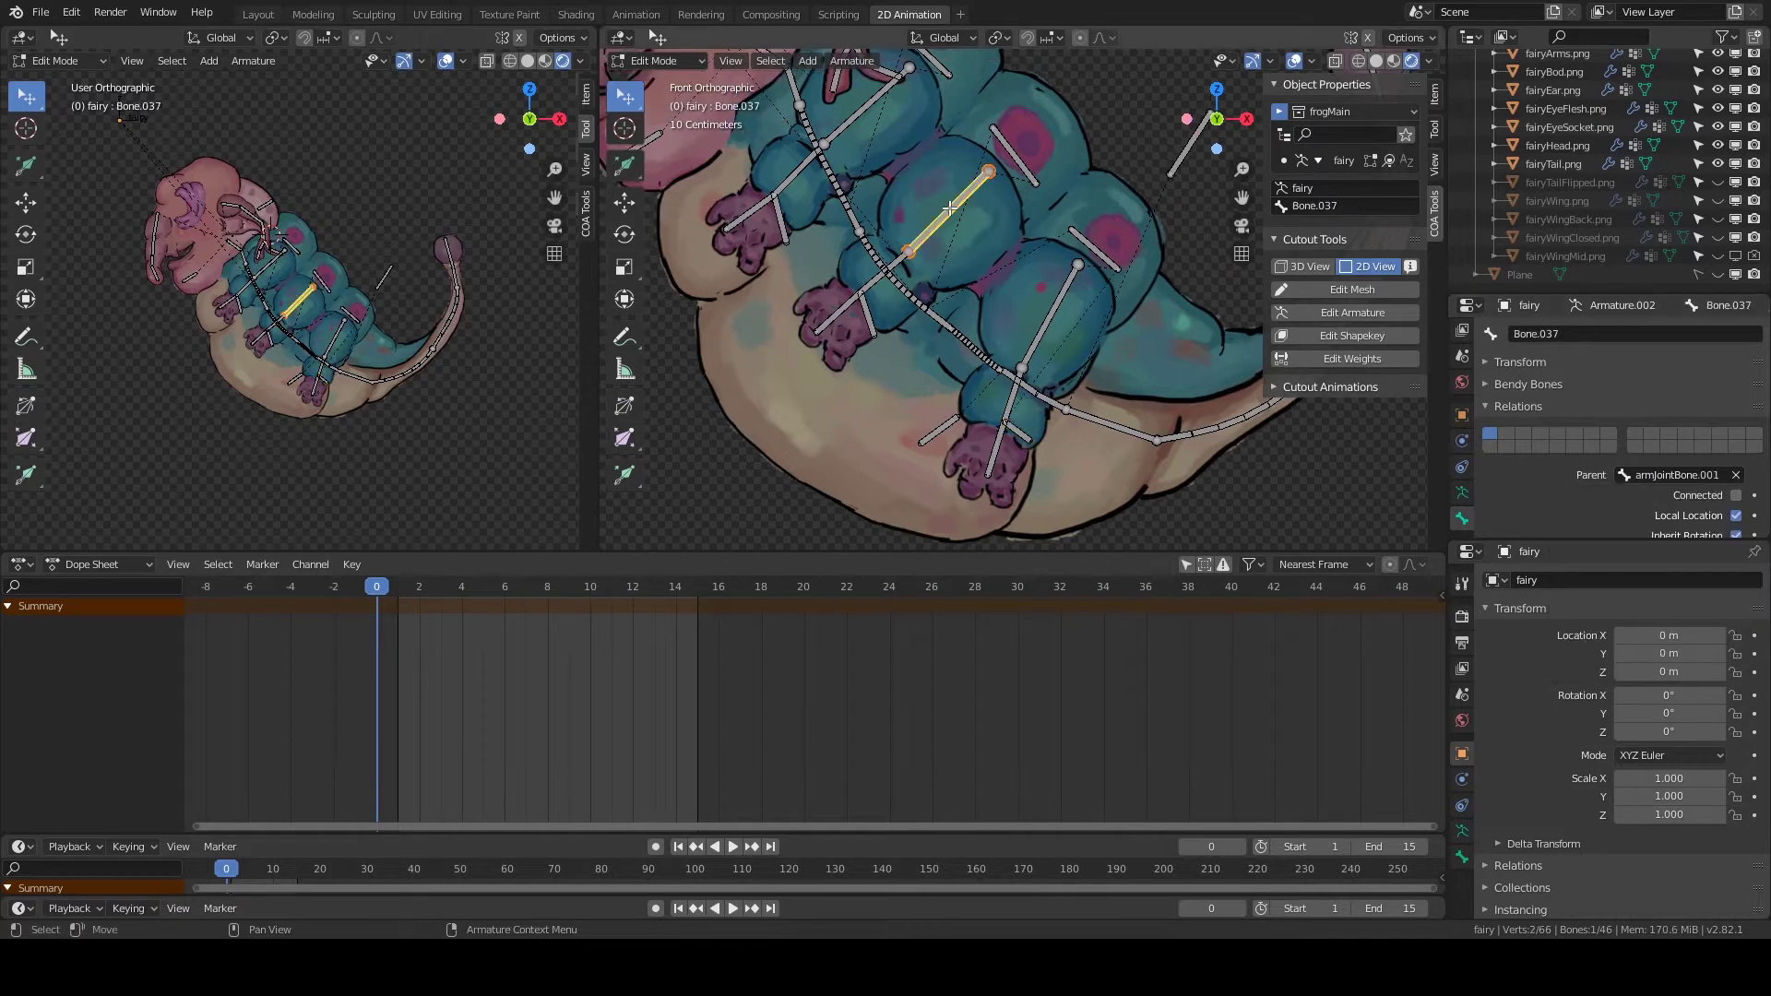
double_click(1591, 334)
text(armMid)
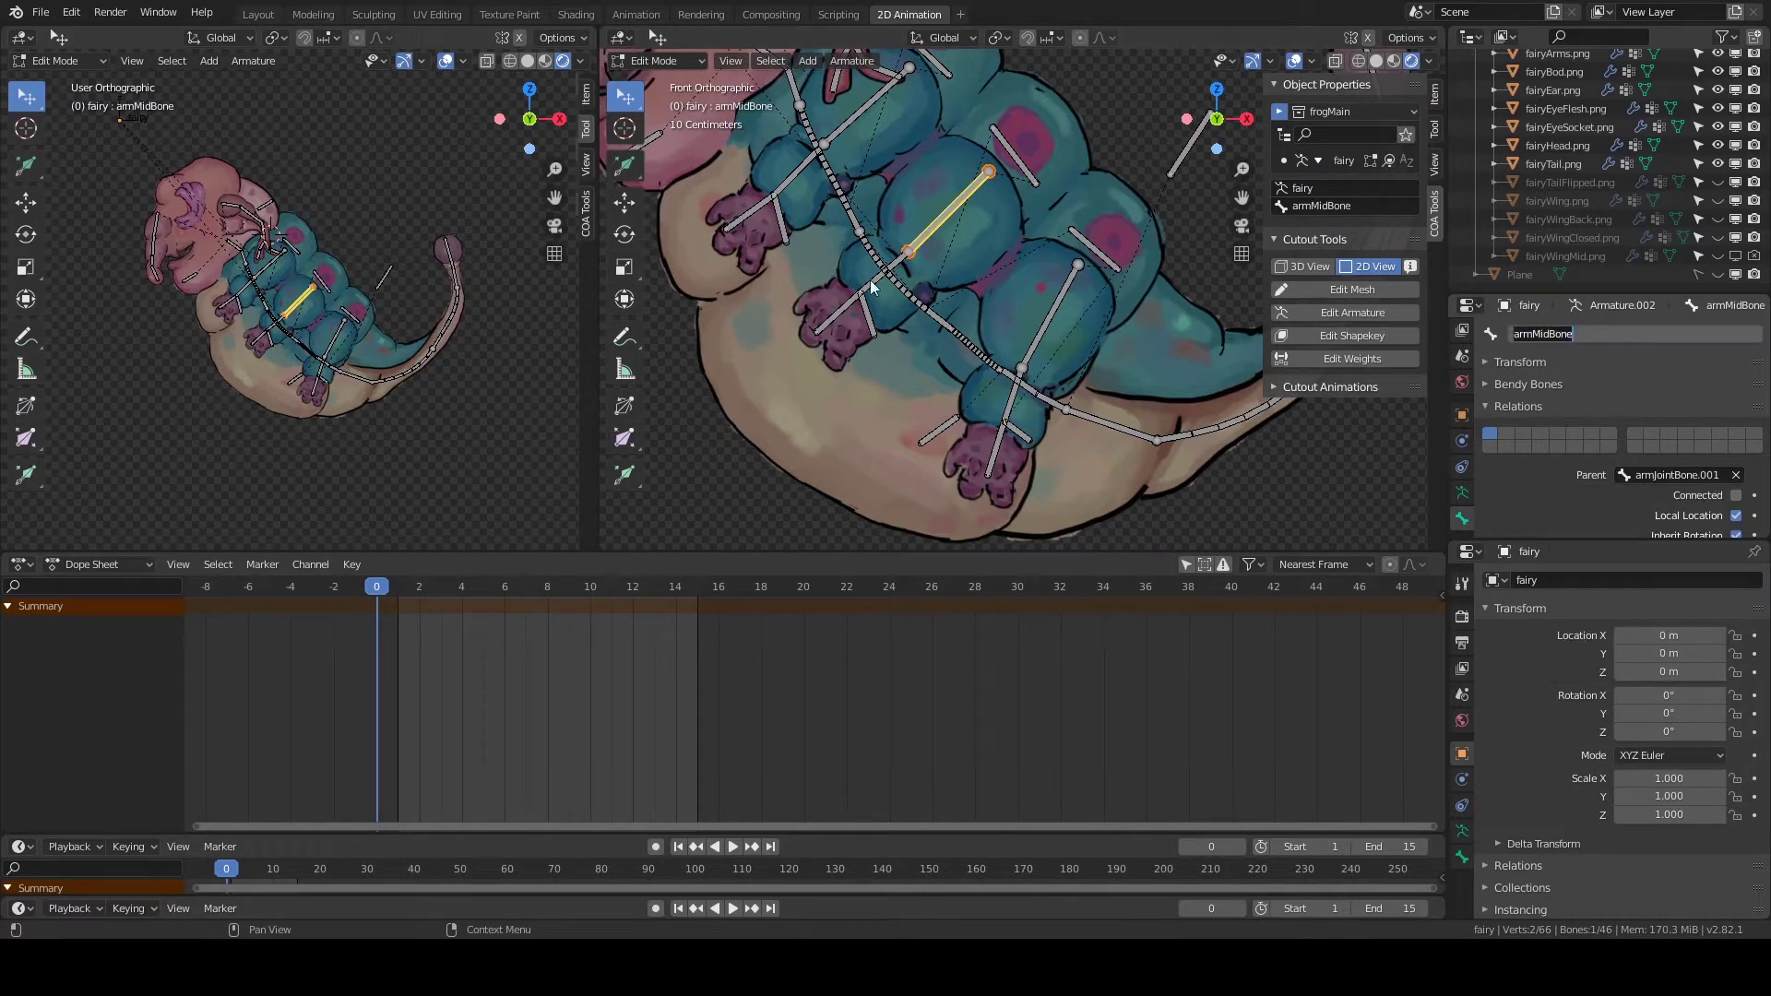
click(869, 285)
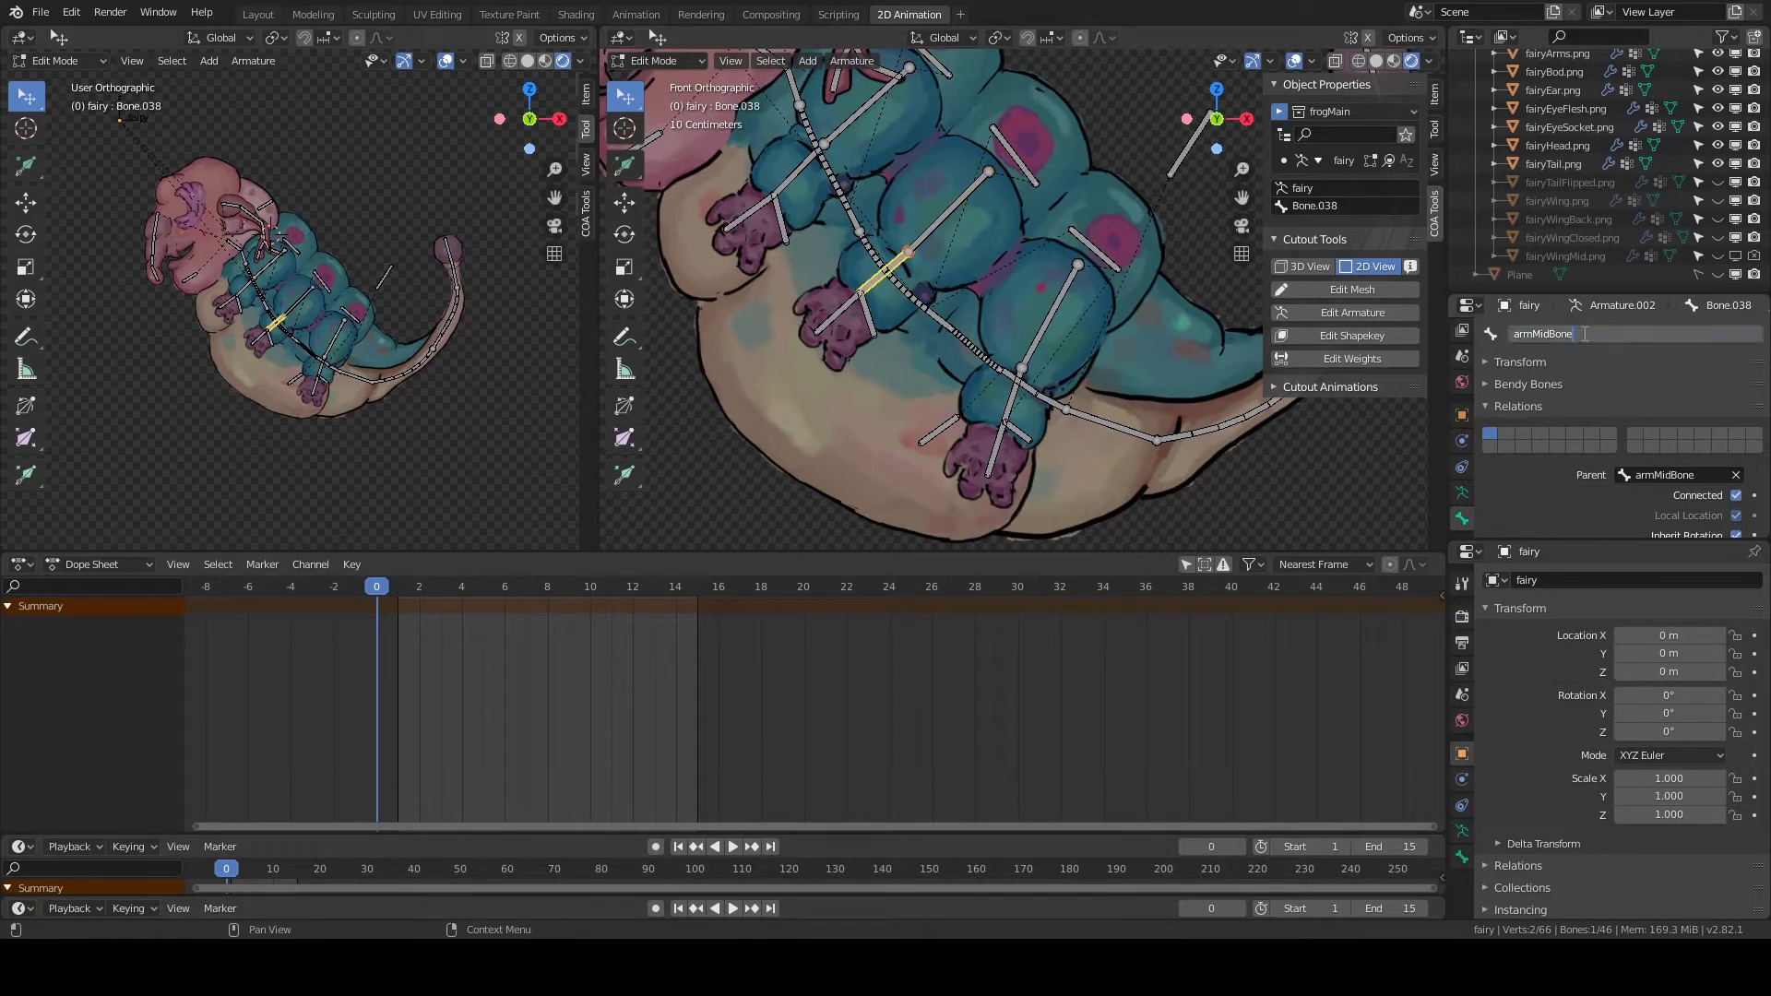
click(867, 316)
double_click(1577, 334)
text(Tar)
click(1015, 428)
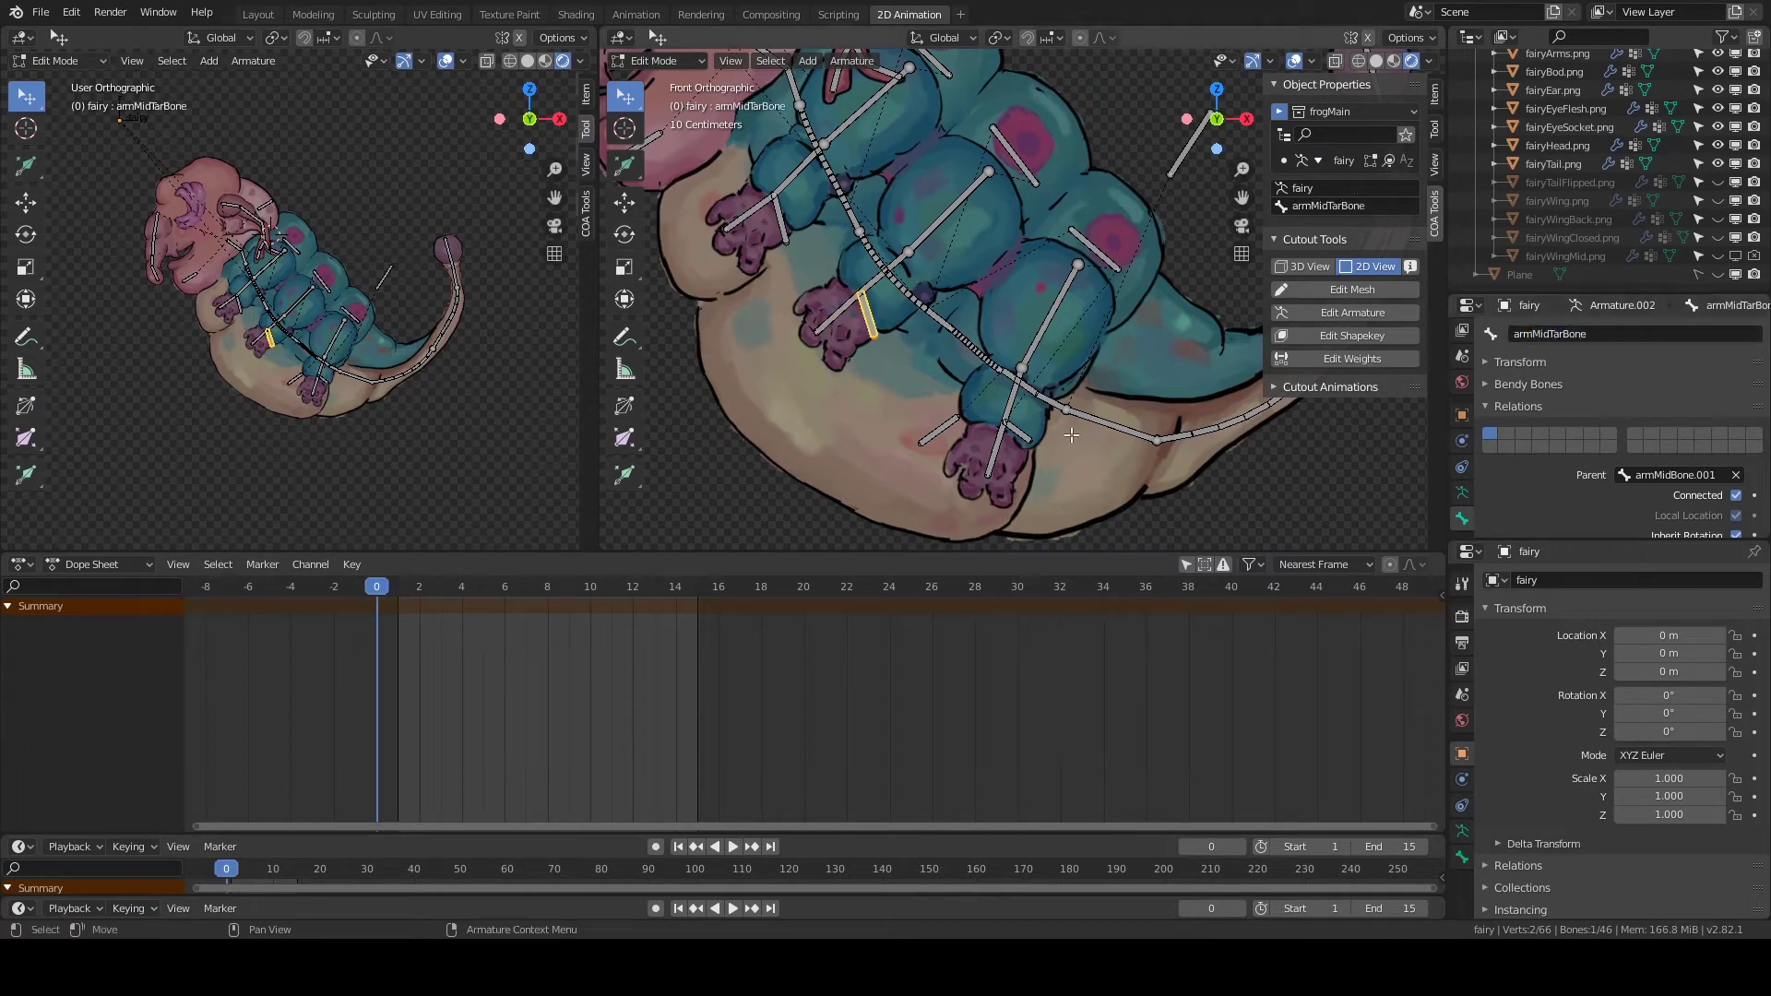
double_click(1603, 334)
Parent armMidTarBone to armJointBone and rename Bone.032 to armTopBone.
click(867, 314)
click(1688, 475)
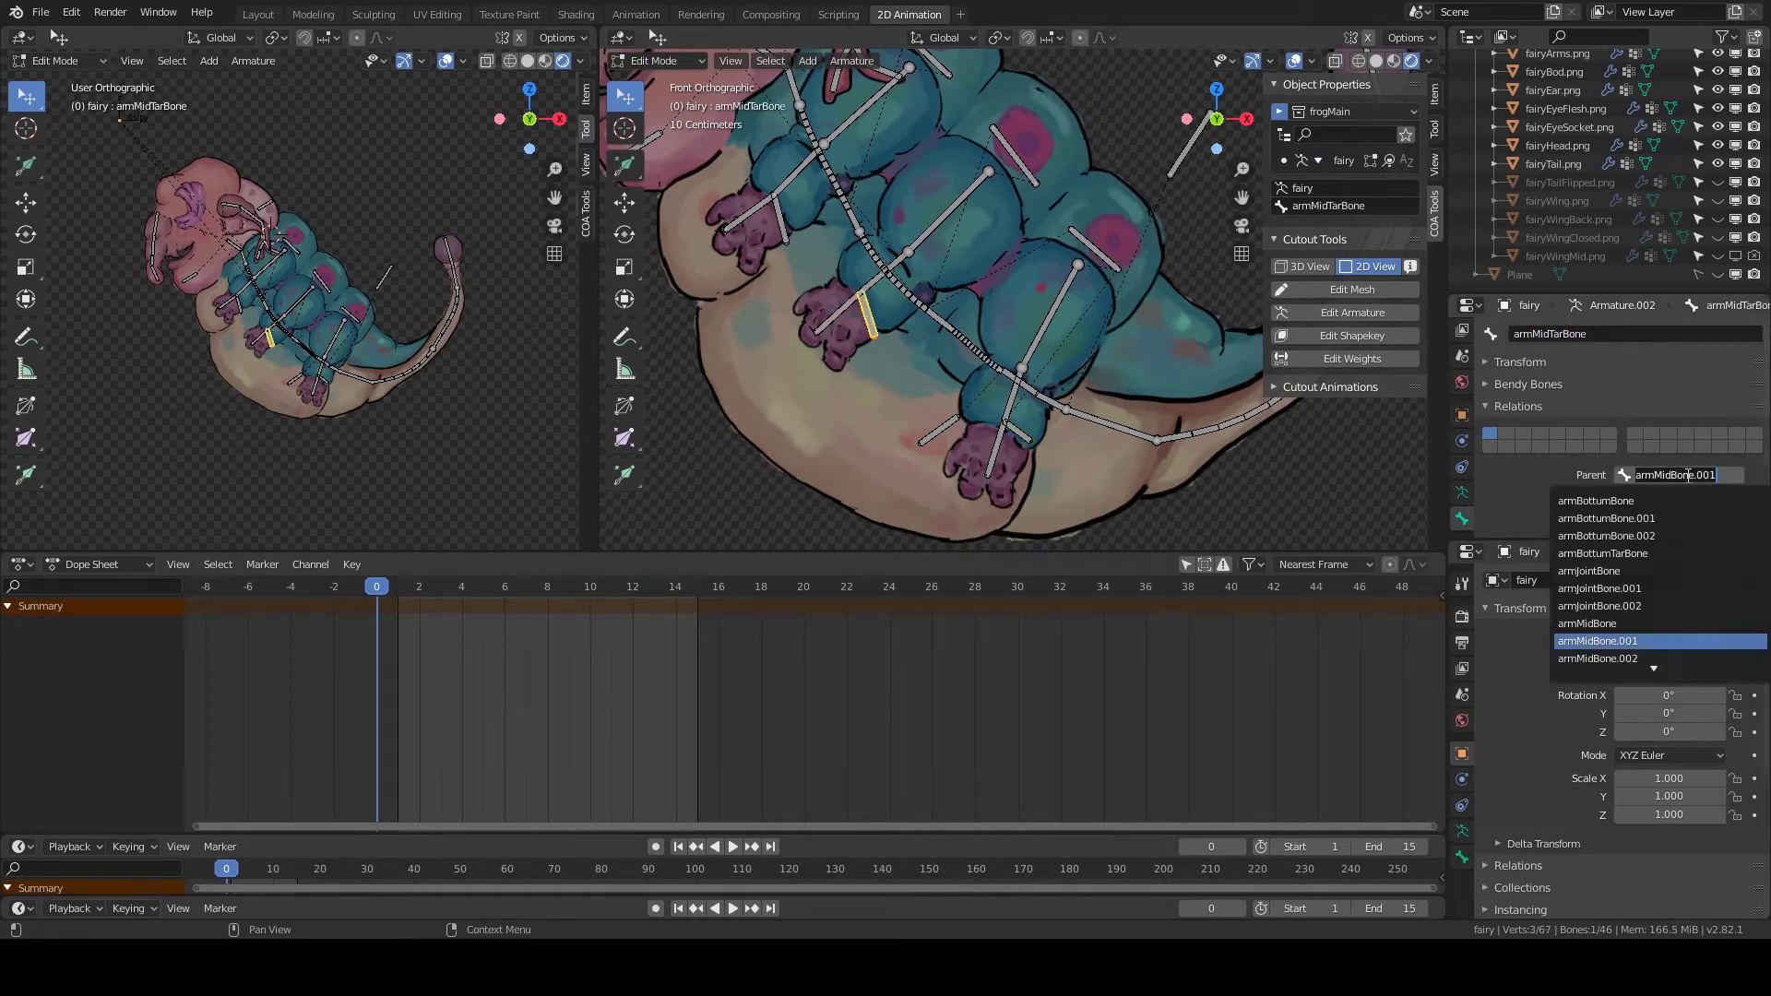
text(armjo)
click(1675, 517)
shift+middle_drag(923, 277, 949, 341)
click(890, 198)
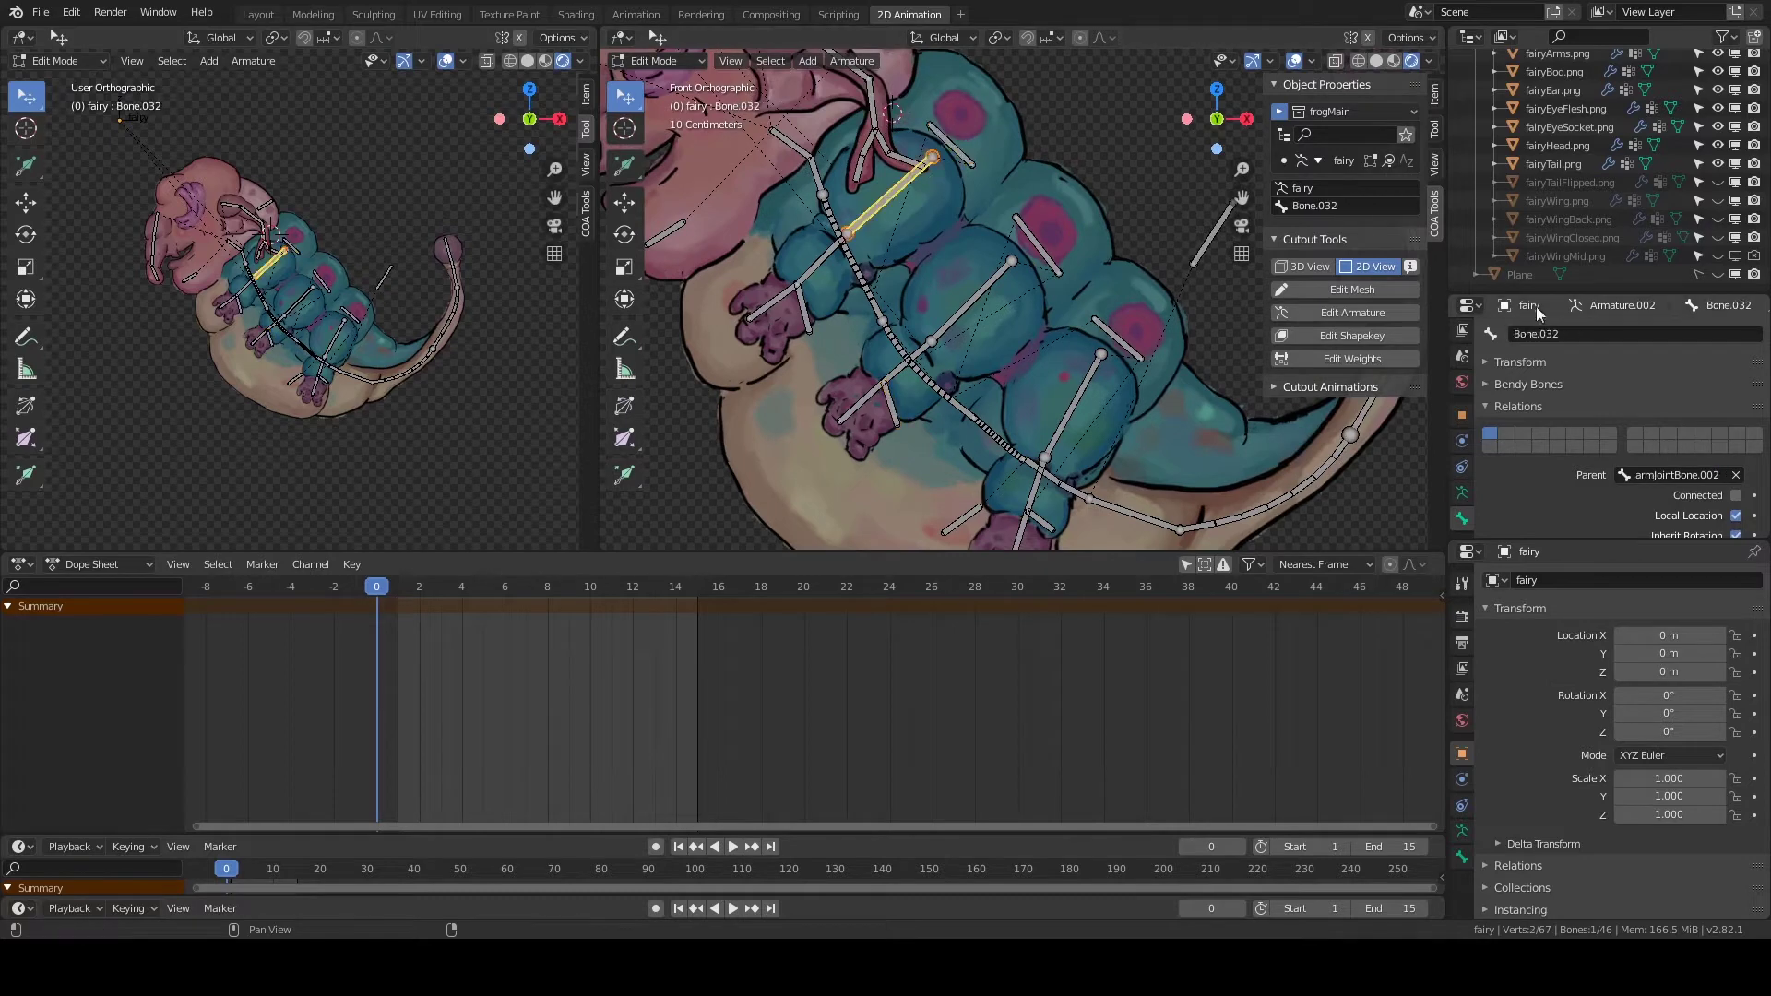
key(Return)
double_click(1621, 334)
Reposition an arm bone, parent armTopTarBone to armJointBone.002, and save.
key(g)
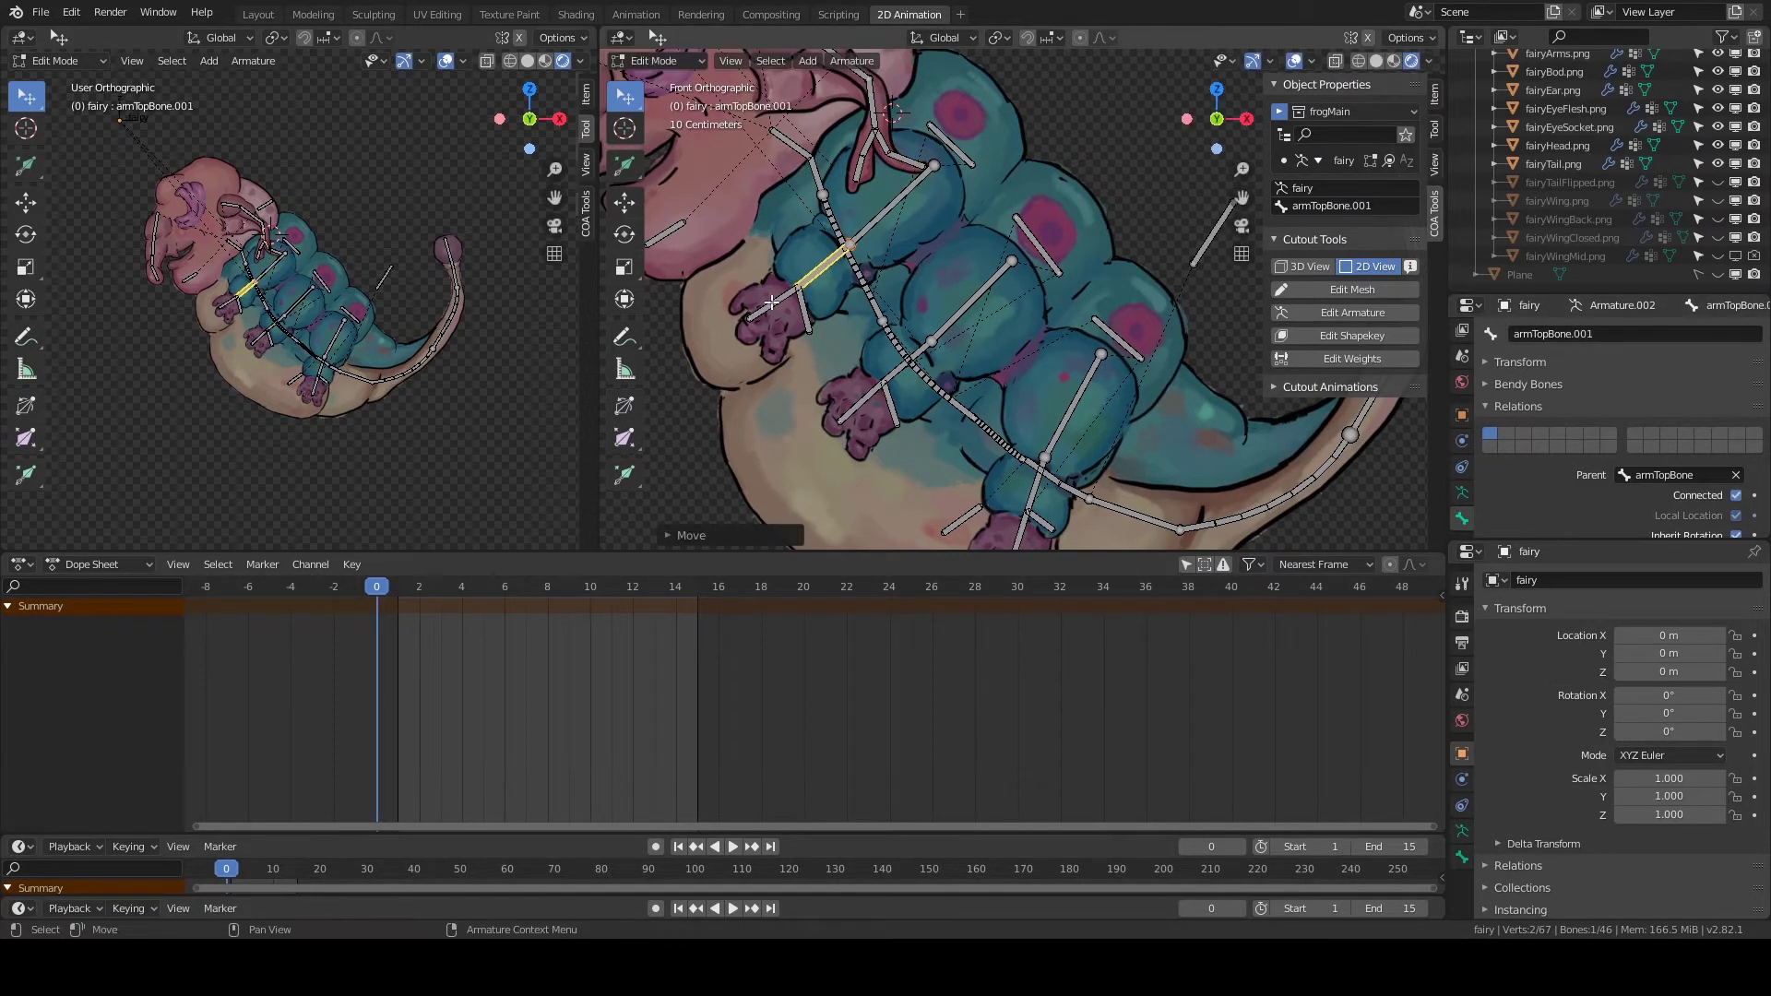
click(815, 282)
click(807, 314)
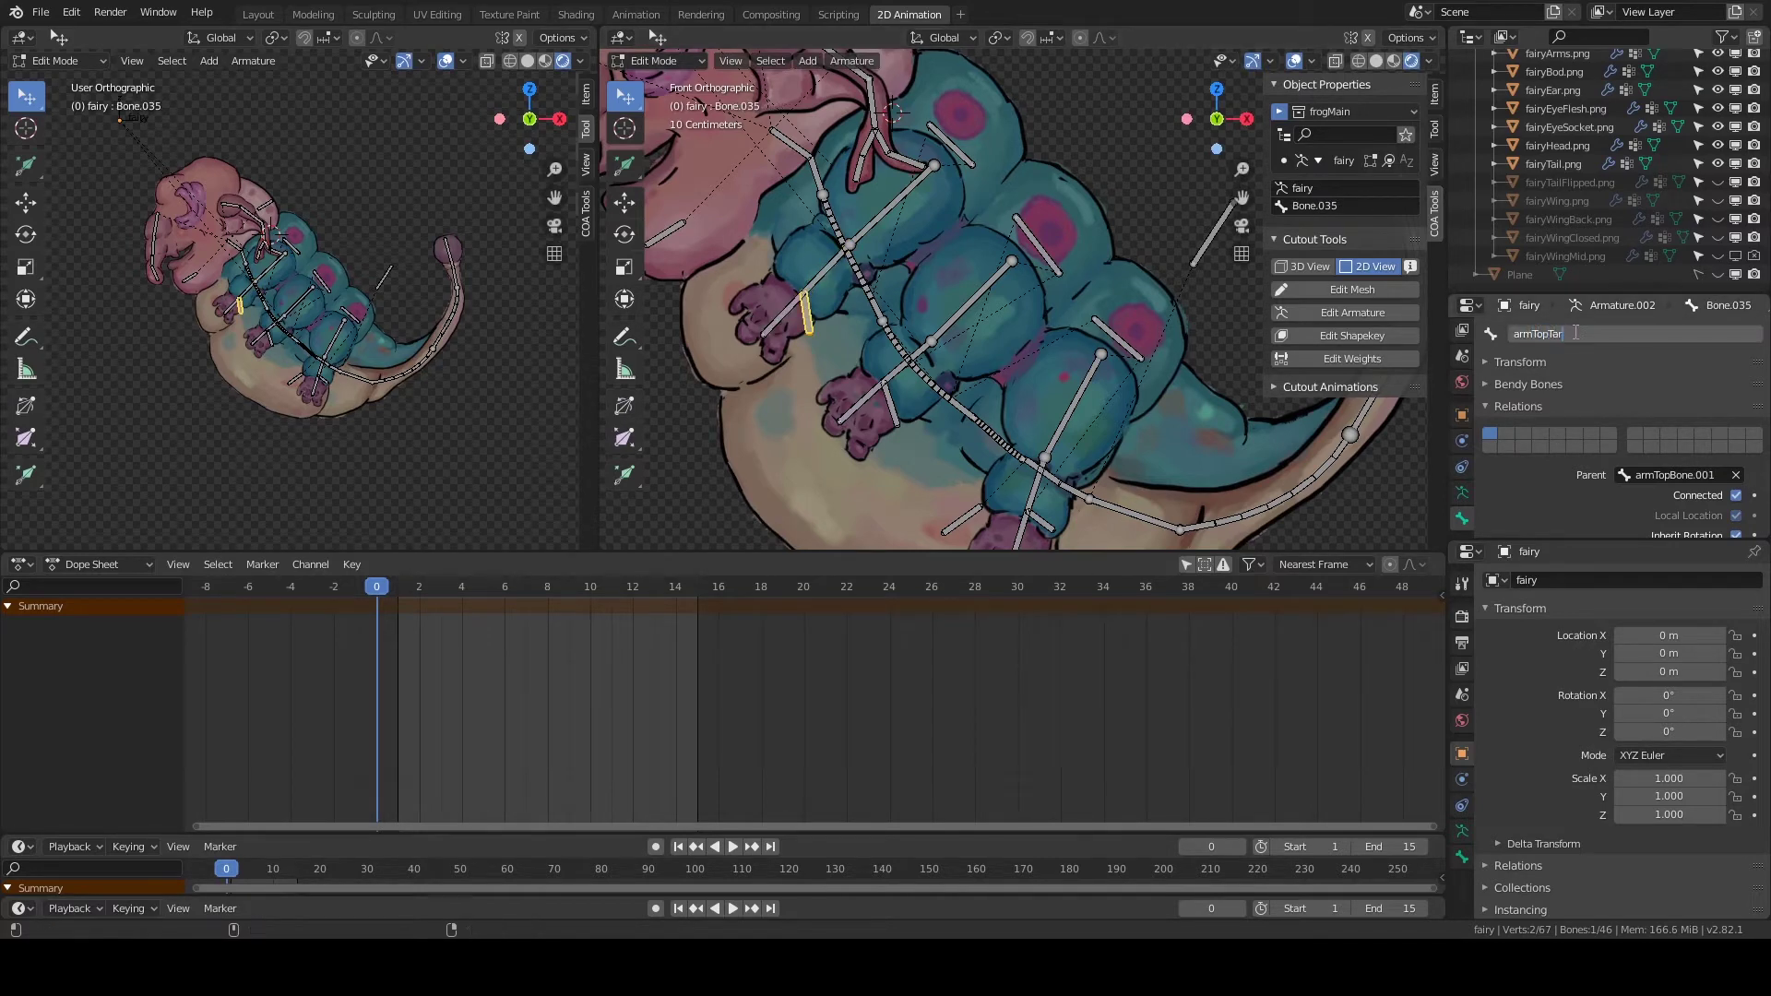
click(1671, 475)
click(1612, 540)
key(ctrl+s)
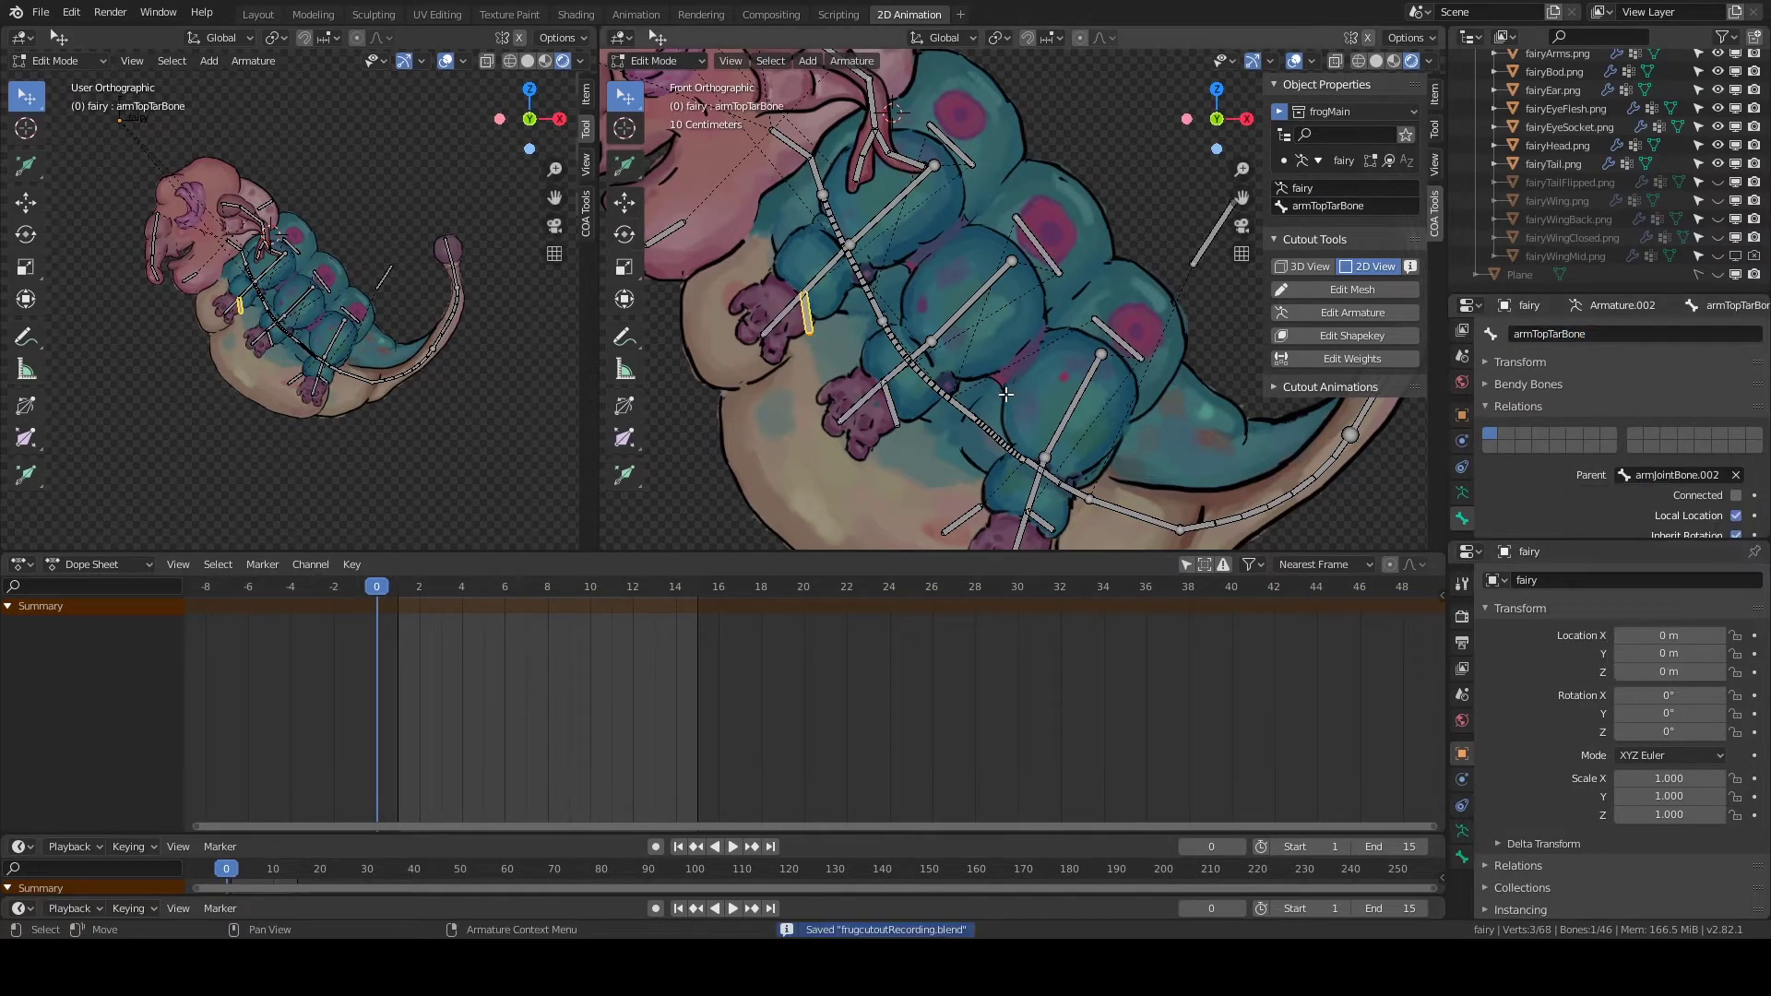
Browse the available bone constraints, then start the bone-drawing tool on the armature.
click(1461, 805)
click(1566, 581)
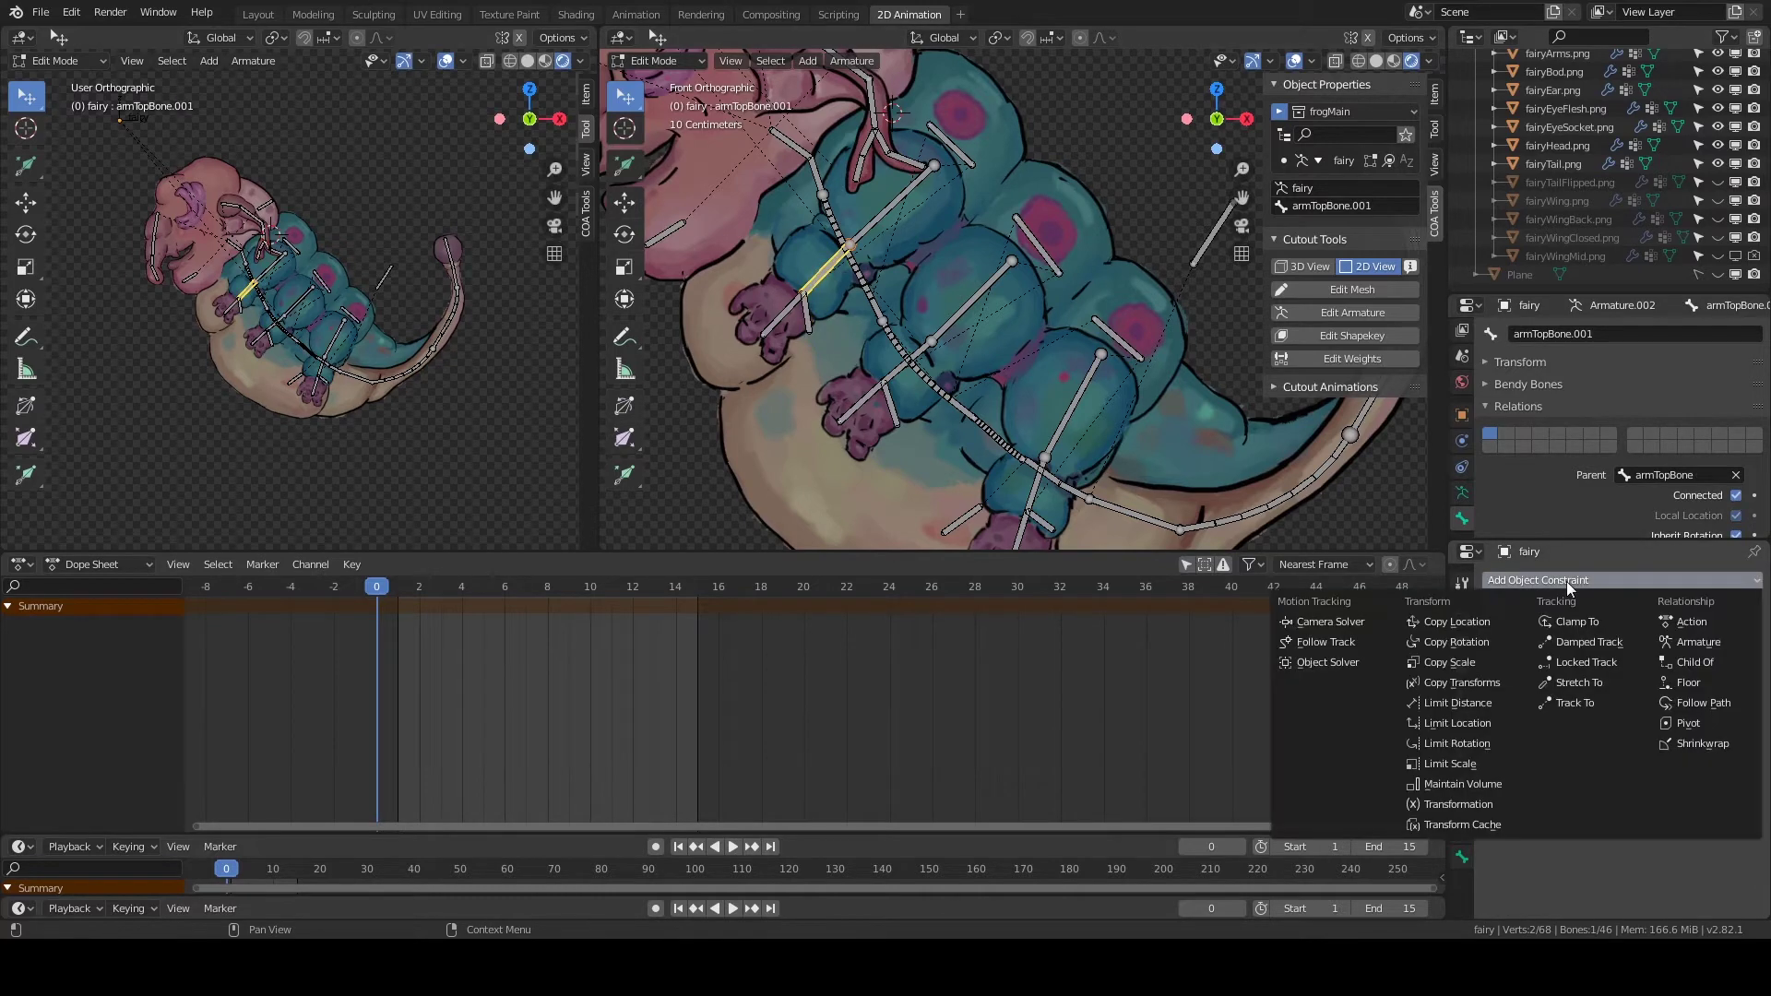
scroll(970, 442, down, 4)
scroll(970, 442, up, 2)
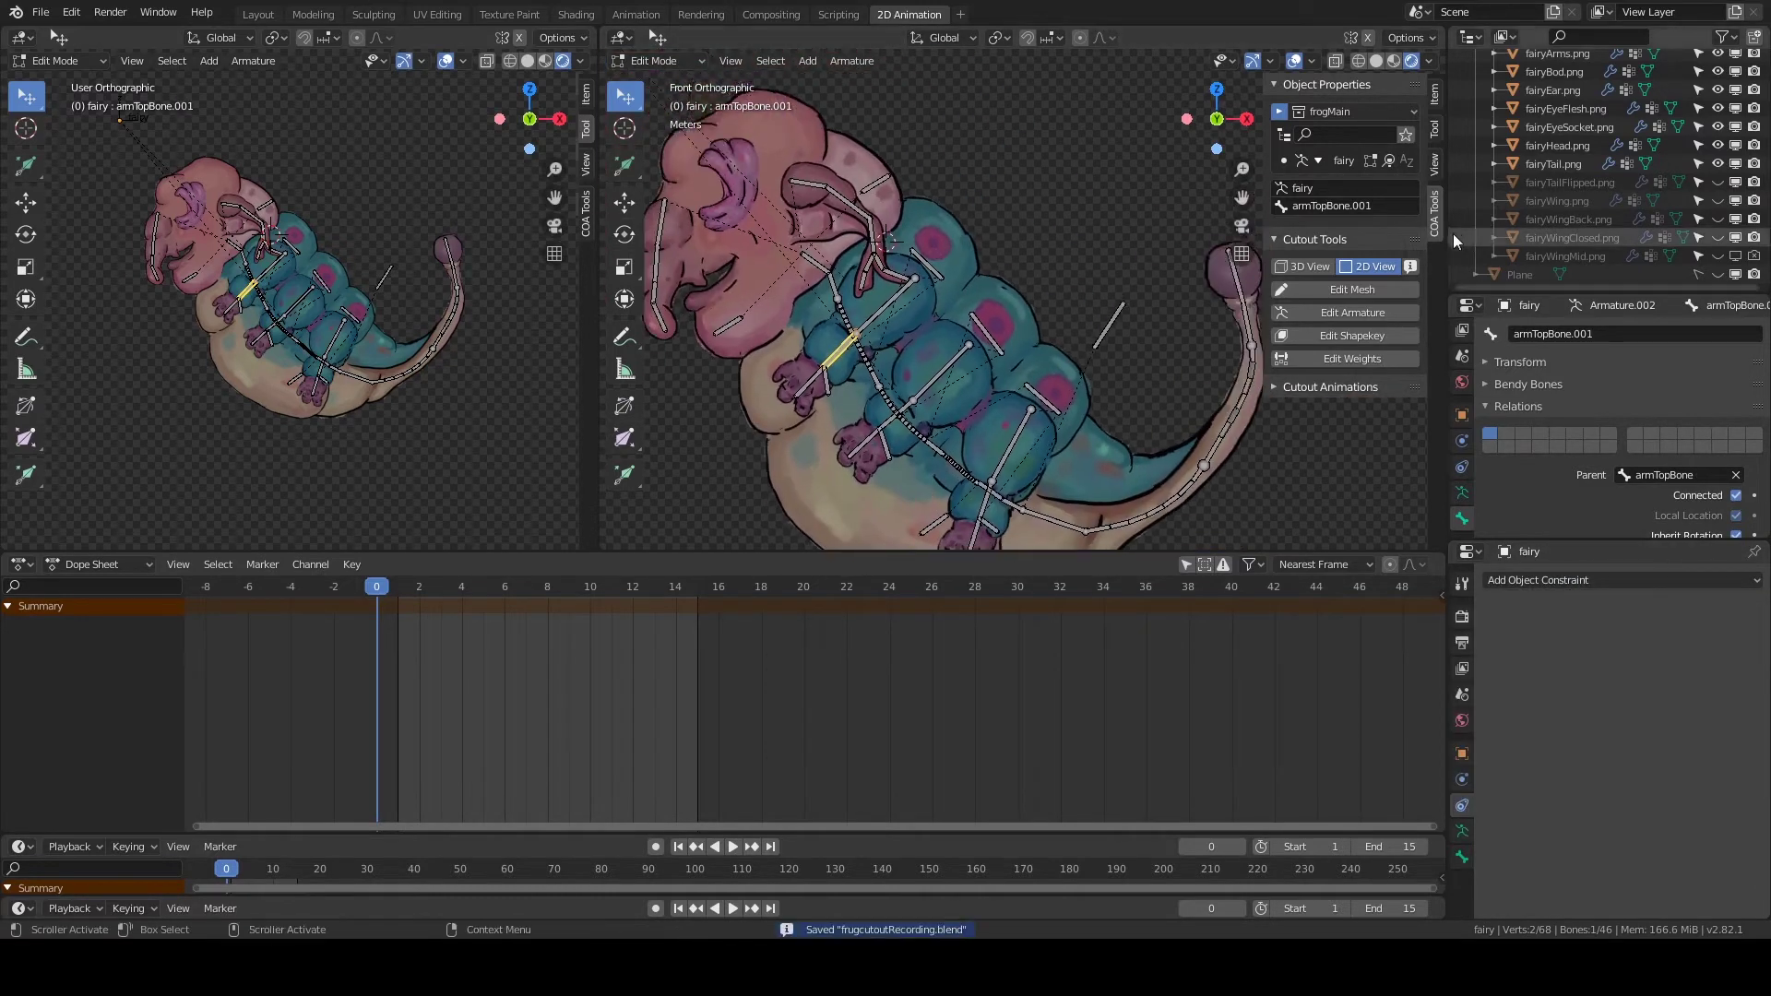
click(1352, 312)
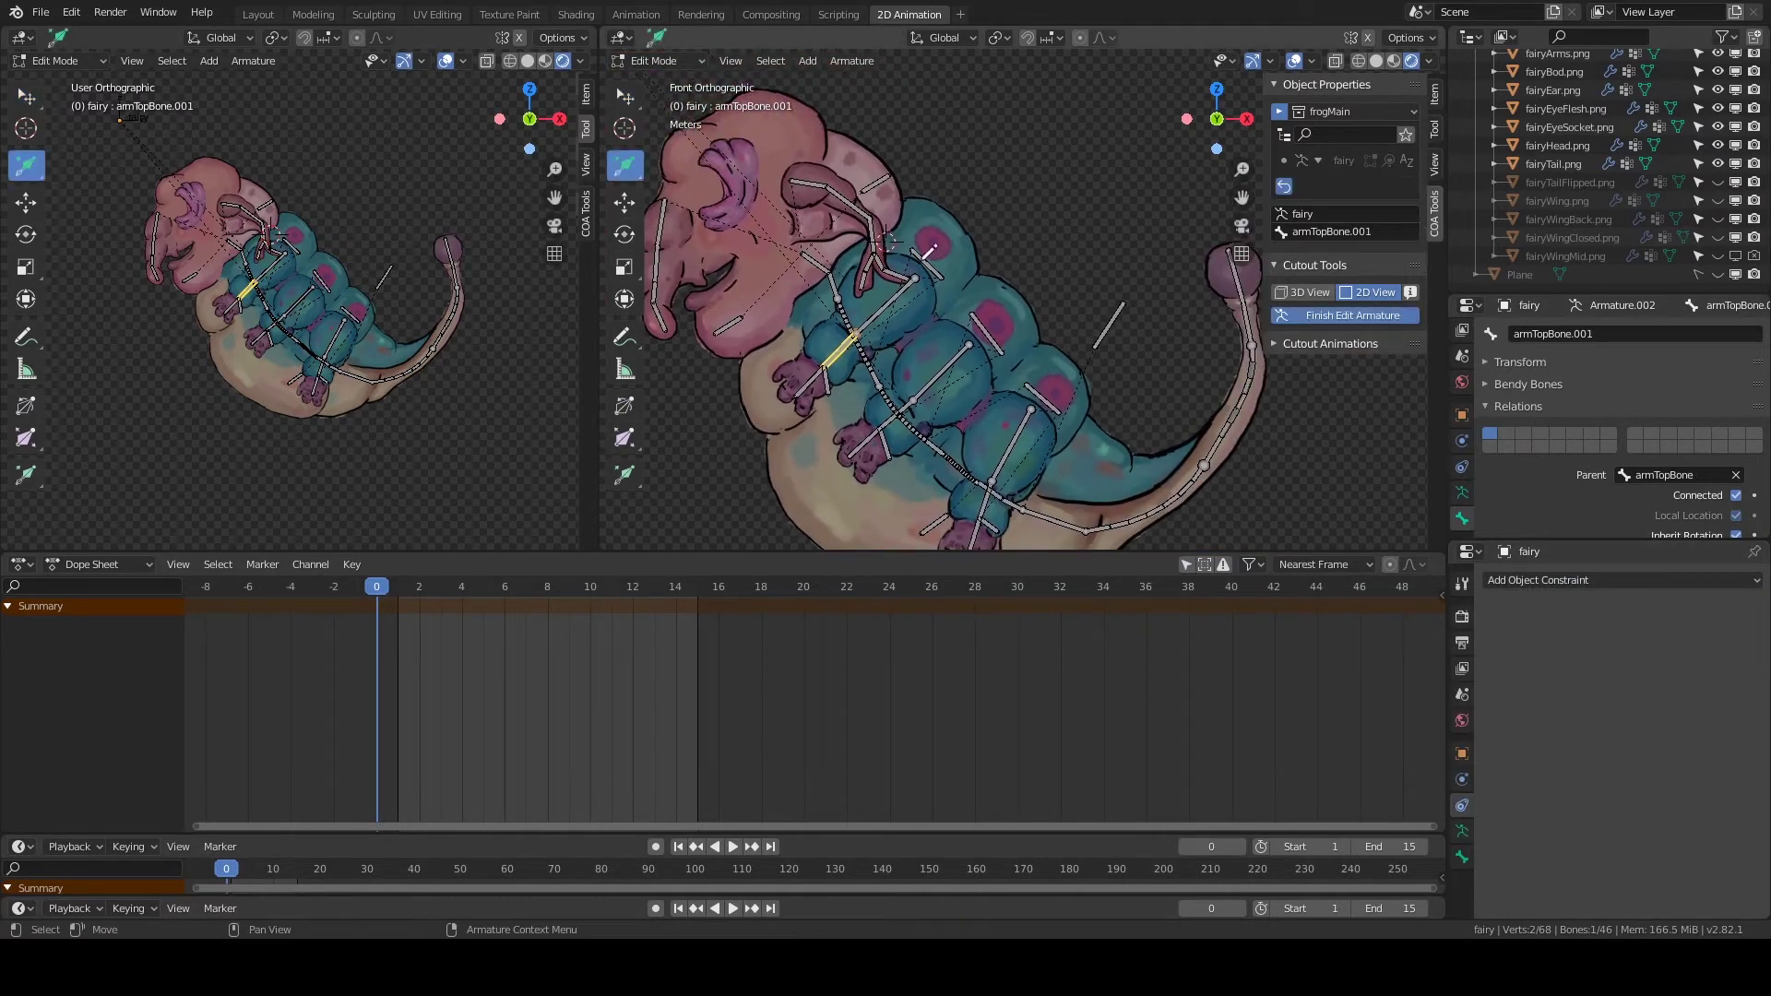
Finish armature drawing and move the new arm joint bone up into the wing in Edit Mode.
click(1383, 318)
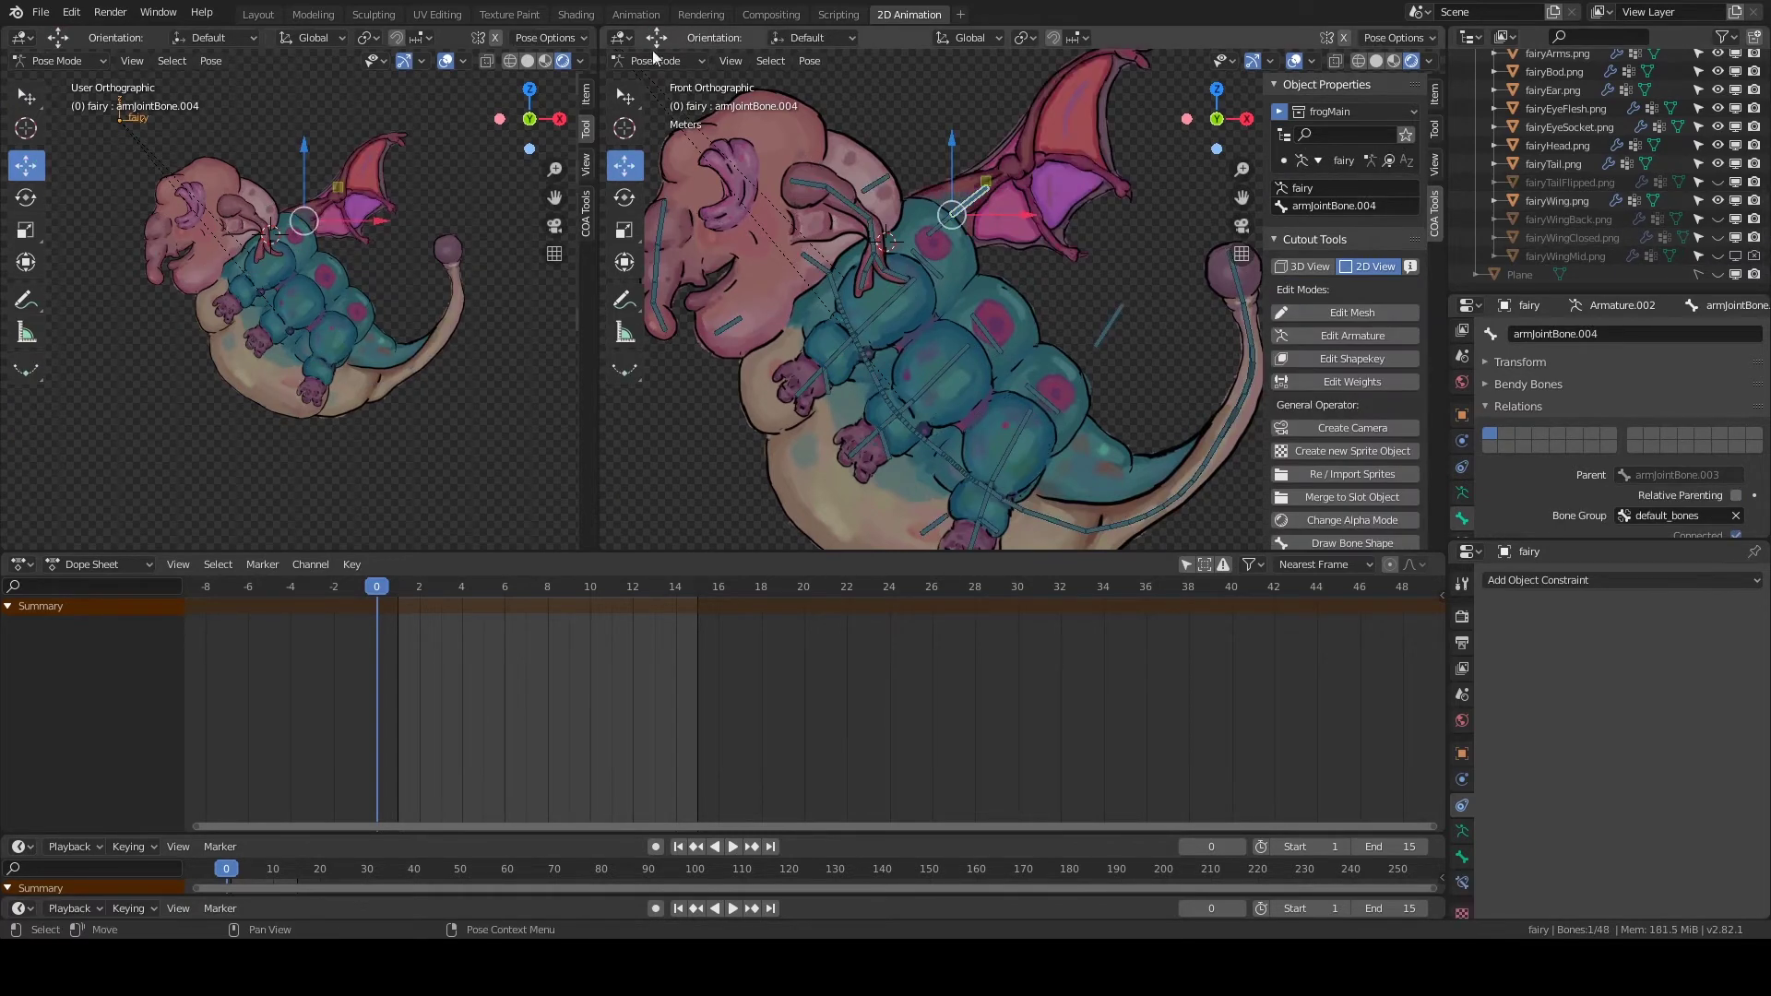
key(Tab)
scroll(913, 134, up, 3)
key(g)
click(996, 90)
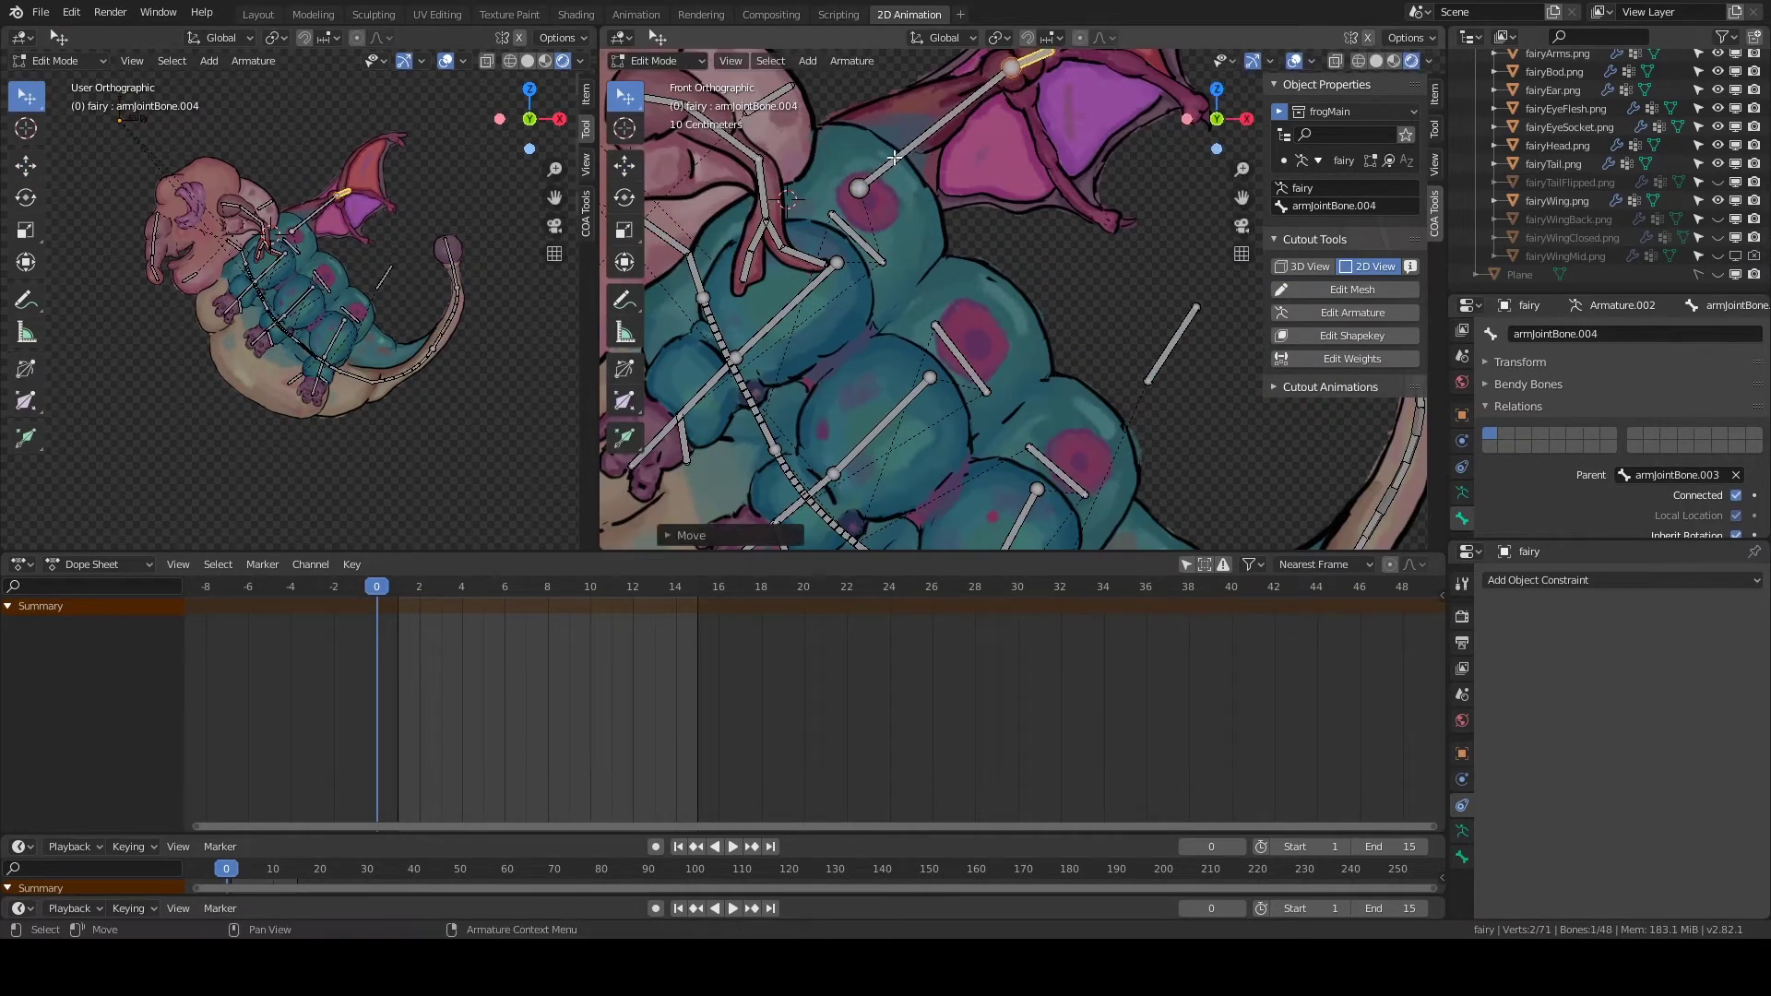
scroll(1015, 120, down, 2)
scroll(1030, 145, down, 2)
shift+scroll(1030, 145, up, 1)
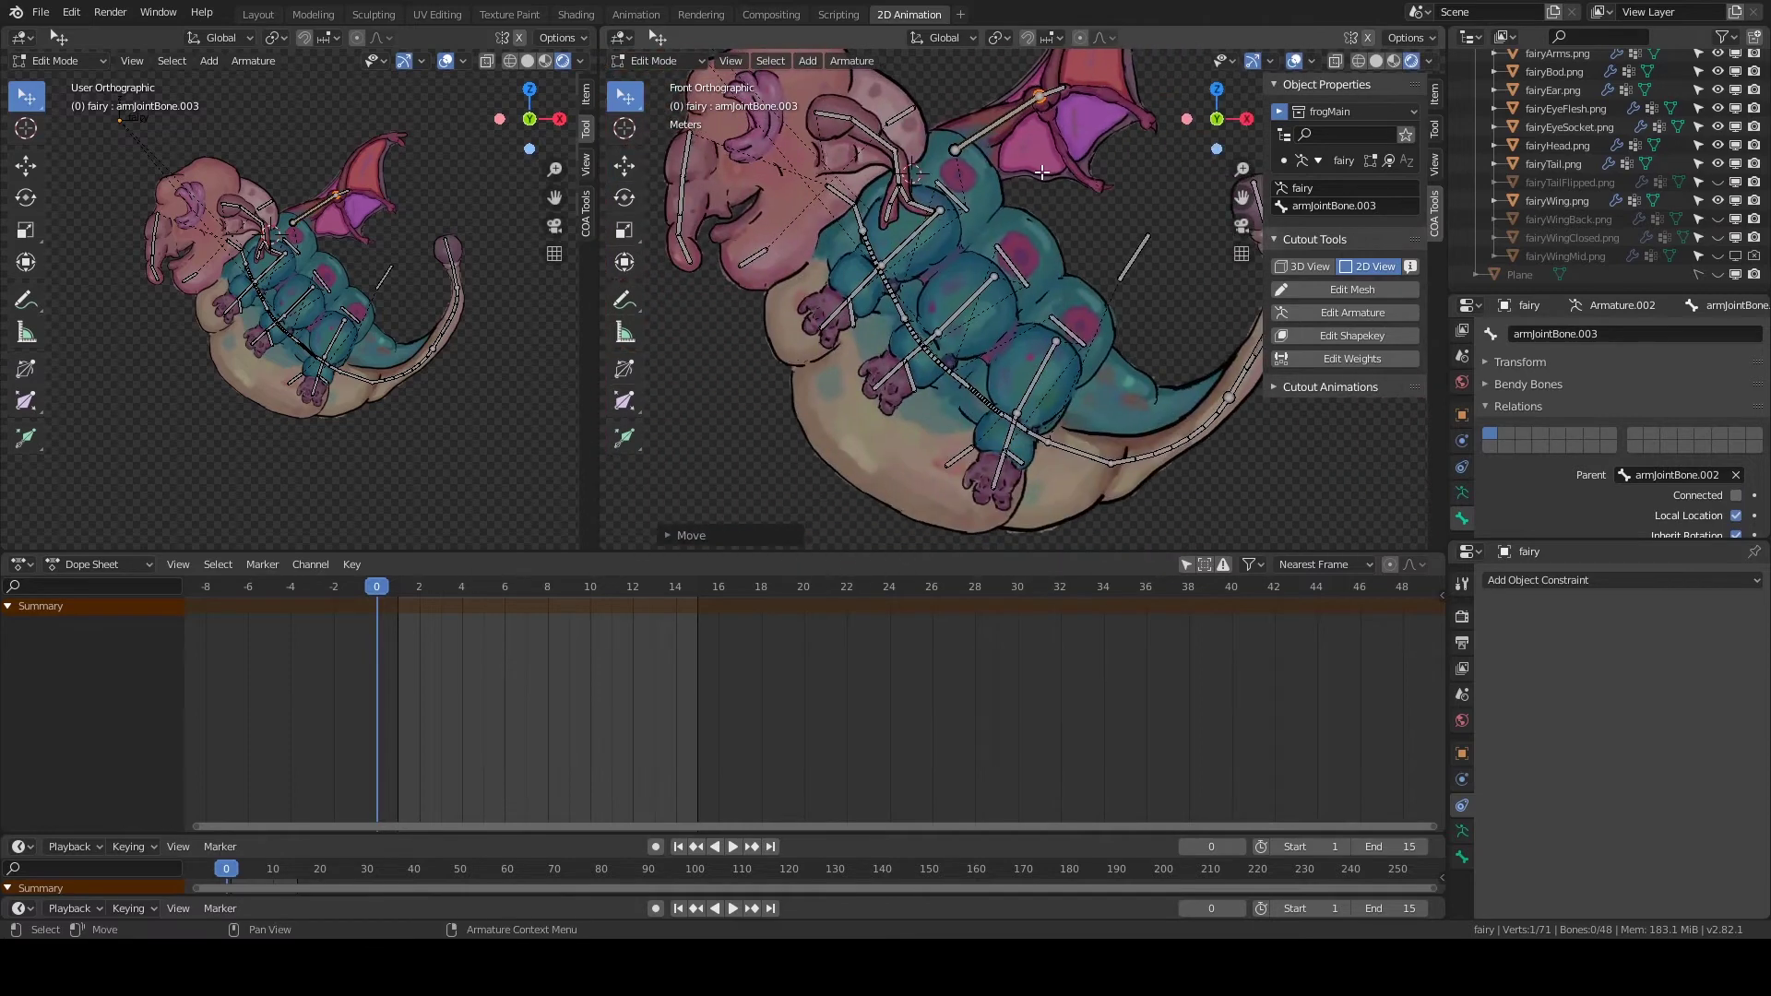
Return to Pose Mode and select the first tail joint bone.
key(Tab)
click(1015, 419)
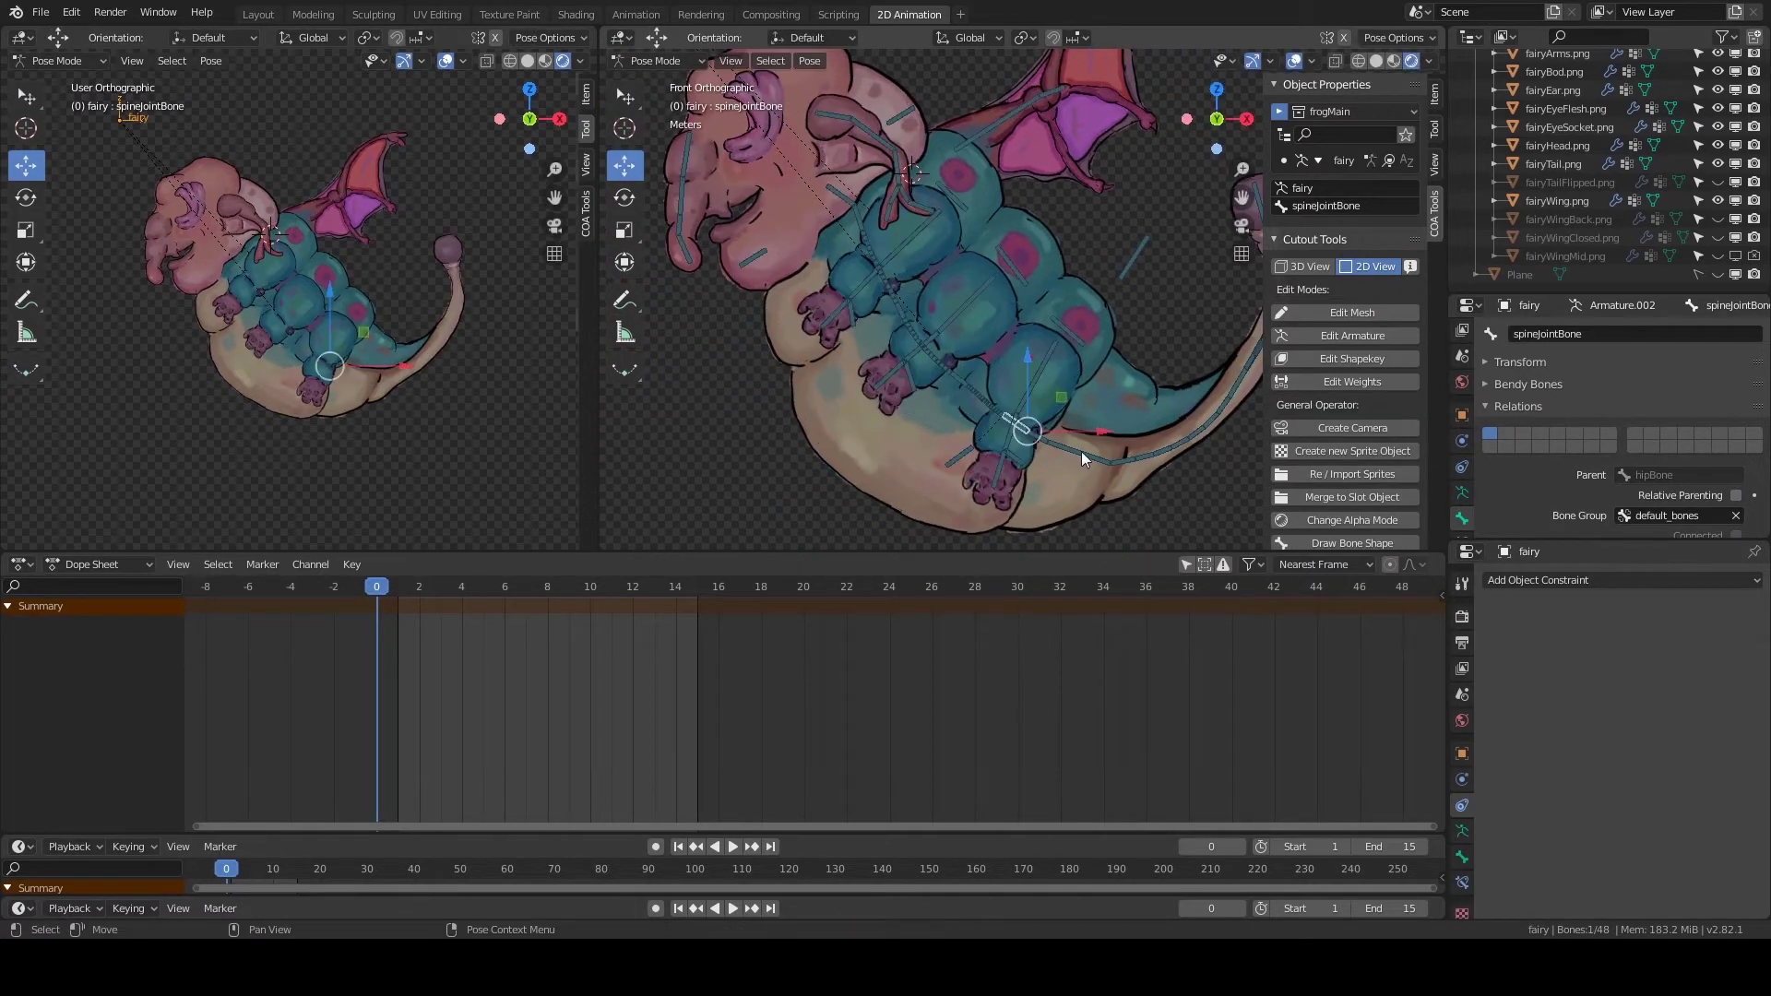
ctrl+scroll(1015, 368, down, 2)
scroll(1012, 444, up, 3)
Give tailJointBone a Copy Rotation from fairy's tailBaseBone, mixed Before Original in Local Space.
scroll(1049, 329, up, 1)
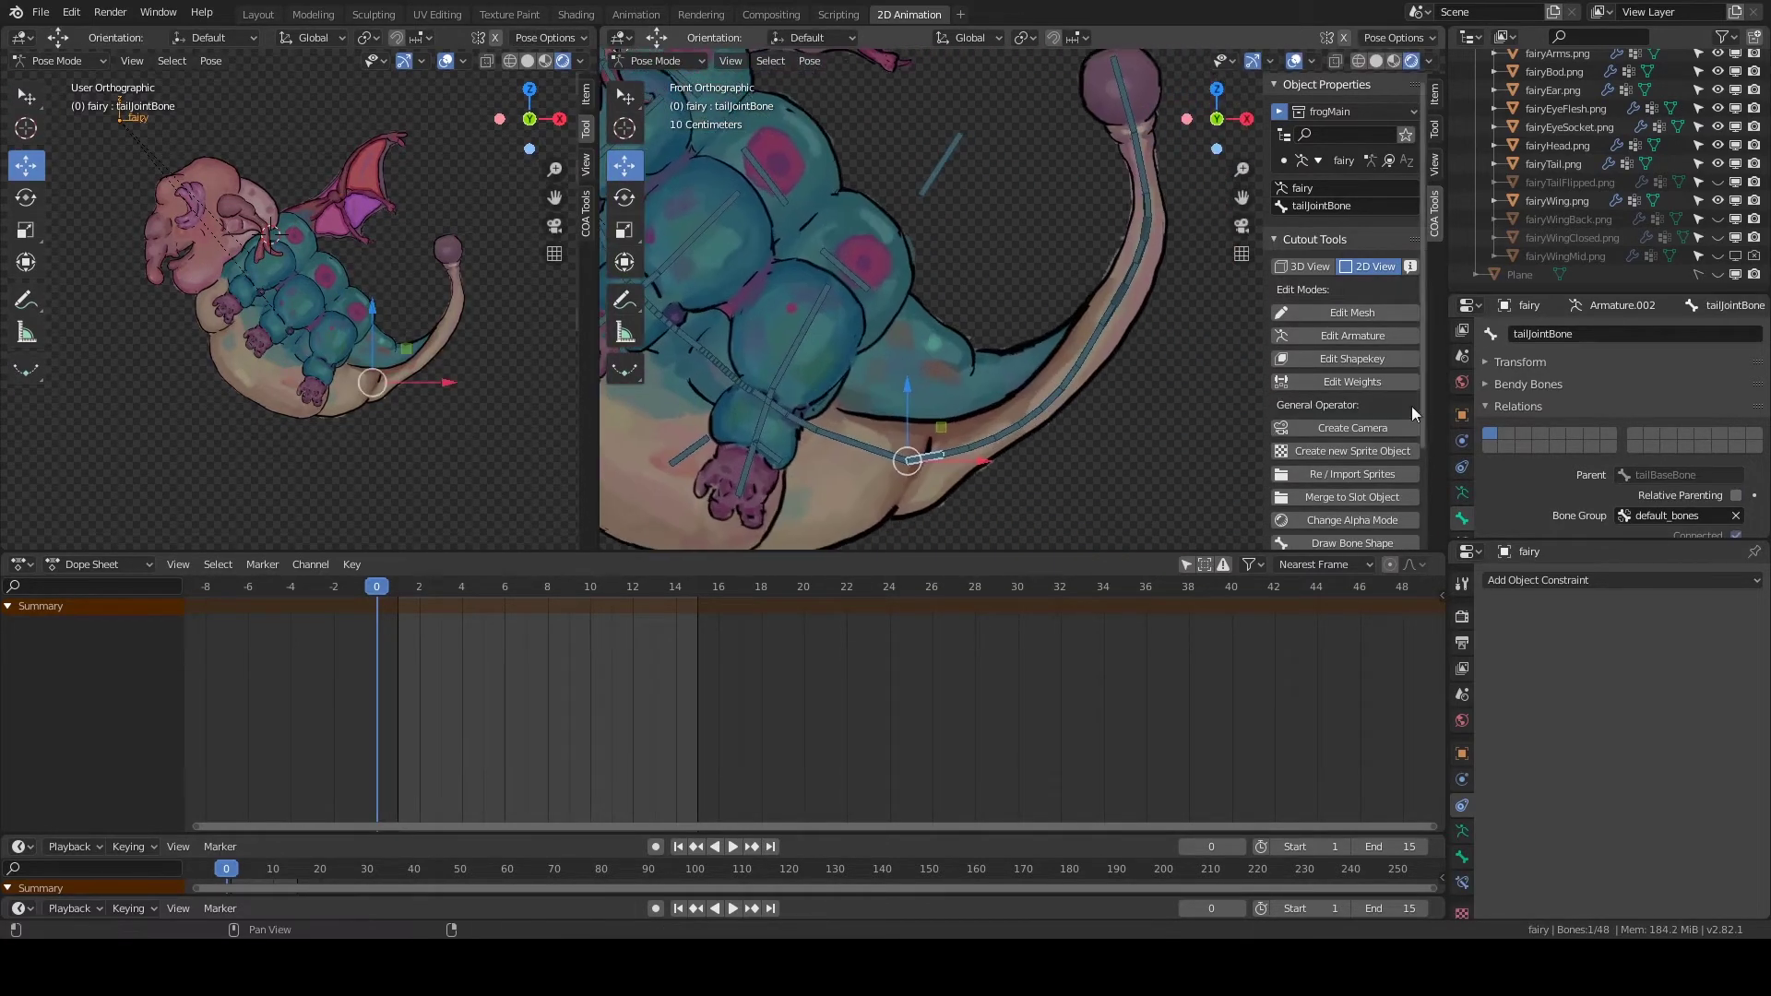
click(1462, 538)
click(1542, 334)
click(1434, 396)
click(1651, 396)
text(fa)
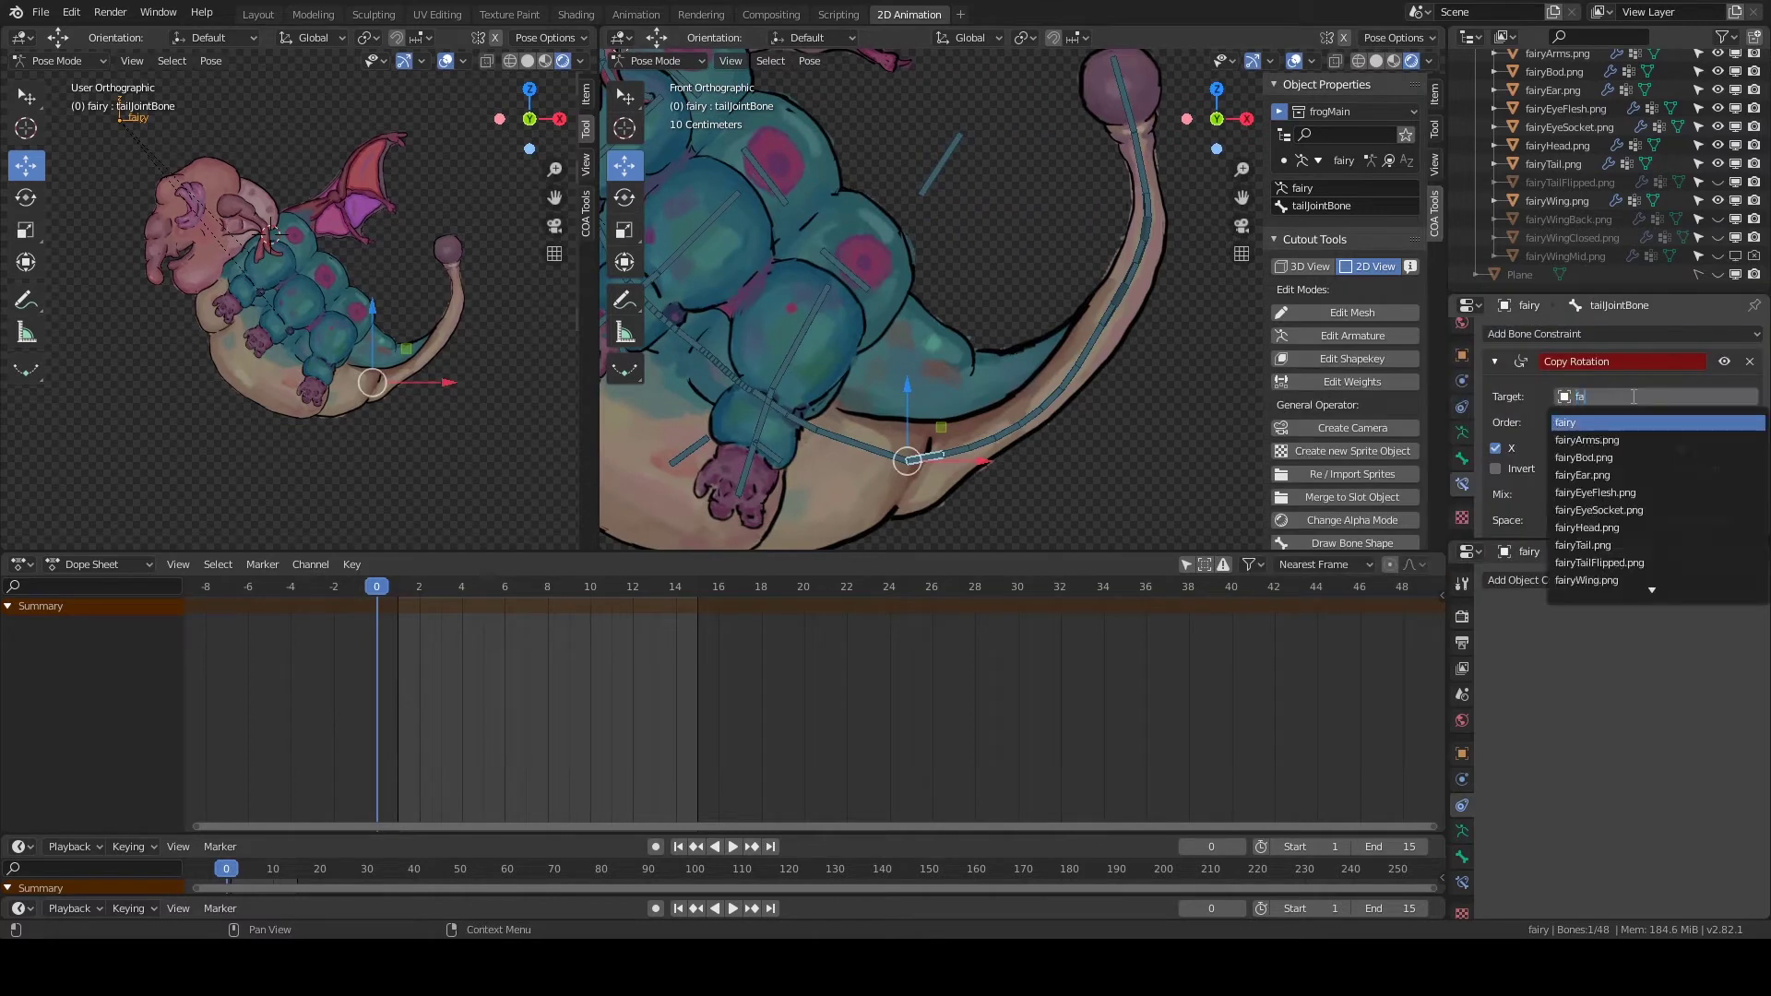
click(1604, 422)
click(1616, 422)
click(1630, 448)
scroll(1631, 450, down, 2)
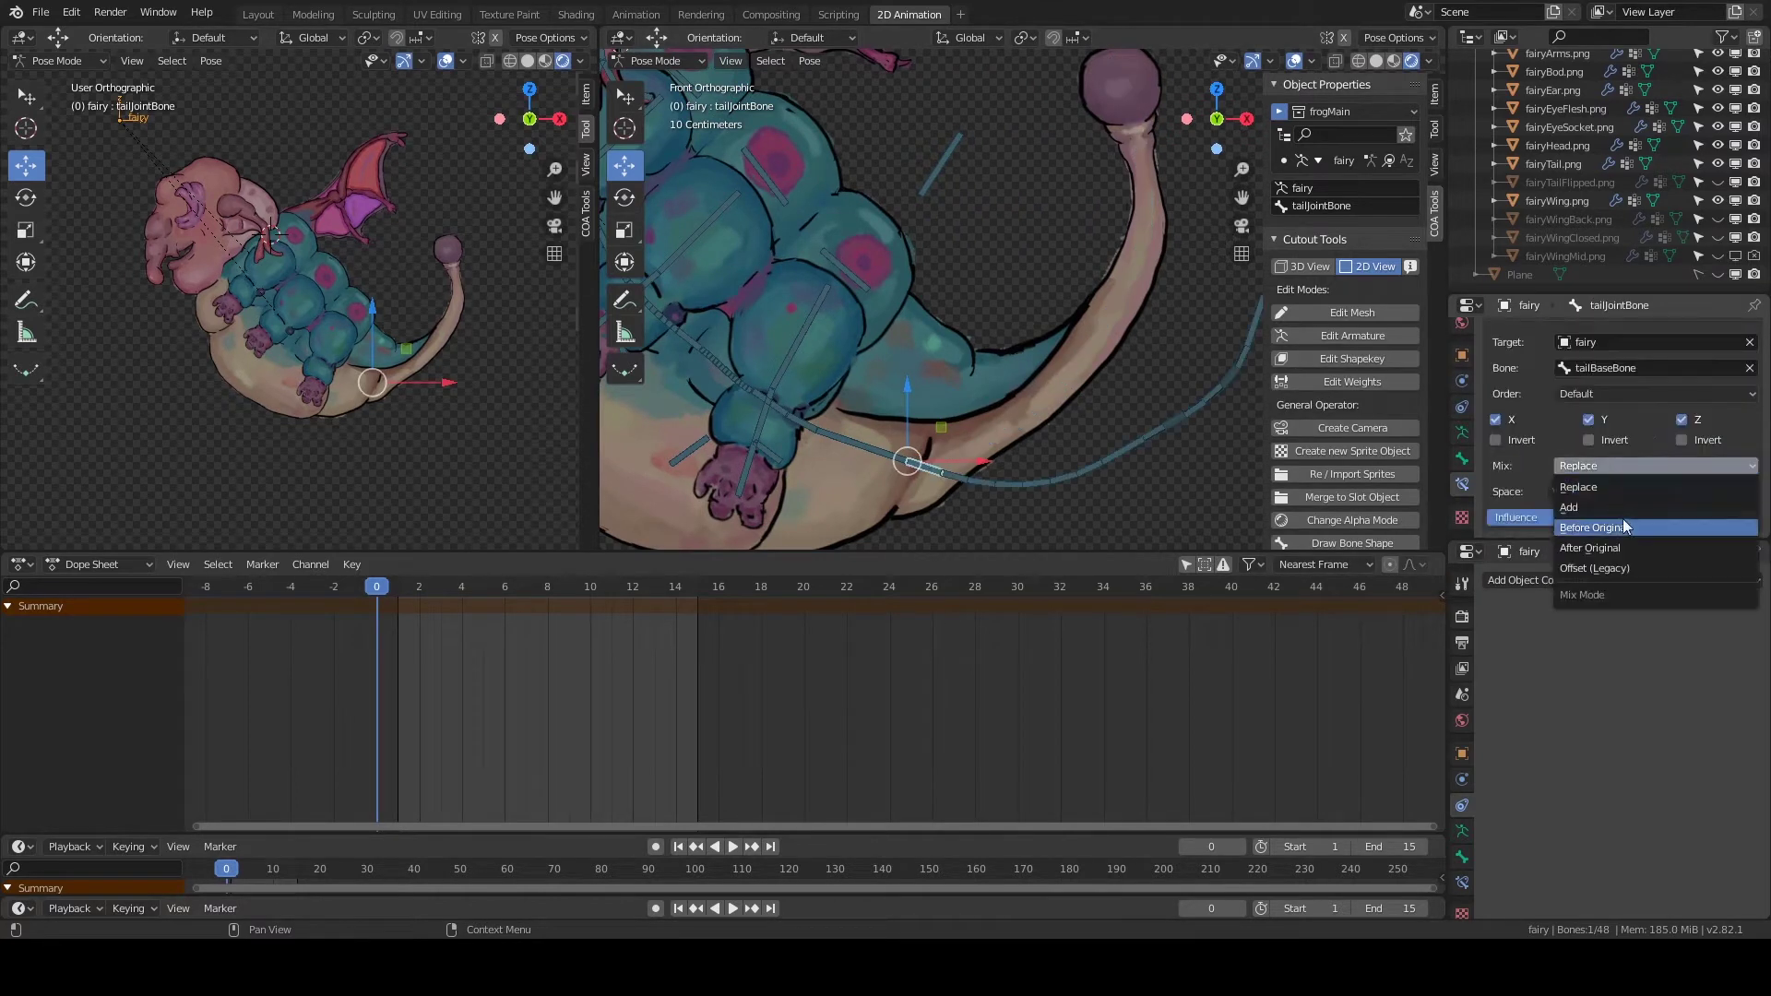
click(1623, 535)
click(1591, 492)
click(1605, 599)
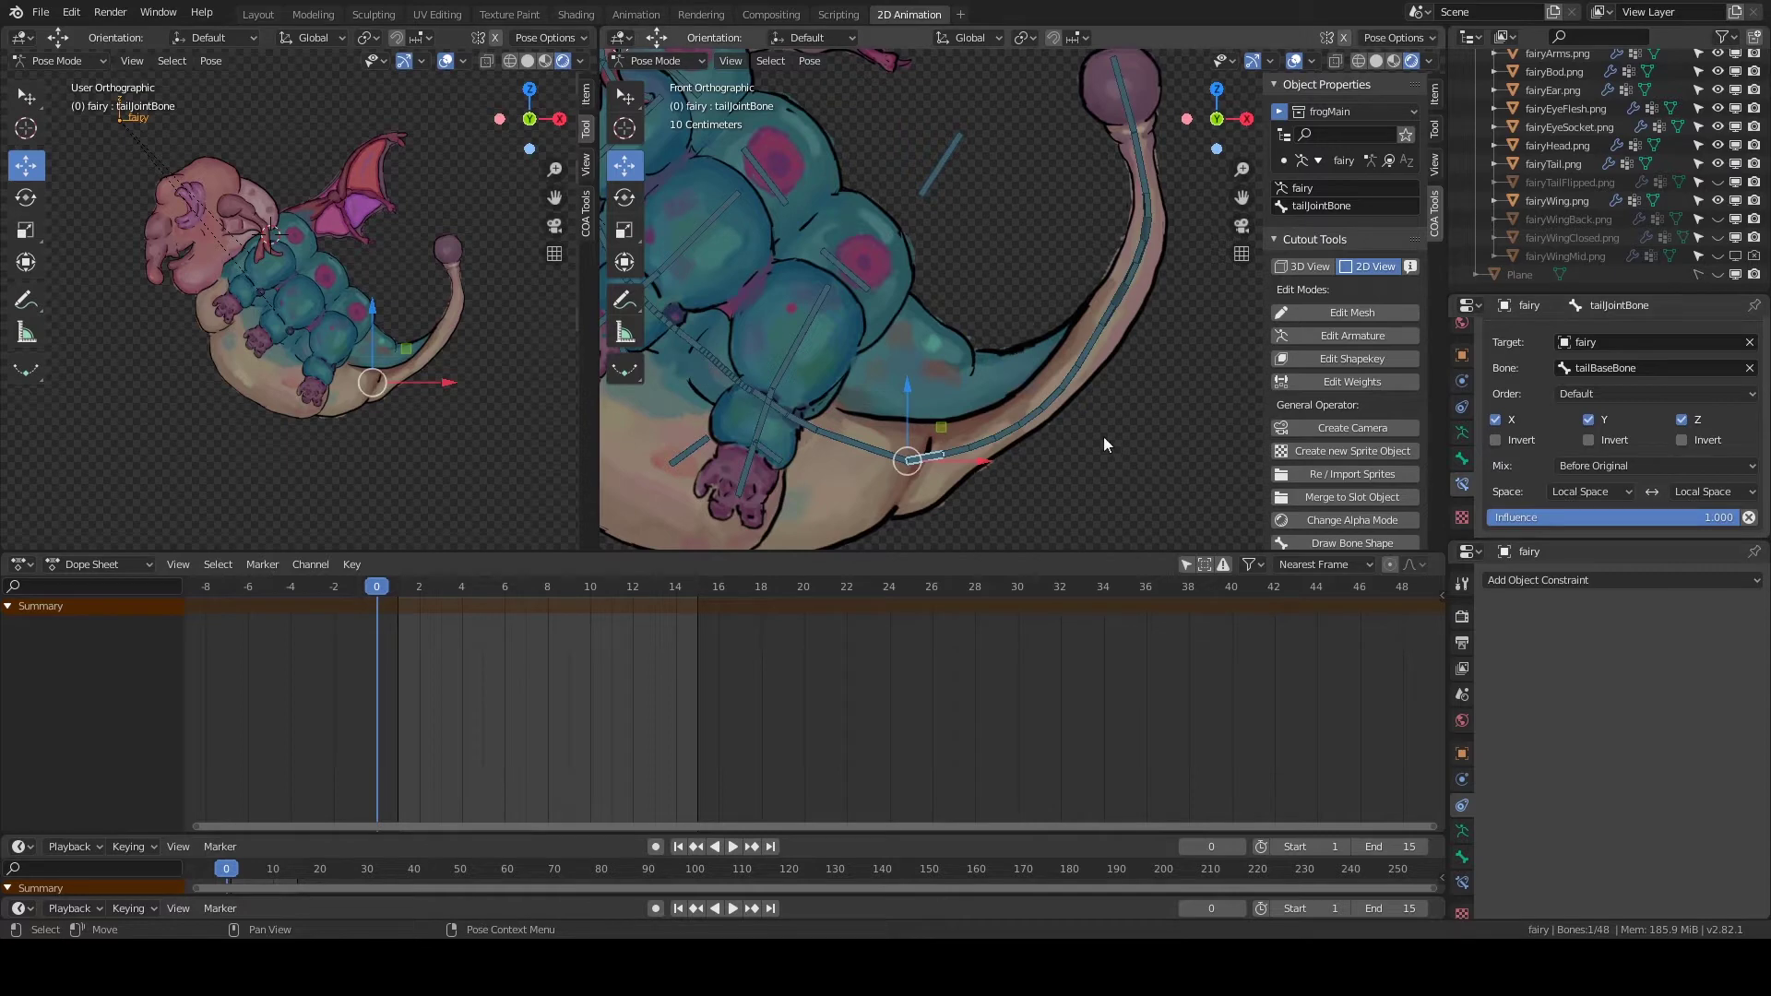
Give tailJointBone.001 a Copy Rotation from the previous joint, Before Original, Local Space.
click(1091, 348)
click(1623, 334)
click(1558, 411)
click(1651, 397)
click(1594, 422)
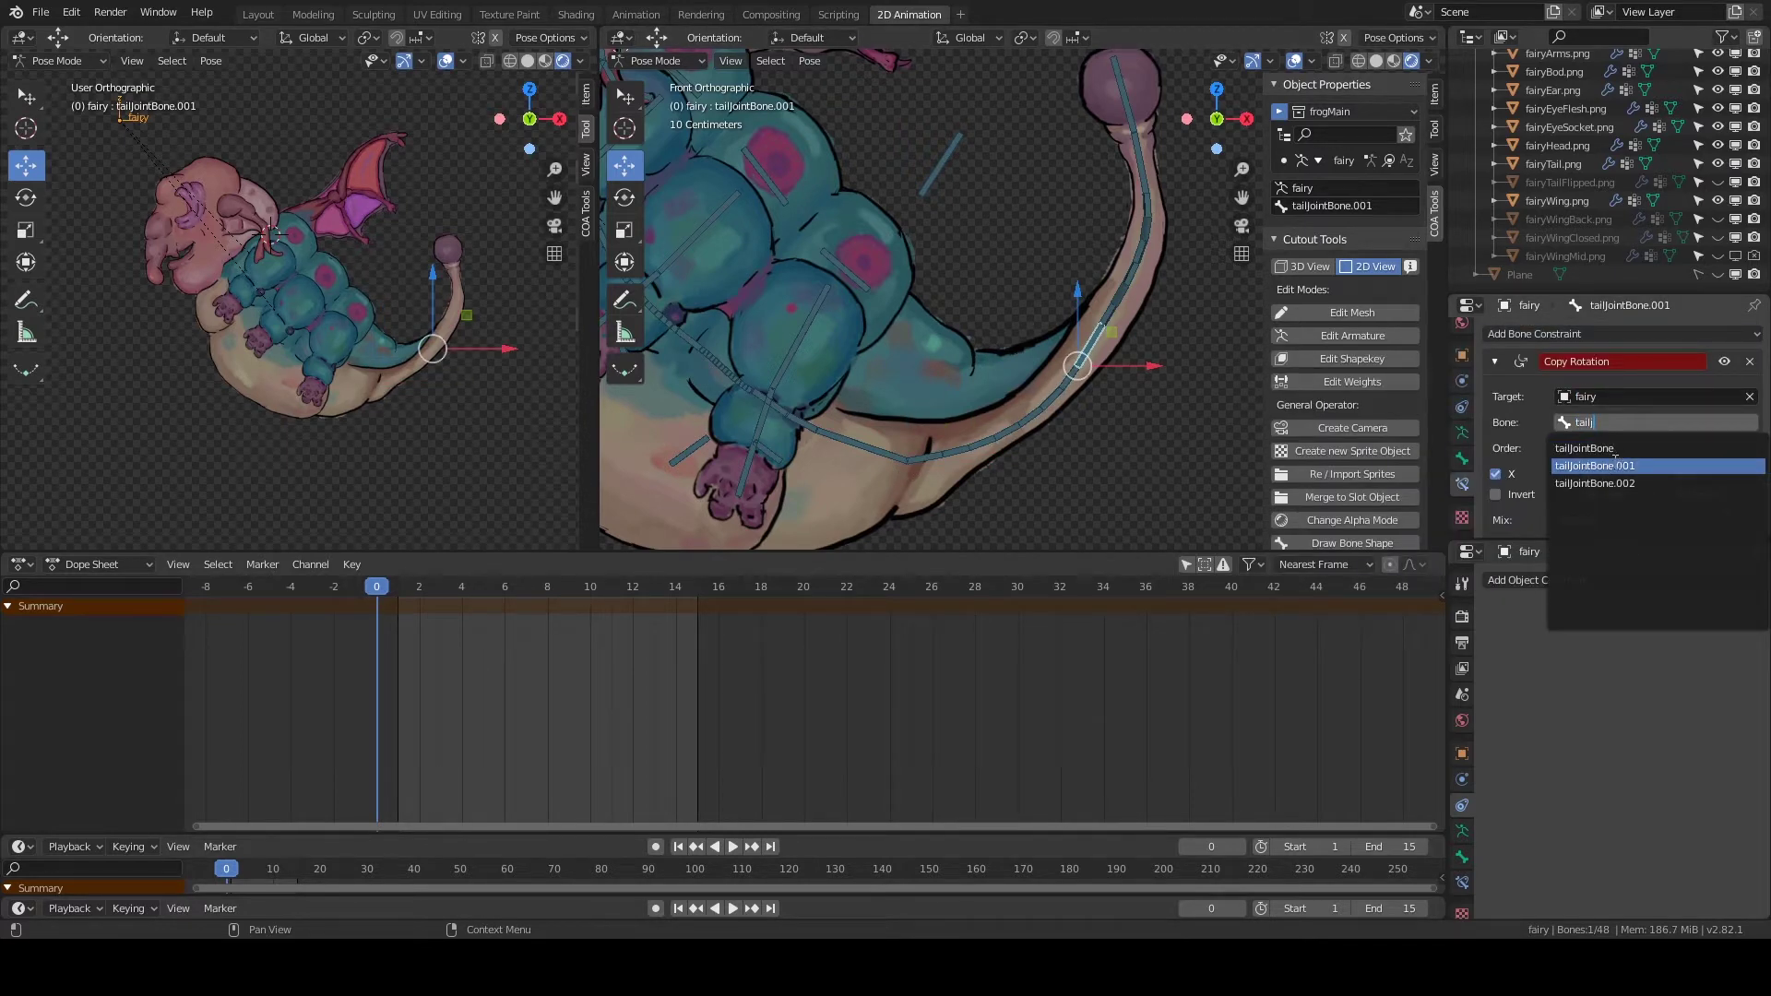
click(1593, 465)
click(1623, 519)
click(1592, 563)
Give tailJointBone.002 a Copy Rotation from tailJointBone.001, Before Original, Local target and owner spaces.
click(1107, 239)
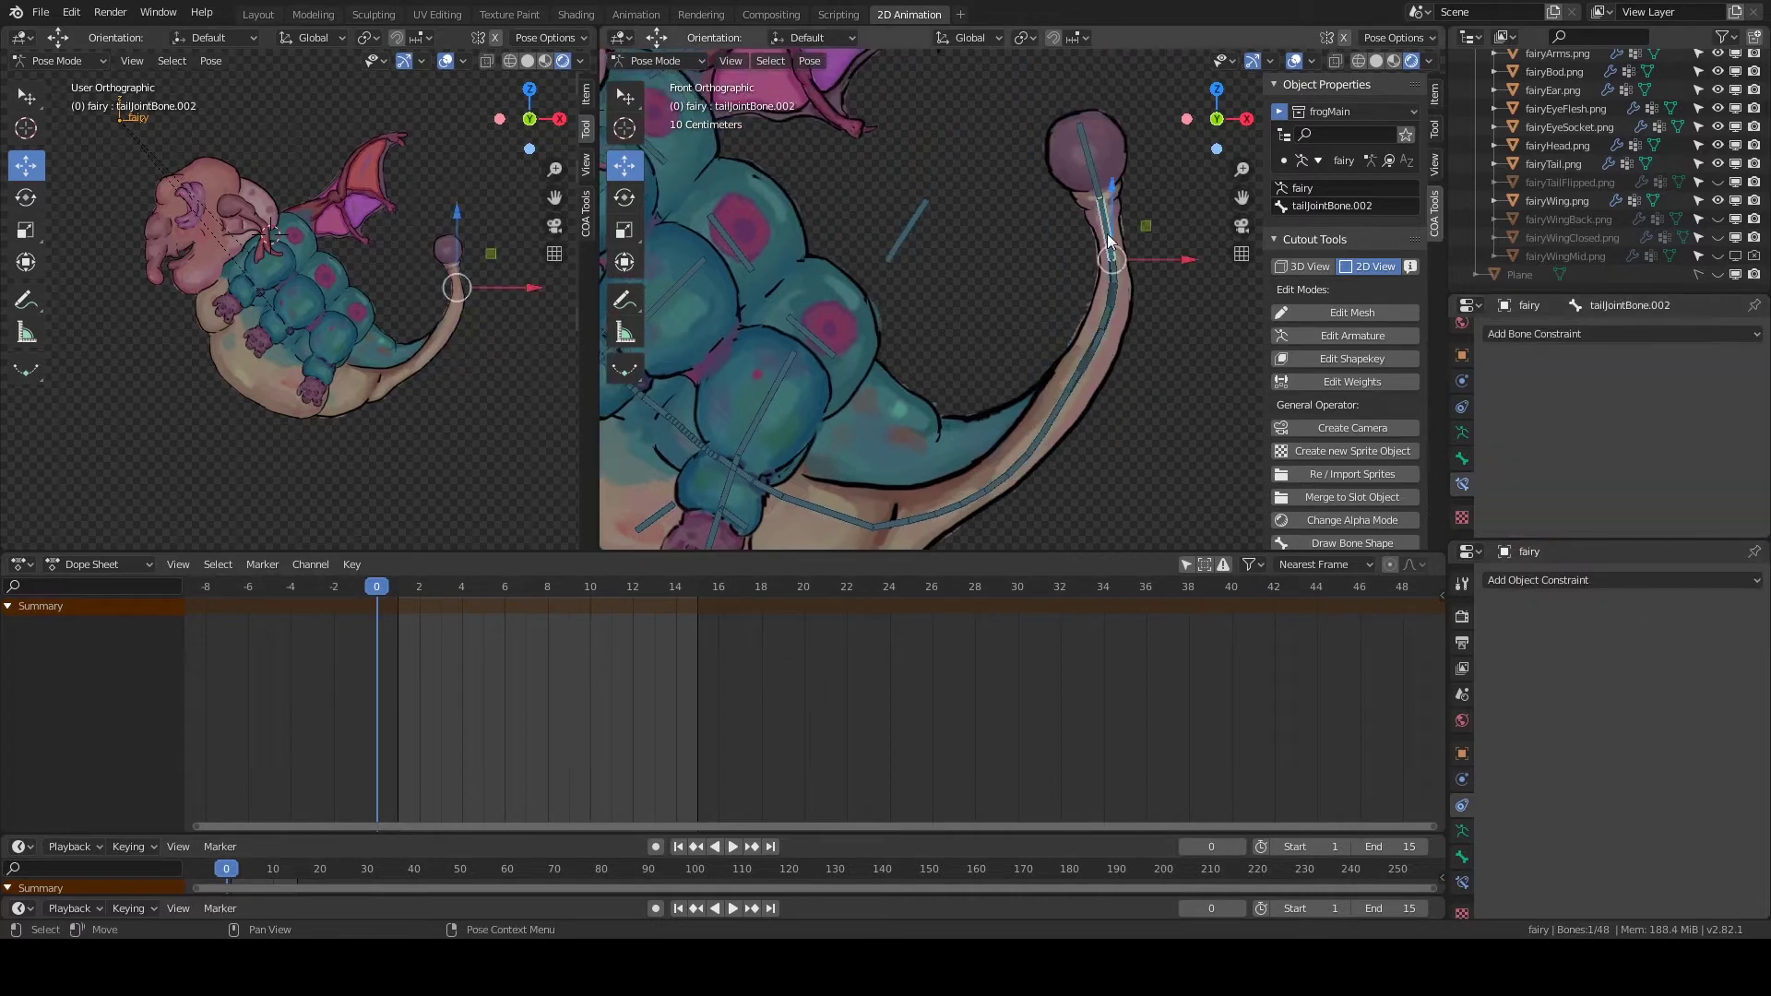
click(1624, 334)
click(1491, 397)
click(1650, 397)
click(1596, 462)
click(1600, 424)
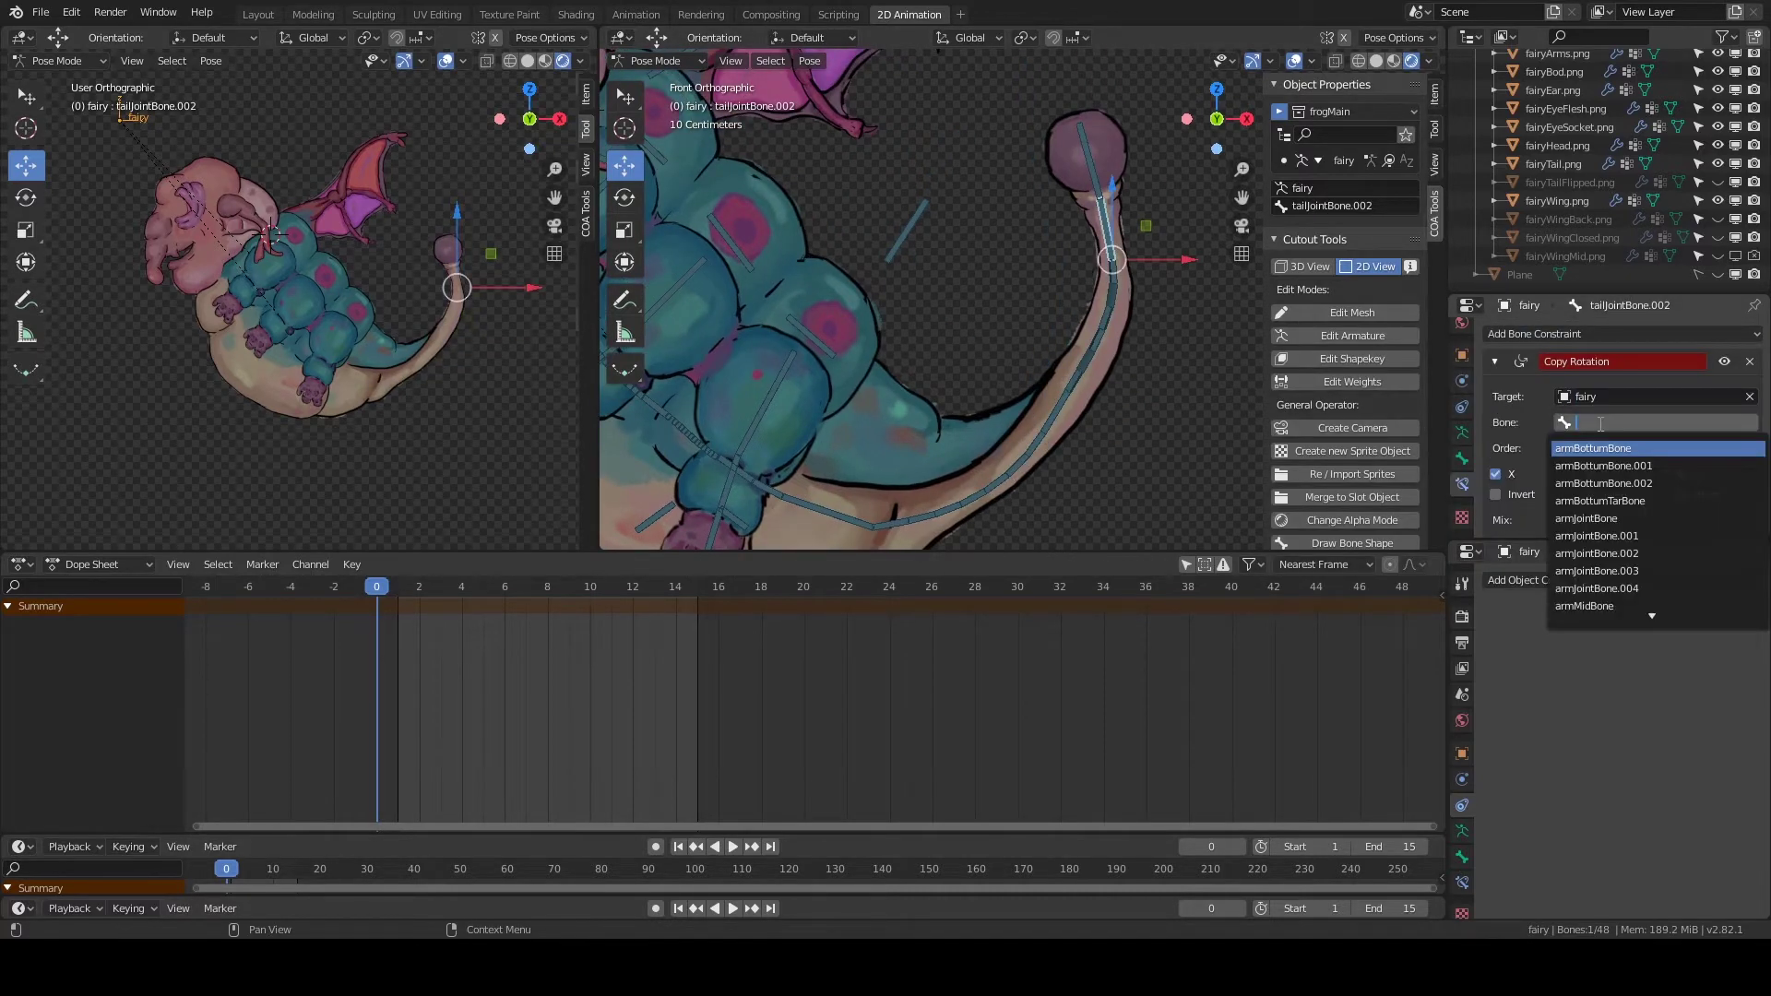
click(1596, 518)
click(1655, 484)
click(1605, 539)
click(1591, 509)
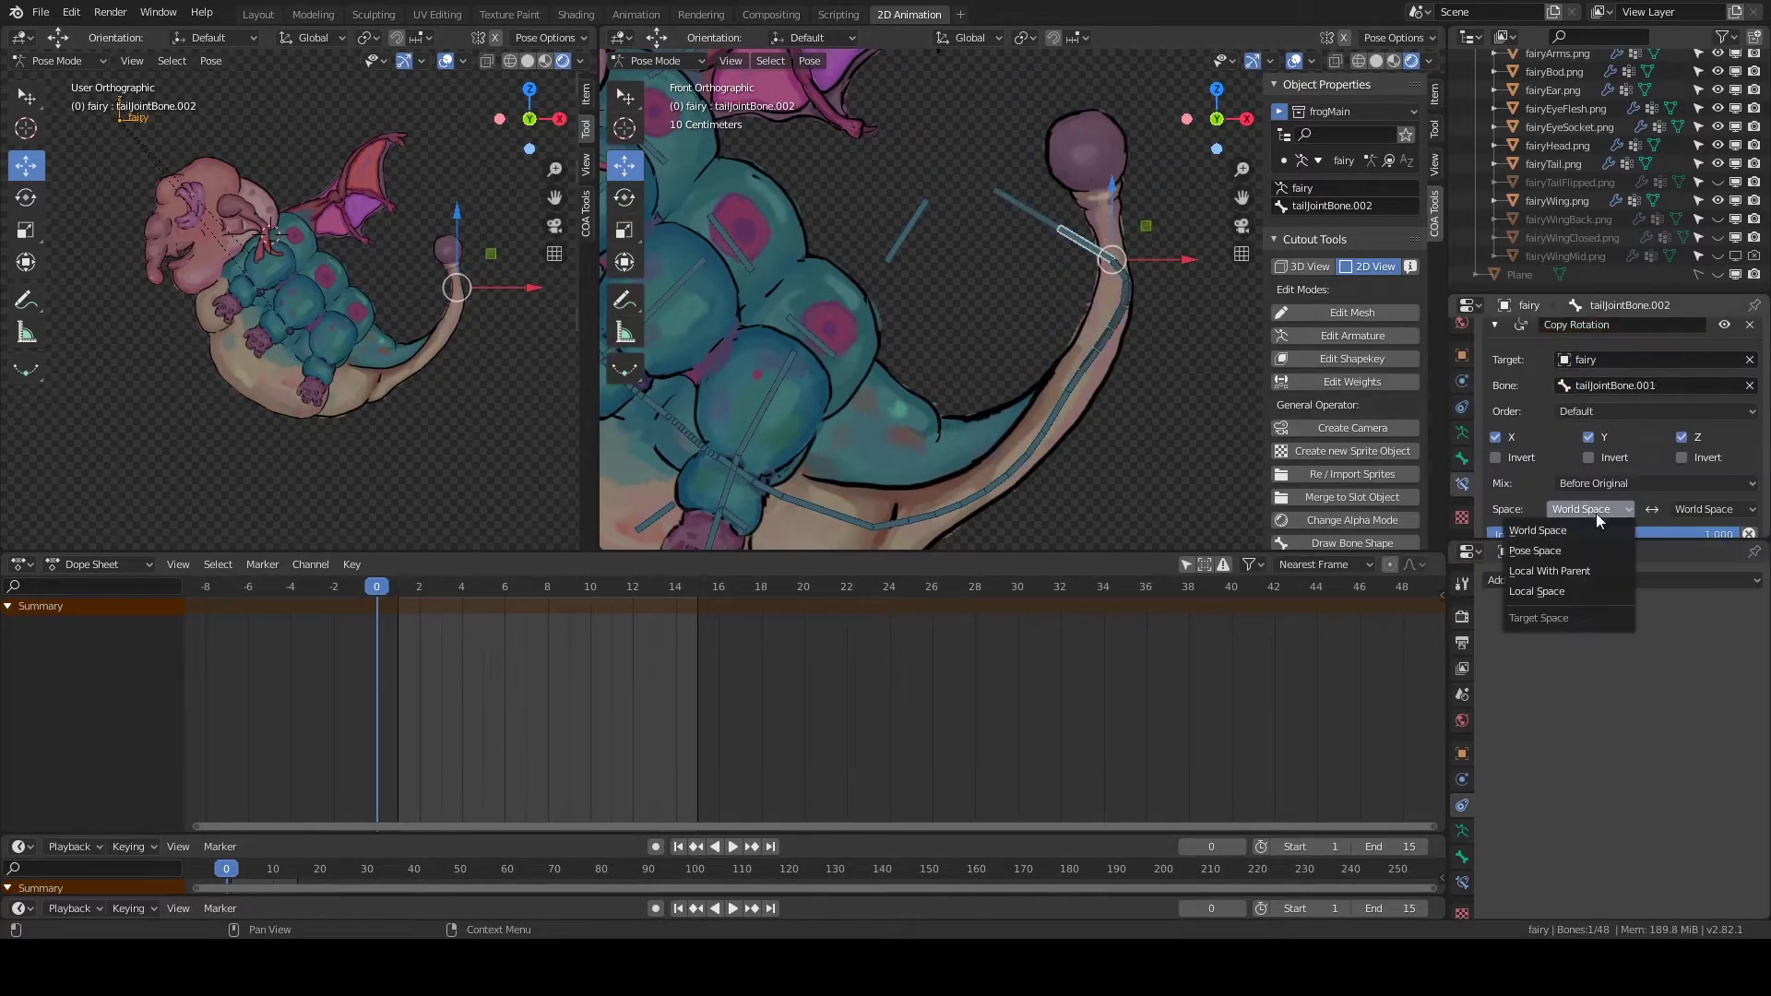
click(1587, 572)
click(1713, 509)
click(1678, 591)
Rotate tailBaseBone to test the tail bending, then return it to rest pose.
shift+middle_drag(1136, 452, 1137, 379)
click(830, 443)
key(r)
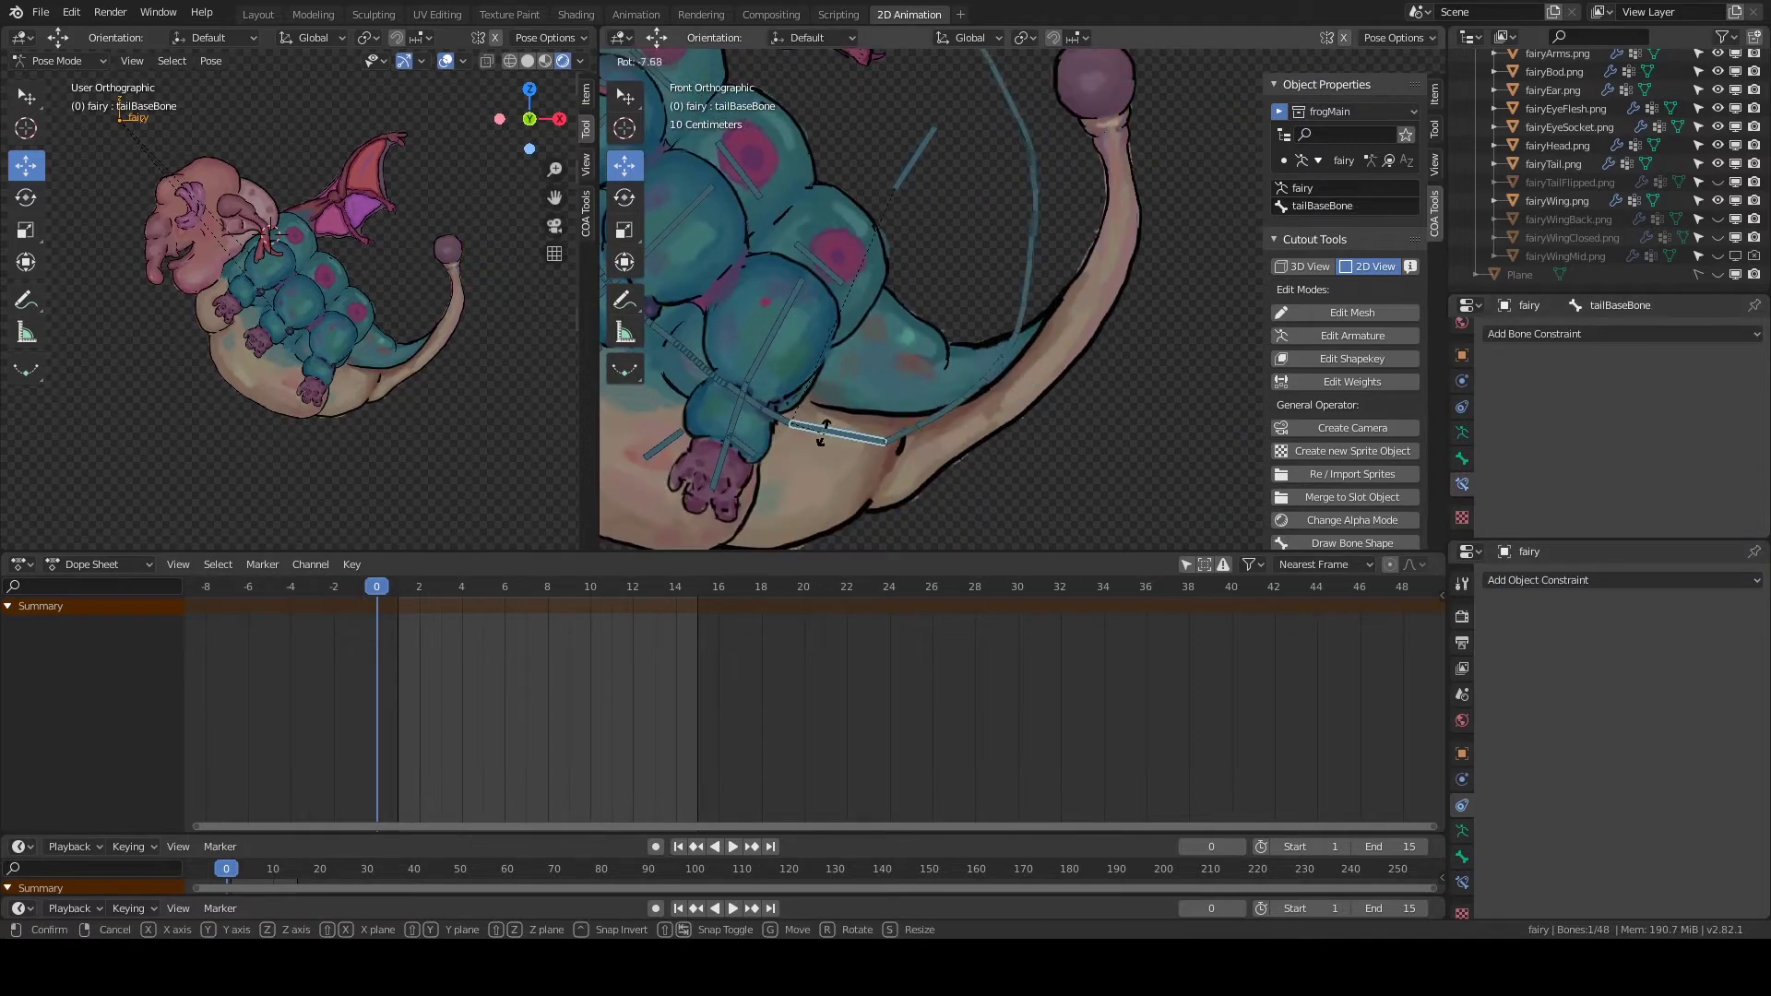
click(830, 445)
scroll(899, 360, down, 1)
scroll(899, 359, down, 1)
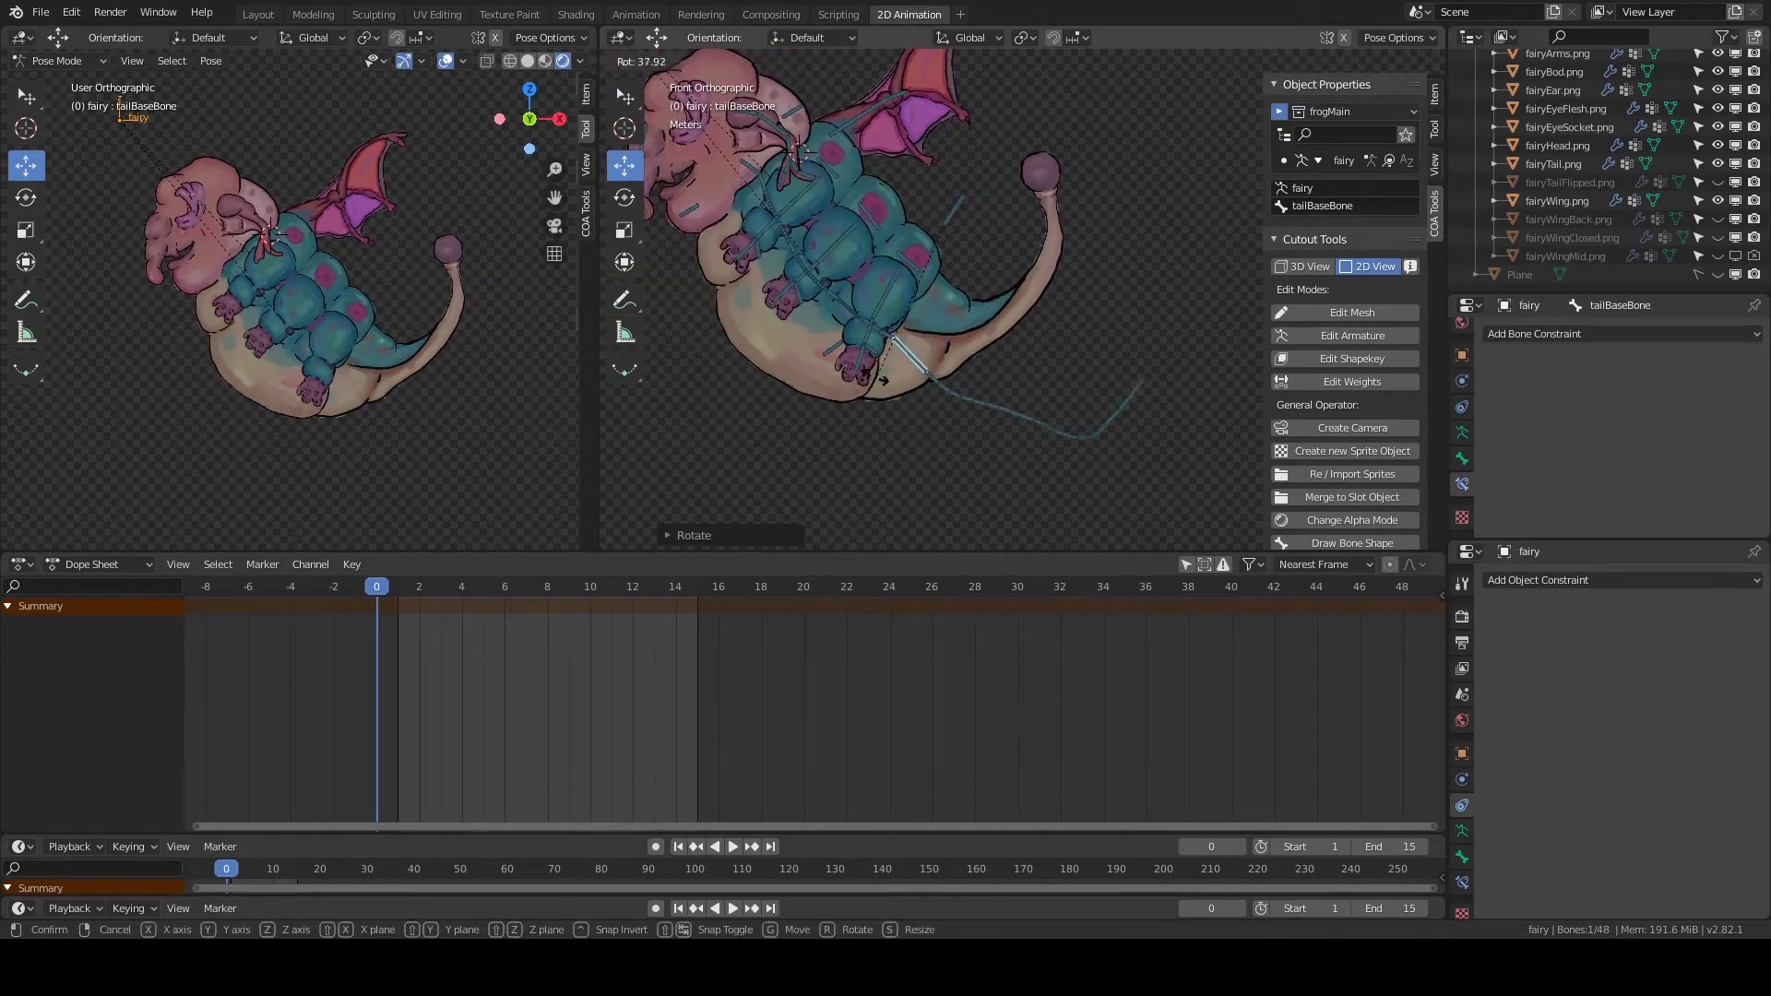
scroll(903, 360, up, 2)
click(939, 396)
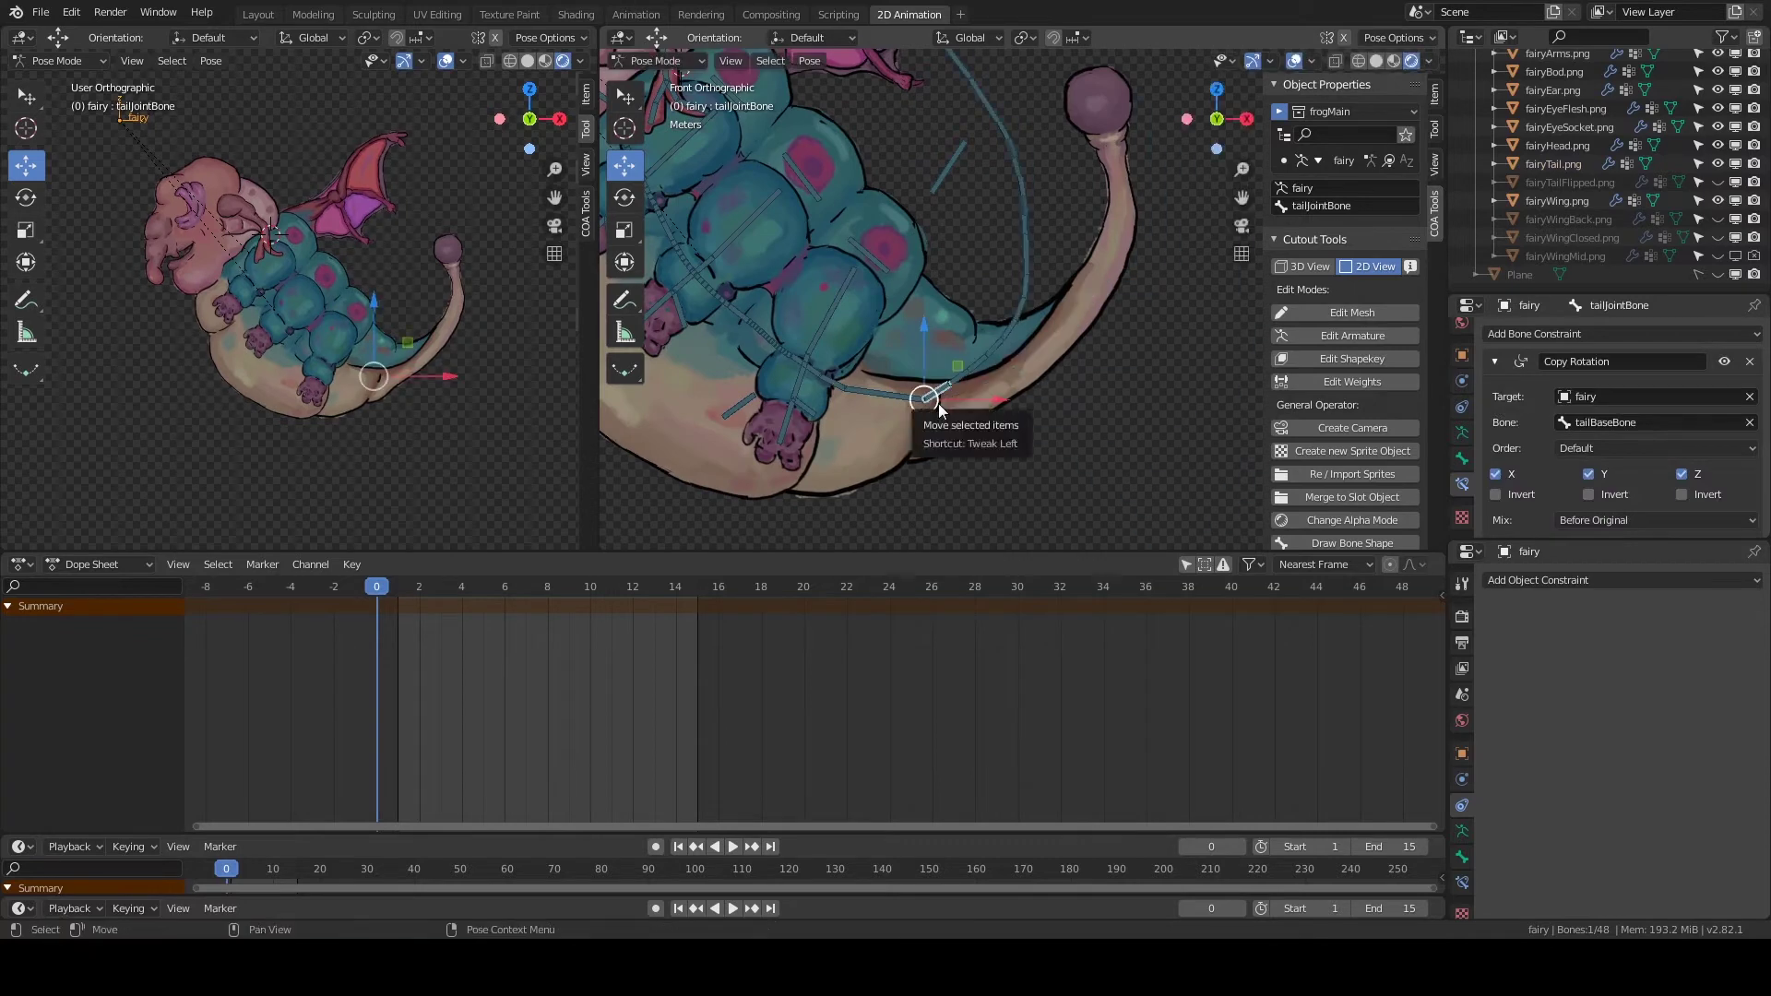
click(655, 60)
In Edit Mode, reposition the tail-tip joint along the tail.
click(664, 97)
scroll(883, 439, up, 2)
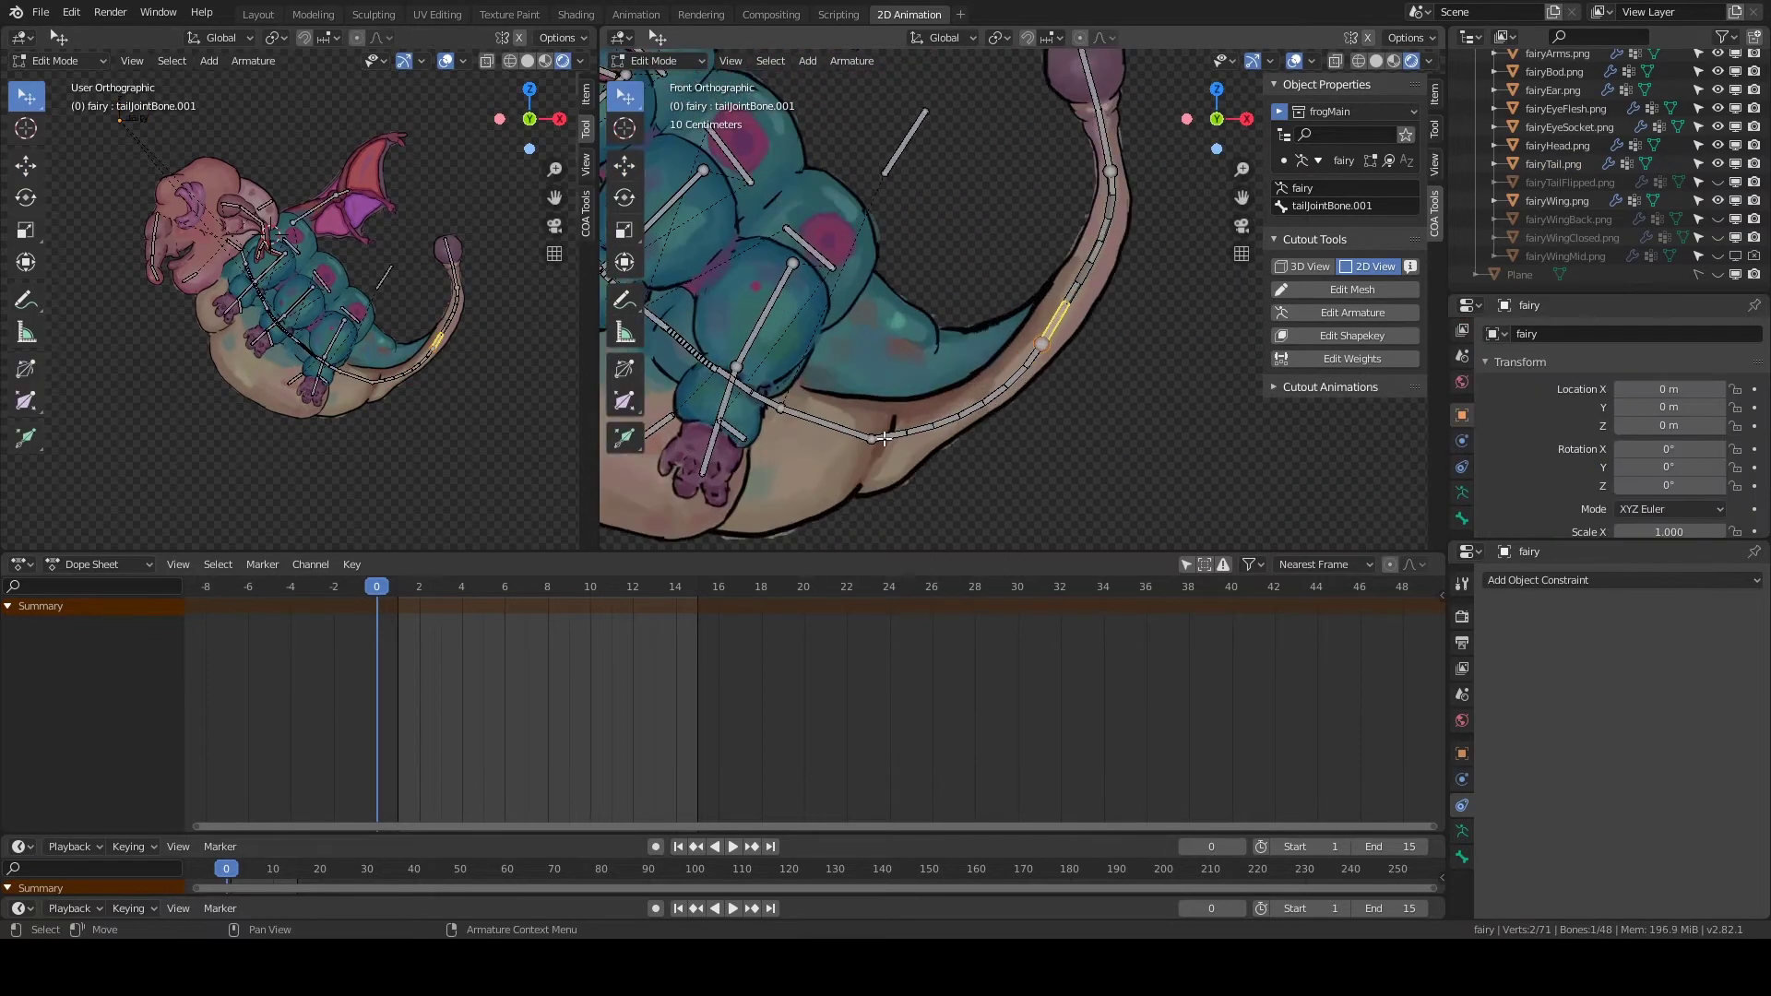
key(e)
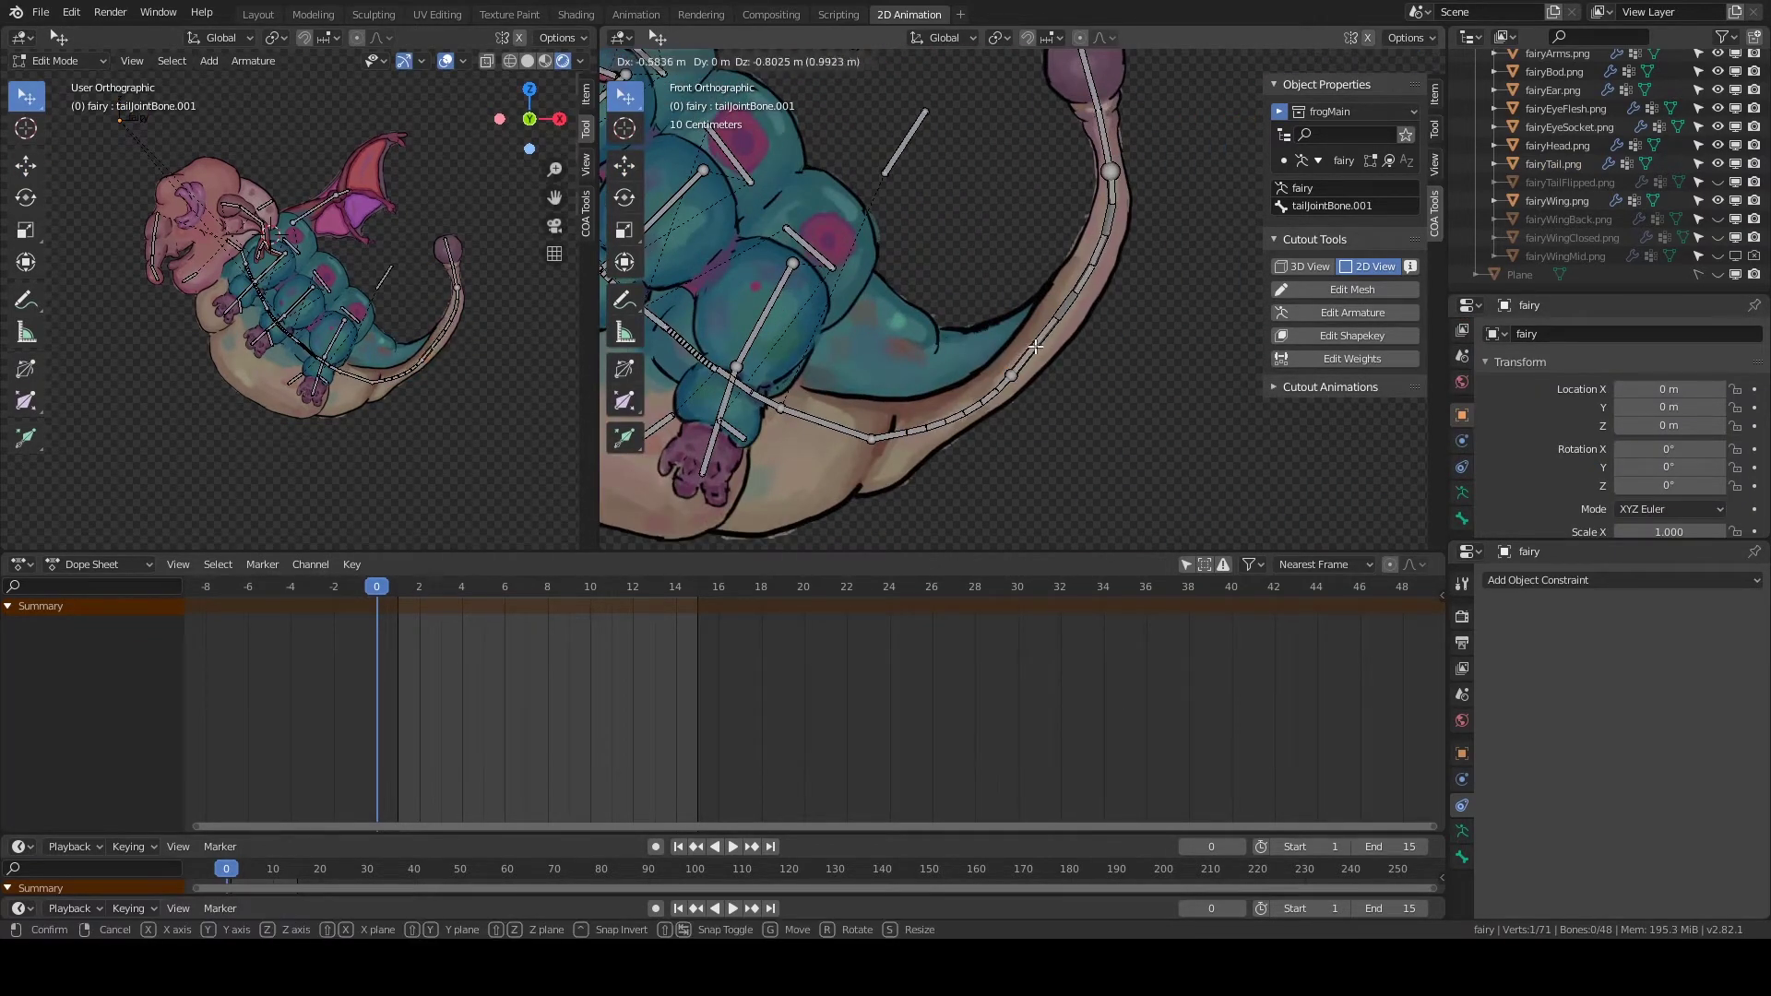
click(1113, 171)
drag(1112, 171, 1107, 185)
shift+middle_drag(1107, 137, 1084, 226)
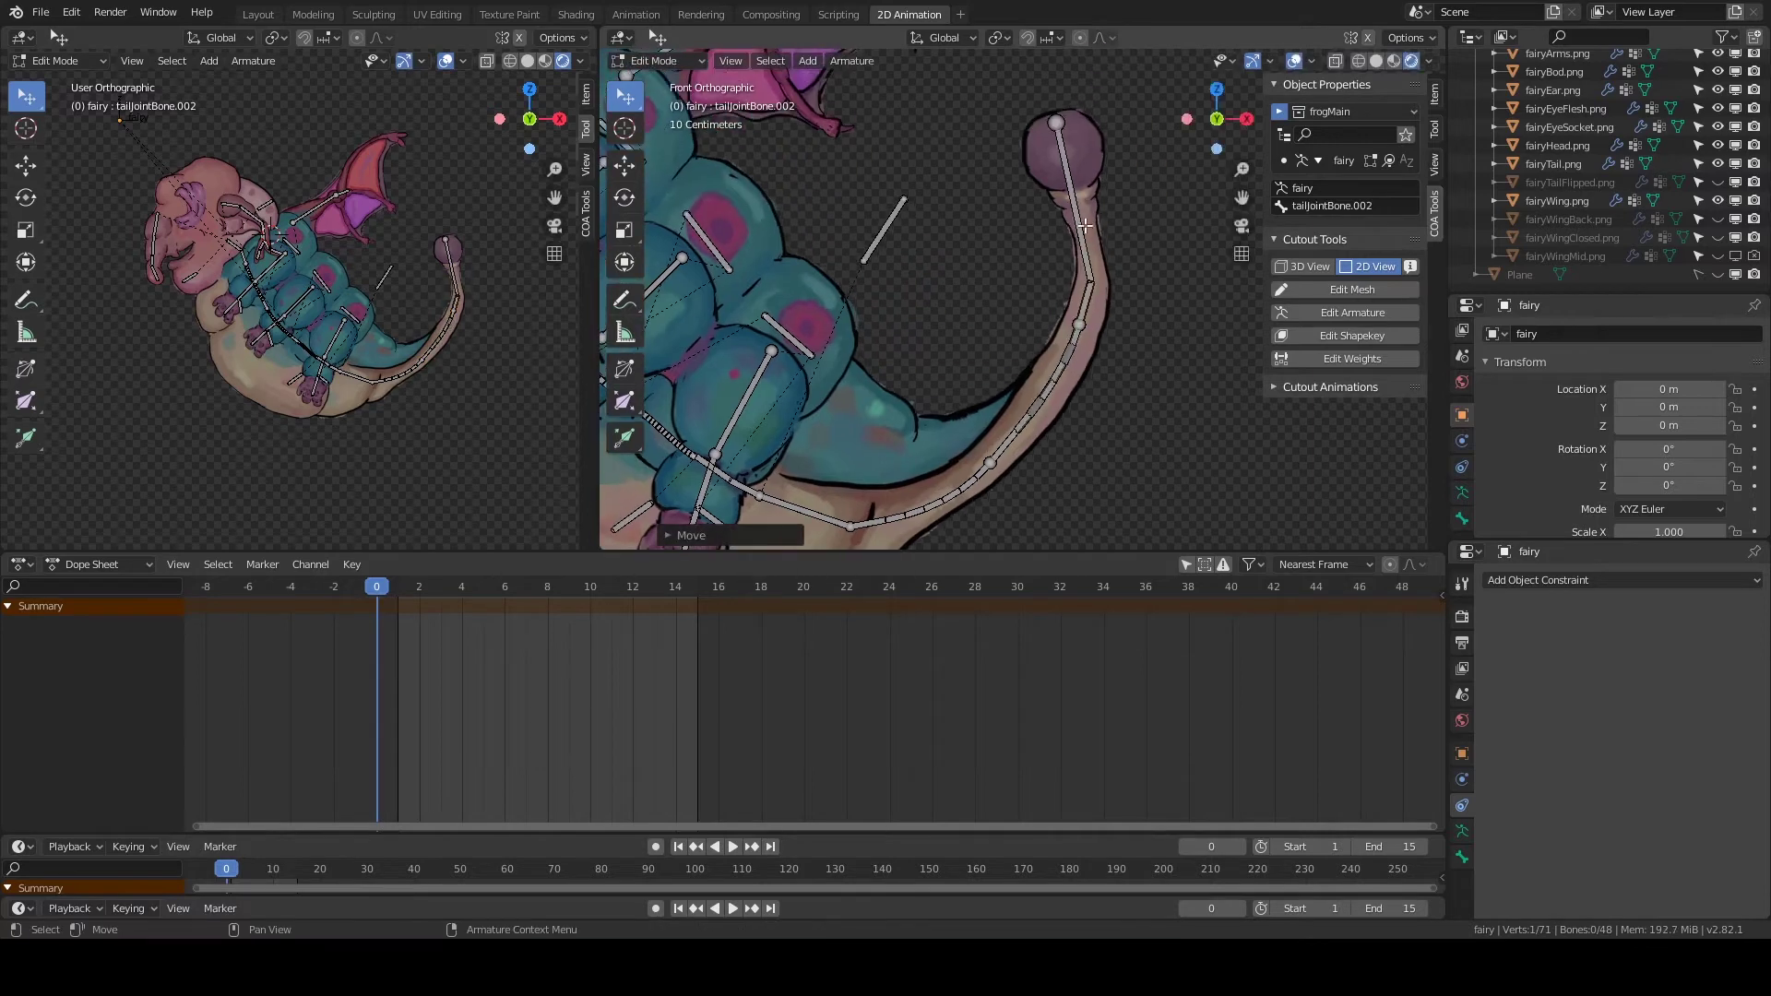
Delete the extra tail-tip bone and finish editing the armature.
key(x)
click(1082, 228)
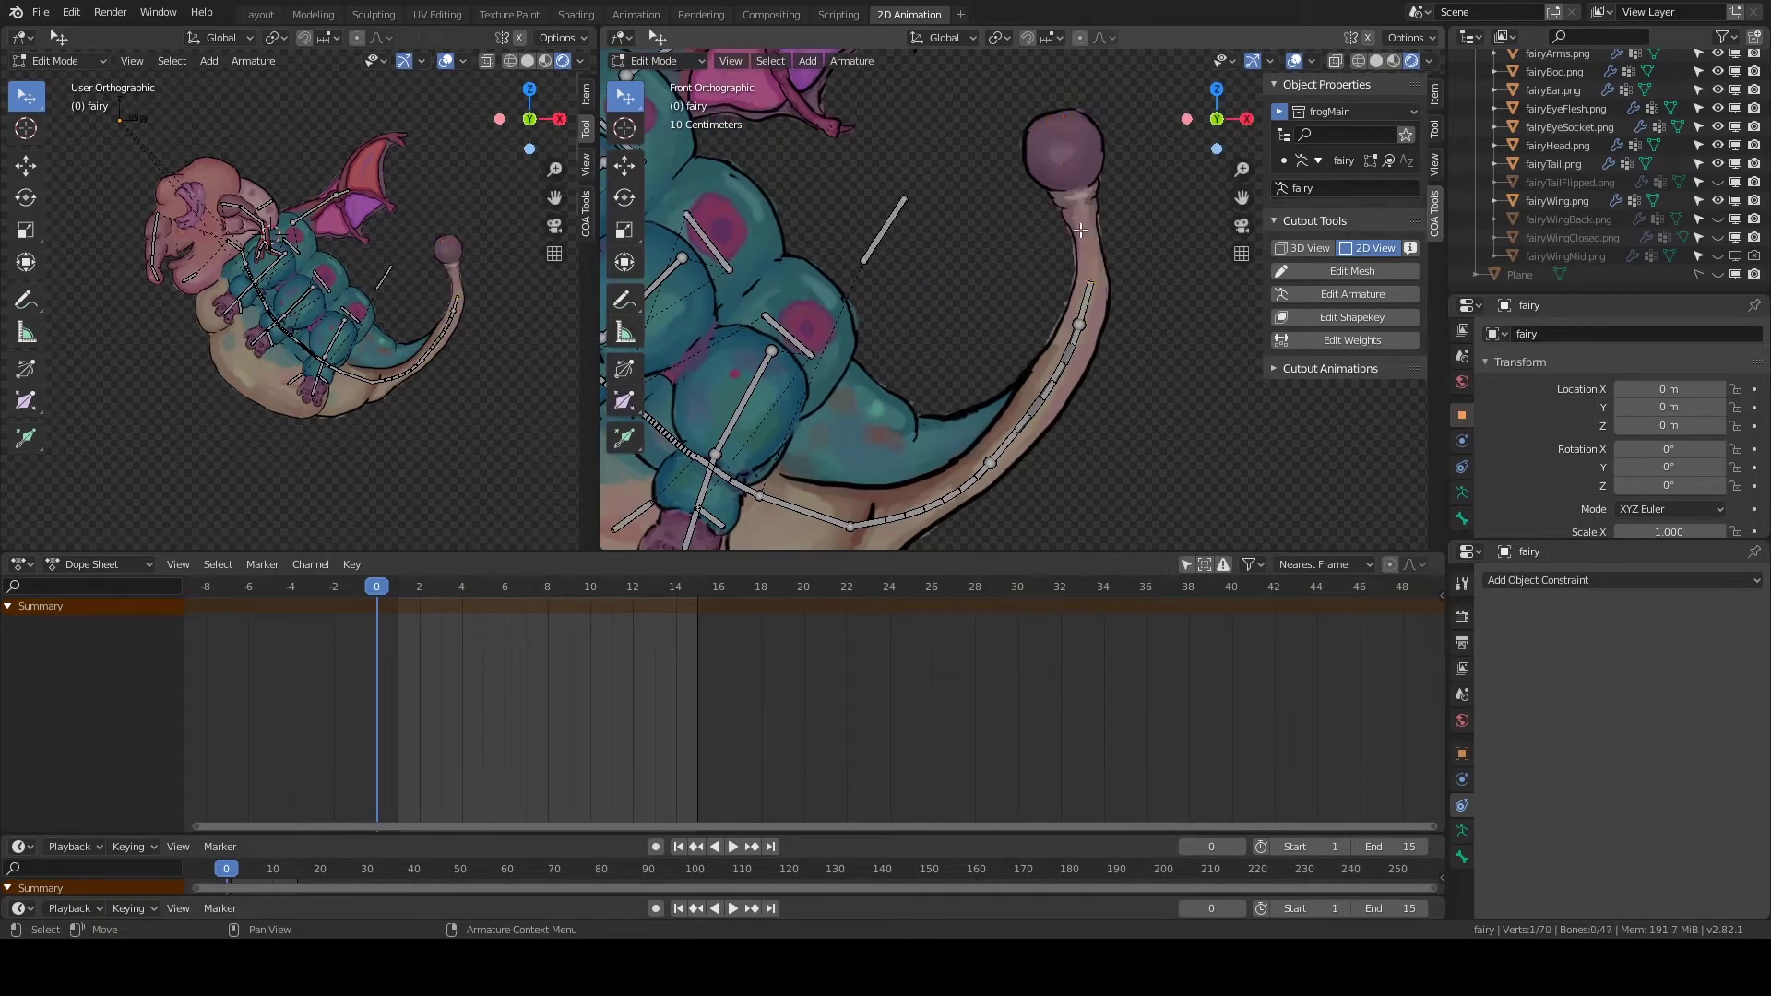
click(1352, 295)
Finish editing, enter Pose Mode, and add a new bone at the tail tip.
click(1352, 296)
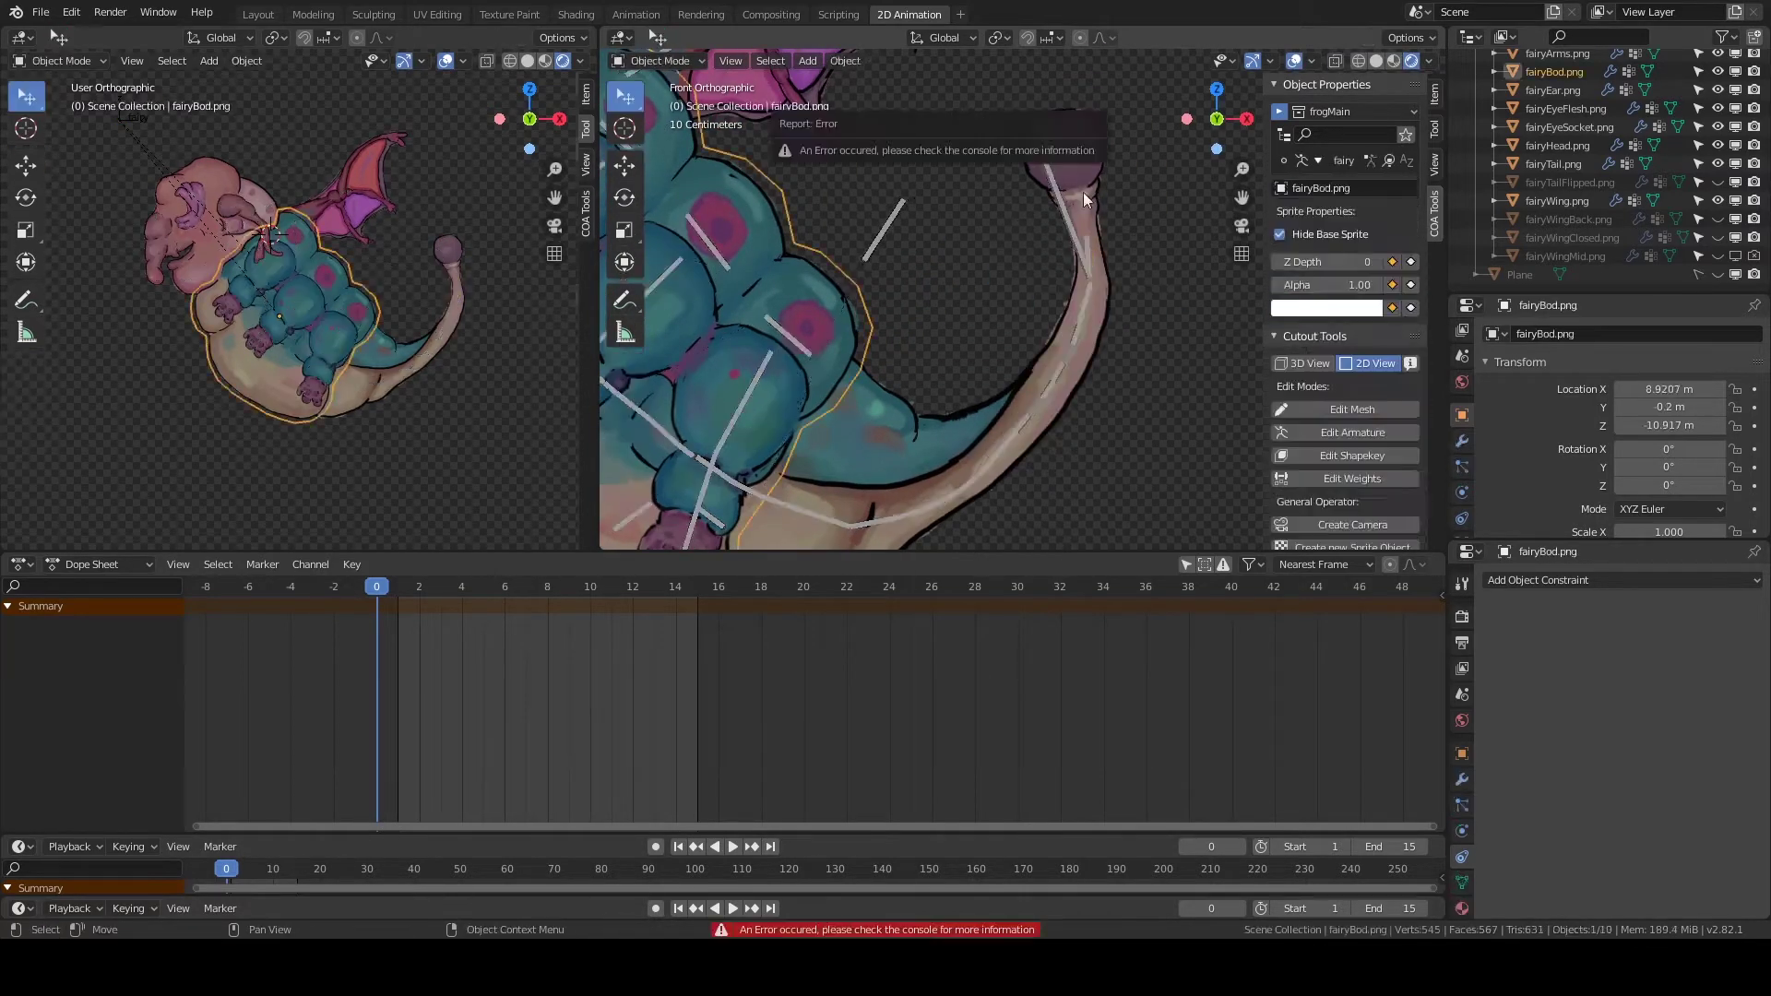
ctrl+middle_drag(1016, 416, 1011, 381)
key(ctrl+Tab)
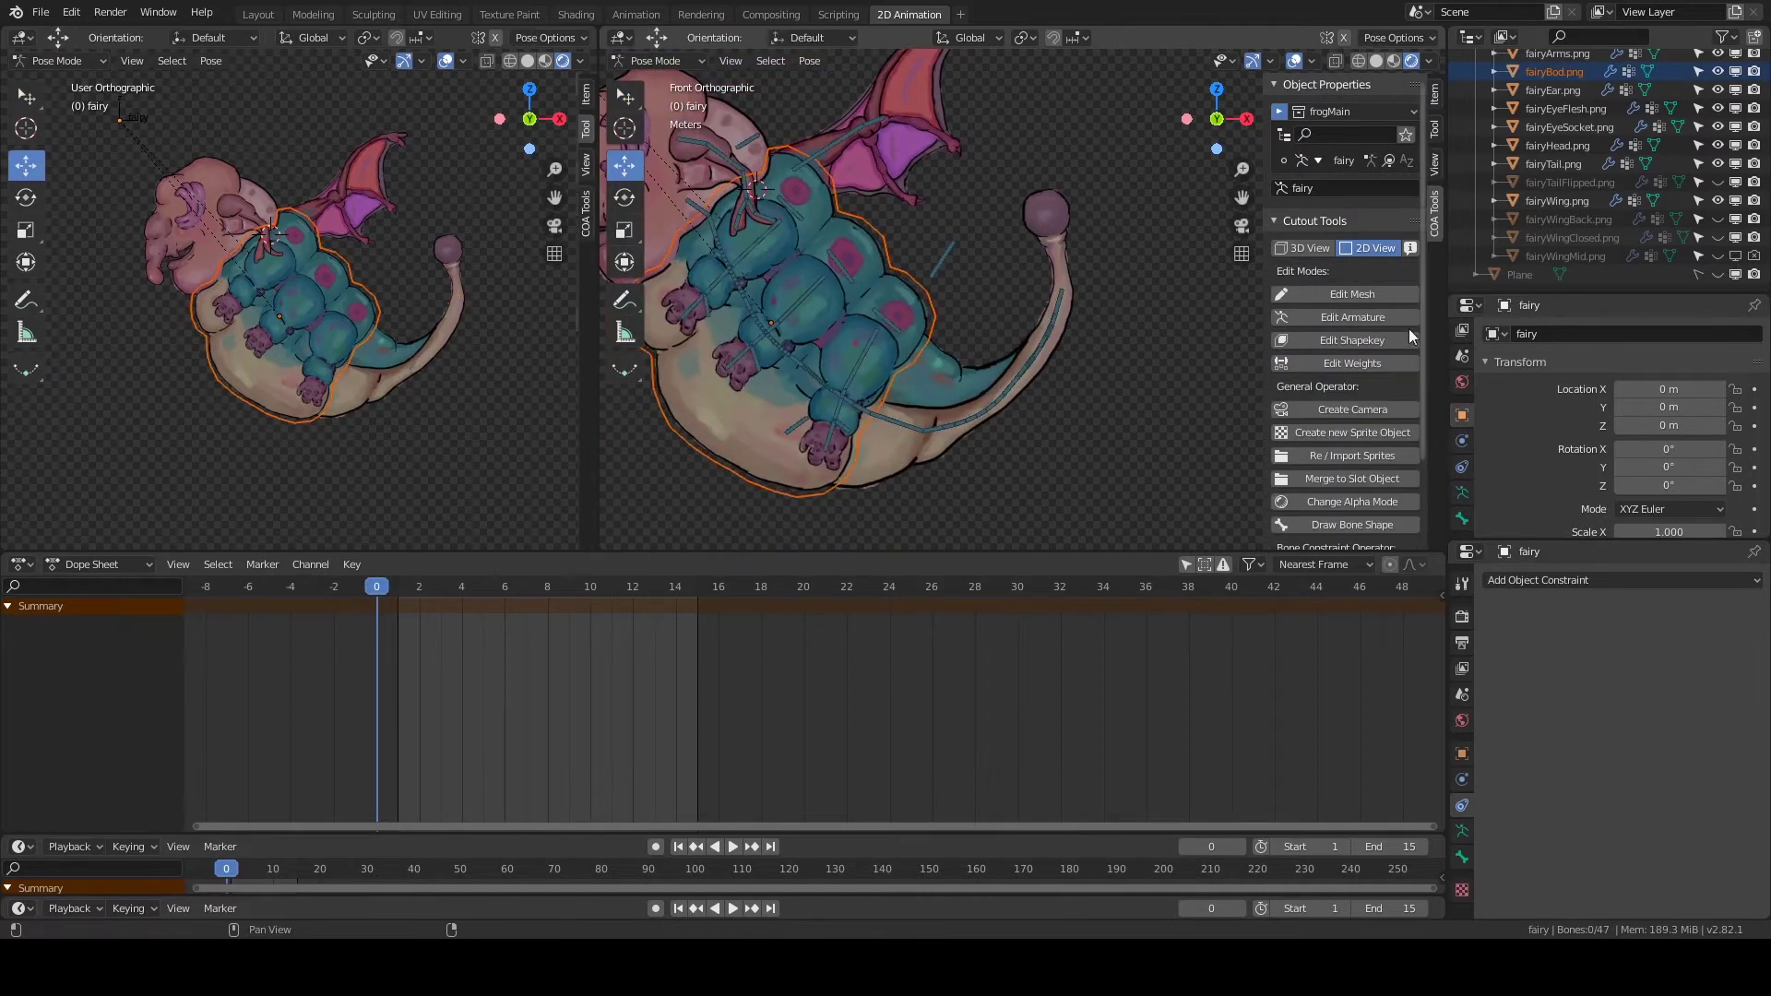
click(1370, 318)
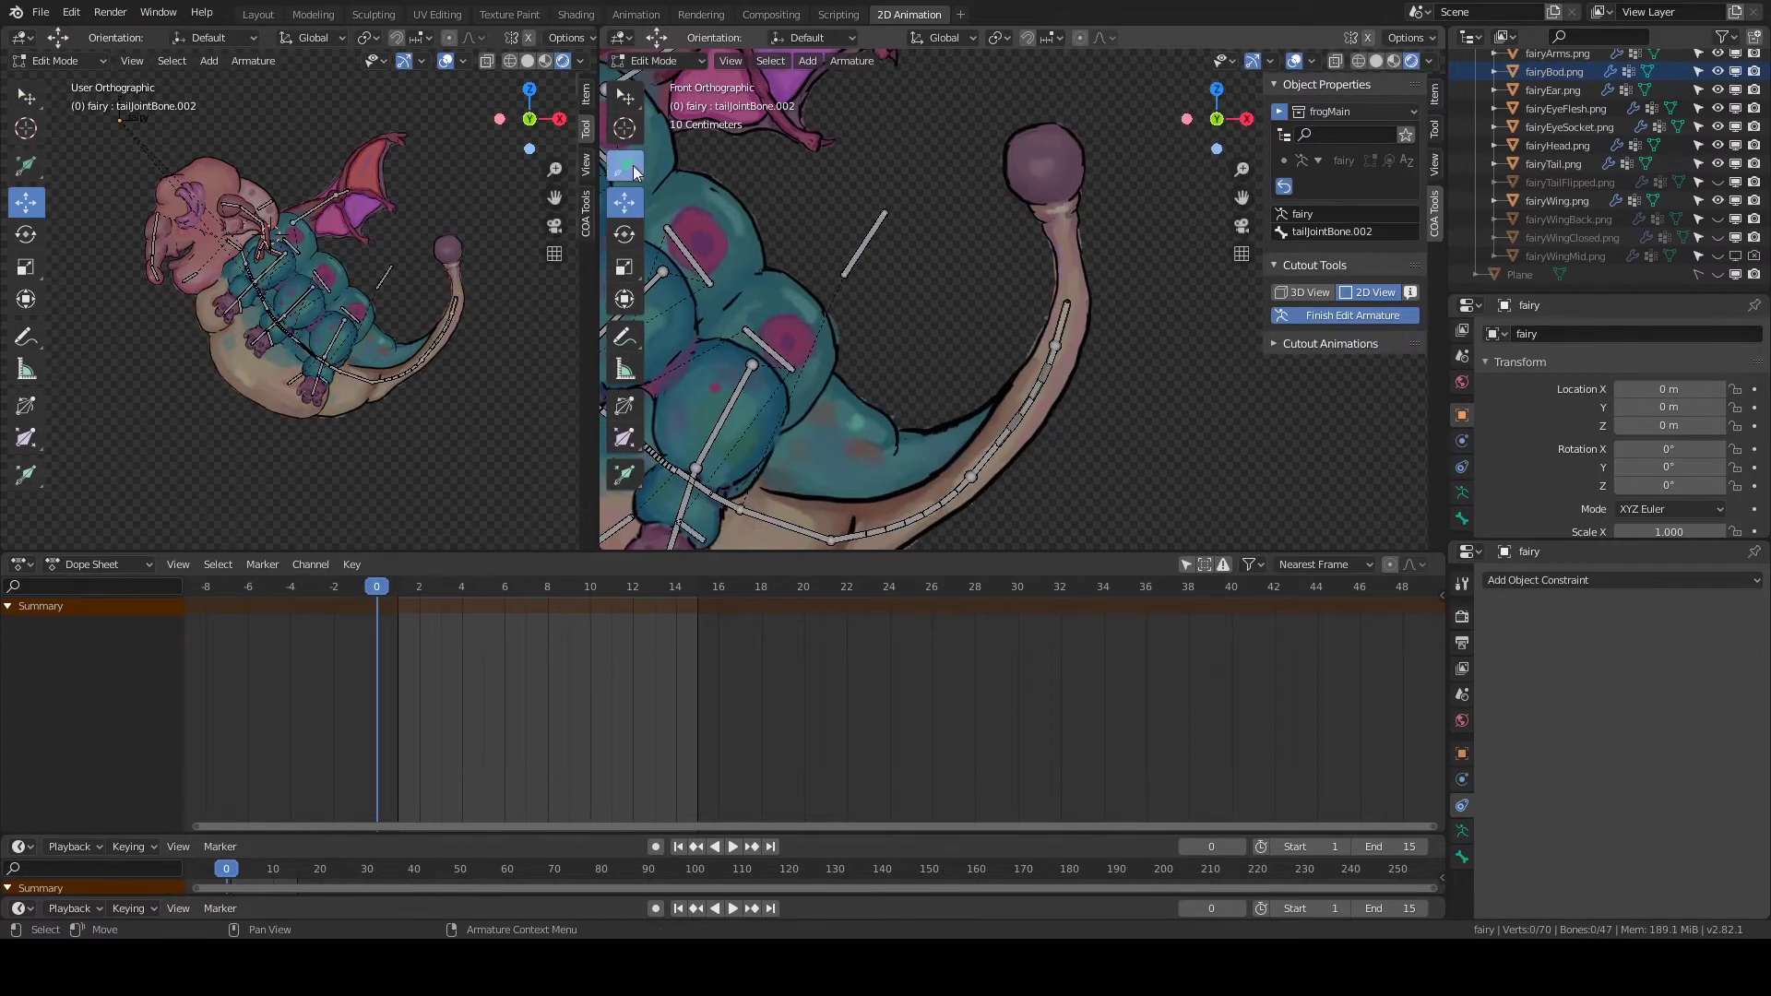
click(1352, 316)
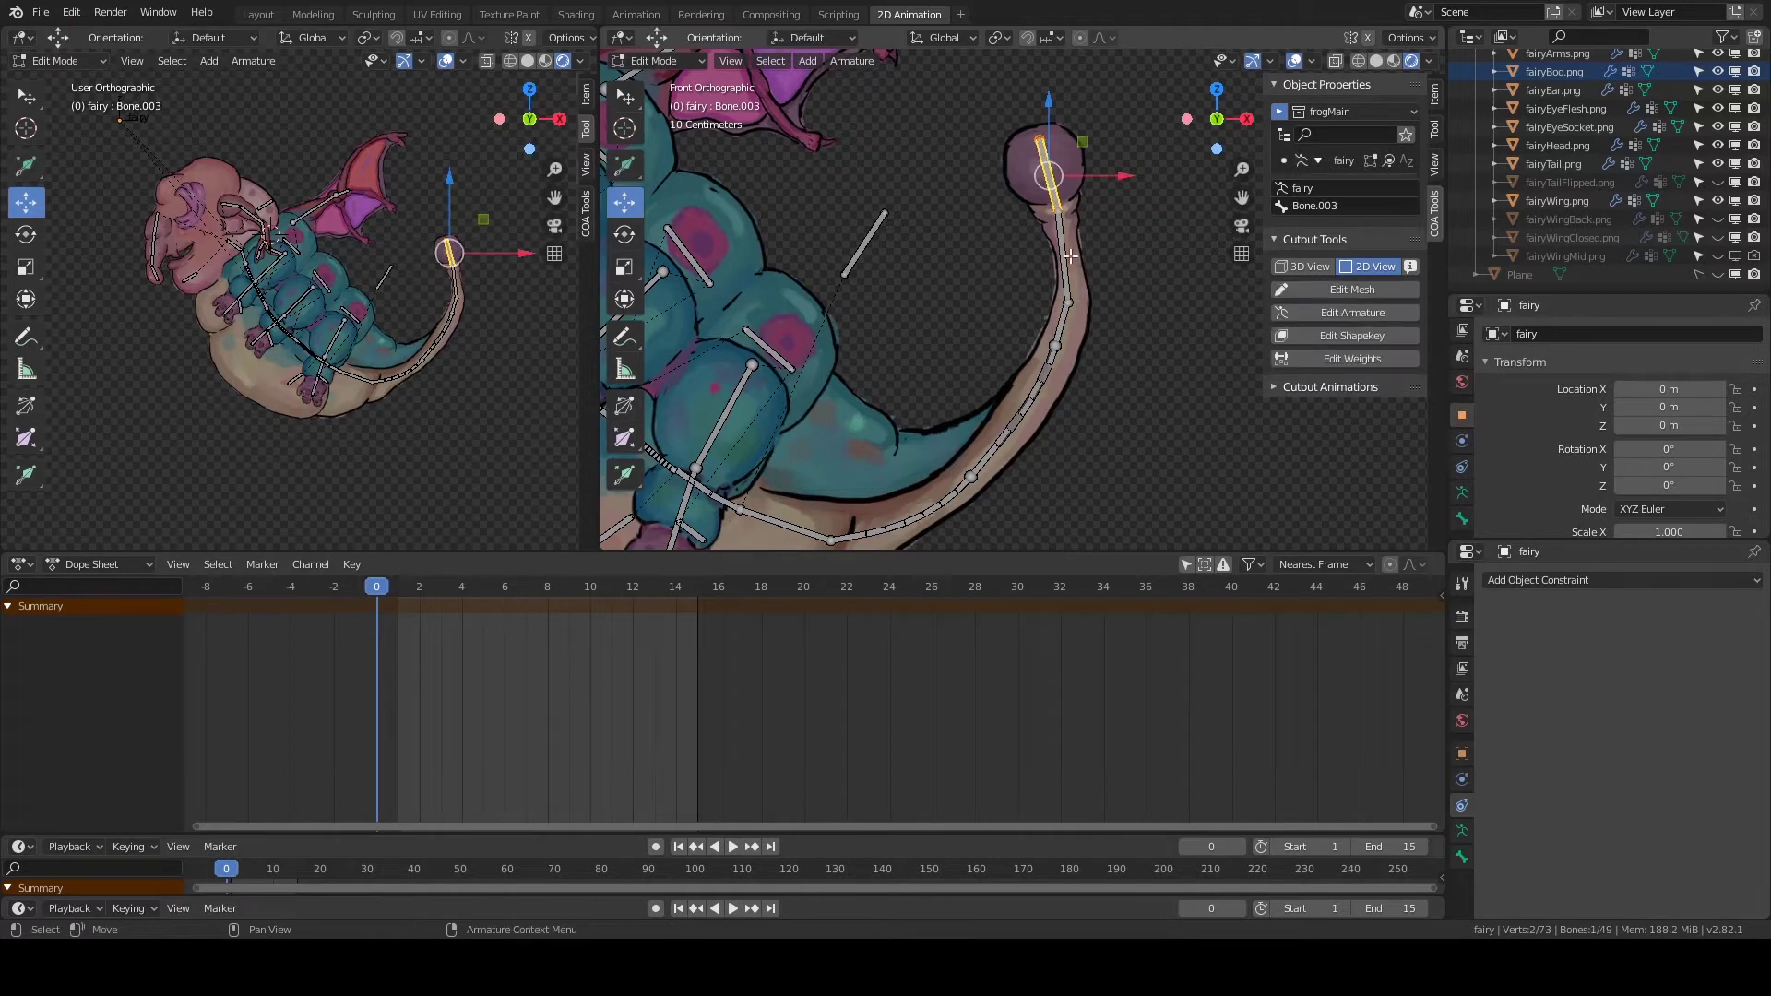
click(1462, 519)
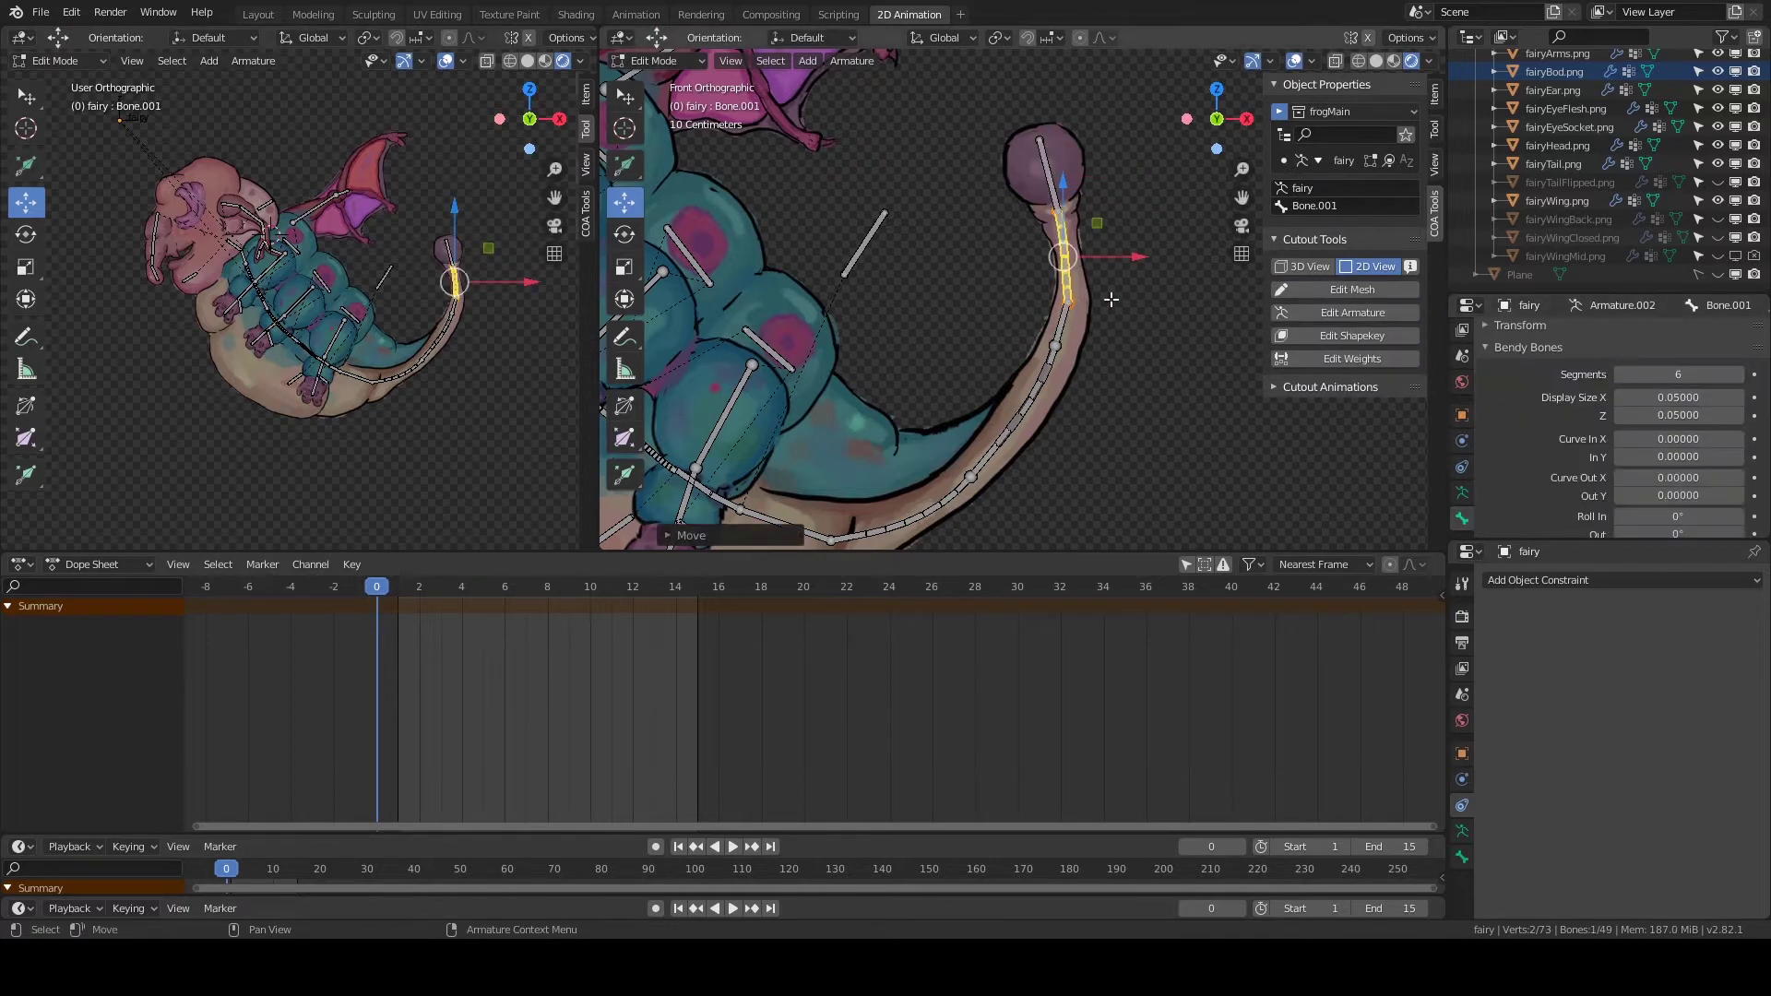
Select the tail joint and Bone.001, then undo the recent tail-tip bone changes.
click(1064, 319)
shift+middle_drag(1065, 319, 1054, 286)
click(1059, 212)
scroll(1565, 334, up, 2)
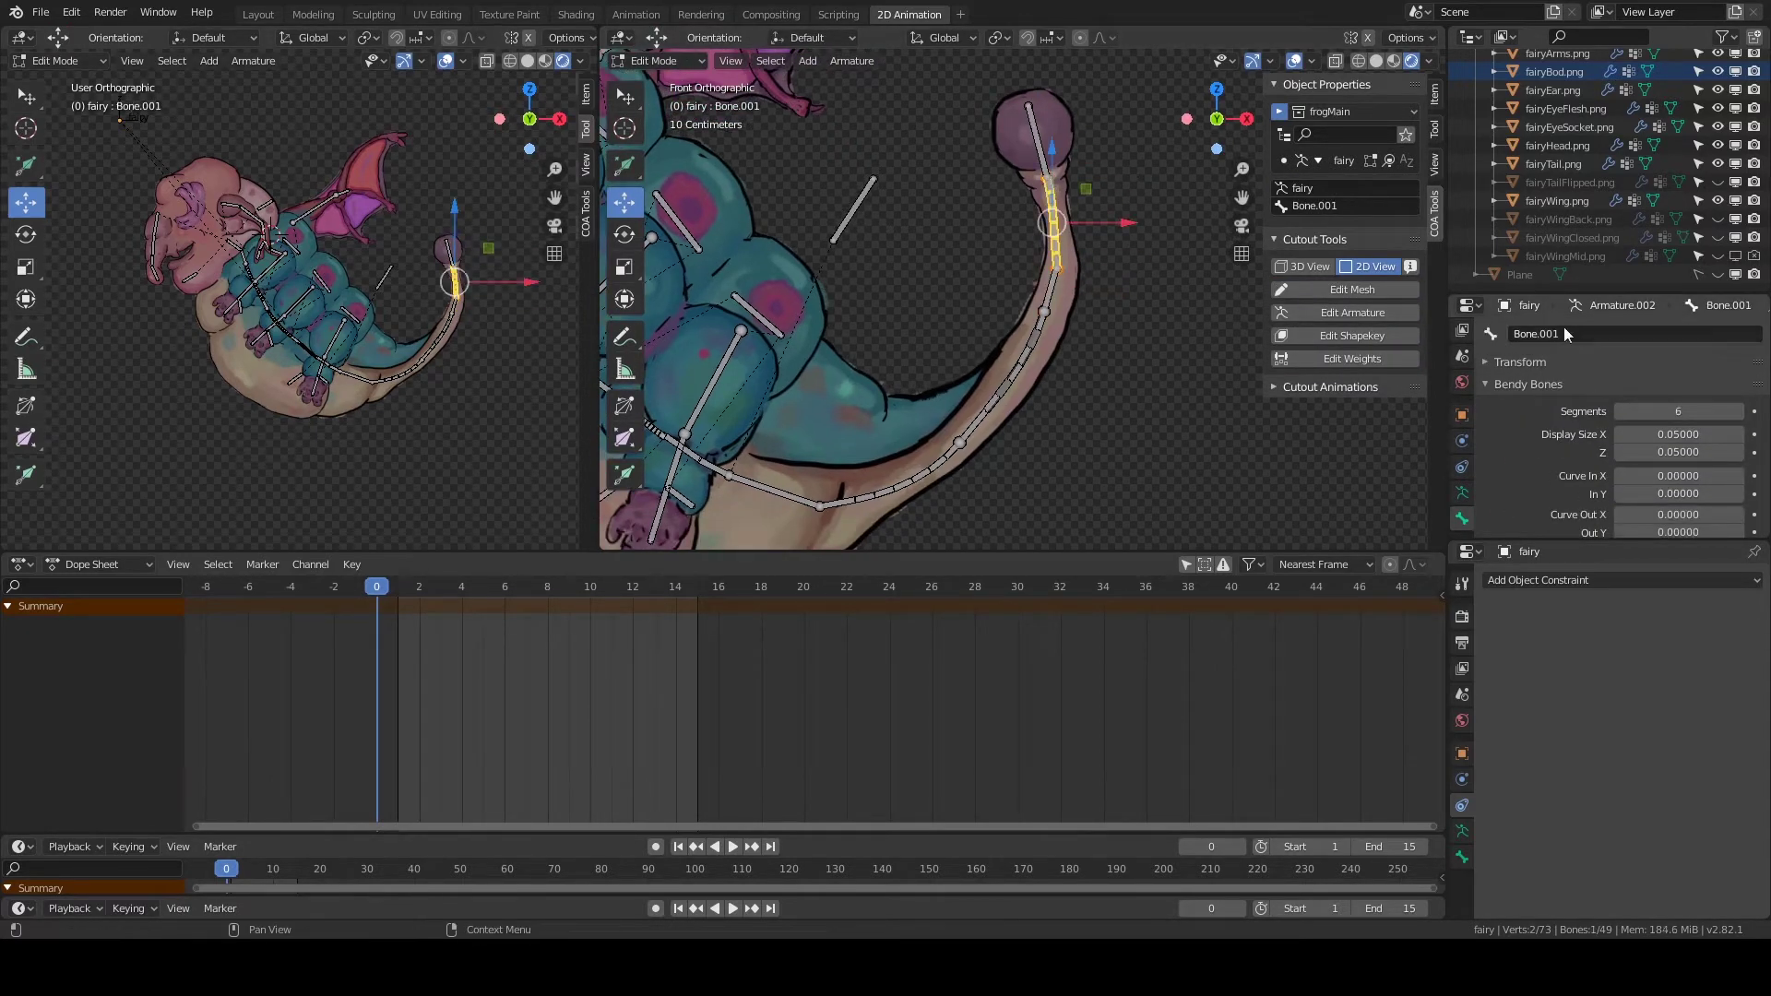
key(ctrl+z)
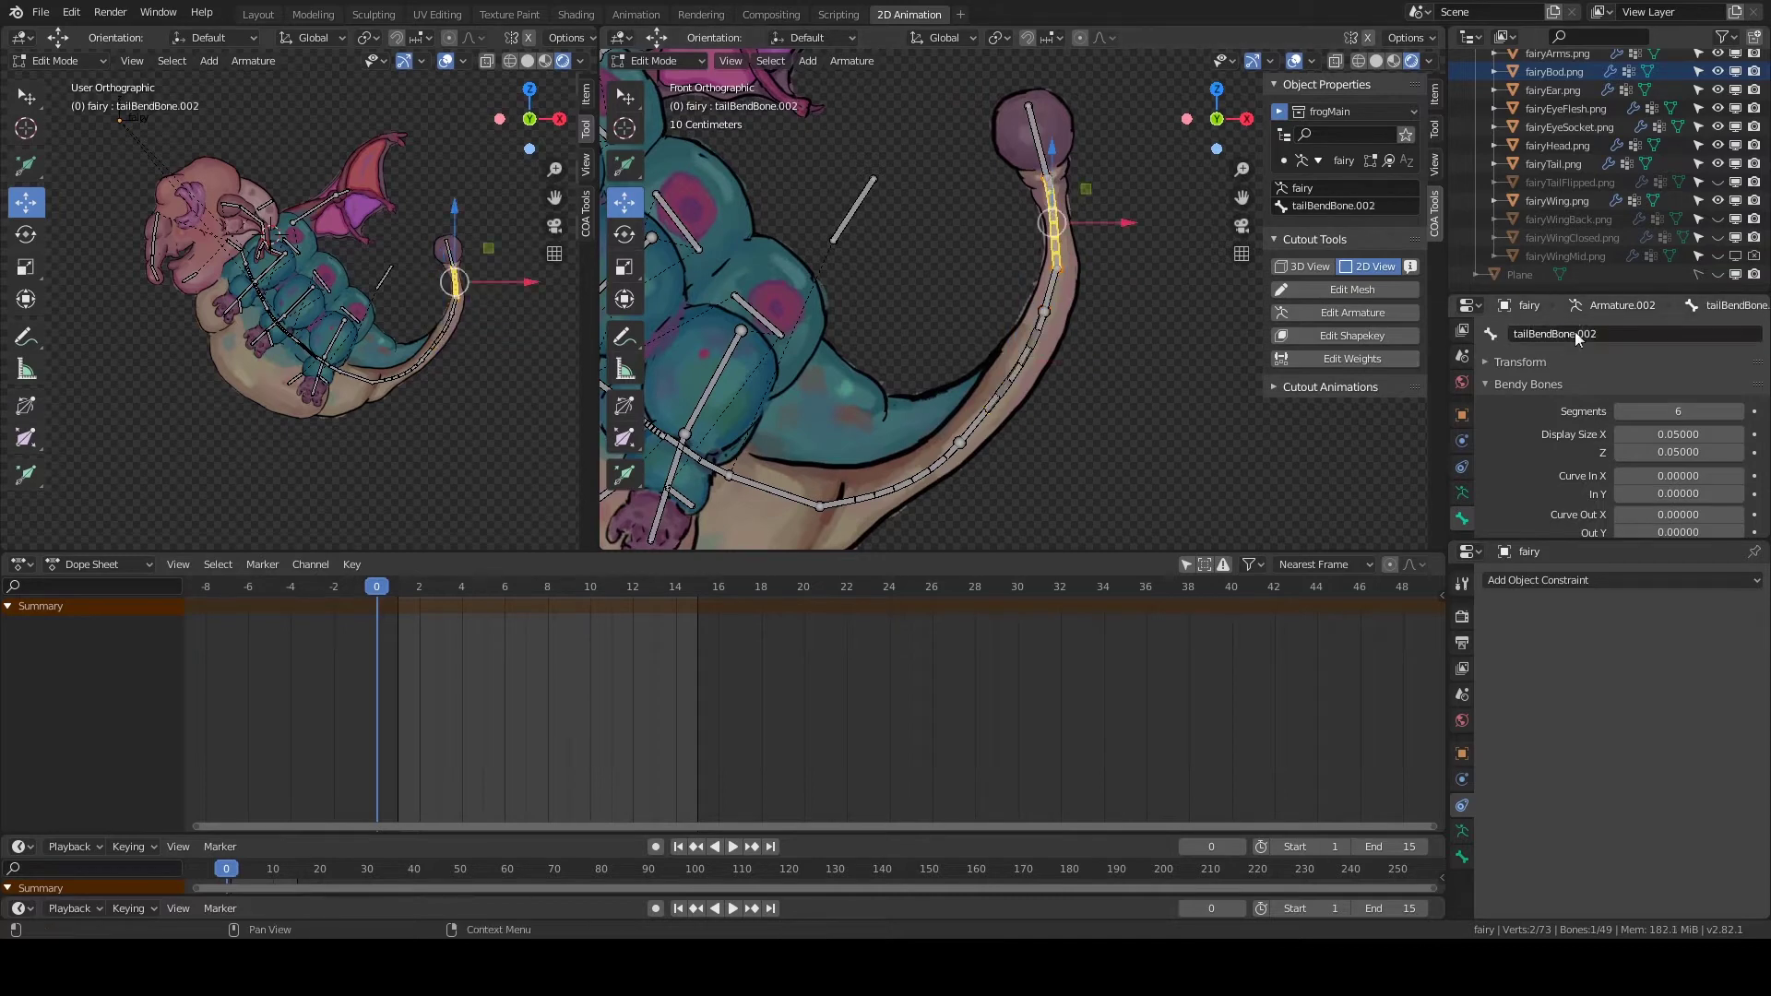
key(ctrl+z)
text(E)
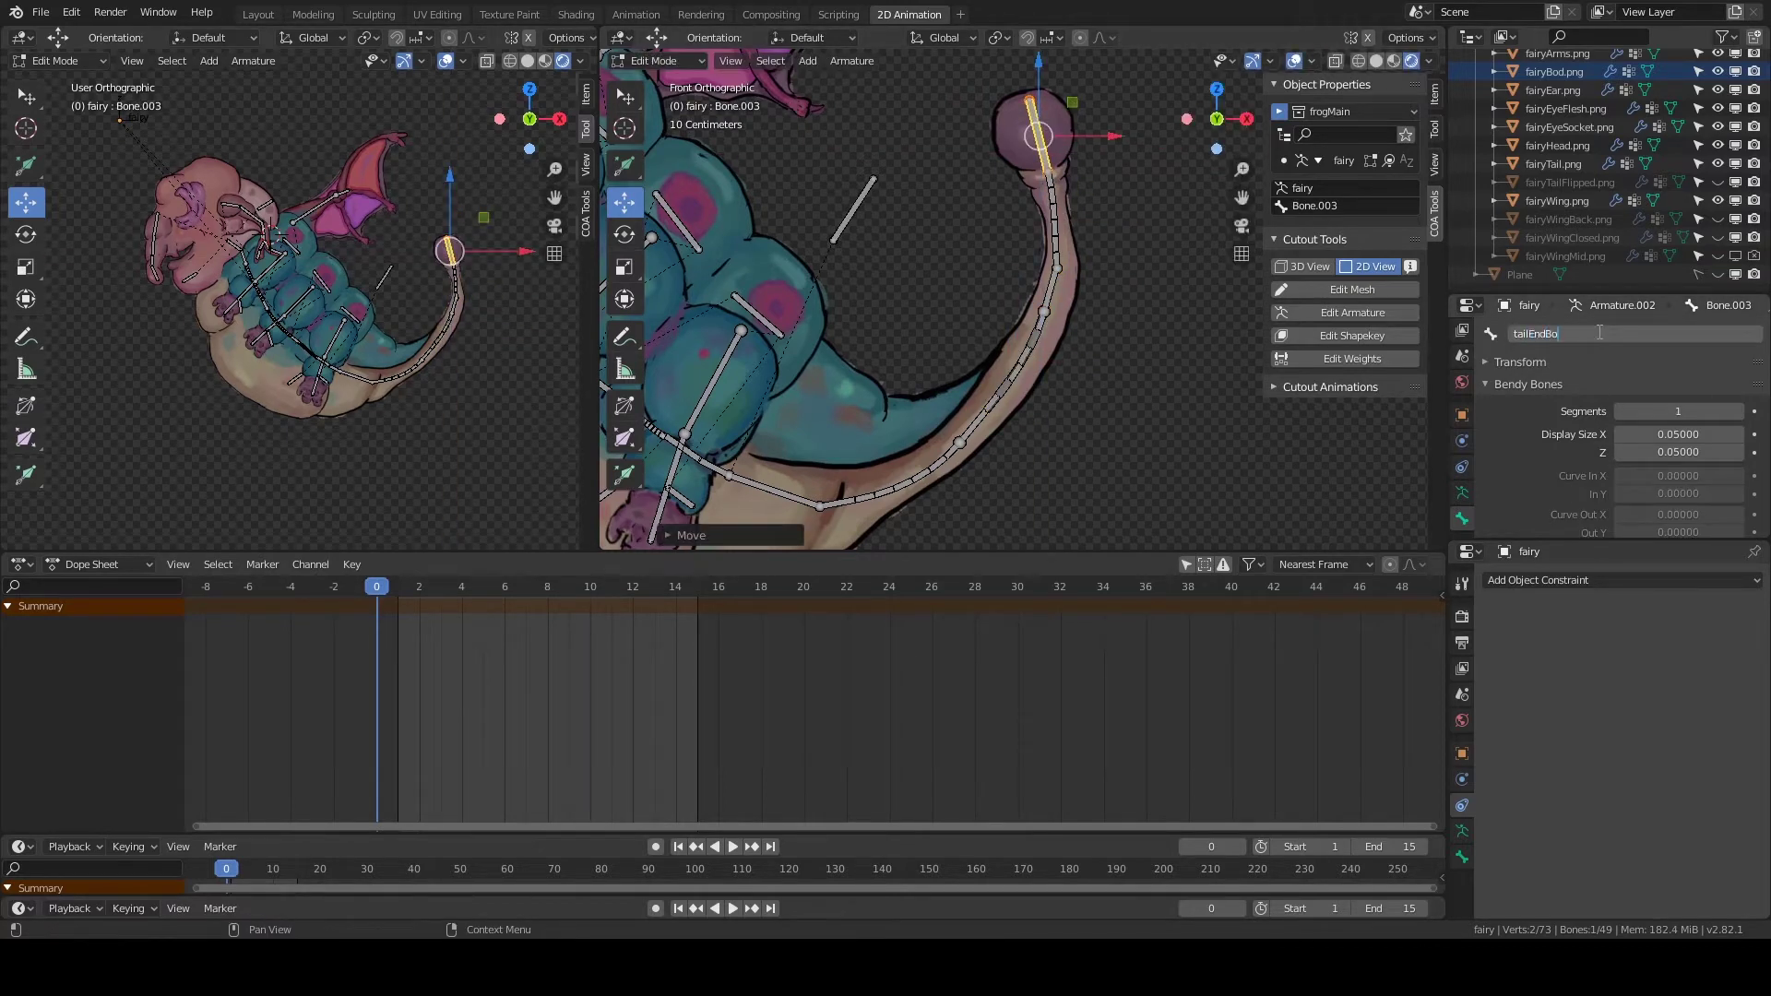
key(ctrl+z)
key(ctrl+z)
scroll(1651, 405, down, 5)
Set tailBendBone.002's start handle to Absolute with custom bone tailJointBone.002, then enter Pose Mode.
click(1677, 395)
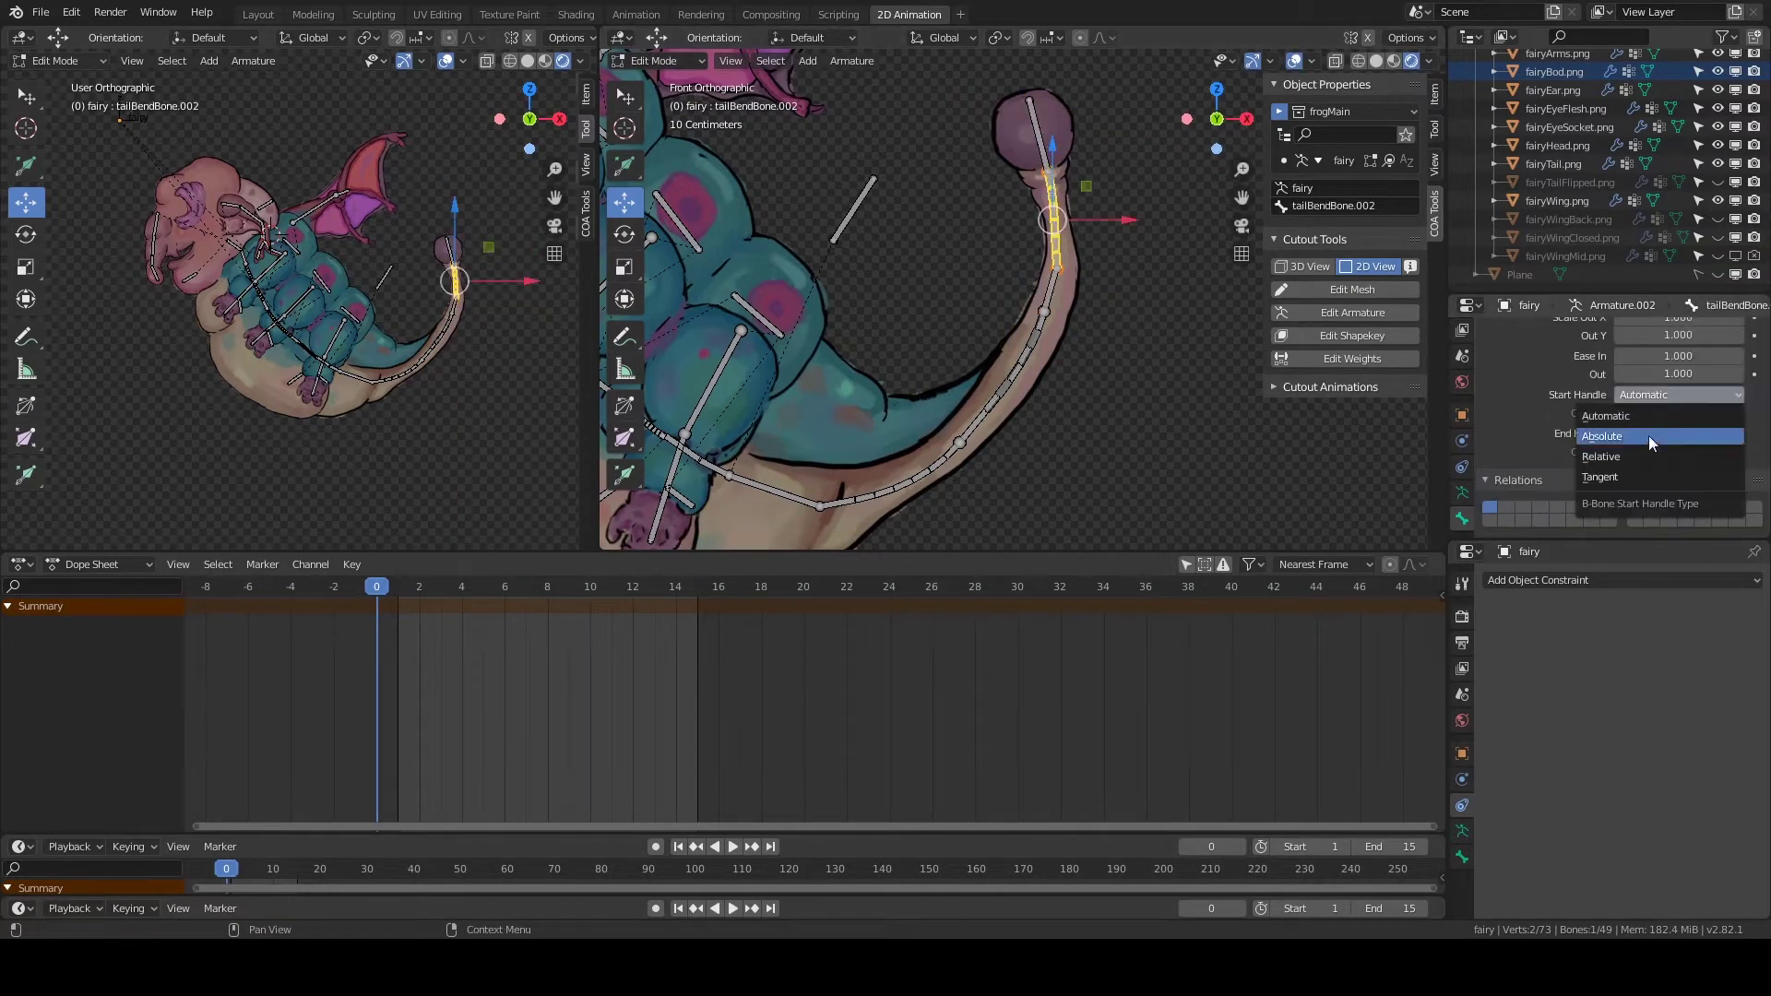
click(1650, 443)
click(1663, 412)
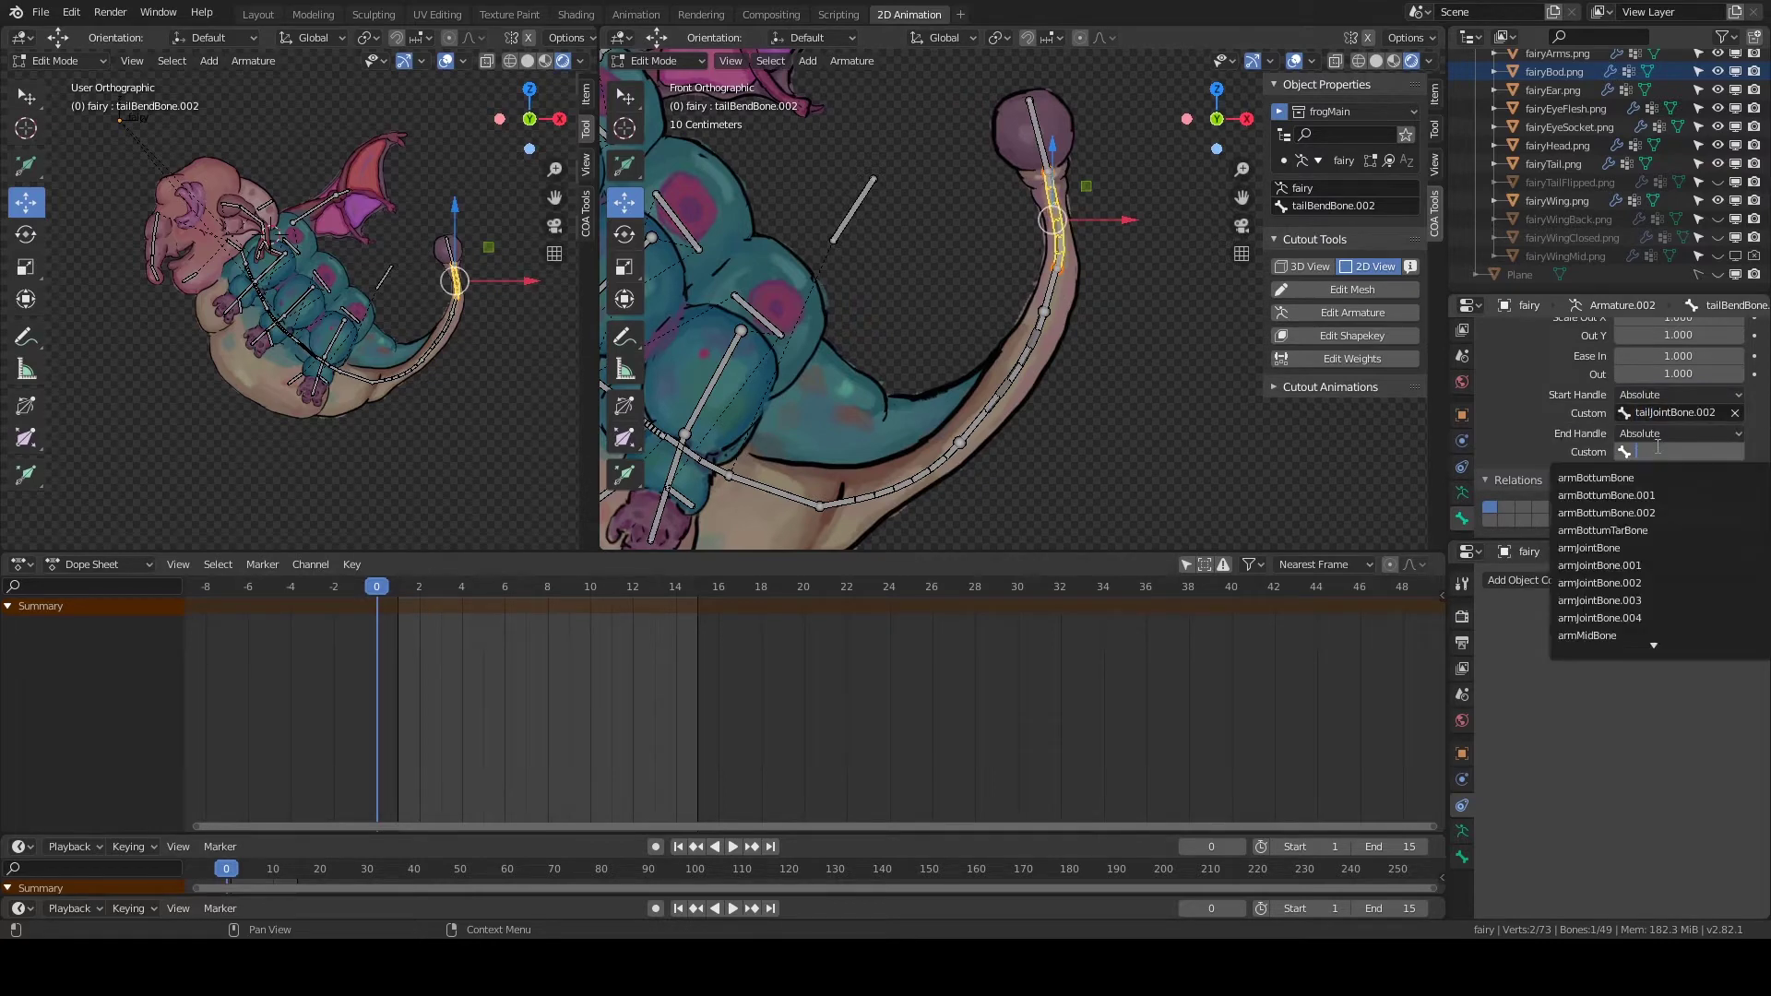
click(1623, 473)
scroll(1650, 415, up, 4)
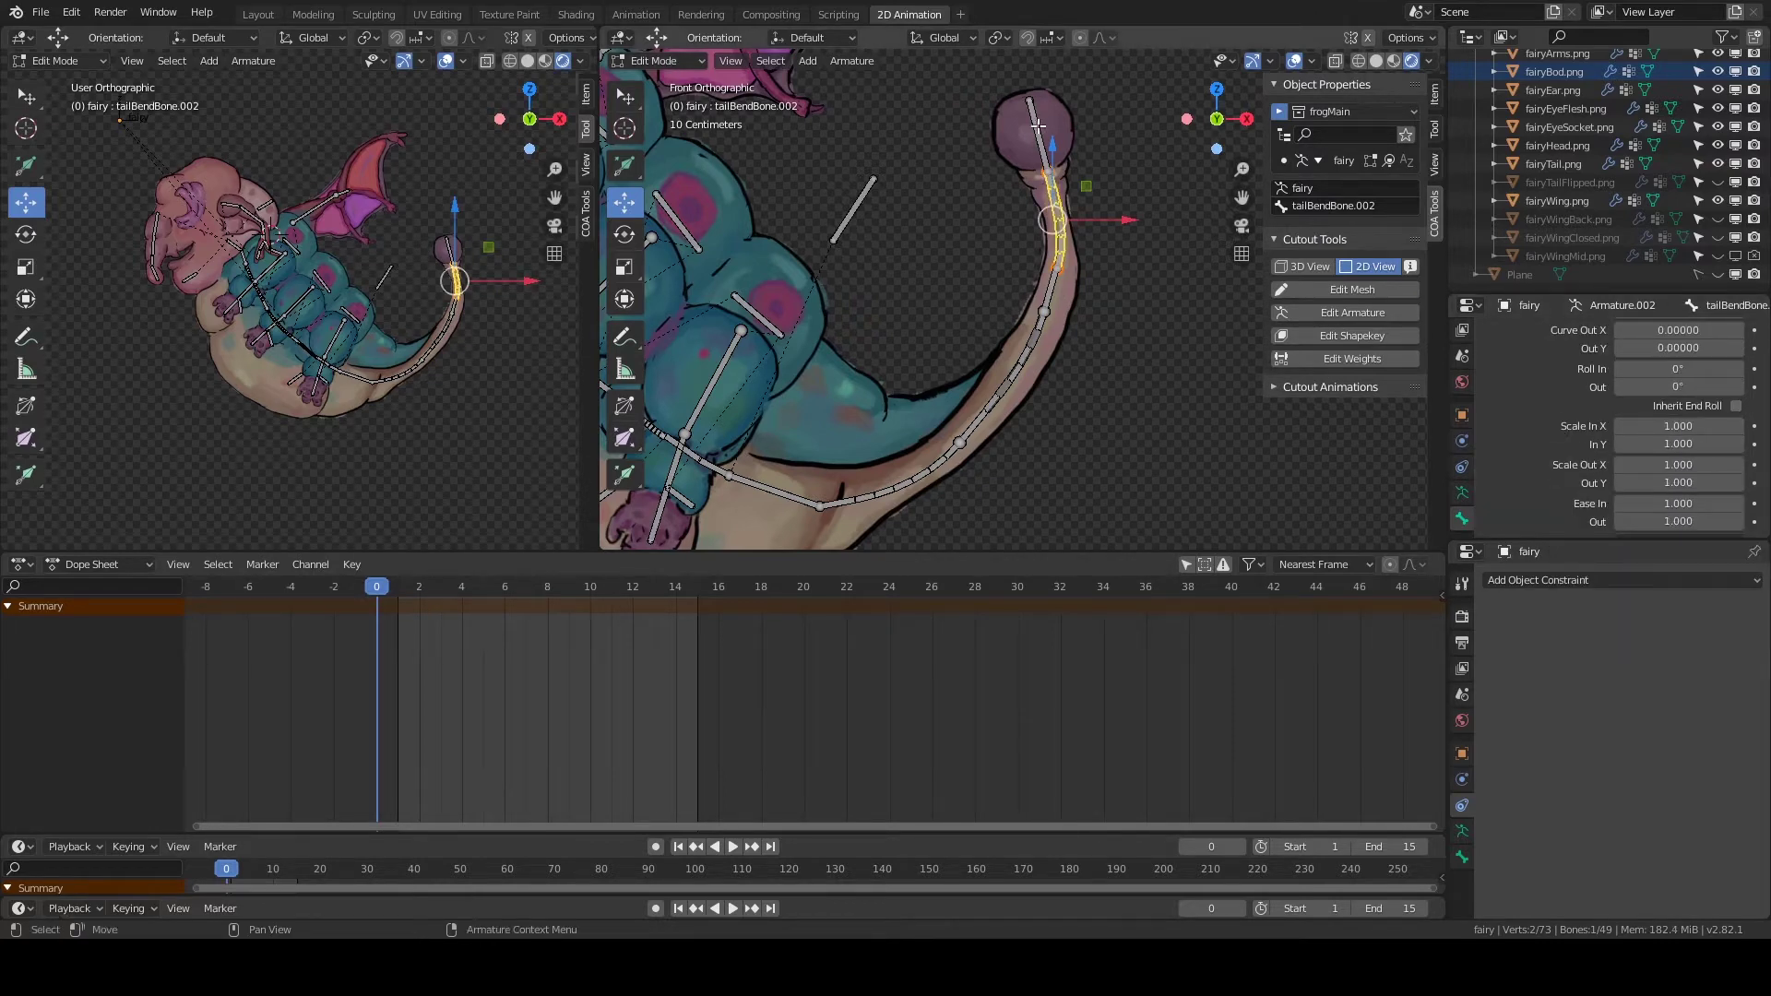
scroll(1623, 415, up, 5)
click(1528, 383)
click(1049, 290)
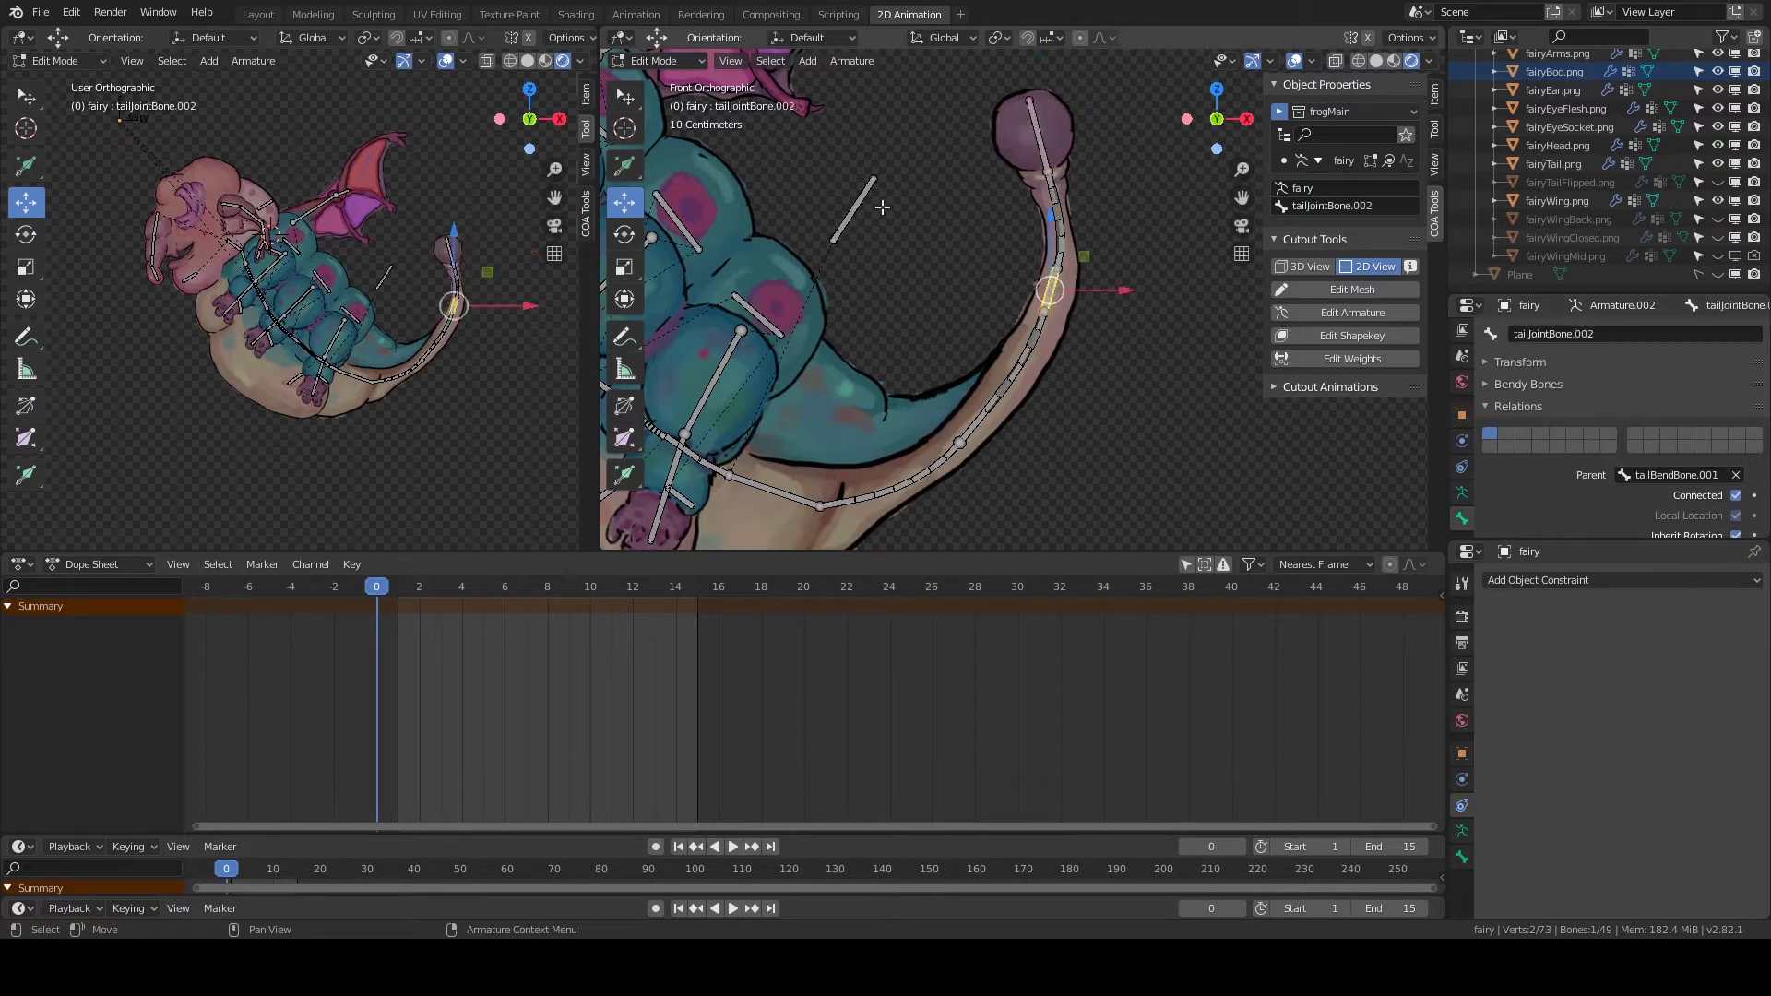
key(ctrl+Tab)
click(1204, 114)
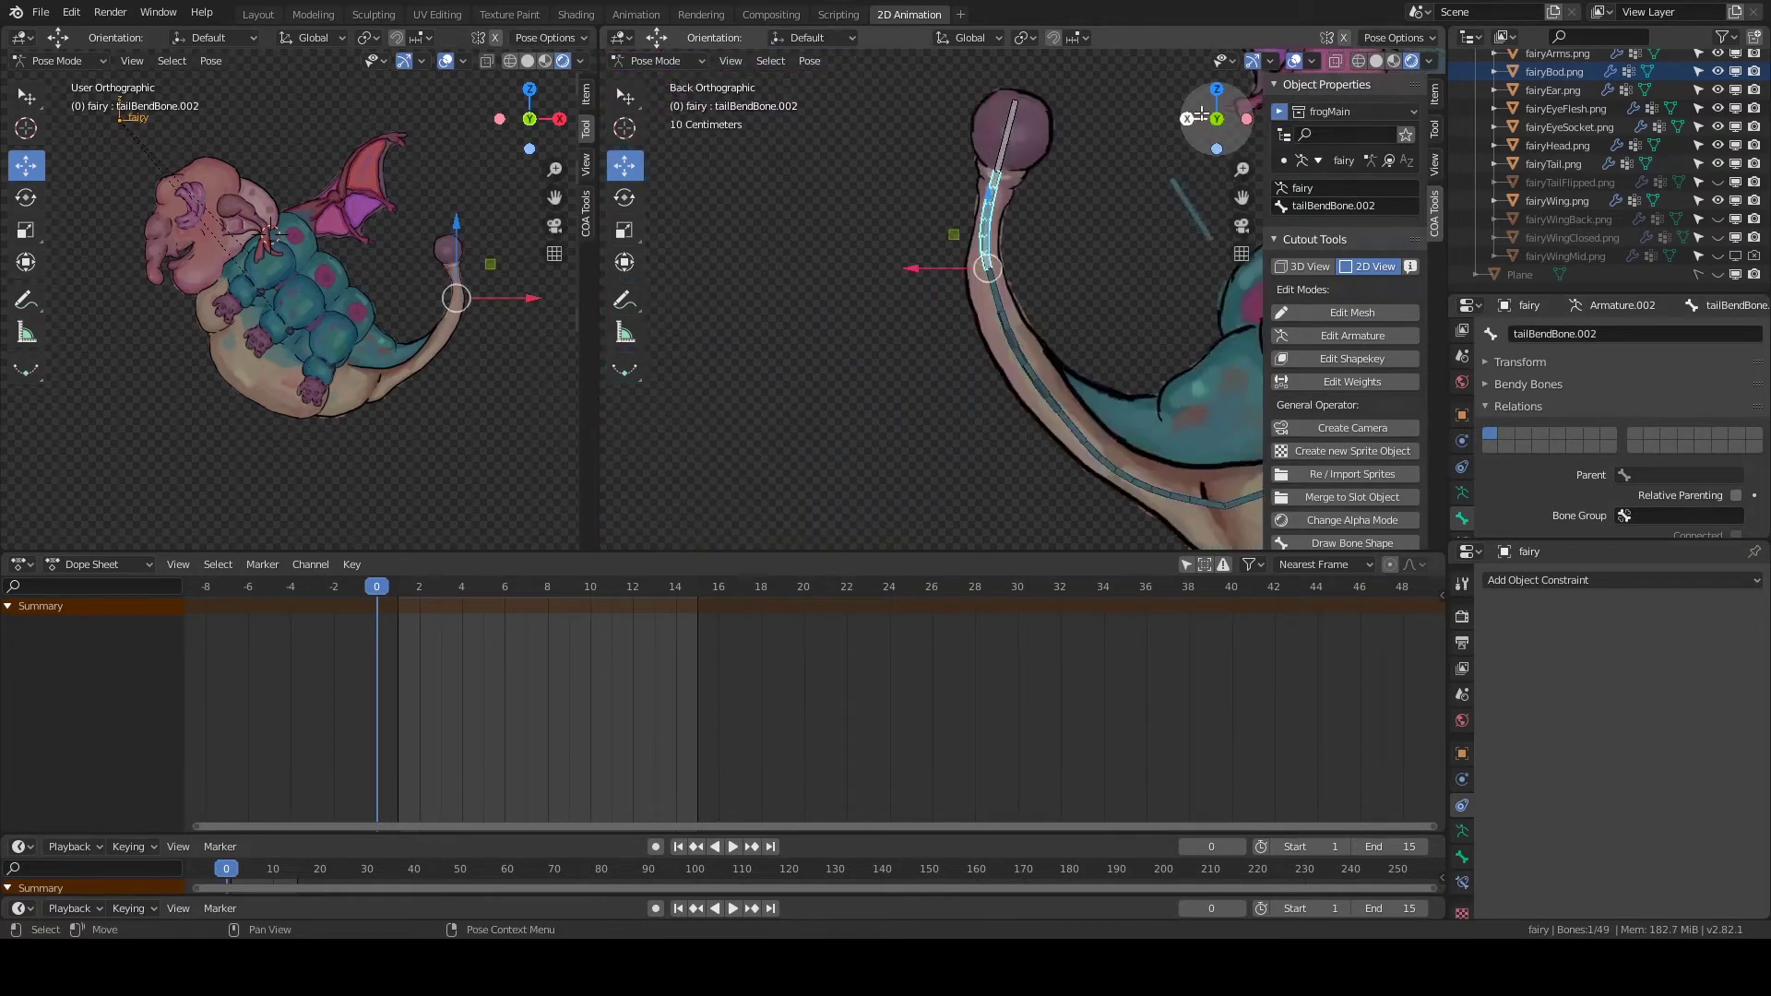
Set tailBendBone.002's Stretch To target bone to tailEndBone.
click(1200, 114)
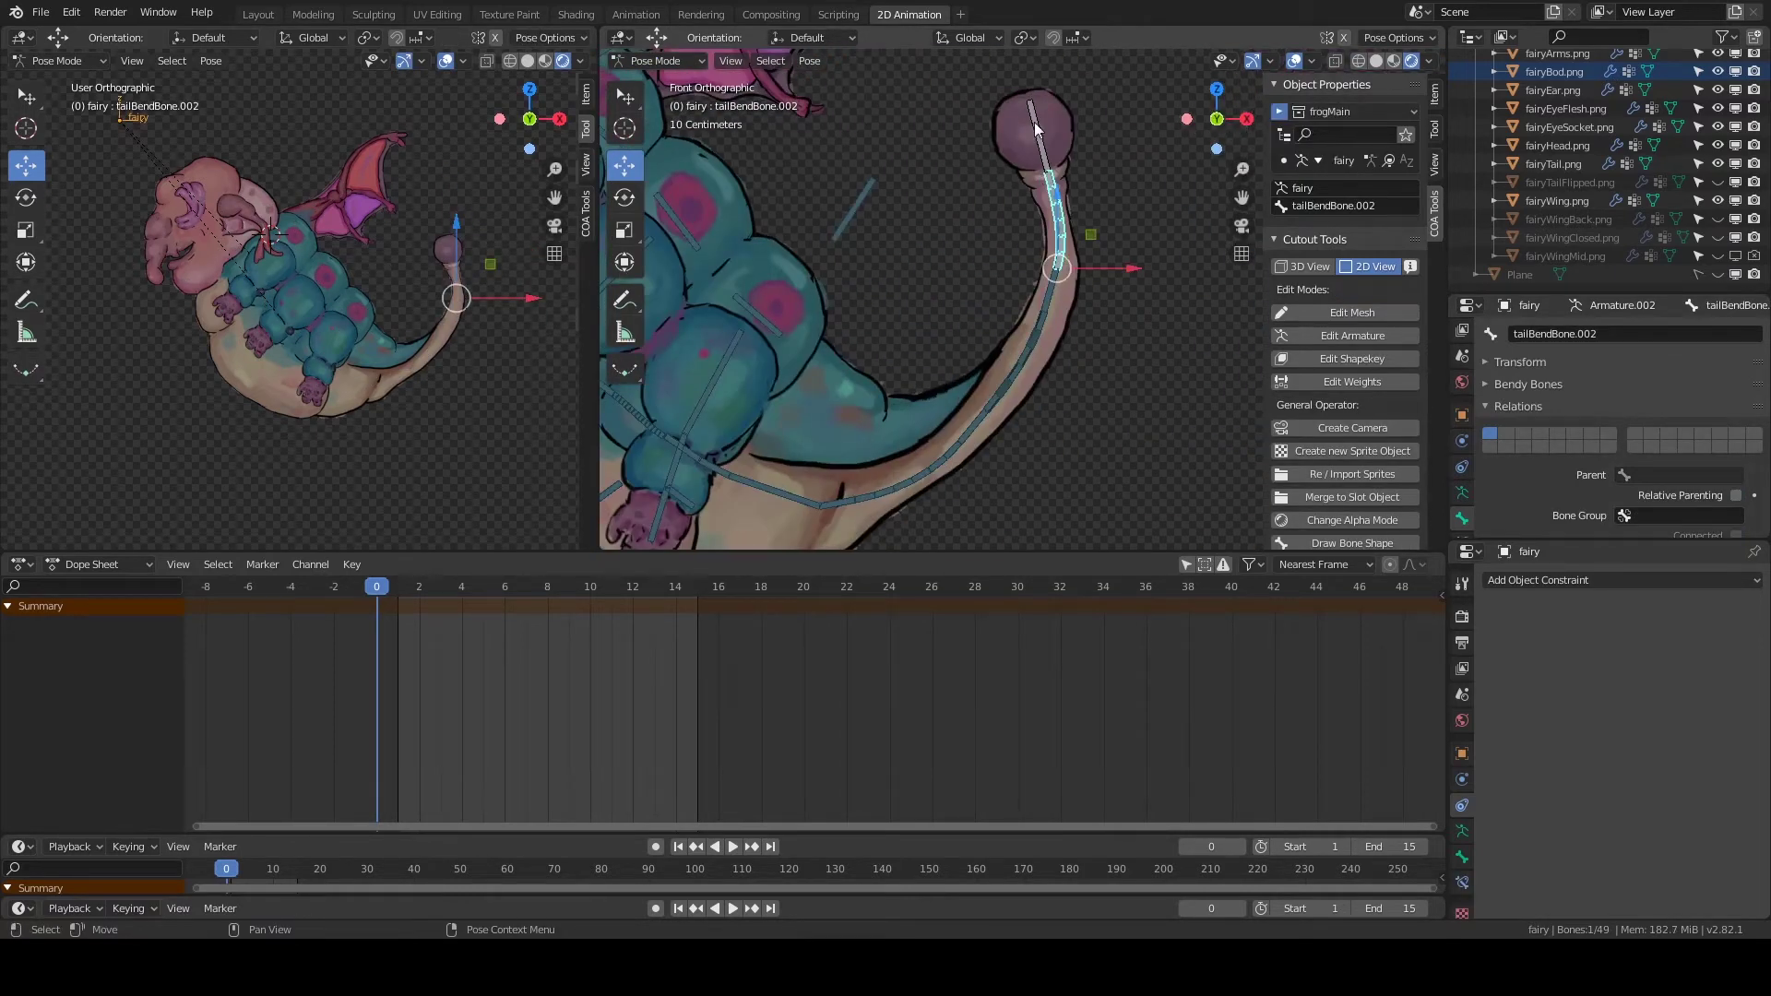
click(1059, 196)
click(1461, 489)
click(1600, 422)
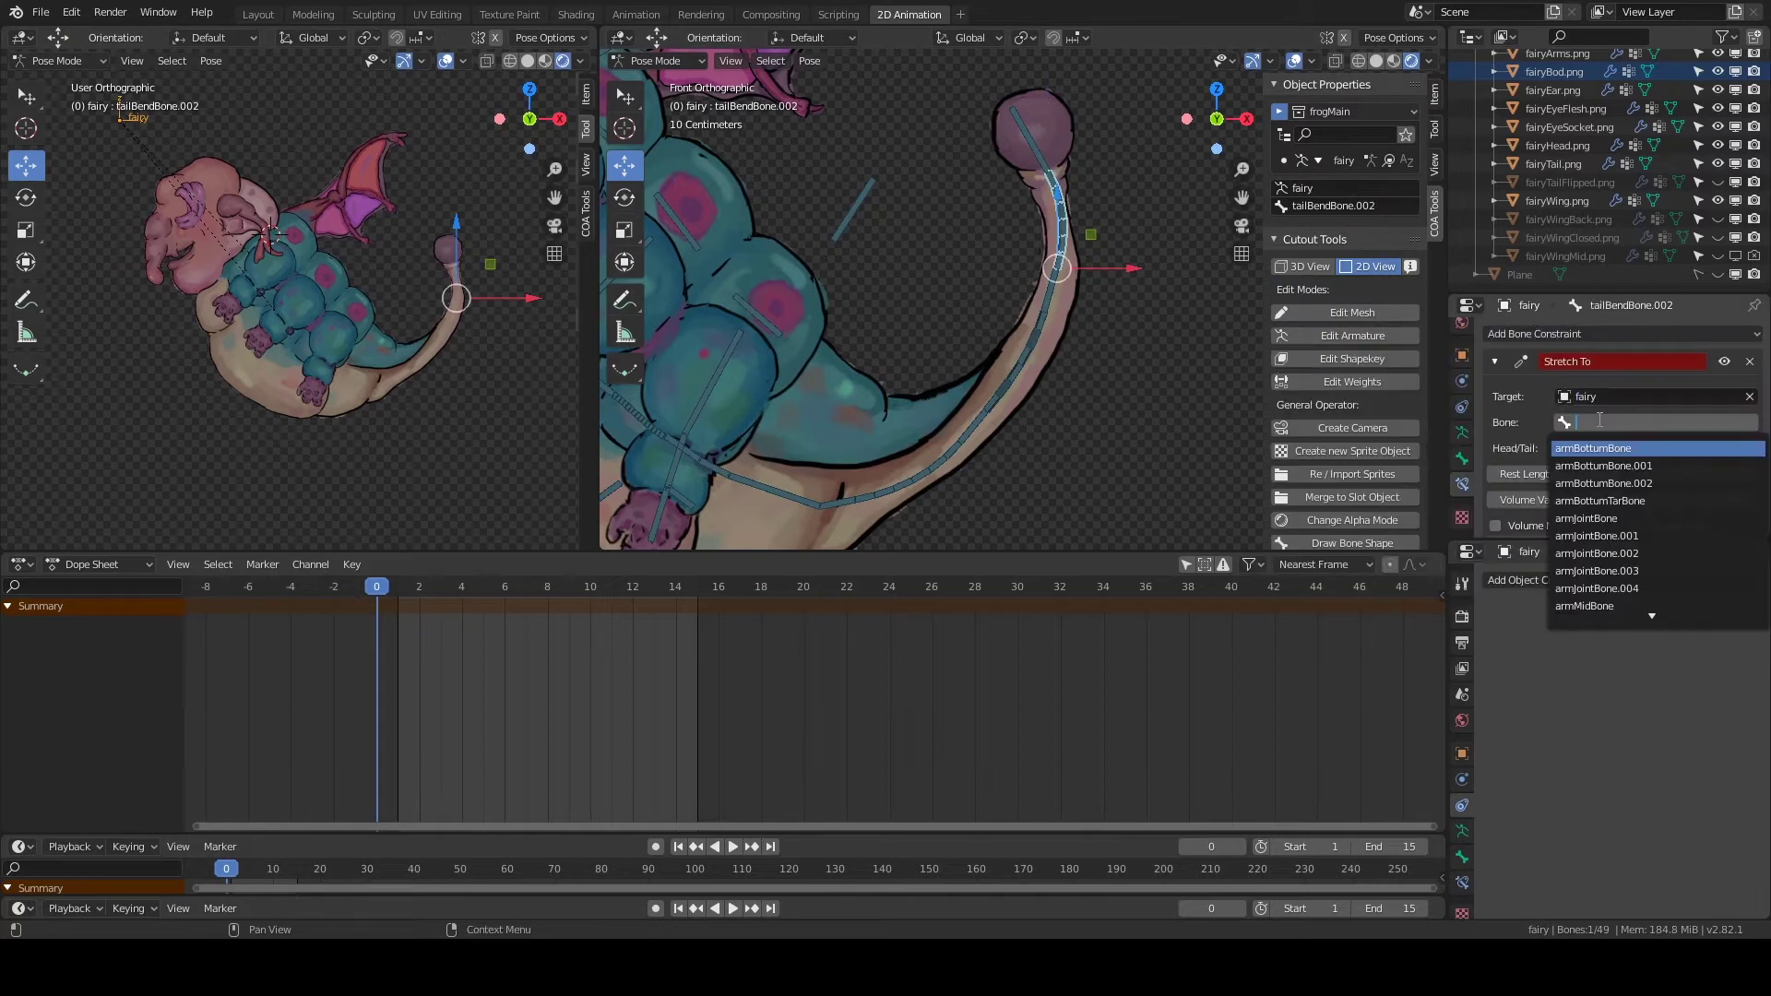
text(tailEnd)
key(Return)
Inspect the bone properties of tailJointBone.002 and tailBendBone.002.
click(1049, 294)
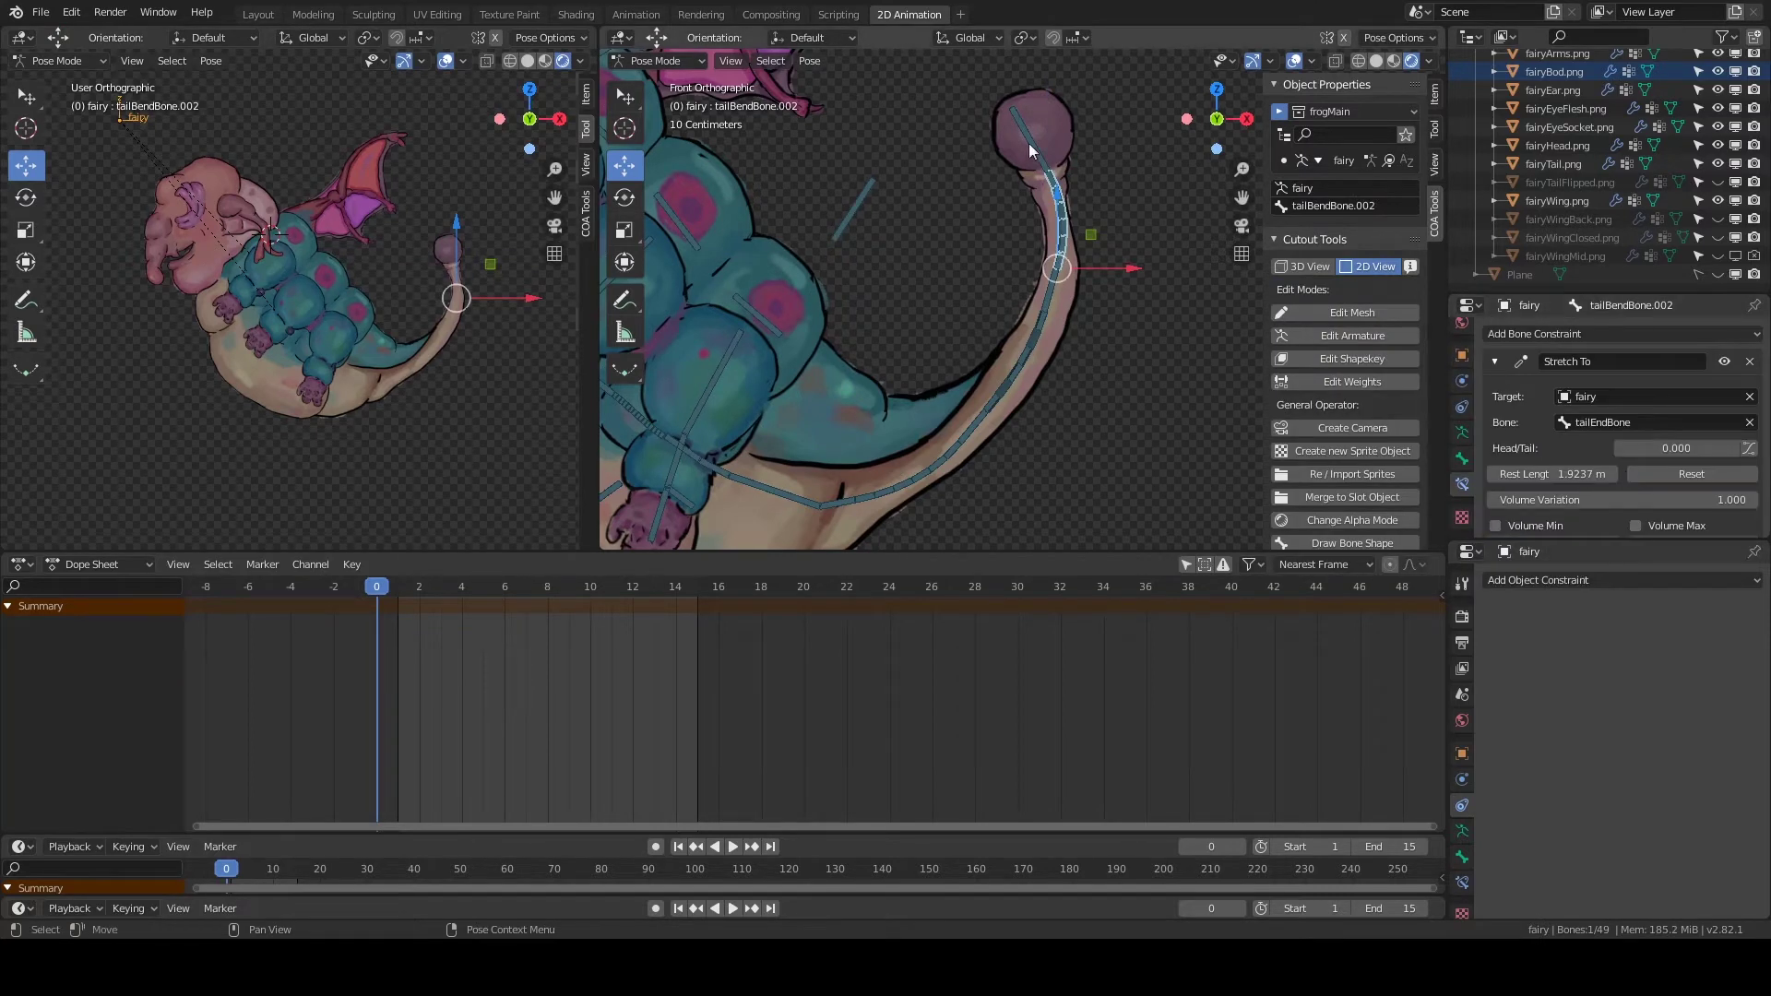
click(1067, 231)
click(1460, 459)
scroll(1575, 444, down, 5)
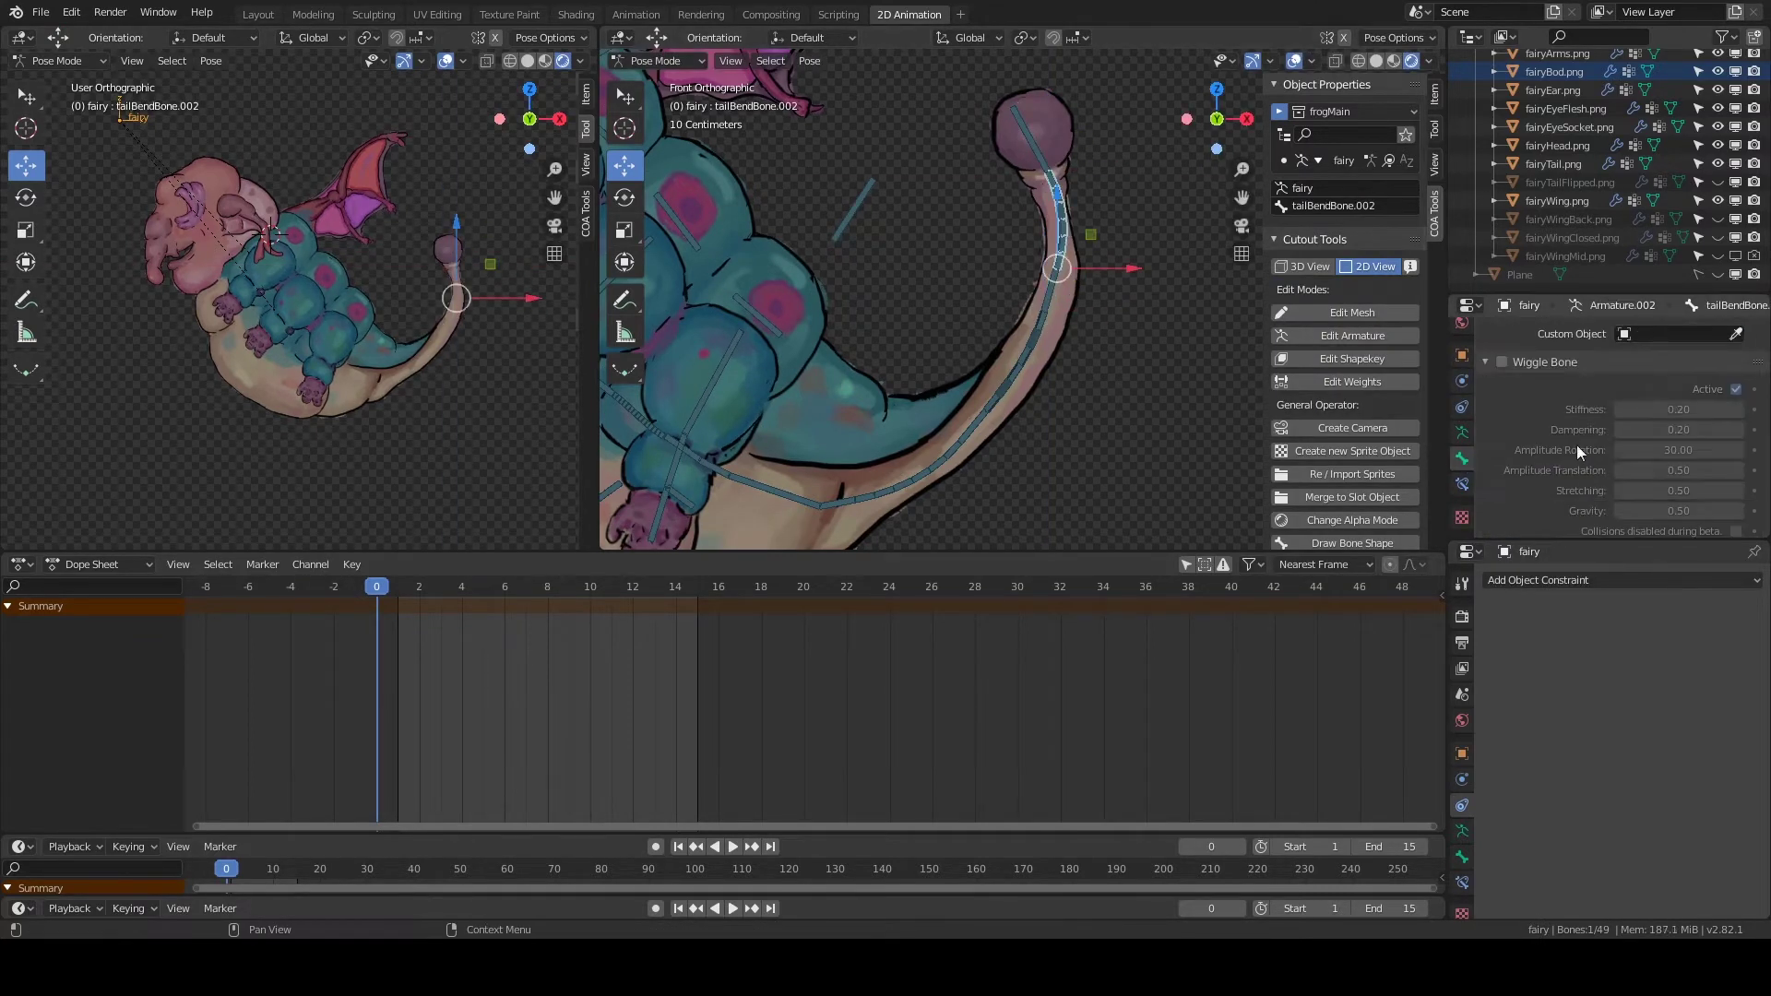
scroll(1575, 444, down, 5)
click(1050, 297)
click(1063, 243)
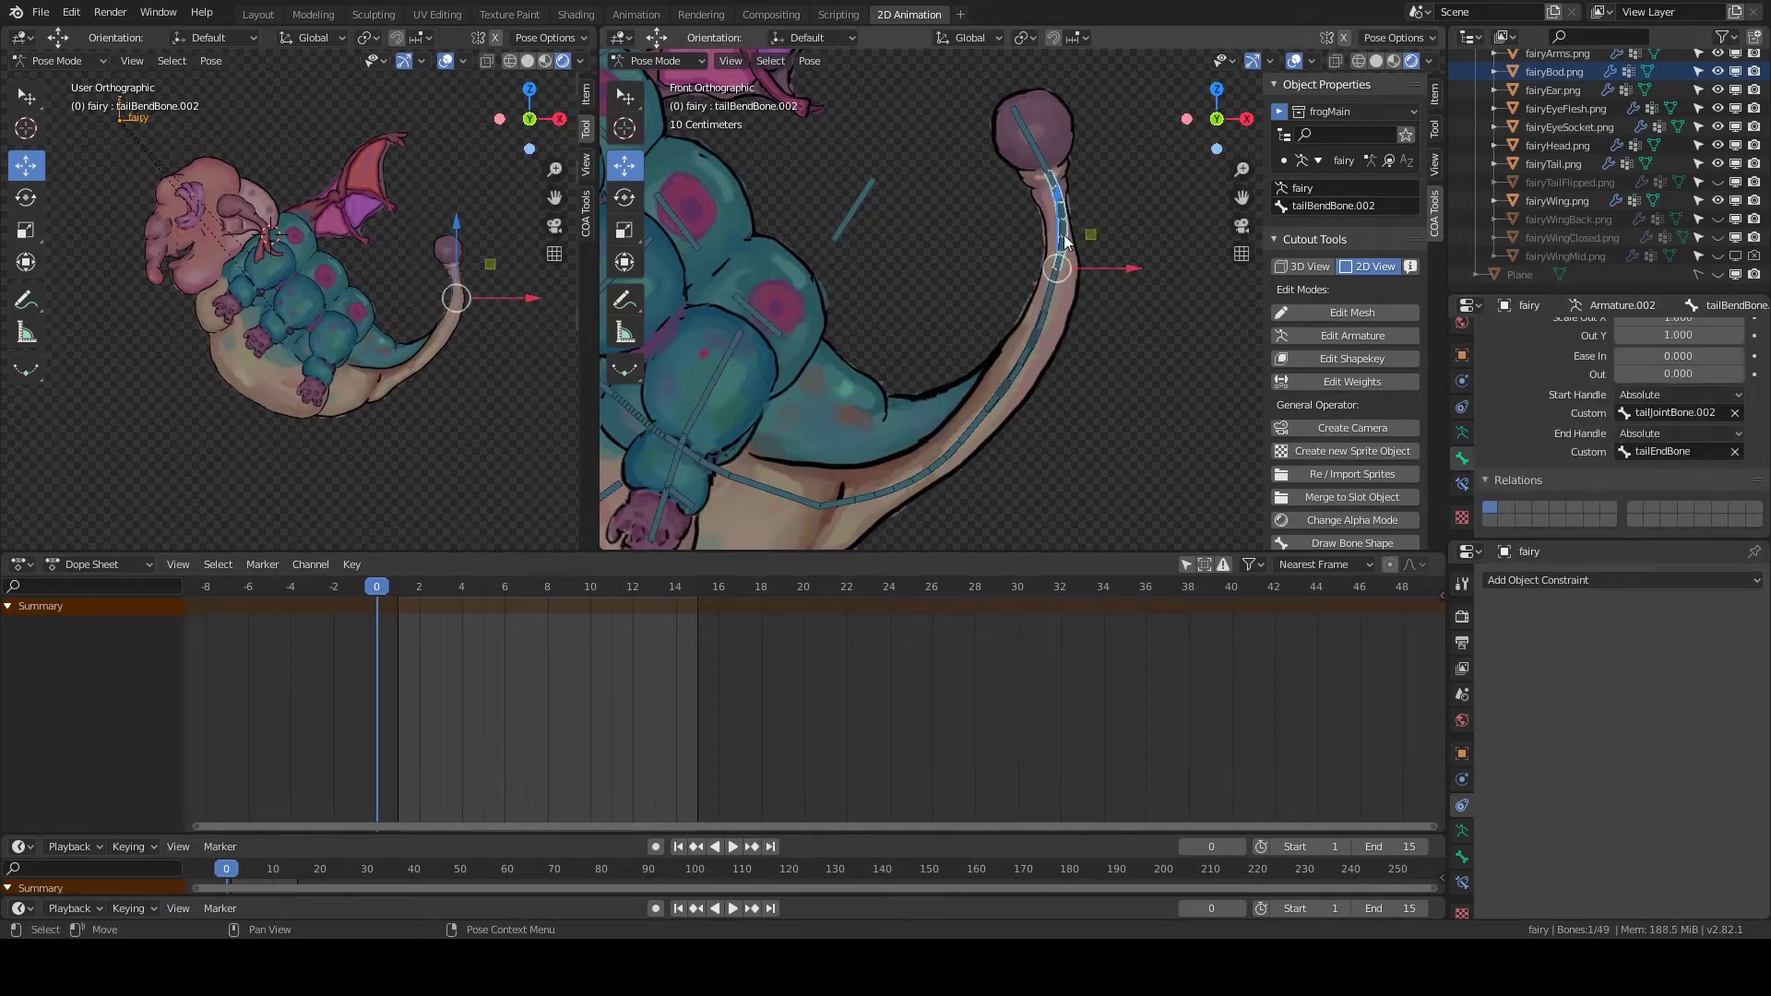
click(1051, 299)
In Edit Mode, adjust tailEndBone's Relations settings, then return to Pose Mode.
key(Tab)
scroll(1614, 415, up, 5)
click(1527, 384)
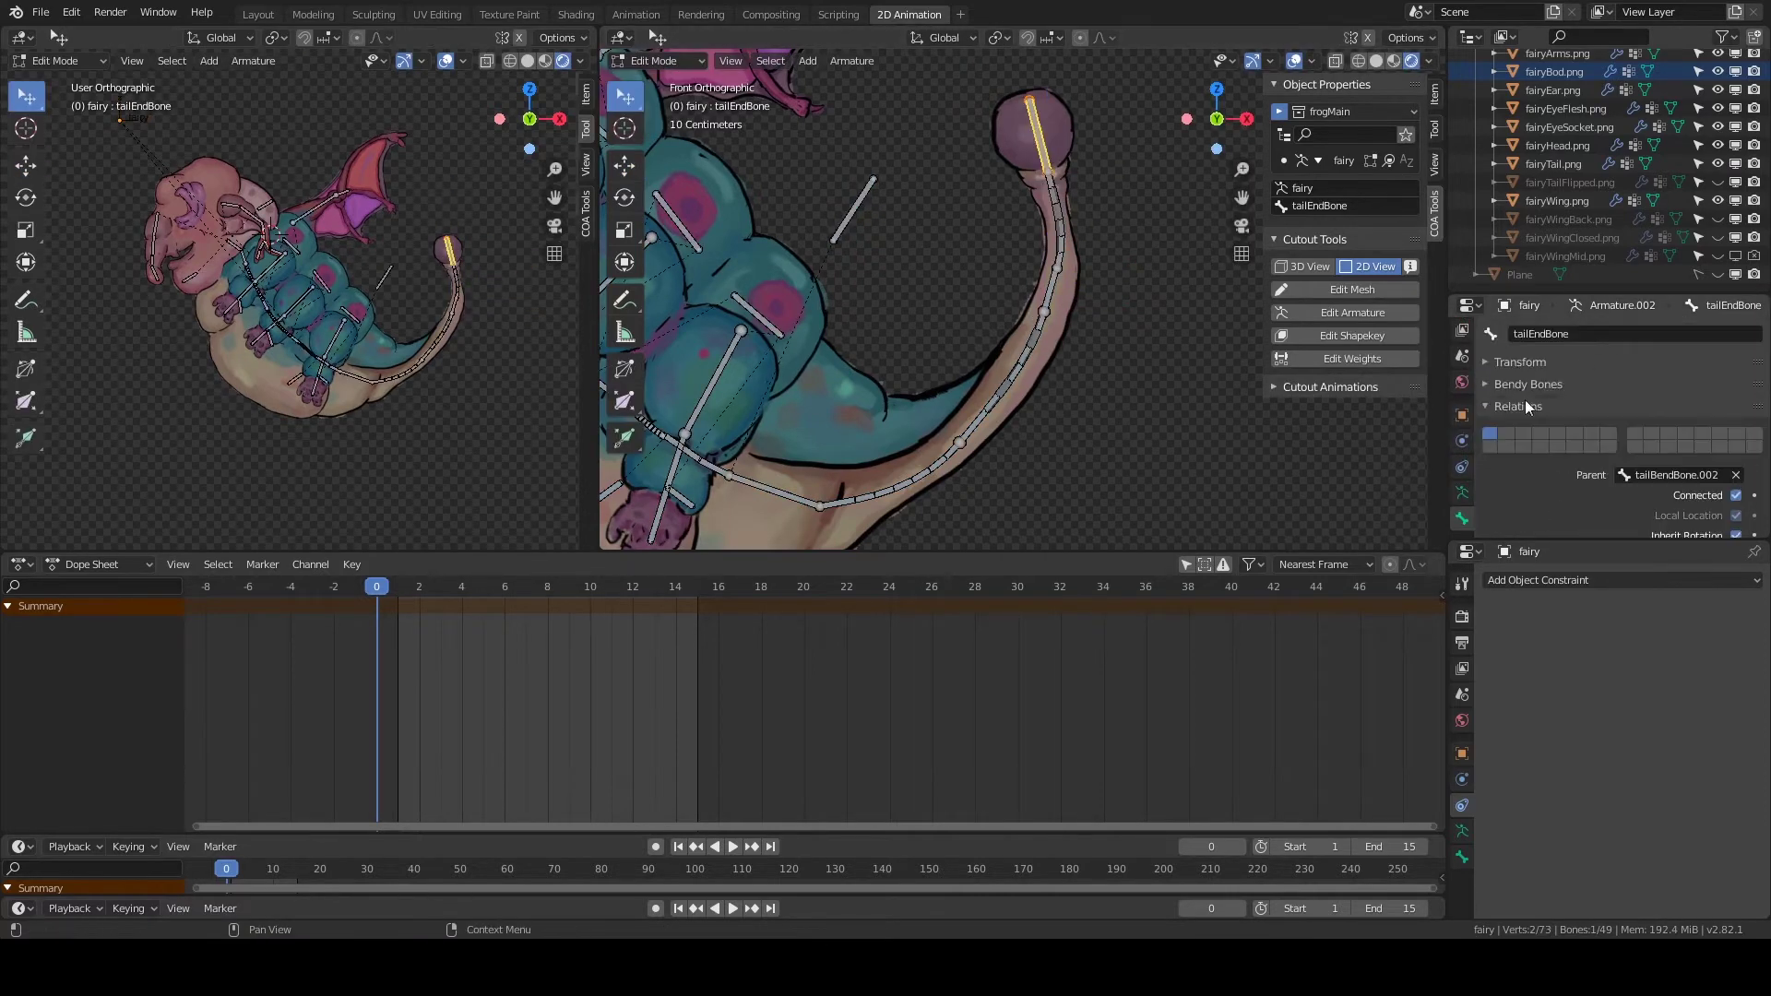
click(1700, 475)
key(Return)
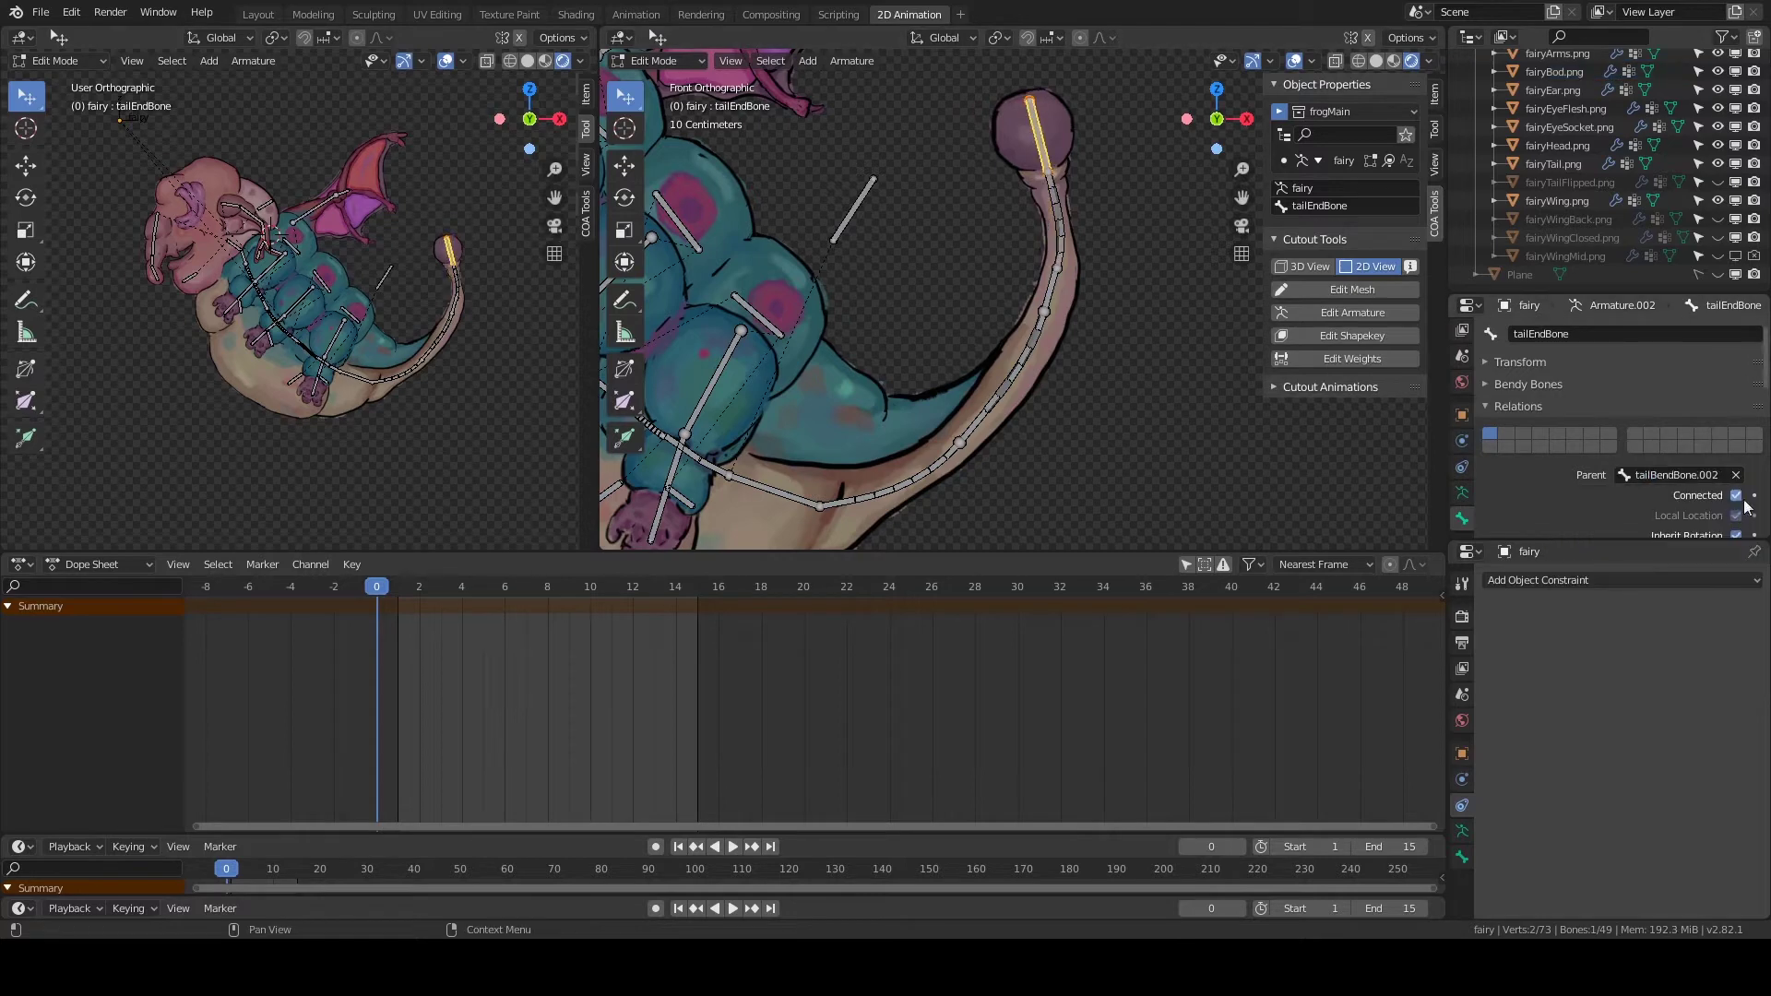
key(Tab)
Reparent tailBendBone.002 to a tail bone found by searching 'tai', then return to Pose Mode.
click(1052, 293)
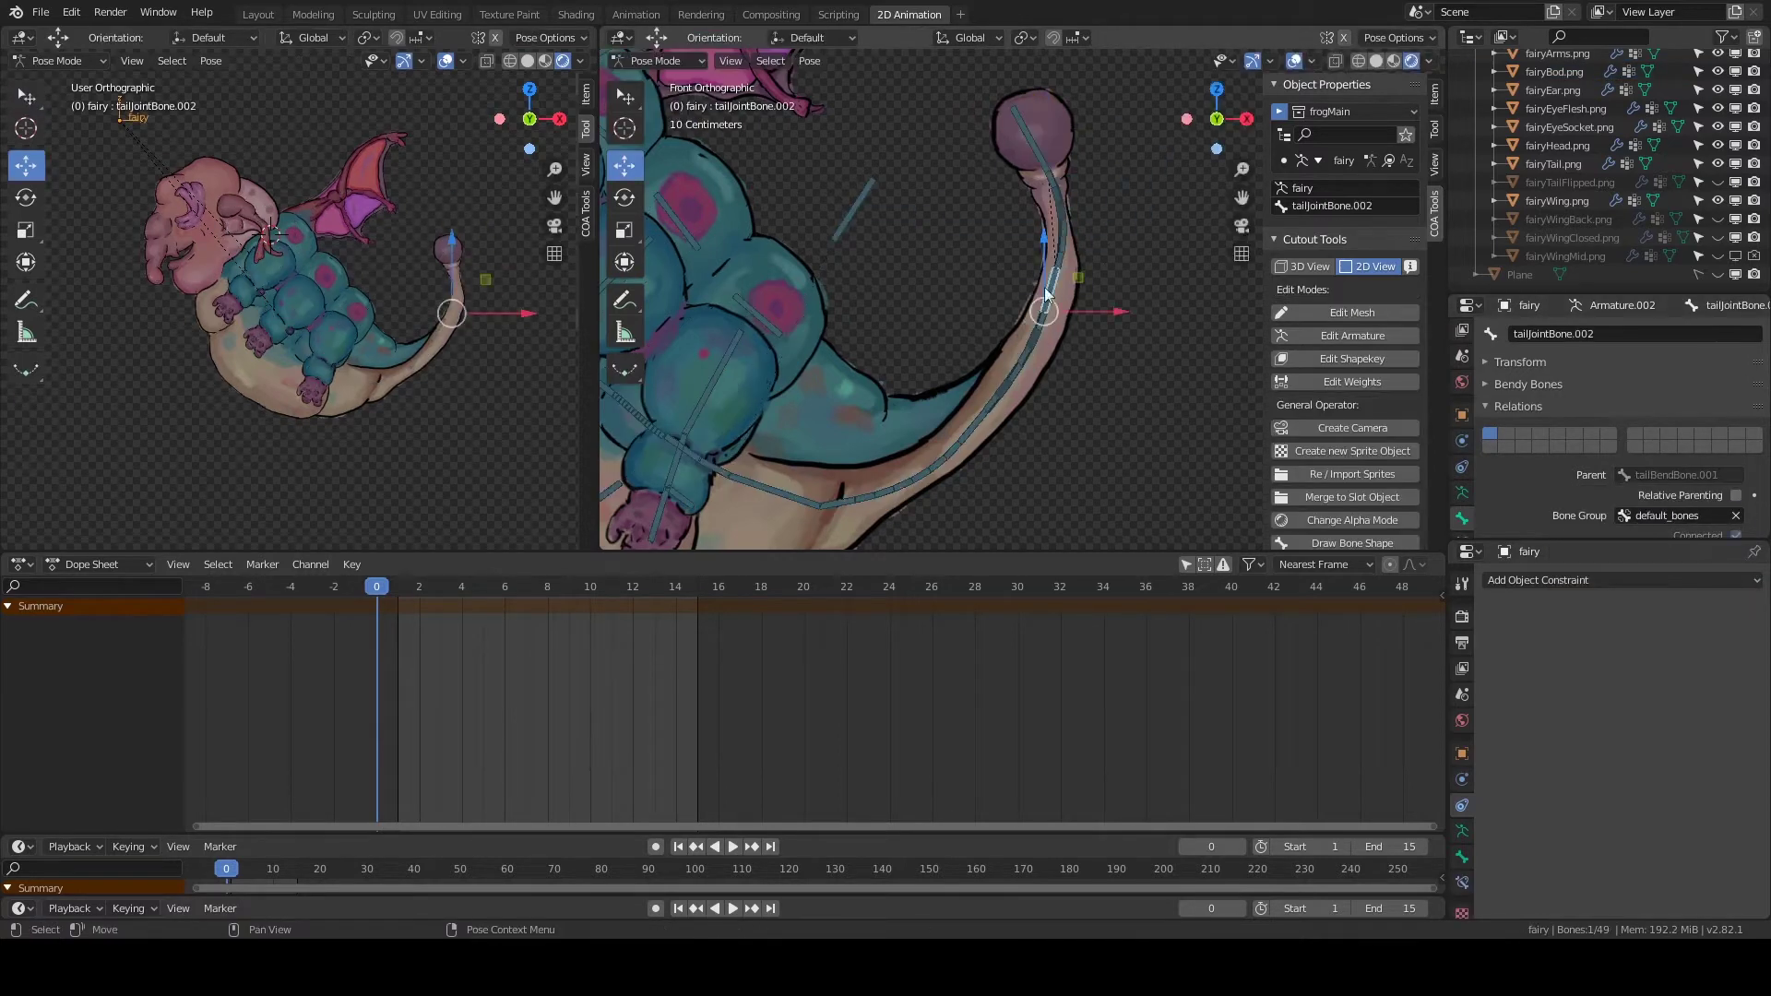
click(1051, 293)
click(664, 61)
click(650, 97)
click(1679, 475)
text(tailj)
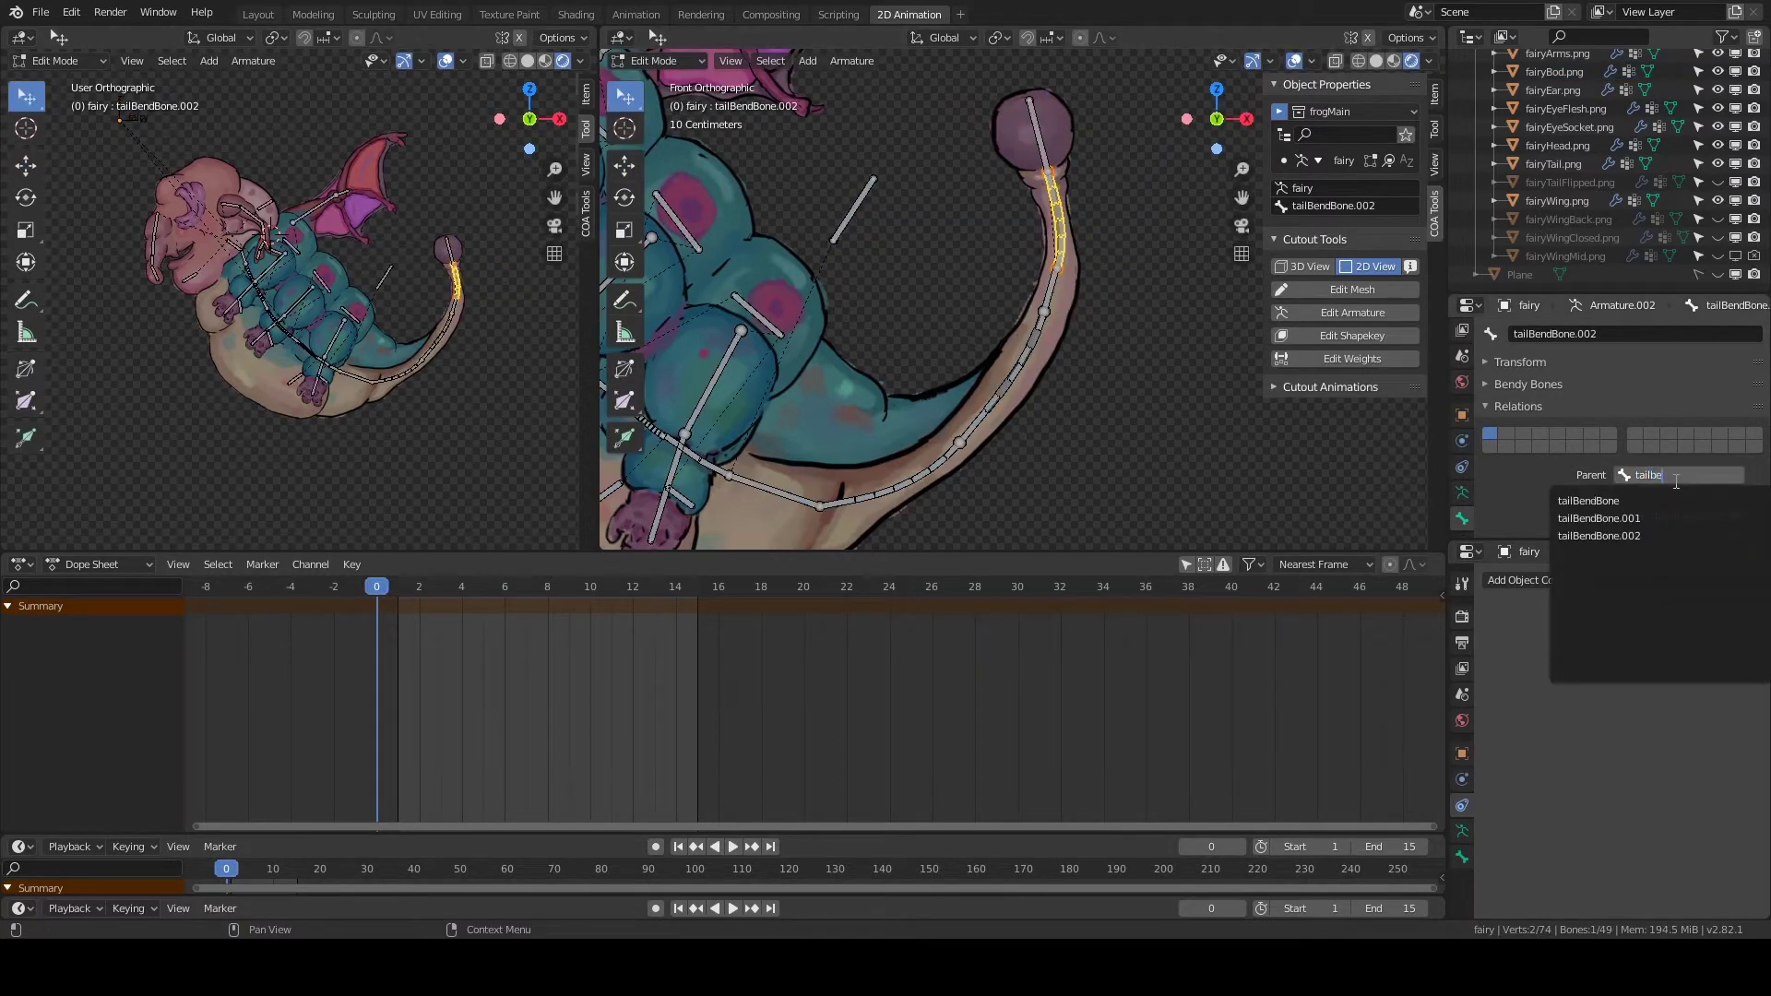
click(1646, 535)
key(Tab)
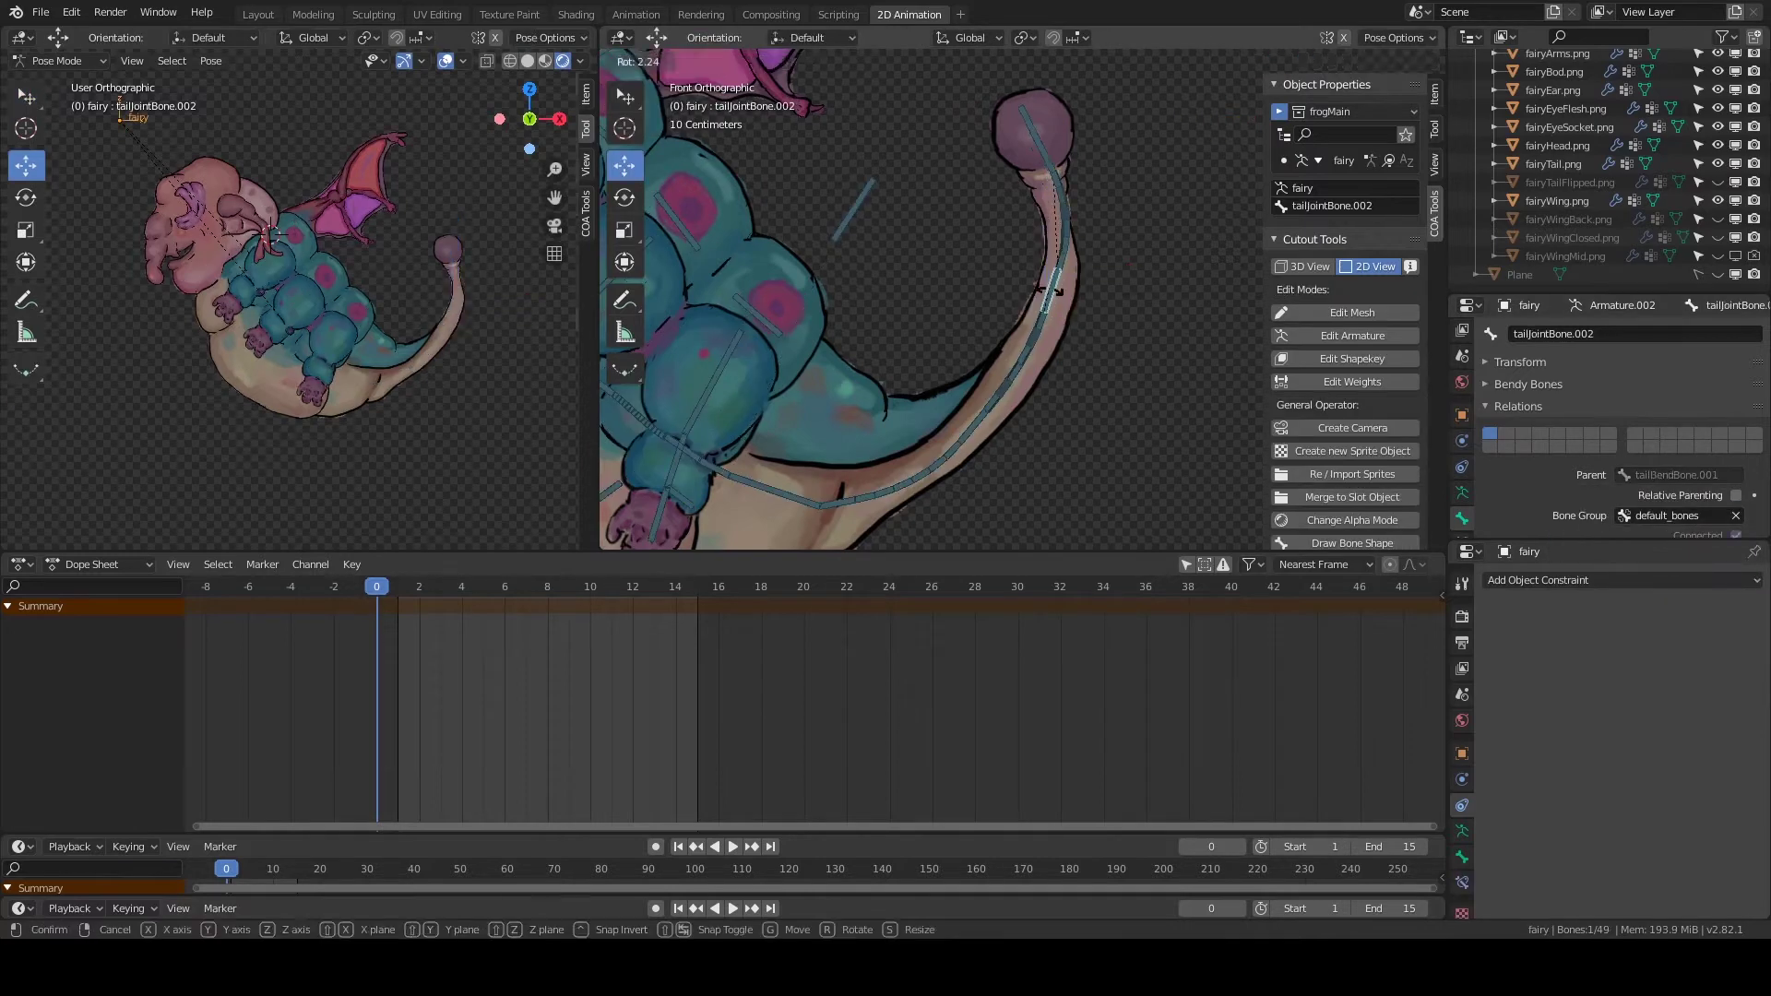
click(1038, 138)
Cancel the test rotation and inspect constraints on a lower joint bone and tailBendBone.001.
right_click(821, 381)
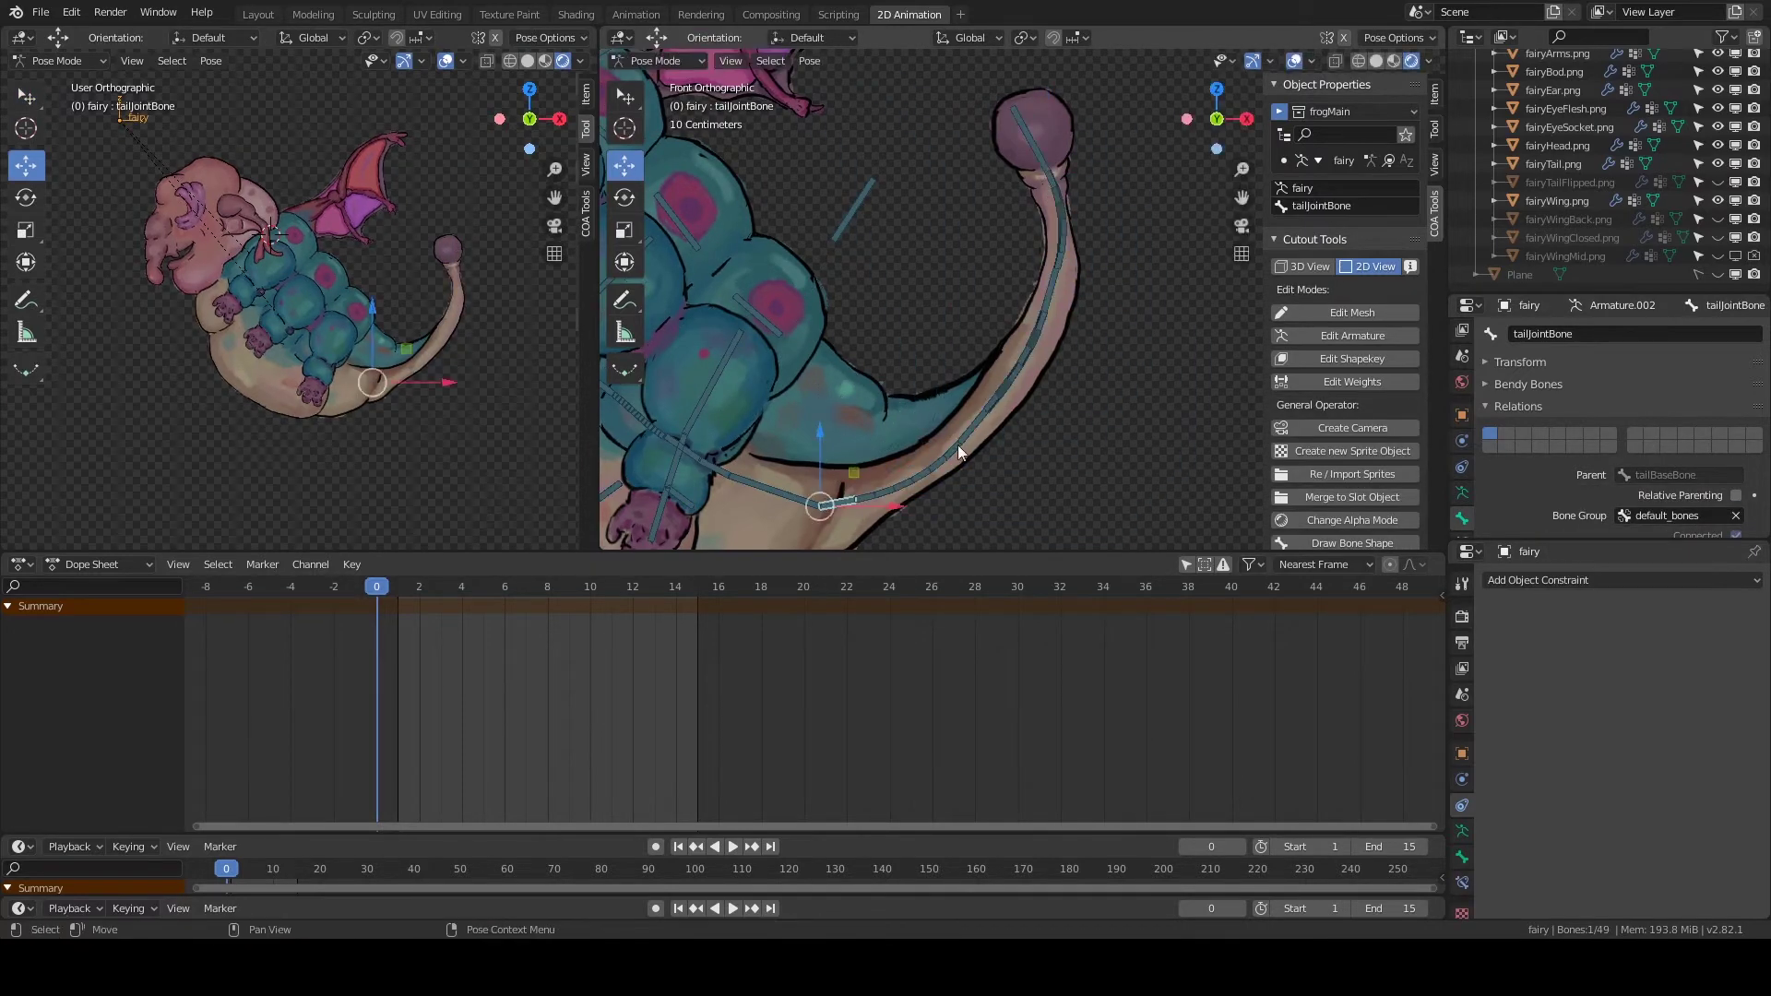
click(957, 445)
click(1465, 472)
scroll(1540, 450, down, 1)
click(1049, 289)
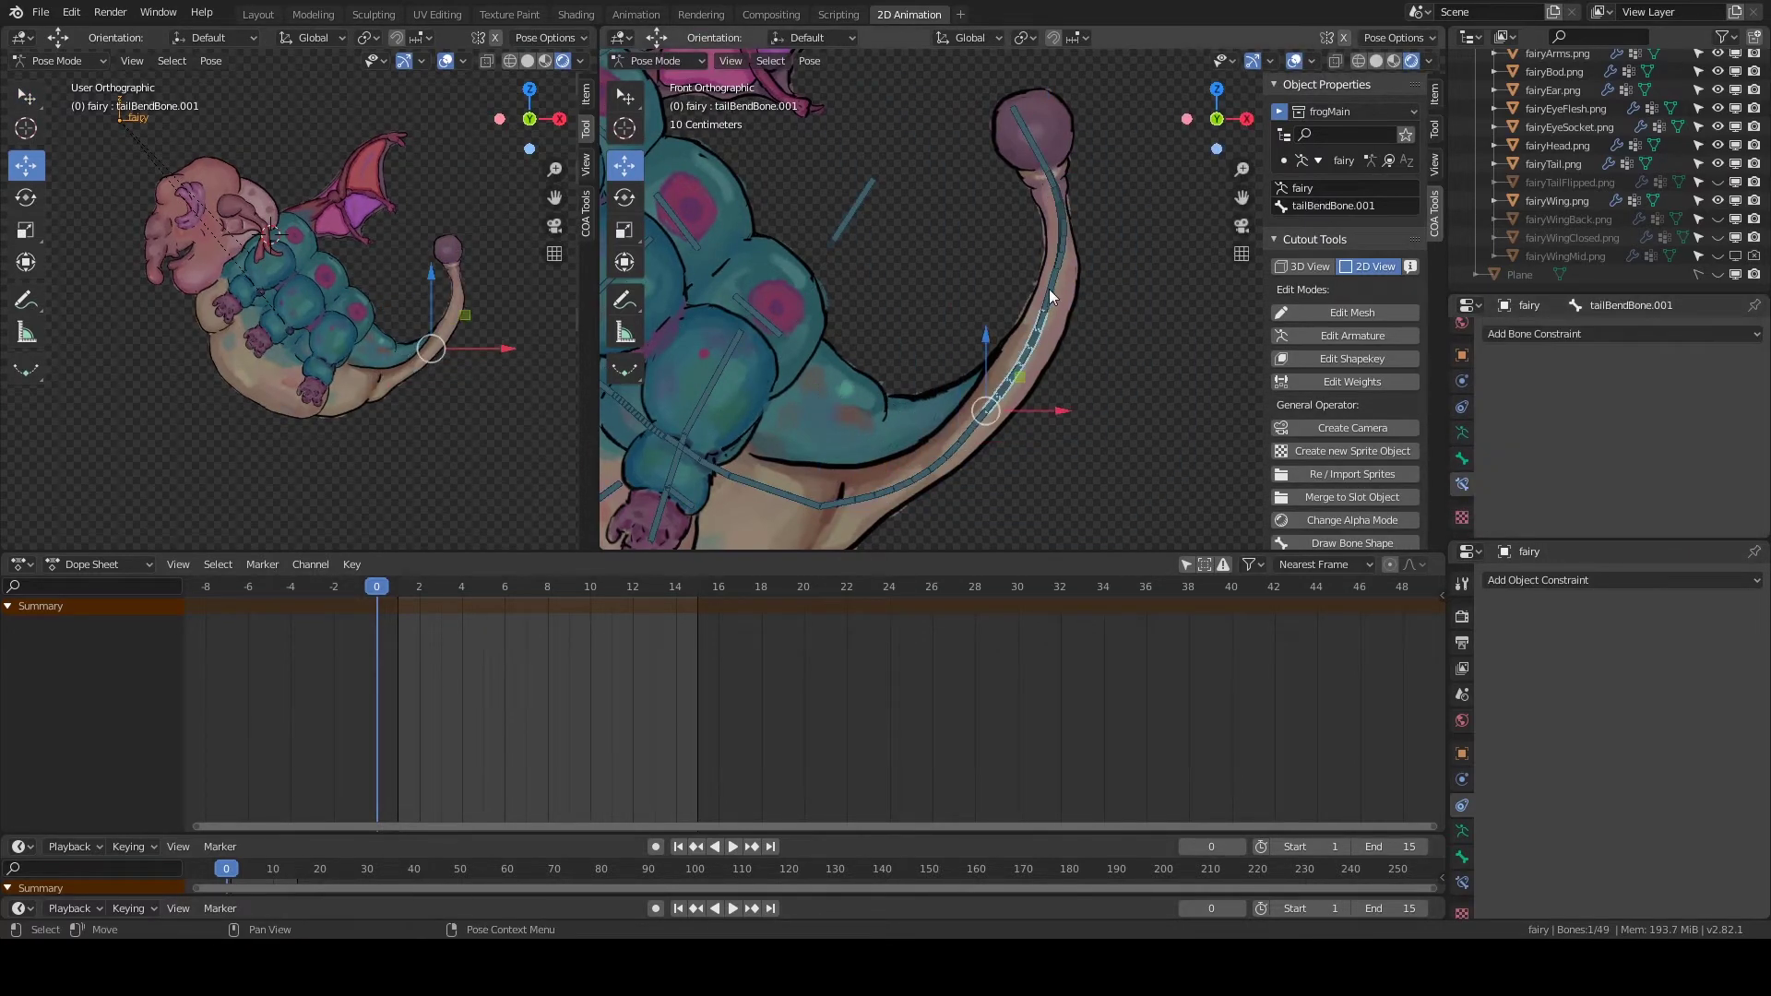
scroll(938, 383, down, 3)
Rotate the tail base to test bending, then clear the pose back to rest.
key(r)
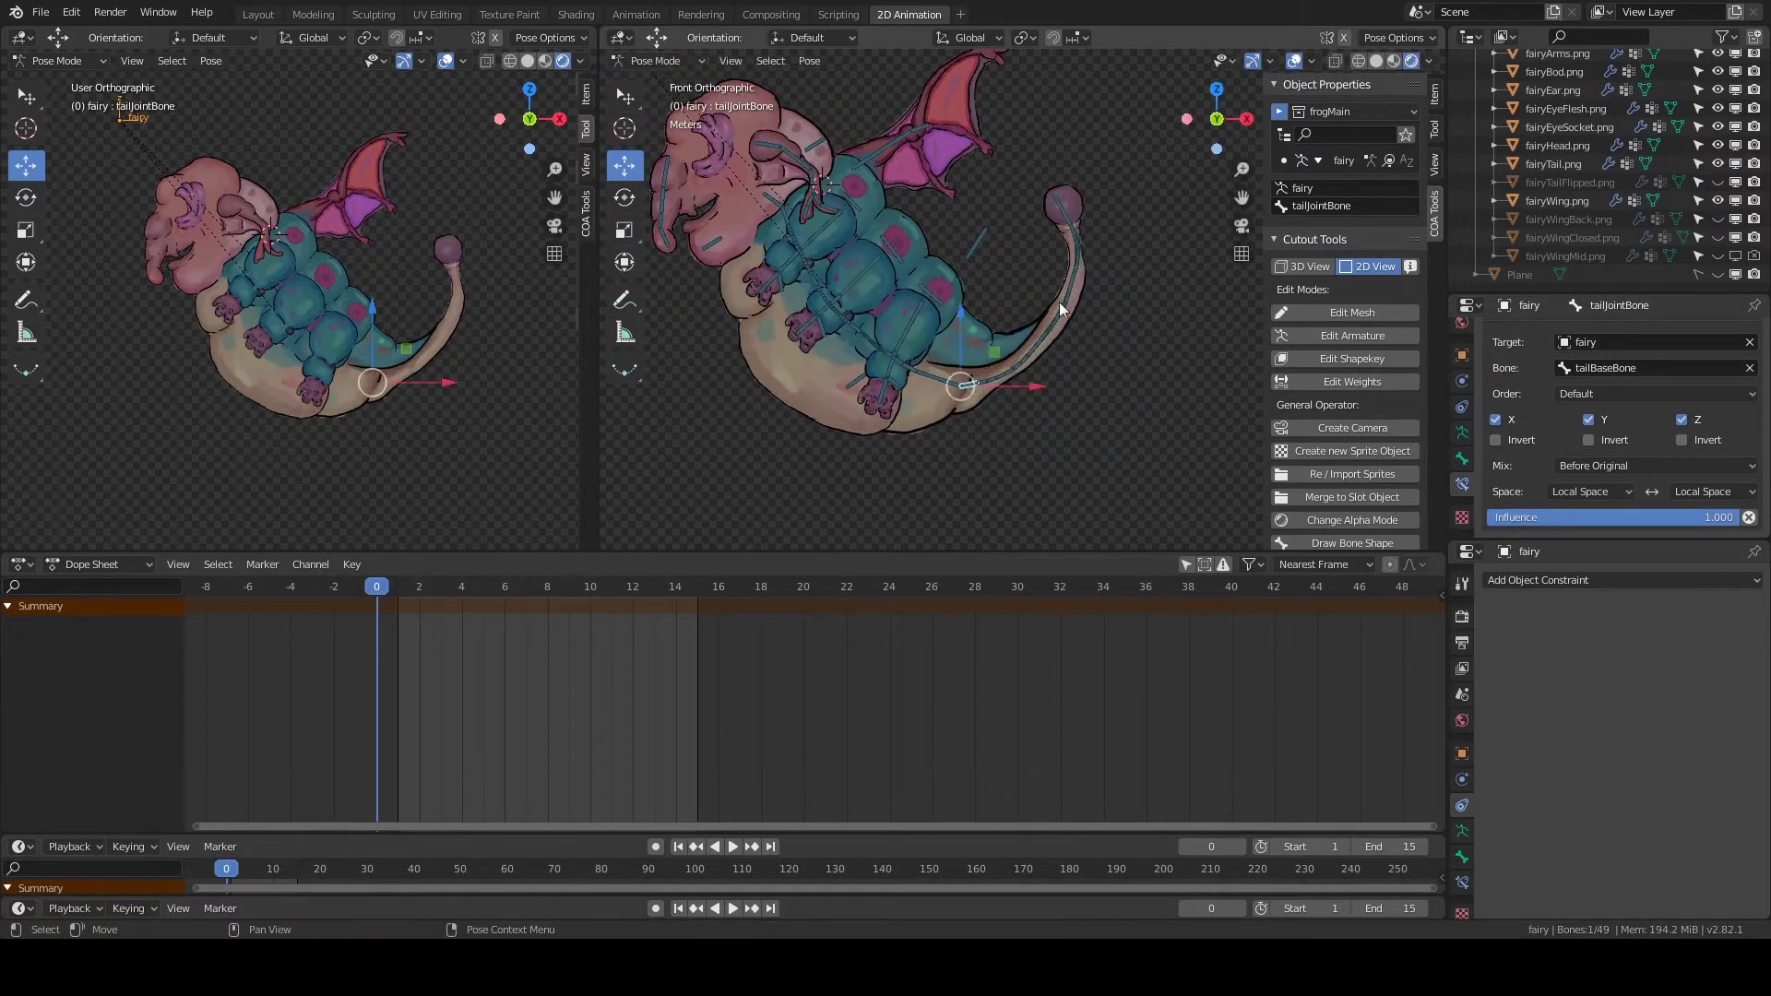
scroll(1059, 301, up, 2)
scroll(968, 406, down, 1)
click(980, 391)
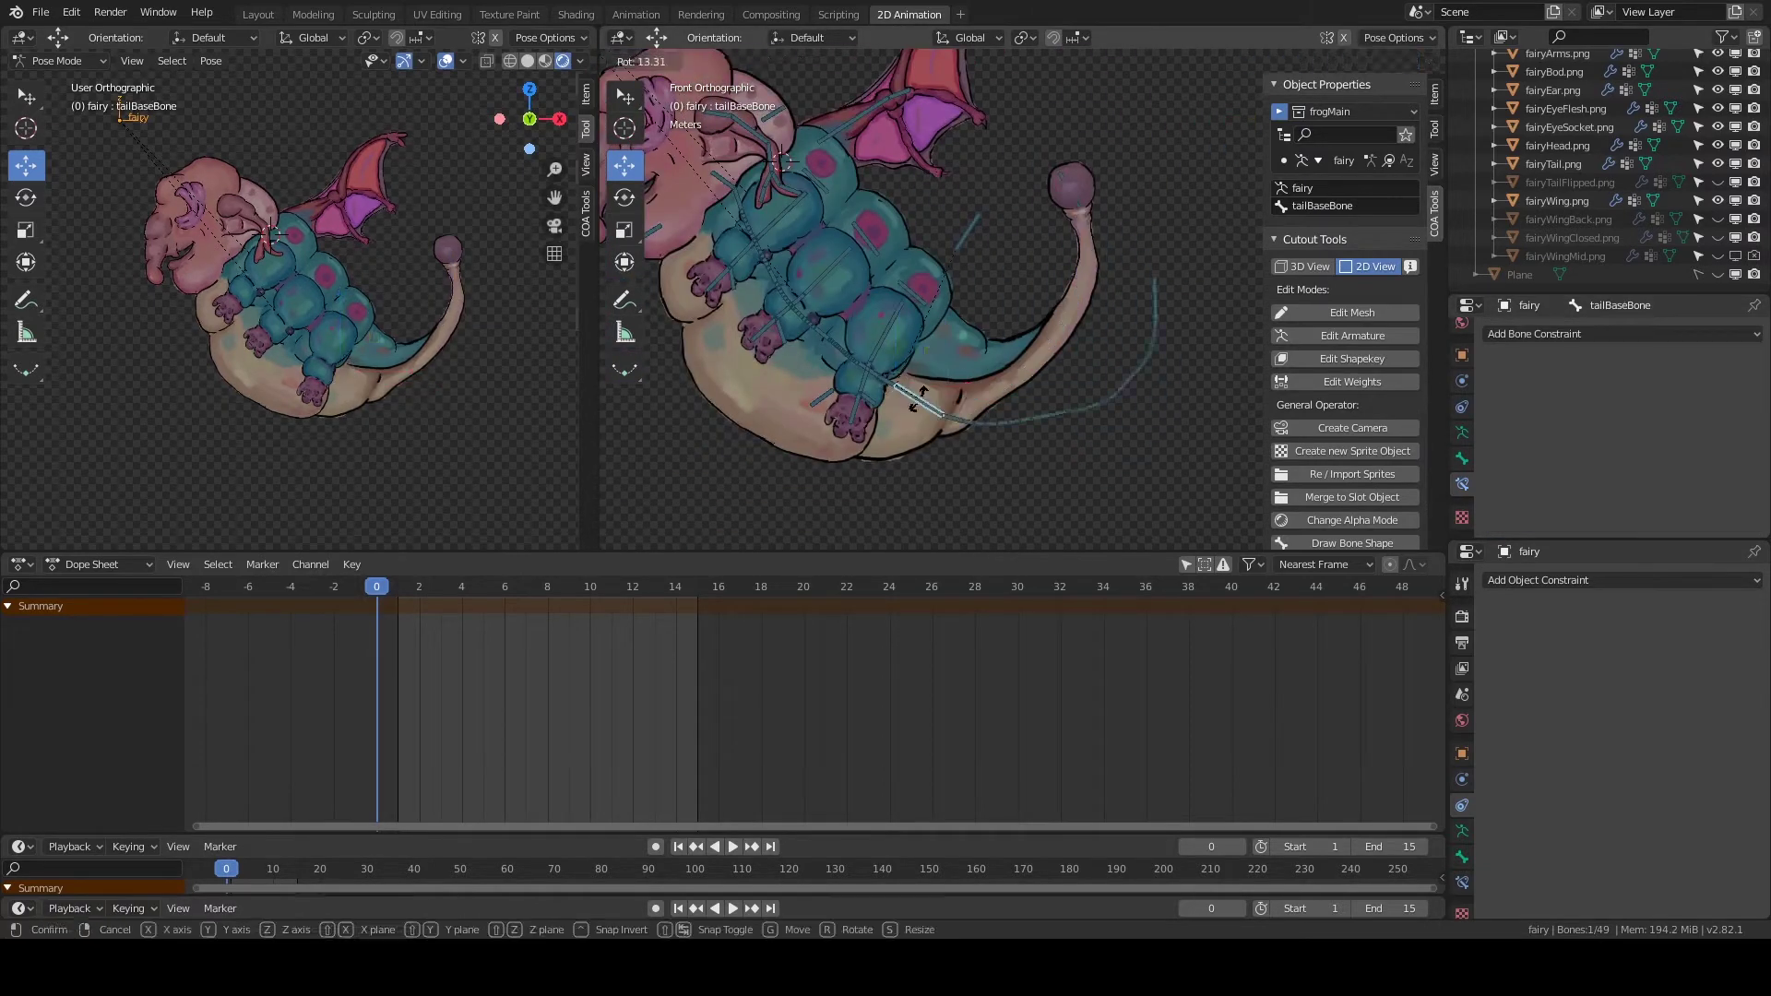
scroll(1009, 228, up, 1)
click(948, 357)
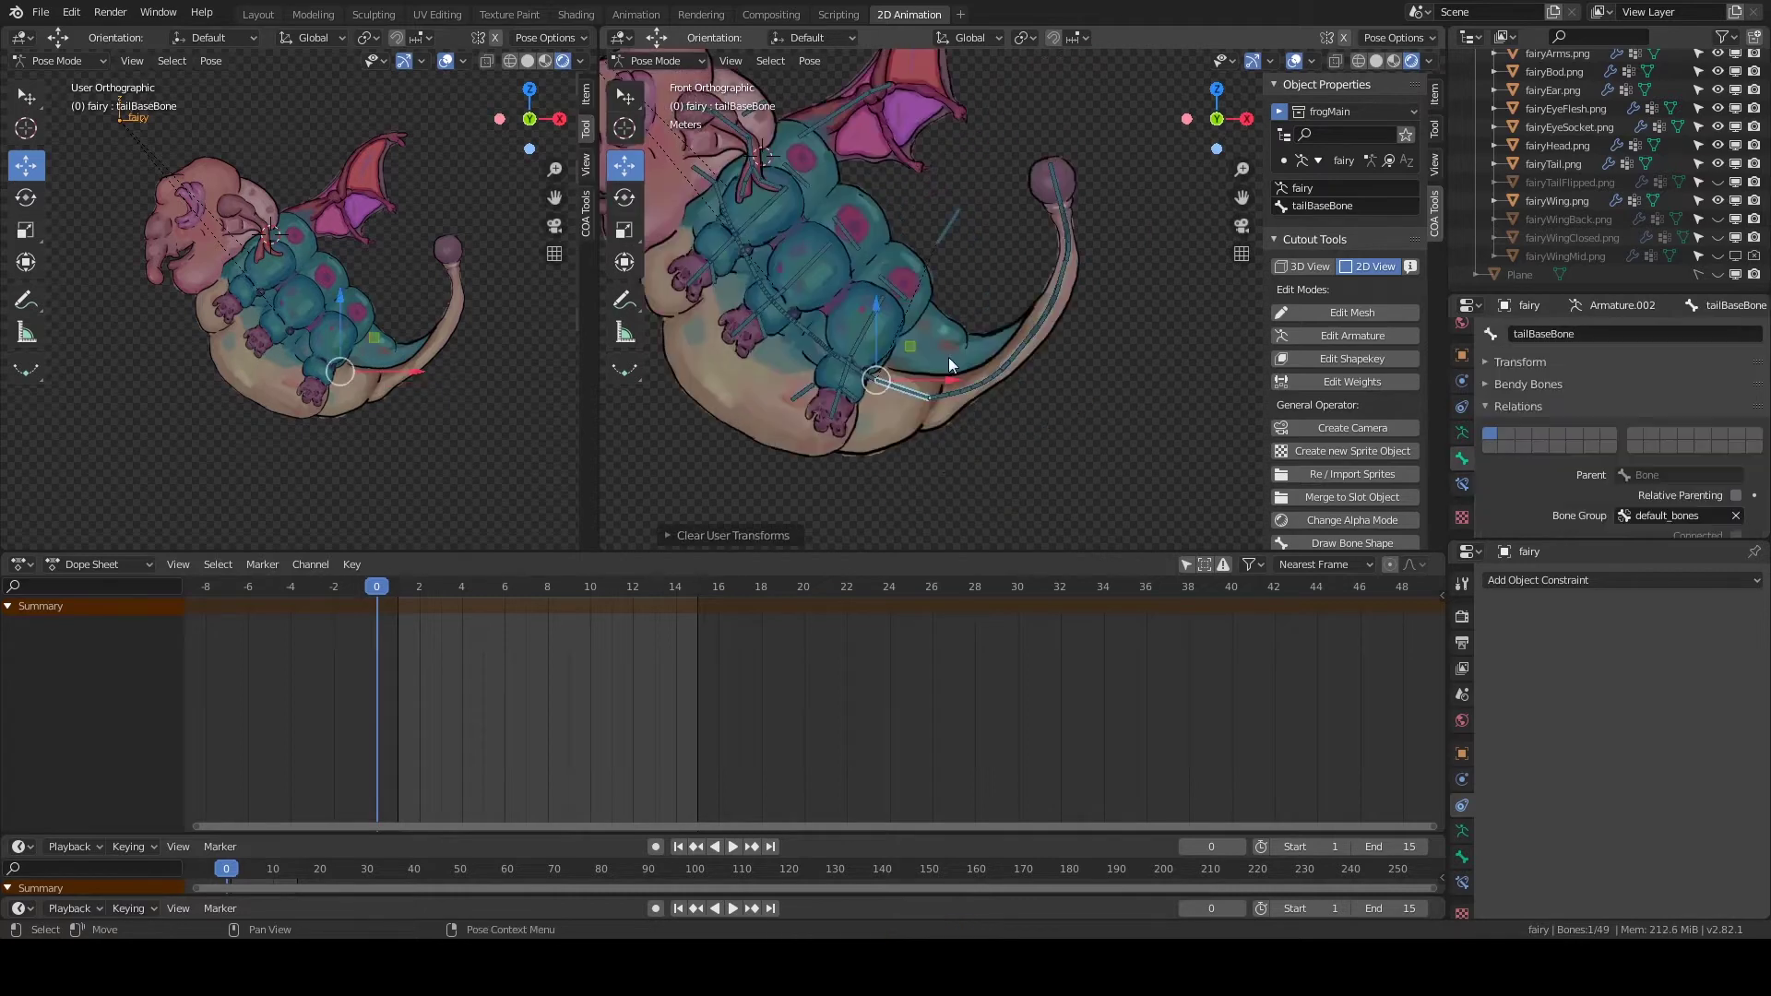
drag(1033, 355, 1047, 314)
Give tailBendBone.001 a Stretch To constraint targeting the fairy armature's tailJointBone.002.
click(1024, 343)
click(1462, 484)
click(1620, 333)
click(1568, 452)
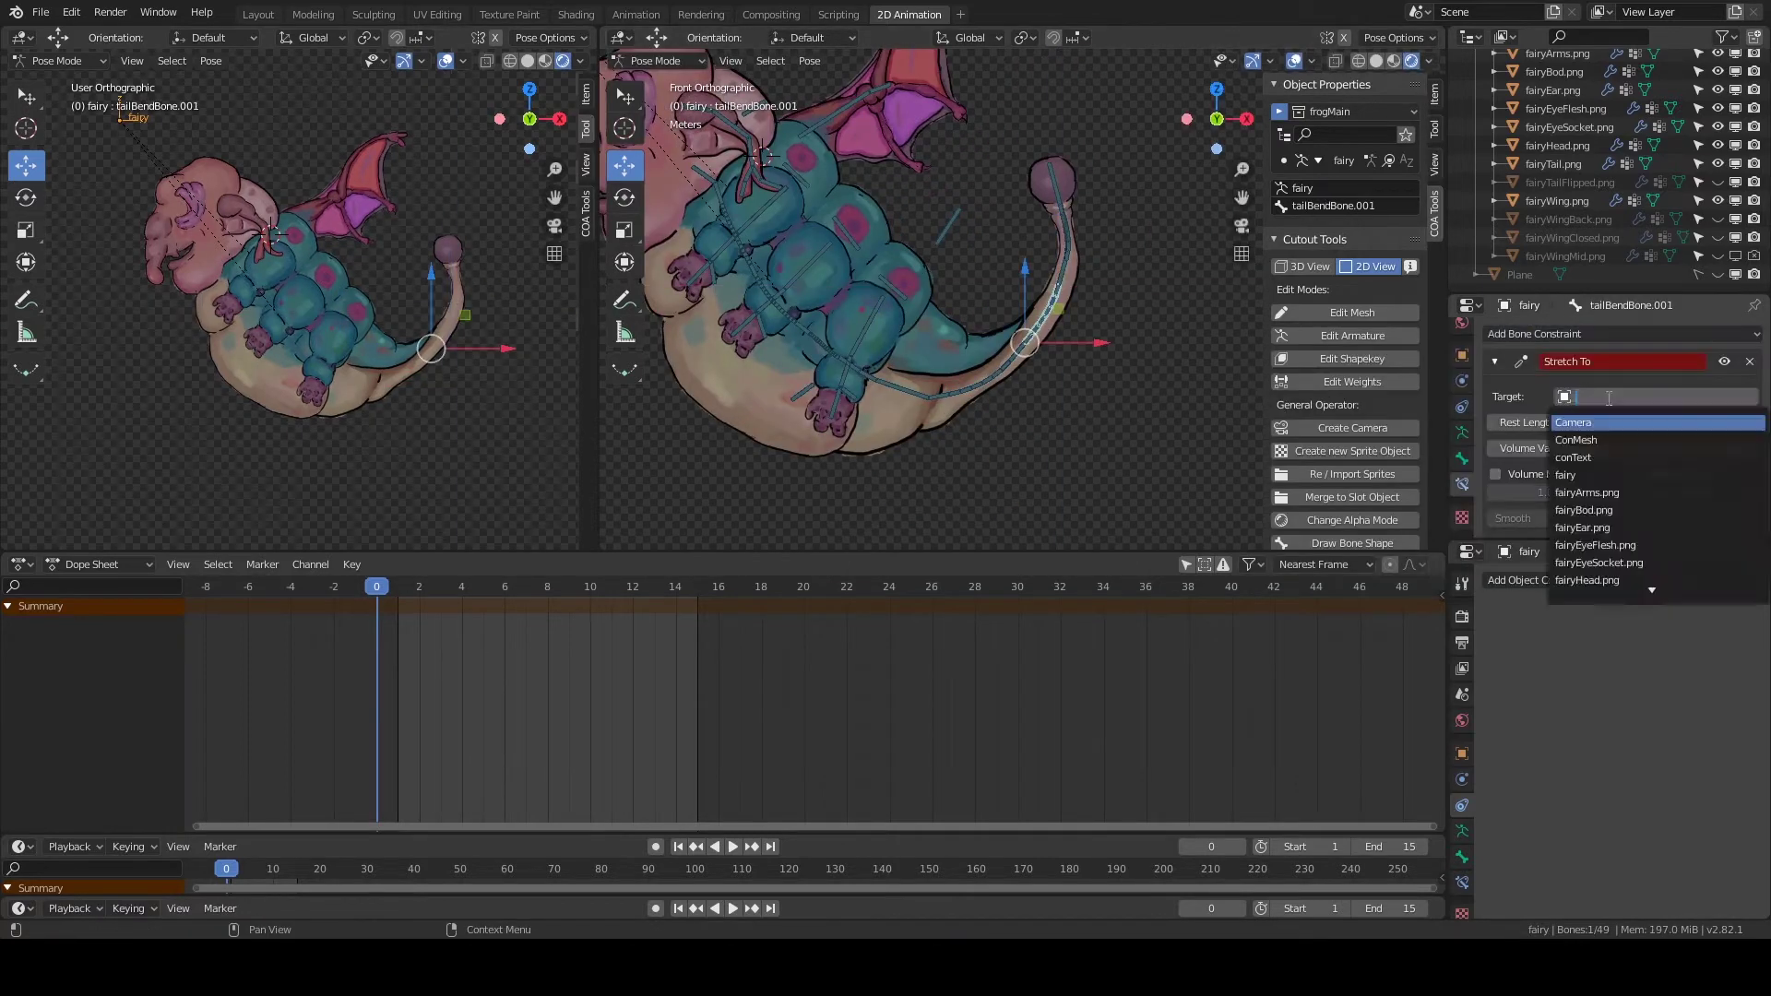
click(1651, 397)
click(1601, 421)
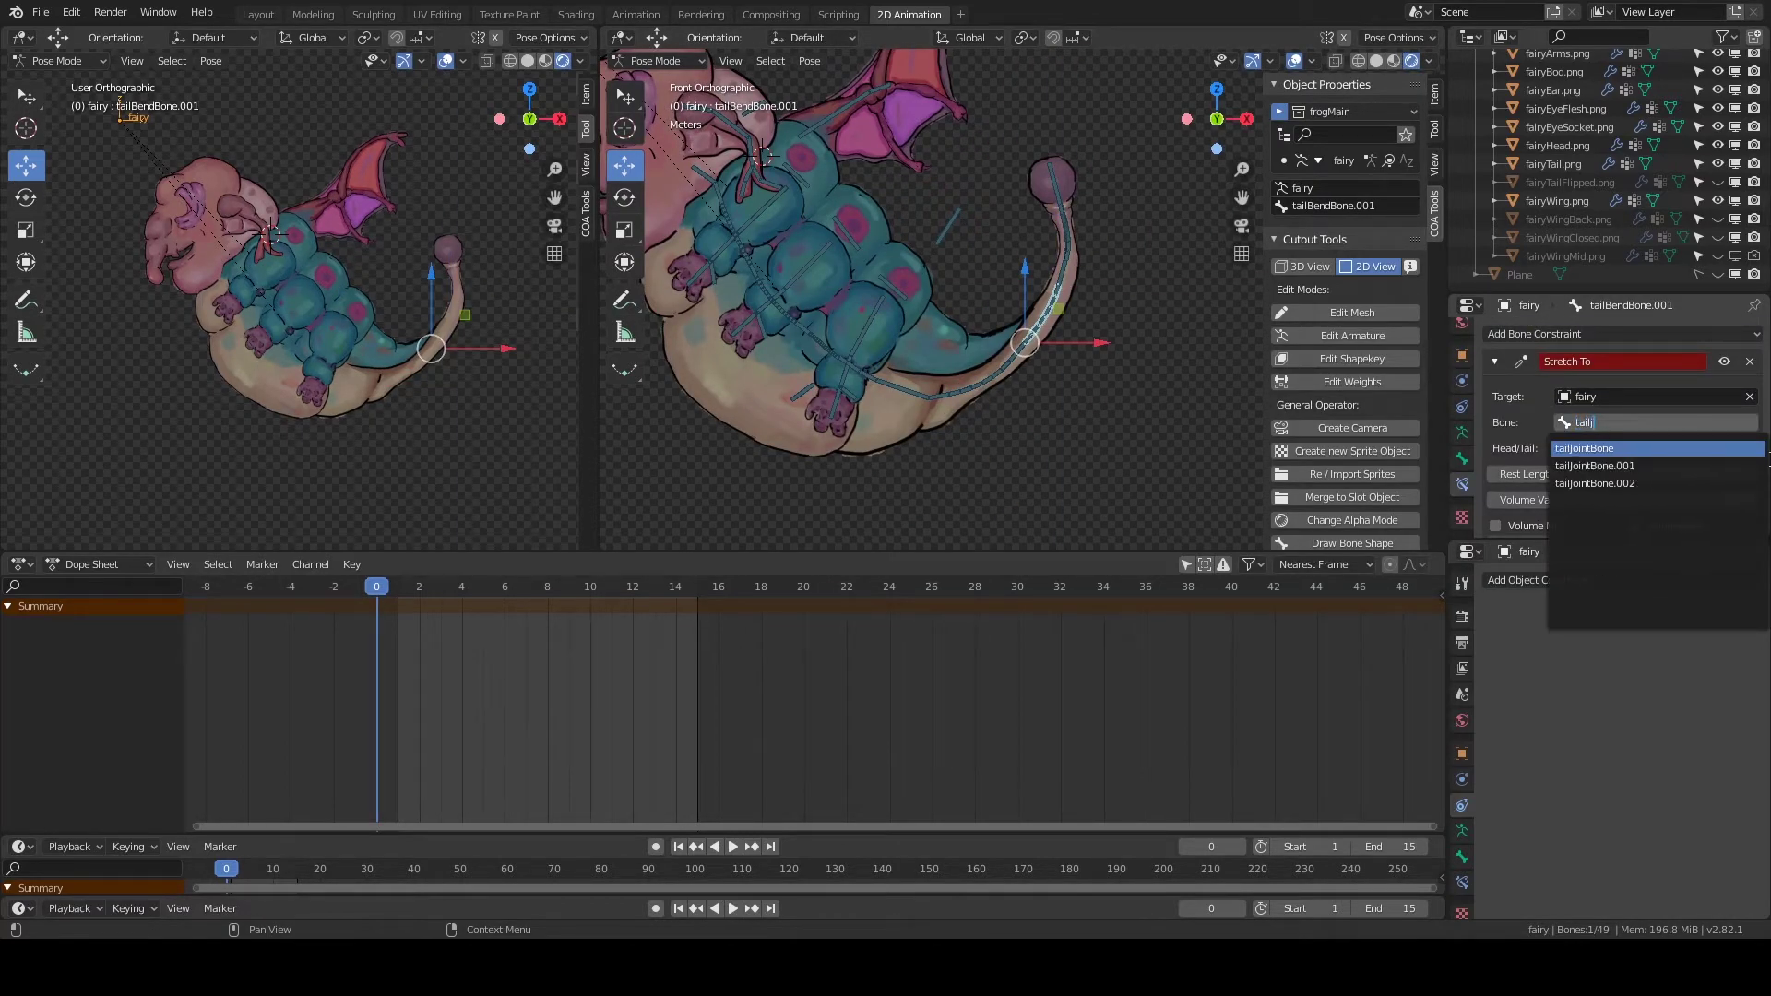
scroll(922, 304, up, 4)
click(983, 424)
Set tailBendBone's Stretch To target to tailJointBone and clear the tail's test transforms.
click(1602, 421)
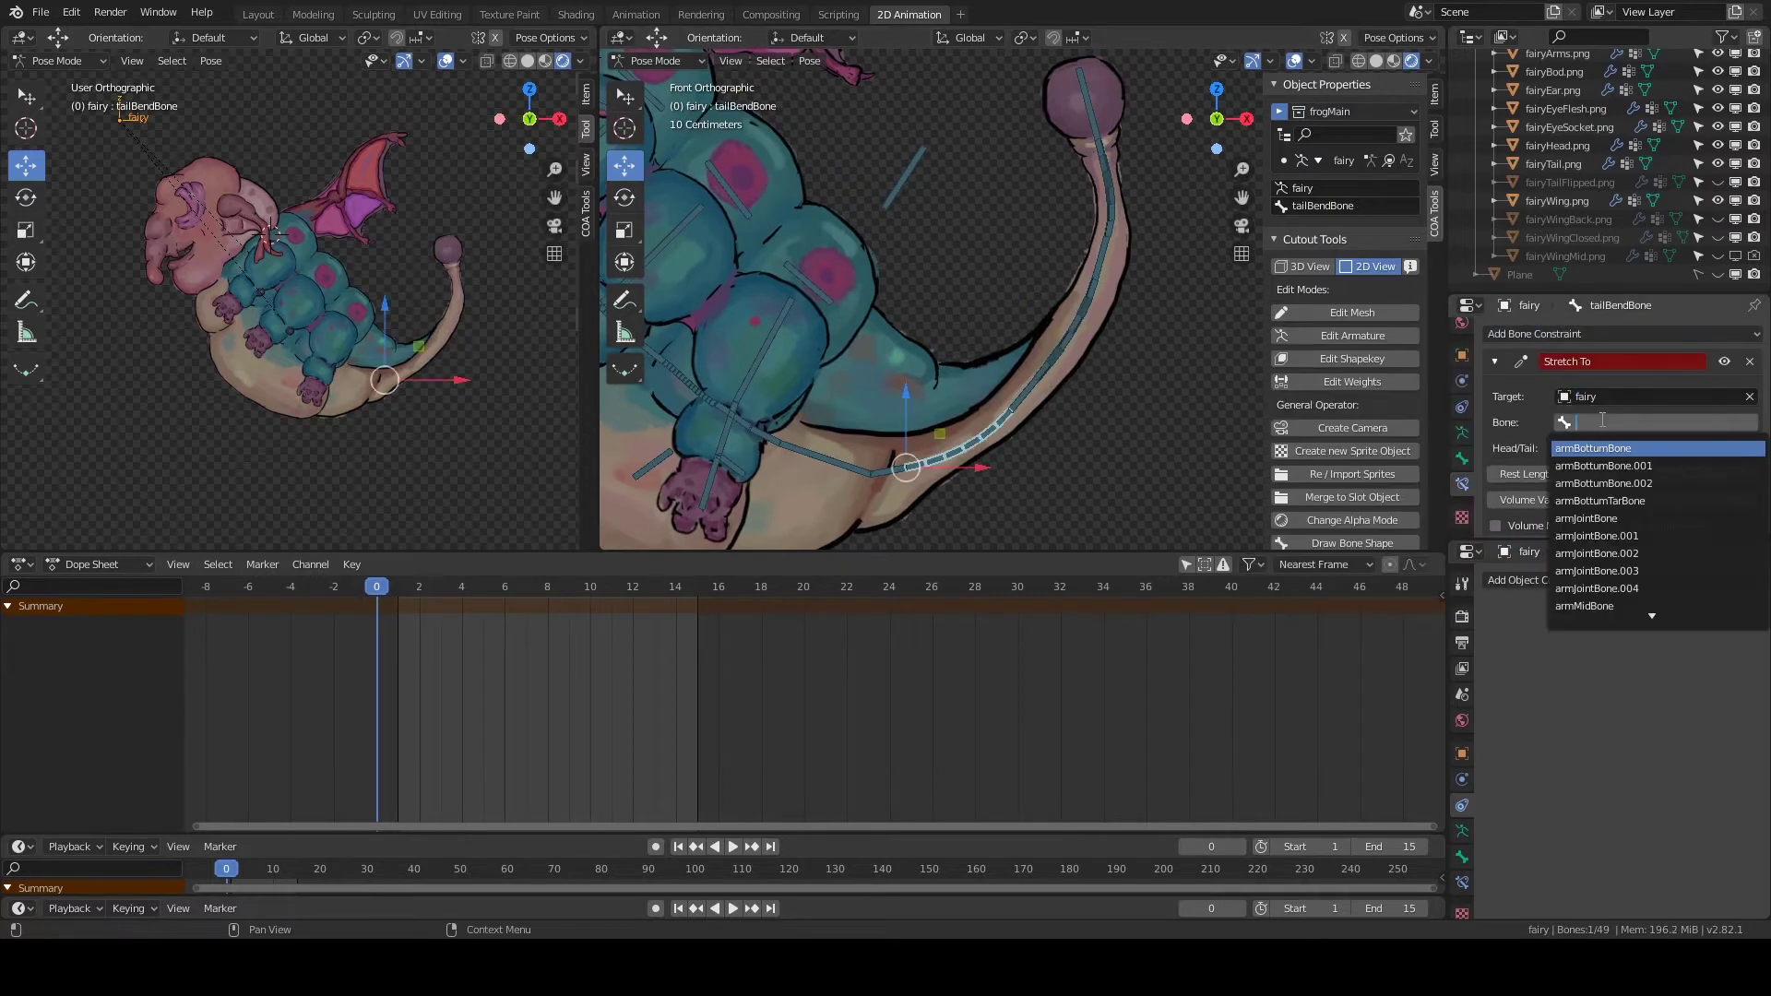
click(1595, 466)
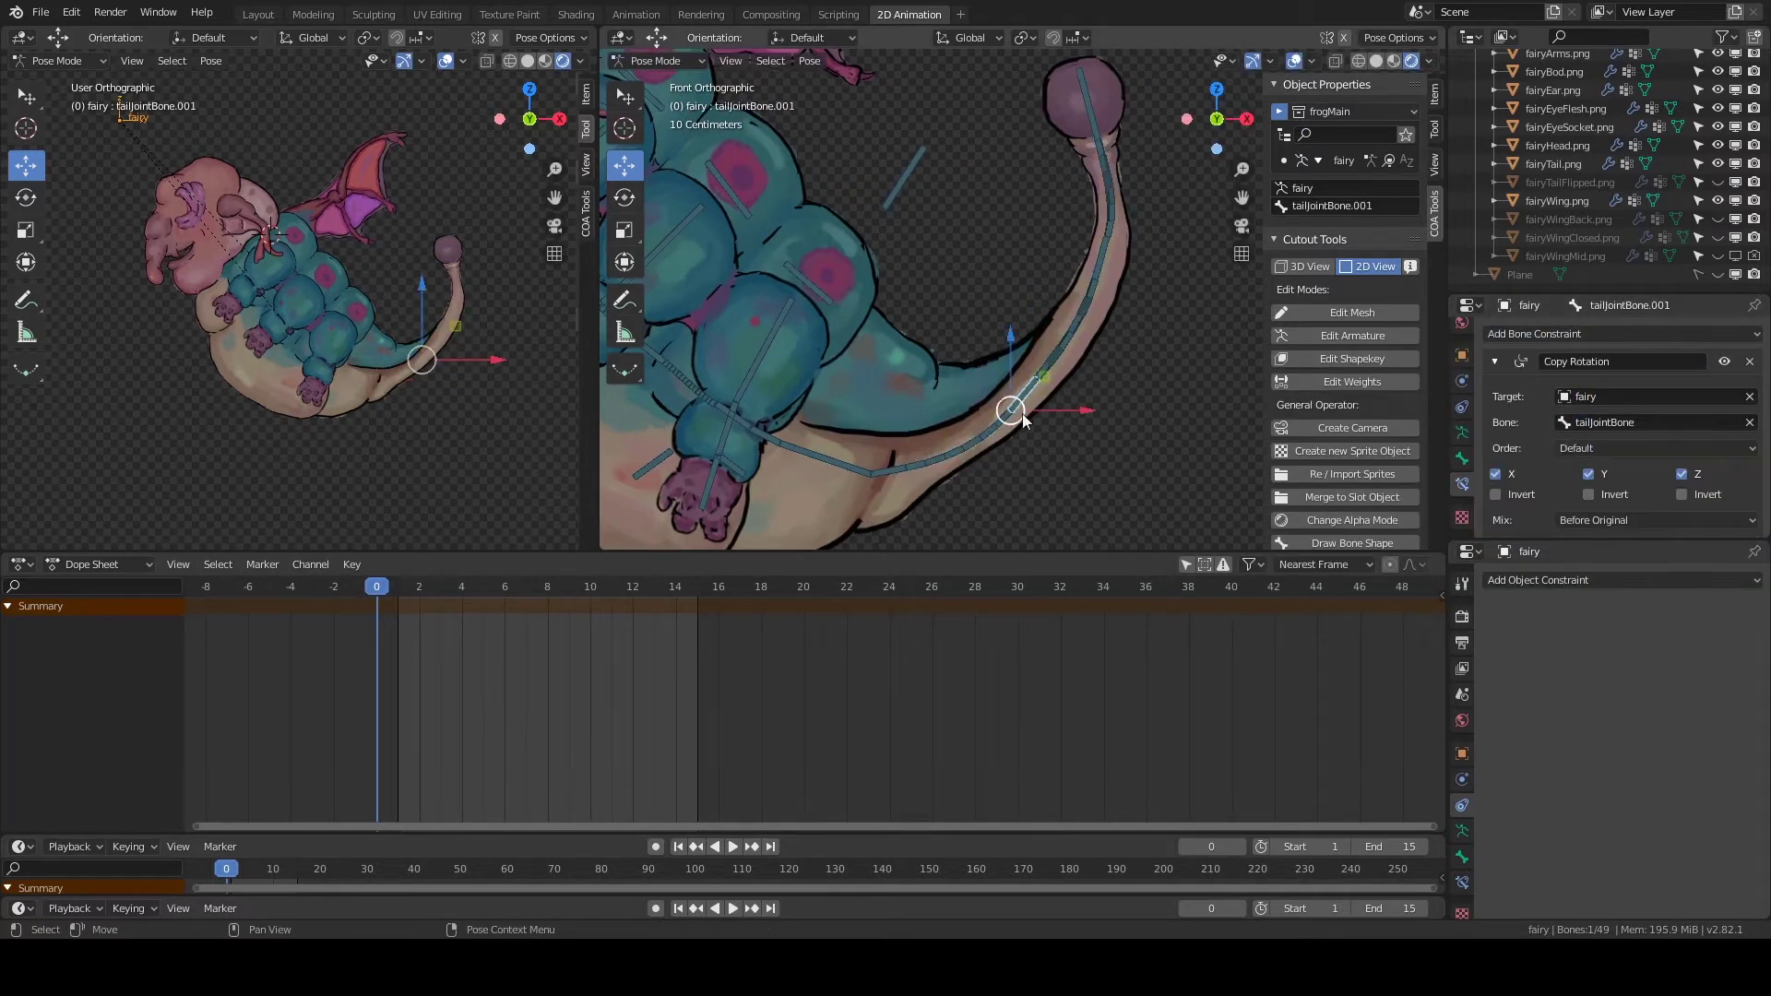
click(1672, 422)
key(BackSpace)
key(BackSpace)
key(BackSpace)
key(Return)
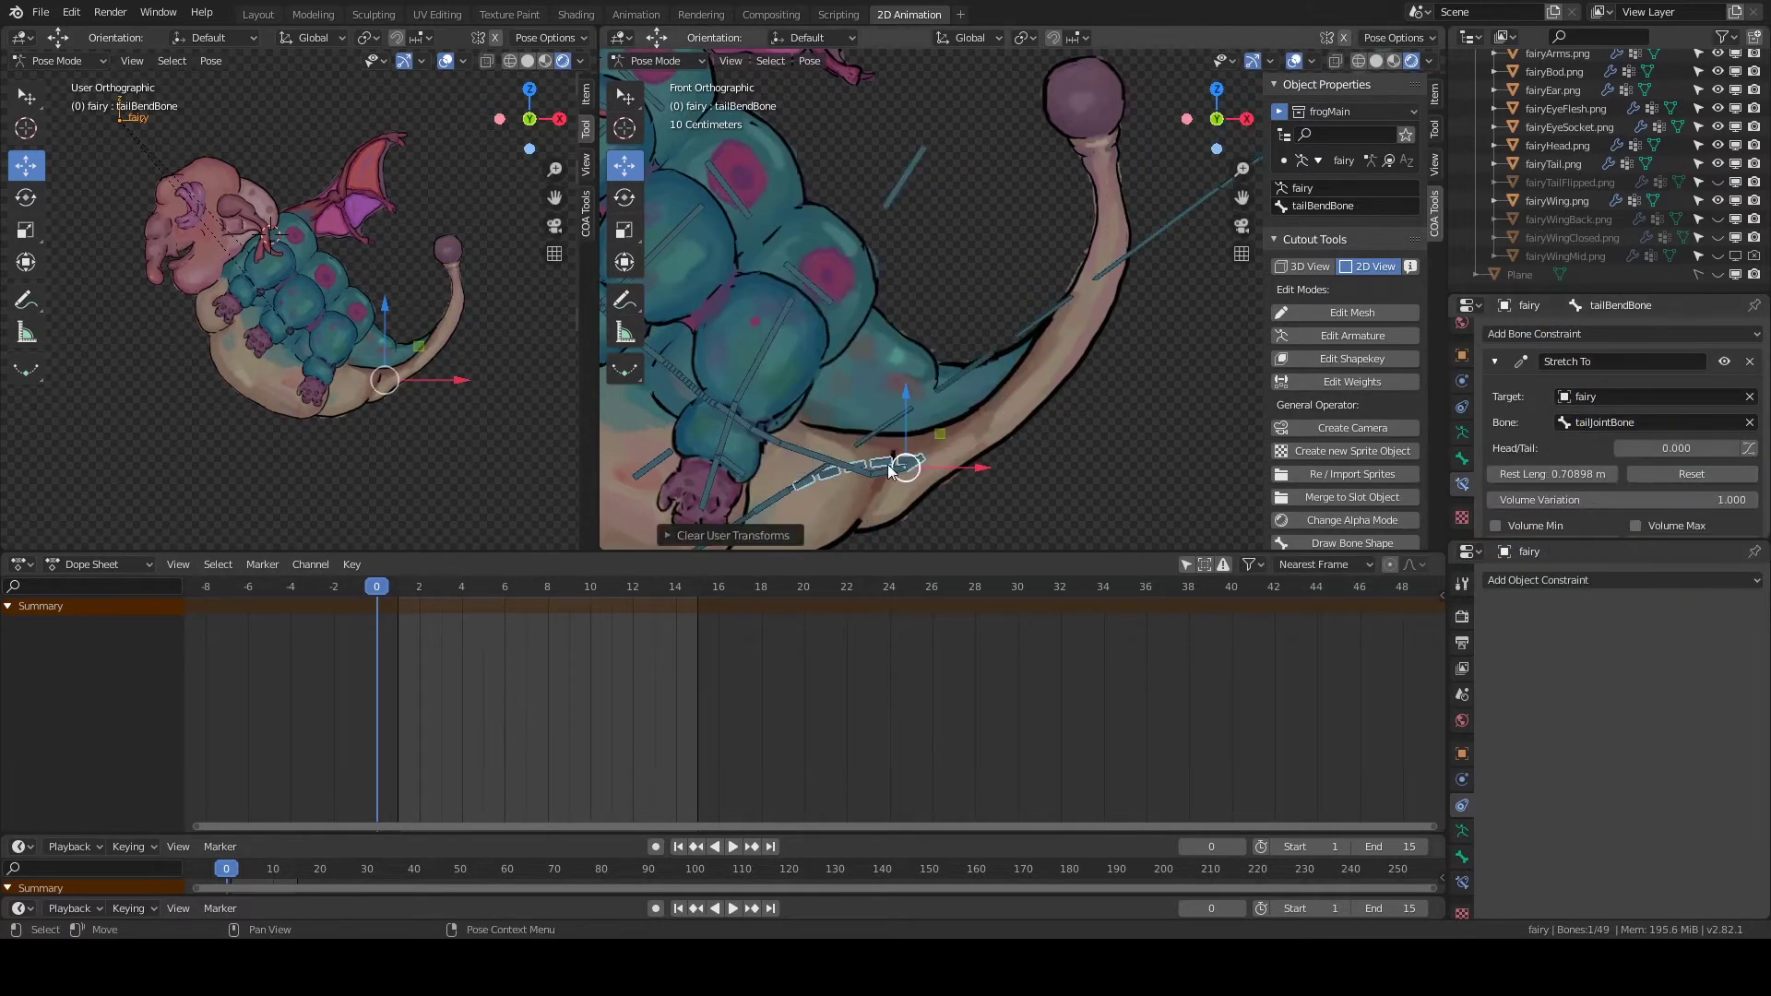
In Edit Mode, parent tailJointBone.001 to tailJointBone in the Relations panel.
click(1019, 401)
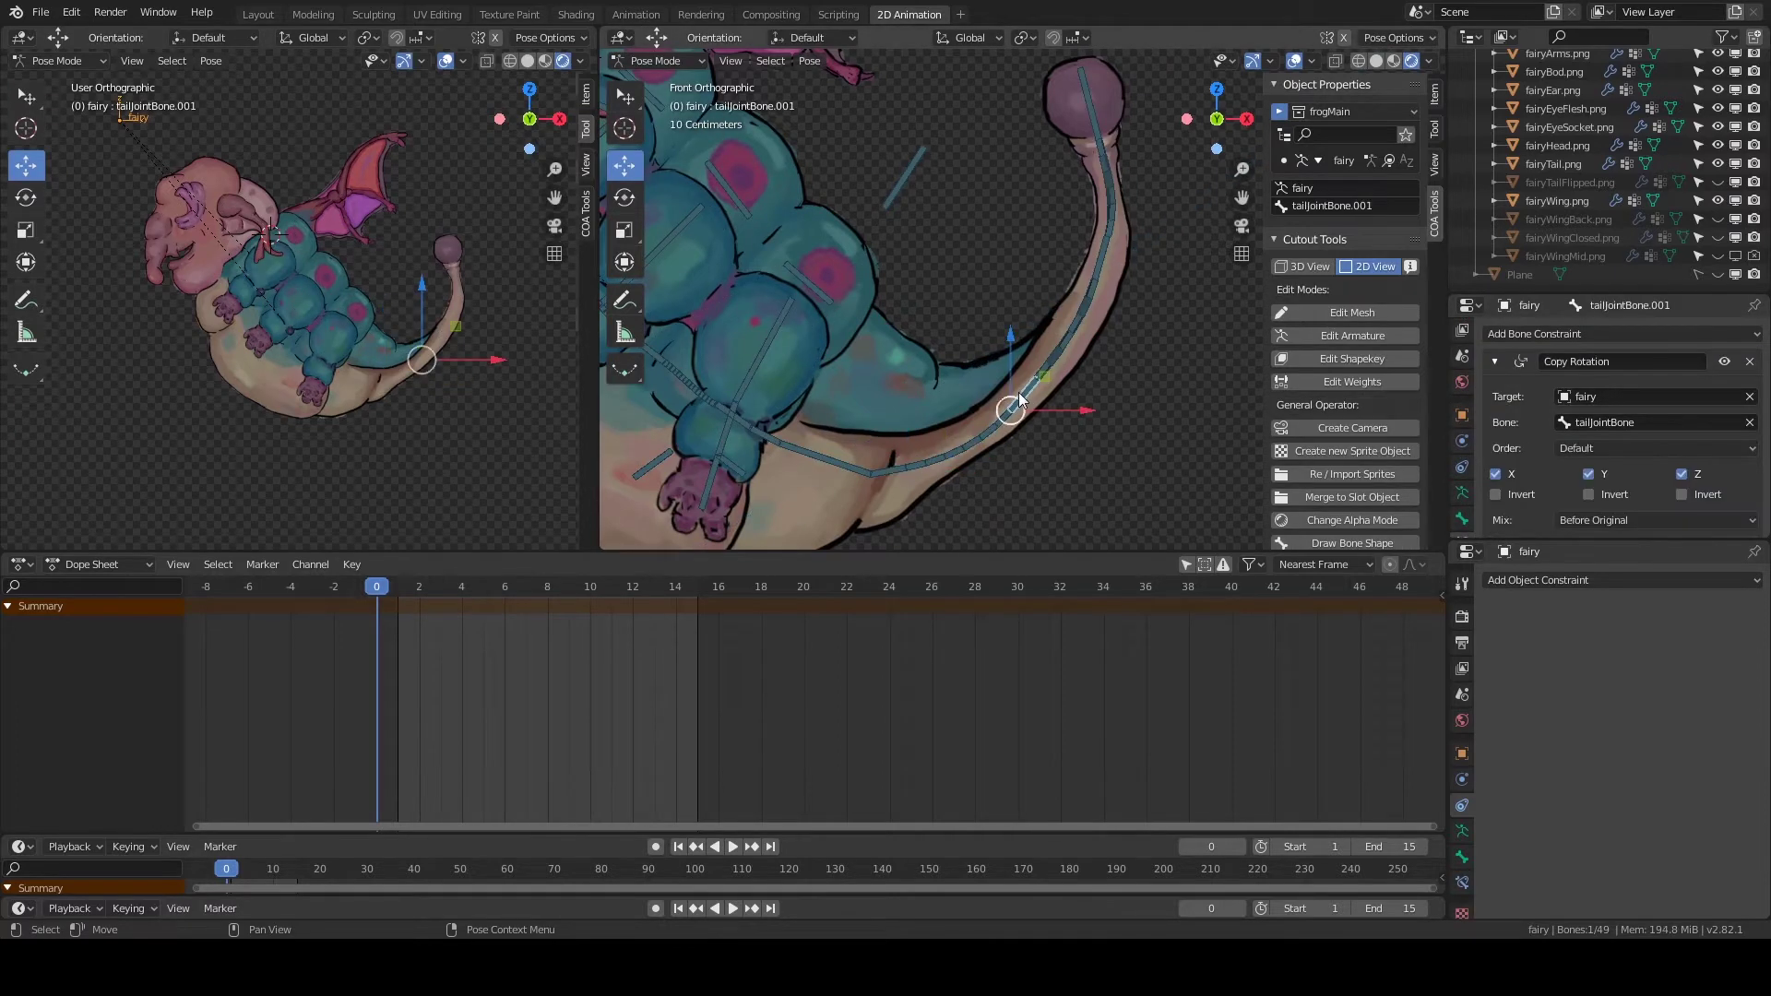
click(1461, 518)
click(664, 61)
click(656, 100)
click(1679, 475)
text(tail)
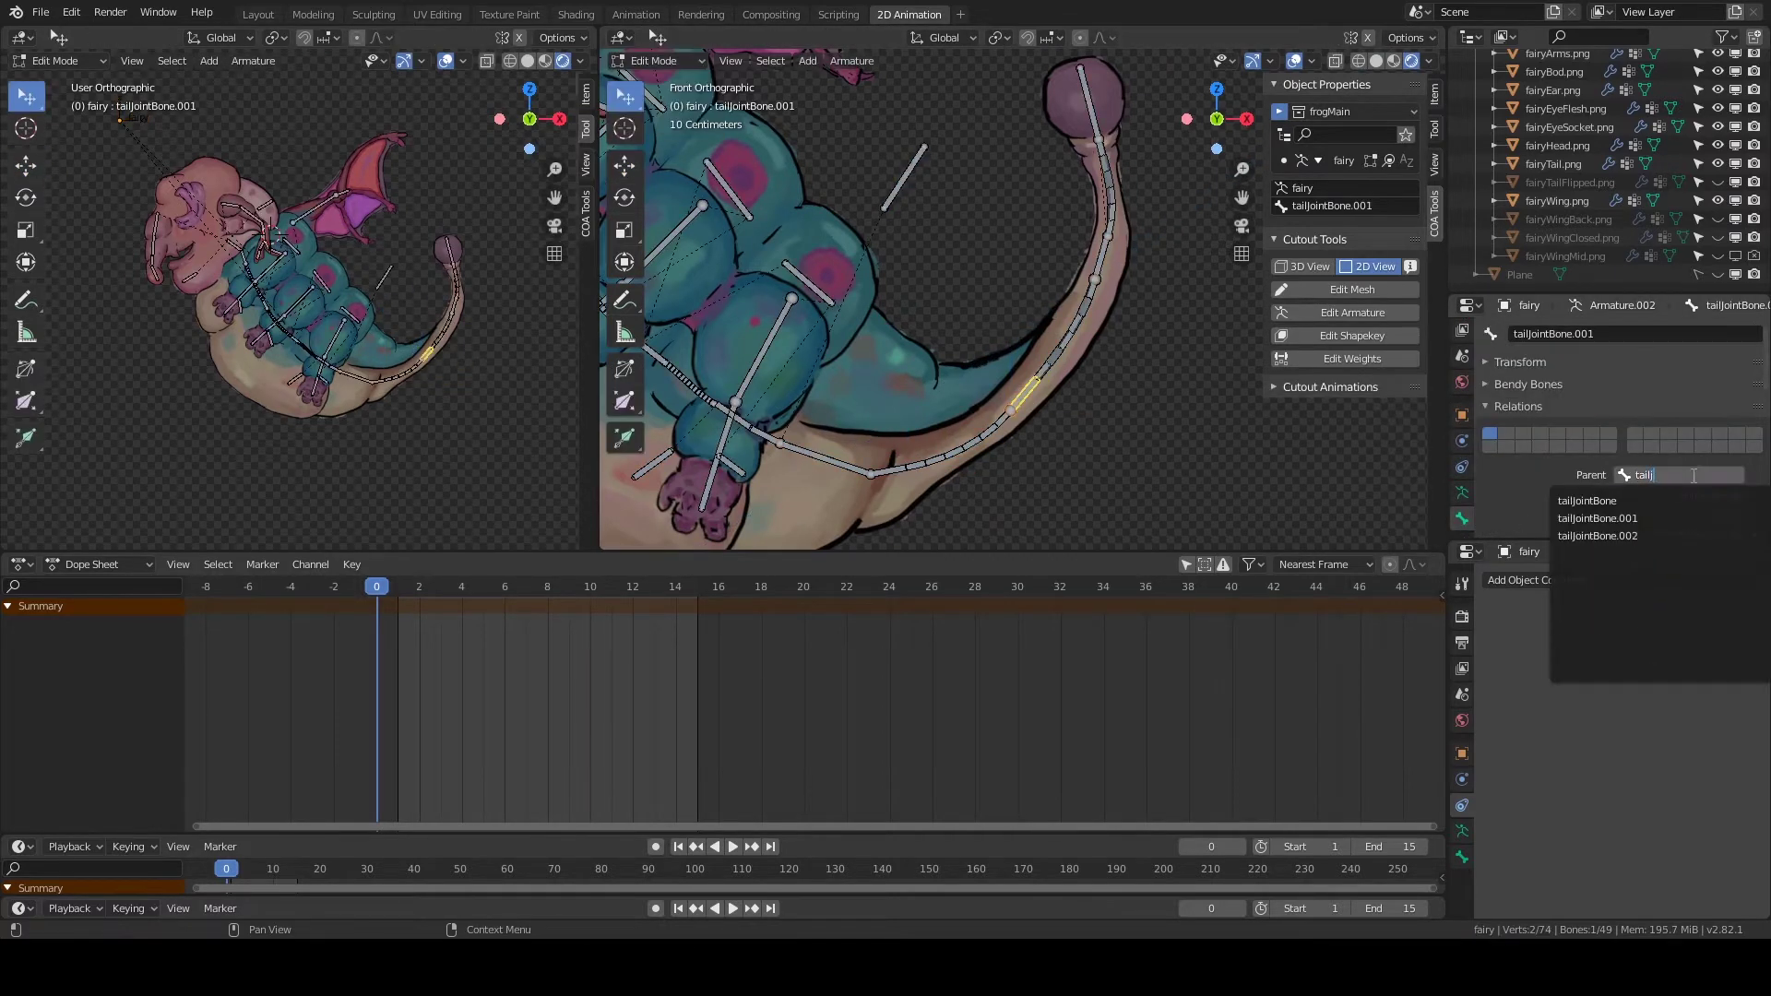
key(BackSpace)
click(1653, 501)
Parent tailJointBone.002 to tailJointBone.001 and return to Pose Mode.
click(1099, 266)
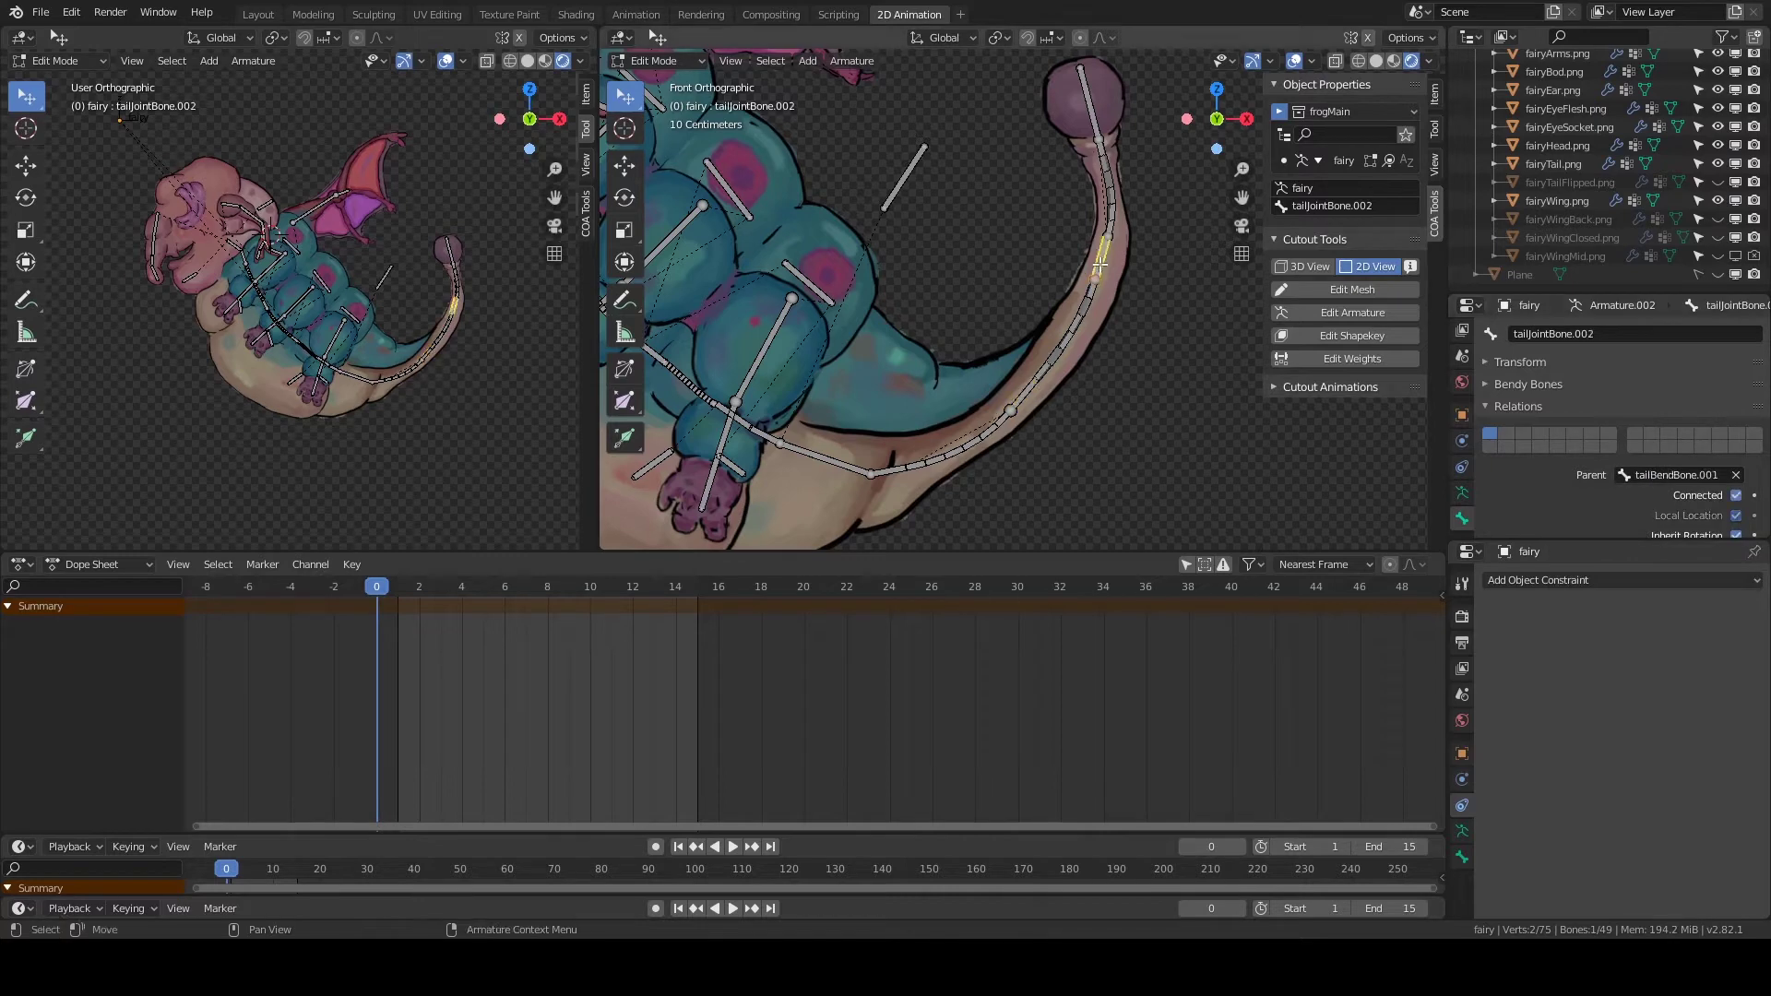
click(1680, 475)
click(1598, 519)
click(1678, 475)
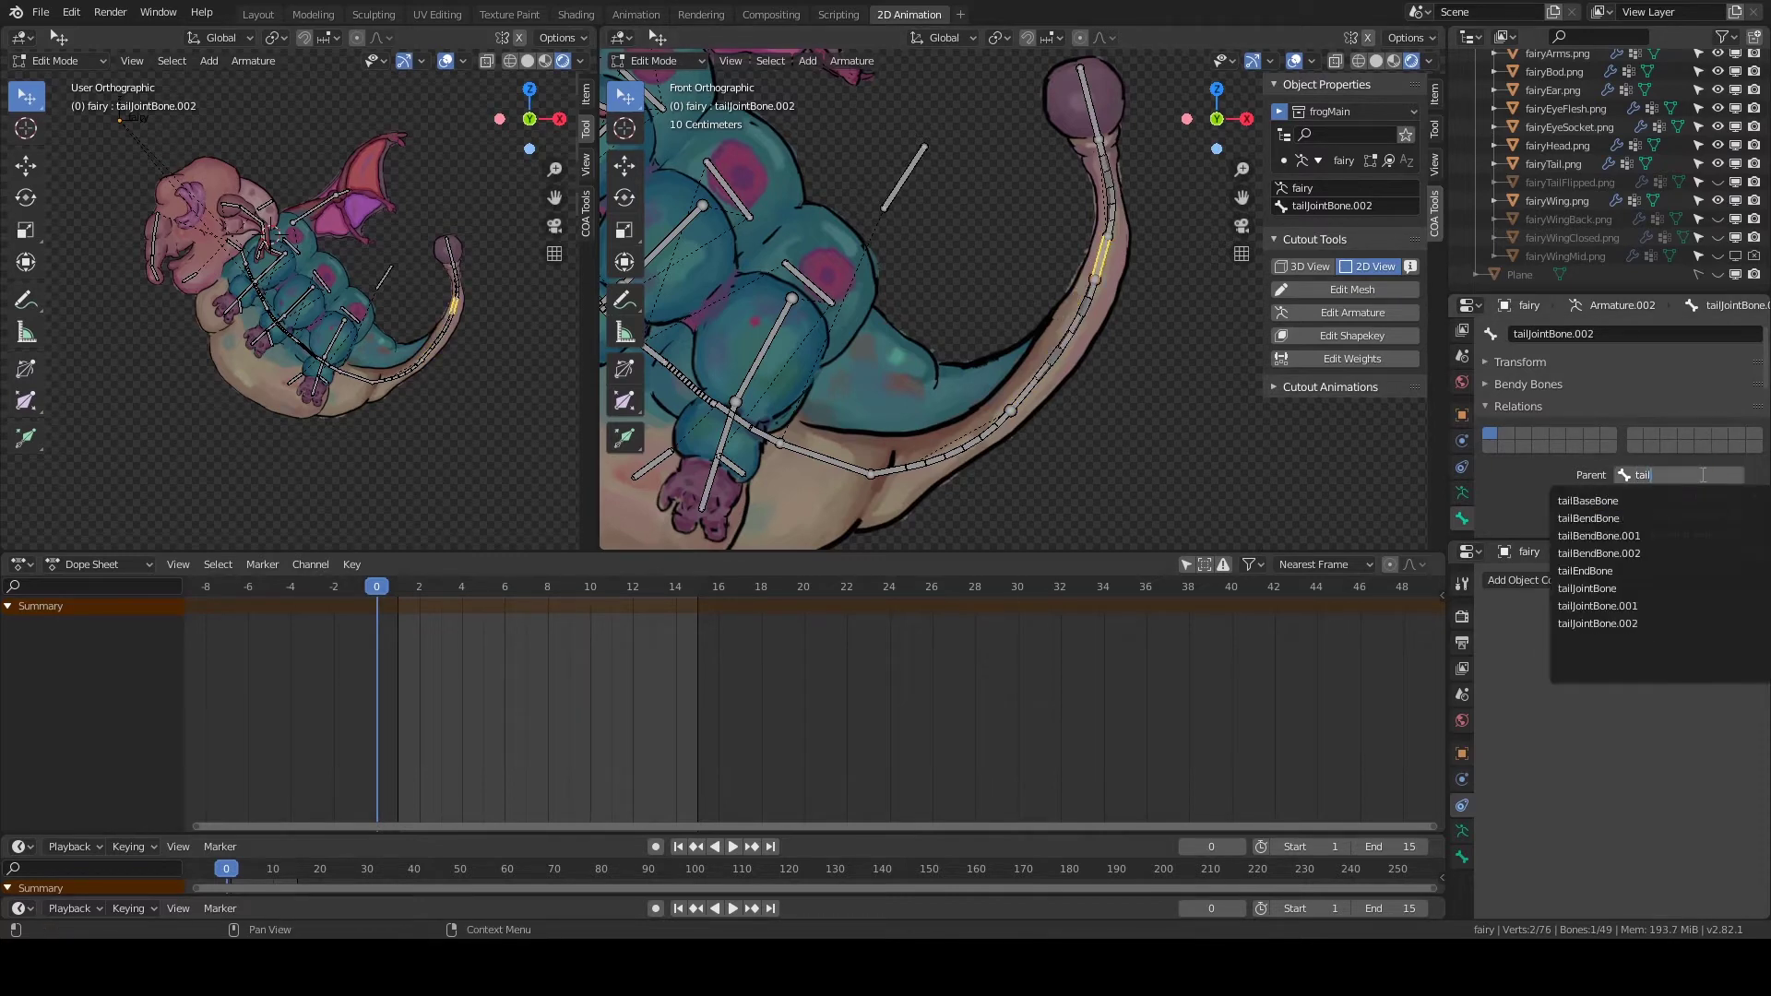
click(654, 61)
Pull tailJointBone.001 to test the tail bend, reset it, and check tailBendBone's Stretch To constraint.
click(655, 112)
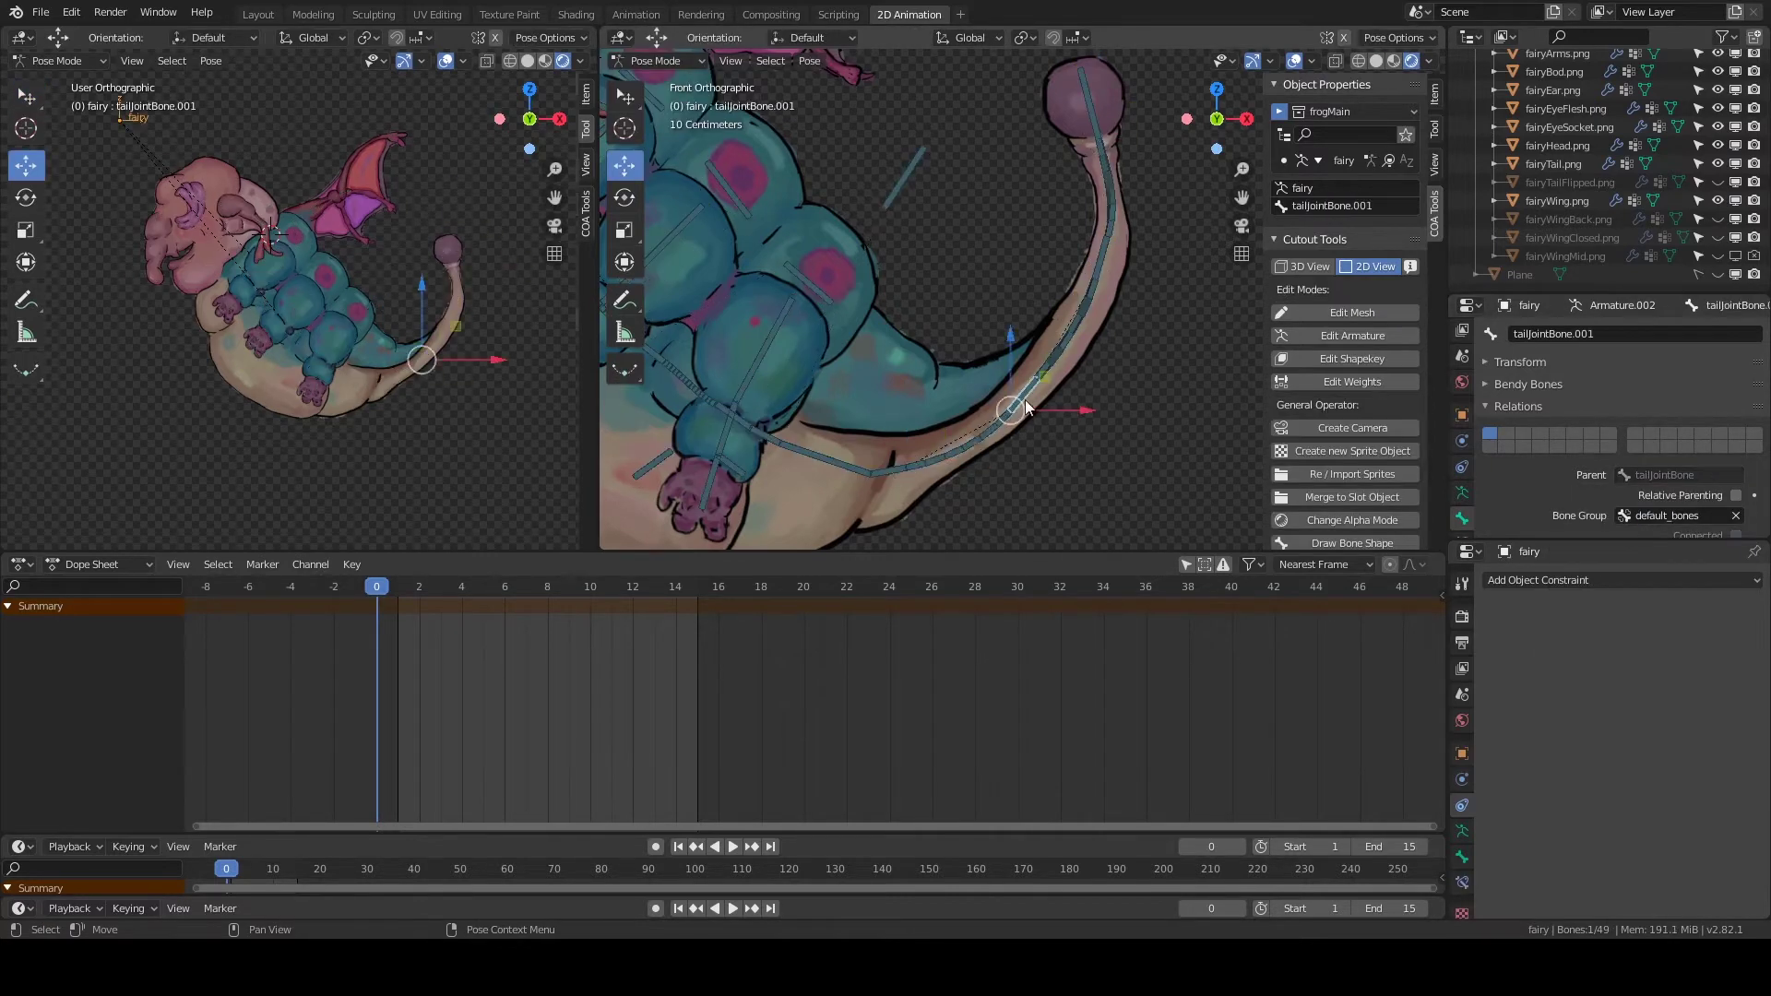
drag(1012, 395, 1004, 430)
click(1003, 430)
click(1462, 484)
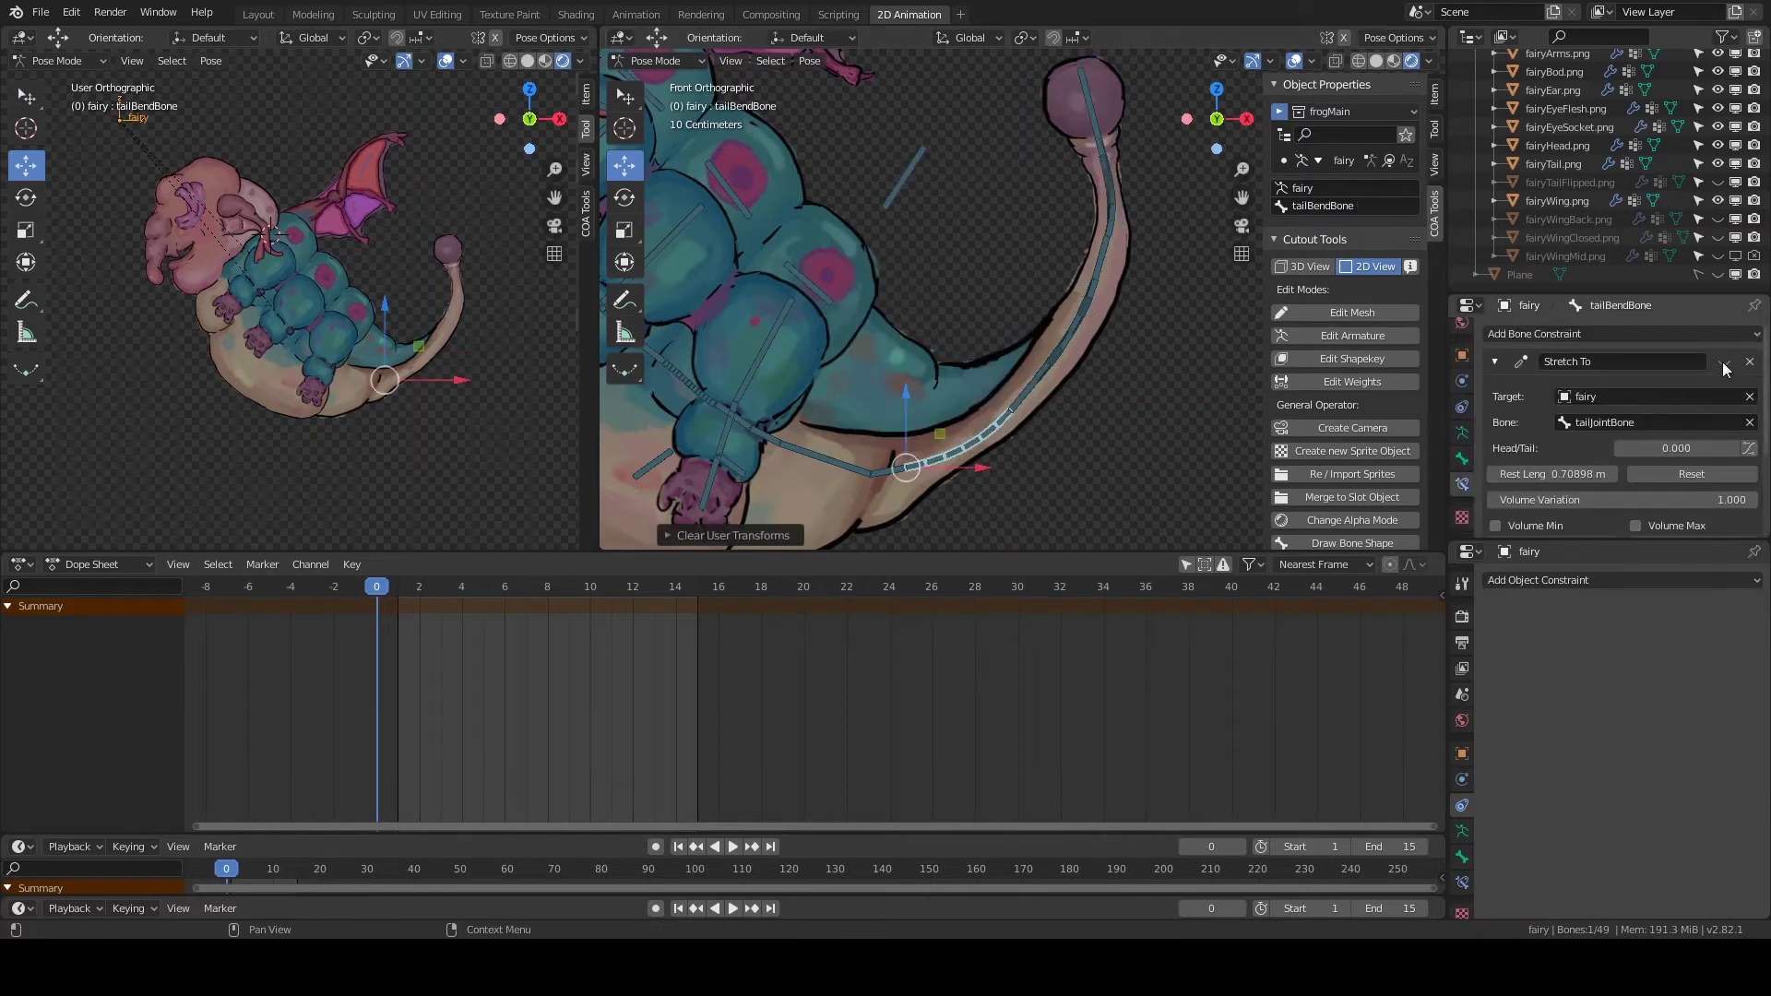
click(1011, 409)
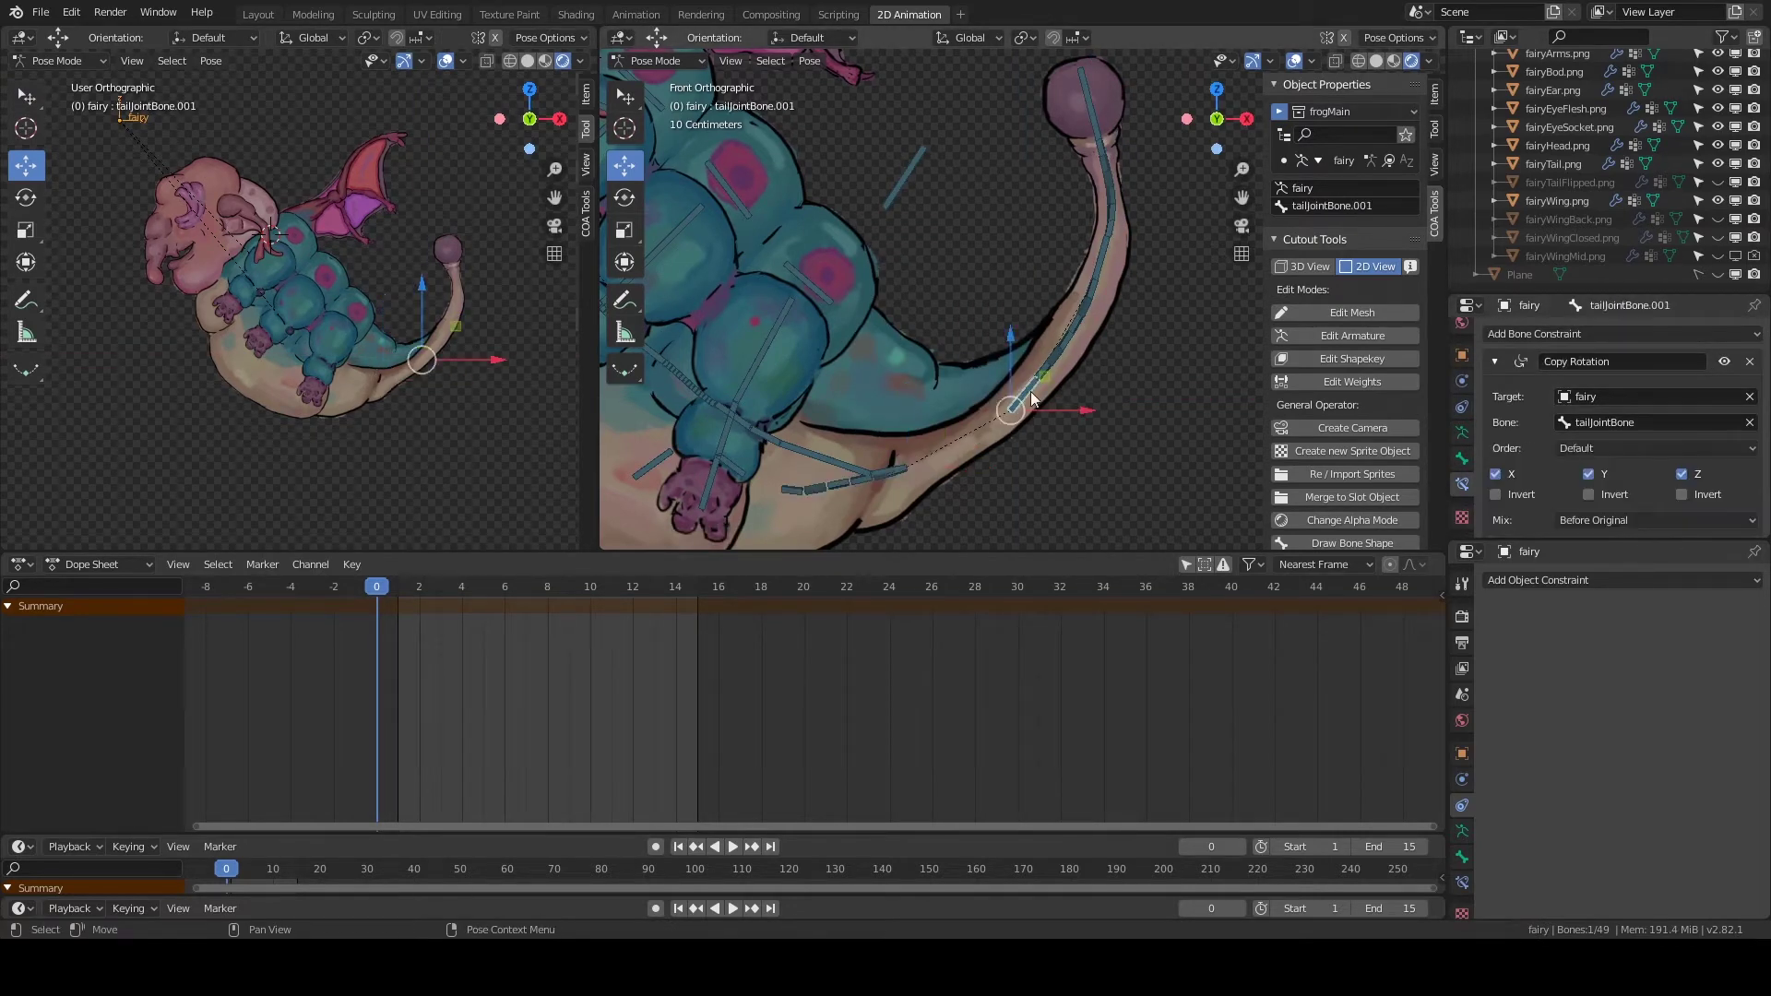
click(1462, 460)
click(1462, 484)
click(844, 479)
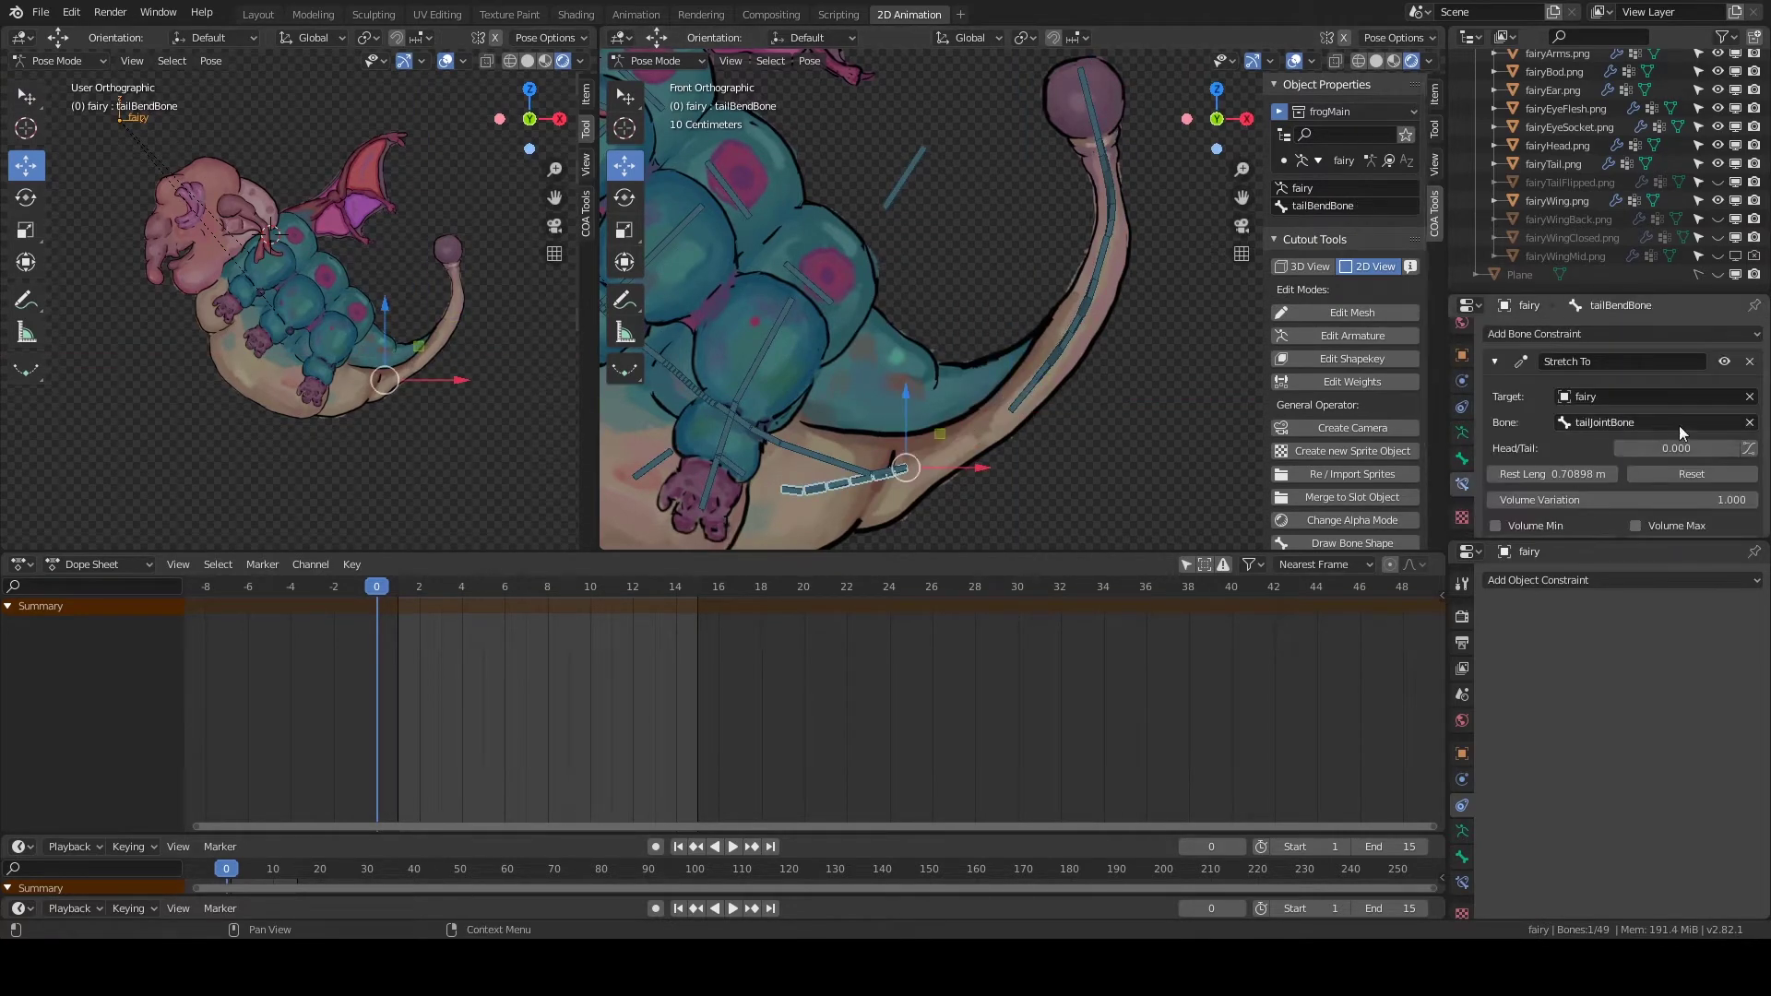
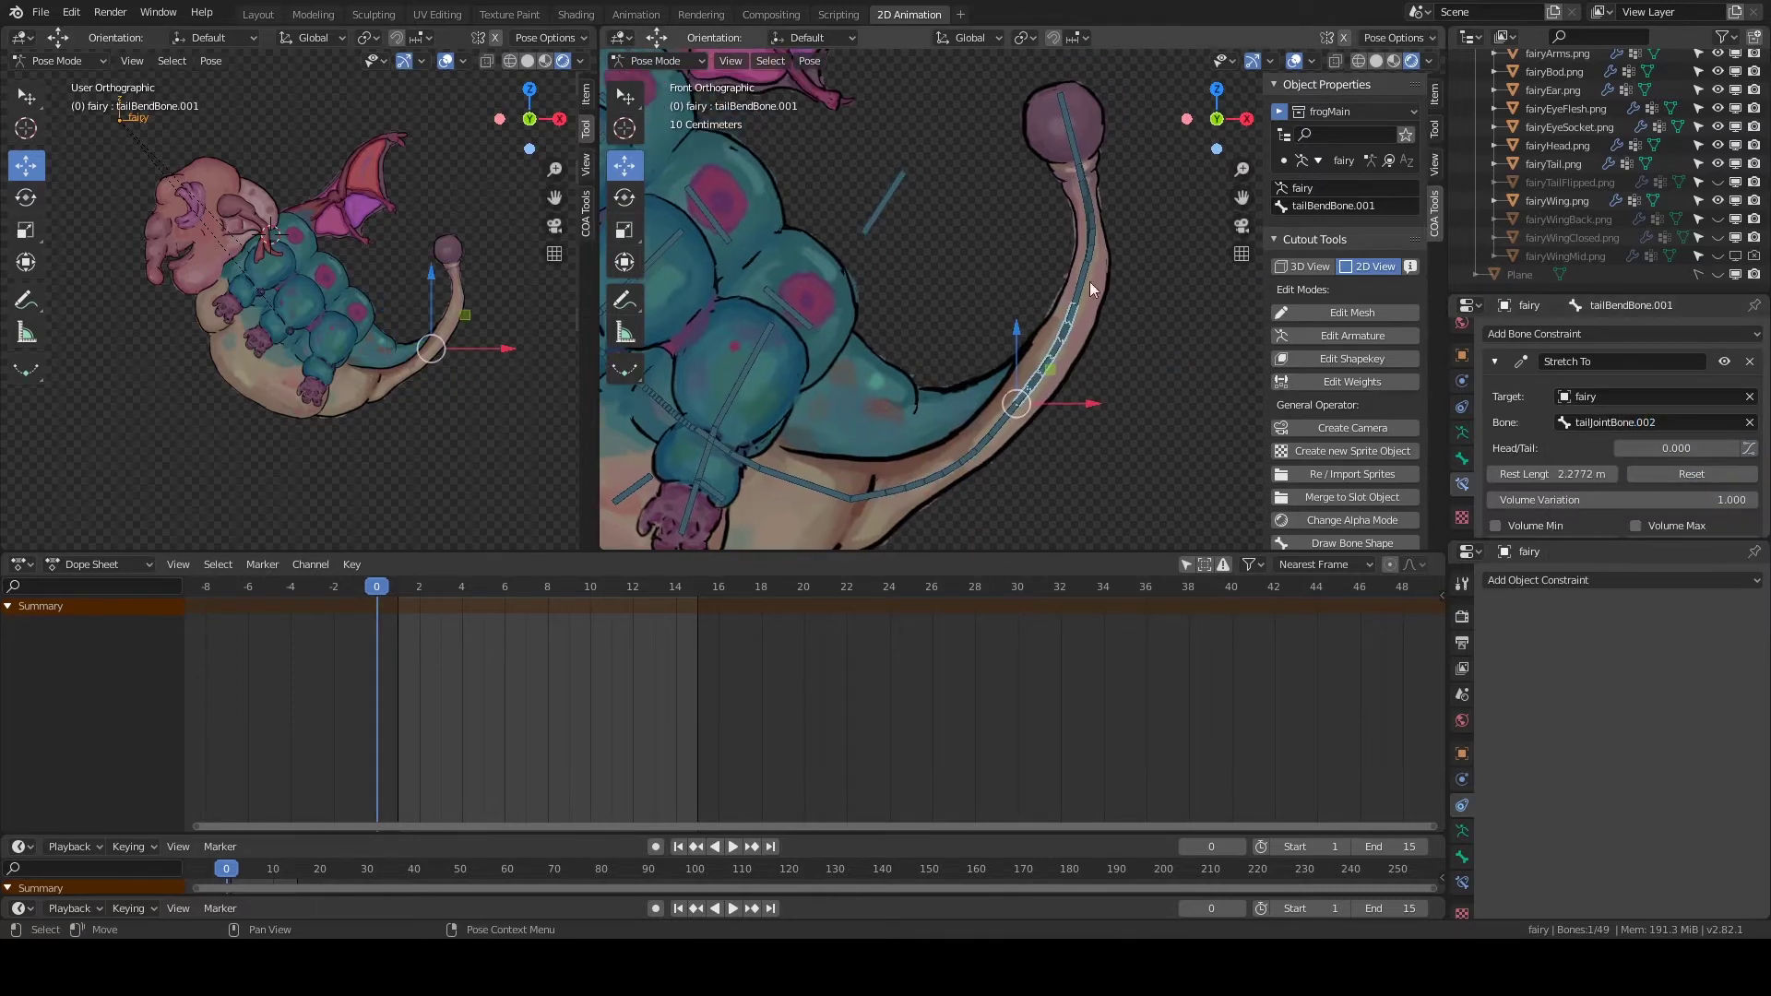
Drag the tail bend bone, then inspect the tail joint and bend bones' Stretch To constraints.
drag(838, 484, 1031, 467)
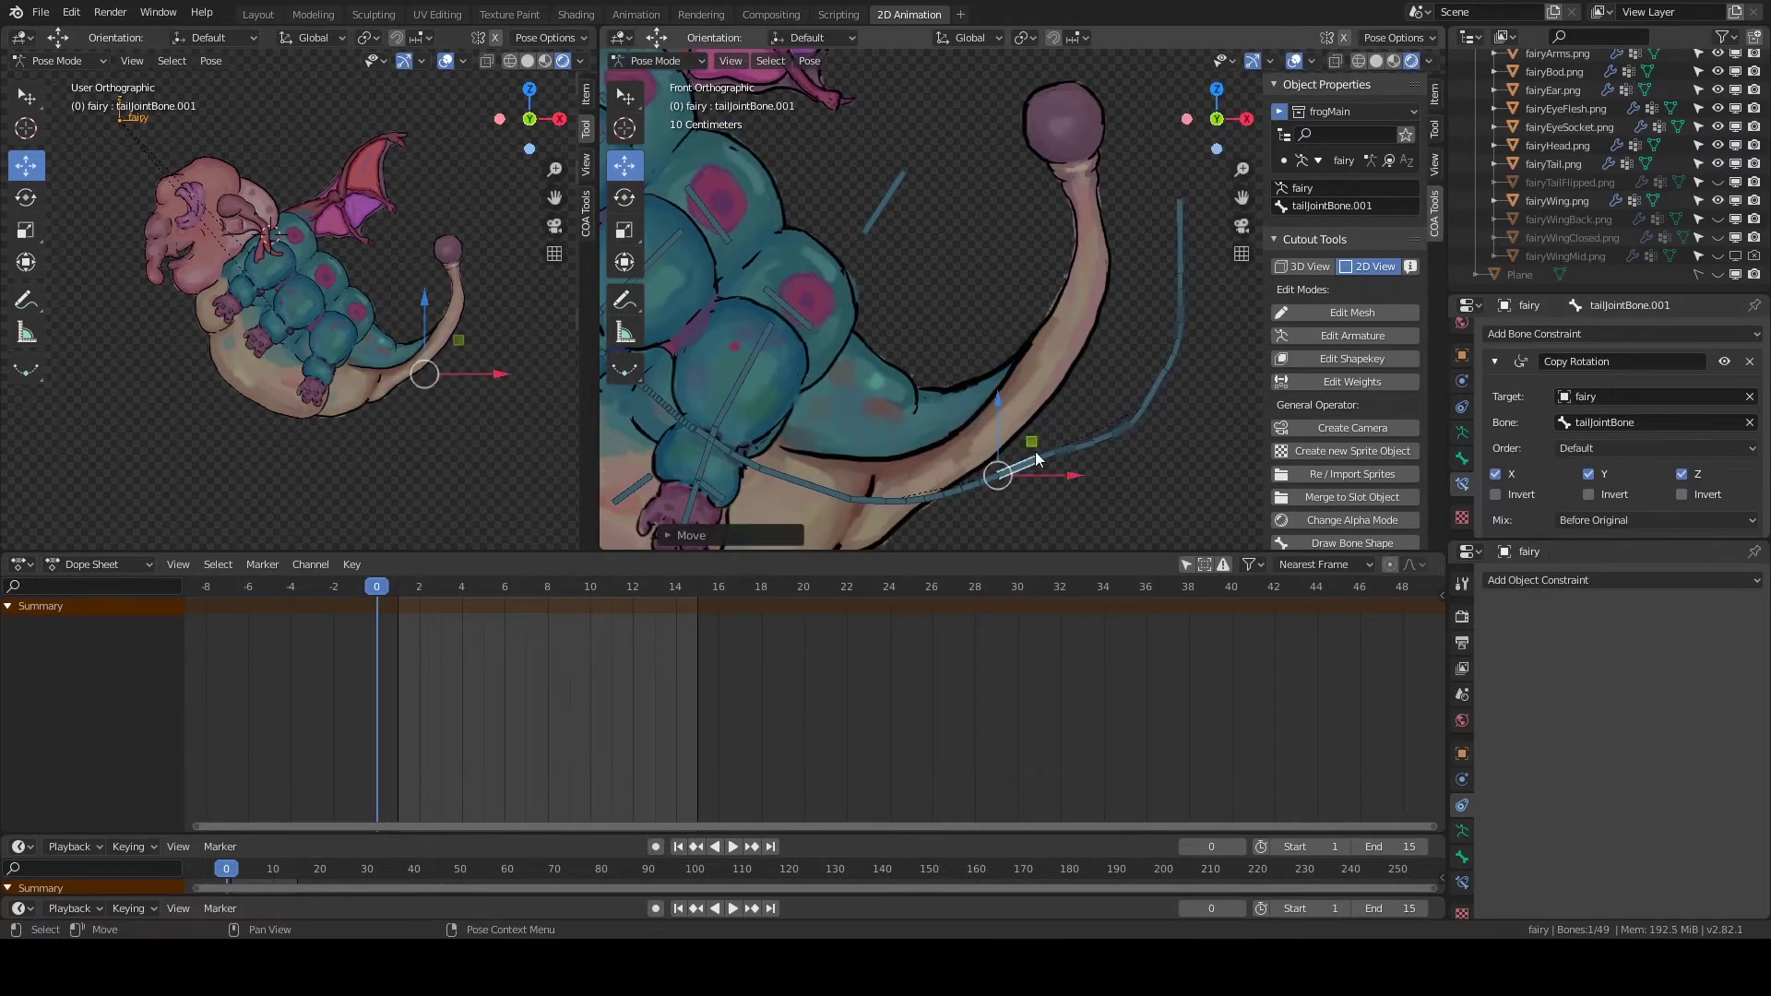
click(1168, 238)
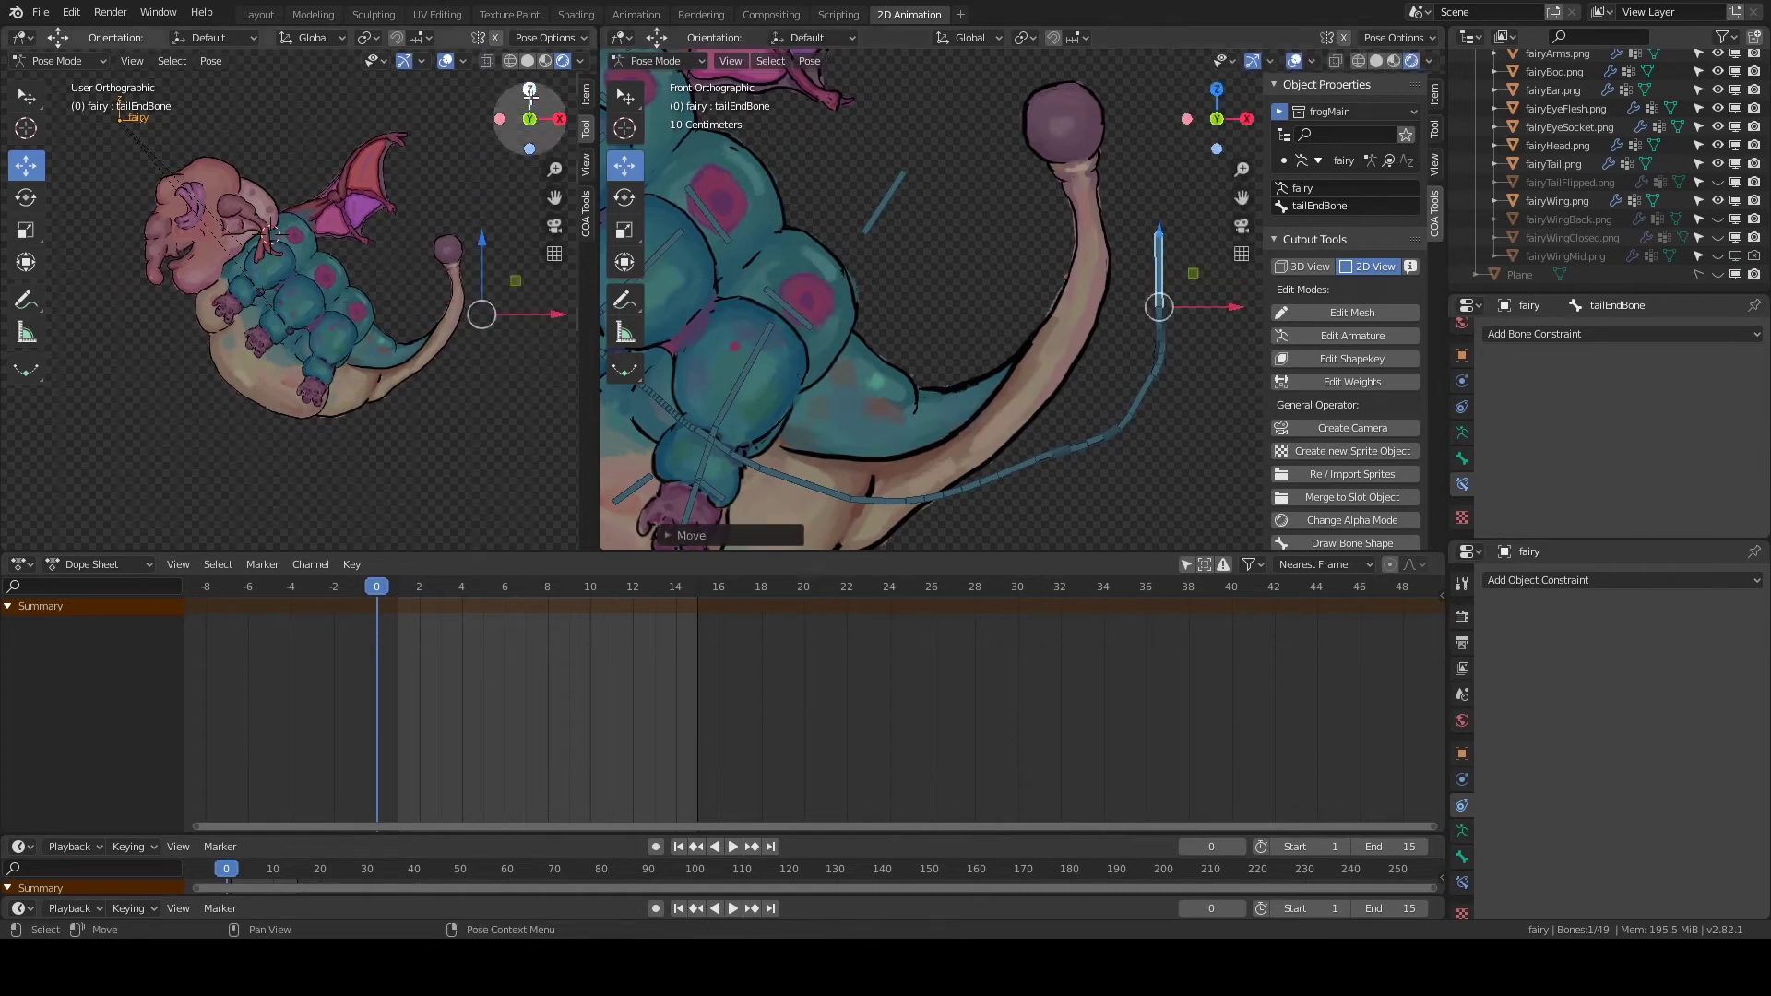
key(KP_0)
click(1142, 404)
scroll(1690, 505, down, 2)
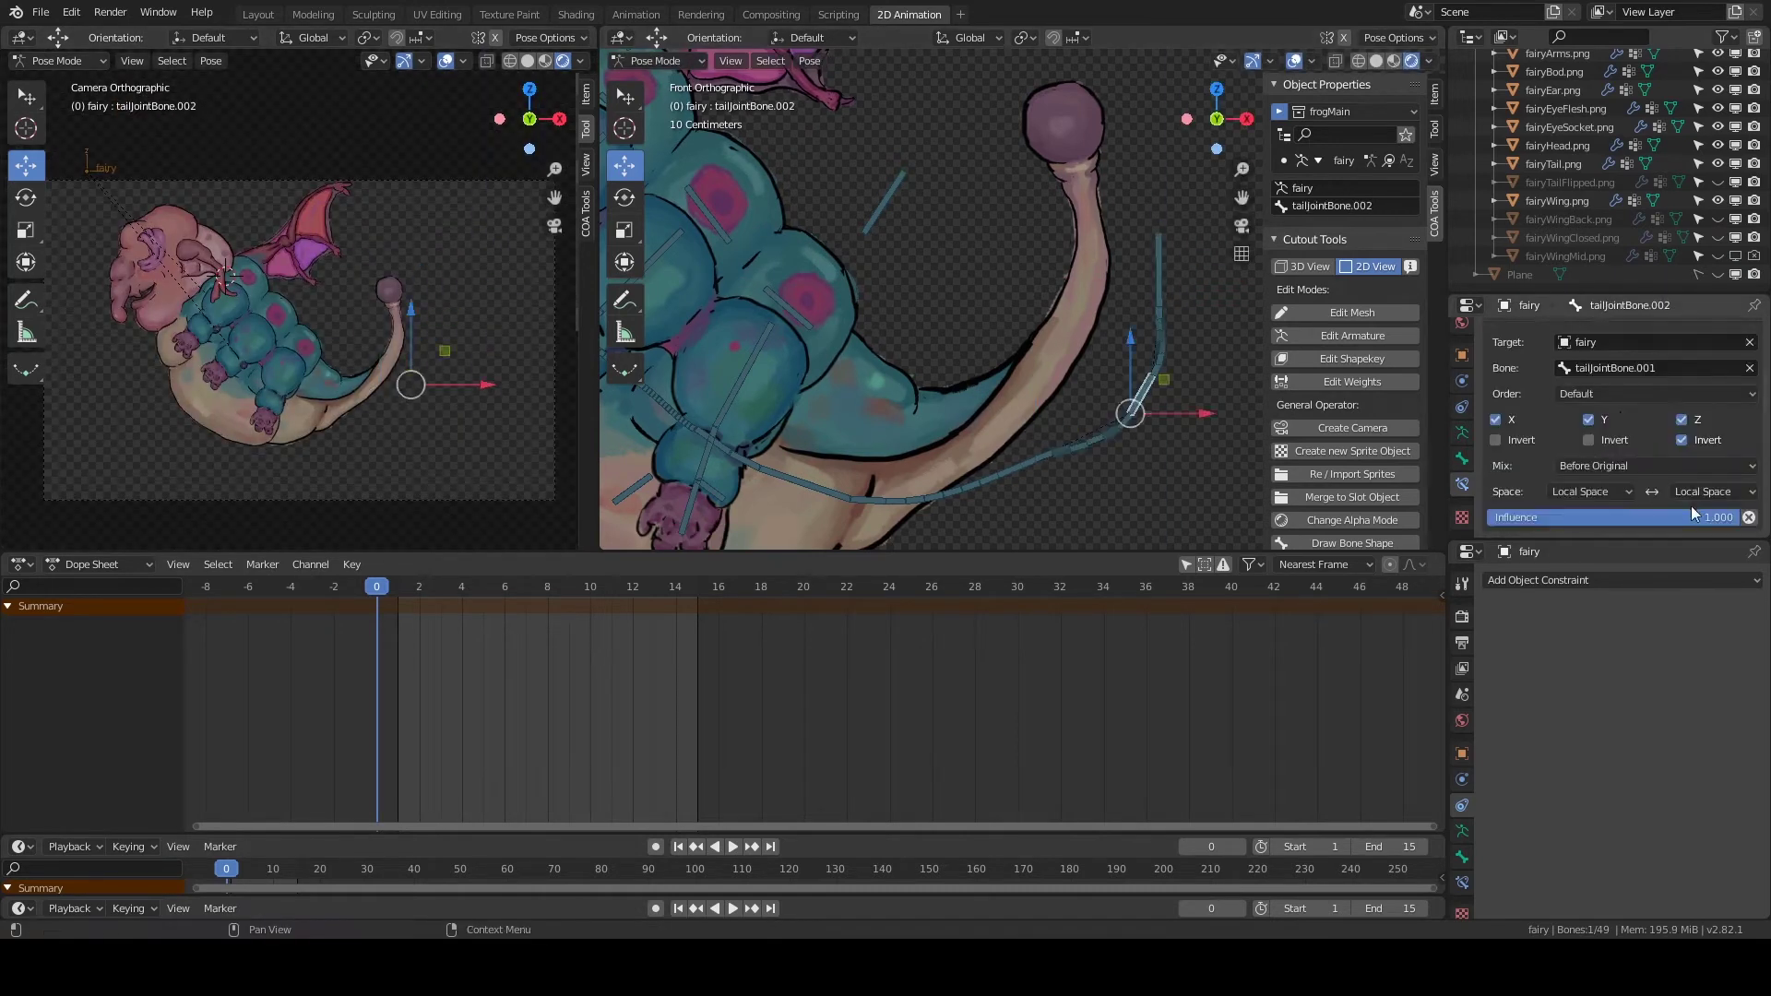
shift+middle_drag(1173, 463, 1167, 394)
click(1014, 397)
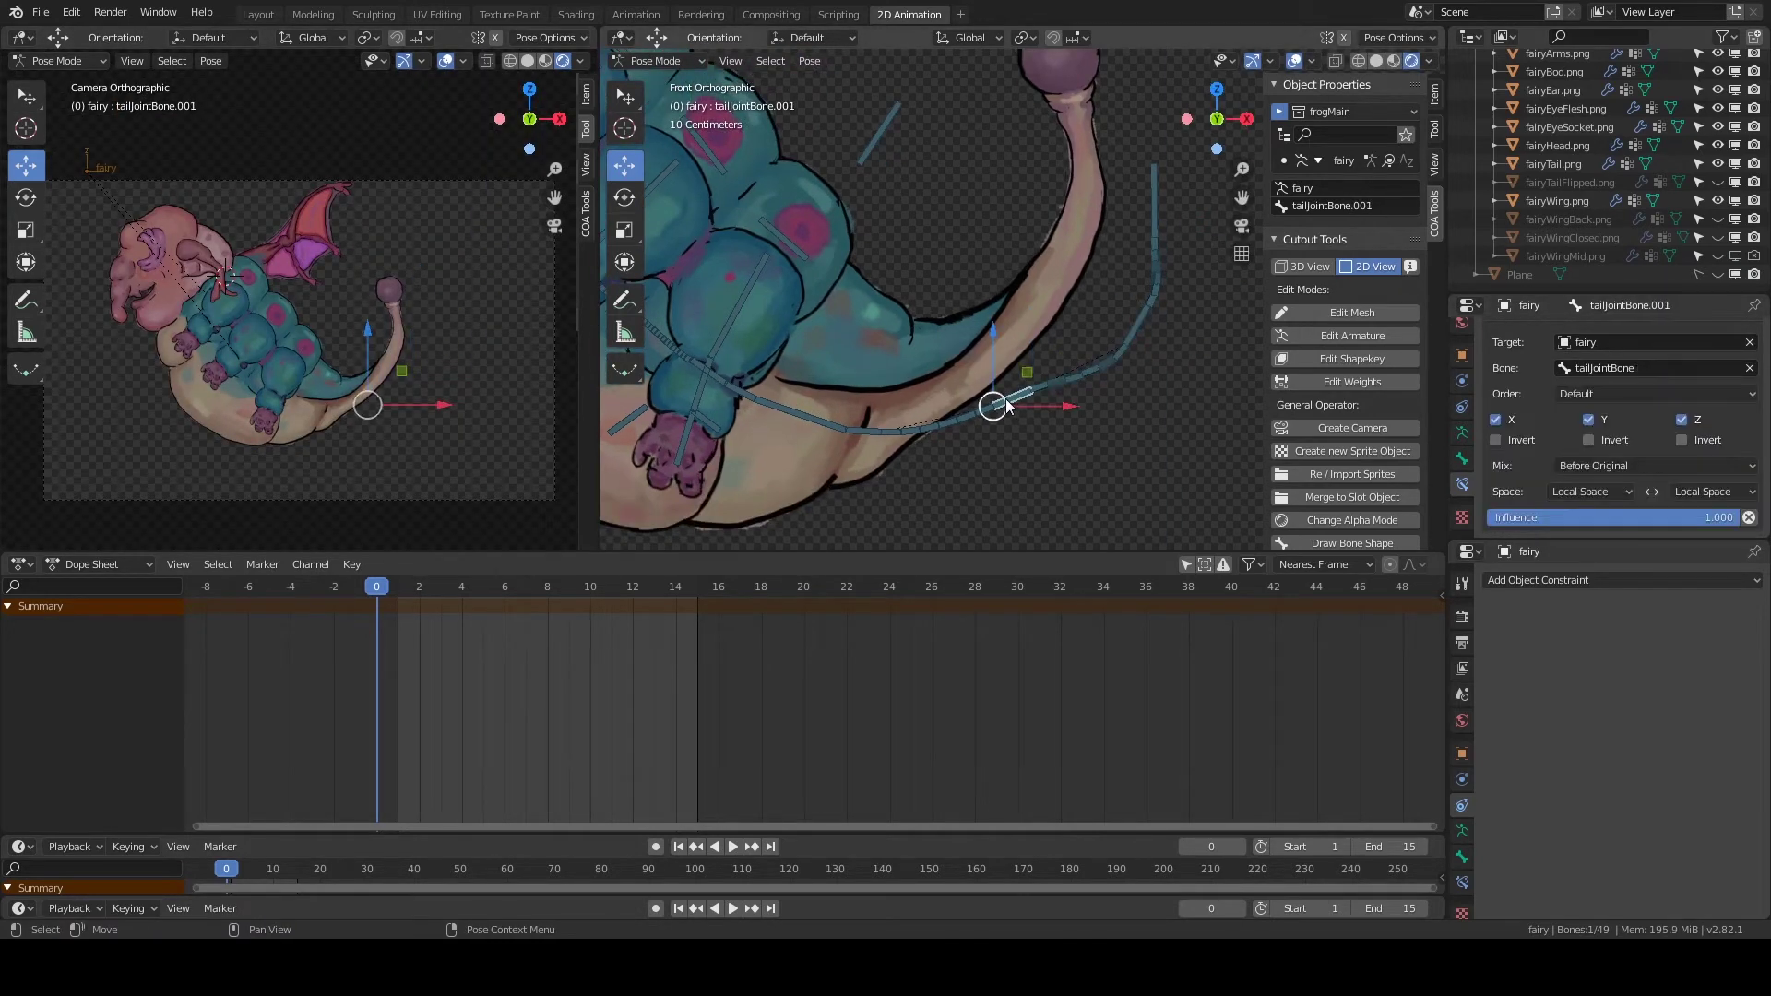
click(874, 433)
click(811, 411)
click(1036, 400)
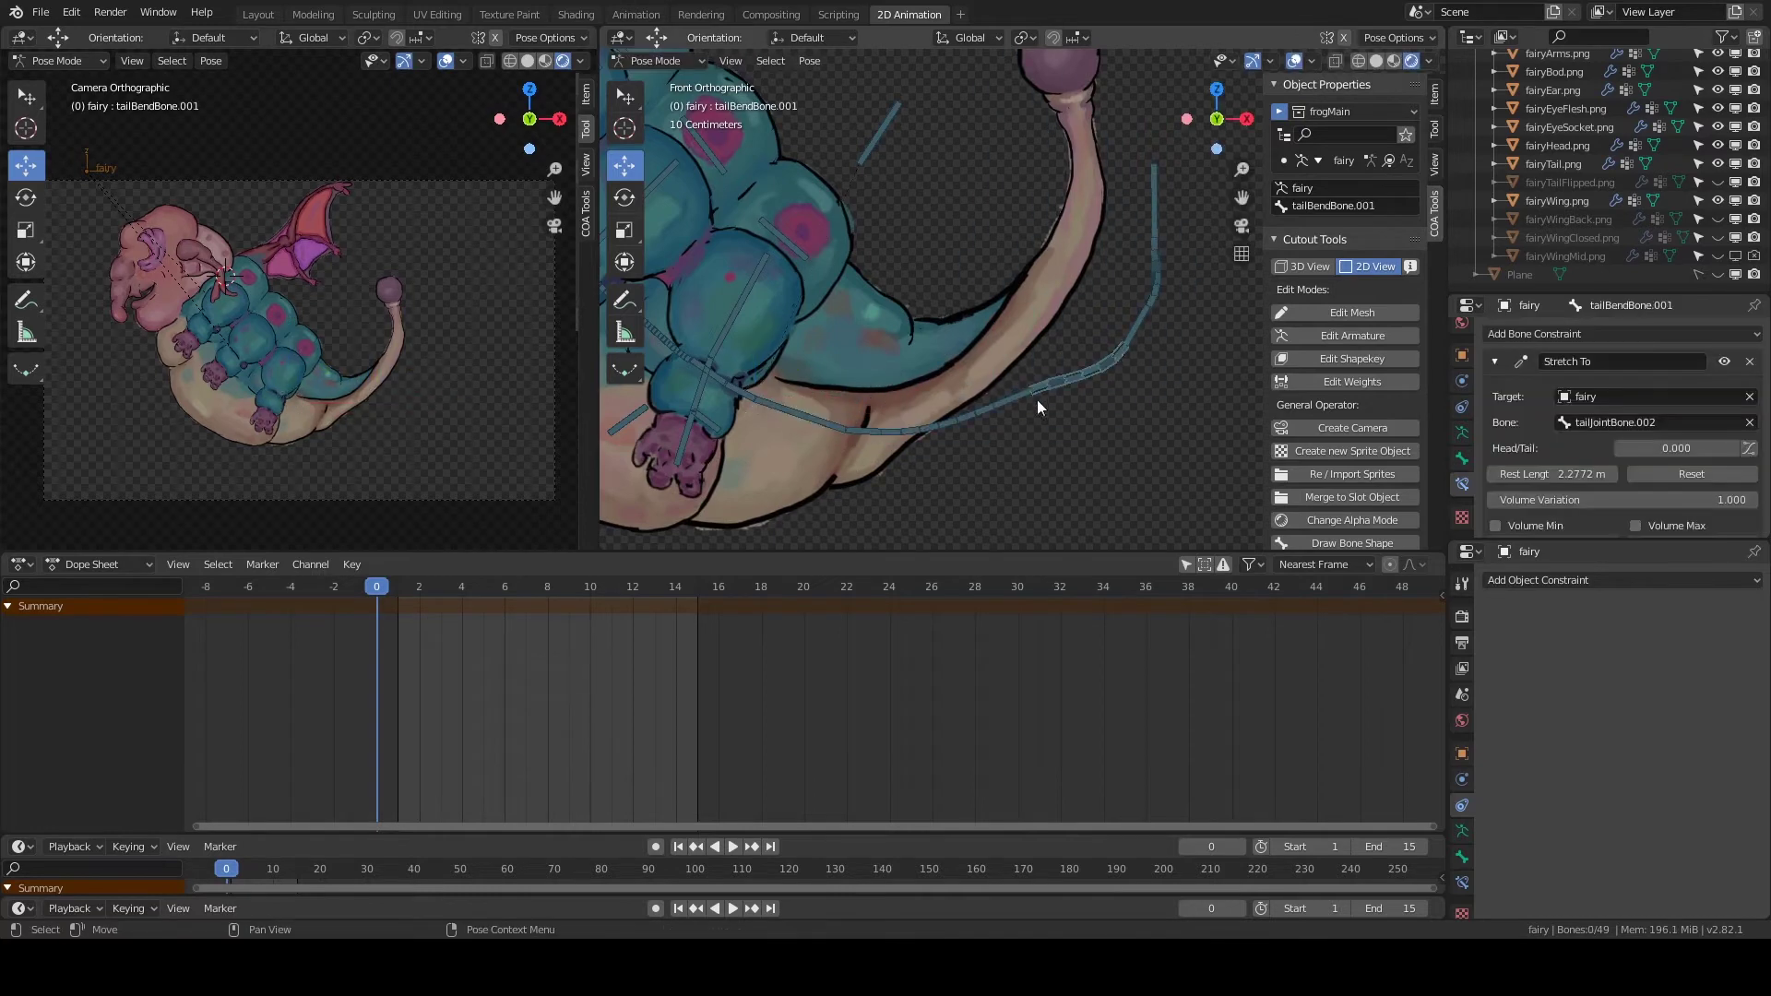
Rotate tailJointBone.002 and tailJointBone.001 to bend the tail, then cancel back to rest pose.
click(1119, 352)
key(r)
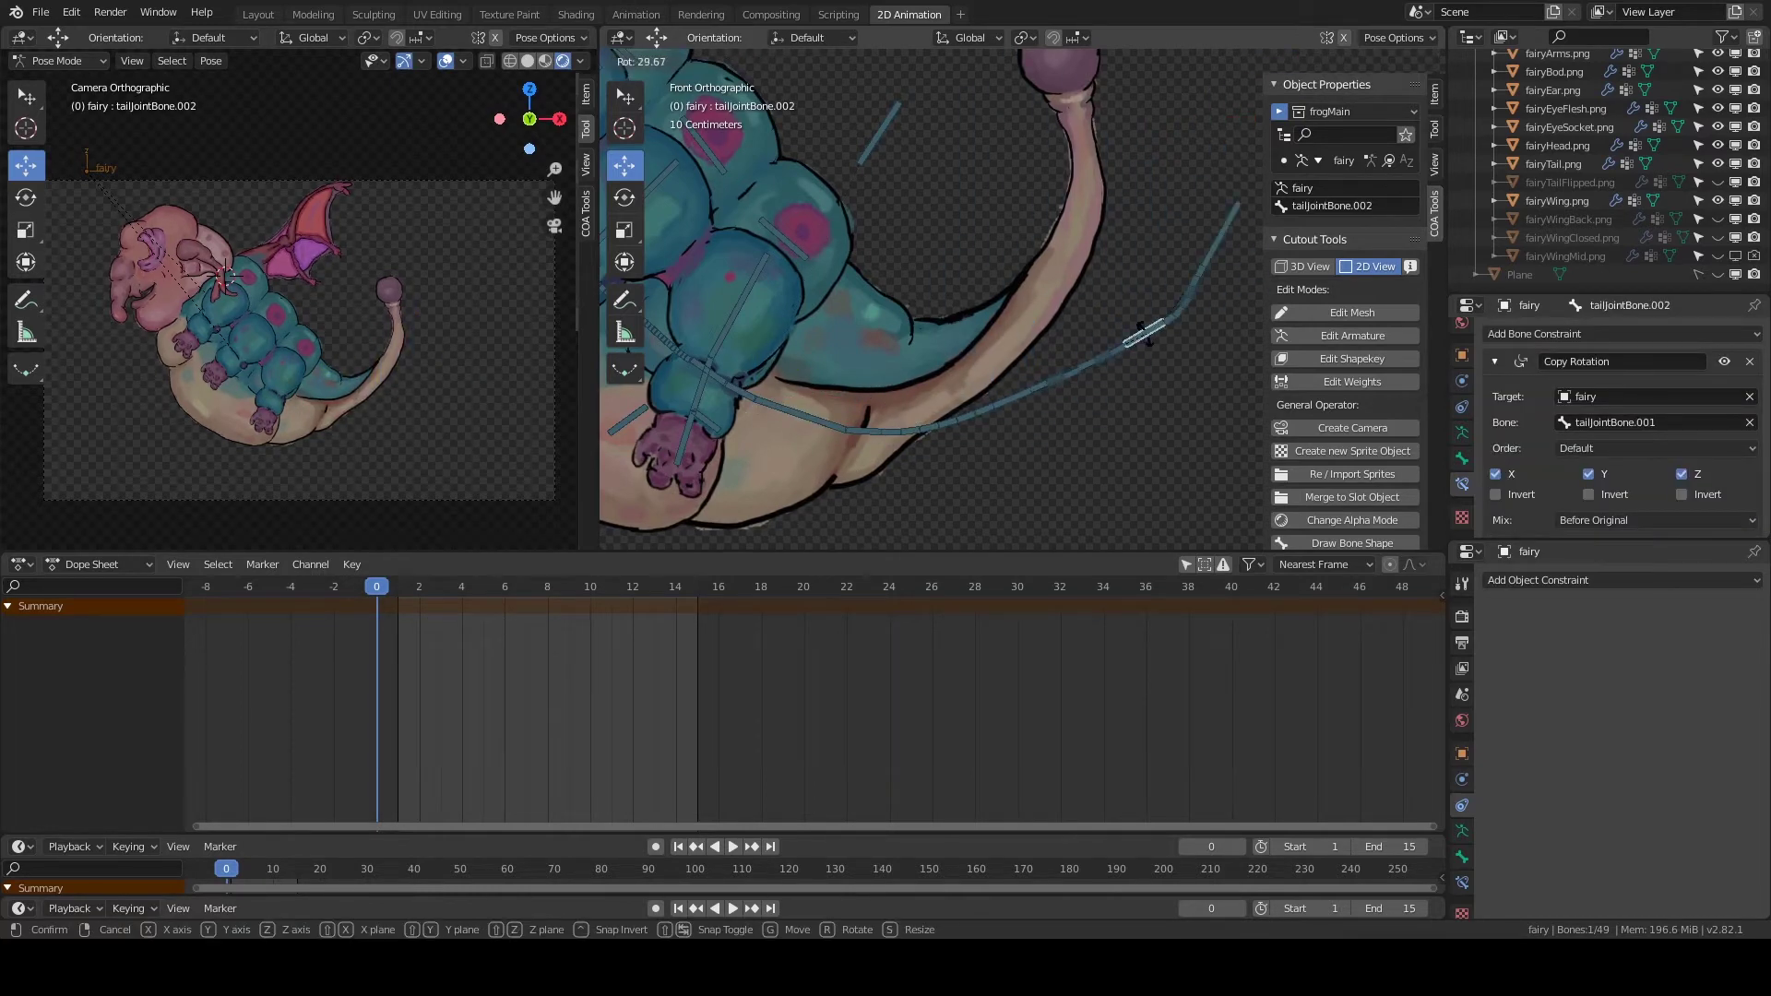
click(1143, 332)
click(1015, 401)
key(r)
click(1151, 352)
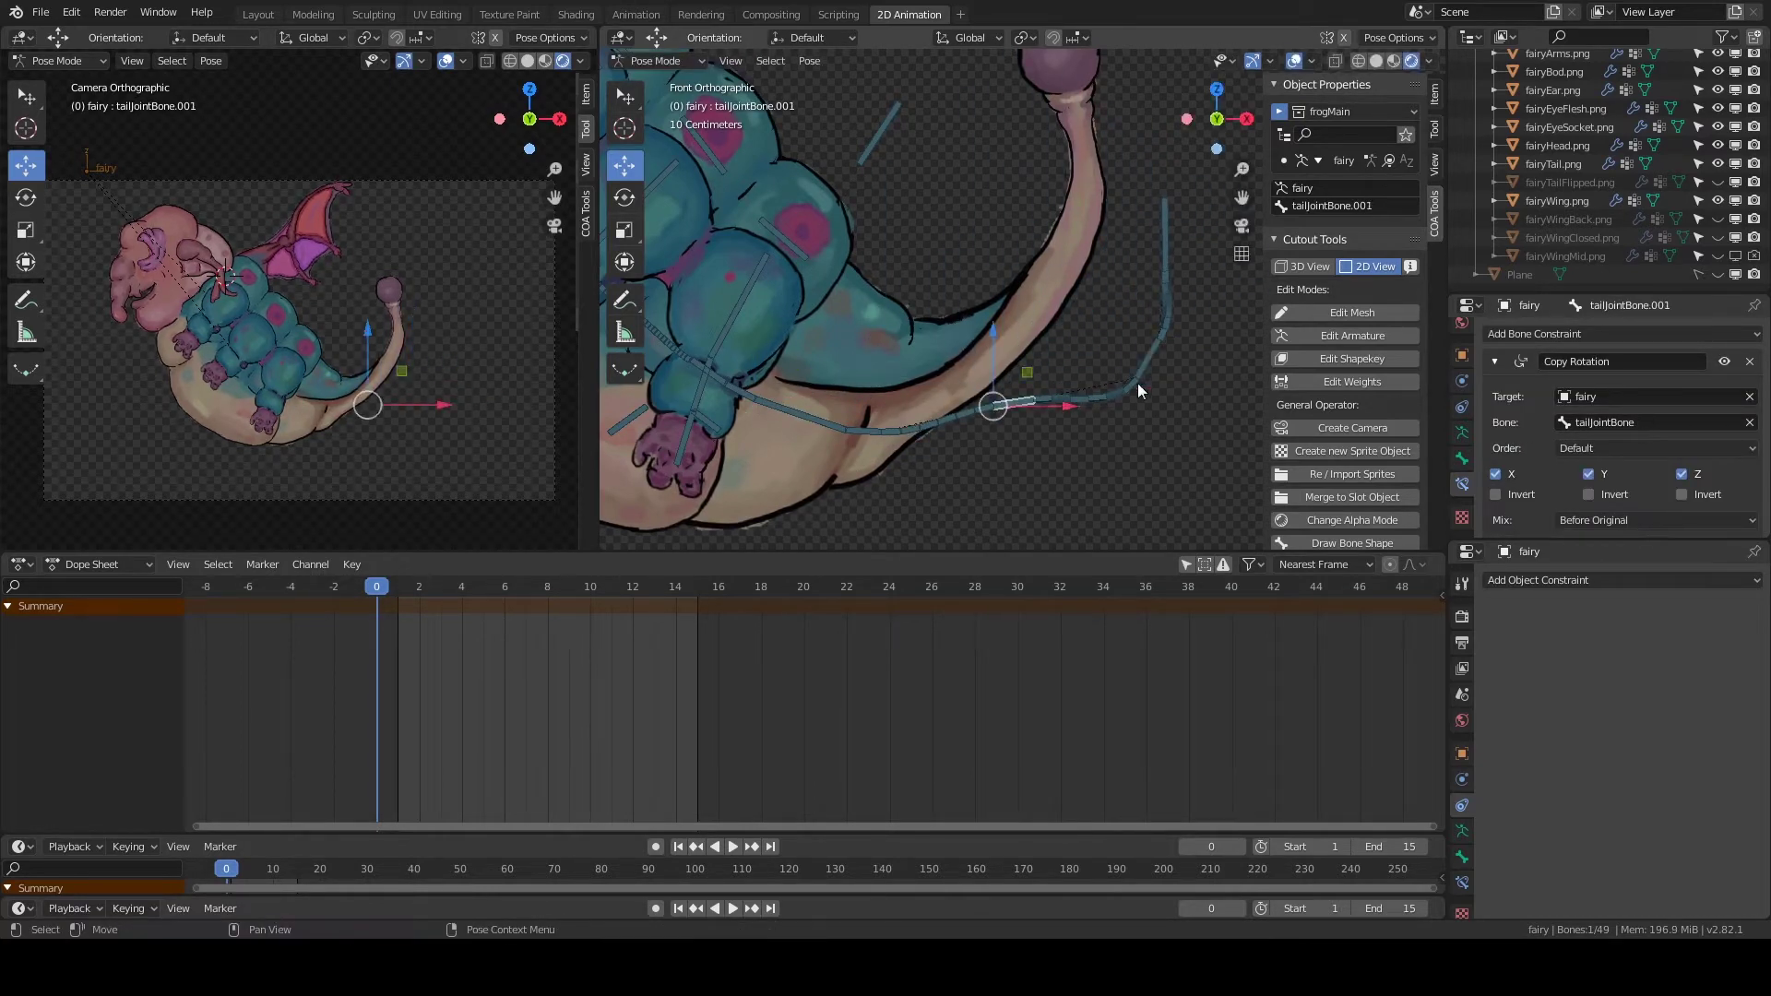
scroll(1682, 480, down, 2)
key(r)
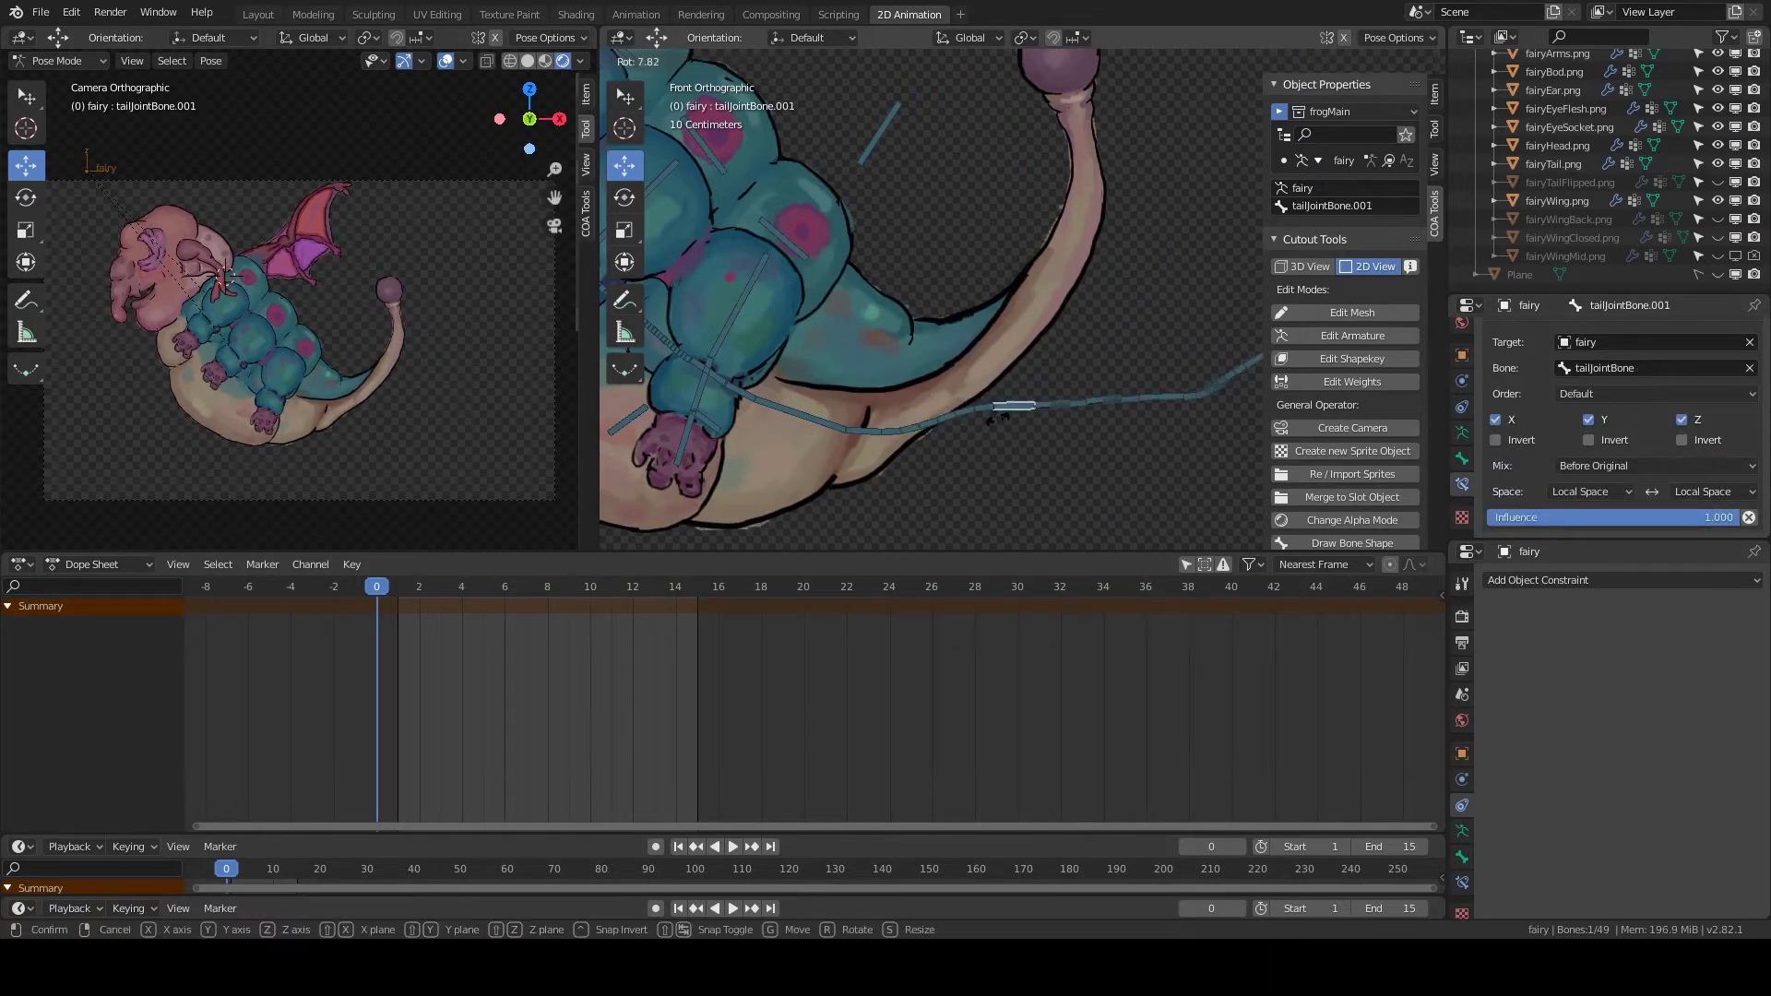
key(Escape)
scroll(976, 297, down, 5)
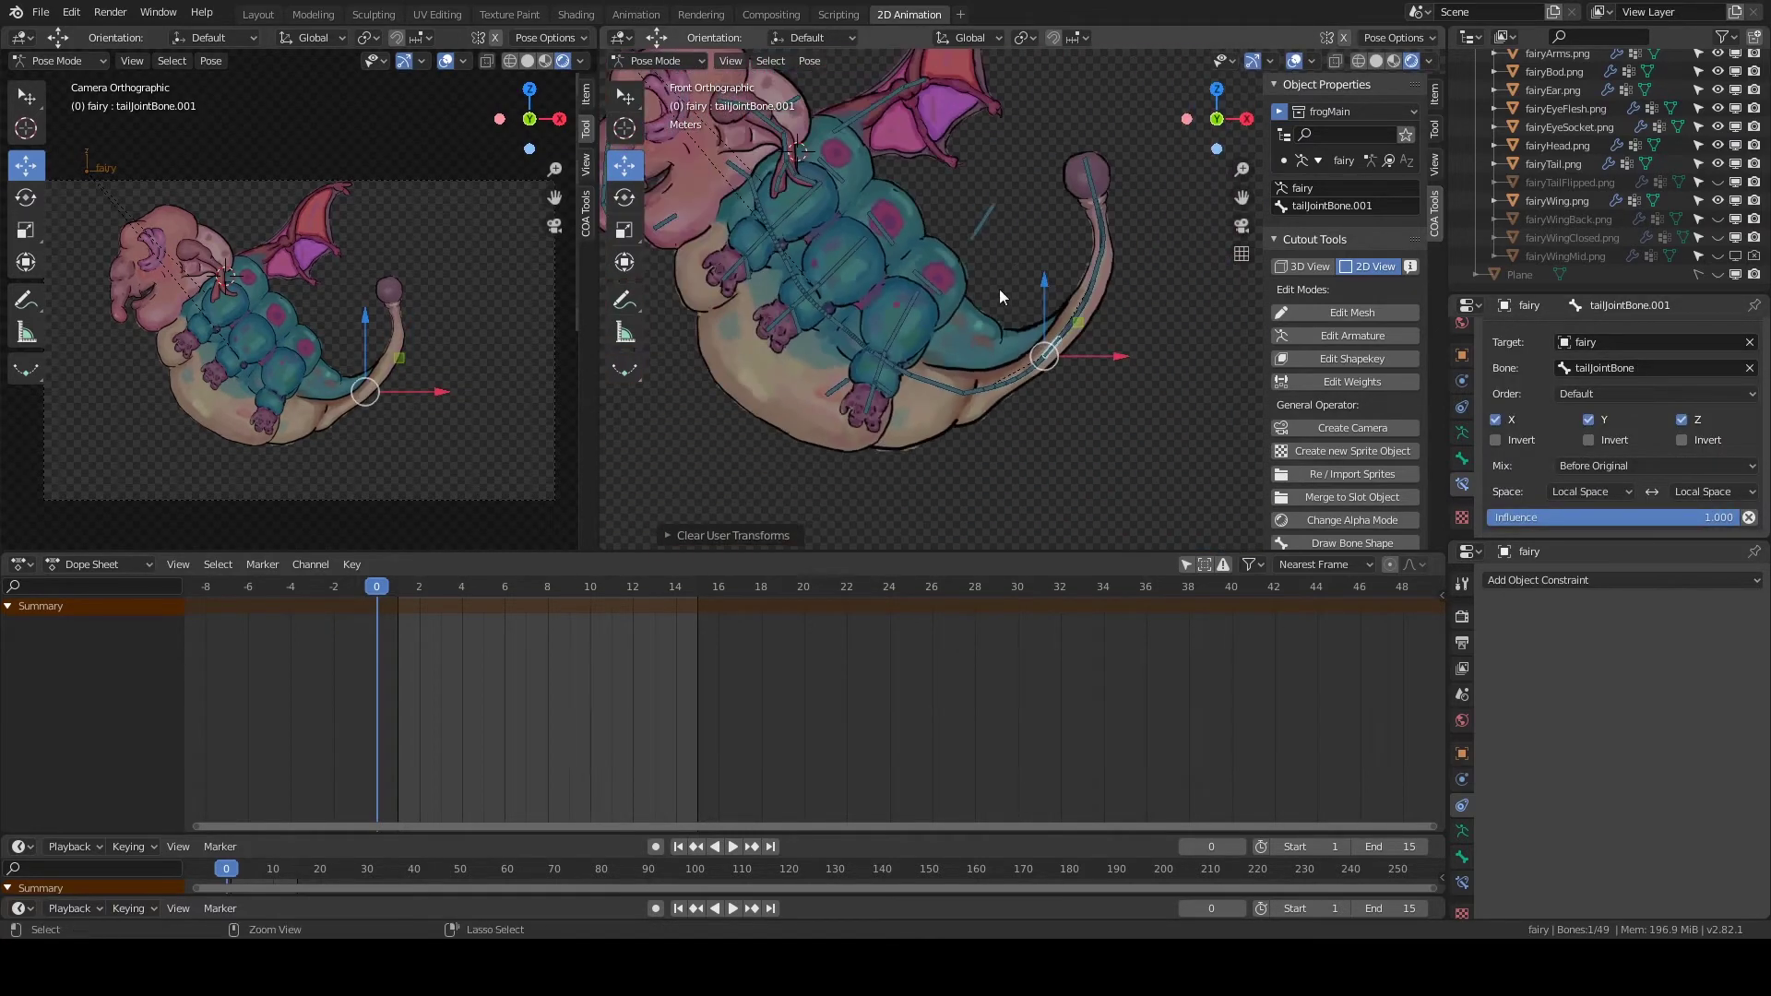
Add an IK constraint to armMidBone.001 targeting armMidTarBone.
shift+middle_drag(702, 321, 771, 395)
click(883, 352)
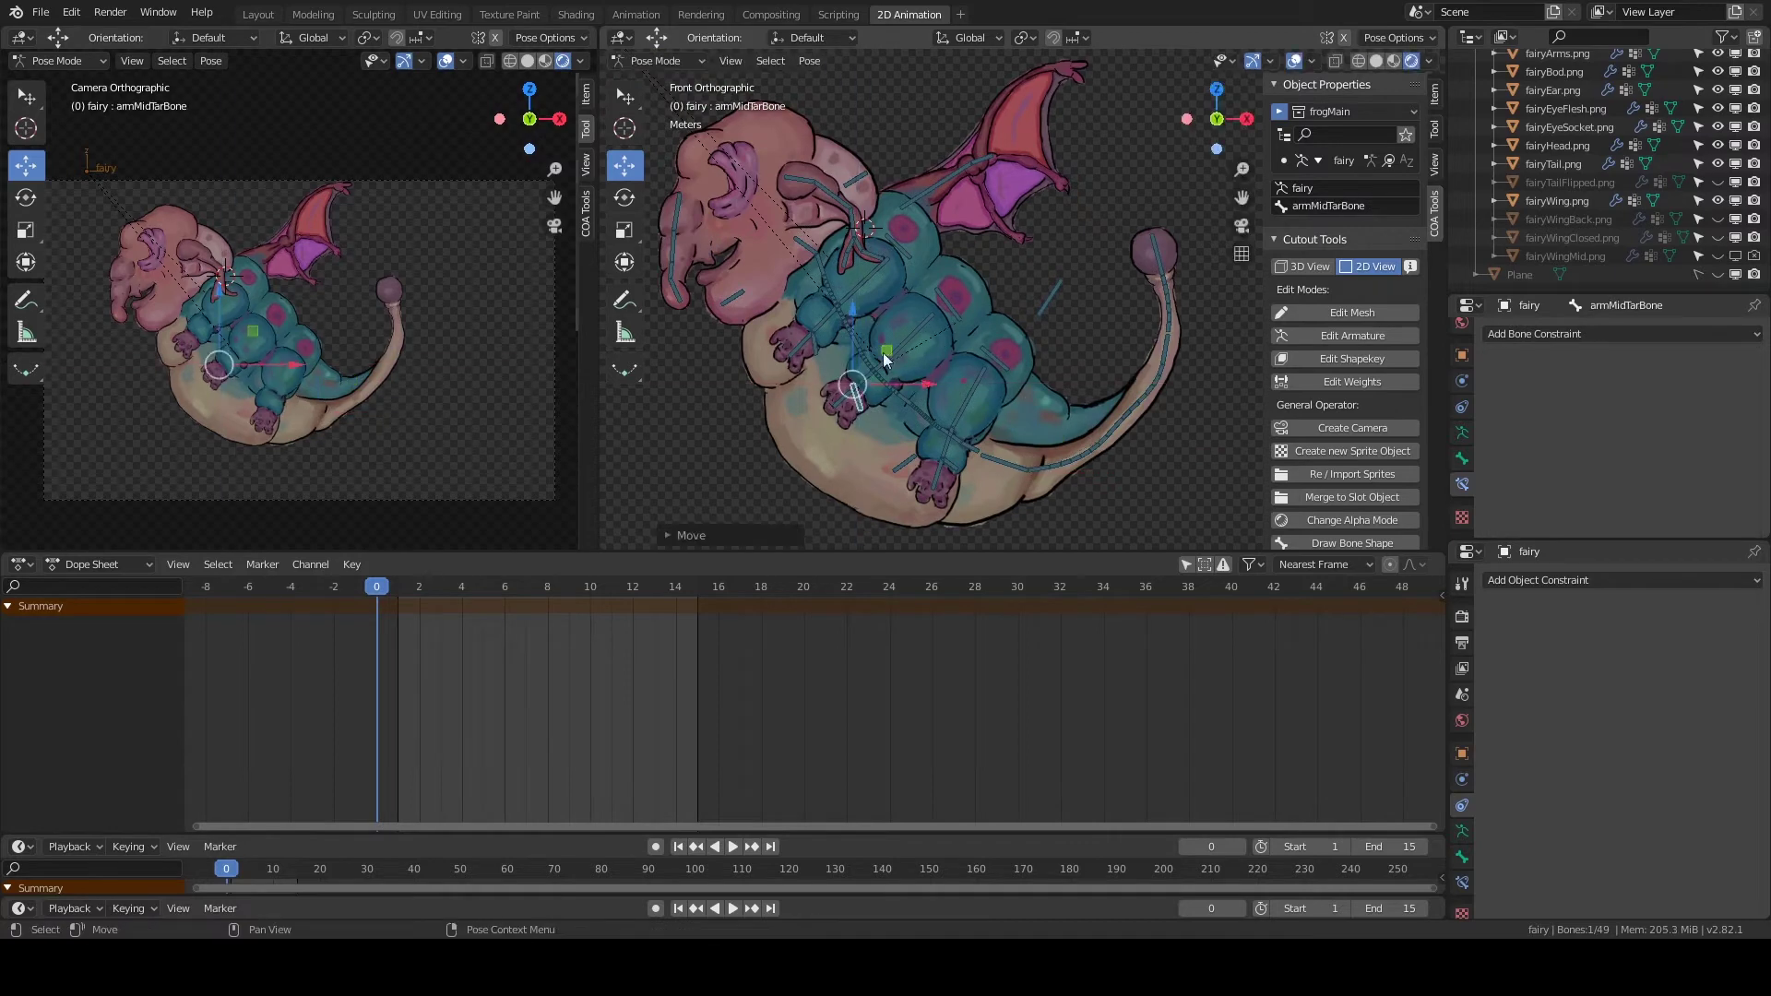
click(913, 304)
scroll(920, 290, up, 3)
scroll(920, 290, up, 2)
click(1624, 334)
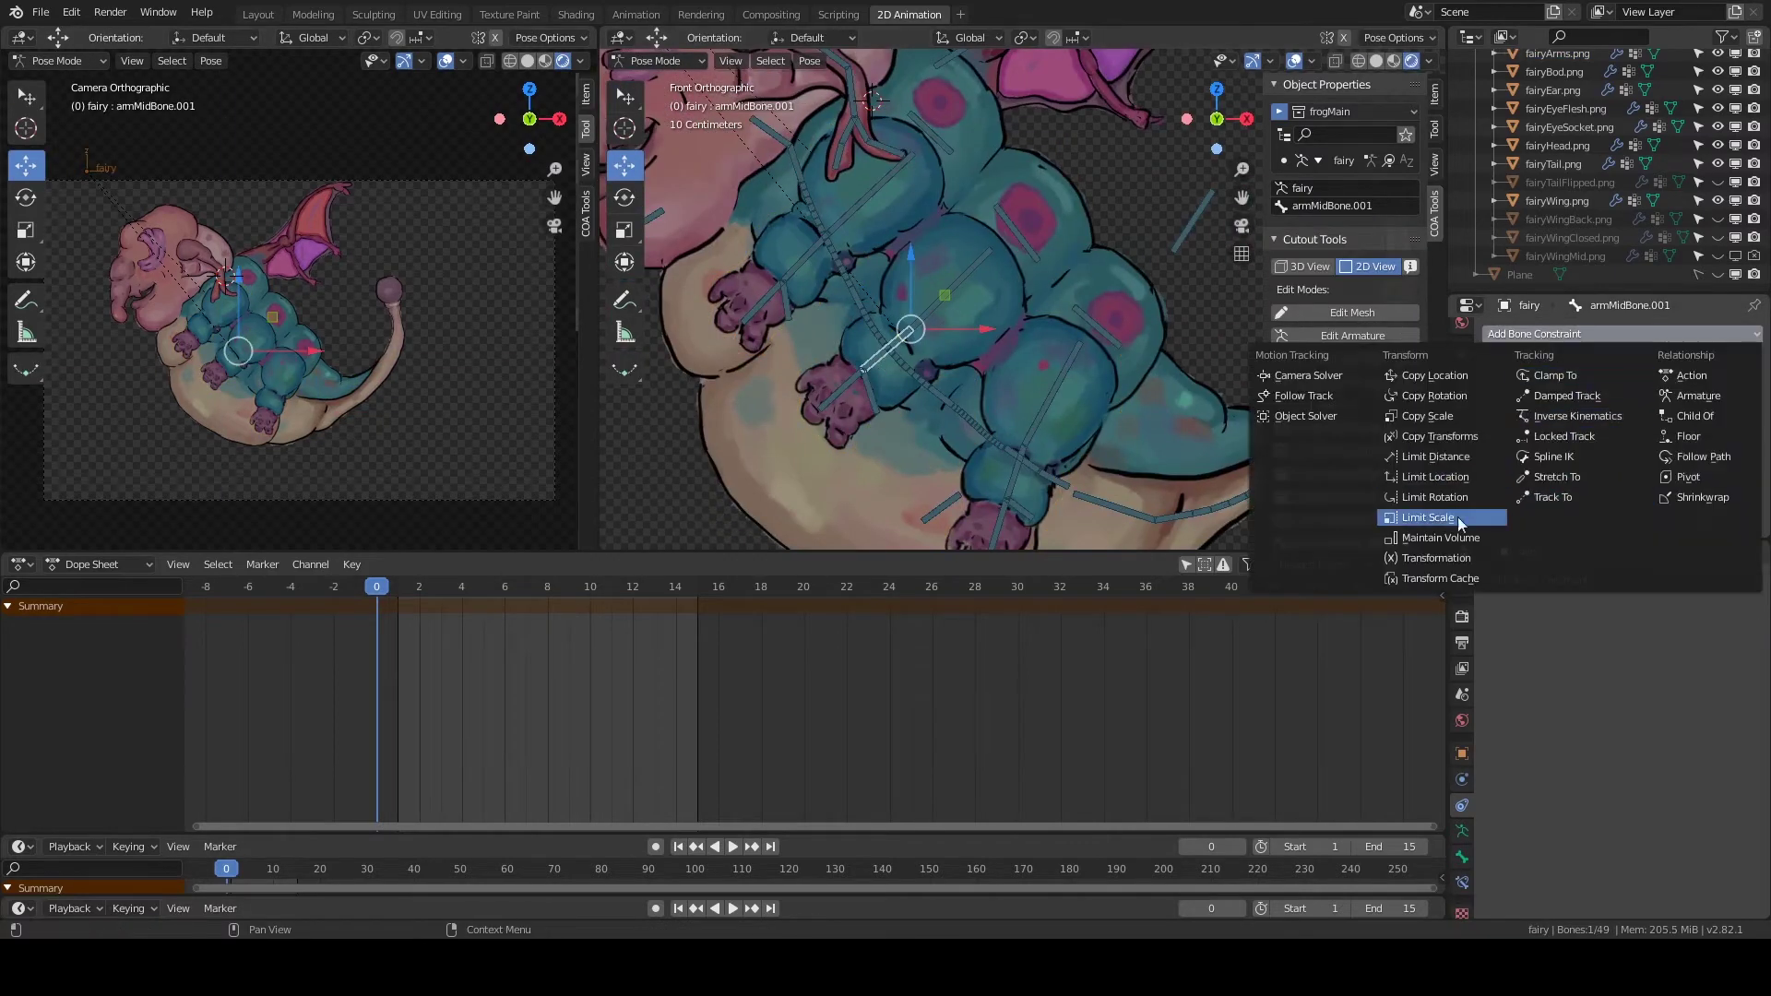
click(1577, 416)
text(tar)
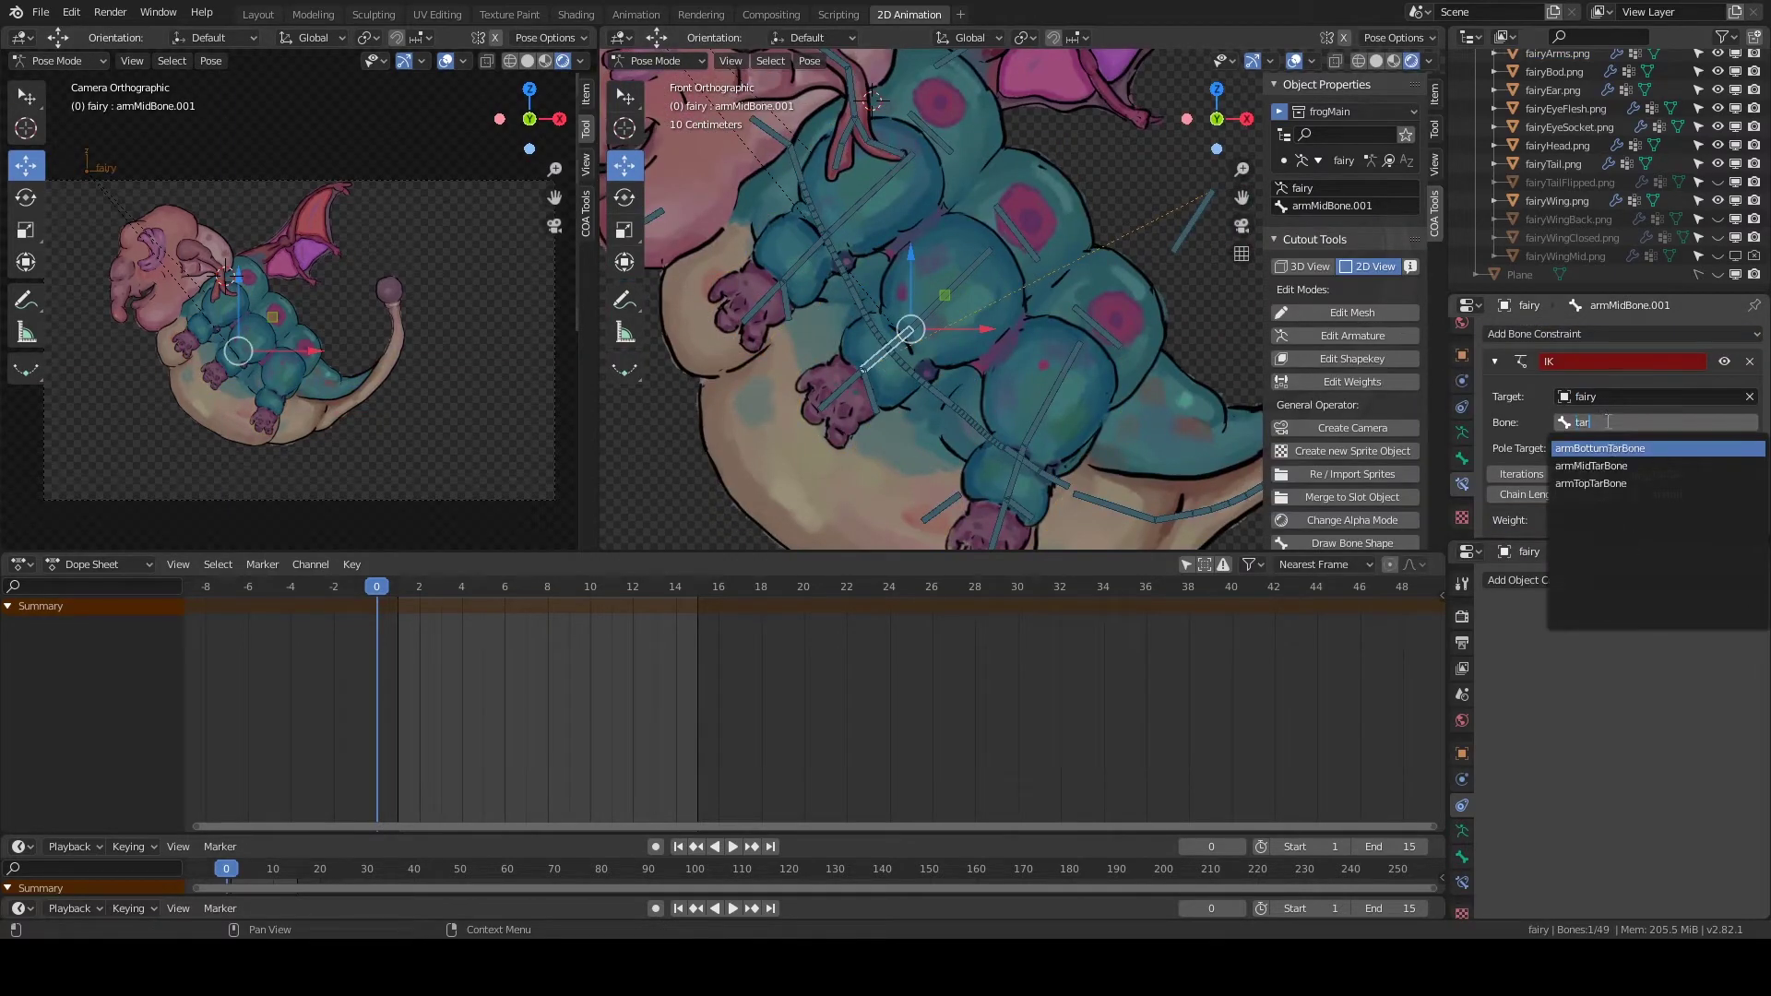
click(1632, 465)
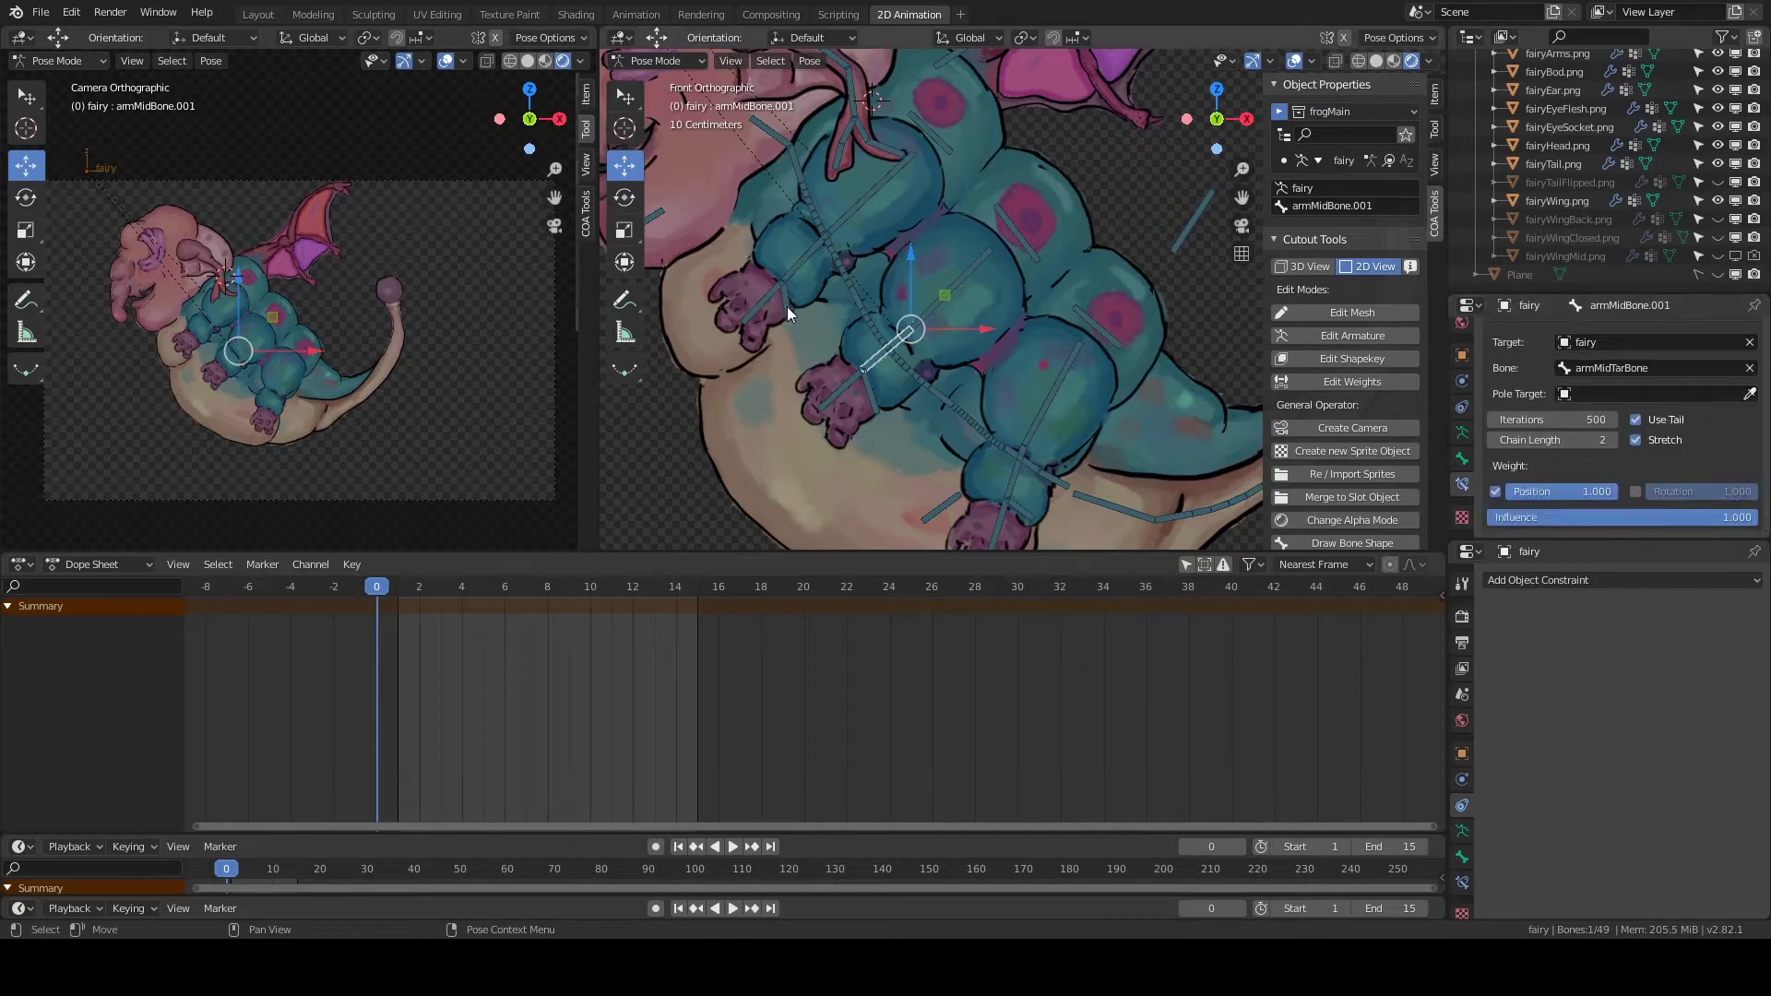
Give the top and bottom arm bones IK constraints targeting armTopTarBone and armBottumTarBone, with chain length set.
drag(788, 306, 806, 329)
key(ctrl+z)
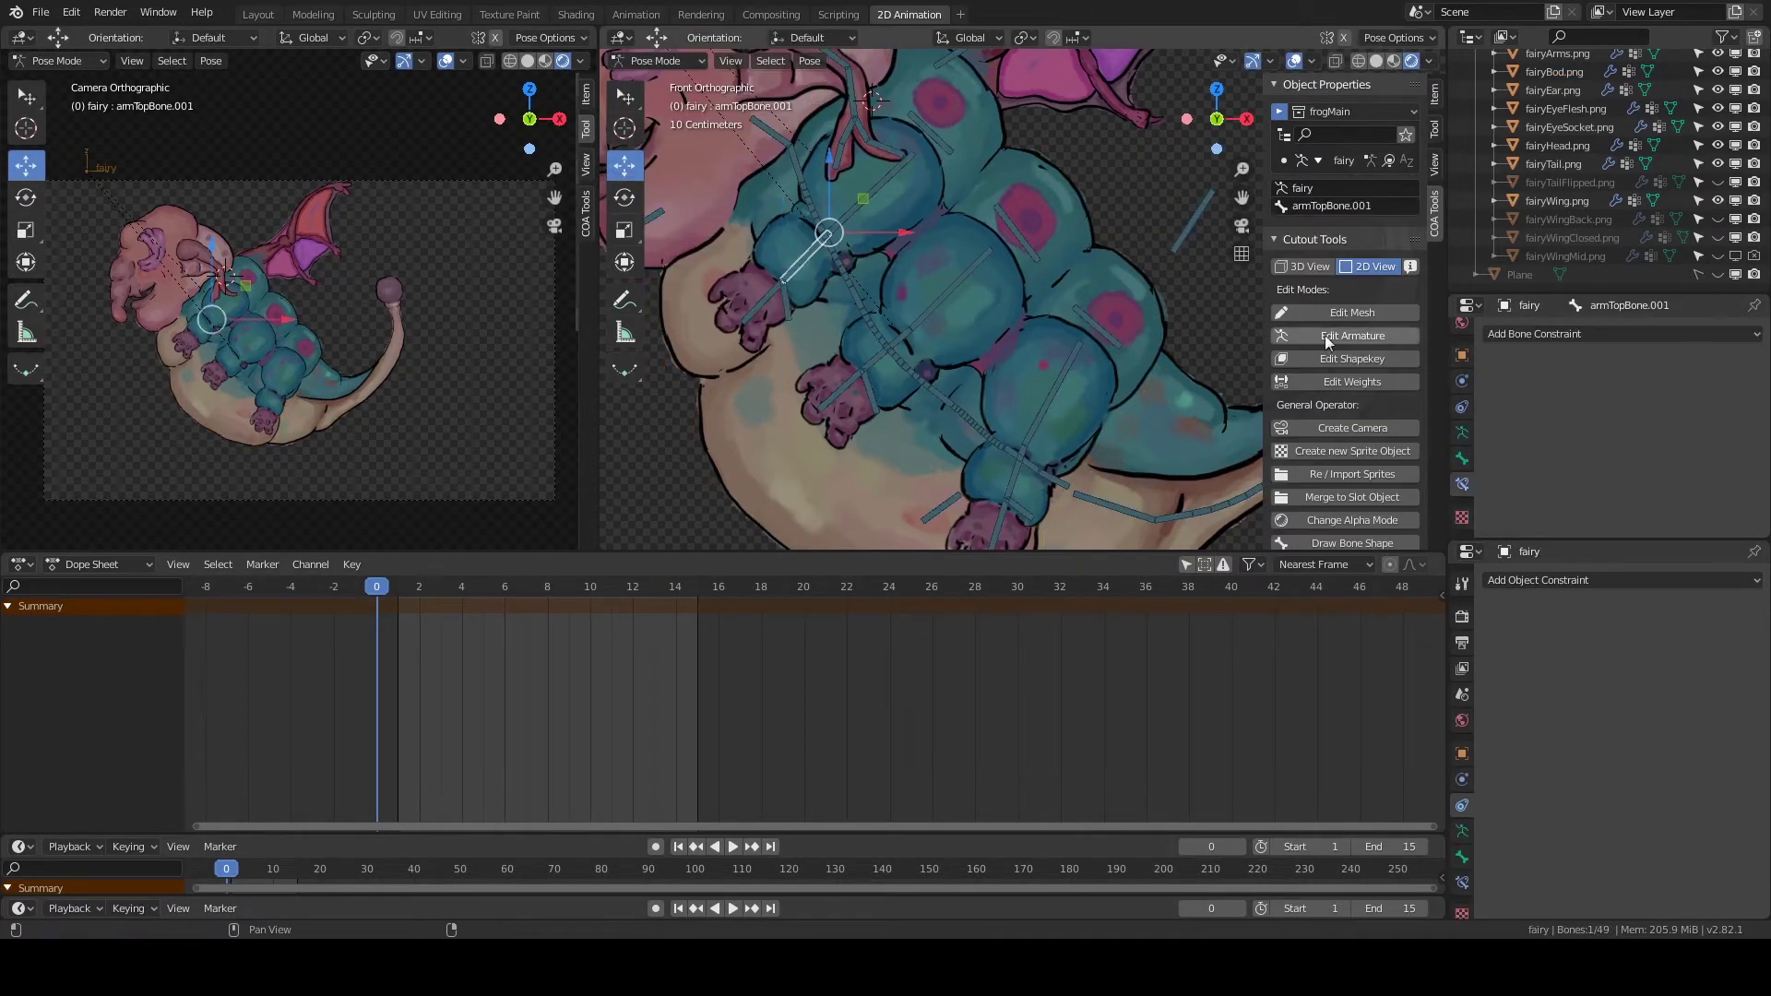
click(1614, 334)
click(1577, 416)
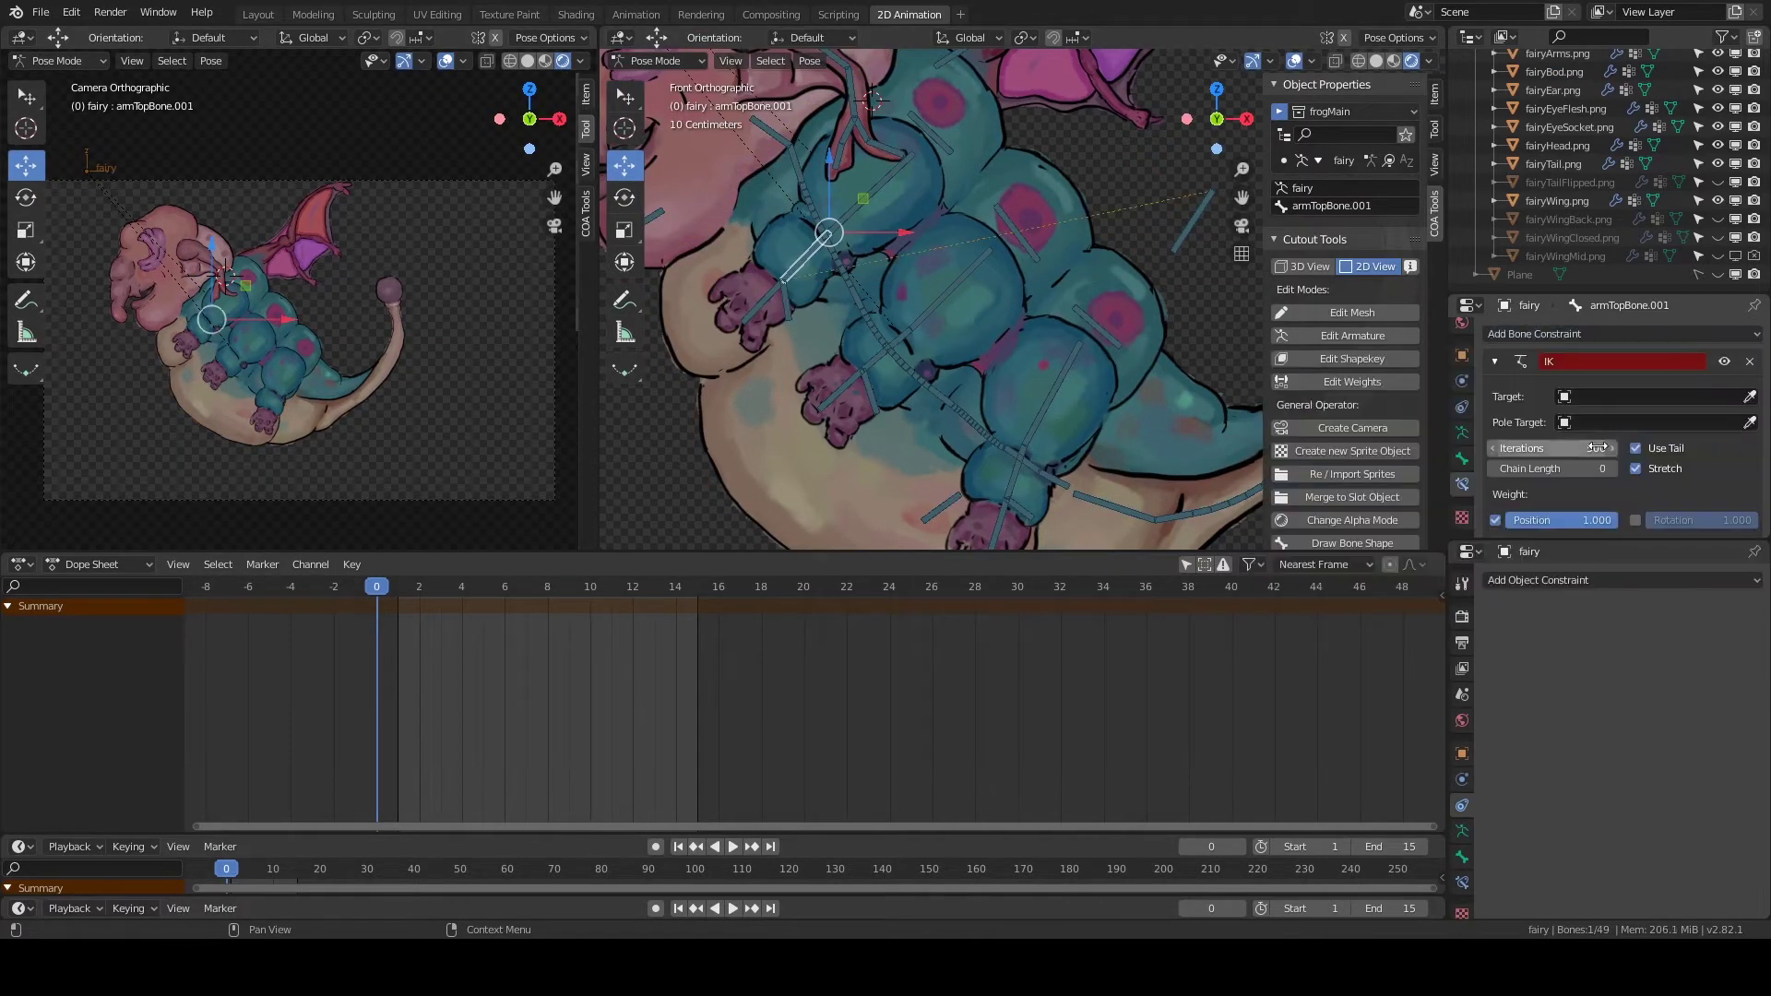
click(1656, 397)
click(1592, 417)
click(1614, 458)
click(1603, 494)
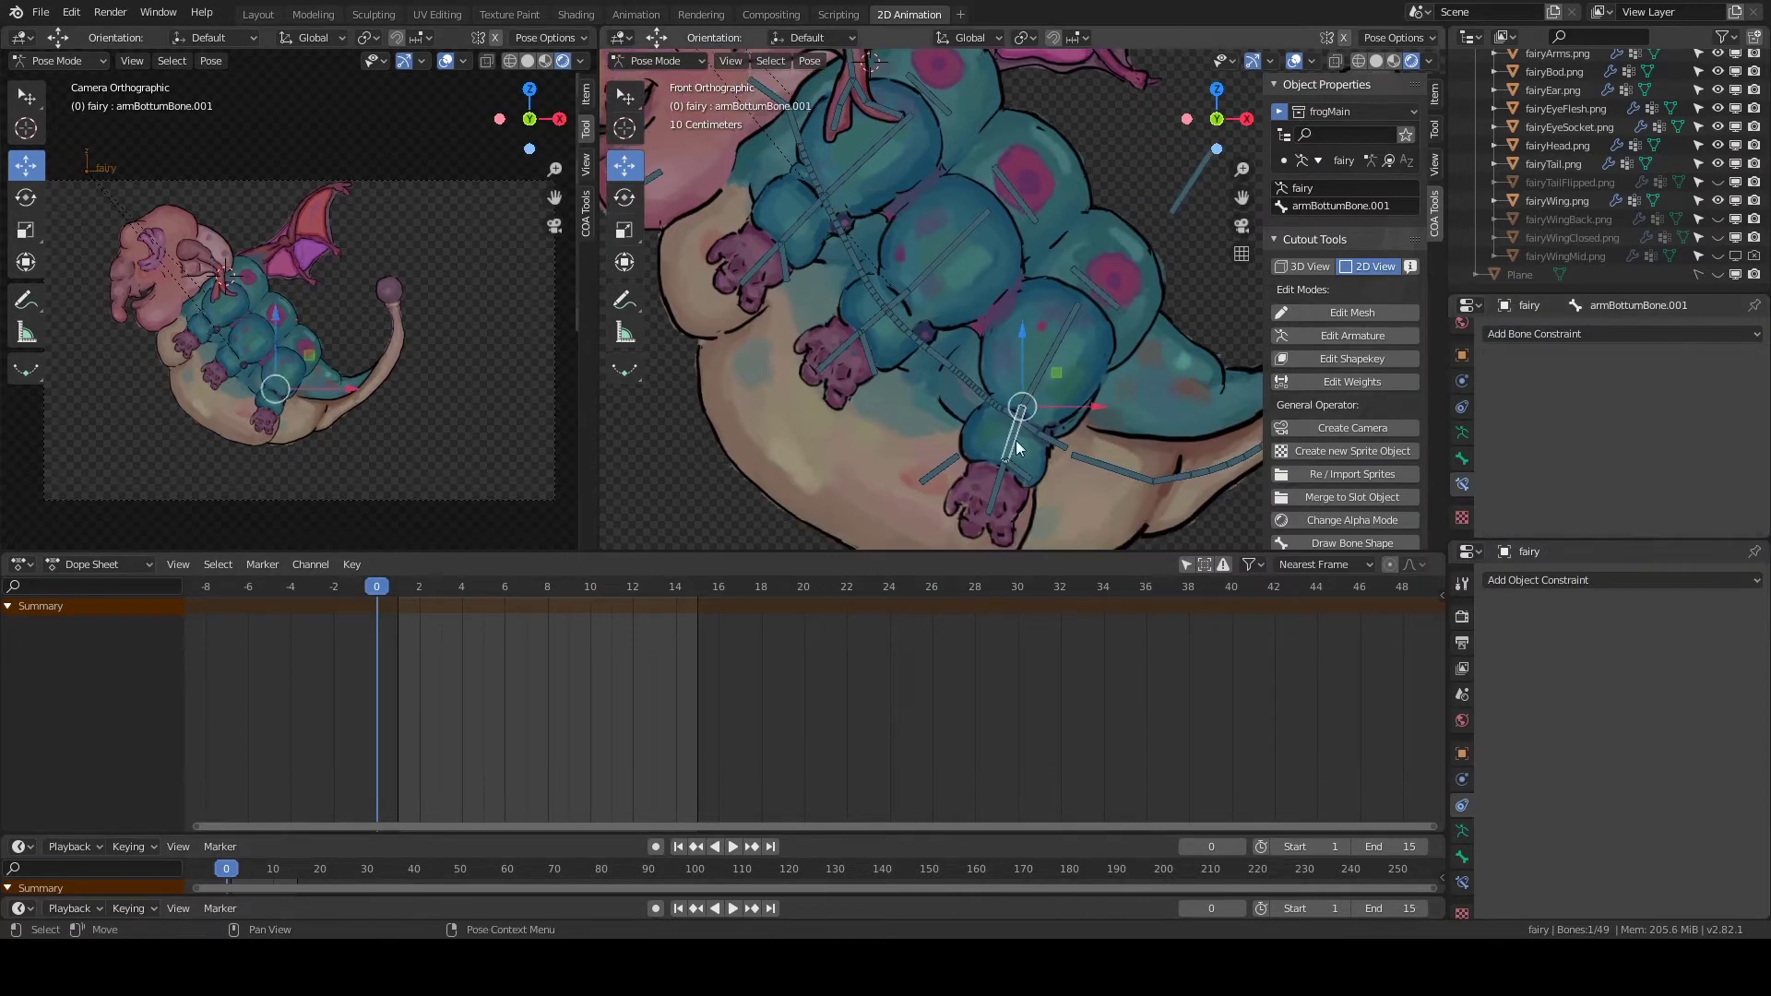
click(1593, 422)
text(tar)
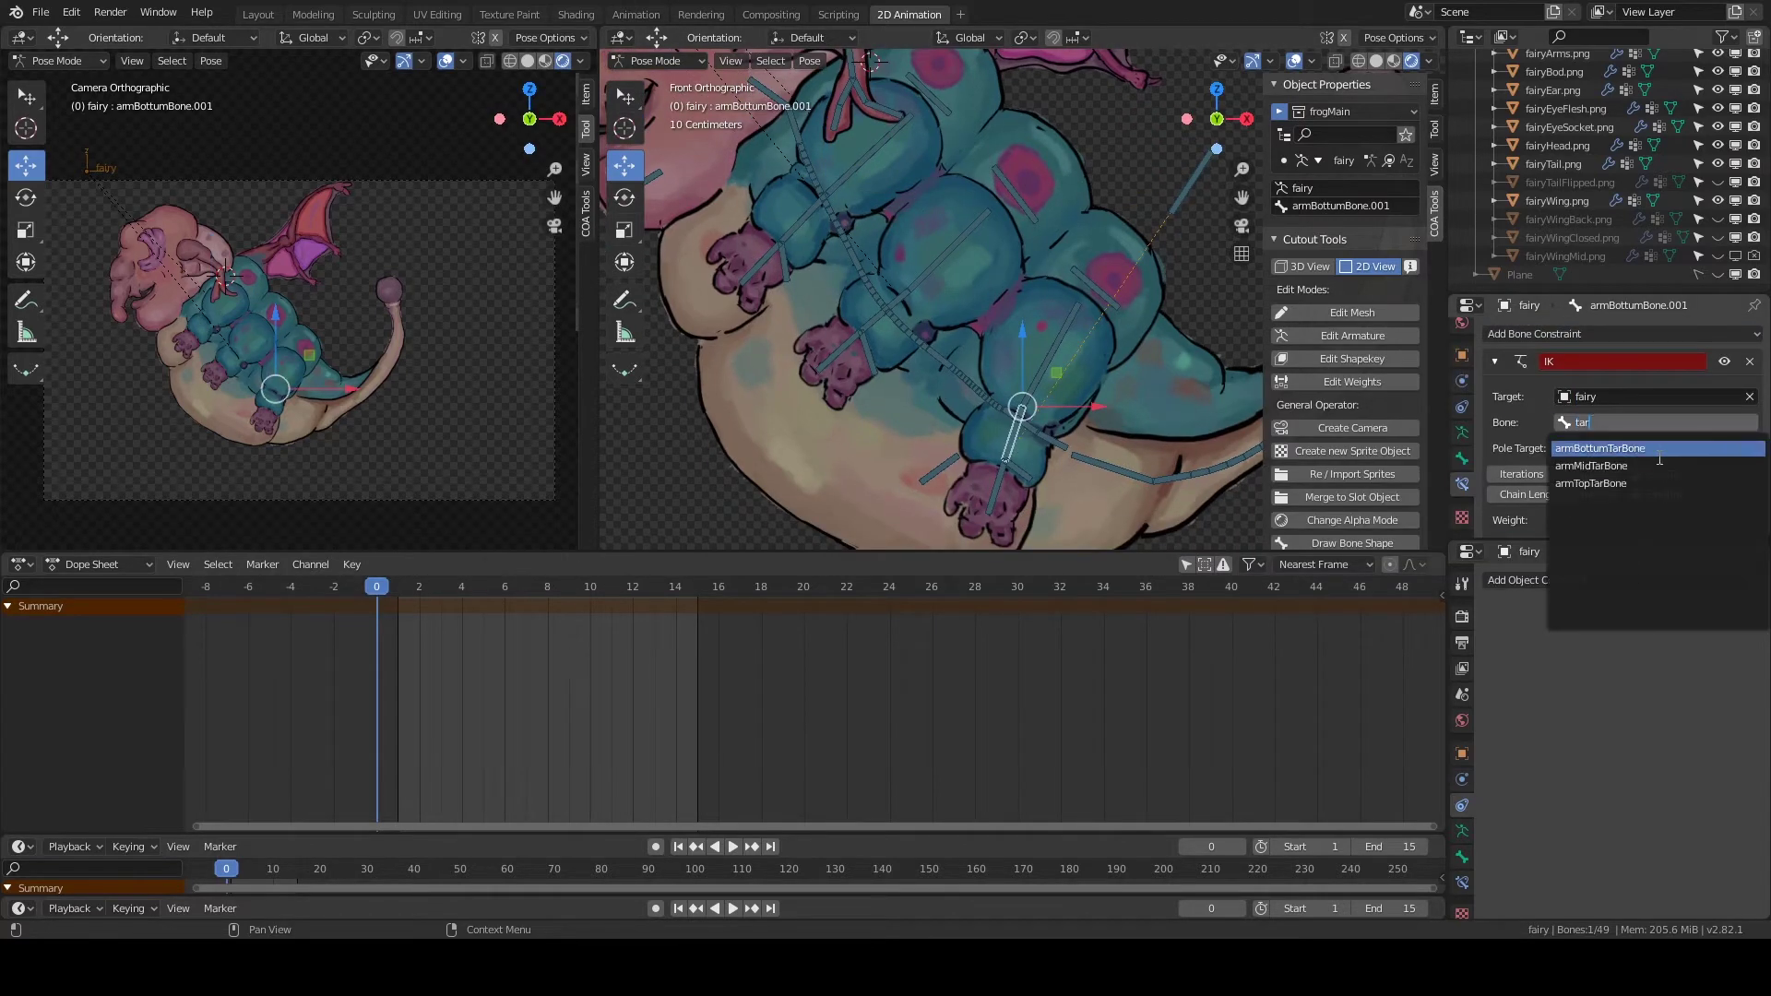
click(1657, 456)
Move the middle and top arm target bones to test the IK, and add an IK link on armTopBone.
click(1034, 466)
key(g)
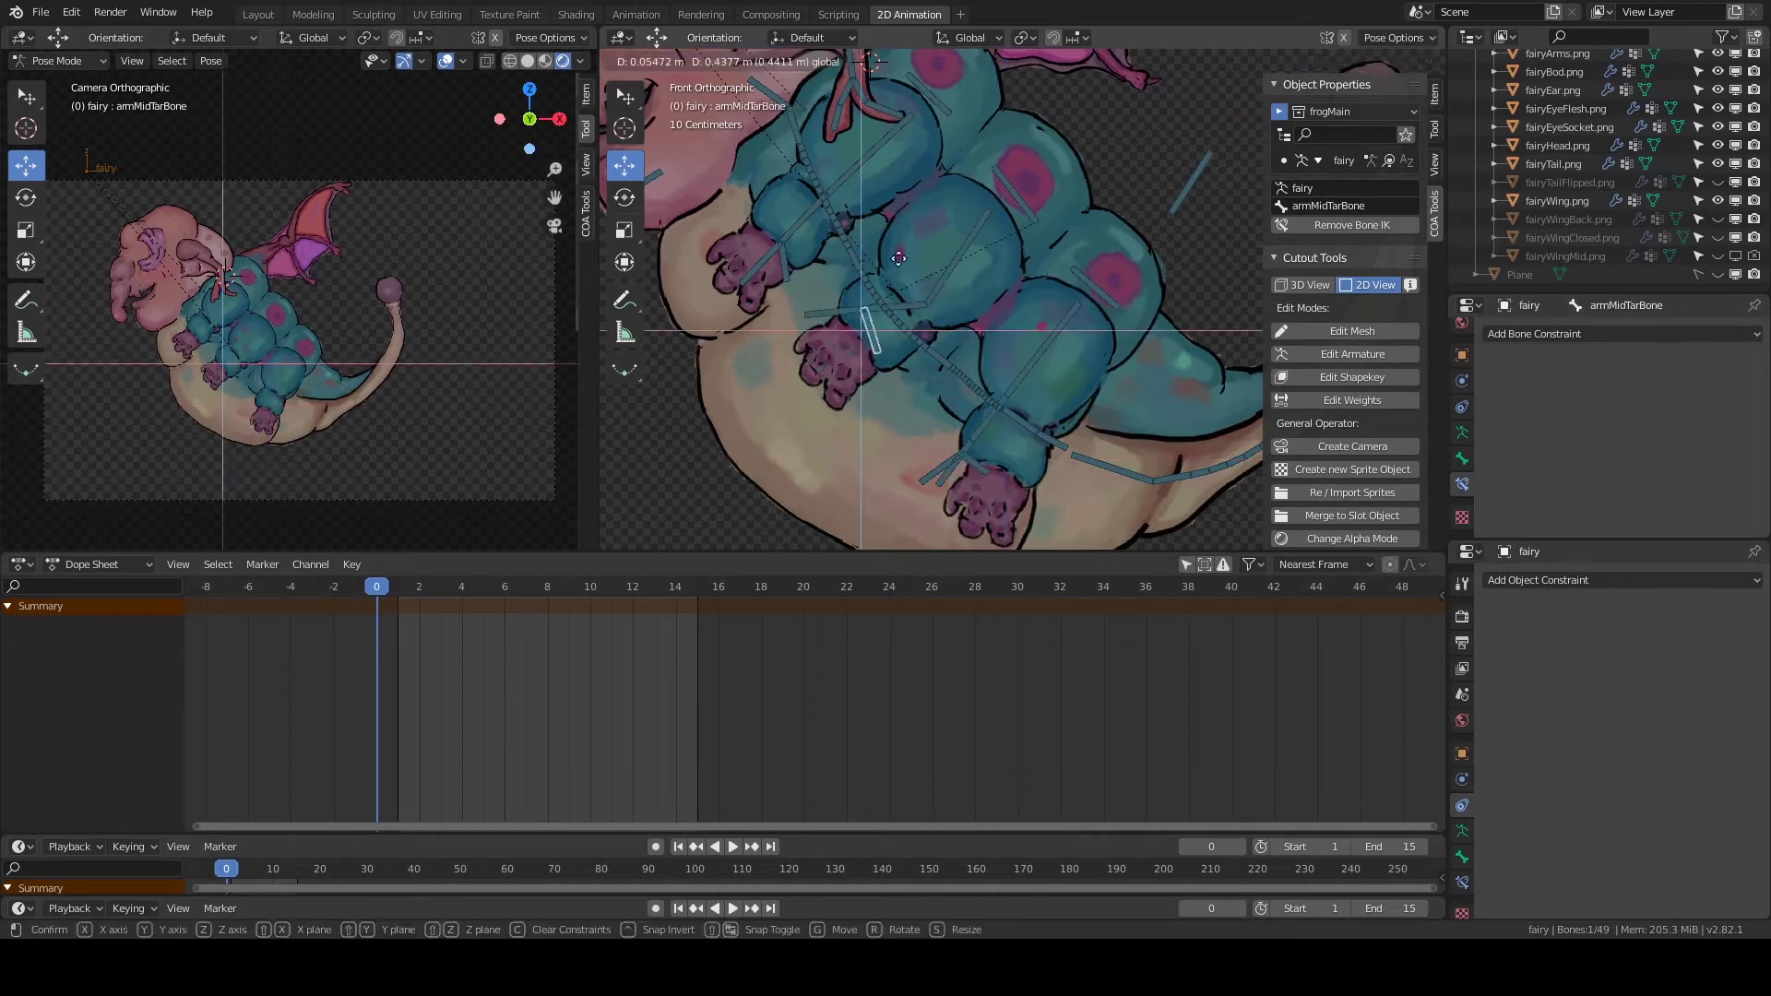
click(898, 258)
key(g)
click(826, 164)
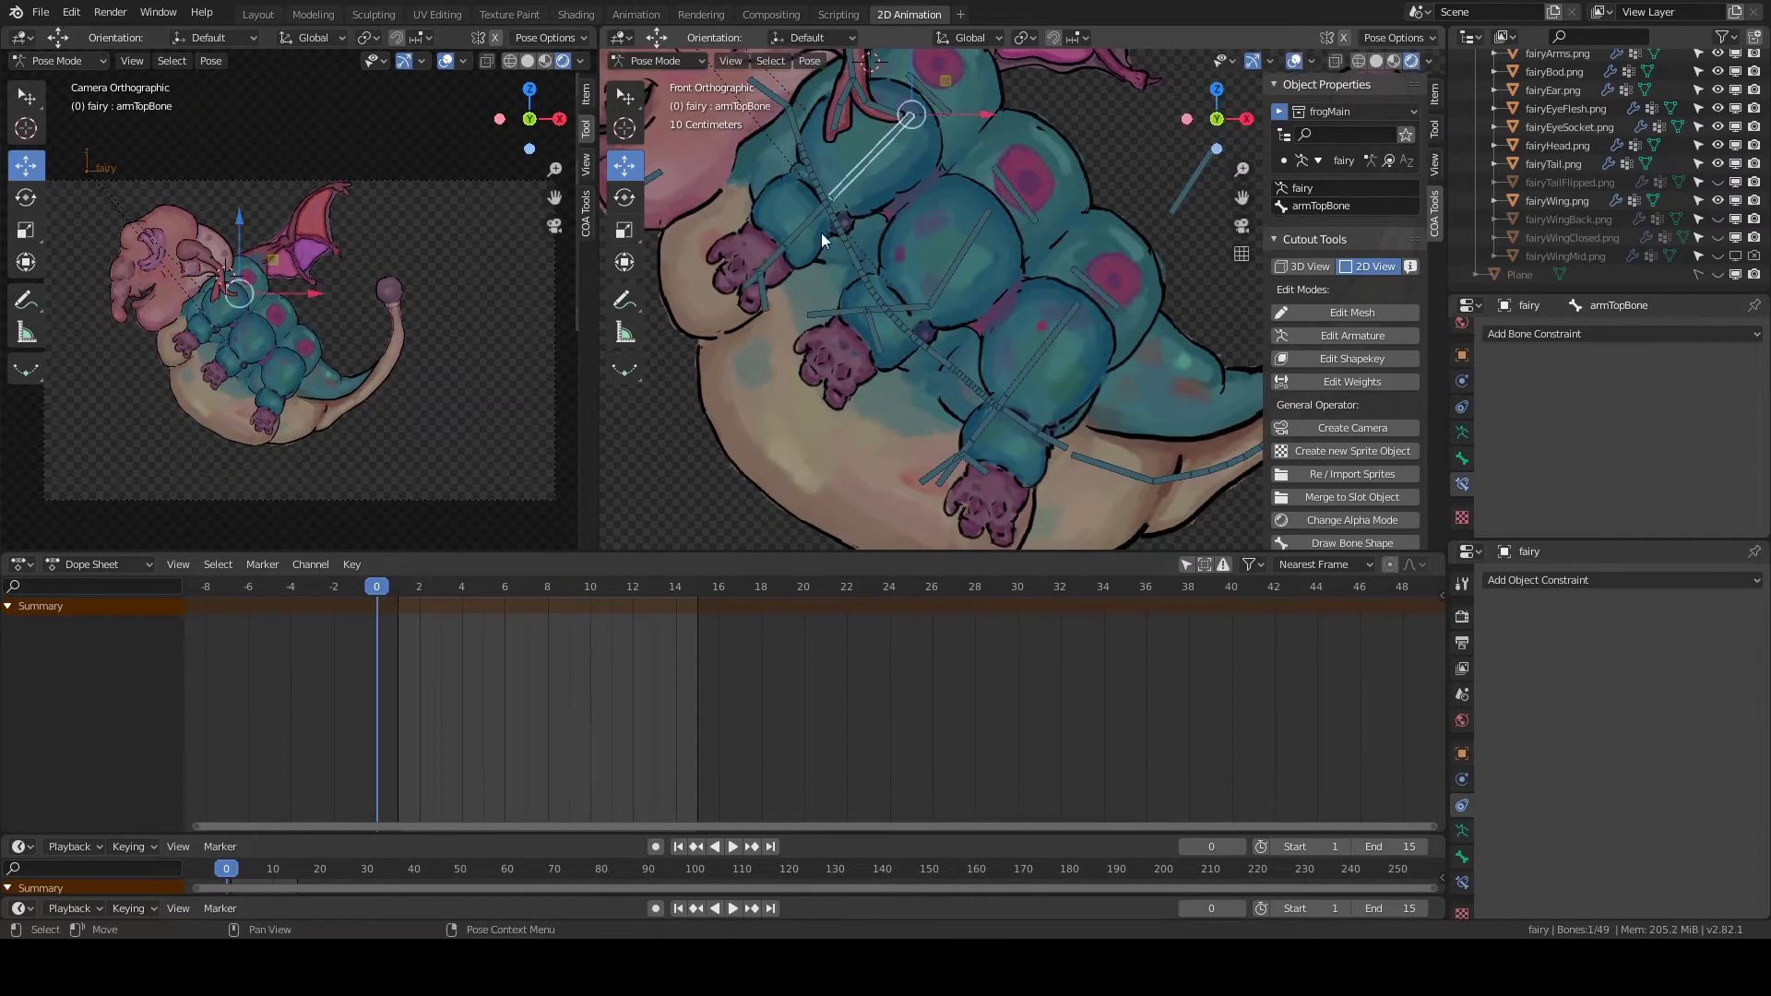
click(863, 147)
key(r)
key(shift+i)
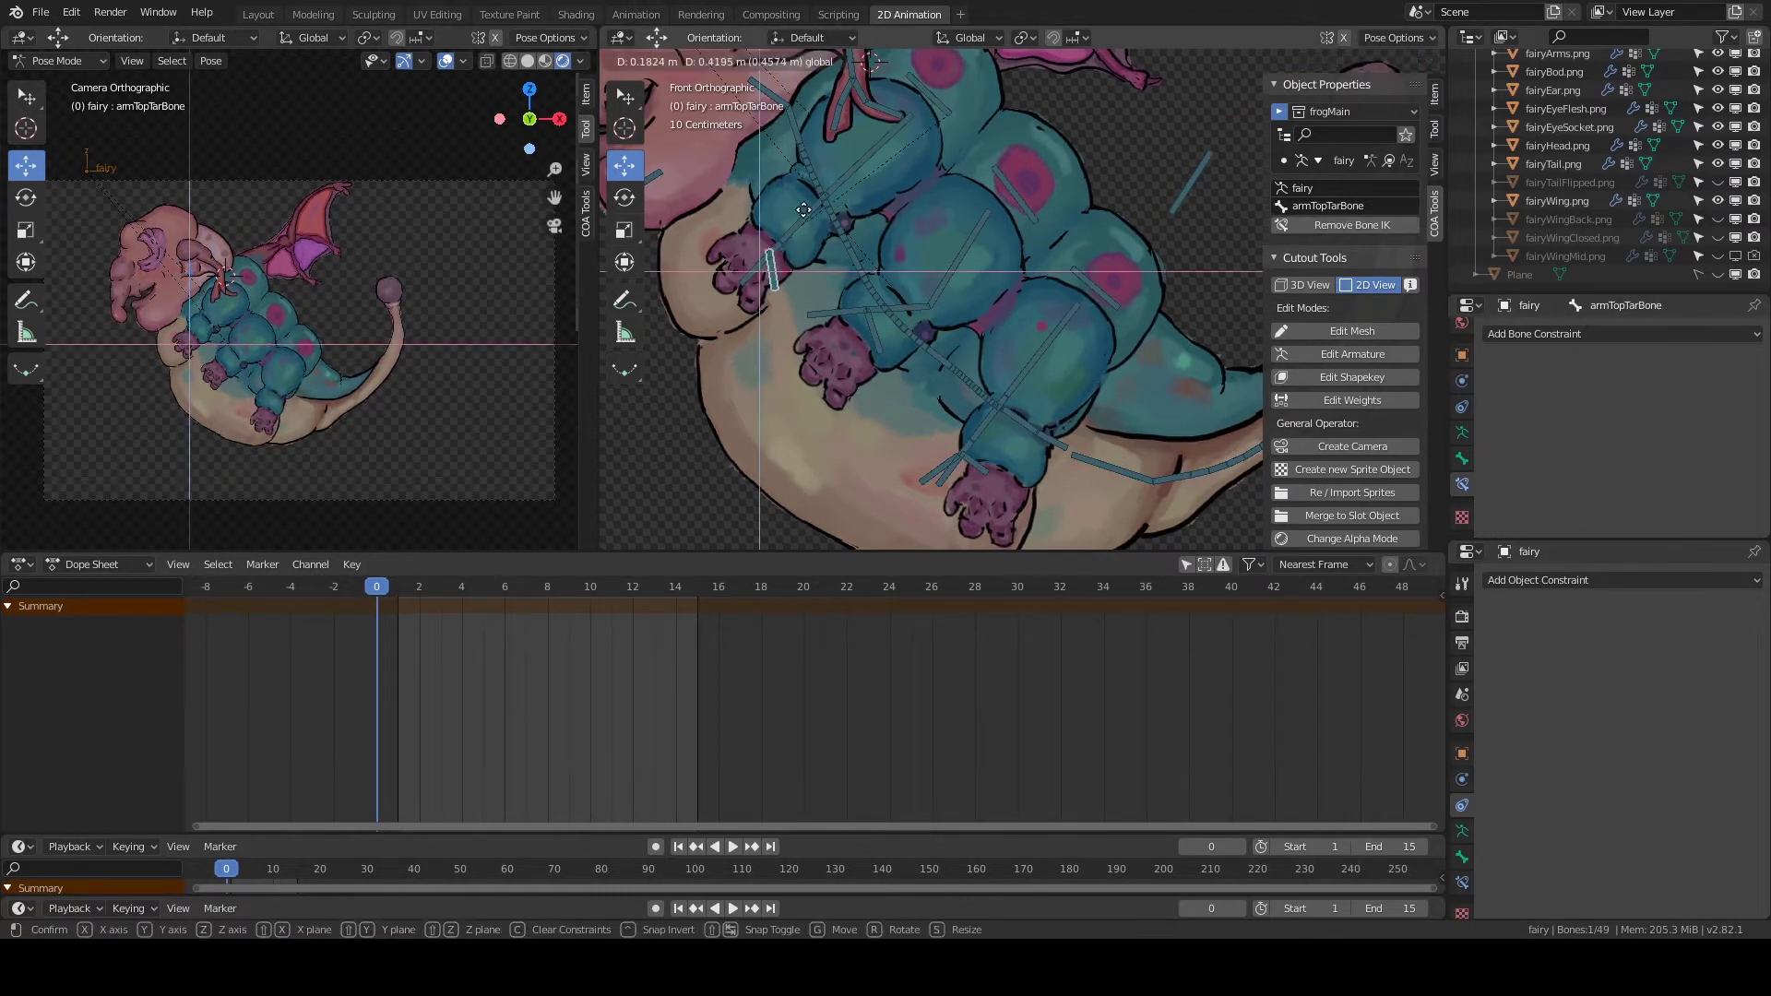
Select the top arm bone and its target and review the bone's Relations settings.
click(815, 212)
click(857, 152)
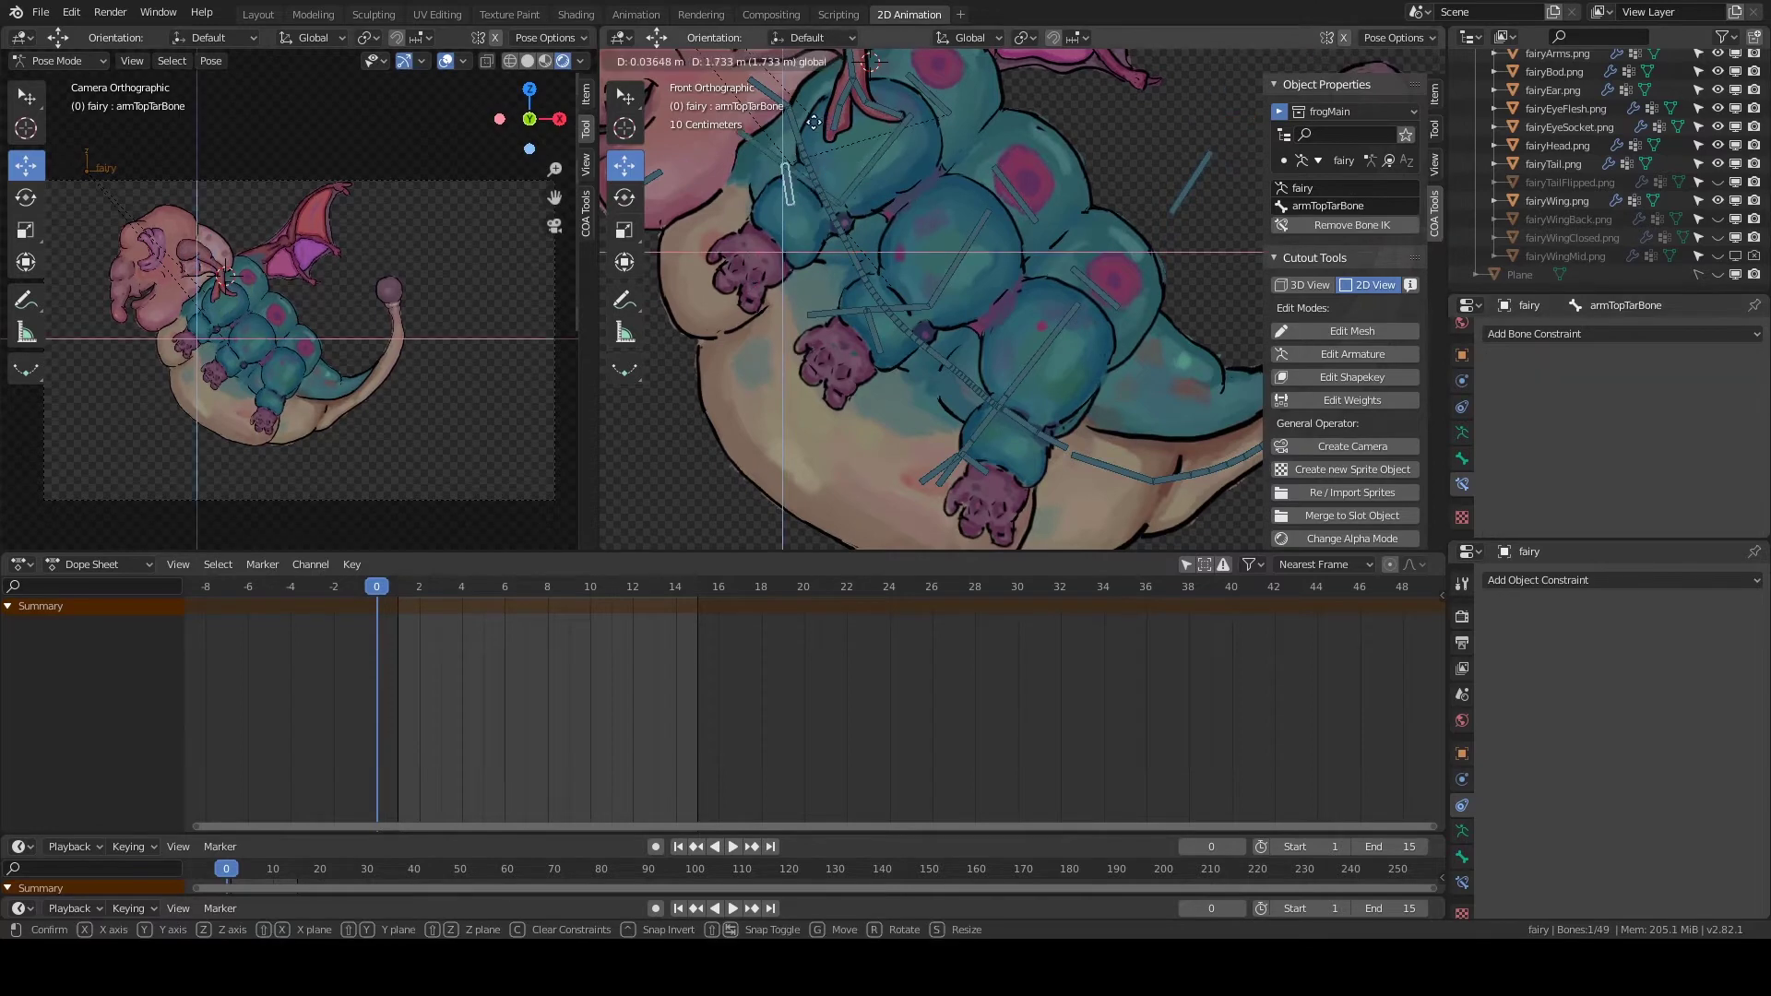
scroll(910, 162, up, 2)
click(1462, 458)
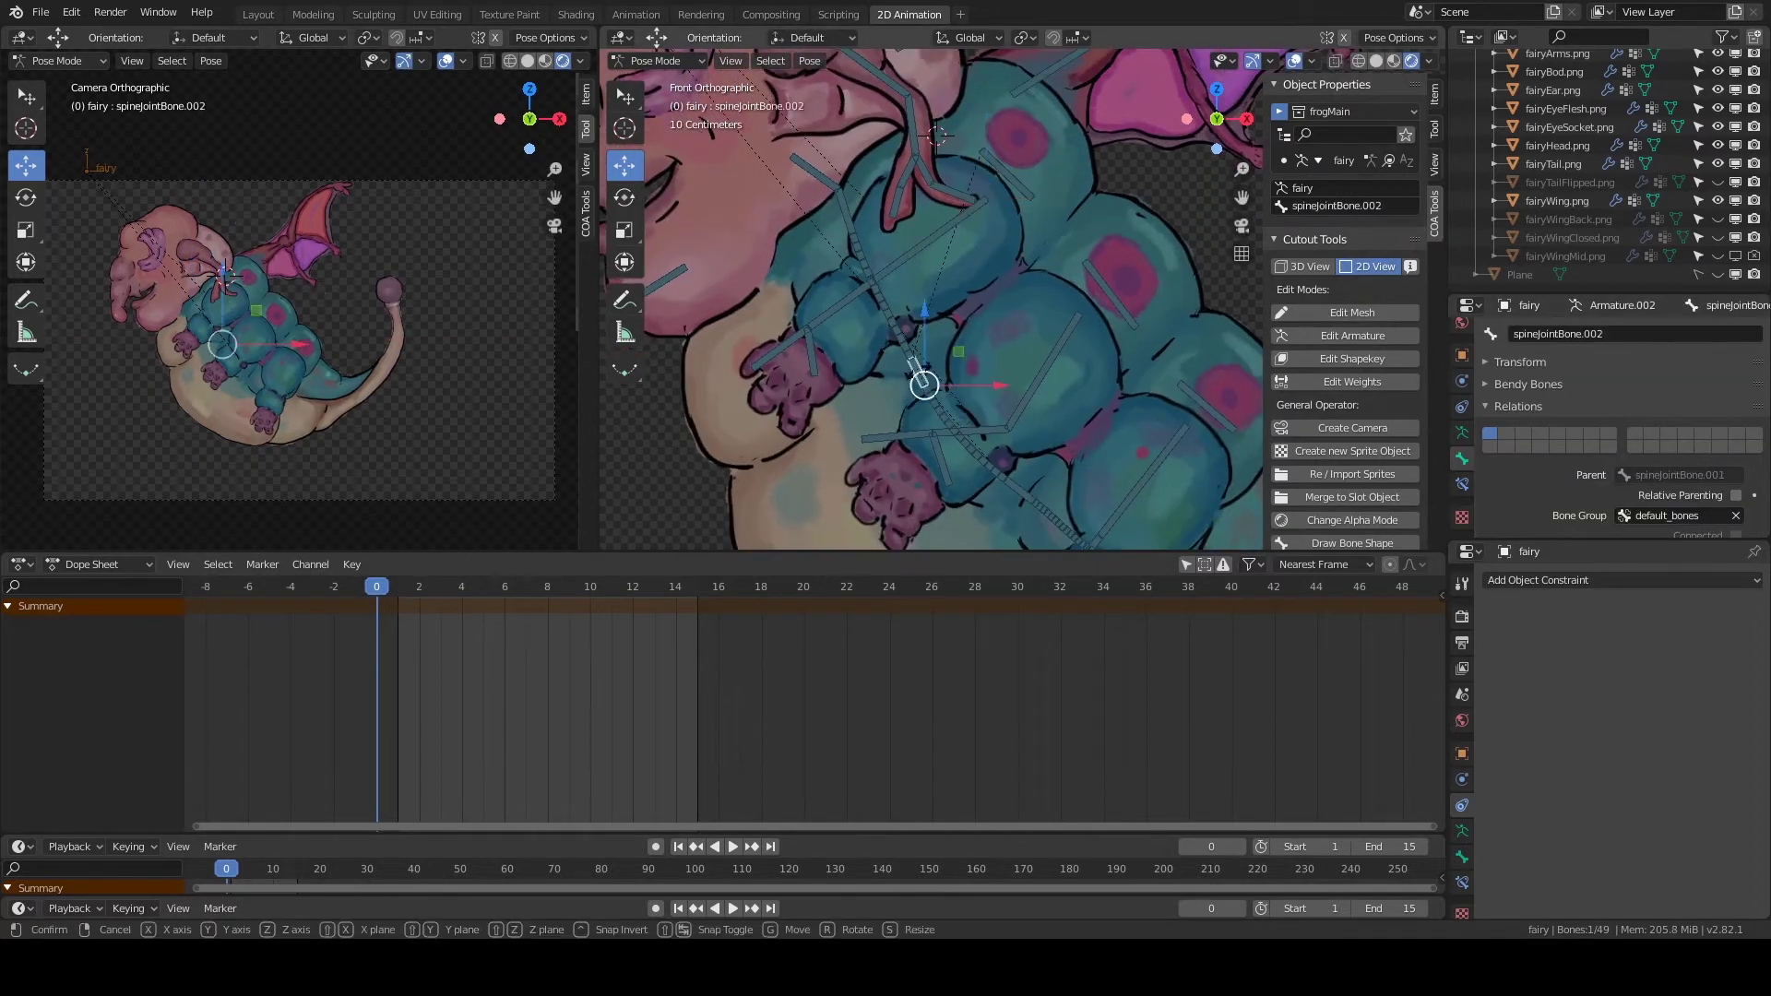
click(922, 378)
Reposition the top arm target bone, rotate the top arm bone in Edit Mode, and move an arm bone to the paw.
key(g)
click(872, 242)
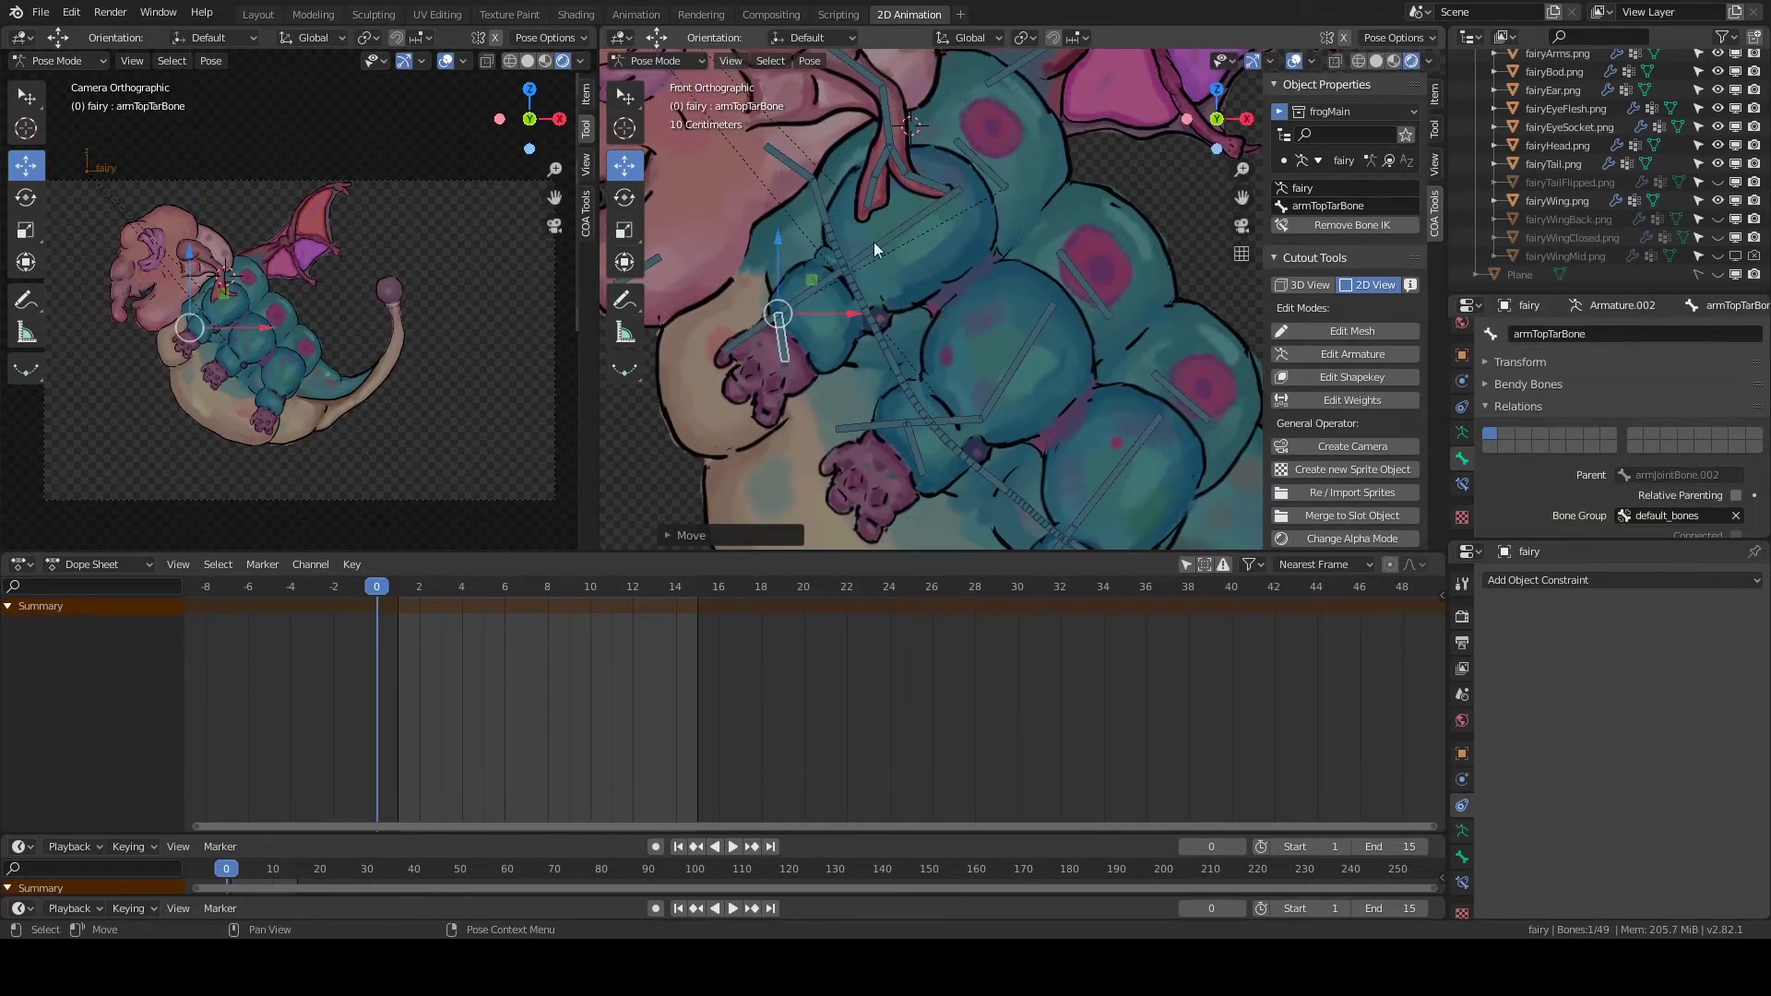
key(Tab)
key(r)
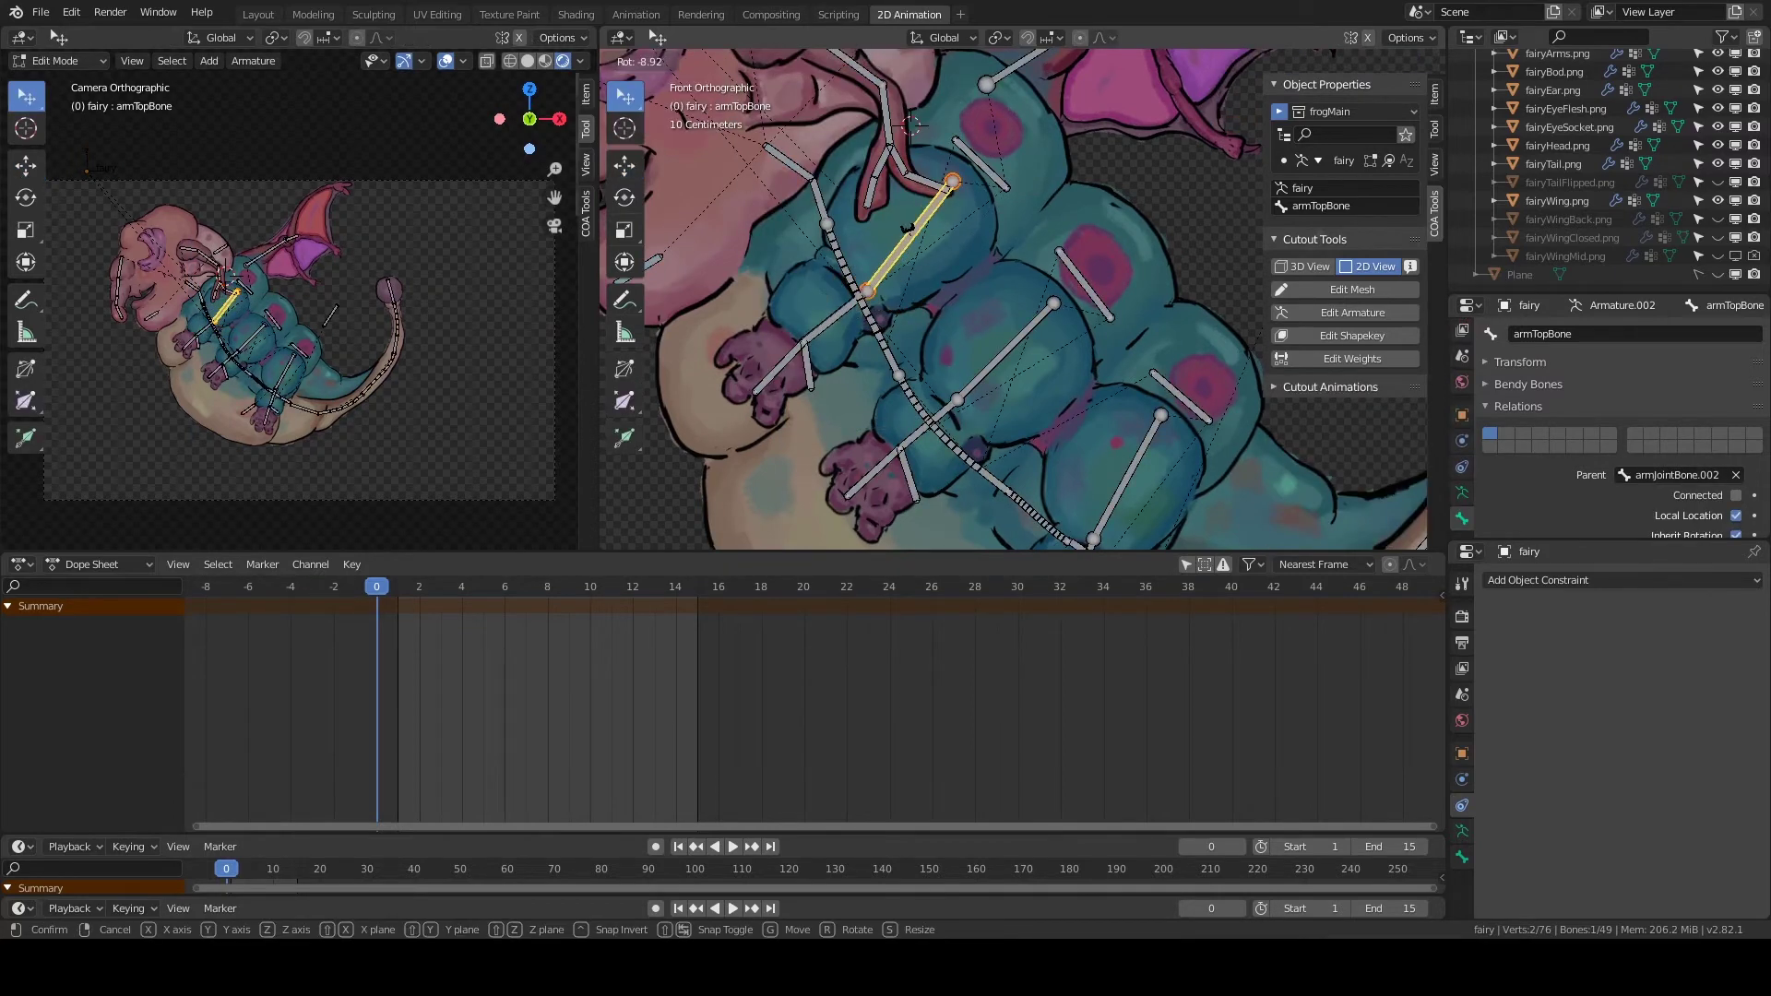
key(Return)
key(Tab)
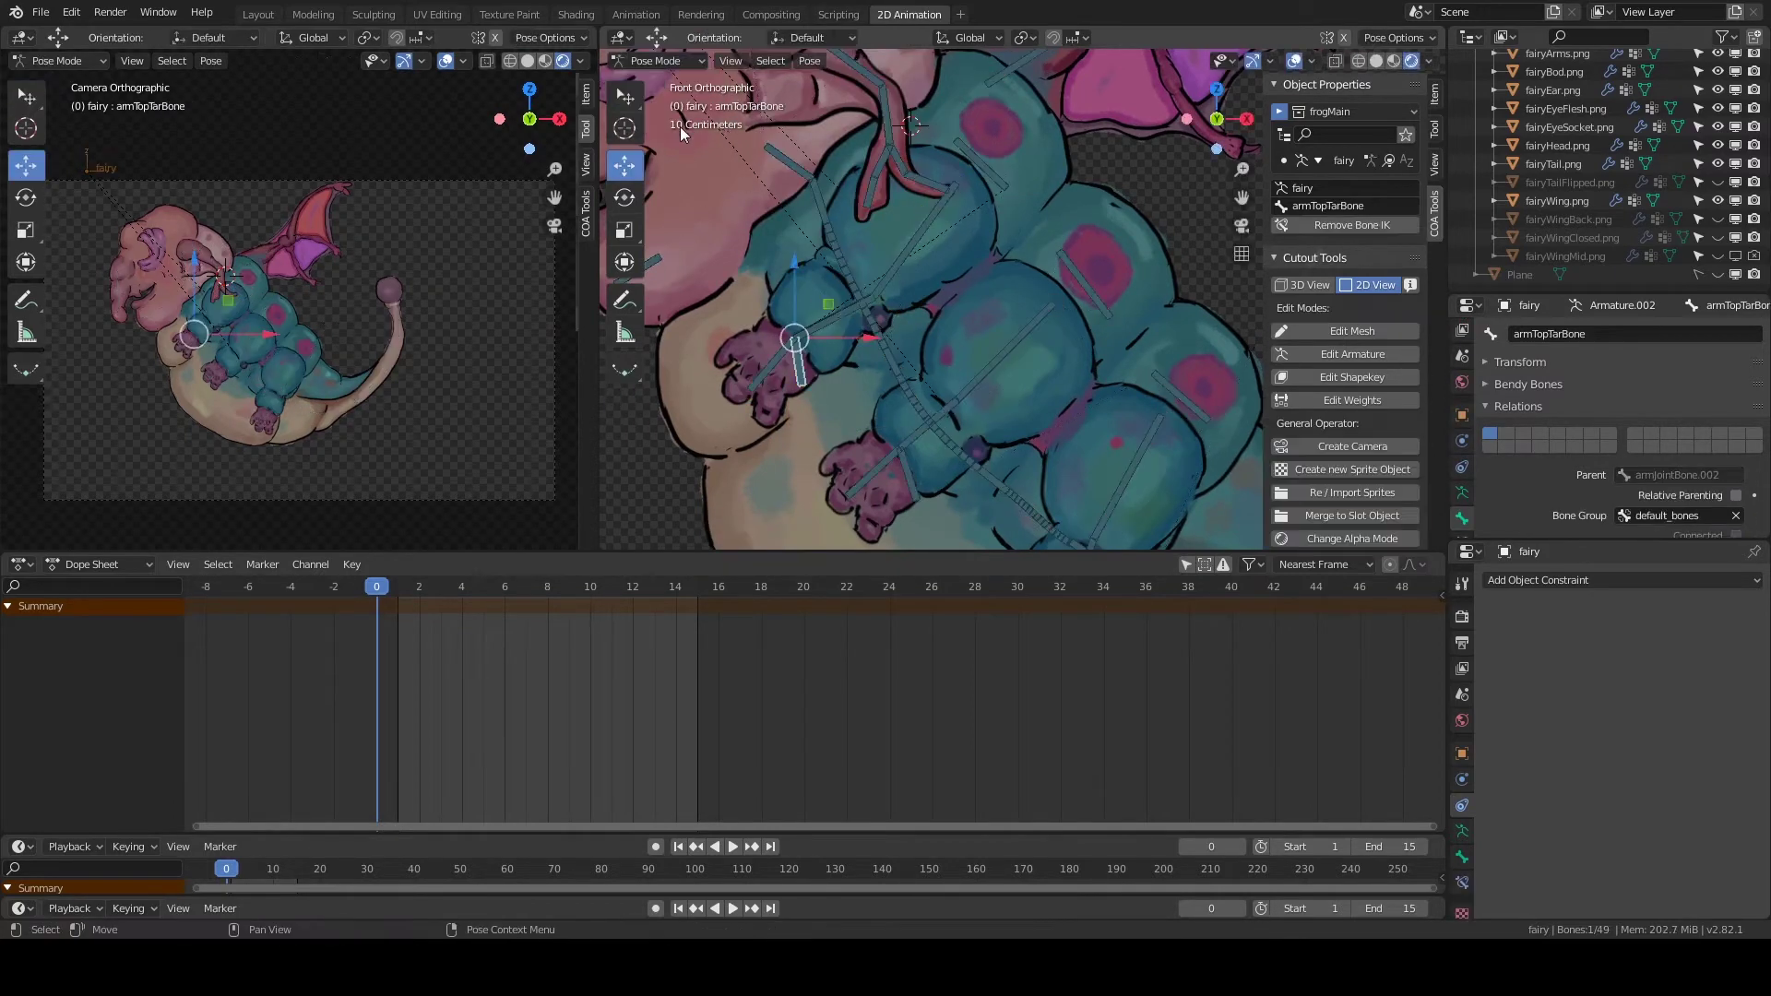
key(g)
click(775, 375)
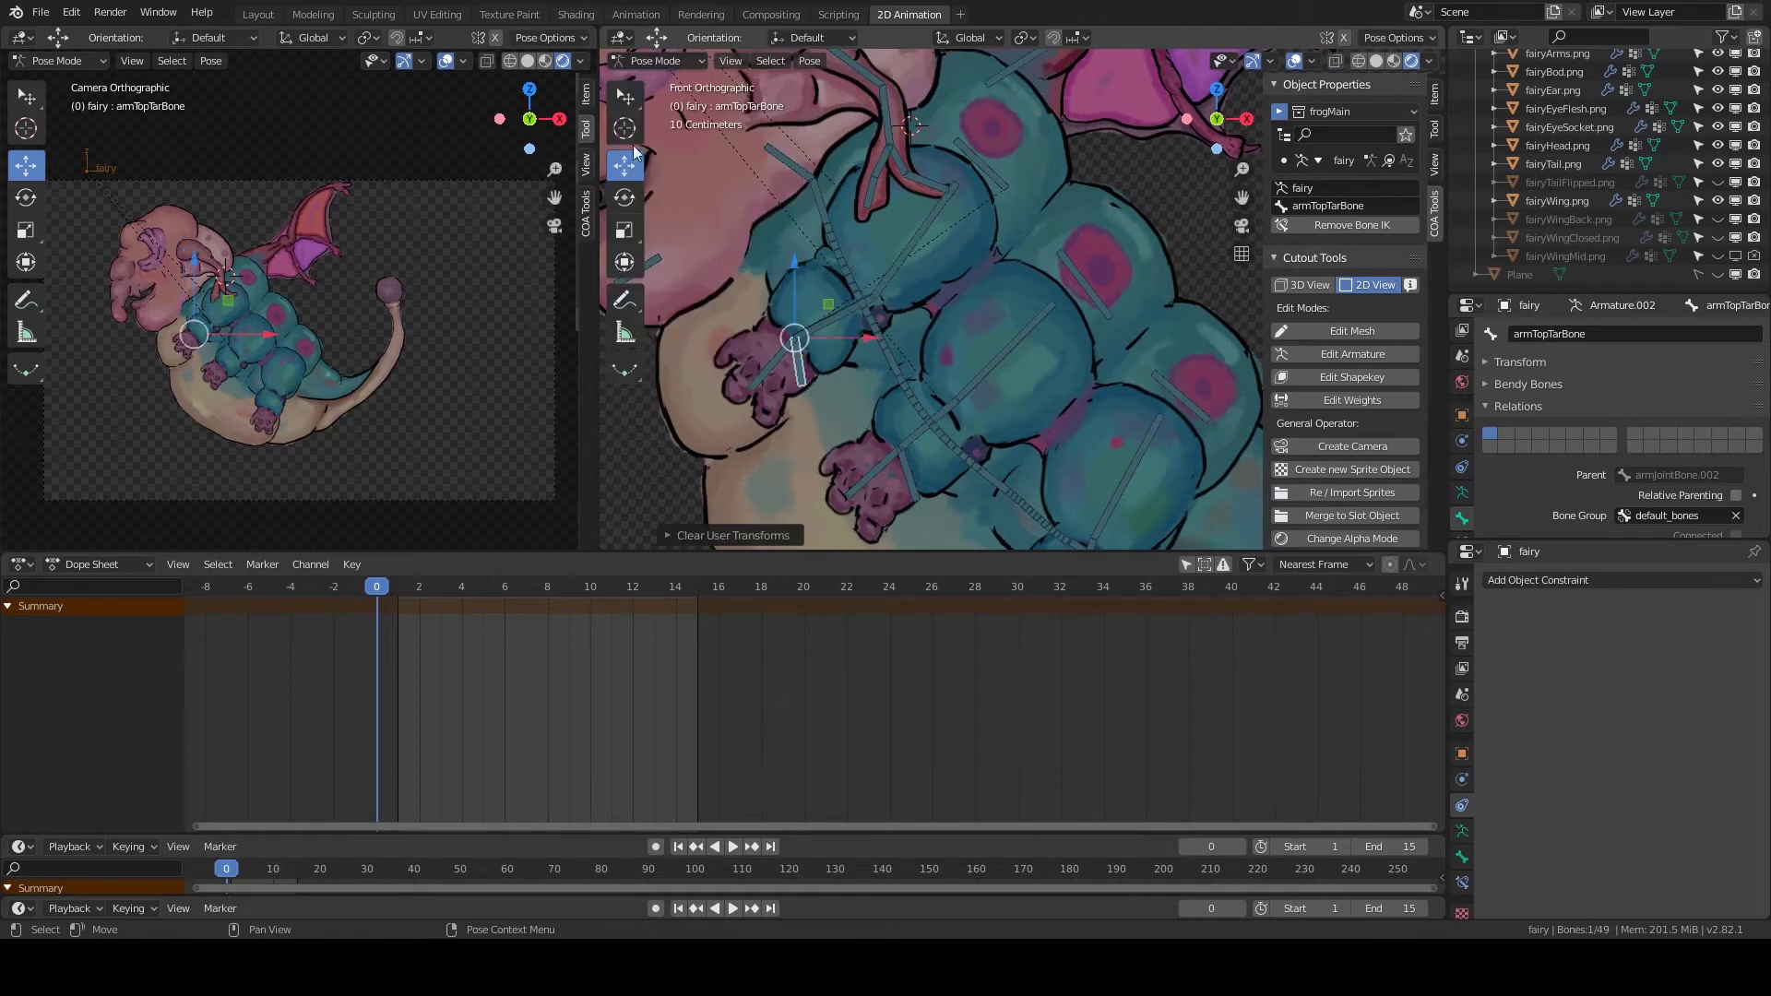
In Edit Mode, reposition armTopBone.001 and rotate armMidBone.001, then return to Pose Mode.
key(Tab)
click(811, 321)
key(r)
key(g)
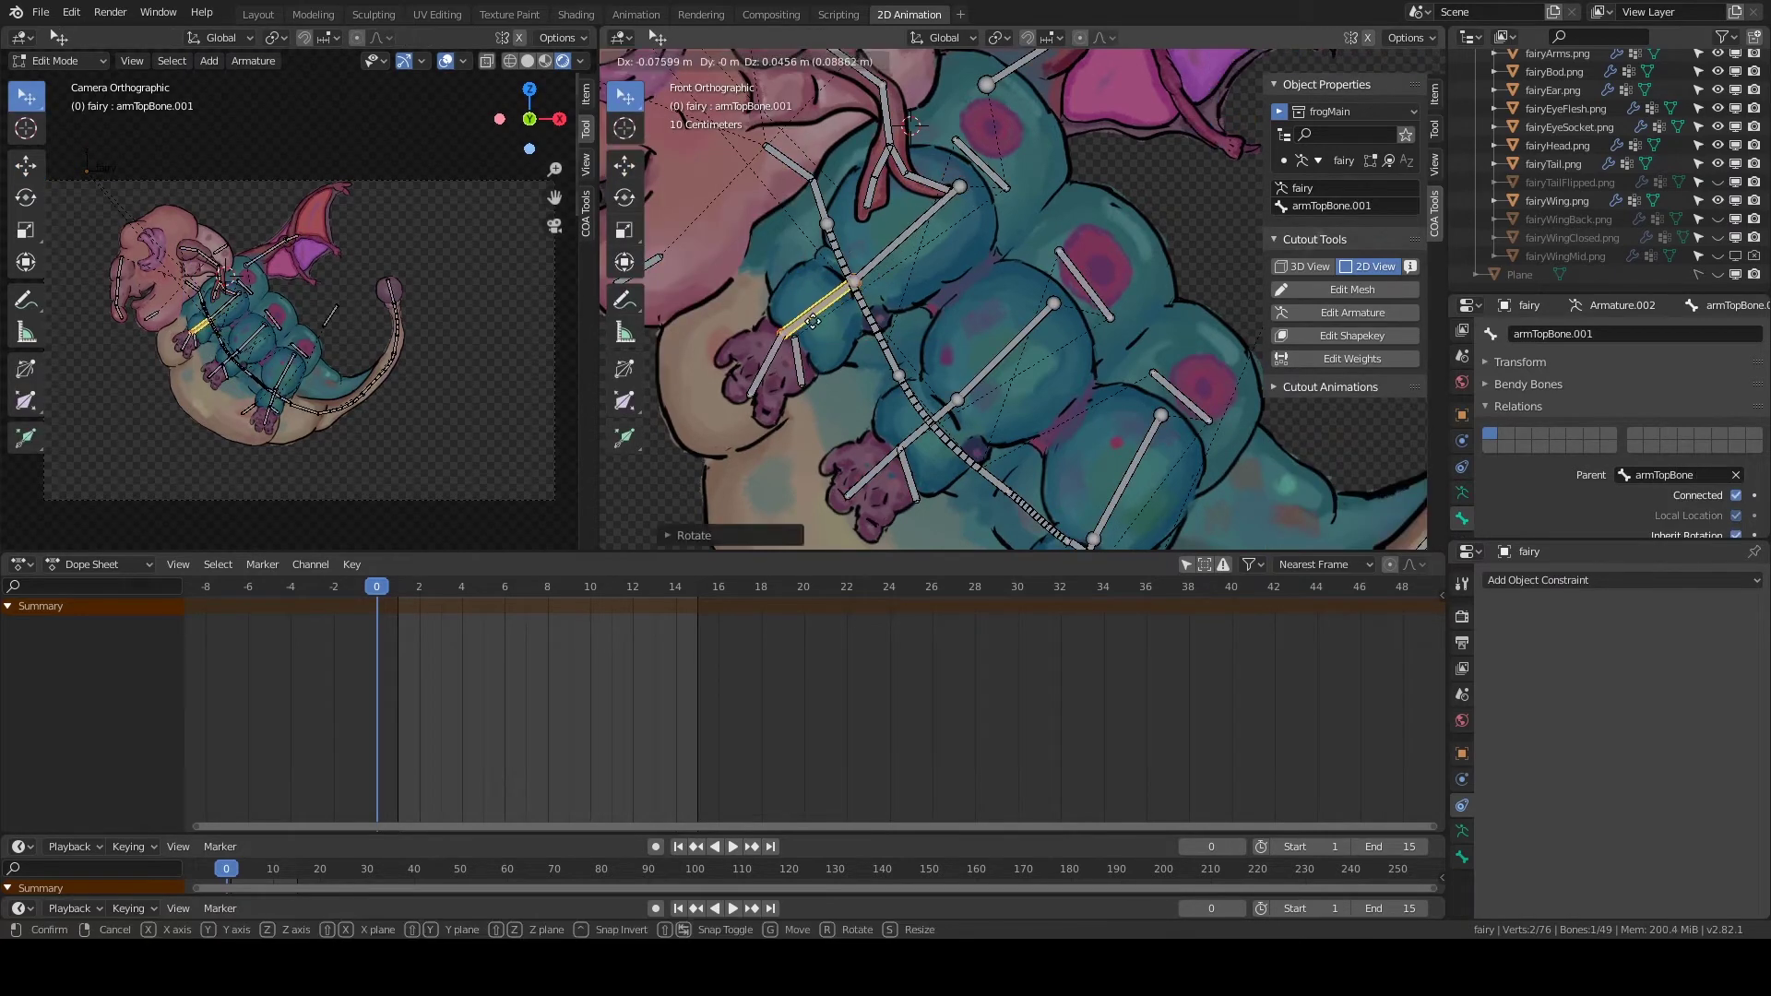
click(811, 321)
click(932, 419)
shift+middle_drag(931, 420, 950, 267)
key(r)
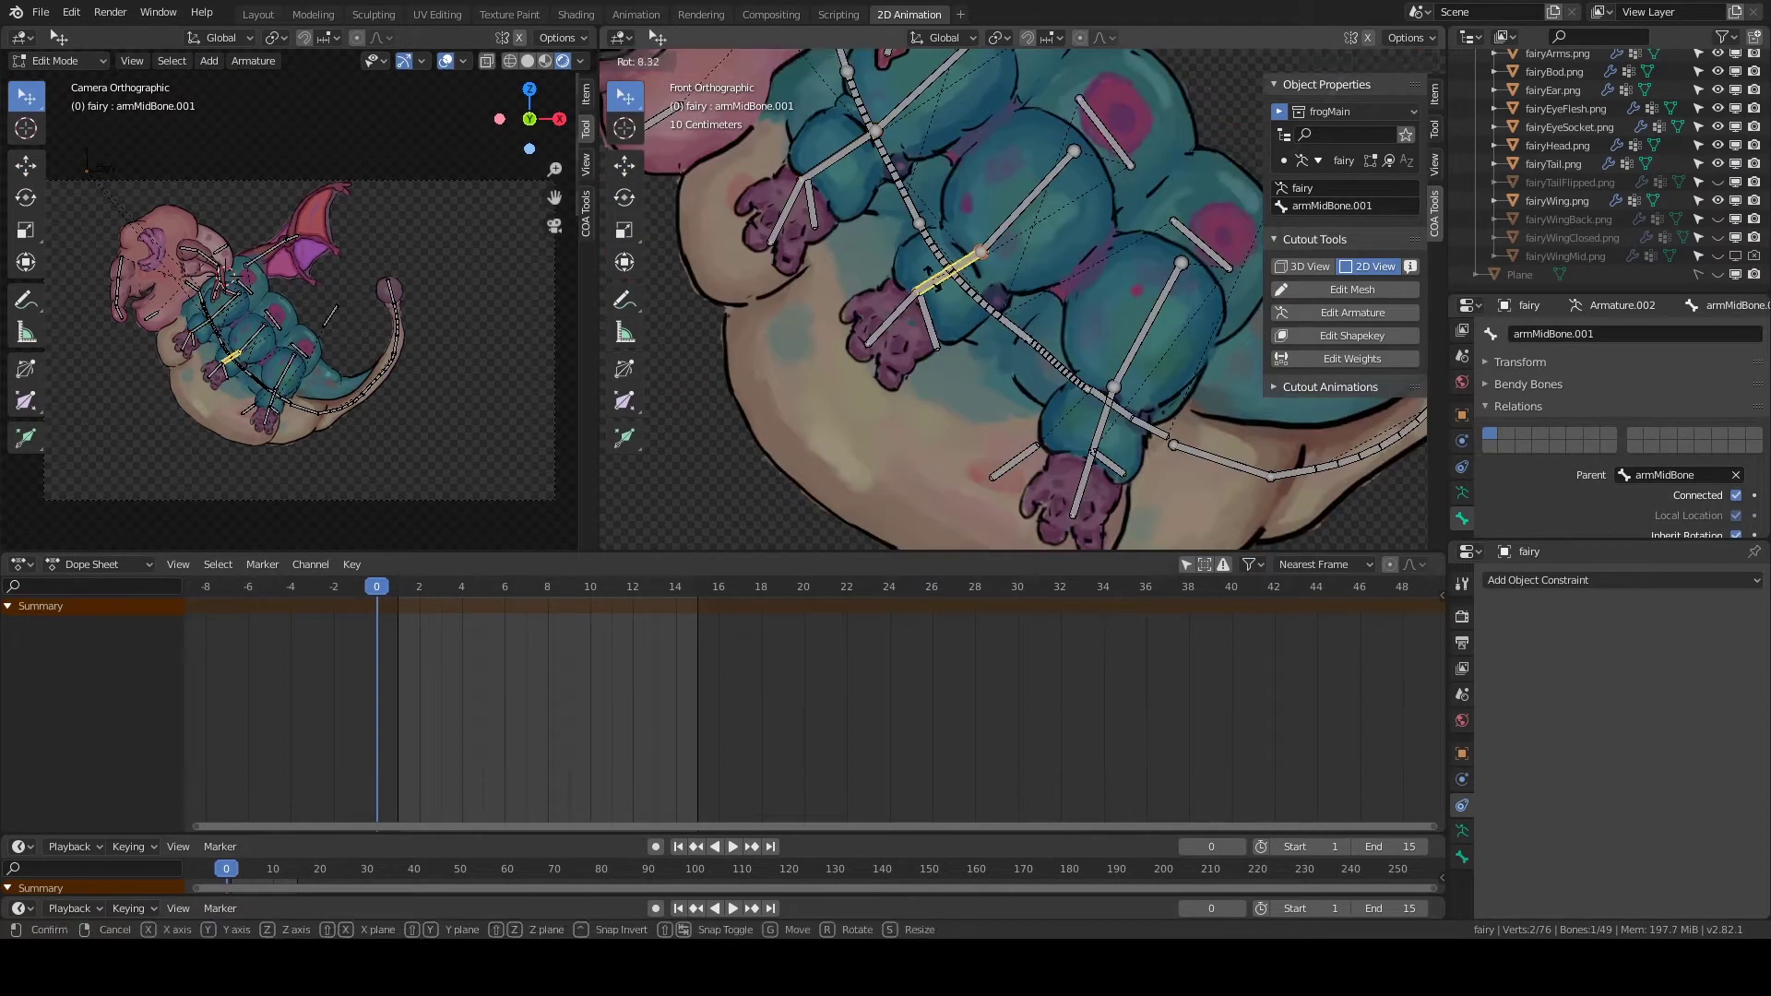
click(1091, 469)
mouse_move(1091, 468)
shift+middle_down()
mouse_move(1013, 388)
mouse_move(948, 517)
shift+middle_up()
click(1012, 387)
key(Tab)
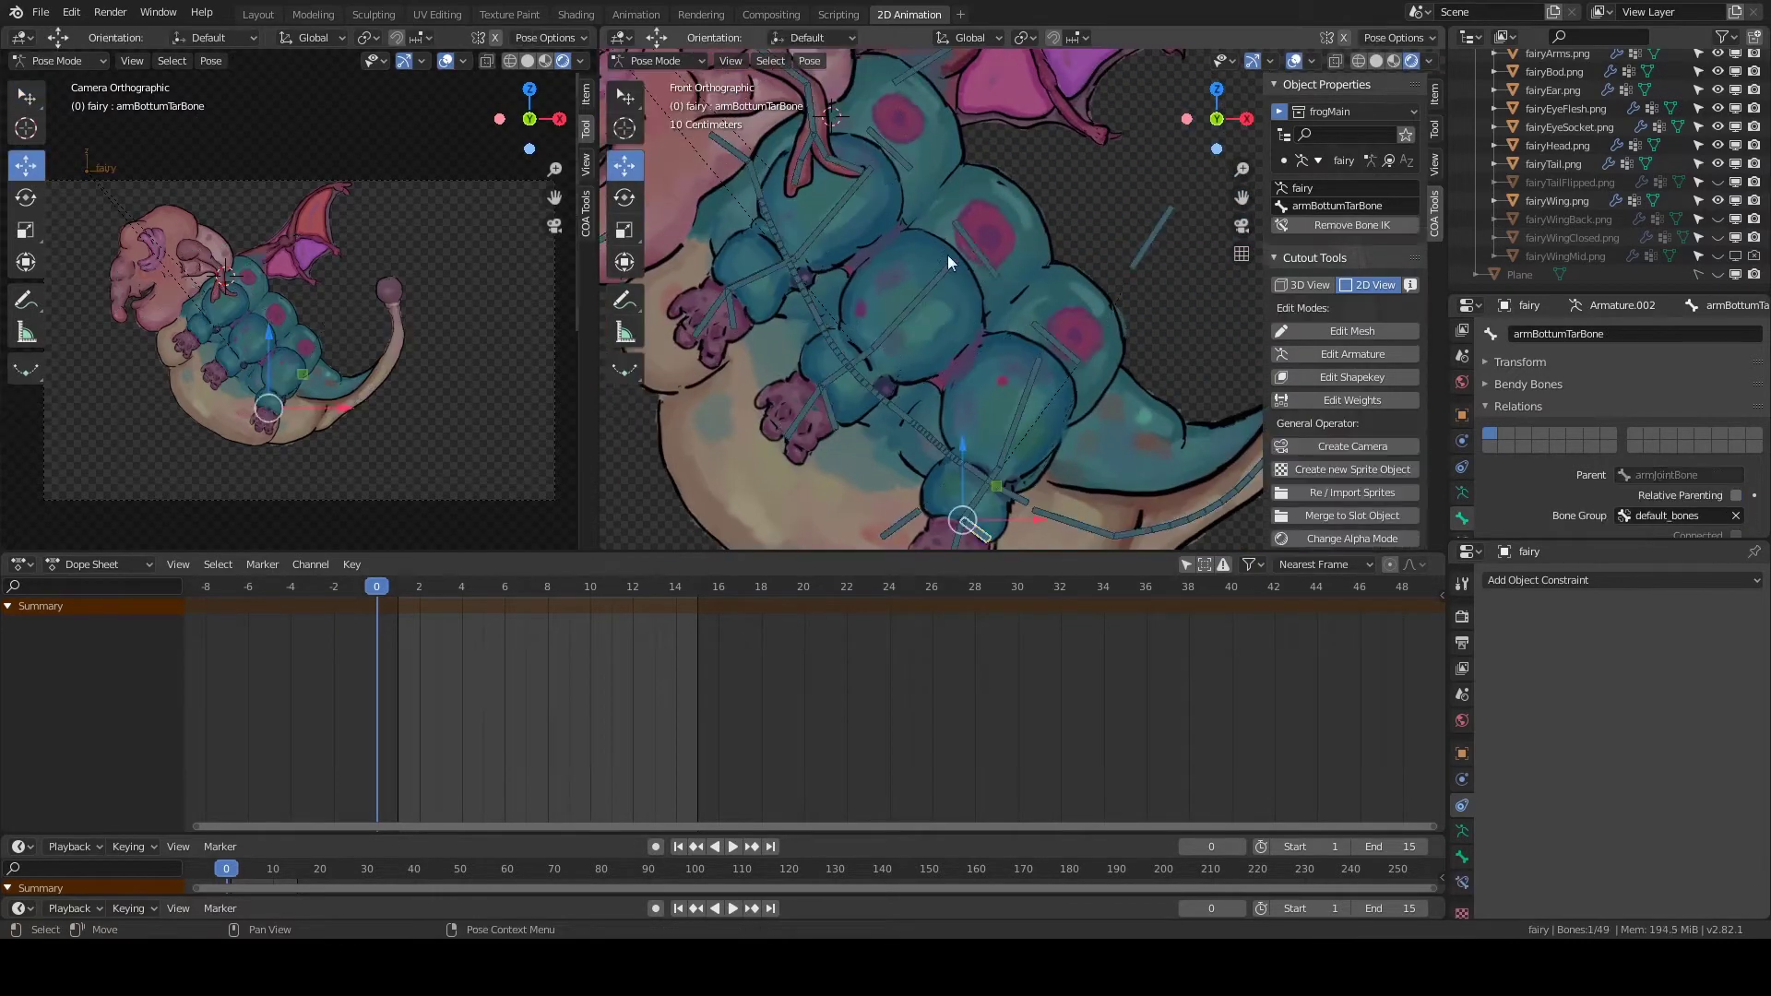
Try a Limit Distance constraint on armJointBone.001 targeting fairy's armMidBone, then undo it.
click(964, 247)
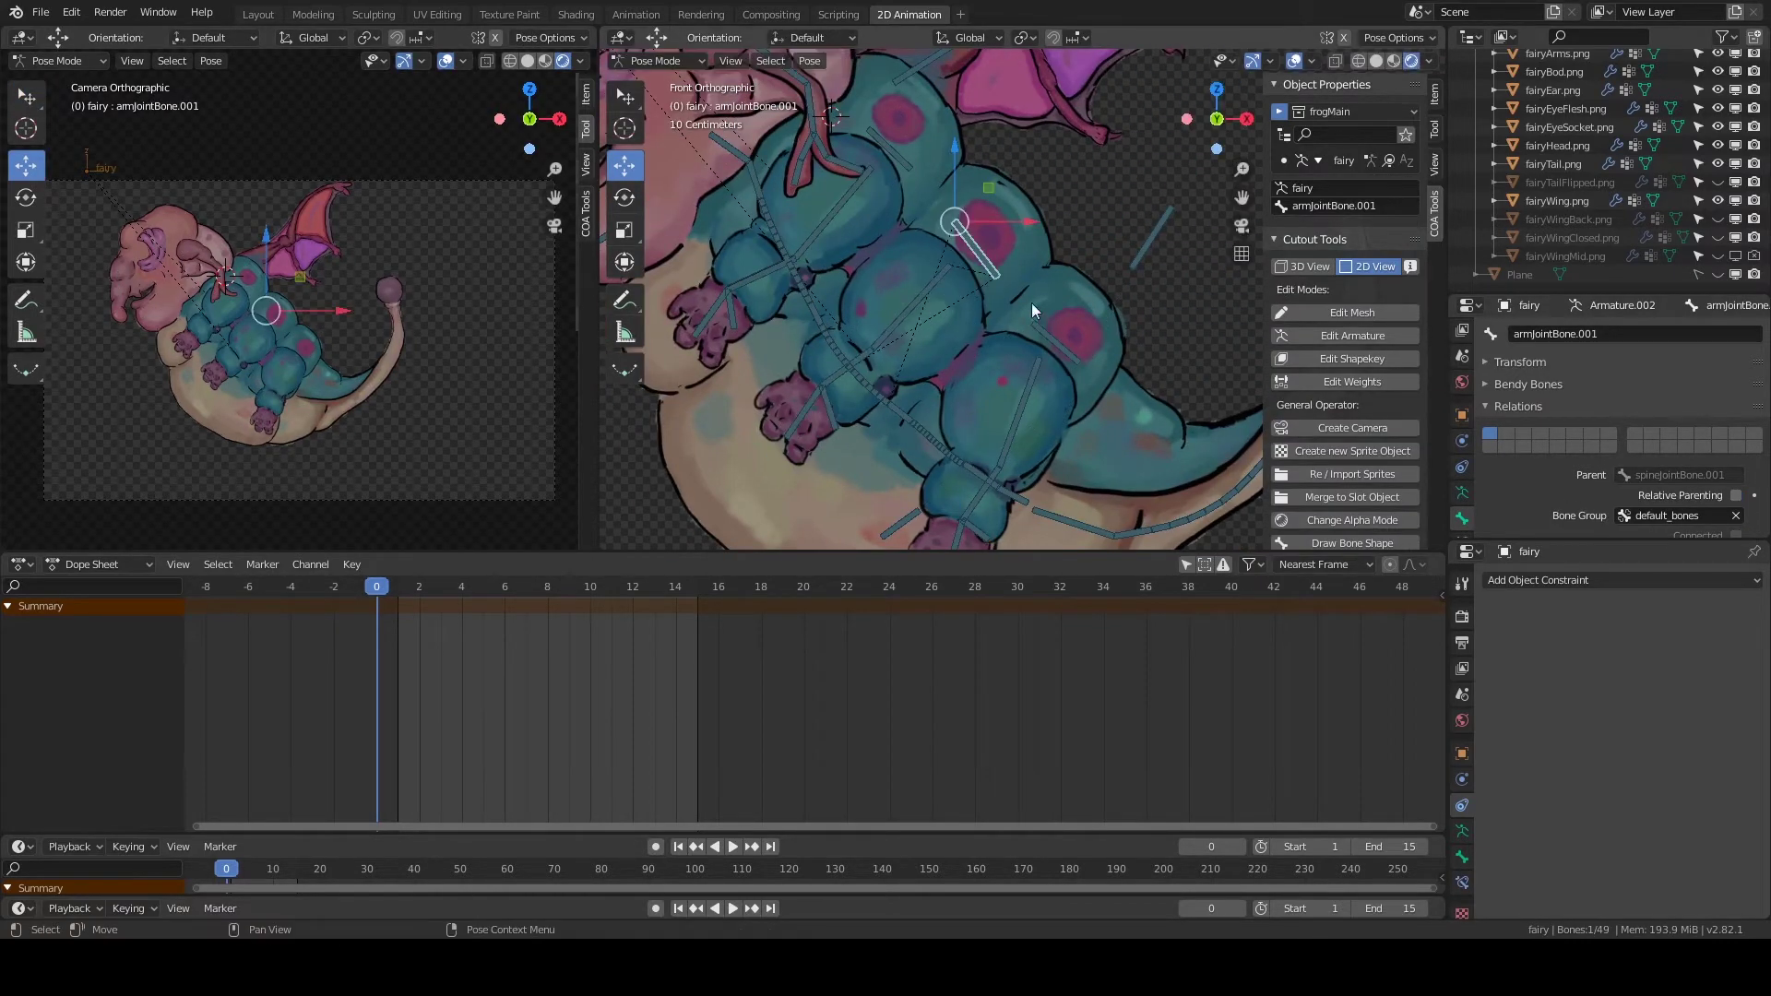
click(1461, 535)
click(1602, 334)
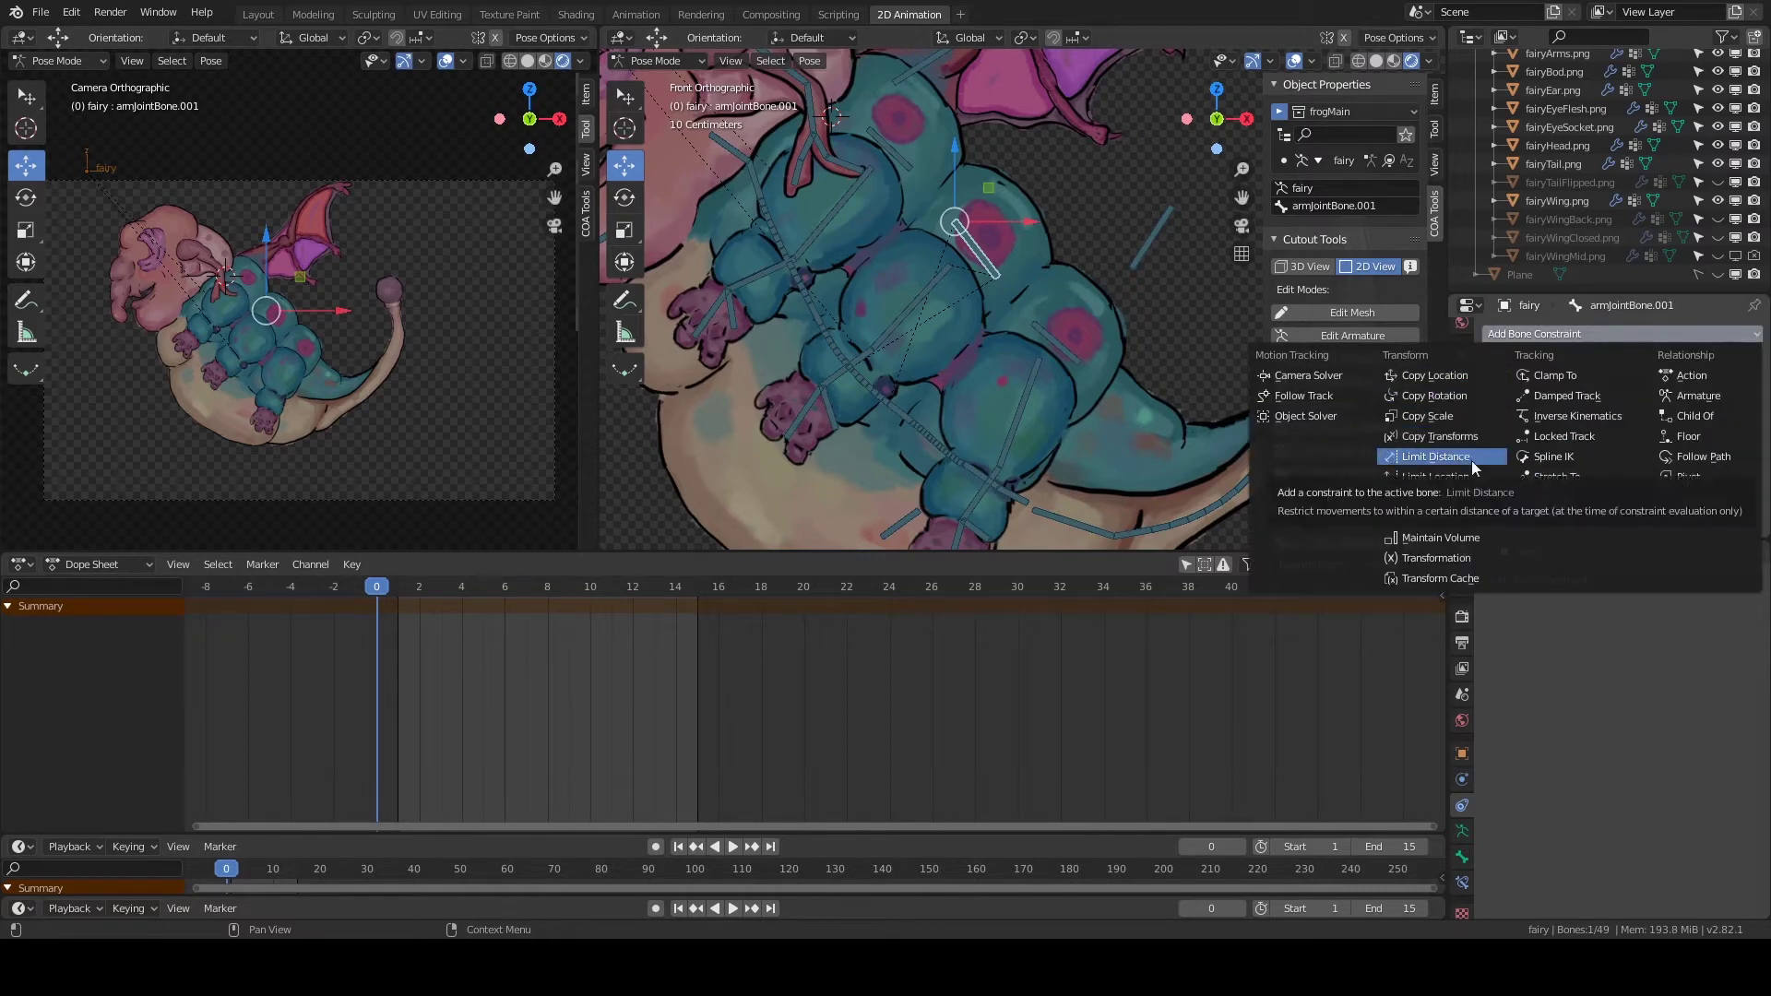
click(1470, 461)
click(1651, 396)
click(1610, 423)
text(armm)
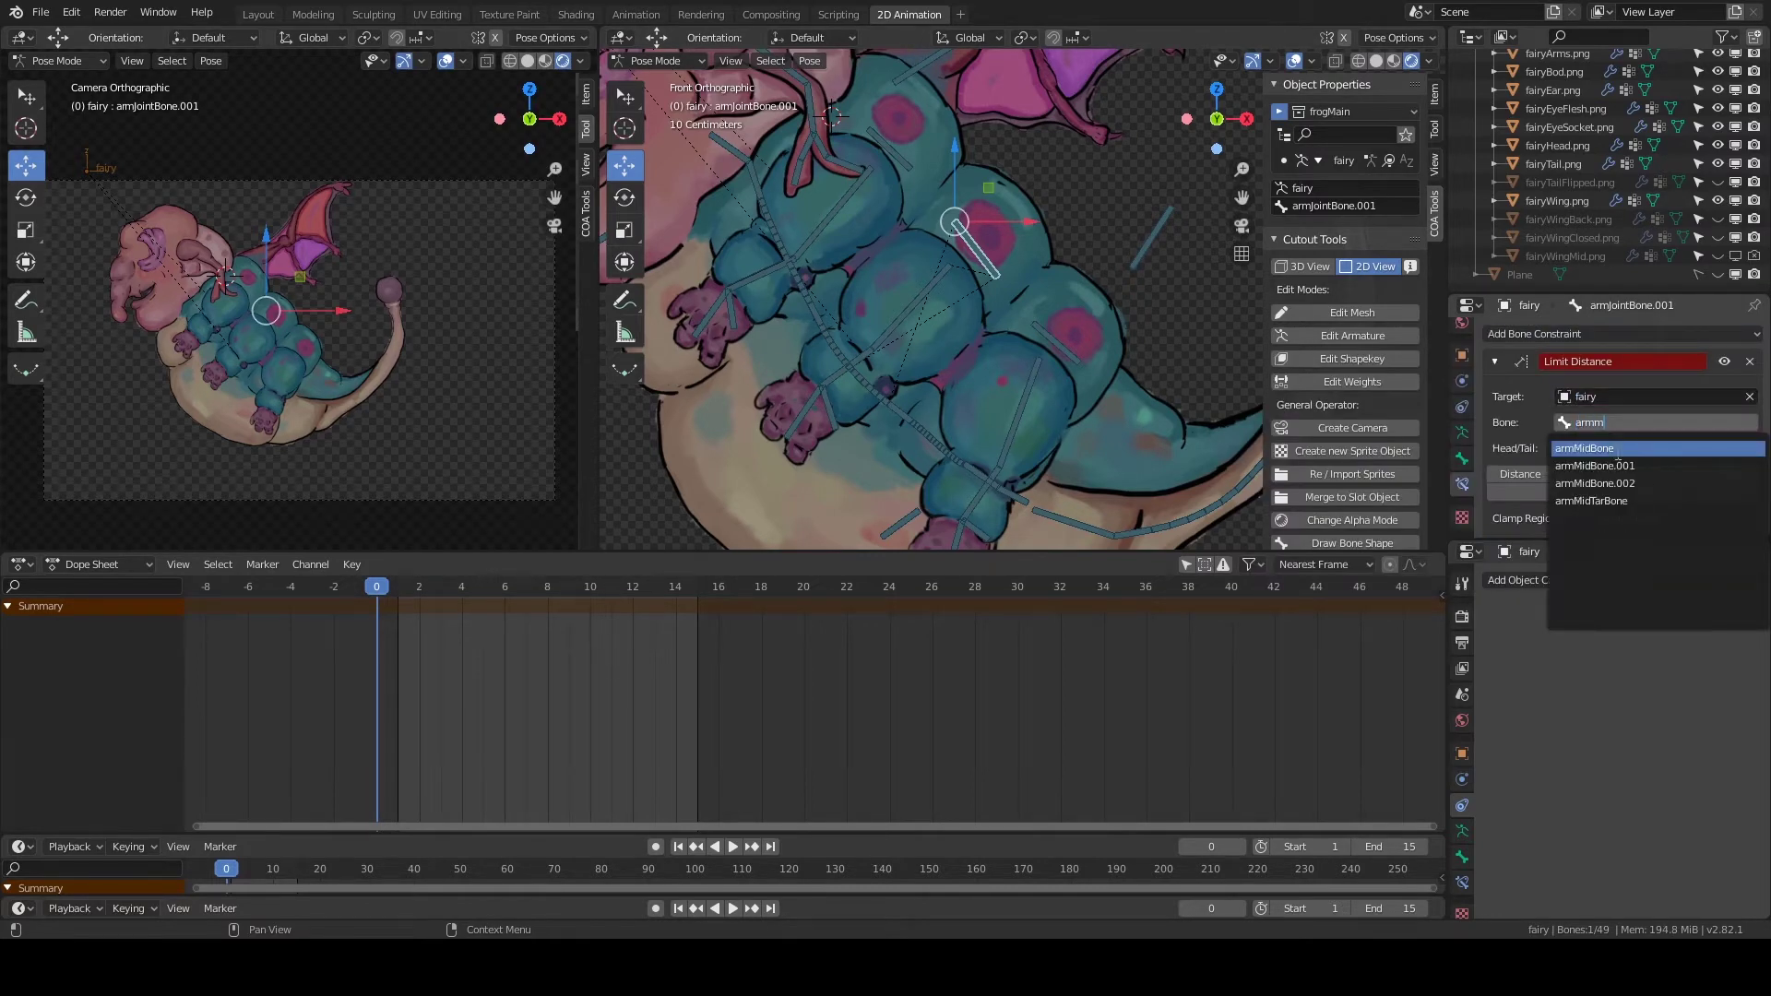
click(1618, 450)
scroll(1617, 443, down, 2)
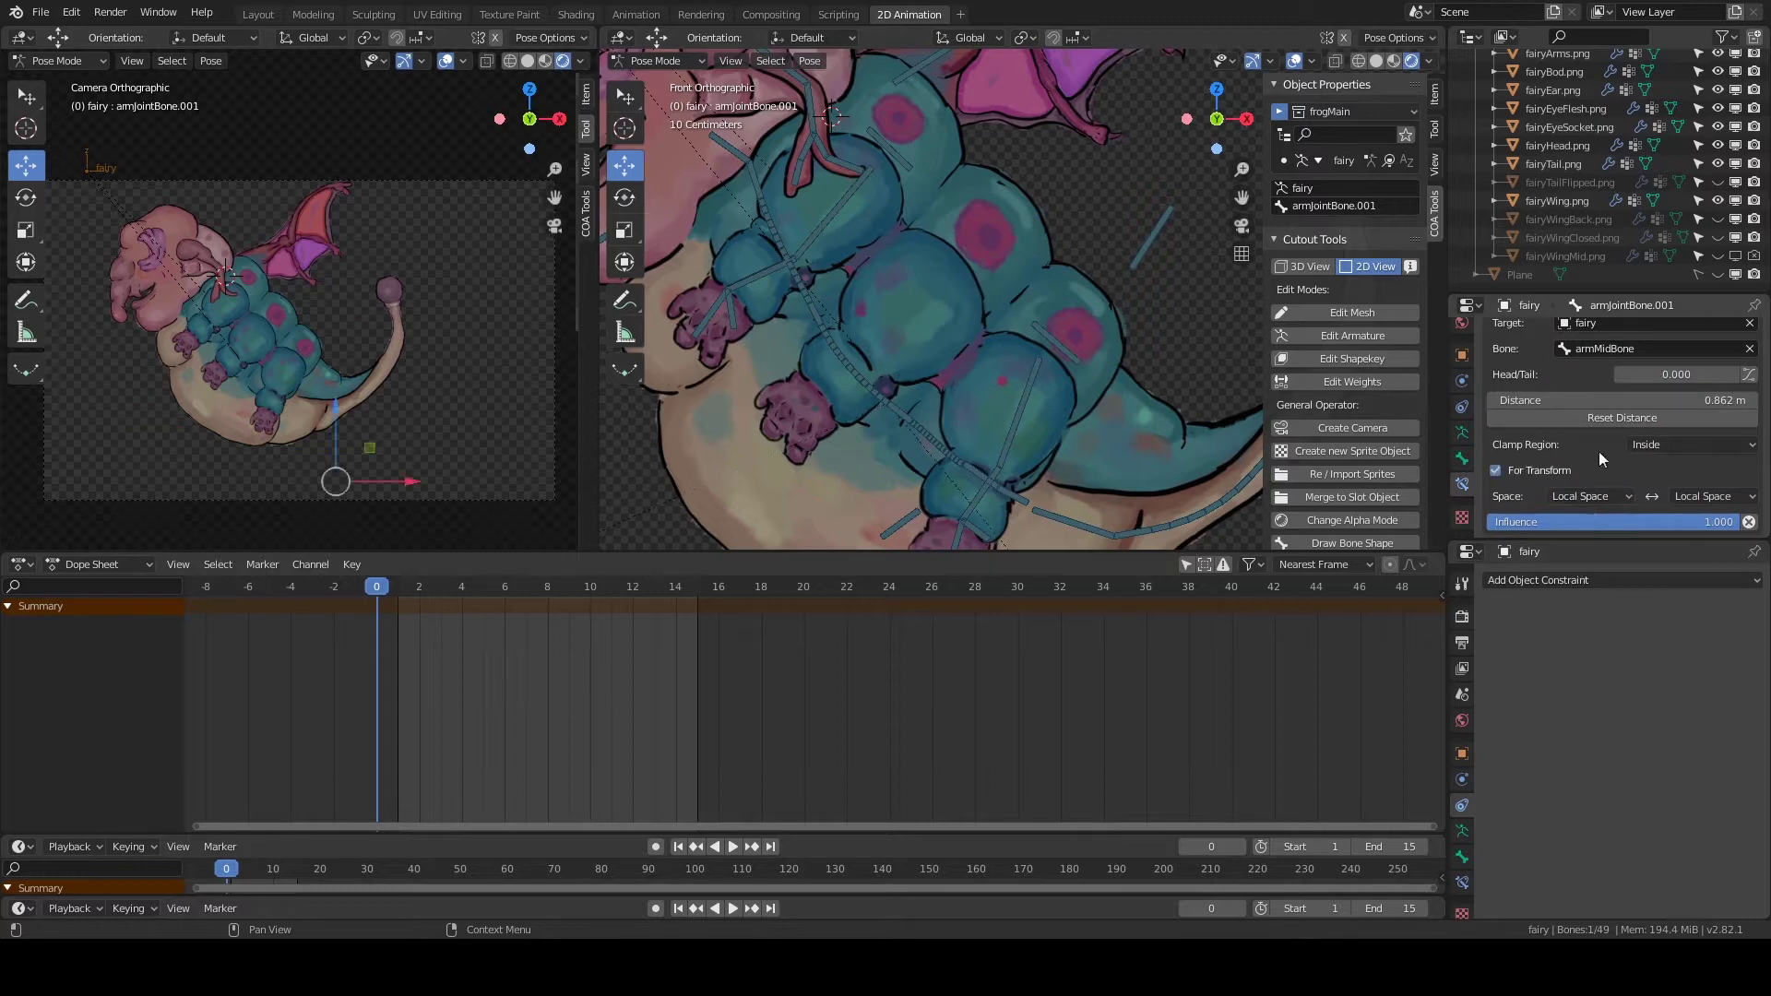
key(ctrl+z)
key(ctrl+z)
key(ctrl+z)
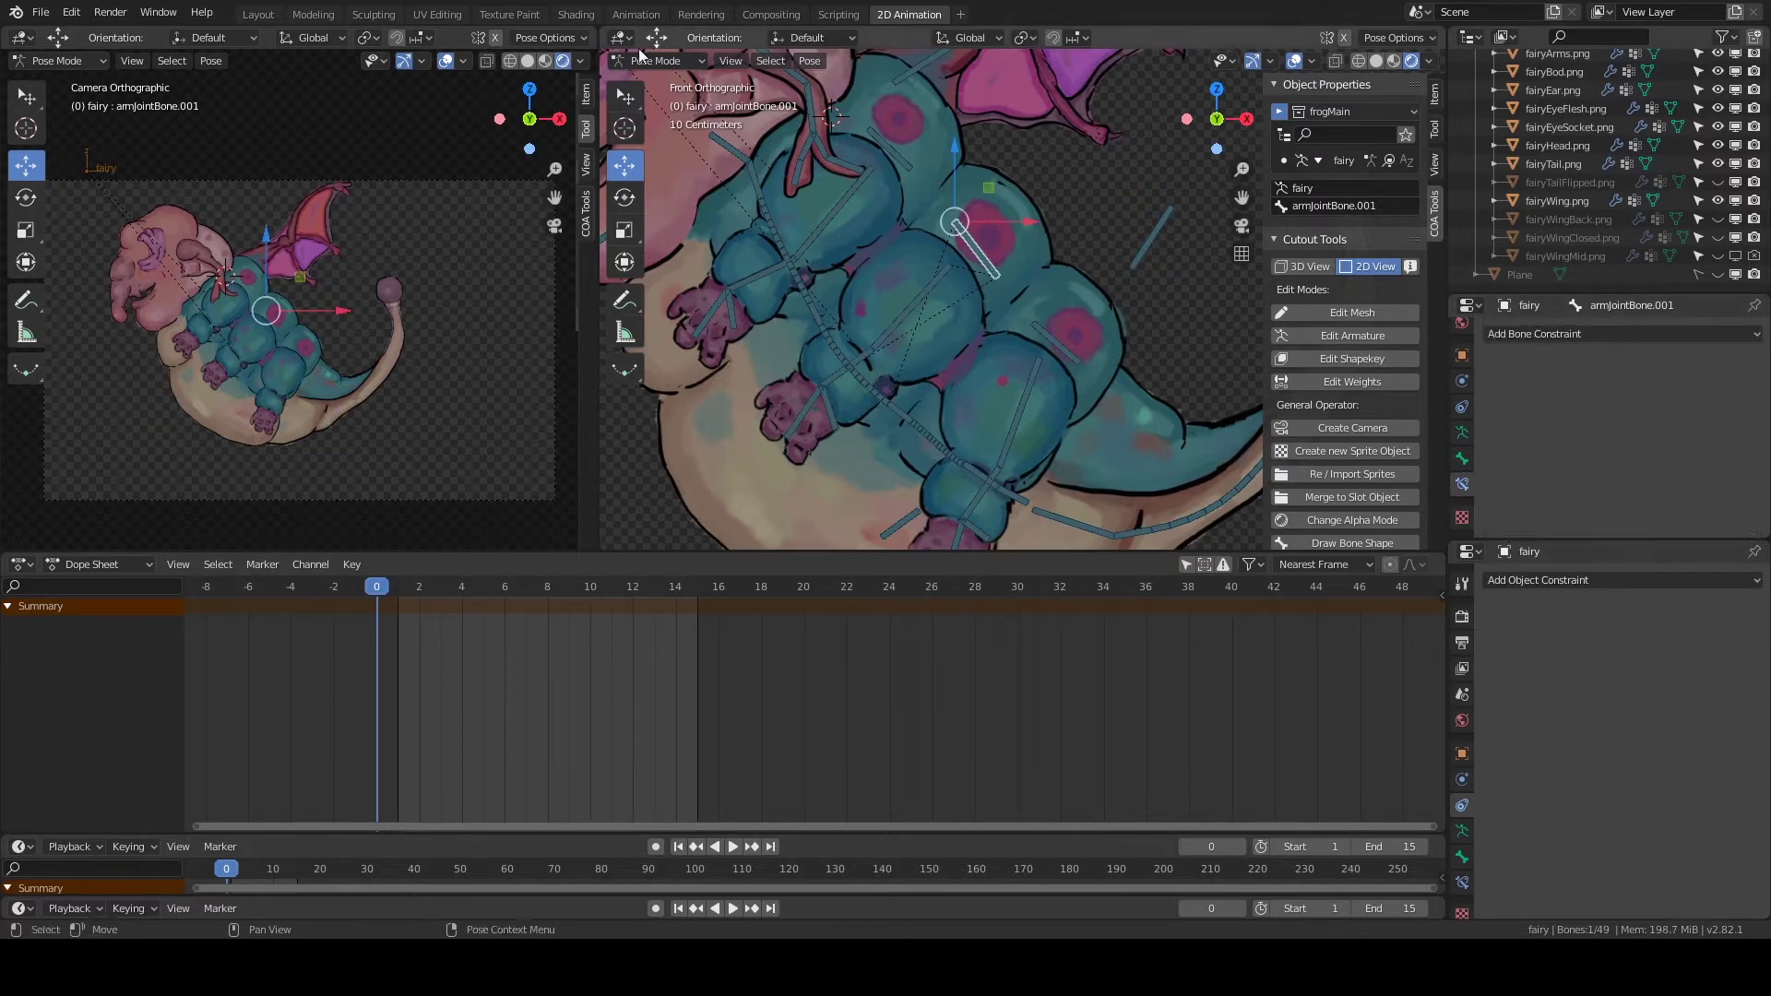
key(Tab)
In Edit Mode, move a bone and parent it to armJointBone.006.
key(ctrl+z)
key(ctrl+z)
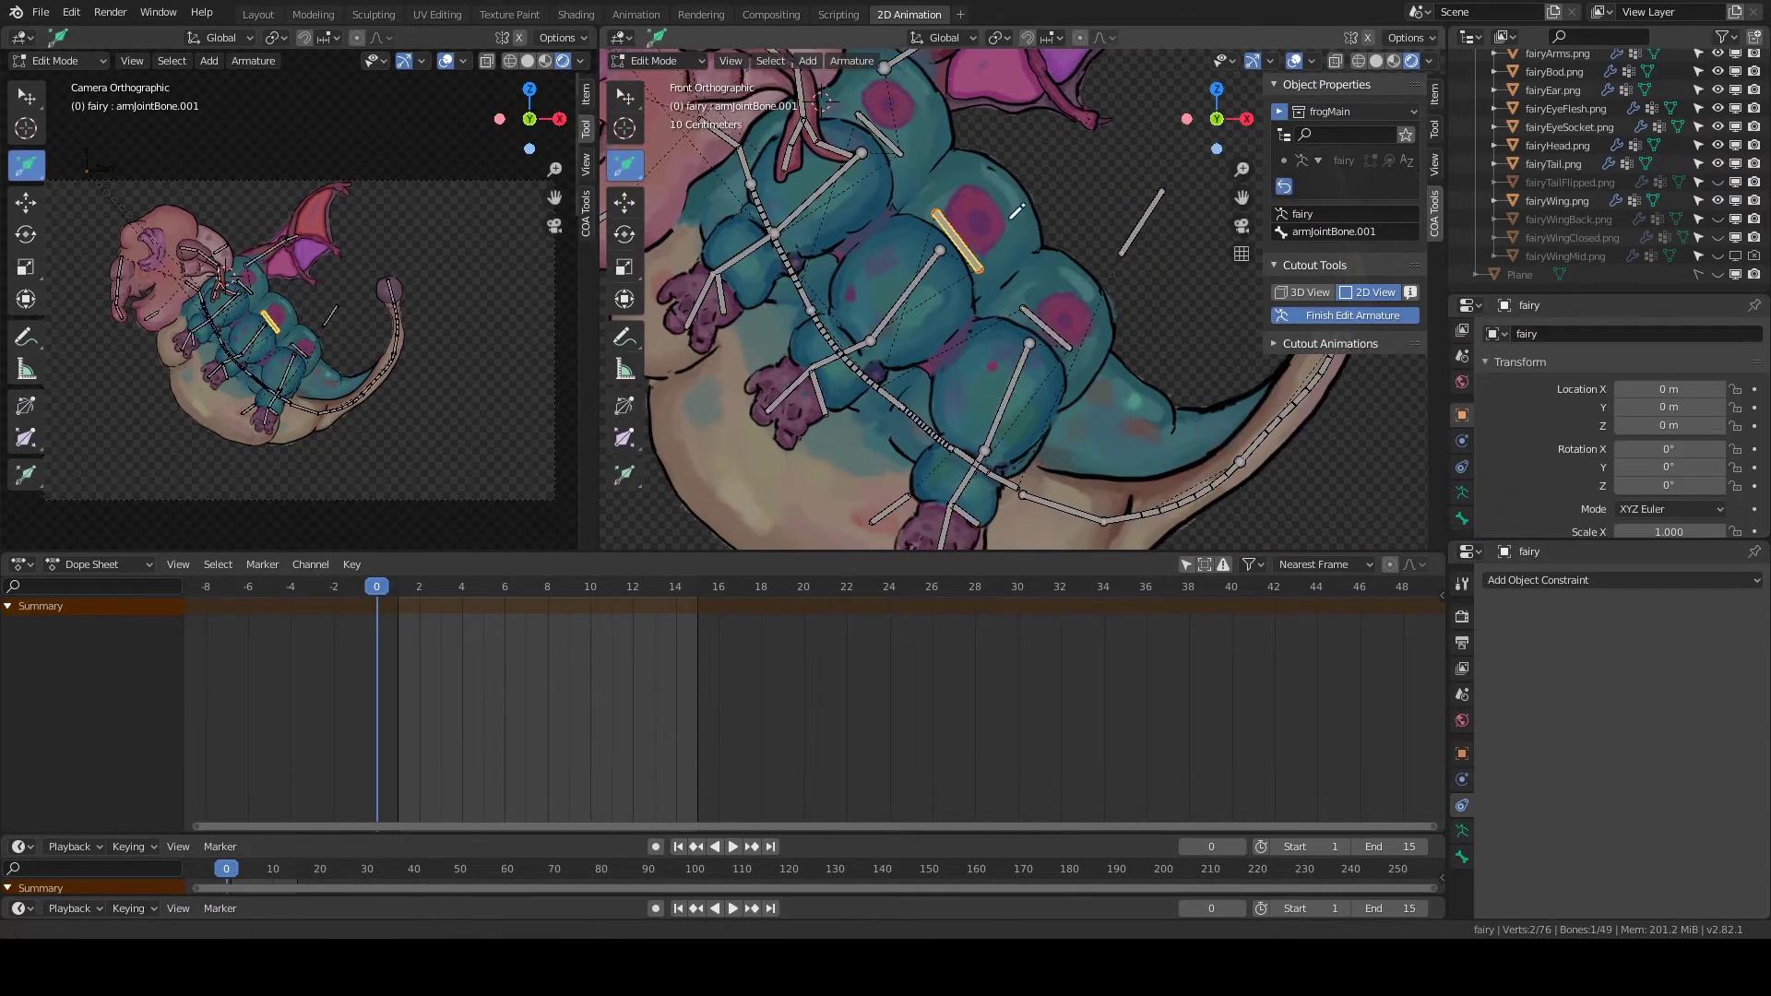
key(ctrl+z)
key(ctrl+z)
key(ctrl+z)
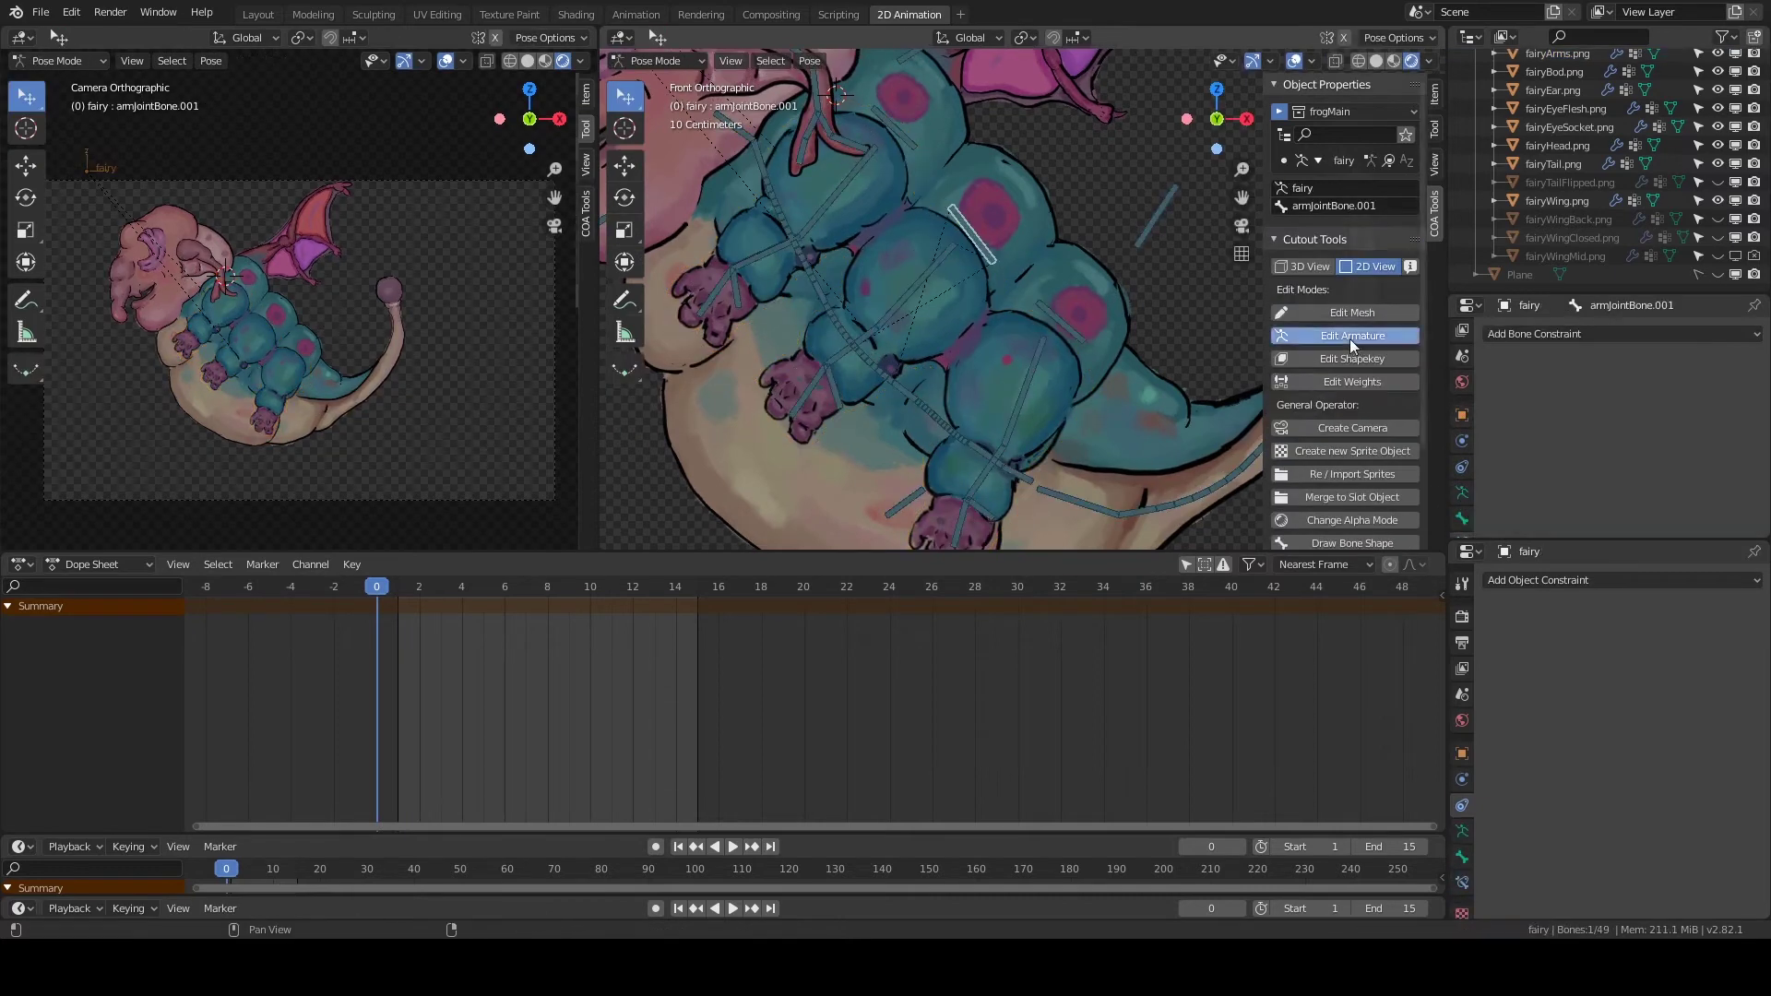
click(1349, 337)
key(g)
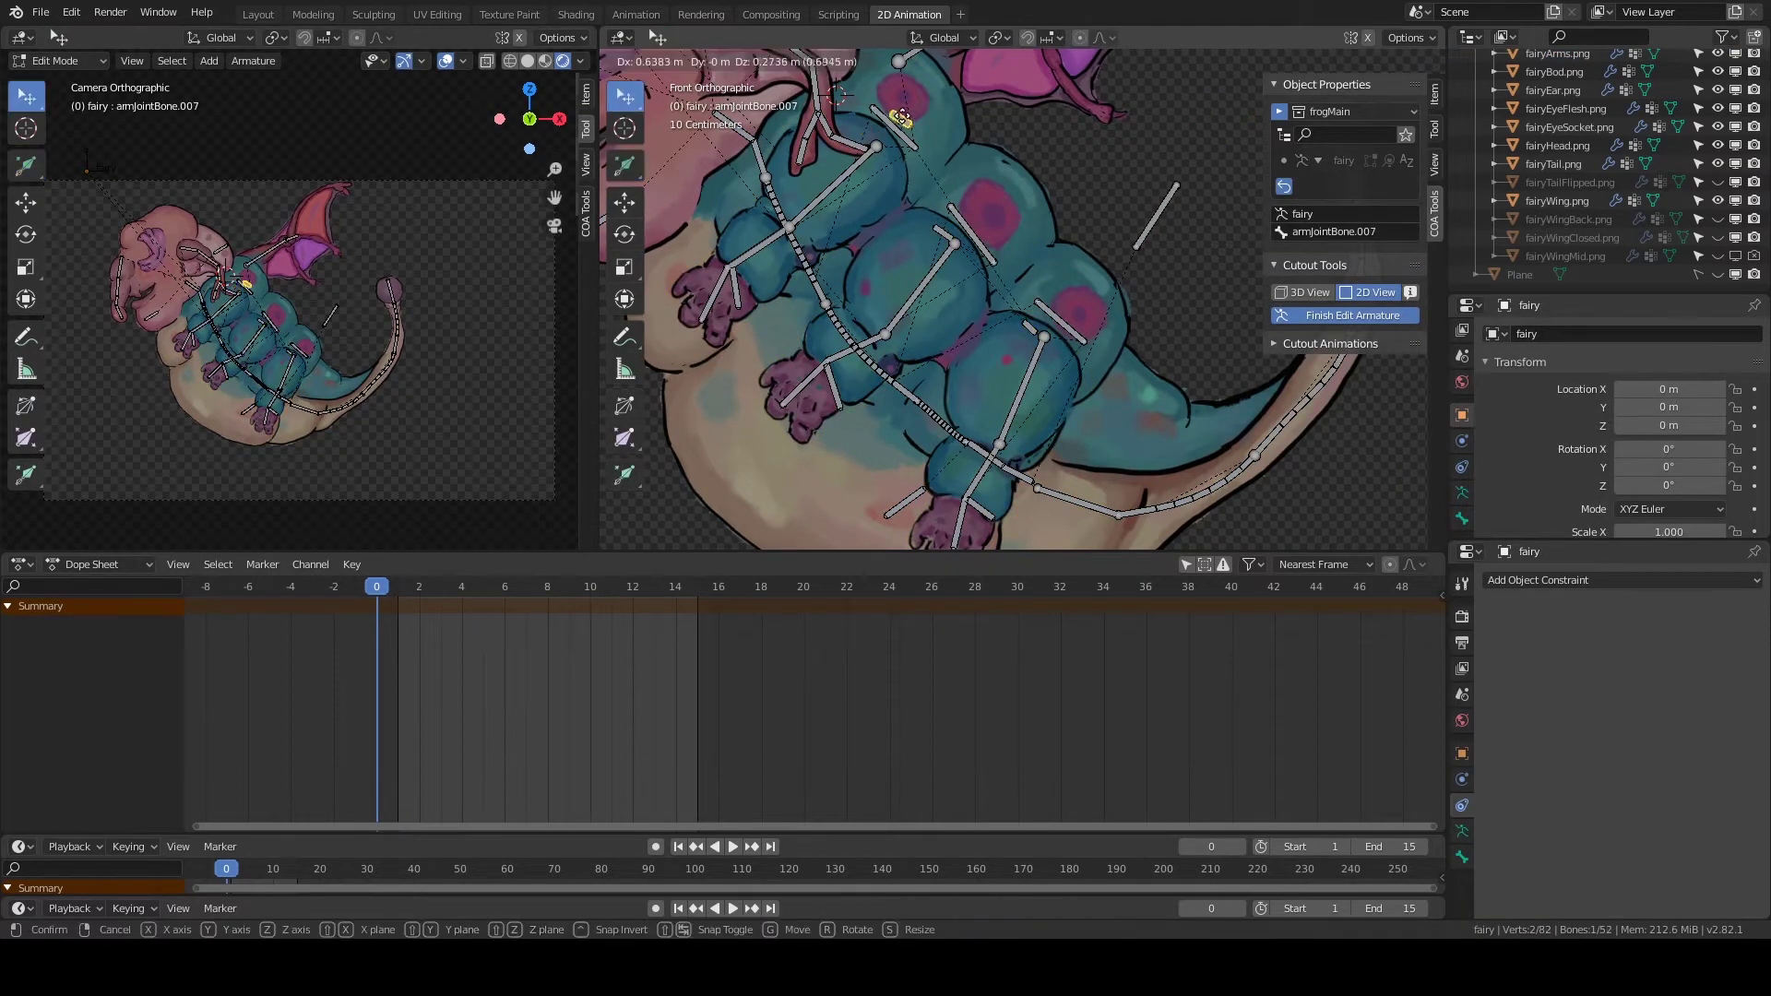
click(875, 138)
click(1462, 519)
click(1678, 475)
text(jo)
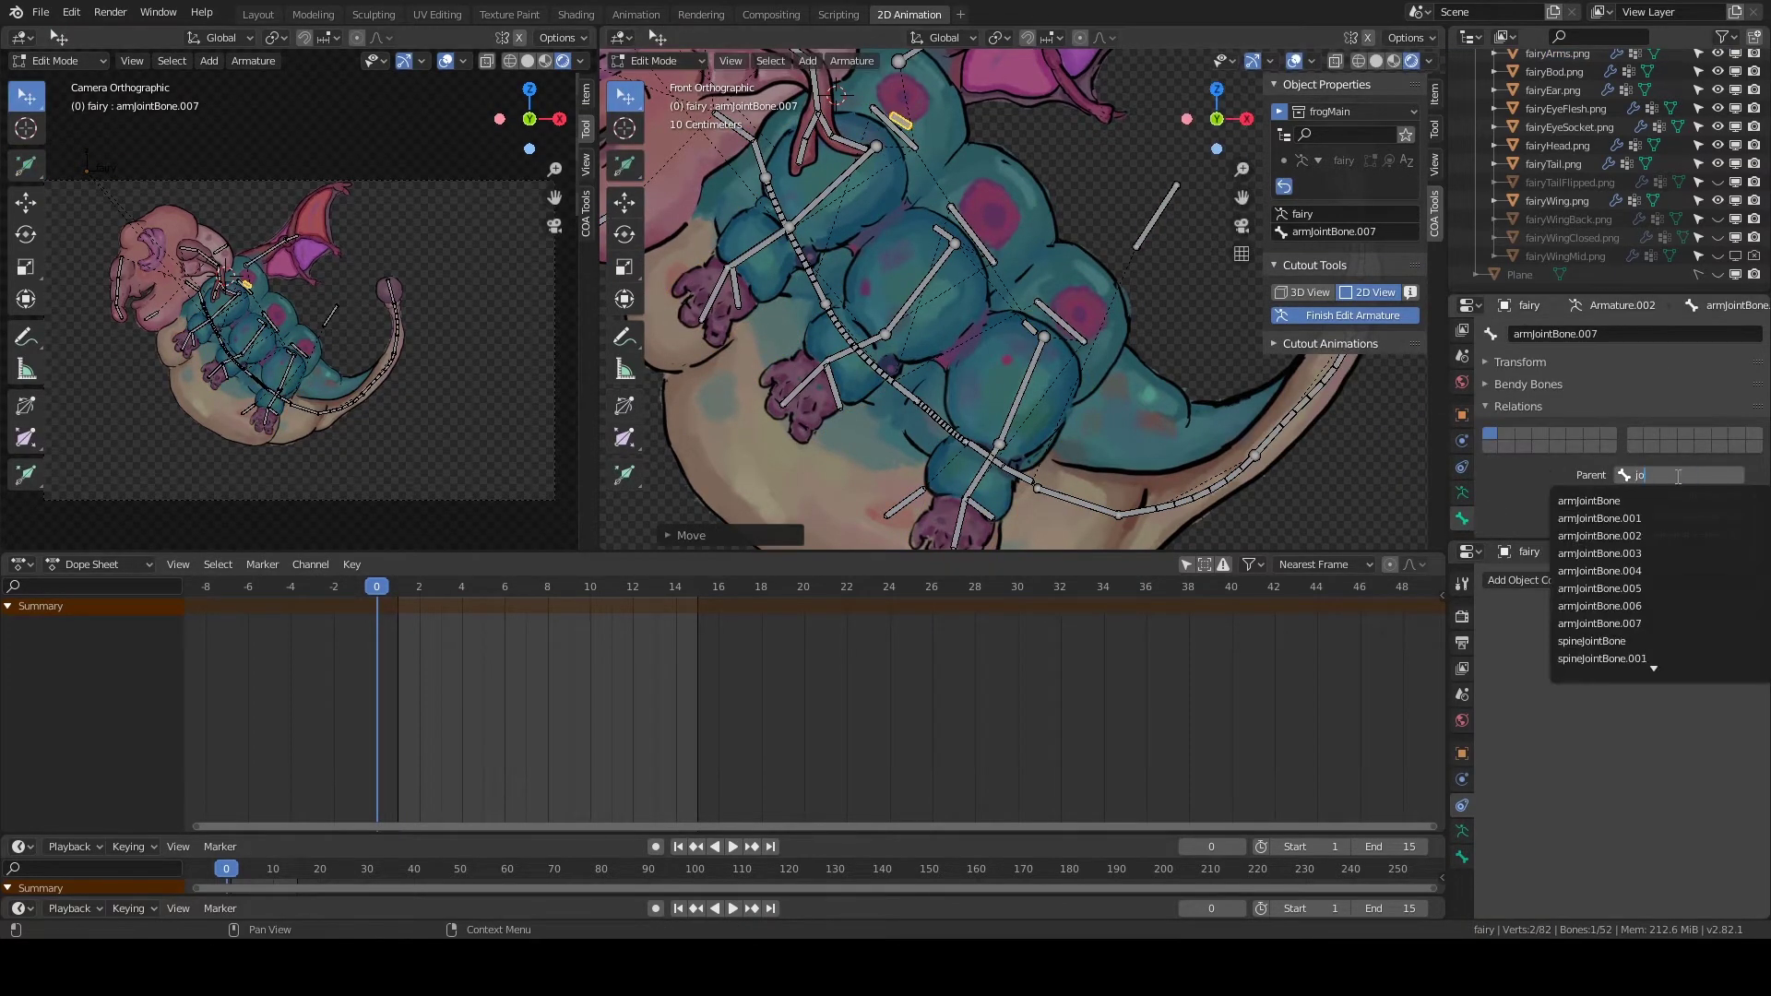
click(1599, 606)
click(1571, 334)
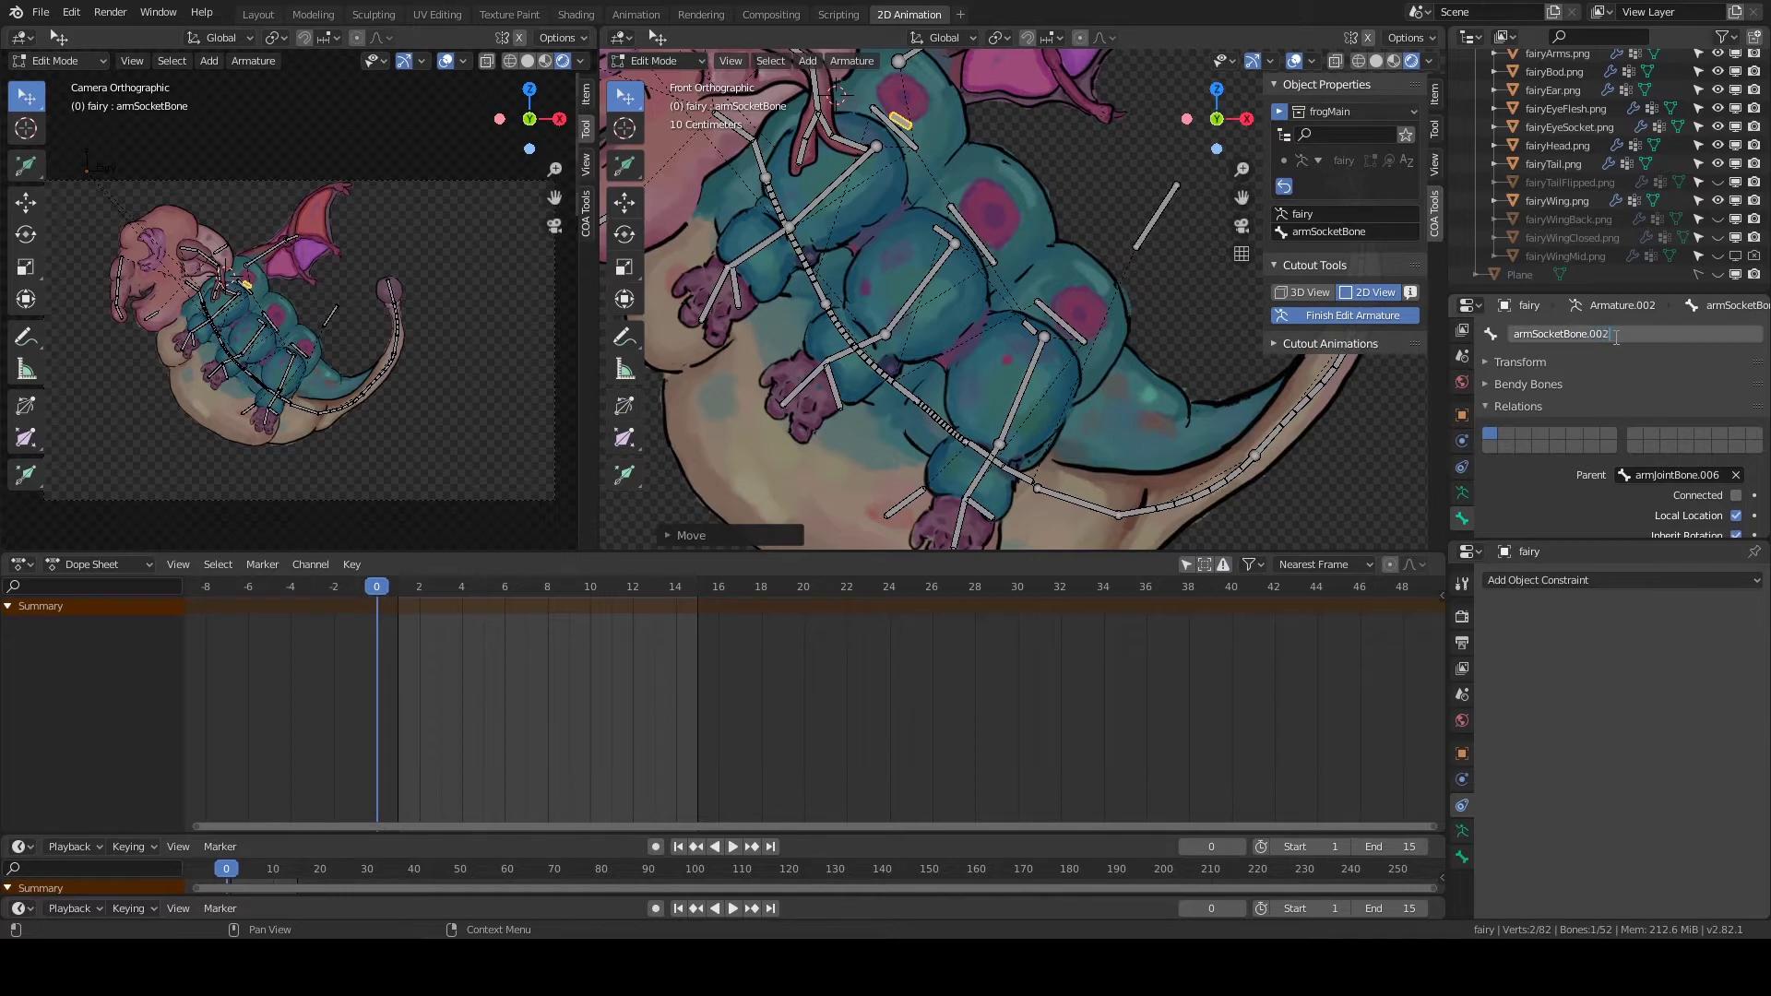
Rename the next arm bone to armSocketBone and search arm joint bones for armSocketBone.002's parent.
click(940, 231)
click(1552, 333)
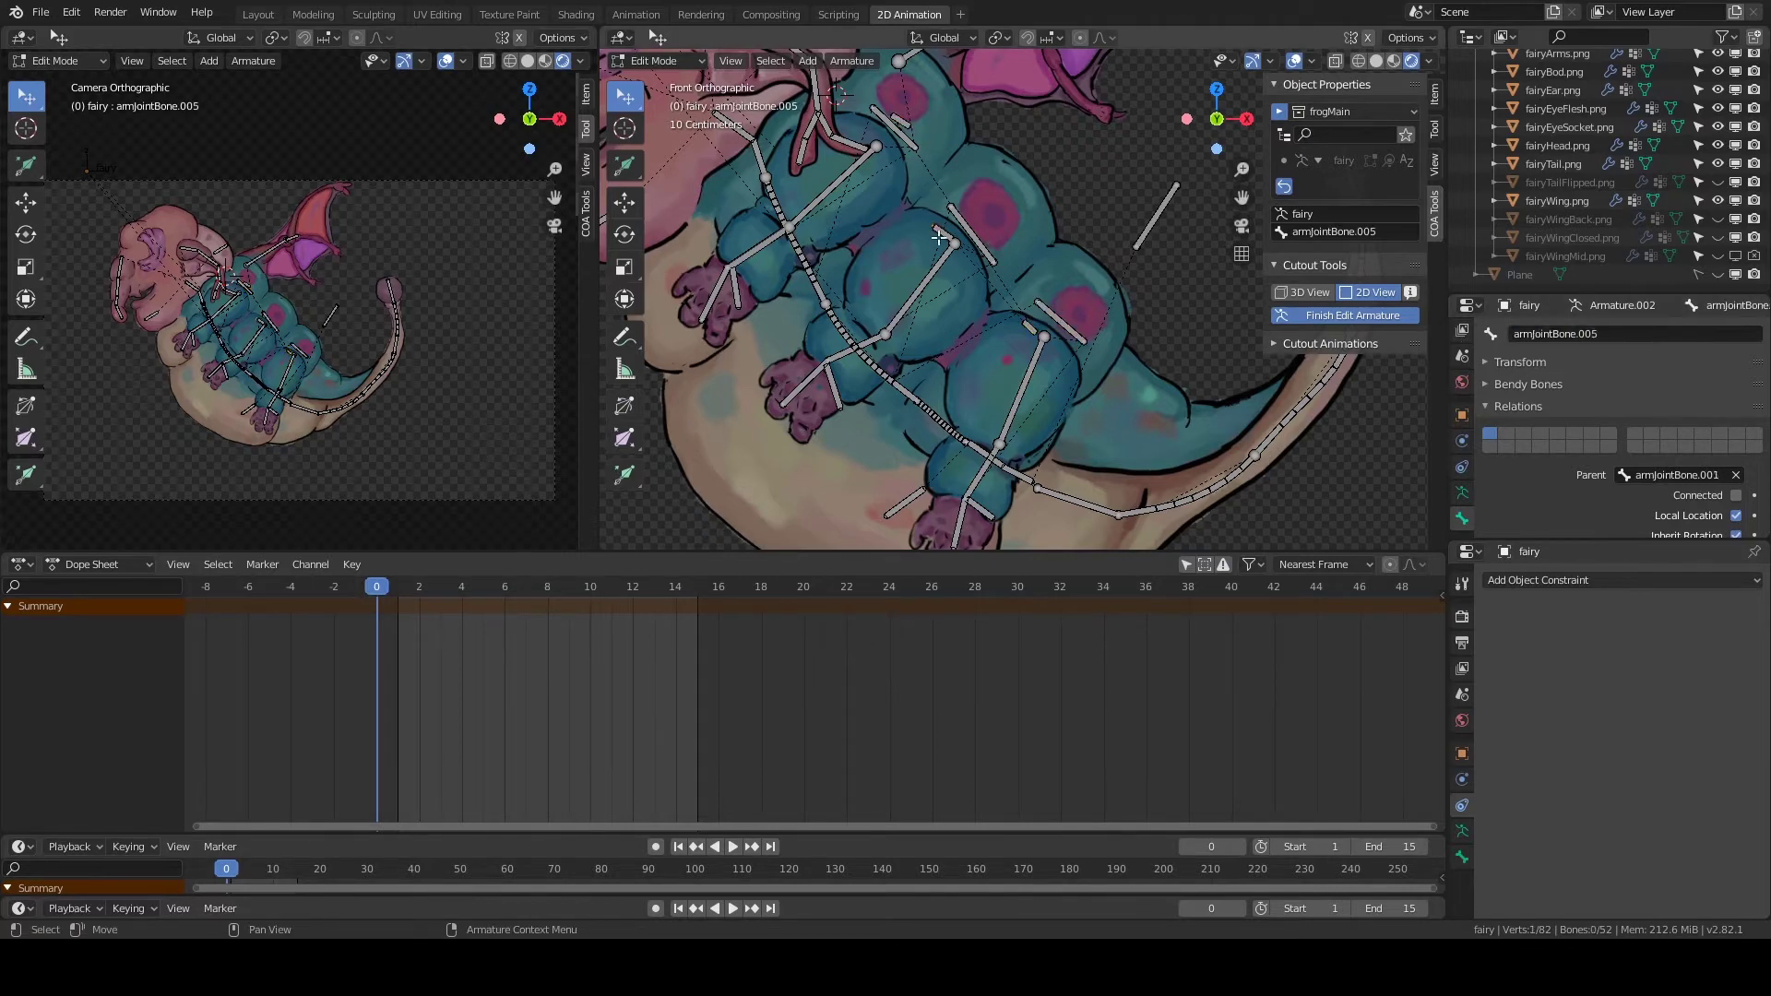
text(armSocketBone)
key(Return)
click(872, 126)
click(1674, 475)
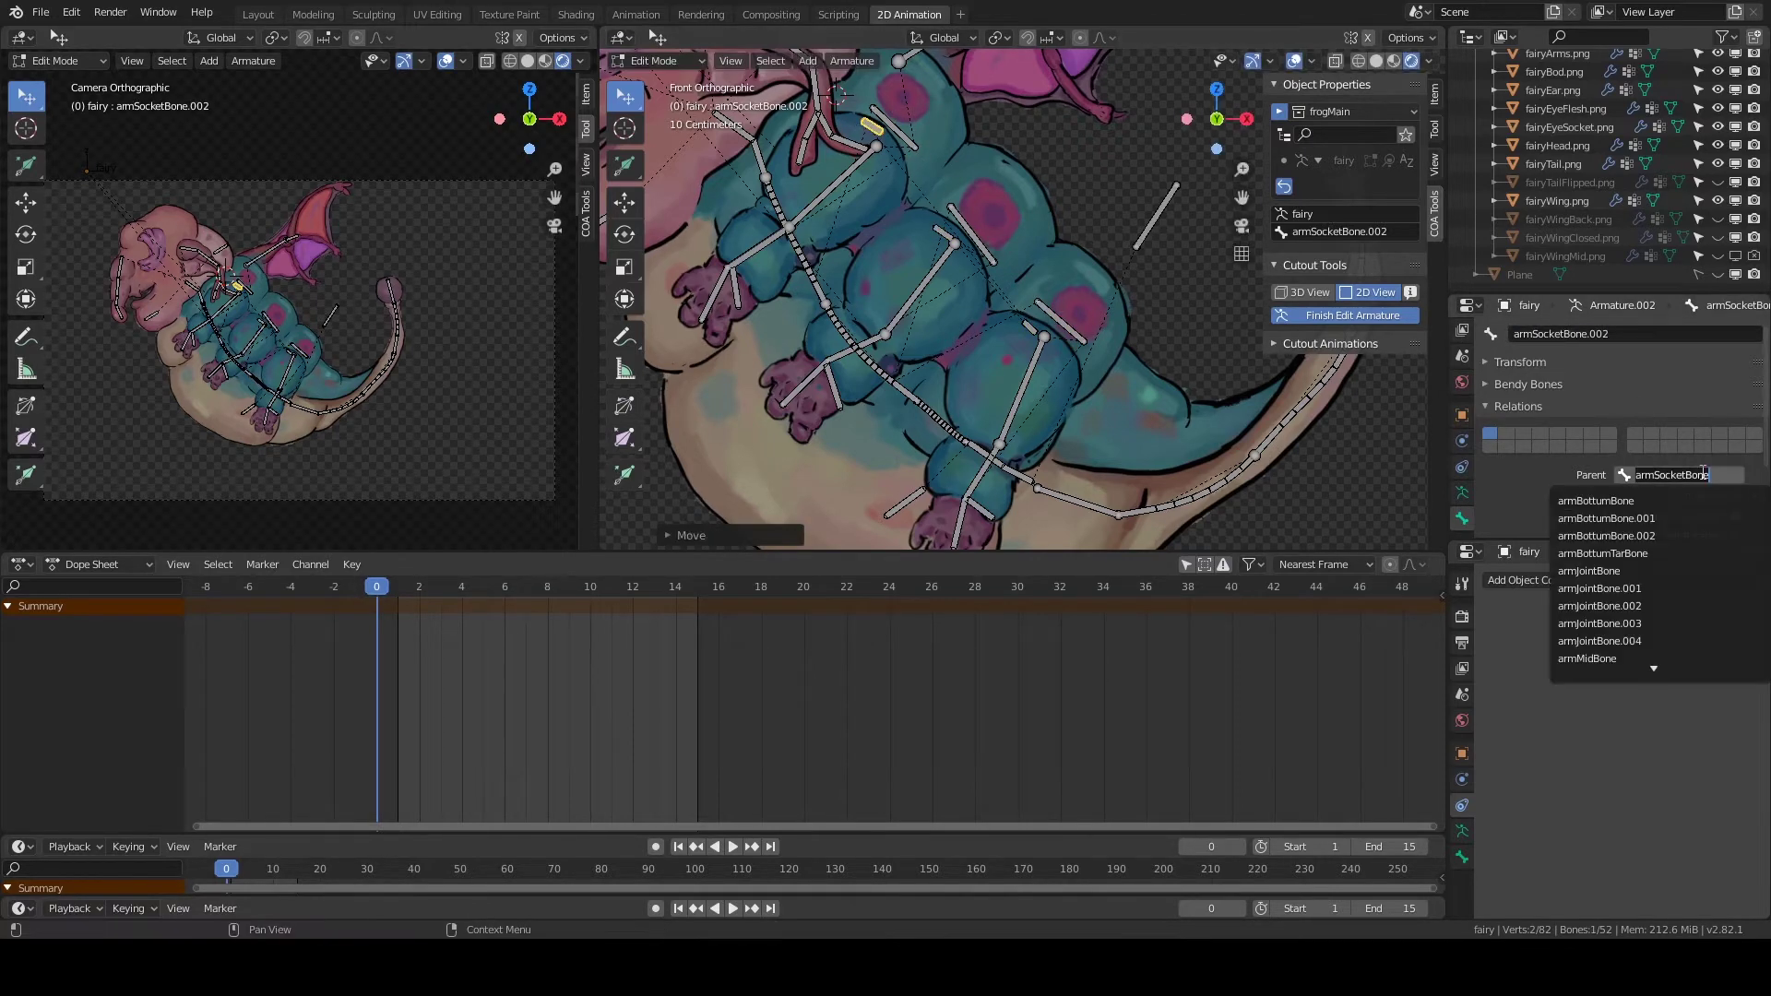
click(1684, 475)
text(armj)
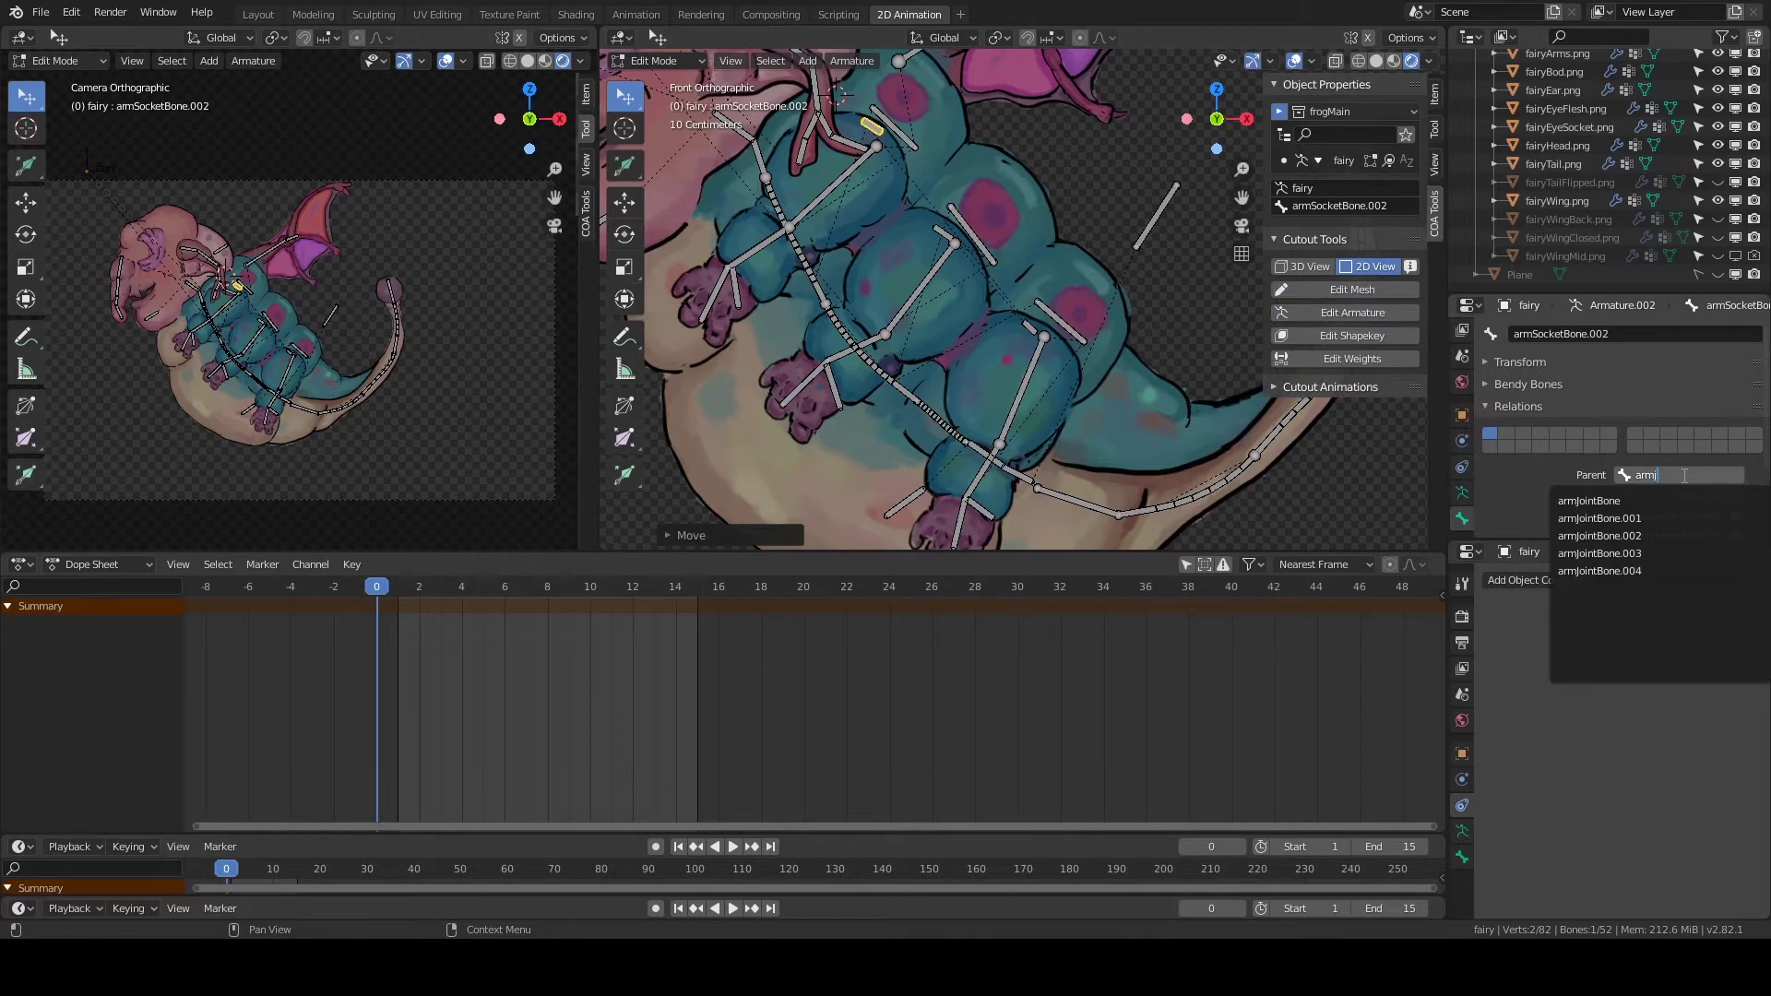
Undo an accidental bone separation and parent armSocketBone.002 to armJointBone.002.
shift+click(895, 127)
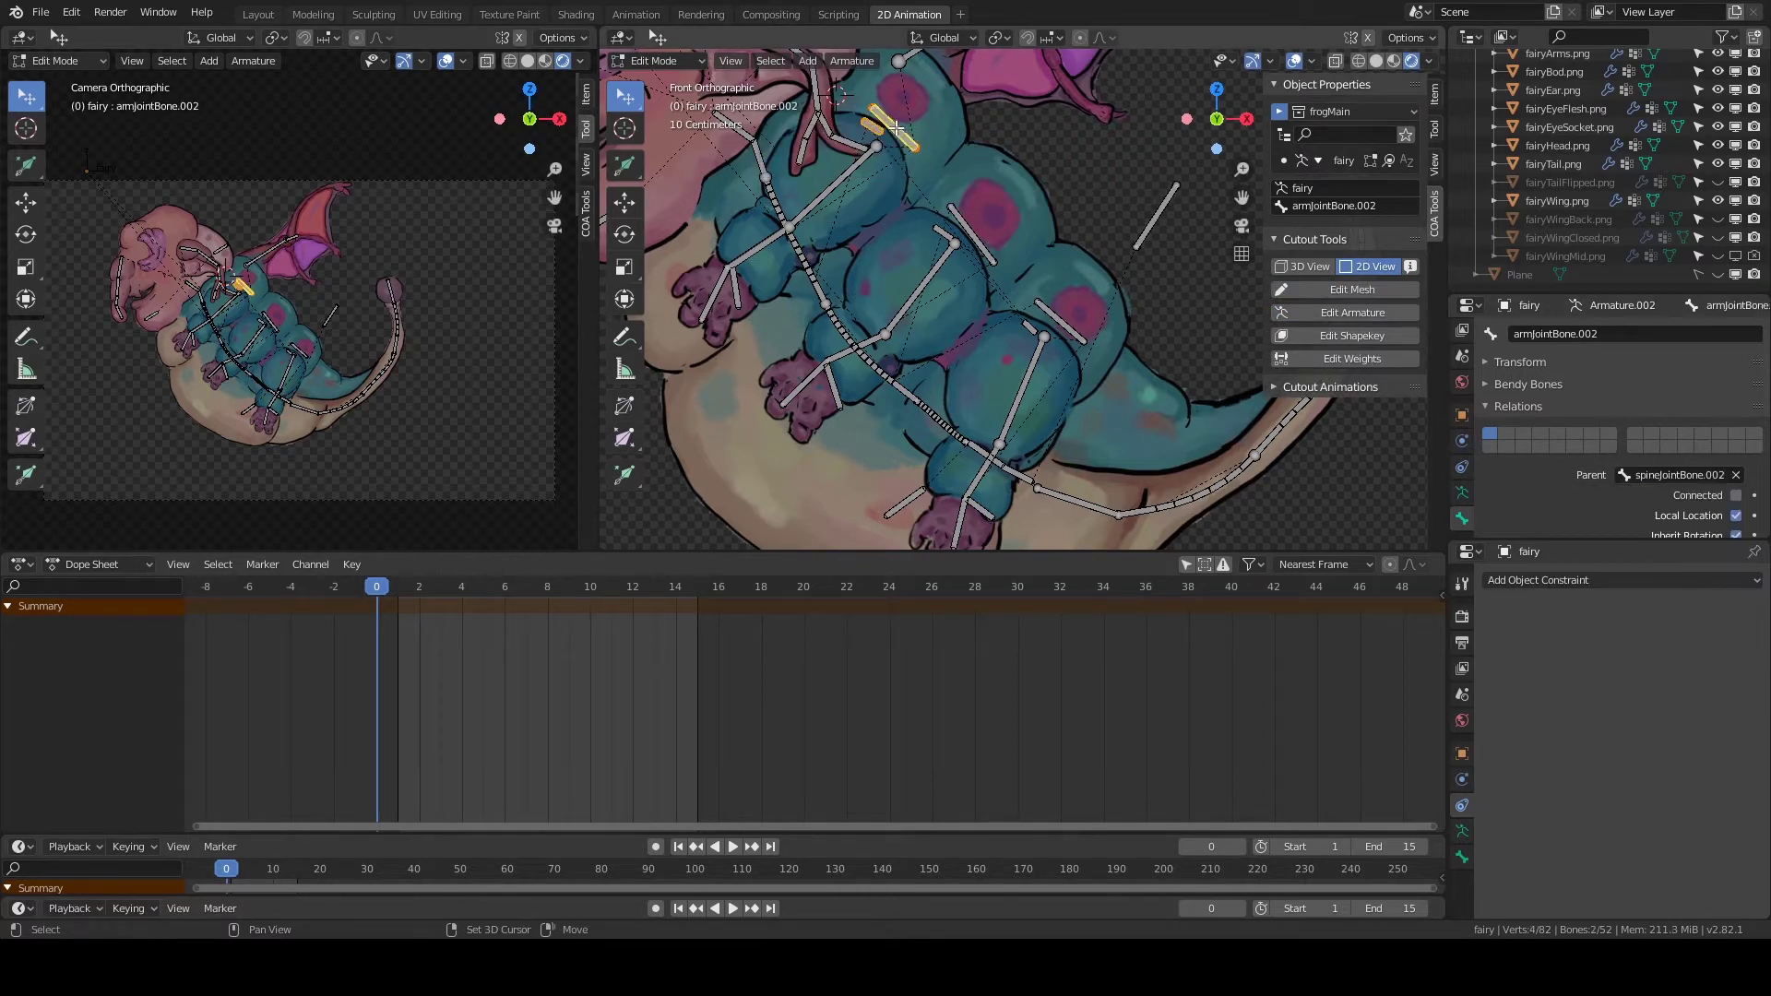
key(p)
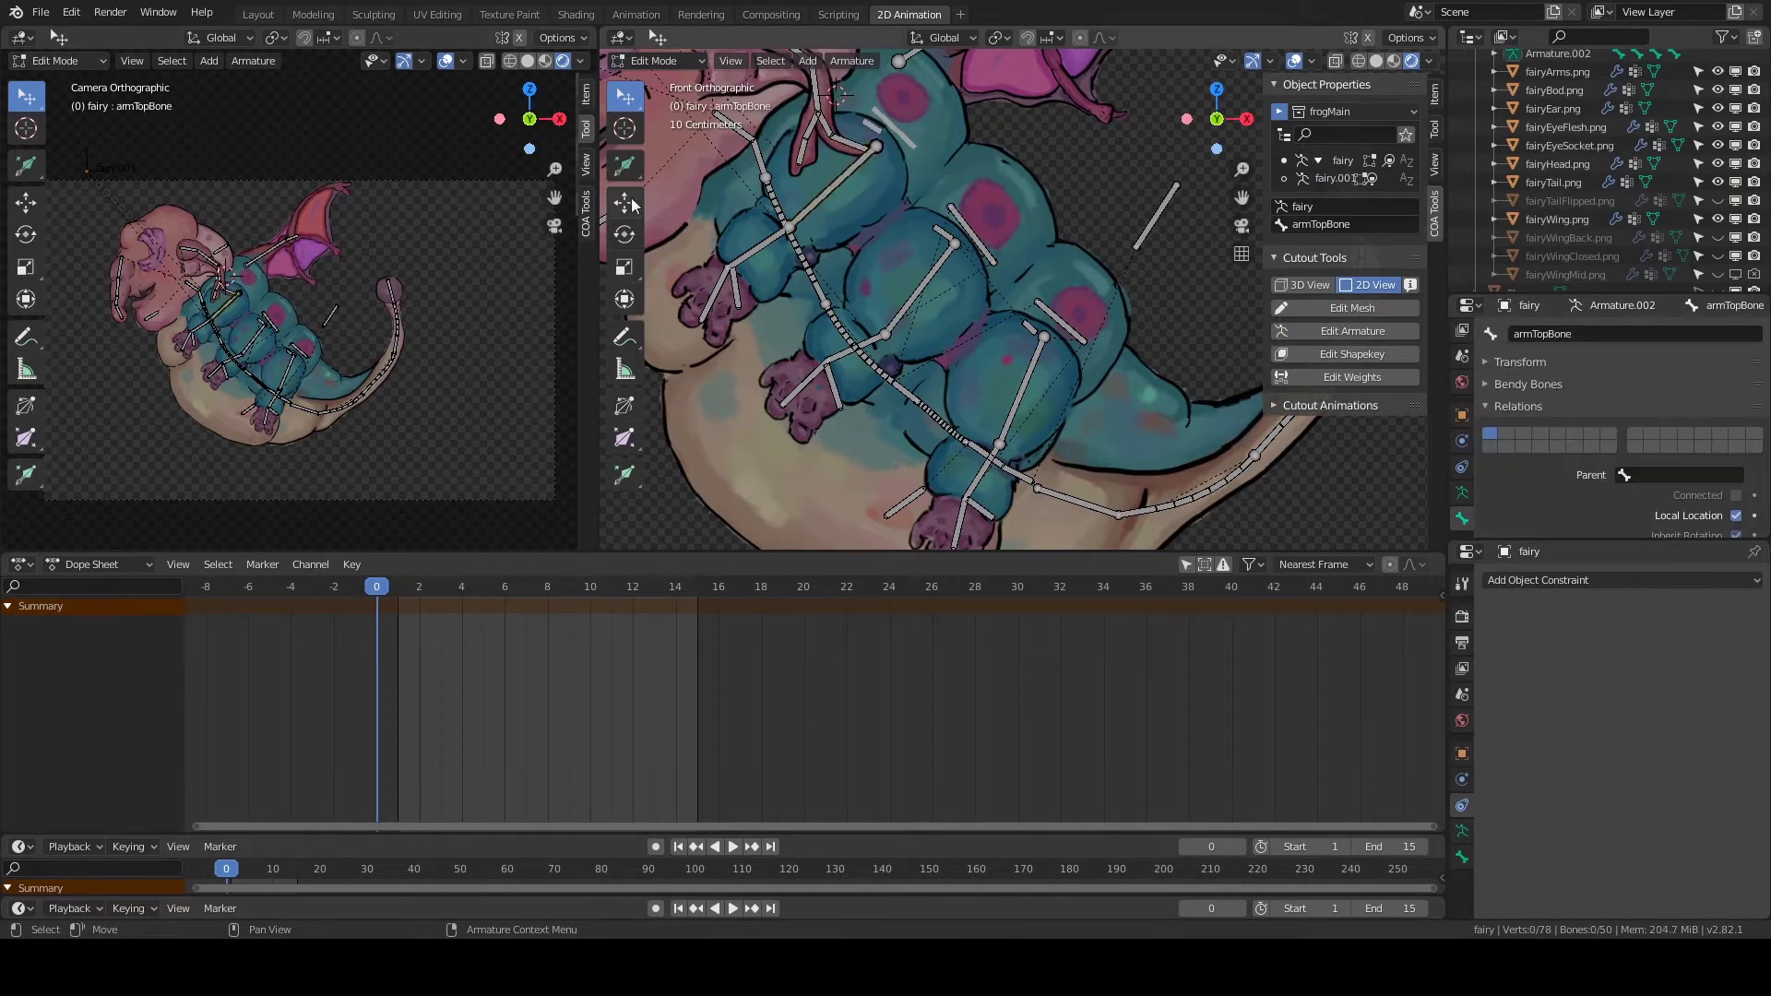
click(625, 202)
click(821, 180)
key(ctrl+z)
key(ctrl+z)
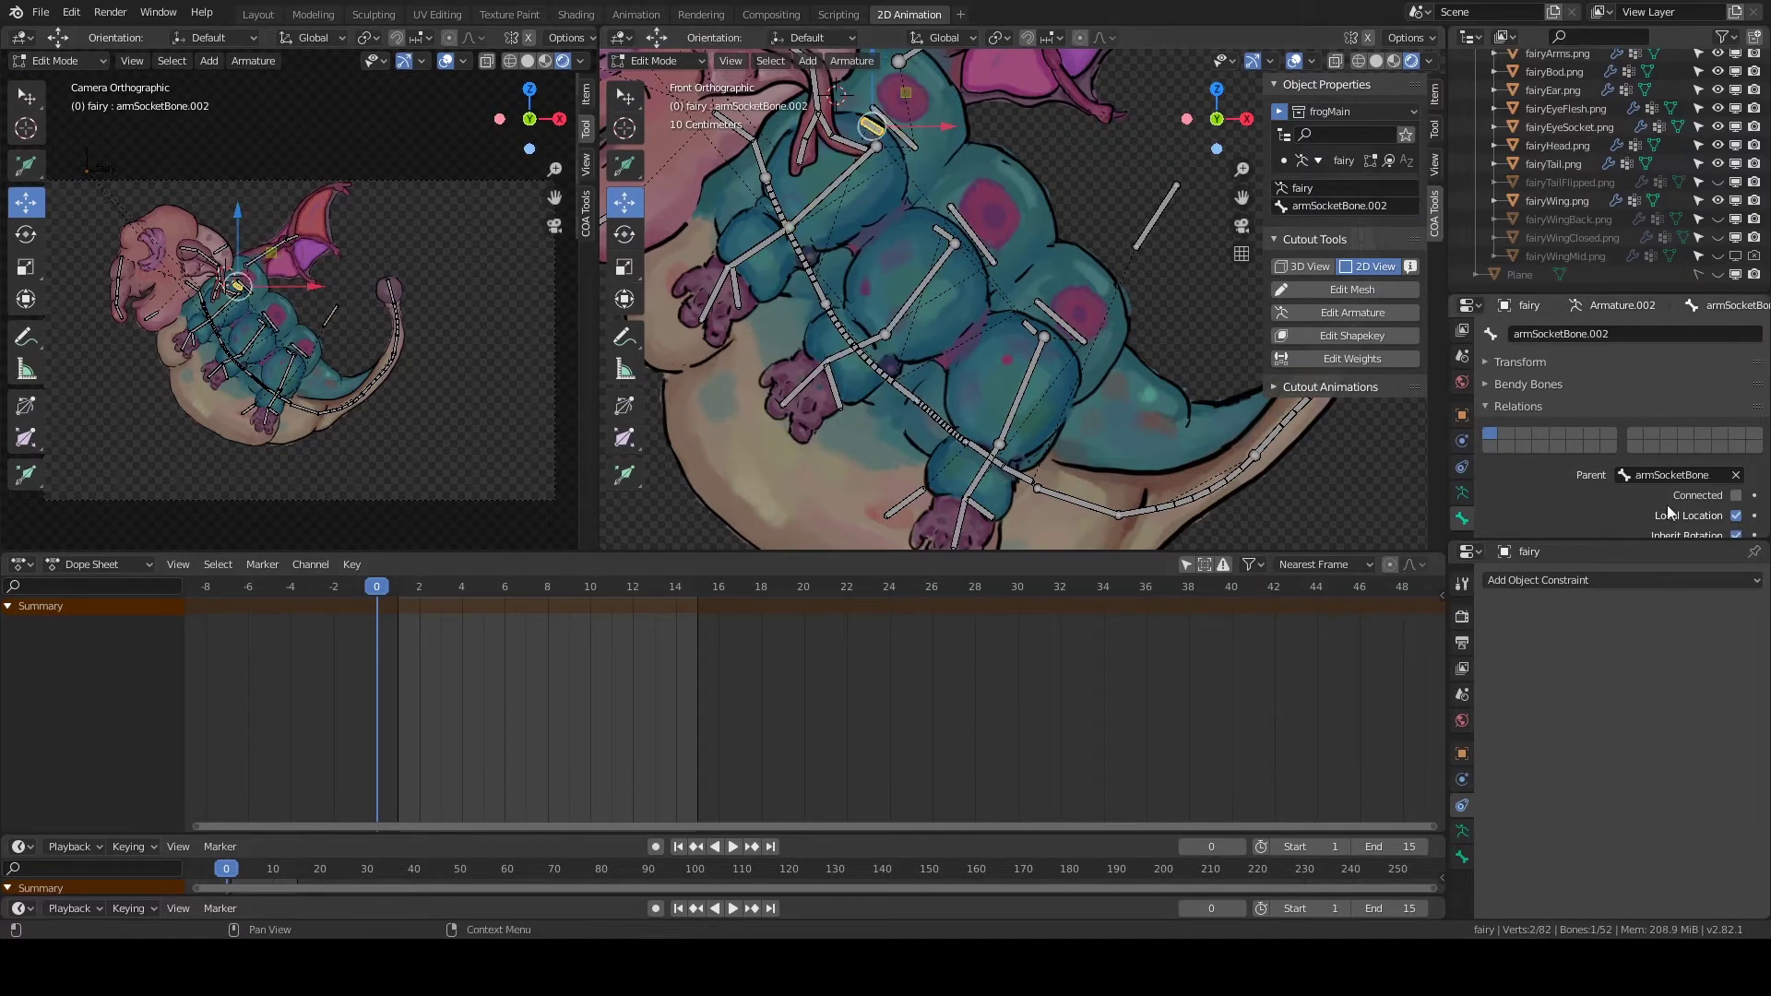
click(1663, 475)
text(armJ)
click(1599, 536)
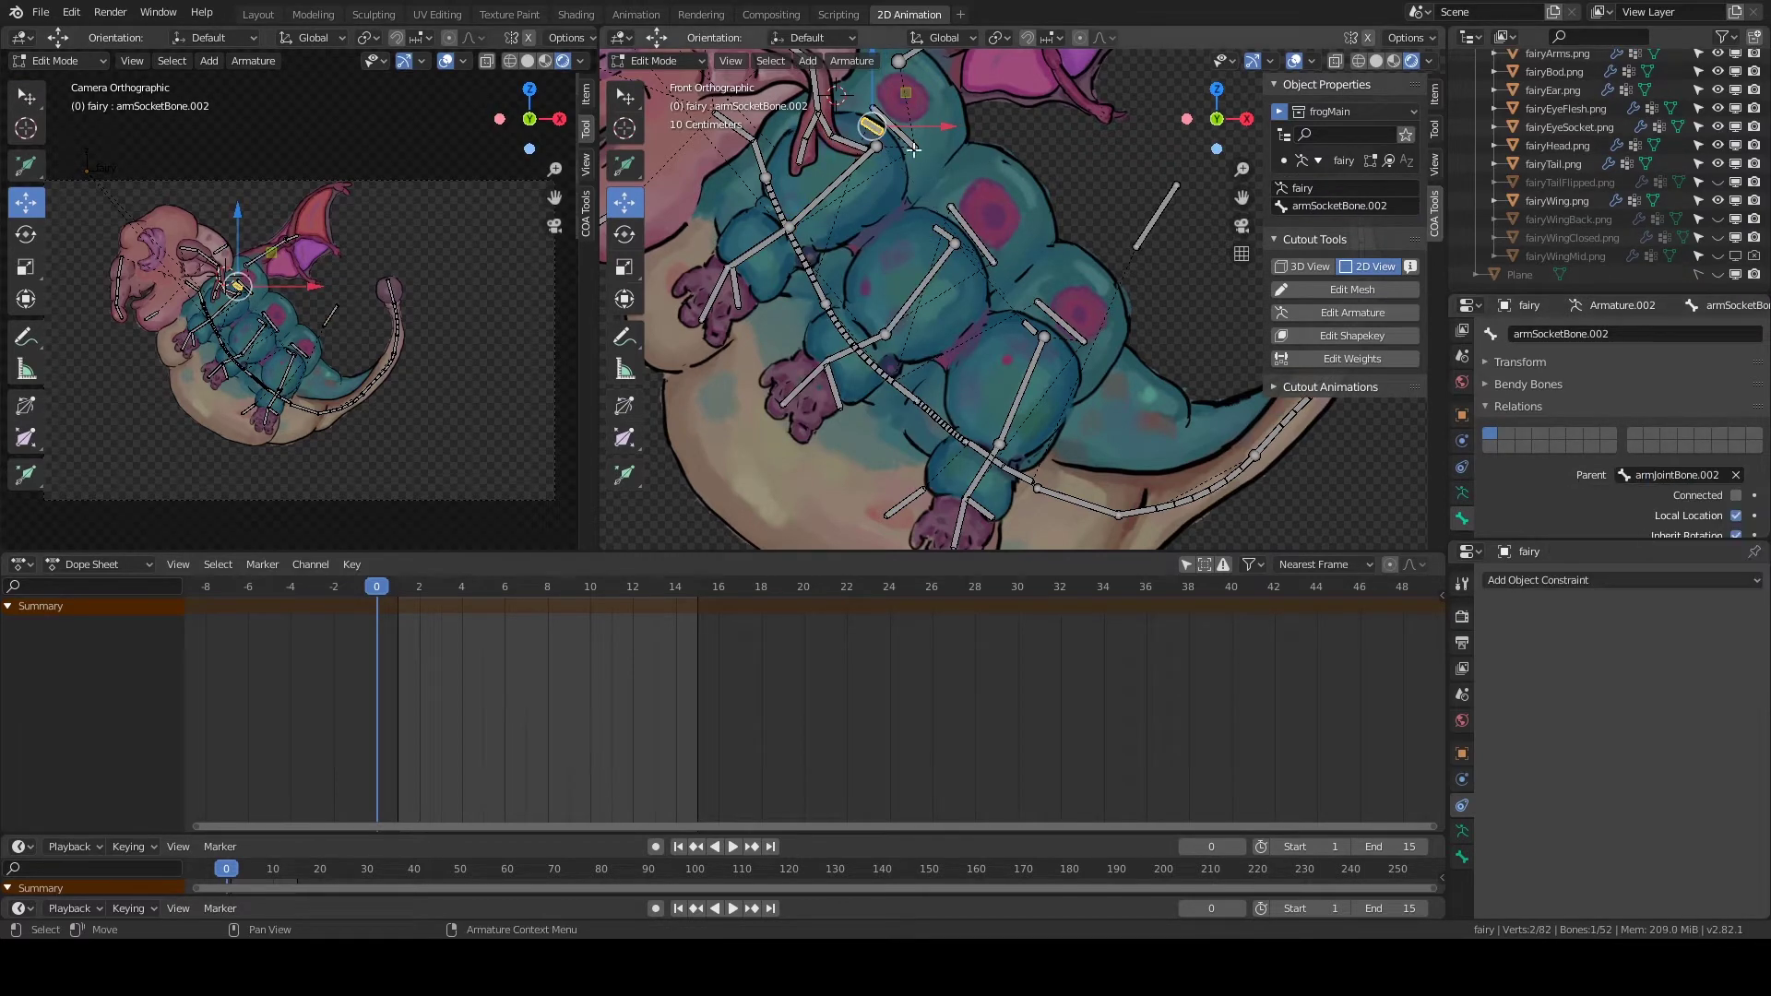
Parent the middle socket bone to armJointBone.001 and check the other arm bones' parents.
click(932, 224)
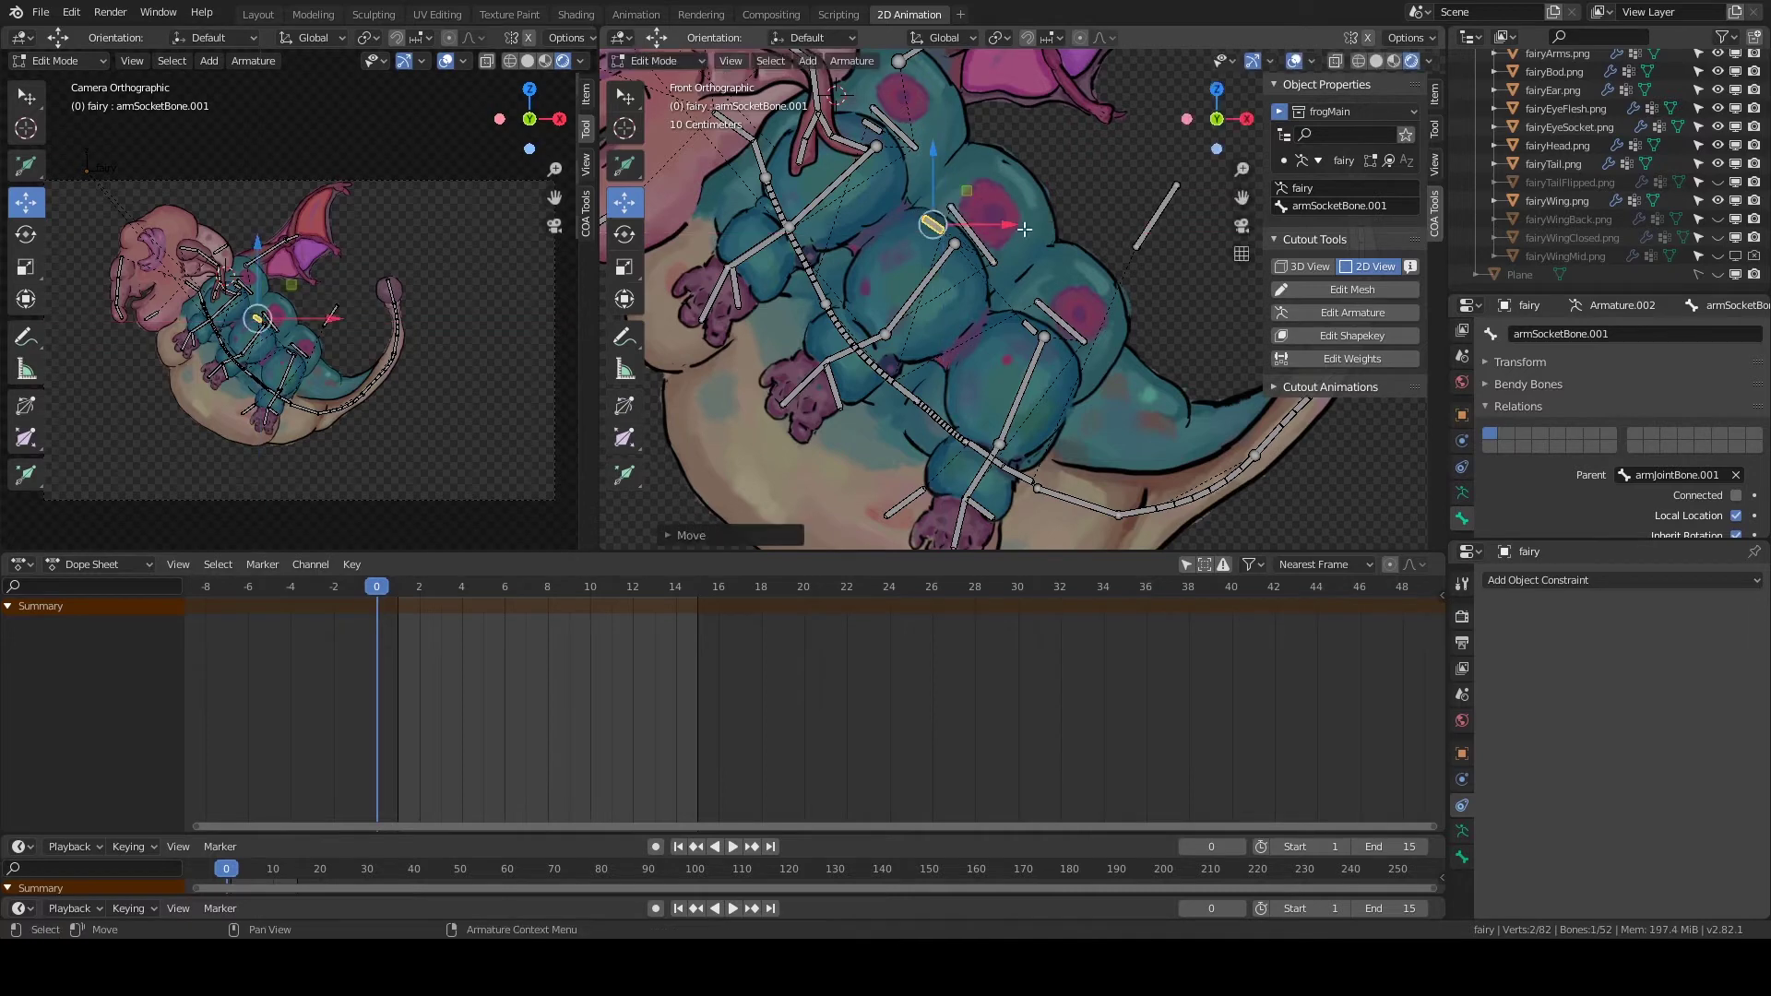
click(1677, 475)
key(Return)
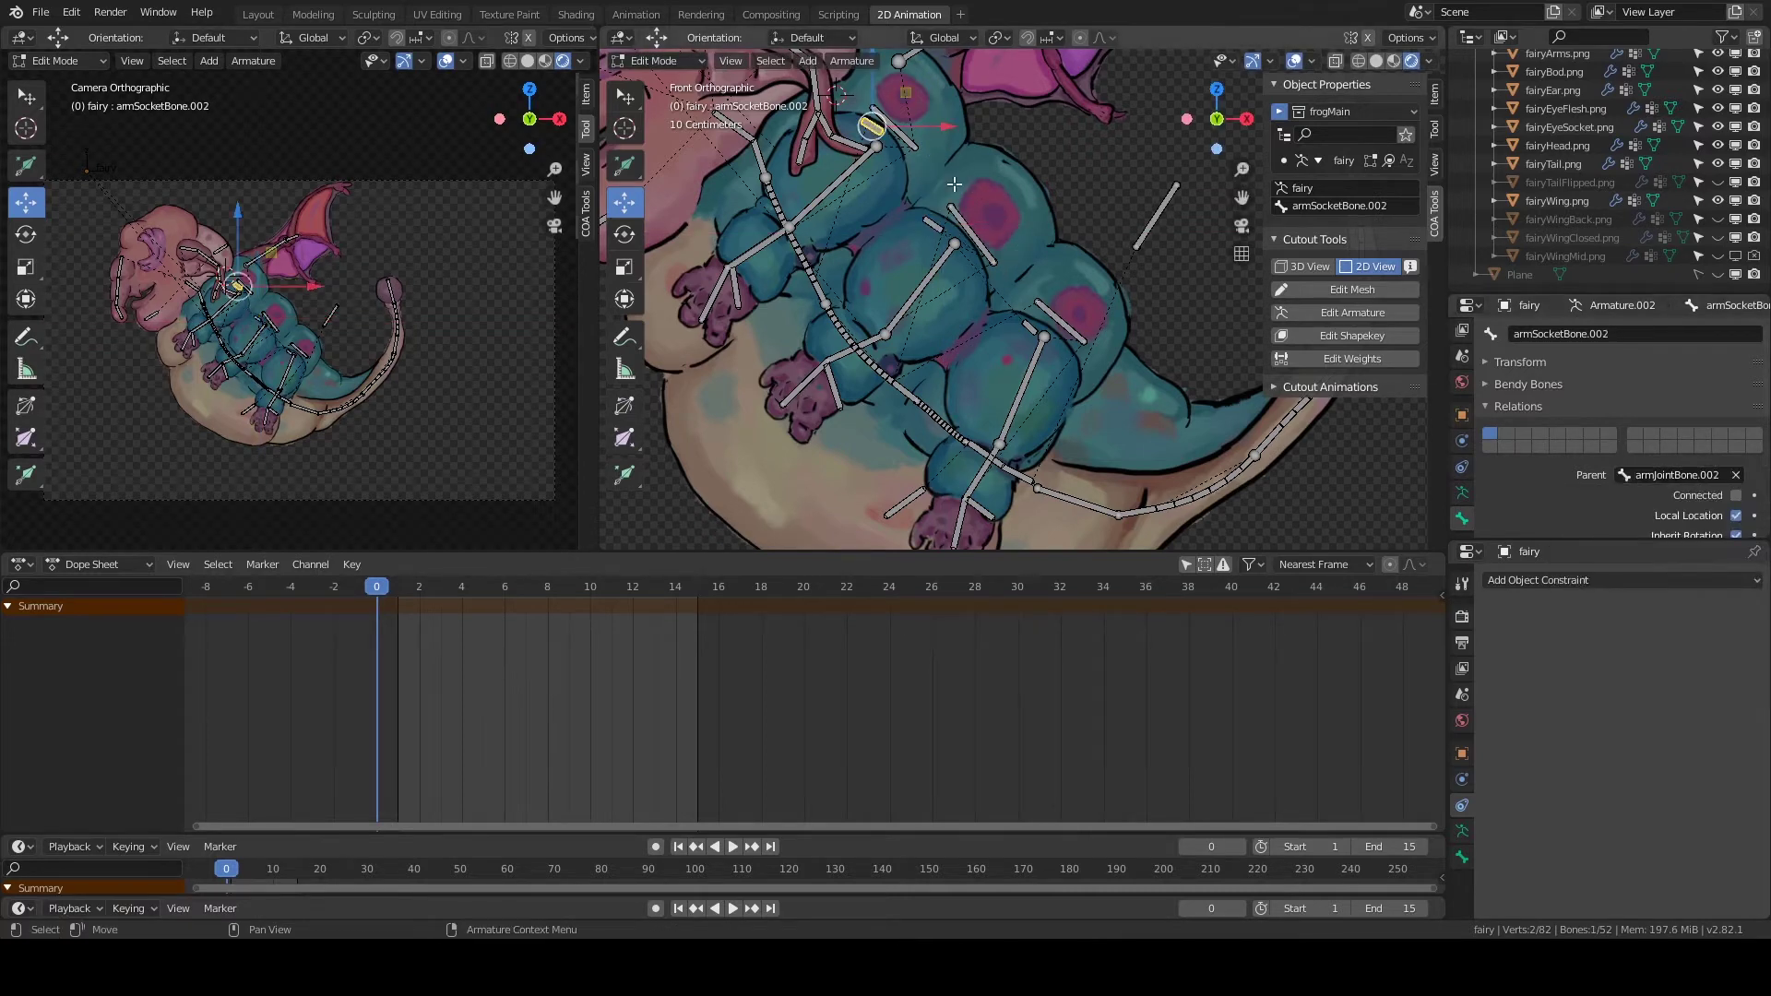
click(1060, 323)
click(1706, 475)
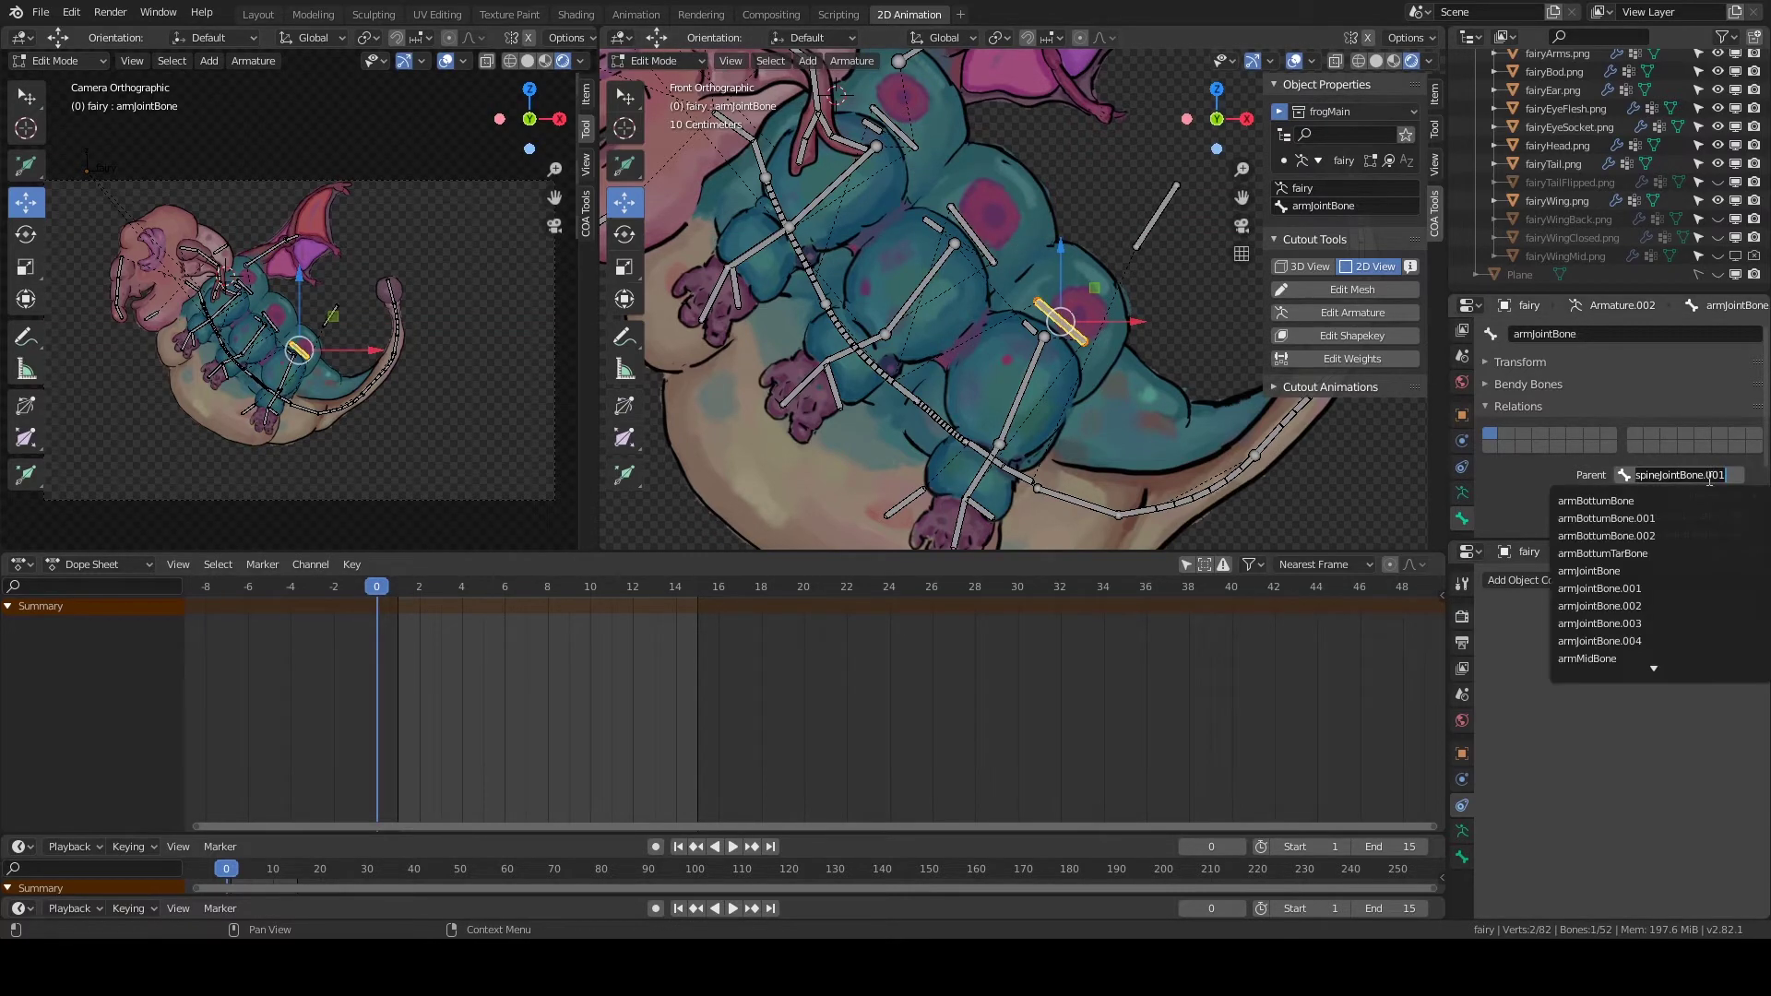
click(1028, 327)
click(1708, 474)
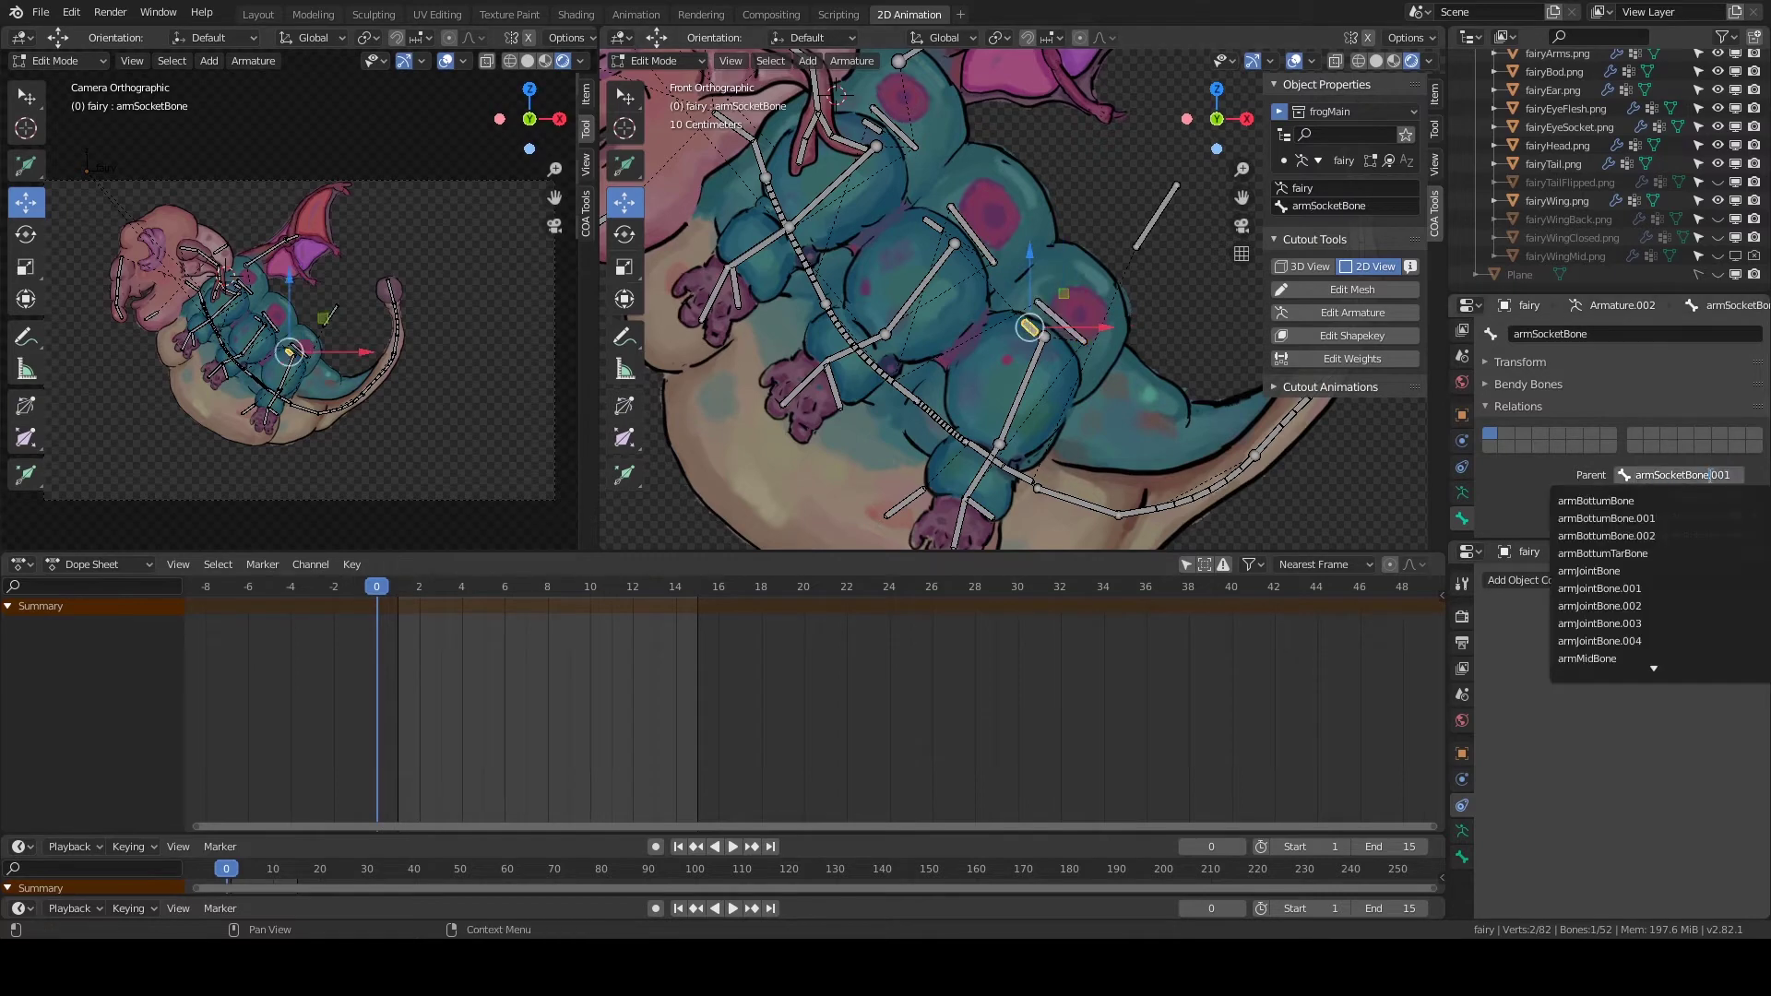
click(950, 242)
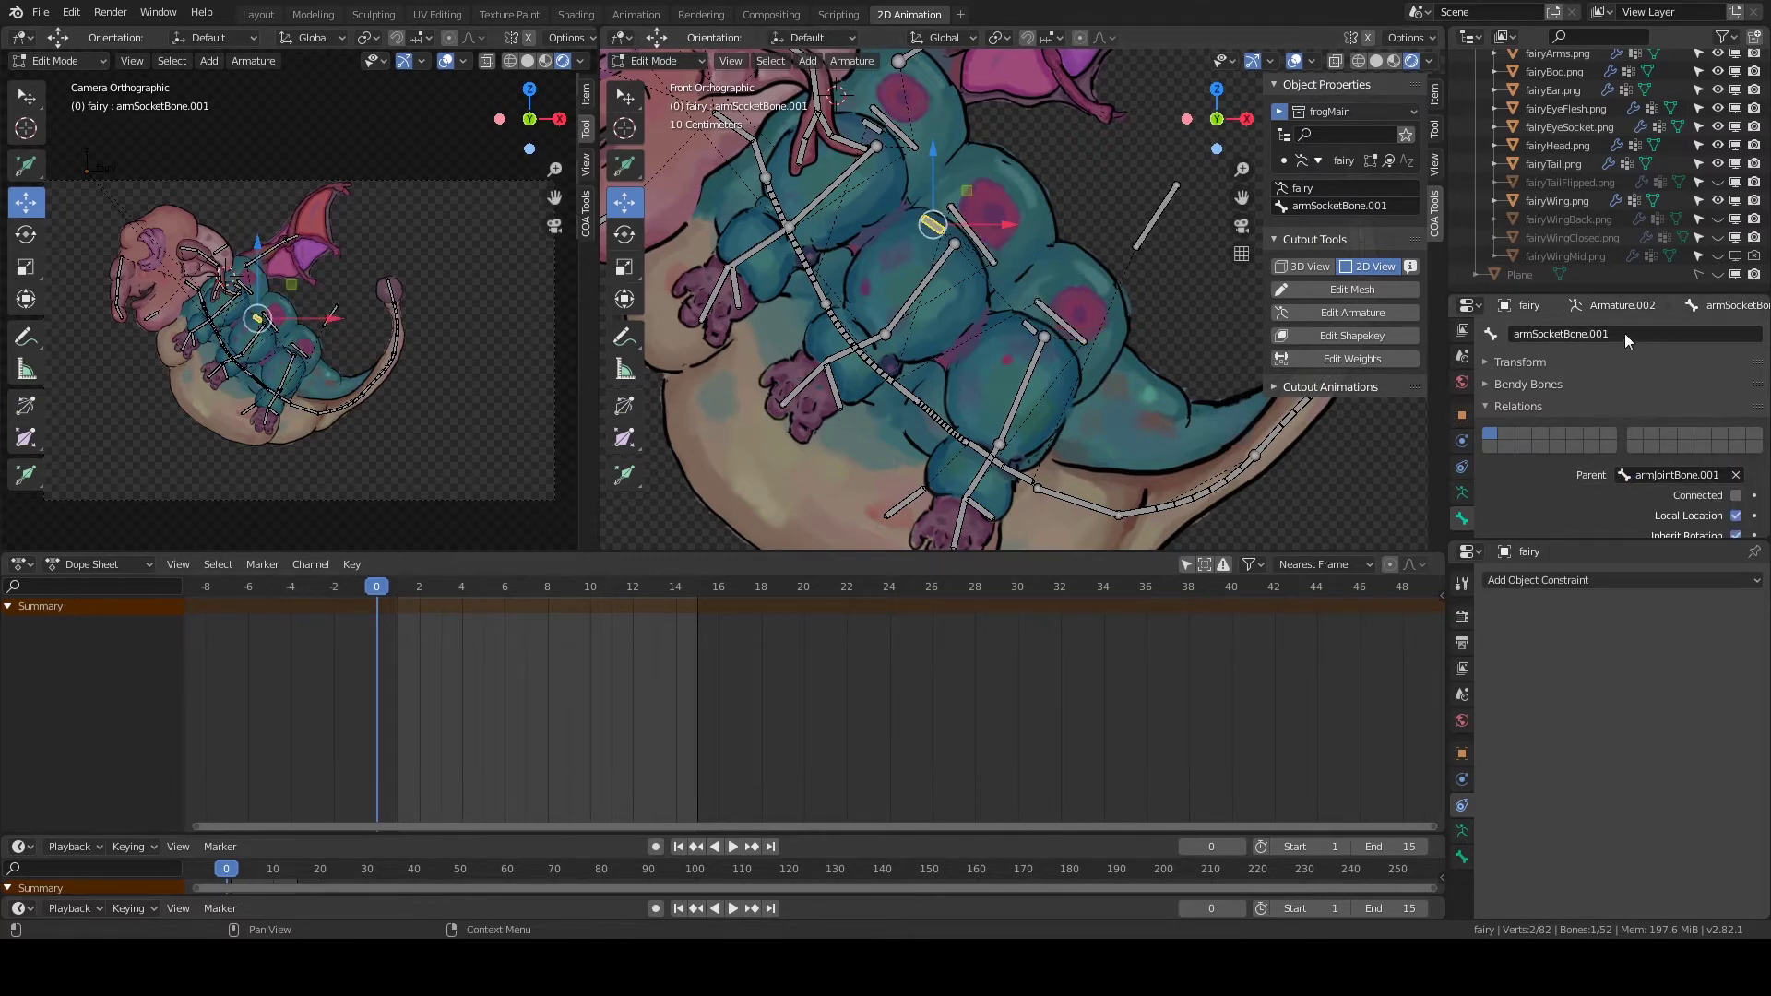
click(1028, 327)
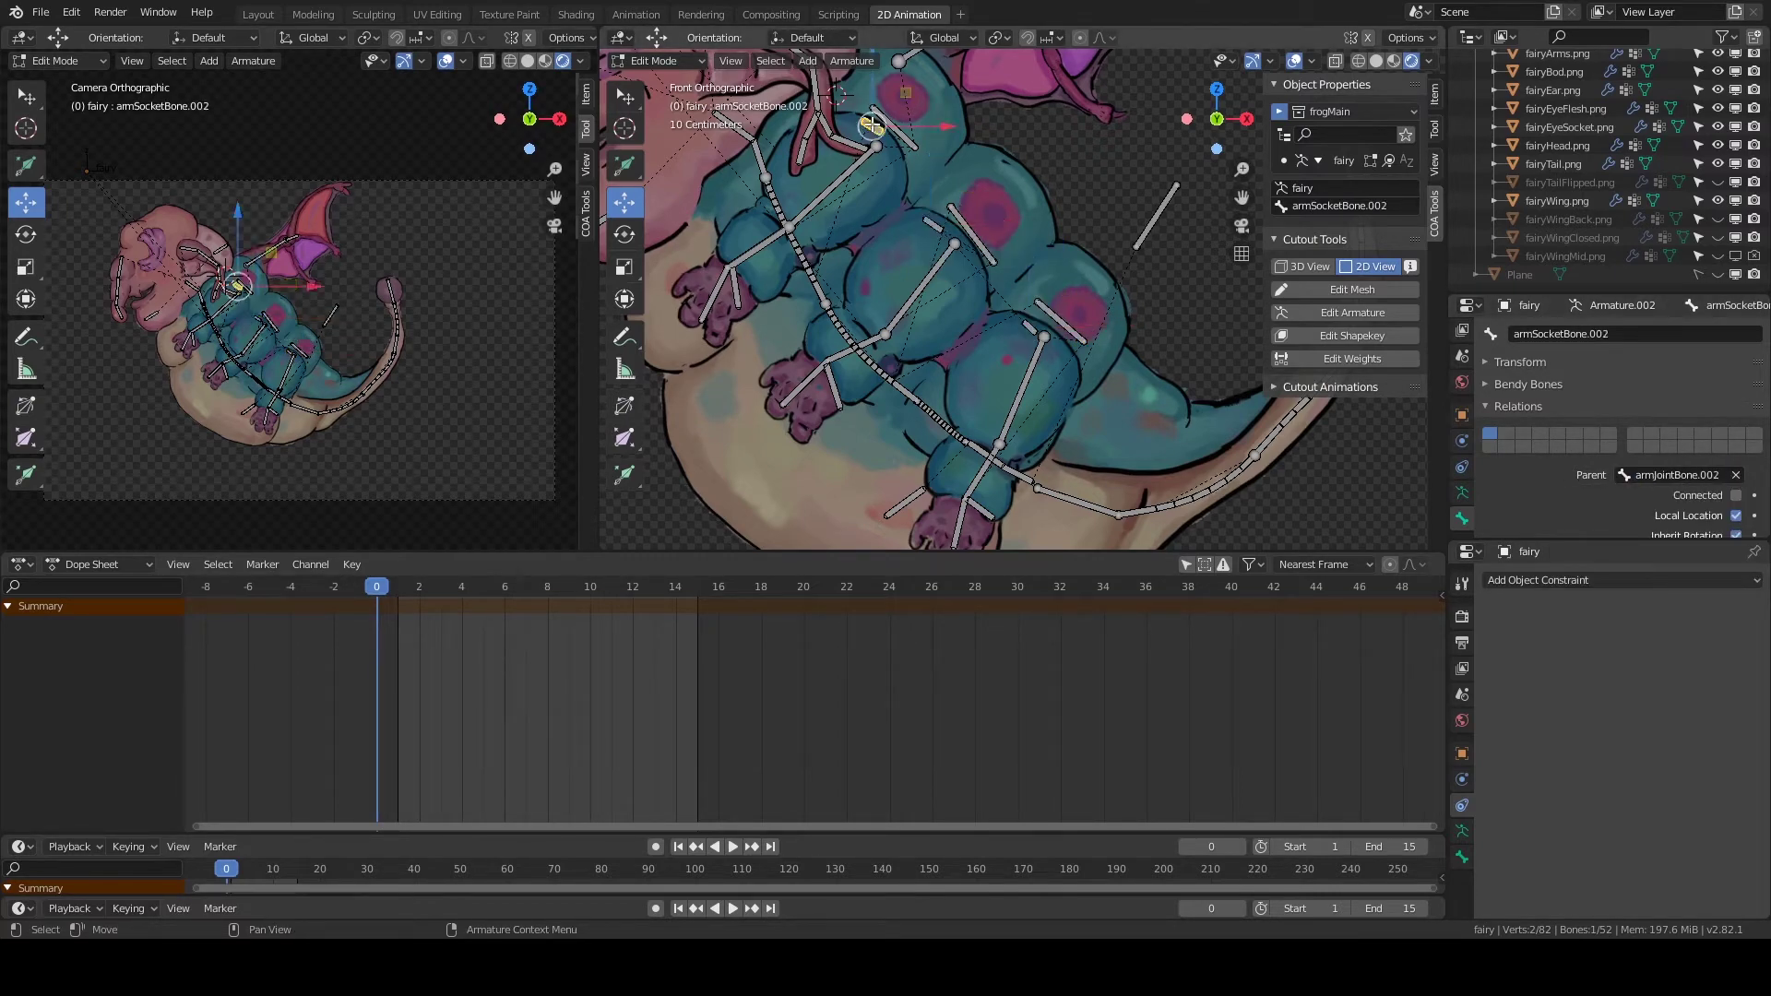
click(891, 122)
Reassign a socket bone's parent to armJointBone.002 and switch back to Pose Mode.
click(931, 224)
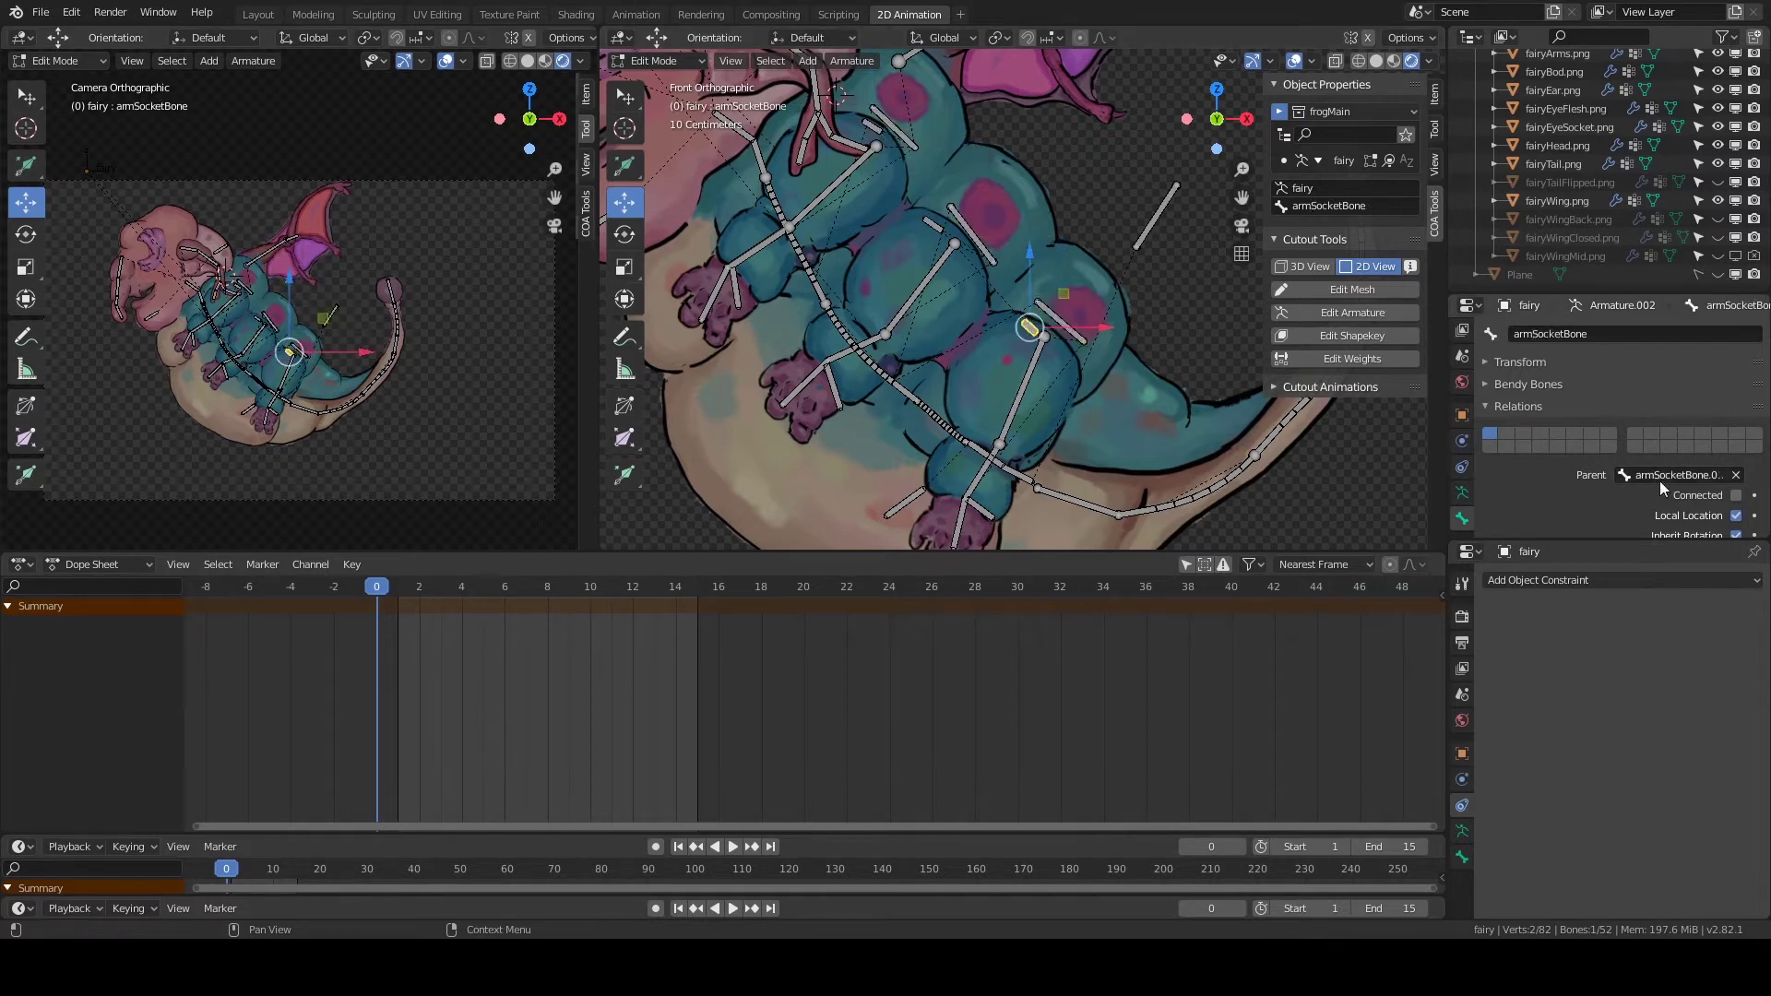
click(1678, 474)
click(1688, 472)
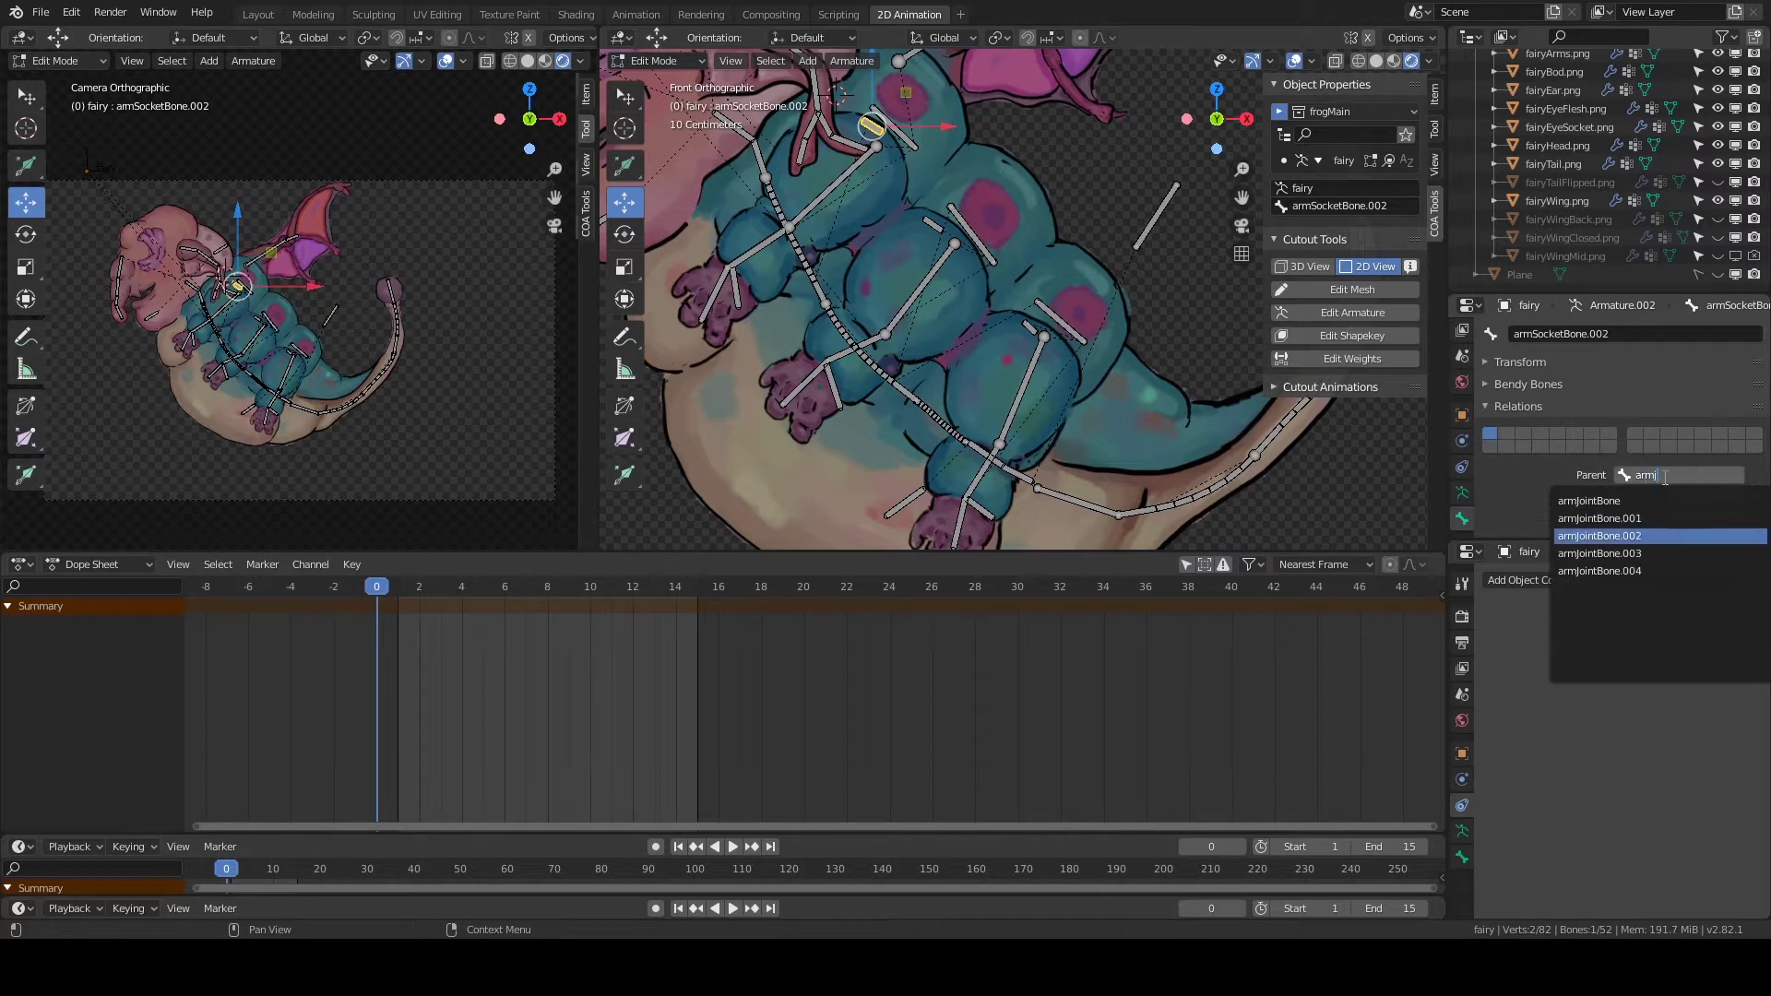
click(1599, 536)
click(872, 126)
key(ctrl+Tab)
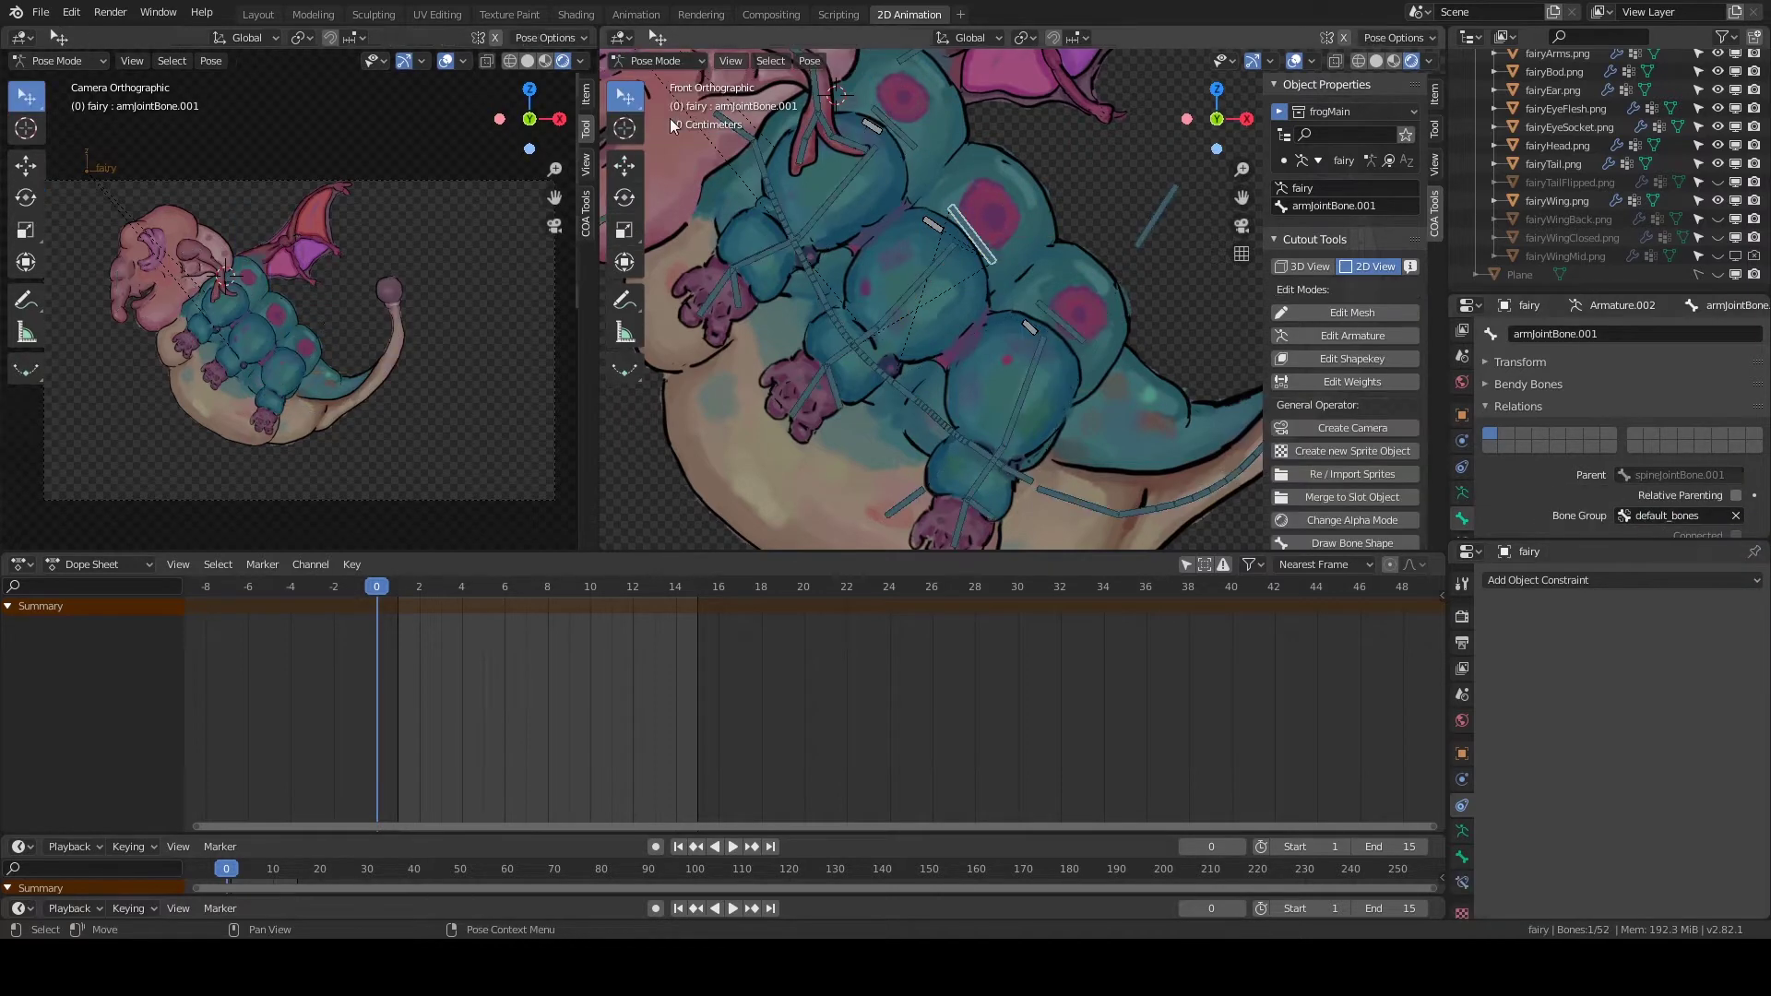
Try a Copy Rotation constraint on armJointBone targeting the fairy armature, then discard it.
click(1060, 323)
click(1462, 535)
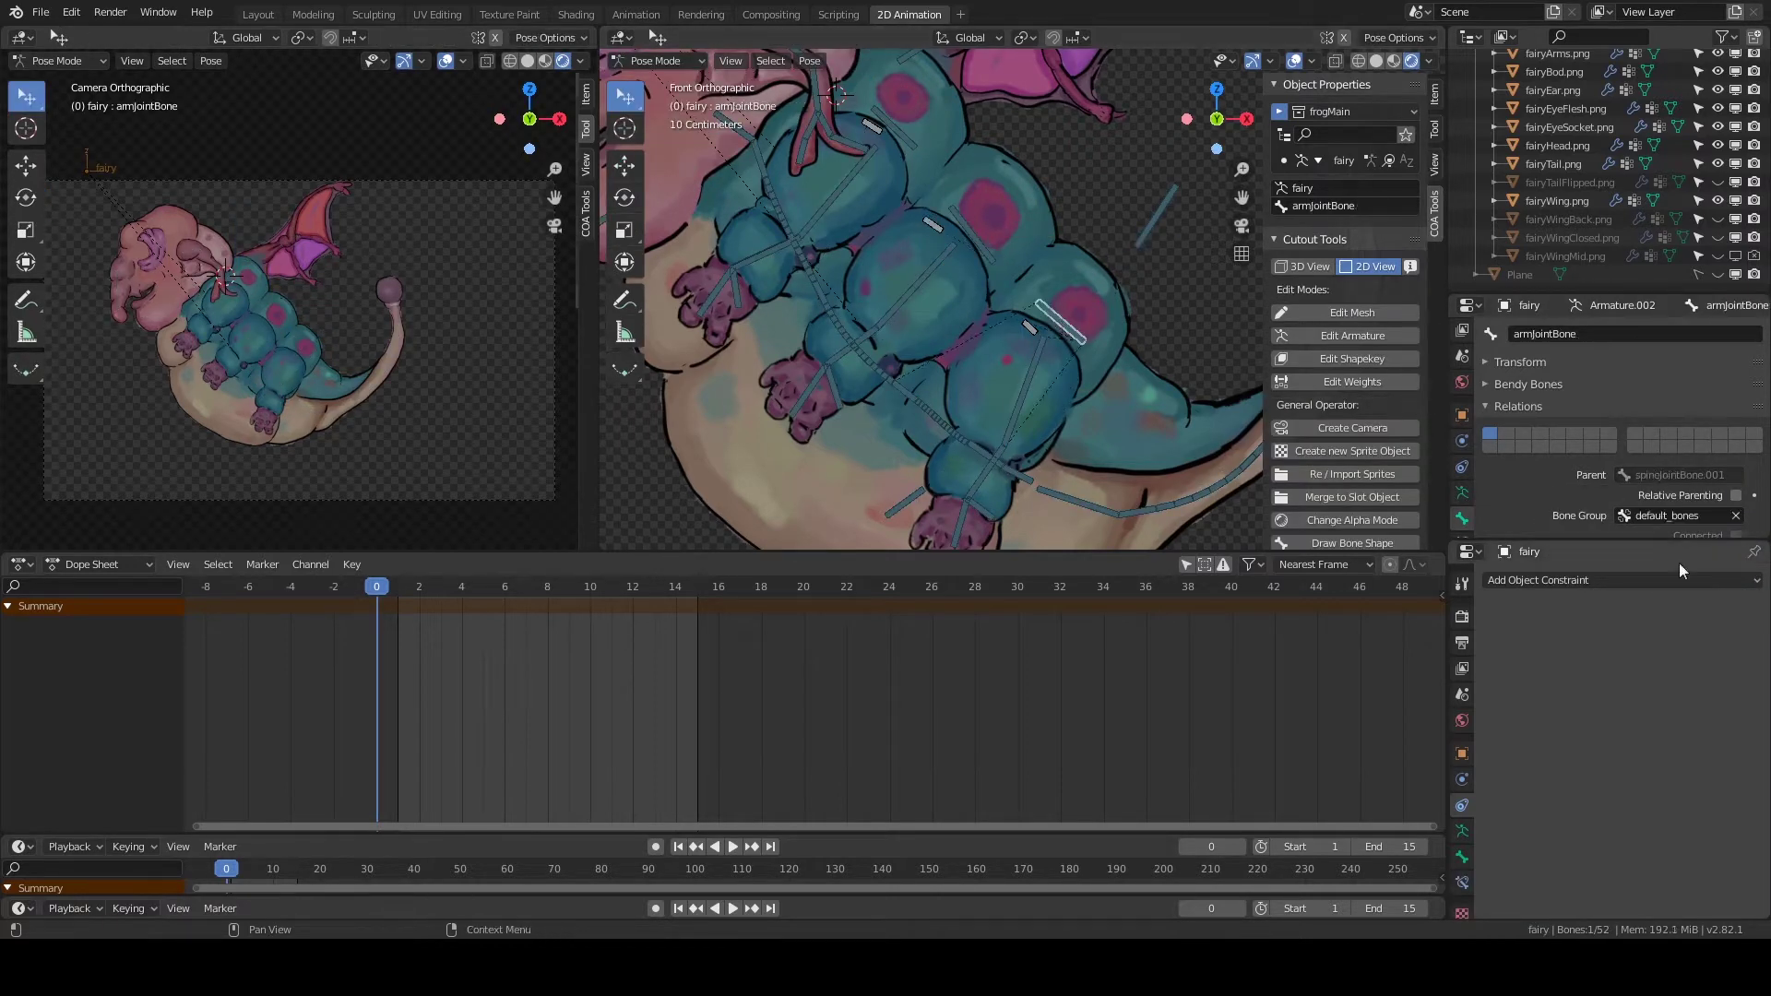
click(1585, 333)
click(1434, 394)
click(1651, 396)
click(1595, 435)
click(1601, 427)
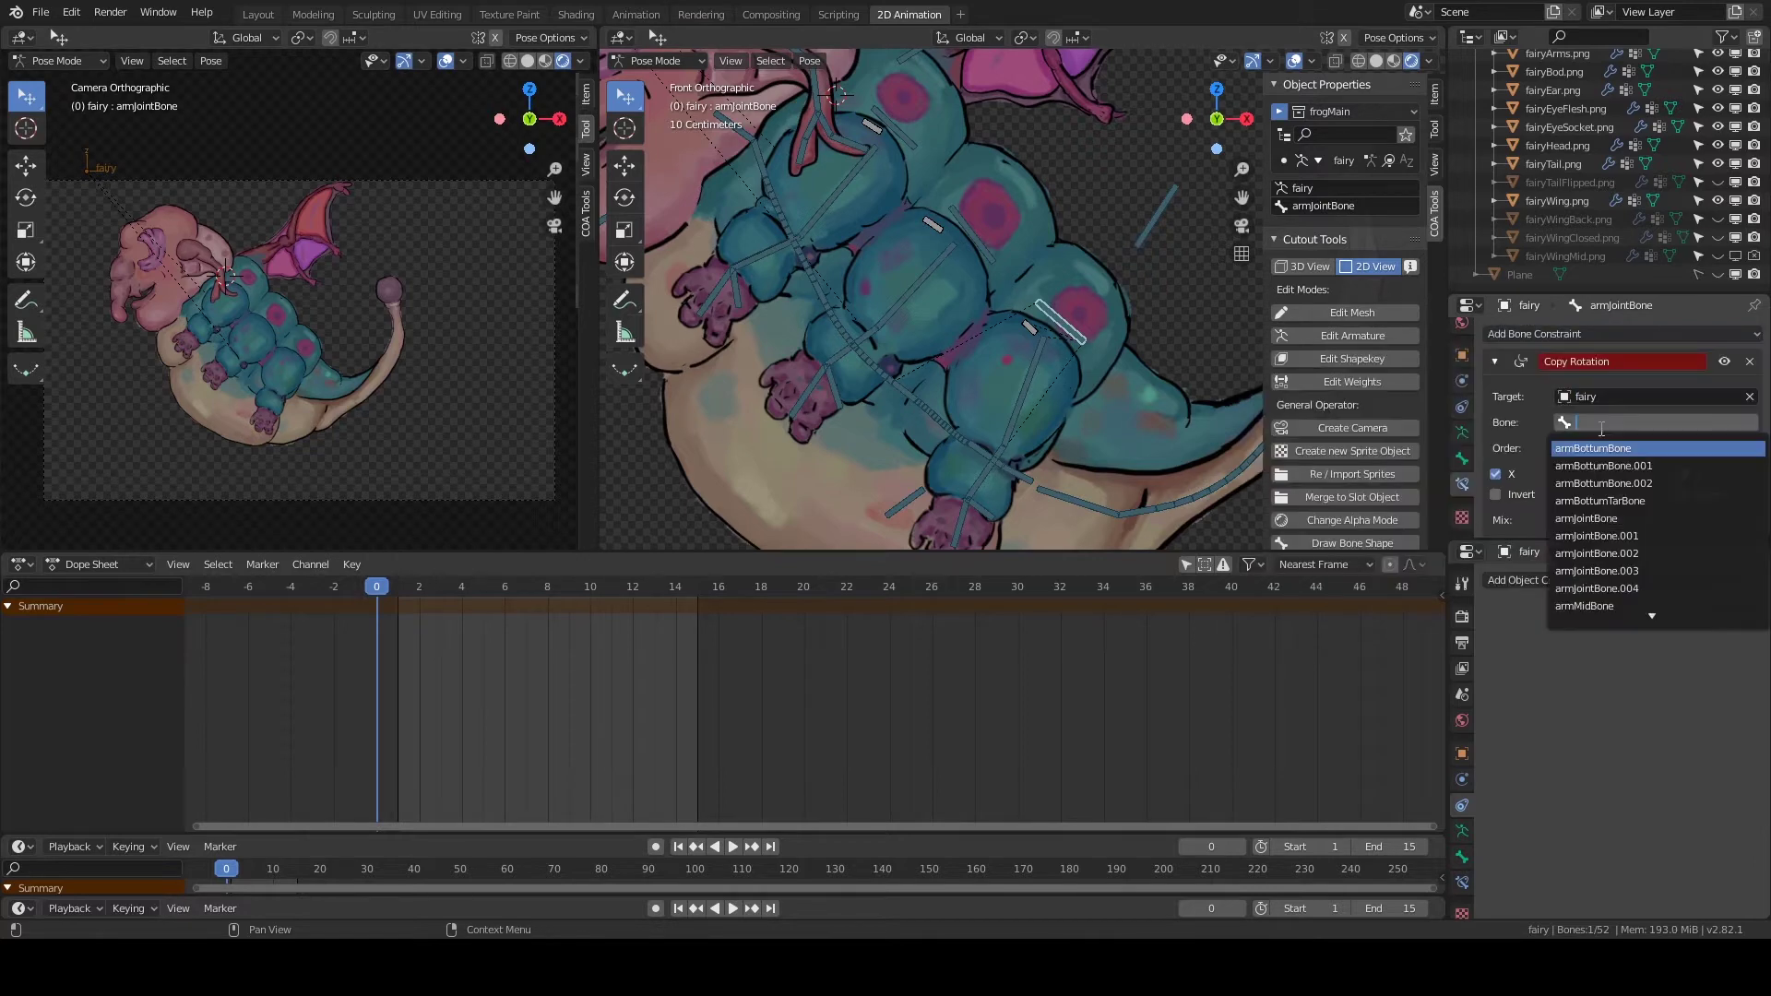
key(Escape)
Add a Limit Distance constraint to armJointBone targeting armSocketBone and adjust its evaluation space.
click(1624, 333)
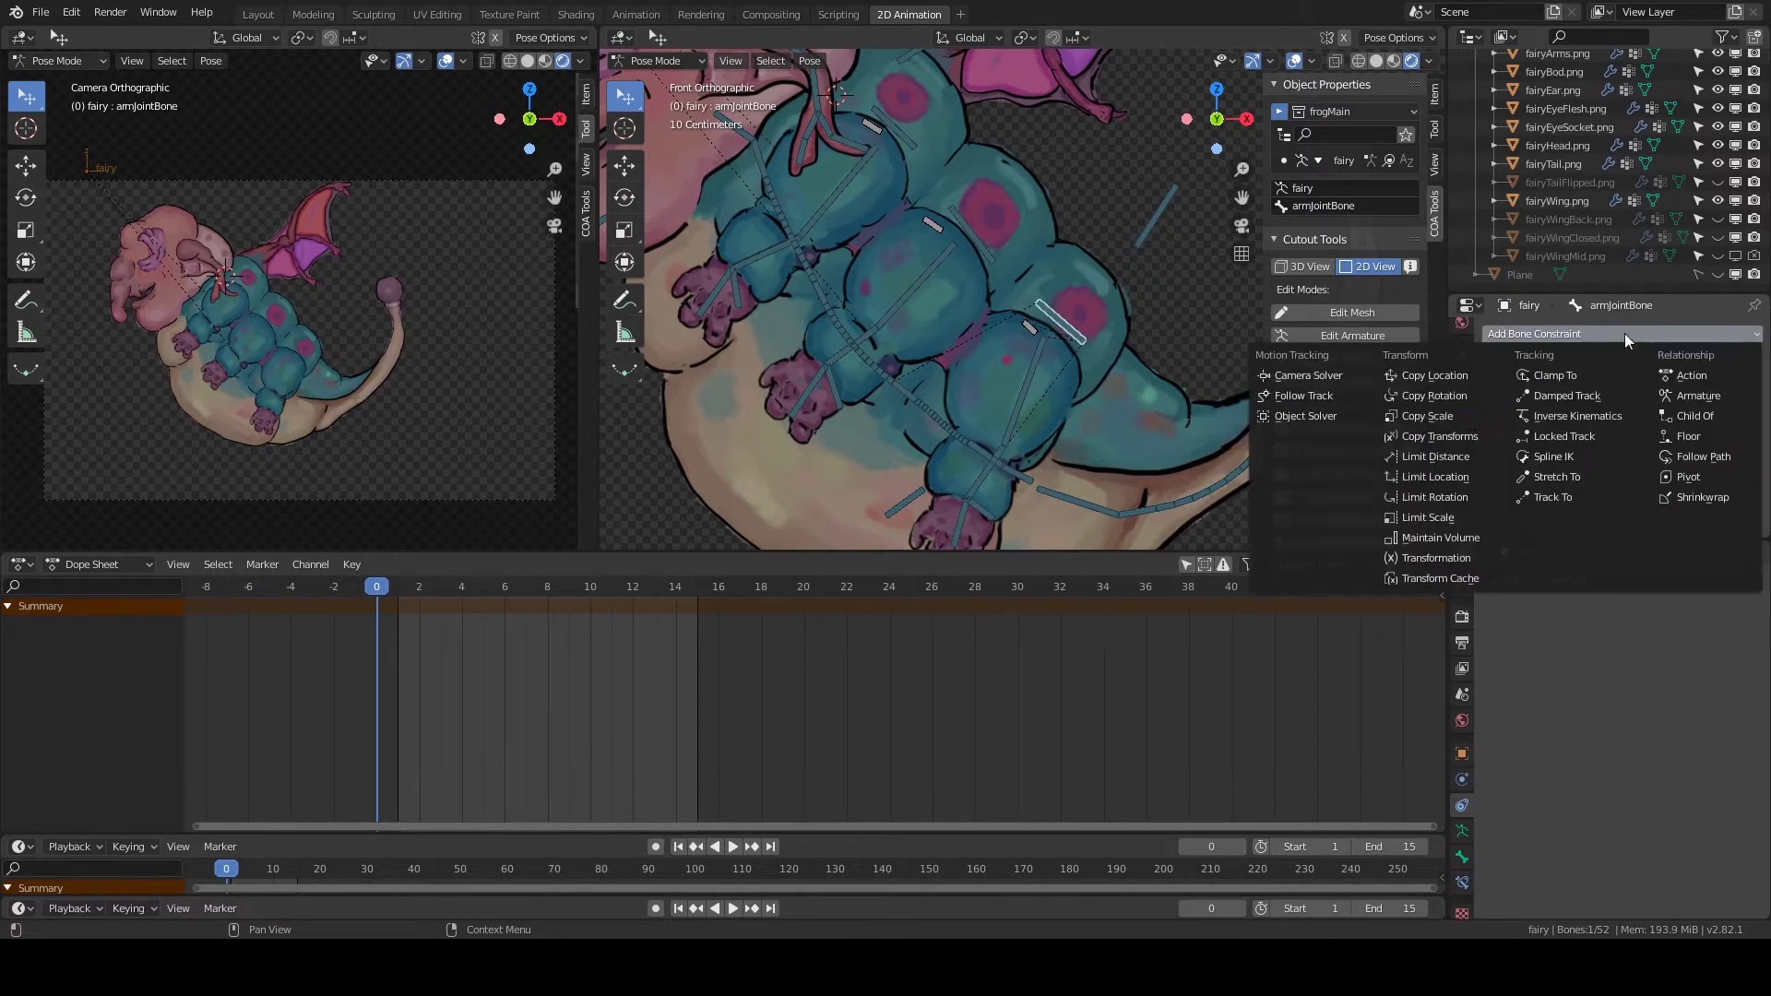
click(1438, 433)
click(1615, 422)
text(arms)
key(Return)
scroll(1613, 424, down, 2)
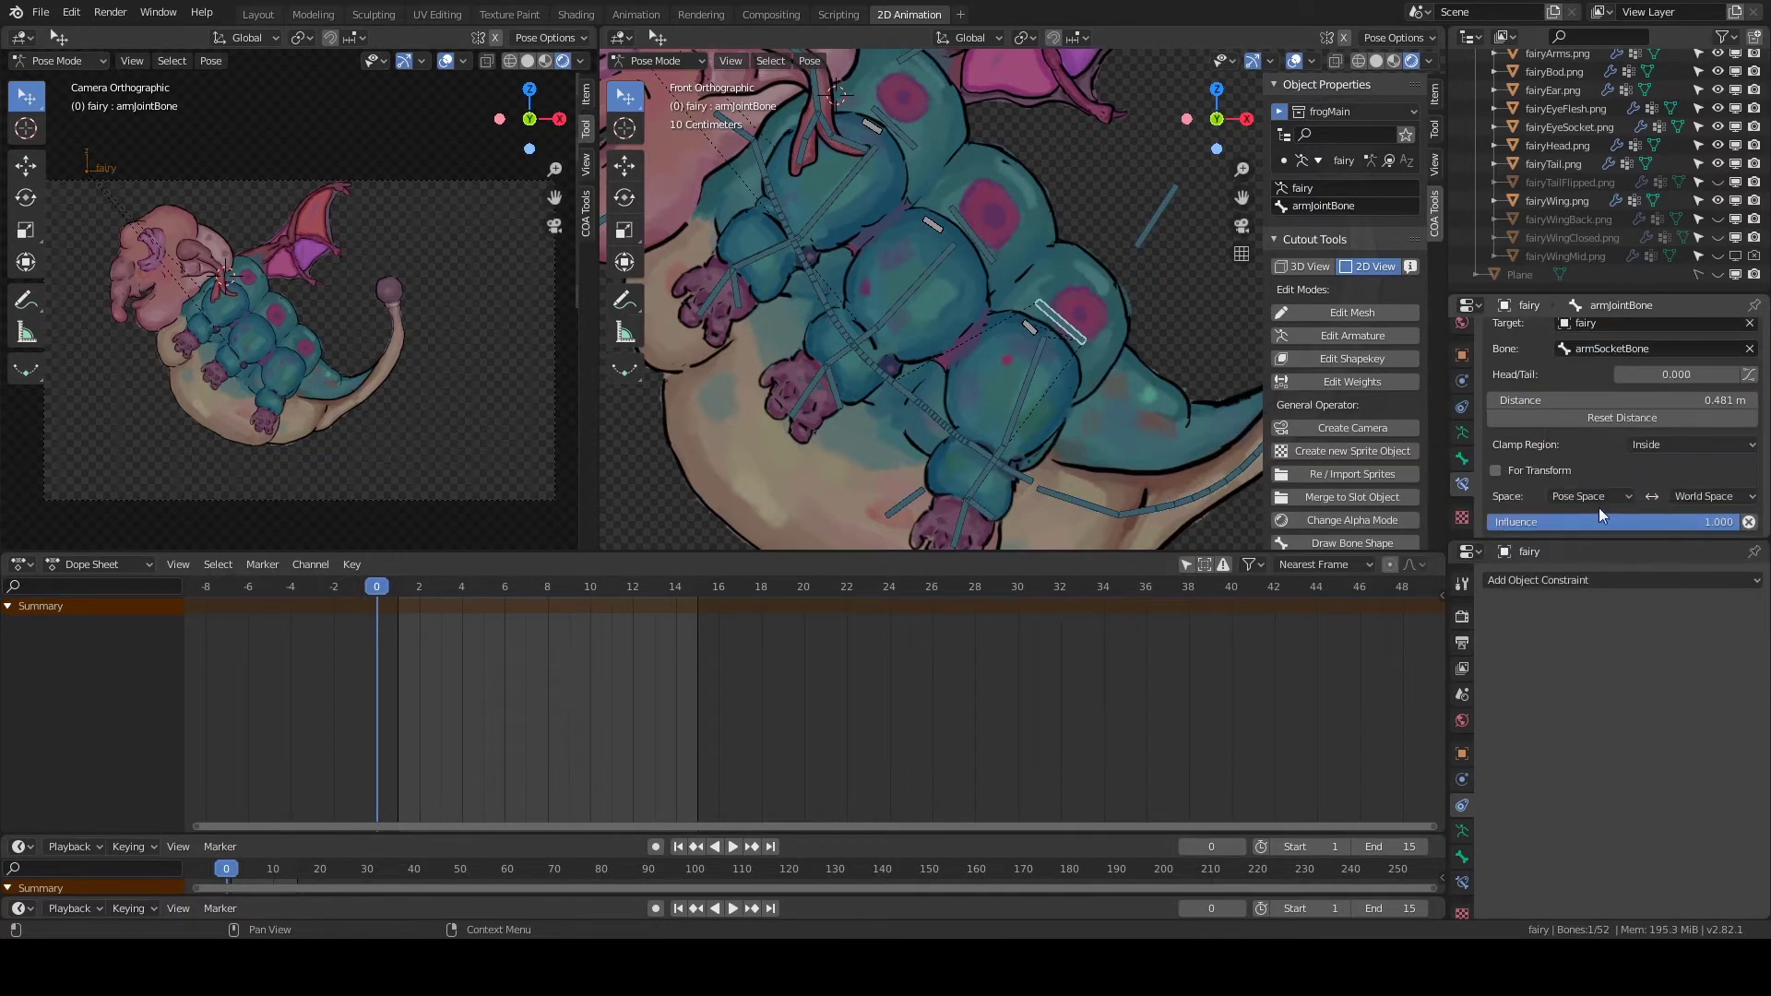
click(1590, 498)
In Edit Mode, parent armSocketBone to spineJointBone, then return to Pose Mode.
click(1071, 327)
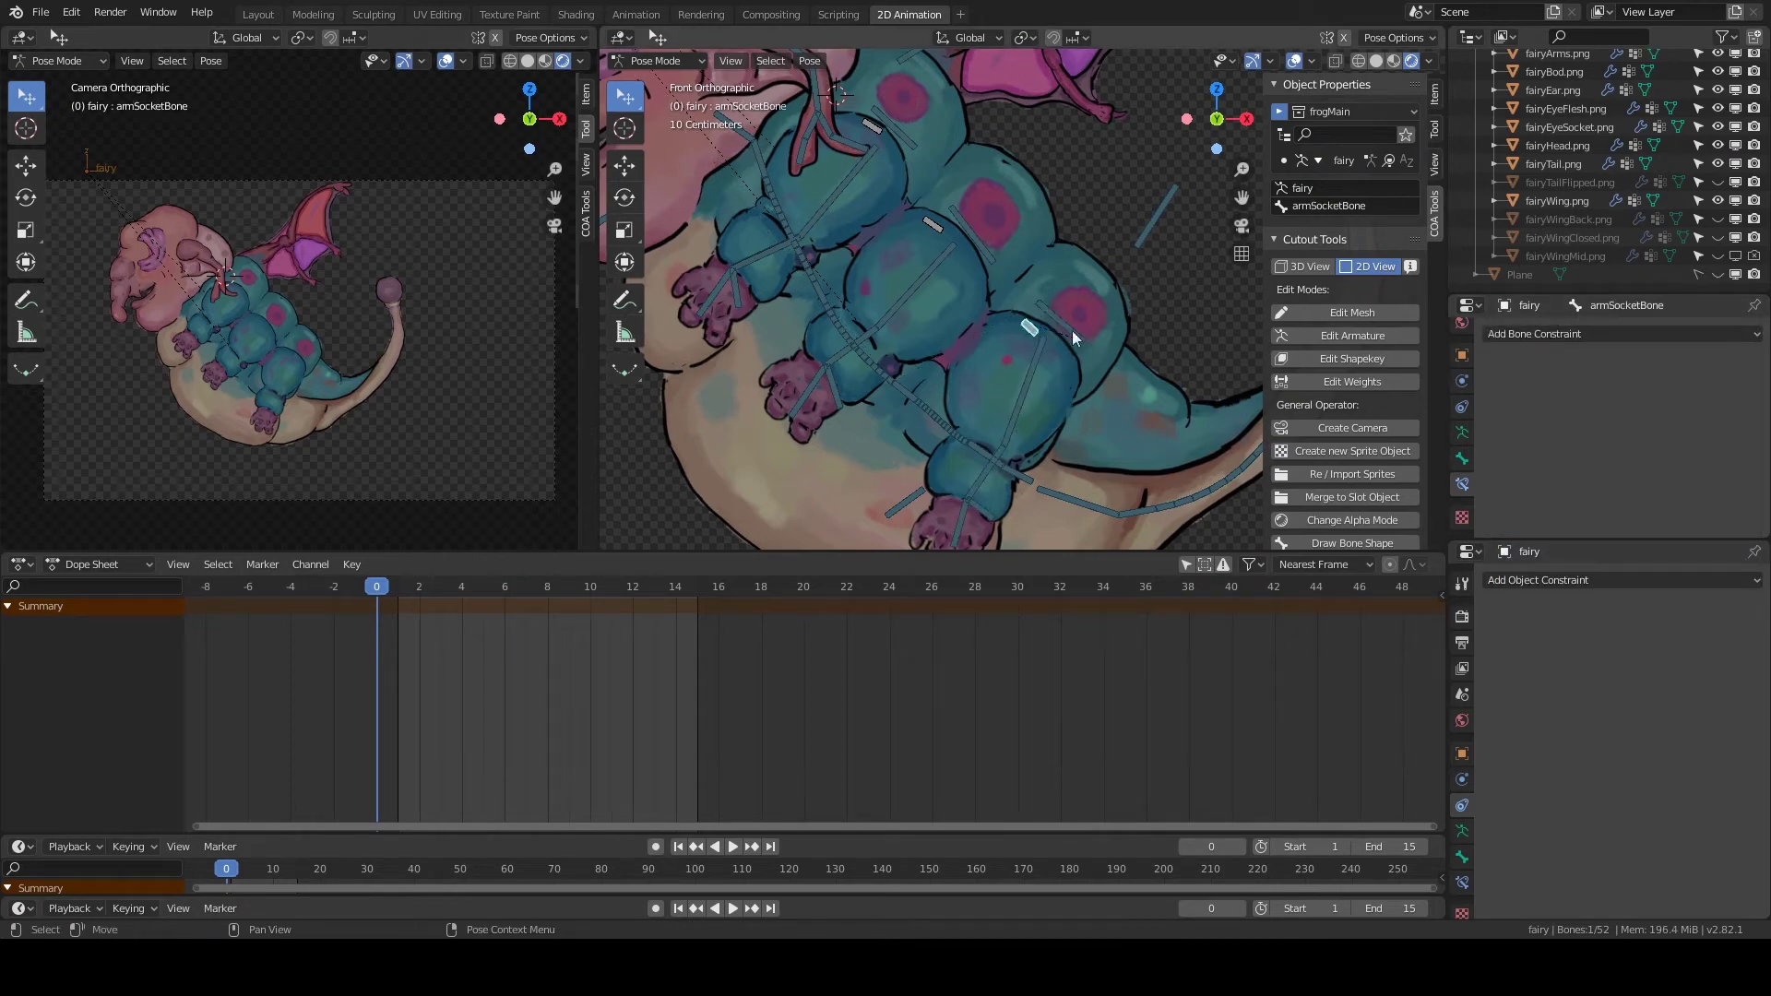
click(644, 65)
click(657, 102)
click(1678, 474)
text(spinej)
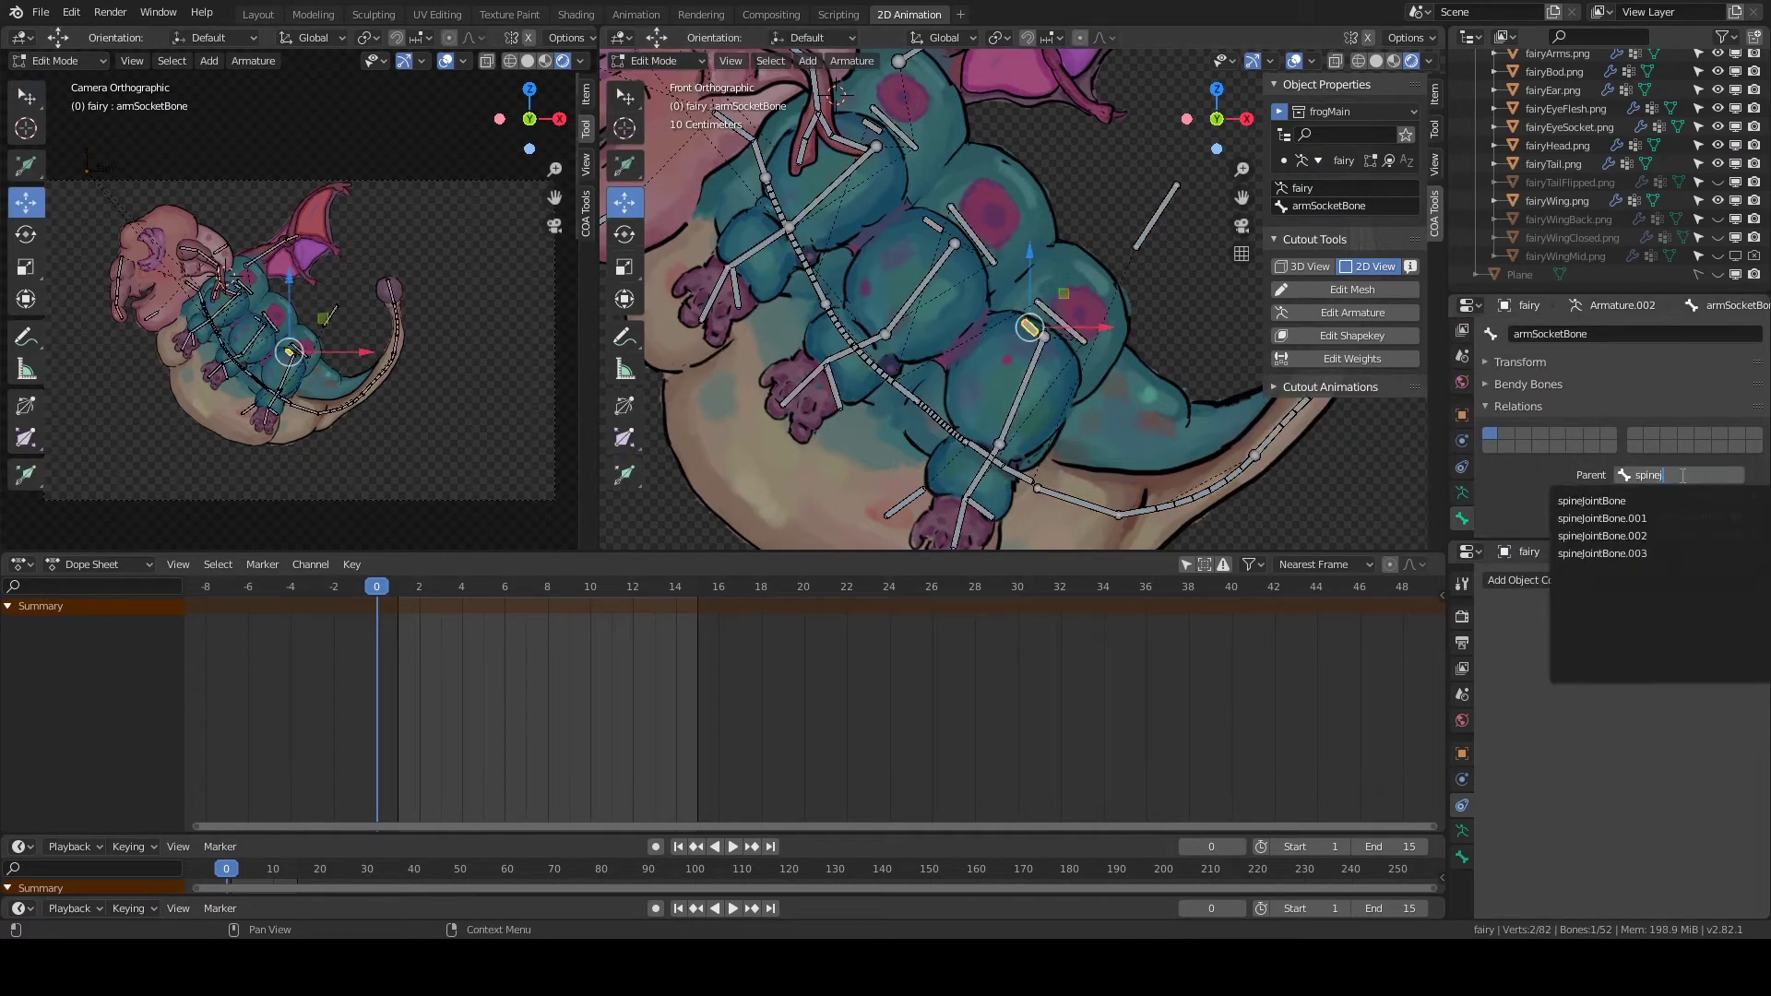
click(1663, 501)
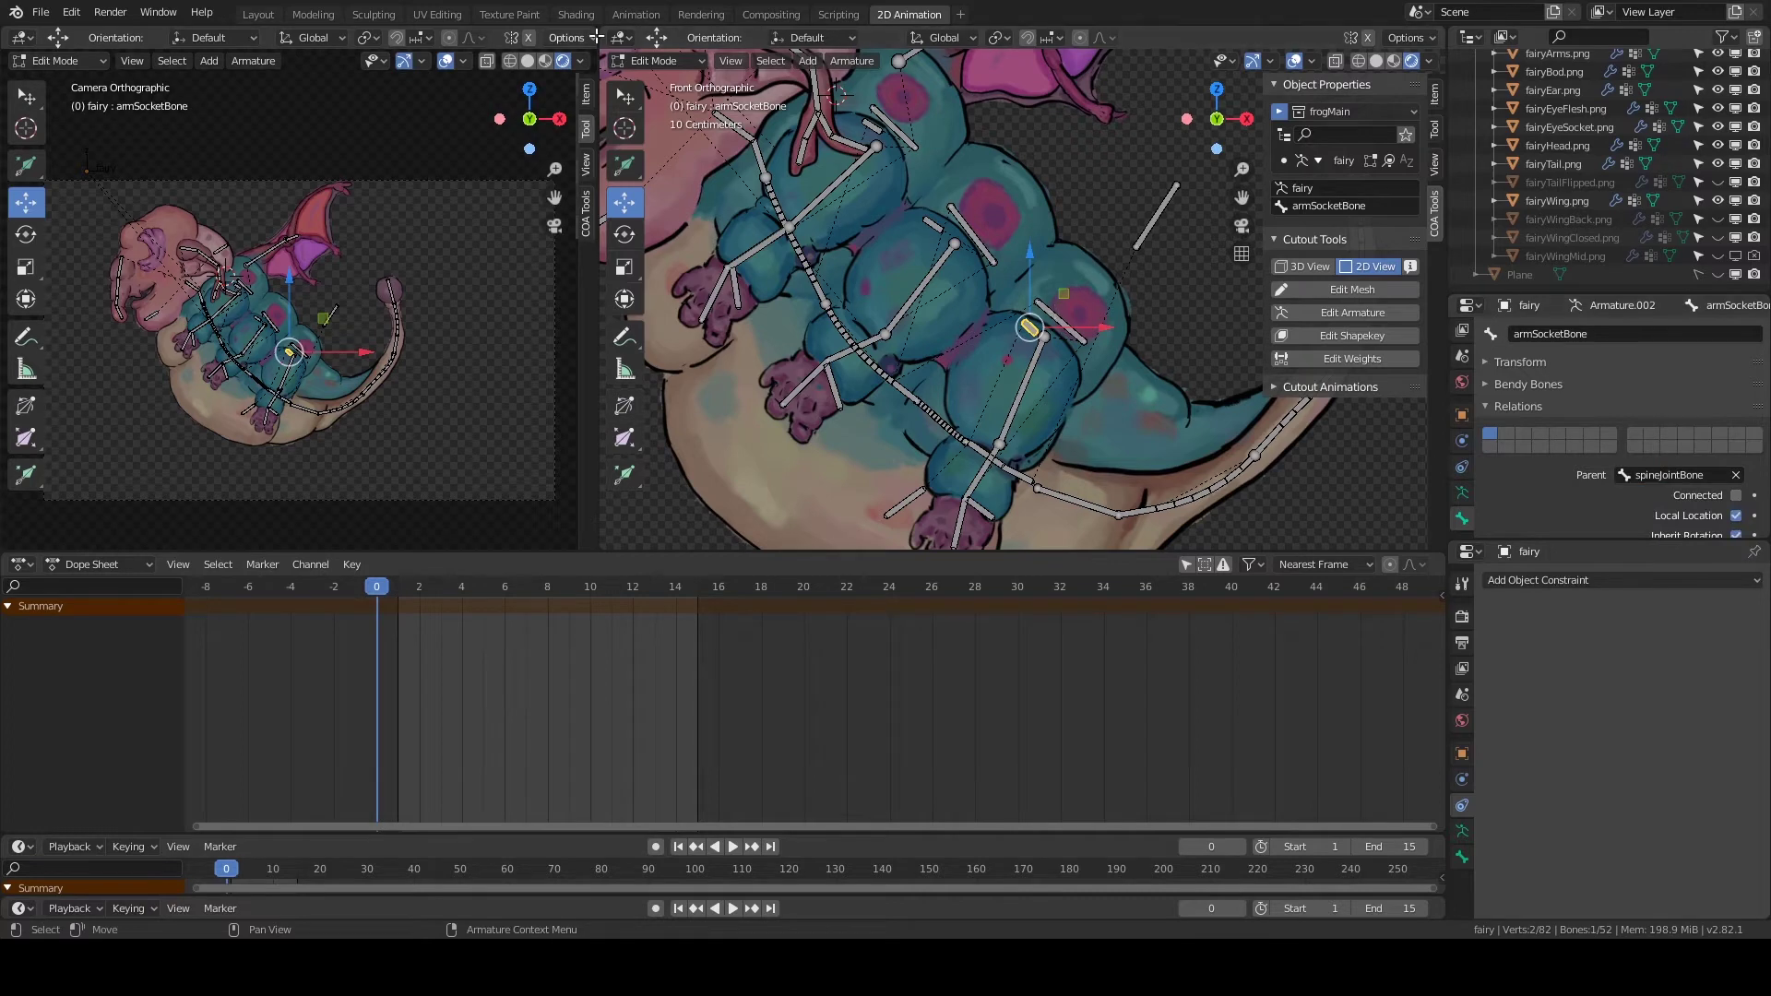
key(ctrl+Tab)
Set armJointBone's limit distance to 0.25 m and test it by moving the bone.
click(1622, 491)
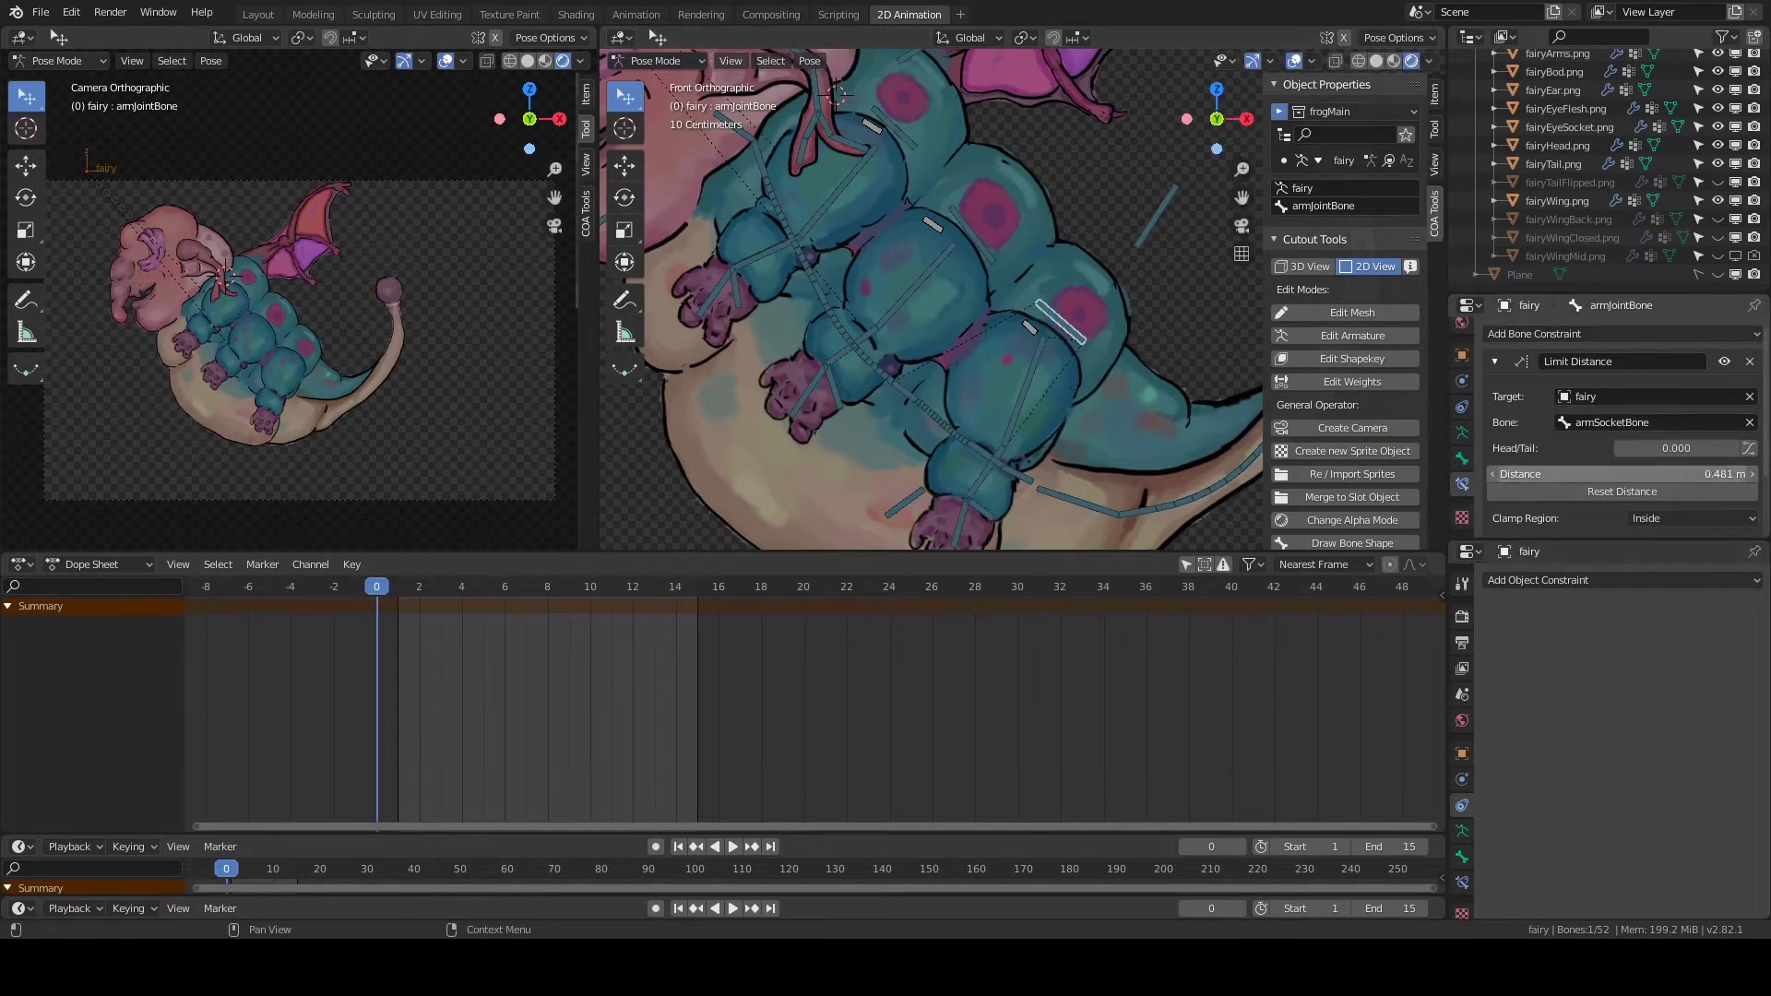
key(g)
click(1060, 297)
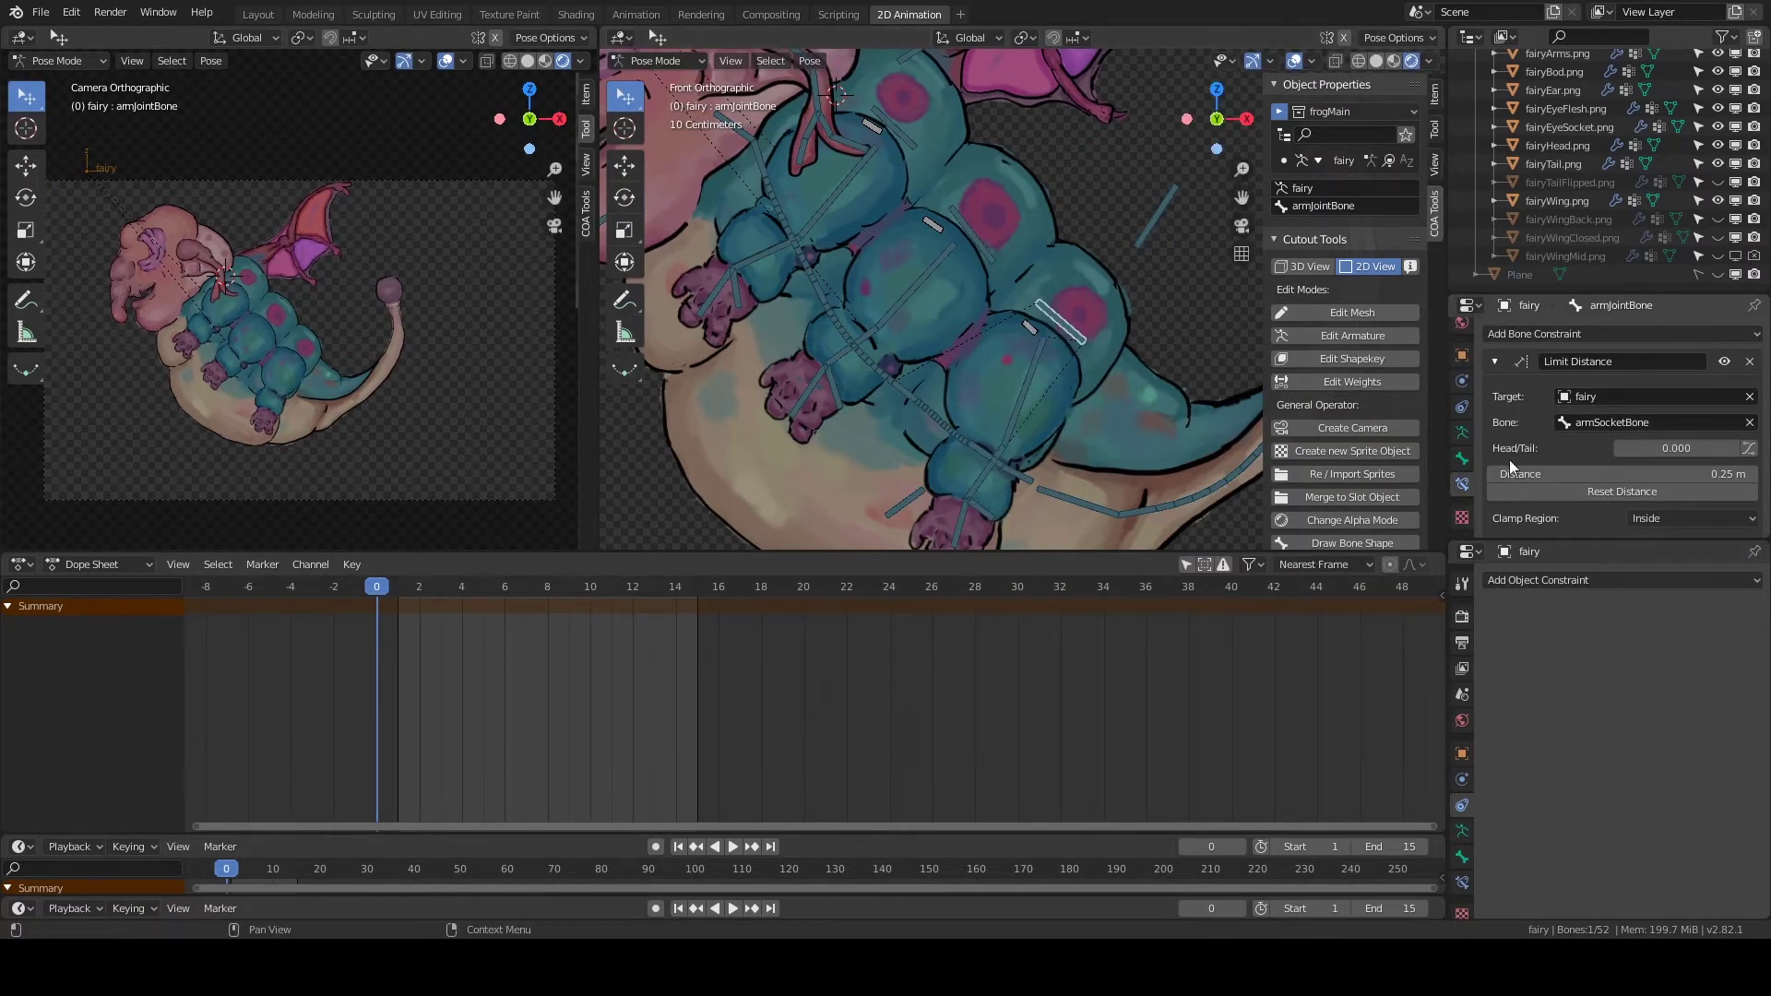
Add a Limit Rotation constraint to armJointBone restricting Z to -25° to 25°.
click(1695, 334)
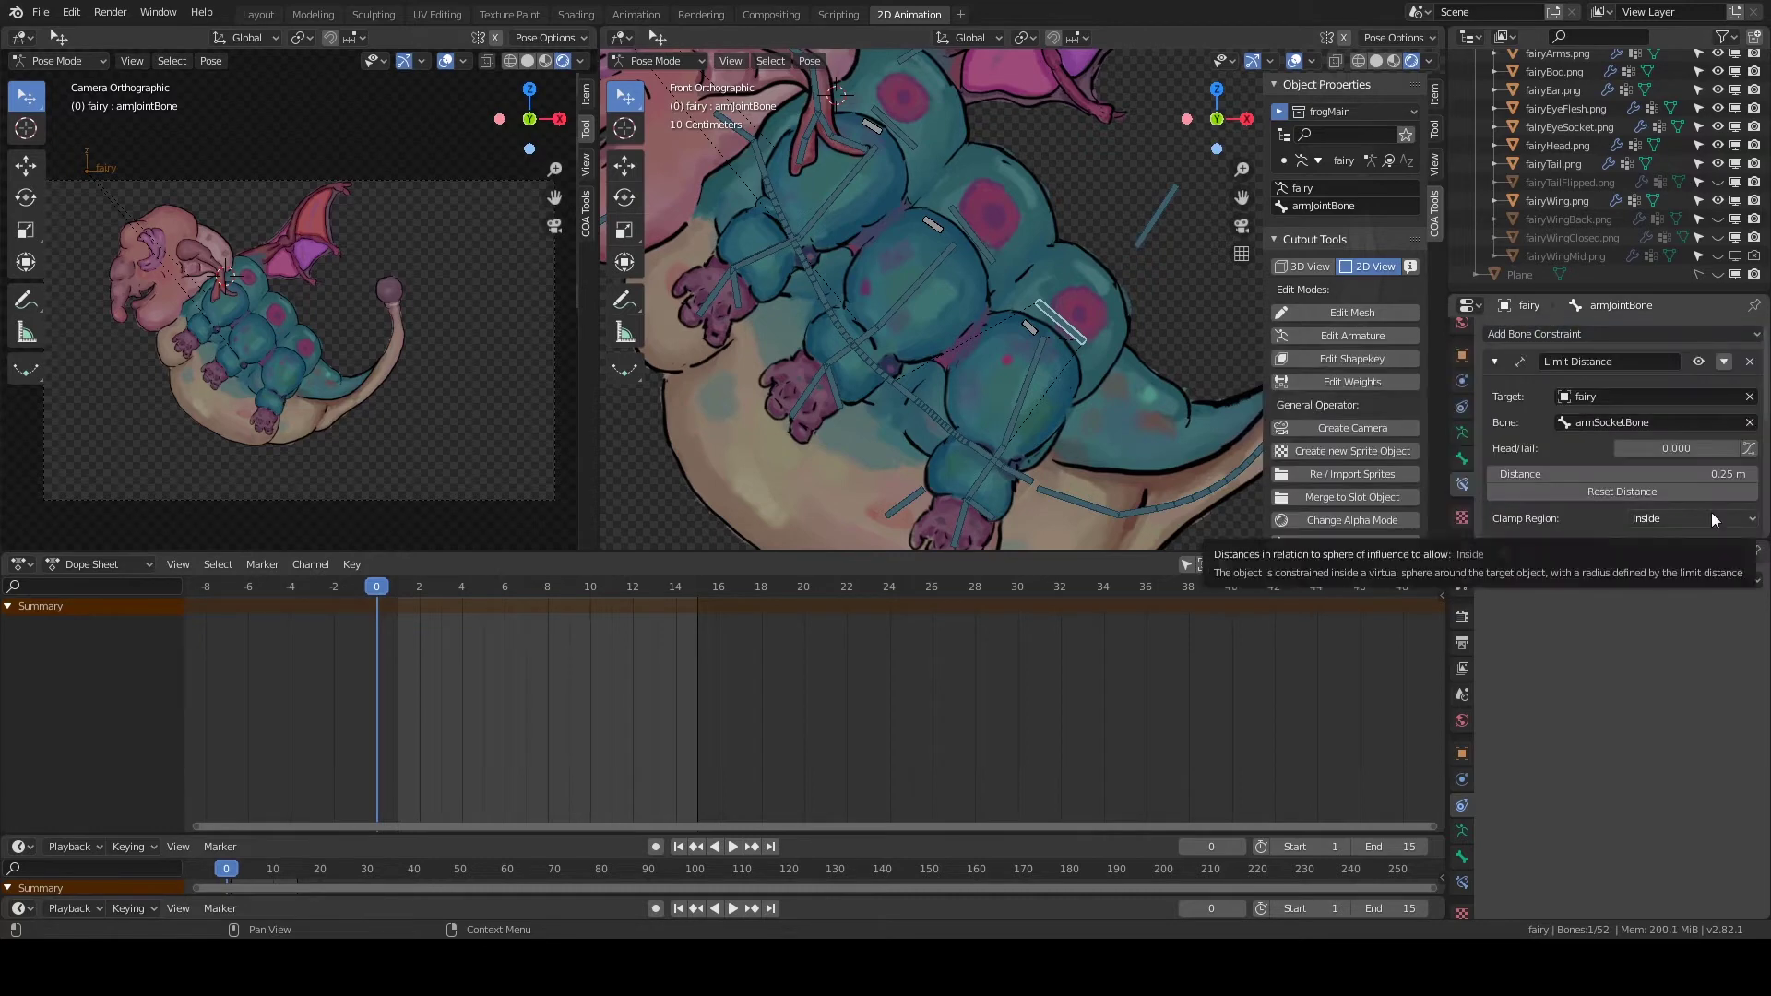
scroll(1632, 435, down, 1)
text(45)
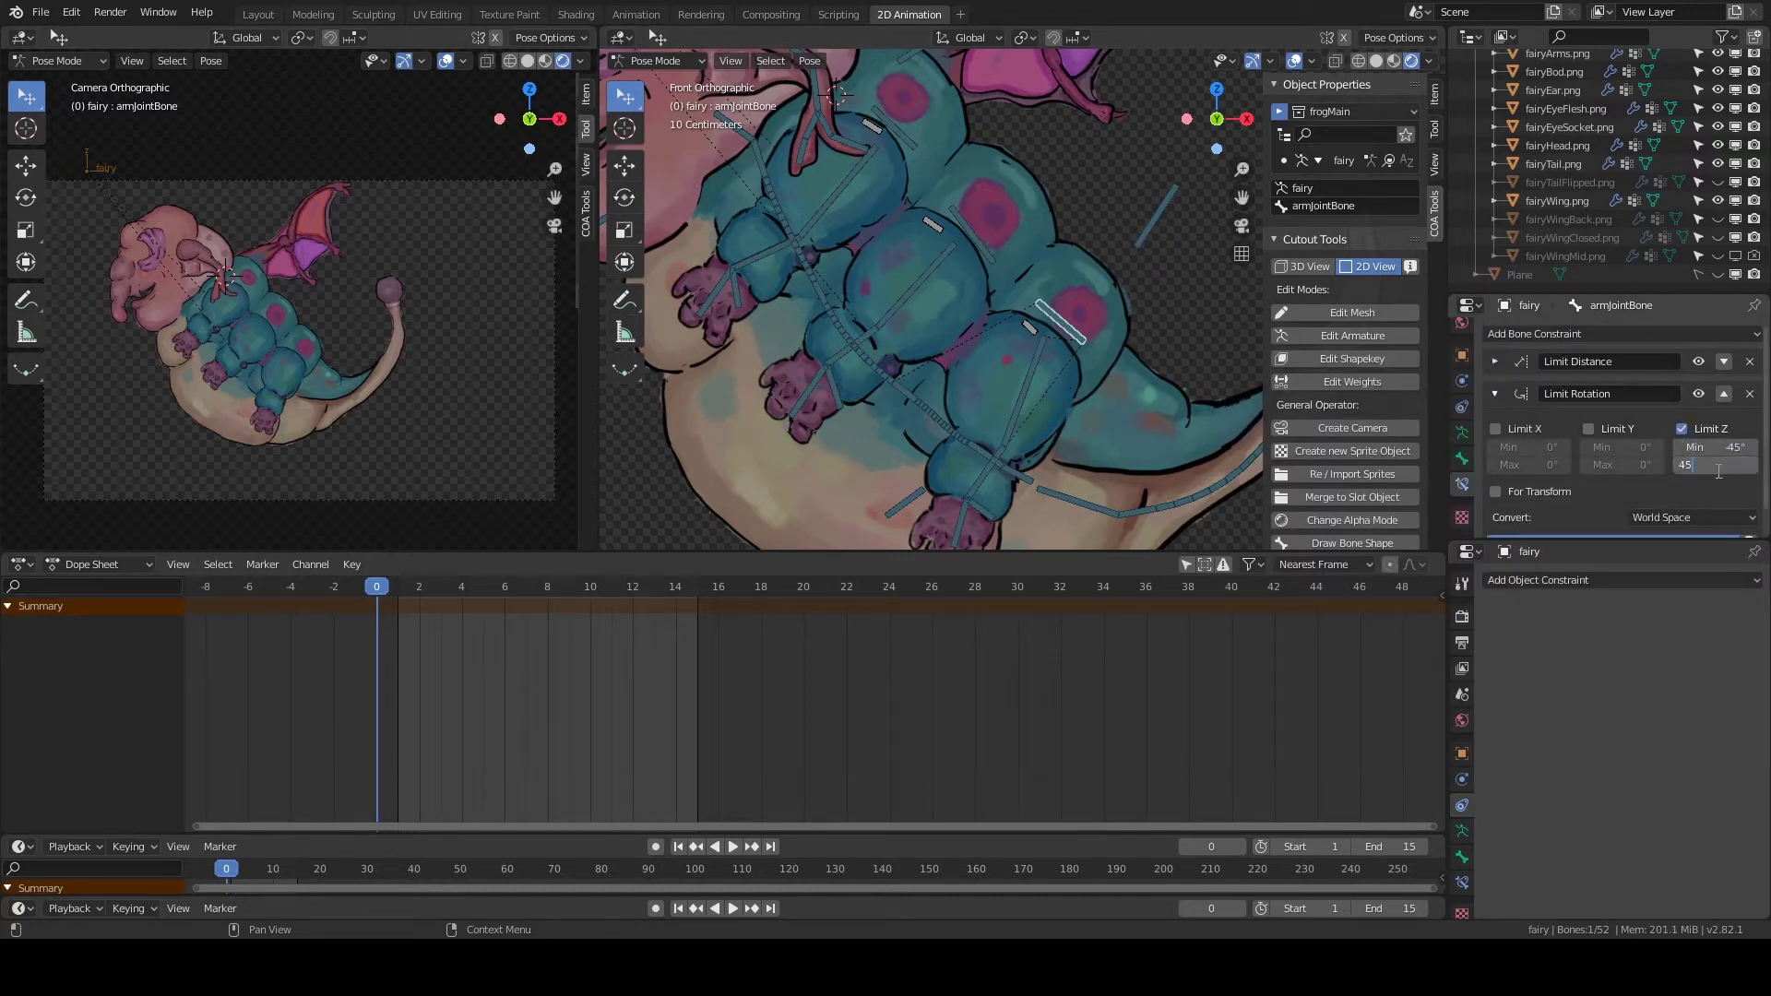
key(Return)
scroll(1679, 490, down, 1)
click(1723, 422)
text(-)
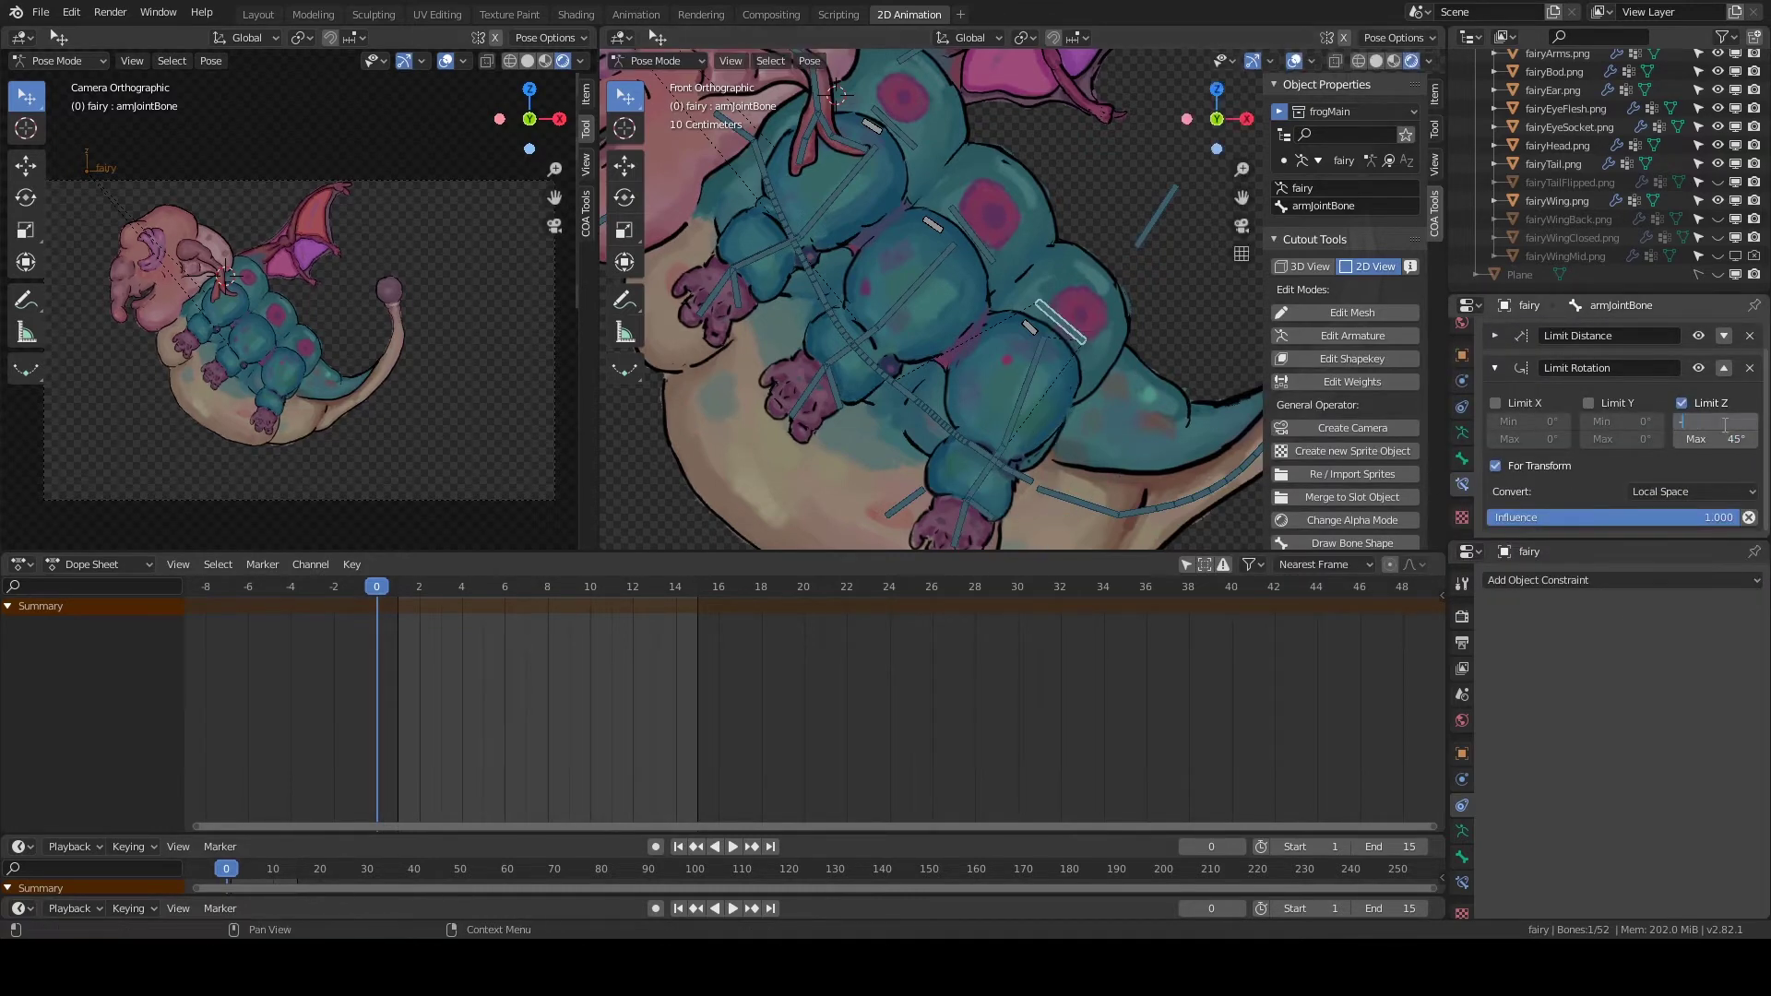
key(Return)
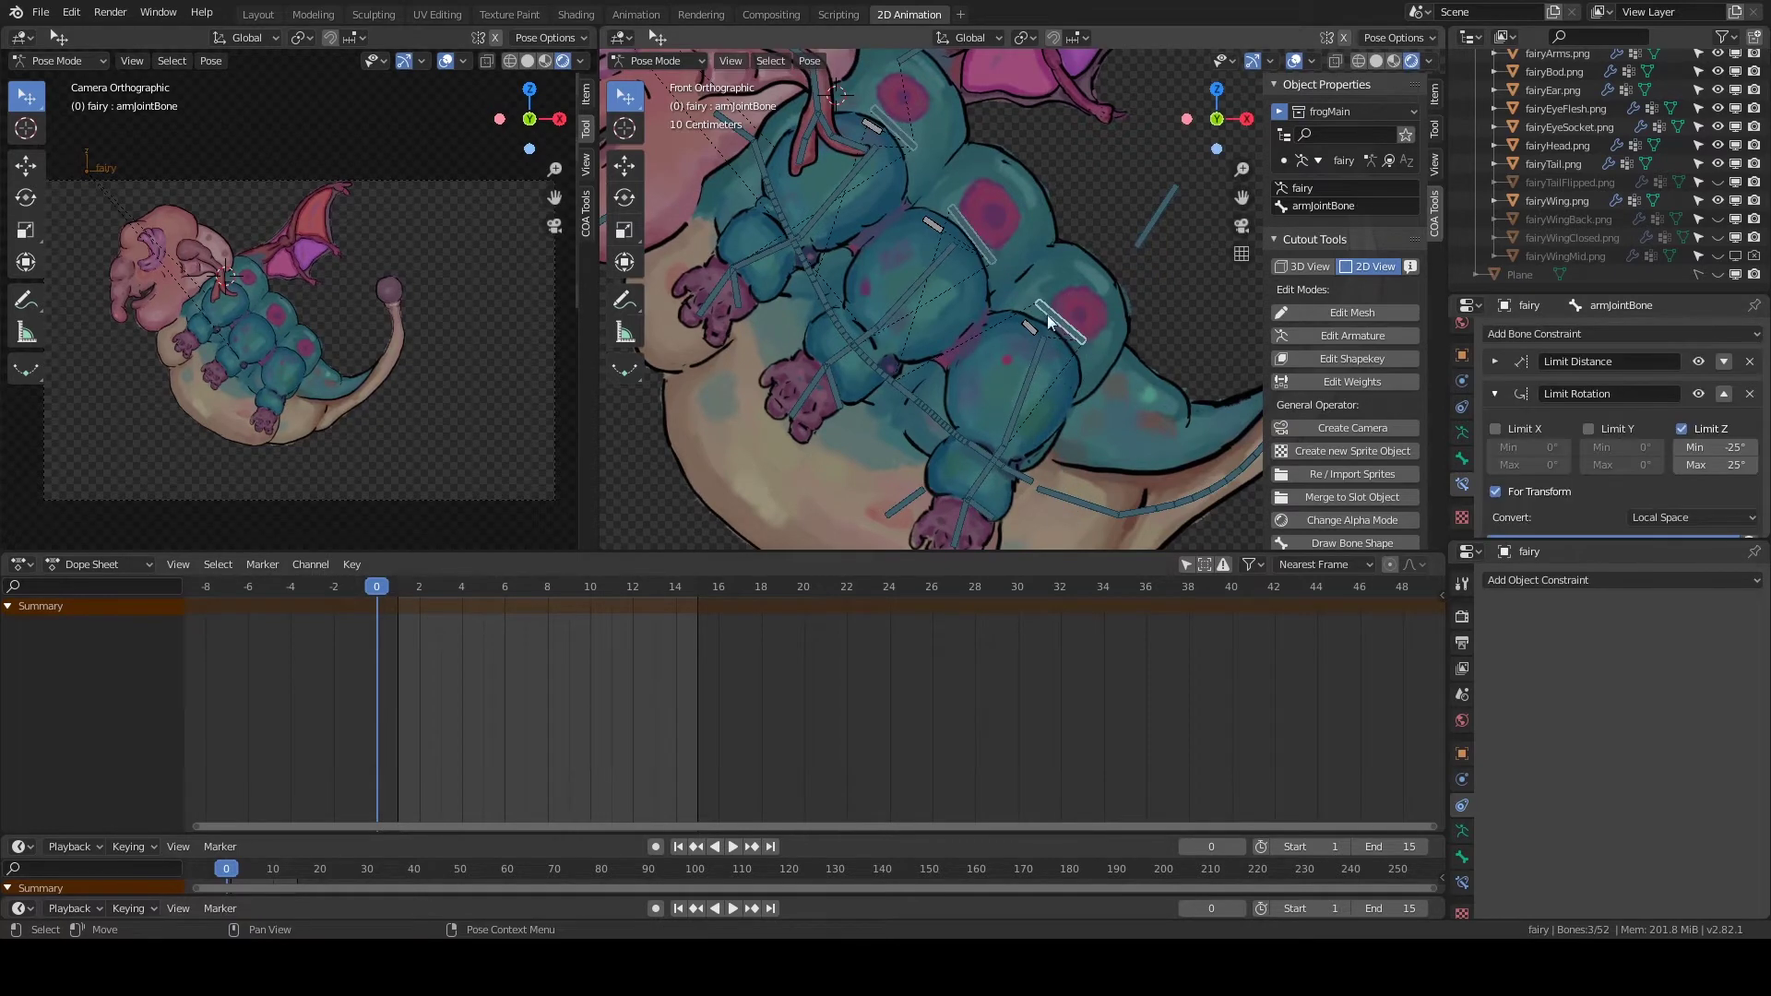
click(936, 225)
key(Tab)
key(Tab)
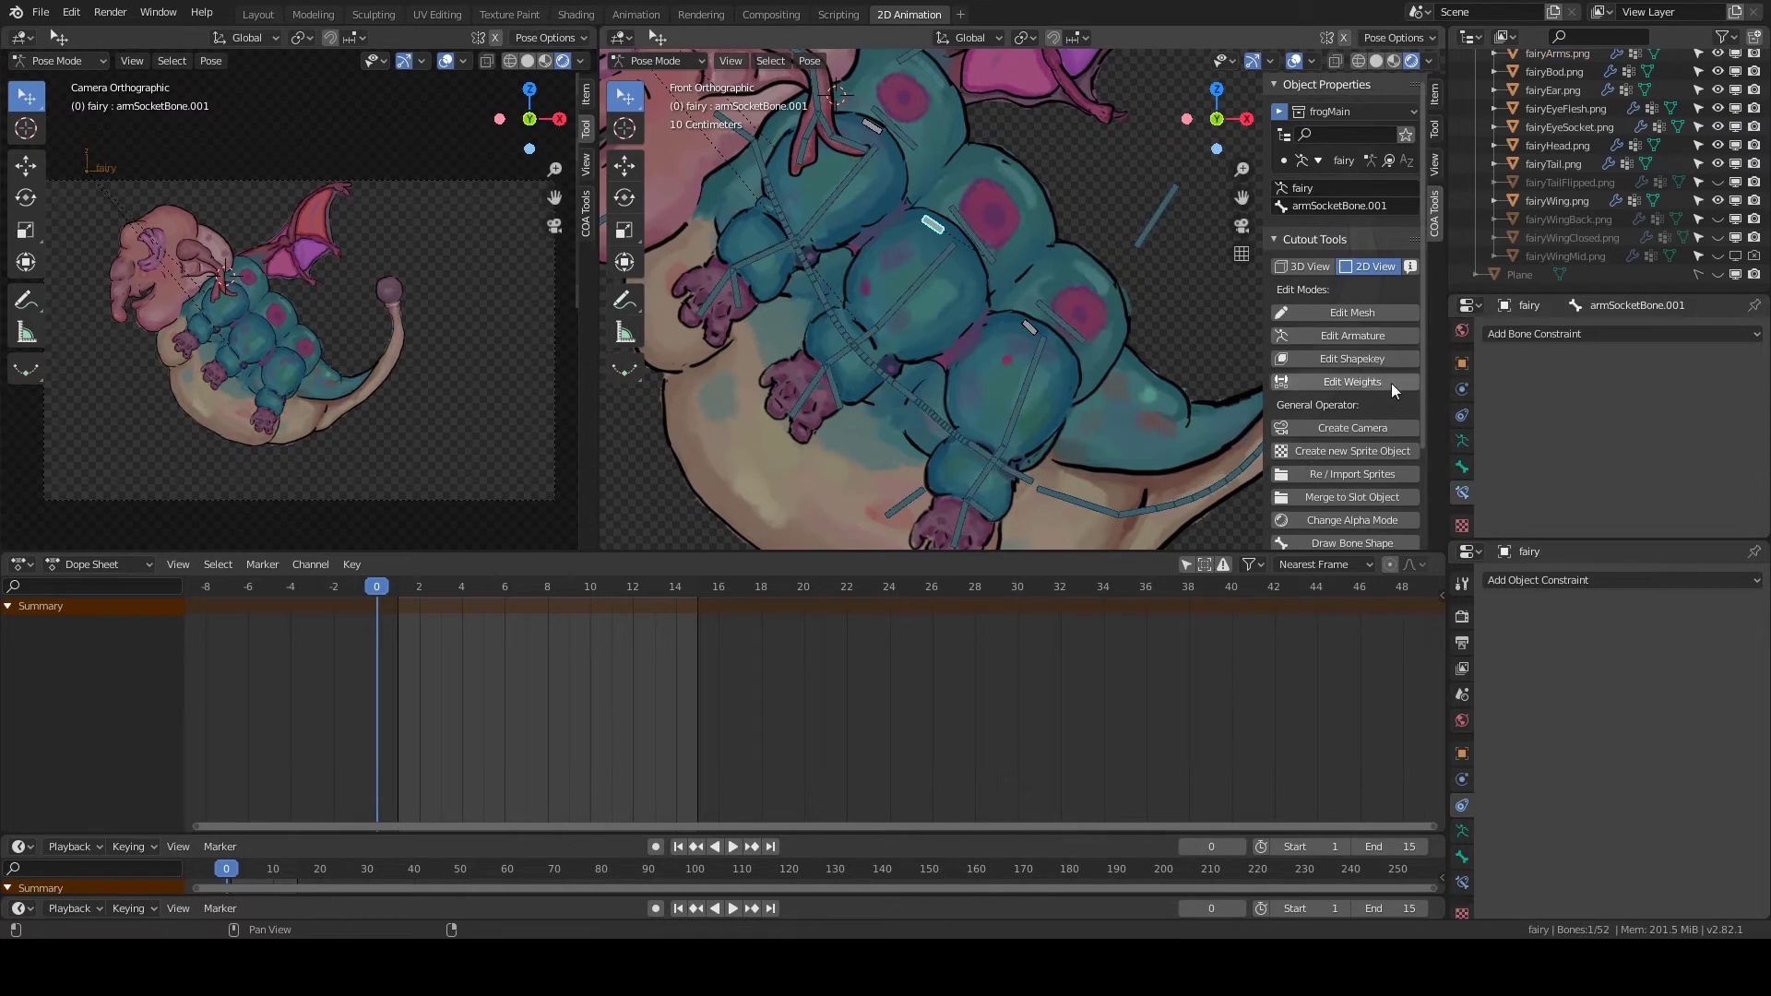
Parent armSocketBone.001 to spineJointBone.001 and armSocketBone.002 to spineJointBone.002.
click(655, 60)
click(645, 91)
click(1687, 438)
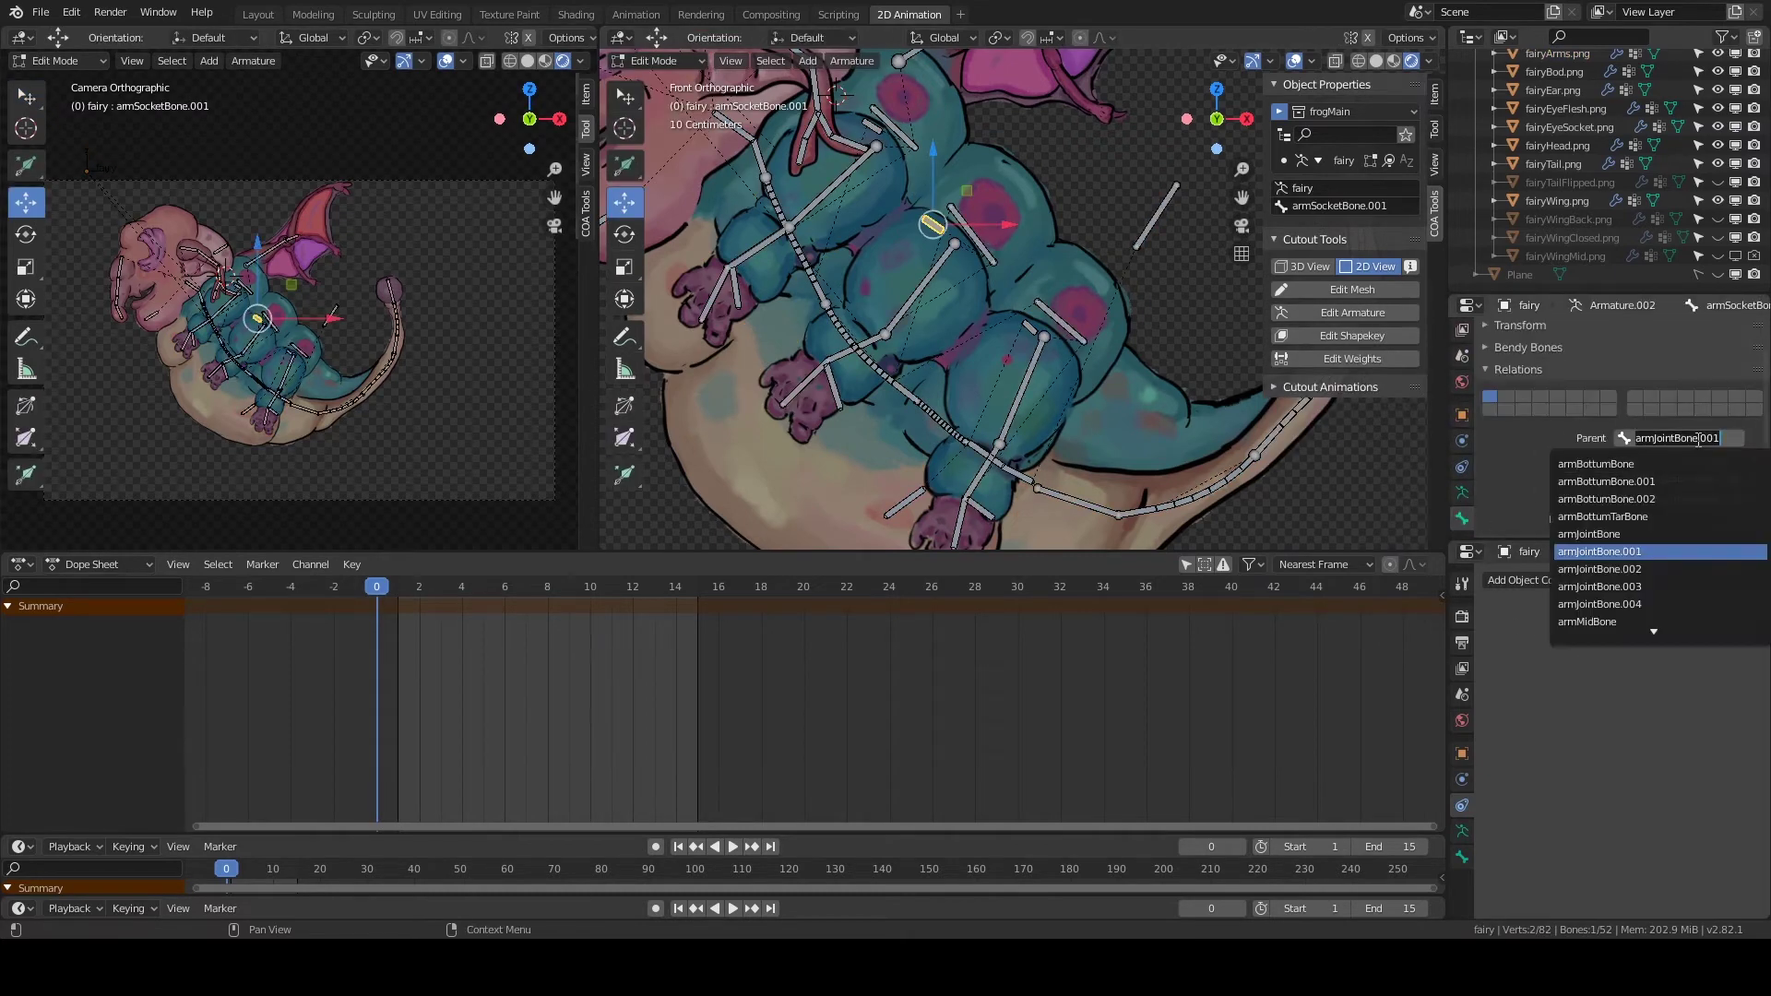
text(spinej)
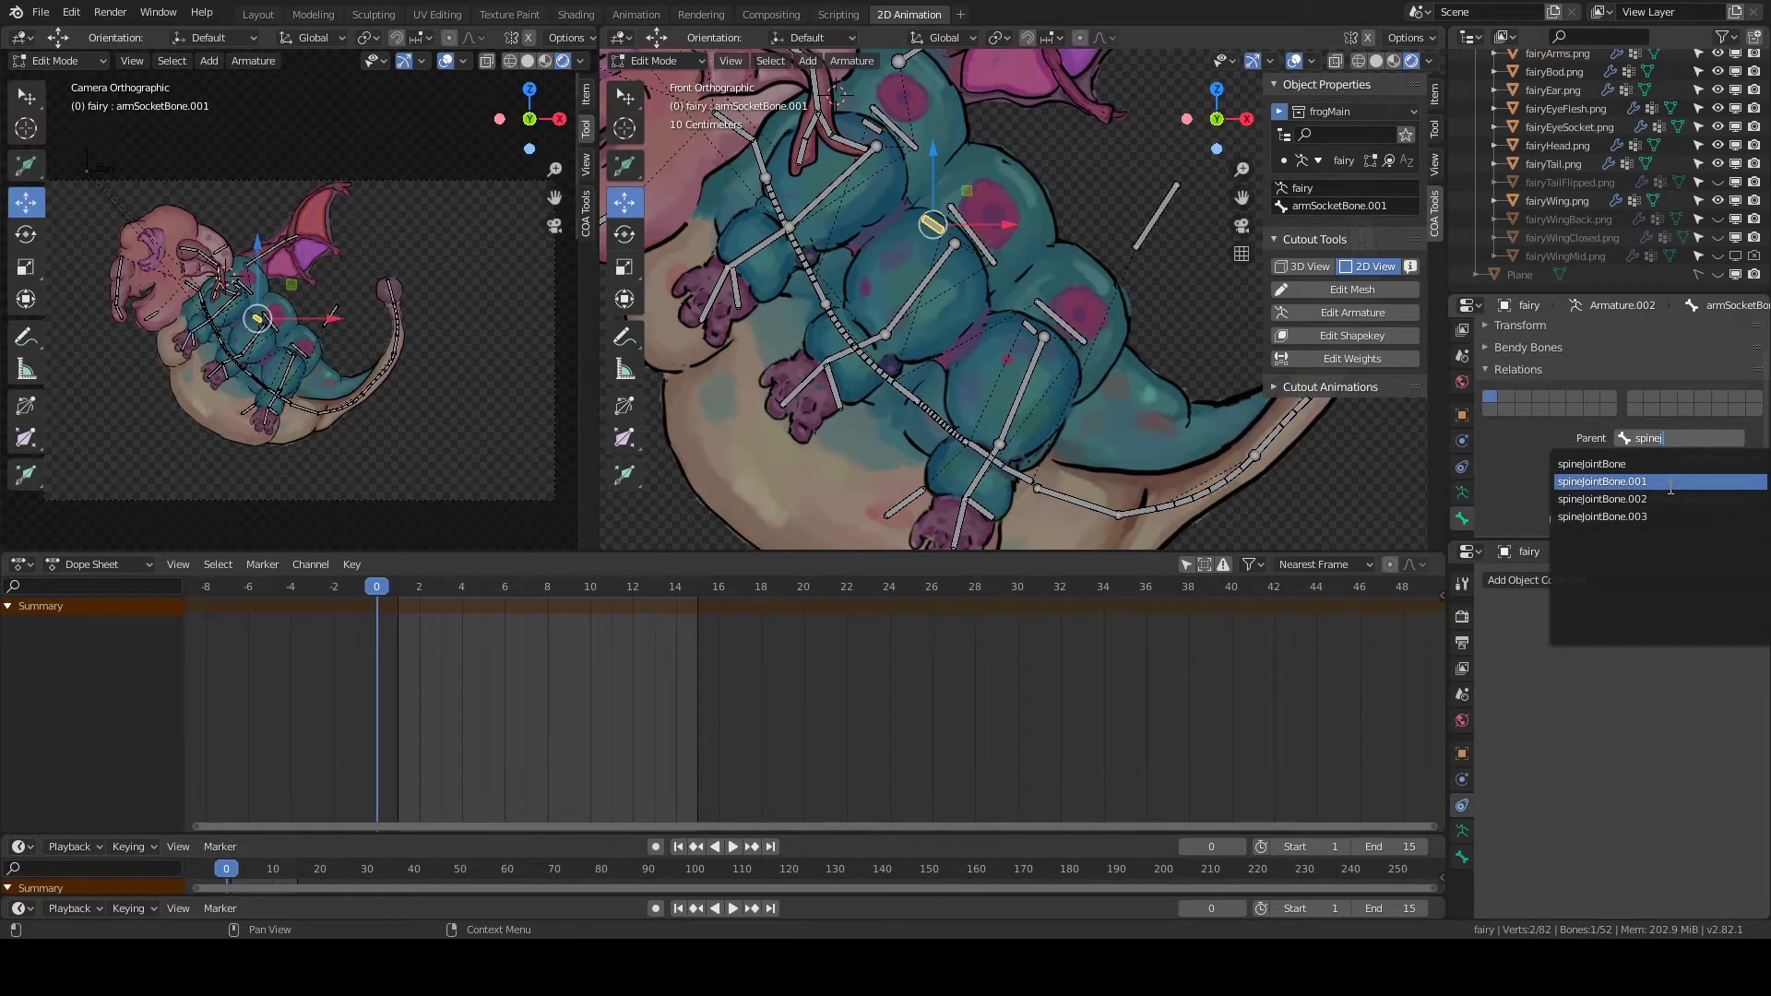
click(1670, 481)
click(872, 126)
click(1688, 438)
text(spinej)
click(1688, 438)
text(spi)
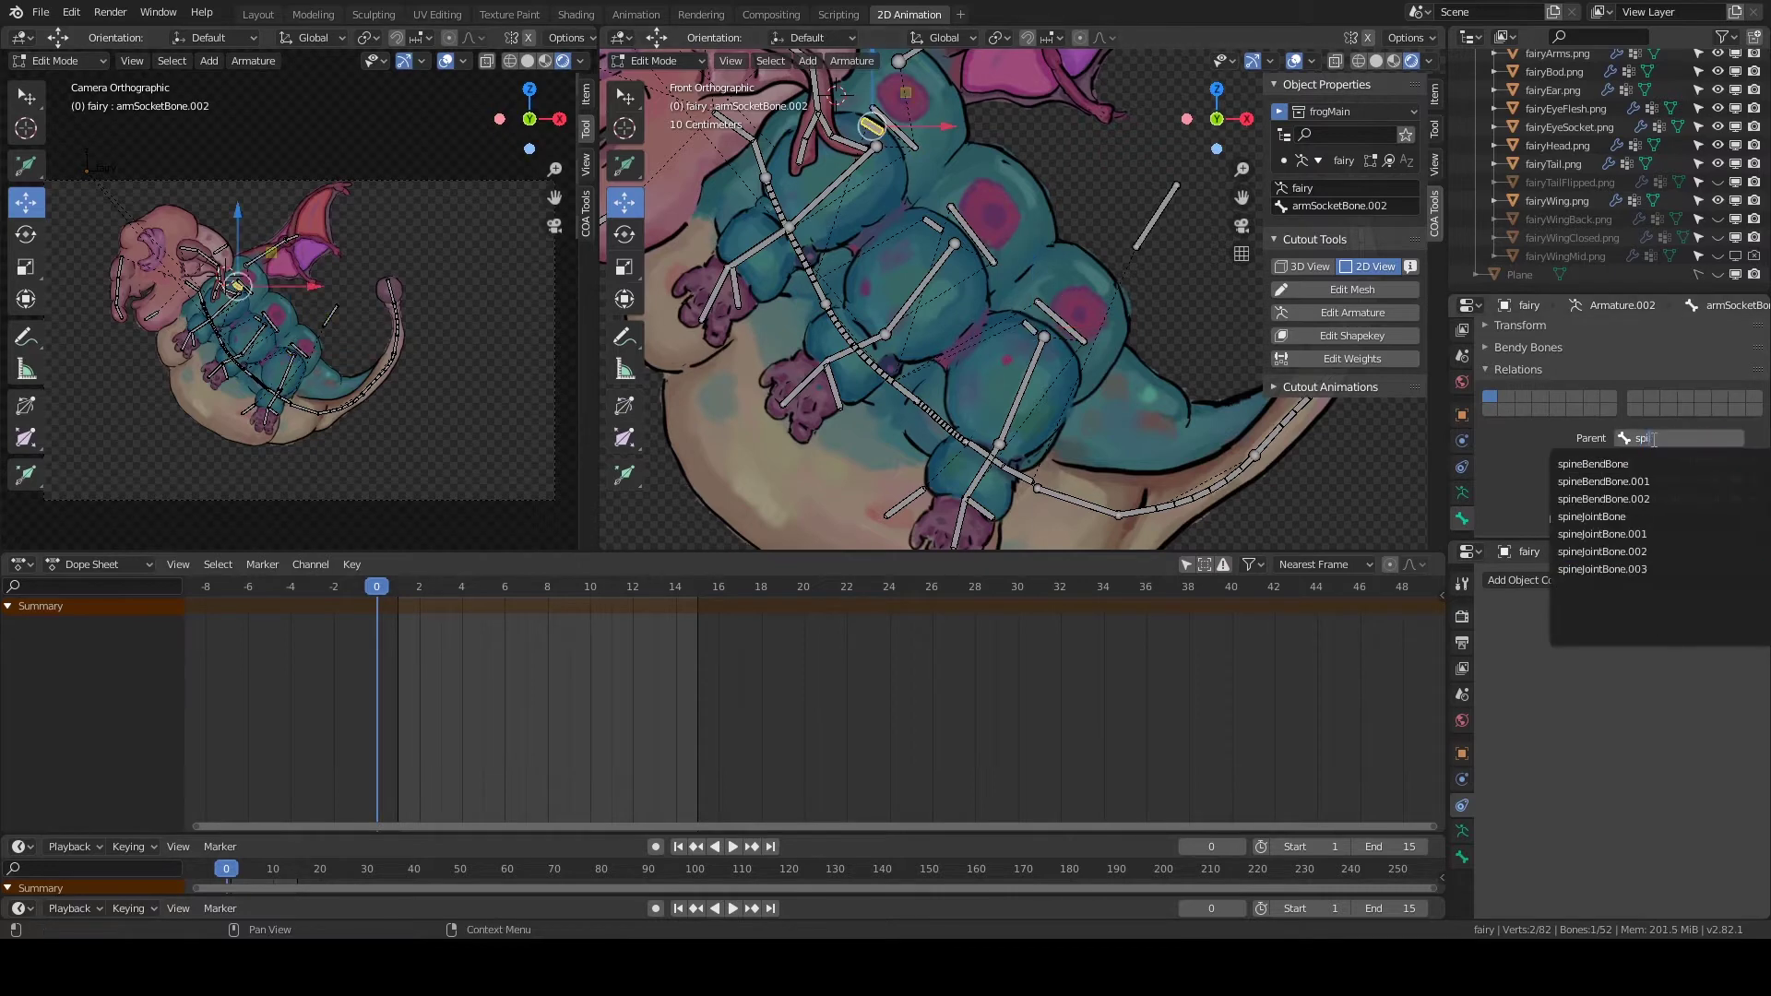
click(1648, 500)
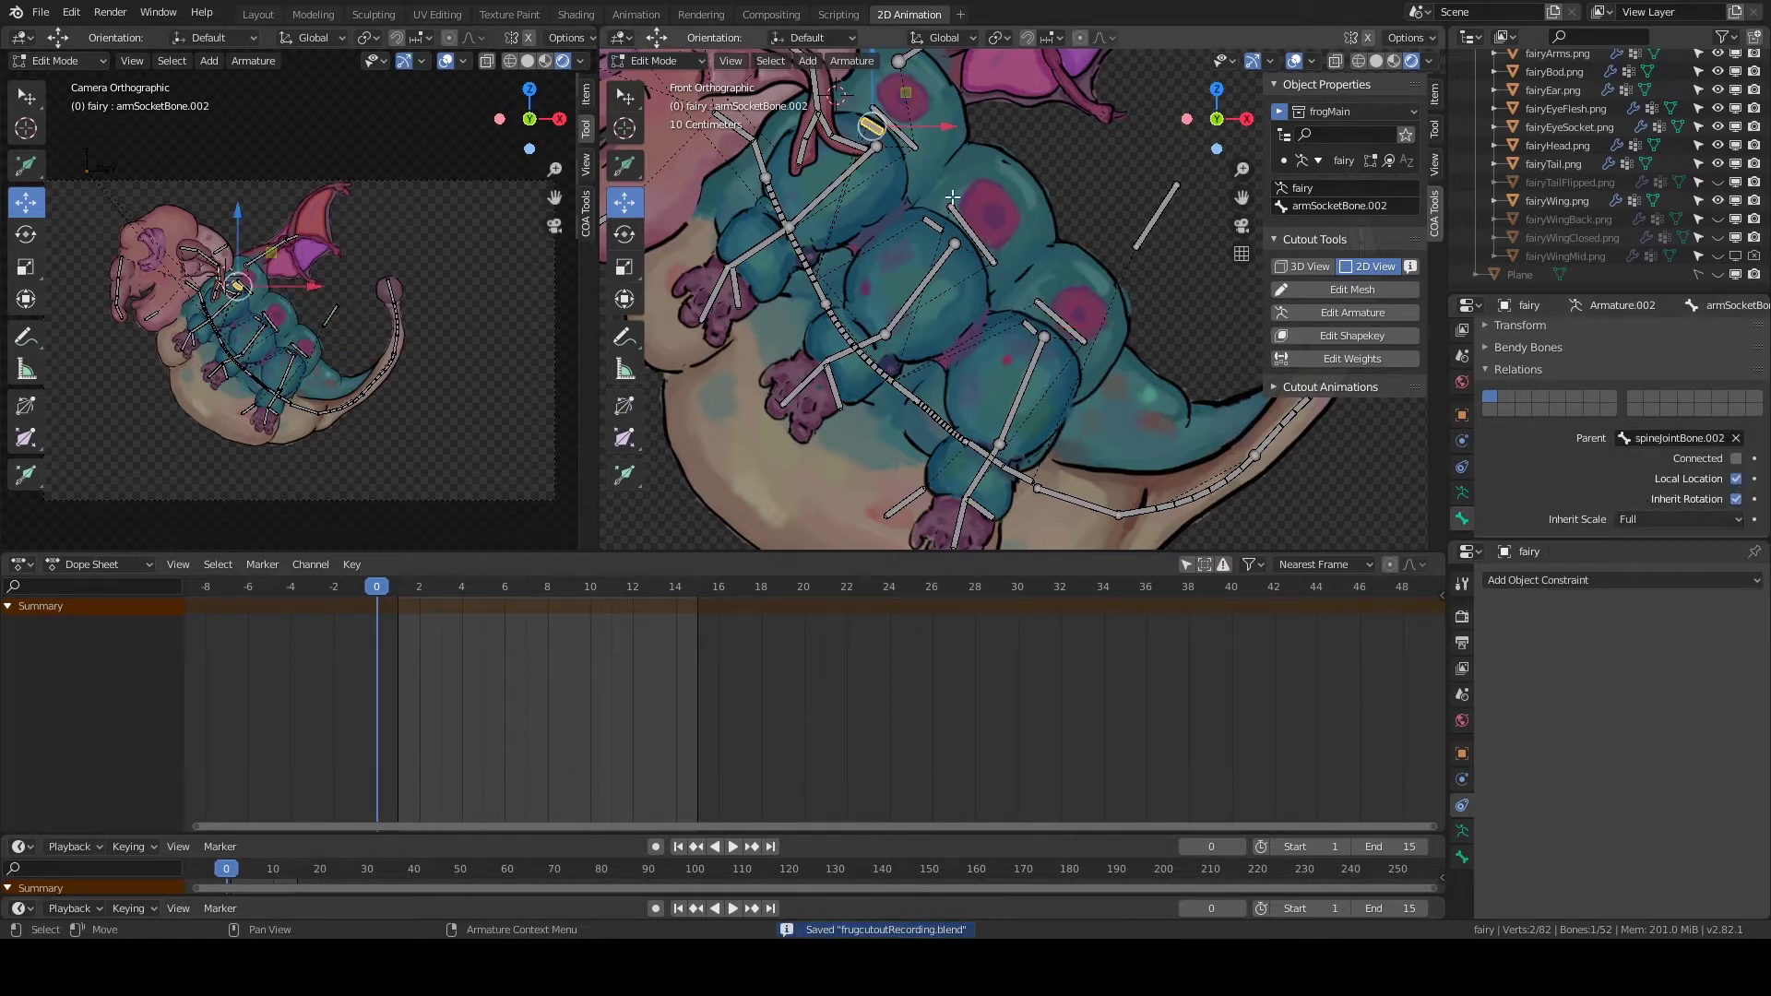
Copy armJointBone's constraints to armJointBone.001 and .002, retargeting each Limit Distance to its own socket bone.
key(ctrl+Tab)
key(ctrl+c)
click(977, 137)
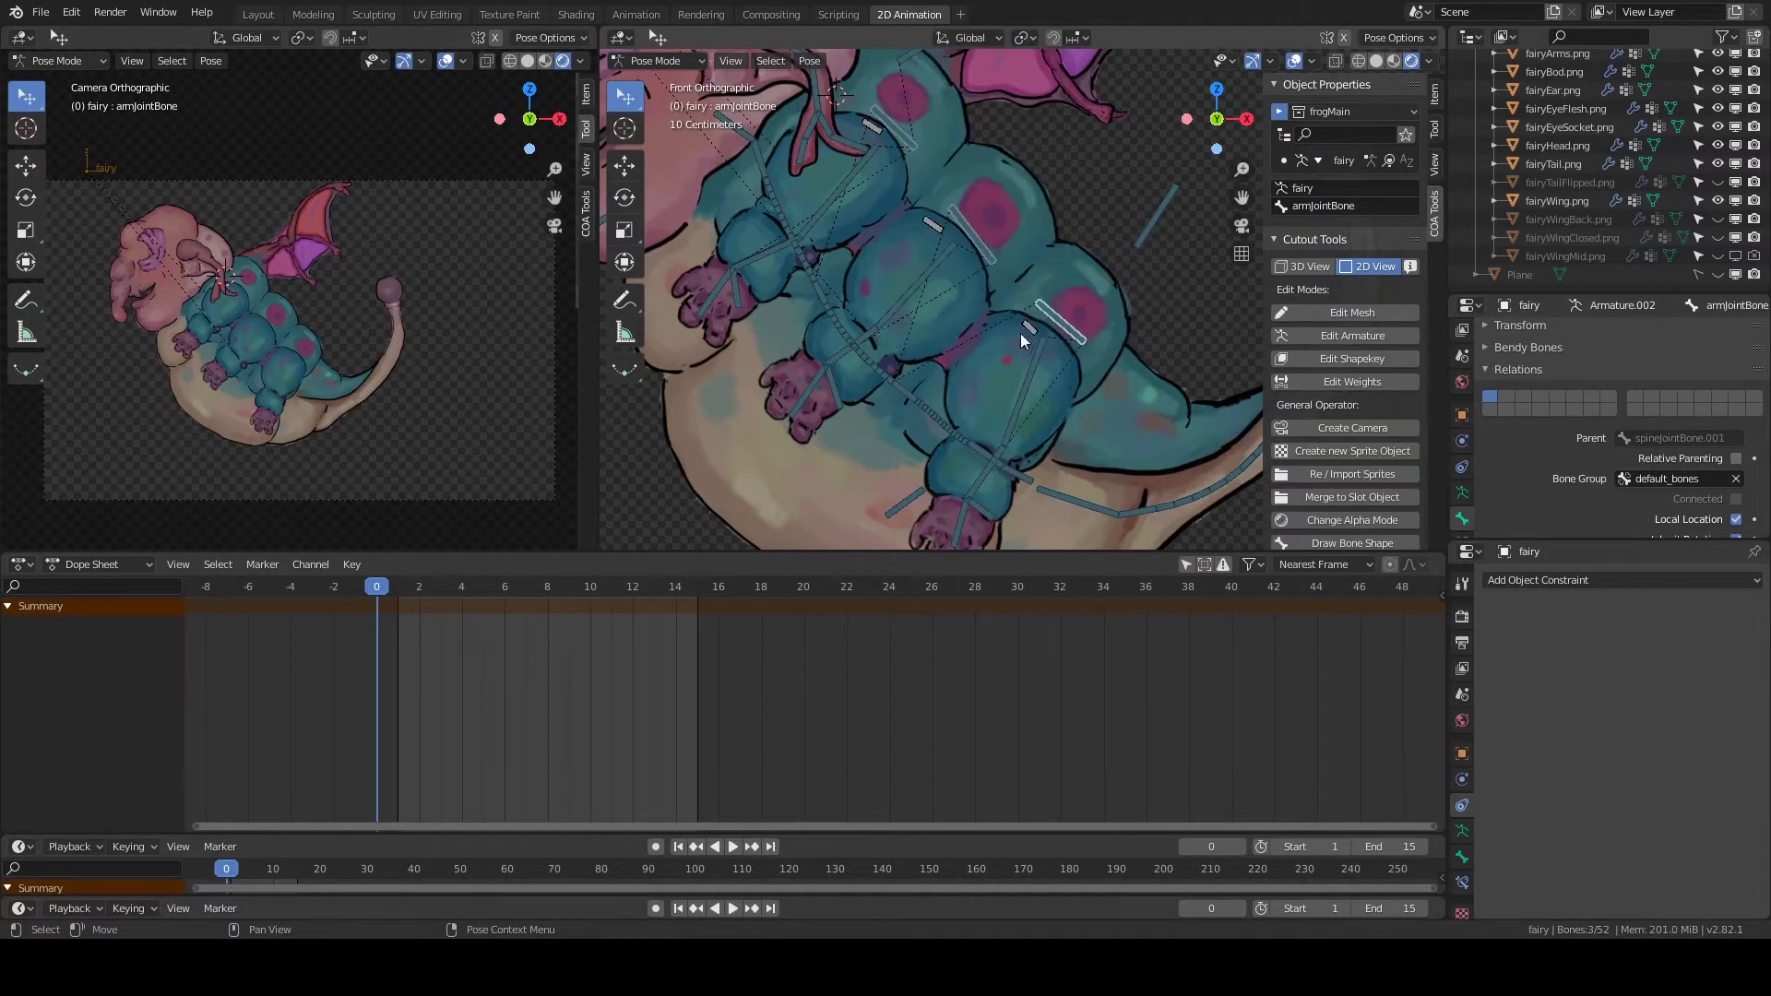
click(970, 235)
click(1462, 484)
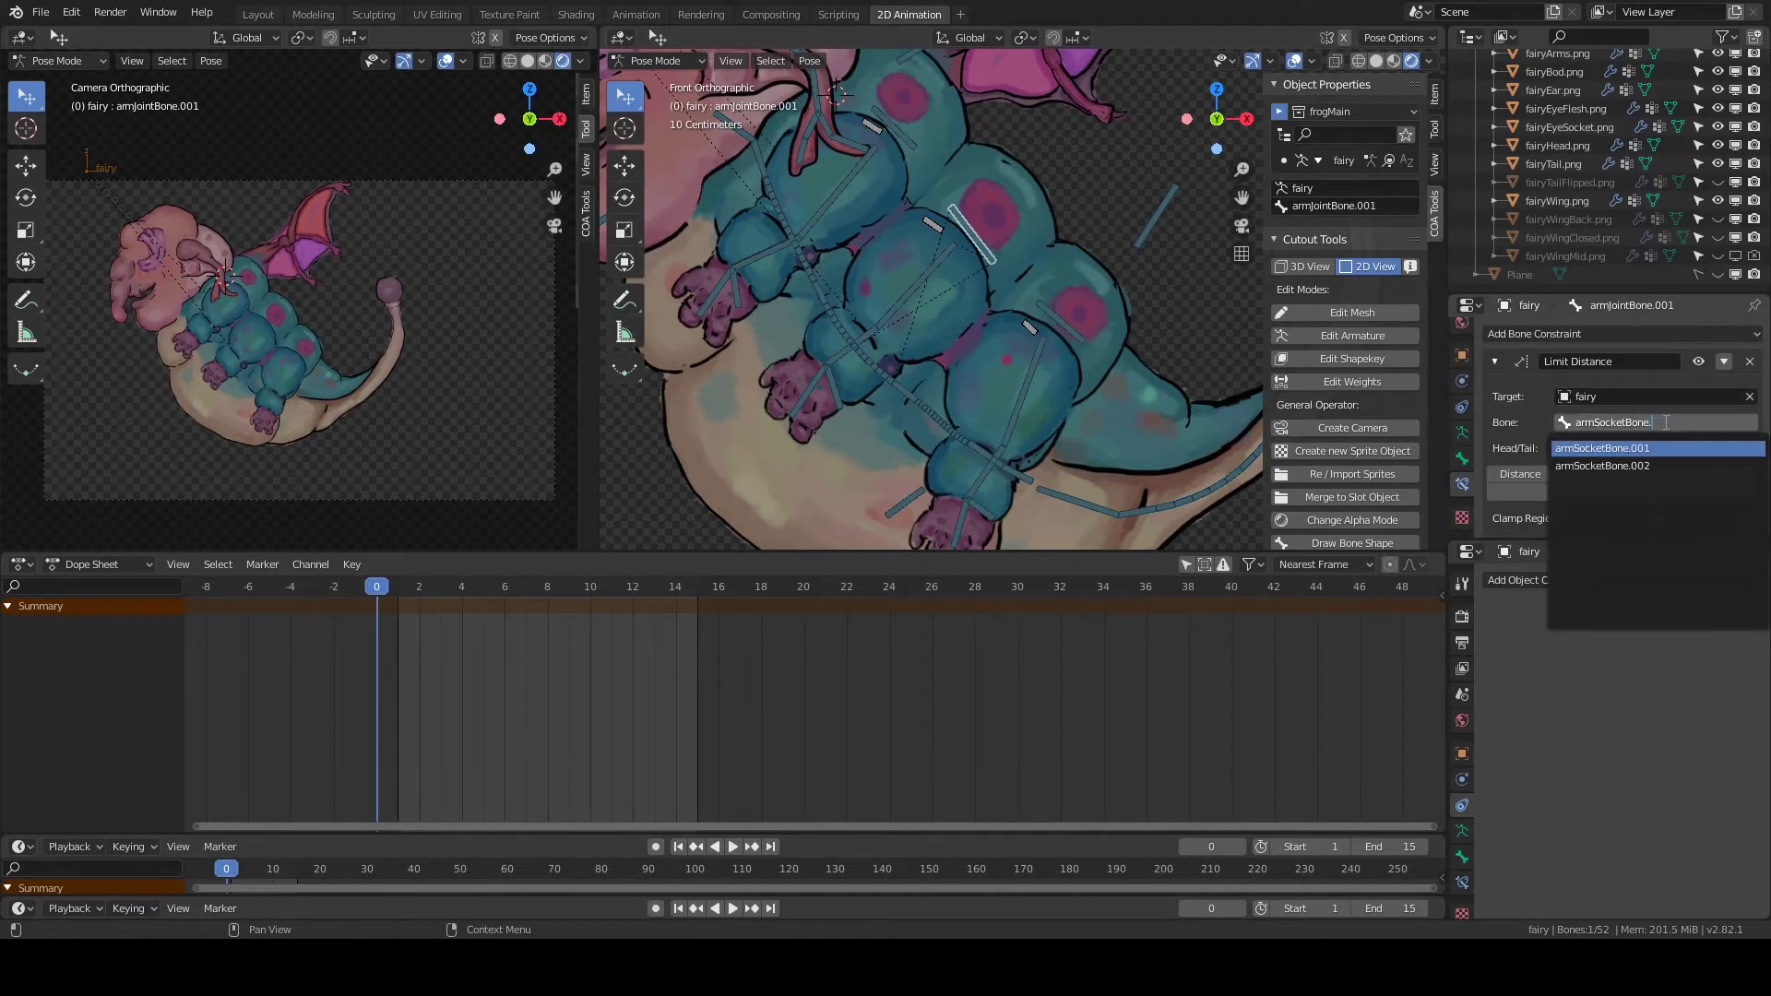
click(902, 131)
click(1494, 393)
Test-move an arm joint bone, then frame the head, wing and body.
click(851, 177)
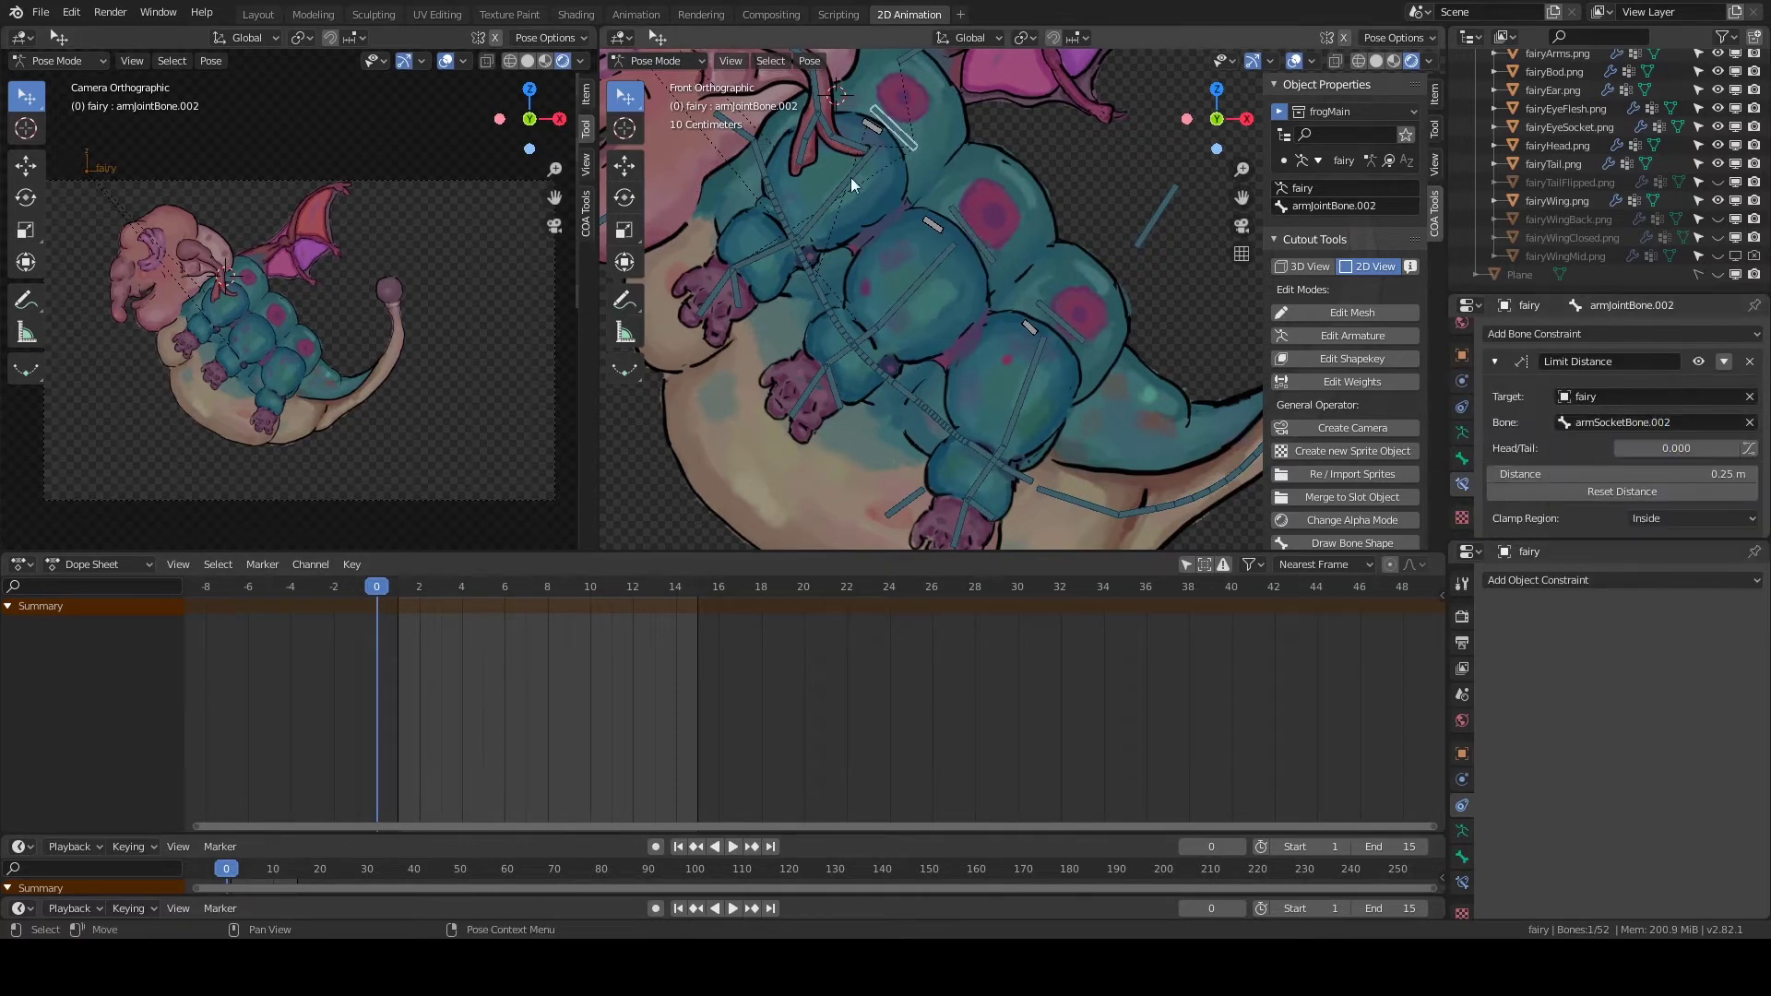
key(g)
click(725, 126)
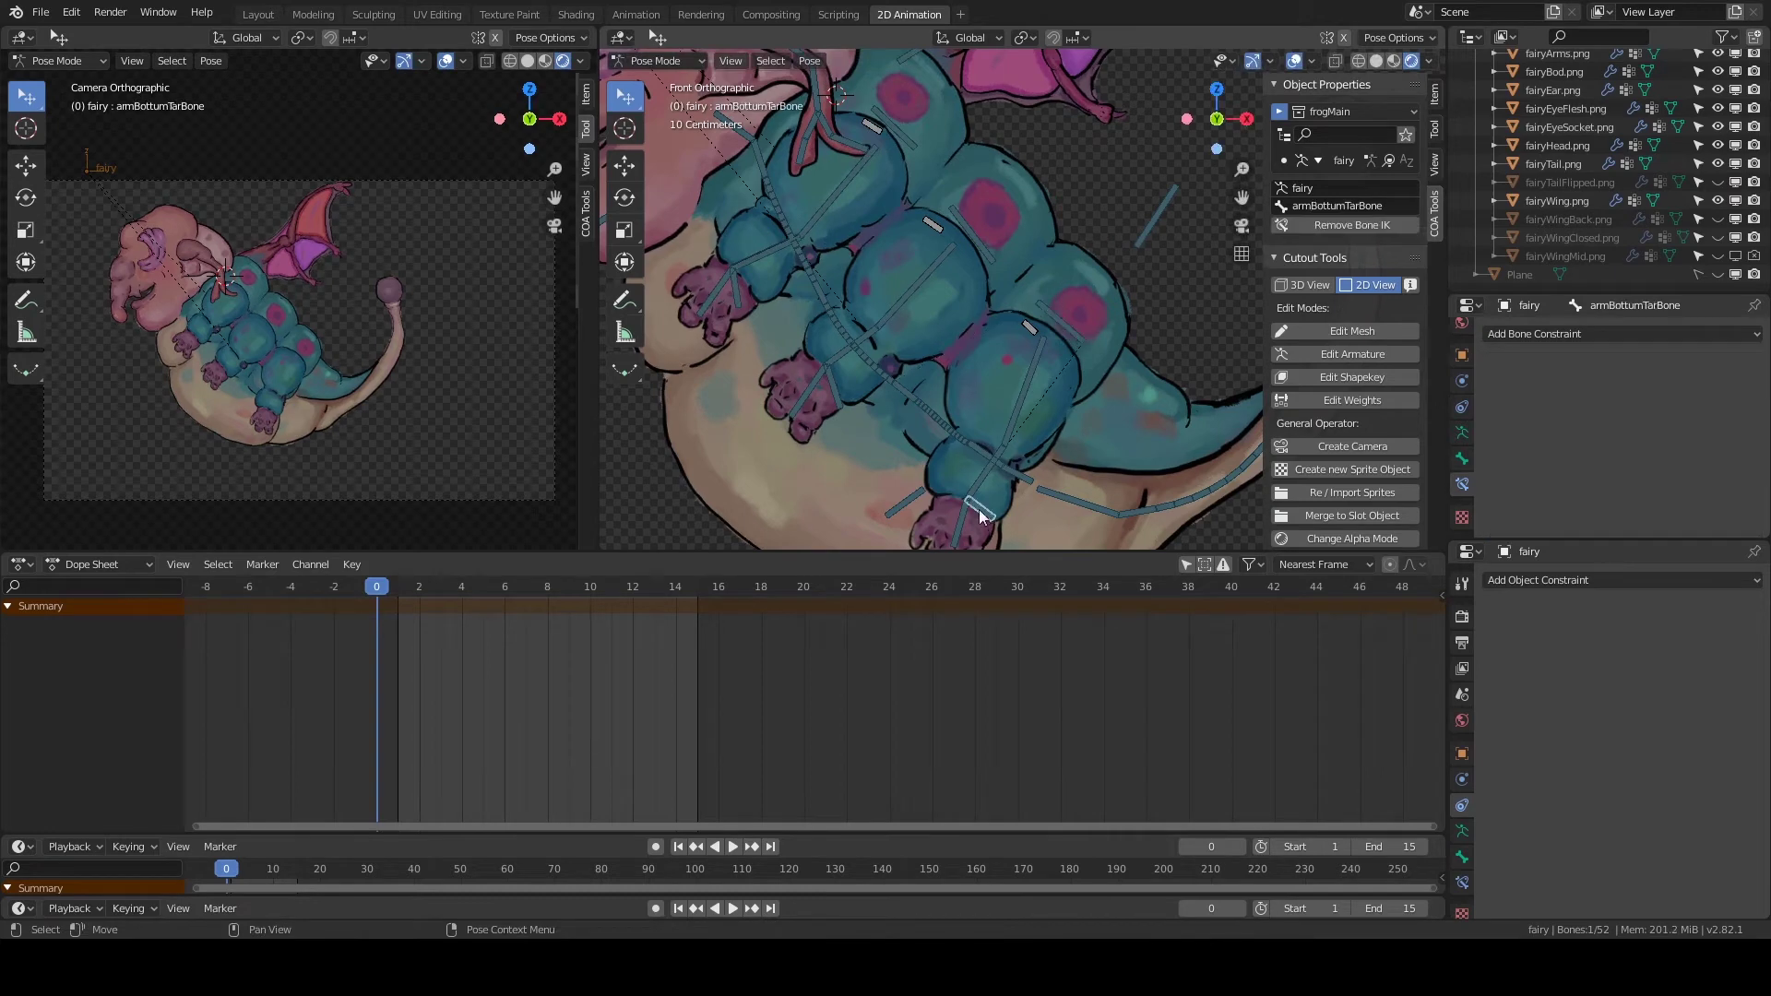
middle_drag(725, 125, 850, 264)
scroll(850, 263, down, 3)
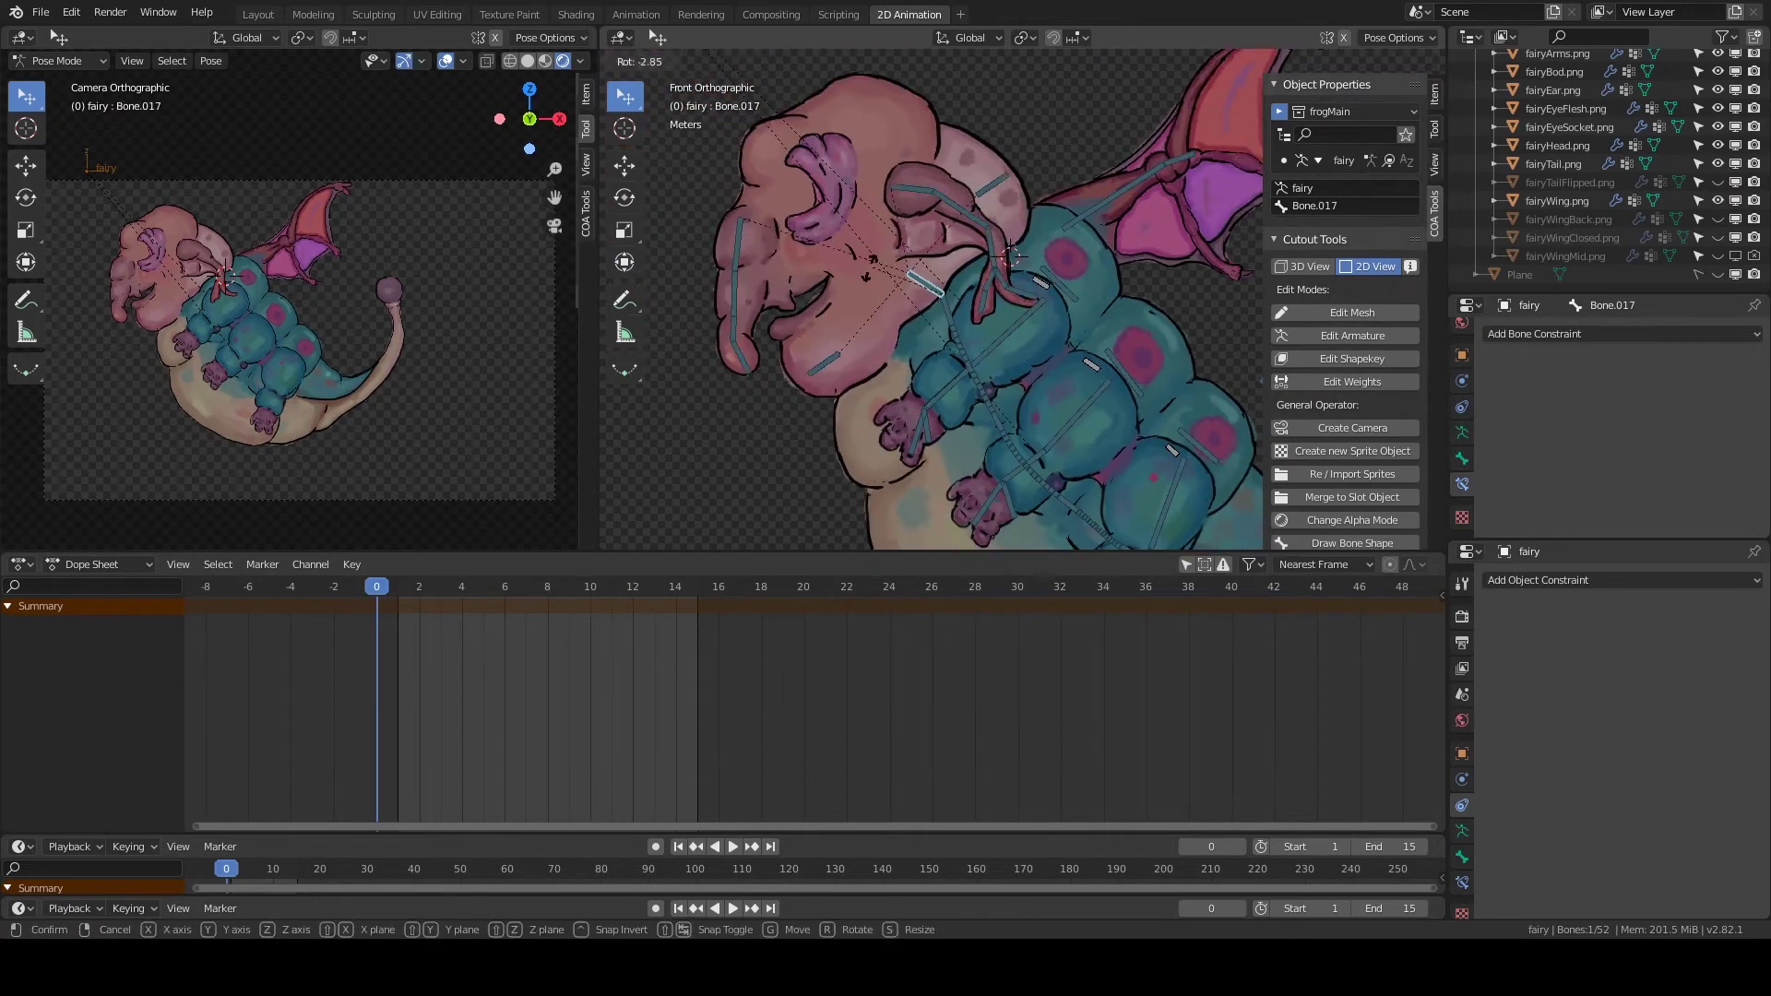
shift+middle_drag(1098, 326, 974, 268)
Switch the armature from Pose Mode through Edit Mode back to Object Mode.
key(ctrl+Tab)
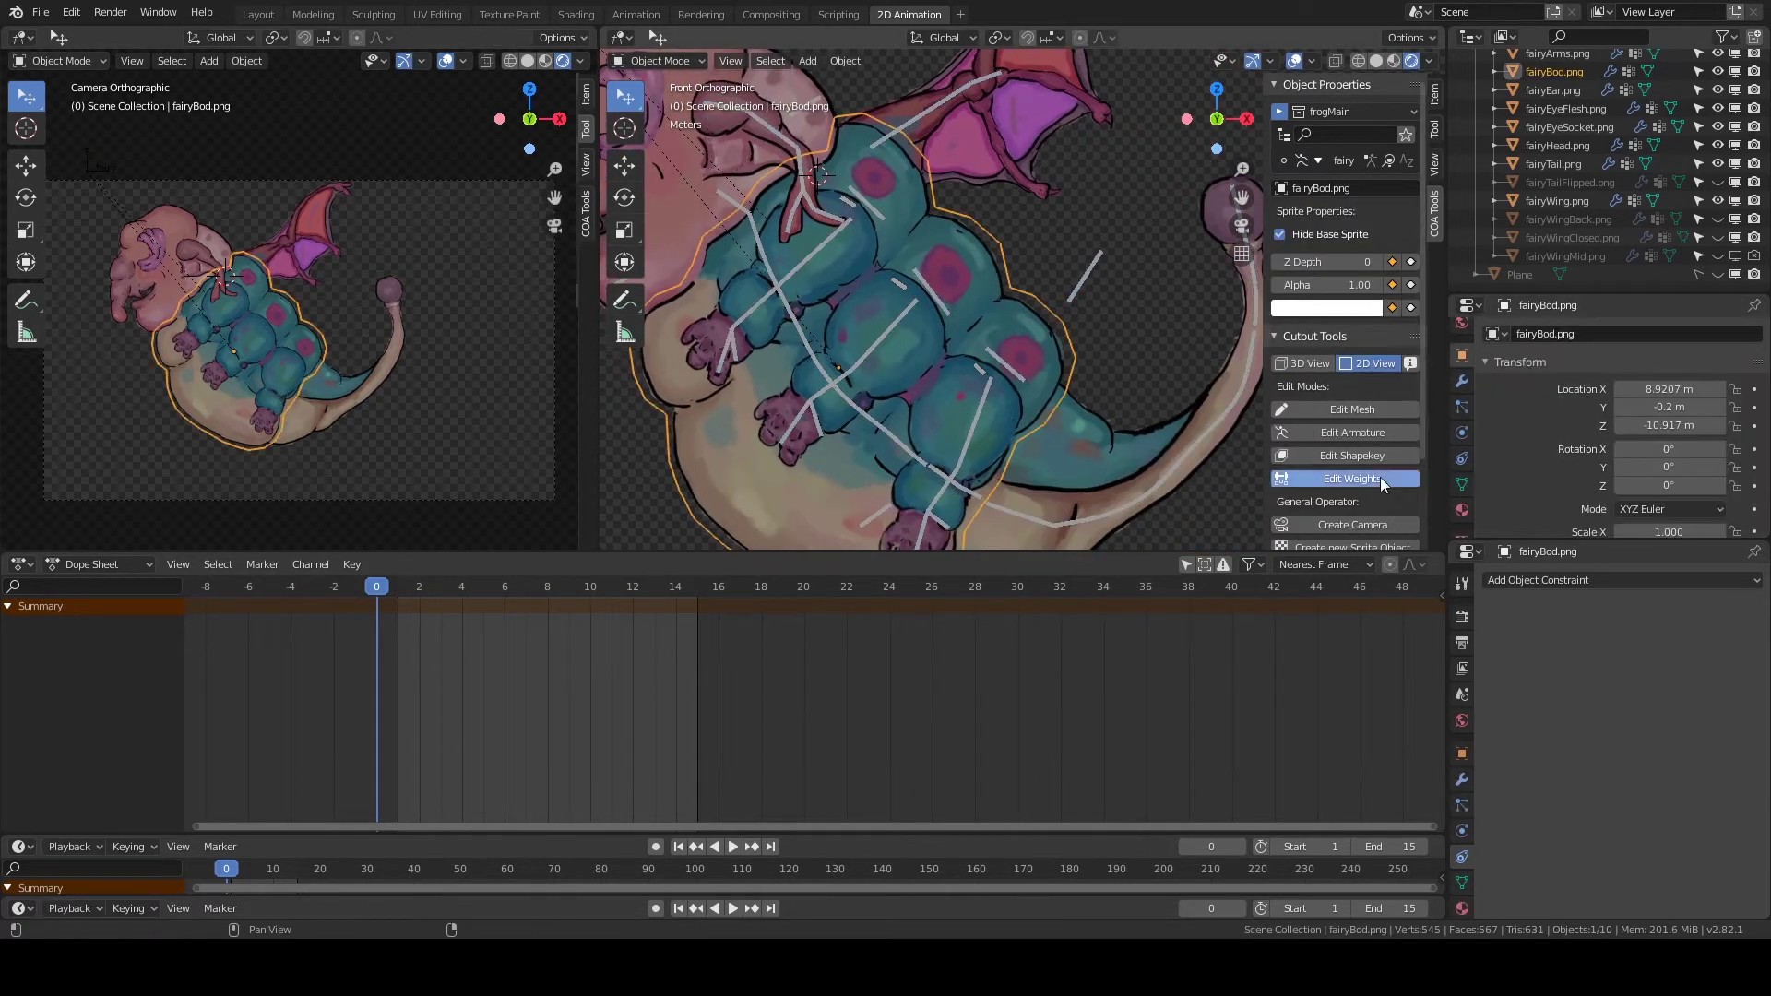
click(659, 60)
click(671, 103)
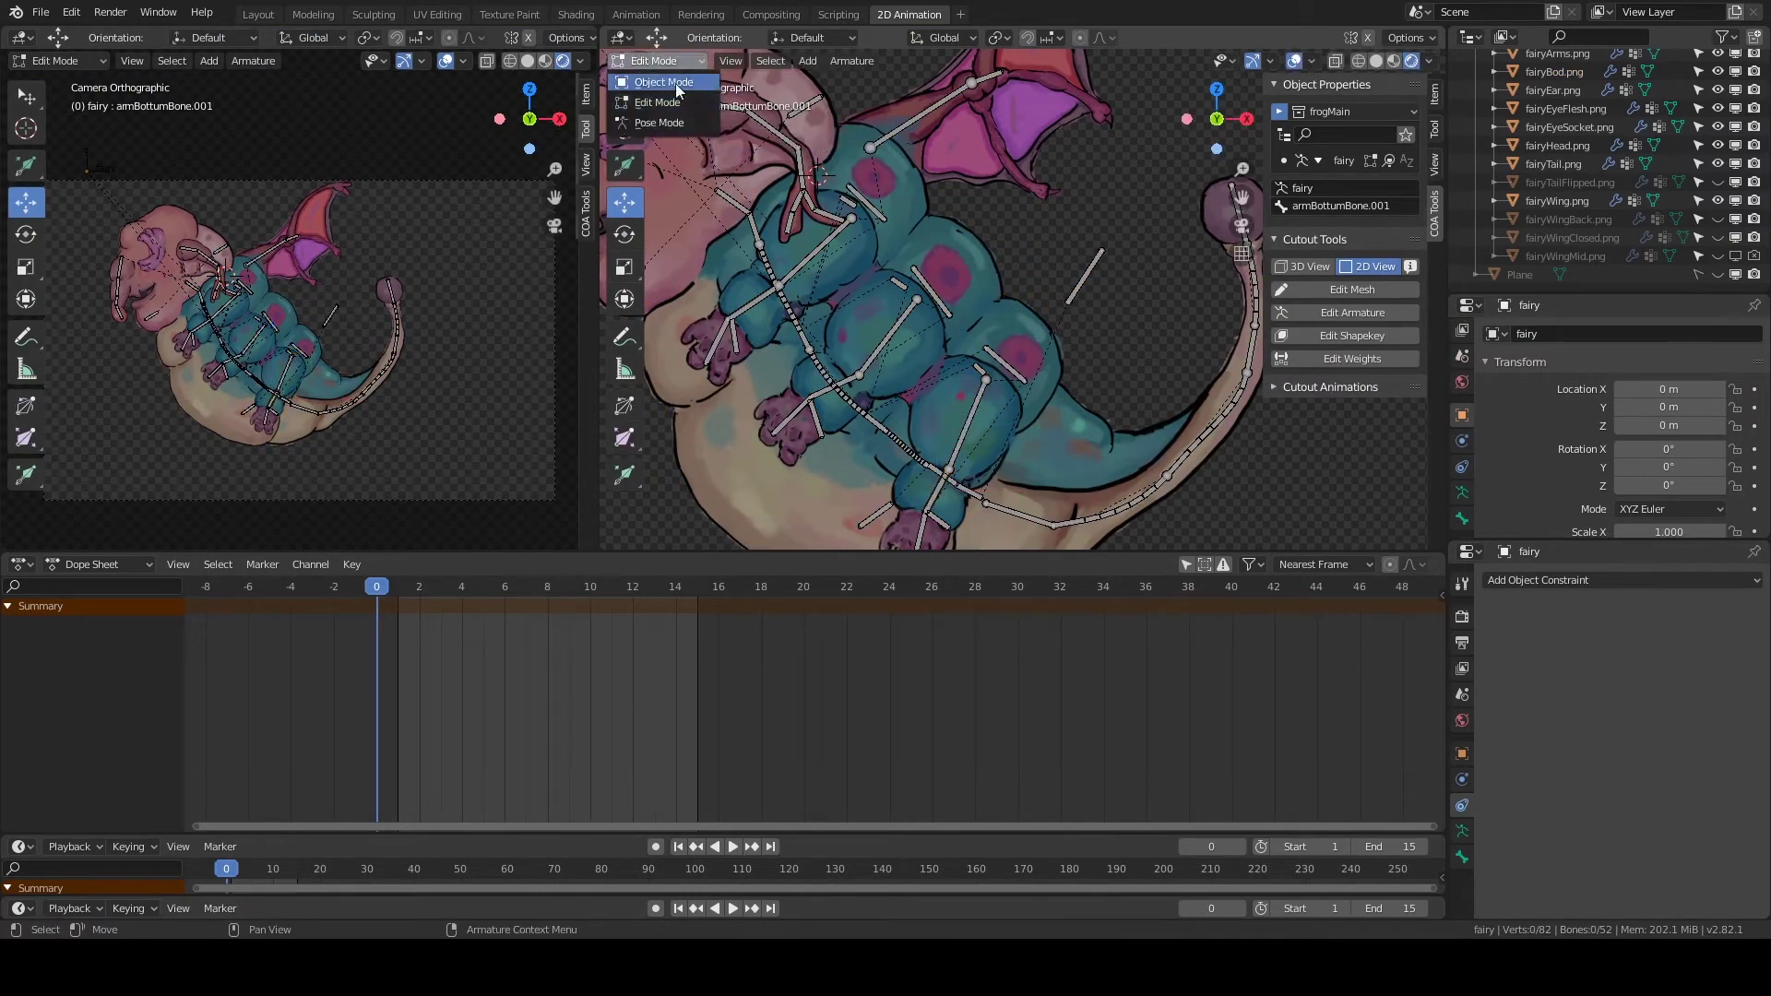
click(675, 83)
Start weight editing on the fairy body sprite and paint spineBendBone weights onto the upper body.
click(937, 462)
click(1383, 485)
click(1070, 371)
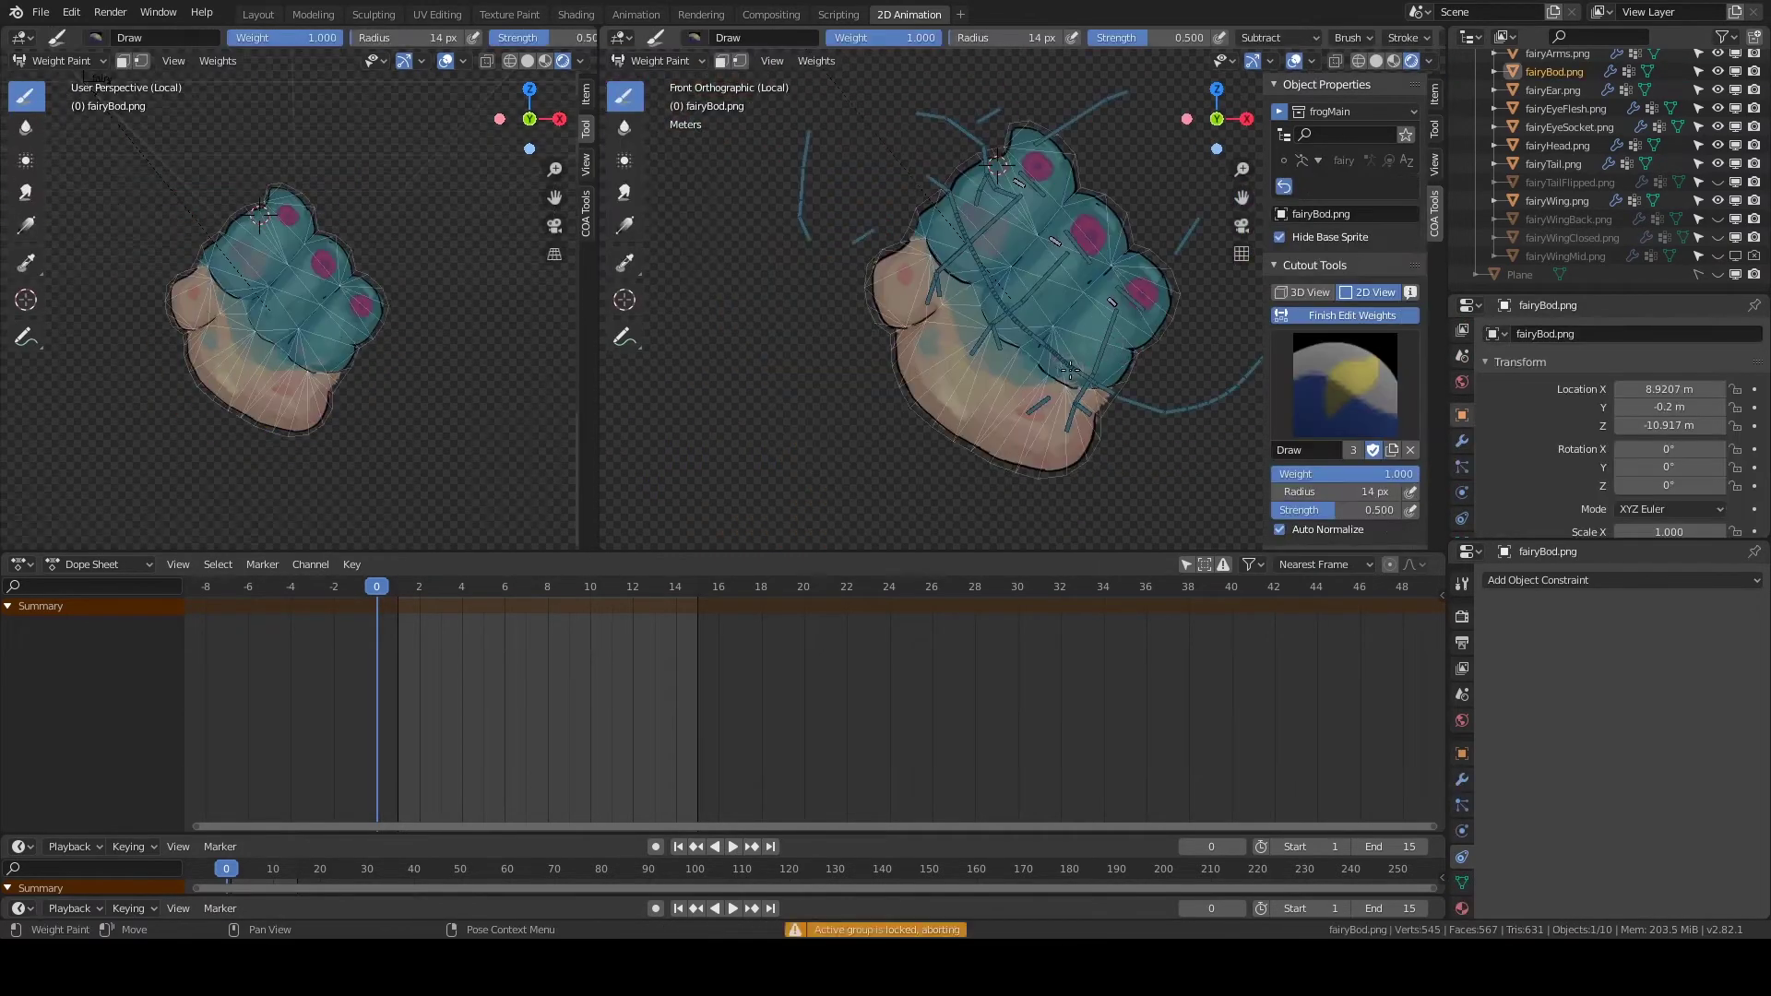
scroll(1070, 371, up, 2)
ctrl+click(1052, 329)
ctrl+click(944, 399)
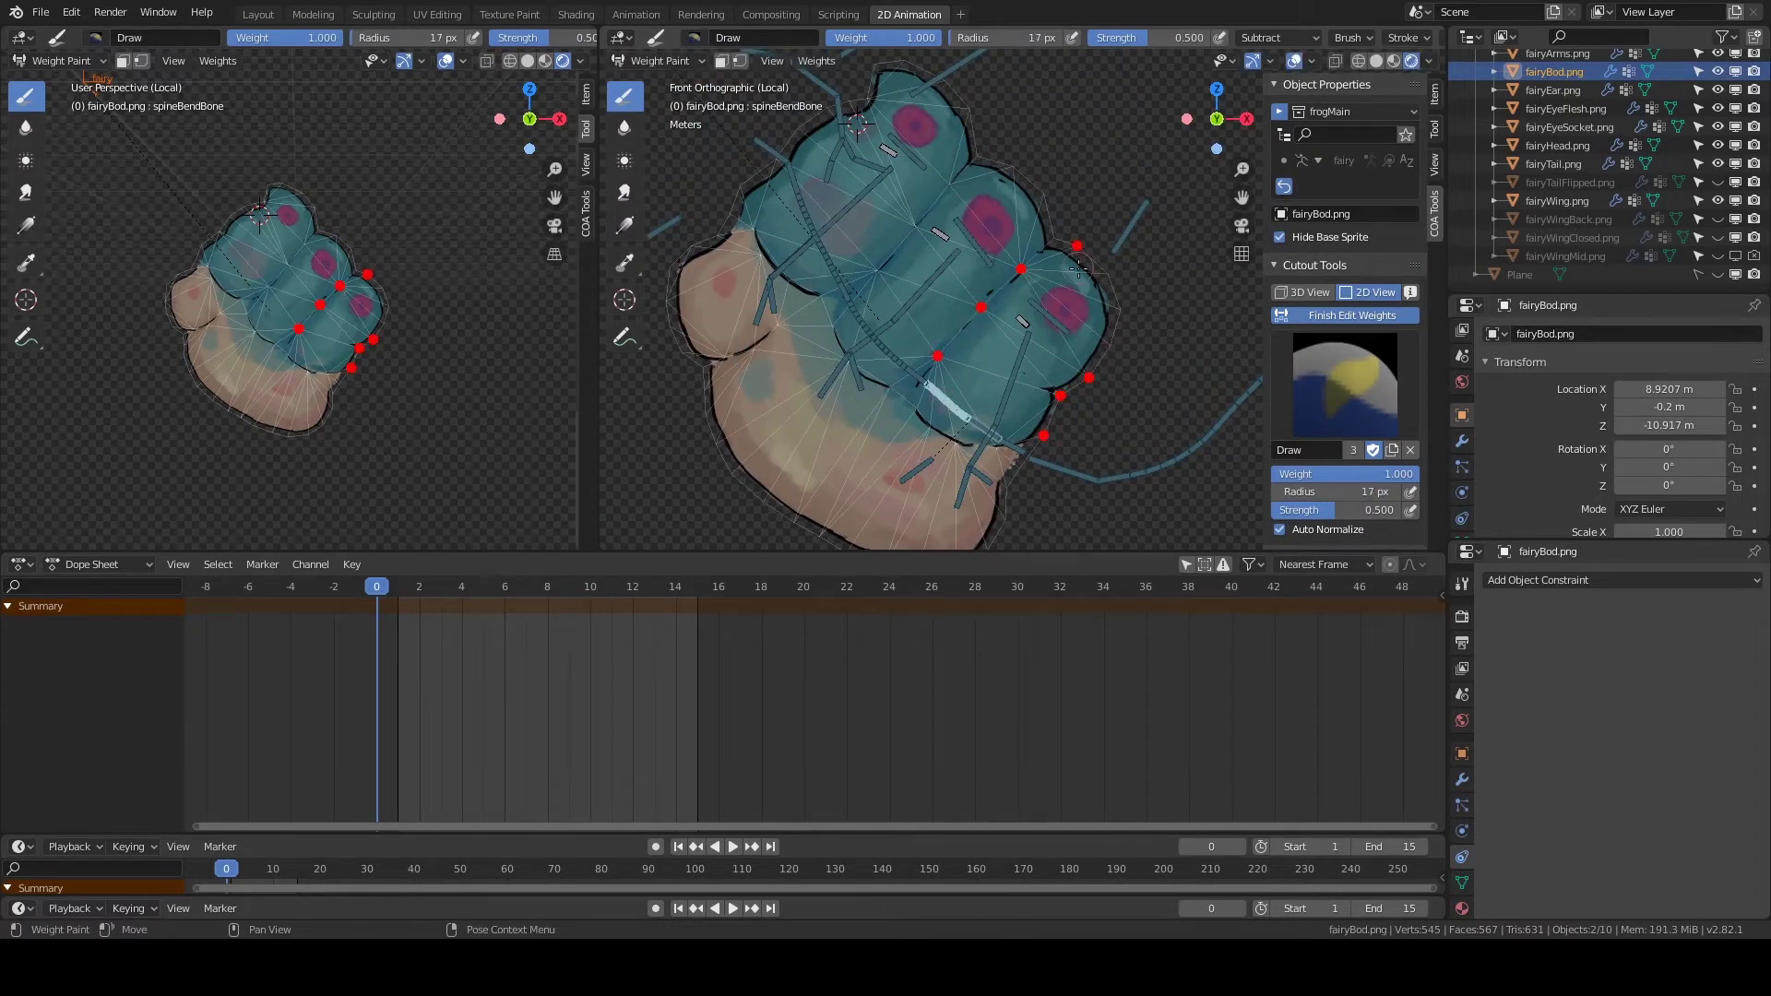
shift+middle_drag(969, 336, 958, 262)
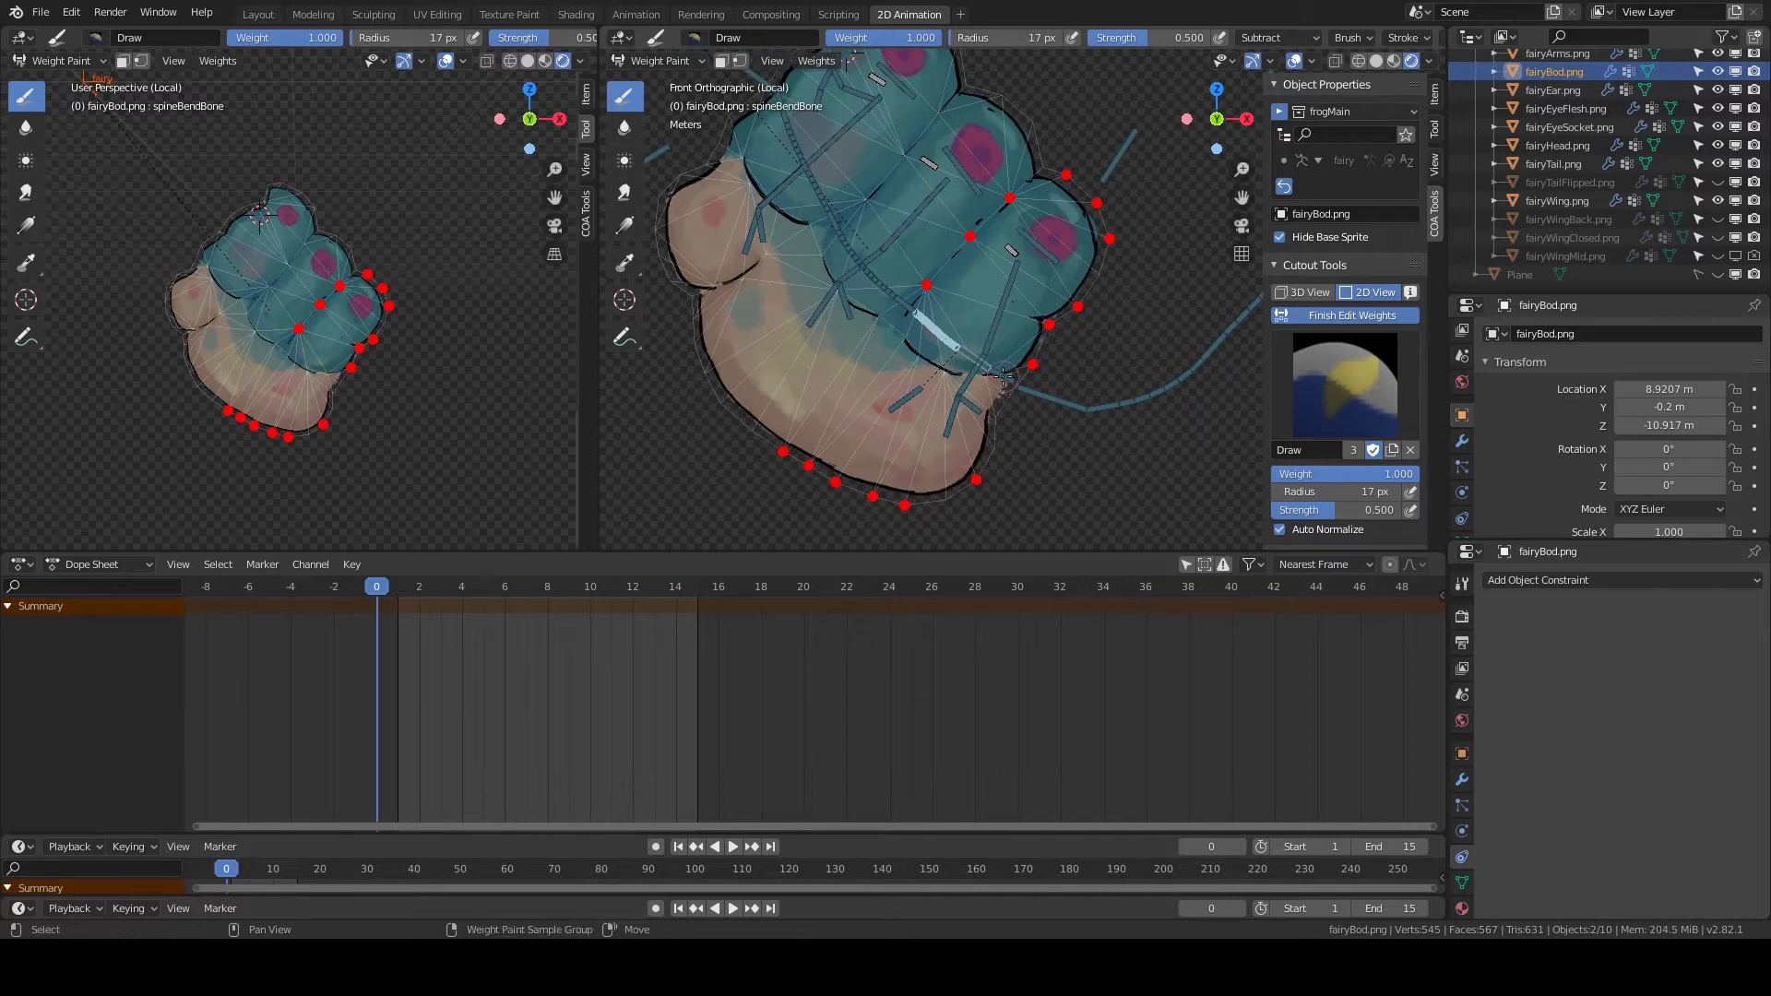
Paint hipBone, spineBendBone and spineBendBone.001 weights, then clear the user transforms to preview the character.
ctrl+click(1098, 274)
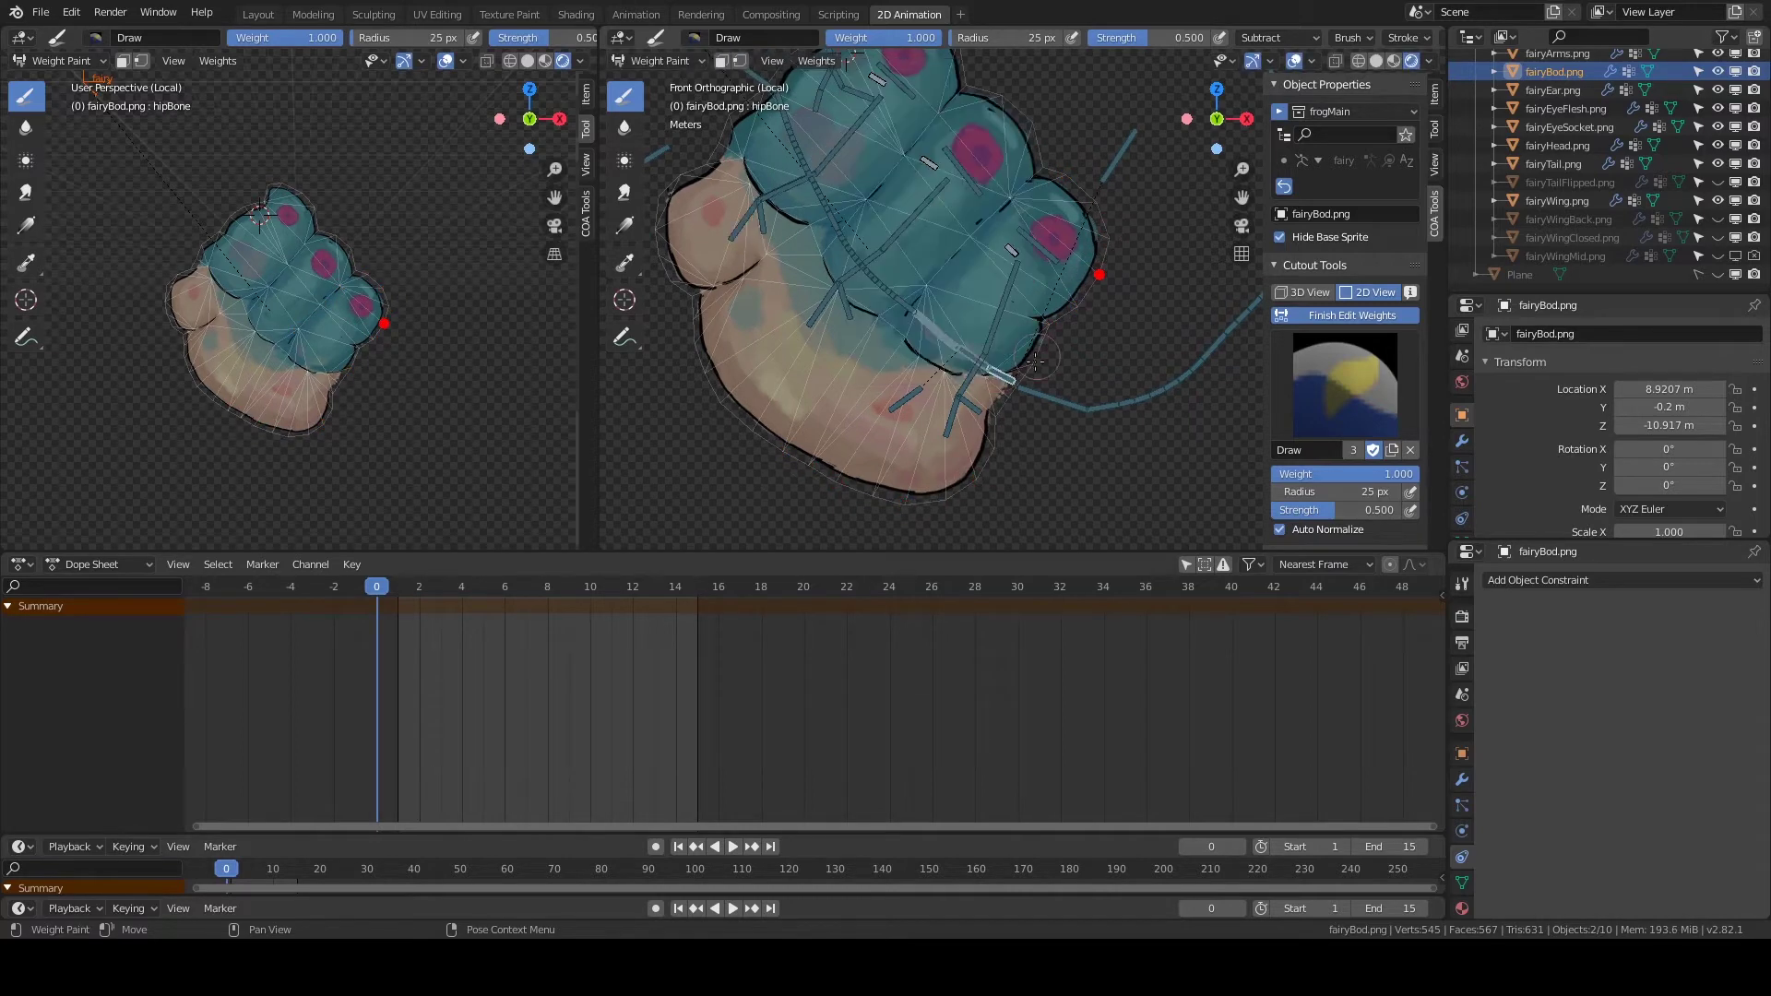
scroll(987, 433, up, 2)
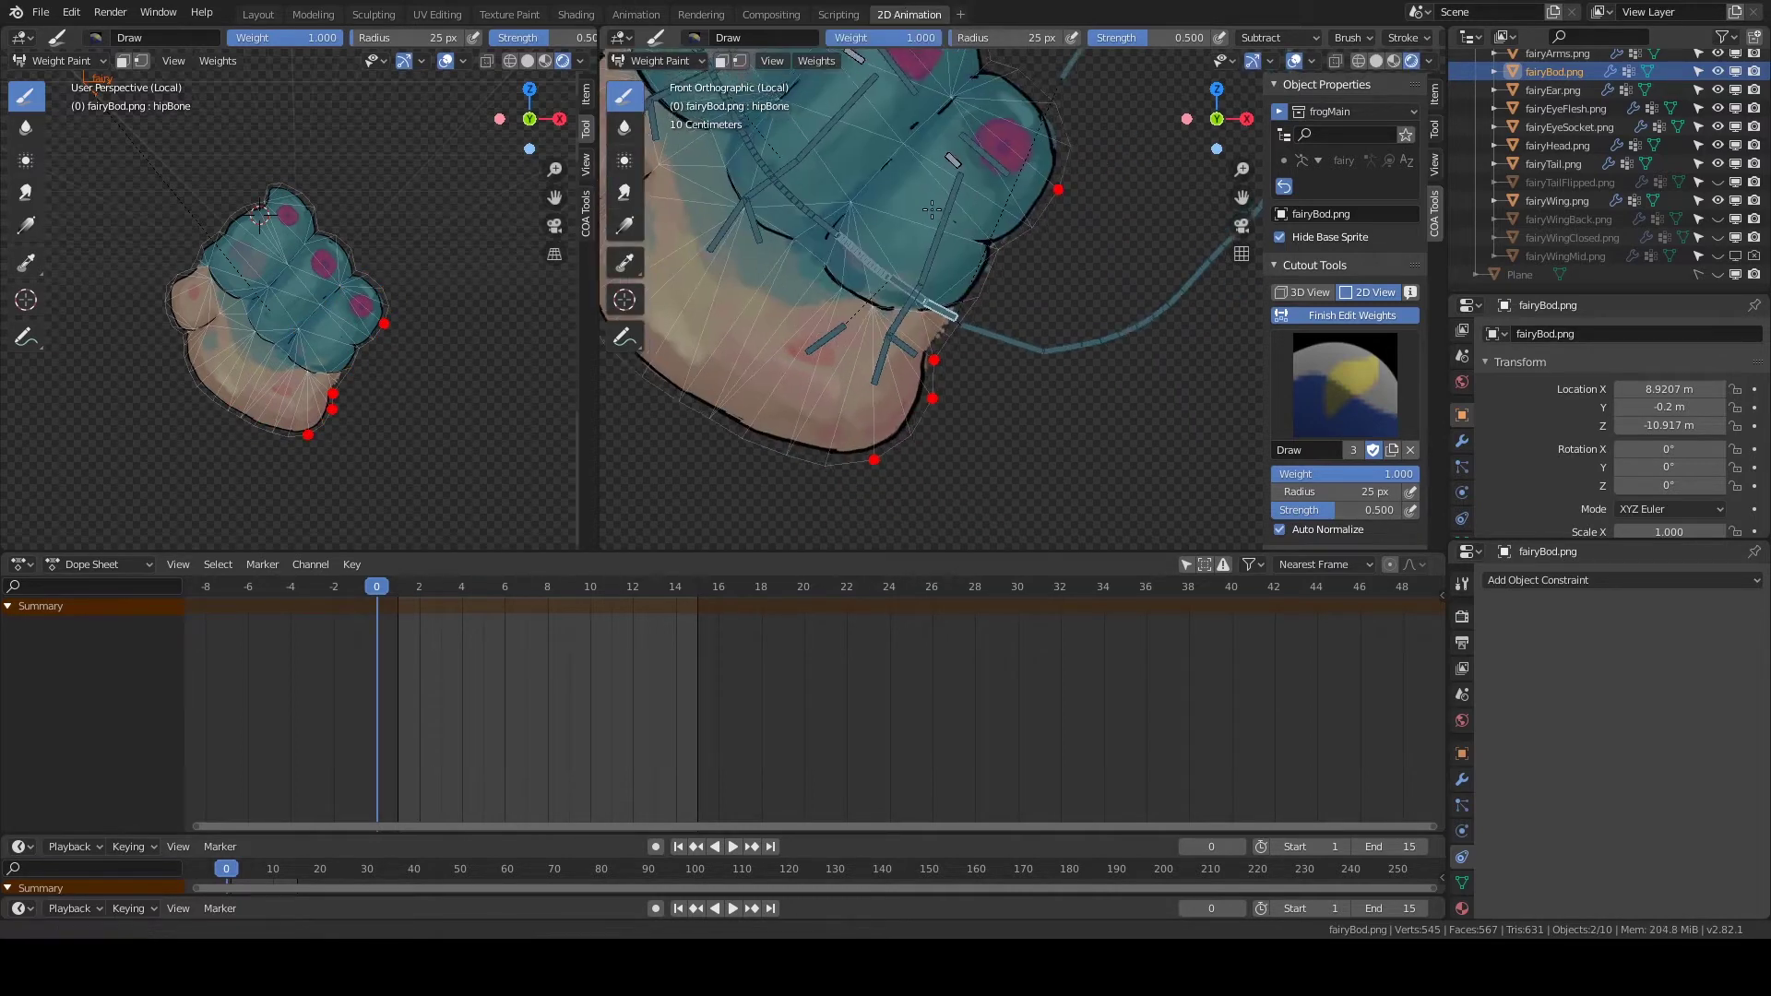
ctrl+click(976, 403)
shift+middle_drag(977, 403, 987, 348)
ctrl+click(899, 287)
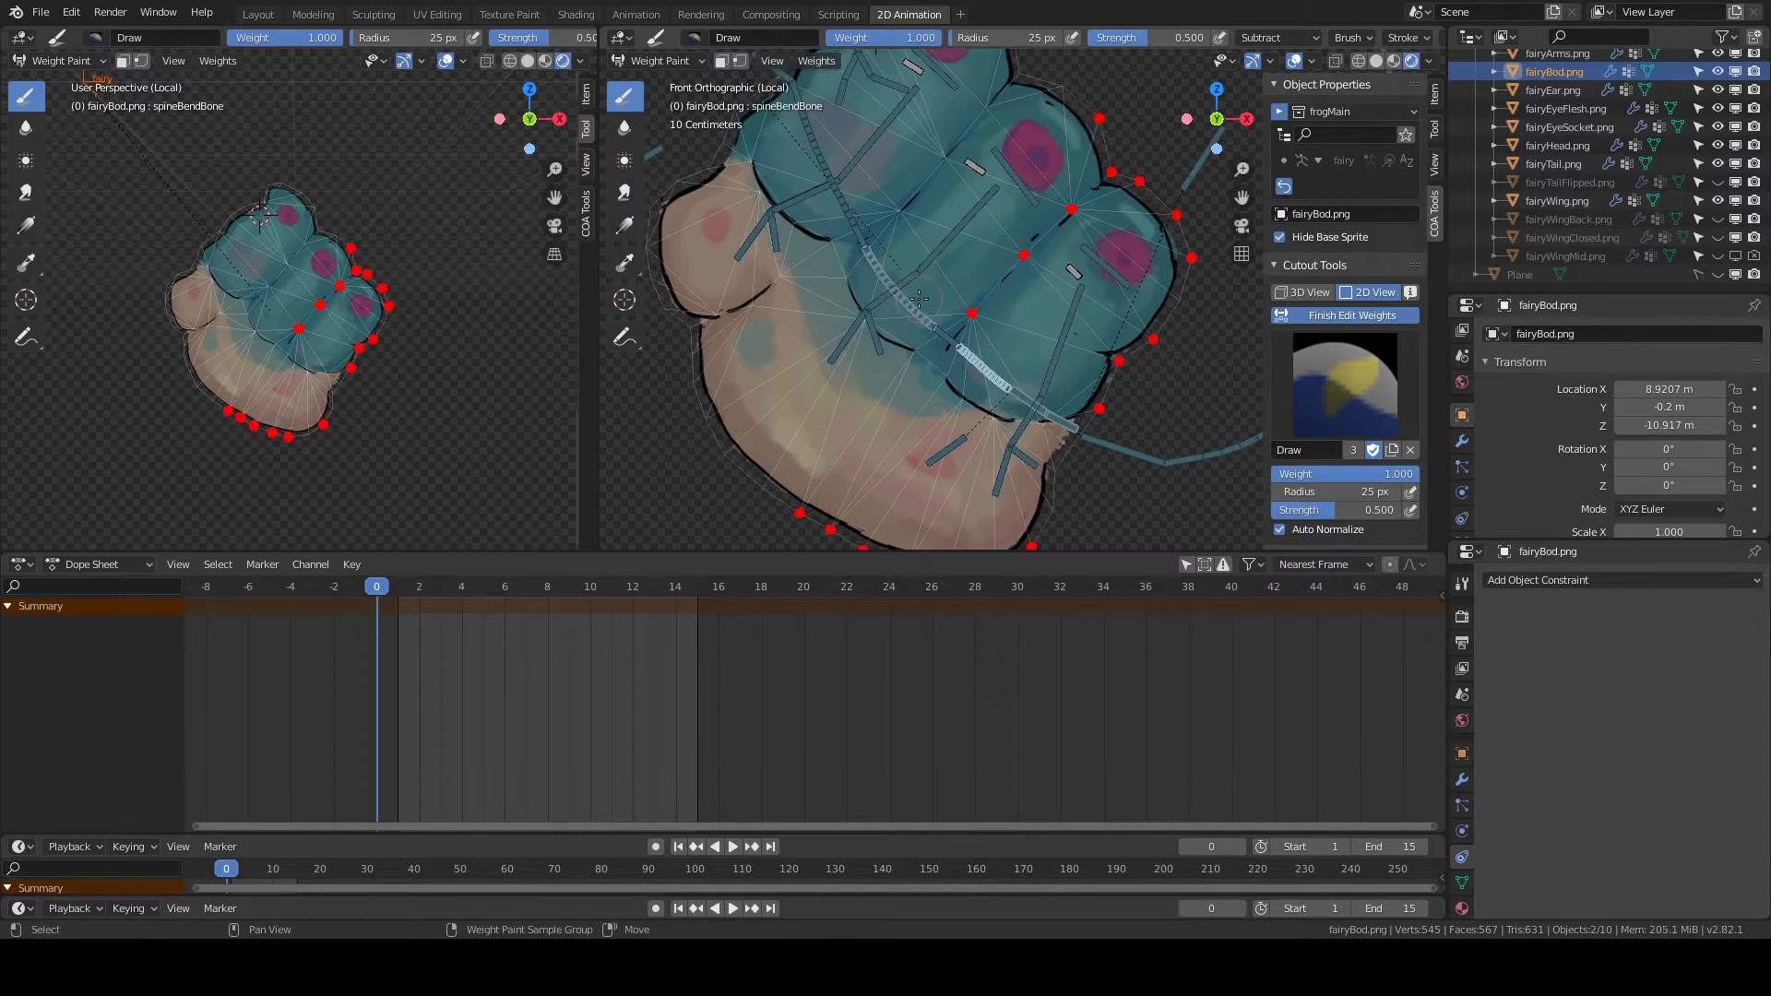
right_click(1031, 249)
key(Return)
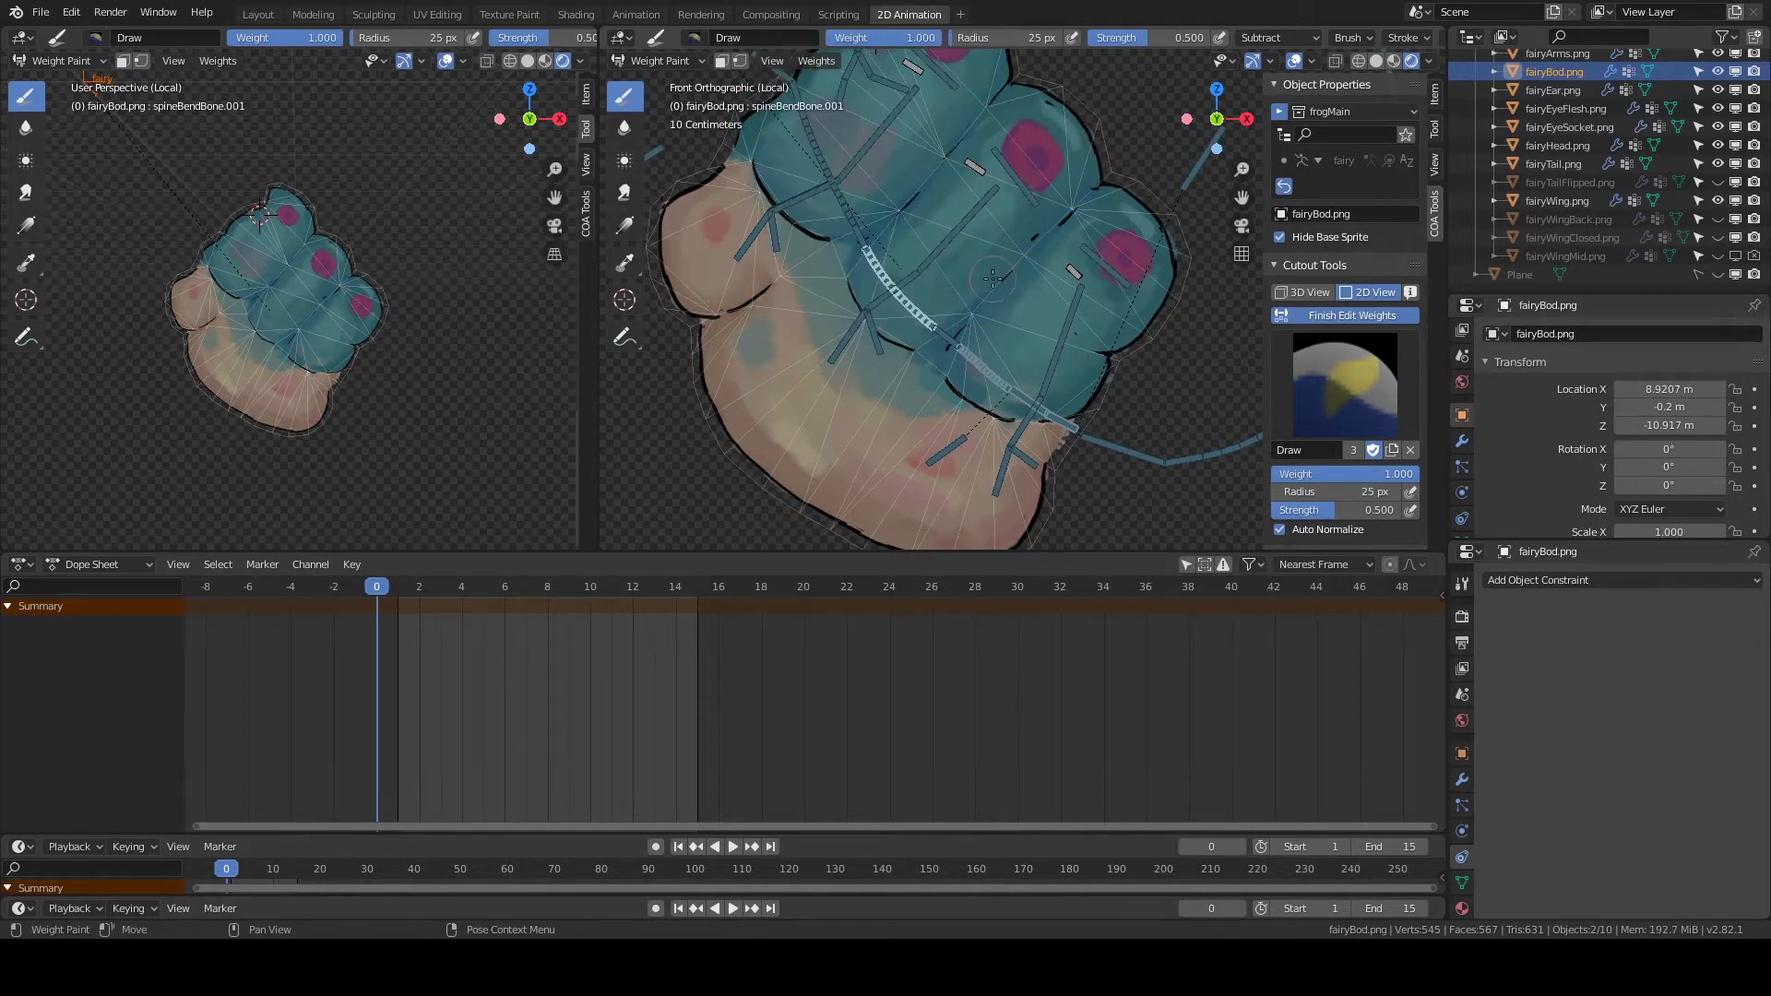
click(1352, 315)
Pick spineJointBone, spineBendBone.001 and hipBone, and set the brush blend to add weight.
click(1358, 315)
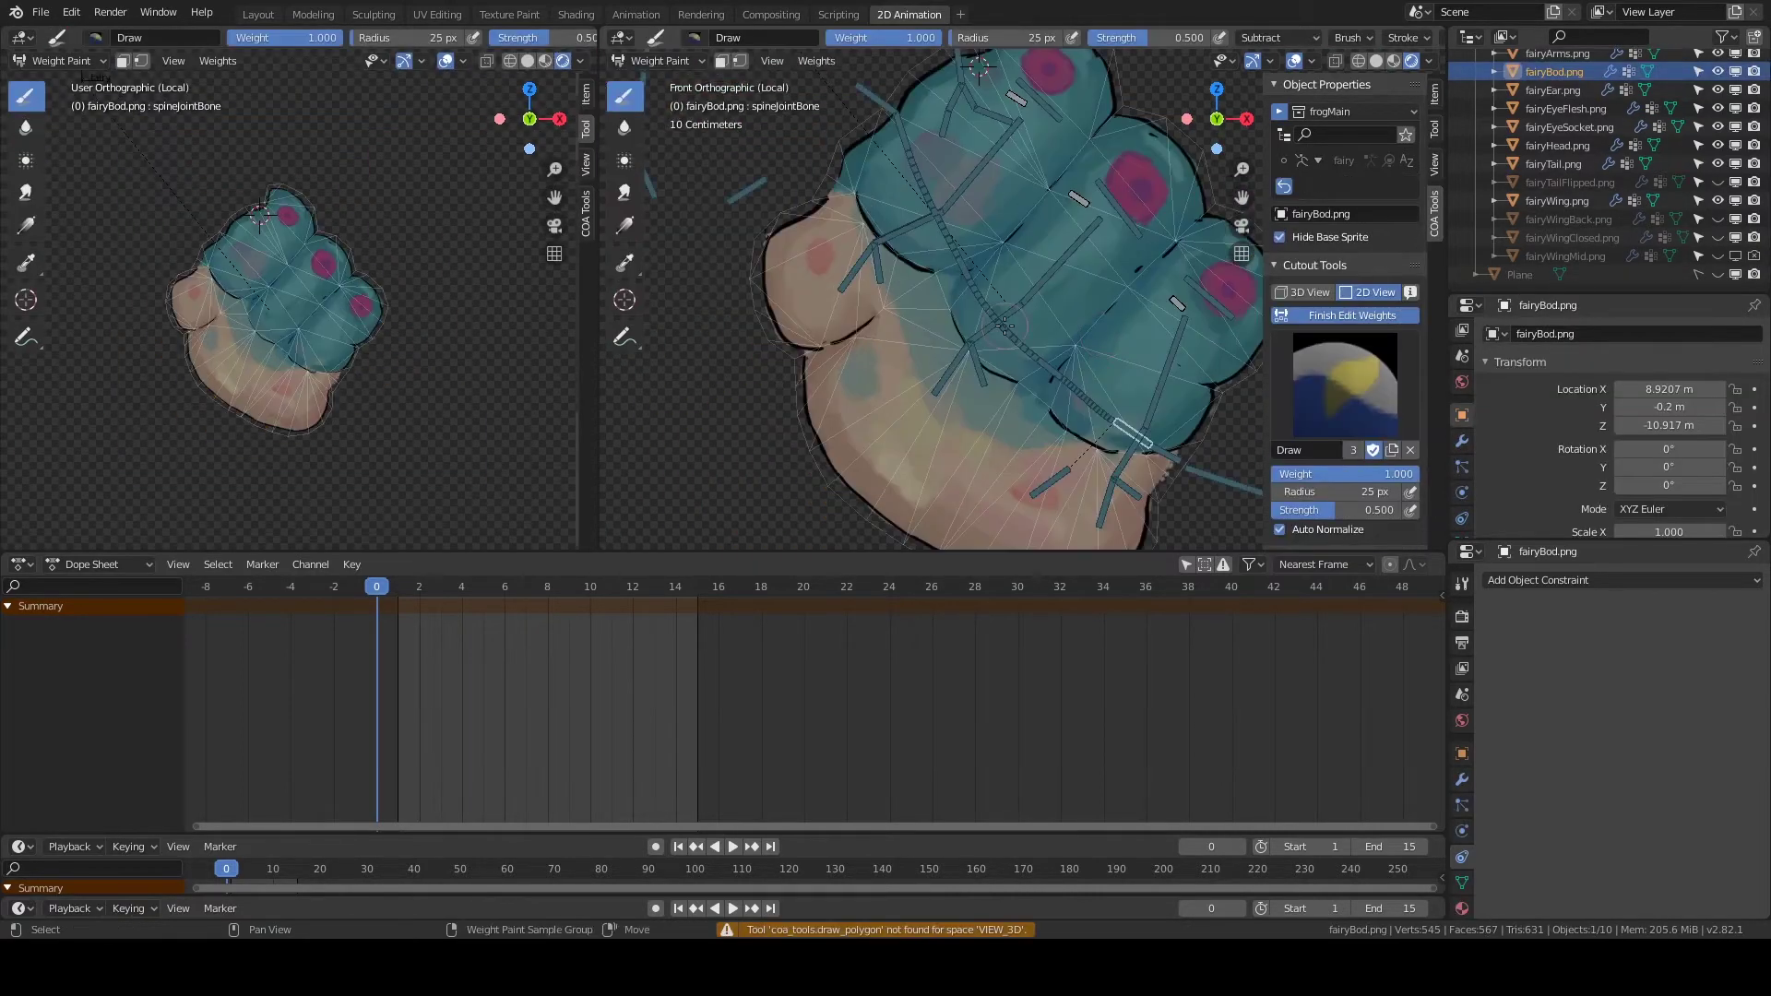
ctrl+click(1004, 325)
scroll(1173, 236, down, 1)
scroll(1173, 236, down, 1)
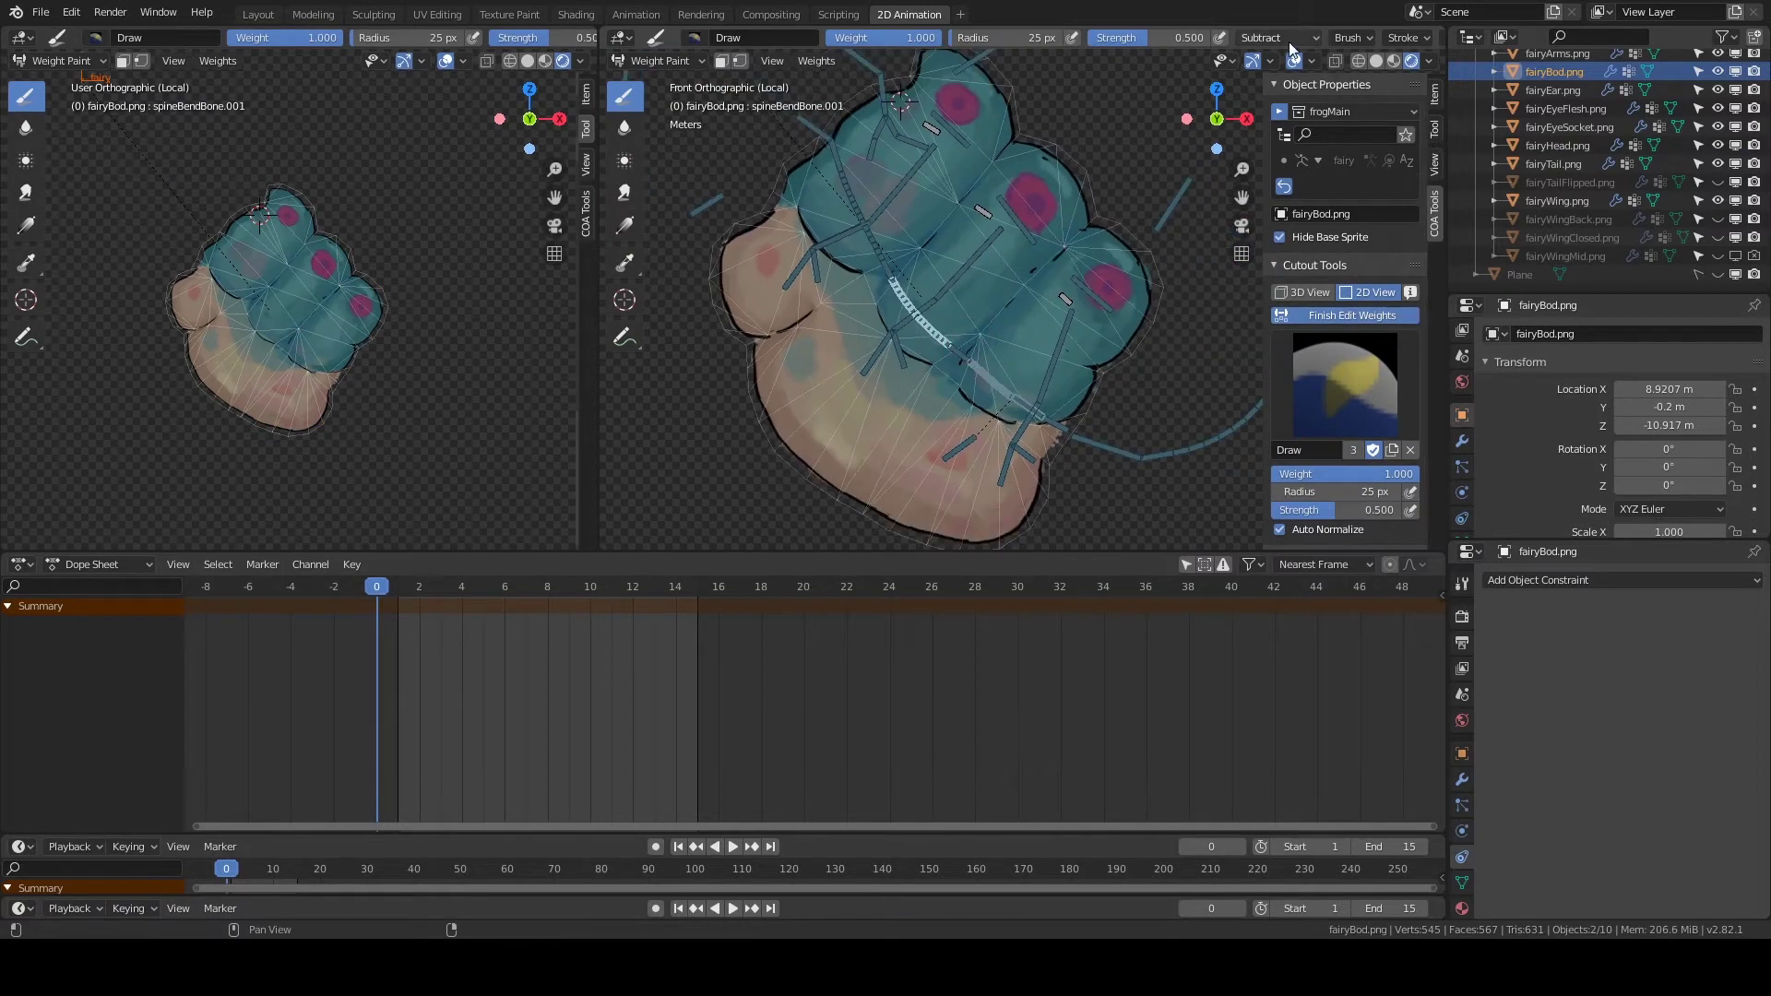
ctrl+click(1079, 406)
click(1280, 38)
click(1289, 242)
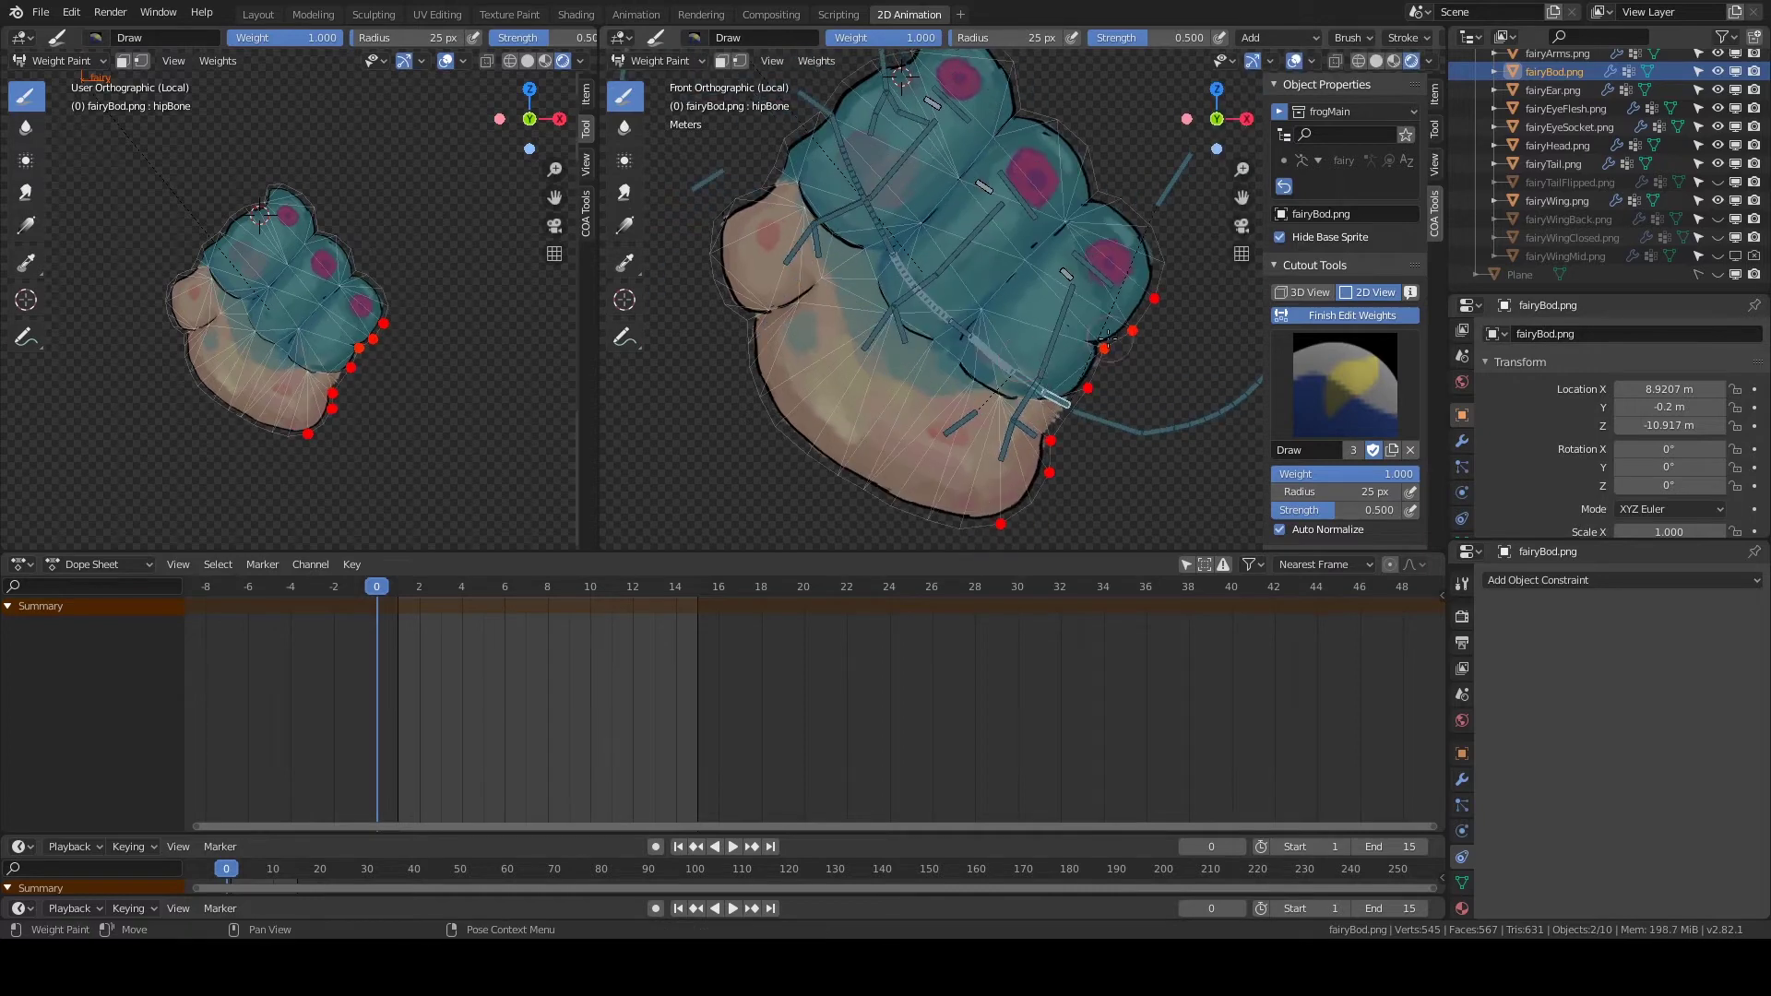
Review spineBendBone.001 and .002 weights, paint stronger spineBendBone.002 weight, and save the file.
ctrl+click(991, 293)
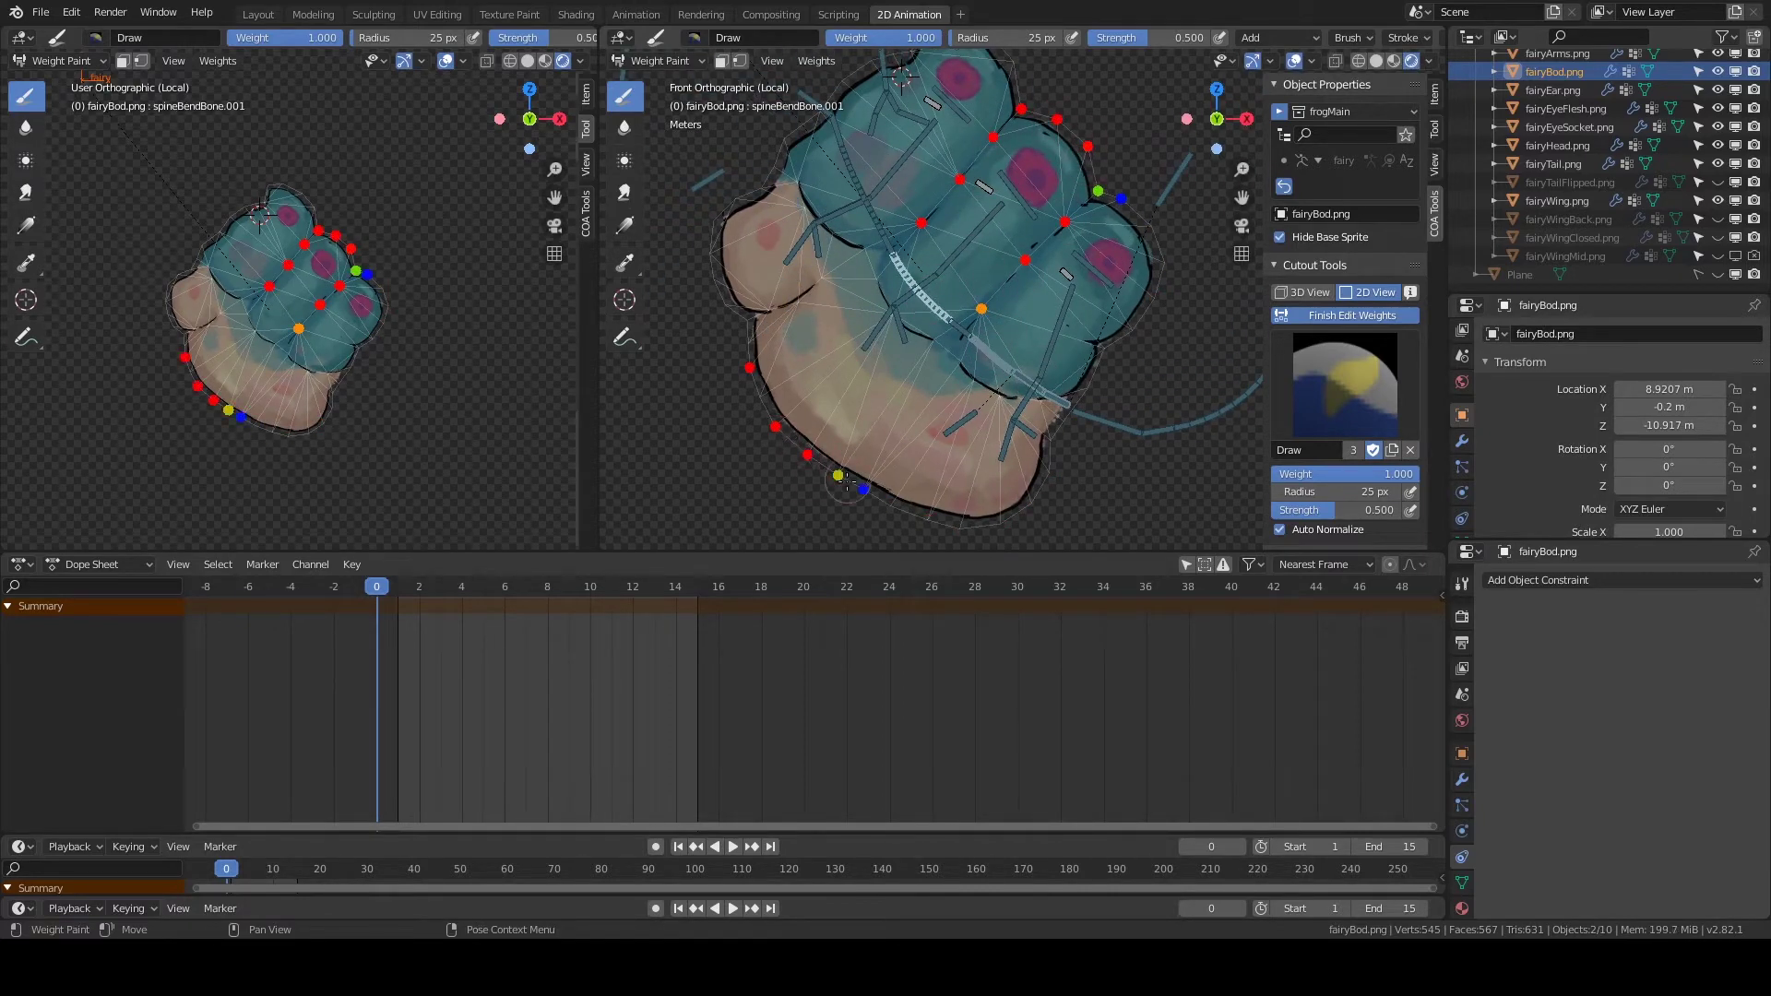
shift+scroll(847, 482, up, 2)
ctrl+click(925, 95)
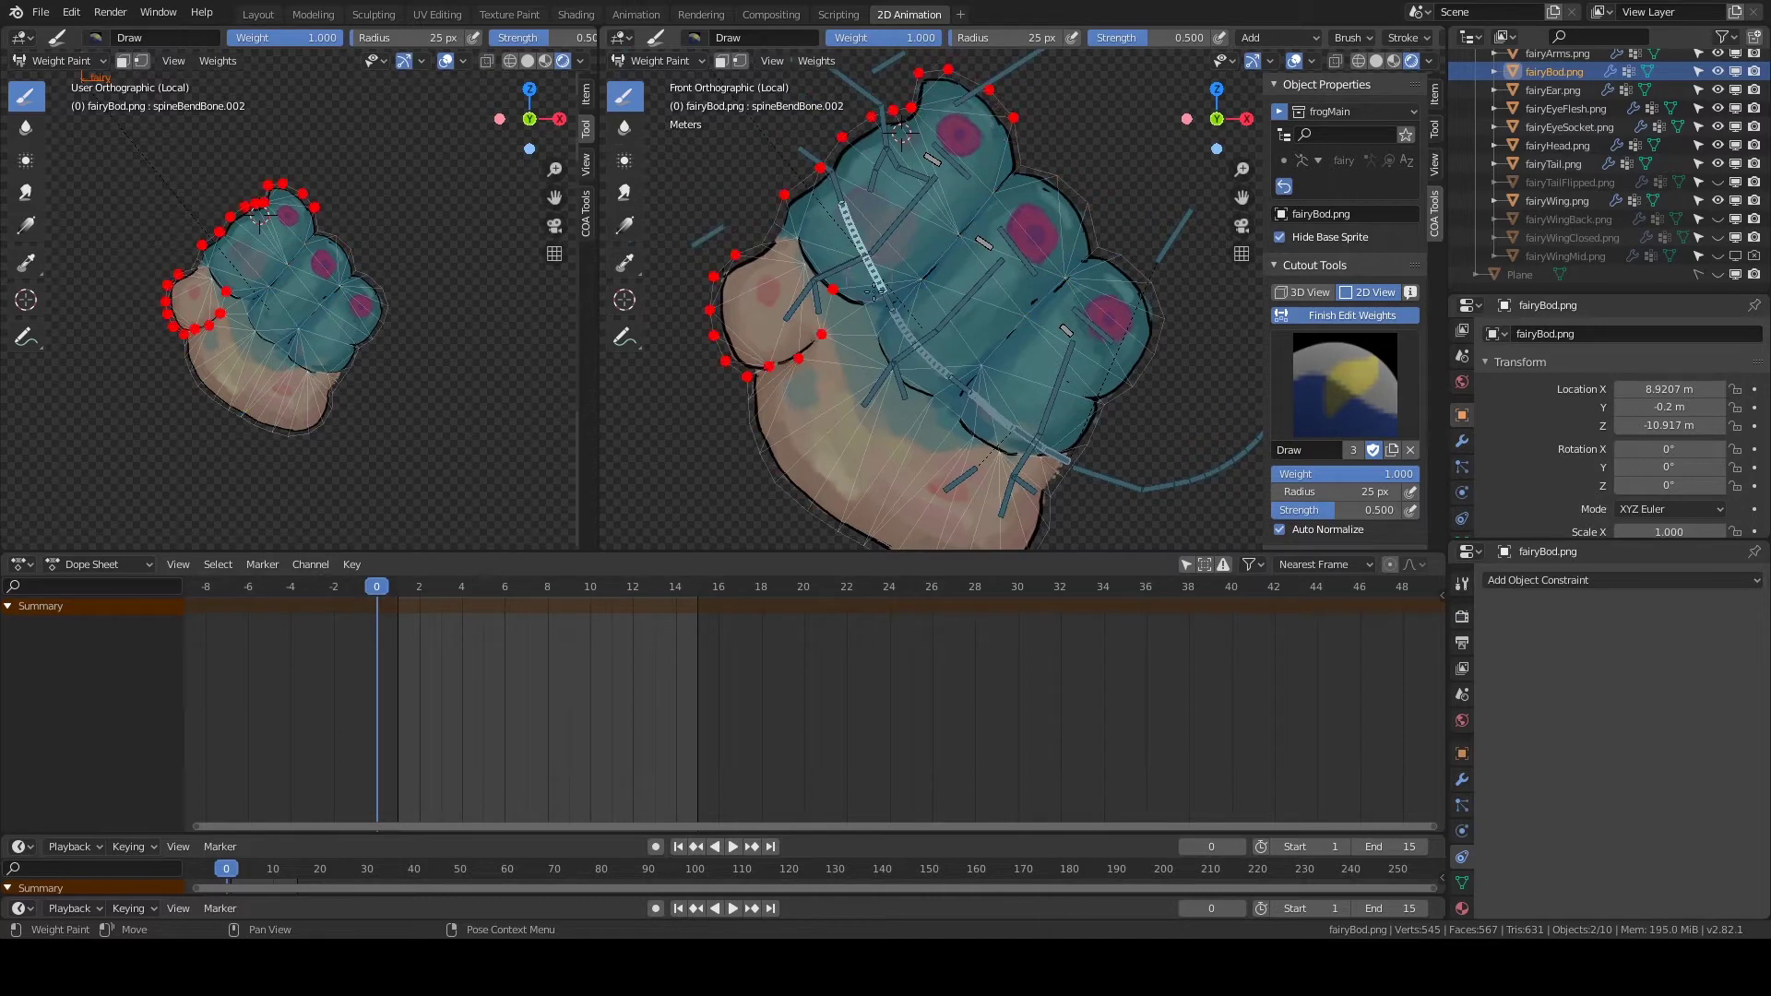
ctrl+click(907, 333)
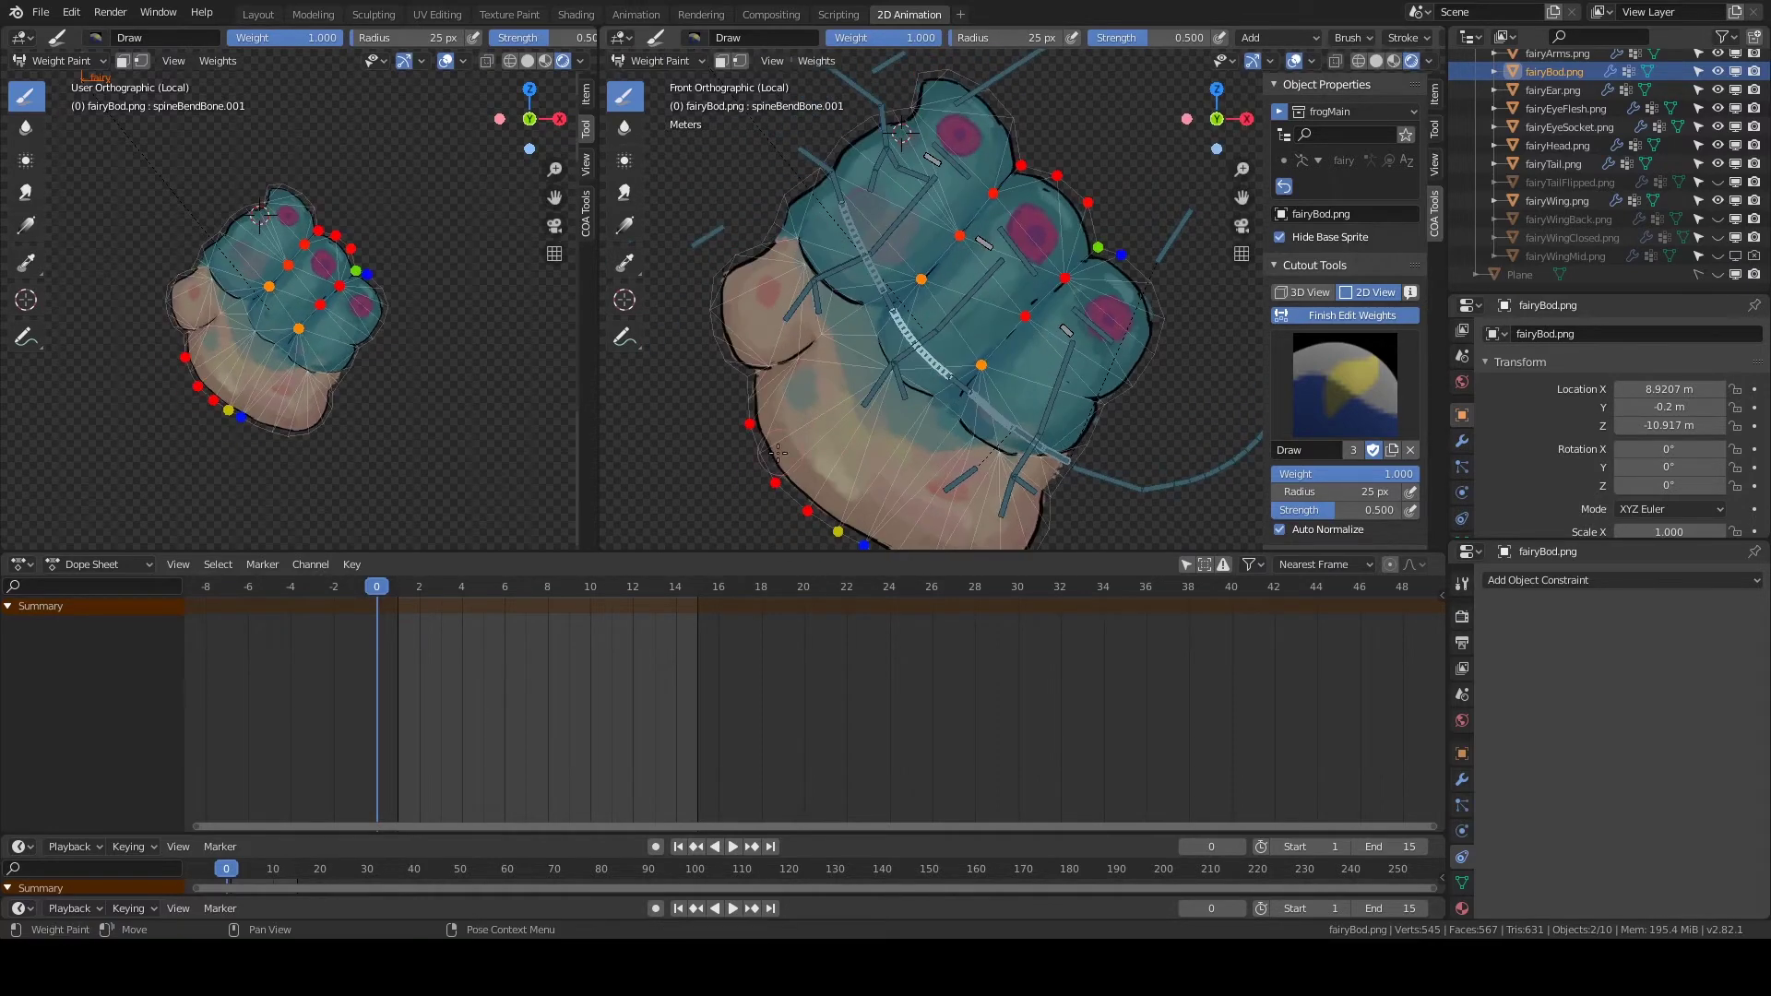
mouse_move(933, 199)
shift+middle_down()
mouse_move(961, 222)
mouse_move(890, 178)
shift+middle_up()
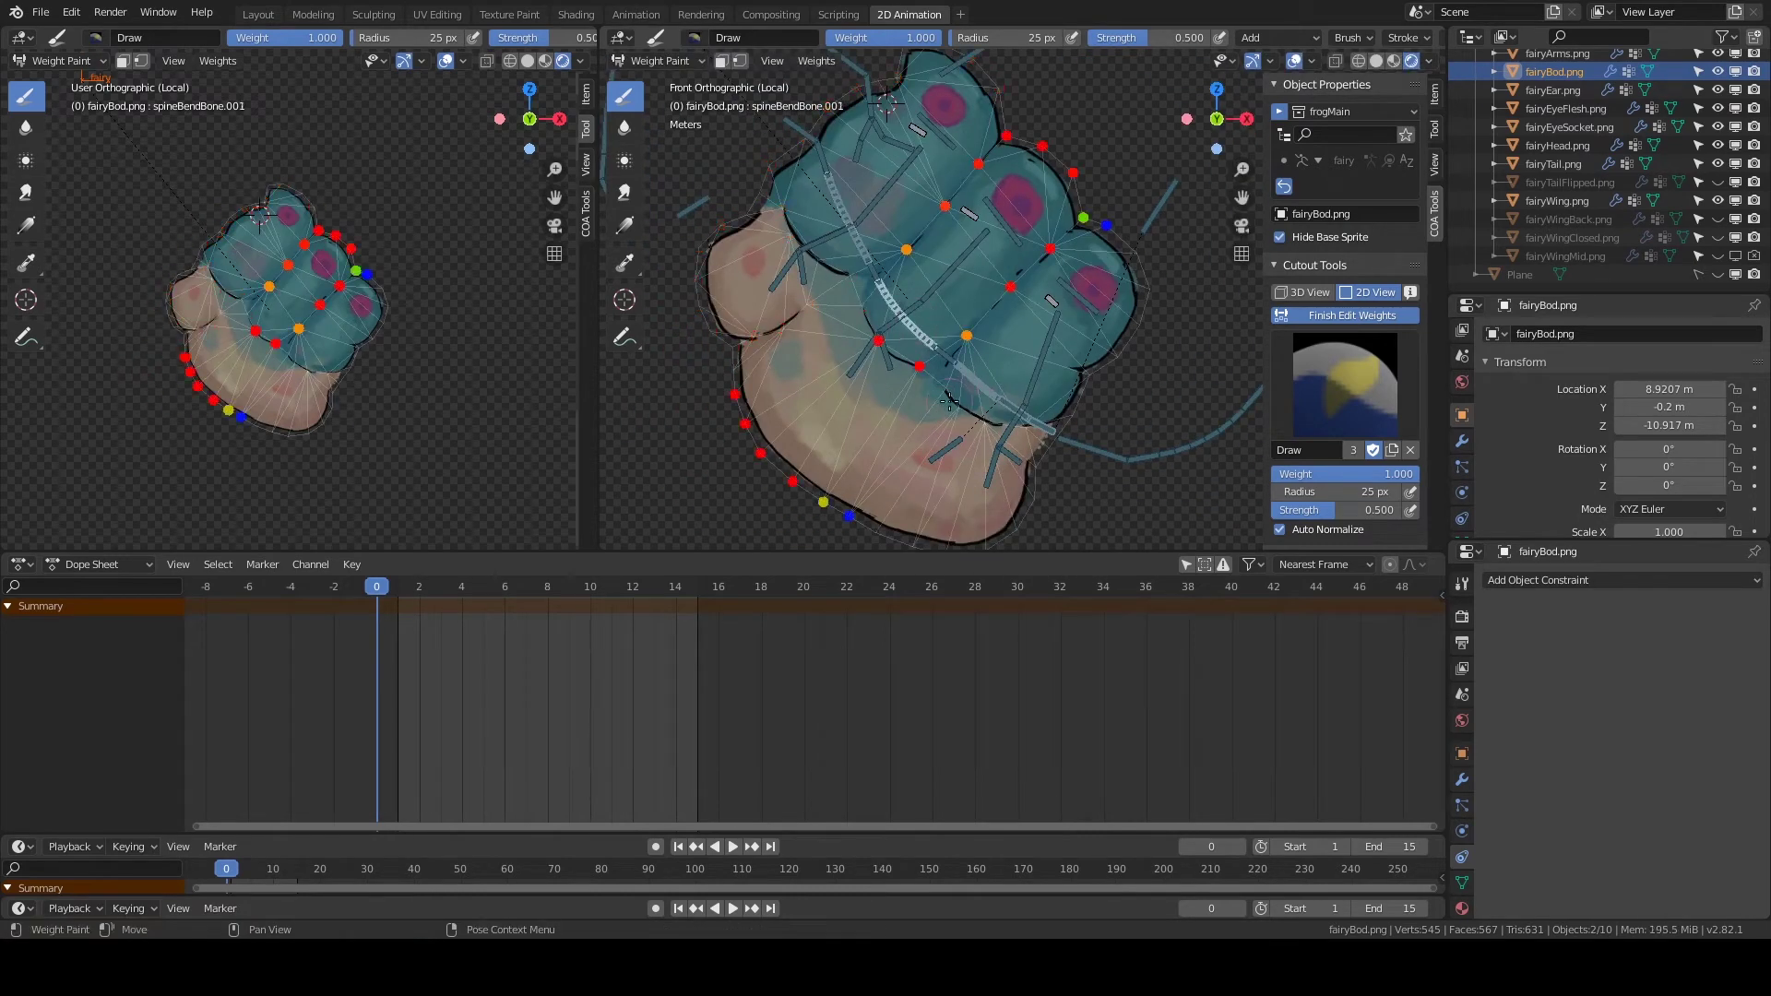
ctrl+click(980, 427)
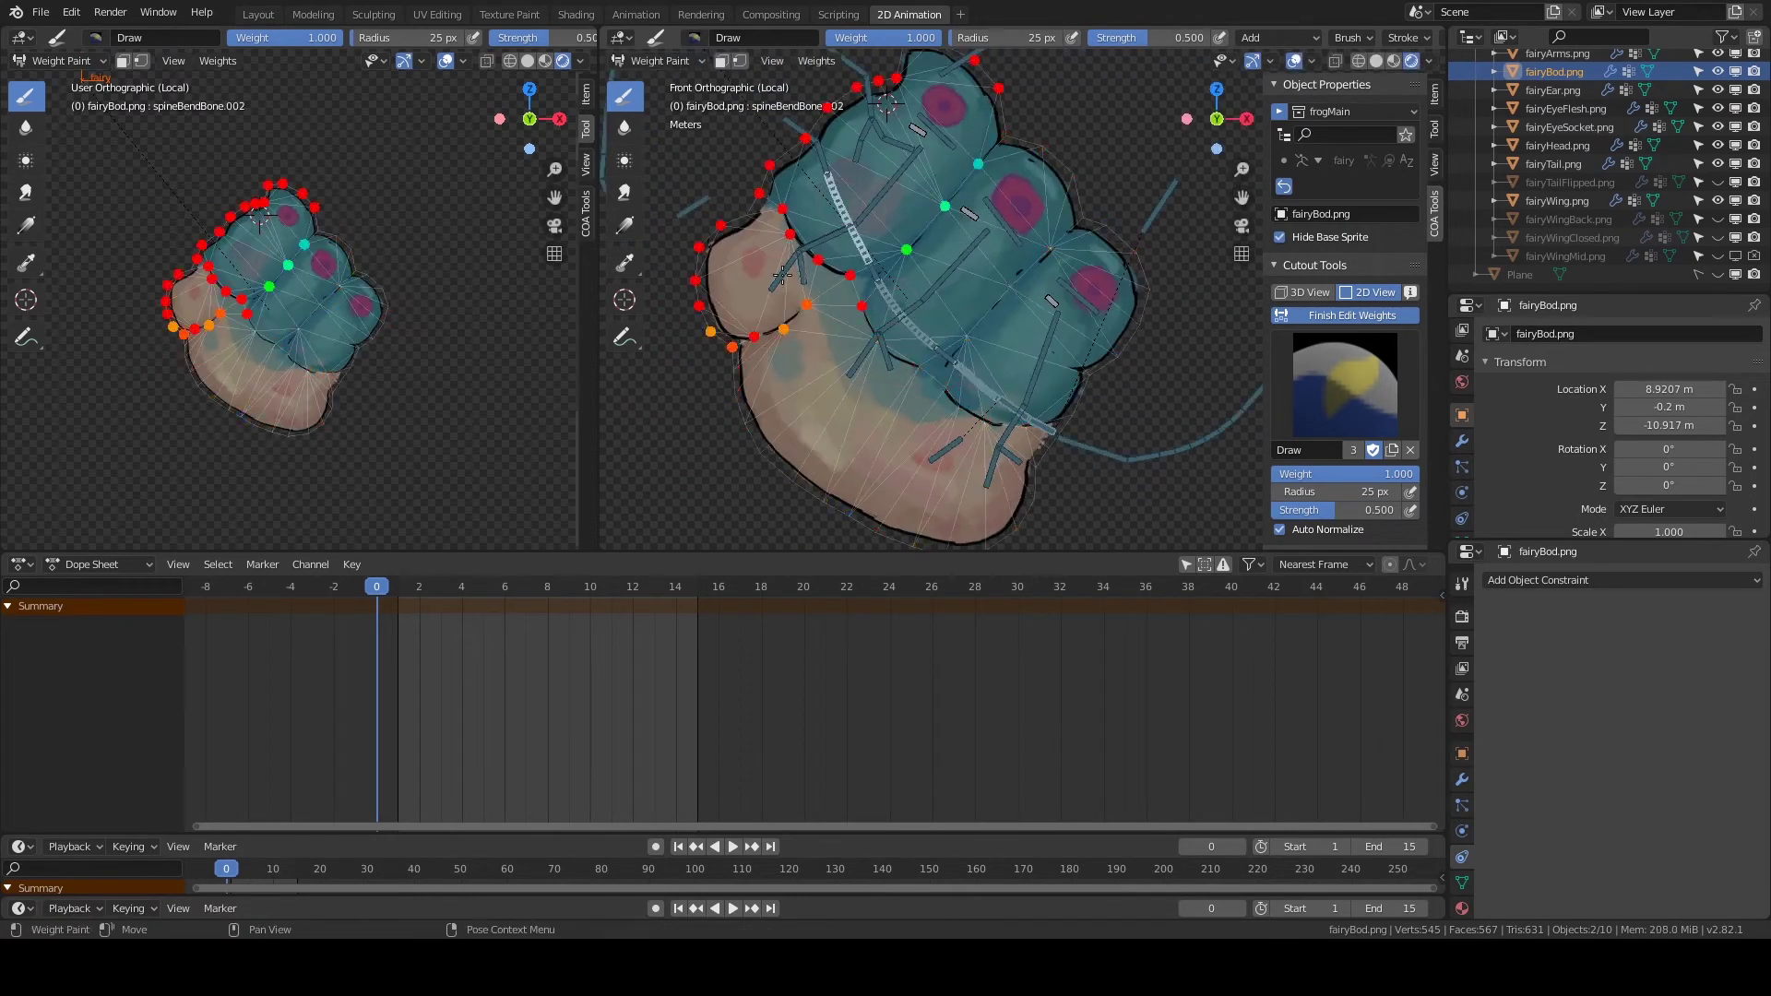
ctrl+click(970, 371)
key(ctrl+s)
Check armMidBone, armBottomBone and armJointBone.003 weights, then finish editing the body weights.
shift+middle_drag(971, 371, 970, 412)
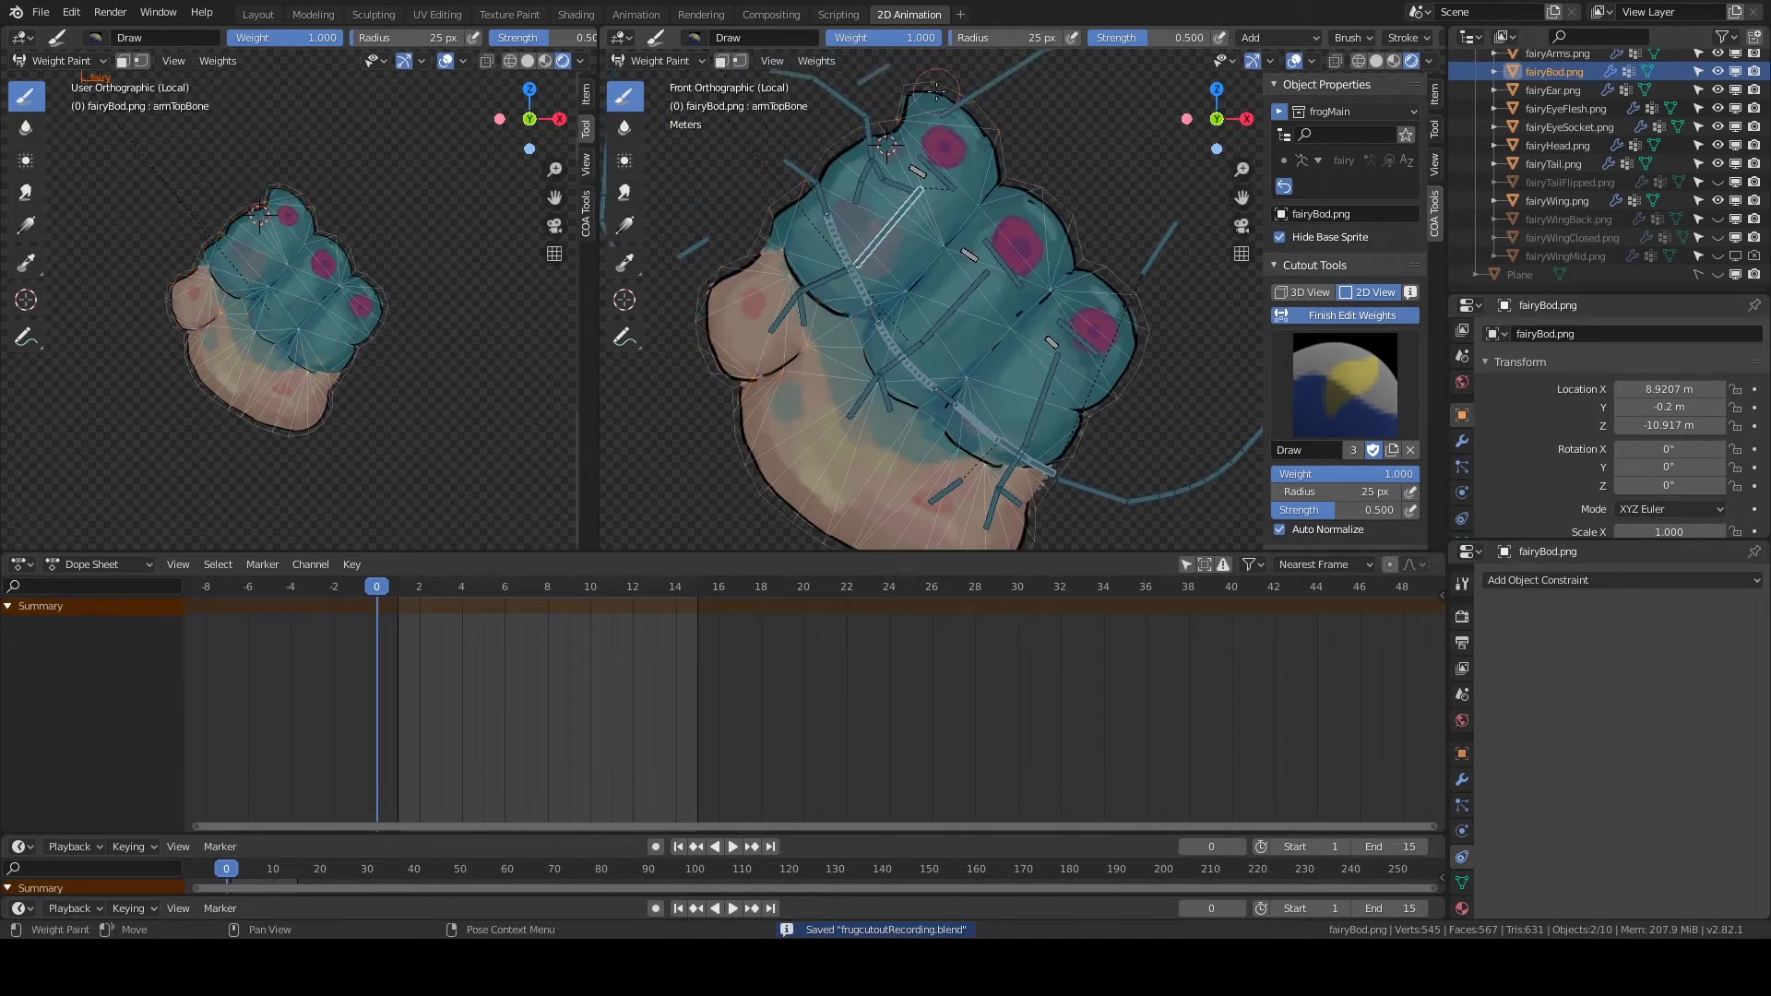
ctrl+click(930, 91)
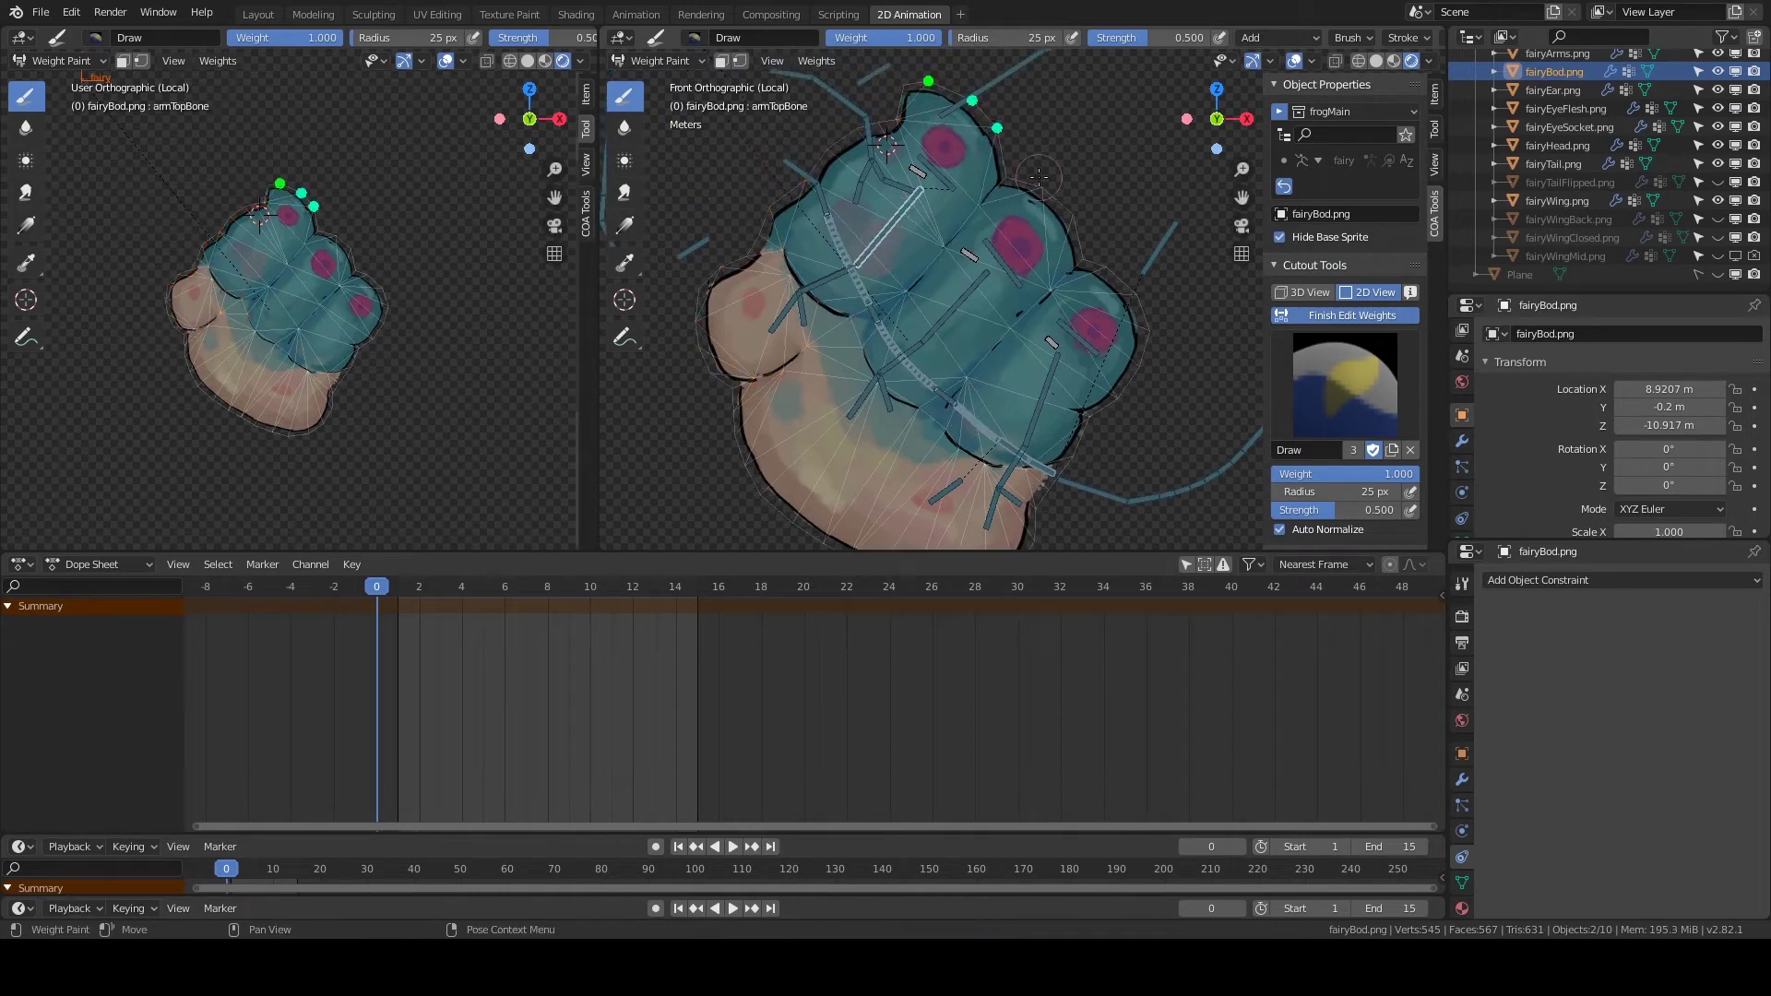
ctrl+click(1092, 260)
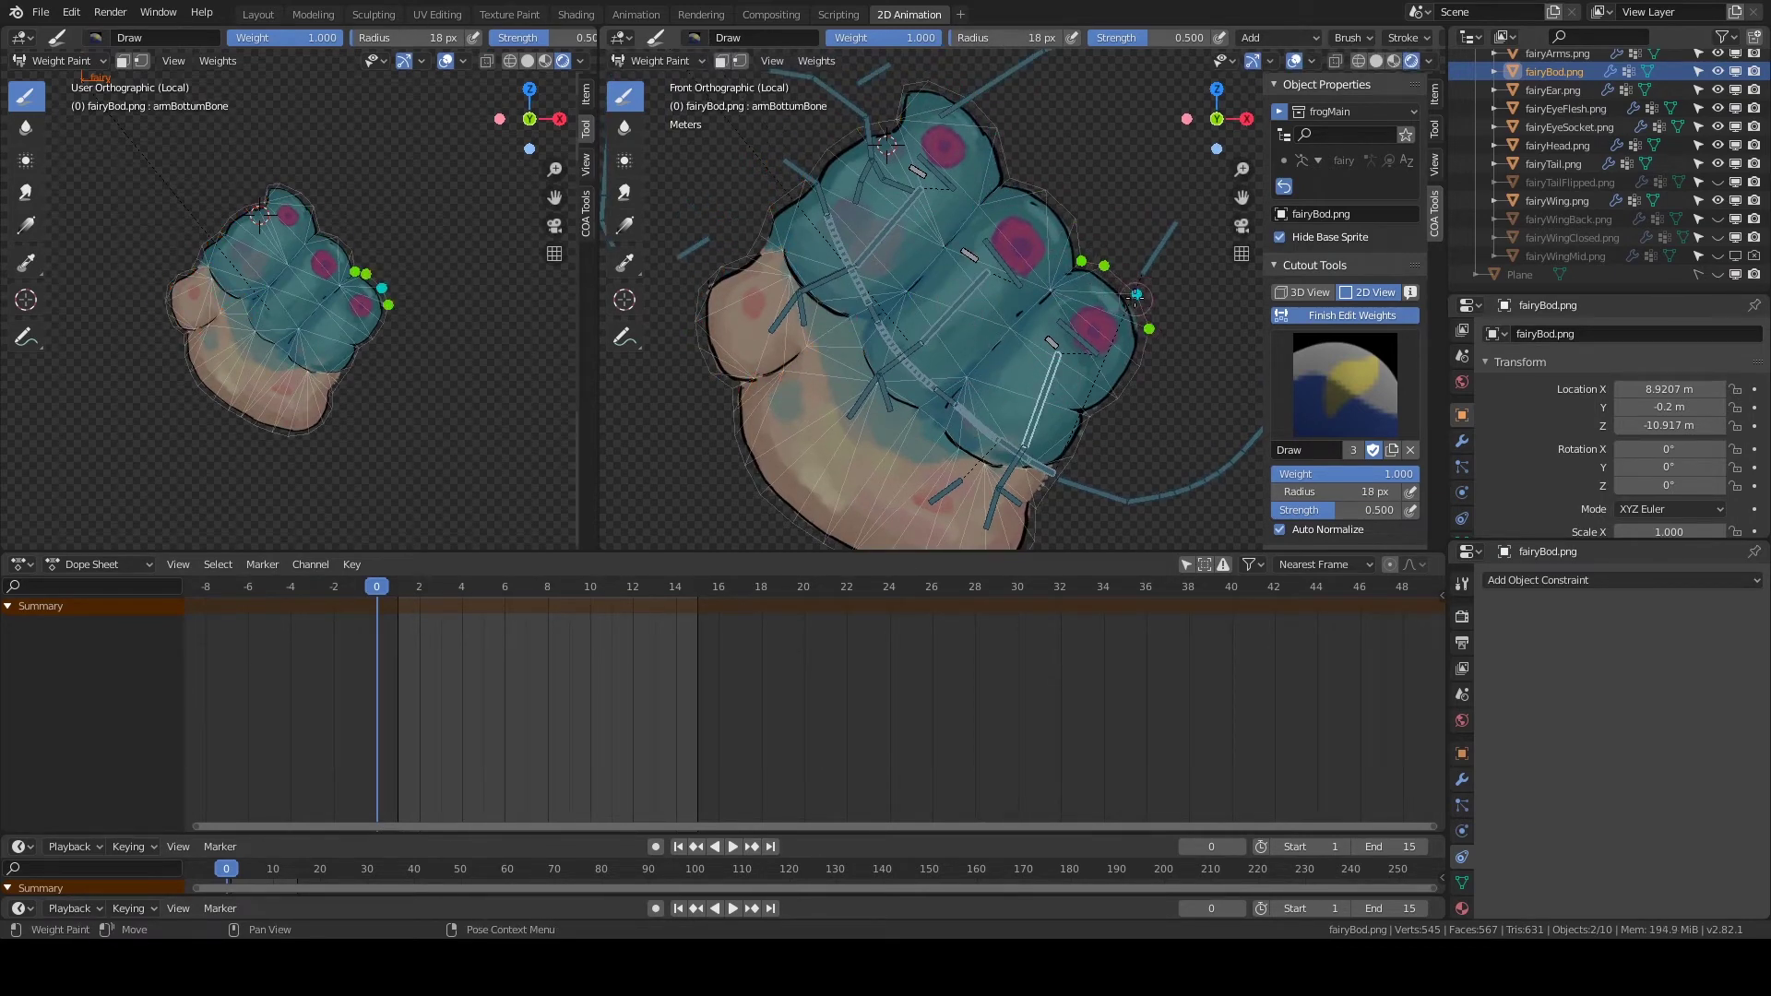
scroll(1134, 277, down, 2)
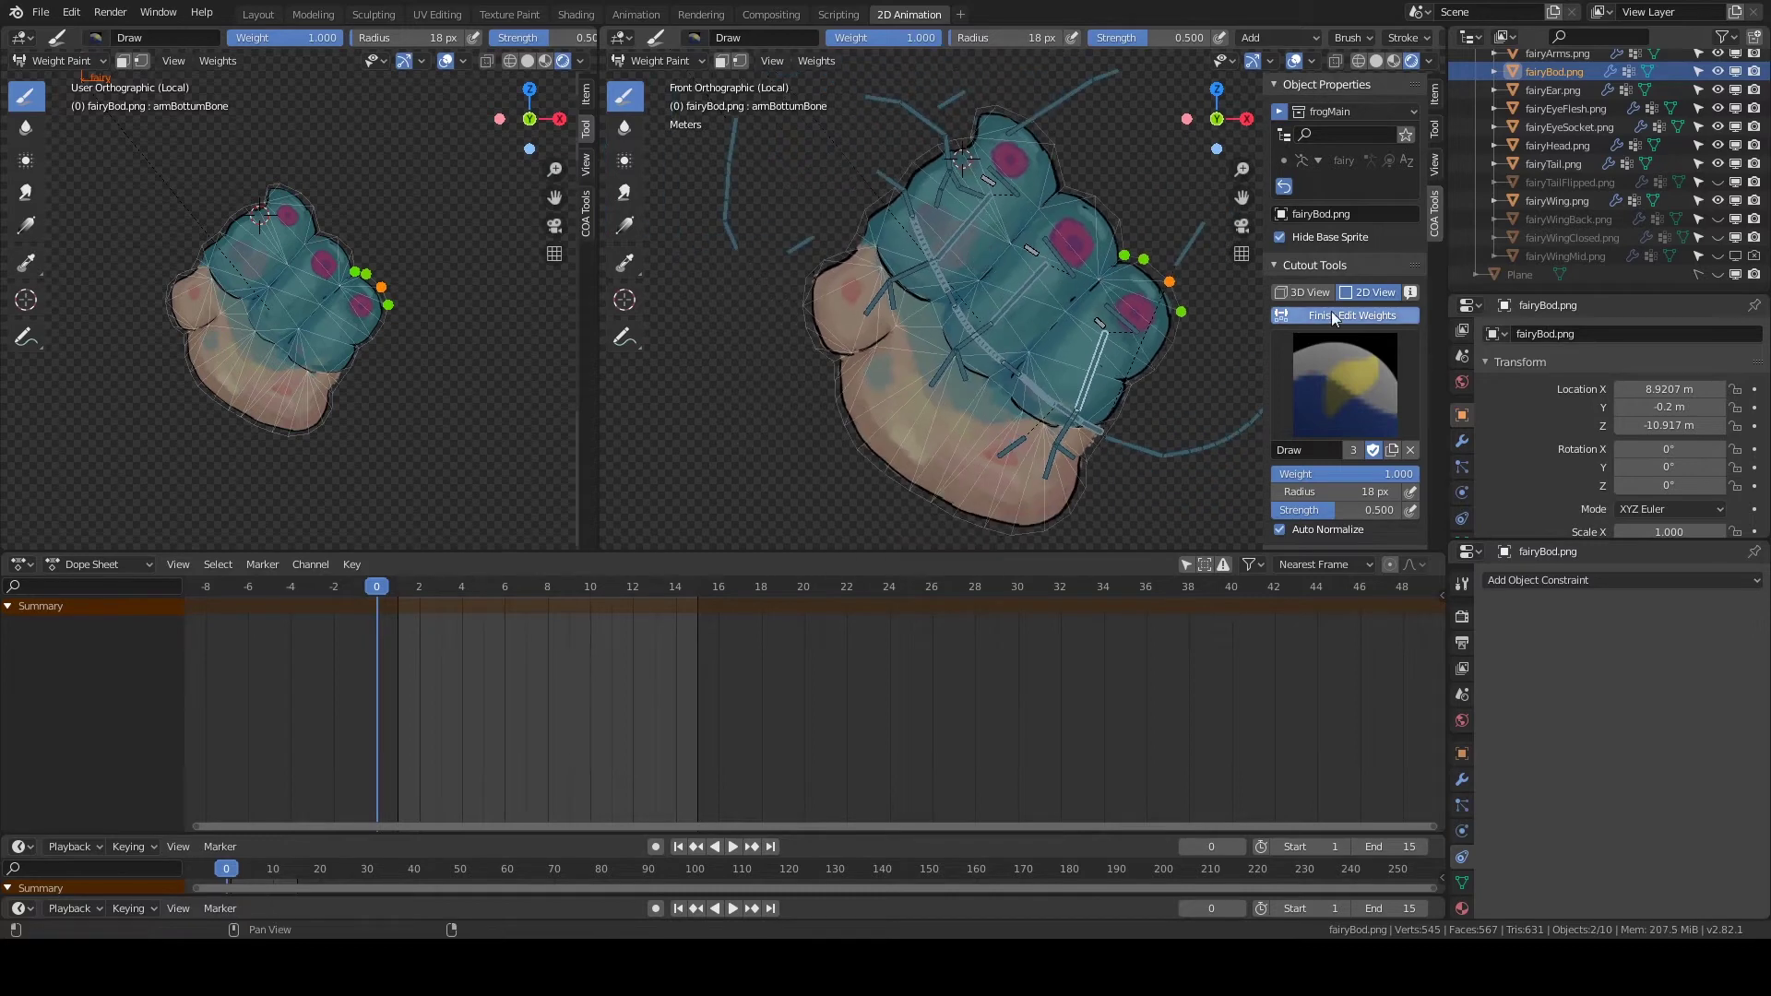
shift+middle_drag(1005, 104, 977, 145)
ctrl+click(977, 145)
click(1326, 314)
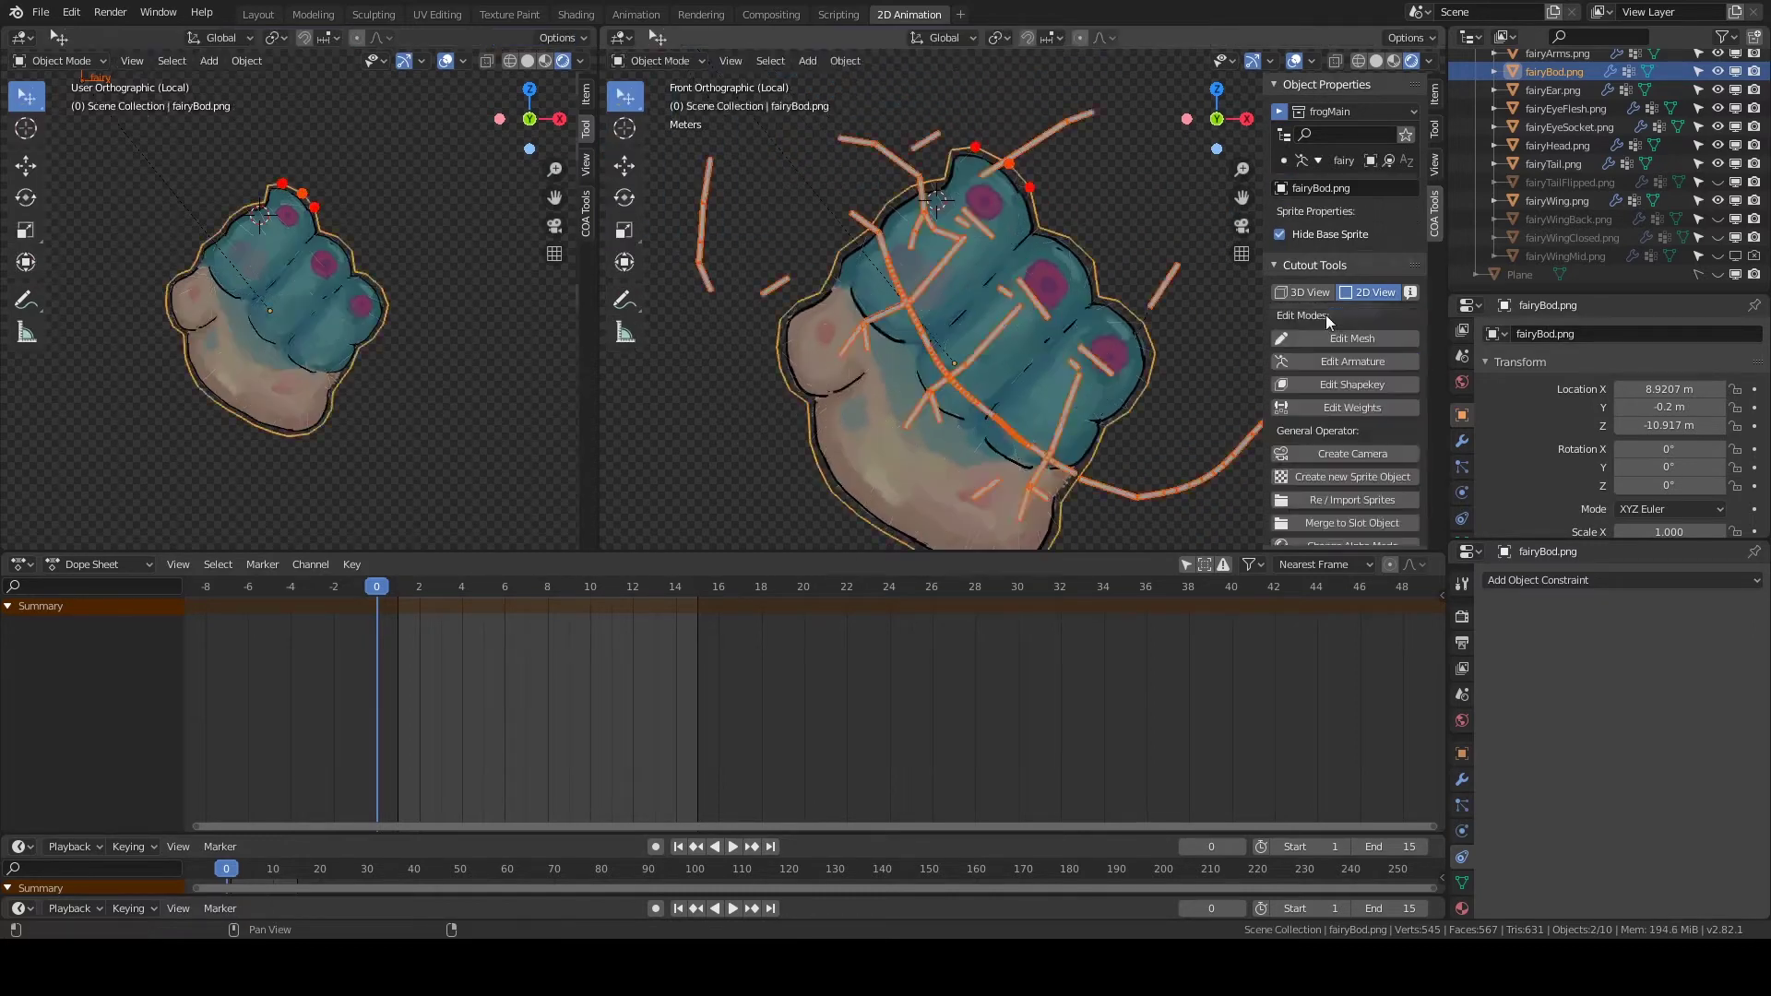
Test-rotate an arm joint bone, return to Object Mode, save, and select the head sprite.
click(922, 193)
key(r)
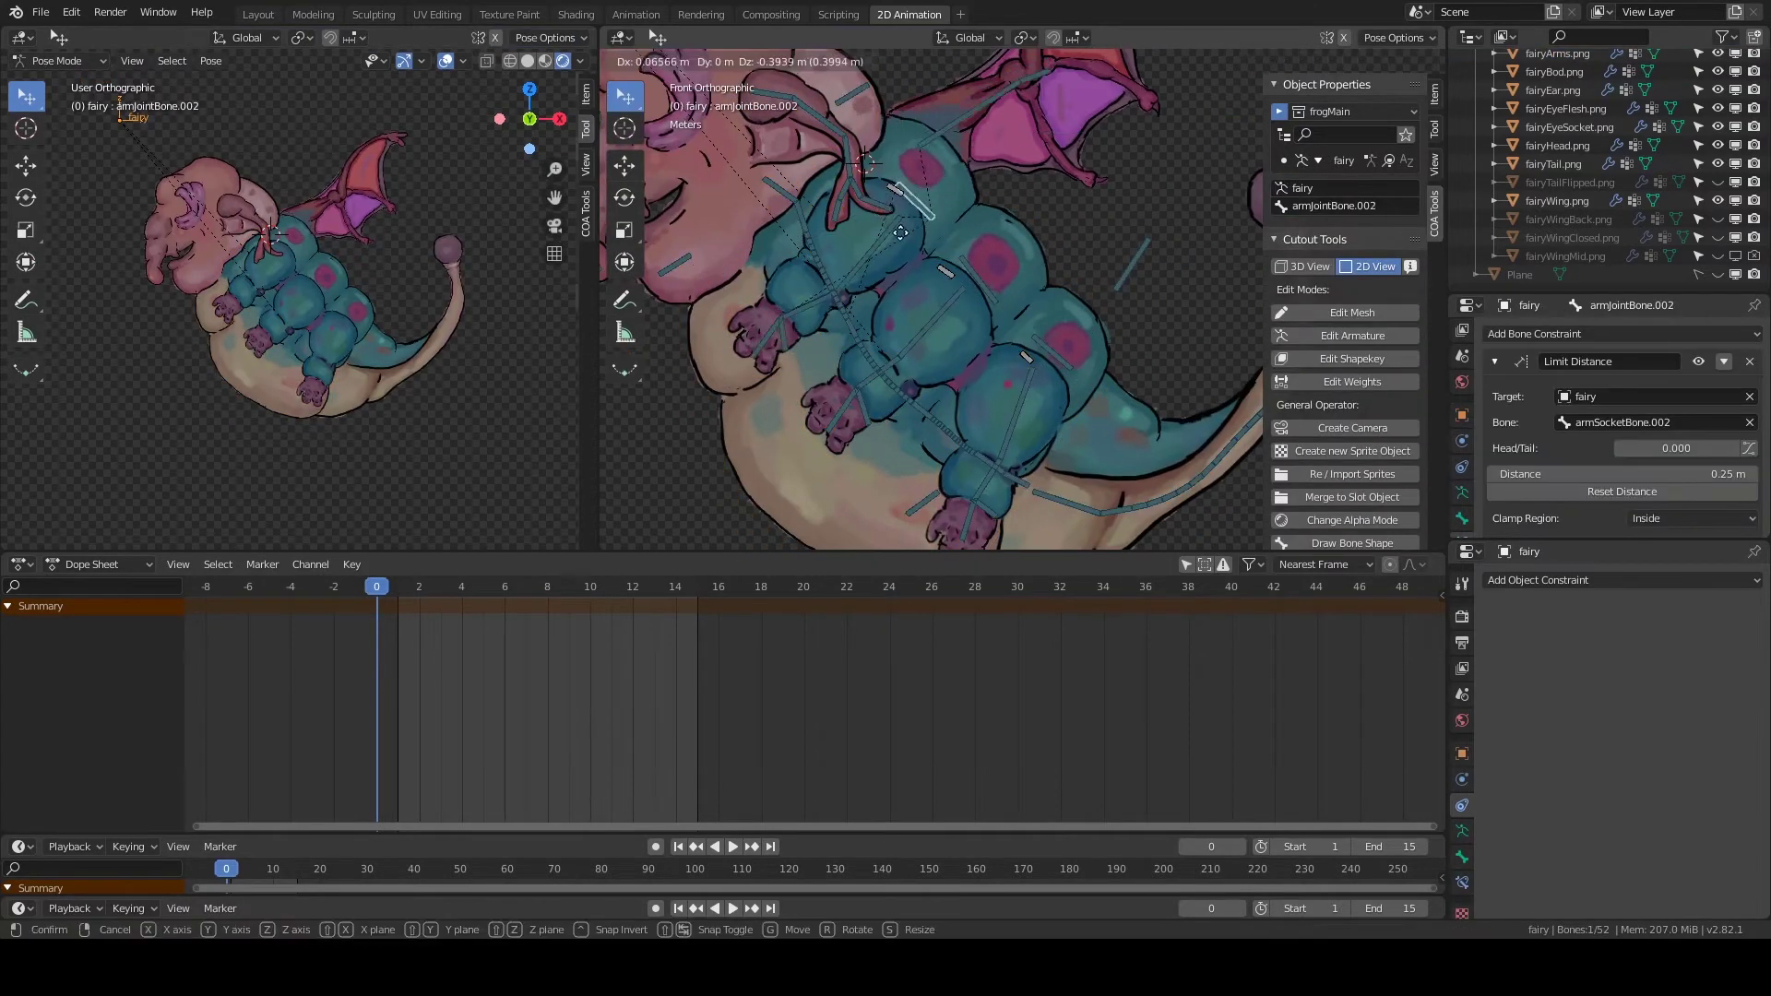
key(Escape)
click(987, 466)
mouse_move(986, 465)
shift+middle_down()
mouse_move(1017, 408)
mouse_move(972, 330)
shift+middle_up()
key(ctrl+Tab)
key(ctrl+s)
click(939, 279)
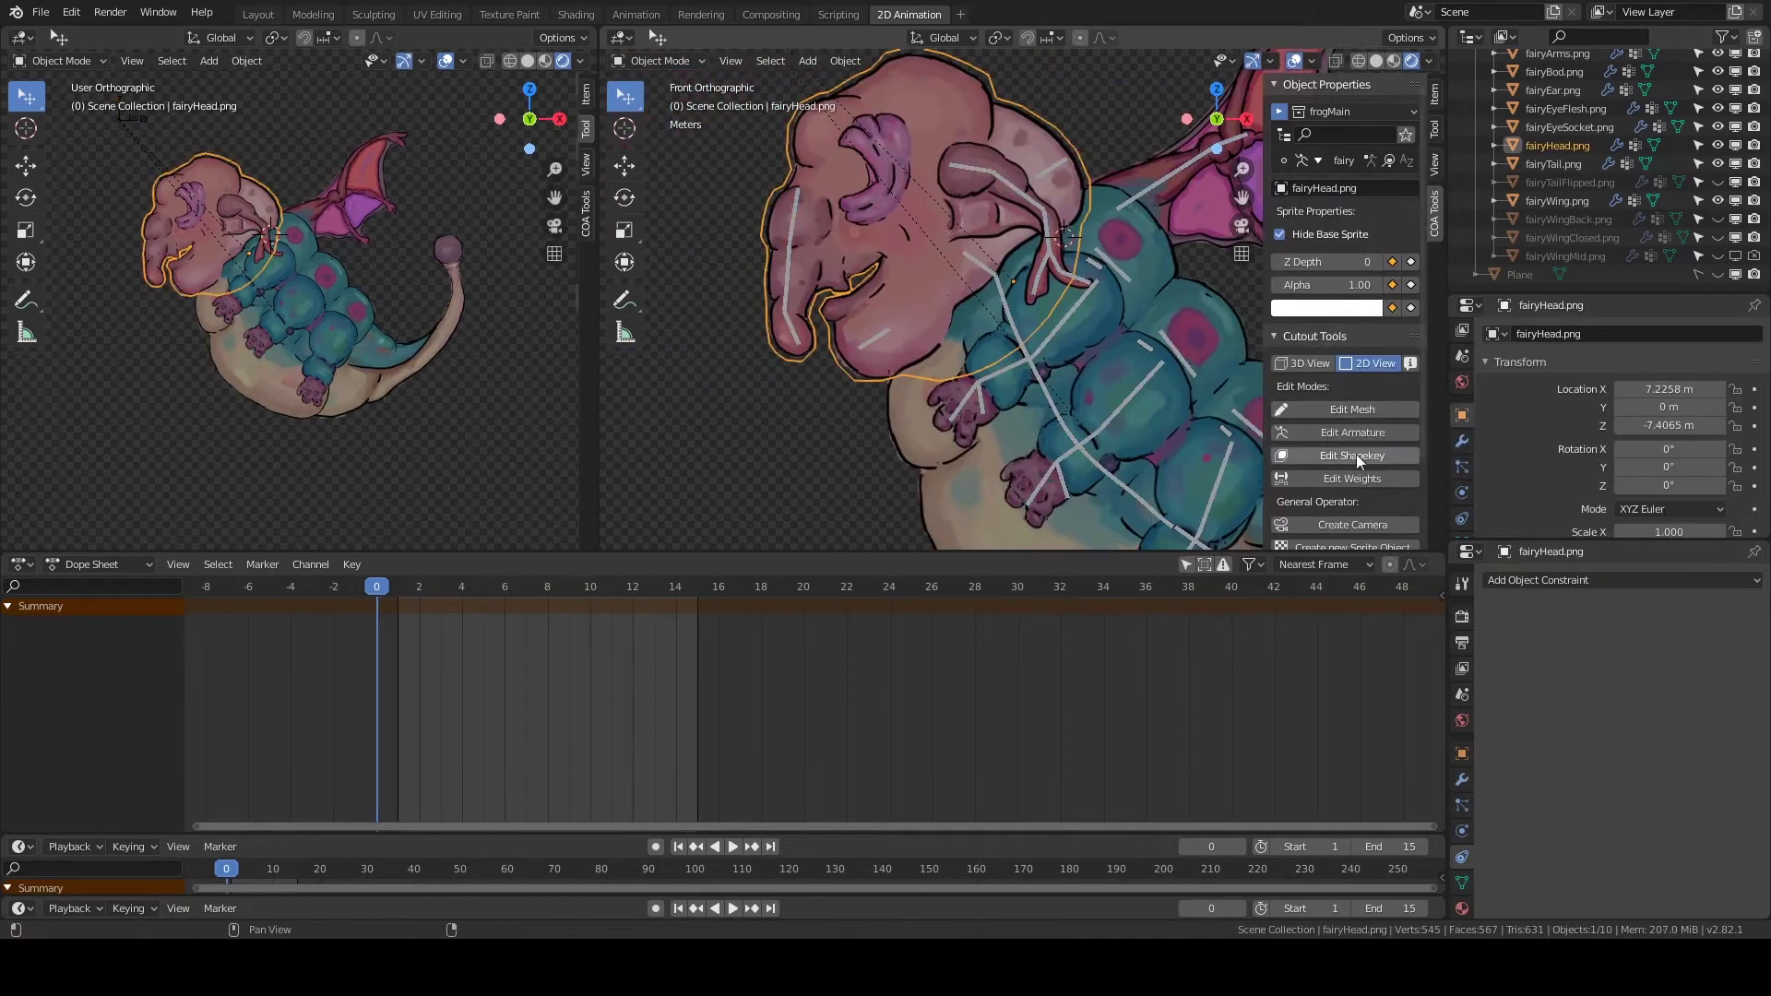
Start weight editing on fairyHead.png and inspect the Bone.017 and Bone.025 weights.
click(1352, 478)
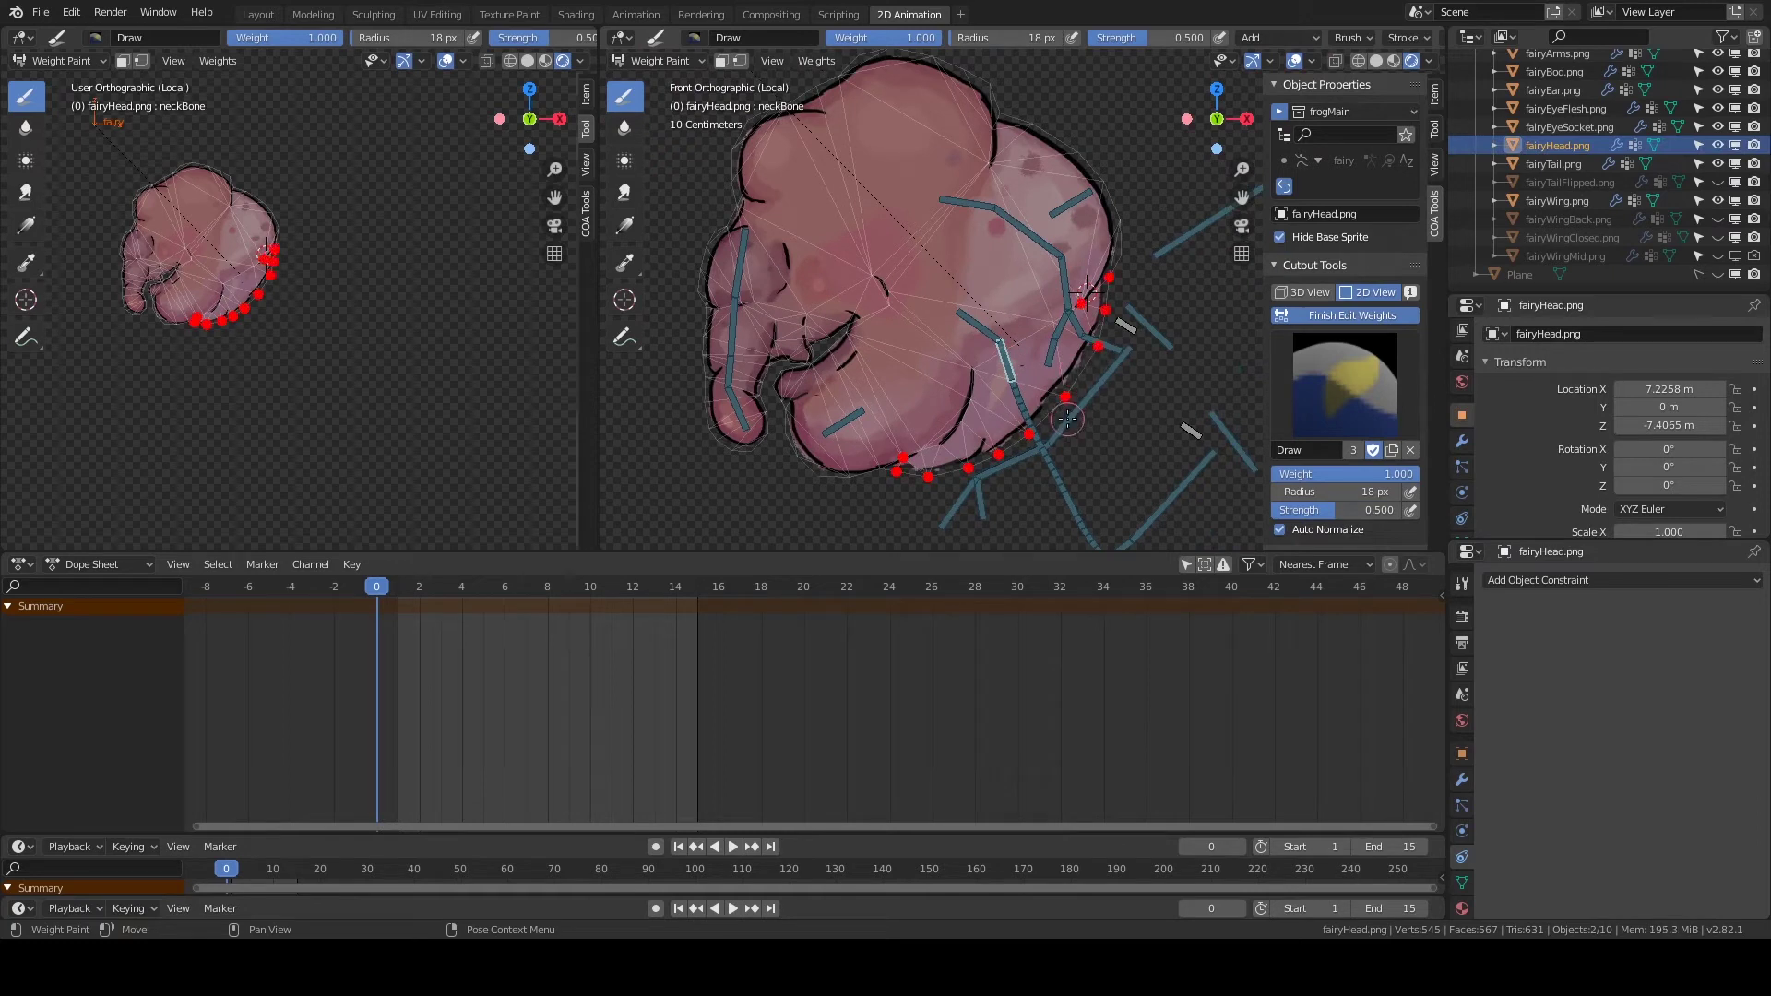
ctrl+click(973, 360)
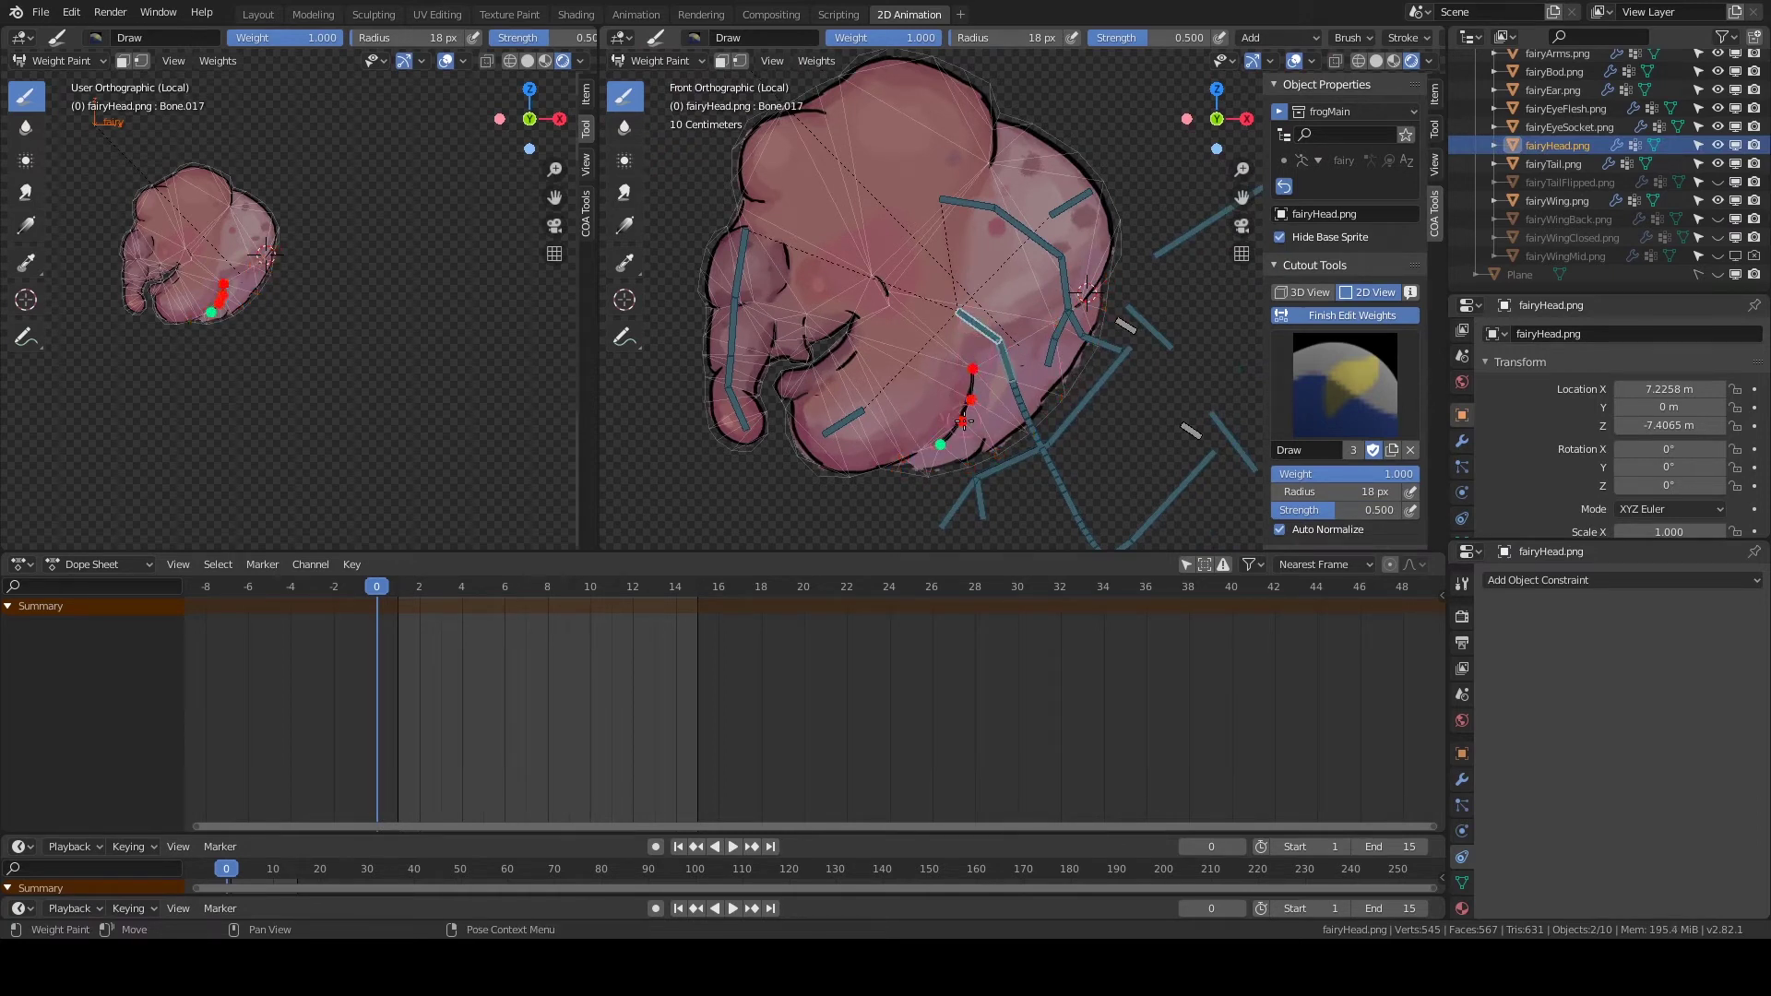
key(ctrl+z)
key(ctrl+z)
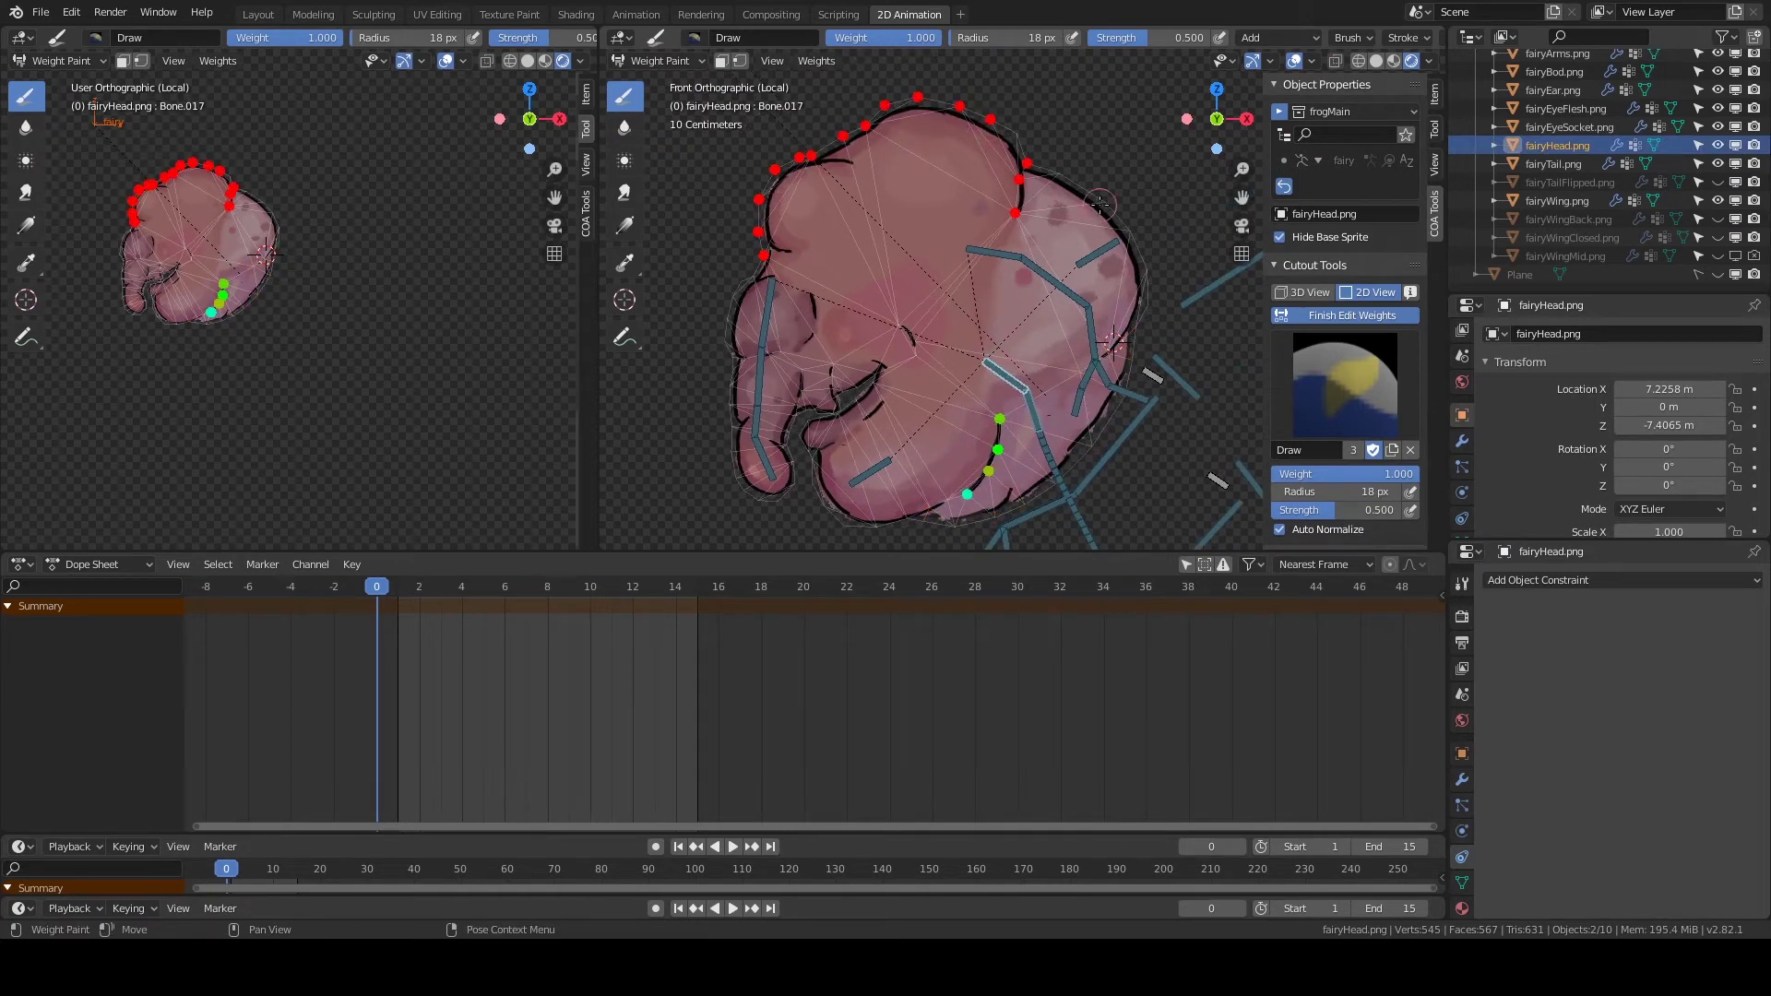
ctrl+click(1124, 340)
shift+middle_drag(1015, 323, 1050, 246)
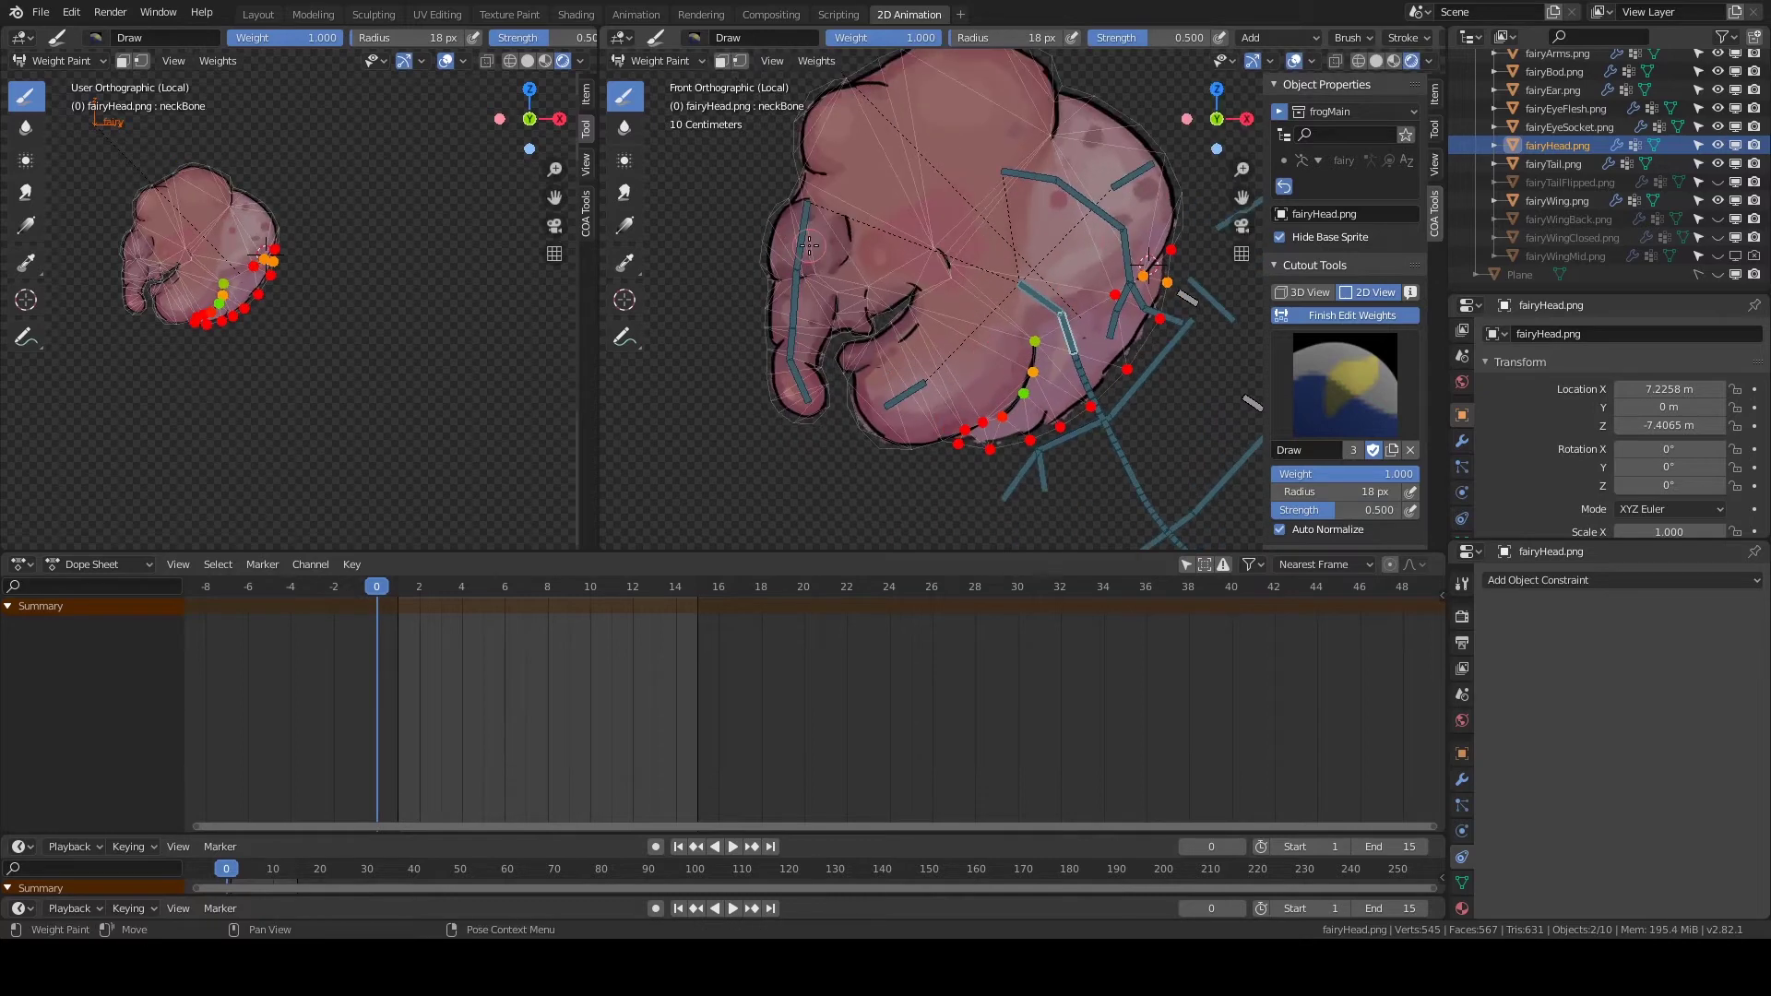
ctrl+click(841, 256)
key(ctrl+z)
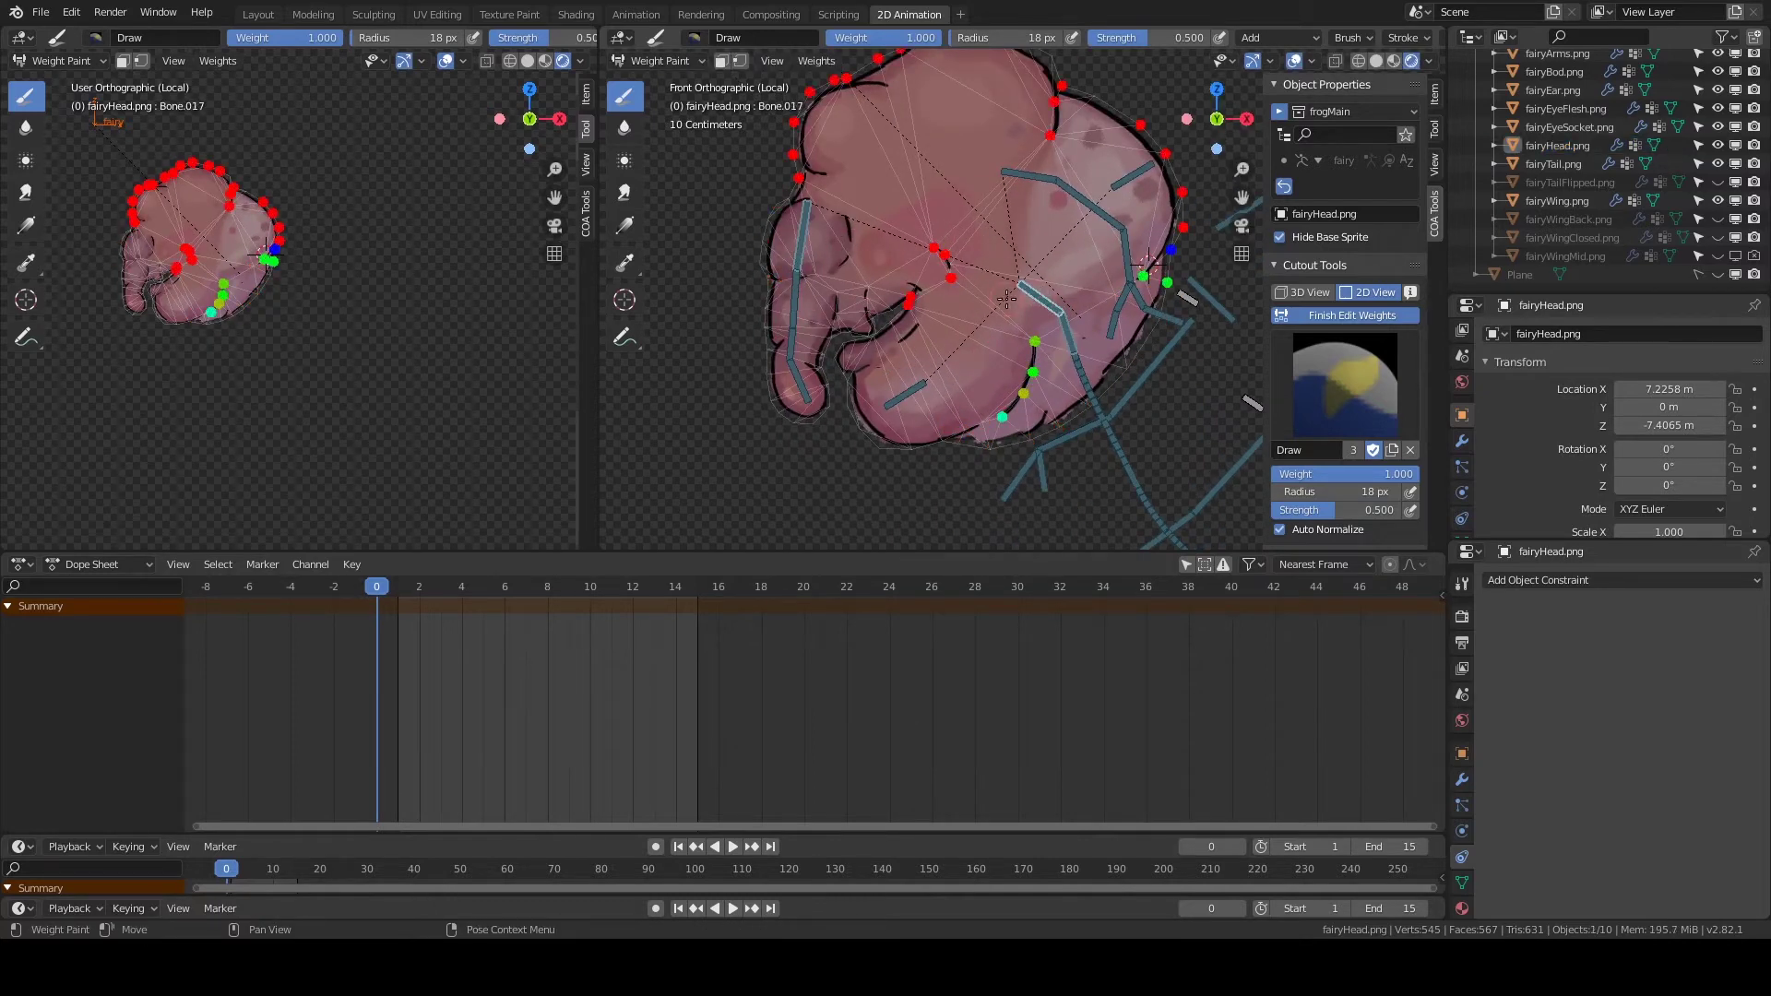
With a 7 px brush, paint Bone.025 weight onto a mouth vertex.
scroll(960, 417, up, 4)
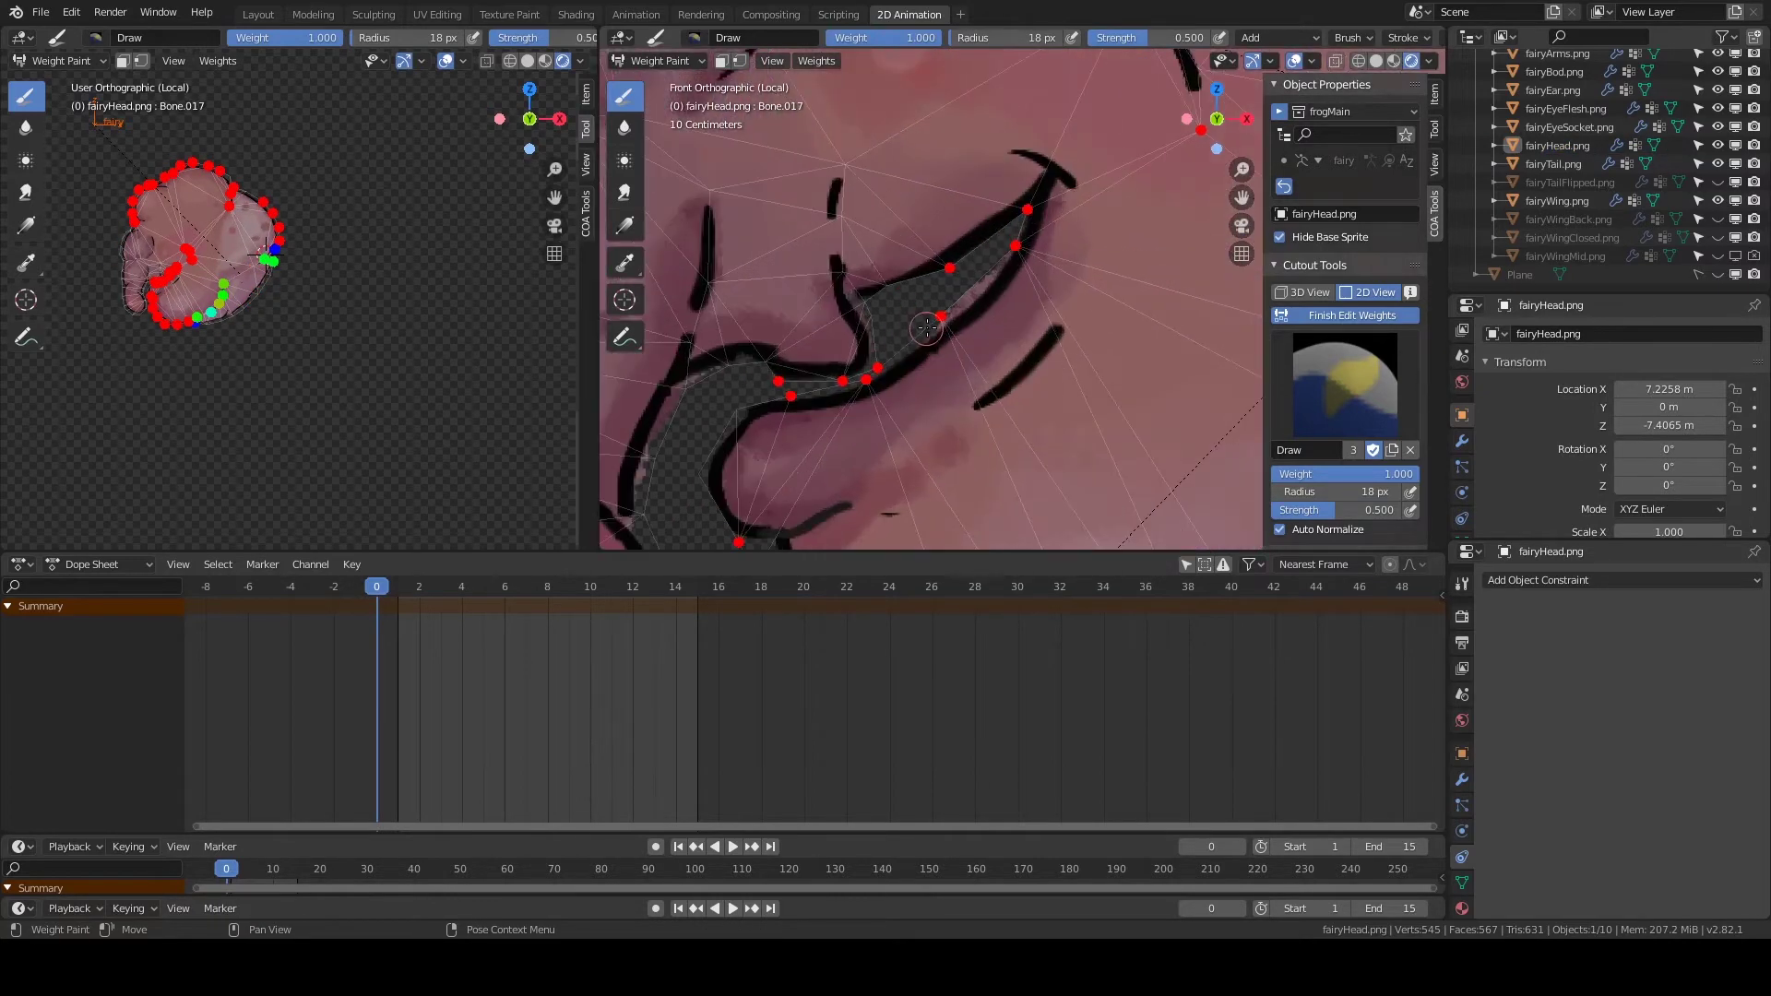
scroll(977, 397, down, 2)
key(ctrl+shift+z)
scroll(1012, 373, up, 3)
key(f)
click(1002, 399)
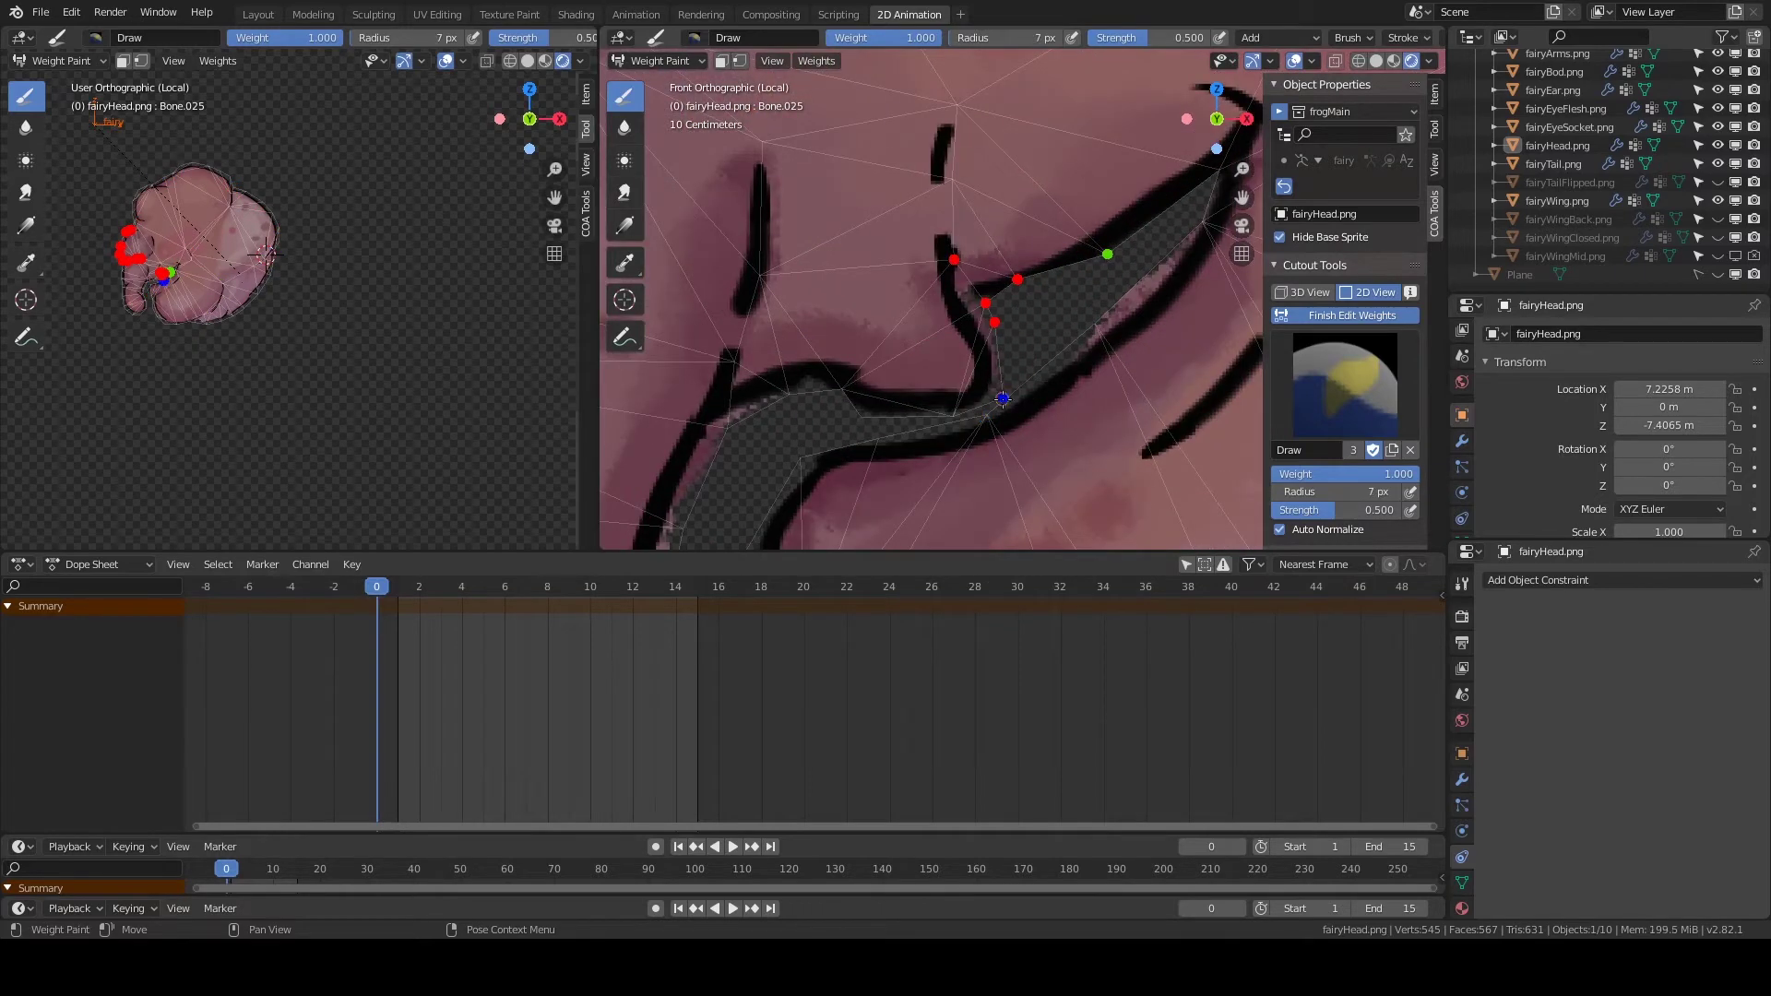
scroll(839, 387, down, 2)
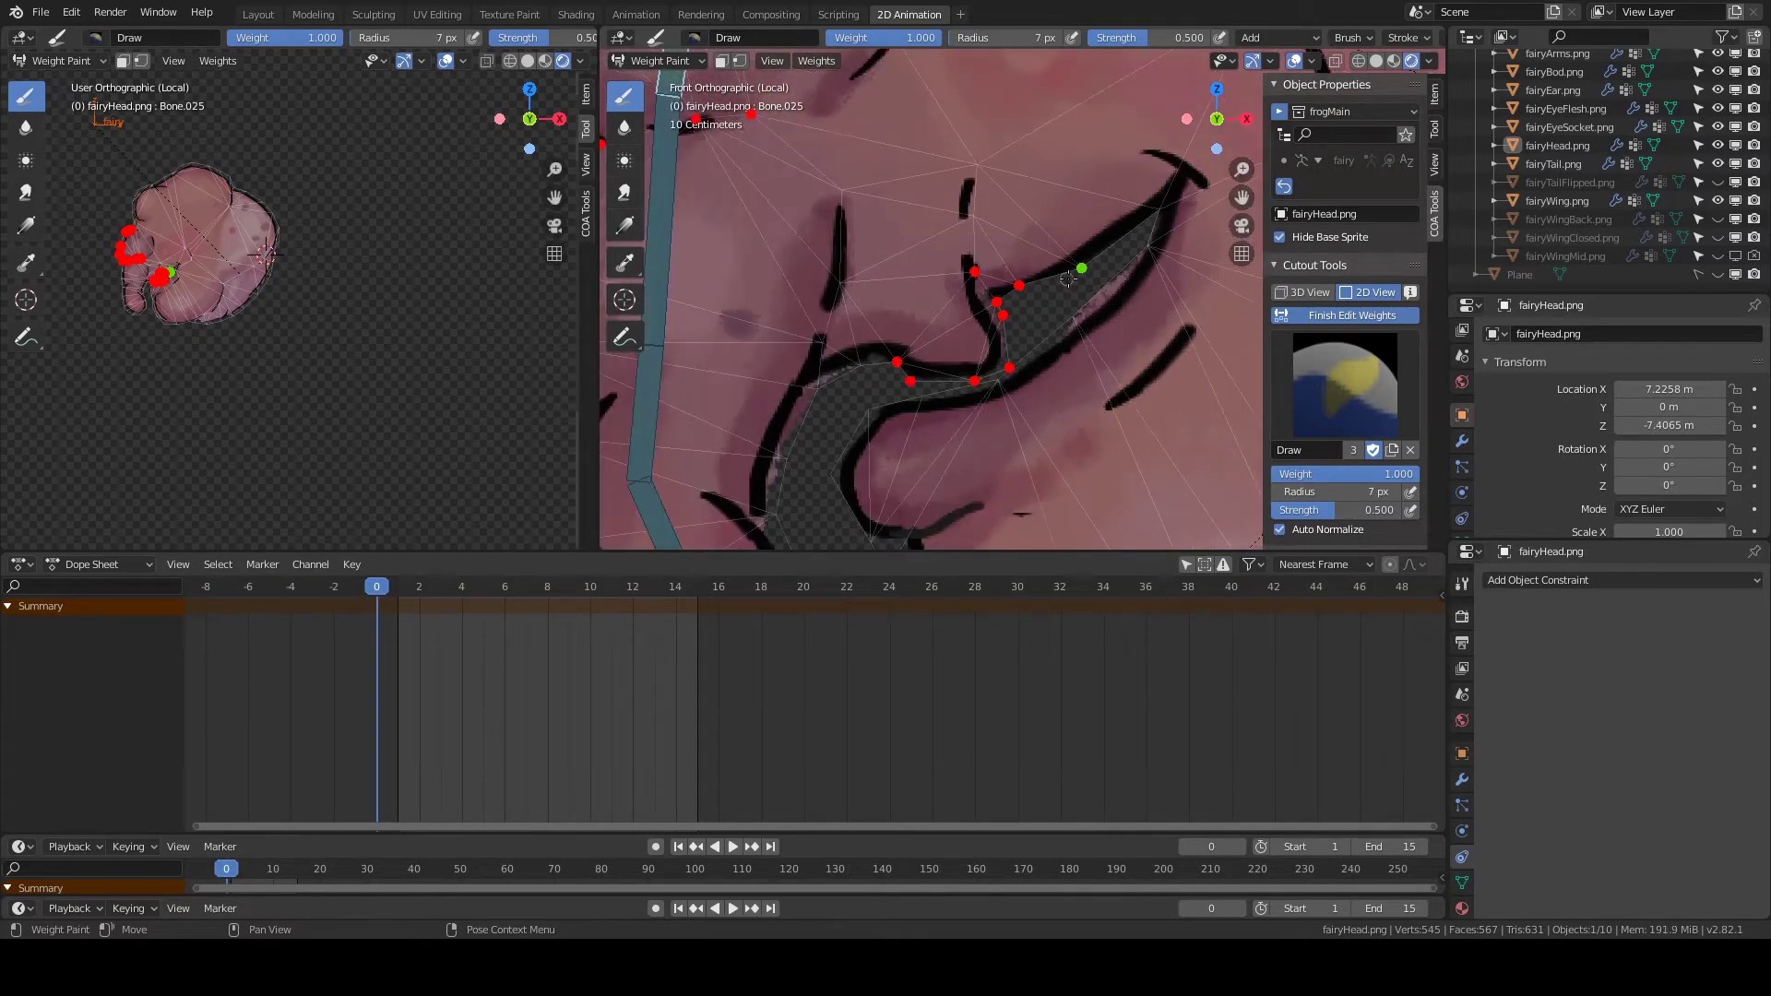
scroll(876, 360, down, 2)
scroll(913, 335, down, 1)
Inspect the nose weights of Bone.026, Bone.027 and Bone.025.
ctrl+click(913, 335)
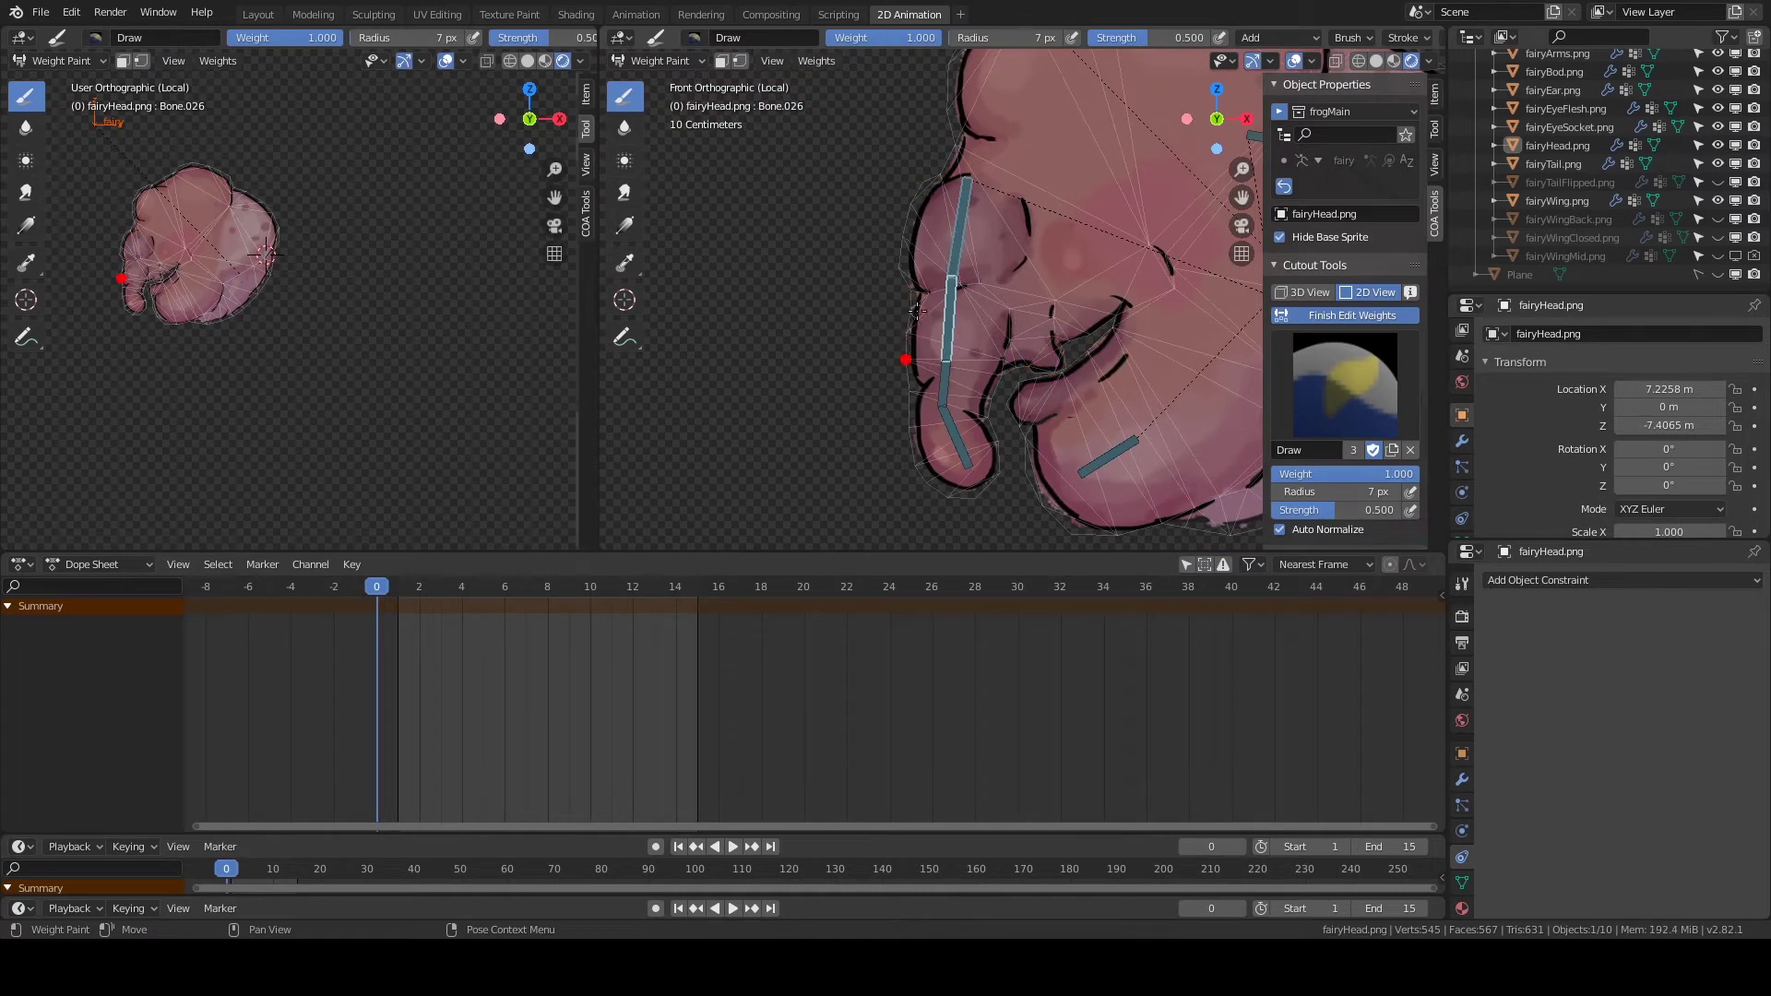
shift+middle_drag(997, 344, 974, 297)
ctrl+click(891, 314)
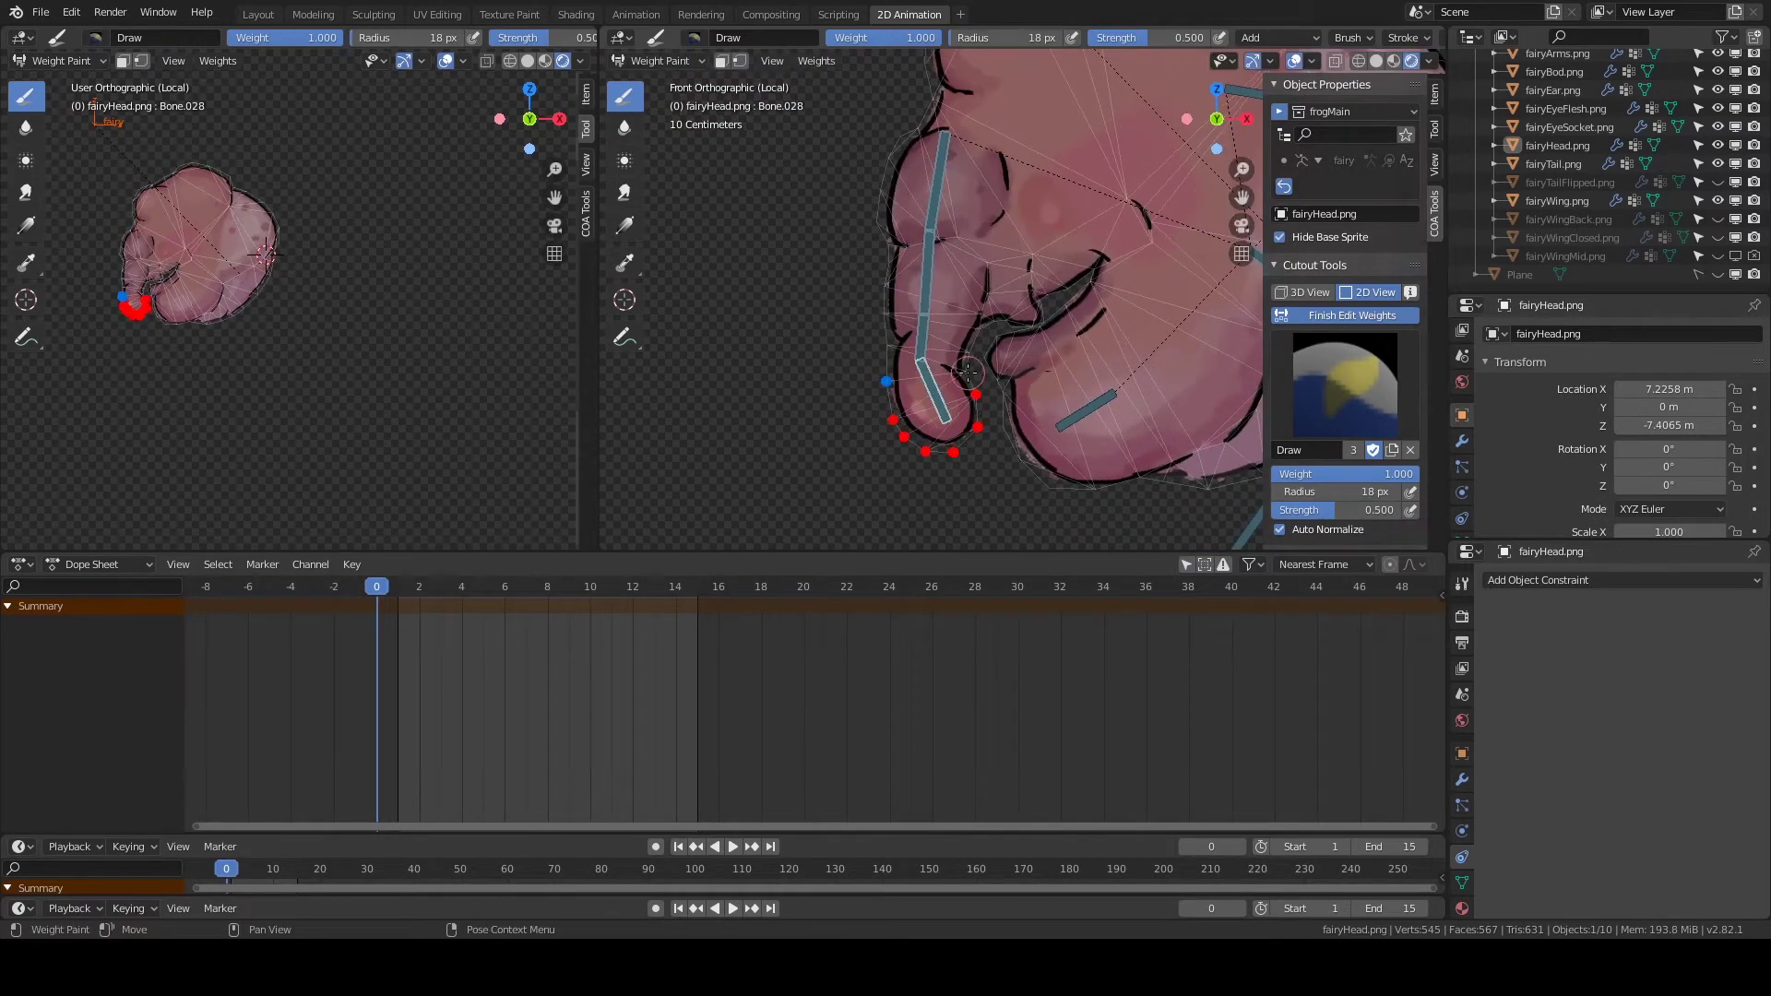
scroll(966, 373, down, 1)
scroll(923, 369, down, 3)
ctrl+click(751, 304)
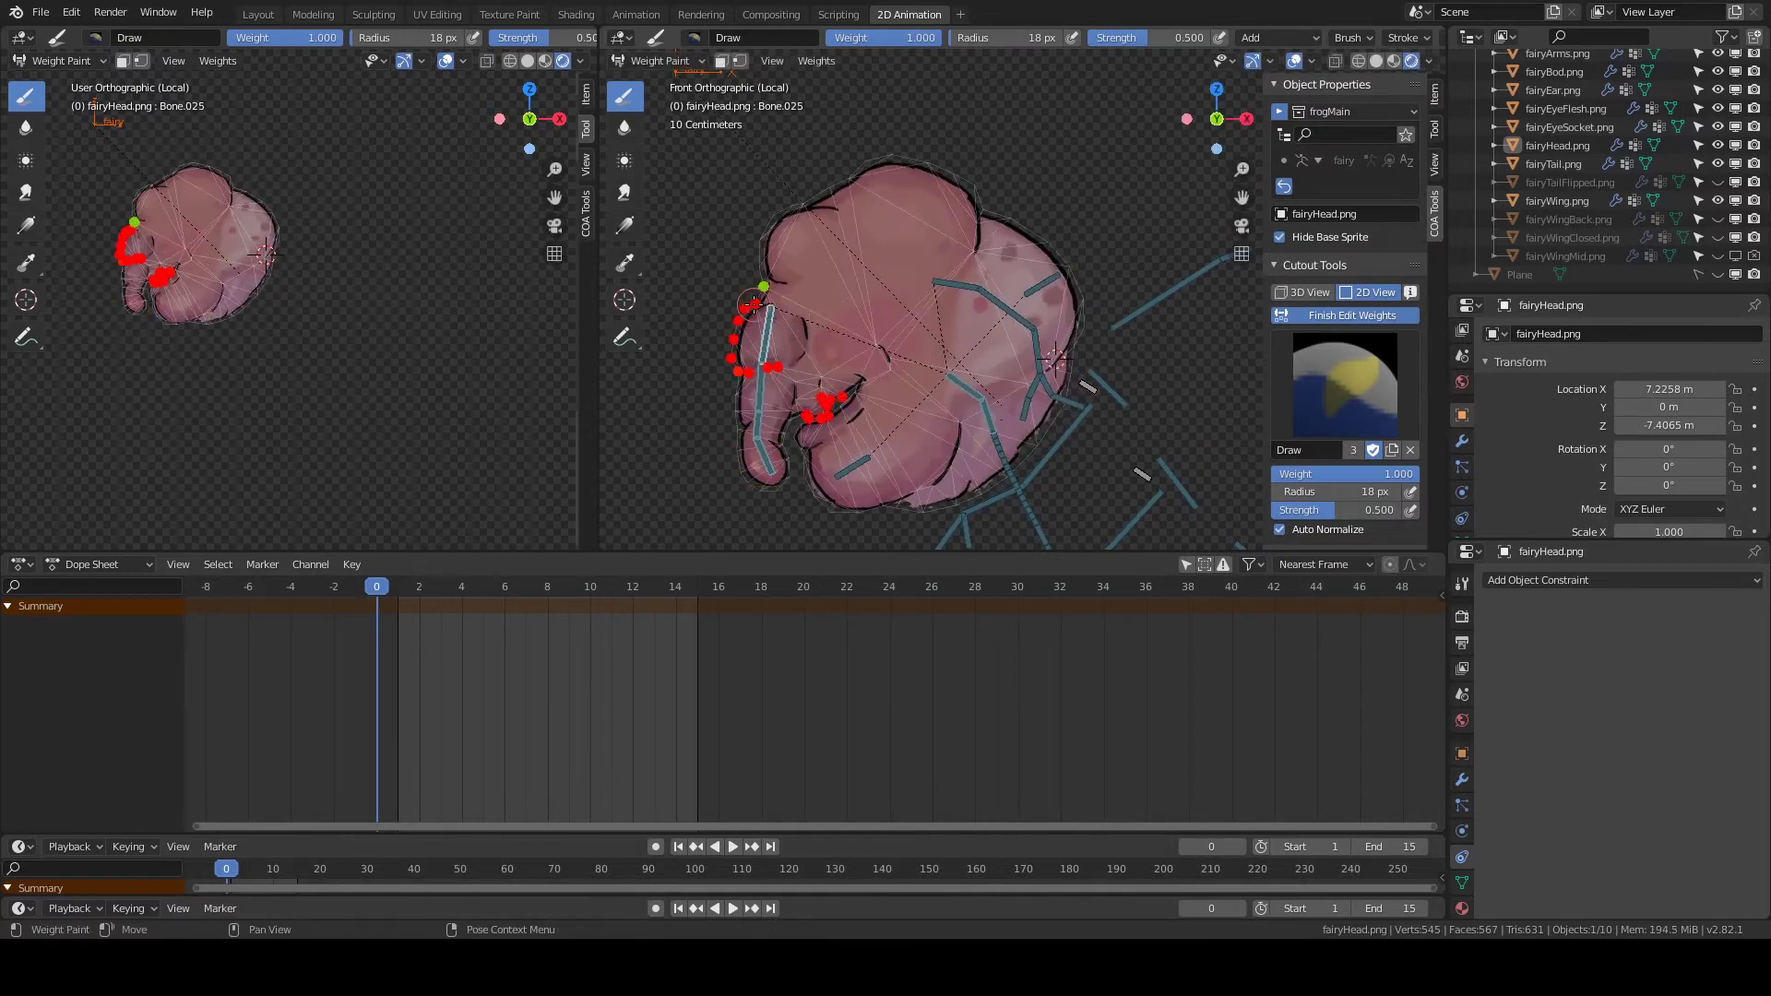
ctrl+click(794, 332)
Test-rotate the nose bone, check Bone.030 and Bone.029 weights, then finish head weight editing.
key(r)
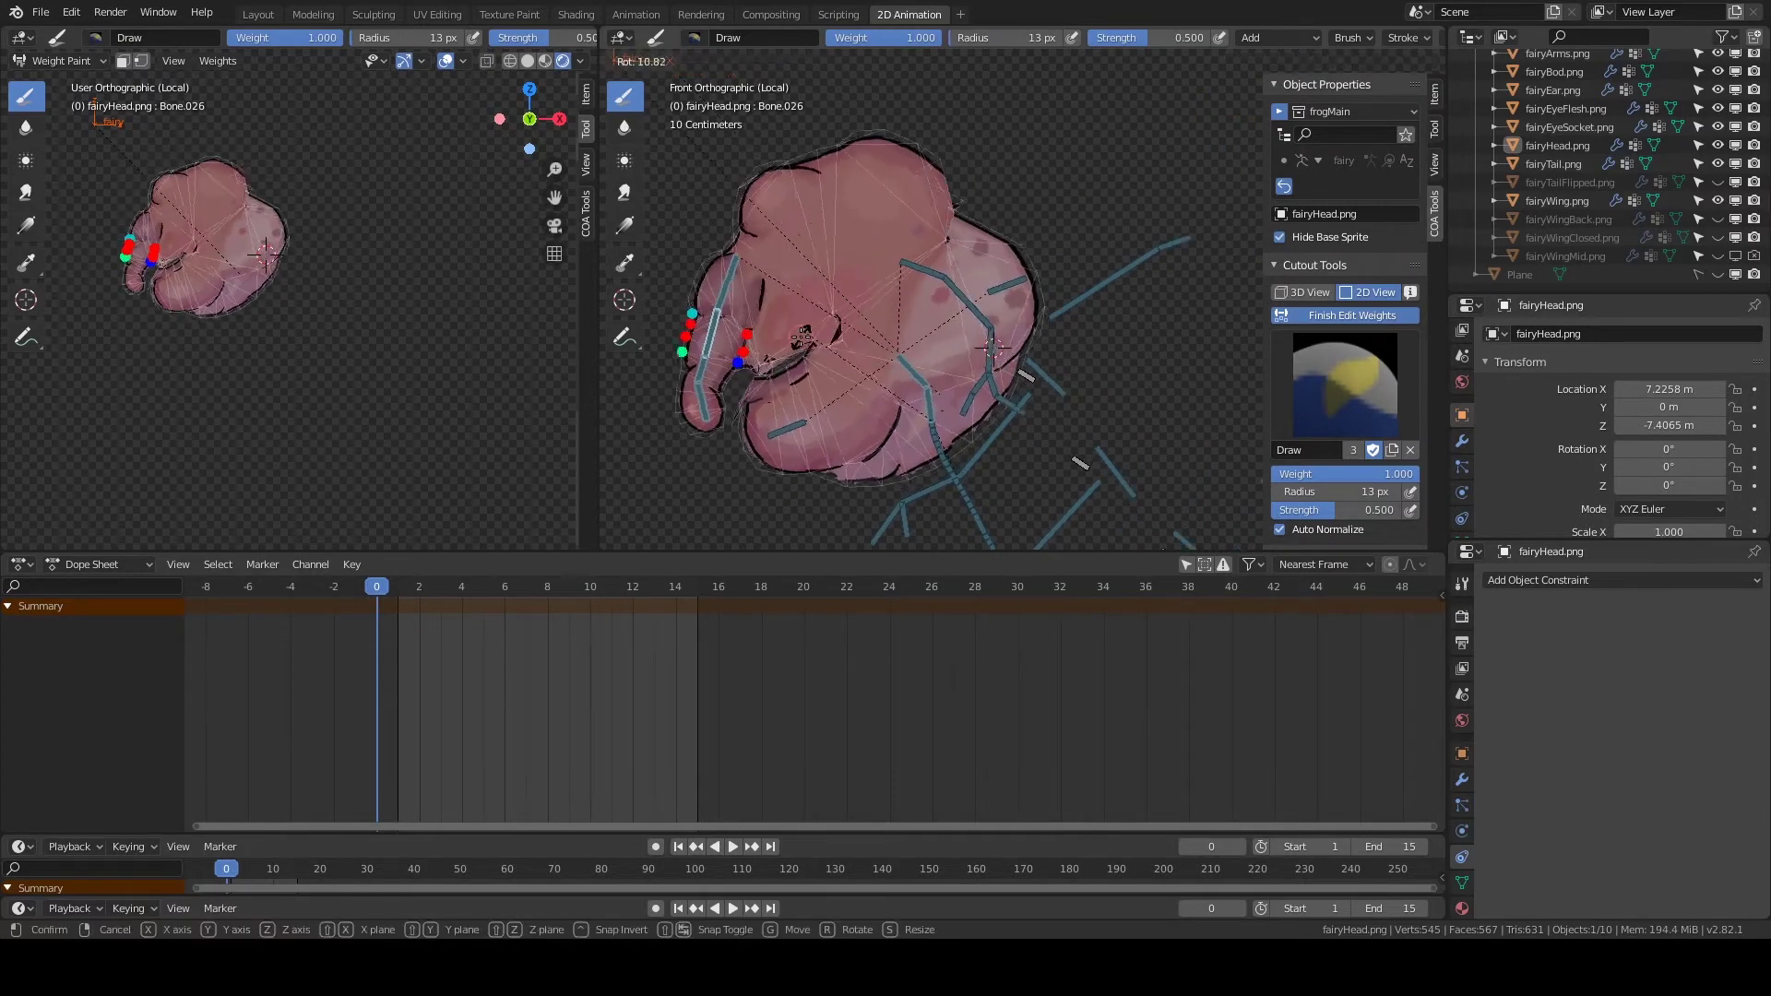
key(Escape)
ctrl+click(844, 272)
shift+middle_drag(844, 272, 830, 231)
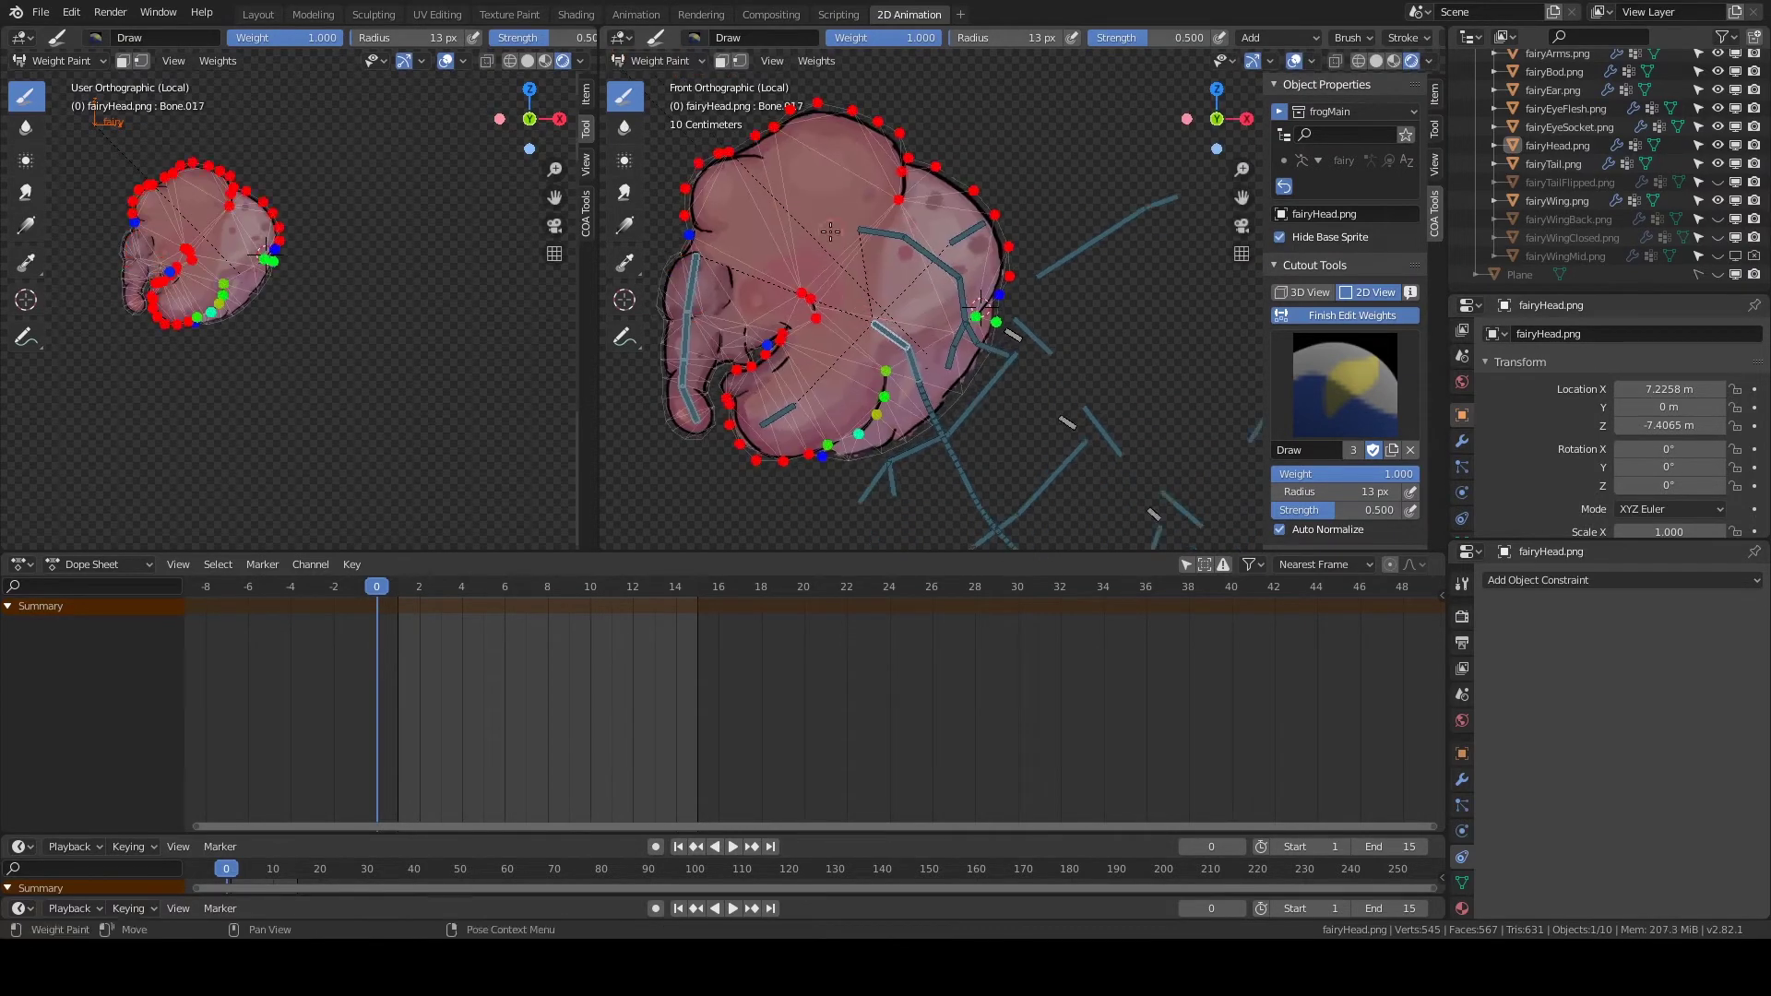
ctrl+click(968, 233)
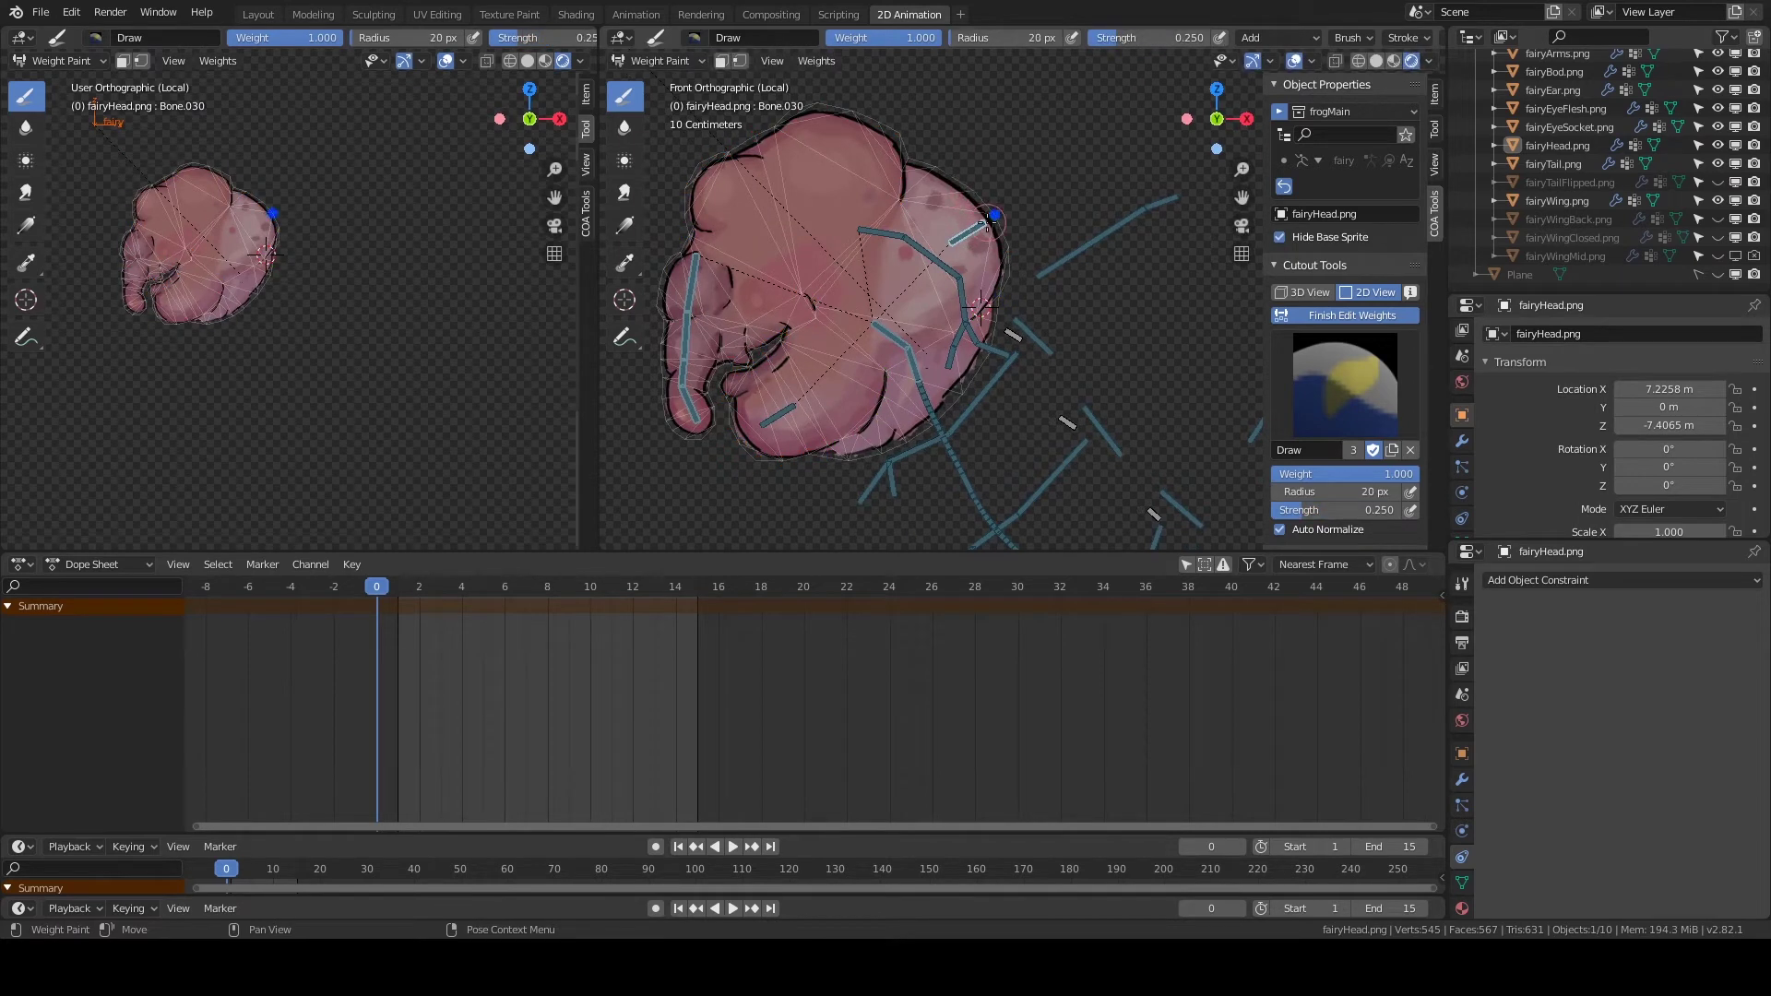
ctrl+click(783, 412)
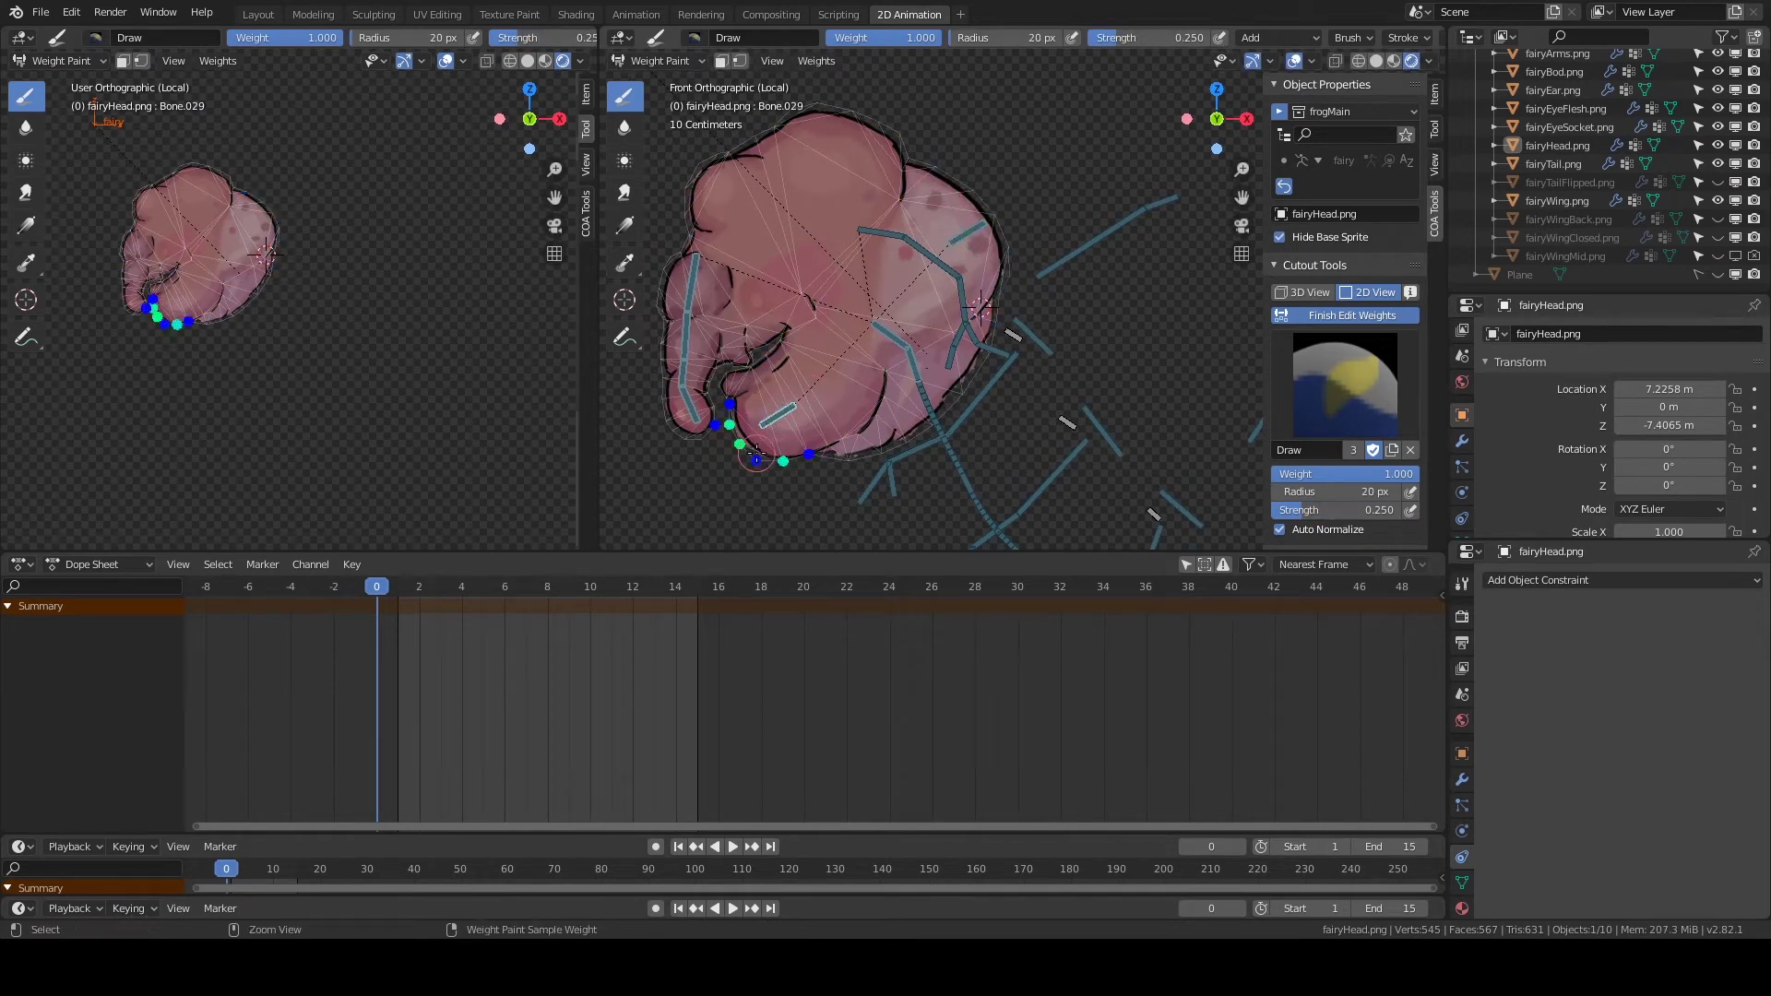
click(1352, 314)
Save, then reopen the ear sprite's weights and review Bone.018 and Bone.019.
key(ctrl+s)
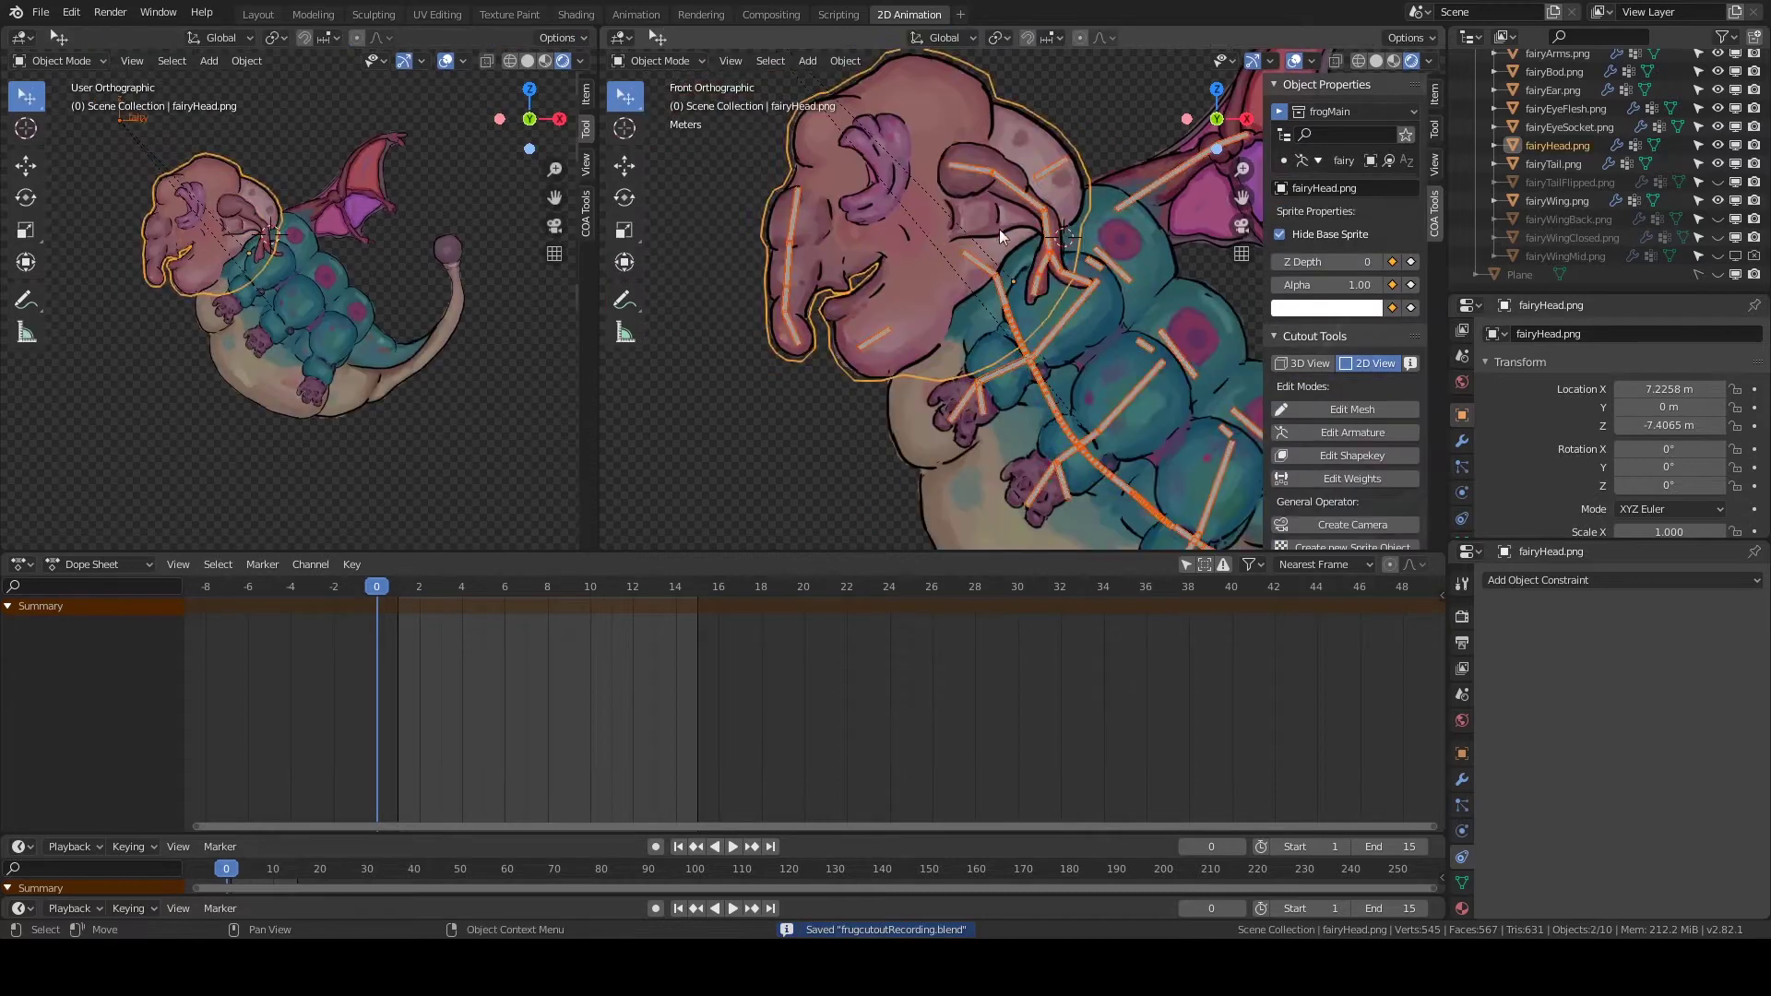
click(1000, 236)
click(1352, 478)
ctrl+click(923, 191)
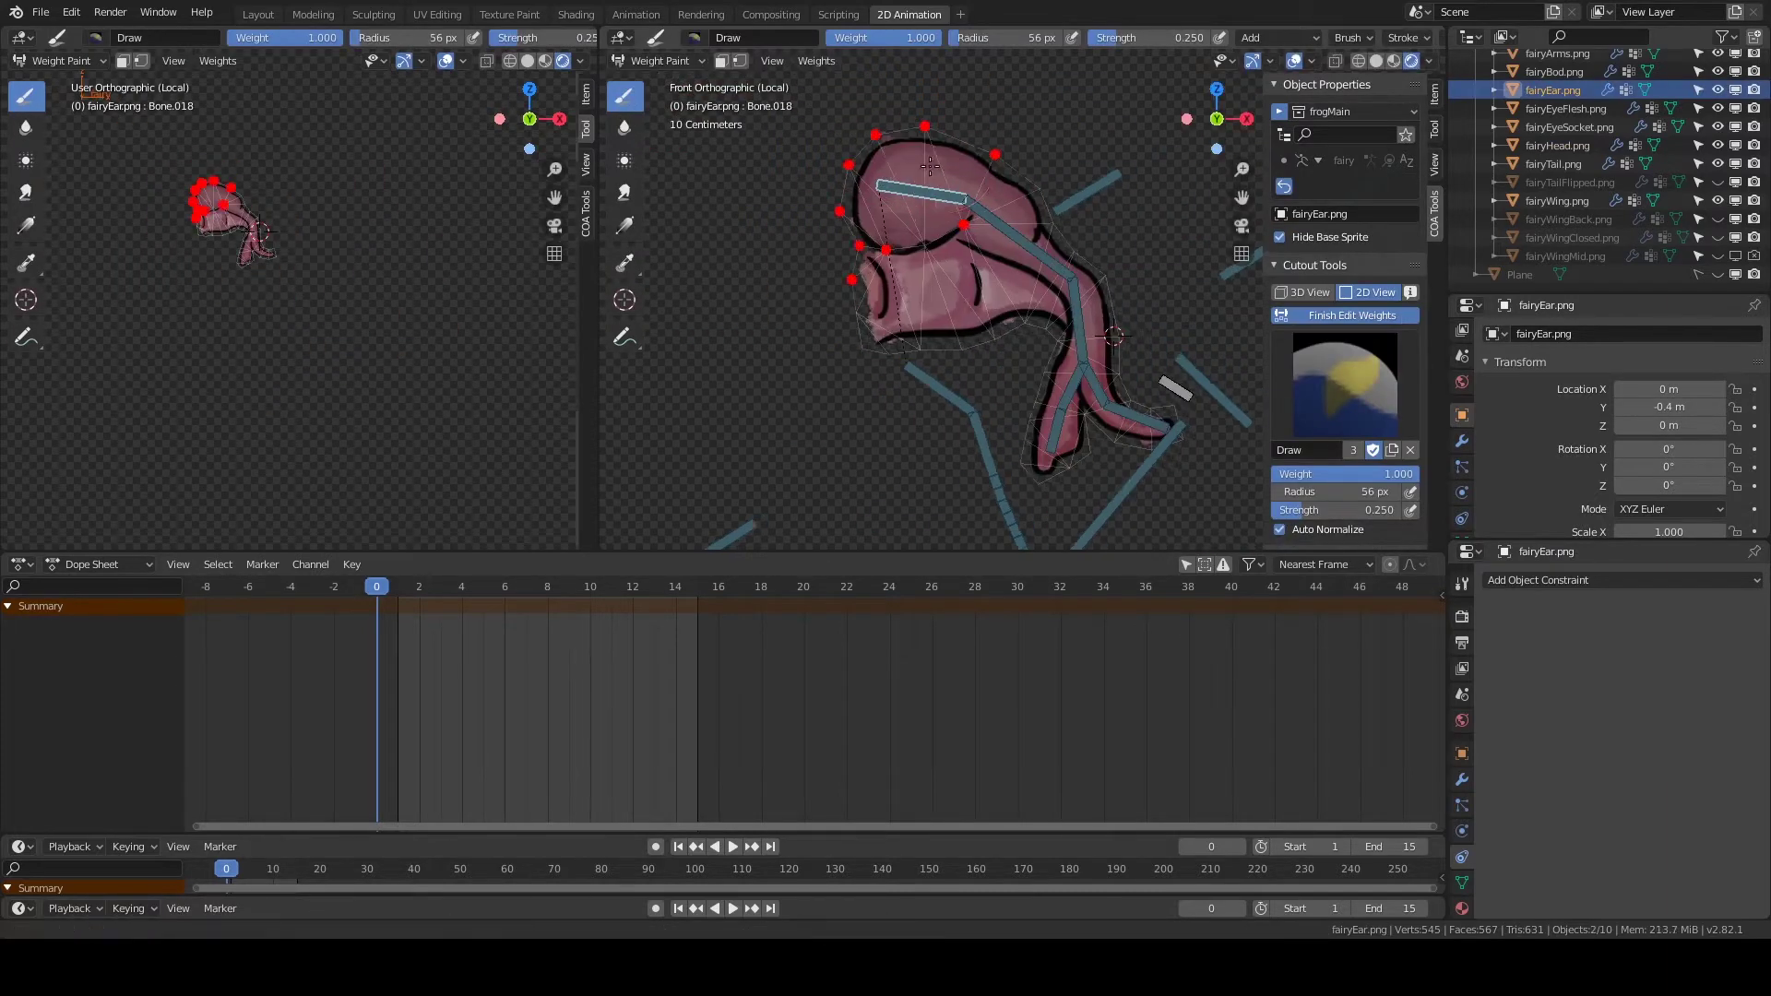
ctrl+click(989, 291)
ctrl+click(894, 288)
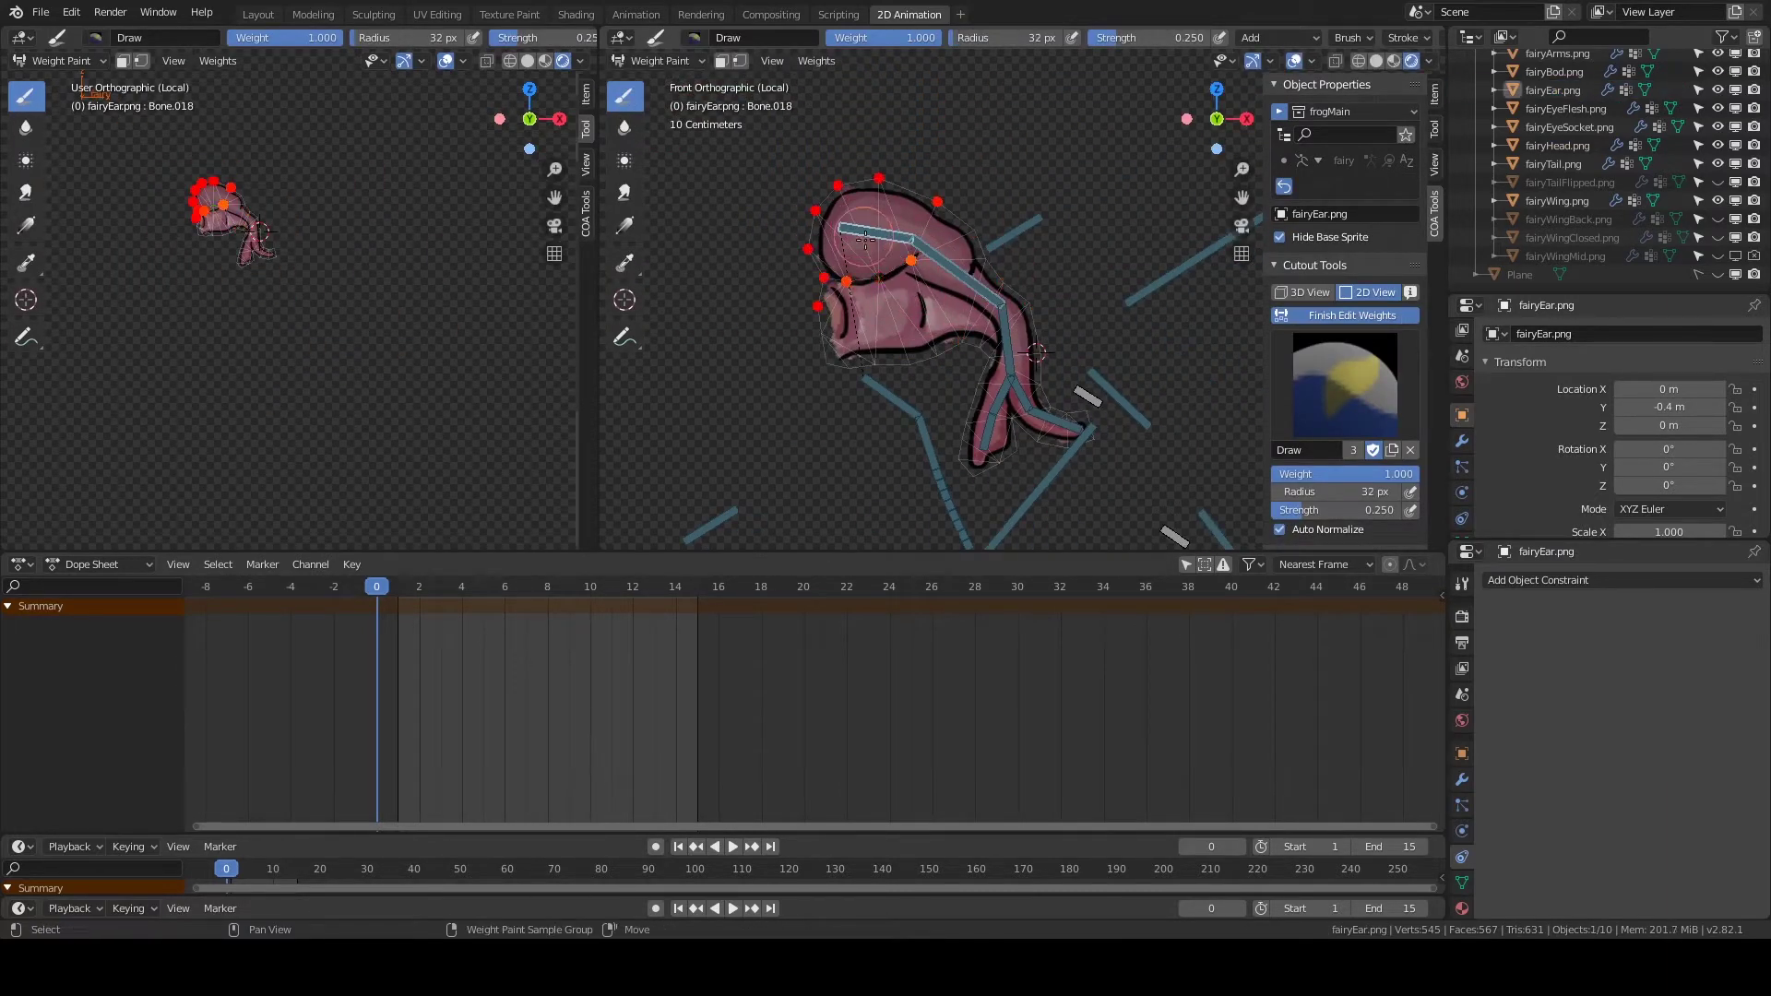
ctrl+click(950, 245)
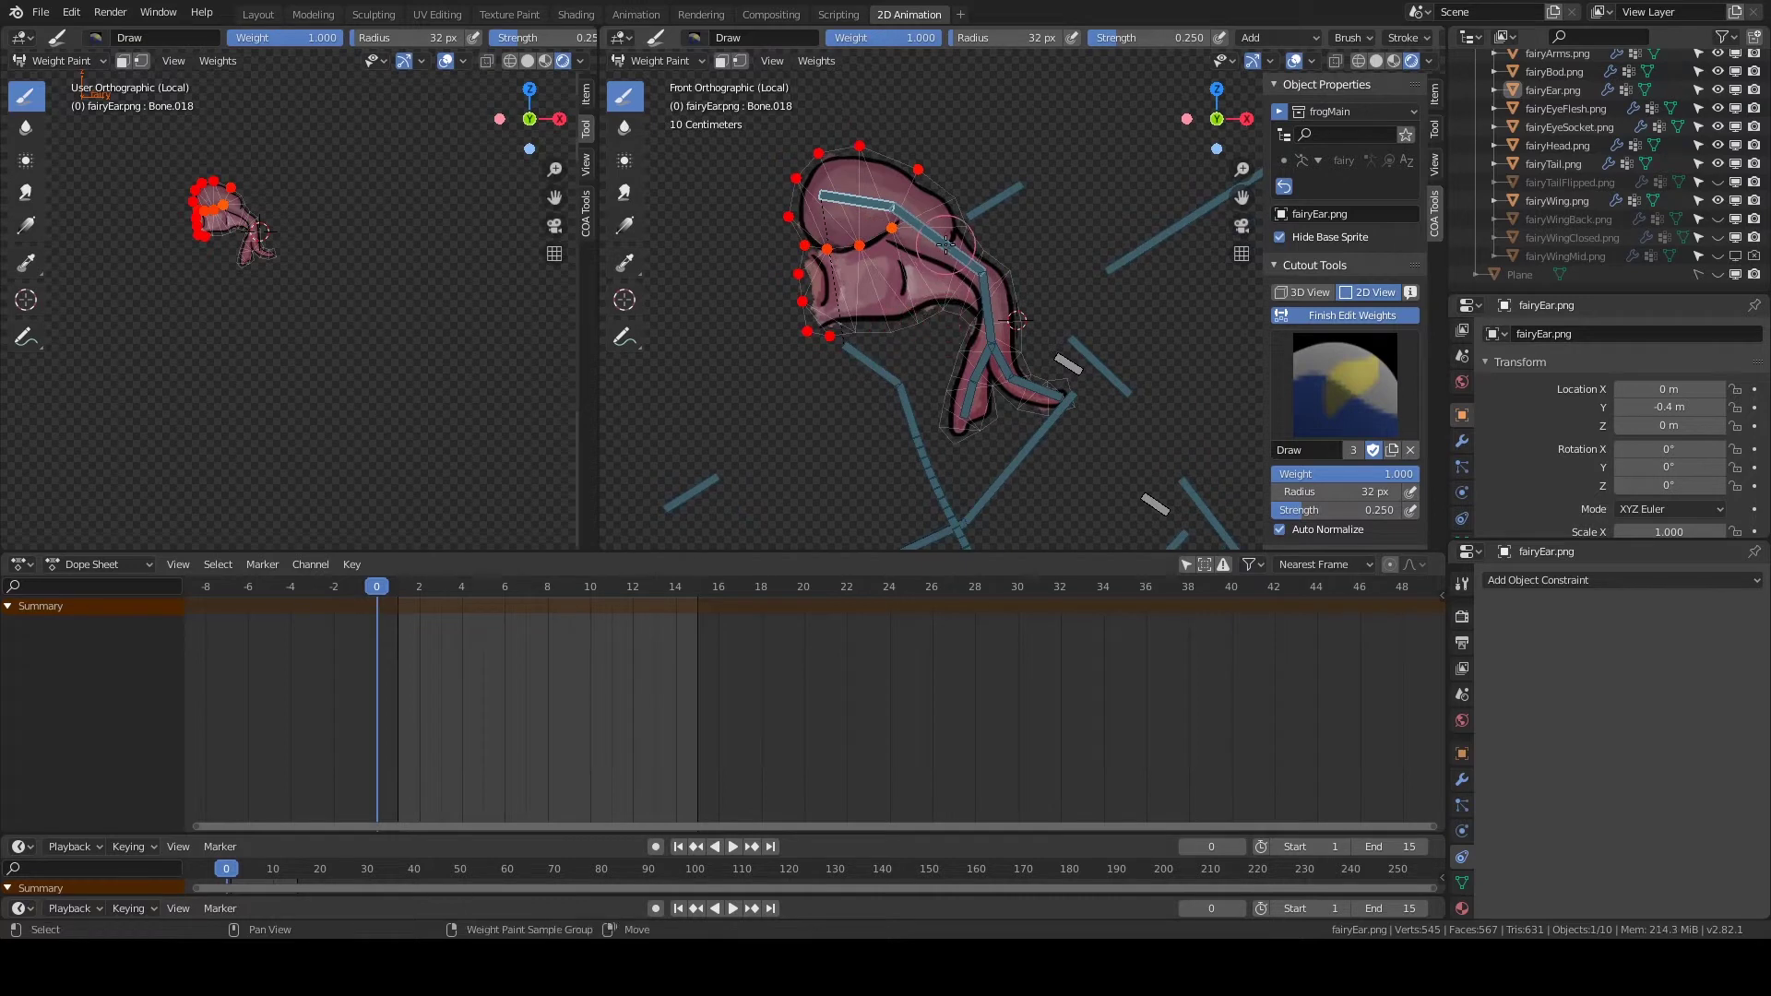
Paint ear weights for Bone.019 through Bone.022 with a smaller brush at strength 0.500.
key(f)
click(1008, 314)
ctrl+click(962, 316)
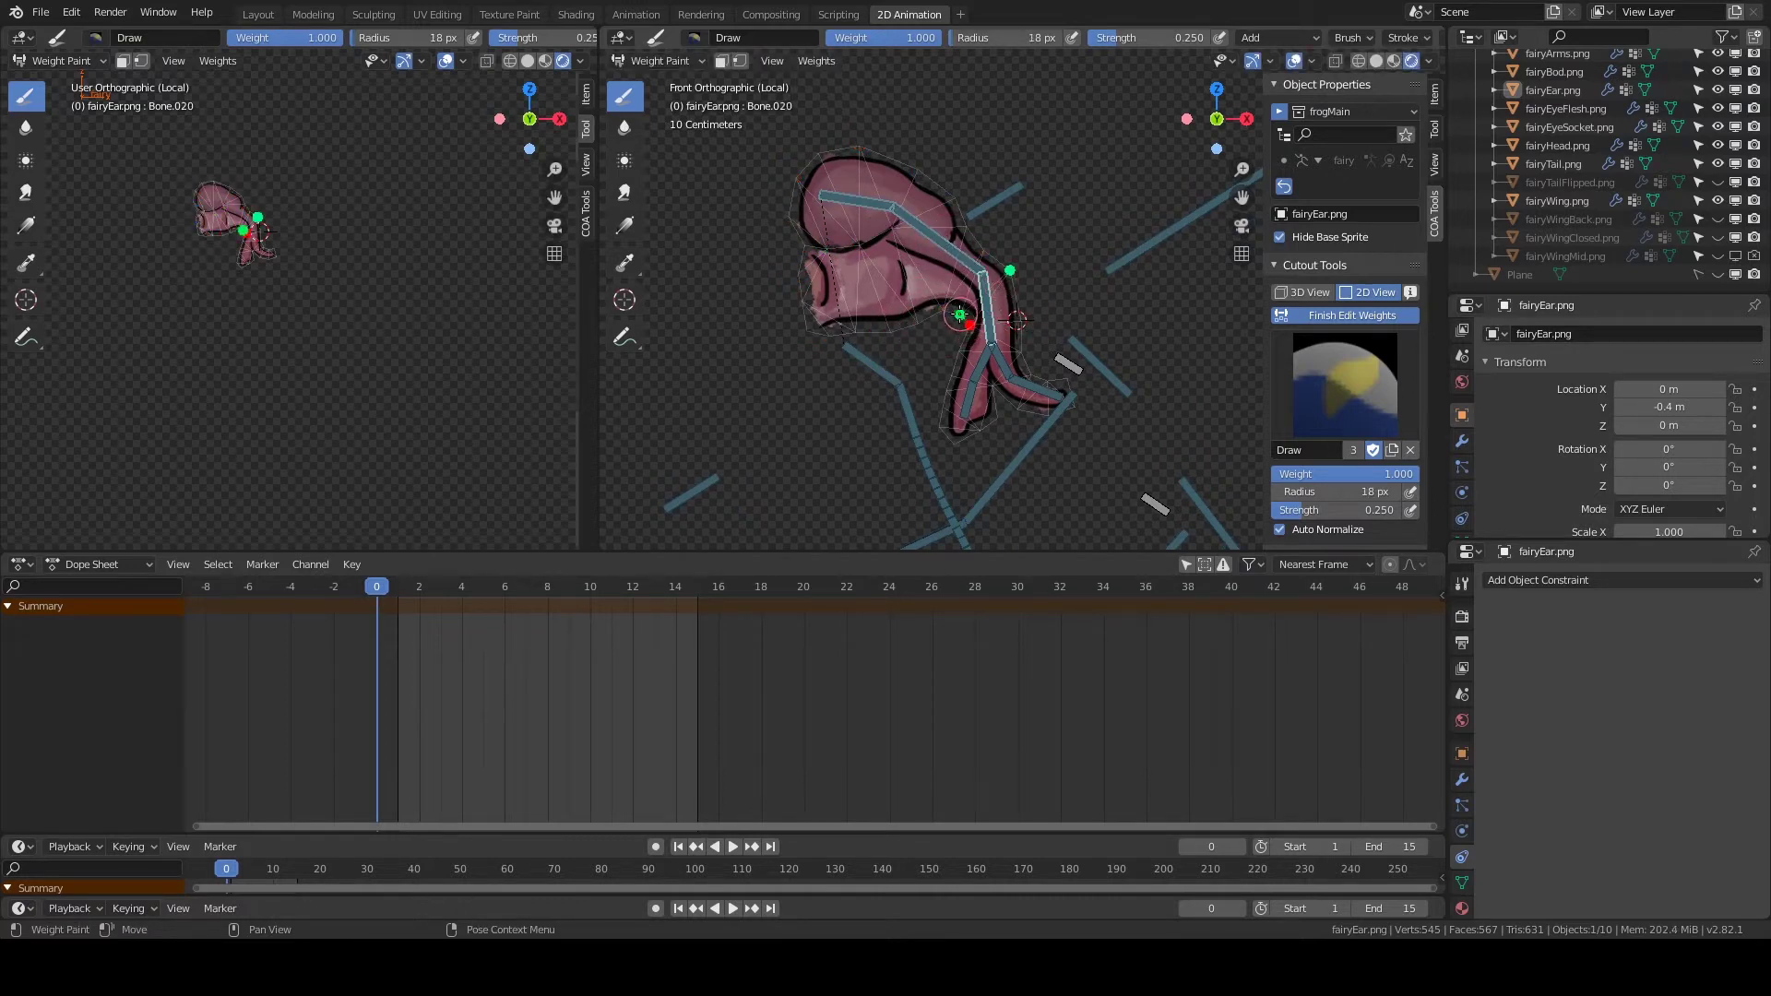
drag(1153, 38, 1193, 45)
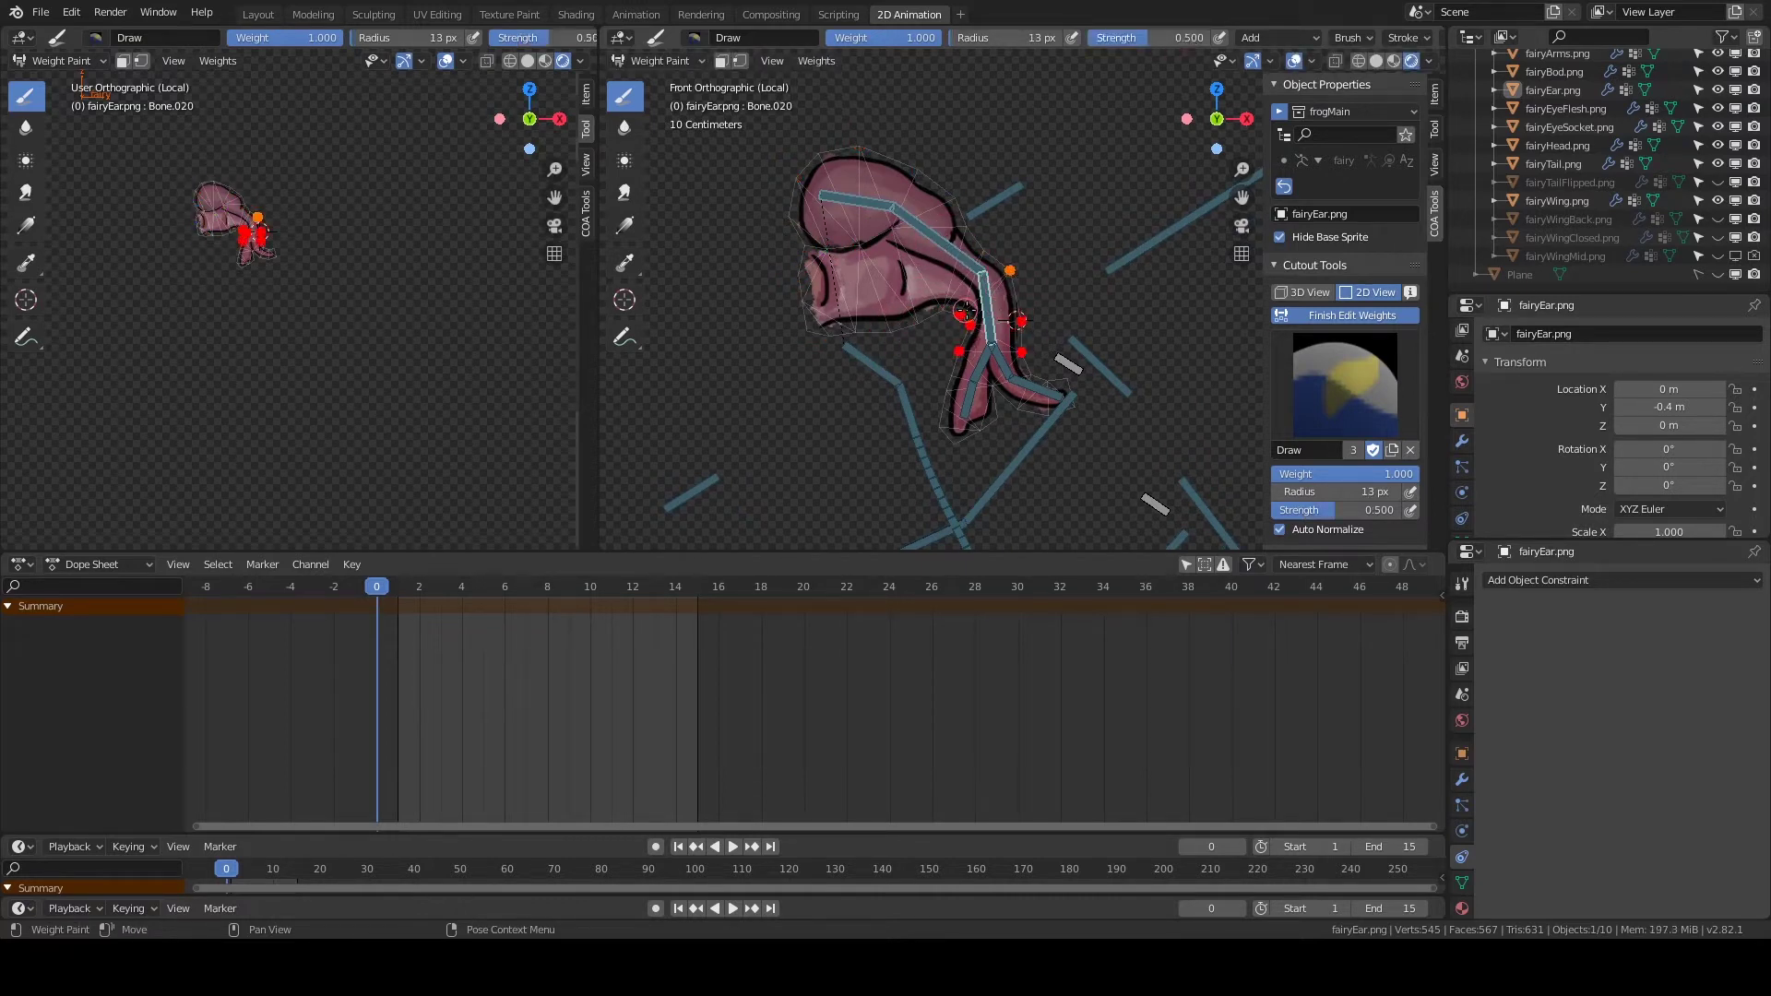
ctrl+click(1022, 353)
ctrl+click(1045, 389)
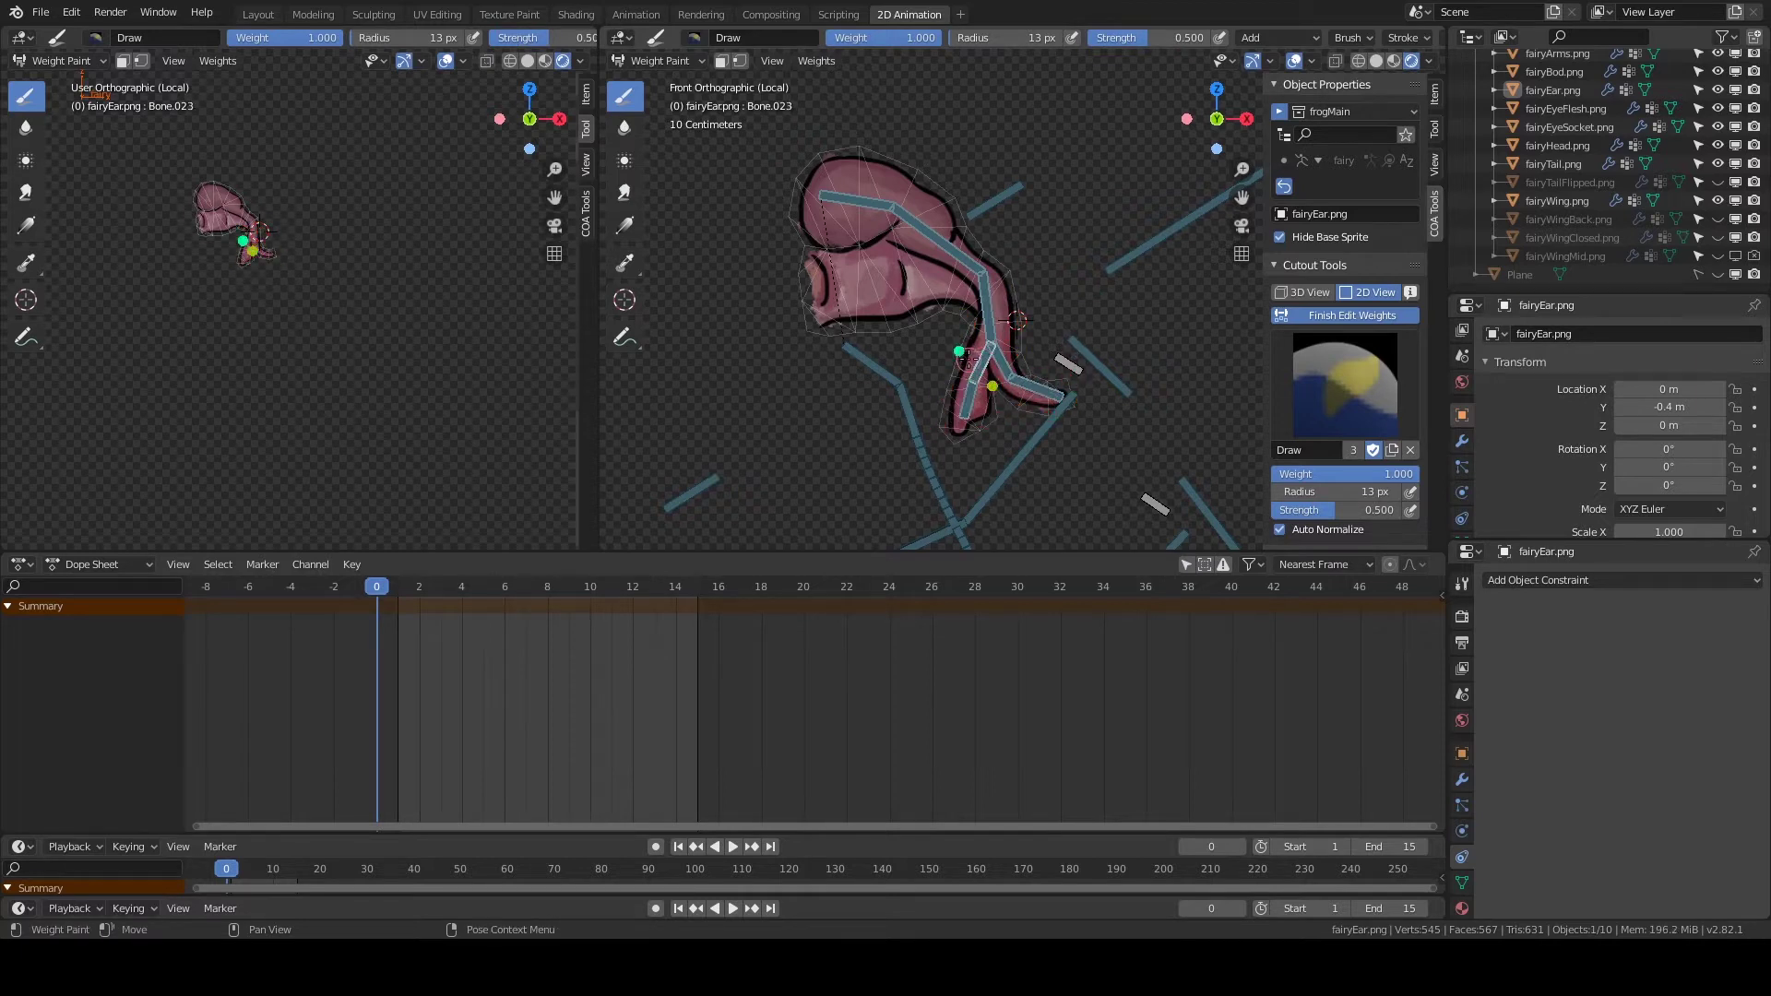
Touch up Bone.017 and Bone.018 ear weights with a 22 px brush, then finish editing.
scroll(977, 295, down, 1)
ctrl+click(930, 318)
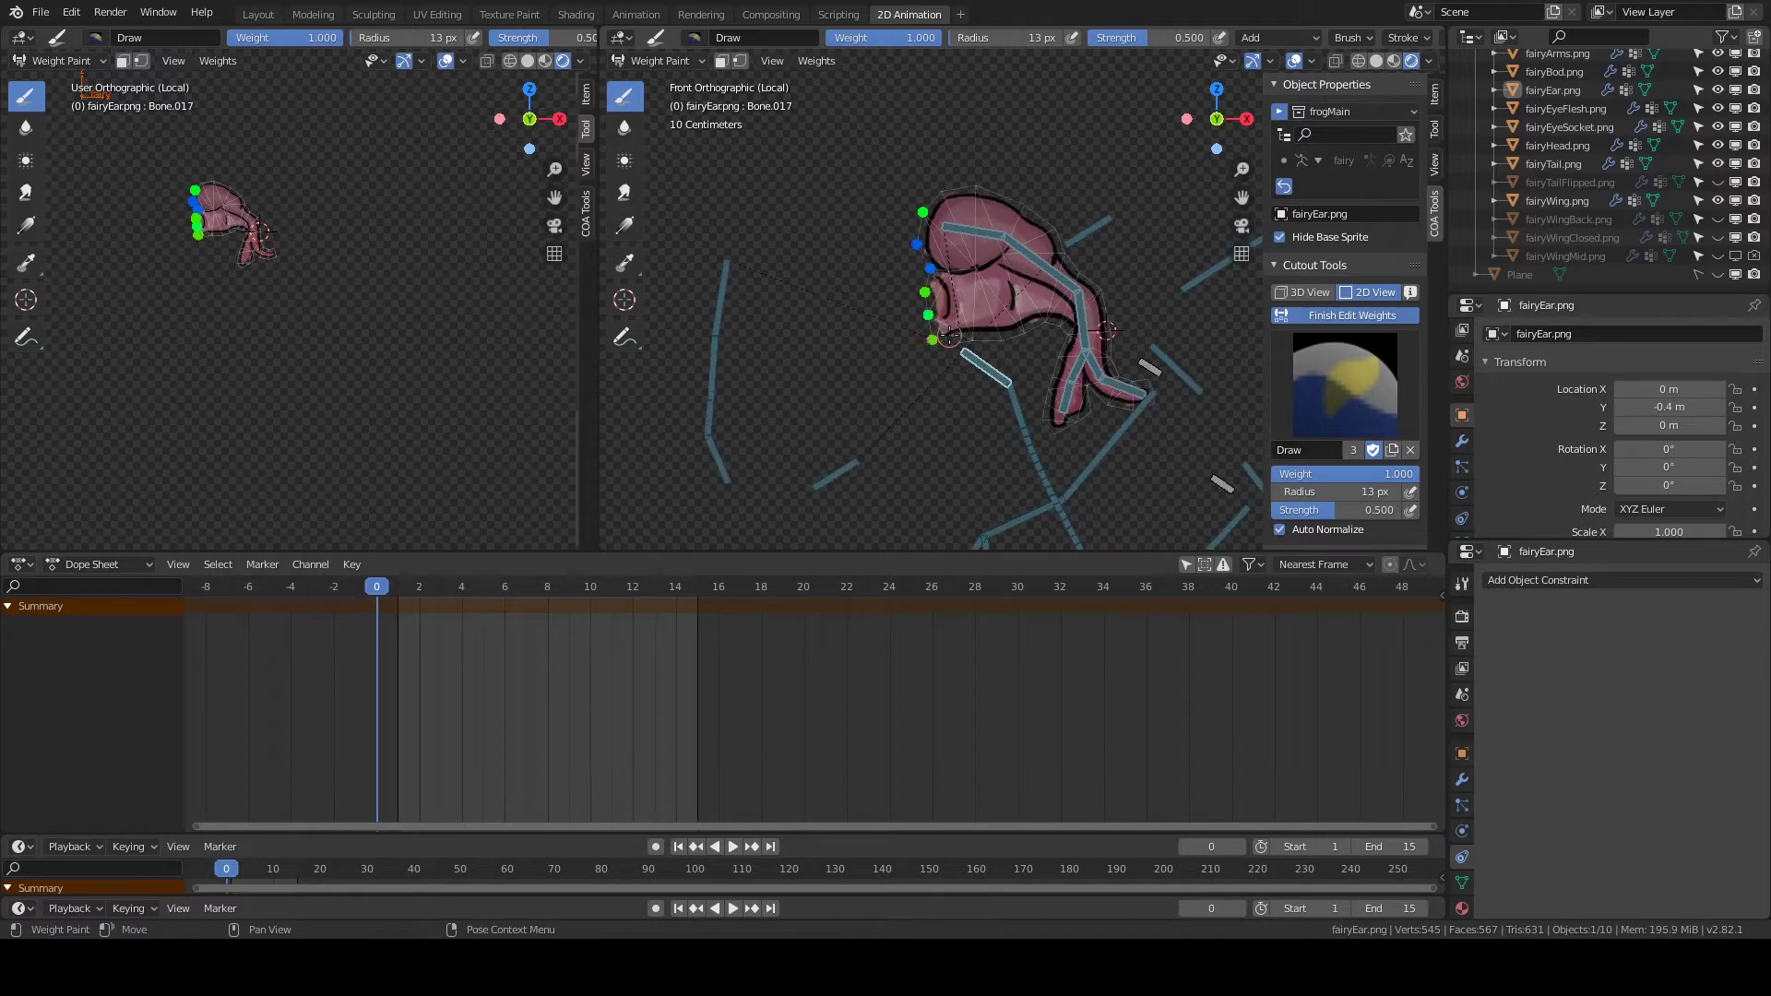
key(f)
click(932, 321)
ctrl+click(983, 229)
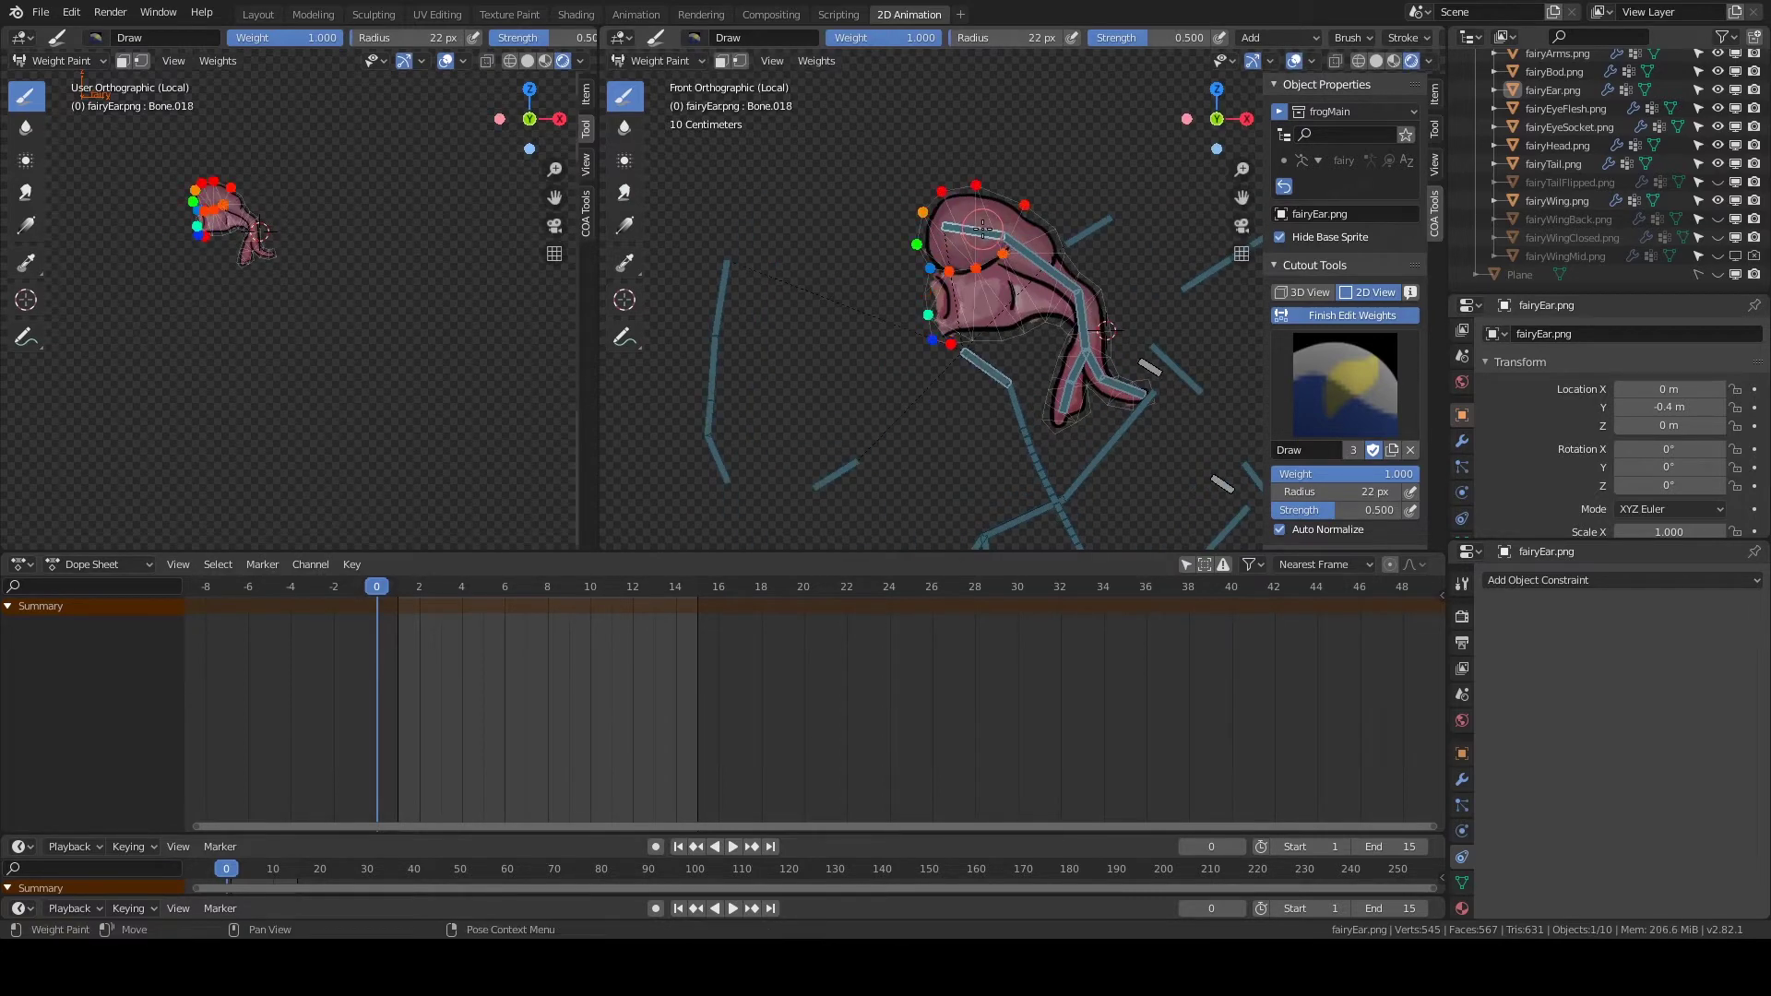
click(1352, 315)
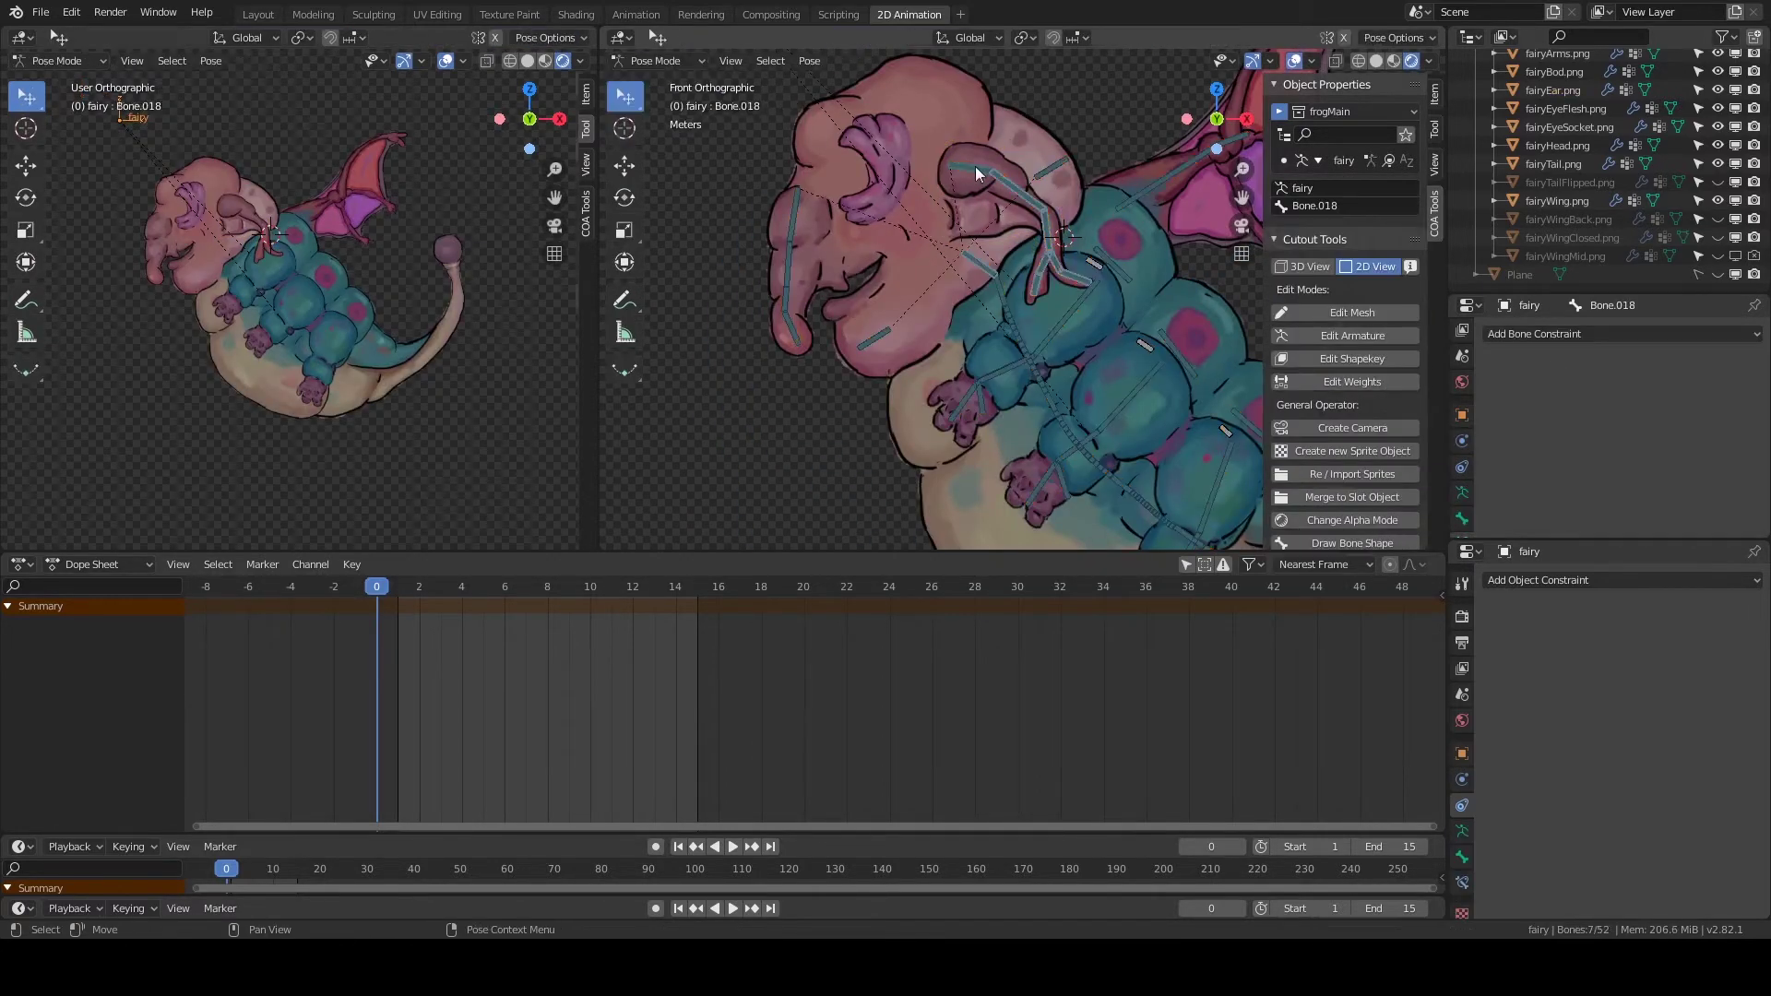
Test-rotate the lower ear bone several times to check the ear's deformation.
click(1370, 478)
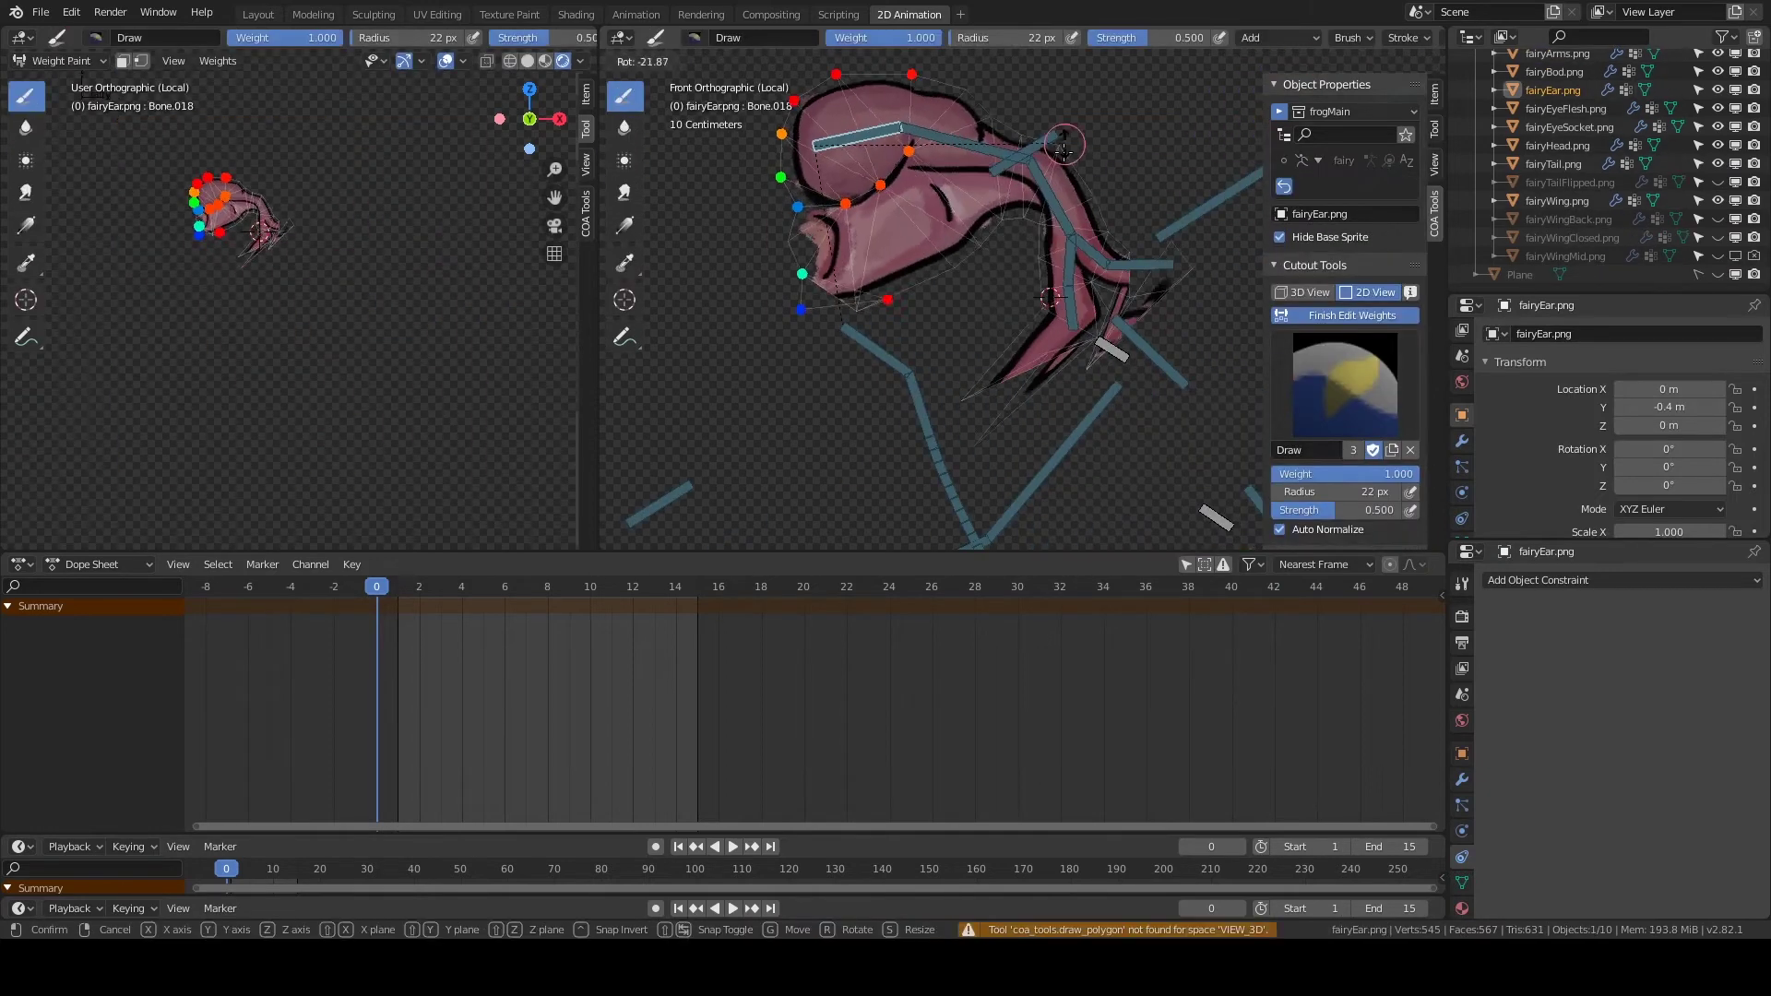
ctrl+click(1096, 387)
key(r)
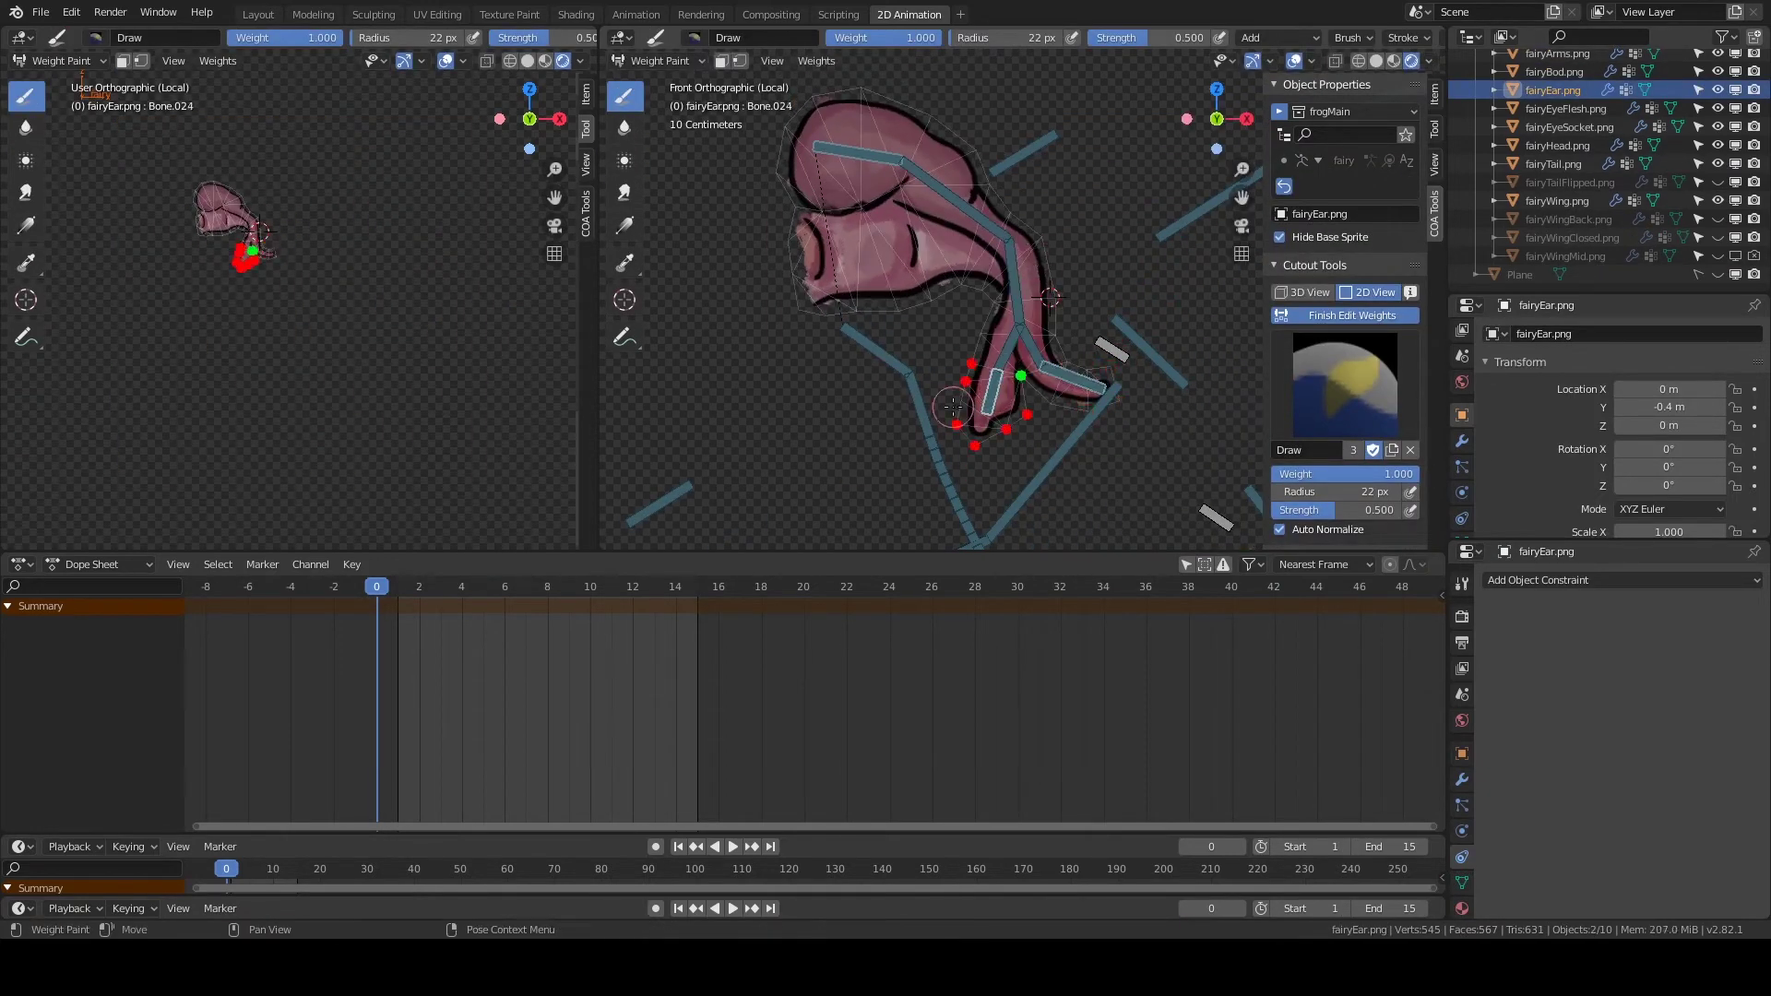
key(Escape)
scroll(949, 352, down, 1)
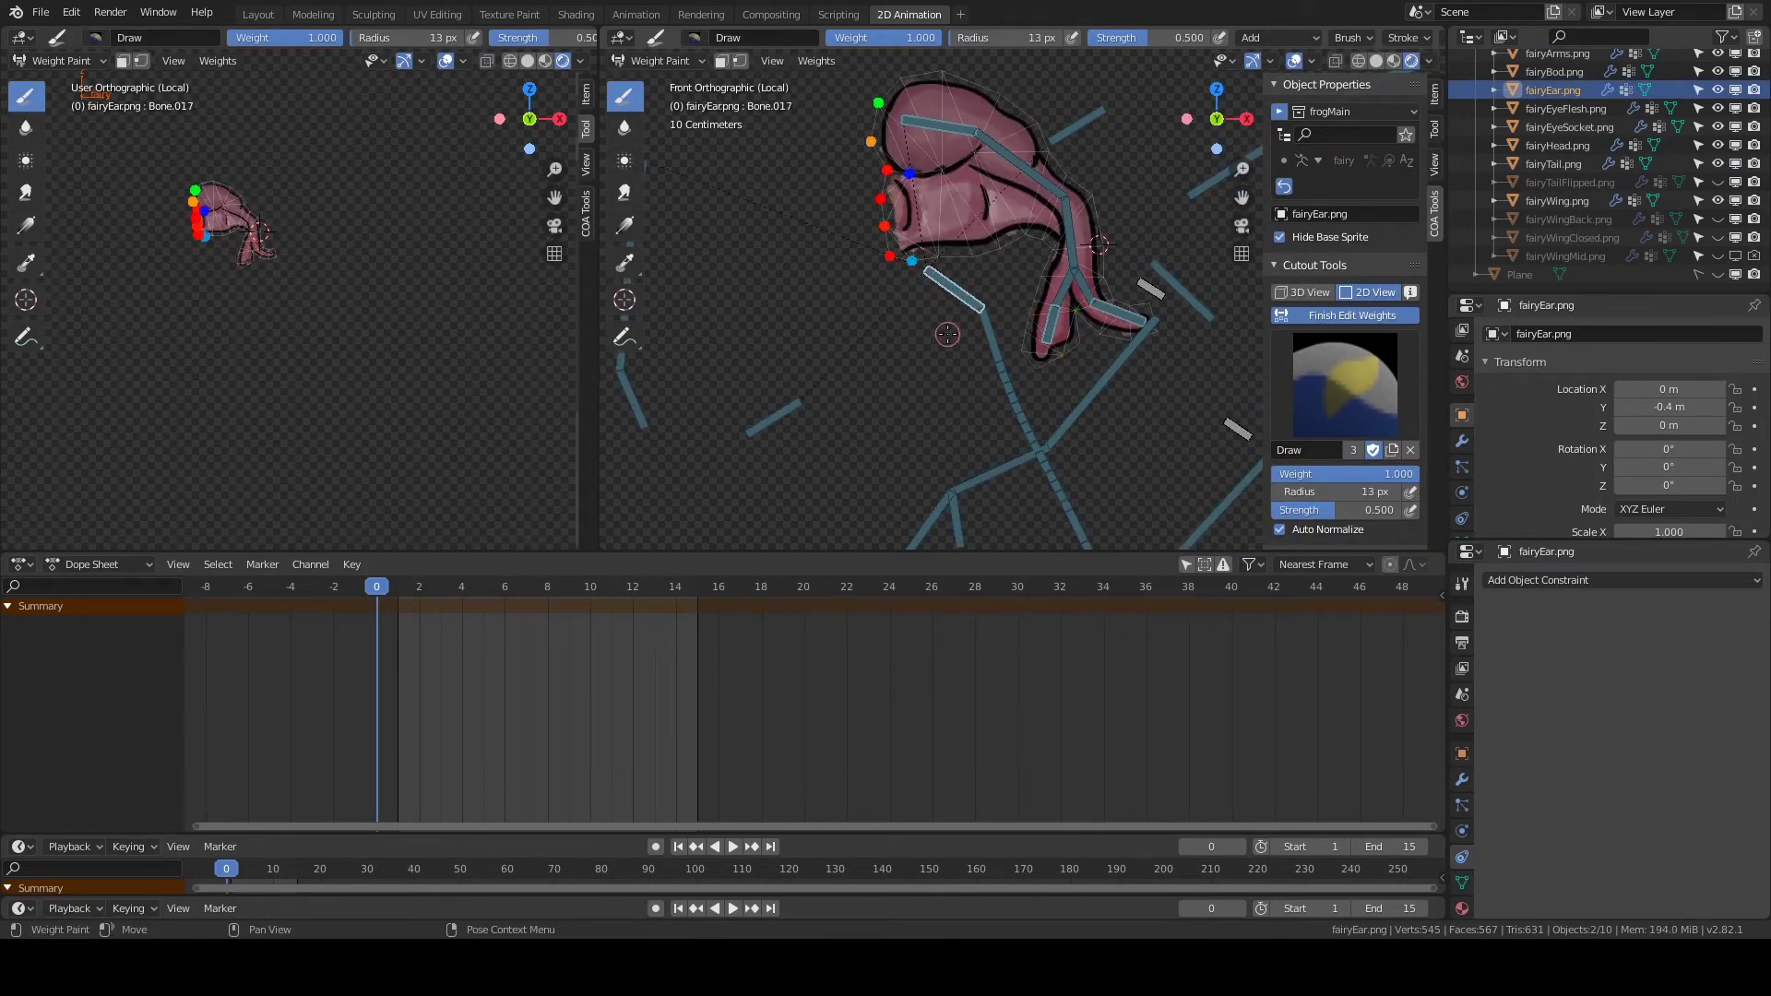
middle_drag(854, 227, 866, 282)
key(r)
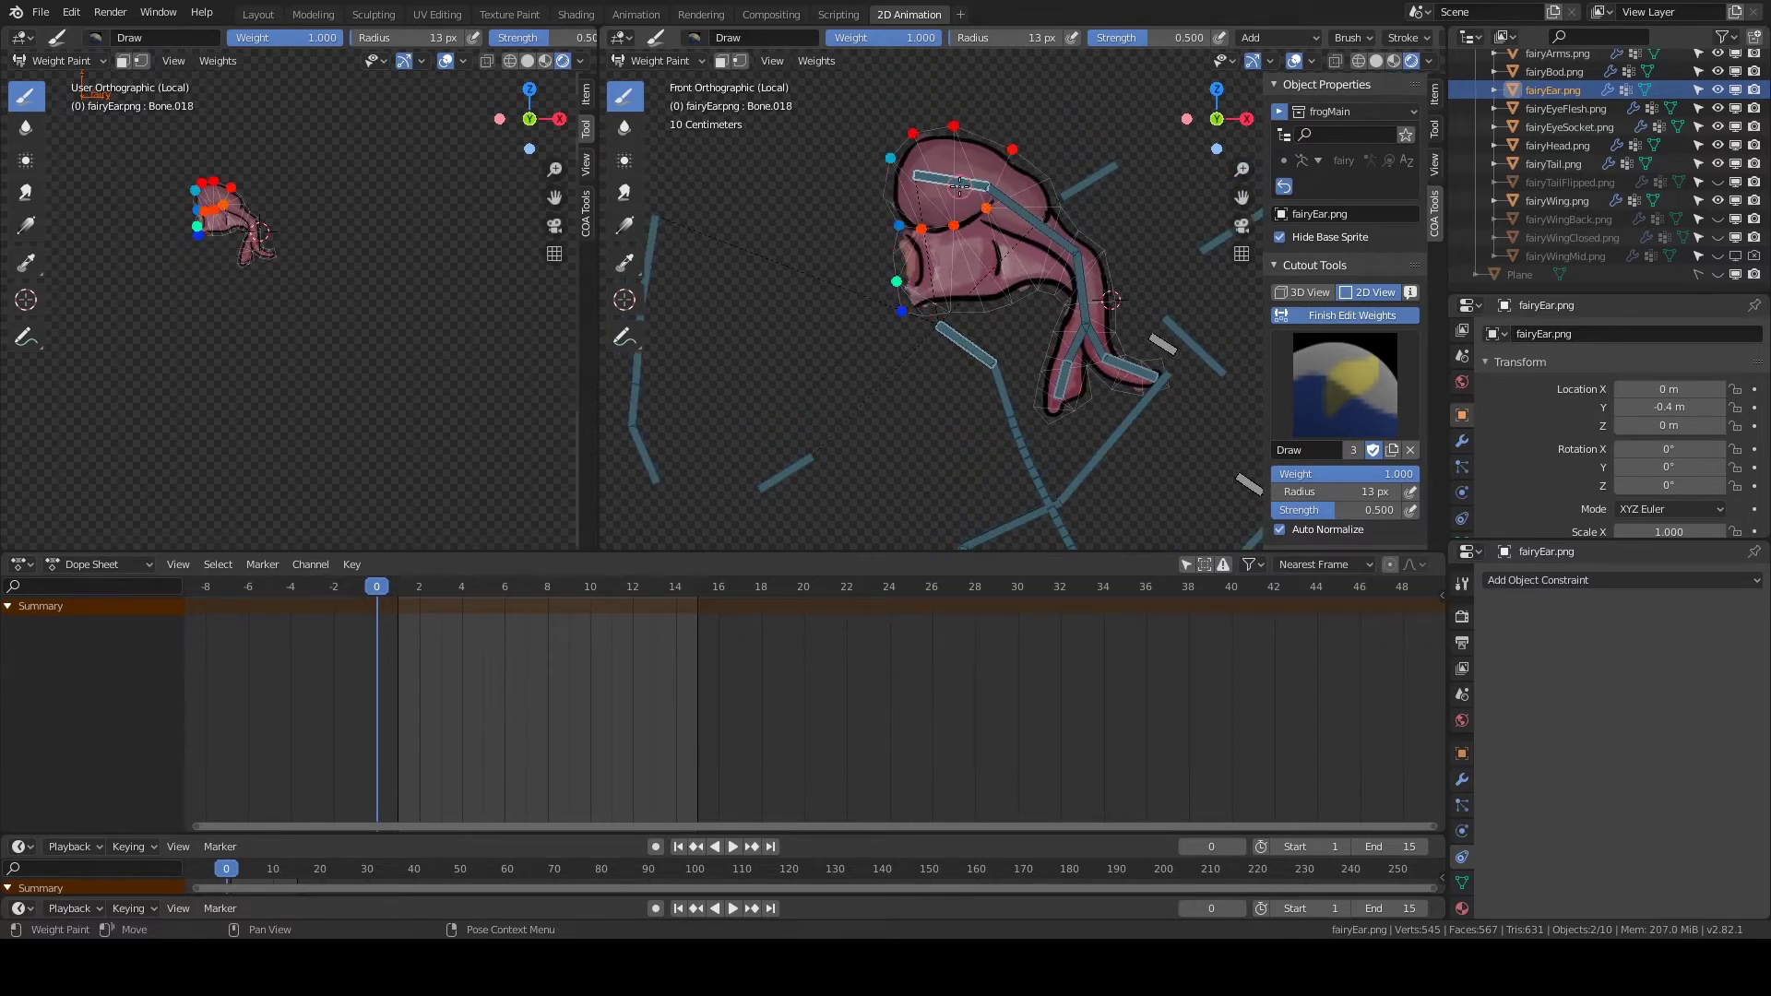
key(Escape)
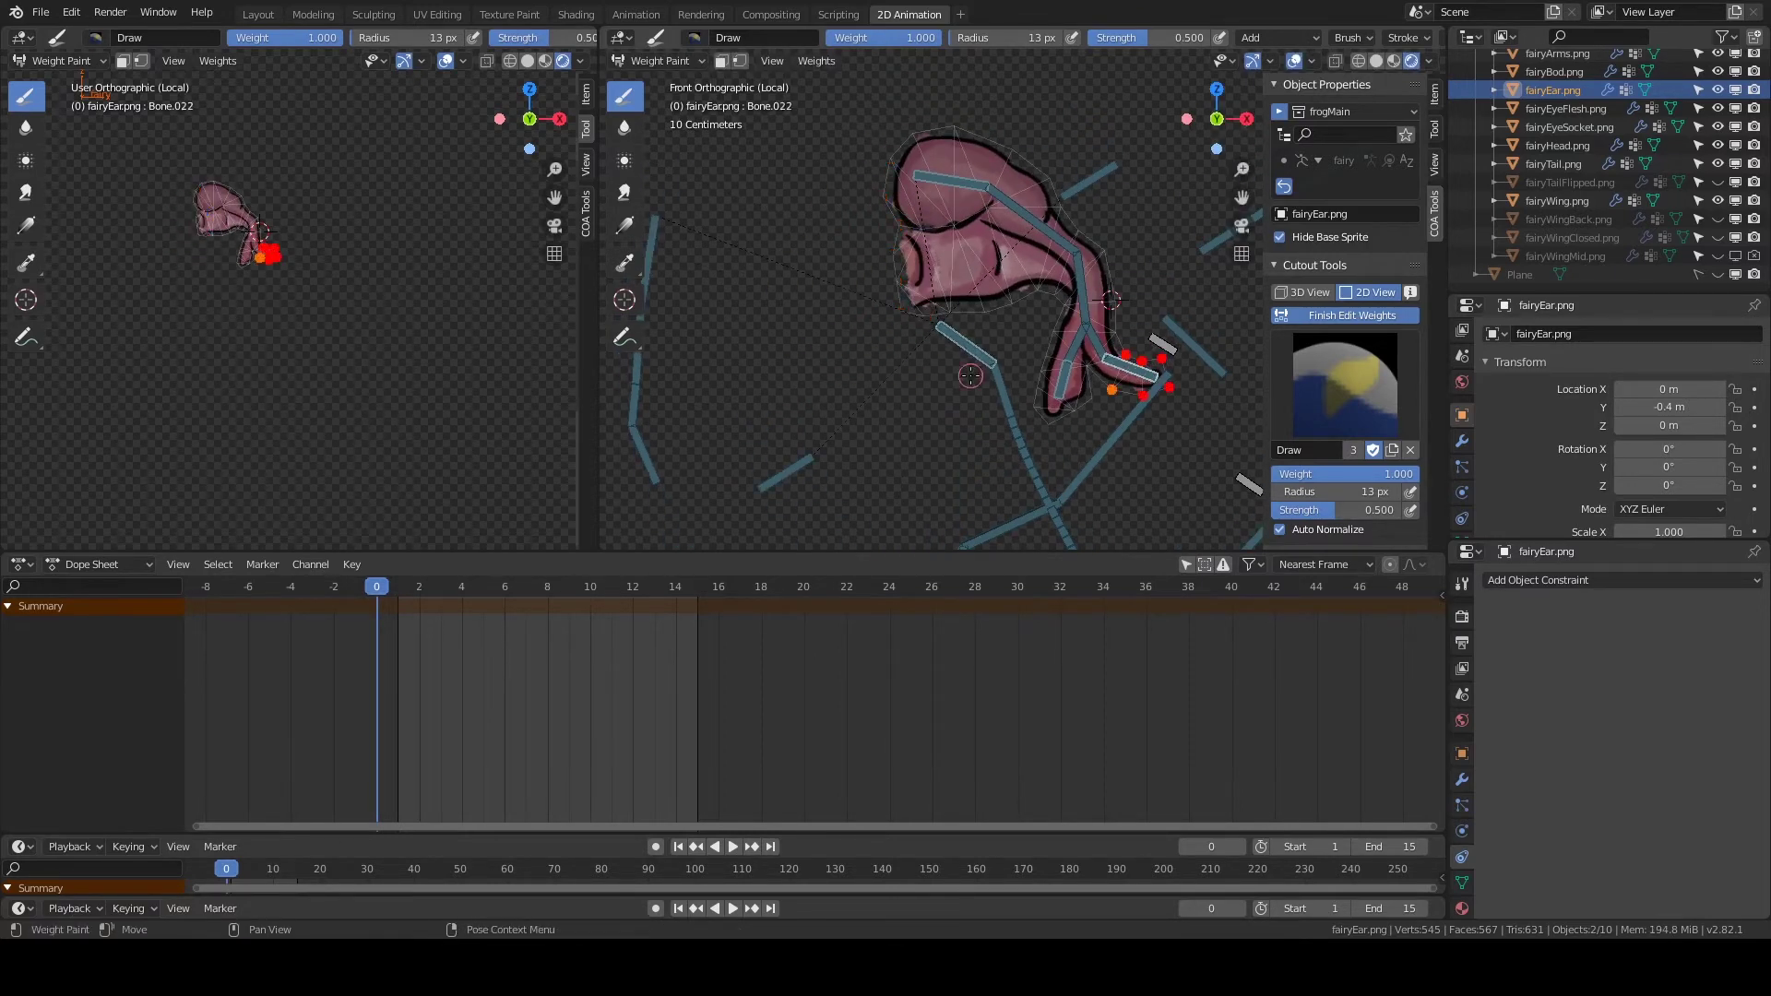
key(r)
key(Escape)
Test-rotate upper ear bone Bone.018, finish weight editing, and save the file.
ctrl+click(954, 182)
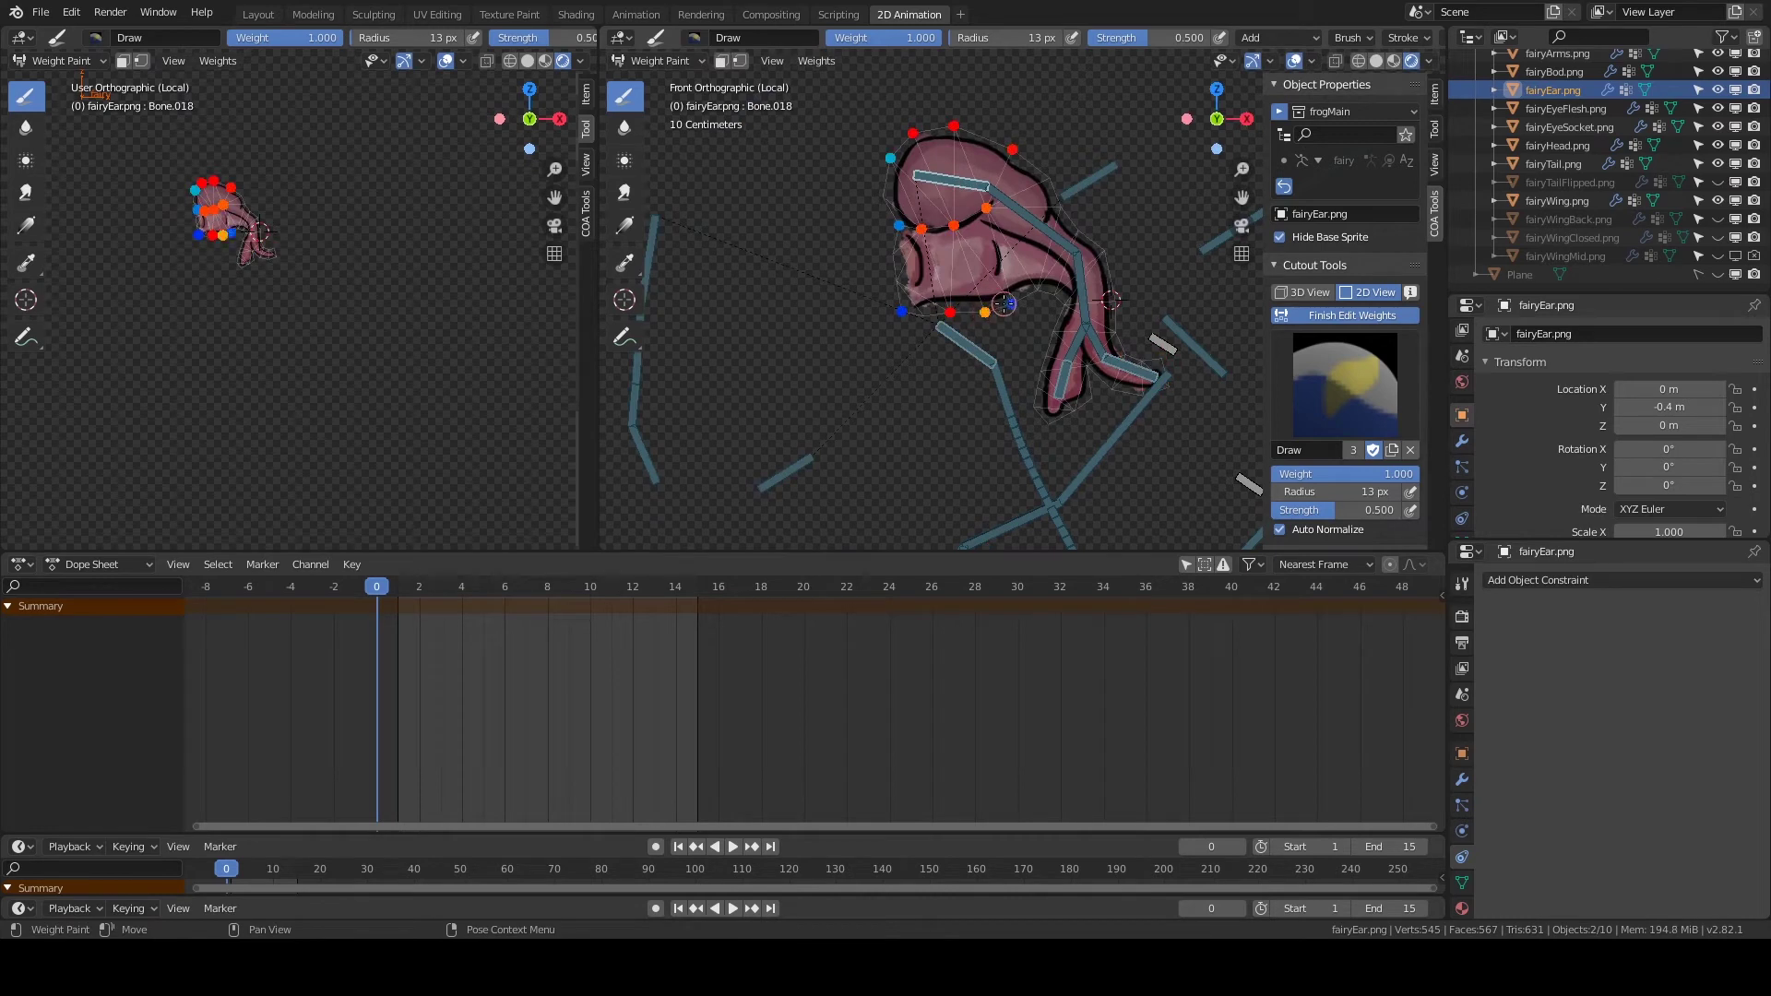
key(r)
key(Escape)
click(1351, 314)
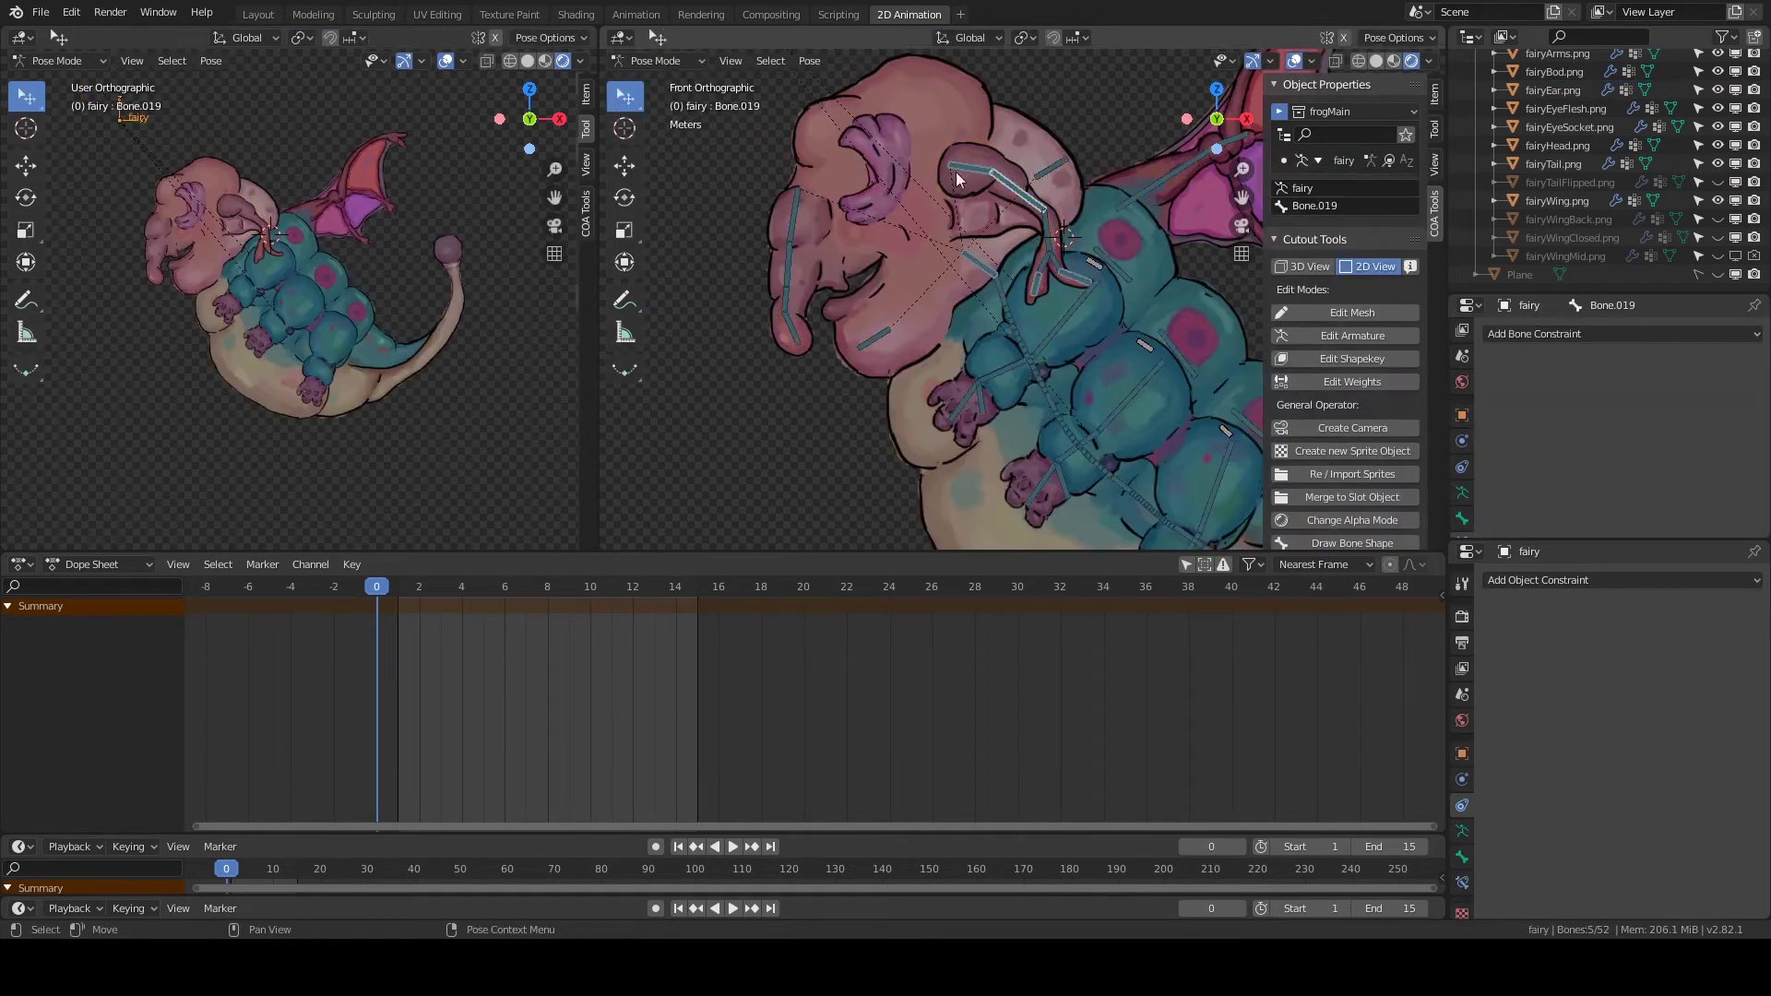
click(957, 180)
key(r)
key(Escape)
key(ctrl+s)
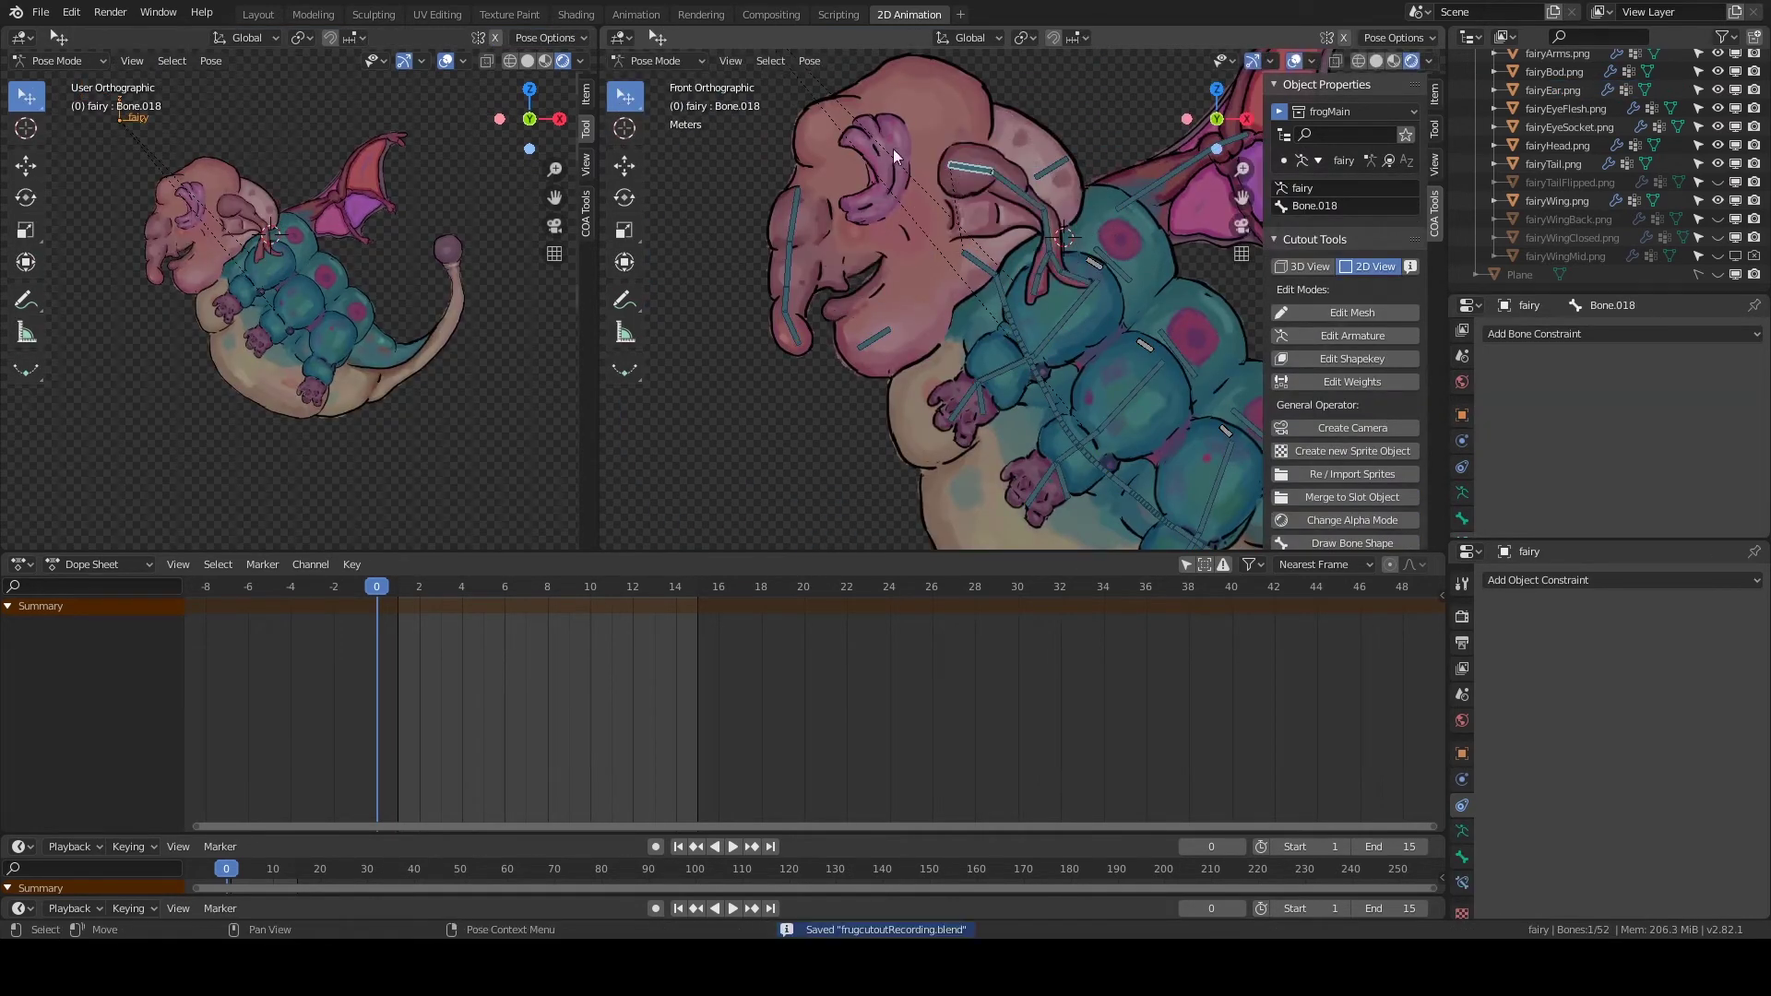
click(894, 155)
Paint the eye socket and eye flesh sprites entirely at full weight with an enlarged brush.
click(1352, 381)
key(f)
drag(983, 169, 884, 340)
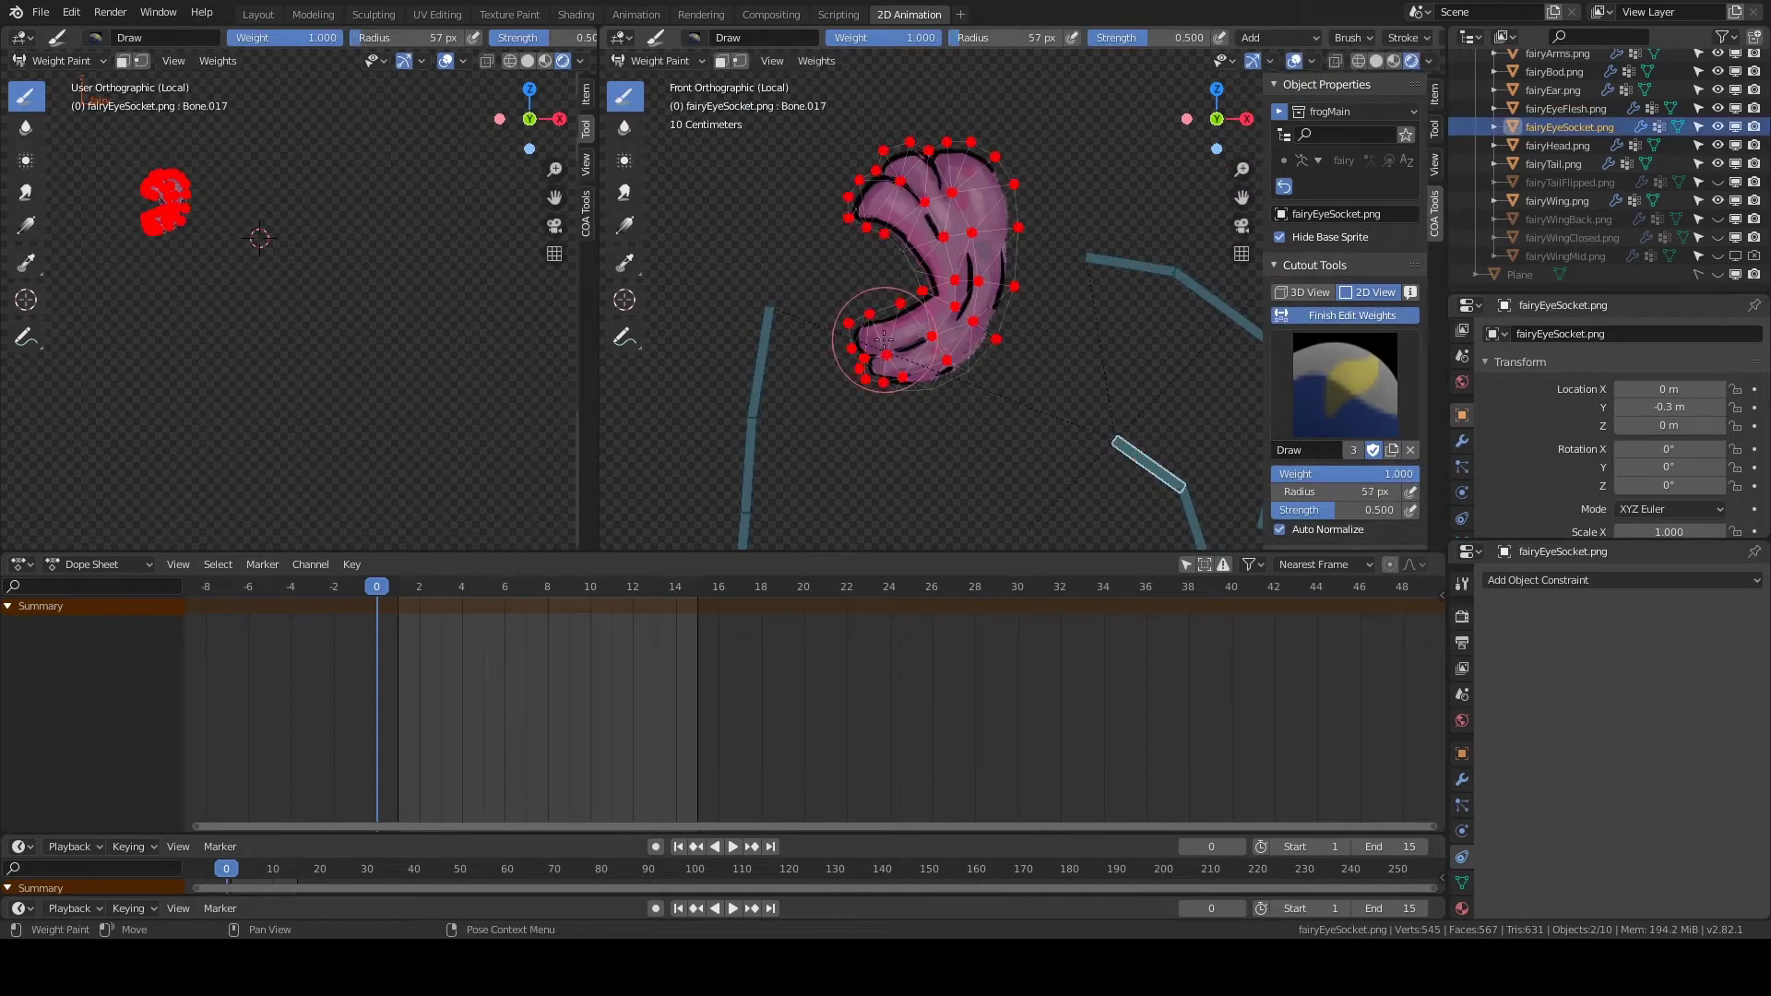
click(1352, 314)
click(1565, 108)
click(1352, 315)
click(931, 217)
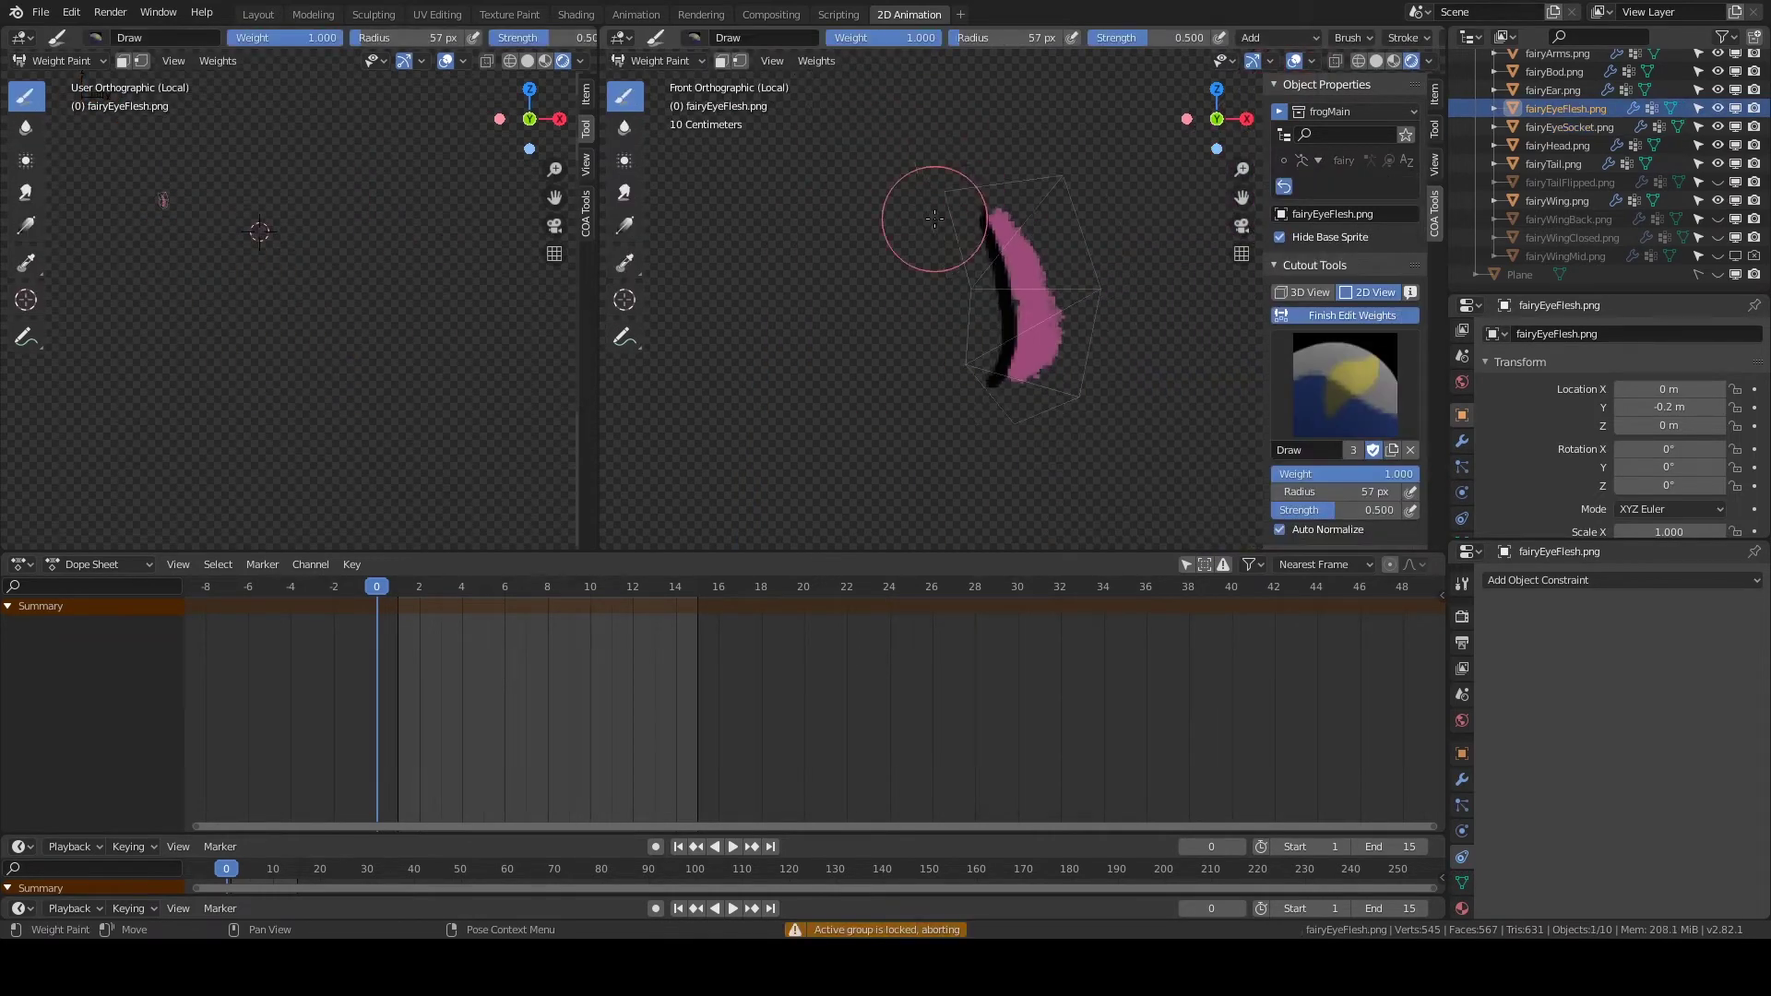
key(f)
mouse_move(1060, 276)
mouse_down()
mouse_move(1116, 284)
mouse_move(929, 268)
mouse_up()
click(1352, 314)
Begin fairyWing weights on armJointBone.003 and armJointBone.002 with 37 px and 19 px brushes.
click(1048, 258)
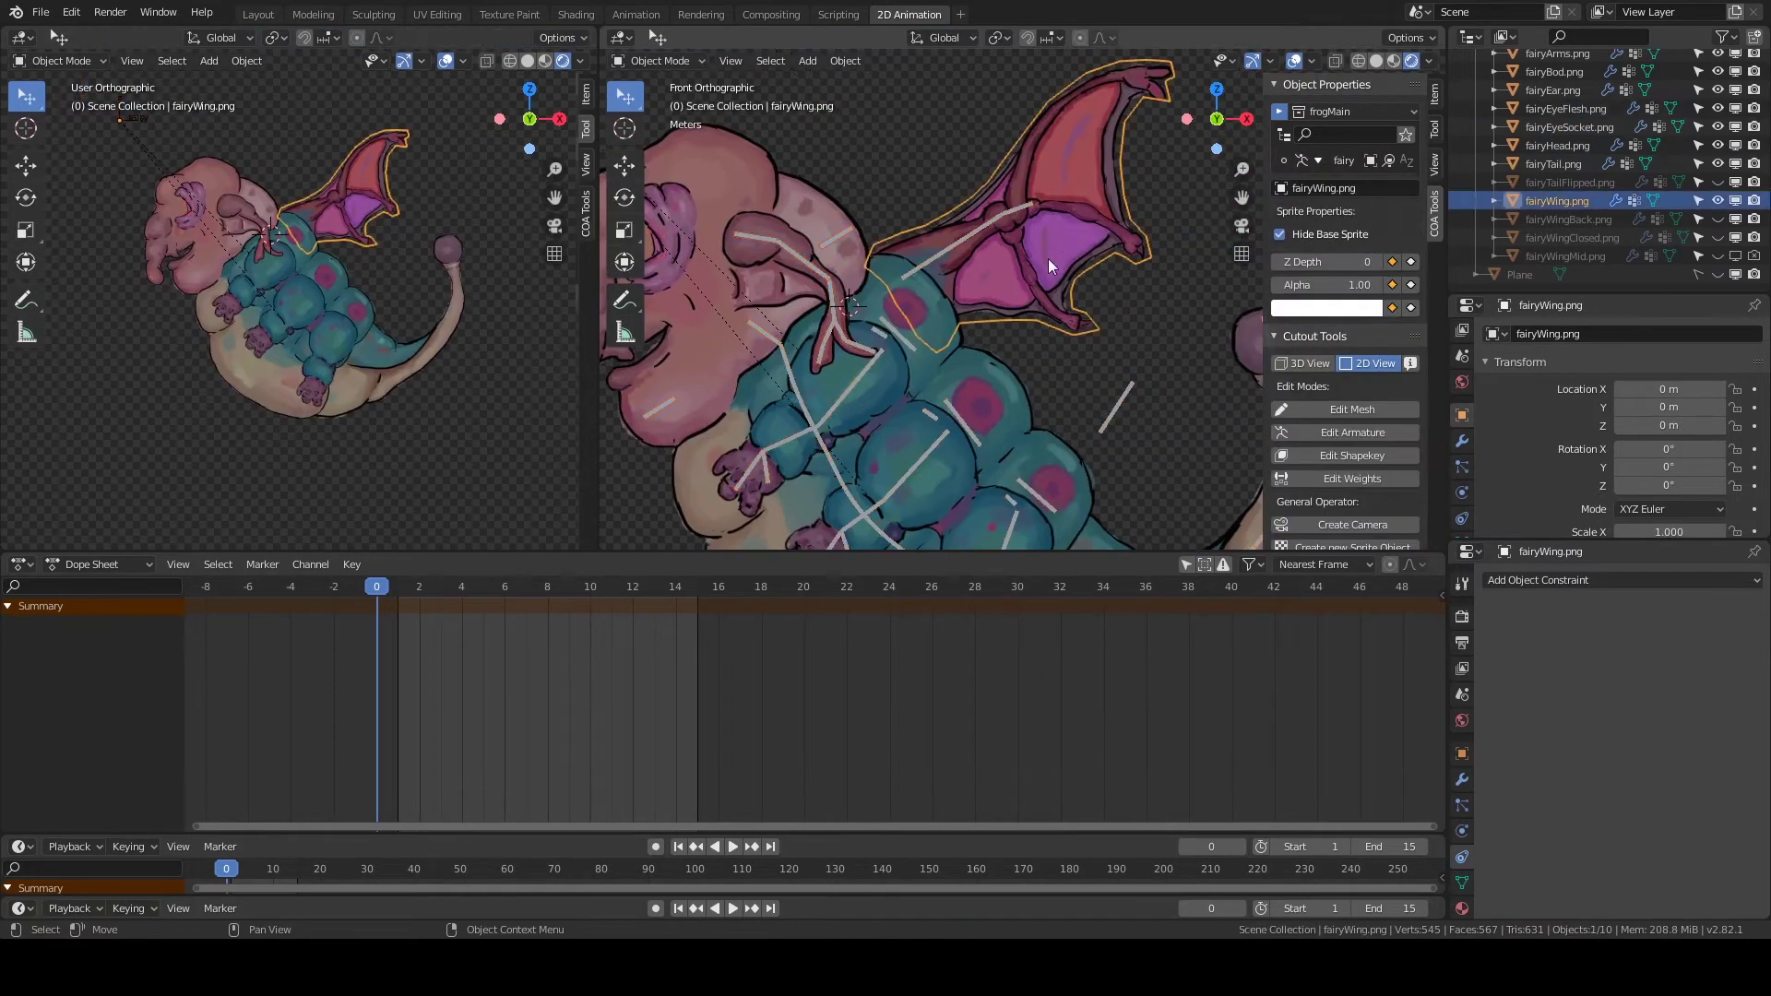
click(1352, 314)
ctrl+click(915, 325)
key(f)
click(934, 341)
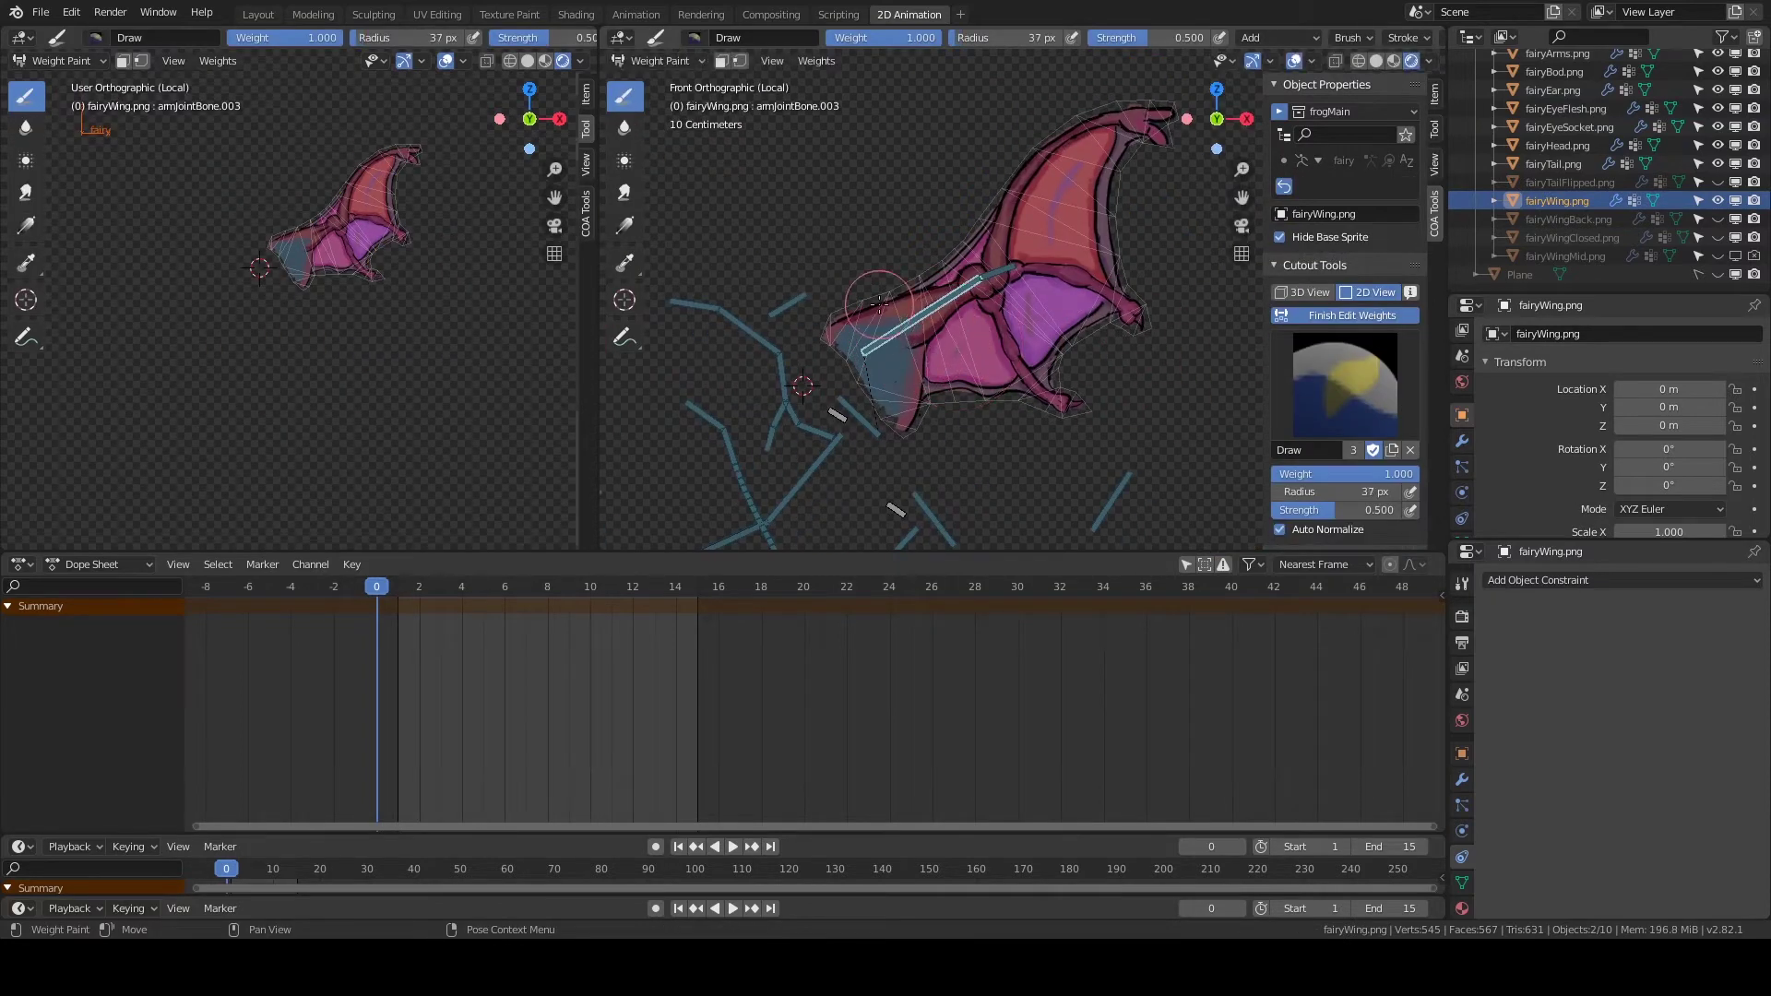
scroll(1000, 379, up, 1)
shift+middle_drag(999, 379, 1083, 285)
ctrl+click(922, 337)
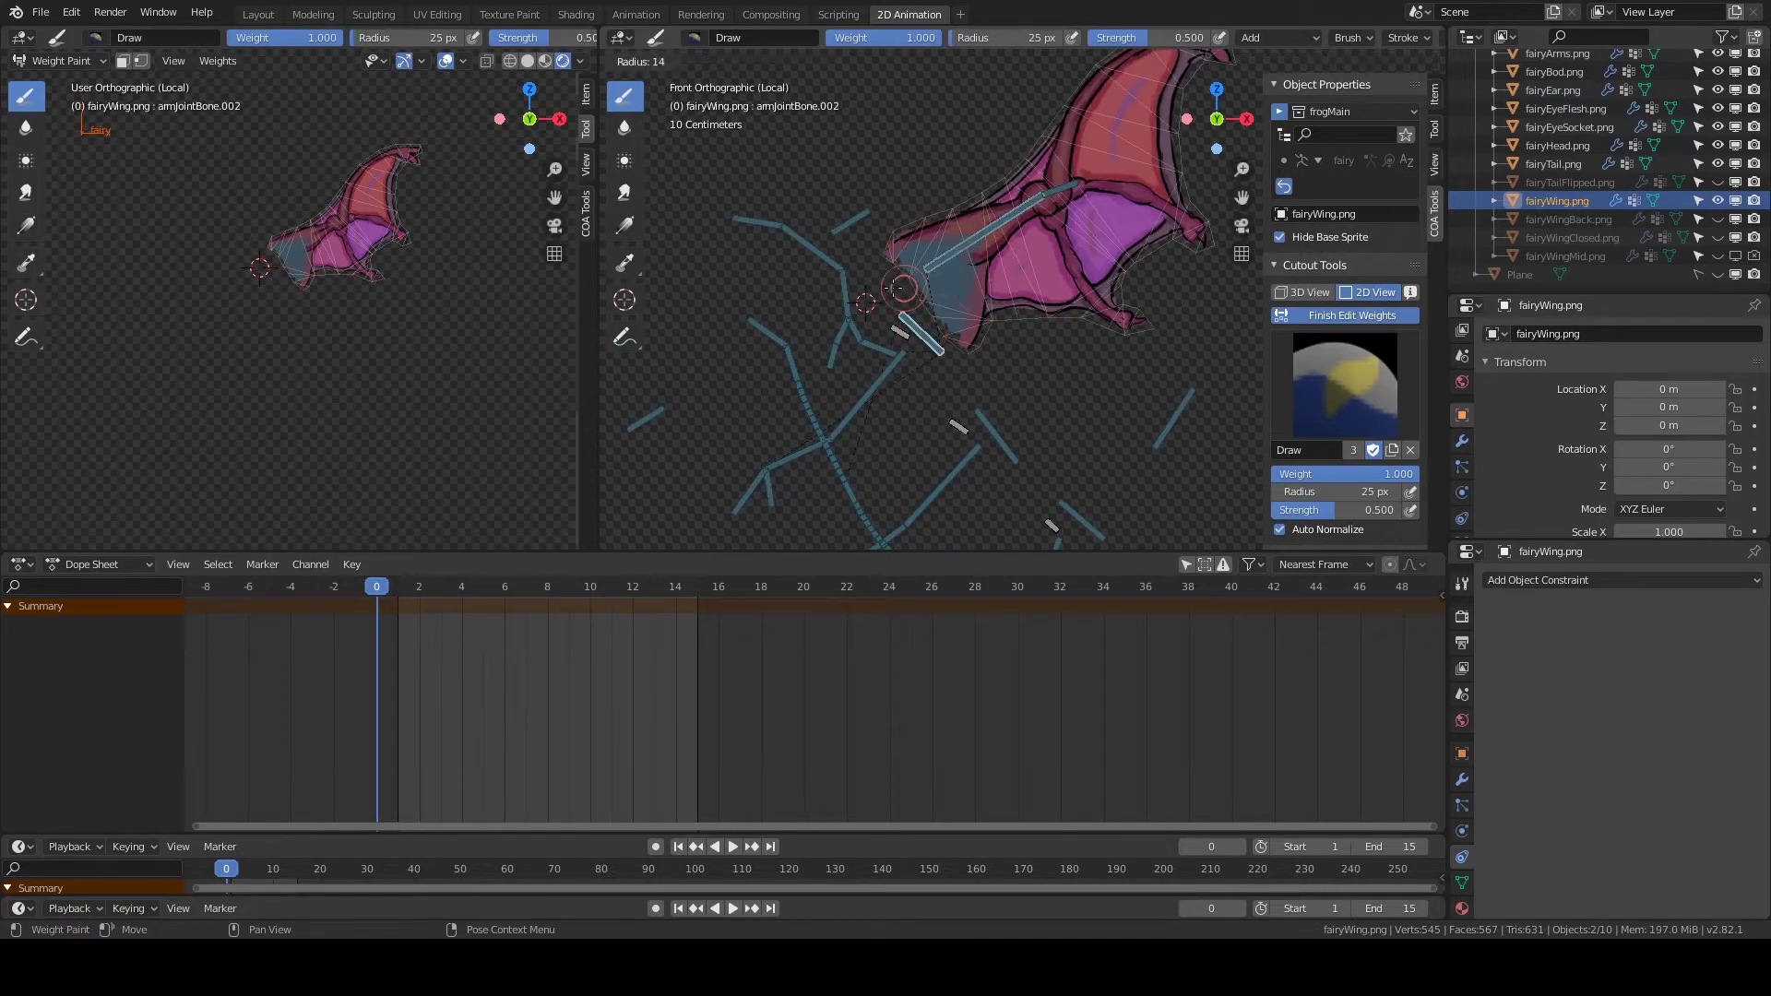
key(f)
click(899, 267)
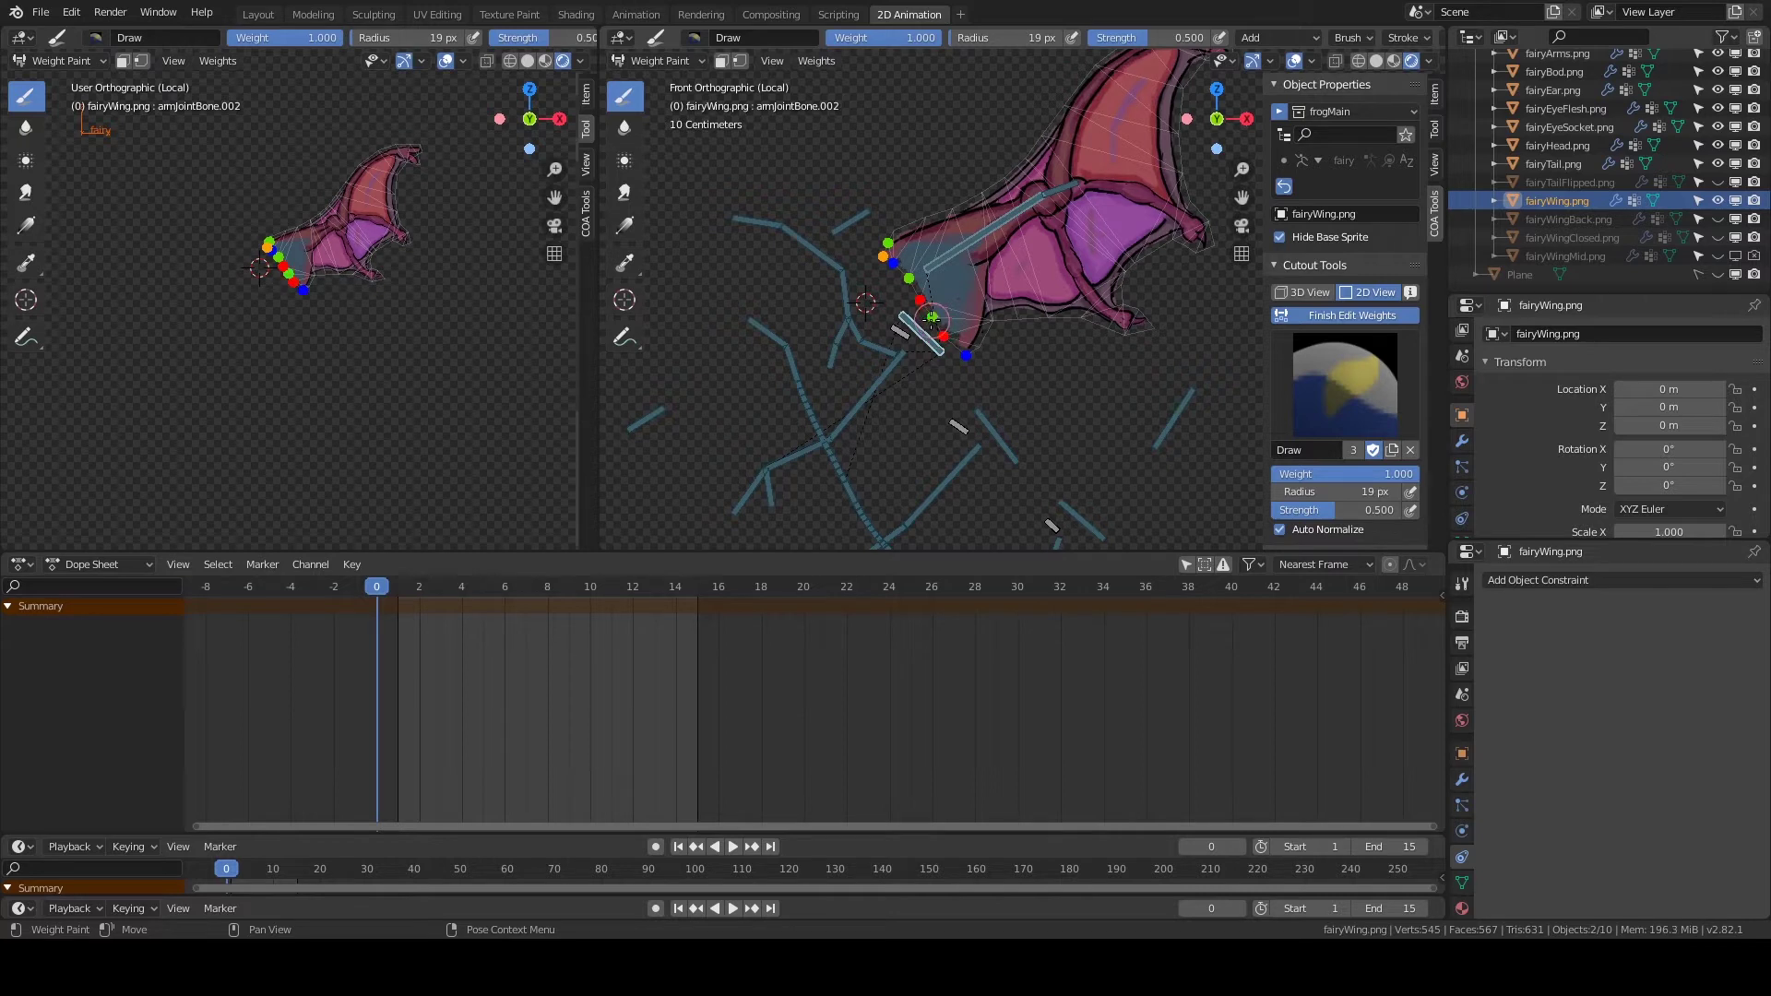
Refine armJointBone.003 and .004 wing weights with 23 px and 15 px brushes.
ctrl+click(1028, 345)
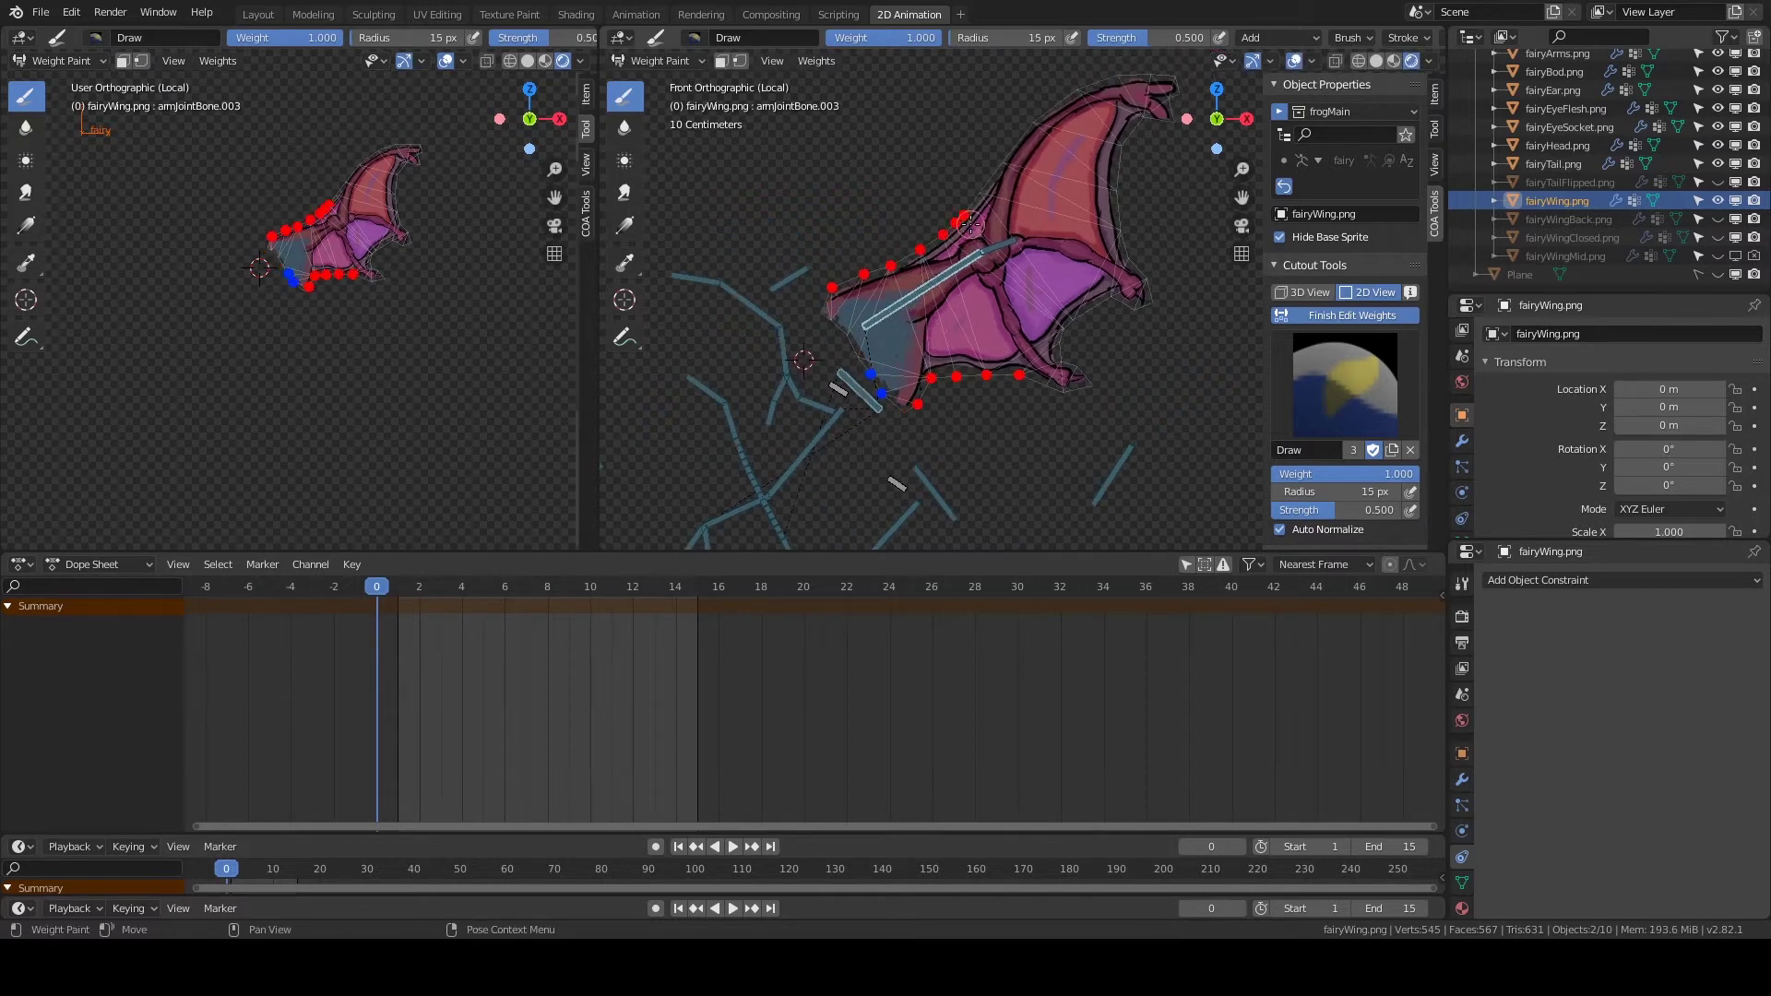
shift+middle_drag(1028, 345, 978, 417)
ctrl+click(947, 311)
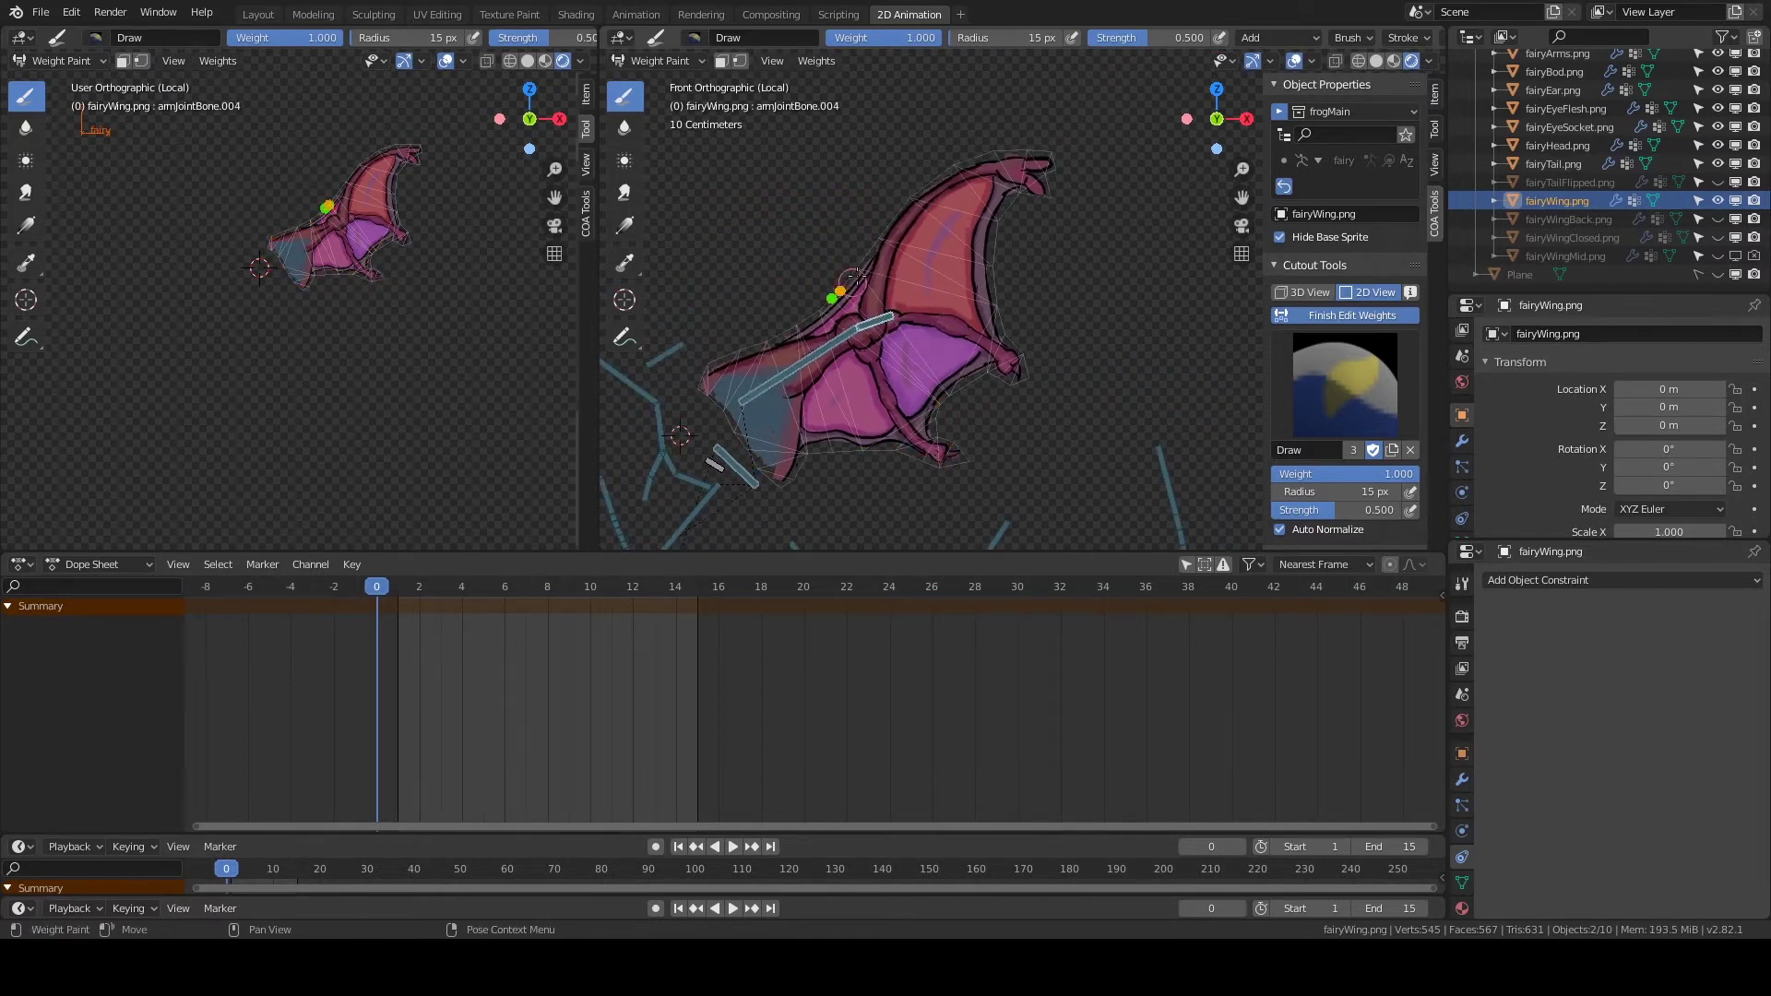
key(f)
click(979, 377)
ctrl+click(941, 398)
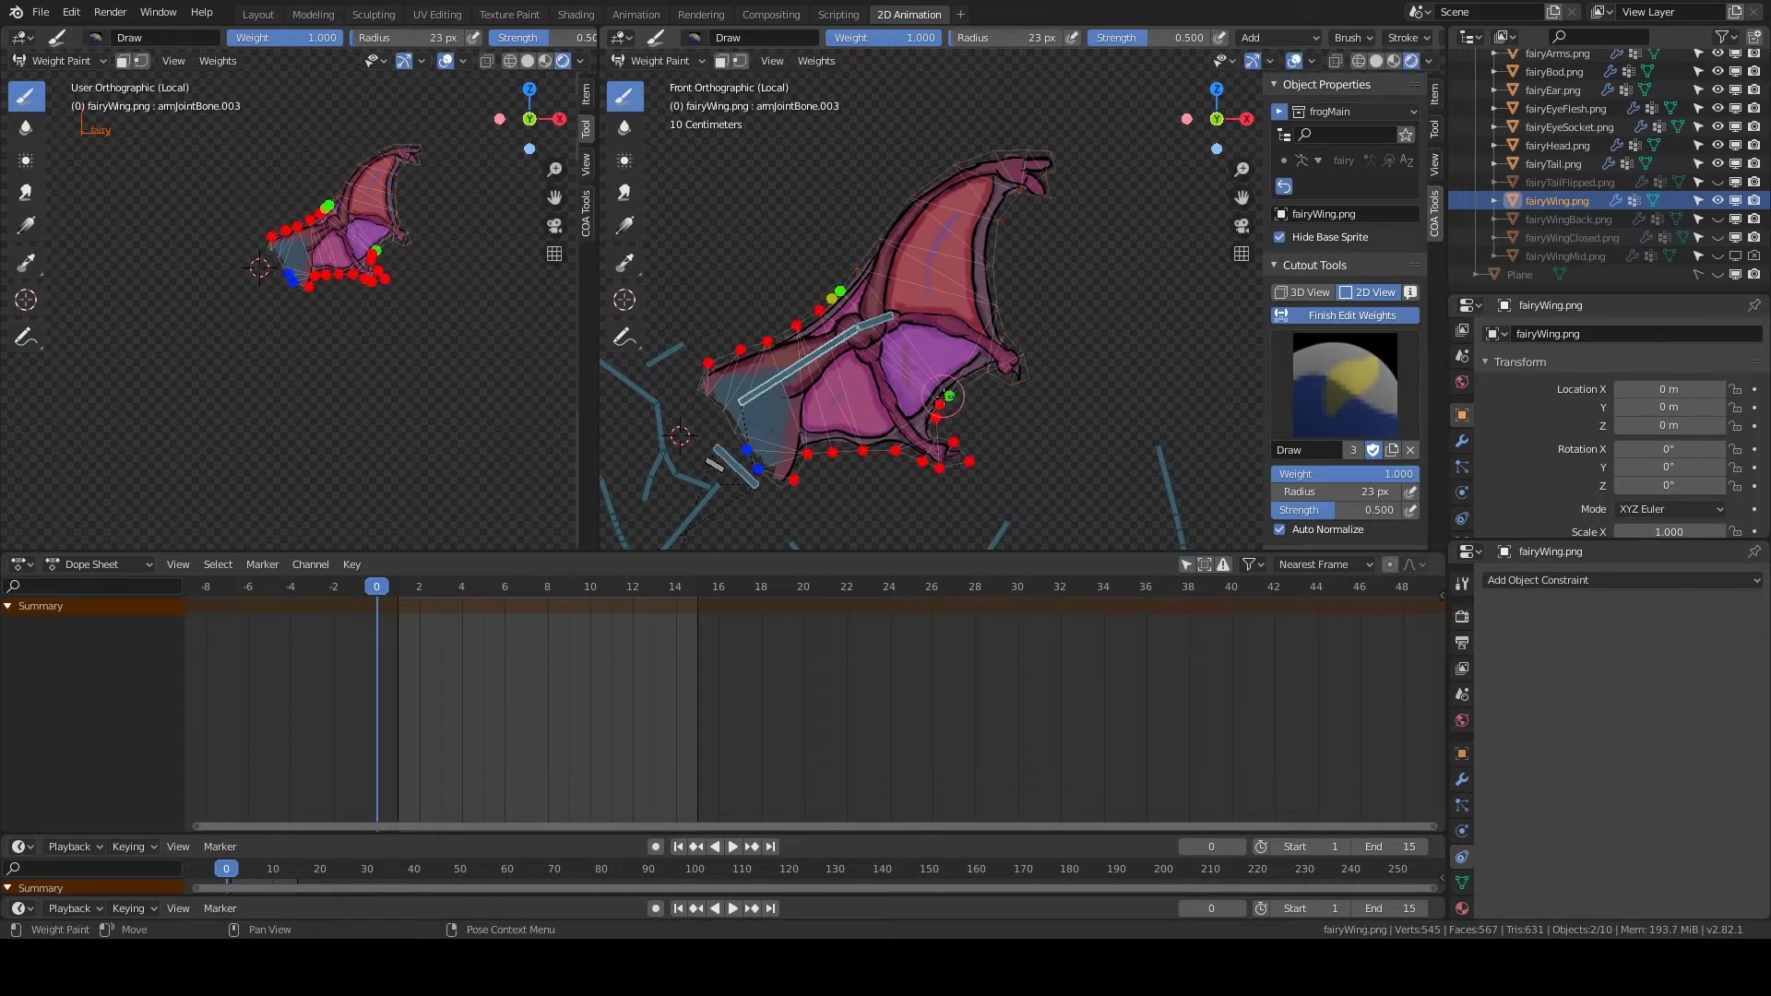
ctrl+click(836, 293)
click(943, 397)
key(f)
click(941, 397)
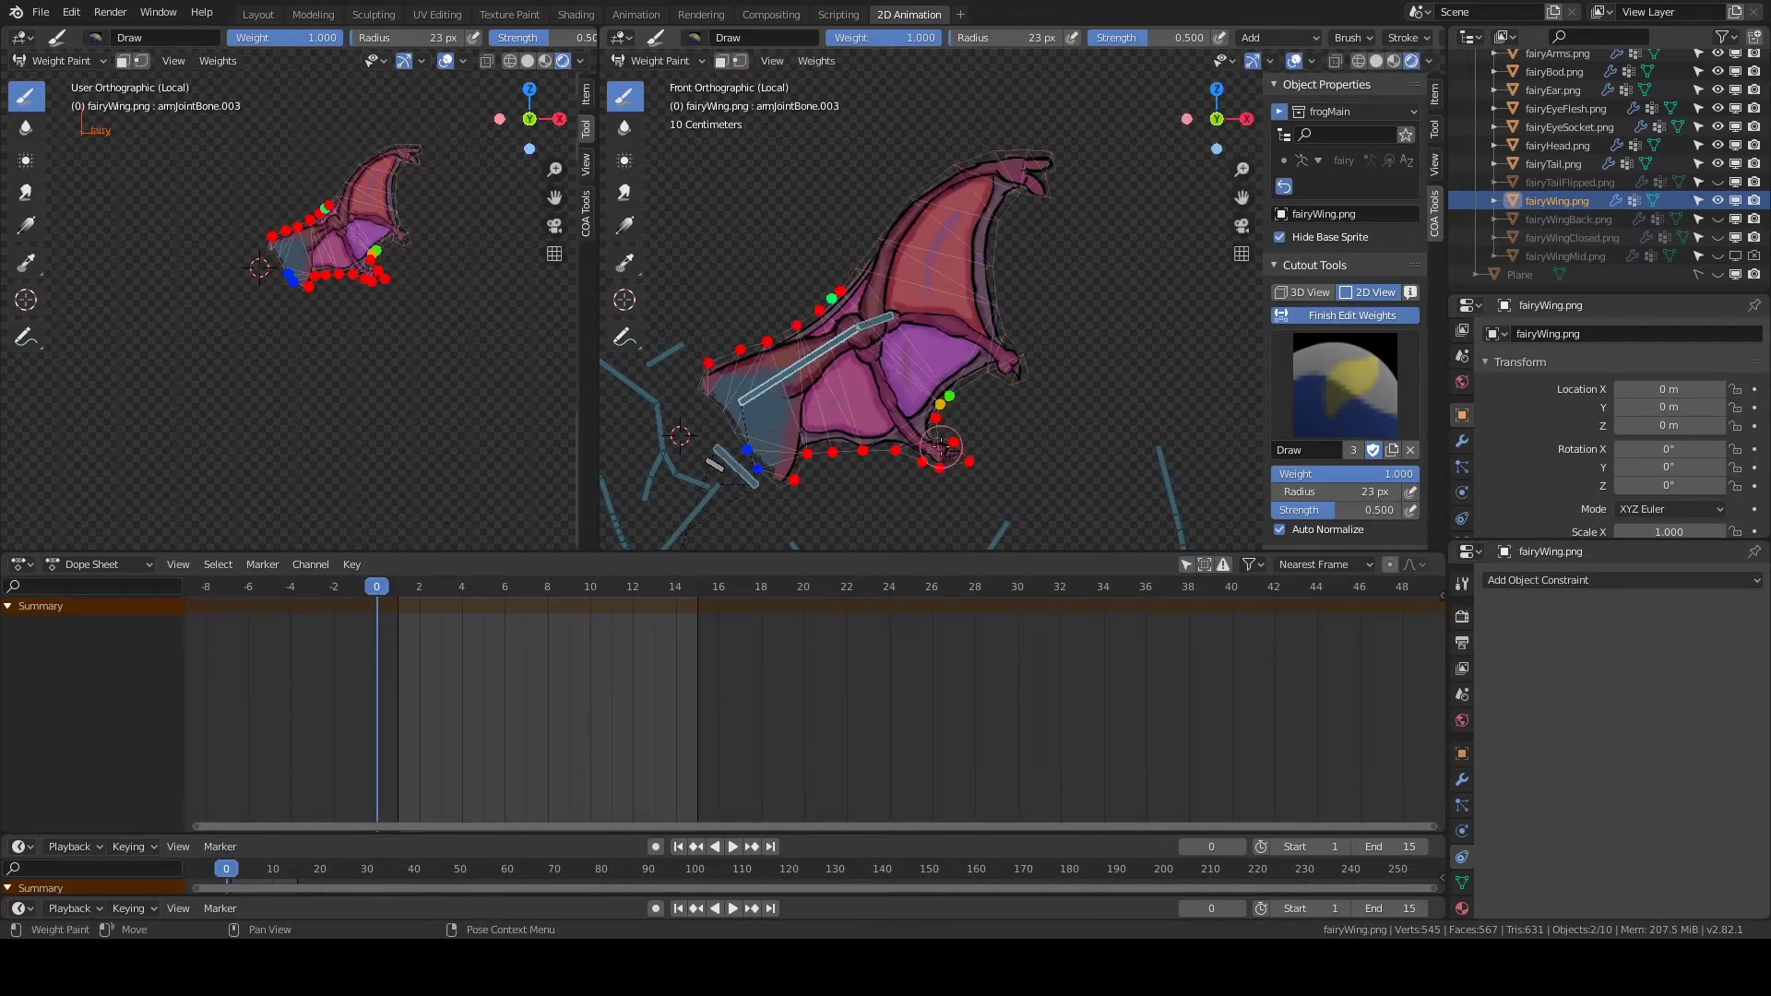
Test-rotate armJointBone.004 to check the wing, then finish weight editing.
ctrl+click(889, 401)
key(r)
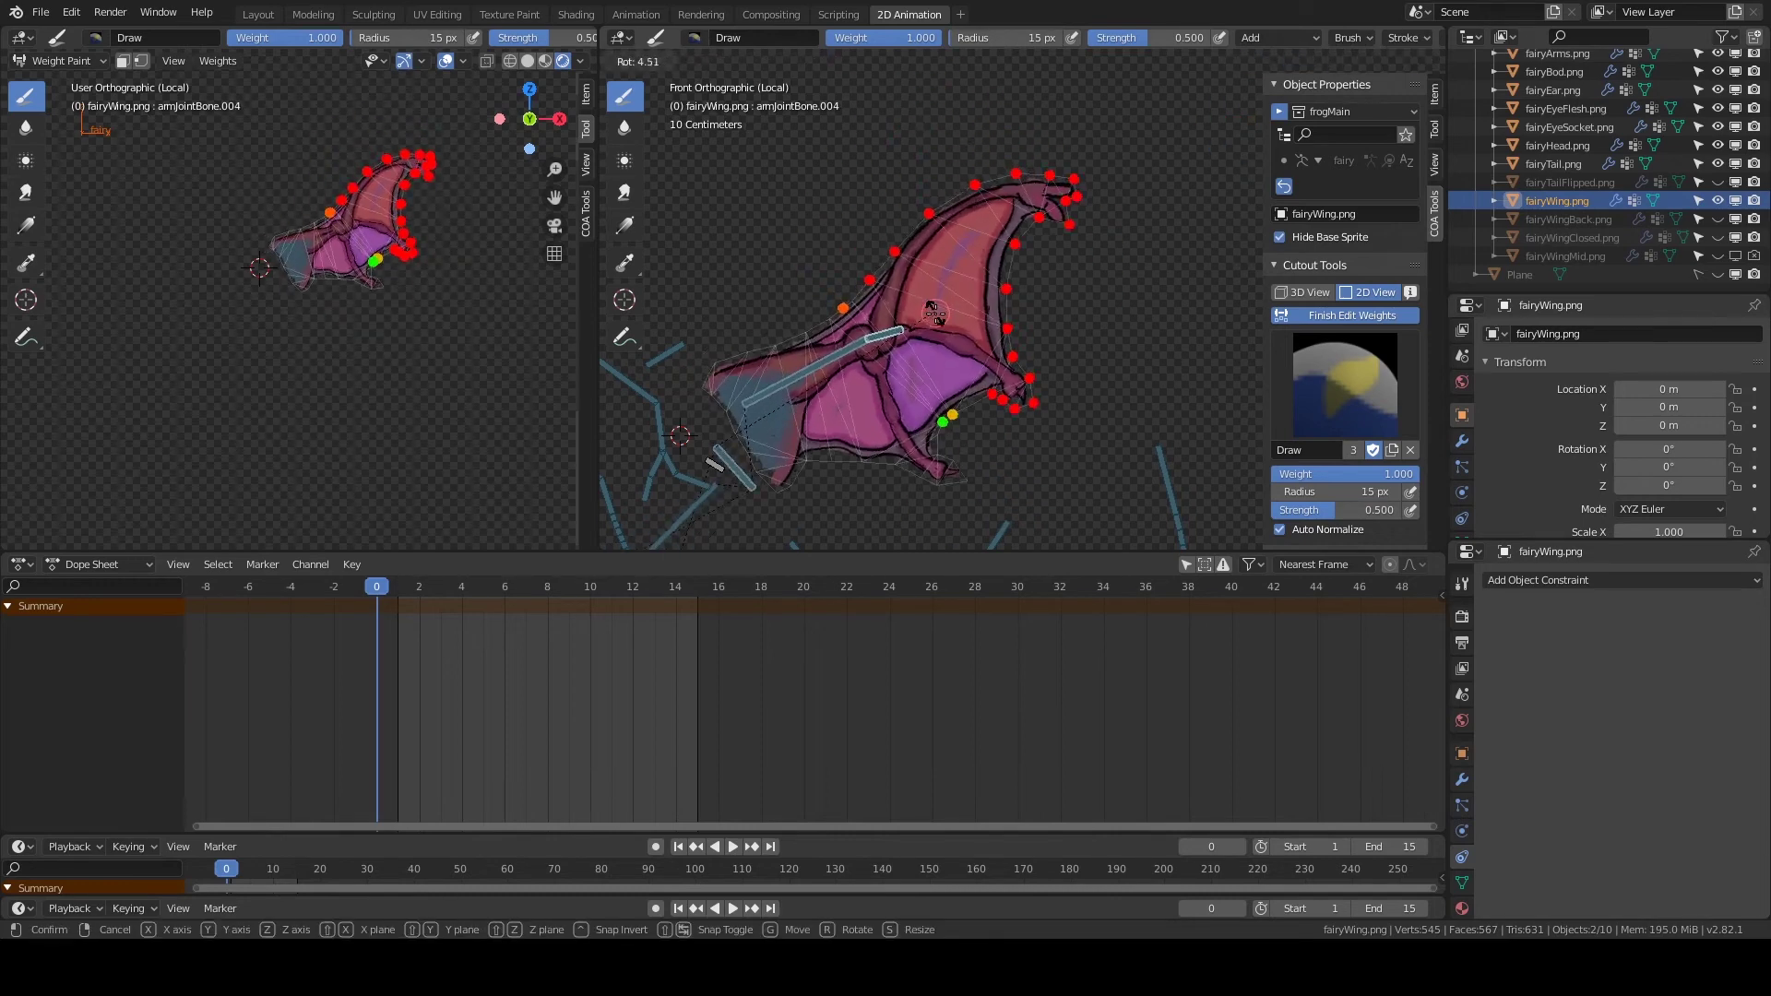
click(867, 227)
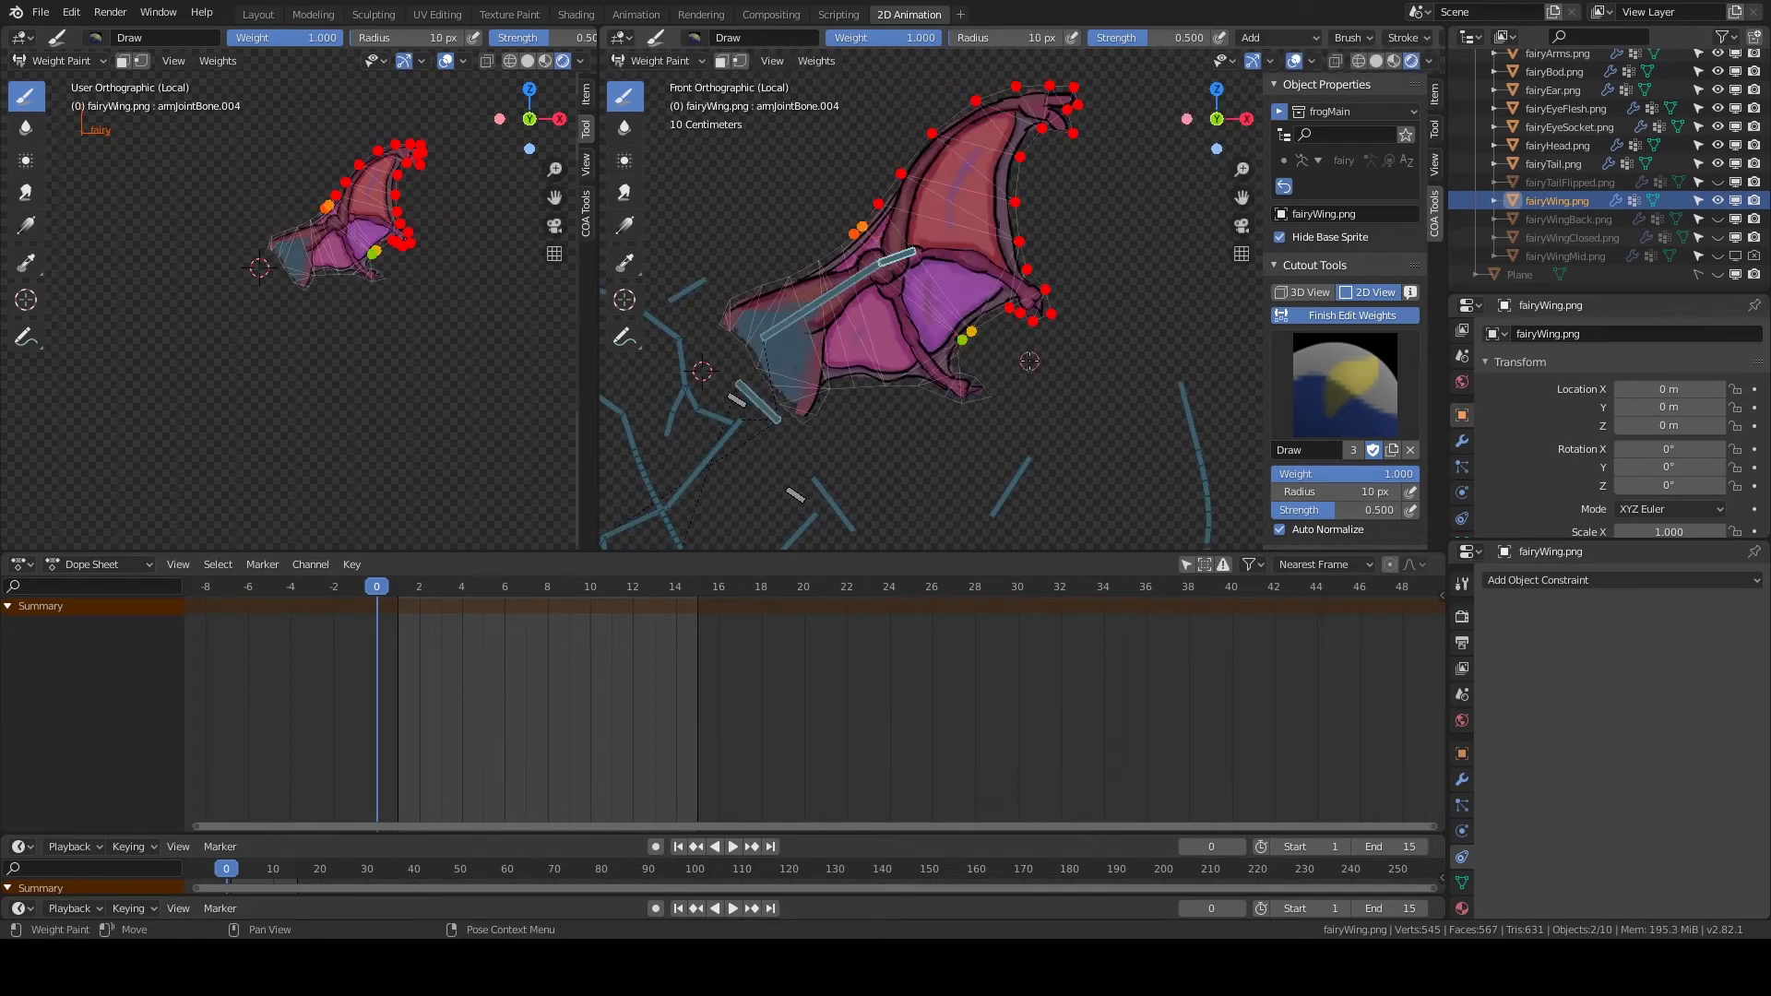
click(1348, 315)
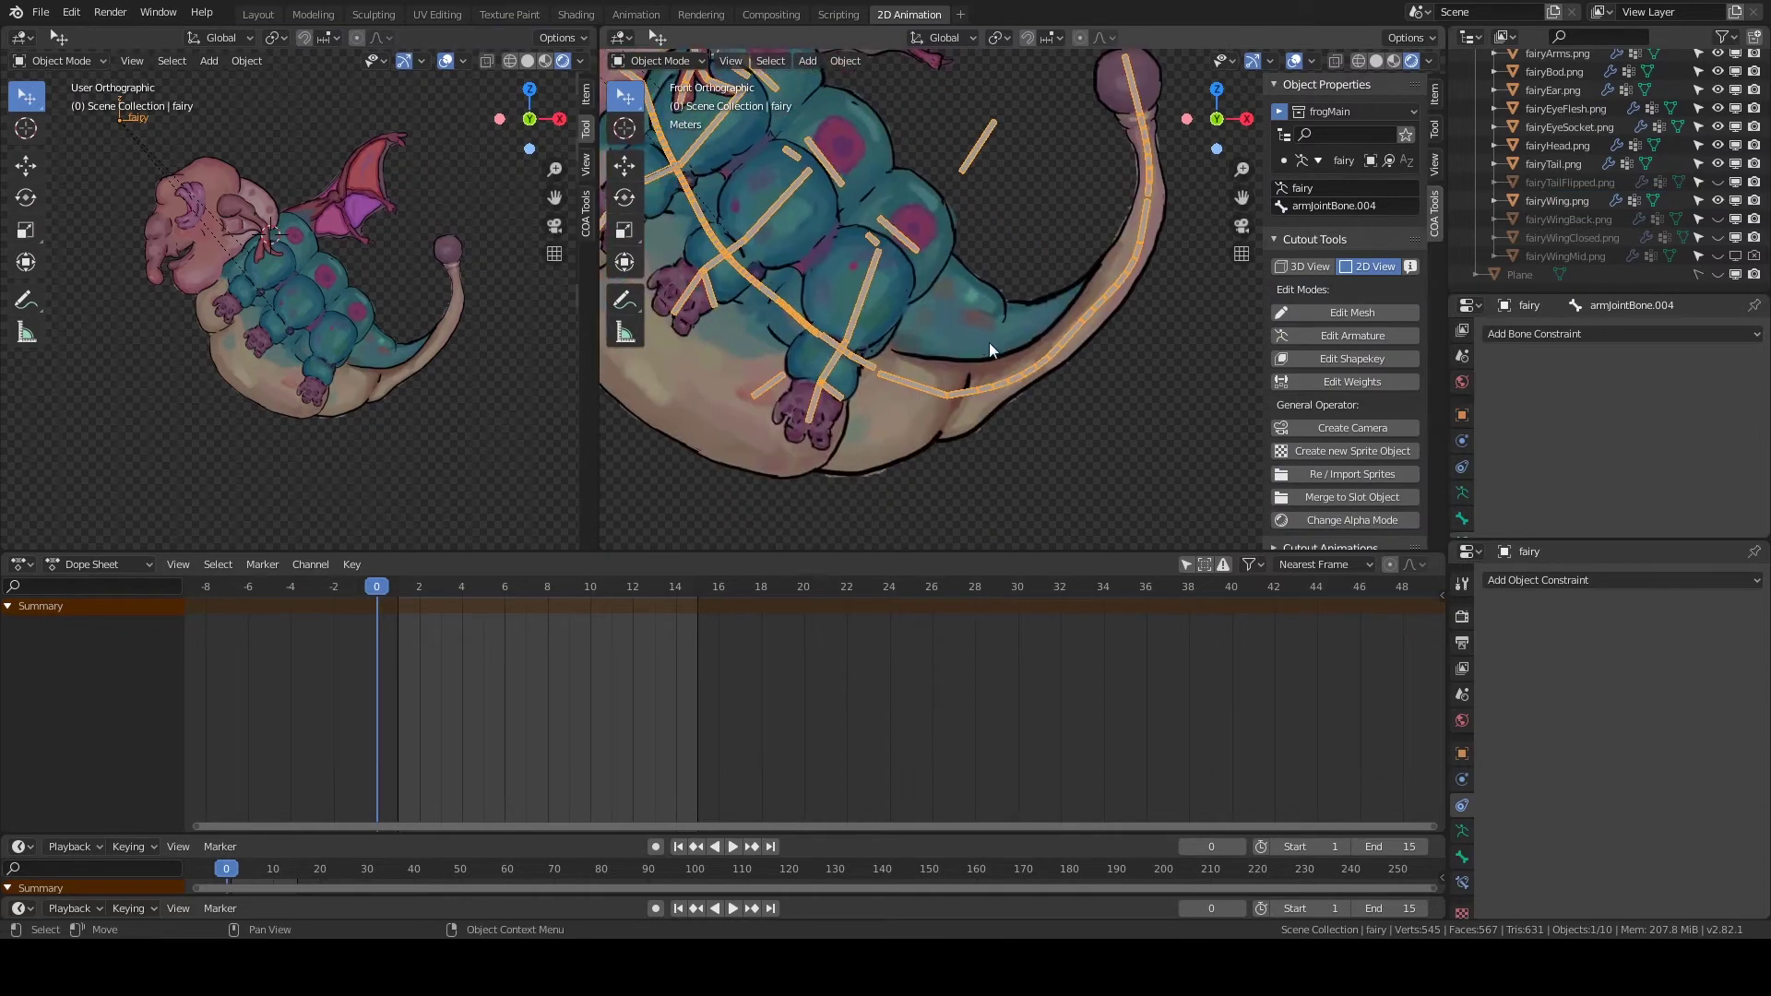
Start editing the tail weights and check tailBaseBone and tailBendBone.
click(989, 346)
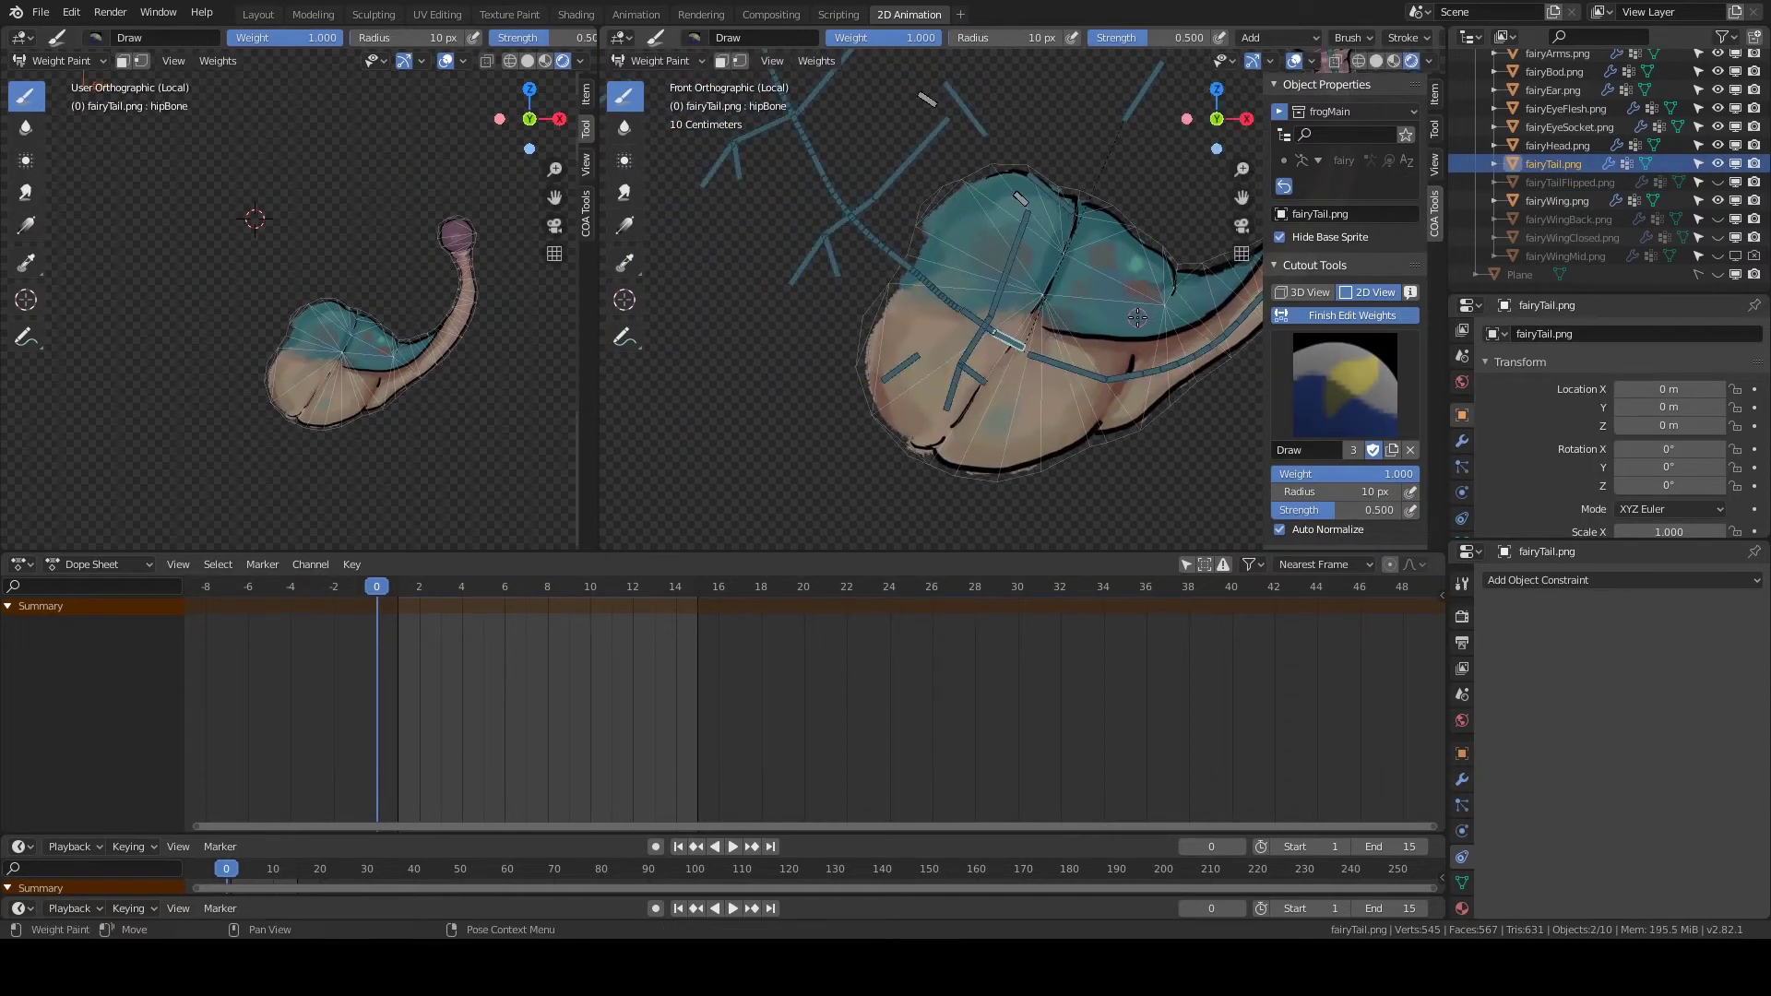
ctrl+scroll(967, 265, up, 2)
ctrl+scroll(966, 265, up, 2)
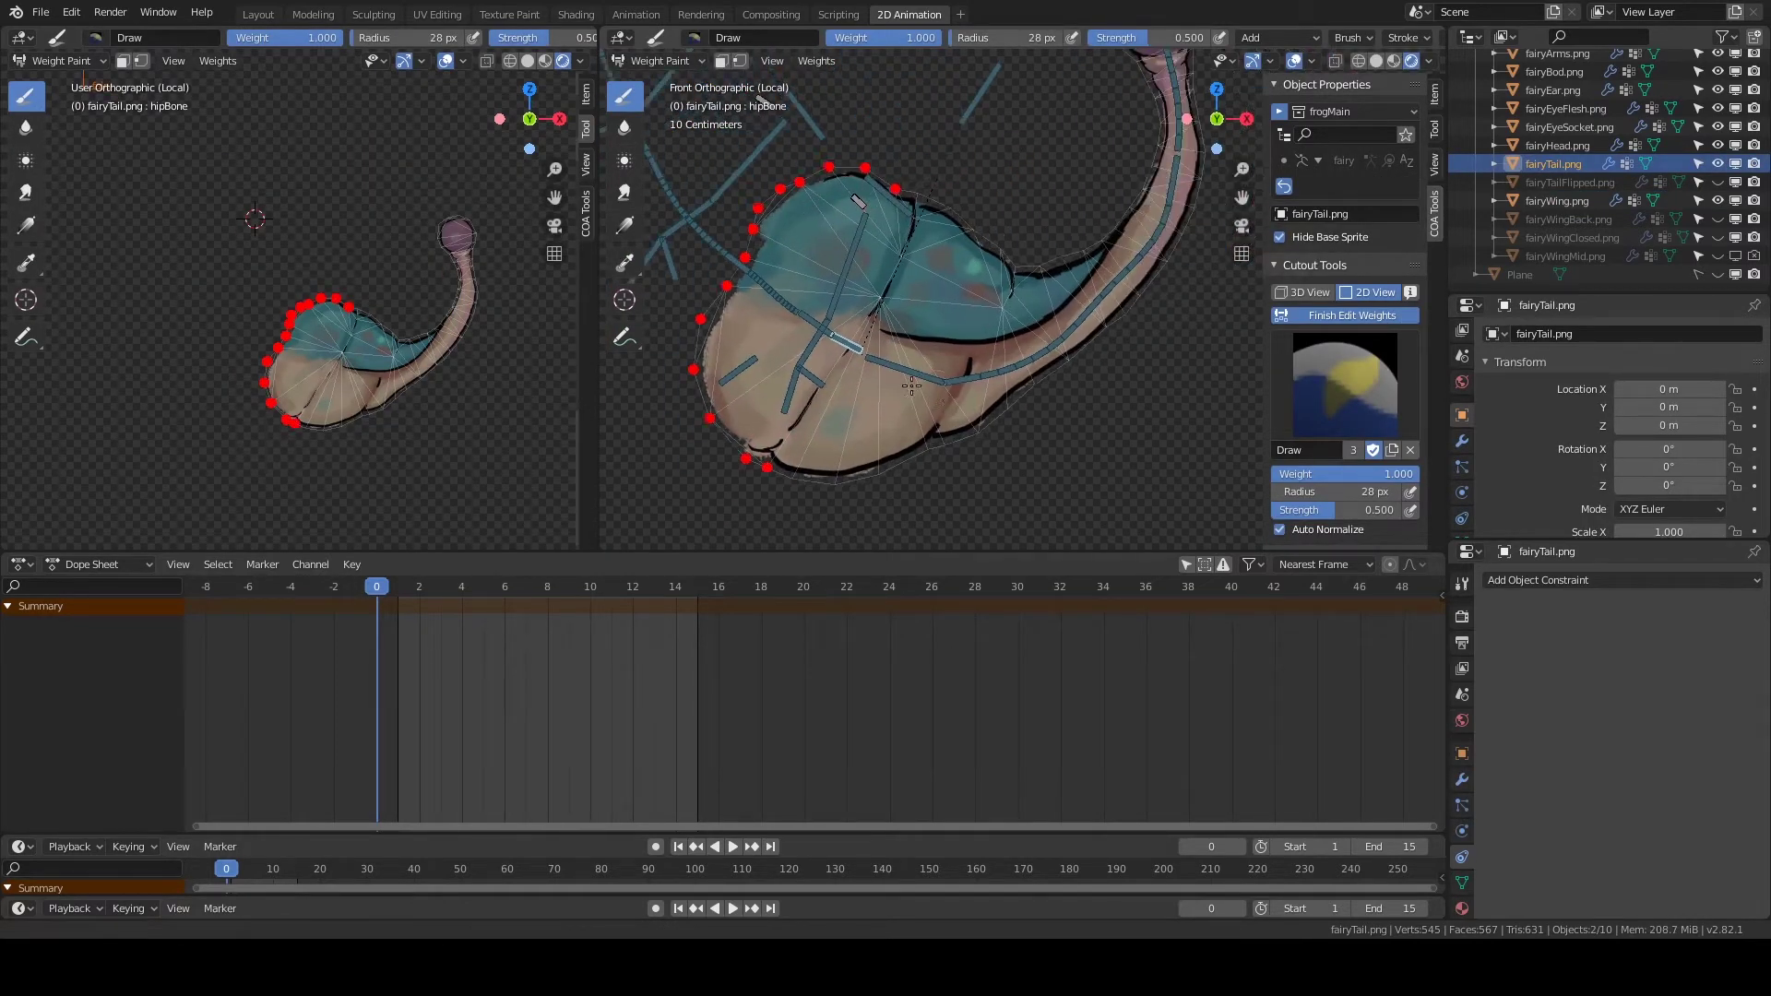
ctrl+click(917, 196)
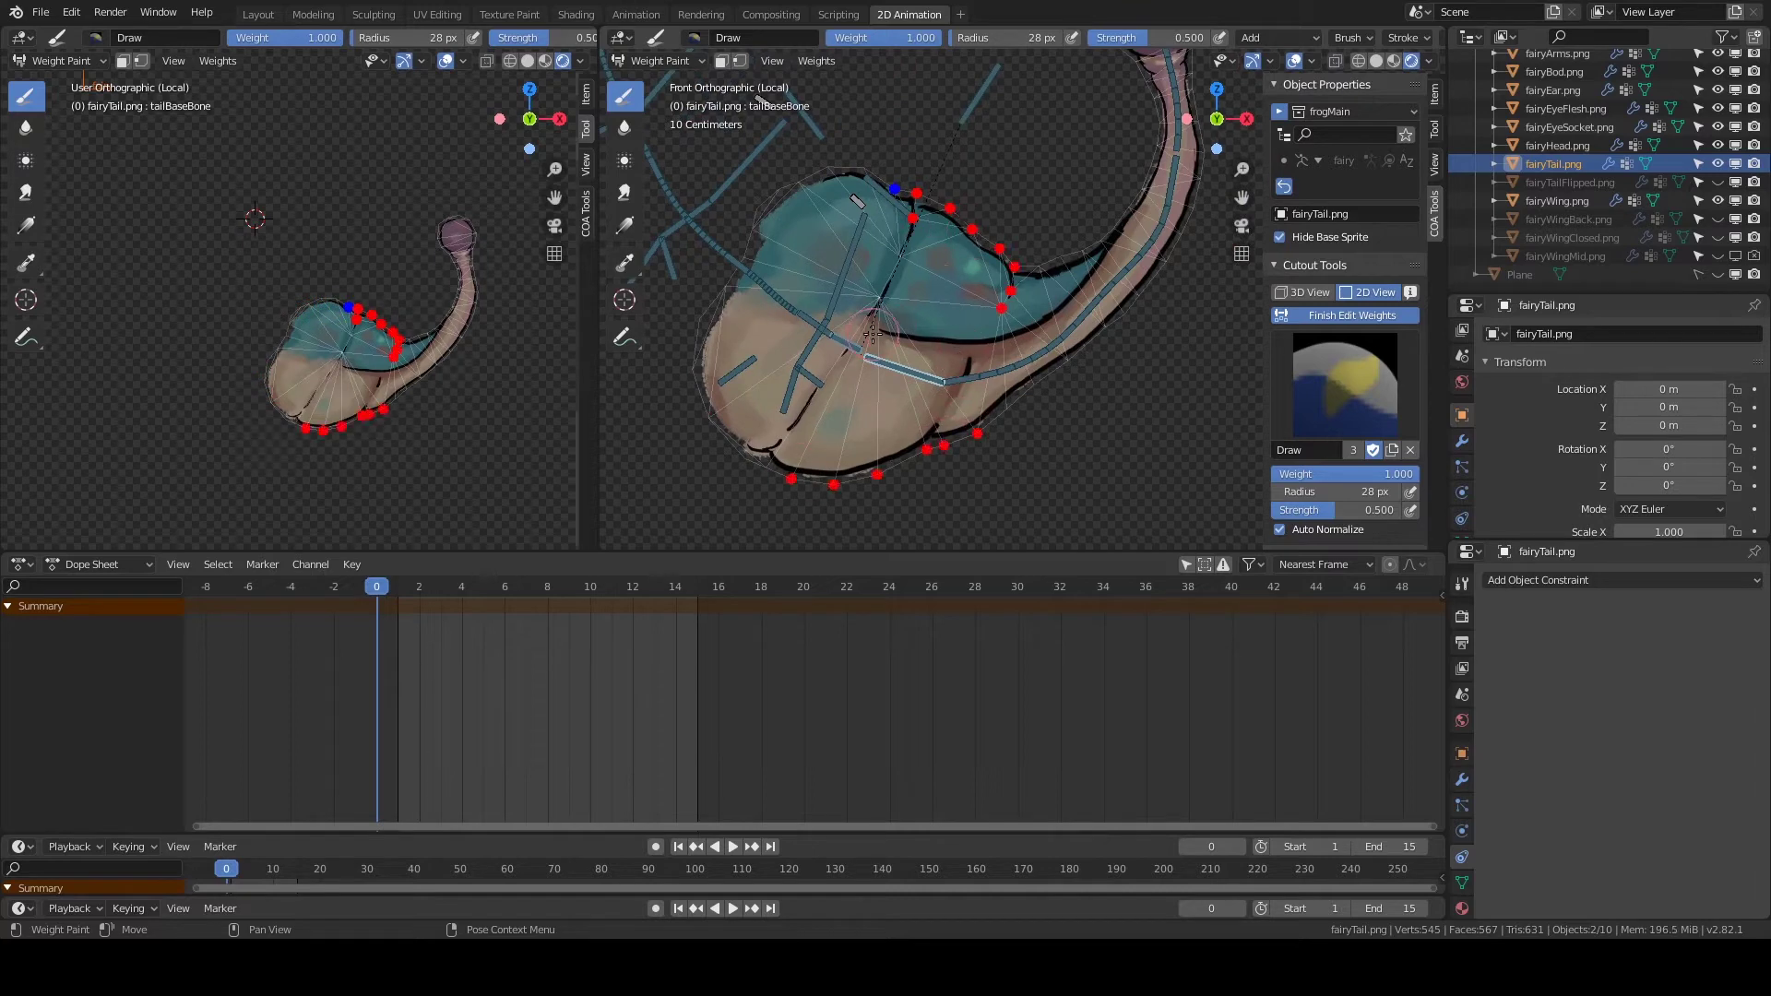
ctrl+click(963, 373)
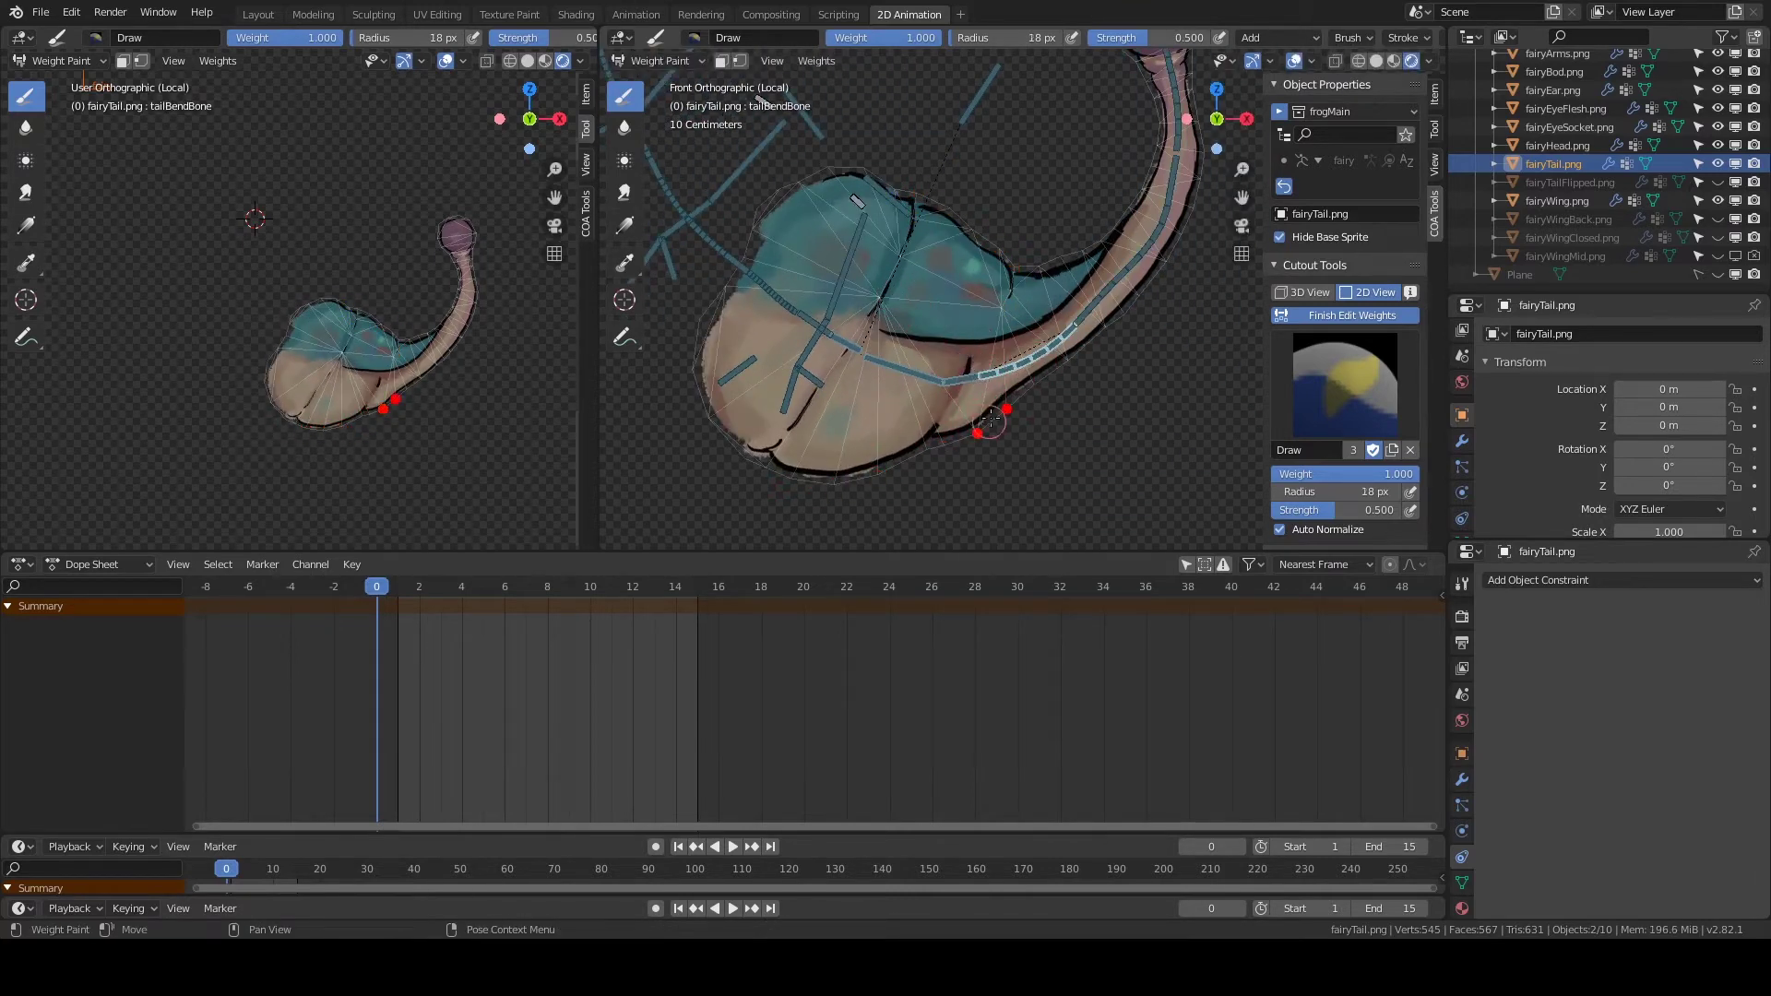
middle_drag(1096, 363, 1019, 376)
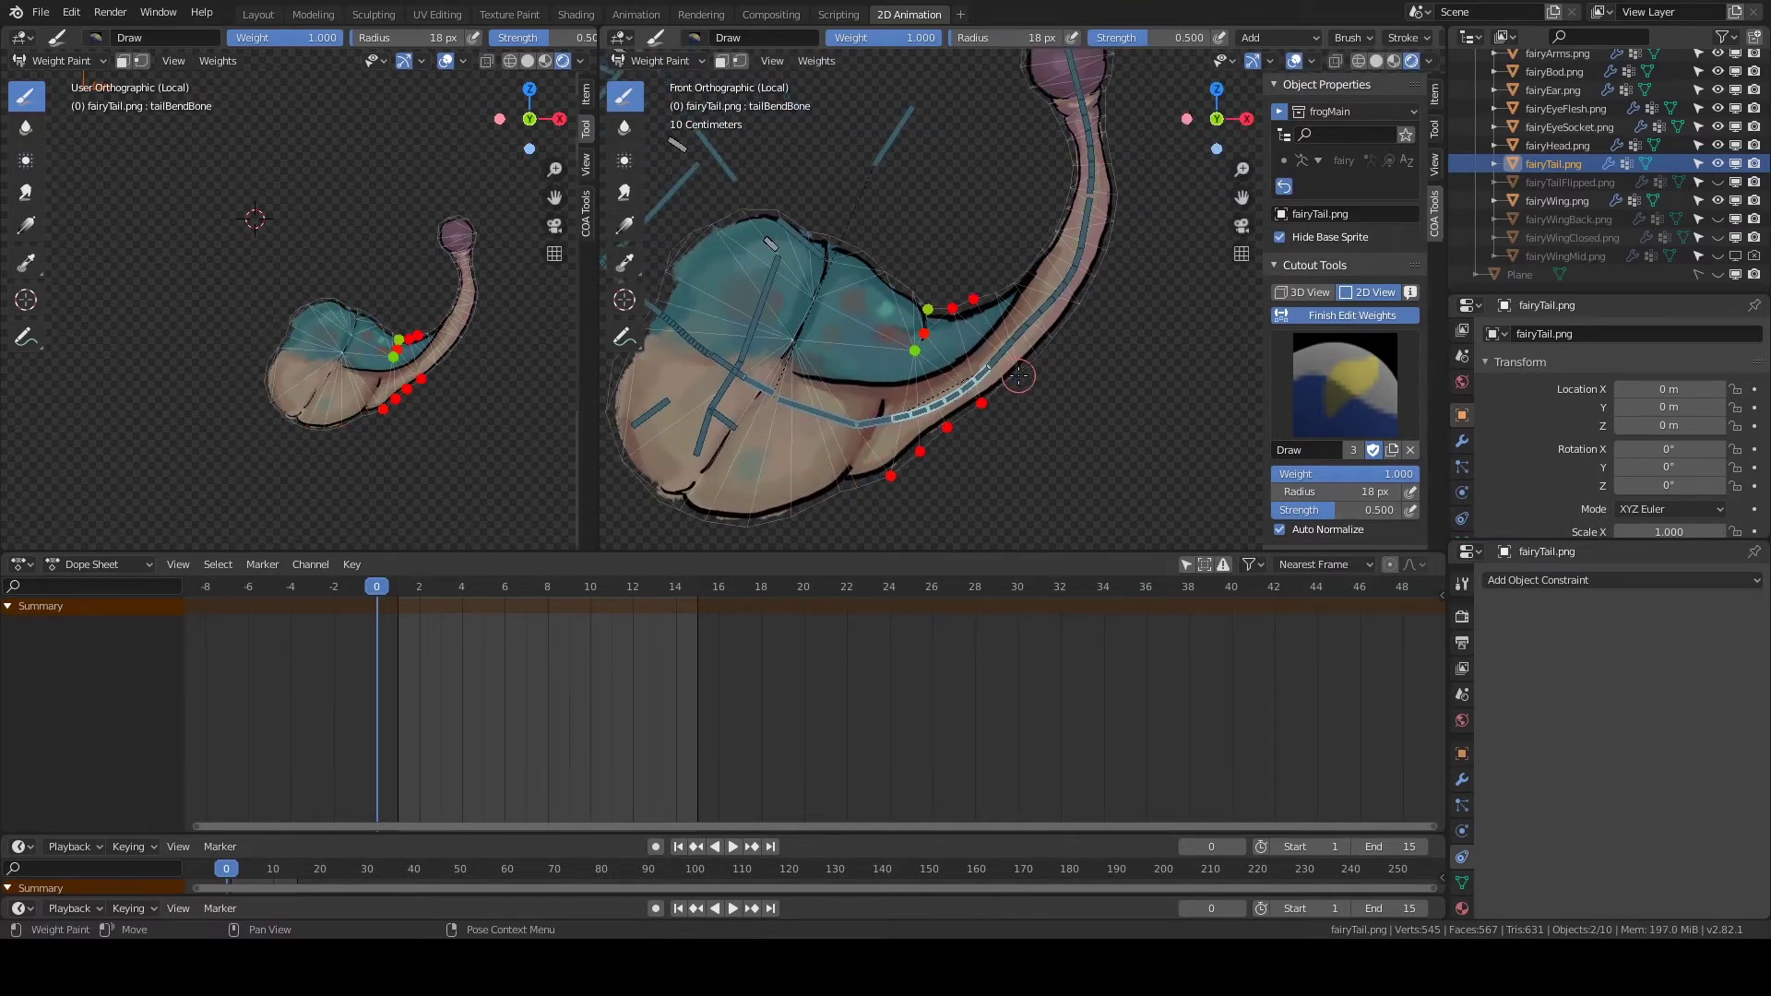
Check tailBendBone.001, tailBendBone.002 and tailEndBone weights using a 20 px brush.
ctrl+click(1051, 303)
middle_drag(1073, 304, 1017, 401)
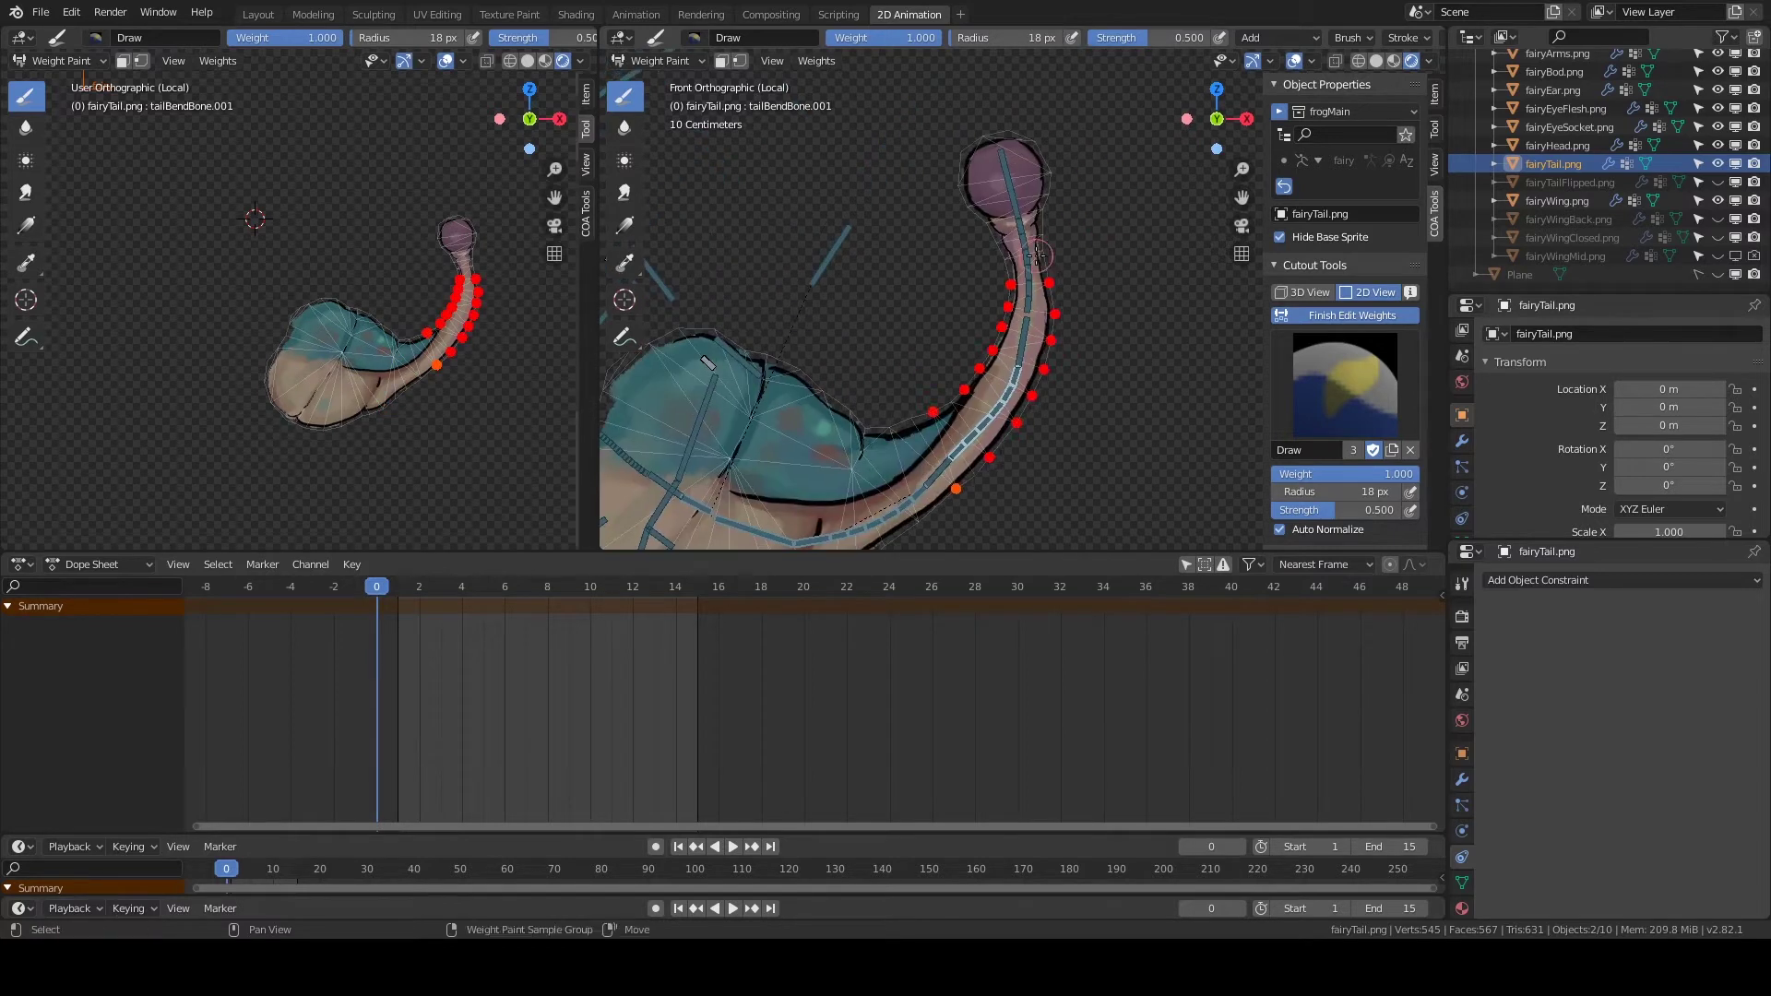
ctrl+click(1010, 284)
key(f)
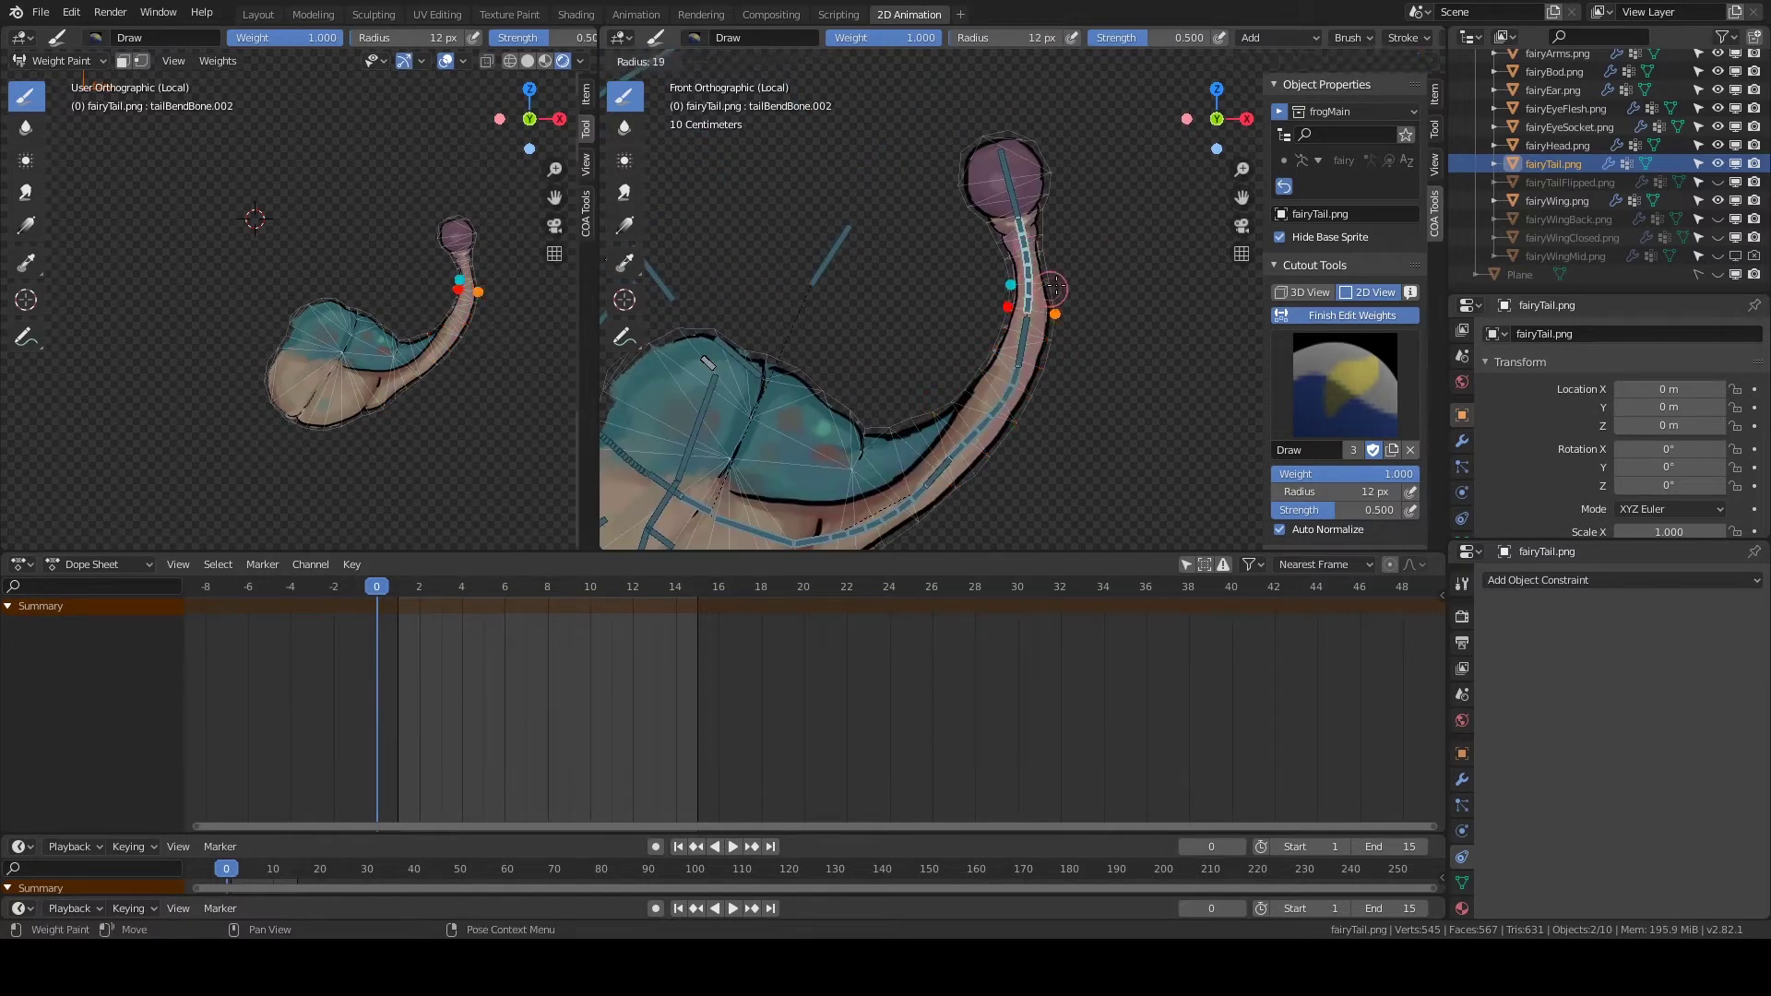
click(993, 234)
ctrl+click(1022, 179)
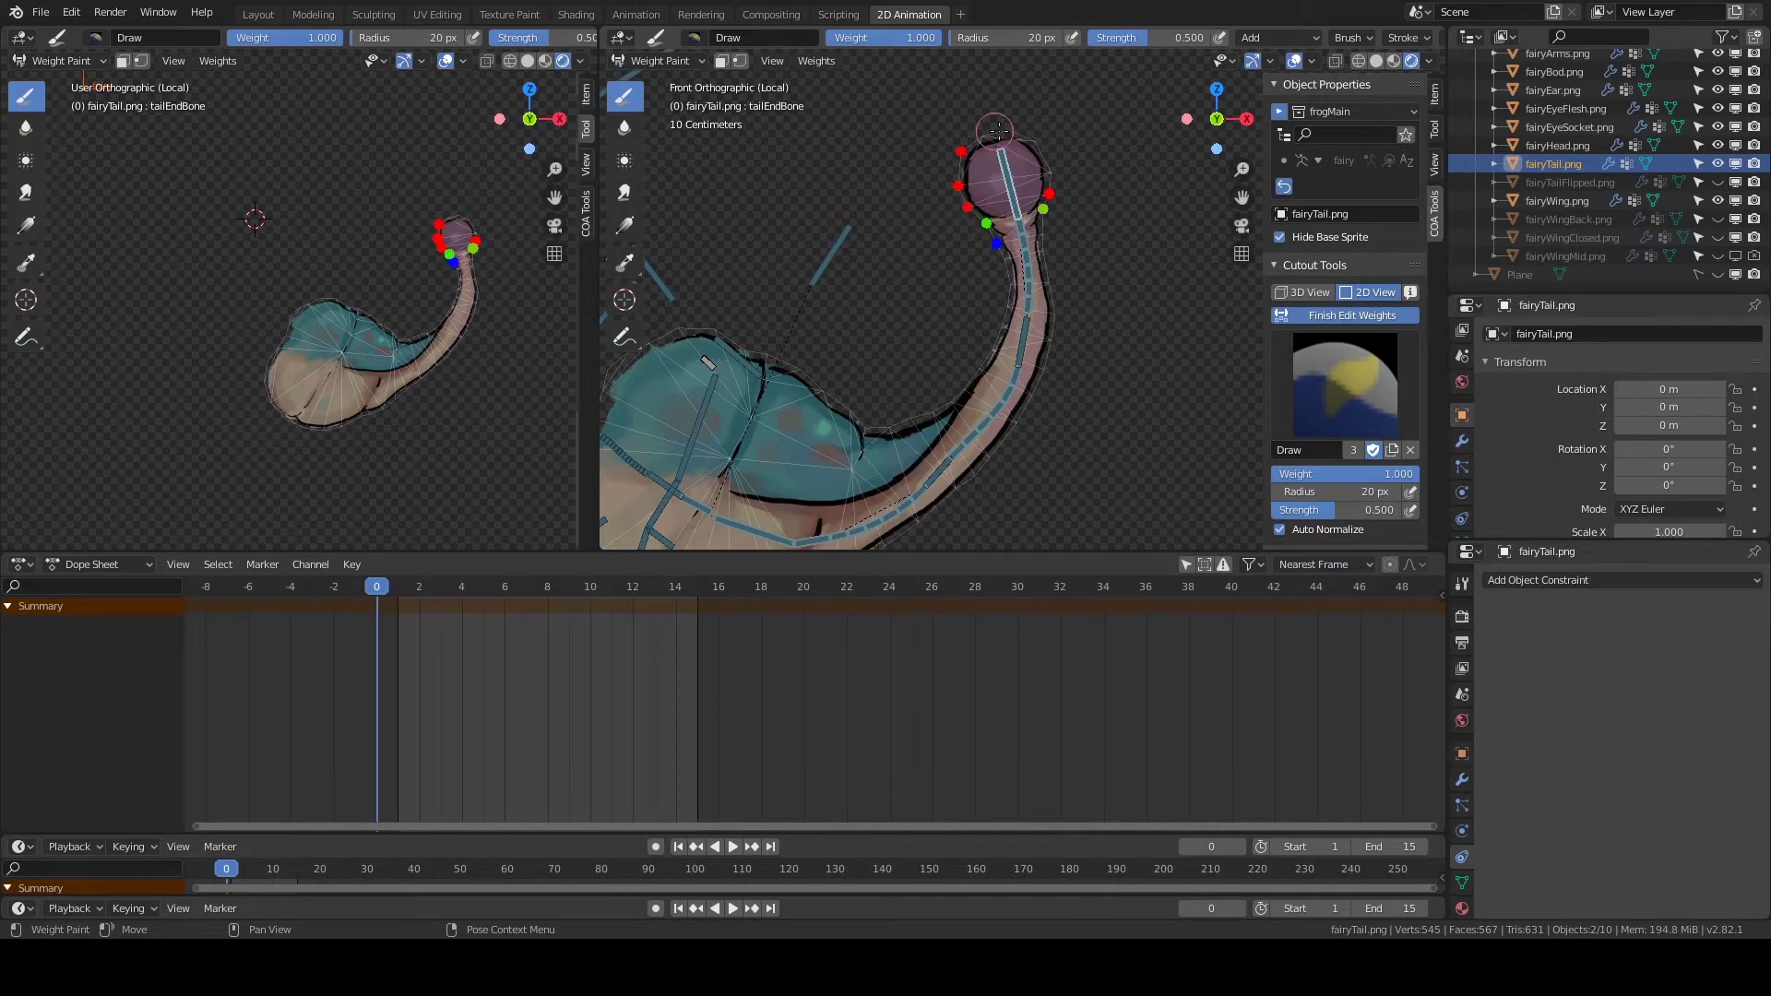
shift+middle_drag(966, 403, 1003, 311)
ctrl+click(1003, 311)
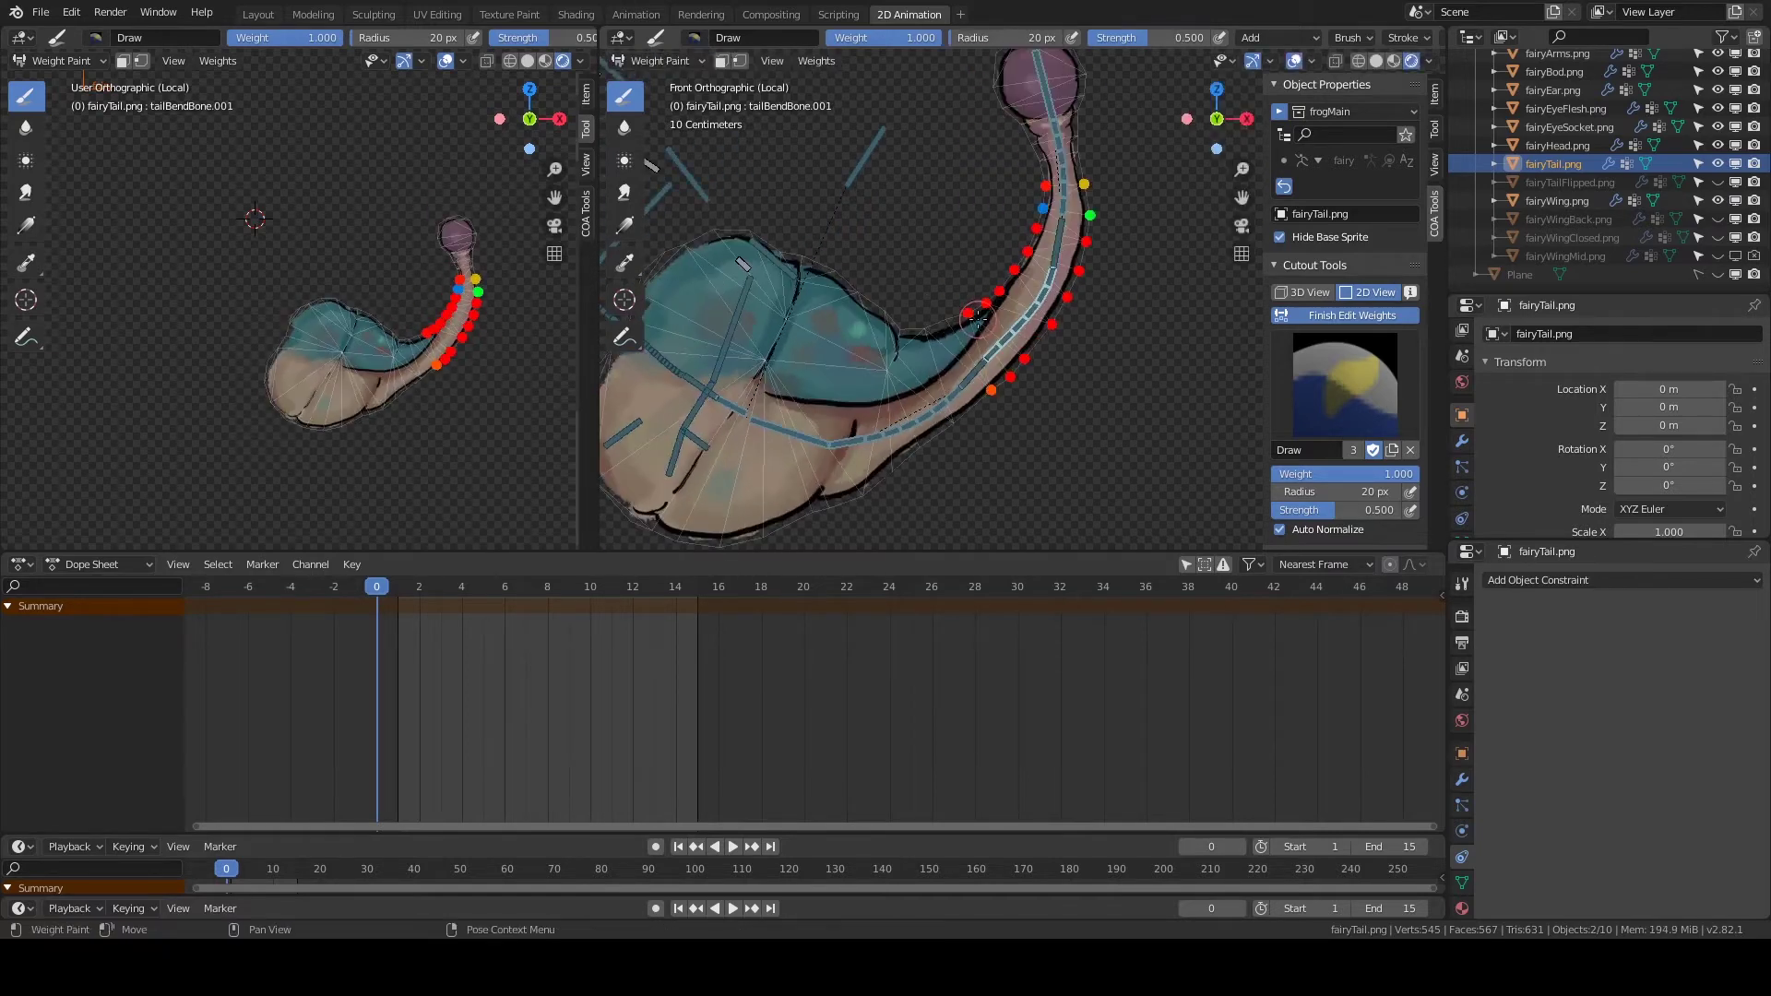
Finish weight editing, rotate the tail joint bone to test bending, and save.
click(1352, 314)
key(r)
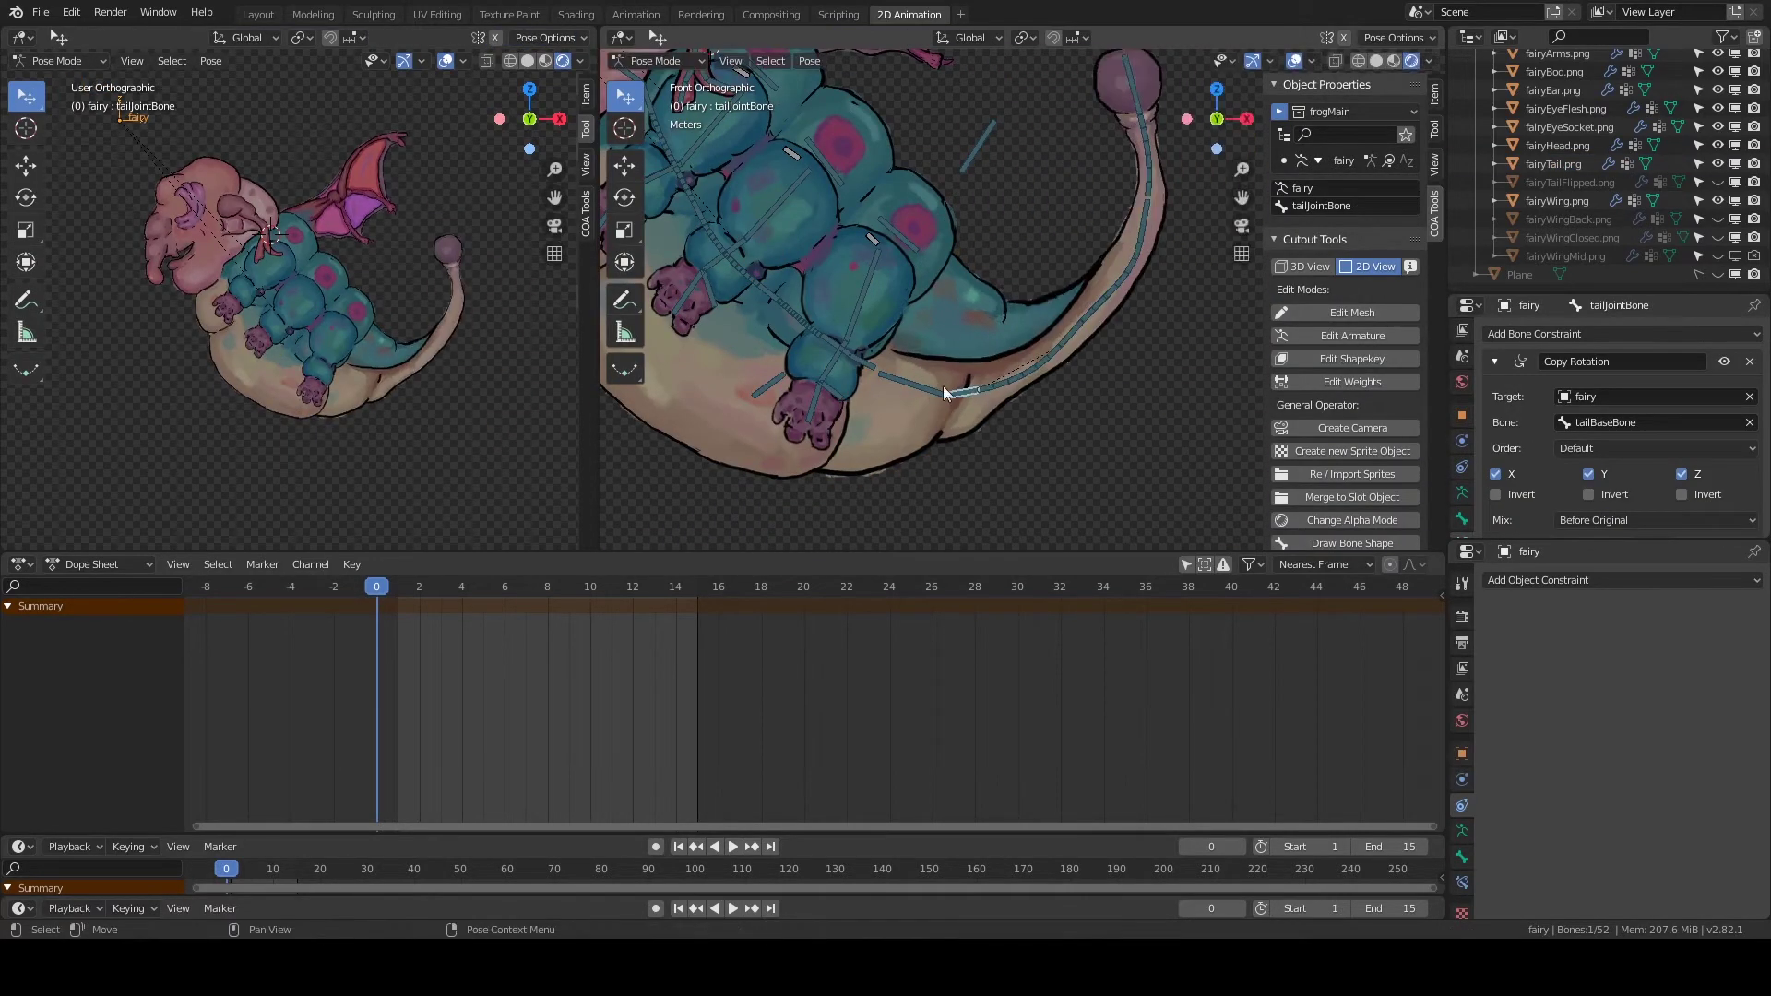
click(973, 403)
key(ctrl+s)
shift+middle_drag(934, 352, 979, 256)
Return to Object Mode and start weight editing fairyArms on armBottumBone.
key(ctrl+Tab)
click(943, 386)
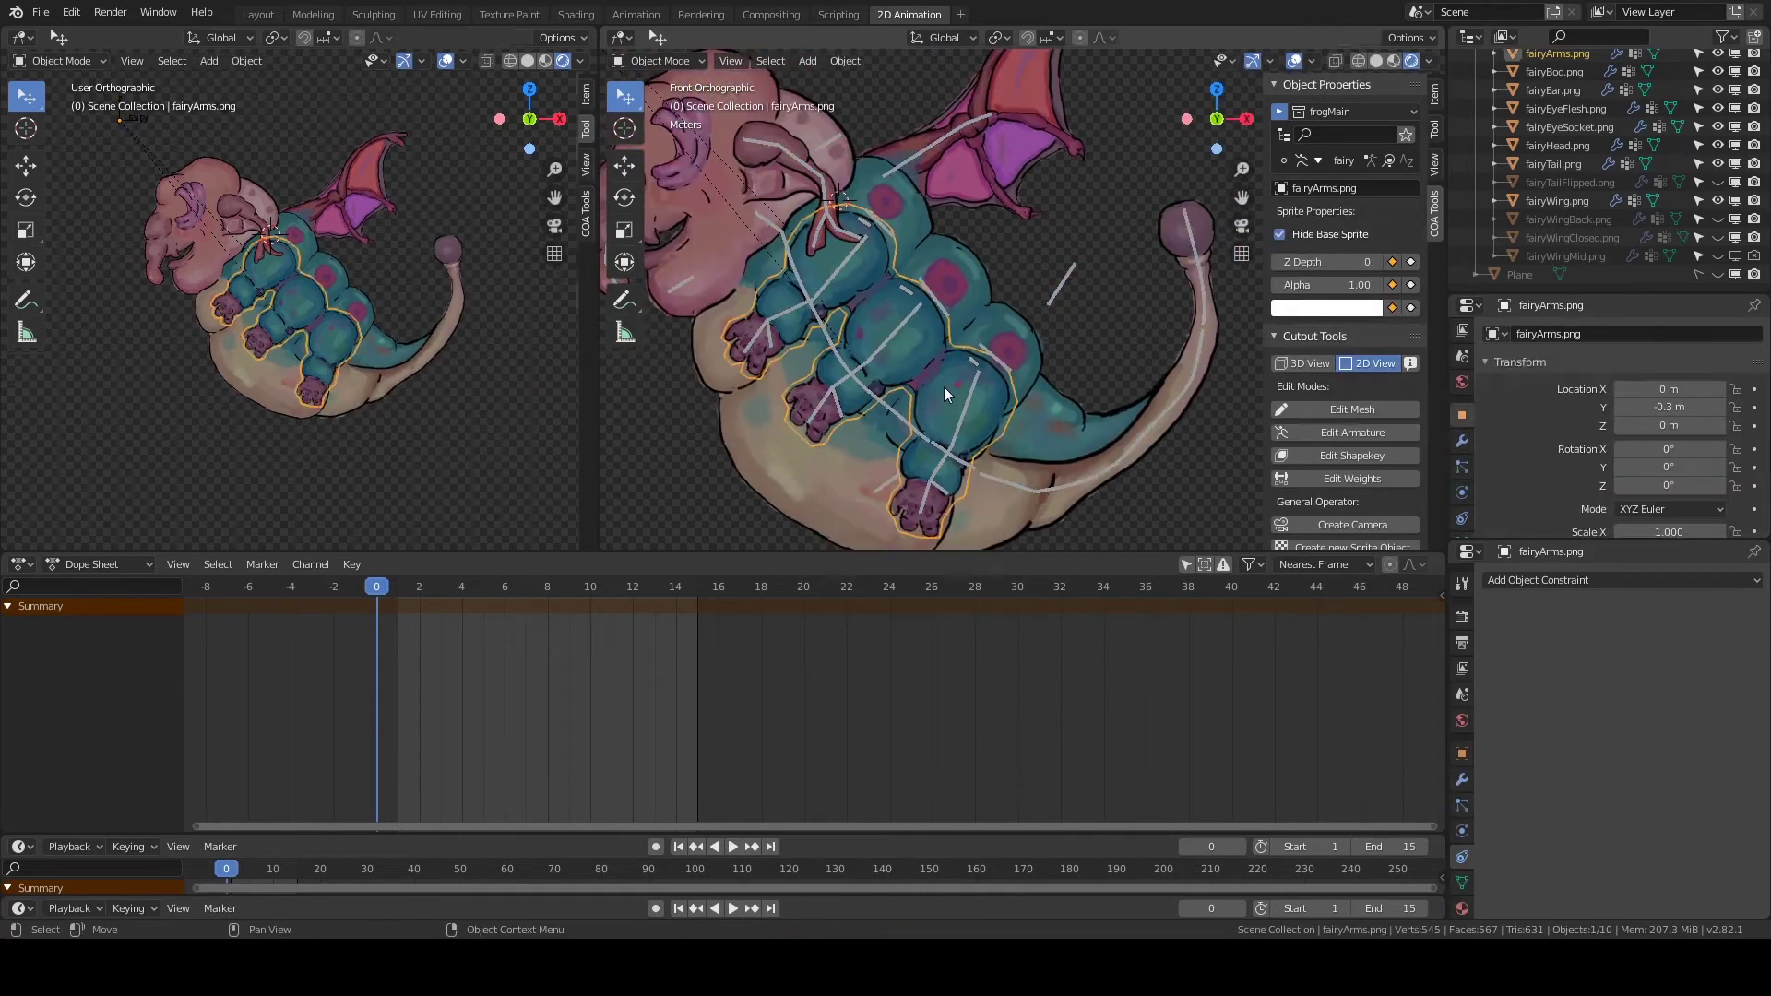
click(1363, 476)
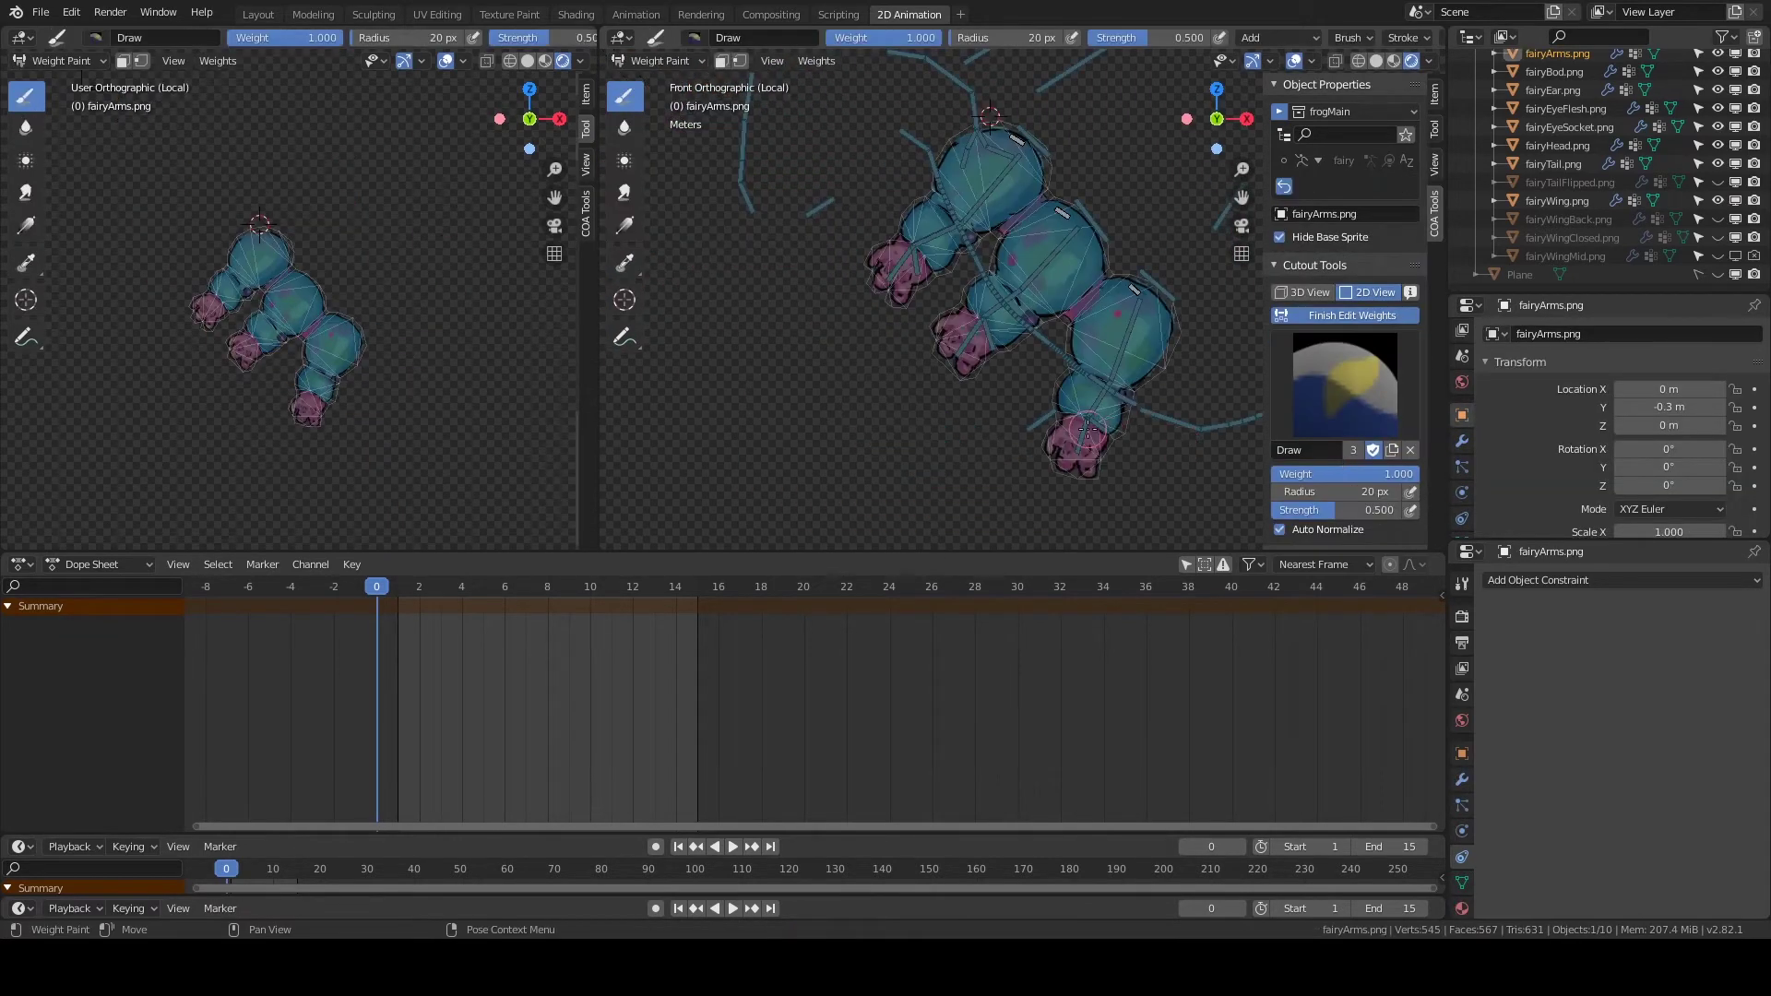
click(1093, 342)
scroll(1093, 342, up, 2)
scroll(1061, 350, up, 1)
ctrl+click(1038, 369)
scroll(1031, 356, up, 2)
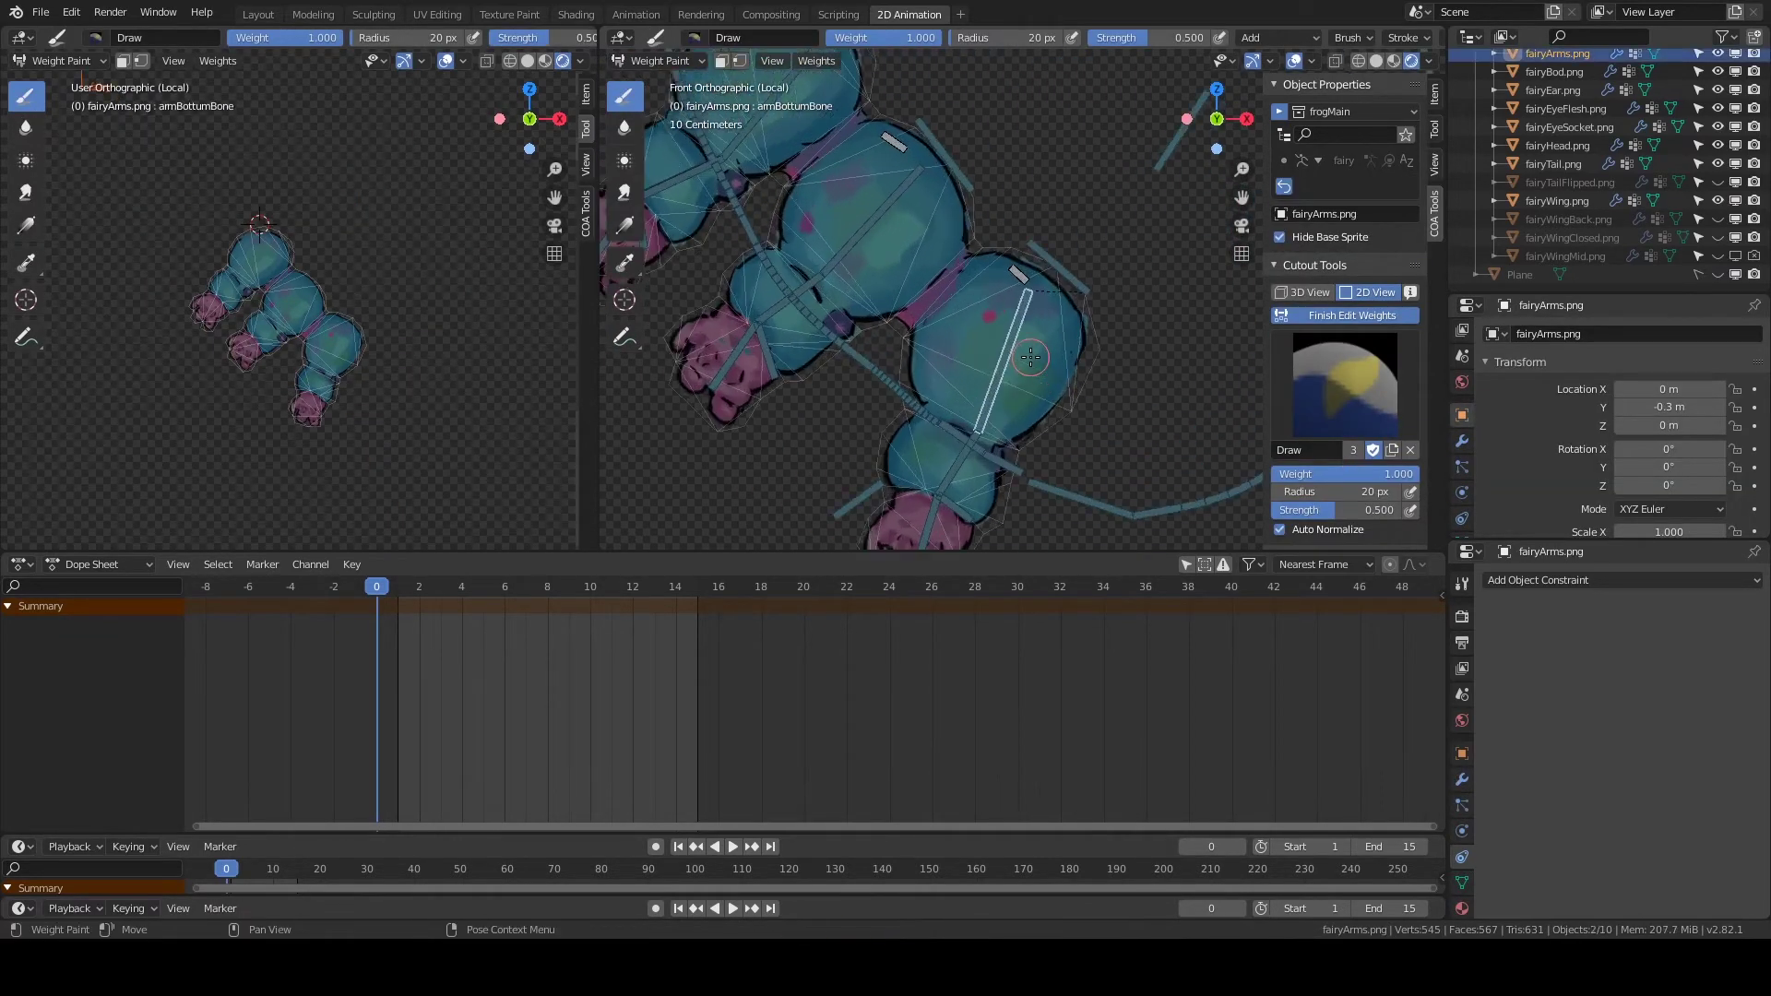
With a 26 px brush, paint armBottumBone.001 onto the forearm and armBottumBone.002 over the hand.
key(bracketright)
key(bracketright)
key(bracketright)
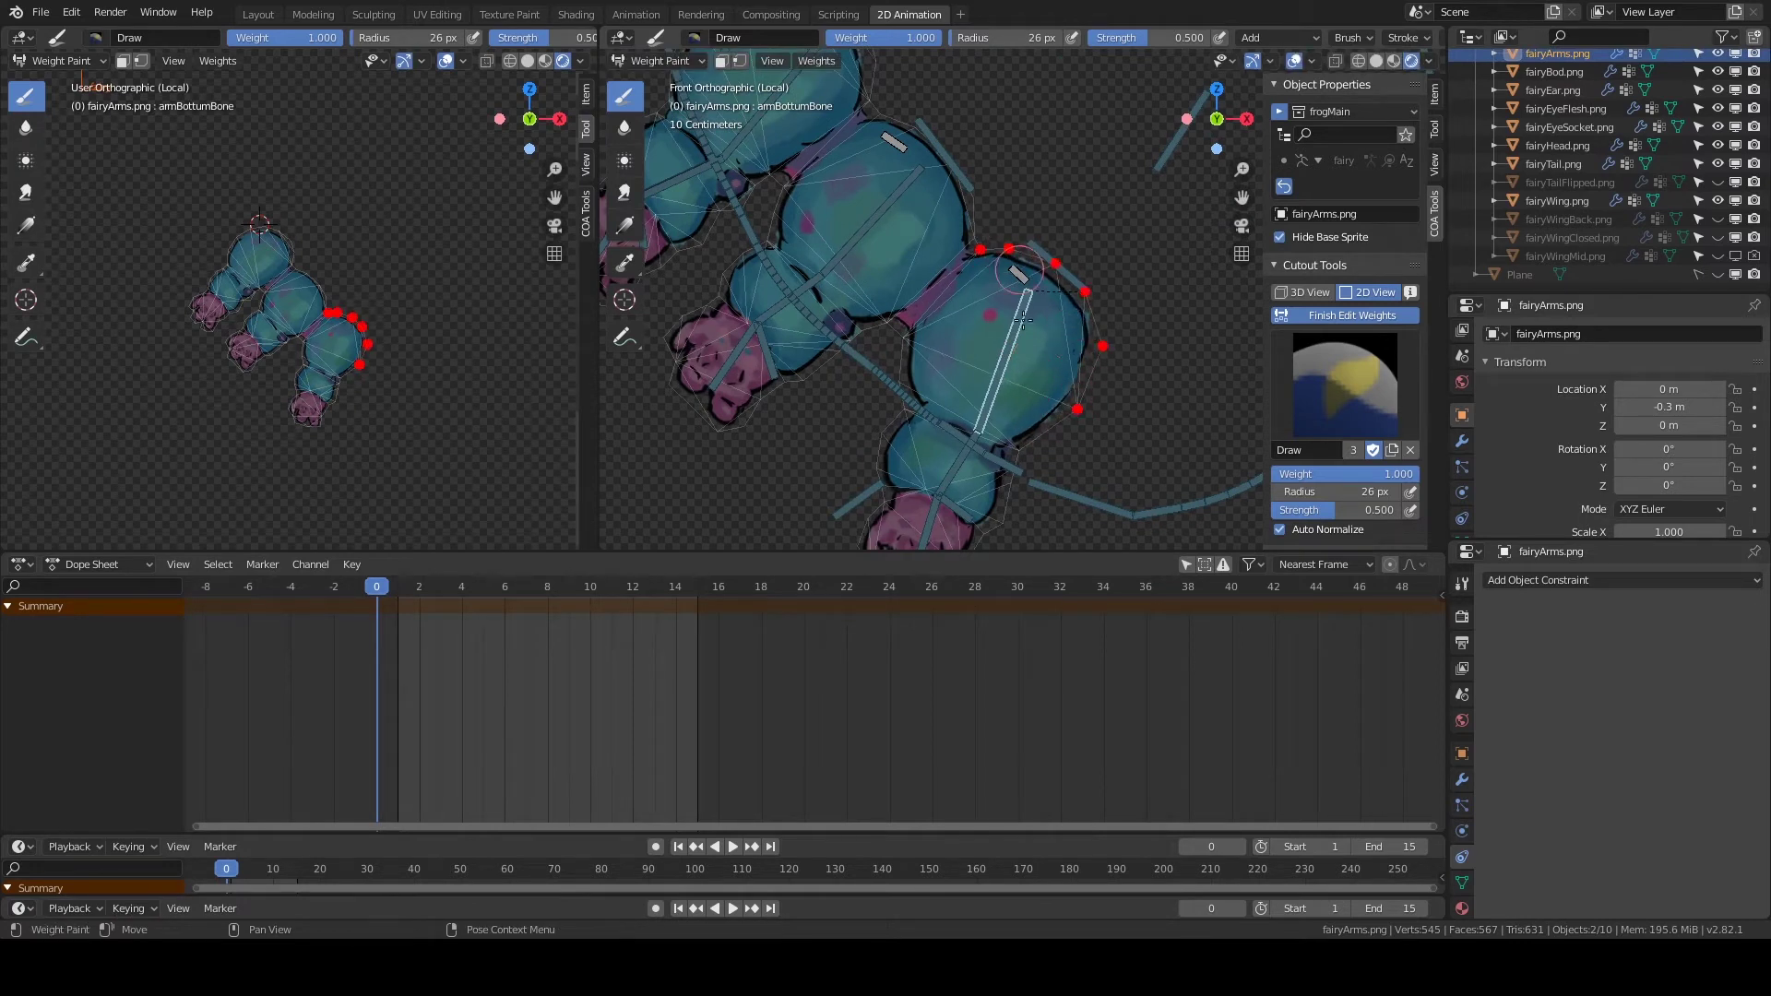
shift+middle_drag(1023, 318, 1014, 247)
ctrl+click(911, 344)
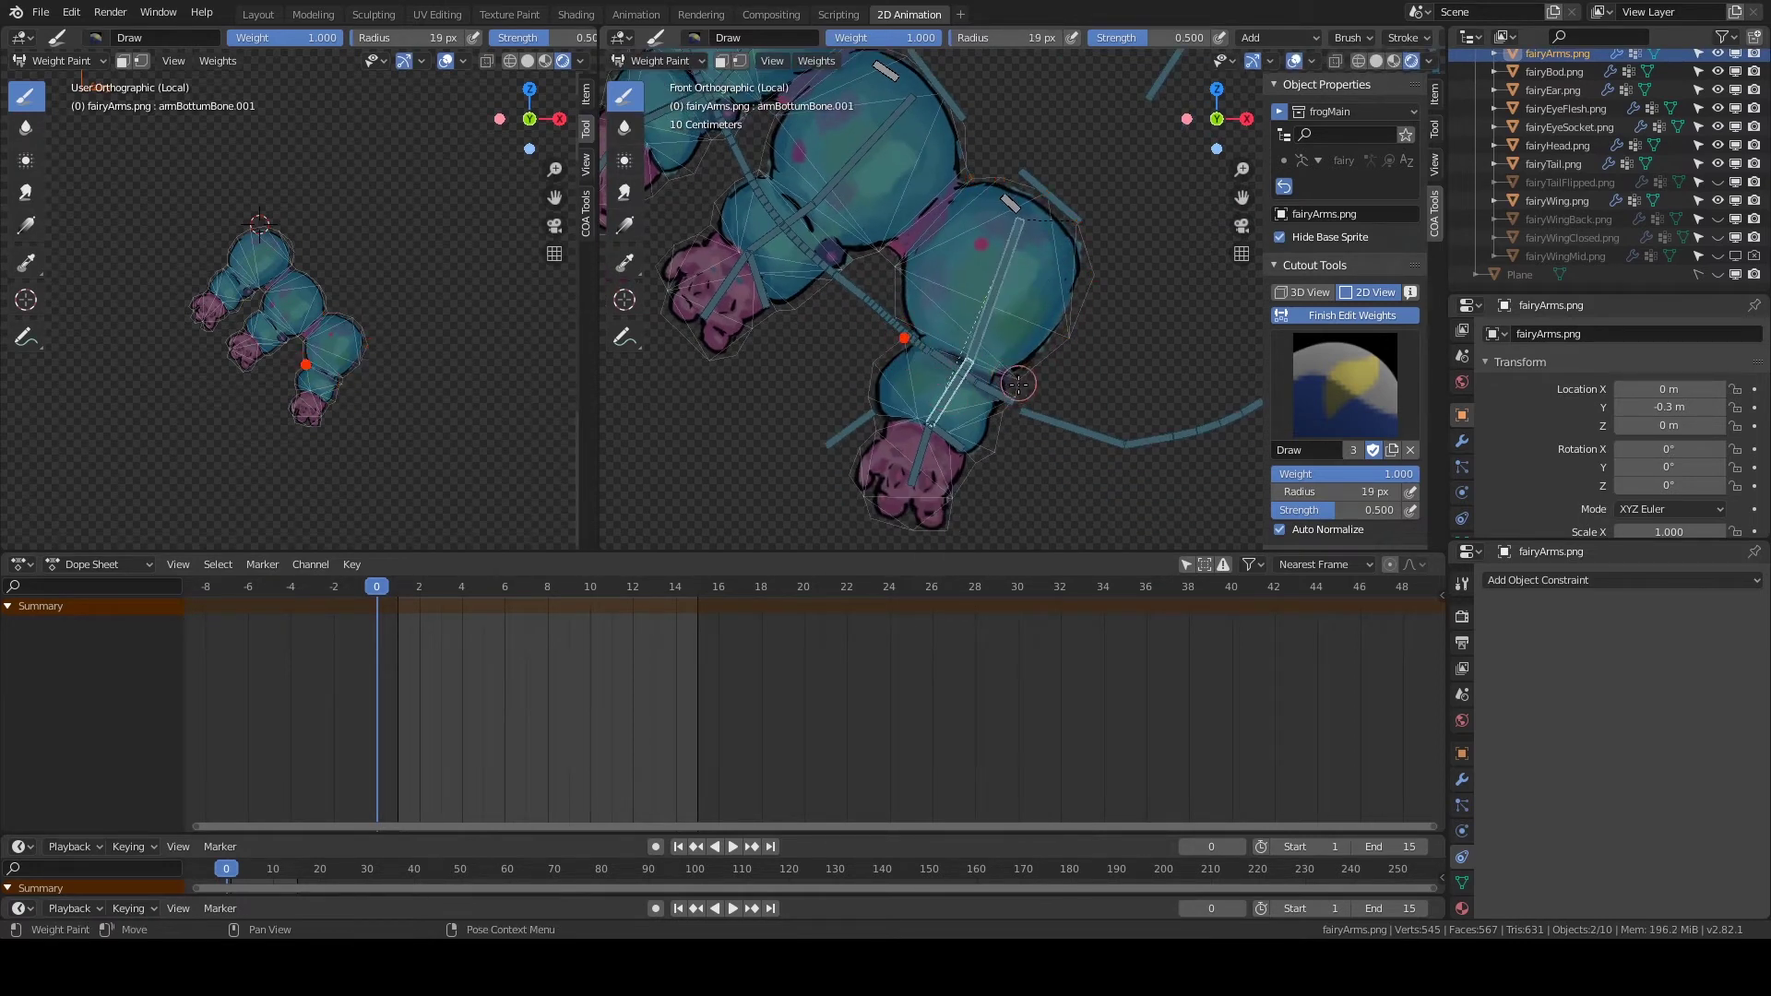
drag(997, 425, 1014, 395)
drag(897, 380, 938, 397)
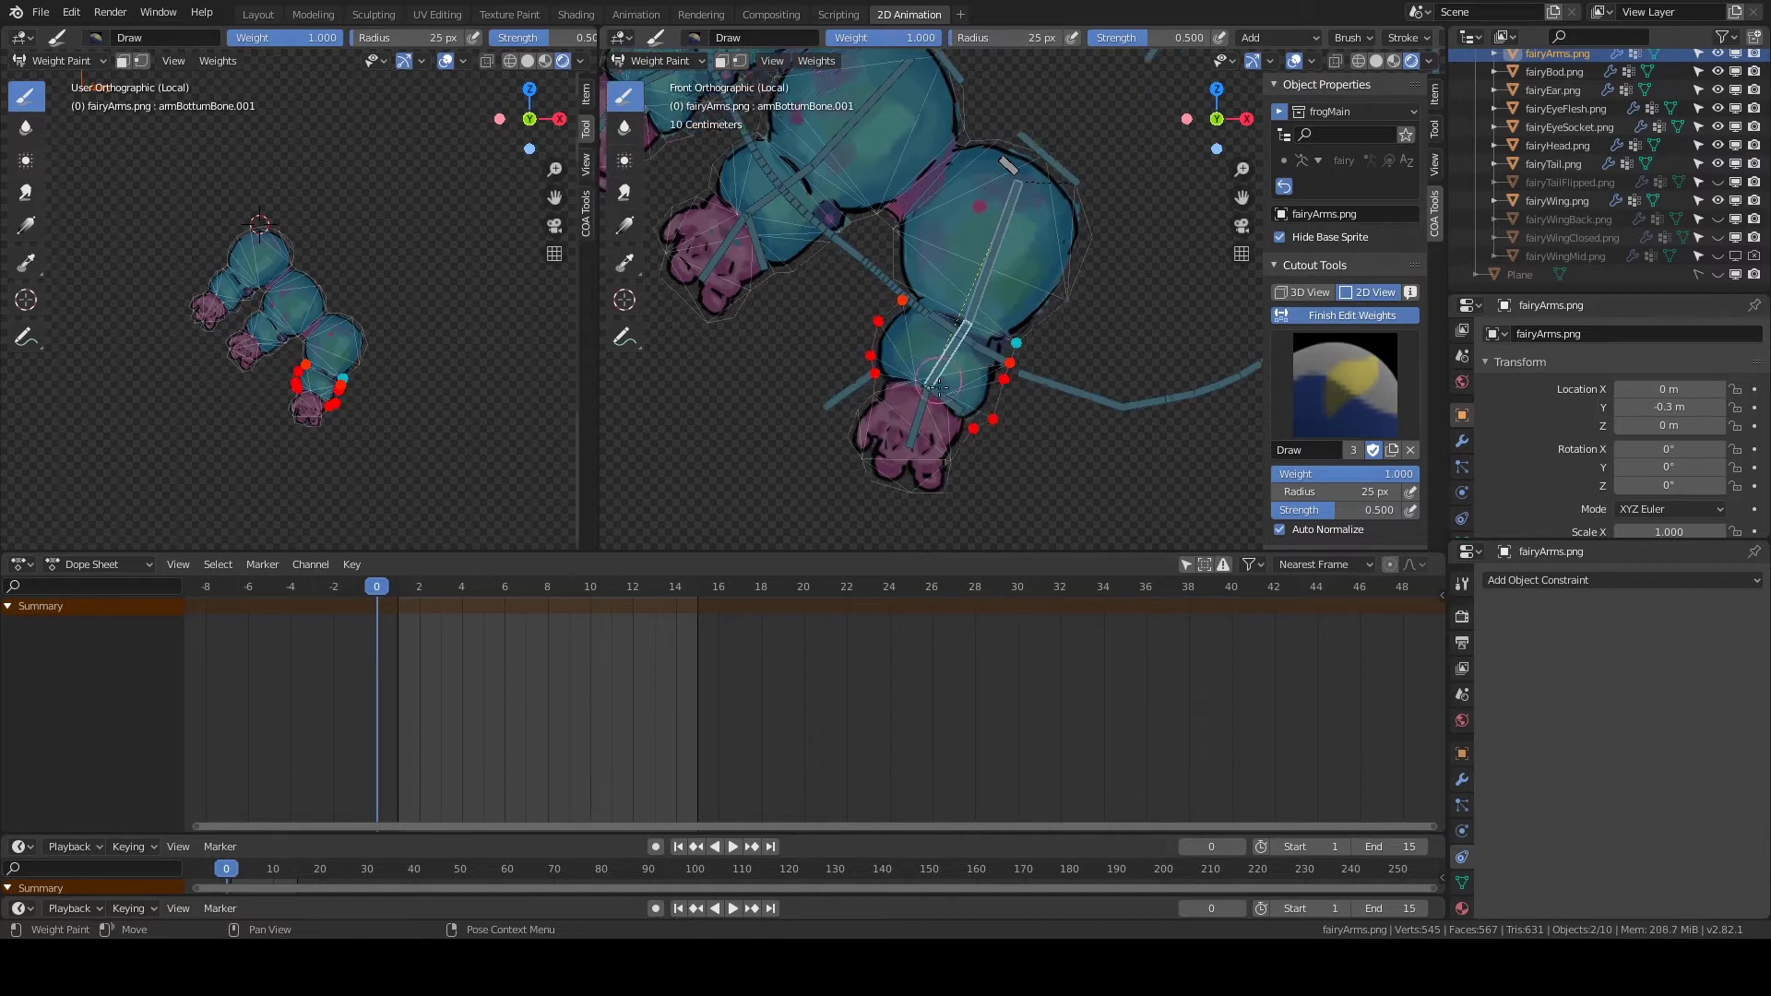
ctrl+click(900, 441)
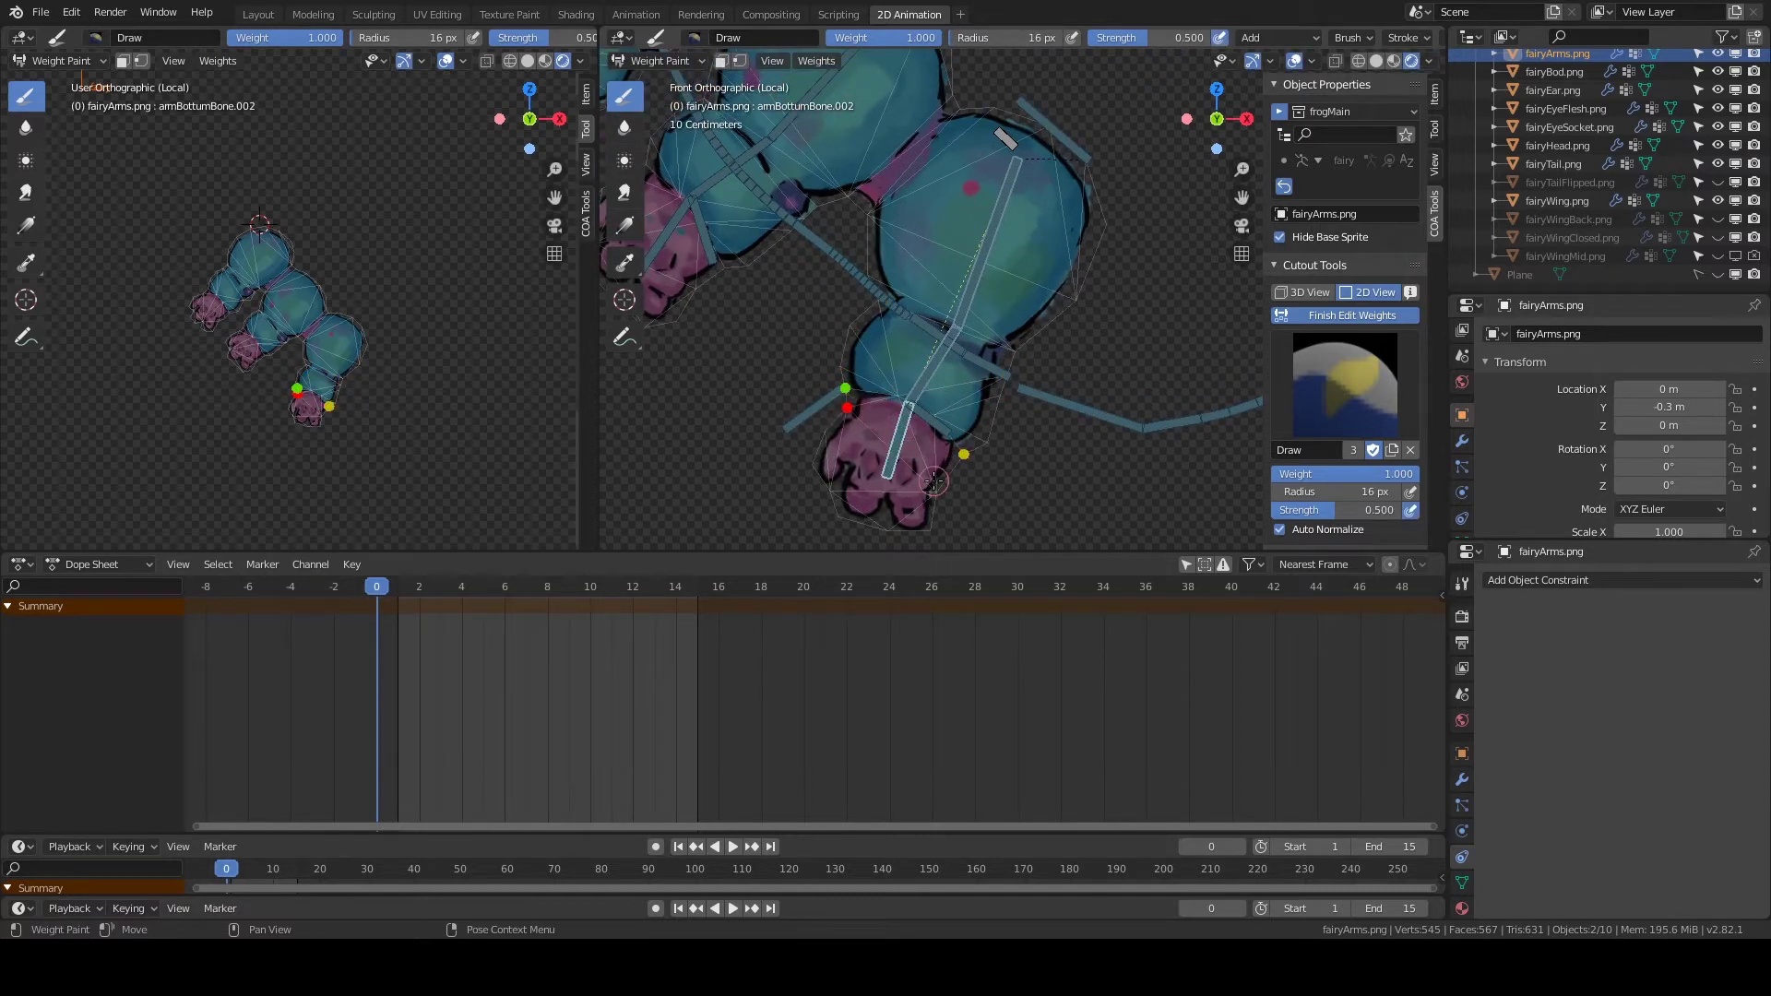
drag(934, 480, 883, 521)
drag(830, 425, 881, 530)
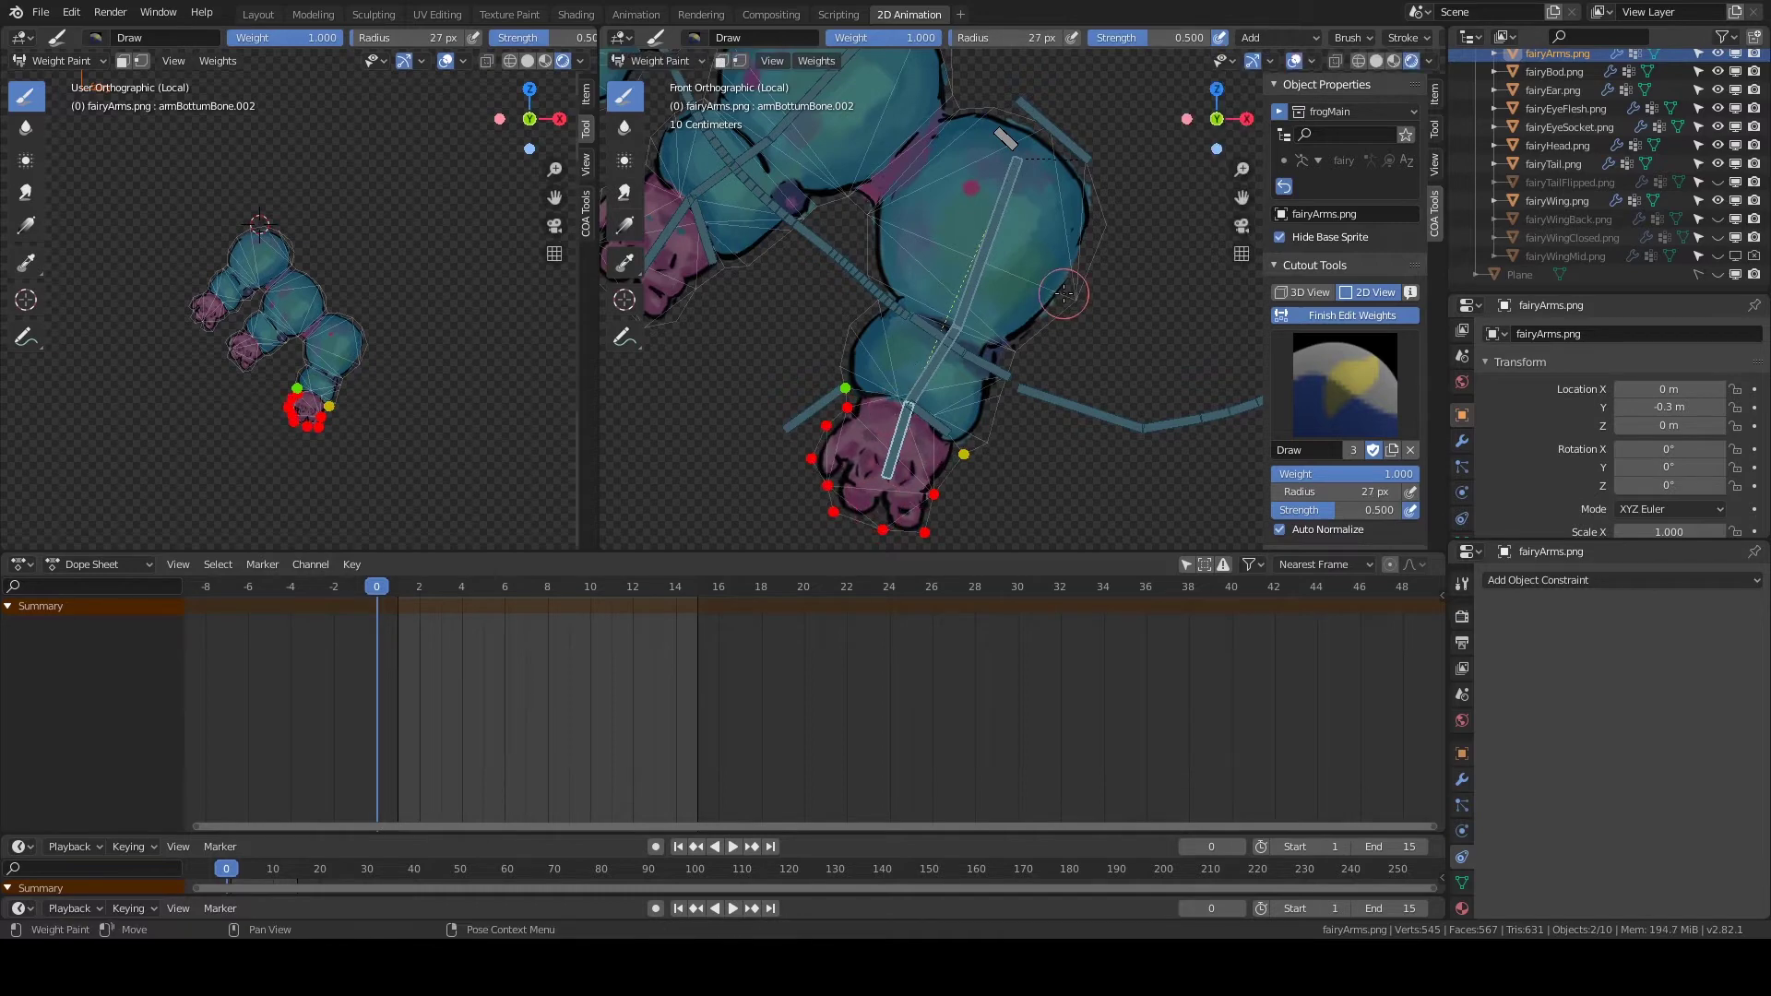
Test-bend the arm at armJointBone and set the brush radius to 24 px.
shift+middle_drag(1064, 293, 1138, 429)
ctrl+click(1134, 265)
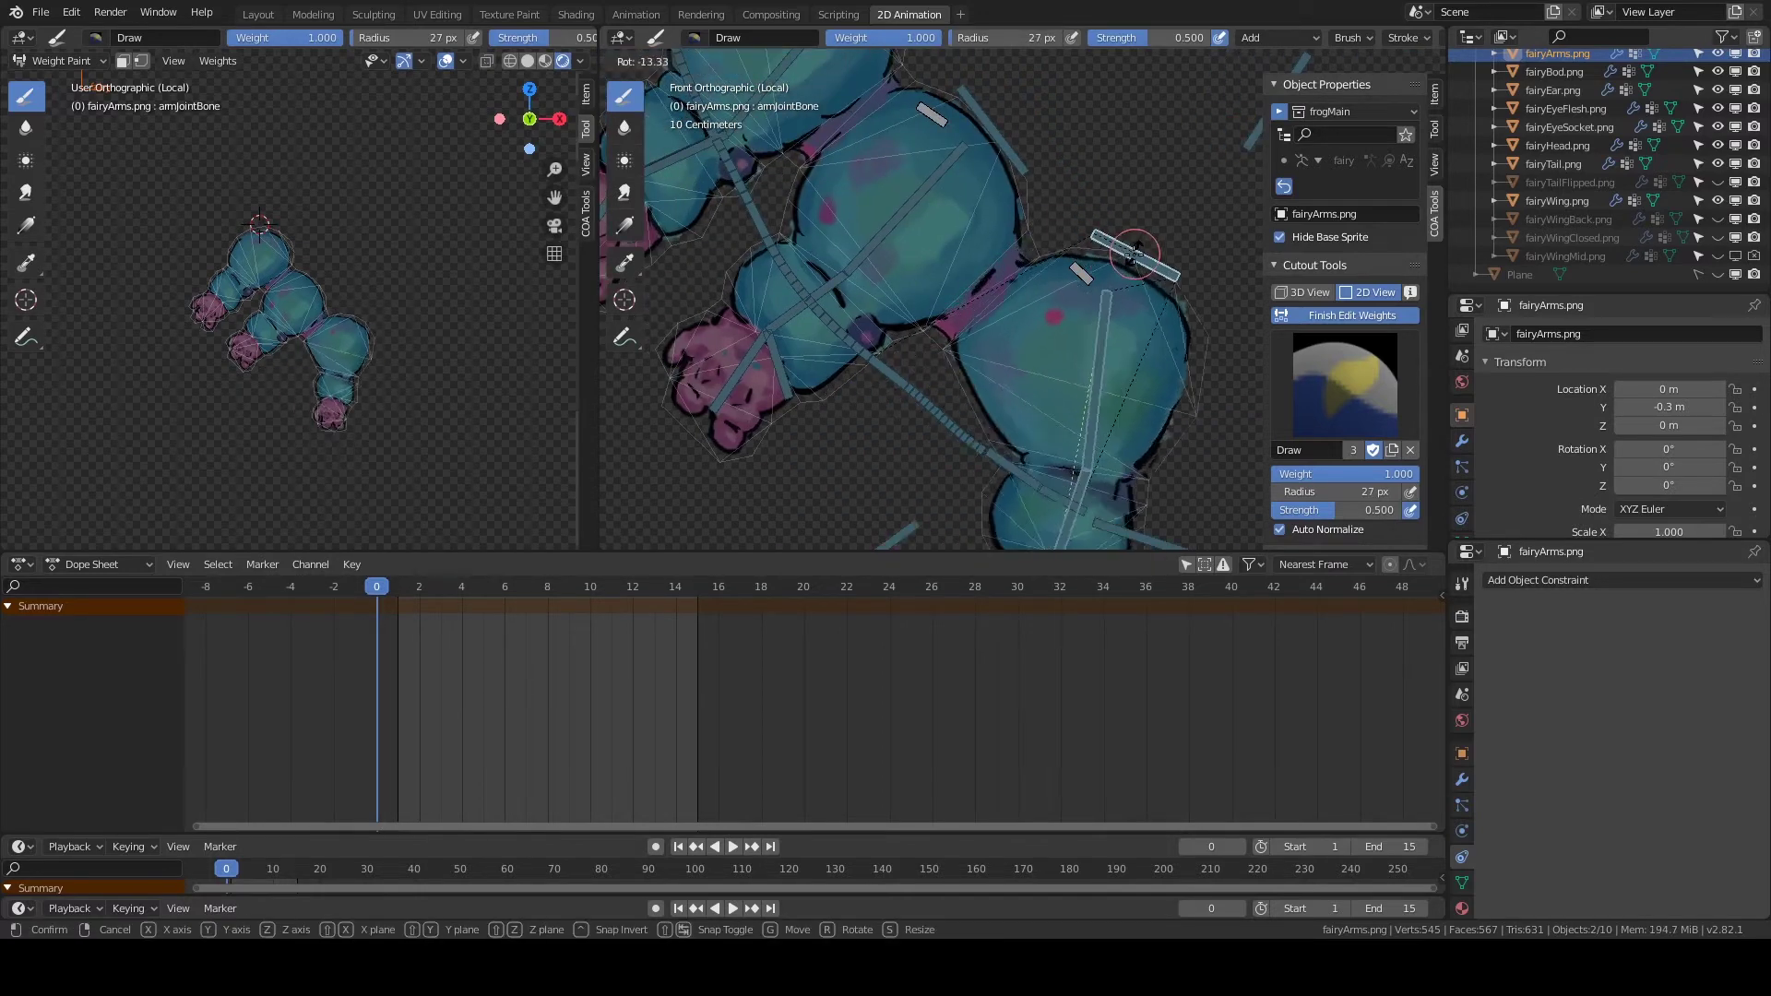
click(1075, 335)
shift+middle_drag(893, 219, 929, 242)
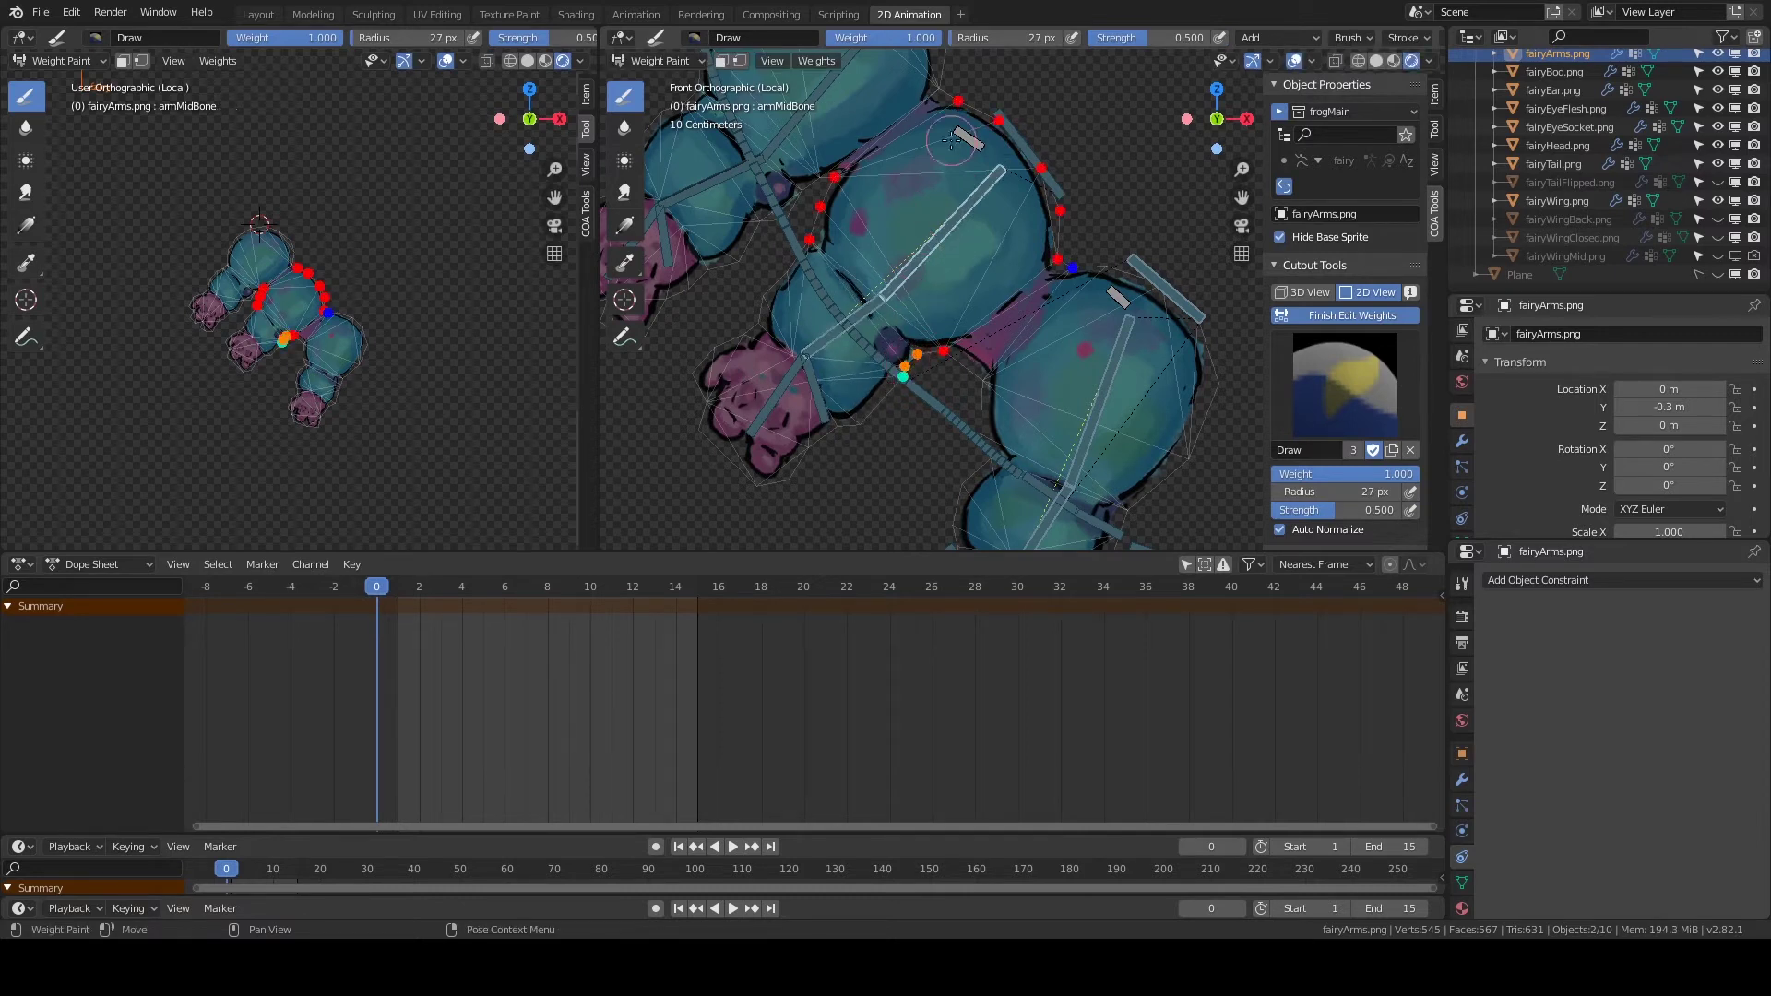
click(1348, 37)
right_click(810, 242)
key(Escape)
key(f)
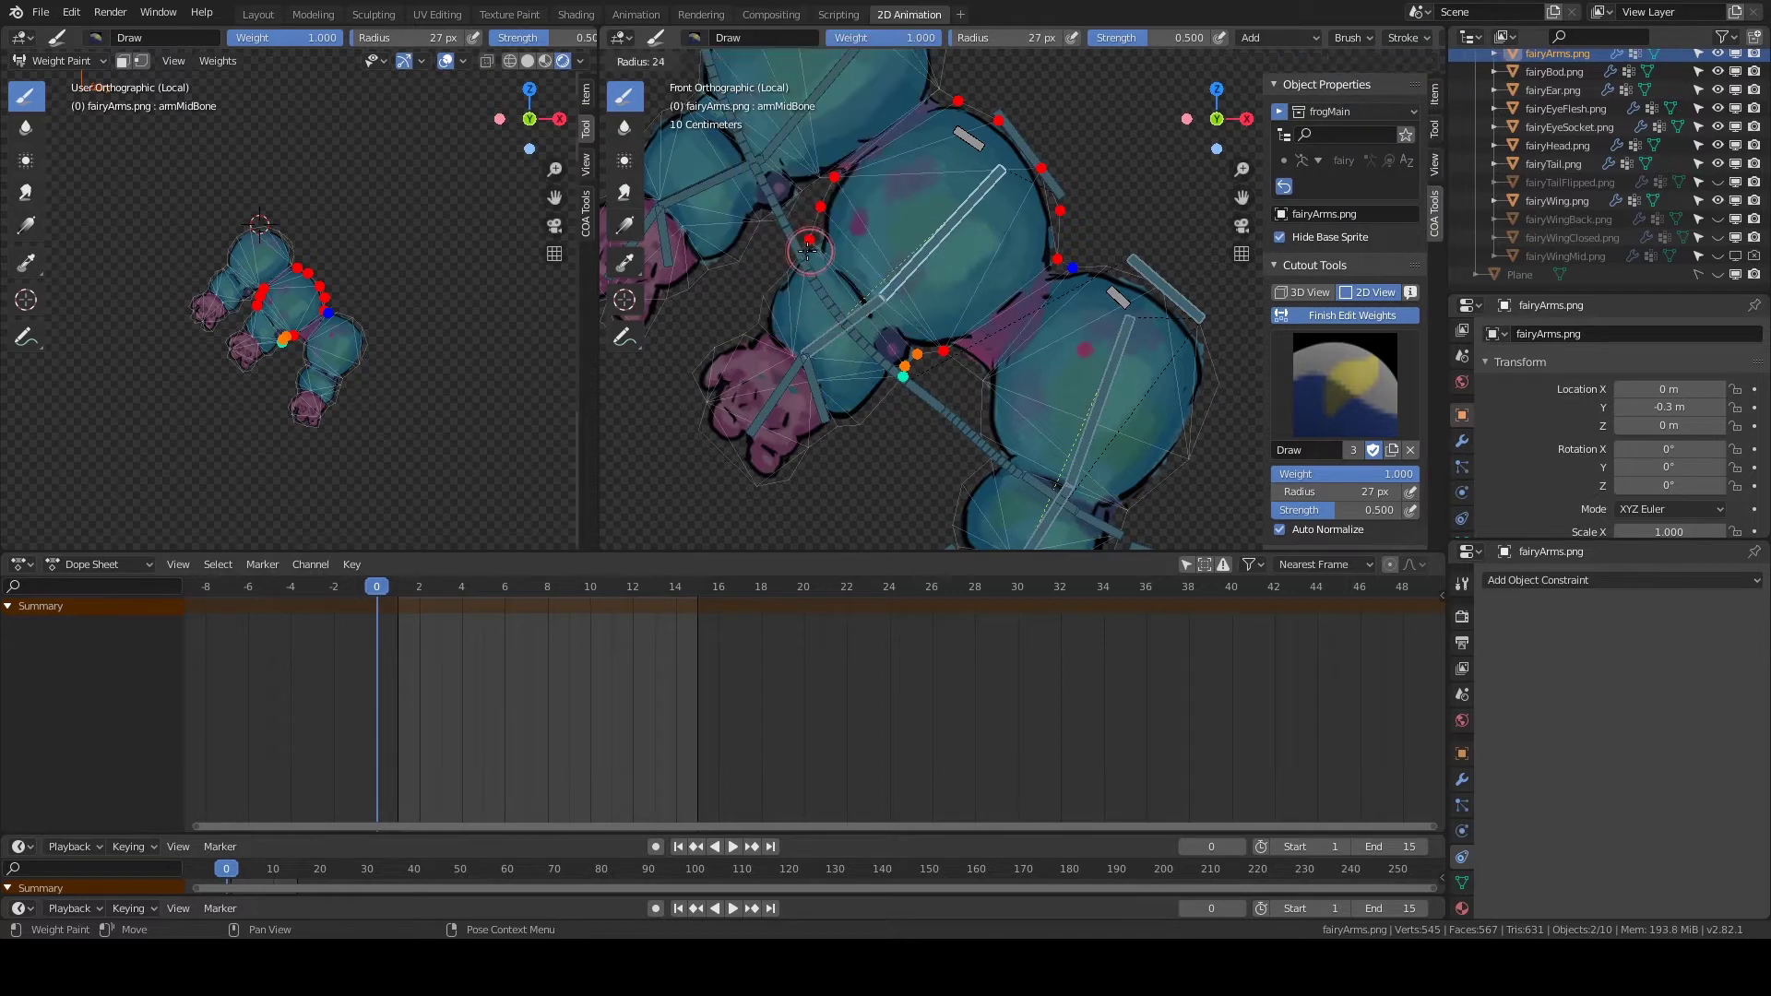
scroll(775, 341, up, 2)
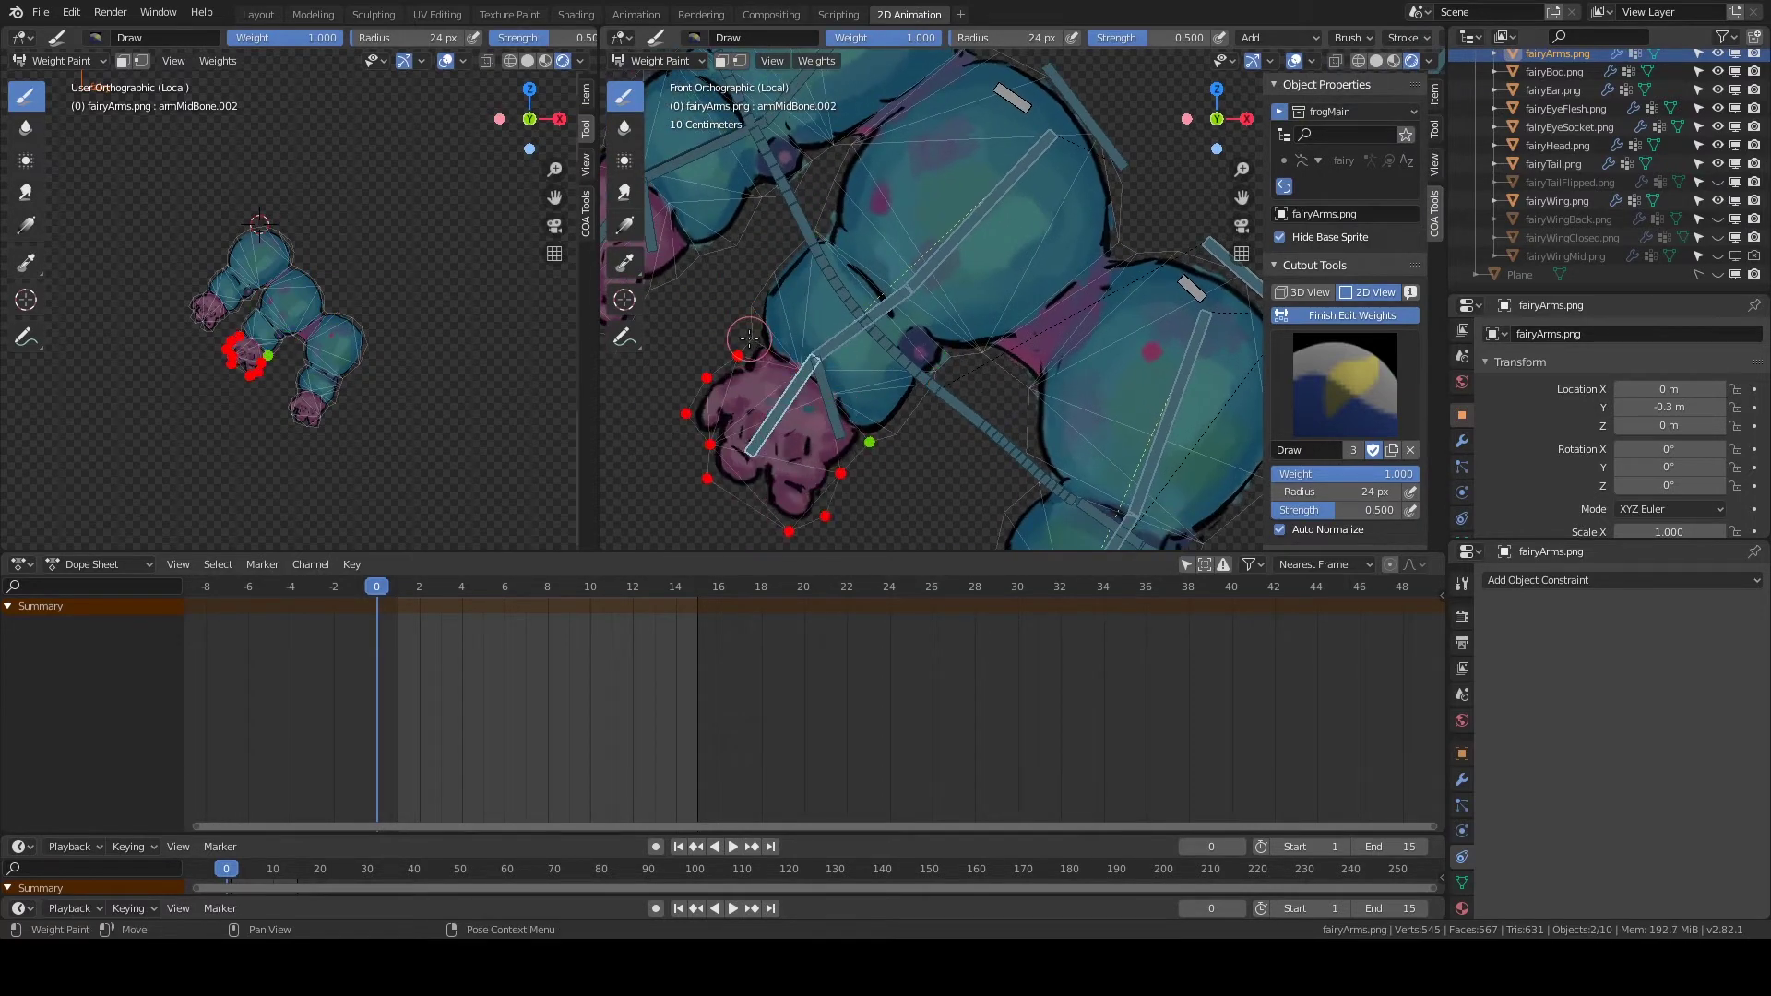
Paint armTopBone weights including armTopBone.002 on the hand, then finish and show the whole fairy.
shift+middle_drag(820, 369, 1014, 240)
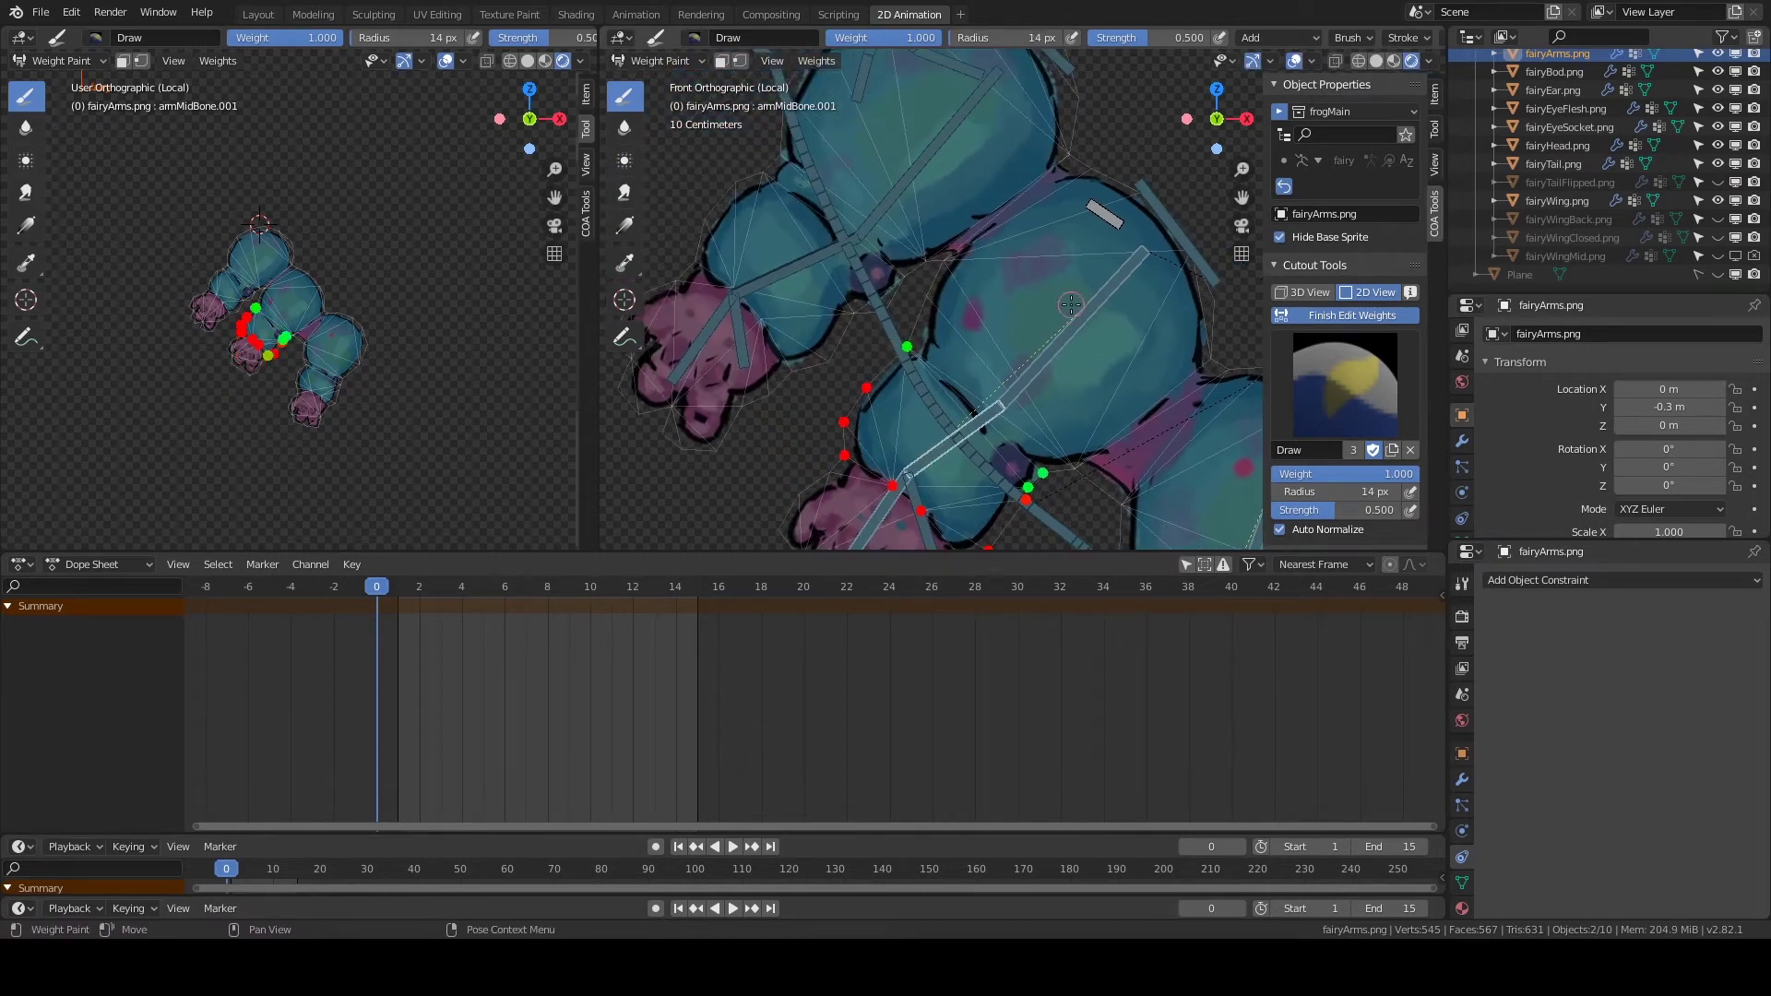
ctrl+click(1074, 205)
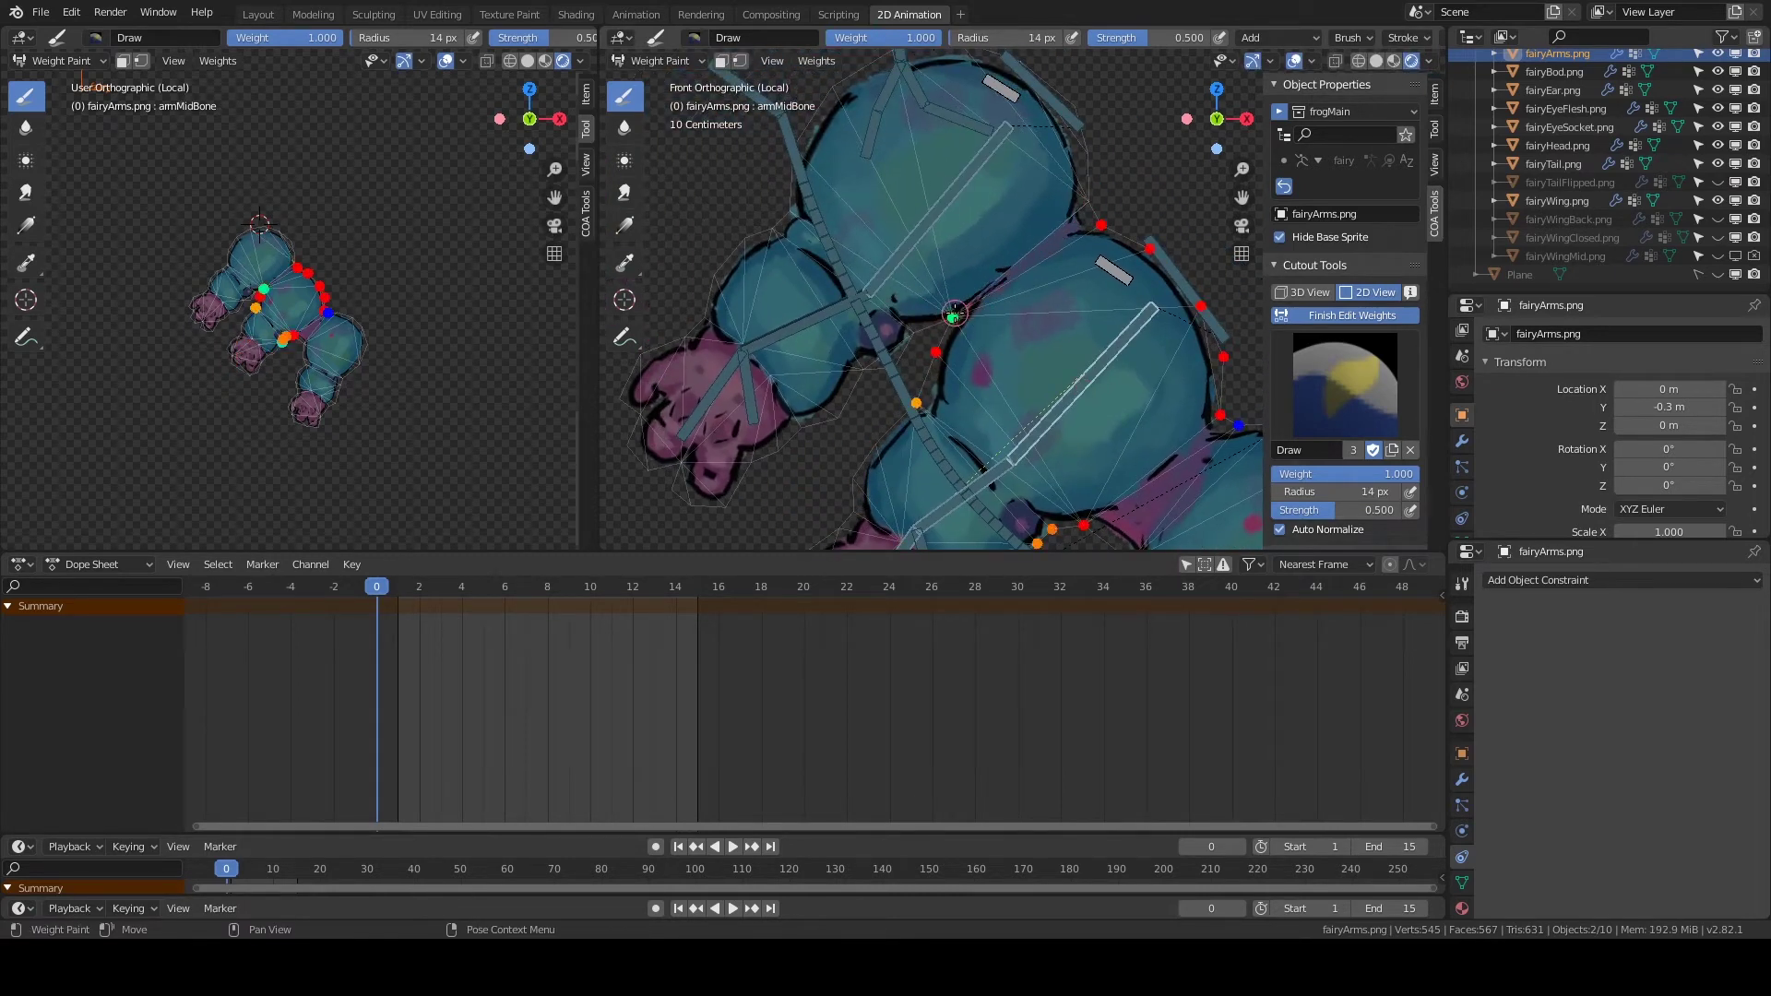
shift+middle_drag(1056, 120, 893, 323)
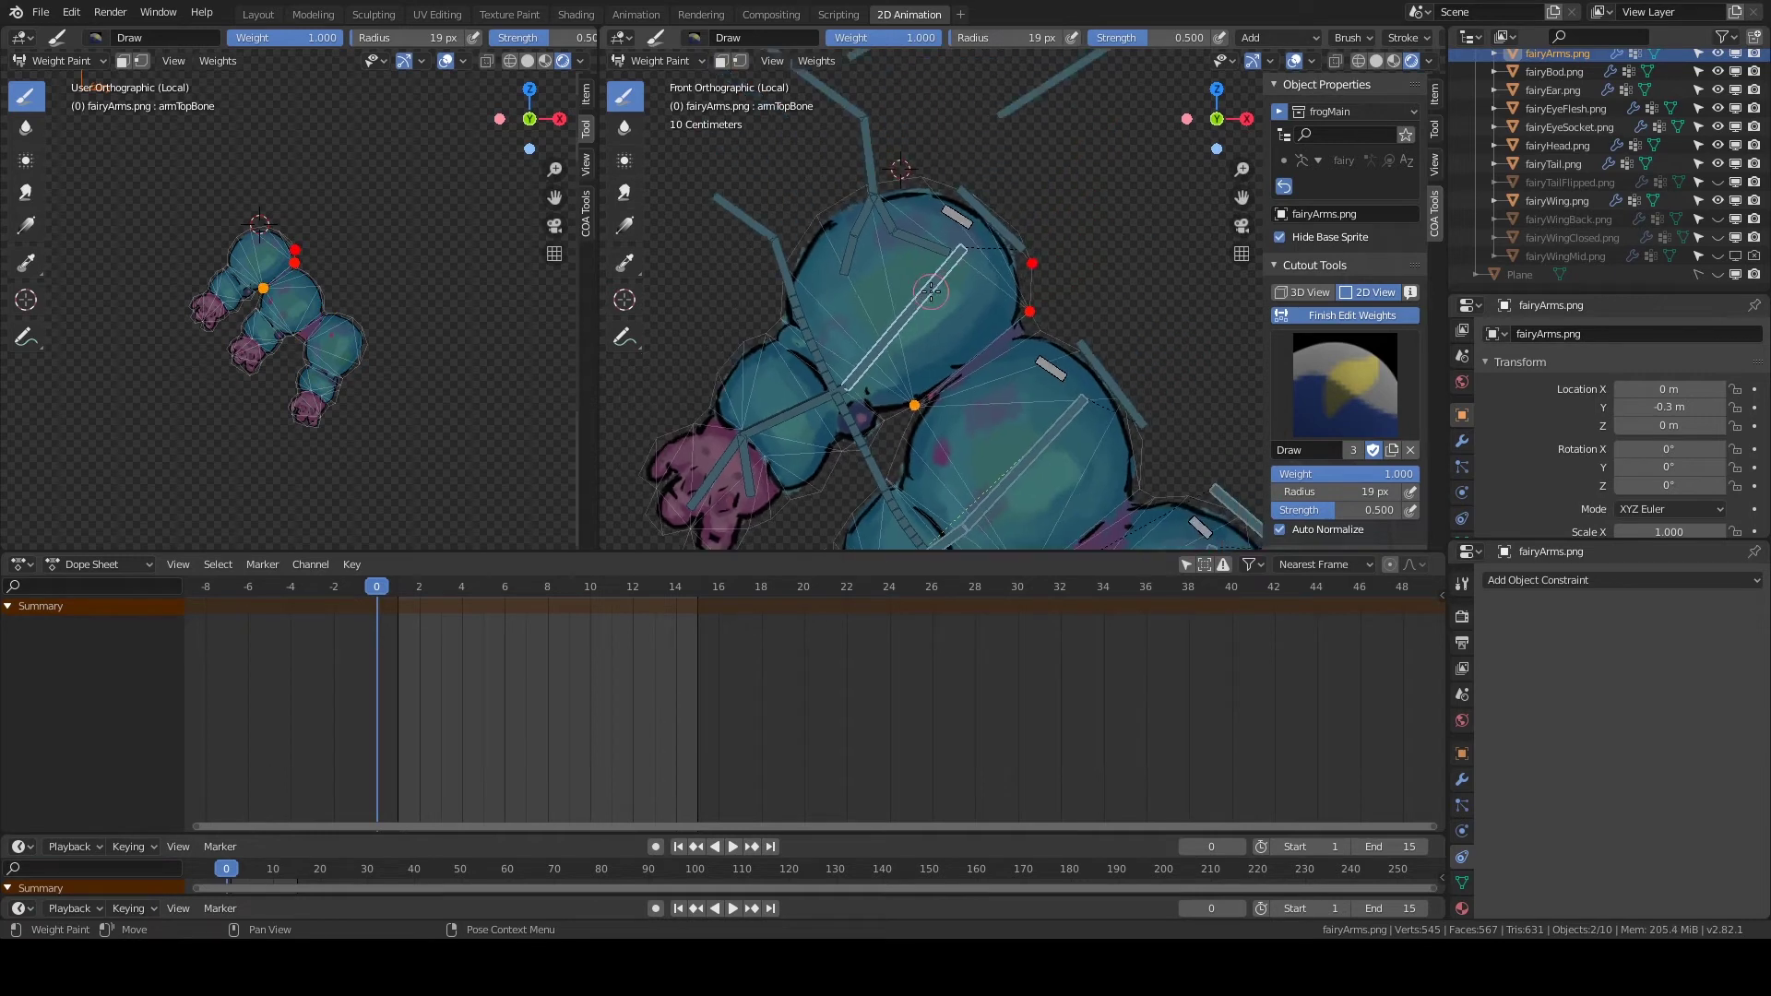
ctrl+middle_drag(862, 445, 860, 251)
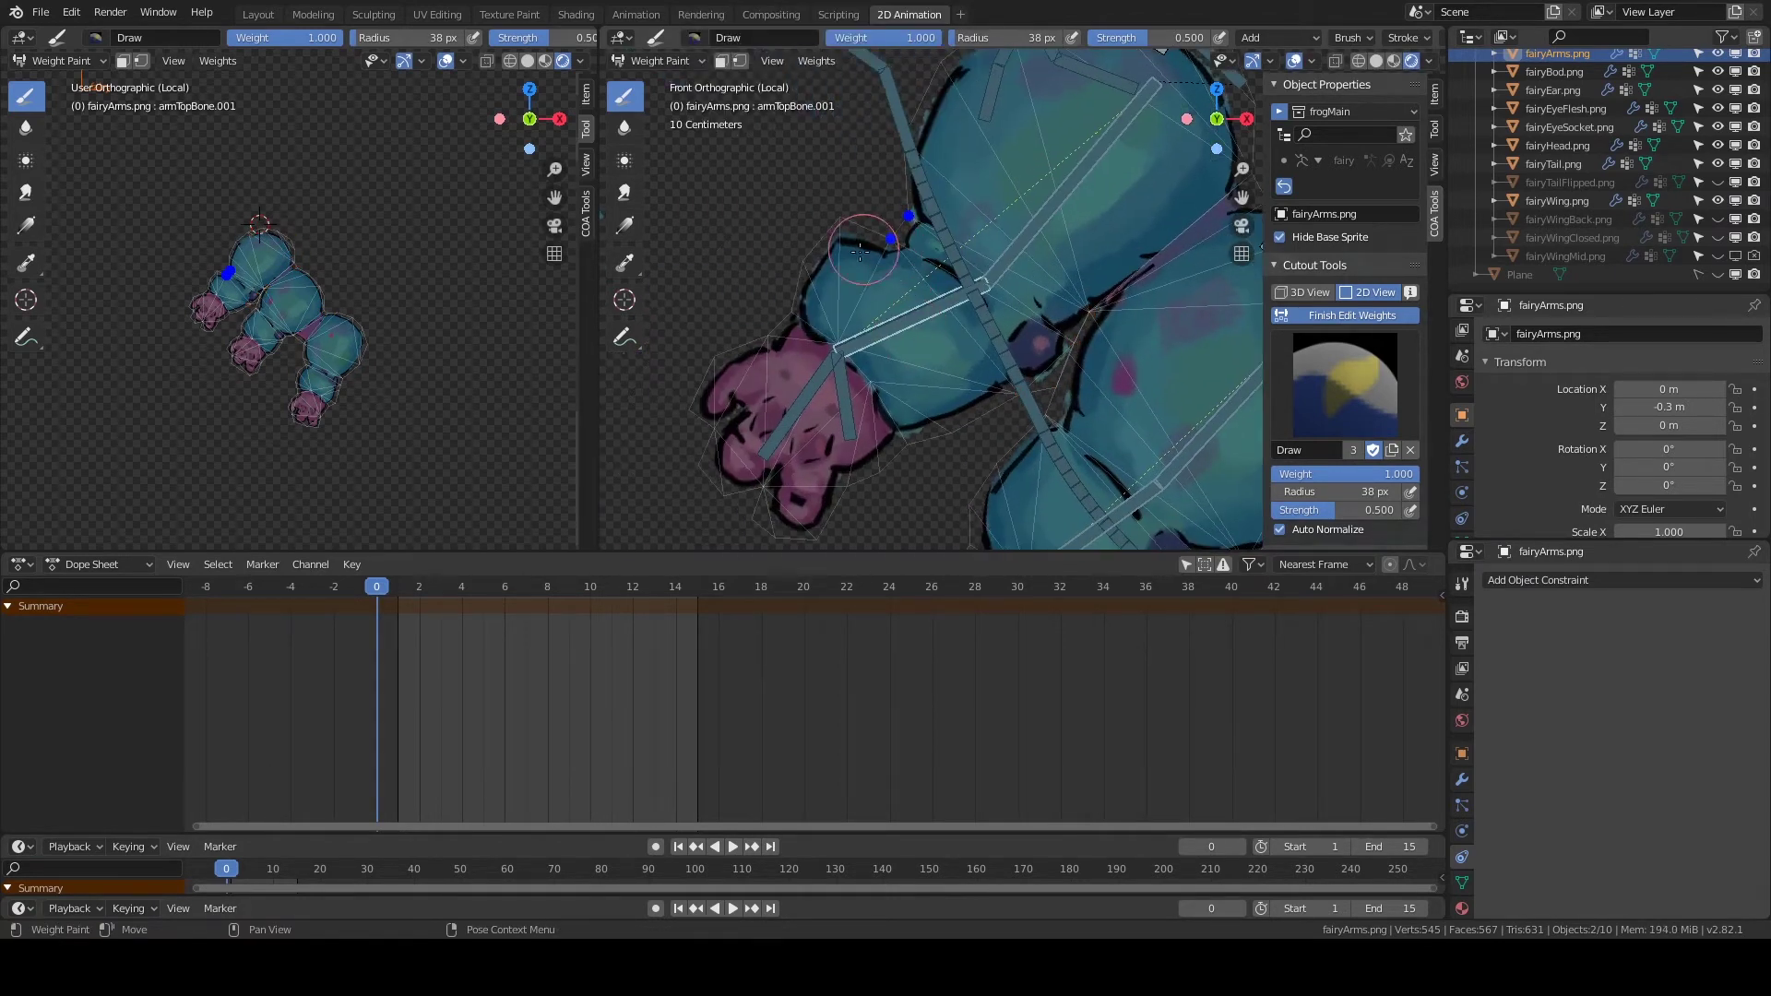
shift+middle_drag(901, 419, 901, 365)
drag(812, 387, 812, 276)
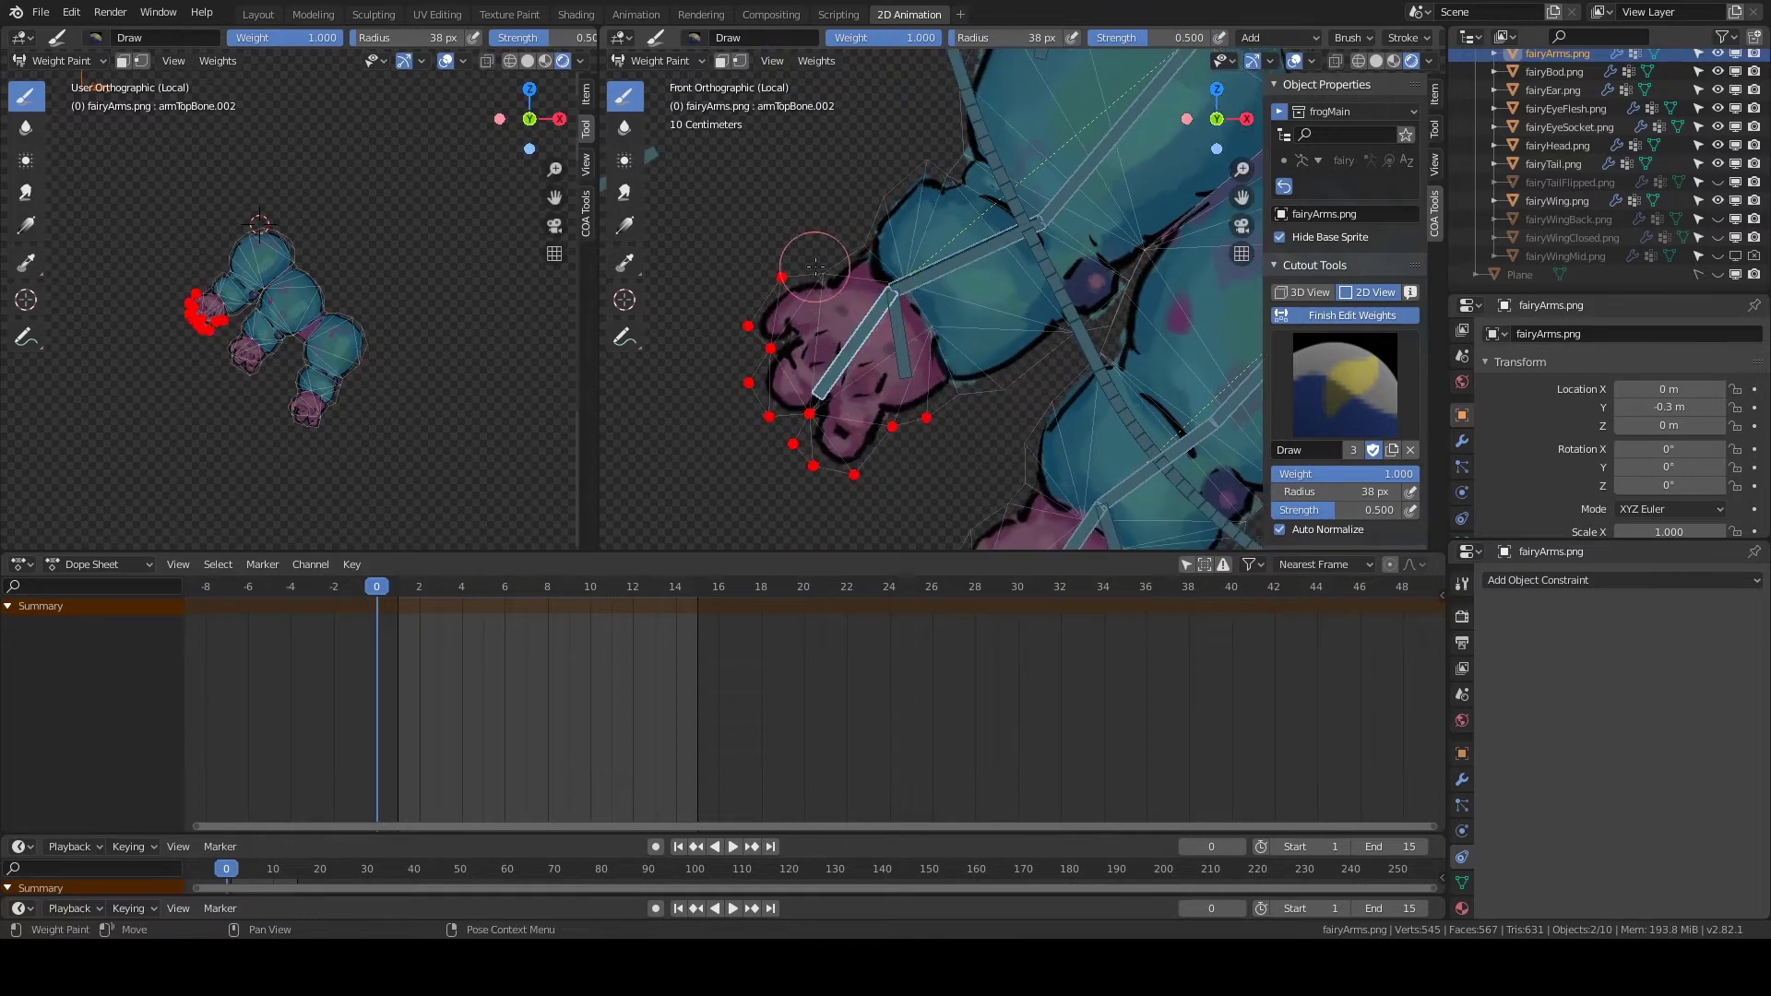
click(1351, 314)
click(660, 61)
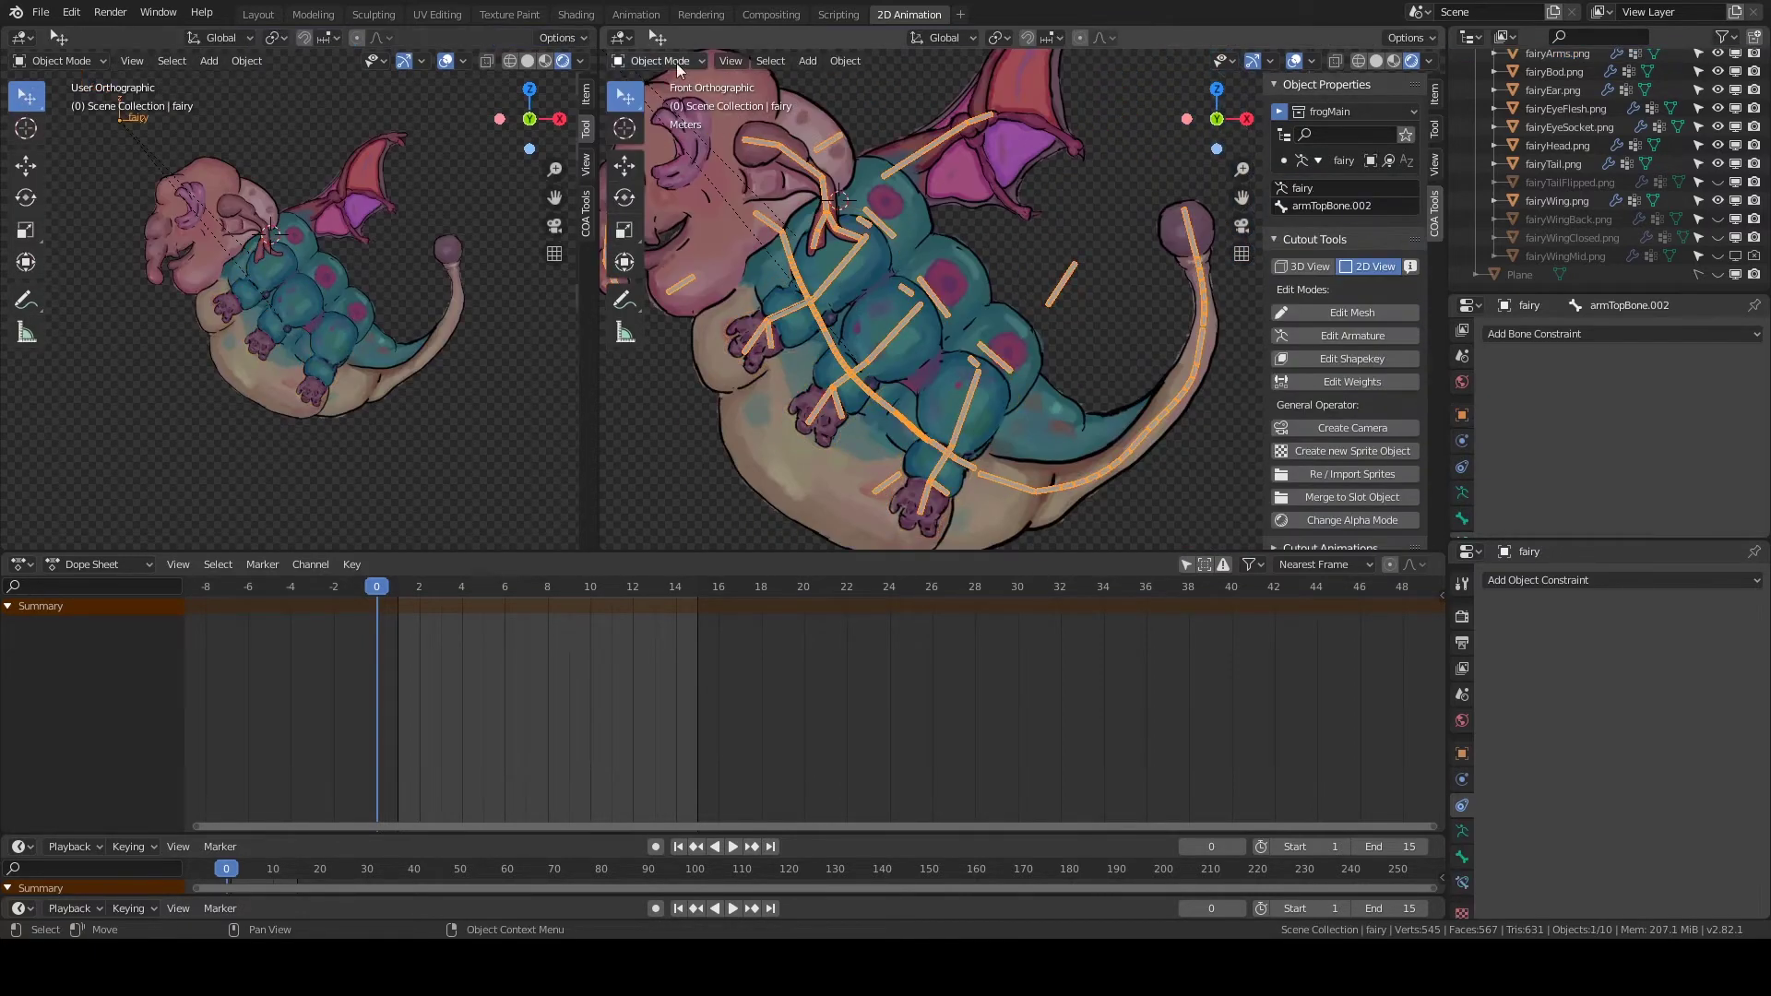
Reopen and then finish the fairyArms weight editing.
click(878, 273)
click(1352, 381)
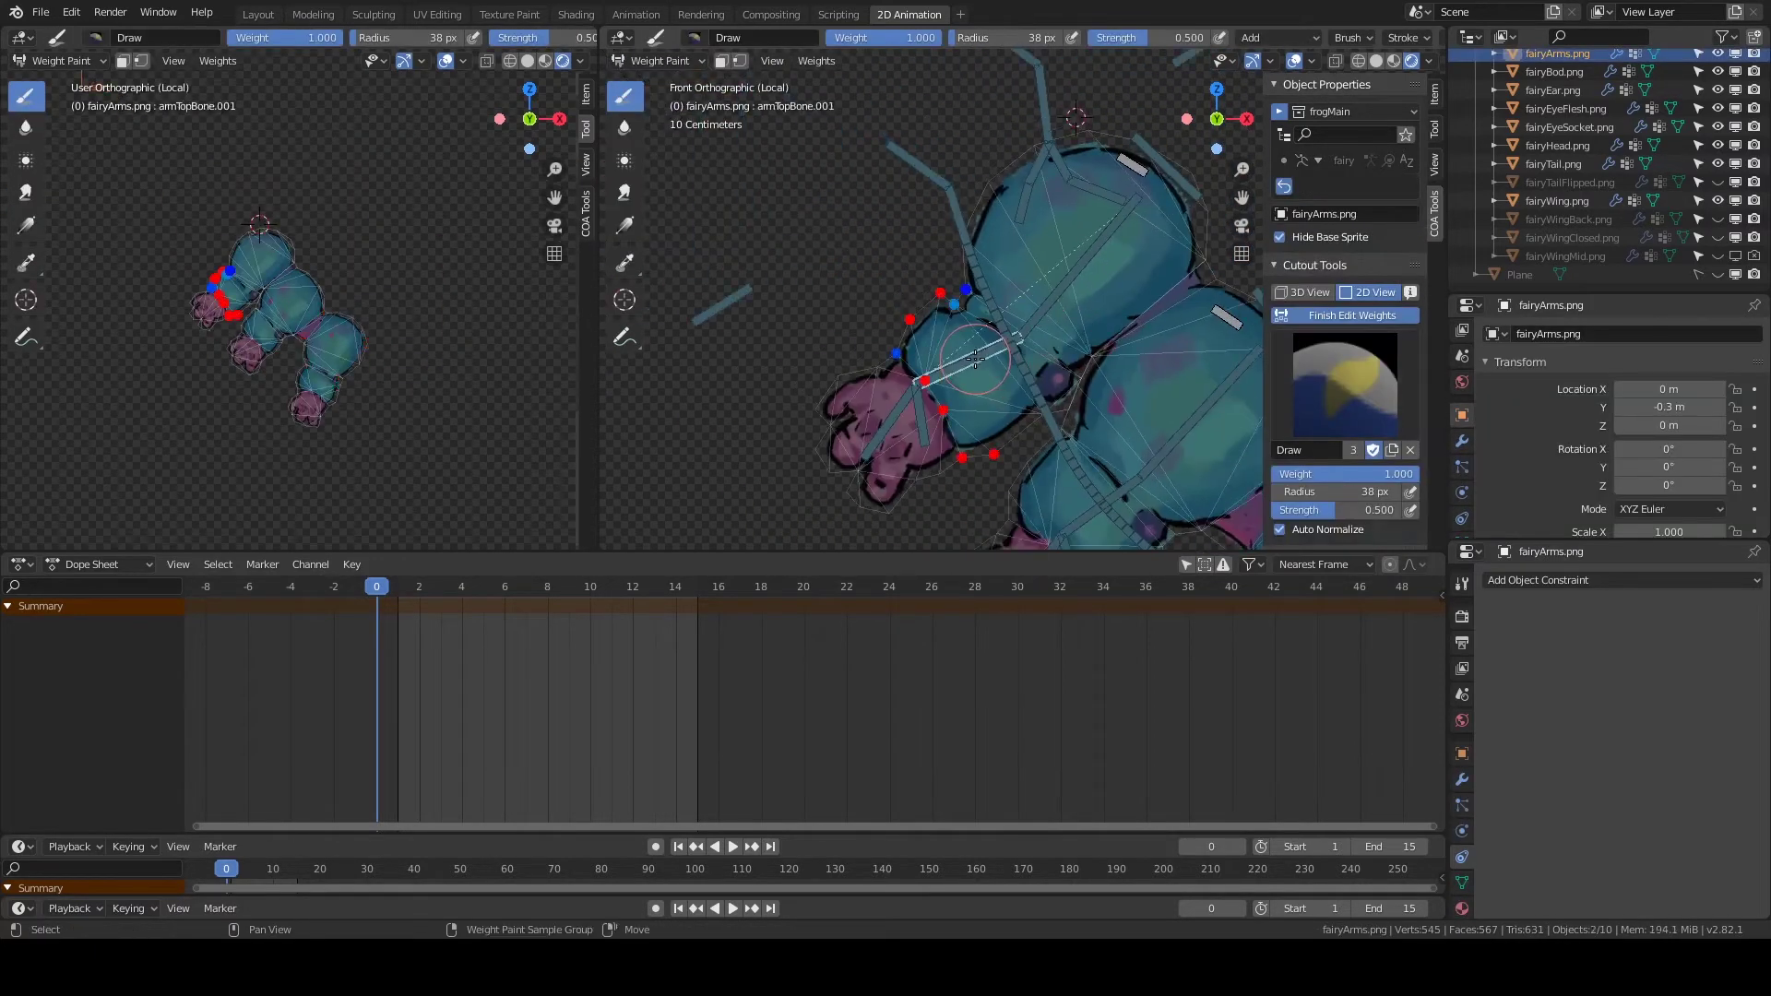
click(1352, 314)
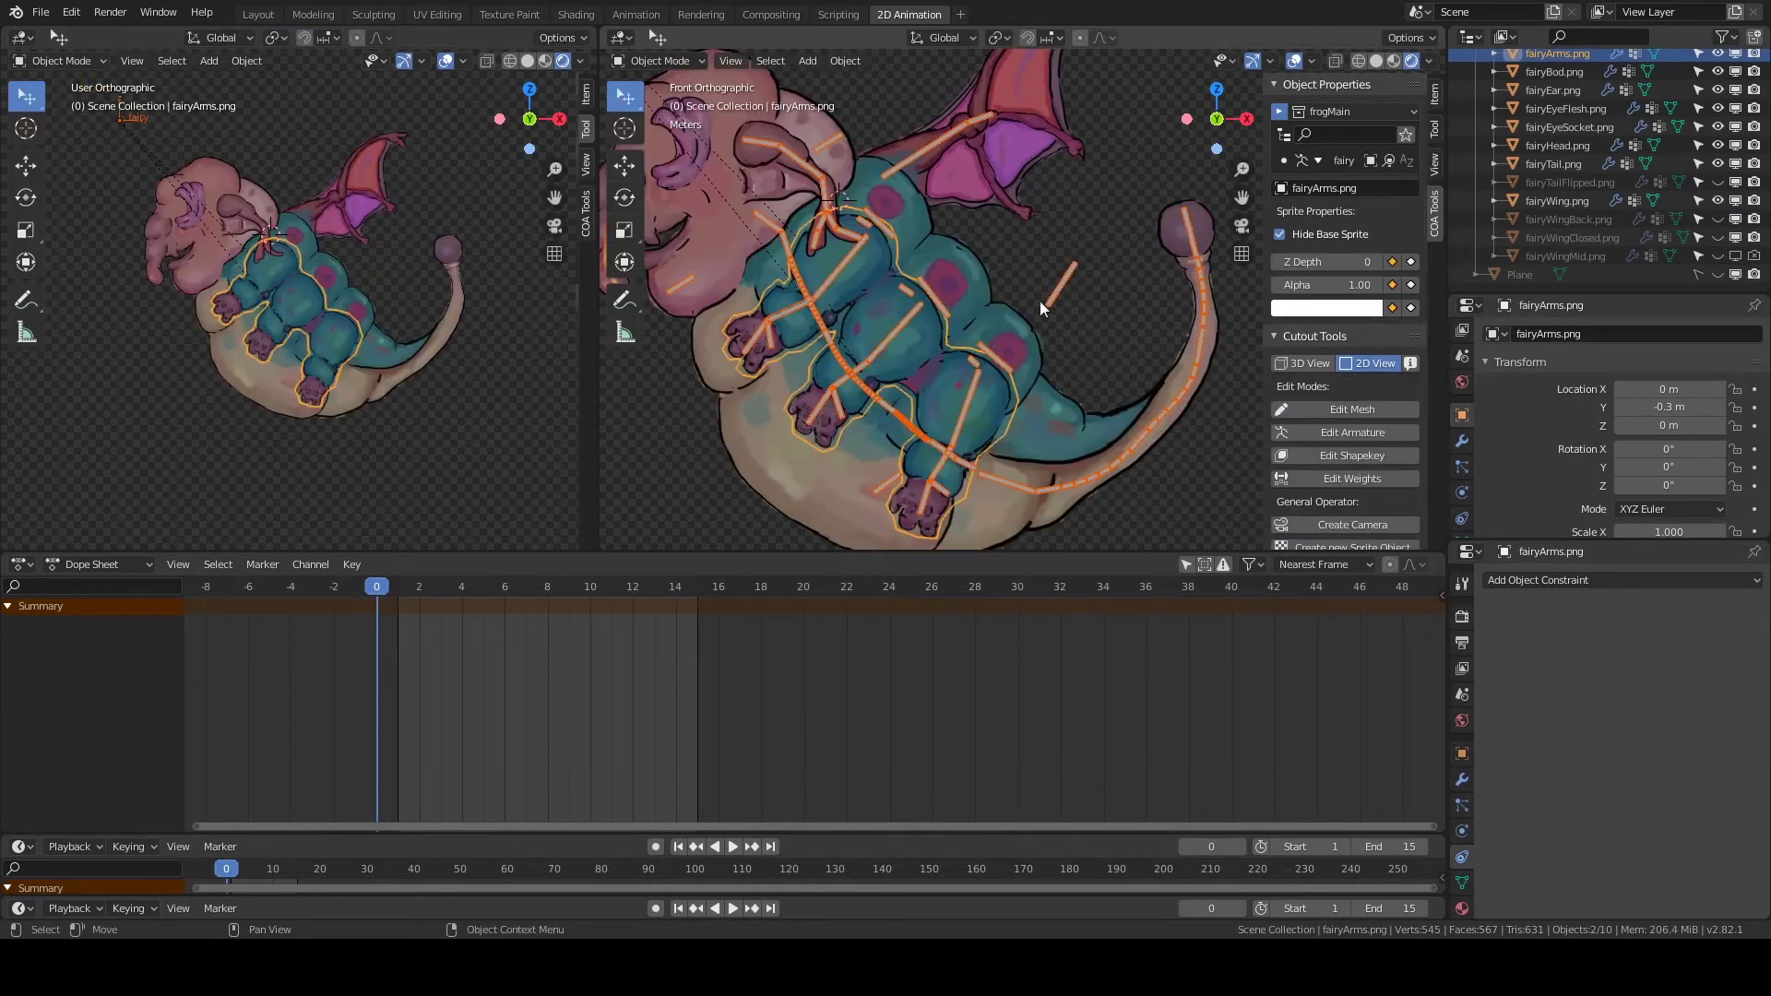
In armature Edit Mode, rotate armMidBone.001 and select armMidTarBone, then return to Object Mode on the arms sprite.
click(849, 256)
key(Tab)
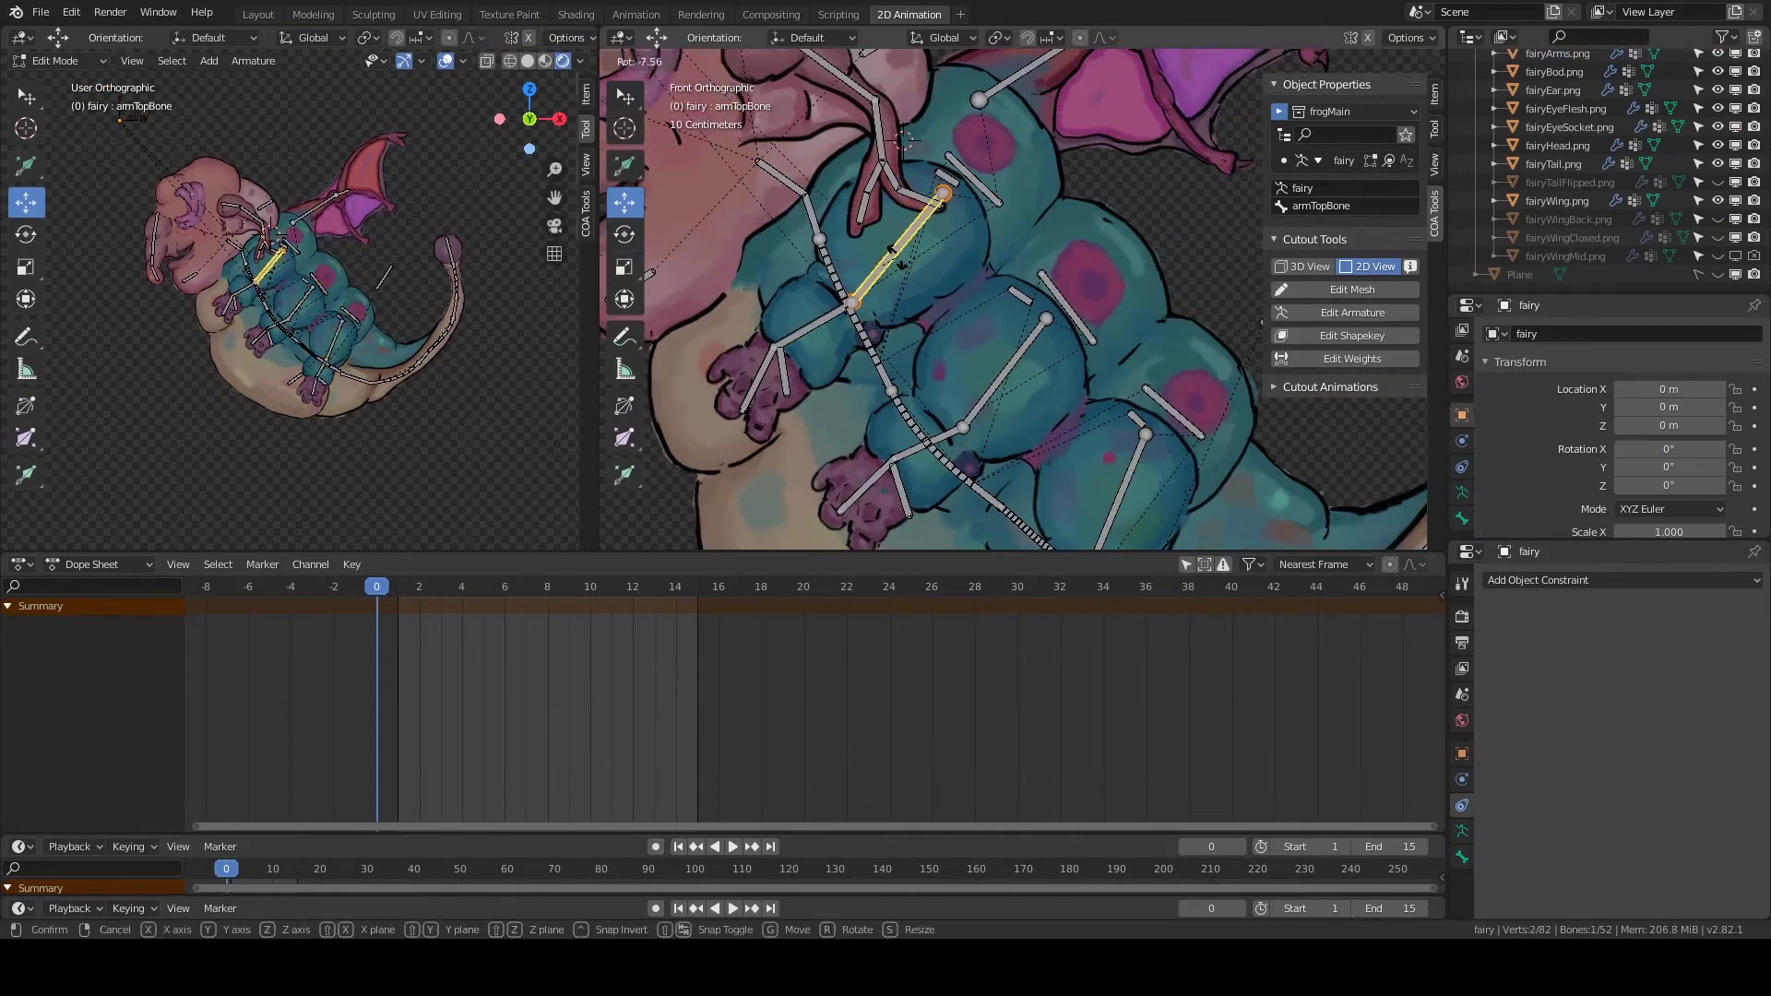
click(798, 334)
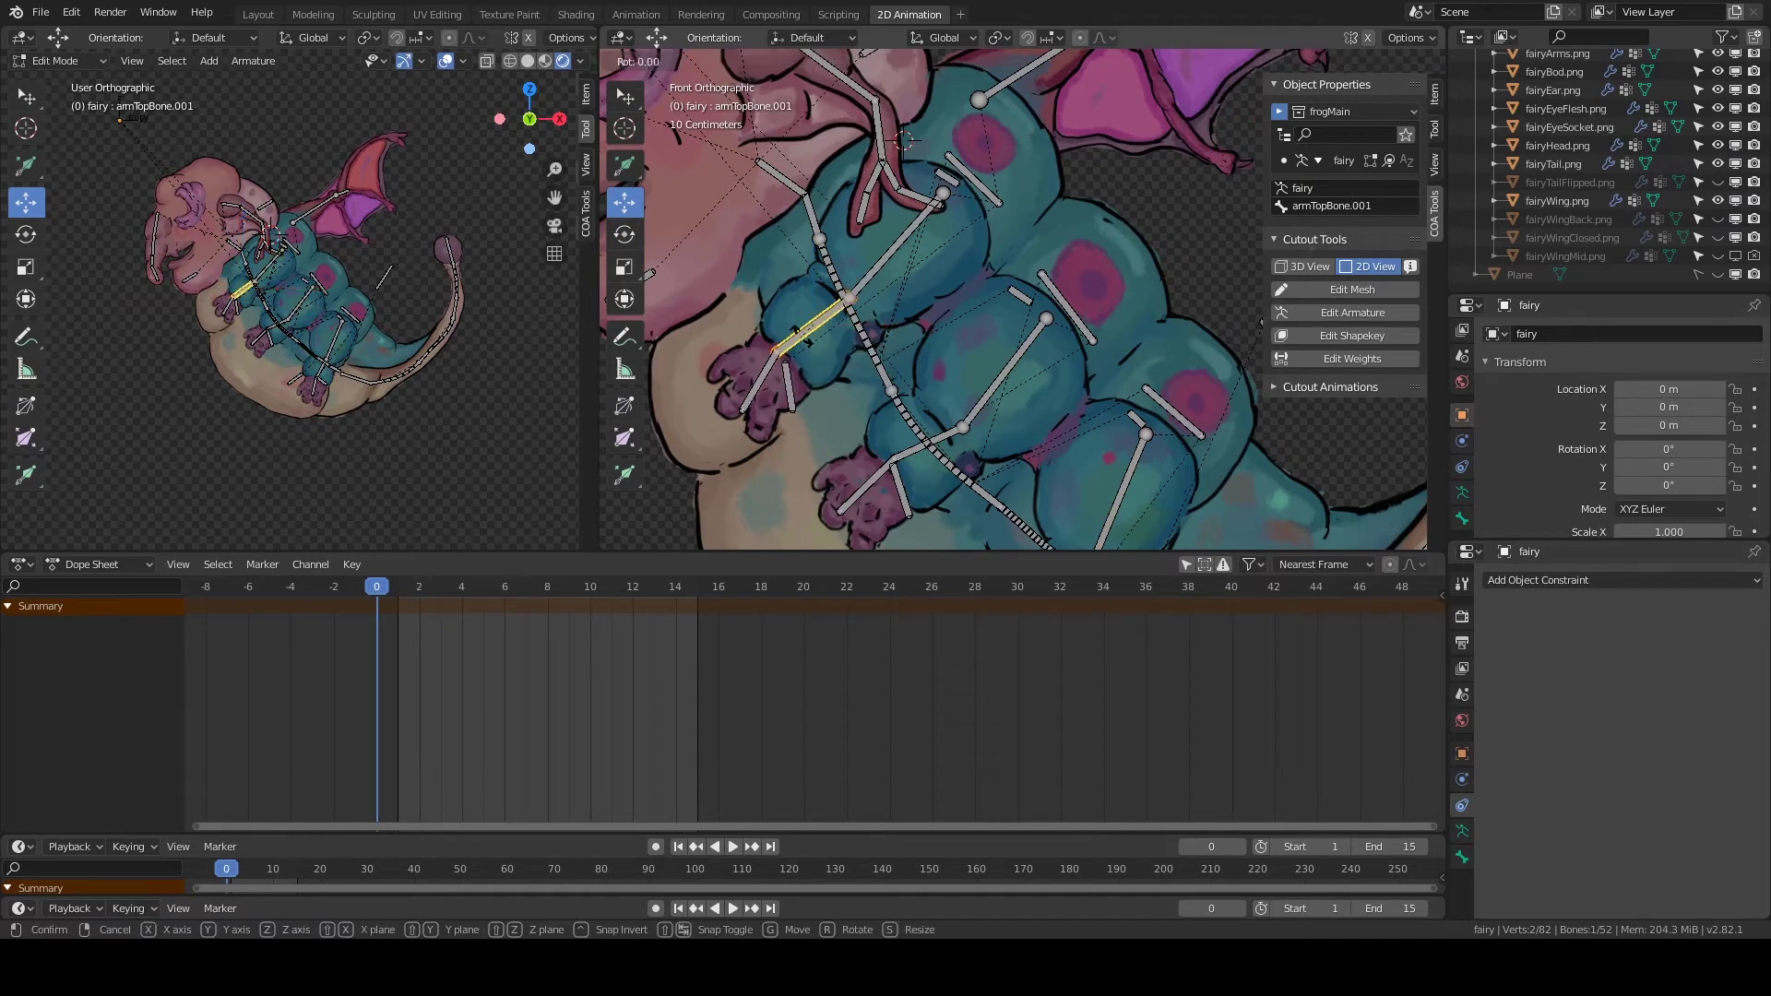
shift+middle_drag(908, 452, 908, 375)
click(922, 367)
key(r)
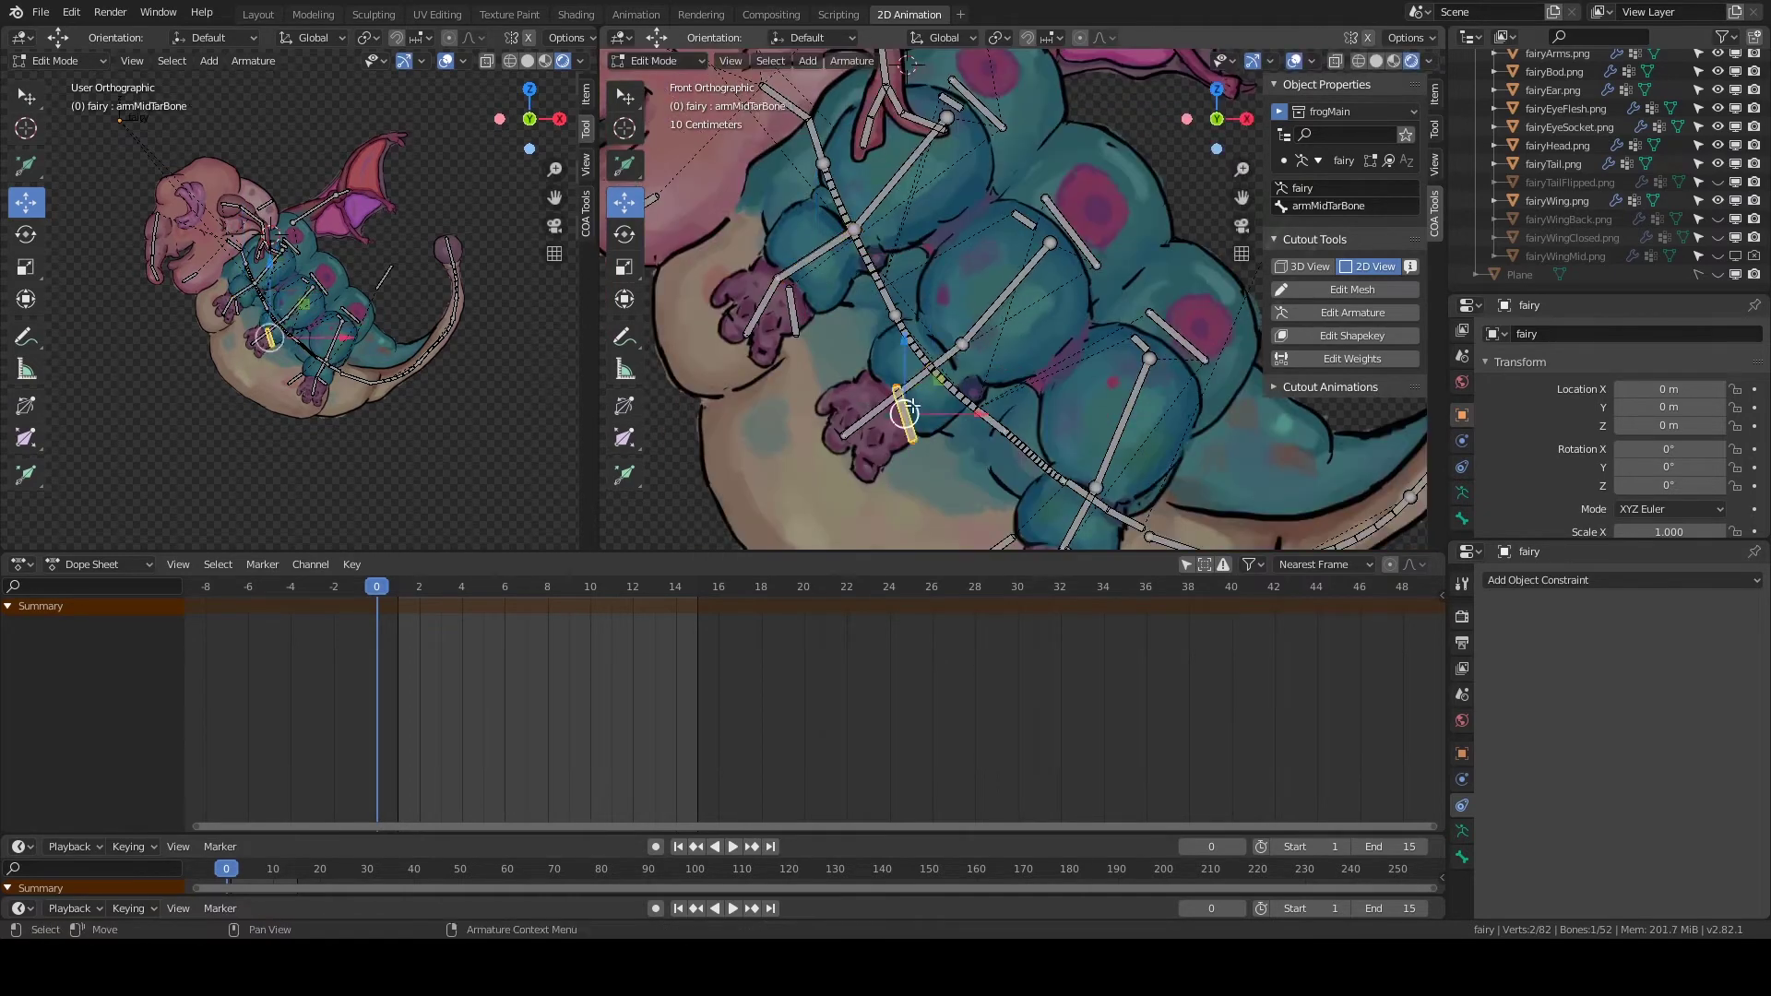
click(907, 424)
shift+middle_drag(904, 240, 904, 325)
click(663, 82)
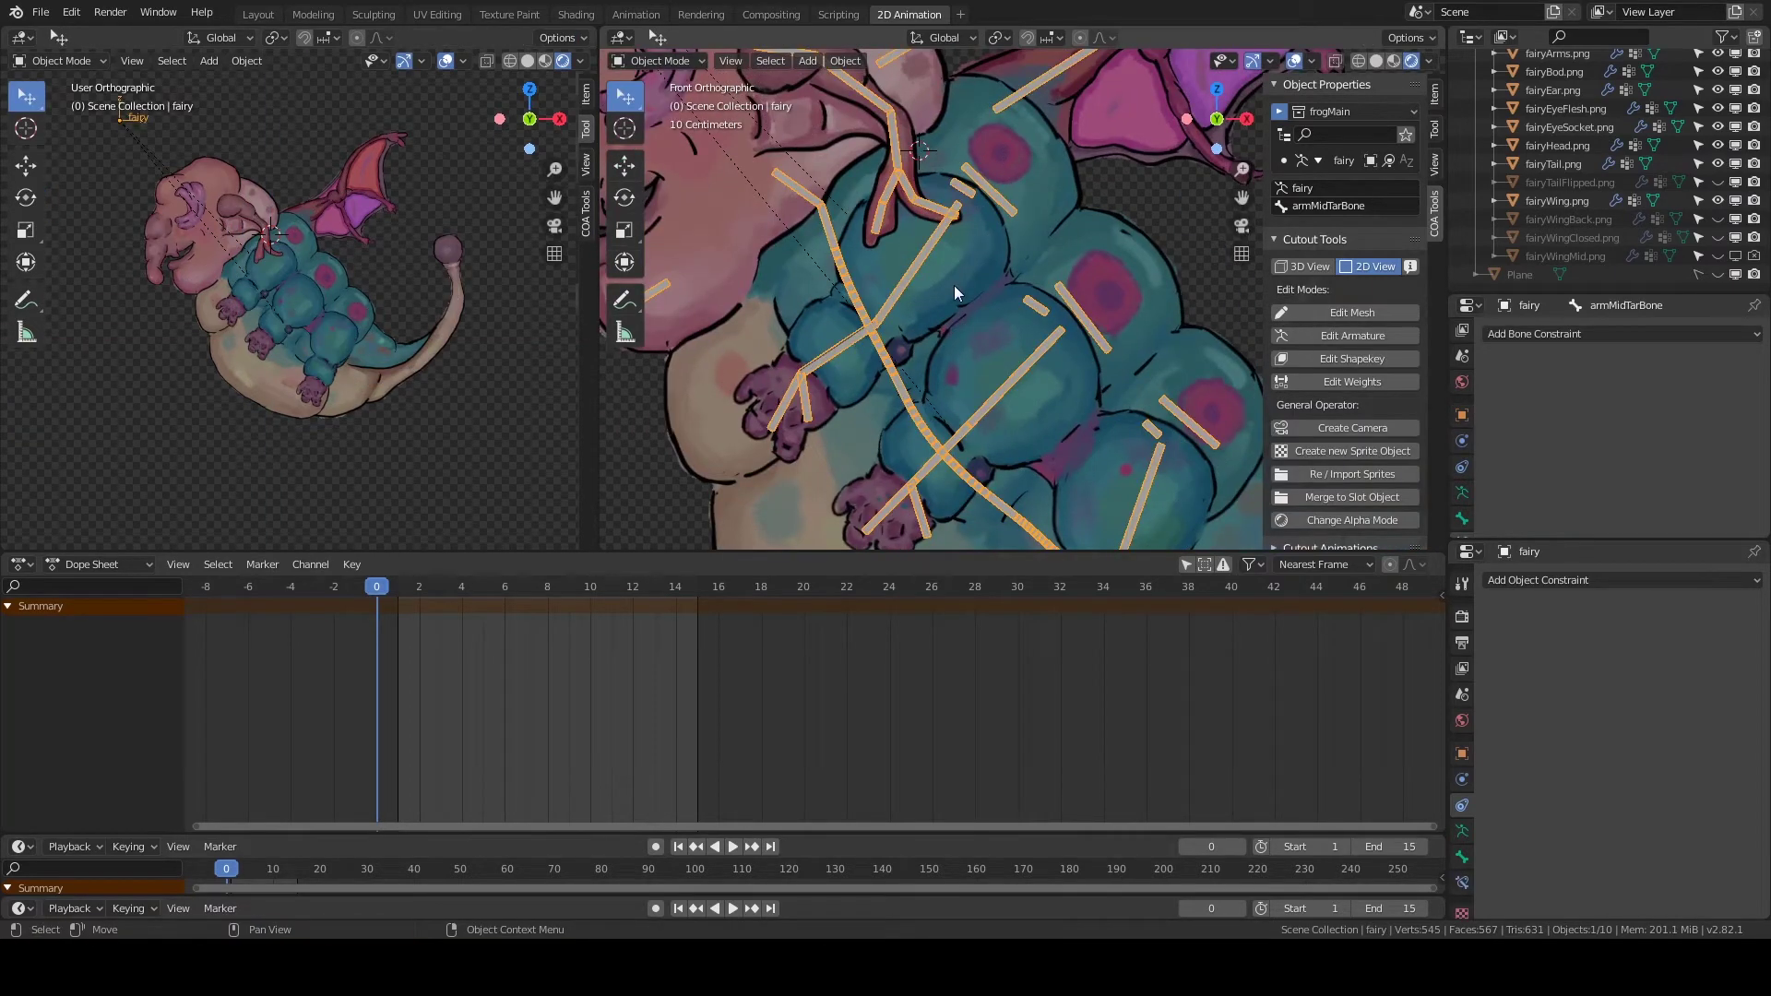
click(953, 285)
Inspect the arms sprite's weights for armTopBone.001, then finish weight editing.
click(1352, 381)
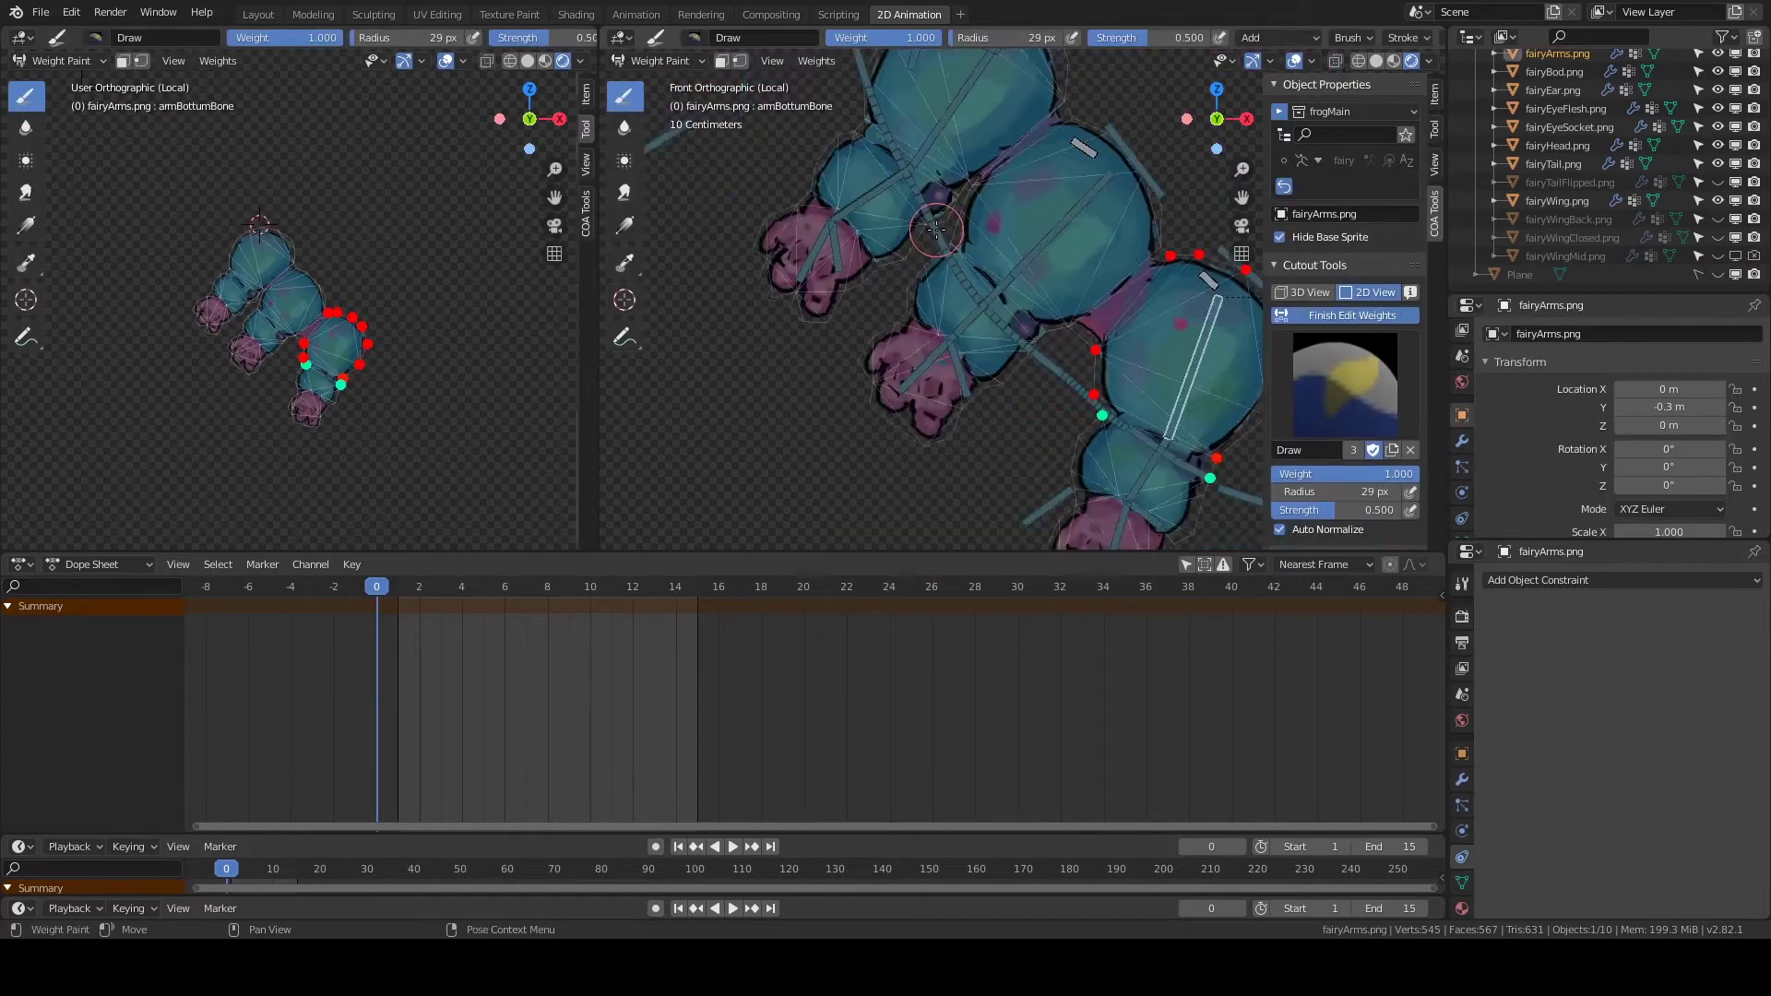
shift+middle_drag(935, 229, 963, 395)
ctrl+click(872, 351)
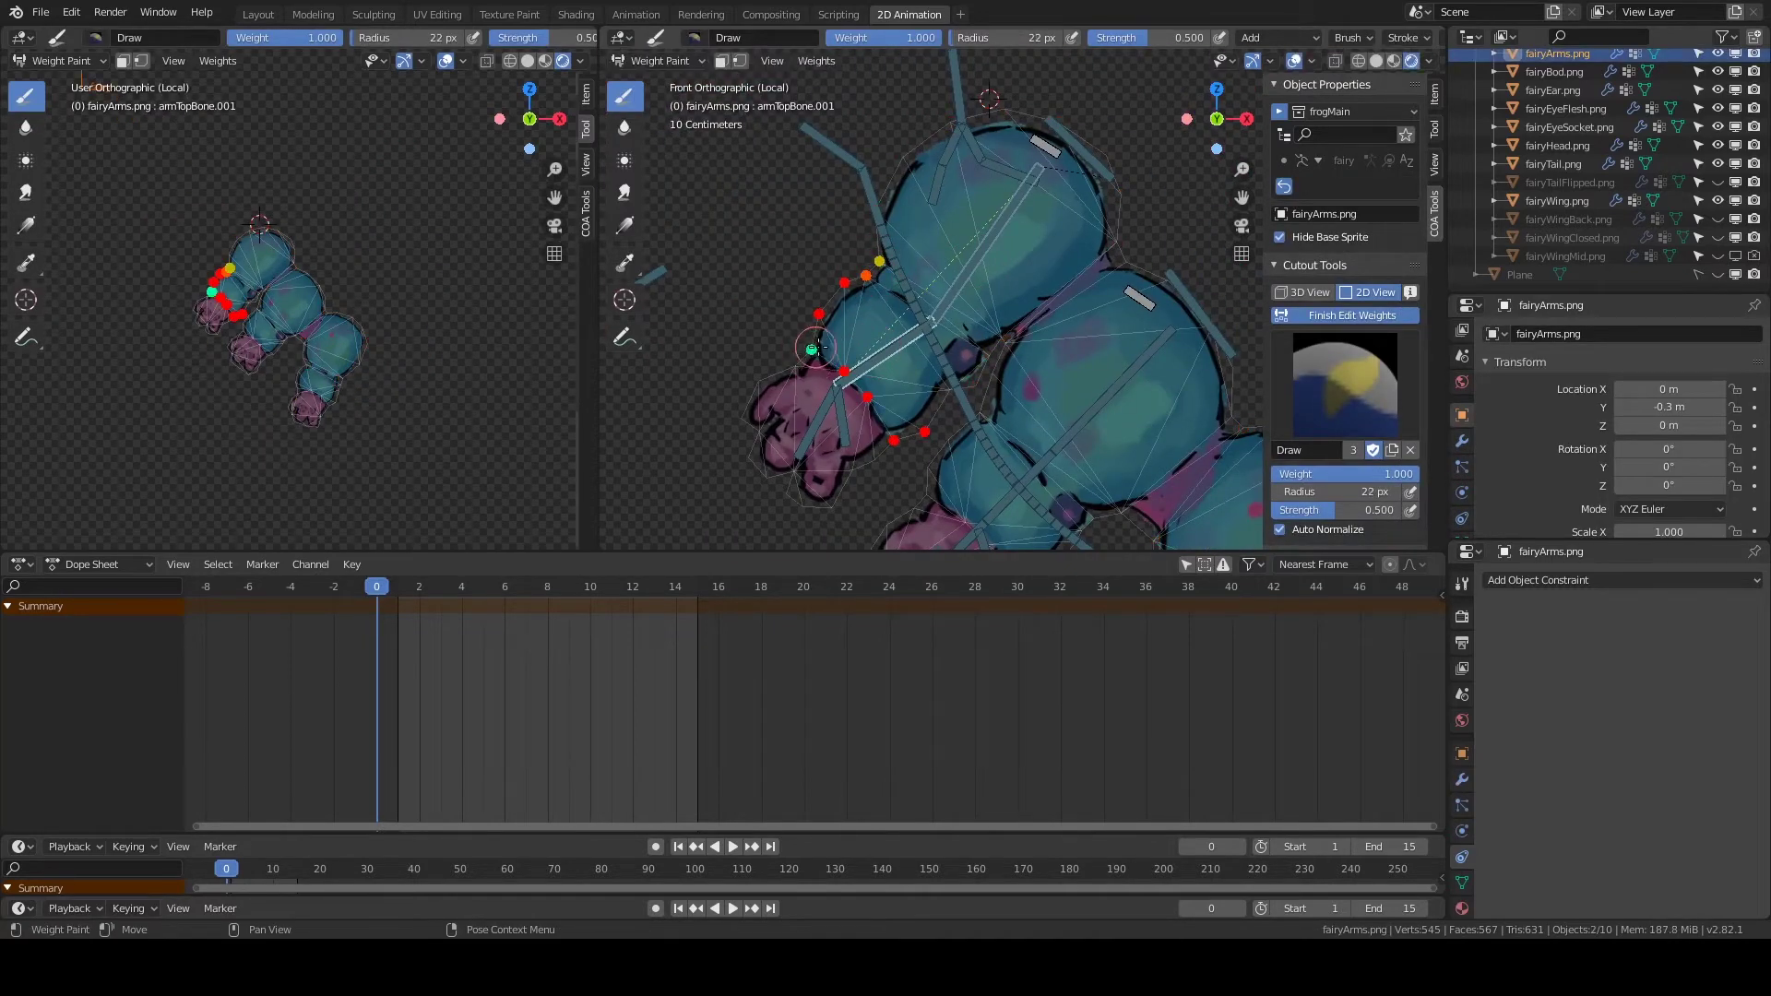
click(1352, 315)
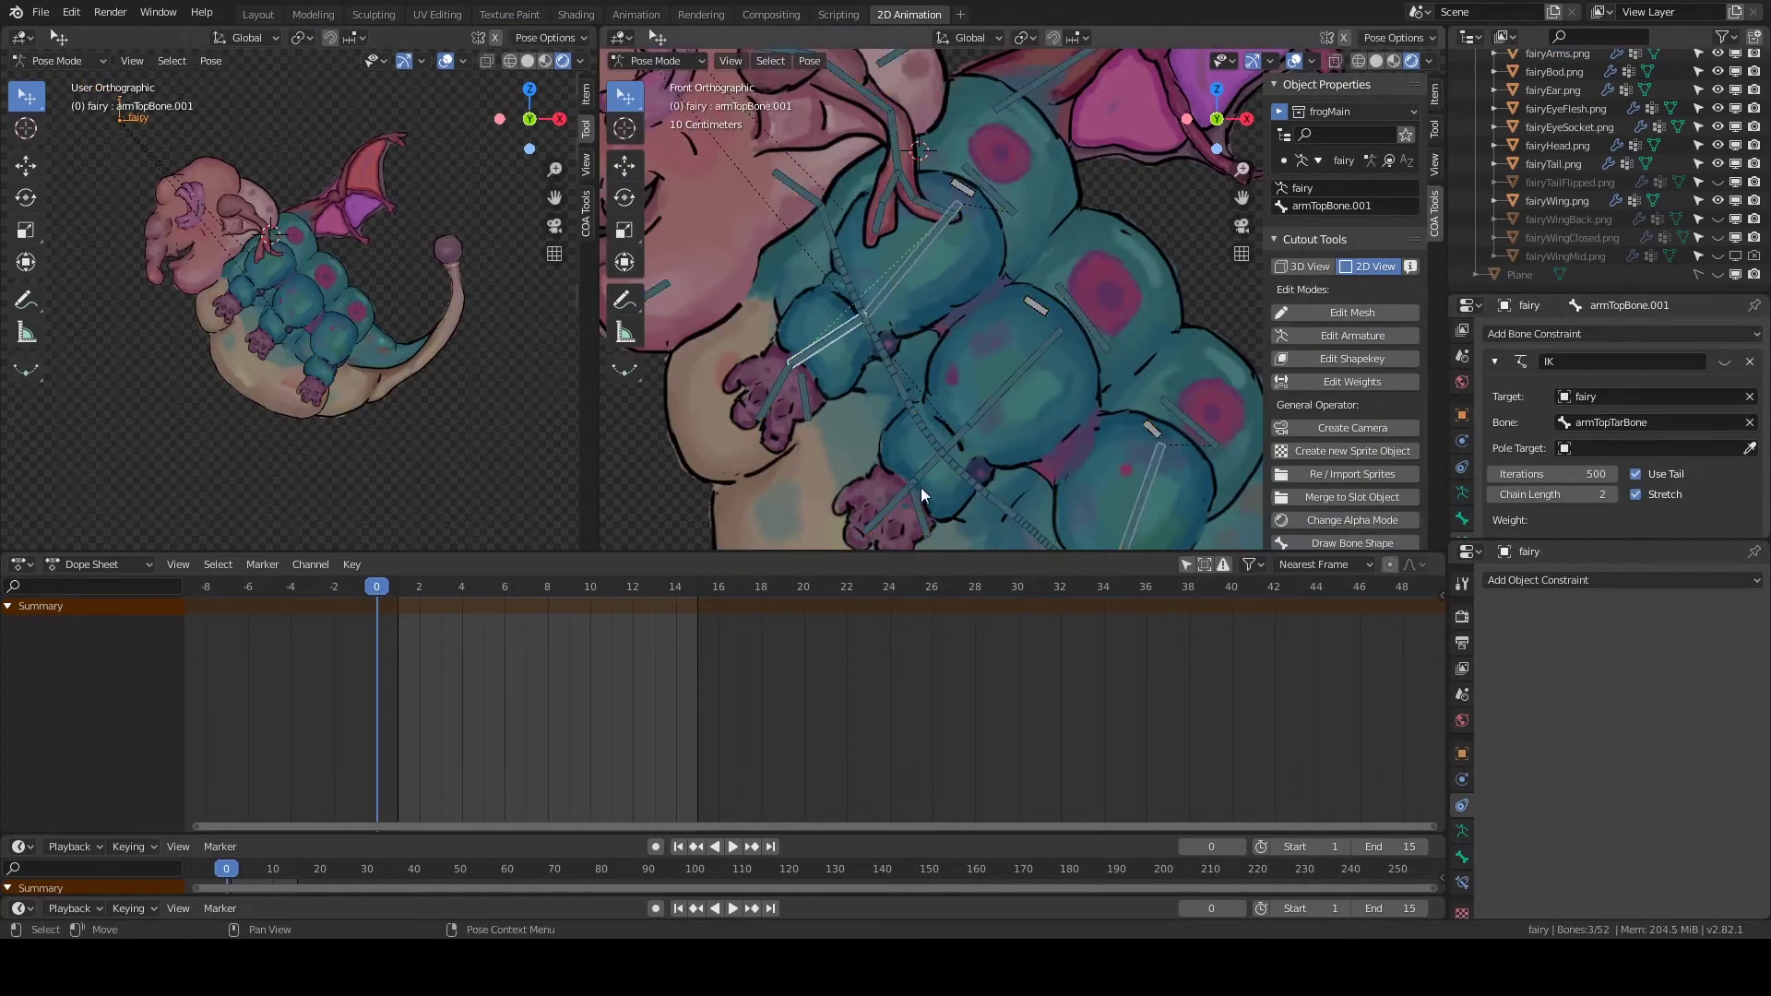
Recheck another arm bone's weights on the arms sprite, then put the fairy armature in Pose Mode.
click(932, 222)
click(1352, 380)
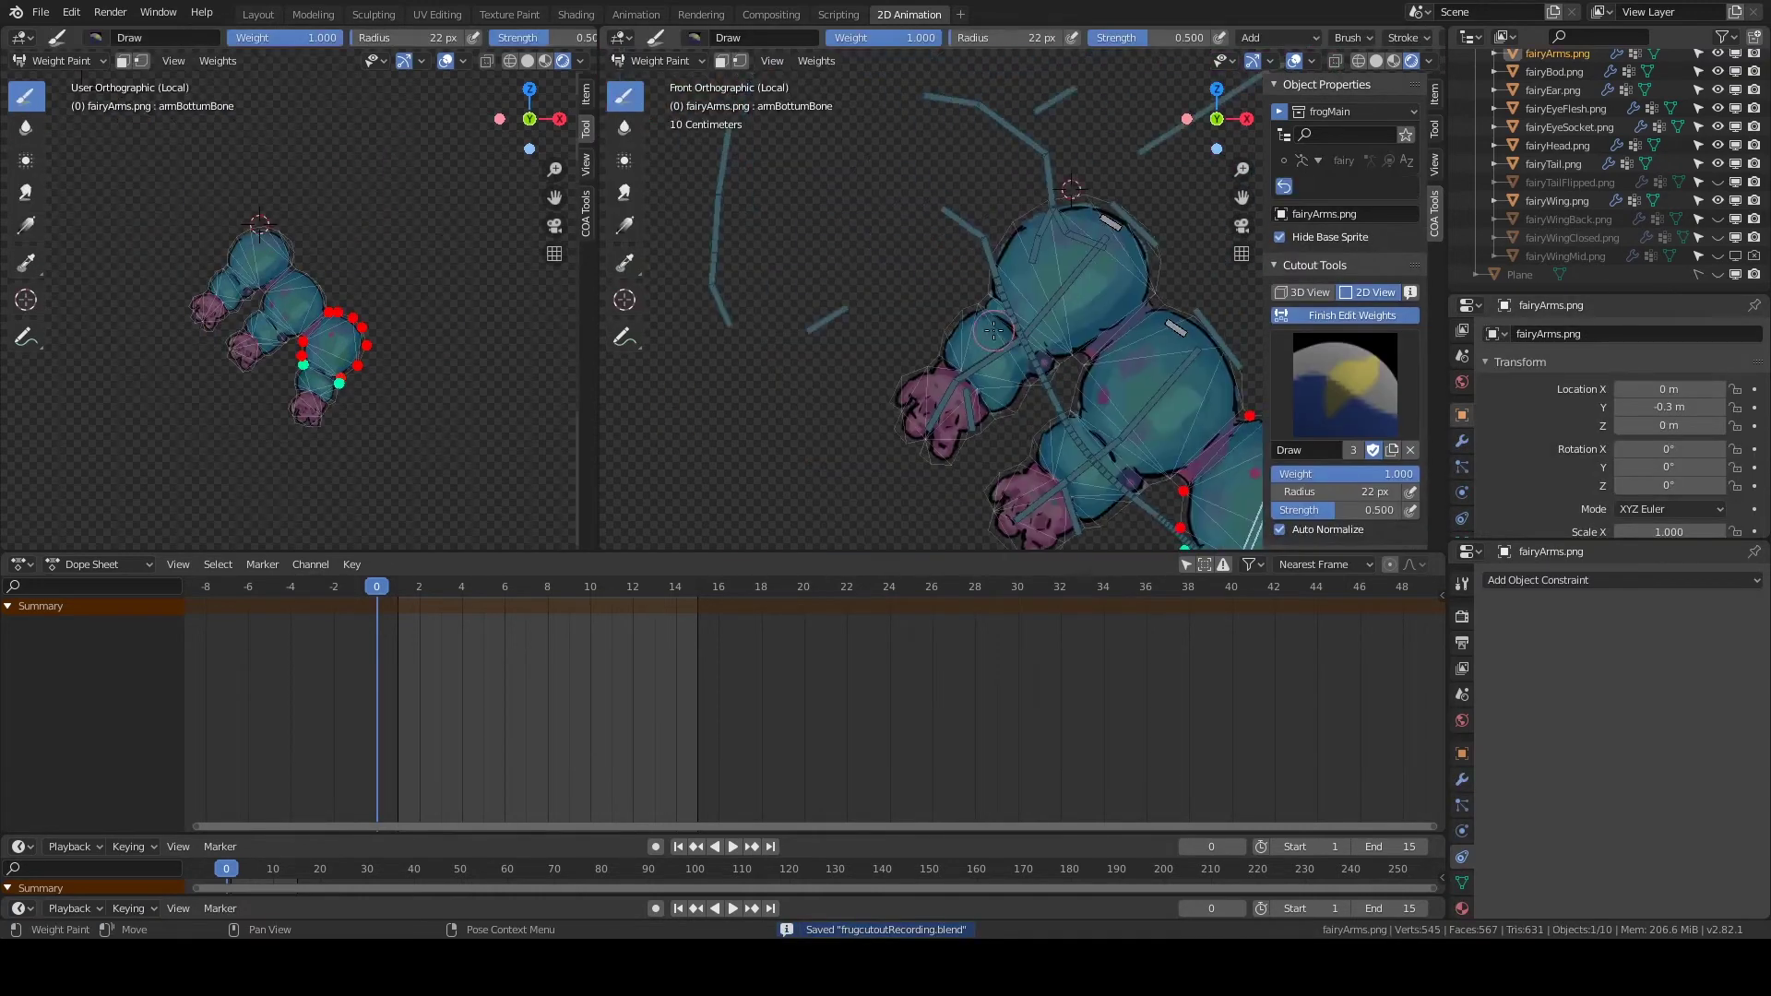
ctrl+click(1072, 307)
shift+middle_drag(1039, 442, 1030, 360)
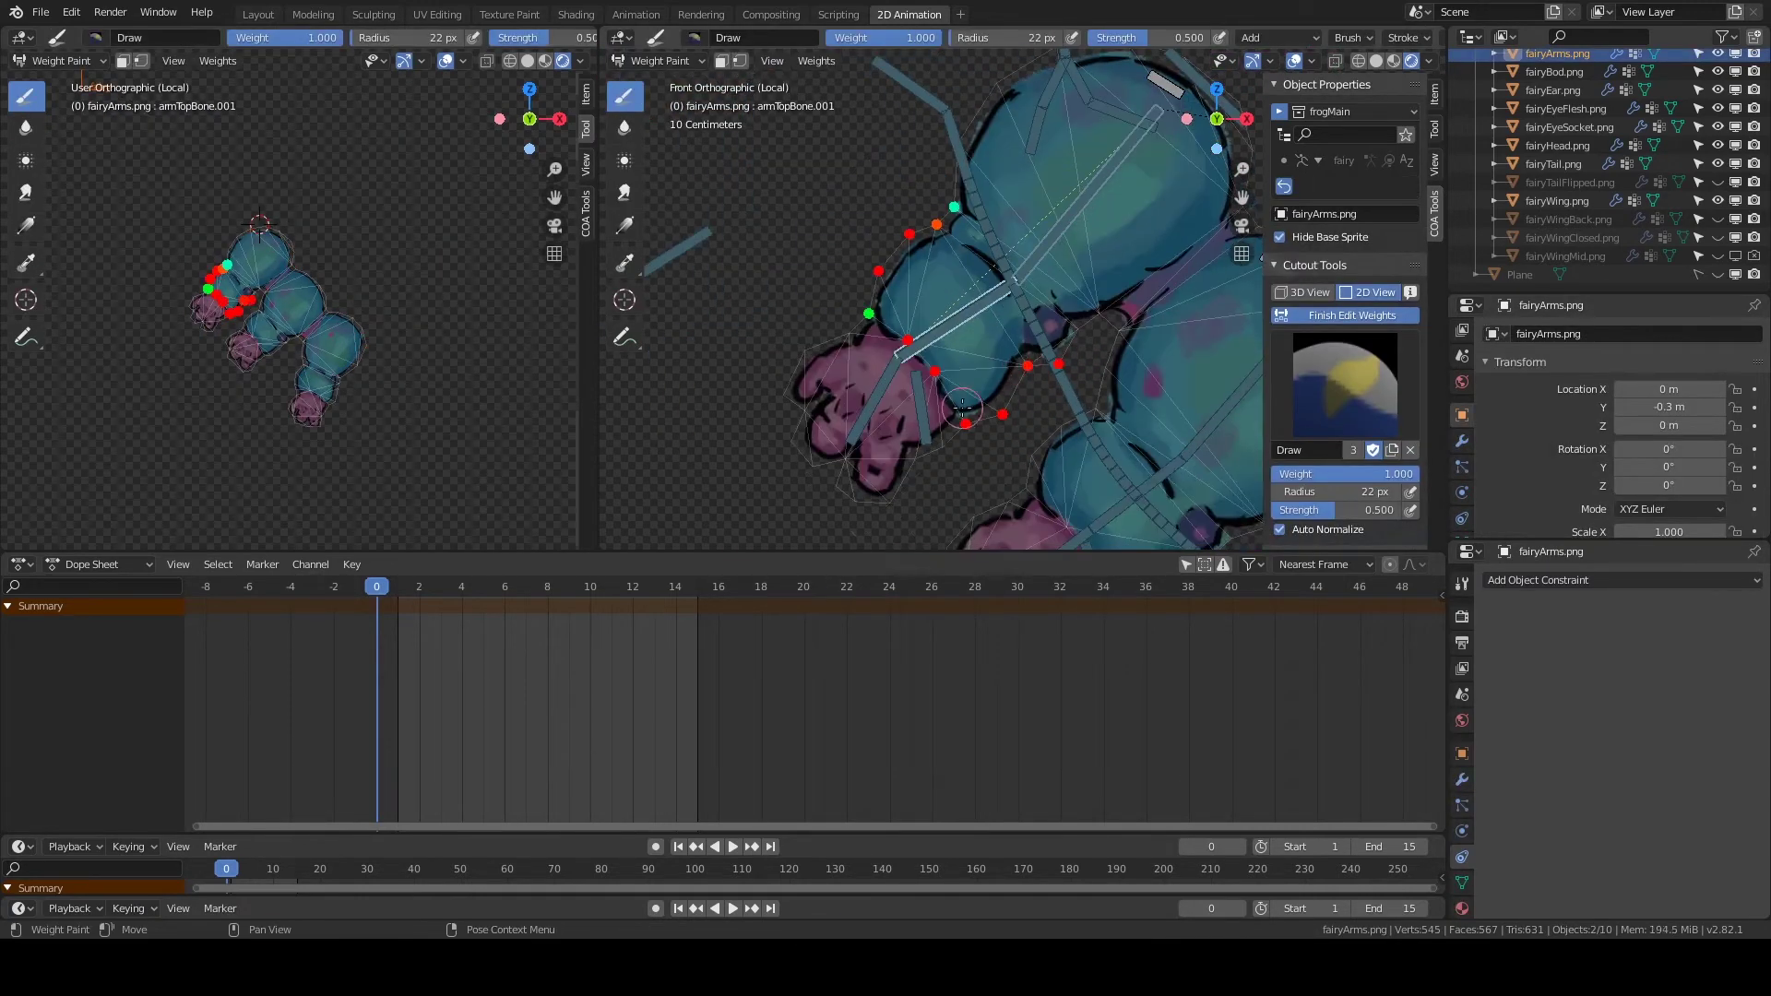
ctrl+middle_drag(883, 373, 1118, 303)
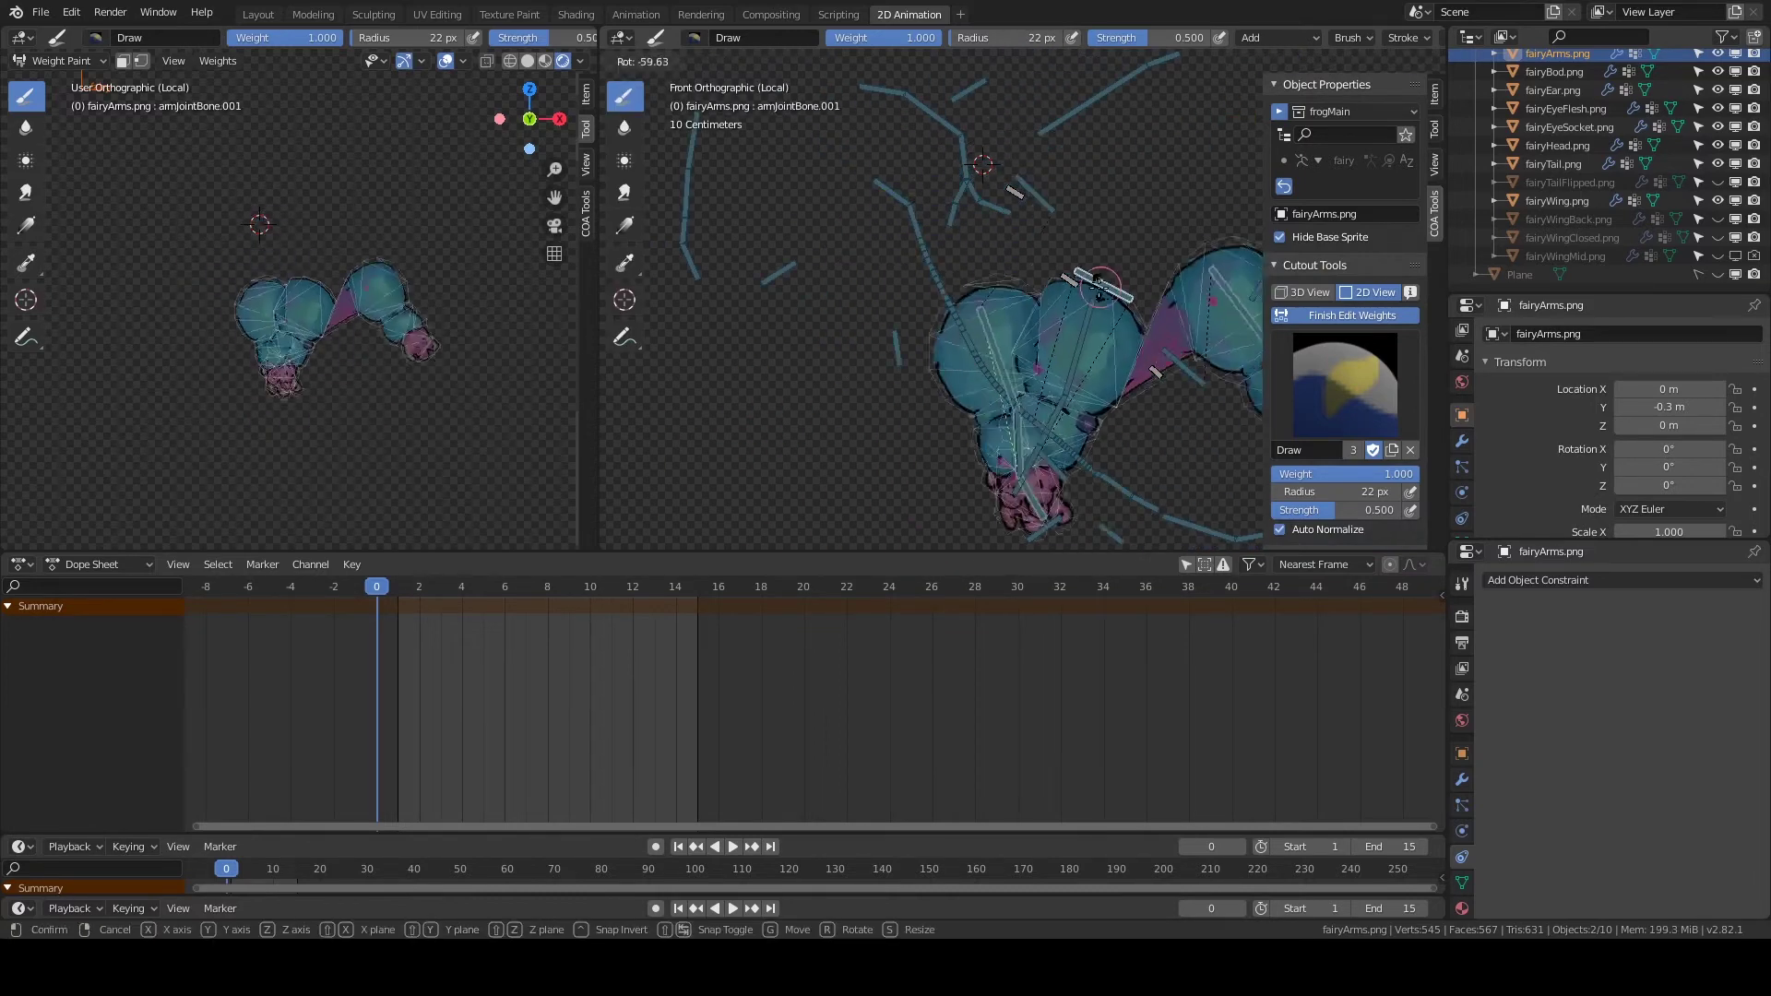
click(1352, 314)
key(ctrl+Tab)
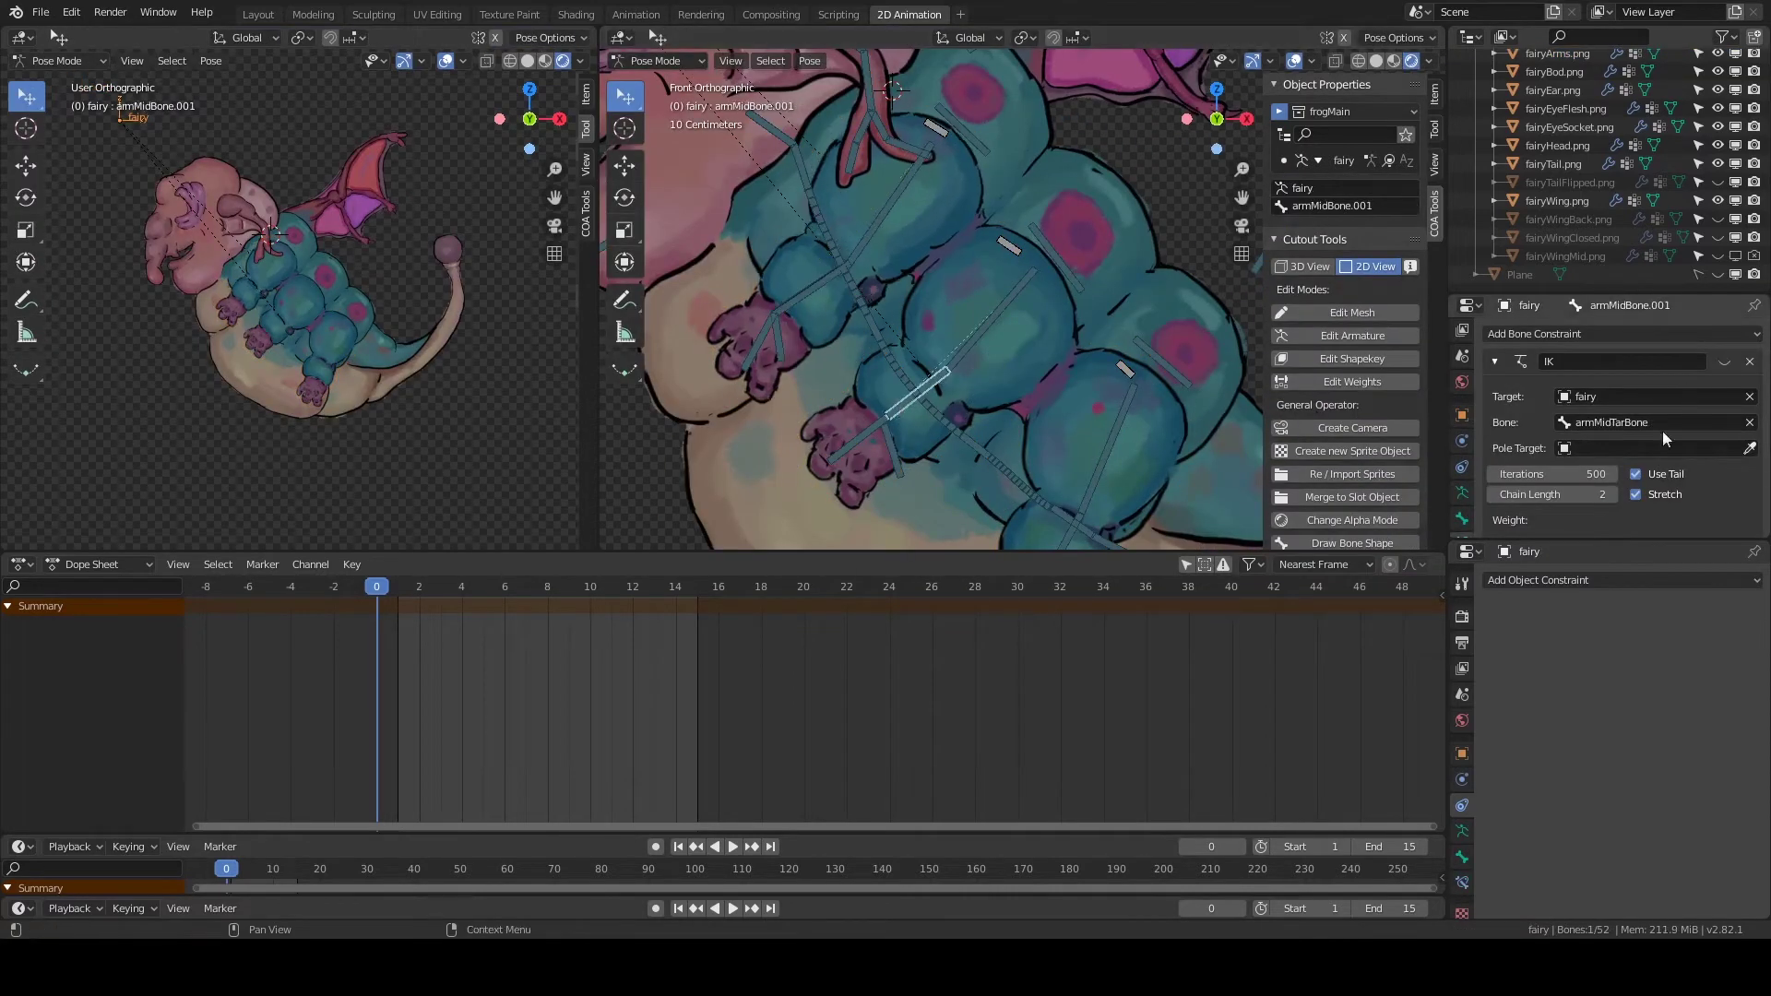
Reset the pose transforms of armJointBone.002.
shift+middle_drag(923, 388, 913, 304)
click(1065, 461)
shift+middle_drag(1205, 381, 1016, 250)
click(1016, 251)
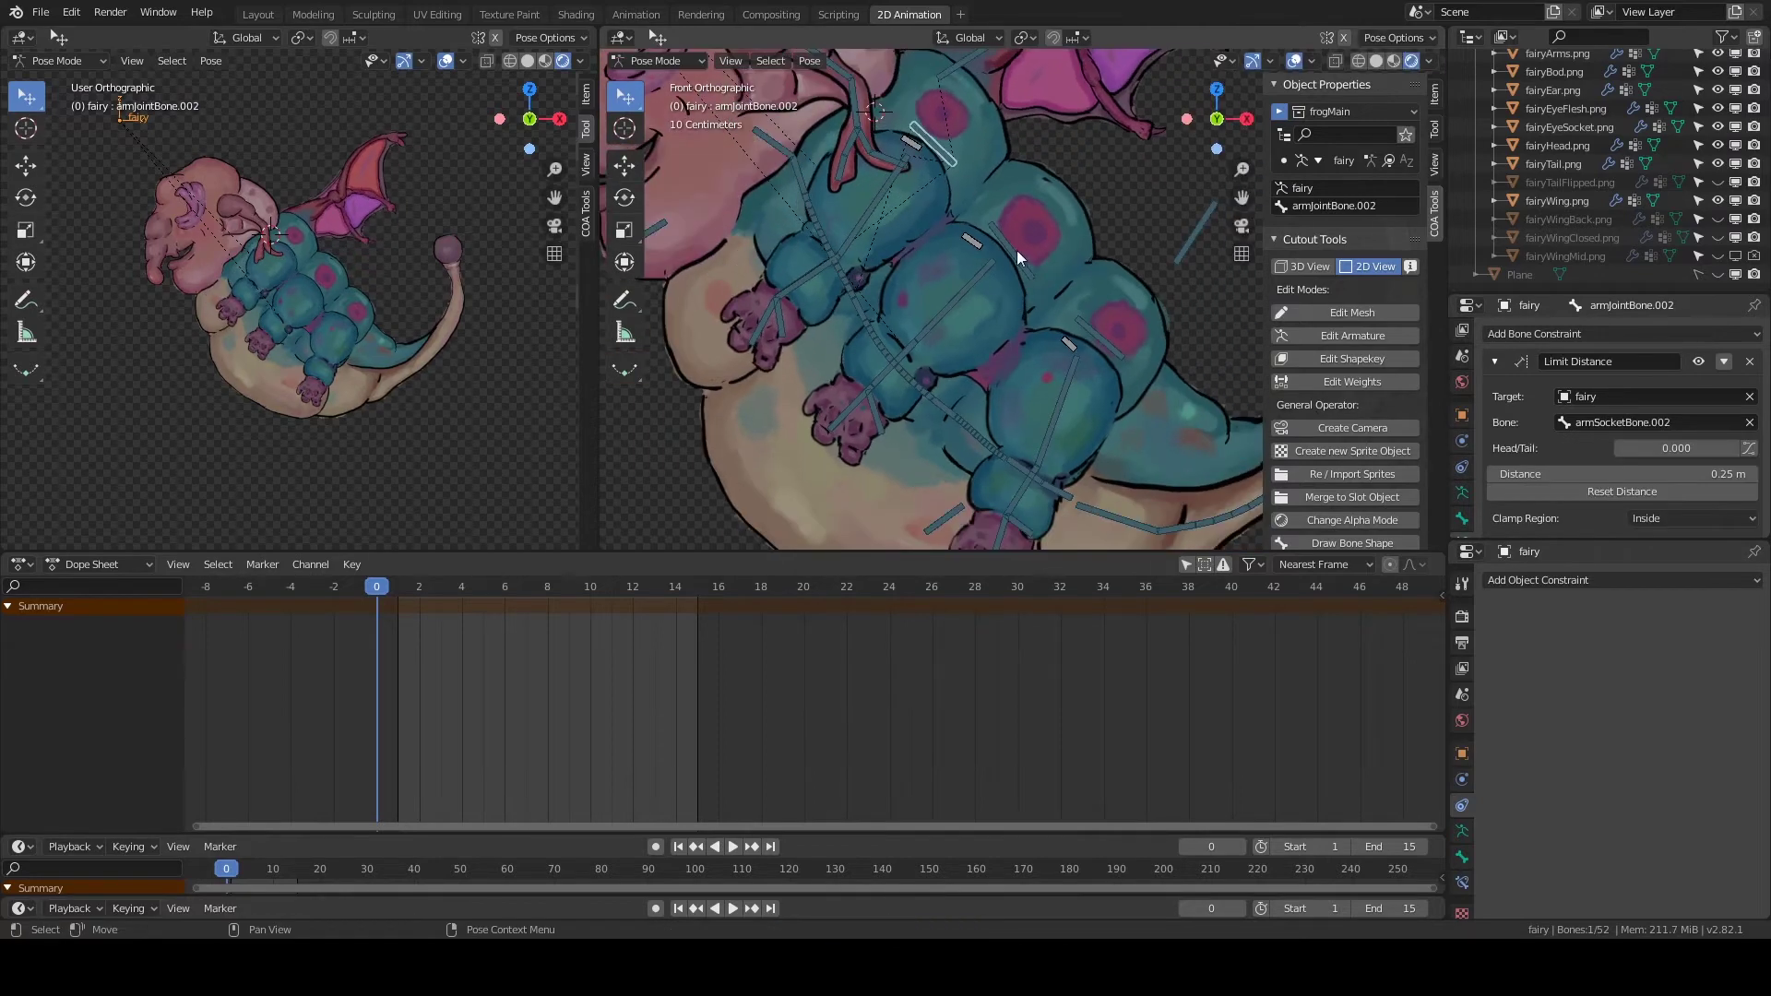
right_click(1015, 253)
click(987, 323)
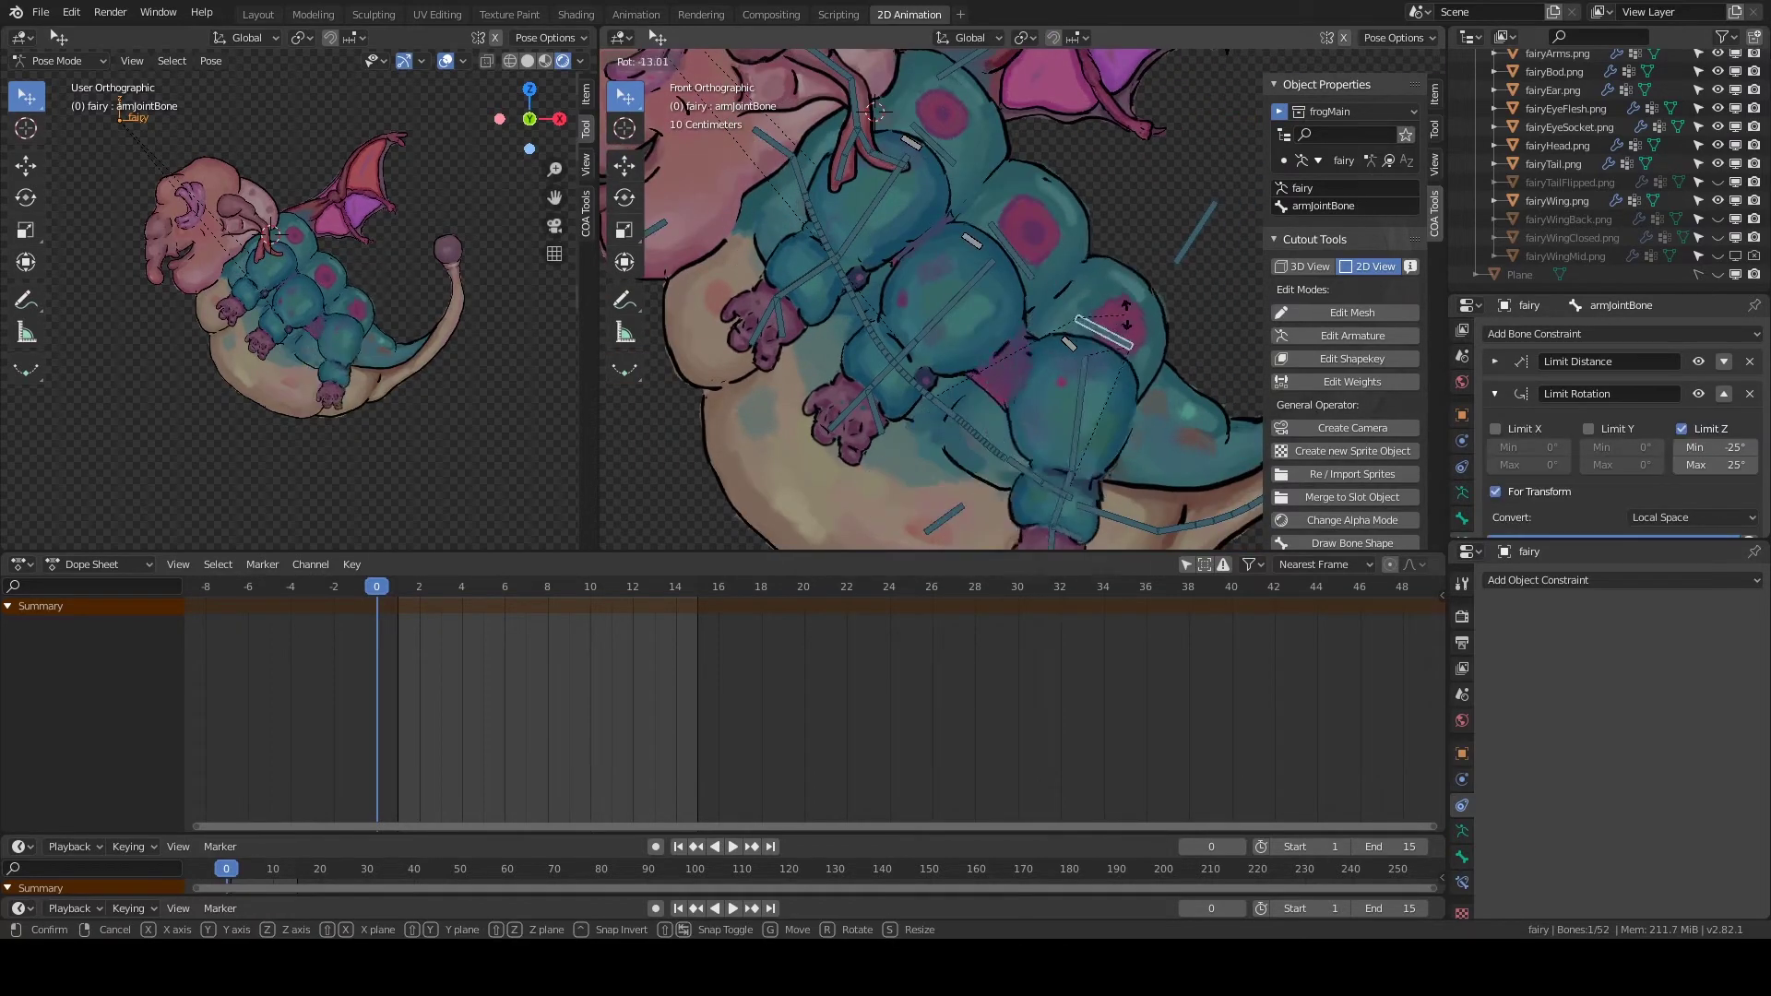
Give armJointBone a Copy Rotation constraint from fairy/armJointBone.001 with Invert X.
click(1020, 275)
click(1098, 338)
click(1494, 360)
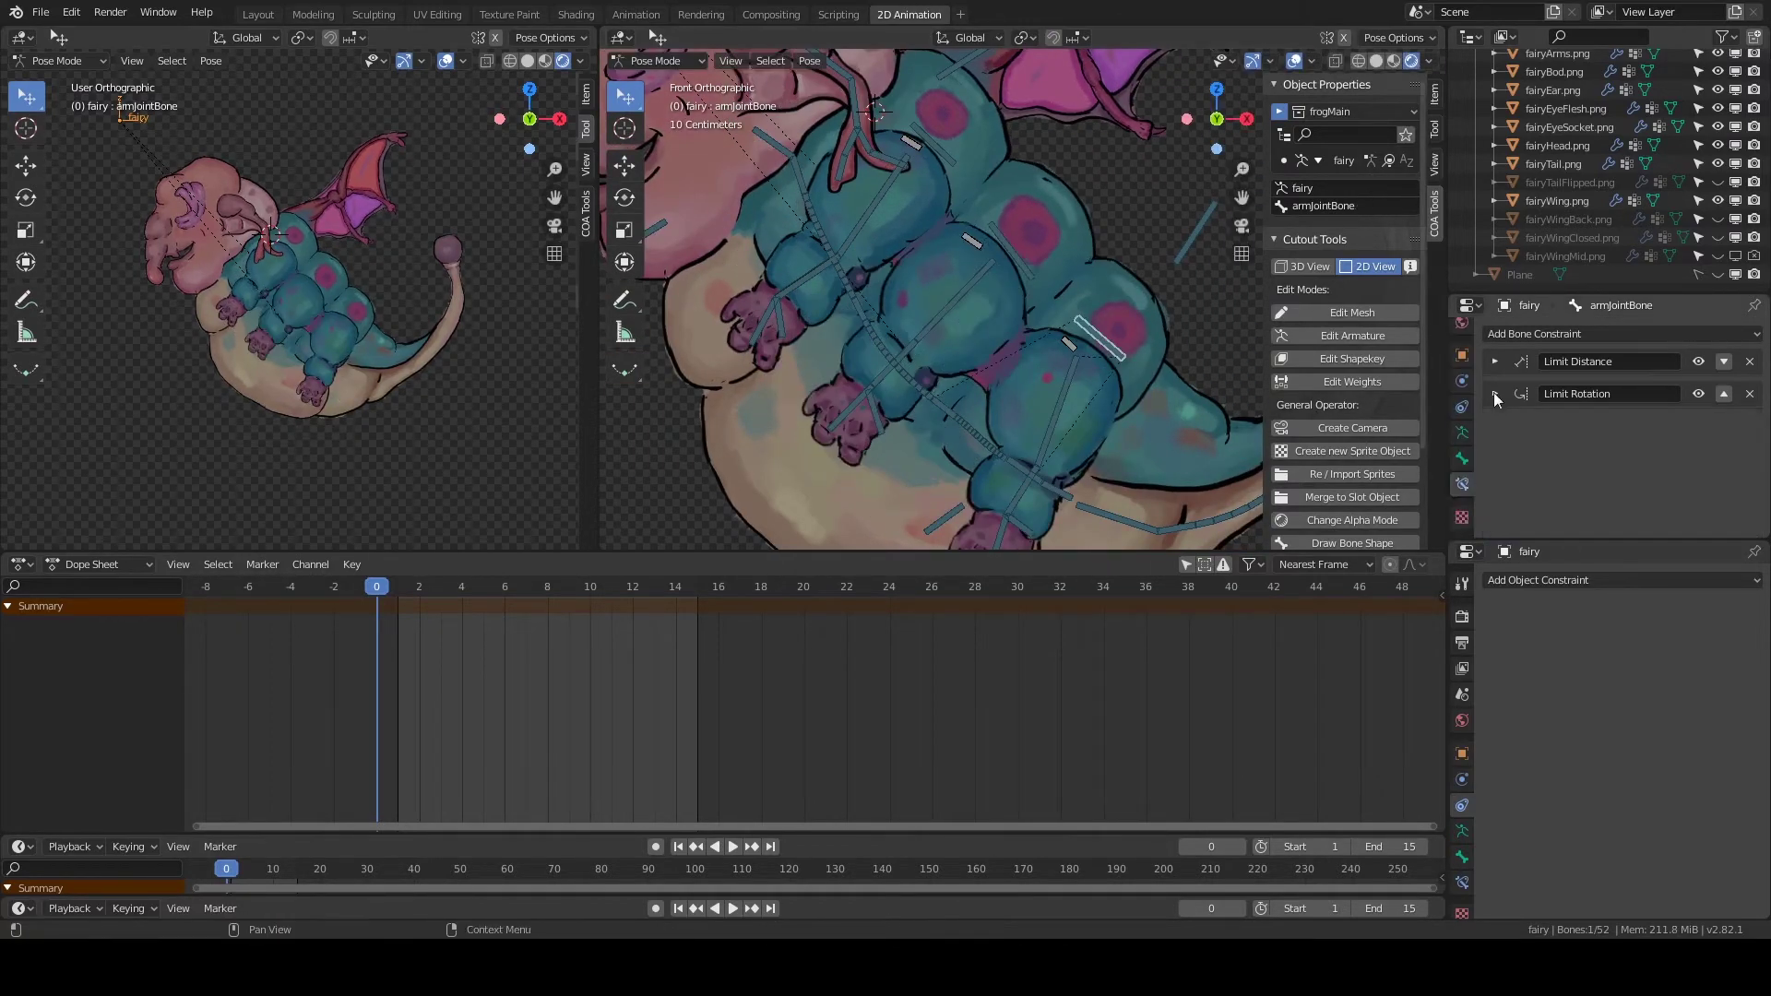
click(1623, 333)
click(1531, 395)
click(1598, 460)
click(1568, 540)
click(1598, 486)
text(arm)
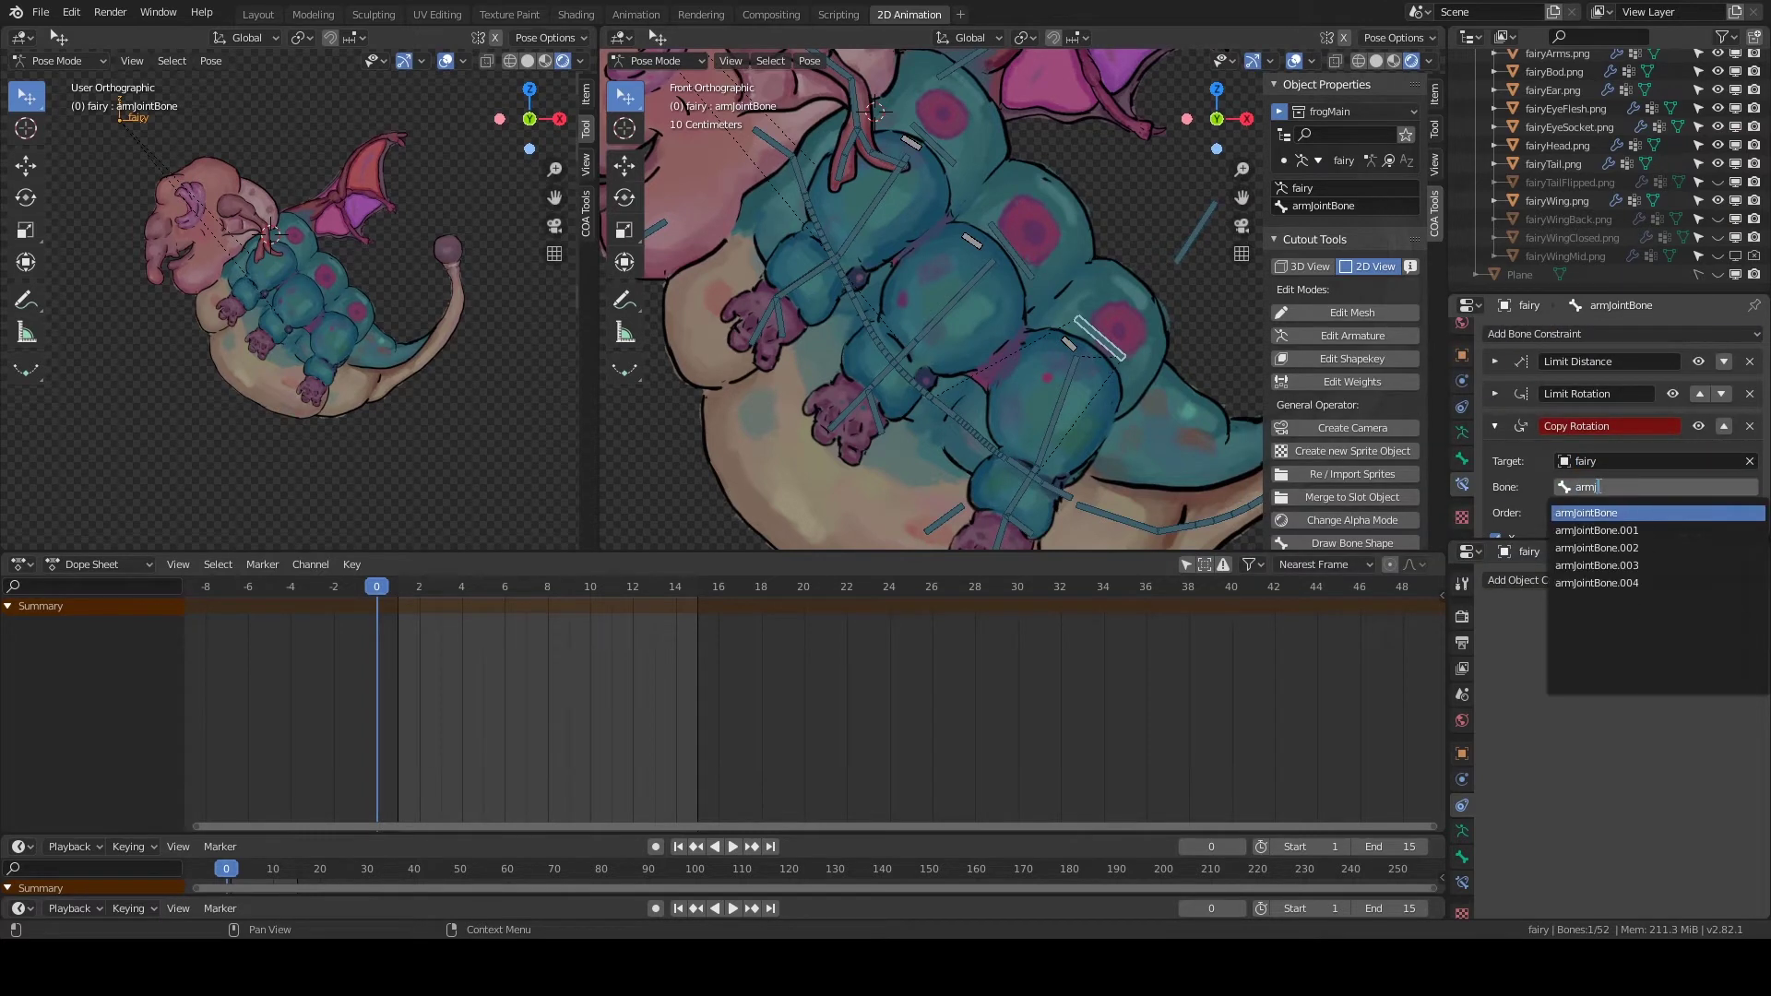
click(1596, 530)
scroll(1568, 461, down, 2)
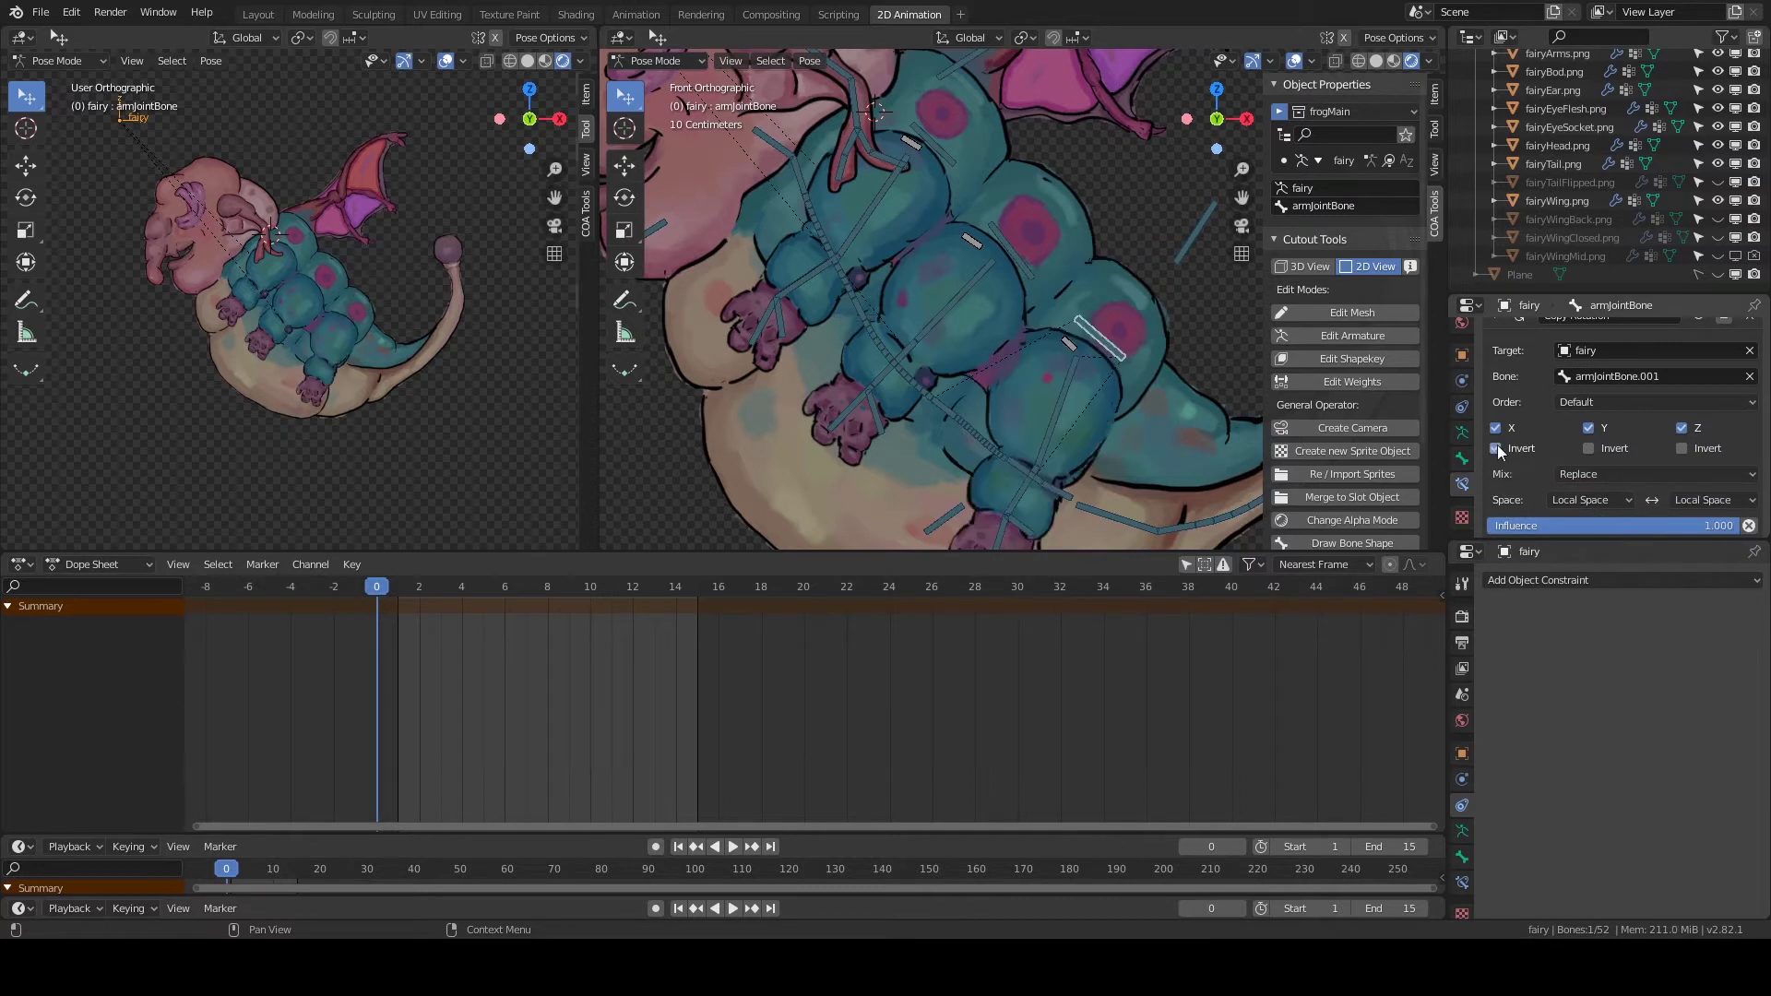
shift+click(1012, 263)
Copy the Copy Rotation constraint to the other joint bones and set armJointBone.001's target bone.
shift+click(932, 143)
shift+click(1093, 339)
key(ctrl+c)
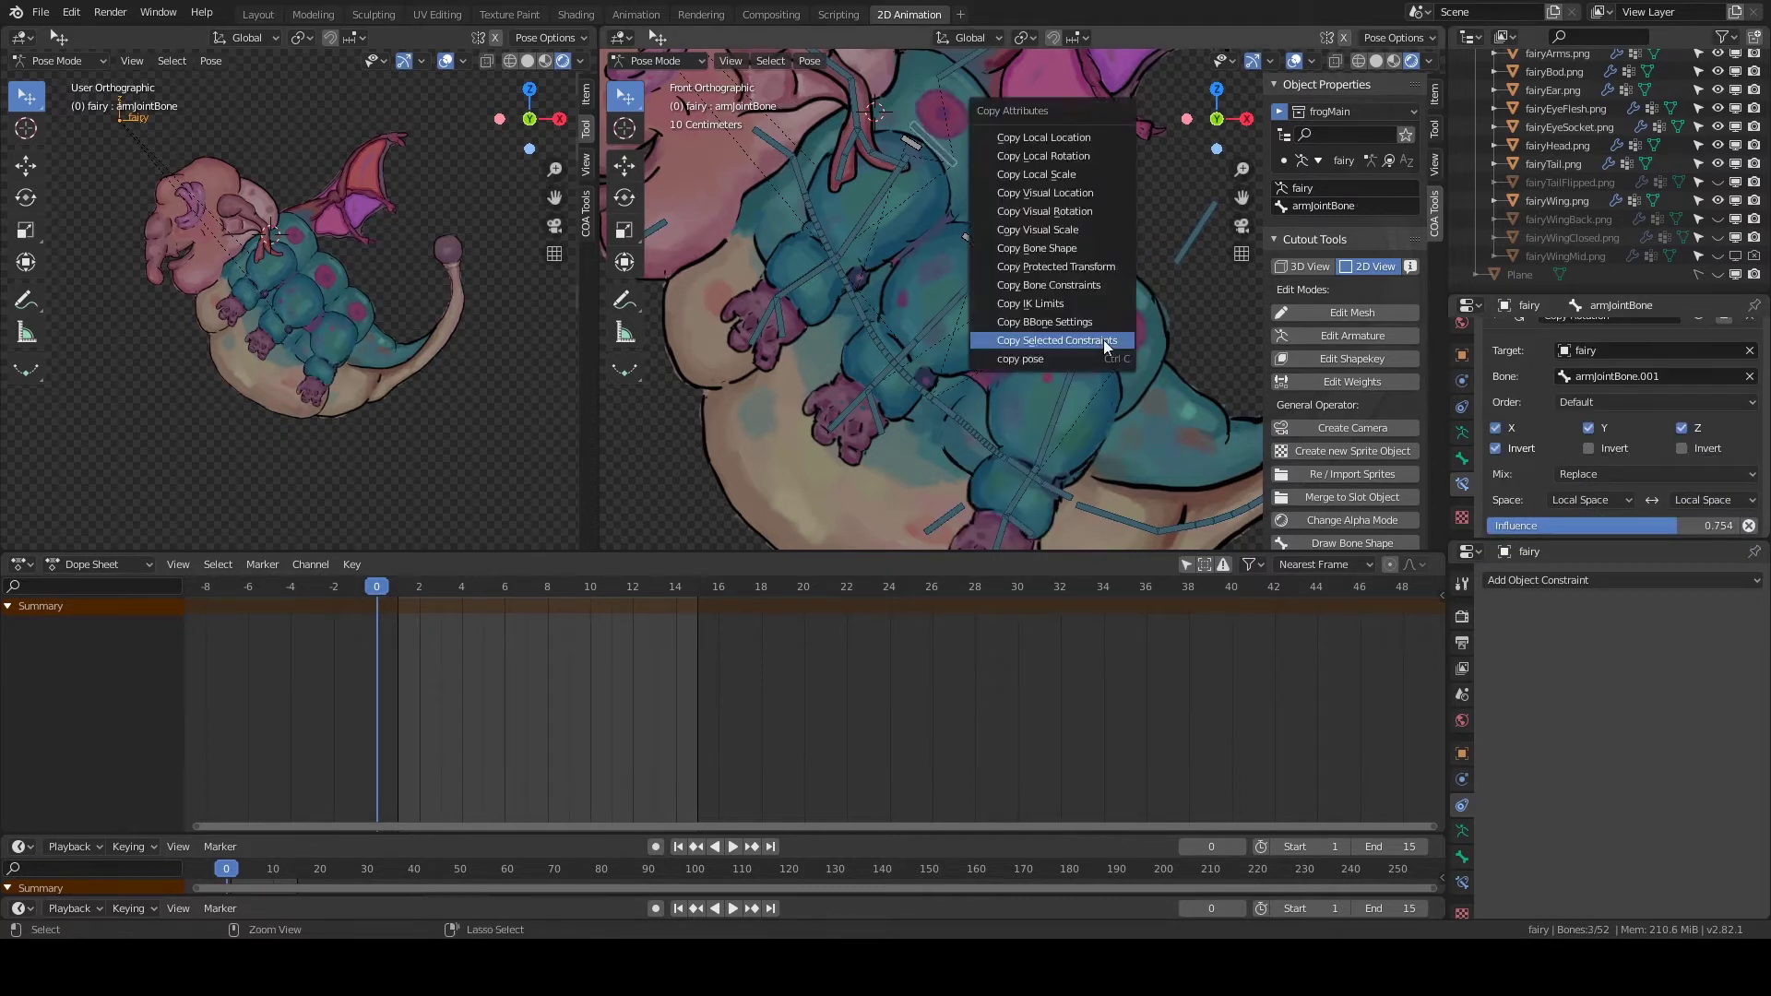
click(1161, 411)
click(1012, 249)
click(1655, 486)
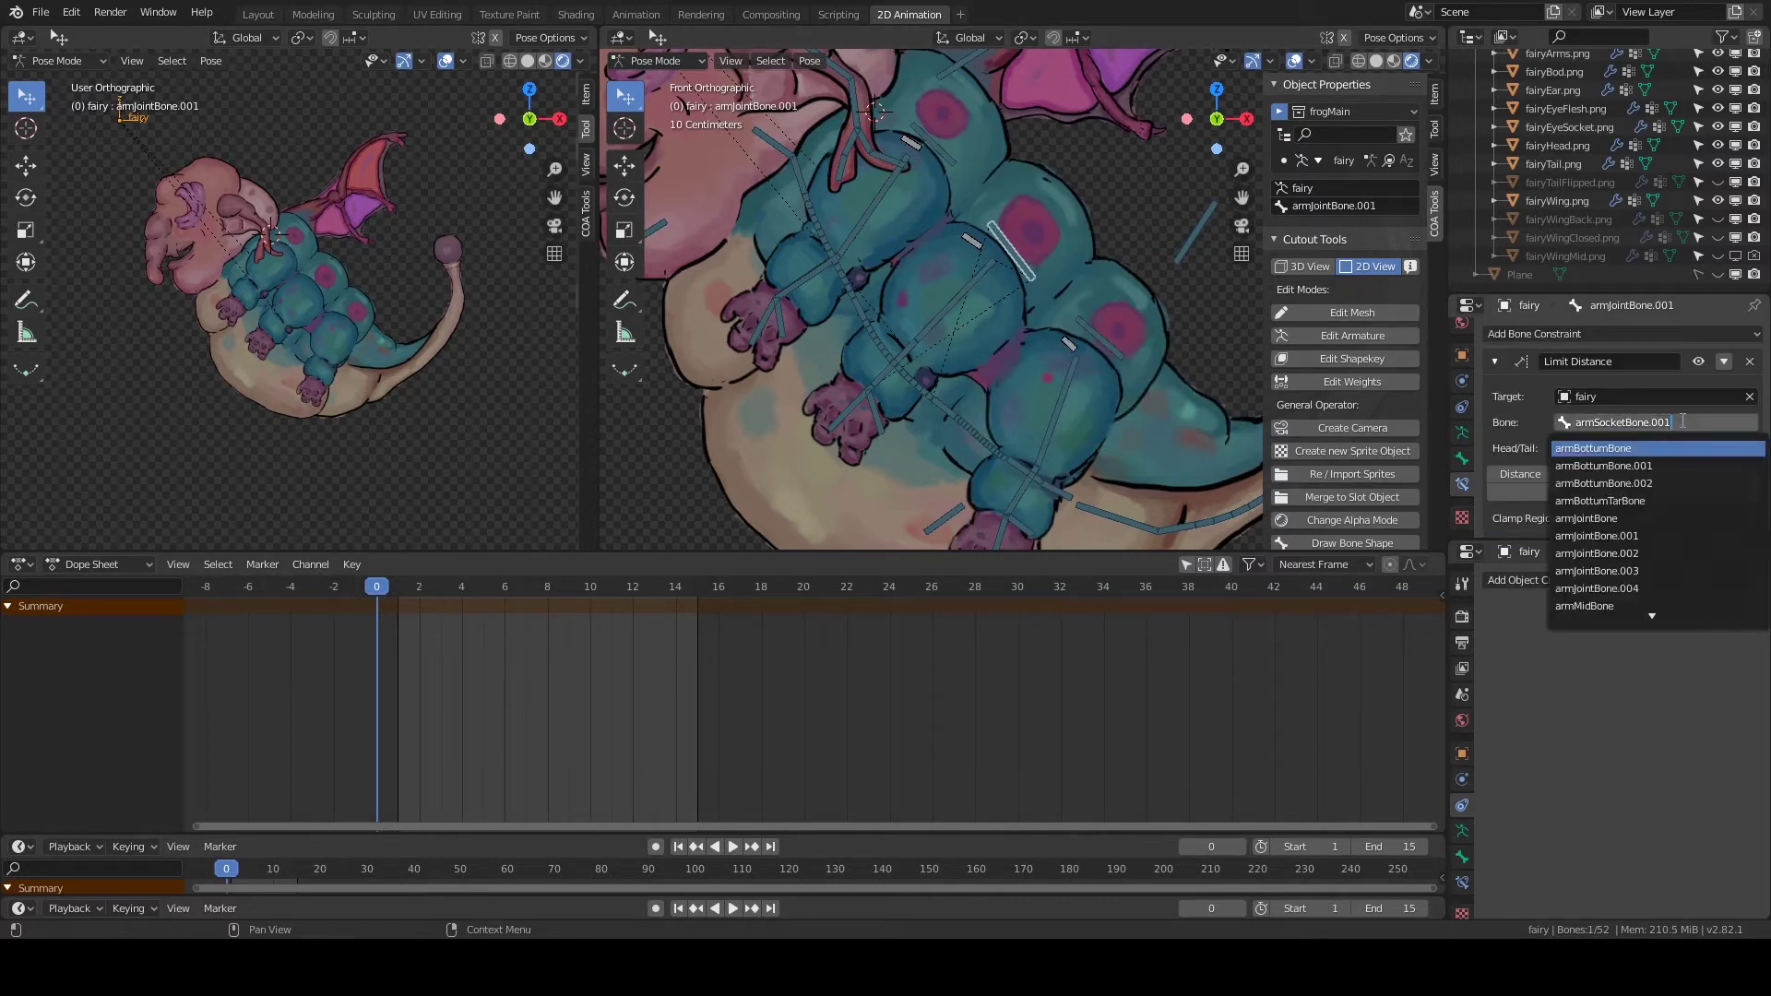
click(1595, 487)
text(armj)
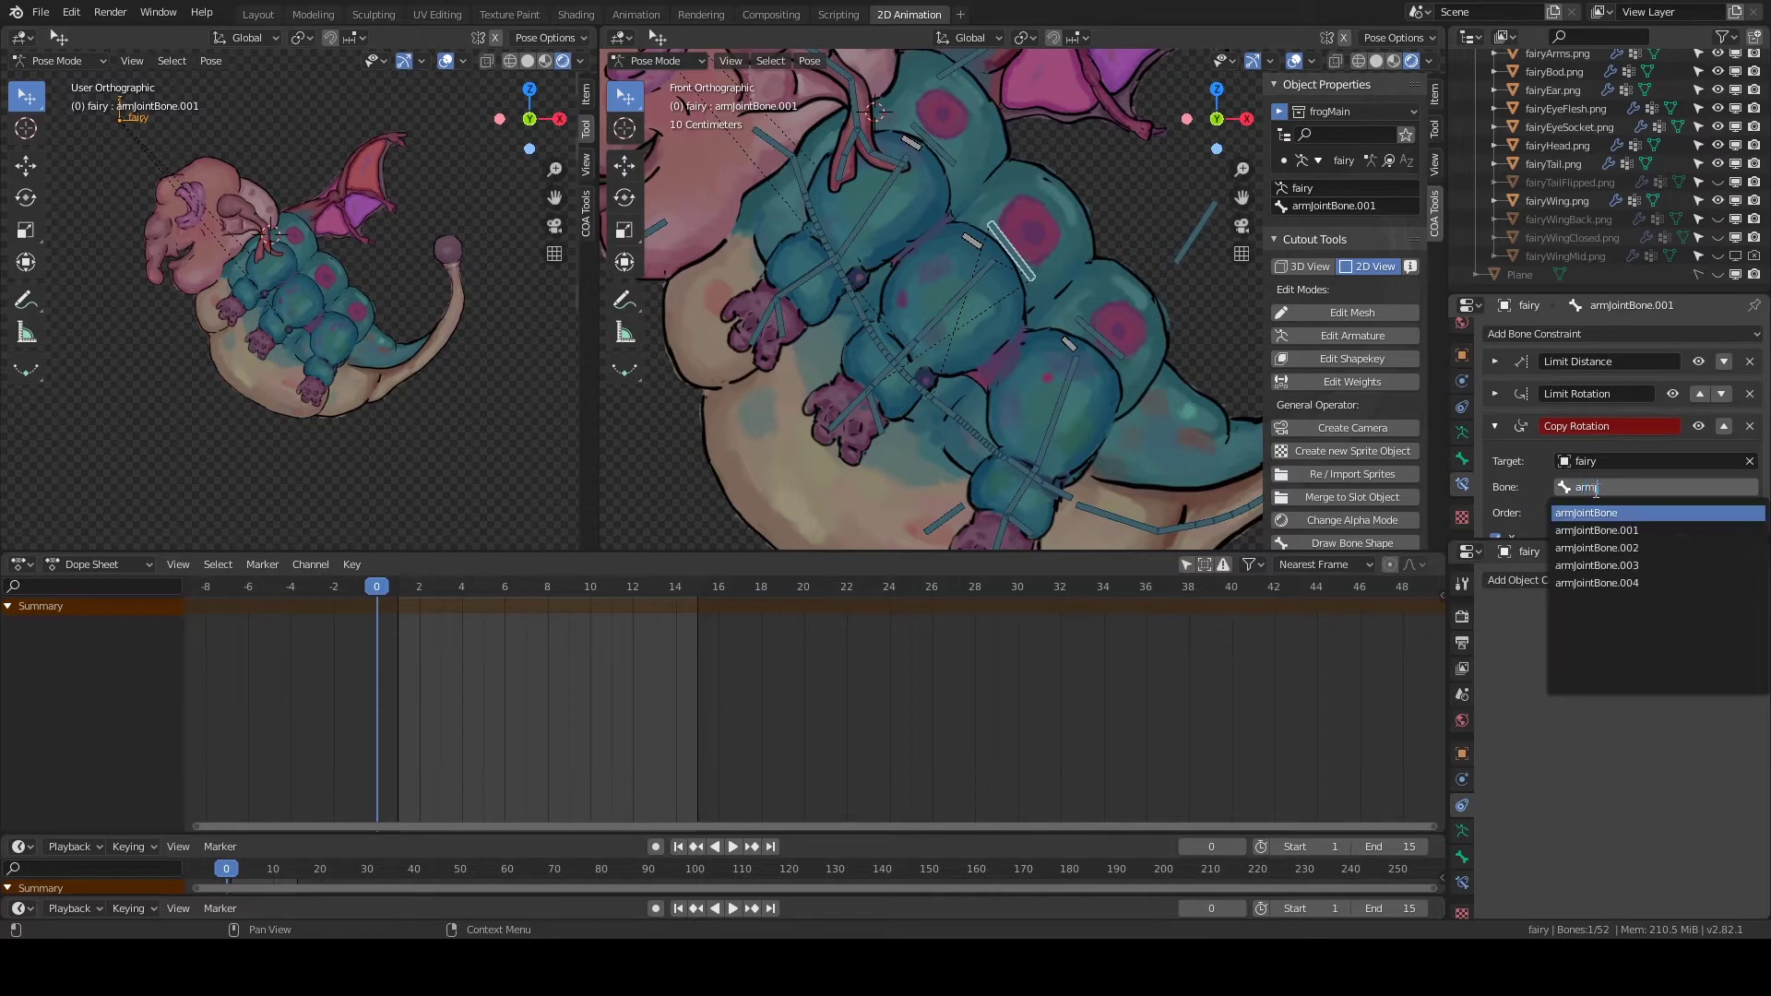
click(1596, 547)
click(1495, 426)
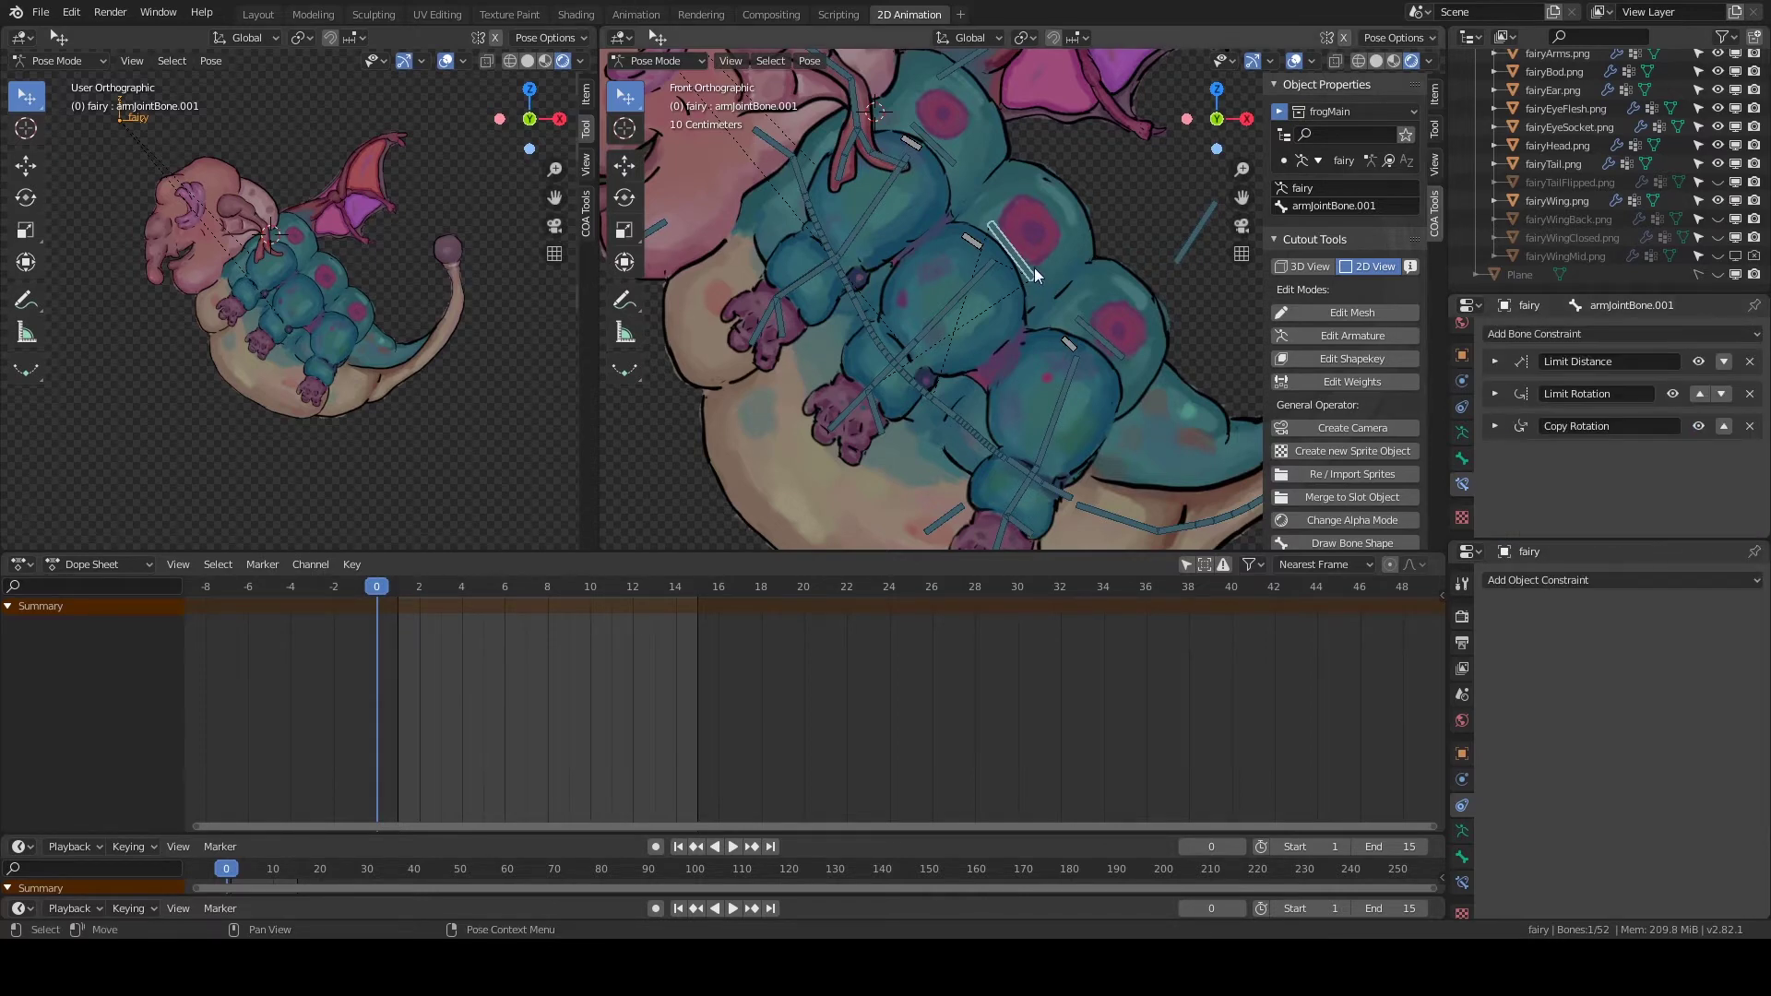
Rotate armJointBone.002 to test the arm rig.
click(930, 152)
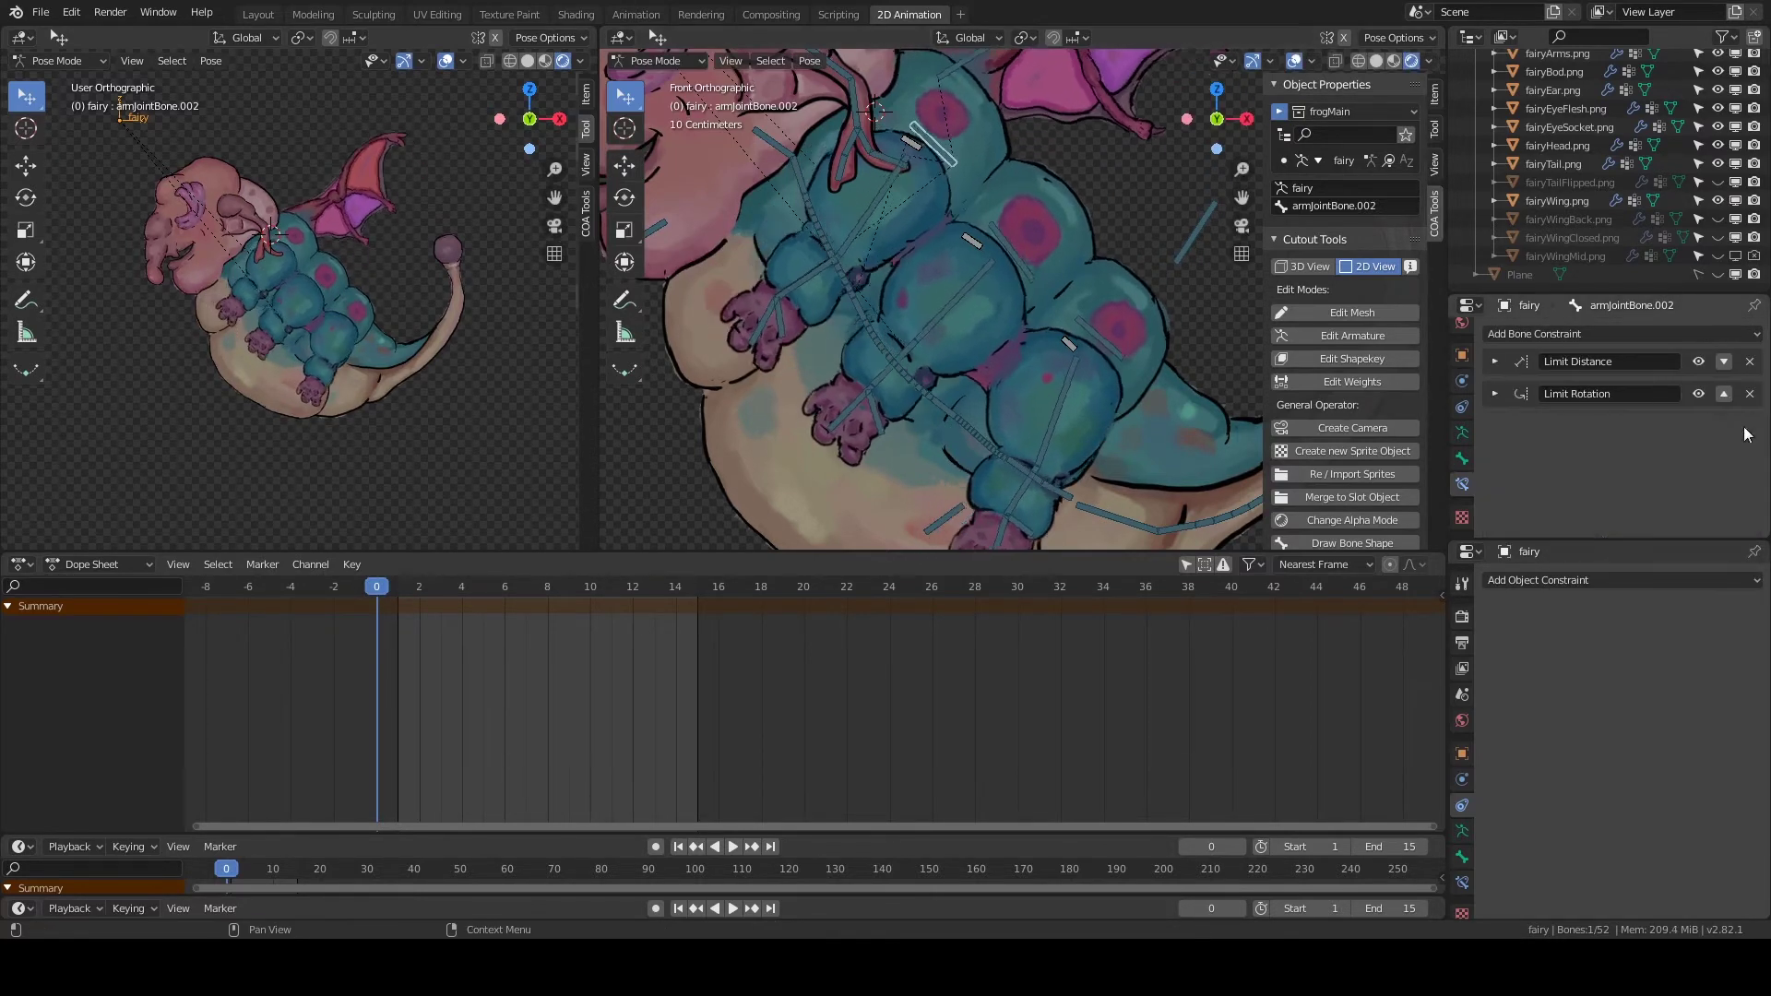
key(r)
click(947, 196)
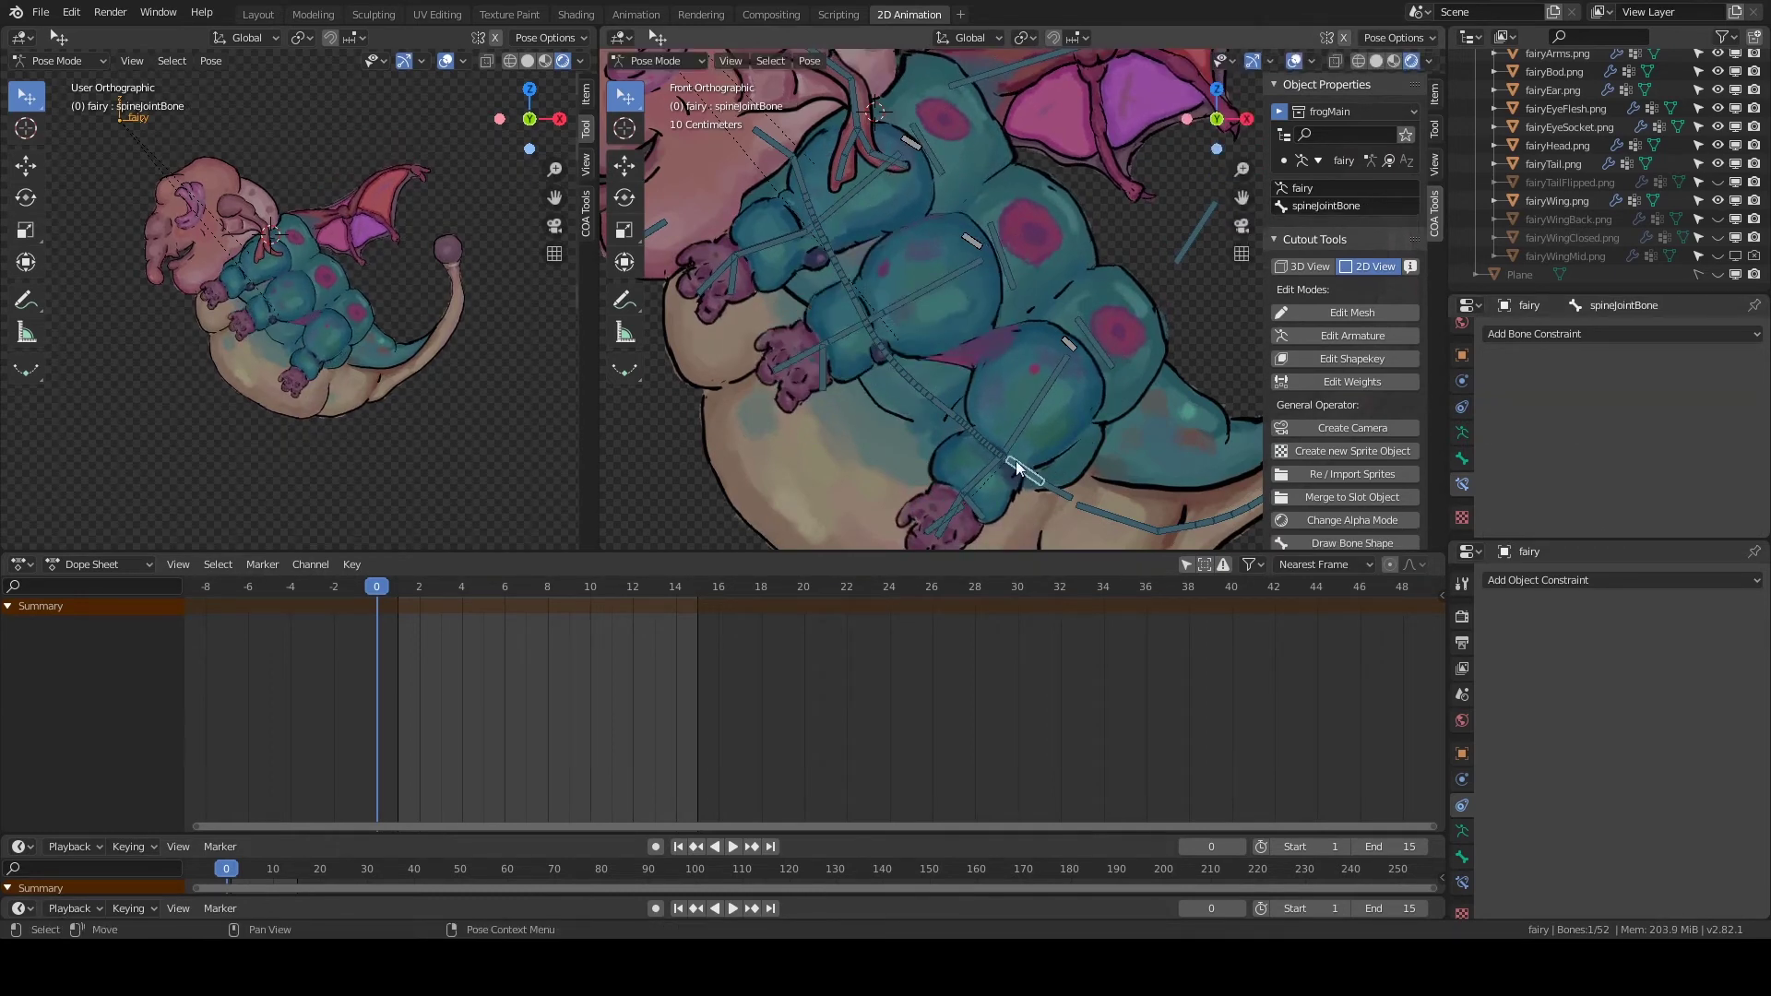
Test-rotate spineJointBone, then cancel to restore its pose.
click(1015, 461)
key(r)
key(Escape)
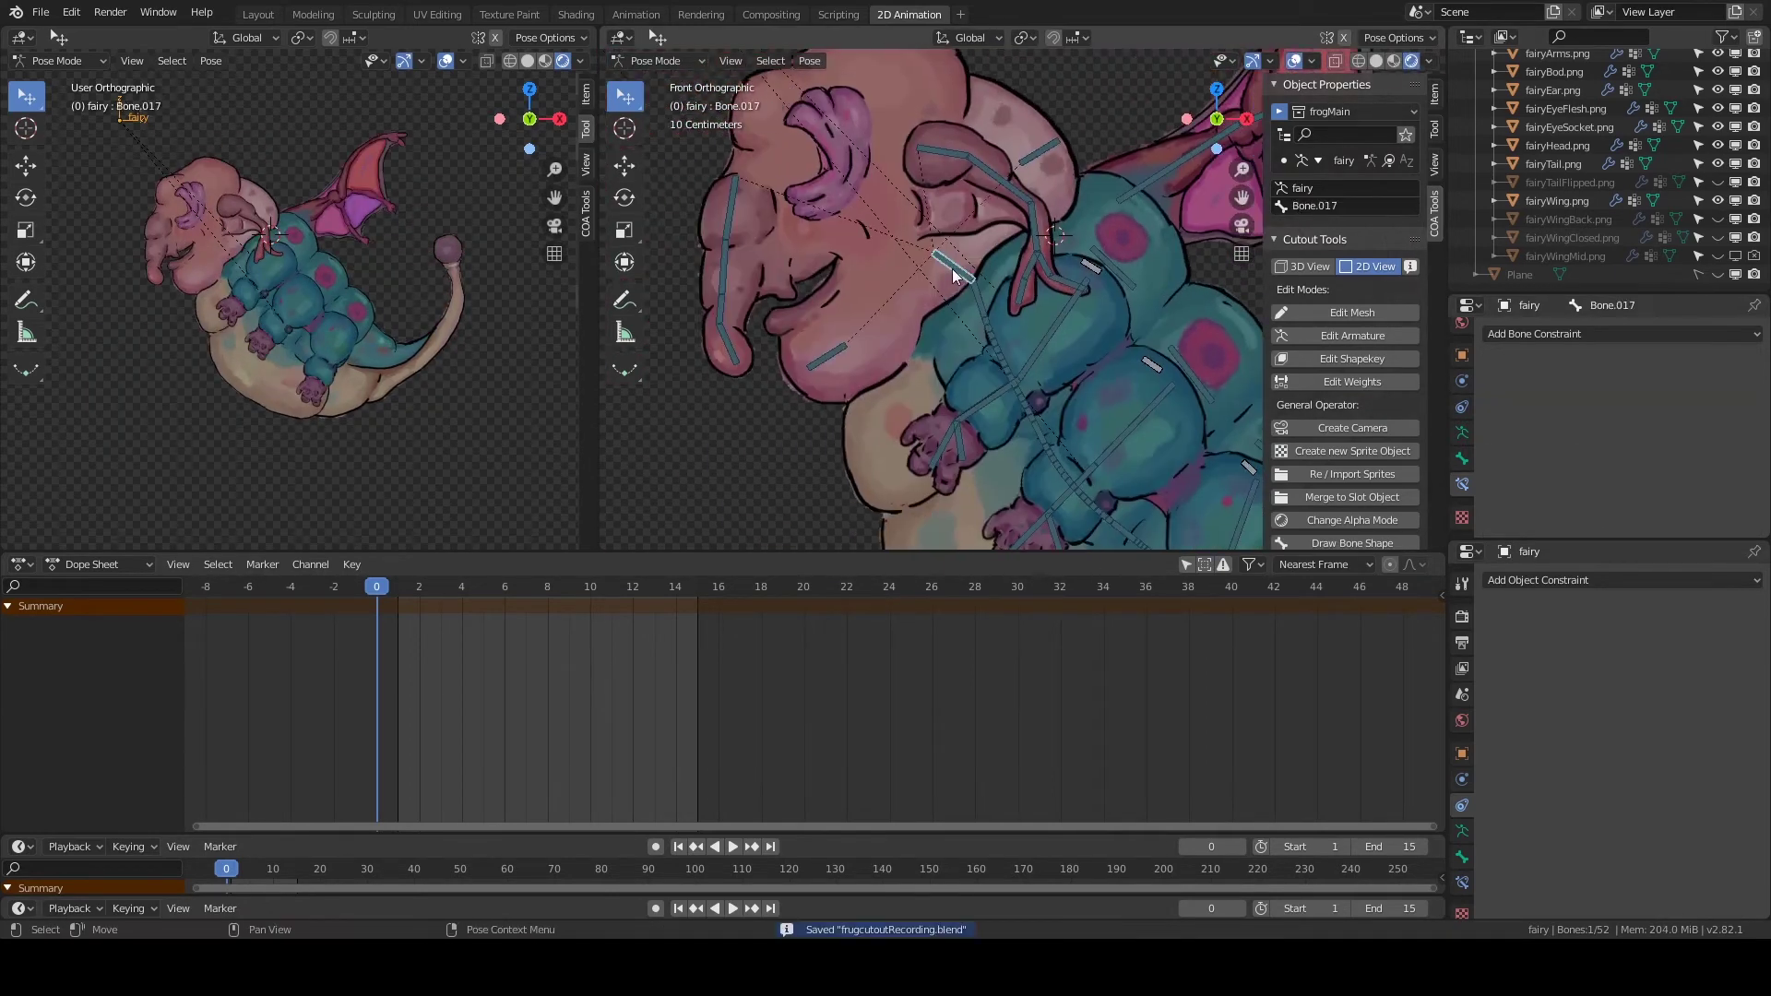
Check the fairyHead.png weights for Bone.017, then save the blend file.
click(954, 274)
click(1352, 380)
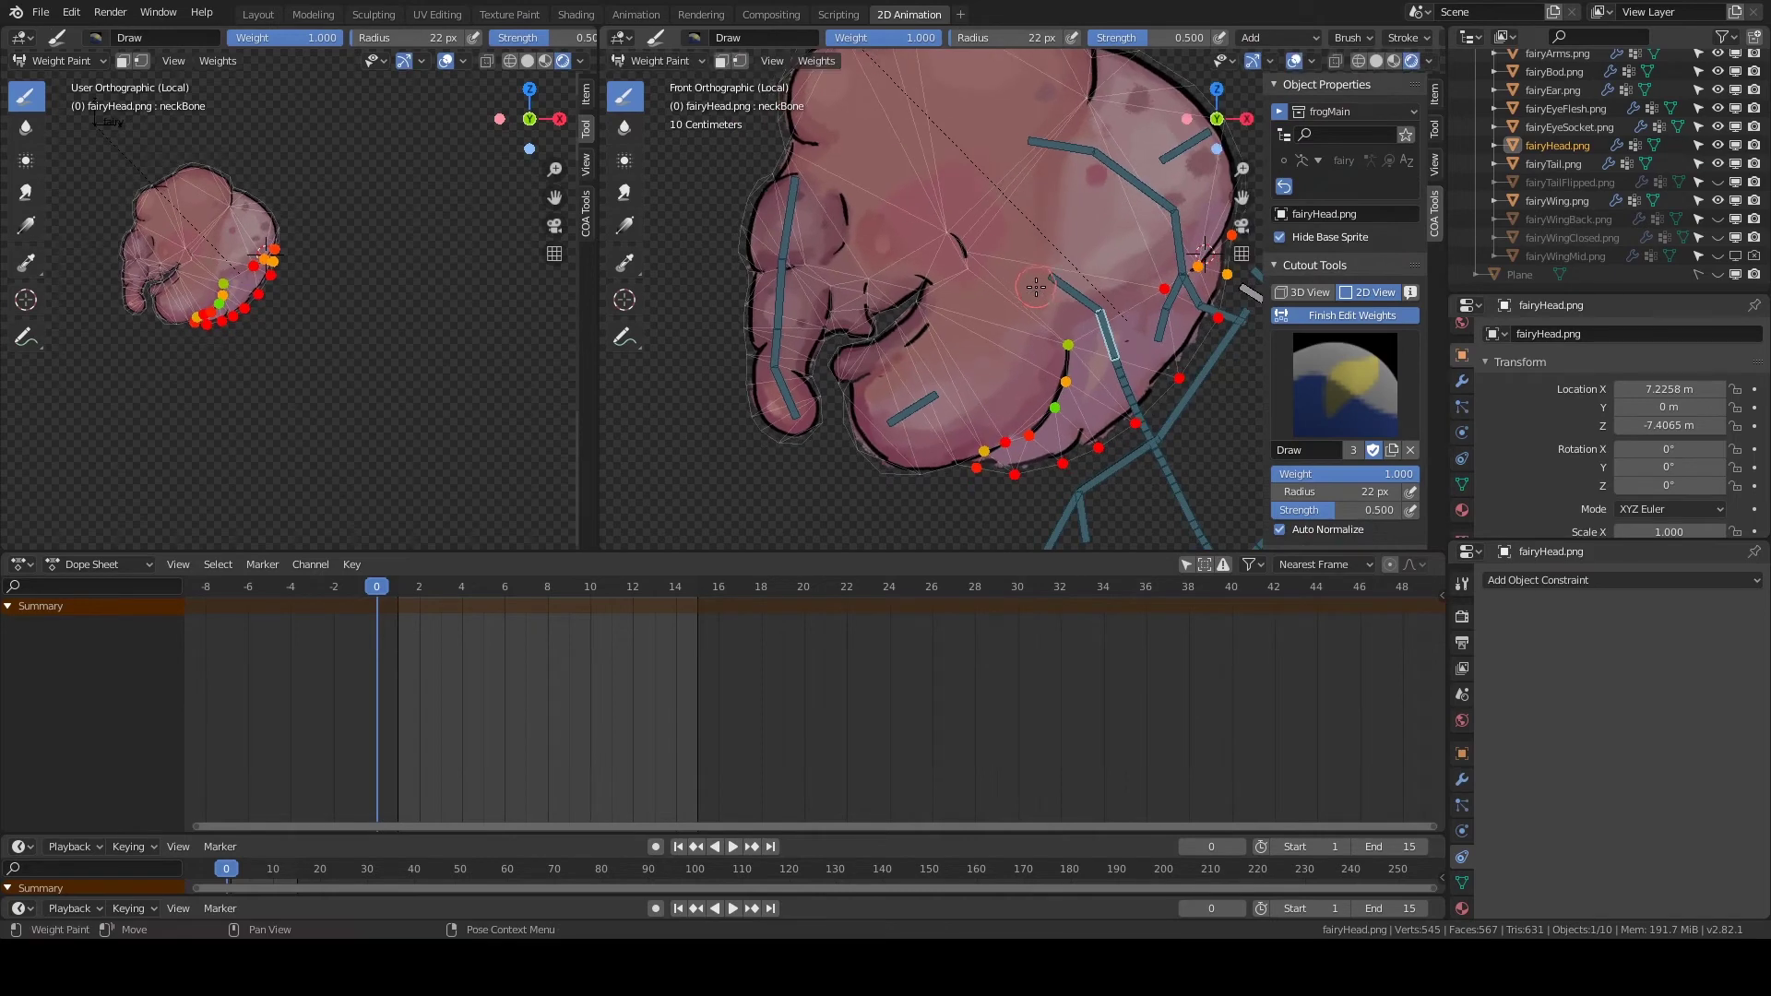
ctrl+click(1065, 292)
click(1352, 314)
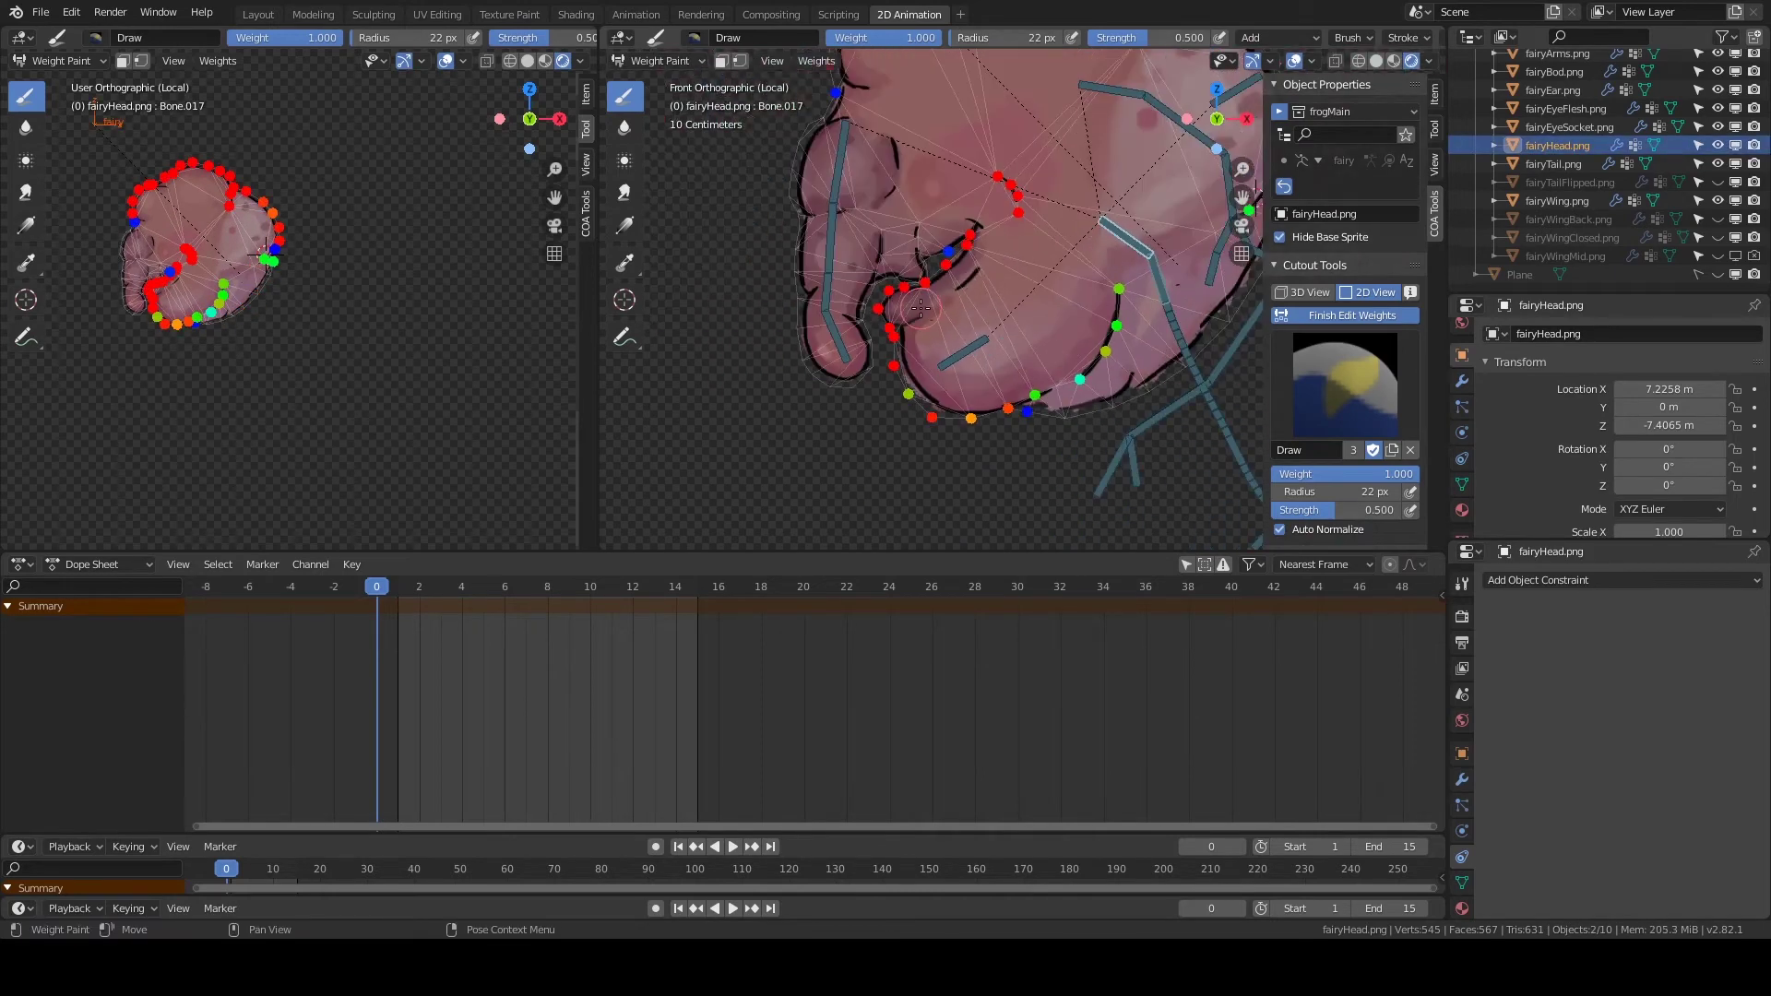
key(ctrl+s)
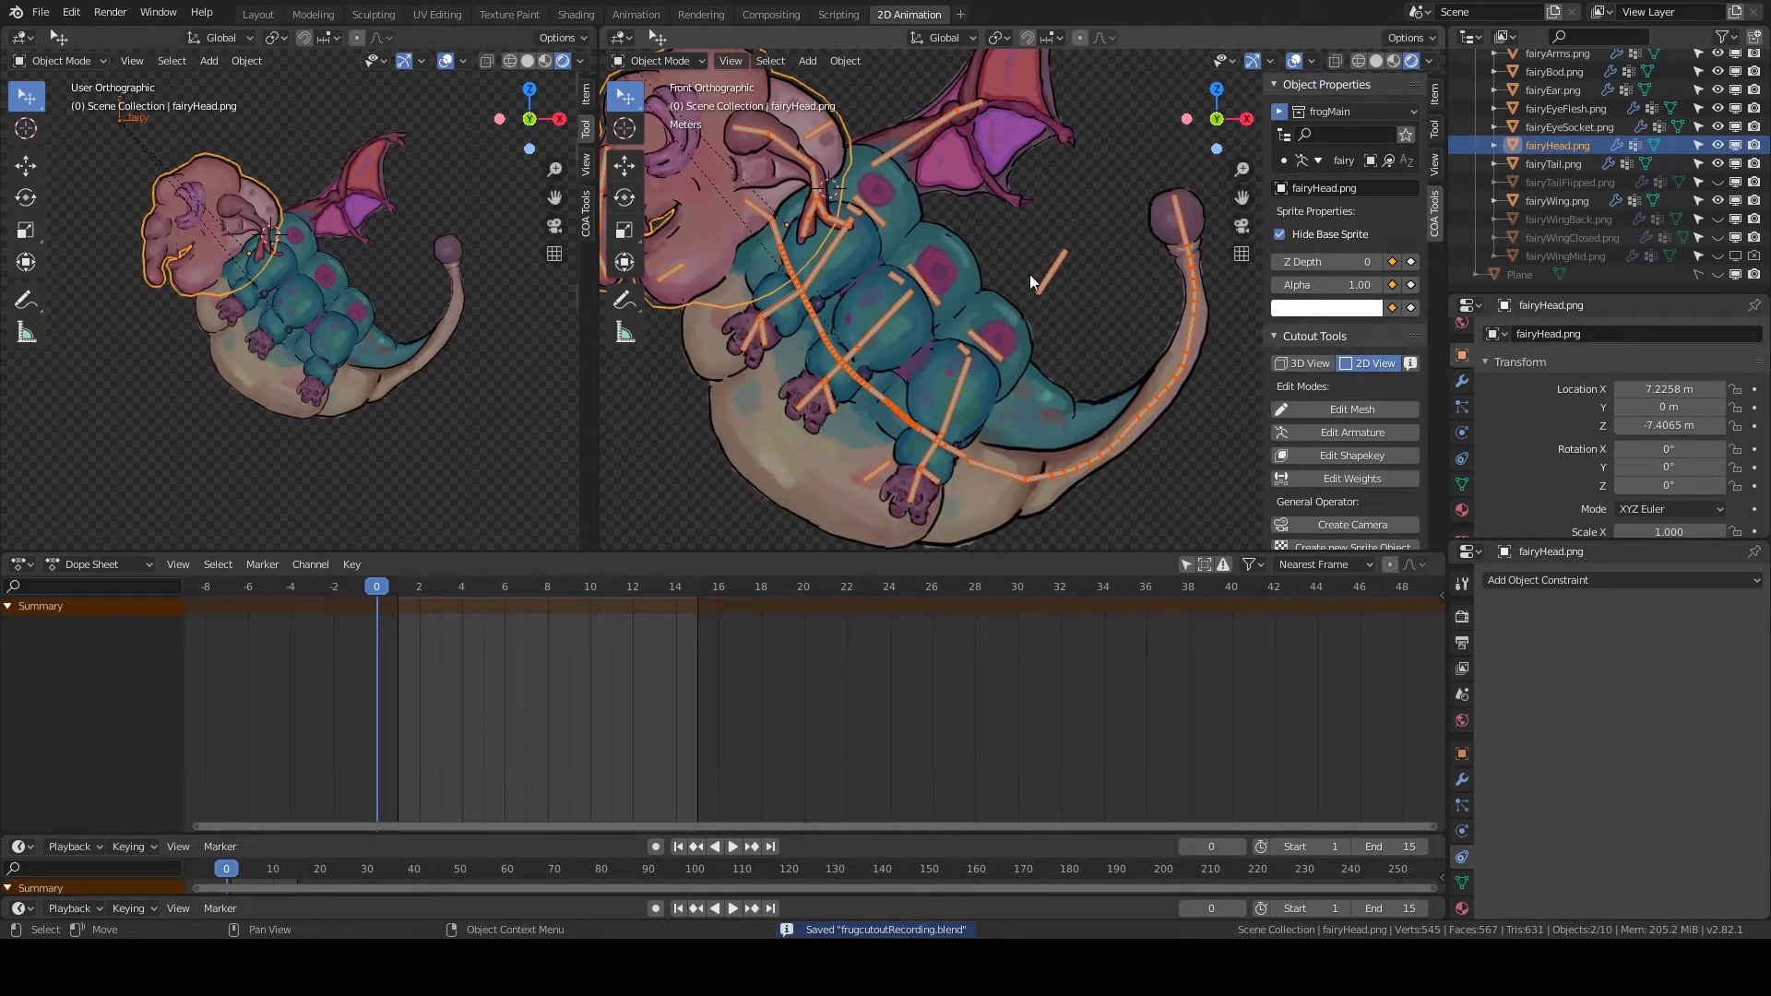
shift+middle_drag(964, 185, 1029, 270)
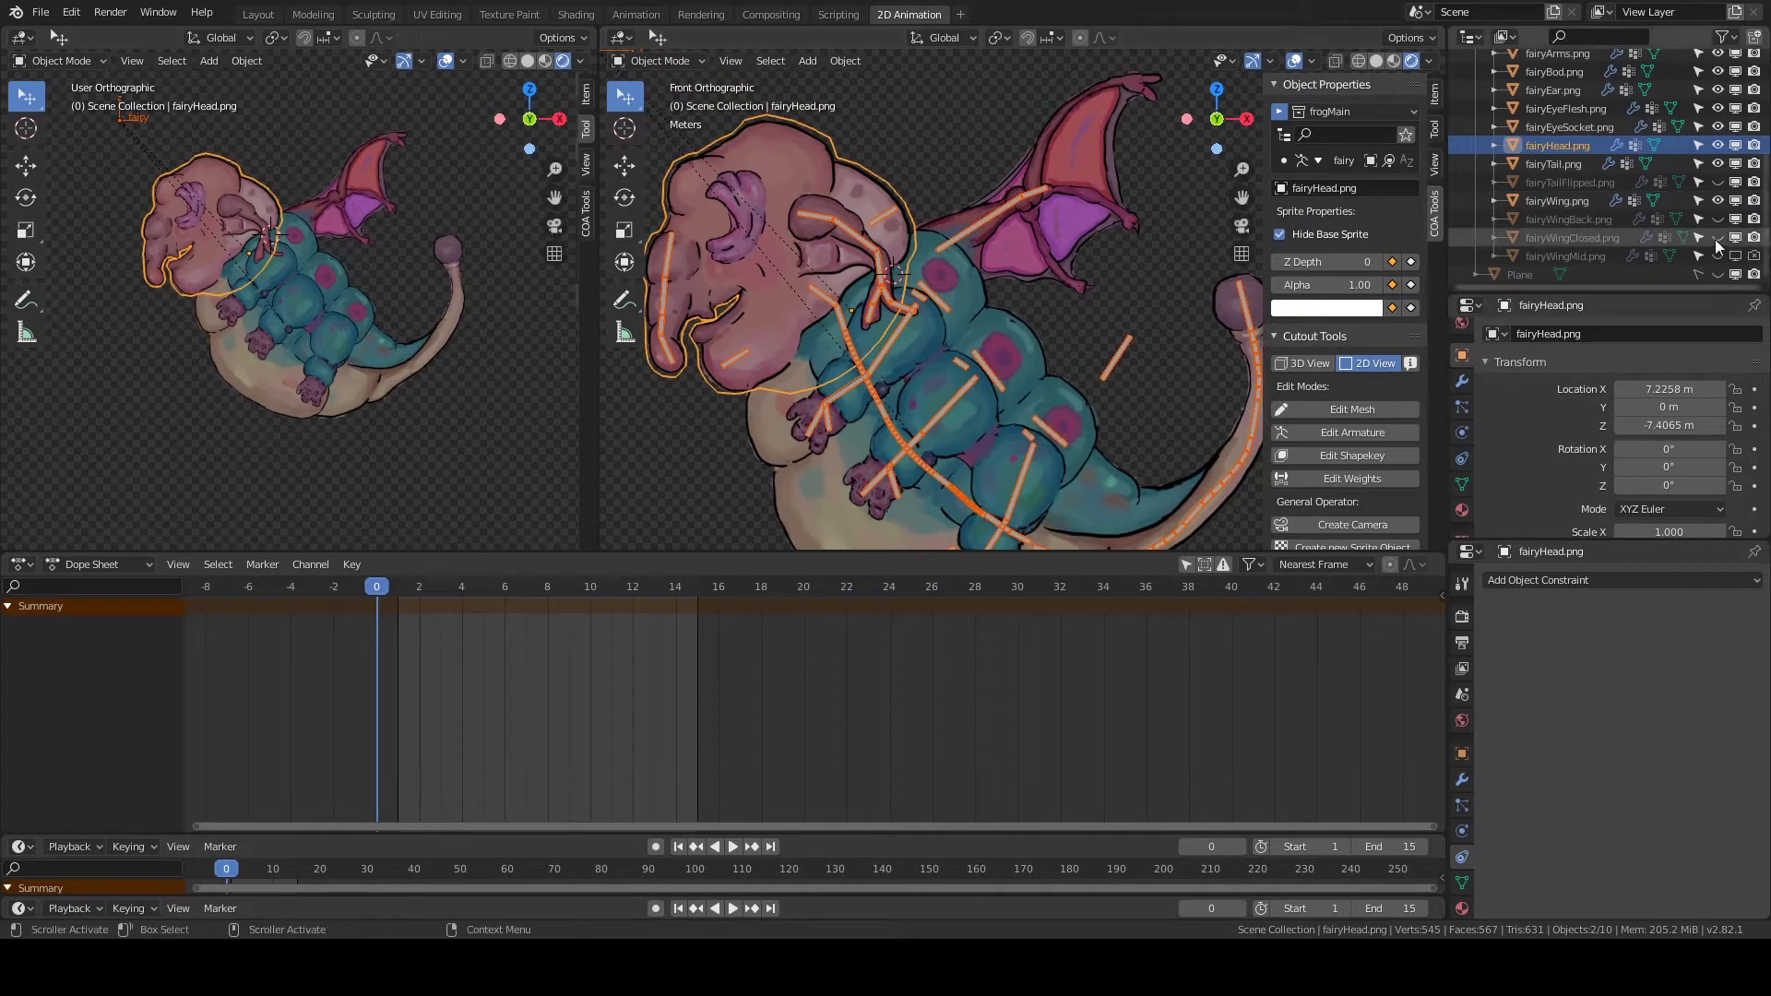
Tilt the closed wing sprite slightly around a 3D cursor placed at its top.
click(1009, 310)
key(KP_Decimal)
click(632, 134)
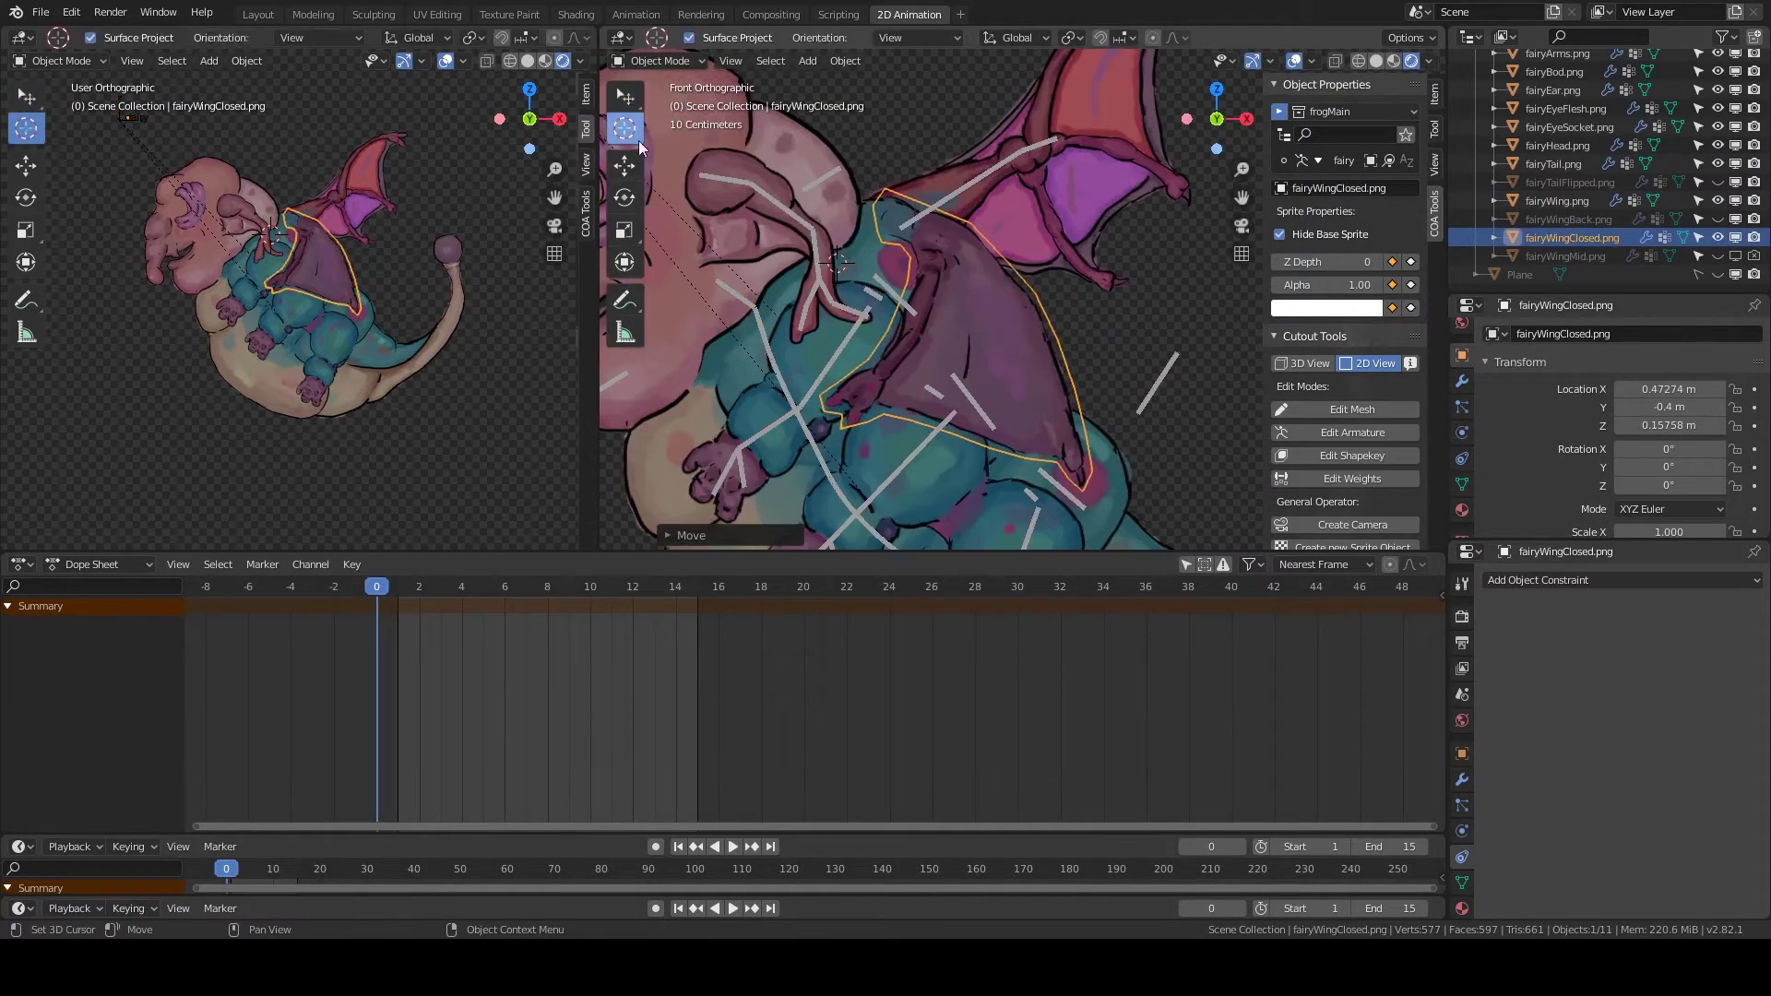
click(902, 212)
right_click(959, 286)
key(Escape)
key(r)
click(1131, 326)
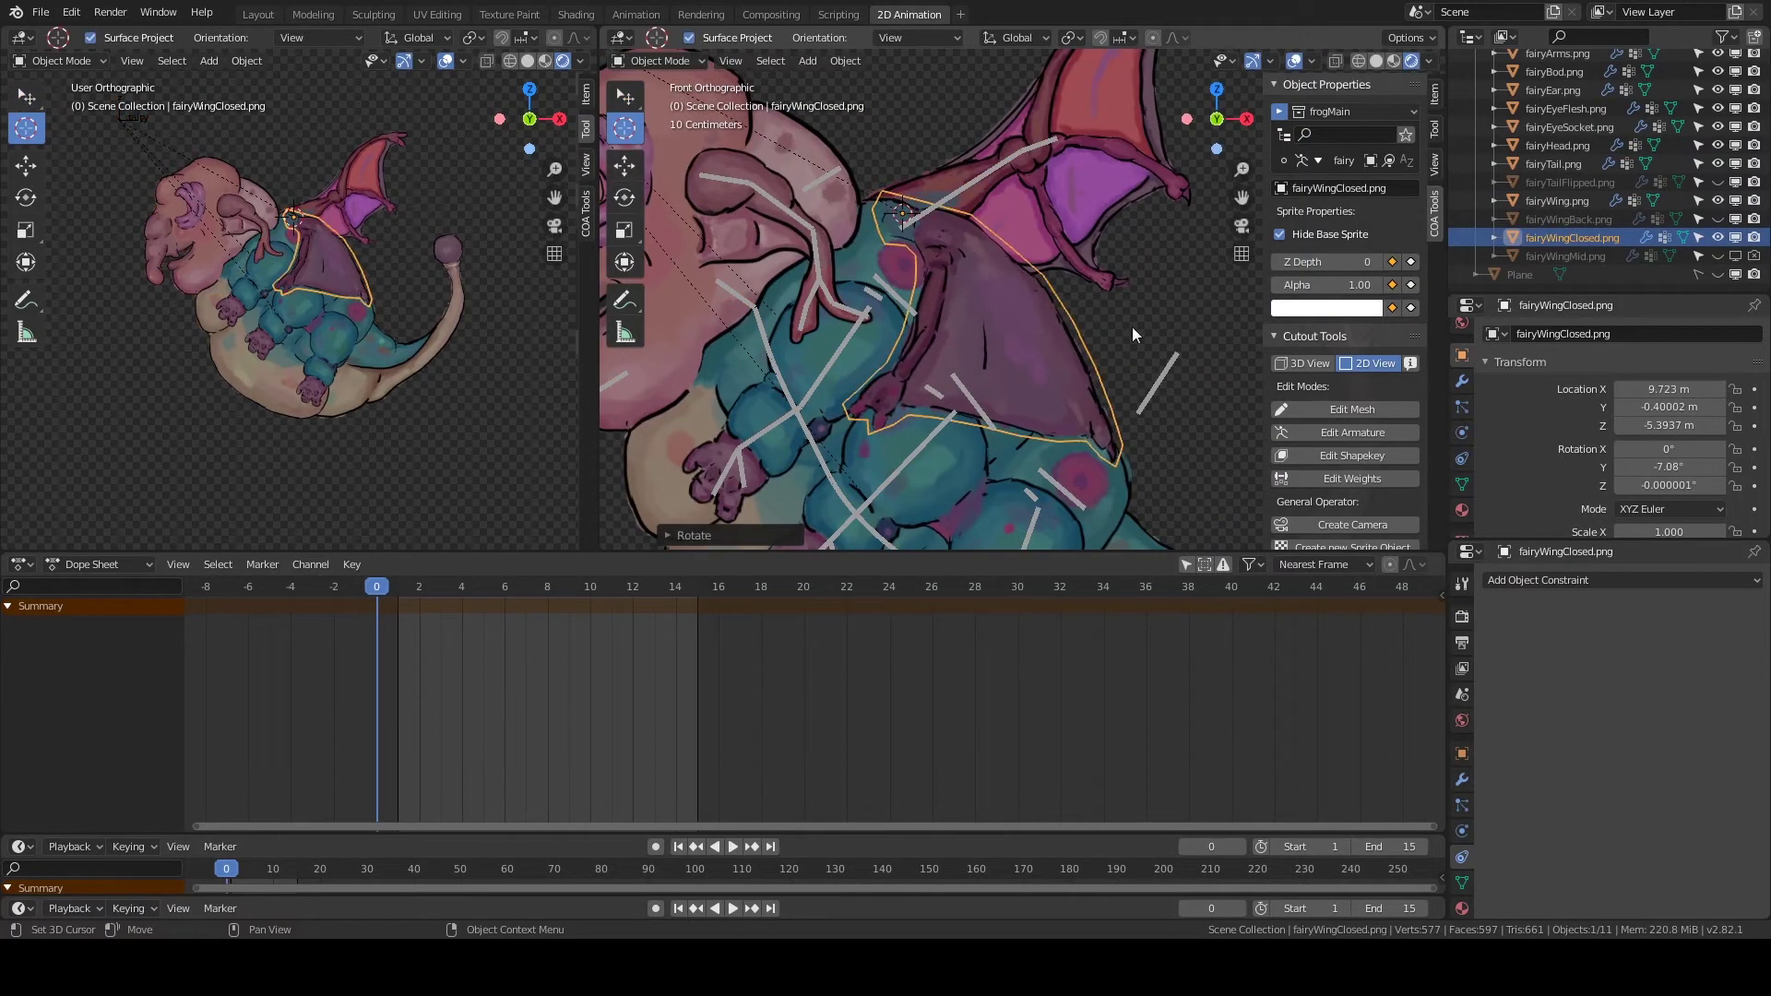
In Pose Mode, rotate armJointBone.003 to 60° on Z to test the wing.
click(966, 191)
key(ctrl+Tab)
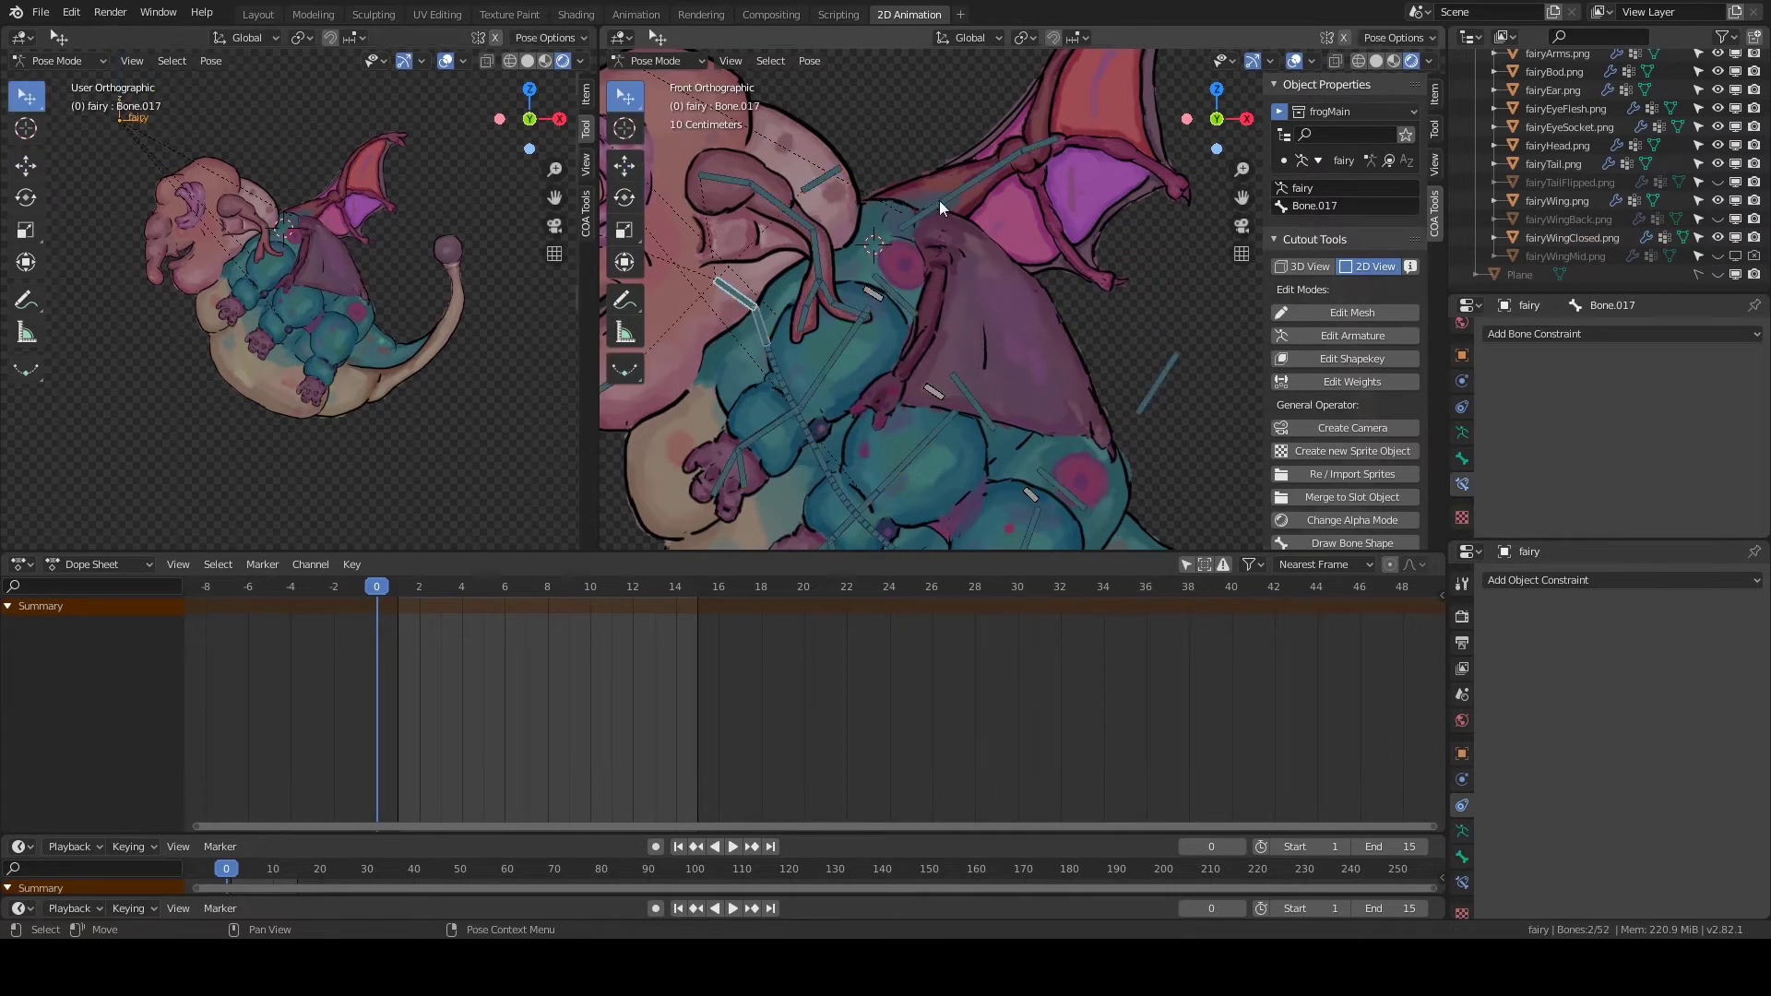
click(939, 201)
key(r)
key(Return)
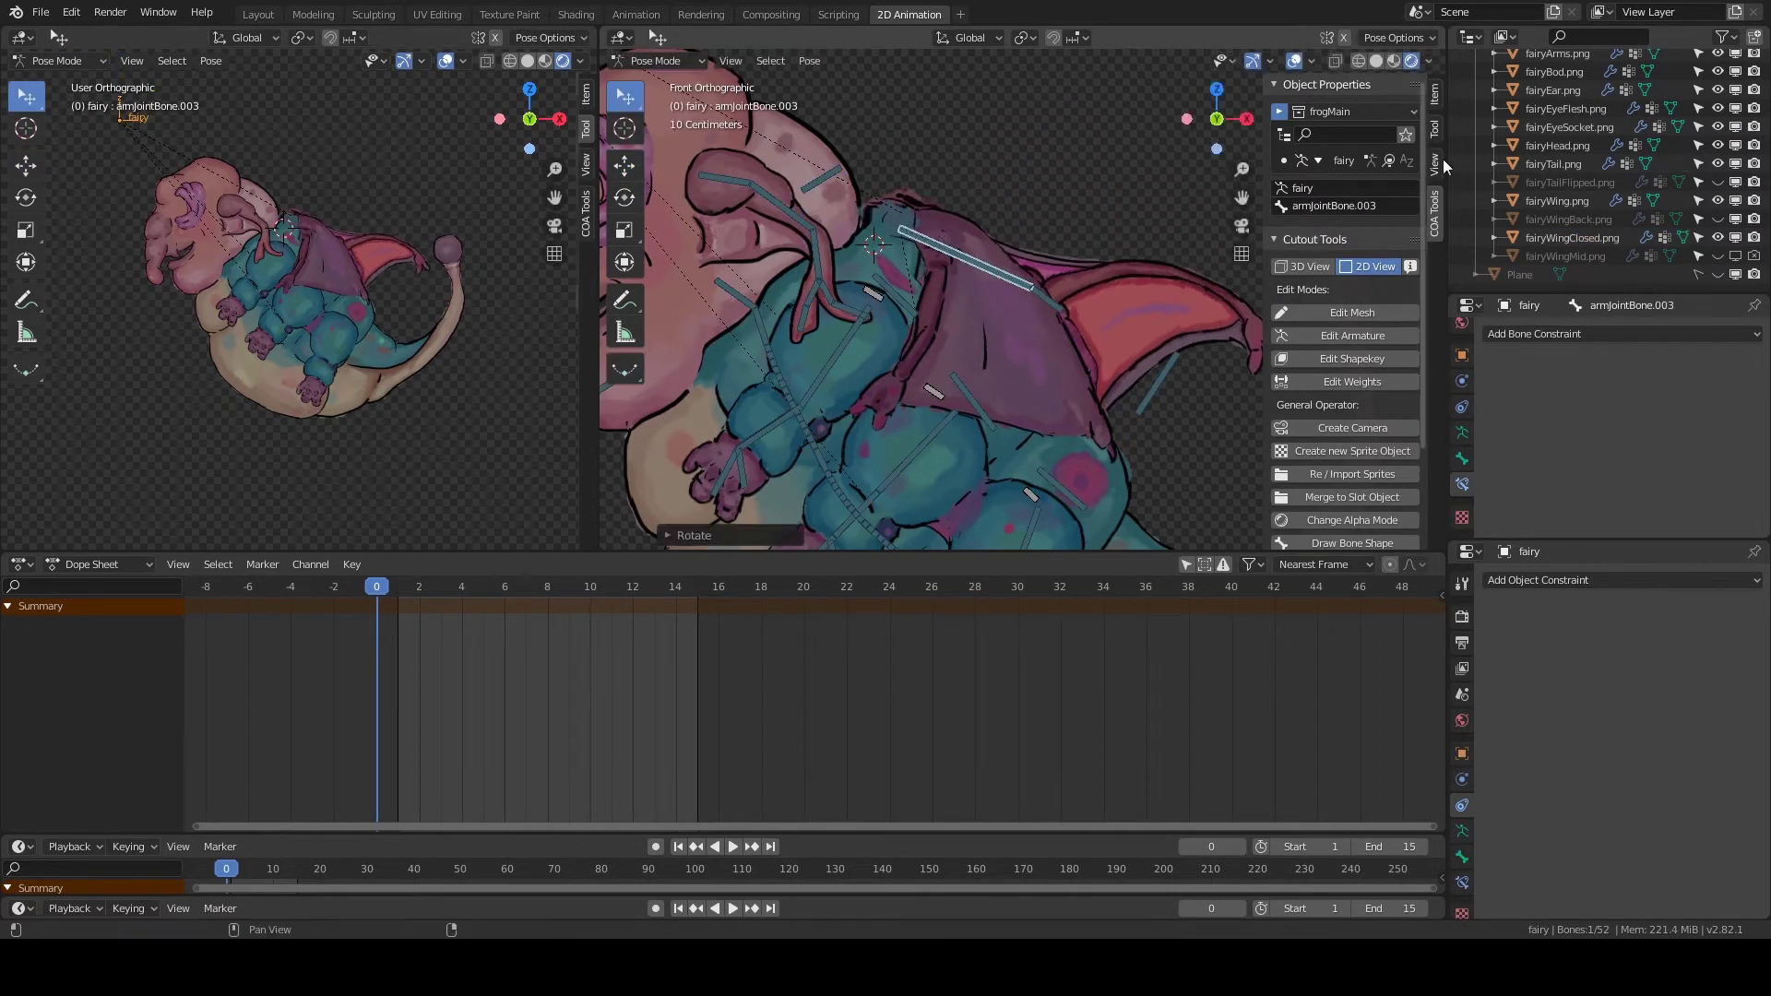
click(1433, 96)
key(ctrl+Tab)
click(1042, 381)
click(943, 247)
key(ctrl+Tab)
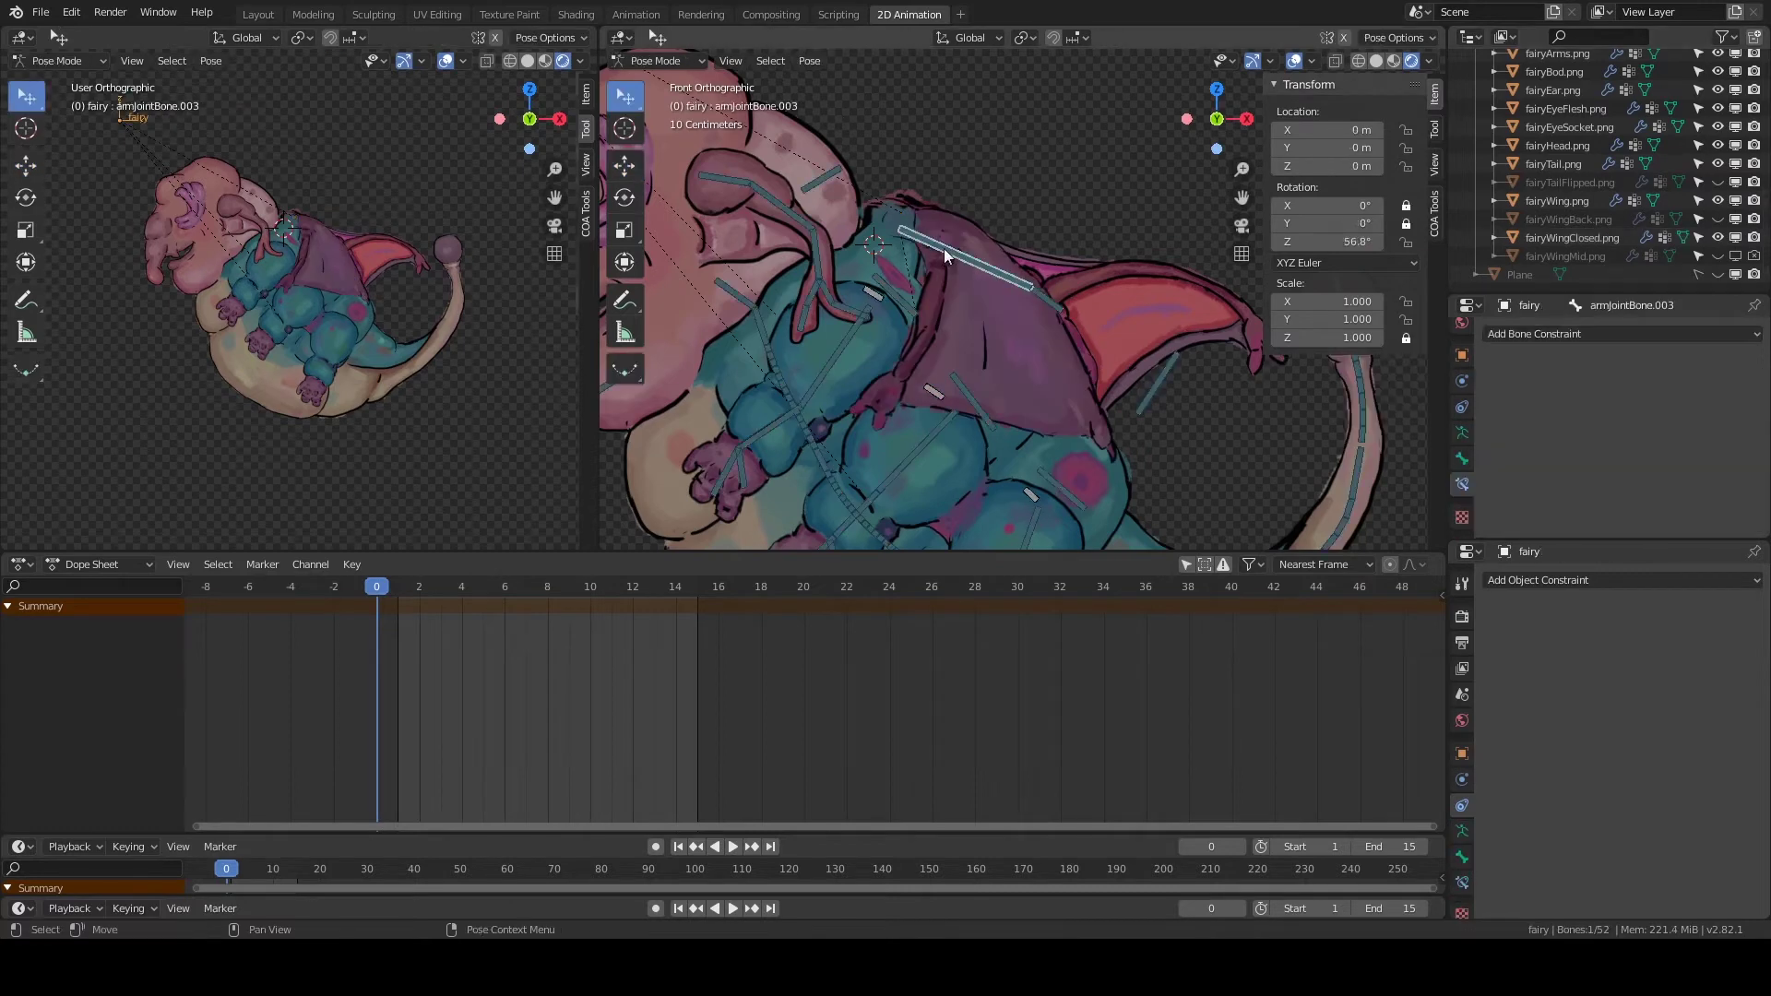
text(60)
key(Return)
Reset the wing bone's rotation and add a Limit Rotation constraint, Z -40° to 60°, For Transform.
key(alt+r)
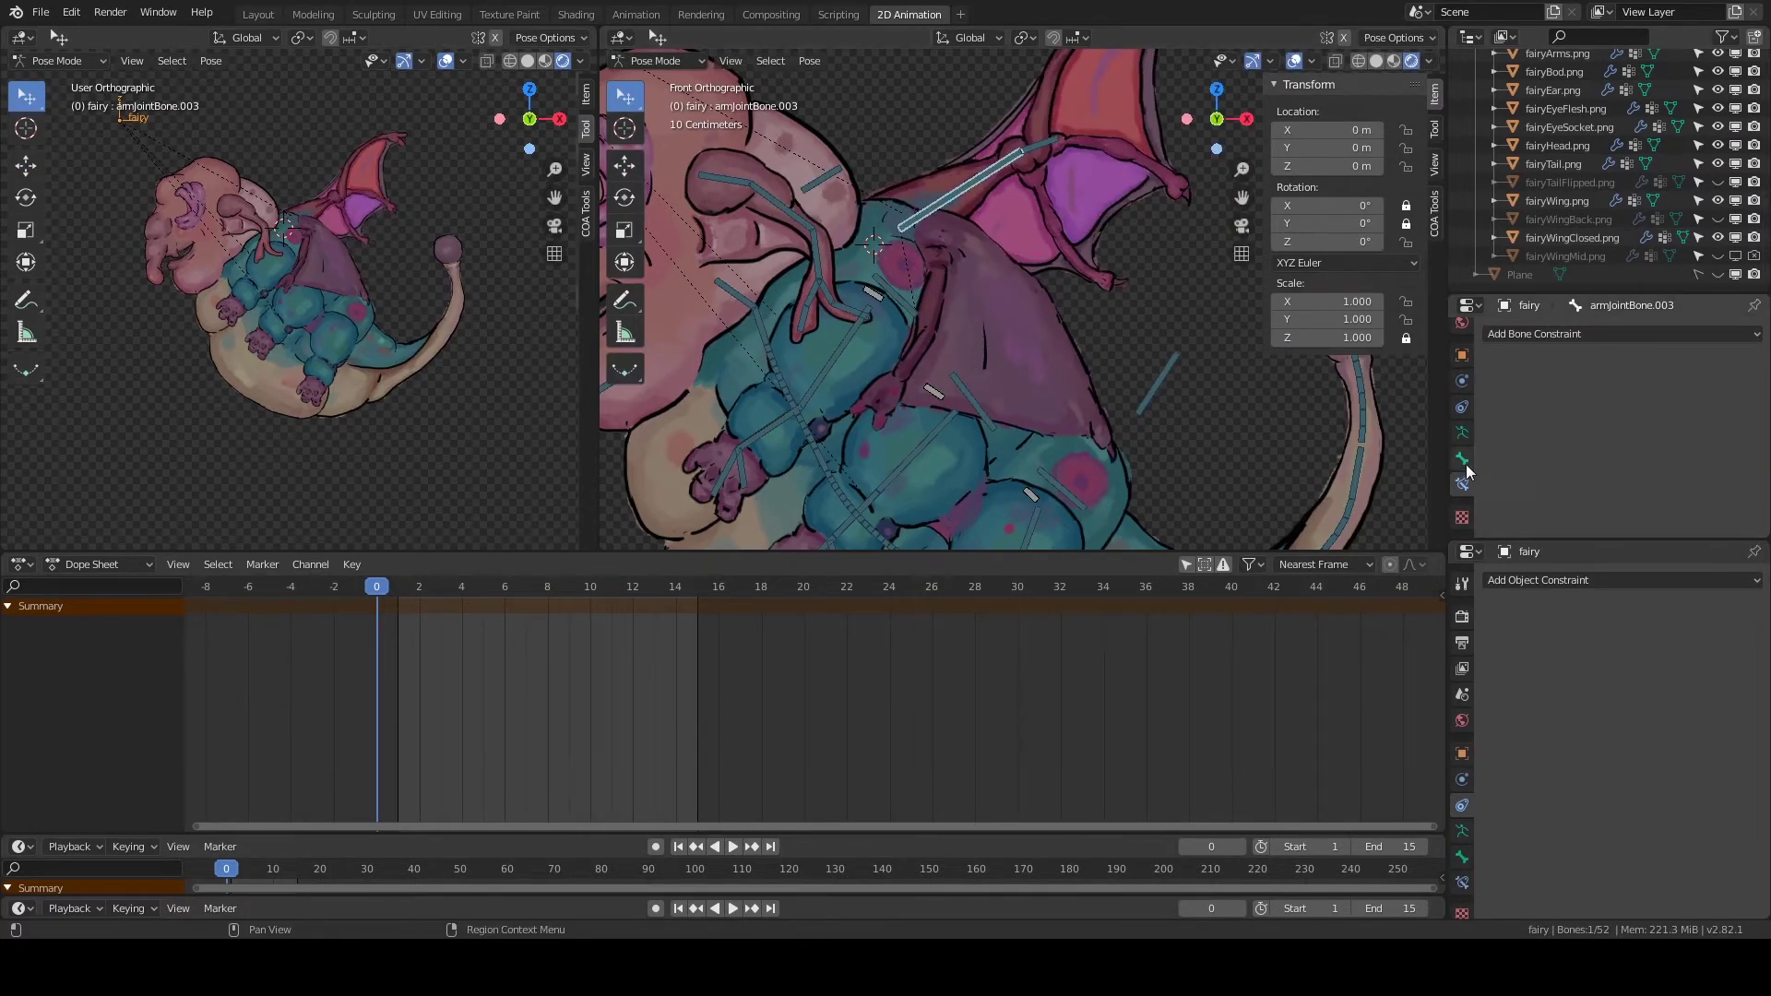
click(1531, 334)
click(1435, 497)
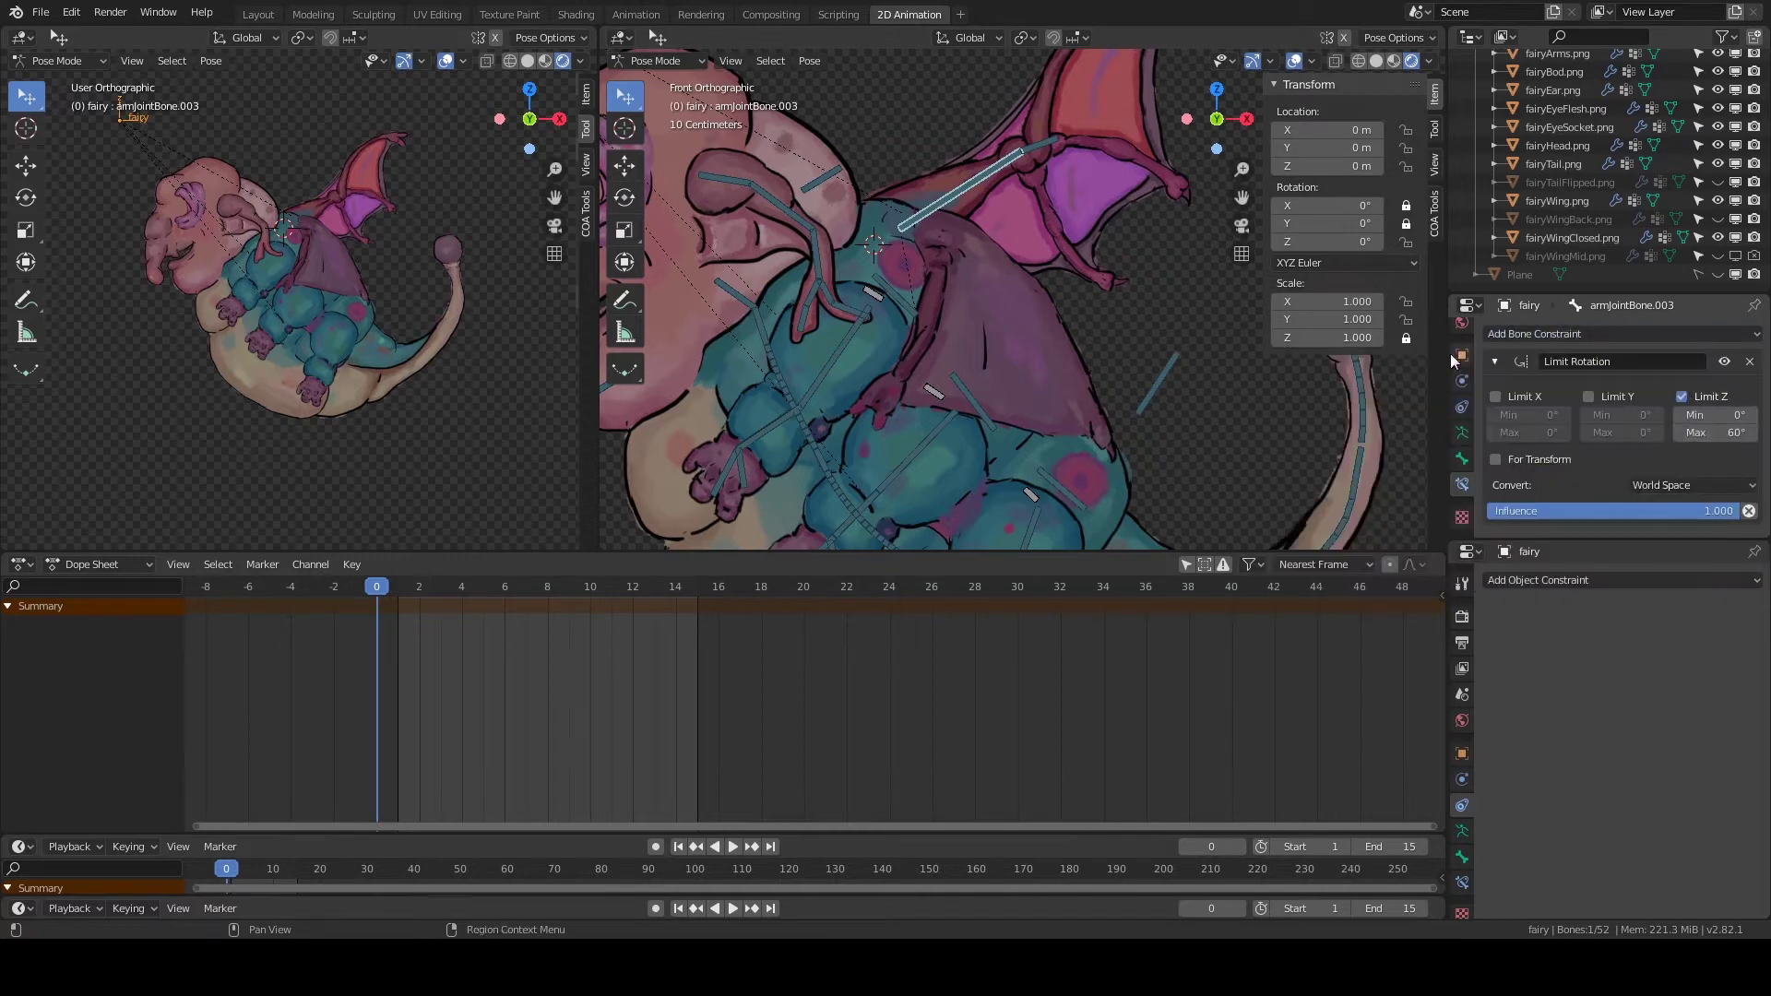
key(r)
click(1708, 485)
text(-40)
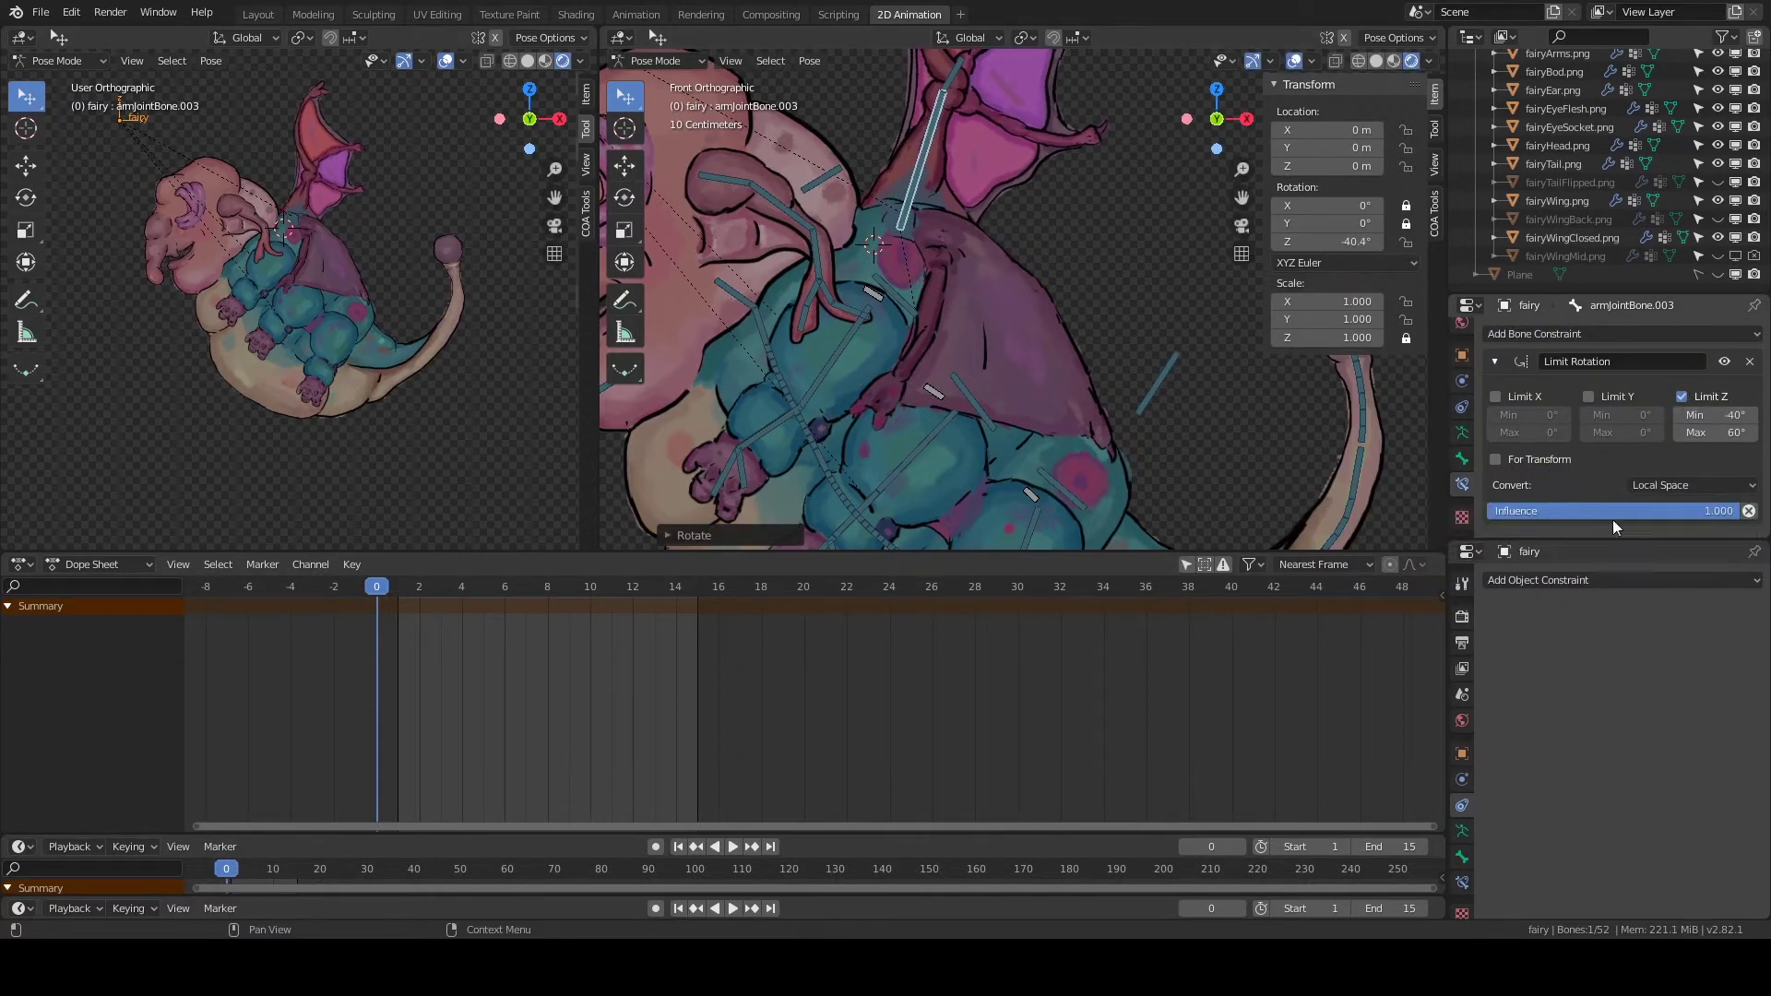
click(1495, 459)
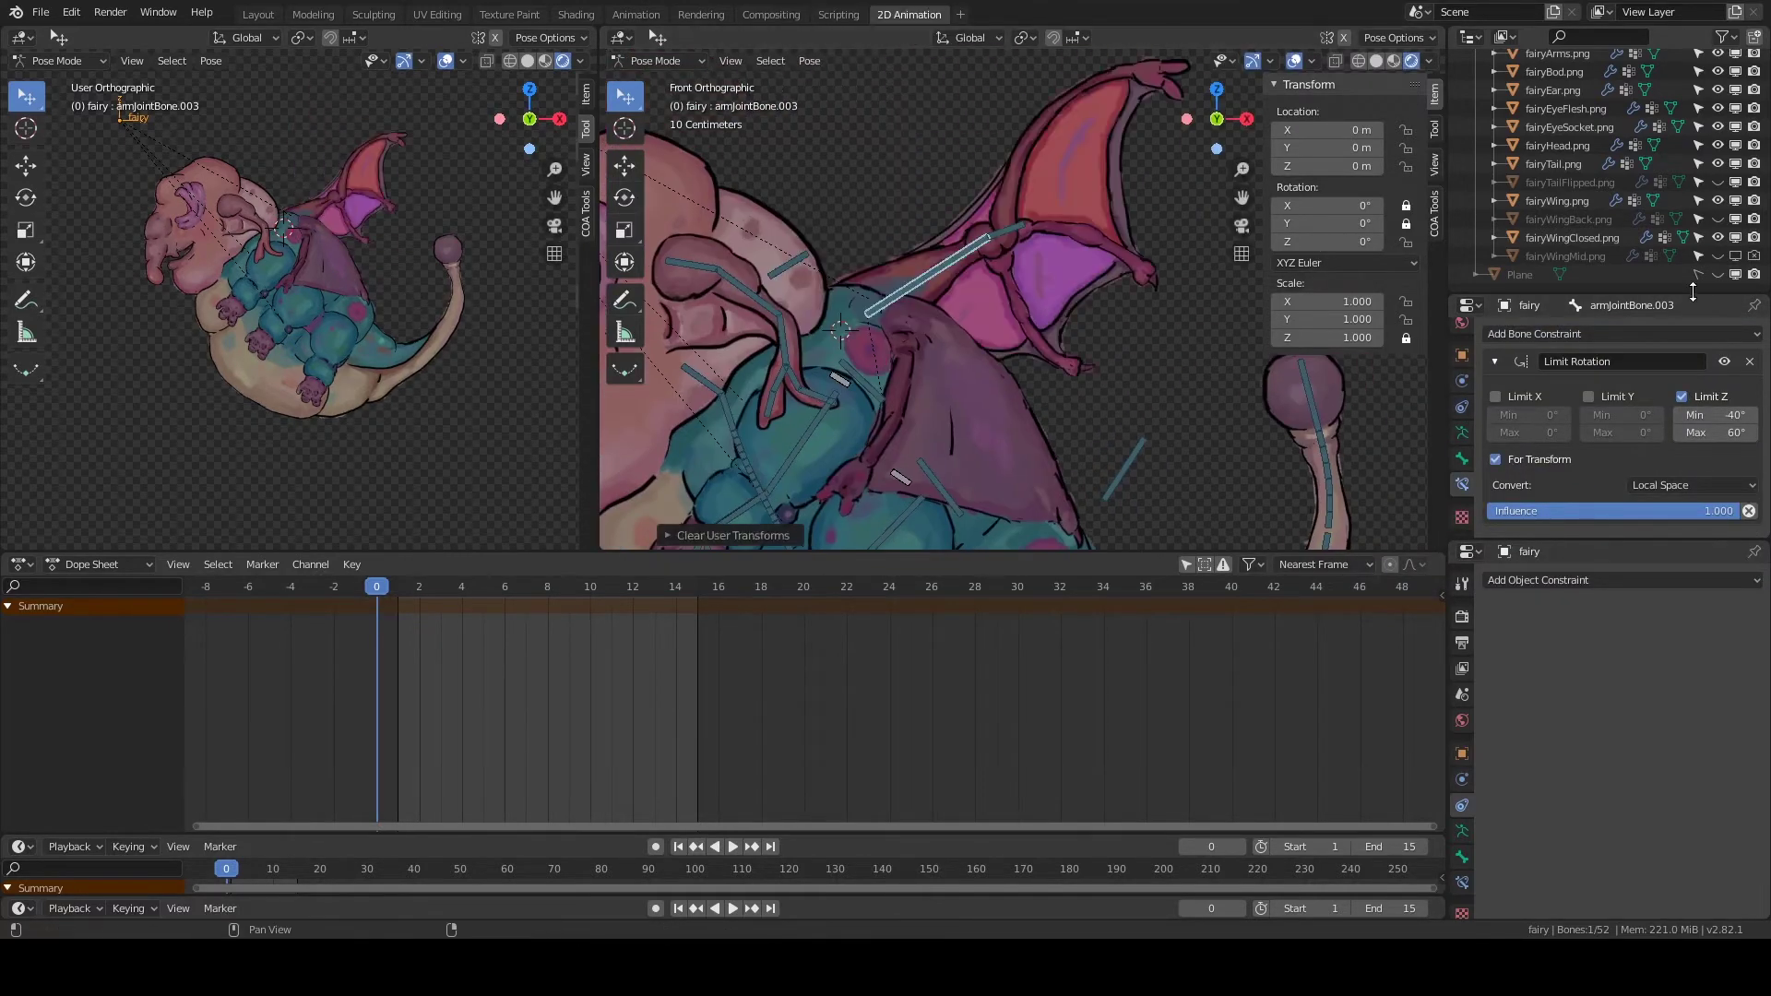
Open the wing's visibility driver to view its bones, then switch the armature into Edit Mode.
right_click(1742, 224)
click(1642, 244)
click(1661, 437)
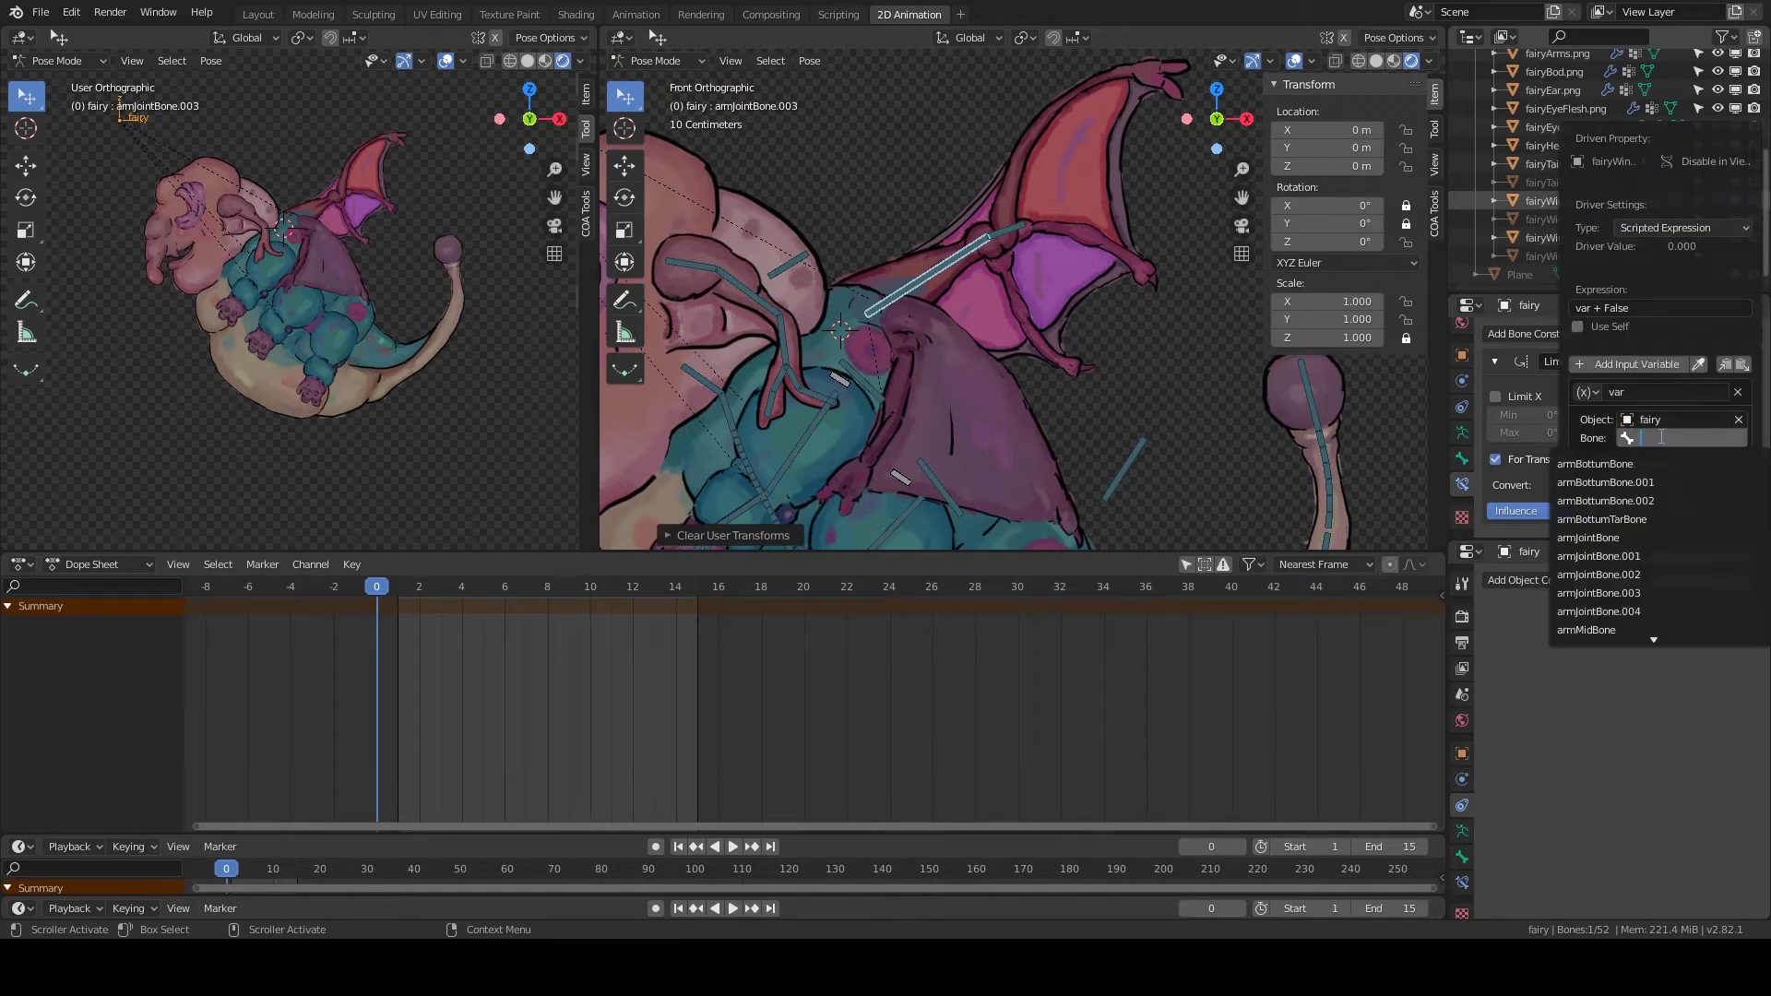
key(Tab)
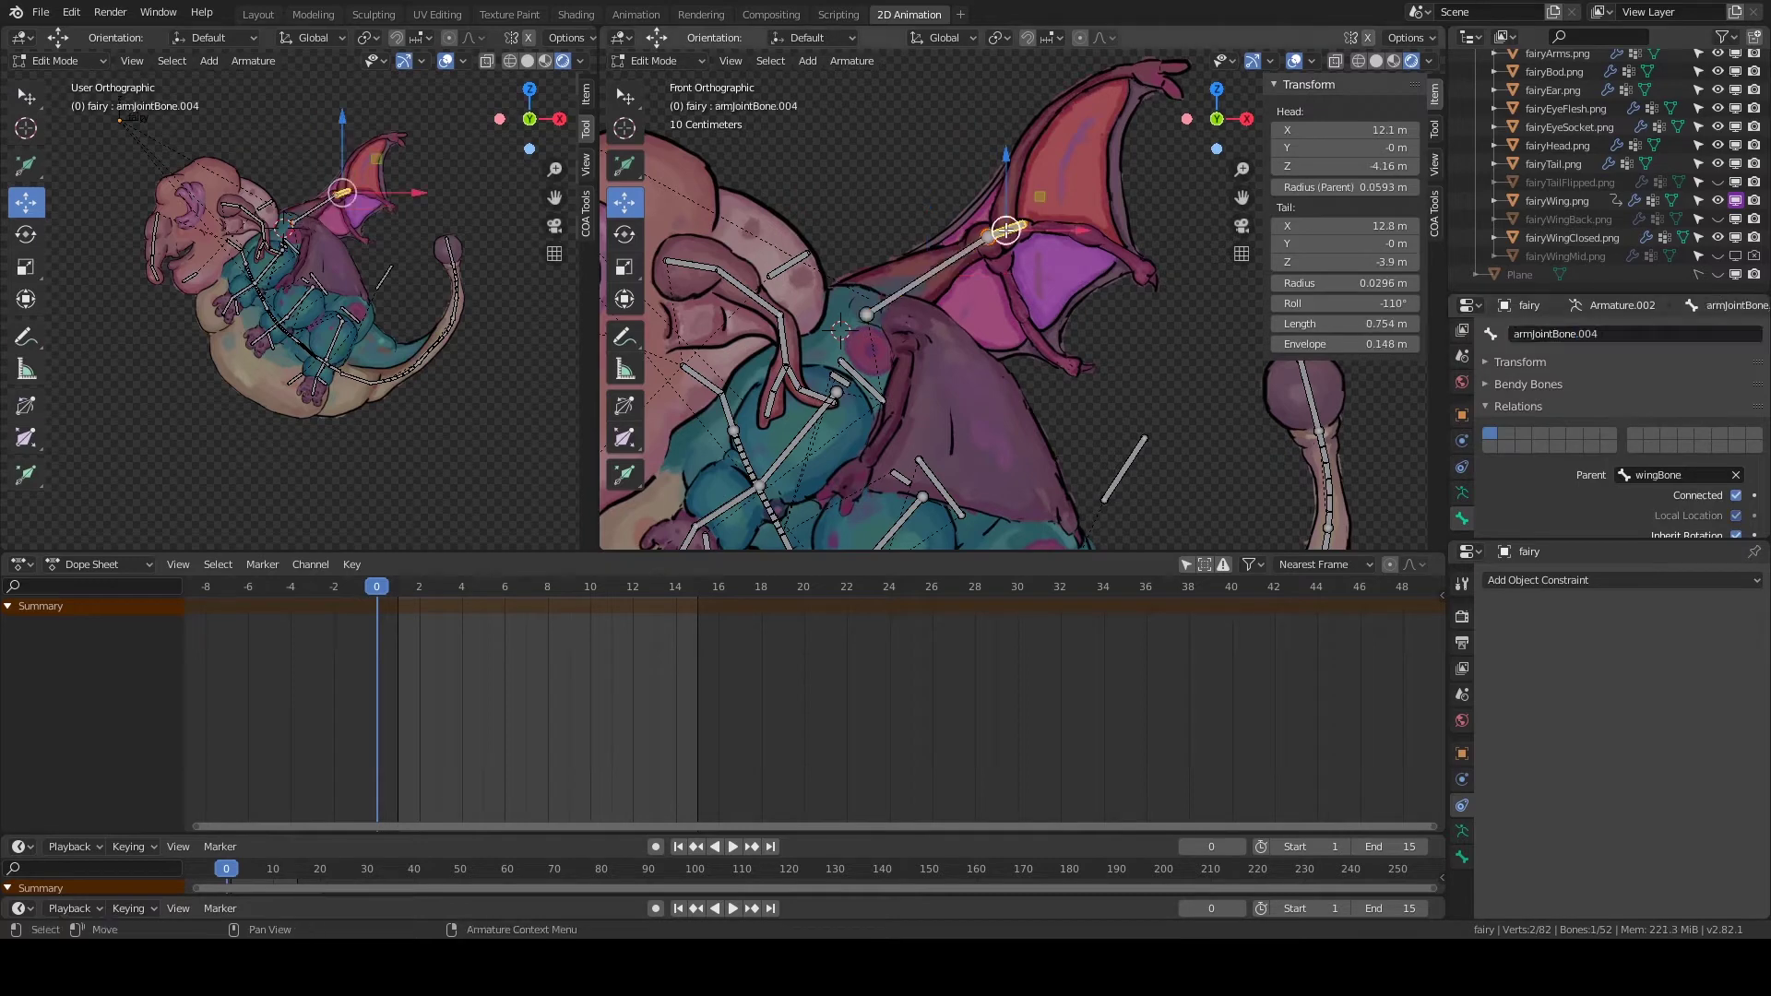
Give wingBone.001 a Local Space Copy Rotation constraint targeting fairy/wingBone.
key(Return)
key(Tab)
click(1559, 329)
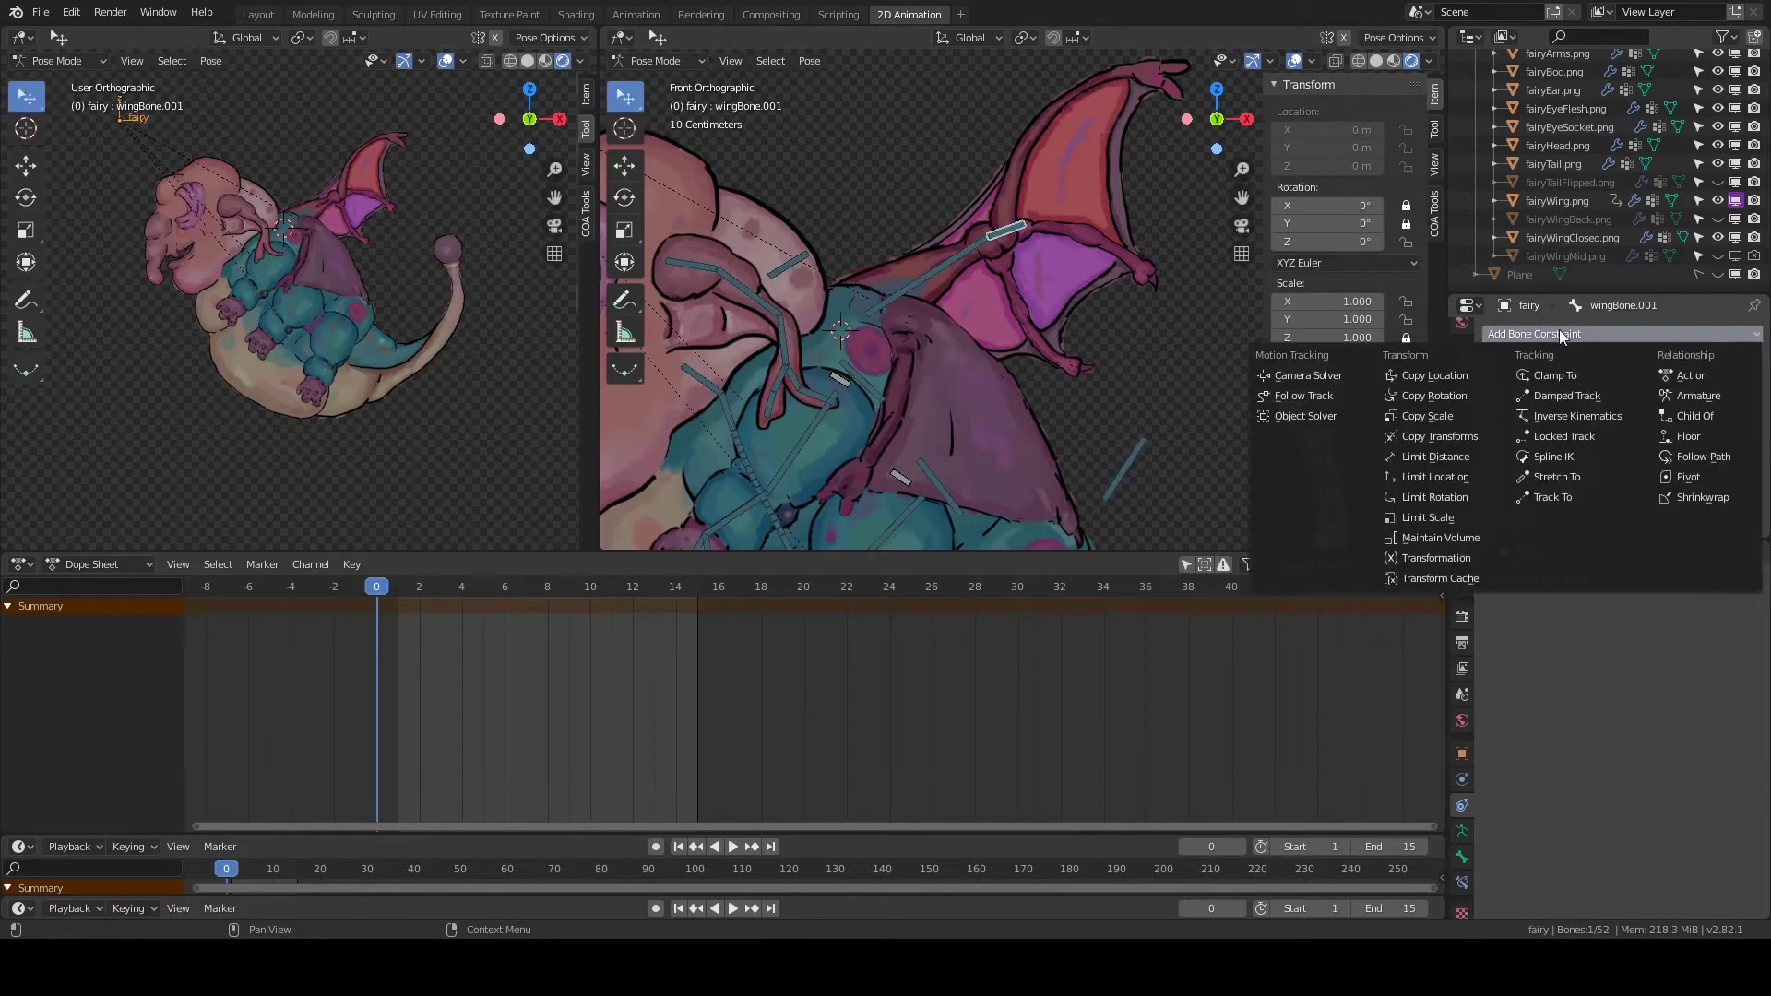
click(1420, 385)
click(1651, 461)
click(1623, 406)
click(1651, 487)
click(1667, 456)
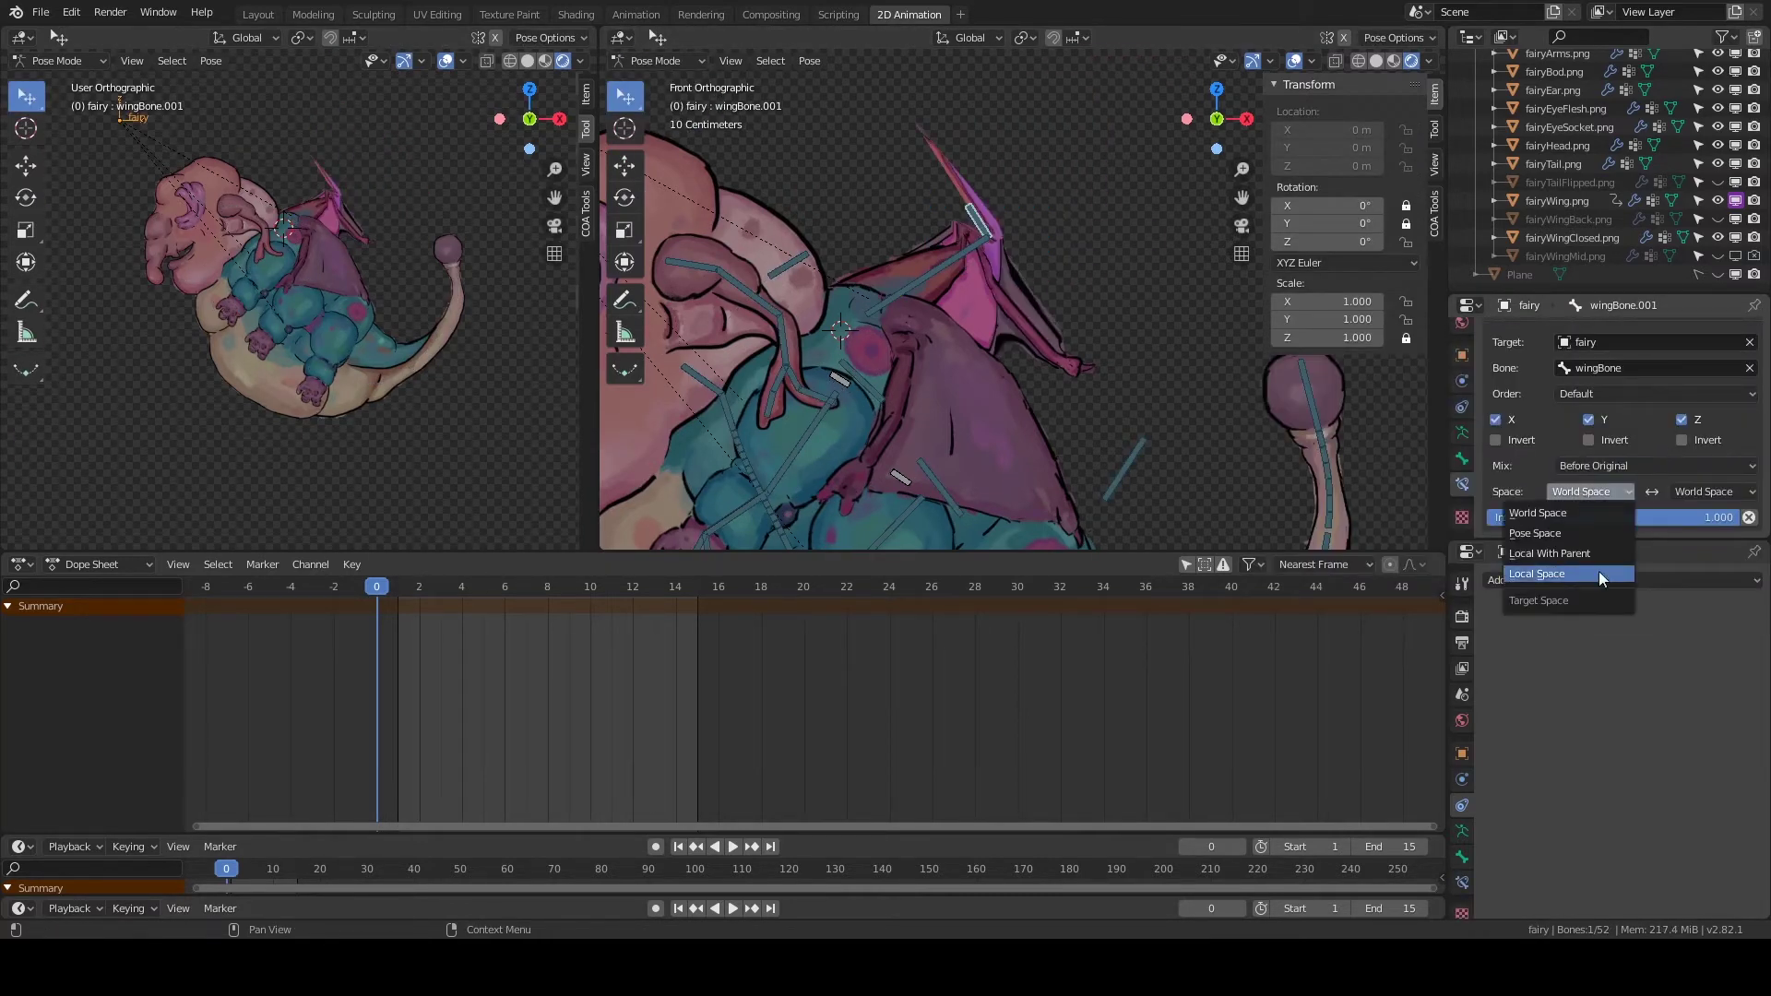
click(1597, 568)
click(928, 275)
key(ctrl+s)
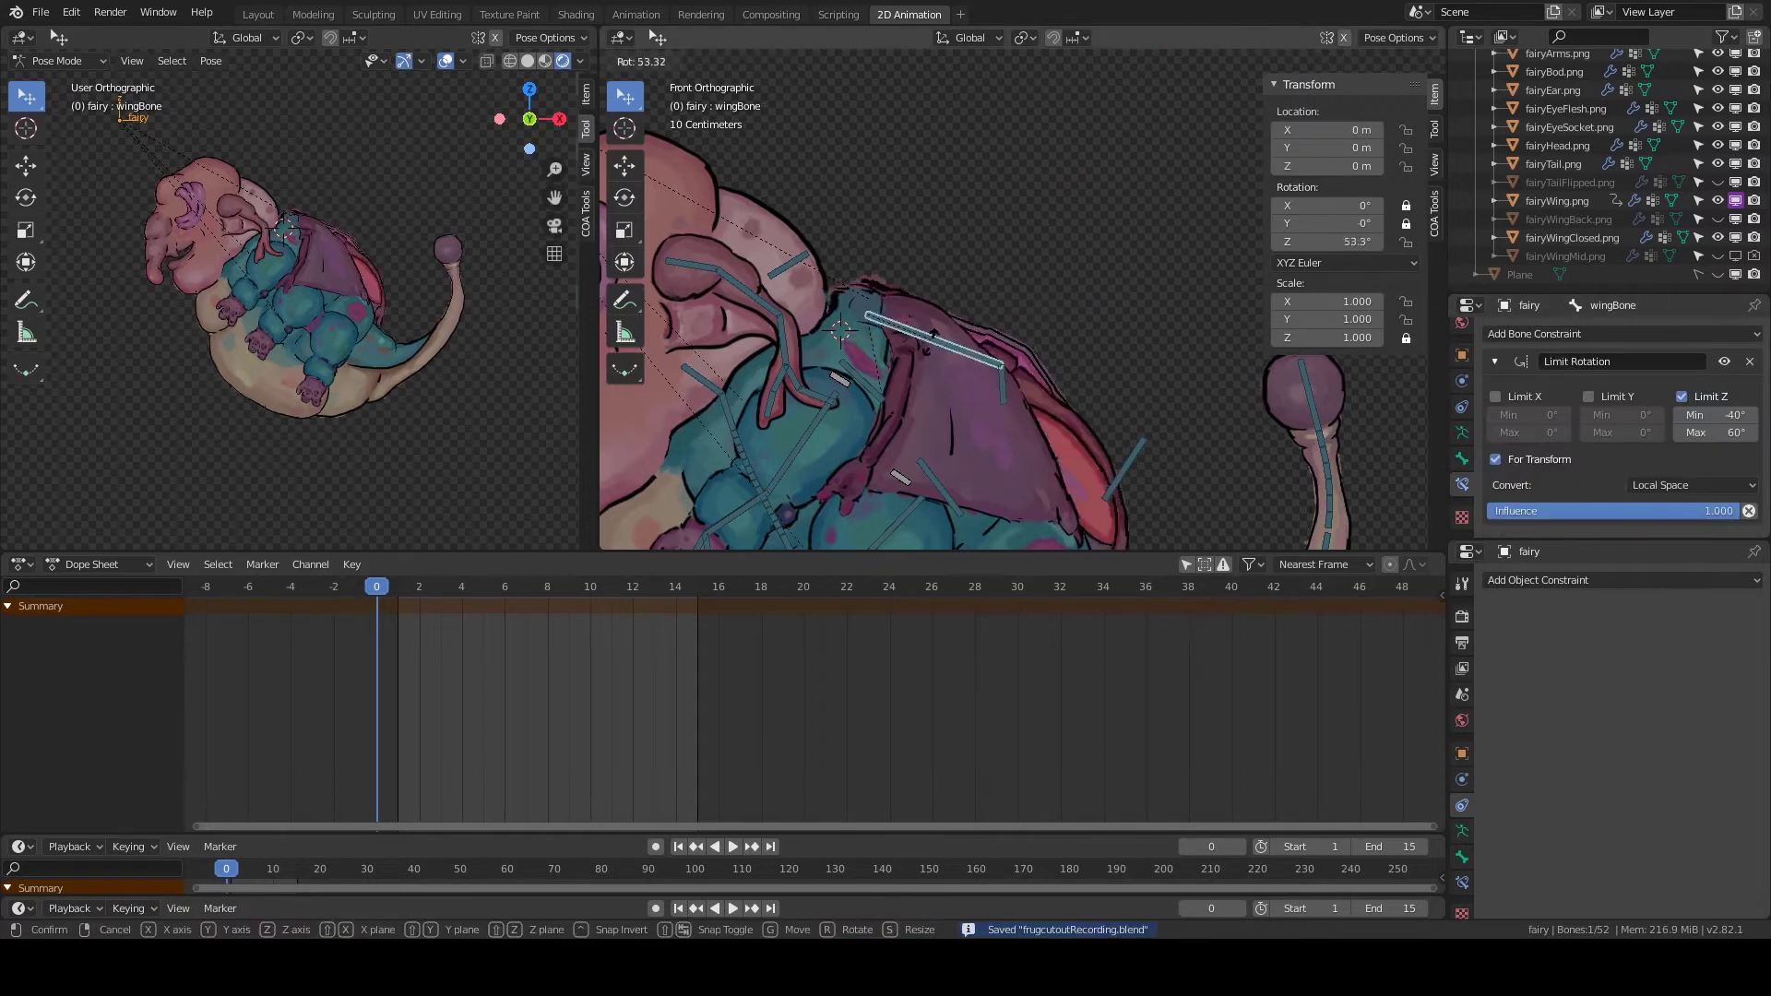
Make the wing visibility driver read wingBone's local Z rotation, then test at 30°.
right_click(1704, 243)
click(1631, 238)
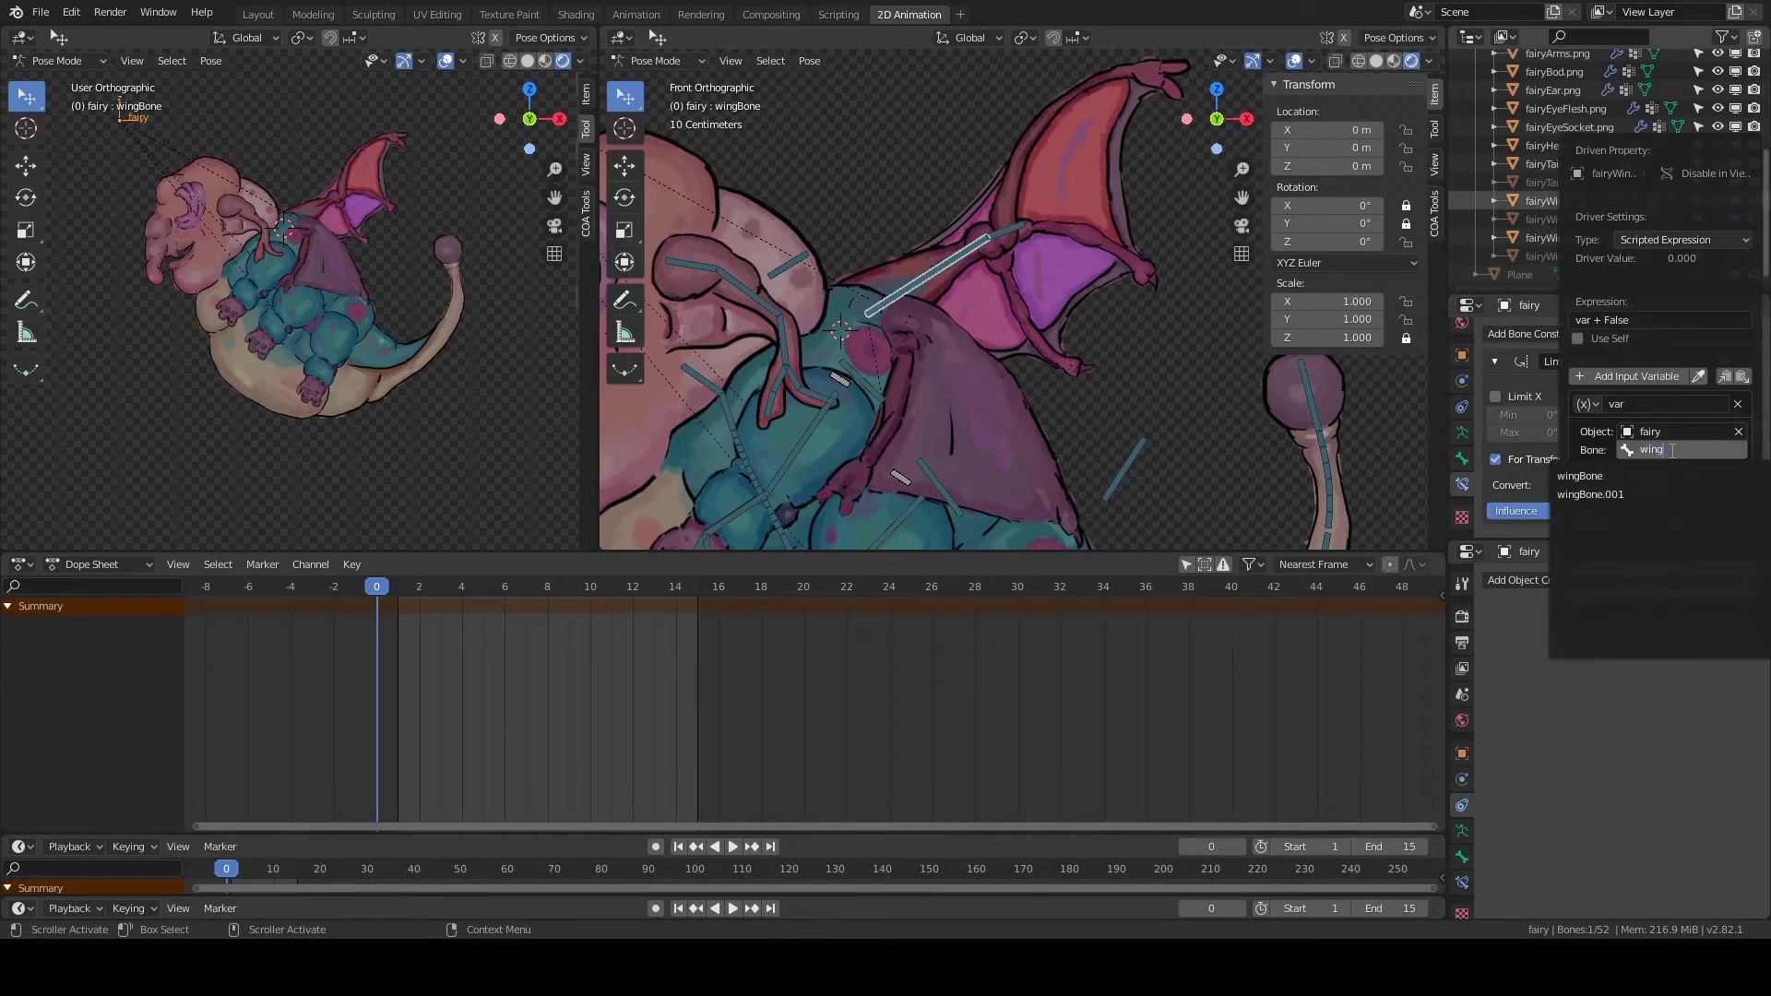
click(1669, 474)
click(1681, 512)
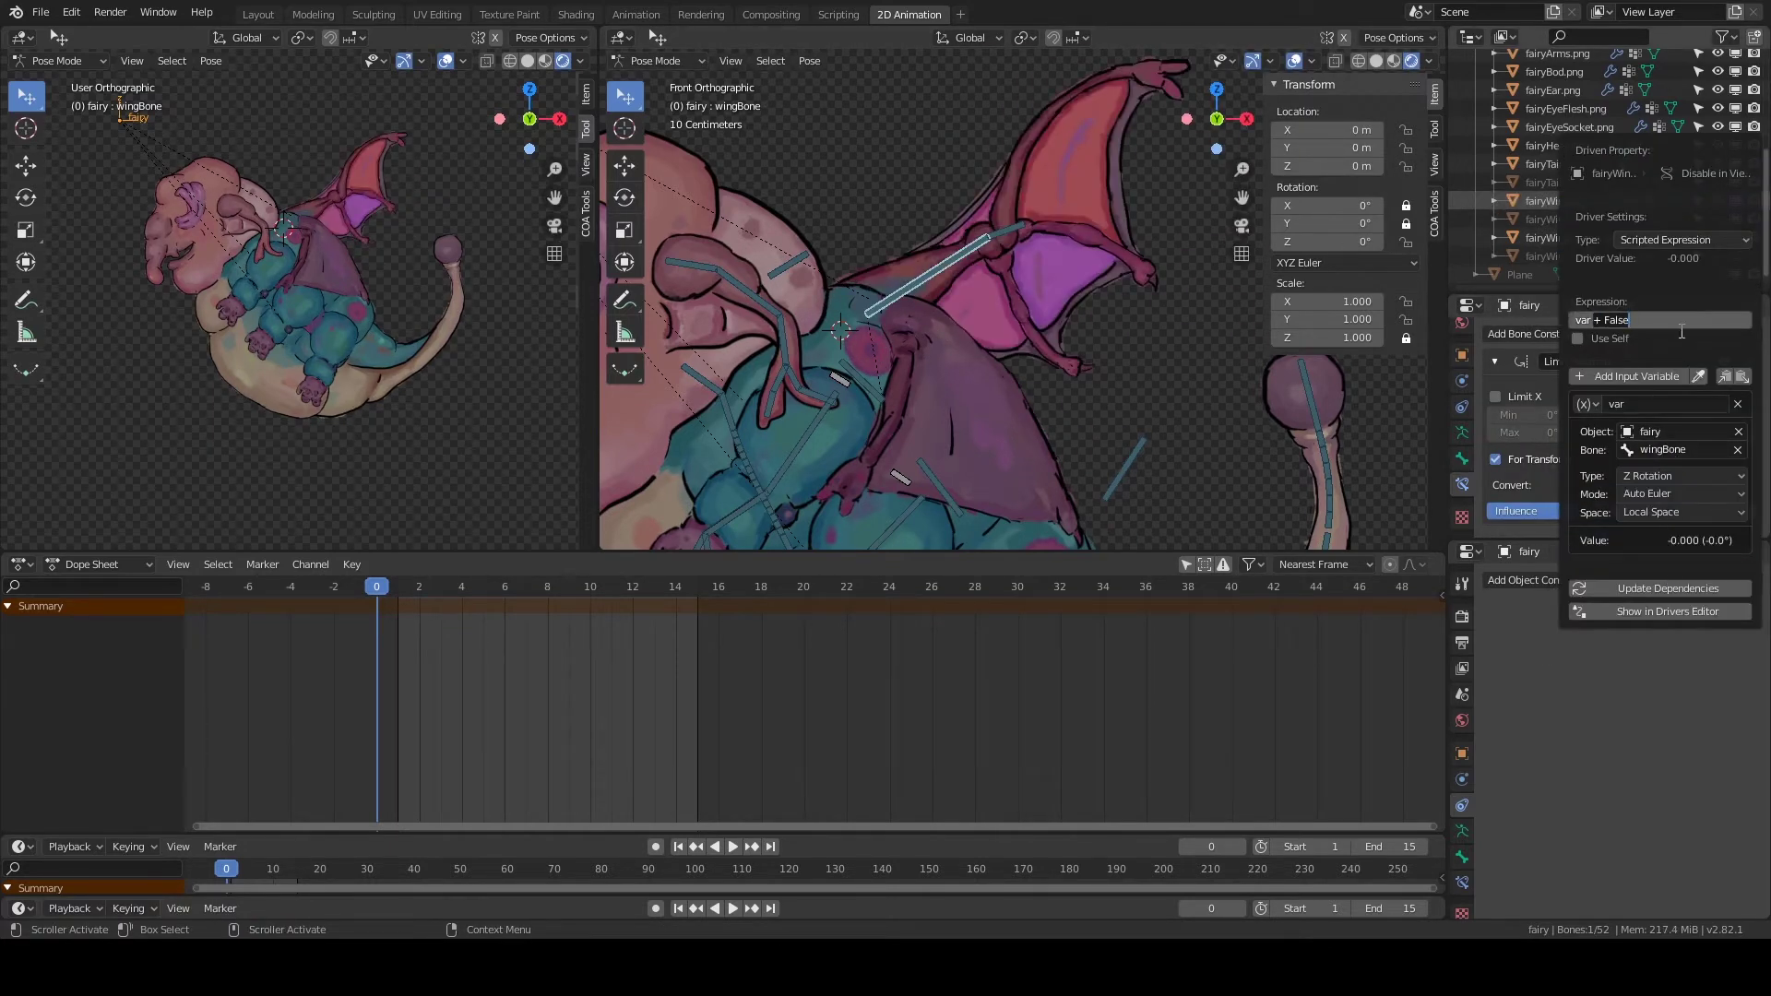
key(r)
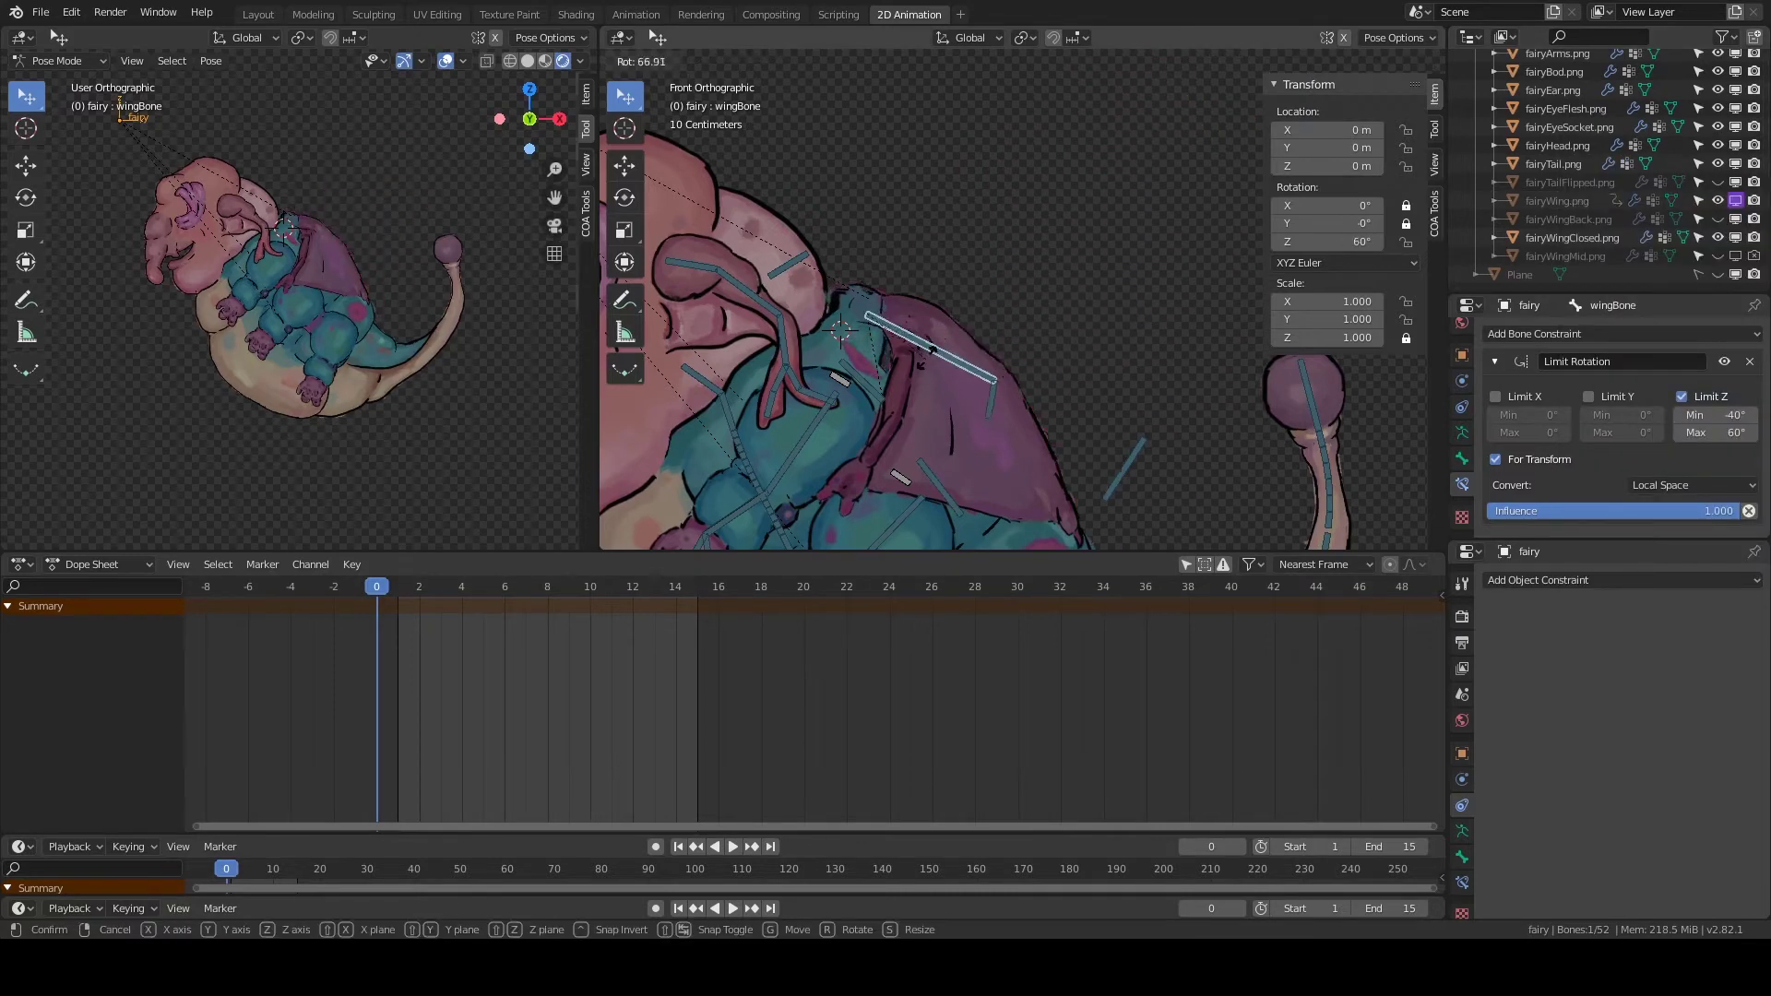
click(974, 318)
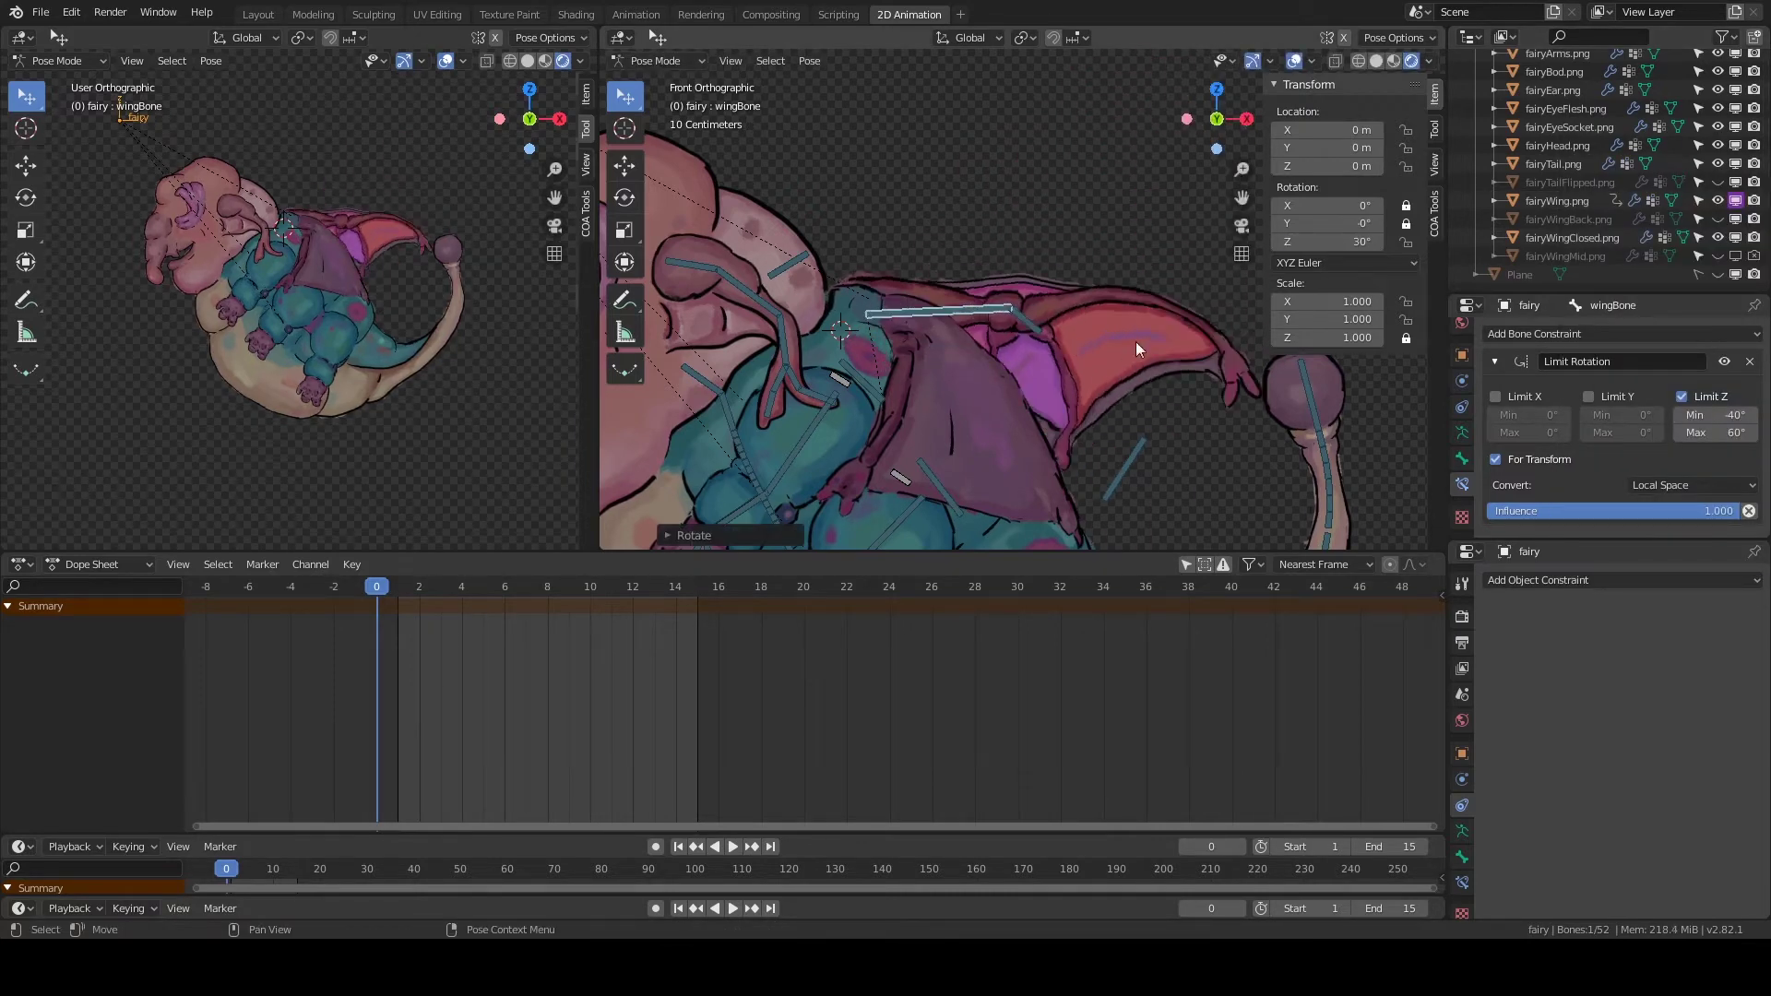
Rotate wingBone to 38° to test the open wing sprite's visibility switch.
click(1557, 200)
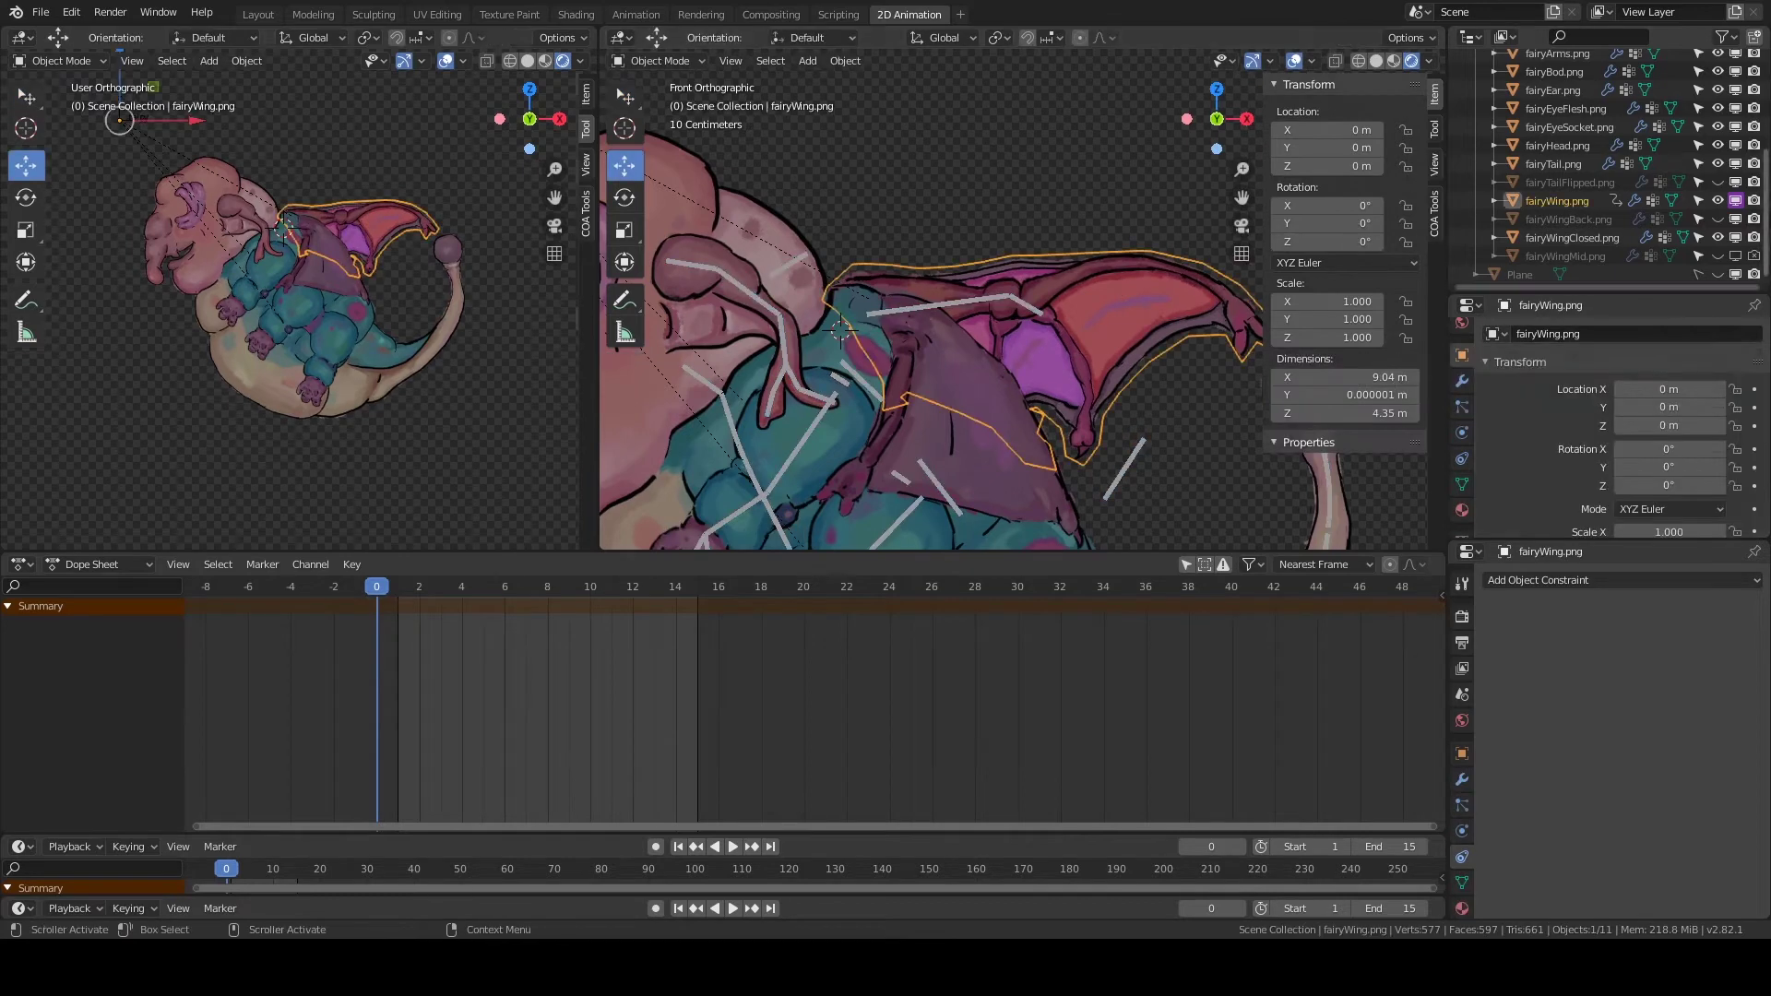
key(ctrl+d)
key(ctrl+z)
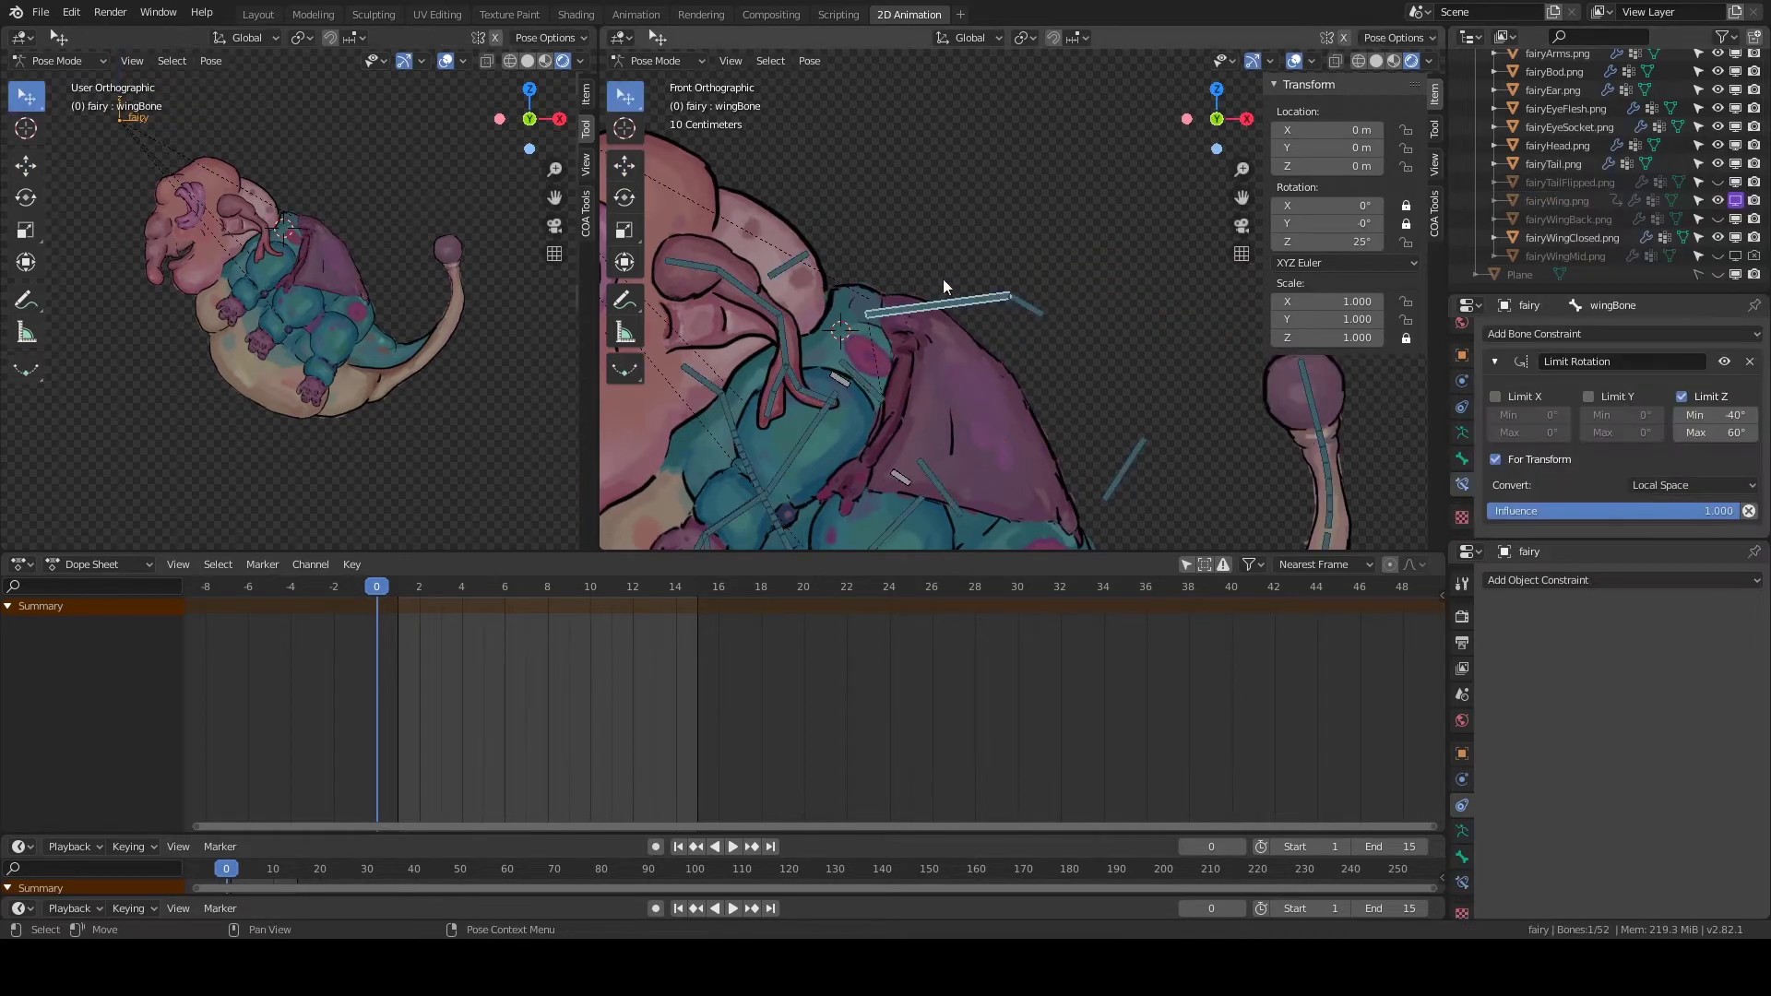
key(r)
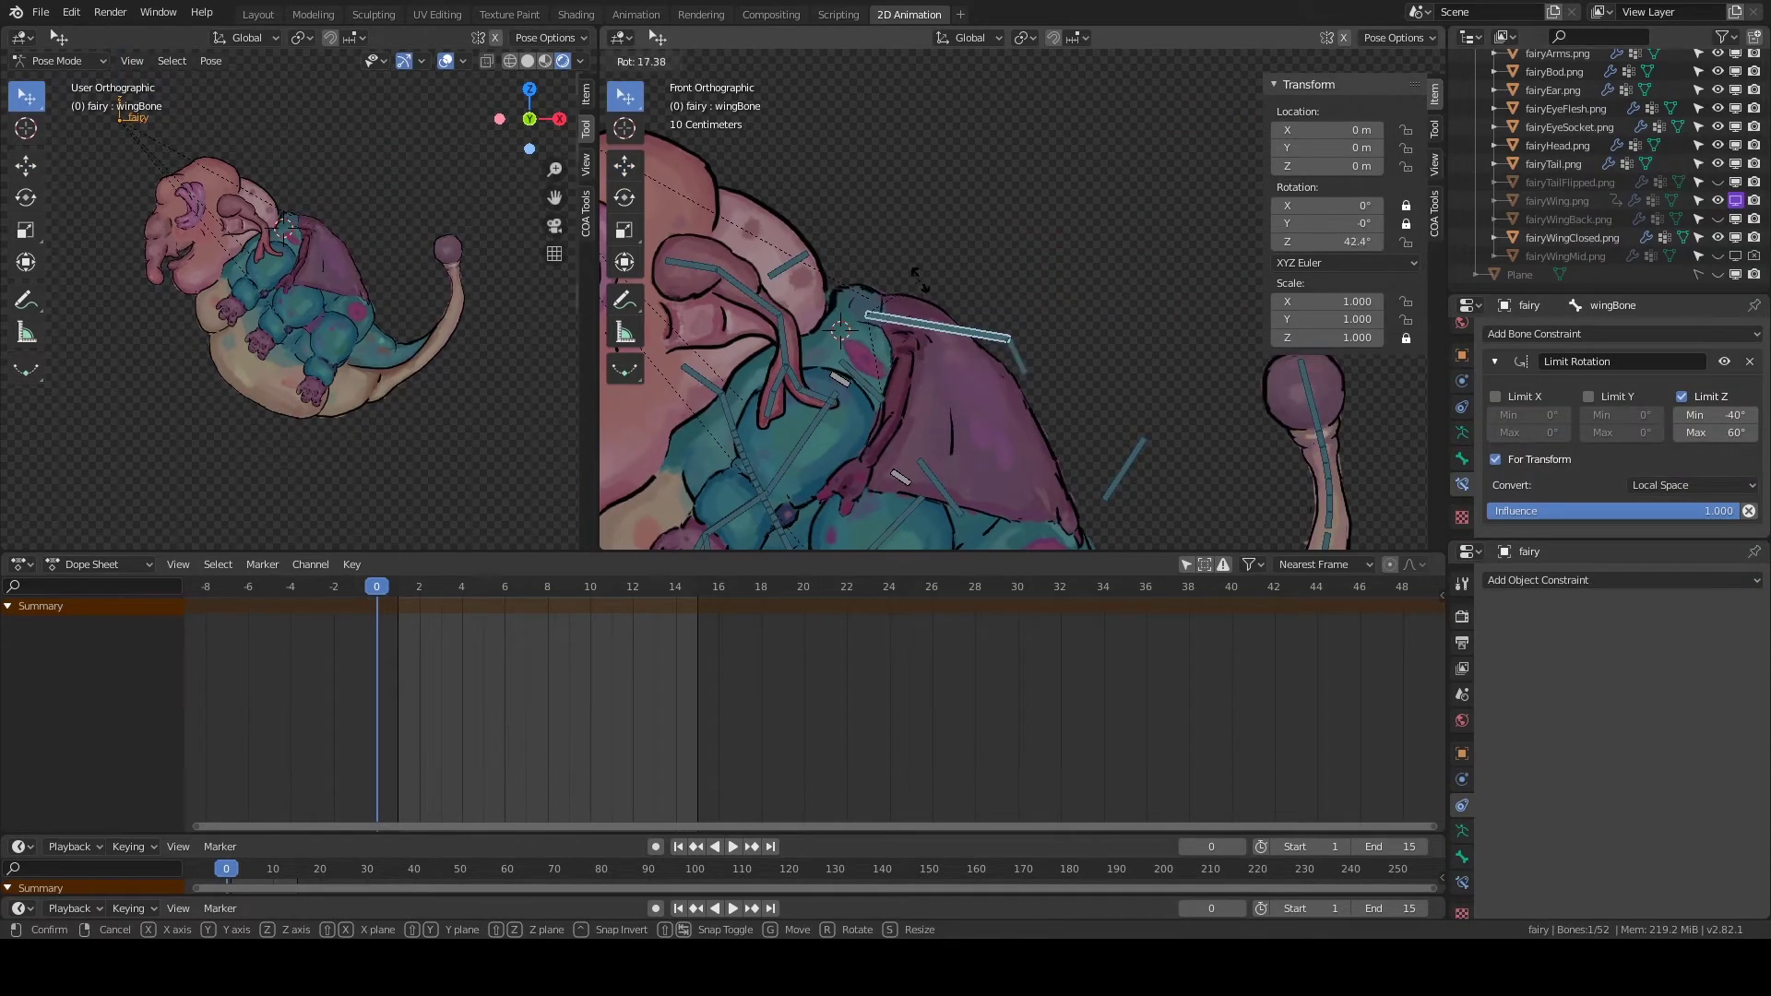
click(920, 276)
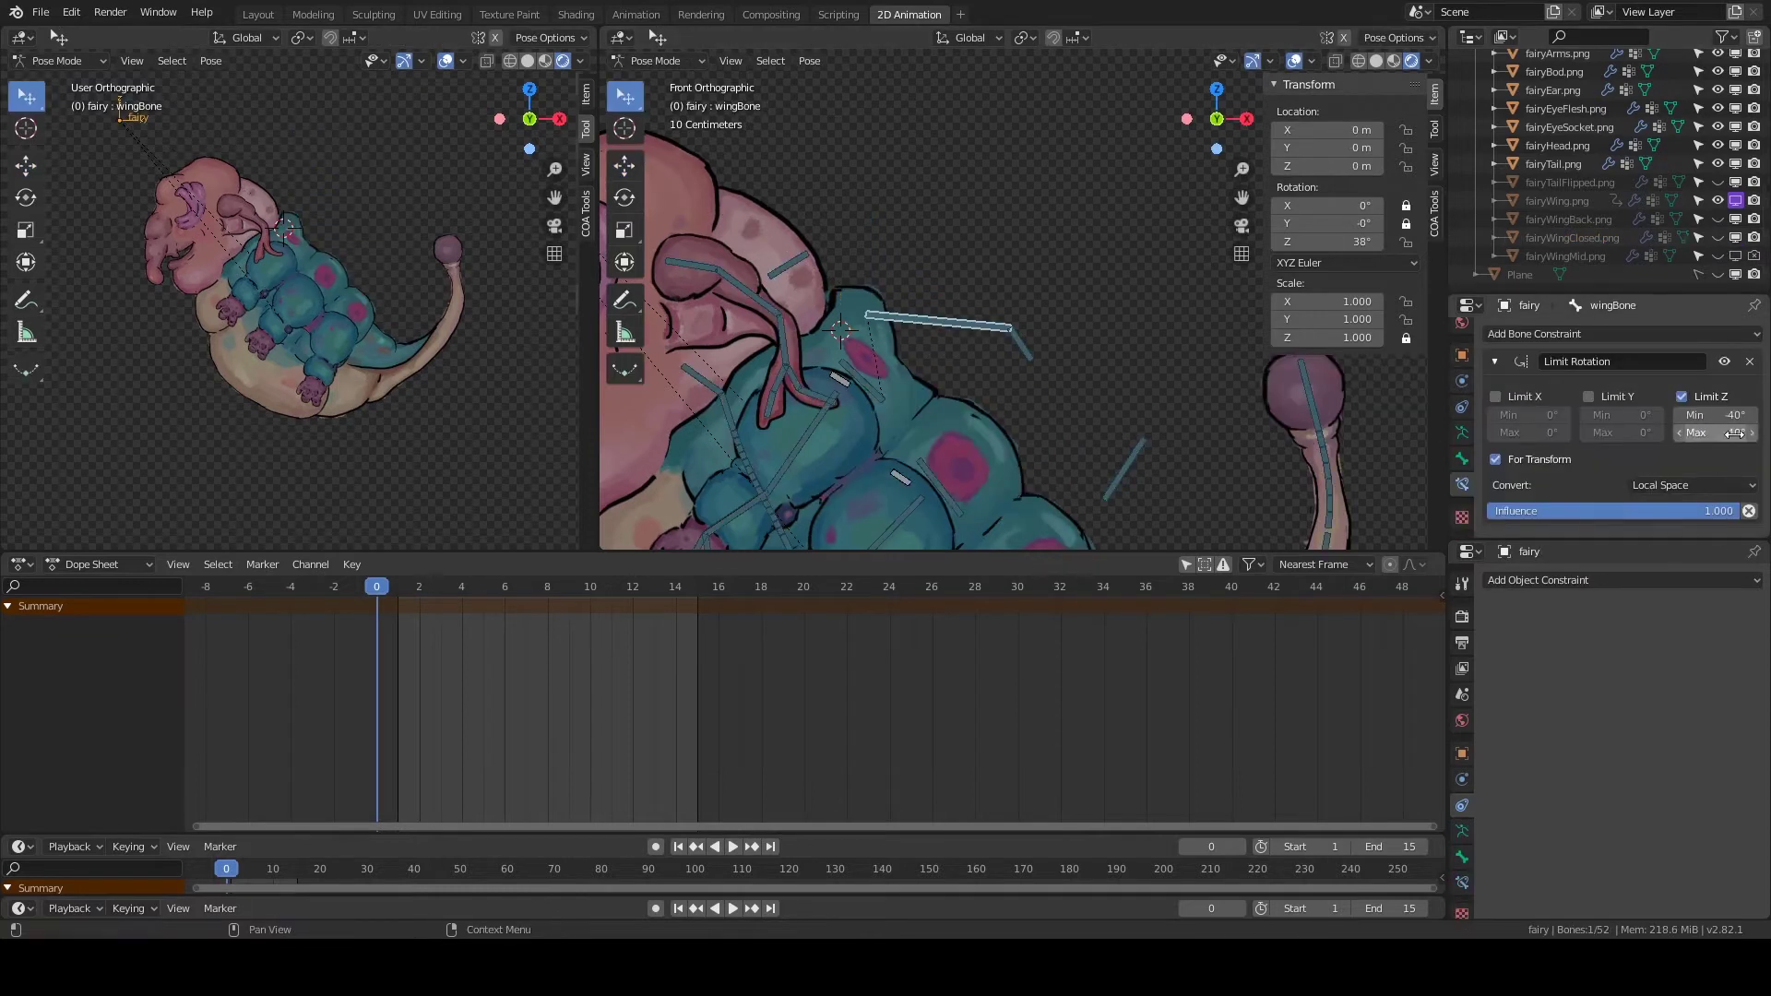
Try folding wingBone again, then return to Object Mode with fairyWingClosed.png selected.
key(r)
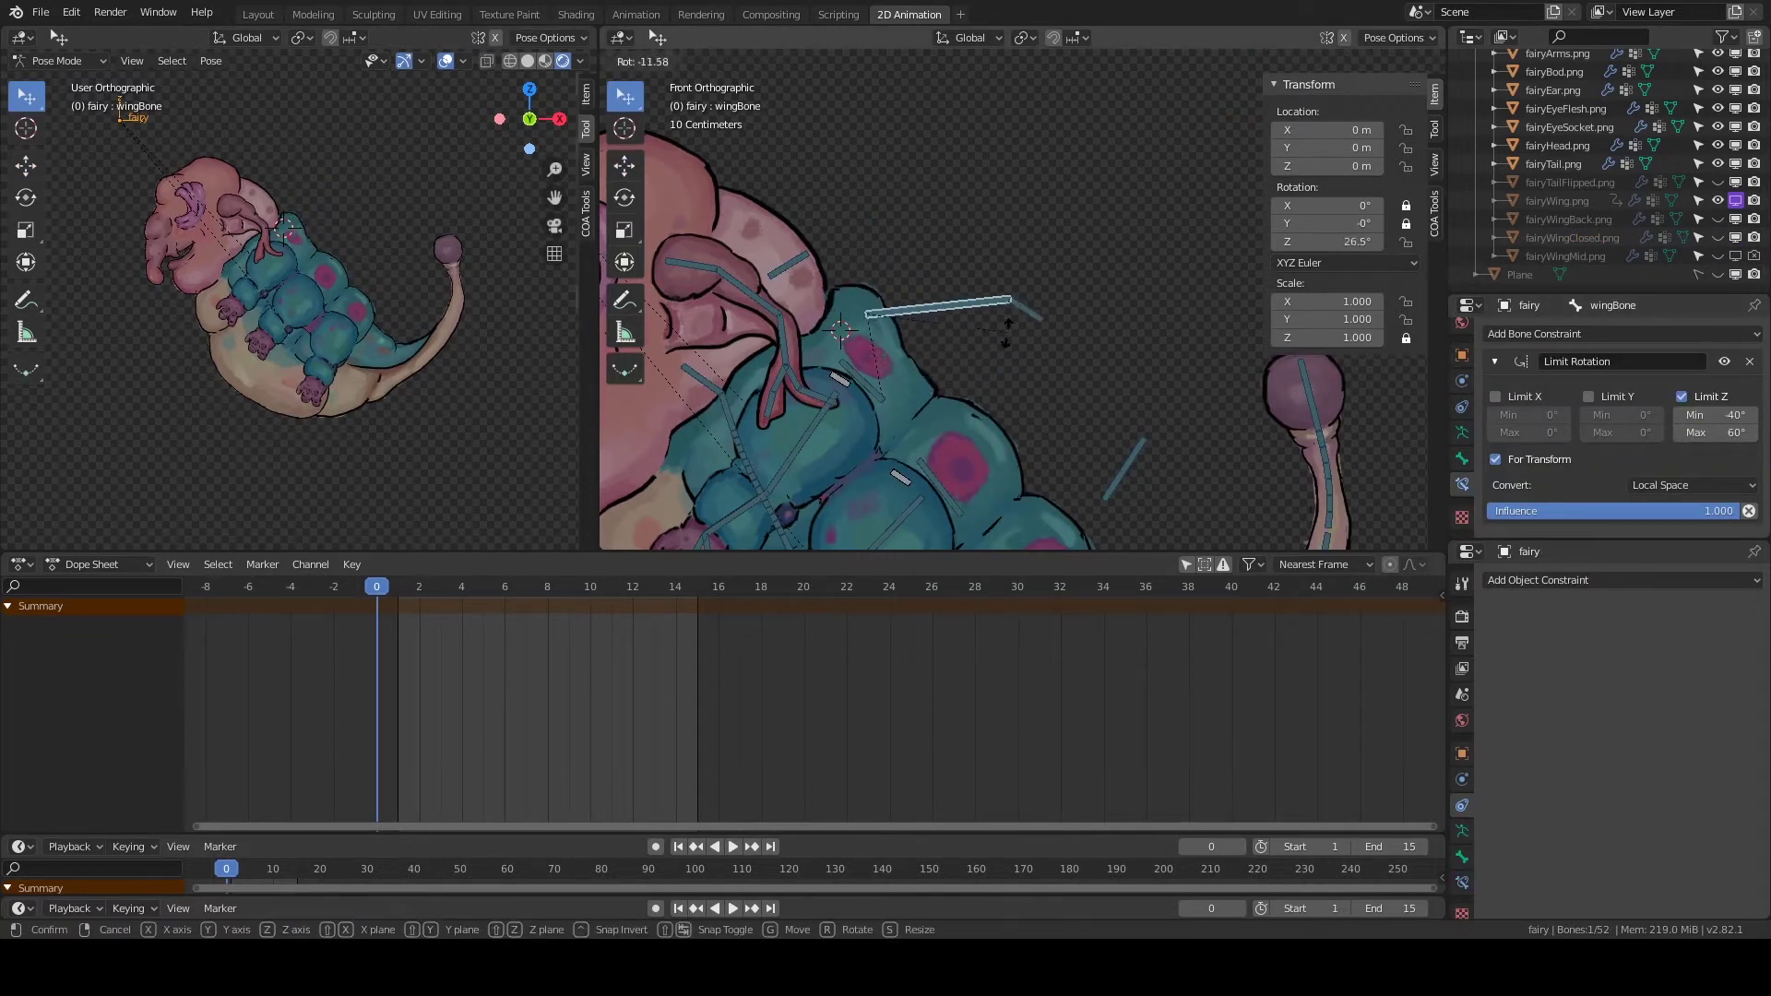
key(Escape)
key(r)
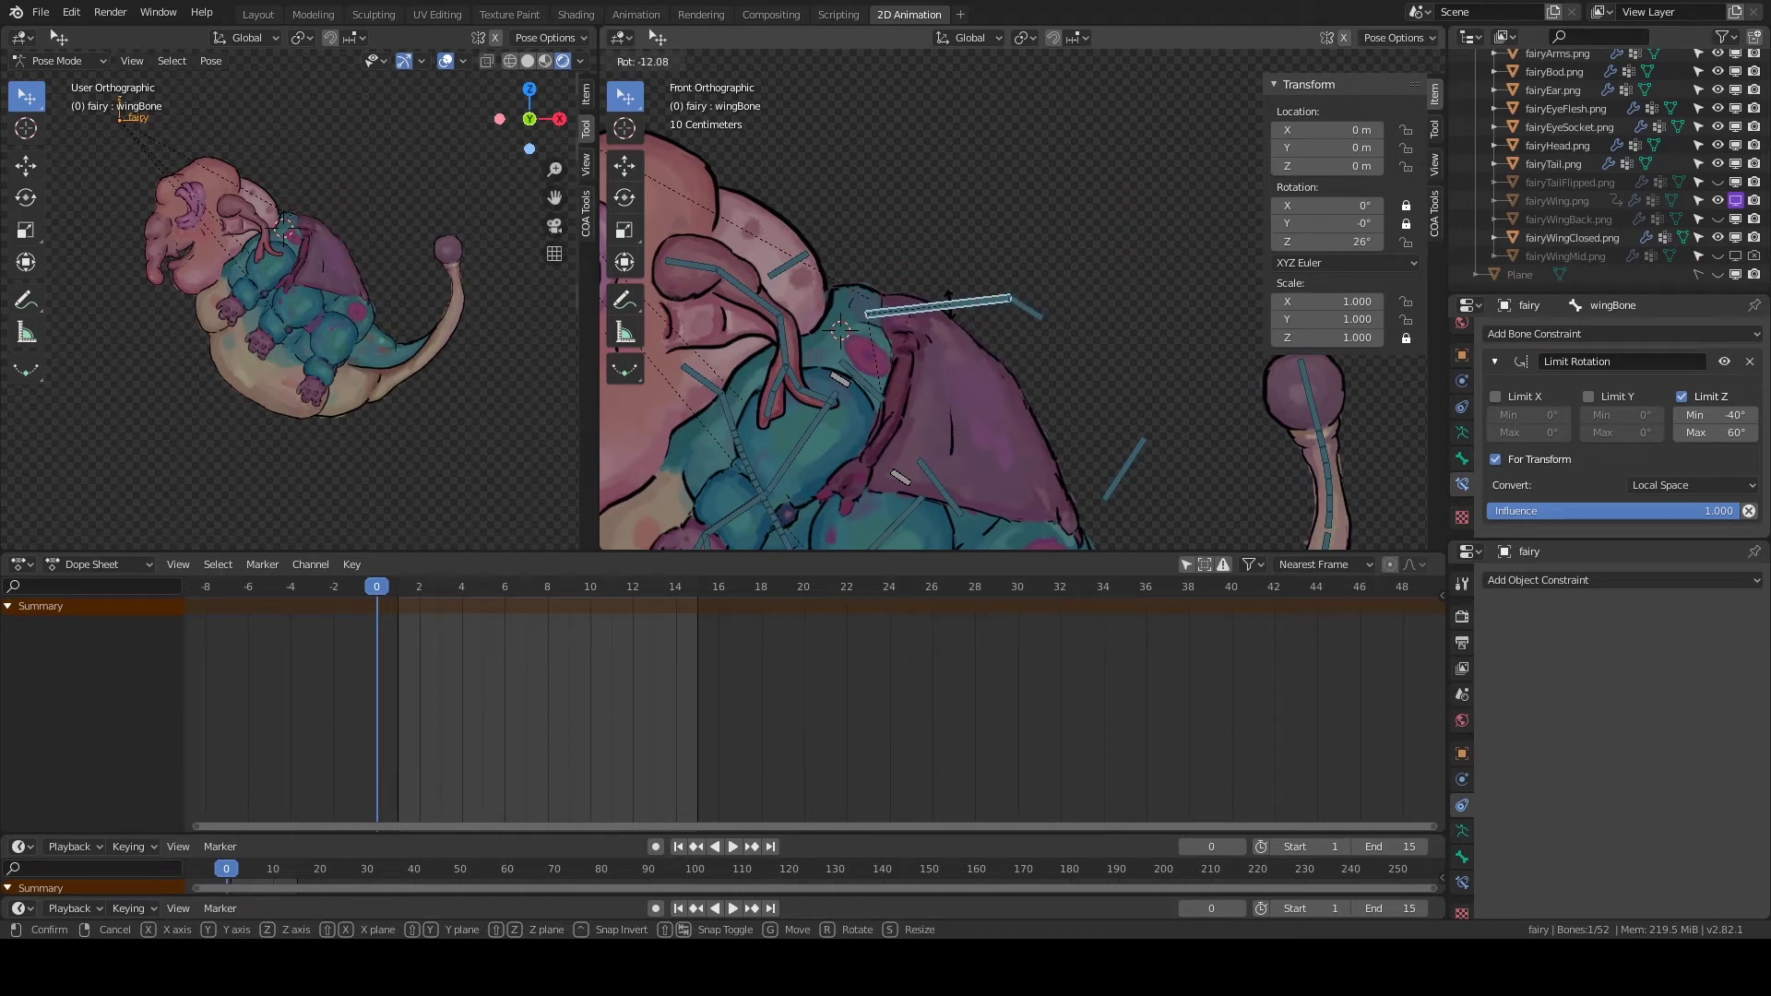
key(Return)
click(1623, 238)
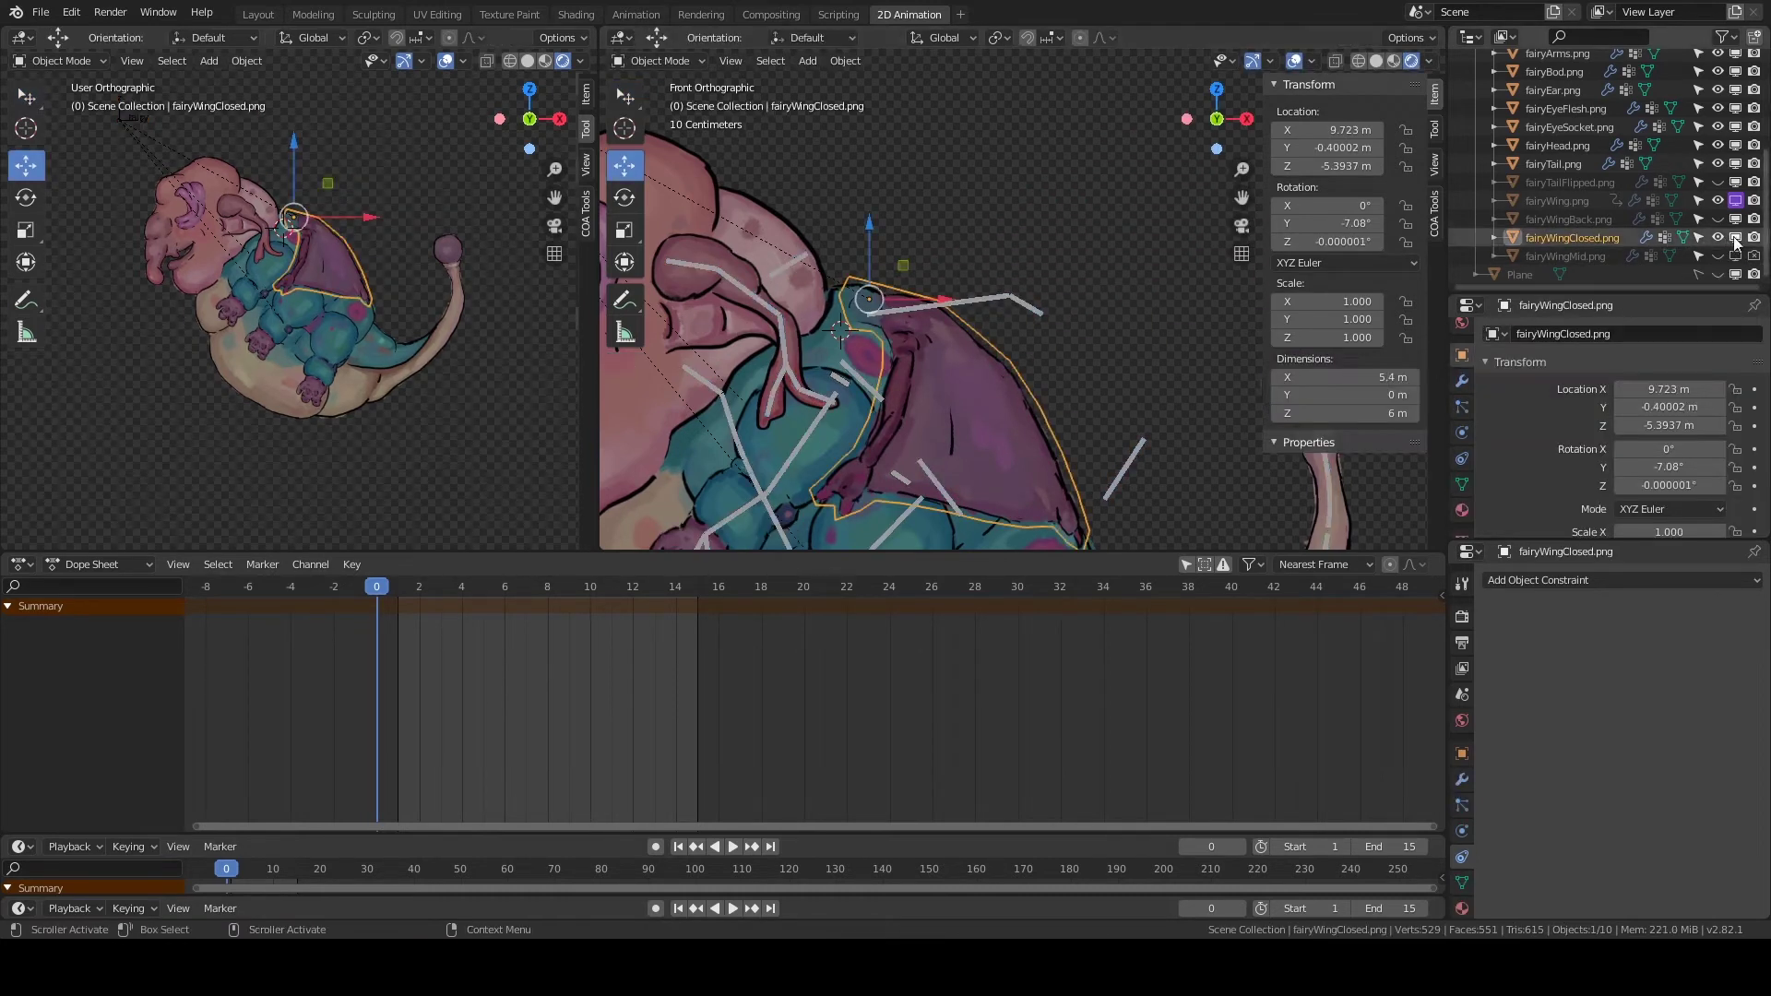
Point the closed wing's visibility driver at fairy wingBone Z rotation with expression -var + 1.6.
key(ctrl+d)
click(1678, 455)
click(1641, 553)
click(1678, 472)
click(1651, 535)
click(1681, 499)
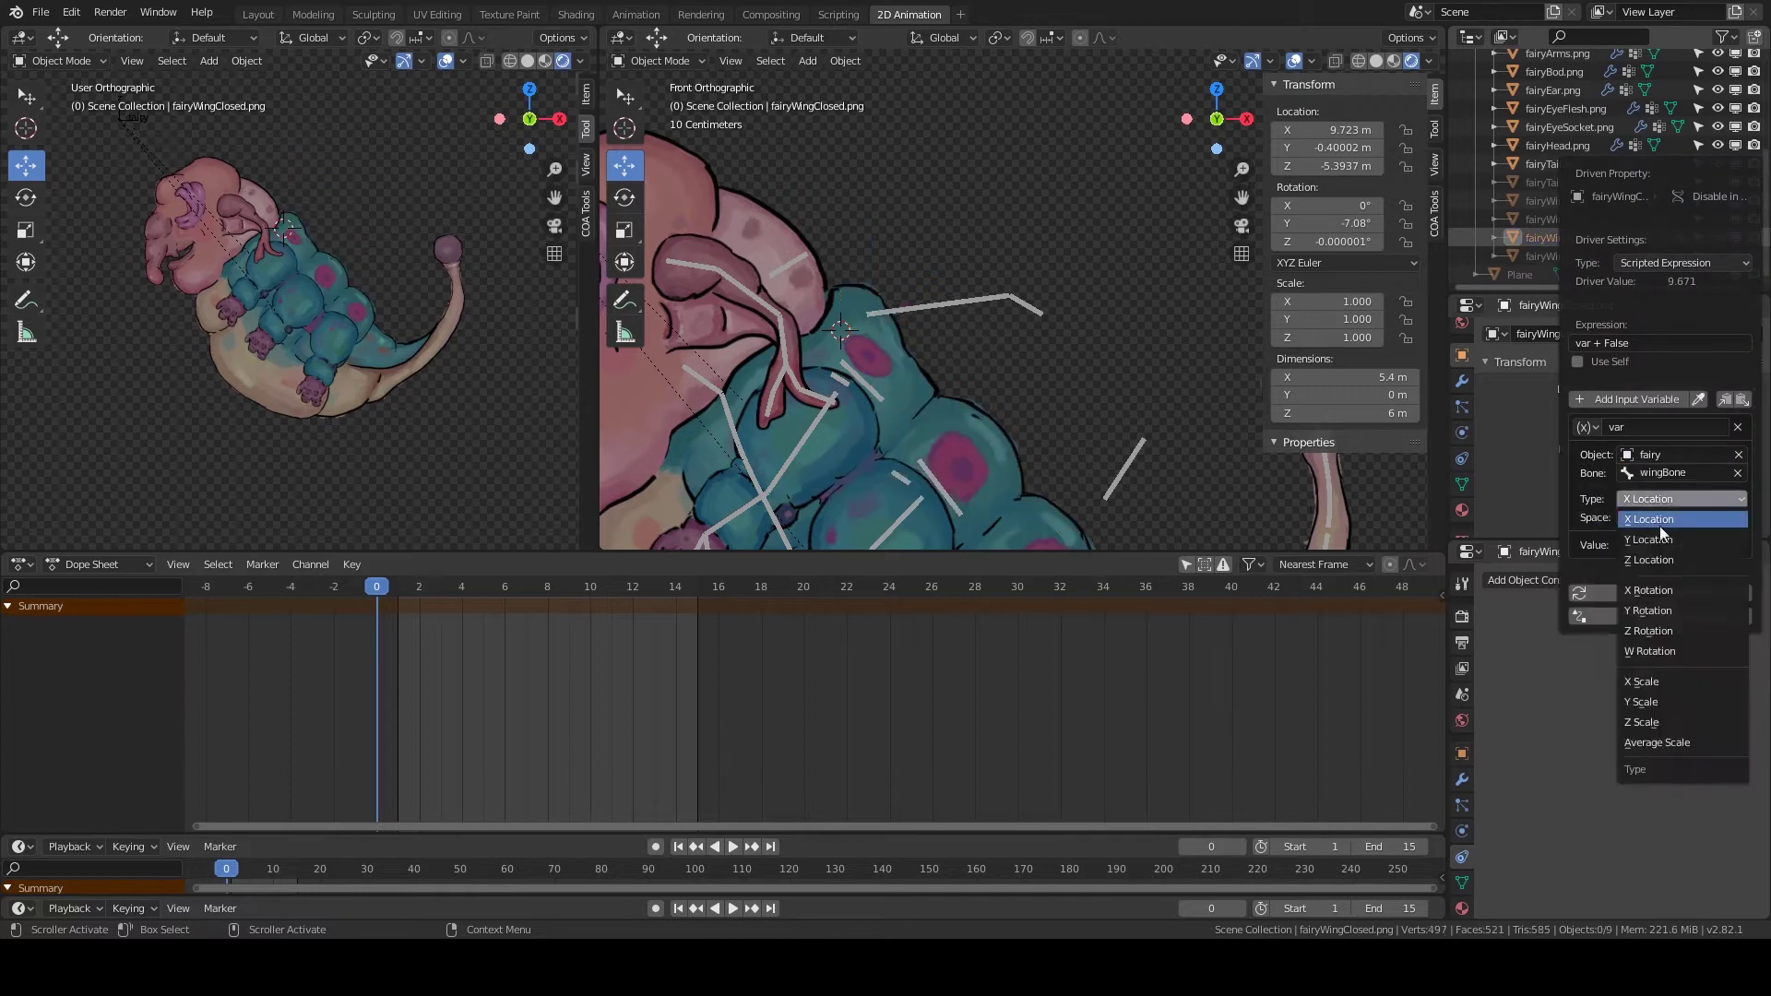
click(1648, 631)
click(1648, 342)
key(BackSpace)
key(BackSpace)
key(BackSpace)
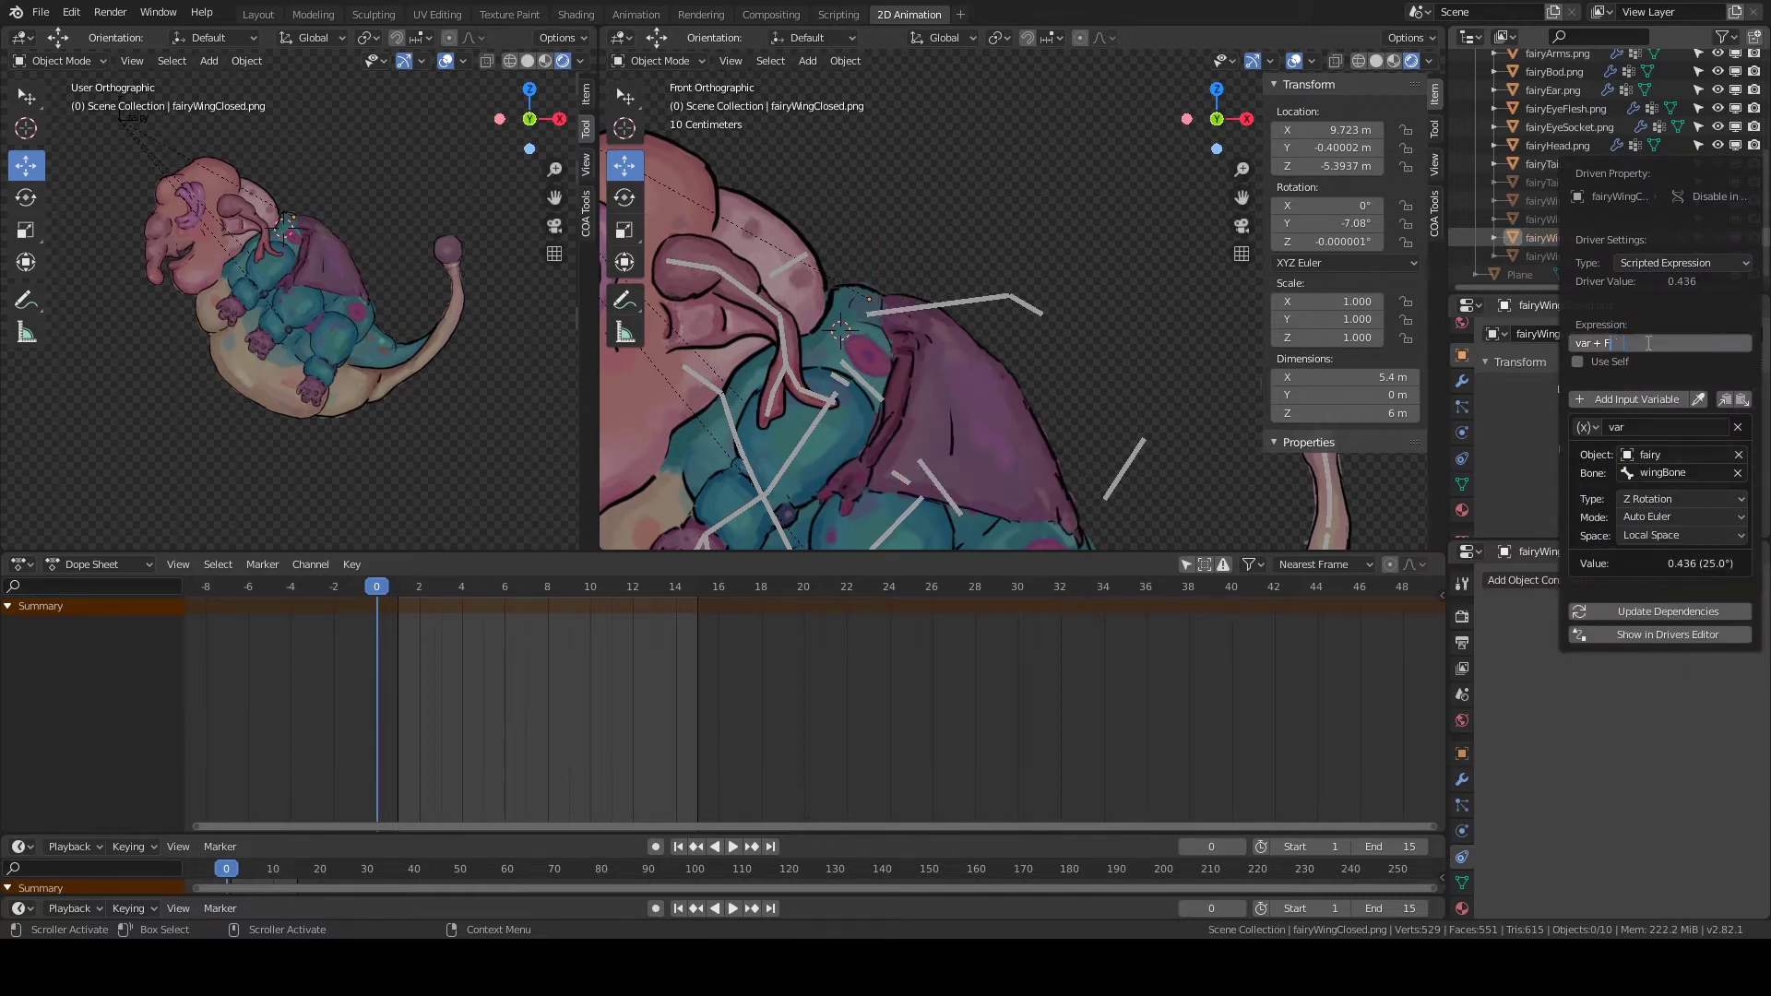
Rotate wingBone in Pose Mode to test the closed wing's visibility.
click(952, 302)
key(ctrl+Tab)
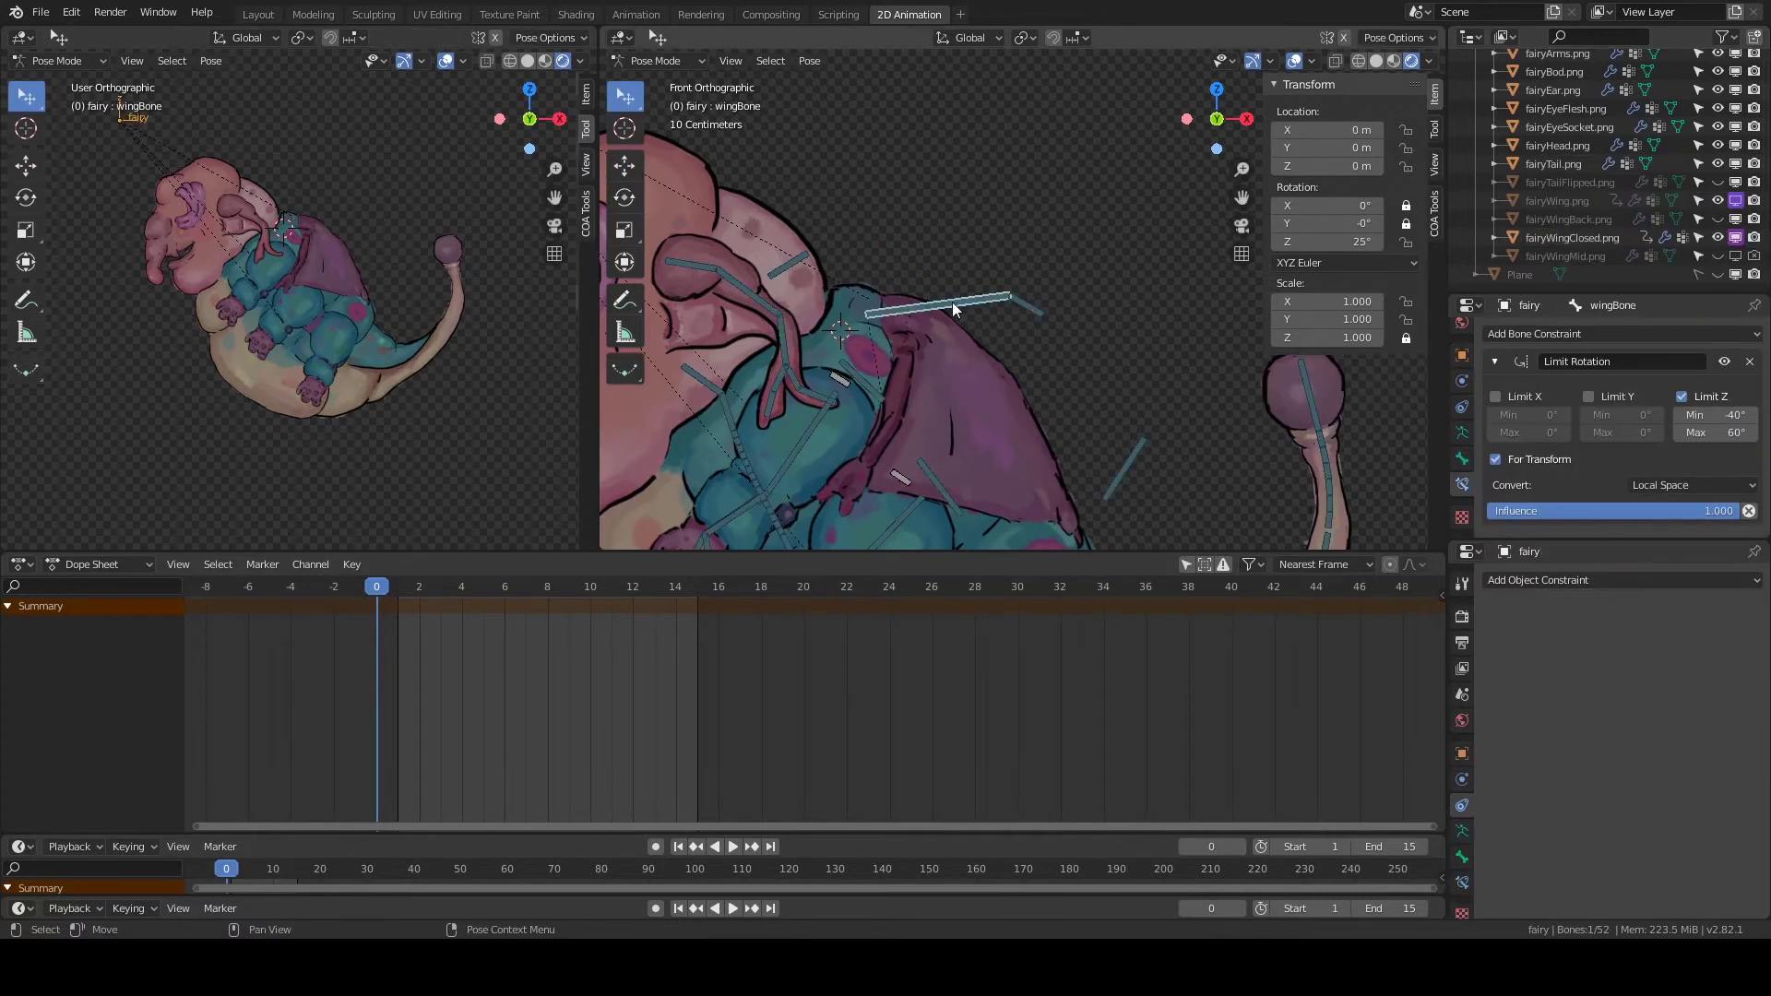
key(r)
click(926, 258)
right_click(1568, 242)
key(Escape)
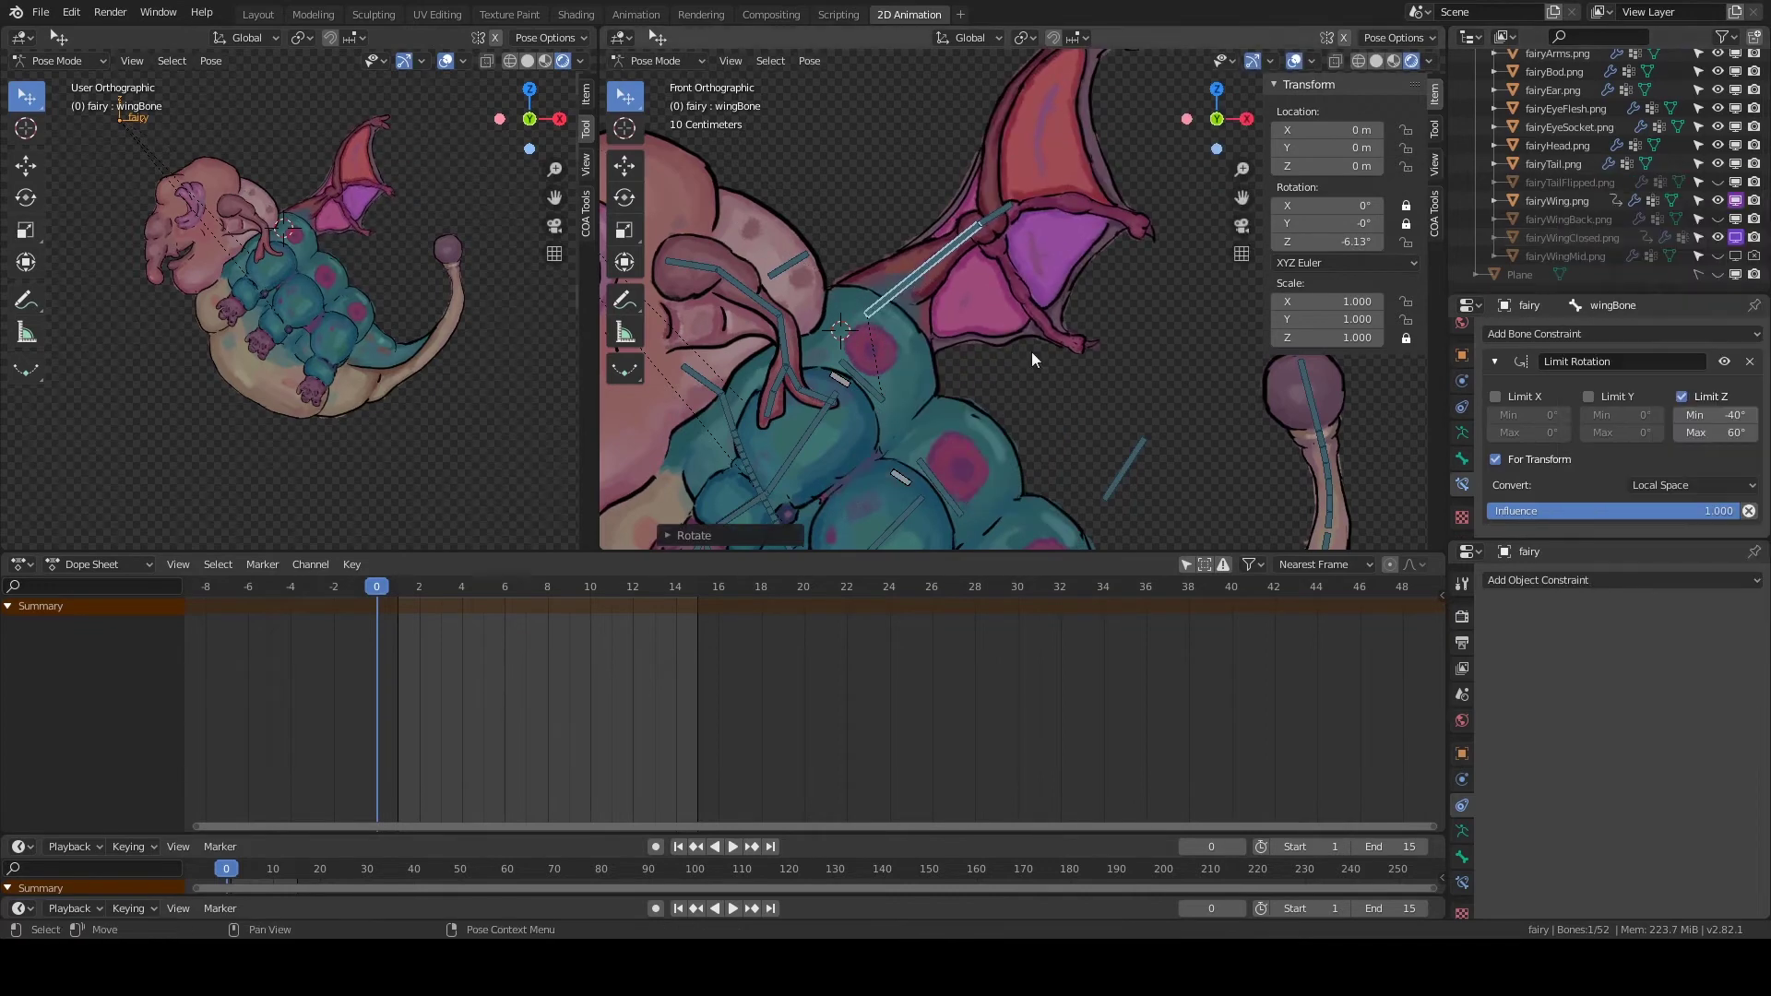
key(r)
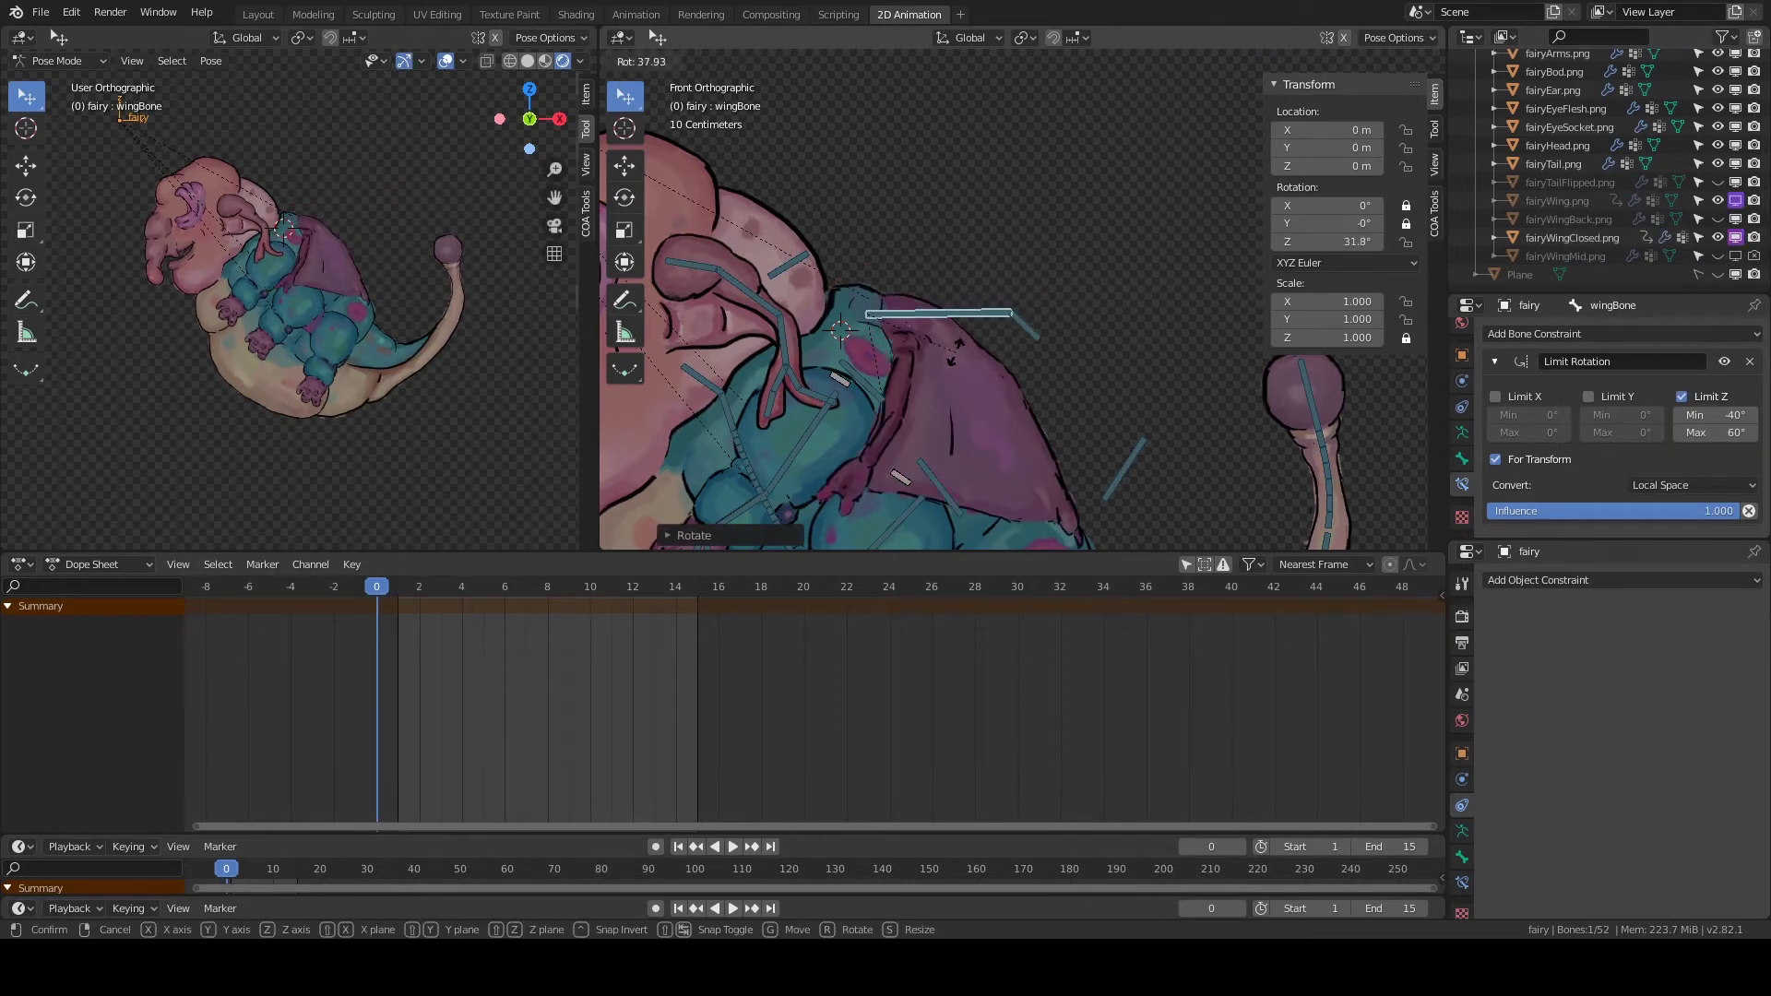
click(954, 352)
Recheck the closed wing's driver, retest with wingBone, and return to the fairyWingClosed.png sprite.
click(1571, 238)
right_click(1735, 237)
click(1660, 258)
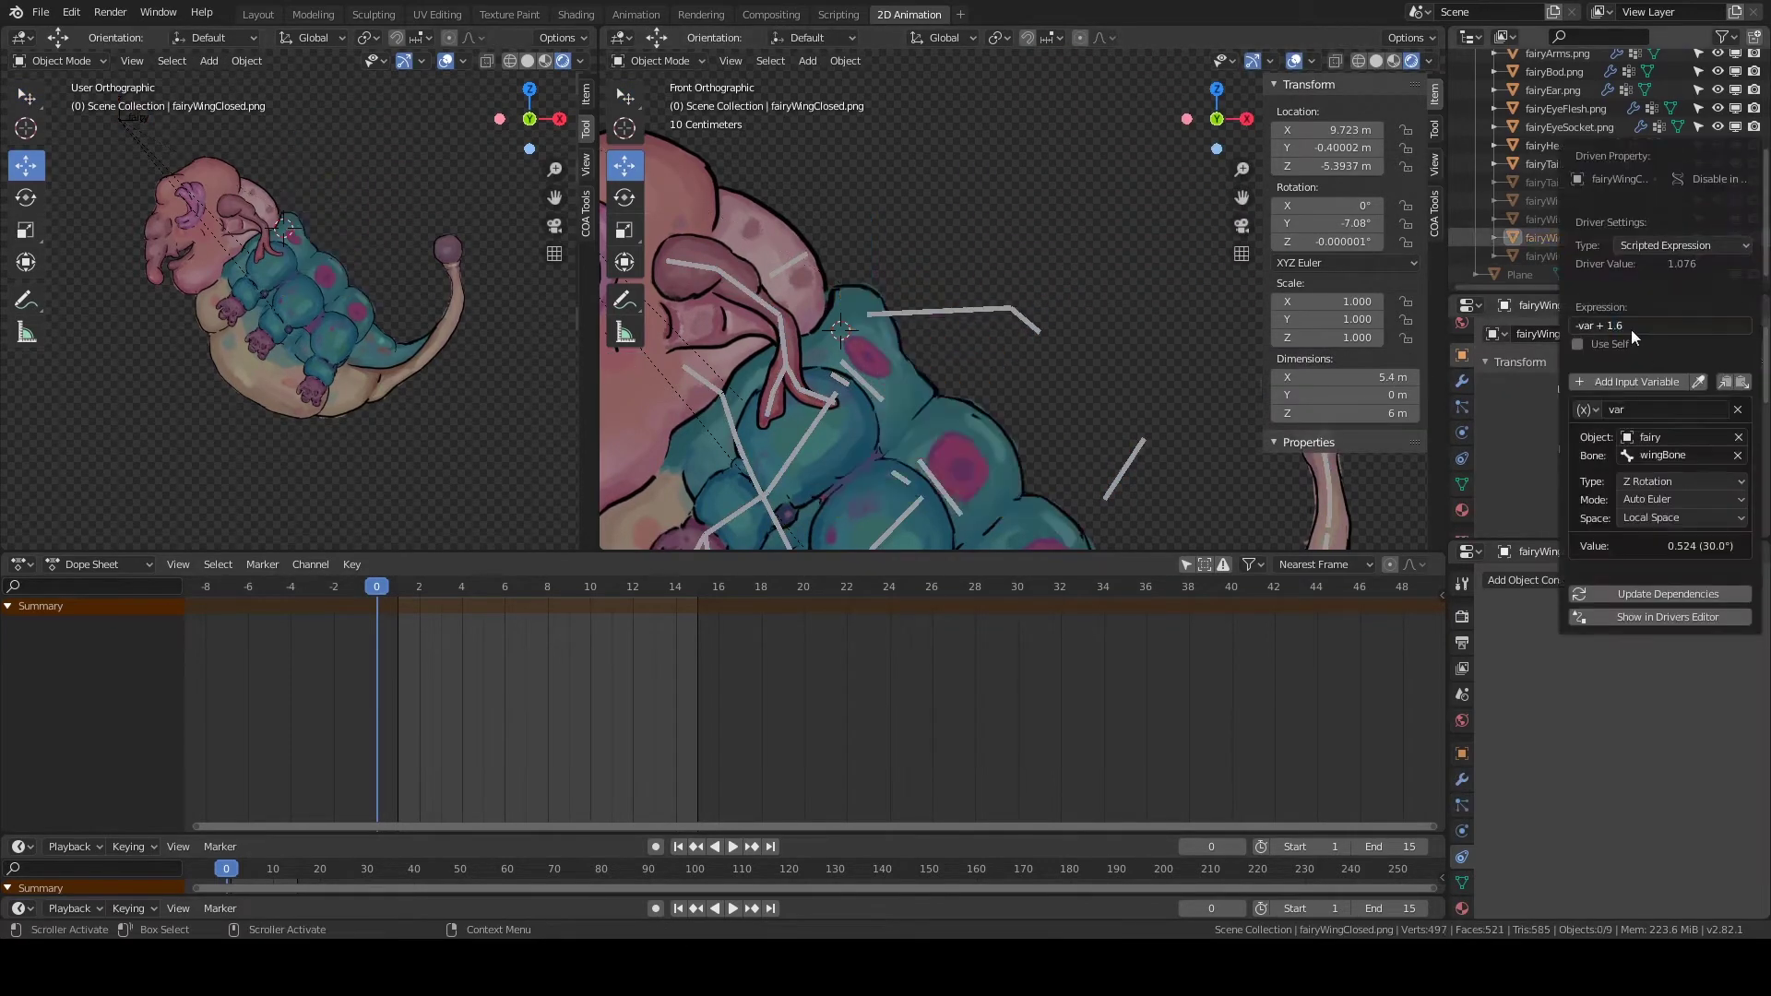
key(ctrl+z)
key(r)
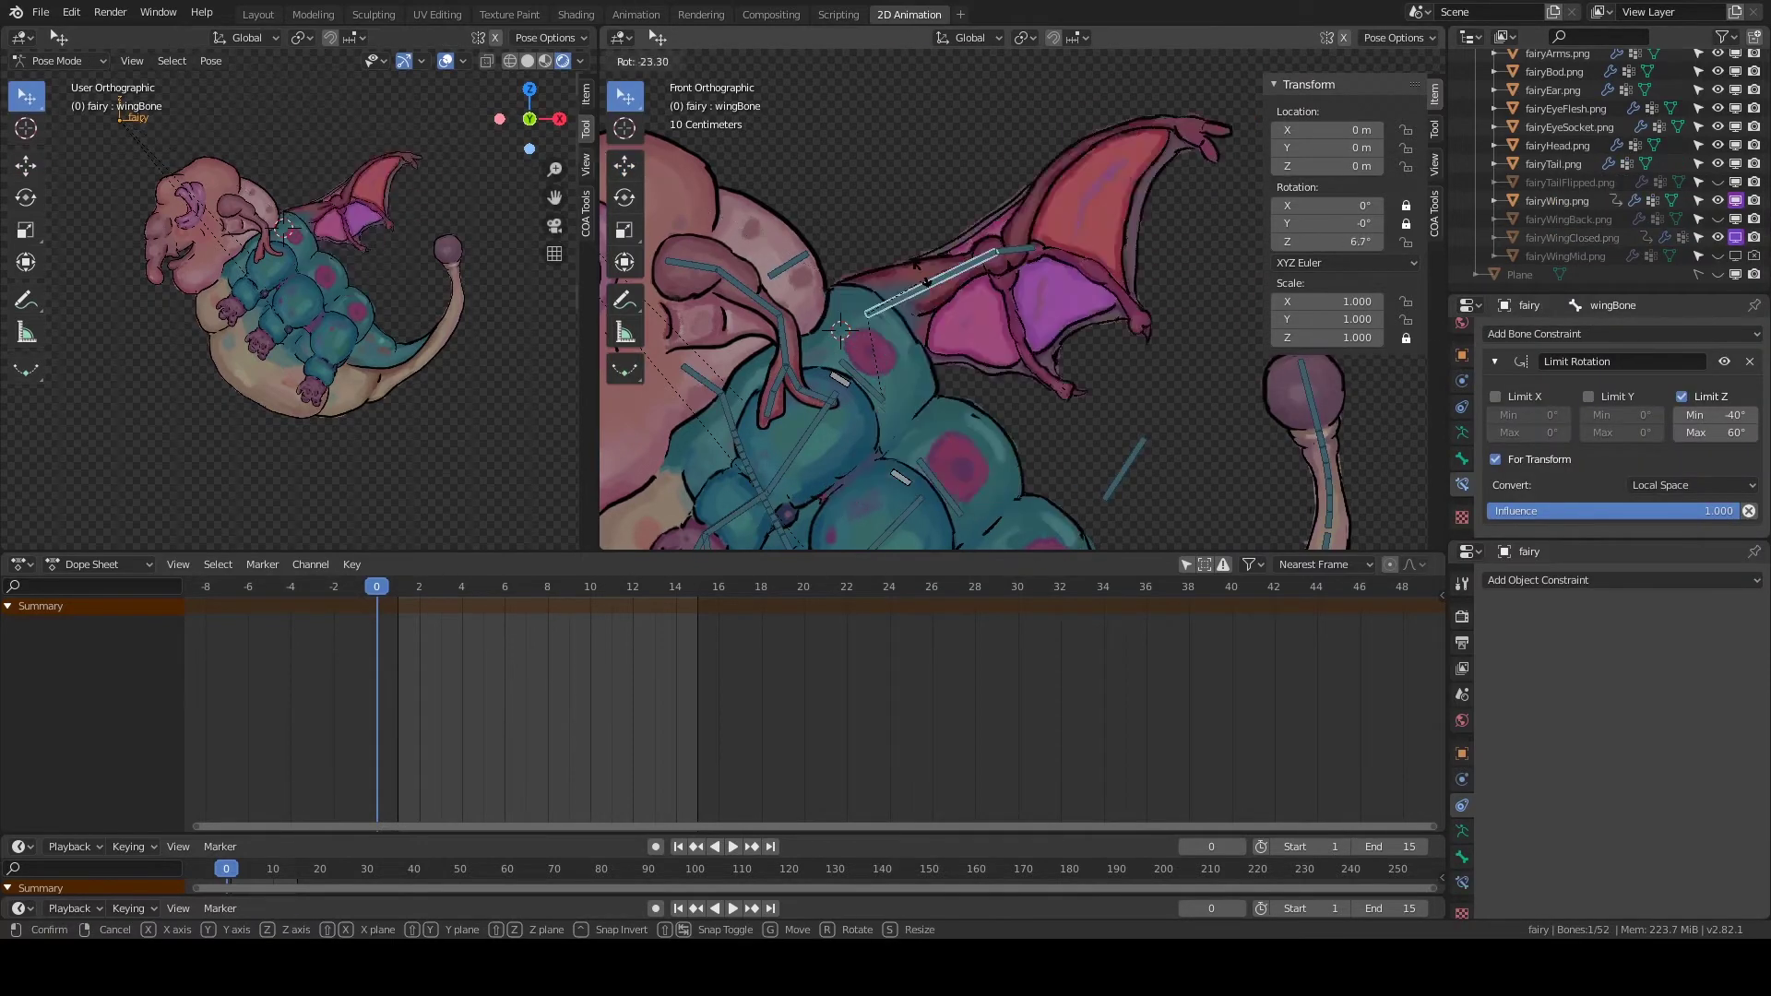
click(885, 239)
right_click(1735, 182)
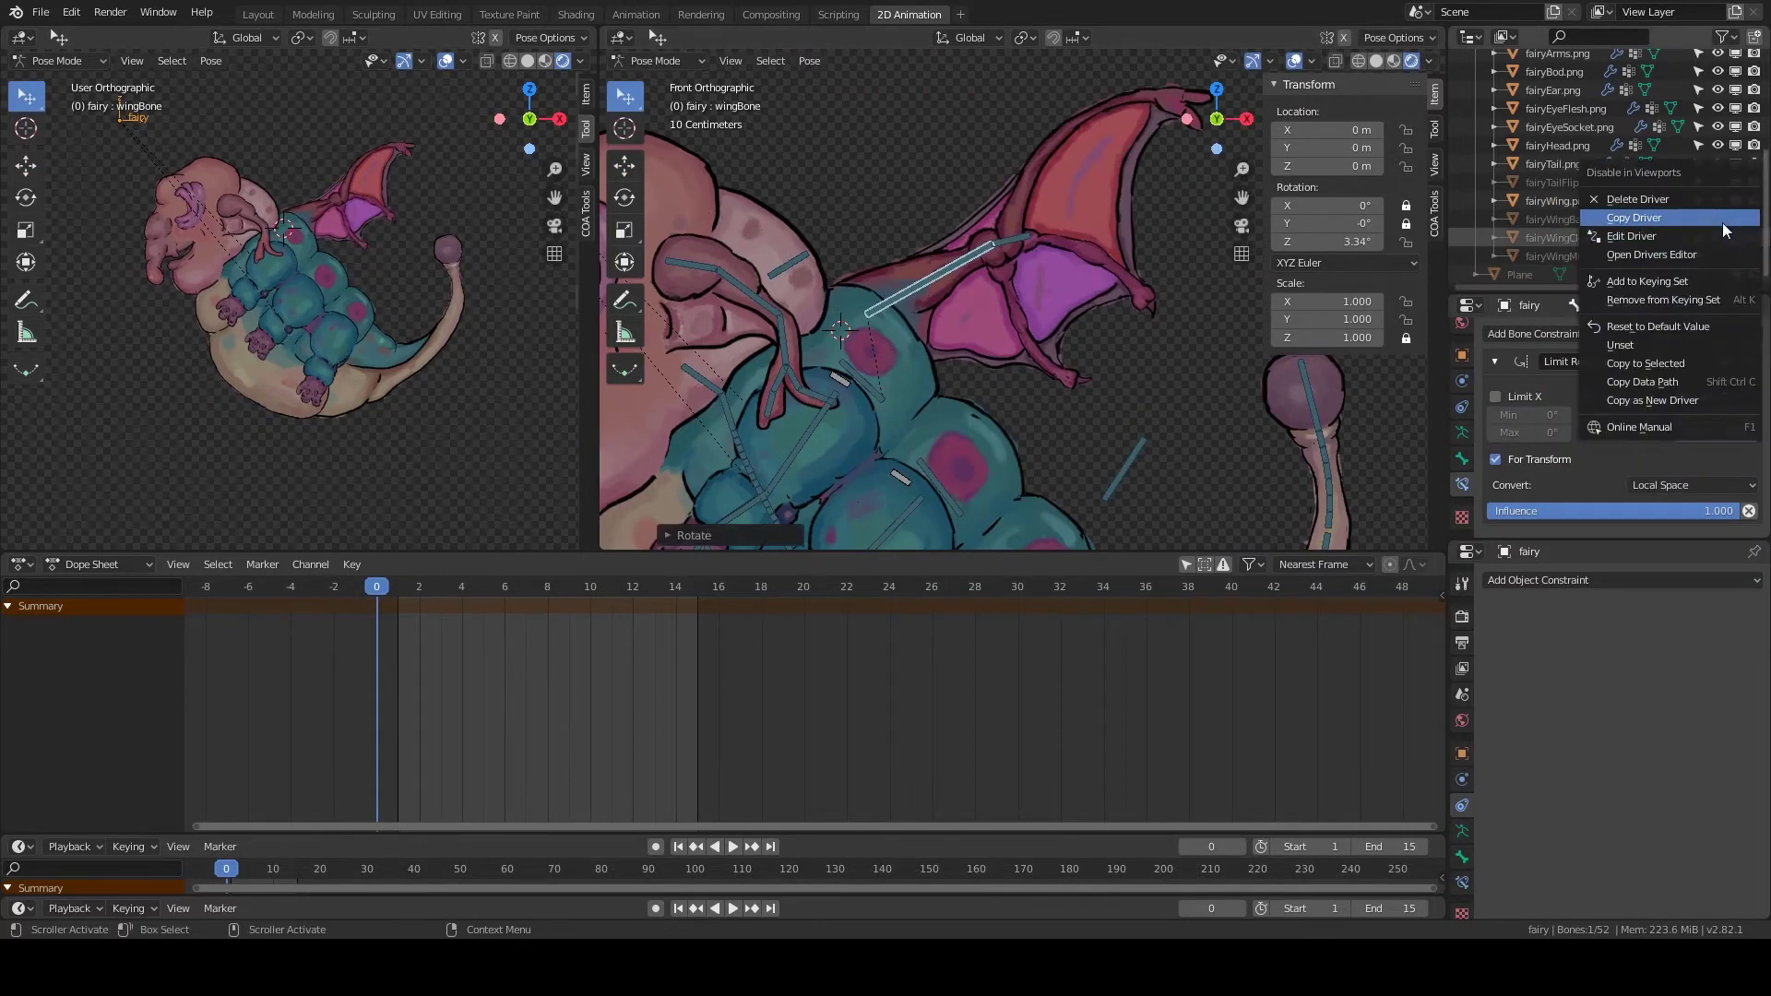
key(ctrl+z)
key(ctrl+z)
key(ctrl+z)
key(g)
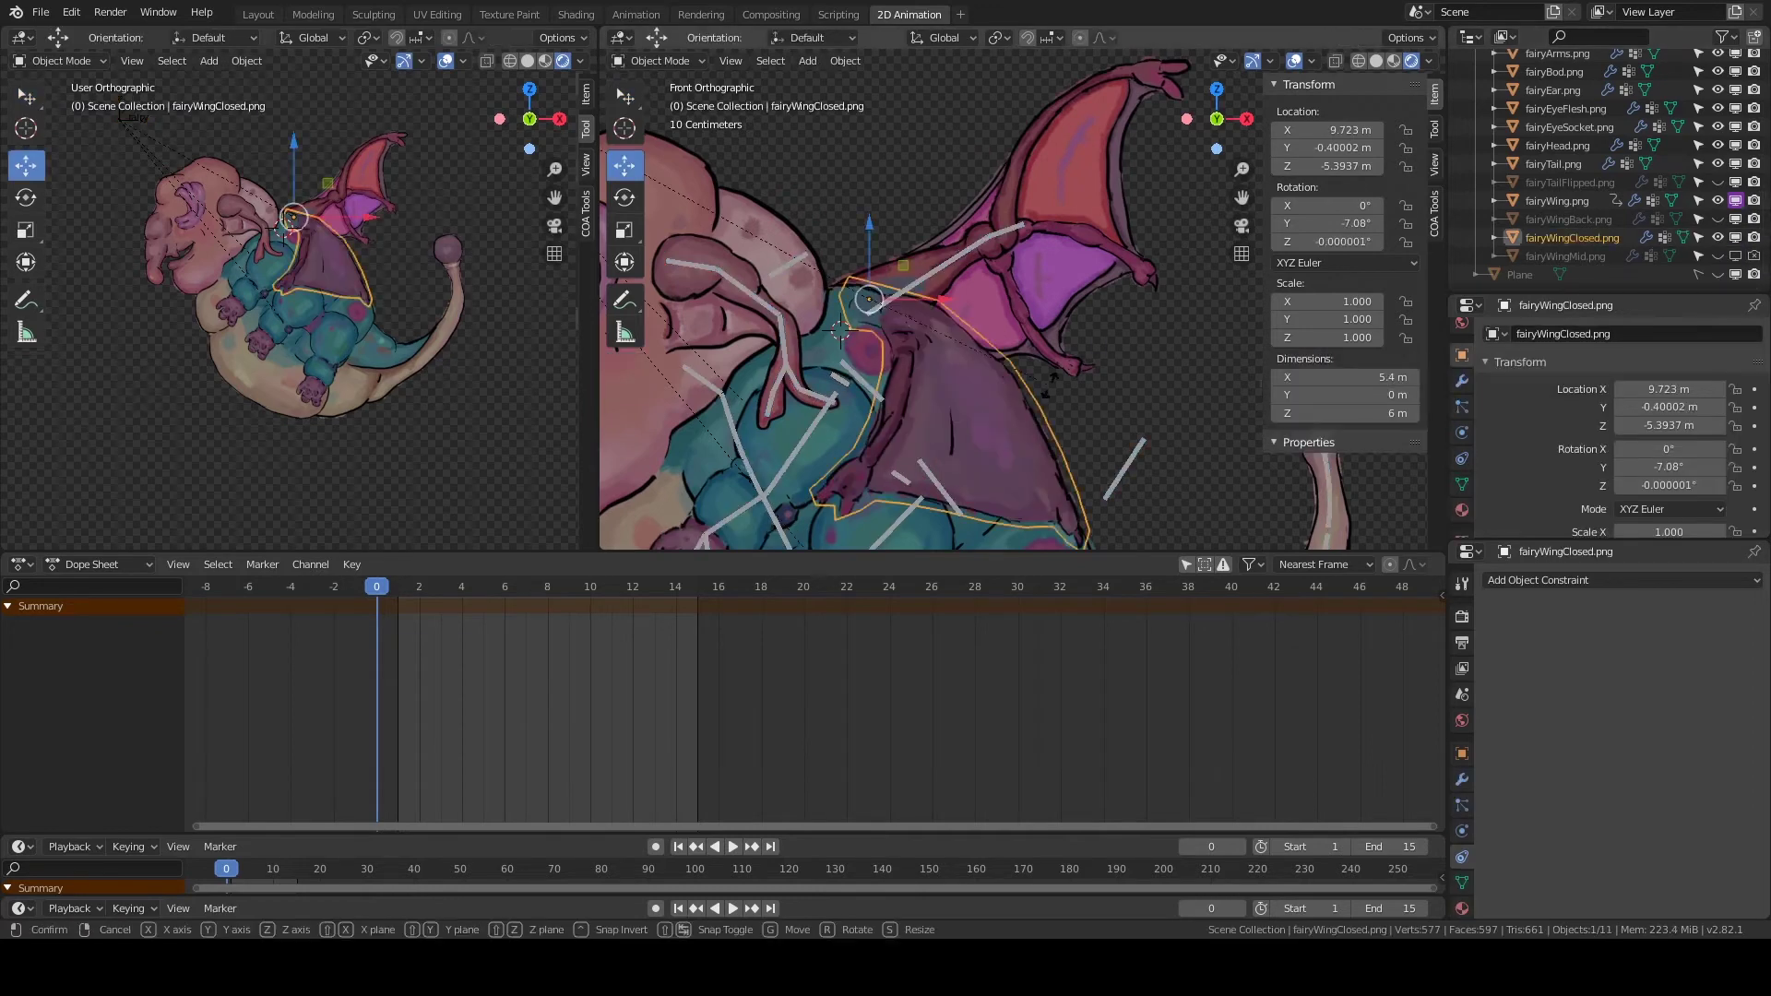
key(Escape)
Undo the closed-wing weight painting, returning to the open-wing state, and put the armature in Pose Mode.
key(f)
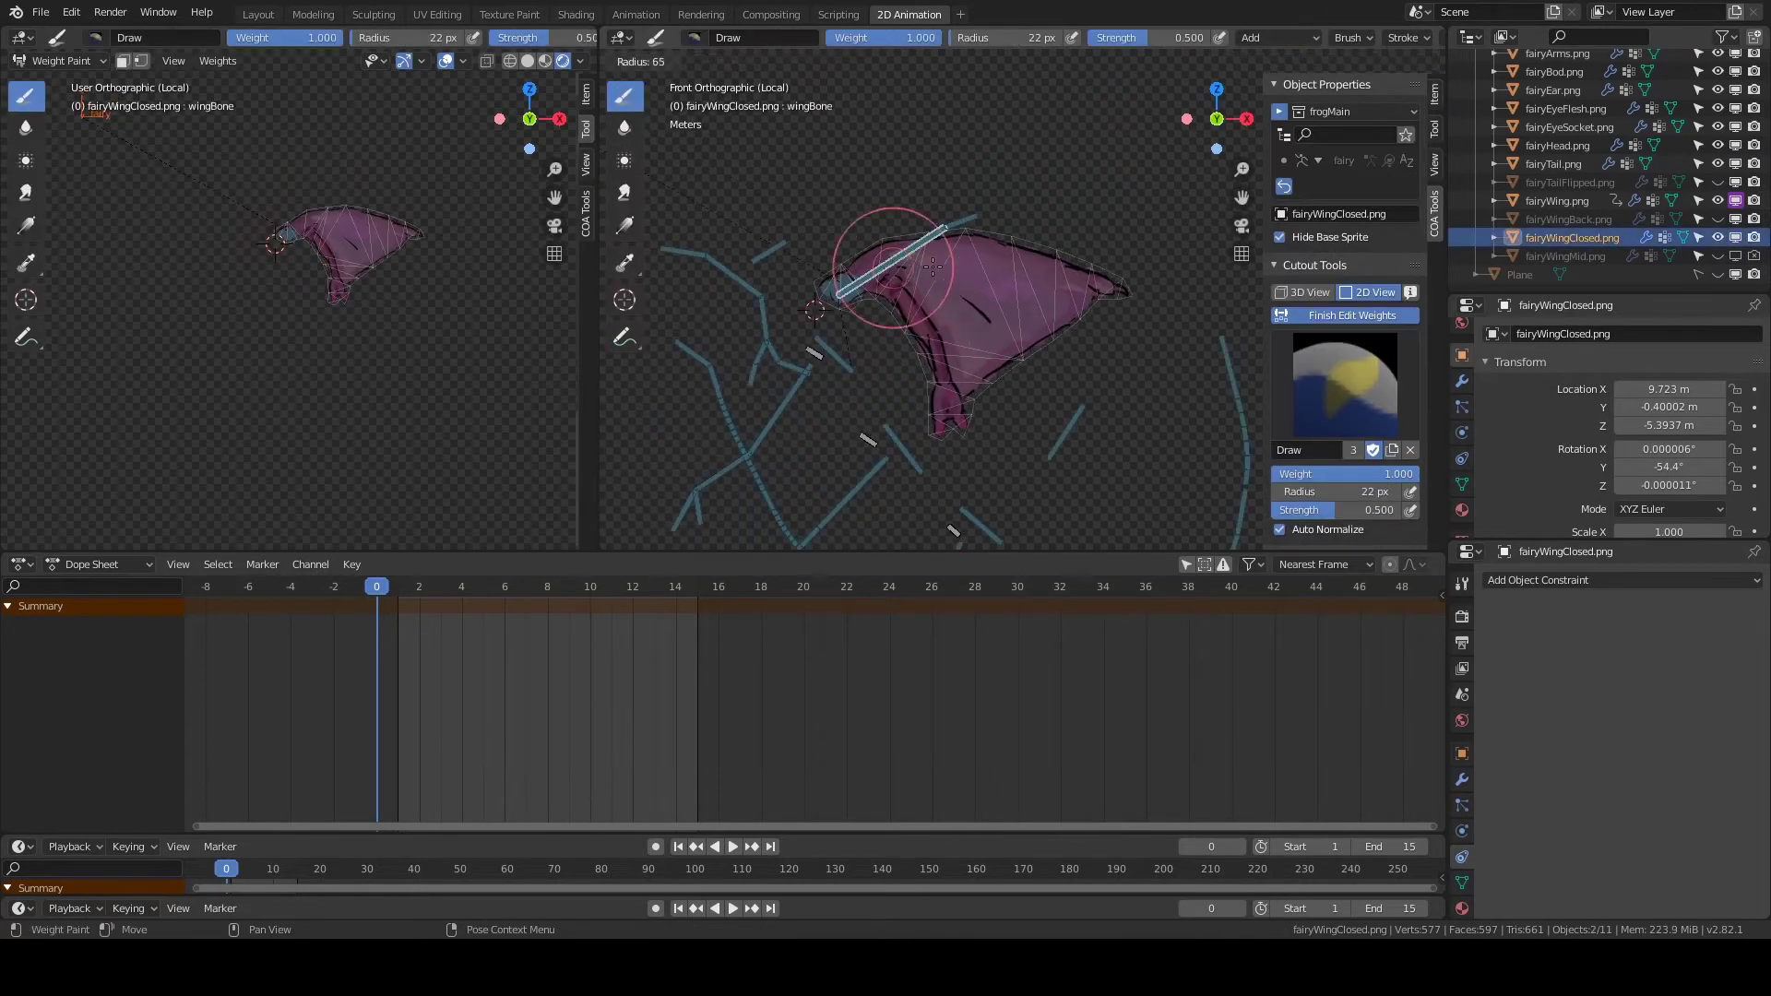
key(ctrl+Tab)
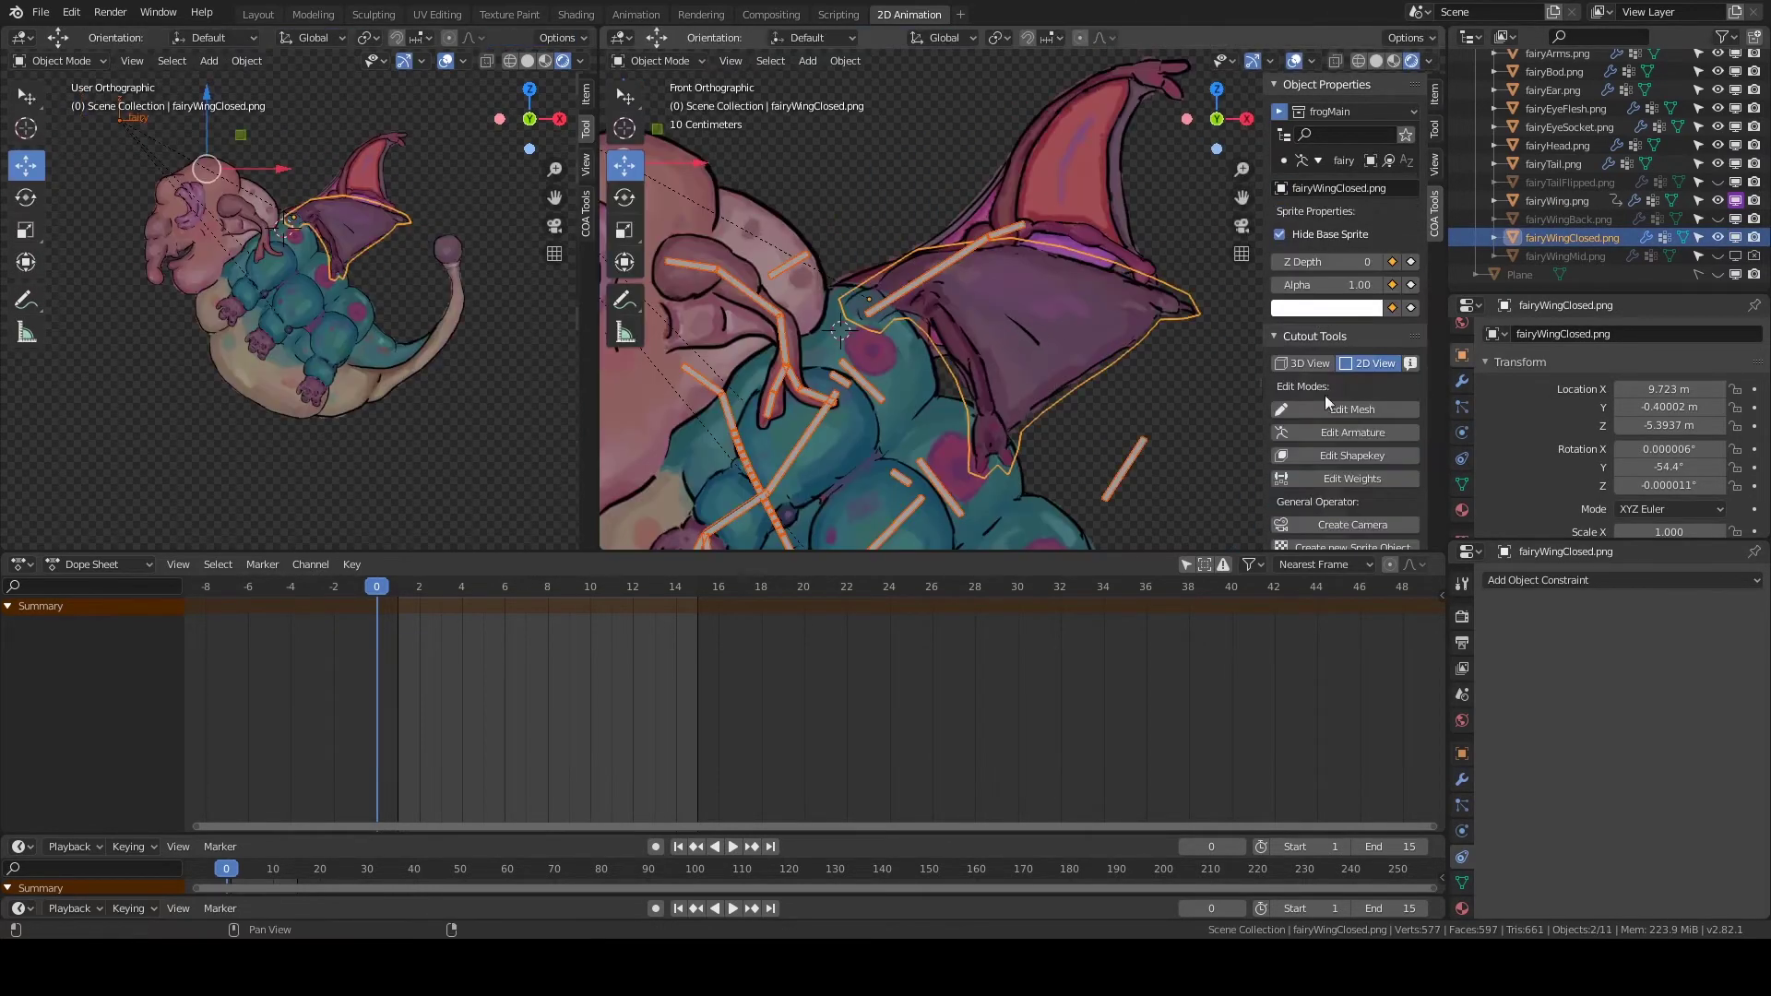
key(ctrl+z)
key(ctrl+z)
click(657, 60)
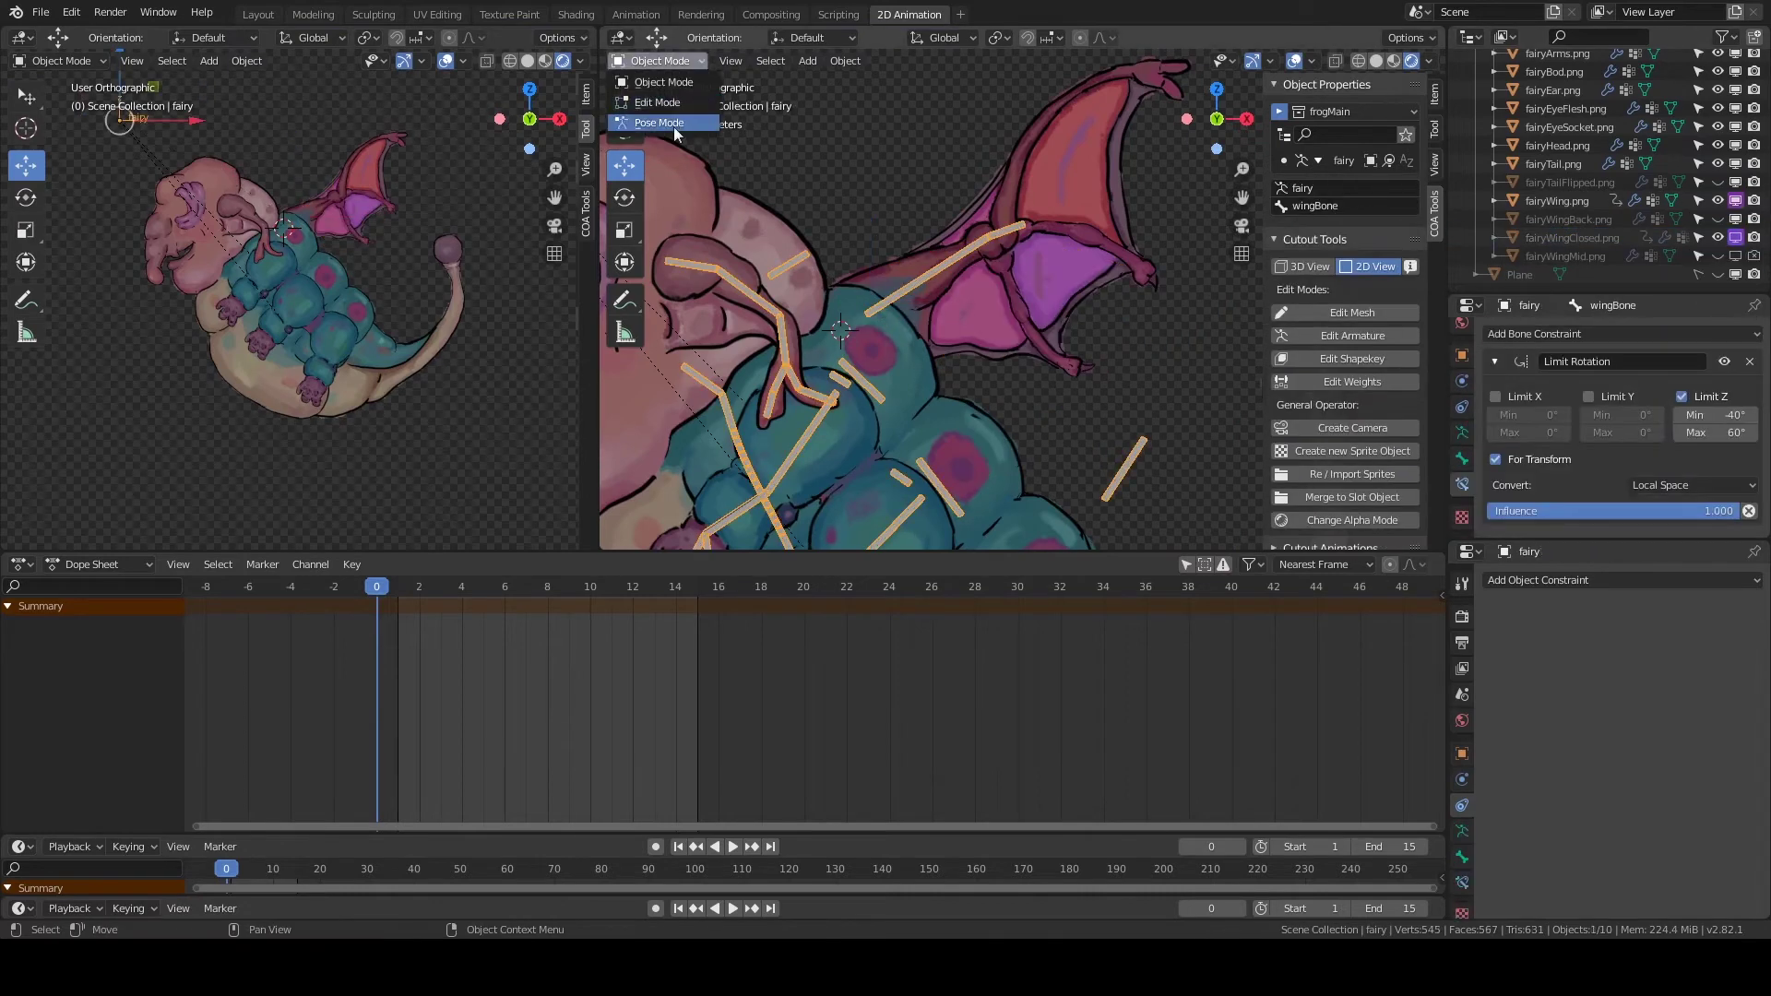
click(650, 120)
Test-rotate the wing bone and head bone, cancelling each pose back to rest.
key(r)
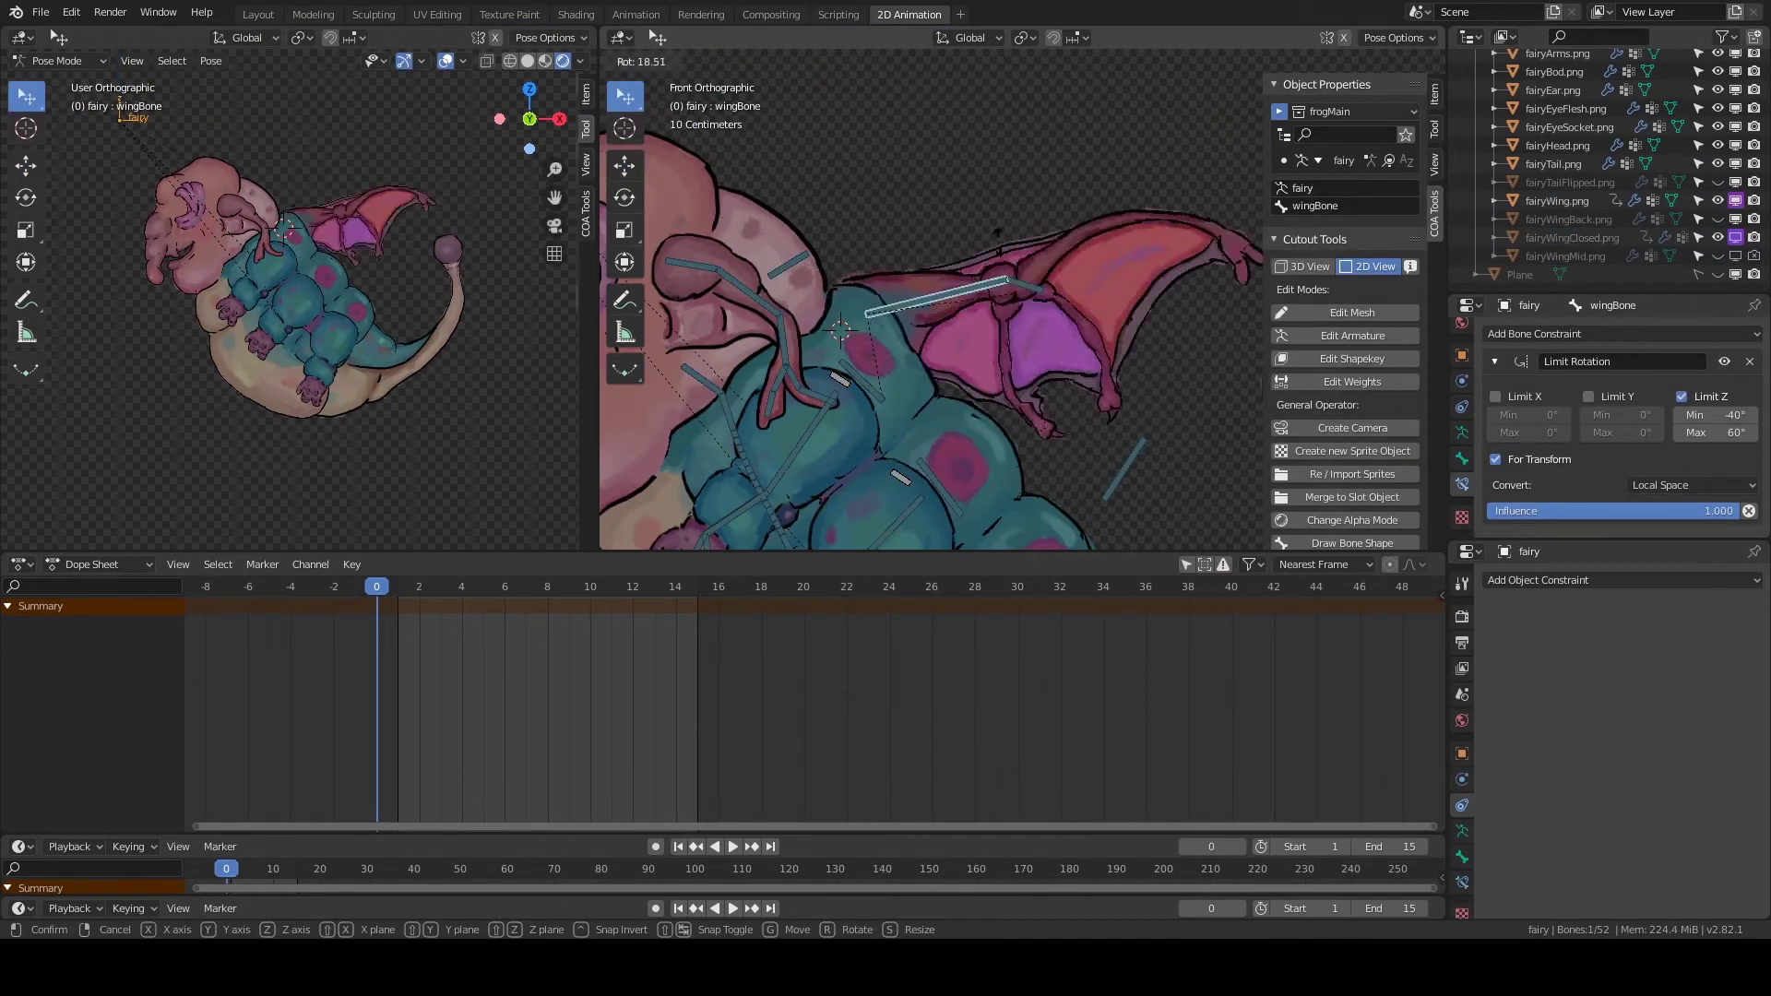
key(Escape)
scroll(871, 258, down, 5)
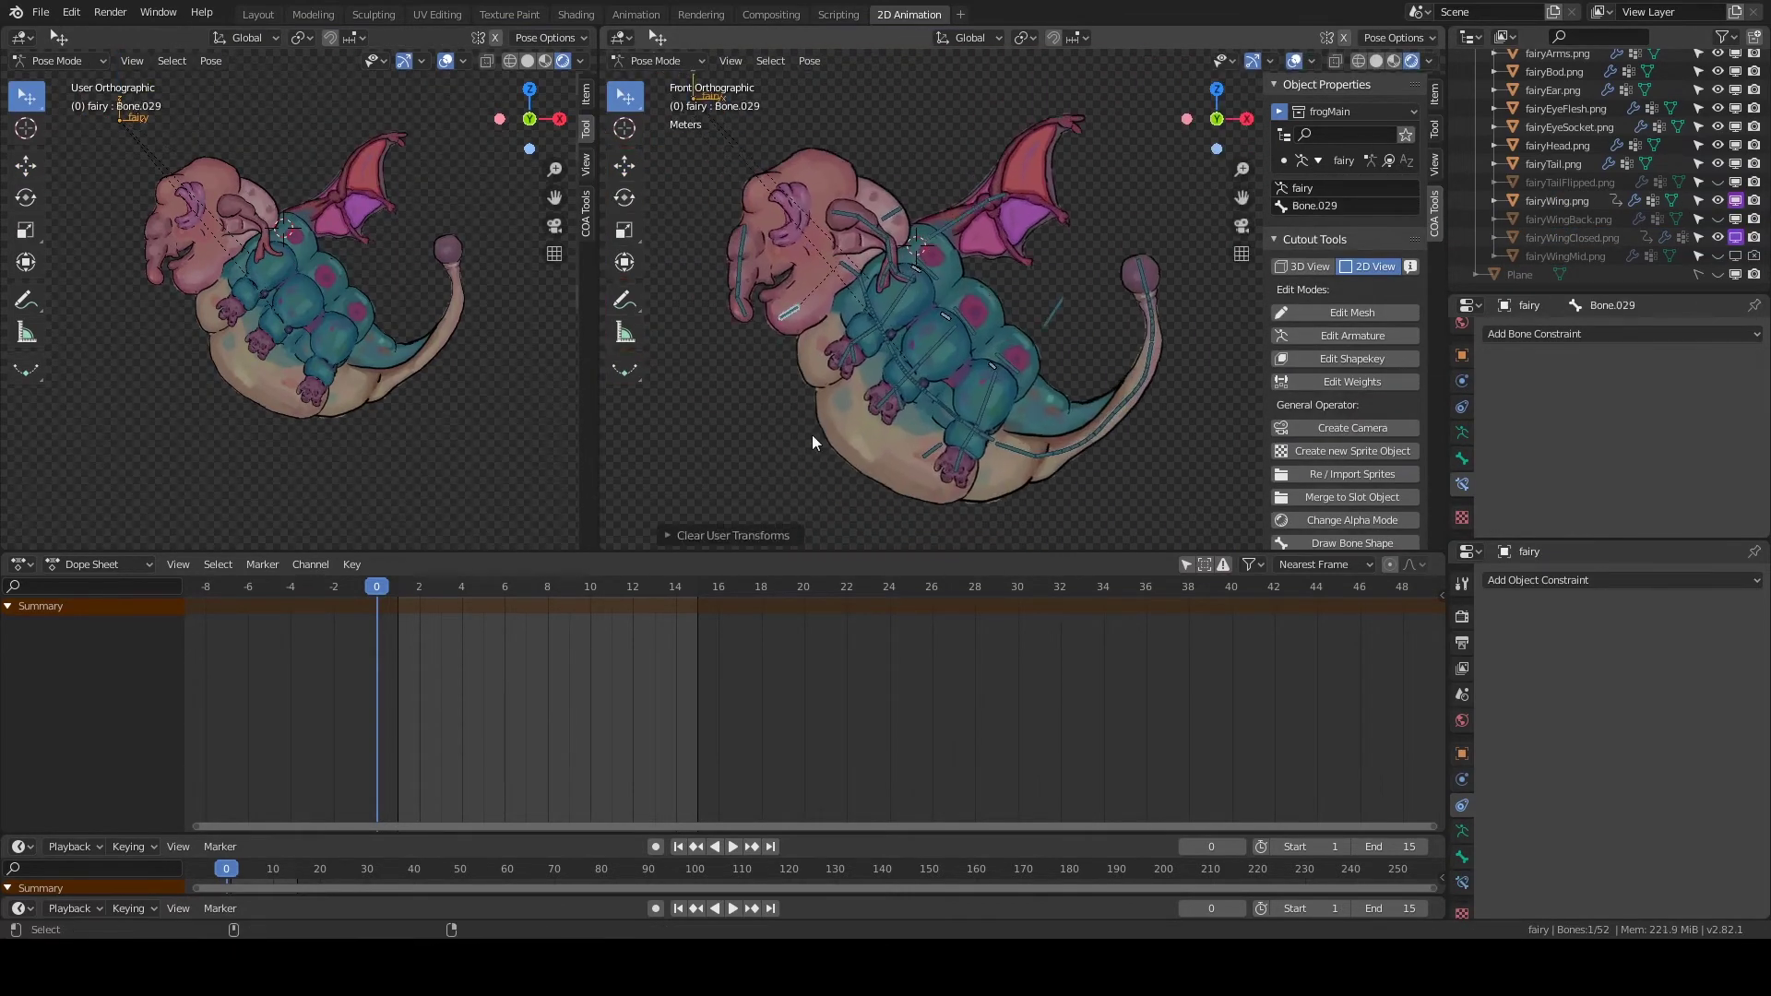
click(793, 312)
key(g)
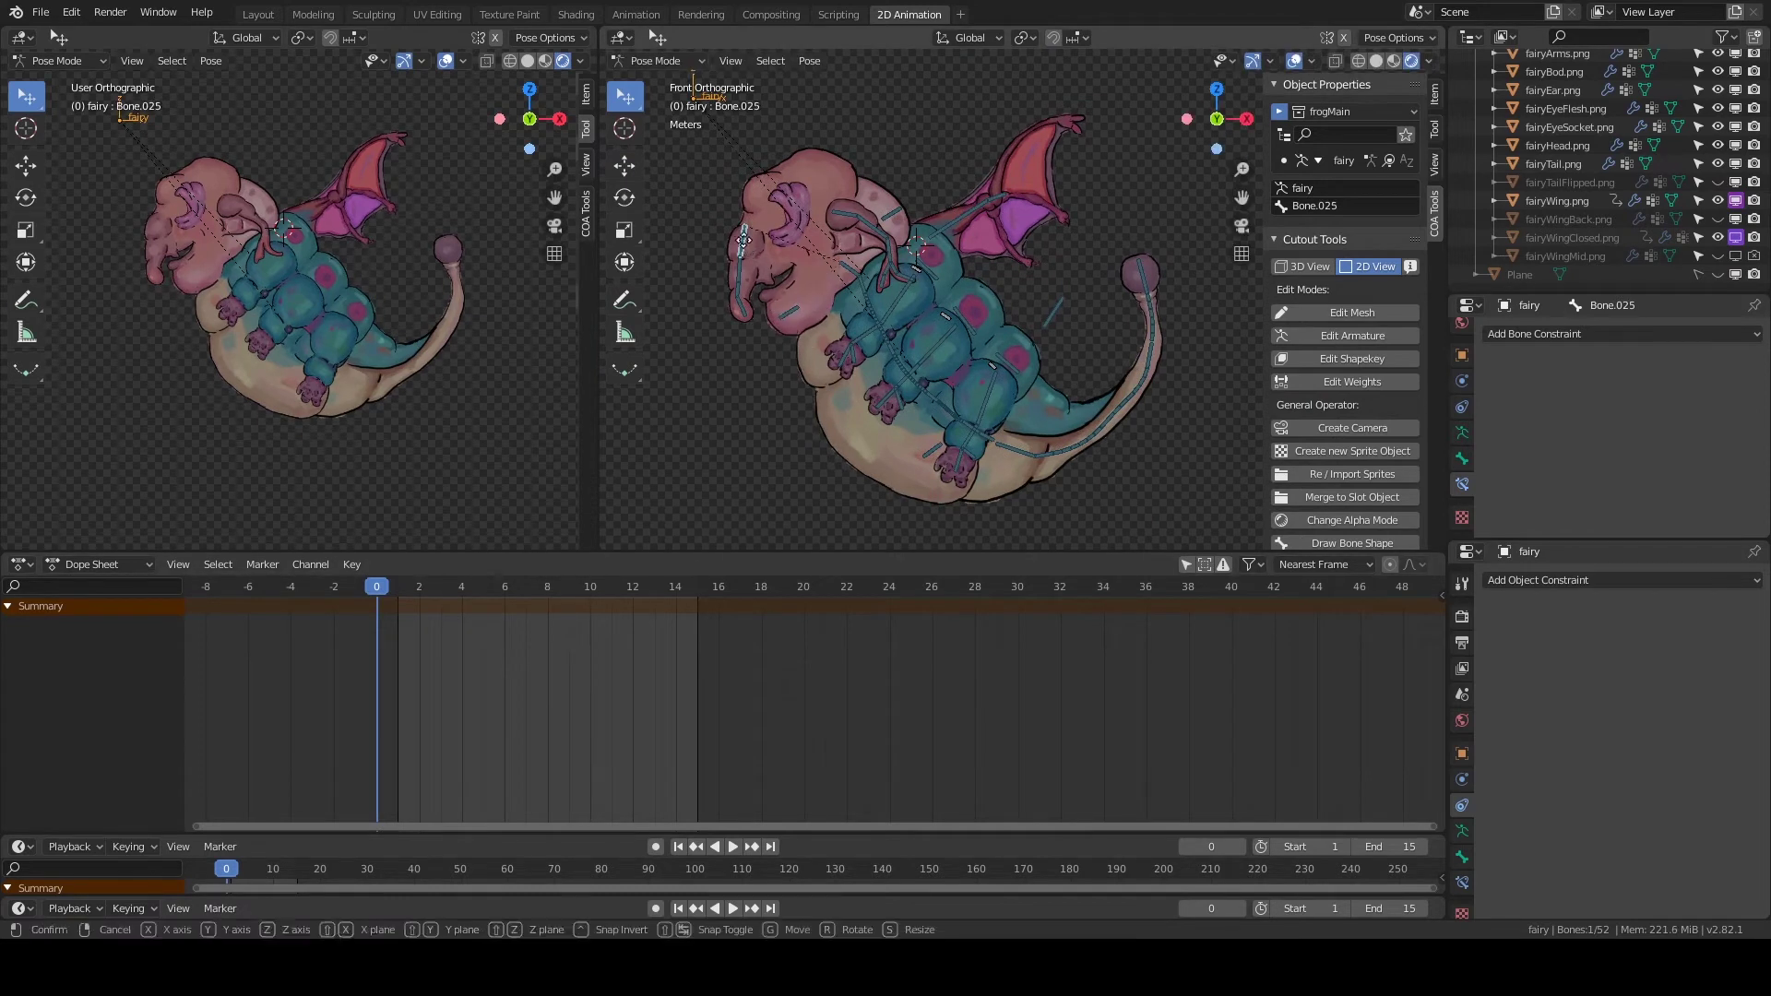
key(r)
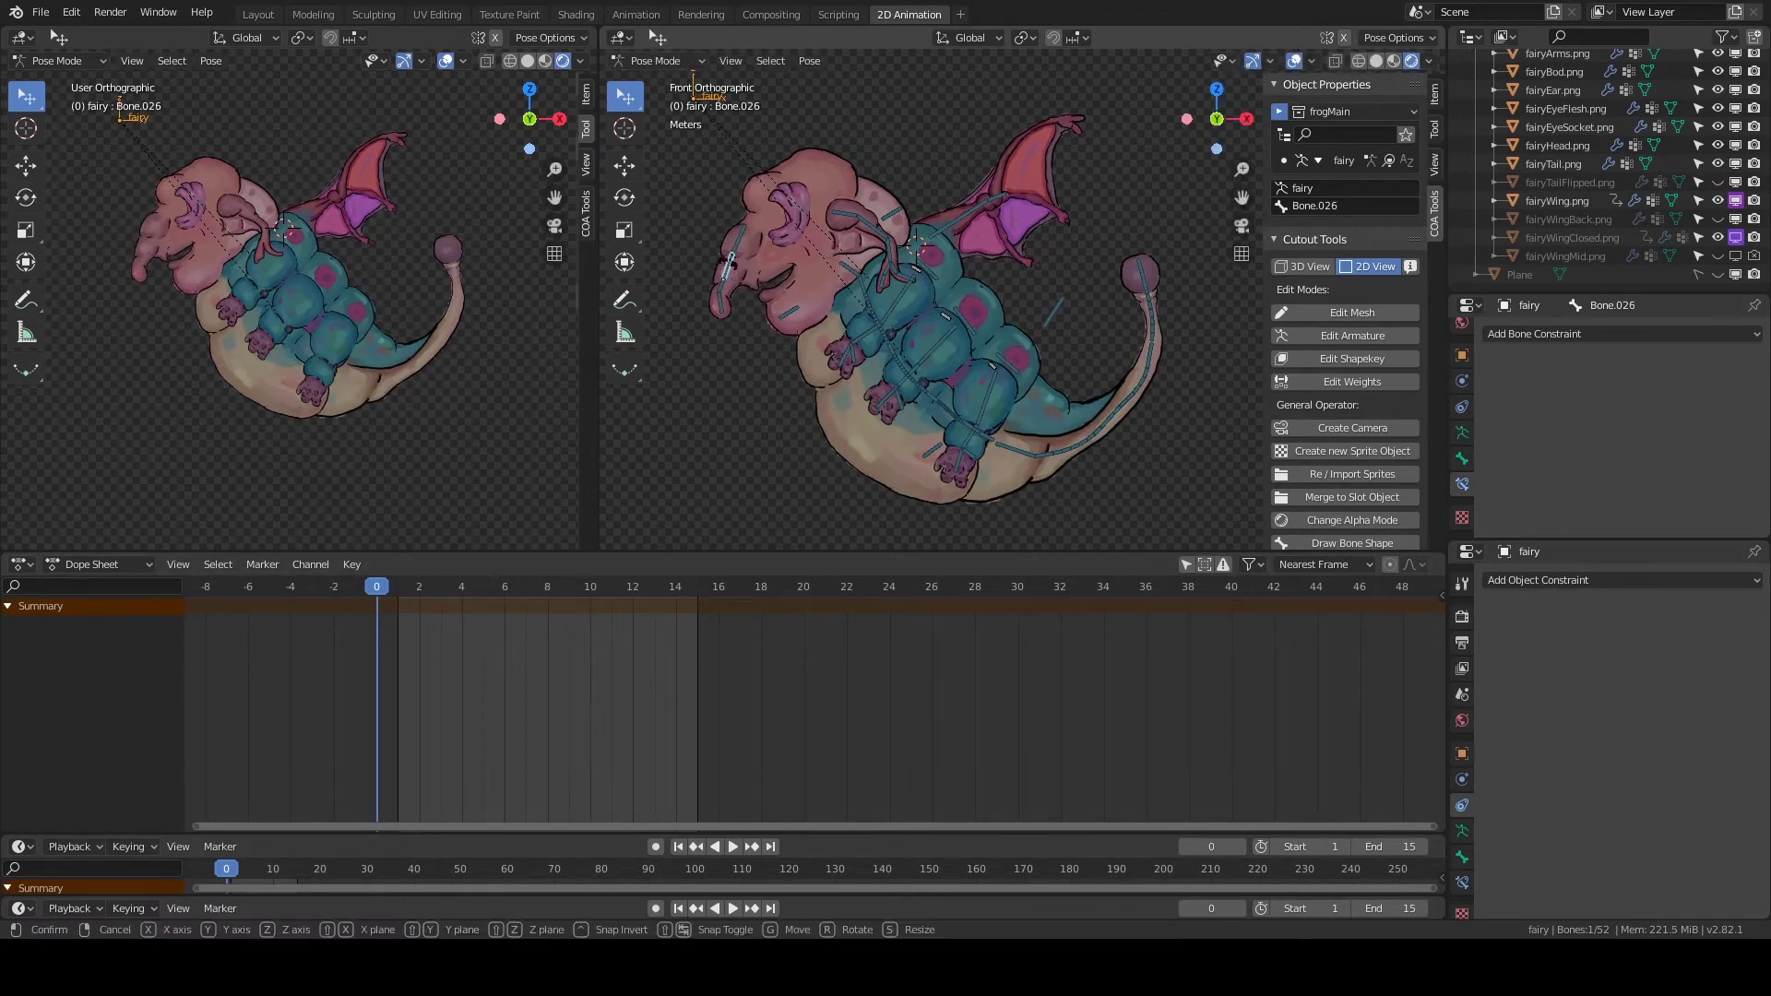
key(Escape)
Select tailBaseBone, save frugcutoutRecording.blend, and enter the armature's Edit Mode.
click(741, 246)
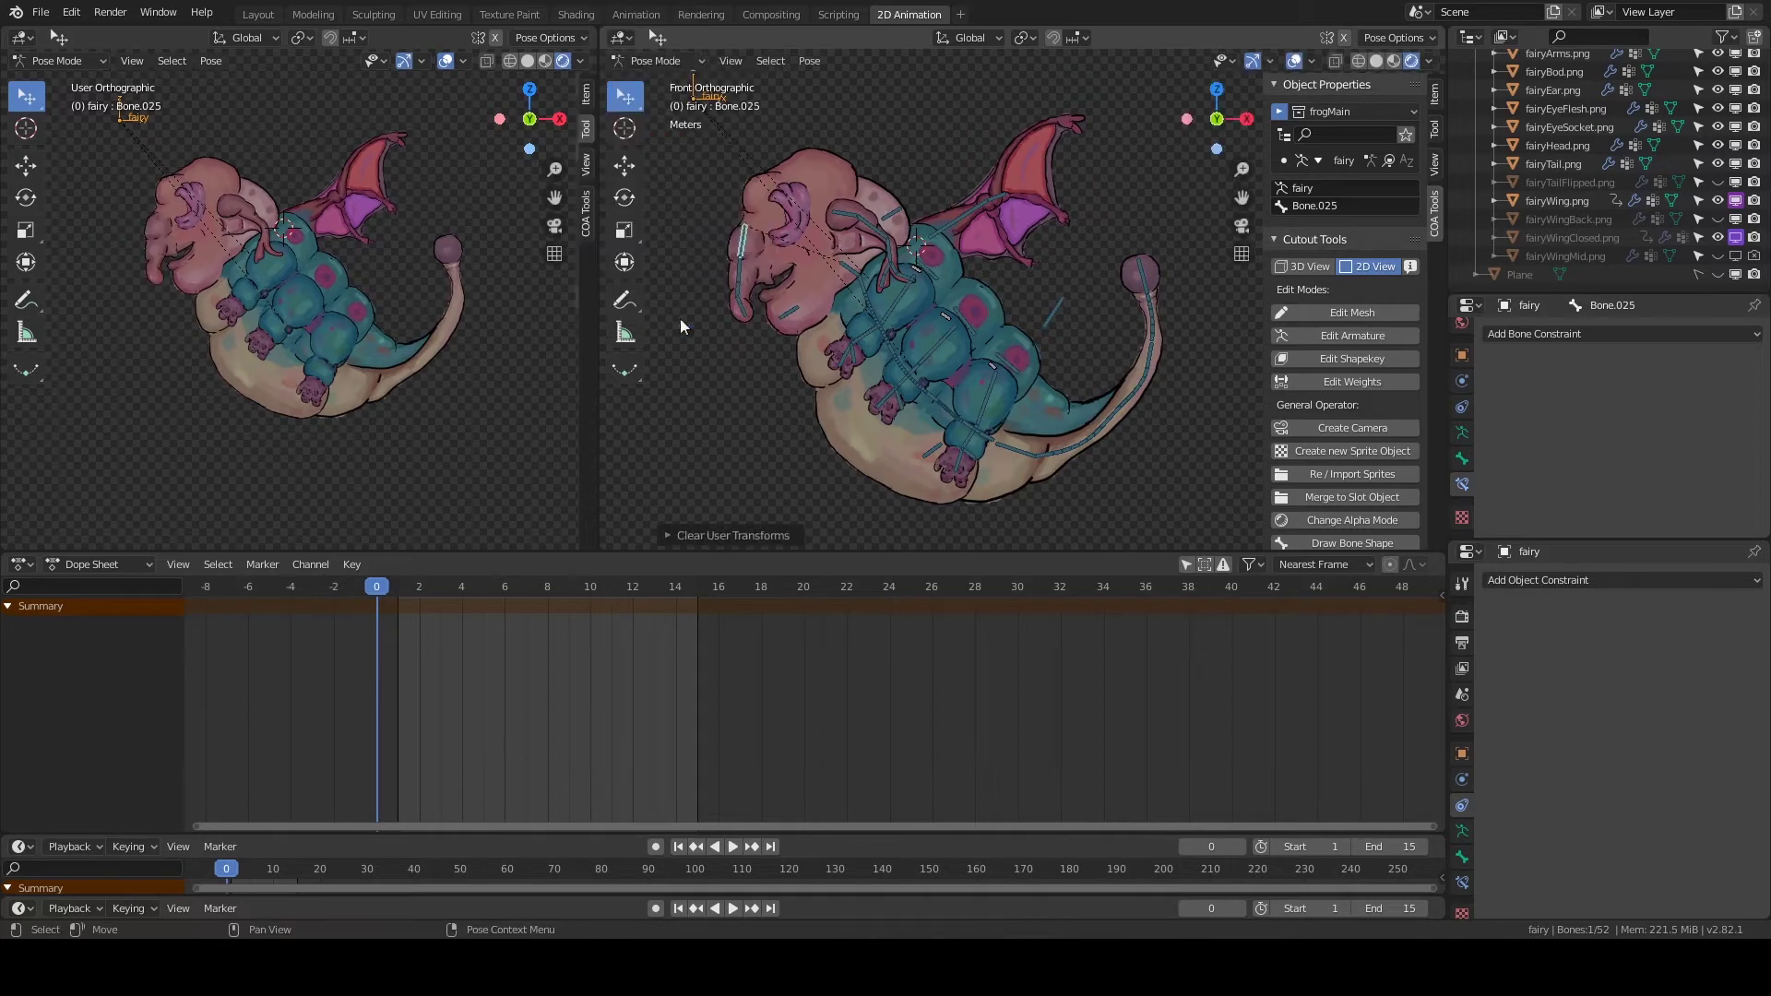
click(1014, 449)
key(ctrl+s)
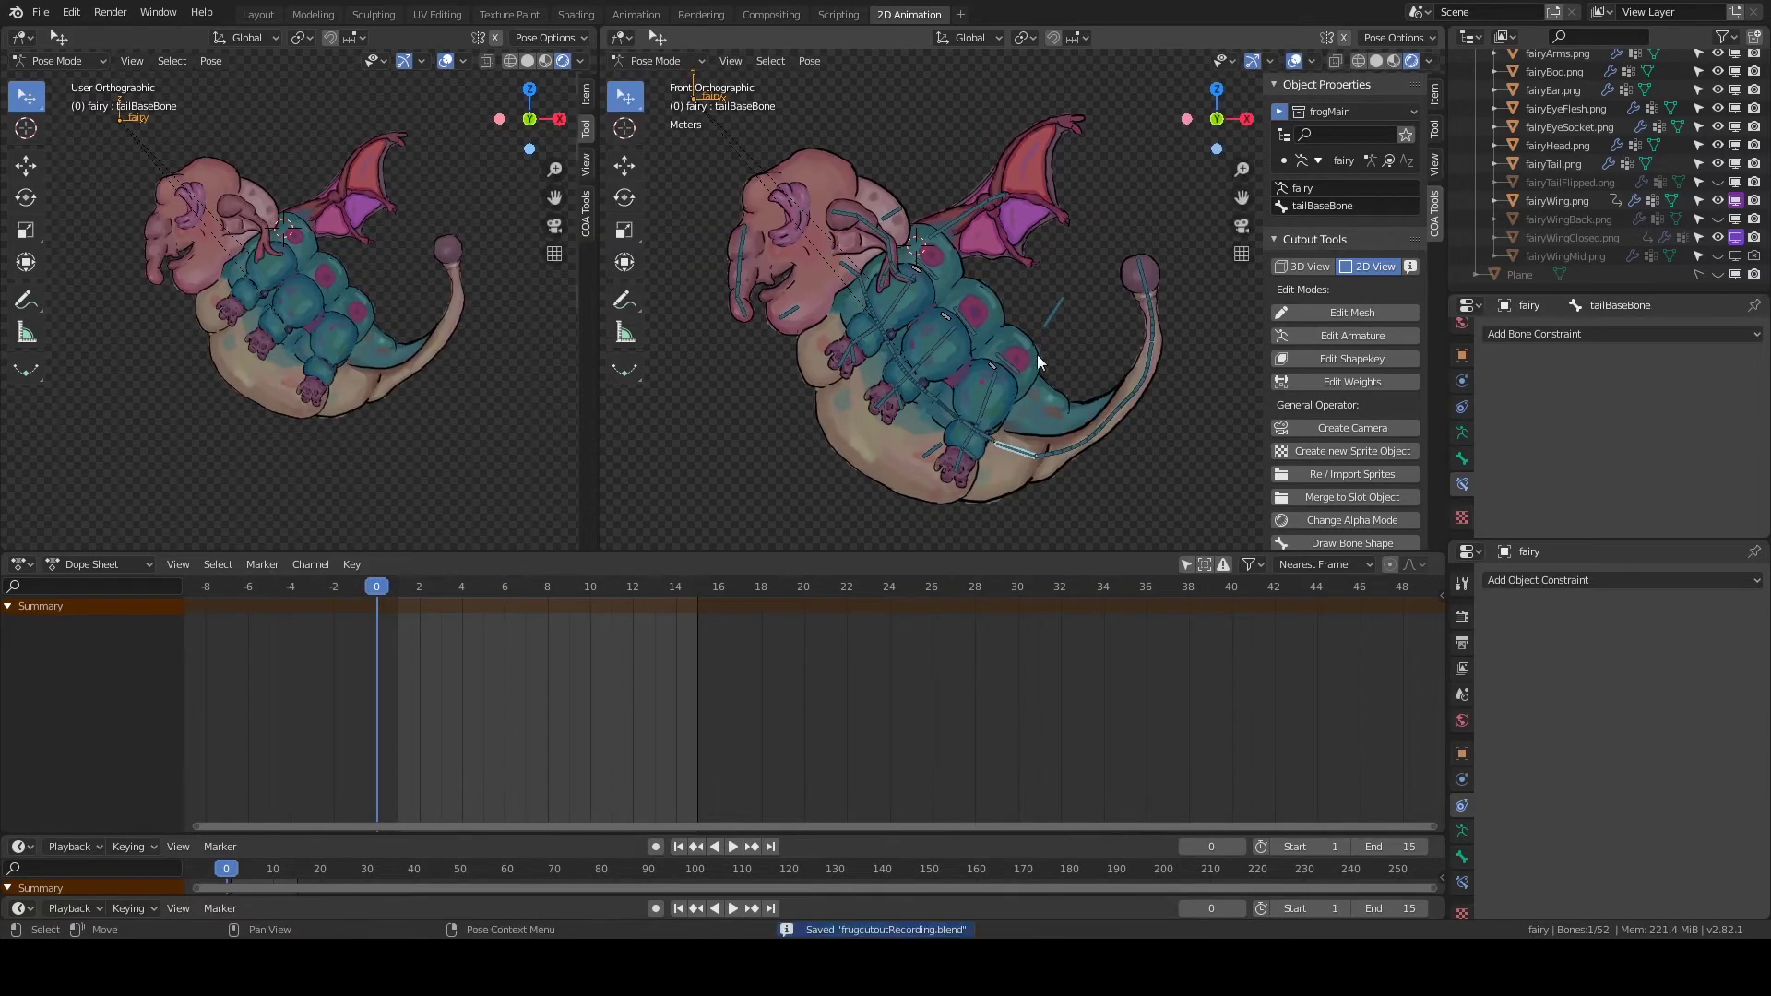
scroll(969, 366, up, 3)
scroll(968, 371, up, 2)
key(Tab)
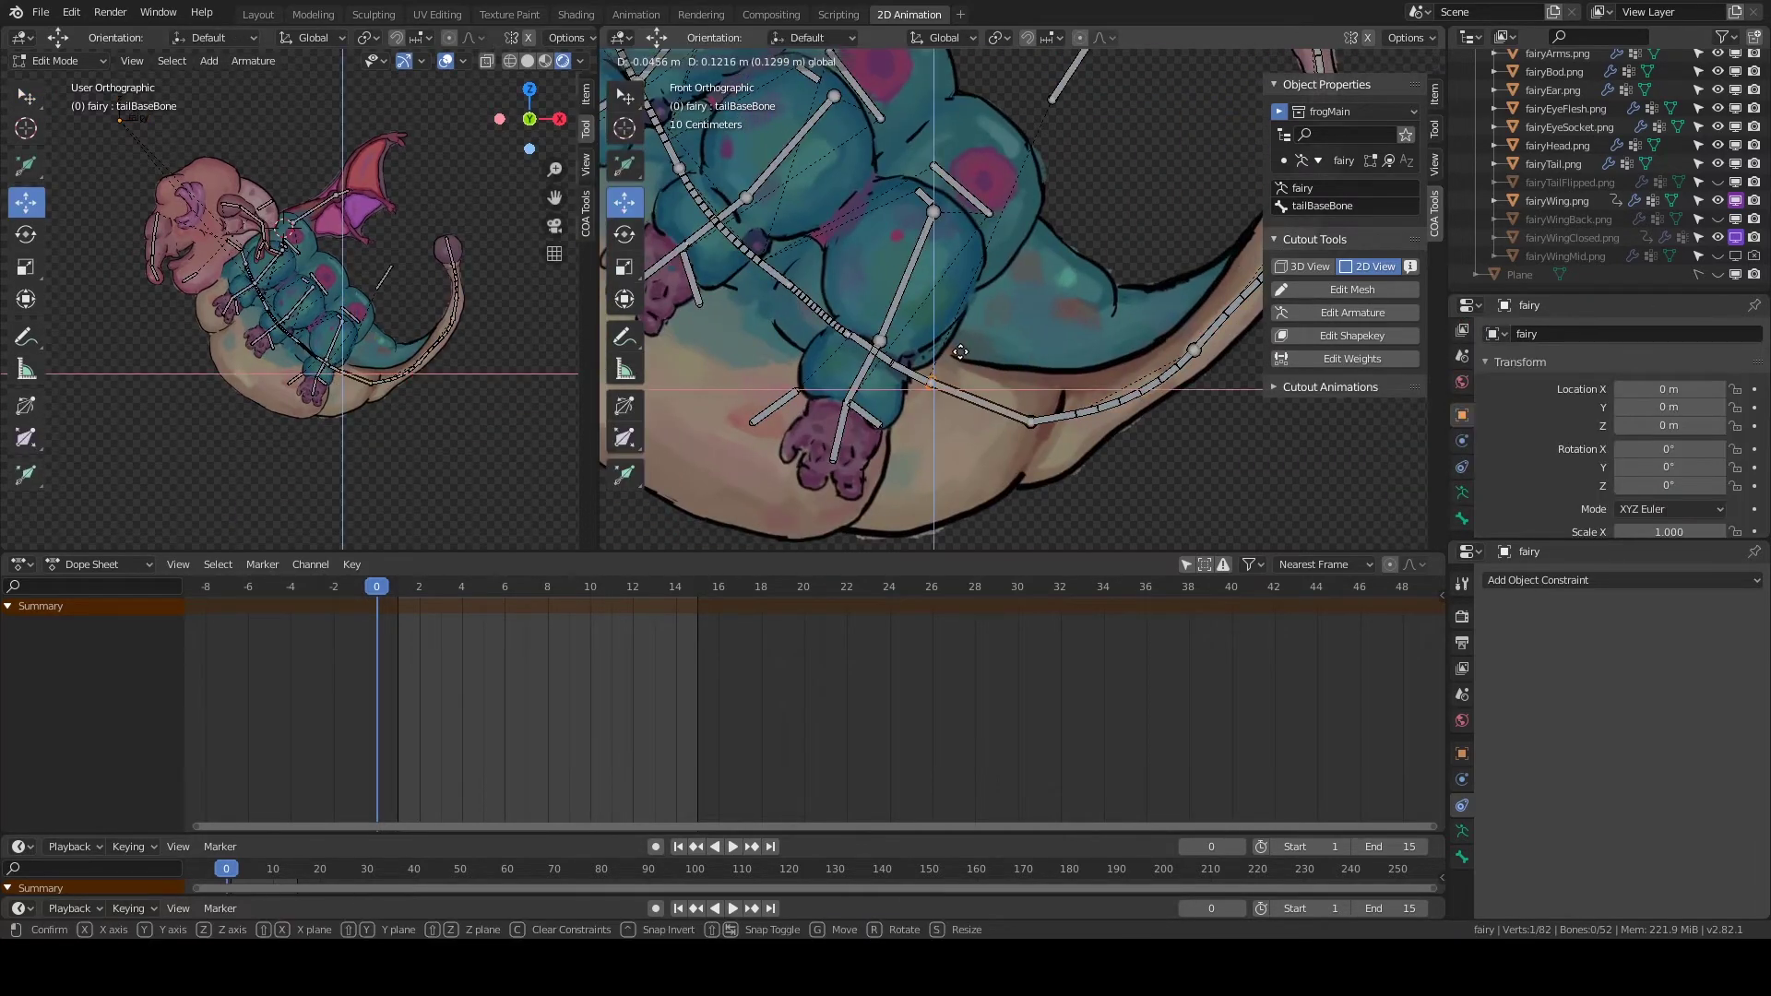
Tick Connected for tailBaseBone in Bone Relations and return to Object Mode.
click(1462, 517)
click(1735, 495)
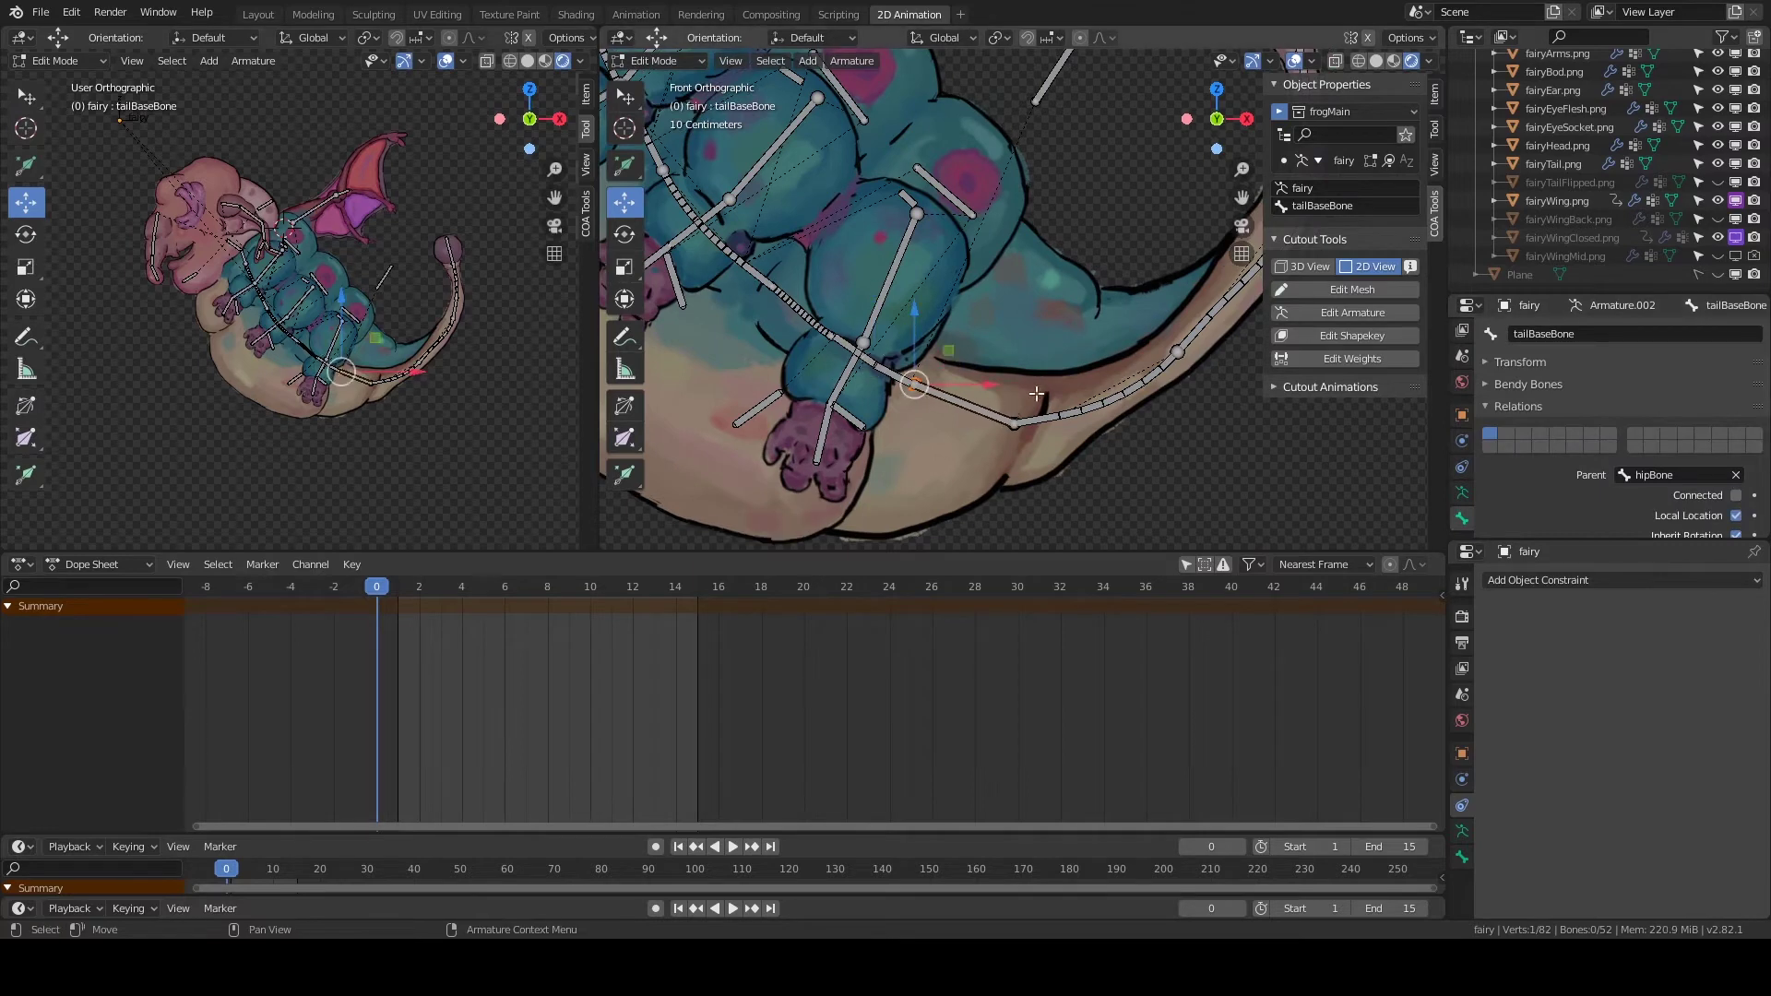
key(Tab)
click(937, 433)
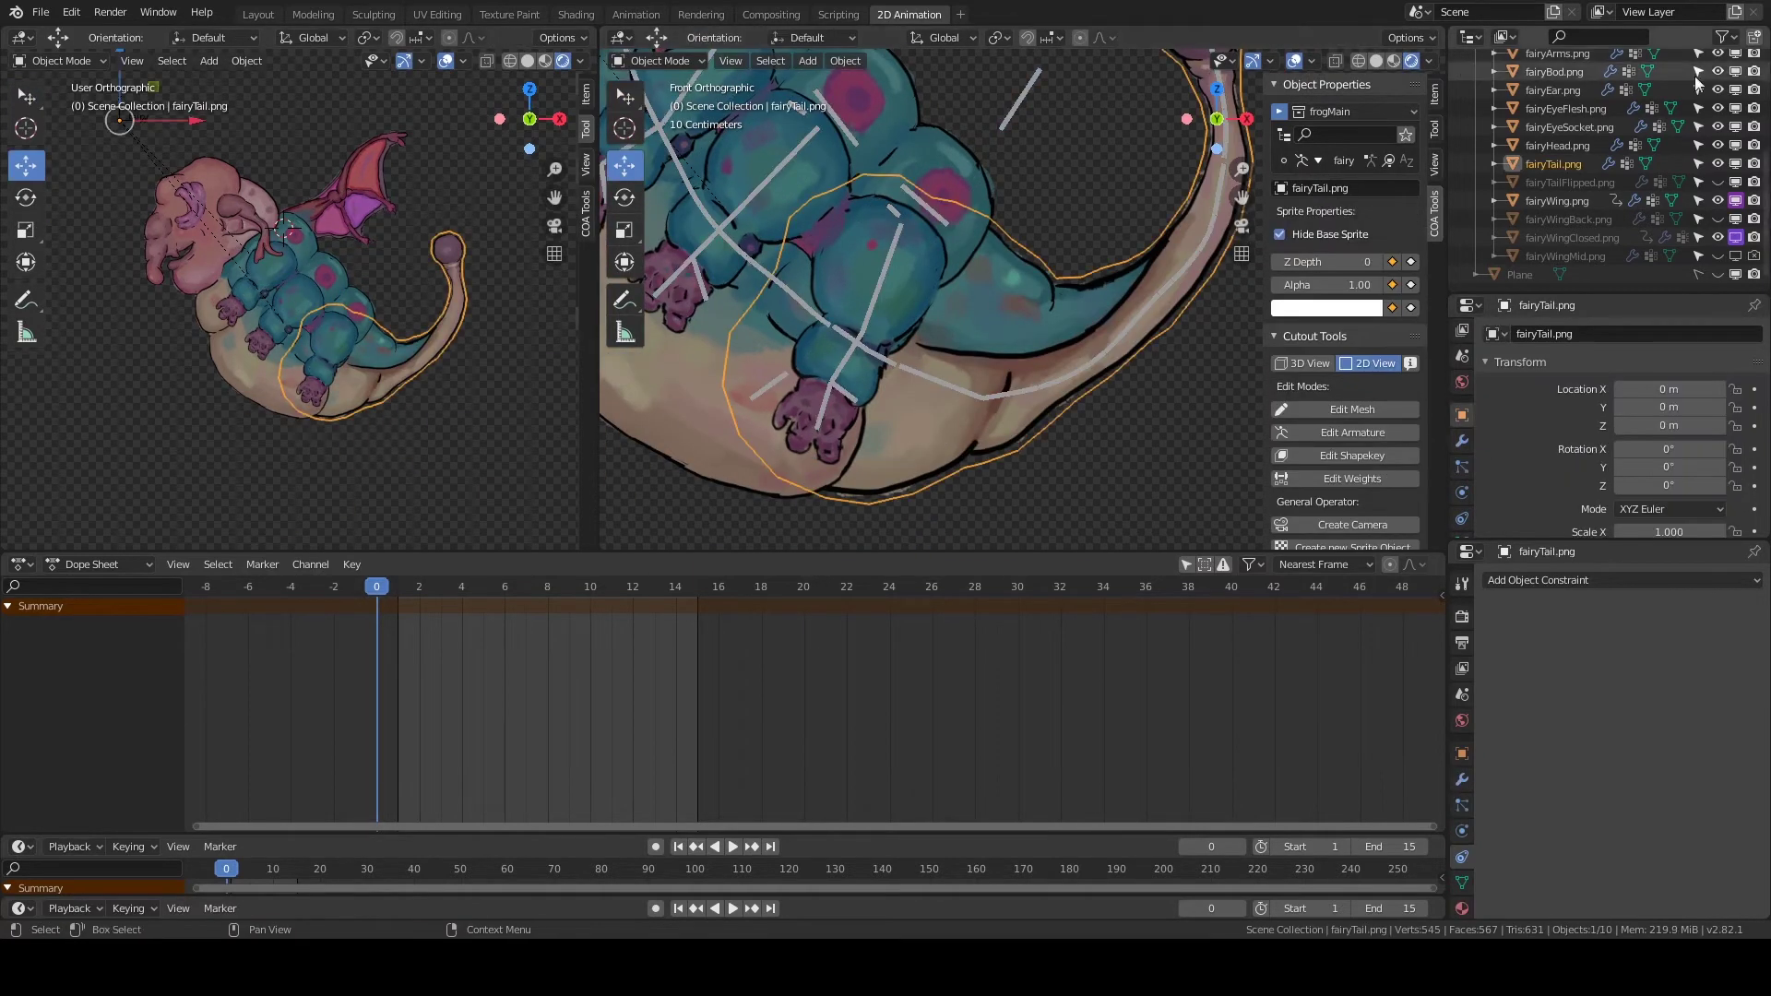
click(1010, 246)
scroll(1010, 245, down, 2)
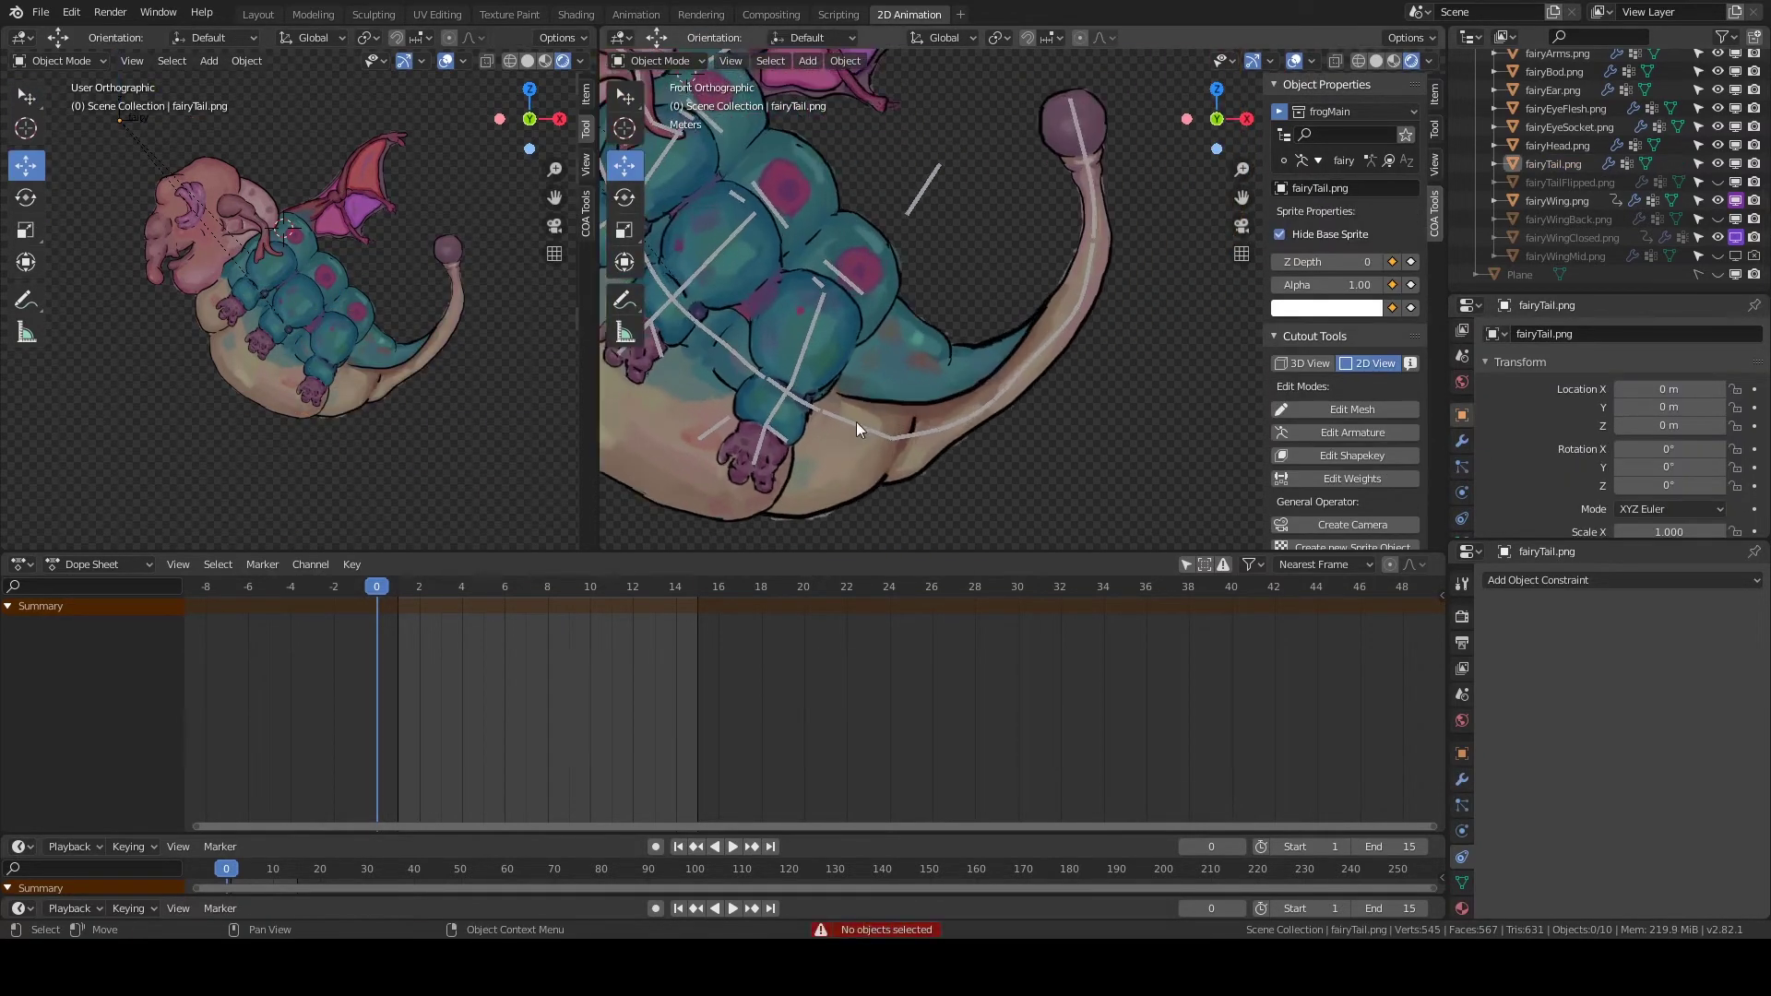
click(856, 422)
key(ctrl+Tab)
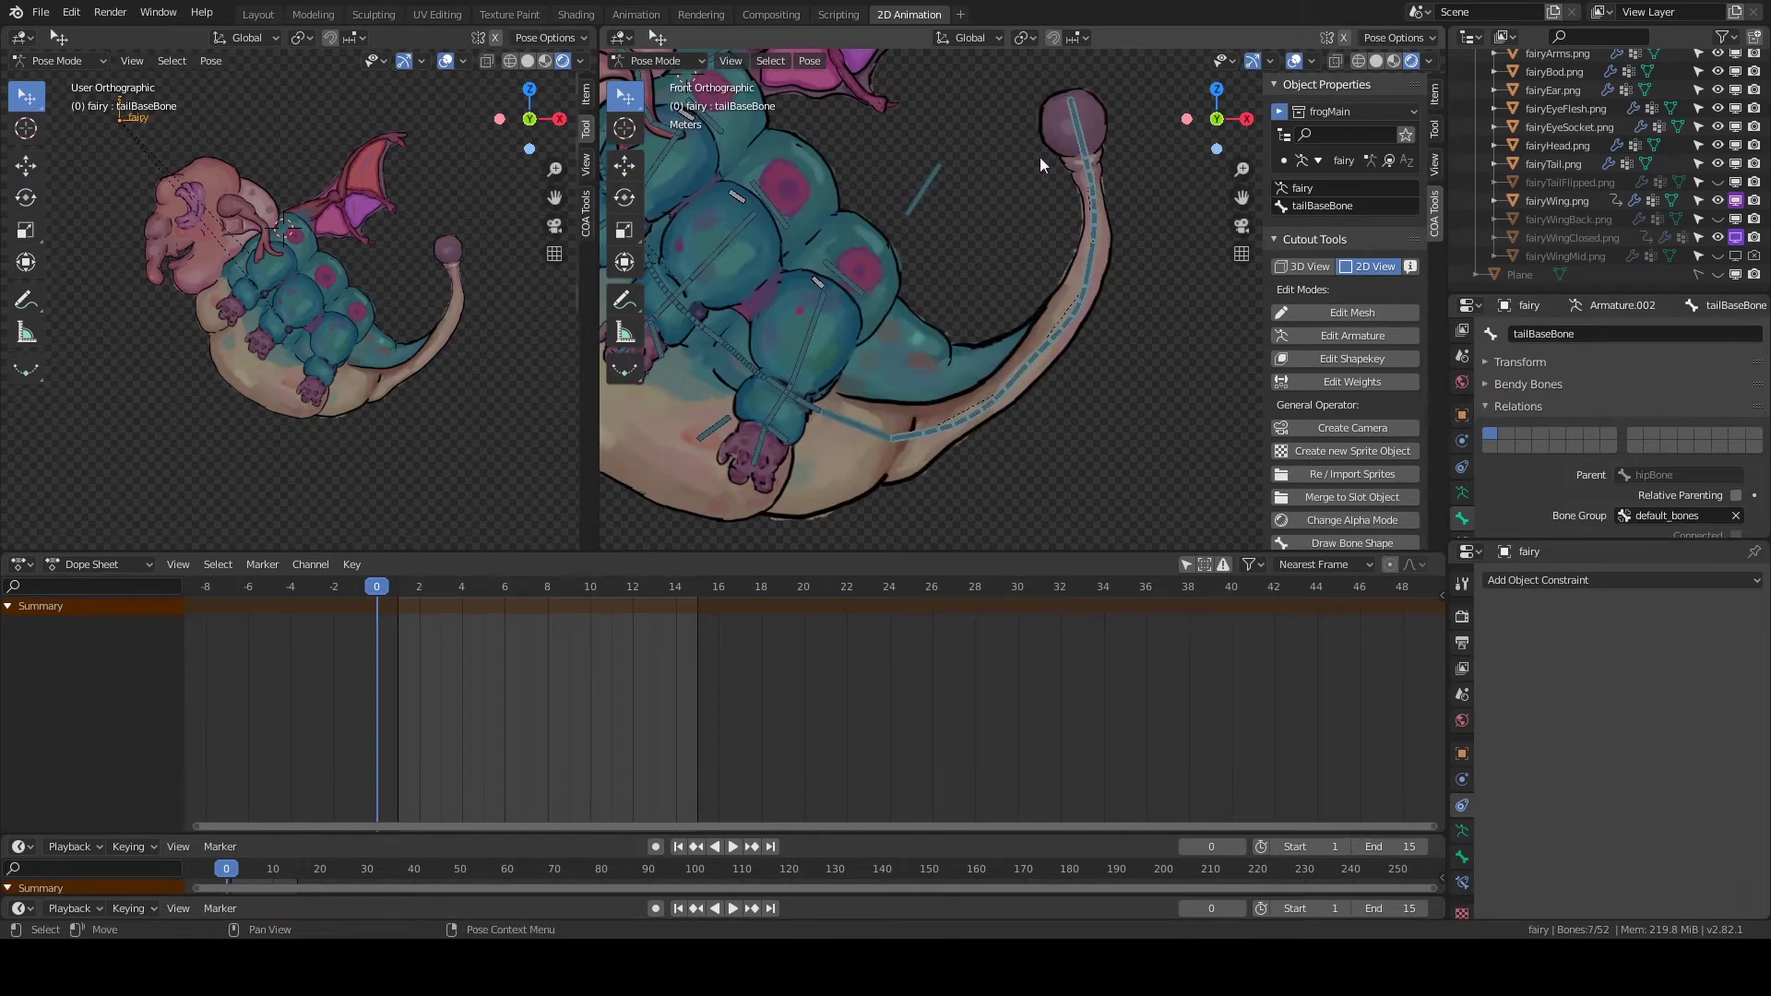
key(ctrl+Tab)
Hide fairyTail.png, unhide fairyTailFlipped.png and move it into place over the body.
click(1111, 217)
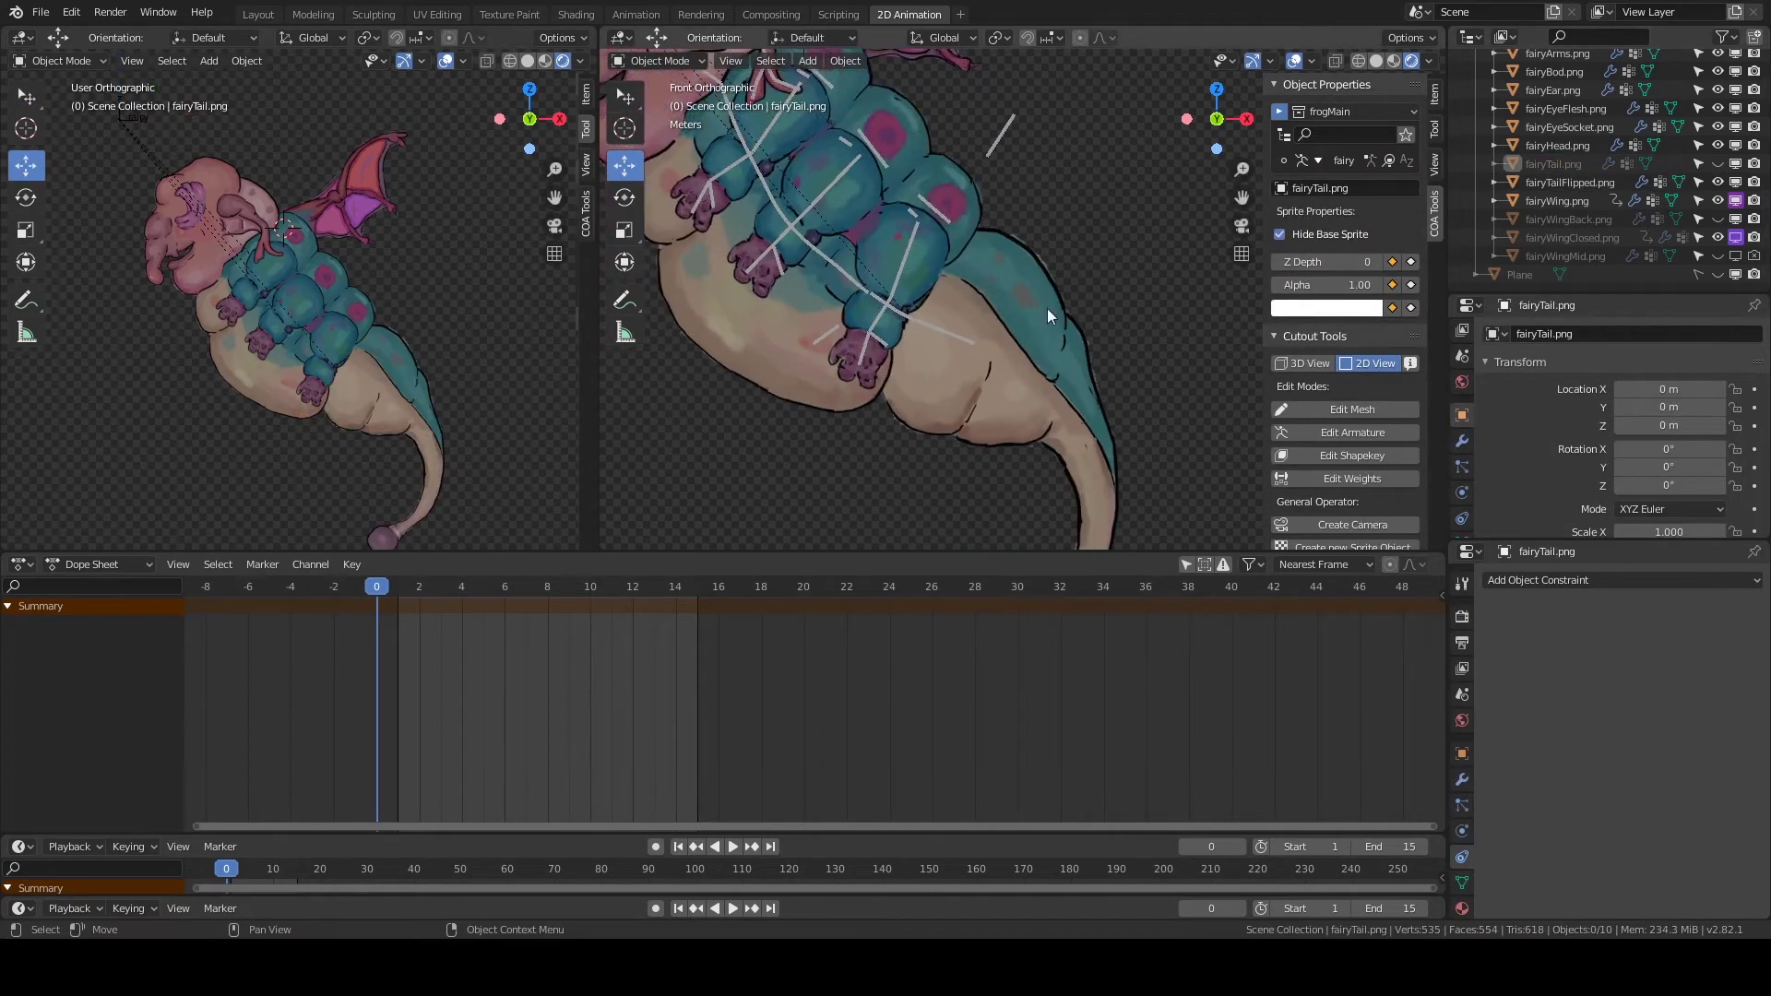
click(1045, 307)
click(1002, 327)
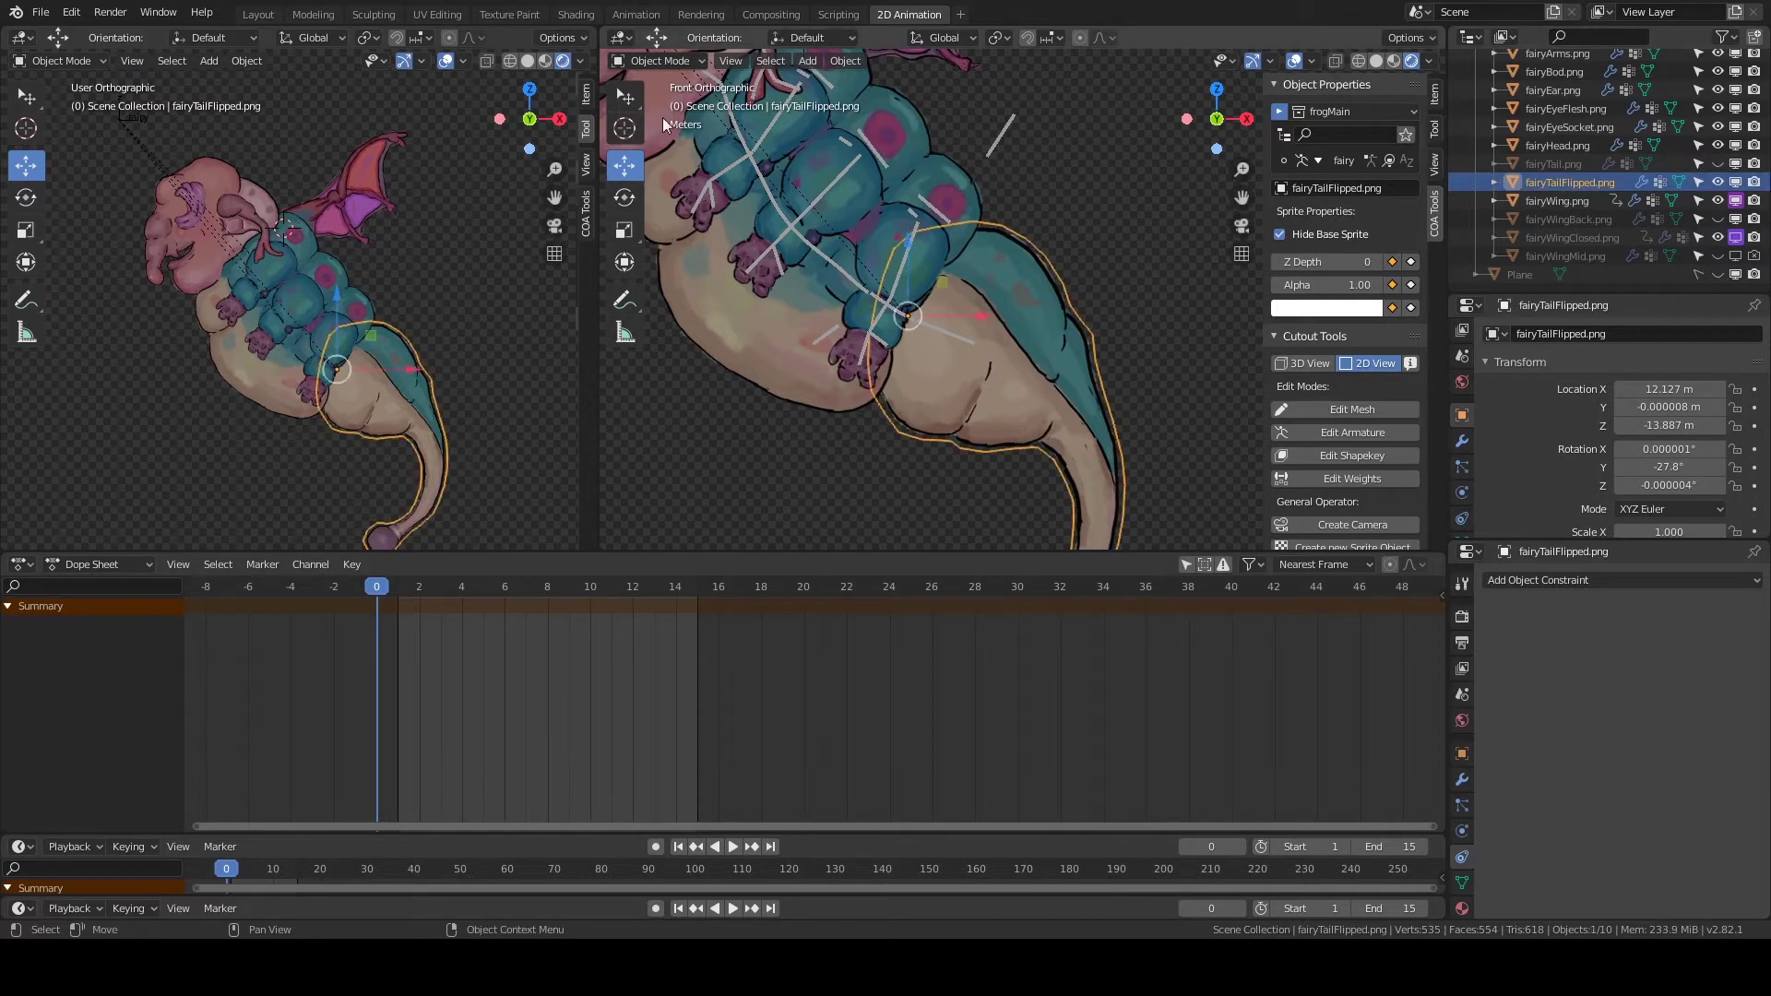
key(w)
key(g)
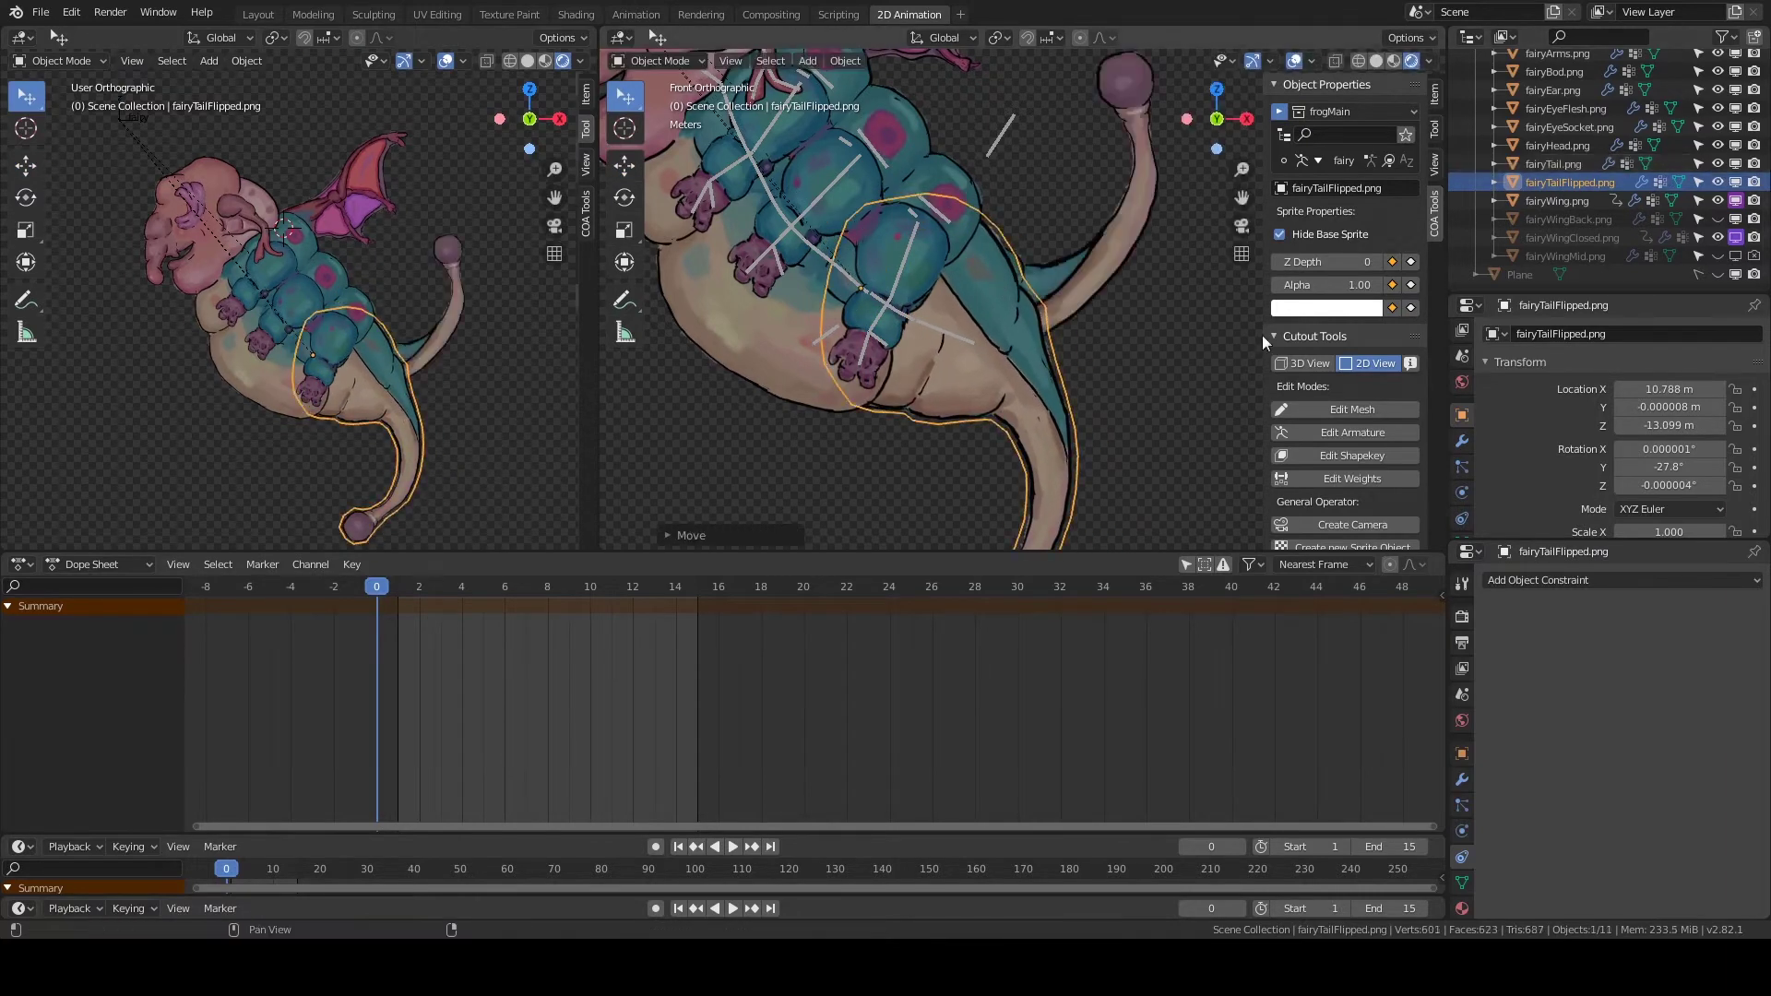
scroll(1026, 299, down, 2)
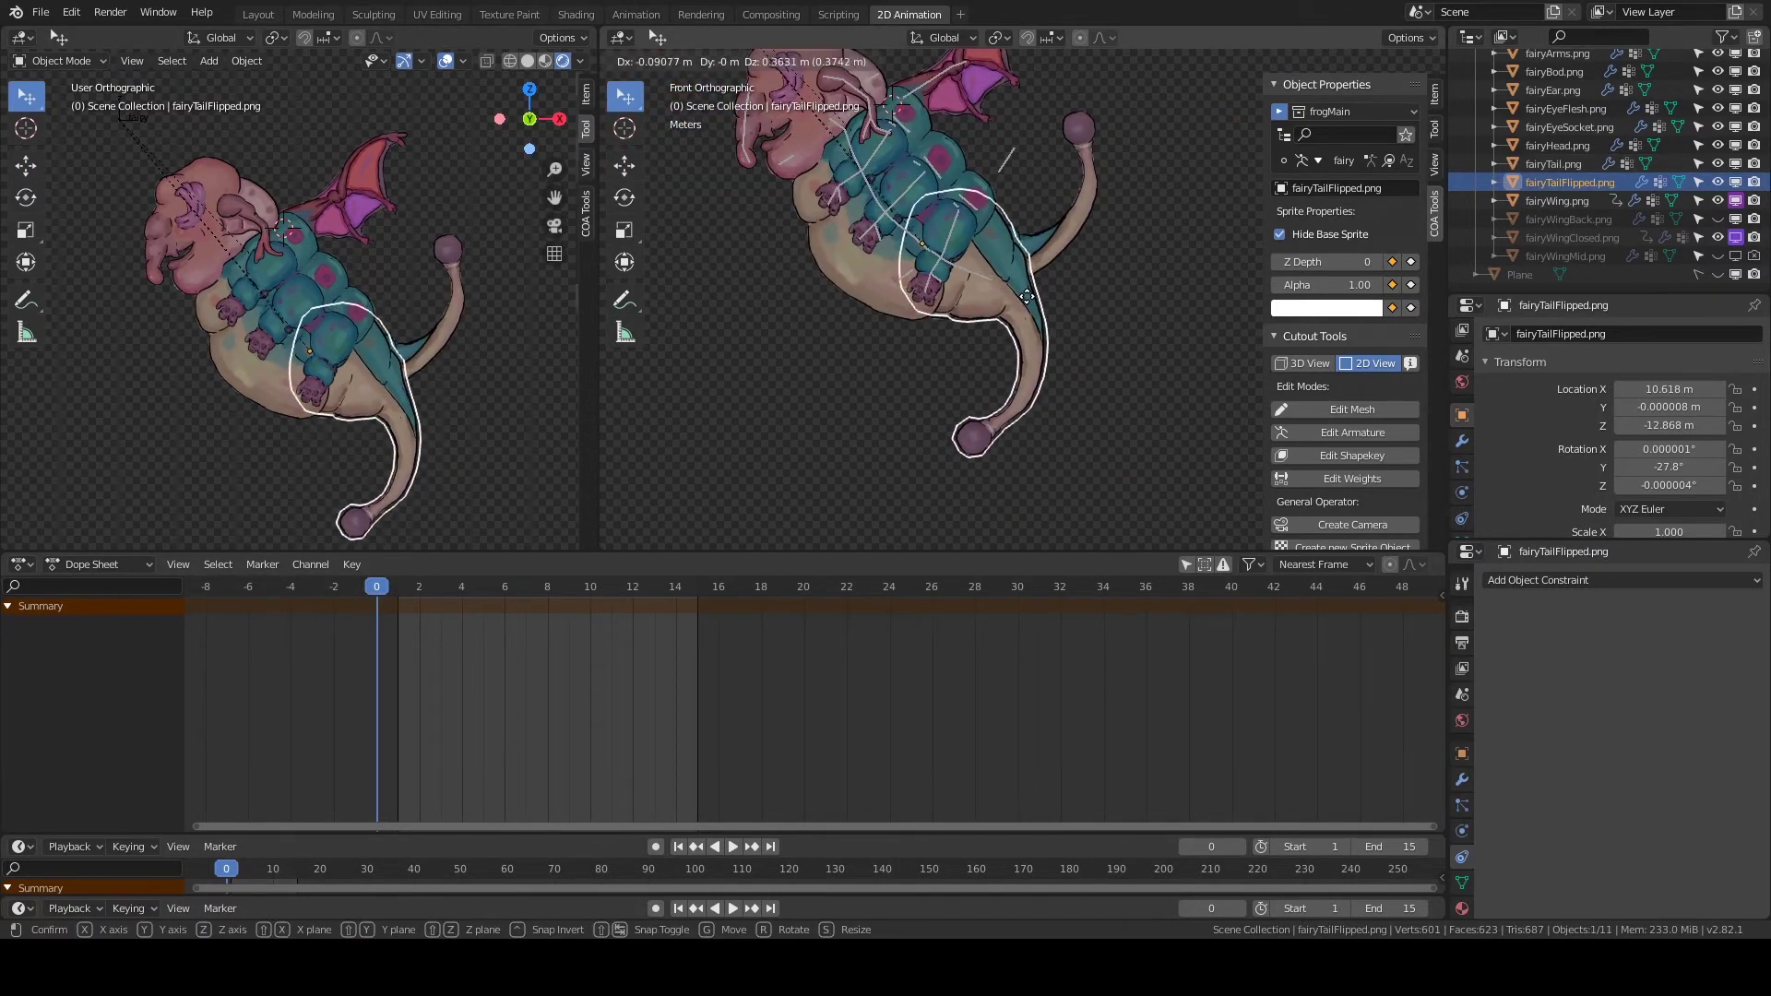
scroll(1026, 299, up, 3)
click(1015, 308)
scroll(1085, 273, down, 2)
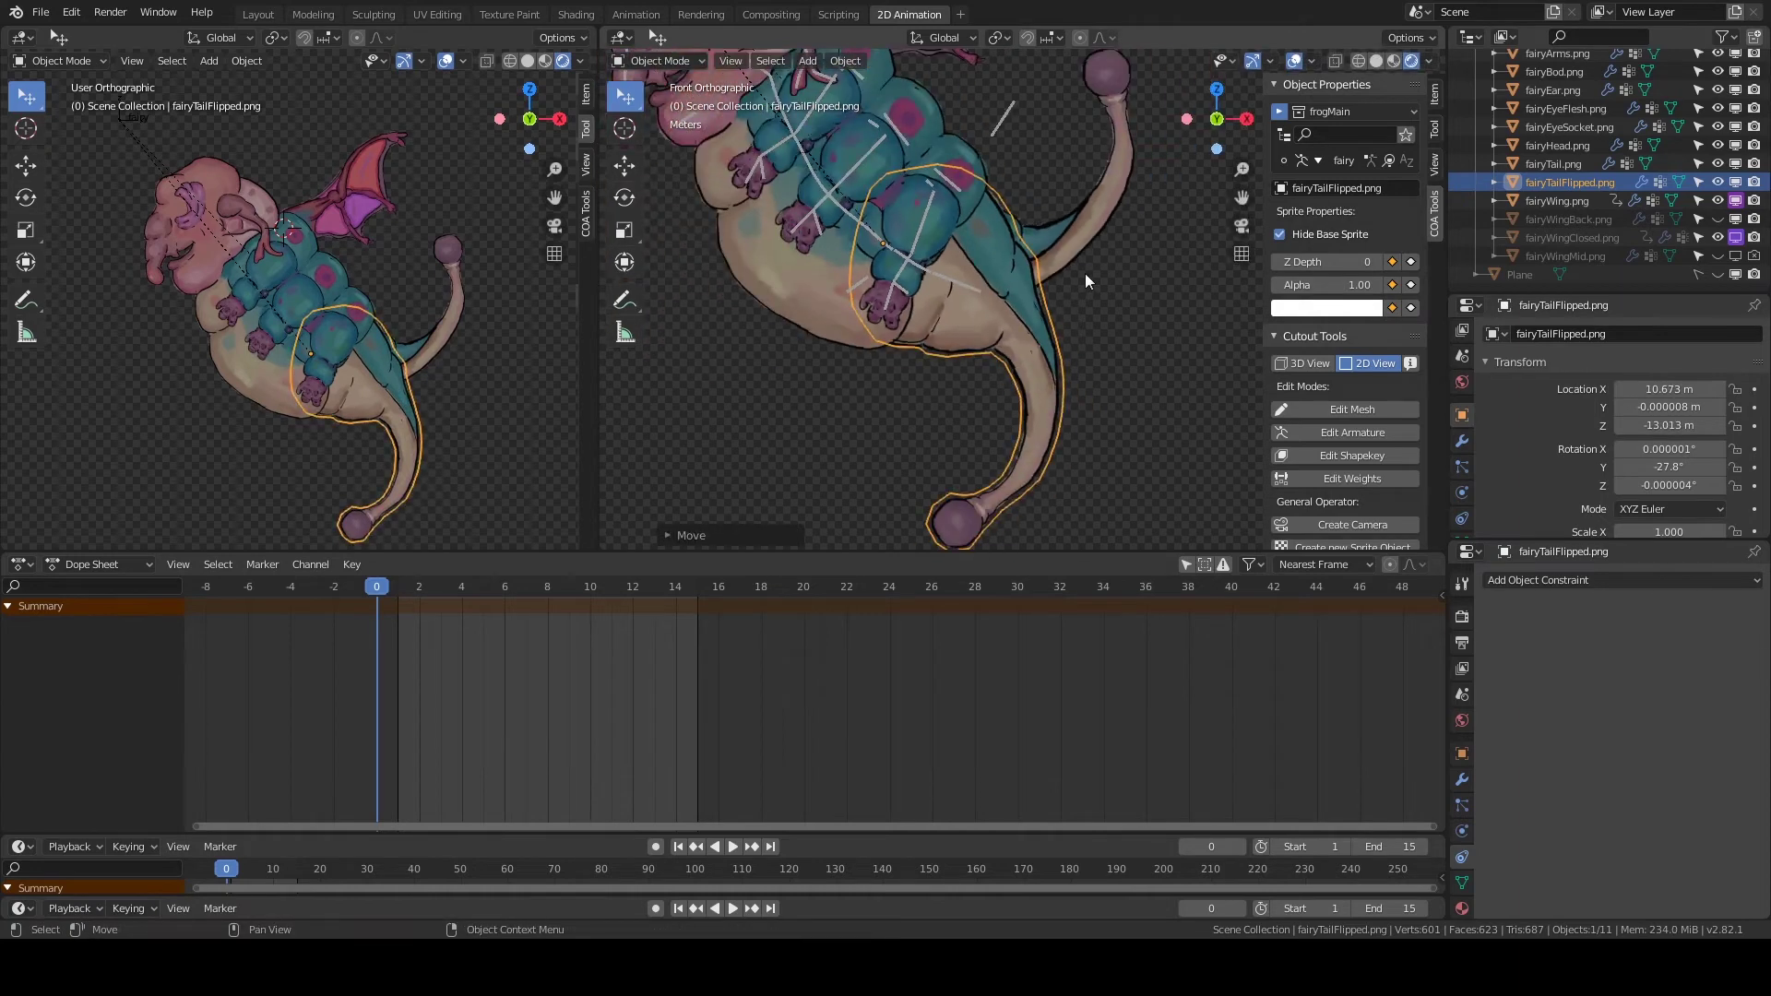
scroll(988, 293, up, 3)
click(1358, 431)
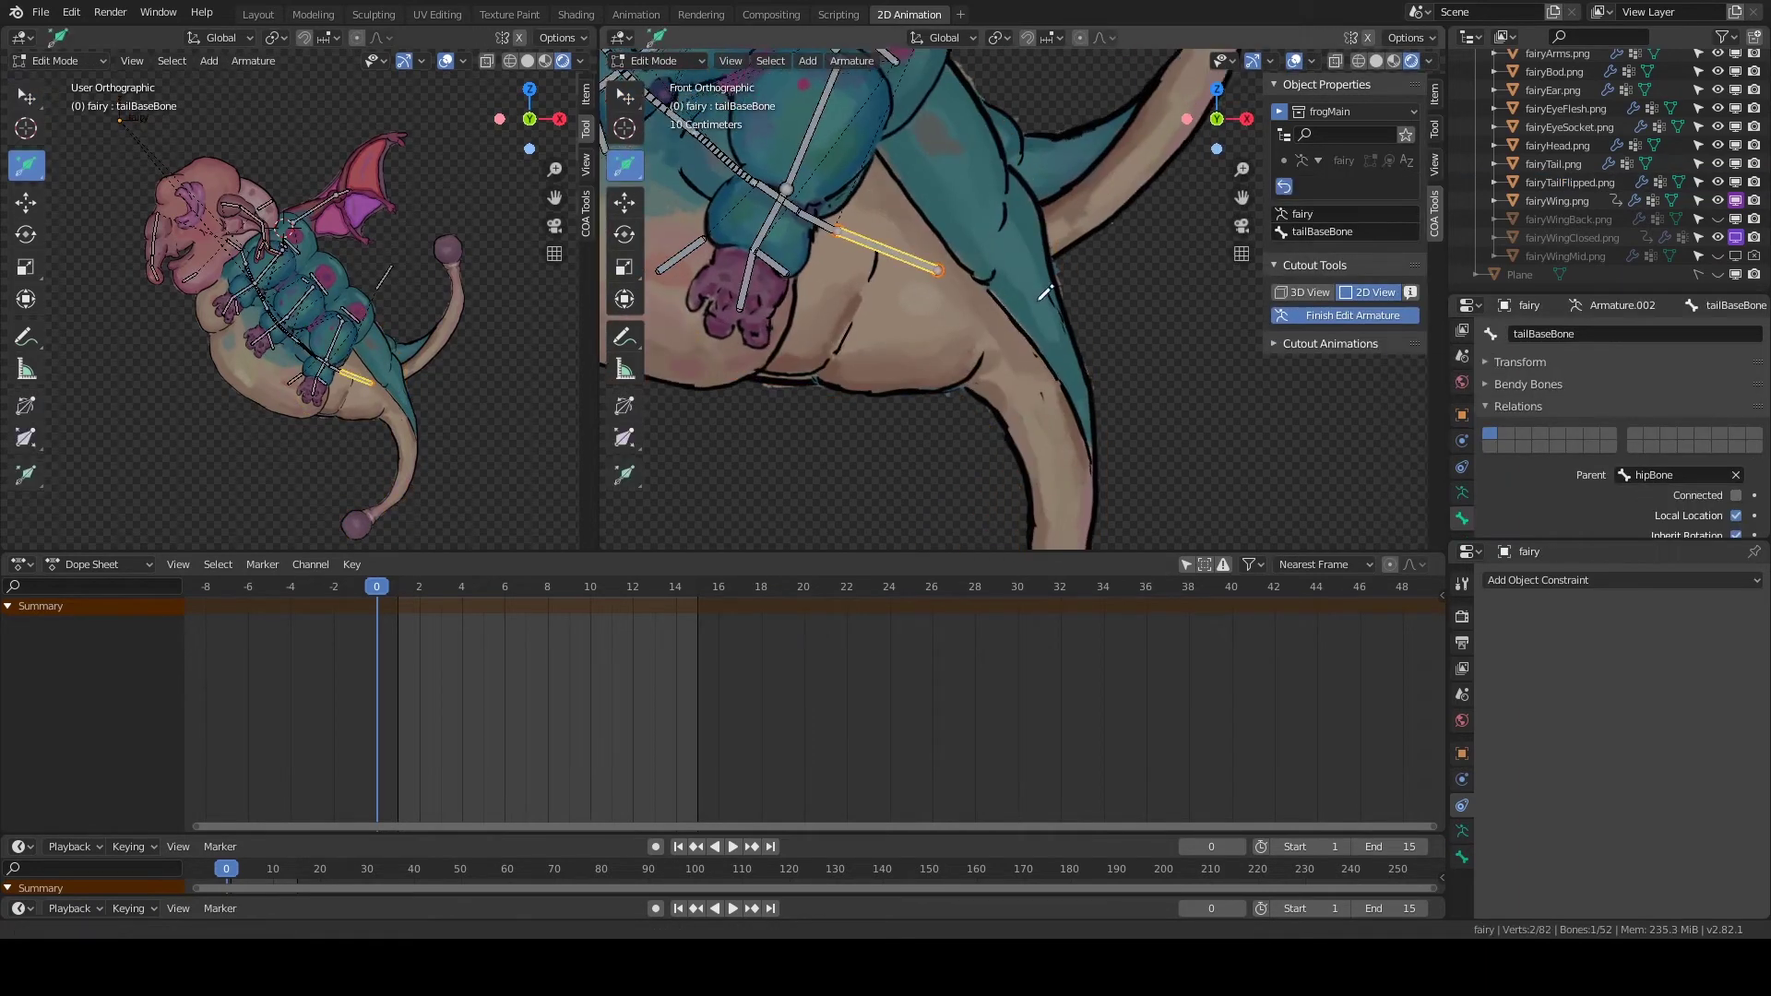
Draw four new bones down the flipped tail with the Cutout Tools bone tool.
shift+middle_drag(952, 280, 943, 178)
shift+middle_drag(1054, 325, 1082, 215)
drag(1070, 230, 1072, 267)
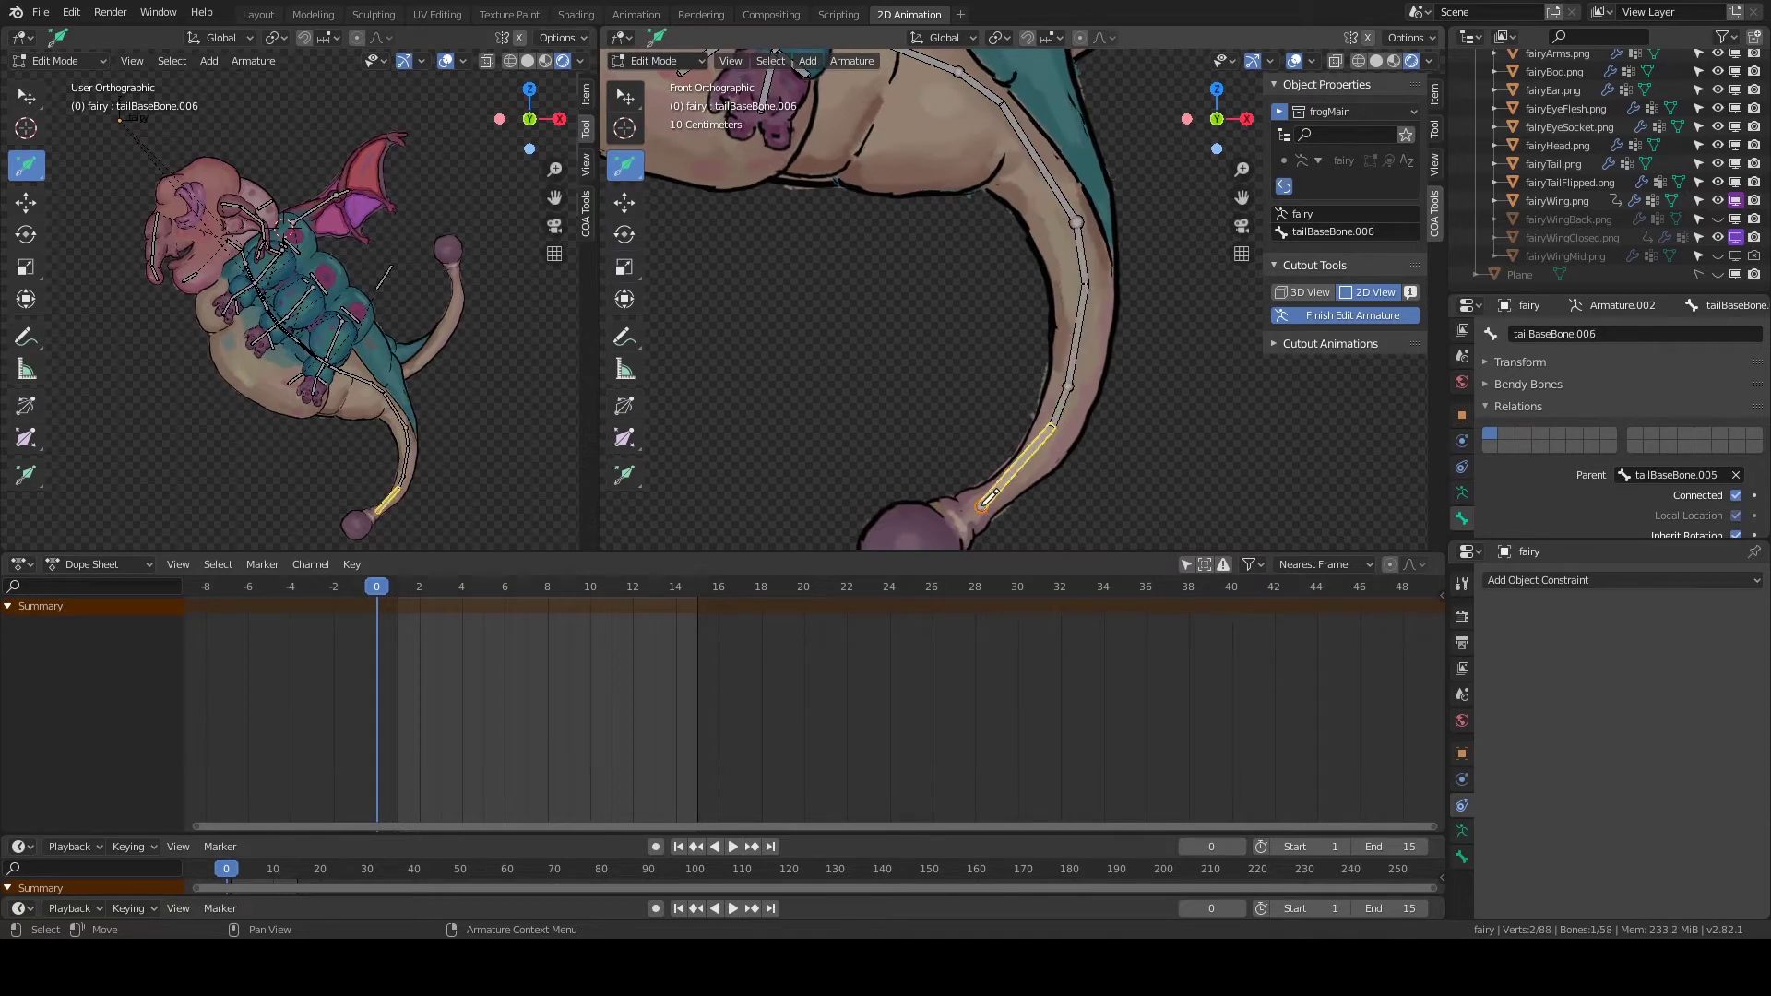
shift+middle_drag(990, 498, 966, 417)
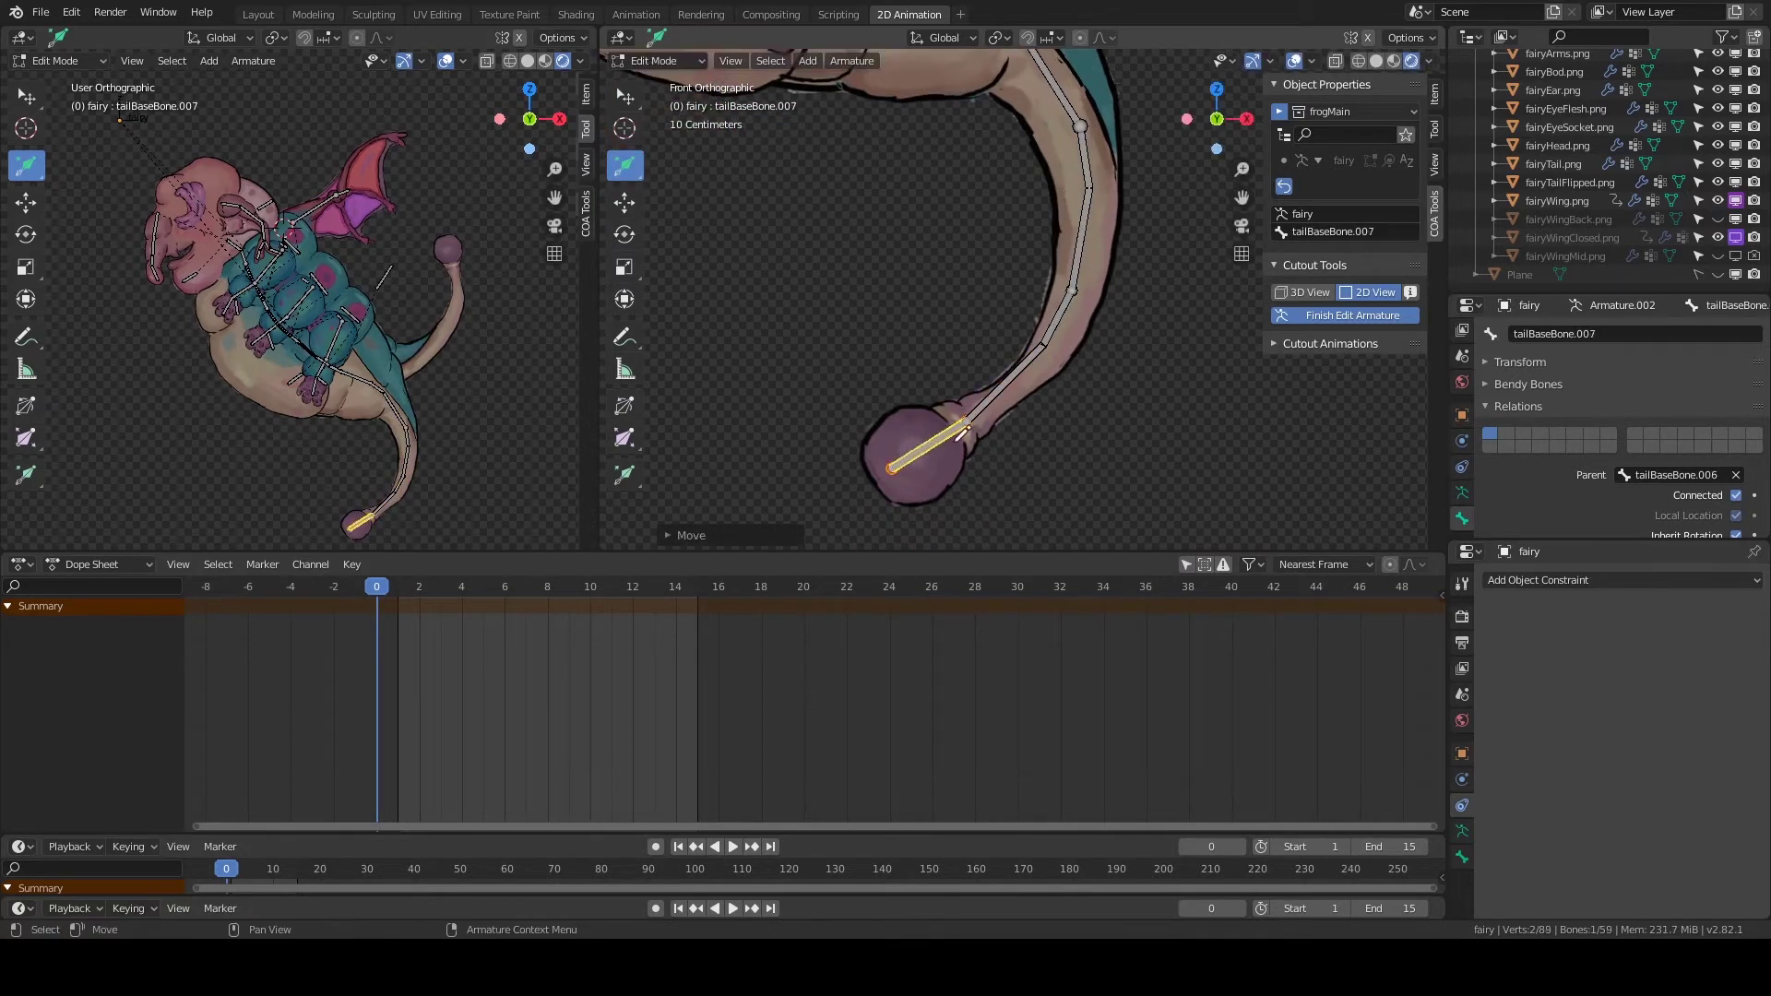
click(625, 202)
click(377, 388)
Name the top tail bone tailFlippedJoint and apply the joint name to the lower bone.
shift+middle_drag(1015, 276, 996, 415)
text(tailFlippedJoint)
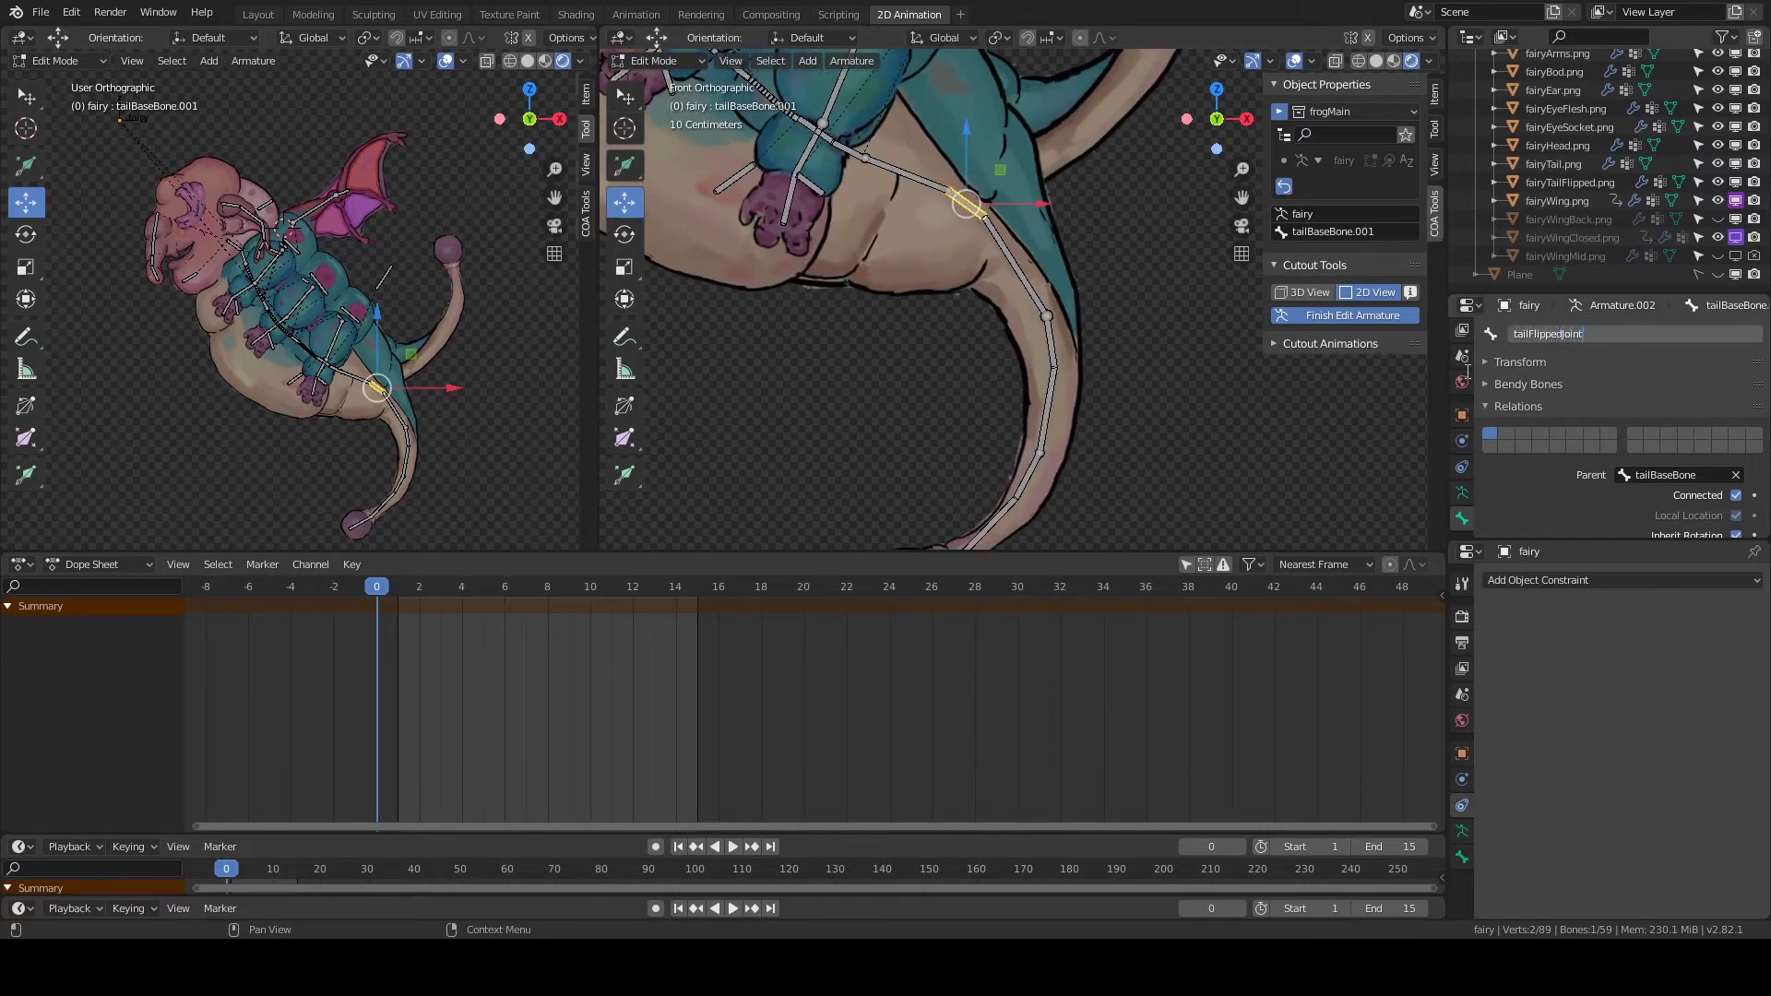
key(Return)
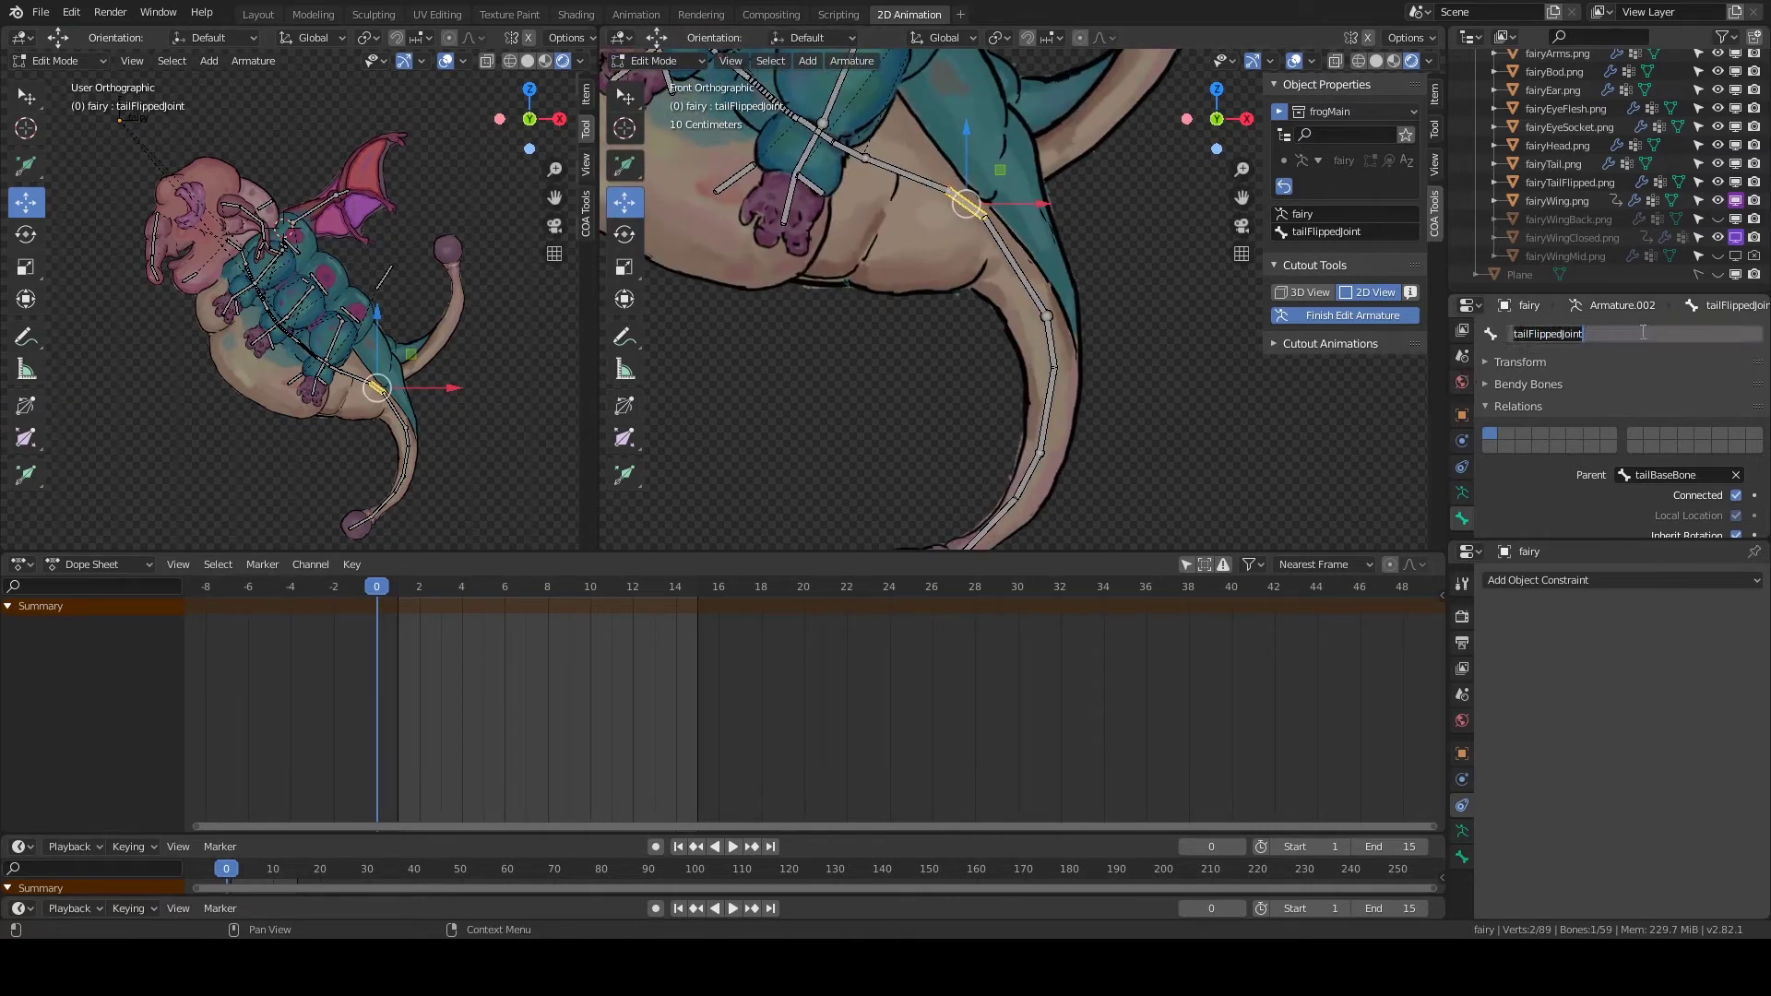
click(1029, 478)
shift+middle_drag(1030, 477, 1016, 415)
key(ctrl+v)
click(1552, 334)
key(ctrl+v)
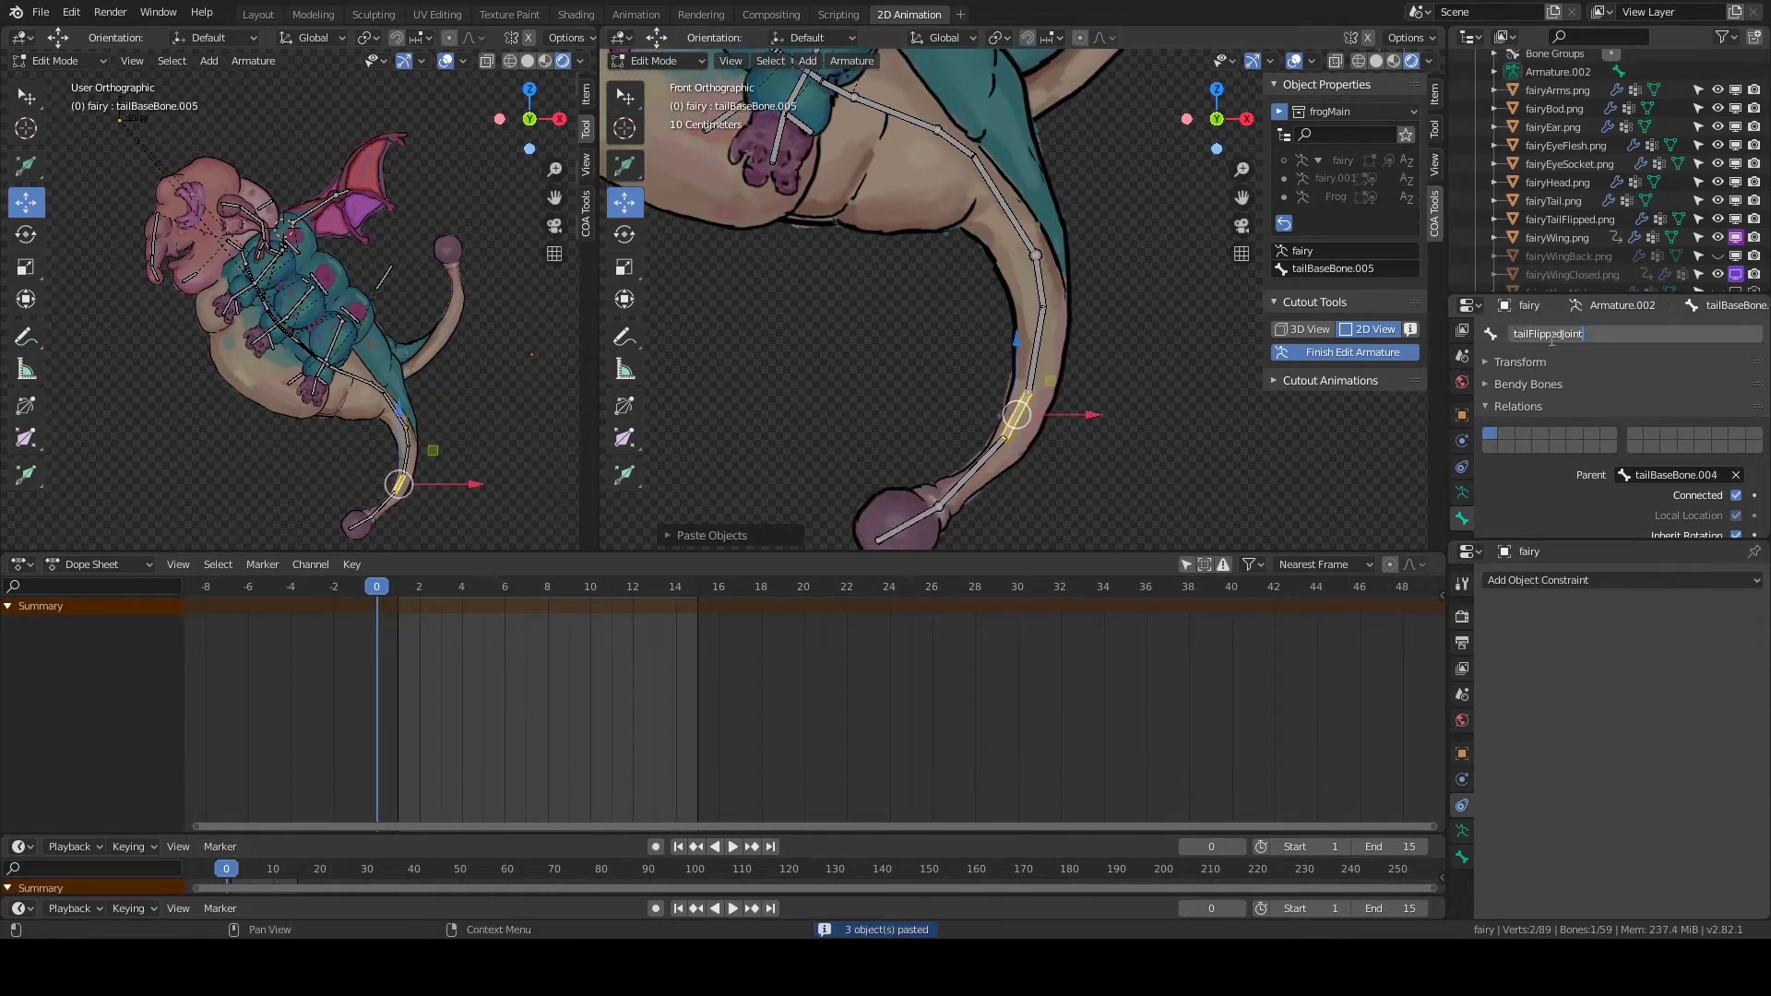
click(1361, 353)
key(g)
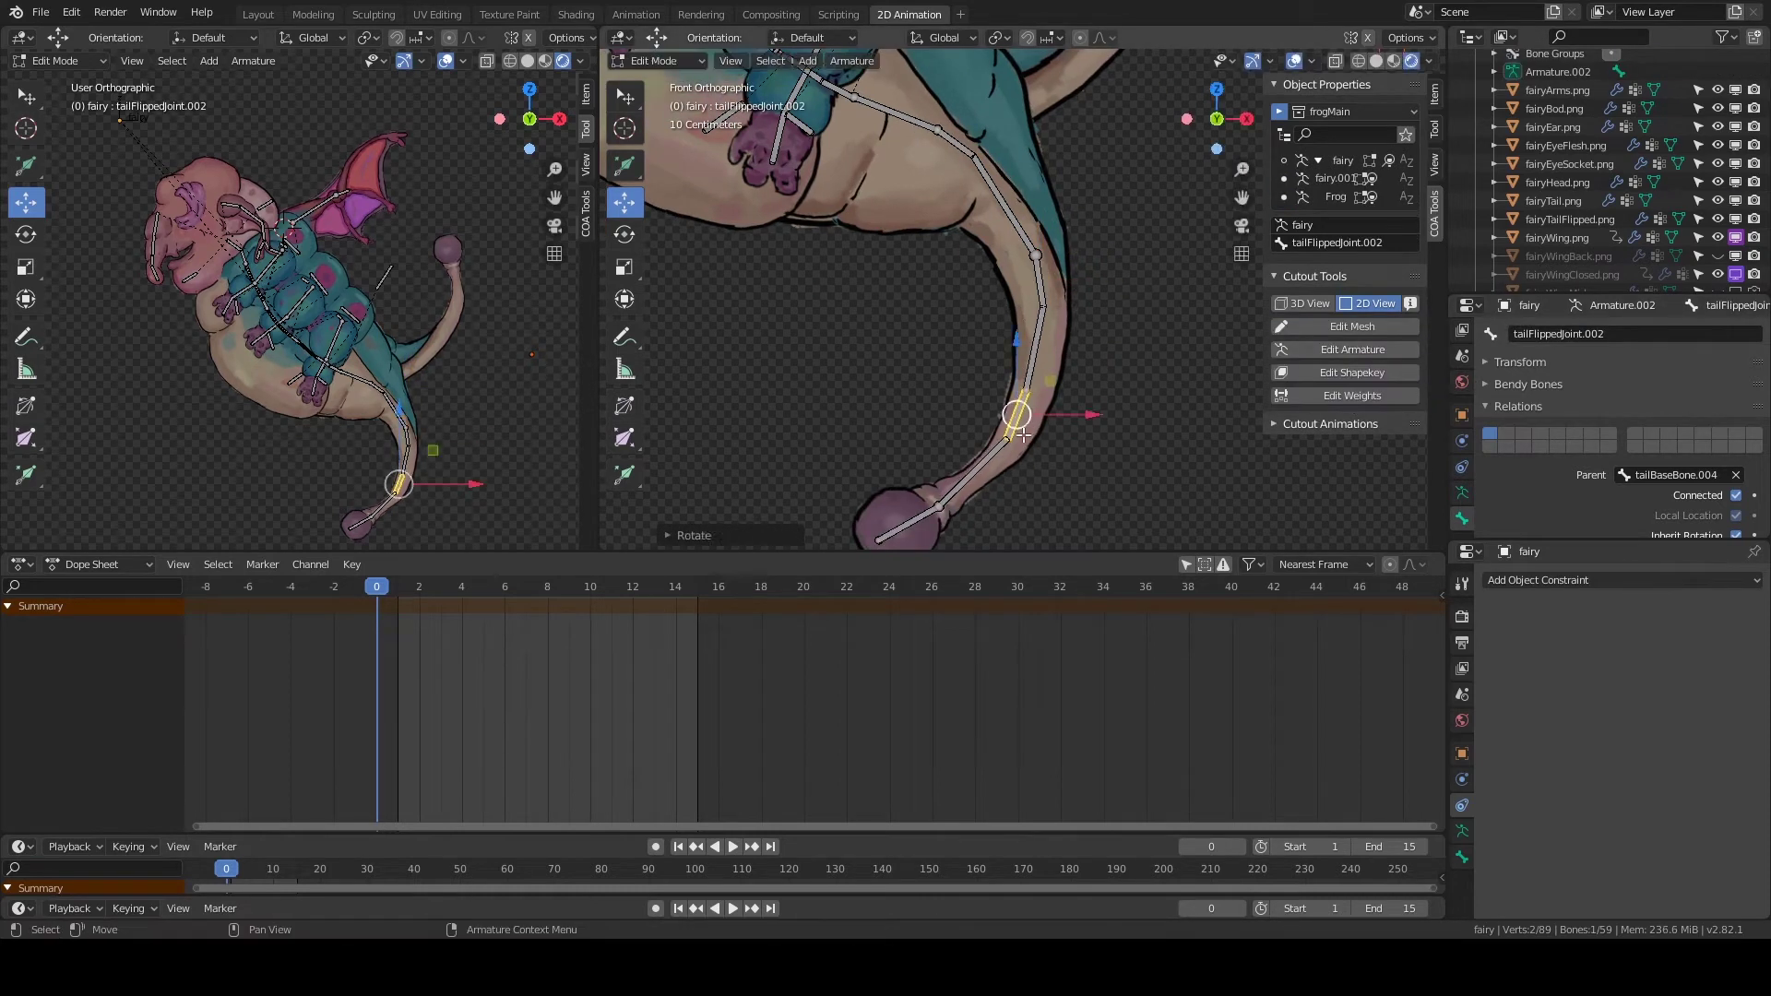
click(922, 328)
shift+middle_drag(922, 328, 922, 372)
Rename the upper tail bone and the tail-tip bone in the Bone name field.
click(896, 157)
click(1005, 249)
double_click(1625, 334)
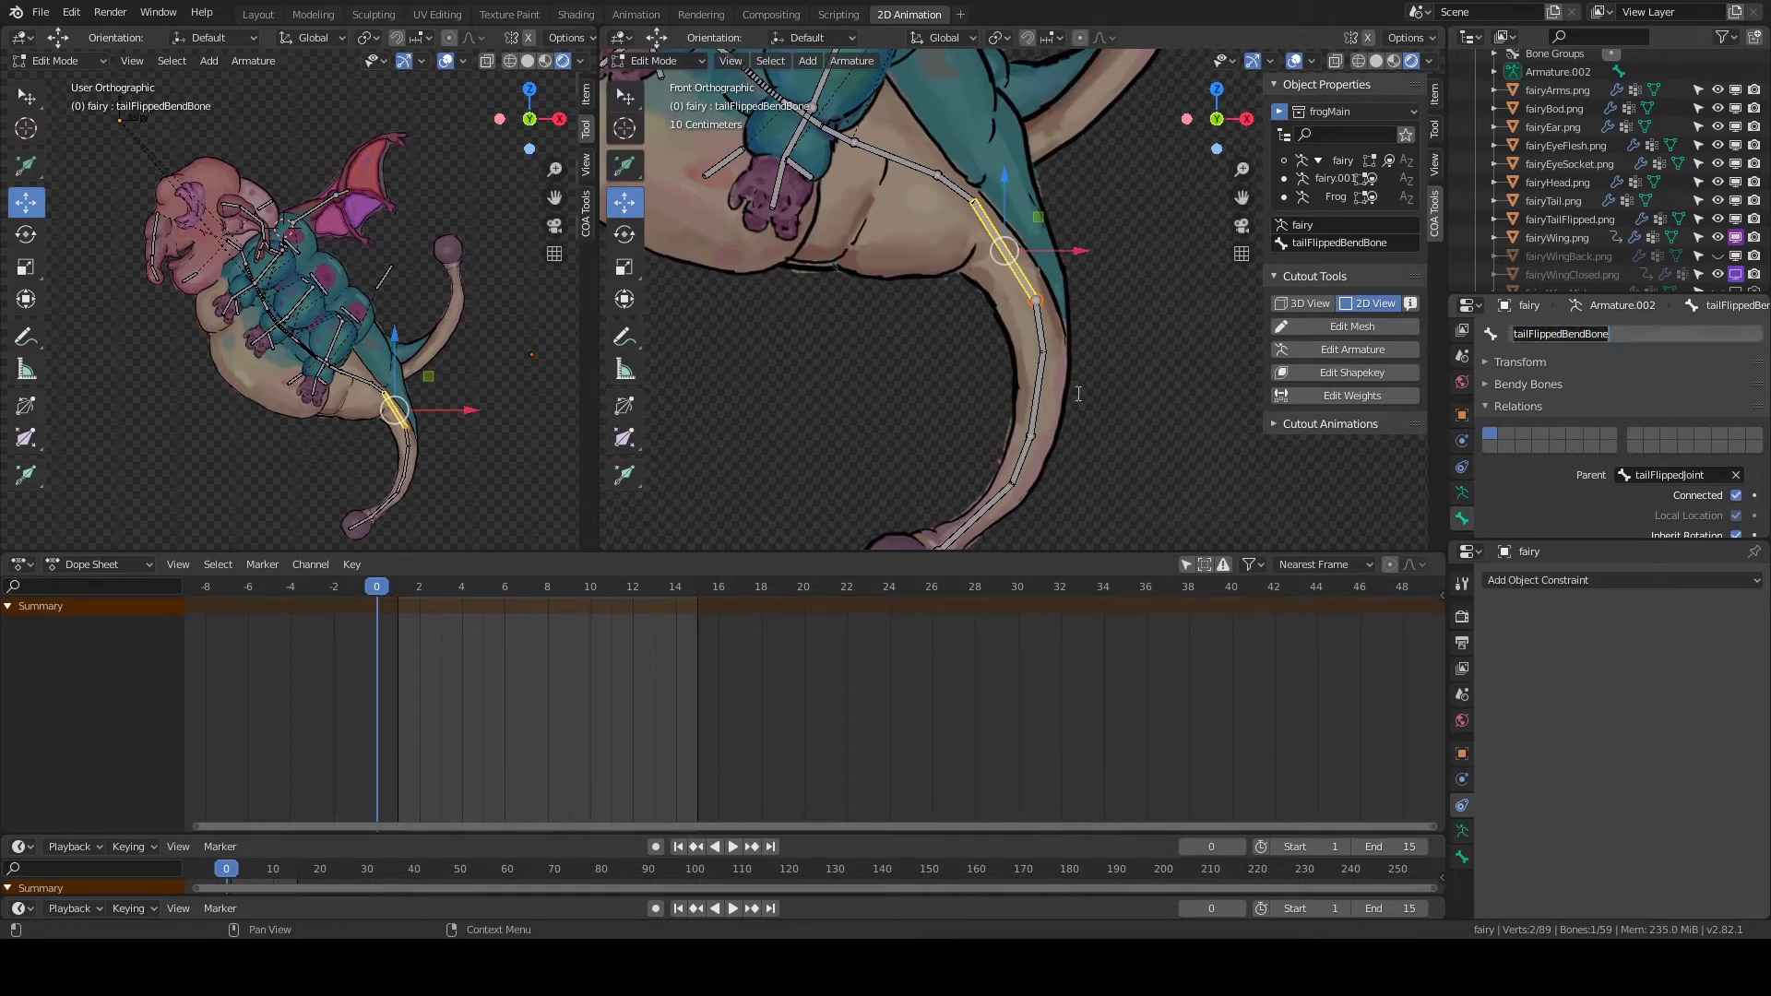
click(1040, 391)
click(977, 516)
shift+middle_drag(921, 483, 921, 368)
double_click(1557, 334)
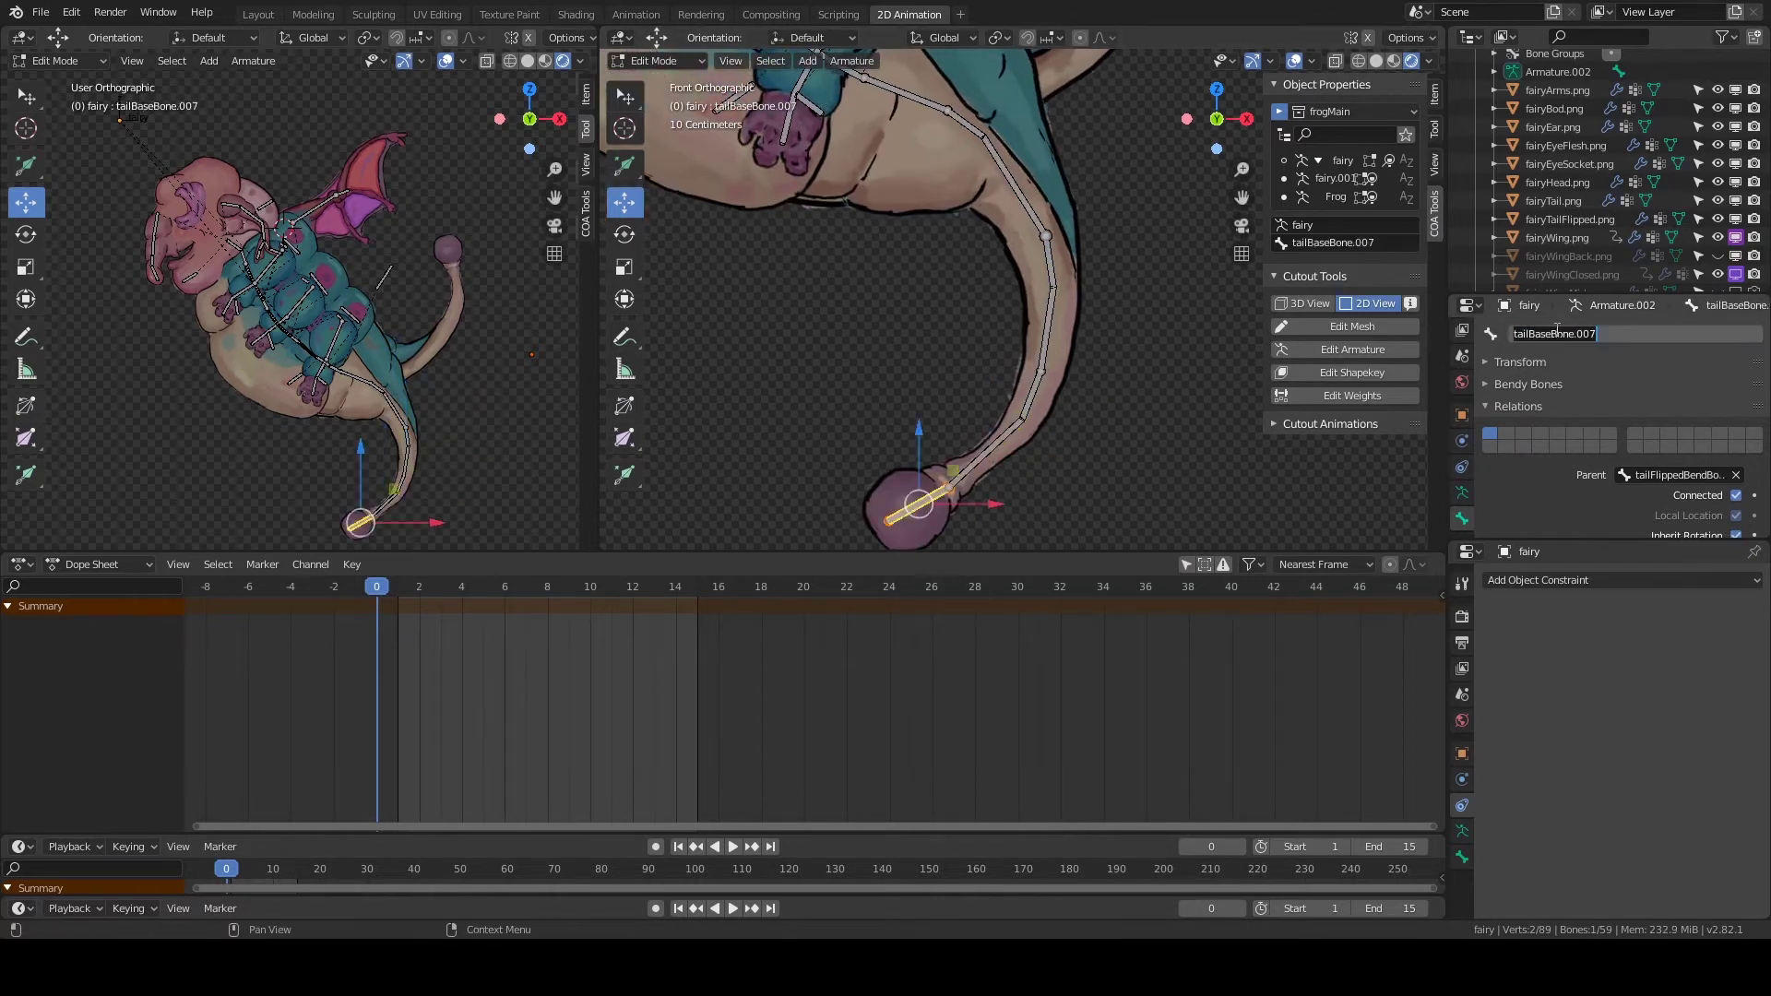
key(Return)
Give the upper bend bone 8 segments, start handle tailFlippedJoint, end handle tailFlippedJoint.001.
click(1019, 189)
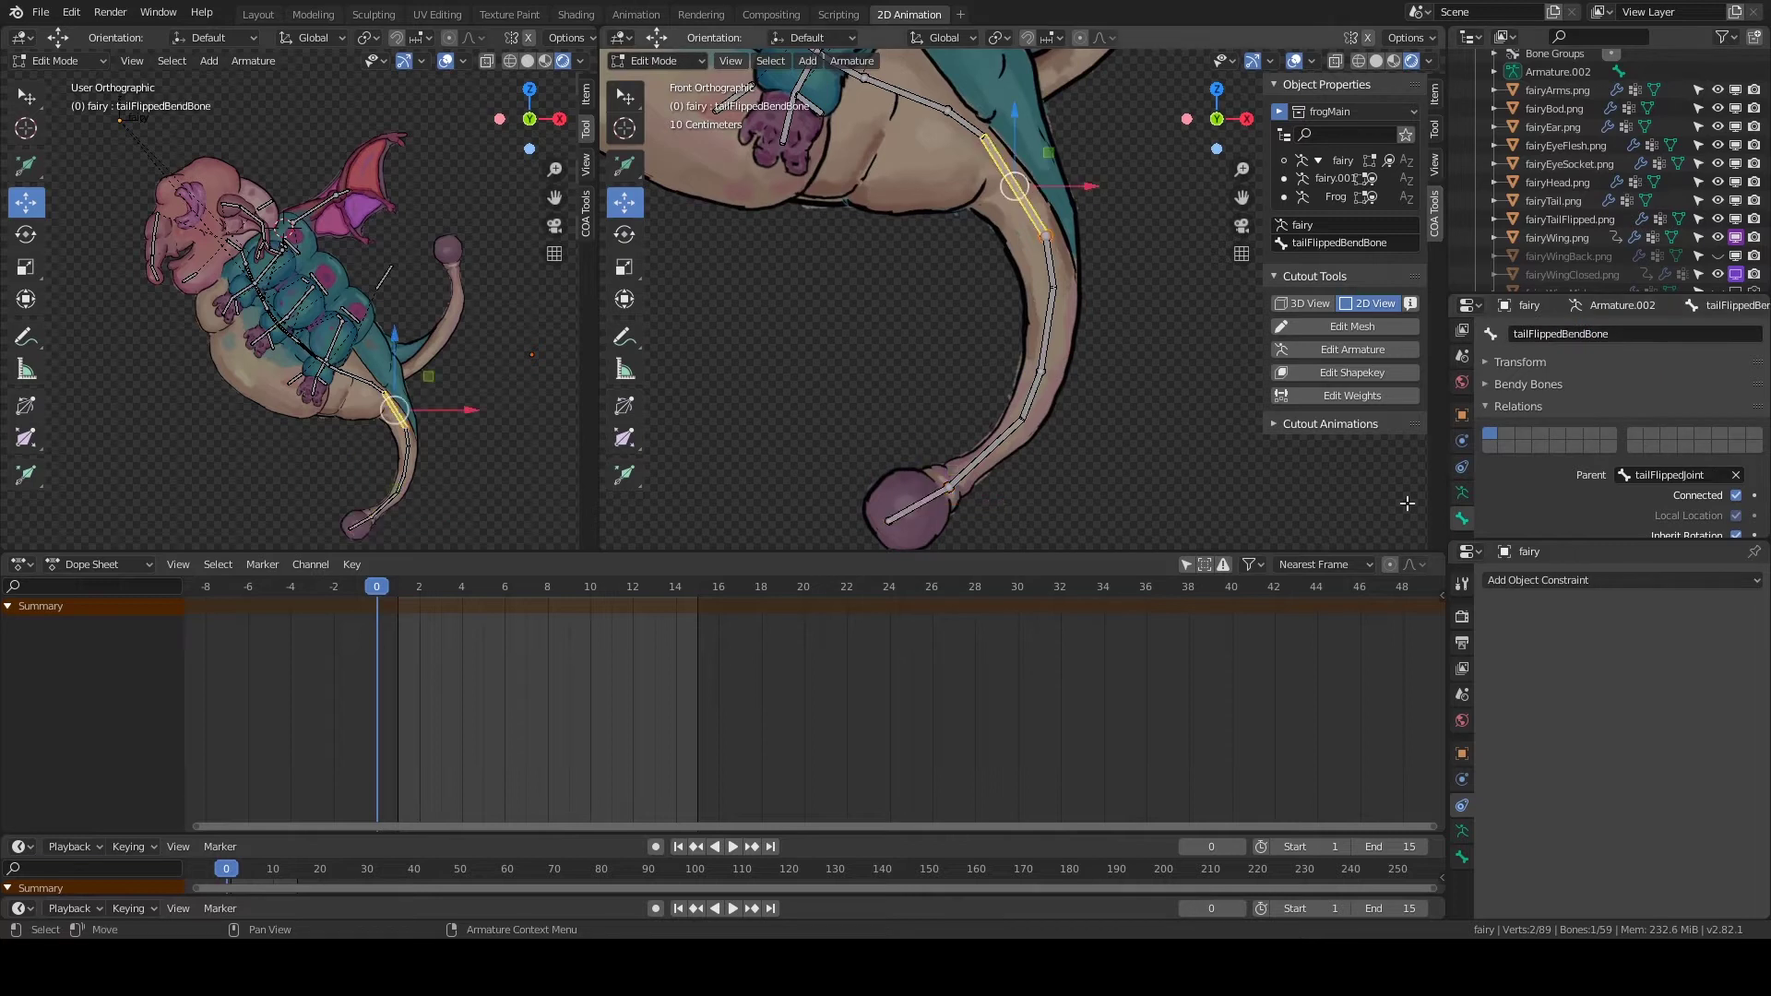
click(1528, 384)
click(1661, 410)
text(8)
key(Return)
scroll(1520, 422, down, 5)
click(1679, 395)
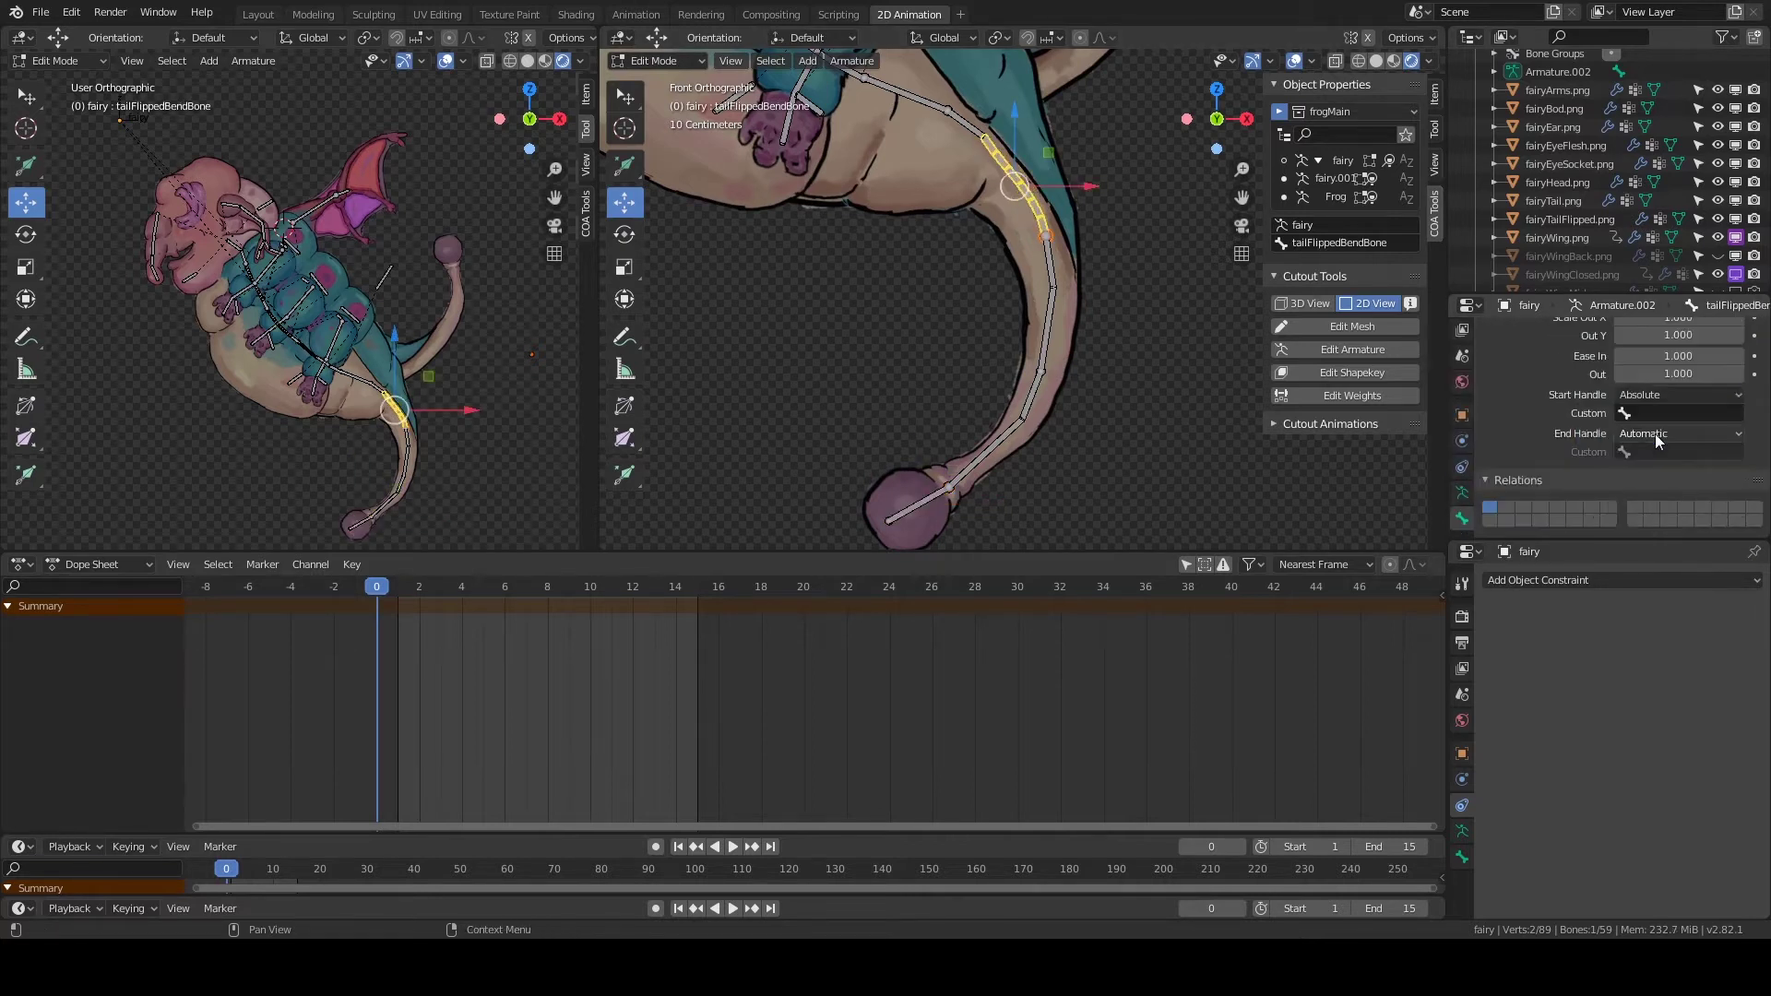
text(fli)
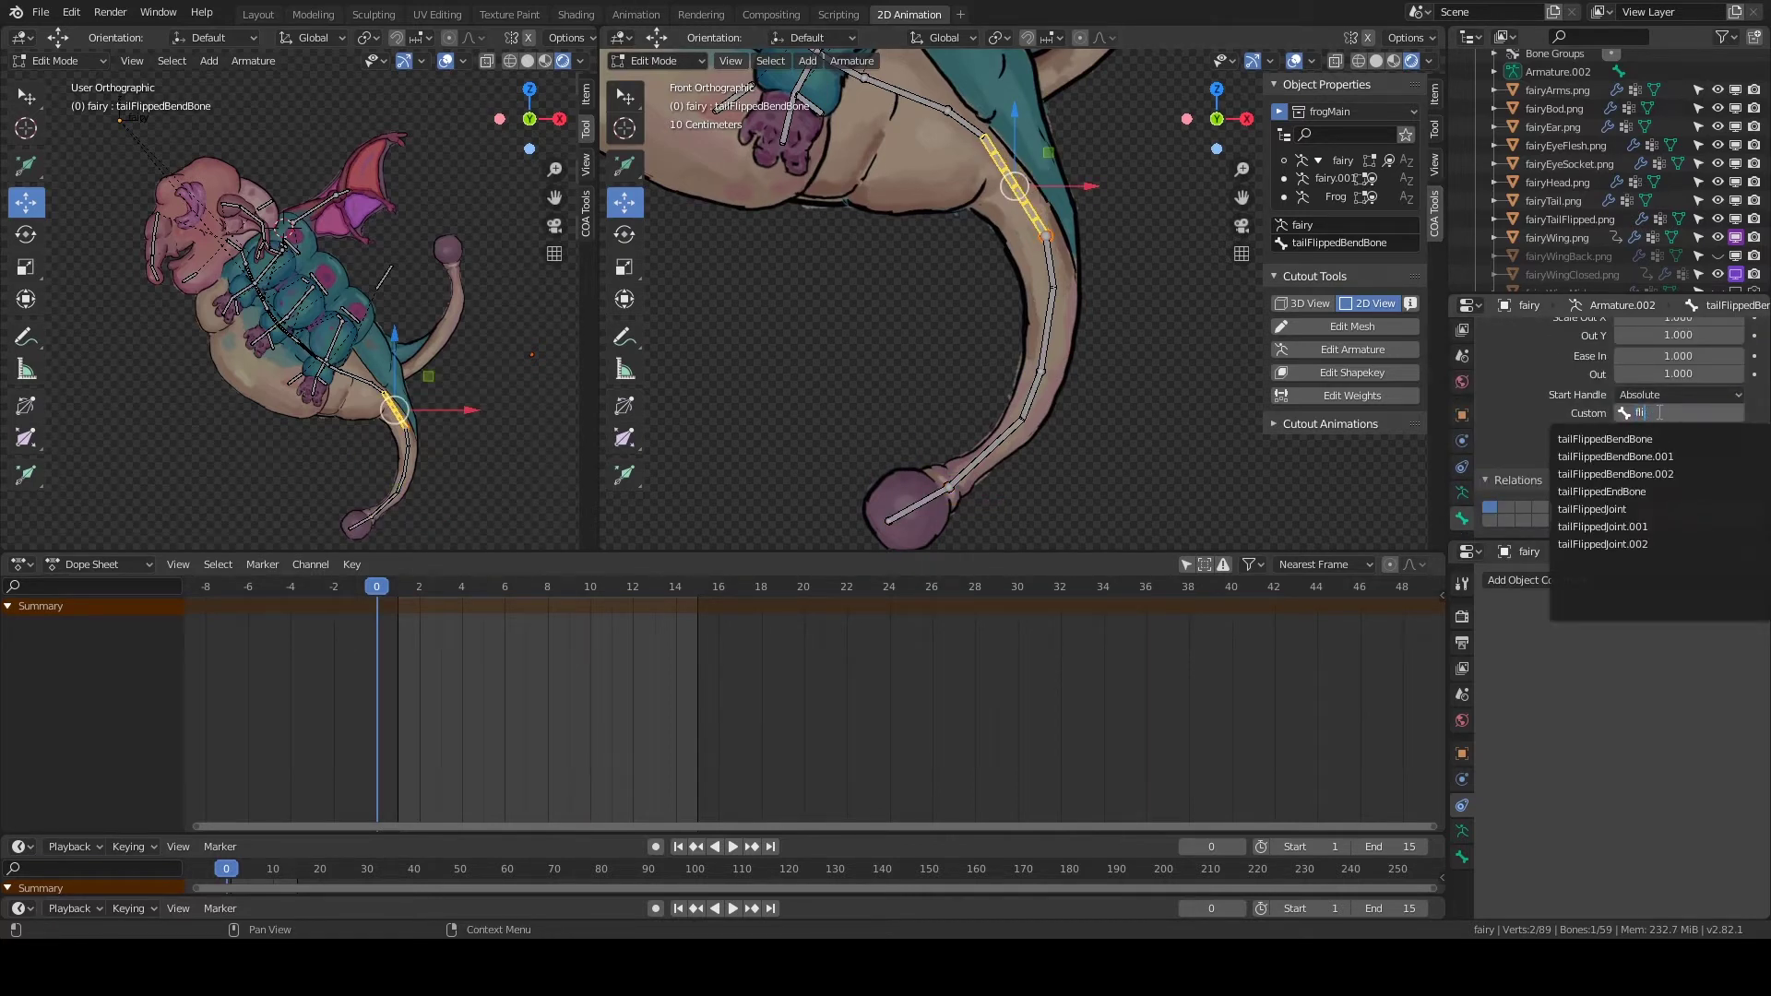
click(1604, 509)
click(1657, 452)
text(tailflipped)
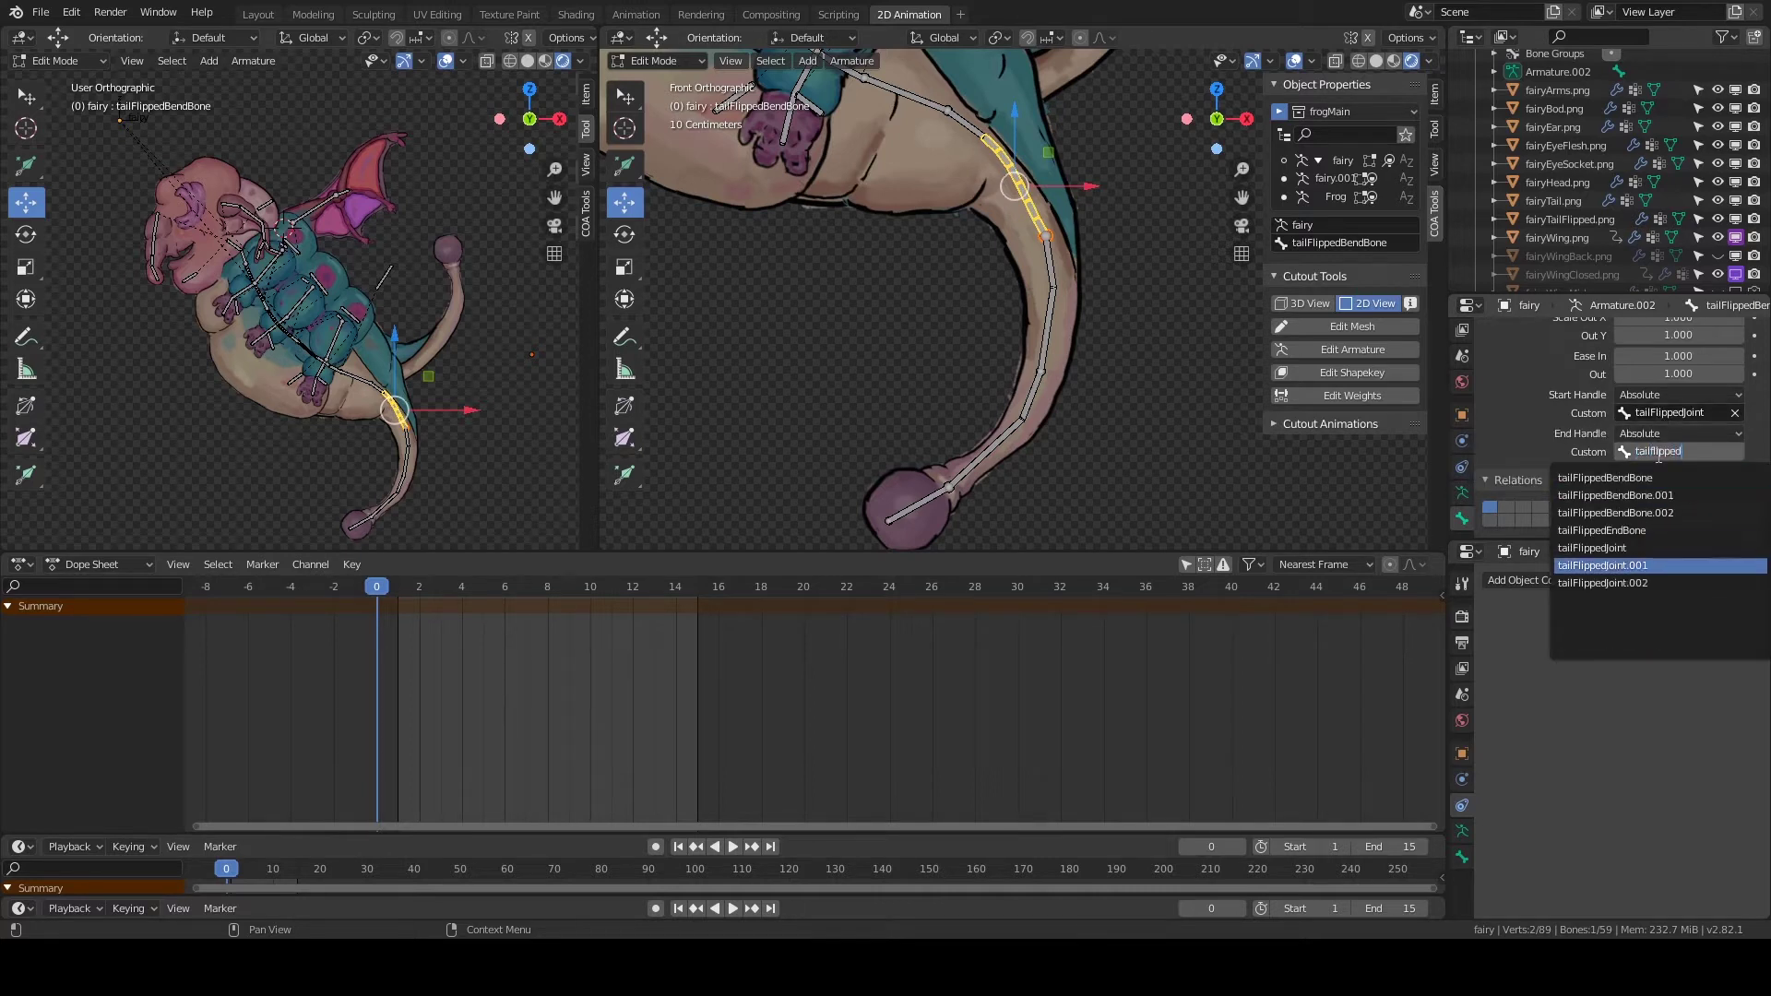
click(1603, 565)
Set tailFlippedBendBone.001's handles: start tailFlippedJoint.001, end tailFlippedJoint.002.
click(1050, 323)
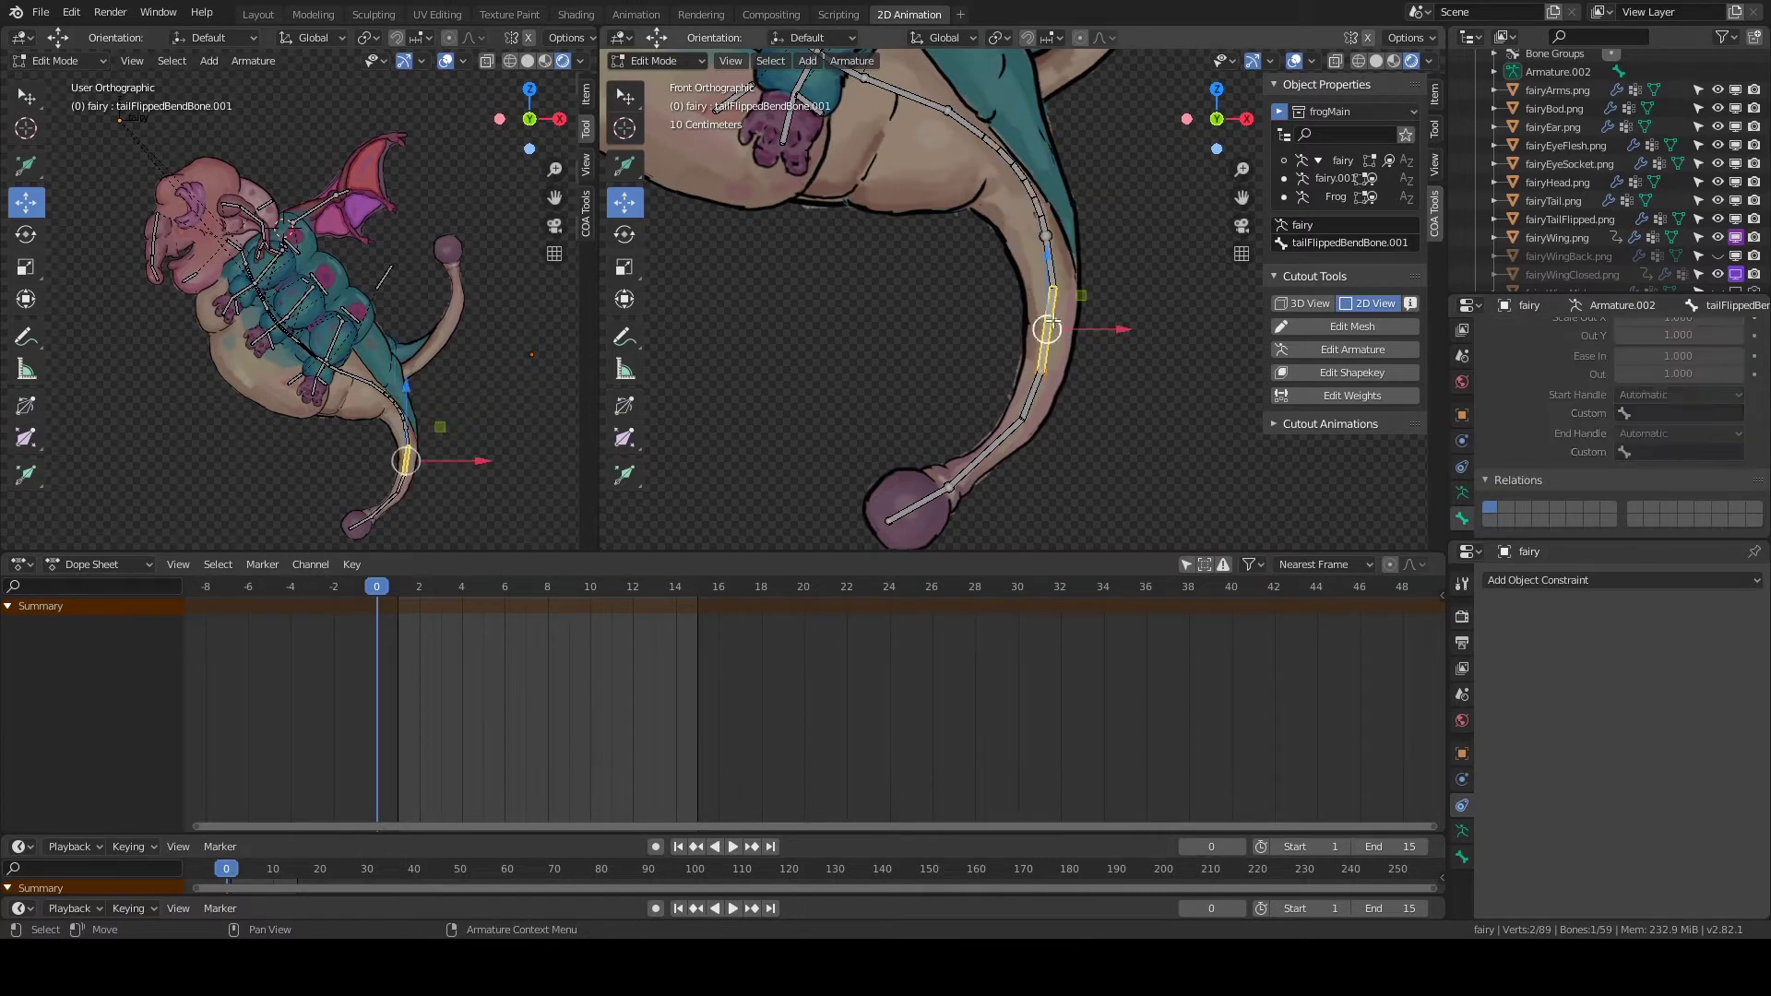
scroll(1549, 415, up, 3)
drag(1660, 375, 1715, 374)
scroll(1563, 443, down, 2)
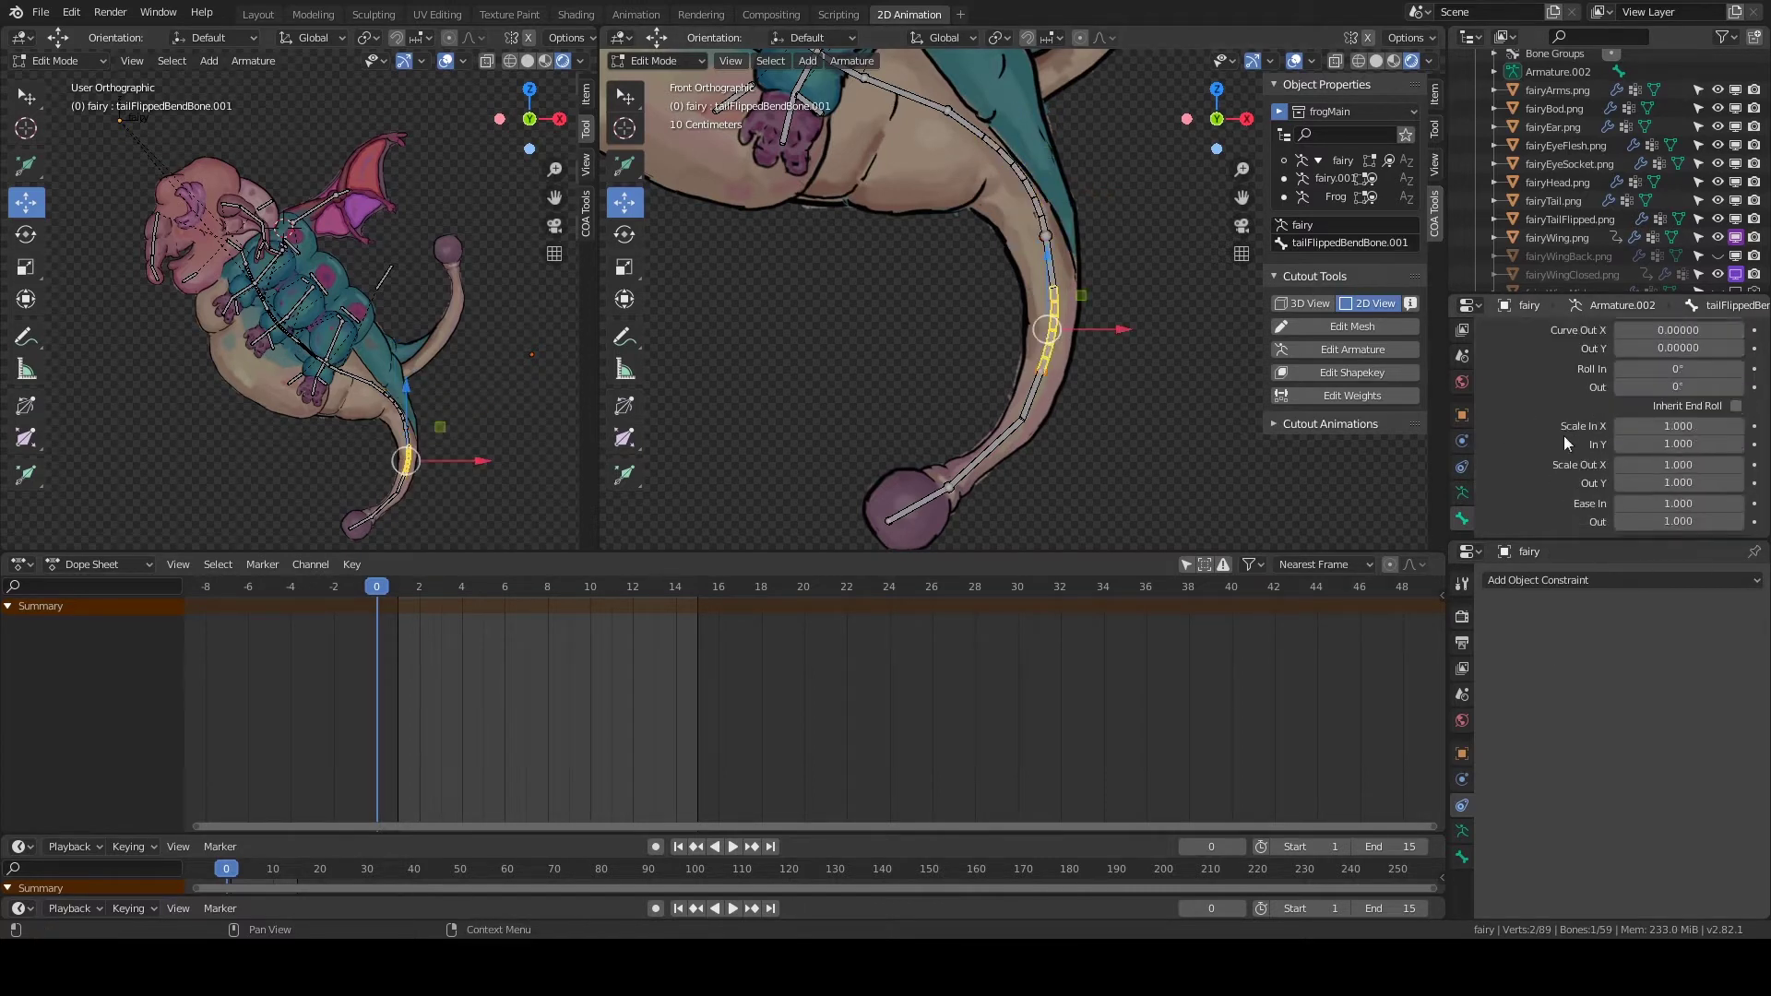
scroll(1563, 442, down, 4)
click(1665, 413)
text(fl)
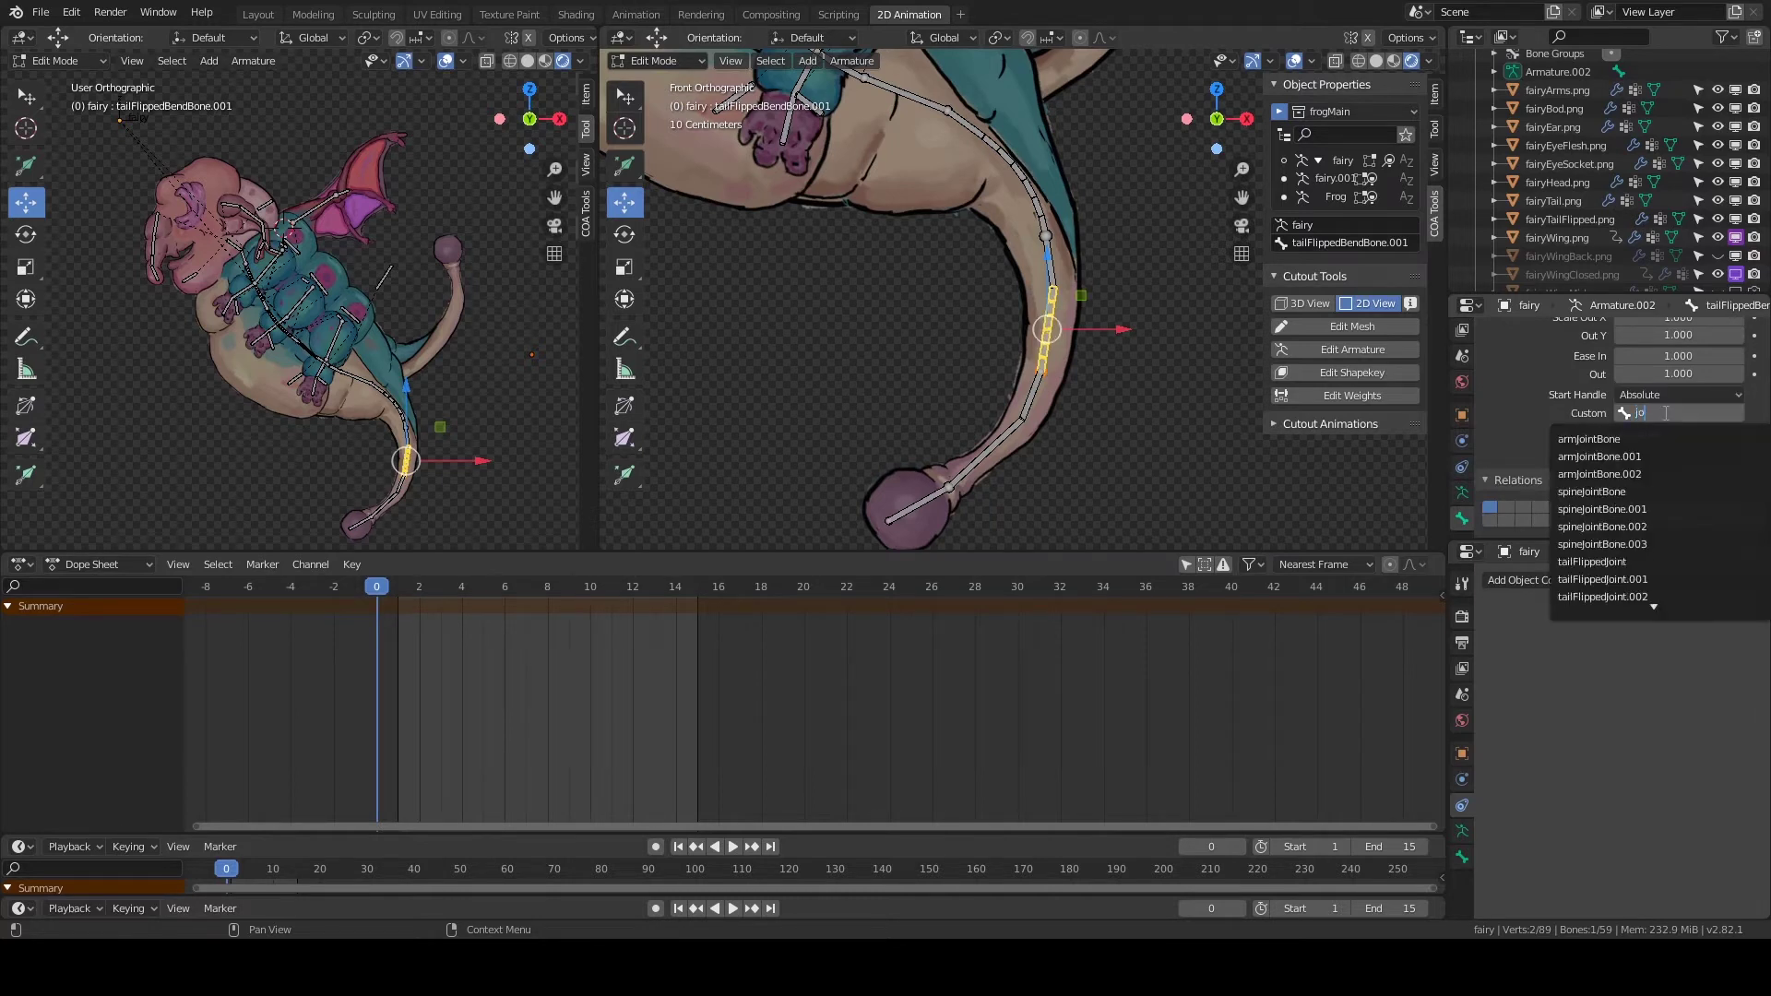
text(ipped)
key(Return)
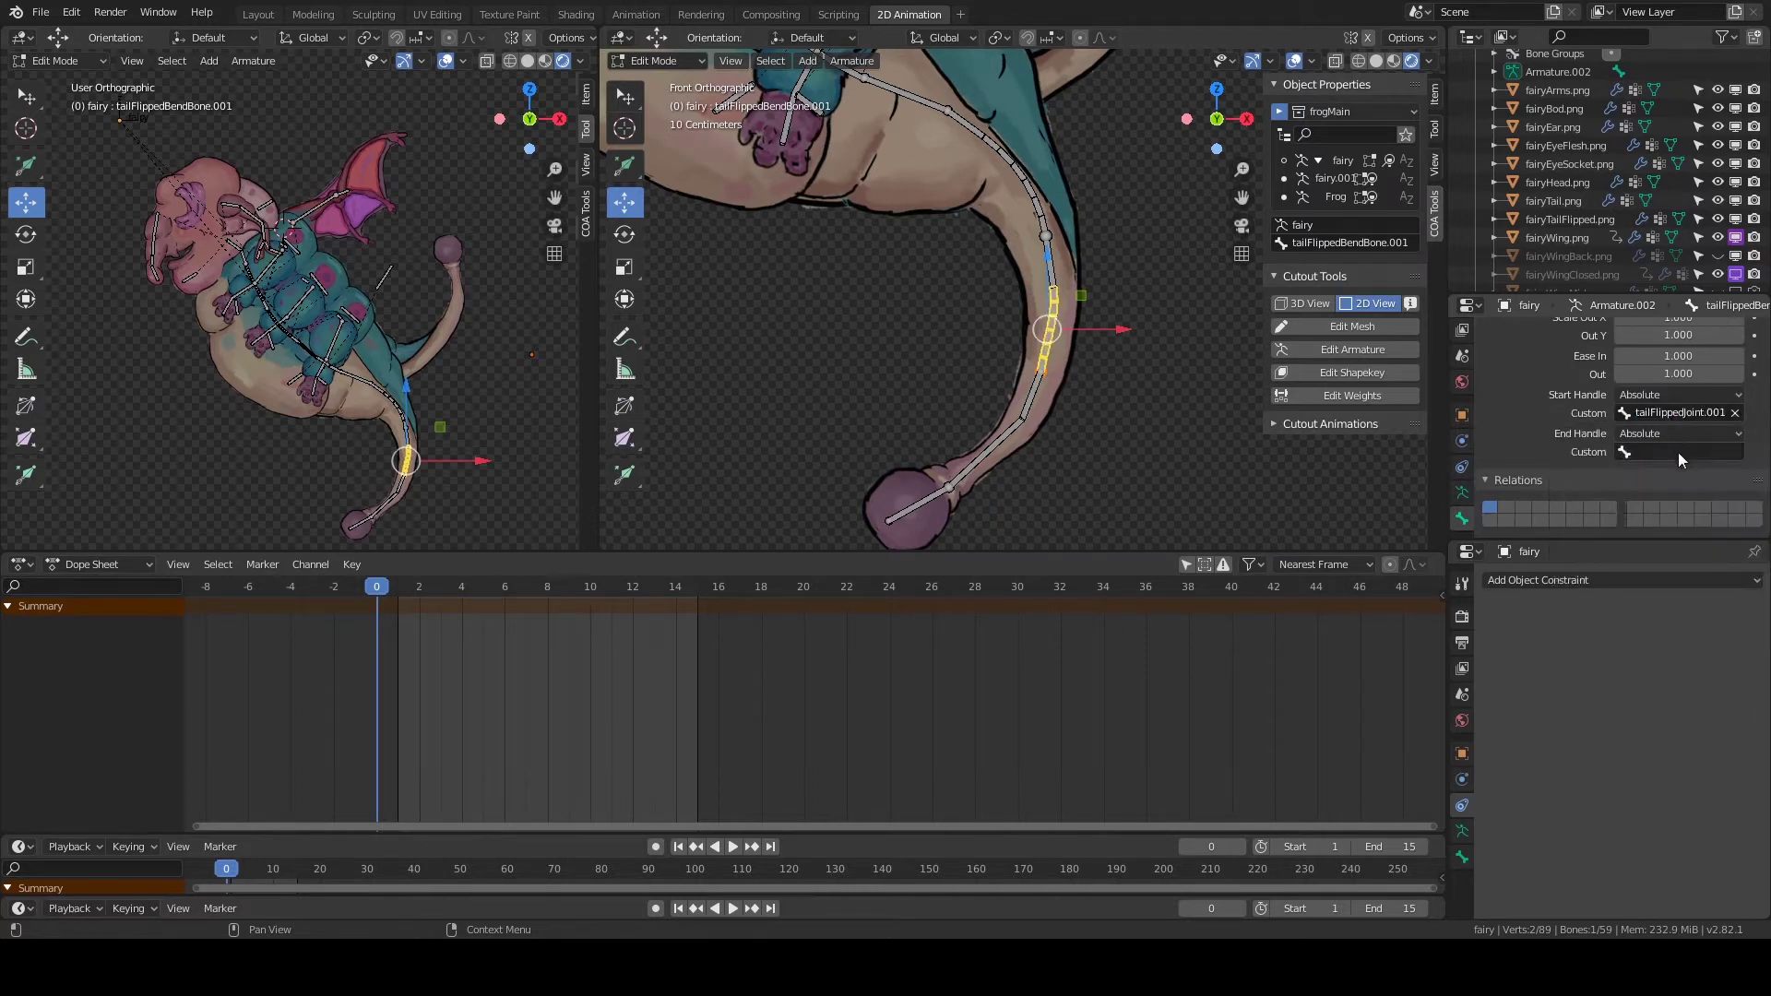
click(1679, 452)
text(tailf)
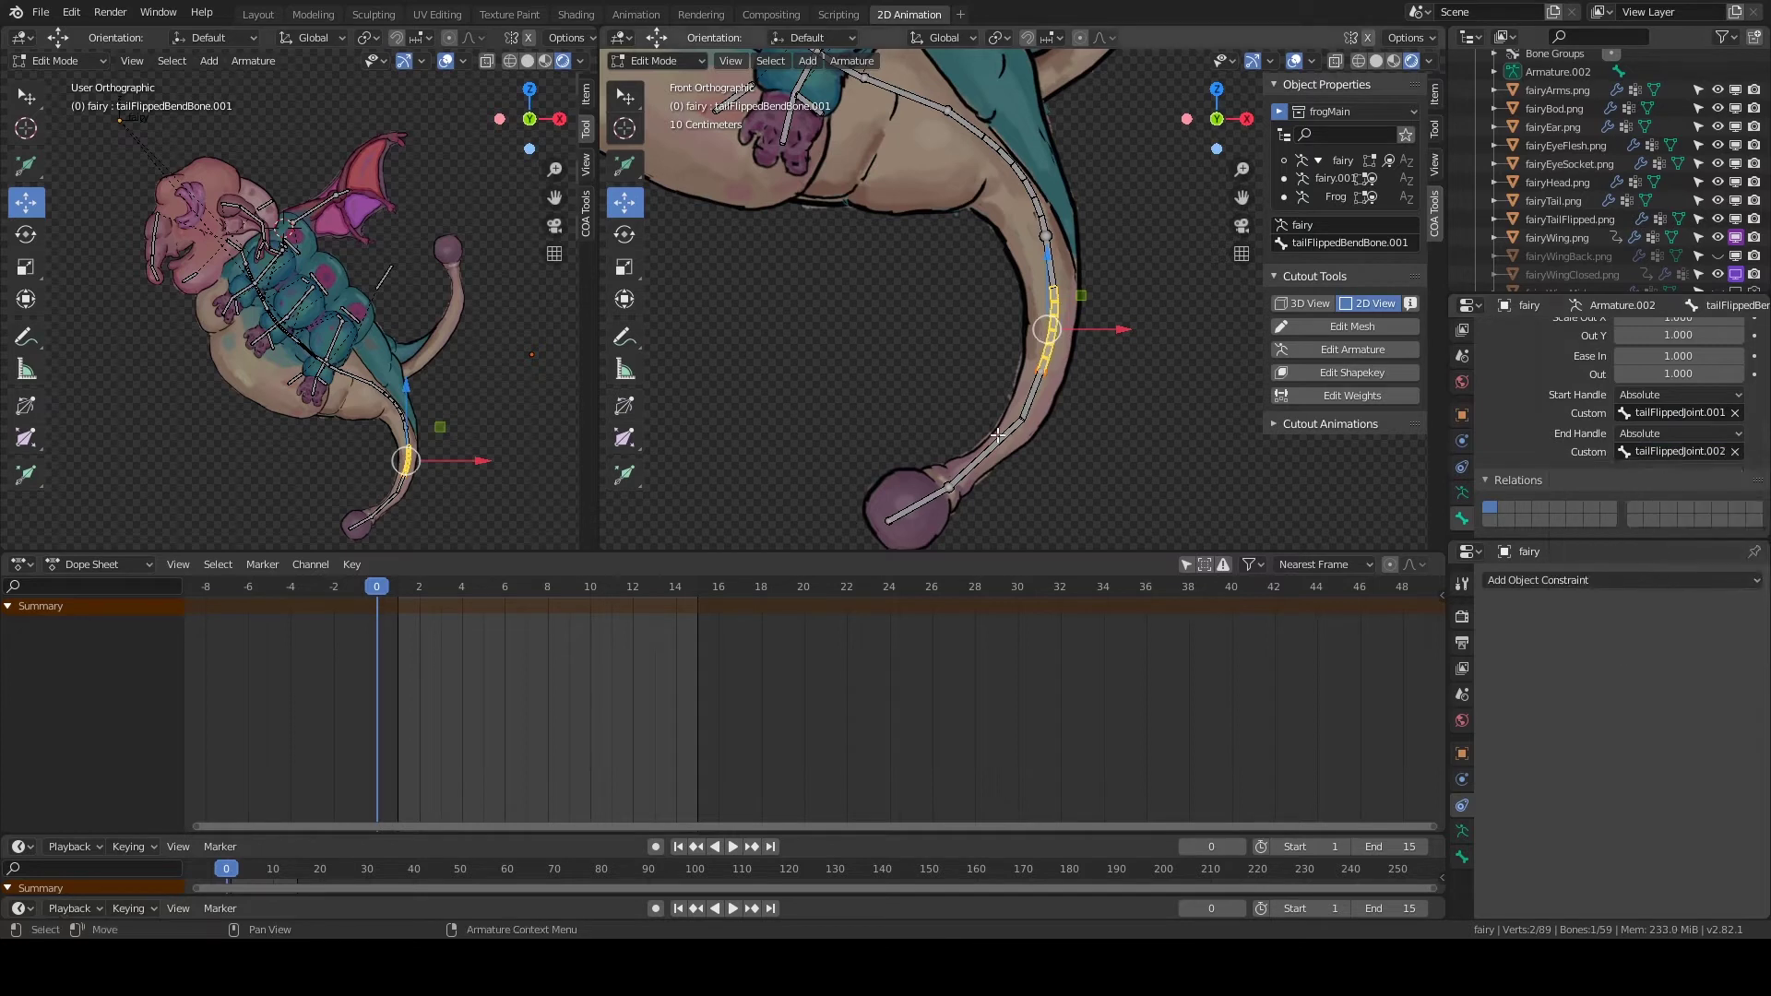
click(987, 450)
Set the next bendy bone's Absolute start handle to tailFlippedBendBone.001 and end to tailFlippedEndBone.
scroll(1623, 415, up, 2)
click(1678, 508)
click(1643, 550)
click(1653, 486)
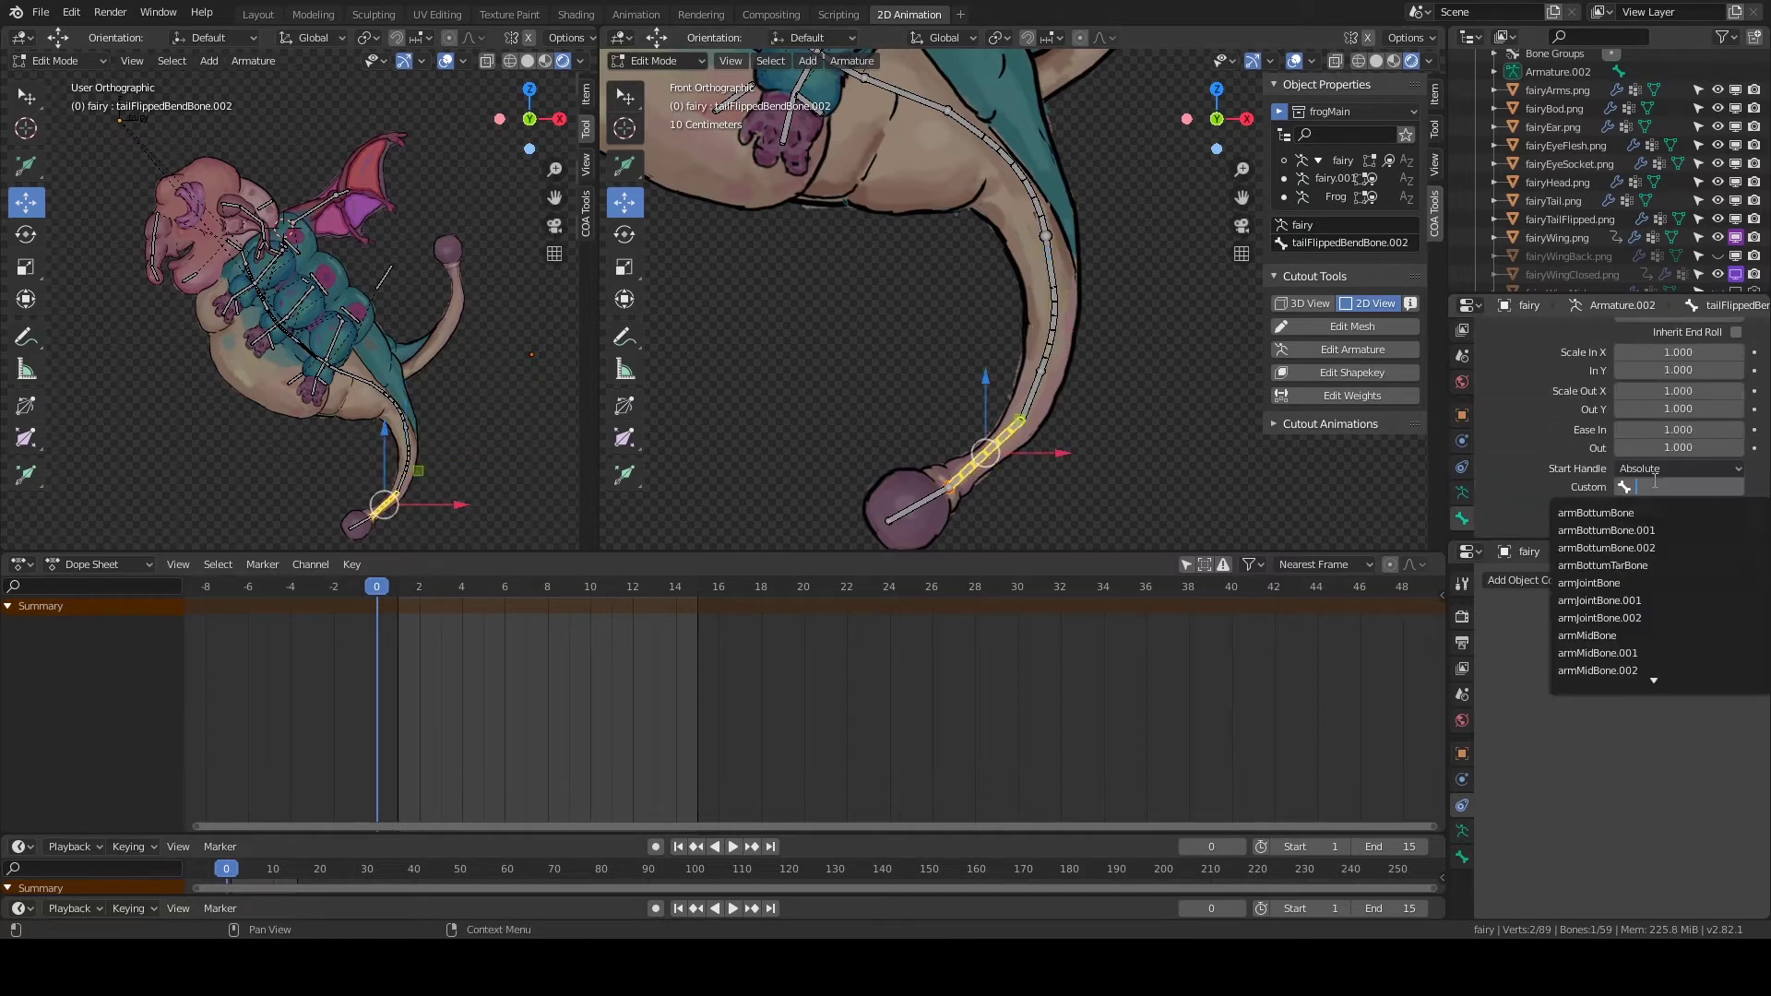
text(flippedbe)
key(Return)
click(1659, 523)
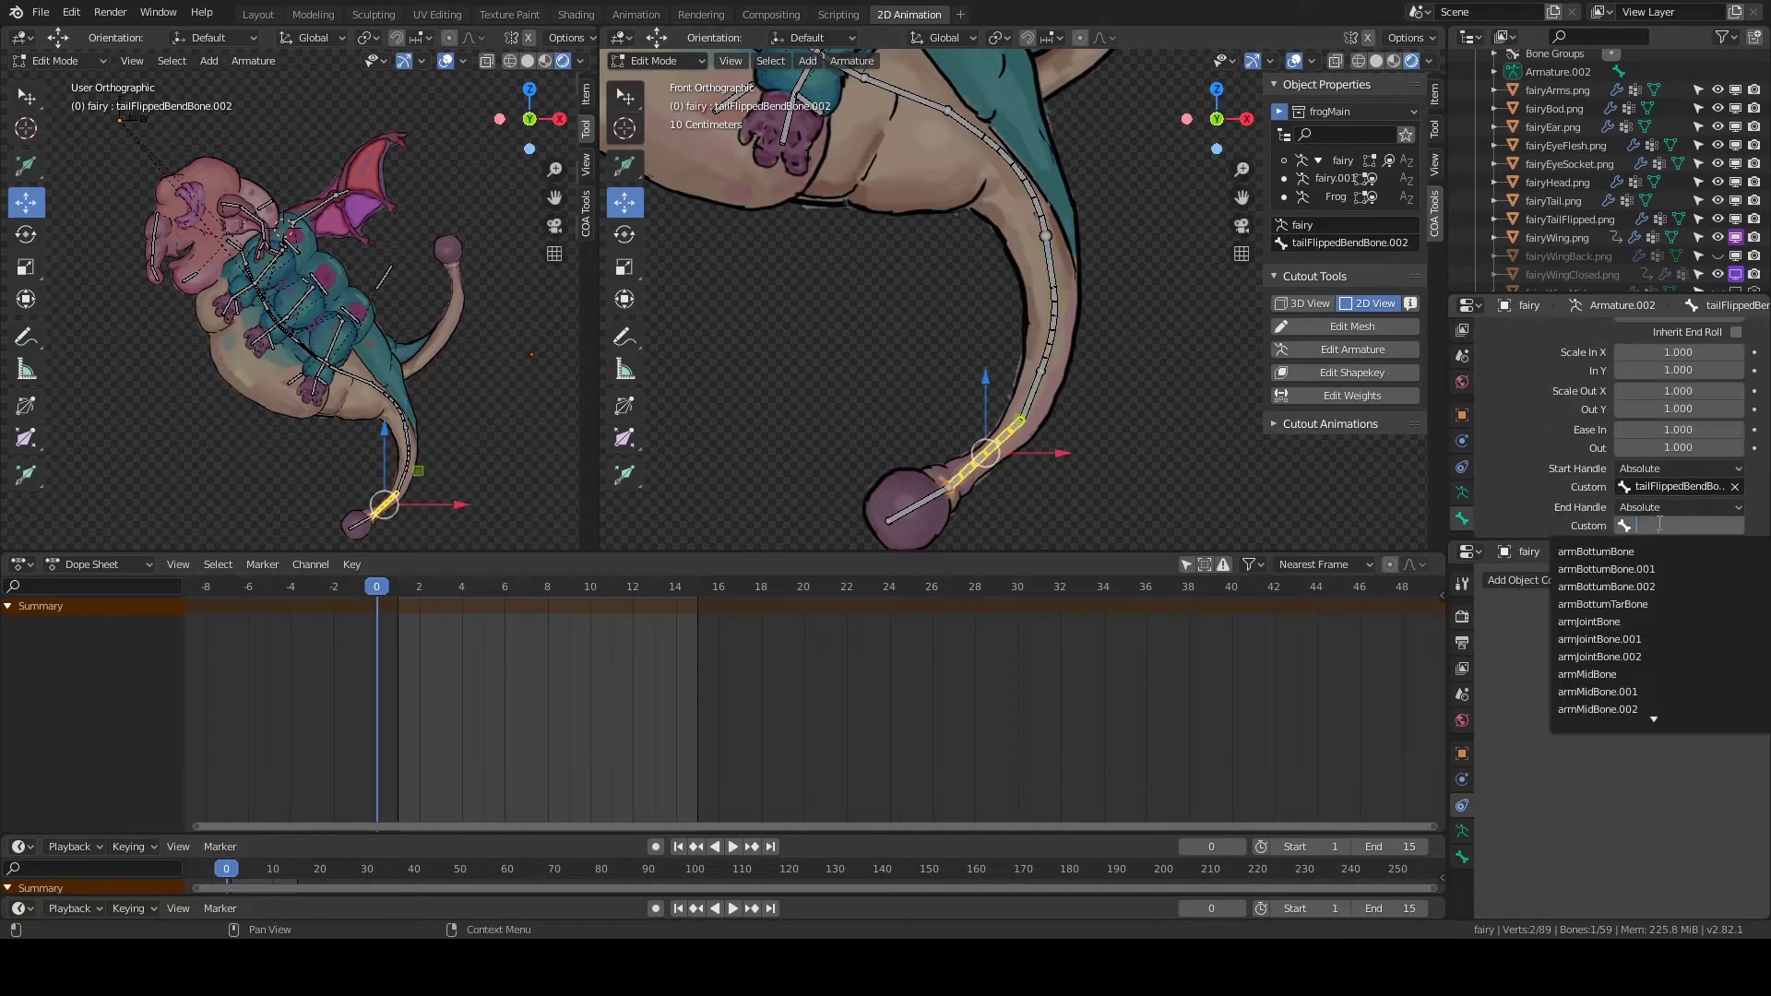
text(flipped)
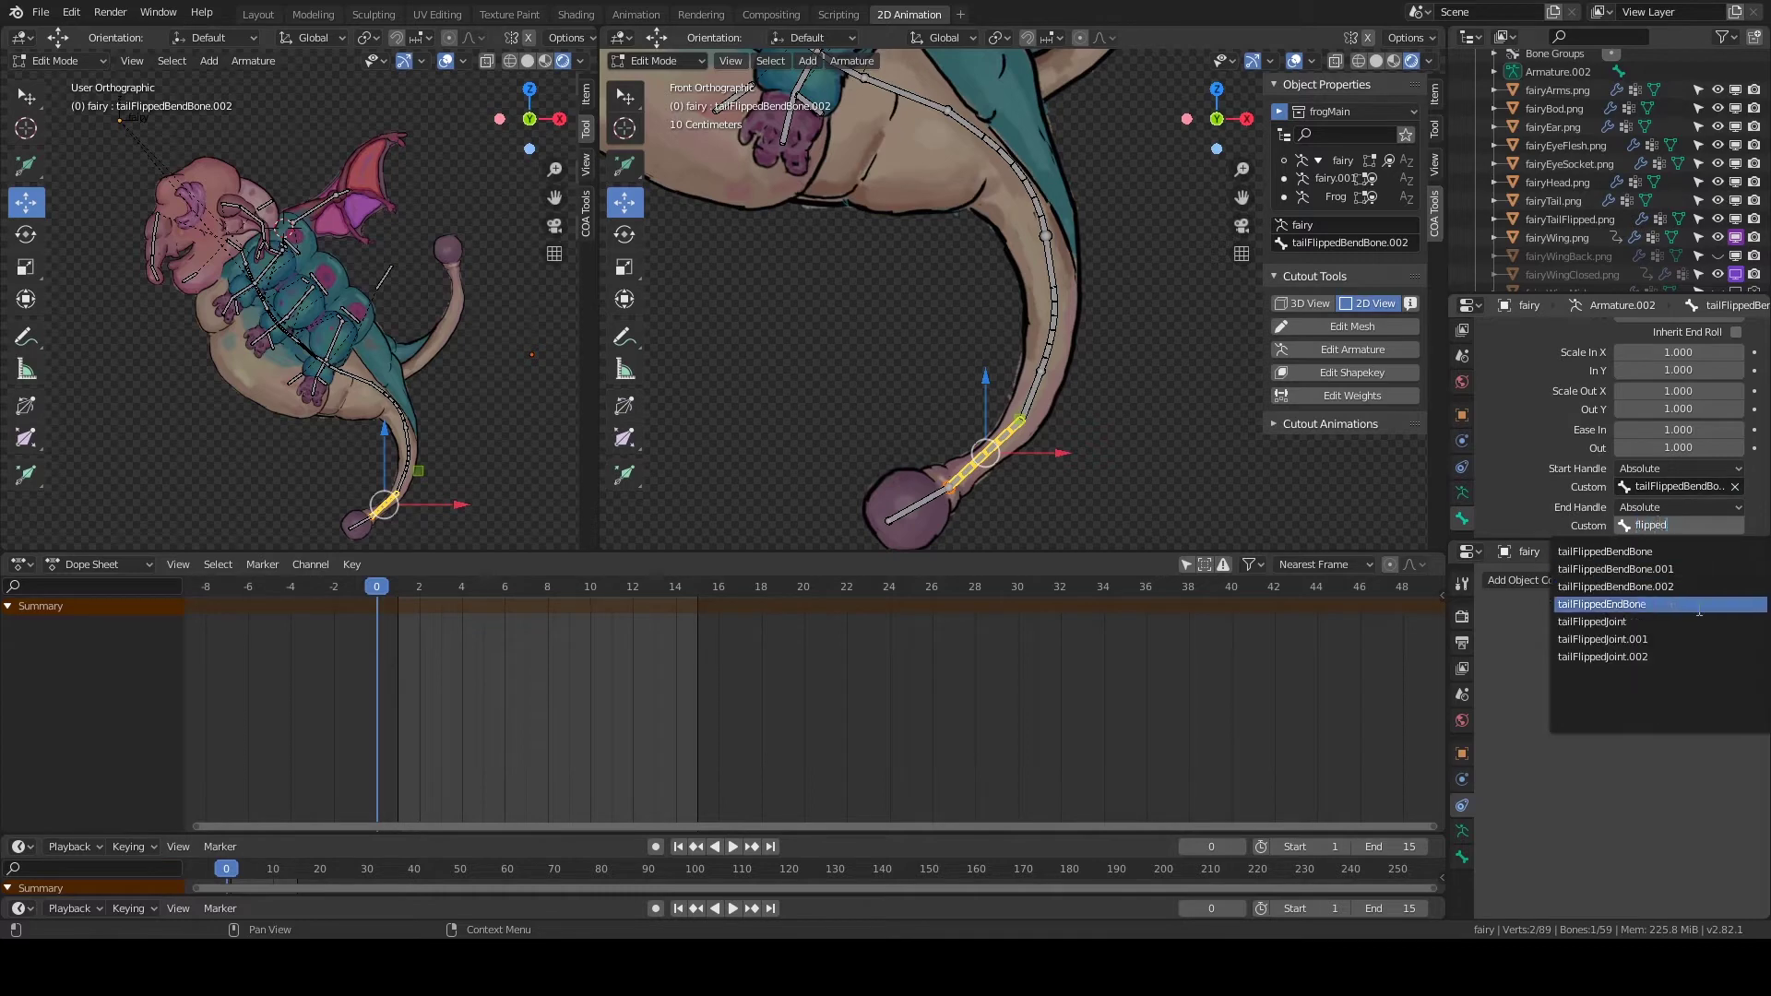
click(1698, 604)
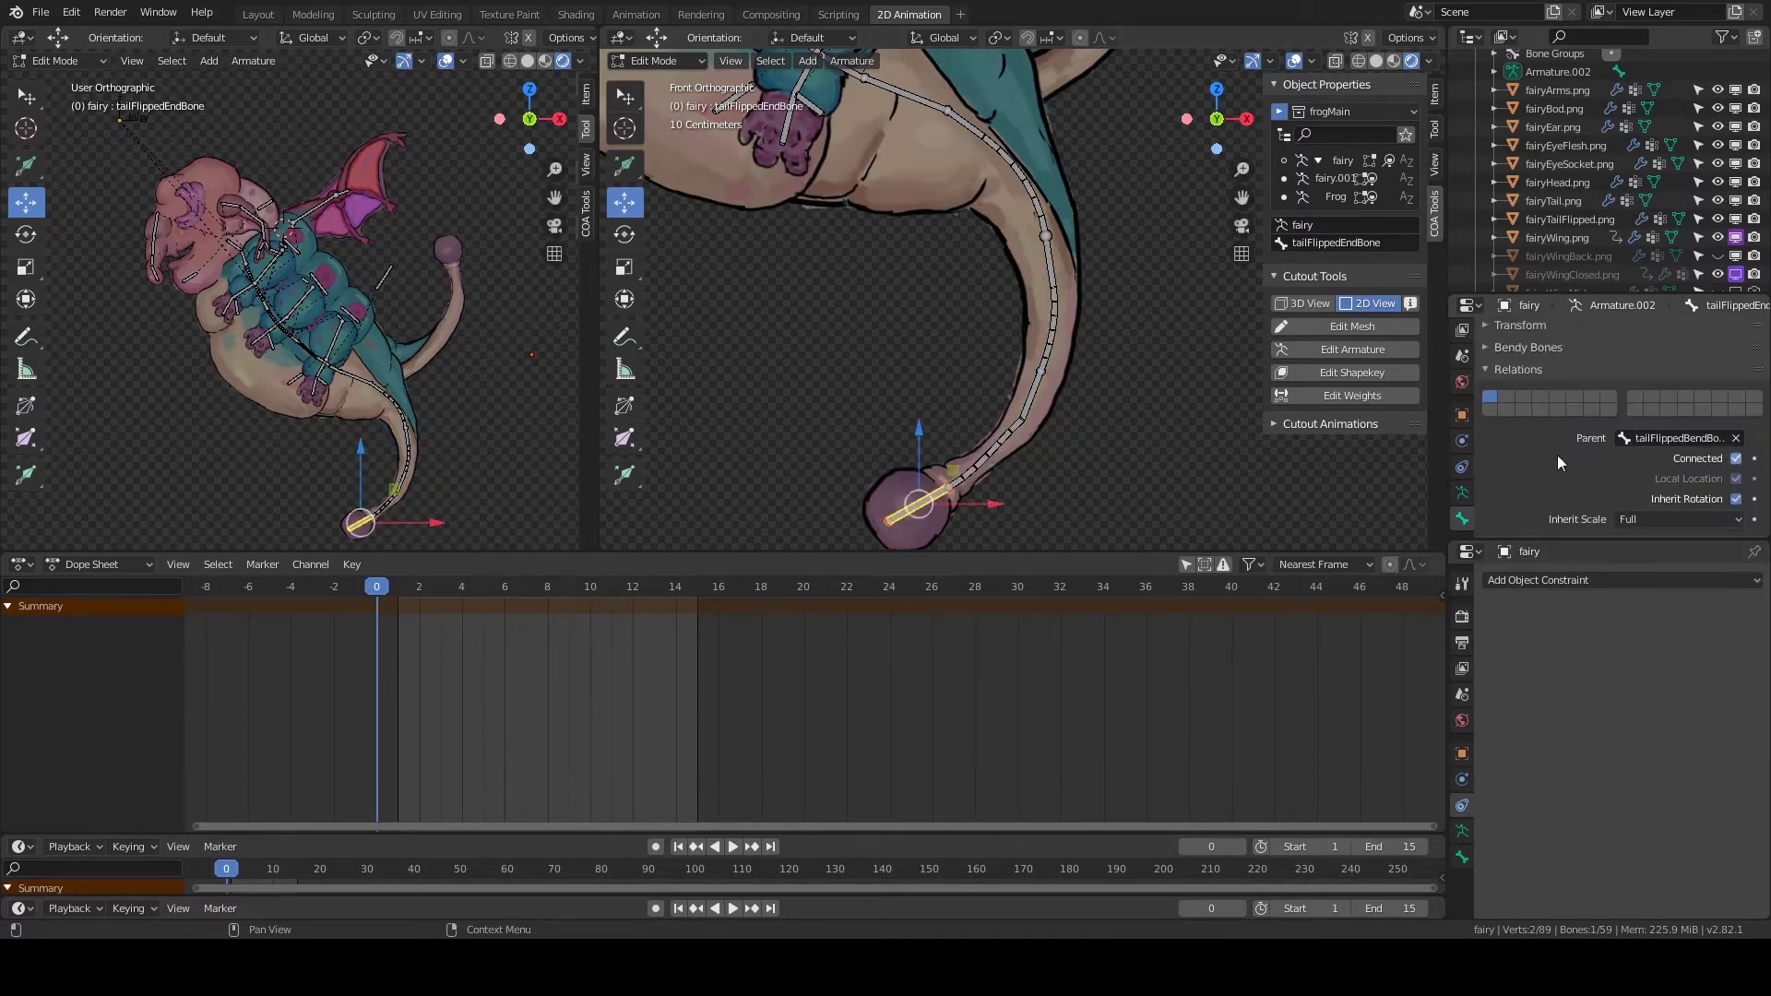
Parent tailFlippedJoint.002 to tailFlippedJoint.001 in Bone Relations.
click(1674, 438)
text(tailflipped)
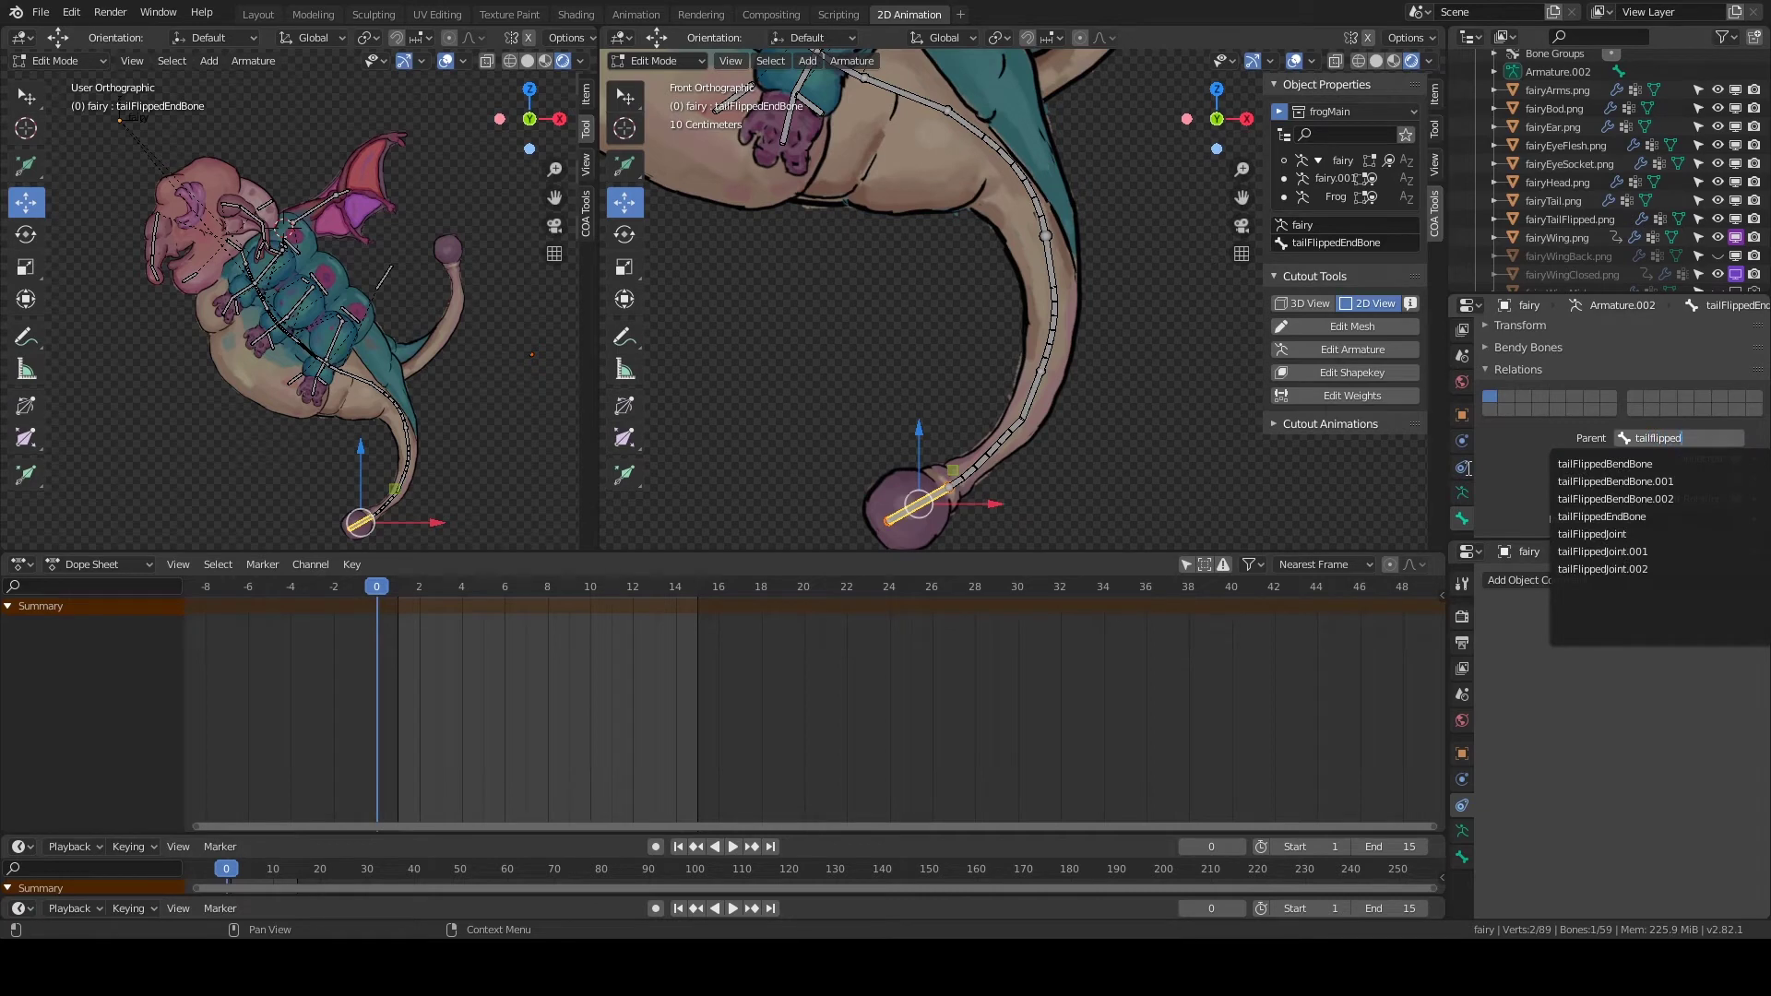
click(1559, 567)
click(1679, 440)
text(tailflipped)
click(1688, 543)
click(1678, 440)
text(tailf)
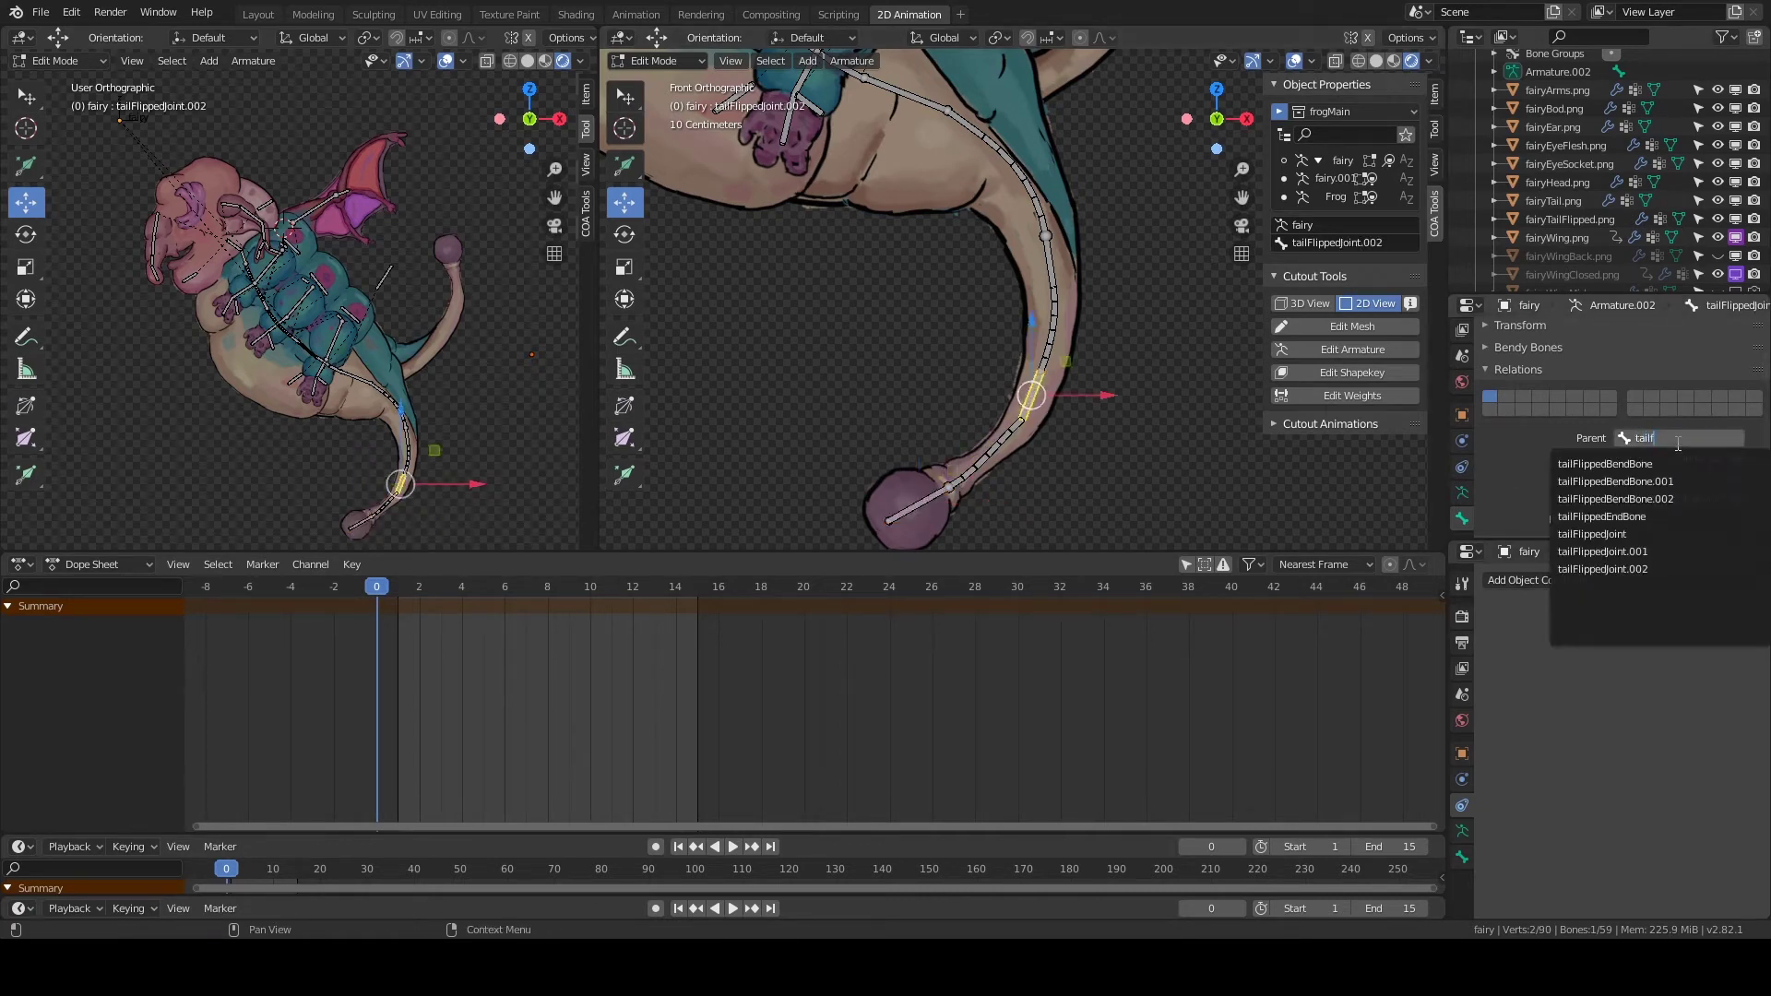
click(1658, 546)
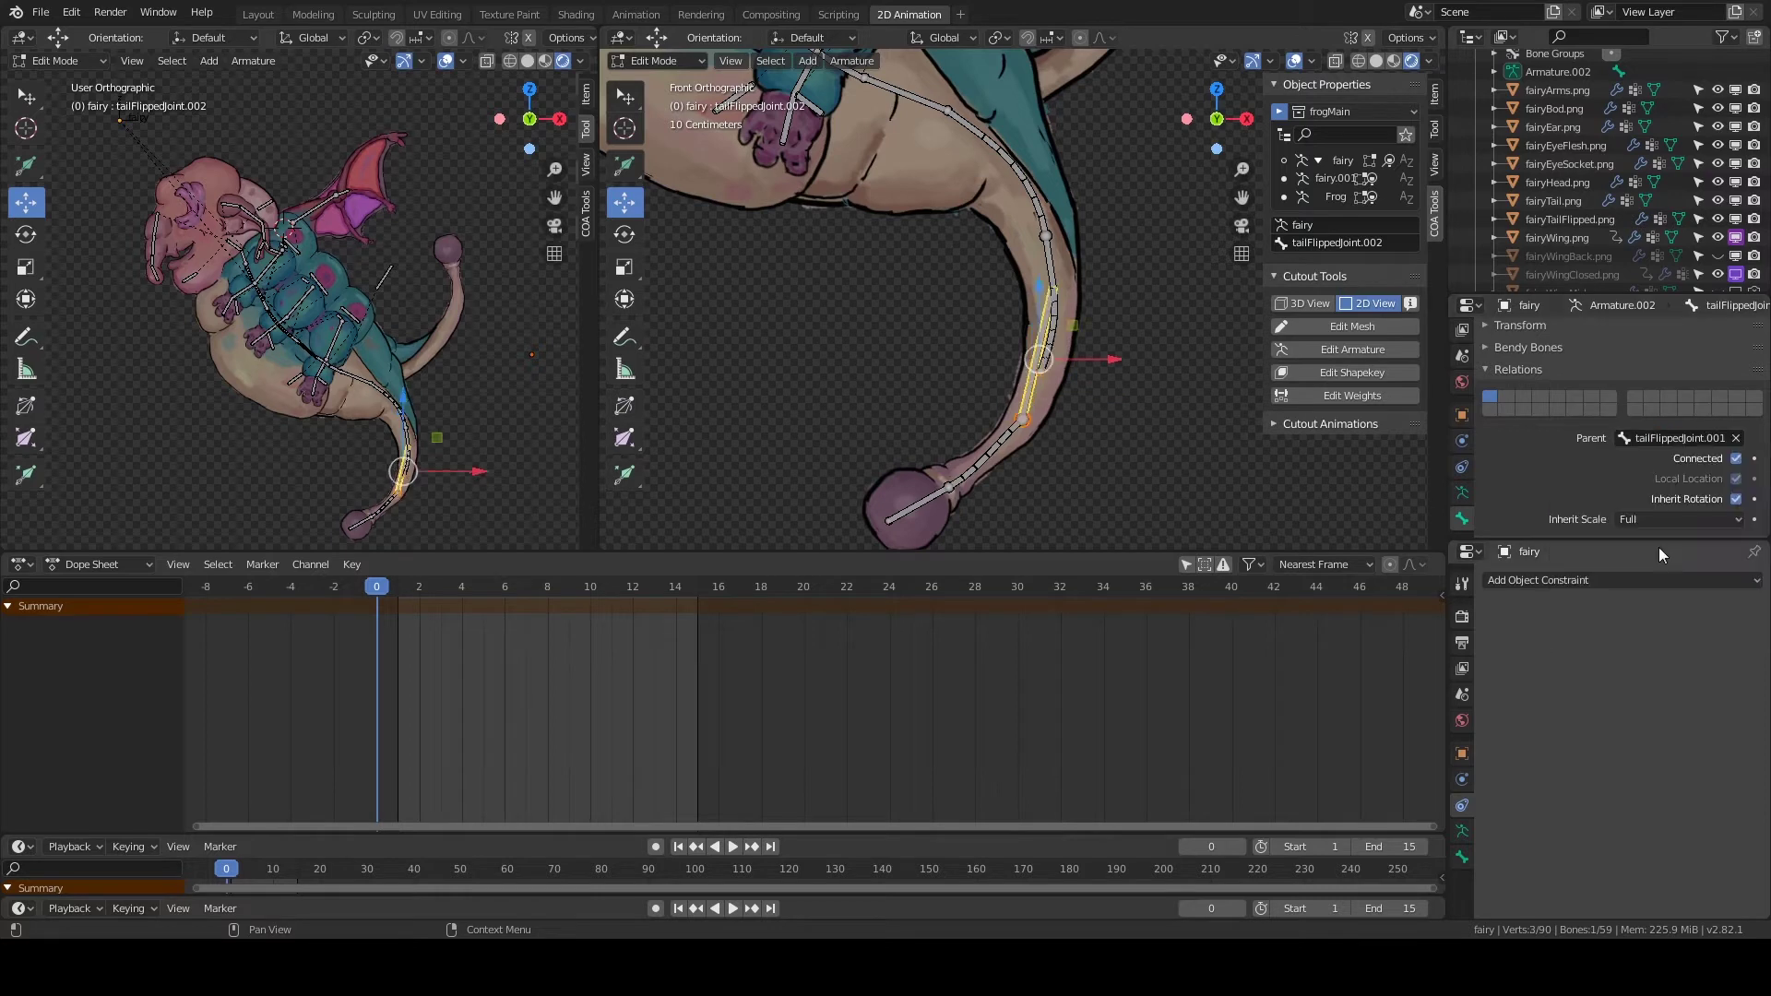
Parent tailFlippedJoint.001 to tailFlippedJoint and switch the rig to Pose Mode.
click(1643, 438)
text(tailf)
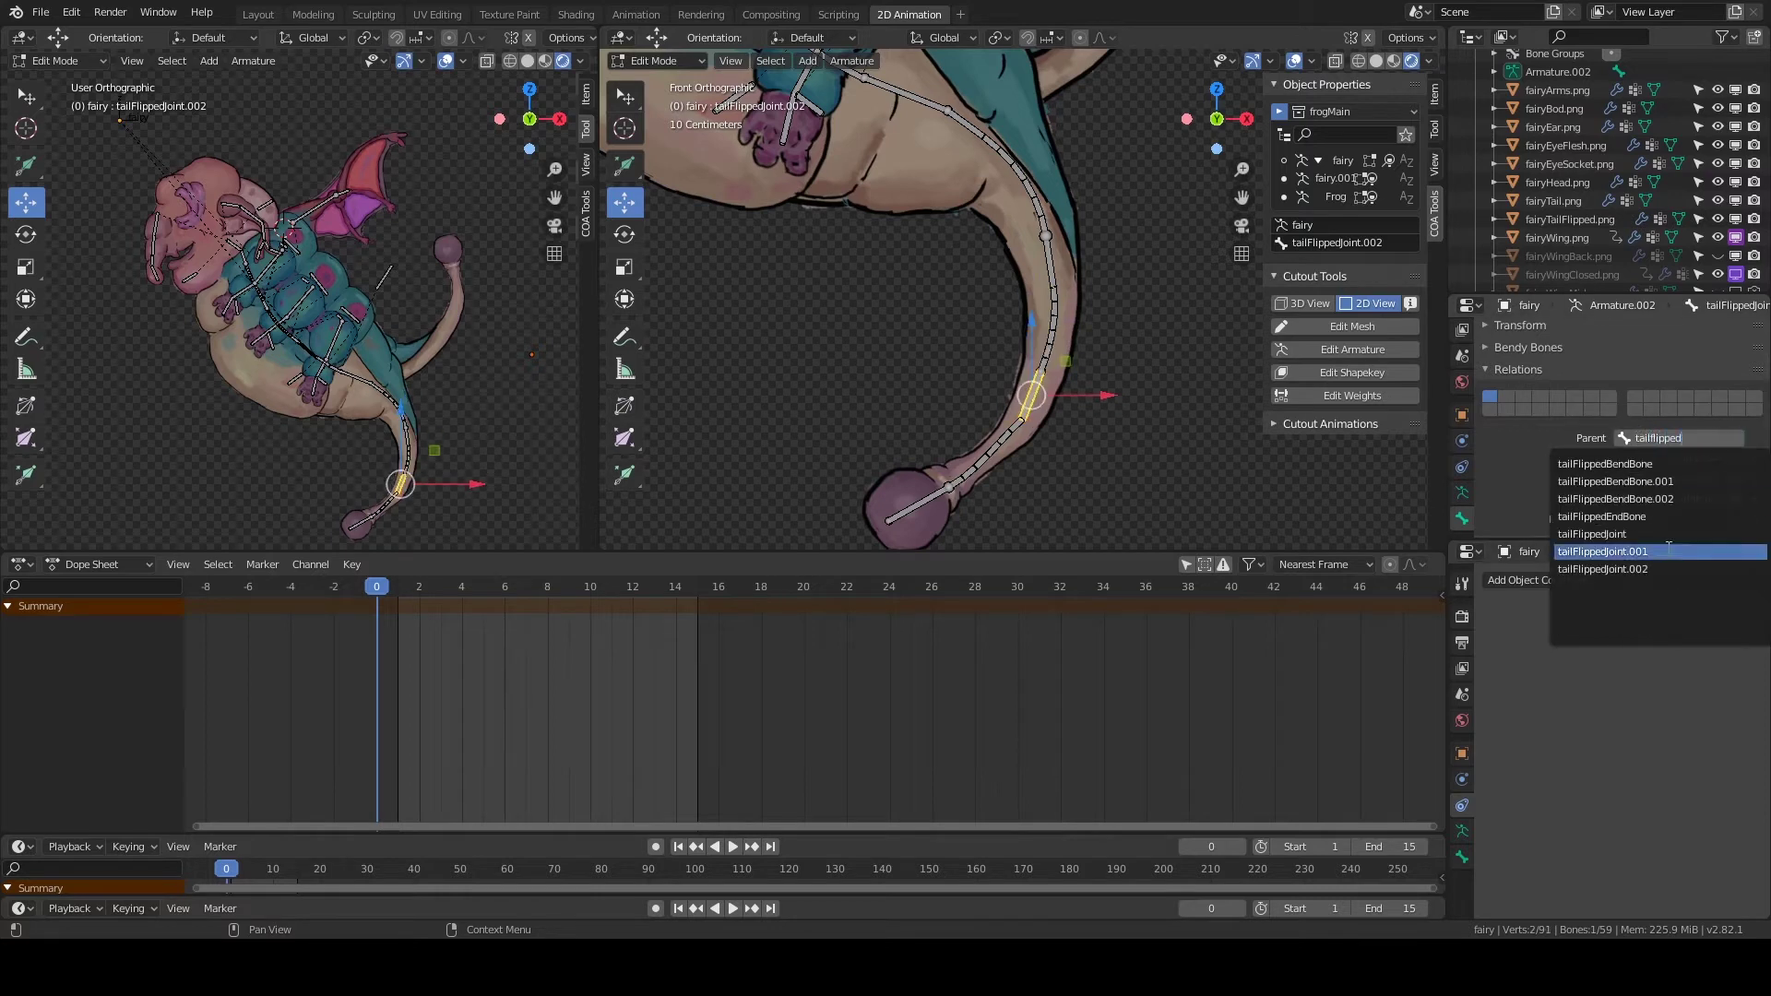
click(1668, 551)
click(1682, 440)
text(tailfl)
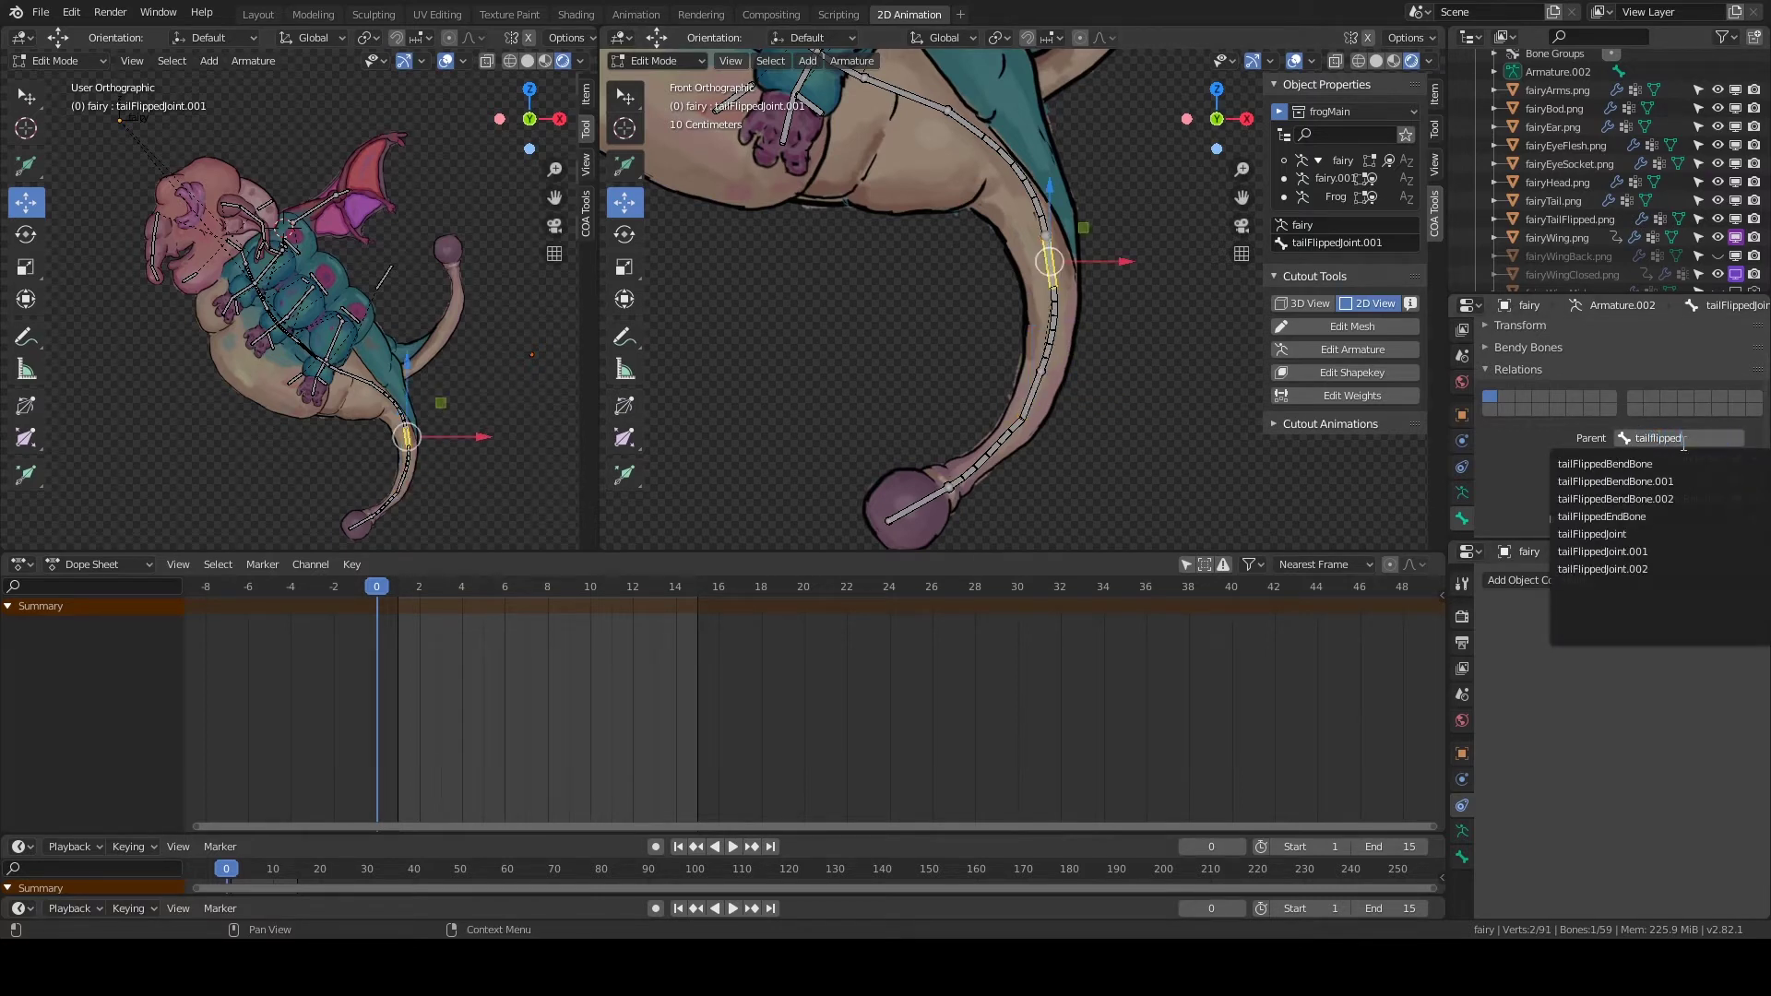
click(1644, 534)
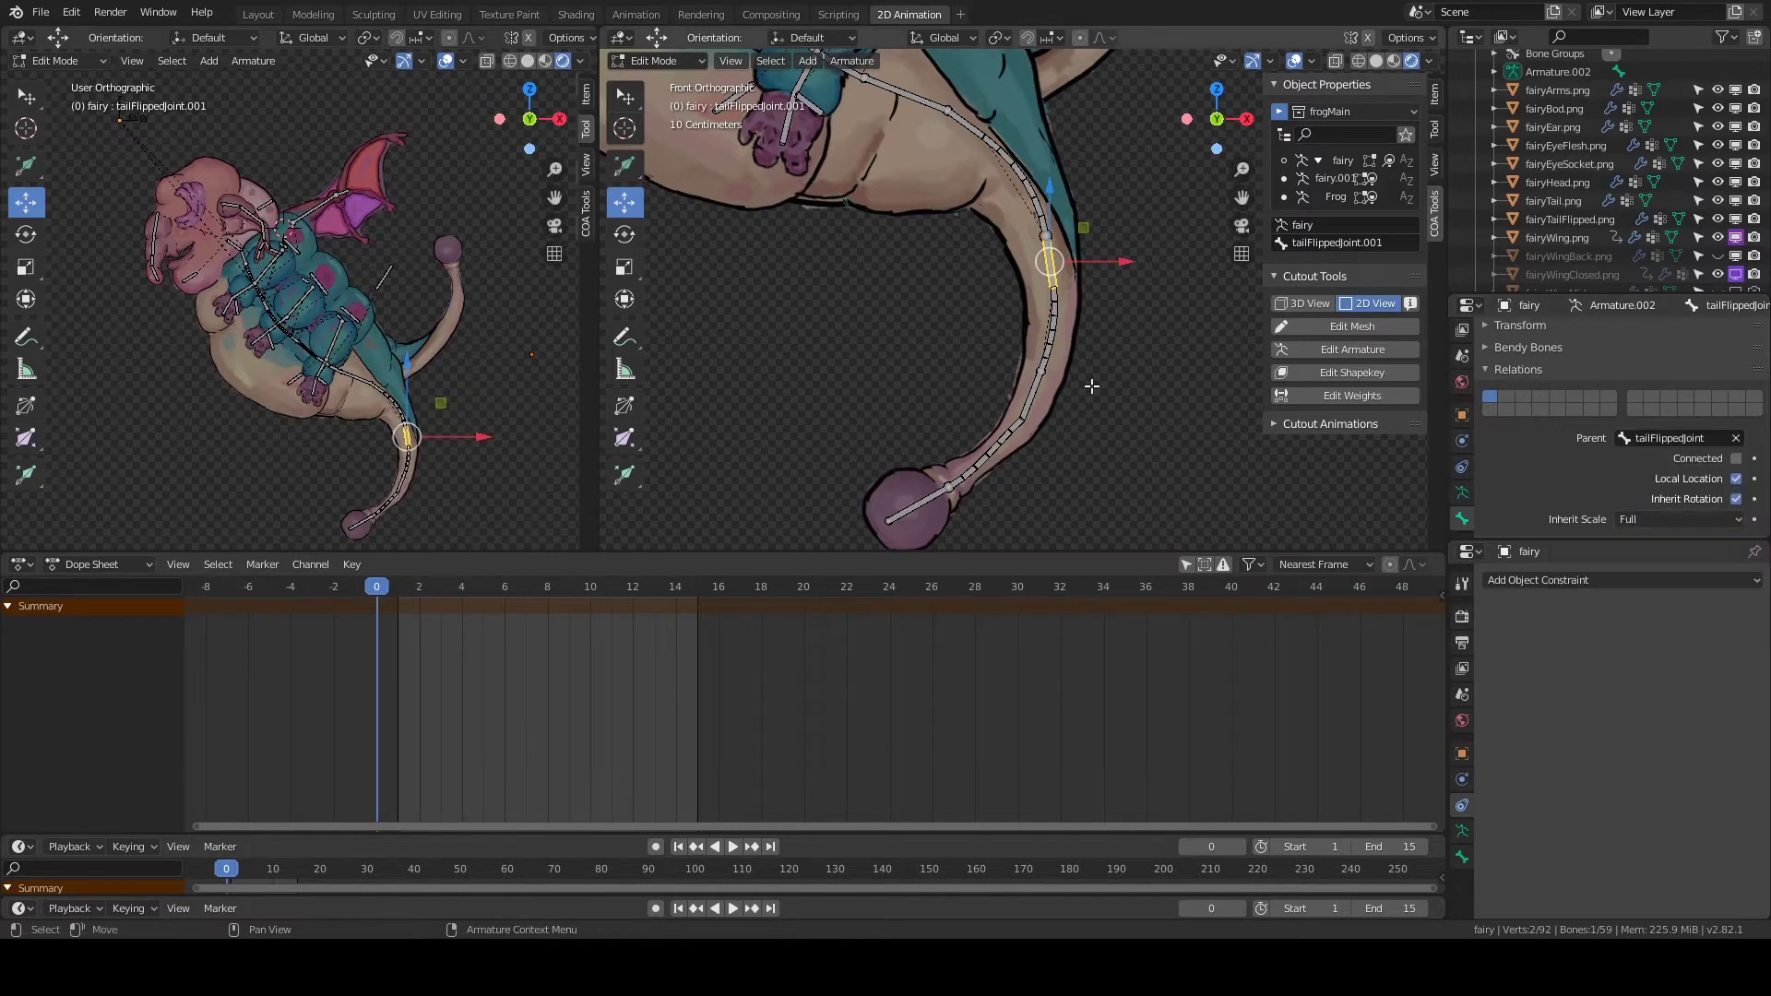
click(657, 60)
click(674, 111)
Add a Stretch To constraint on tailFlippedBendBone aimed at a flipped tail joint.
scroll(1016, 325, up, 2)
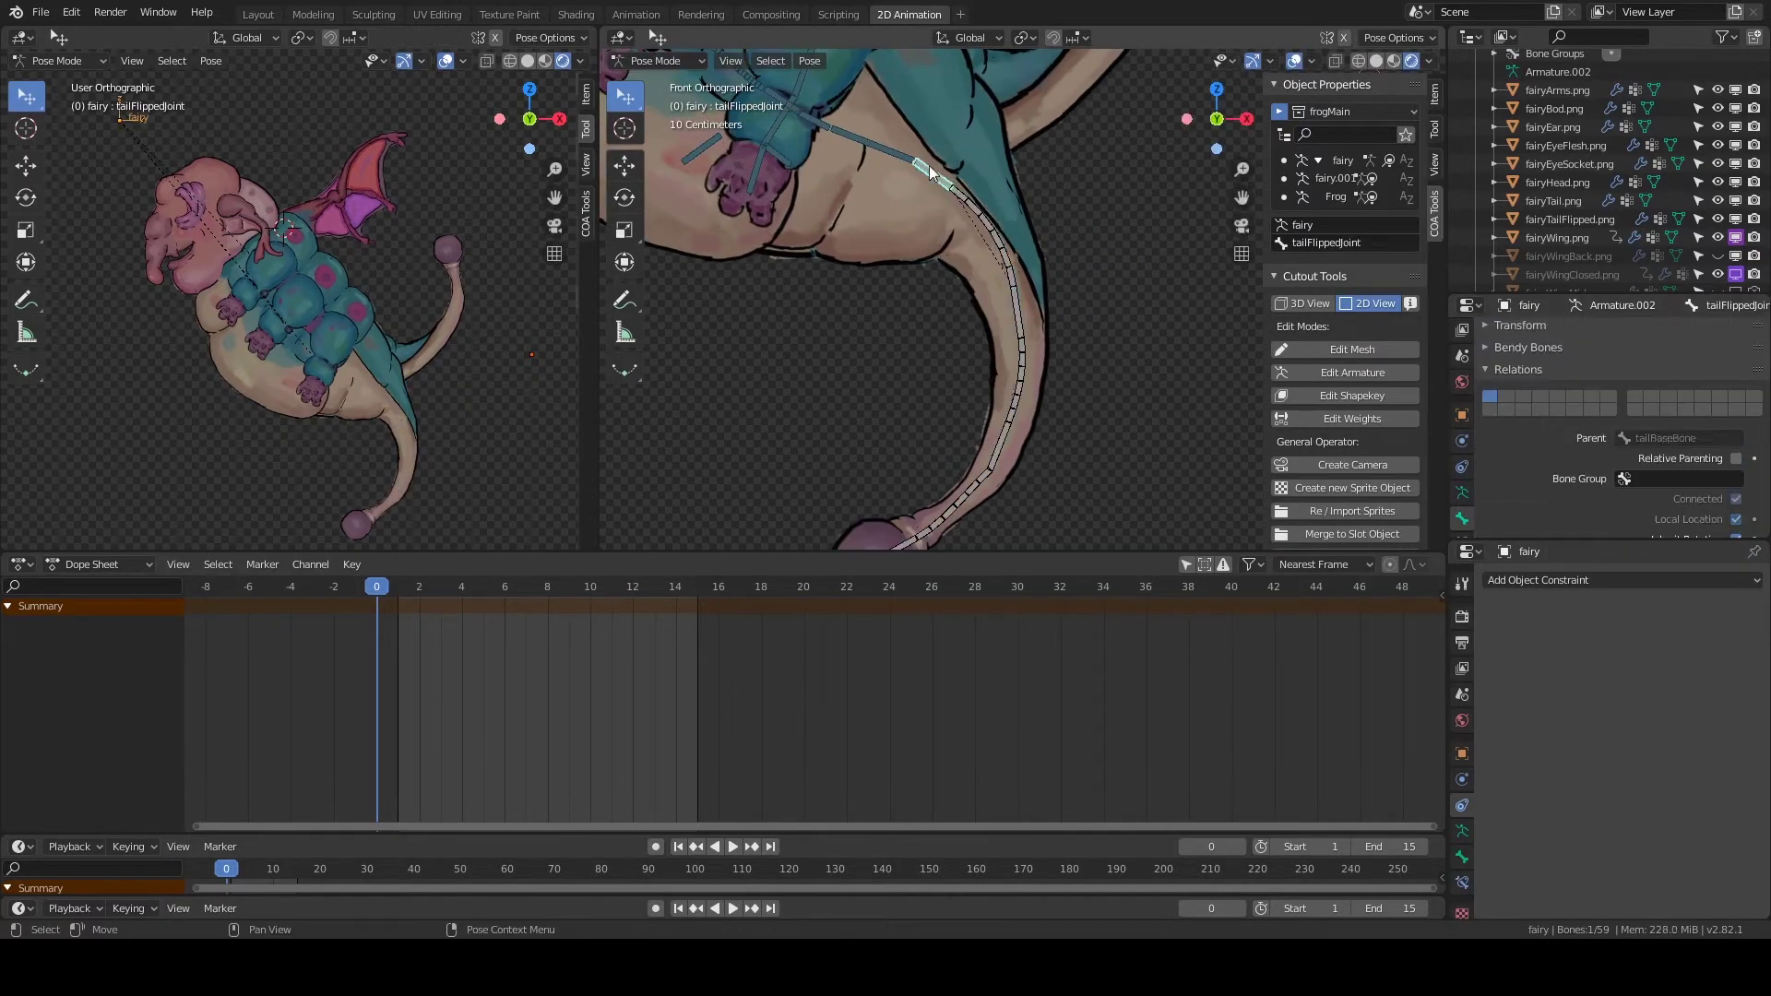
click(992, 244)
click(1462, 533)
click(1615, 333)
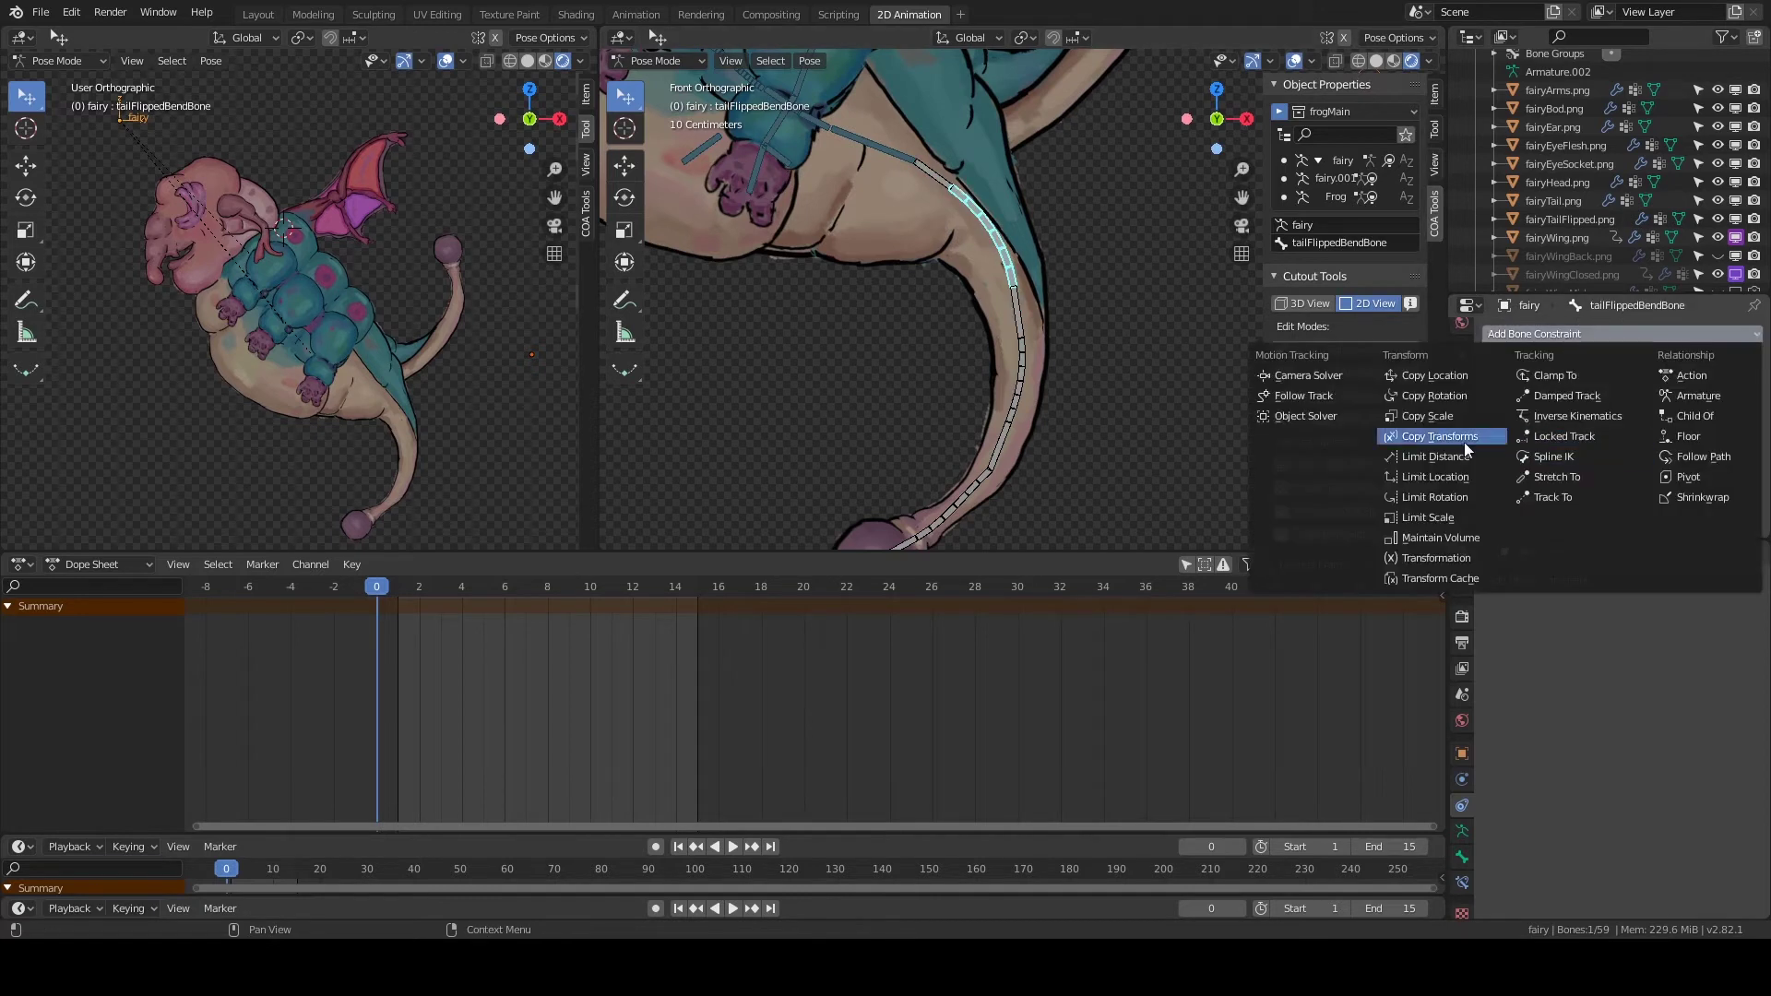
click(1557, 476)
click(1590, 422)
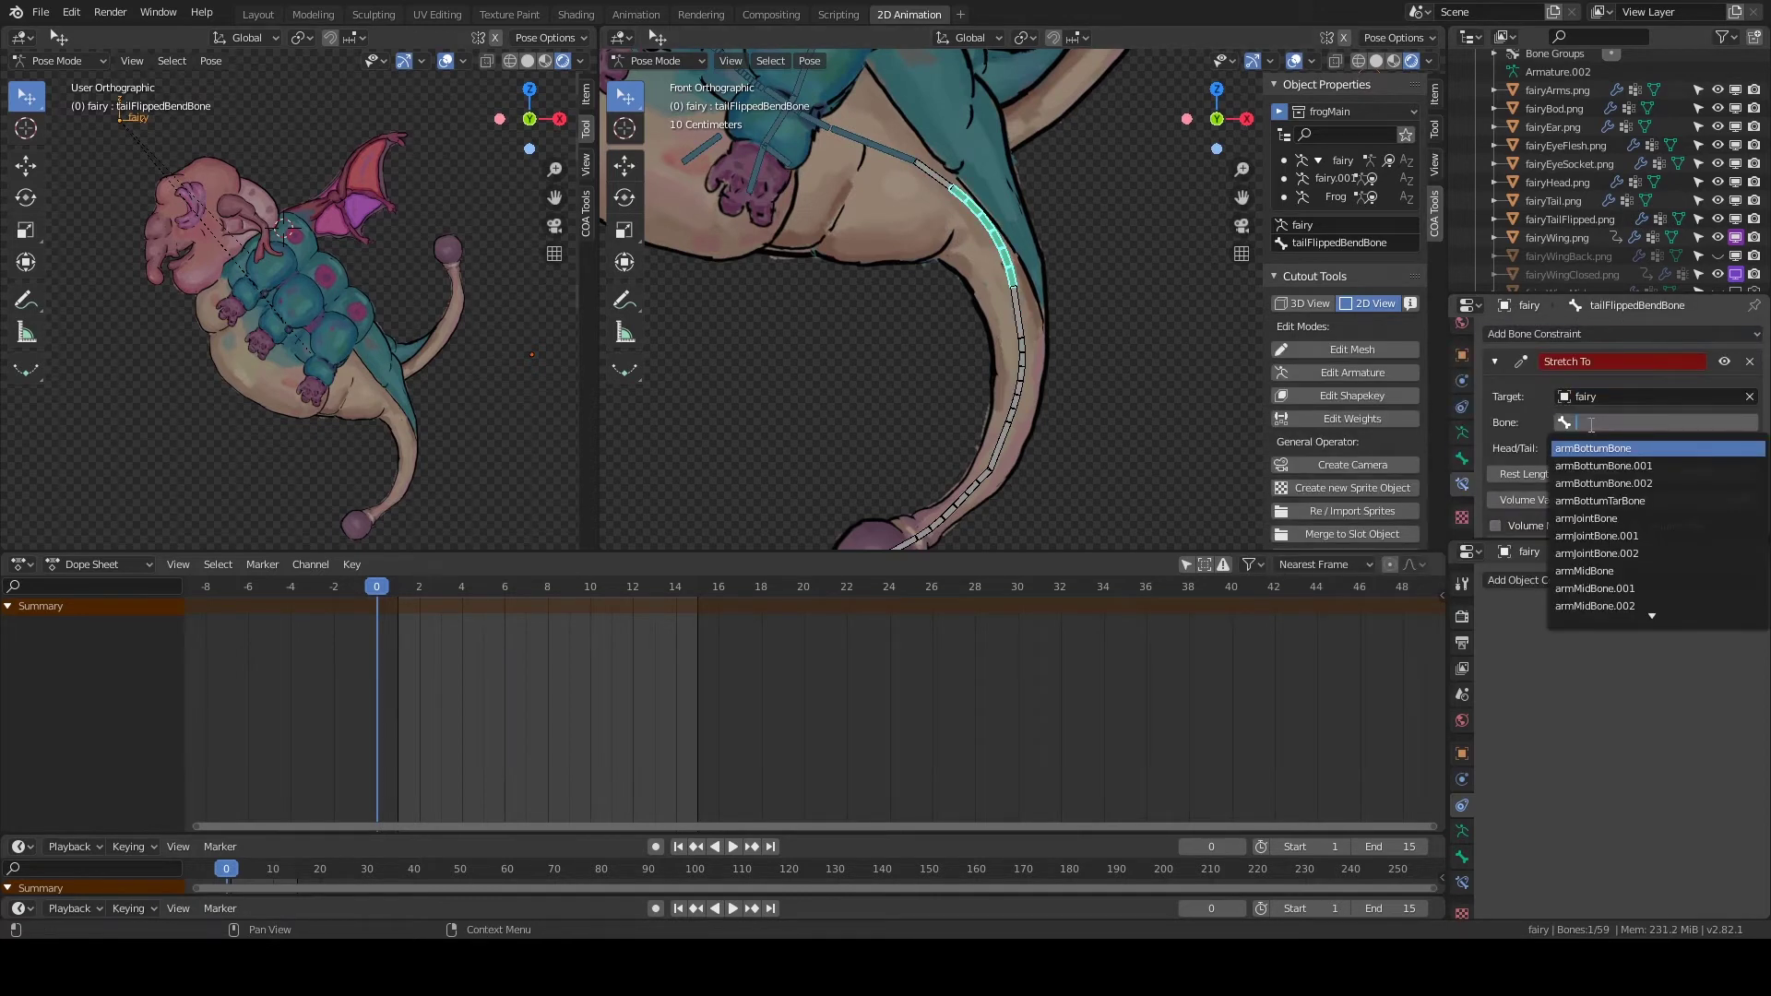
text(flippedj)
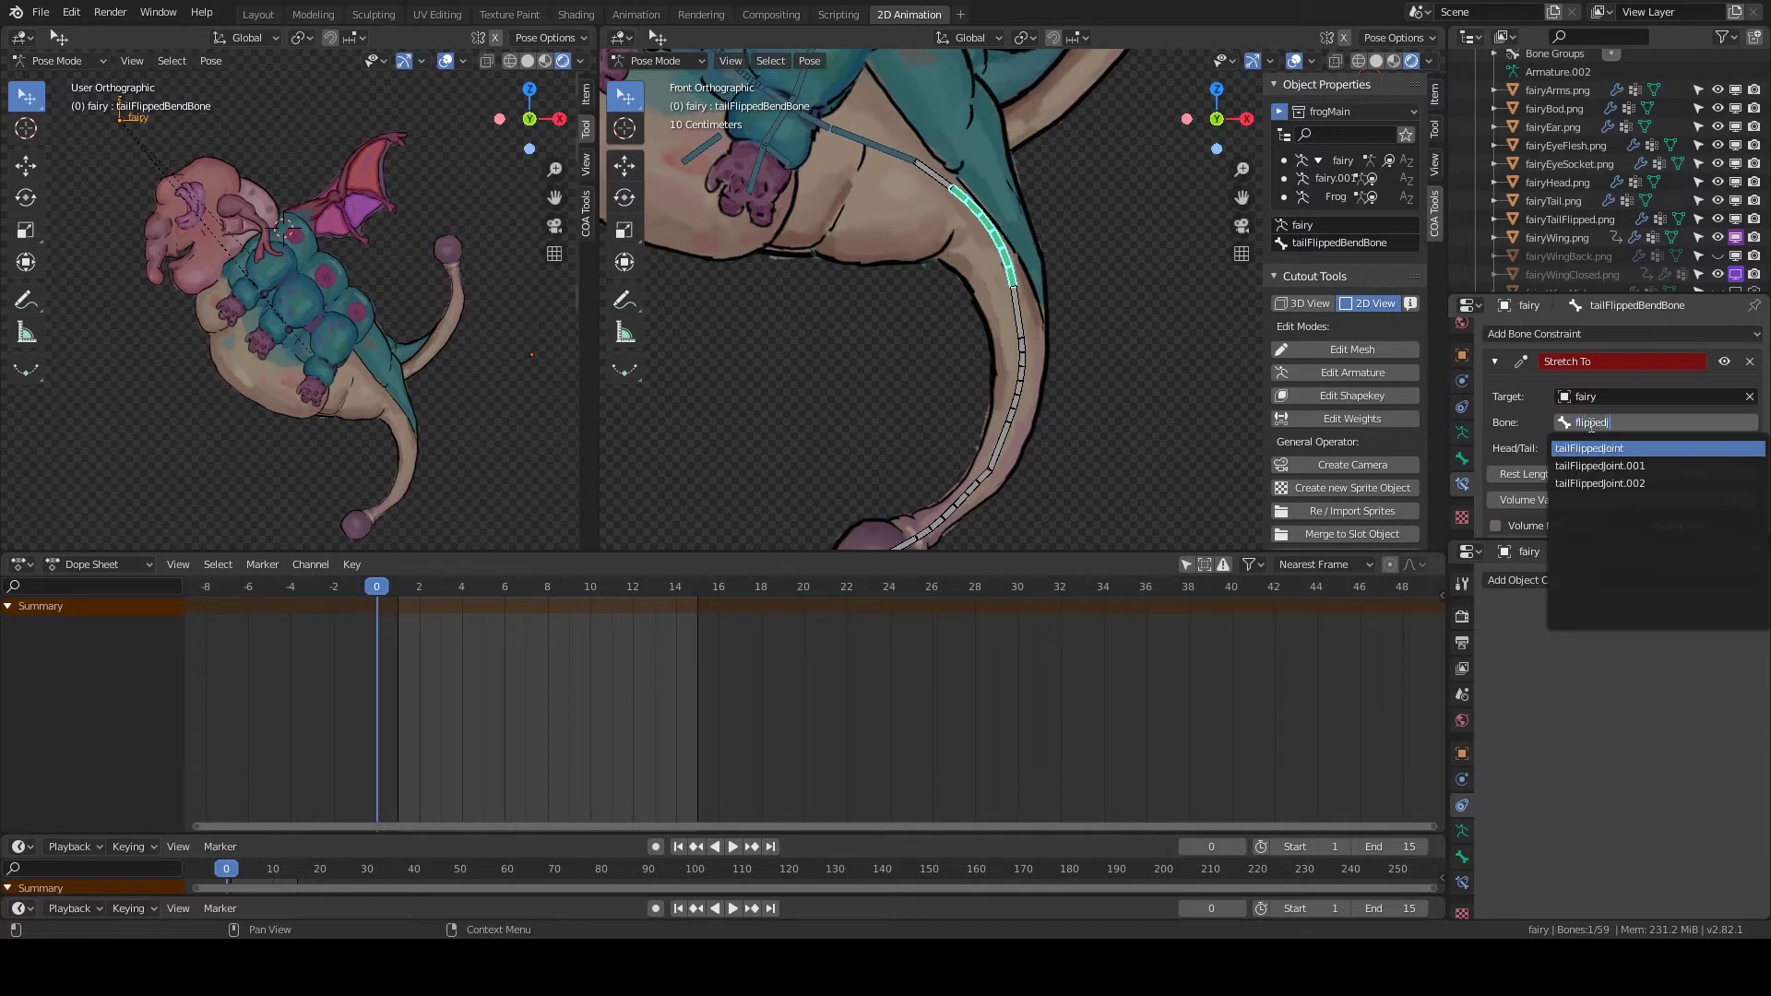
click(1588, 448)
Add a Stretch To on tailFlippedBendBone.001 targeting fairy bone tailFlippedJoint.002.
click(1019, 378)
click(1532, 333)
click(1557, 476)
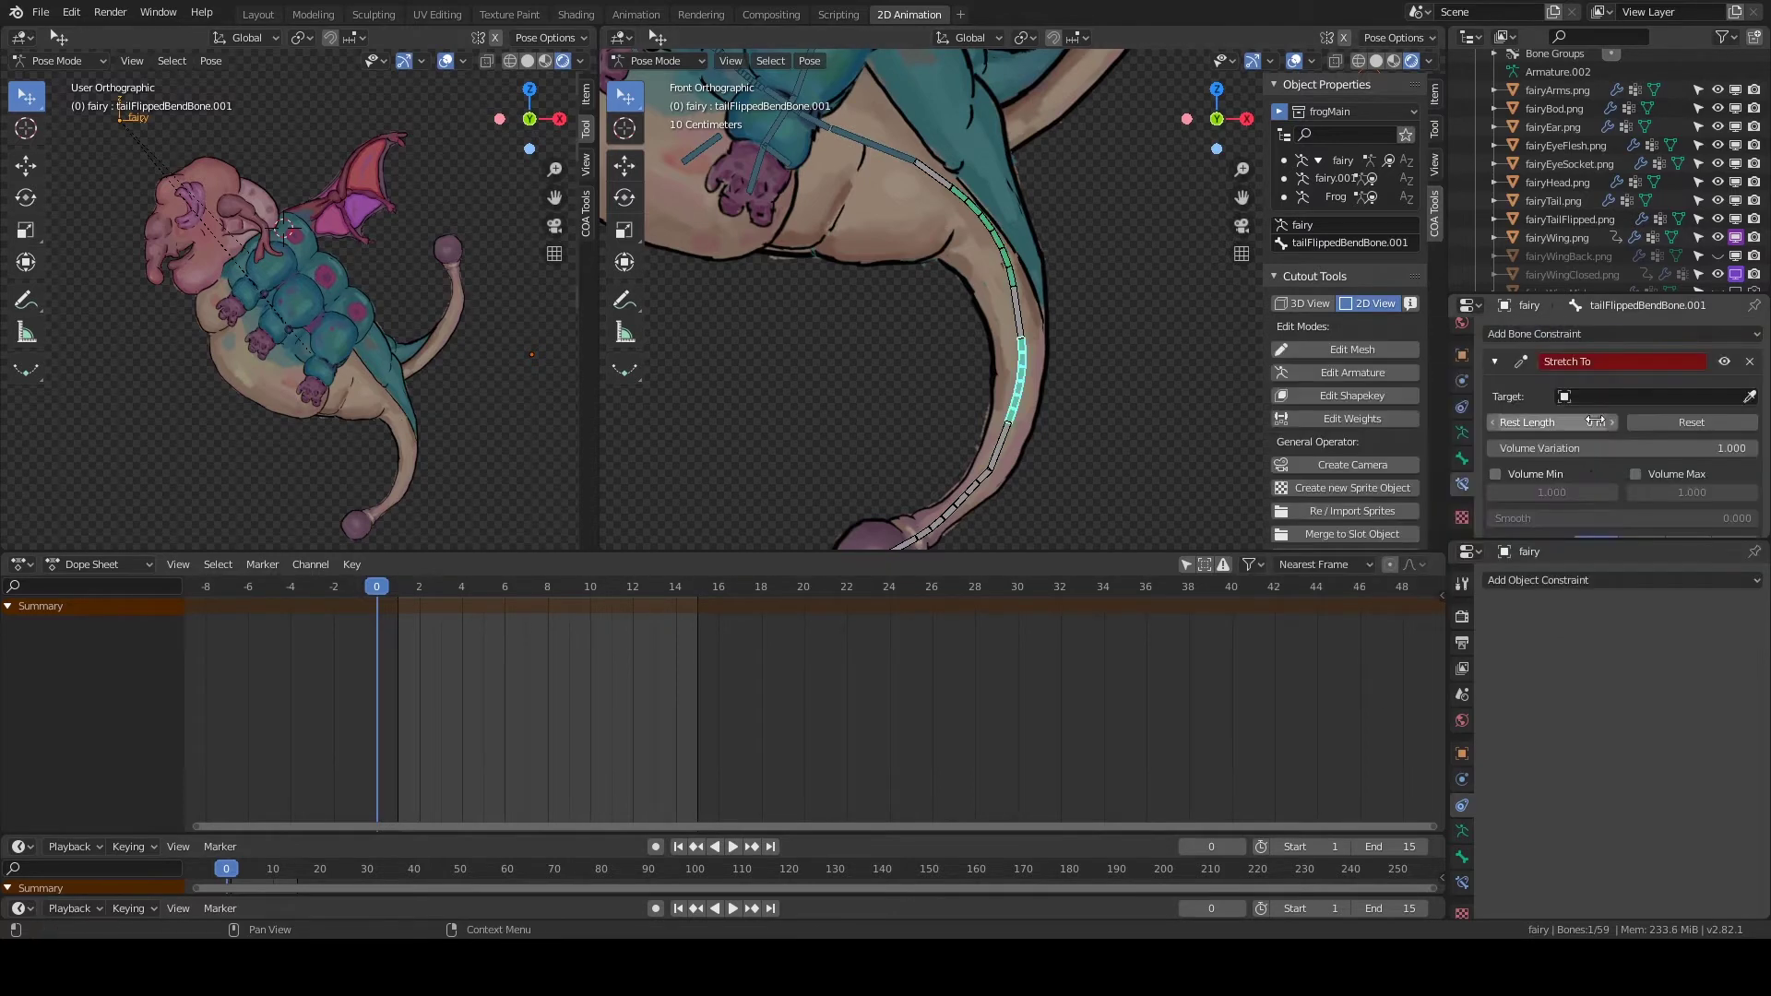
click(1595, 421)
text(flipp)
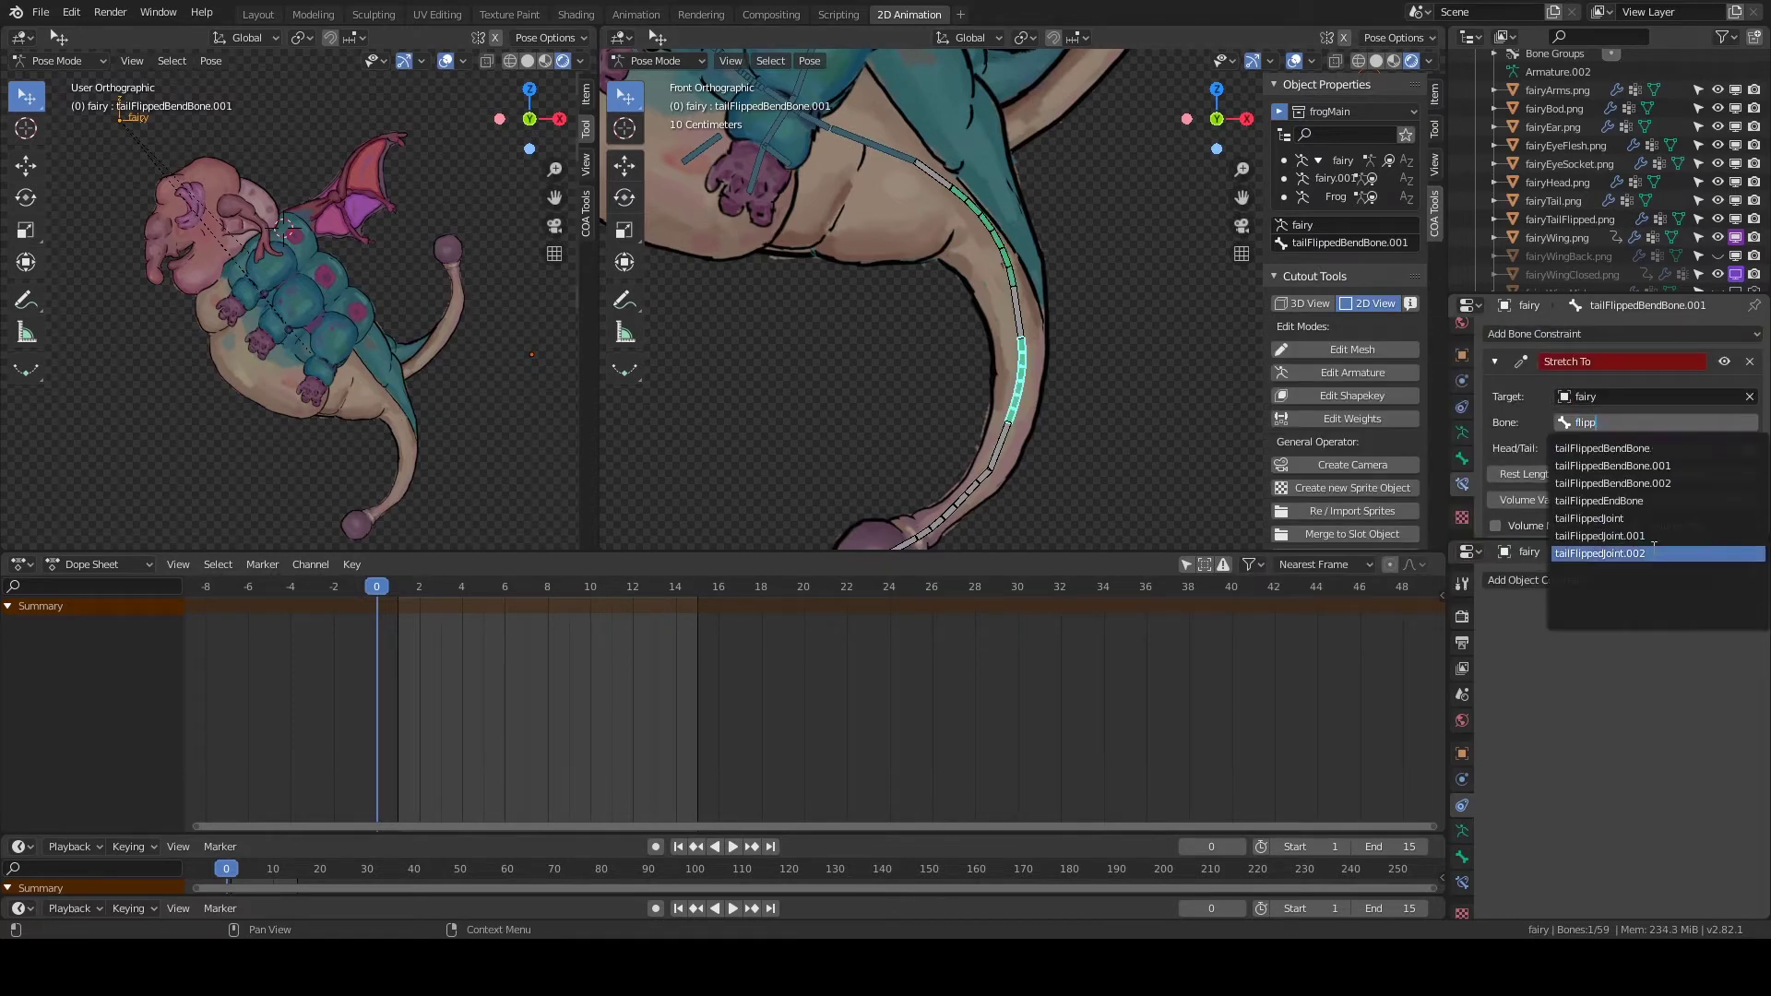
click(1600, 554)
Add a Stretch To constraint on tailFlippedBendBone.002 and begin choosing its tail target.
click(950, 438)
click(1623, 333)
click(1584, 473)
click(1603, 397)
text(tail)
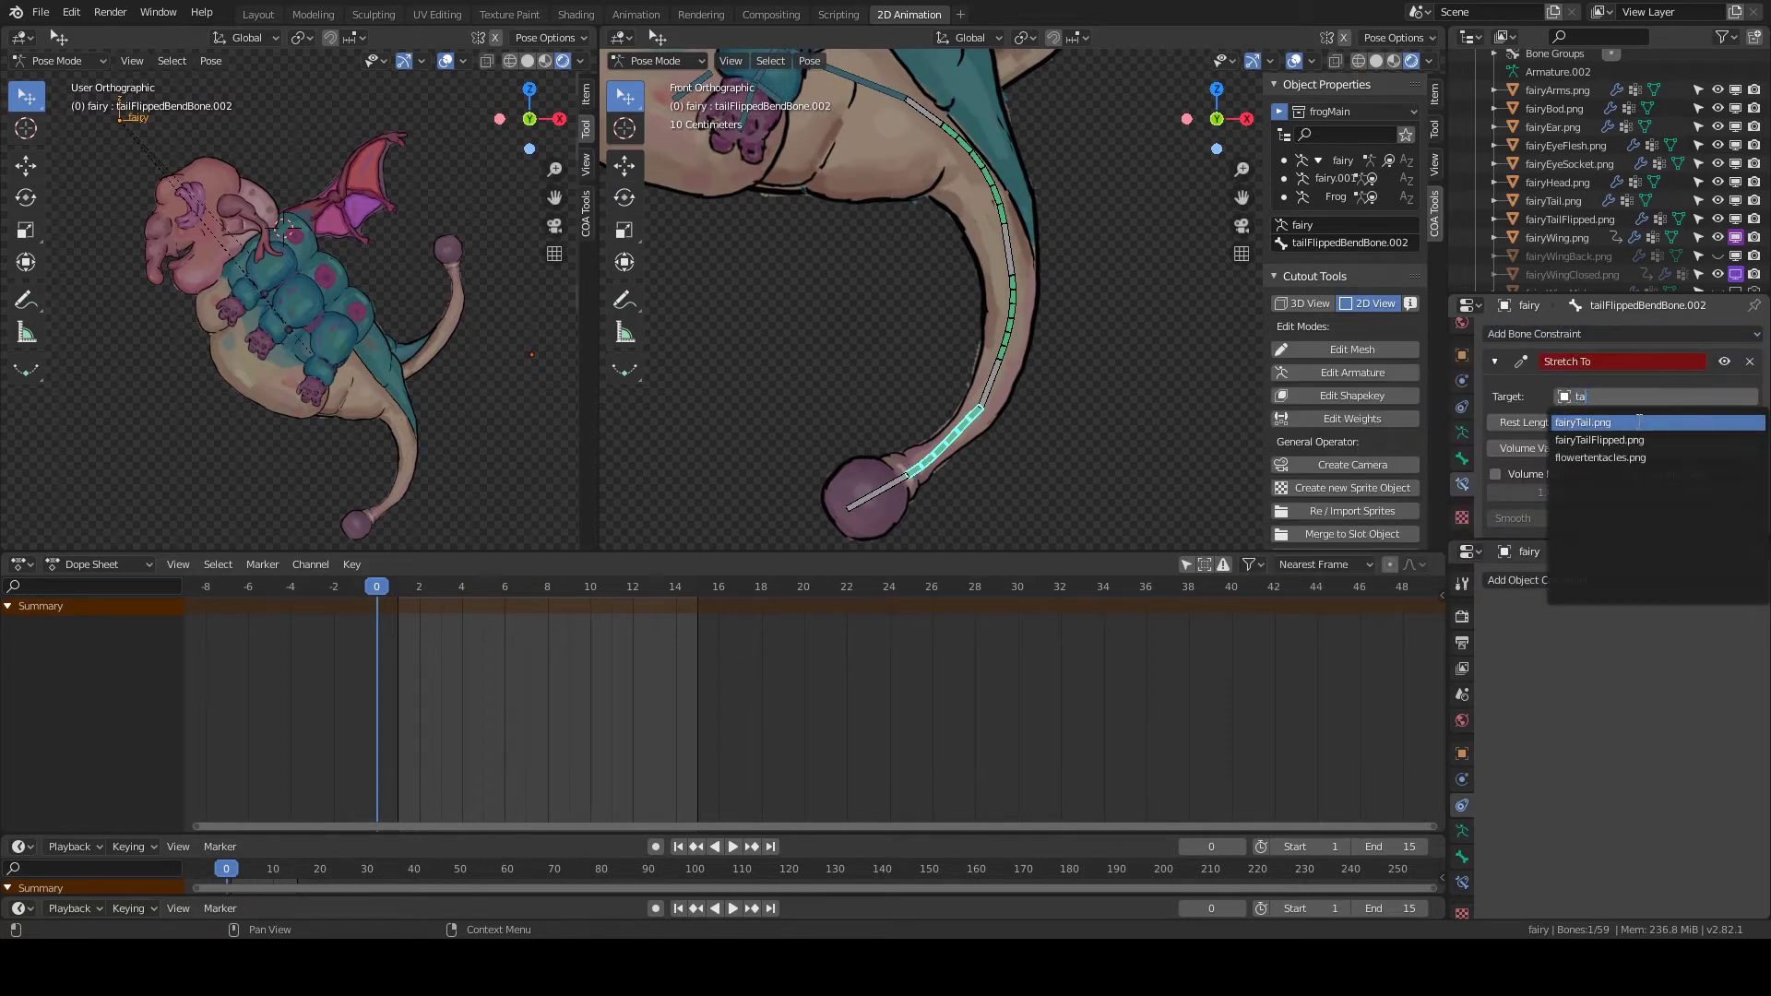
Set the stretch target, then make tailFlippedJoint.002 copy tailFlippedJoint.001's rotation, mixed Before Original.
click(1599, 440)
click(1604, 461)
click(996, 393)
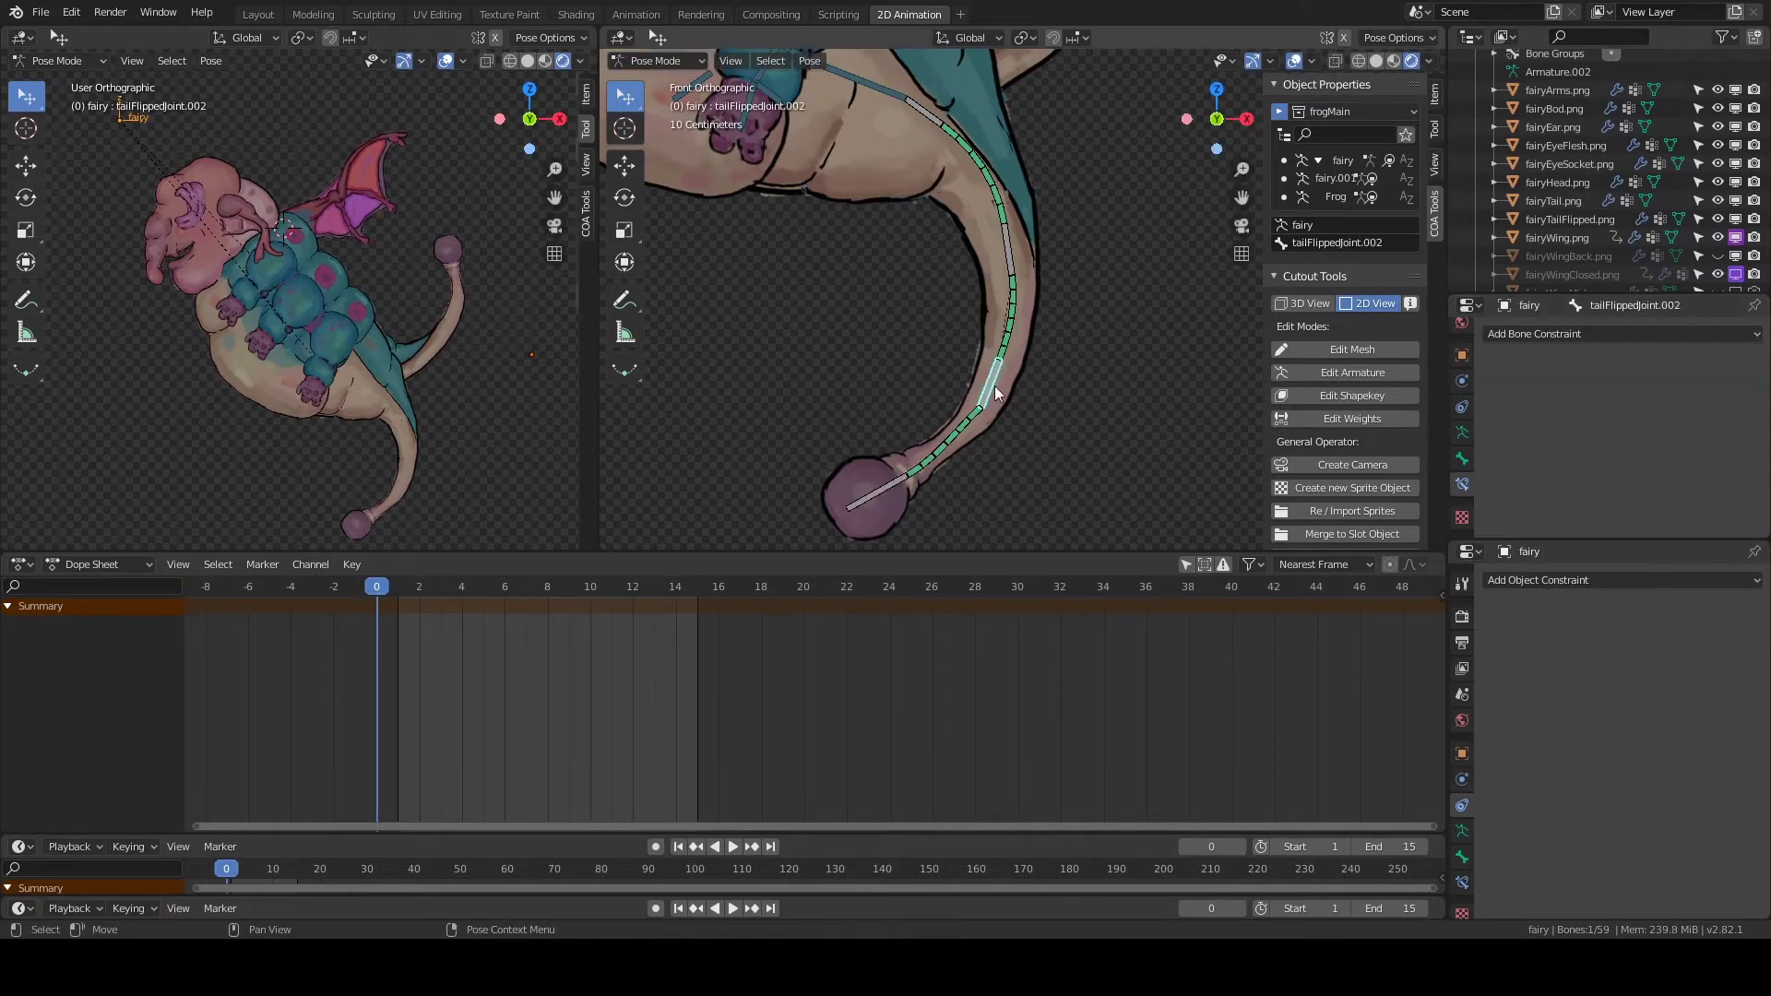
click(989, 387)
click(1549, 333)
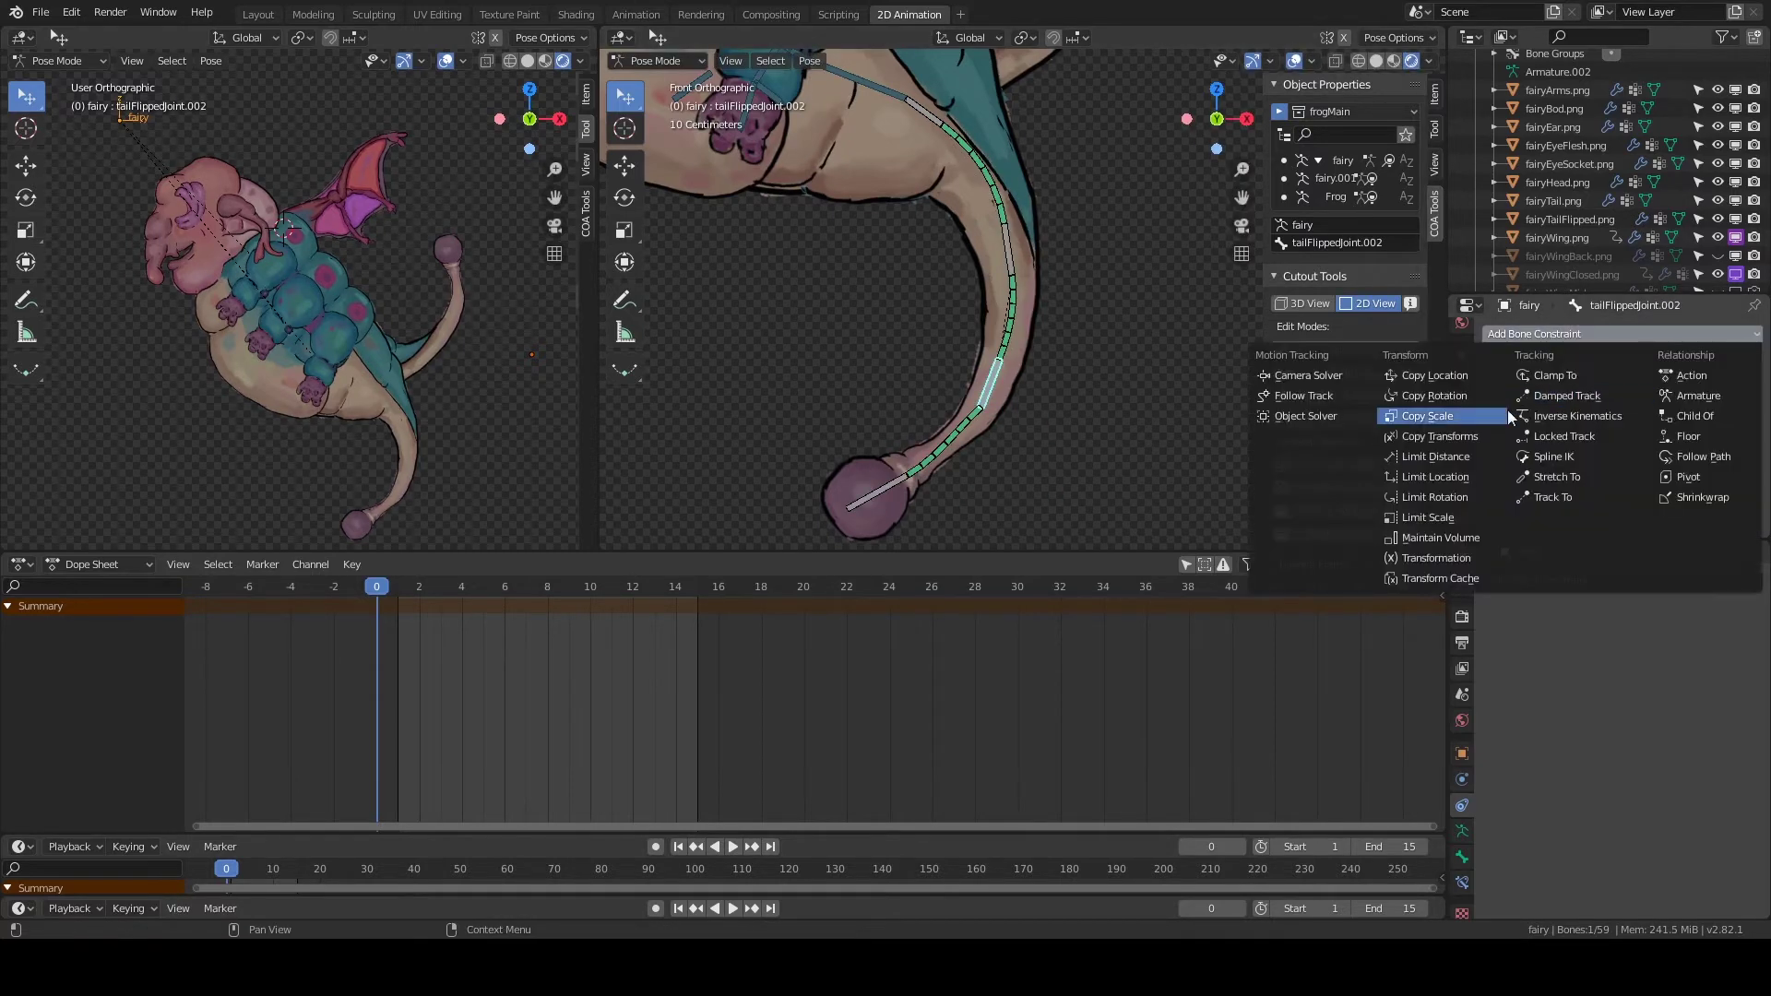
click(1434, 395)
click(1599, 422)
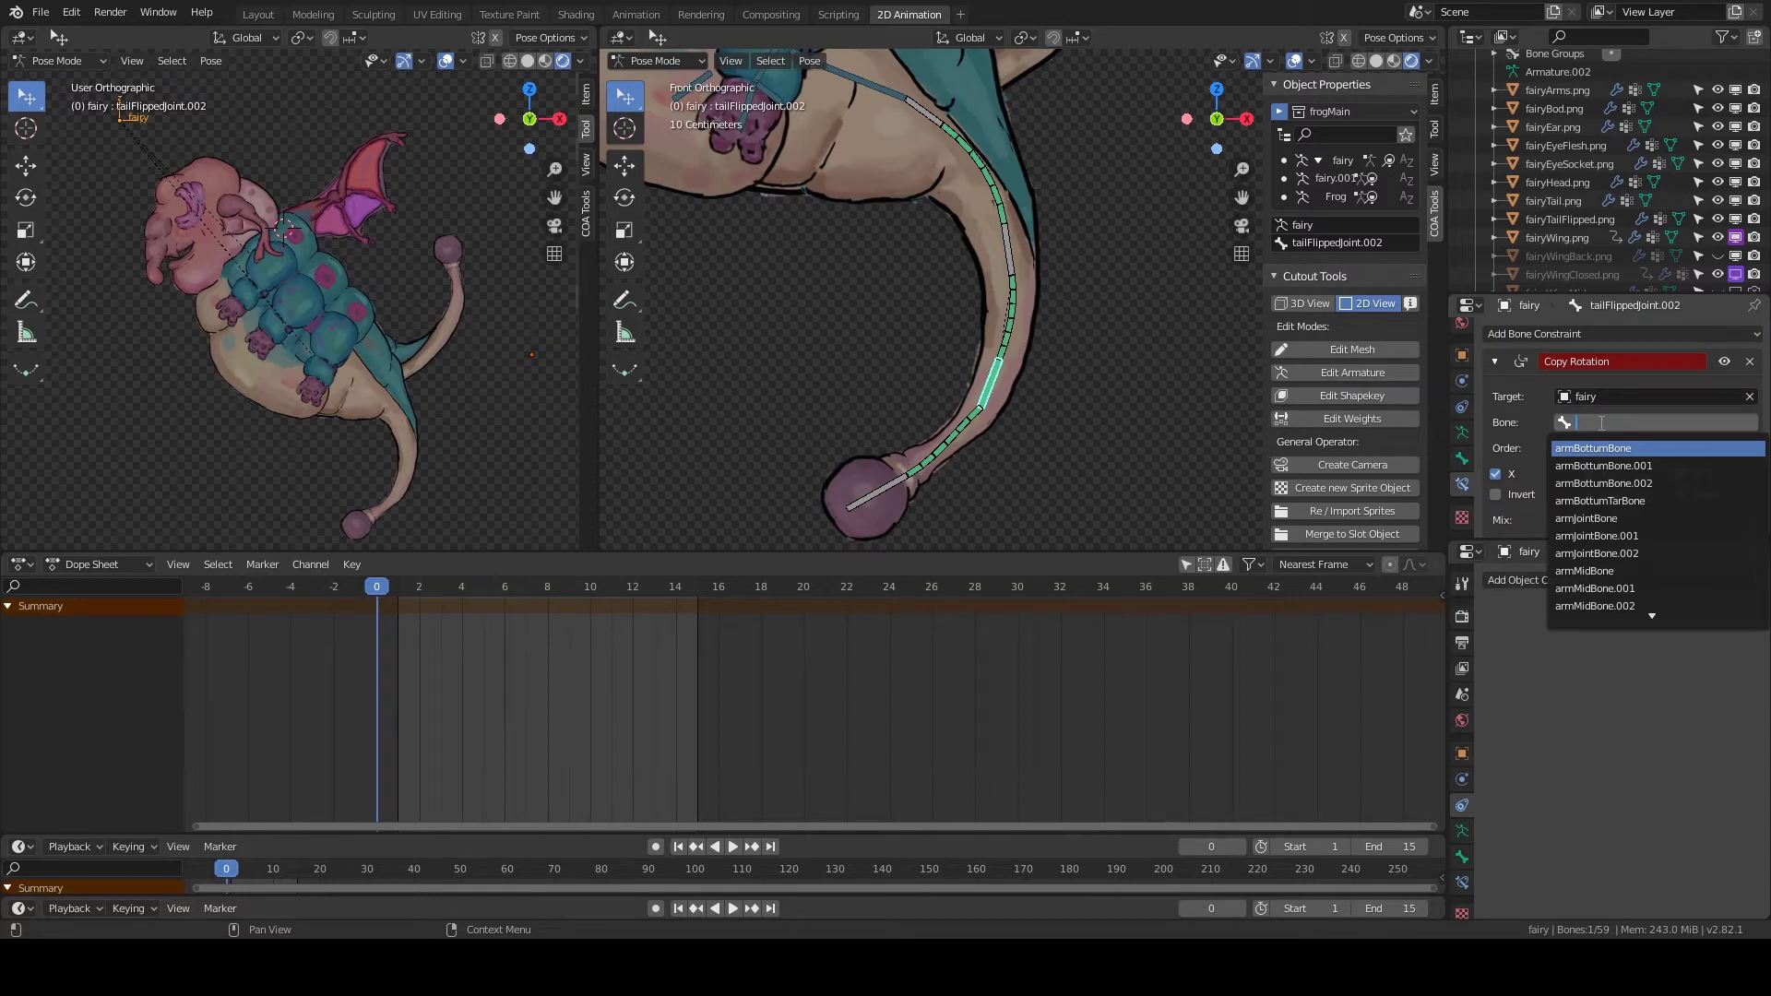
text(tailfl)
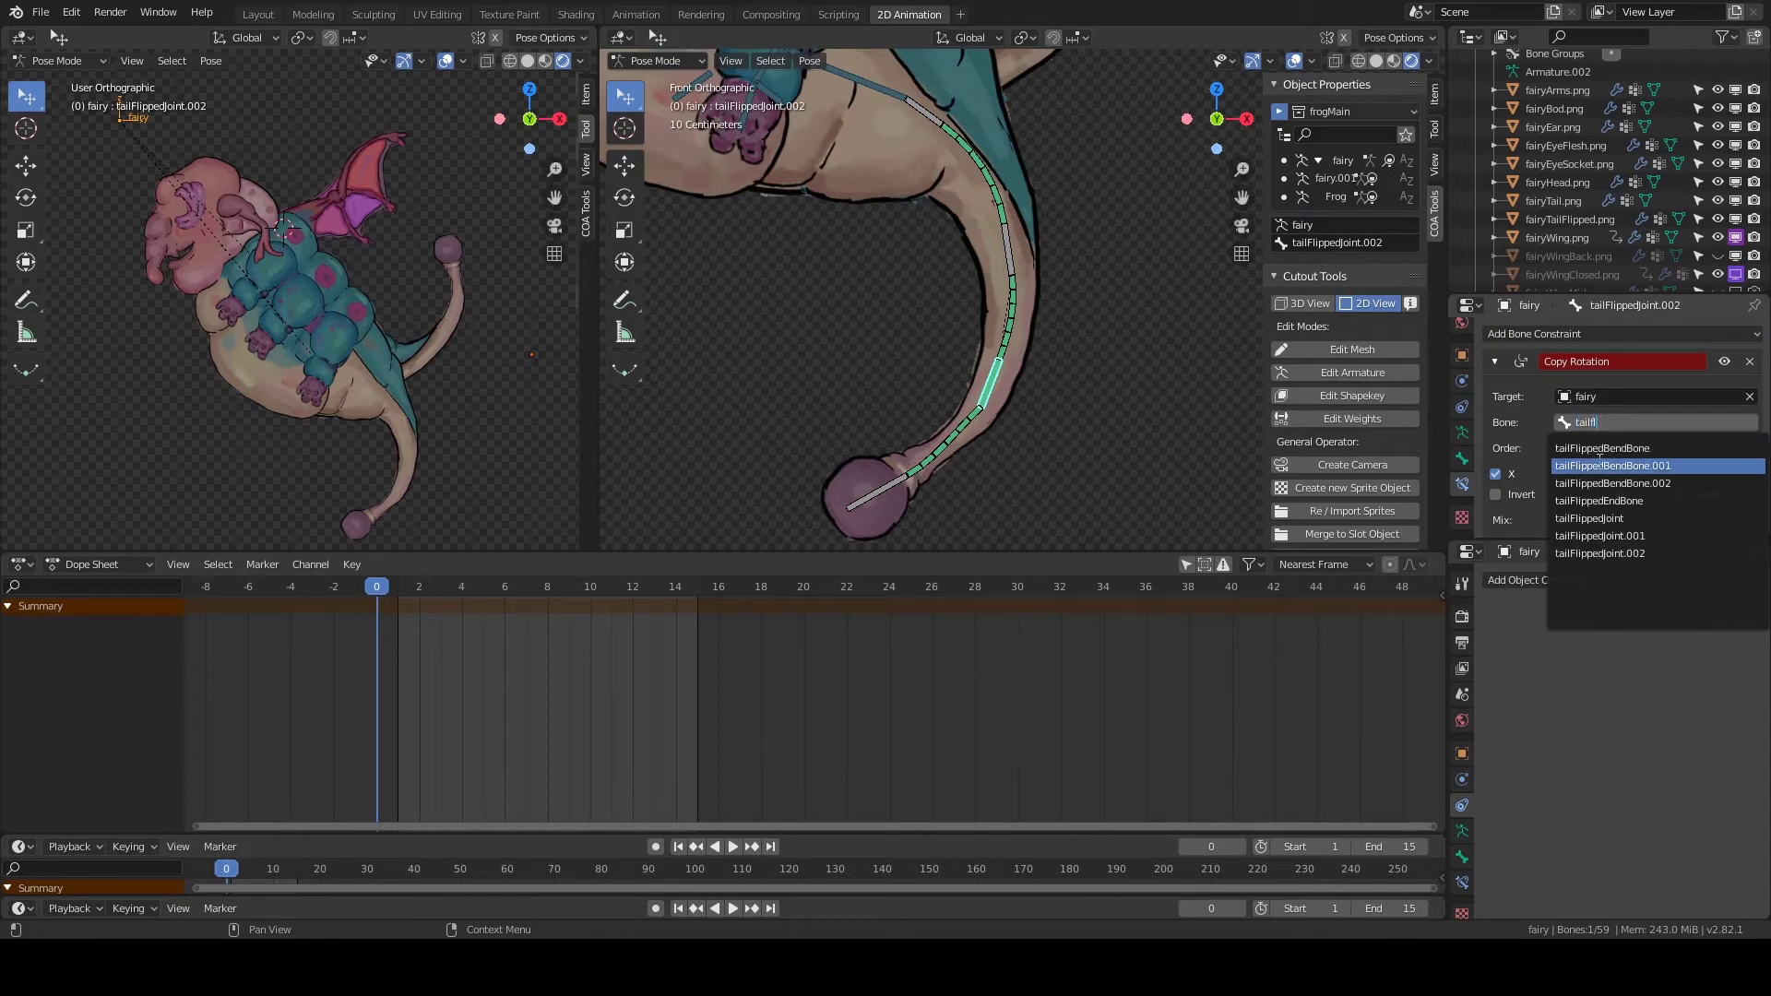
click(1599, 536)
scroll(1586, 466, down, 2)
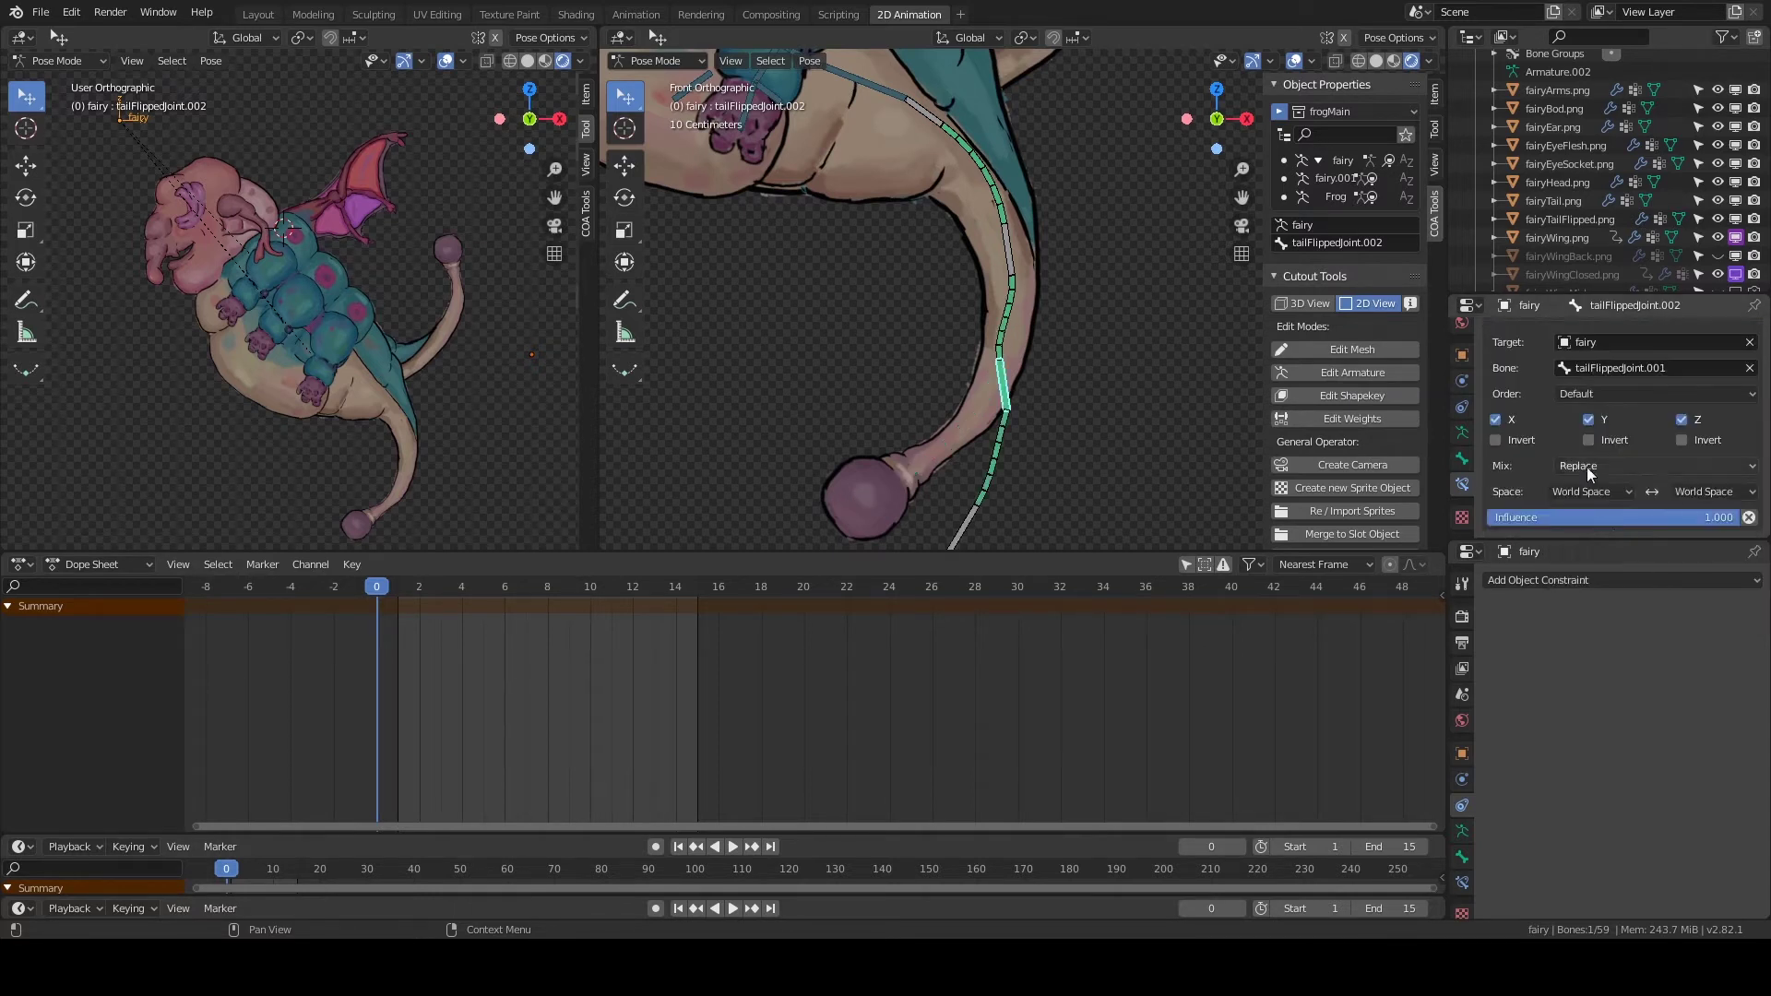
click(1587, 466)
click(1586, 561)
Make tailFlippedJoint.001 copy tailFlippedJoint's rotation, mixed Before Original.
click(1009, 249)
click(1525, 334)
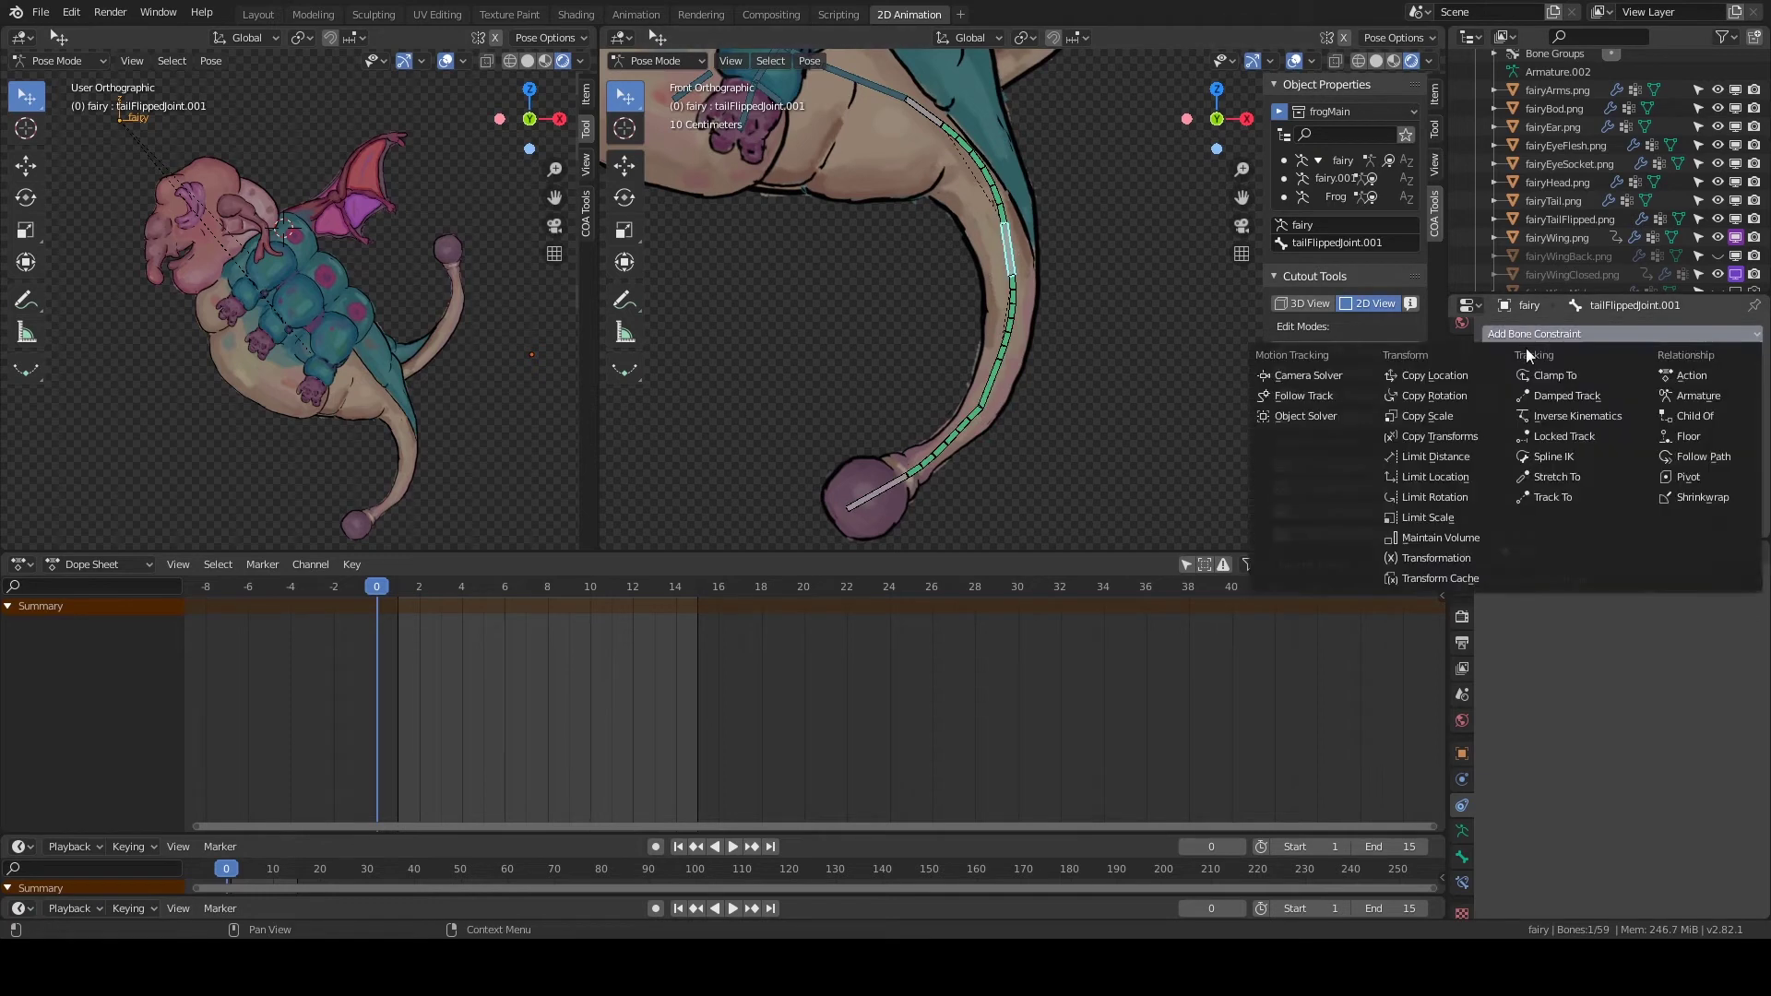
click(1397, 414)
click(1588, 424)
text(tail)
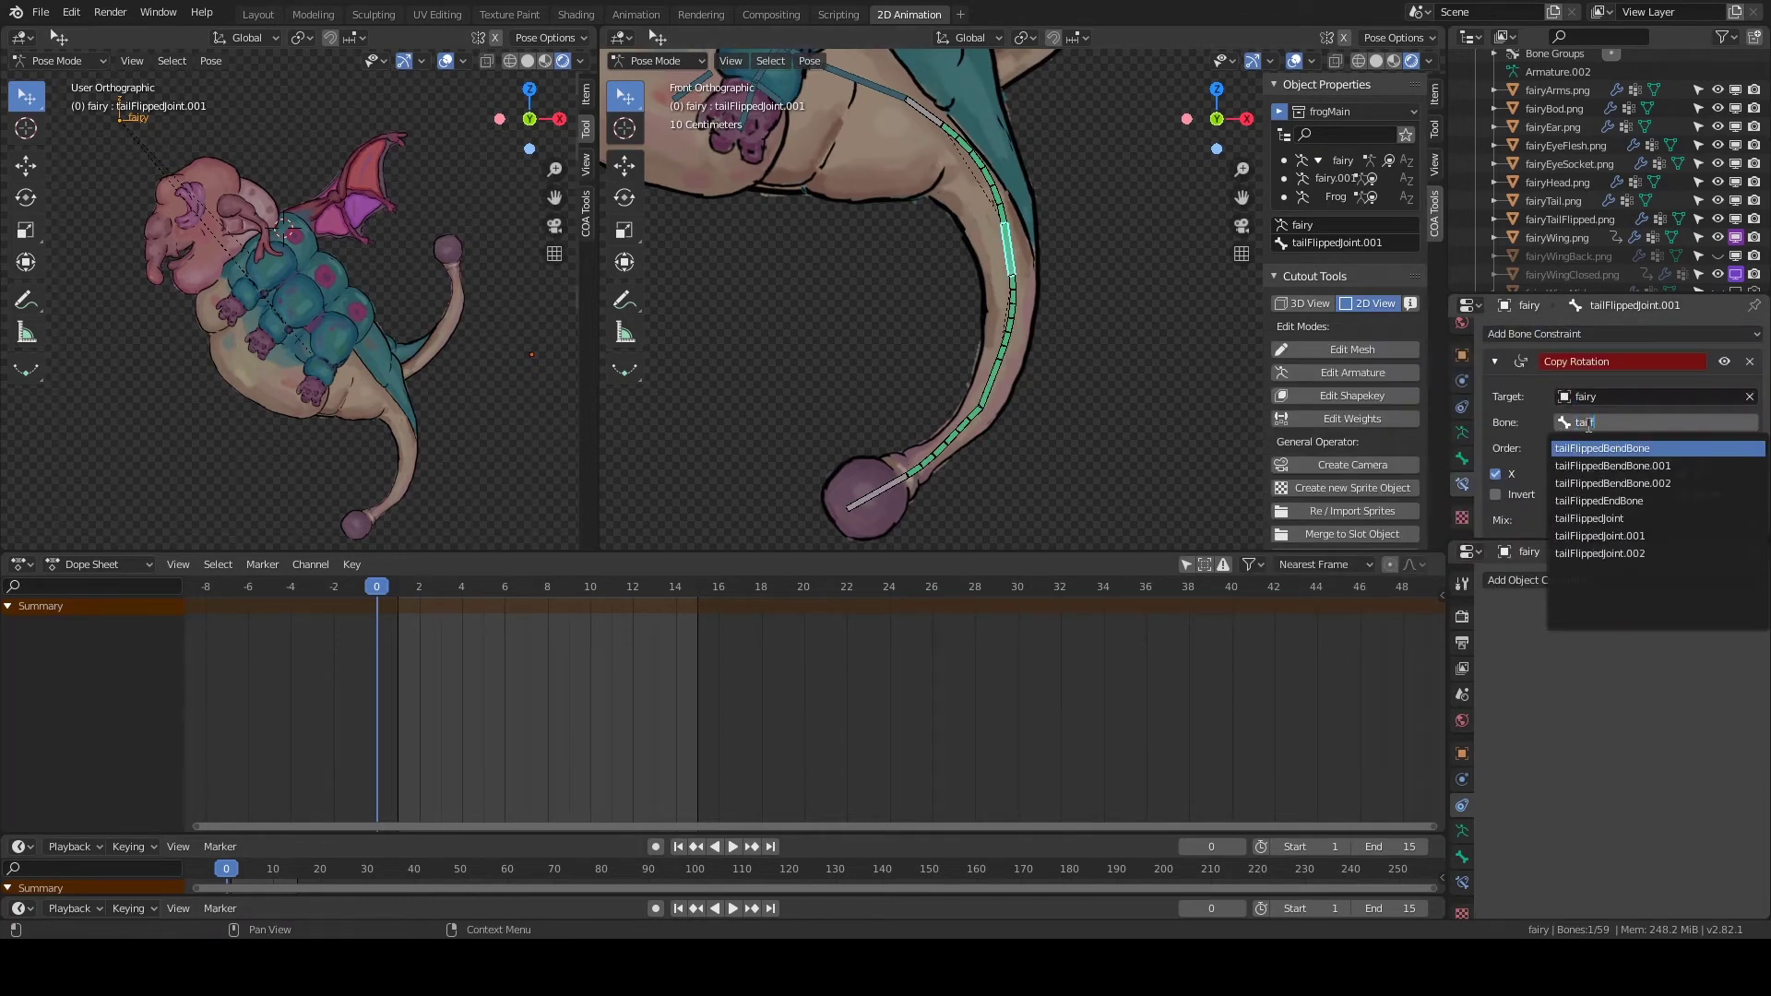
click(1604, 483)
scroll(1617, 511, down, 2)
click(1594, 527)
Make tailFlippedJoint copy tailBaseBone's rotation, mixed Before Original.
click(913, 120)
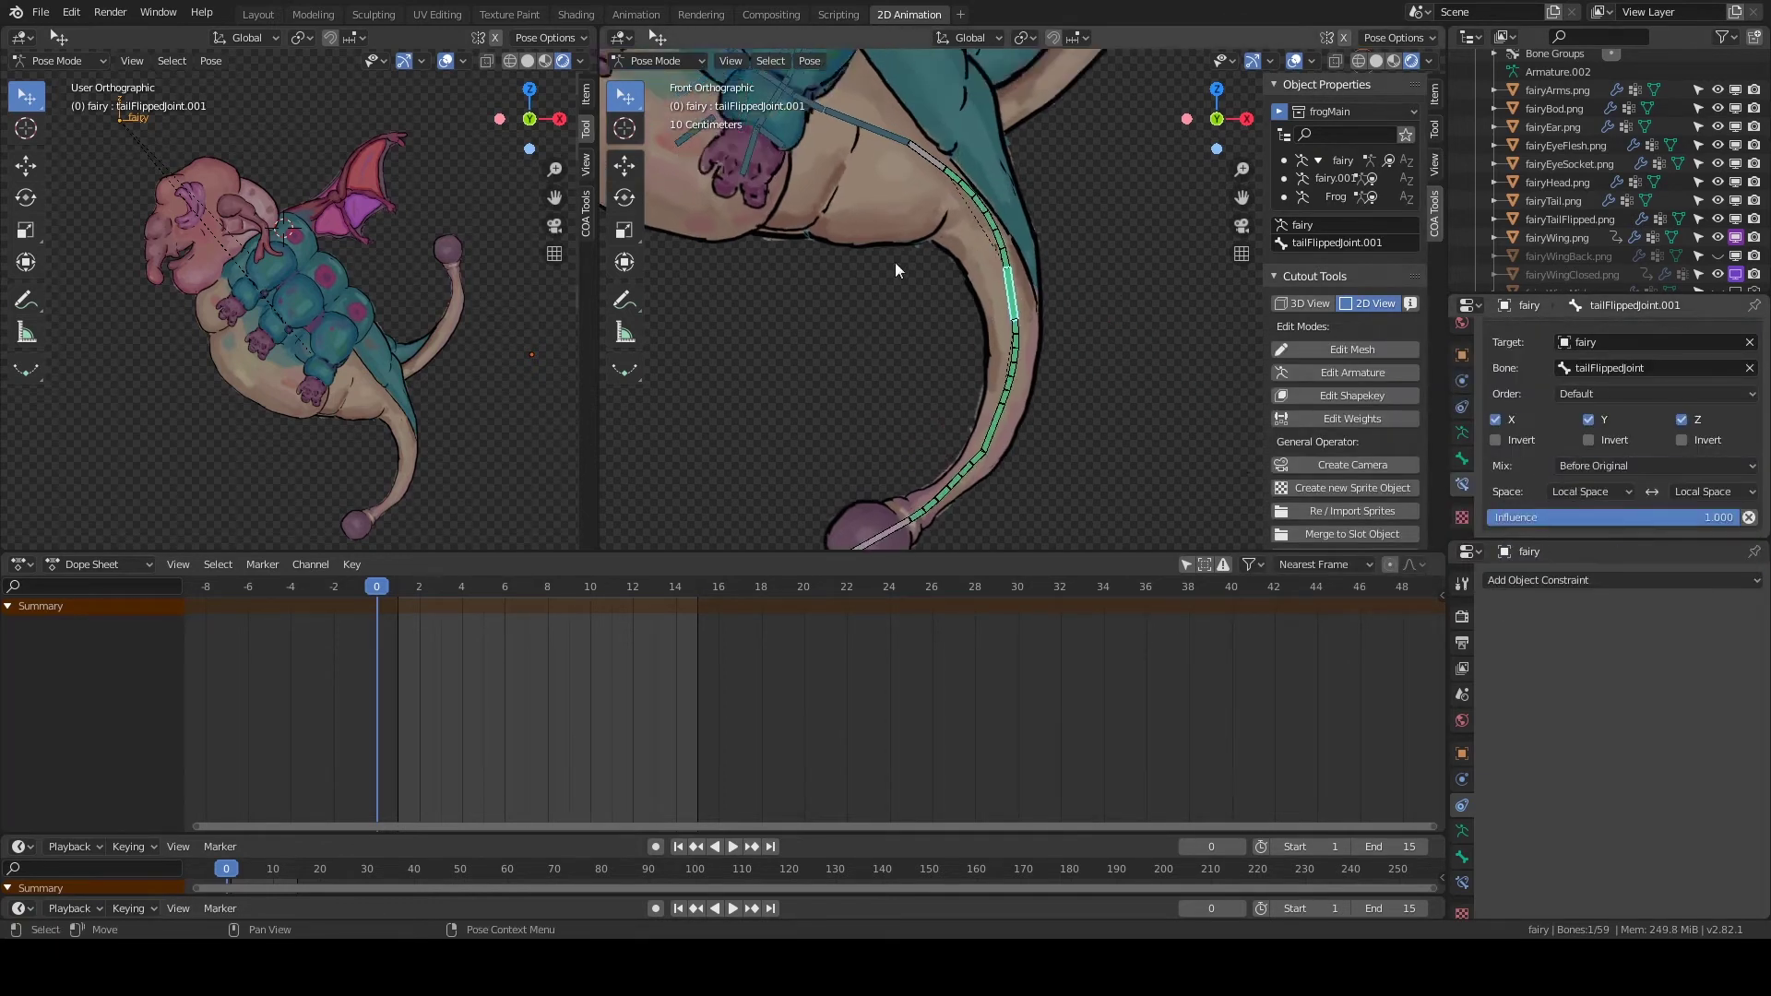
click(1623, 334)
click(1434, 395)
click(1597, 421)
text(tailf)
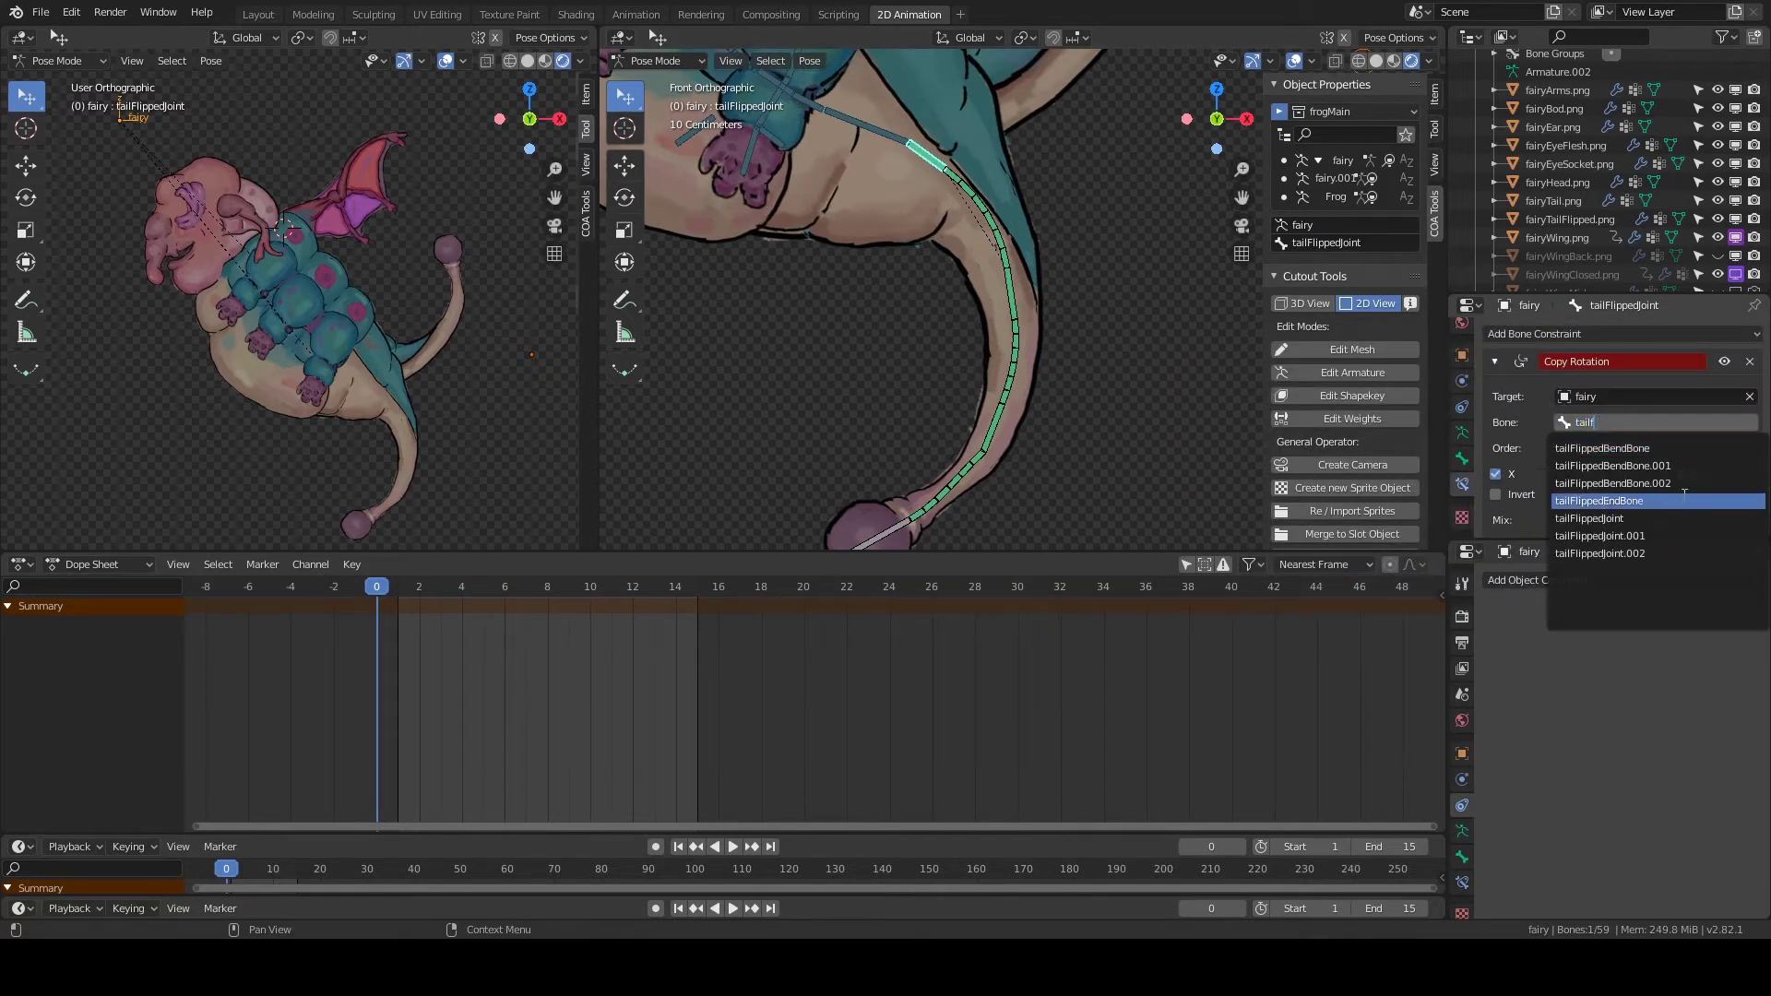
key(BackSpace)
click(1604, 448)
scroll(1629, 467, down, 2)
click(1629, 467)
click(1601, 566)
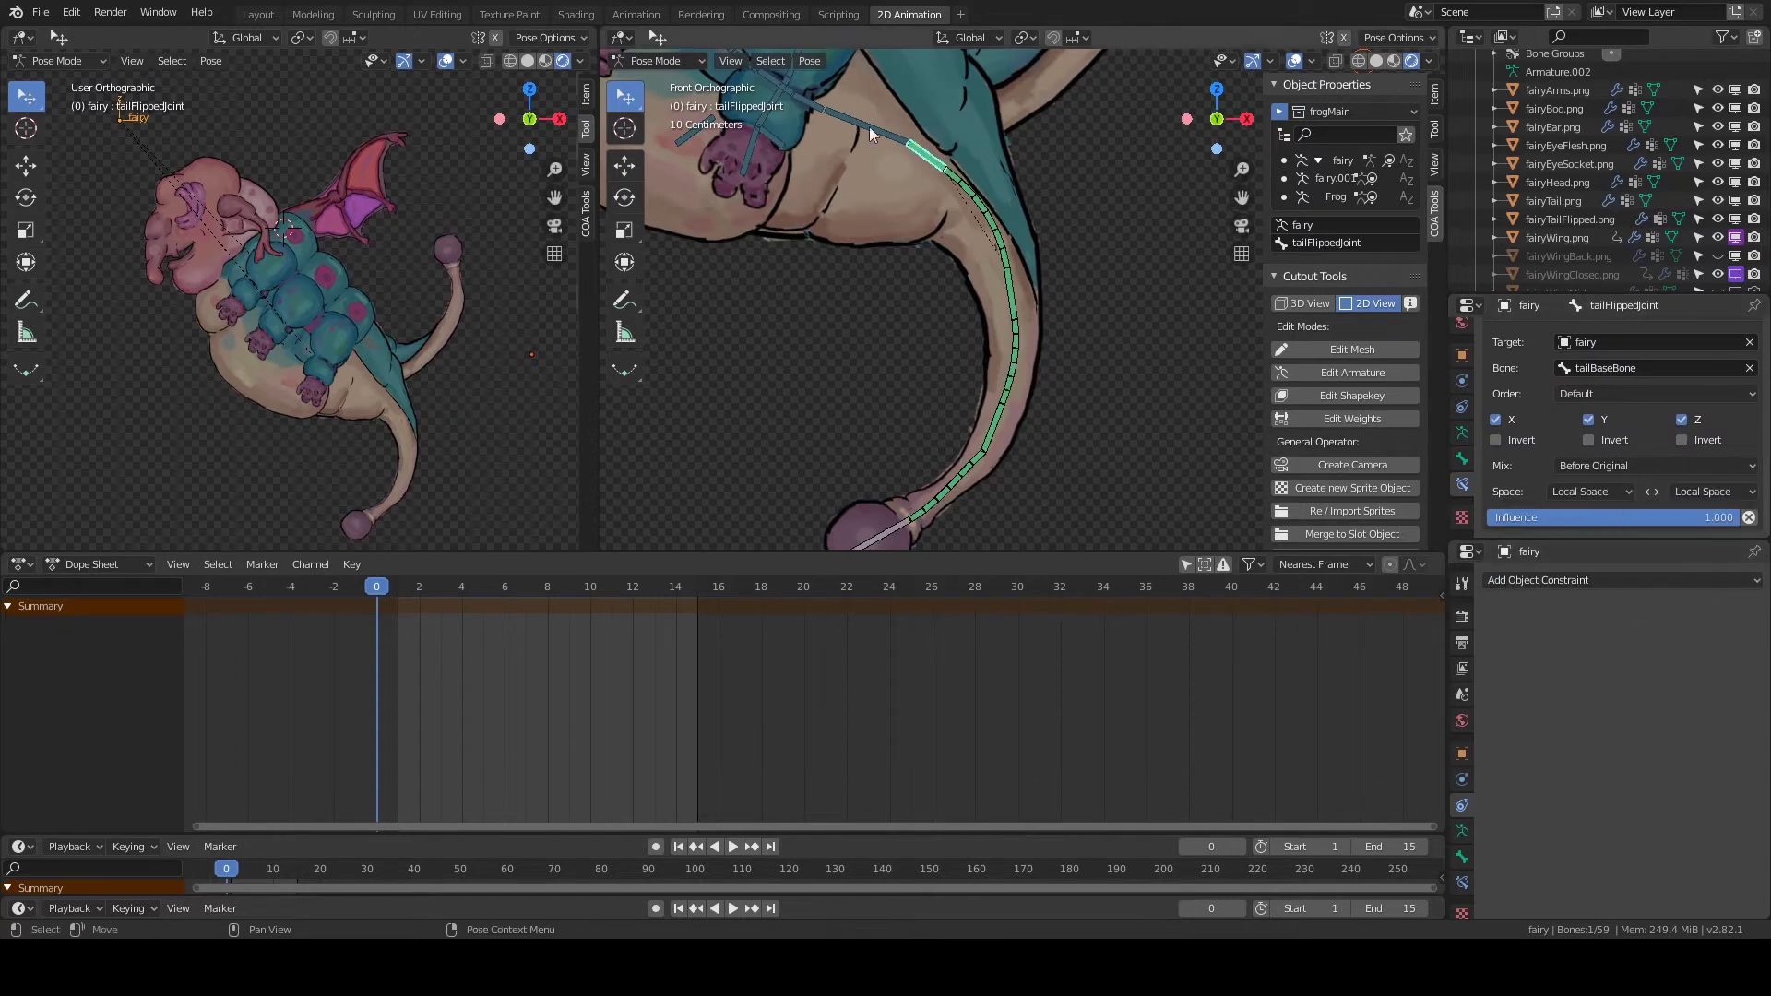
Rotate tailBaseBone to test the tail curl, then select the flipped tail sprite.
click(853, 139)
key(r)
click(887, 183)
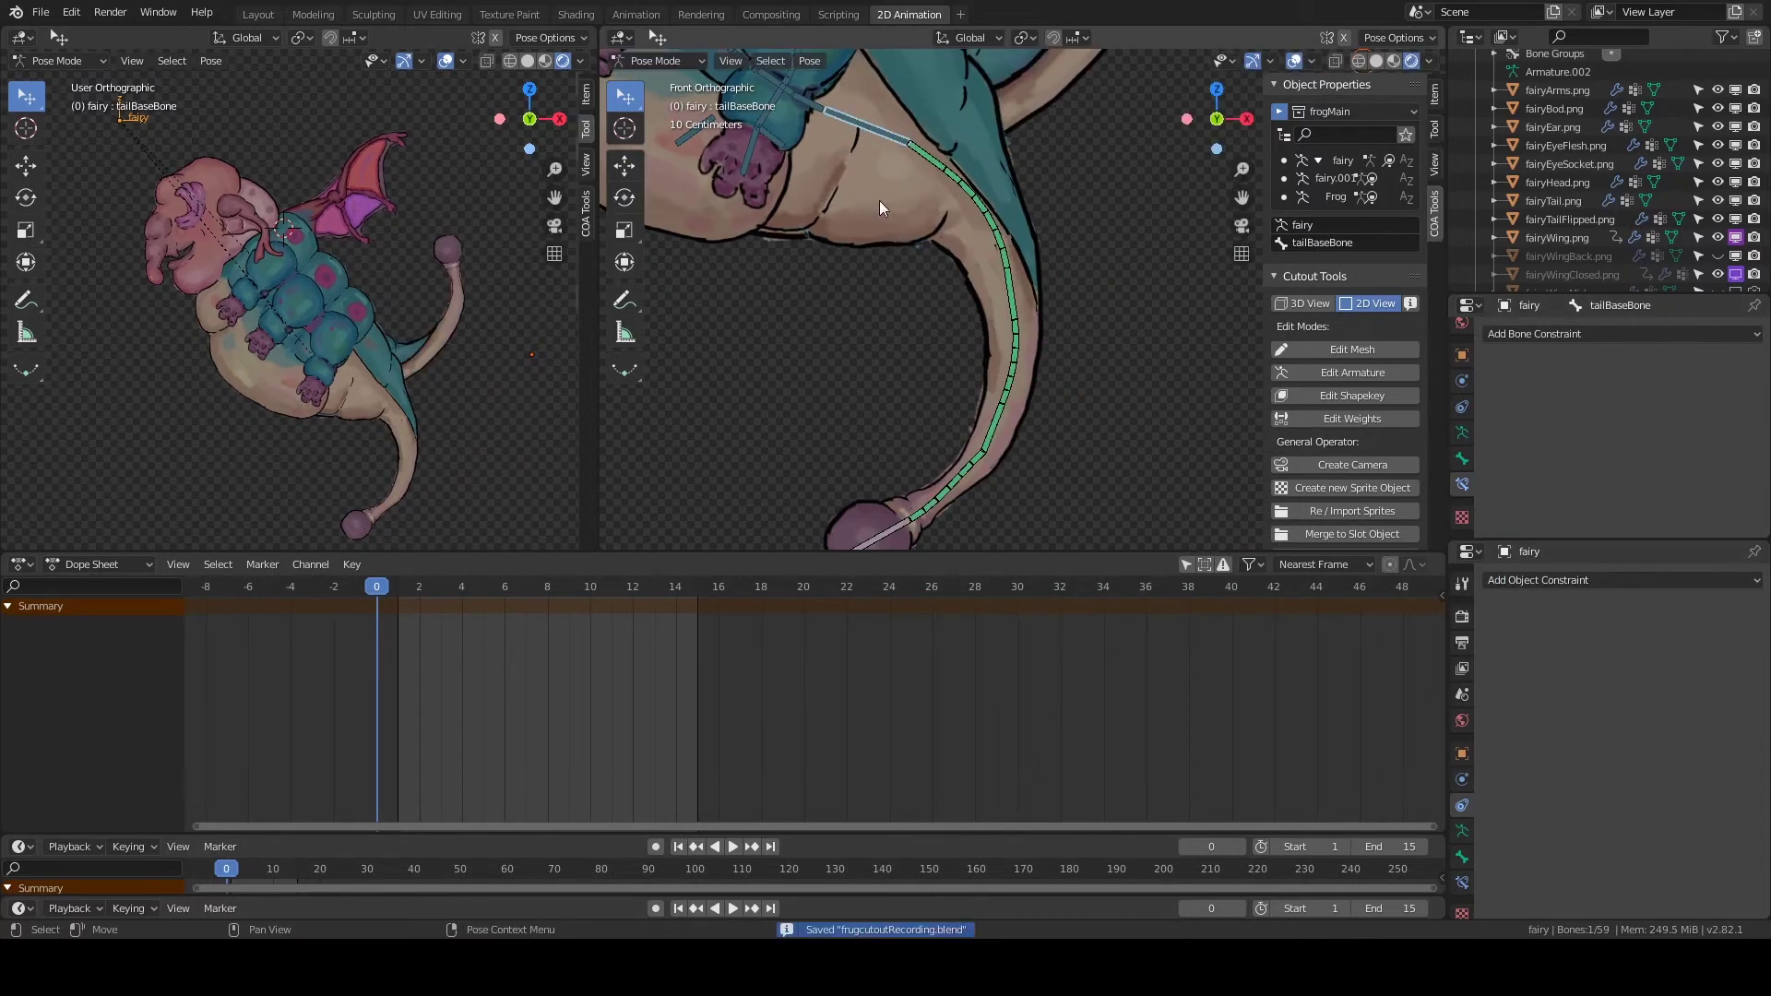
click(873, 205)
Enter Edit Weights on the flipped tail sprite and inspect the hipBone and tailBaseBone weights.
click(1310, 492)
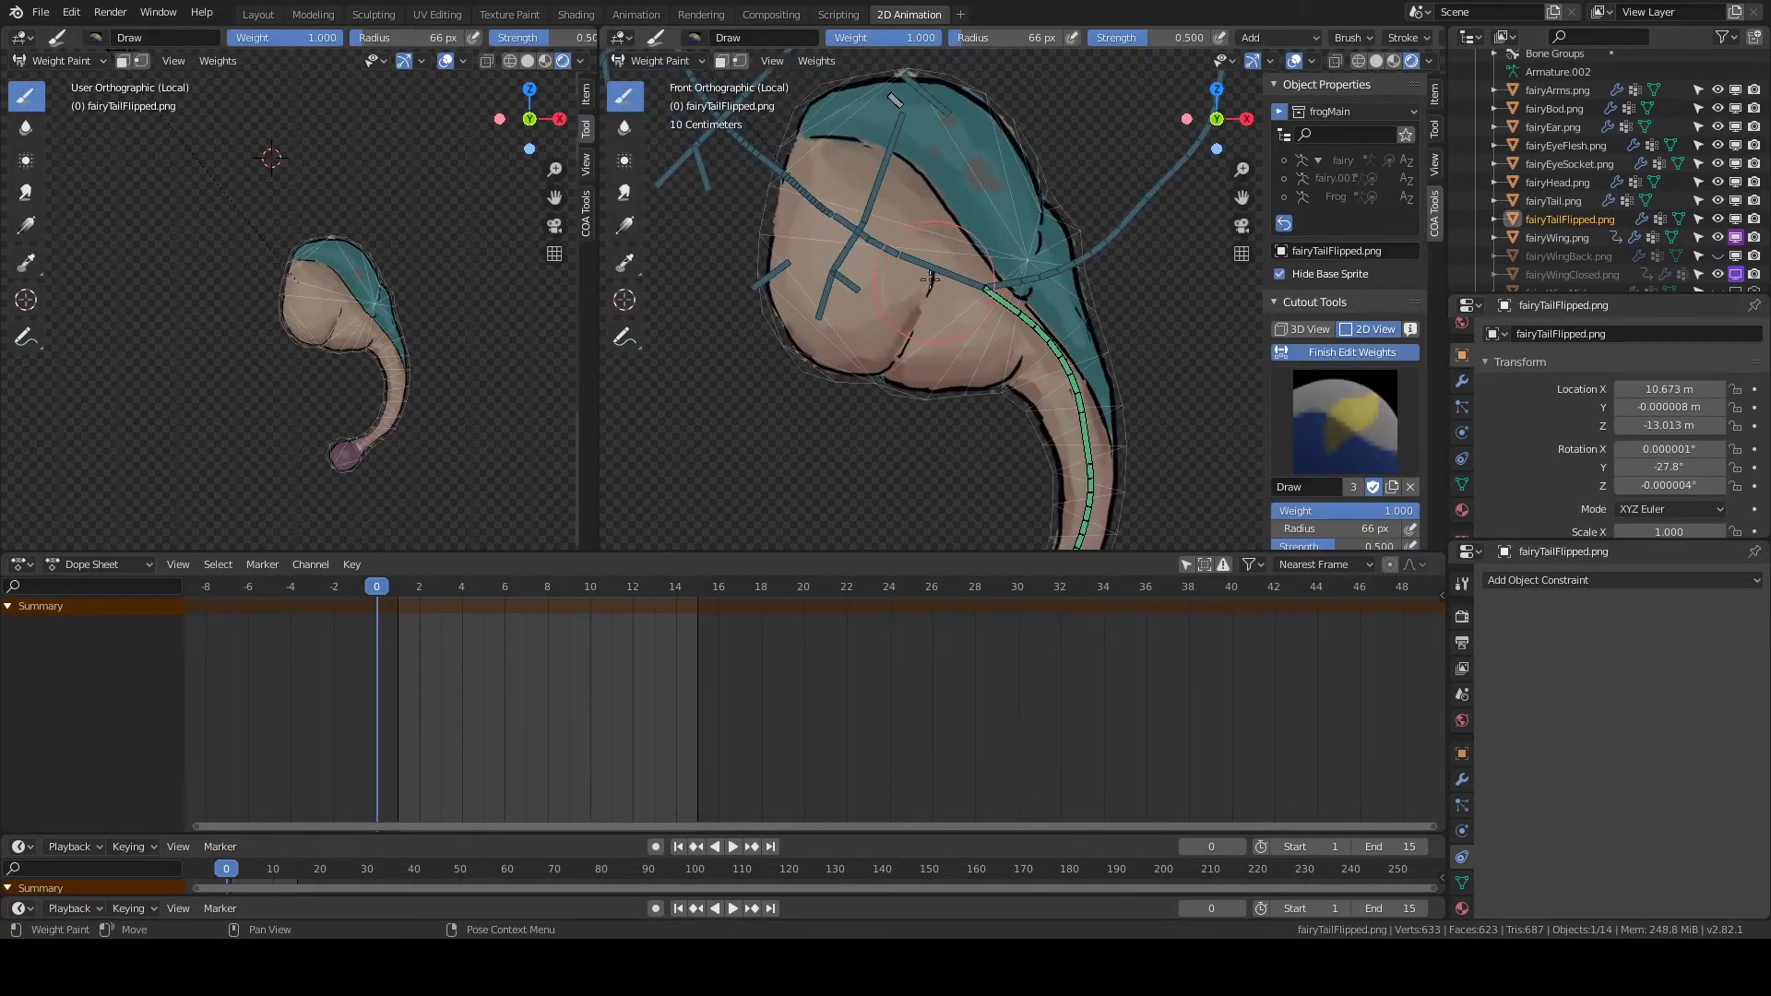
ctrl+click(881, 247)
shift+middle_drag(881, 248, 940, 298)
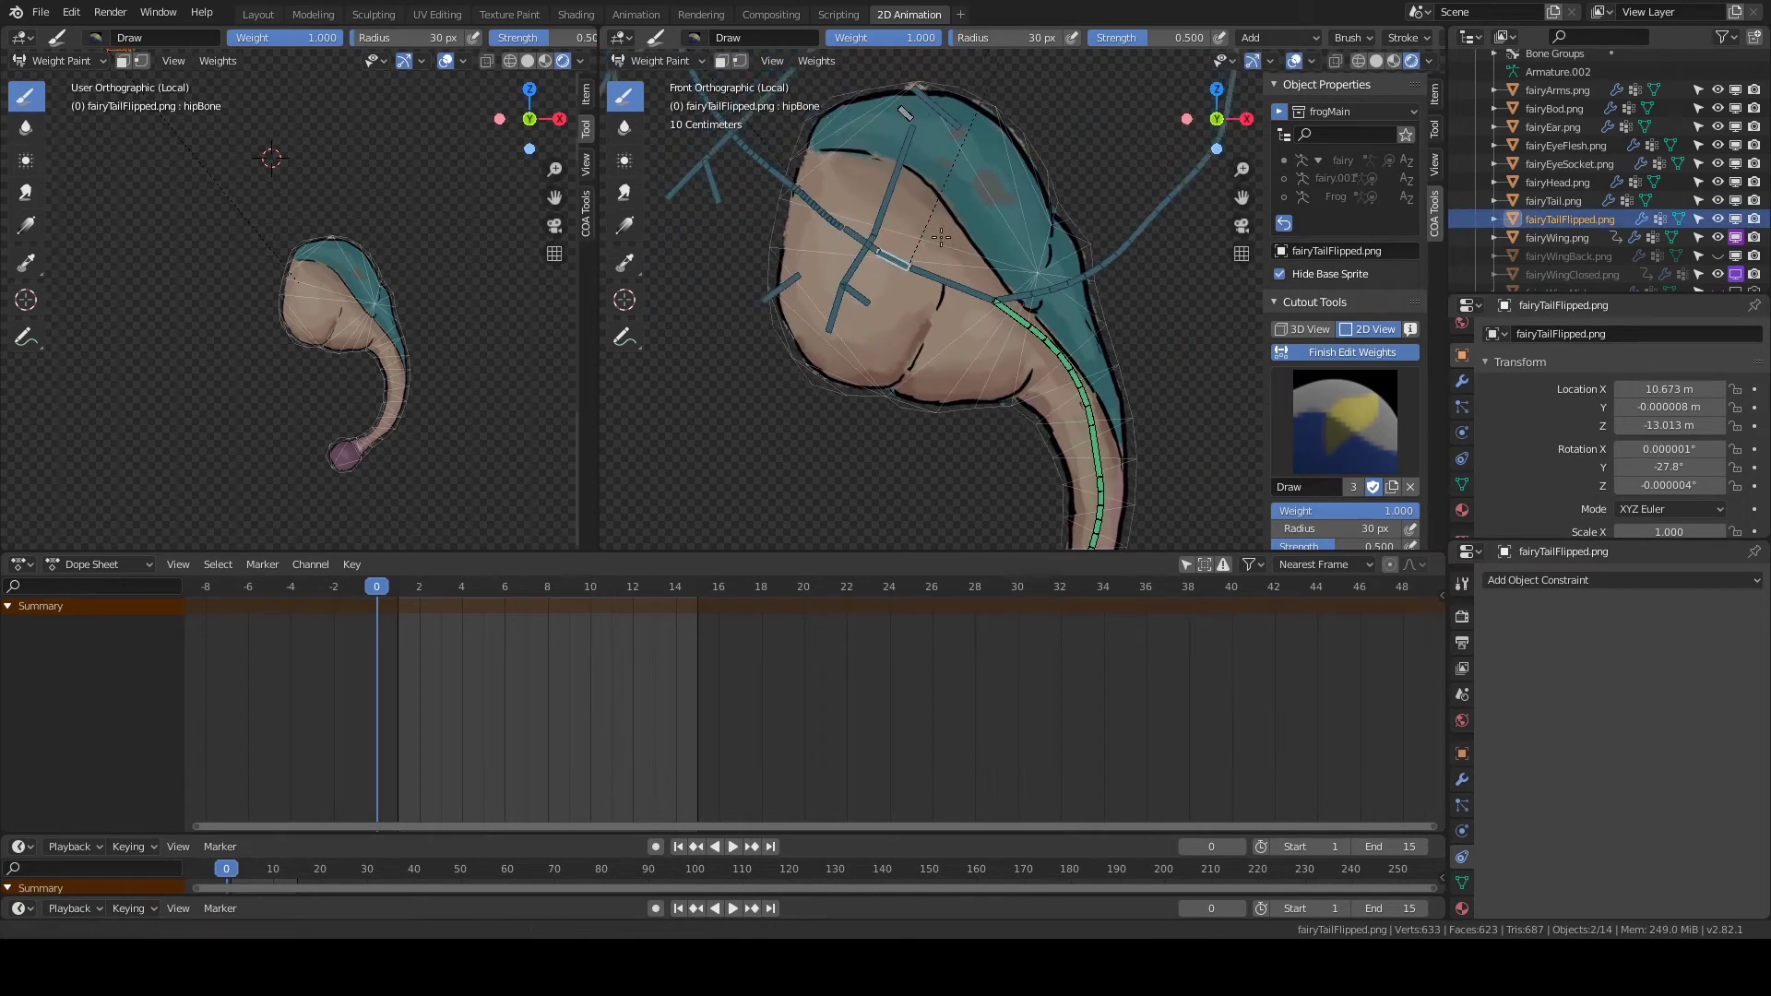
drag(890, 133, 858, 396)
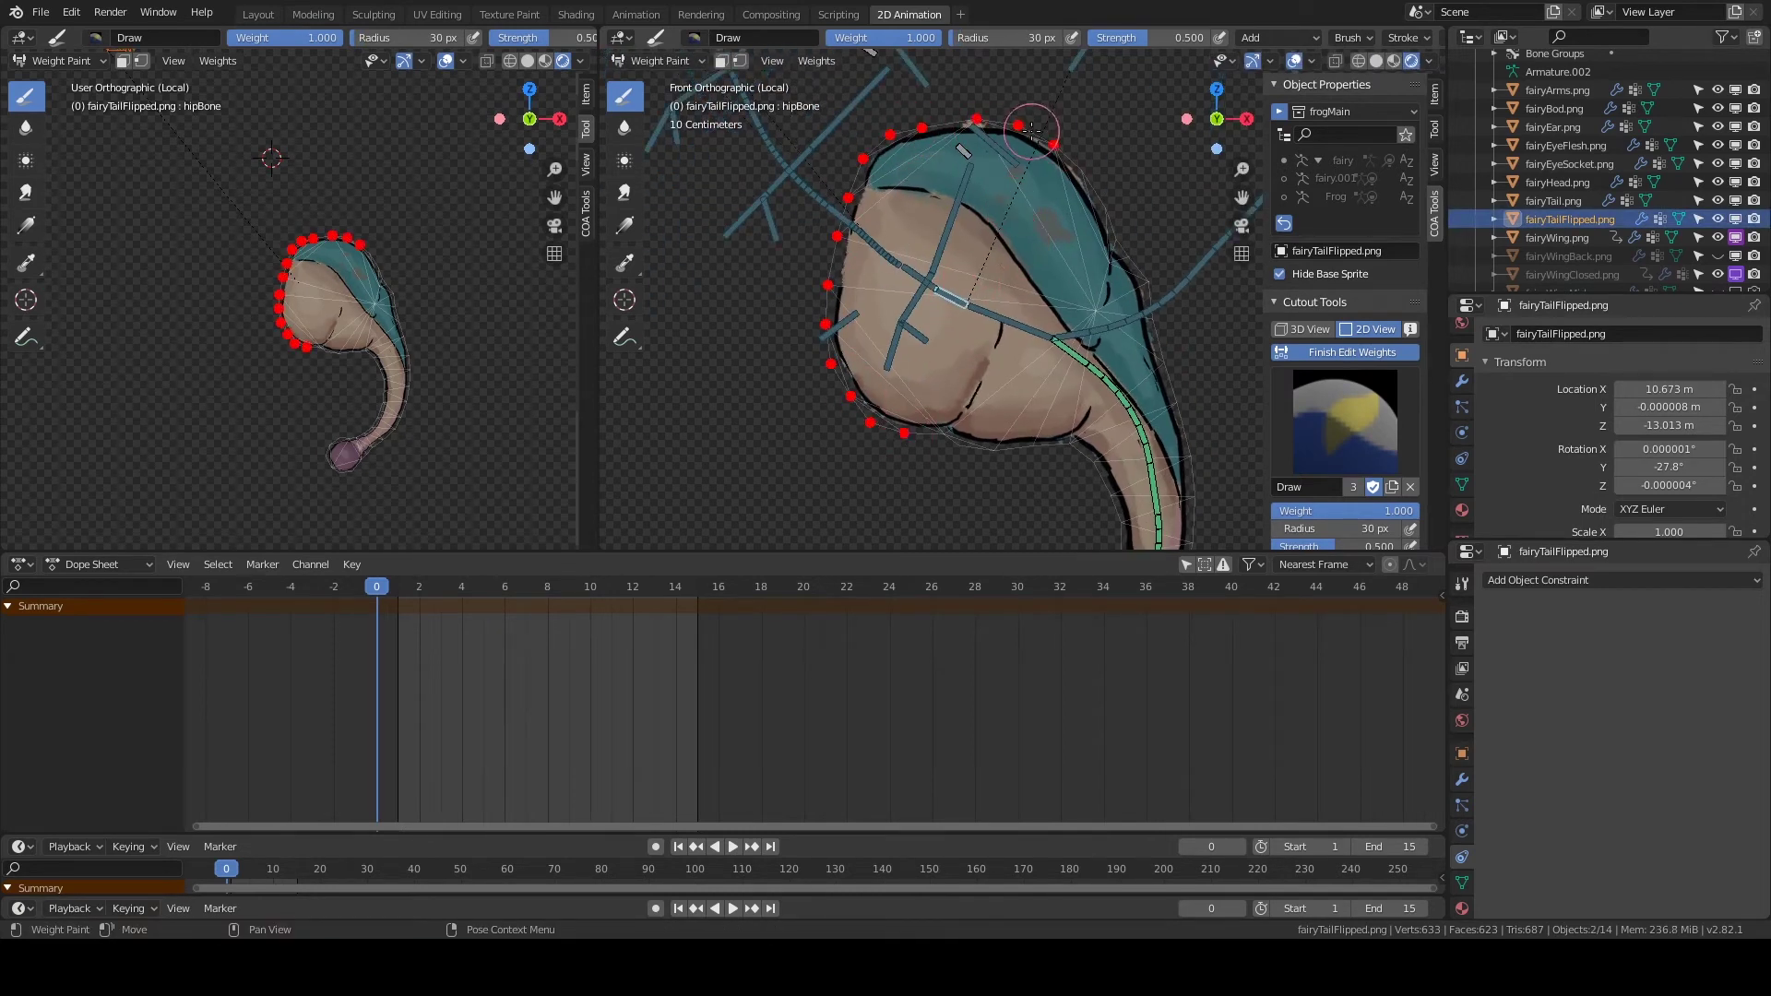
shift+middle_drag(1031, 129, 950, 88)
ctrl+click(926, 284)
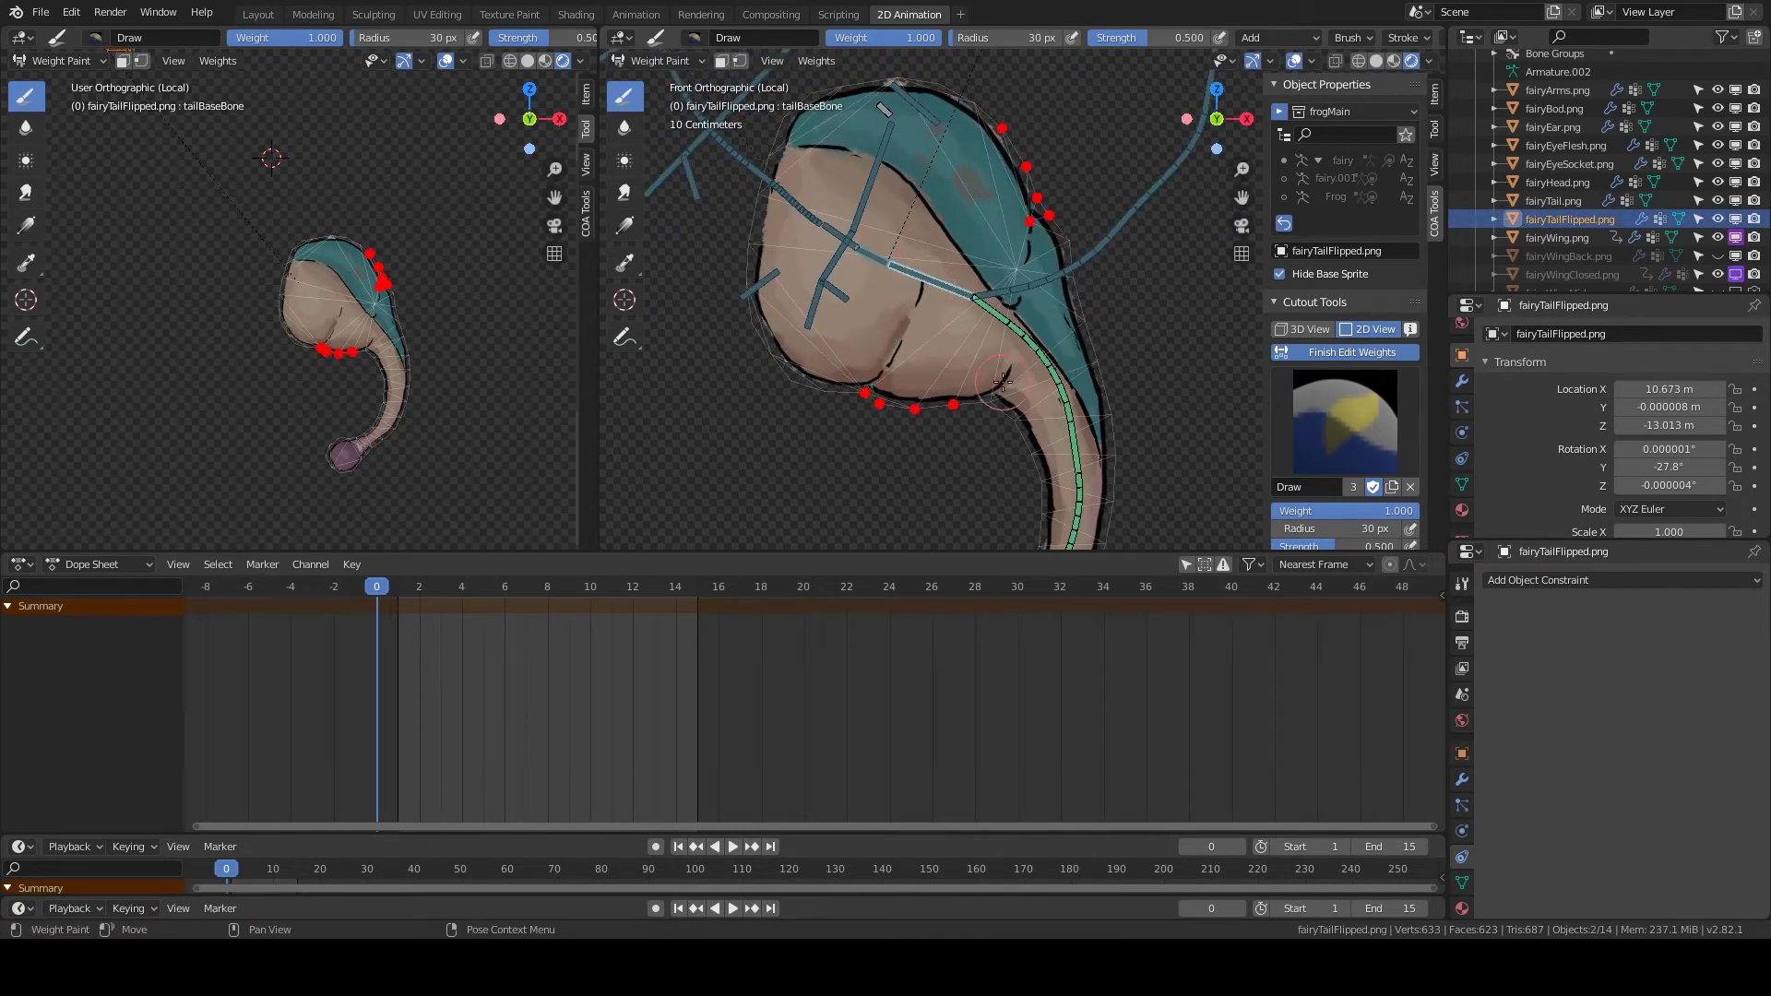
Inspect the weights for tailFlippedBendBone, tailFlippedBendBone.001 and tailFlippedEndBone.
ctrl+click(1019, 348)
click(1045, 210)
shift+middle_drag(1046, 211, 941, 111)
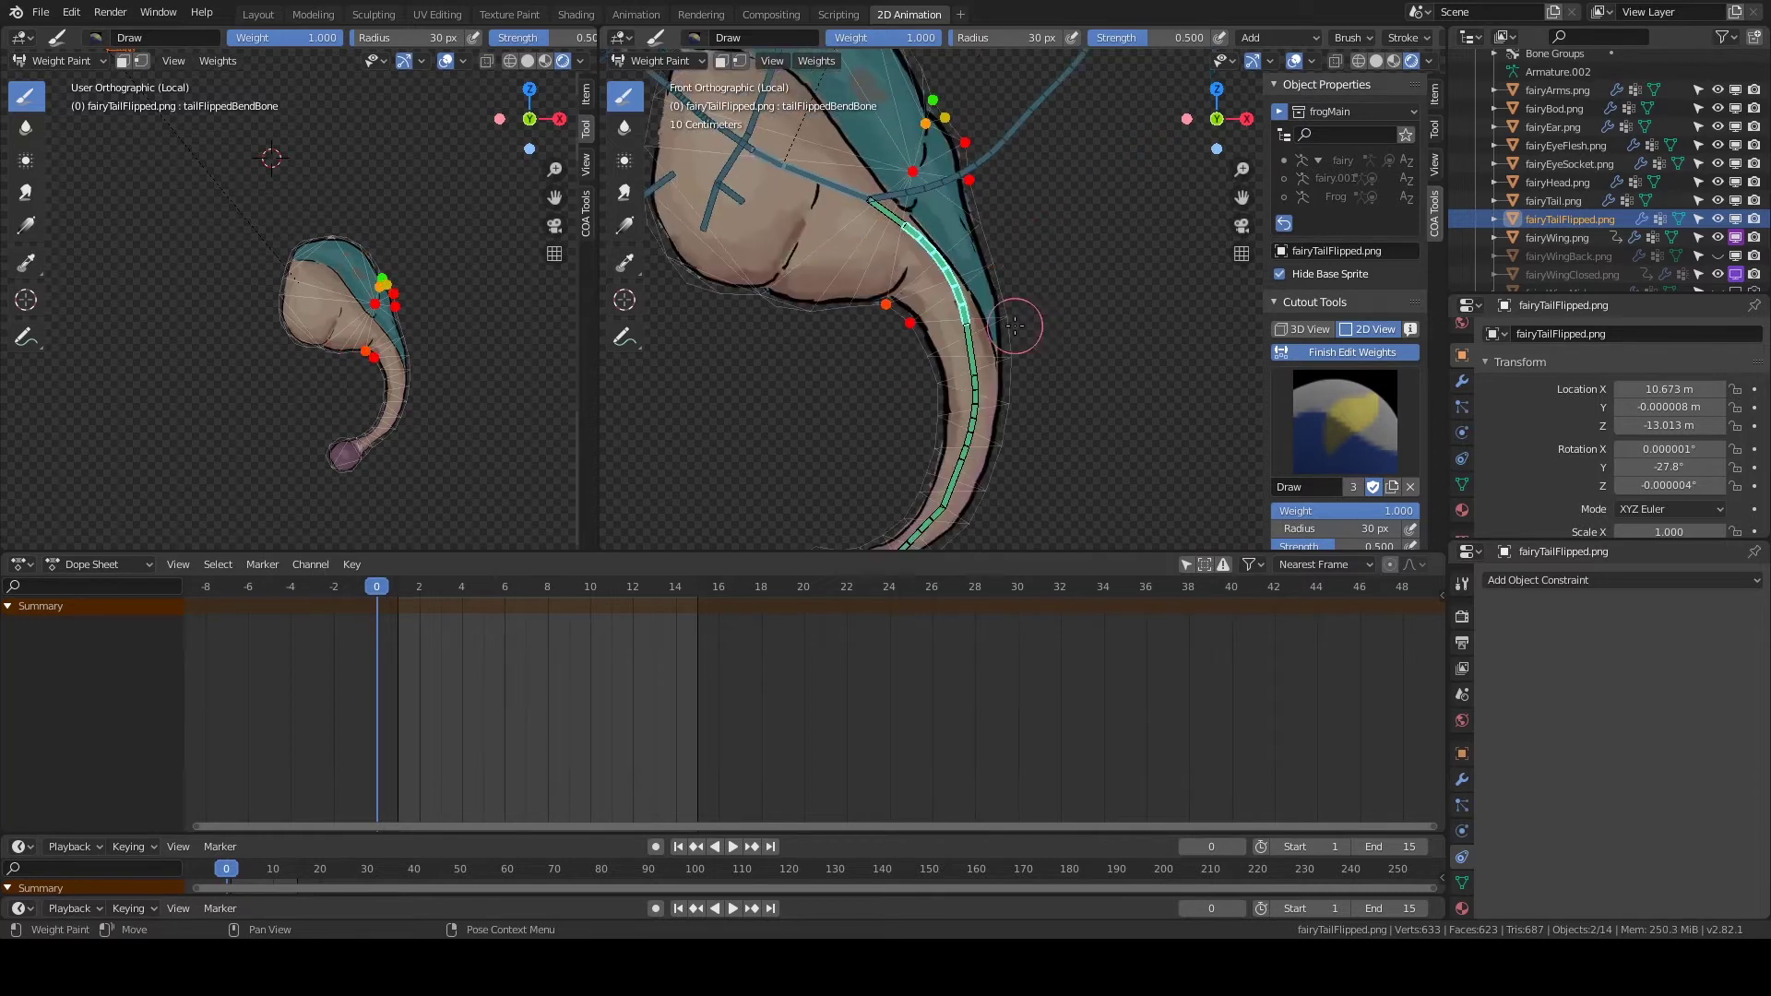
ctrl+click(922, 452)
shift+middle_drag(1026, 361, 1060, 251)
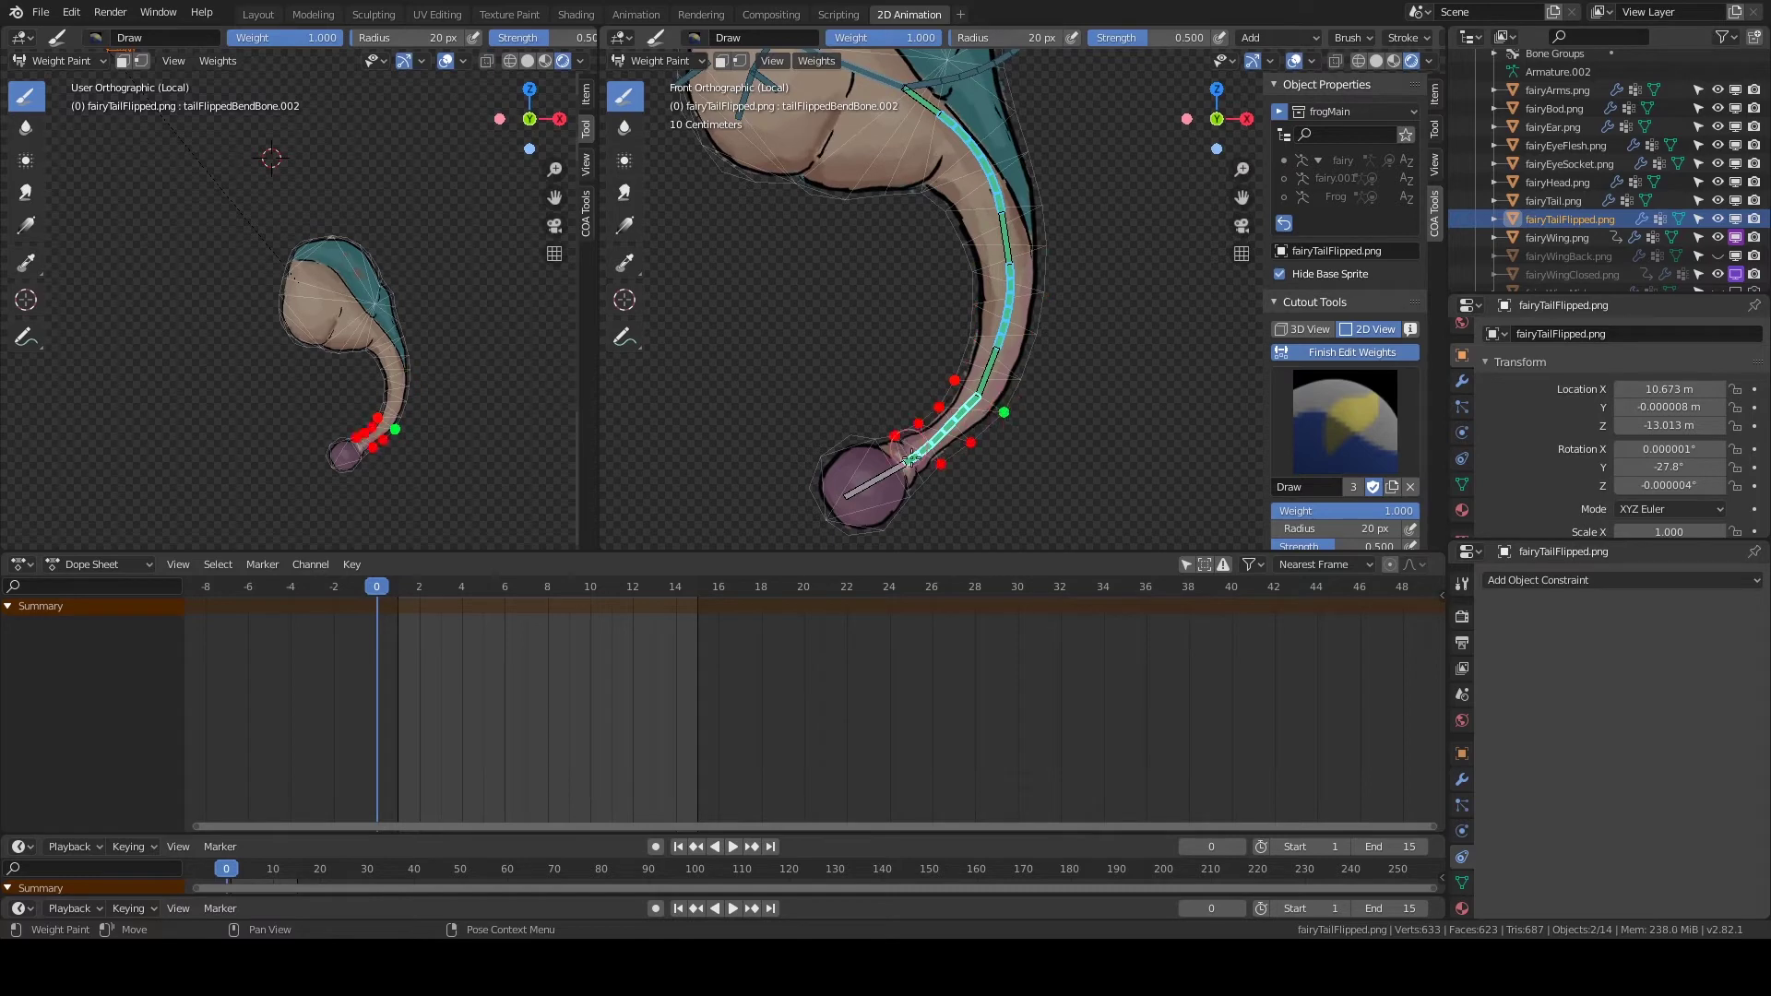
ctrl+click(879, 482)
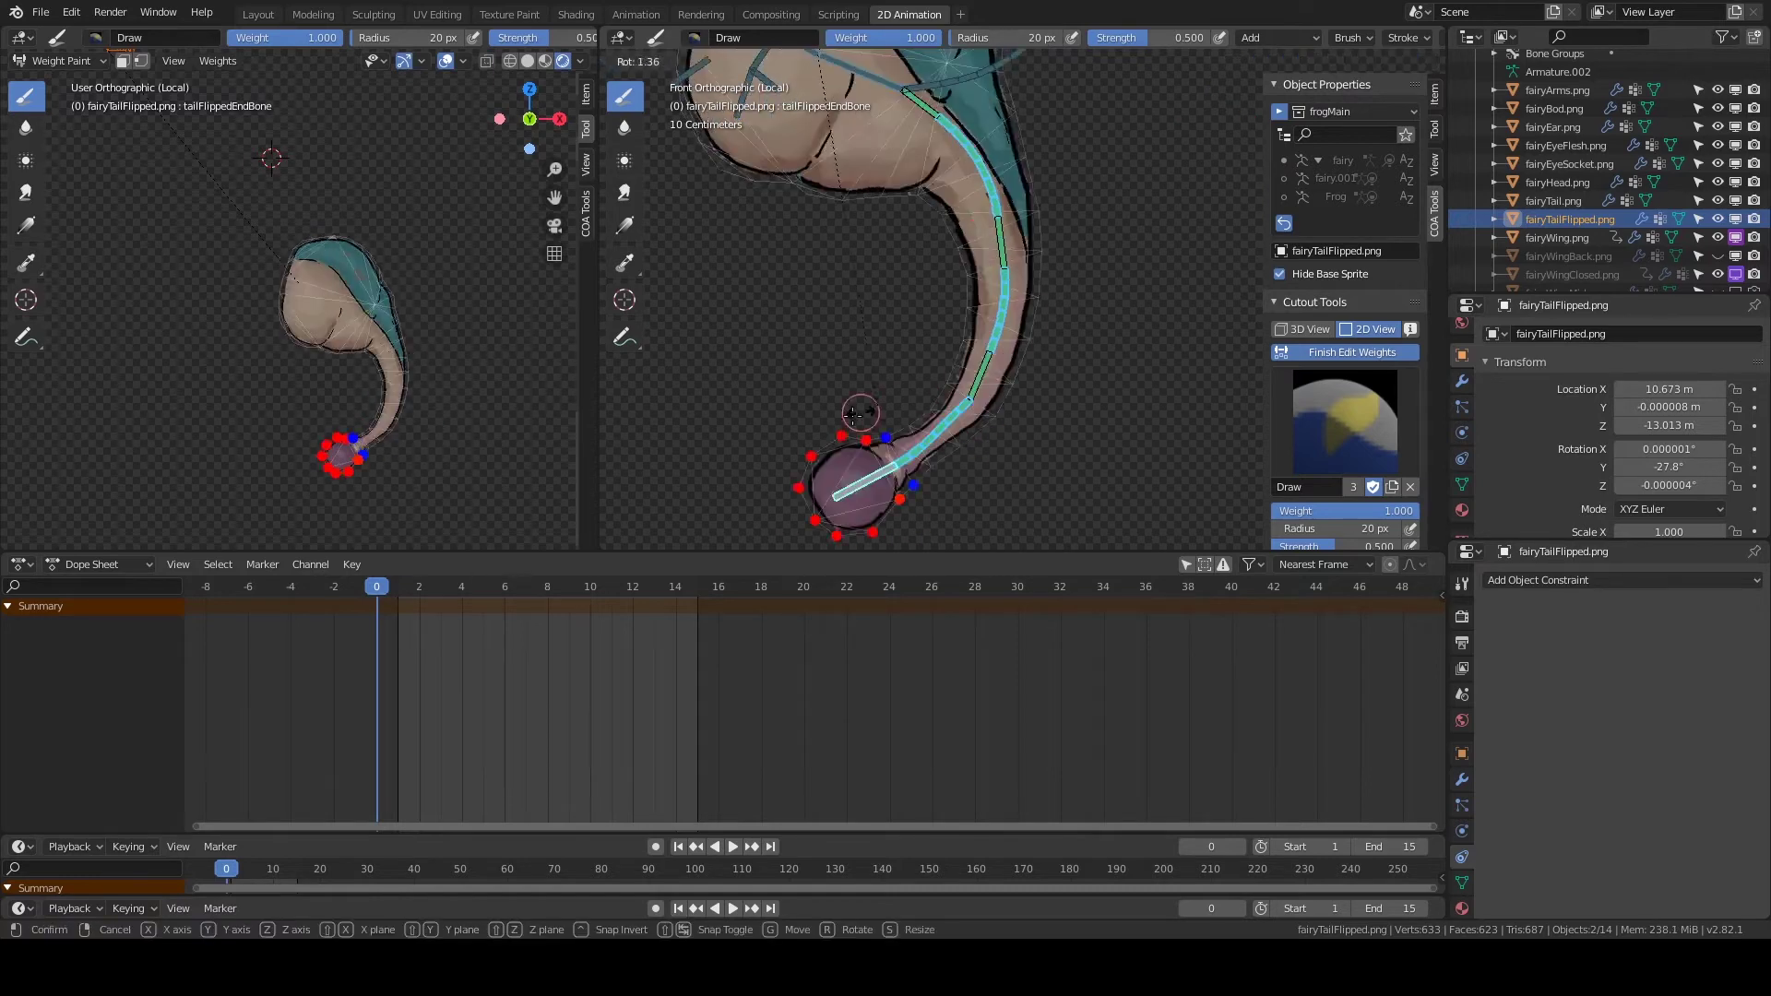
ctrl+click(999, 190)
scroll(1000, 190, down, 3)
Leave weight editing, test a tail bend, and save the blend file from Object Mode.
click(1344, 353)
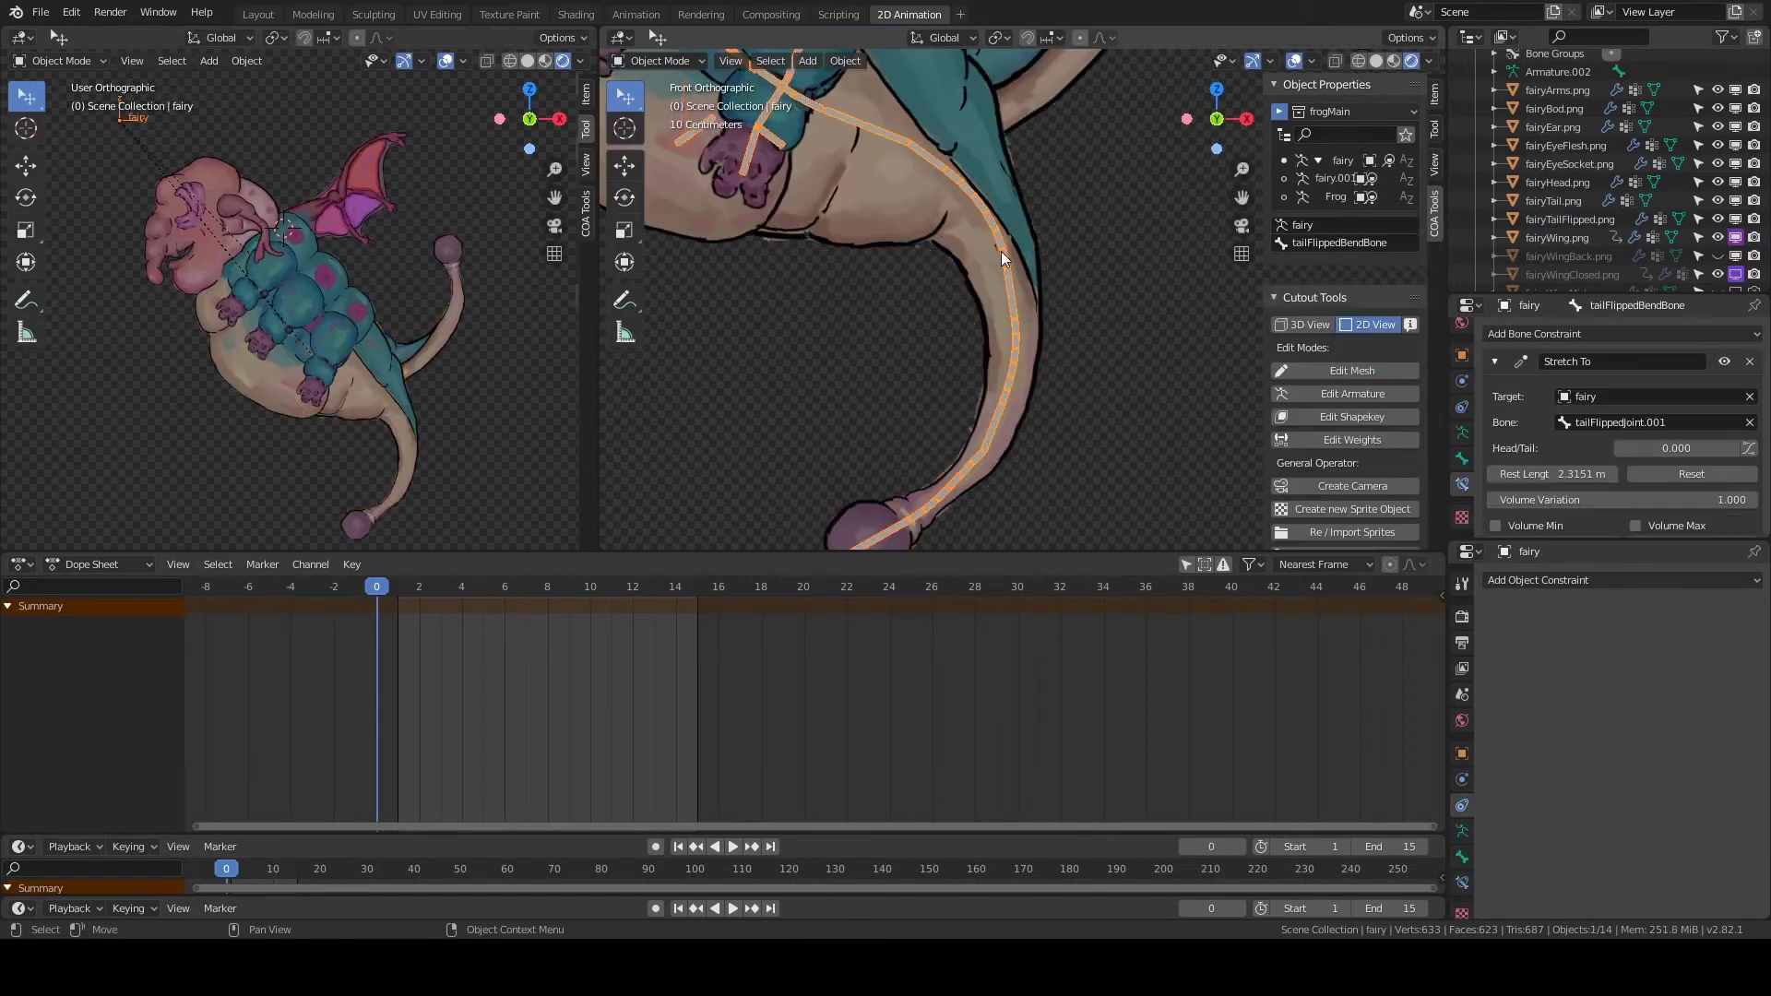
key(r)
click(893, 201)
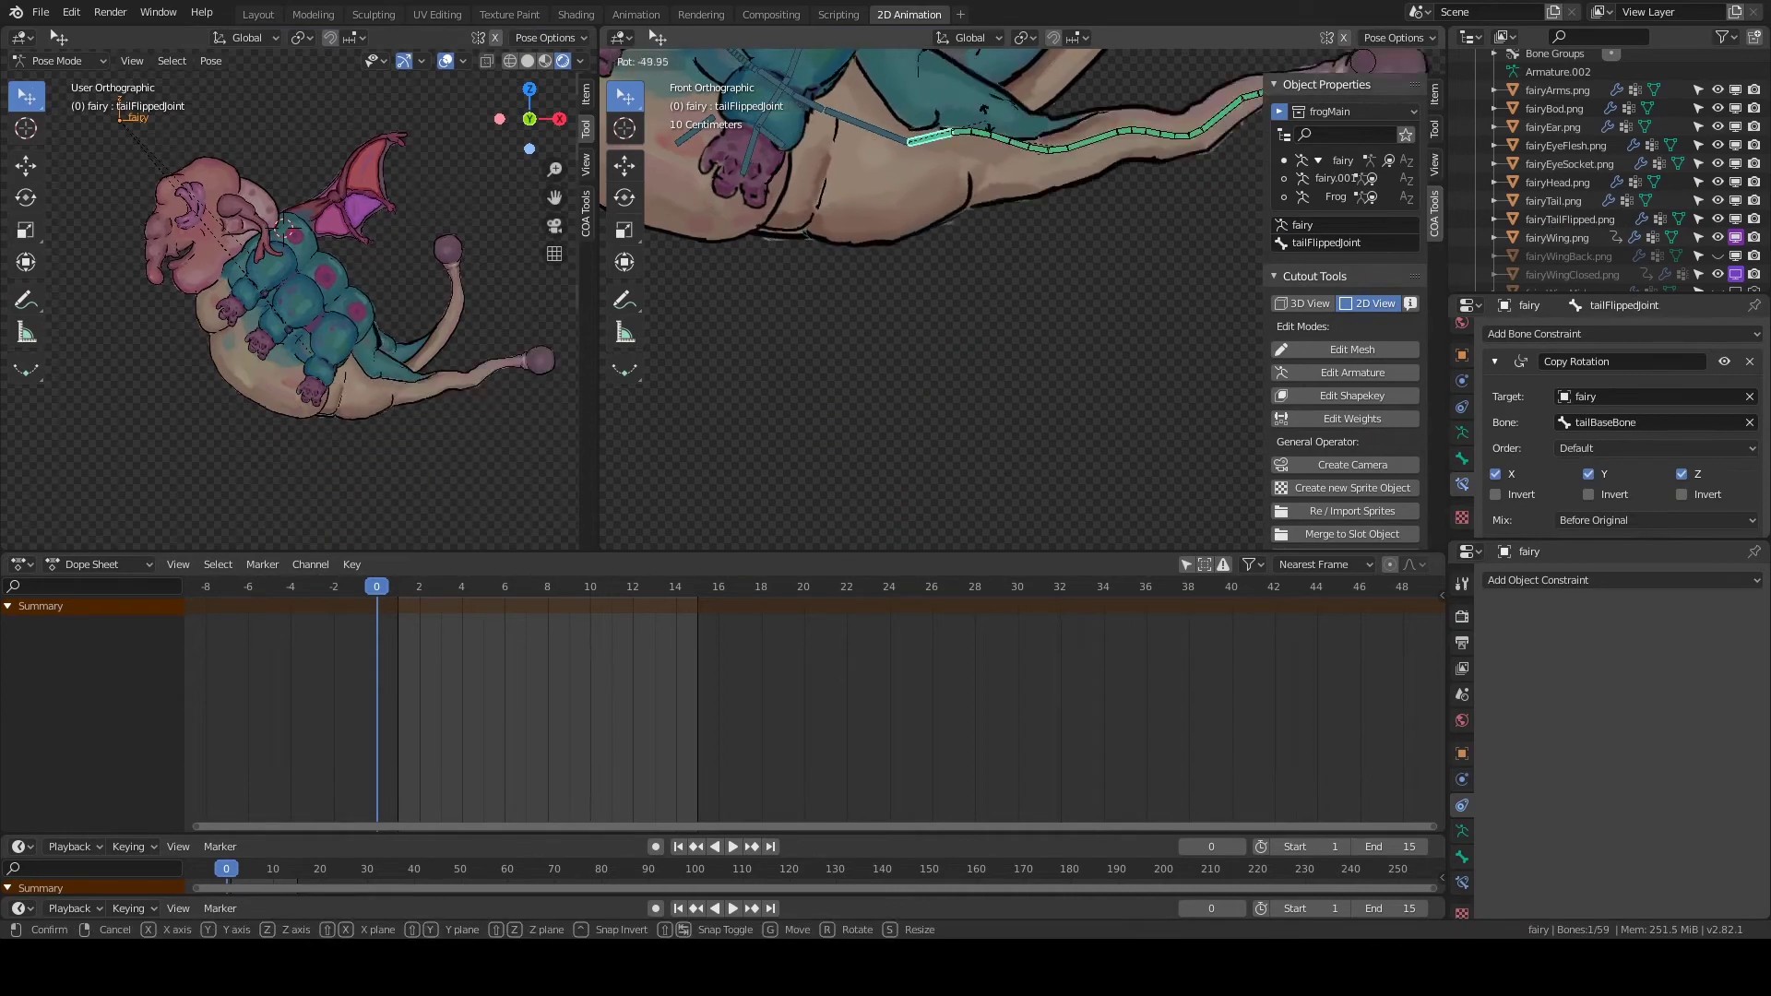
scroll(1011, 124, down, 2)
key(ctrl+s)
scroll(1003, 273, down, 1)
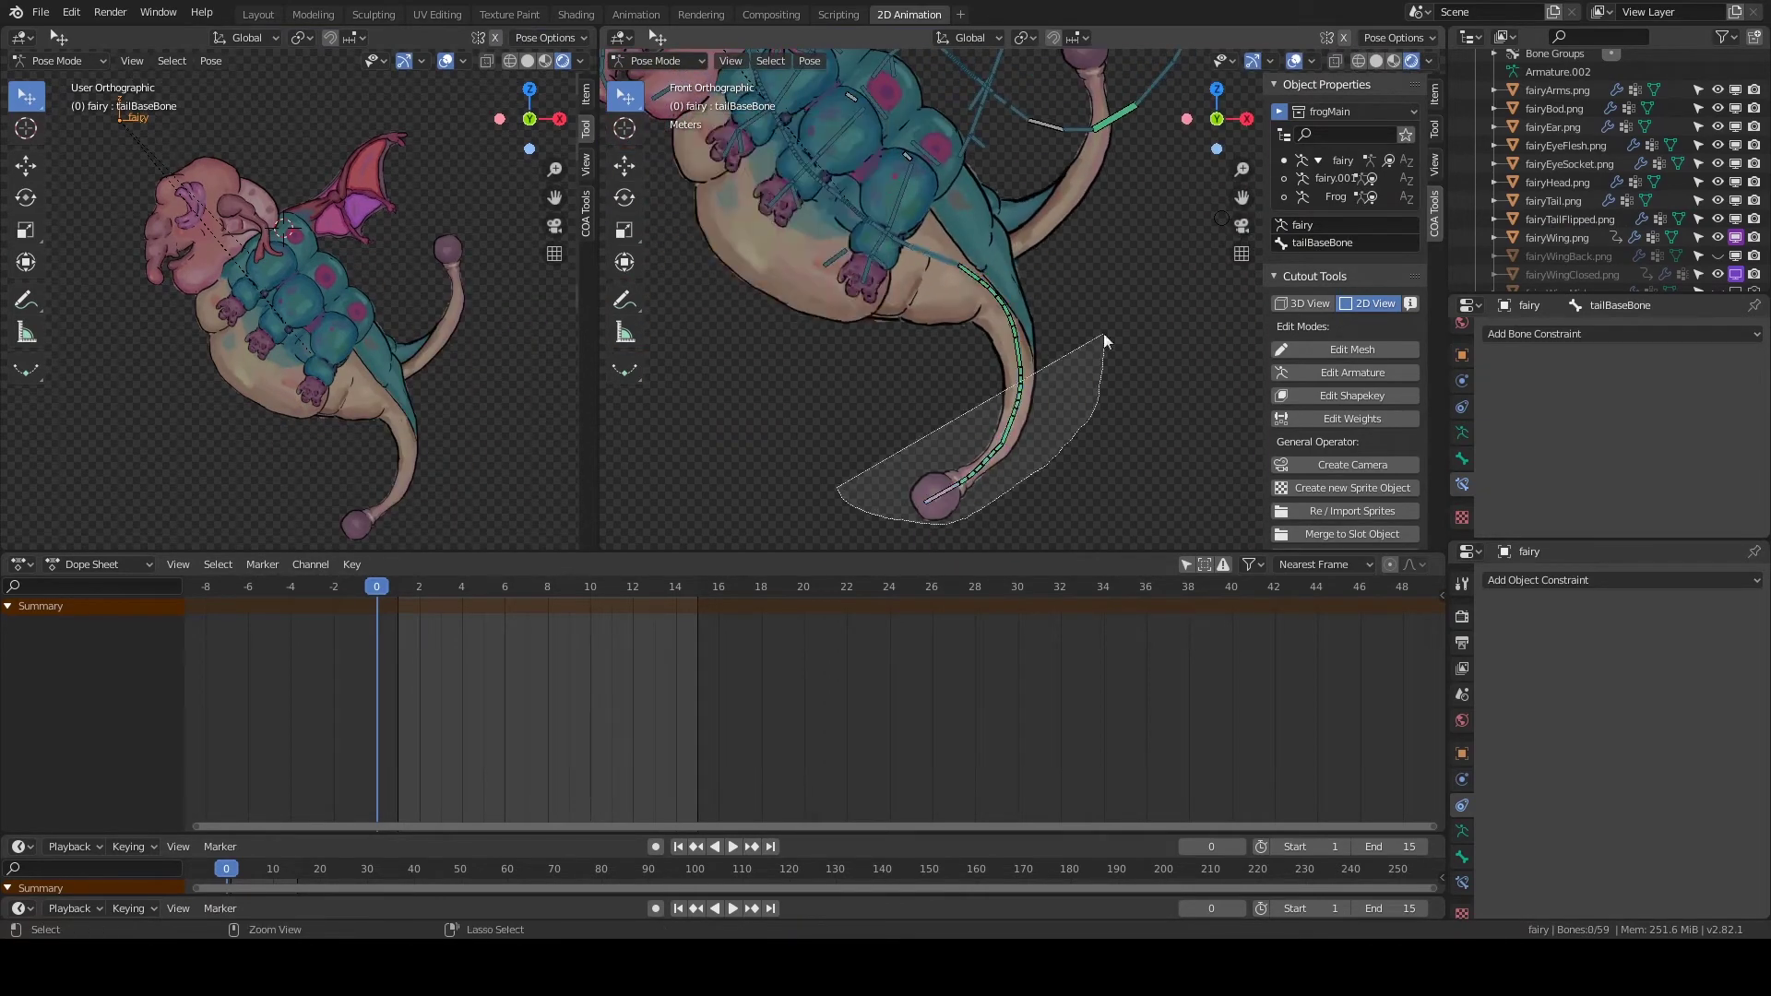
click(933, 402)
key(ctrl+Tab)
click(1020, 325)
key(ctrl+s)
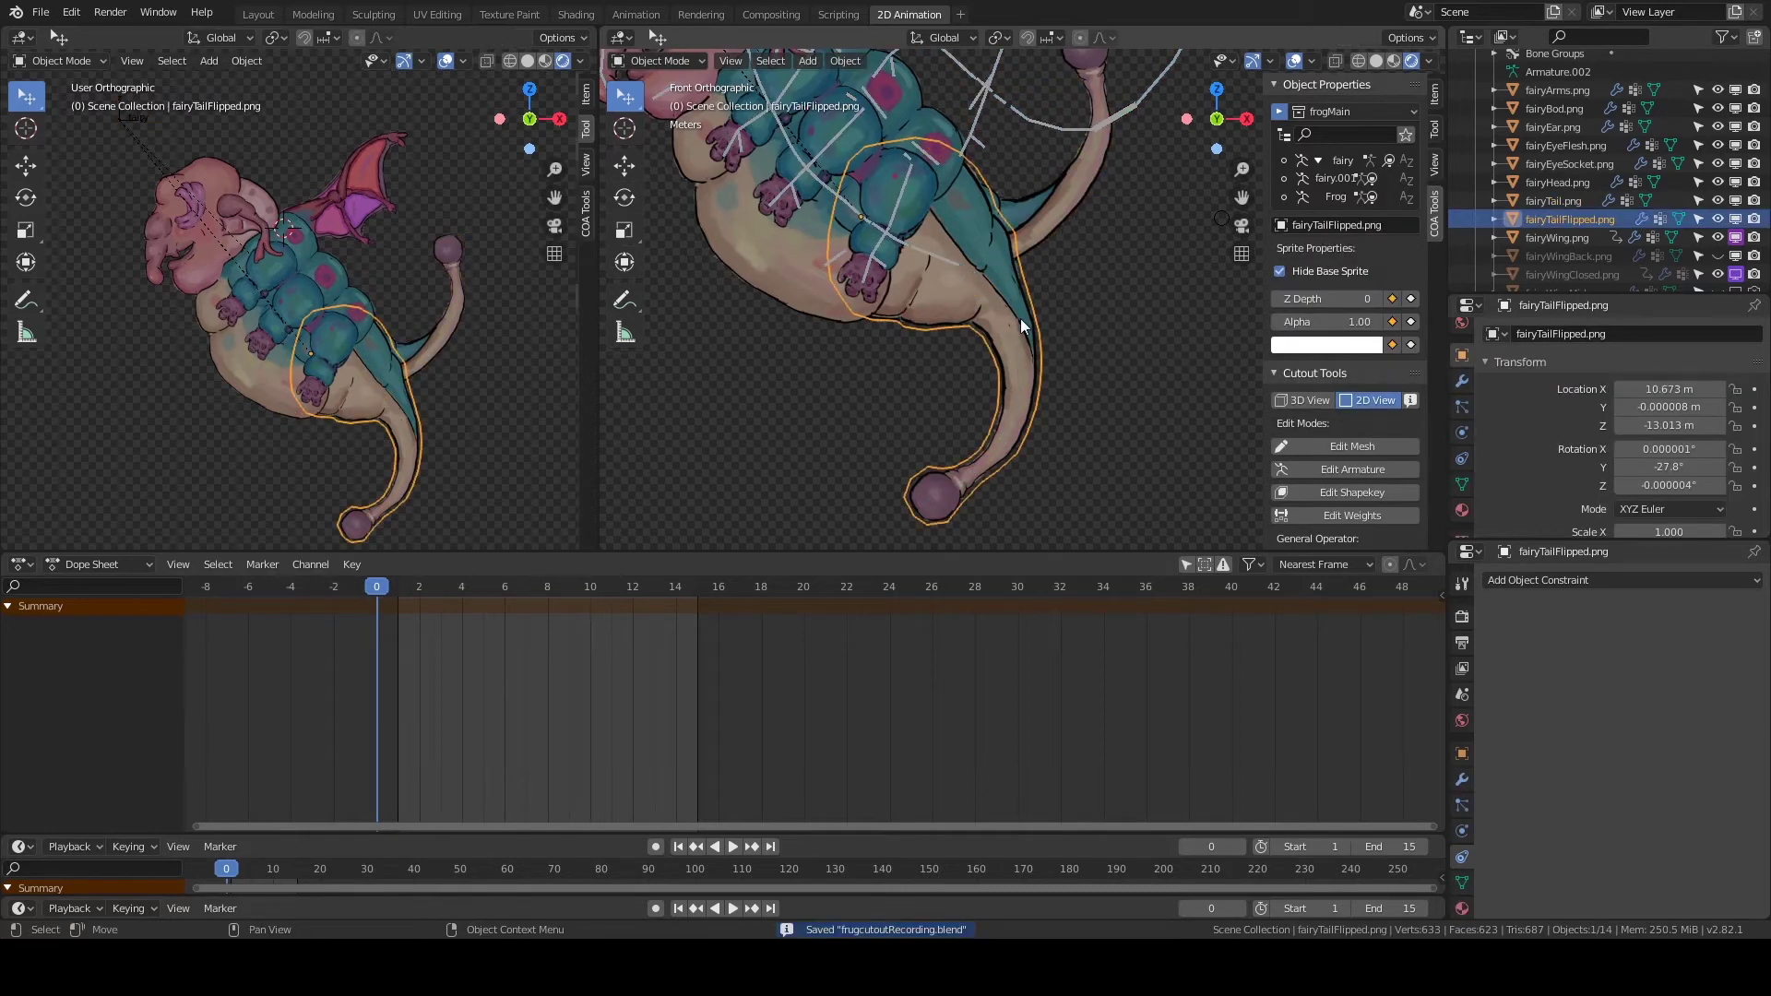
Select fairyTail, return to Pose Mode, and try a rotation on tailBaseBone.
click(1065, 293)
key(ctrl+Tab)
click(924, 350)
key(r)
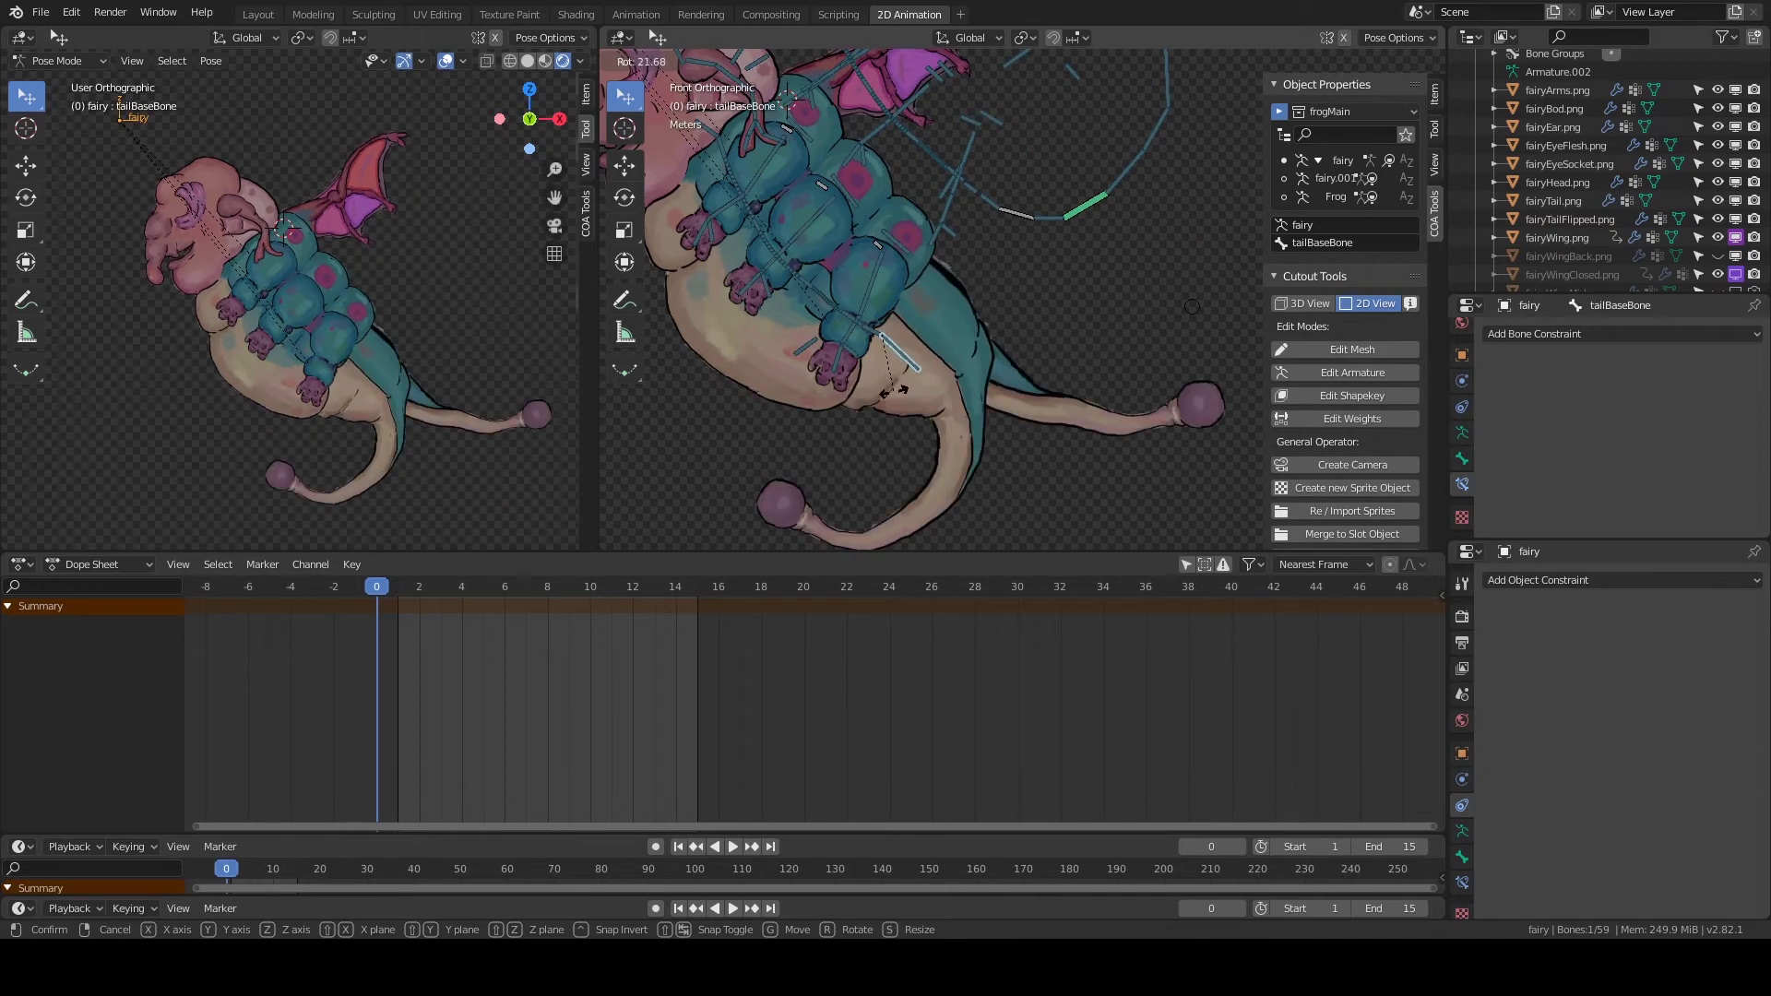
click(899, 413)
click(1434, 92)
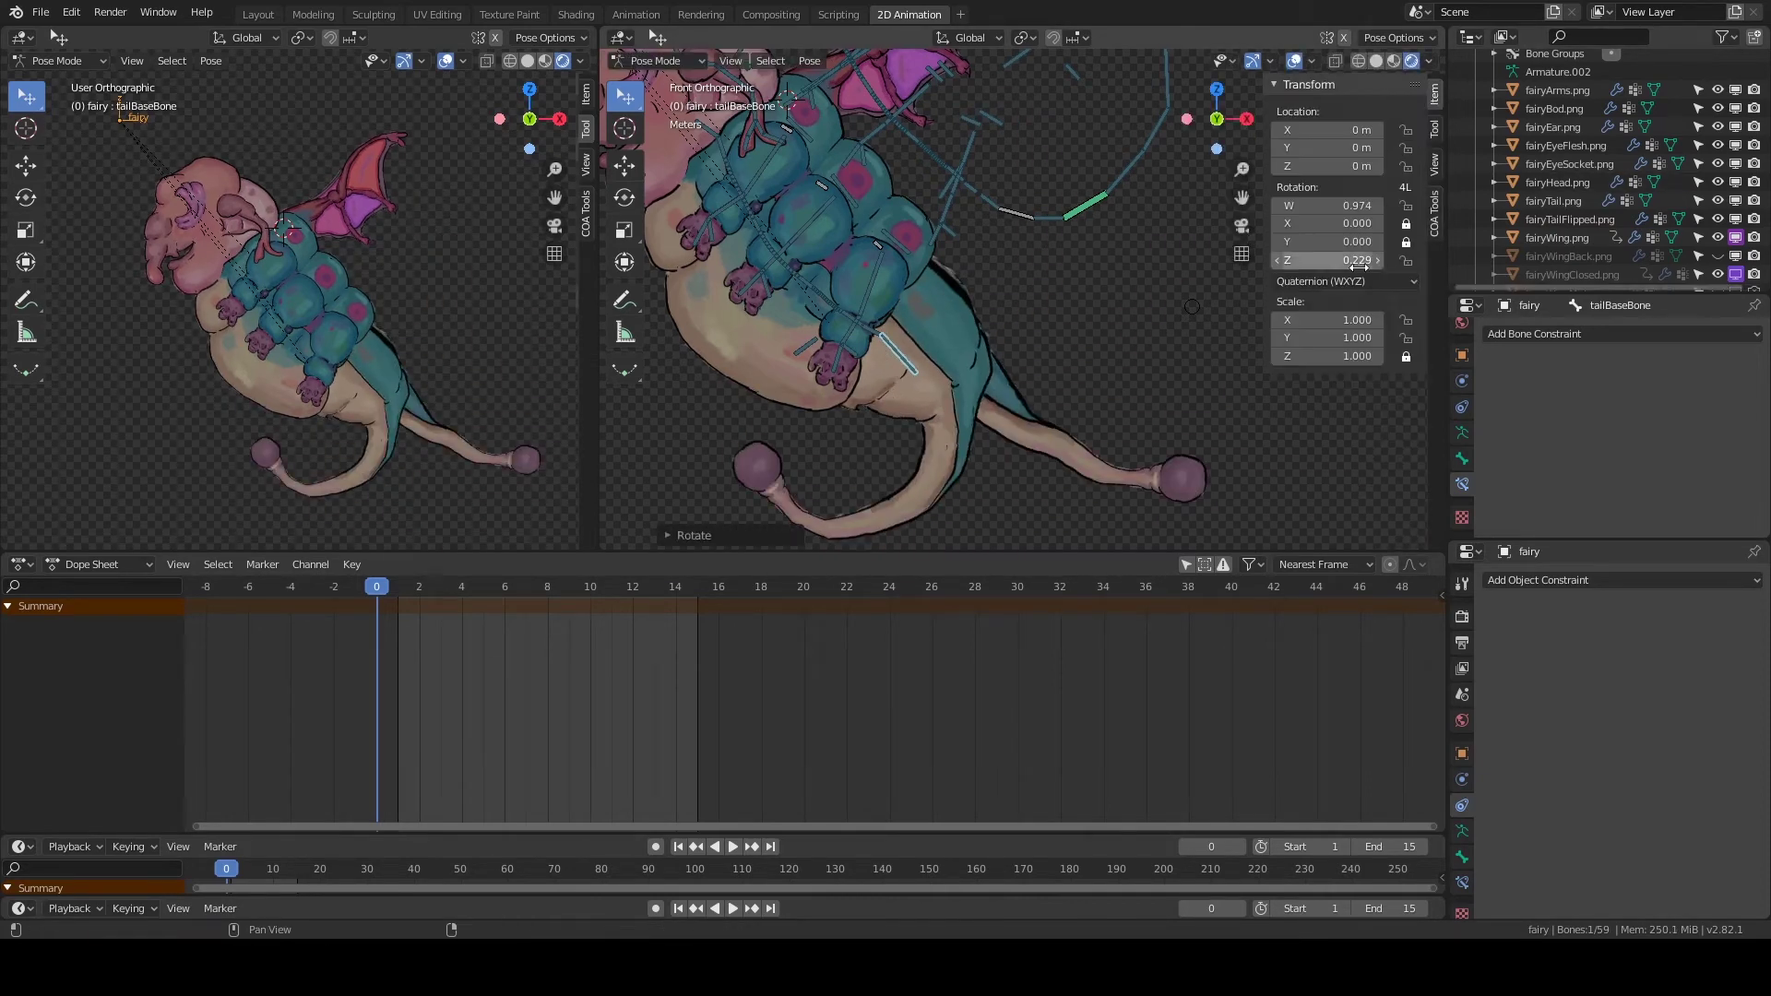
key(ctrl+z)
click(839, 313)
key(ctrl+shift+z)
Set tailBaseBone to XYZ Euler rotation with Z at 30°.
click(1346, 263)
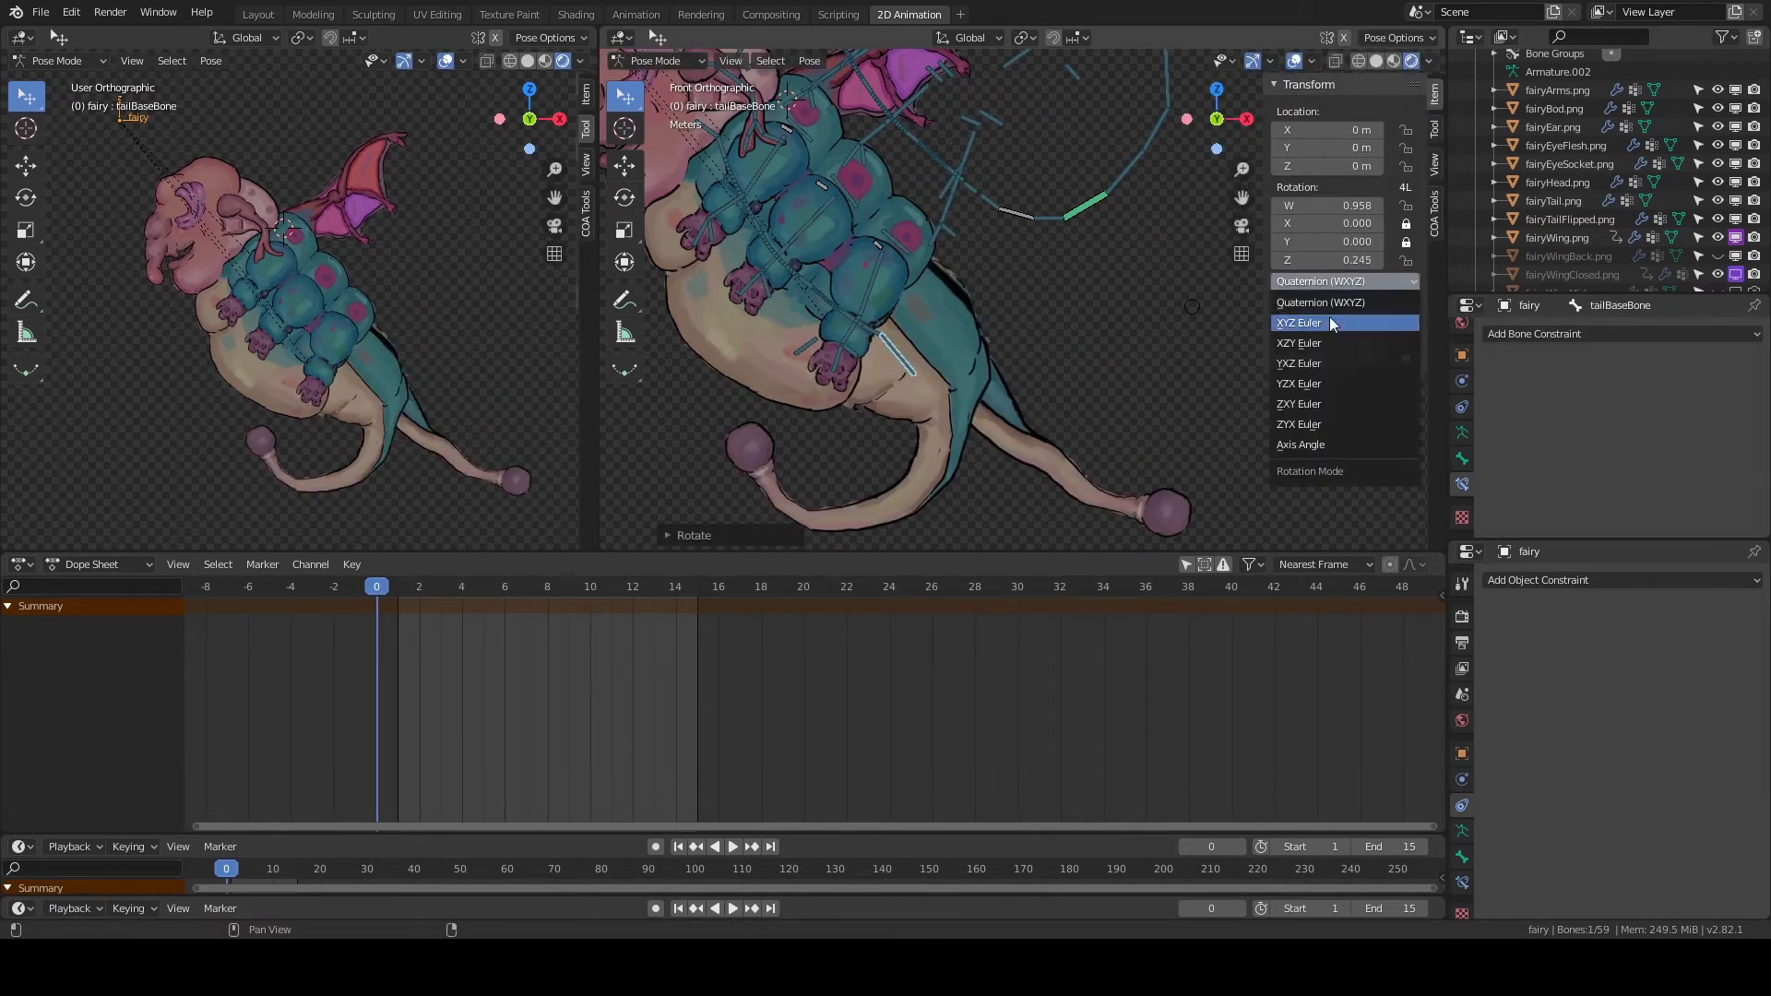
double_click(1302, 241)
key(Return)
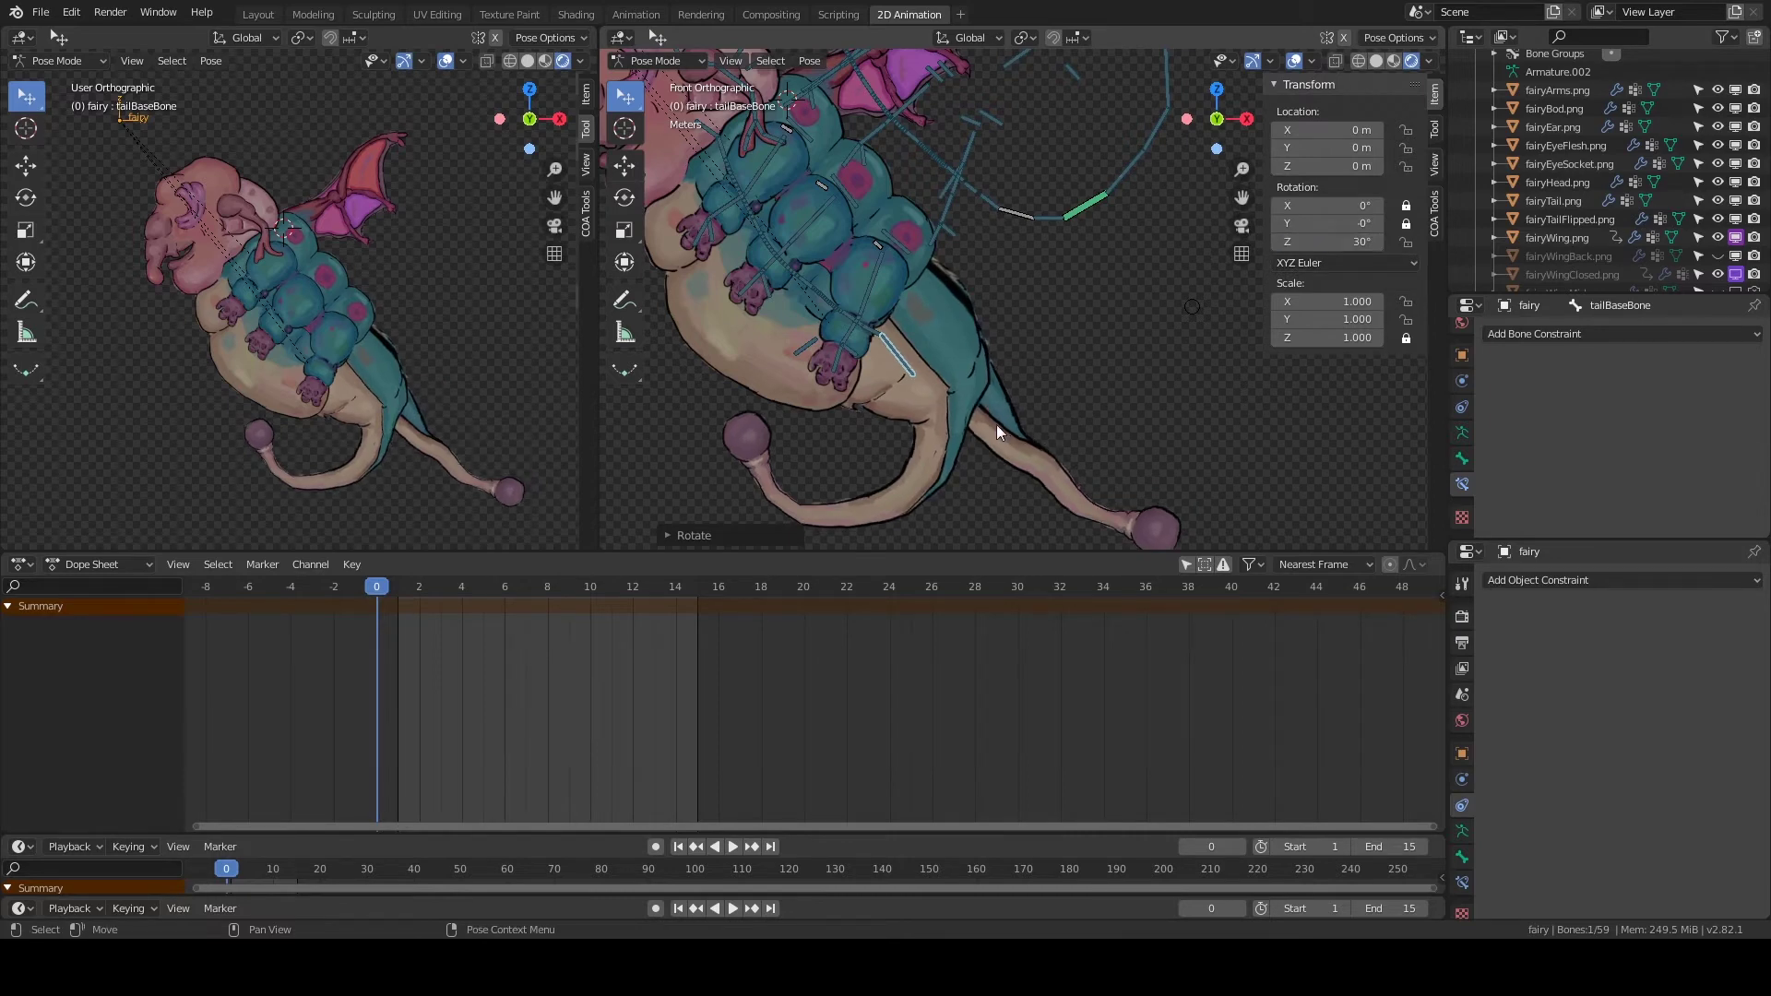
click(1556, 200)
Drive fairyTail.png's viewport visibility from the fairy rig's tailBaseBone local Z rotation.
right_click(1736, 200)
click(1568, 189)
click(1678, 376)
click(1568, 406)
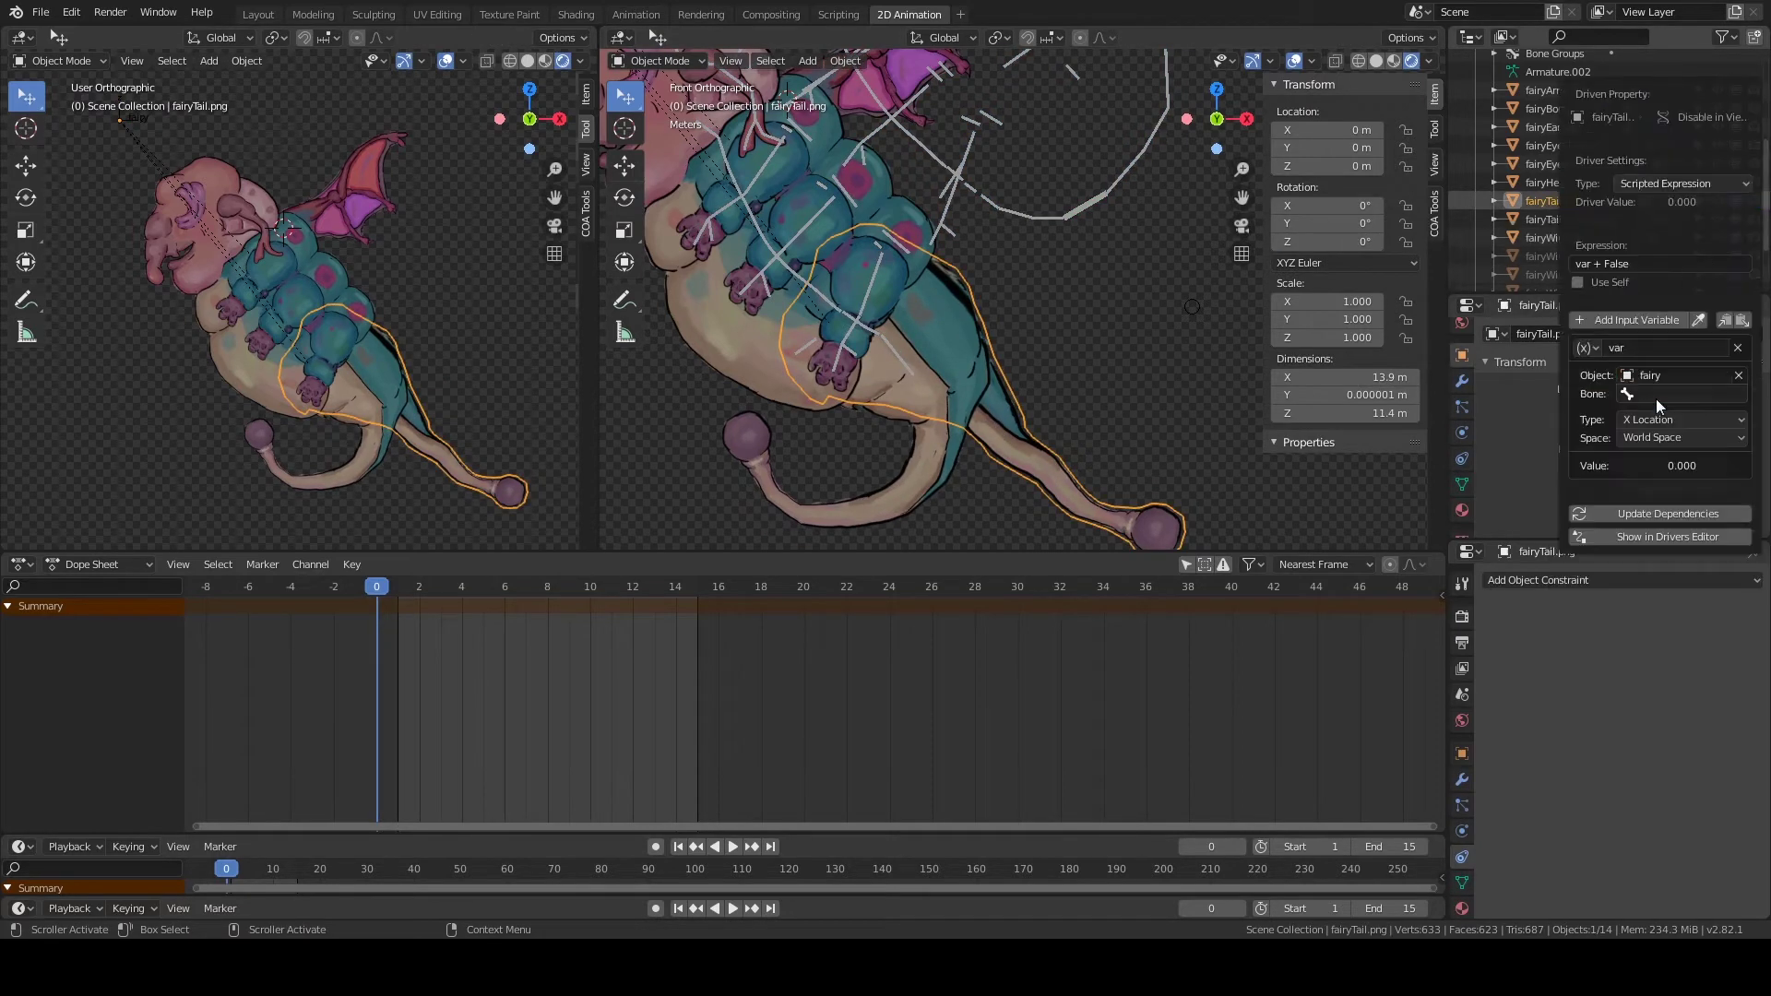
click(1657, 398)
click(1660, 434)
click(1669, 480)
click(1678, 456)
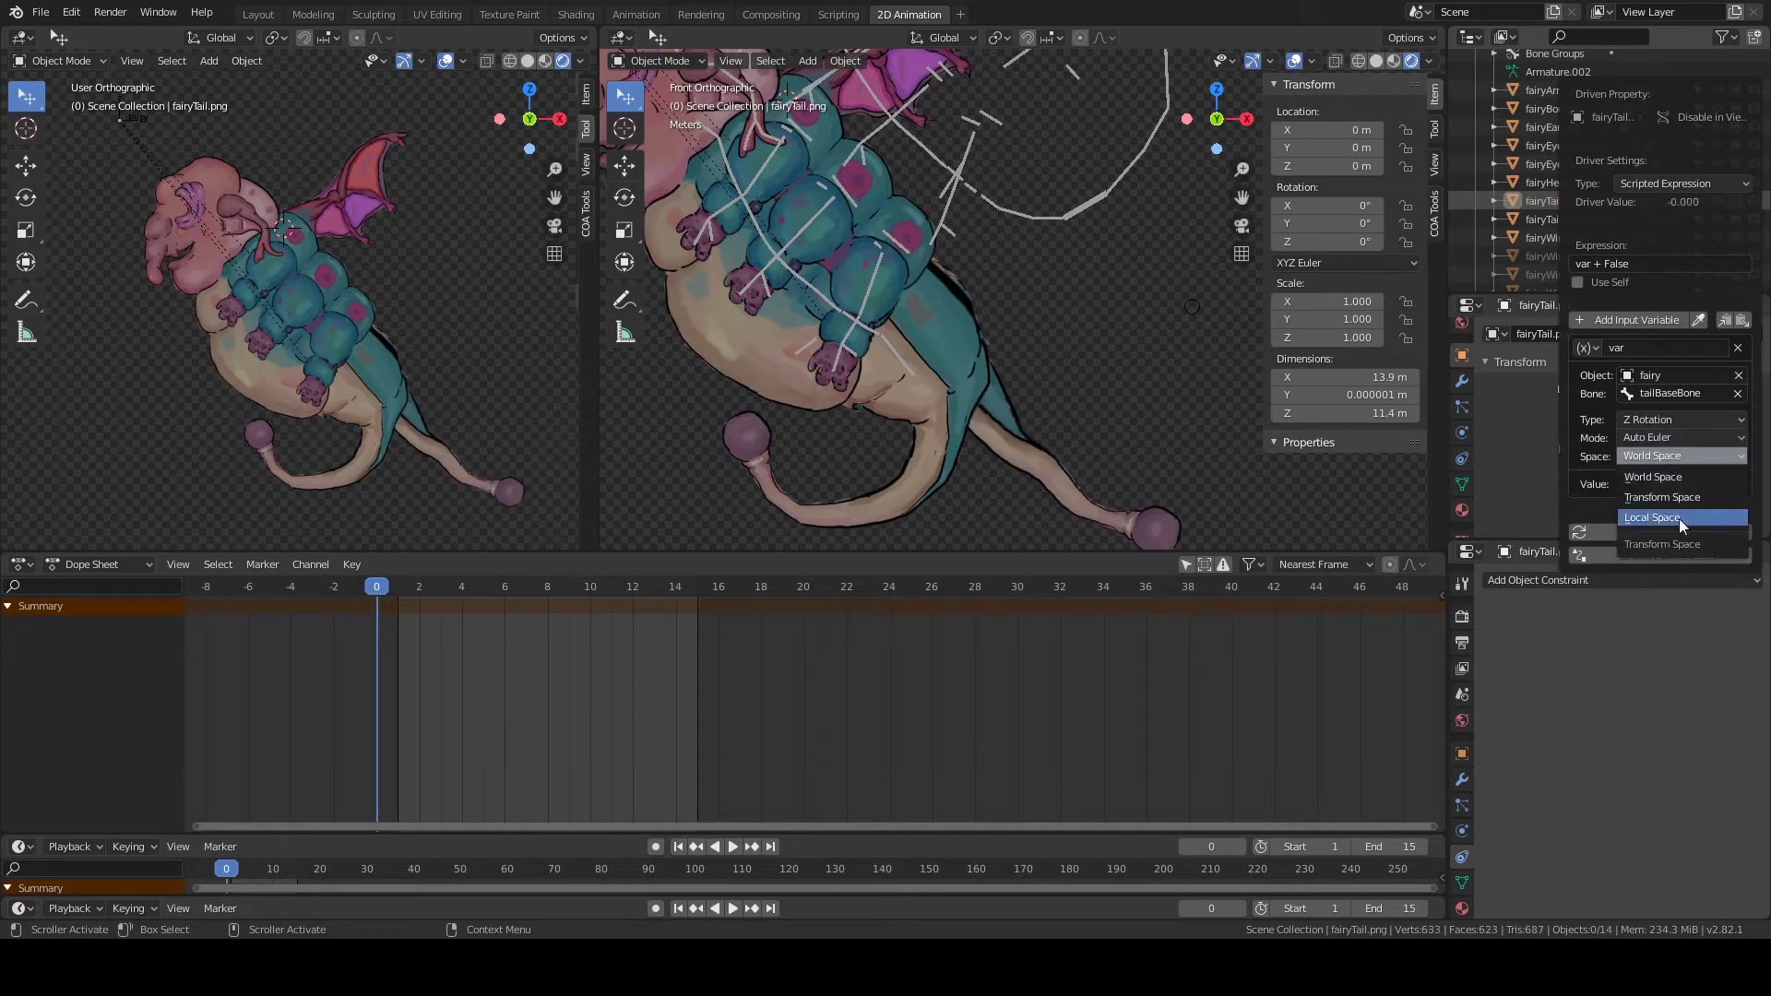
Rotate tailBaseBone in Pose Mode to test the visibility driver.
key(Return)
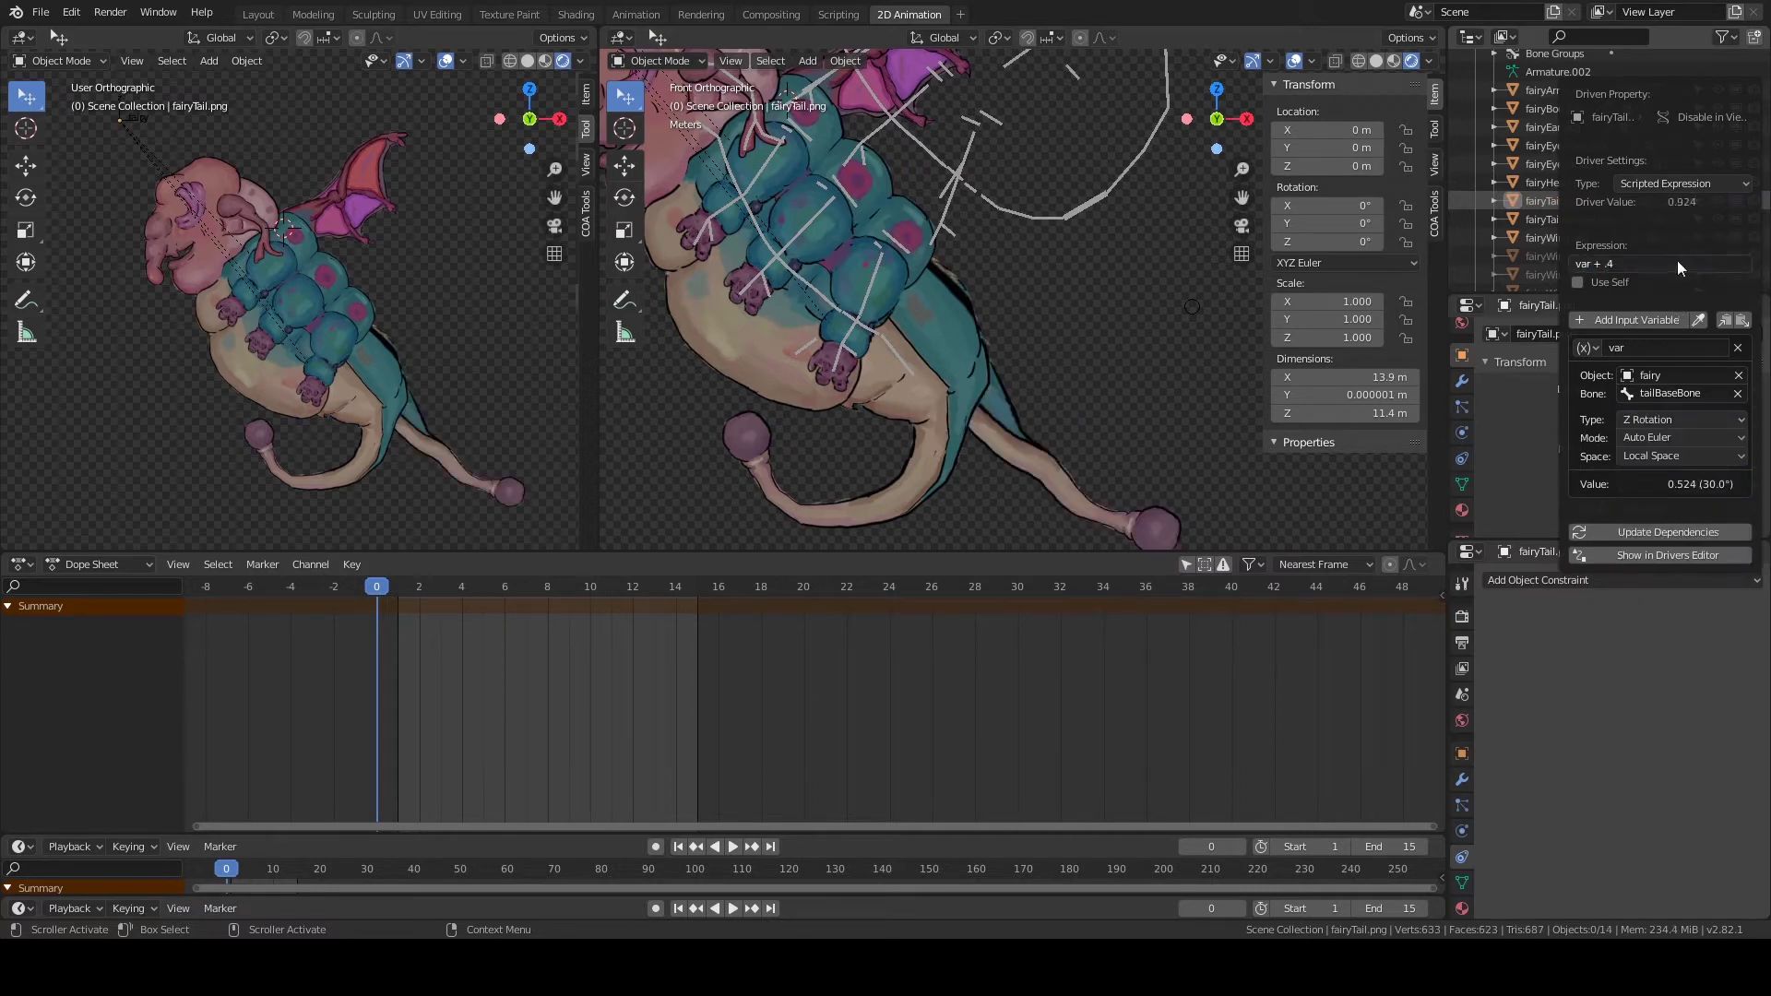
click(894, 353)
key(ctrl+Tab)
key(r)
click(895, 369)
Add a viewport-disable driver on fairyTailFlipped.png reading fairy's tailBaseBone Z rotation.
click(1557, 218)
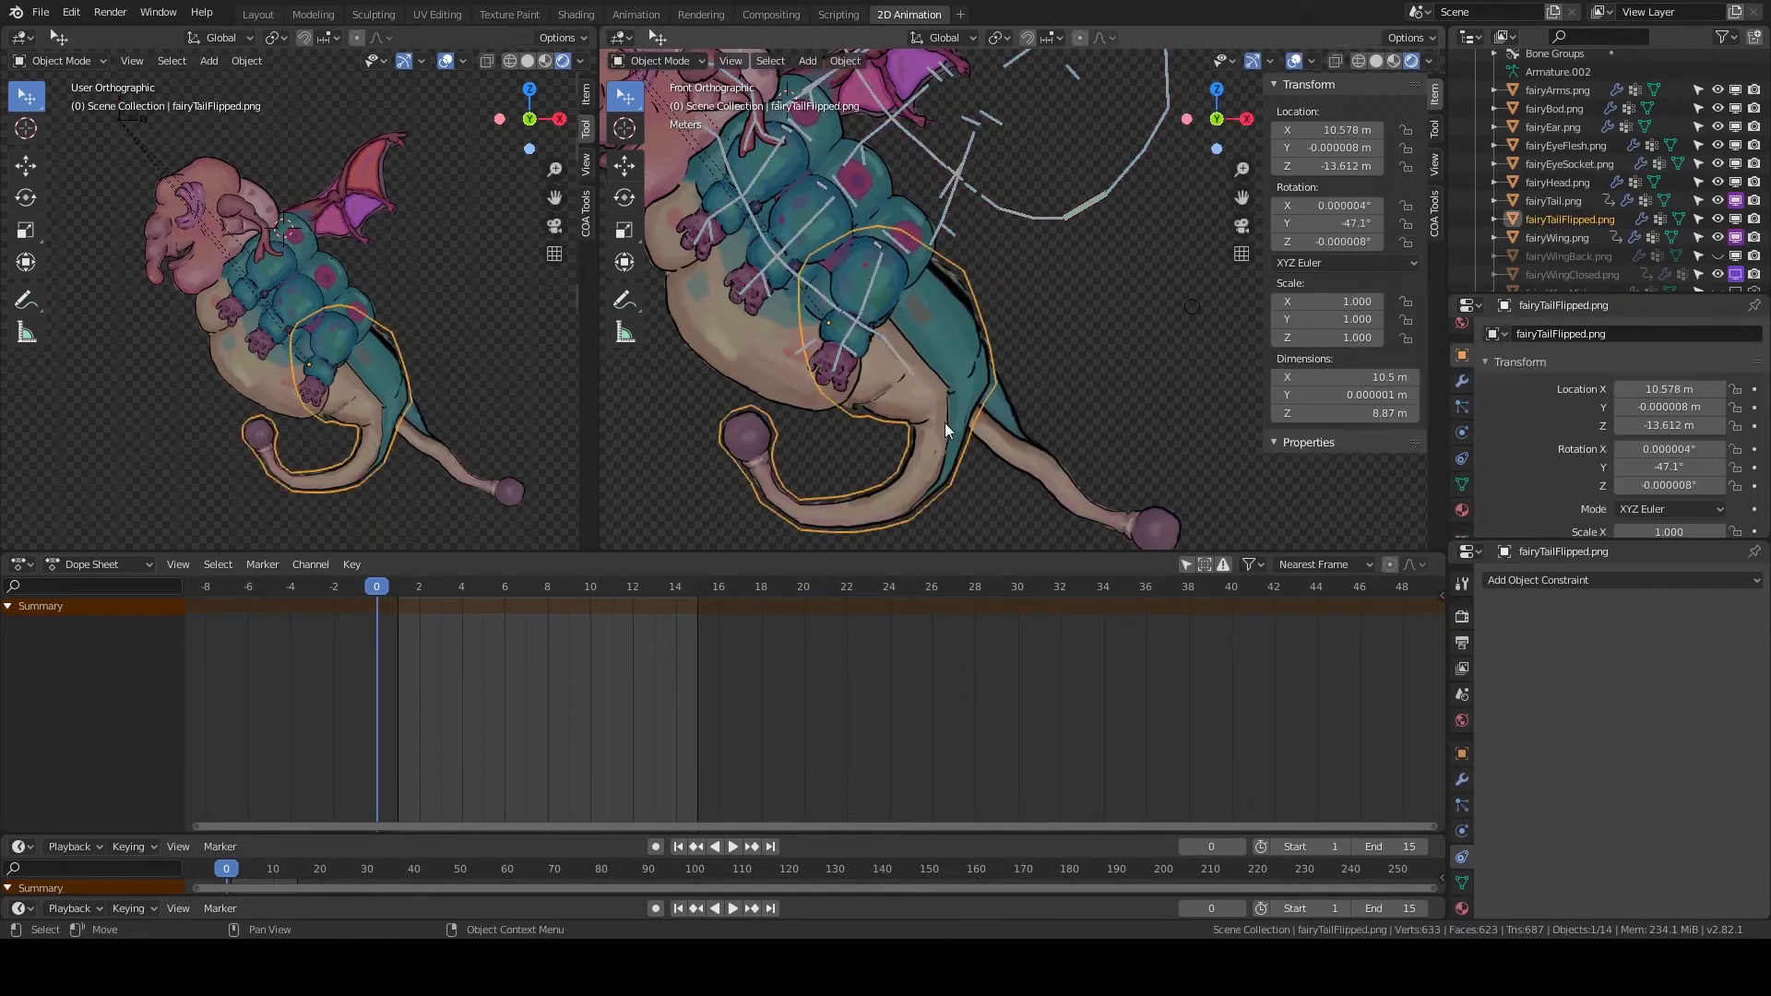
right_click(1733, 222)
click(1725, 221)
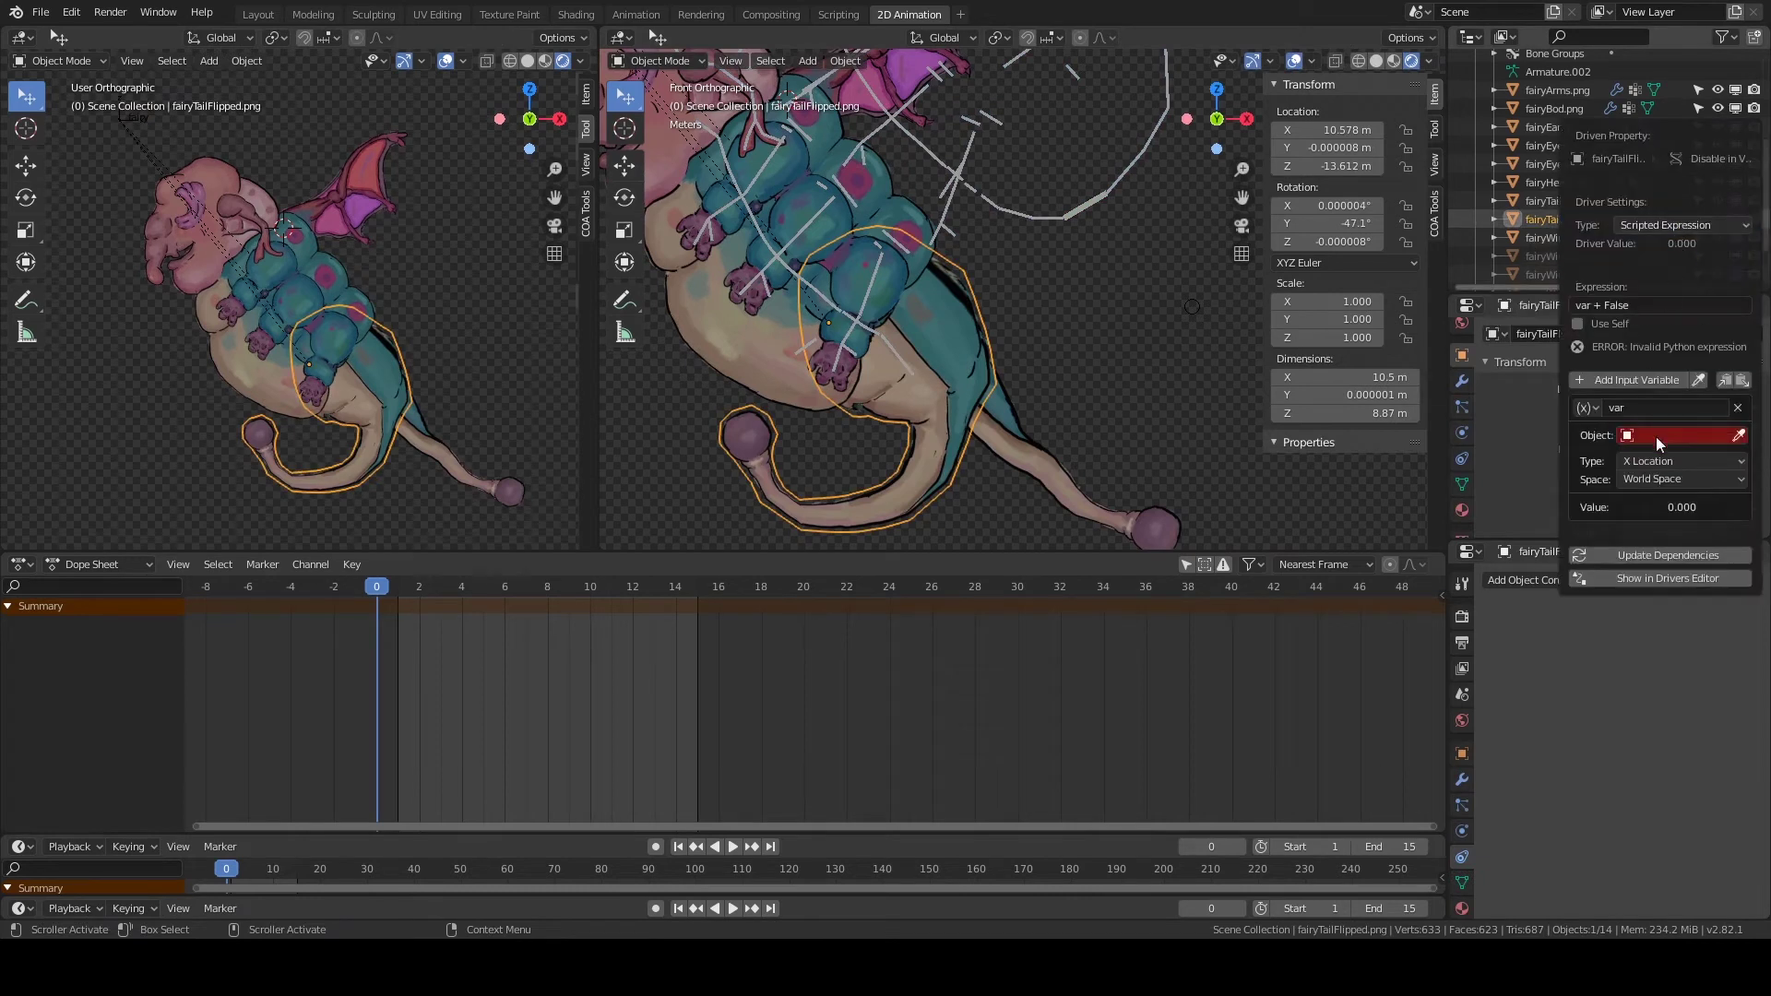
click(1657, 434)
text(fair)
key(Return)
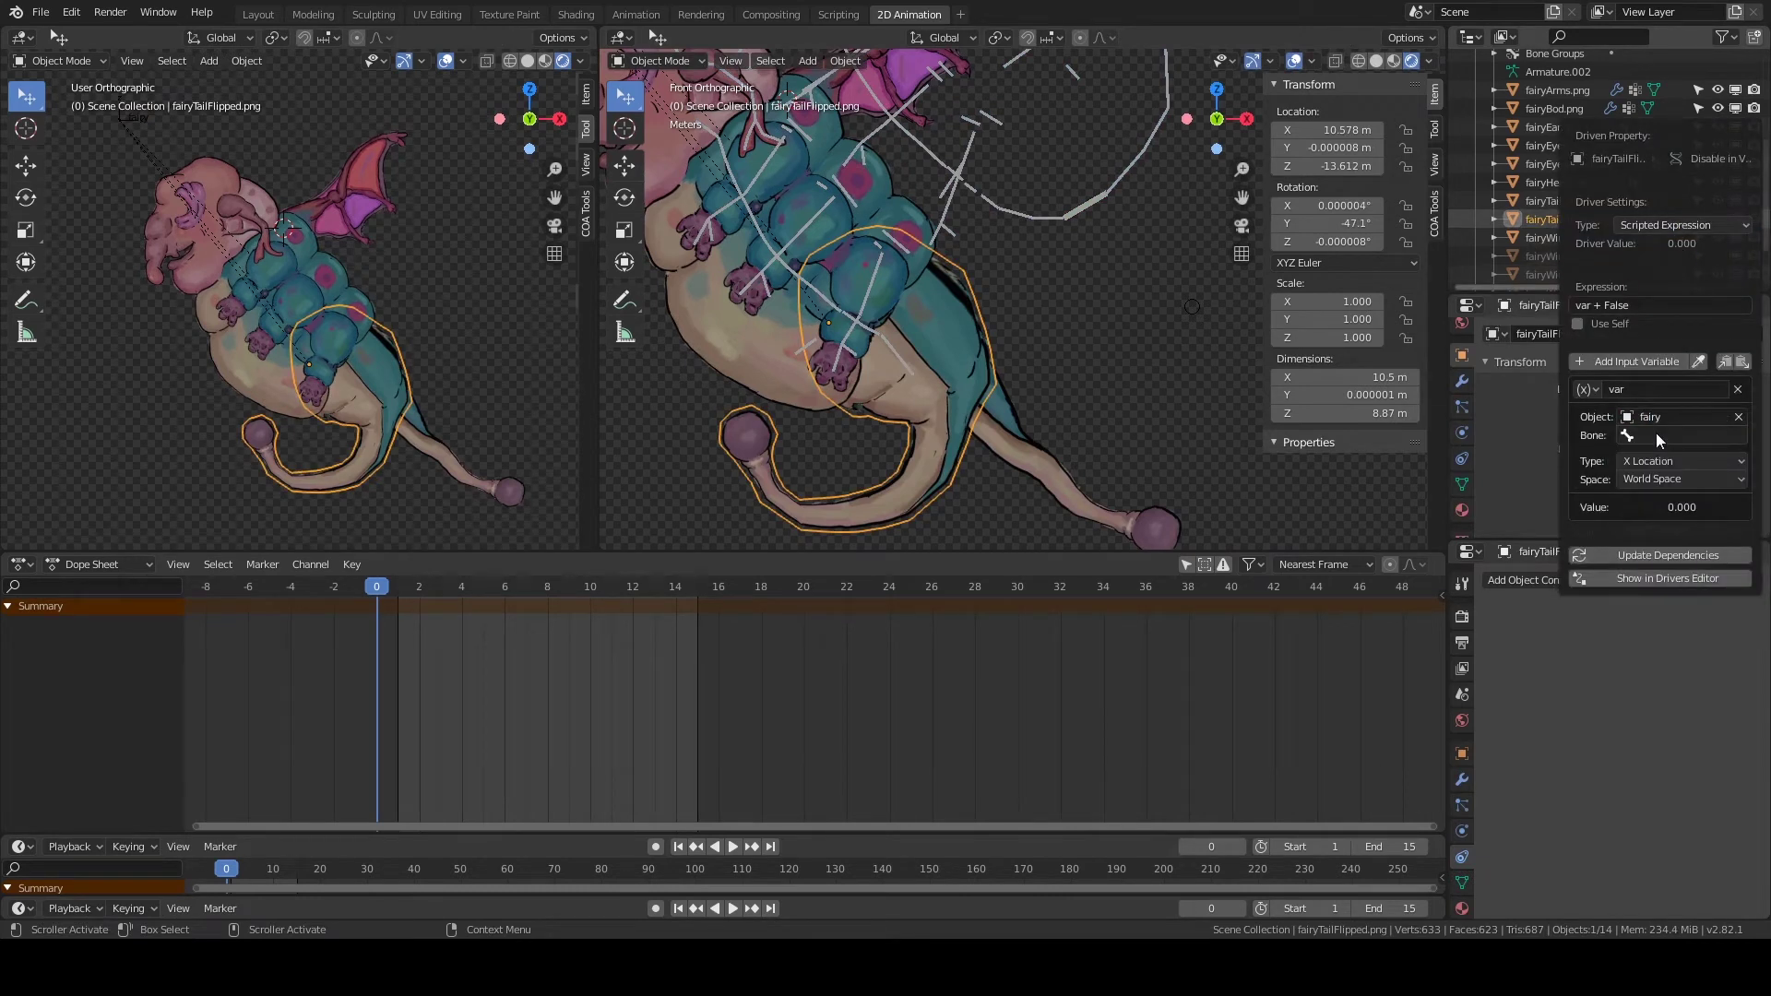
click(1656, 433)
click(1666, 456)
click(1660, 553)
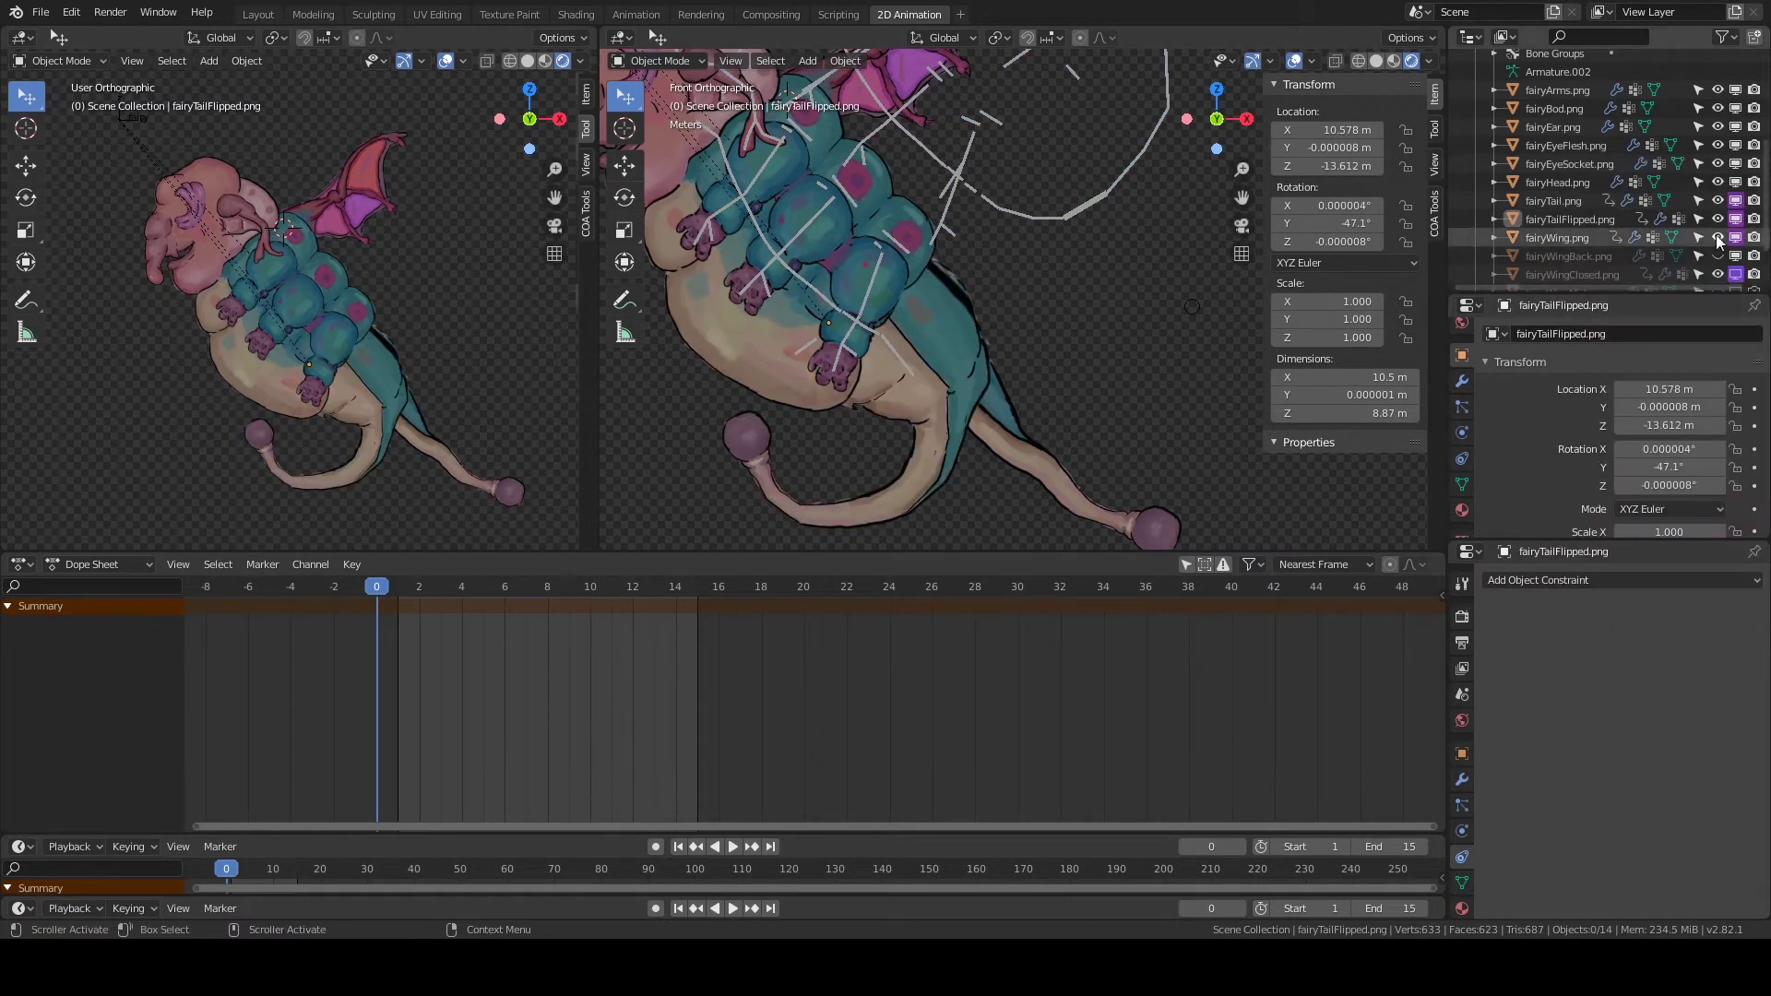
Set the flipped tail driver's expression to -var +2.
right_click(1711, 240)
click(1436, 225)
right_click(1735, 219)
click(1686, 320)
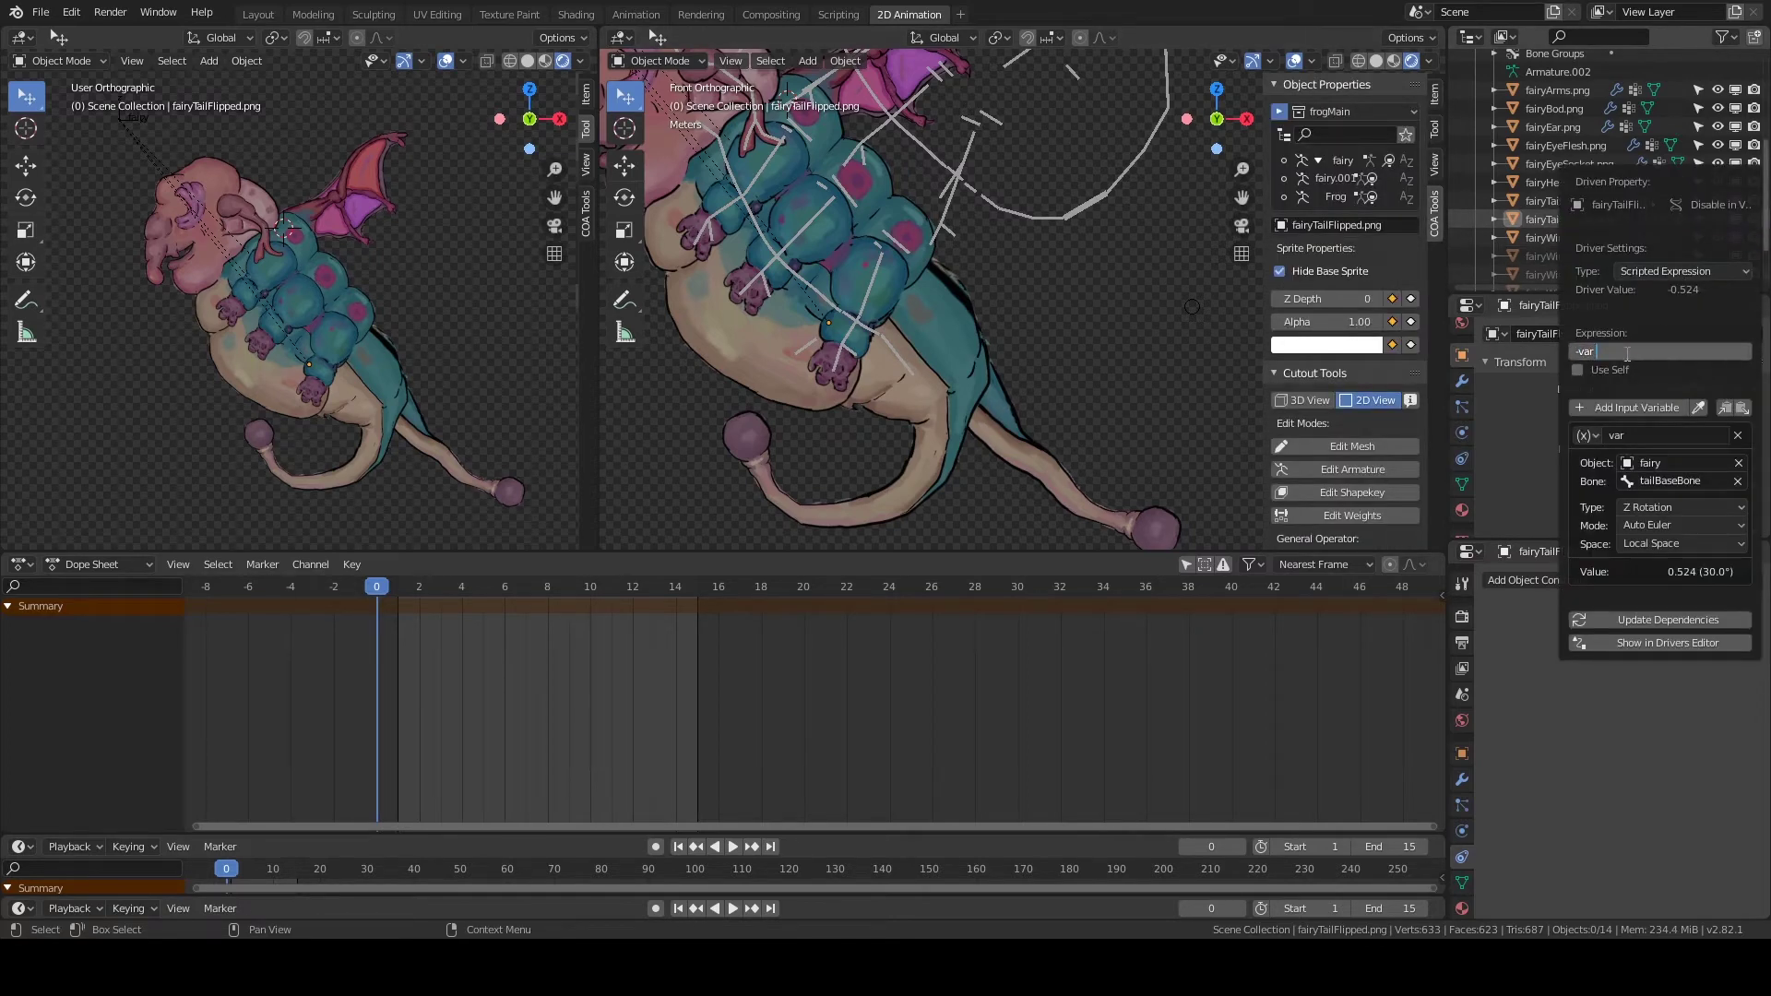
text(+2)
key(Return)
key(Return)
Undo the last driver change and invert the flipped-tail driver expression with a minus sign.
key(ctrl+z)
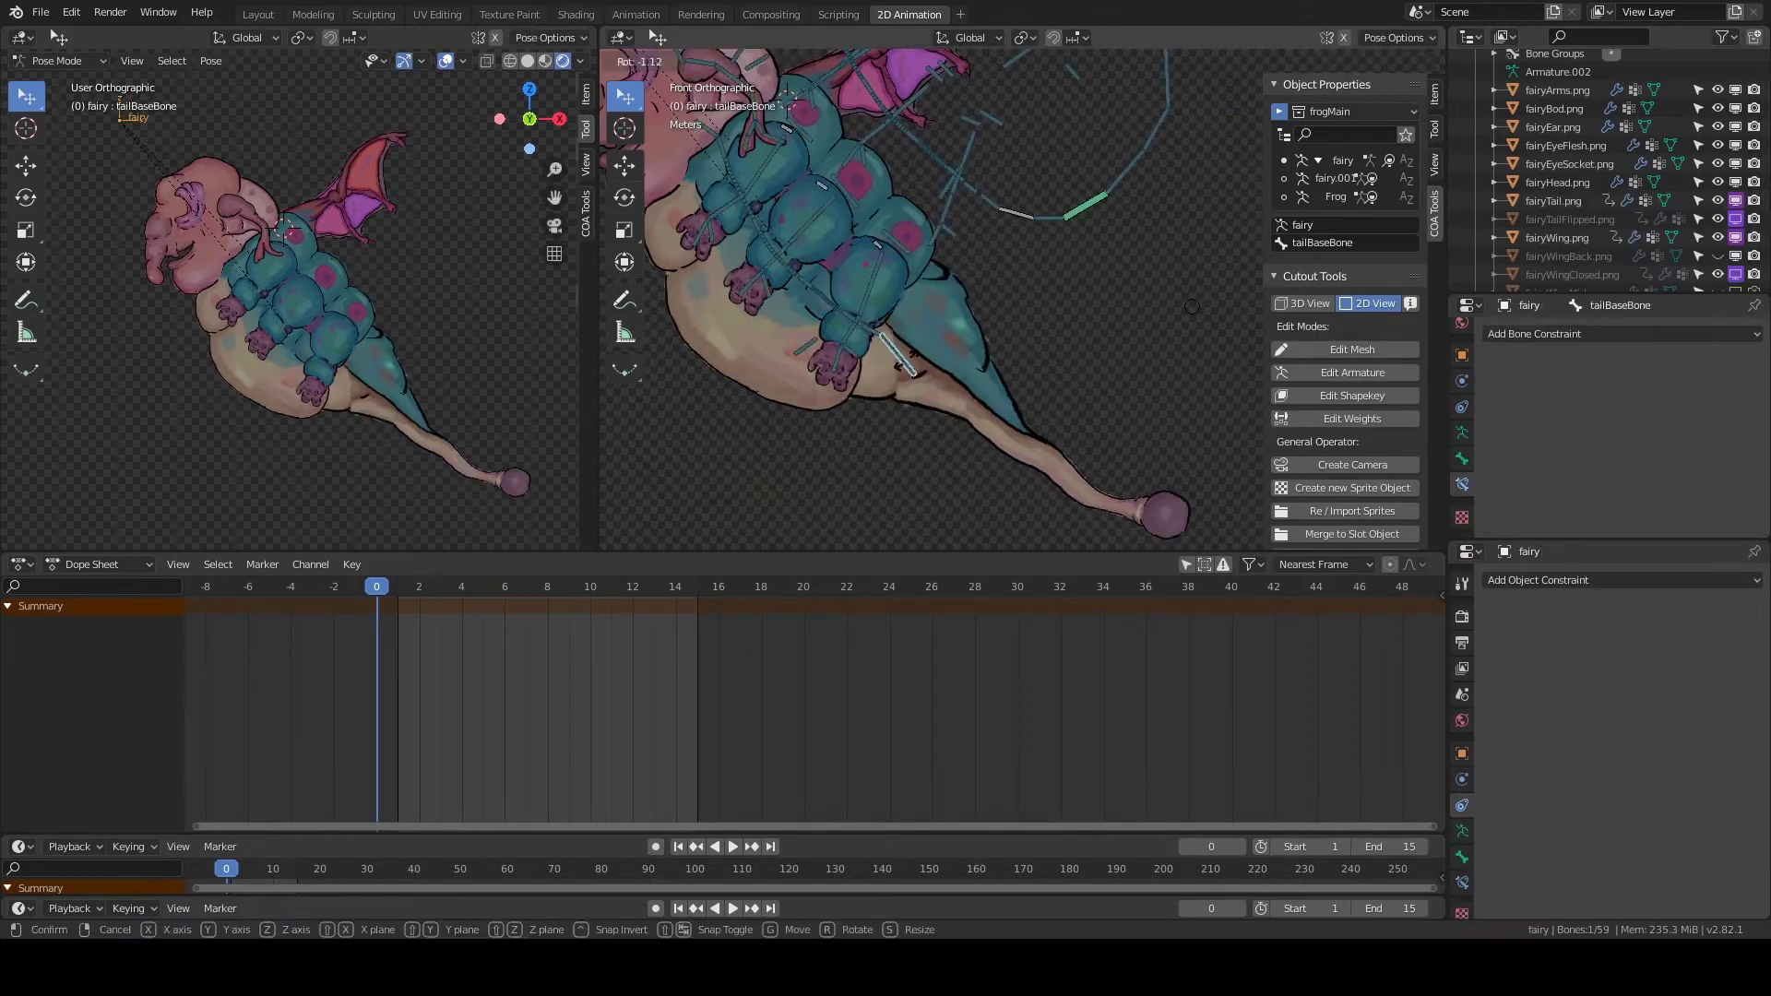
key(ctrl+z)
key(ctrl+z)
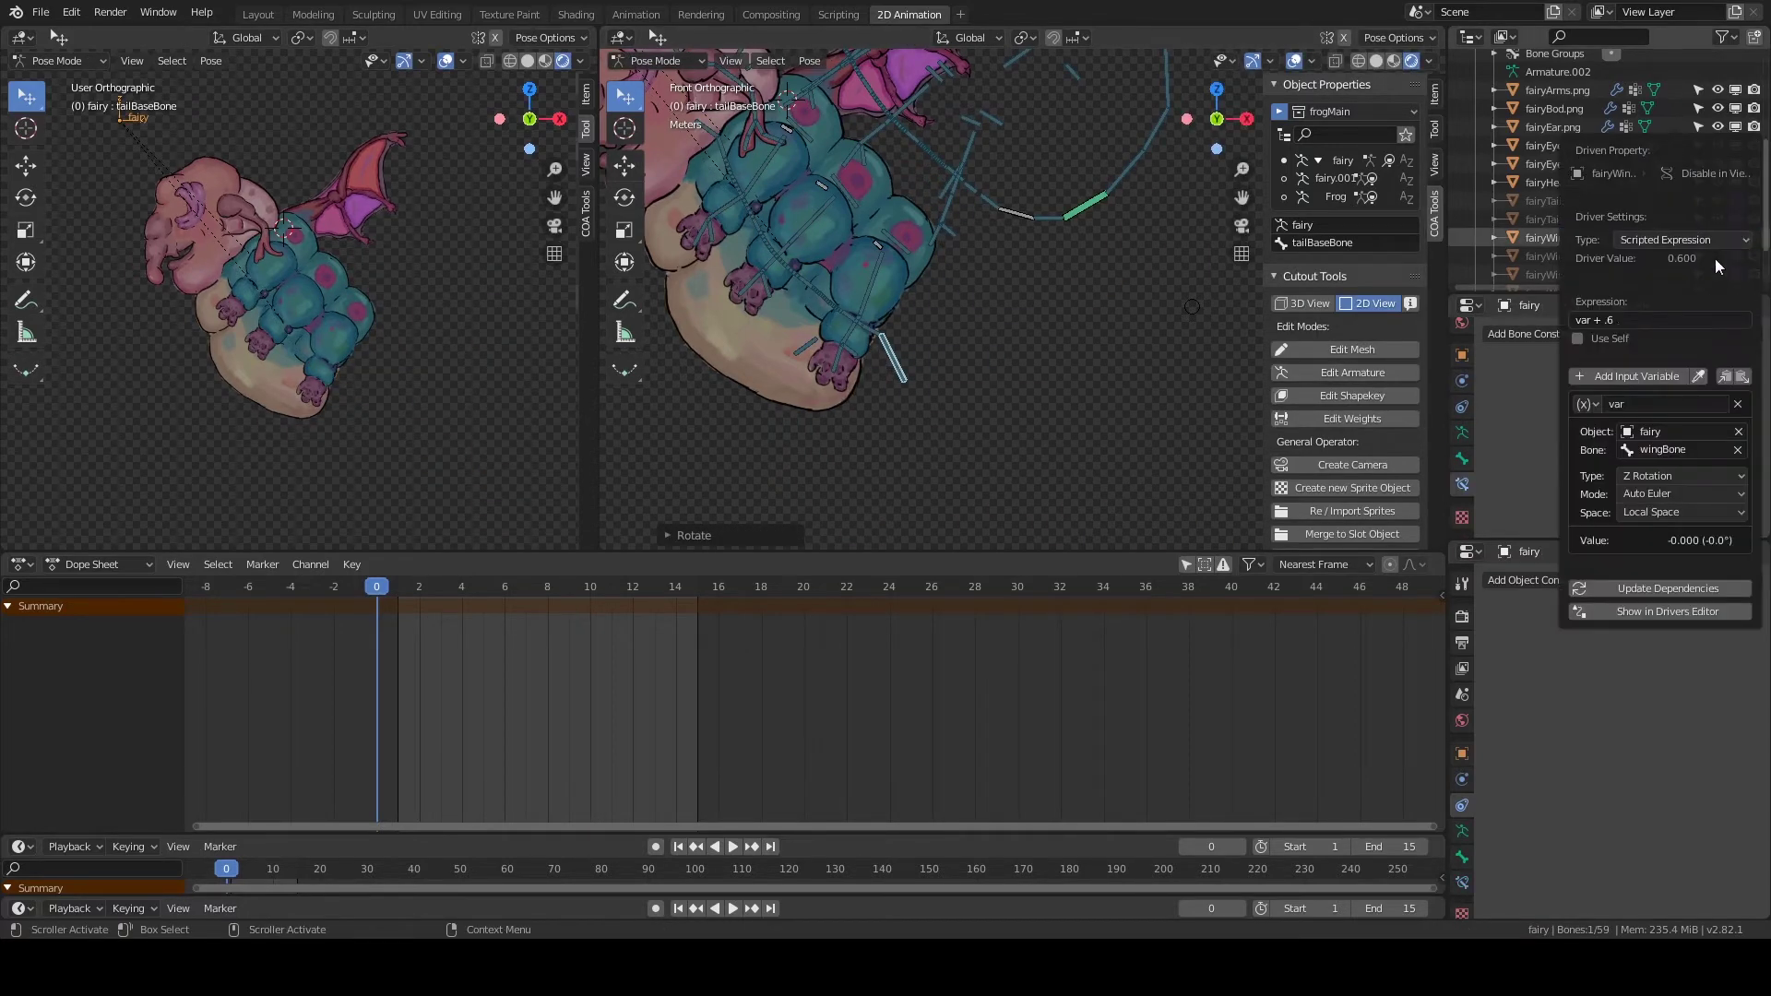
scroll(1616, 221, down, 2)
key(ctrl+d)
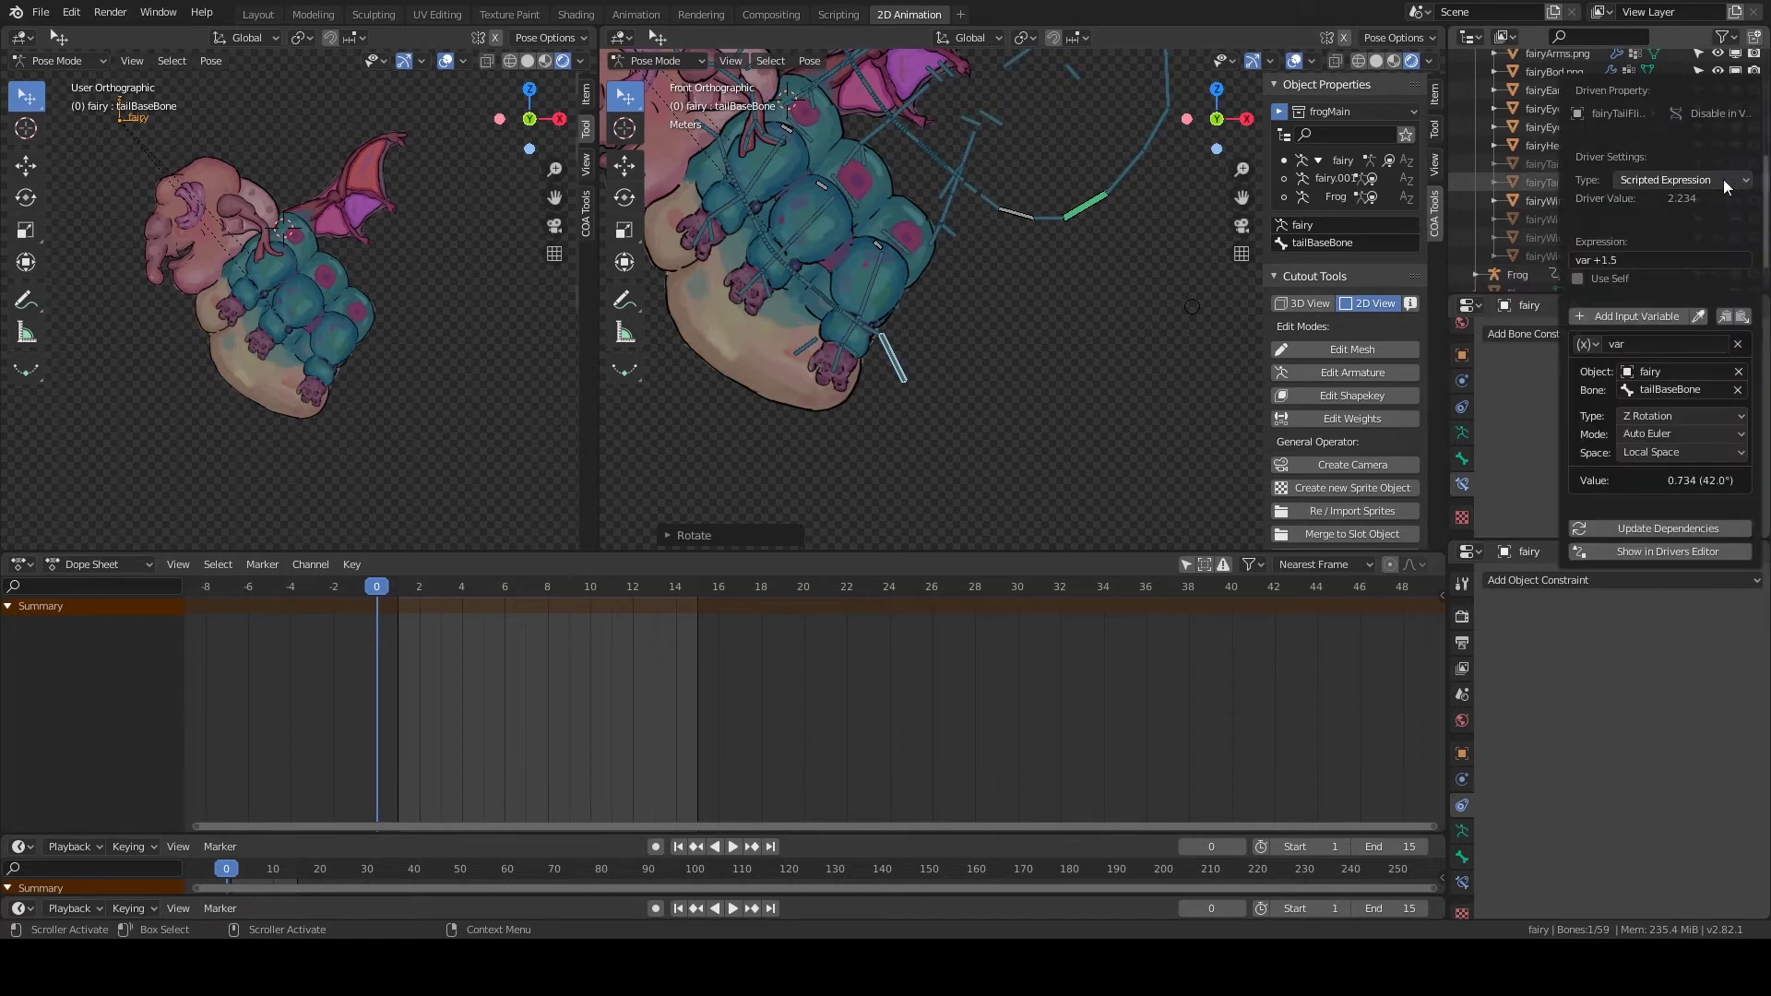
text(-)
key(Return)
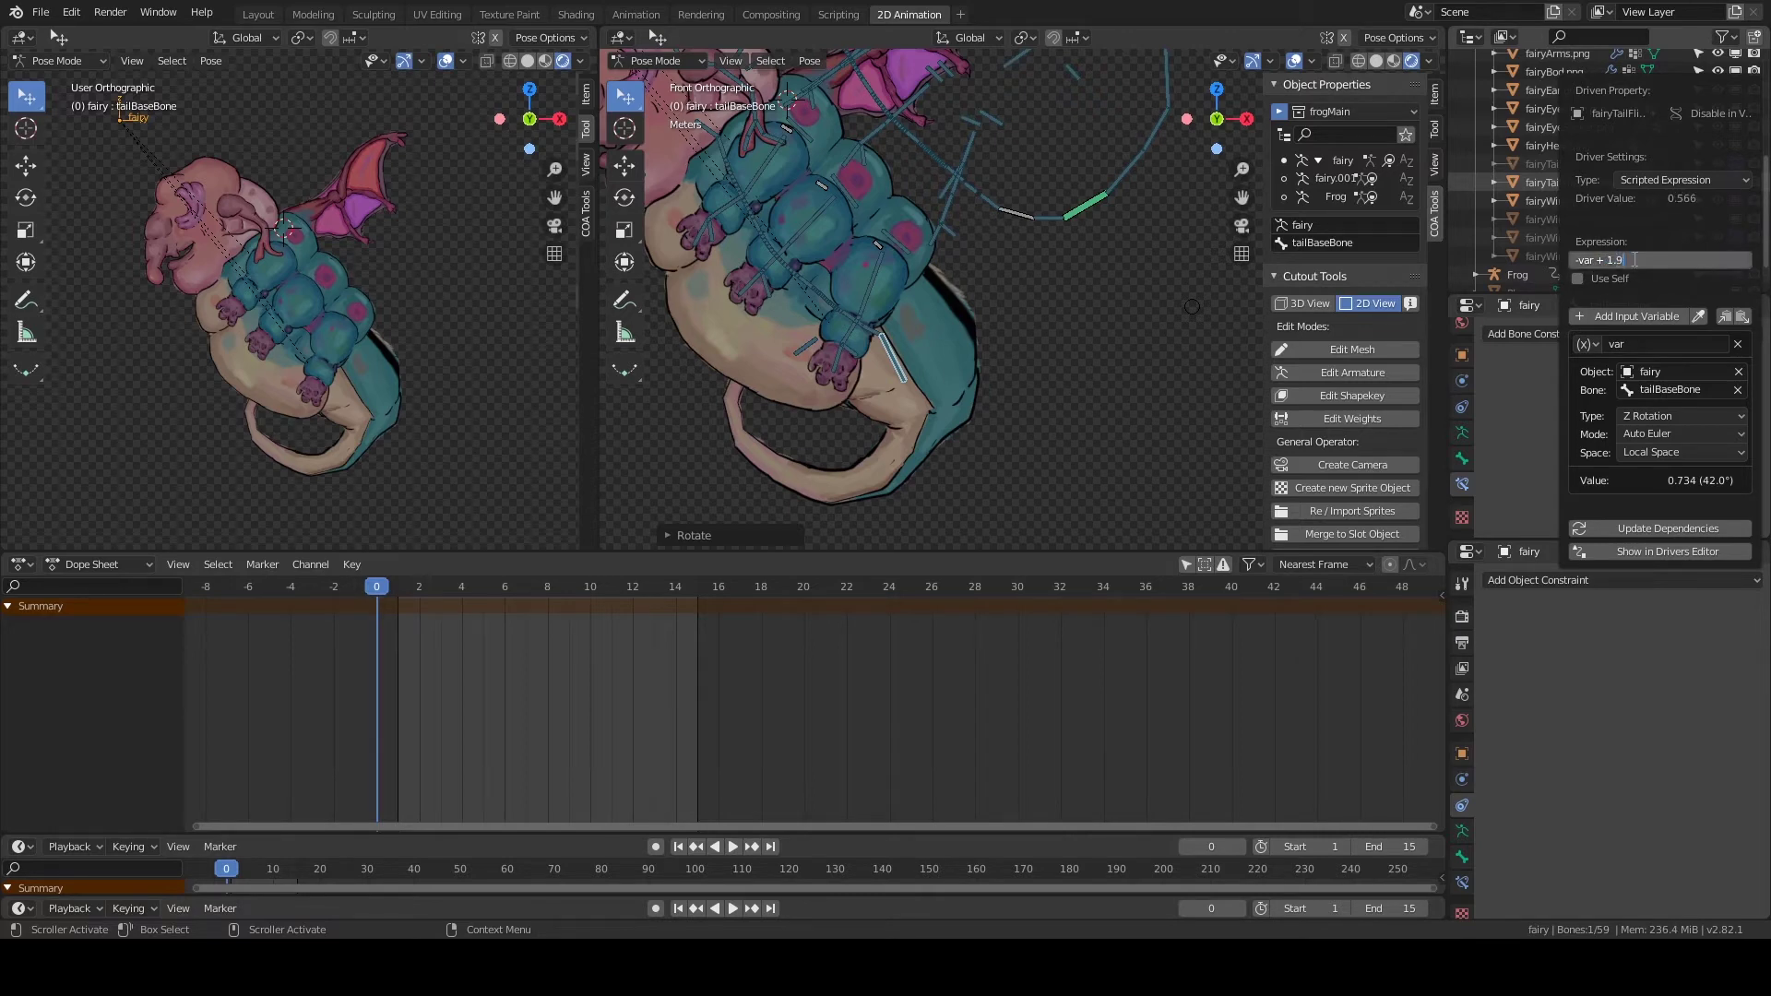
key(Return)
key(ctrl+d)
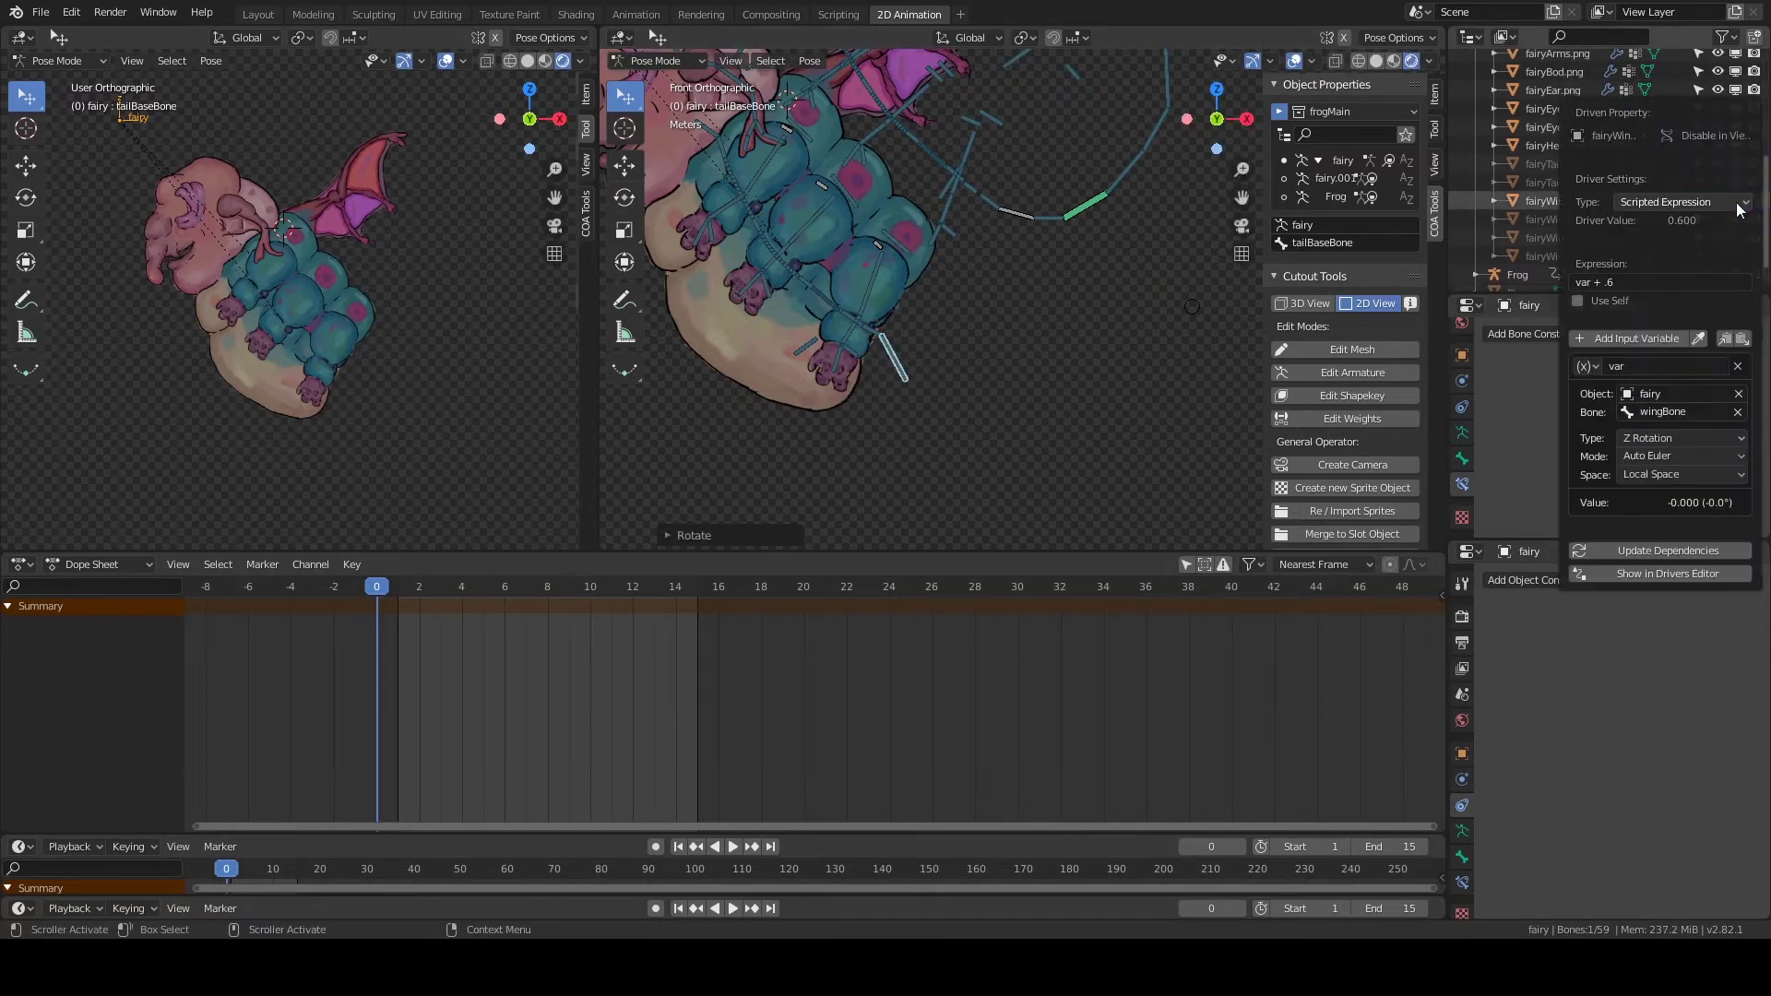
key(ctrl+d)
click(1659, 265)
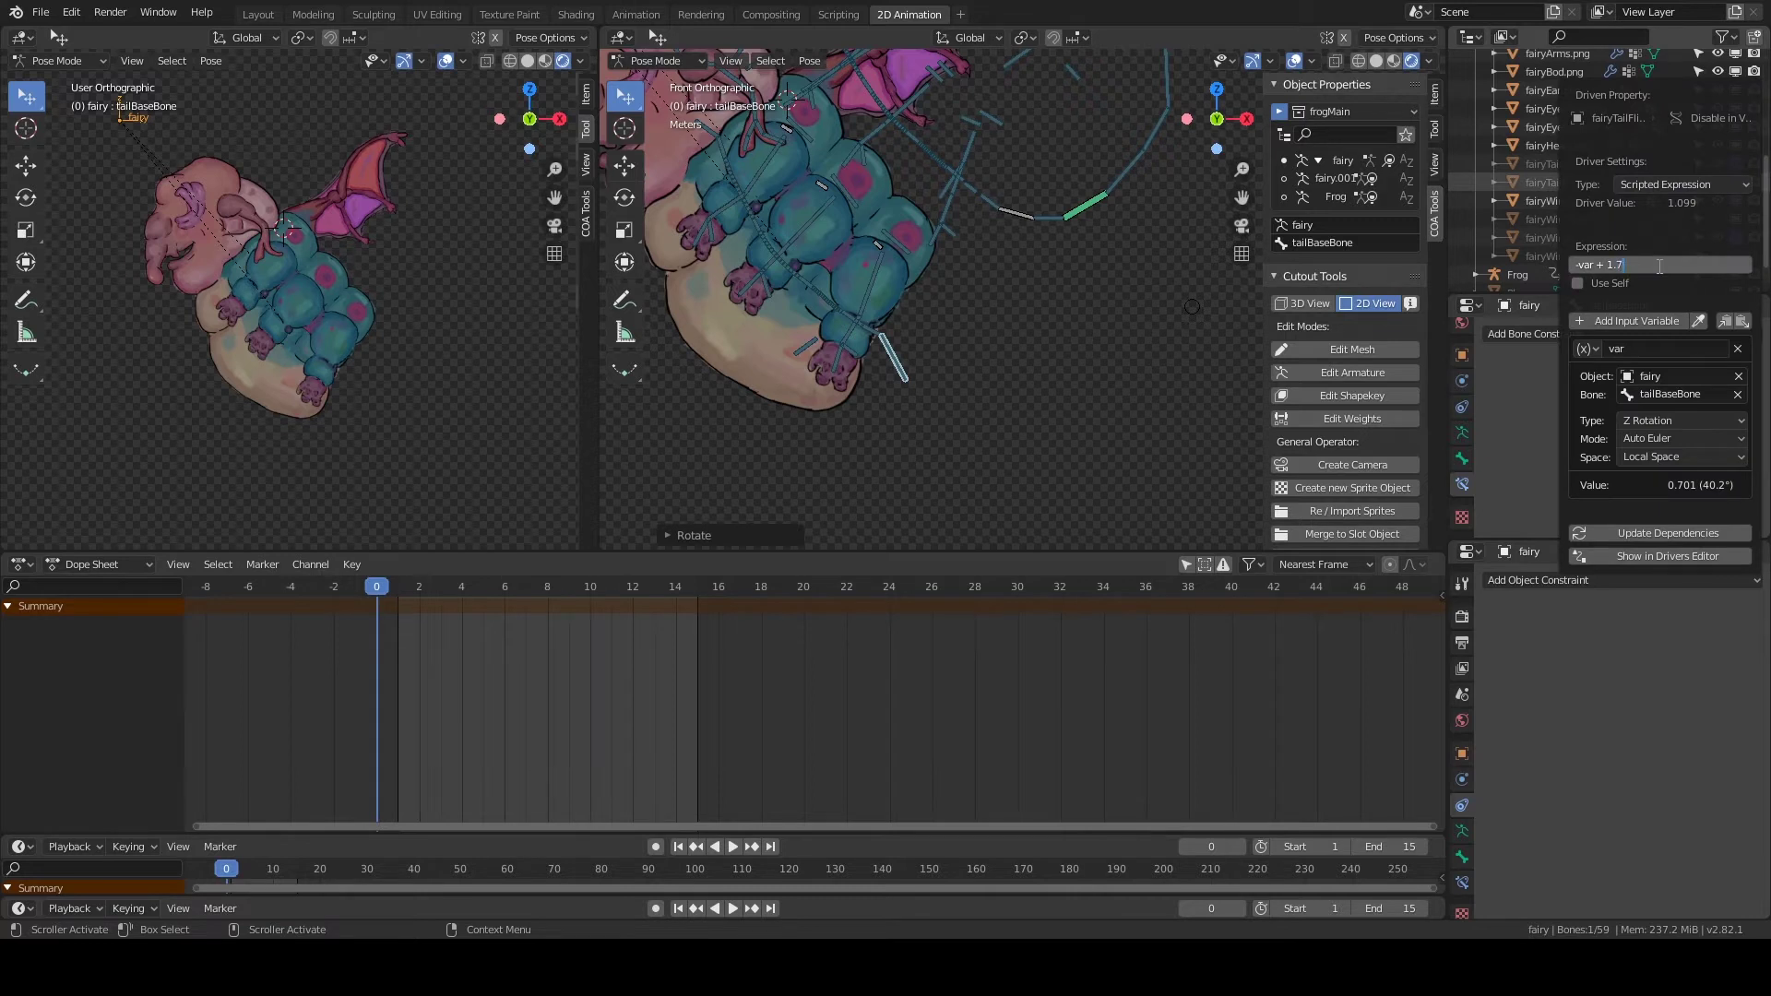
key(Return)
Set the flipped-tail driver threshold to -var + 1.8, test-rotating the tail, and save.
key(r)
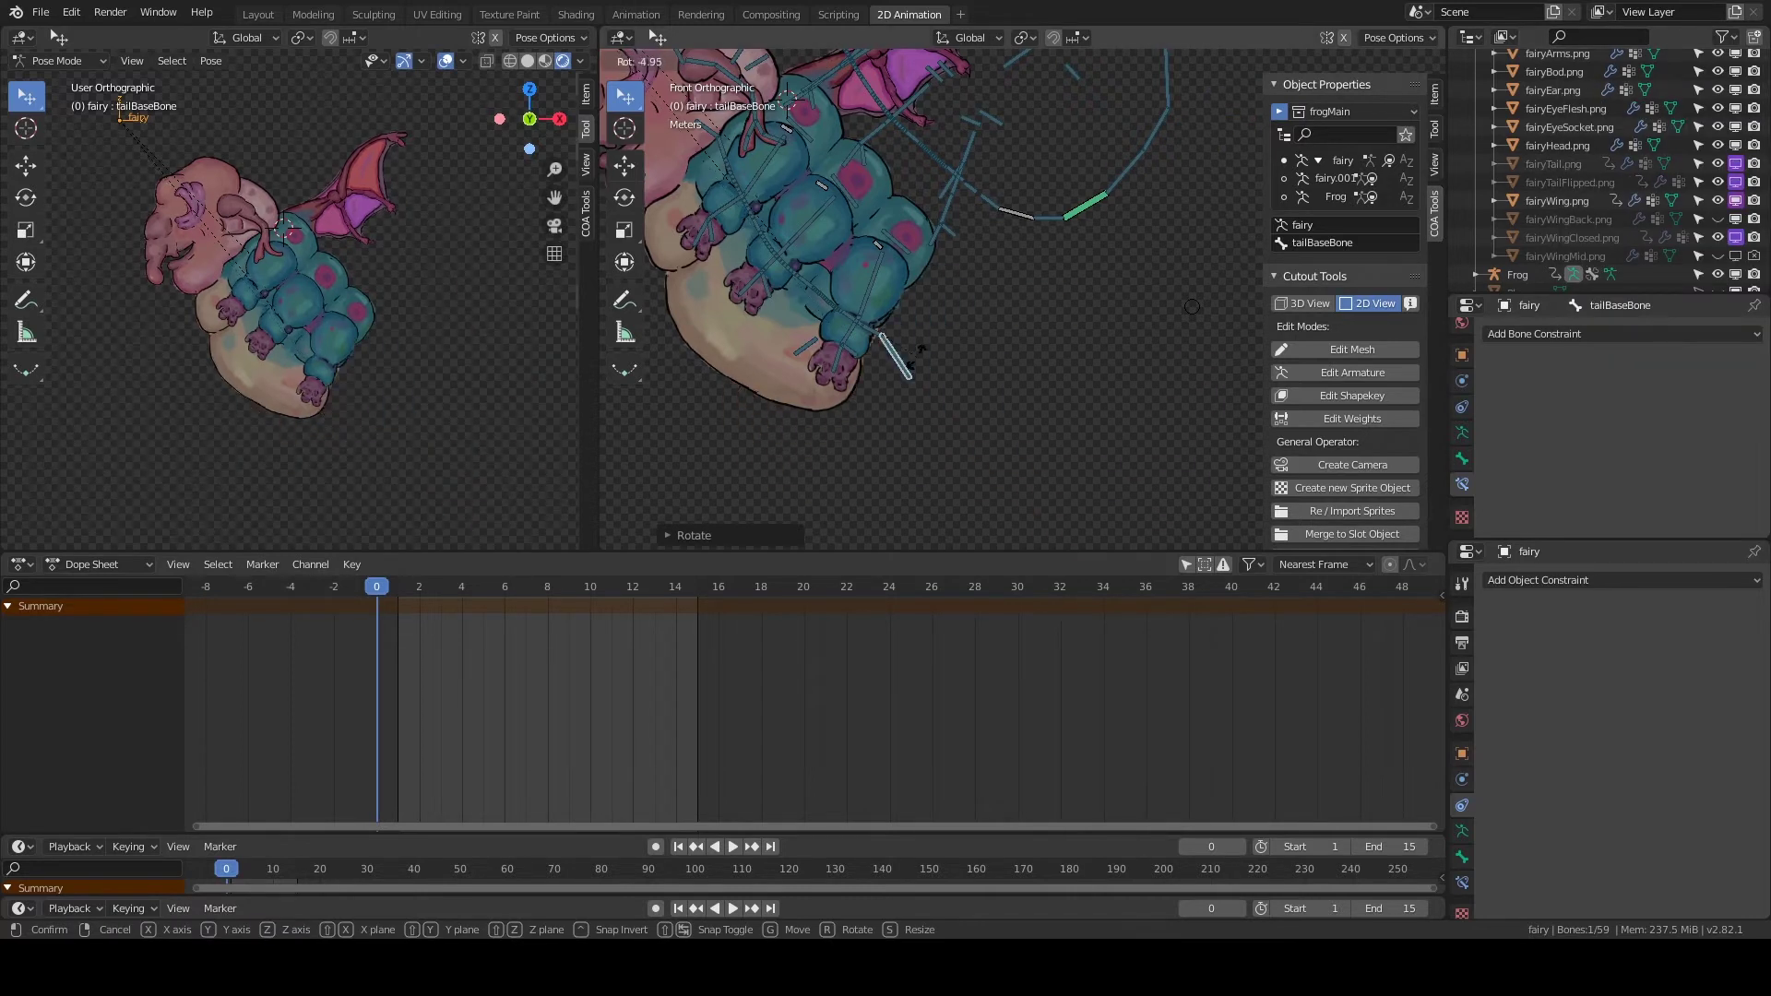
click(919, 348)
key(ctrl+d)
click(1648, 259)
key(BackSpace)
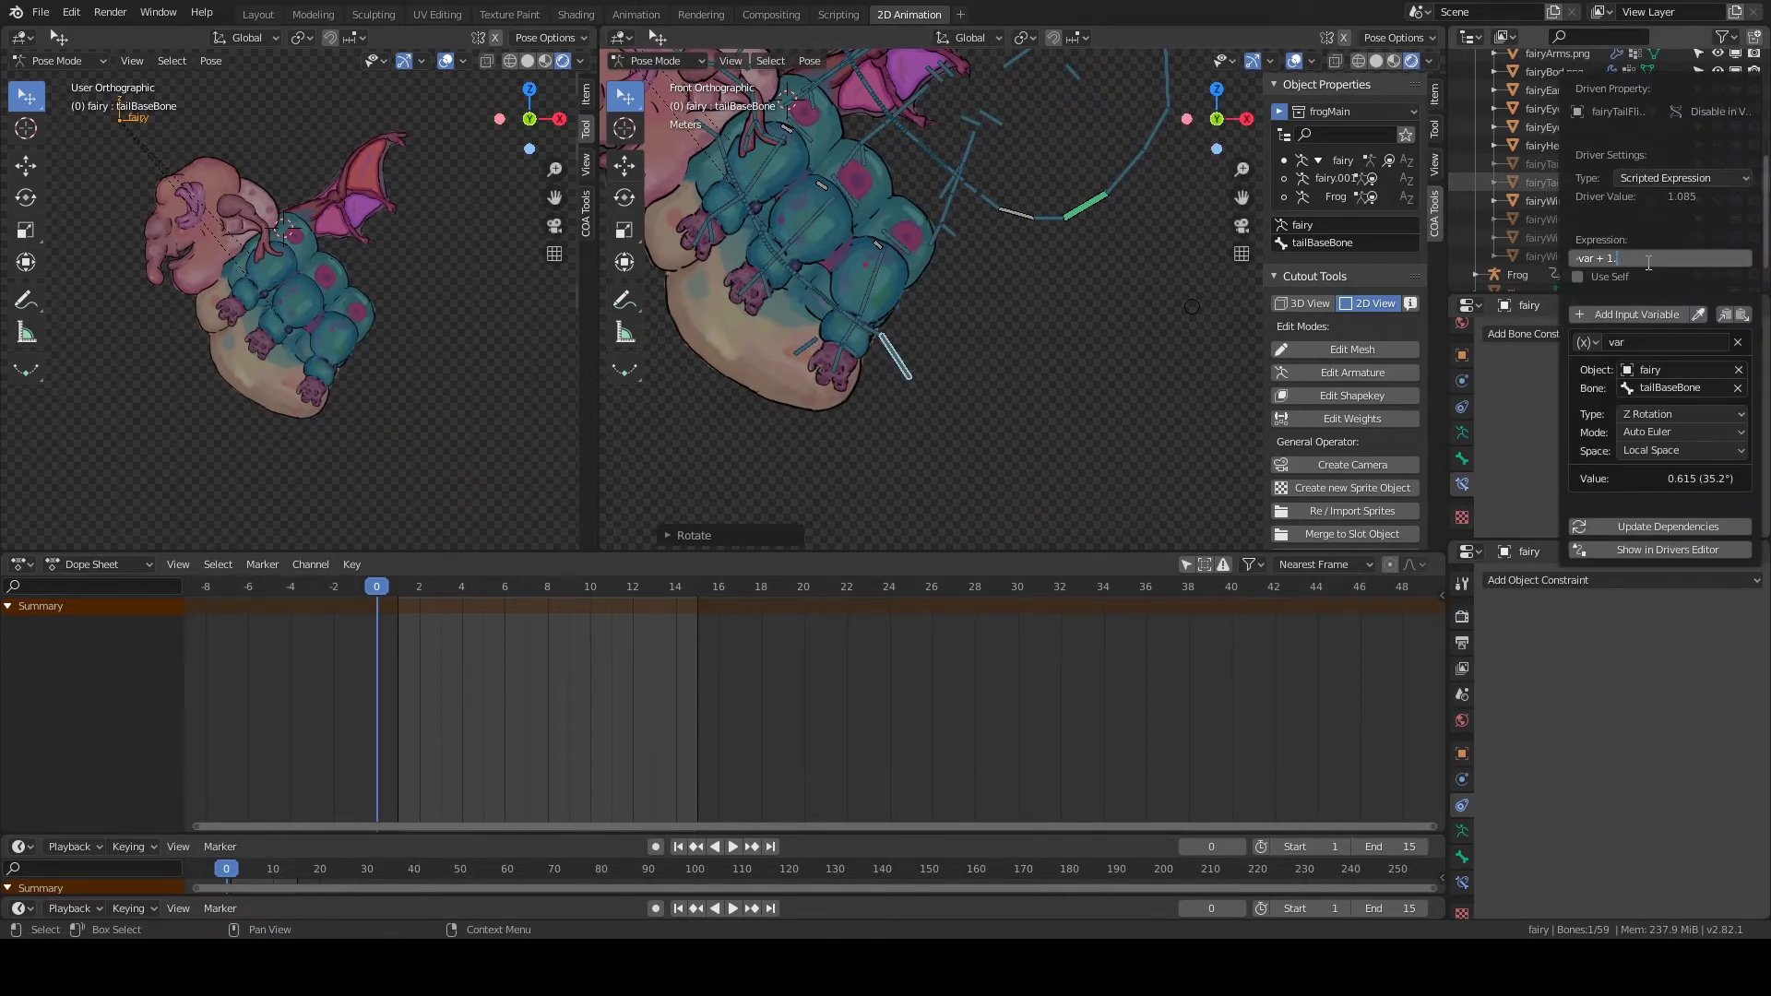
text(1)
key(Return)
text(8)
key(Return)
key(Return)
key(r)
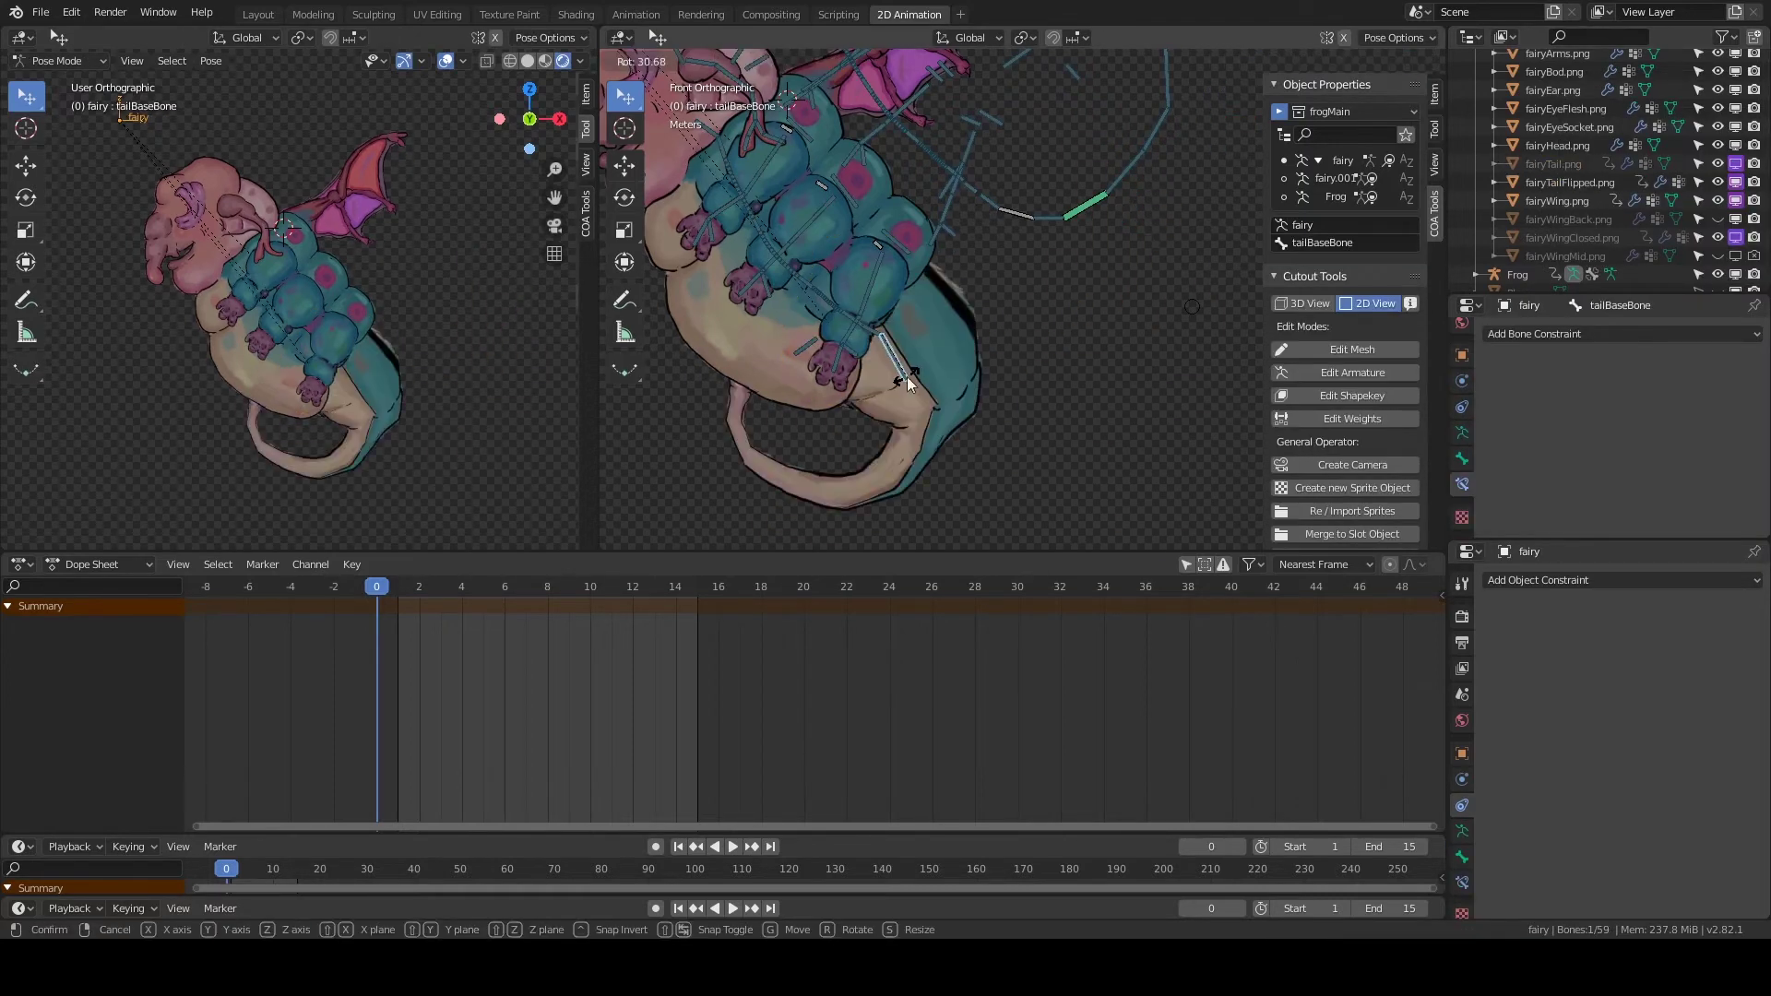
click(906, 381)
key(ctrl+s)
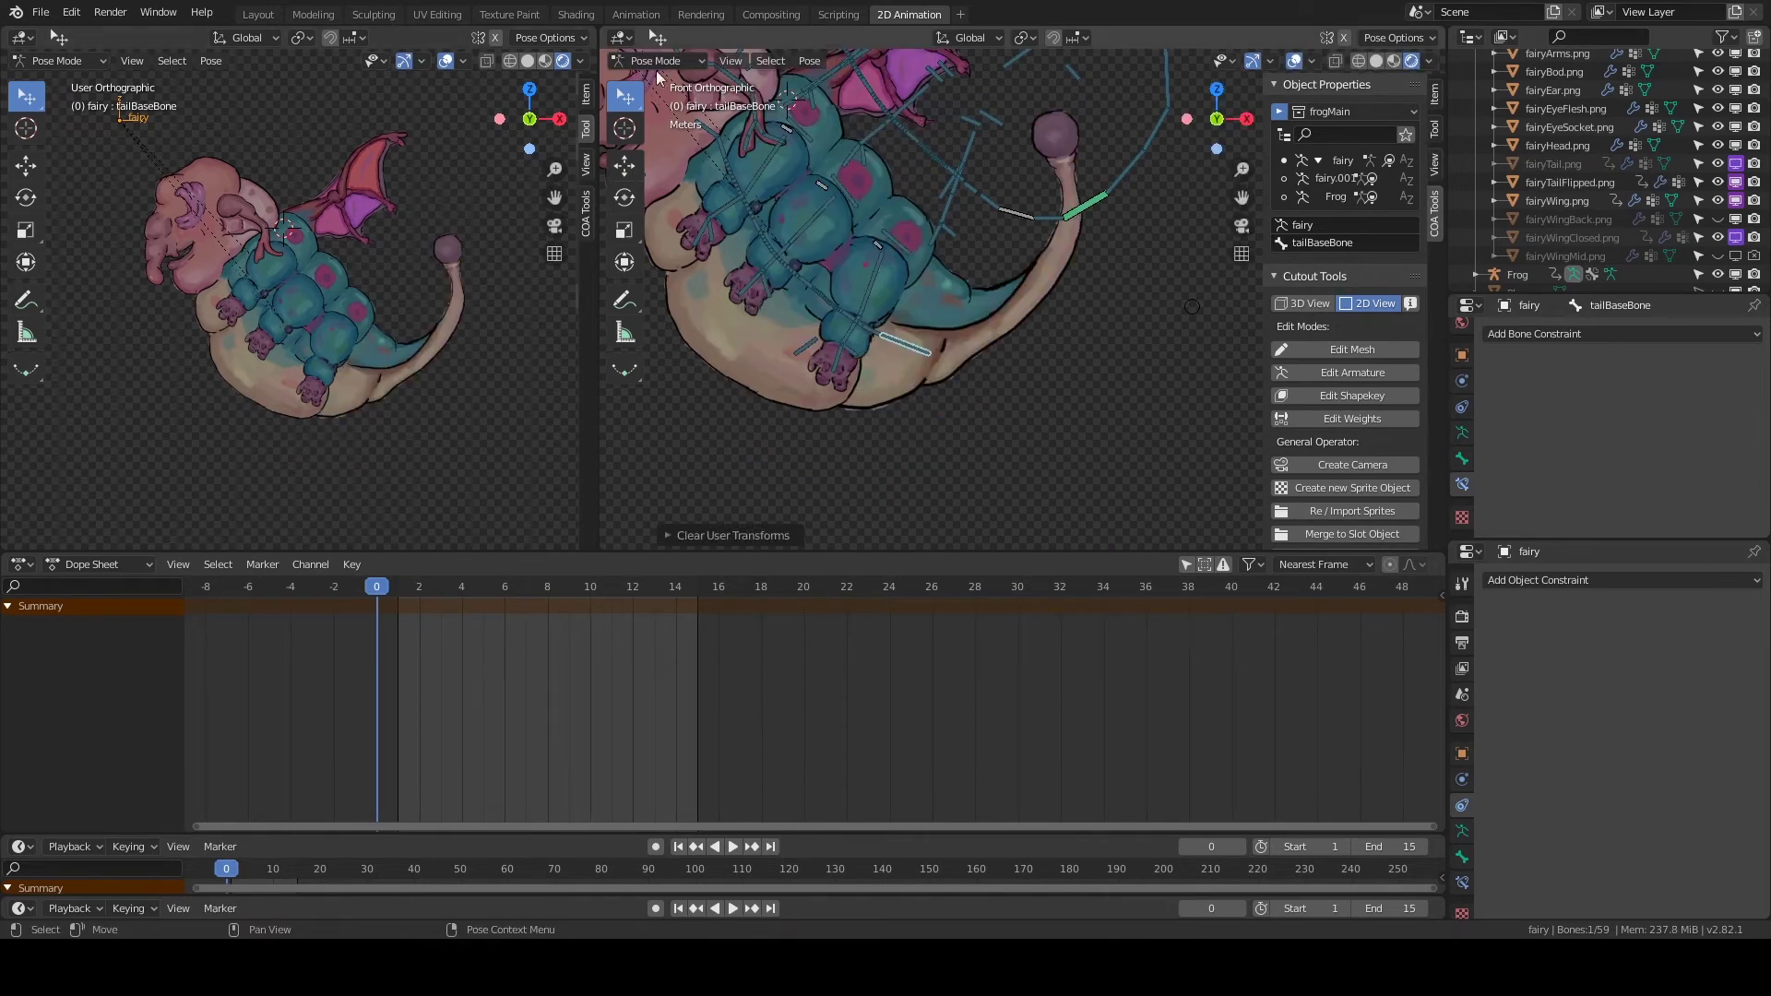
Clear the test pose, enter Edit Mode, and make the flipped tail image visible in viewports.
click(655, 60)
click(650, 100)
click(1461, 493)
scroll(1503, 480, up, 5)
click(1505, 415)
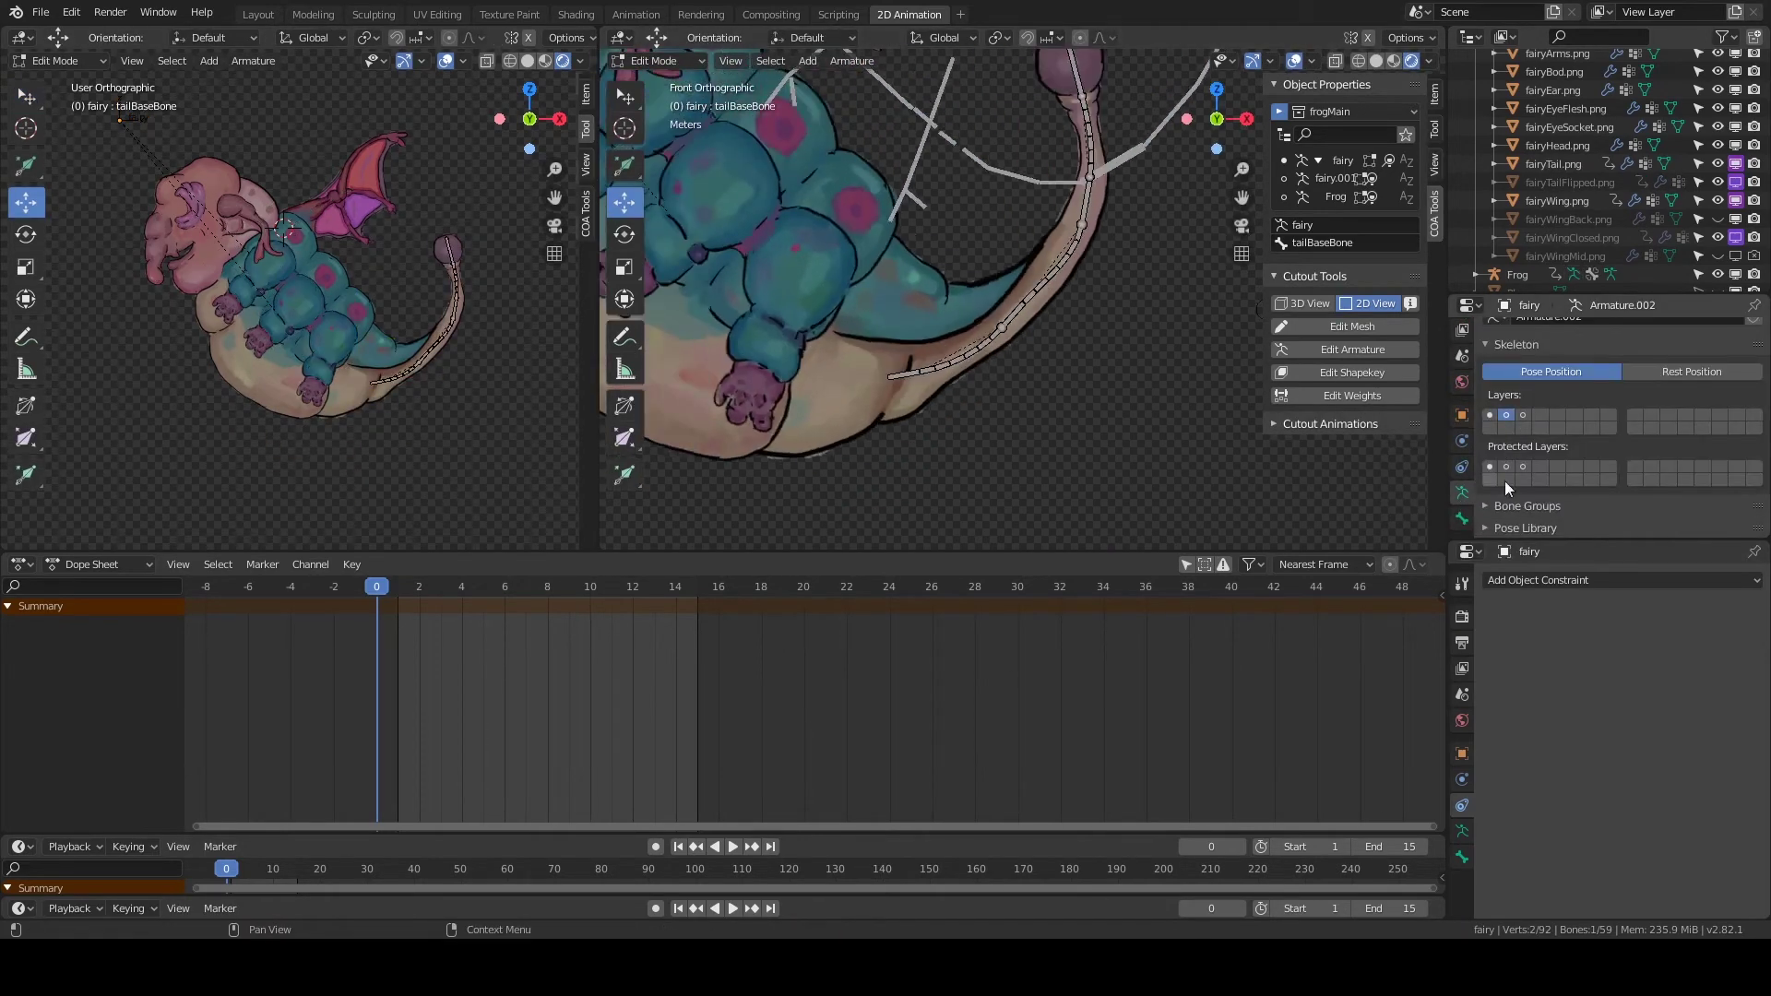
right_click(1567, 182)
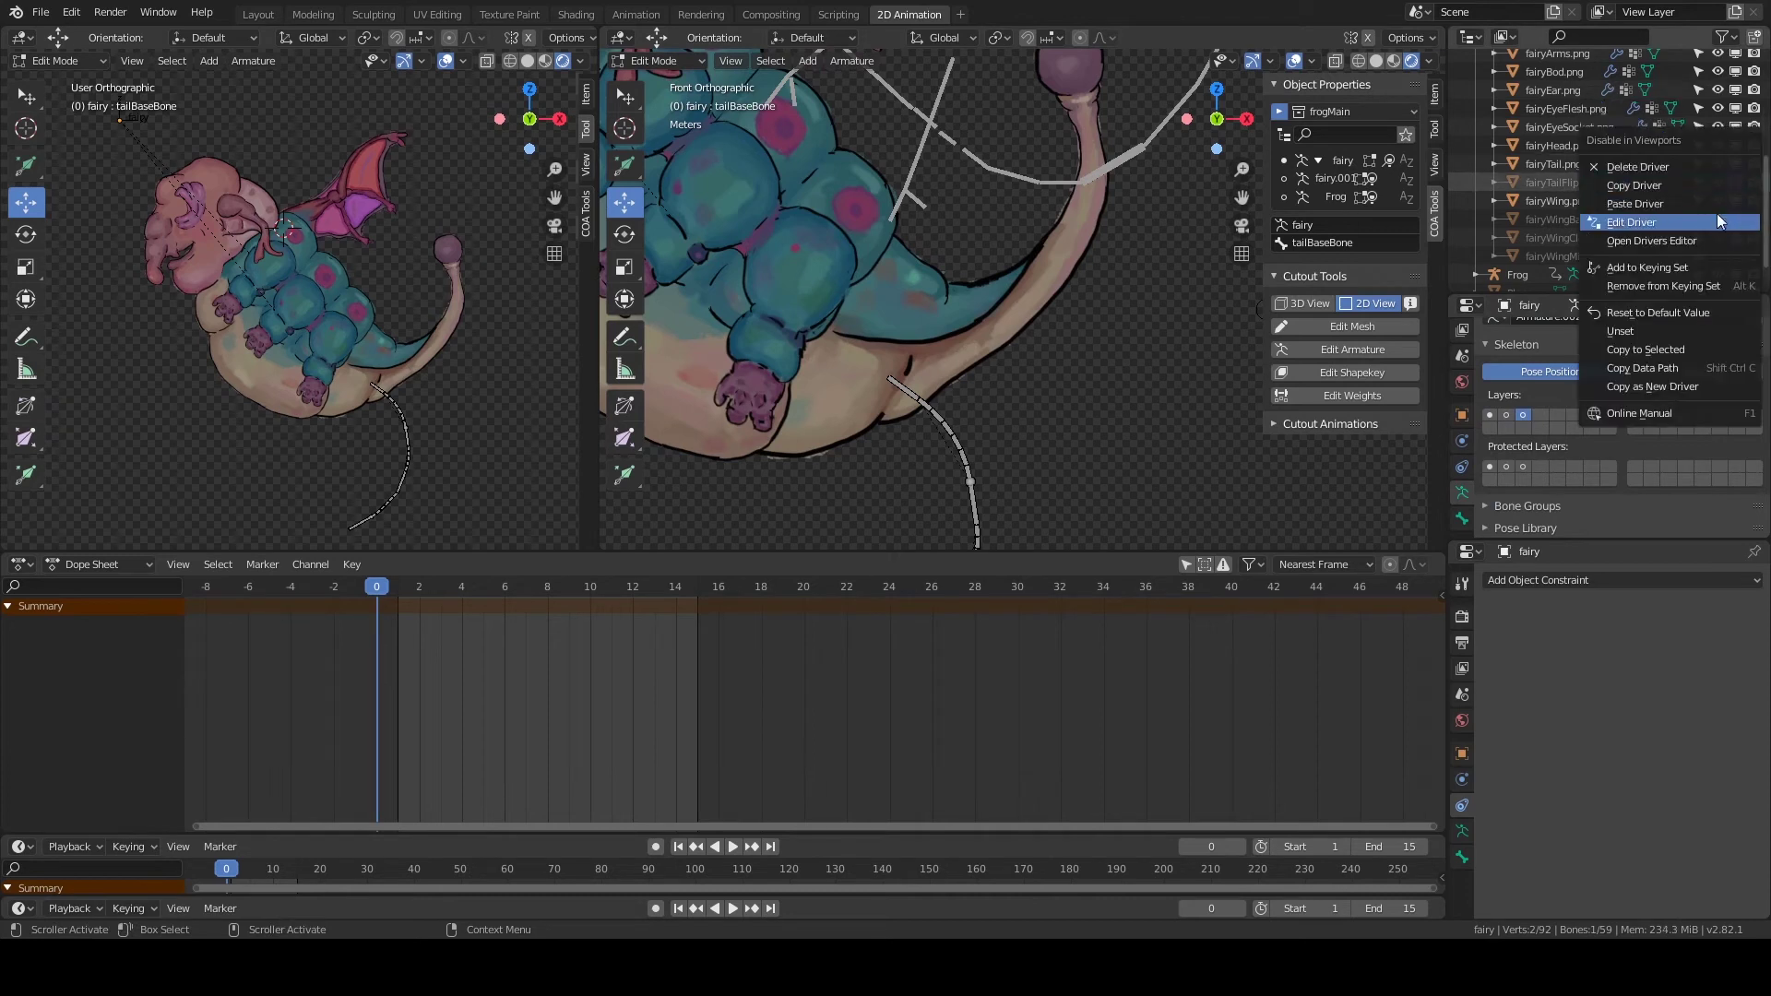
click(1608, 198)
shift+middle_drag(978, 396, 1072, 247)
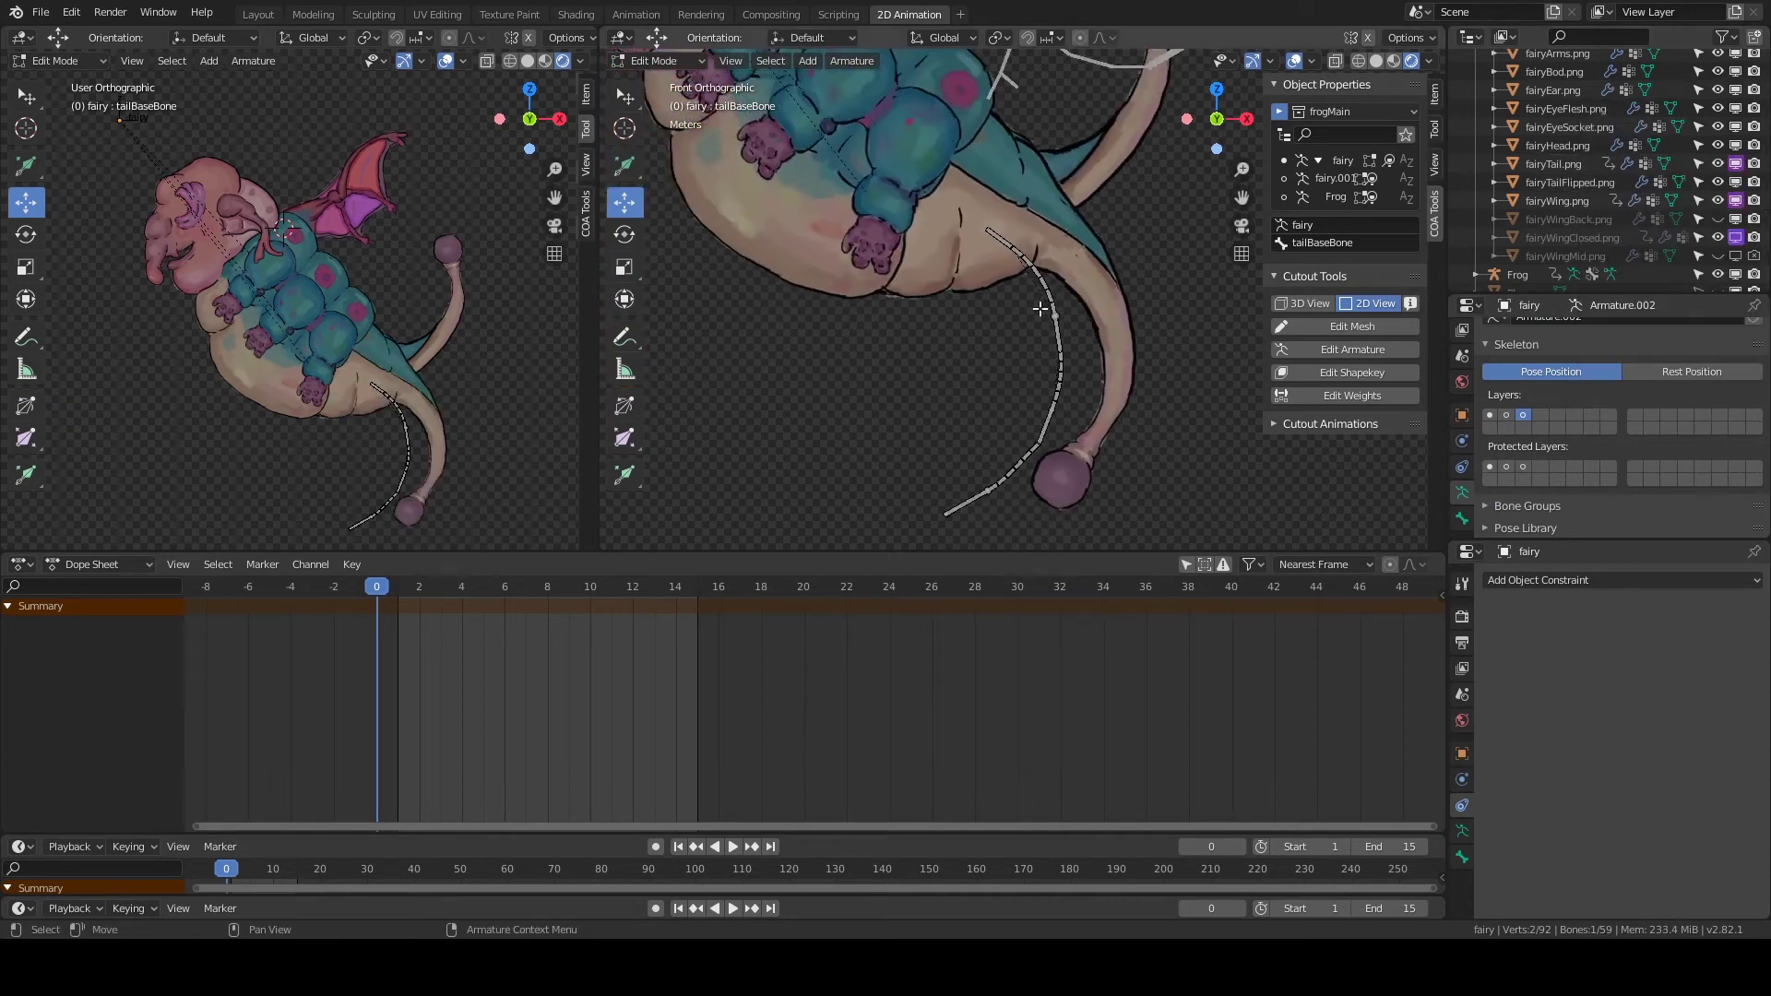
key(shift+1)
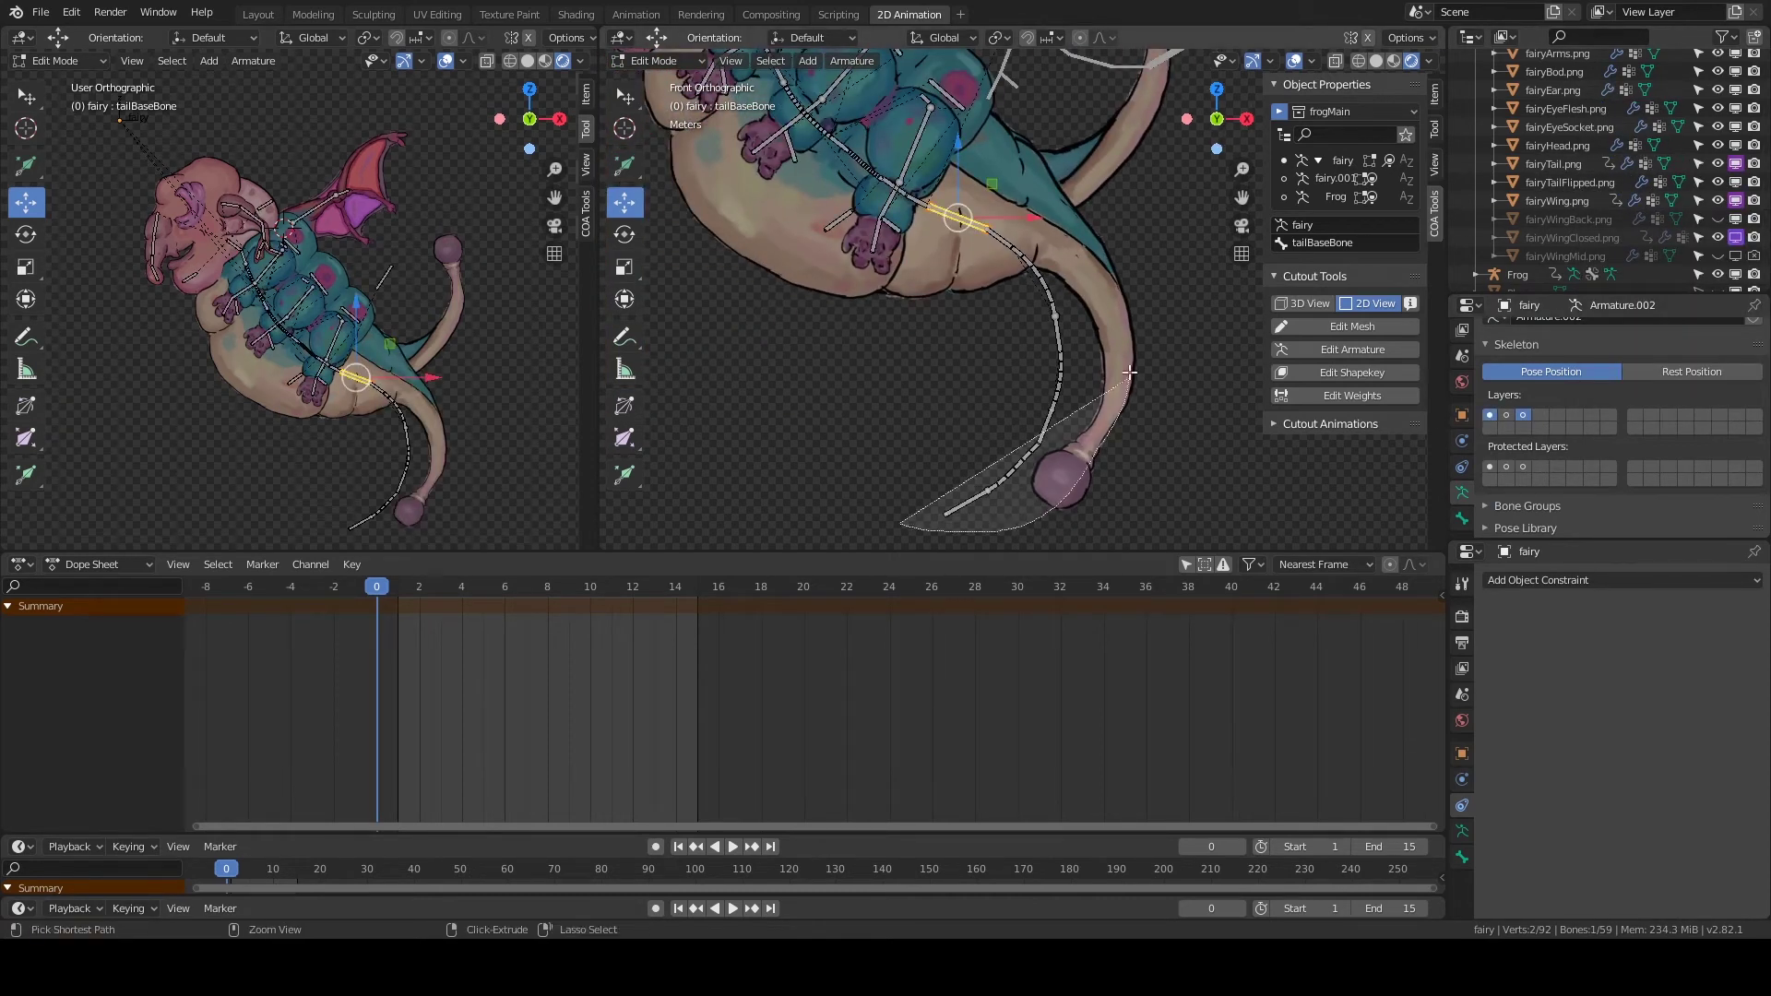
Rotate and move the tail bone chain onto the flipped tail, nudging the bend joint upward.
key(ctrl+l)
key(r)
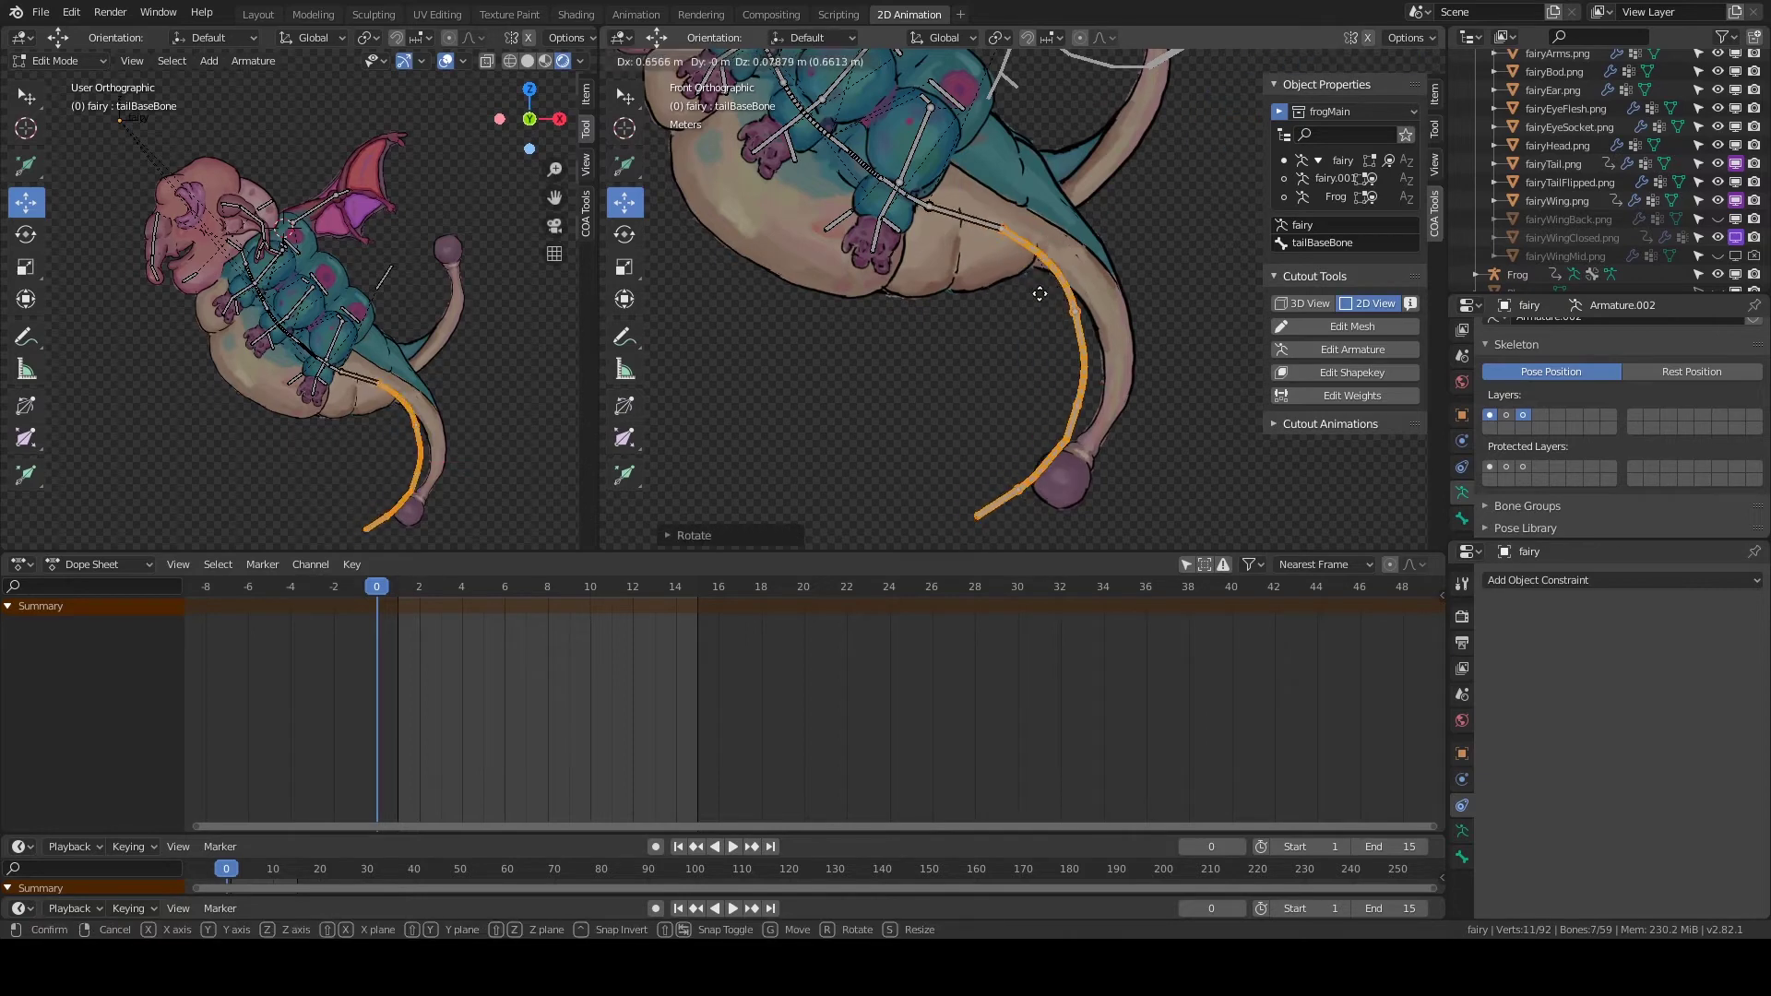
click(1073, 257)
key(g)
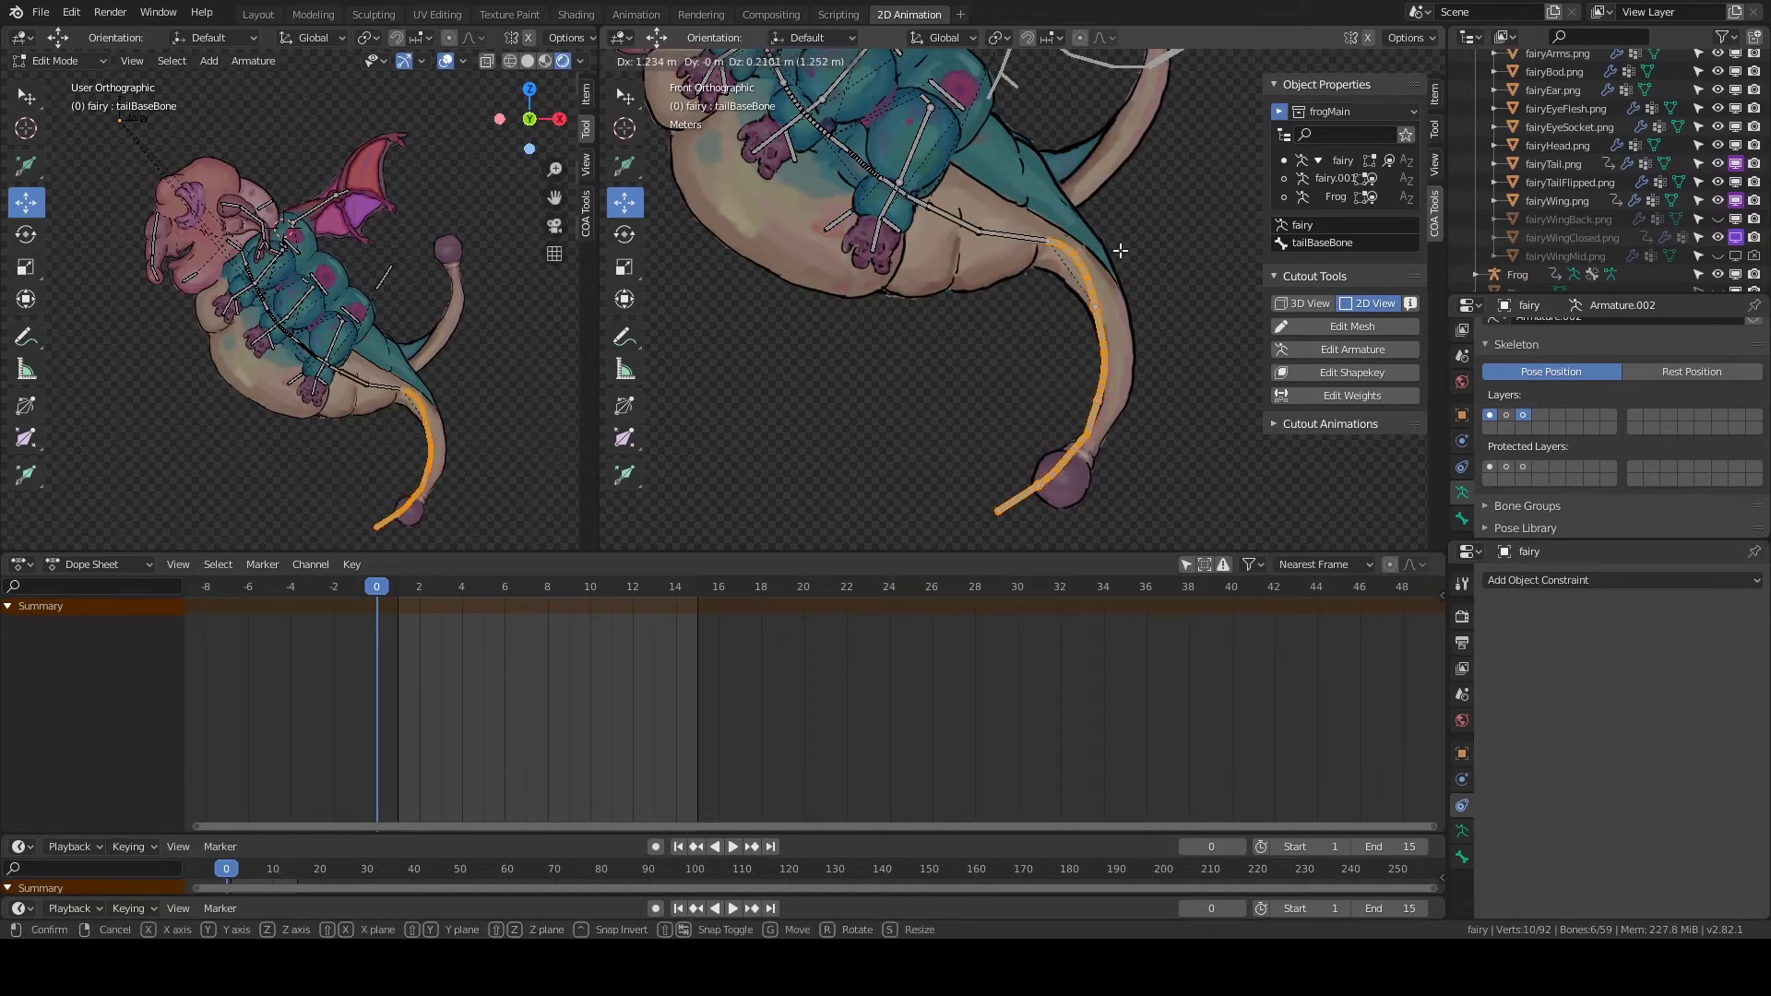
click(1092, 206)
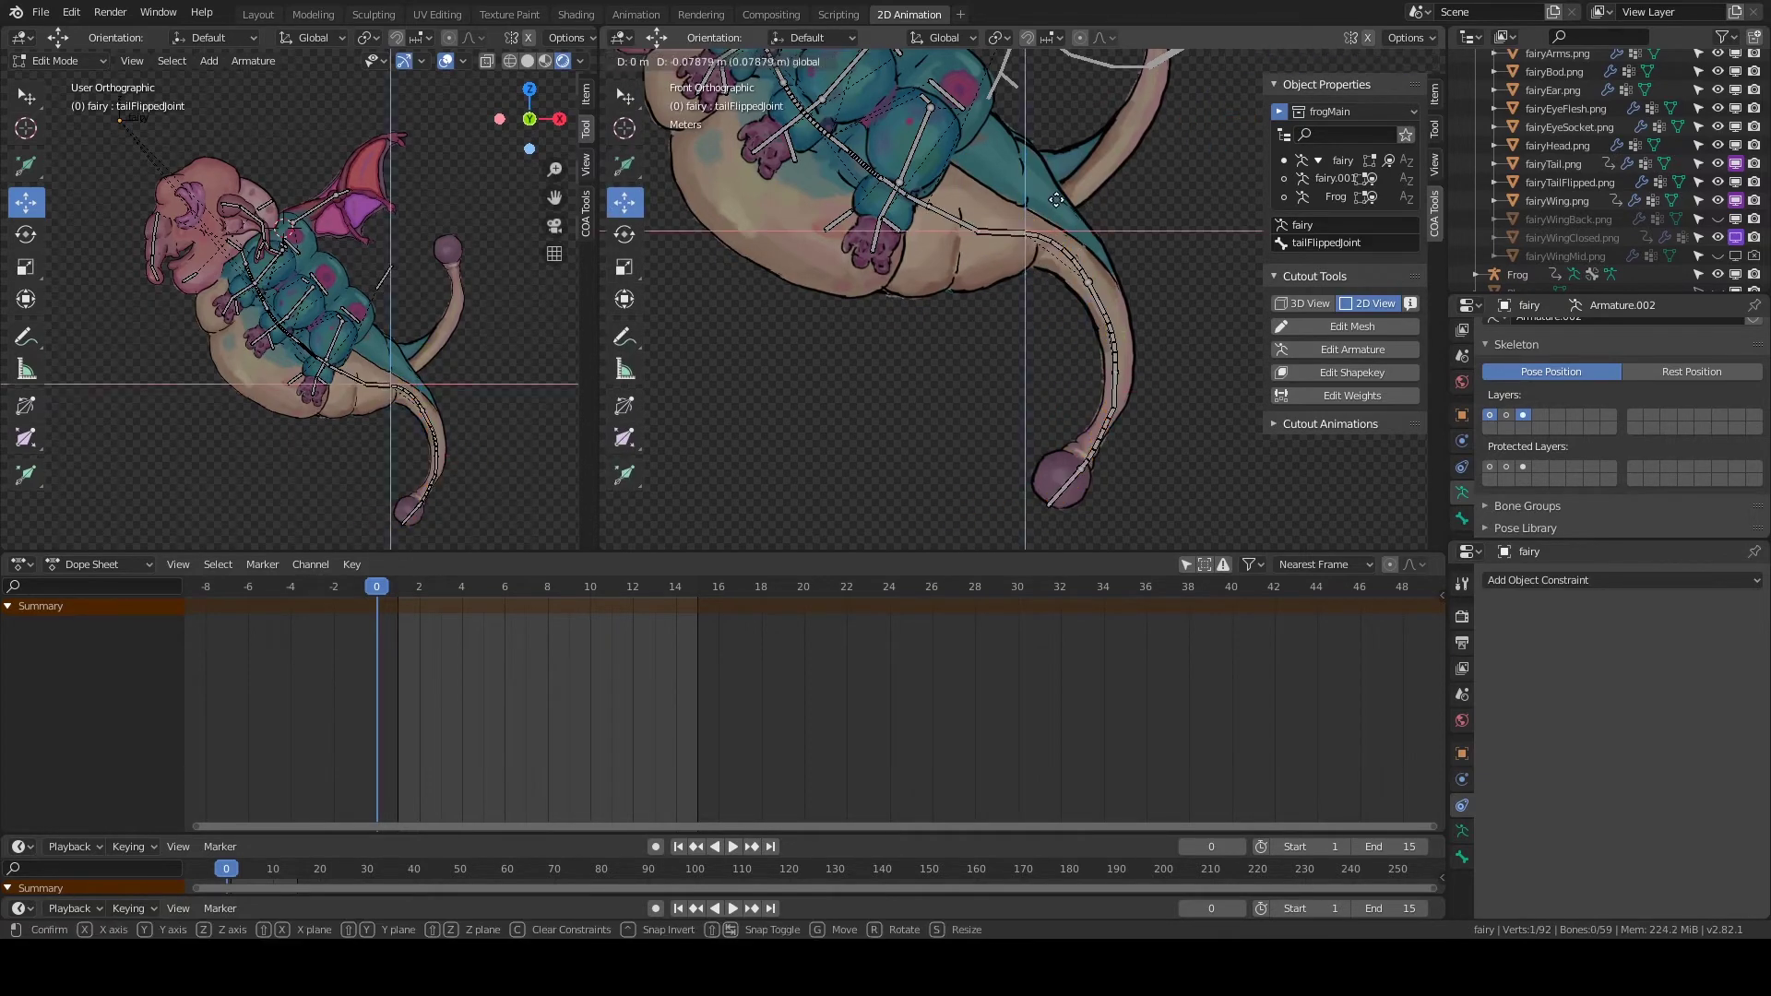
click(1023, 230)
scroll(929, 392, up, 1)
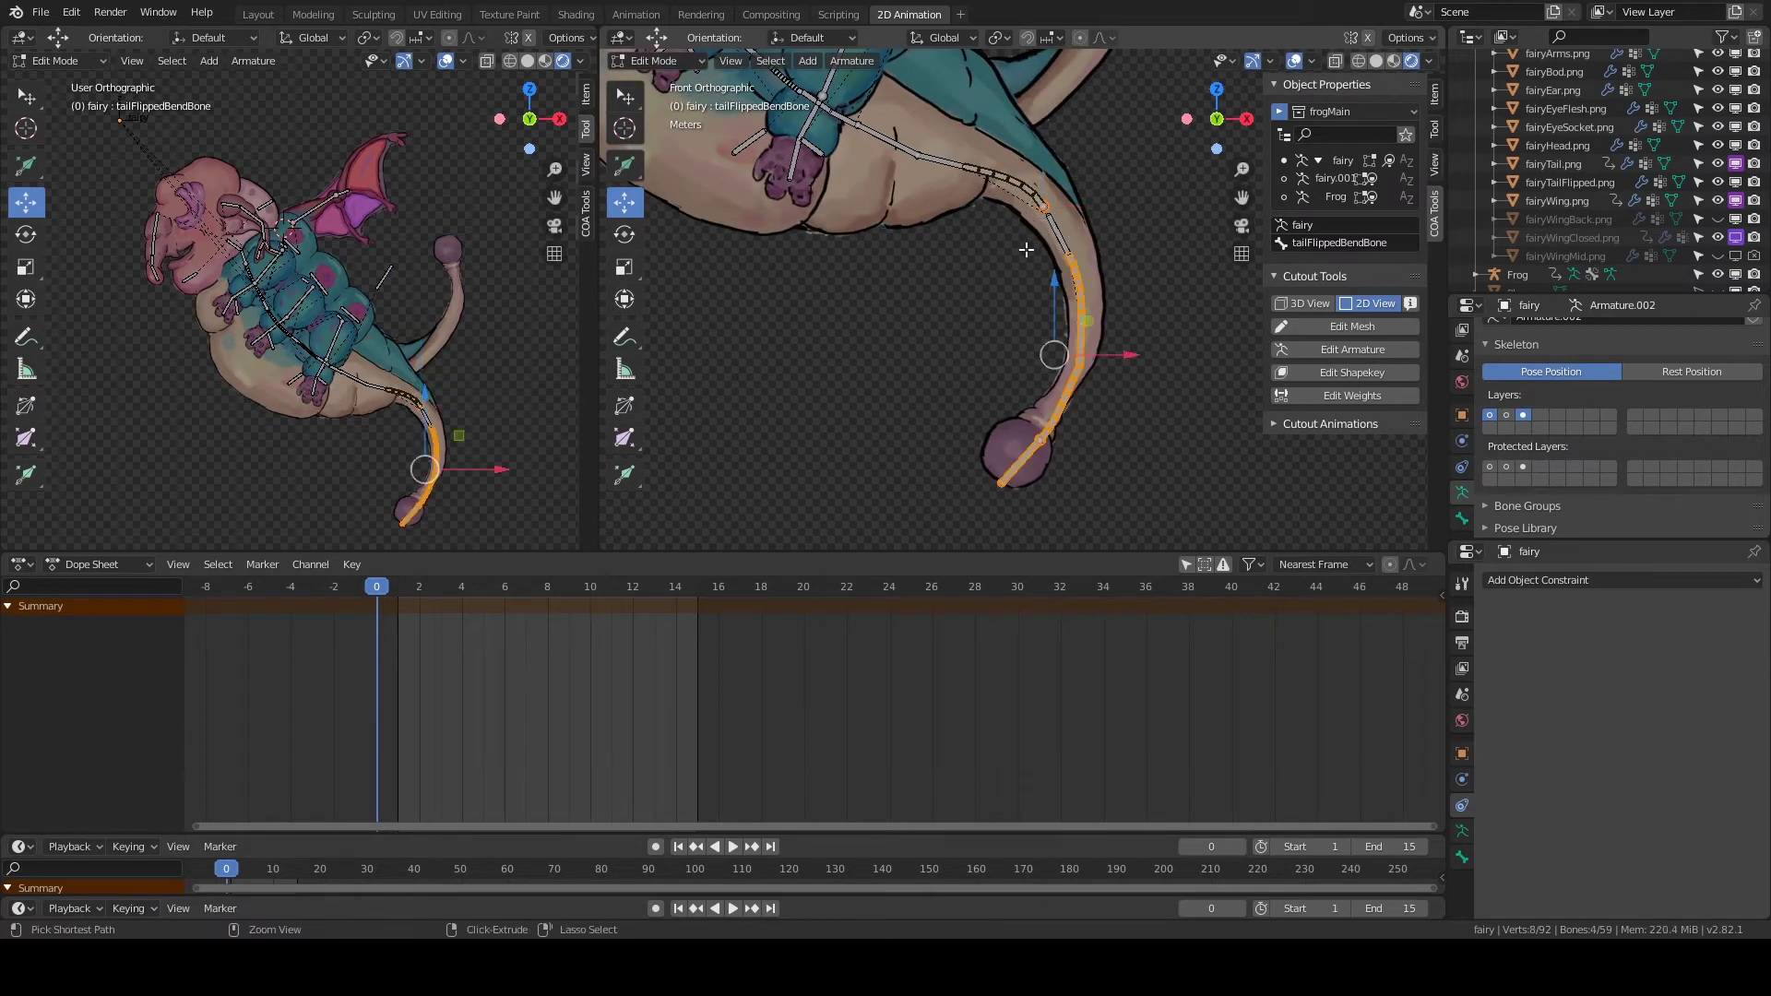
drag(1043, 205, 1050, 188)
Test-rotate tailBaseBone in Pose Mode, then start weight painting fairyTailFlipped.png.
click(658, 123)
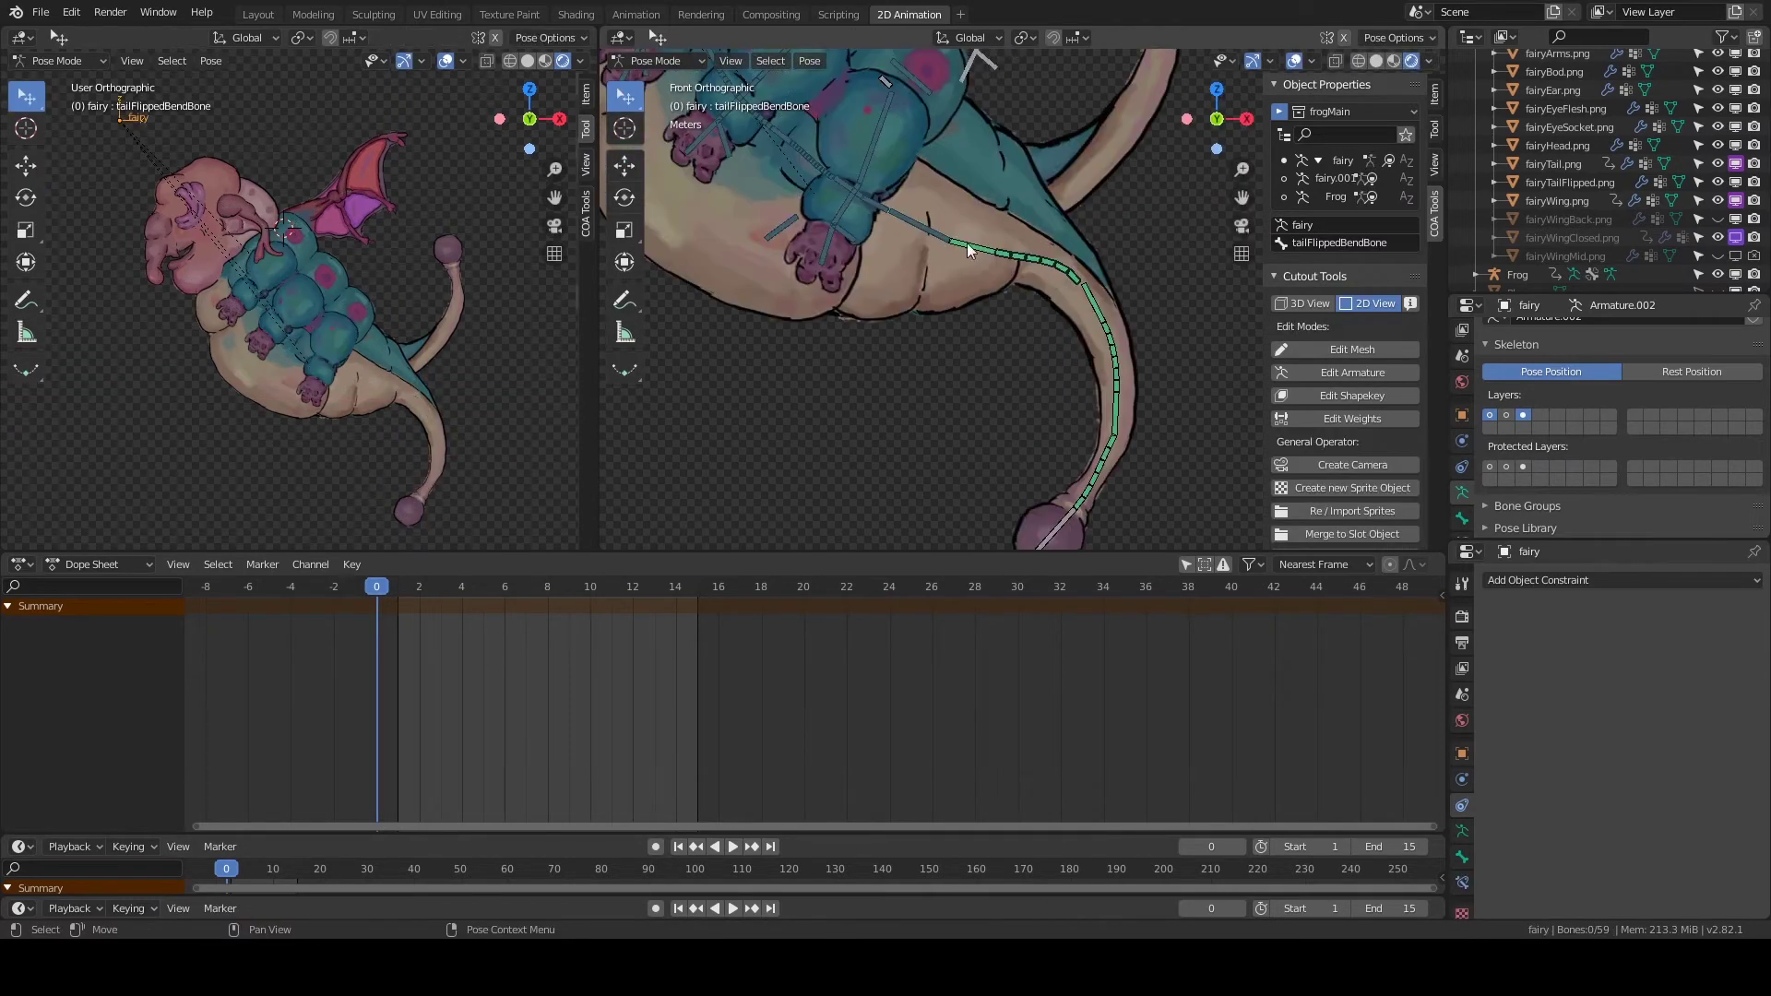
click(966, 242)
key(r)
click(937, 214)
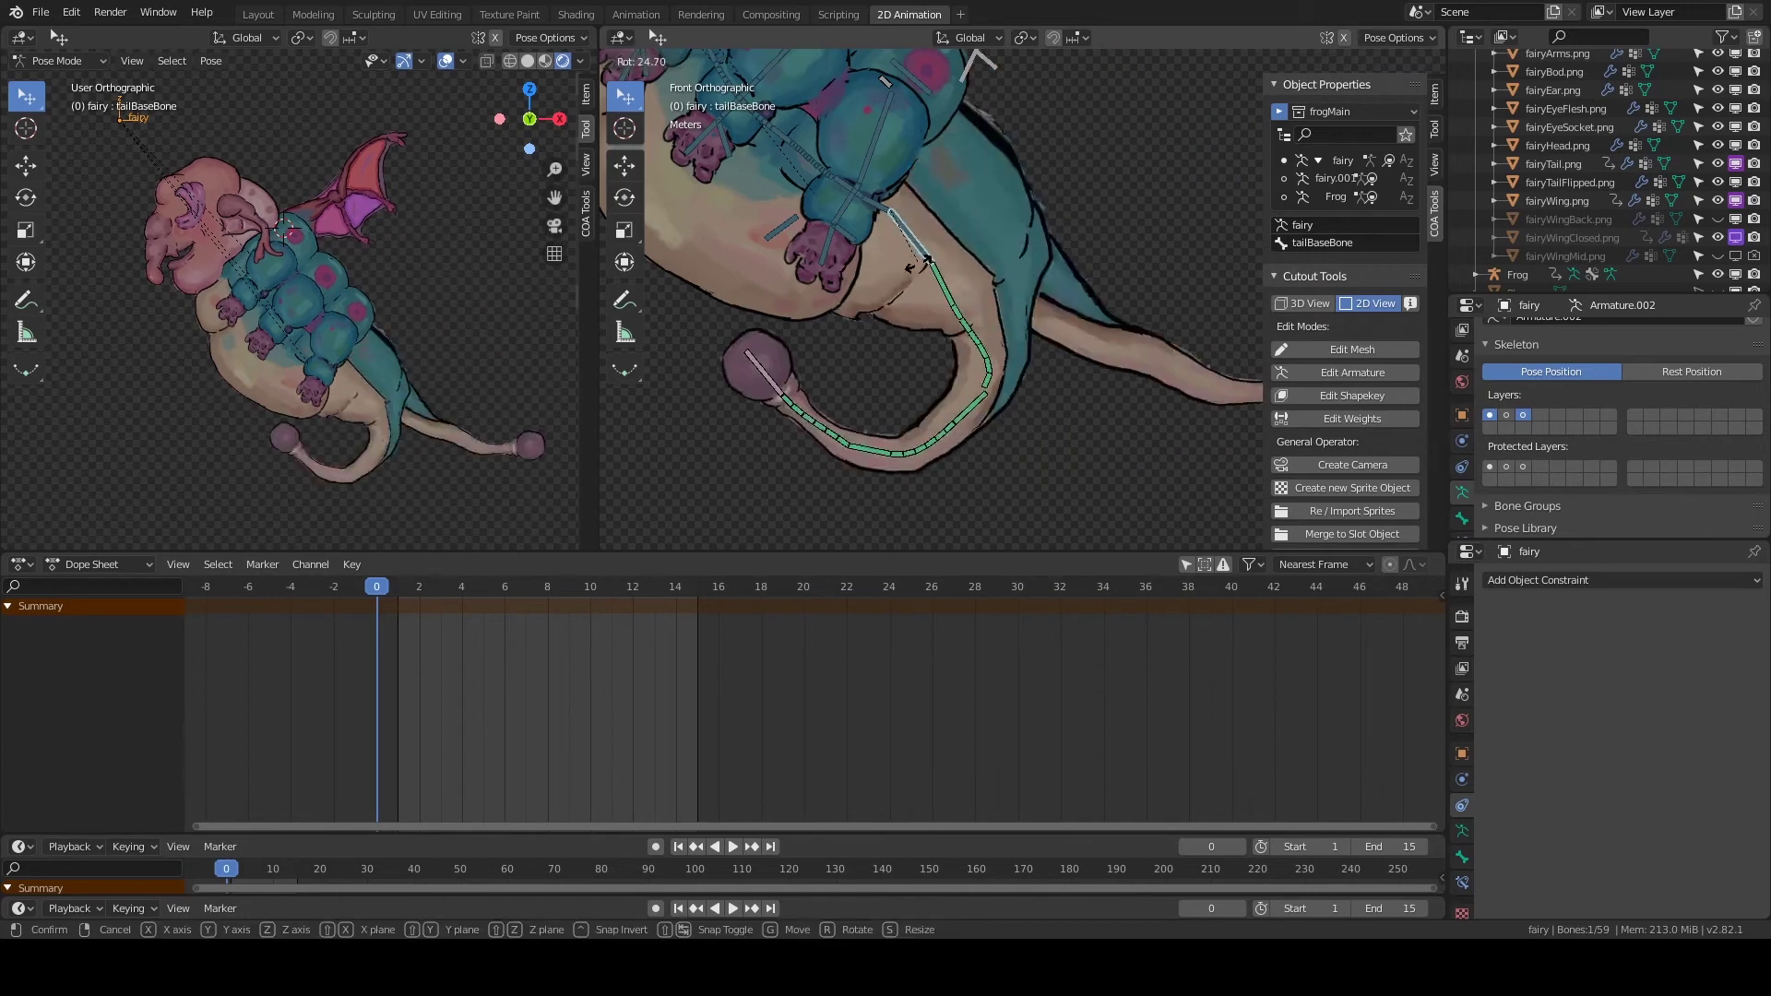
key(ctrl+Tab)
click(1030, 253)
click(1372, 517)
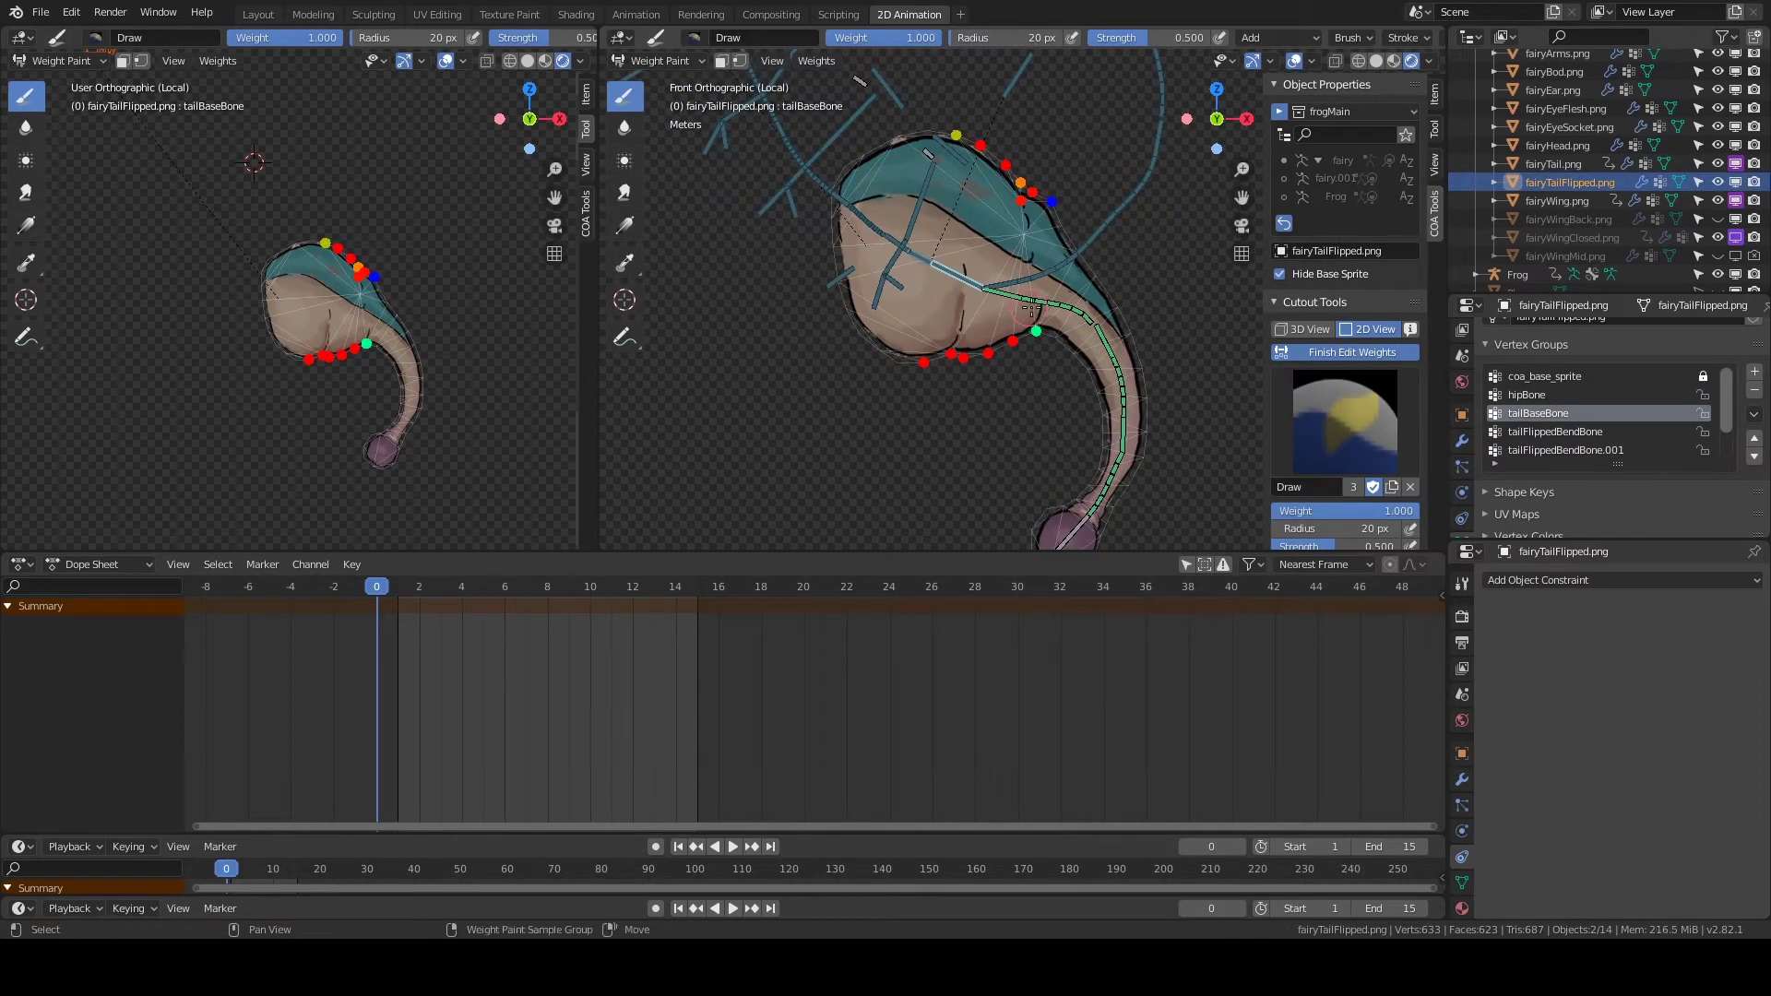
Finish weight painting and test-rotate the tail base bone downward in Pose Mode.
click(1345, 353)
click(659, 60)
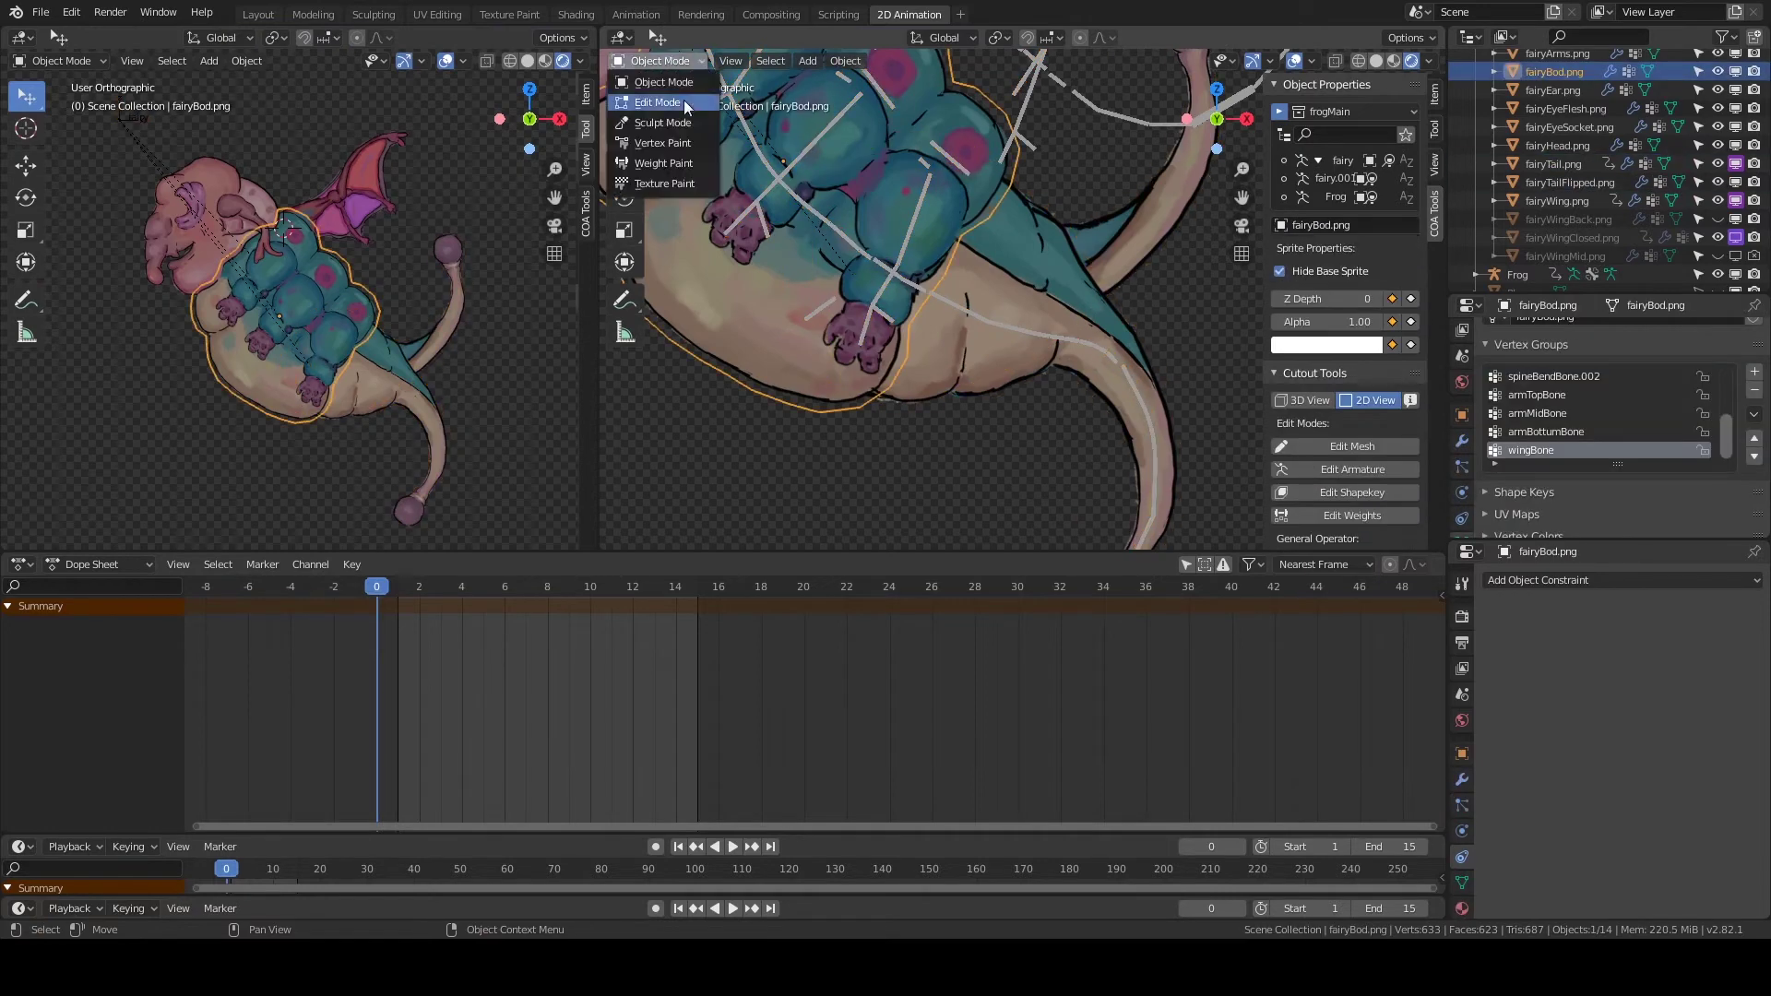
click(659, 60)
click(960, 291)
key(ctrl+Tab)
key(r)
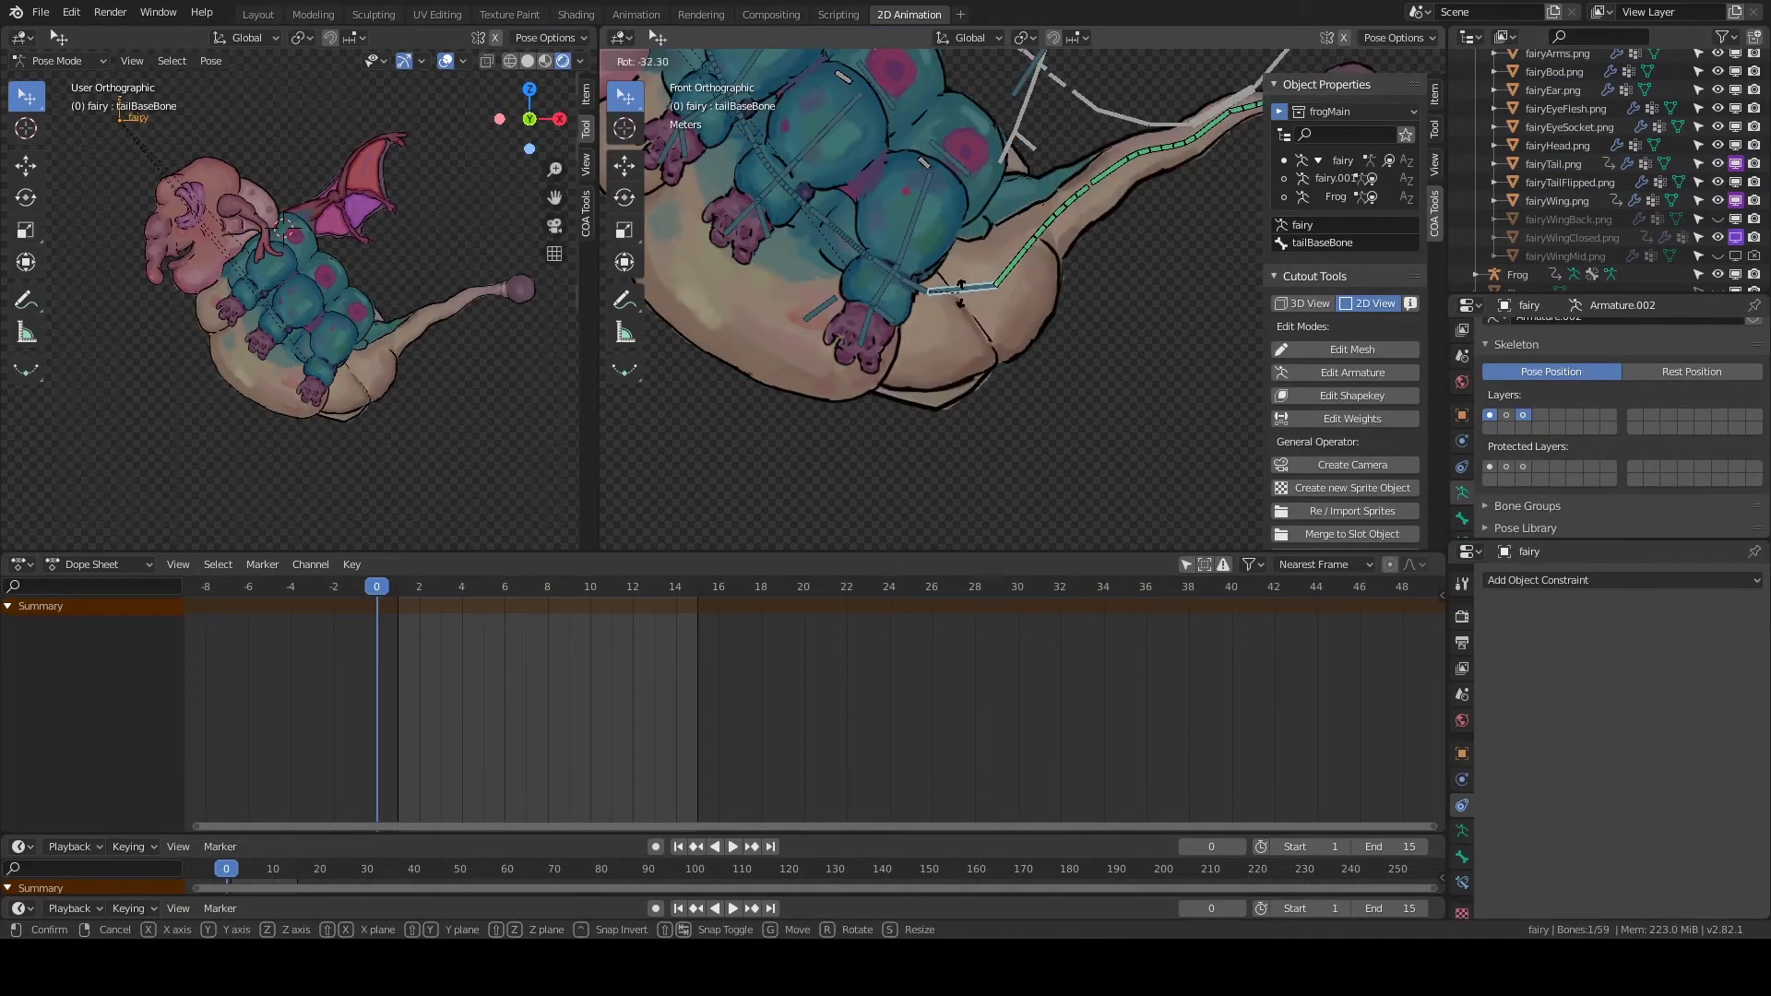
click(1014, 387)
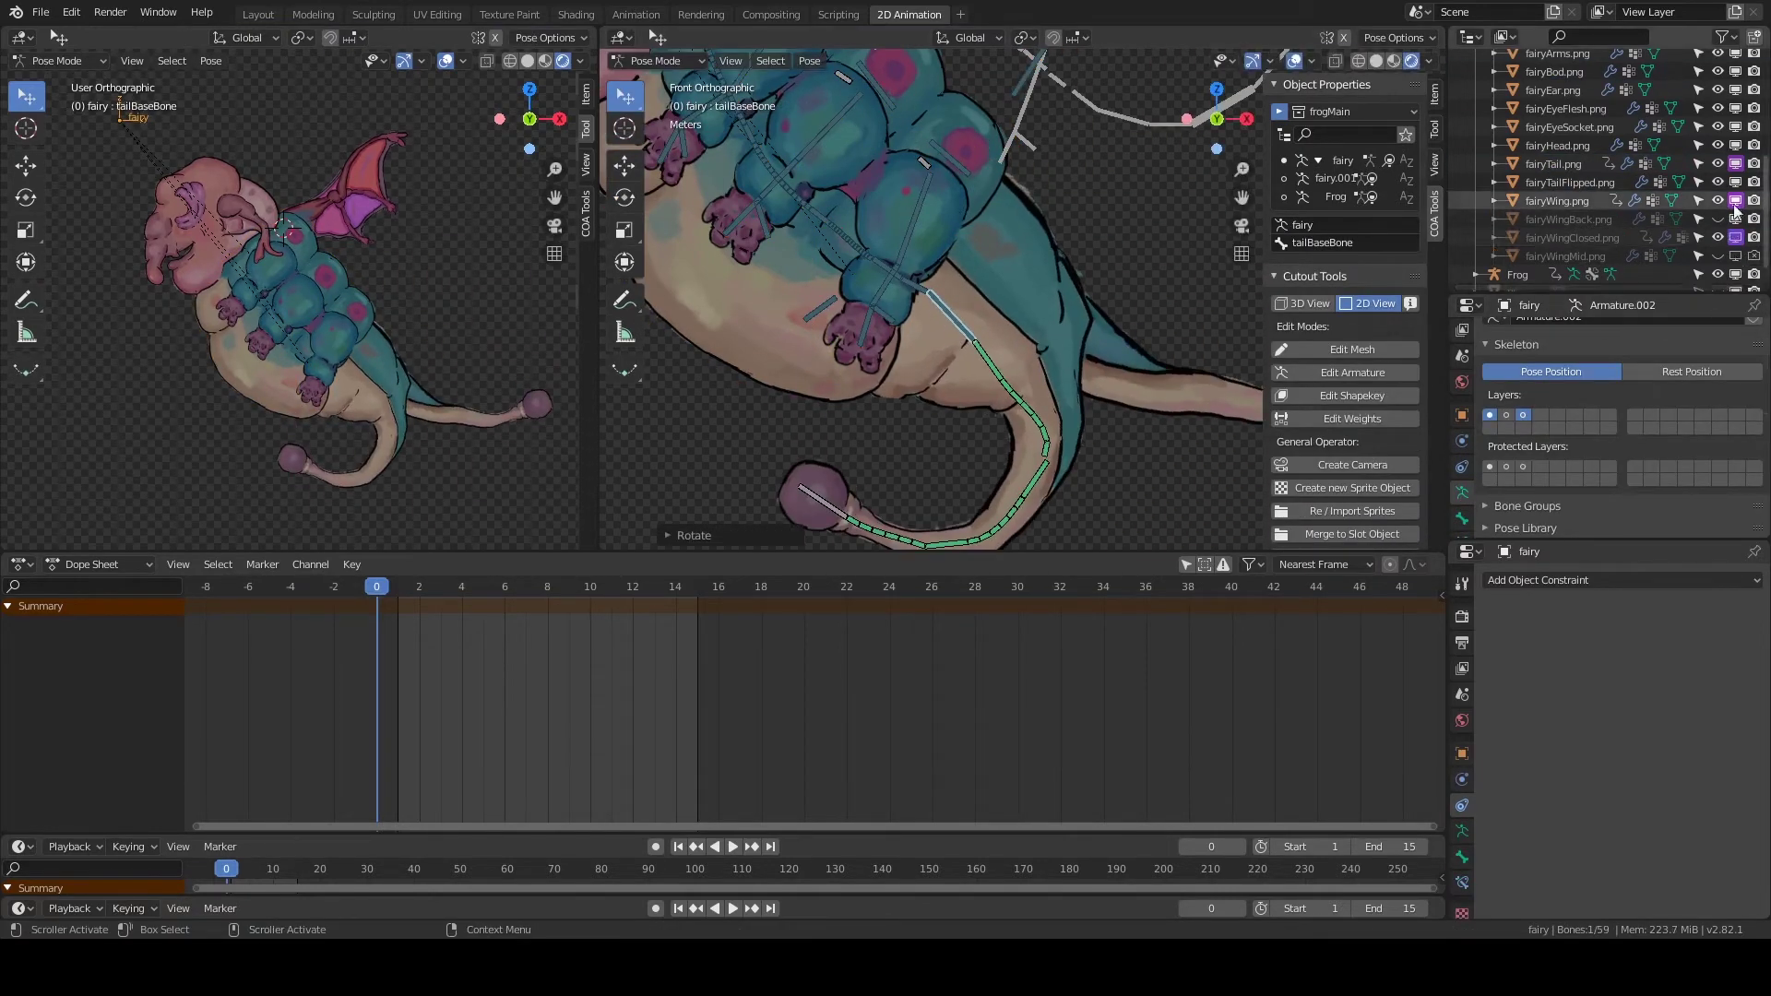
Hide fairyTail.png, rotate the tail bones, then reset tailBaseBone so the tail hangs down.
right_click(1568, 164)
click(1577, 277)
key(r)
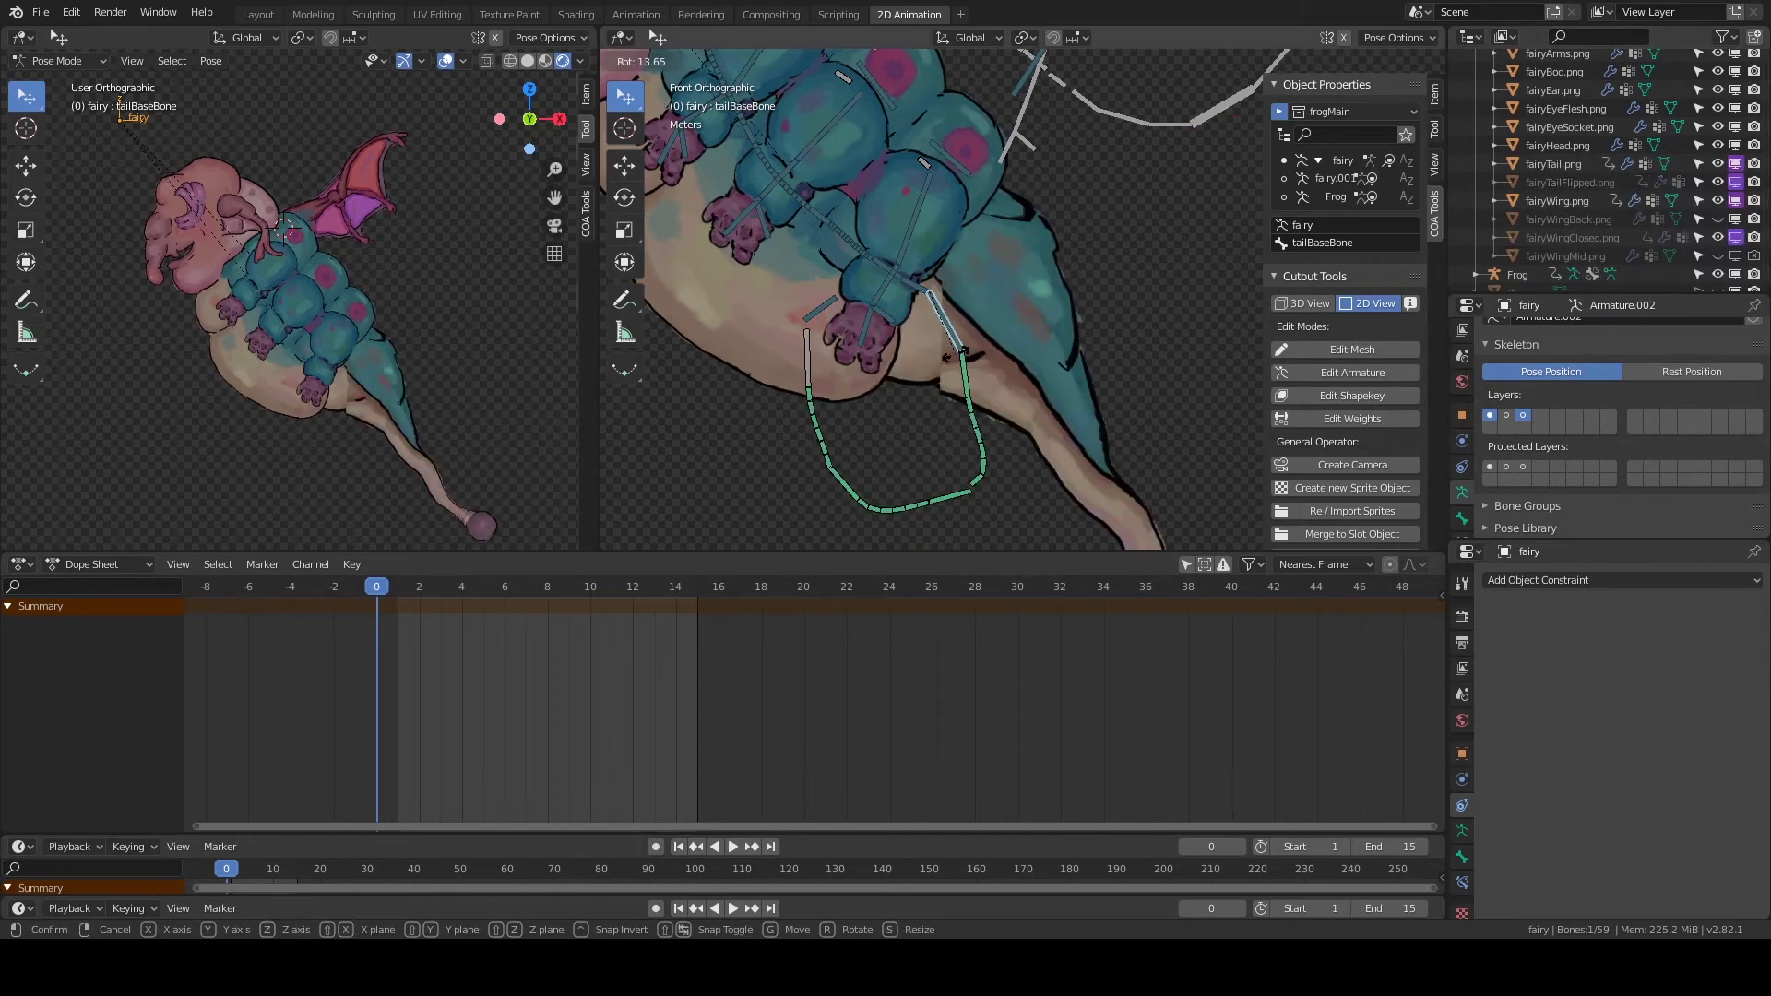
click(931, 371)
click(987, 376)
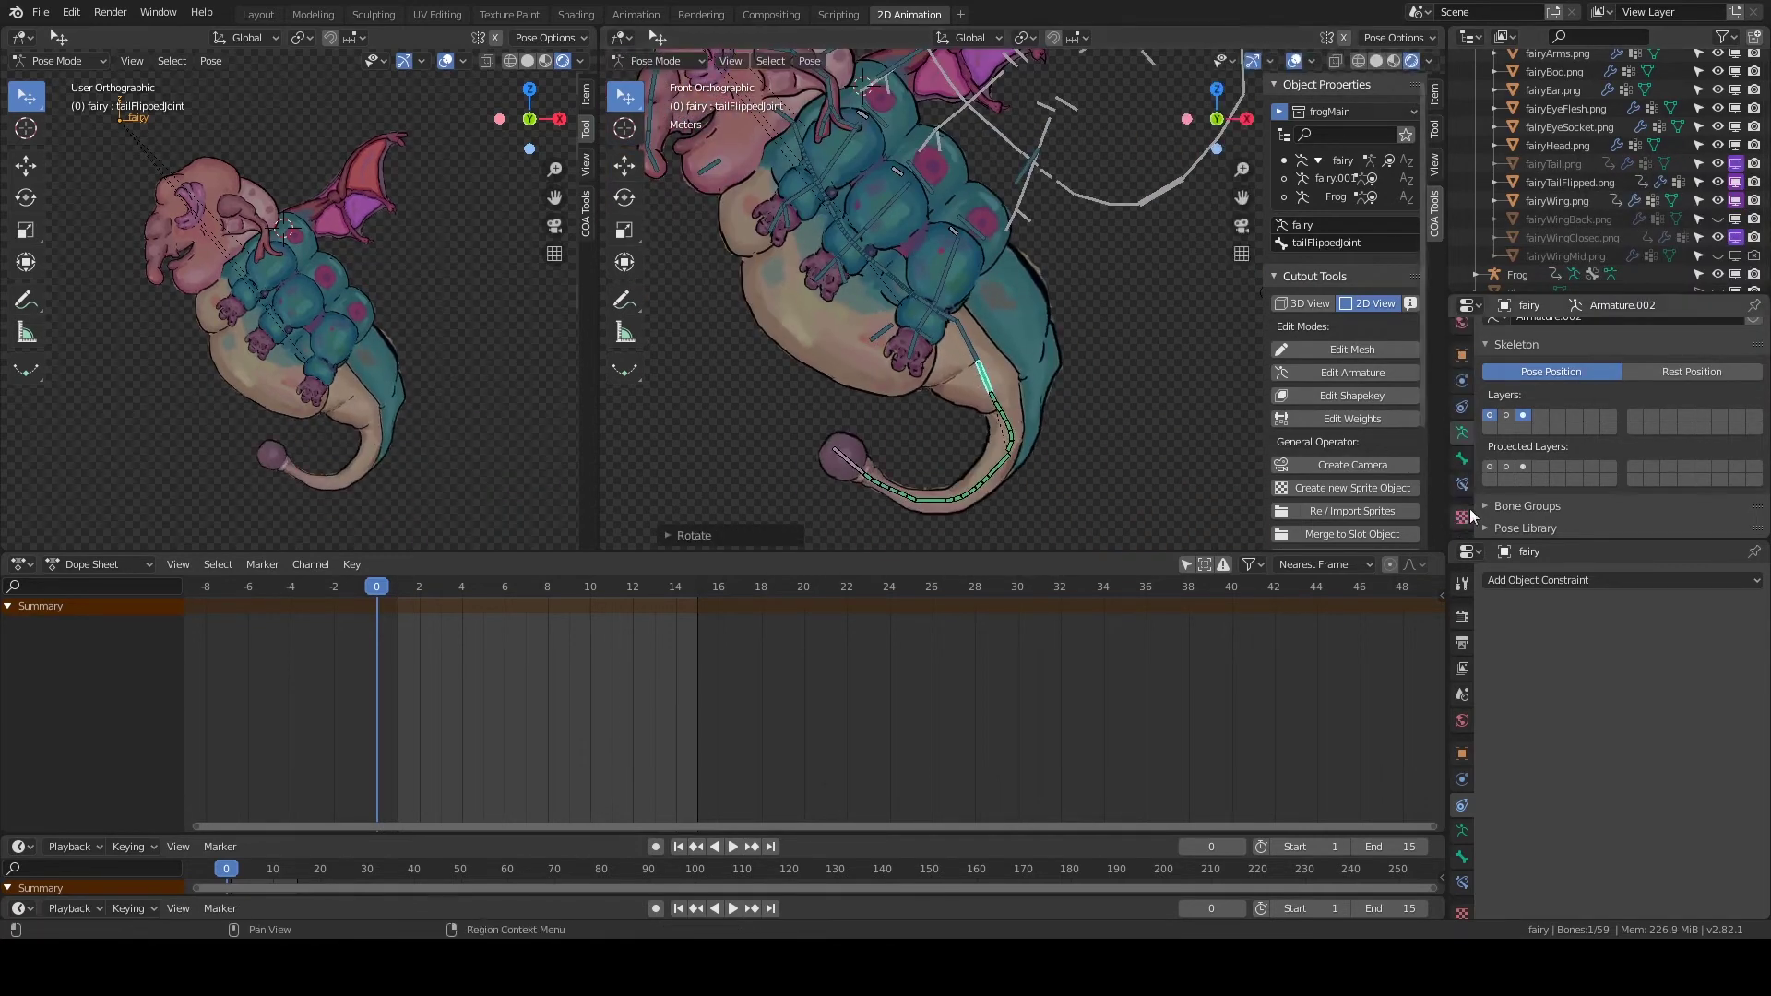
click(1462, 517)
key(ctrl+z)
key(ctrl+z)
key(ctrl+z)
click(1462, 433)
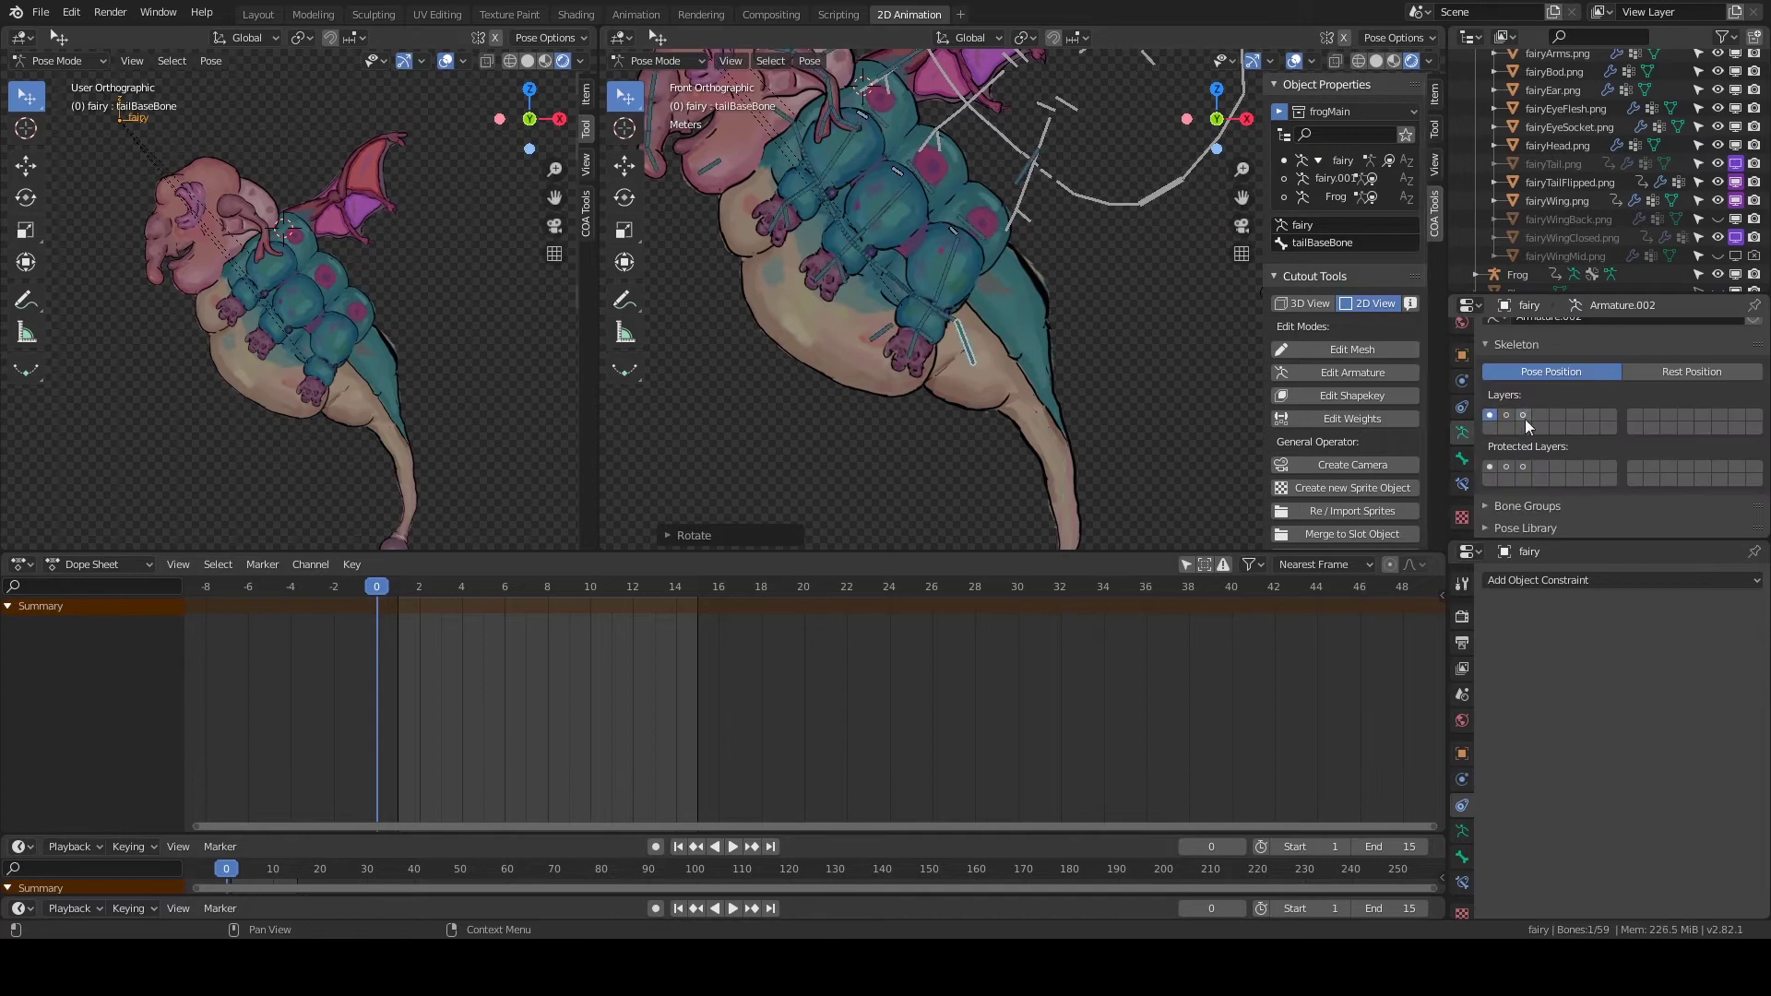
Turn on bone layer 2 beside layer 3 and rotate tailBaseBone so the tail curls up.
right_click(1667, 226)
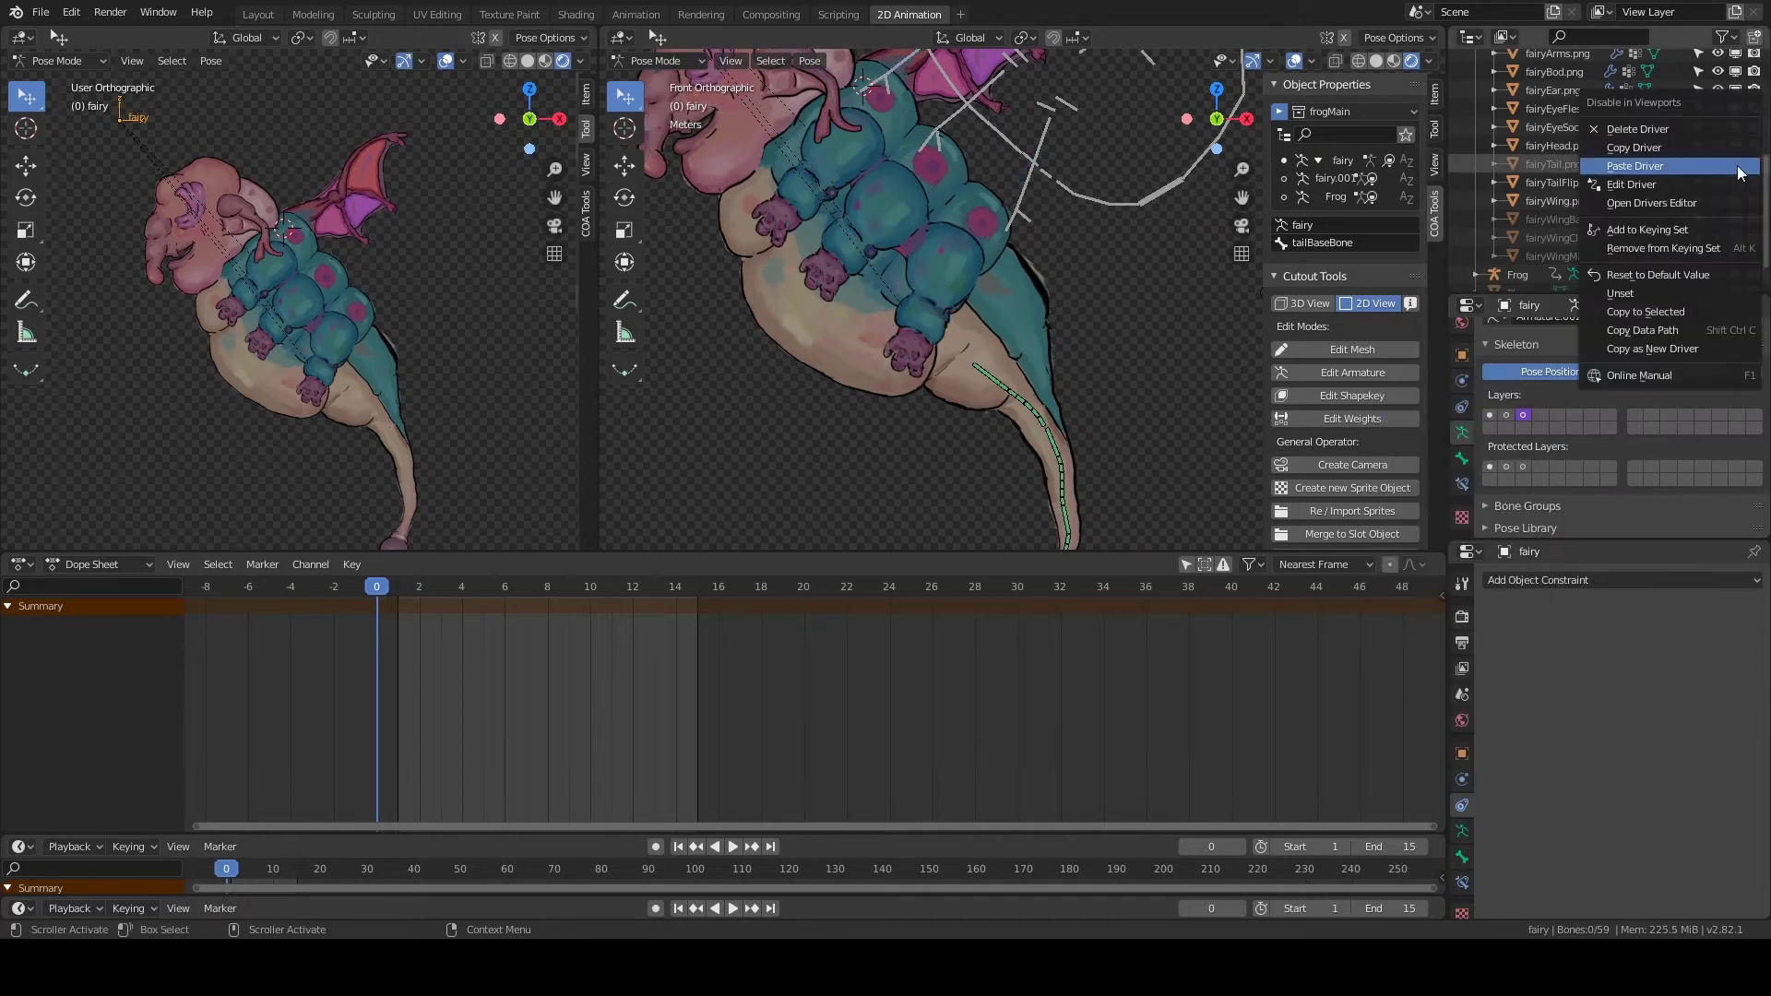
right_click(1506, 413)
shift+click(1506, 415)
scroll(1040, 273, up, 2)
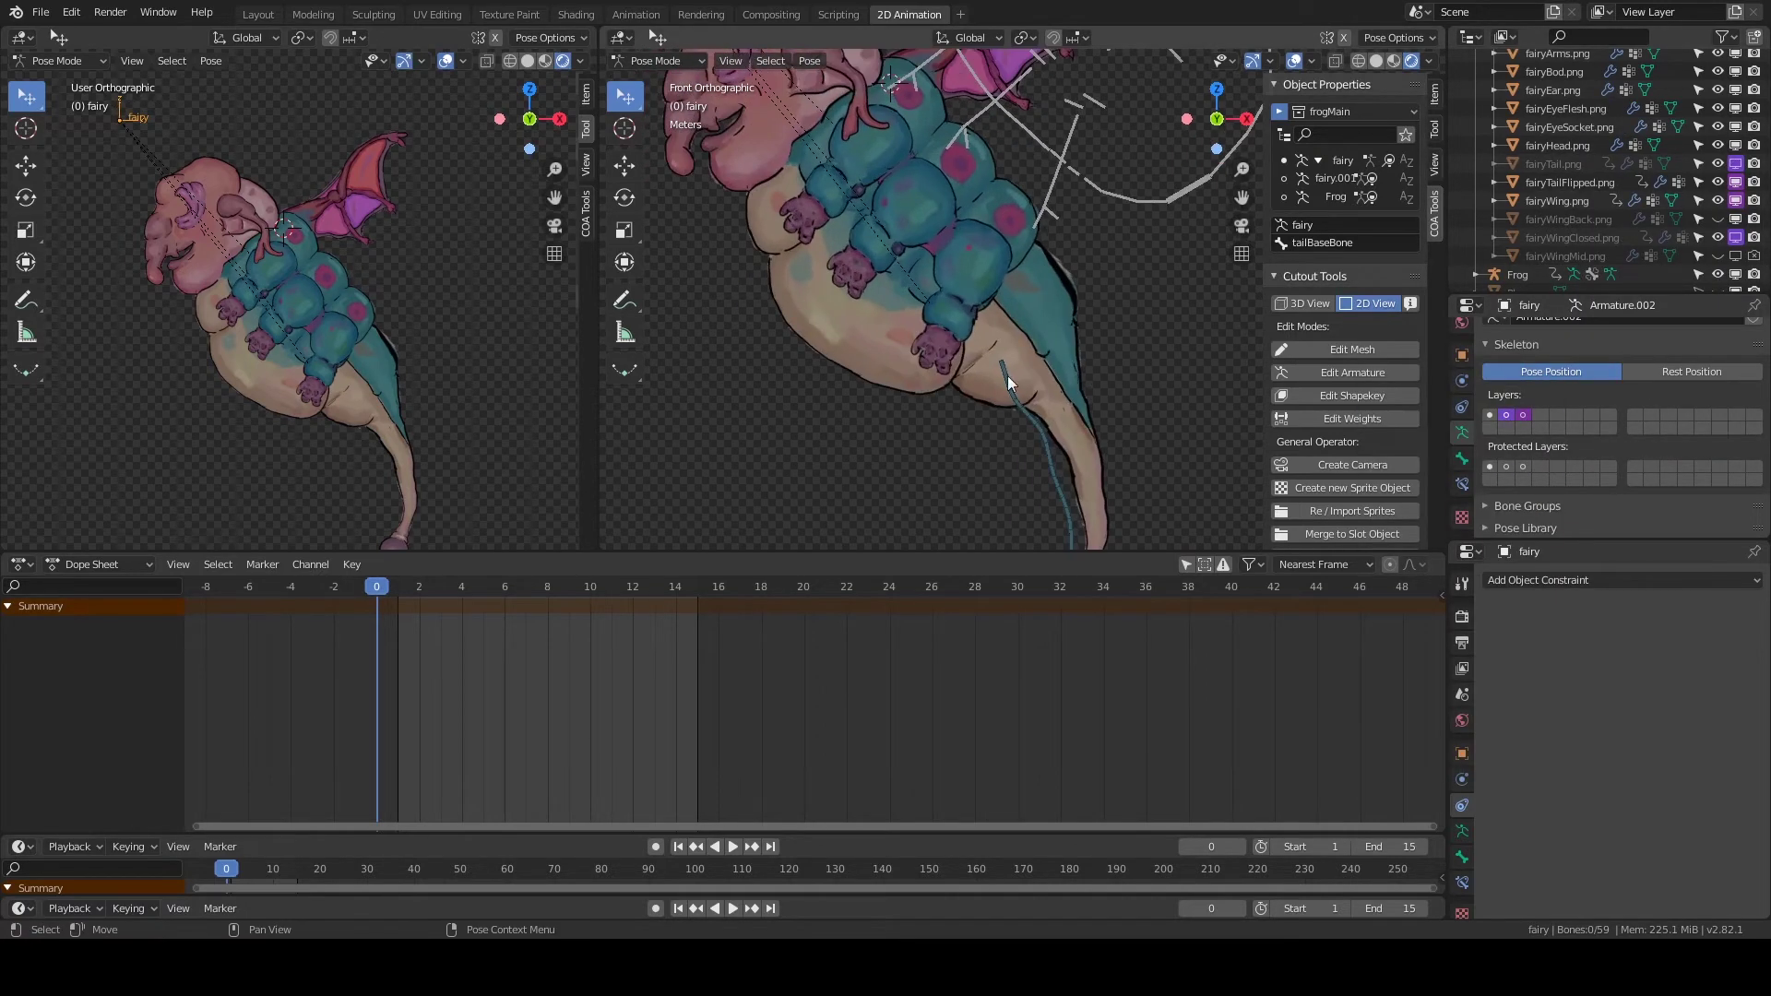
click(983, 341)
key(r)
right_click(985, 361)
right_click(1507, 413)
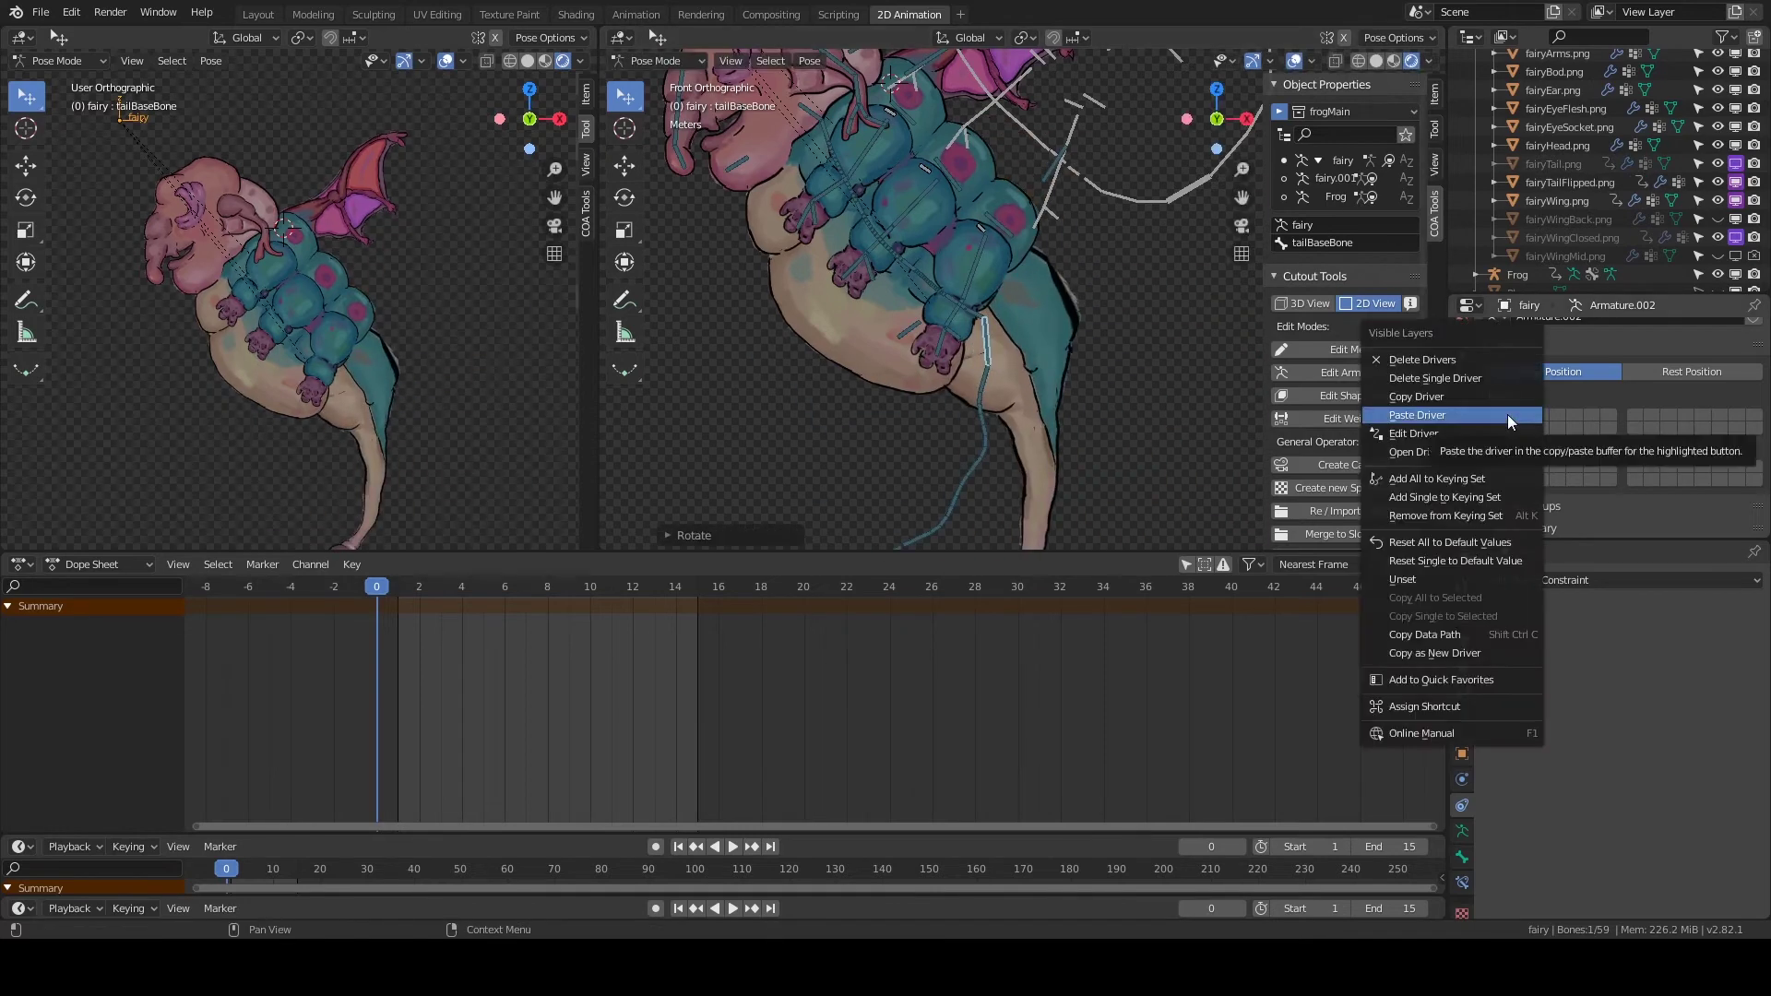
key(Escape)
right_click(1542, 418)
key(Escape)
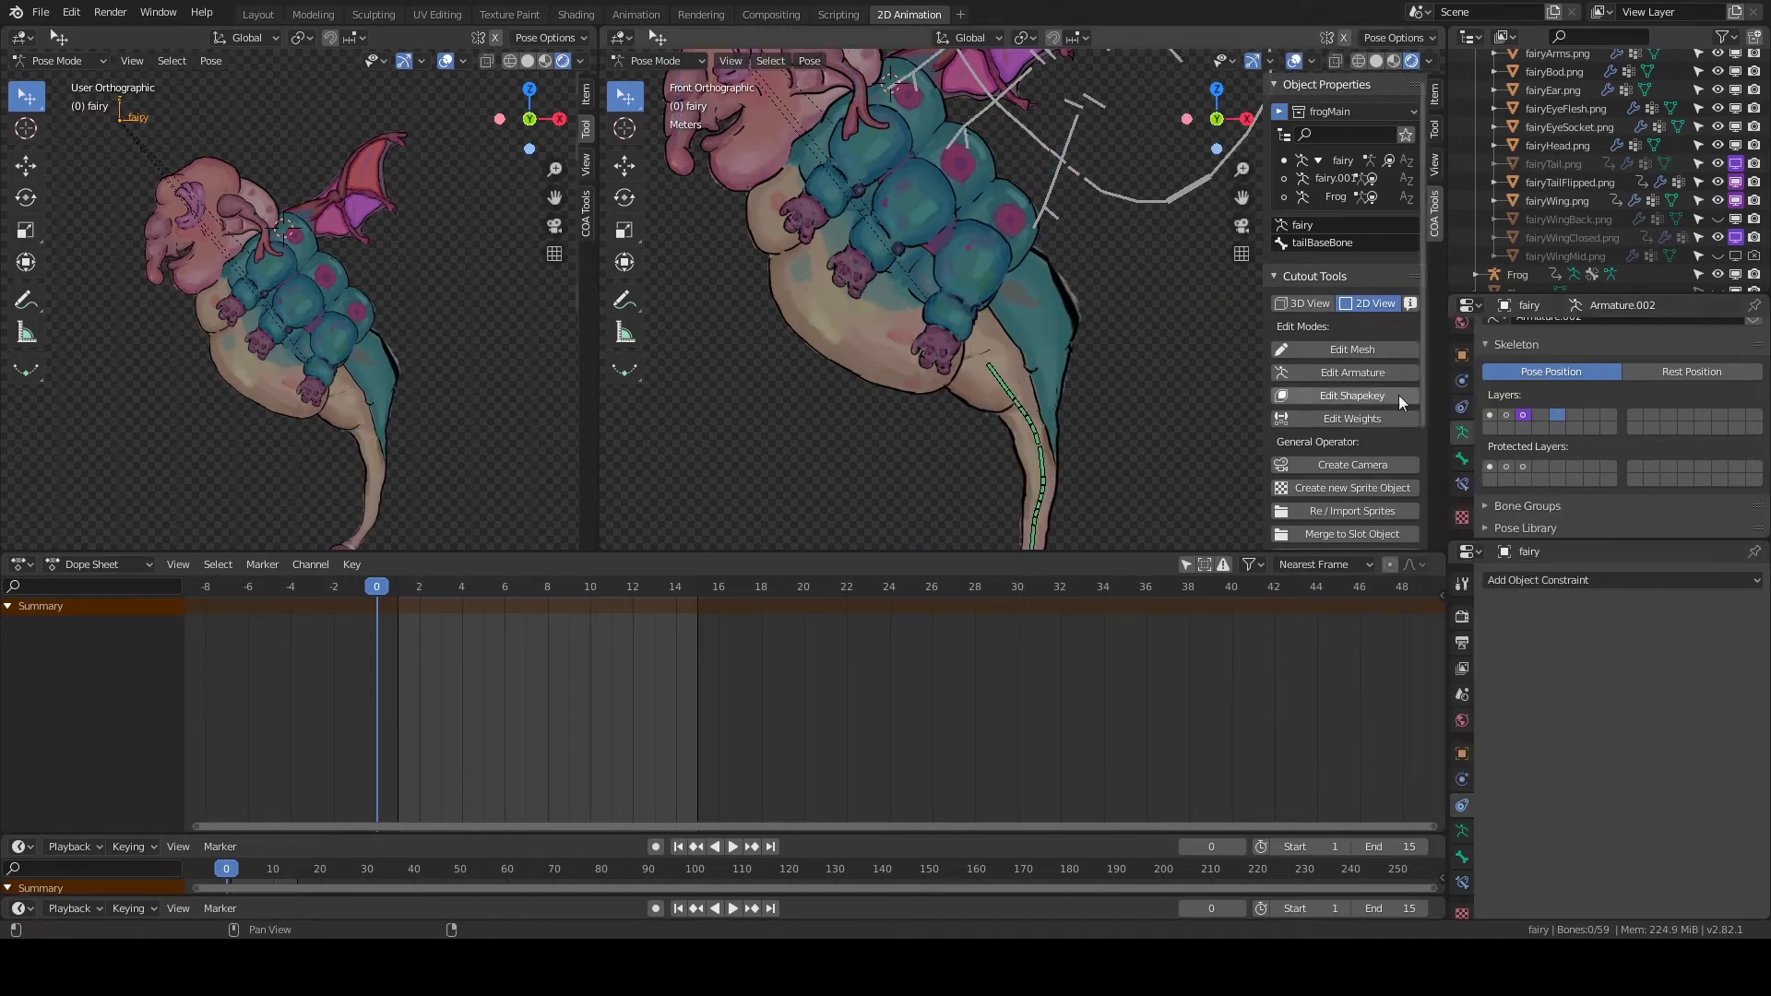
key(r)
click(1652, 373)
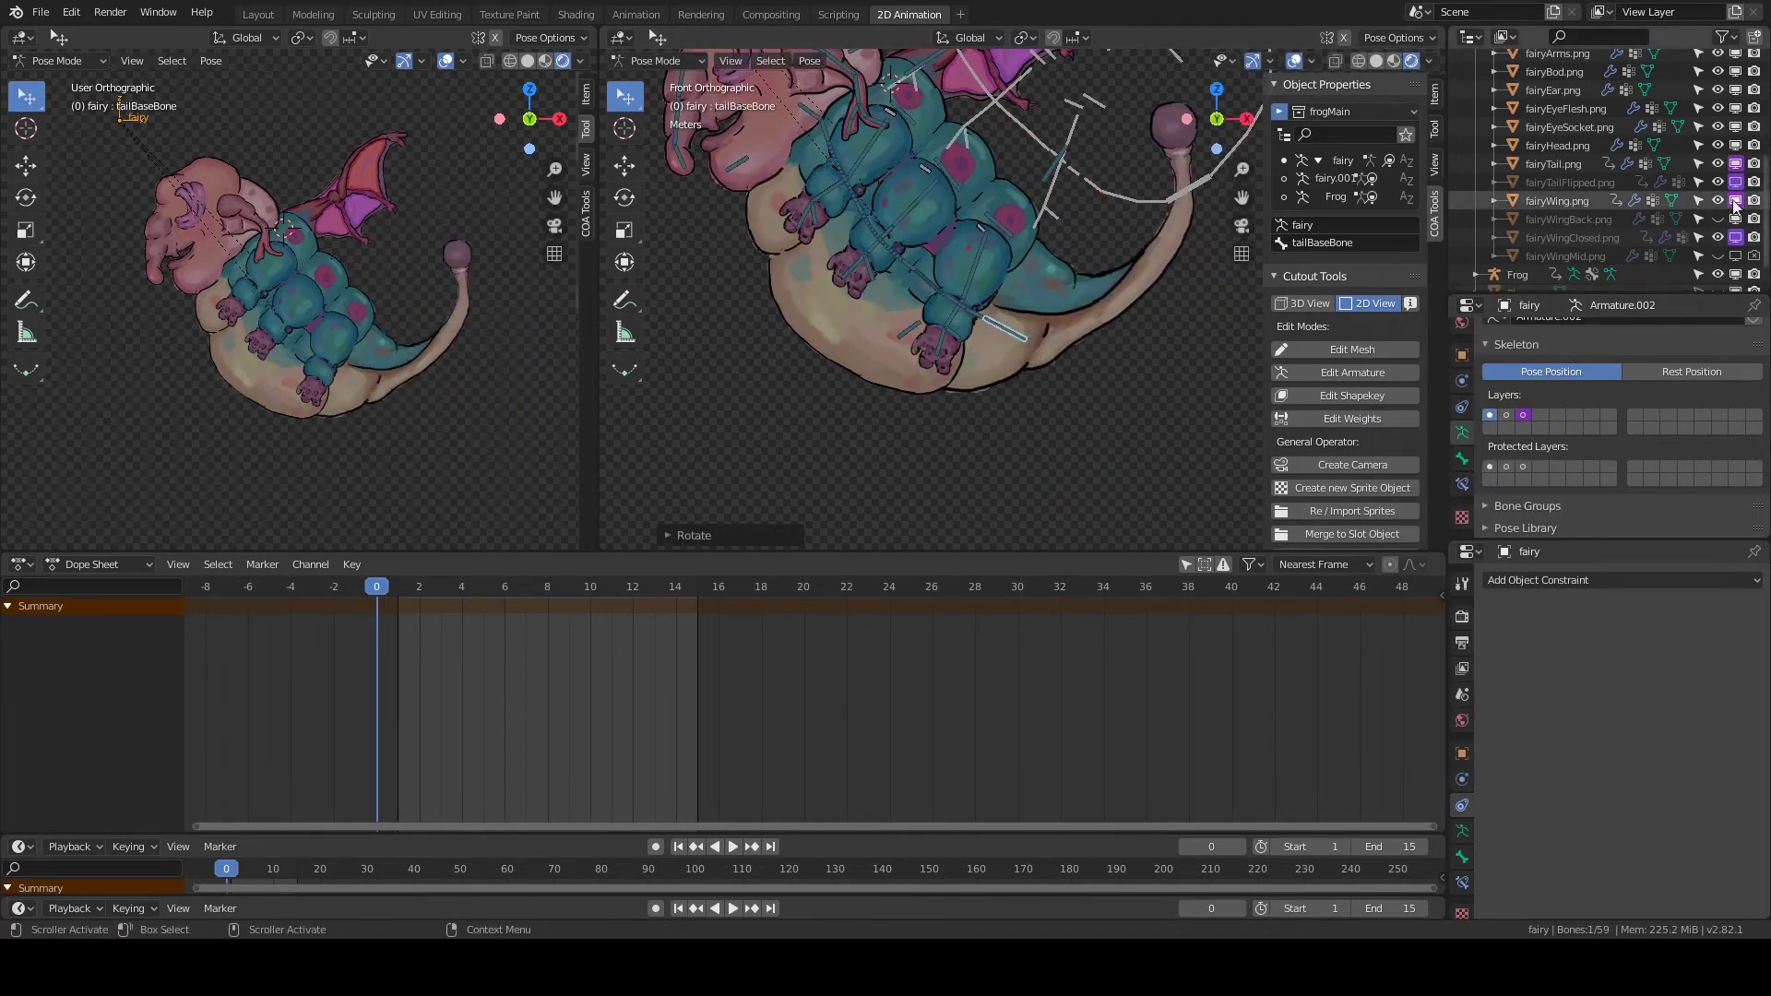
Enable bone layers 2 and 3 together and rotate the tail further downward.
right_click(1505, 415)
shift+click(1505, 415)
key(r)
click(1057, 353)
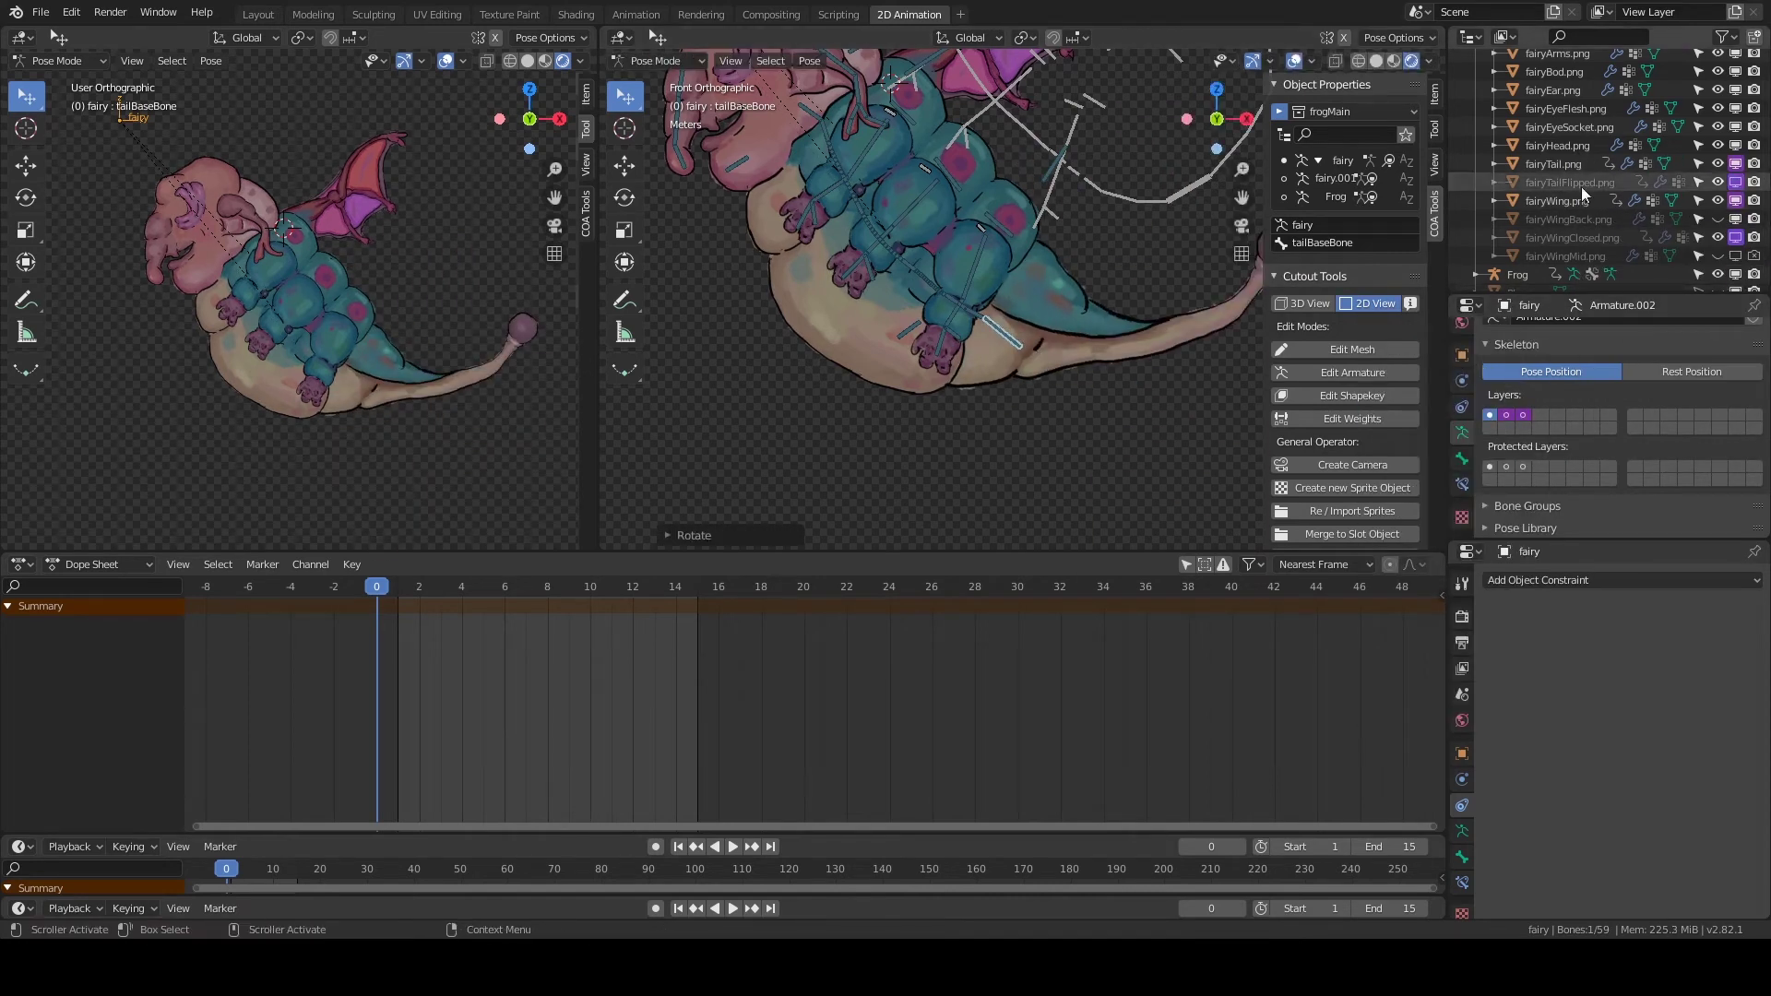
right_click(1509, 417)
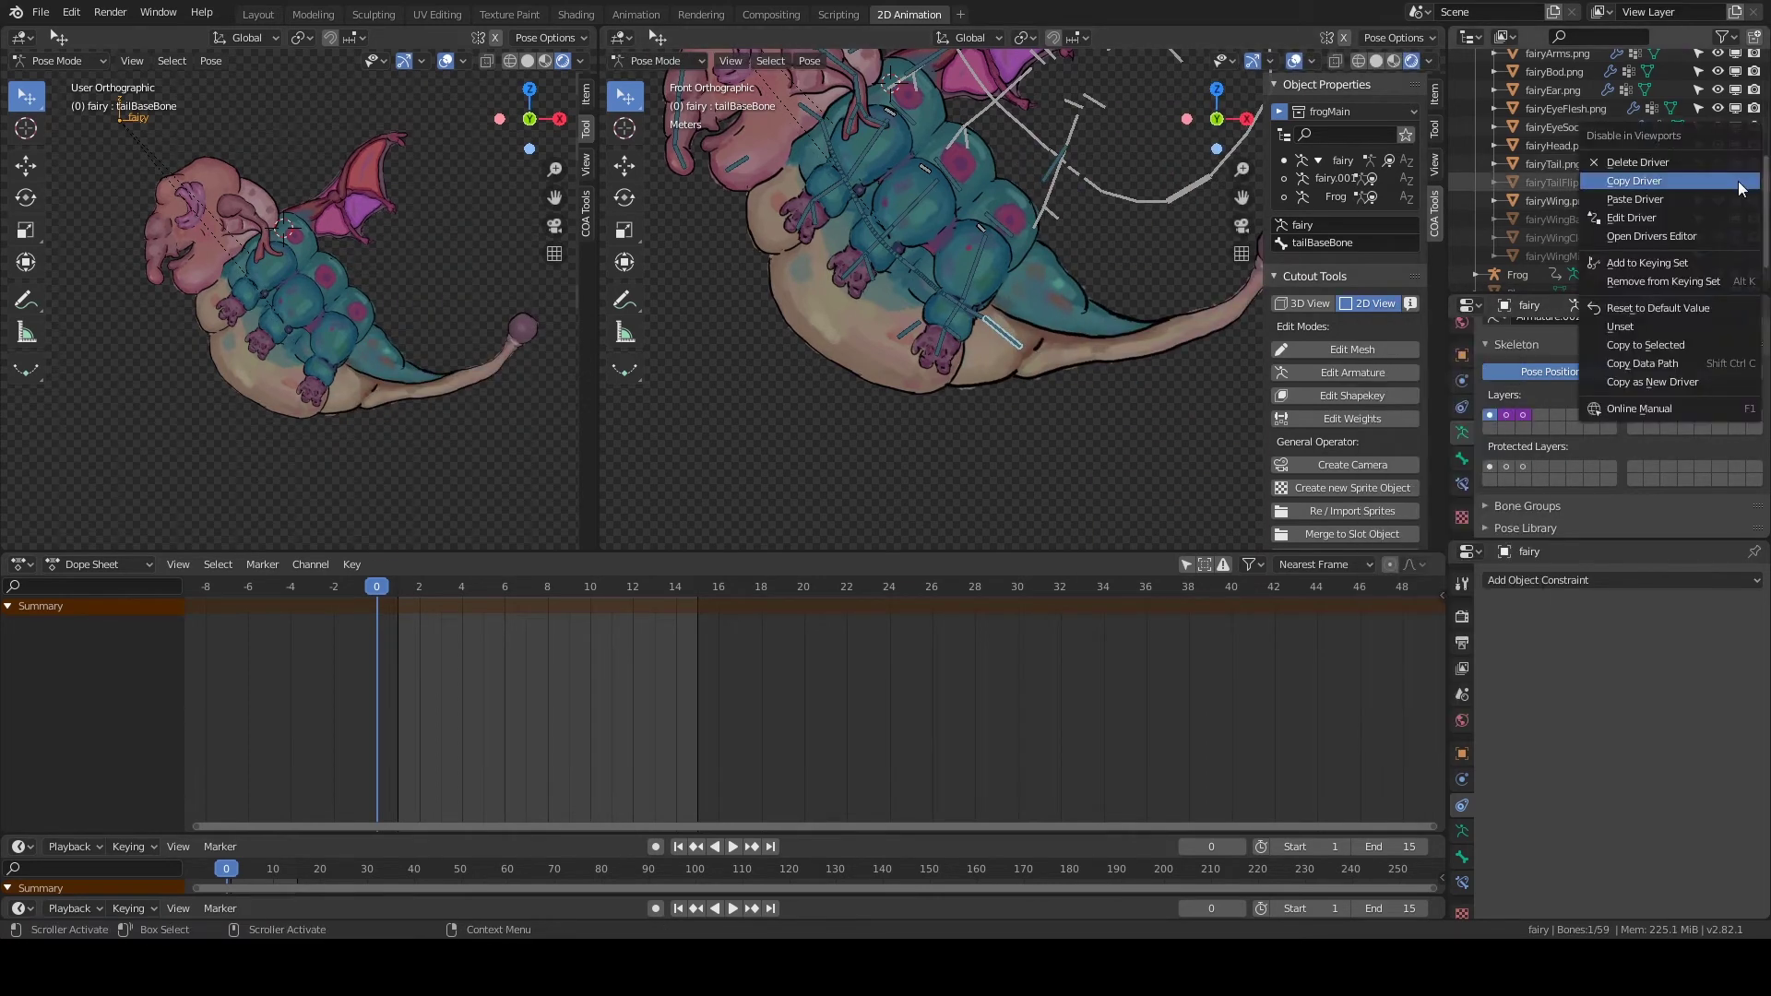
shift+click(1522, 415)
key(r)
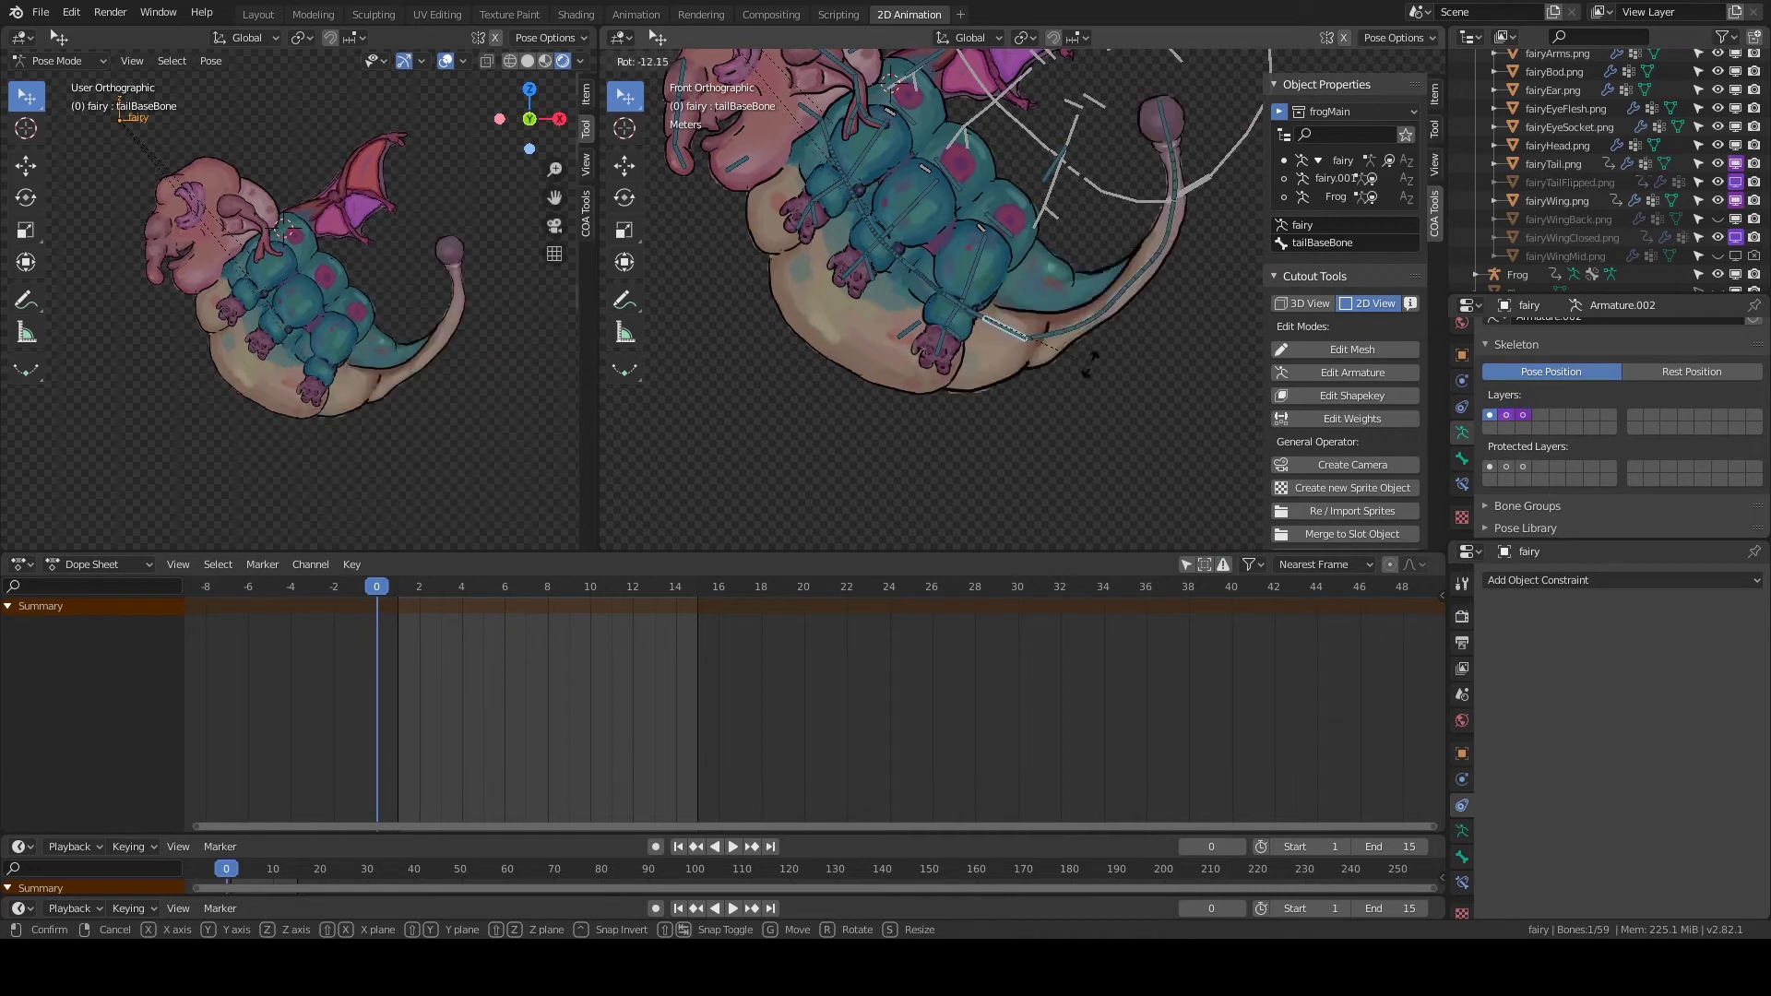
click(1012, 394)
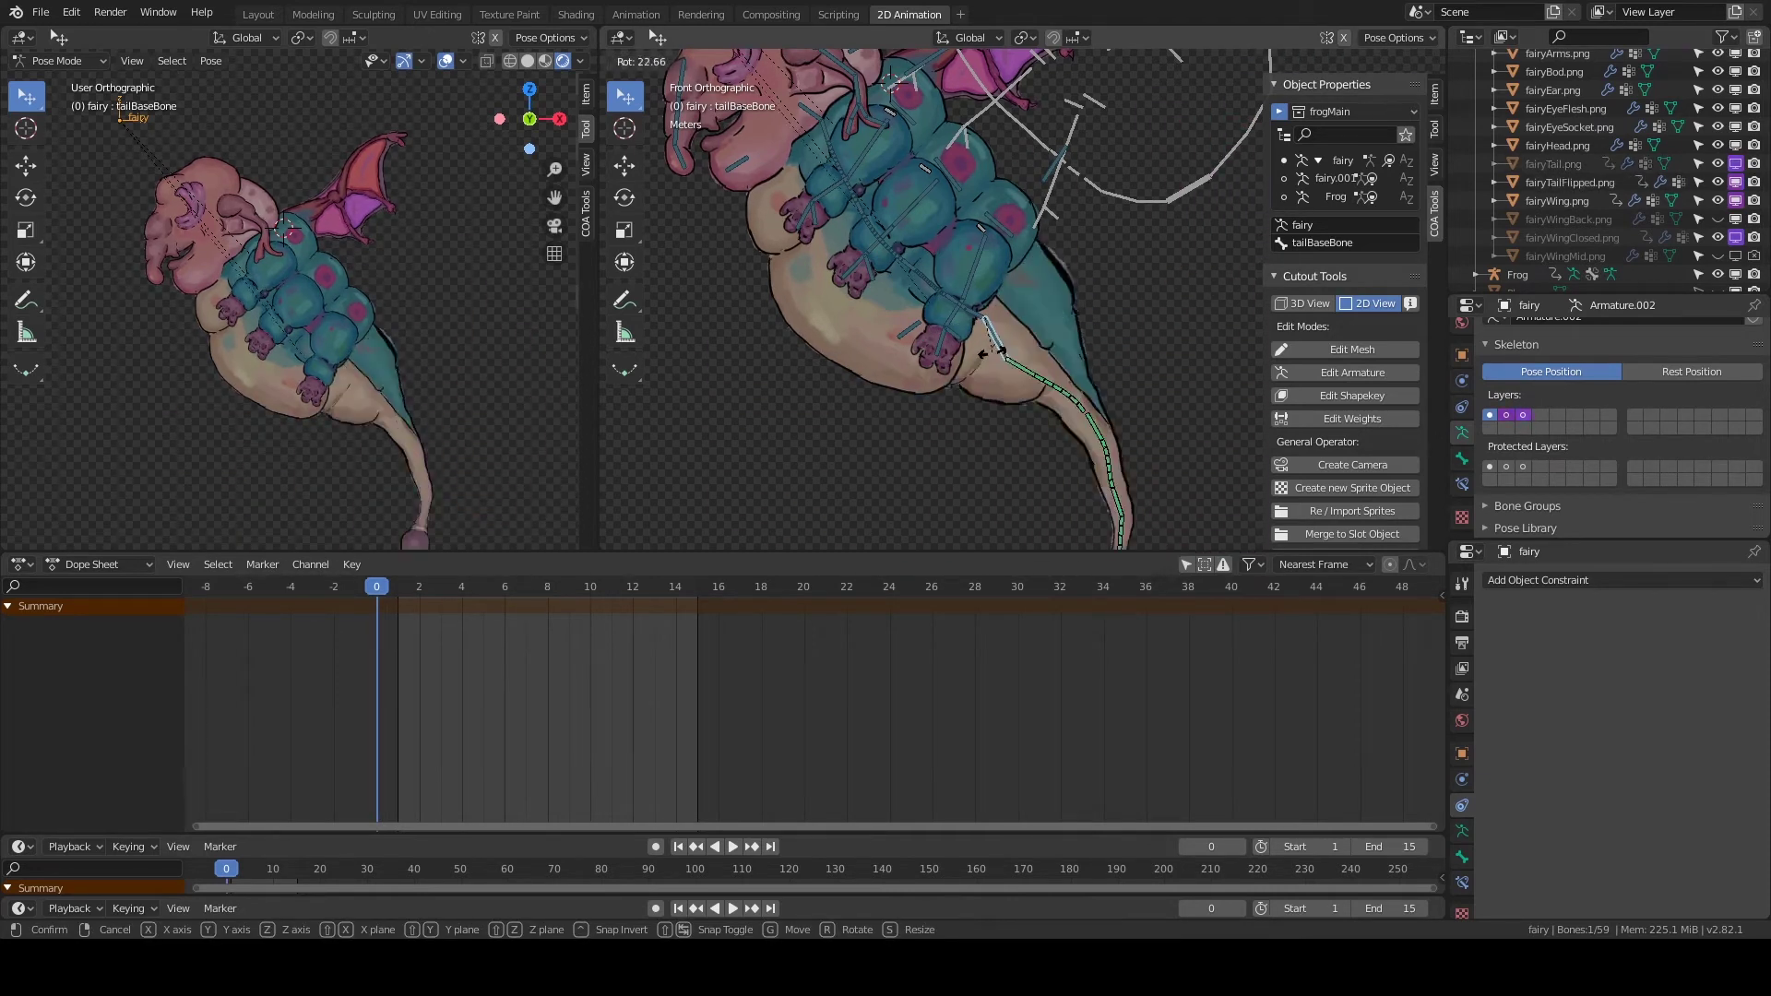
click(977, 378)
scroll(956, 397, down, 4)
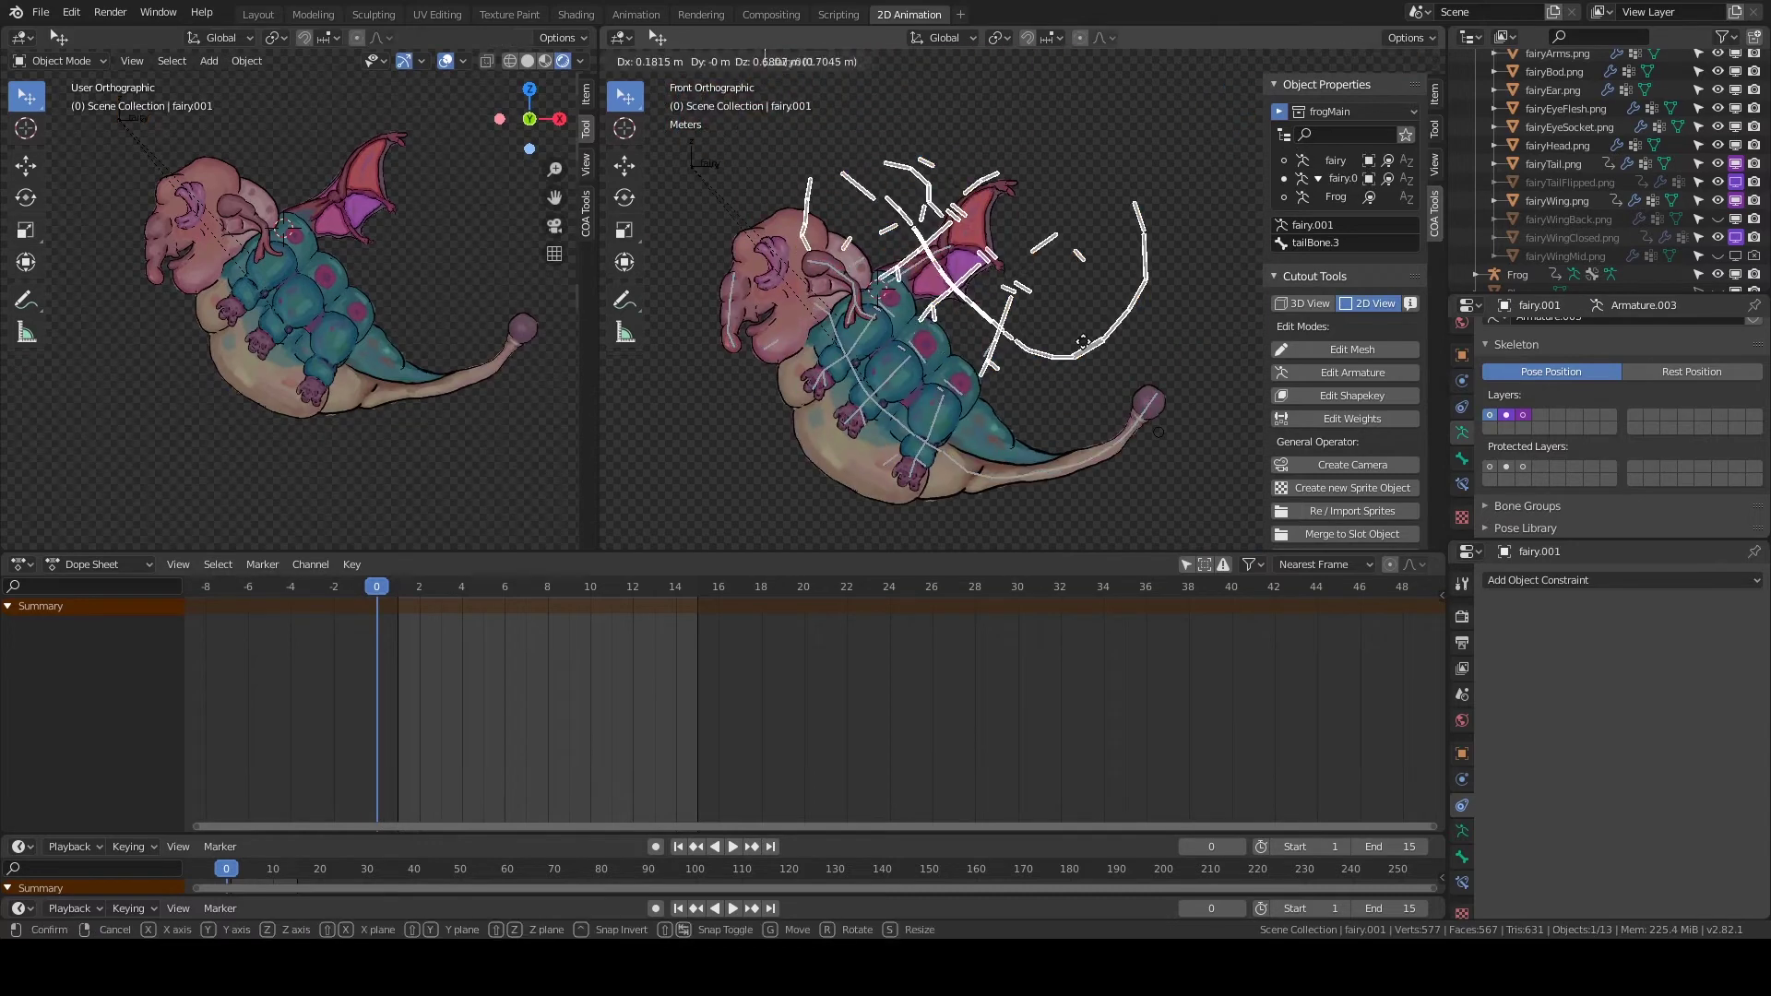
Select the stray fairy.001 copy and delete it.
click(1568, 145)
scroll(1568, 166, up, 2)
right_click(1486, 194)
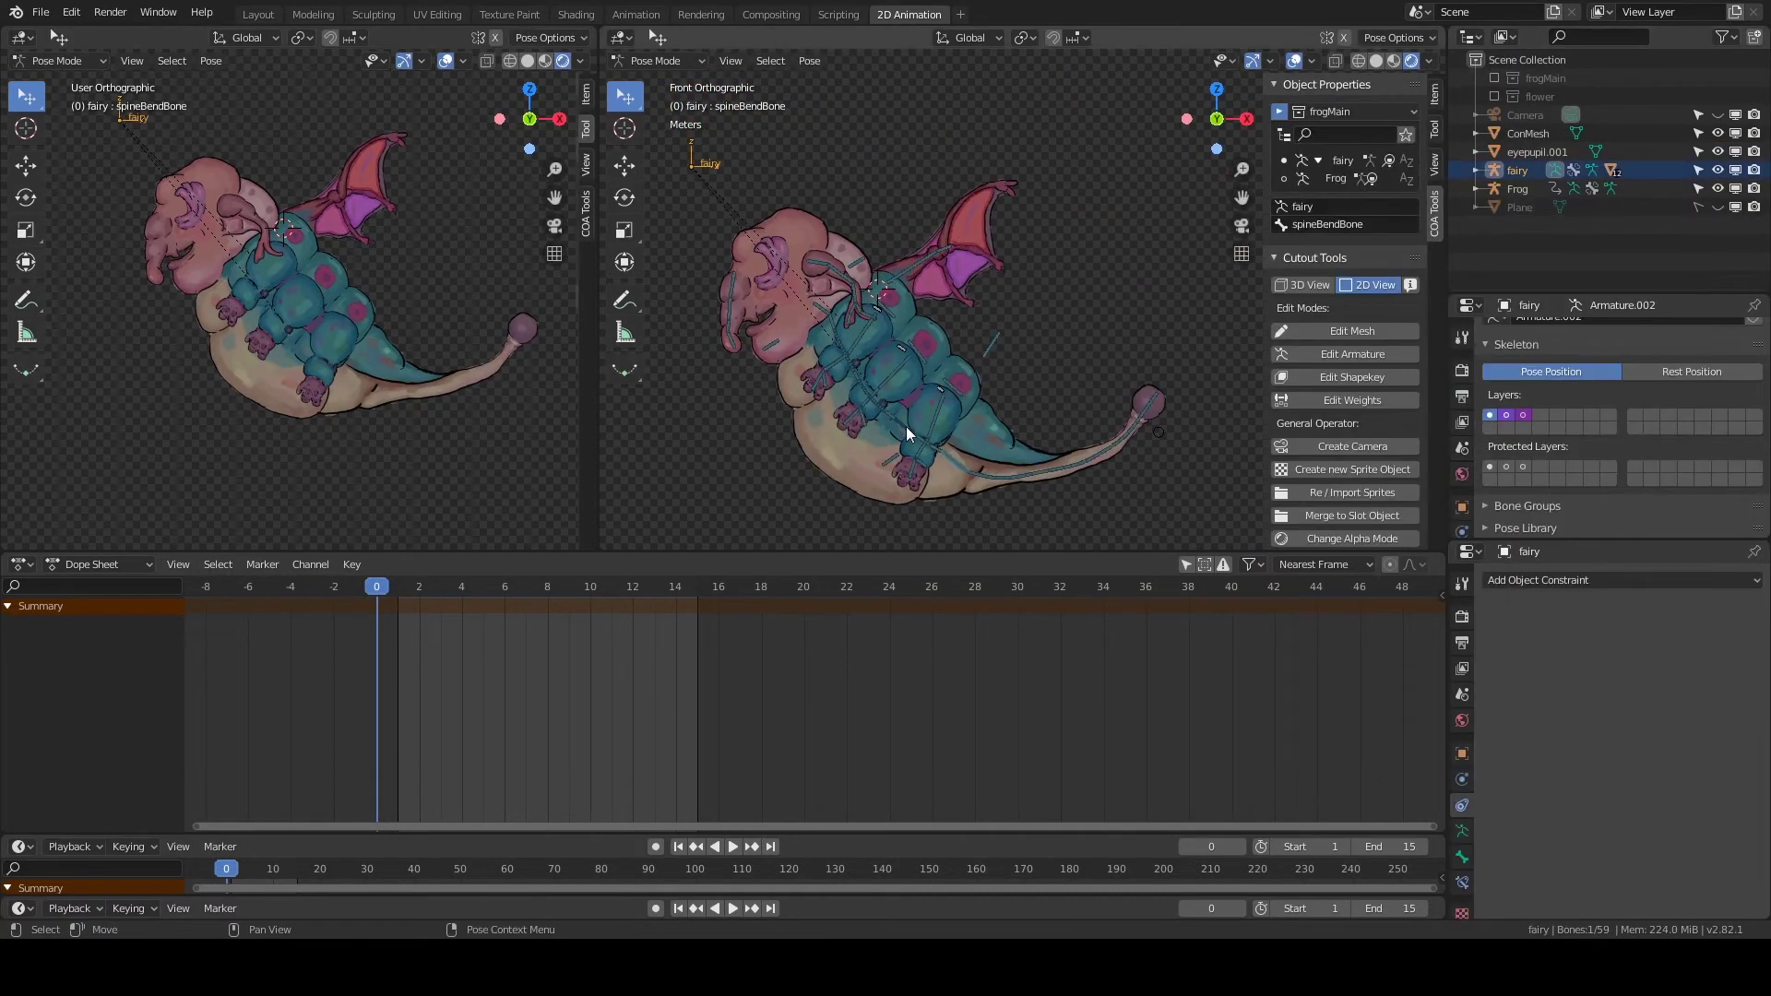
key(ctrl+z)
key(ctrl+z)
key(ctrl+z)
scroll(1053, 363, up, 2)
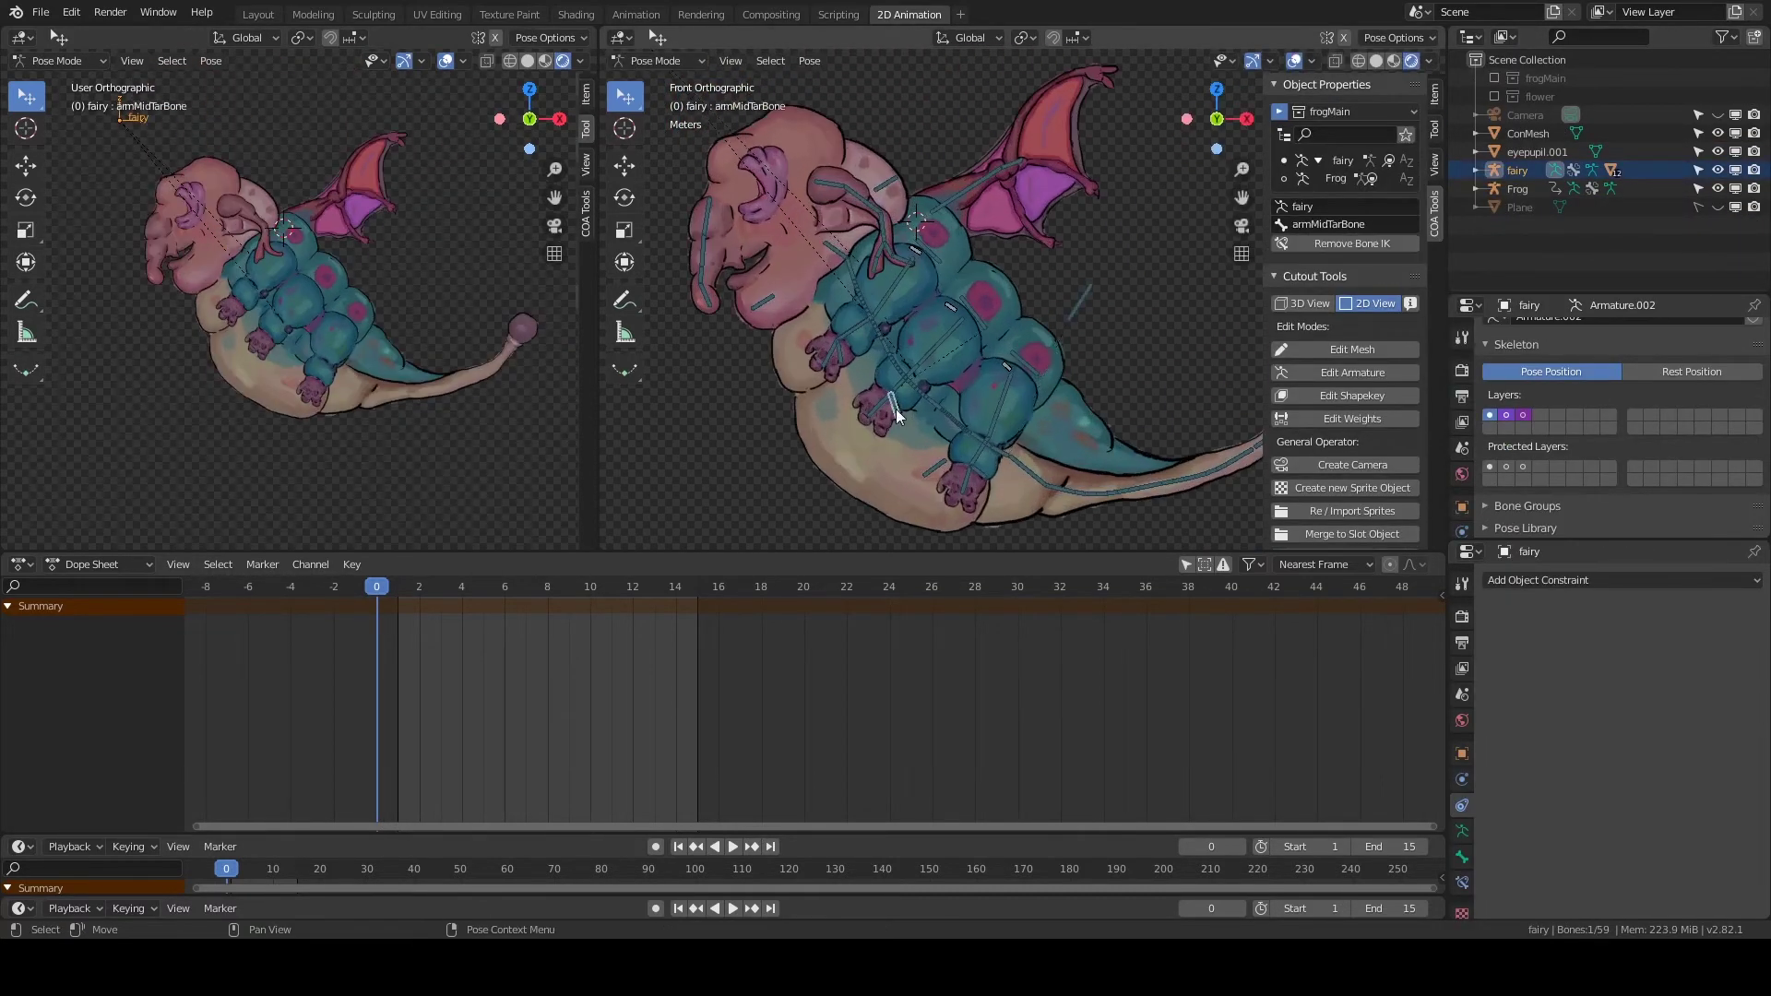
key(g)
right_click(1065, 268)
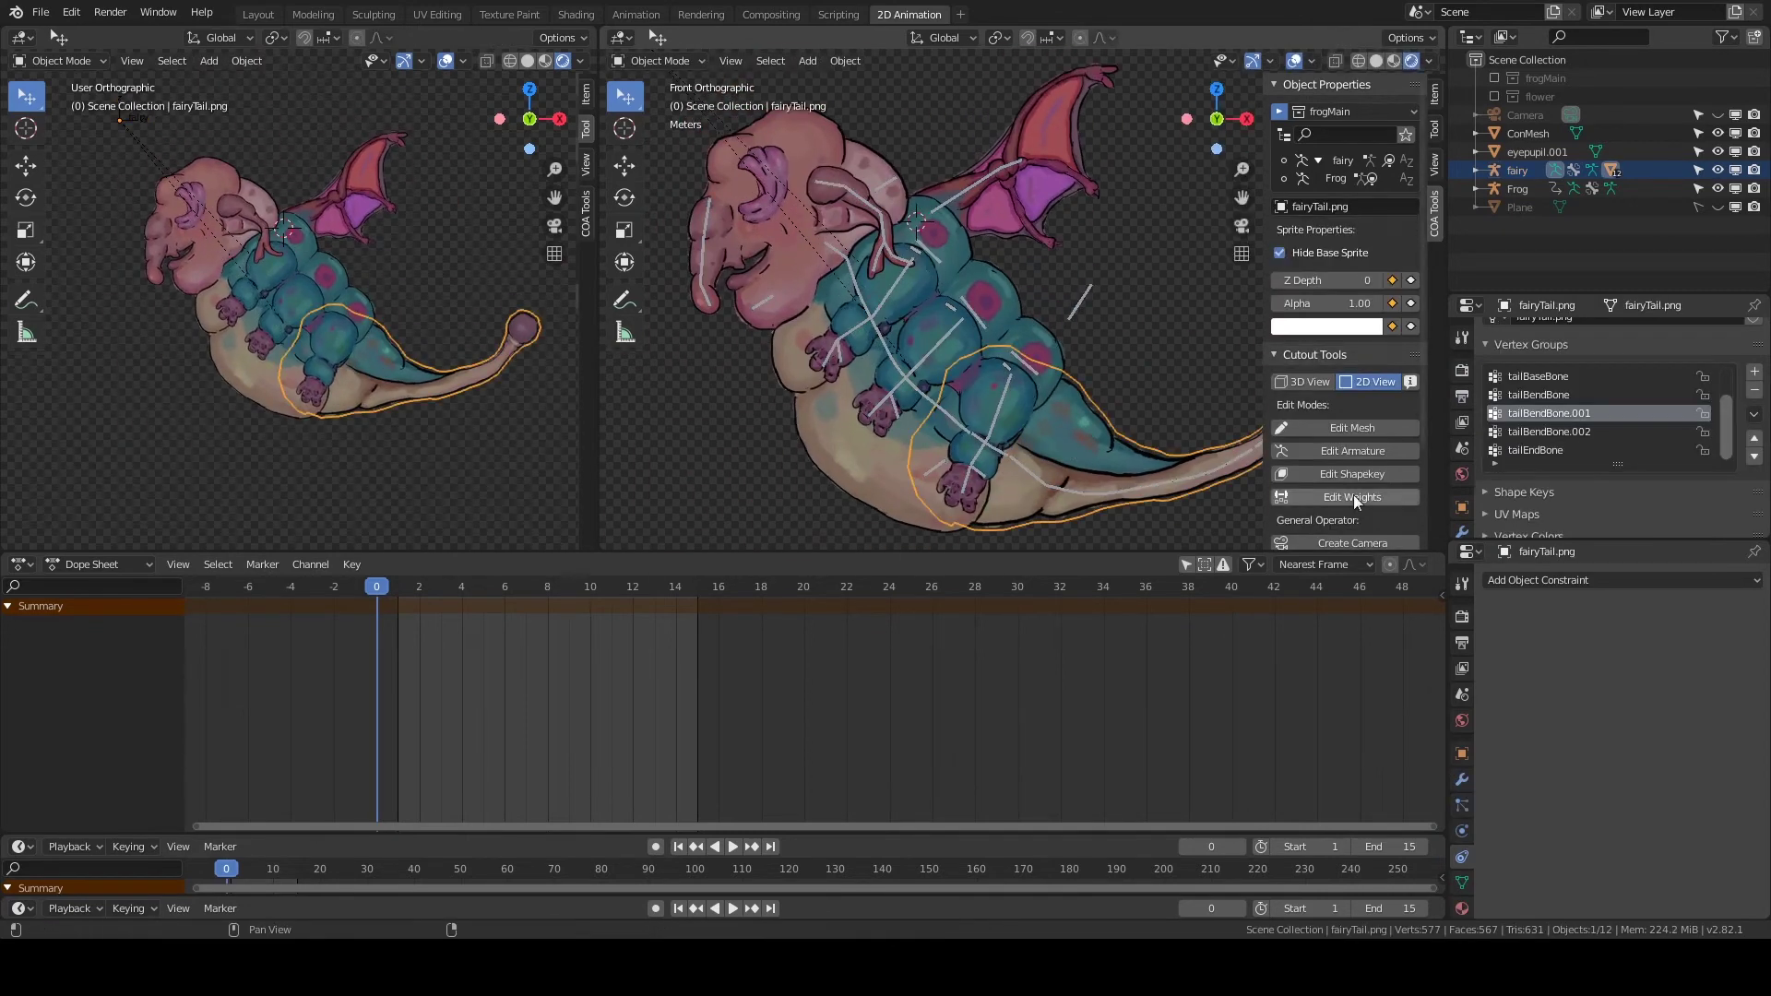
Review fairyTail.png's tailBaseBone weights in Edit Weights, then finish editing.
click(1352, 425)
ctrl+click(888, 348)
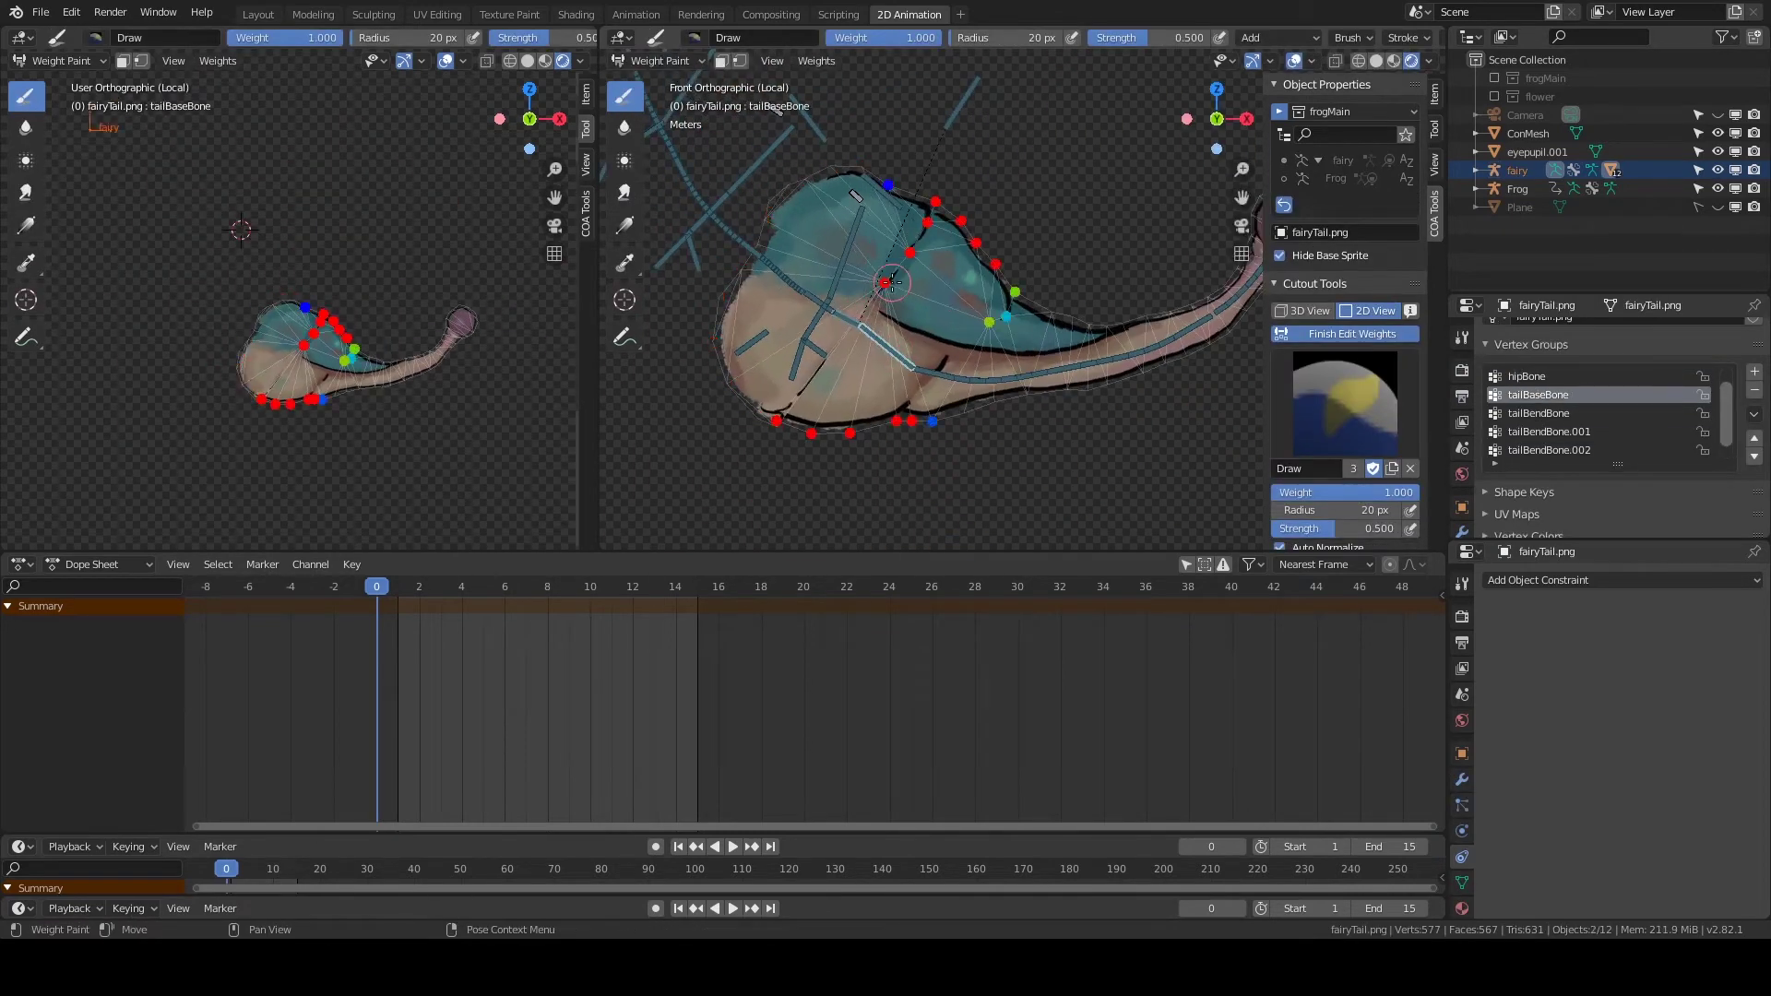
key(alt+g)
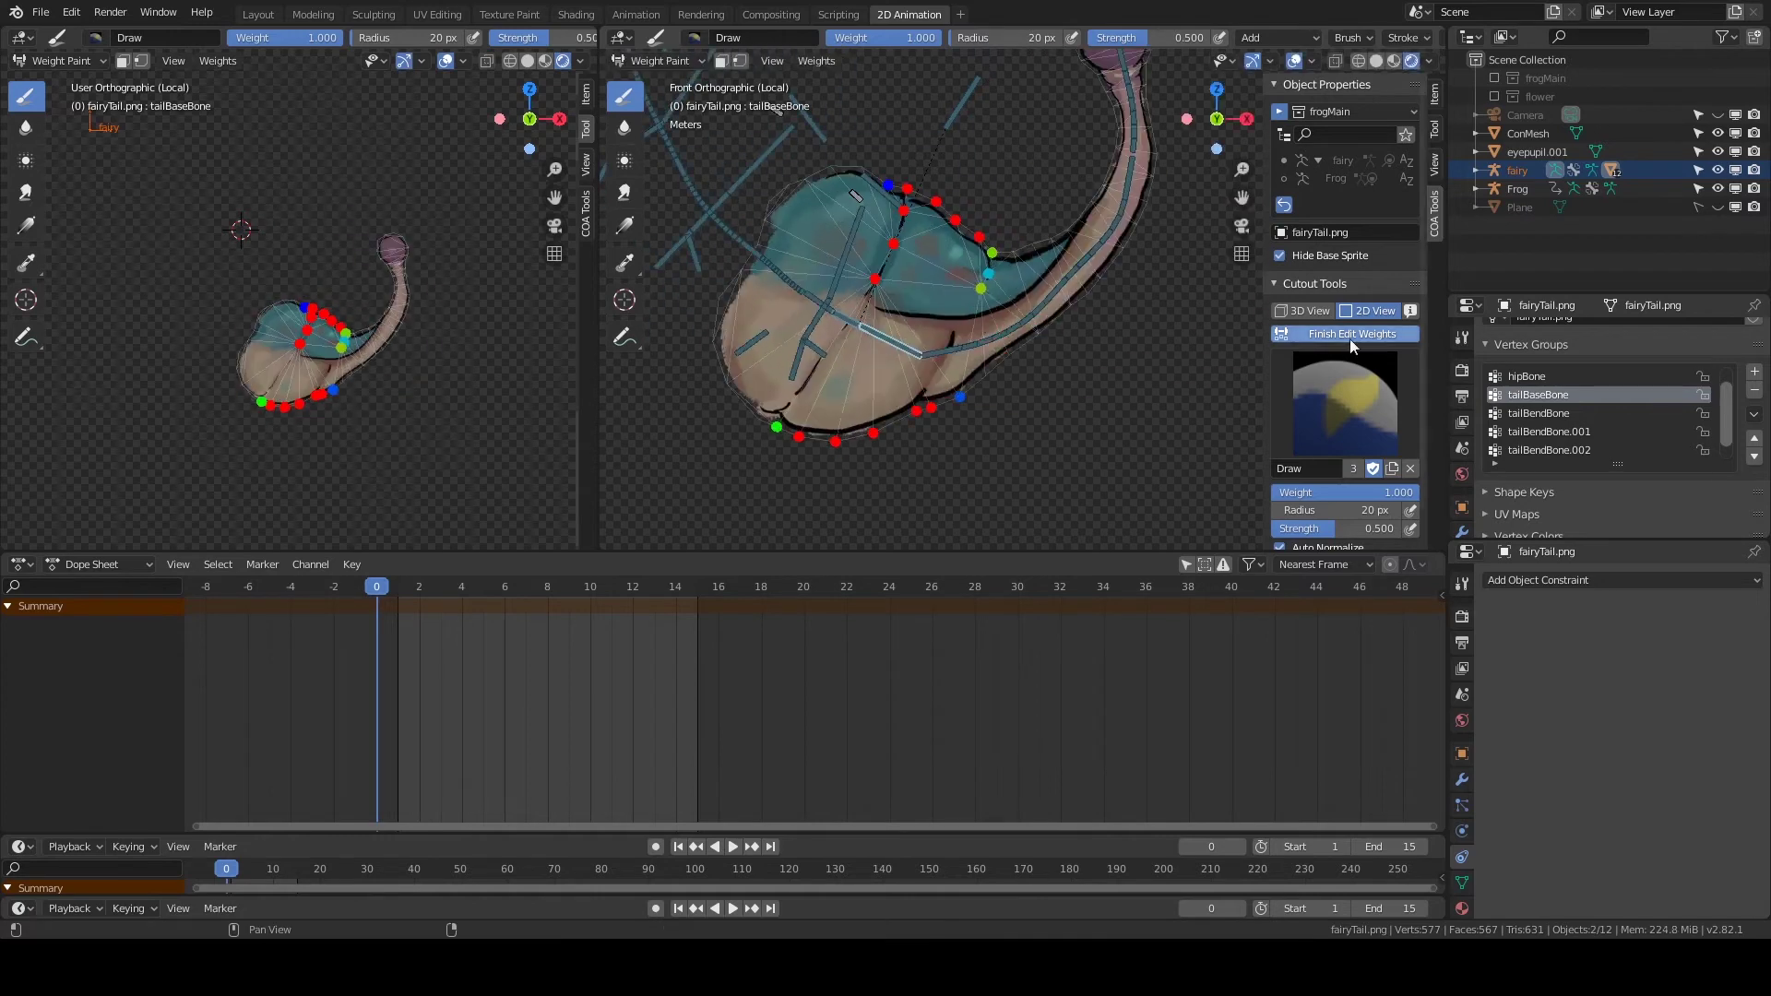
click(1351, 333)
Swing tailBaseBone up and right in Pose Mode, then select spineJointBone.
key(ctrl+Tab)
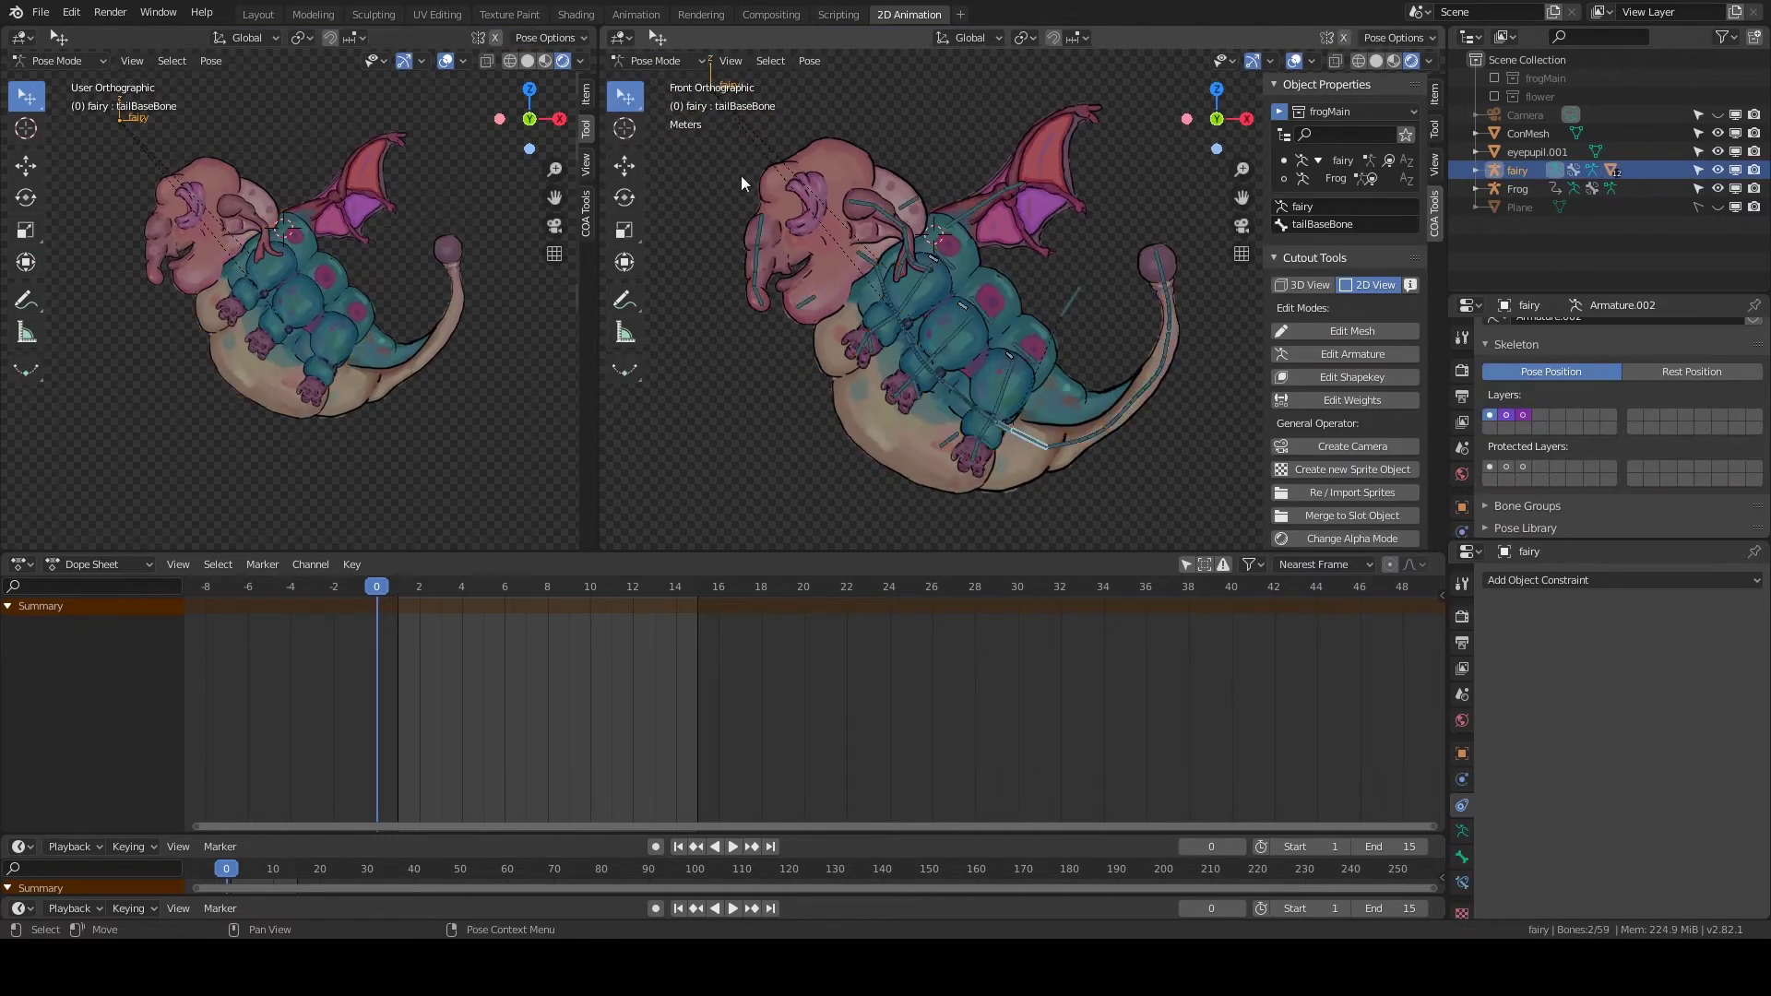
key(r)
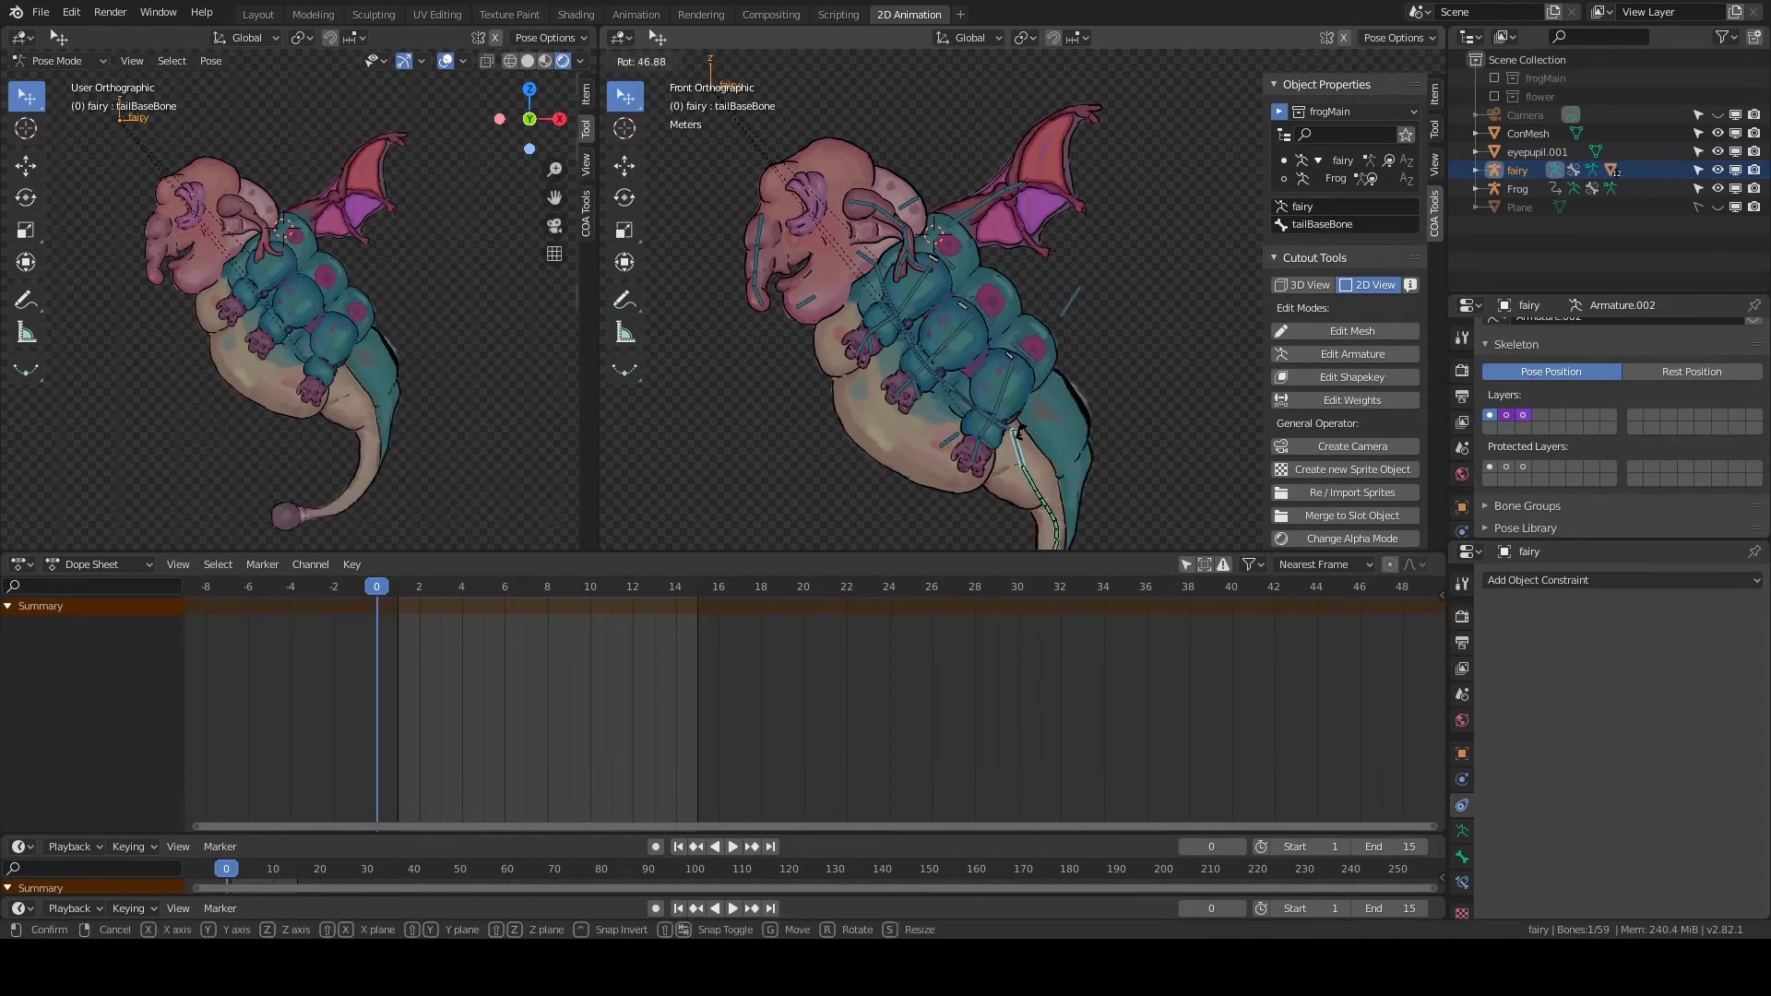
click(1048, 406)
click(975, 328)
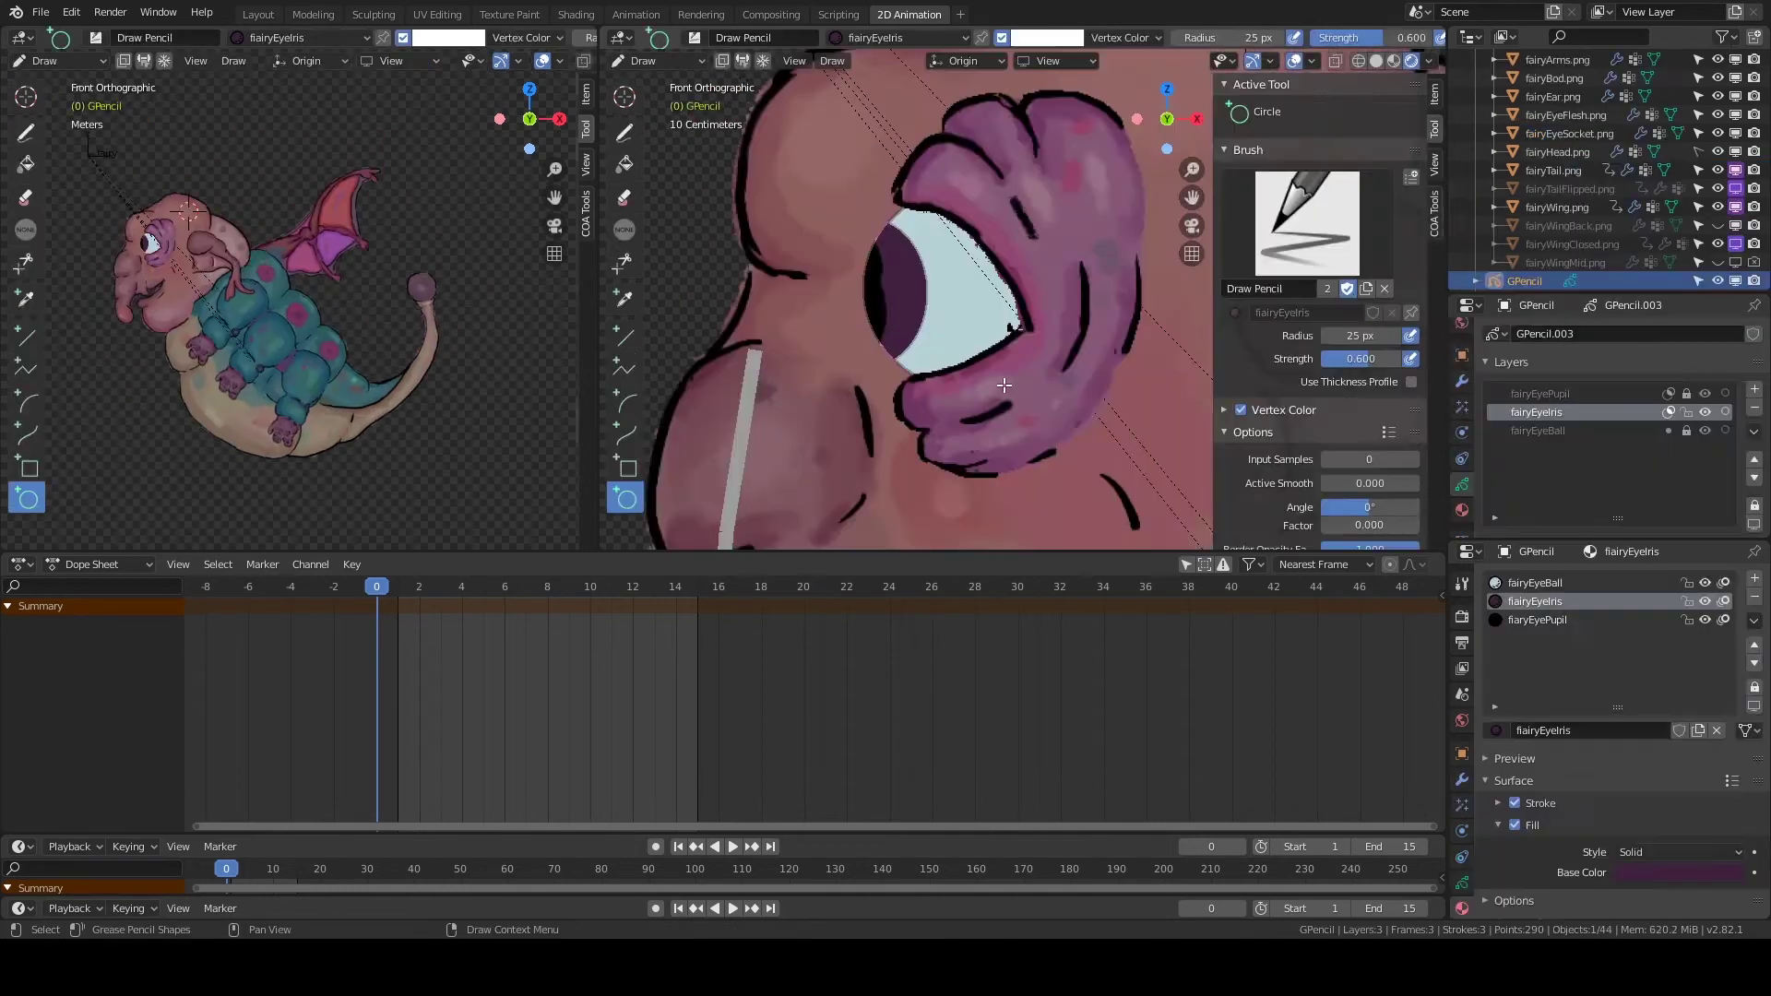
Switch to the GBrush_001 brush and assign the 01_mat material with a muted red fill.
right_click(918, 271)
click(888, 239)
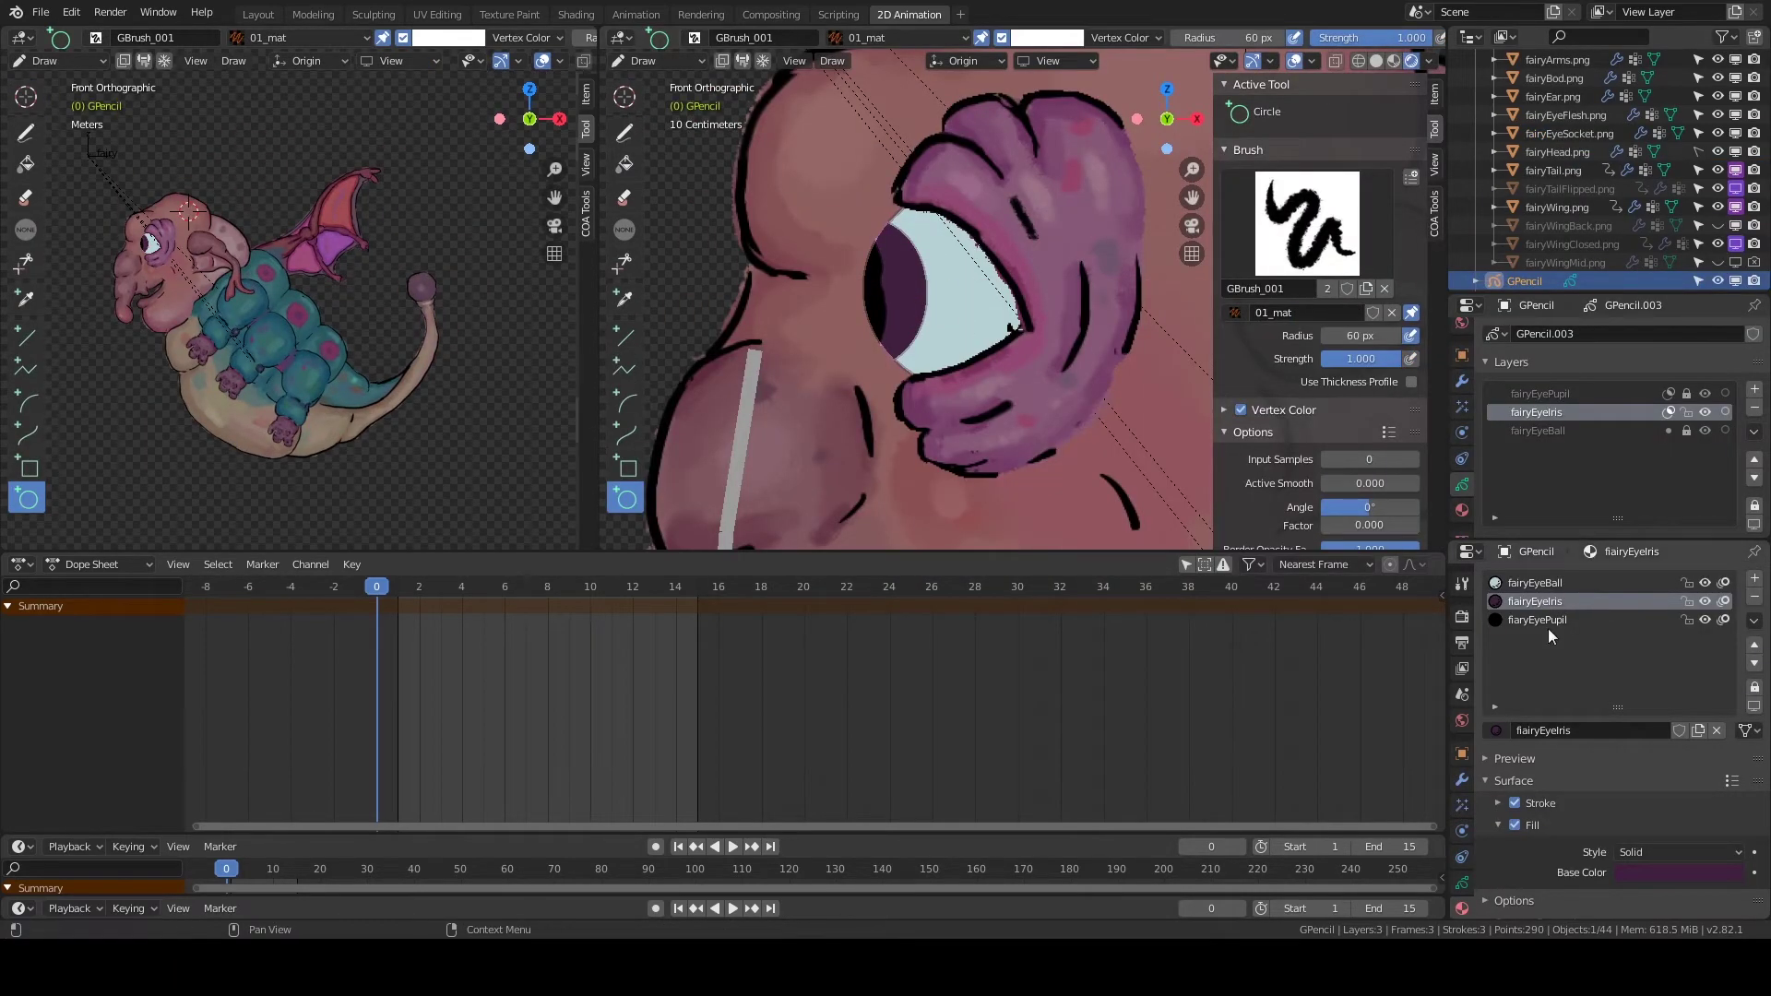
click(1495, 730)
click(1503, 724)
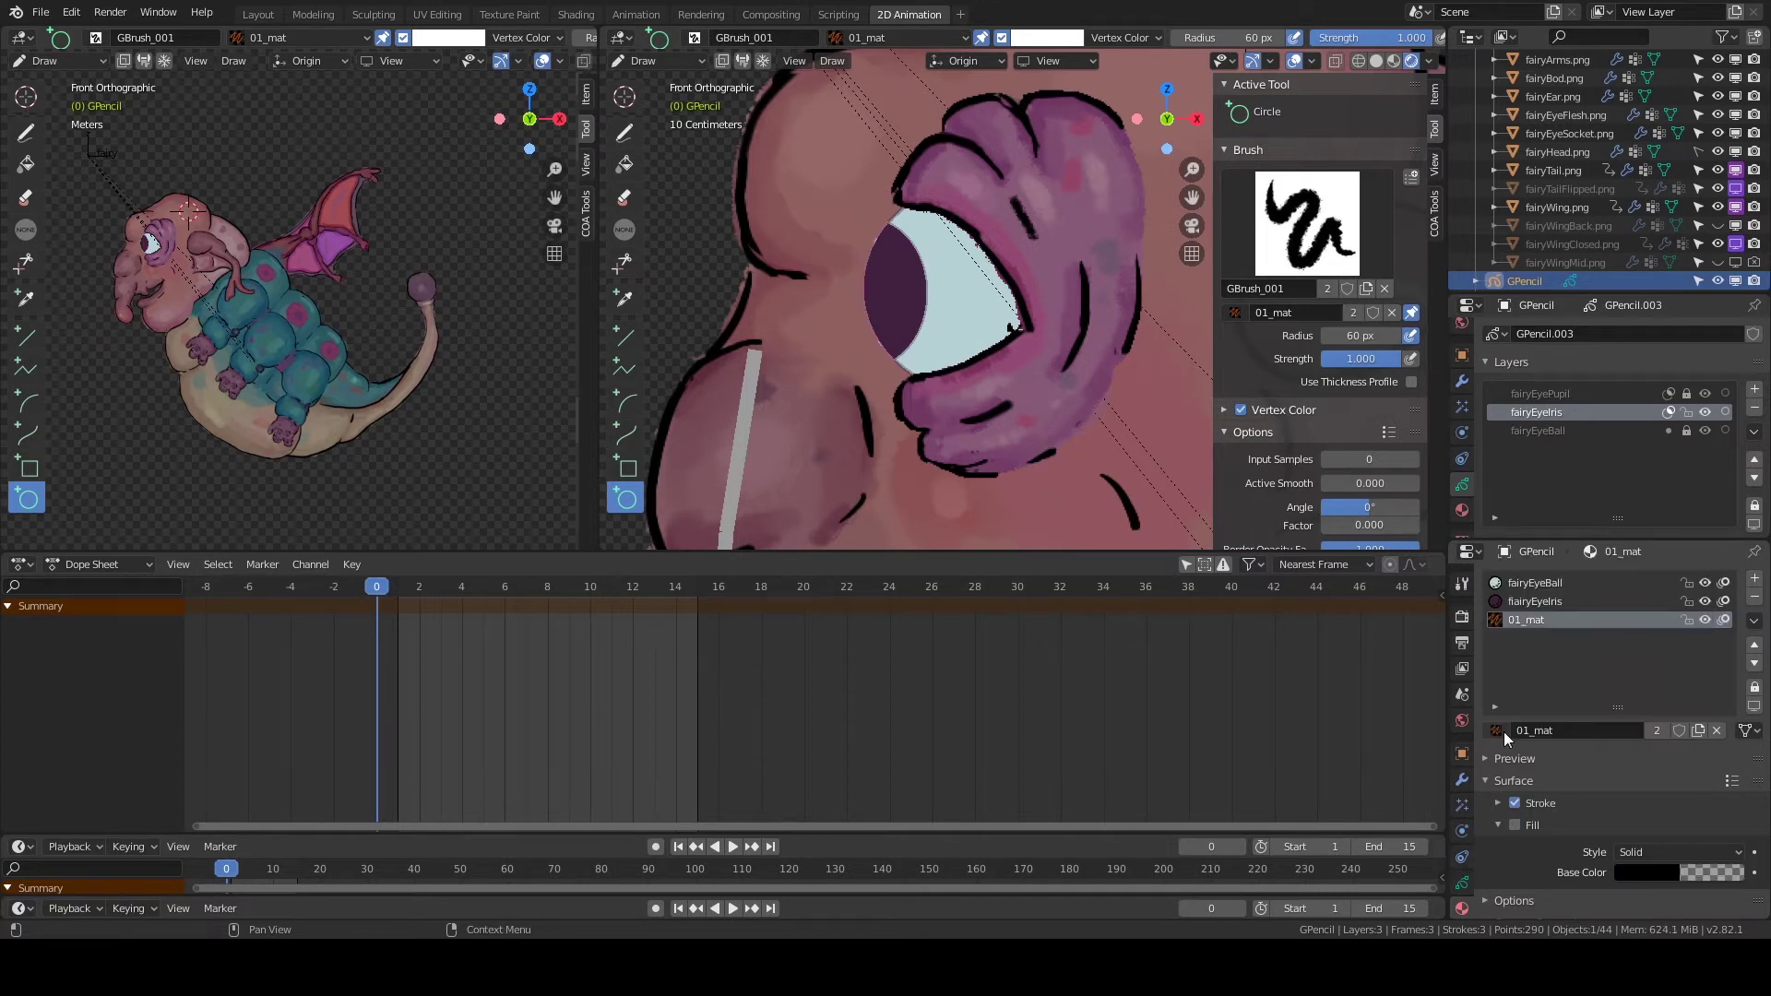
click(1646, 859)
click(1623, 664)
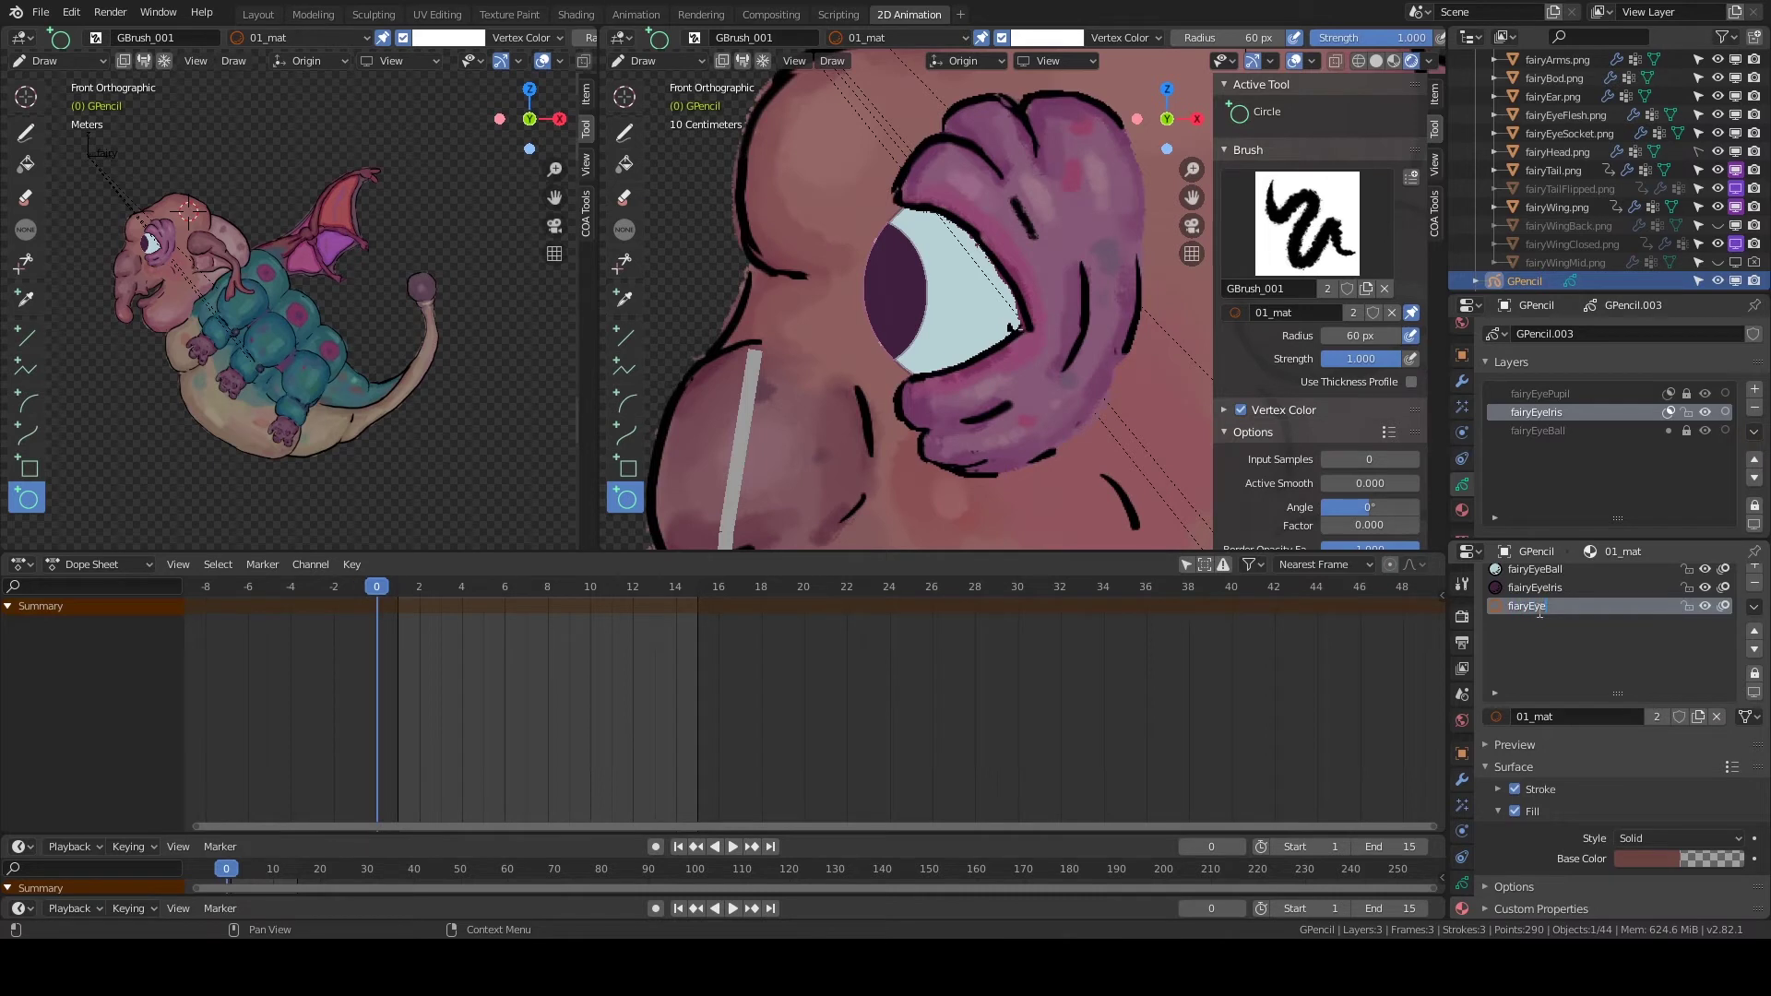
Select the iris material slot and rename it fiaryEyeIris.
click(1496, 717)
click(1575, 639)
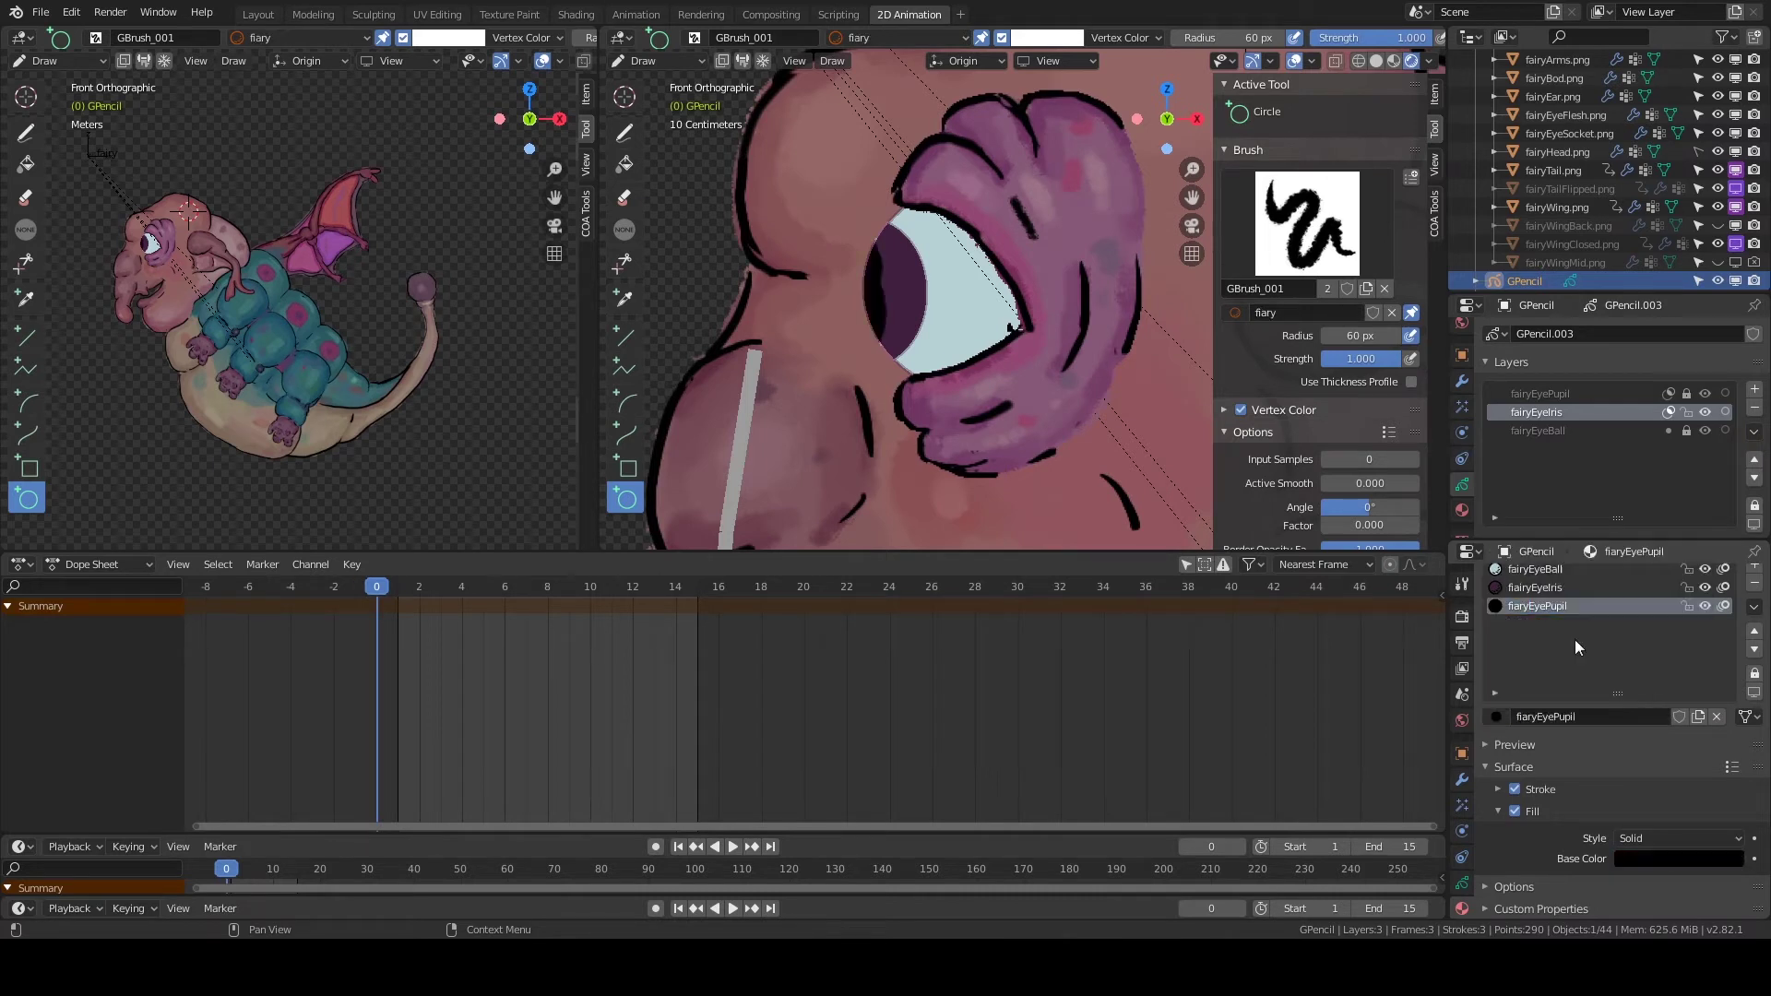
click(1495, 716)
text(ma)
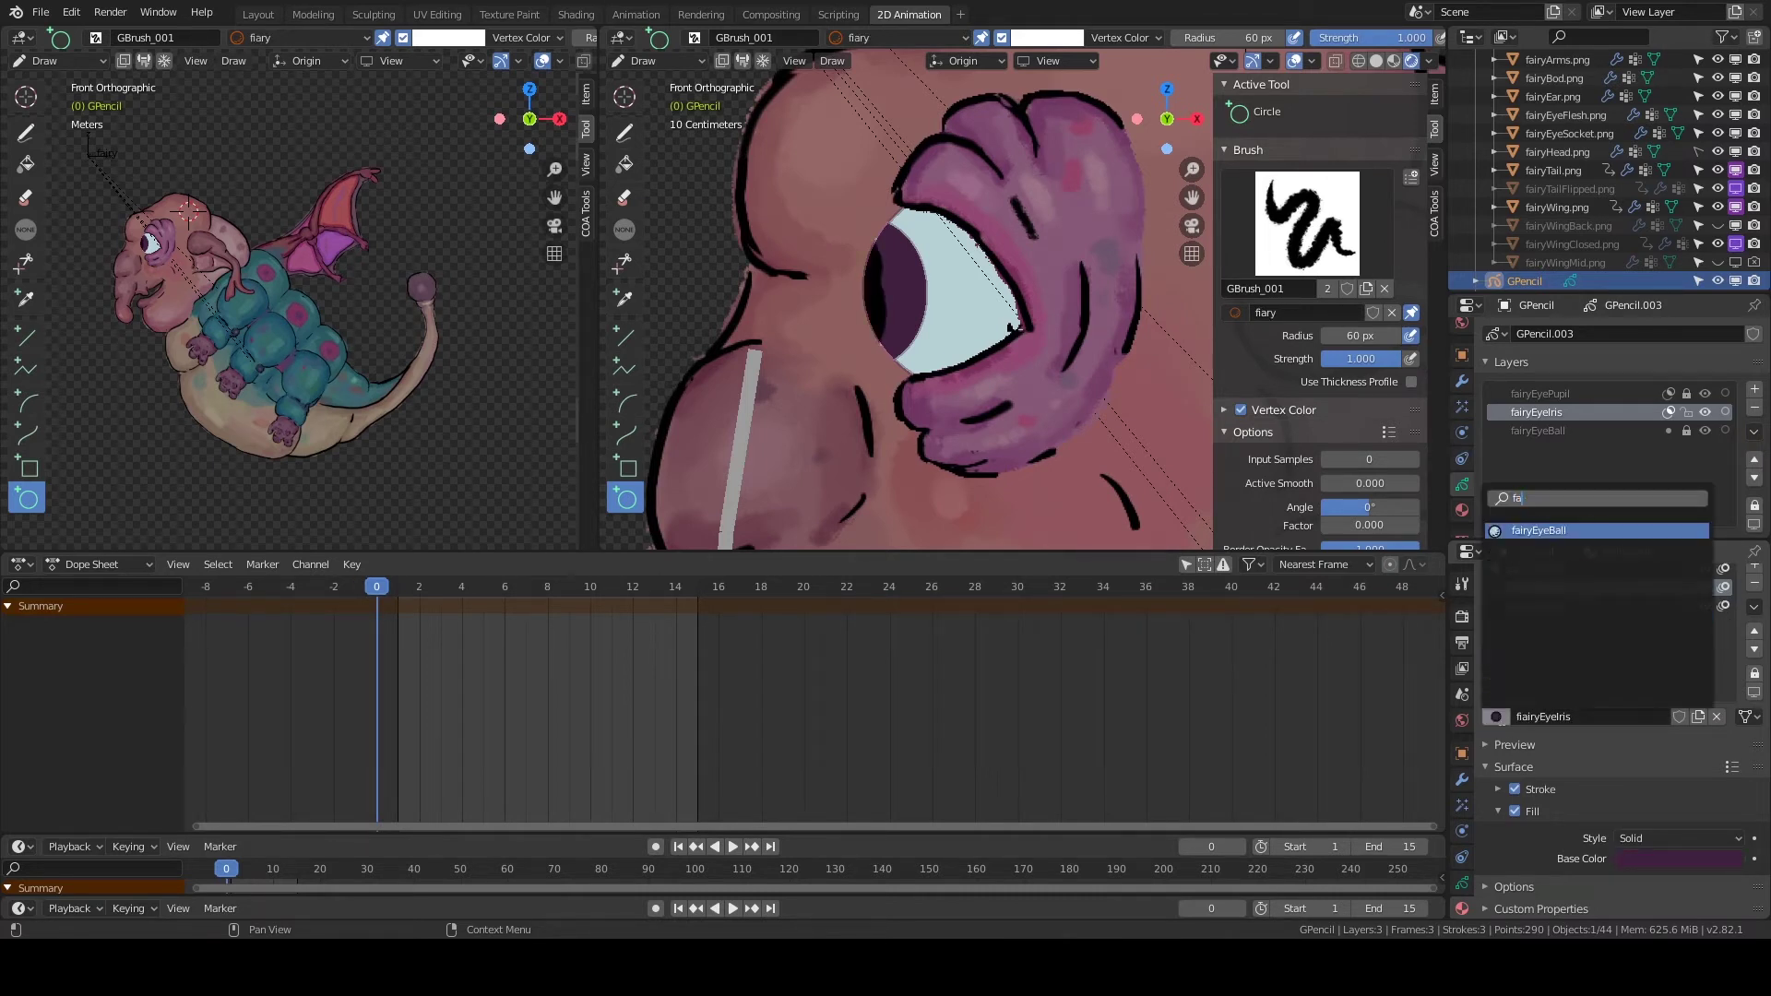
key(BackSpace)
click(1538, 640)
double_click(1548, 715)
text(Ey)
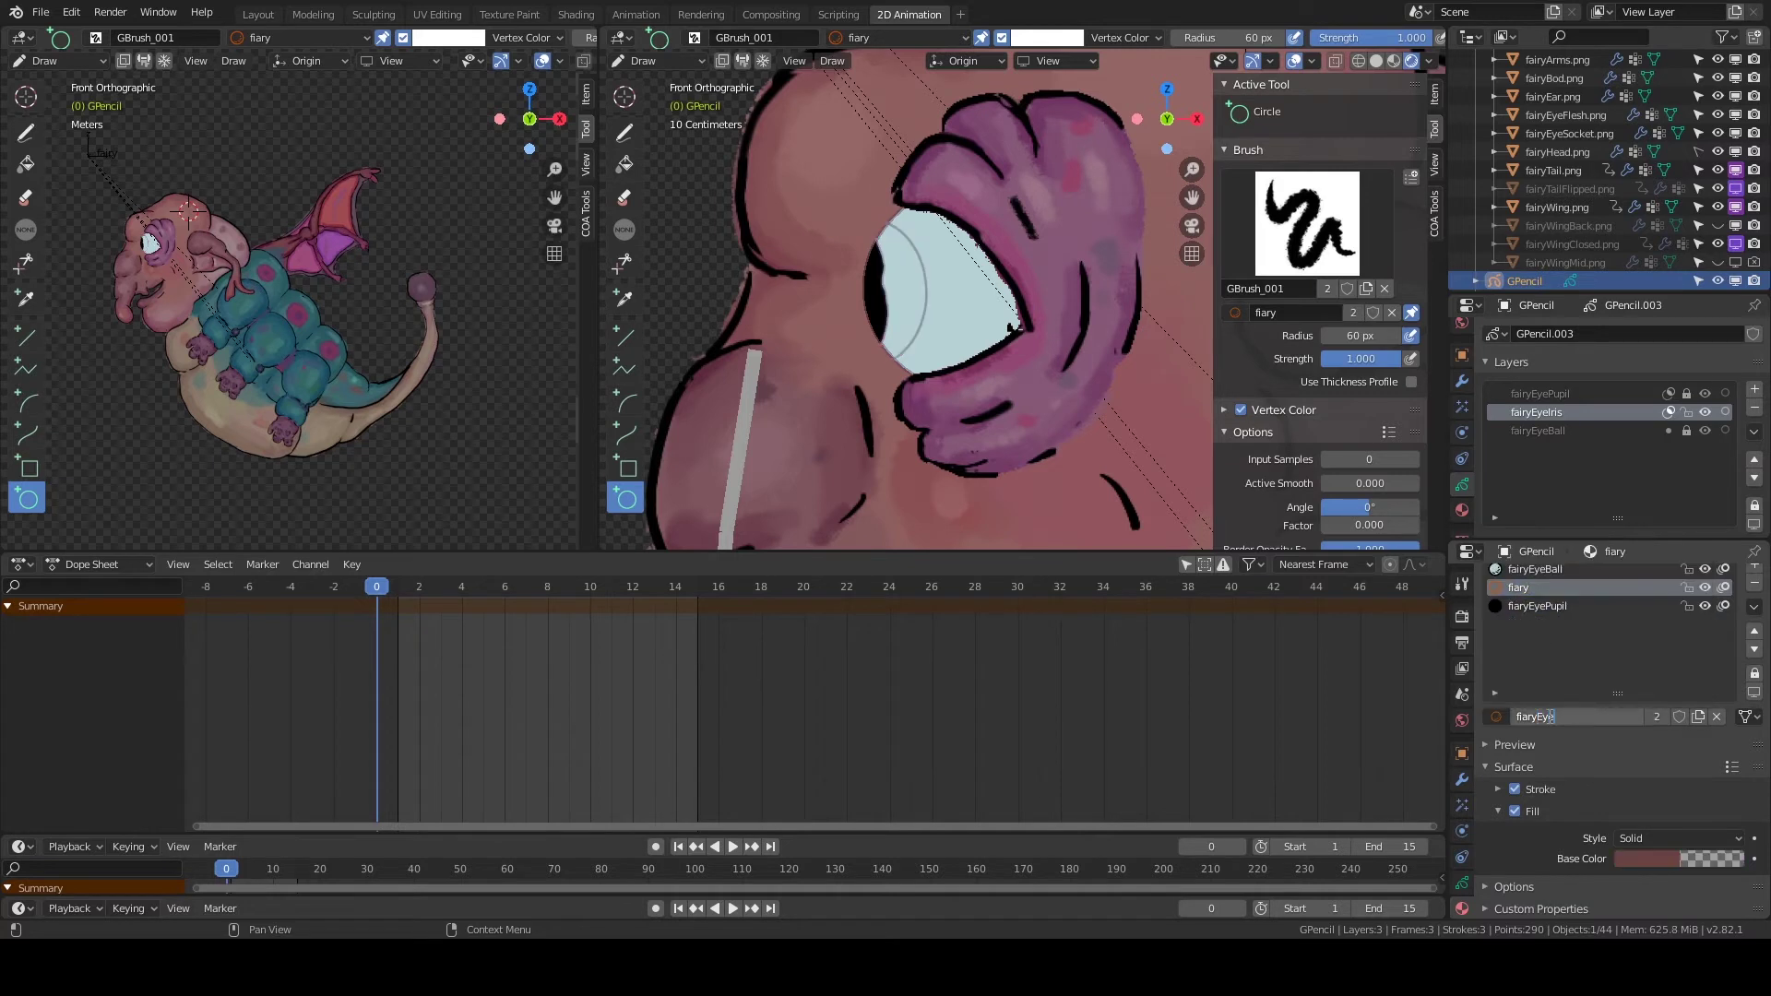
key(Return)
Set the fiaryEyeIris fill Base Color to a dark purple.
click(1670, 859)
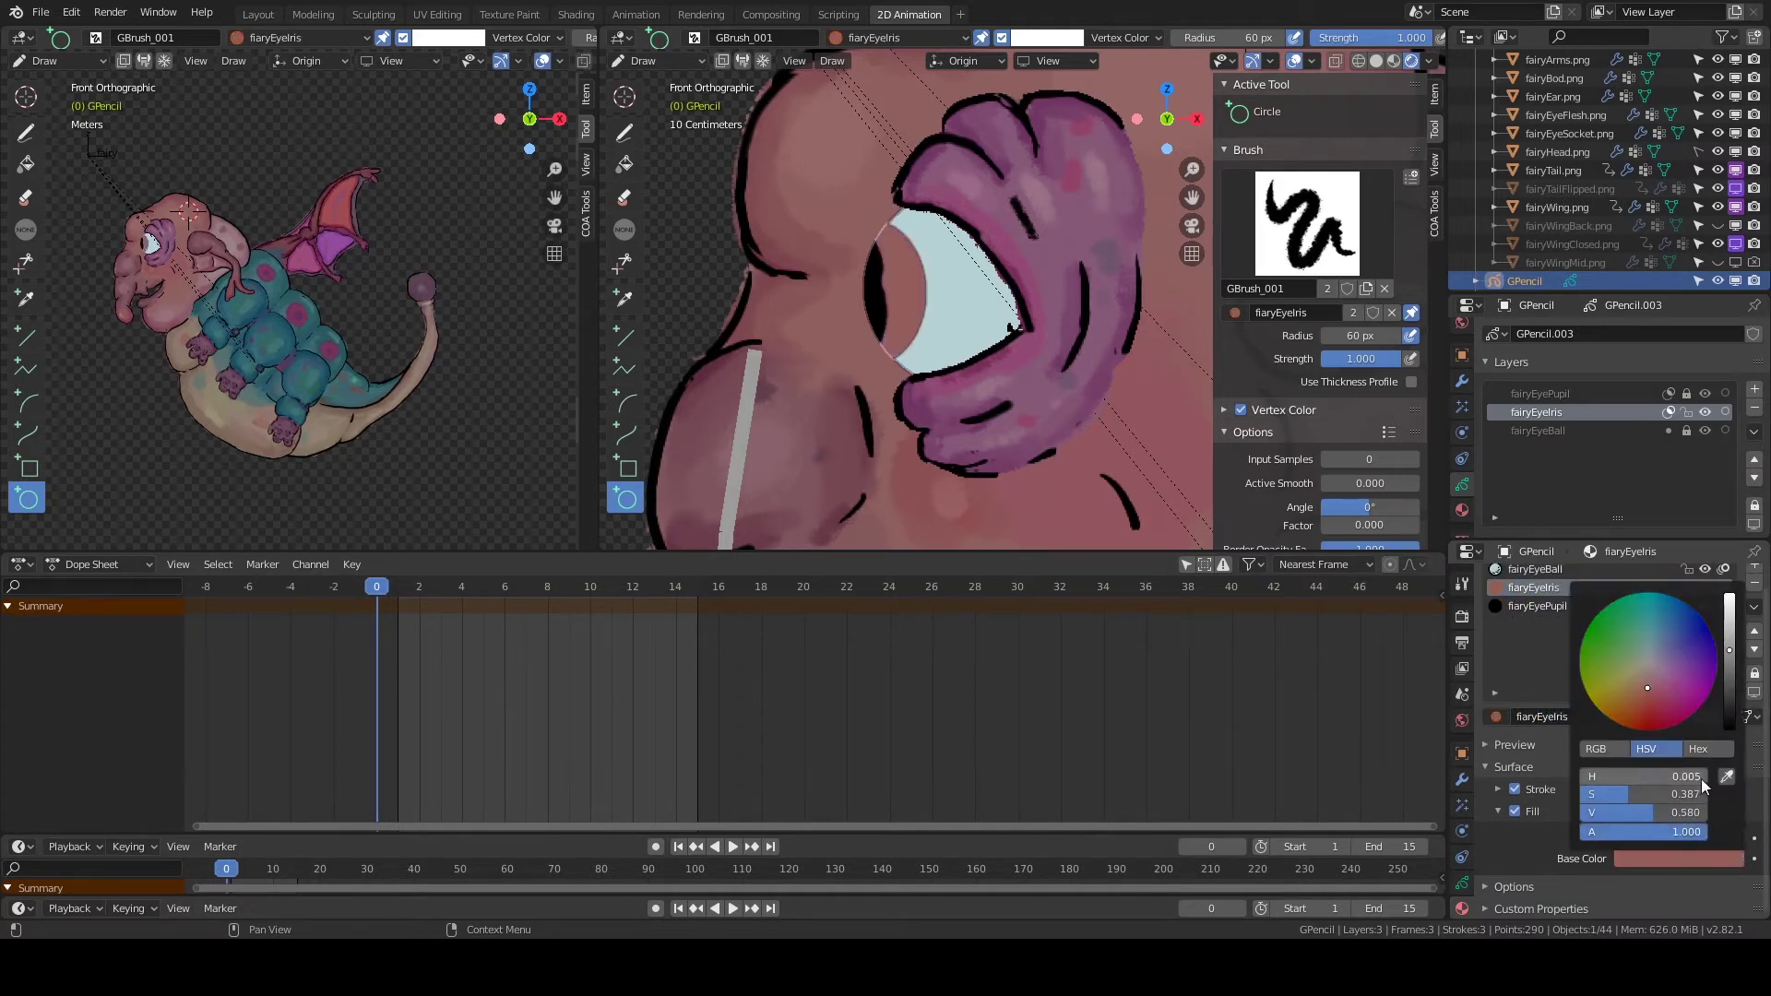
click(1727, 782)
click(1061, 369)
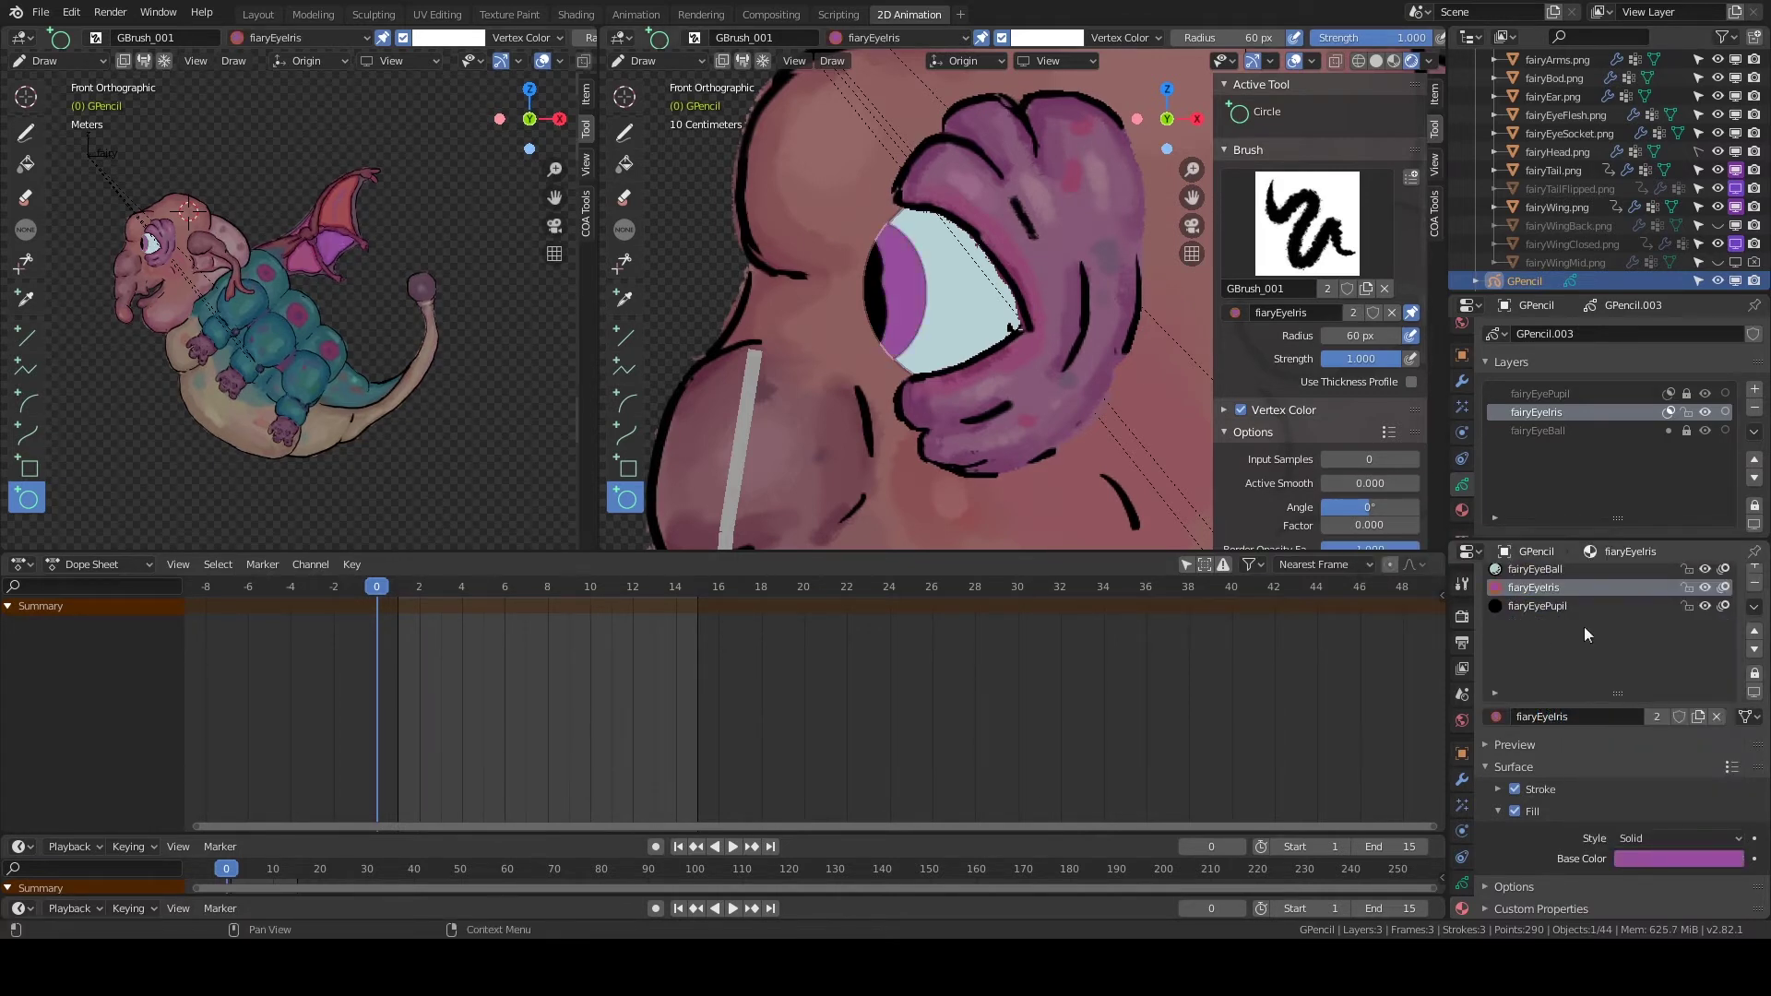
click(1679, 858)
drag(1706, 688, 1706, 729)
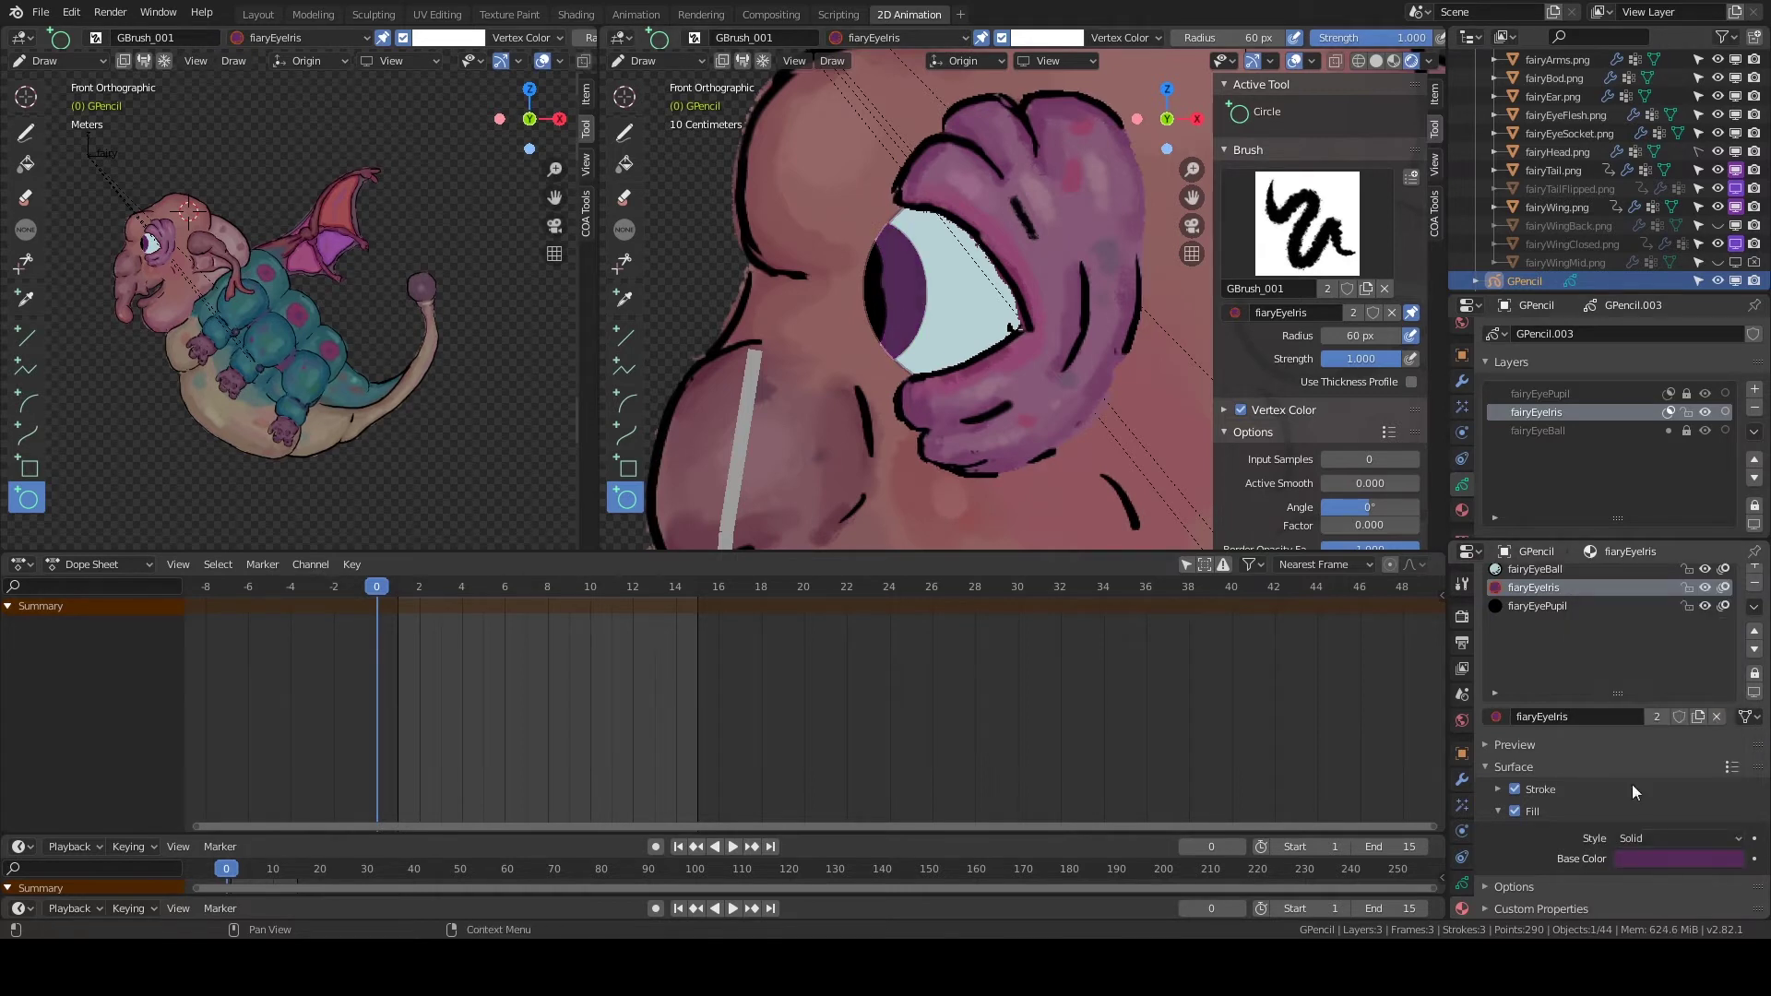
Set the iris stroke Base Color to a dark purple as well.
click(1505, 789)
scroll(1505, 788, down, 2)
click(1678, 838)
click(1681, 655)
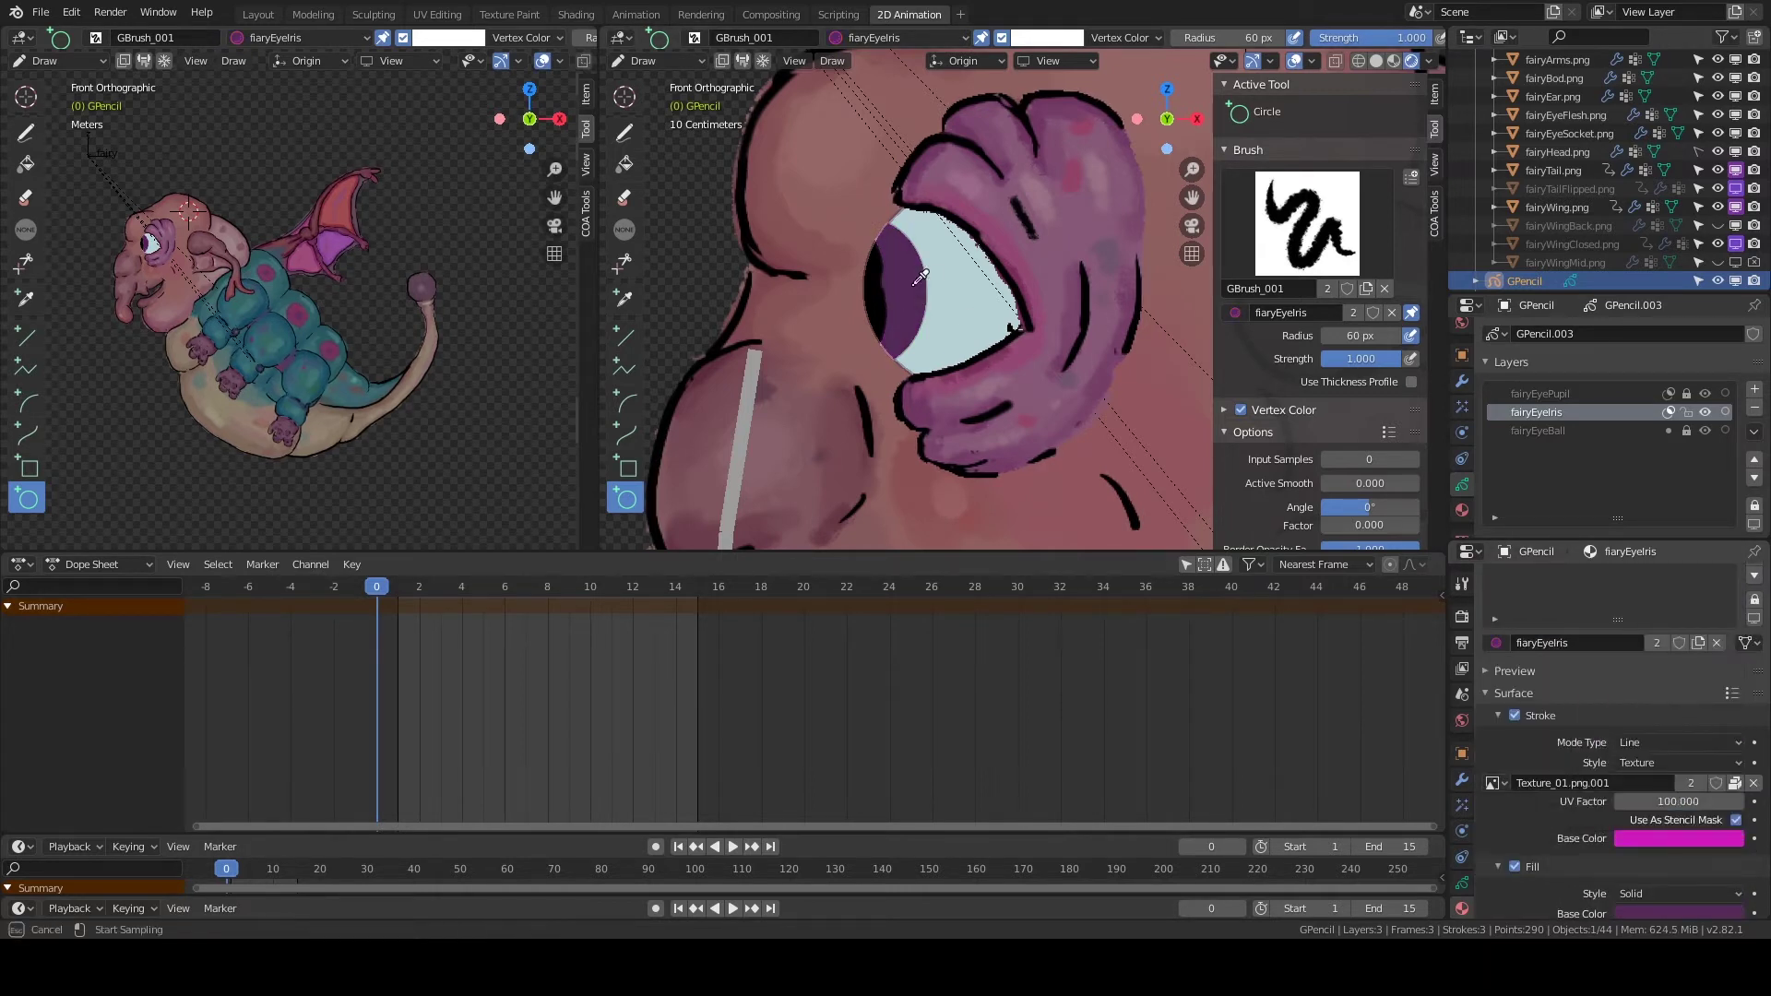
click(1679, 838)
drag(1730, 576, 1730, 676)
click(671, 61)
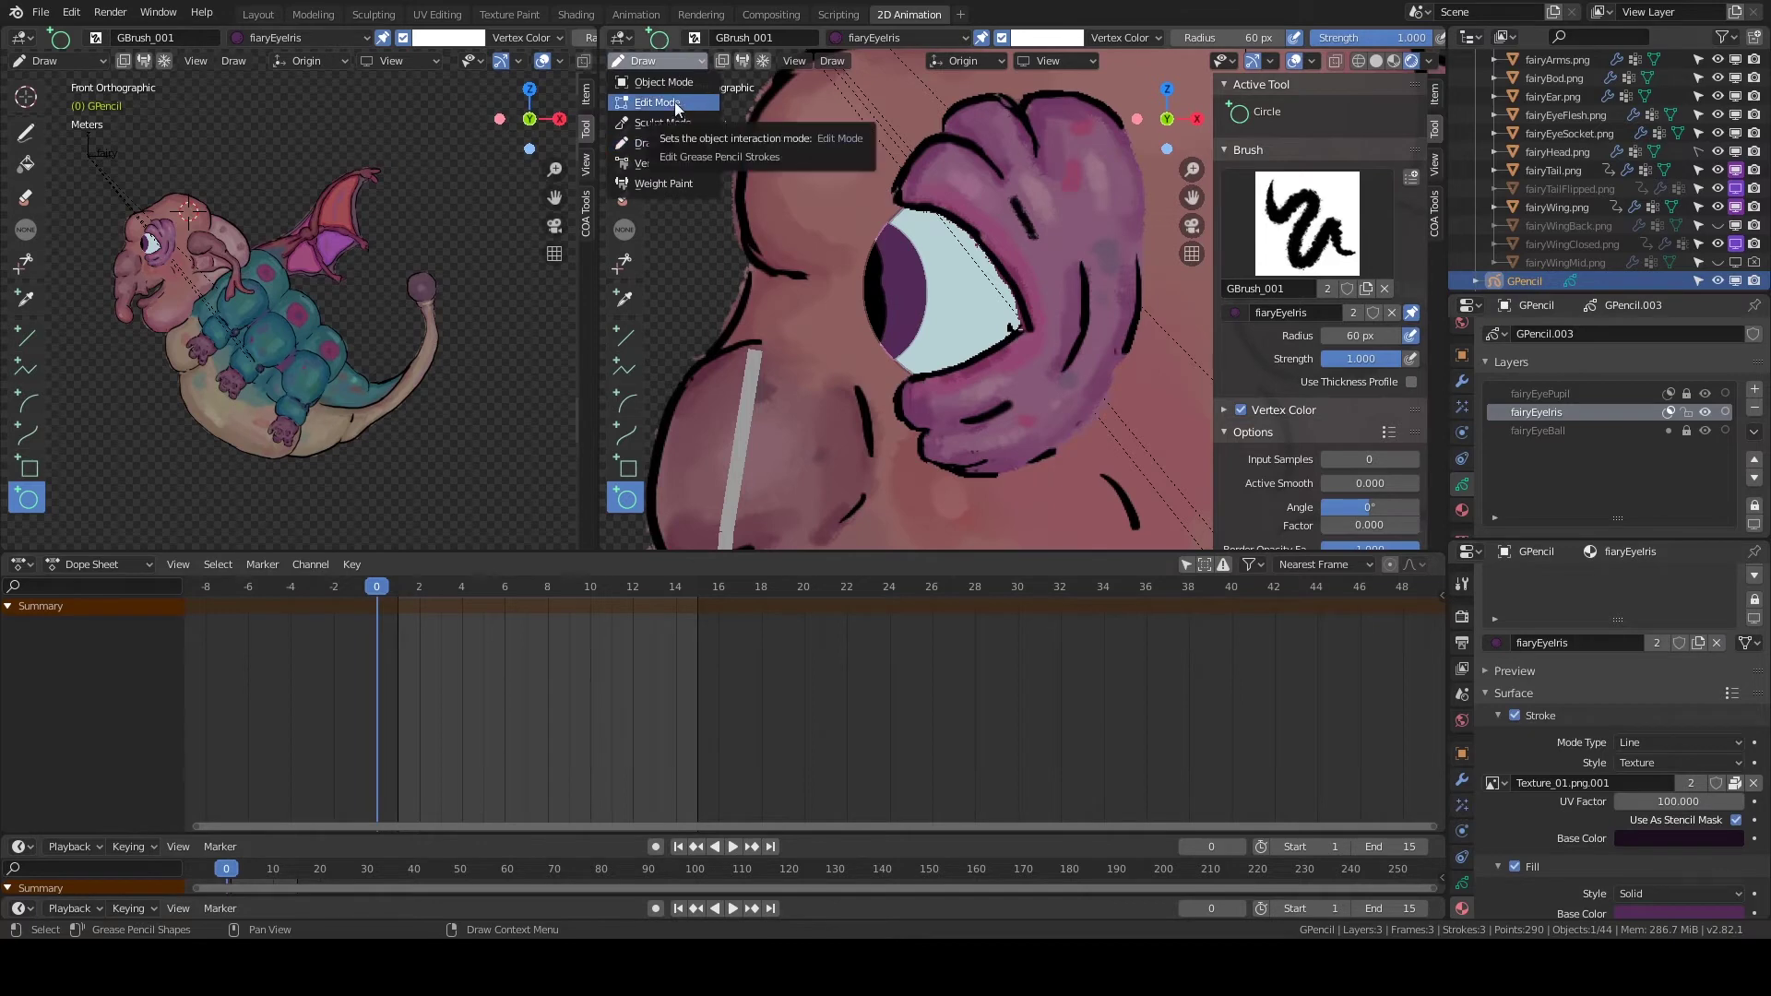
In Edit Mode, select the iris stroke and a single point on its edge.
click(674, 101)
click(1528, 666)
scroll(960, 262, up, 3)
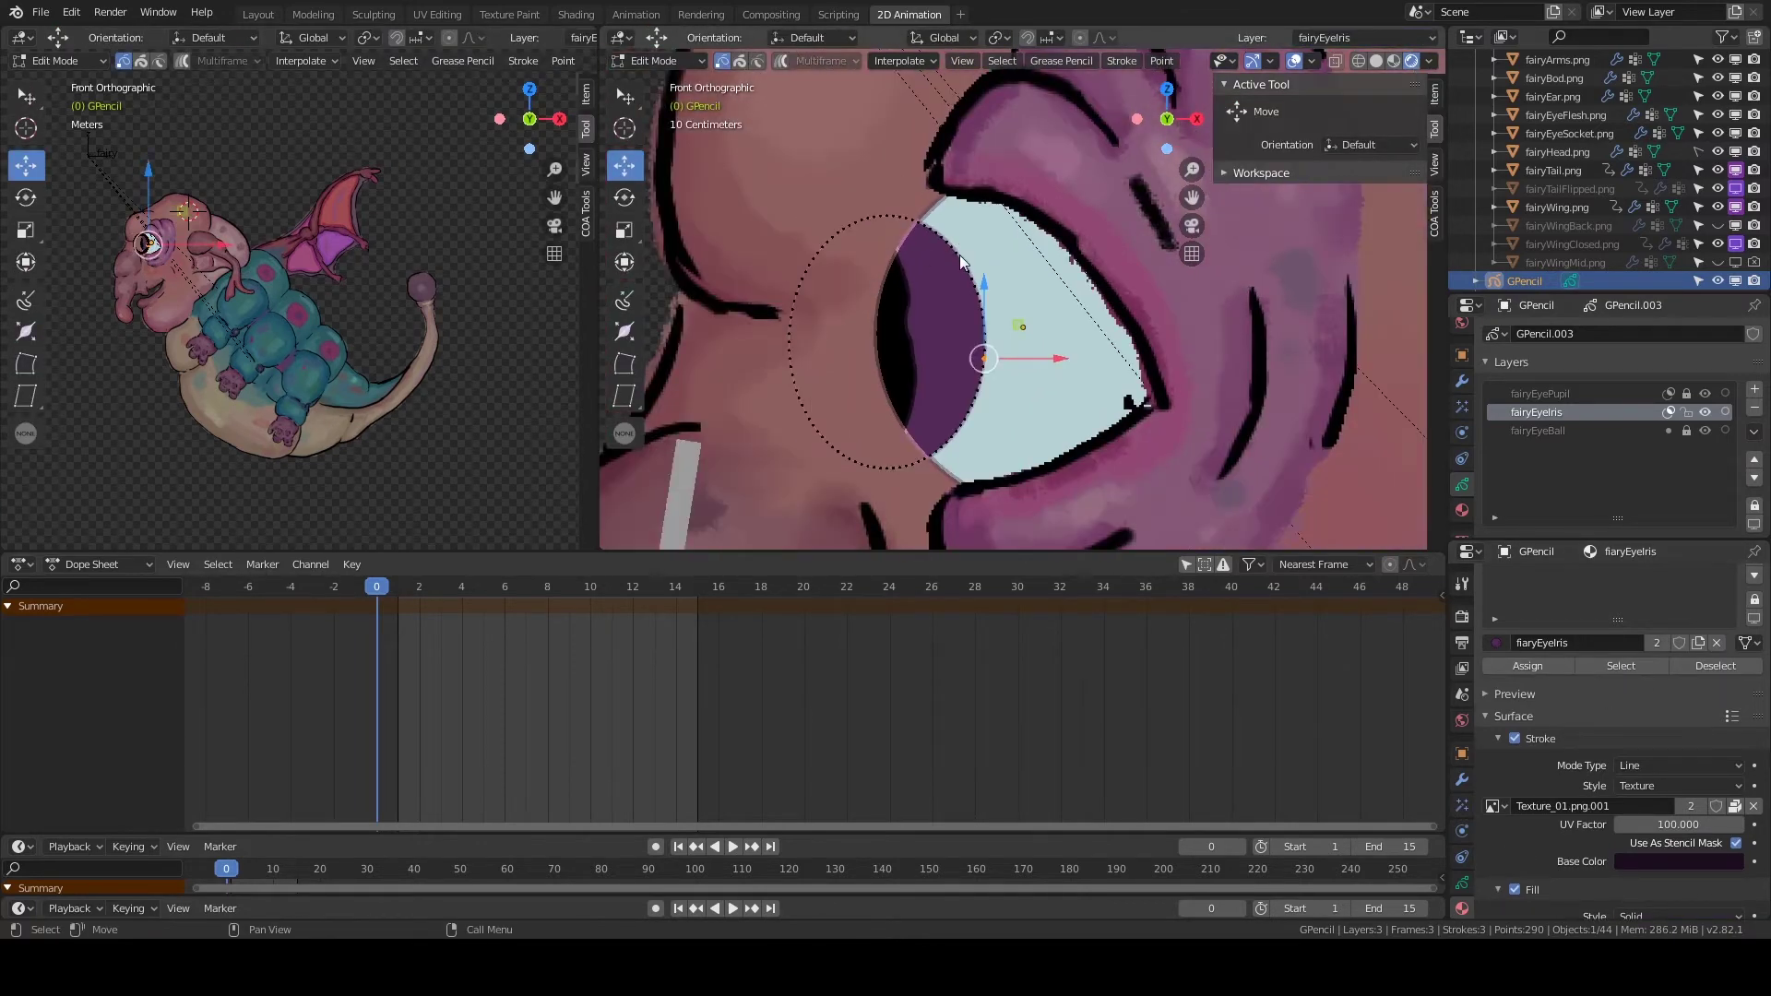
click(992, 346)
scroll(1105, 386, down, 2)
scroll(1288, 438, down, 2)
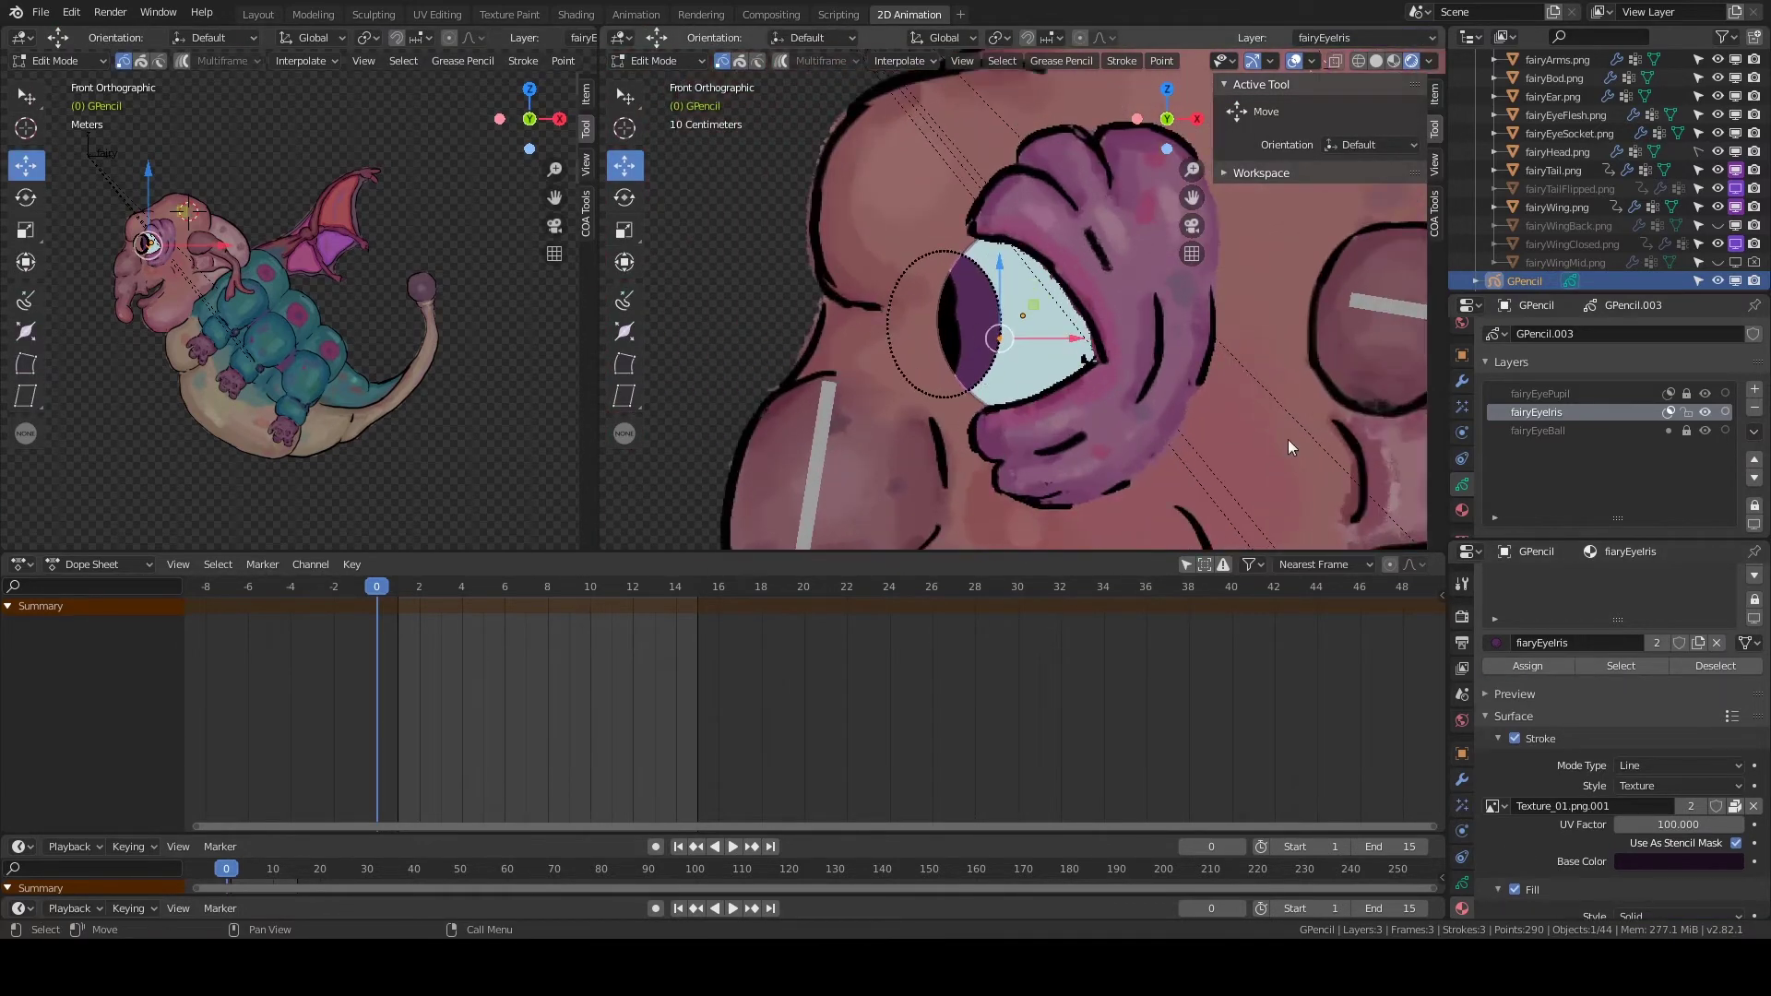
Reshape the iris in Sculpt Mode, then return to Object Mode.
click(655, 61)
click(645, 118)
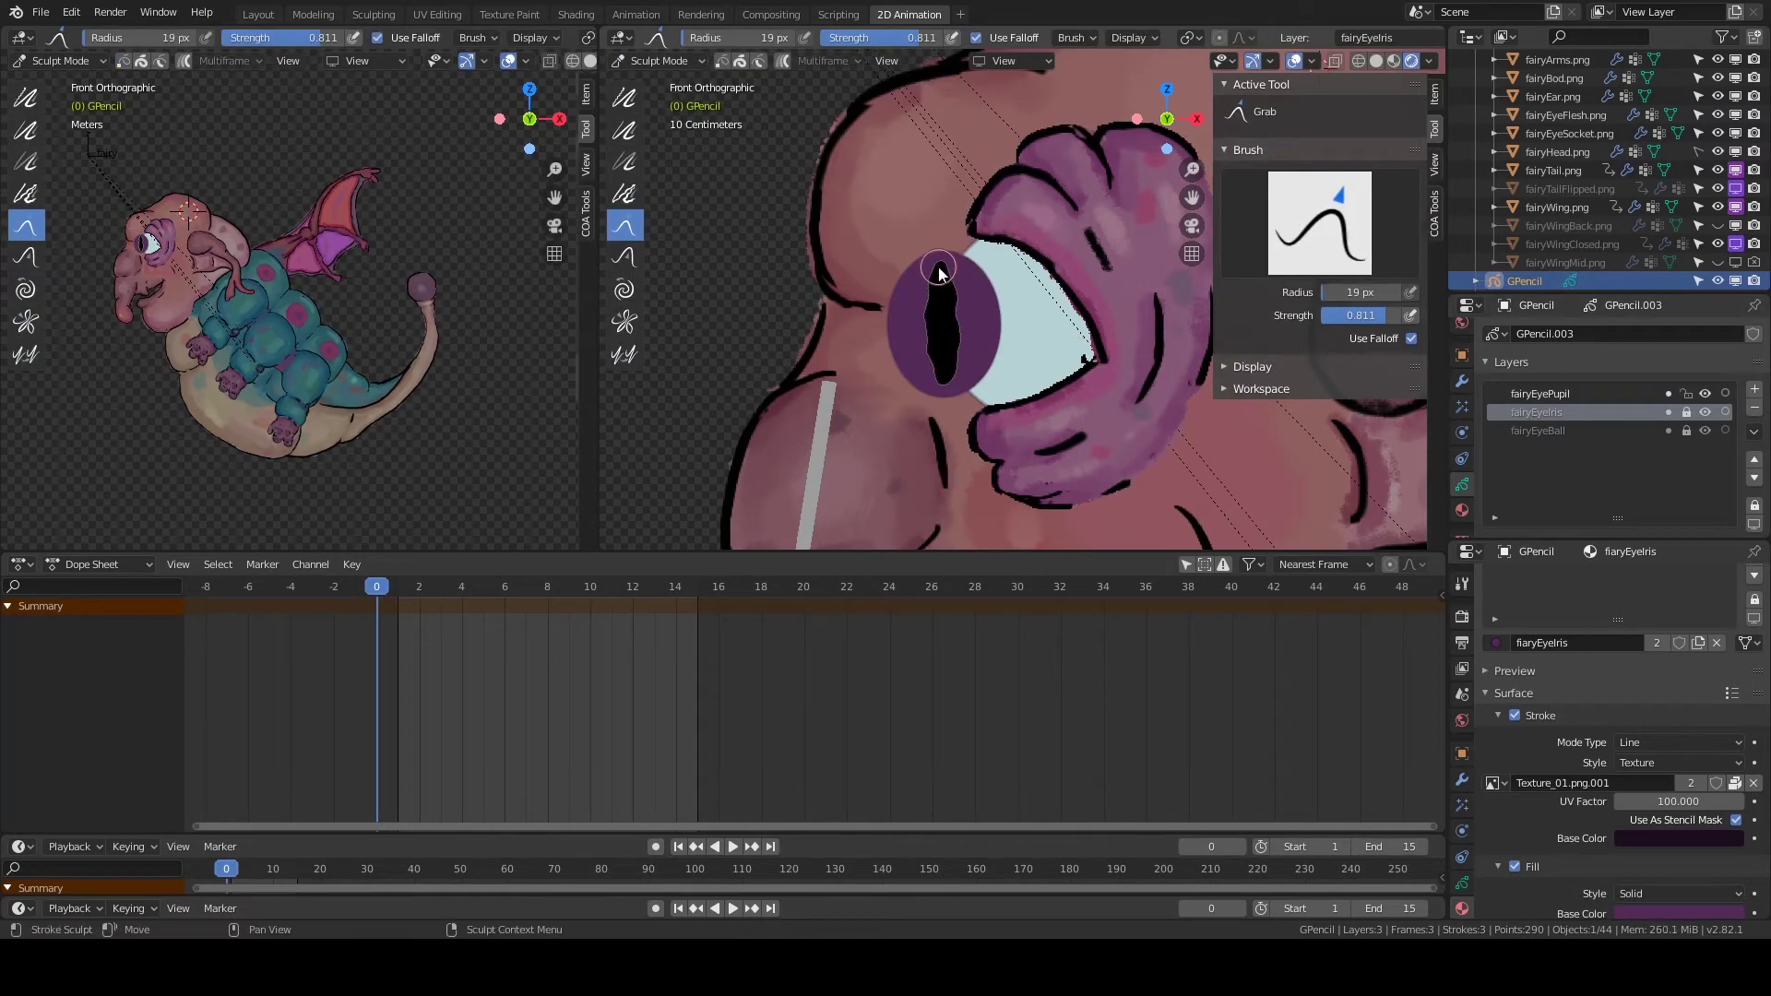
scroll(922, 304, down, 2)
scroll(922, 304, down, 1)
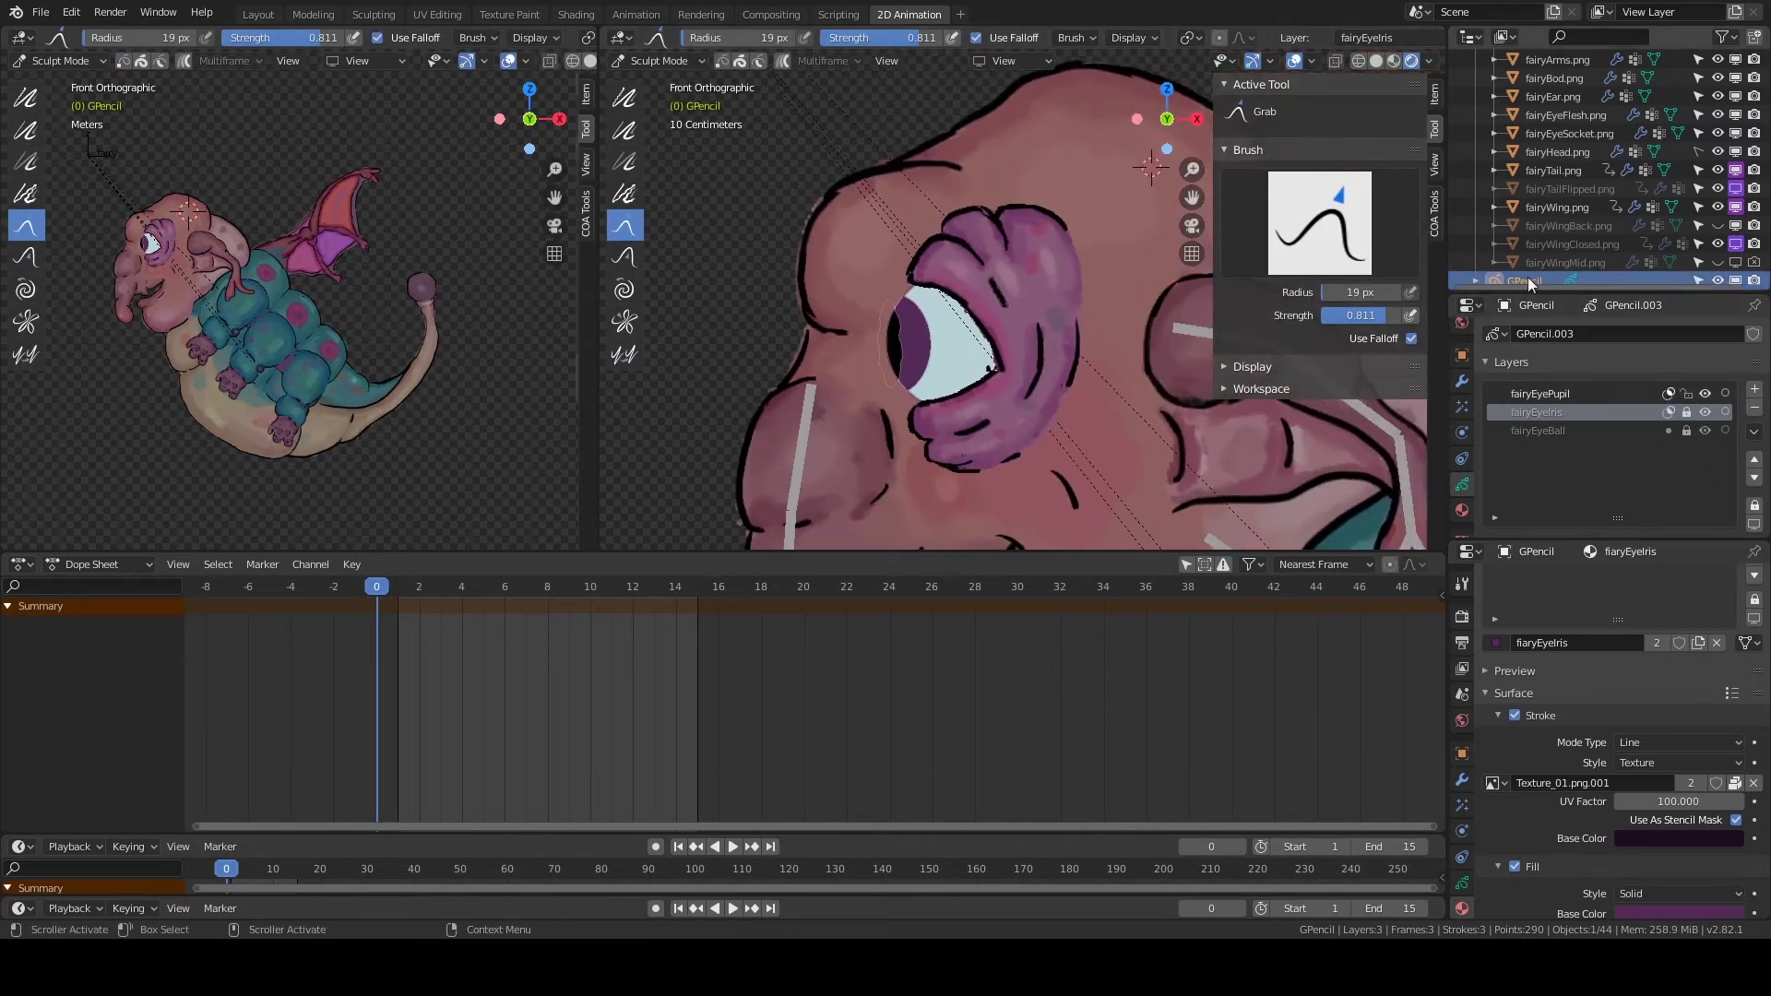
scroll(1568, 185, down, 1)
click(655, 61)
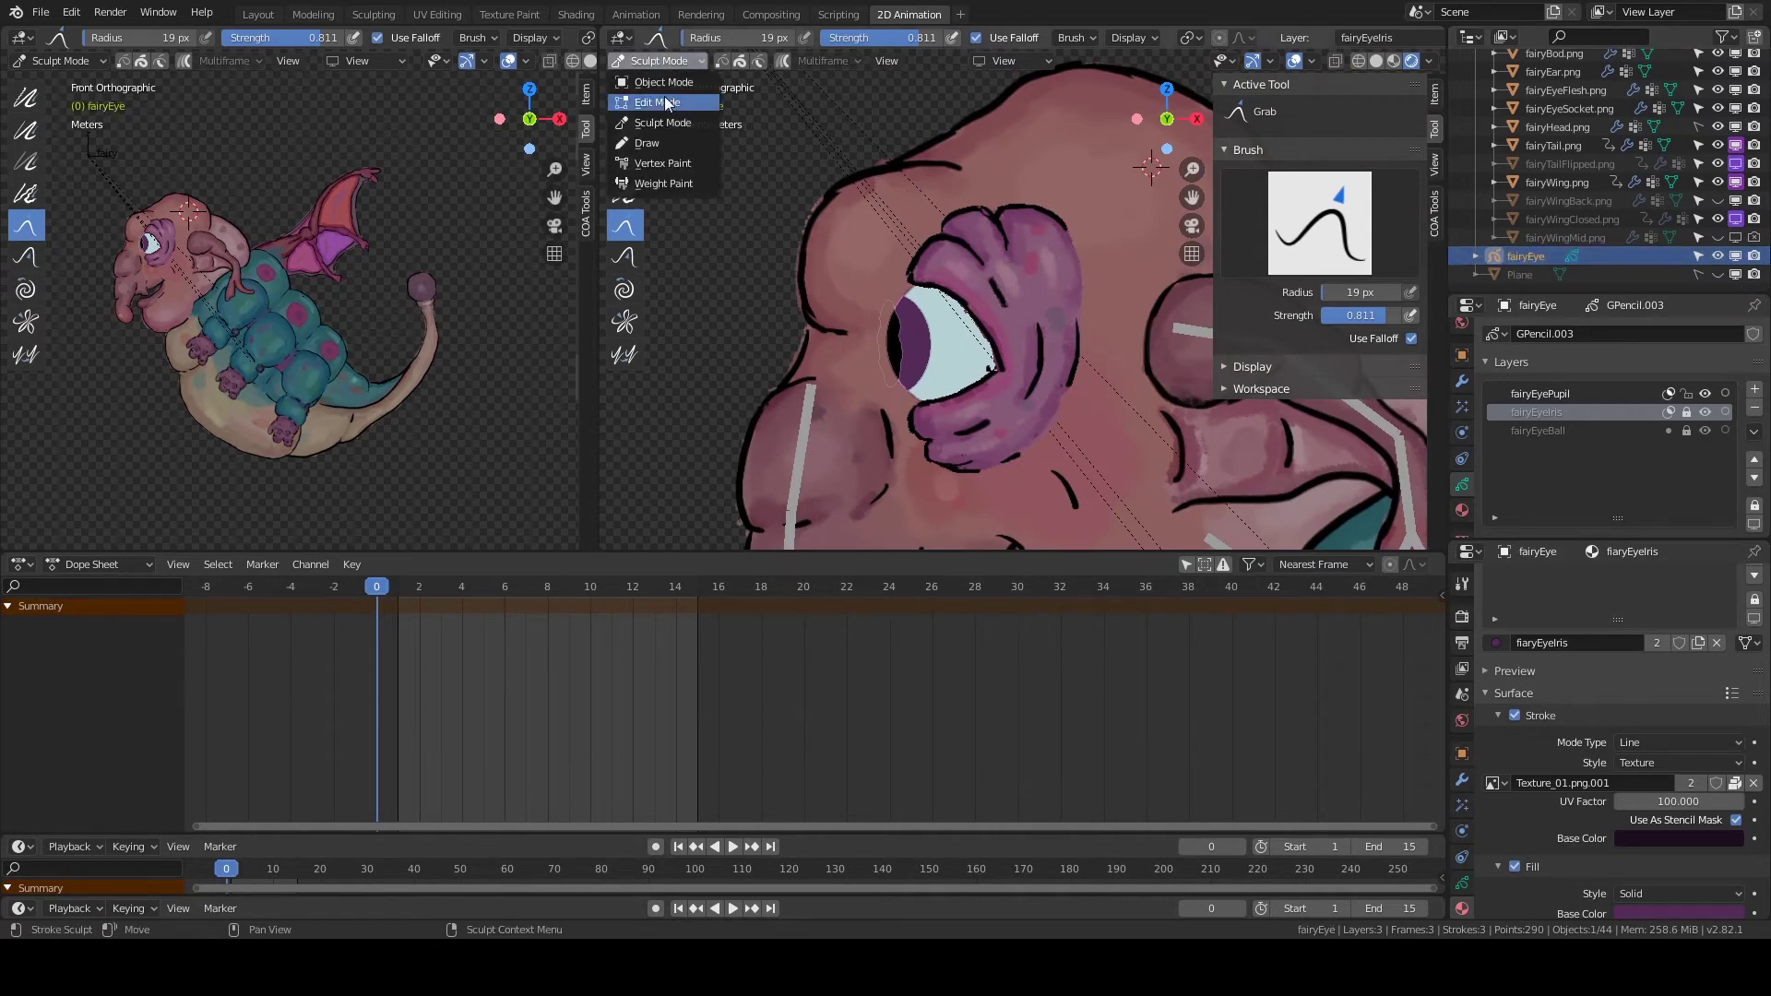
click(952, 340)
scroll(259, 298, up, 2)
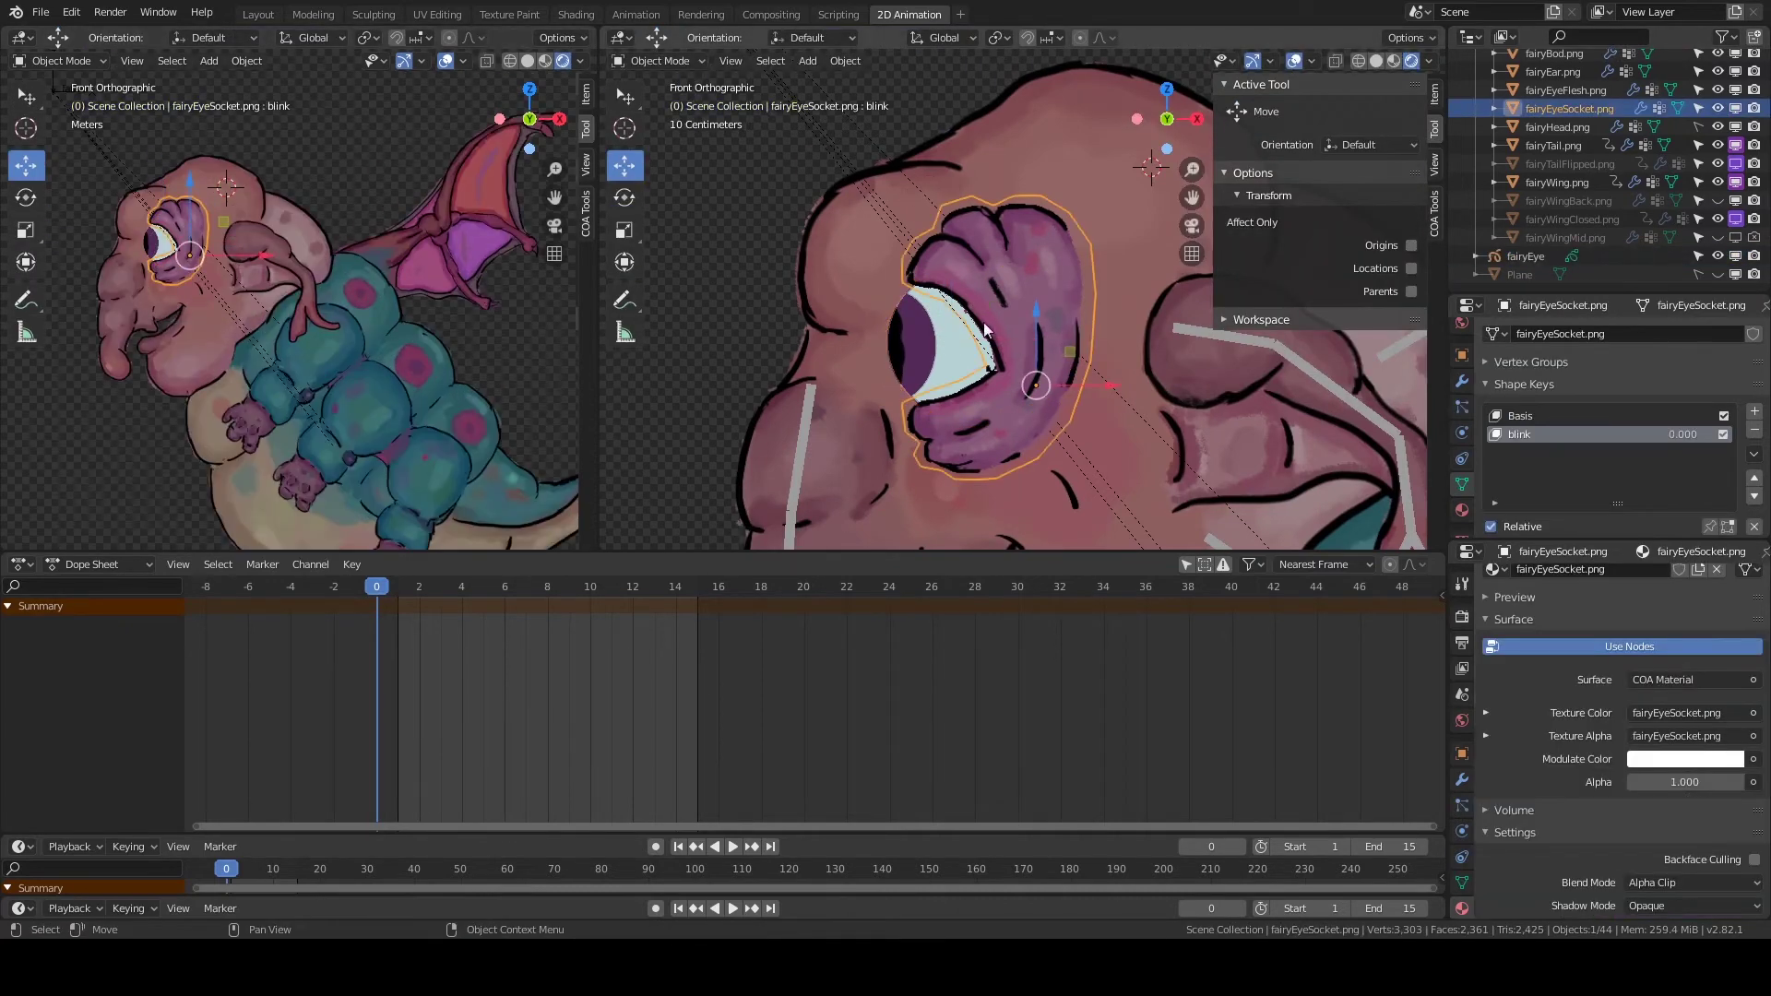
Make fairyEyeBall the active material and tint its fill pale yellow-green.
click(1495, 642)
click(1621, 793)
click(1678, 858)
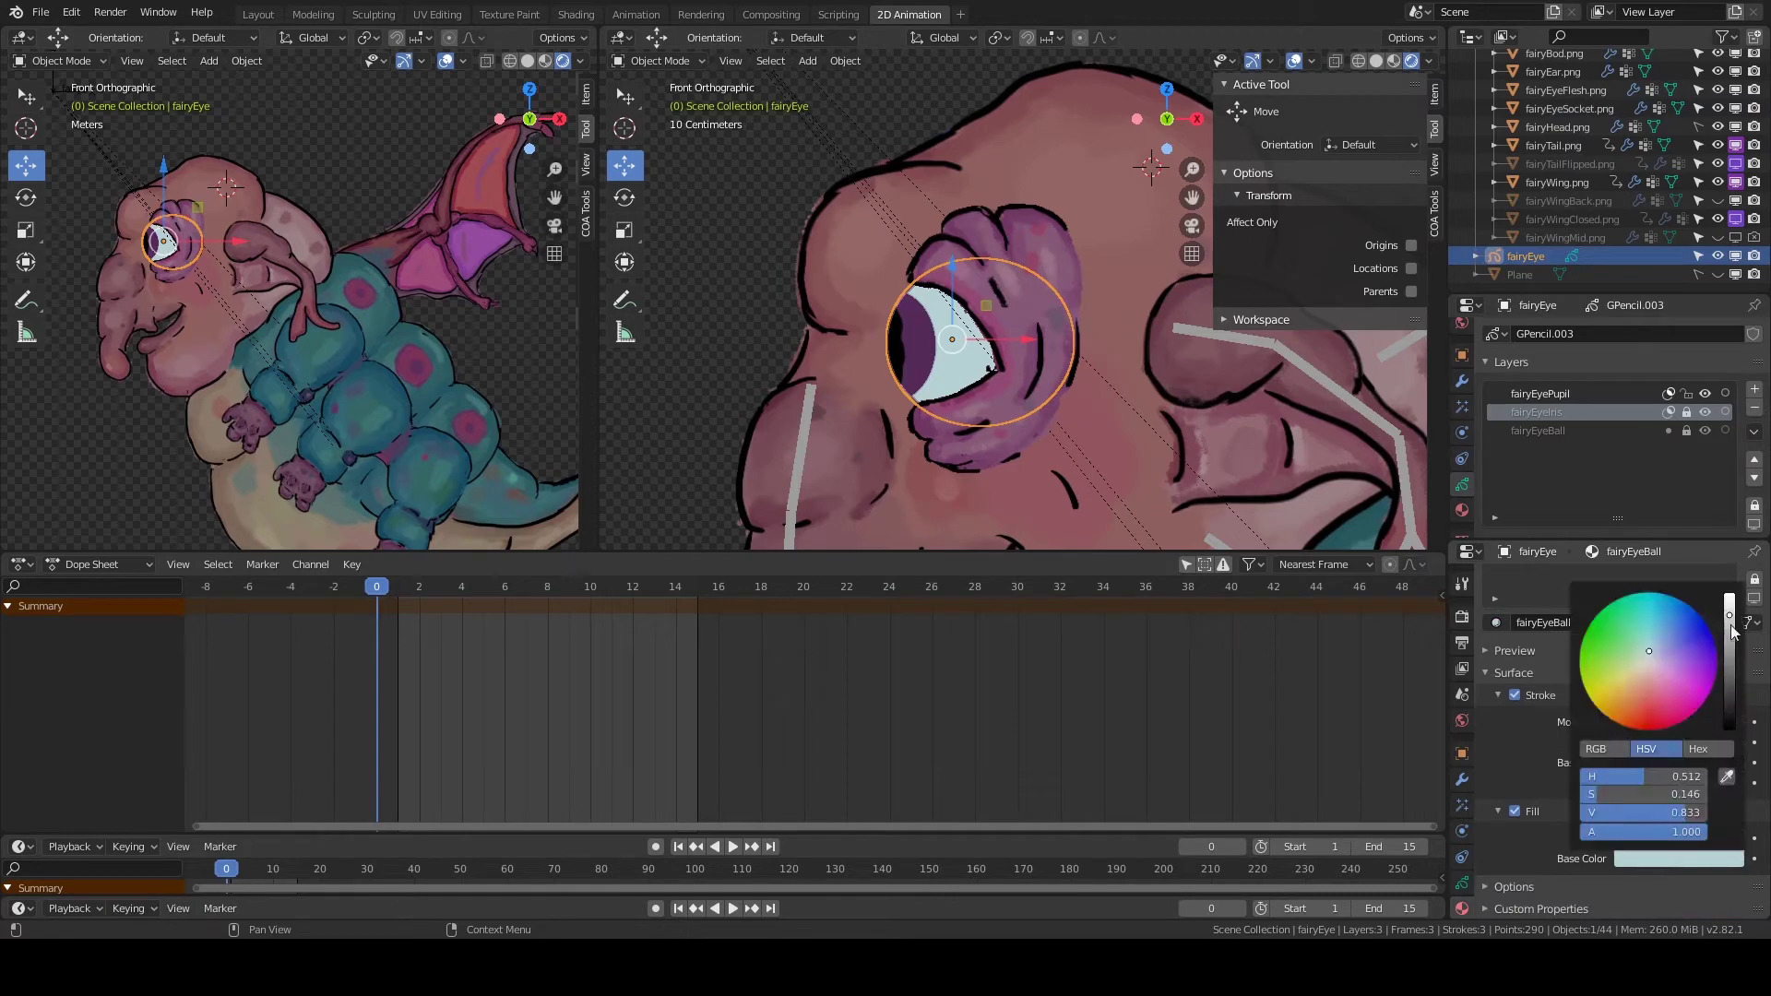
click(1635, 667)
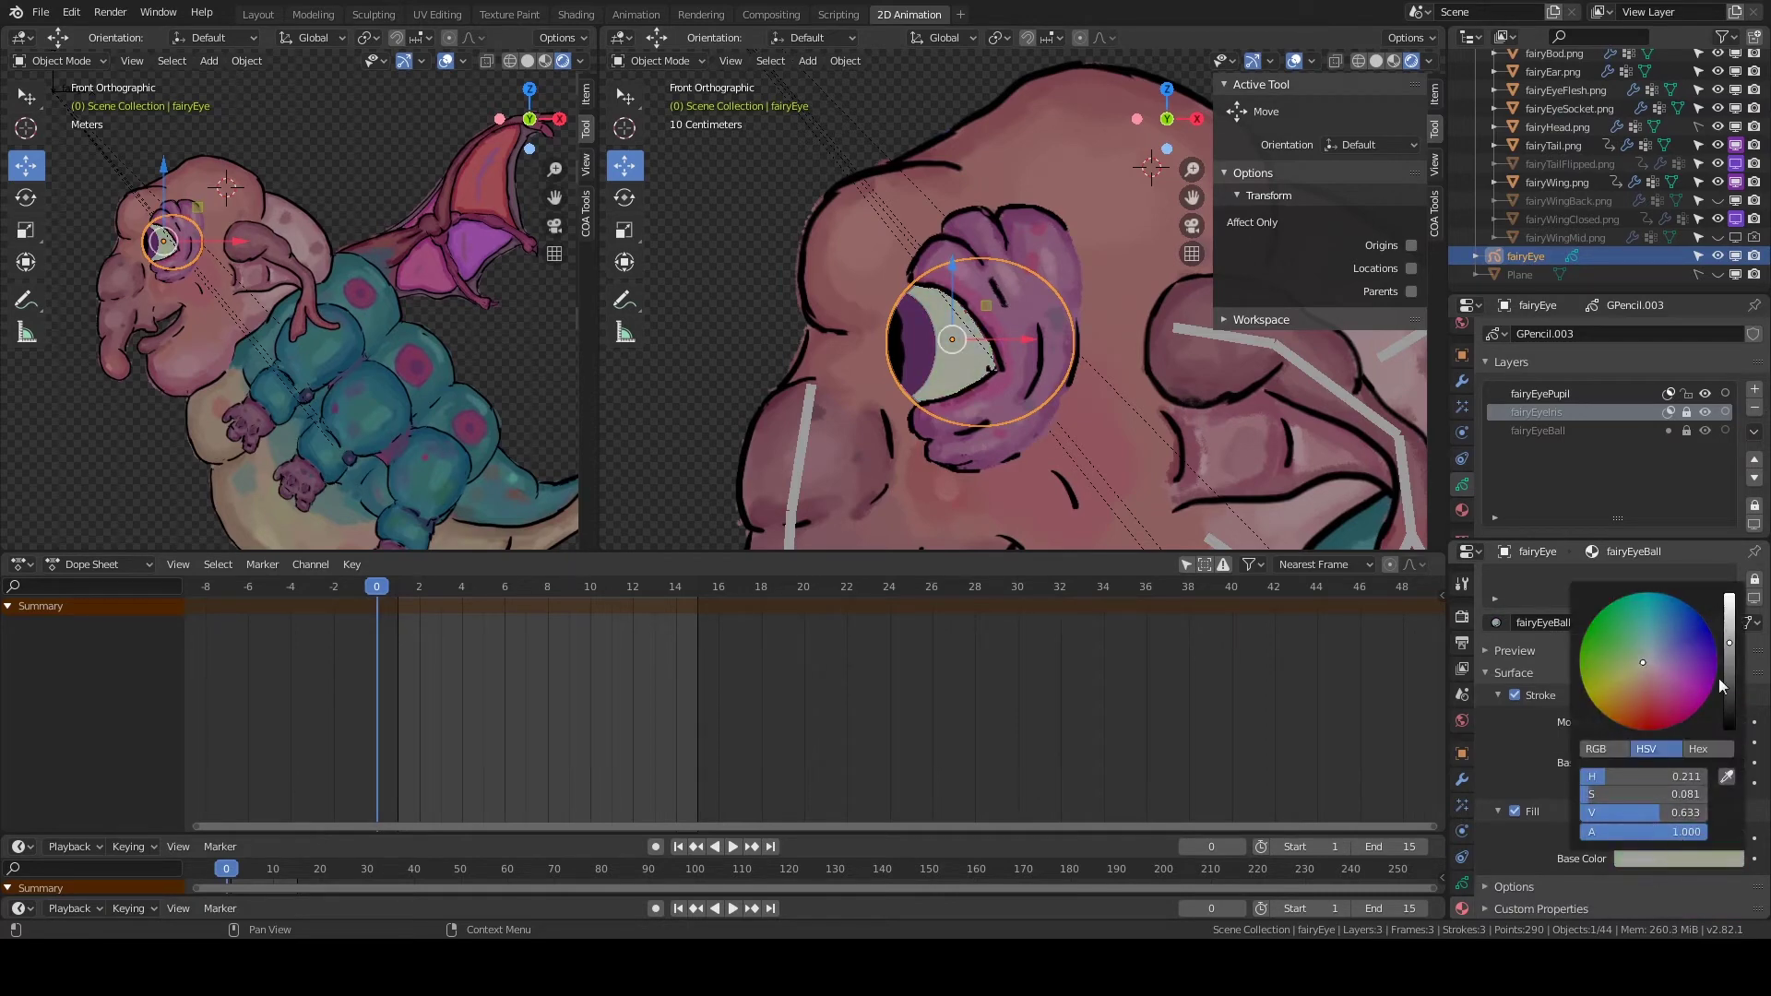
click(778, 391)
scroll(778, 391, down, 2)
scroll(955, 335, up, 1)
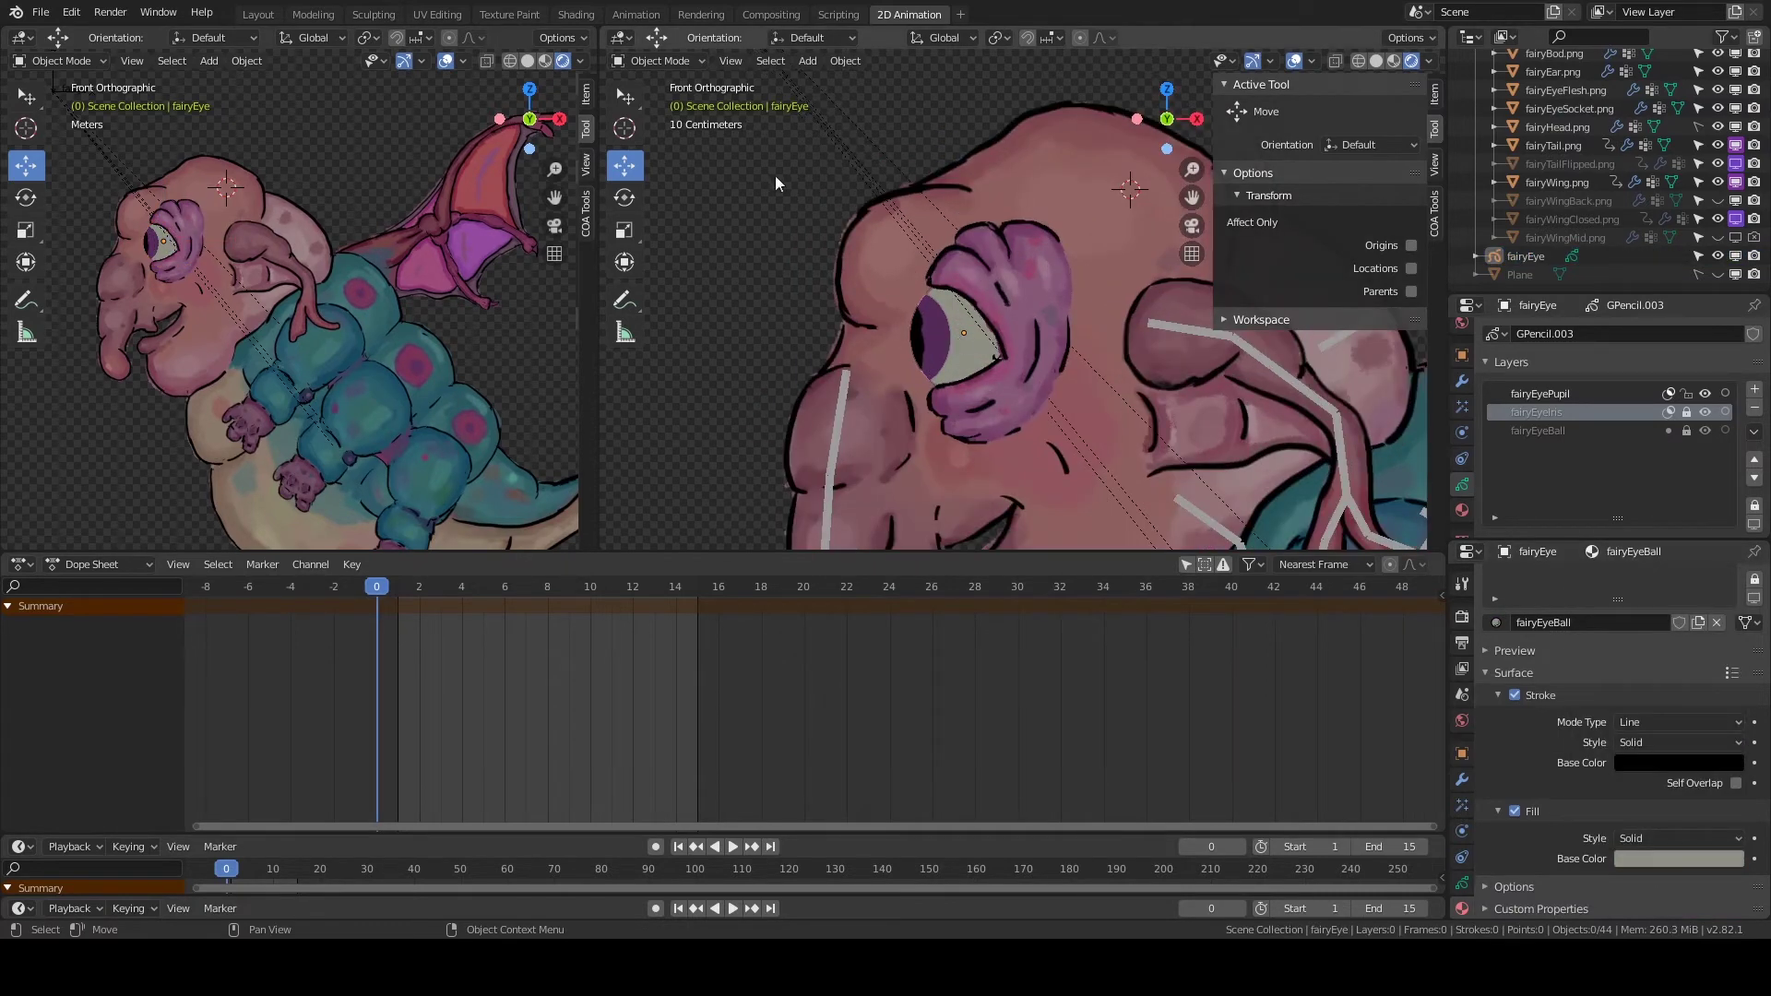
Set the fairyEyeFlesh.png material's Blend Mode to Alpha Clip.
click(964, 321)
click(819, 315)
scroll(856, 334, down, 2)
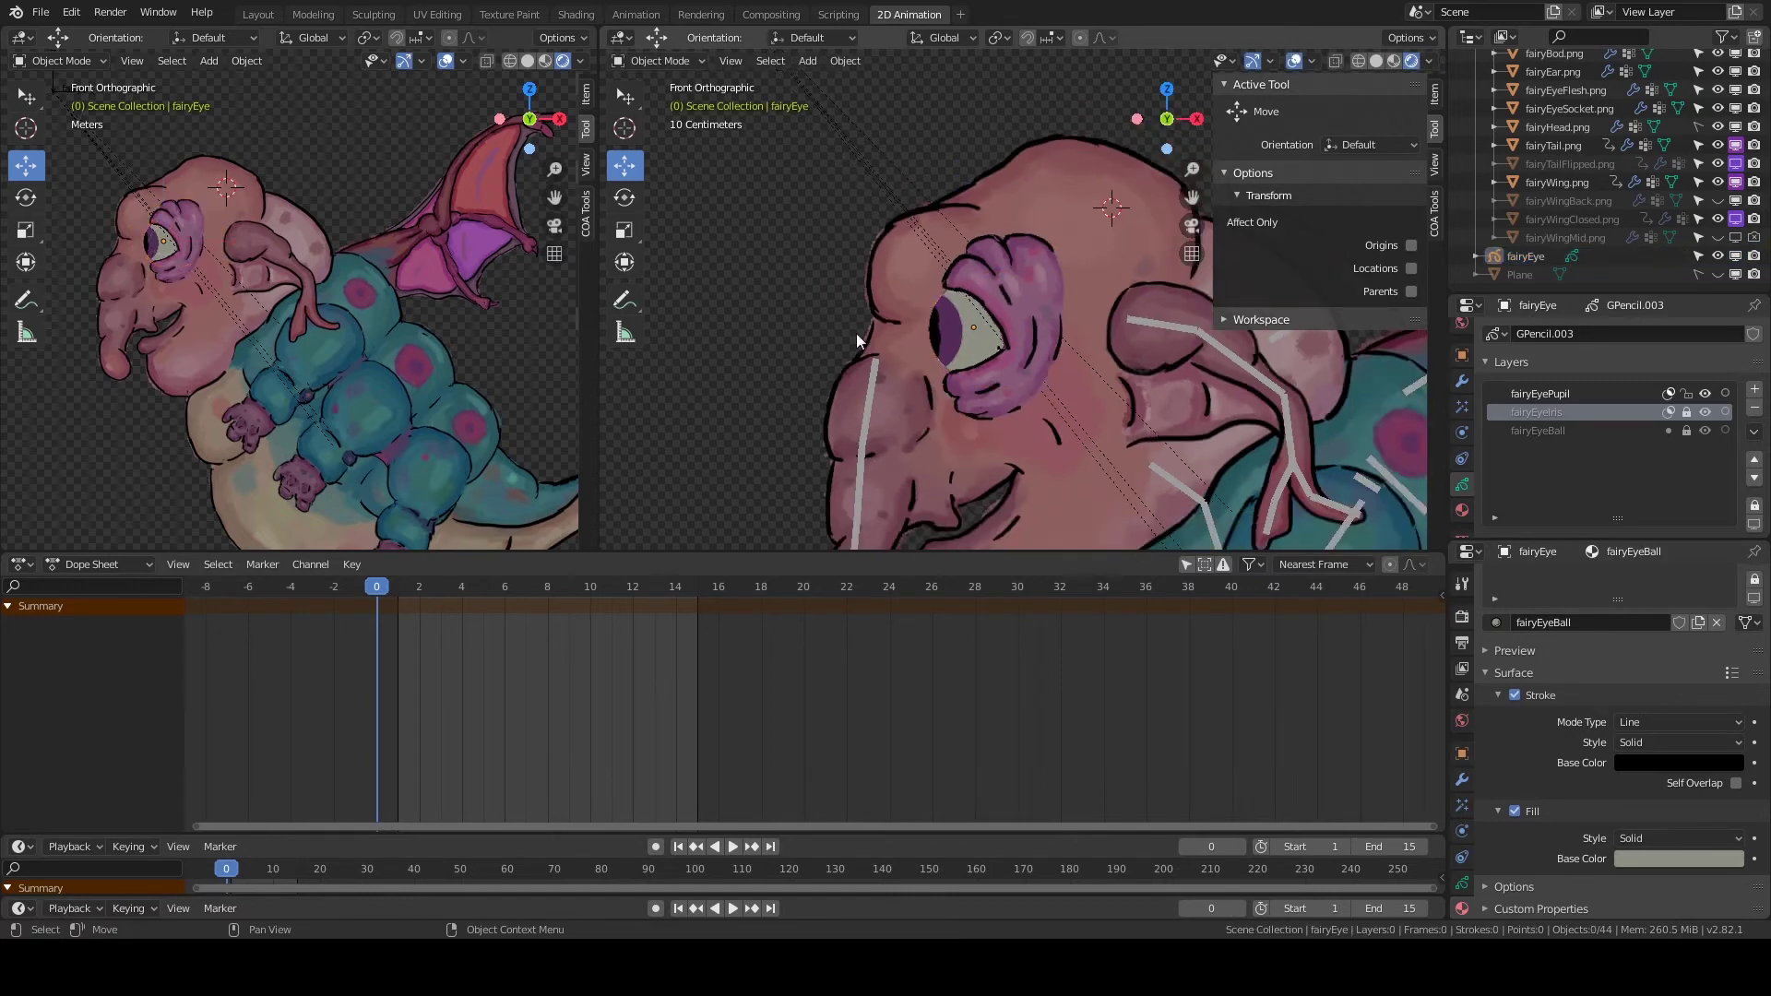
click(1005, 317)
scroll(1660, 779, down, 3)
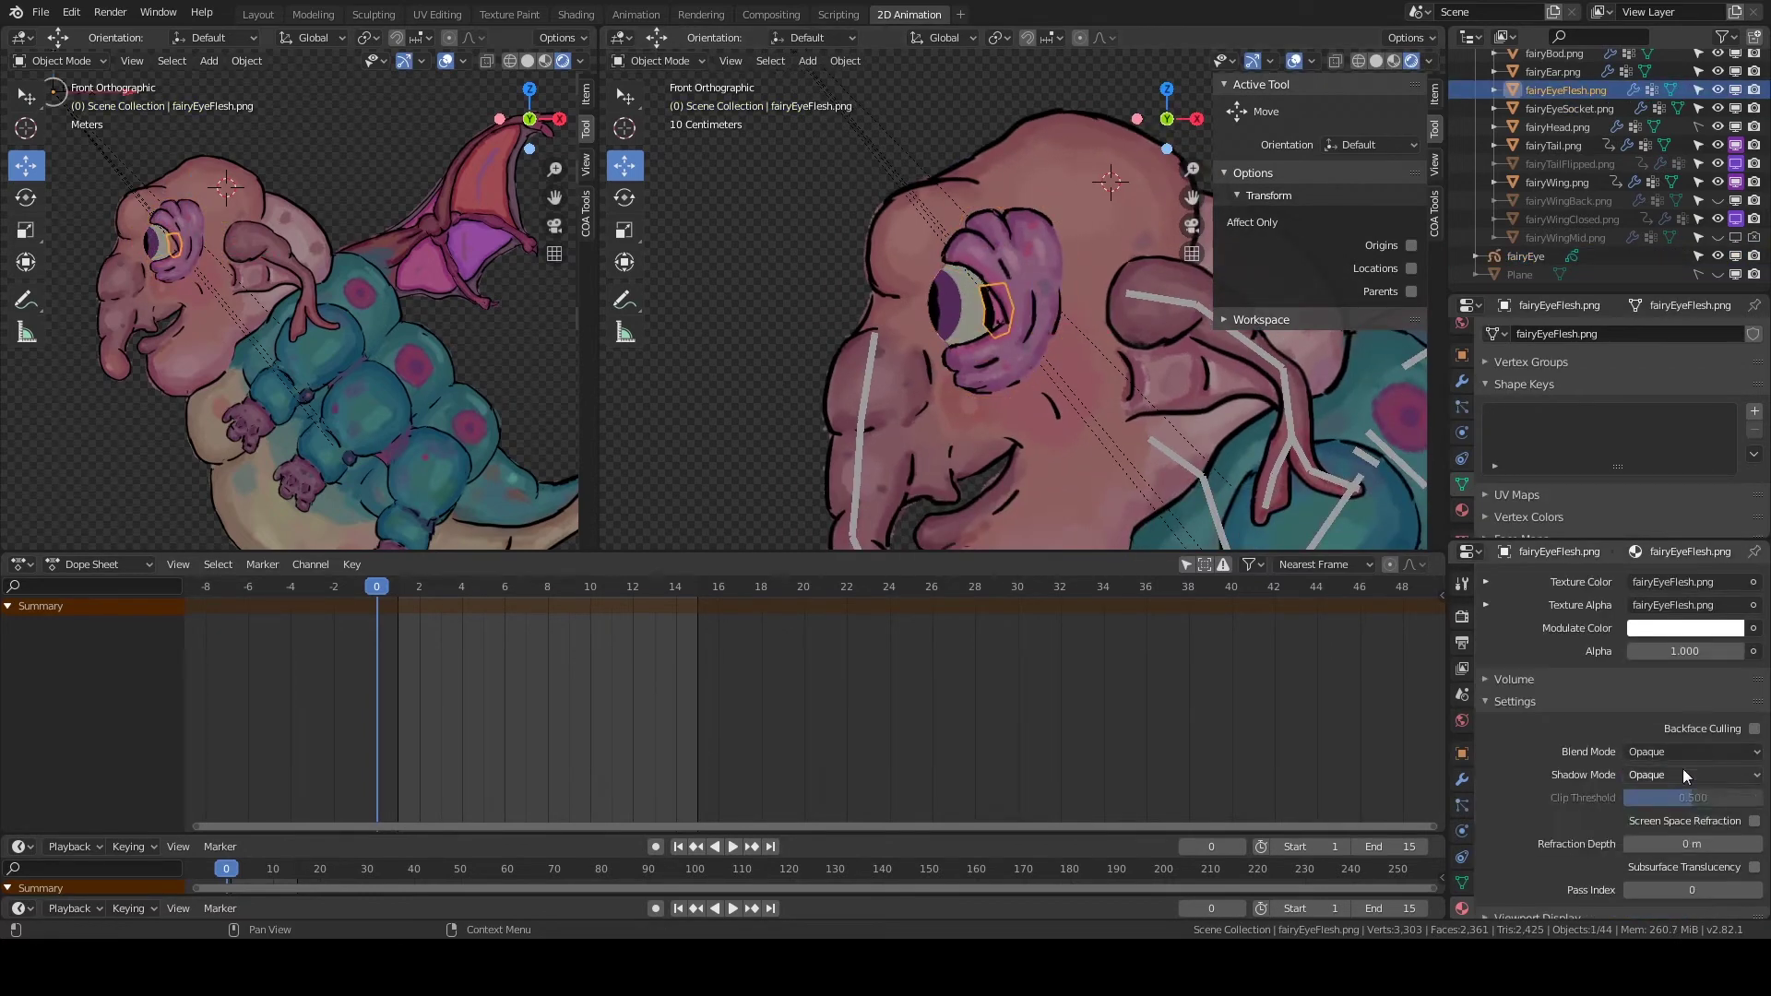
click(1684, 793)
click(922, 401)
scroll(870, 353, down, 2)
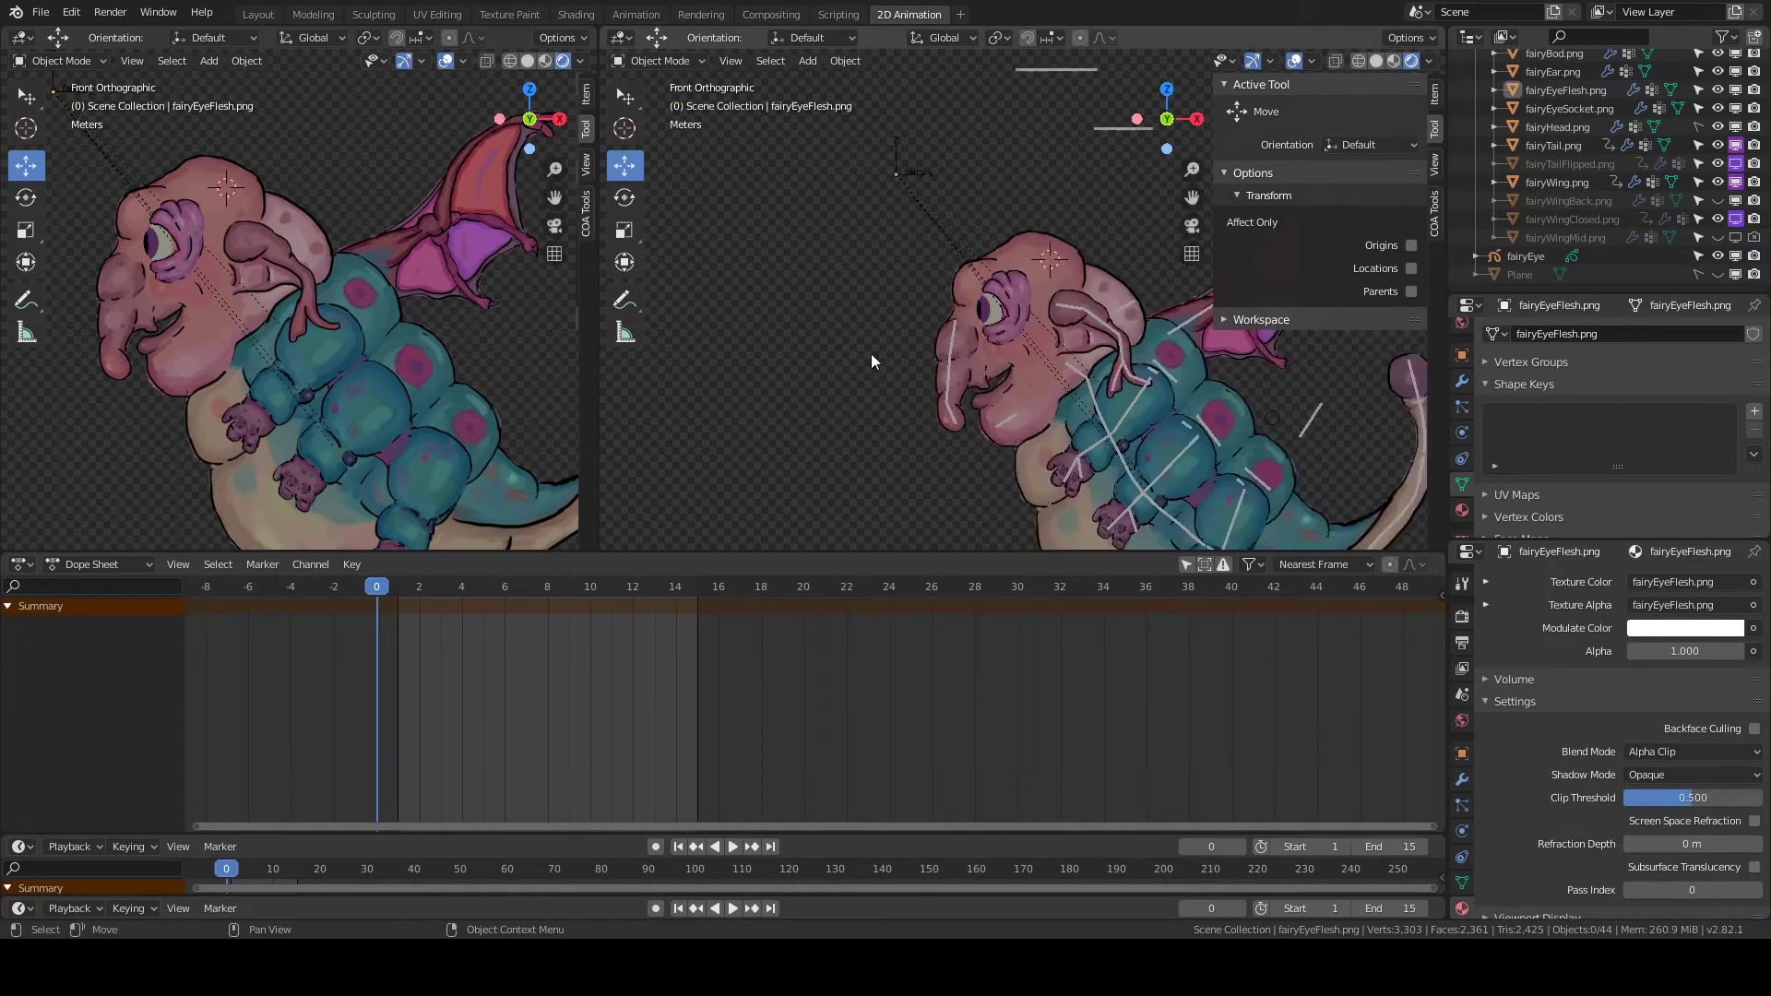
scroll(883, 294, up, 1)
Delete the stray Bone.031 from the fairy armature in Edit Mode.
click(1434, 212)
click(1337, 274)
text(fairyEyeConBone)
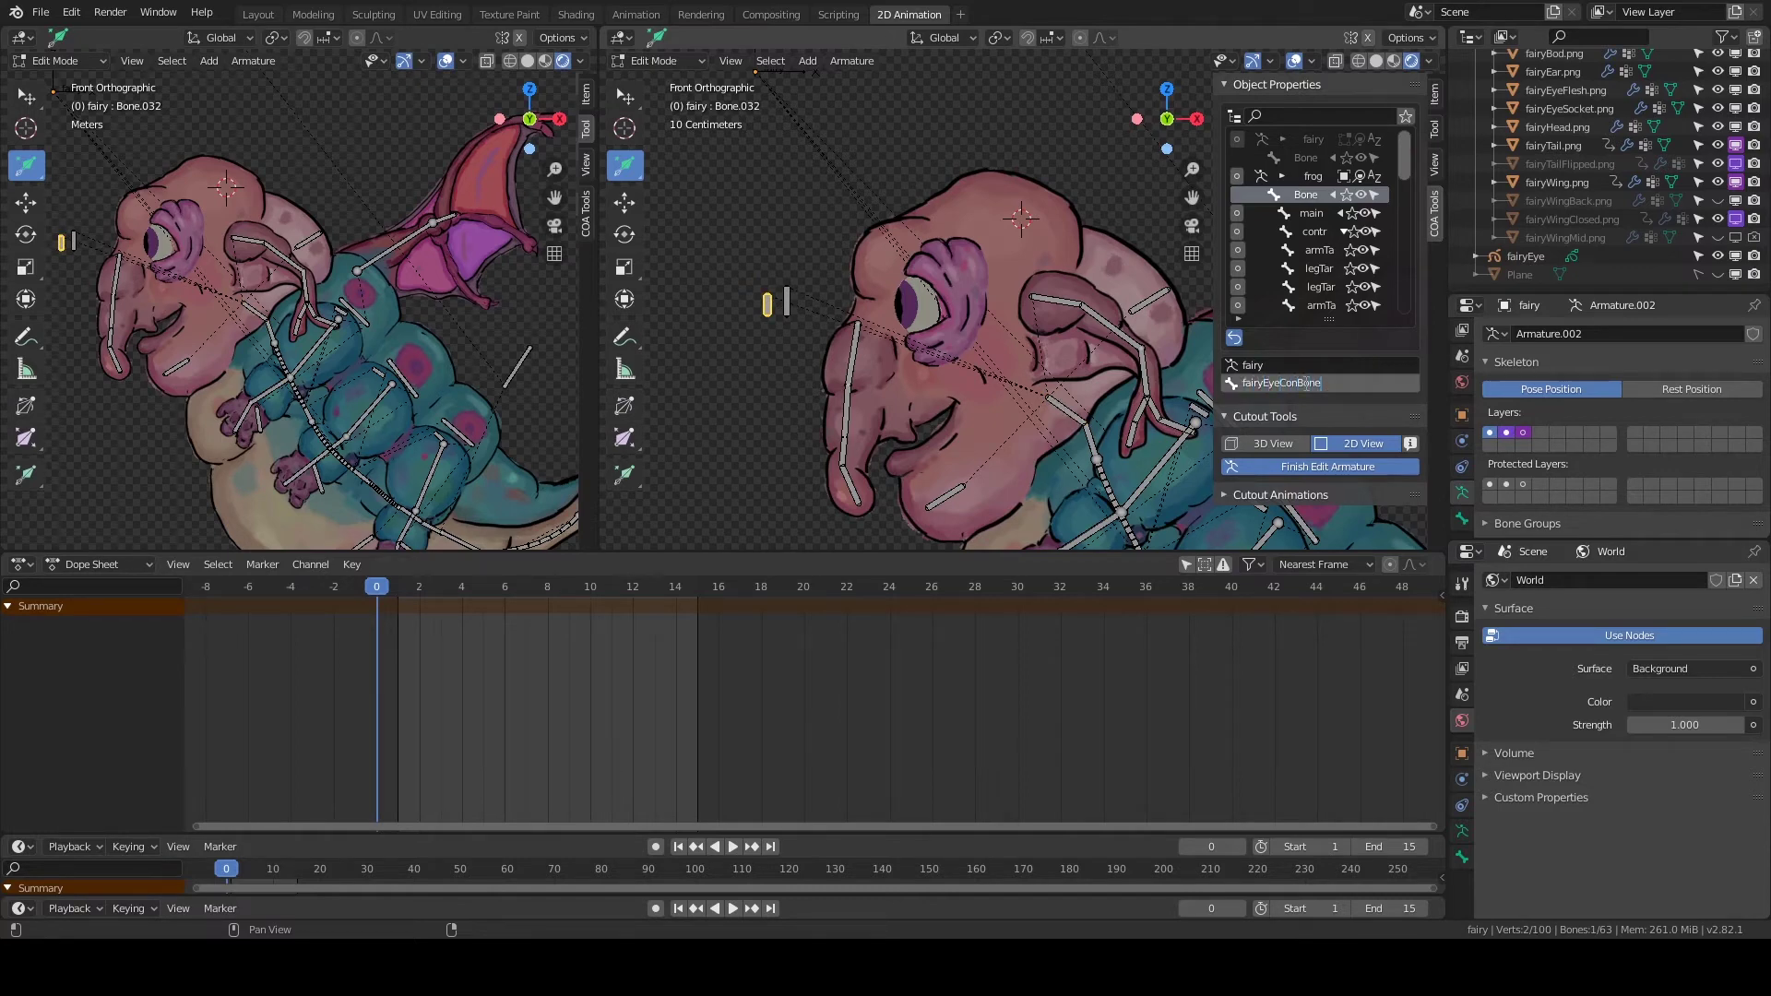
click(810, 317)
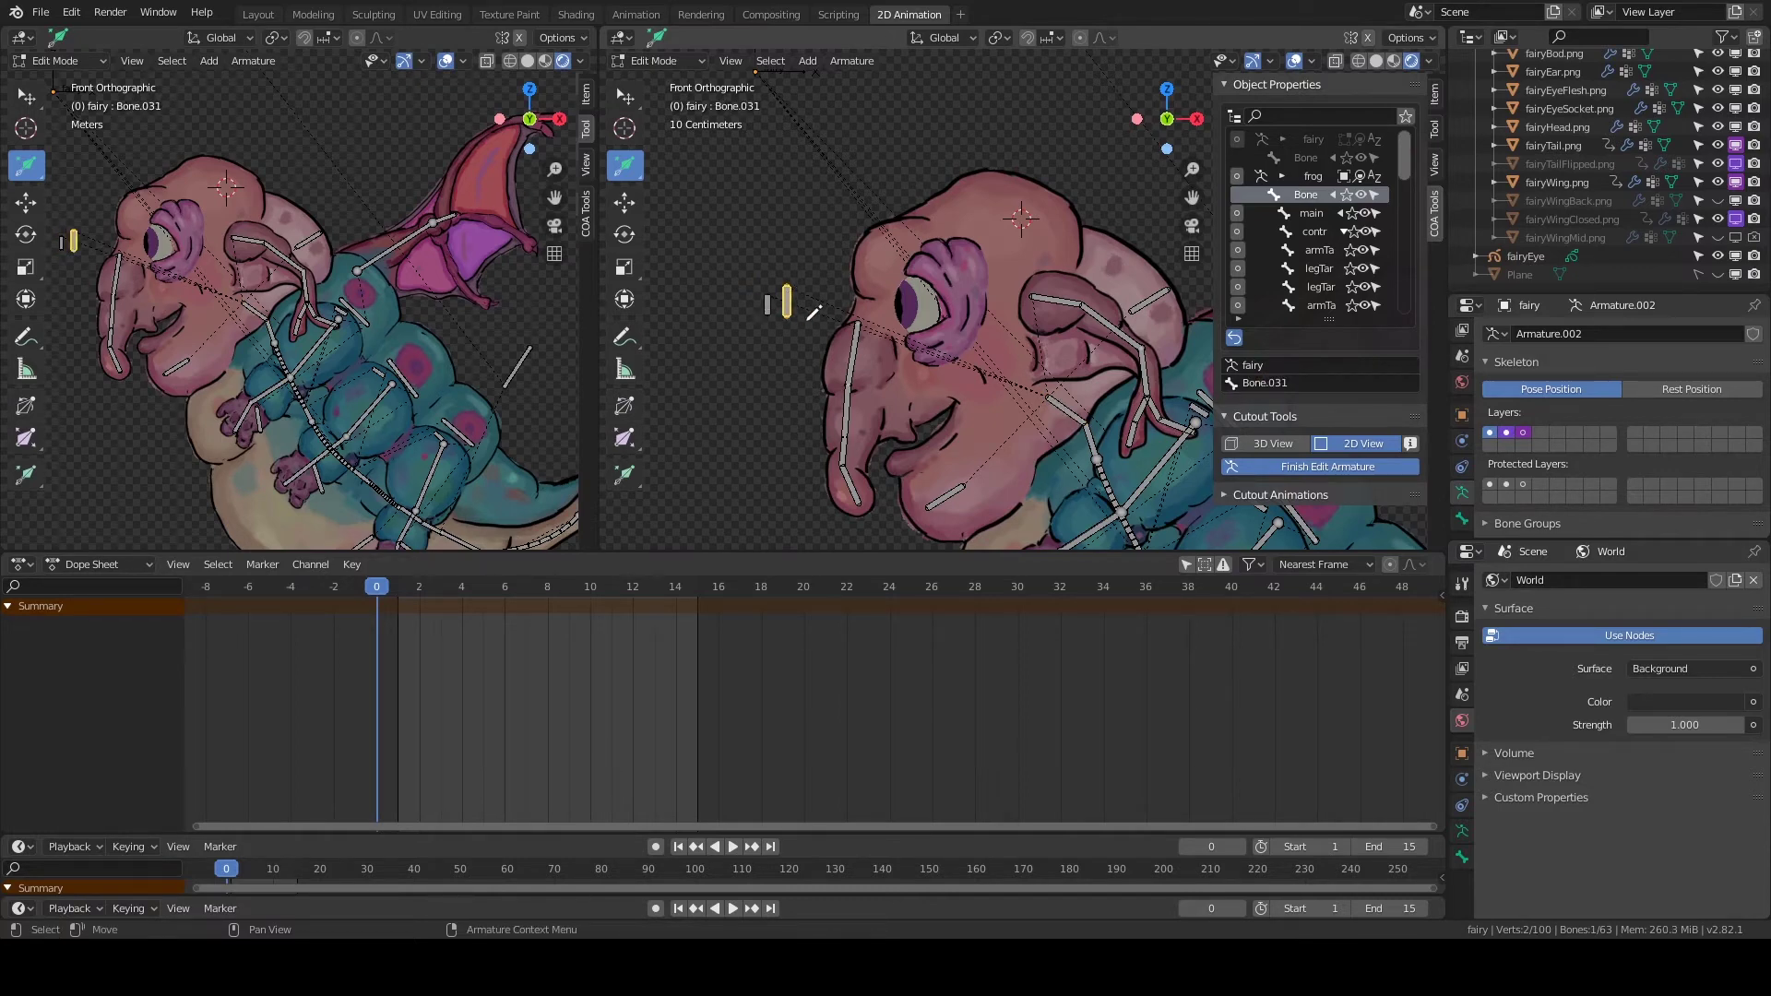
key(Delete)
click(1311, 448)
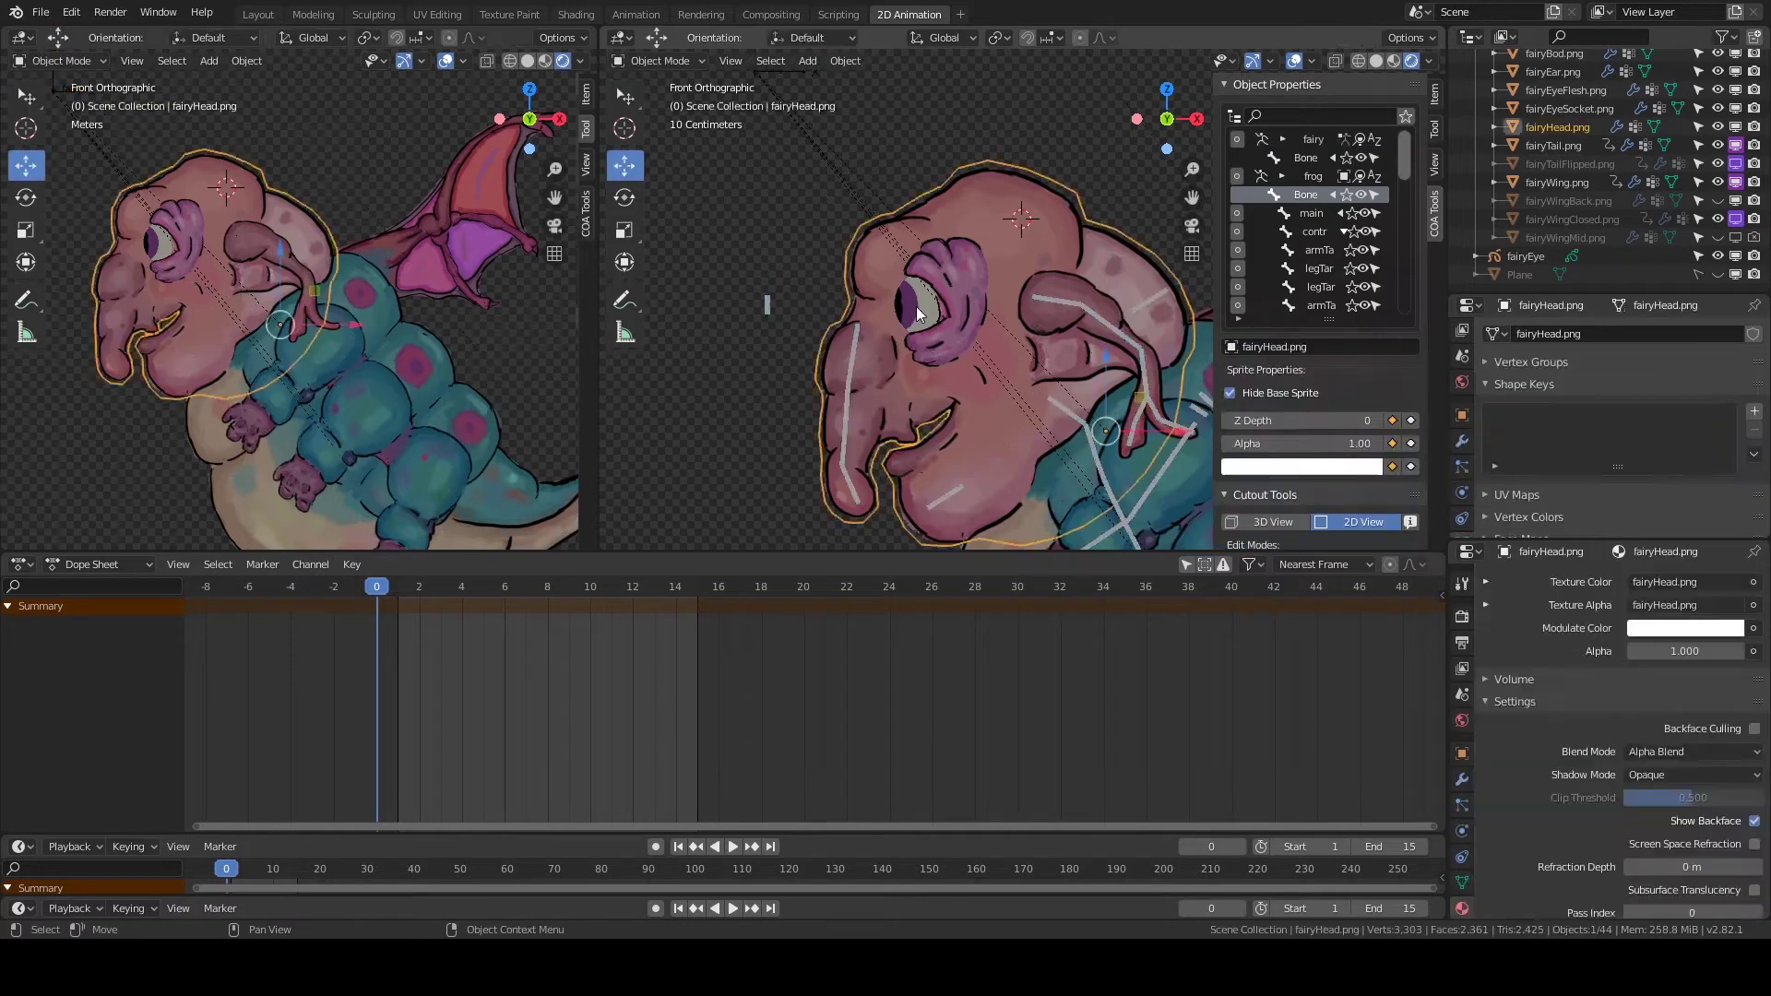
Add a vertex group to fairyEye's grease pencil data, then select the fairyHead.png mesh.
click(916, 306)
click(1462, 779)
click(1462, 883)
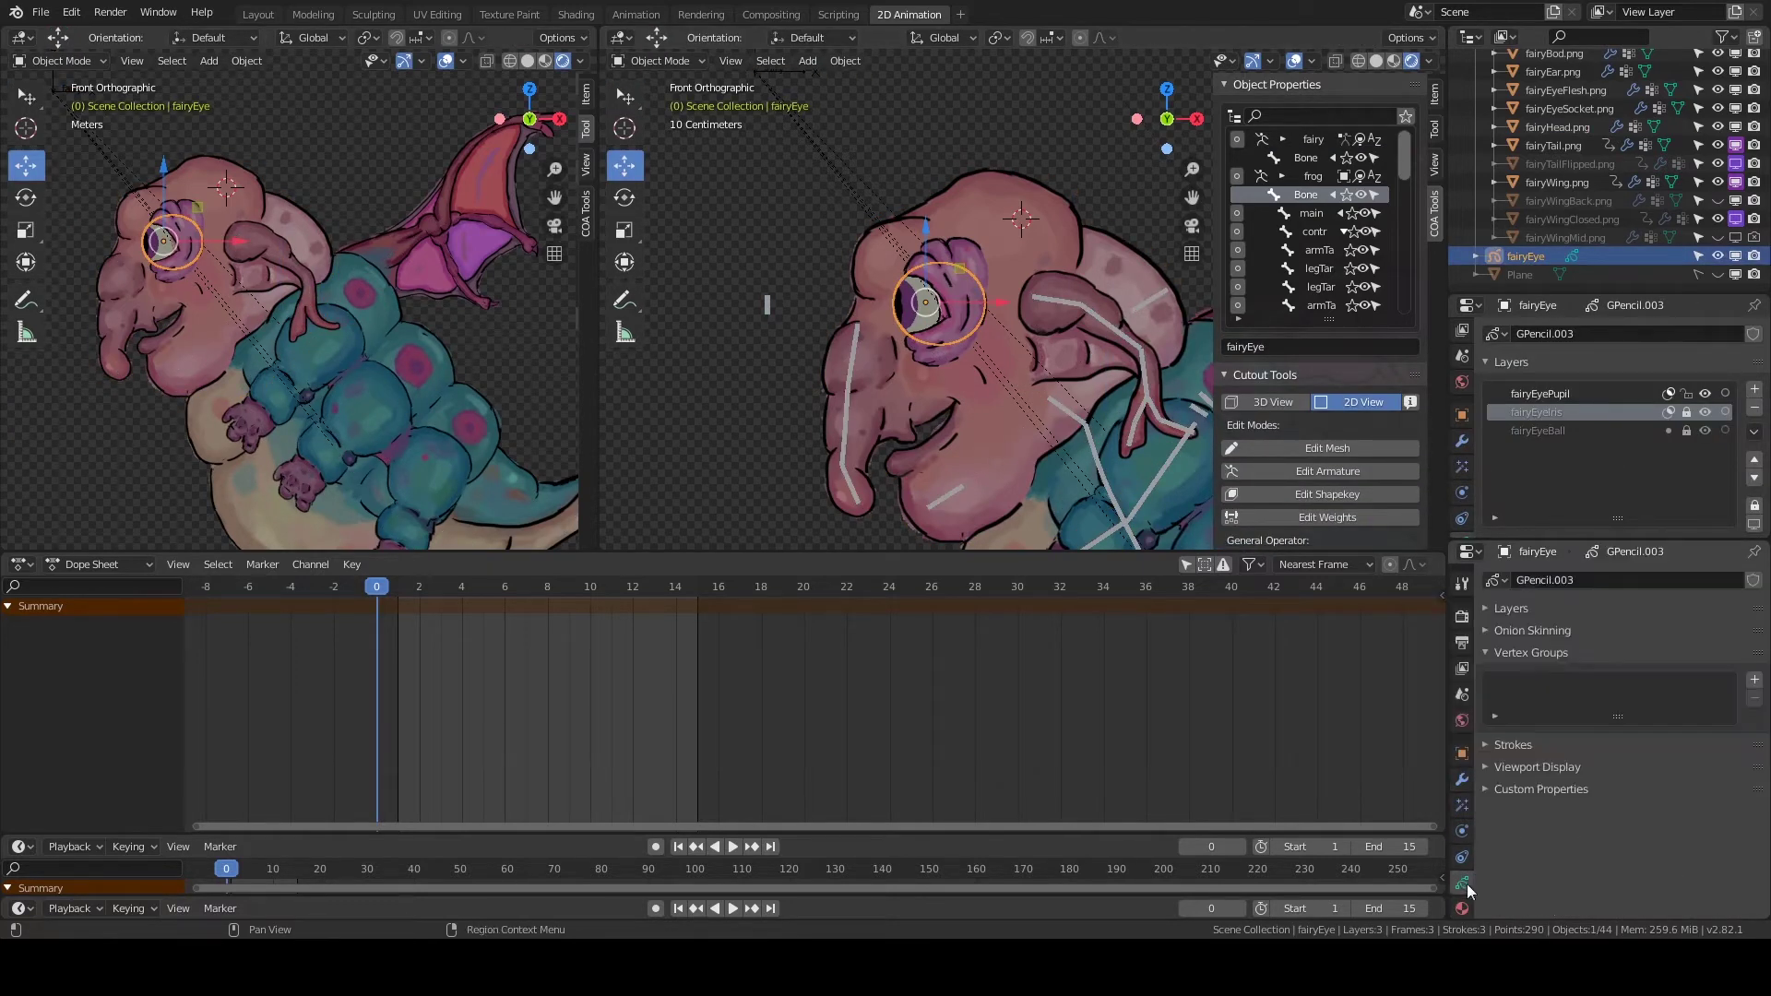
click(1754, 679)
scroll(929, 352, up, 2)
key(a)
click(945, 357)
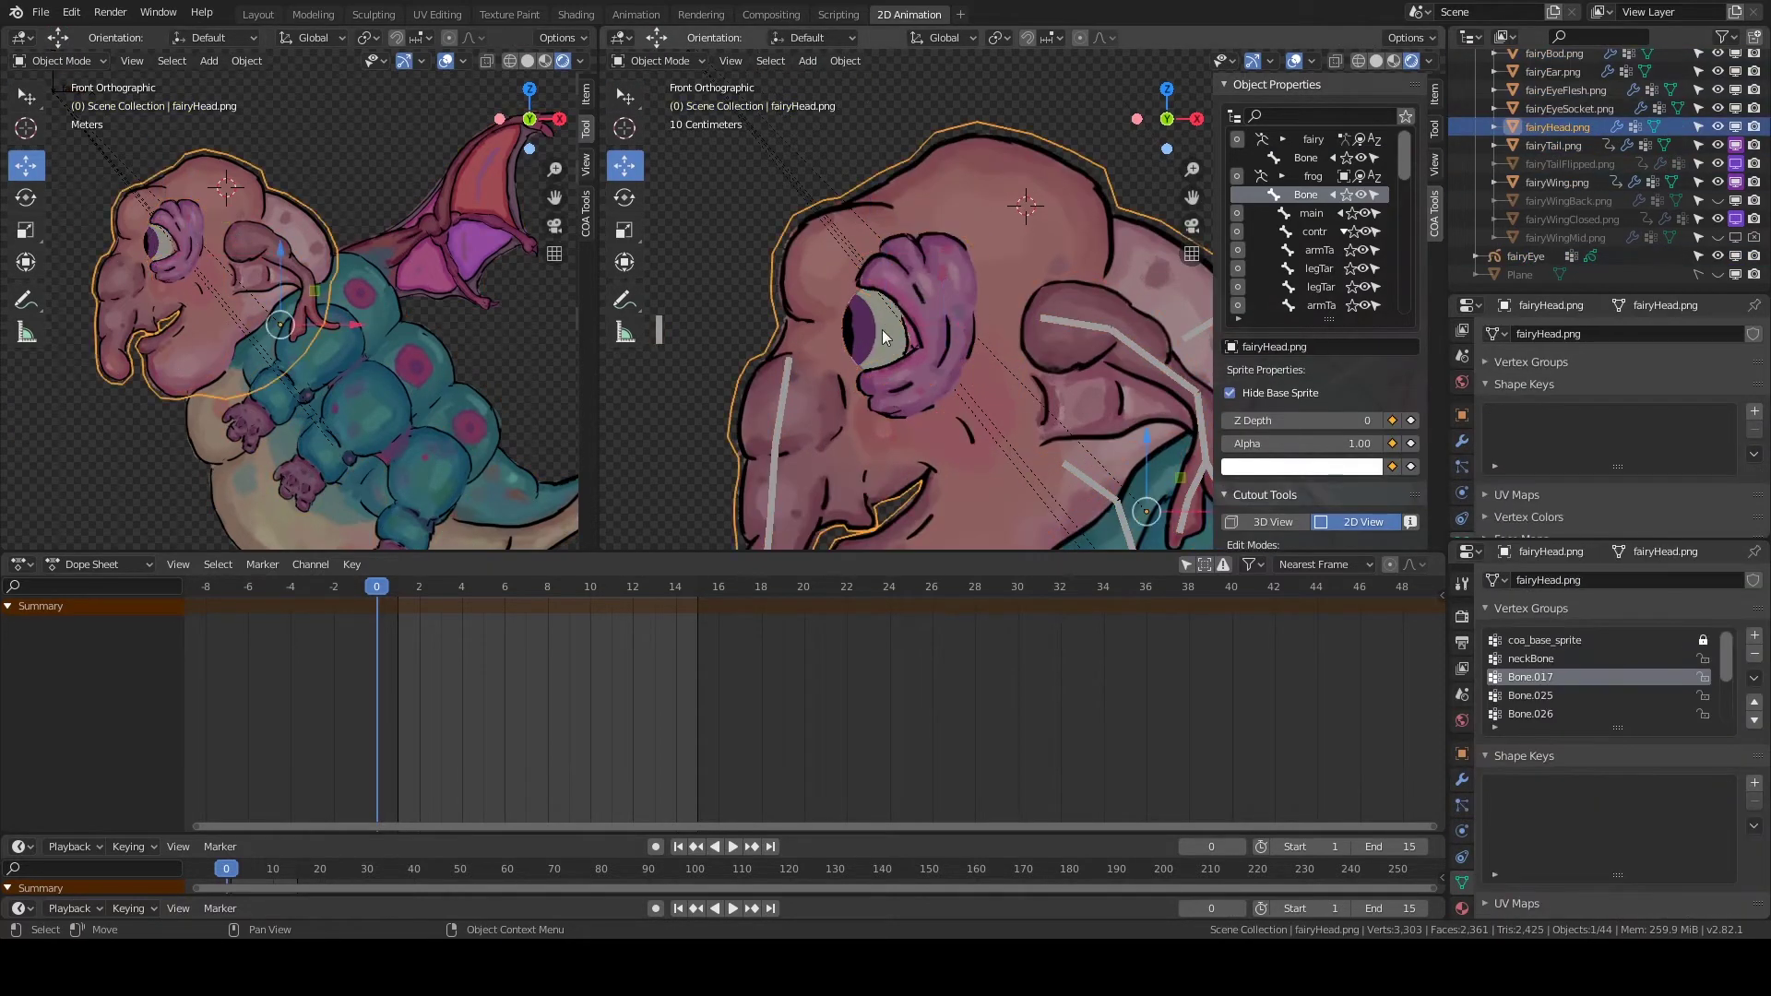
Add a fairyEyeConBone vertex group to the eye and make it active.
click(1510, 361)
key(Tab)
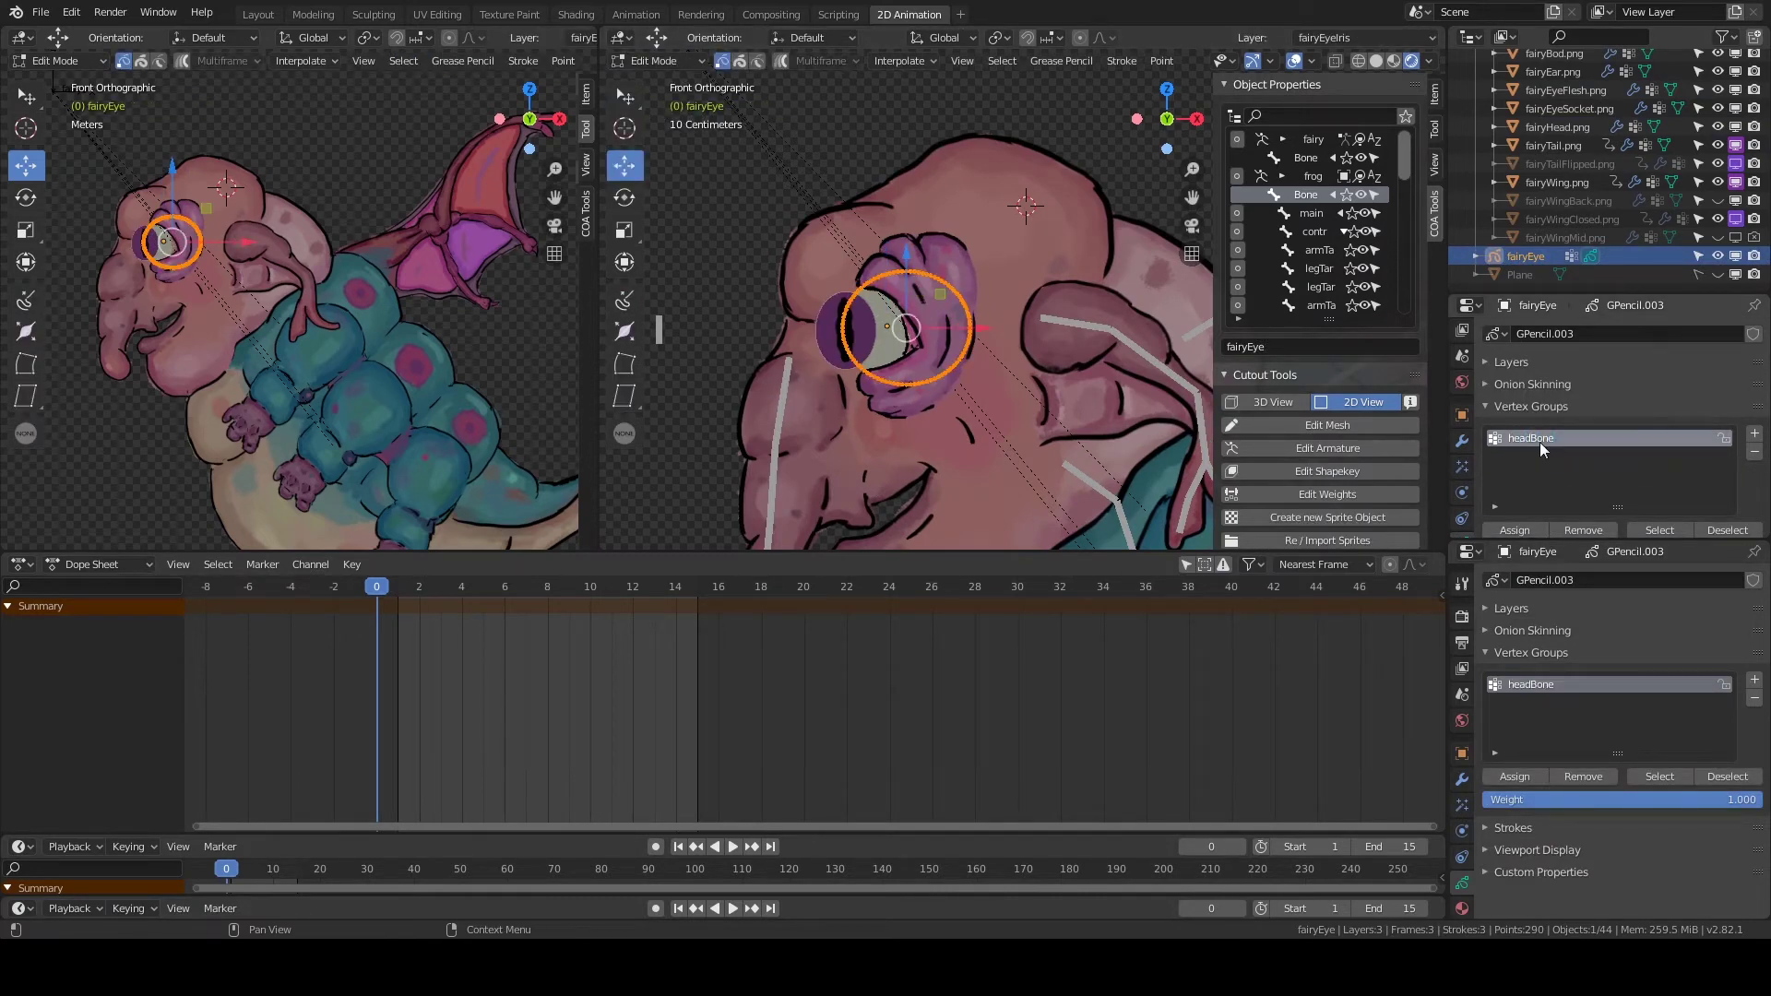
click(1513, 361)
click(824, 328)
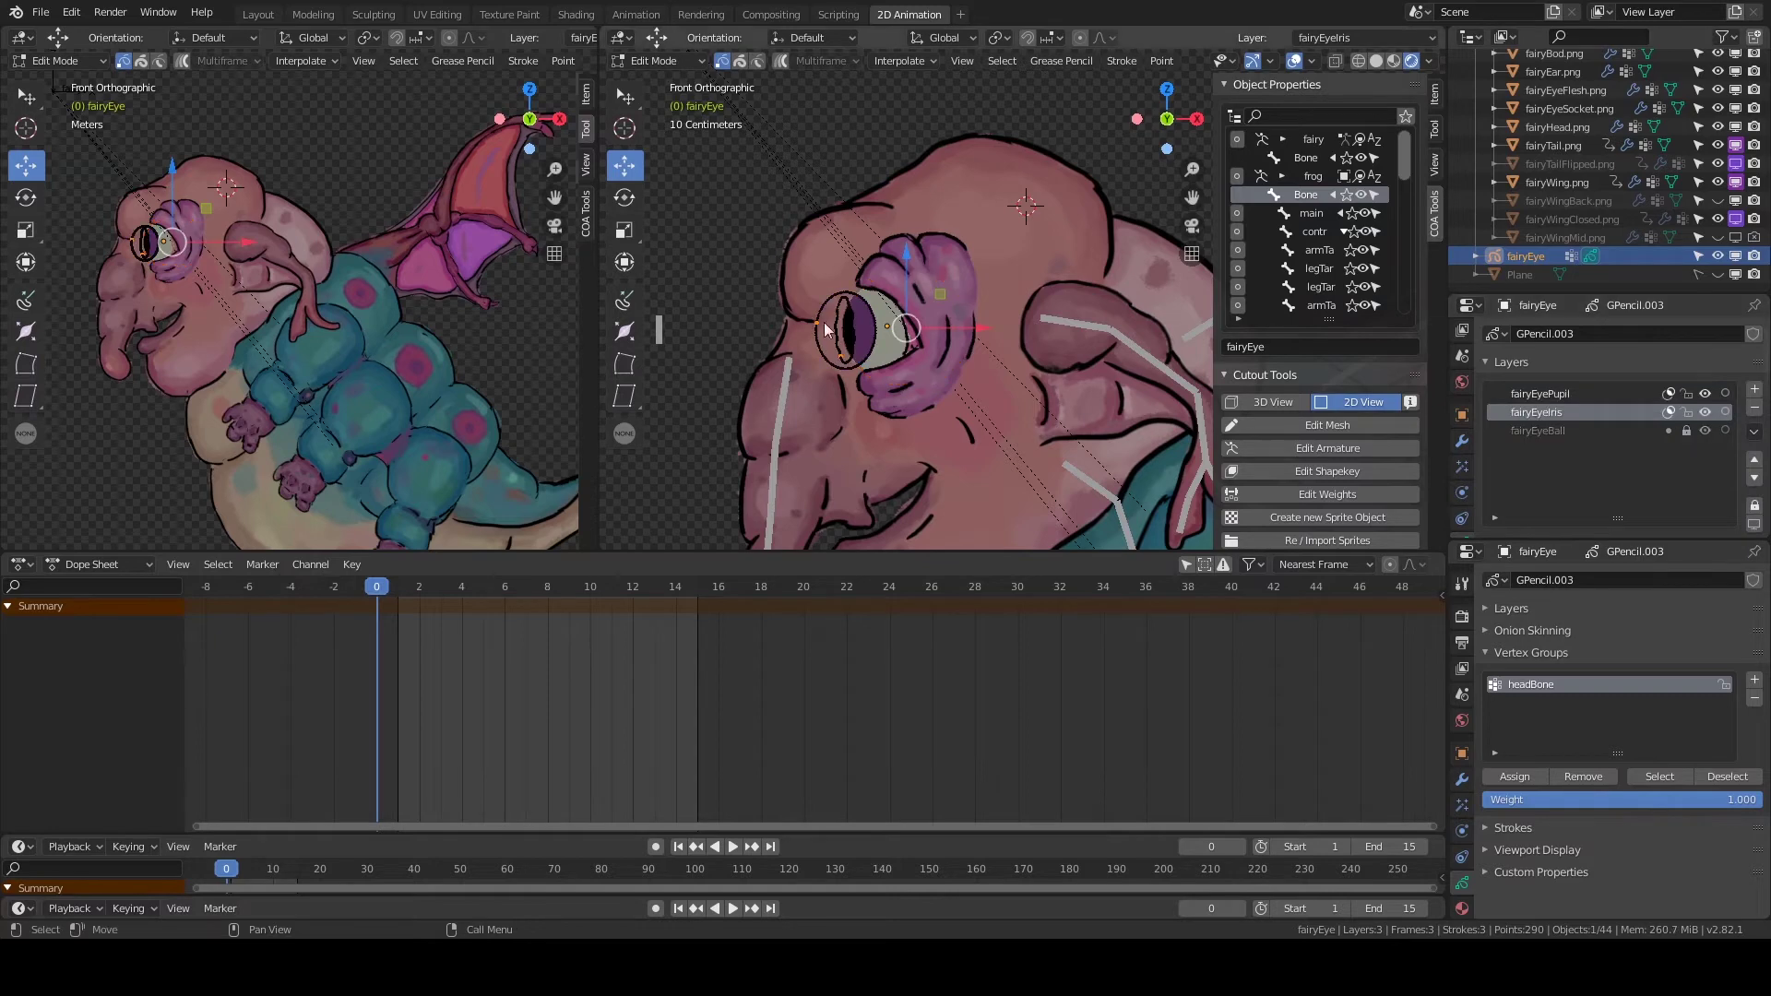
scroll(1585, 489, down, 5)
text(fairyEyeConBone)
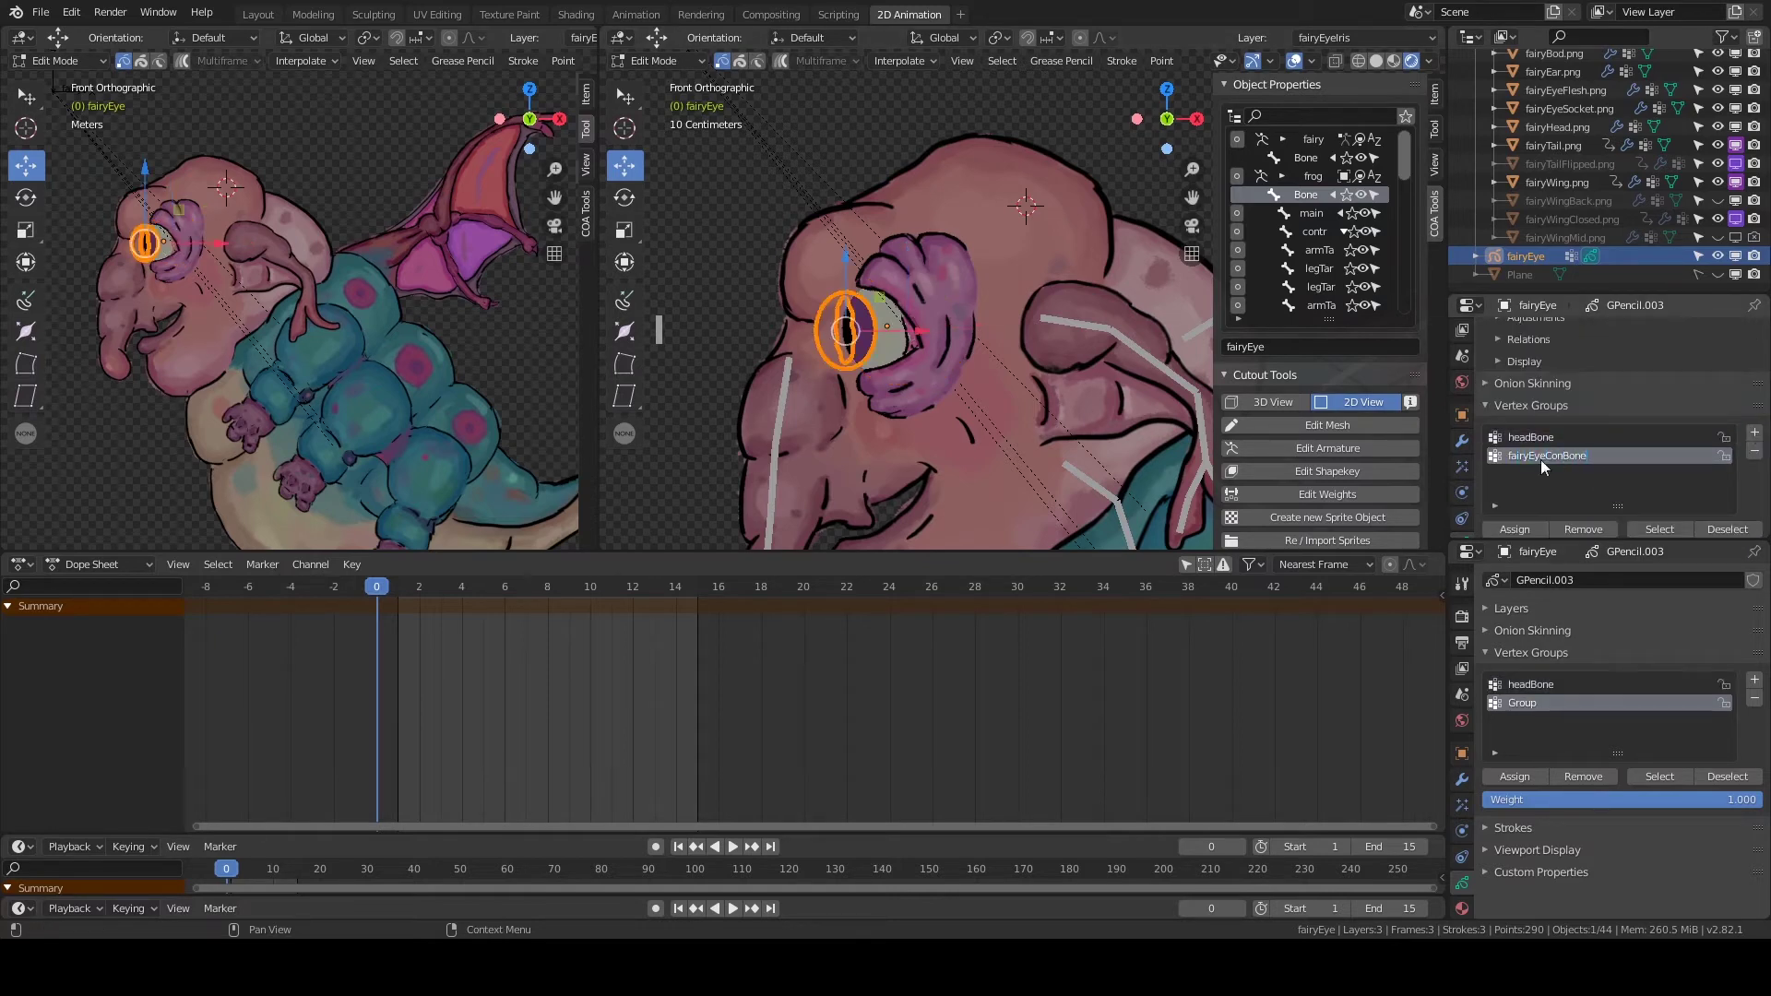
key(Return)
click(1526, 437)
click(1547, 456)
Pose the armature on fairyEyeConBone and show its bone constraints.
shift+middle_drag(754, 378, 764, 328)
click(672, 328)
click(1462, 537)
Add a Limit Distance constraint to the eye bone with the fairy armature as target.
click(1586, 336)
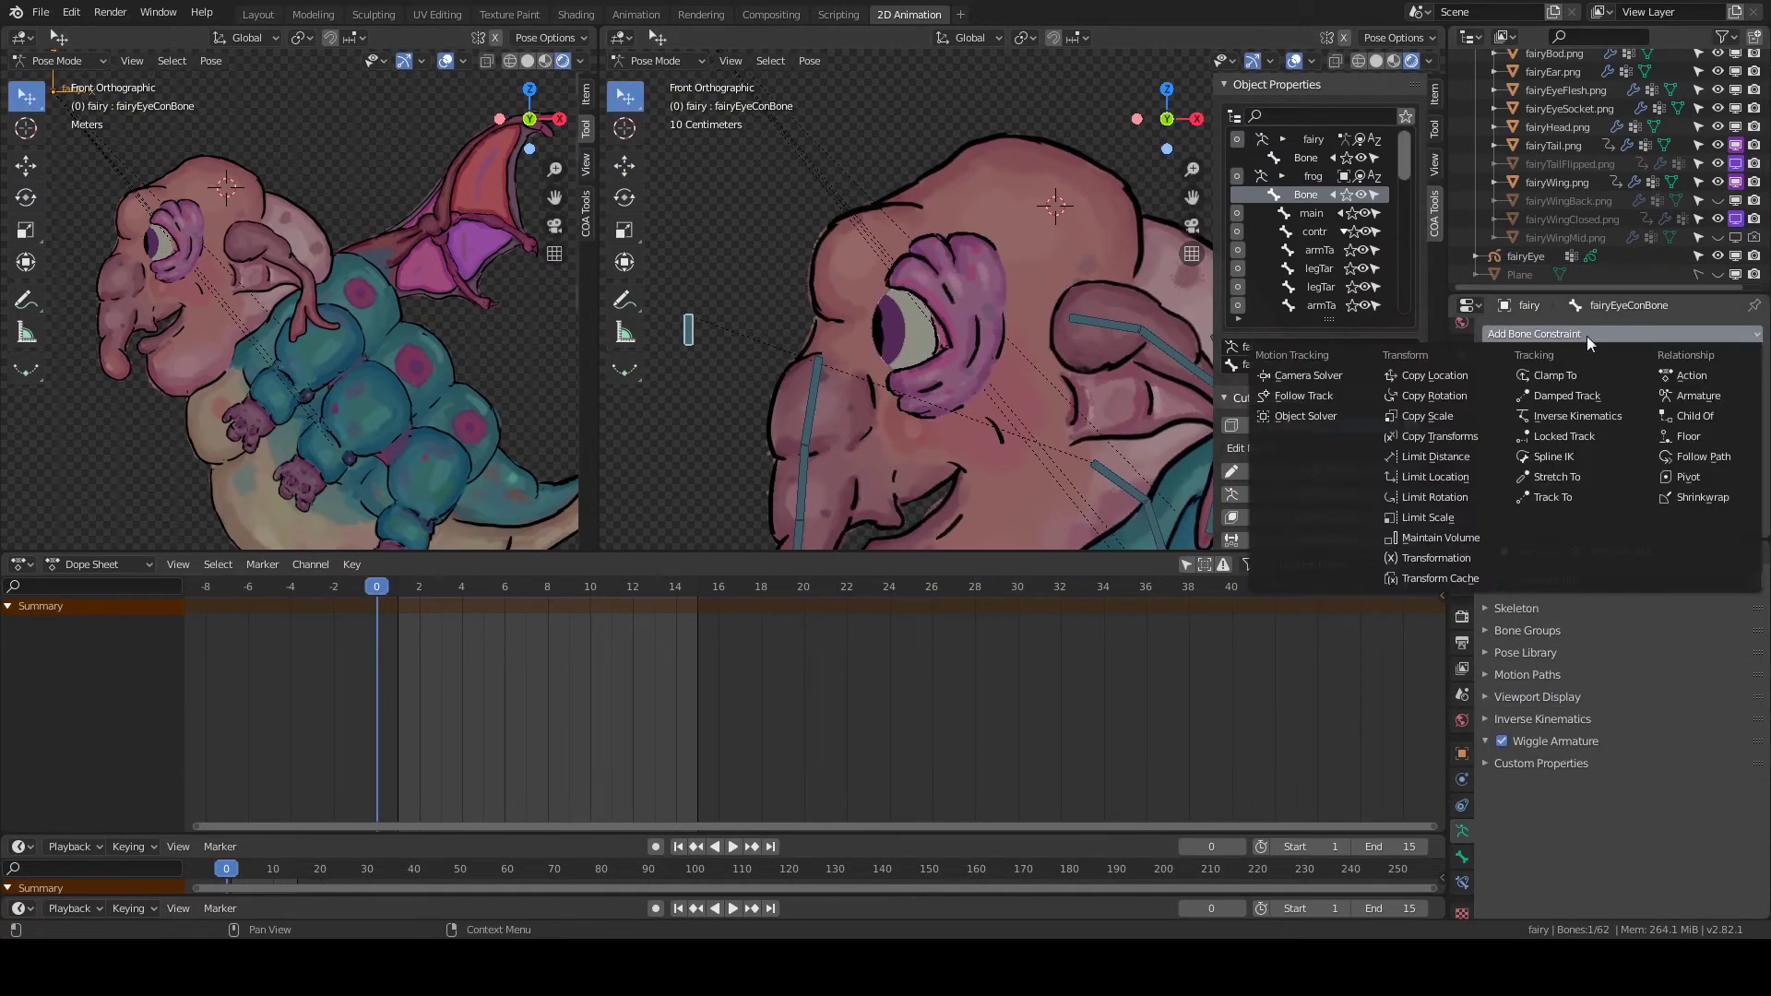
click(1608, 330)
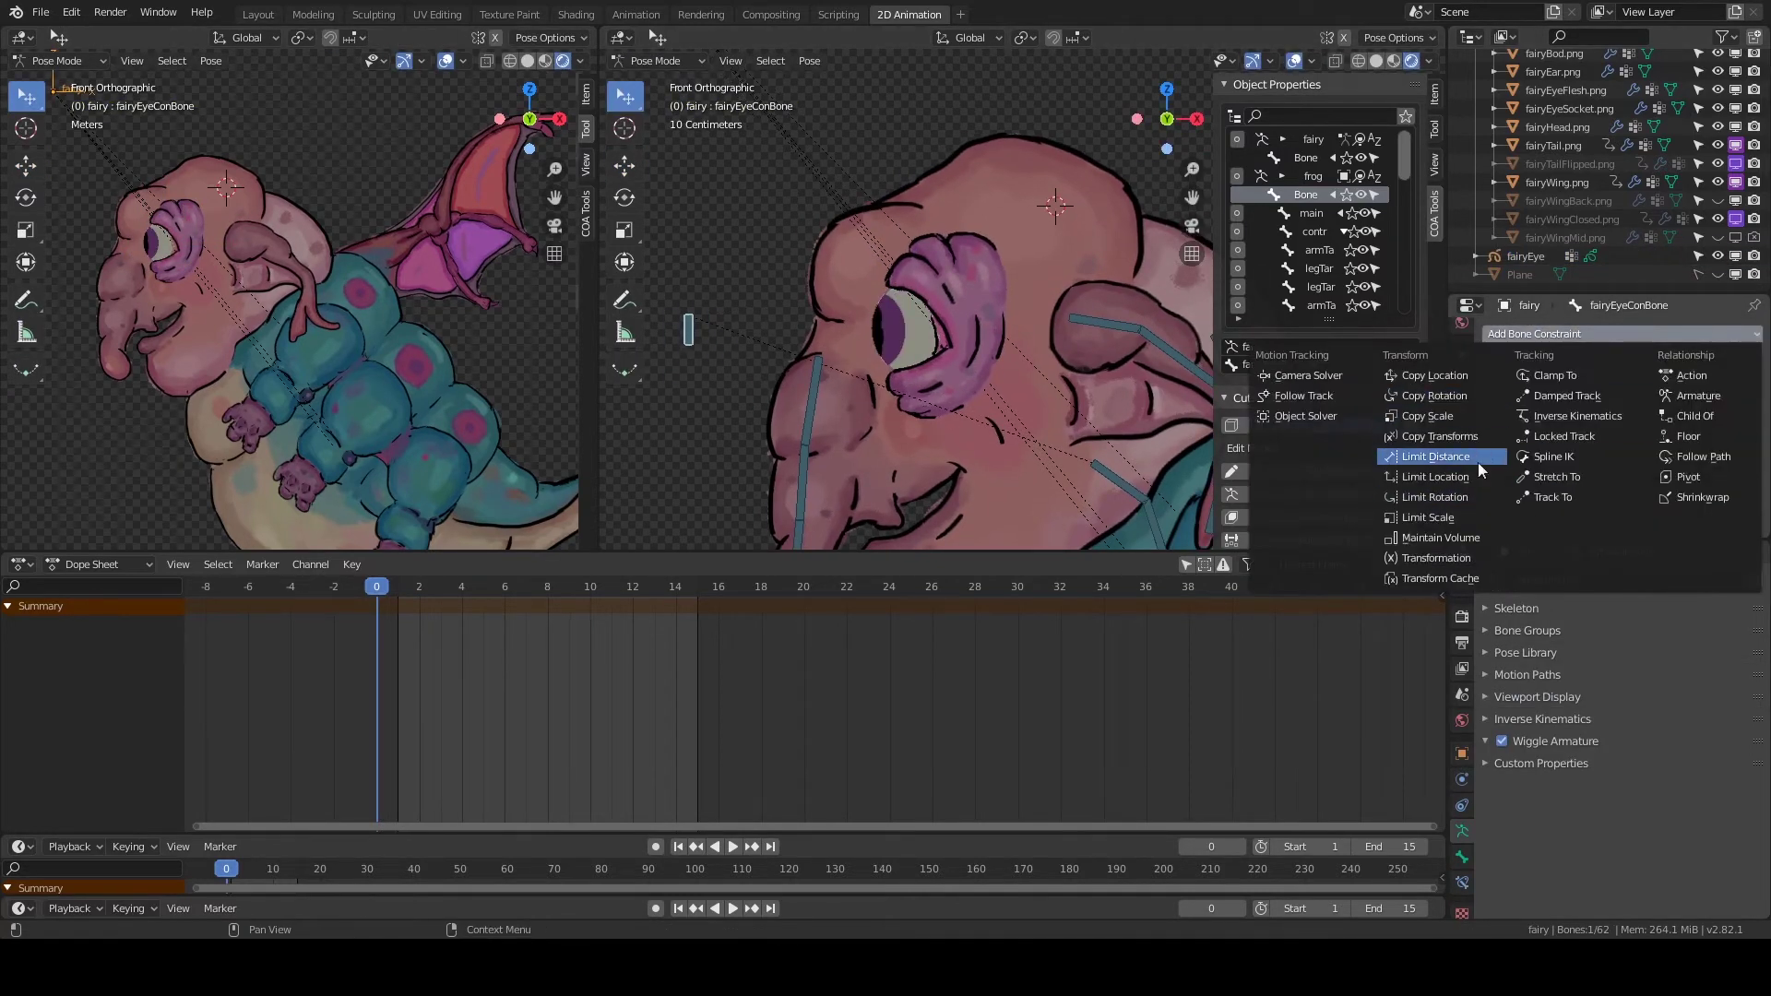
click(1435, 456)
click(1651, 397)
click(1605, 433)
click(1600, 421)
text(fairy)
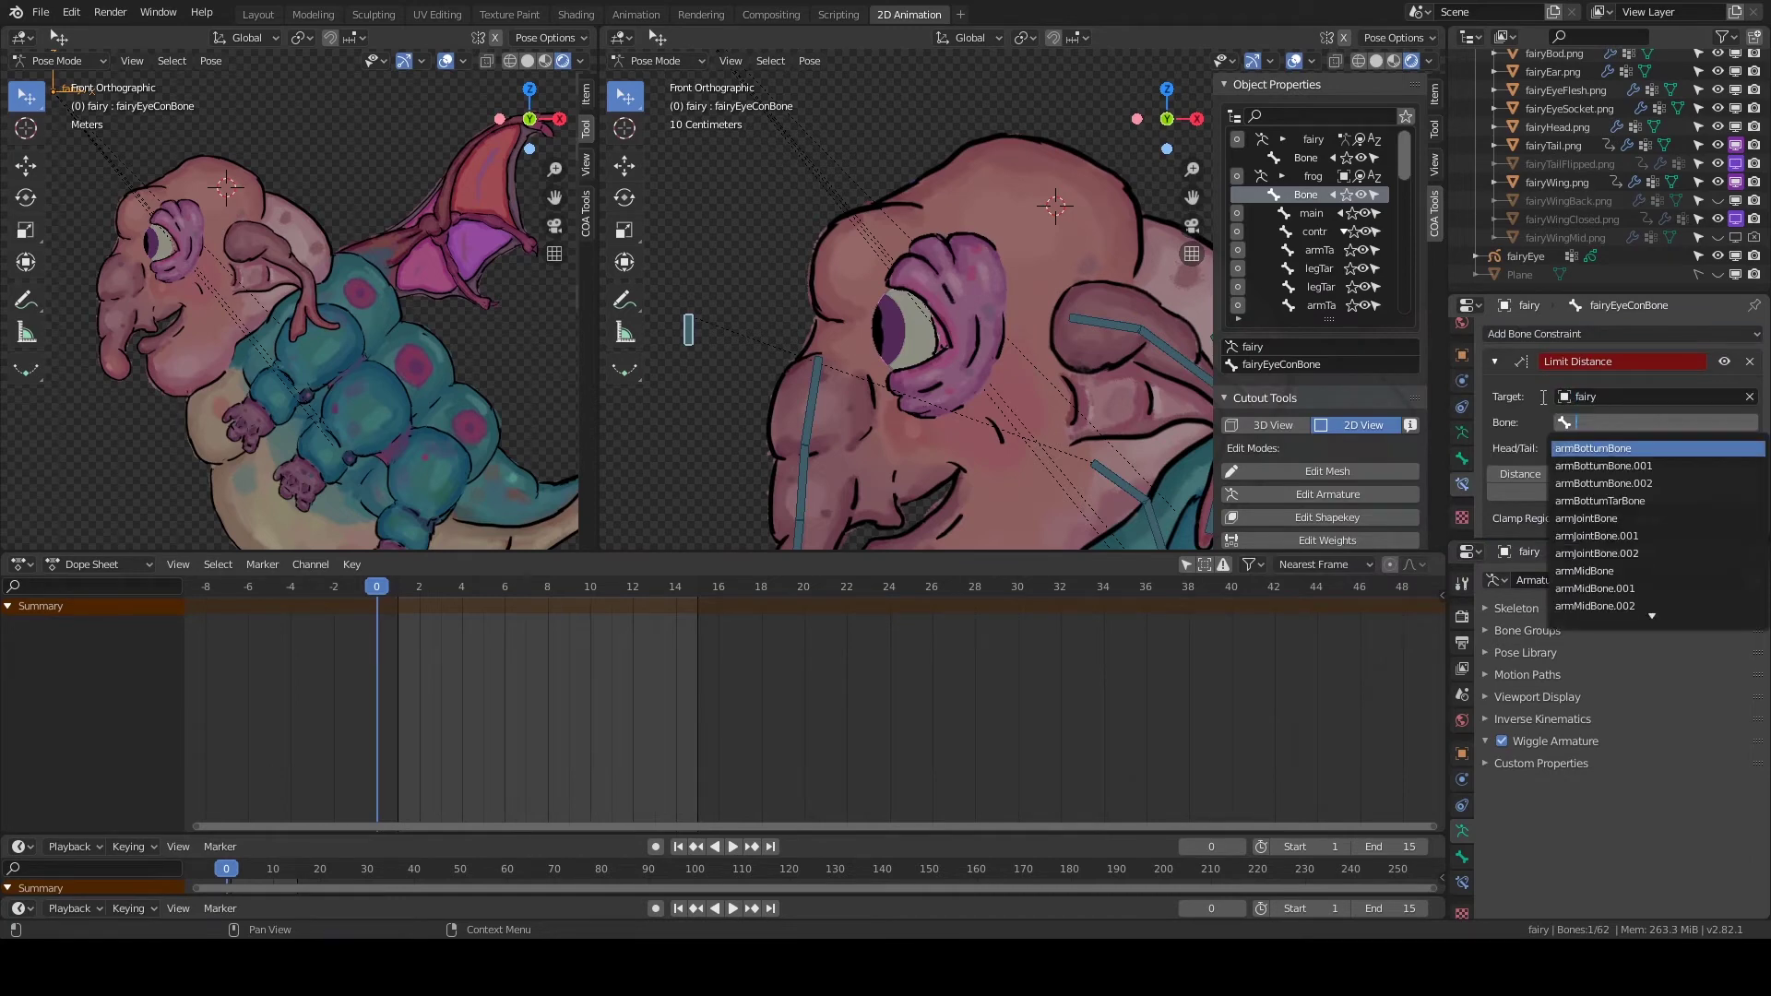
click(1103, 477)
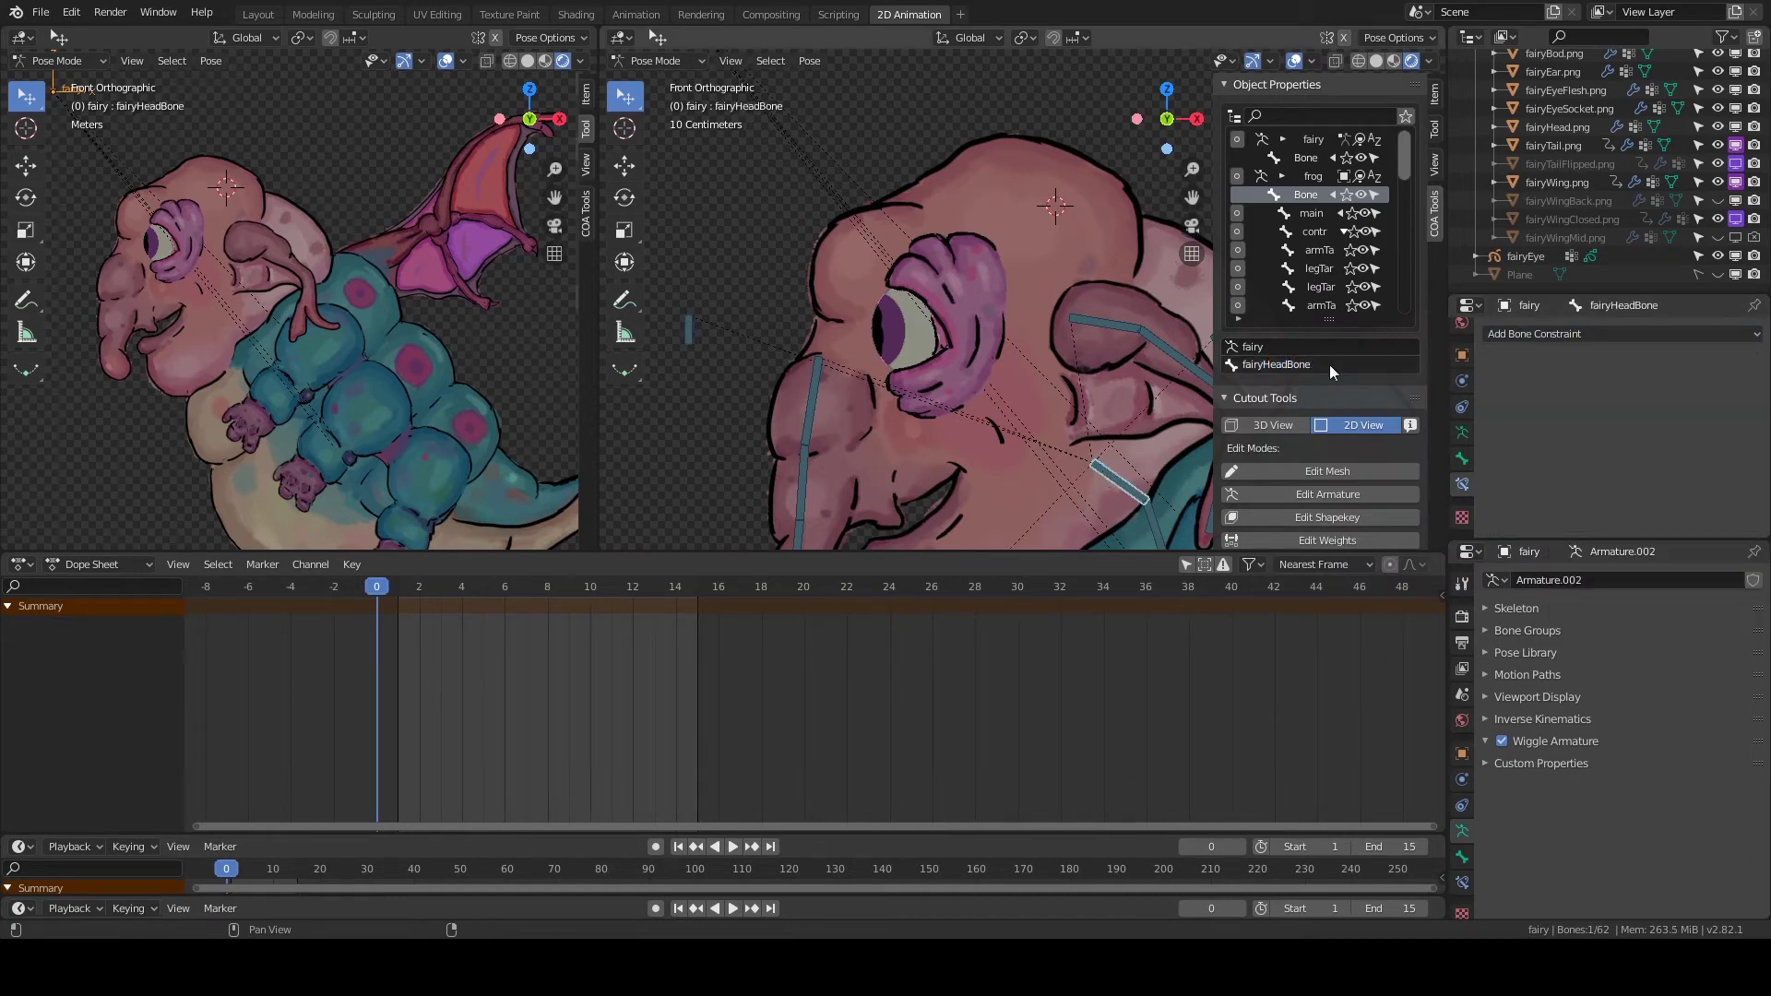
Inspect the spine, tail and lower arm bones, then reselect the eye control bone.
scroll(916, 329, down, 4)
click(824, 243)
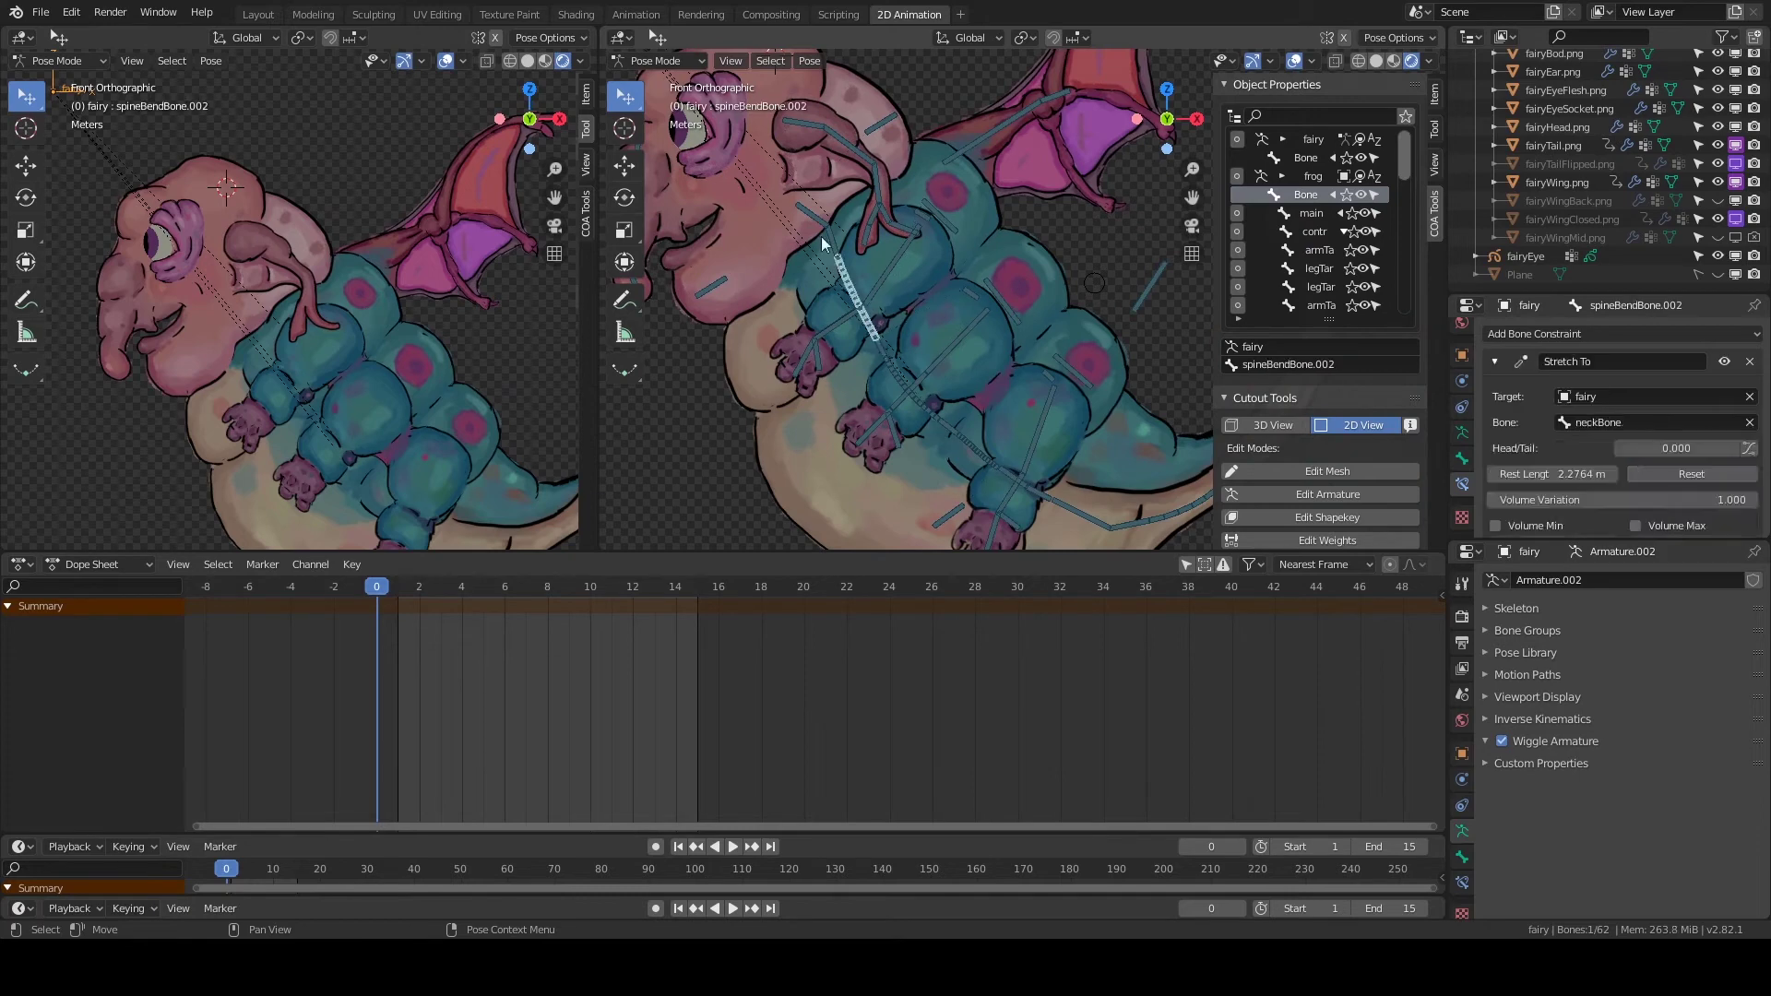
scroll(824, 243, down, 3)
shift+middle_drag(1114, 474, 1047, 445)
click(1047, 444)
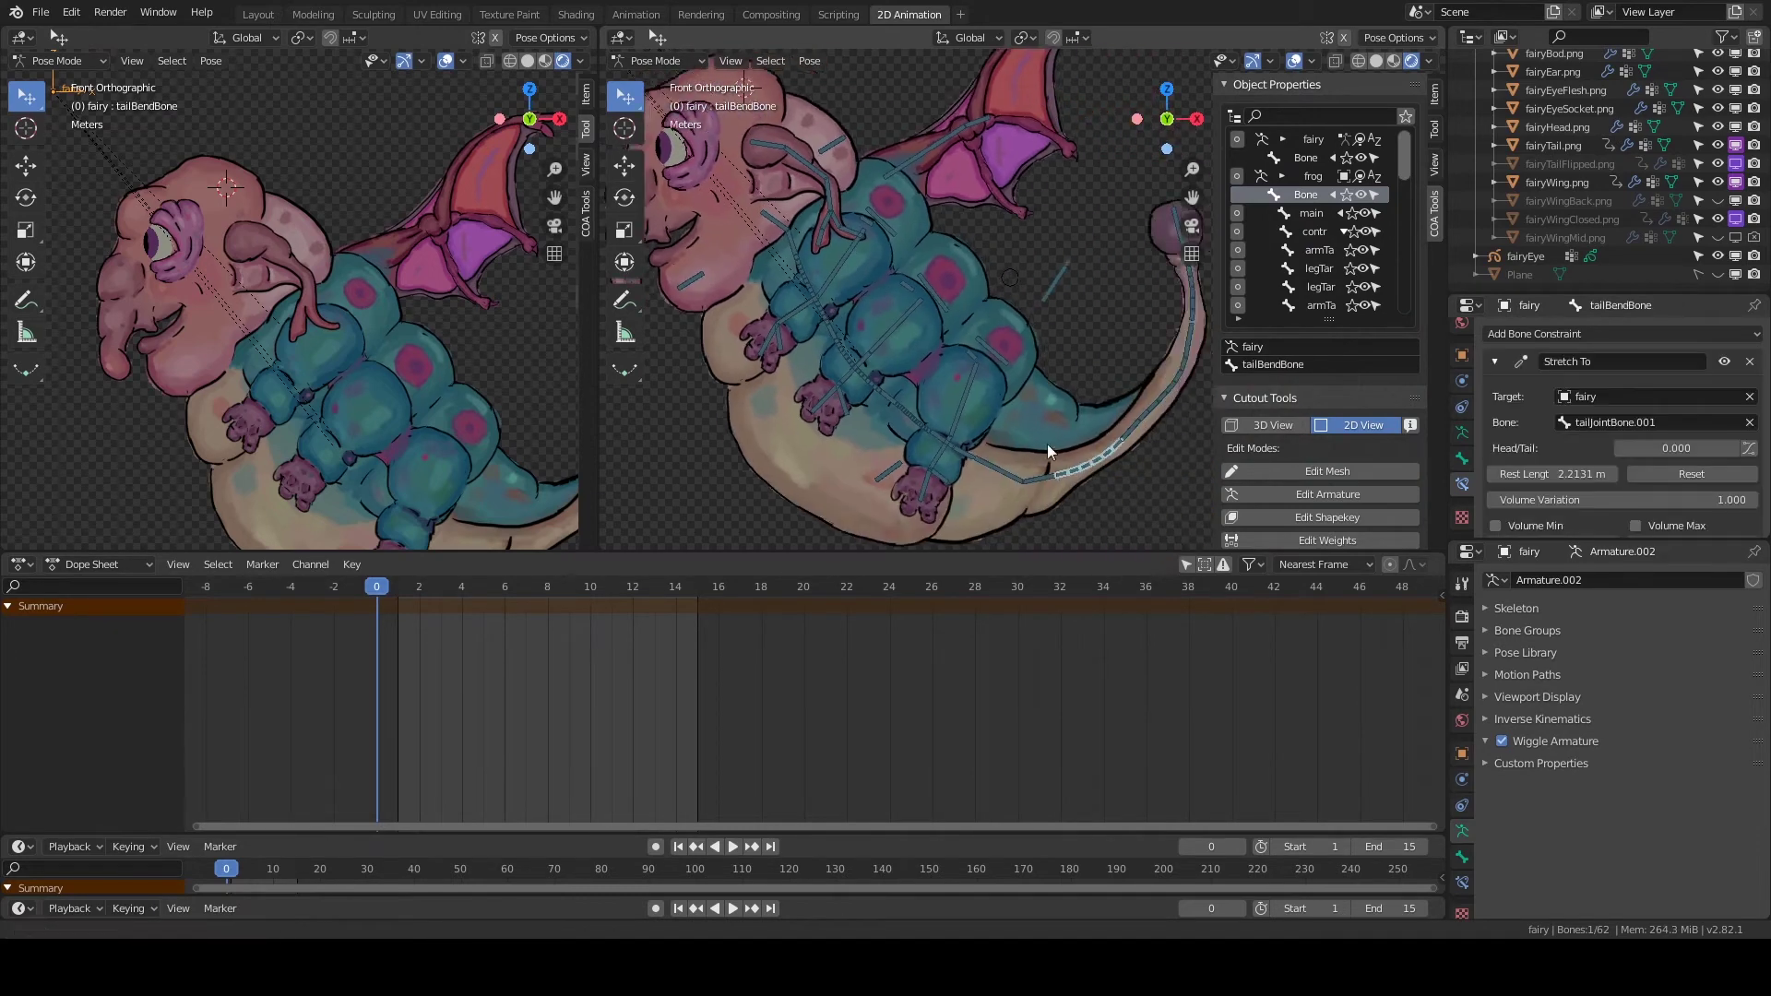
scroll(1048, 444, down, 1)
click(931, 396)
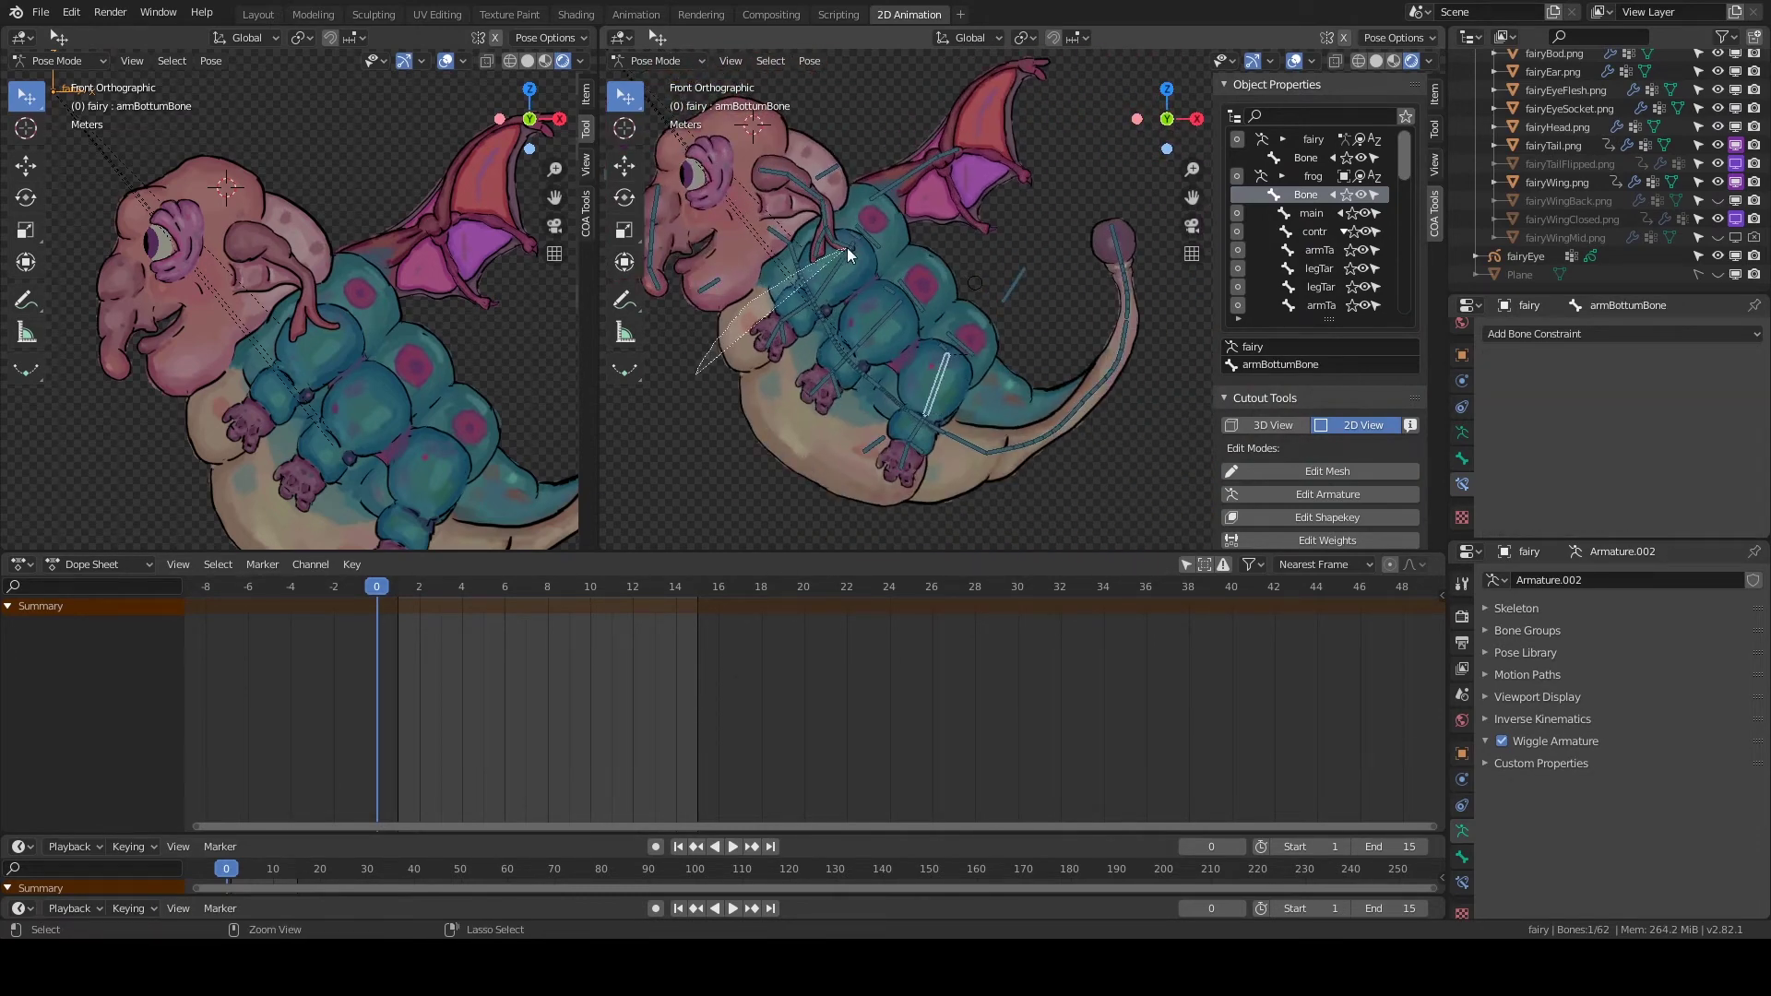
scroll(987, 351, up, 3)
click(729, 248)
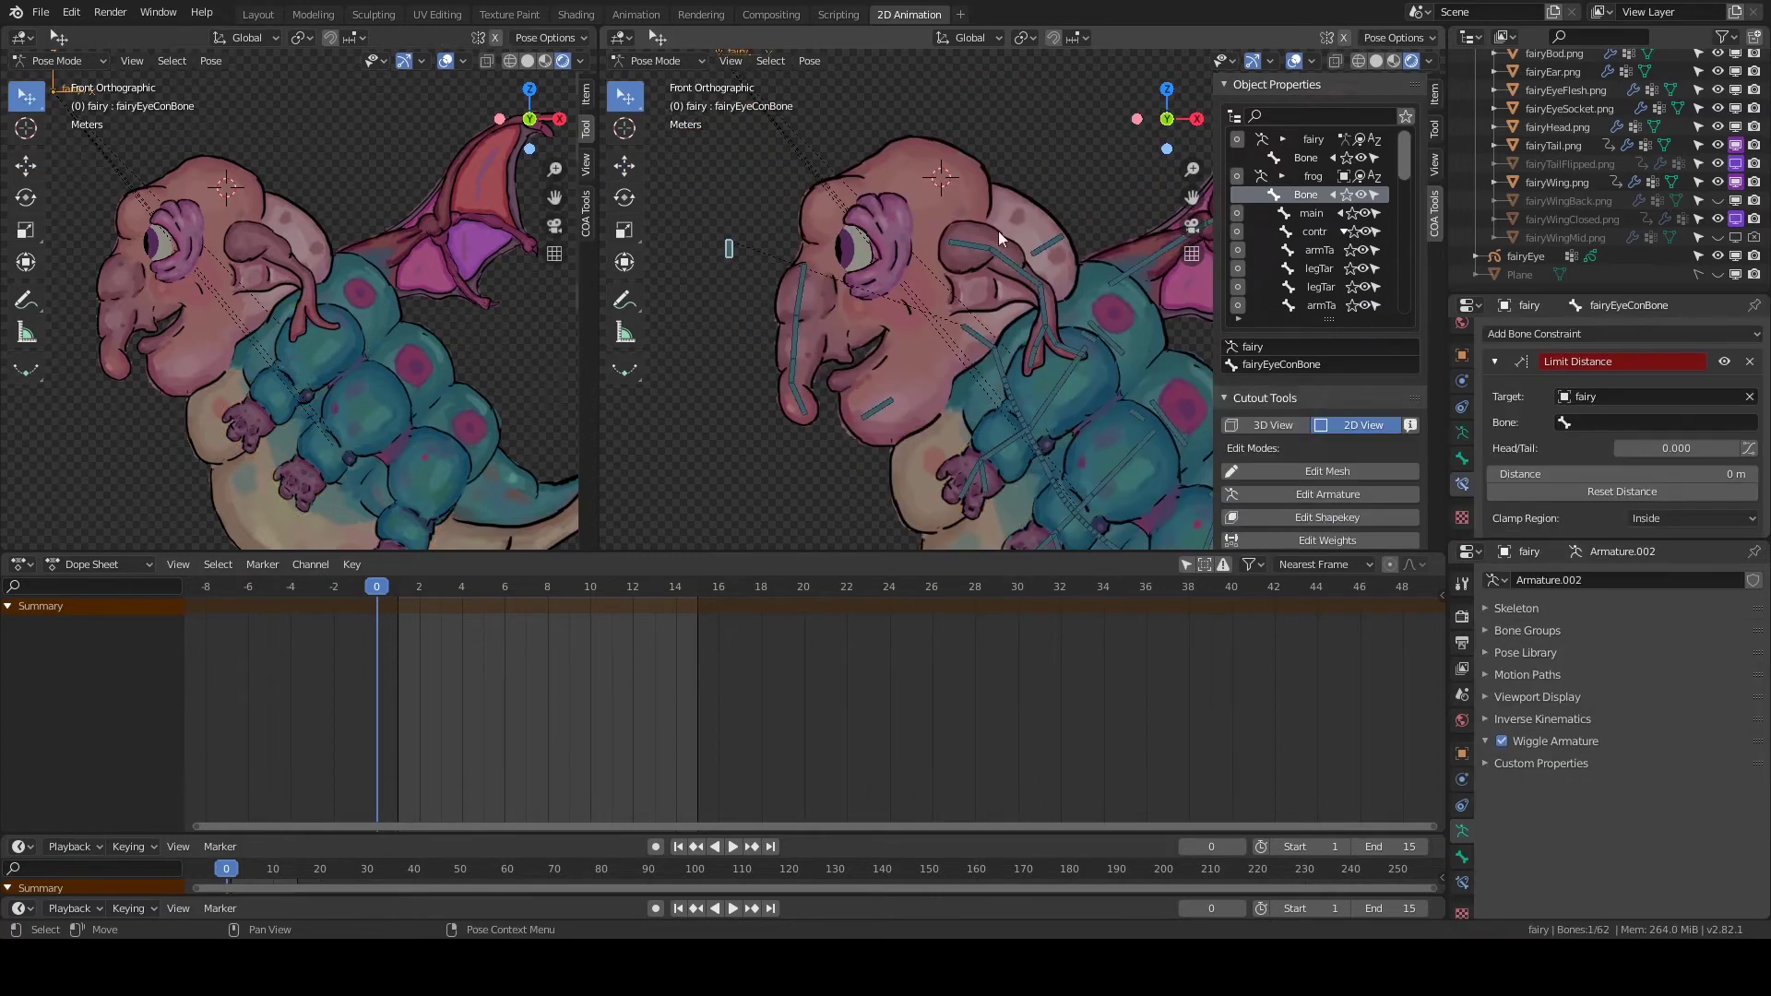
Set fairyHeadBone as the Limit Distance target bone.
click(1650, 422)
click(1651, 479)
click(1651, 421)
click(1651, 498)
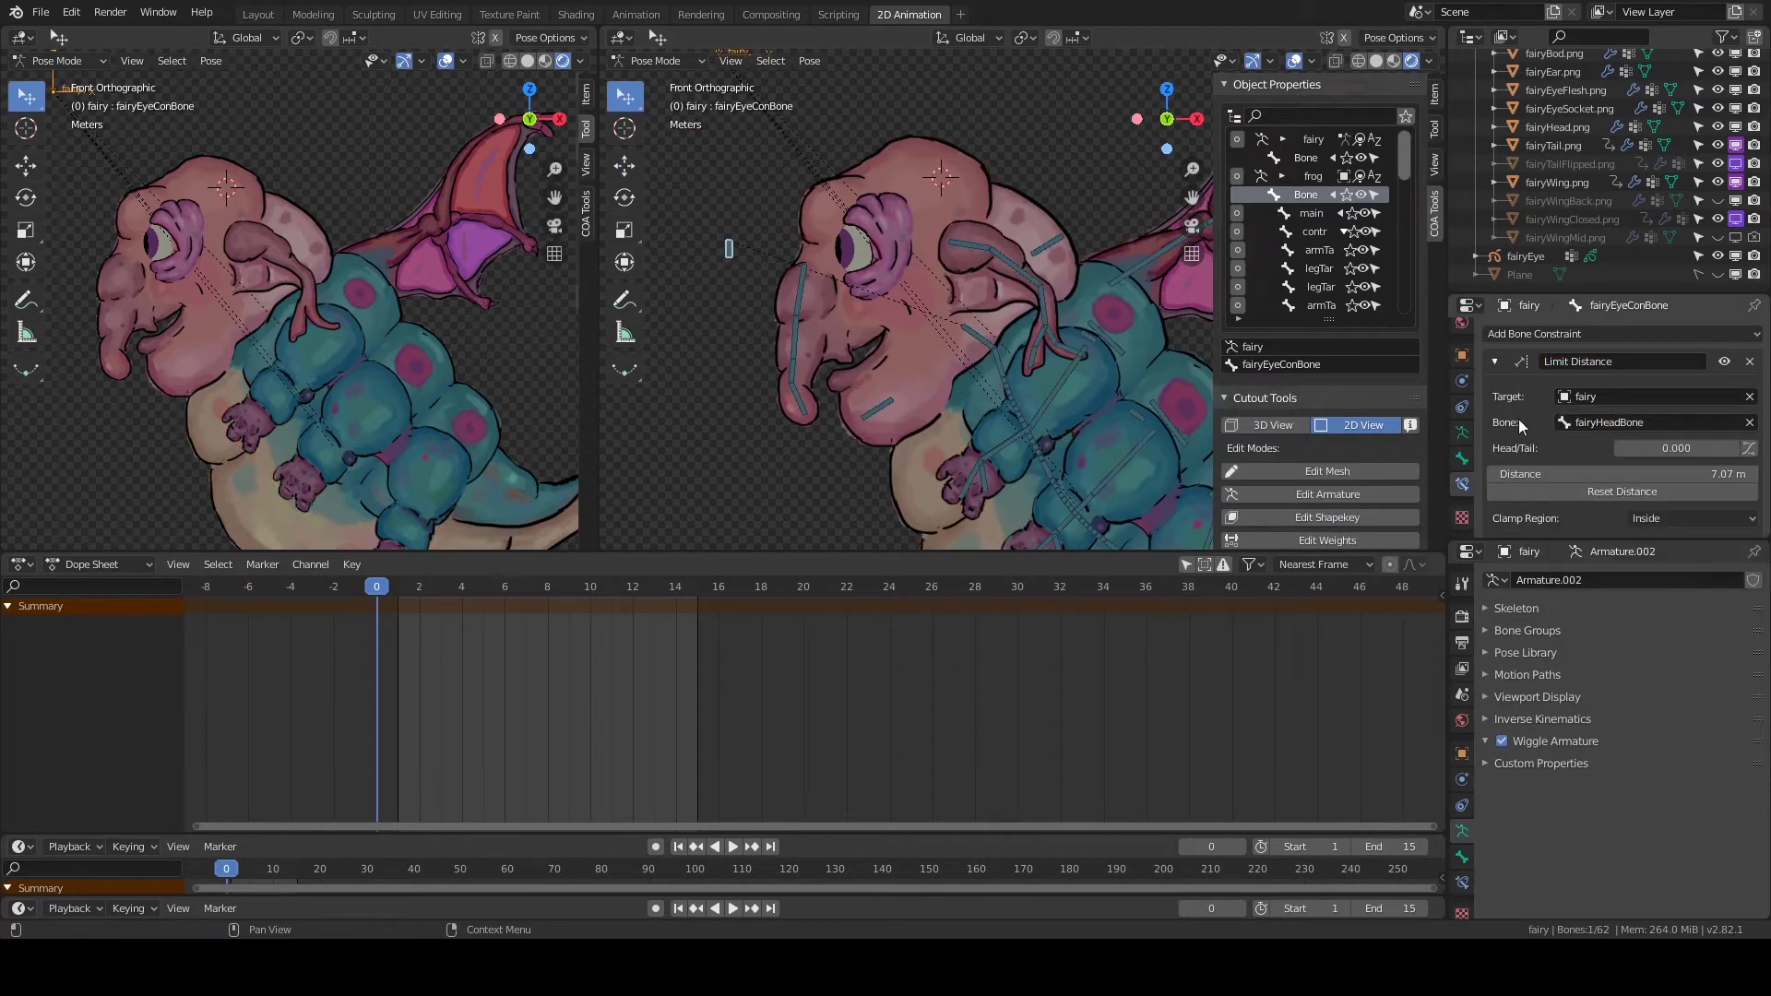
scroll(1600, 526, down, 2)
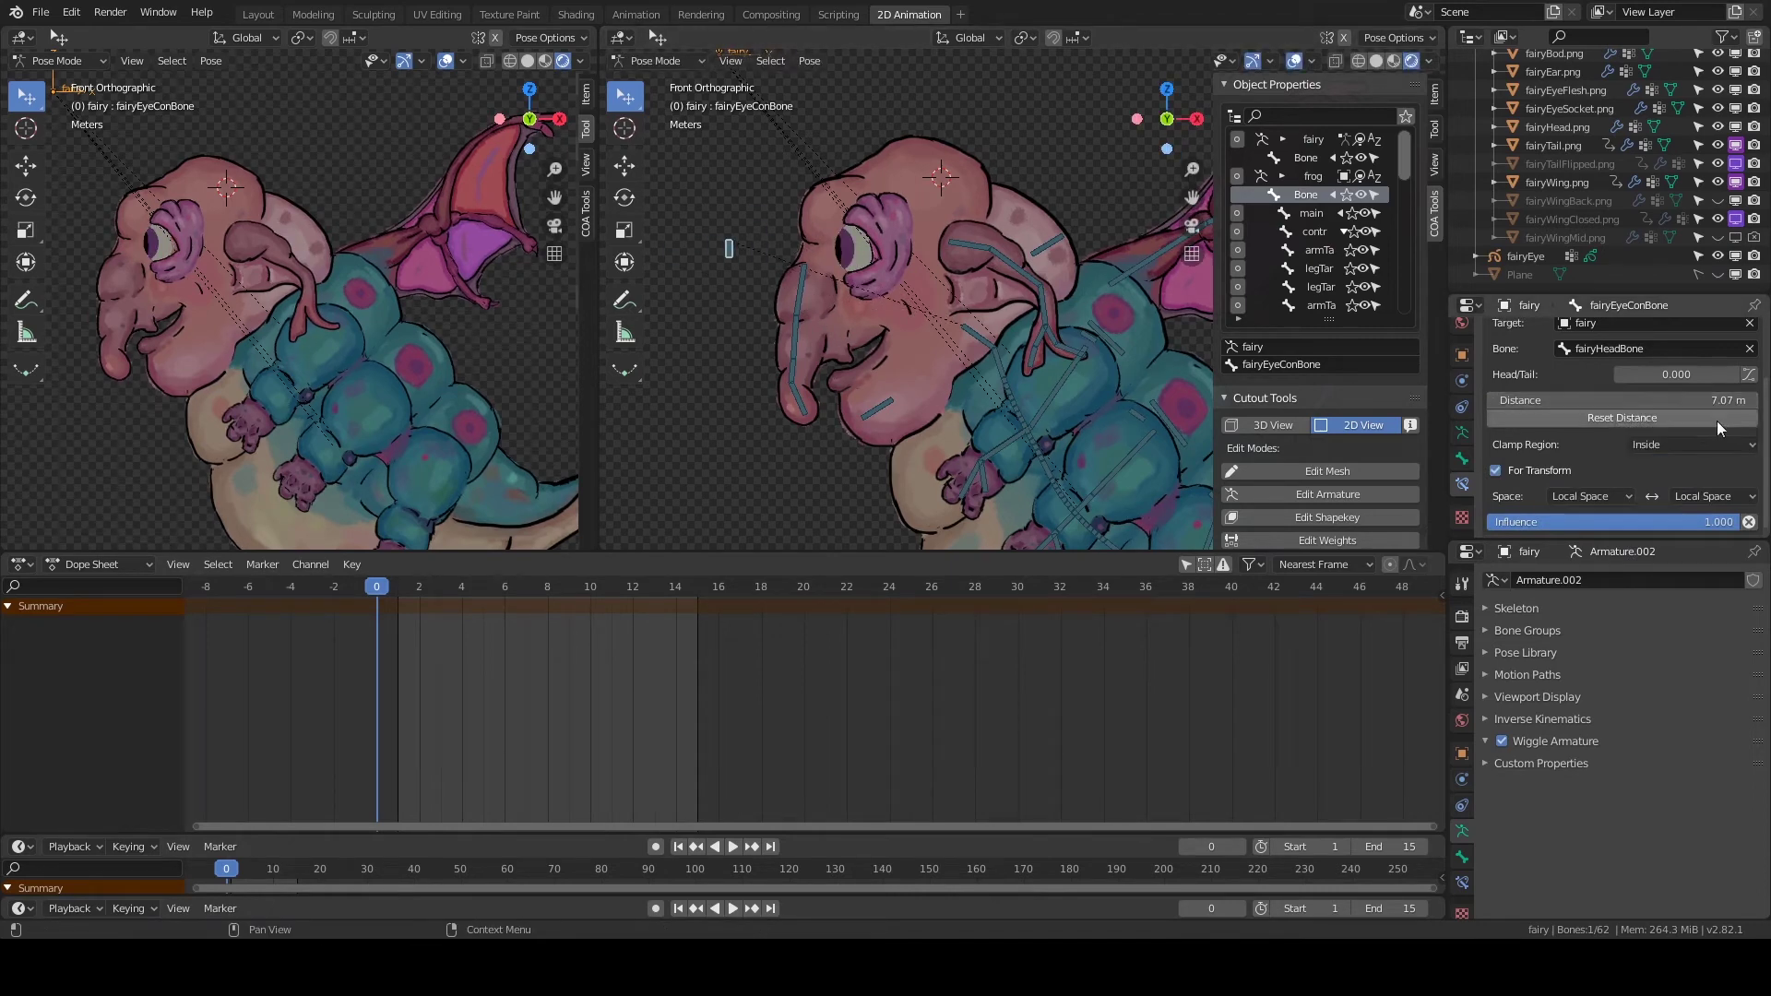
Set the limit distance to 0.5 m and test-move the eye bone.
click(1729, 400)
text(0.5)
key(Return)
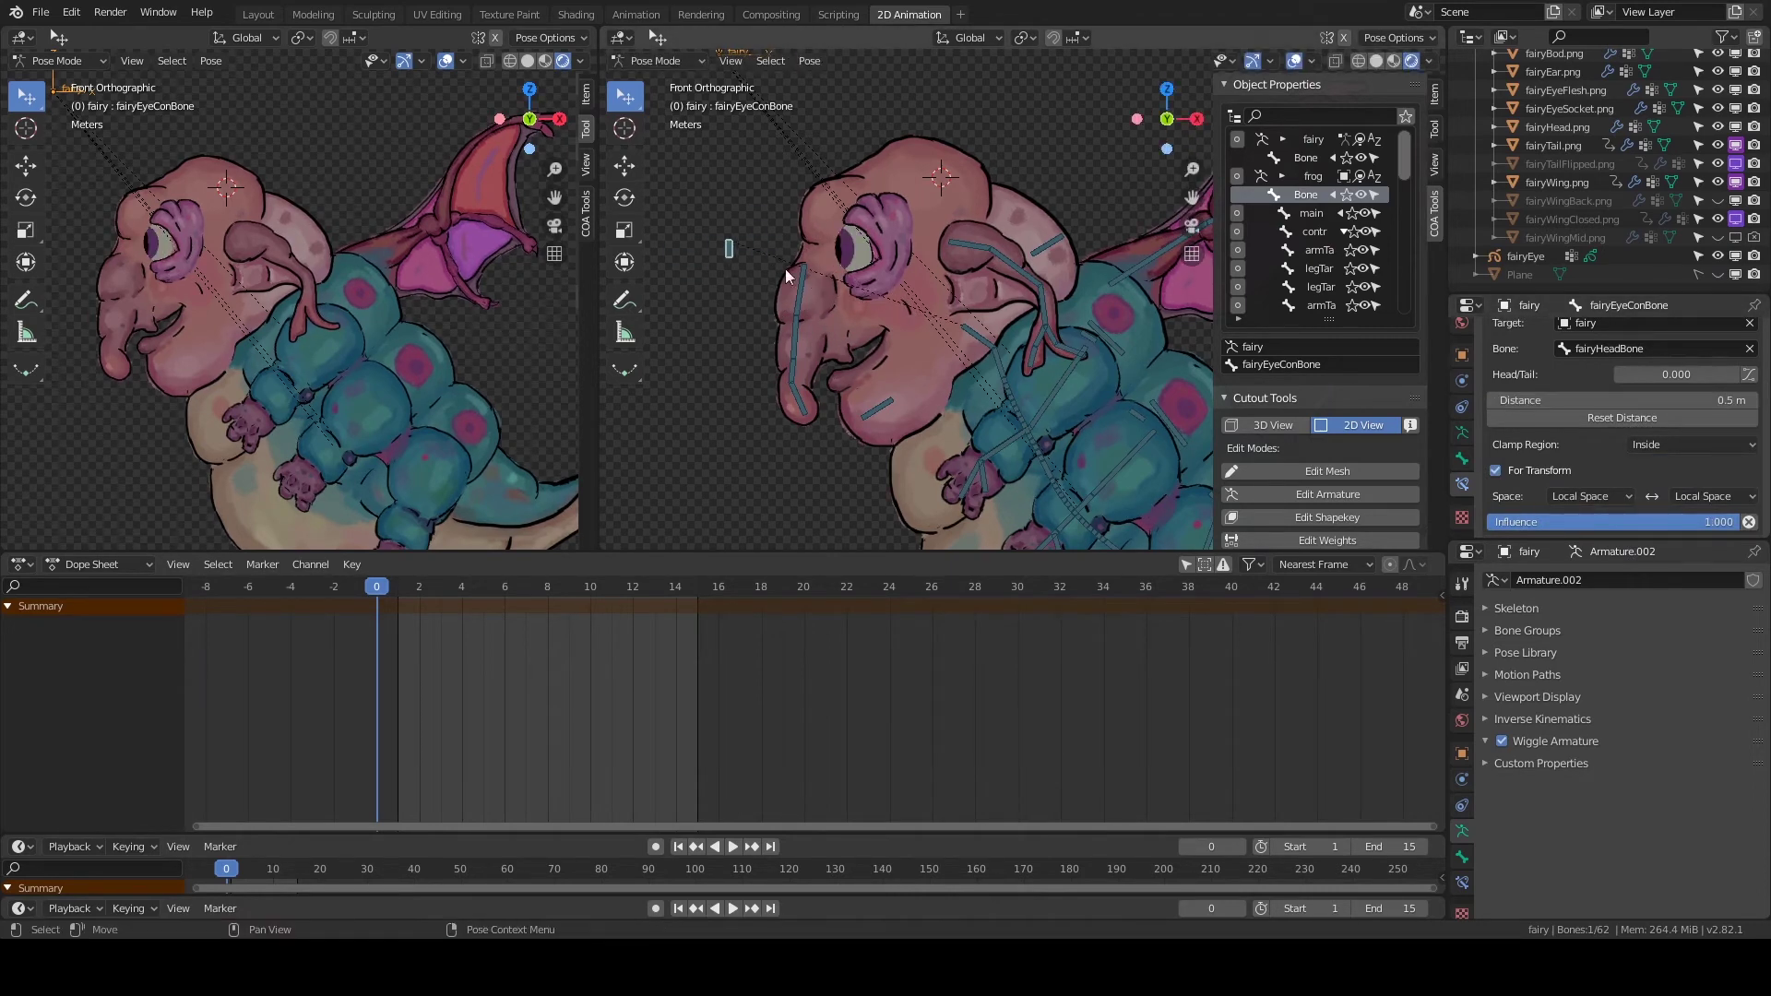
key(g)
click(781, 271)
key(g)
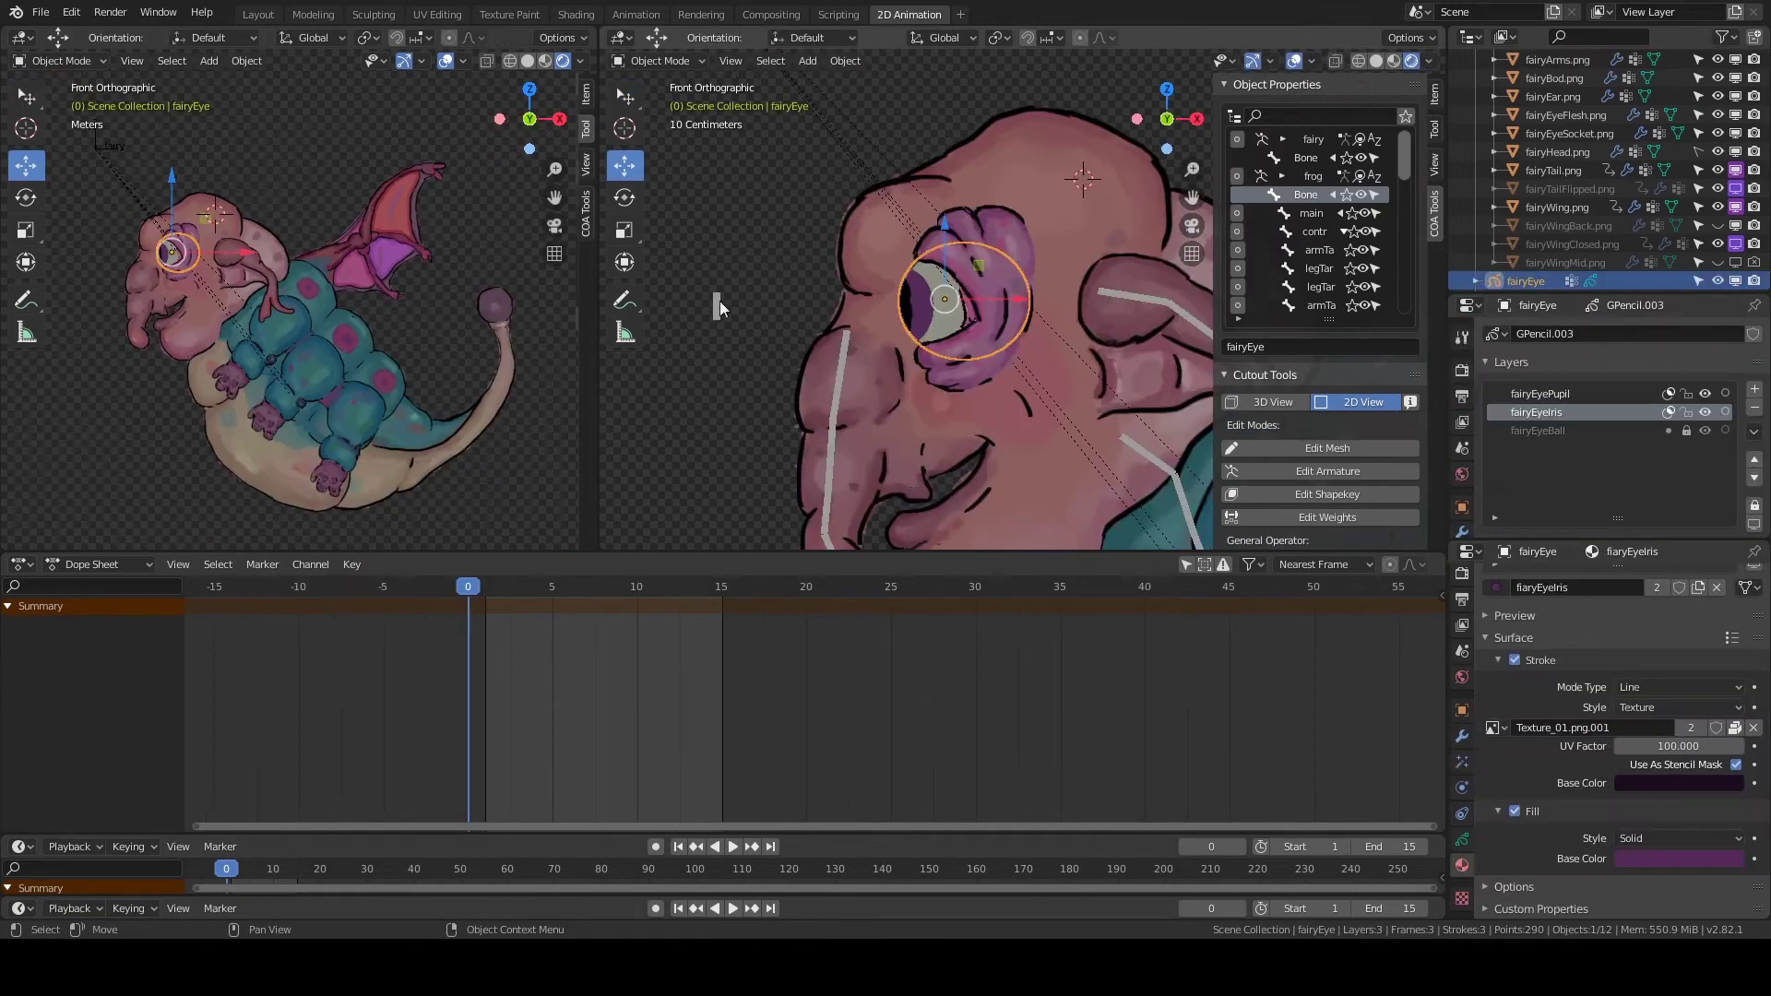
Add a Limit Location constraint to the eye bone and delete the Limit Distance one.
click(1750, 361)
click(1623, 333)
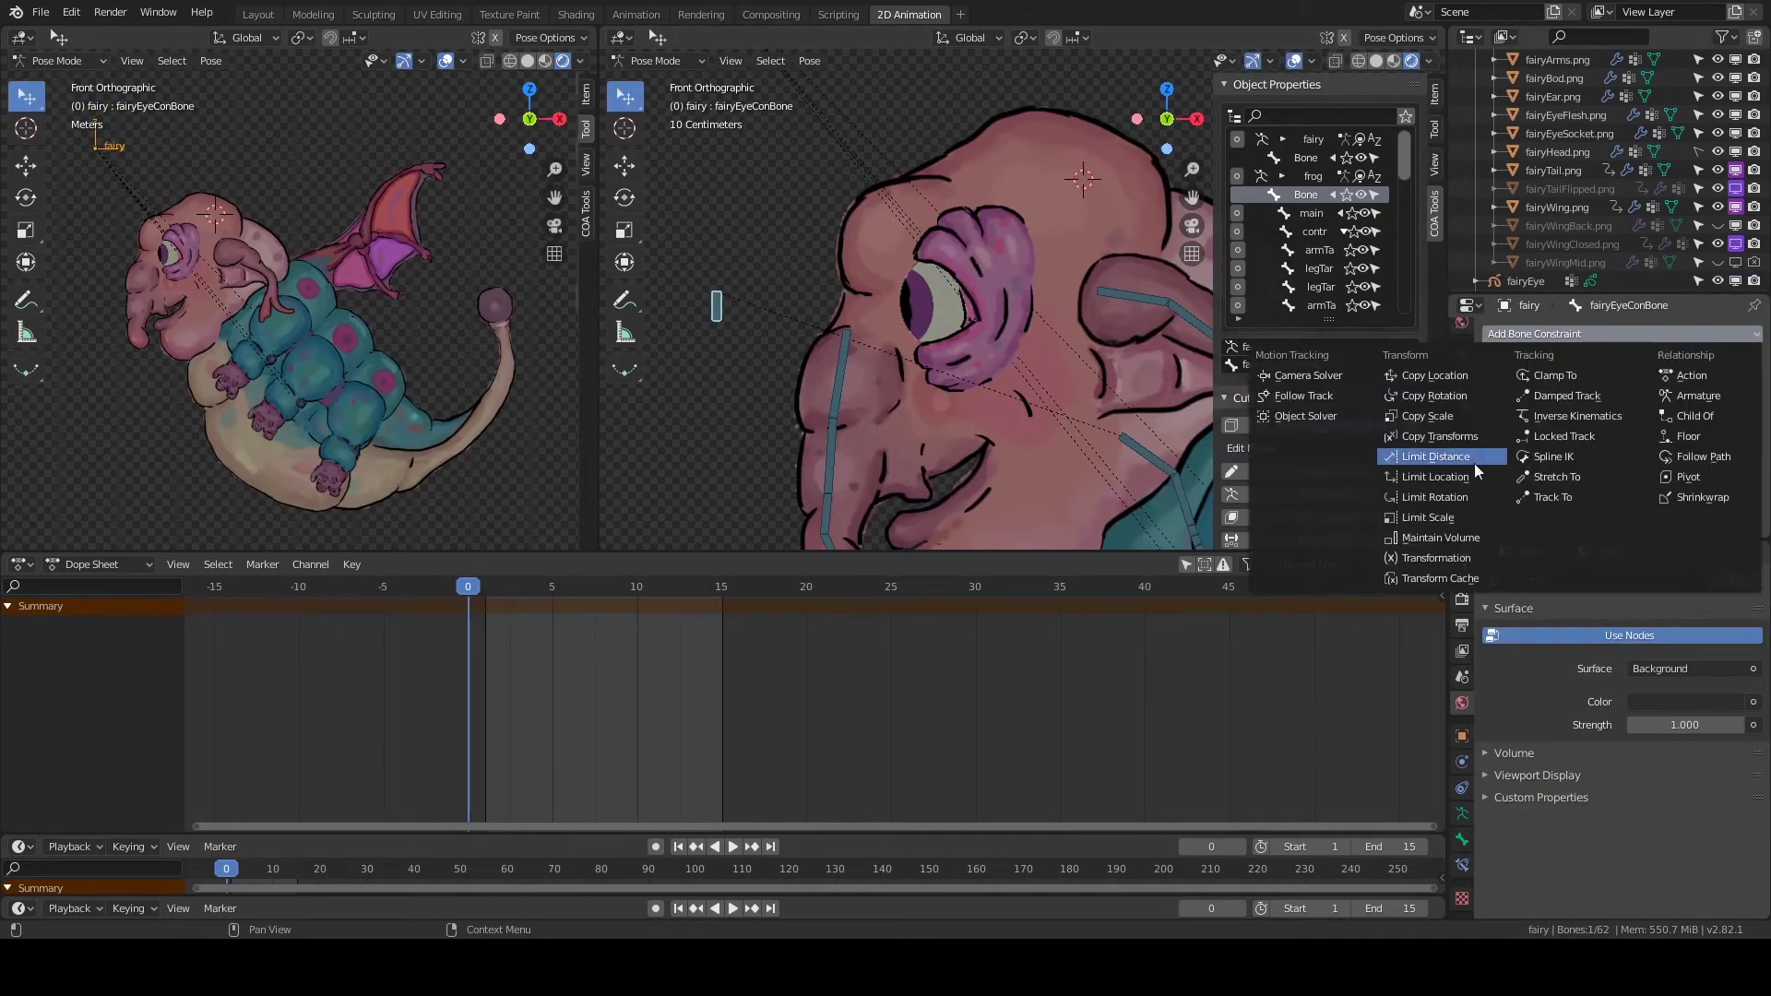
click(1473, 463)
Switch the eye bone's rotation mode to XYZ Euler and reset its X location to 0 m.
click(1435, 96)
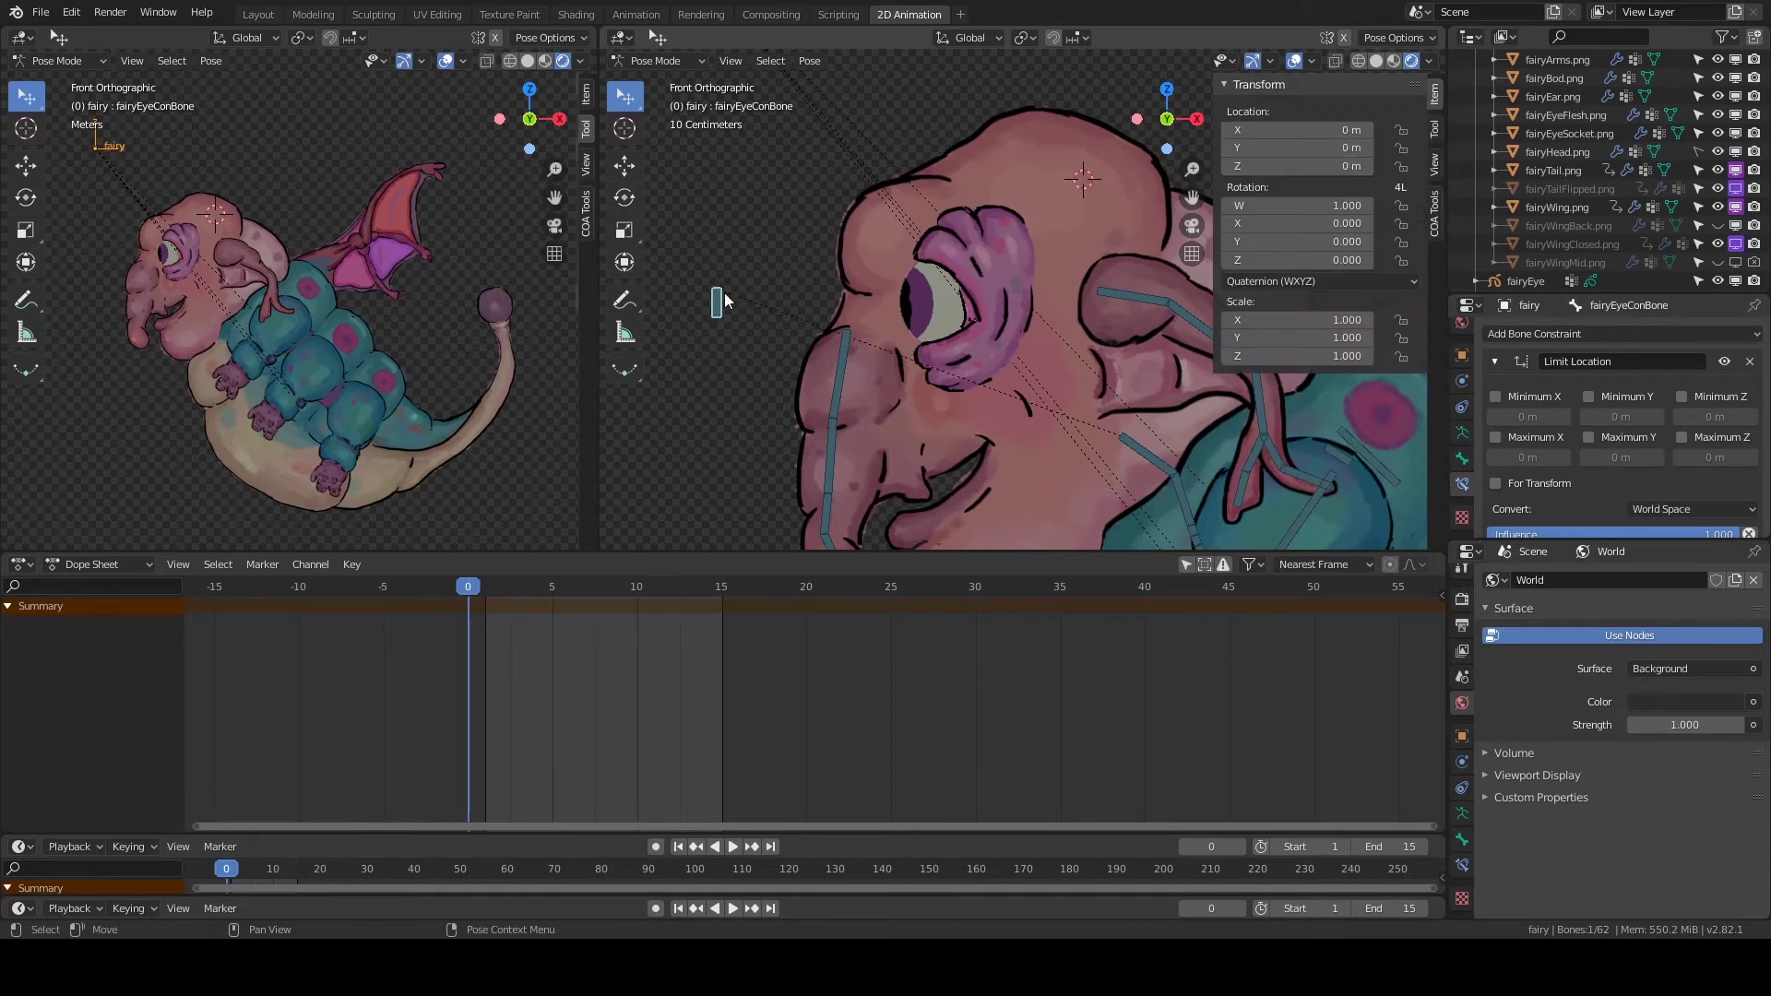
click(1318, 281)
click(1291, 319)
key(g)
click(906, 308)
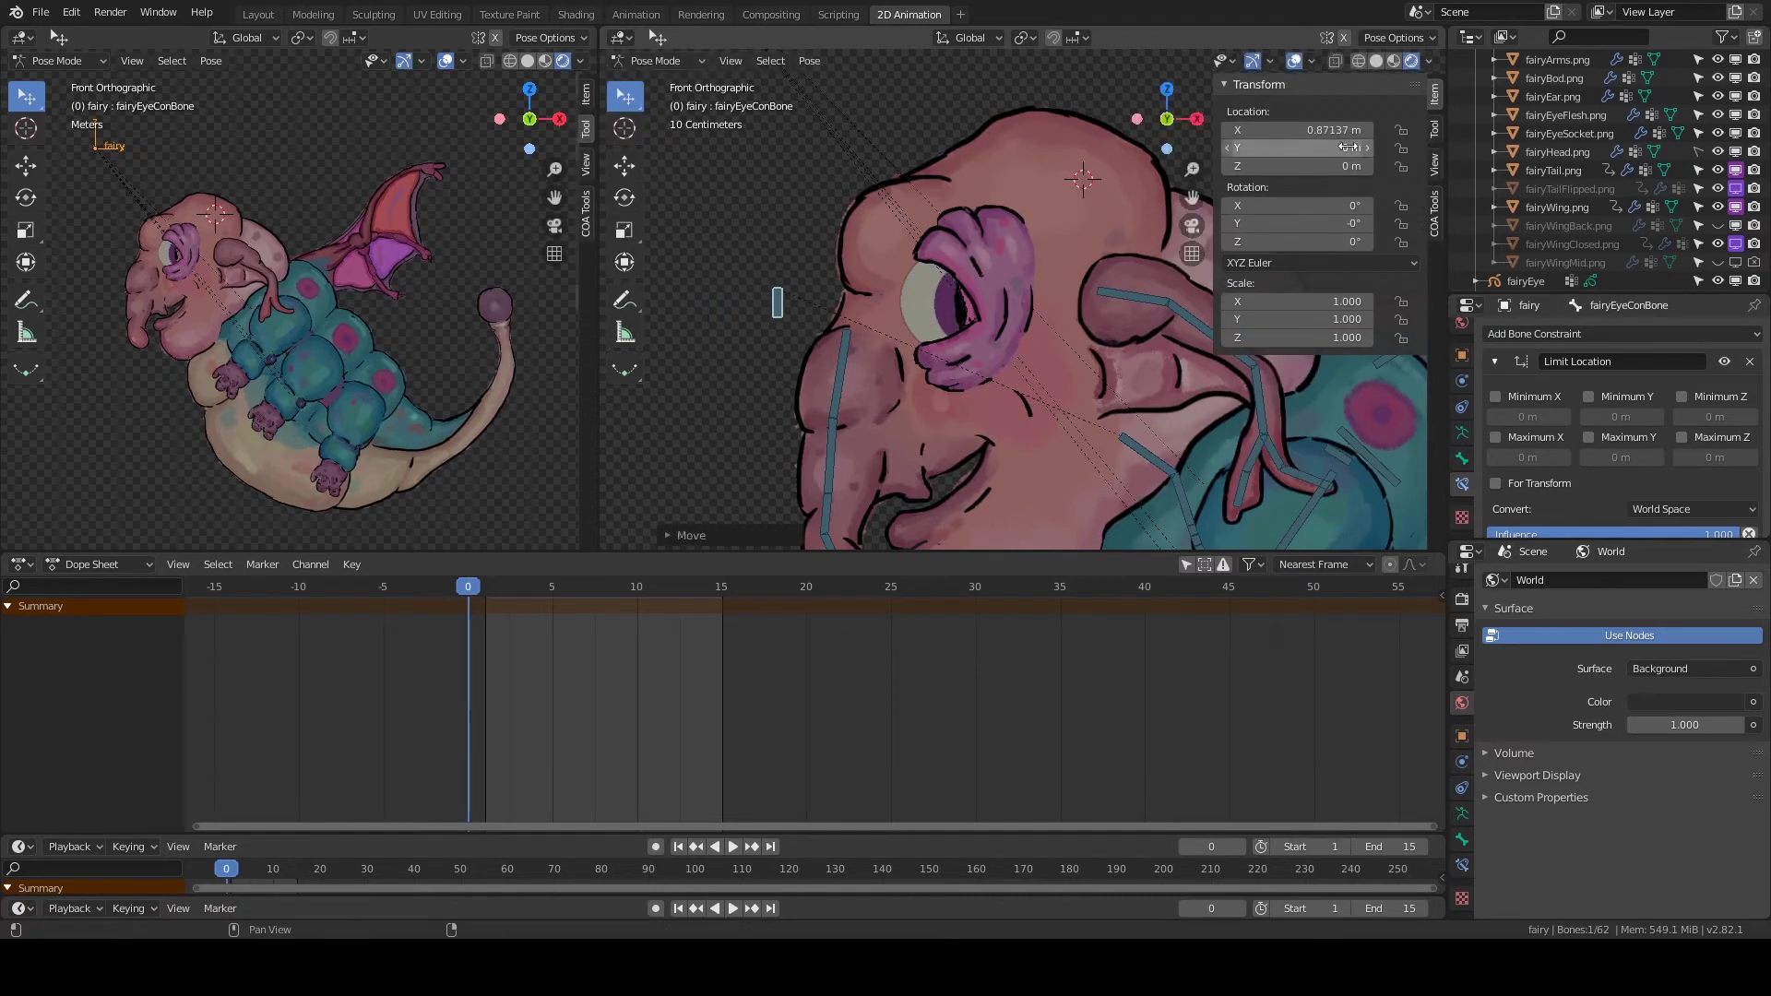
click(1328, 133)
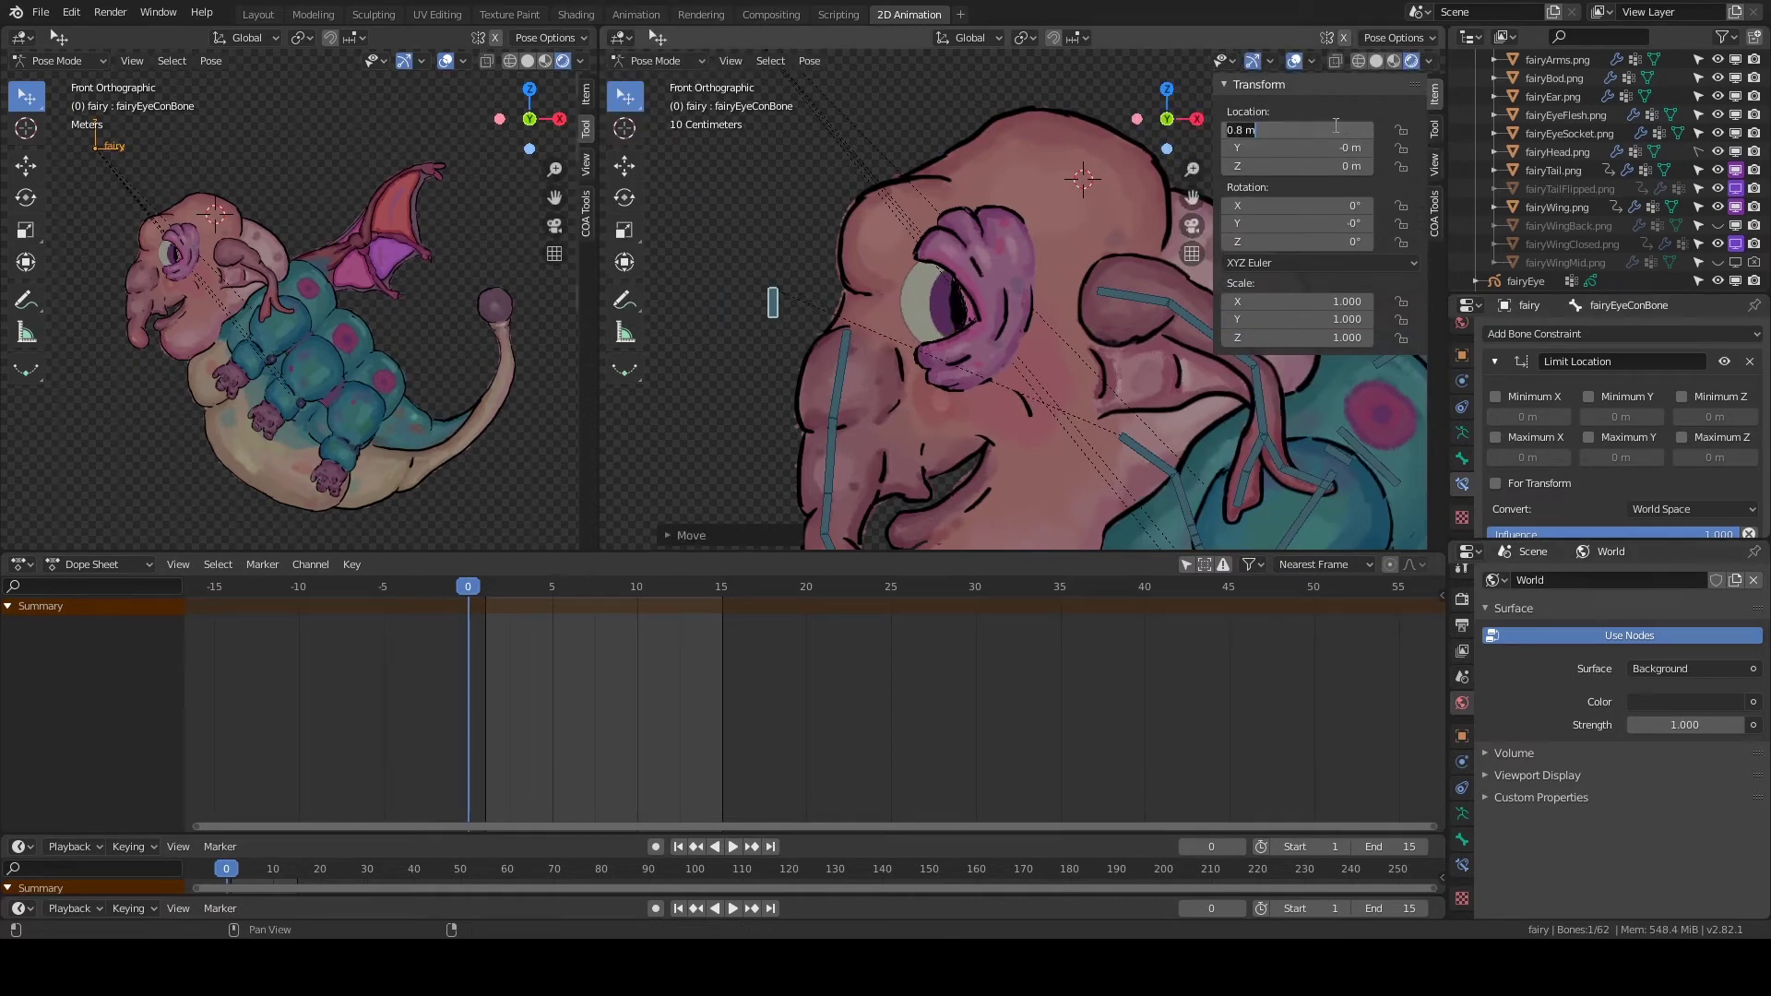
text(-)
key(ctrl+z)
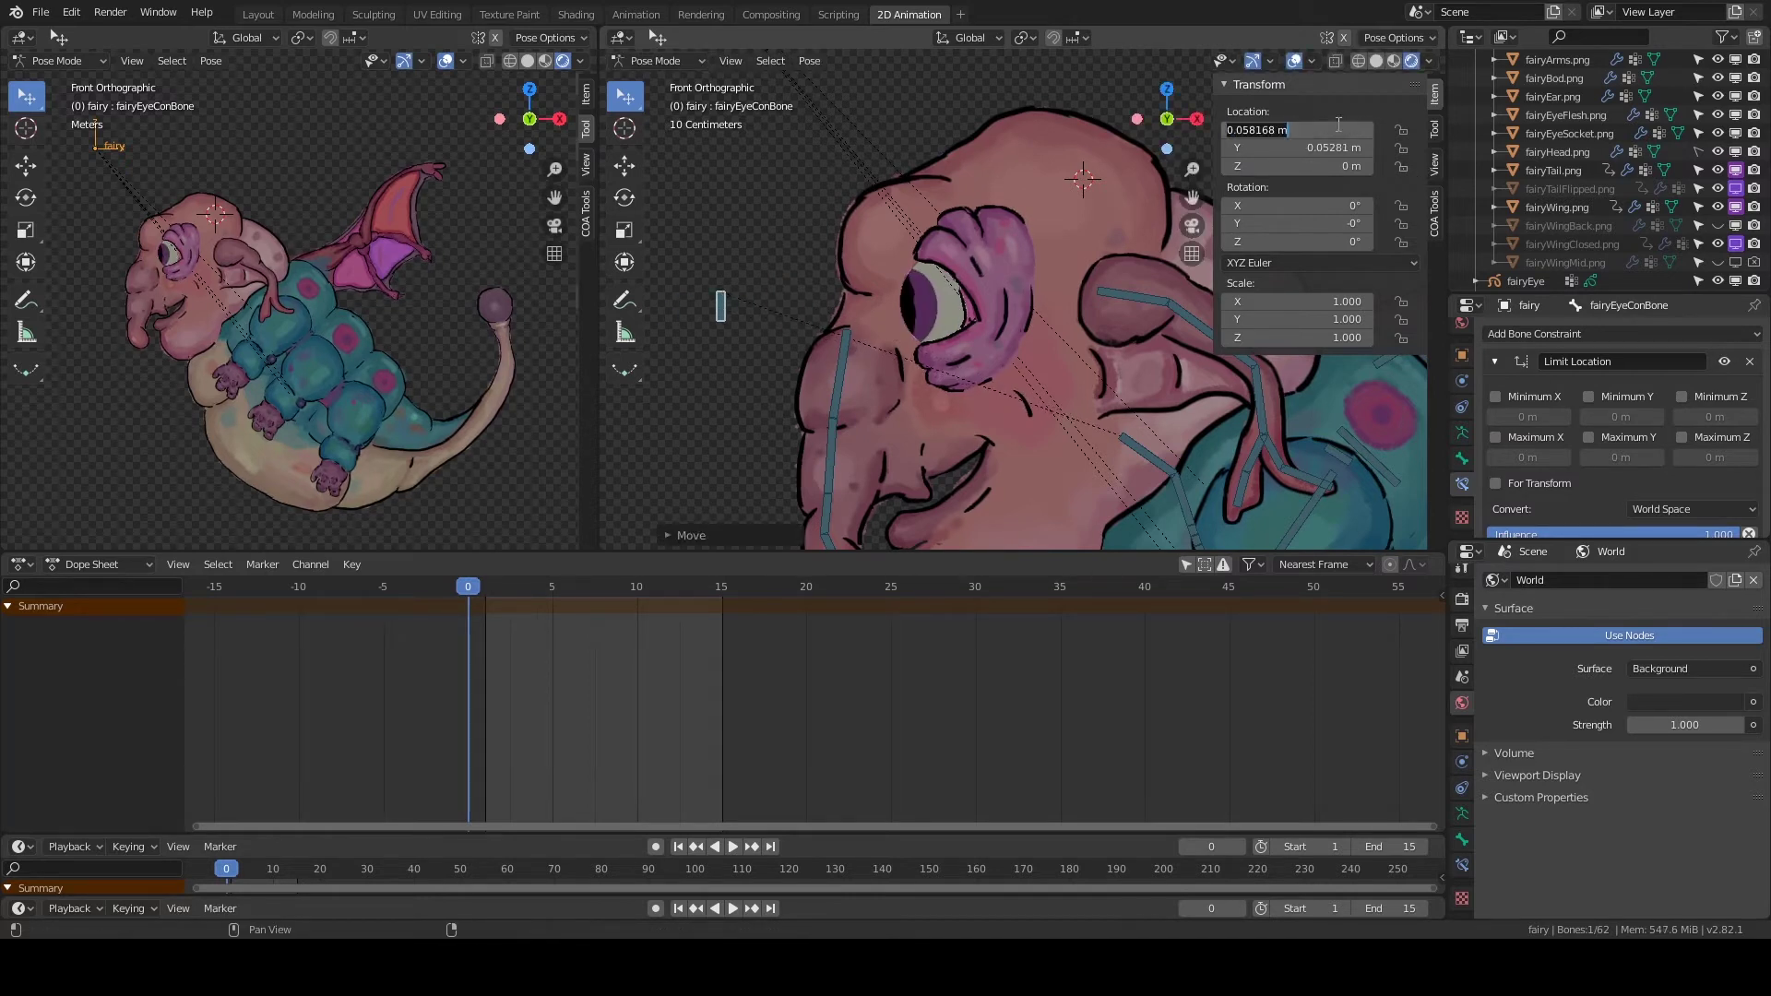
text(0)
key(Return)
Enable X 0–0.8 m and Y −0.5–0.5 m limits, For Transform, in Local Space.
click(1495, 483)
scroll(1568, 480, down, 1)
click(1688, 493)
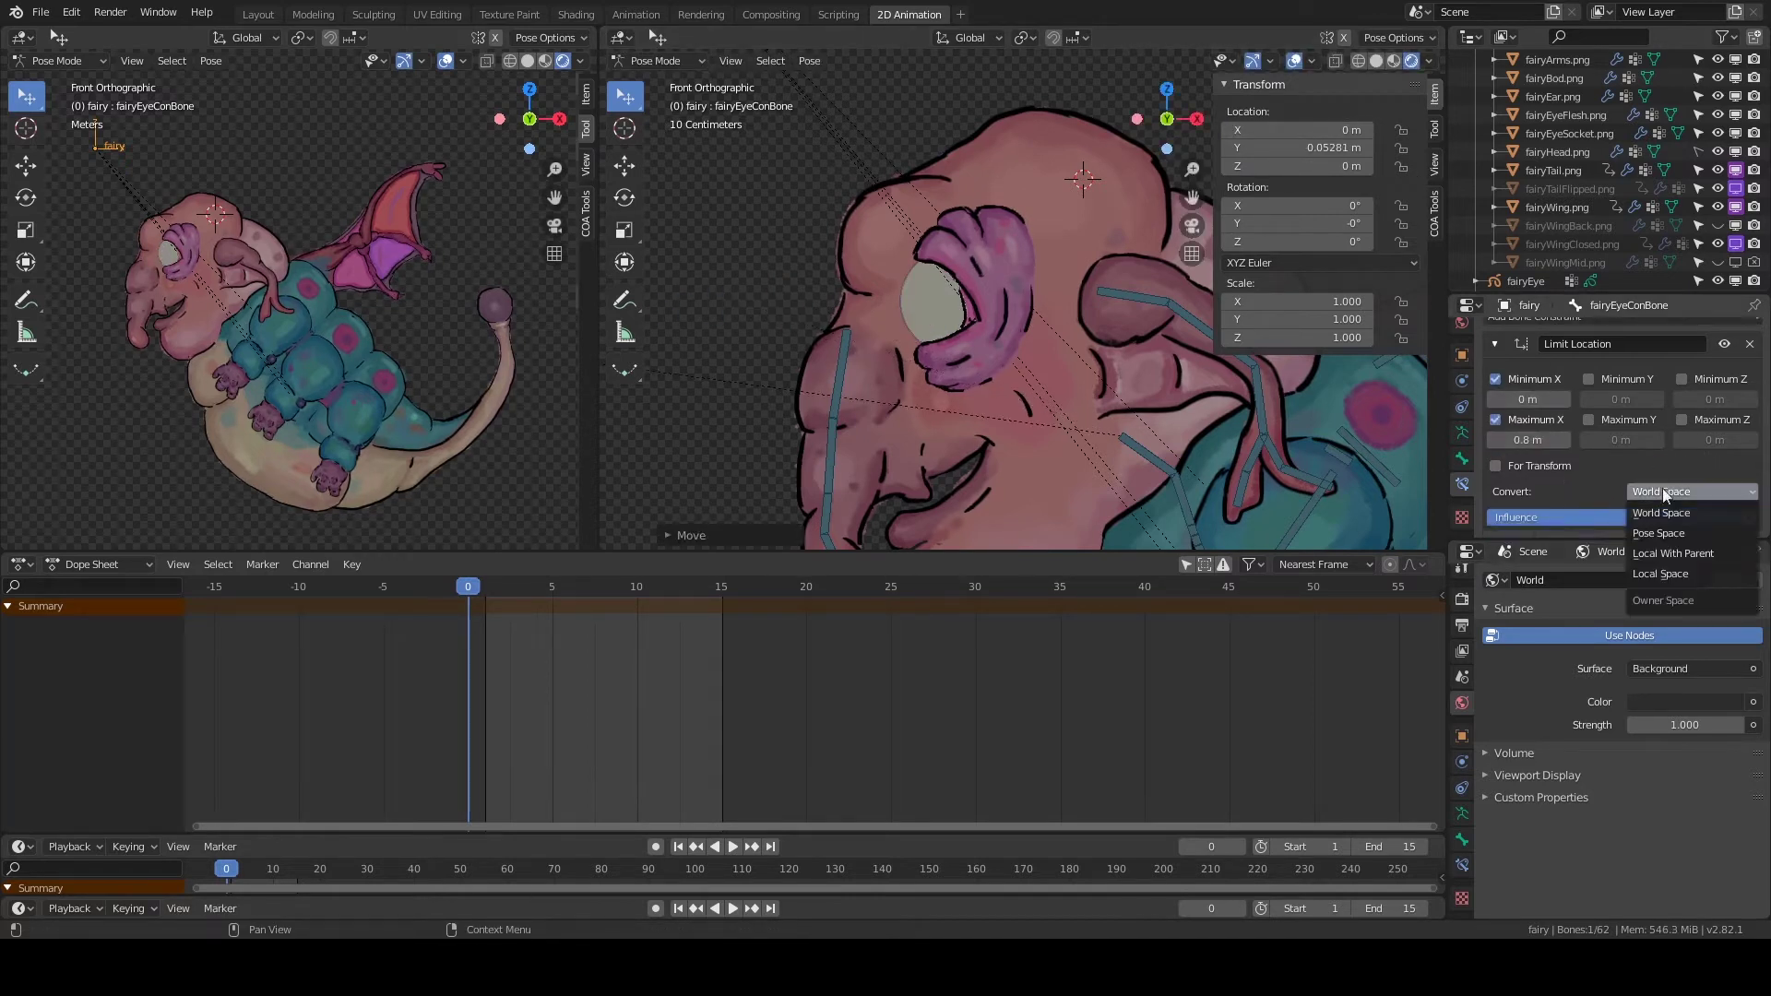
click(1688, 599)
Test-move the eye bone downward, then return to Object Mode with fairyEye selected.
key(g)
click(811, 279)
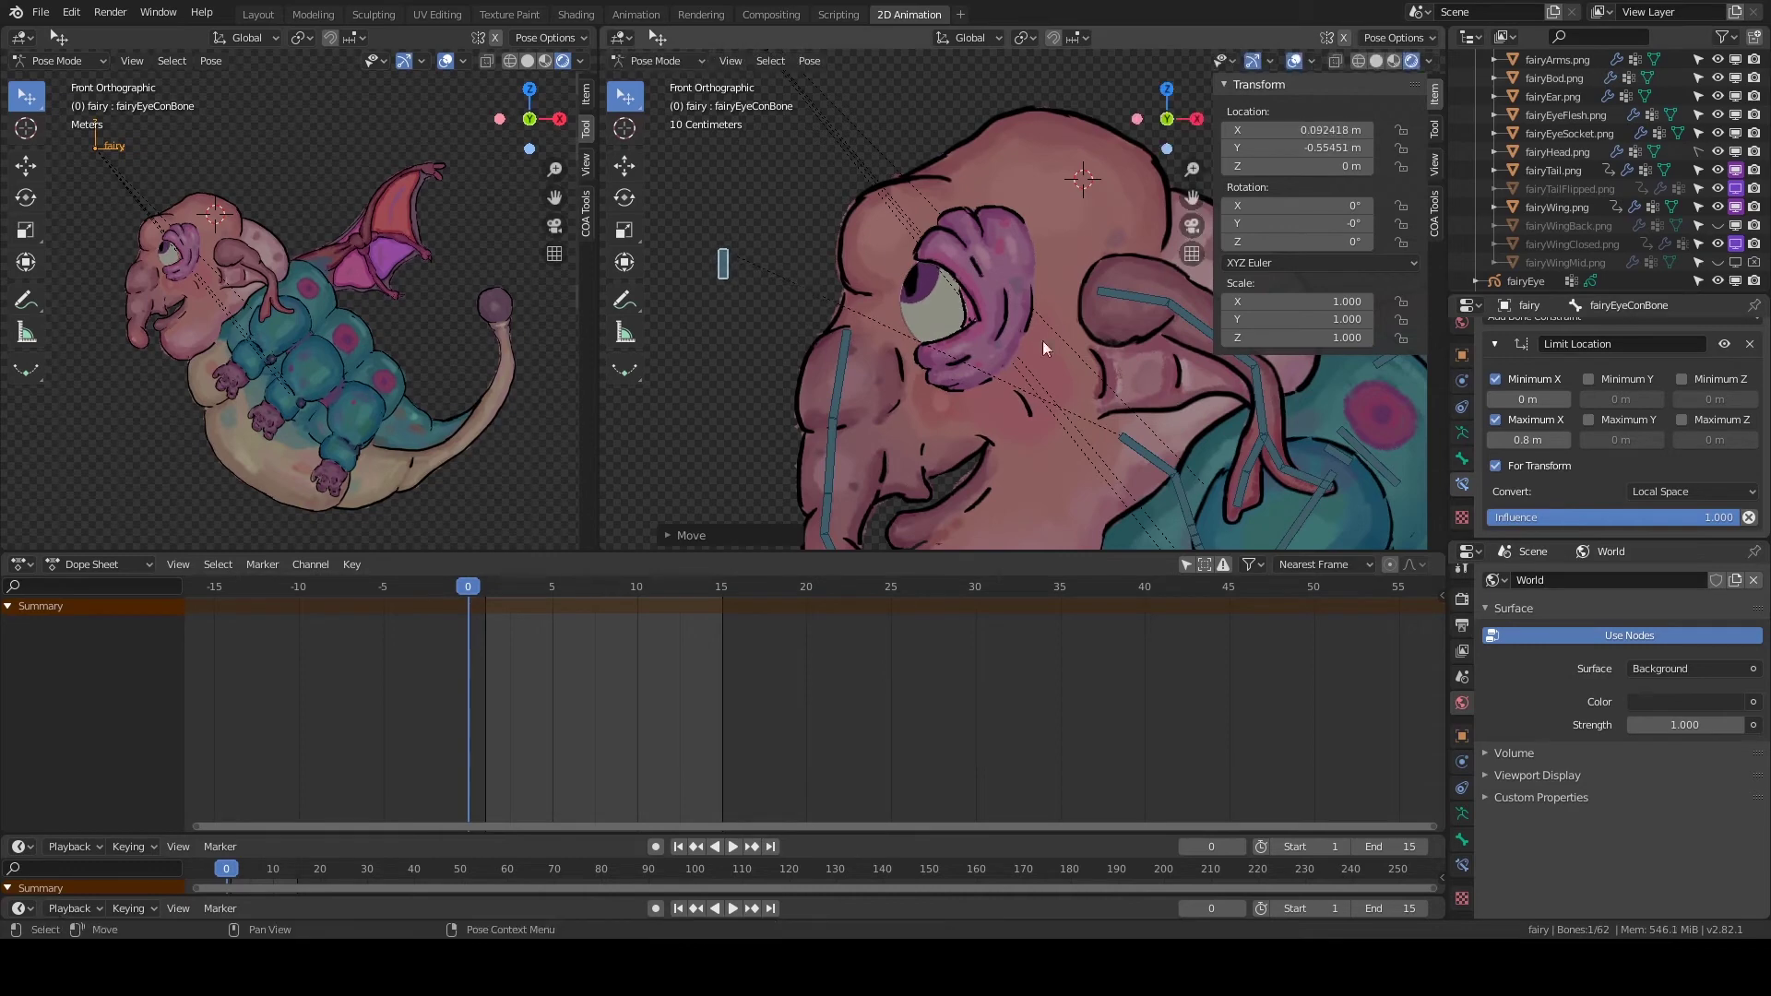
key(g)
click(767, 315)
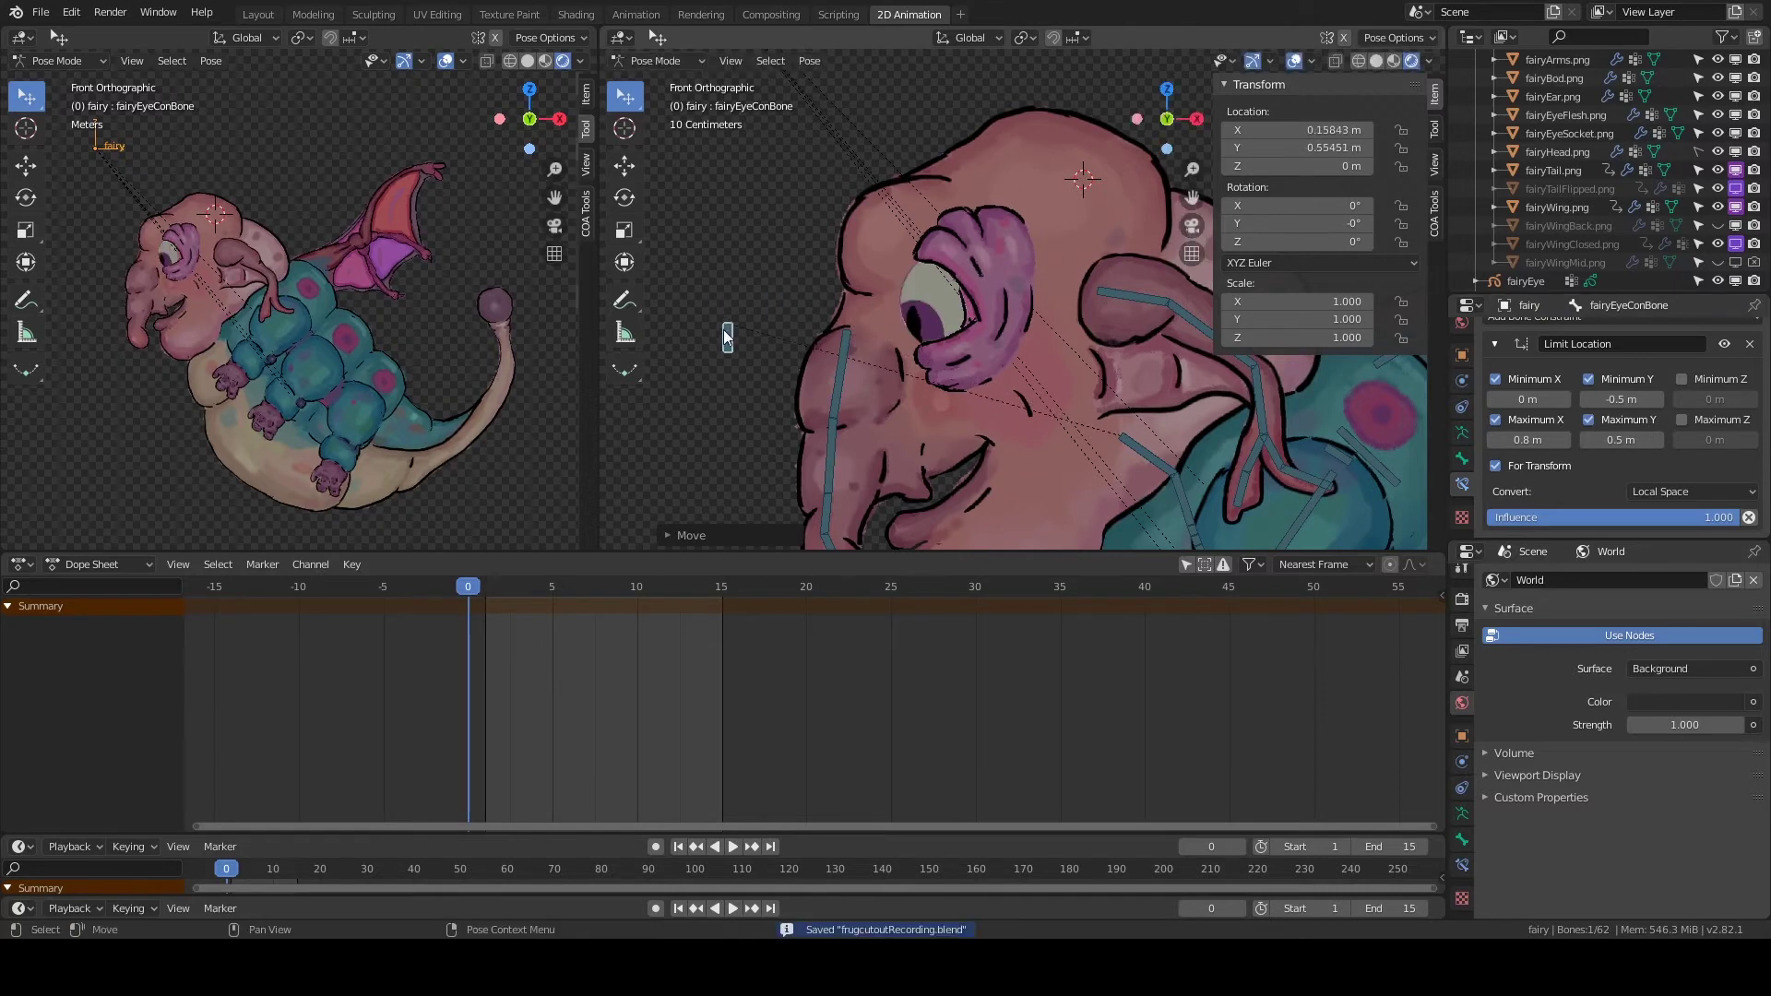
key(ctrl+Tab)
click(811, 310)
click(922, 310)
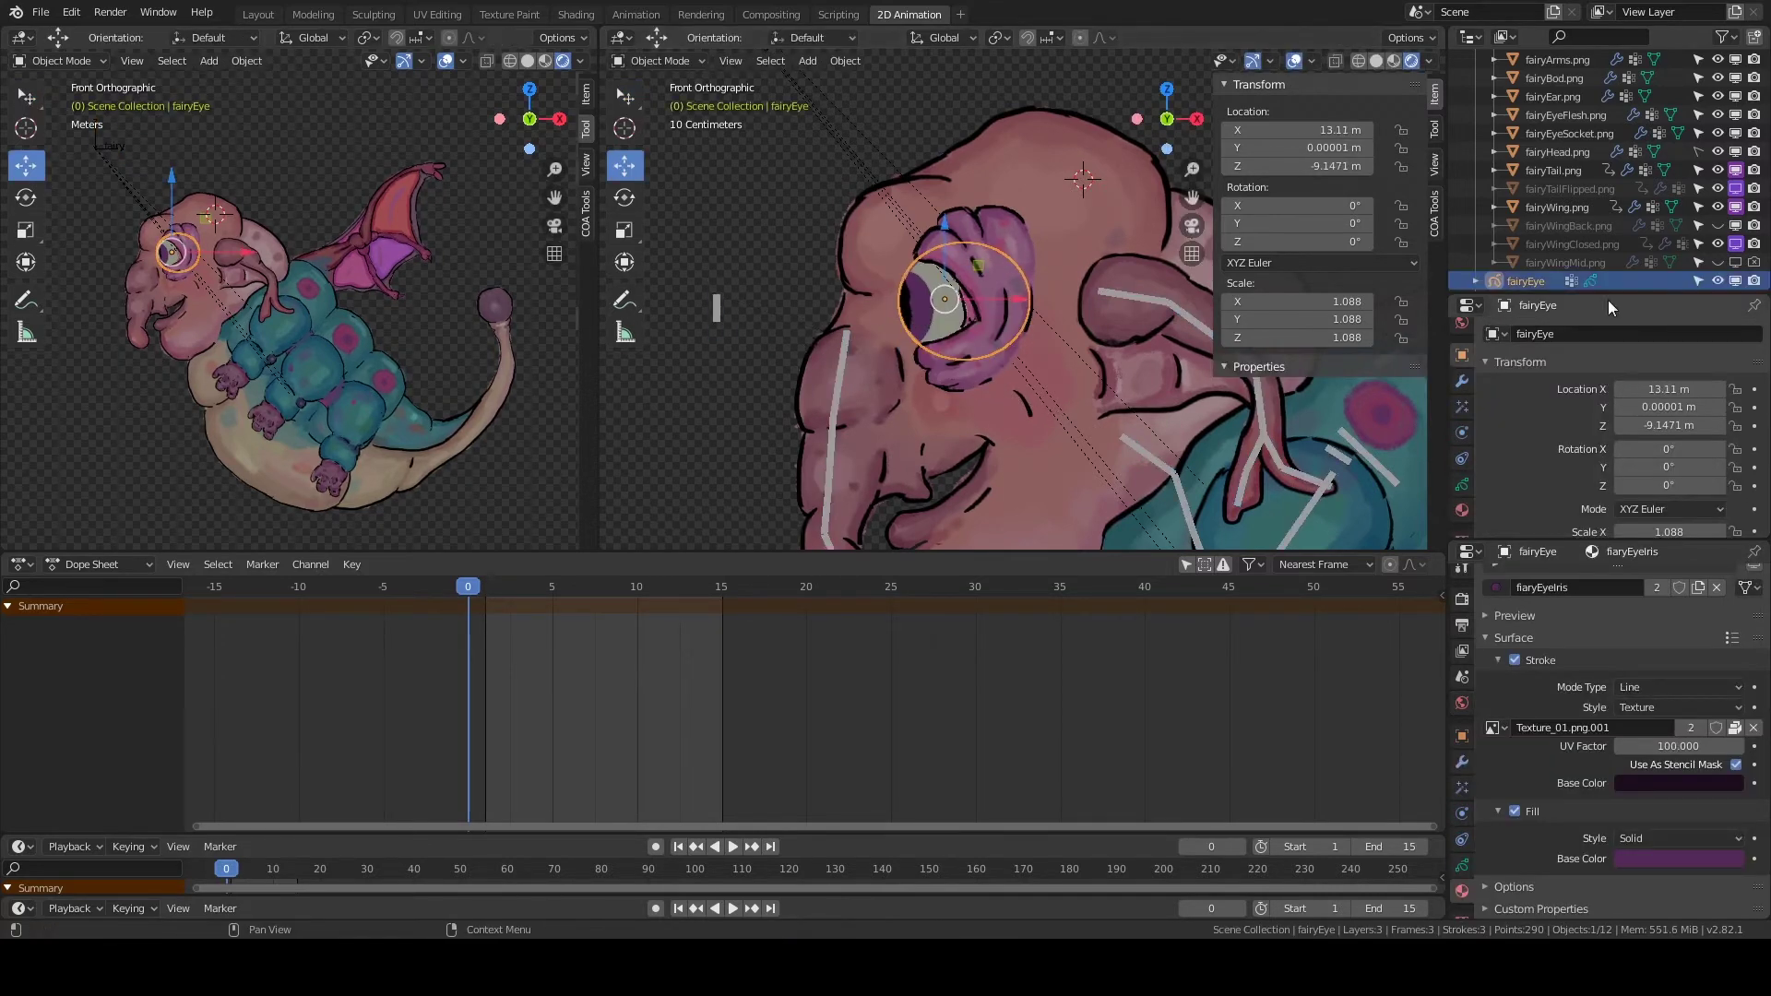
Sculpt fairyEye's iris thicker into a full purple oval, then shrink the brush radius to 18 px.
scroll(1559, 443, down, 8)
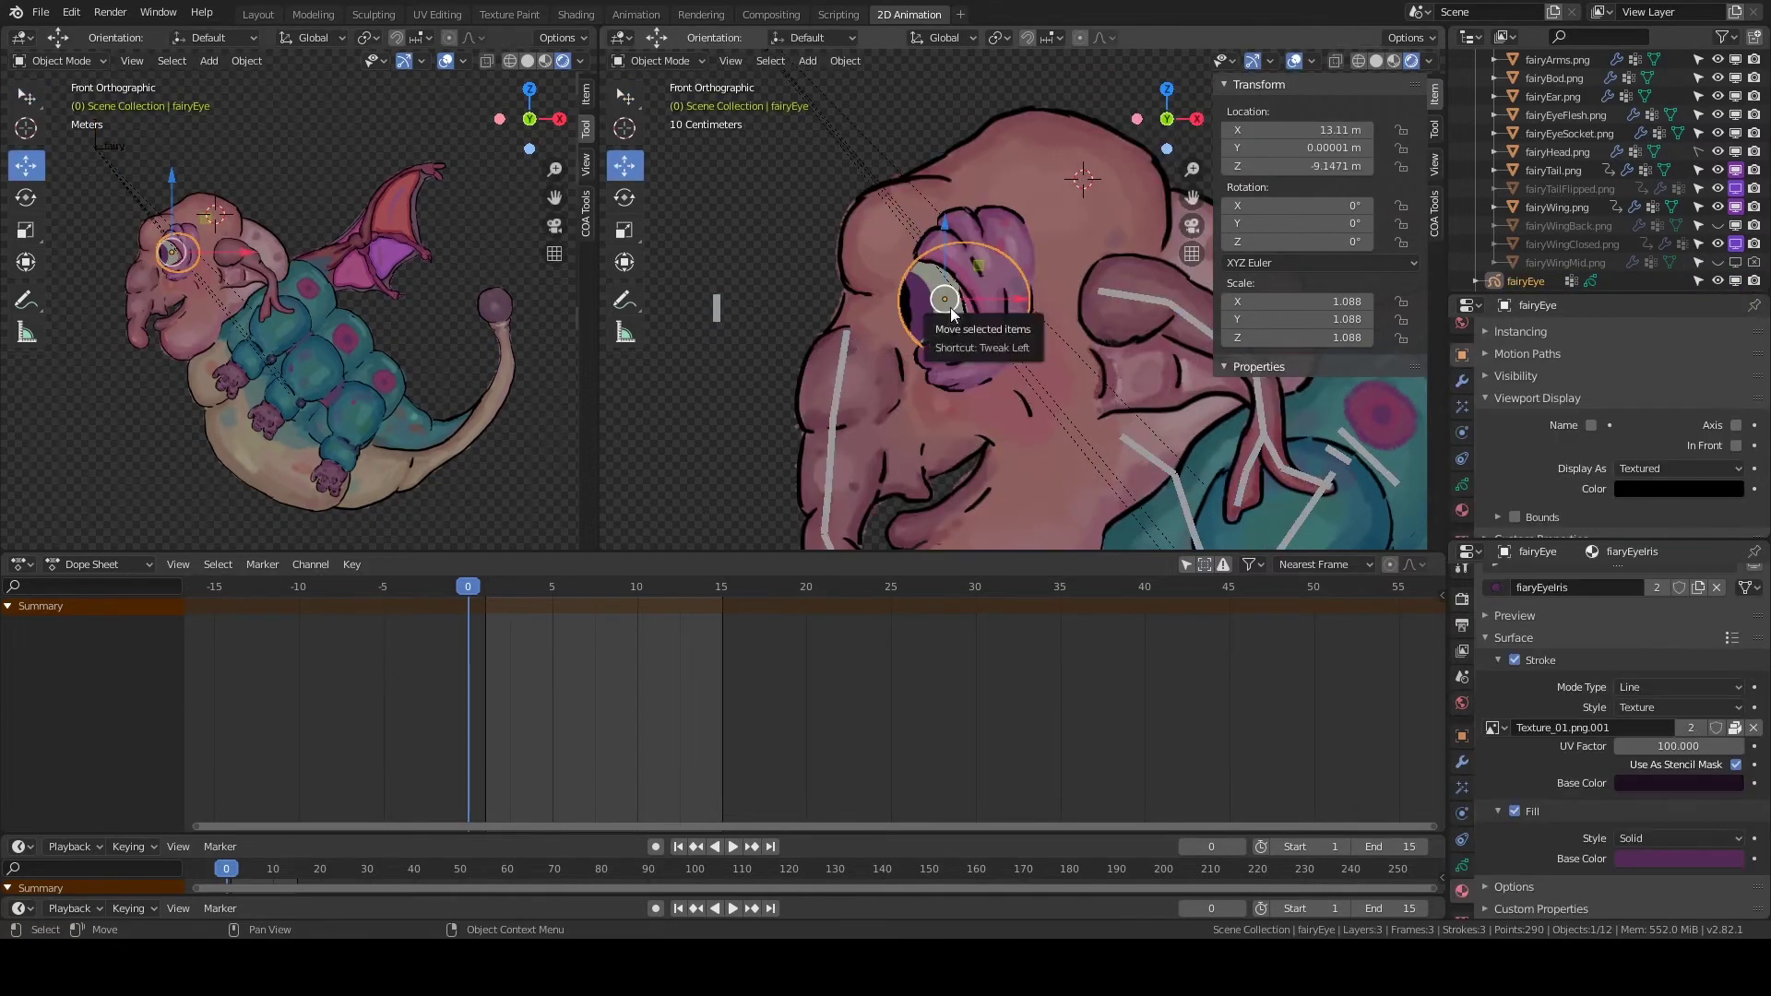
click(1462, 484)
scroll(1521, 463, down, 3)
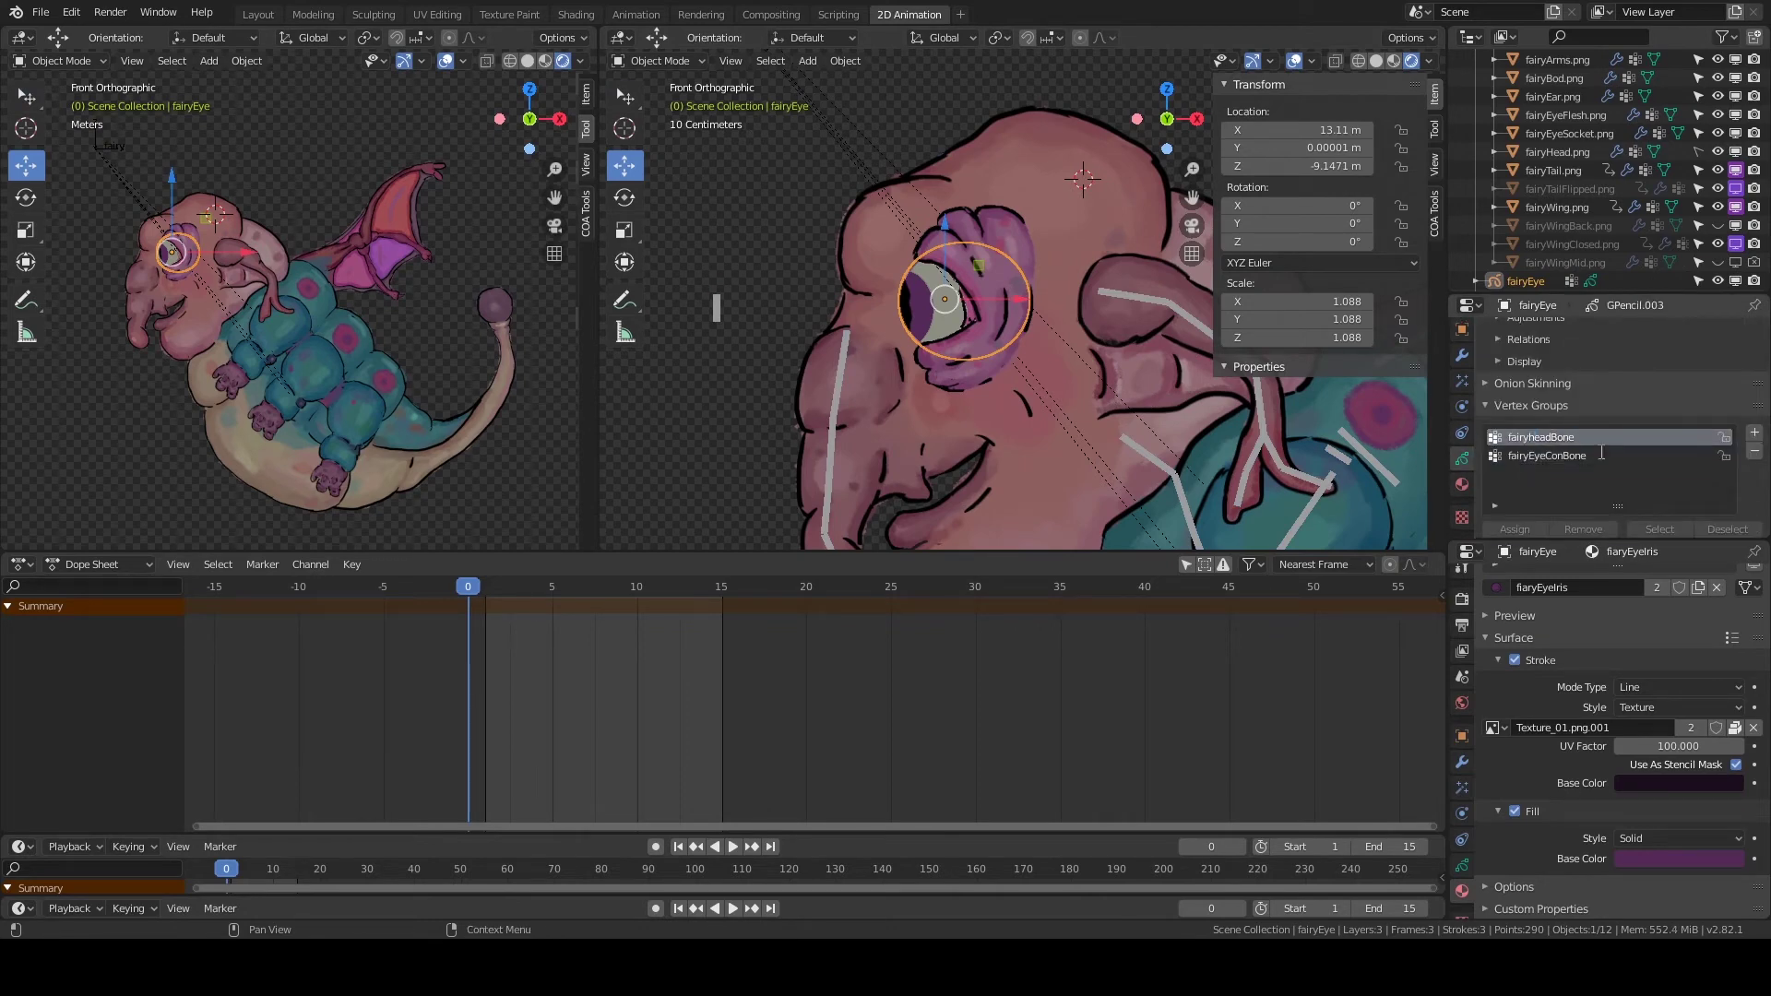
scroll(1614, 442, up, 3)
click(658, 61)
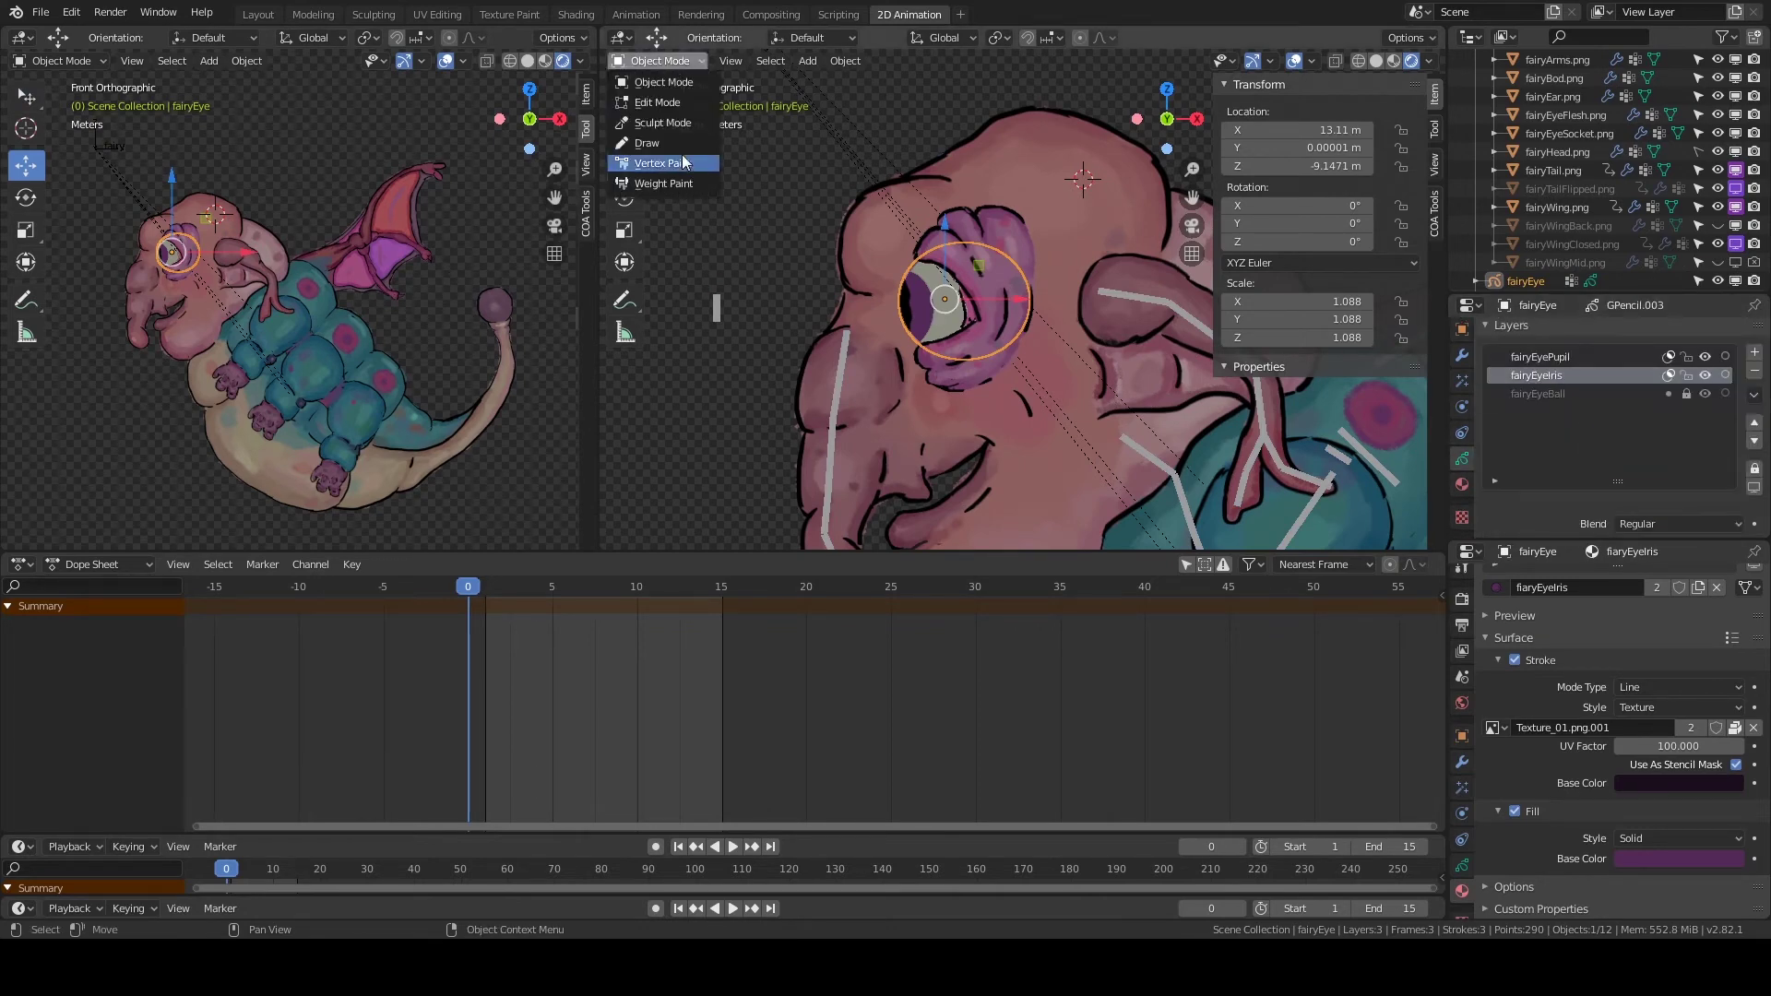
click(646, 127)
scroll(871, 292, up, 3)
drag(849, 351, 811, 296)
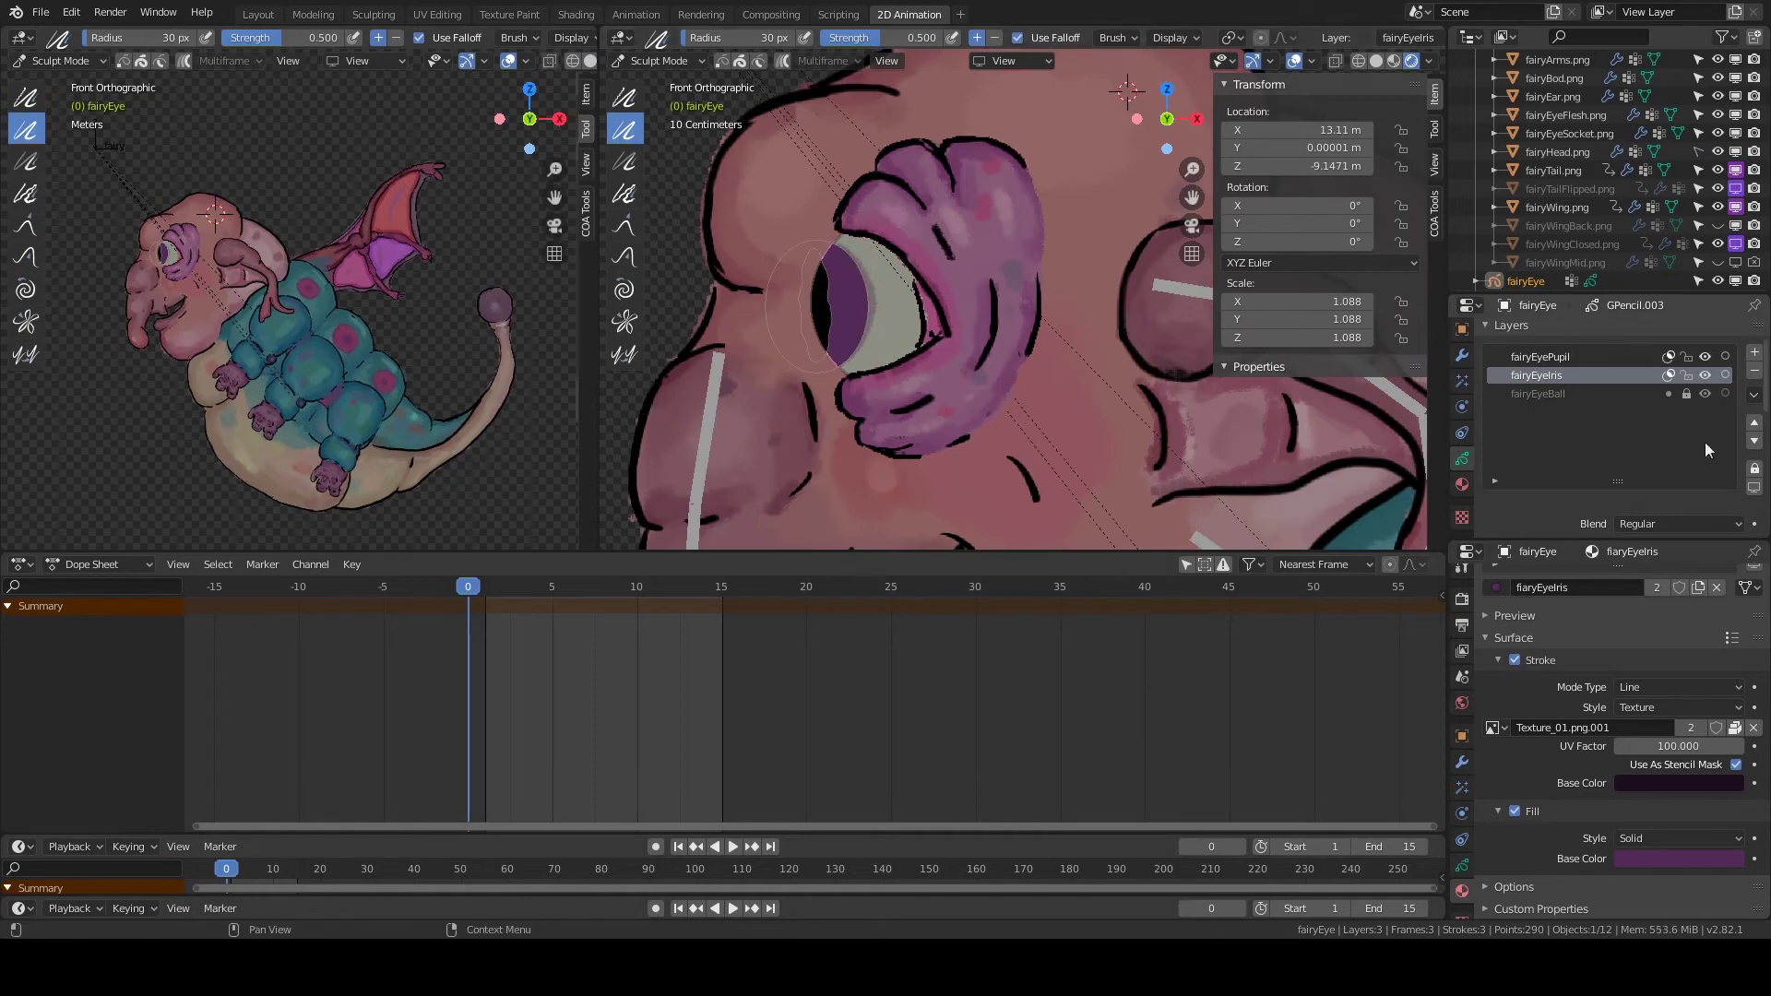
scroll(806, 227, up, 2)
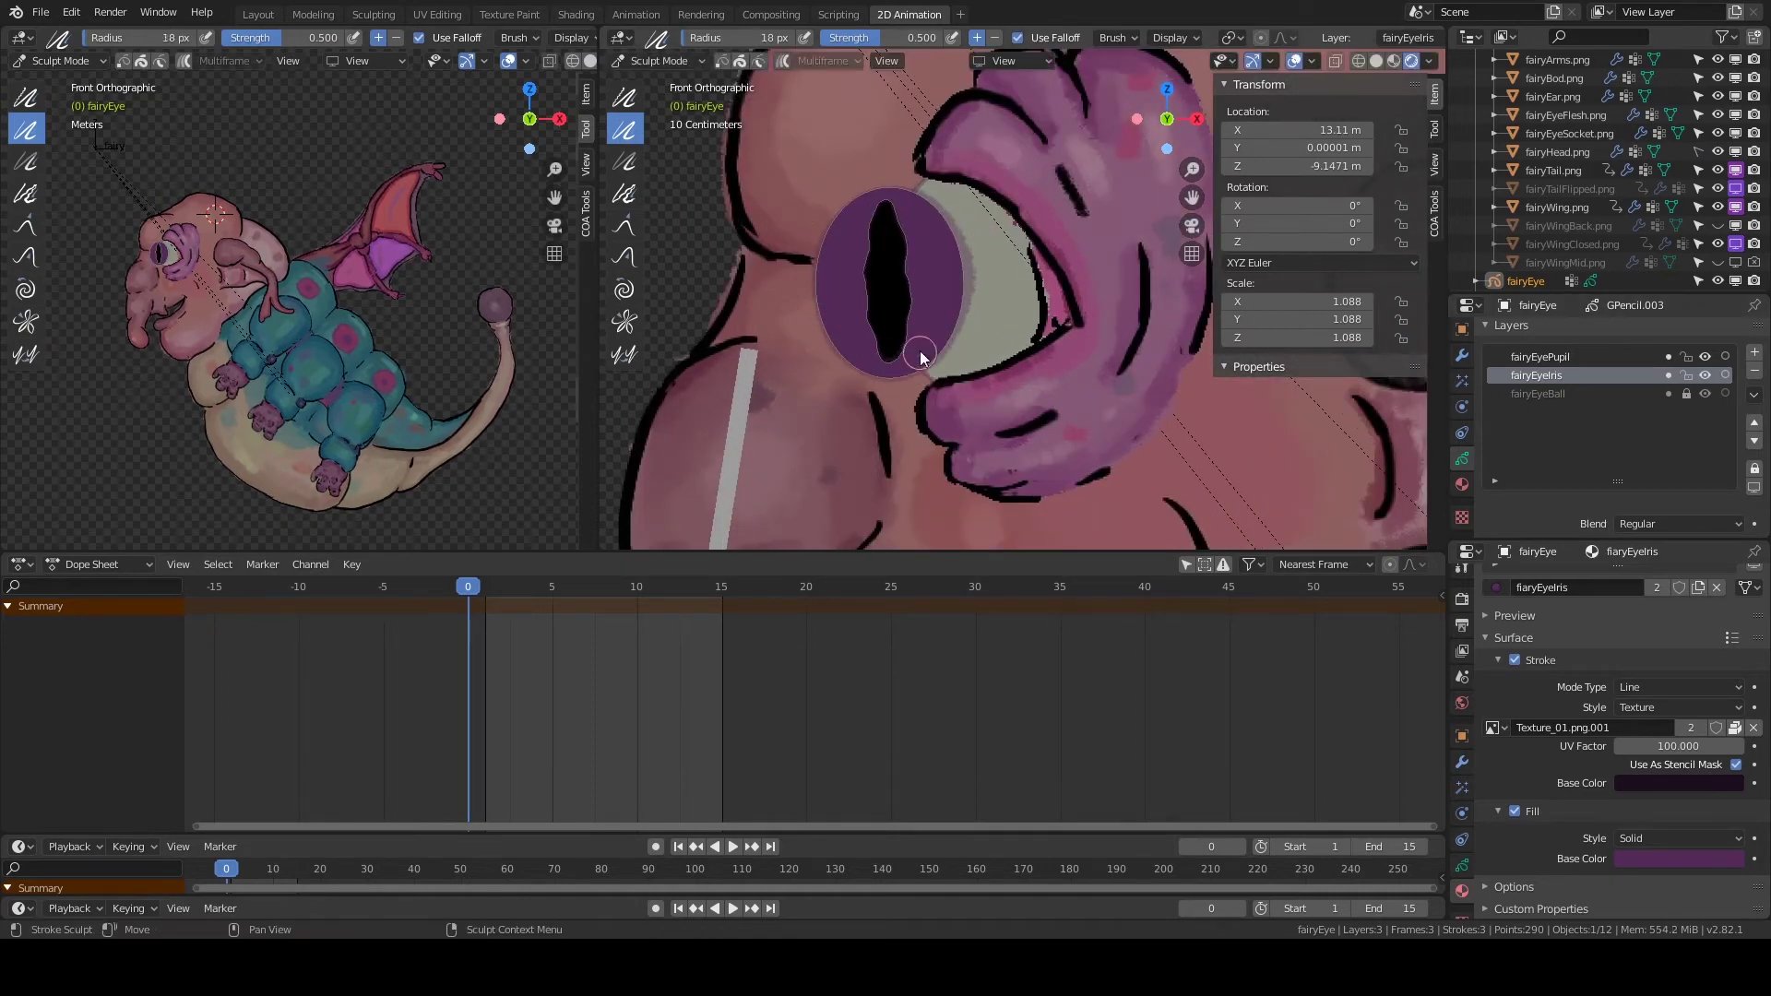
drag(933, 357, 888, 188)
scroll(888, 188, down, 3)
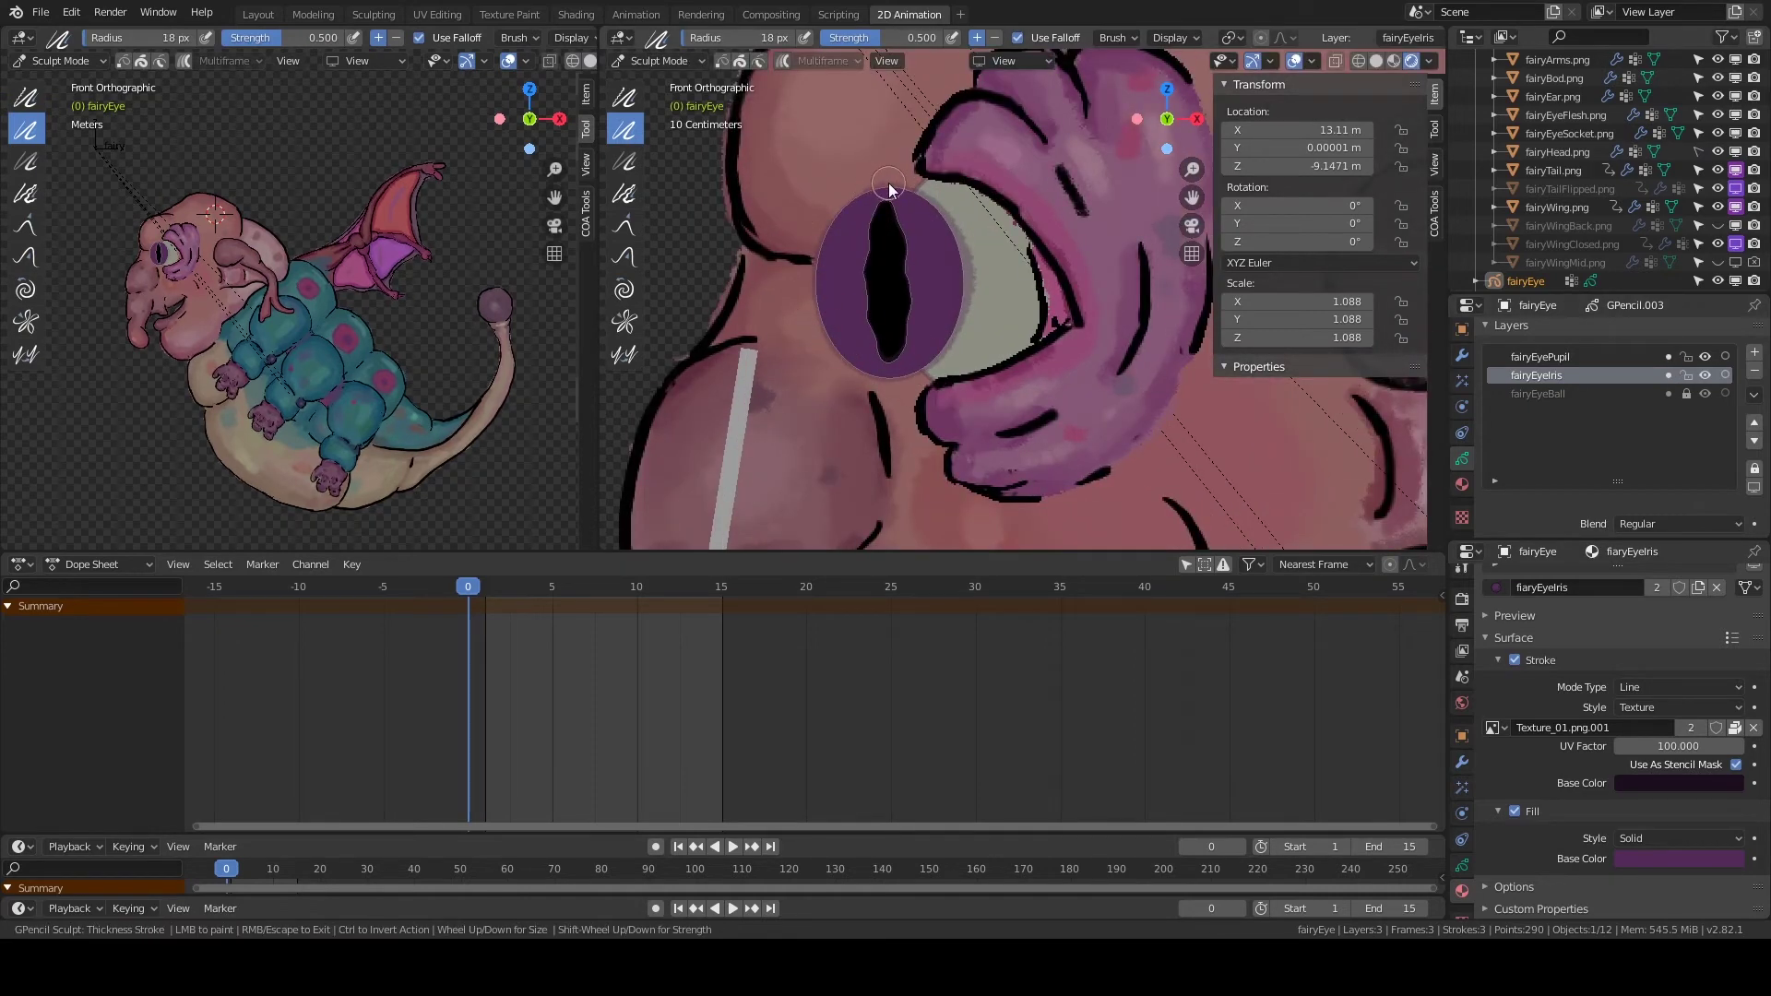
Brighten the iris stroke colour to purple and turn off its stencil masking.
click(1679, 783)
drag(1729, 650, 1729, 579)
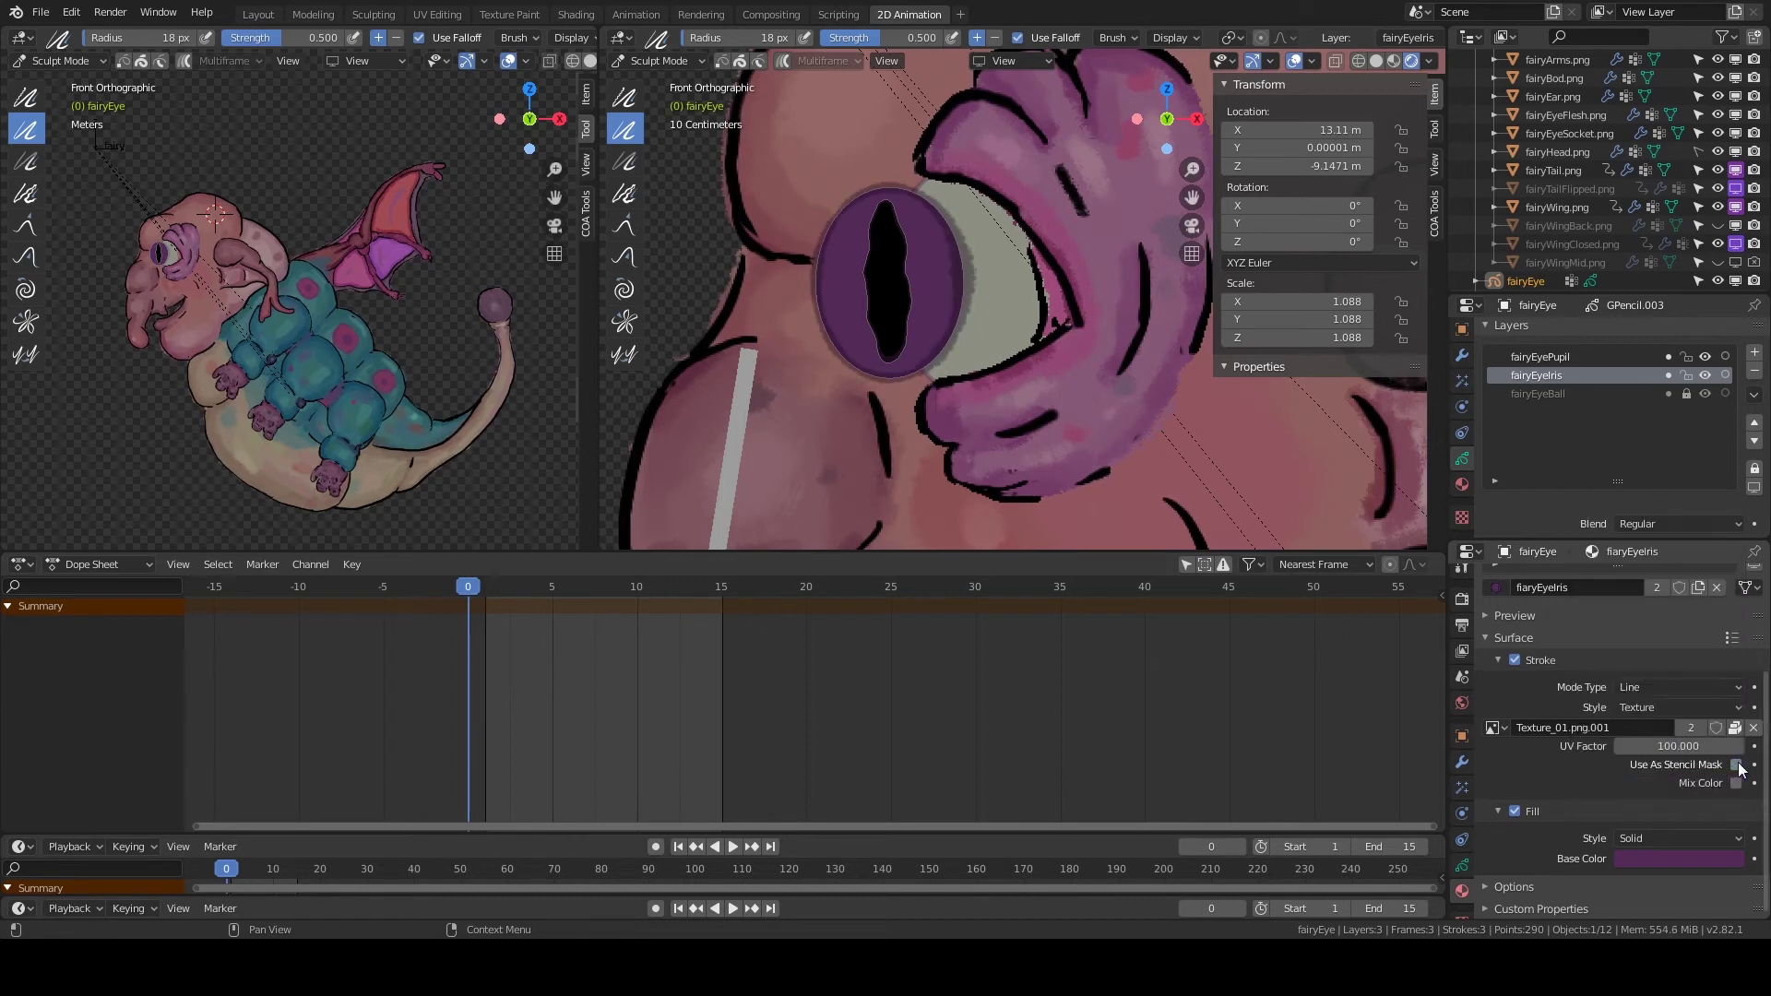
click(1678, 783)
click(1736, 765)
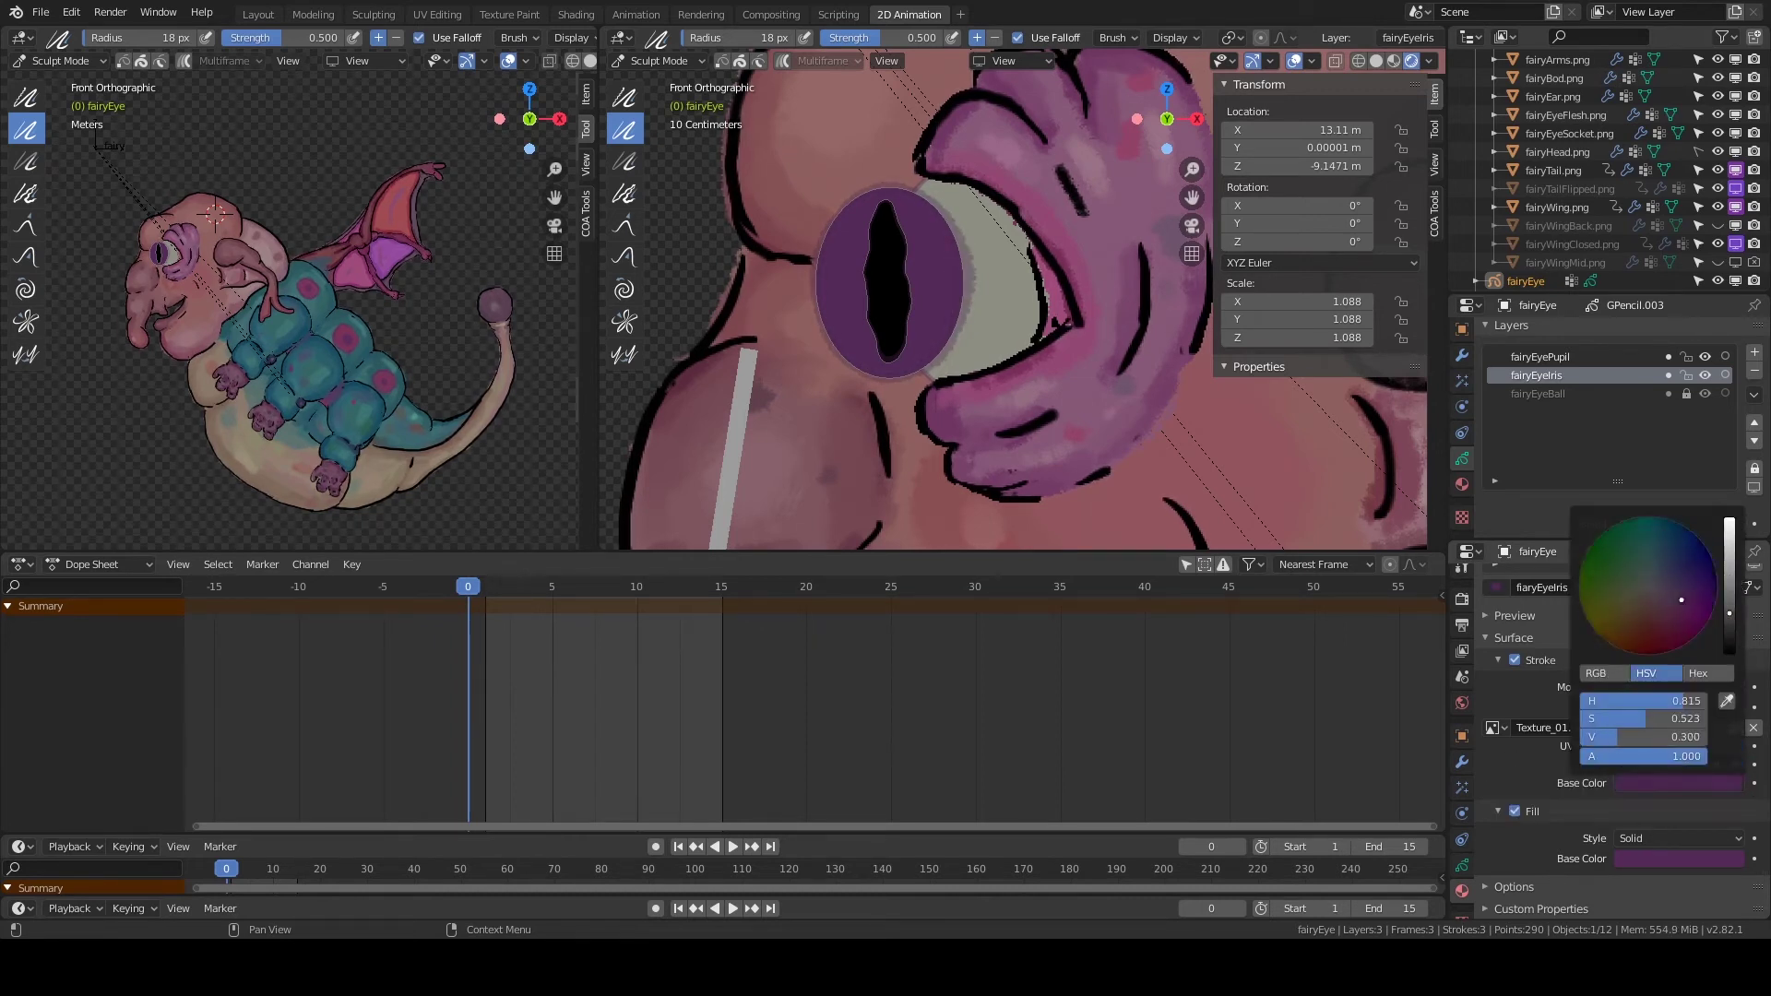
click(1660, 742)
scroll(1660, 738, up, 1)
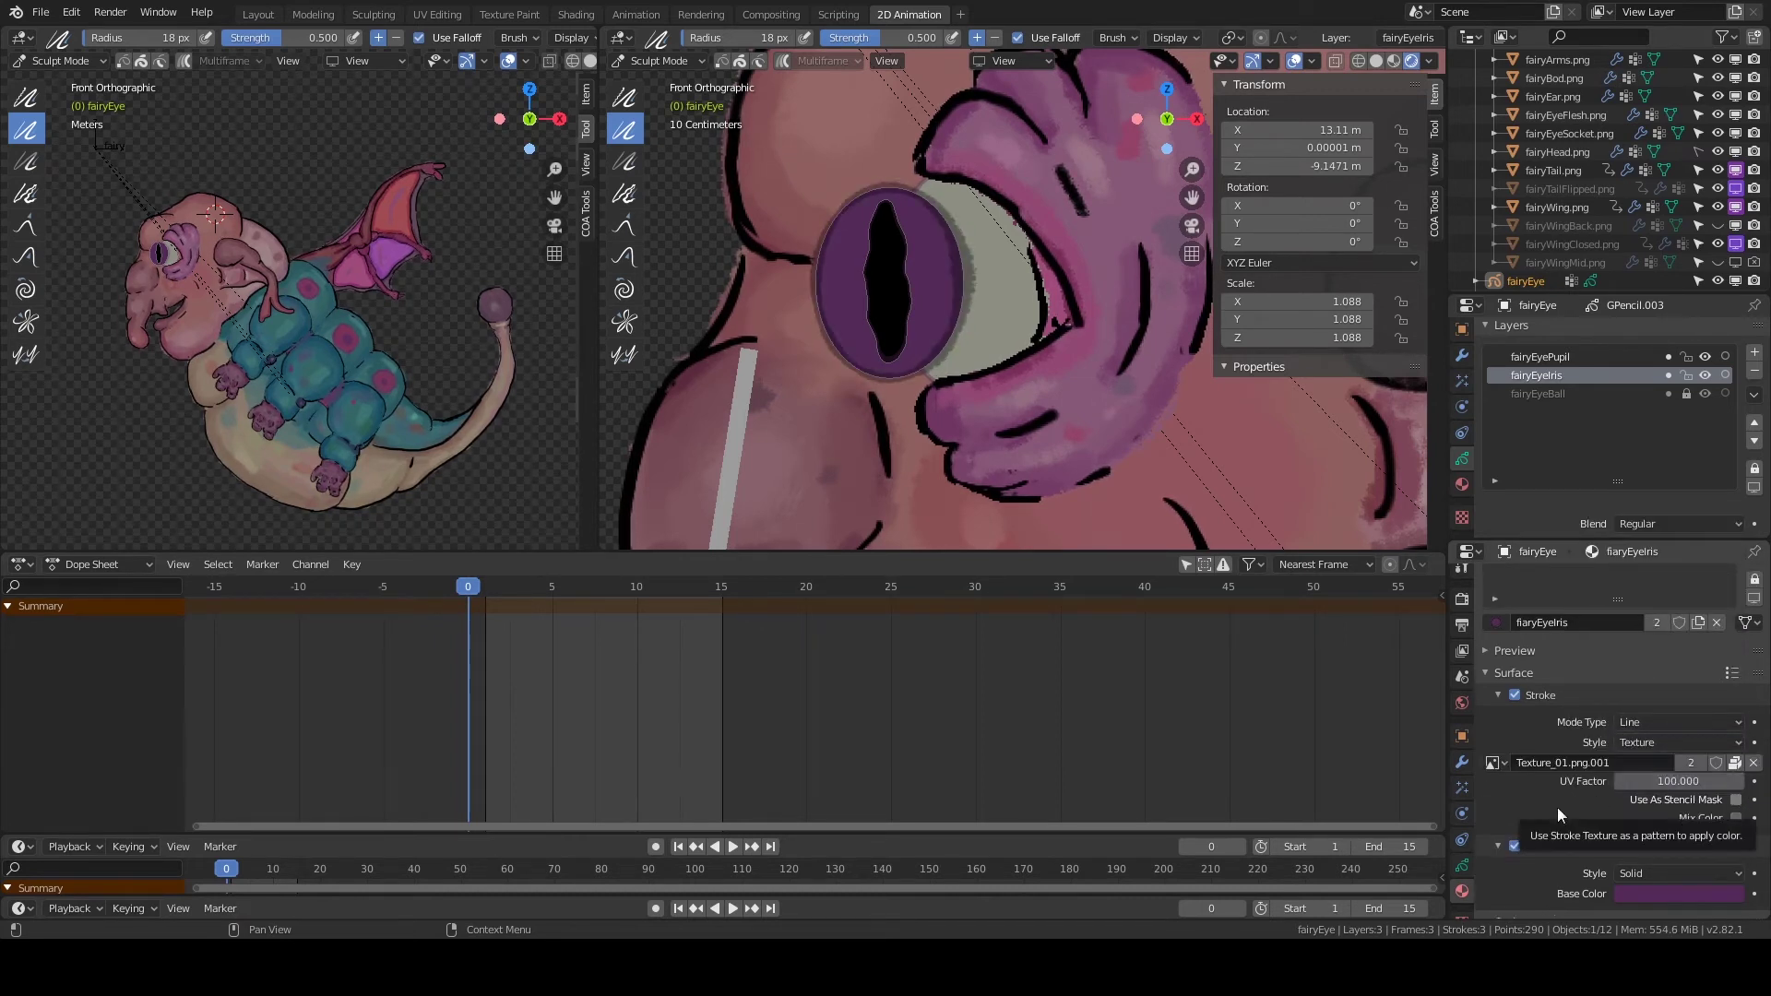
Make fairyEyePupil active, colour its stroke purple, and lock the fairyEyeIris layer.
click(1564, 357)
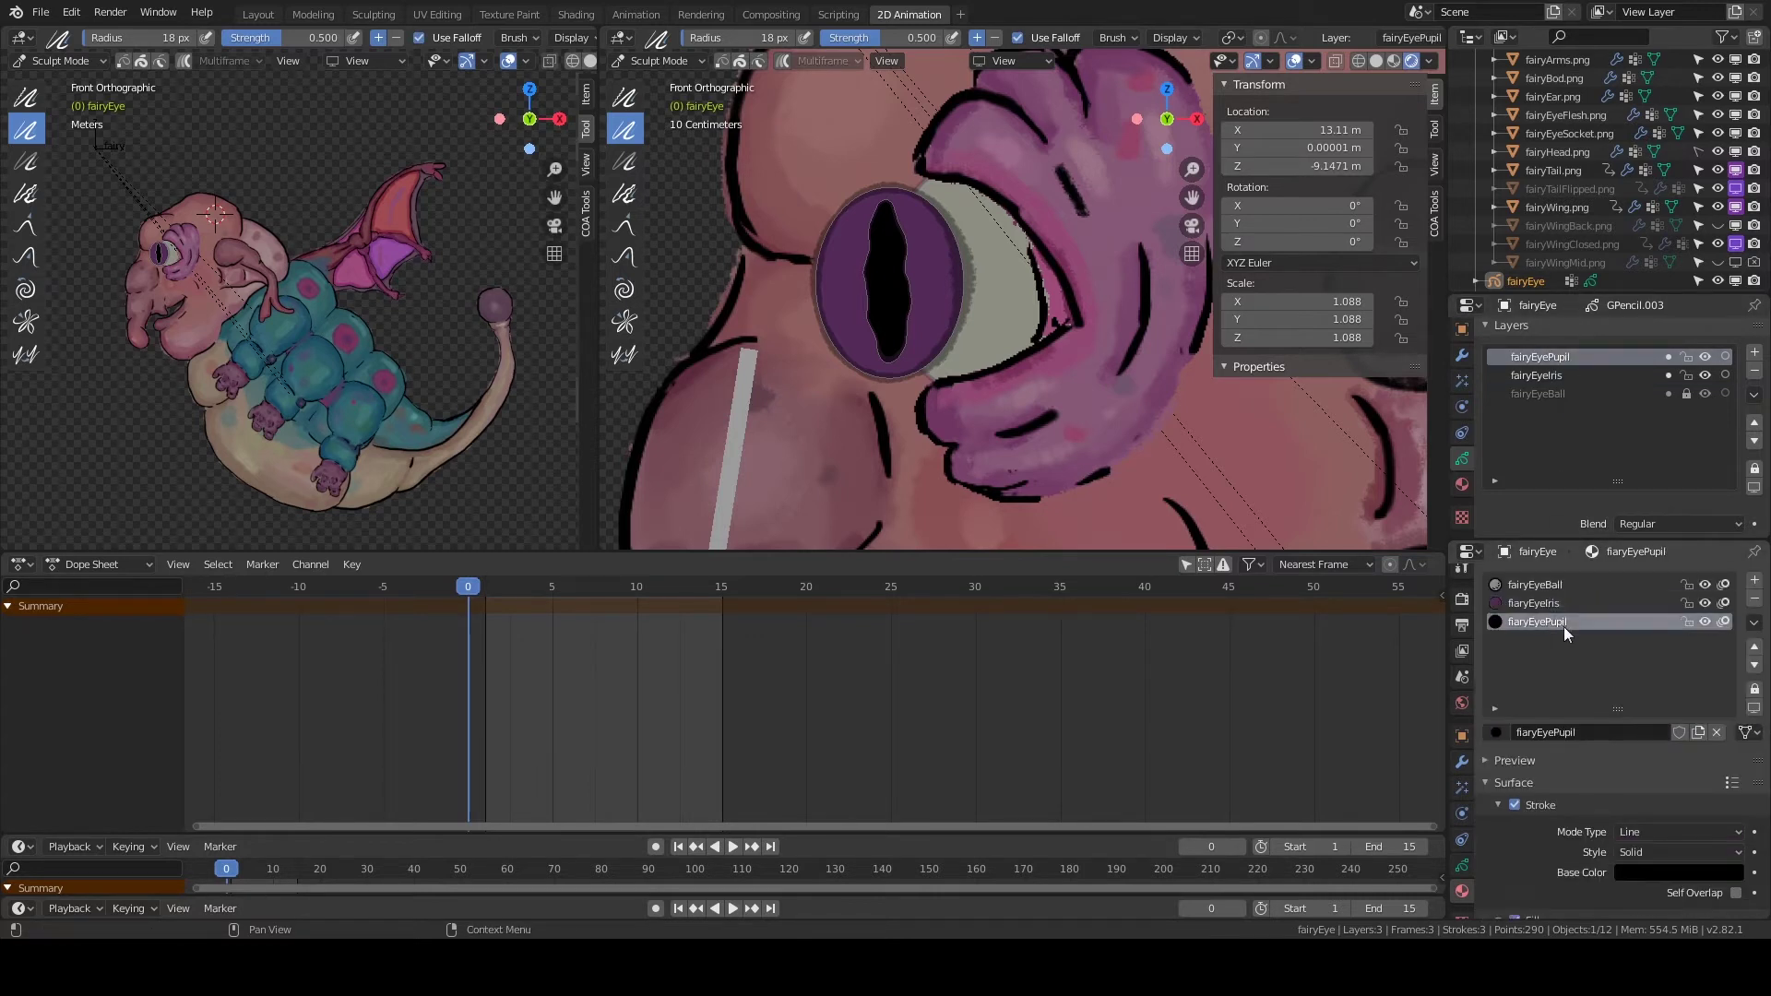
click(1641, 763)
click(1695, 583)
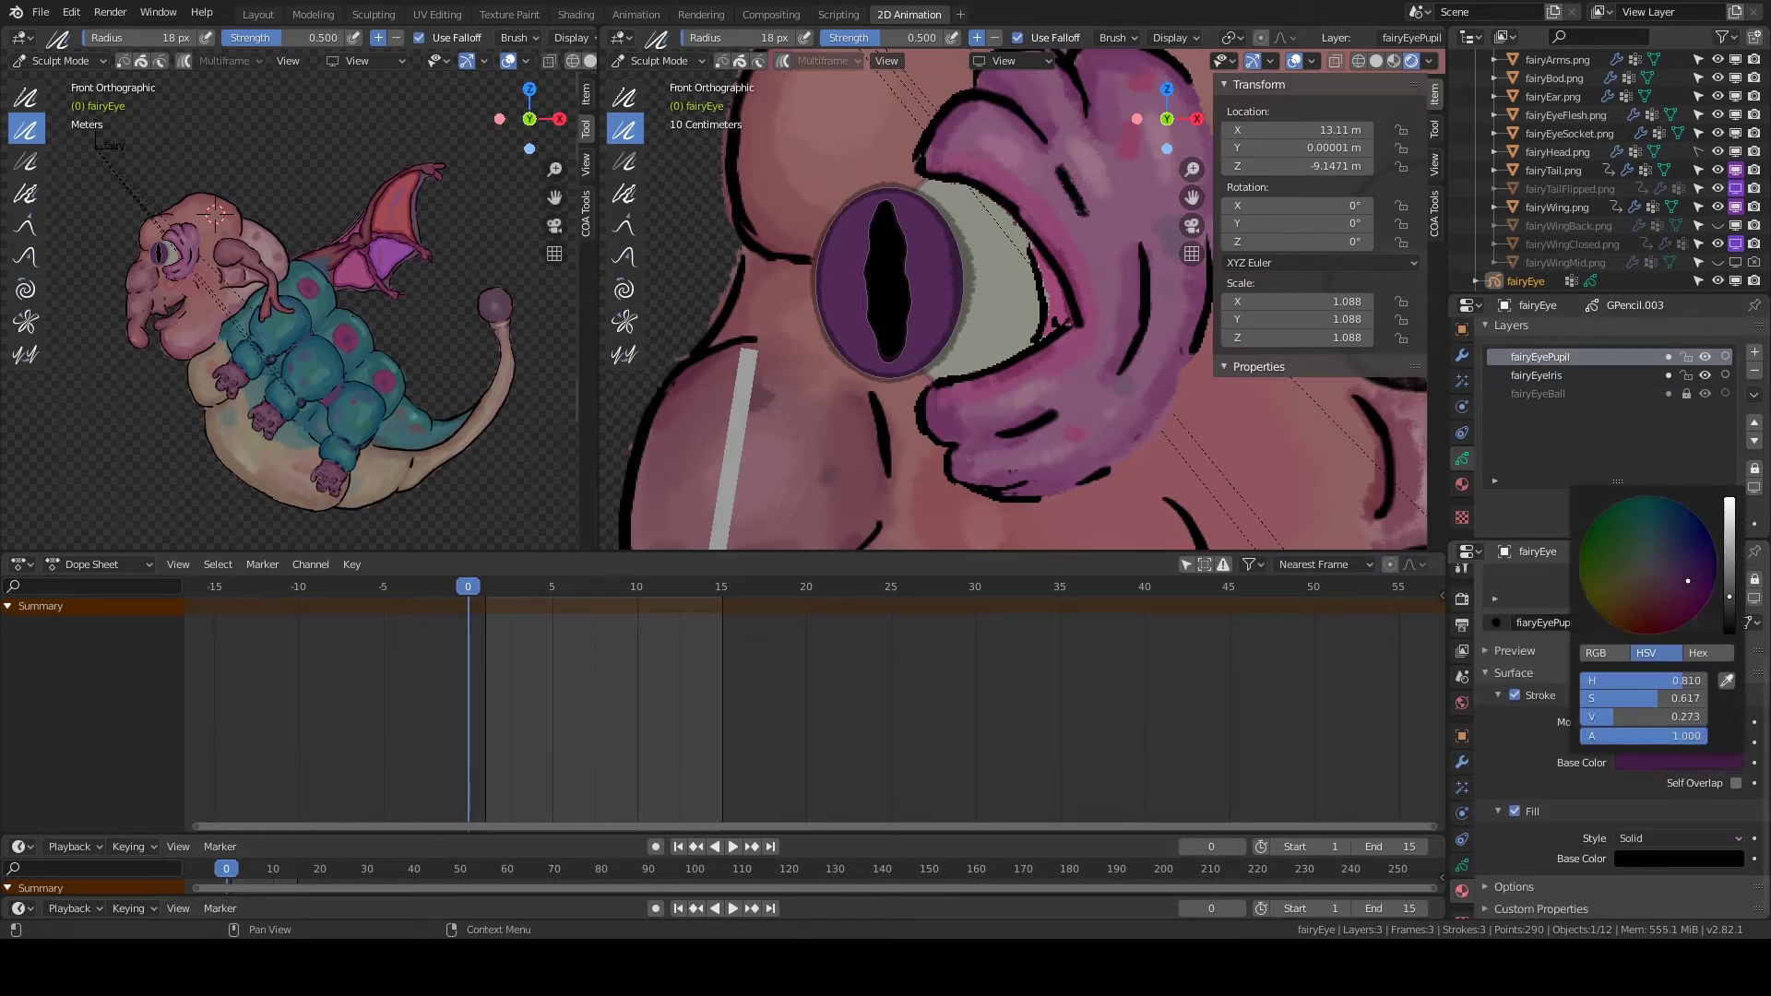
scroll(1568, 456, up, 2)
scroll(1525, 690, up, 3)
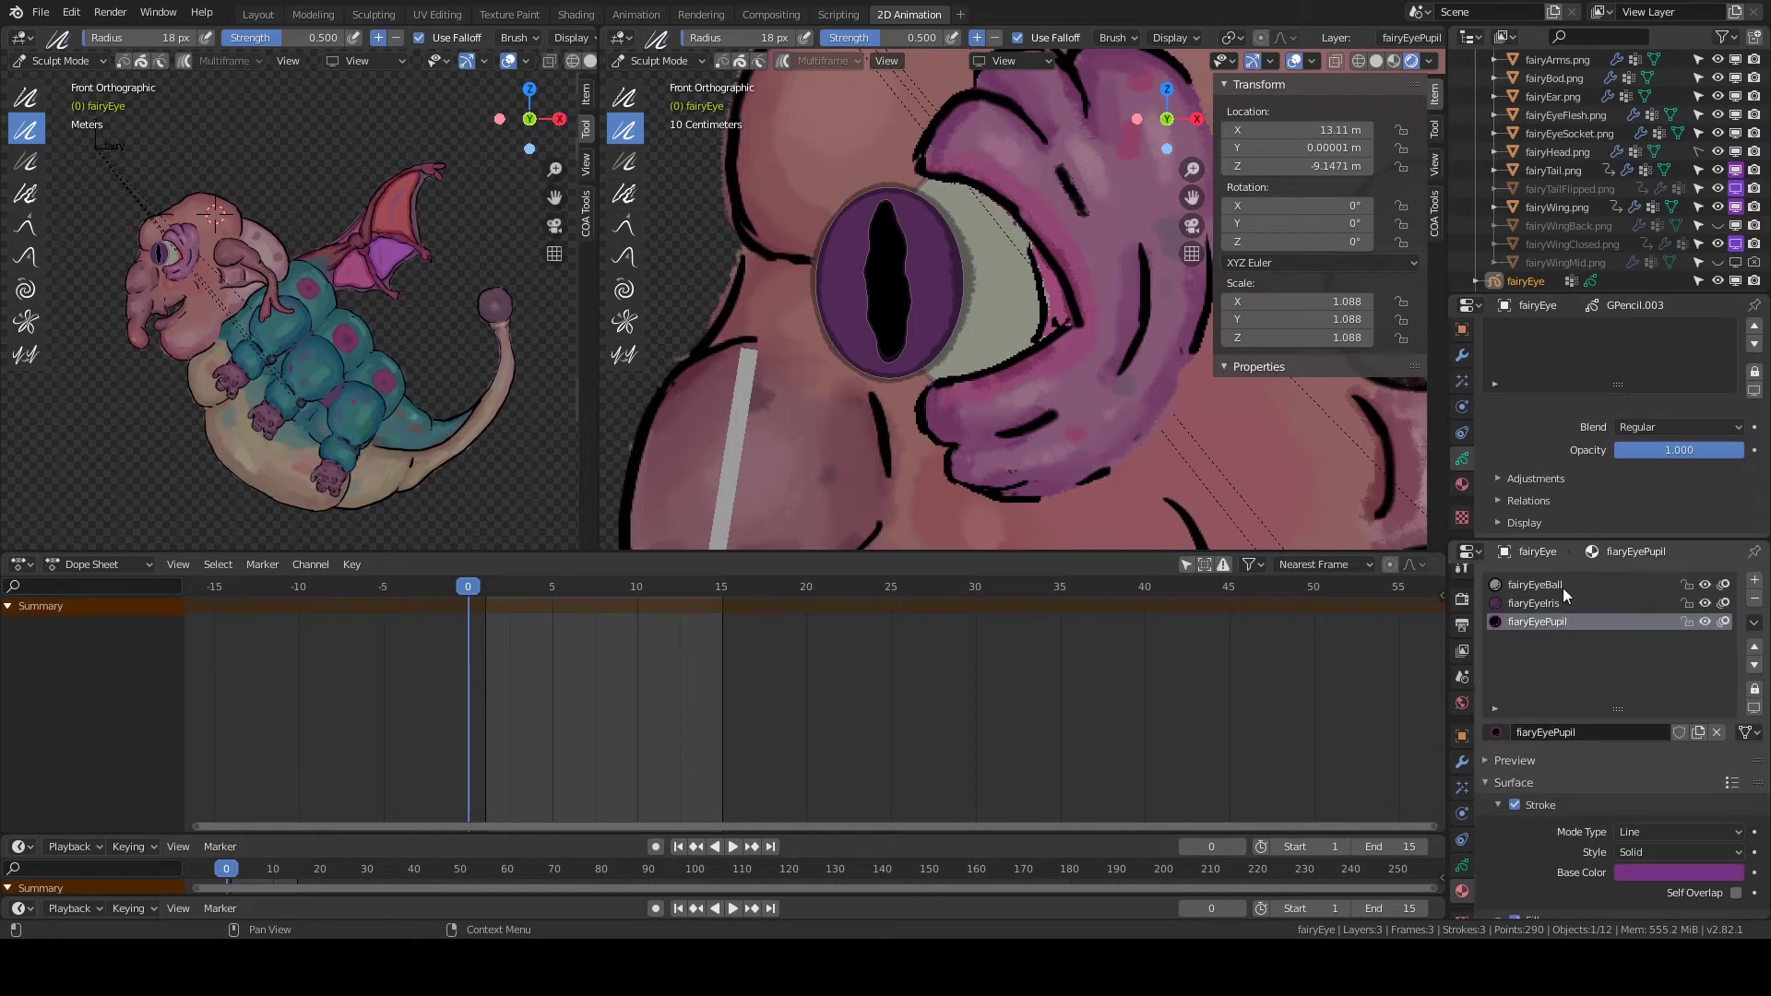
click(1686, 412)
Sculpt the pupil stroke's thickness into a smoother slit.
key(Tab)
scroll(1546, 751, down, 1)
scroll(931, 350, up, 2)
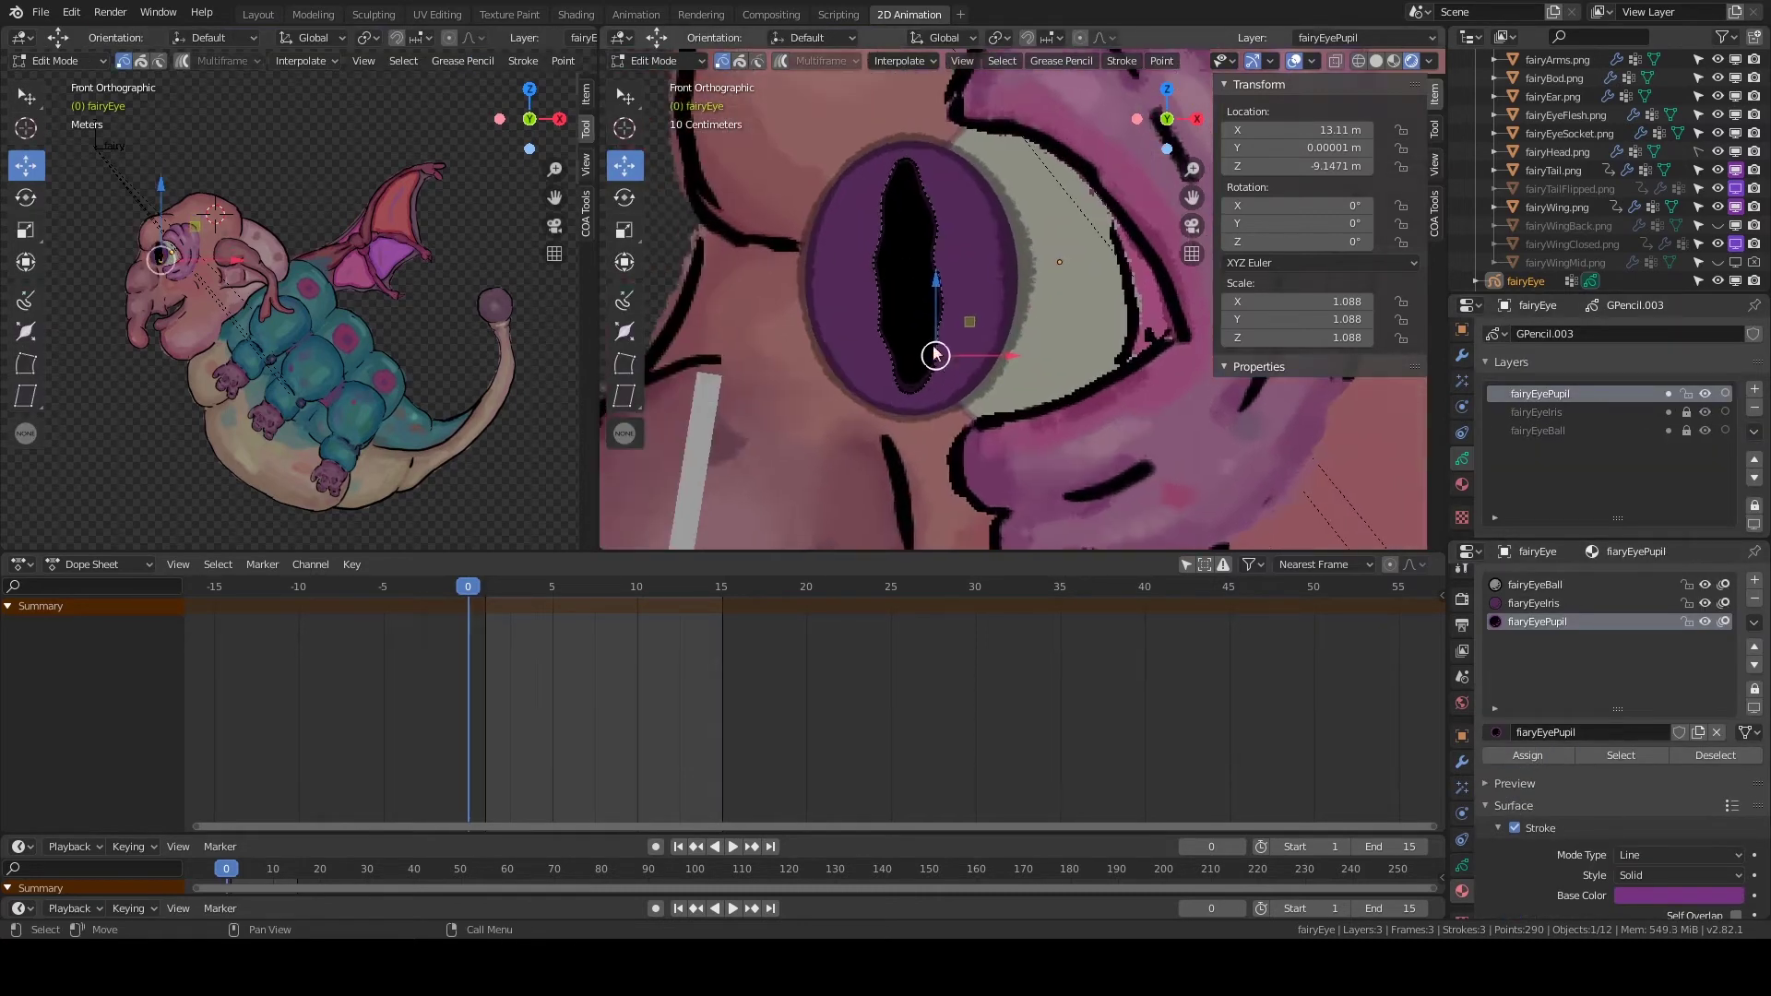
scroll(932, 350, down, 2)
click(655, 61)
click(657, 167)
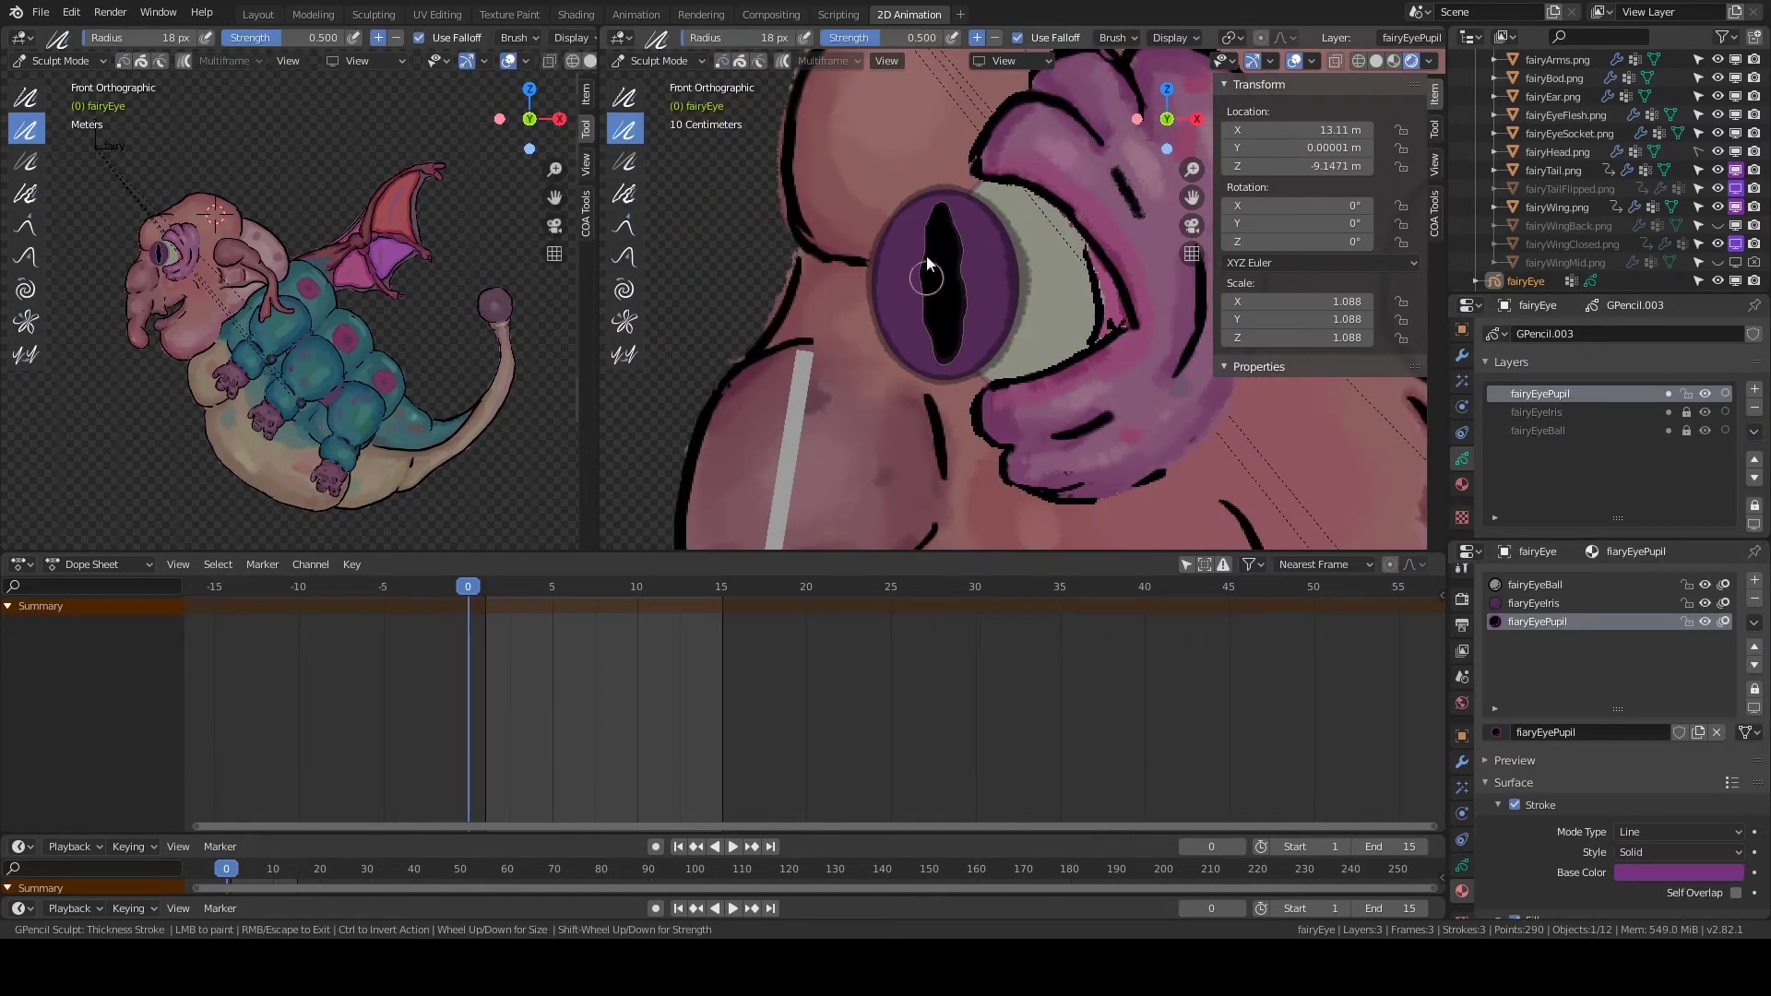
scroll(950, 264, up, 4)
scroll(931, 238, up, 1)
scroll(906, 214, down, 4)
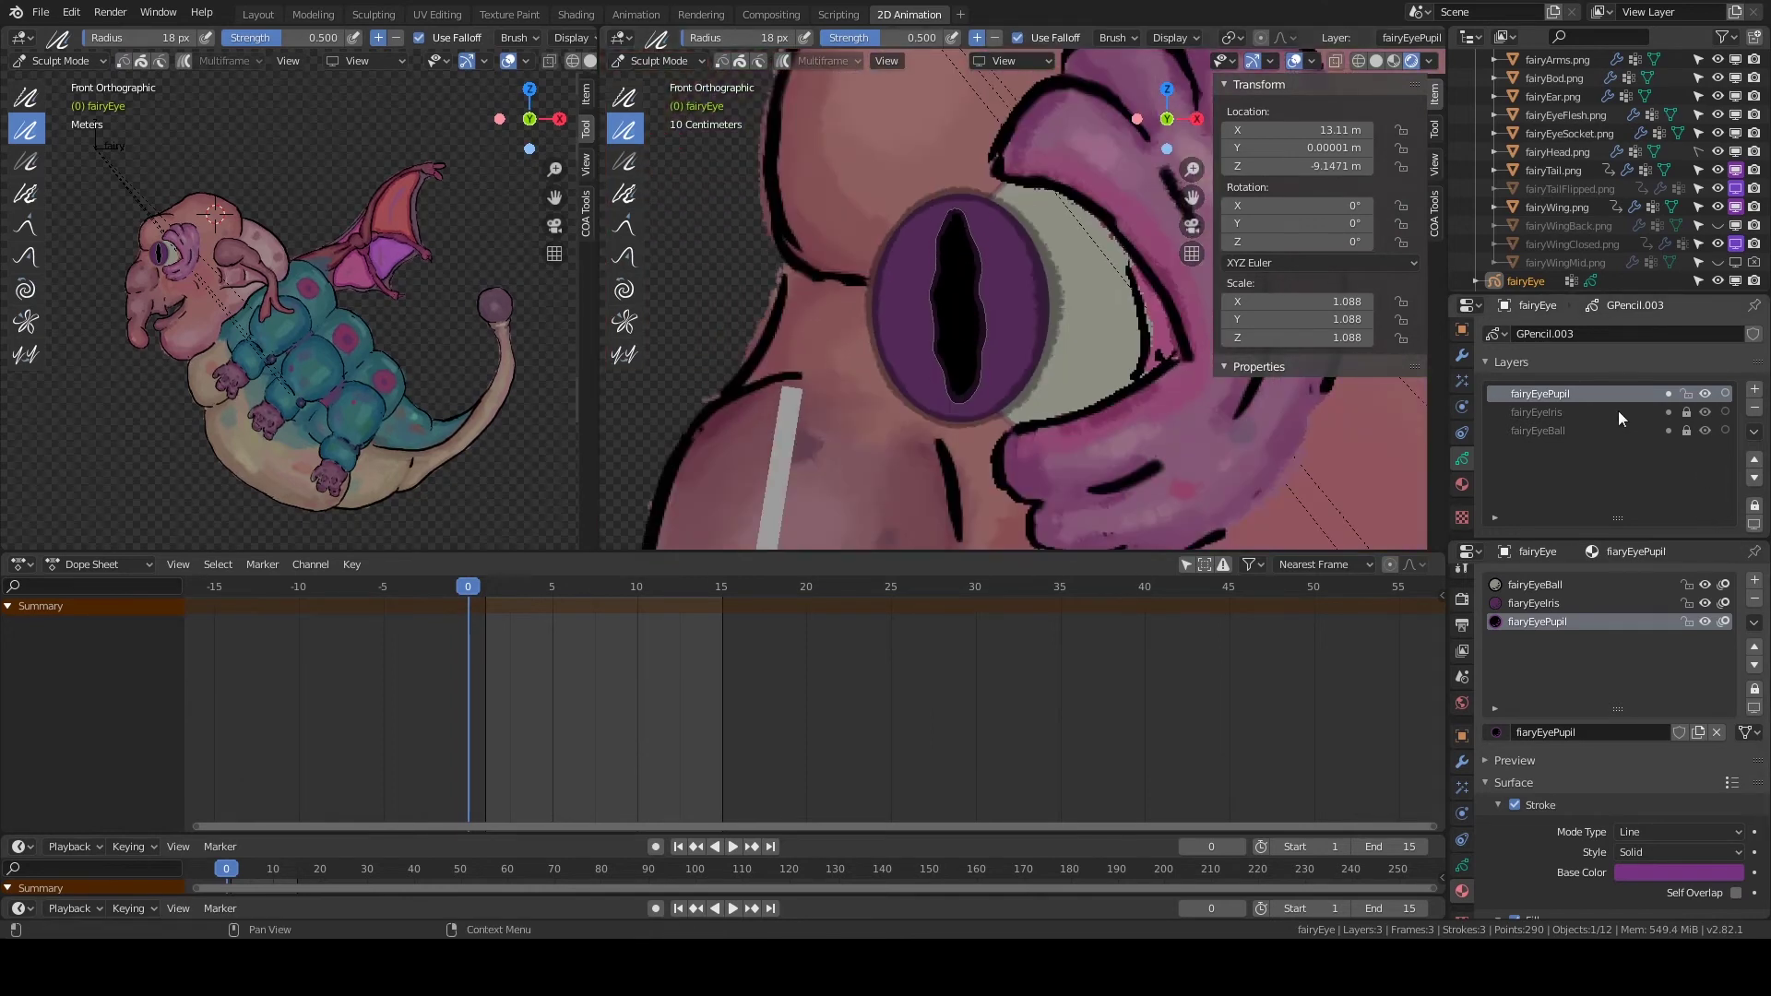
Toggle masking on the fairyEyePupil layer and add a new layer on top.
click(1668, 393)
scroll(1043, 292, down, 2)
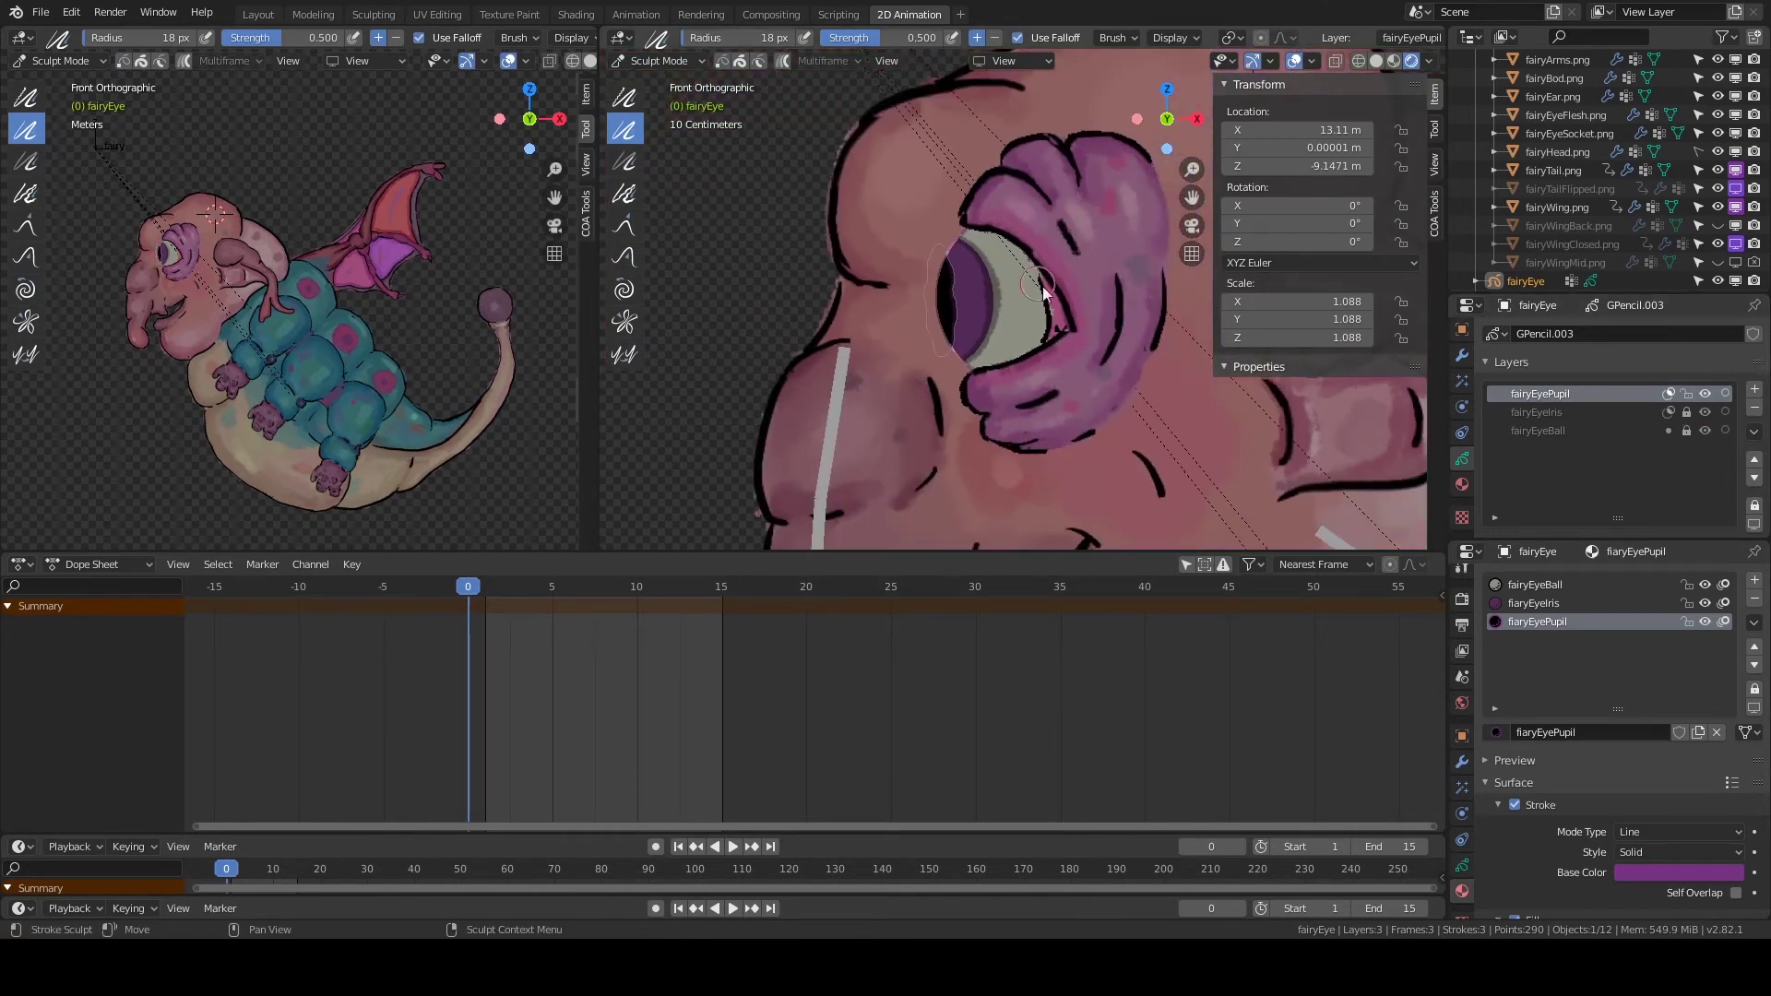
click(1754, 389)
Name the new layer lense and draw a Circle over the fairy's eye.
double_click(1525, 393)
text(lense)
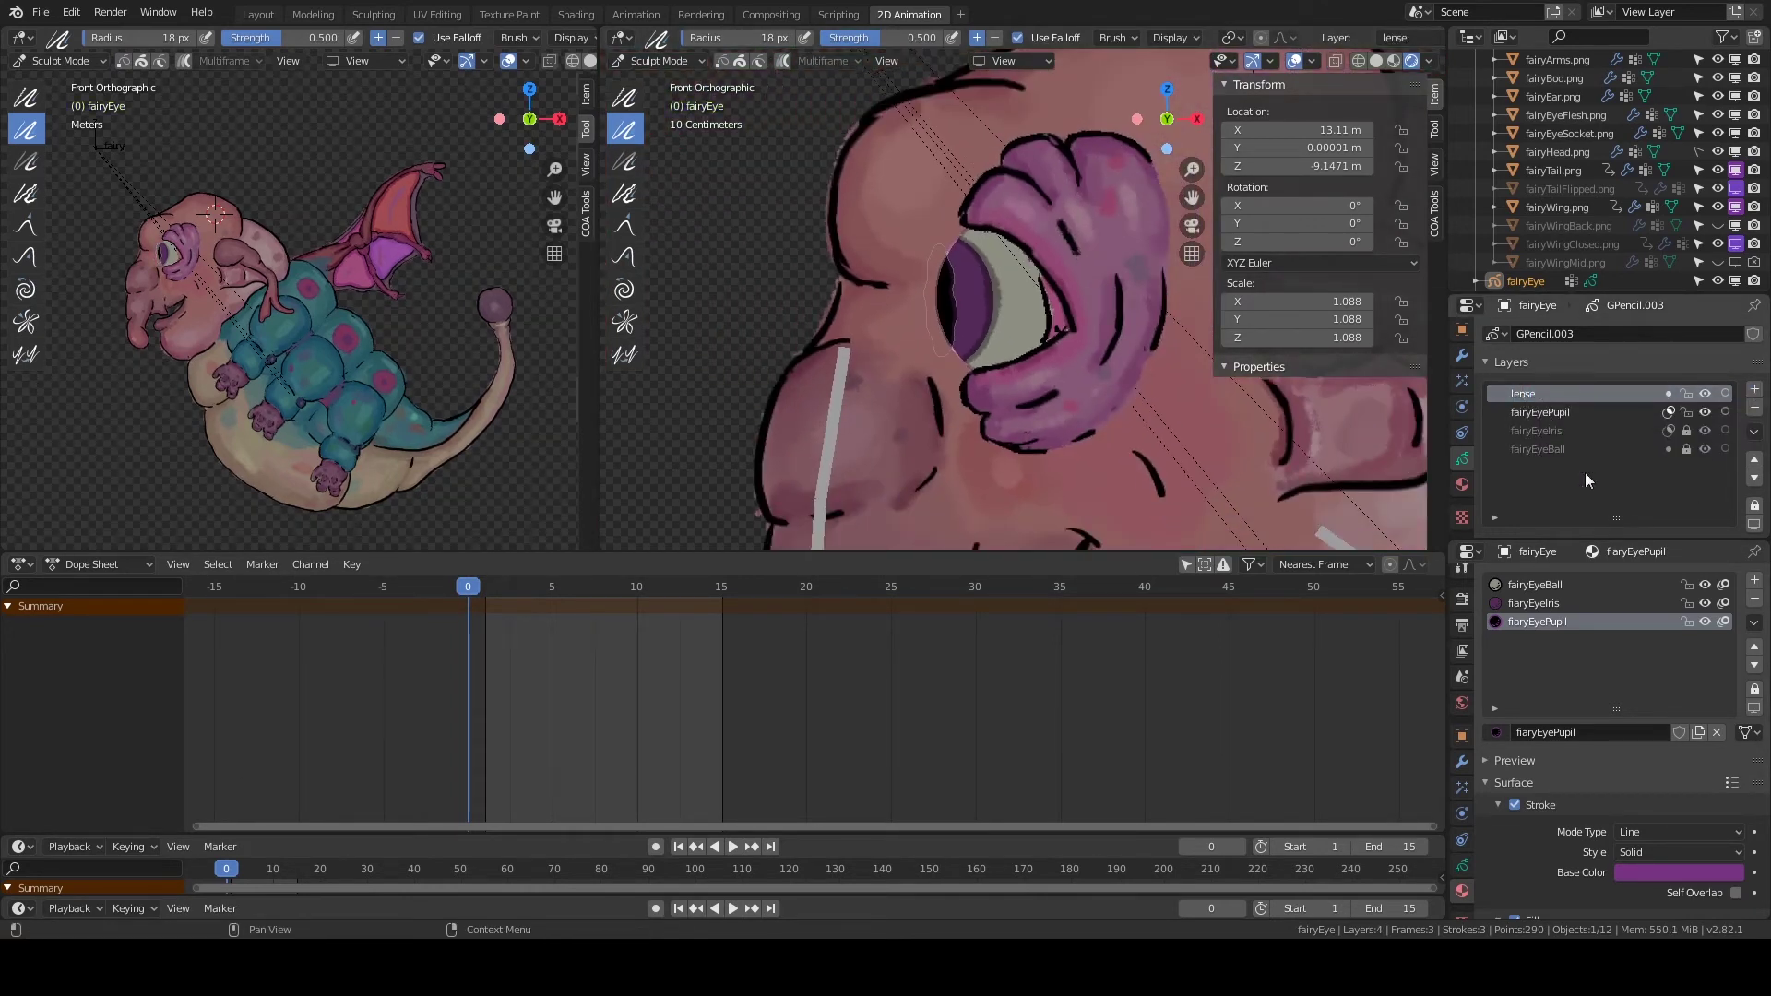
key(ctrl+Tab)
drag(898, 177, 1104, 392)
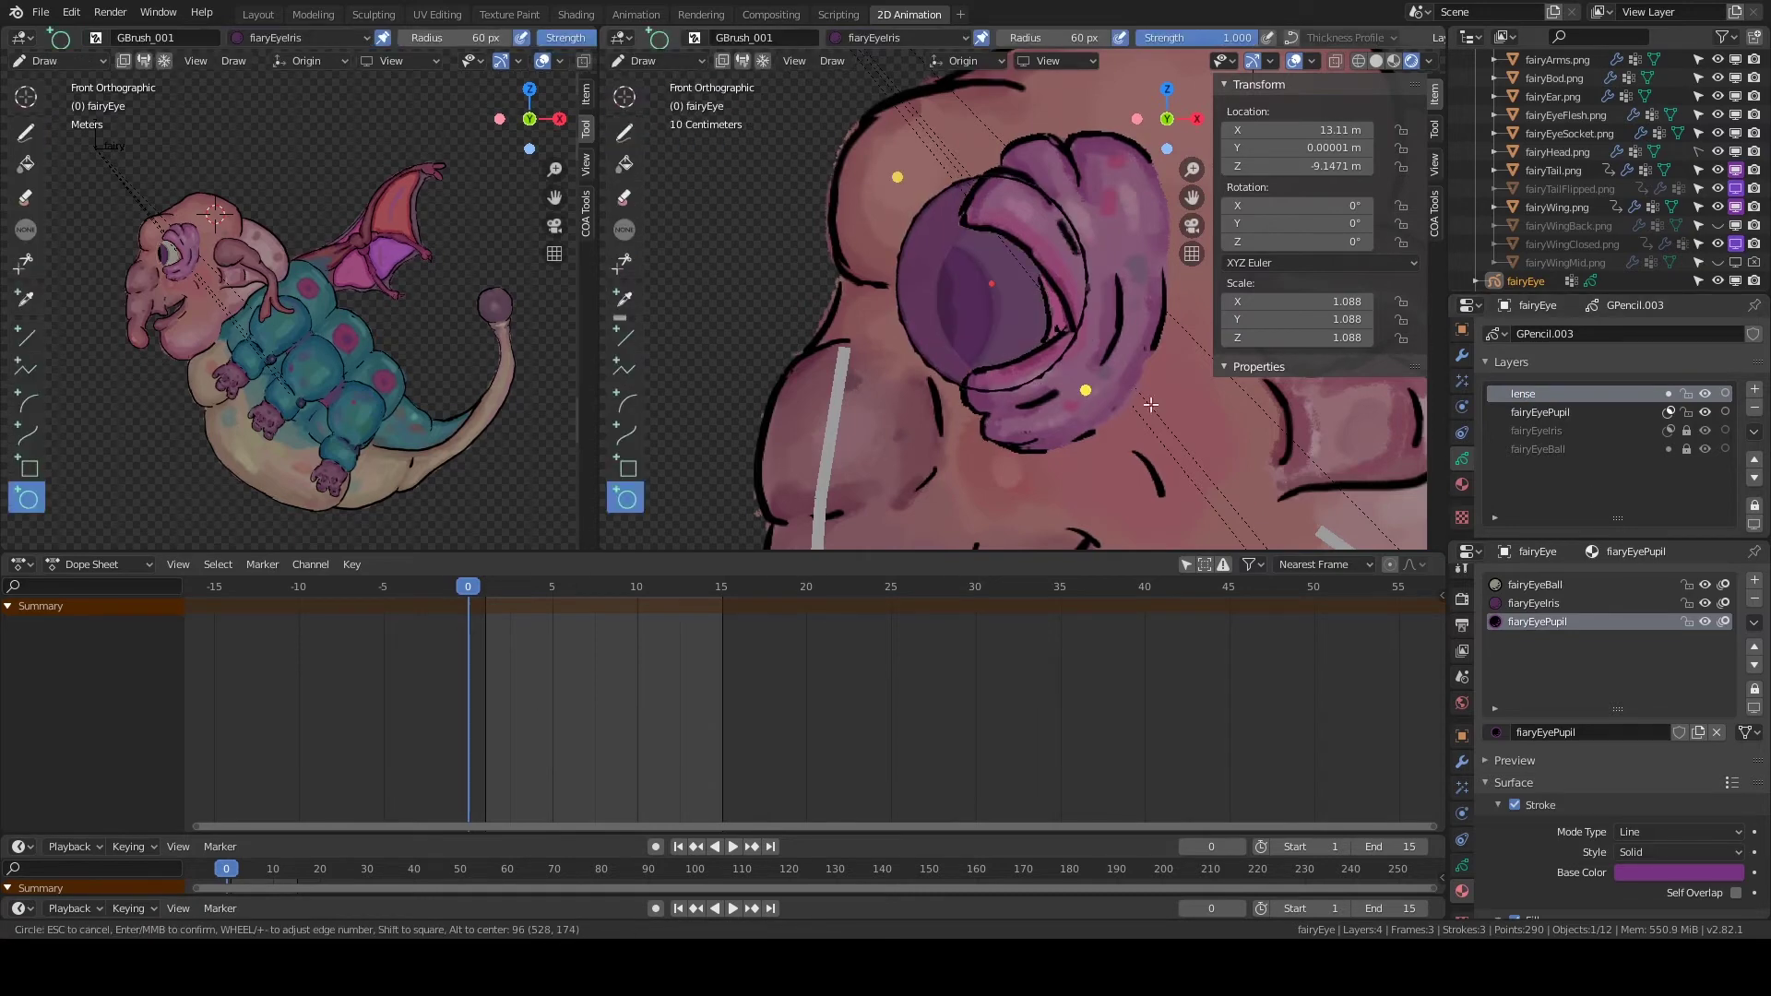
key(Return)
Add a material slot holding a new material named fairyEyeLense.
scroll(1614, 442, down, 3)
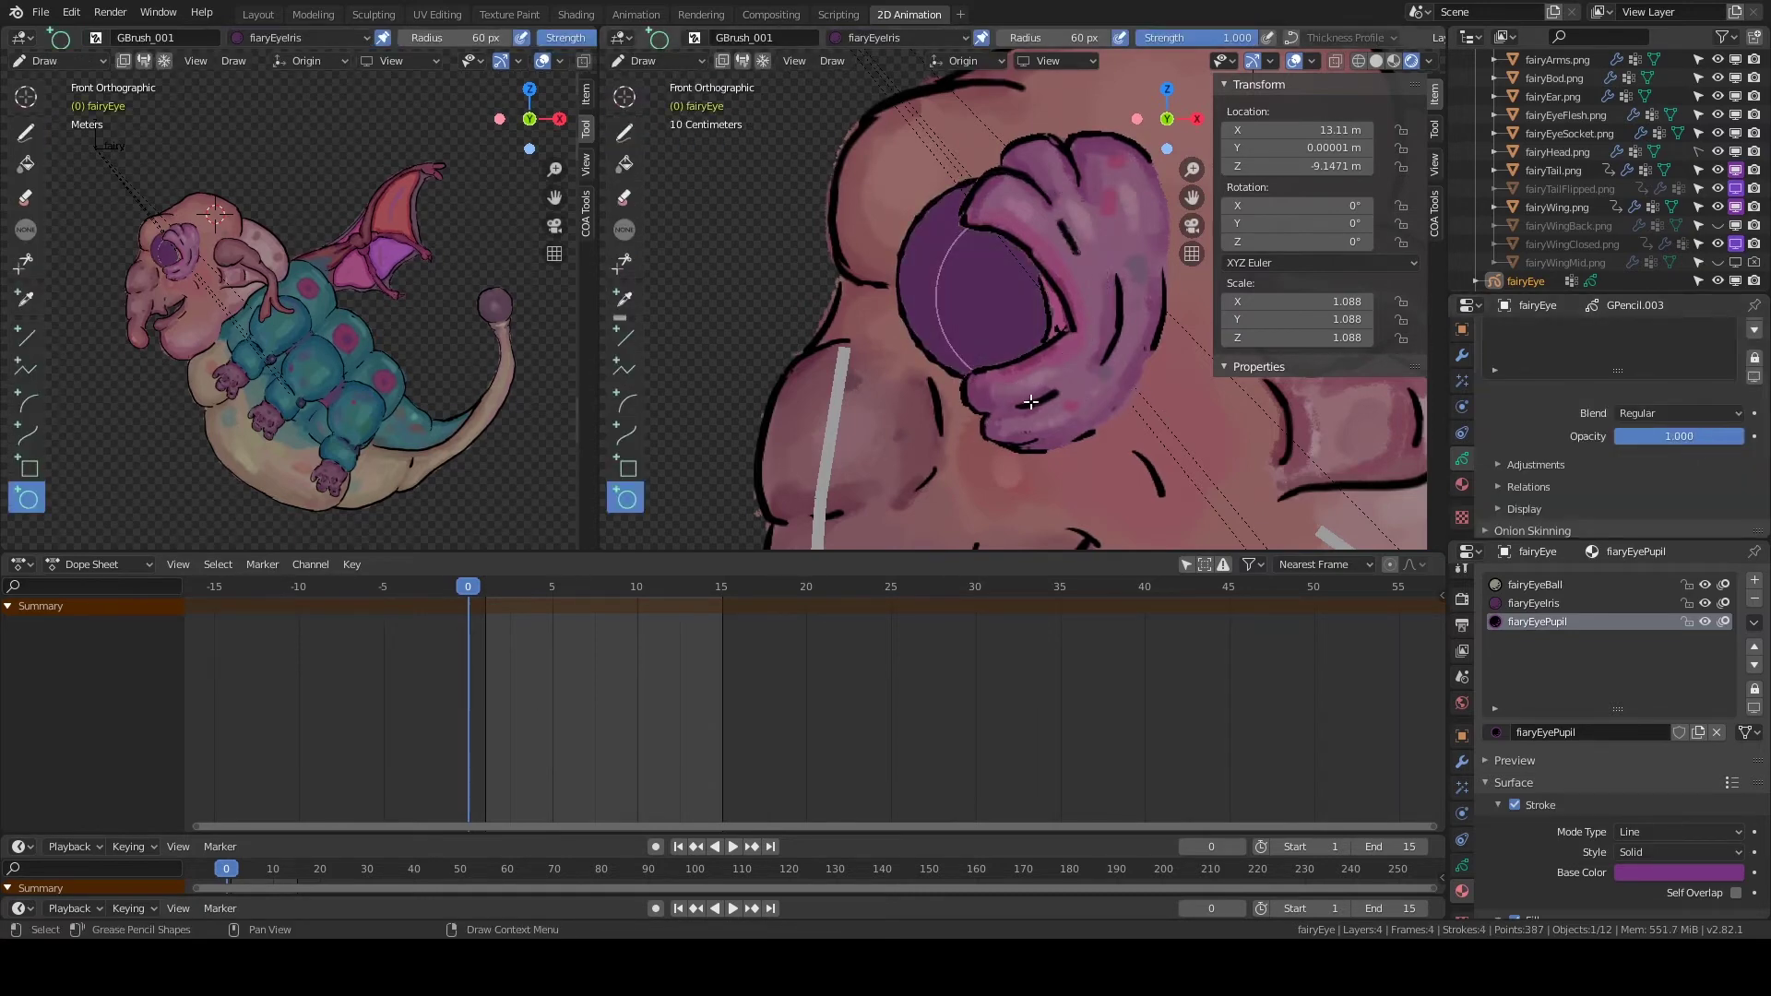
scroll(991, 366, down, 3)
click(1461, 484)
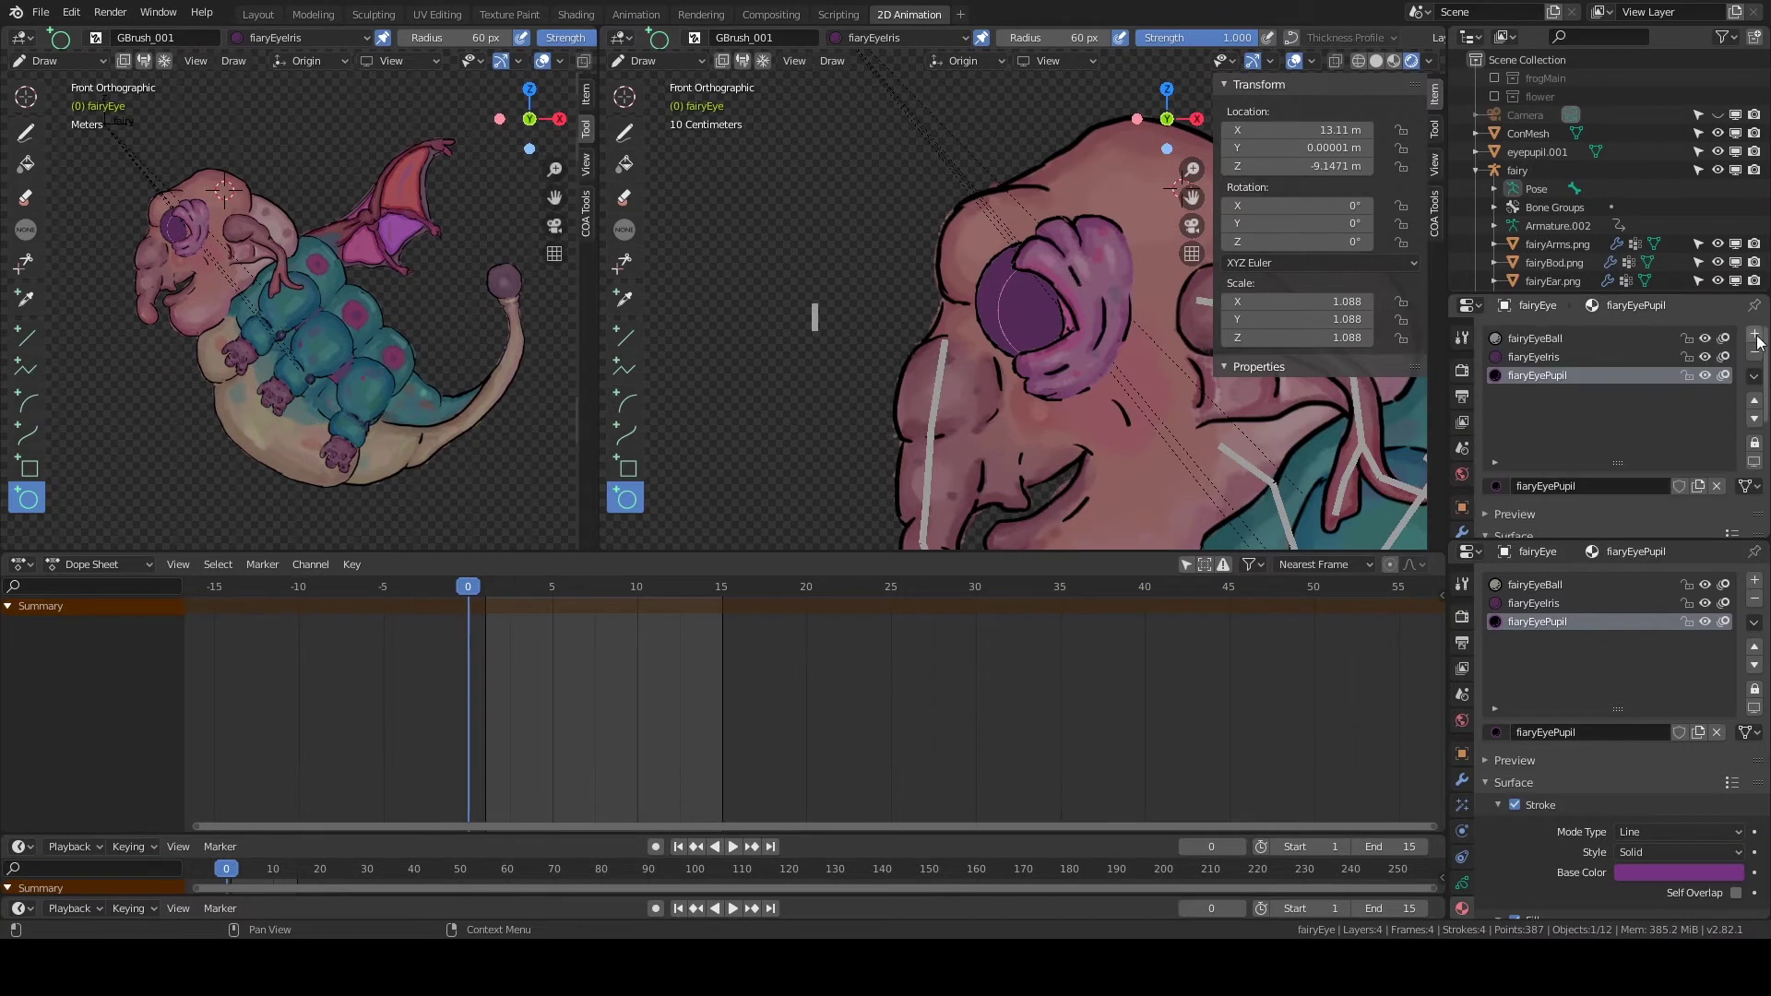
click(1754, 333)
click(1535, 486)
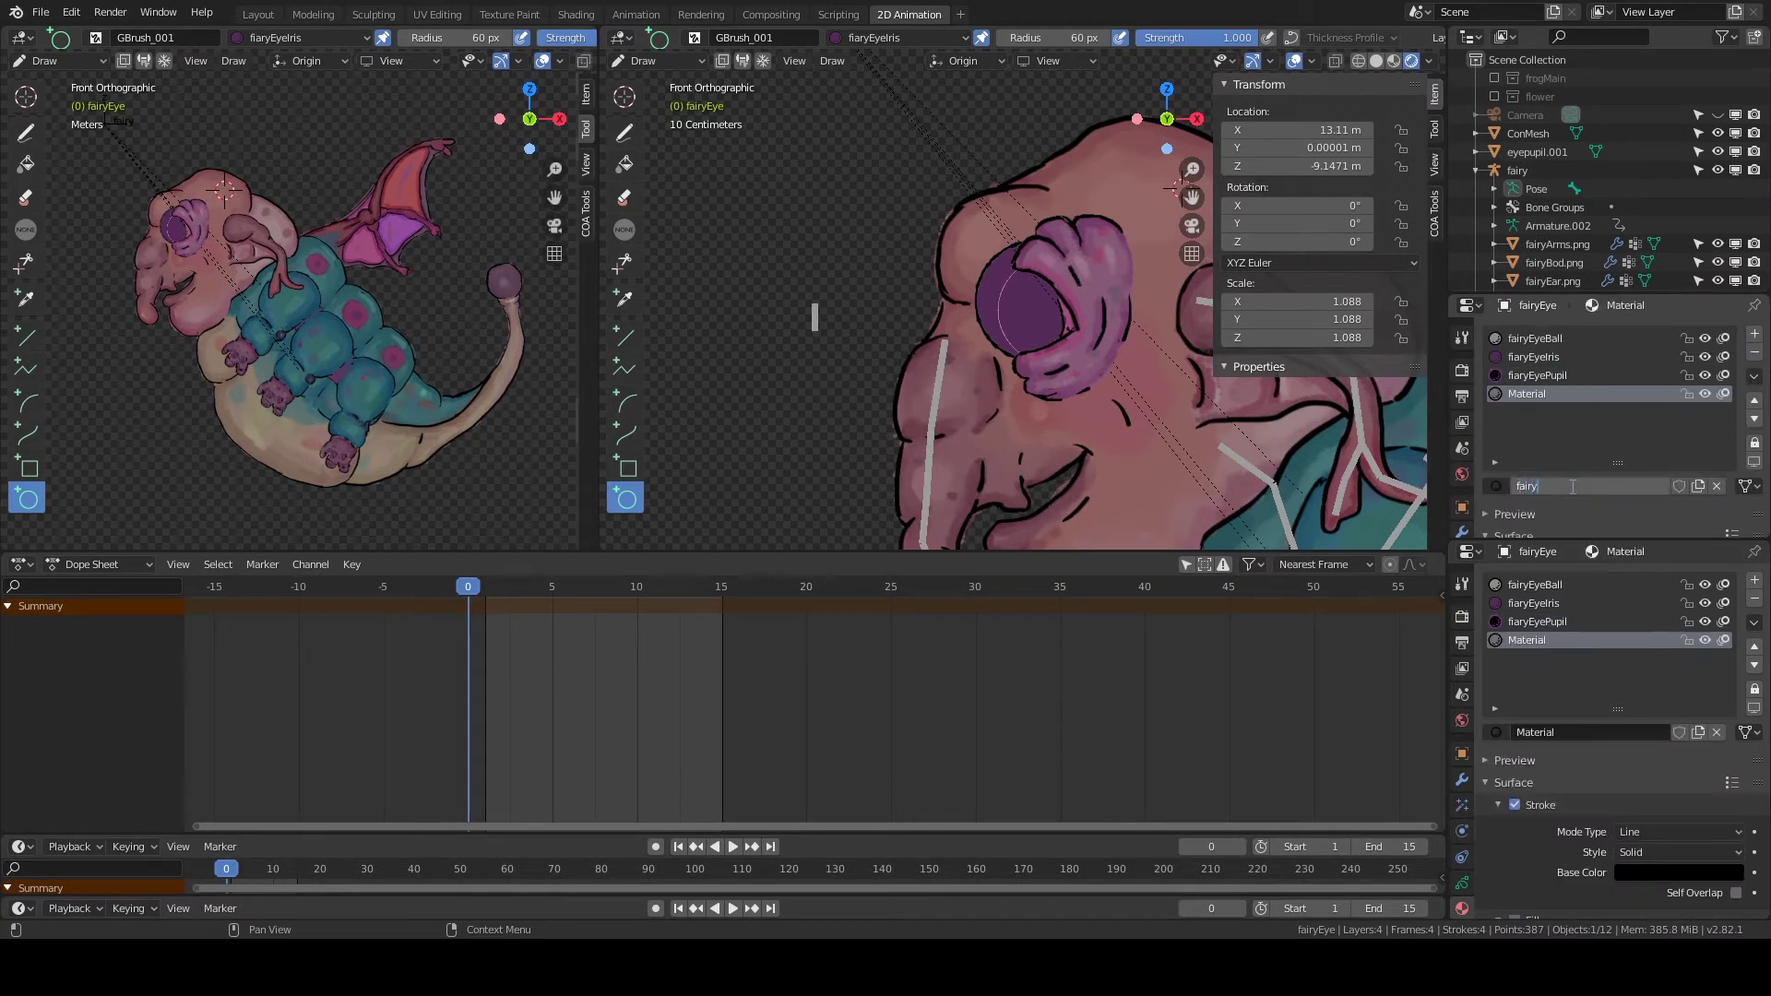
text(nse)
key(Return)
Turn on Fill for fairyEyeLense and set its fill colour to light cyan.
click(1519, 358)
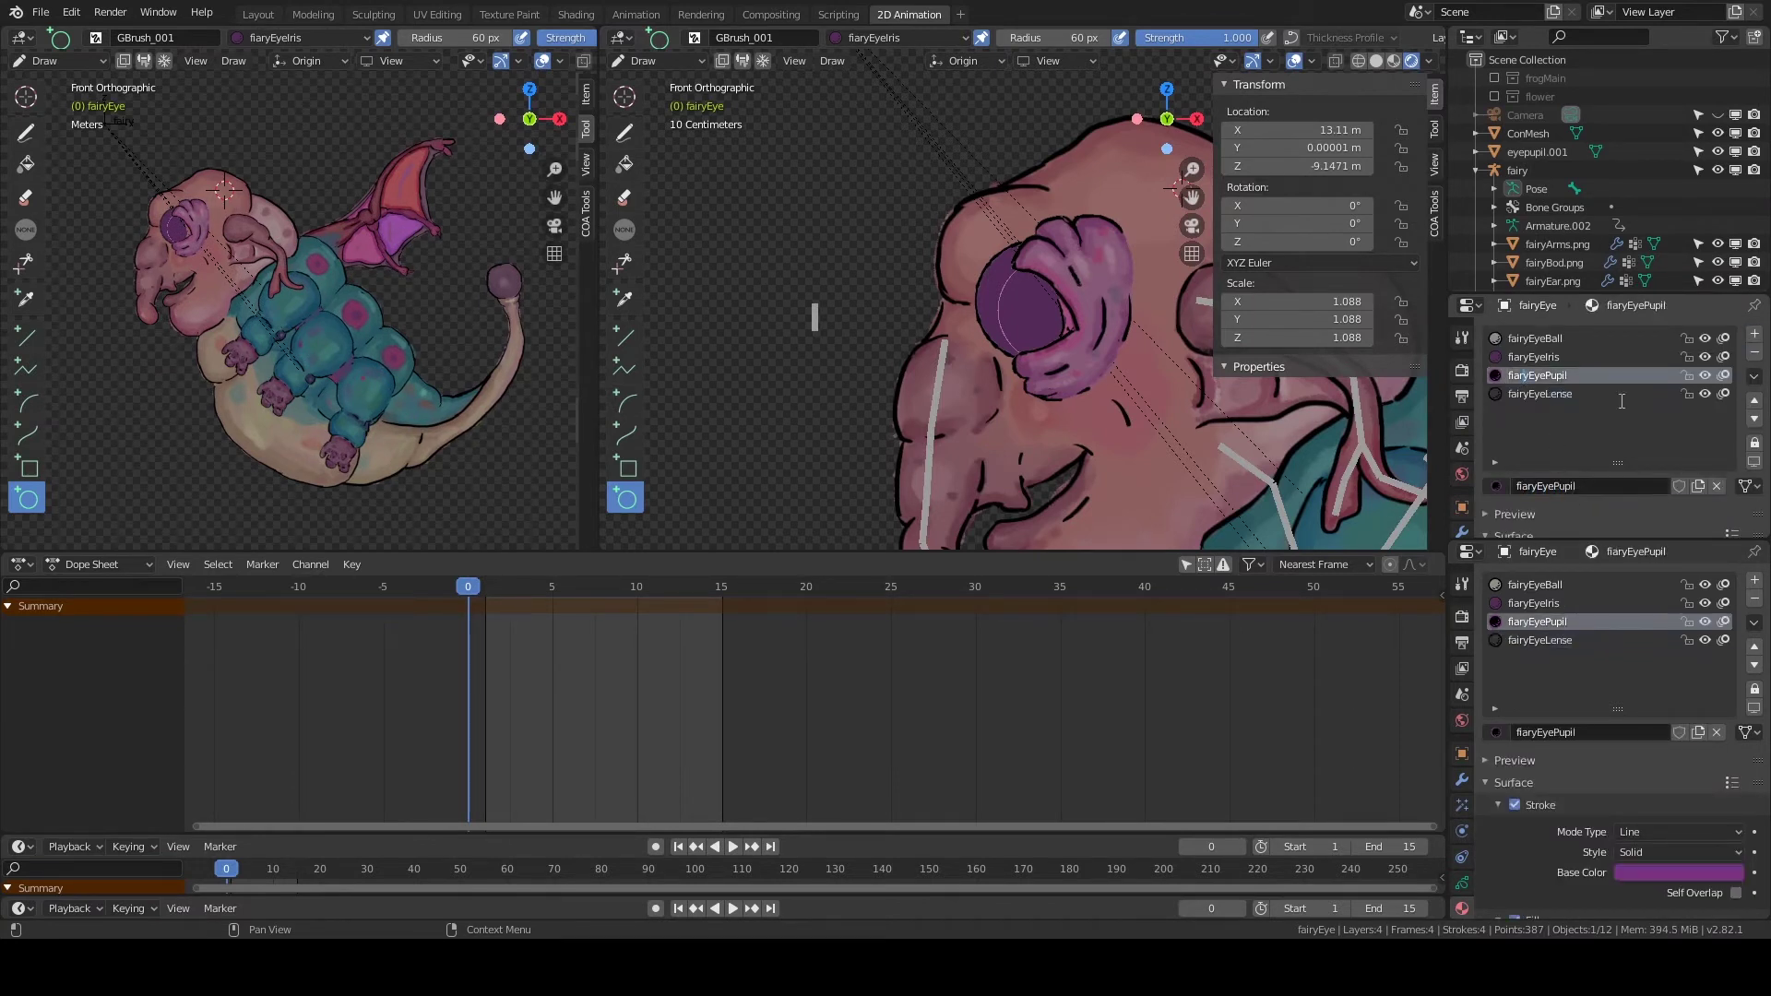
click(1574, 377)
scroll(1653, 632, down, 3)
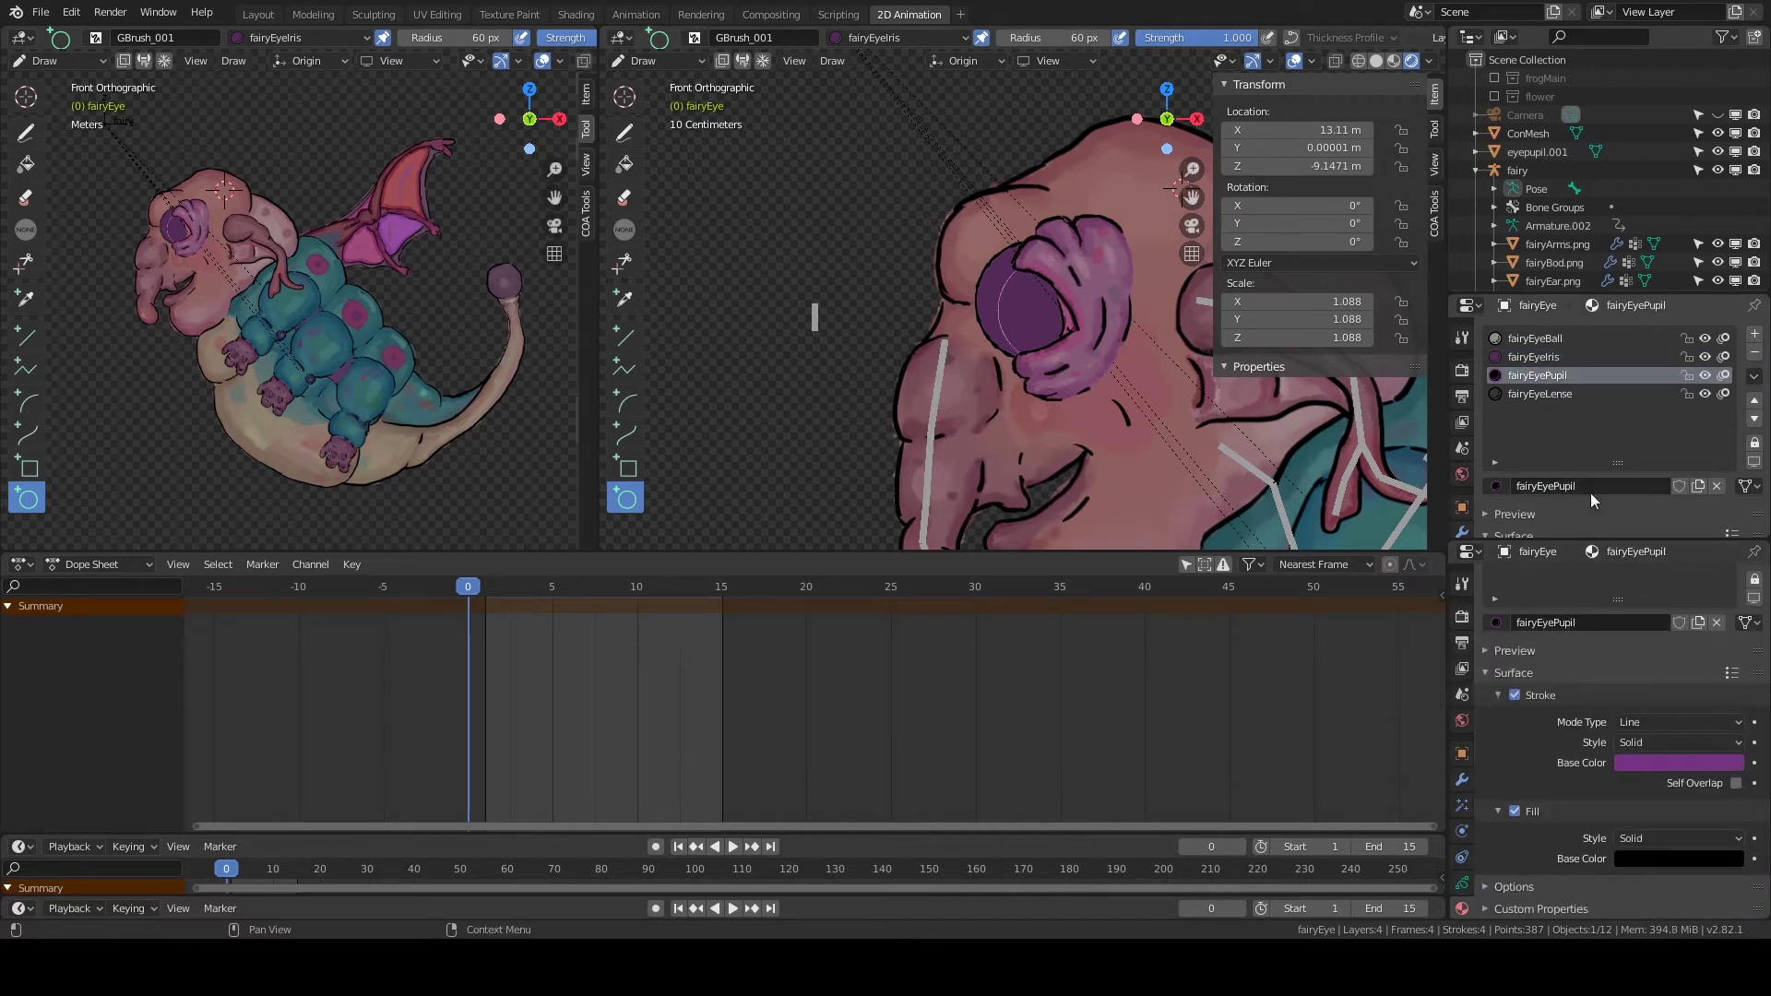
click(1568, 395)
click(1514, 811)
click(1678, 858)
click(1628, 660)
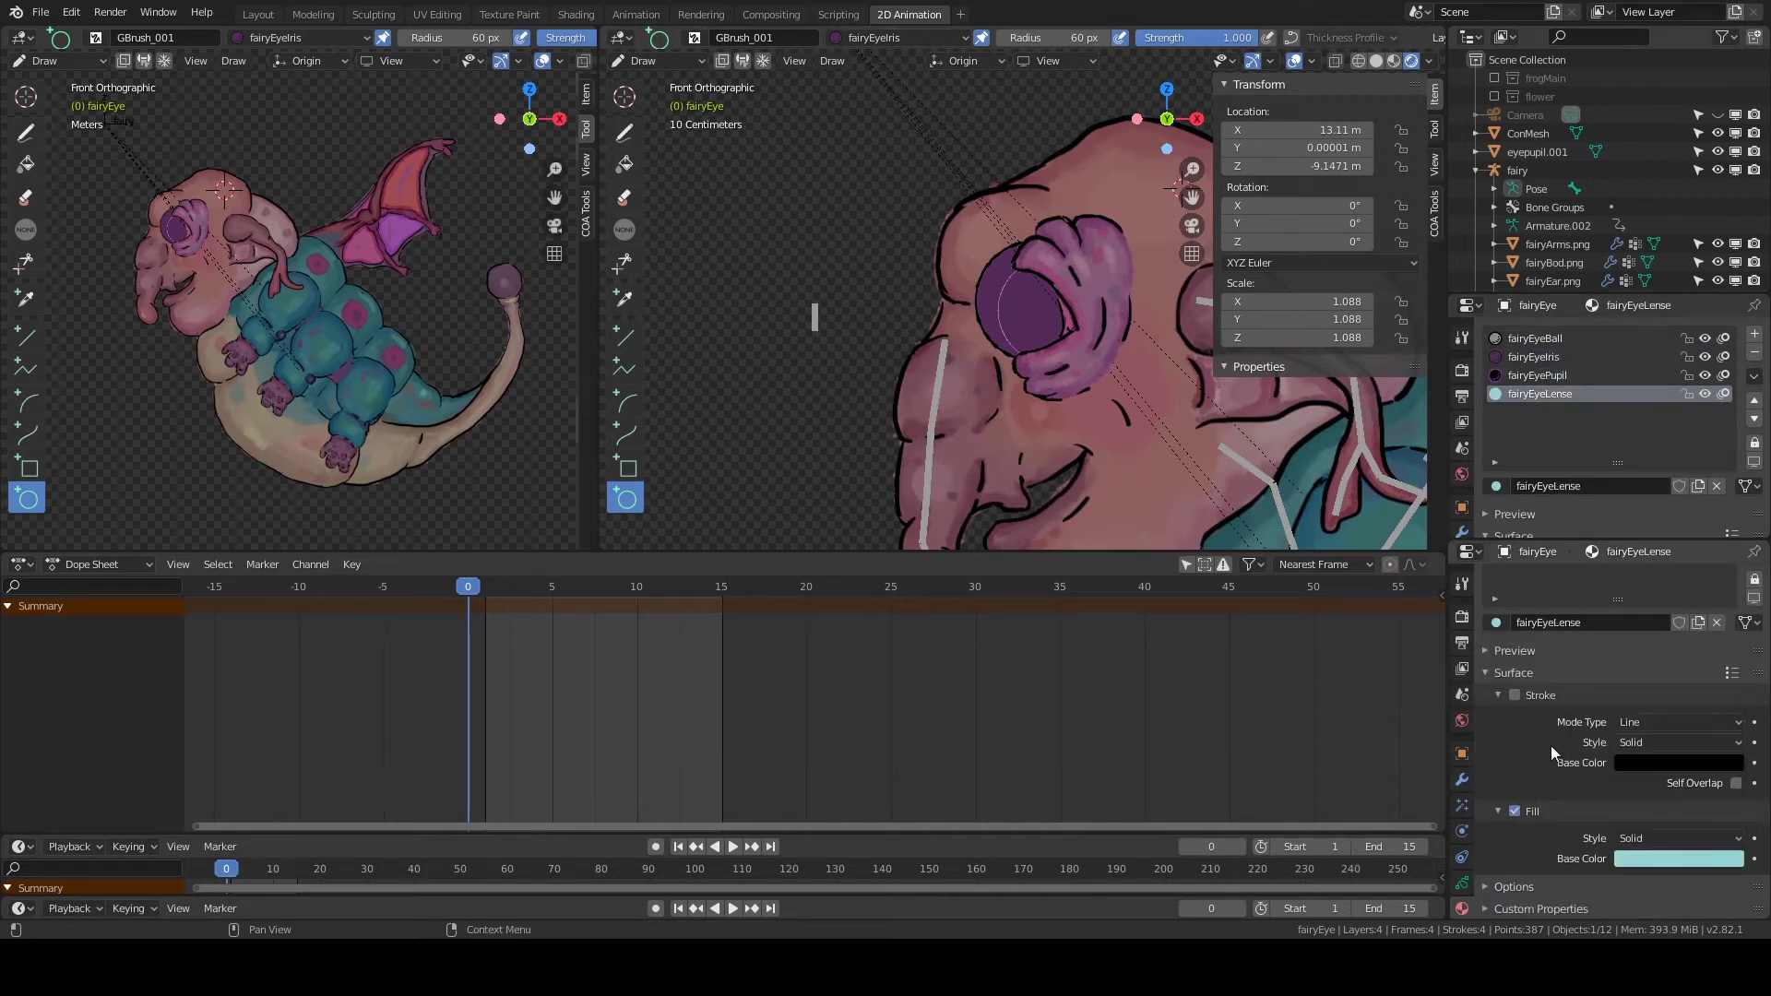
Lock the fairyEyePupil layer and enter Edit Mode on the lense strokes.
scroll(1462, 489, down, 3)
click(1461, 524)
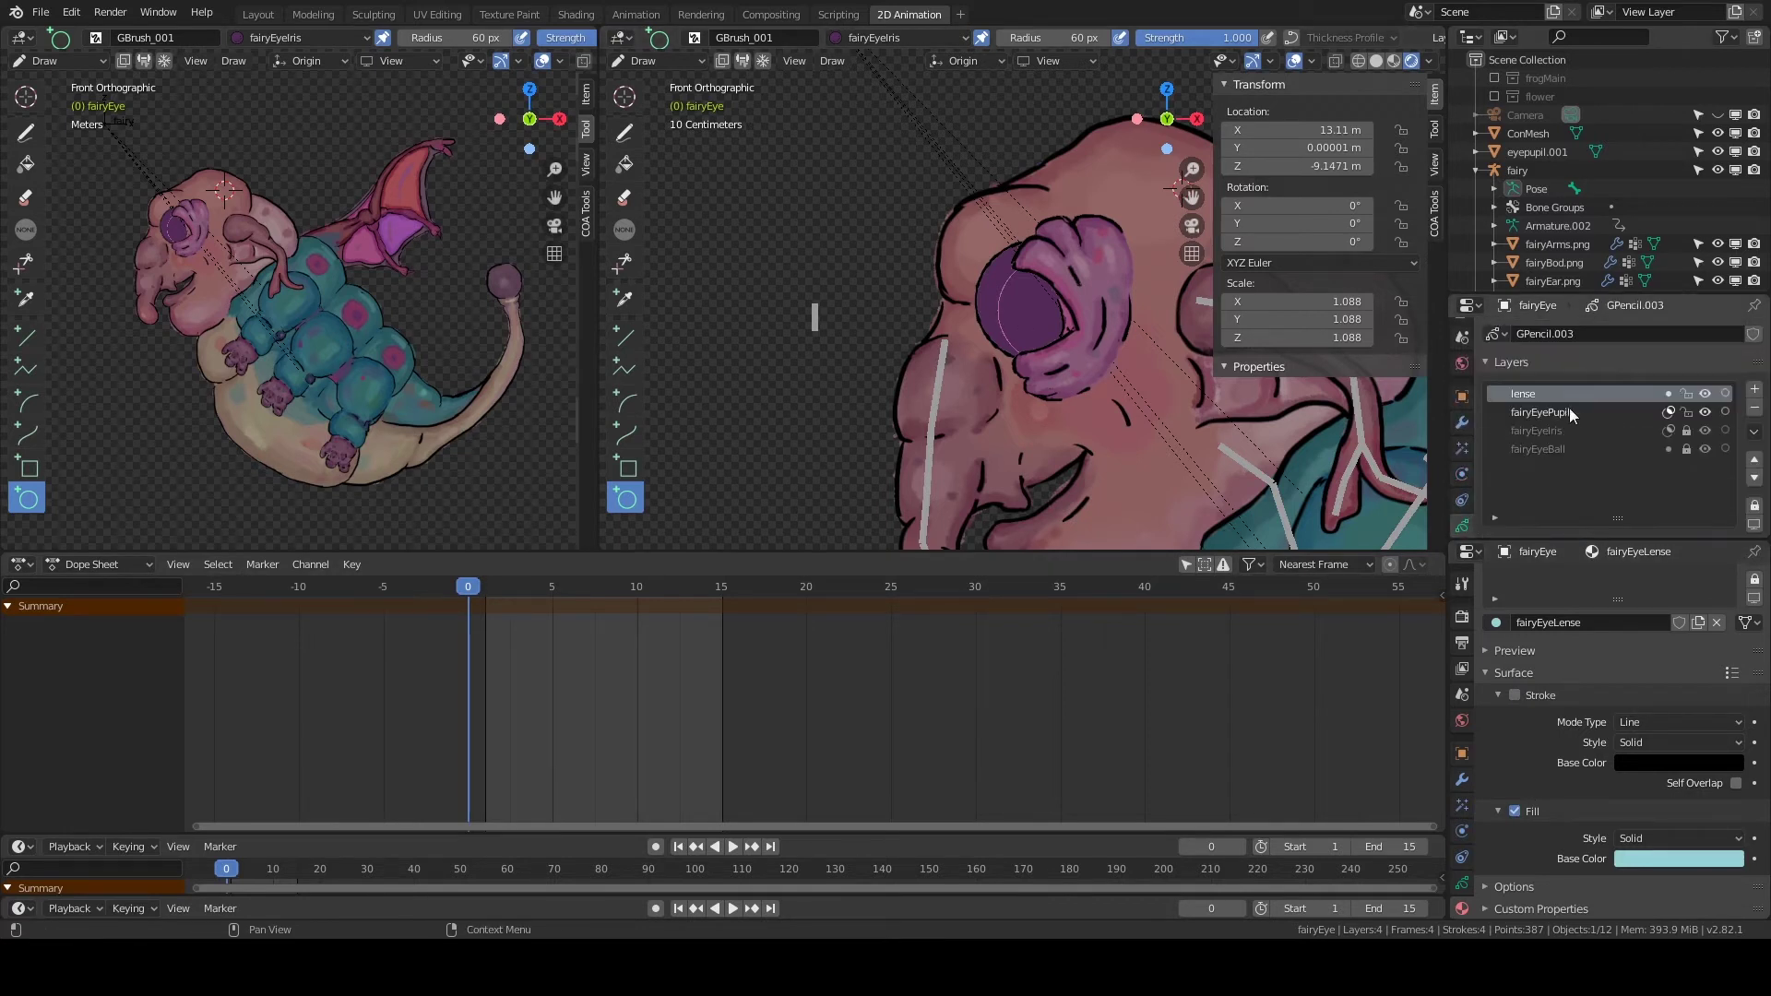
click(1618, 398)
key(Tab)
Set the lense layer opacity to 0.231 and rename it fairyEyeLense.
key(a)
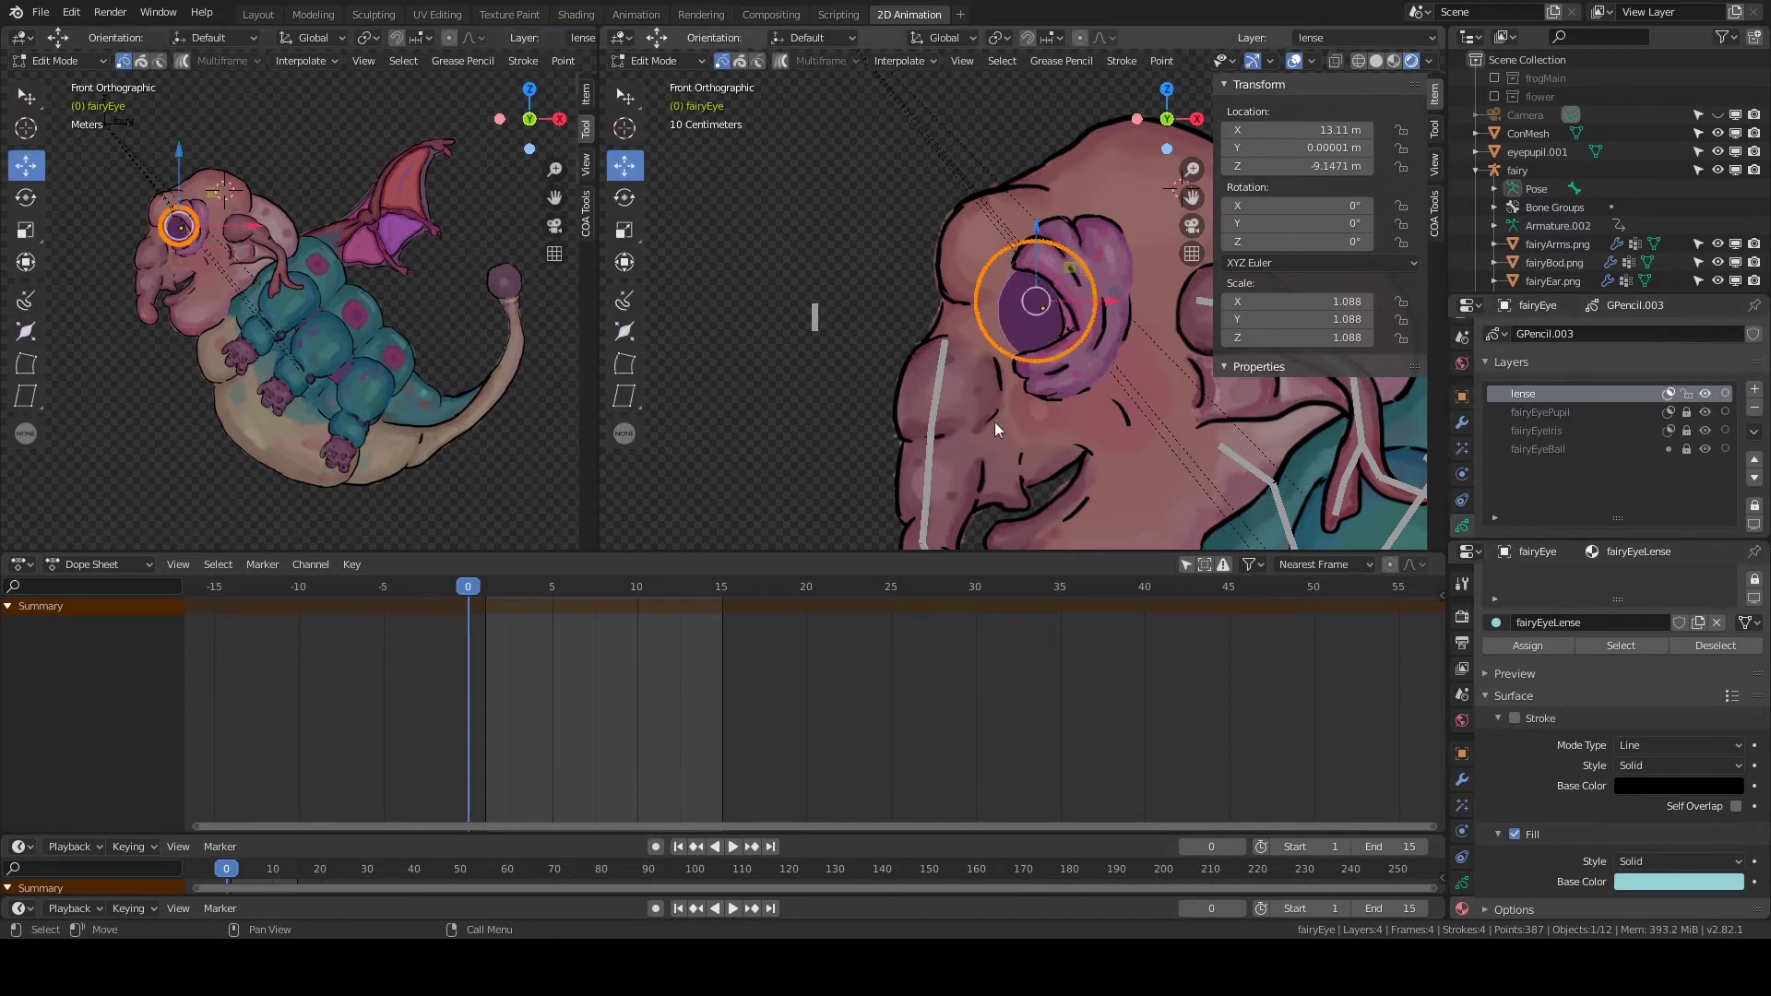
scroll(1559, 811, up, 3)
scroll(1684, 445, down, 4)
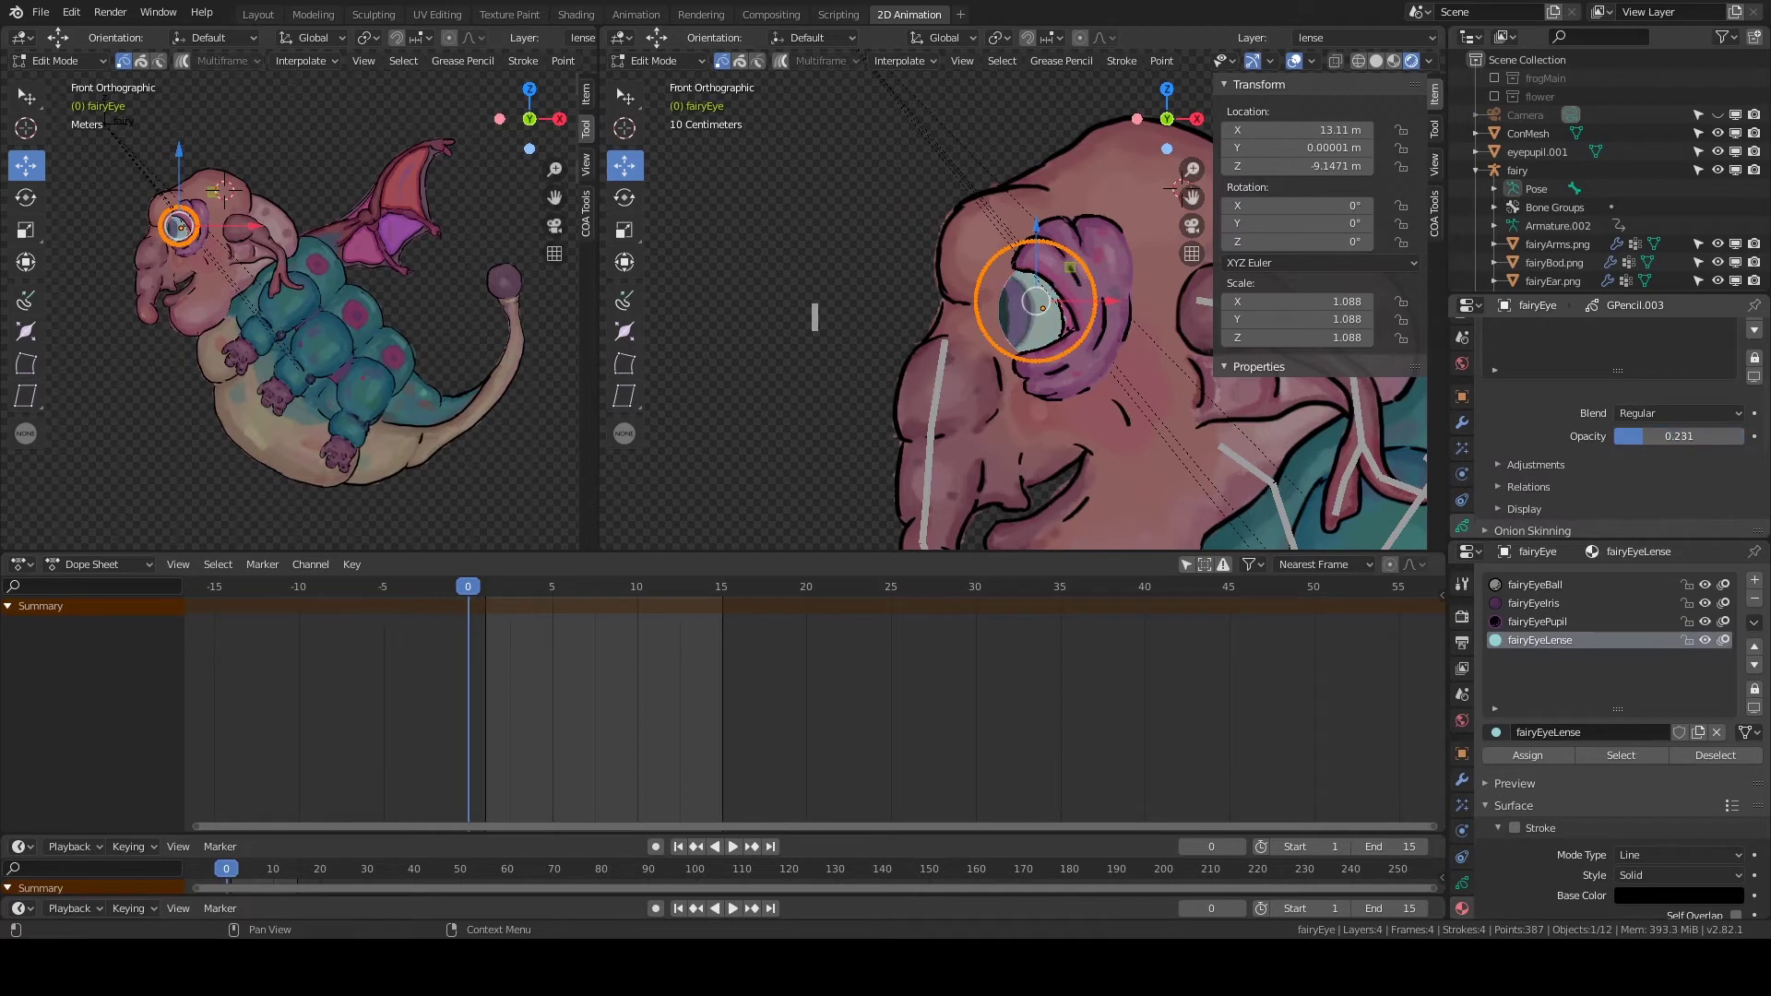
scroll(1596, 340, up, 4)
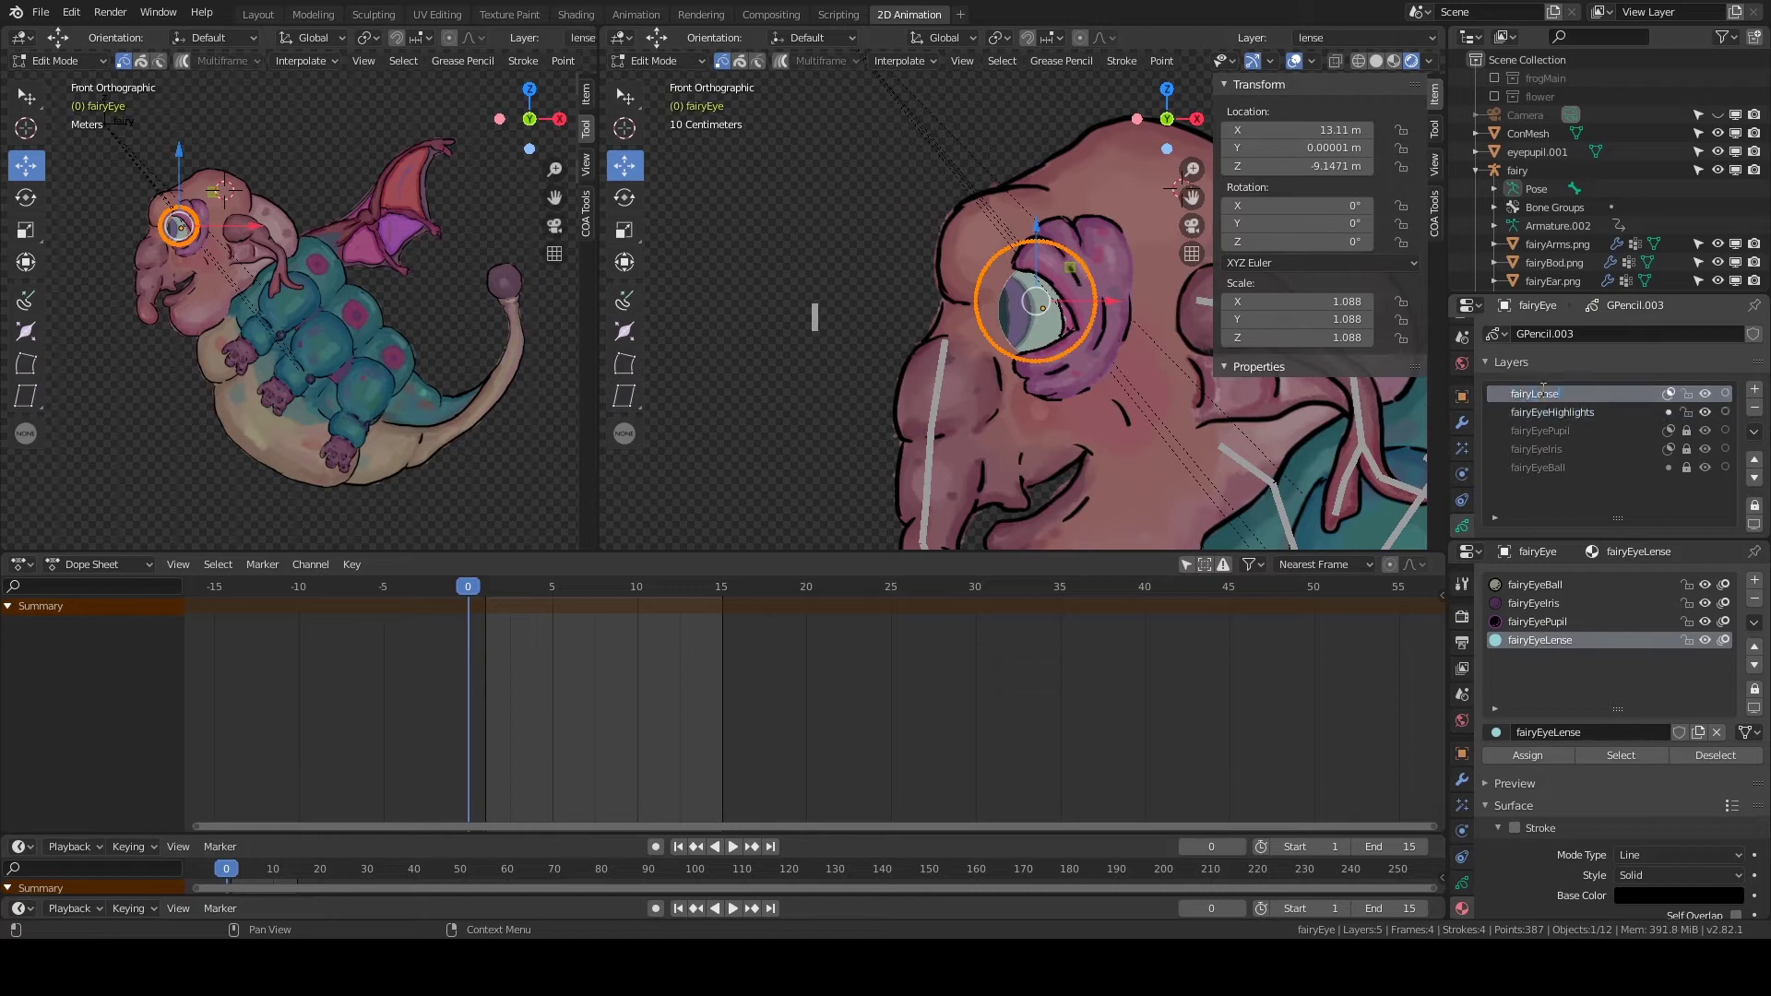
text(Eye)
key(Return)
Make a new fairyEyeHighlights layer active and switch to Draw mode.
click(1684, 411)
click(653, 60)
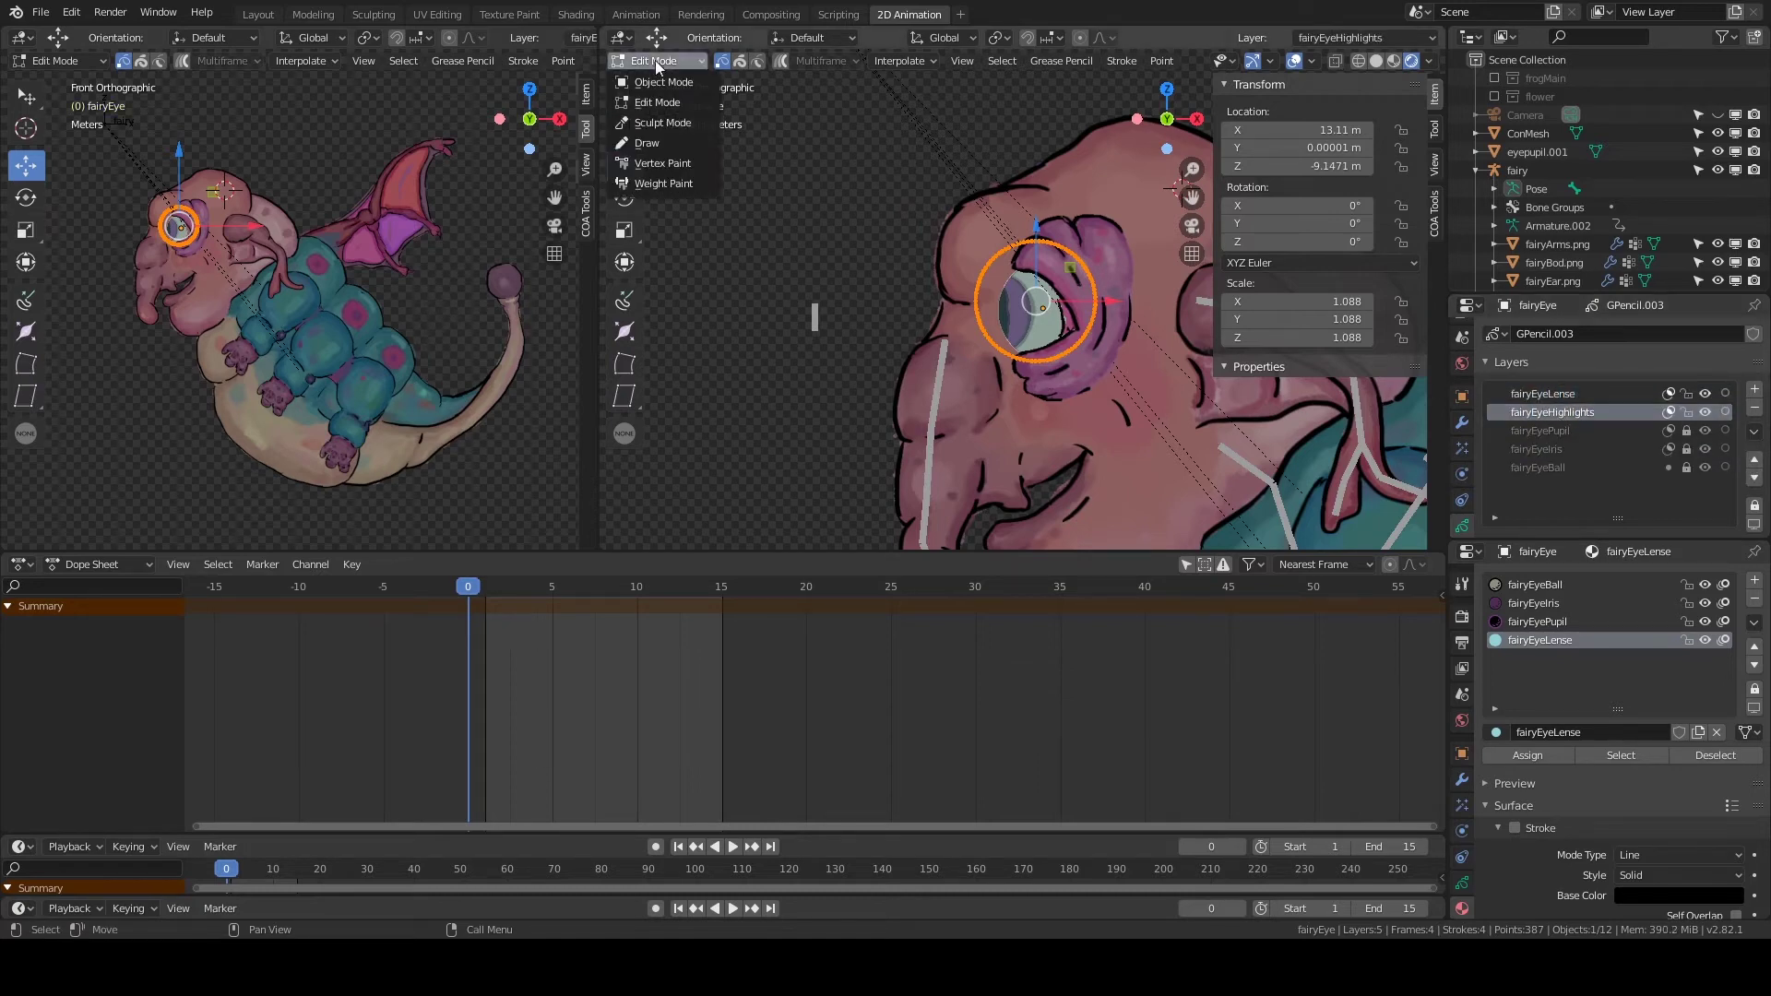
click(664, 108)
click(1434, 129)
click(1313, 237)
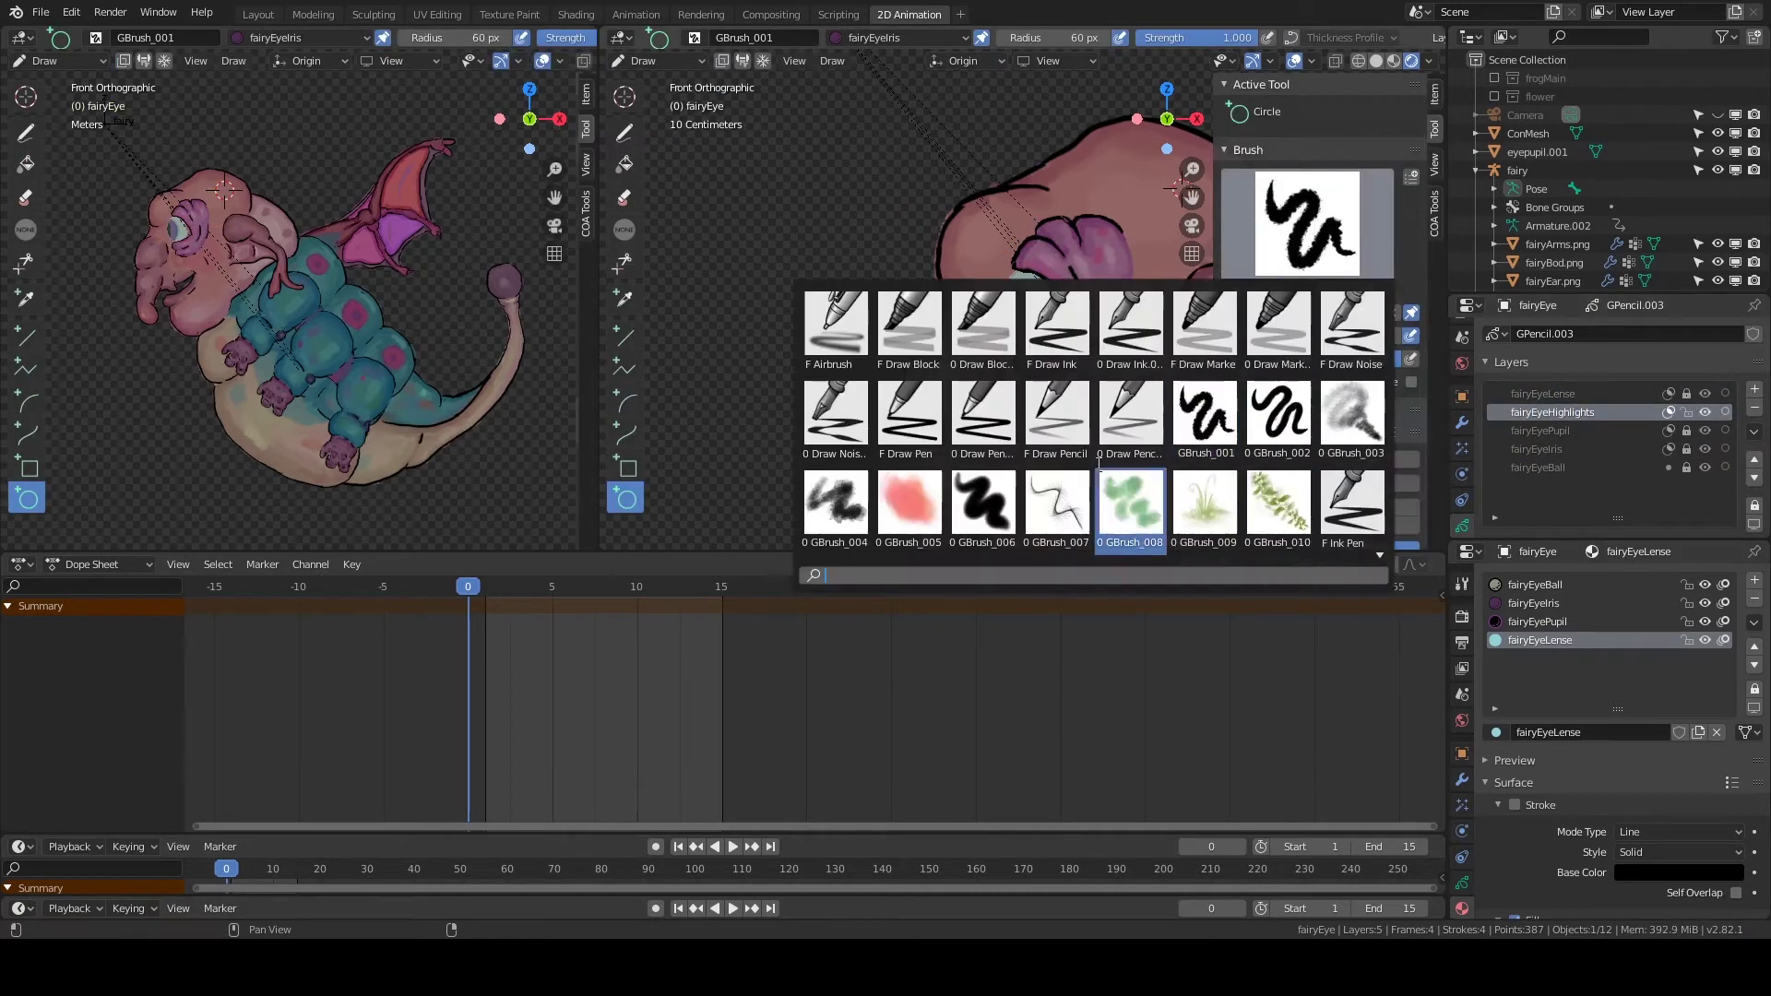
click(1552, 281)
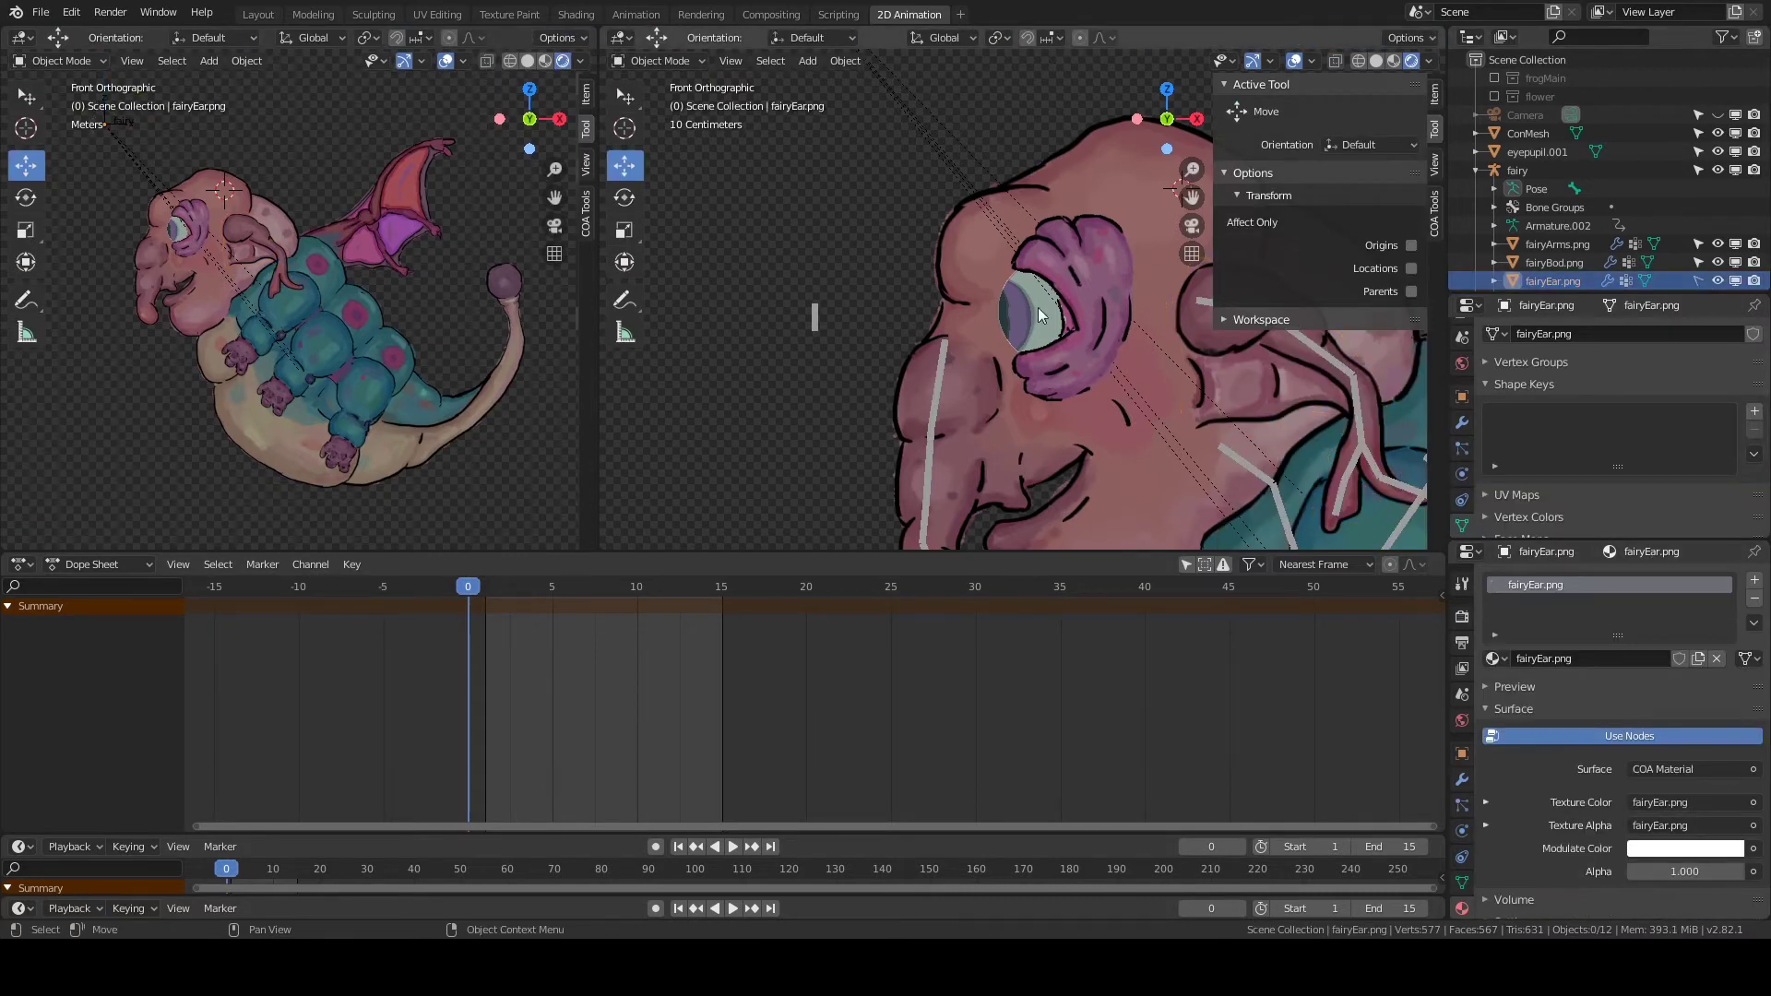
Draw a small highlight Circle on the fairy's eye.
key(ctrl+z)
click(920, 36)
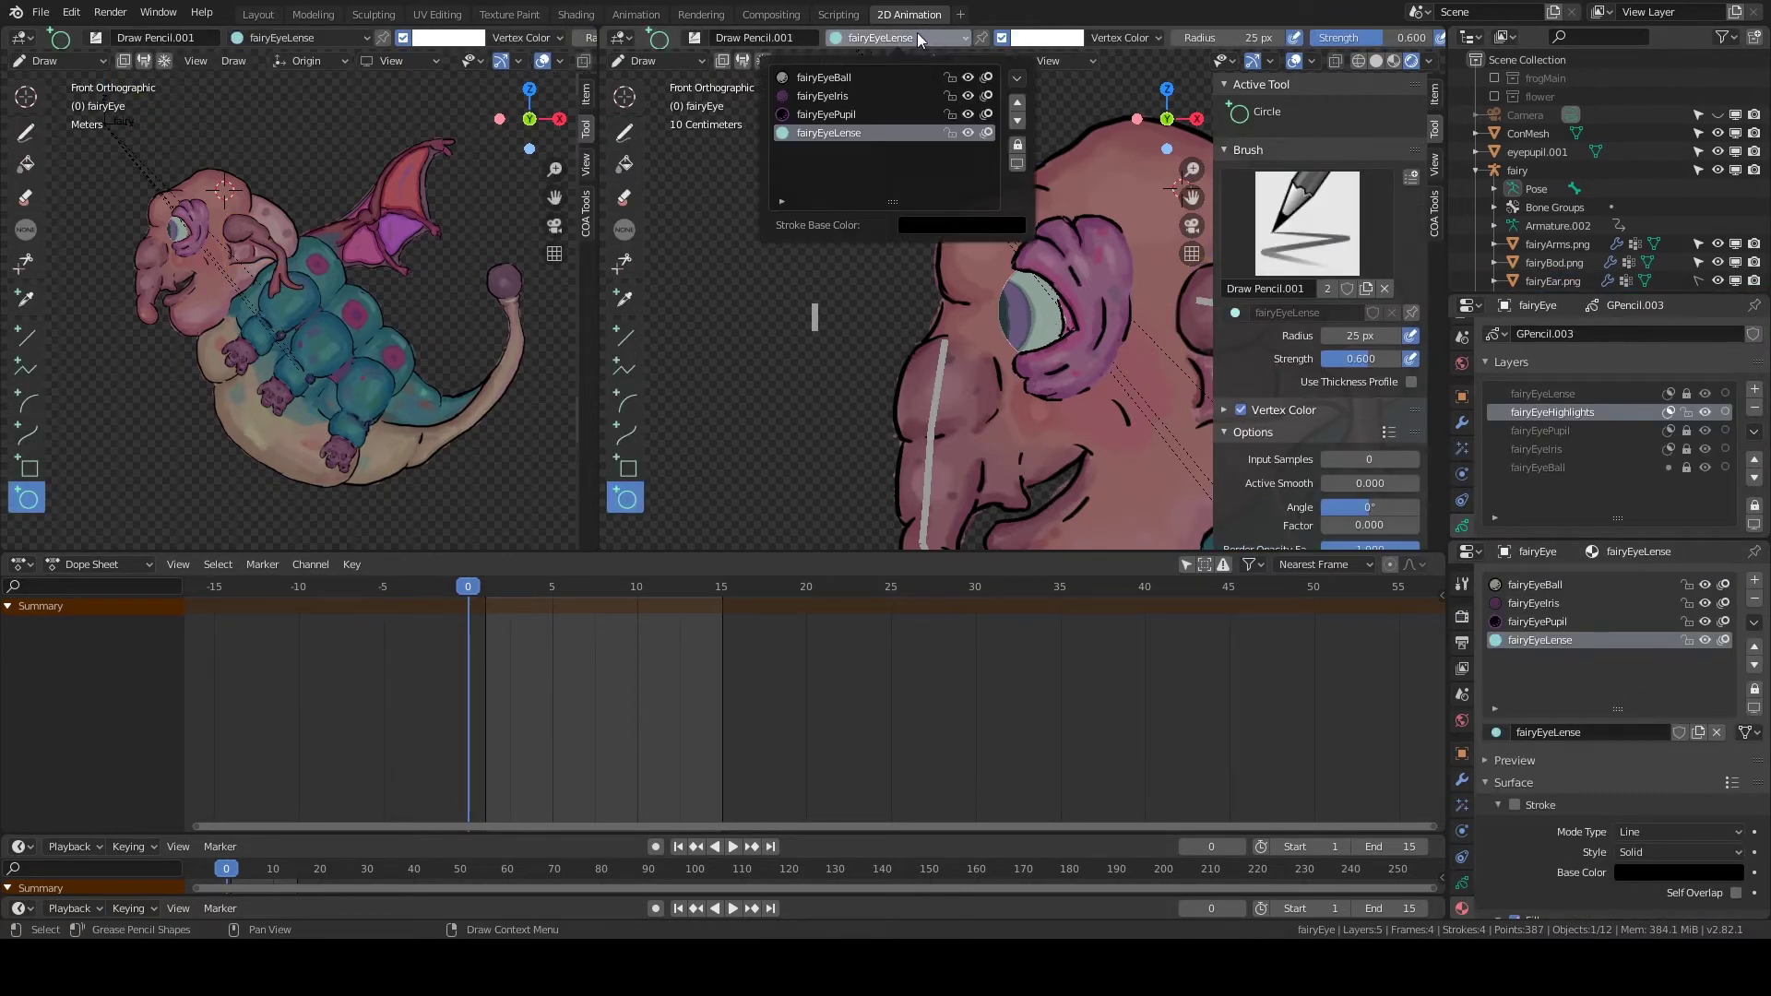
drag(1021, 286, 1052, 302)
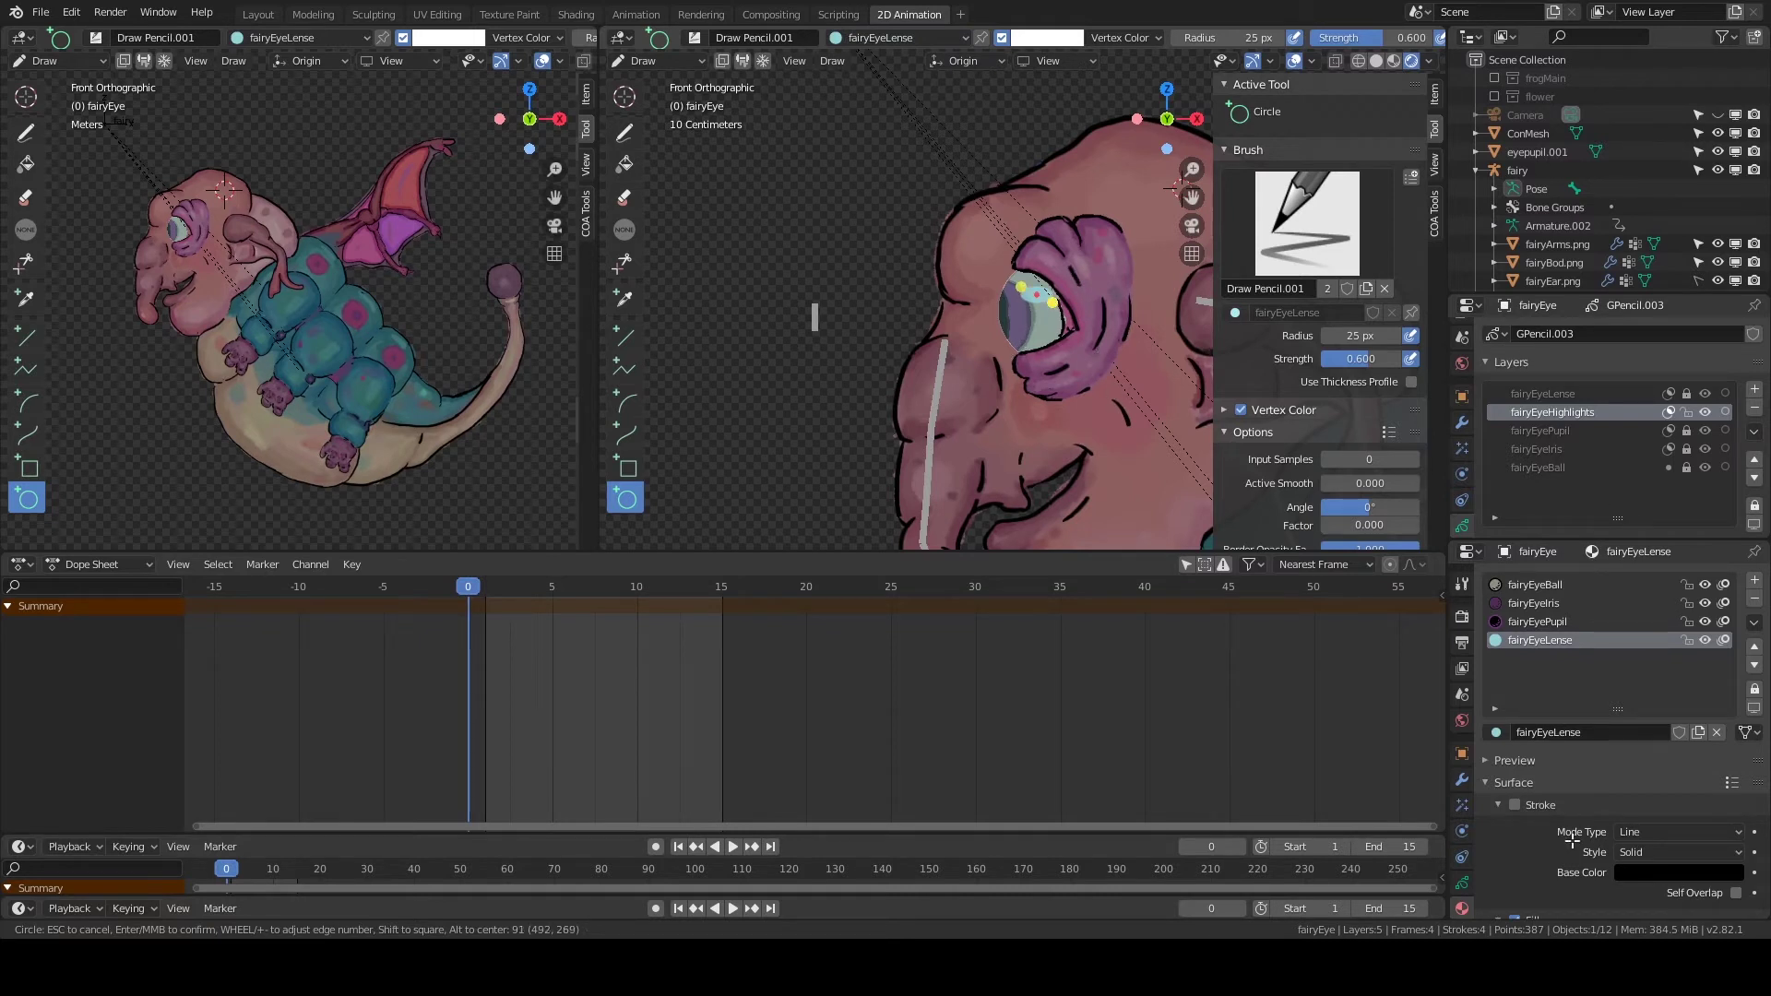
key(Return)
Add a material slot linked to the existing highlights material.
scroll(1572, 701, down, 3)
click(1660, 859)
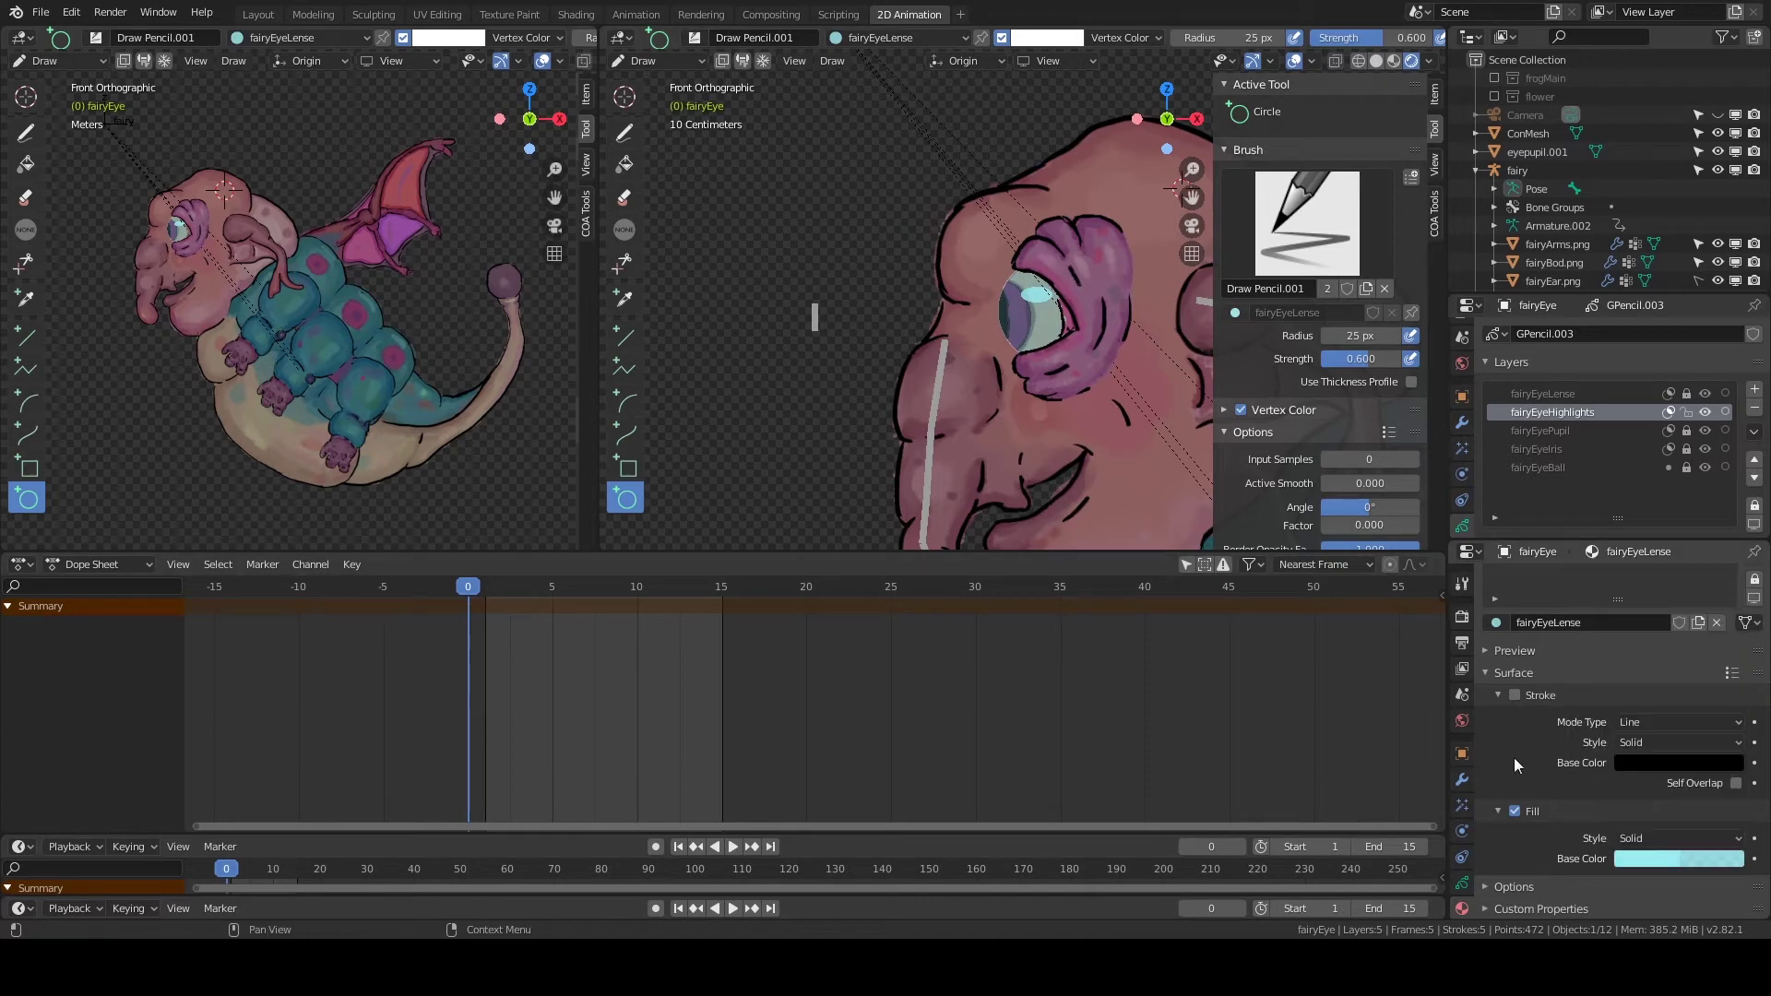
scroll(1513, 756, up, 3)
click(1678, 733)
click(1496, 733)
click(1660, 720)
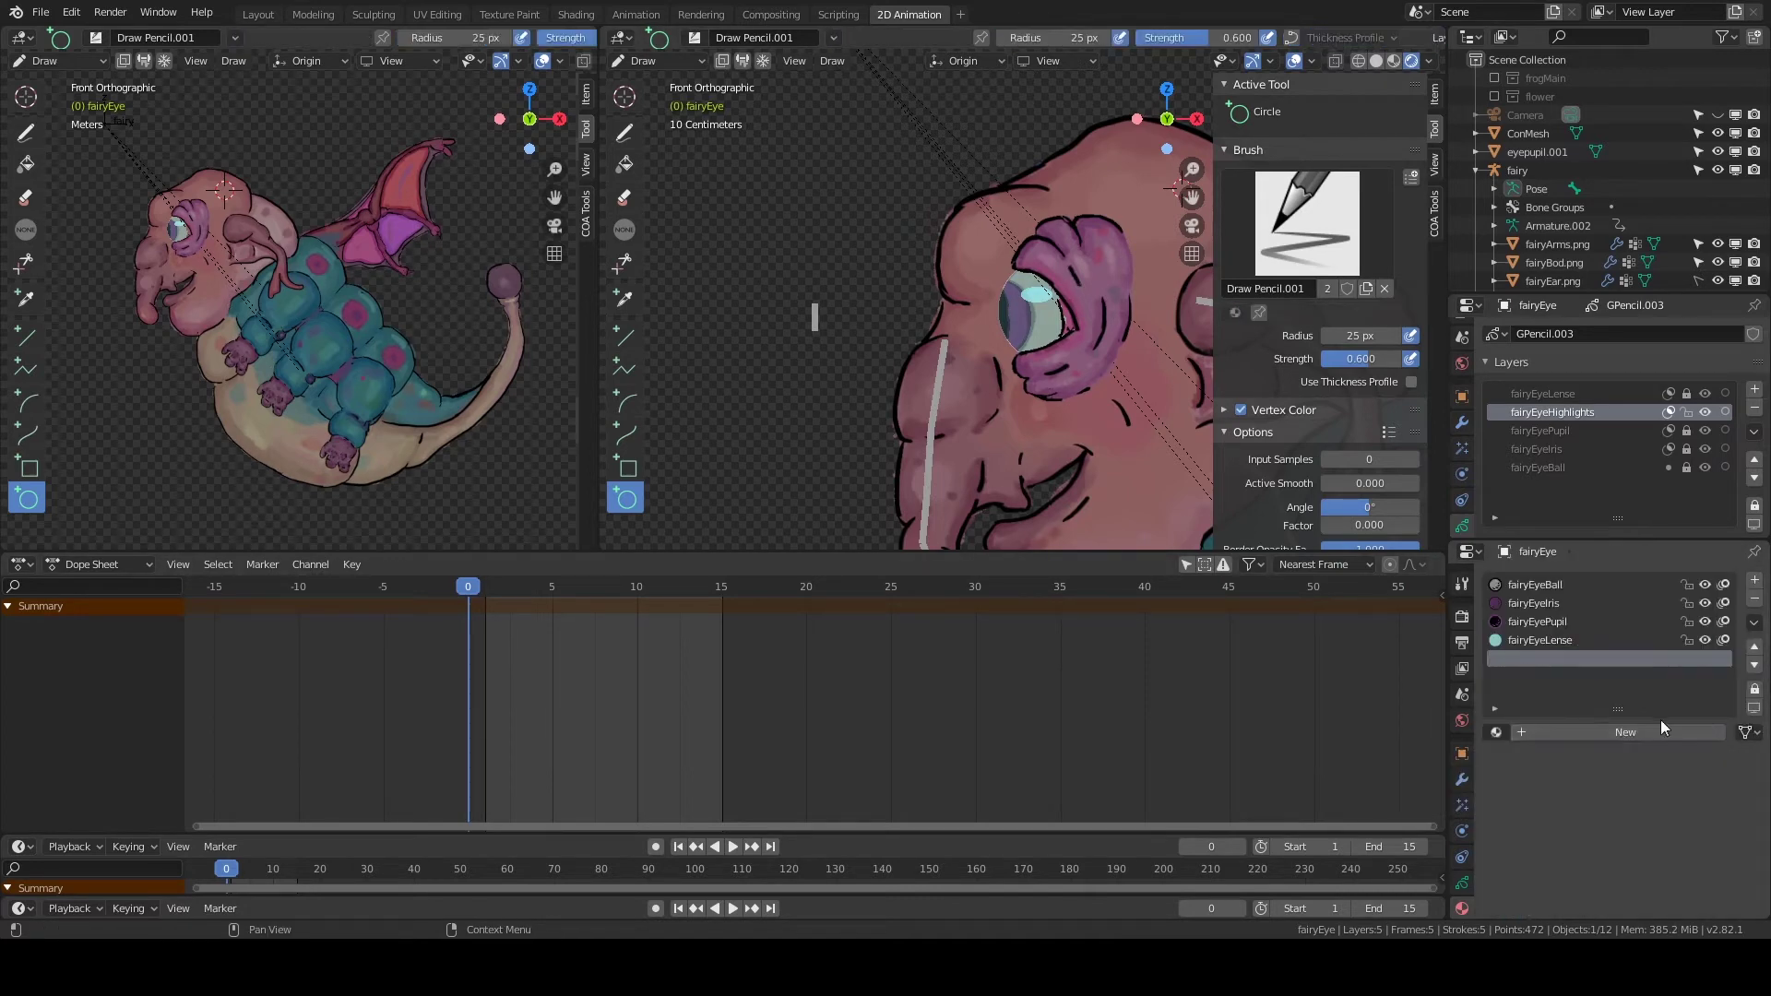
text(highlights)
Reshape the highlight circle with the Sculpt Grab brush, then return to posing.
click(666, 103)
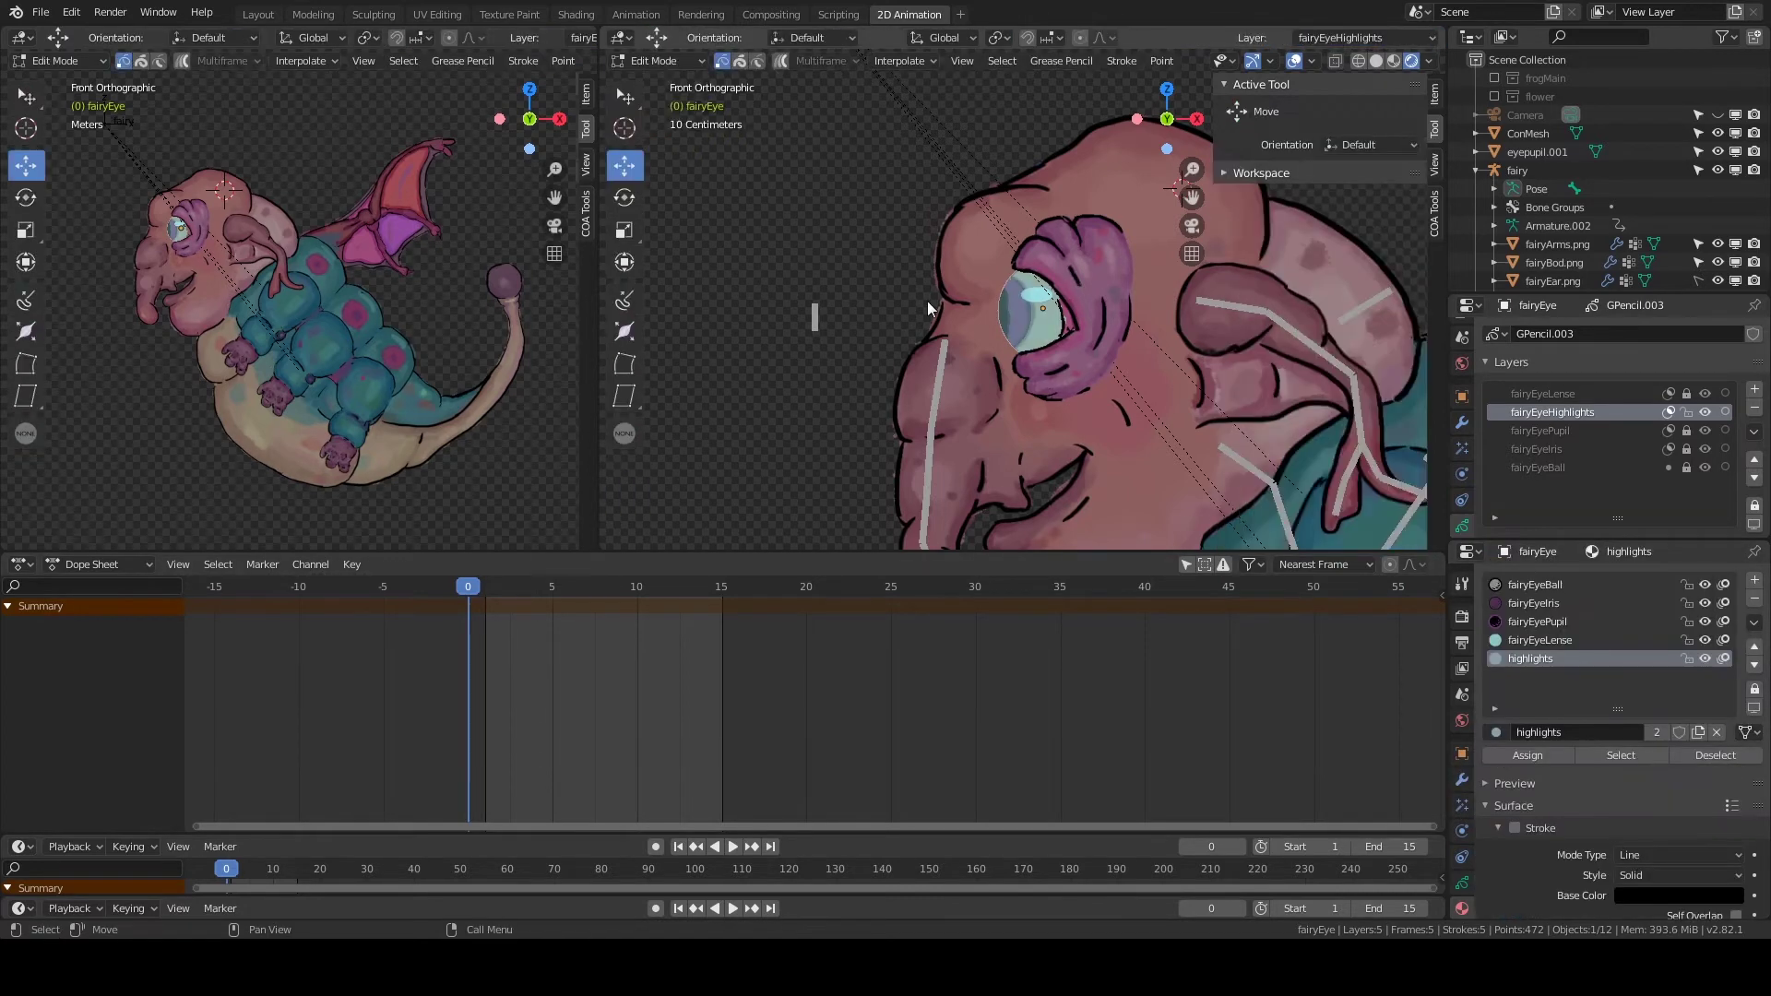
key(ctrl+Tab)
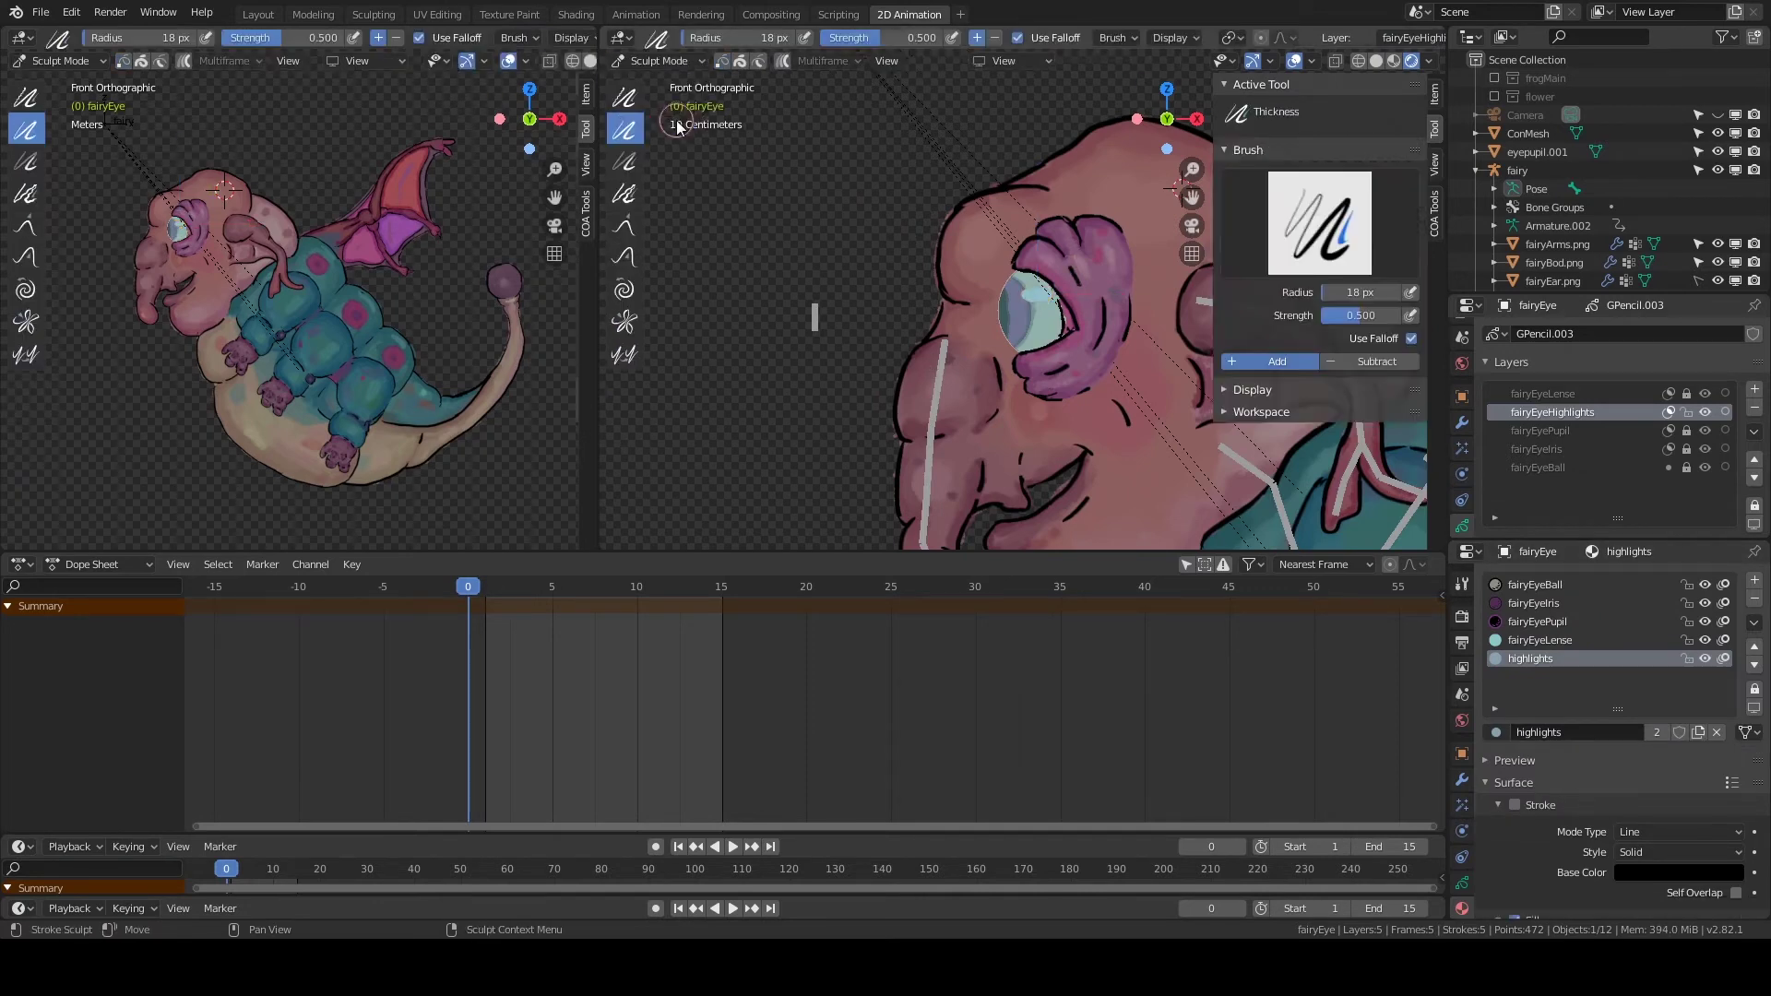
scroll(876, 277, up, 4)
click(624, 225)
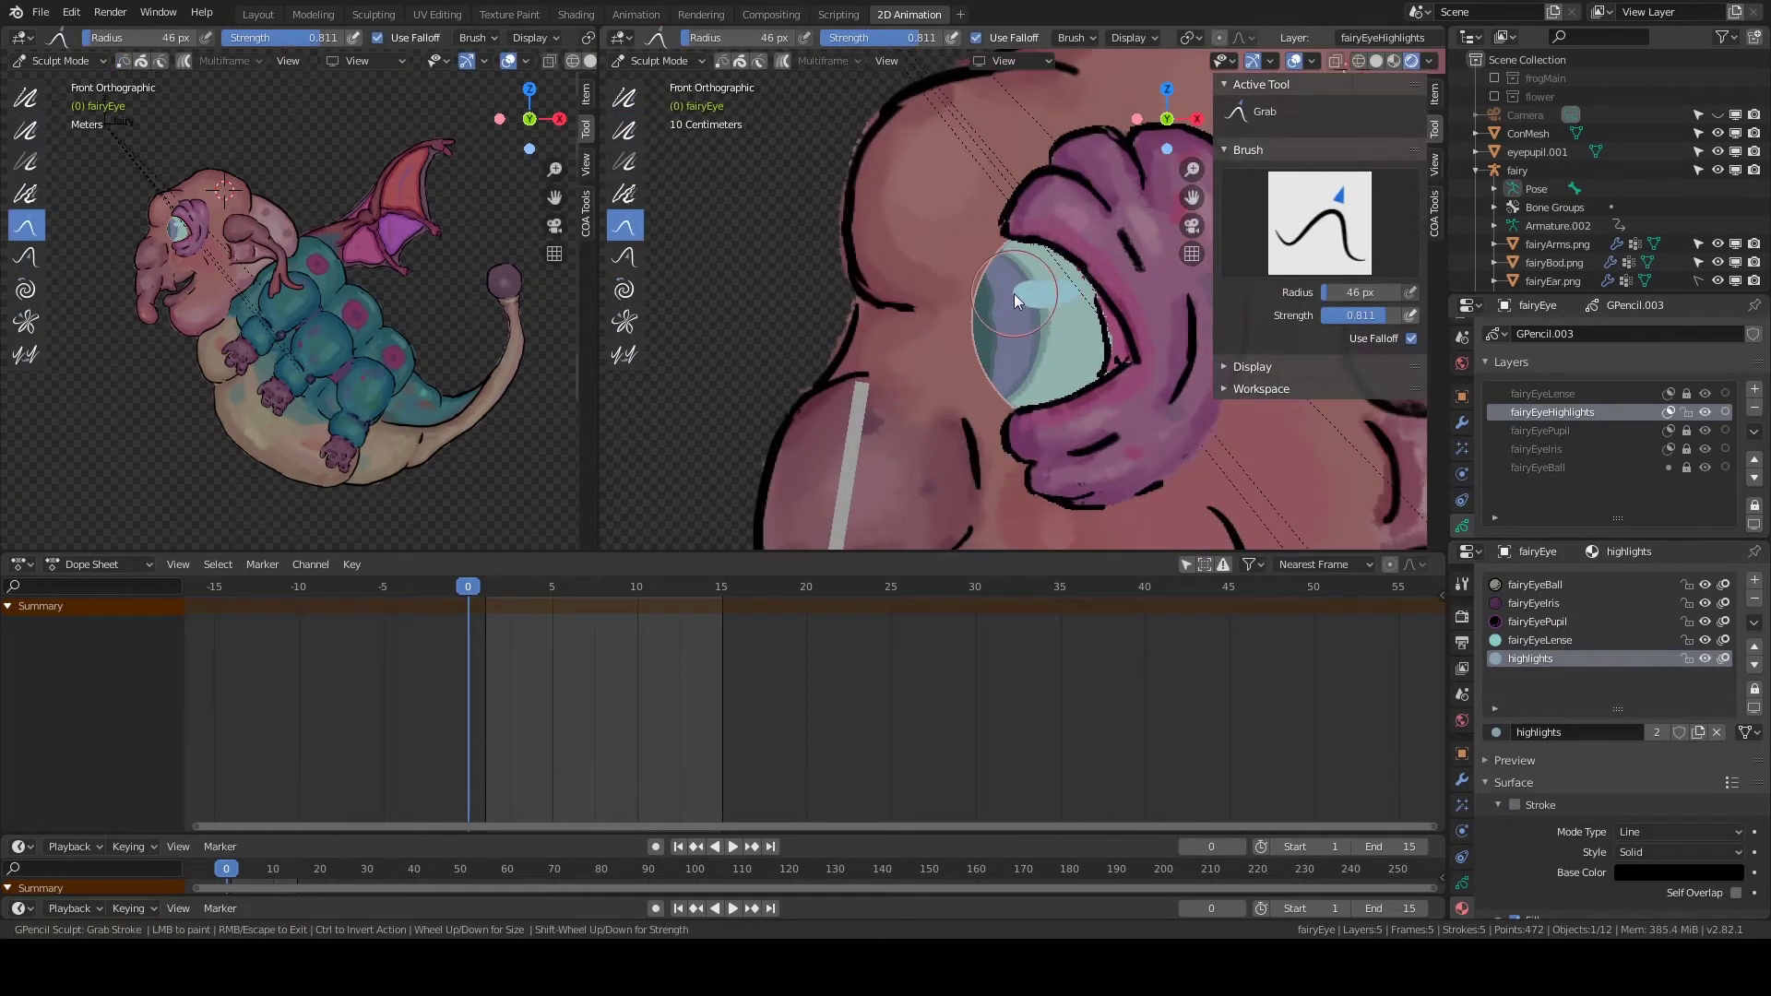
scroll(894, 302, down, 4)
click(895, 302)
Move the eye control bone, then select the eye socket and set blink to 1.0.
key(g)
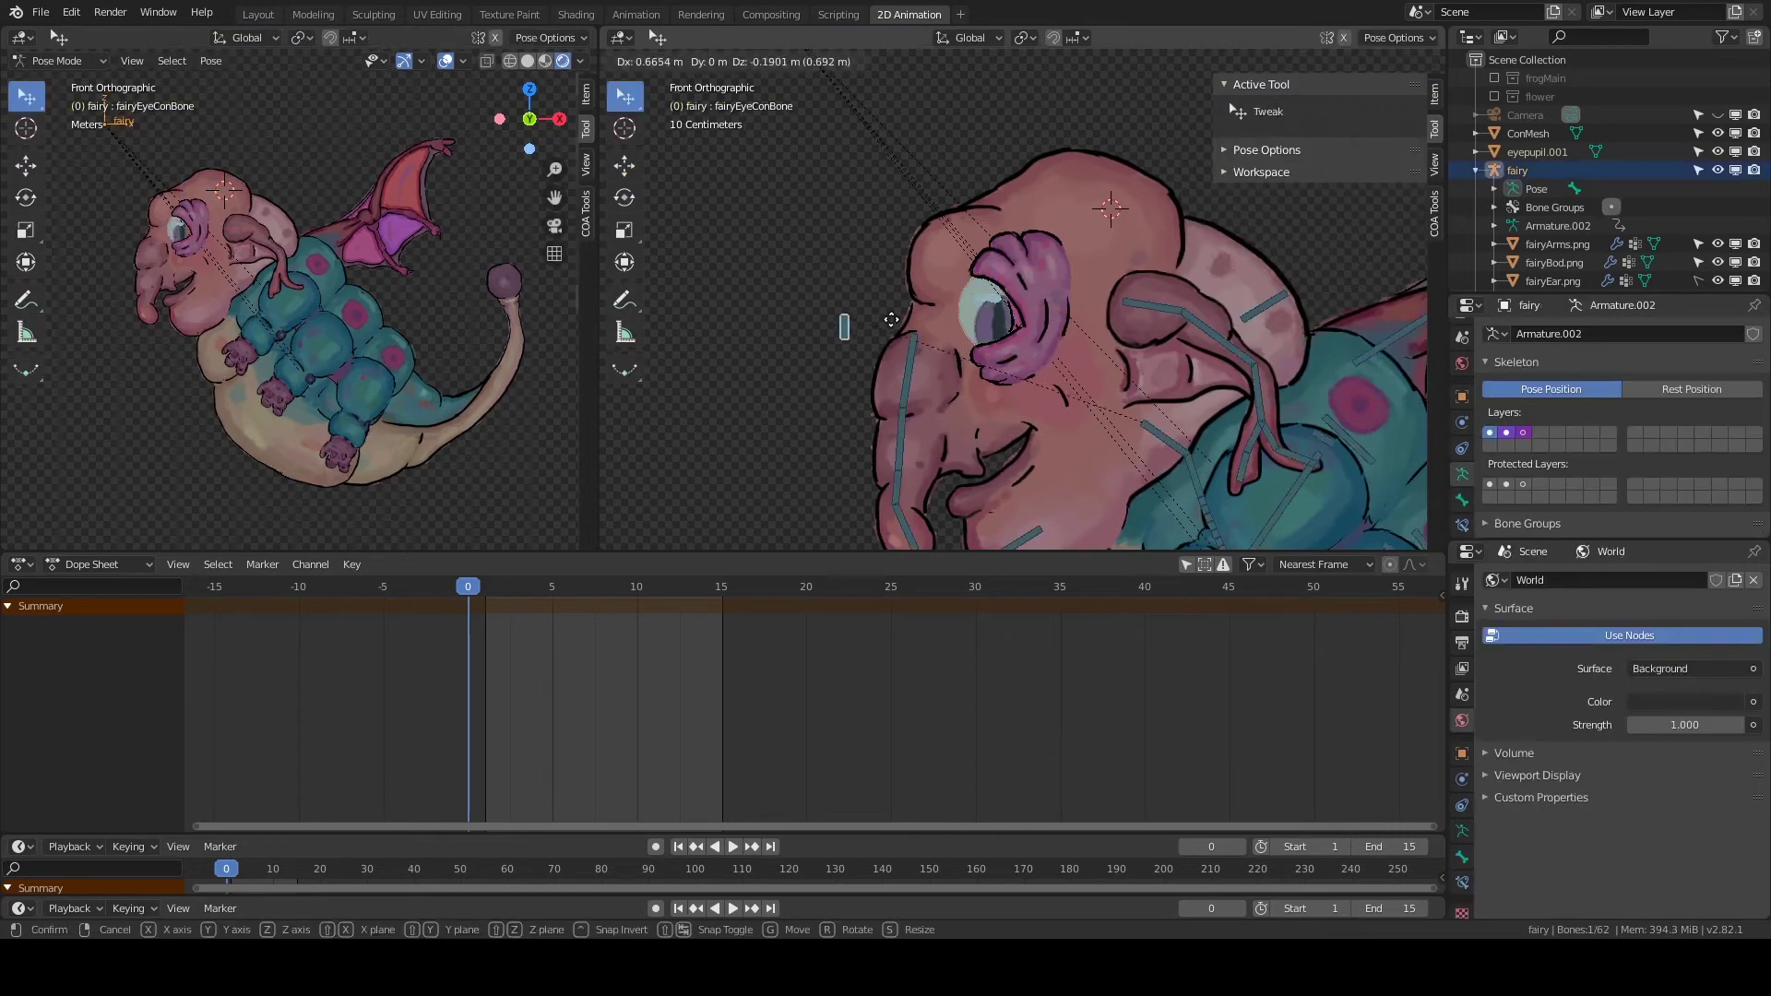
click(822, 300)
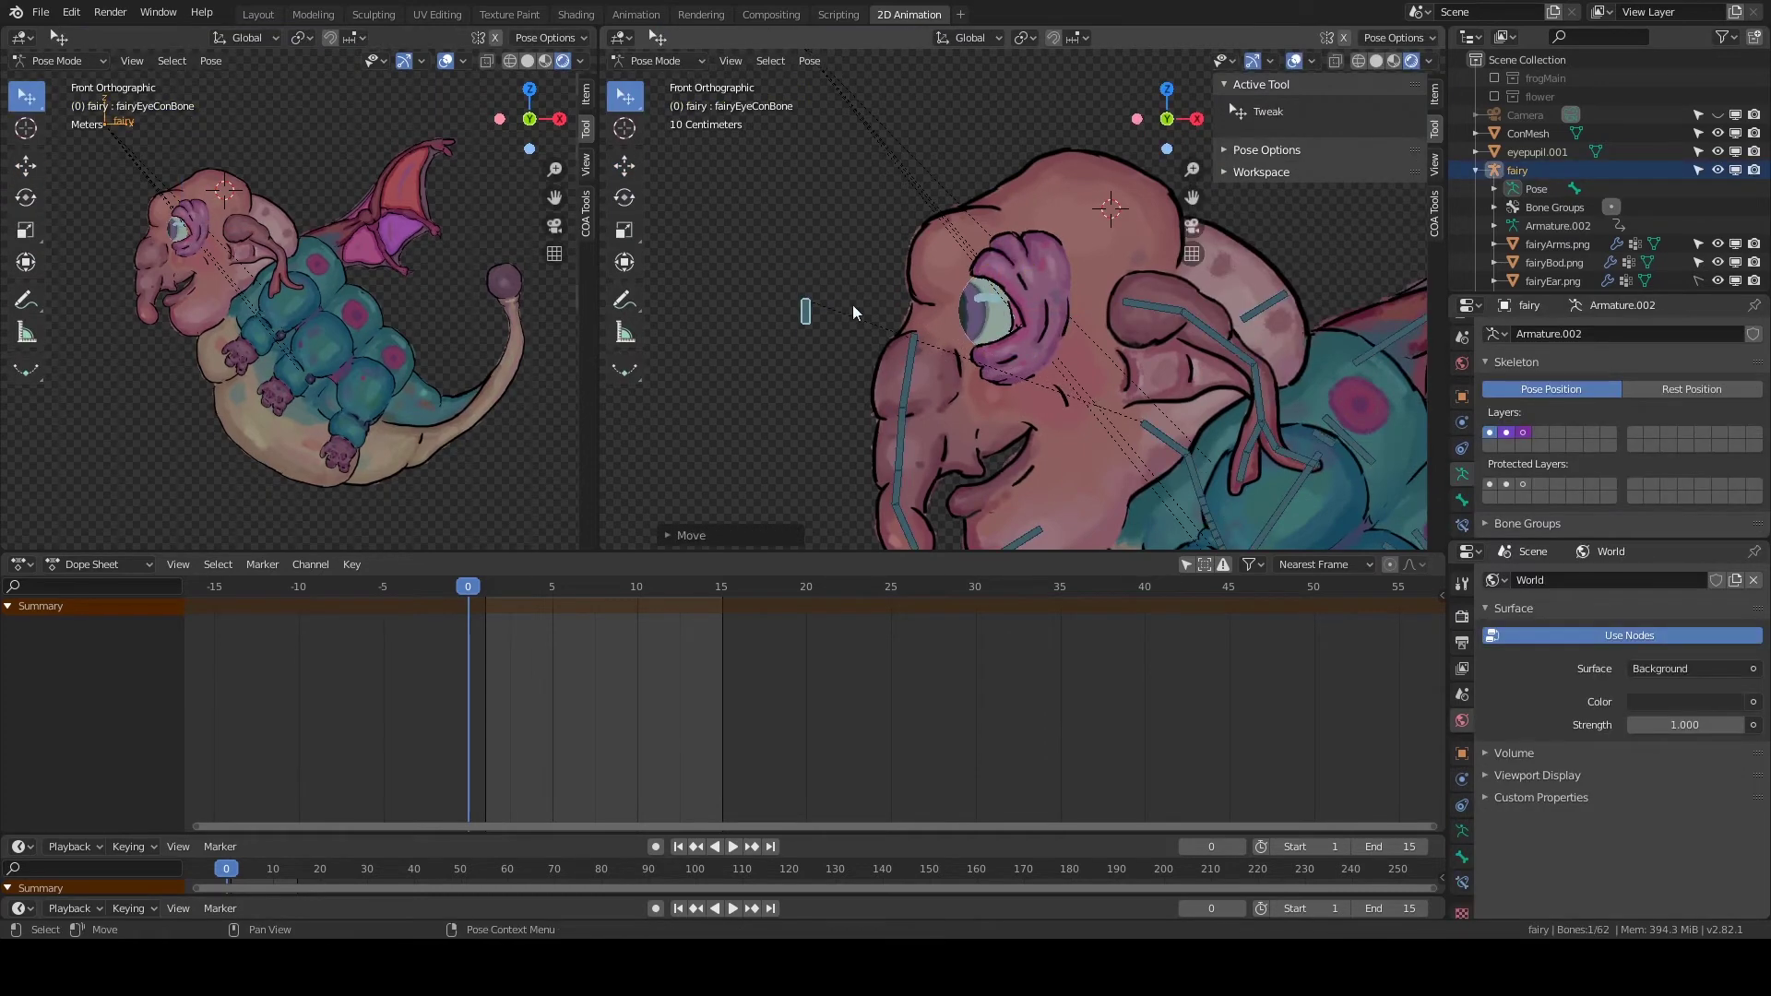
key(ctrl+Tab)
click(1047, 285)
click(1499, 608)
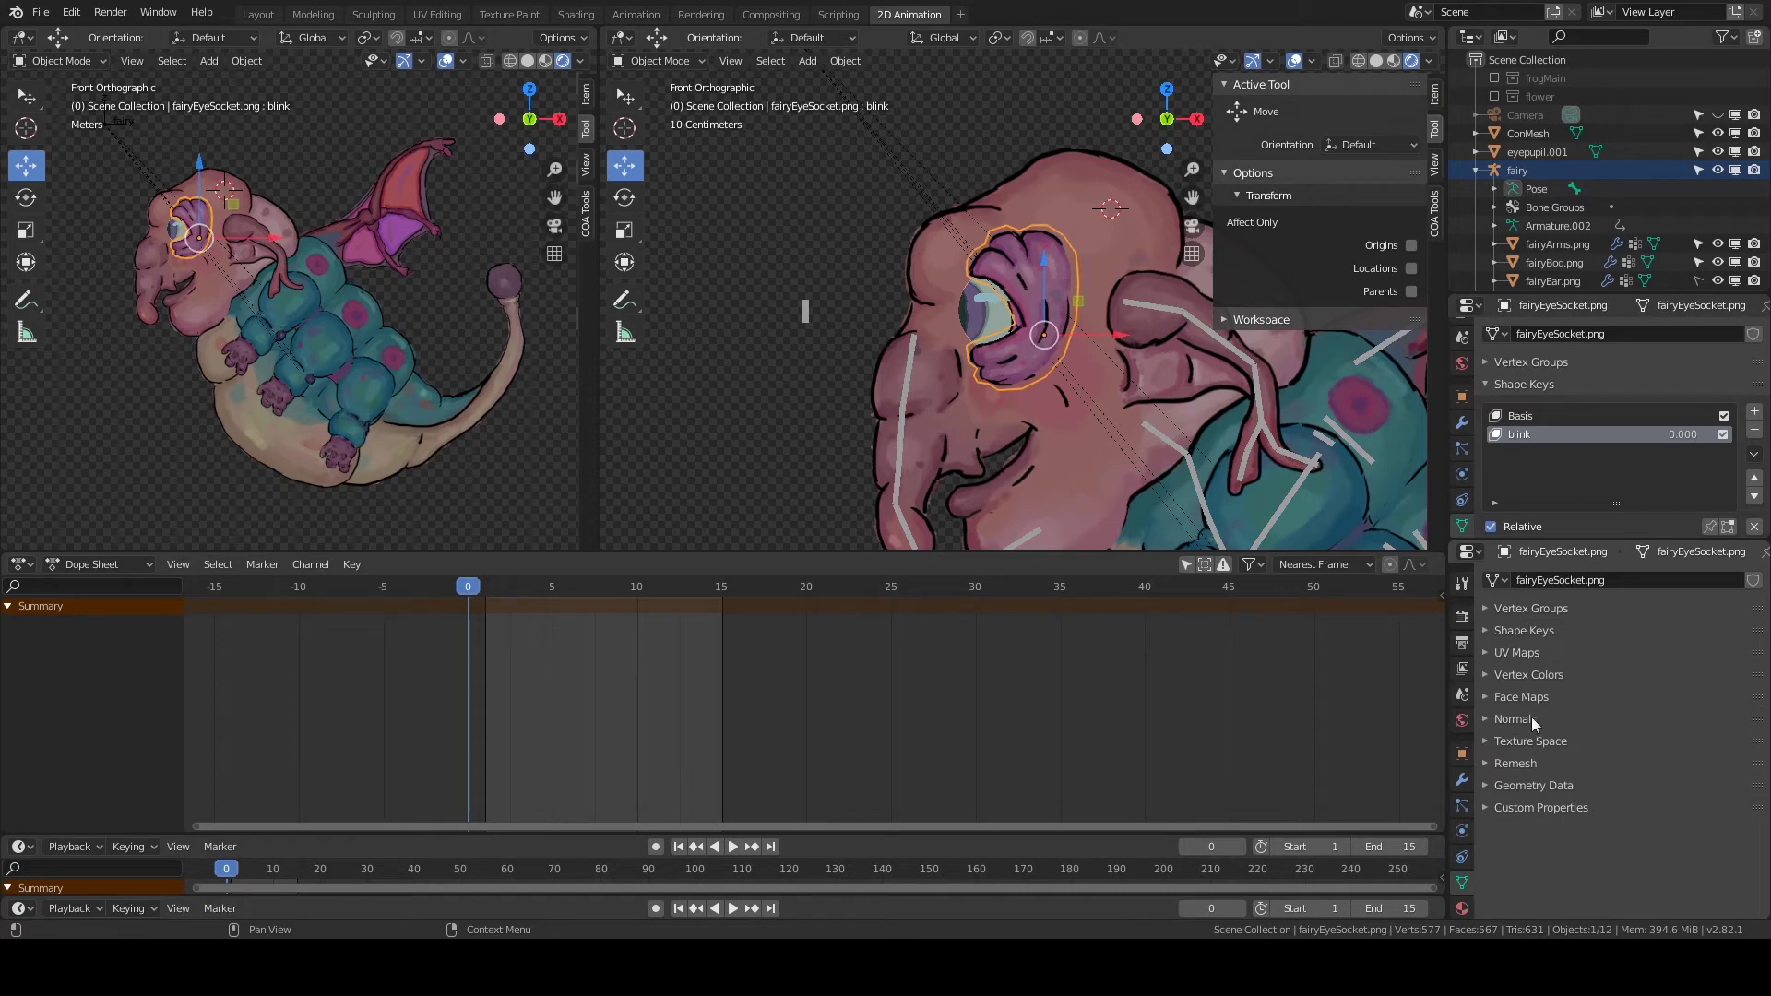
click(1523, 630)
drag(1633, 795, 1743, 795)
In Edit Mode, move and rotate the lower eyelid vertices, undoing the last edit.
click(660, 61)
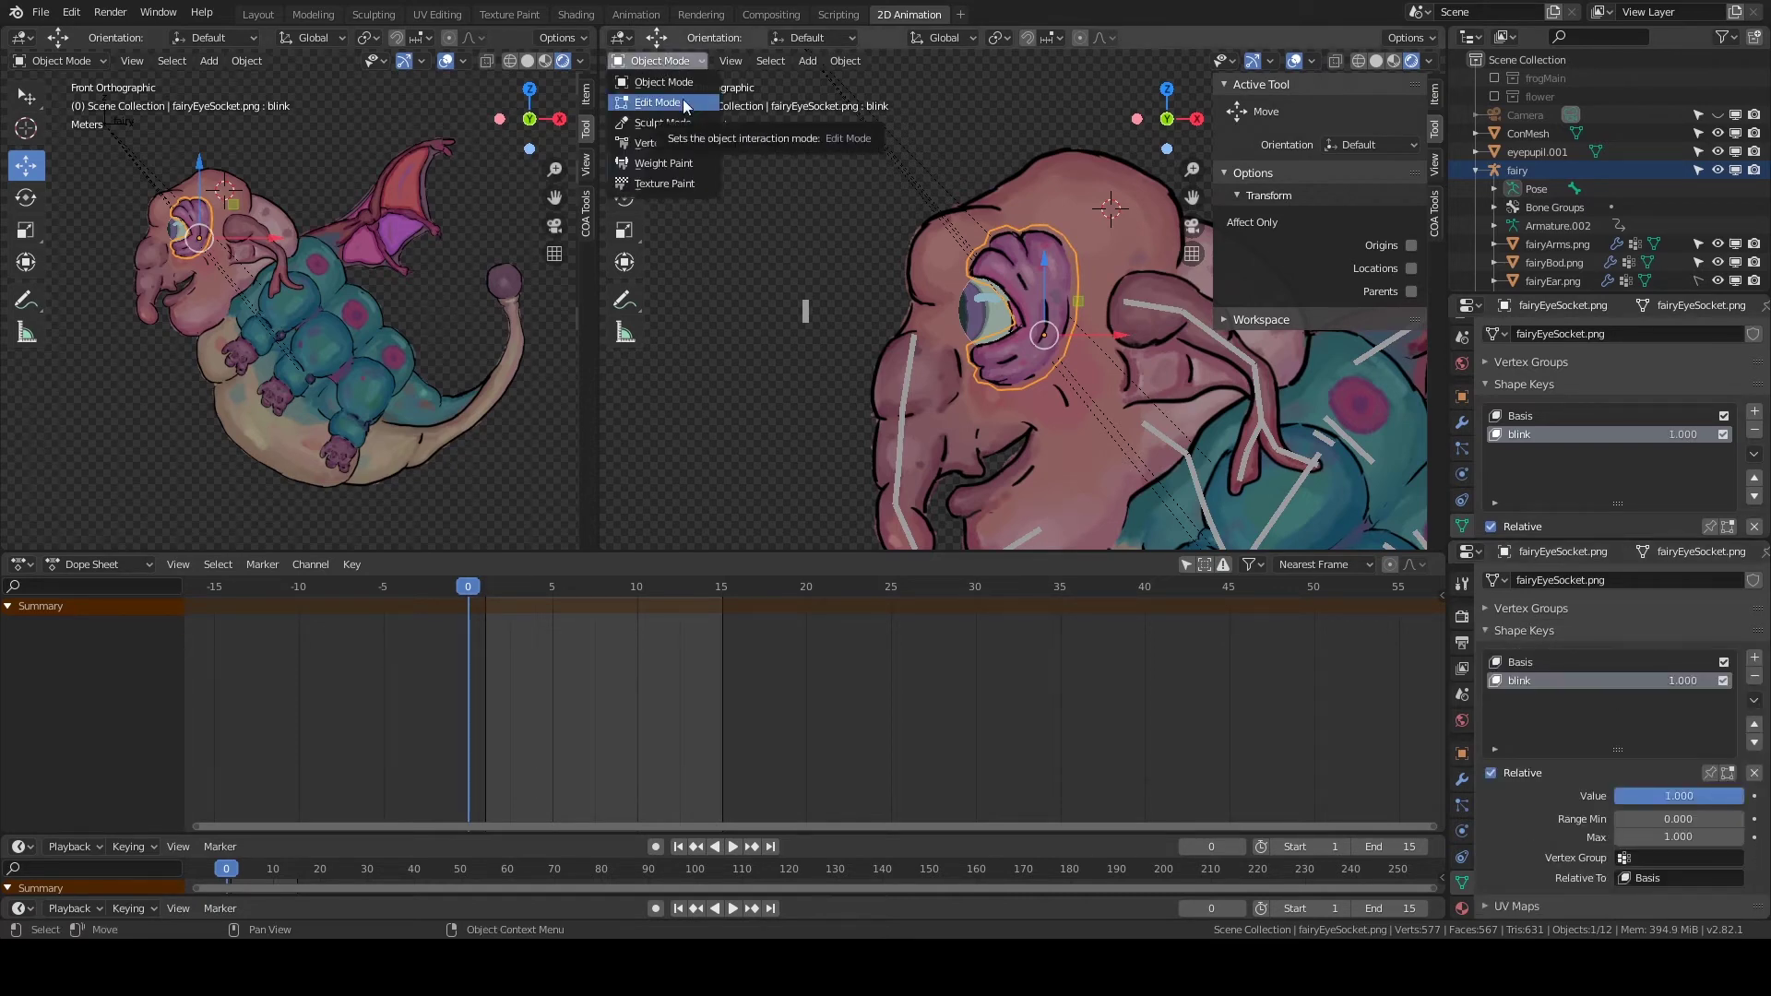
click(650, 106)
scroll(942, 429, up, 3)
key(g)
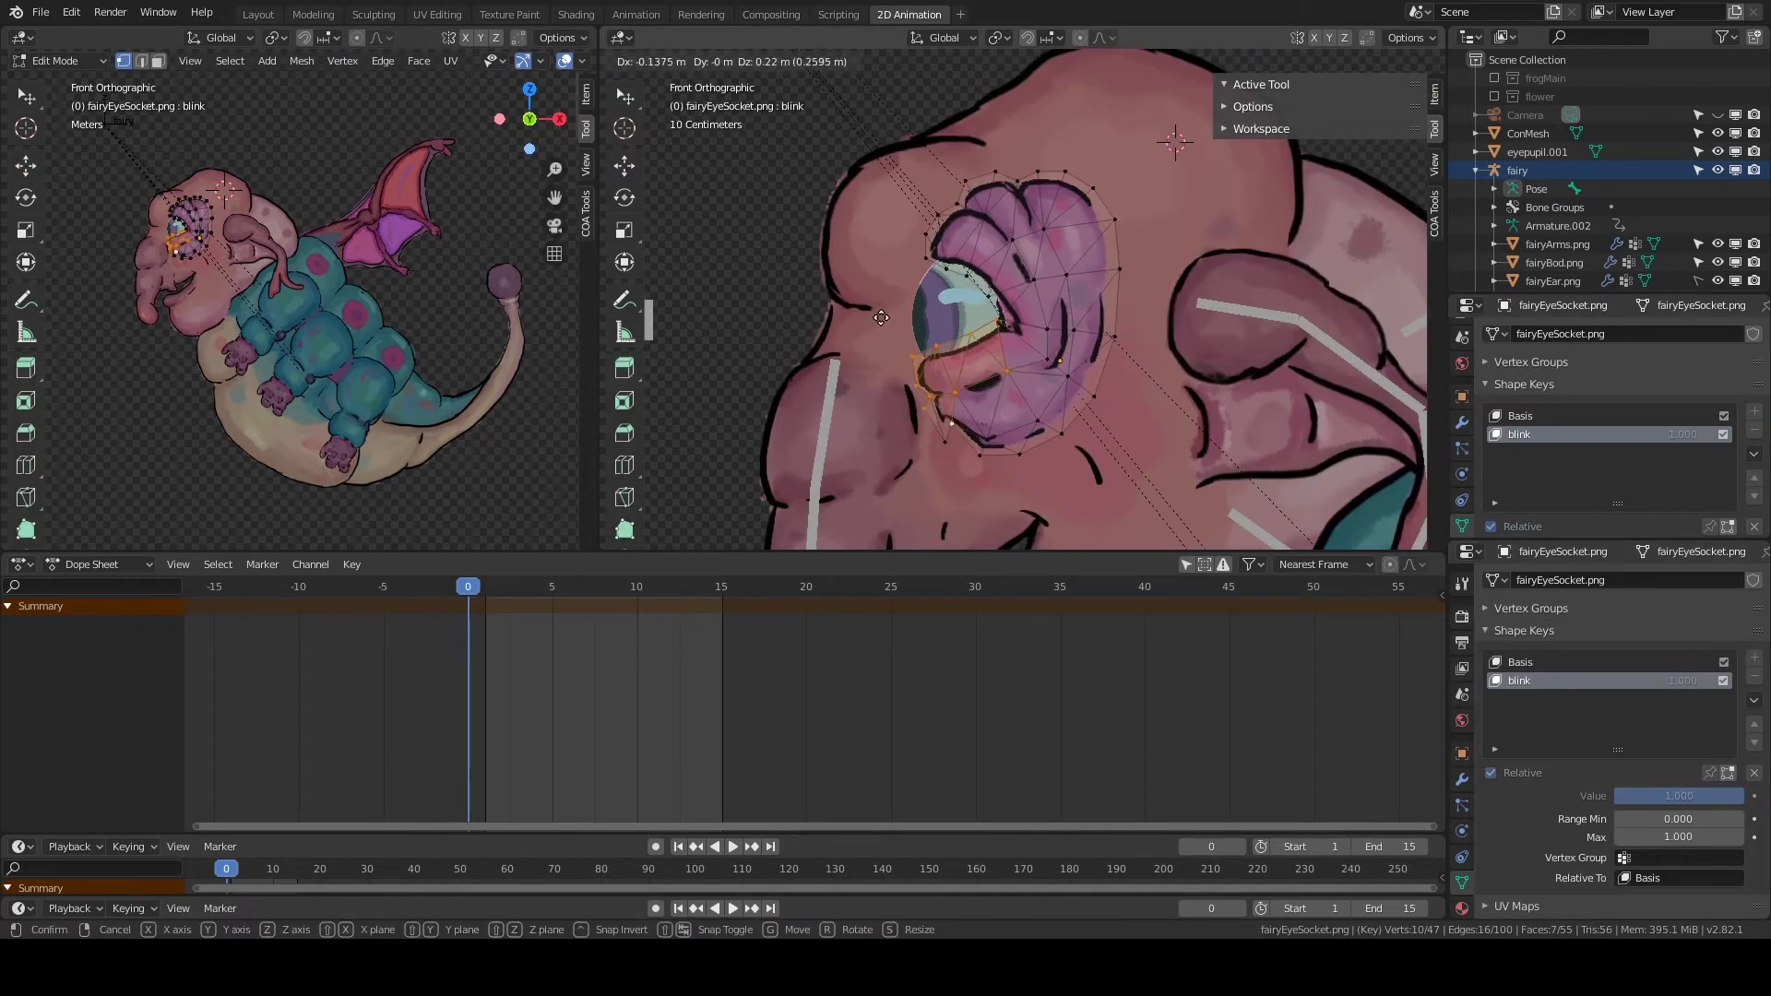
click(891, 324)
key(r)
click(899, 324)
click(1434, 93)
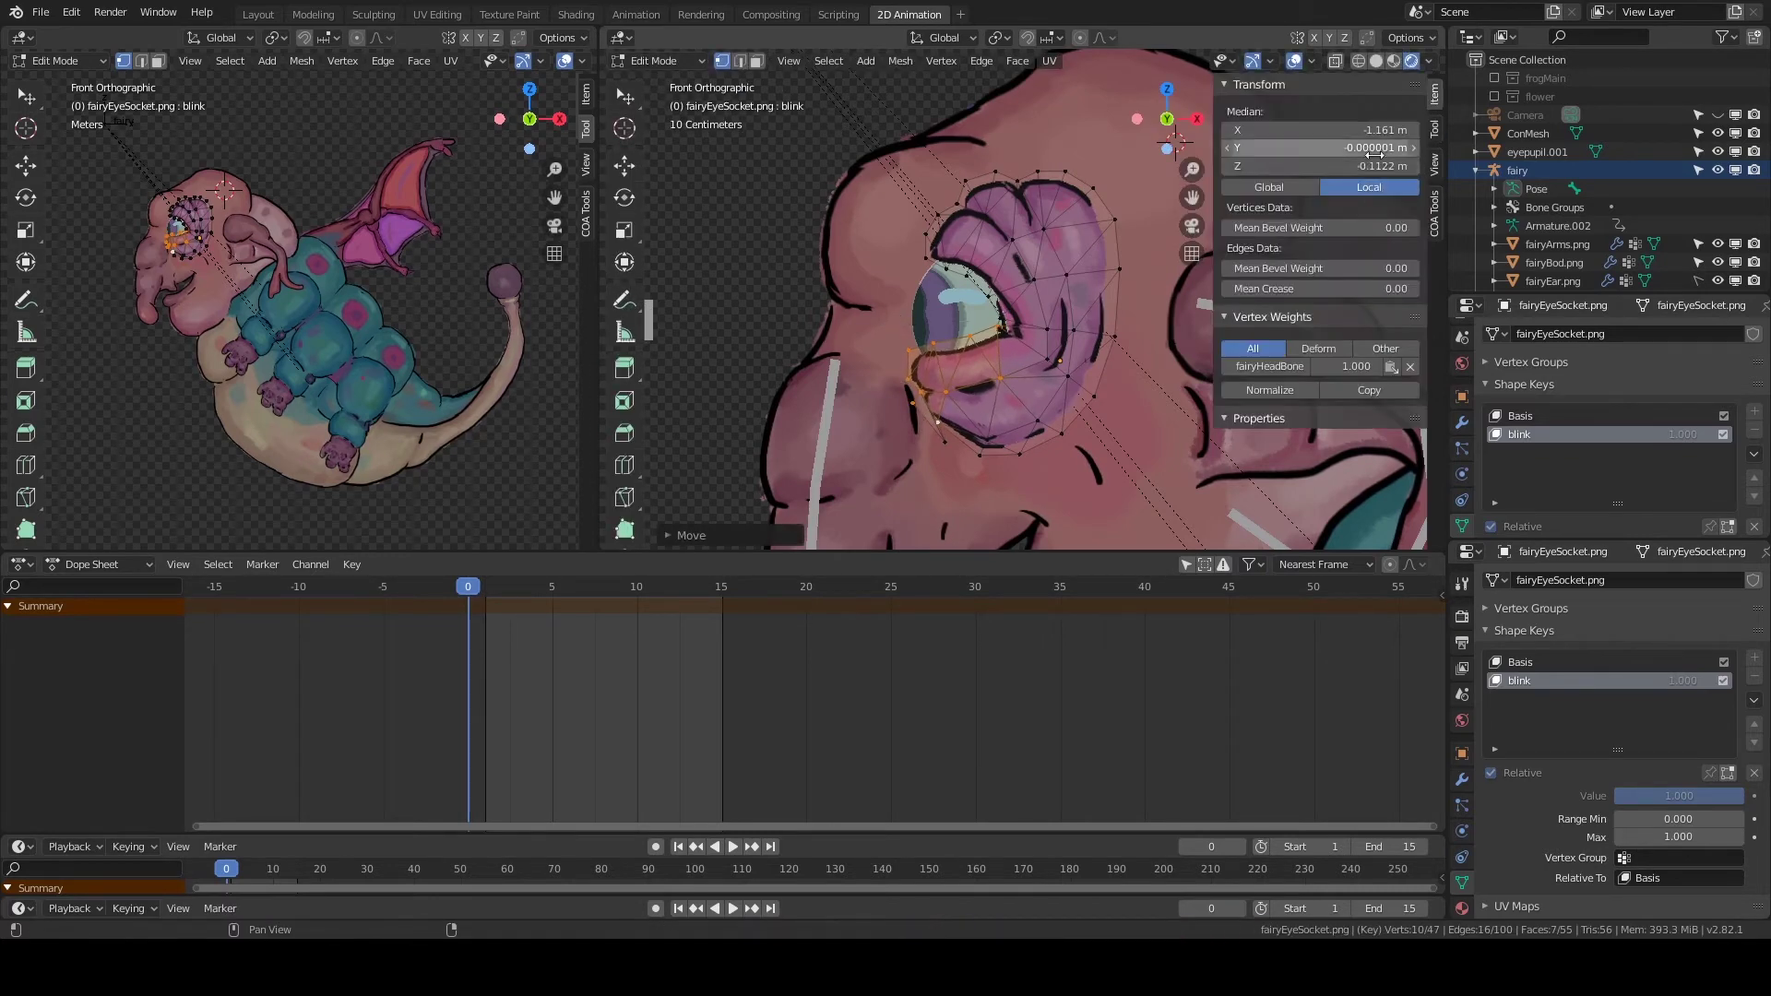
key(ctrl+z)
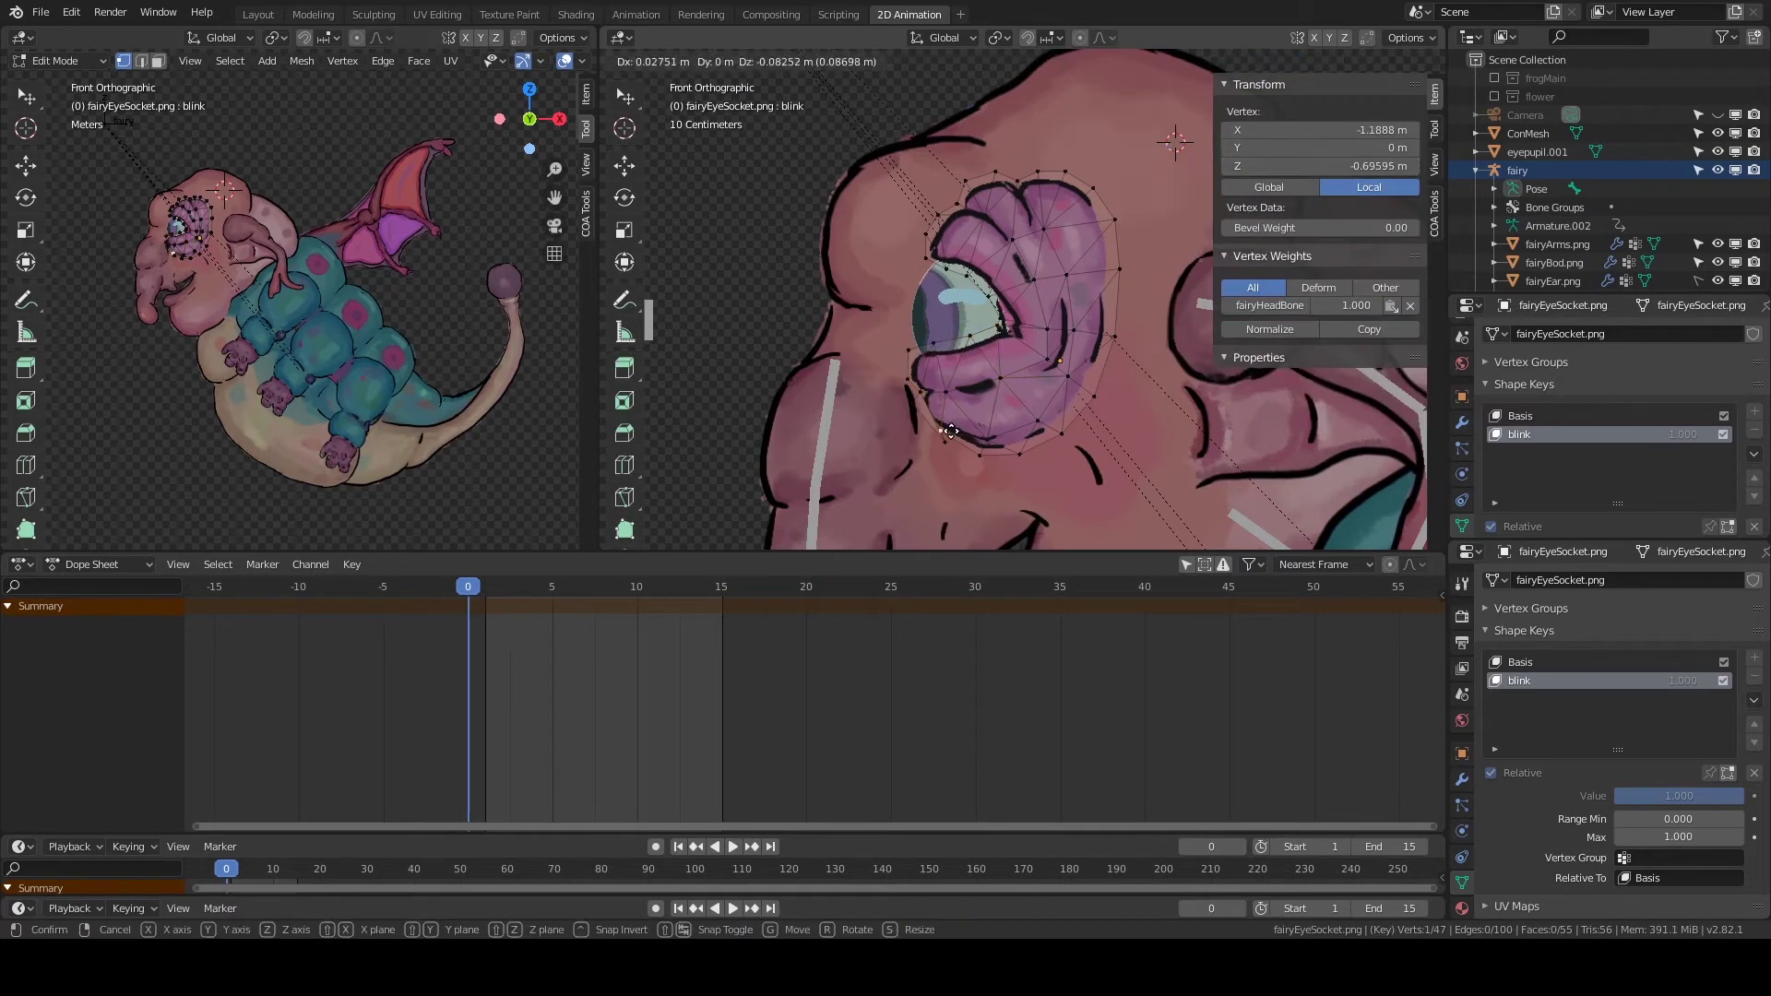
Rotate the upper eyelid vertices and lower them over the eye.
mouse_move(1024, 327)
ctrl+right_down()
mouse_move(1013, 215)
mouse_move(878, 223)
ctrl+right_up()
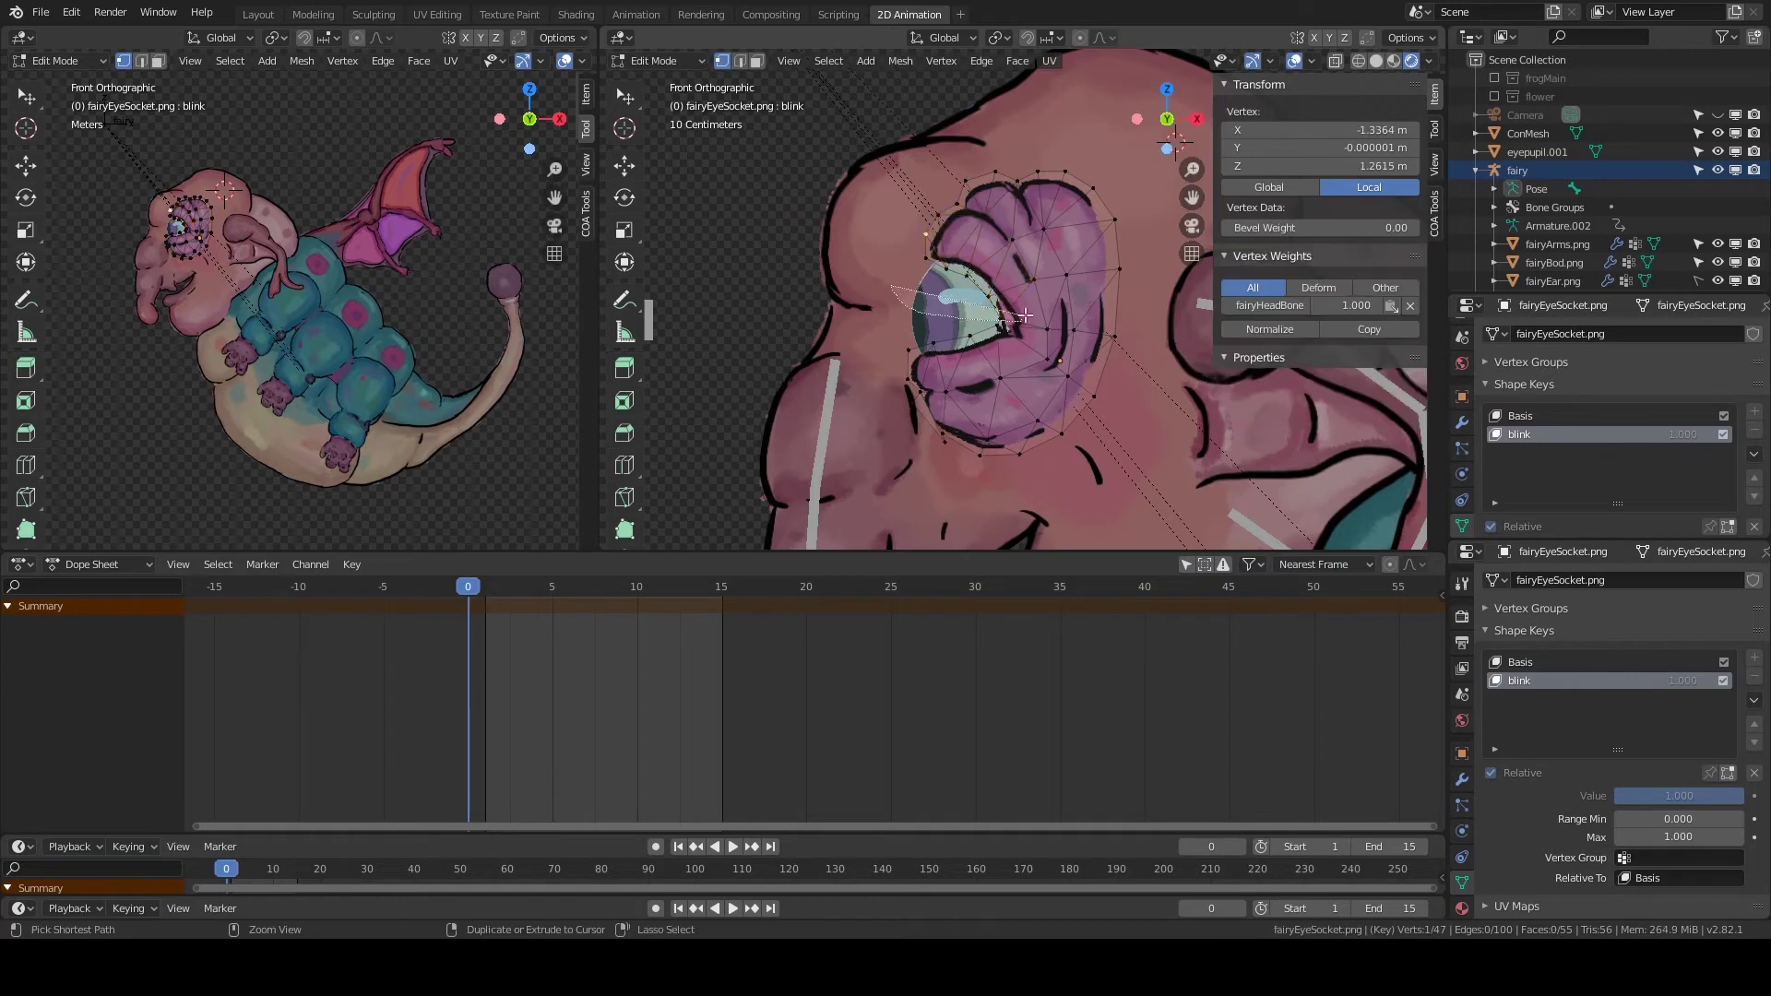
key(r)
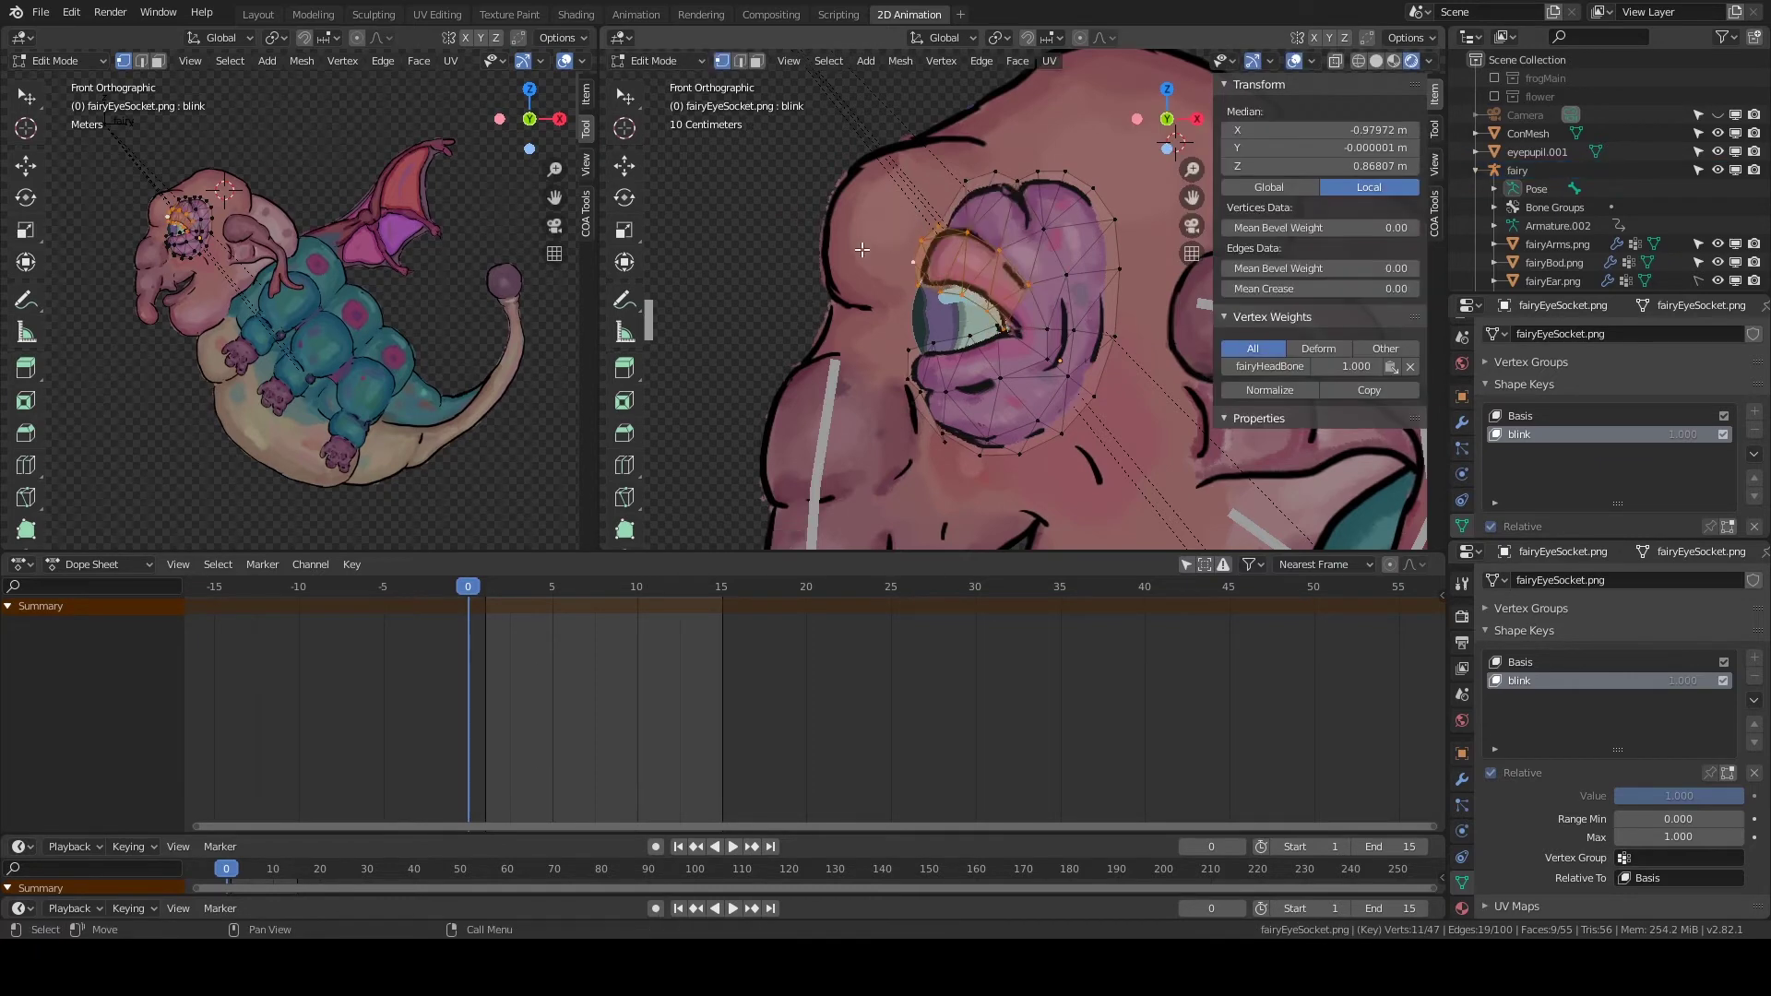
click(838, 275)
key(g)
click(839, 304)
scroll(1023, 295, up, 2)
scroll(1024, 295, up, 1)
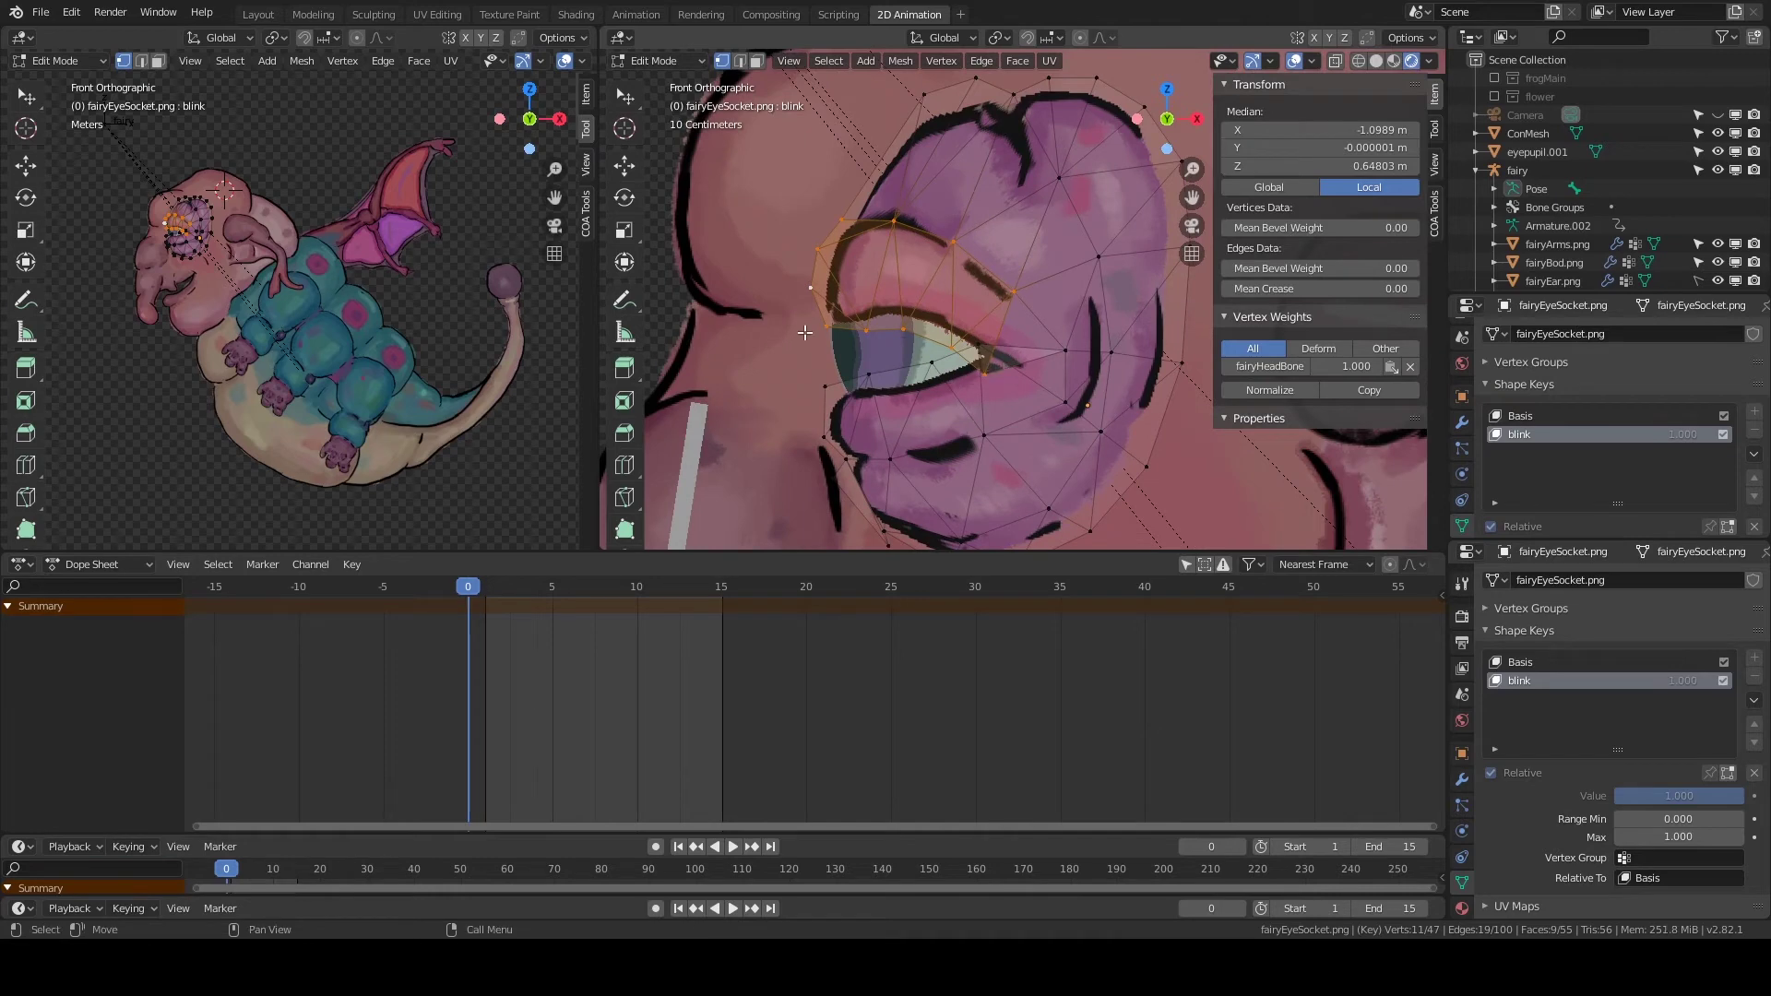
Rotate the lower eyelid and raise its vertices to meet the upper lid line.
ctrl+right_drag(804, 332, 793, 355)
key(r)
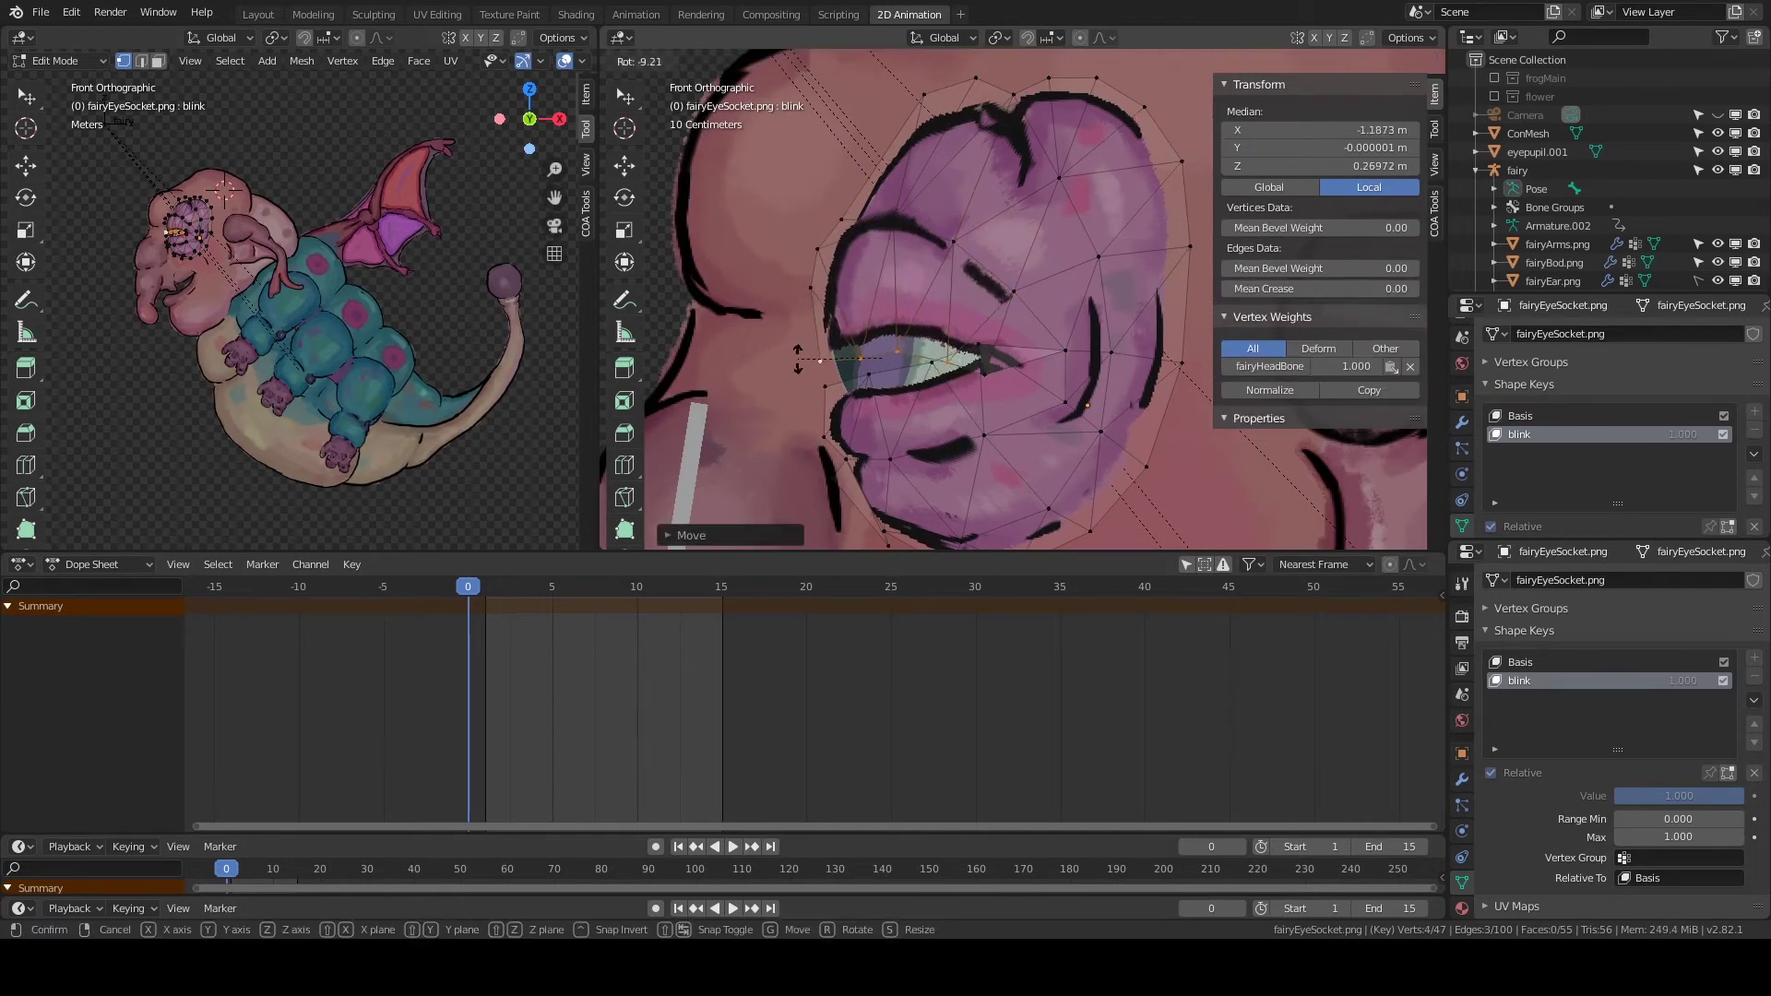
right_click(798, 358)
click(926, 352)
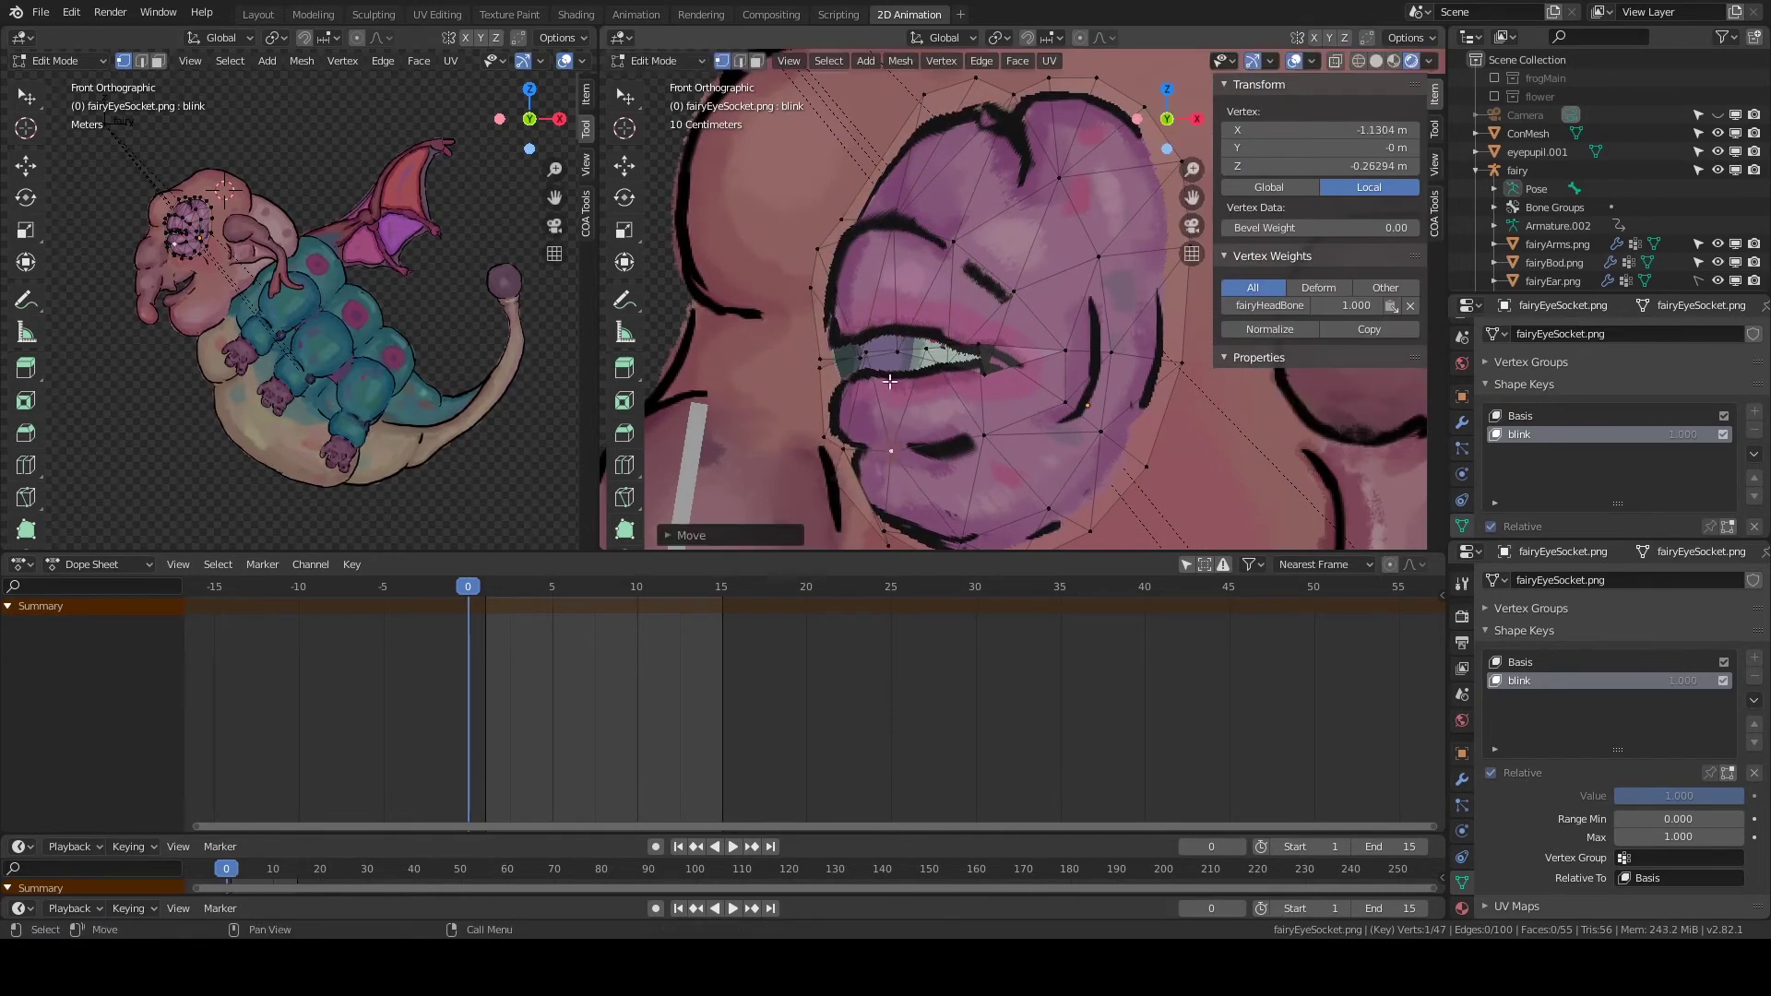
key(g)
click(827, 366)
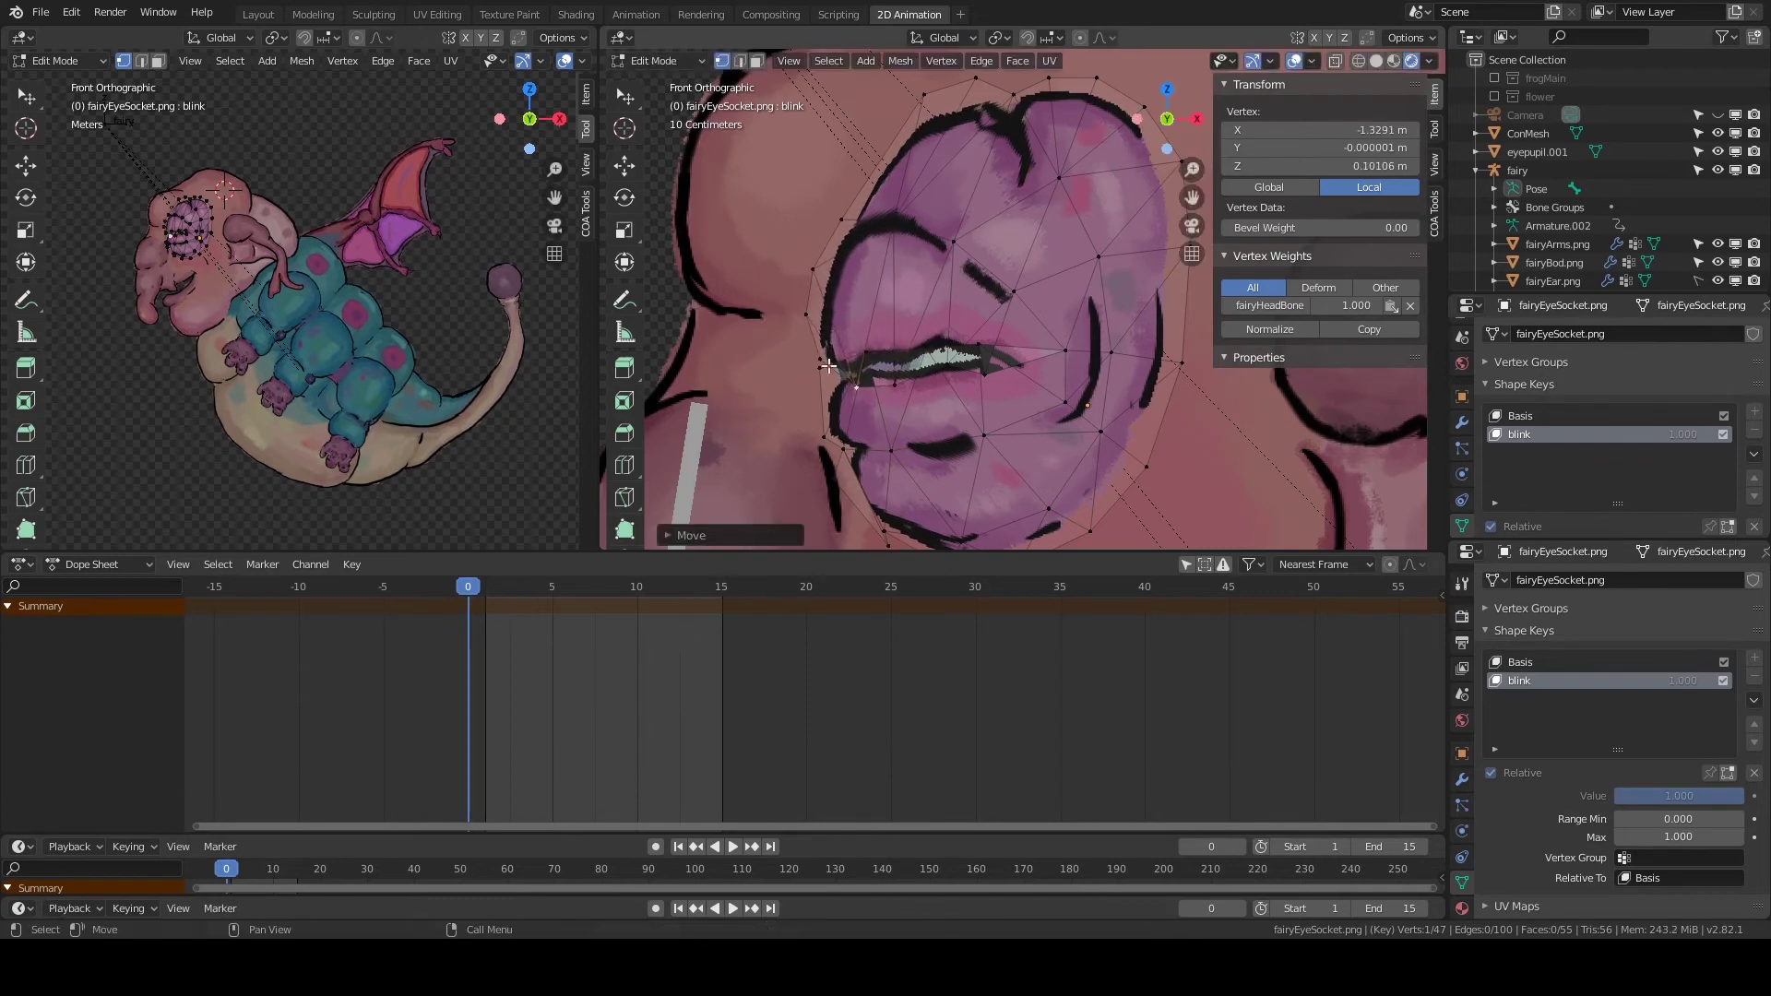
click(932, 355)
scroll(994, 311, up, 2)
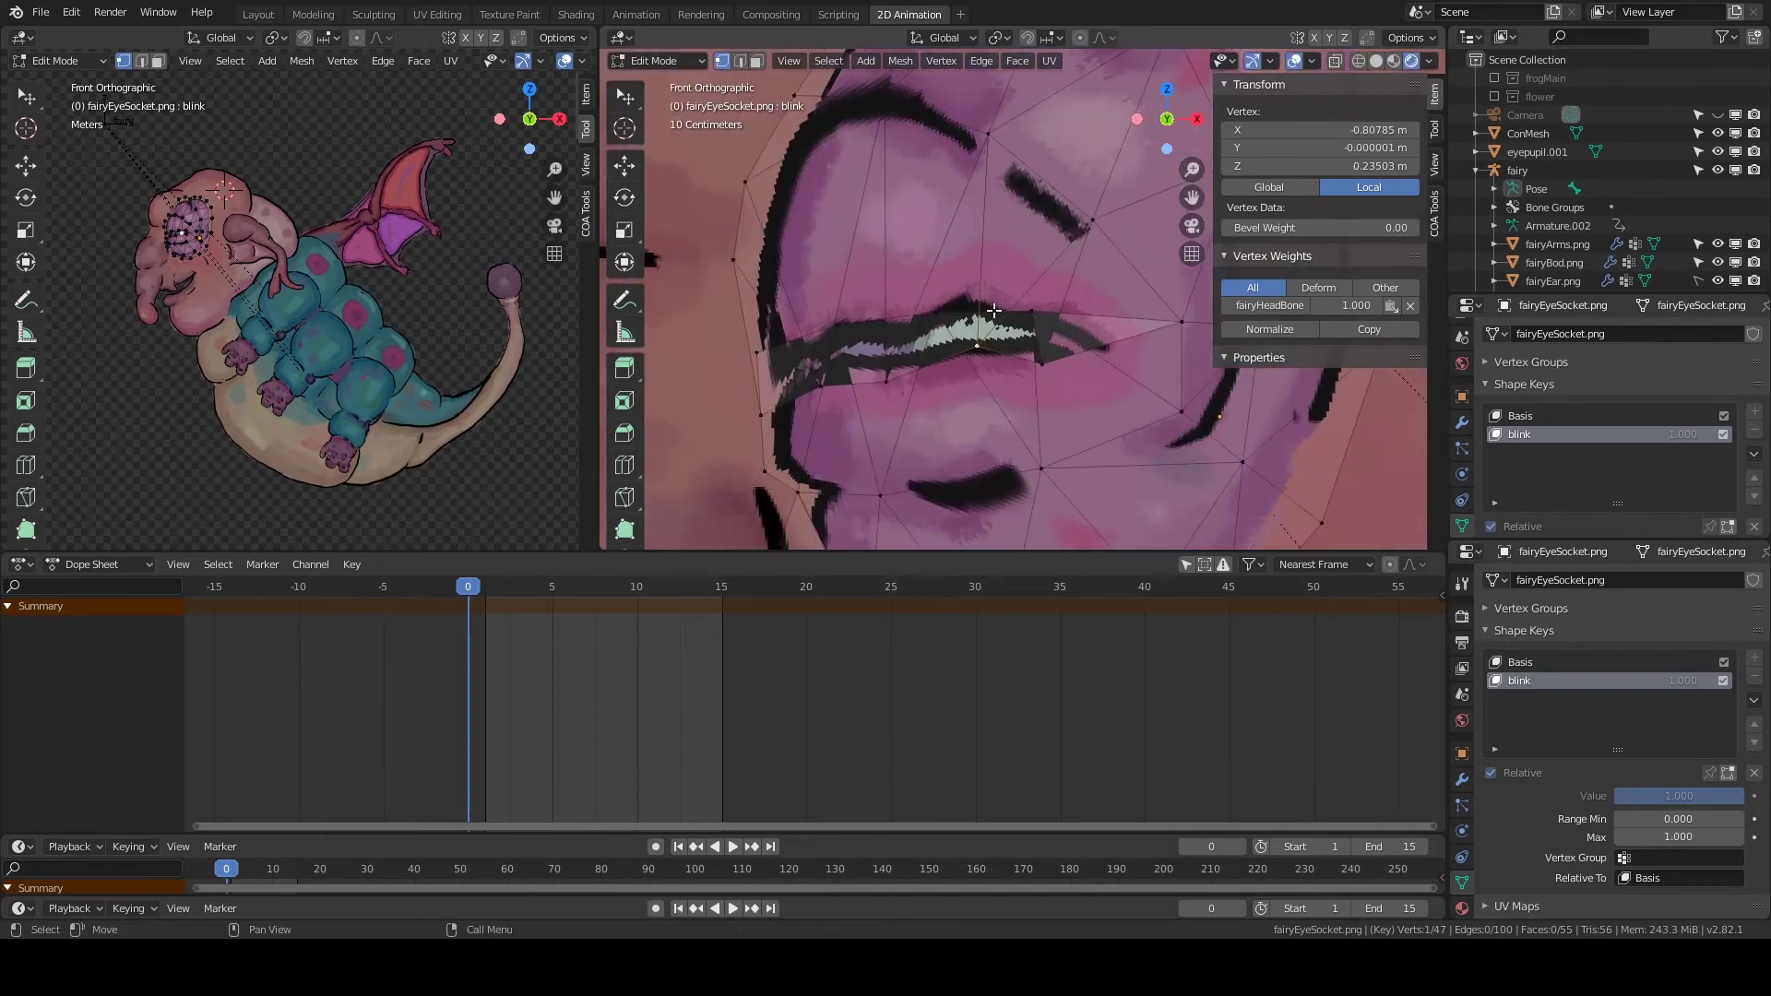
drag(993, 311, 1000, 318)
scroll(1014, 309, down, 2)
scroll(1033, 305, down, 2)
scroll(1049, 302, down, 2)
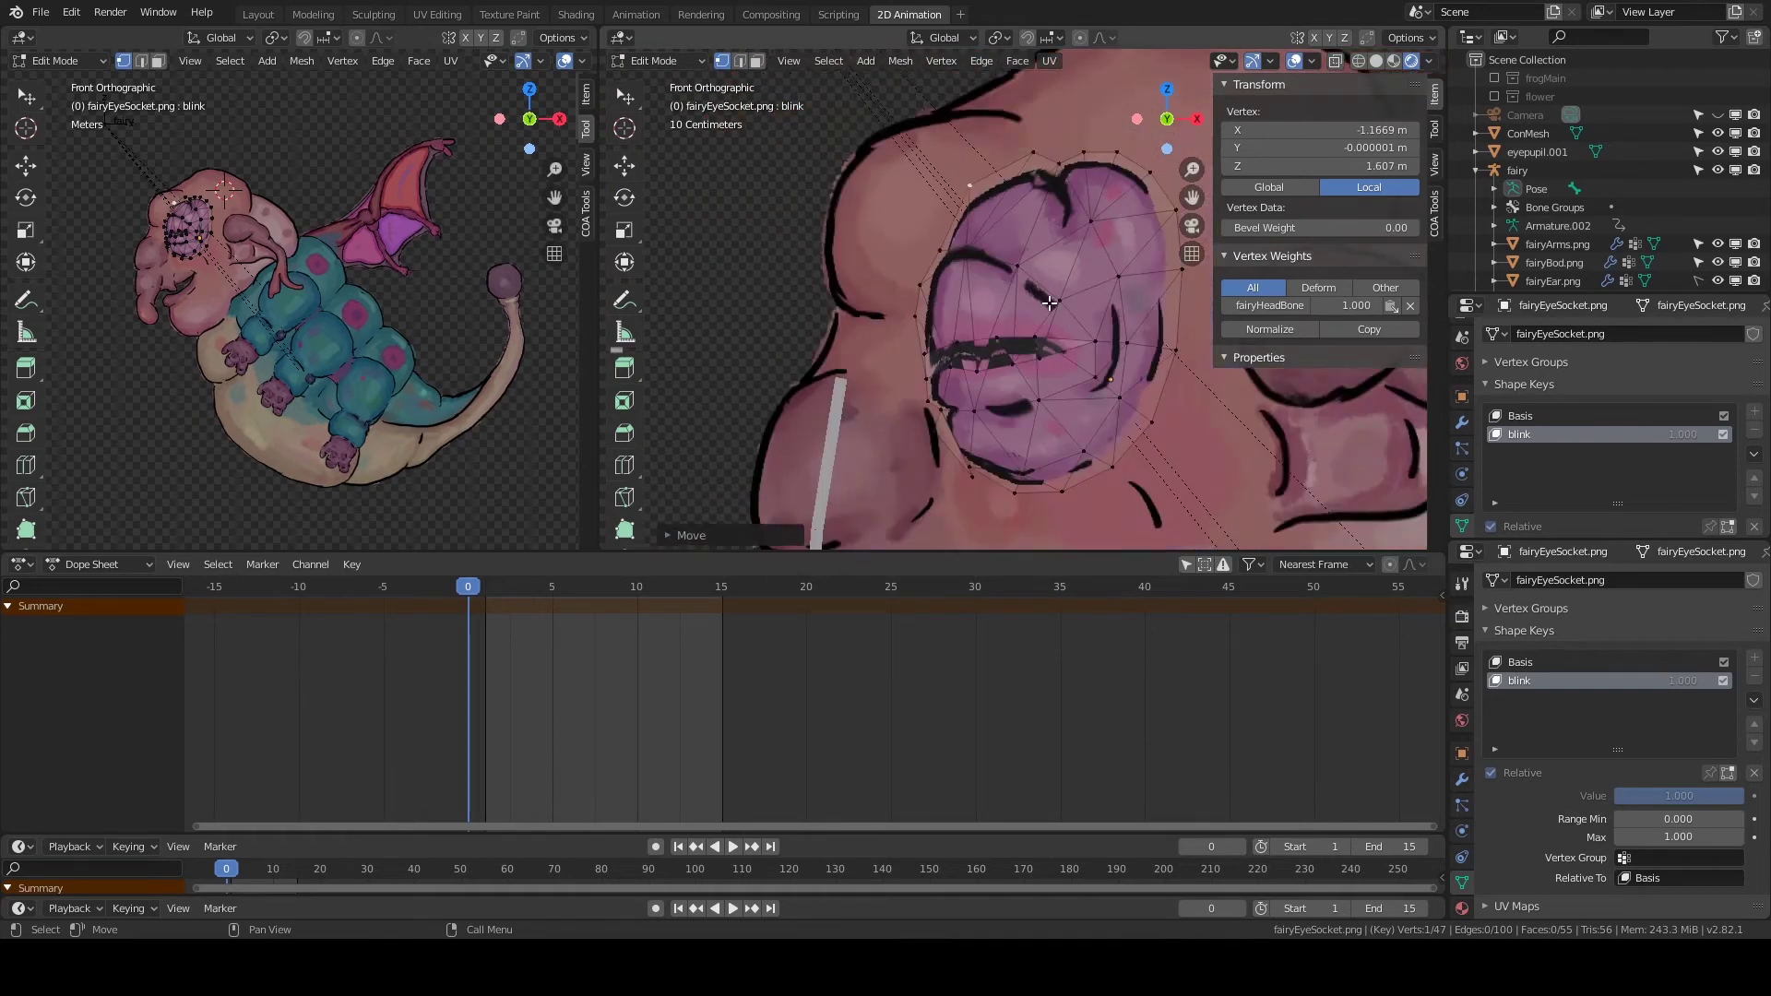
Pull the top socket vertex and corner vertices down to fully close the eye.
click(1033, 152)
scroll(1014, 185, down, 1)
key(g)
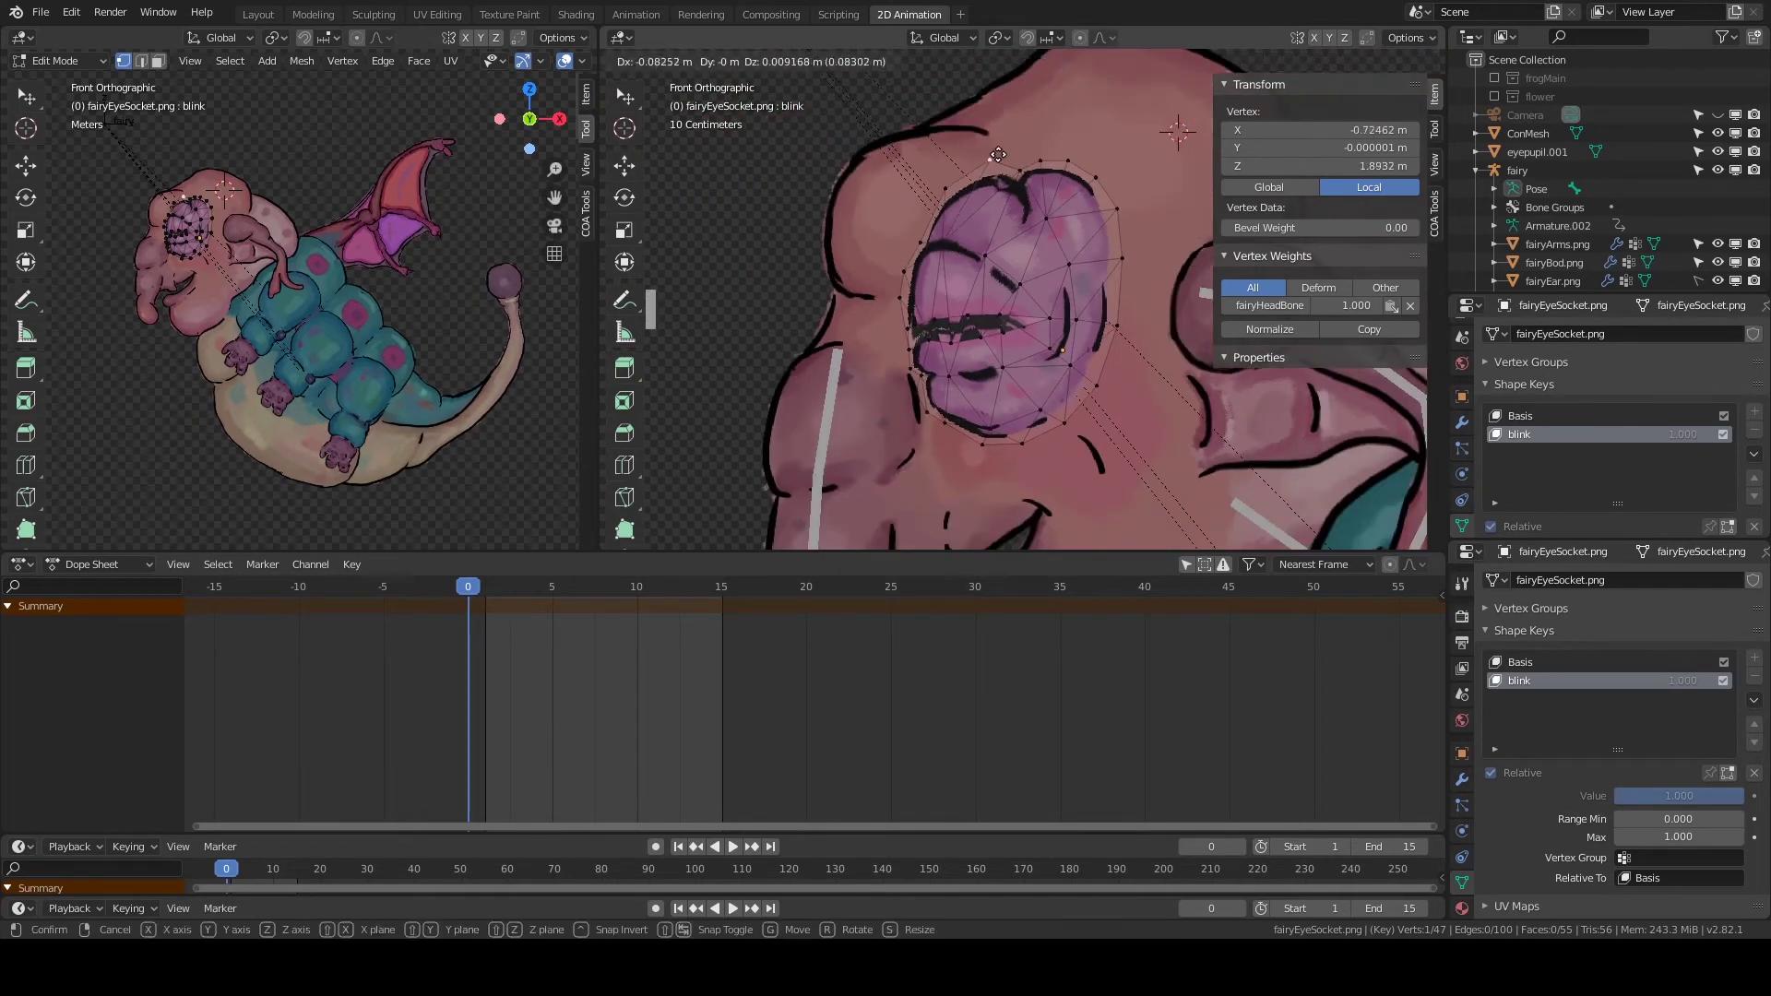
click(1040, 346)
key(g)
click(945, 207)
key(g)
click(1048, 245)
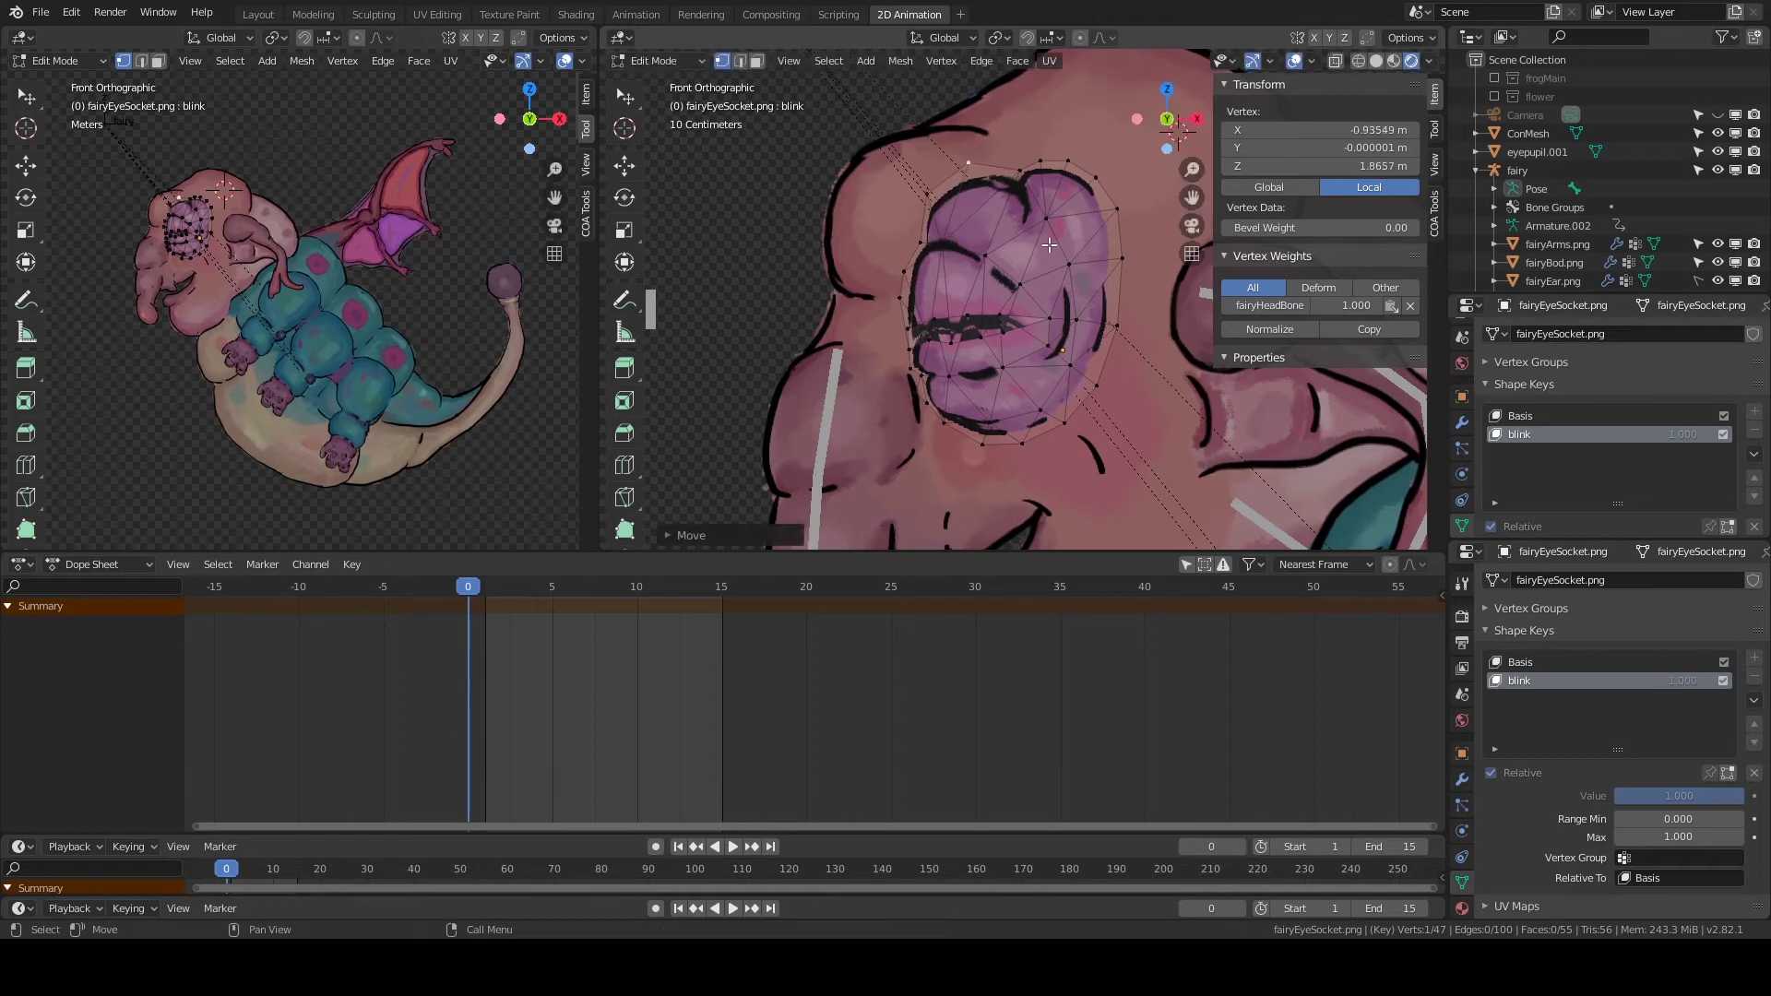
scroll(1048, 244, up, 2)
drag(927, 349, 849, 385)
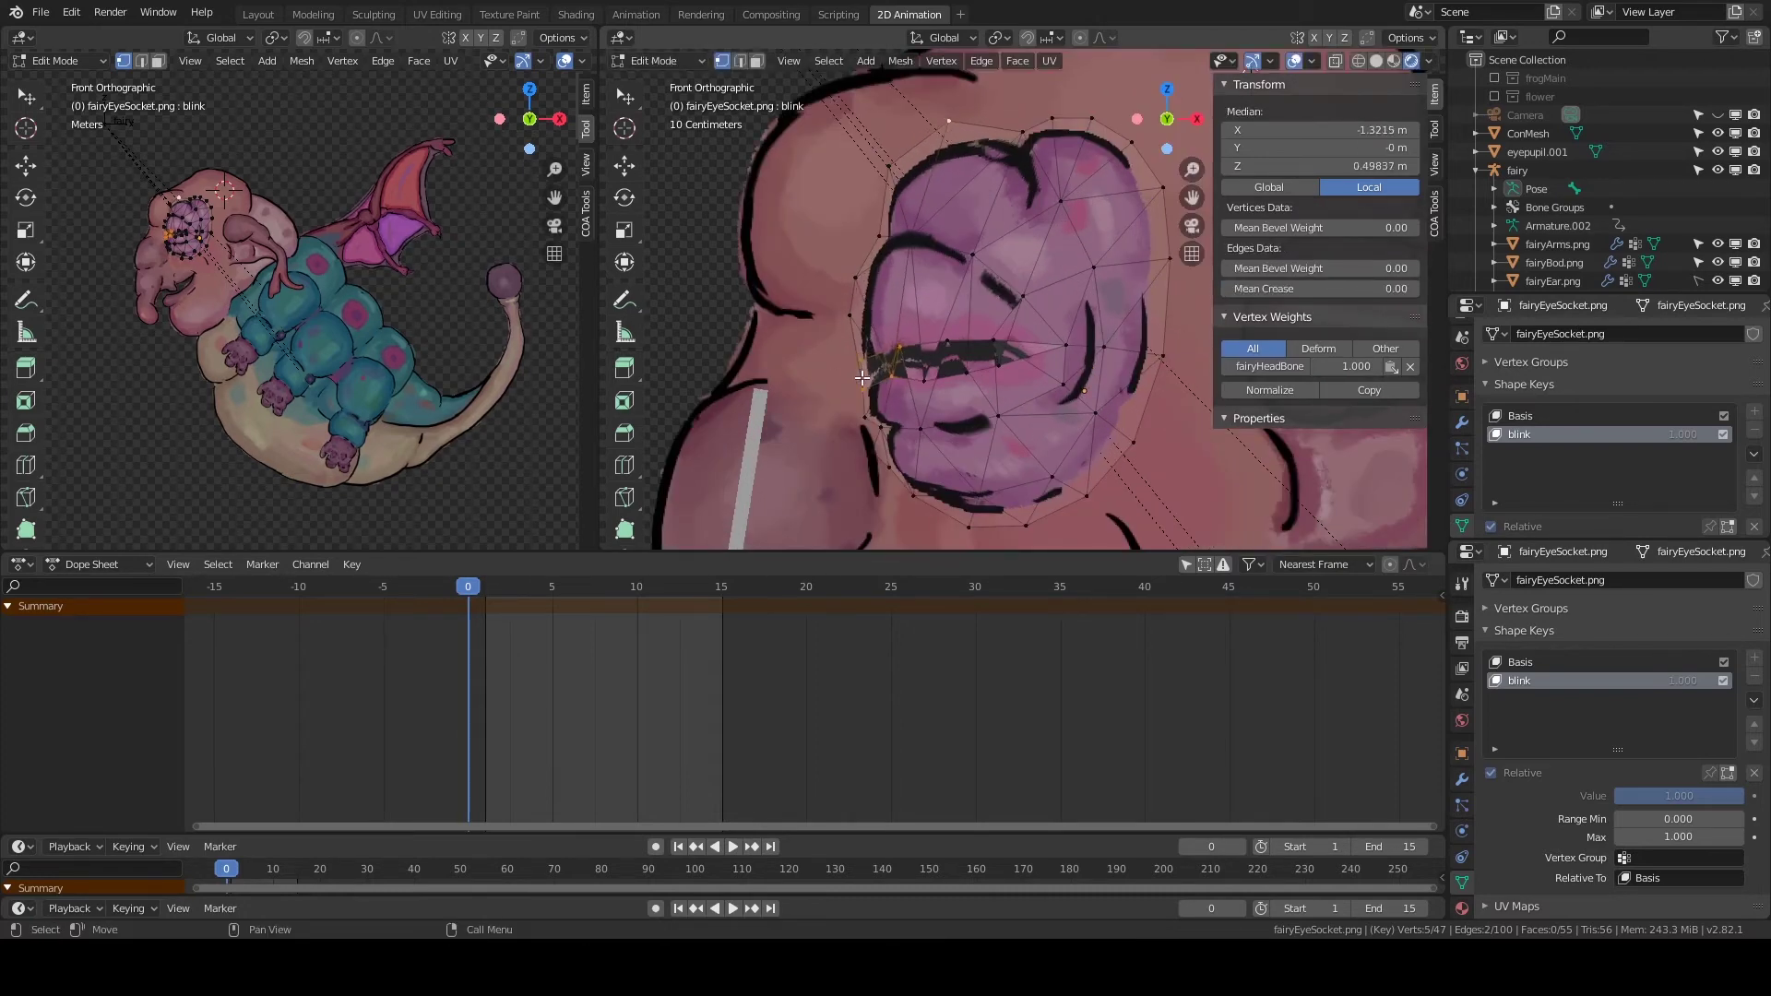
click(948, 343)
key(g)
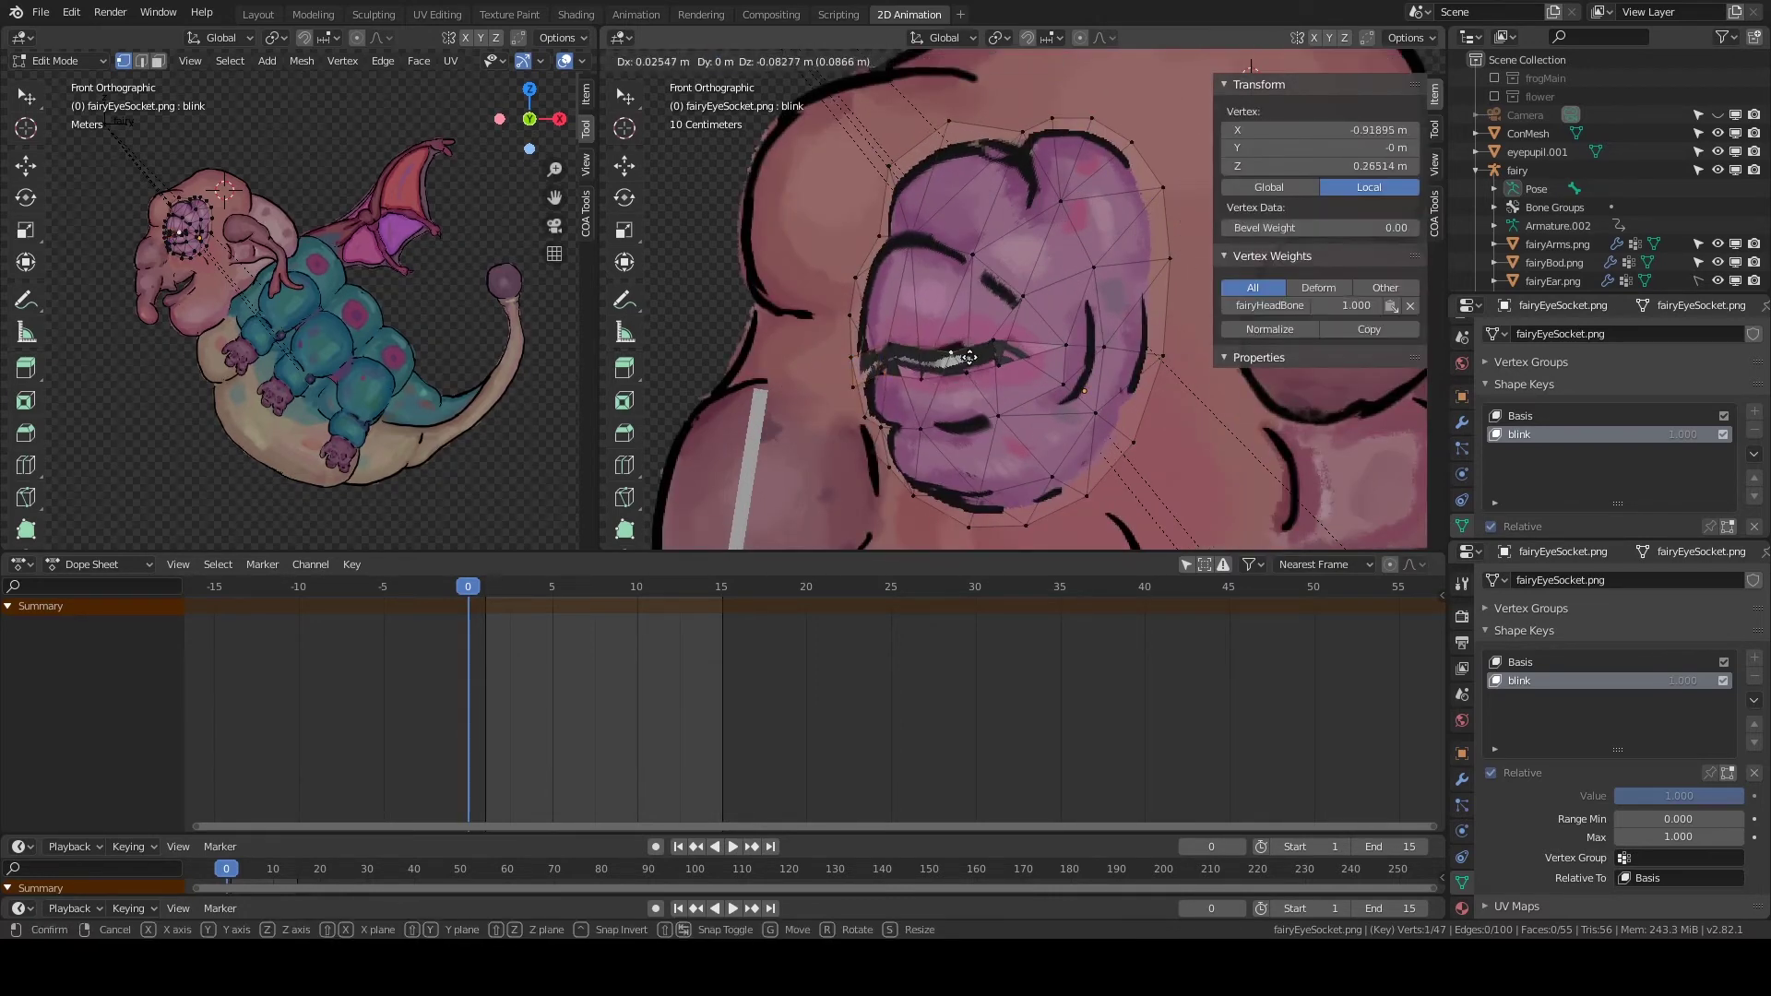
Return to Object Mode and set blink back to 0.
click(968, 357)
click(645, 61)
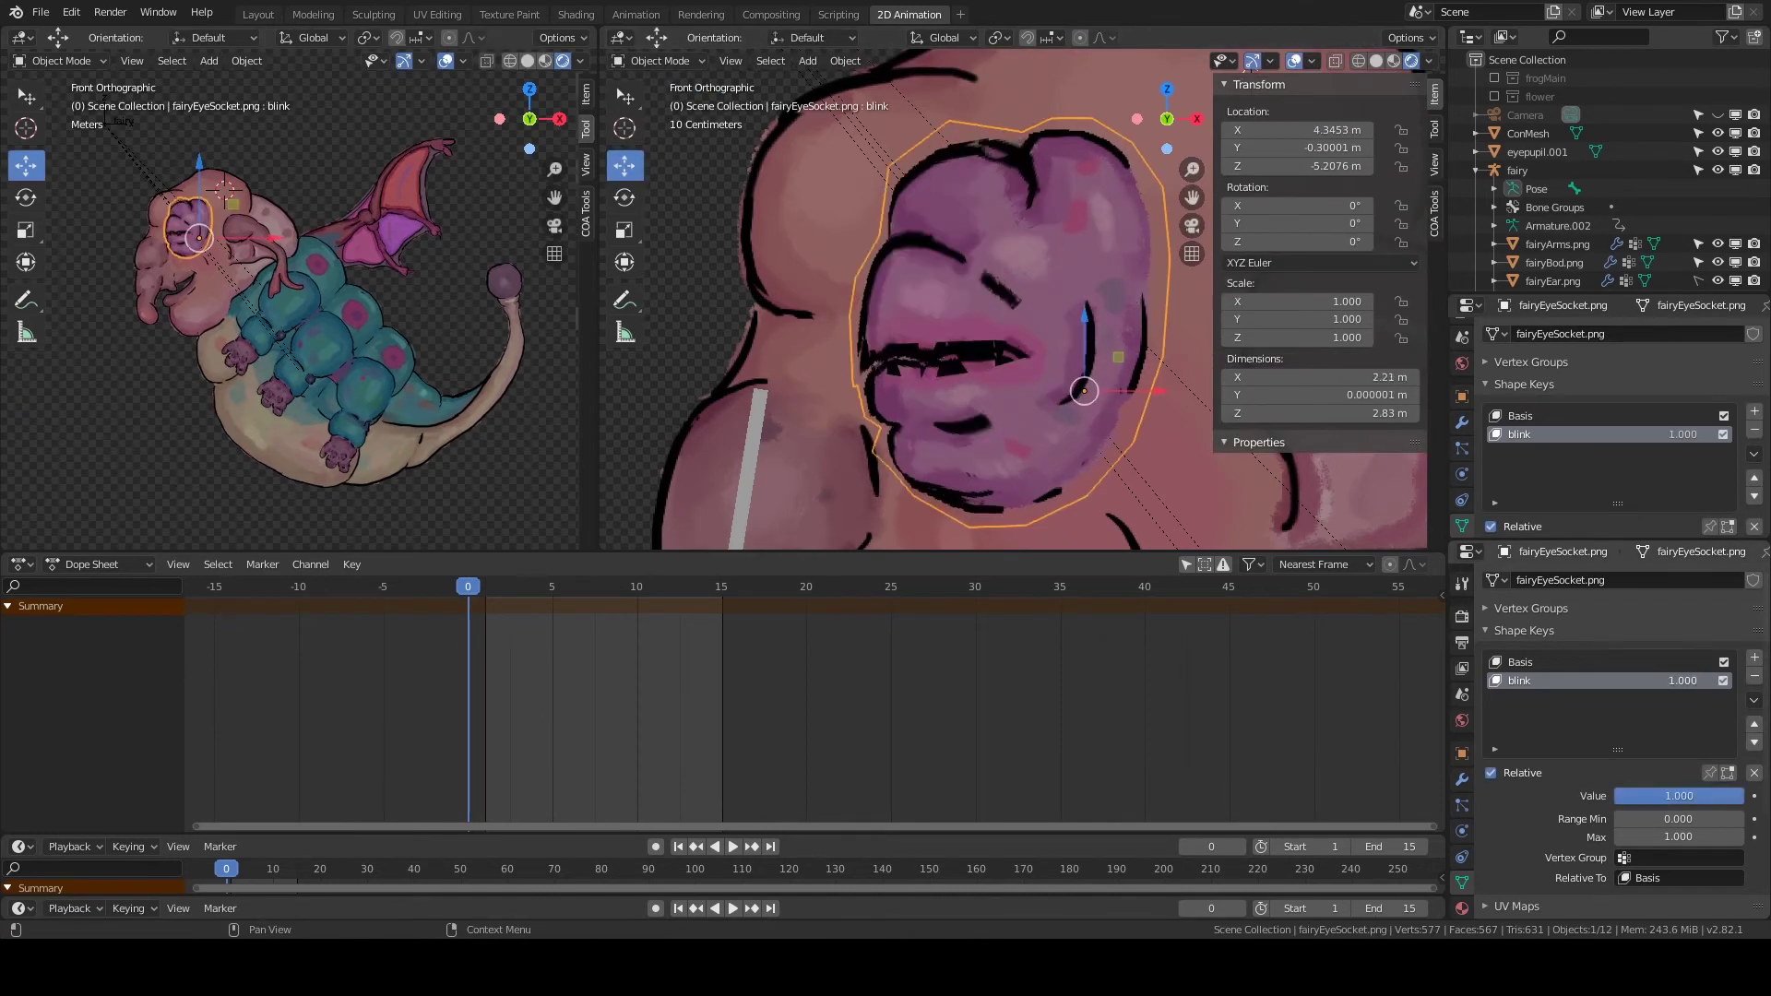
drag(1678, 795, 1615, 795)
scroll(923, 314, down, 3)
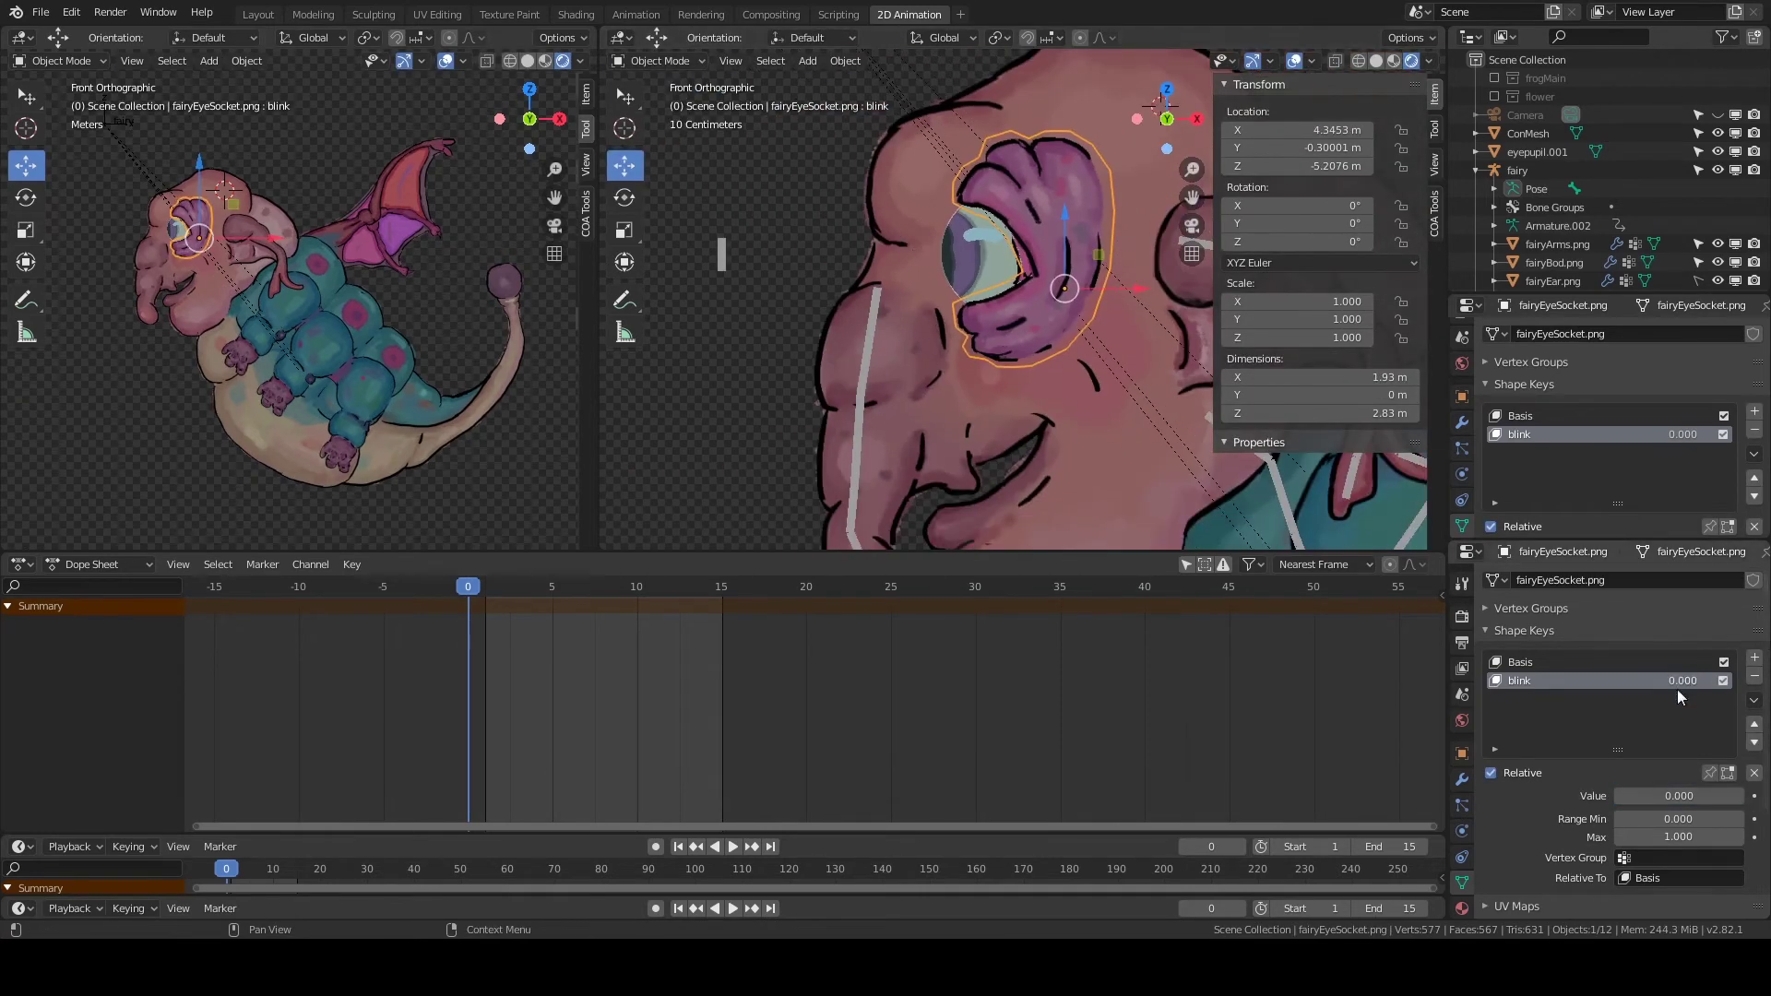
Add a shock shape key to the eye socket and start selecting vertices in Edit Mode.
click(1754, 659)
text(shock)
click(659, 61)
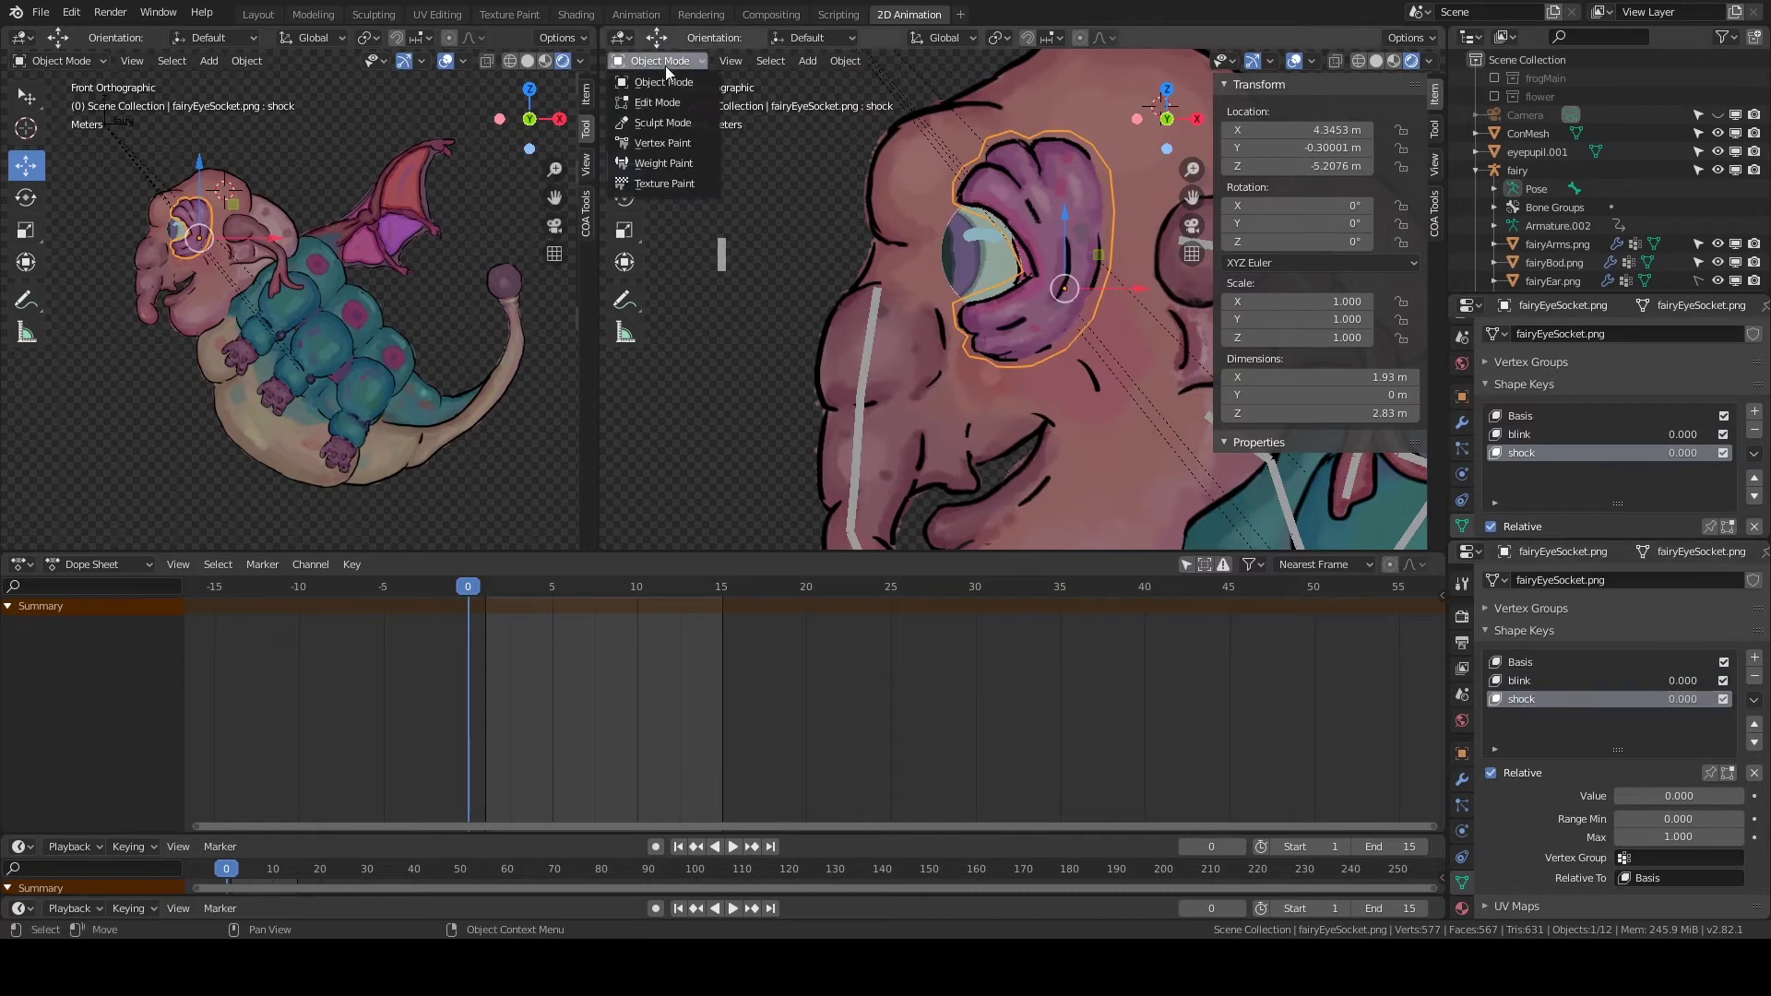
click(659, 100)
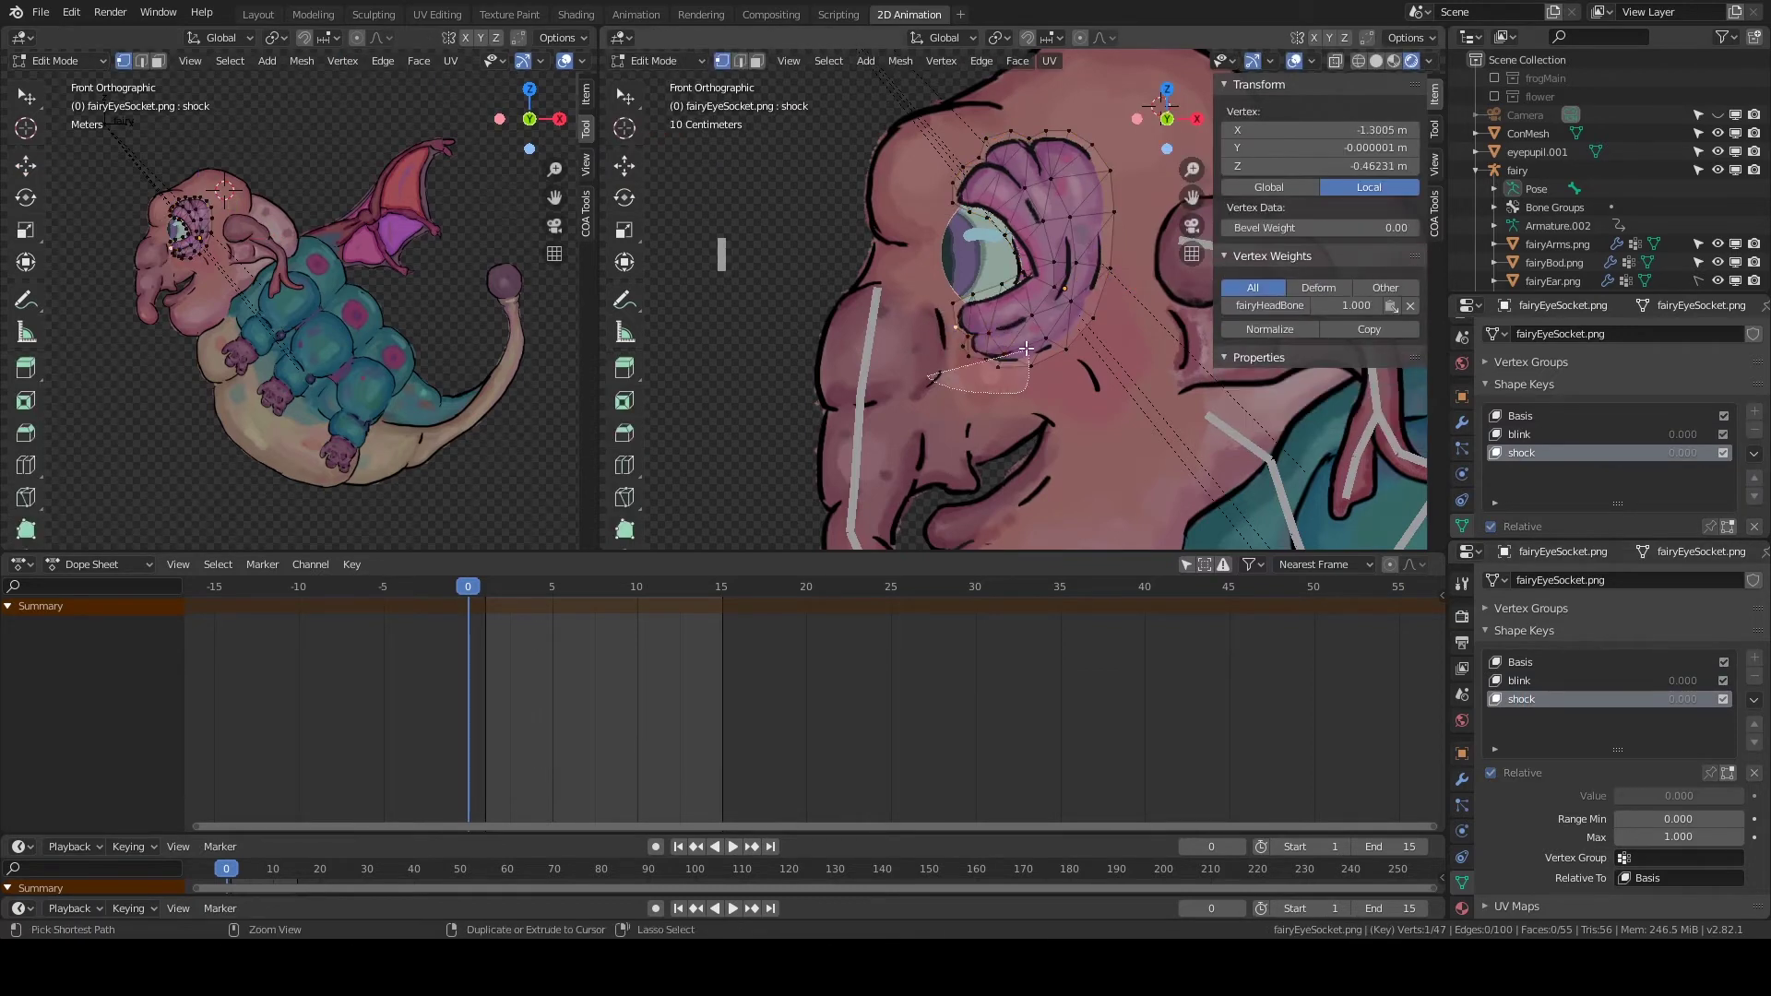
click(952, 311)
scroll(974, 304, up, 1)
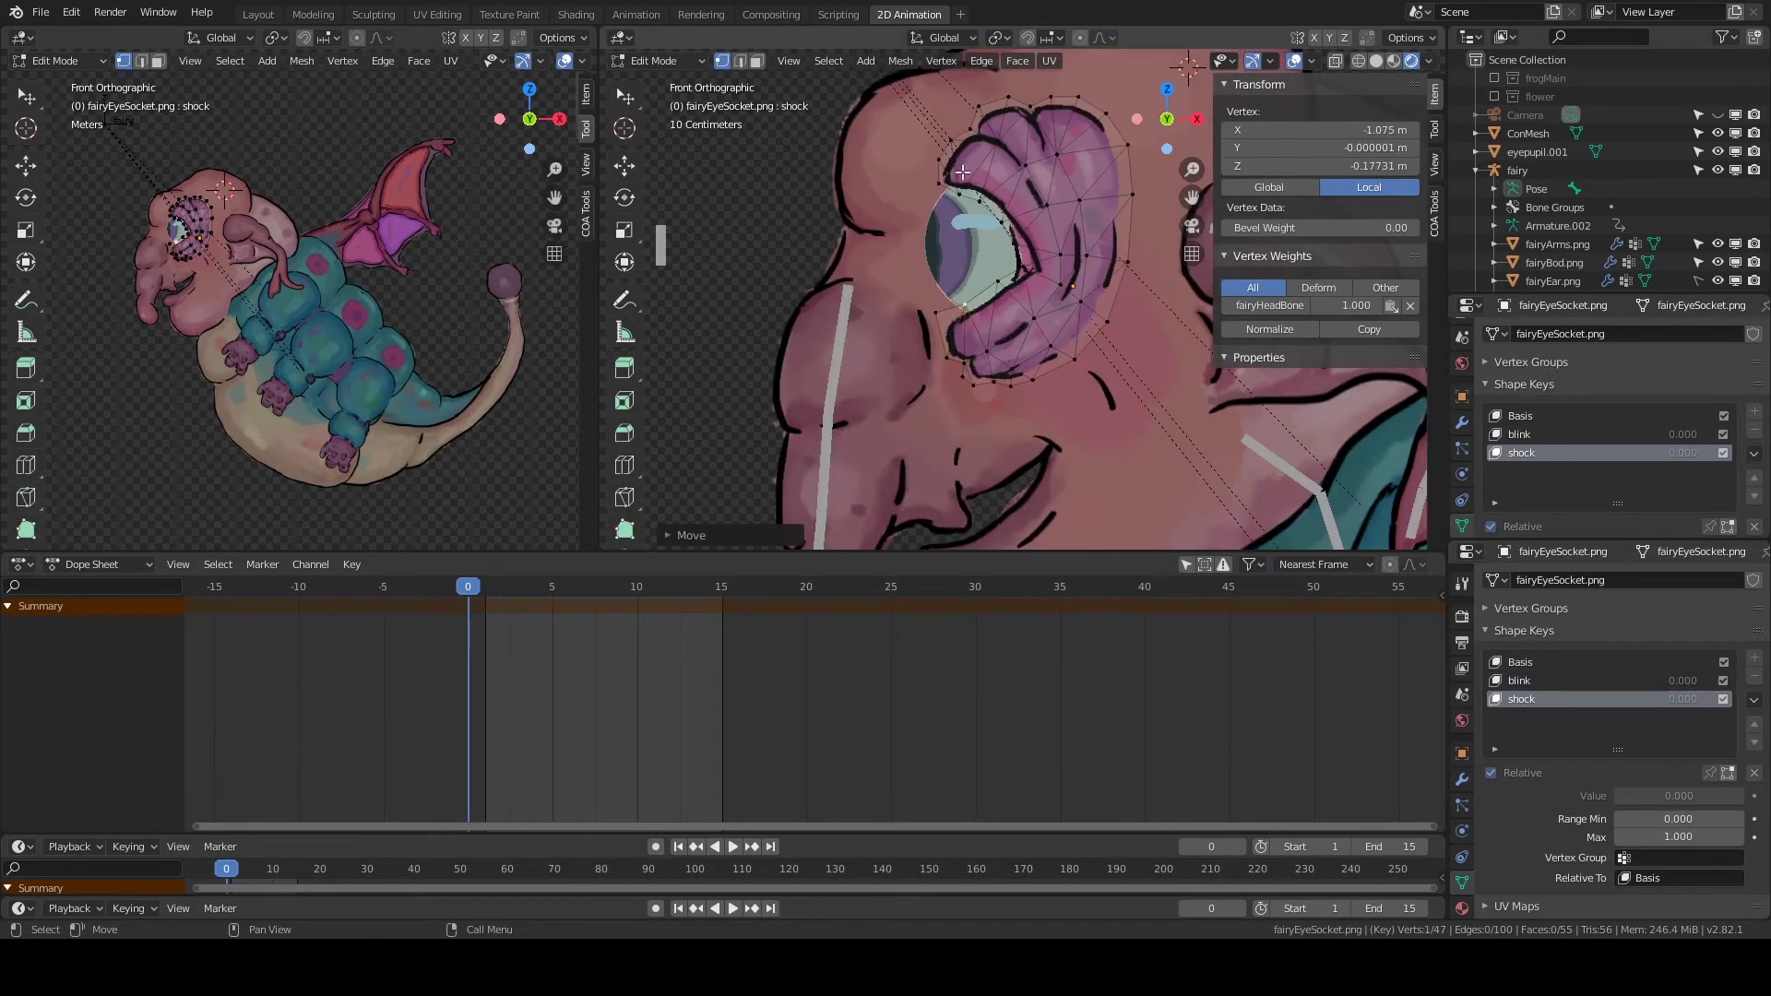
mouse_move(964, 116)
ctrl+right_down()
mouse_move(922, 115)
mouse_move(959, 120)
ctrl+right_up()
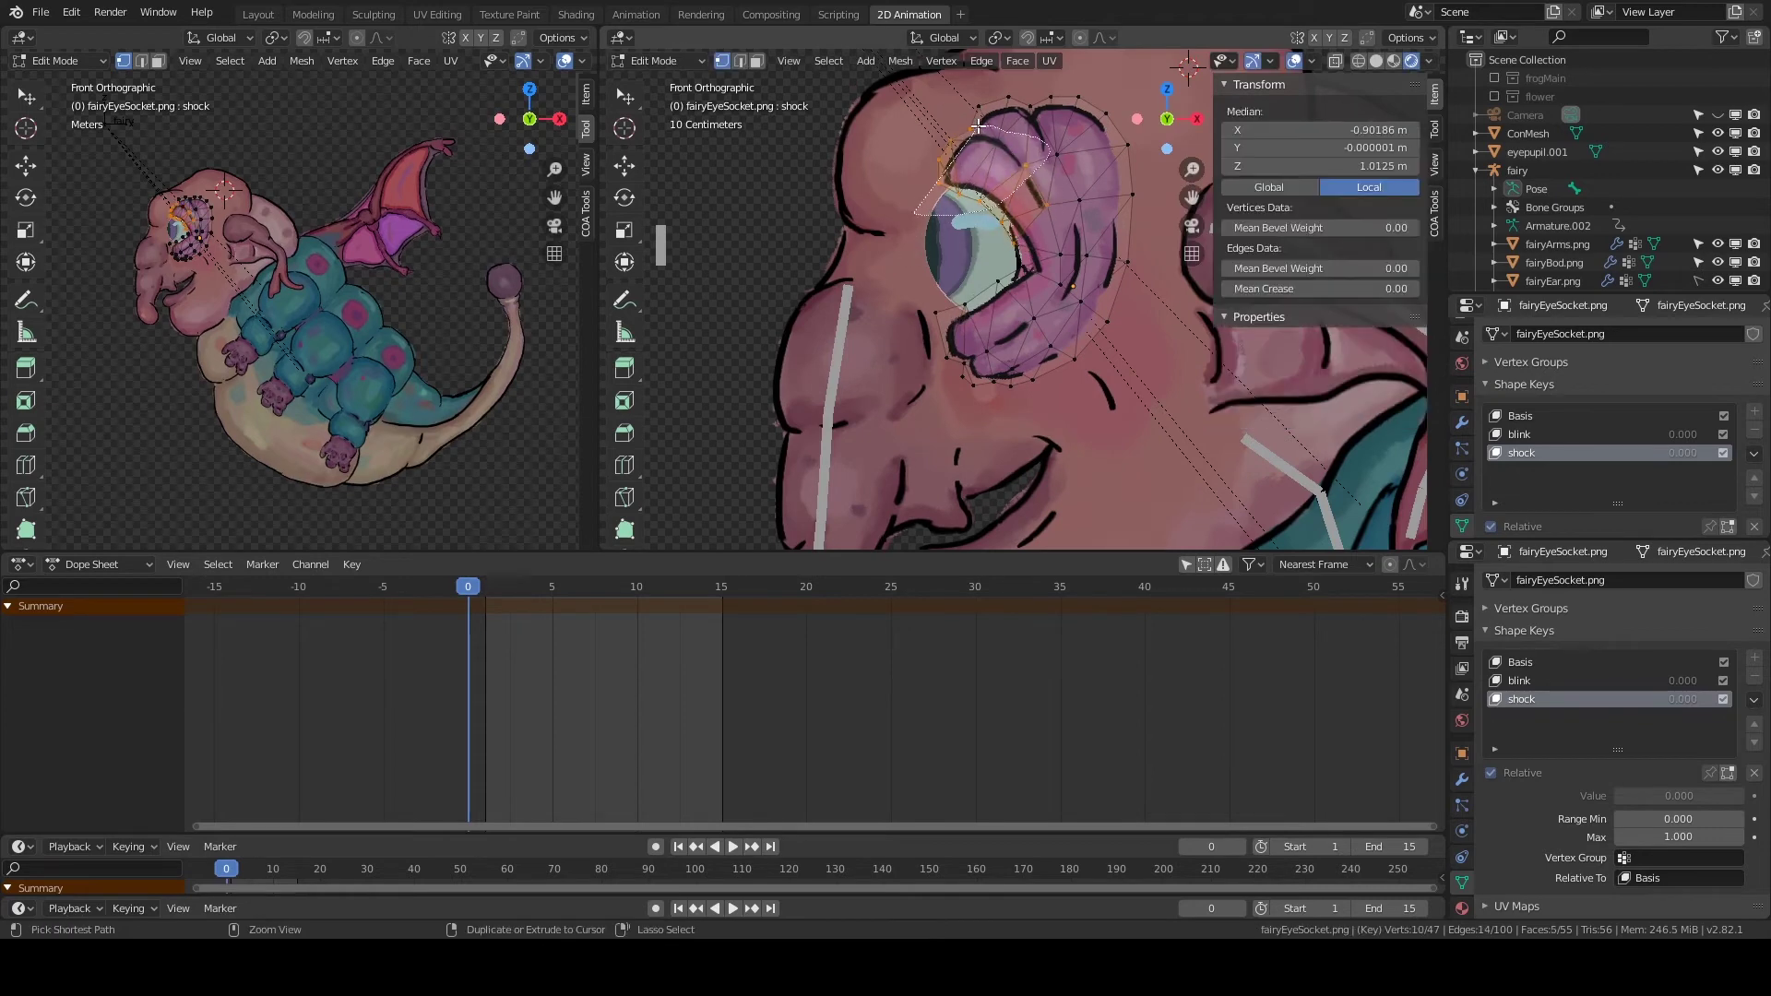
Reposition an upper eye-socket vertex for shock, then return to Object Mode.
key(alt+a)
scroll(1100, 388, down, 2)
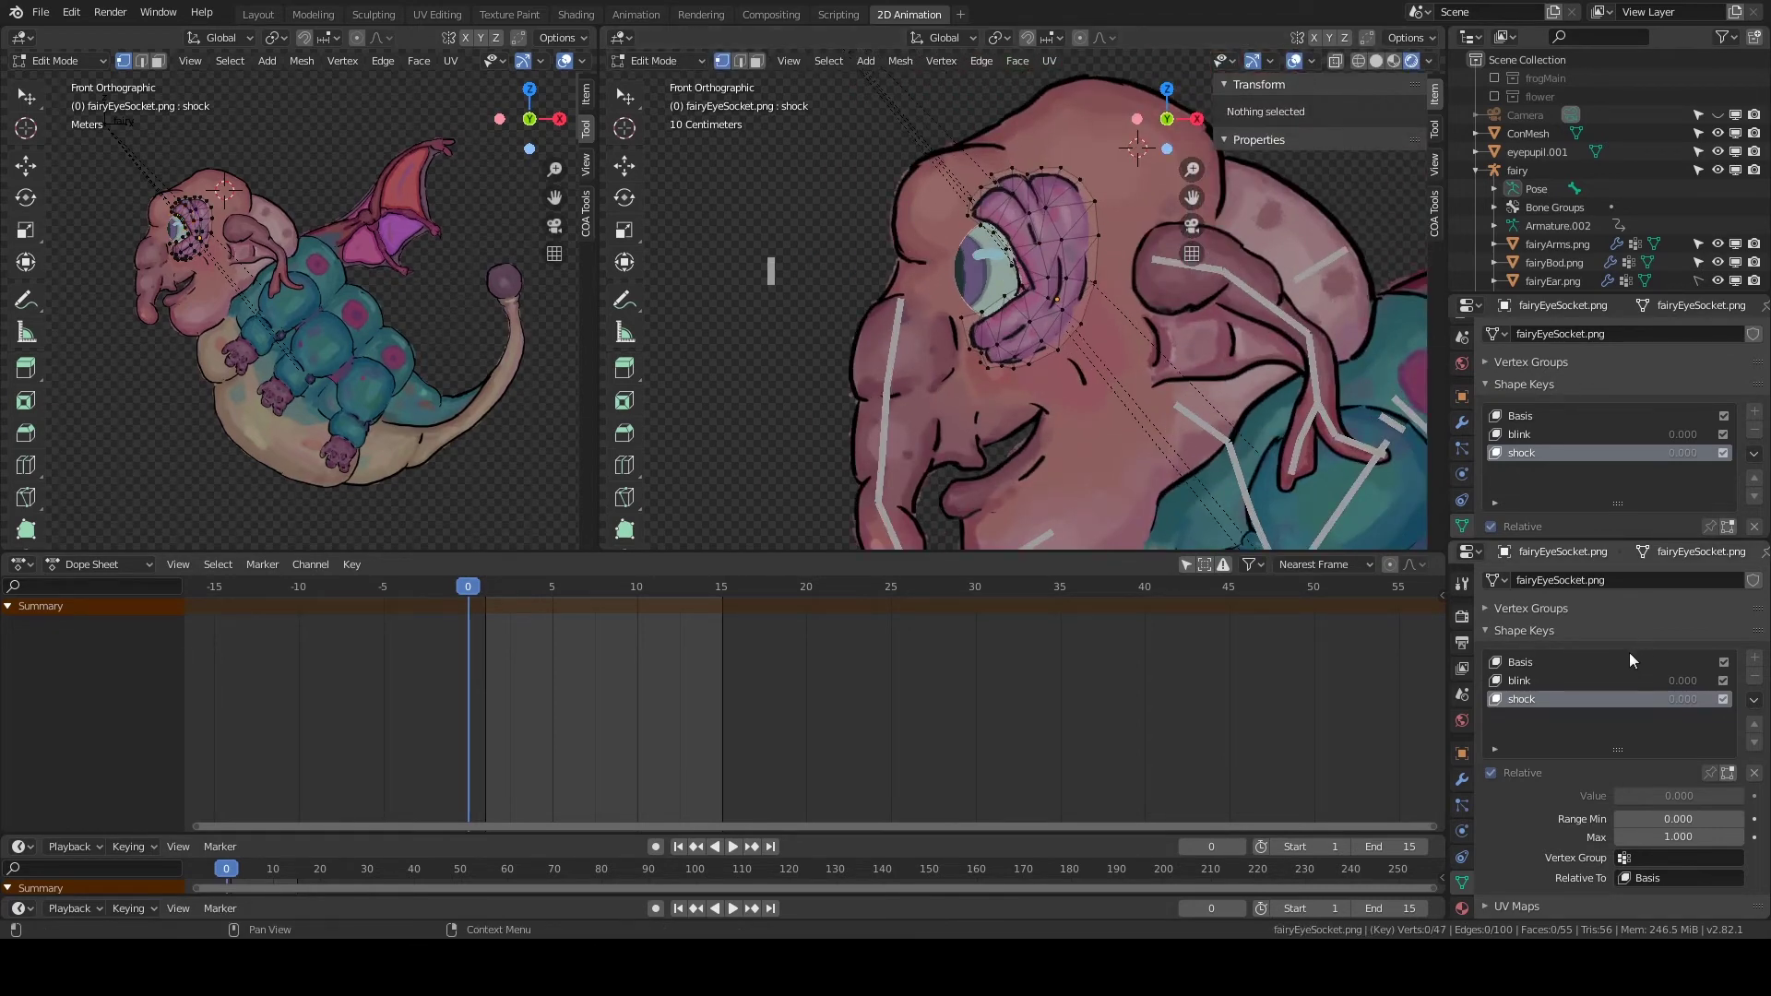
scroll(1032, 276, up, 2)
click(951, 145)
key(g)
click(893, 230)
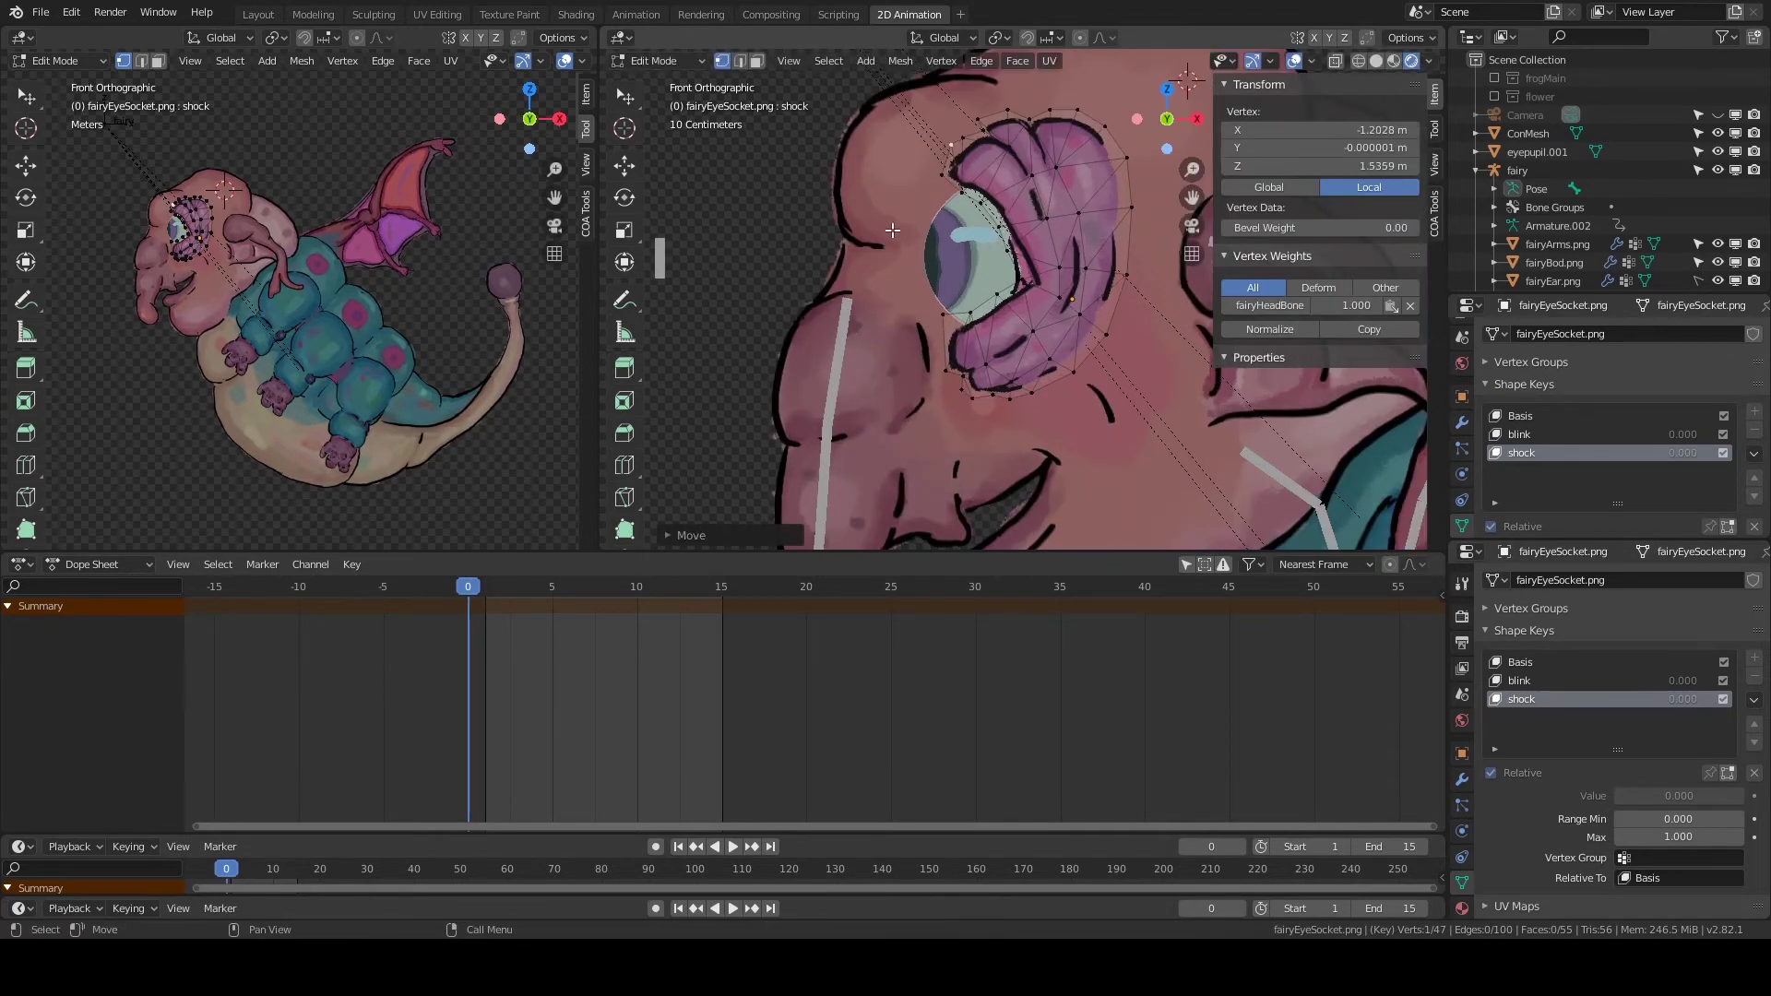
scroll(1021, 297, down, 1)
click(656, 61)
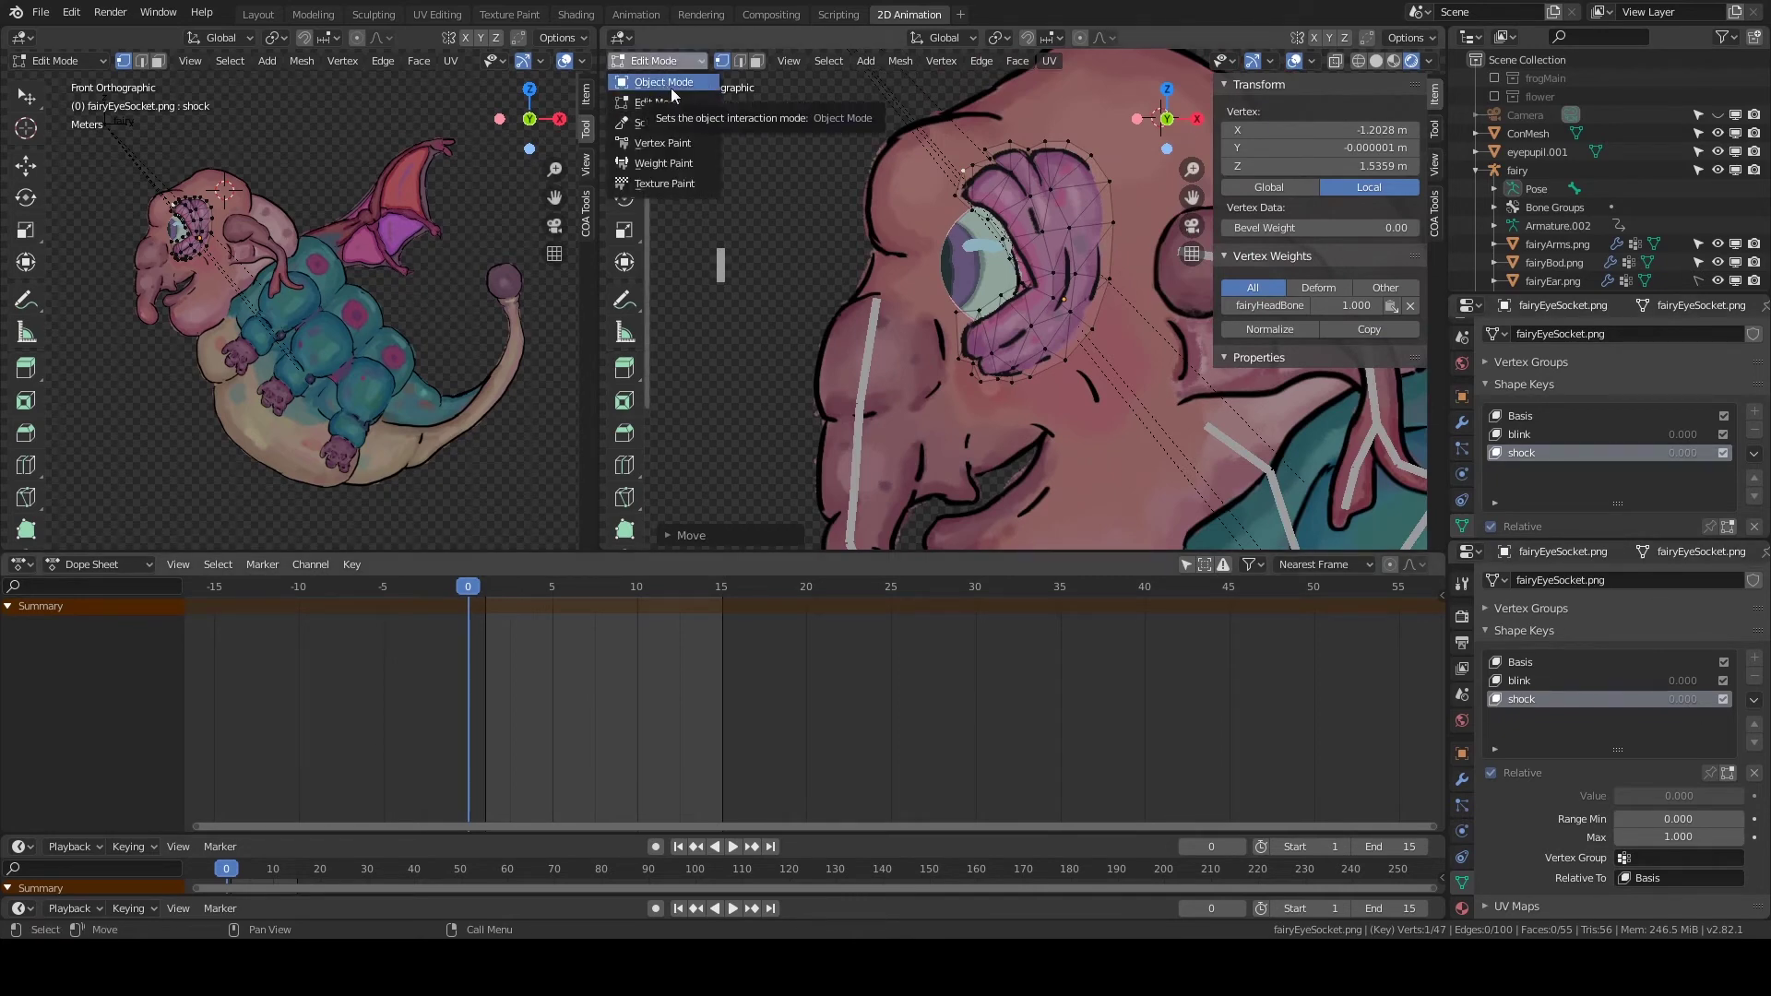
click(671, 89)
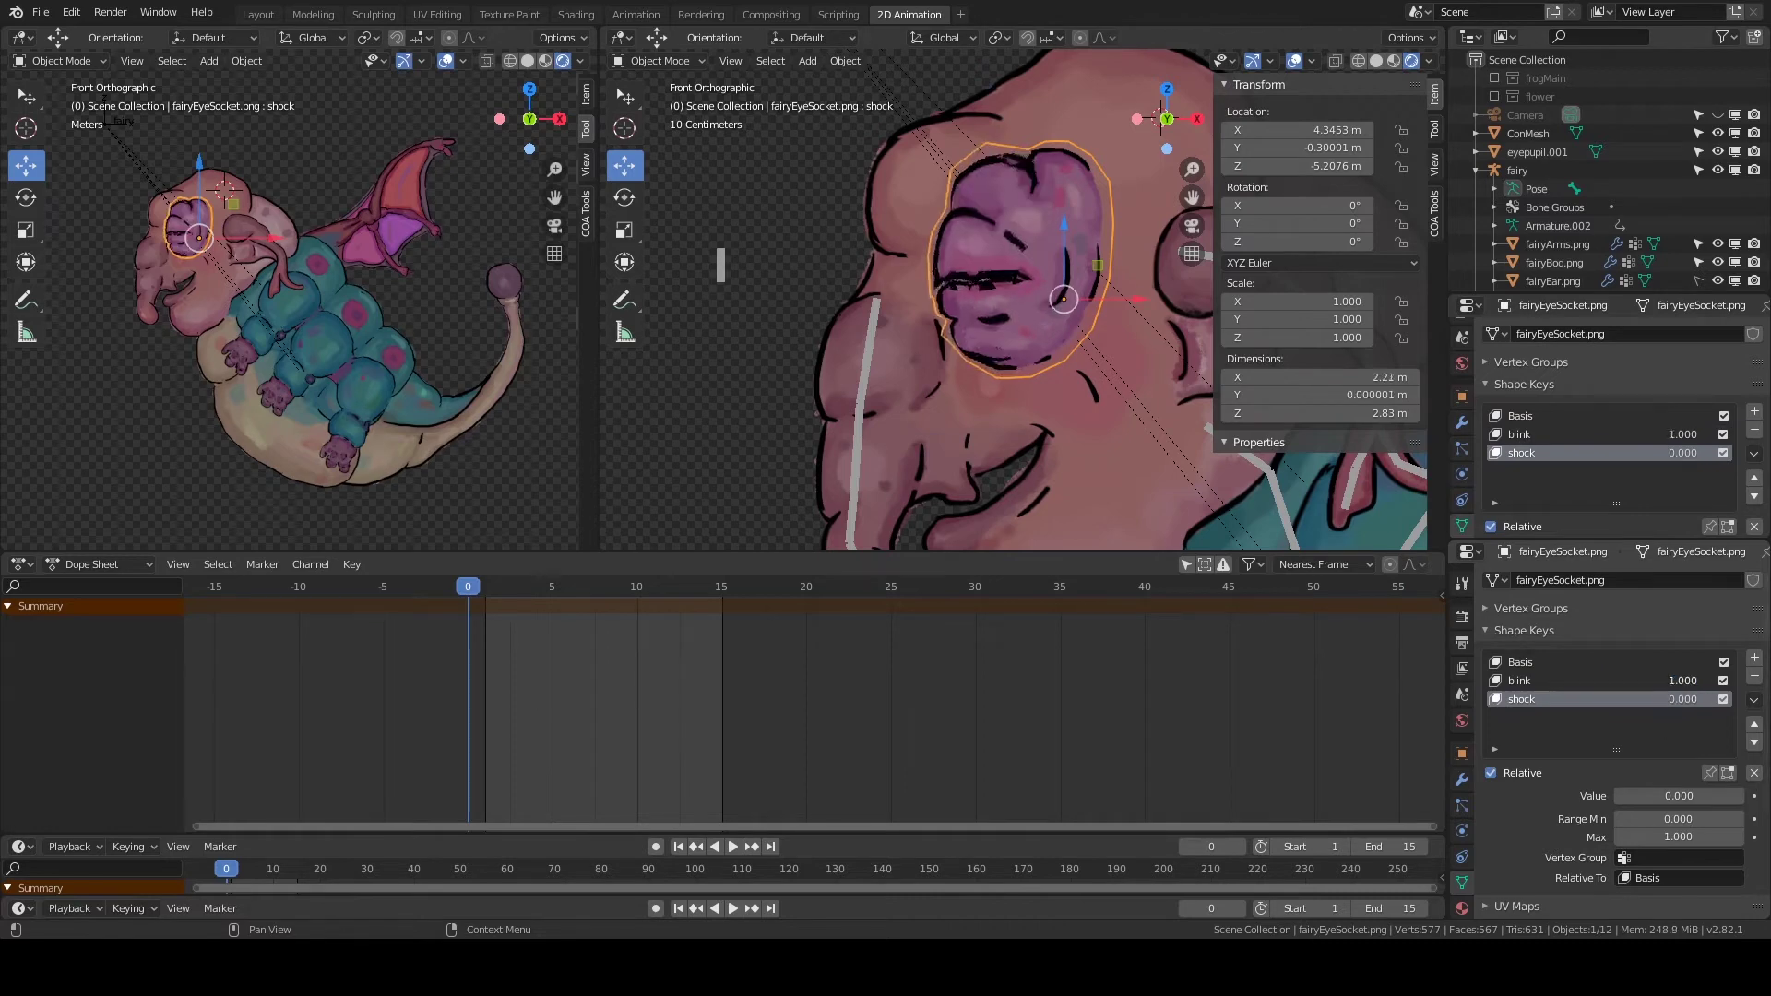
scroll(1061, 424, down, 2)
Put the fairy armature in Pose Mode and give blinkBone a Limit Location constraint.
click(660, 60)
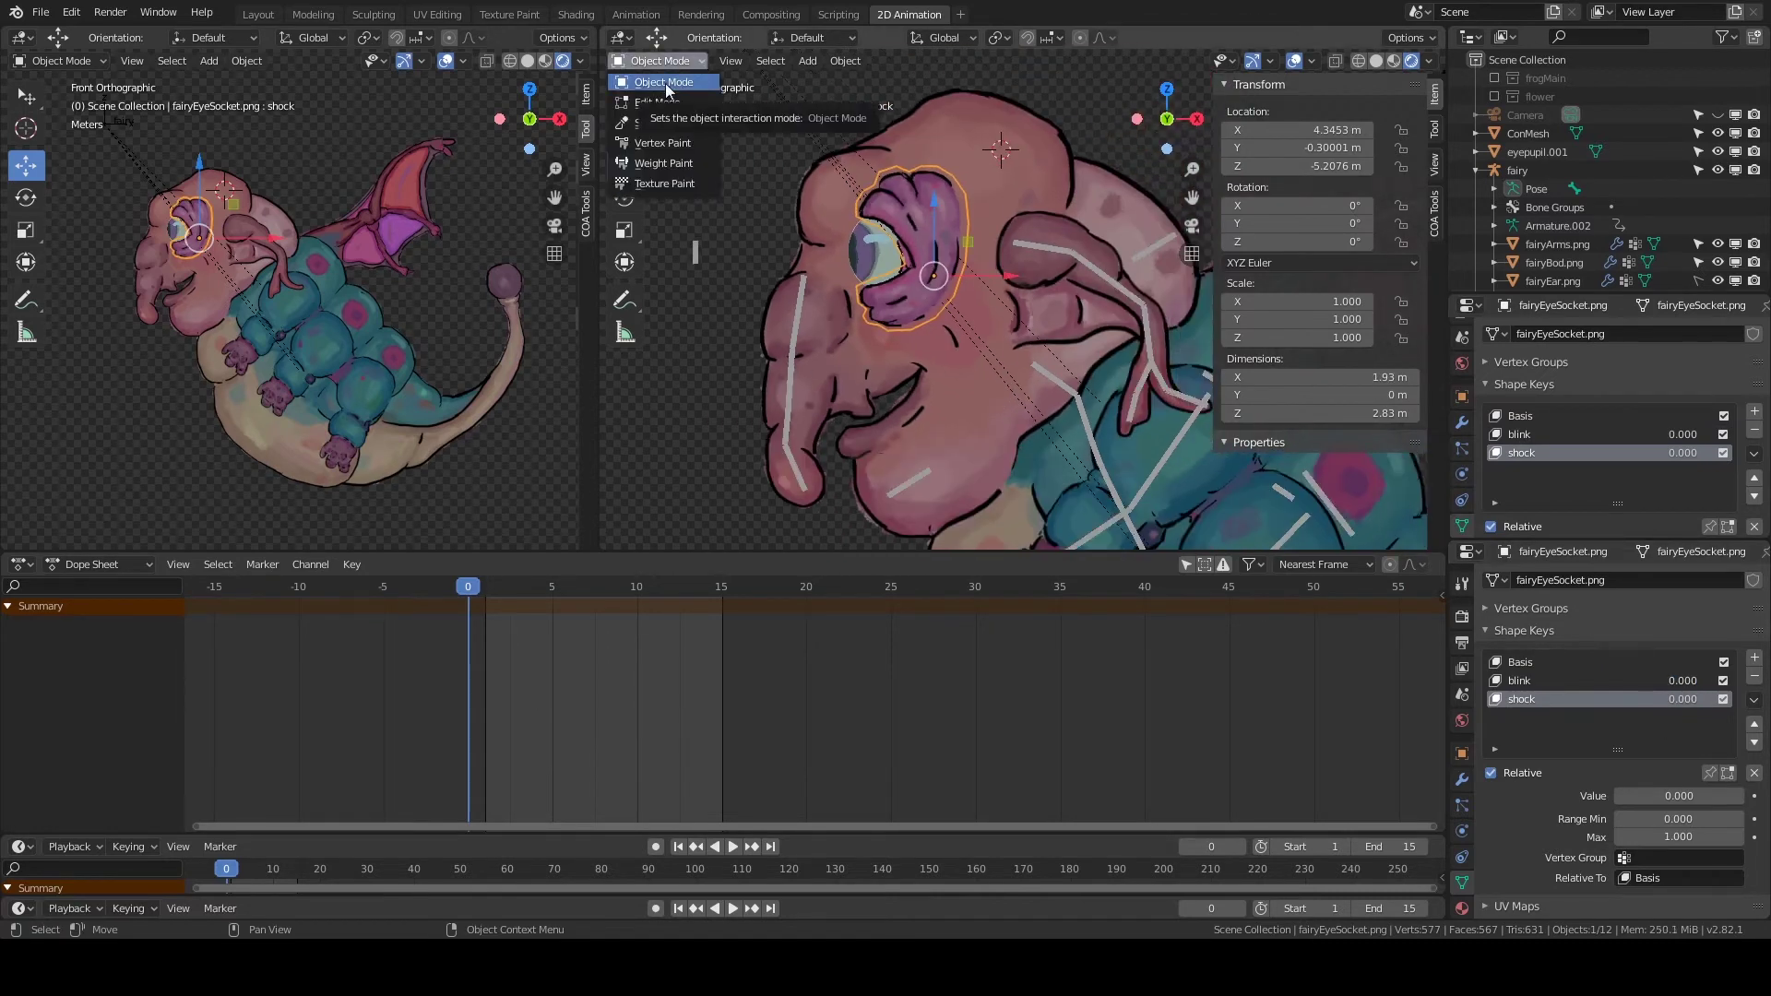
scroll(913, 230, down, 3)
scroll(994, 179, down, 2)
click(1031, 175)
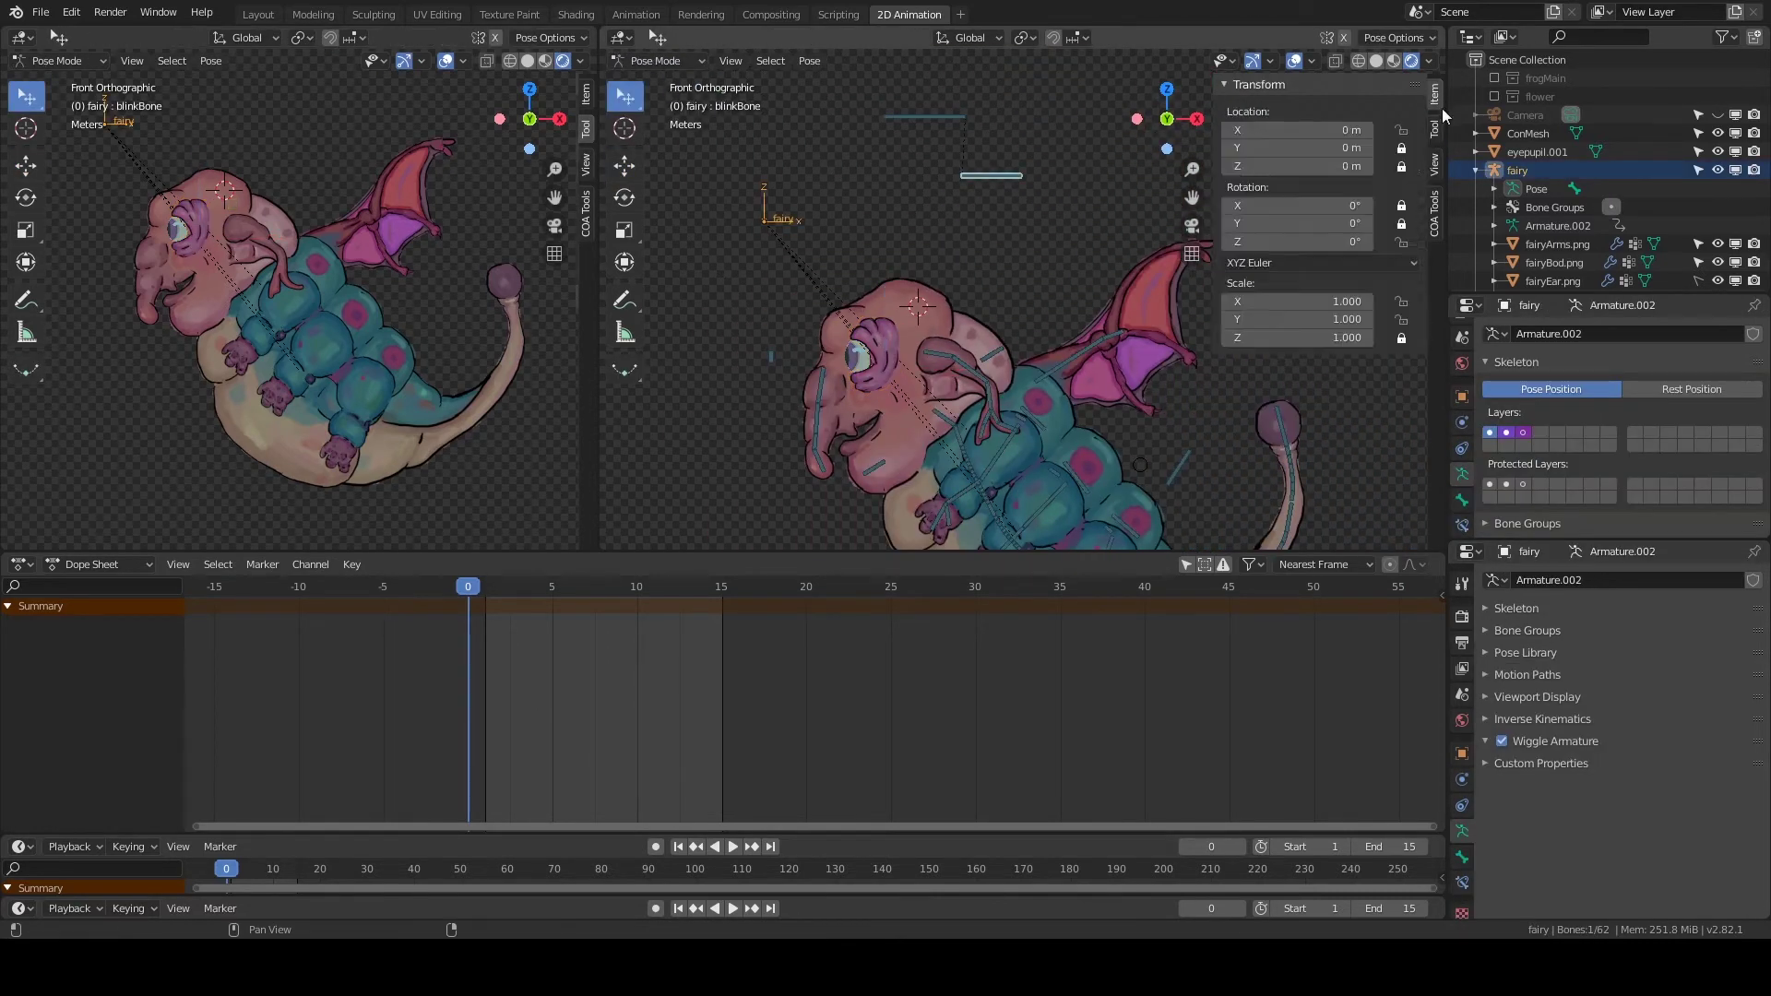
key(ctrl+Tab)
click(1282, 176)
click(1462, 524)
click(1522, 334)
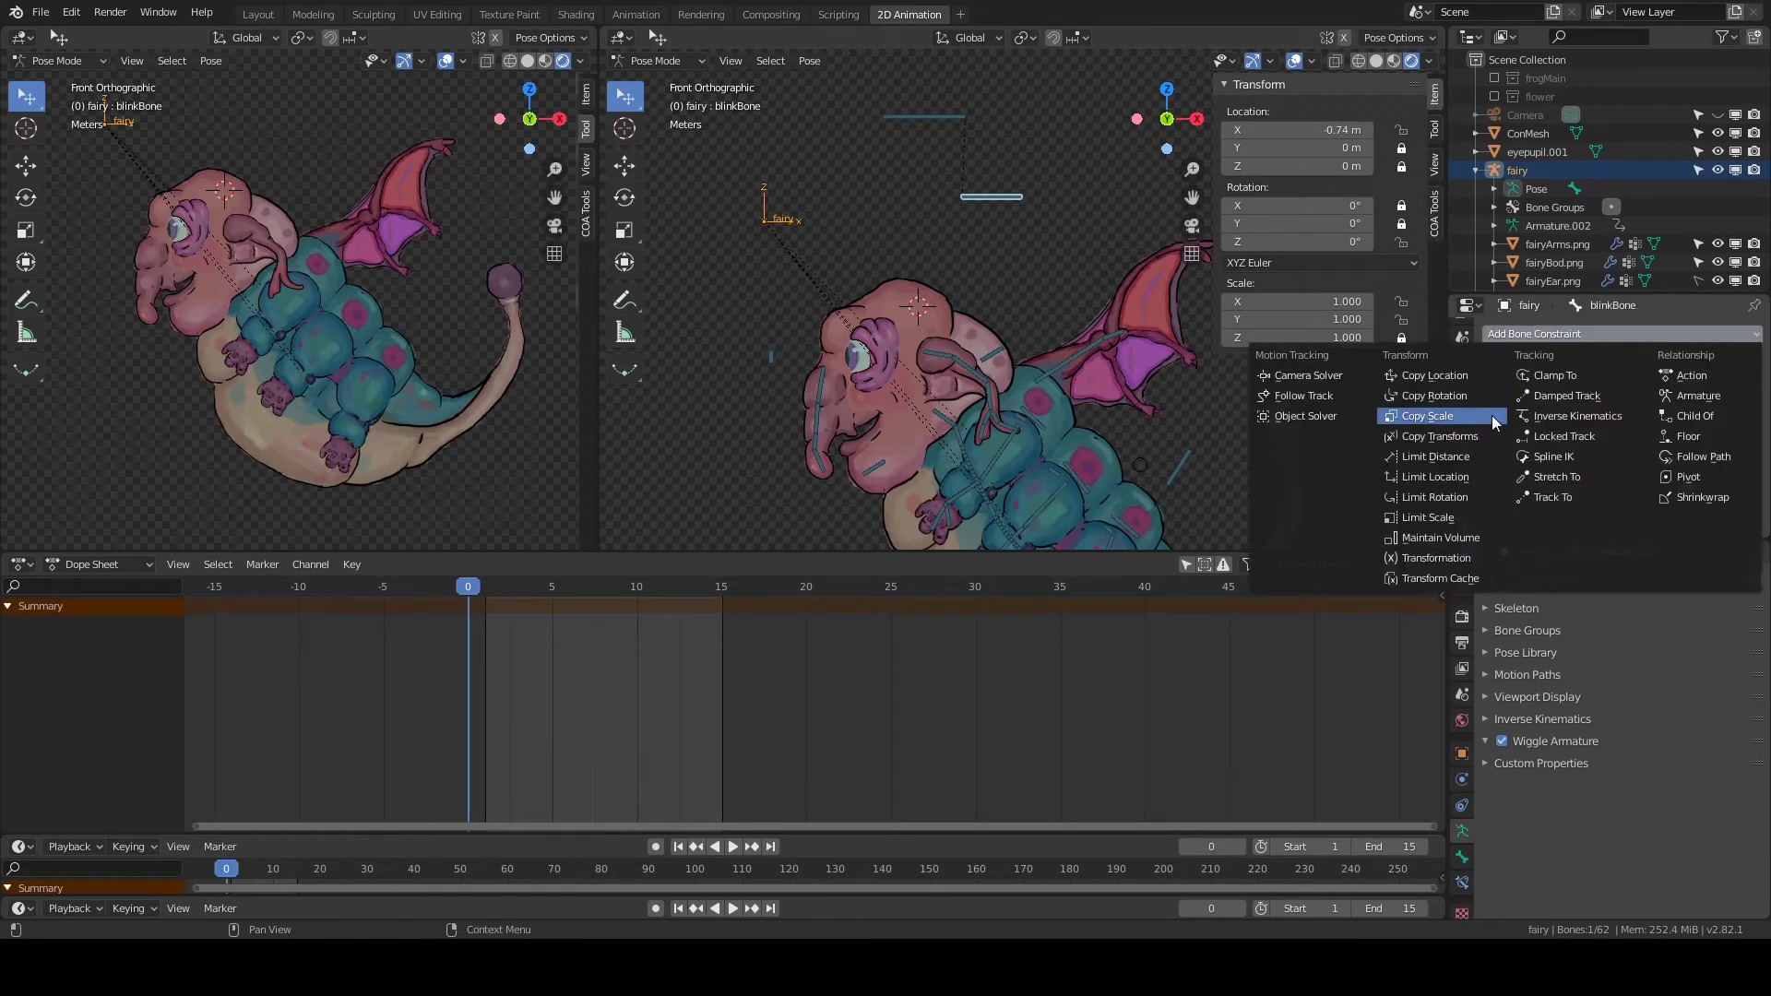
click(1476, 477)
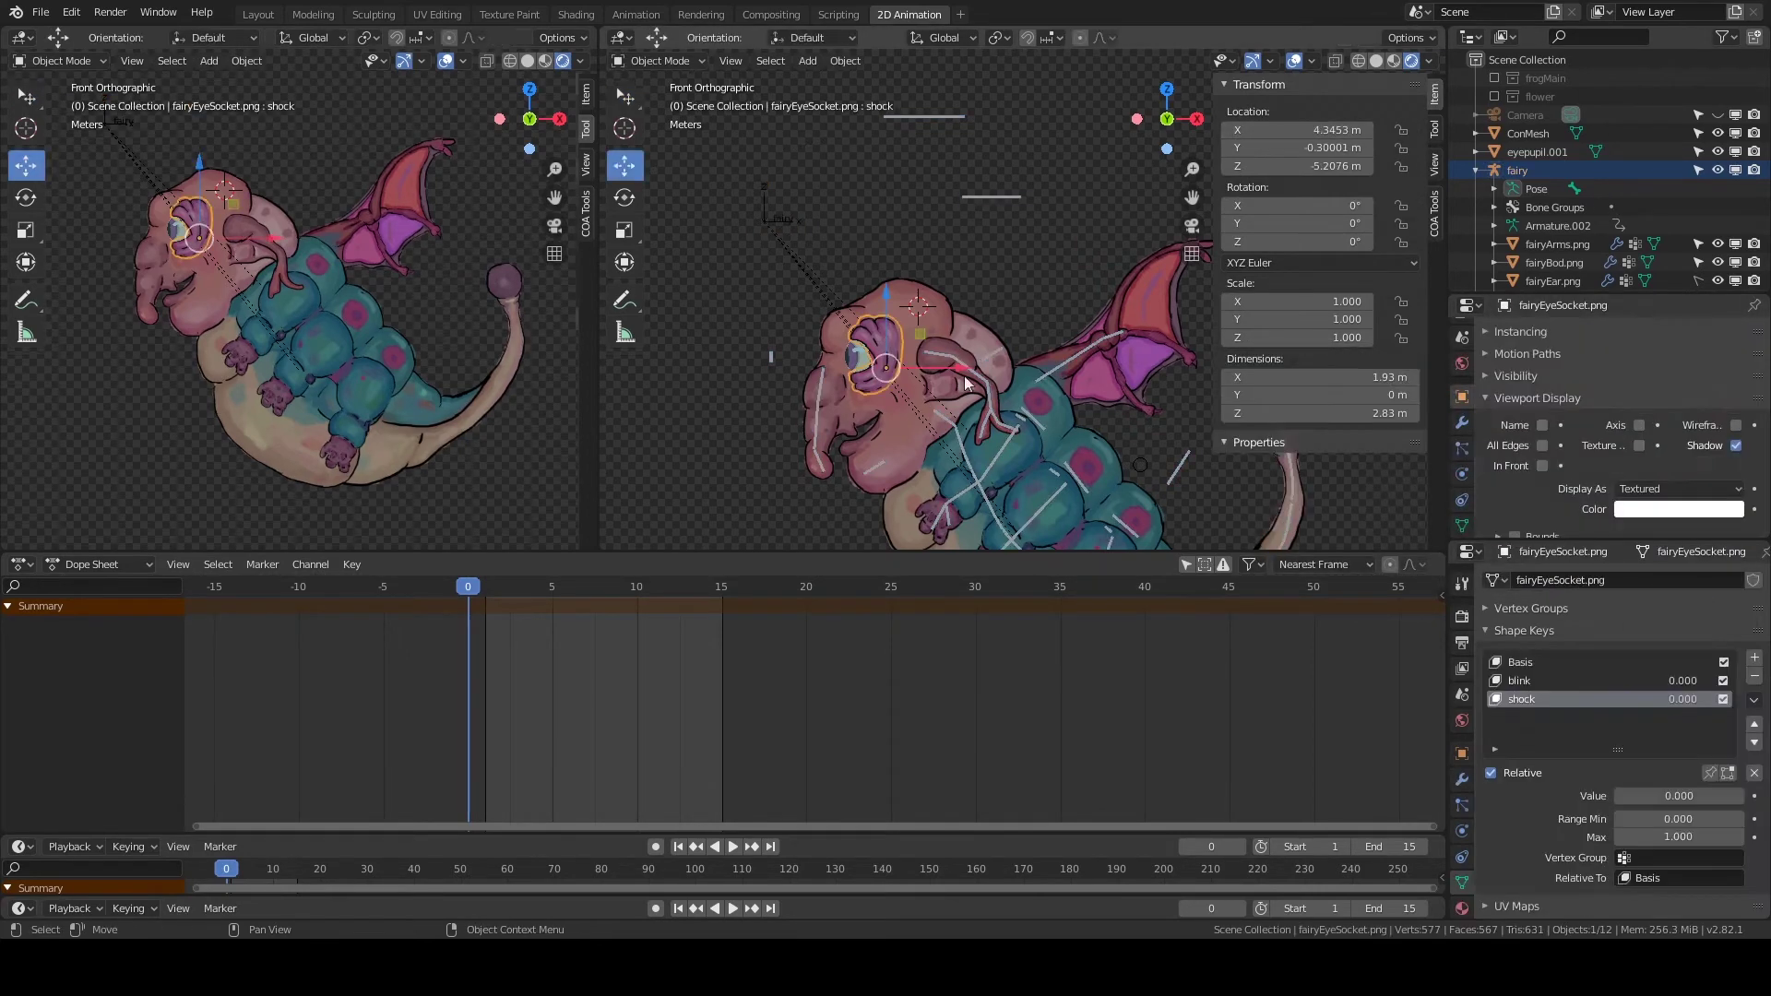
Drive the blink shape key from blinkBone, then grab the bone to test the blink.
right_click(1686, 682)
click(1651, 711)
click(1667, 759)
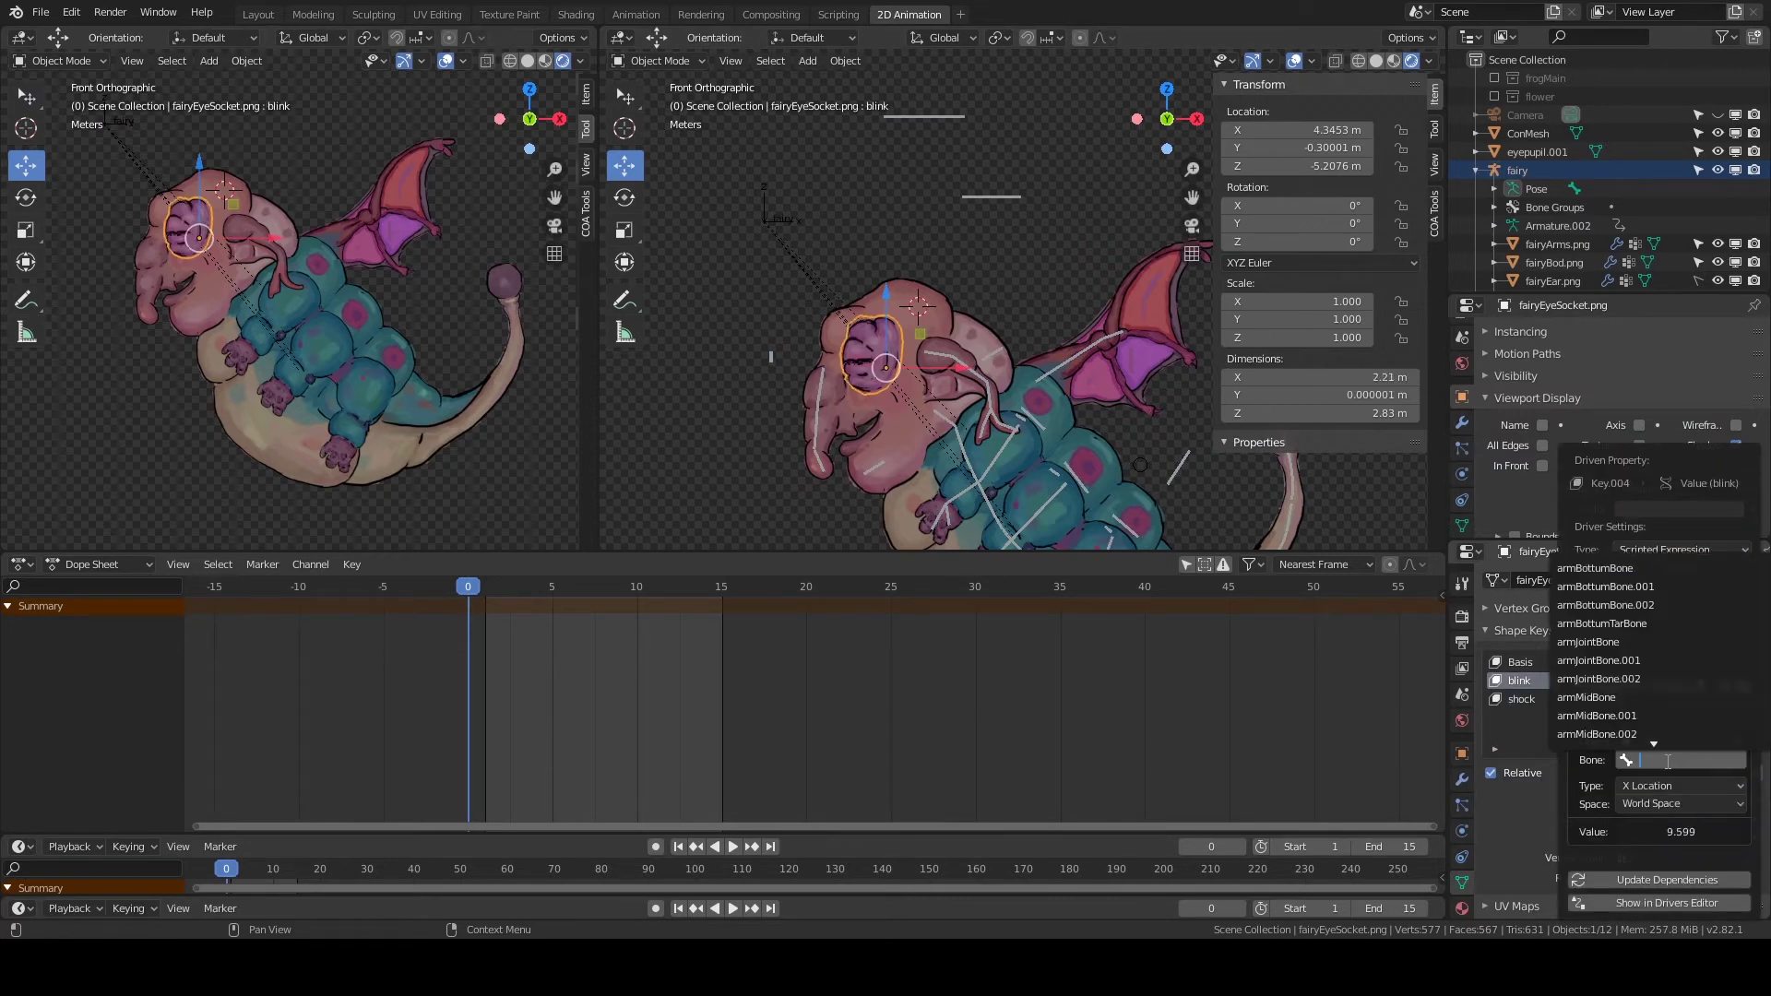
text(bl)
key(Return)
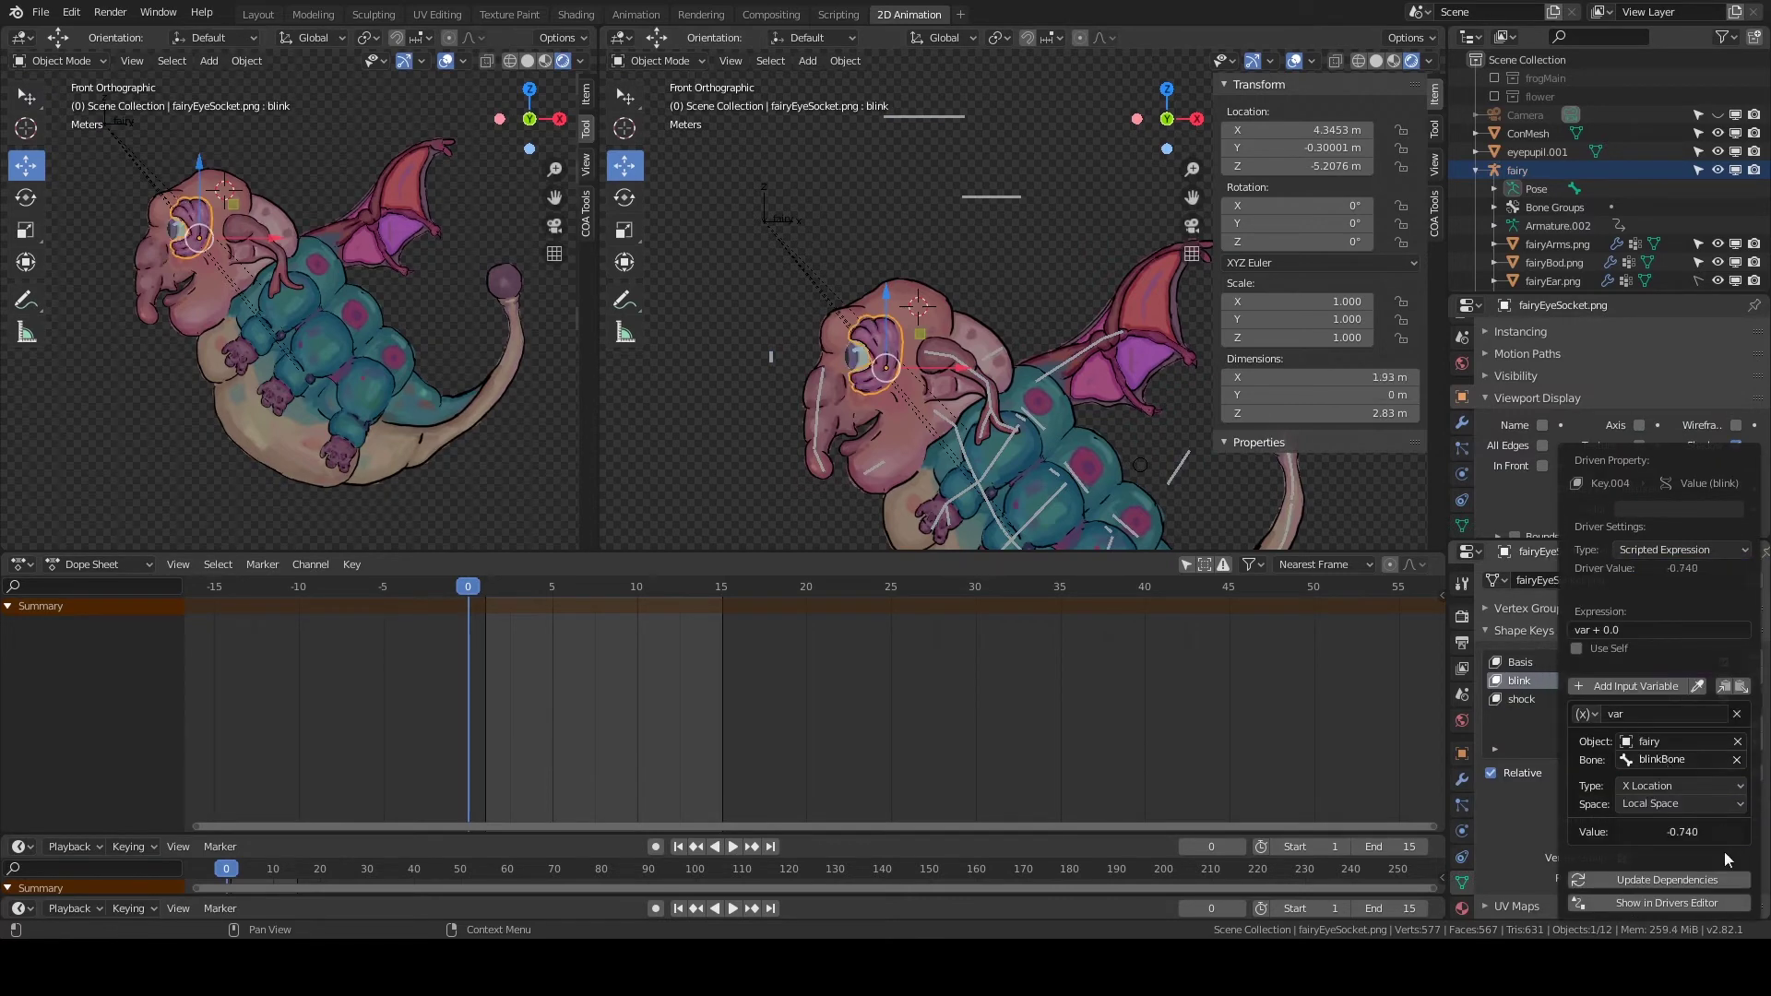
click(985, 272)
key(g)
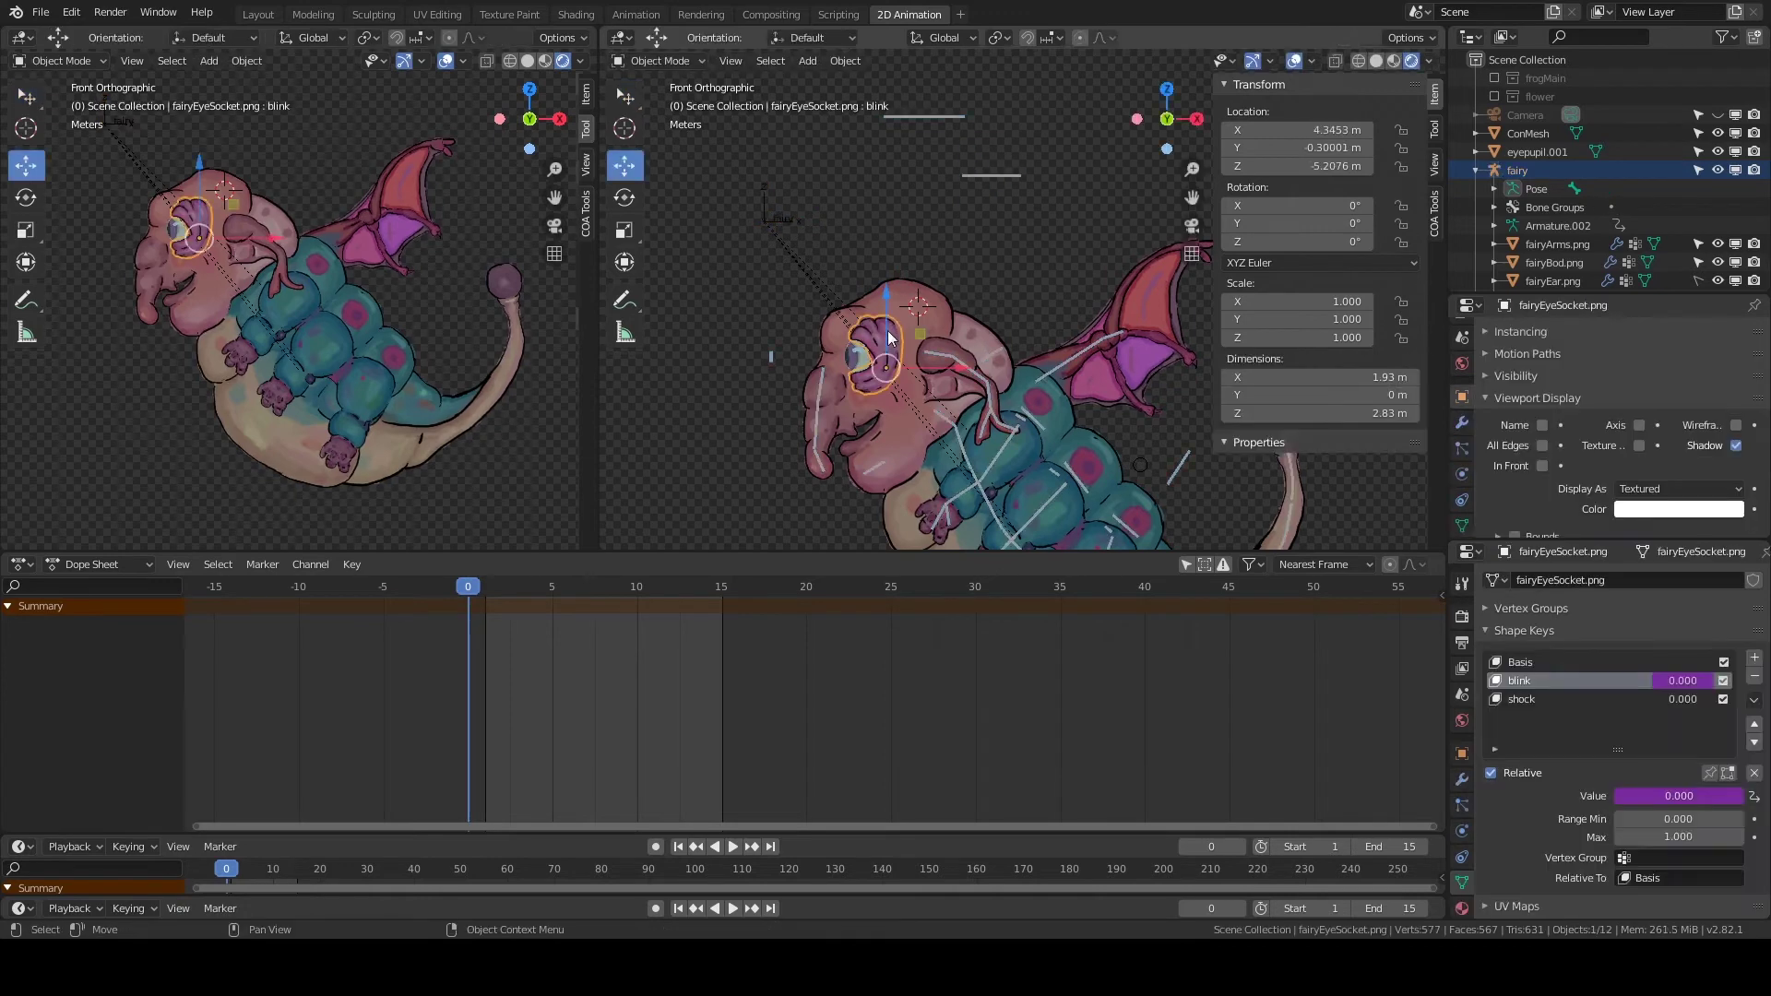
Add a driver to the shock shape key and test it by moving blinkBone.
right_click(1686, 699)
click(1605, 721)
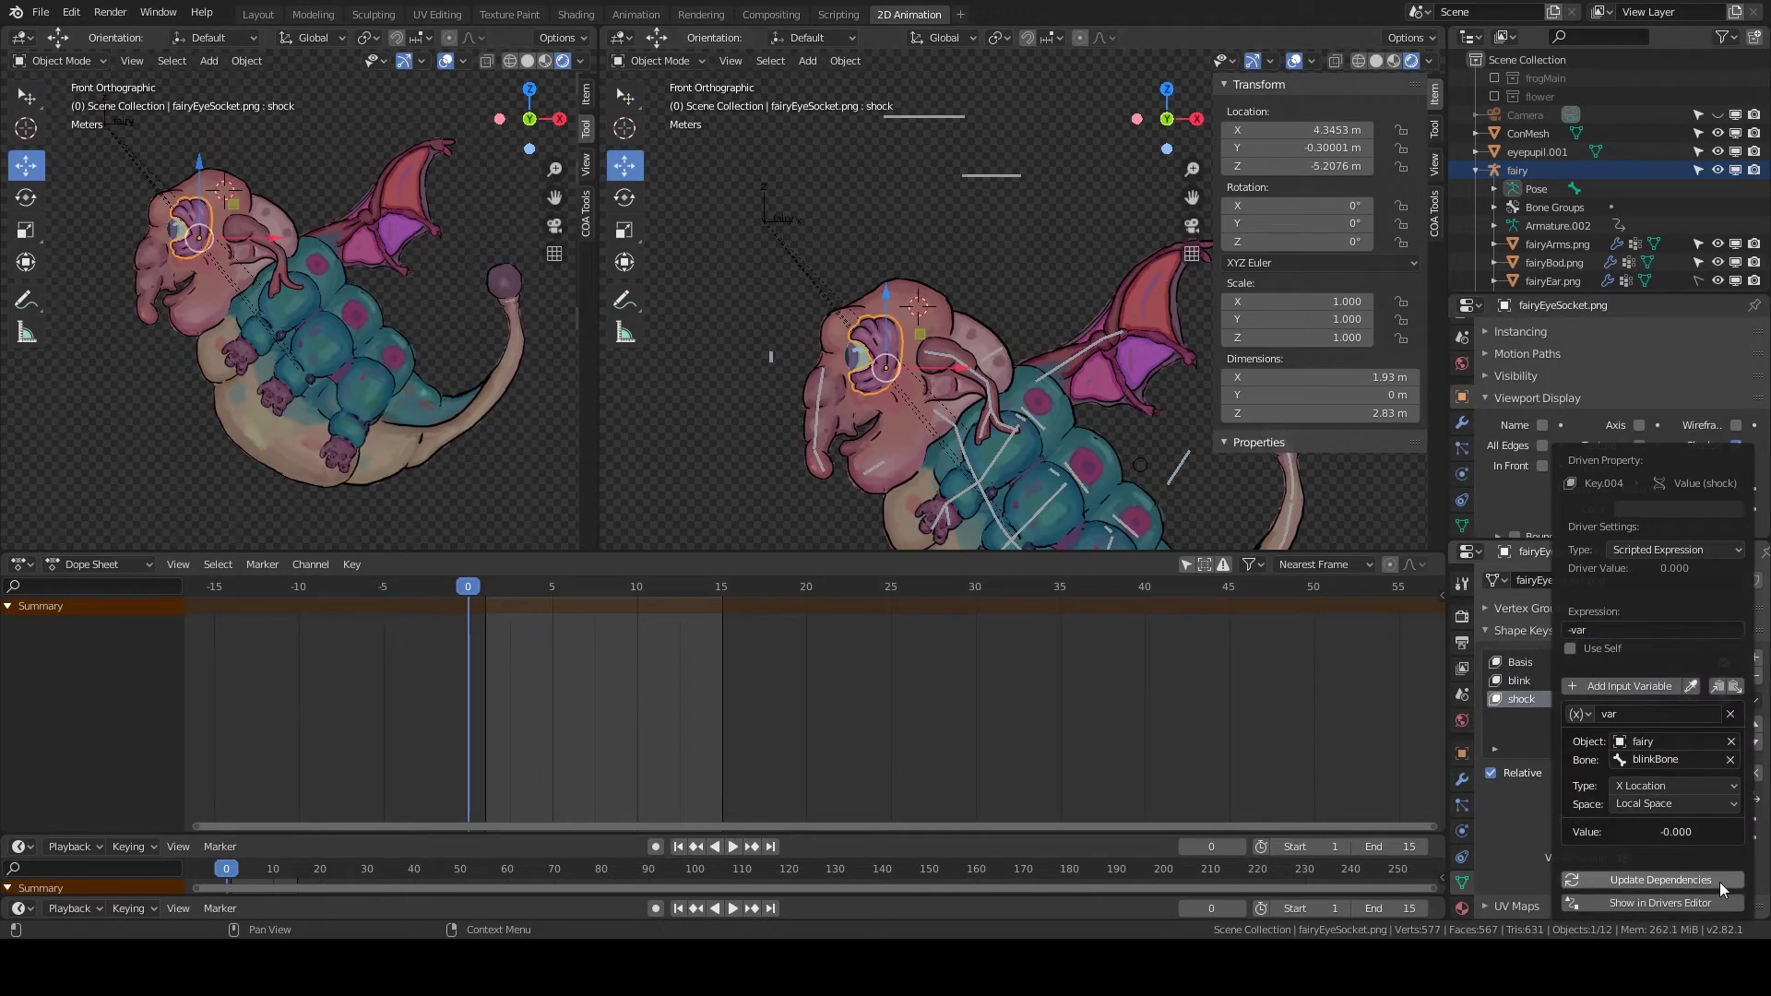
click(991, 177)
key(g)
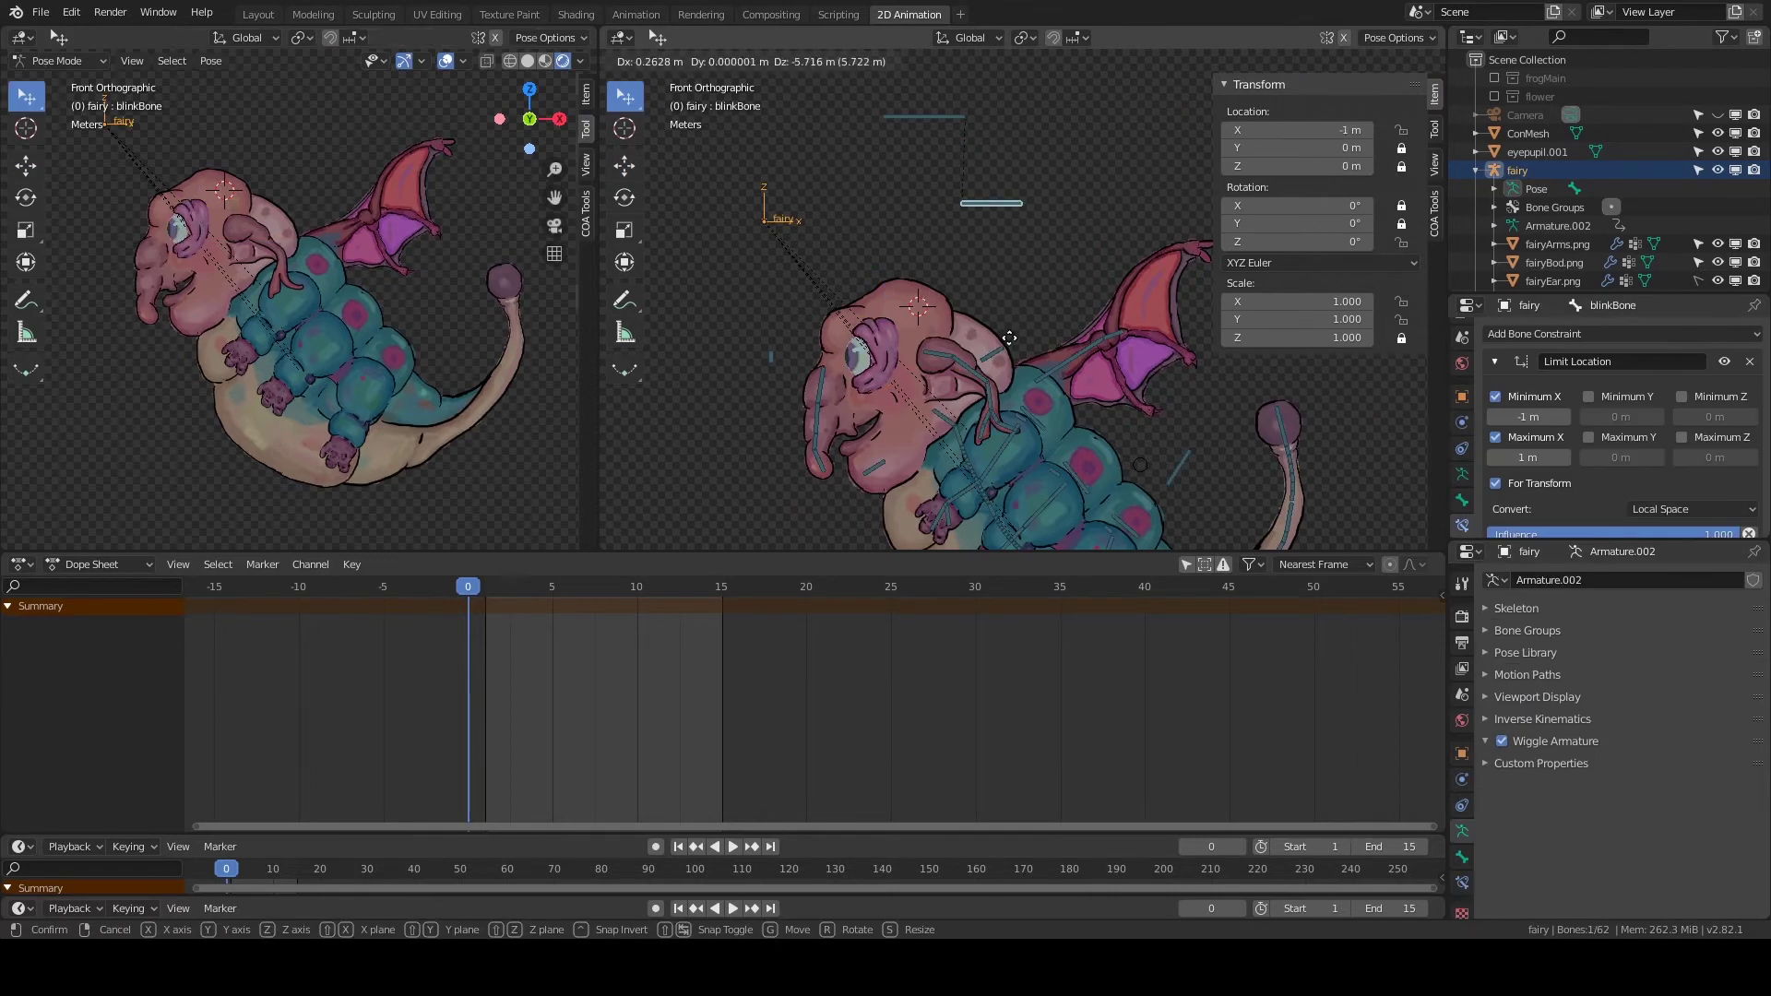
key(Escape)
Set the shock key's driver expression to -var and save the blend file.
key(ctrl+z)
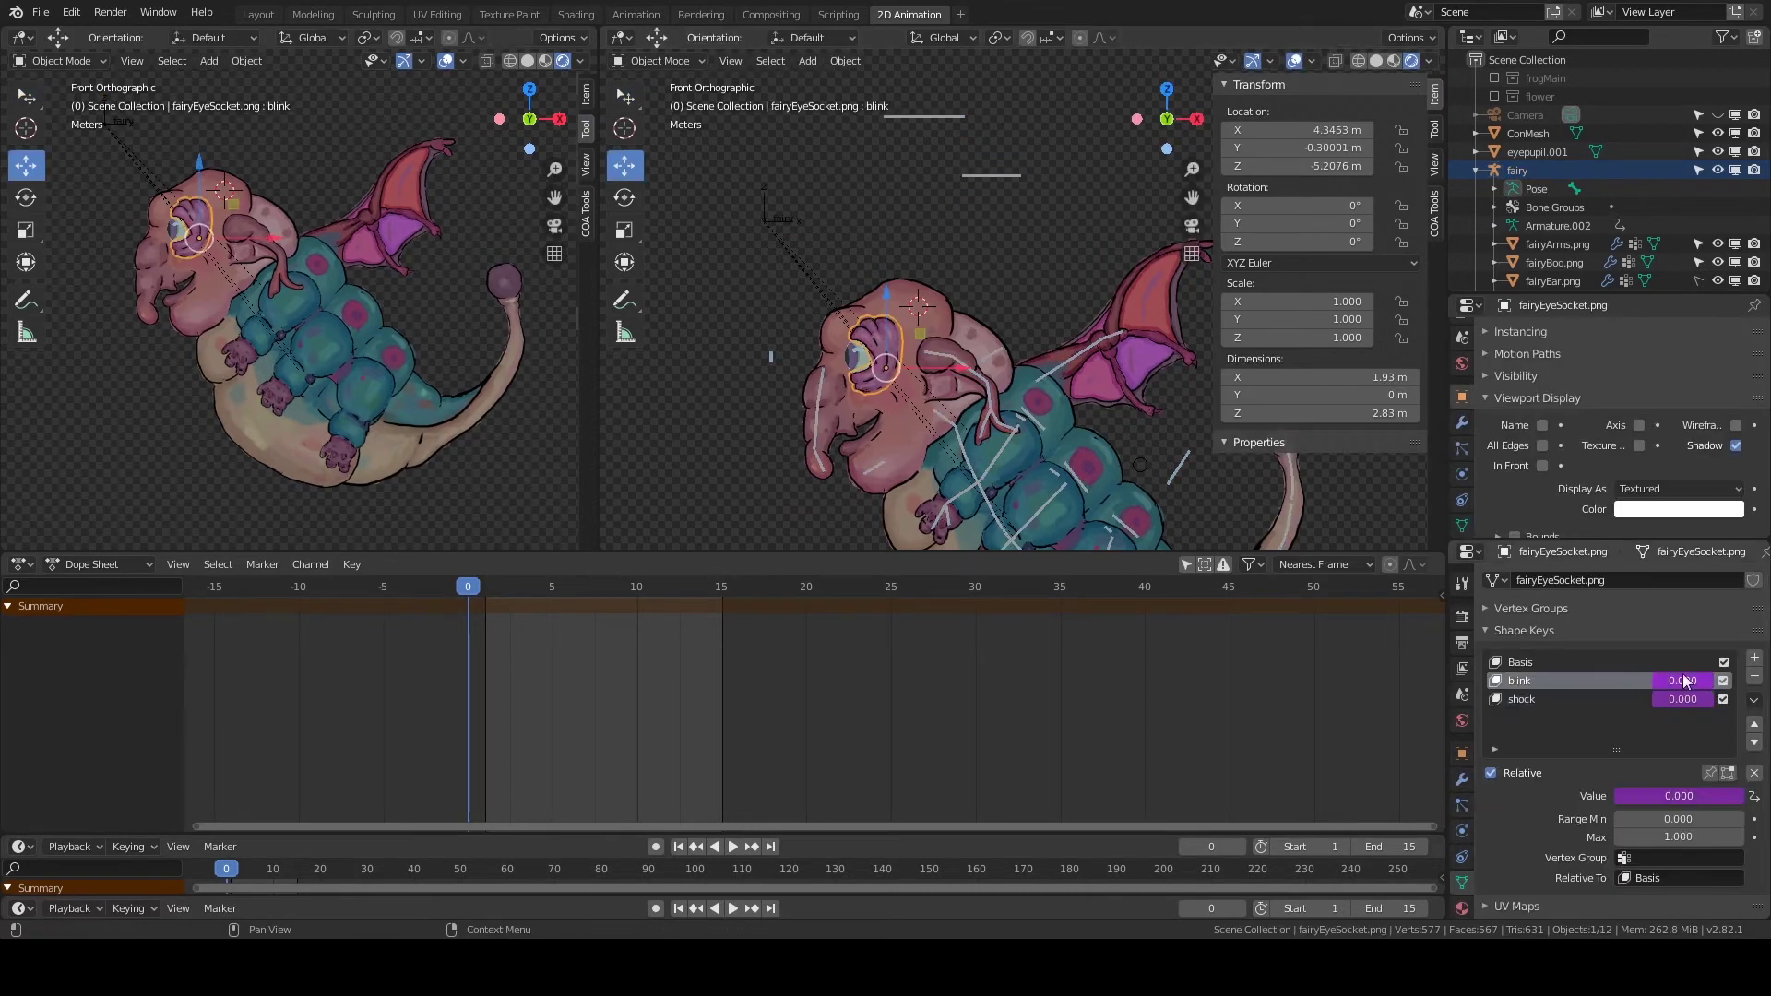
click(1657, 700)
right_click(1662, 705)
click(1640, 865)
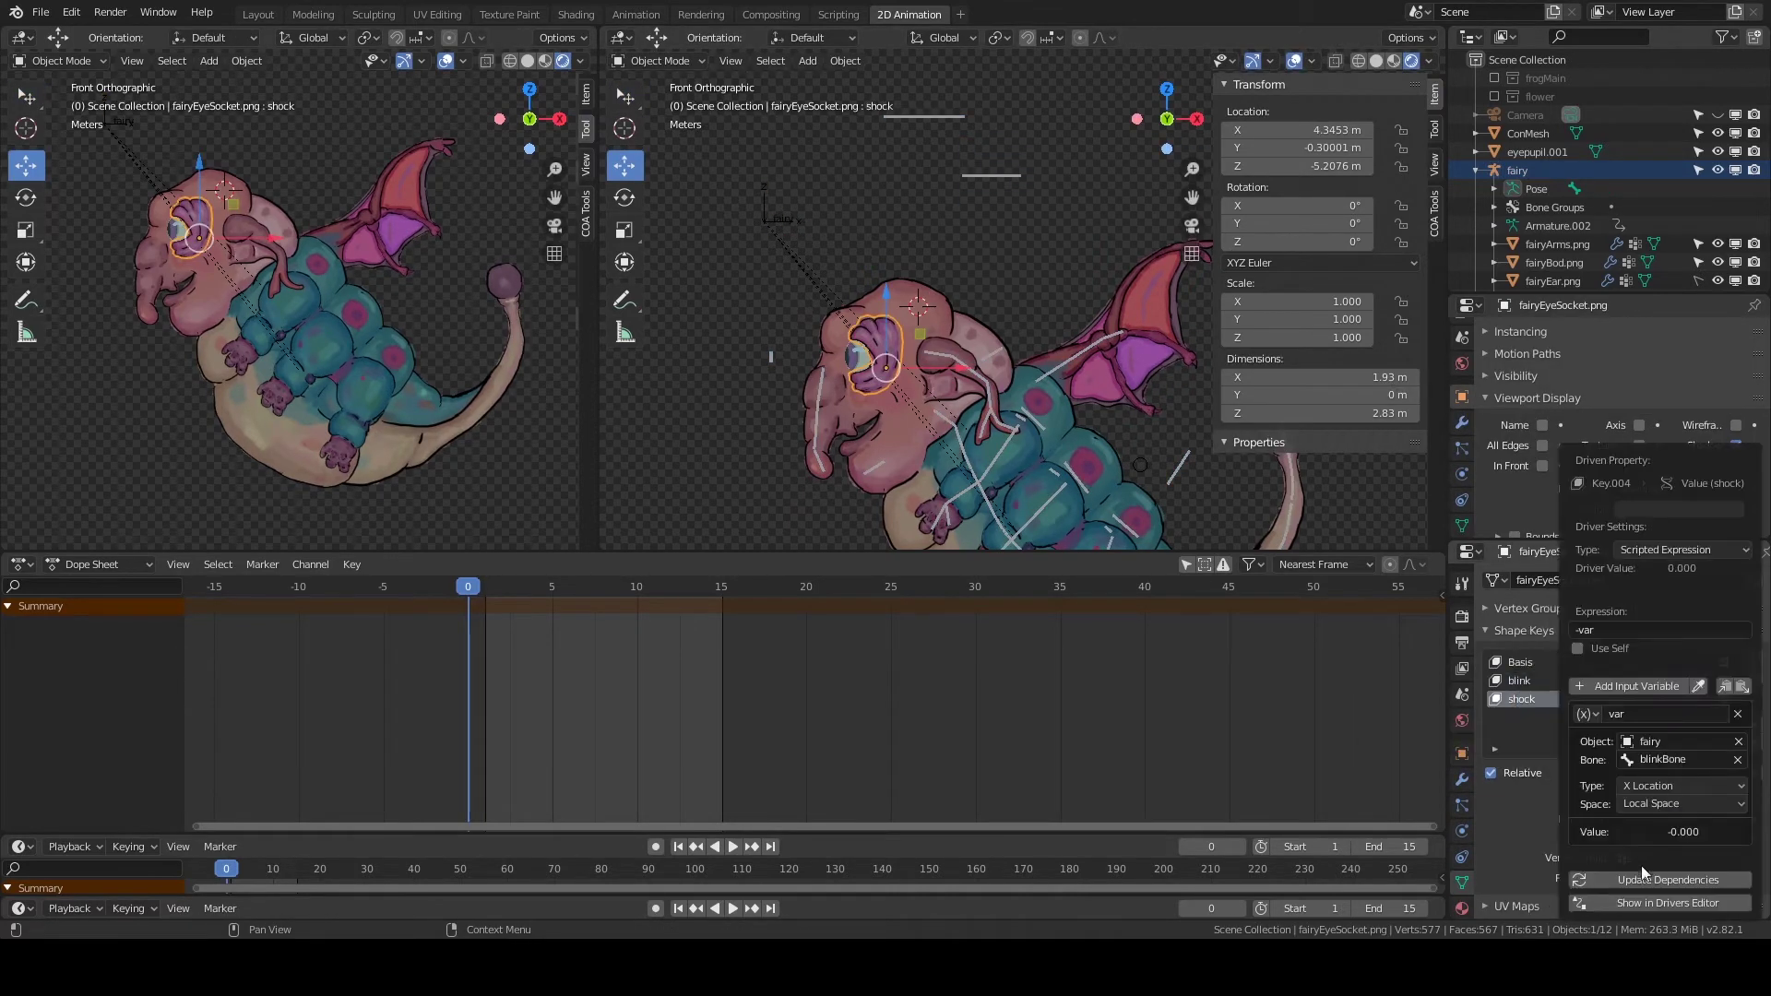
key(ctrl+Tab)
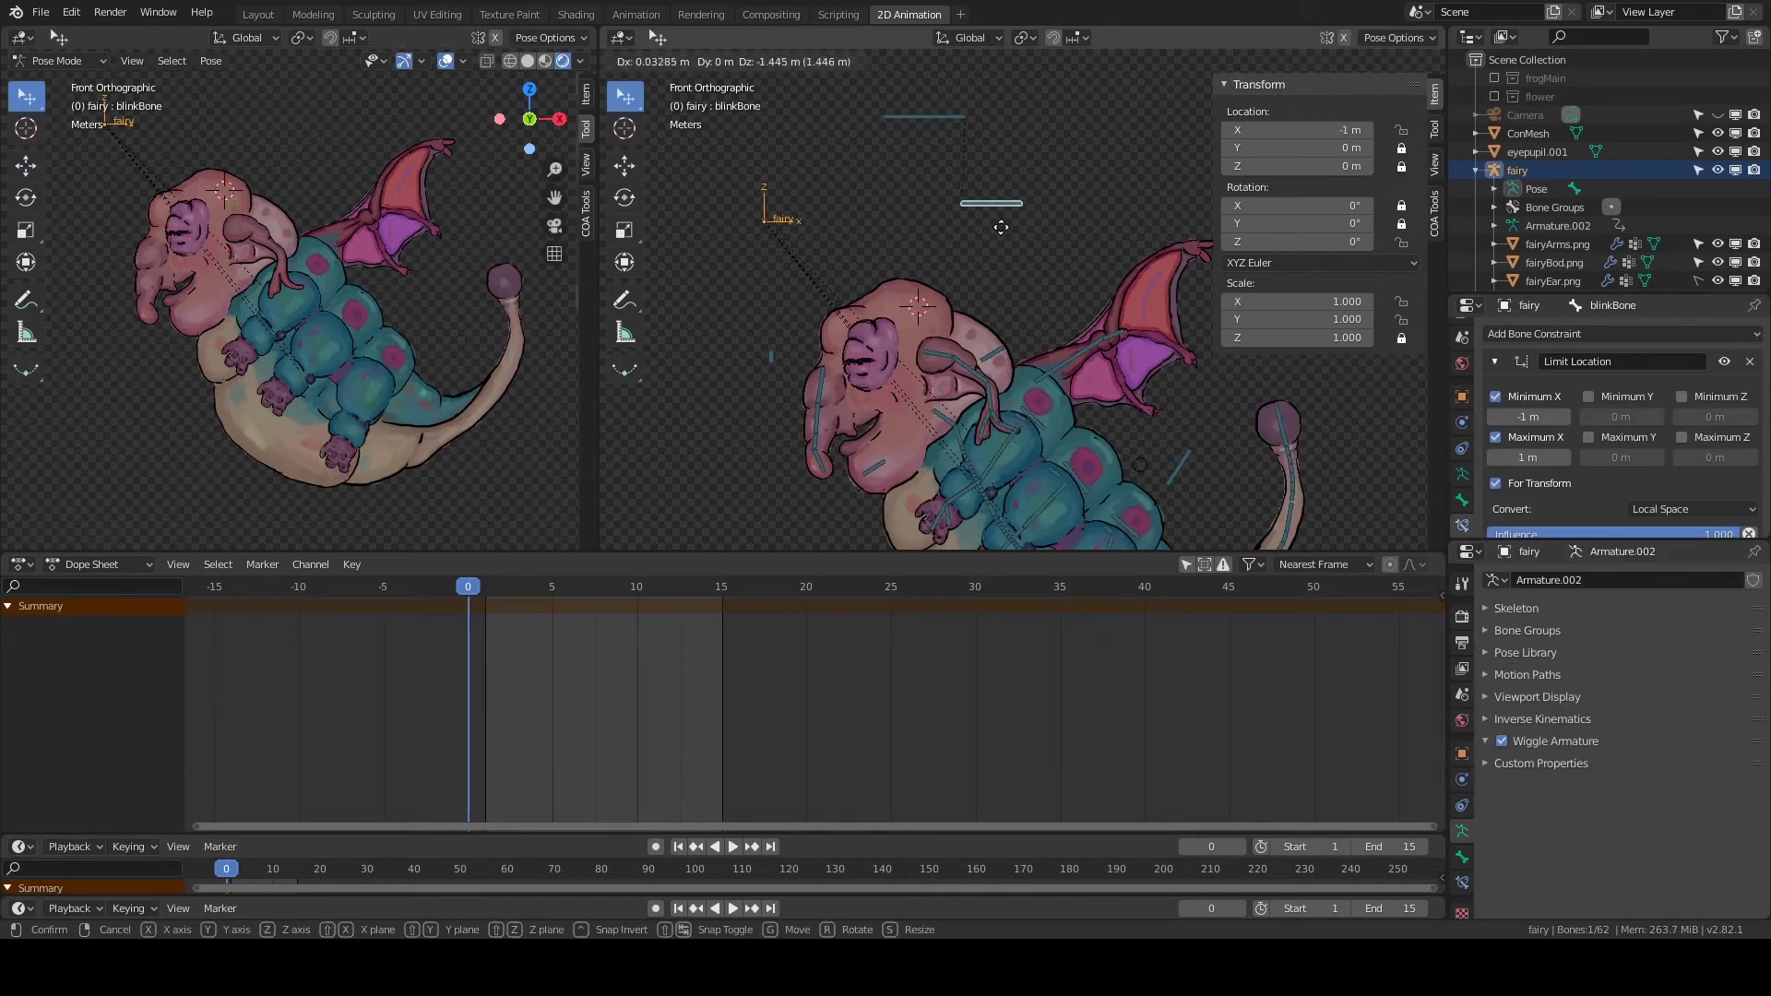
key(ctrl+s)
key(ctrl+Tab)
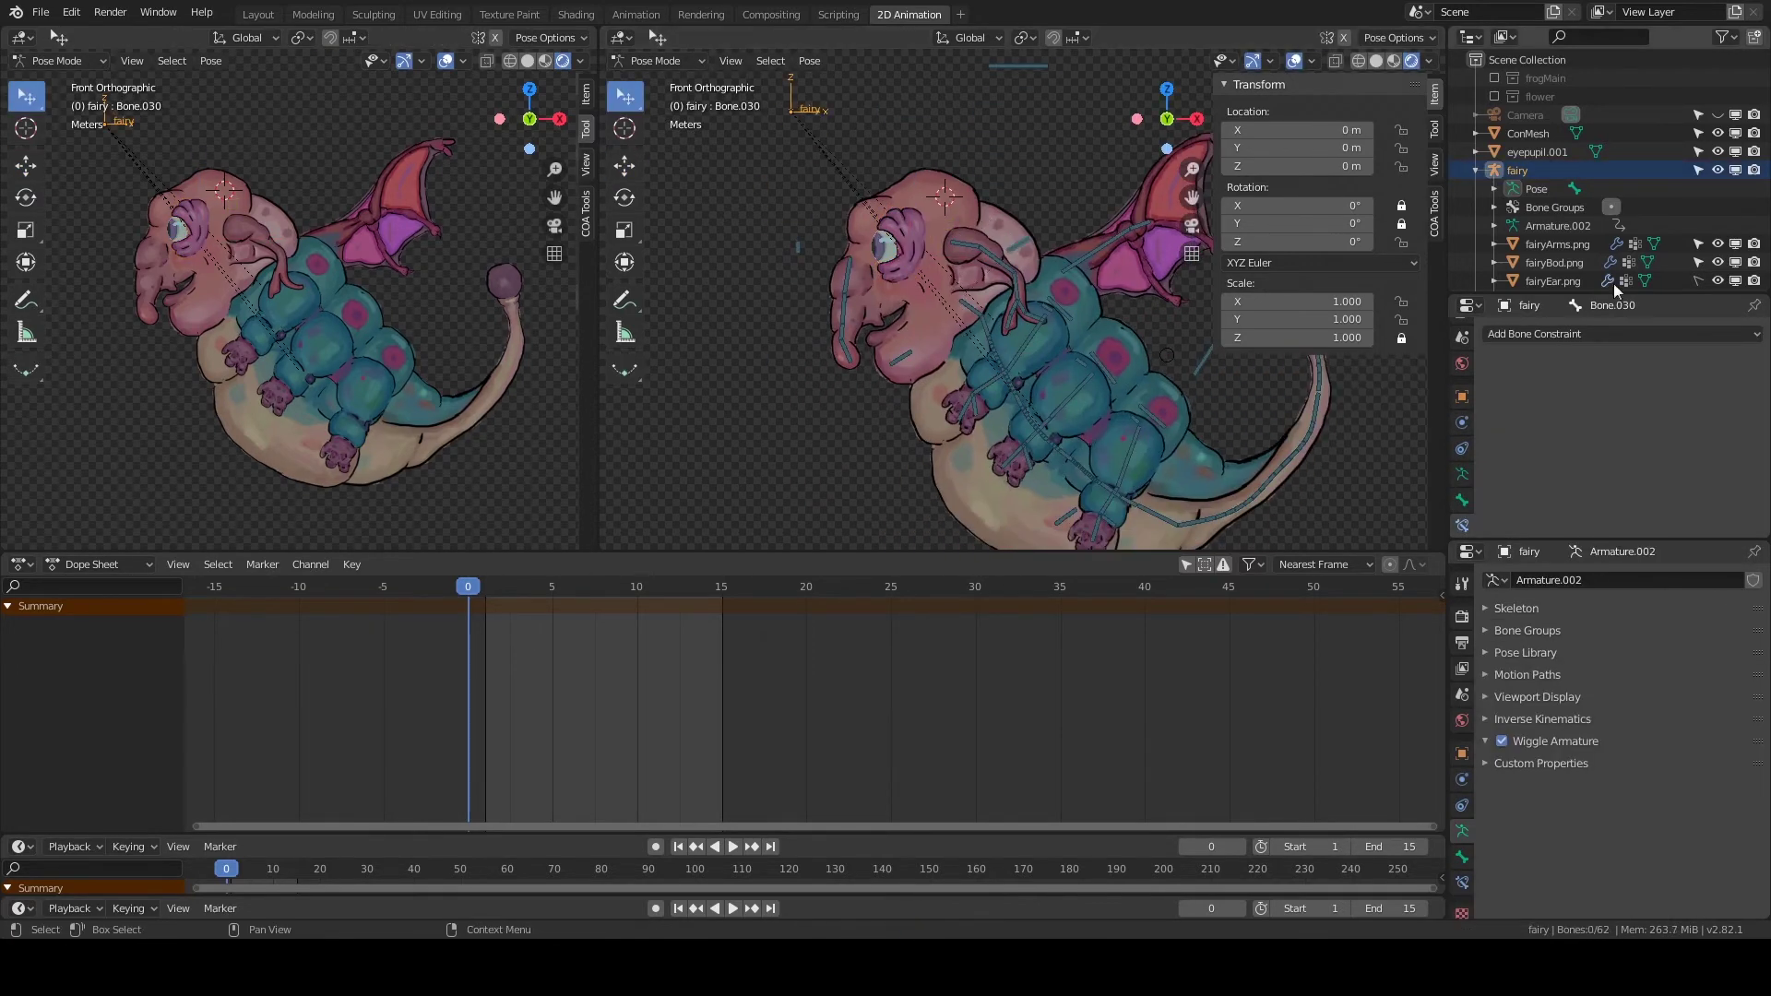
Select fairyHead.png in the COA Tools panel and close the re-import browser without importing.
scroll(1613, 276, down, 3)
click(1568, 226)
click(1434, 212)
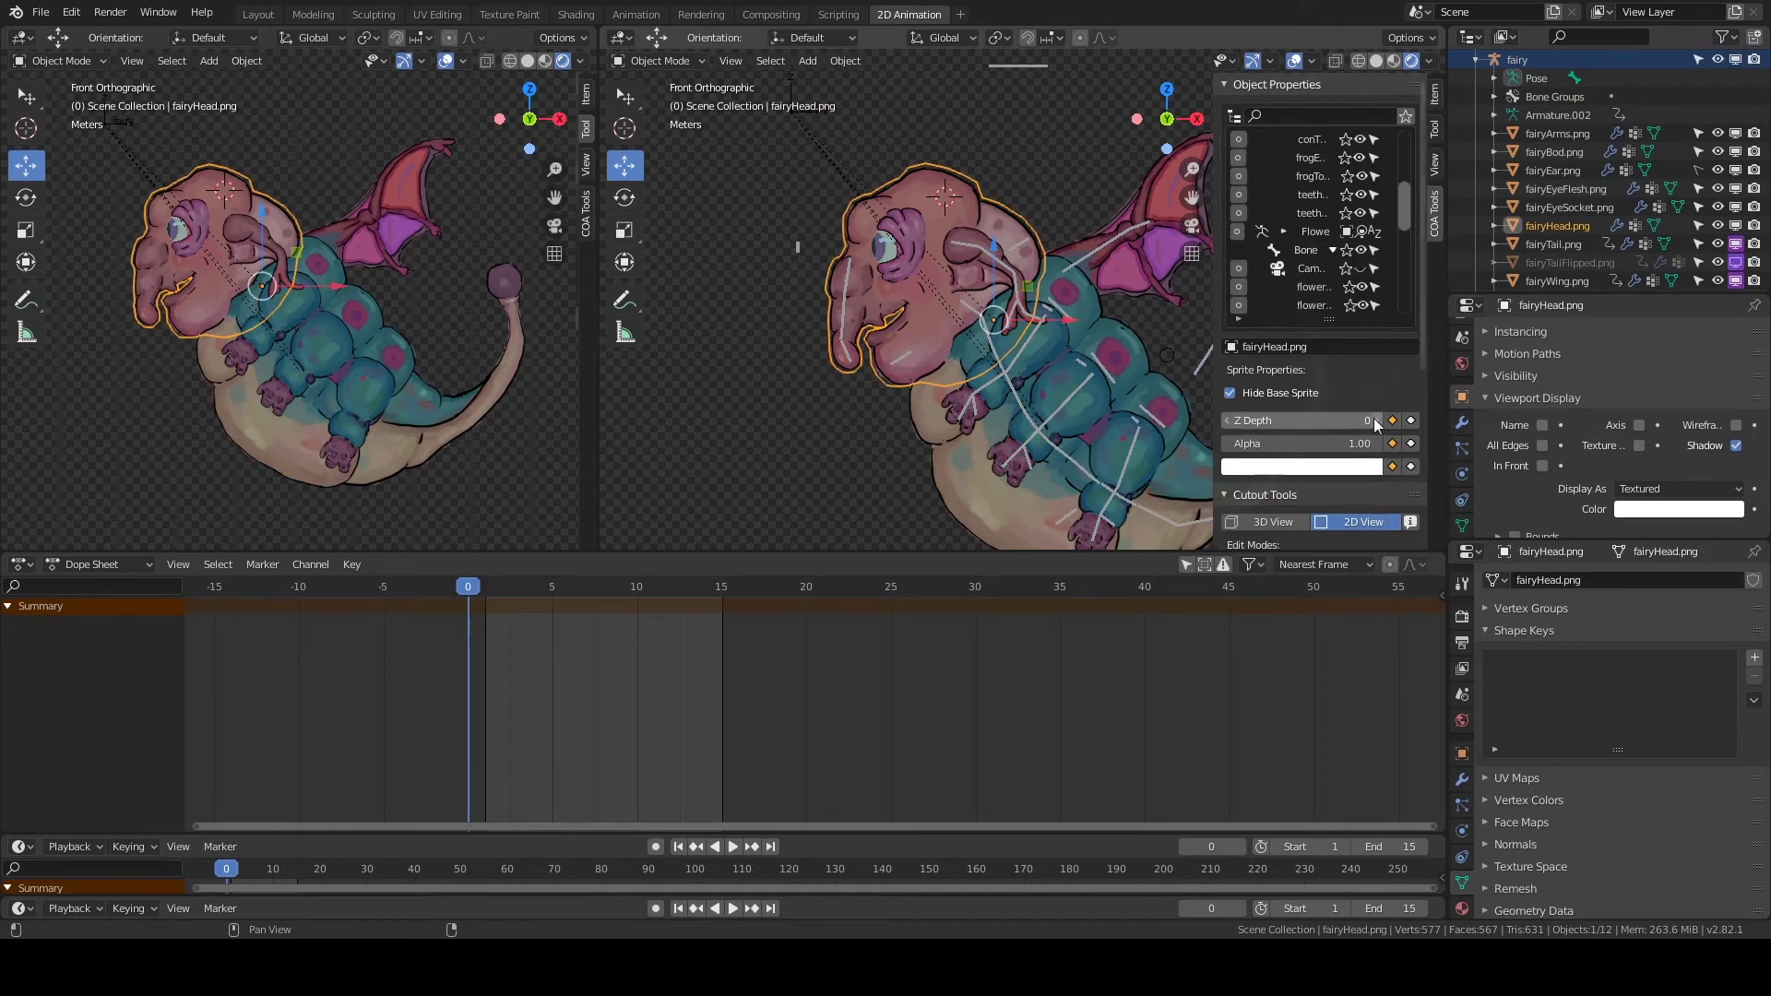
scroll(1375, 418, down, 5)
scroll(1361, 424, down, 3)
click(1328, 443)
double_click(703, 347)
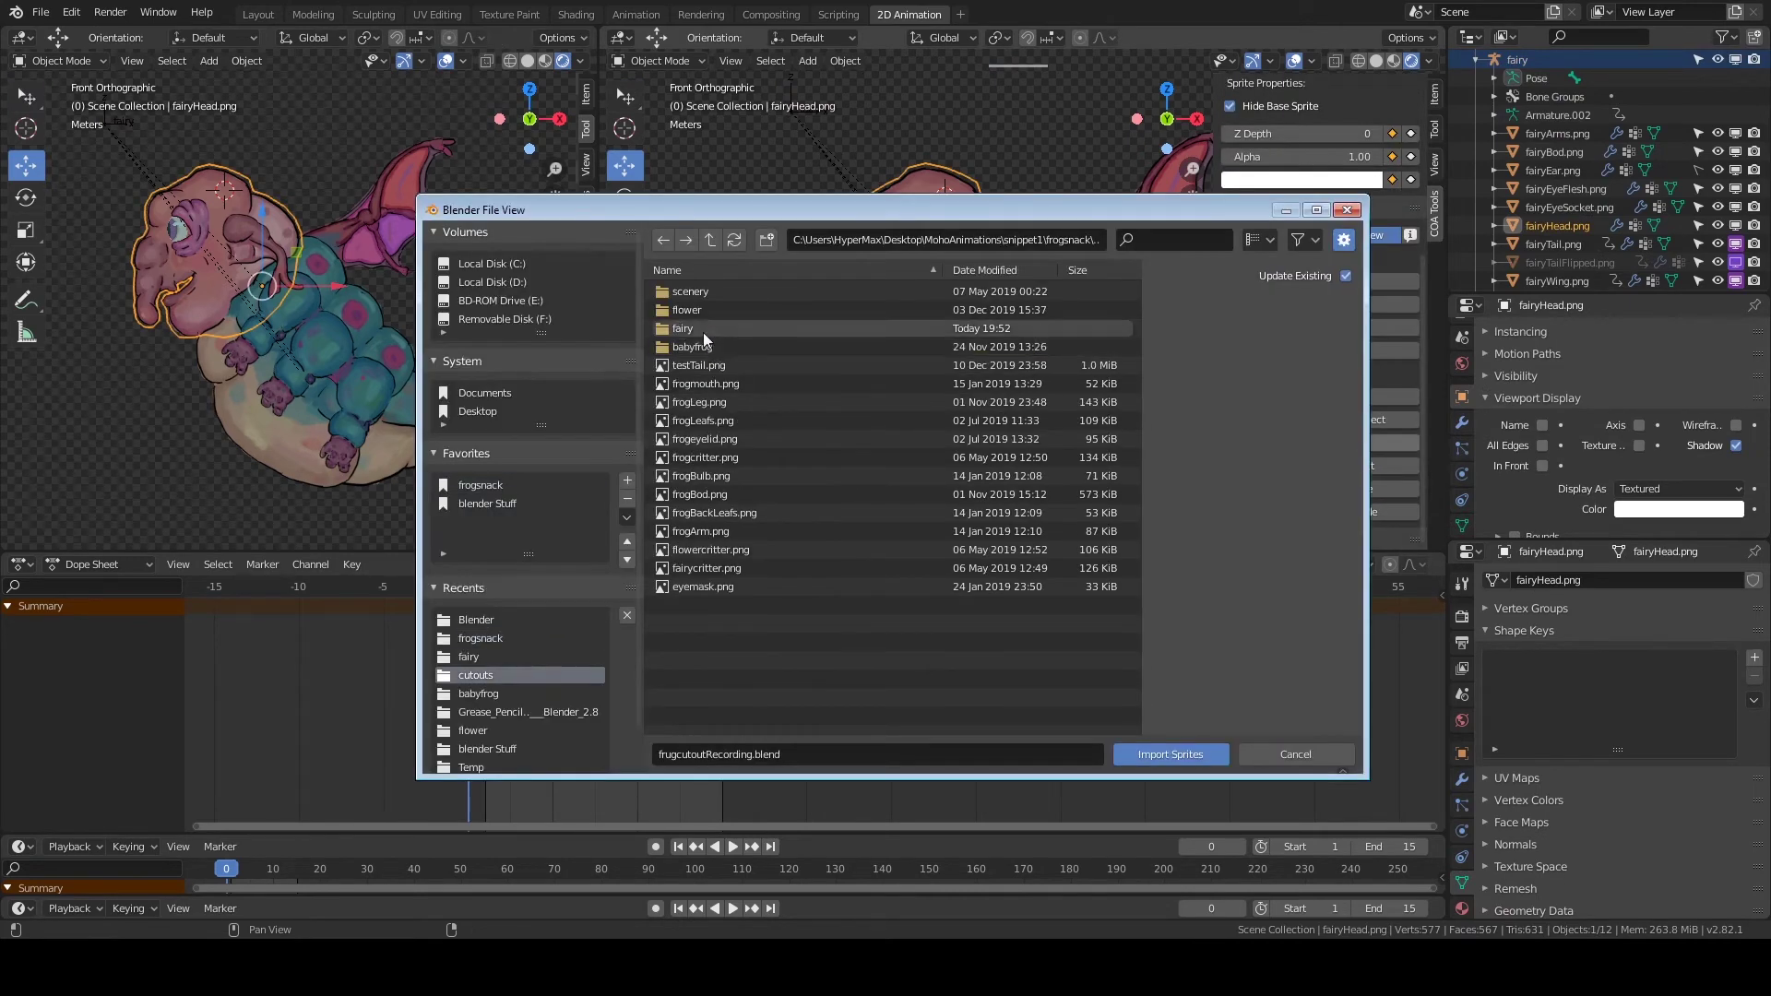
click(736, 437)
key(Return)
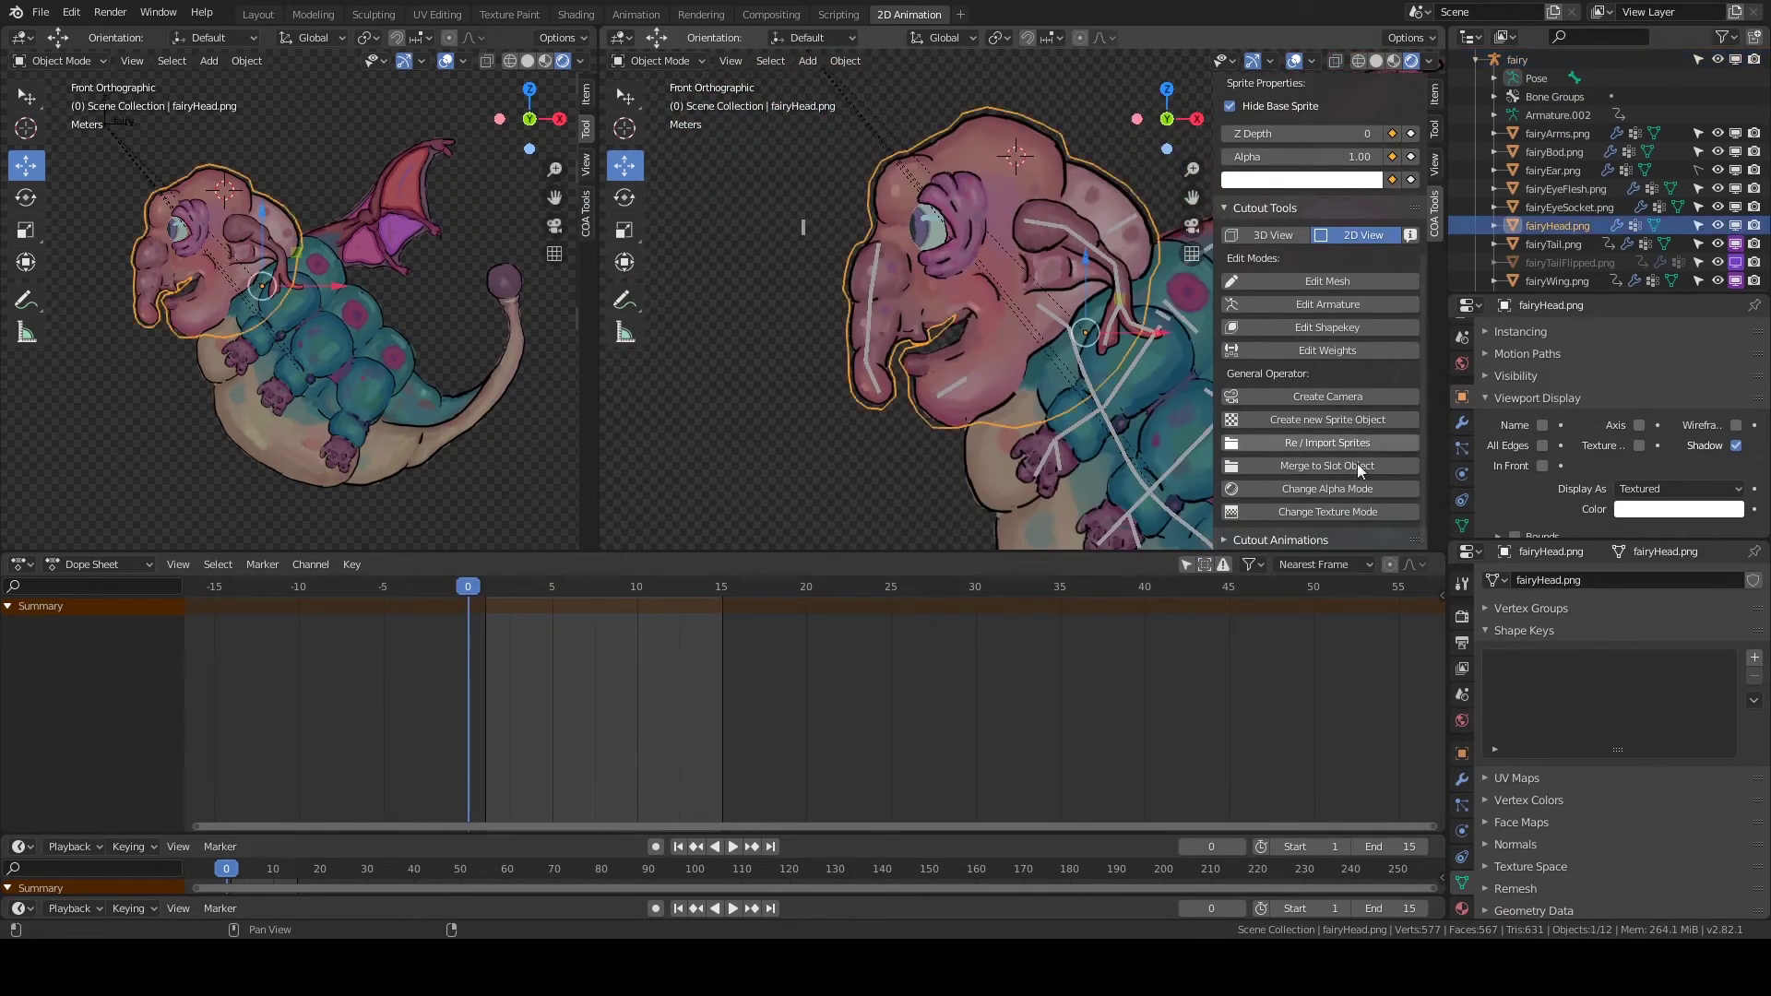
In Edit Mesh, move fairyHead.png's vertices around the mouth and lip, undoing one move.
click(1328, 280)
scroll(869, 205, up, 3)
scroll(869, 204, up, 3)
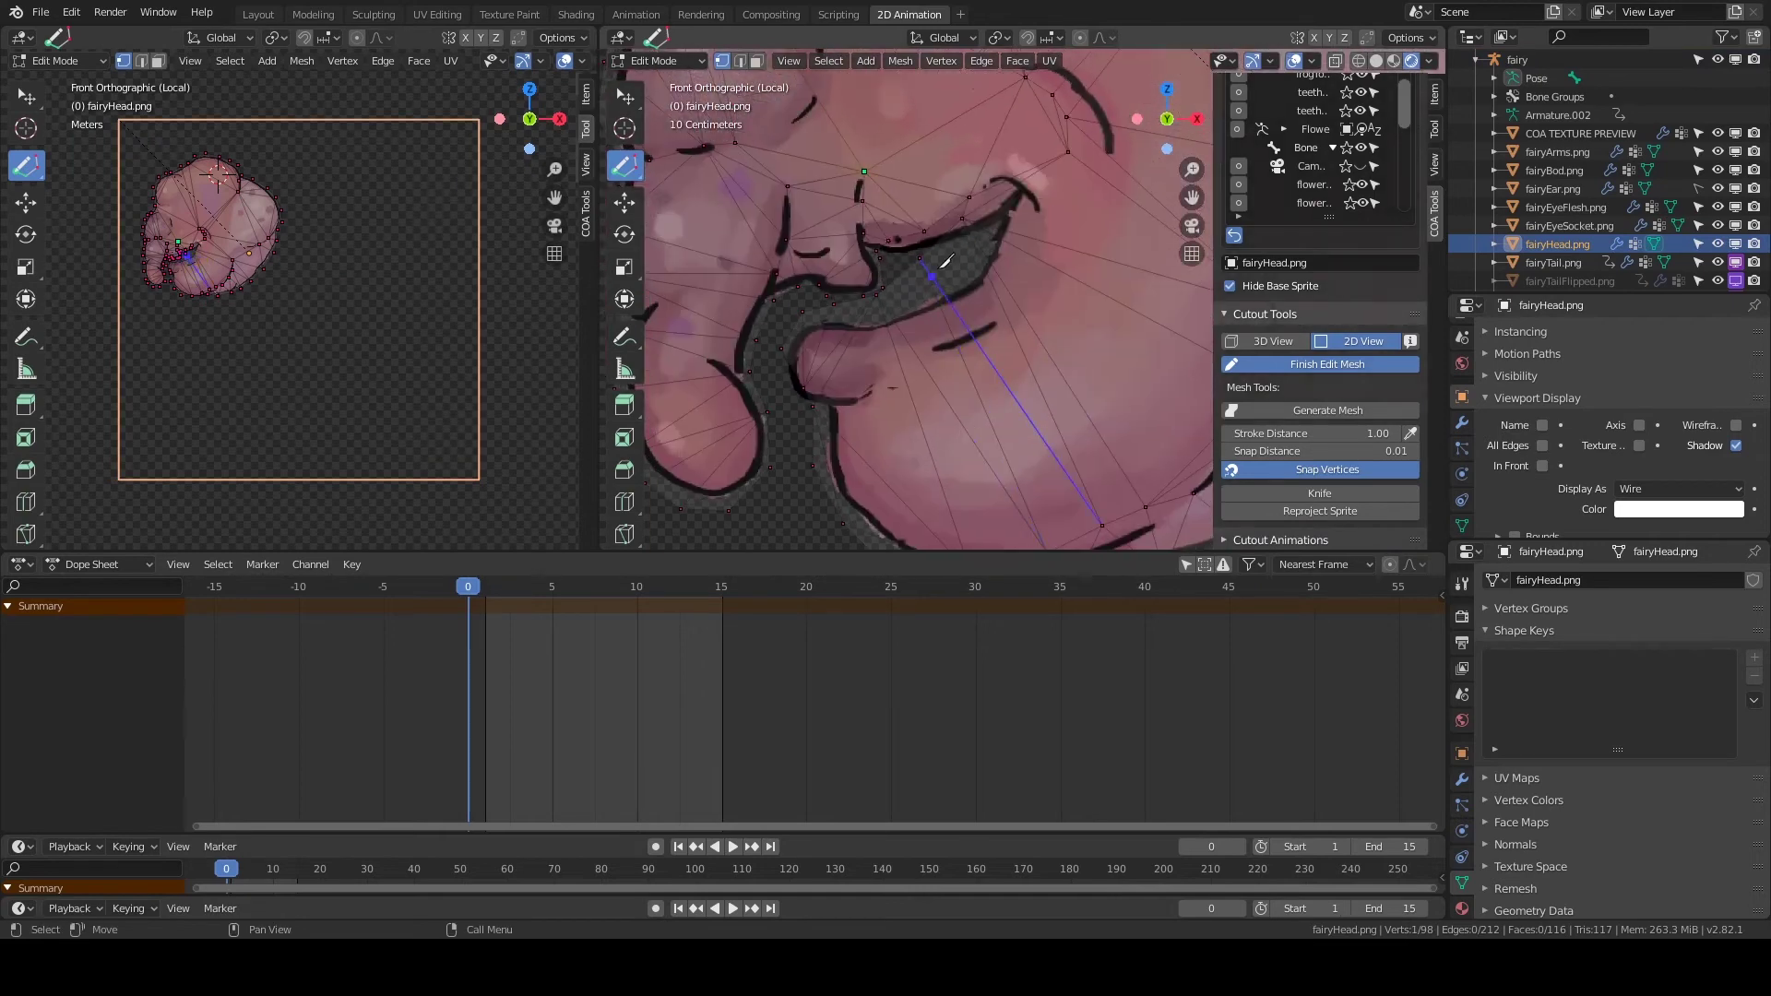
key(Escape)
key(g)
key(g)
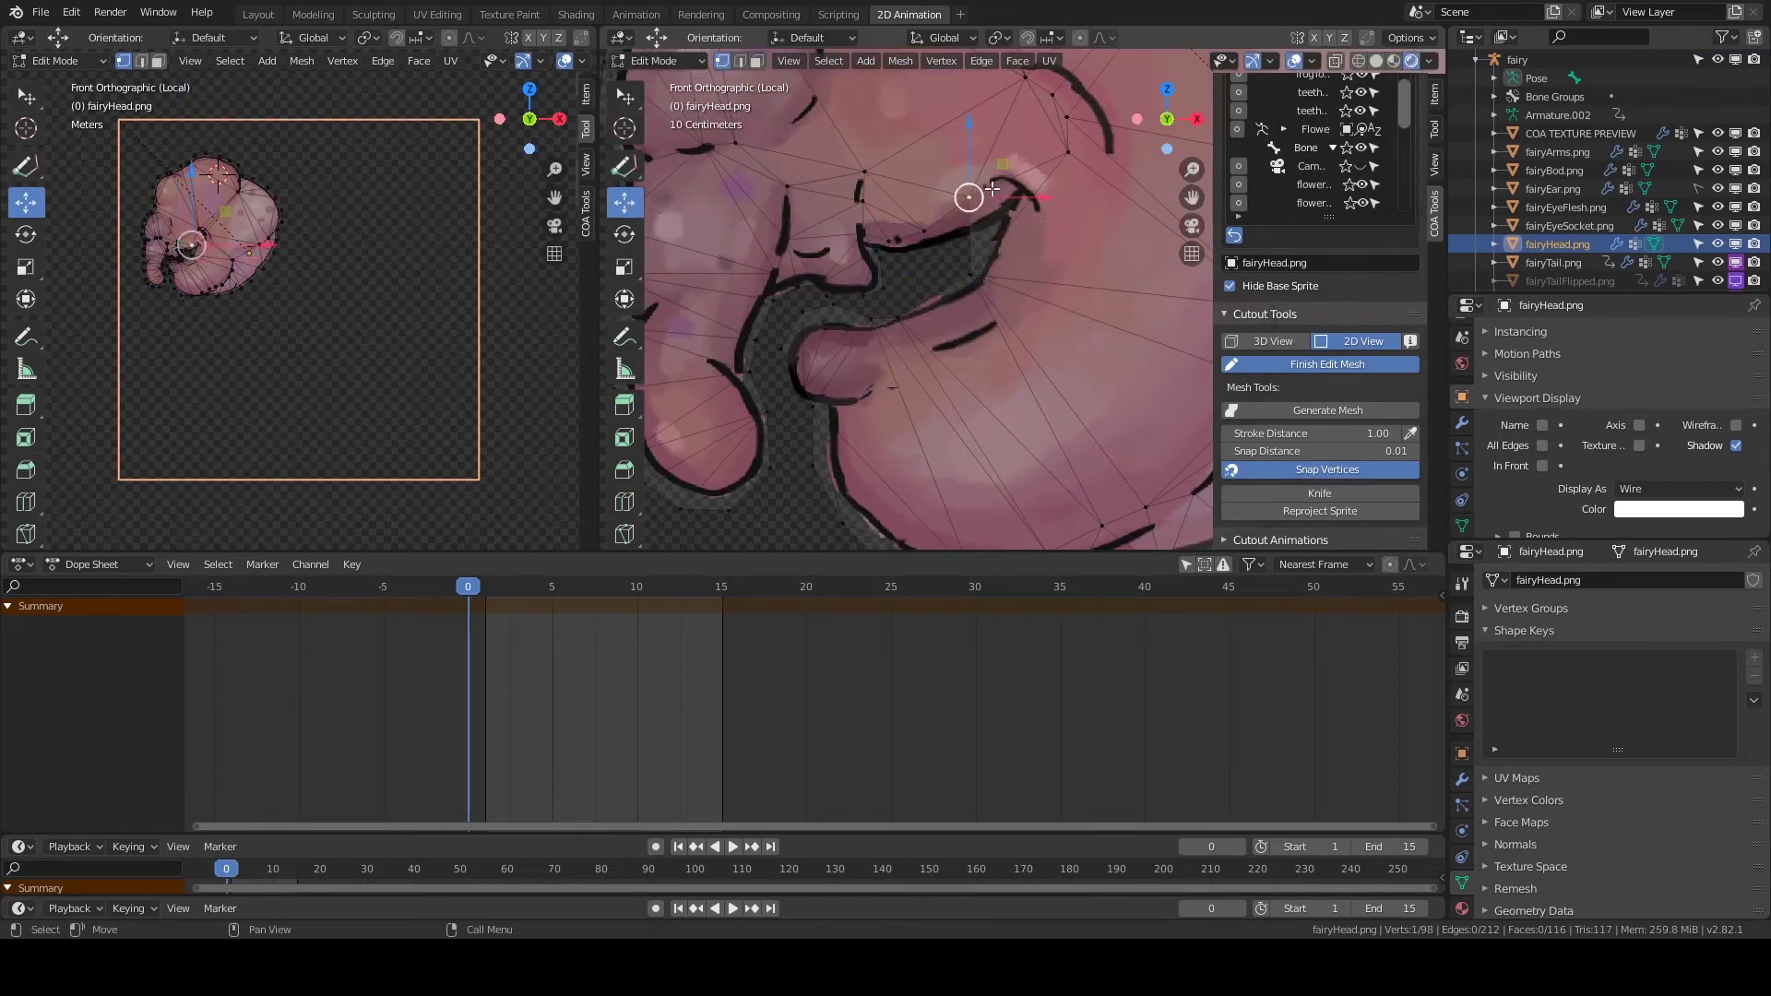
click(917, 215)
drag(919, 221, 924, 235)
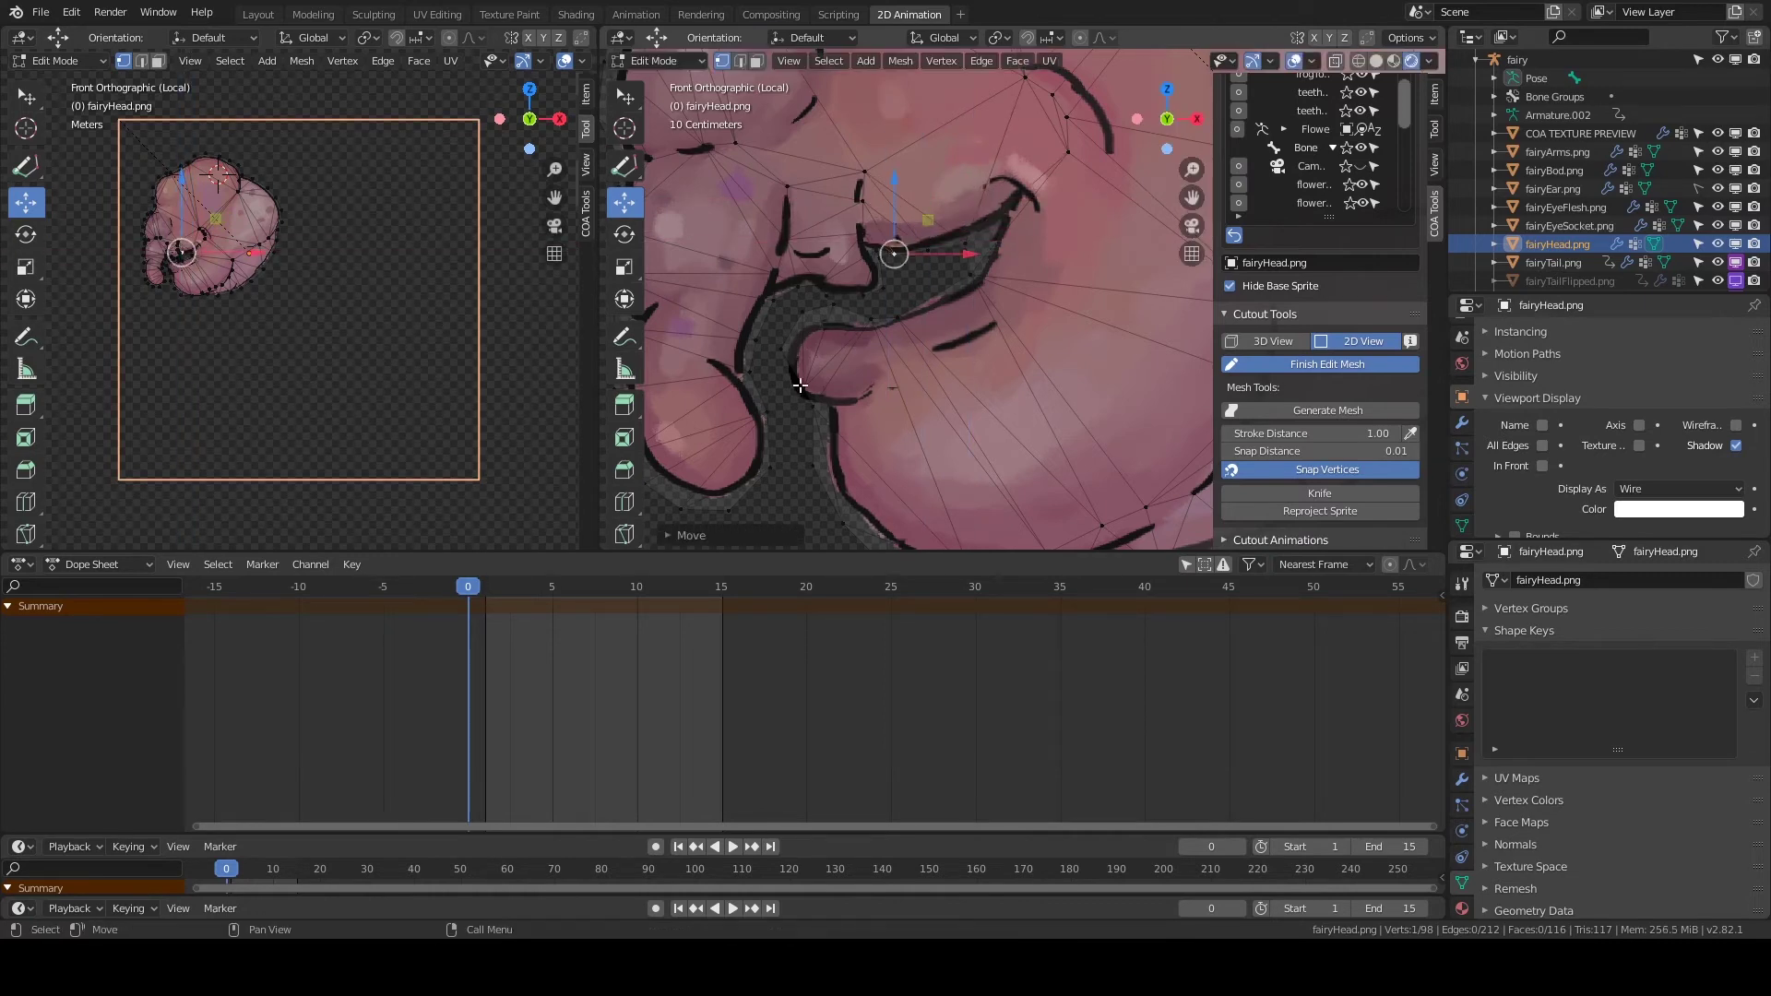
drag(799, 437, 808, 514)
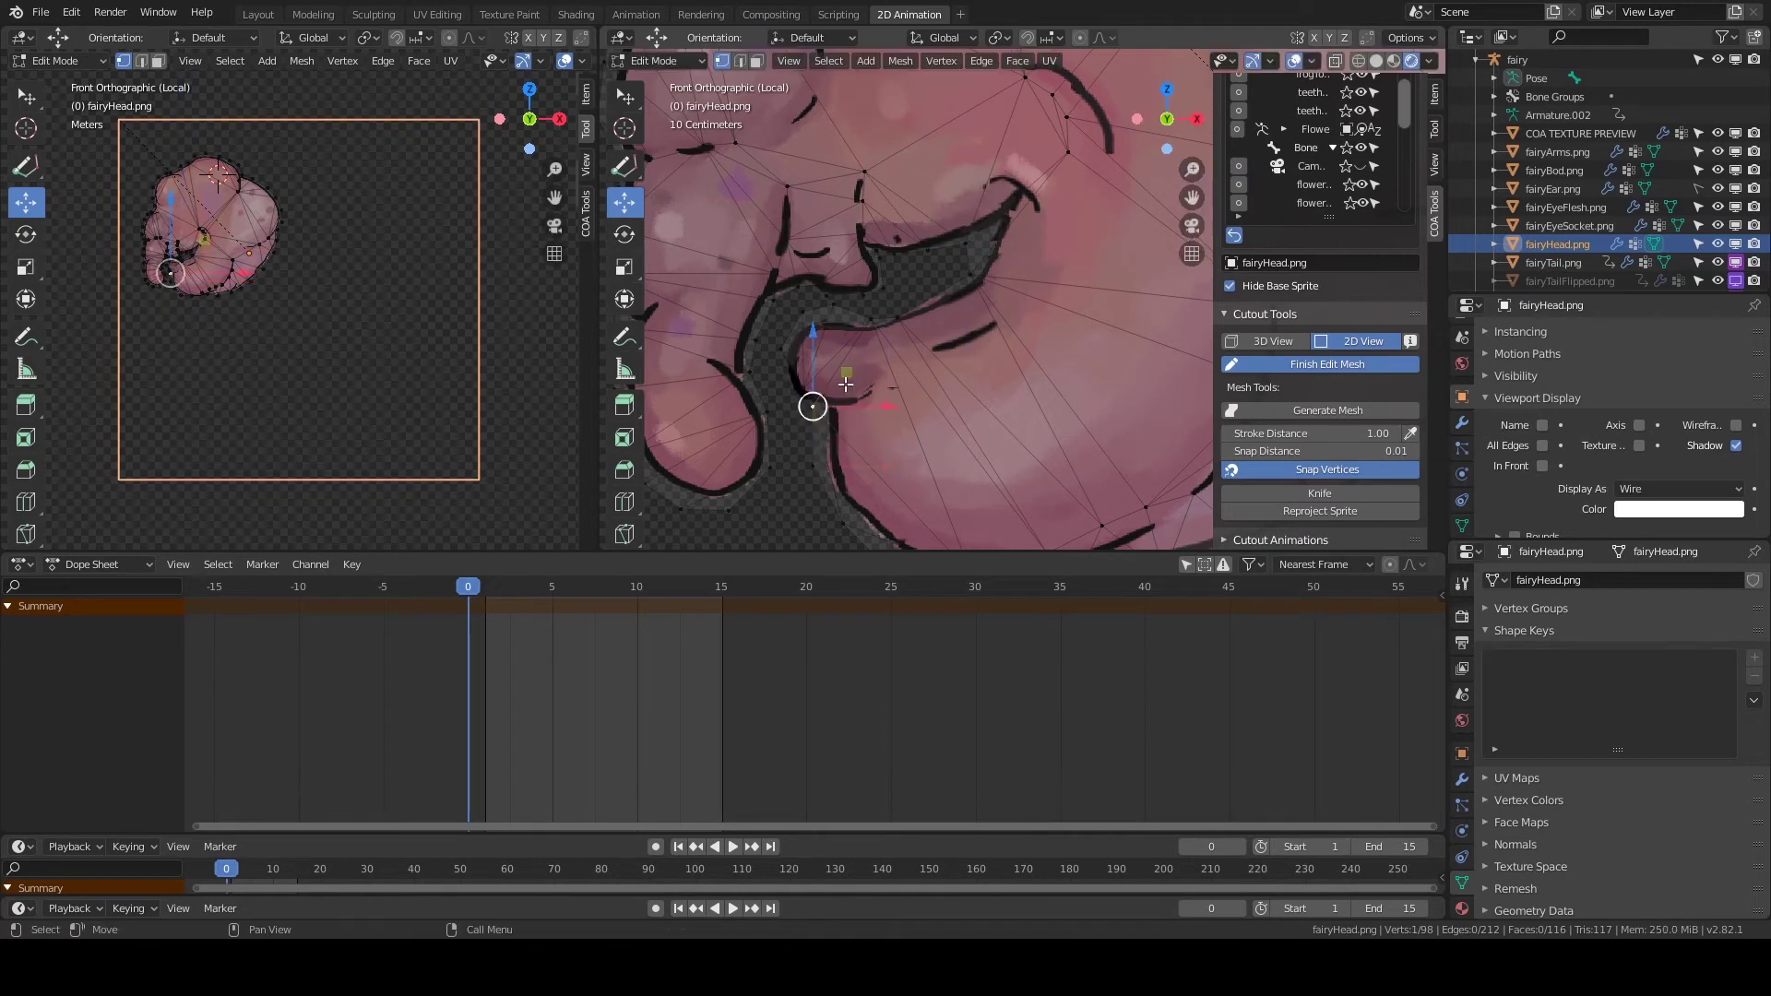
drag(845, 384, 815, 346)
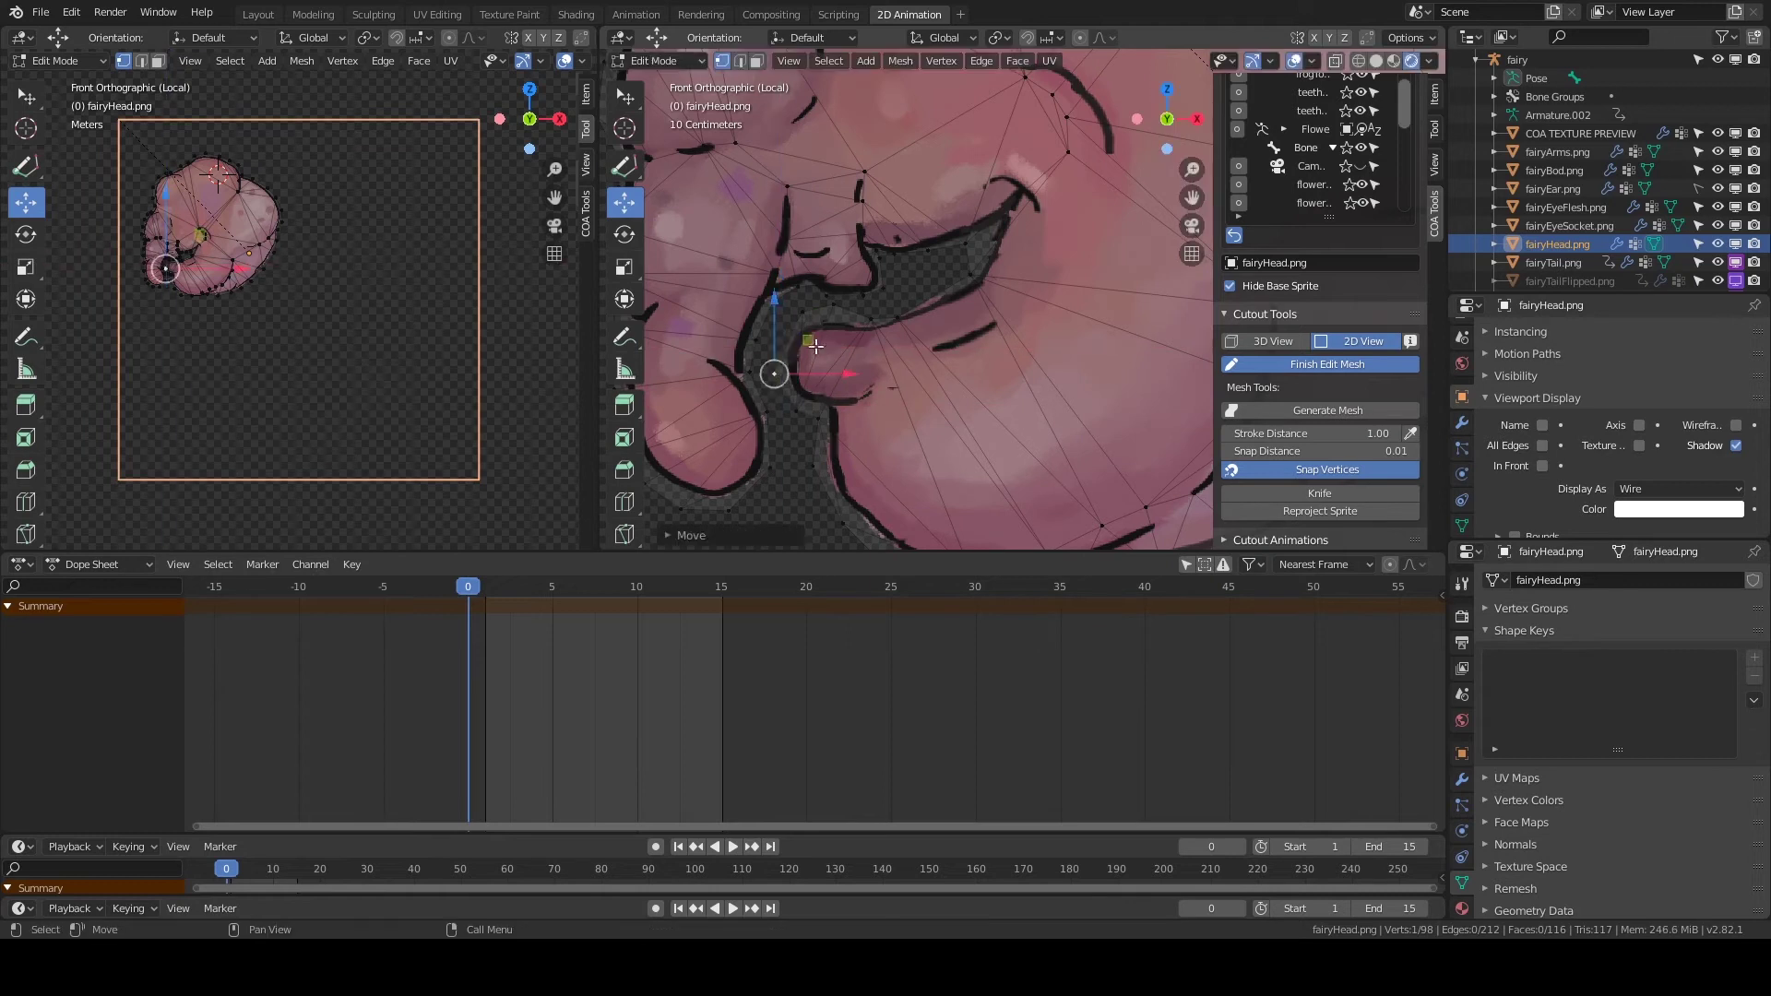
key(ctrl+z)
key(ctrl+z)
key(ctrl+z)
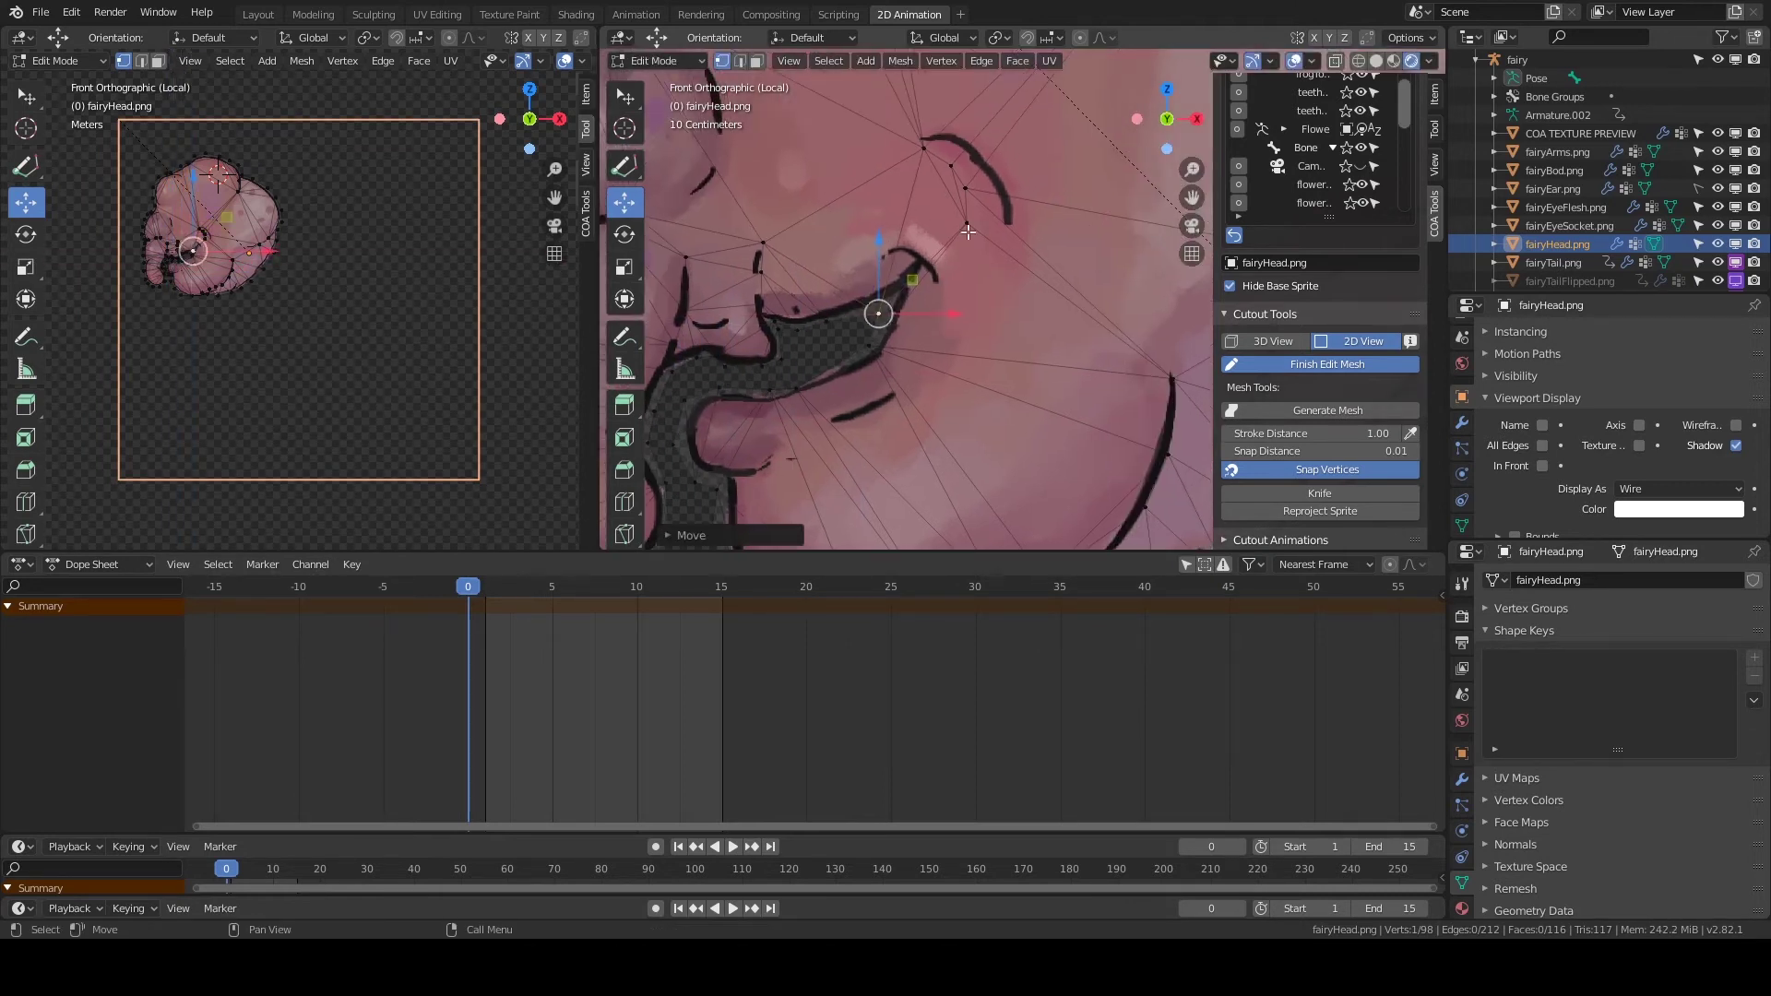
Align the cheek and lower jaw vertices to the outline, then Finish Edit Mesh.
shift+middle_drag(1013, 132, 917, 214)
ctrl+click(890, 185)
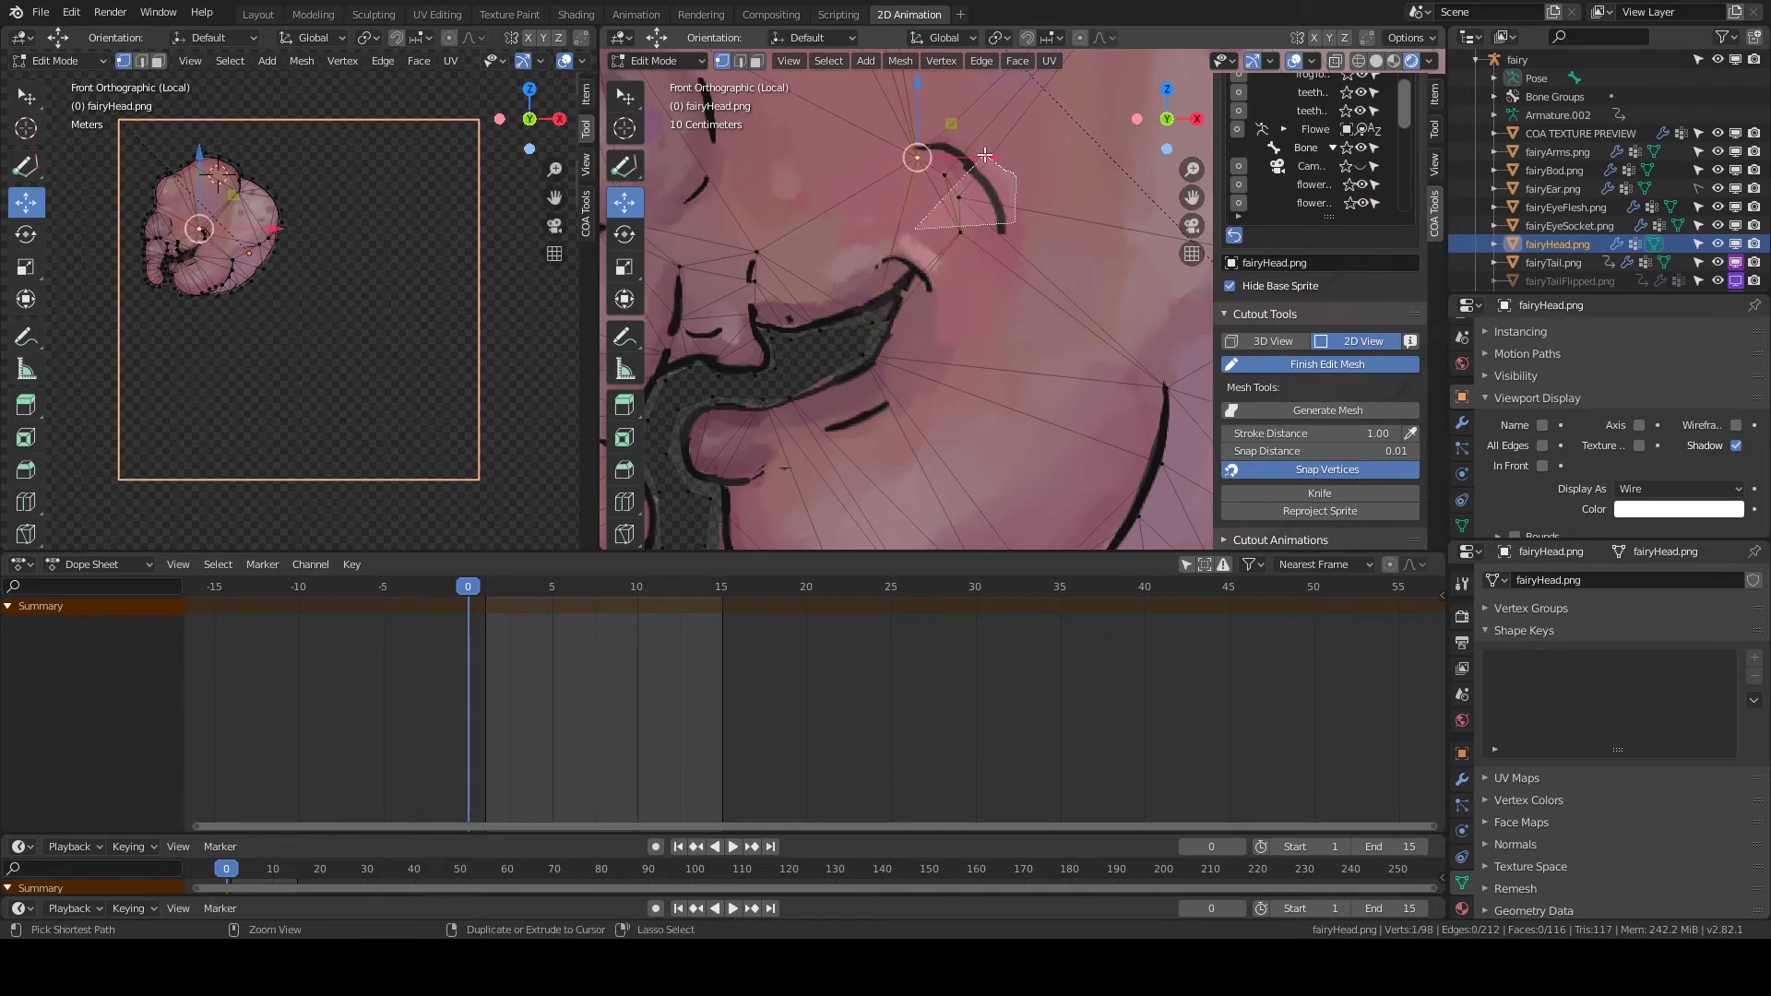
middle_drag(913, 516, 900, 351)
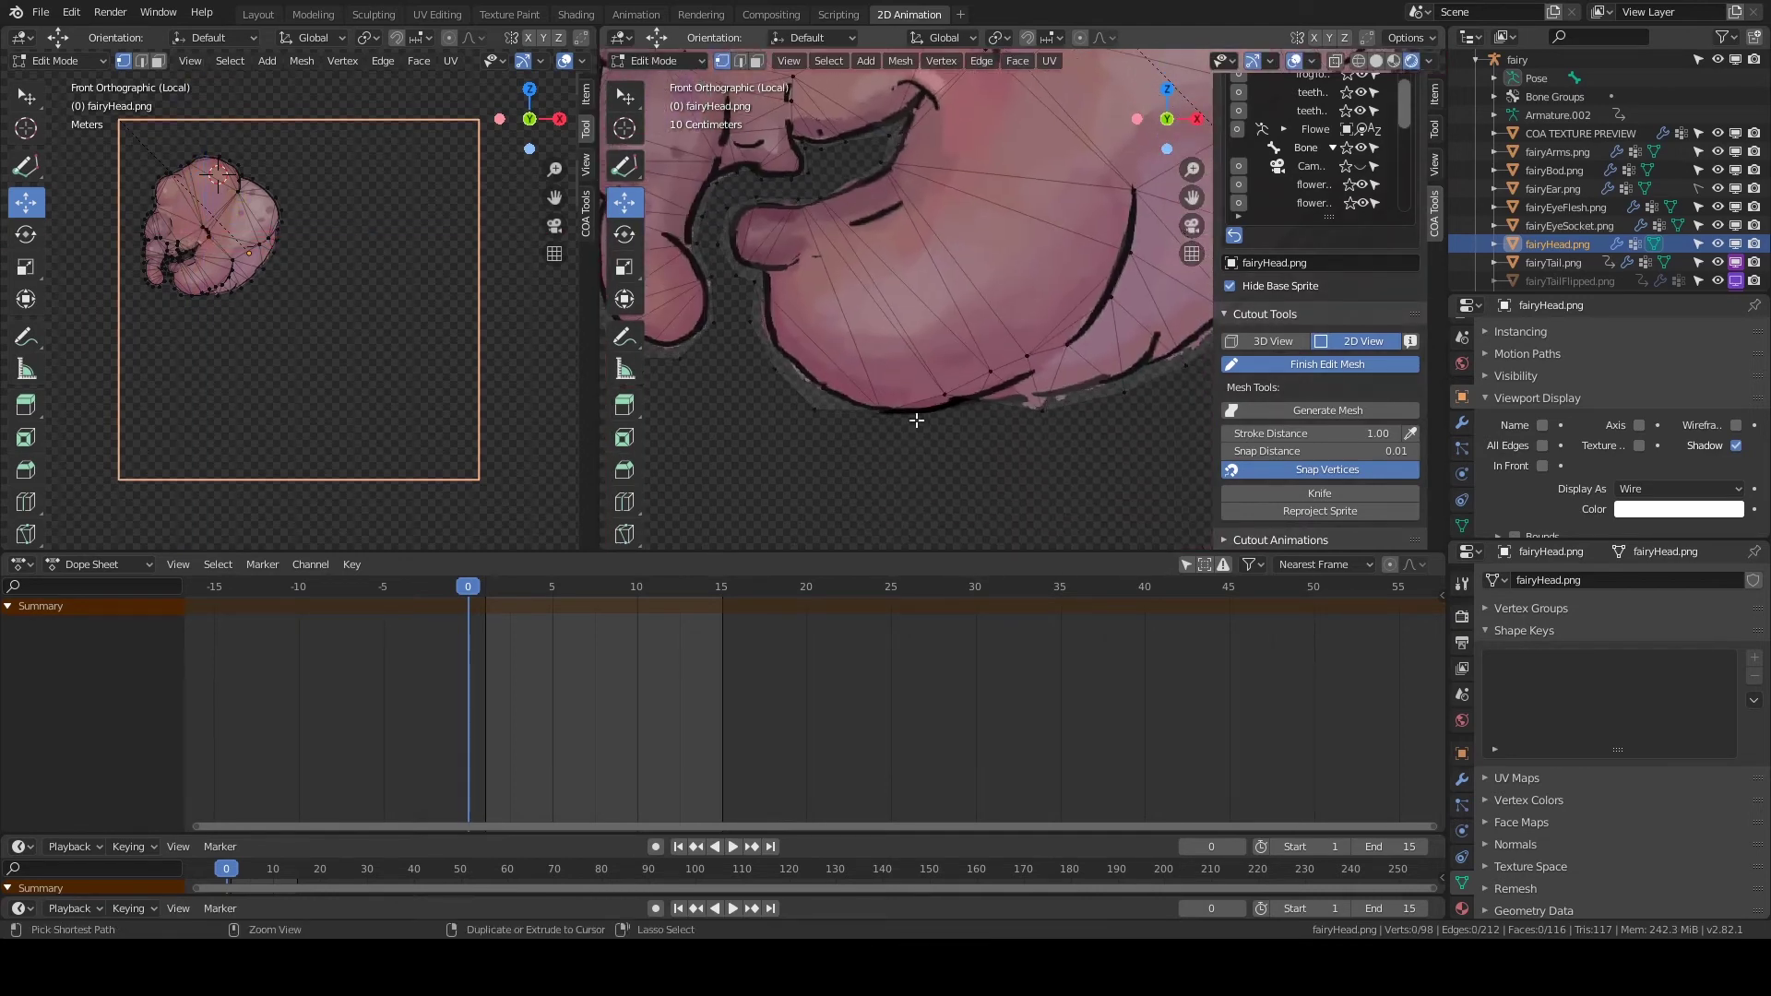
click(900, 351)
drag(884, 407, 893, 420)
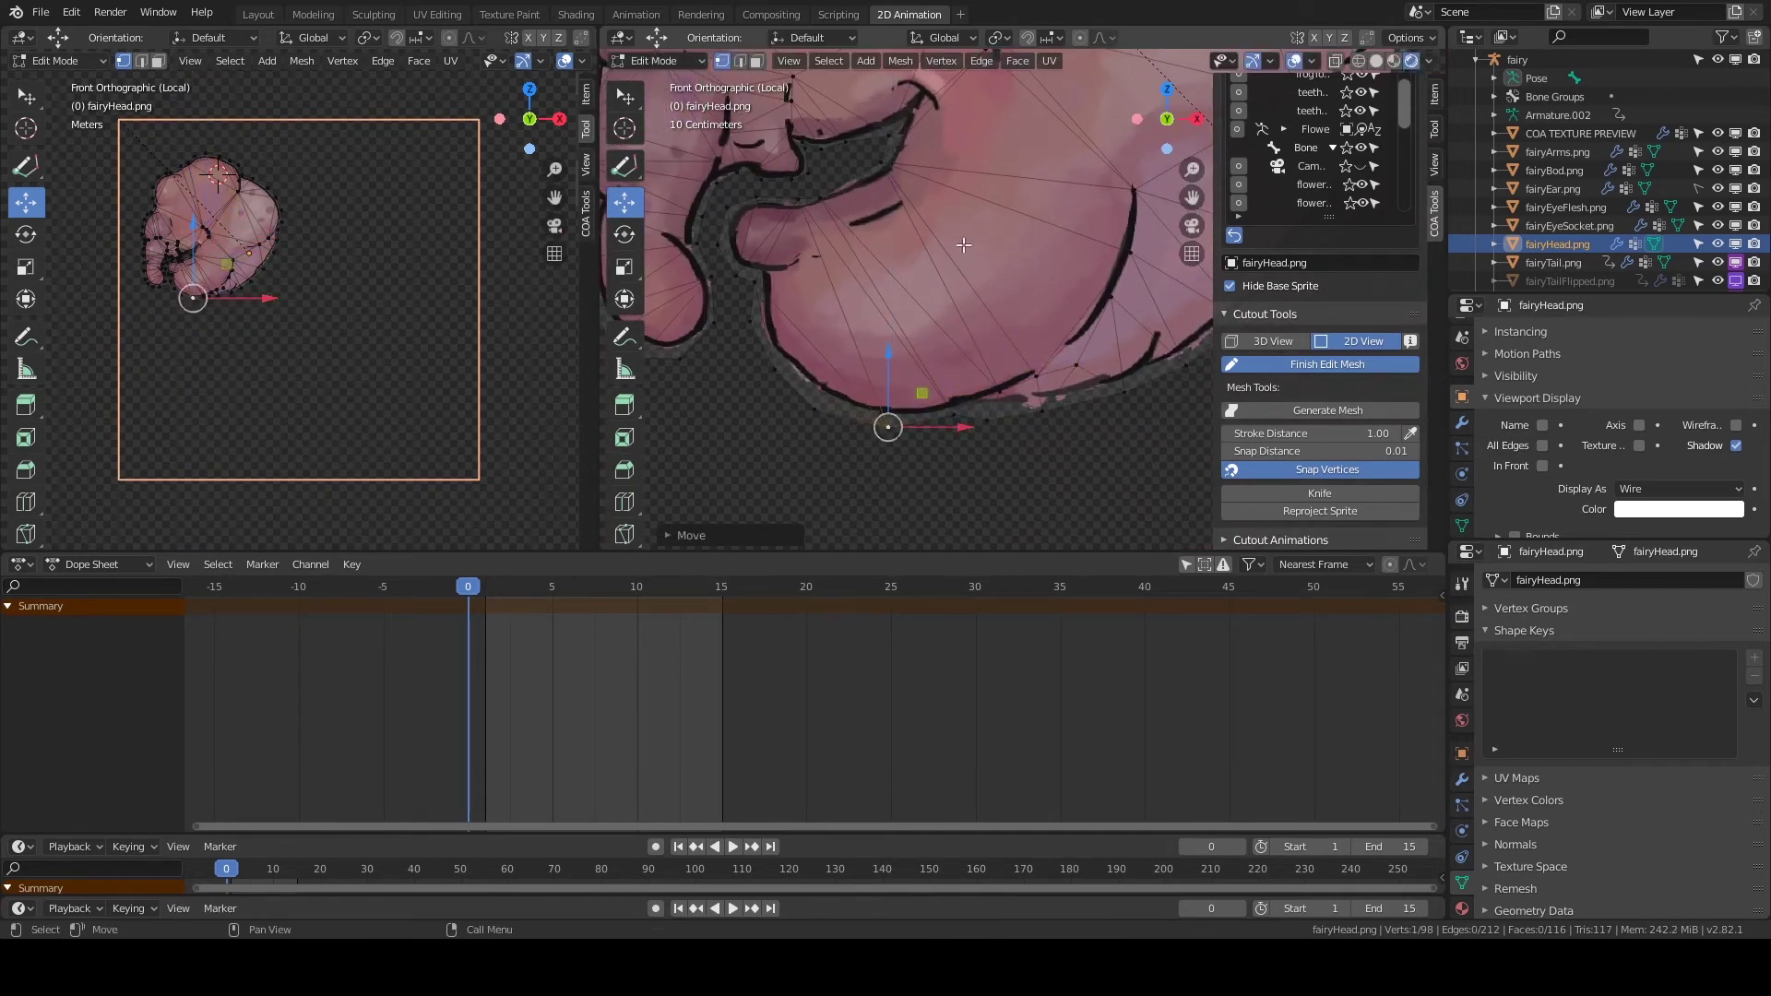
scroll(987, 181, down, 4)
click(1342, 363)
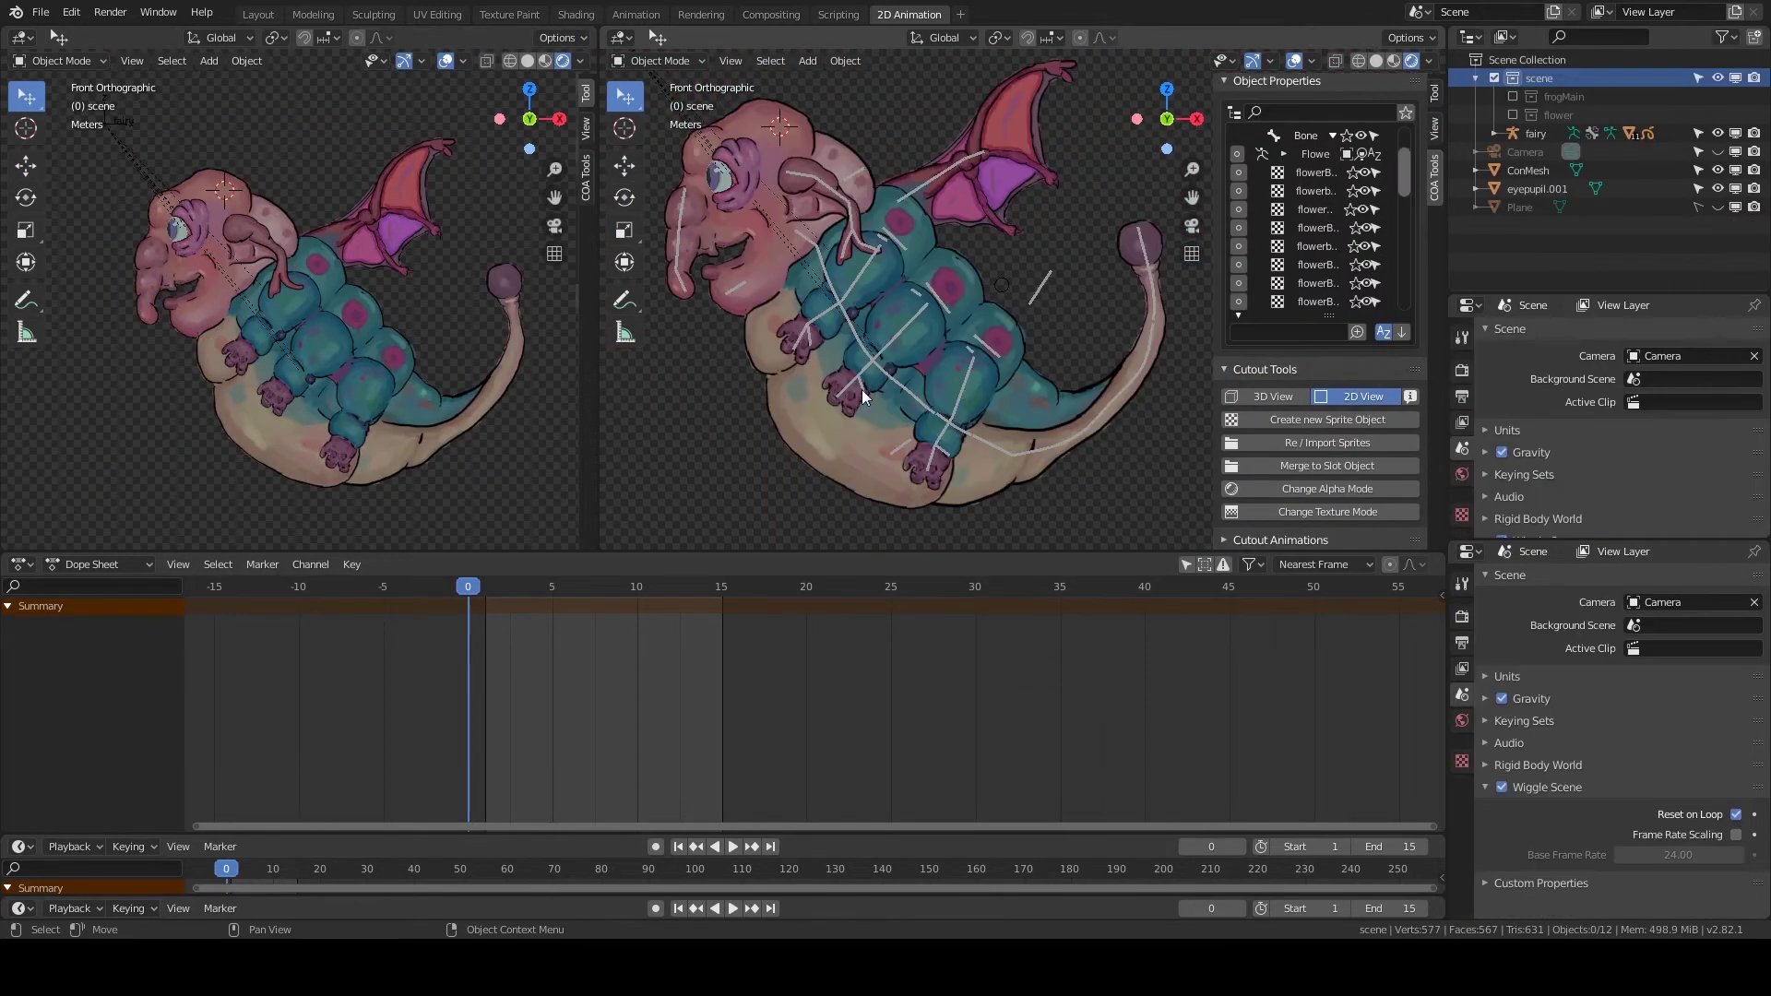
Re-import a fairy sprite file through the COA Tools import browser.
click(1381, 447)
click(739, 419)
click(1175, 745)
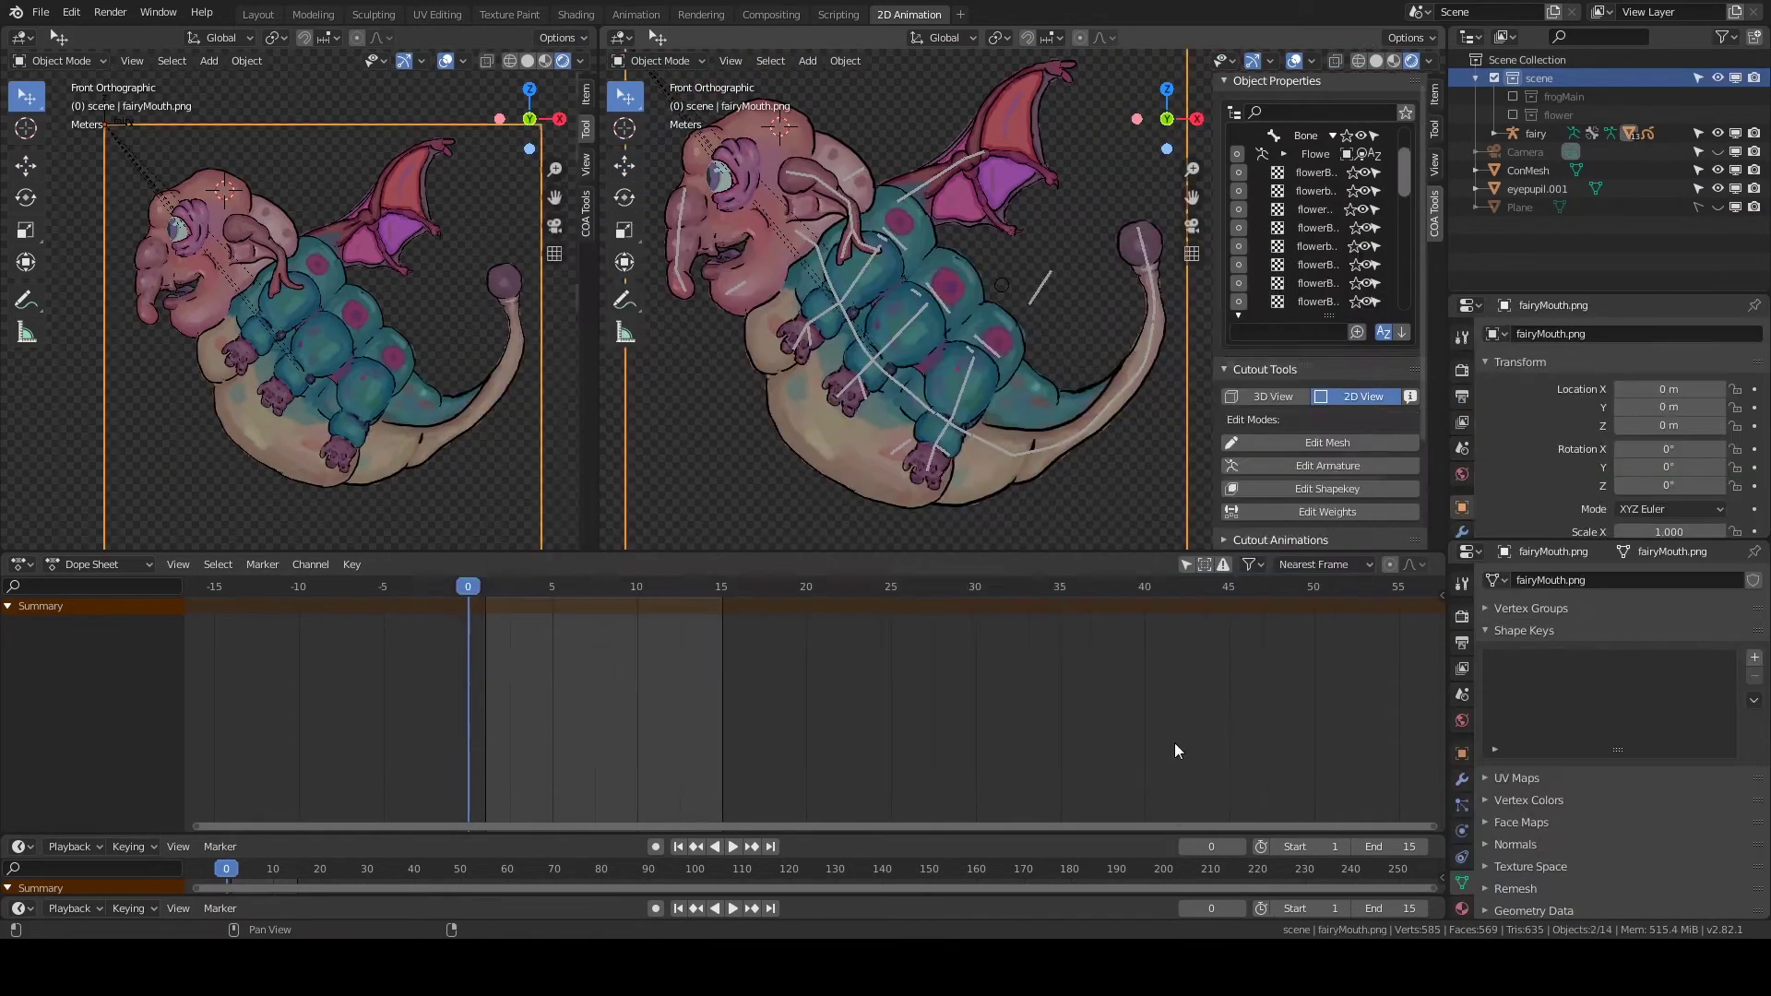
Draw mesh vertices around fairyMouth.png's outline, then start Edit Mesh on fairyTongue.png.
click(1494, 132)
scroll(1491, 131, down, 3)
click(1342, 391)
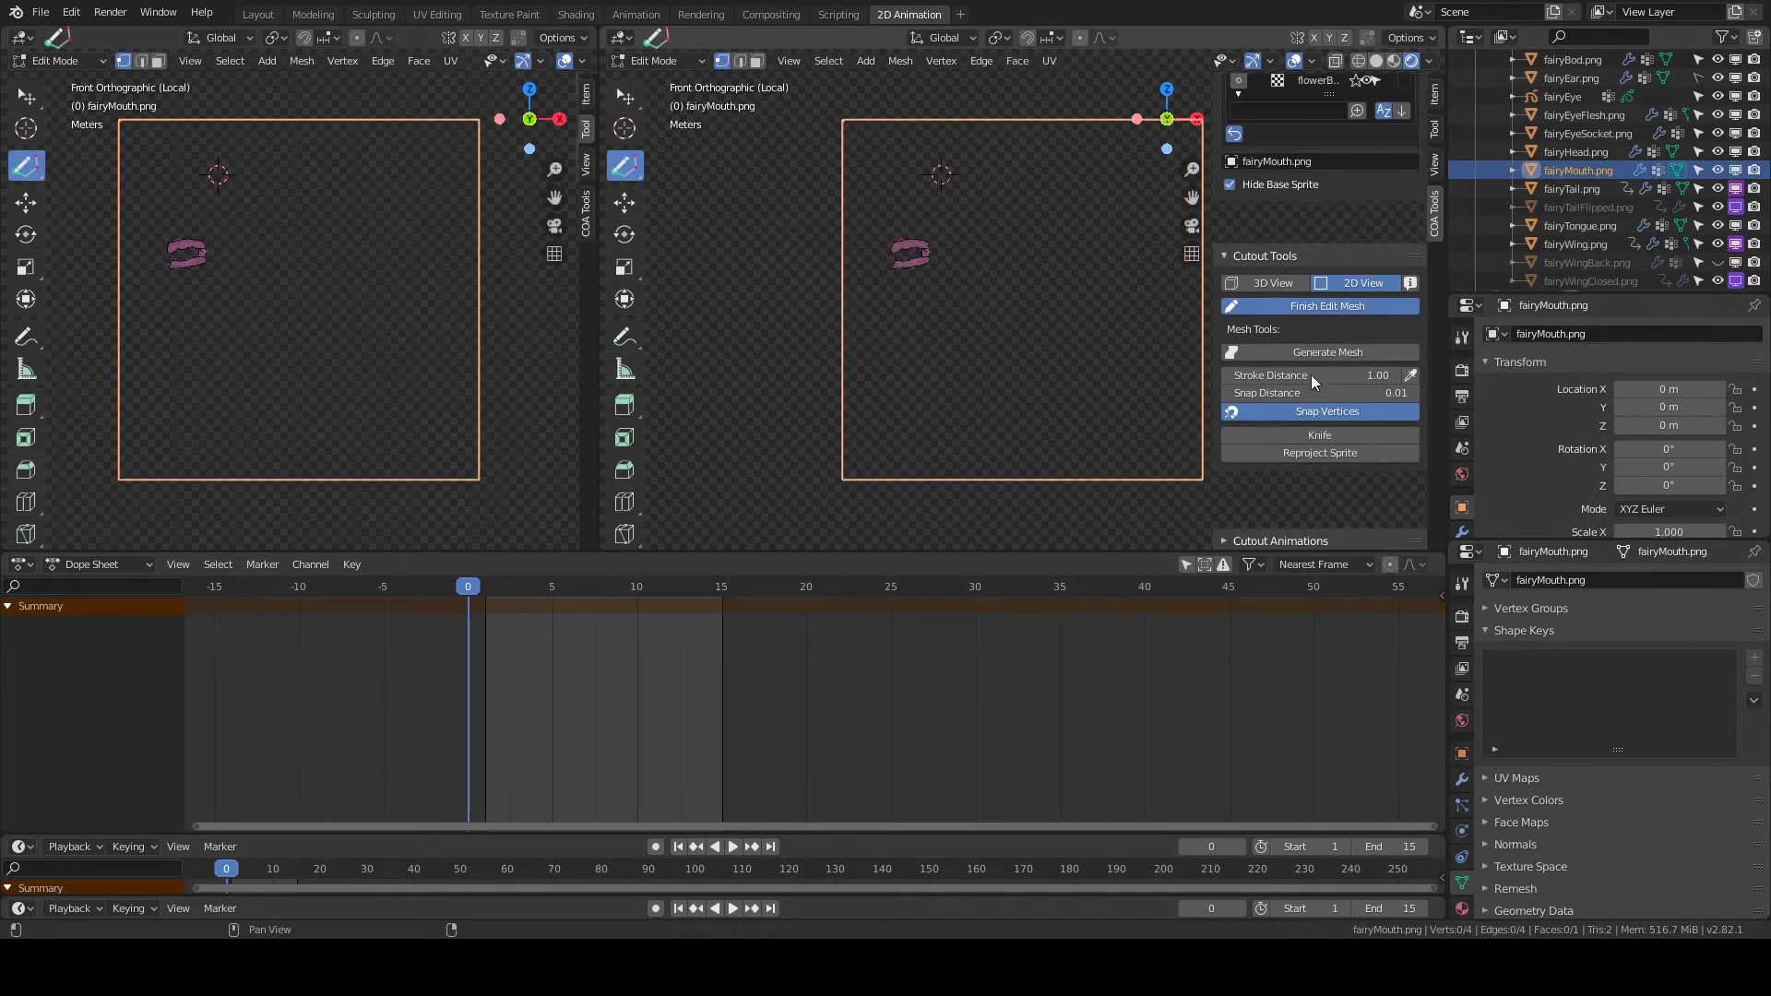
scroll(811, 226, up, 2)
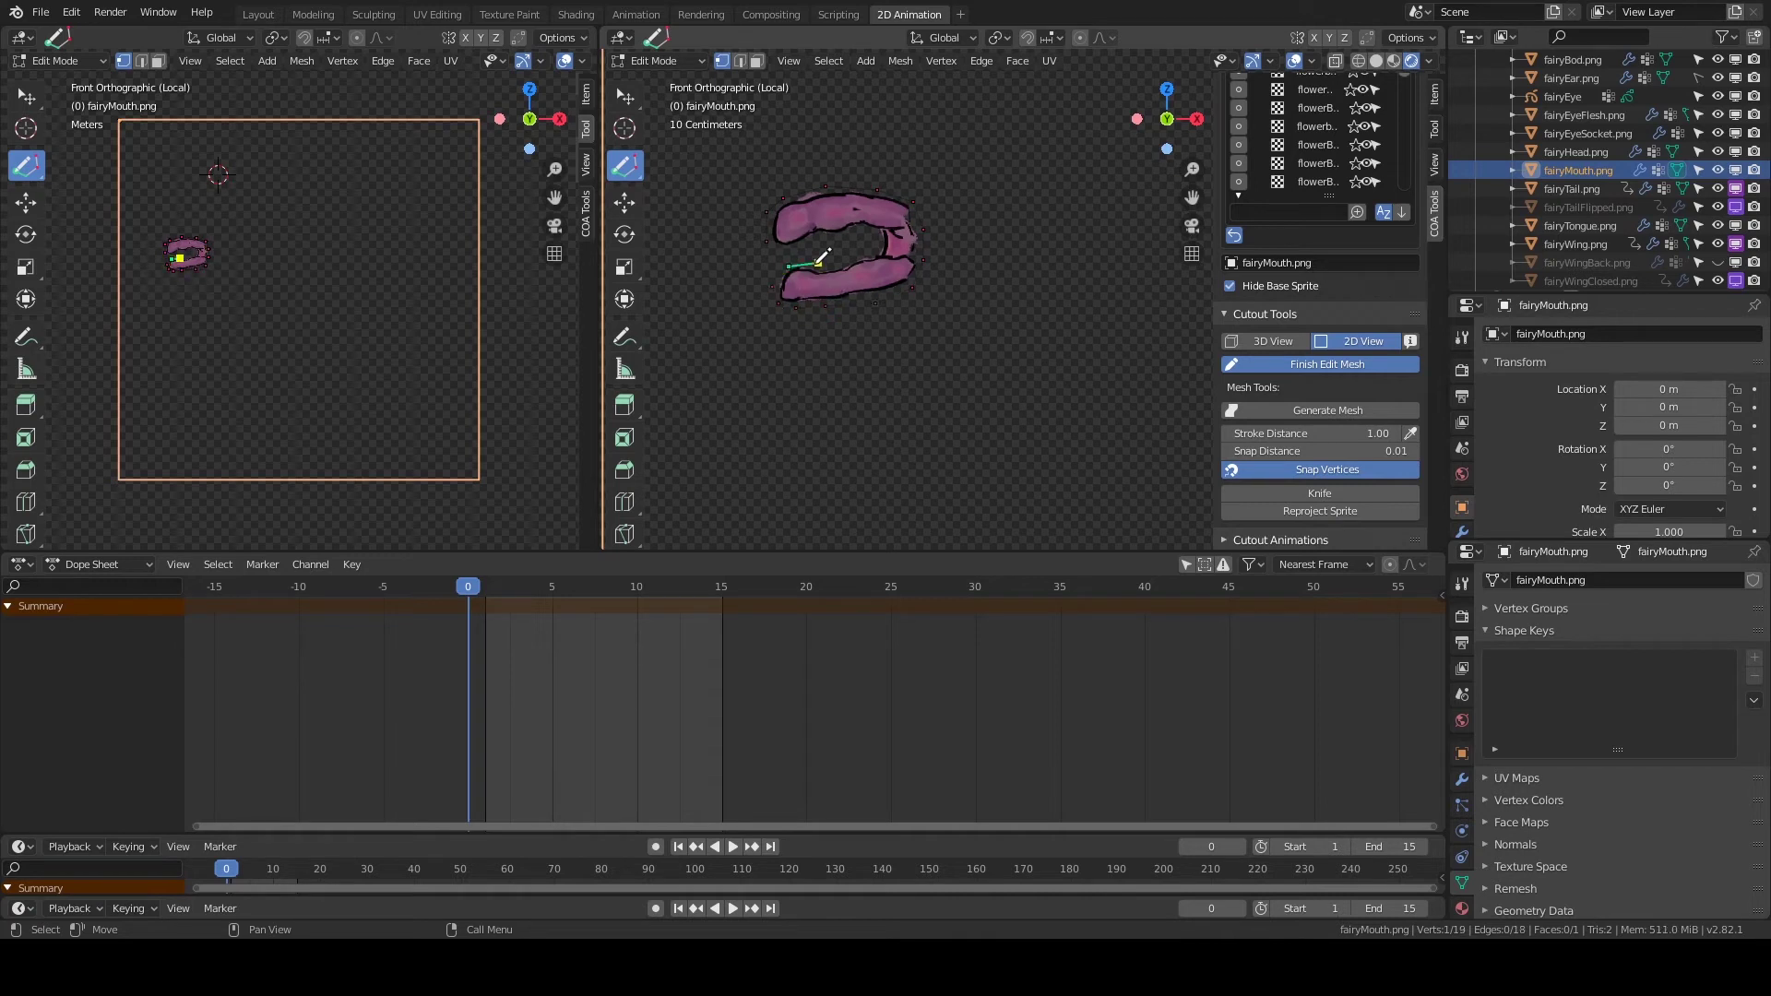
click(874, 242)
click(1323, 364)
click(904, 323)
click(1282, 465)
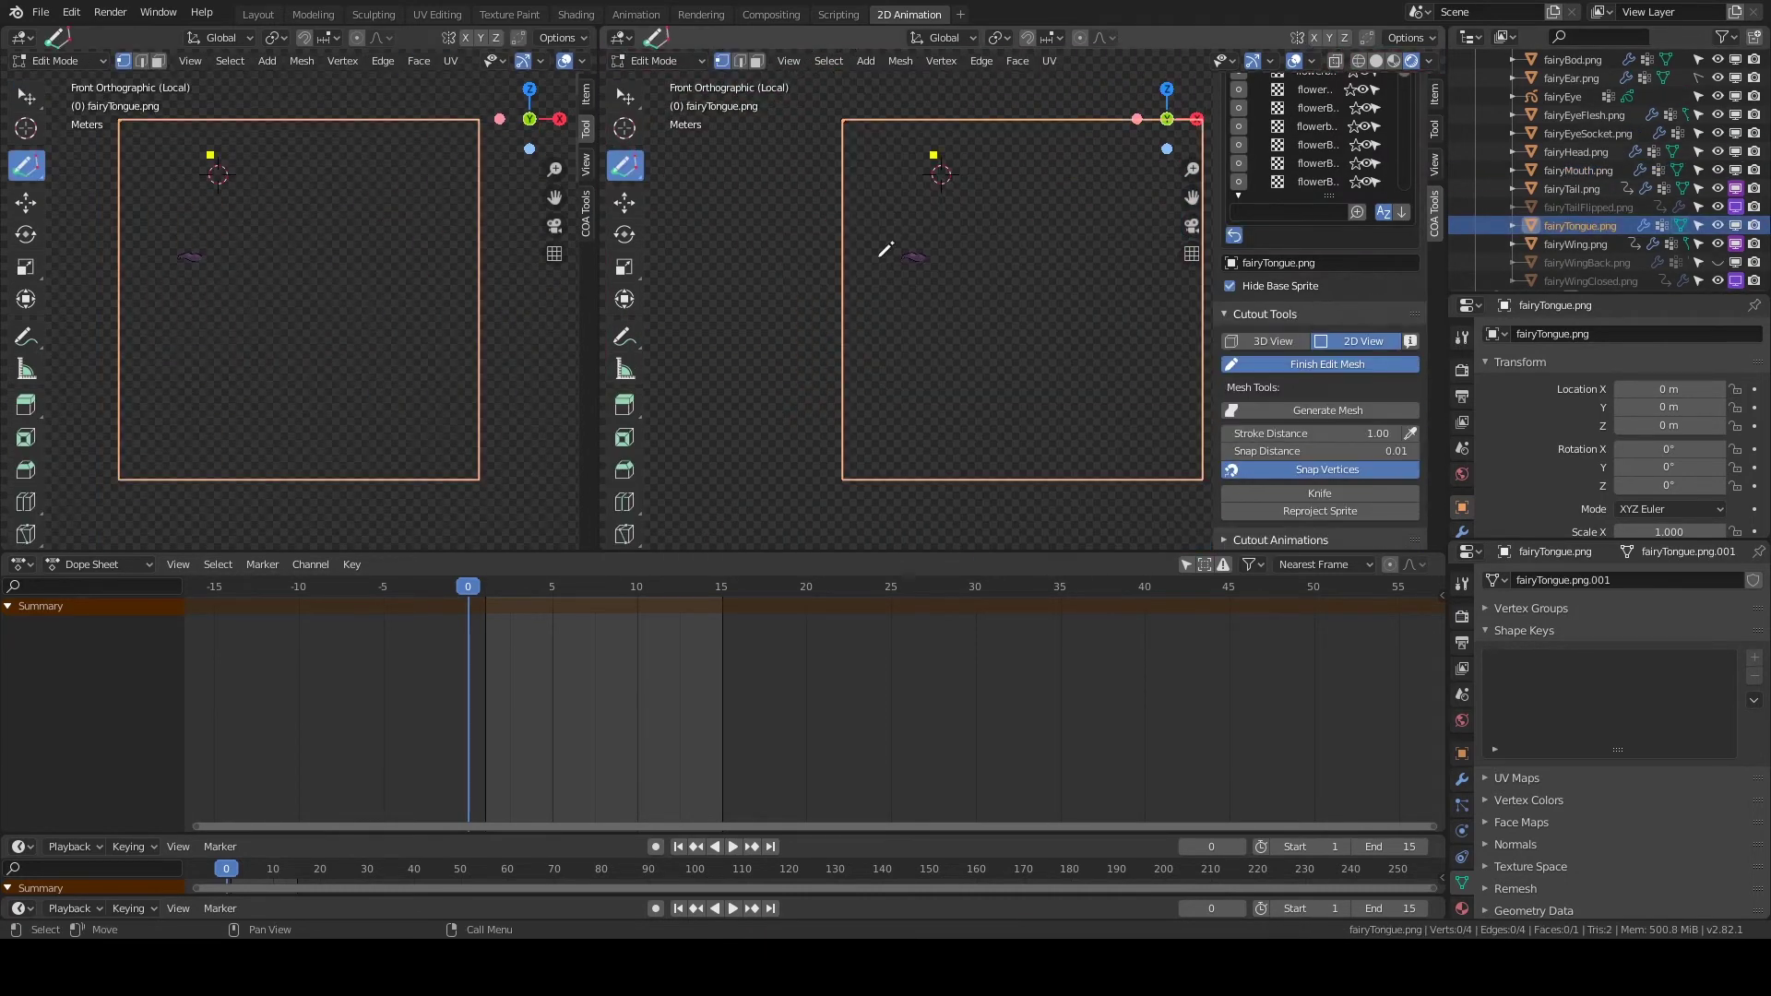
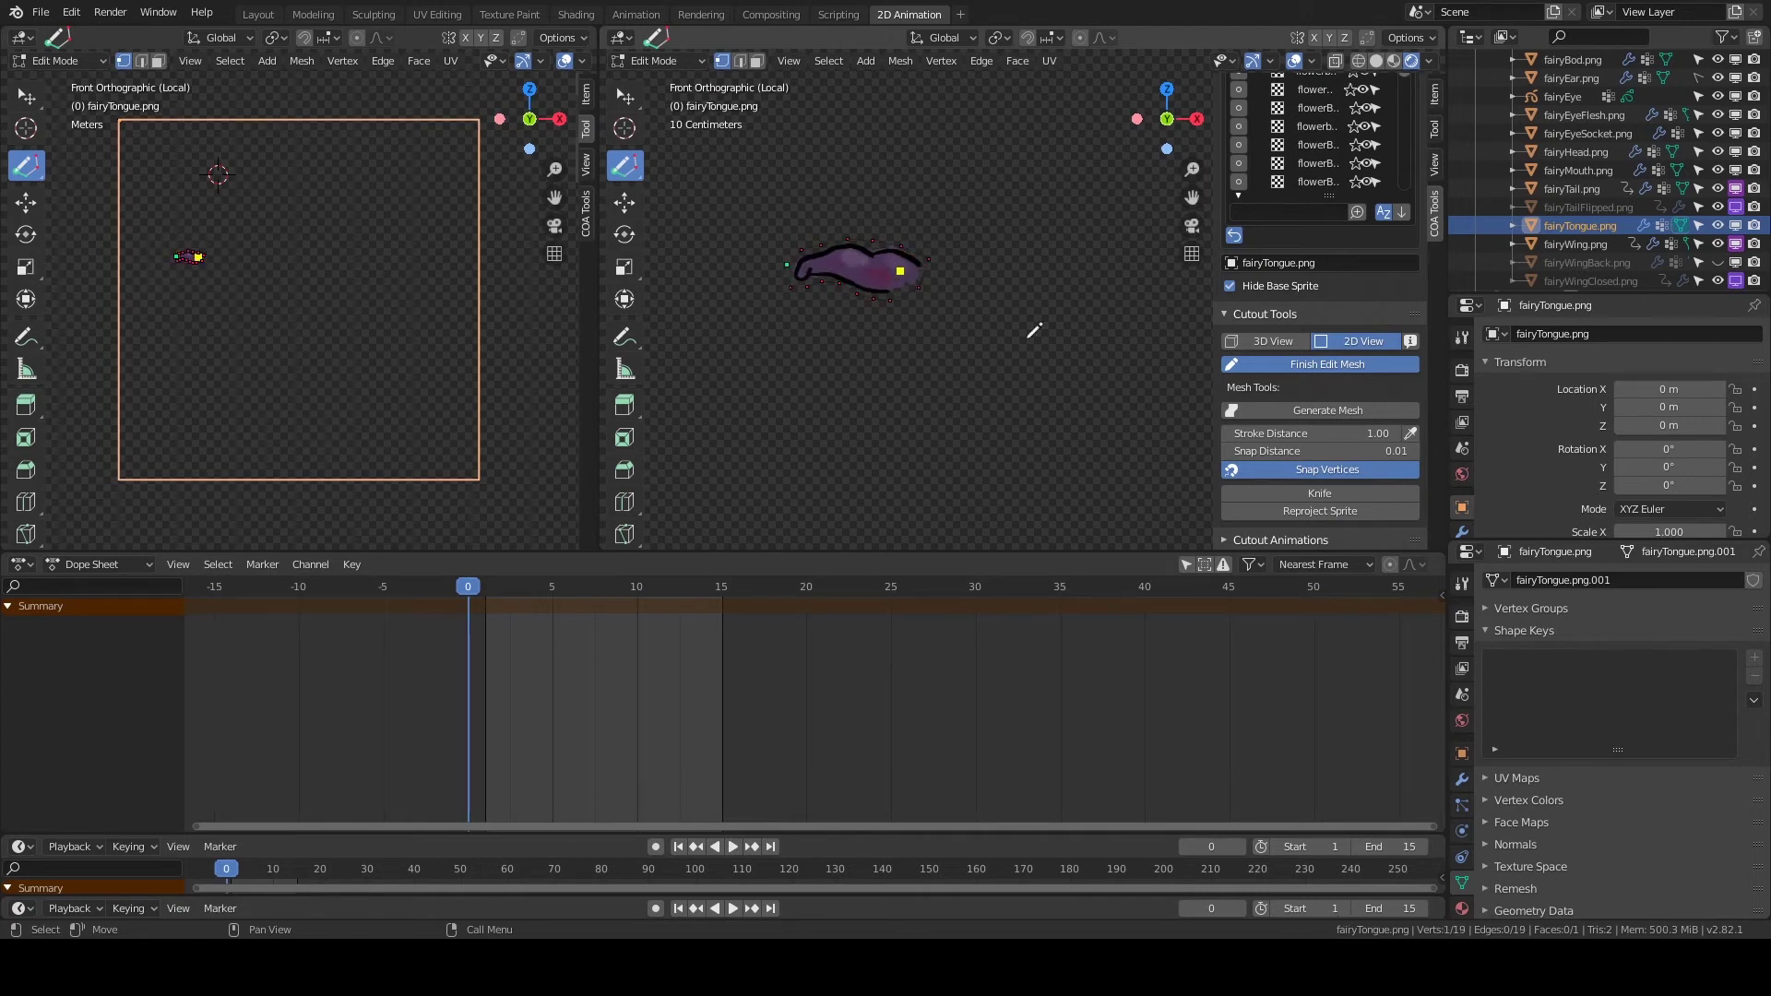
Leave tongue mesh editing and add a named tongueBone to the fairy armature.
key(Escape)
scroll(950, 282, up, 2)
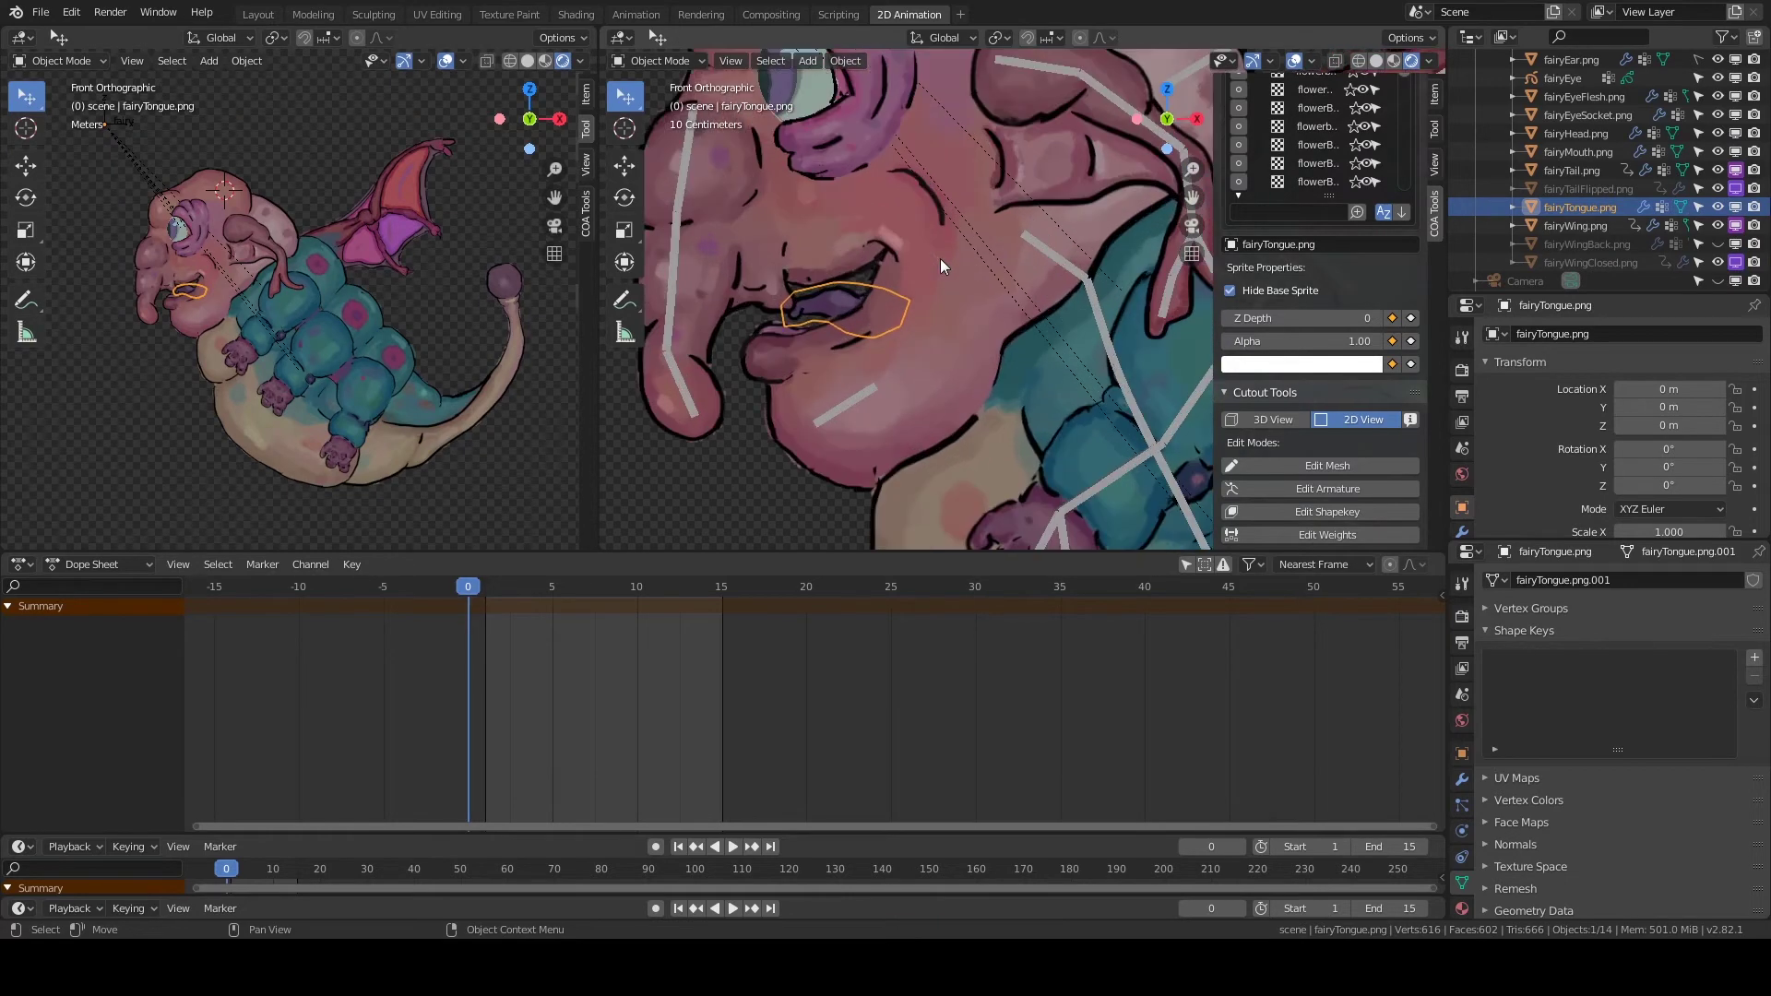
scroll(1363, 461, down, 3)
click(1048, 252)
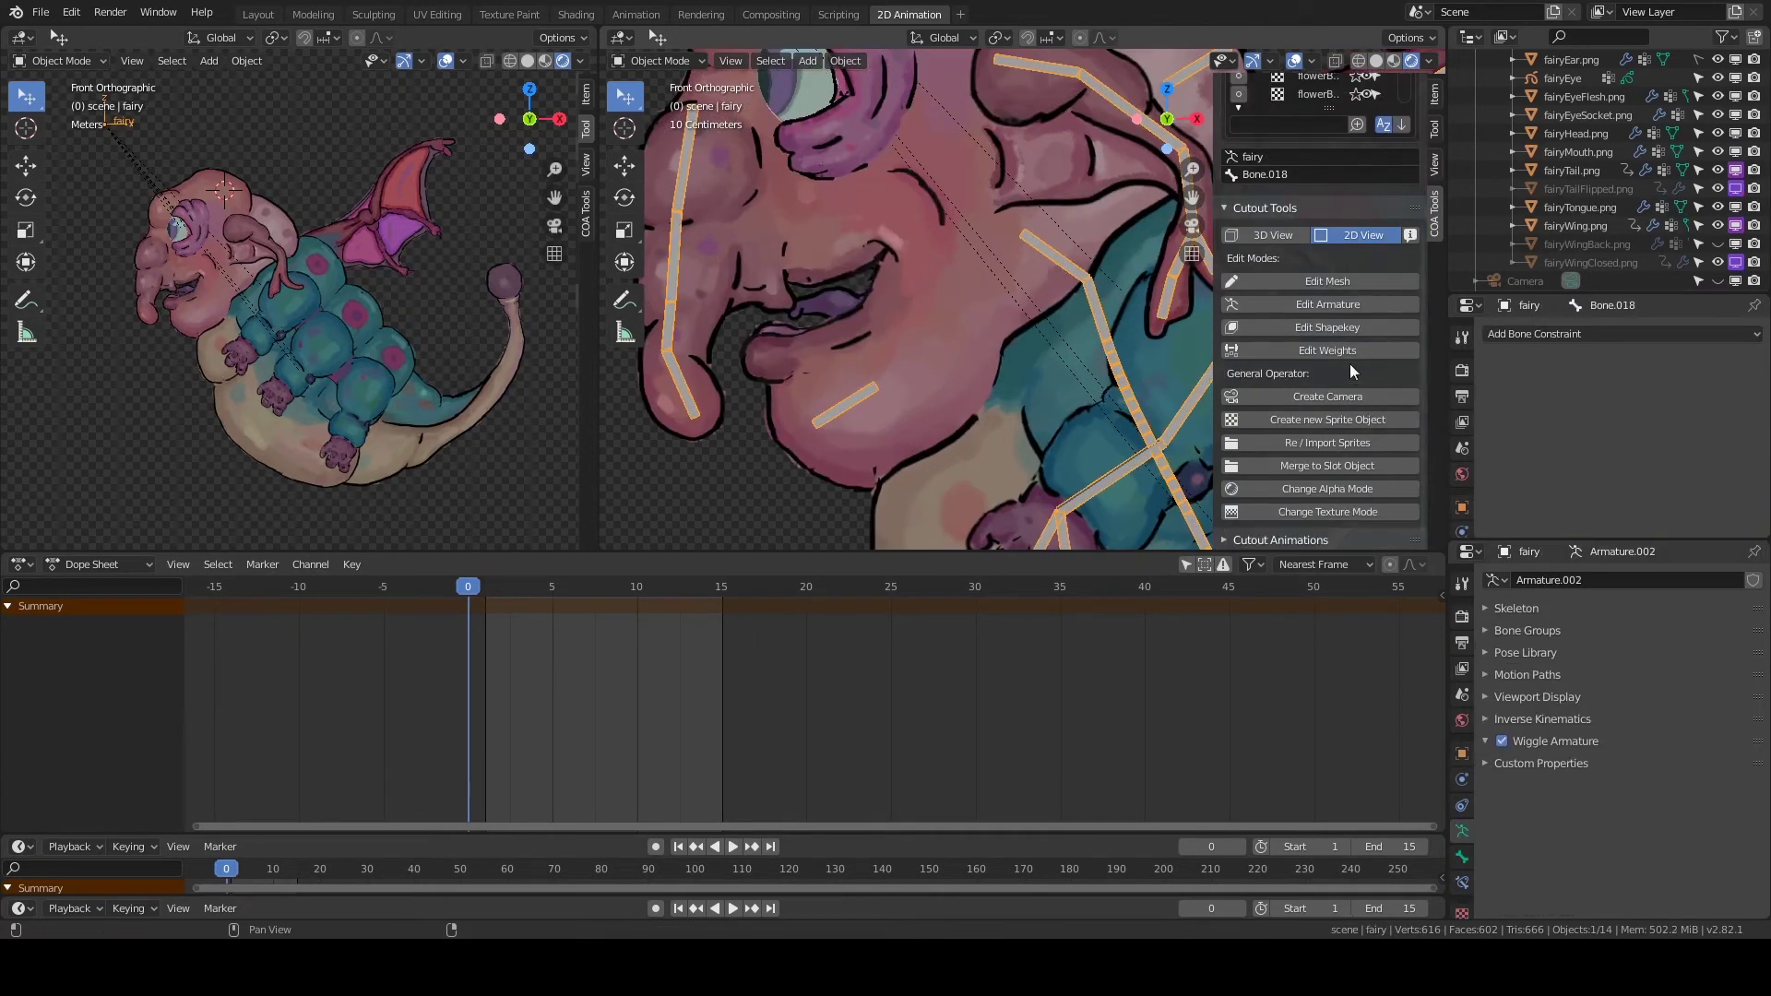
click(1358, 335)
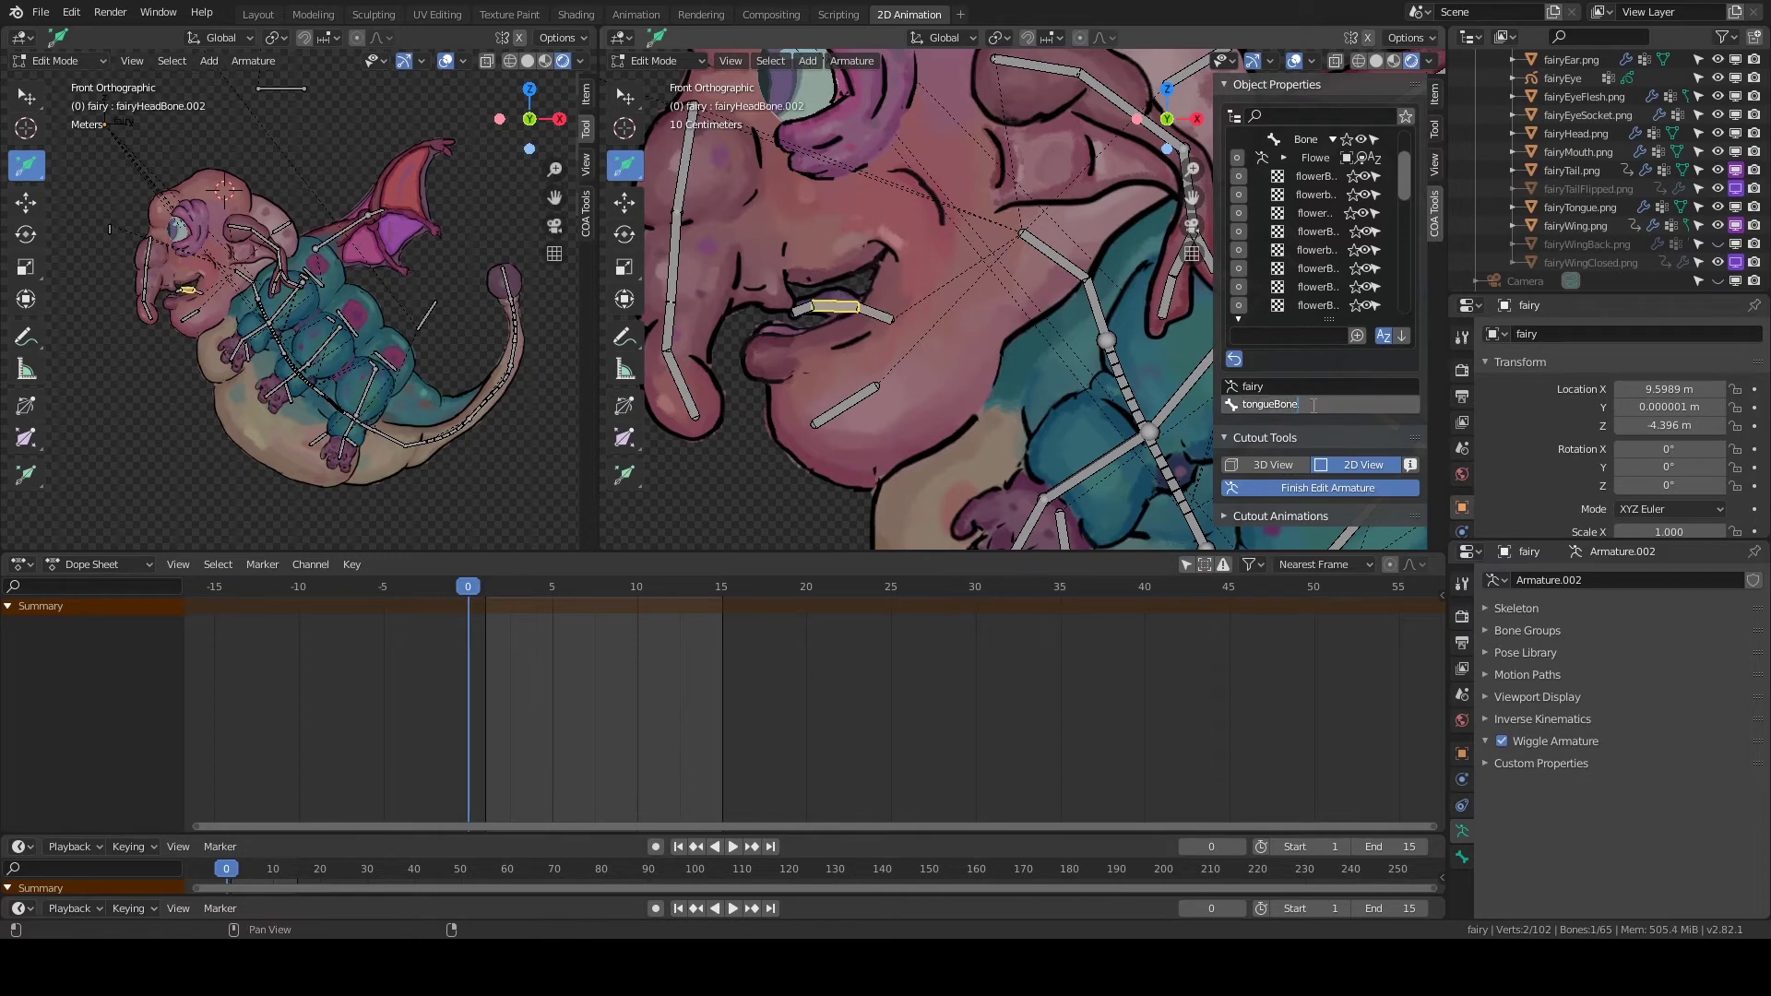
click(1361, 476)
Select fairyTongue.png, add a vertex group and open it in COA Tools Edit Weights.
click(1525, 607)
click(1753, 640)
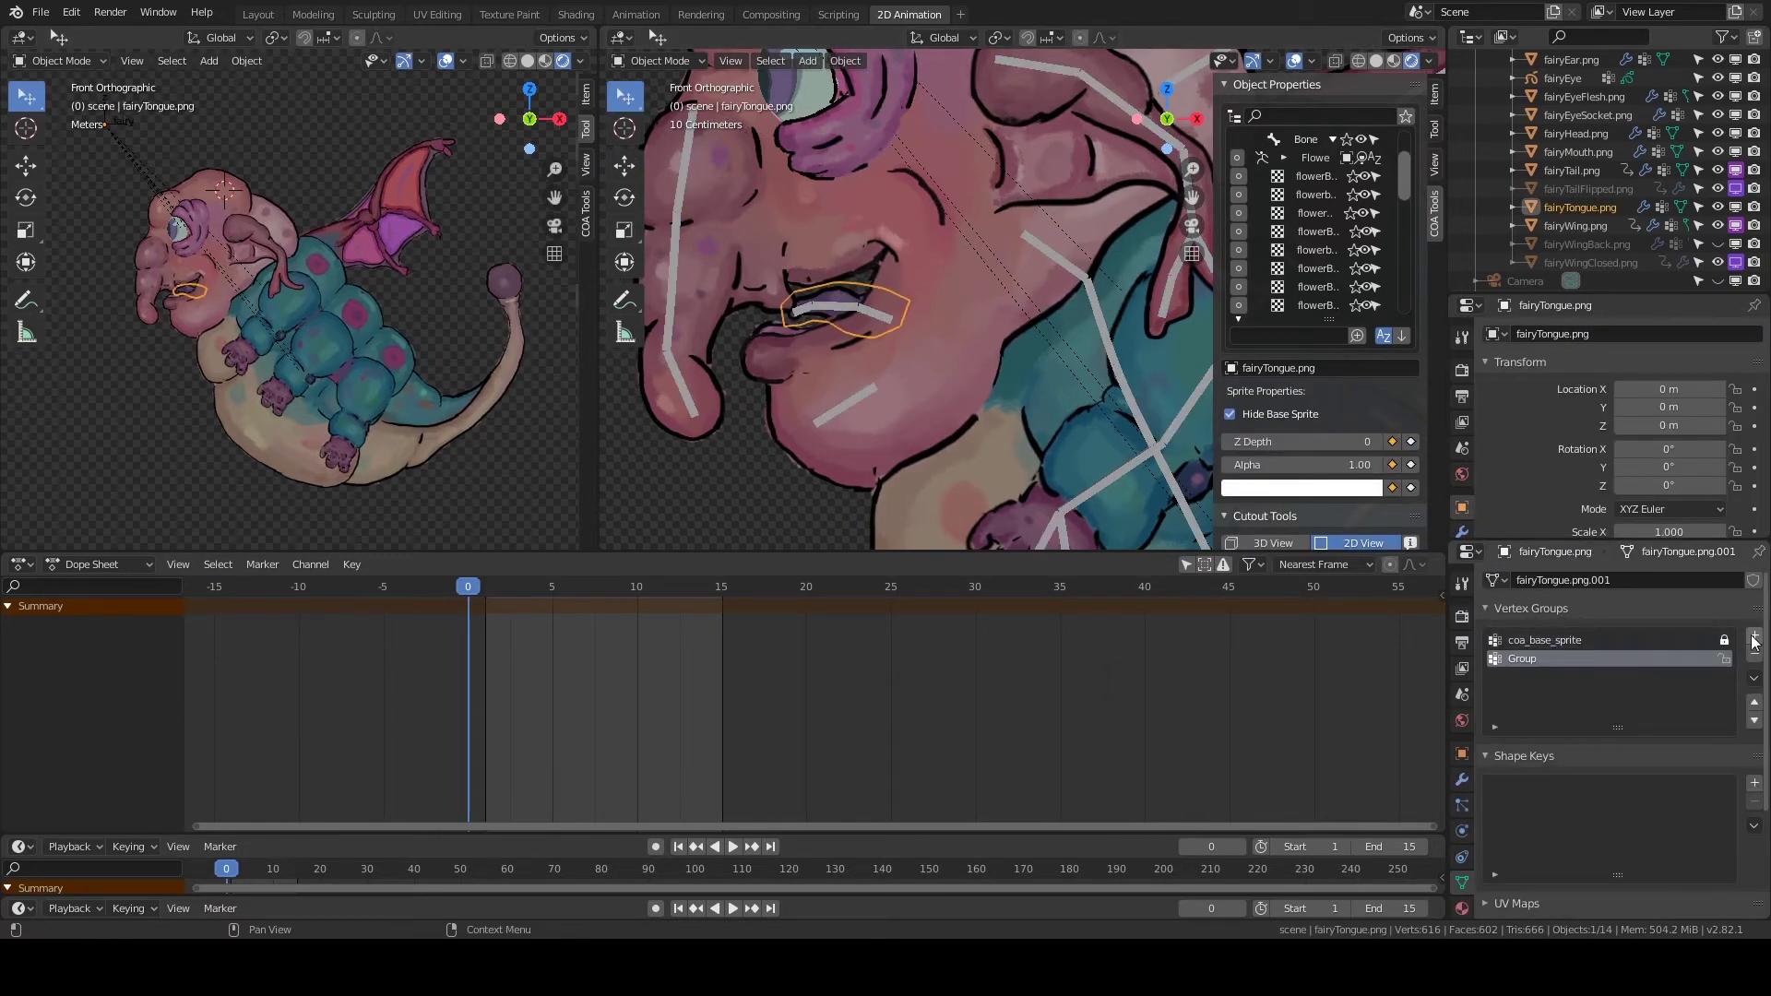
scroll(1359, 440, down, 5)
click(1359, 441)
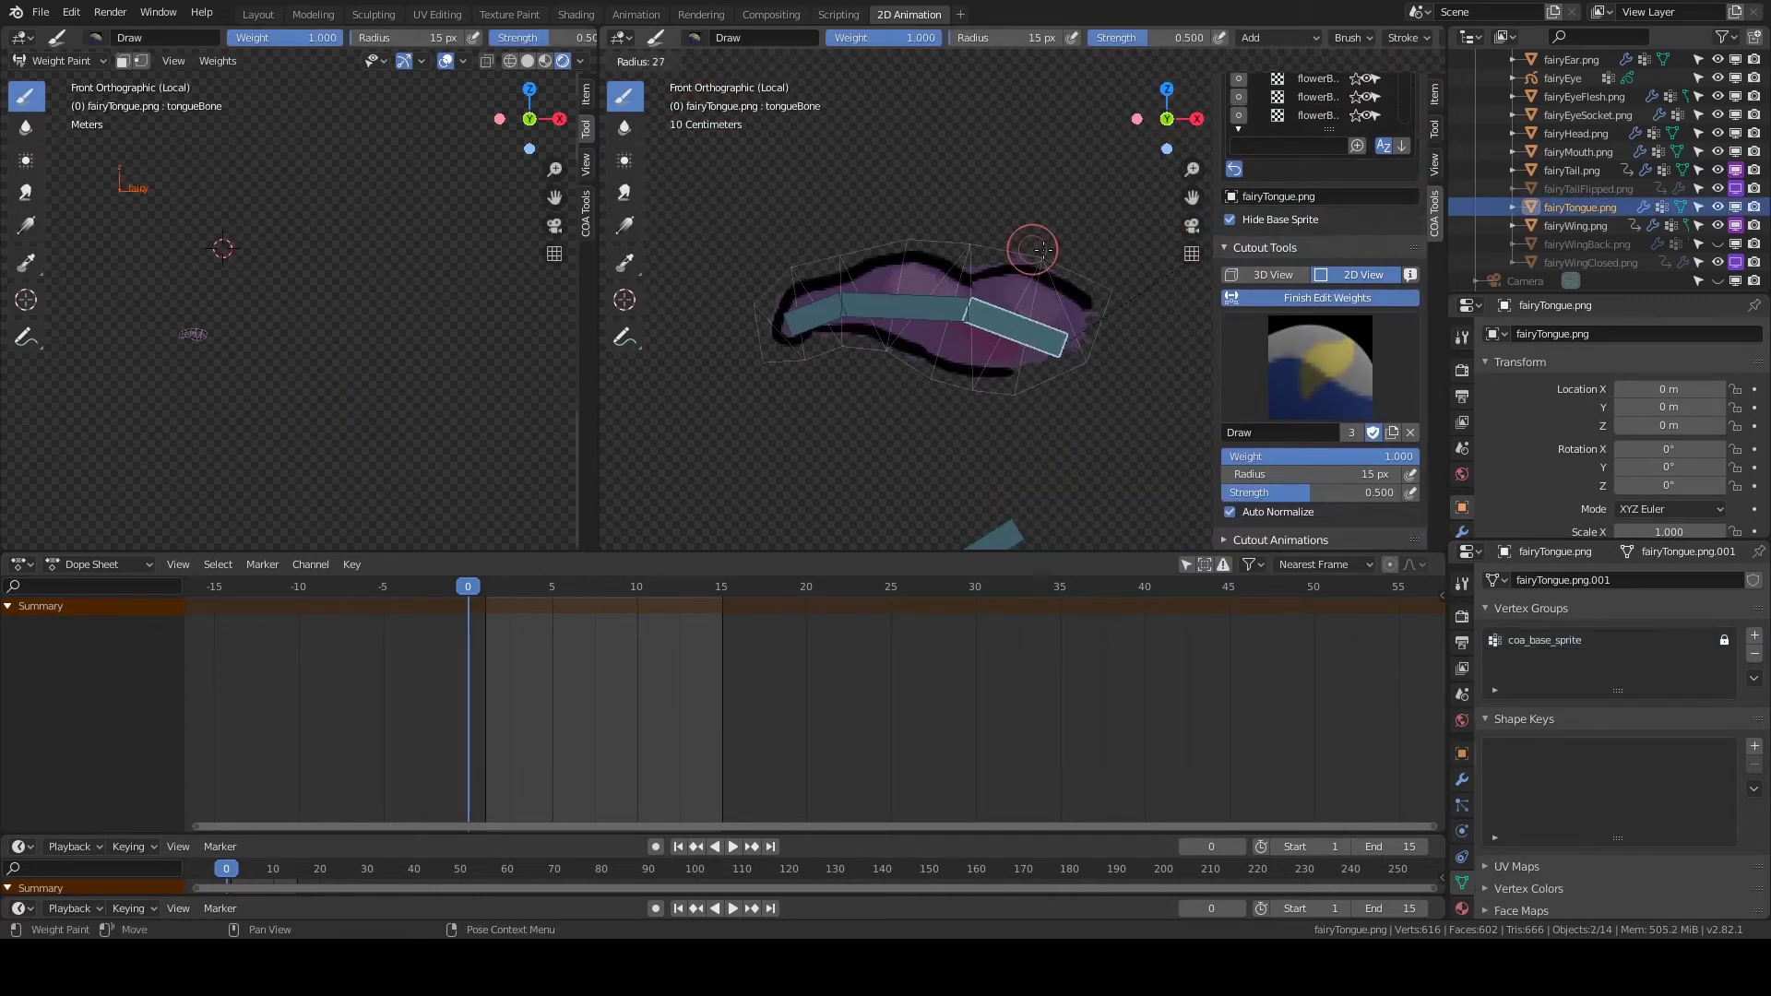
Paint tongue weights for tongueBone, tongueBone.001, tongueBone.002 and fairyHeadBone.
click(1042, 249)
click(1016, 395)
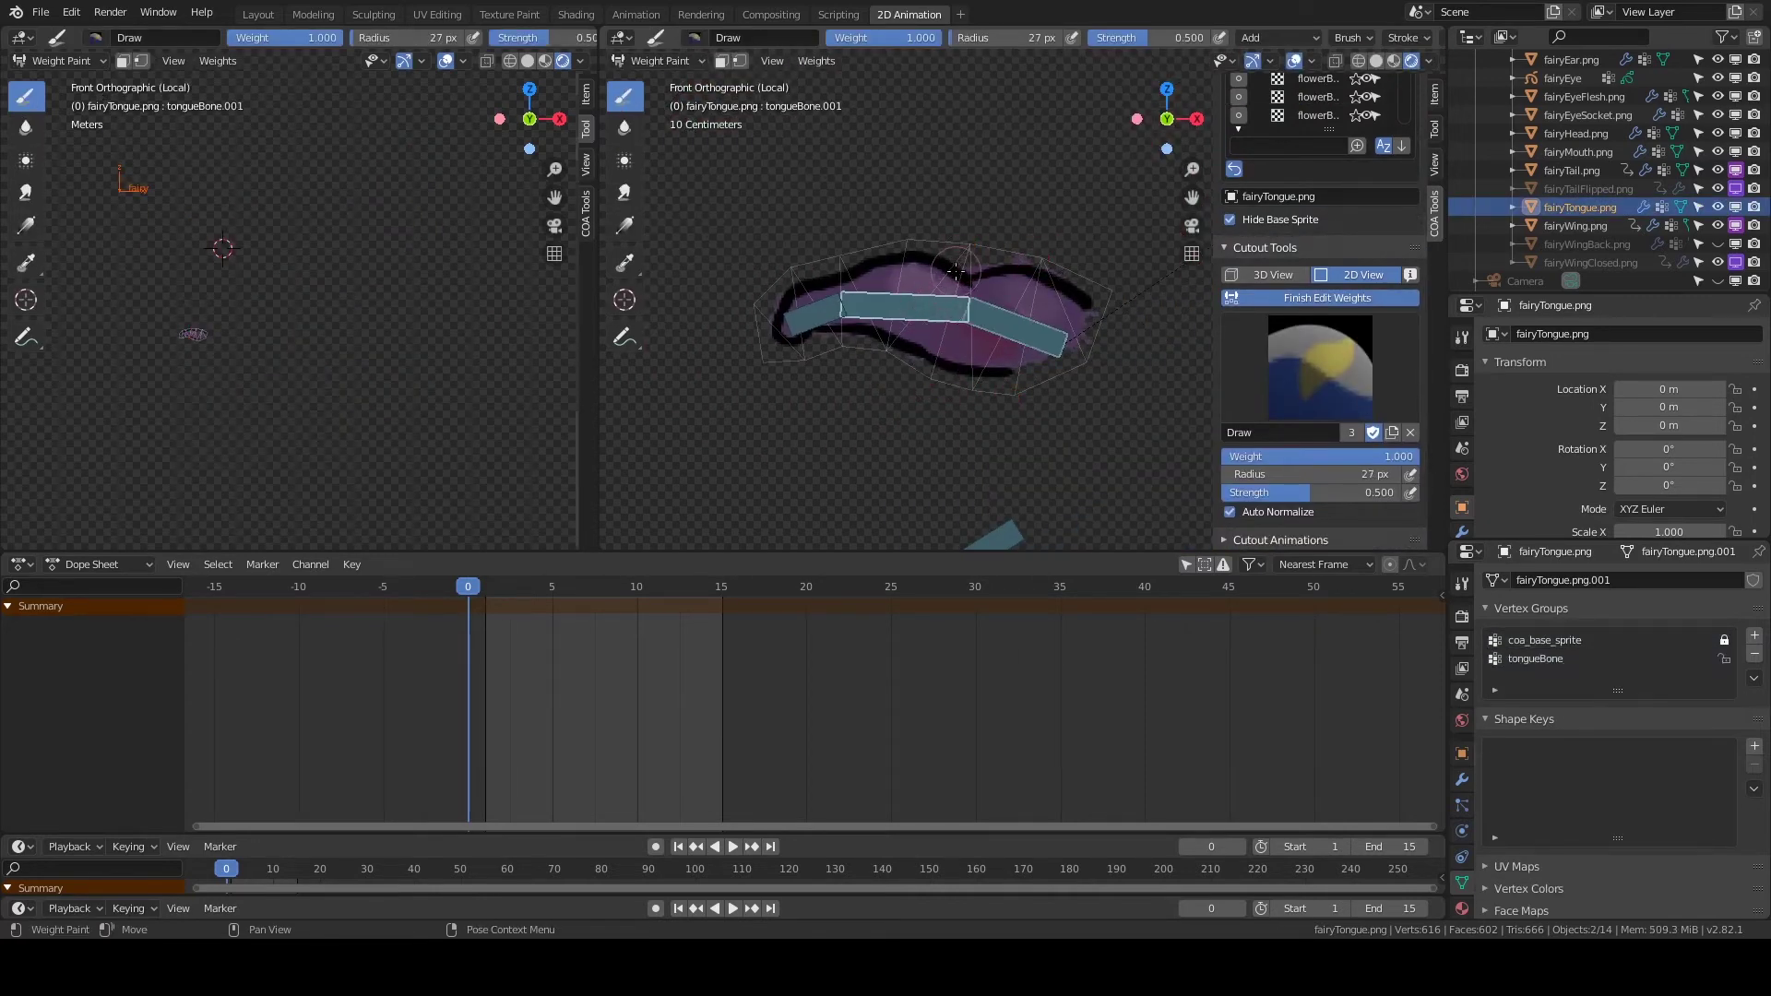
ctrl+click(932, 309)
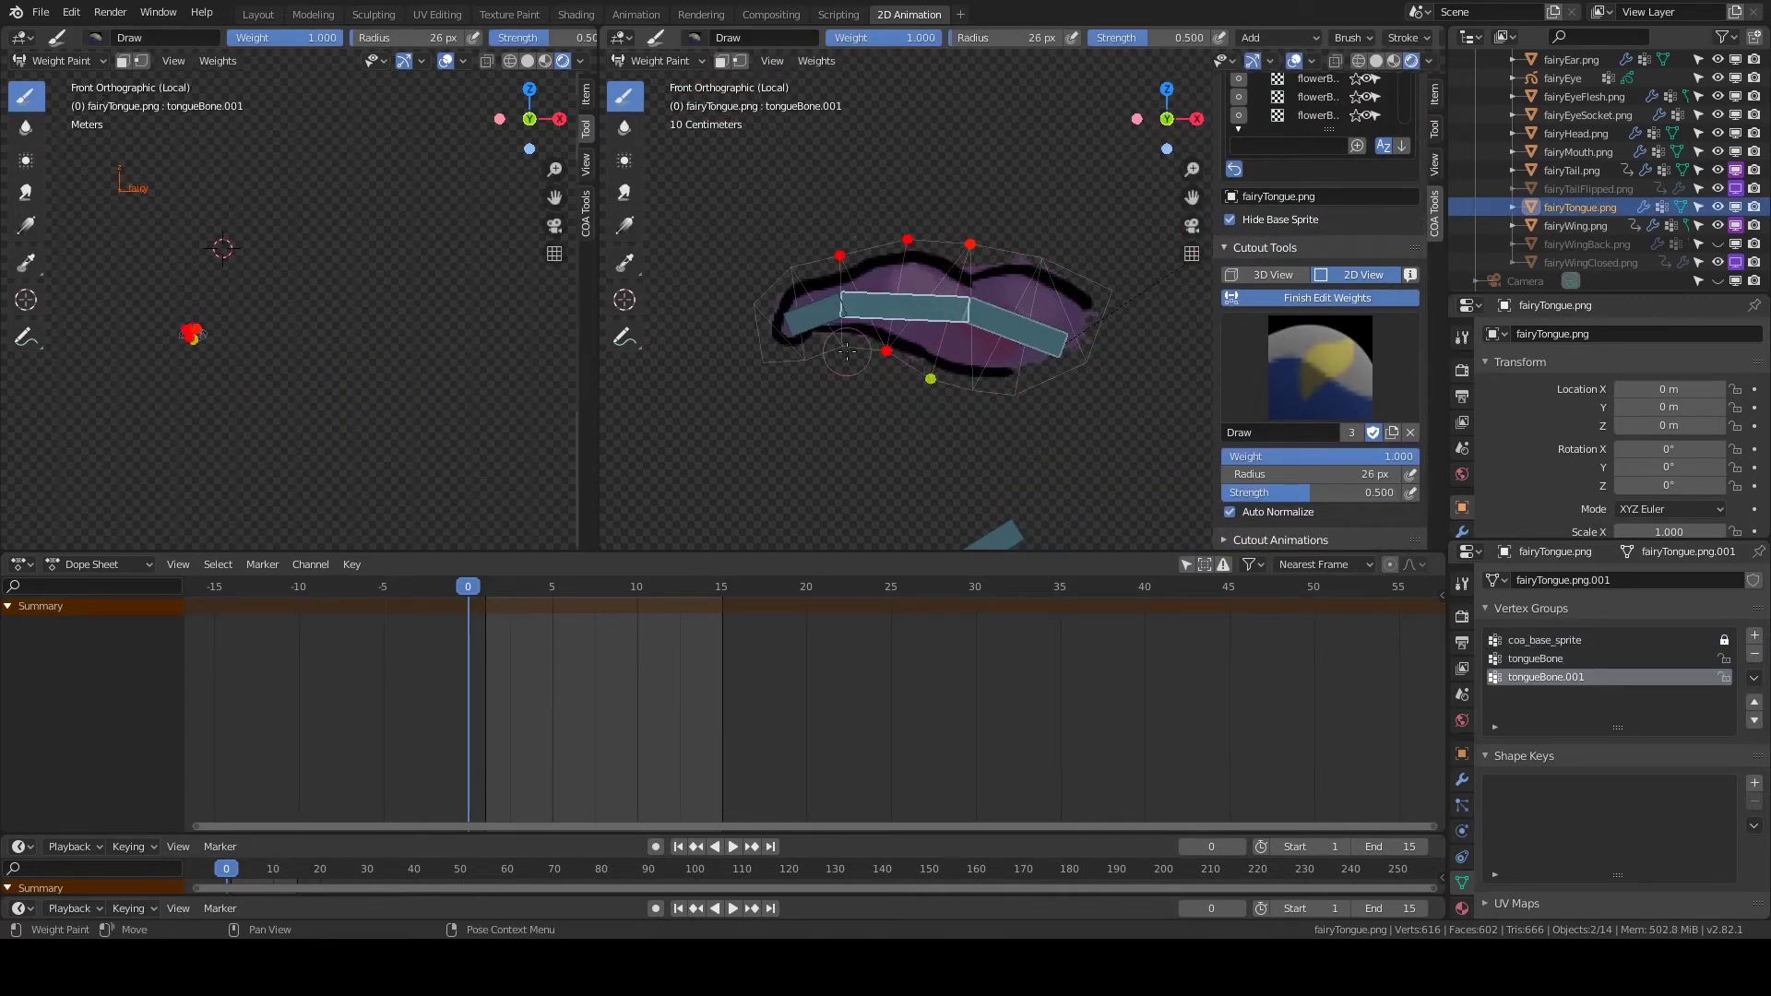
ctrl+click(817, 319)
scroll(792, 354, down, 3)
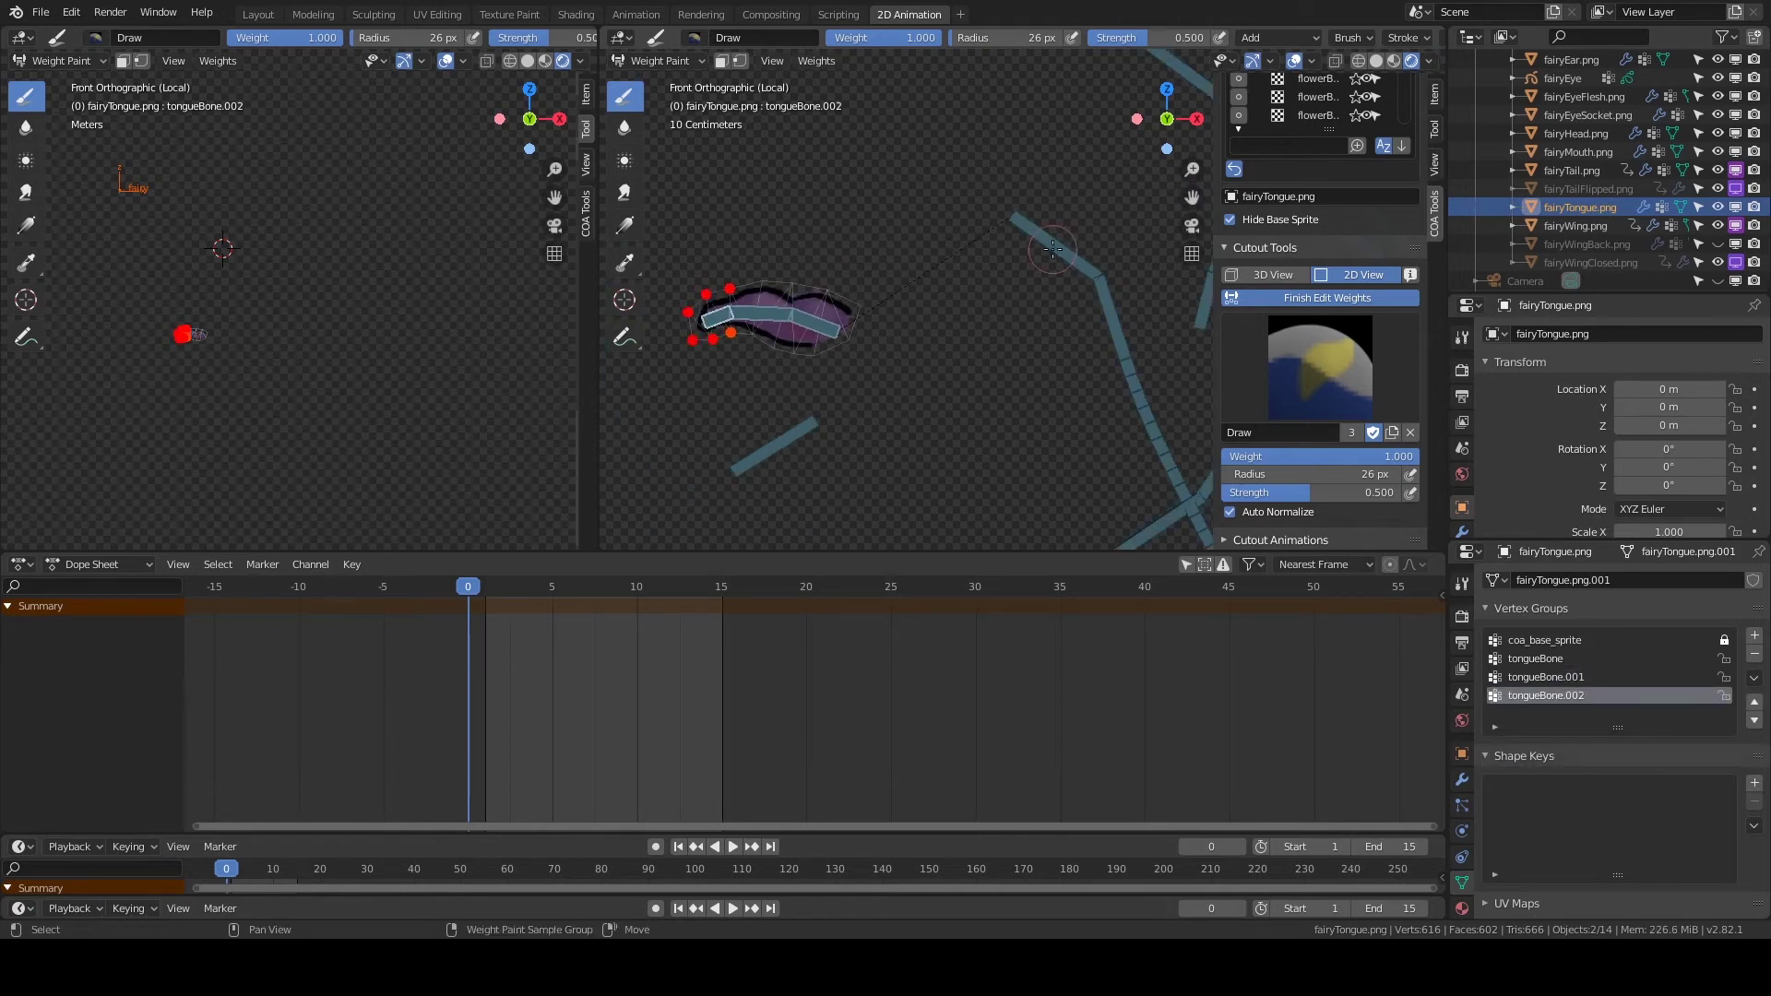
ctrl+click(823, 356)
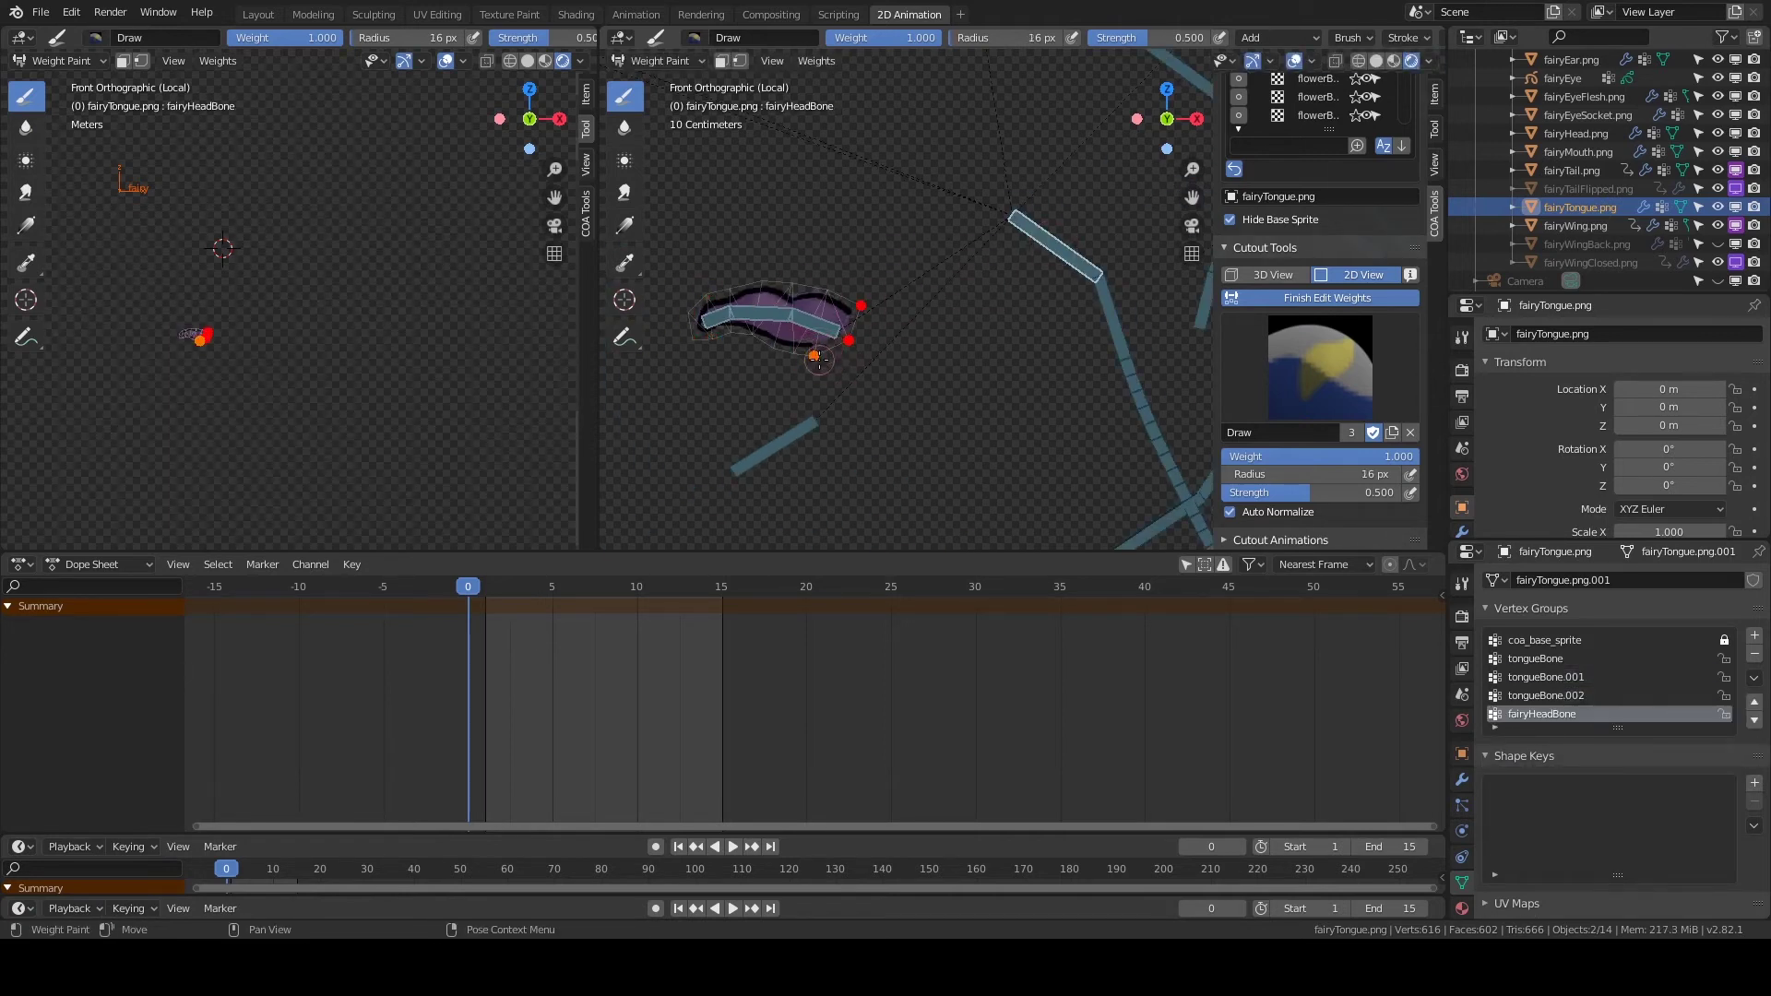
click(1306, 301)
Test-rotate the tongue bones in Pose Mode and weight fairyMouth.png to fairyHeadBone.
click(894, 319)
click(658, 60)
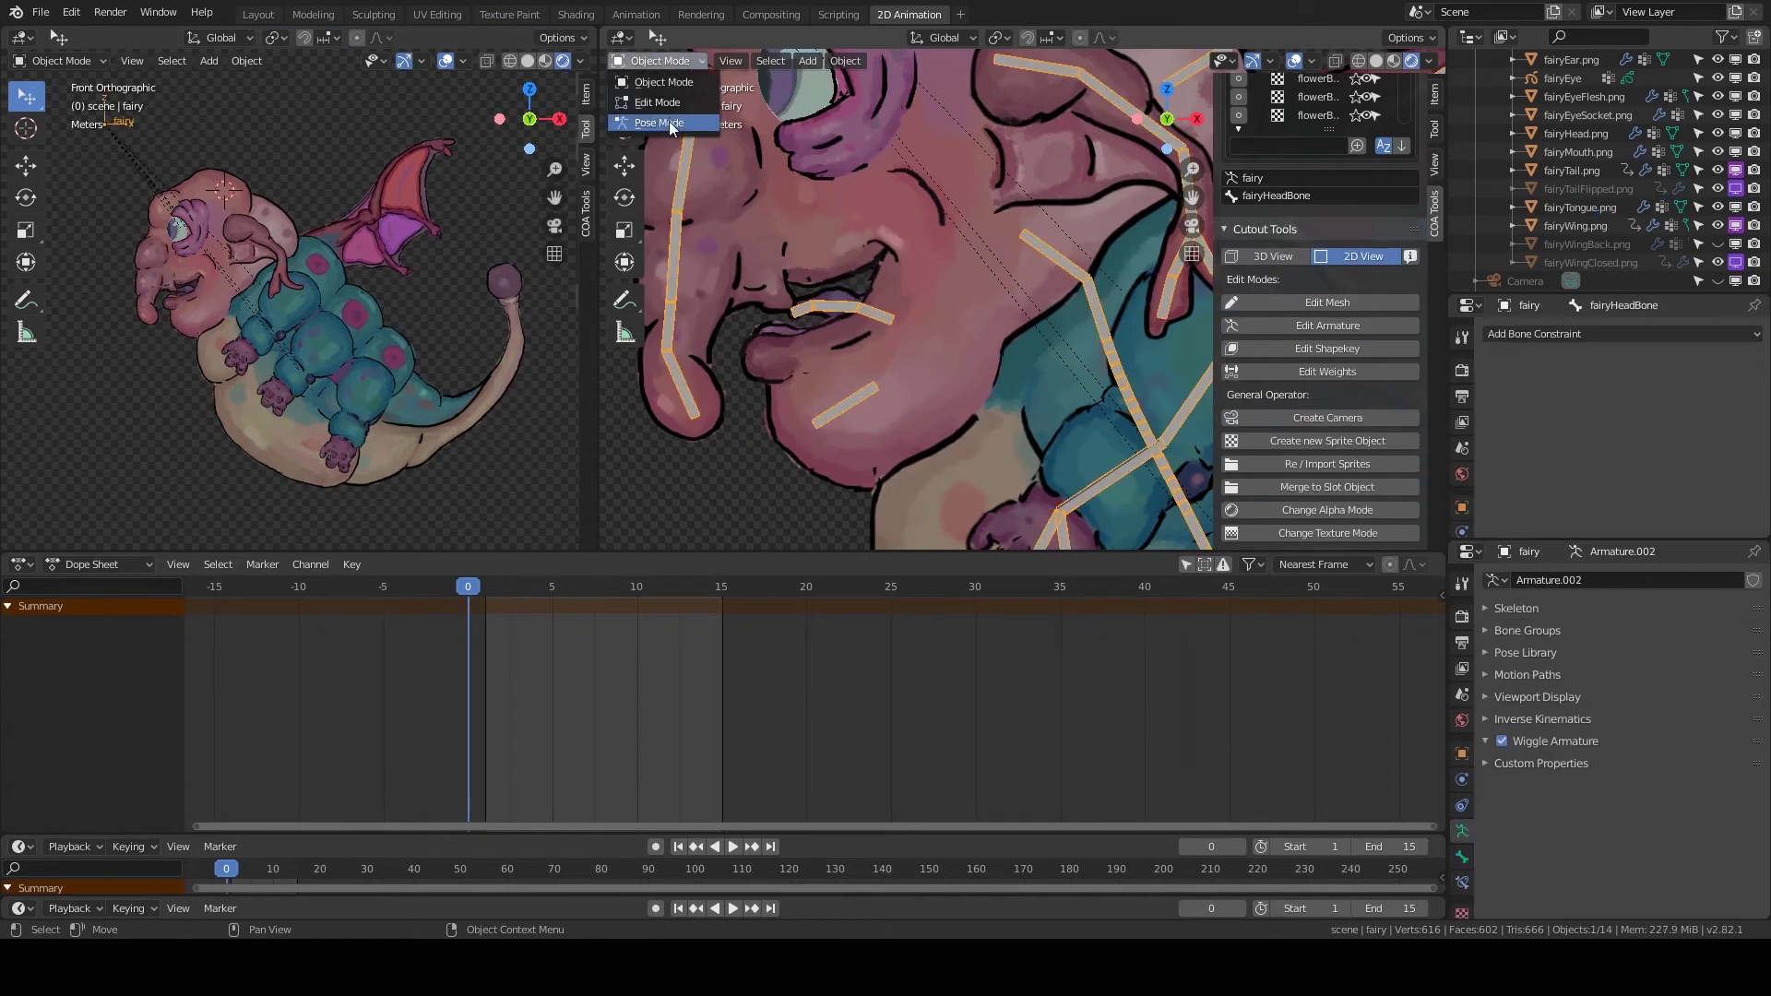
click(667, 120)
key(r)
right_click(889, 294)
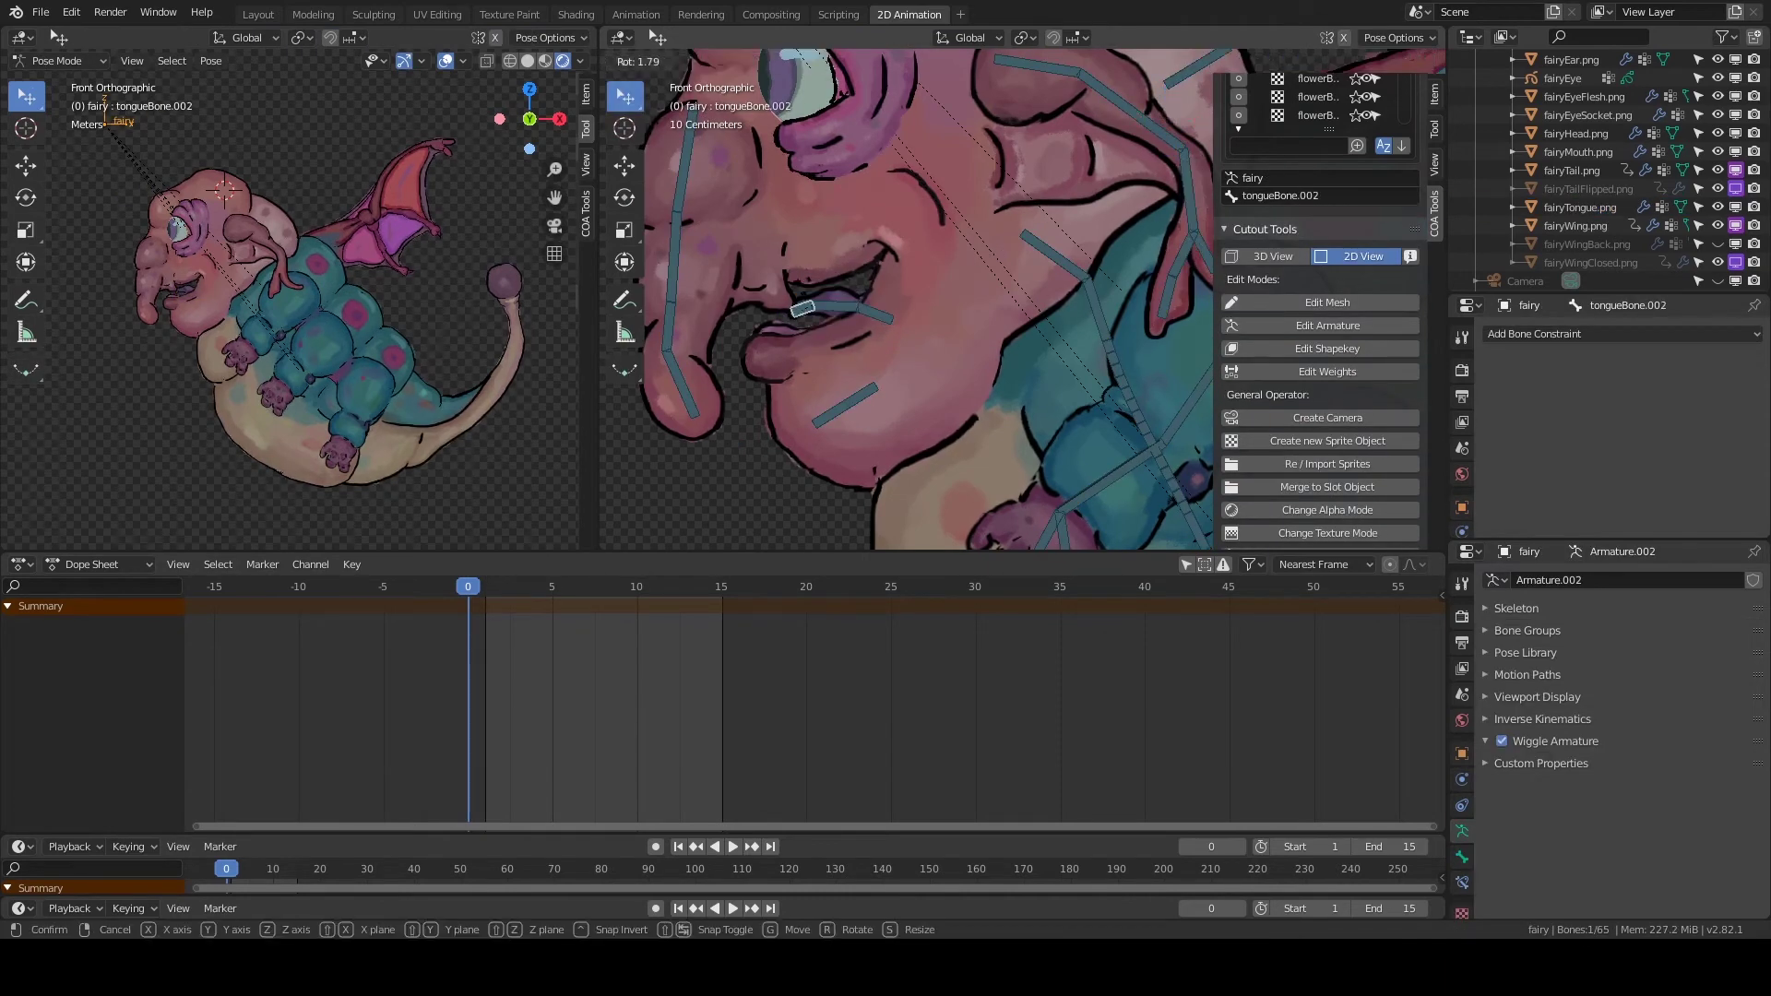
click(784, 321)
click(1377, 412)
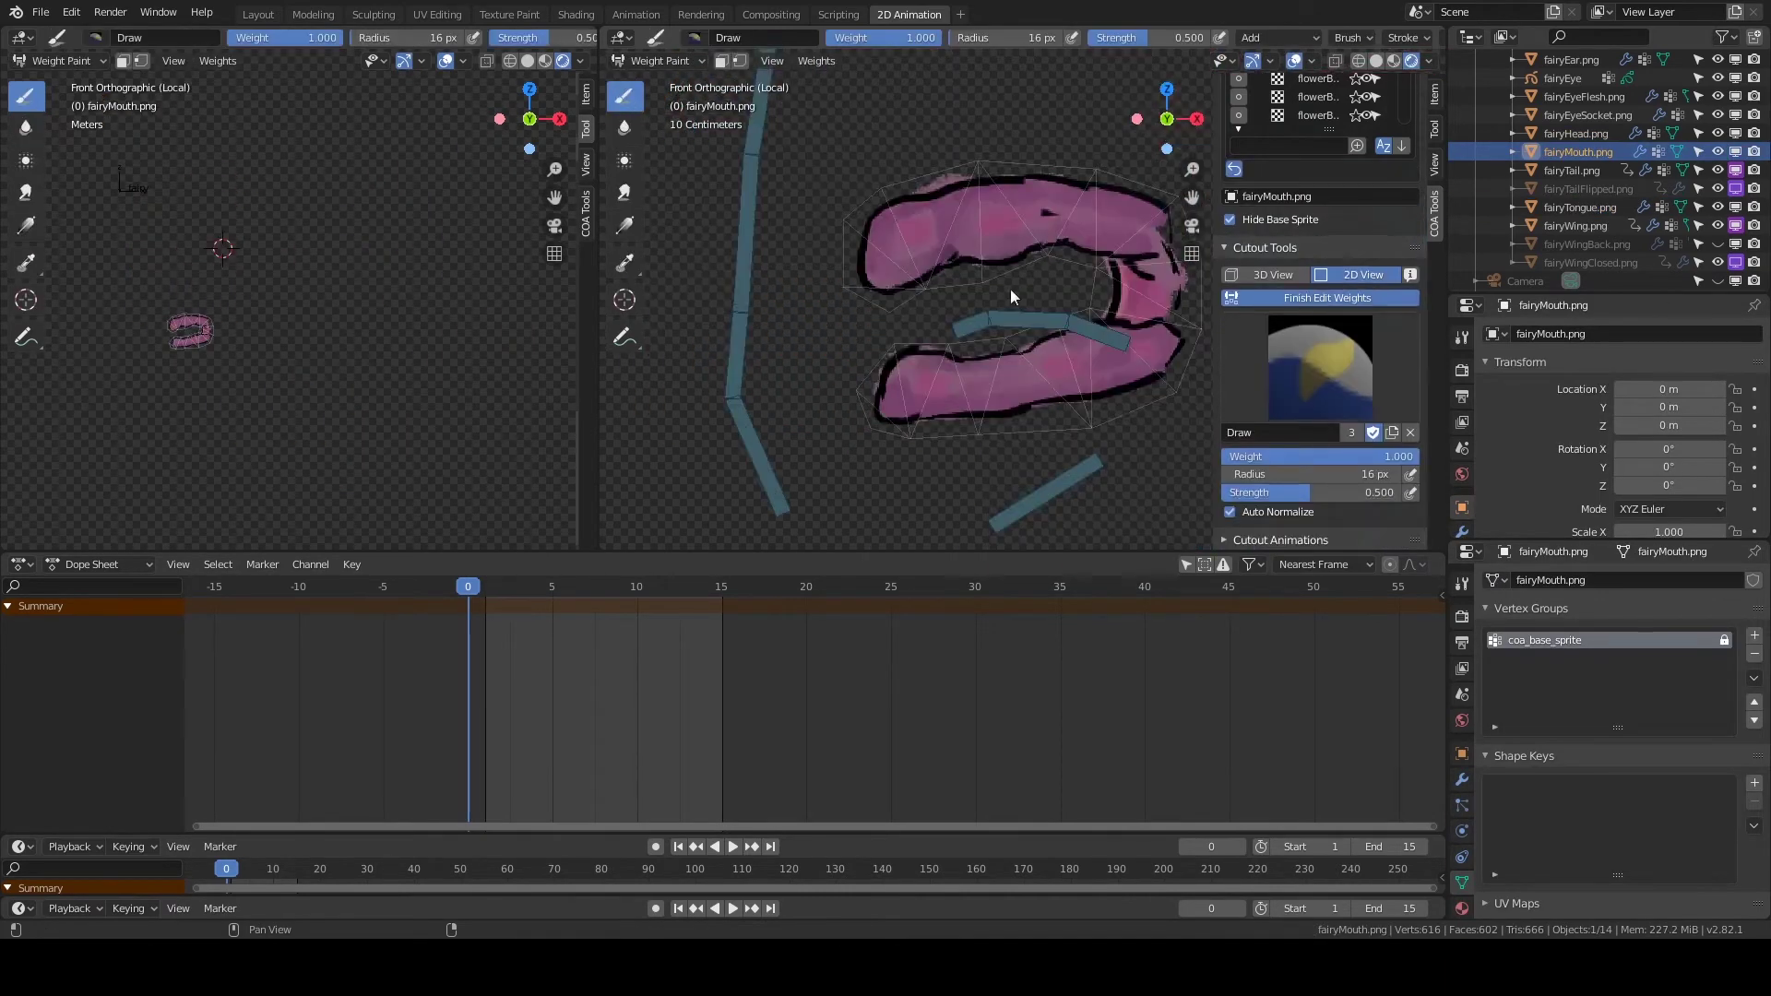
click(1304, 297)
Test-rotate the nose bone Bone.025, then clear user transforms back to rest pose.
click(830, 254)
key(r)
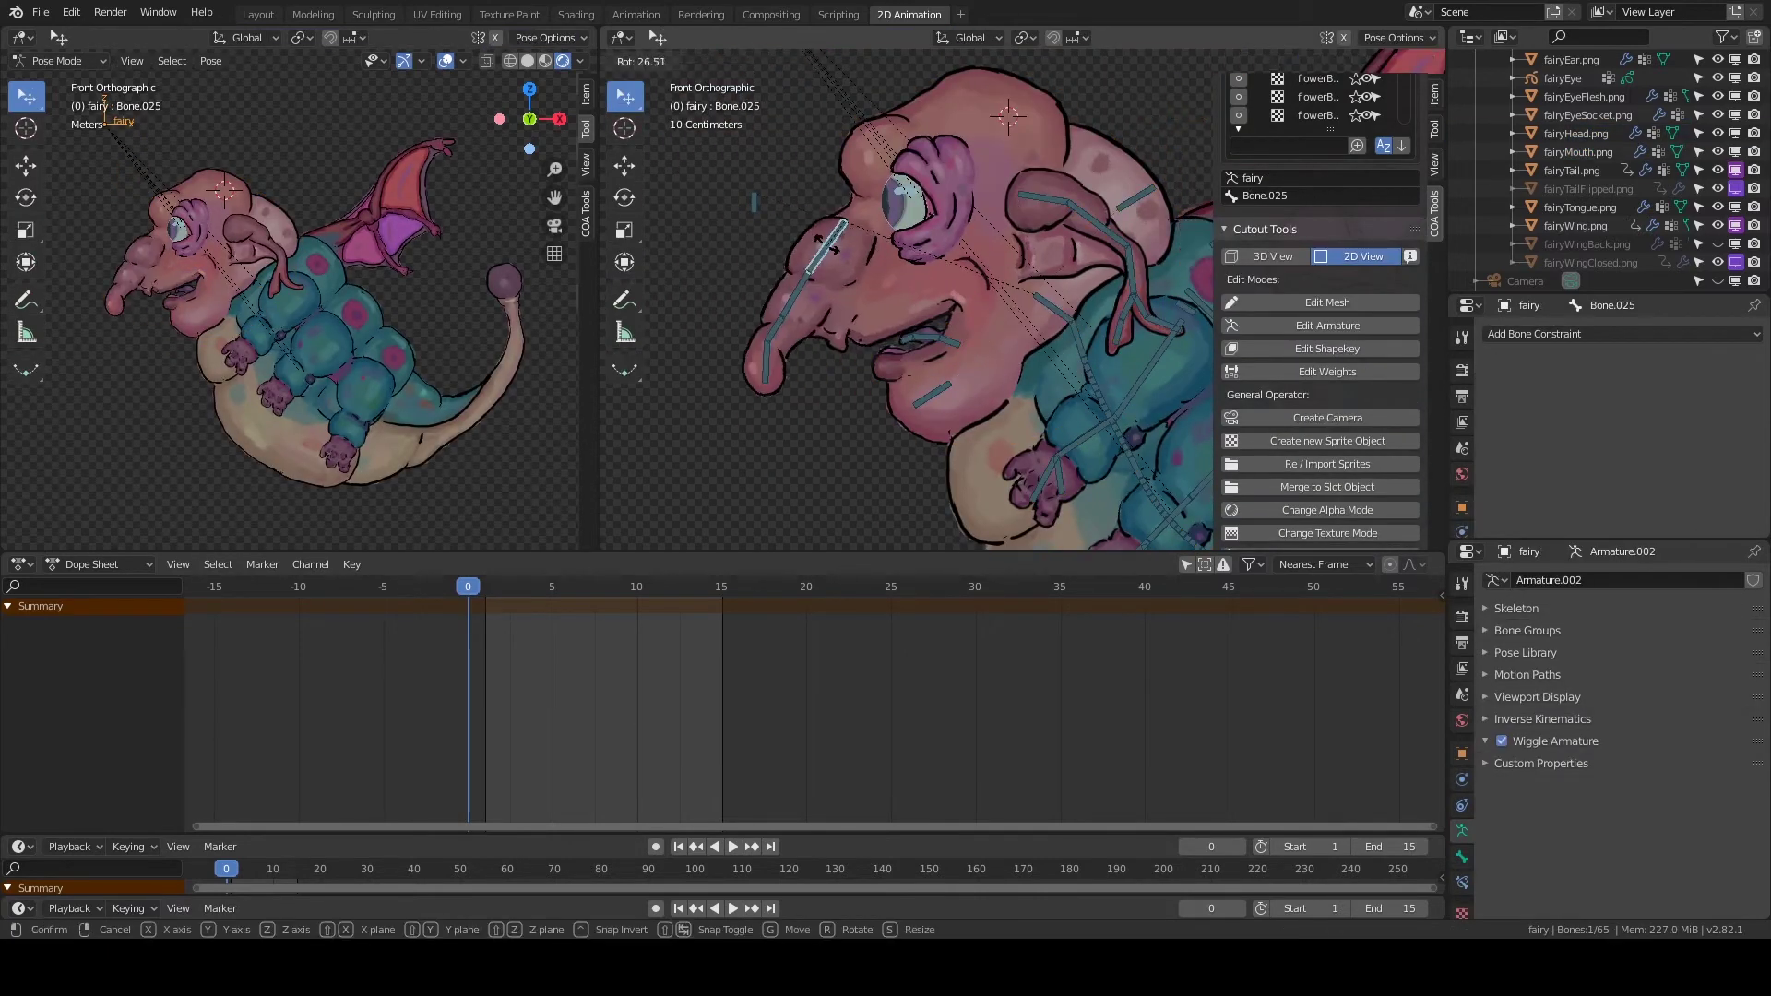
click(778, 270)
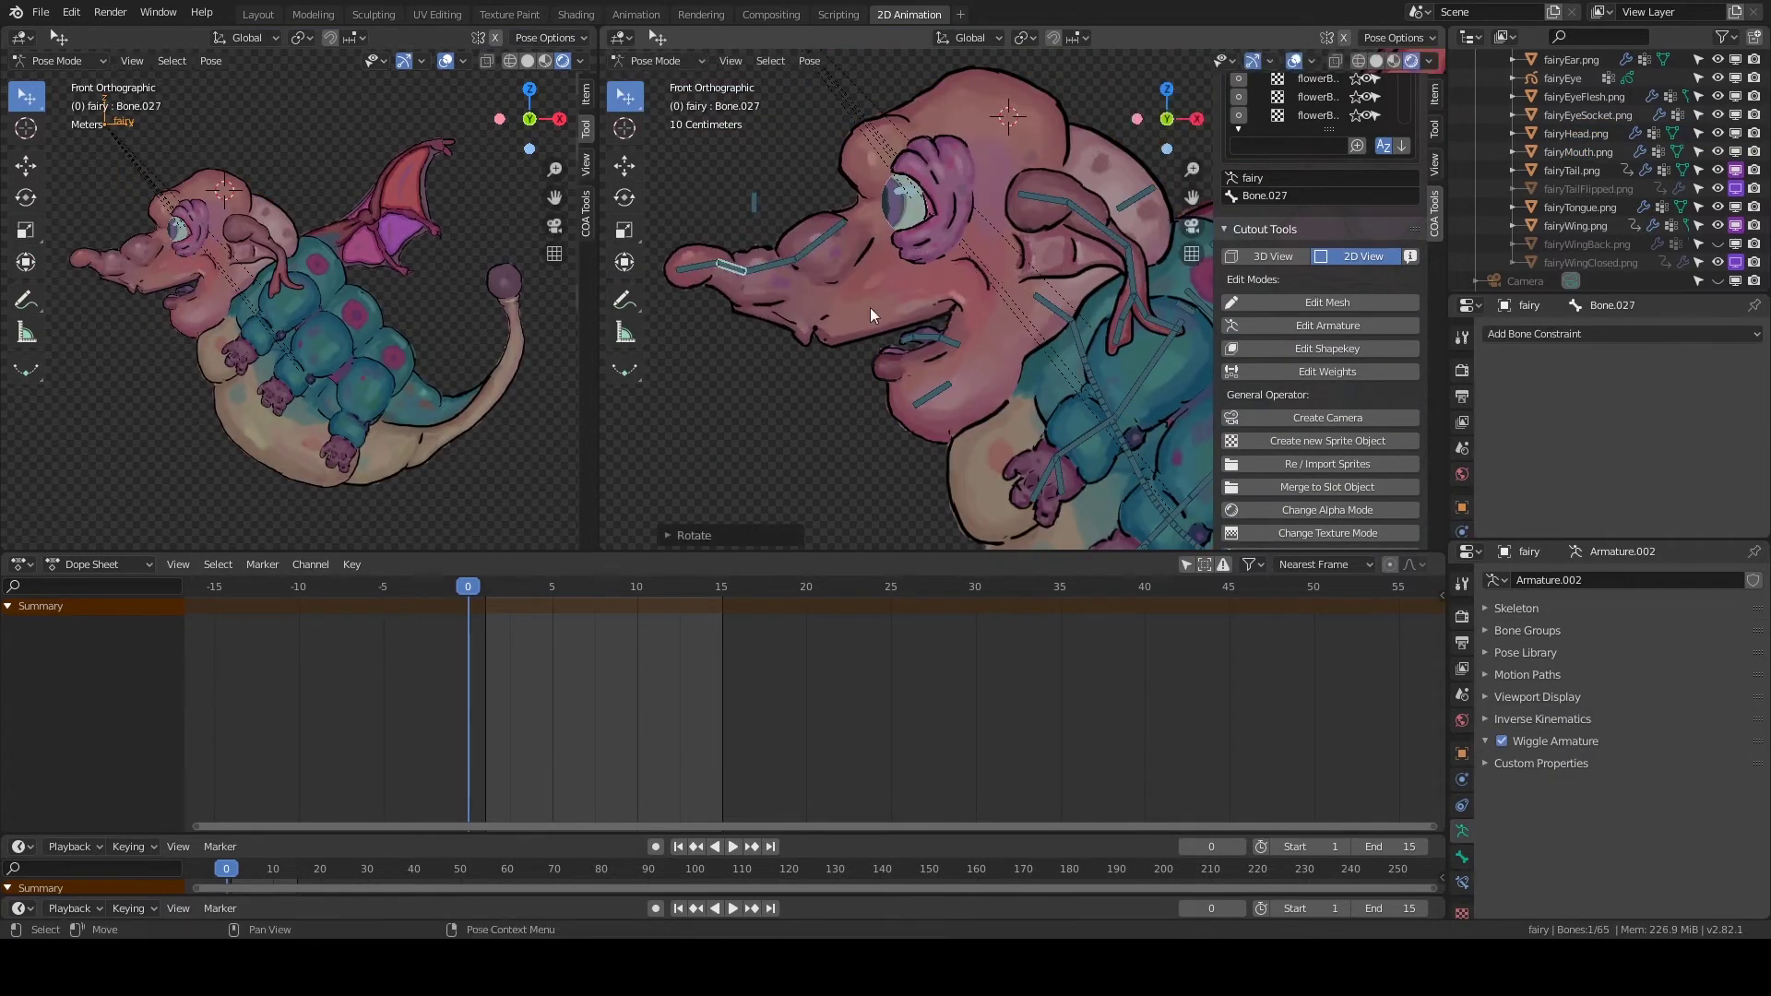
click(784, 247)
key(r)
click(818, 532)
right_click(818, 532)
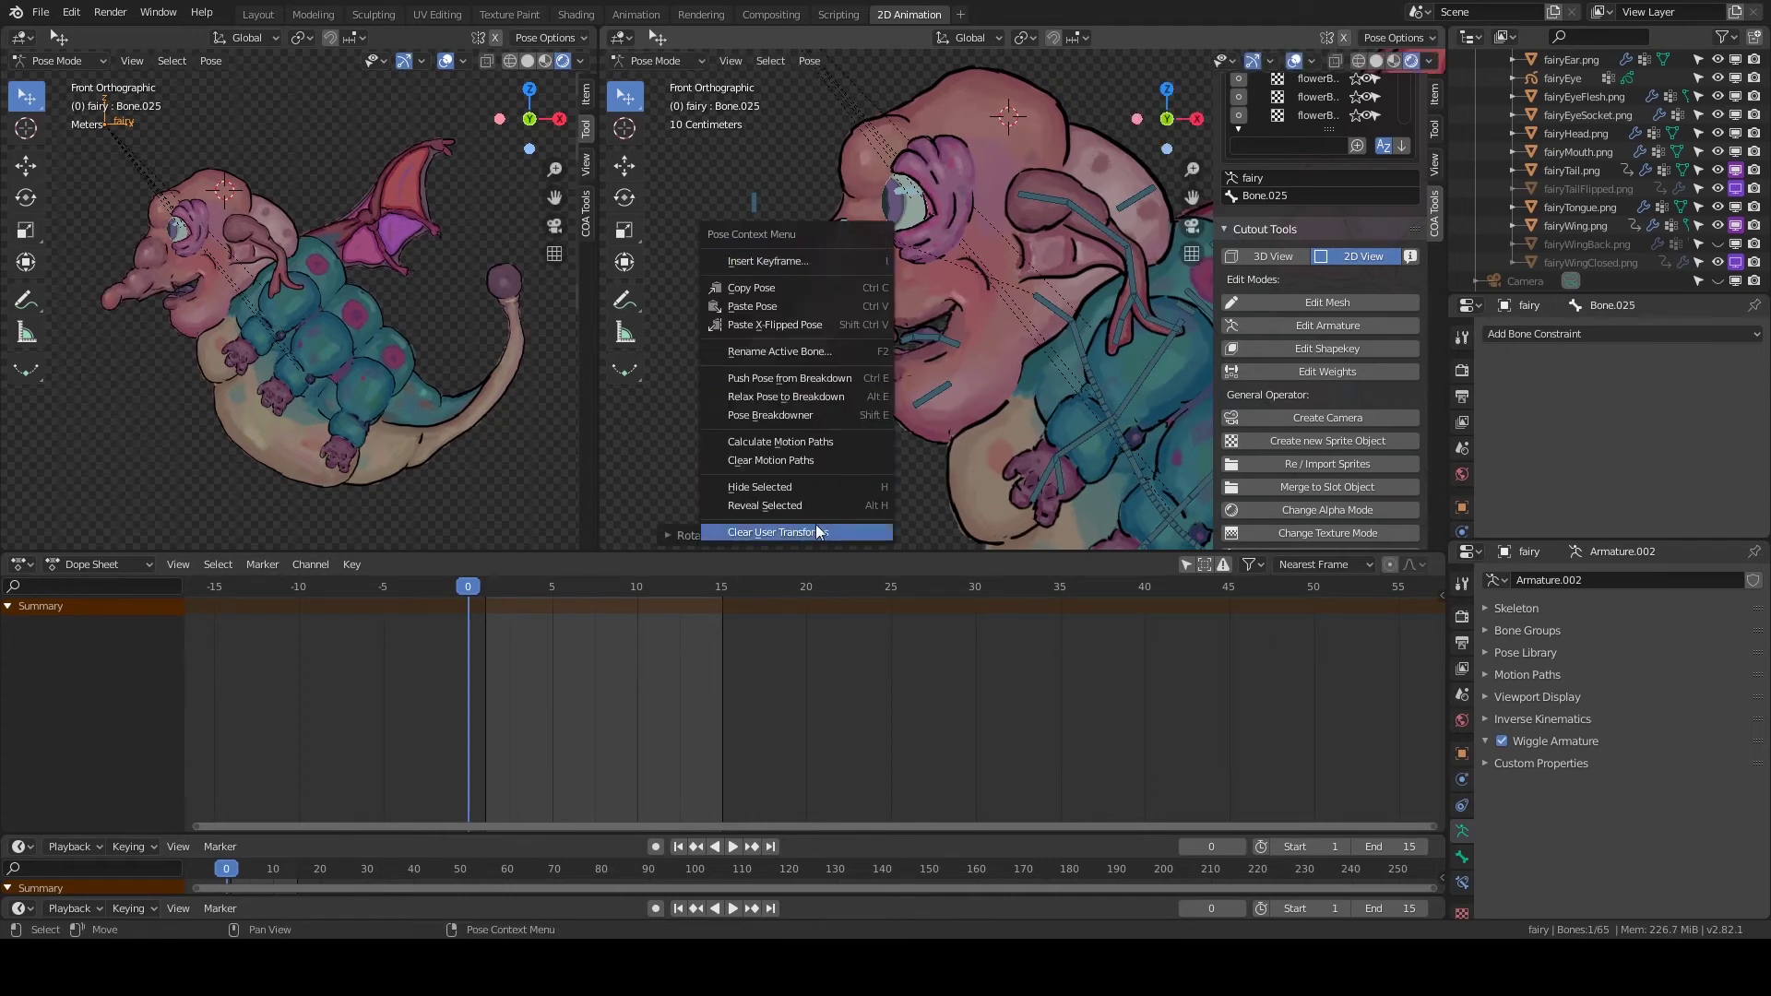
click(818, 532)
scroll(819, 329, down, 2)
scroll(819, 328, down, 2)
click(1012, 136)
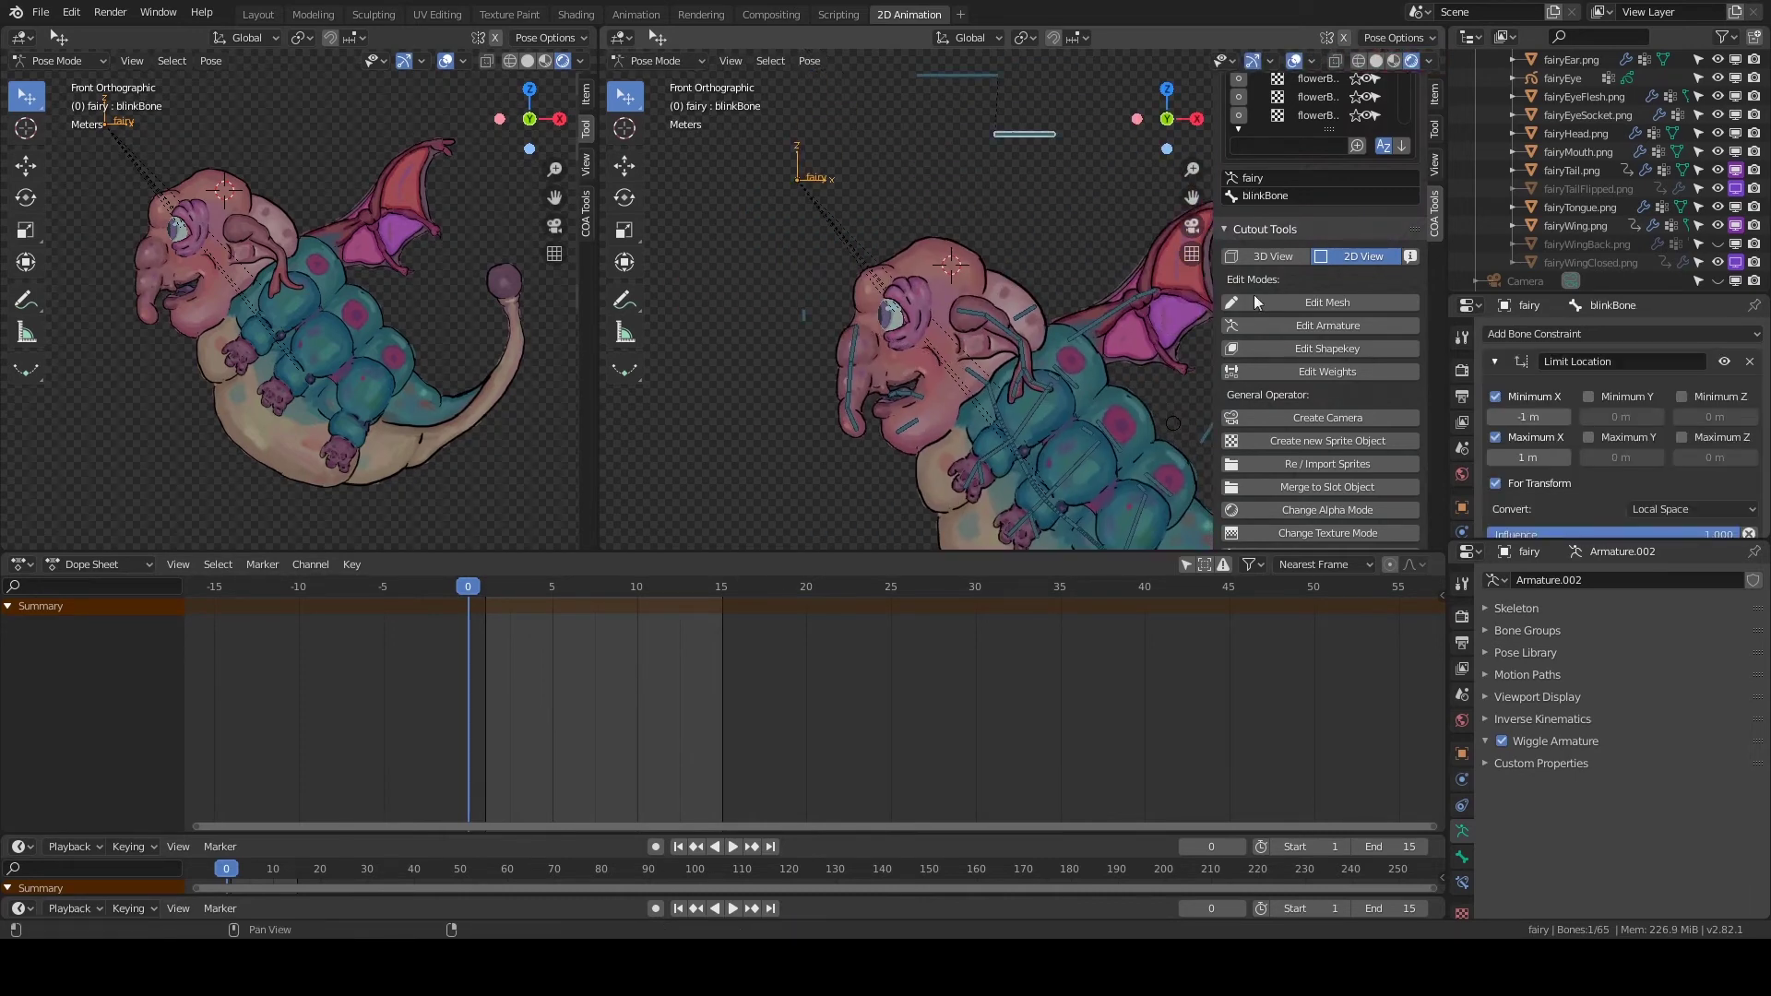
Duplicate blinkBone into a mouthConBone control parented to conMainBone.
click(1339, 327)
key(shift+d)
click(928, 154)
click(1323, 406)
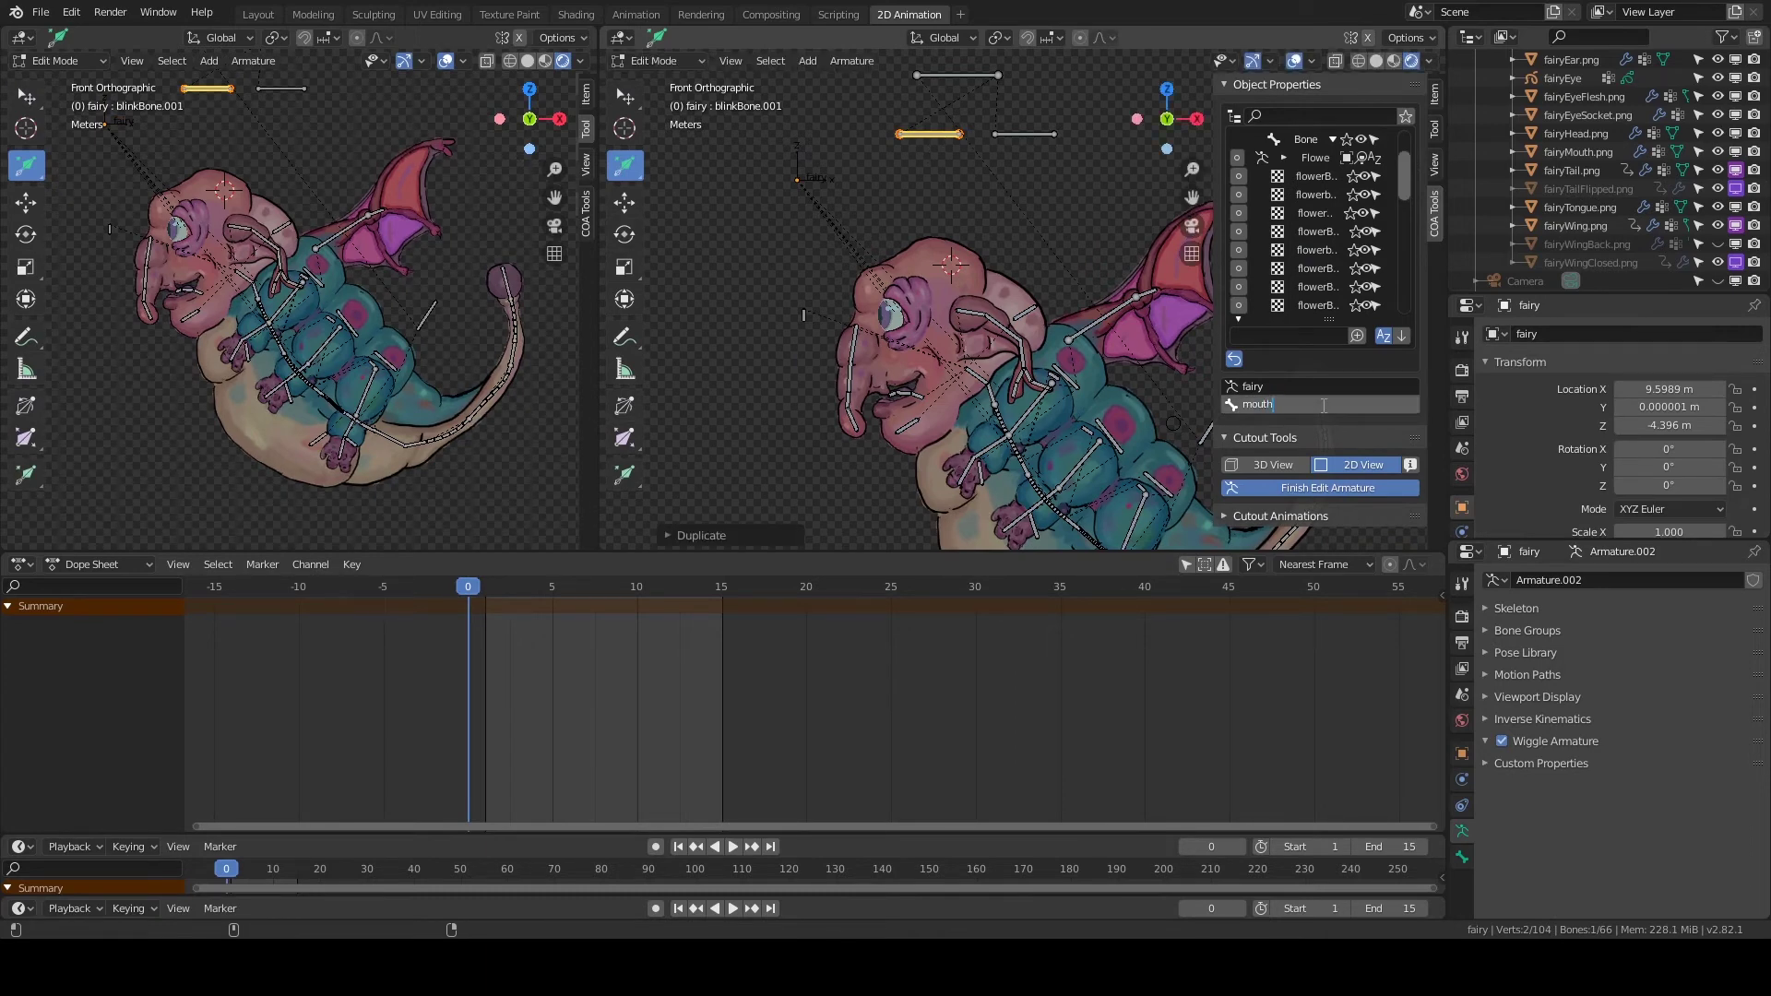
key(Return)
key(ctrl+Tab)
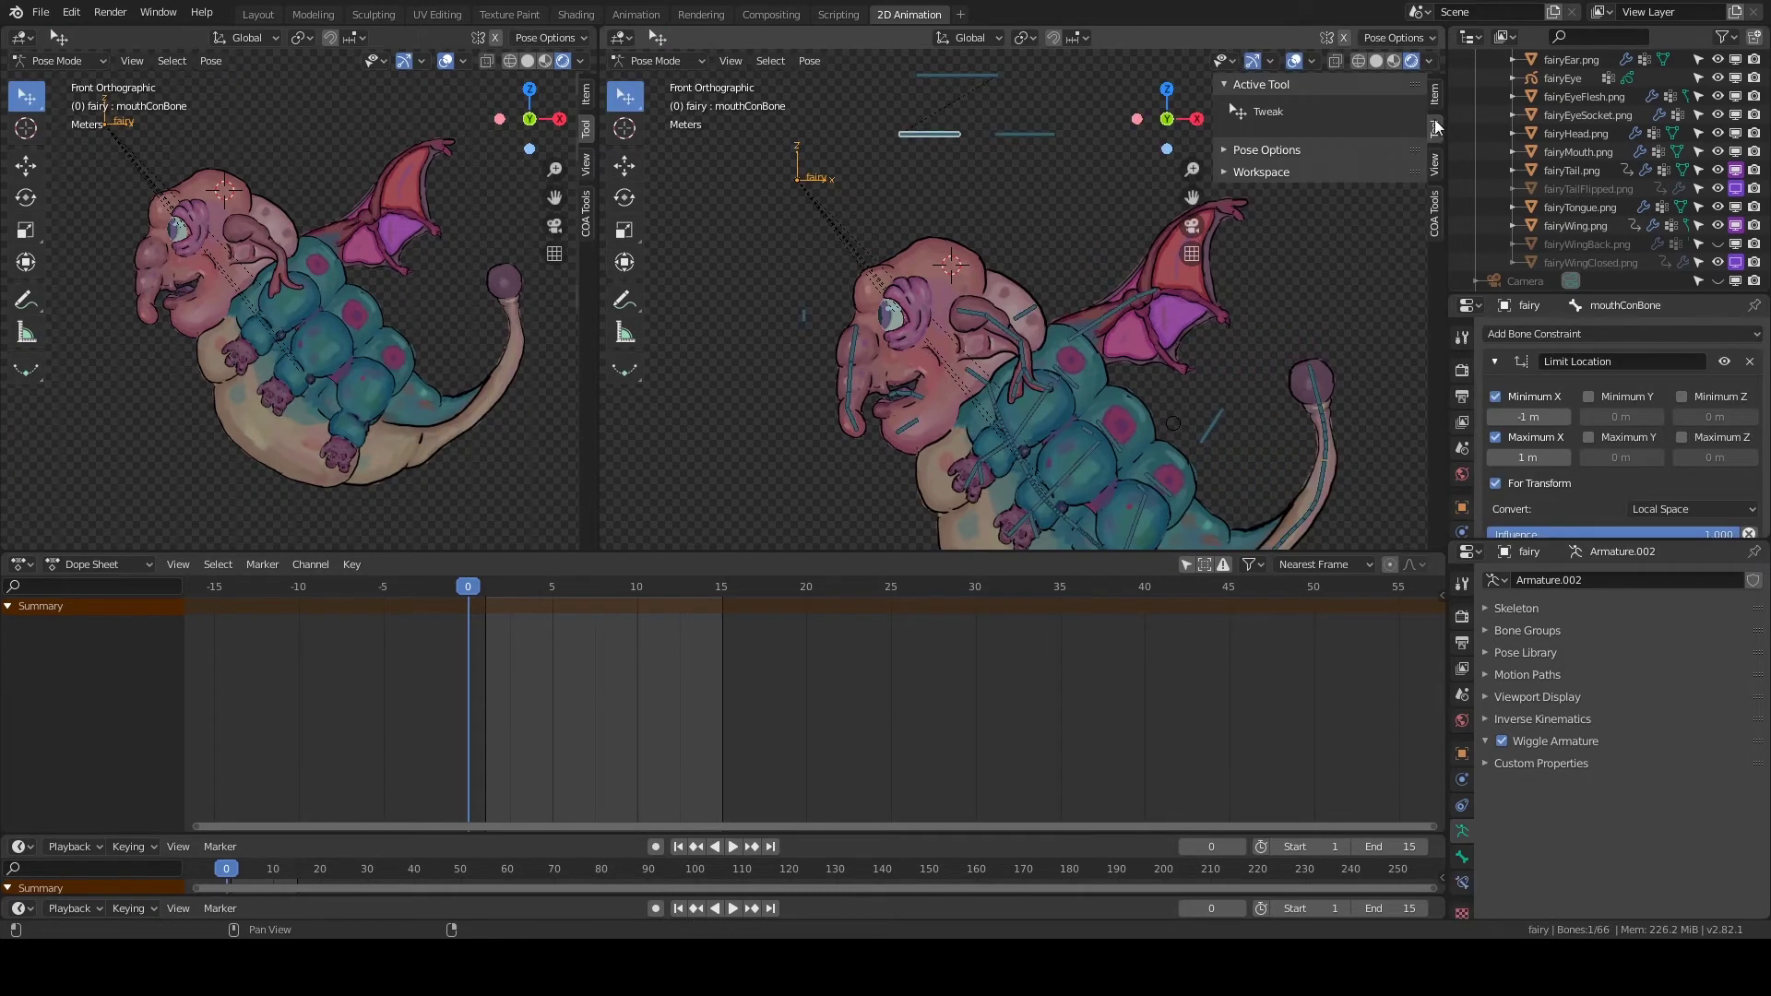
click(1461, 458)
Deselect all bones, return to Object Mode and select the fairyHead.png sprite.
click(655, 60)
click(650, 93)
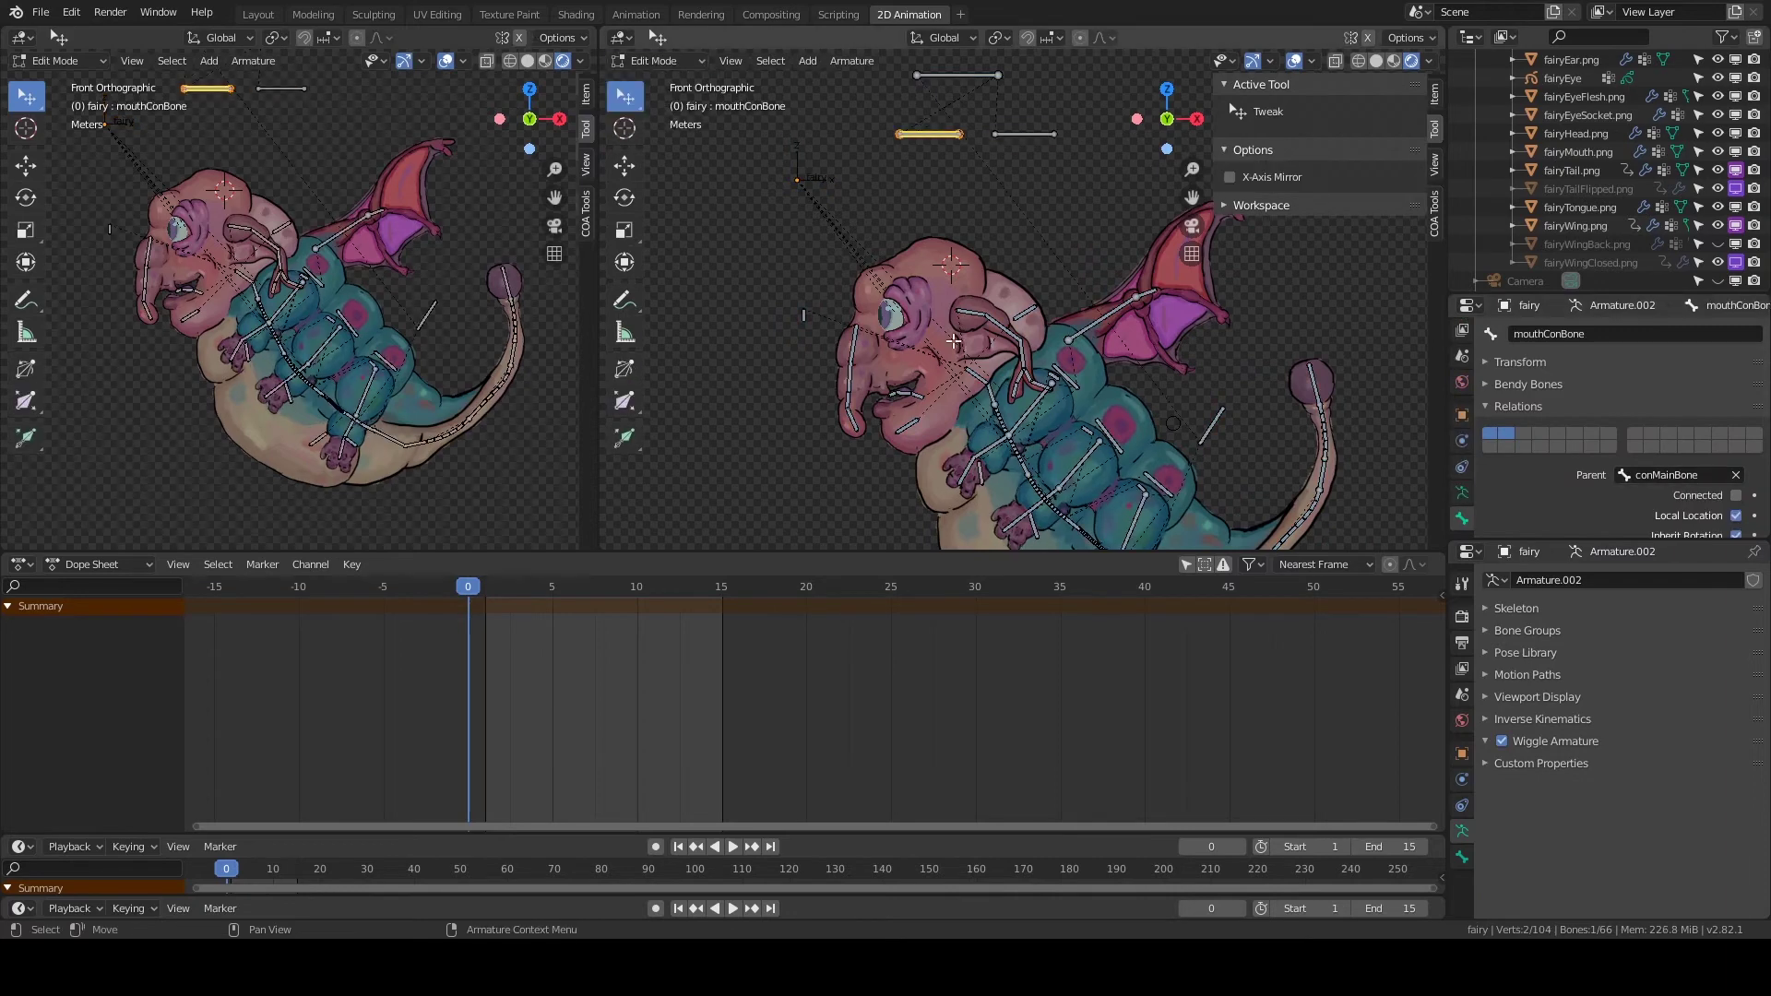
key(alt+a)
shift+middle_drag(940, 294, 959, 266)
click(656, 82)
click(889, 280)
scroll(889, 281, up, 3)
scroll(942, 296, up, 2)
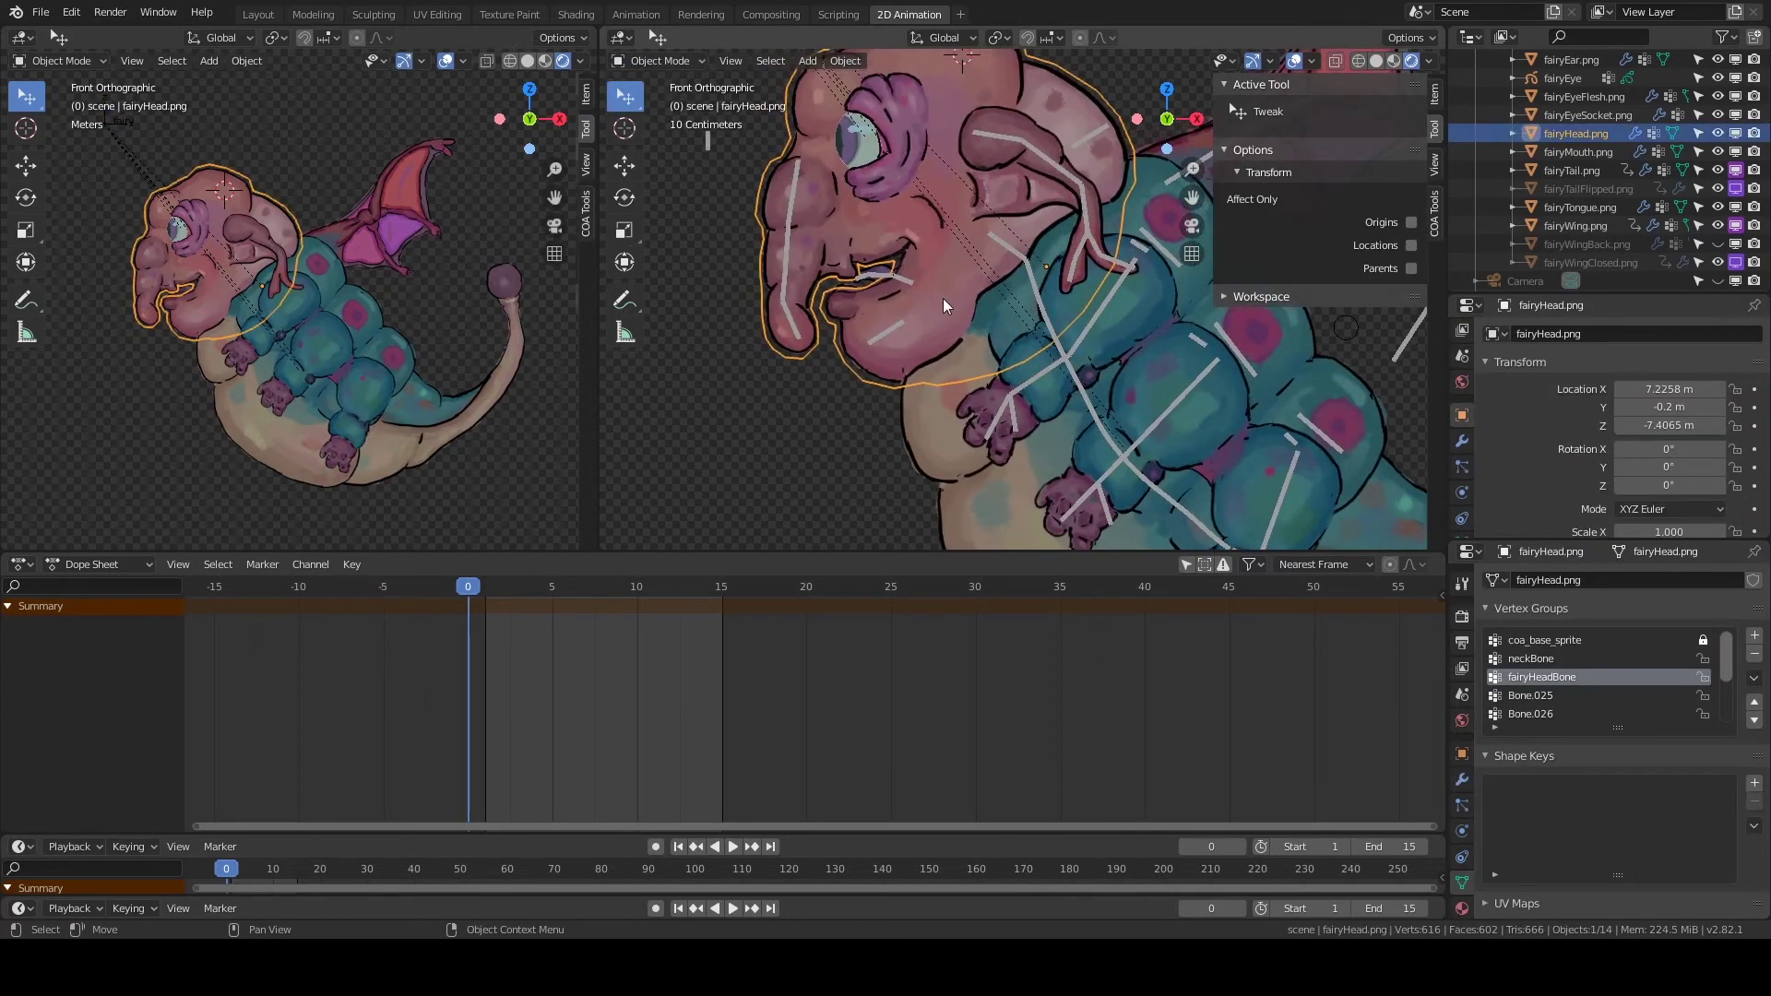
Add Basis and a second shape key to the head, renaming it mouthOpen.
scroll(1545, 486, up, 5)
click(1754, 401)
double_click(1545, 423)
text(mouthOpen)
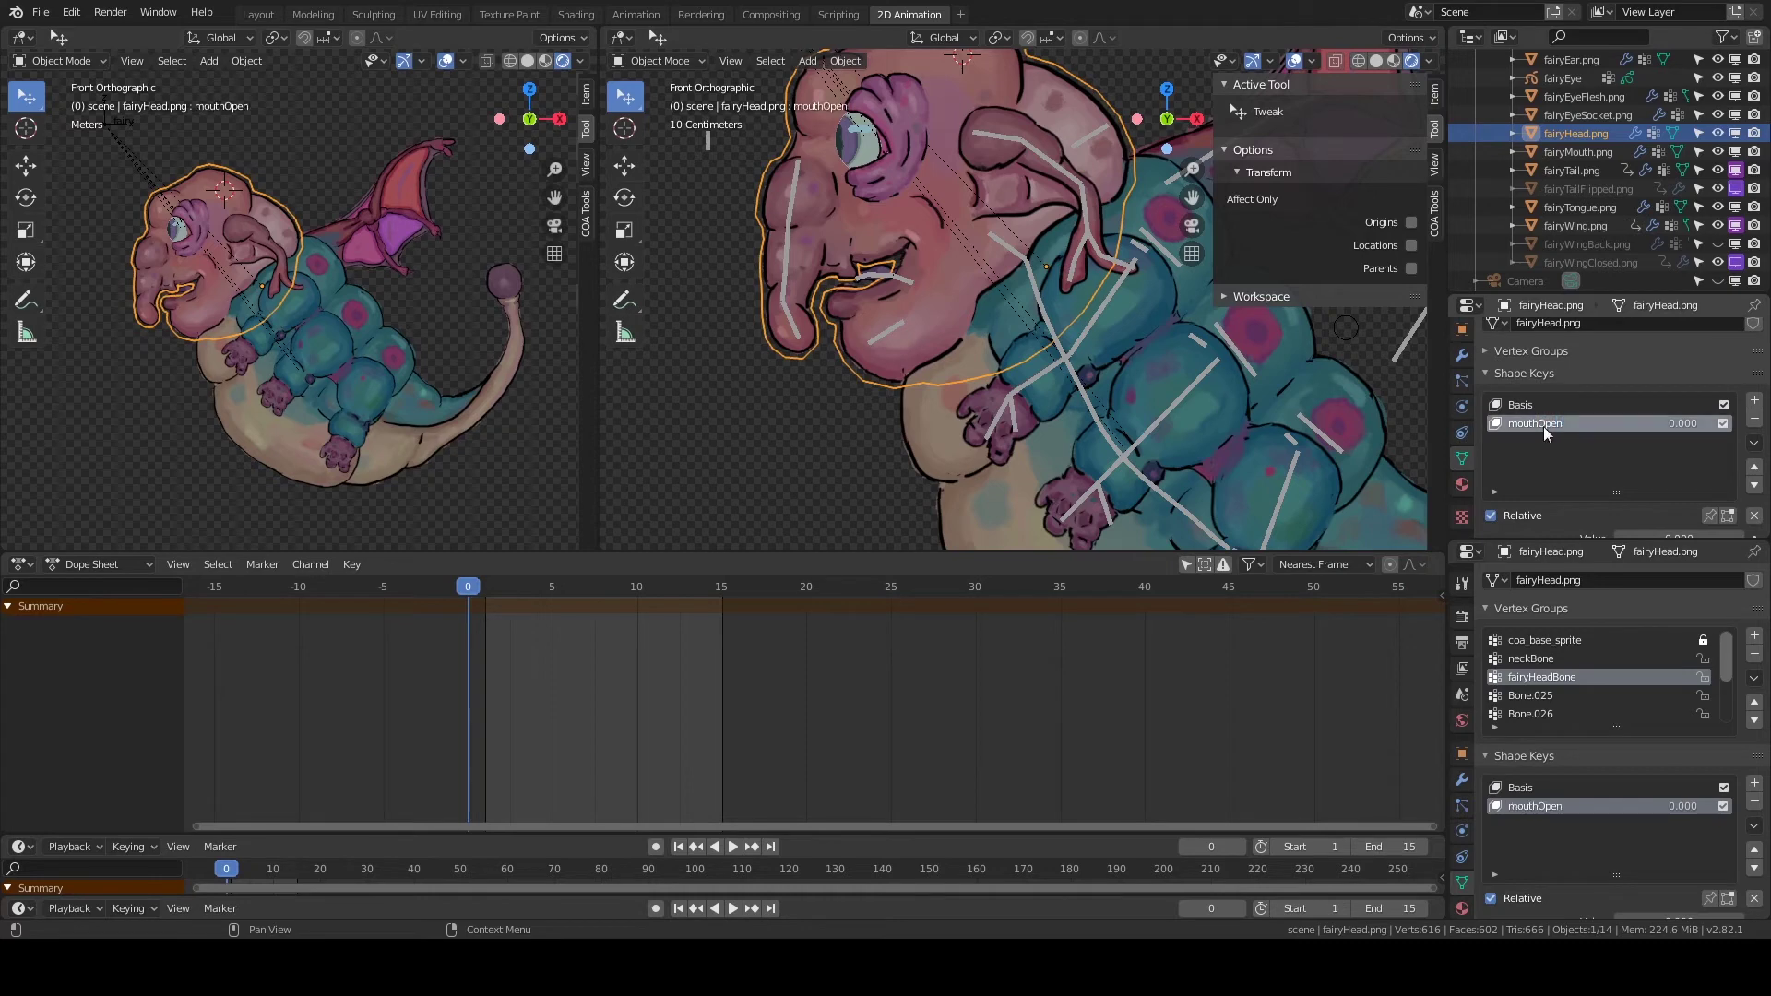
In Edit Mode, lasso the lower-lip vertices and move them down.
key(Tab)
scroll(800, 267, up, 2)
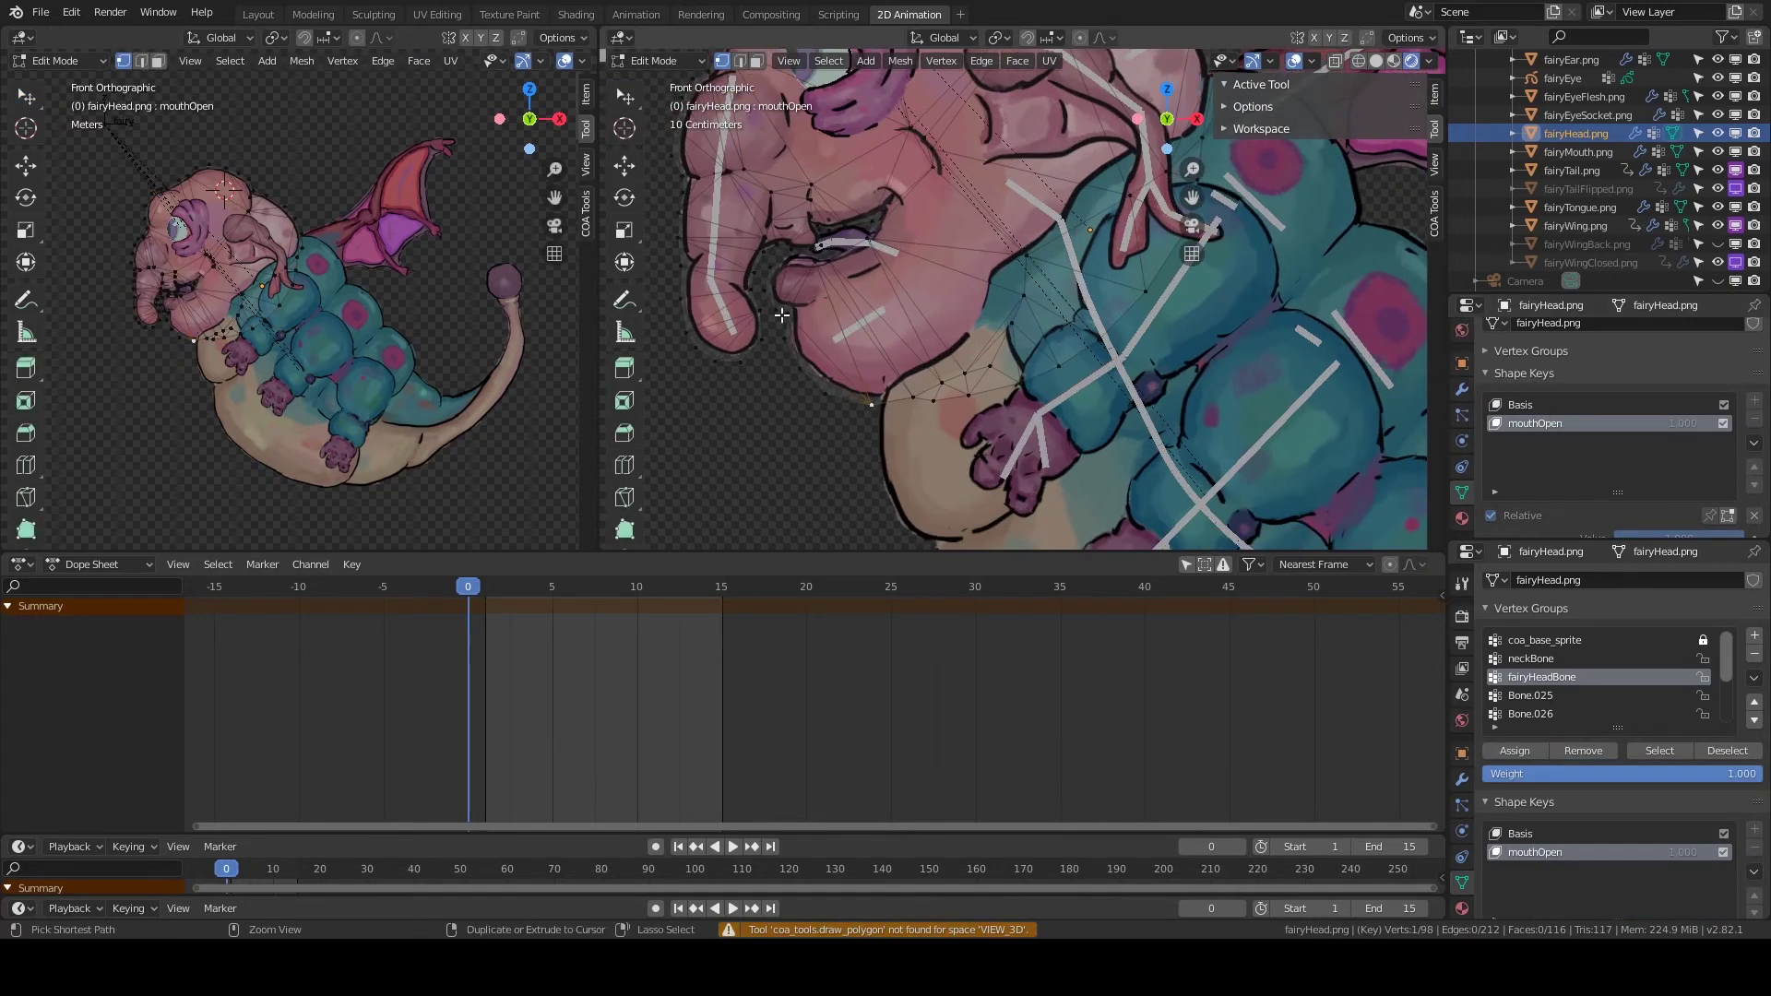
ctrl+right_drag(816, 242, 792, 251)
scroll(791, 251, up, 2)
scroll(791, 251, up, 2)
key(g)
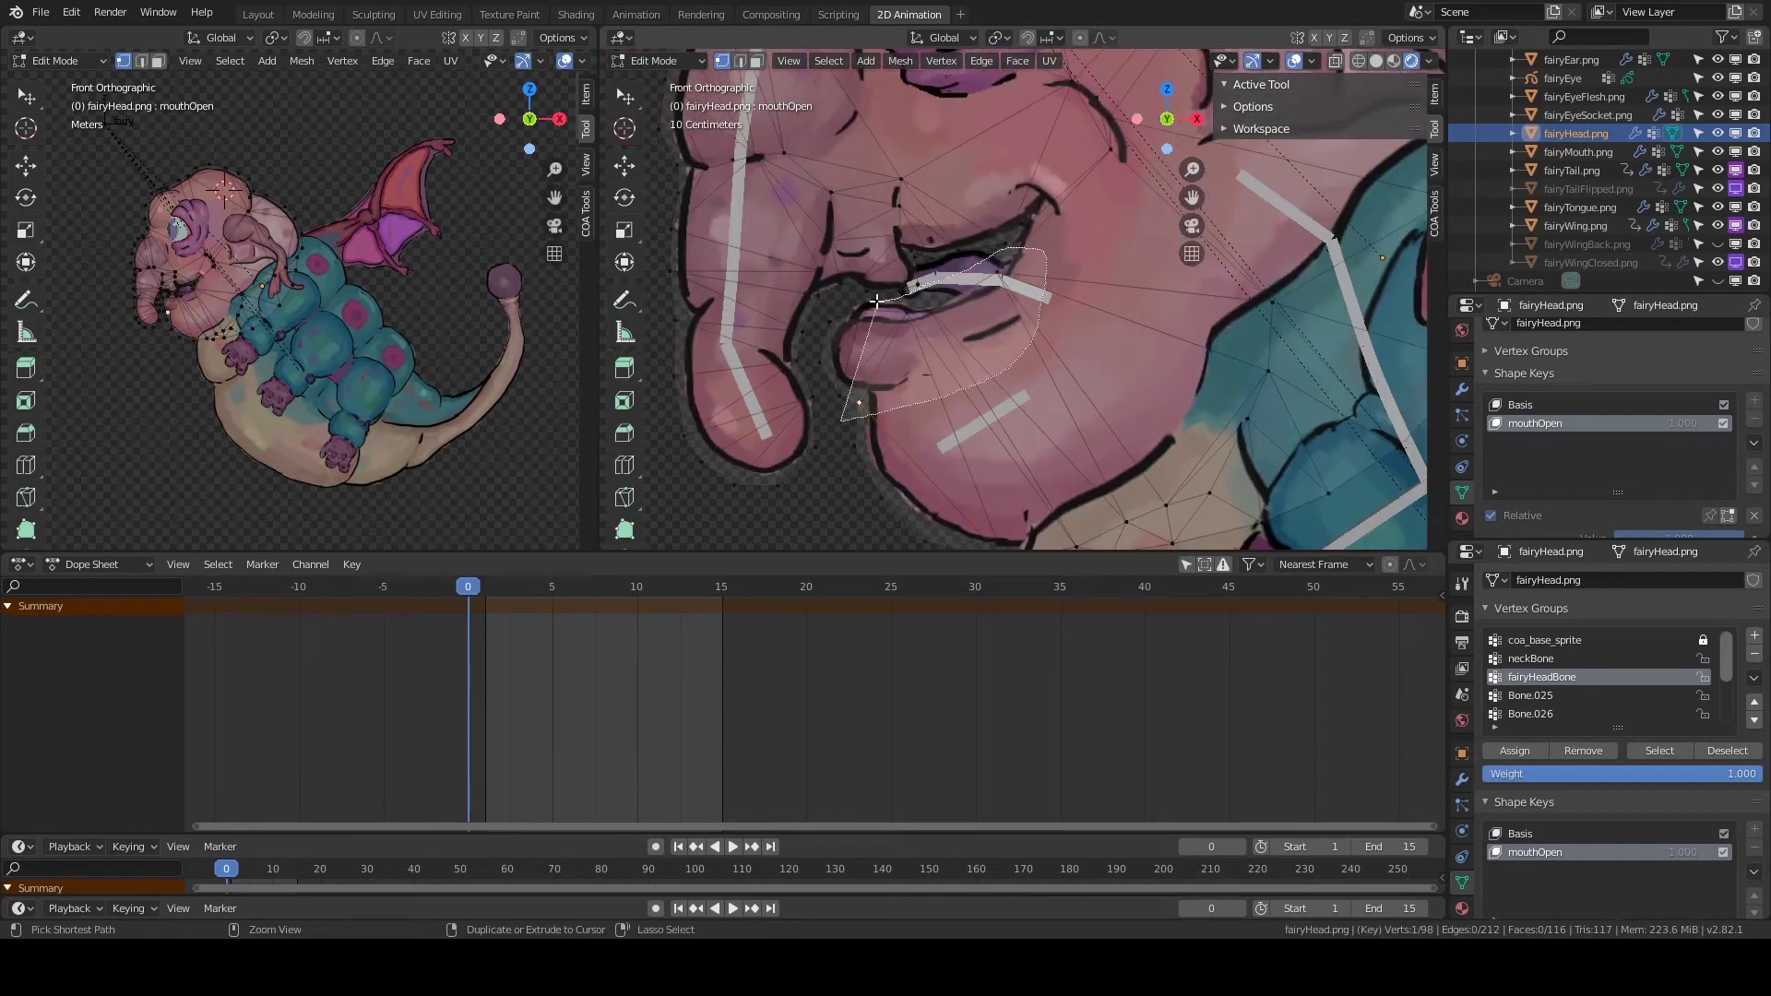
click(926, 388)
key(g)
click(950, 439)
Select the chin vertices below the lip and drop them to widen the mouth.
shift+middle_drag(950, 396, 947, 298)
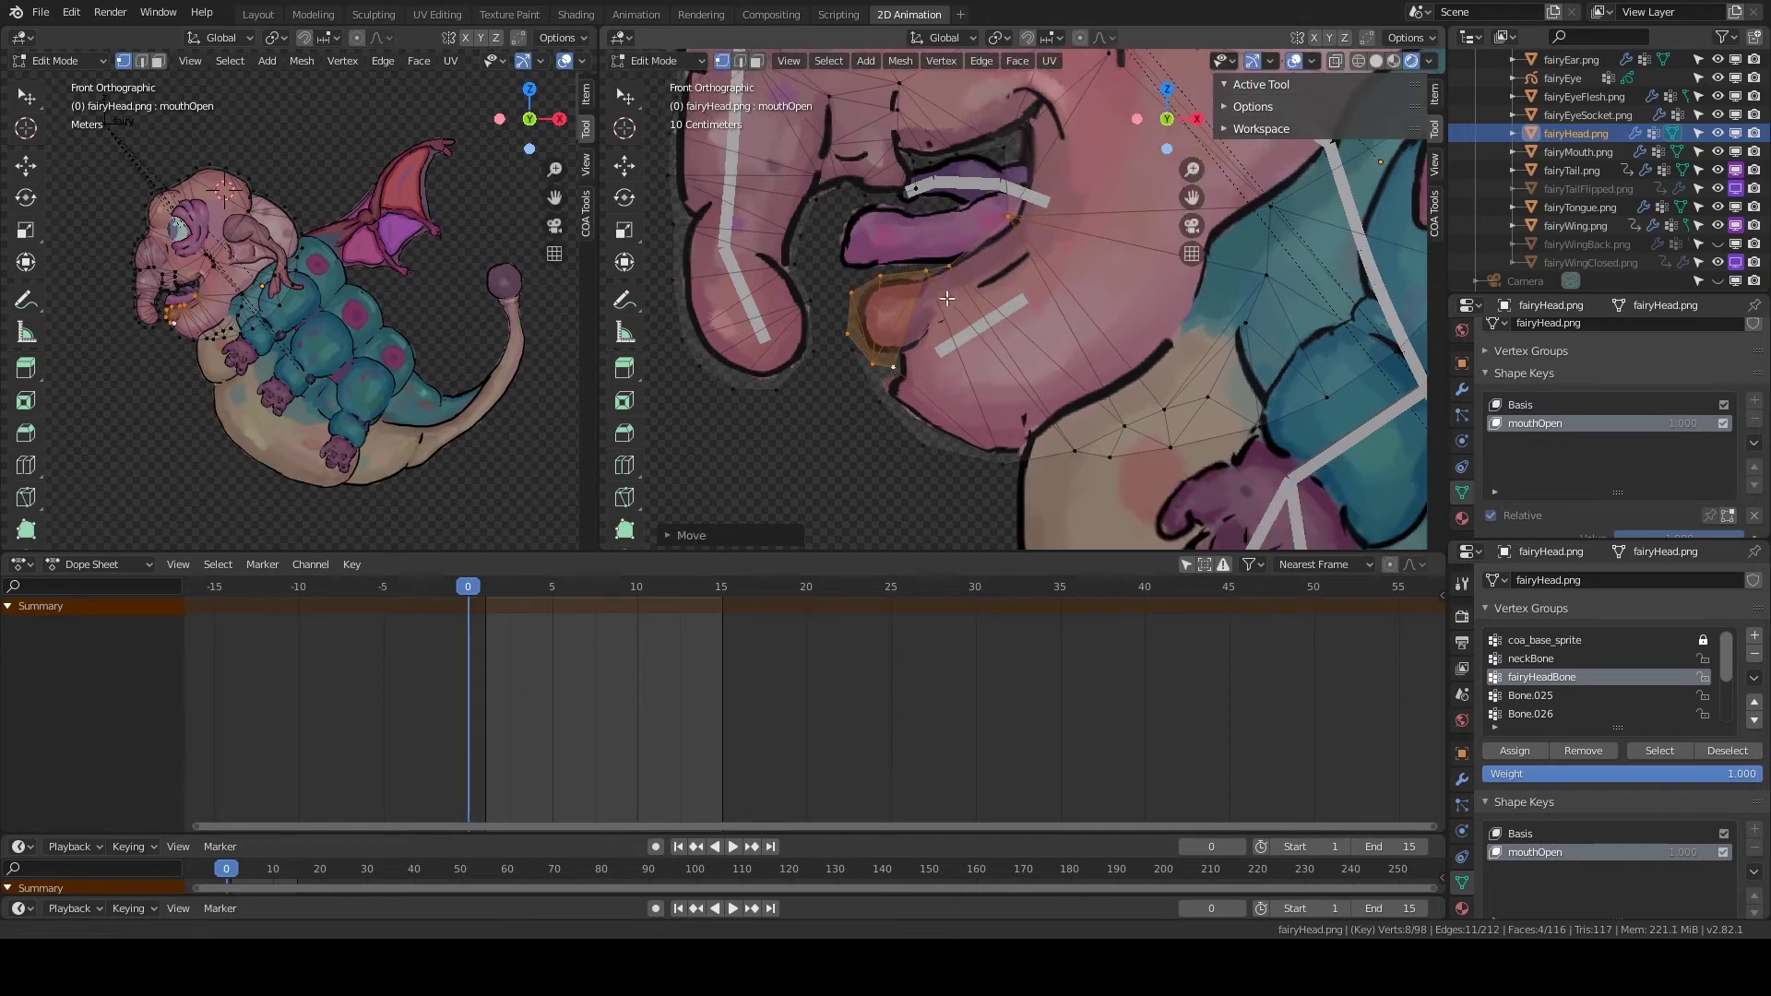
key(g)
click(932, 433)
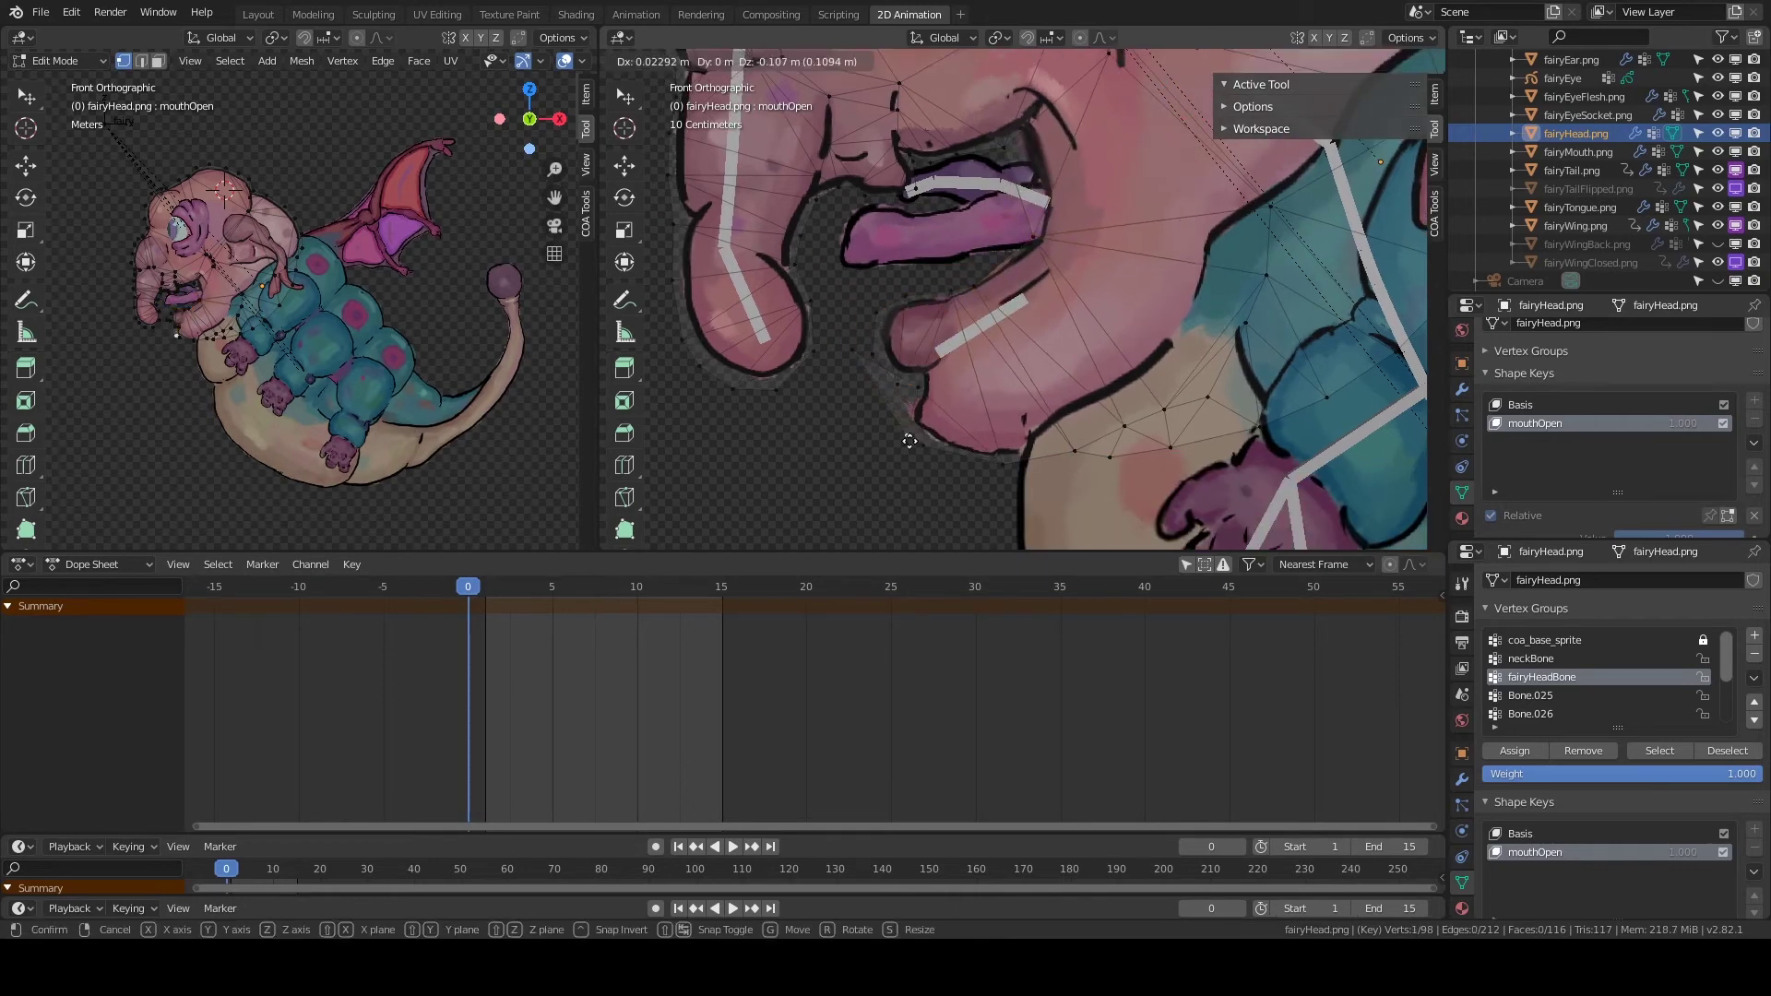
click(952, 467)
scroll(917, 395, down, 2)
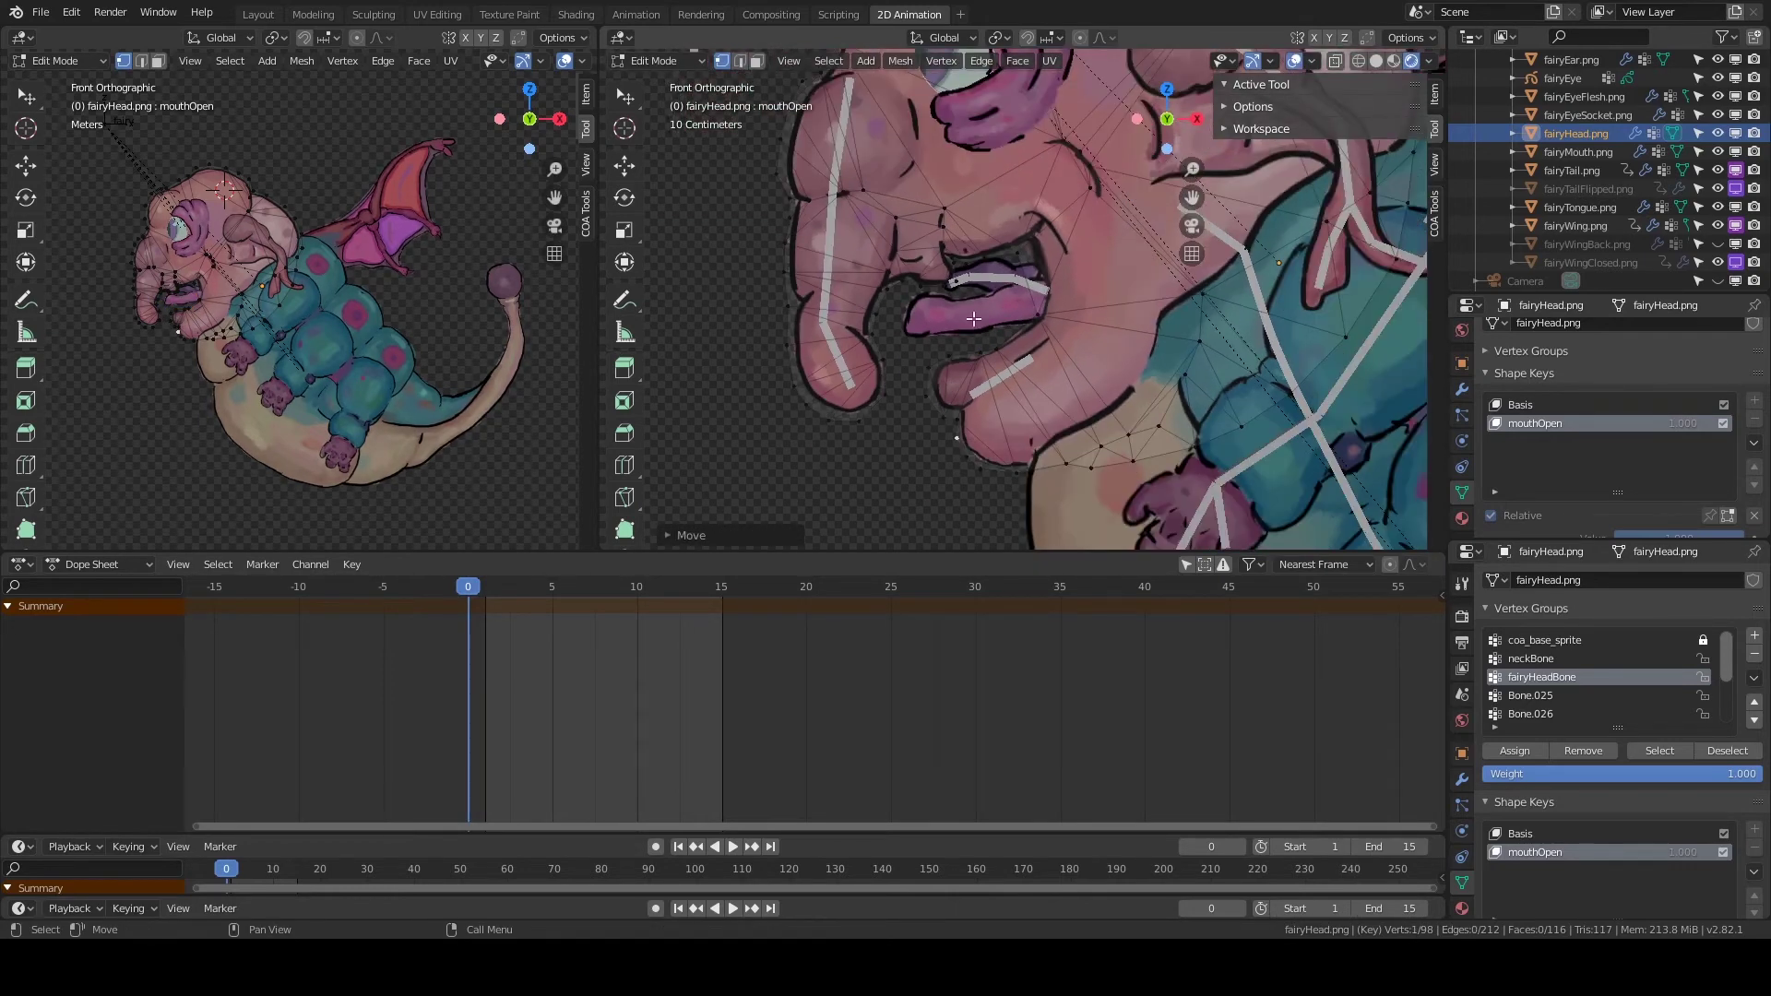
click(671, 61)
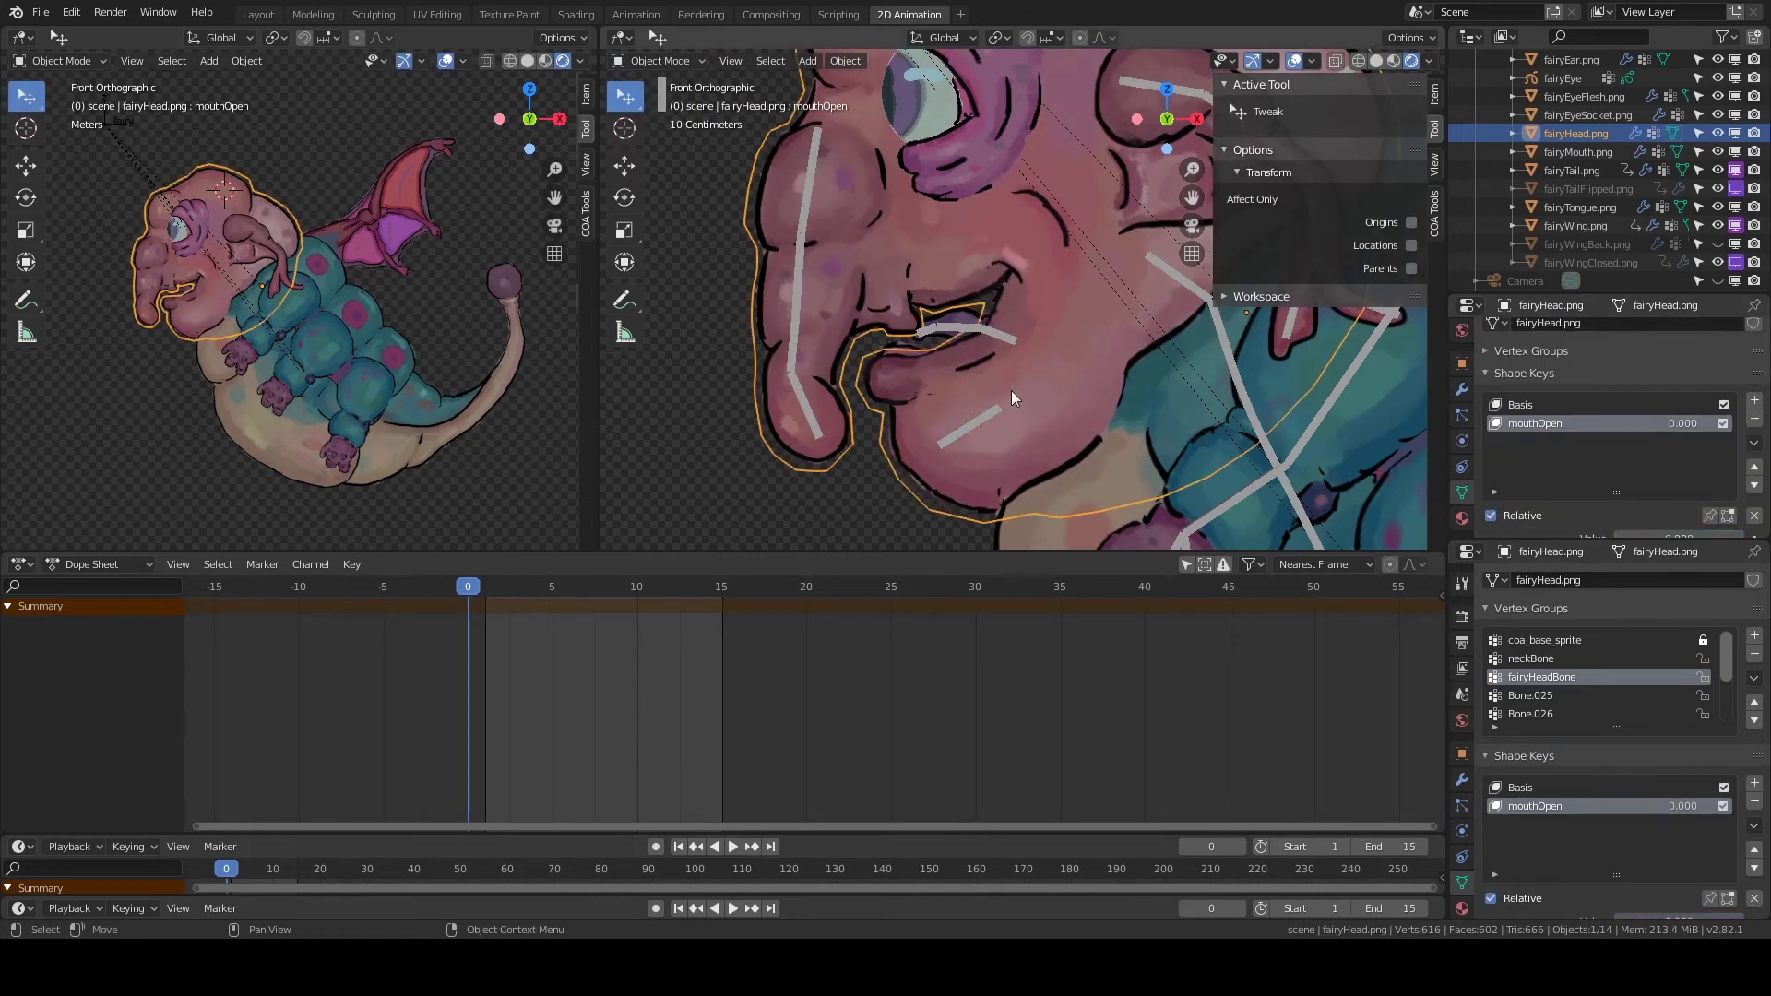
Add a mouthClosed shape key and select the left cheek and mouth vertices.
key(Tab)
key(Tab)
click(1754, 400)
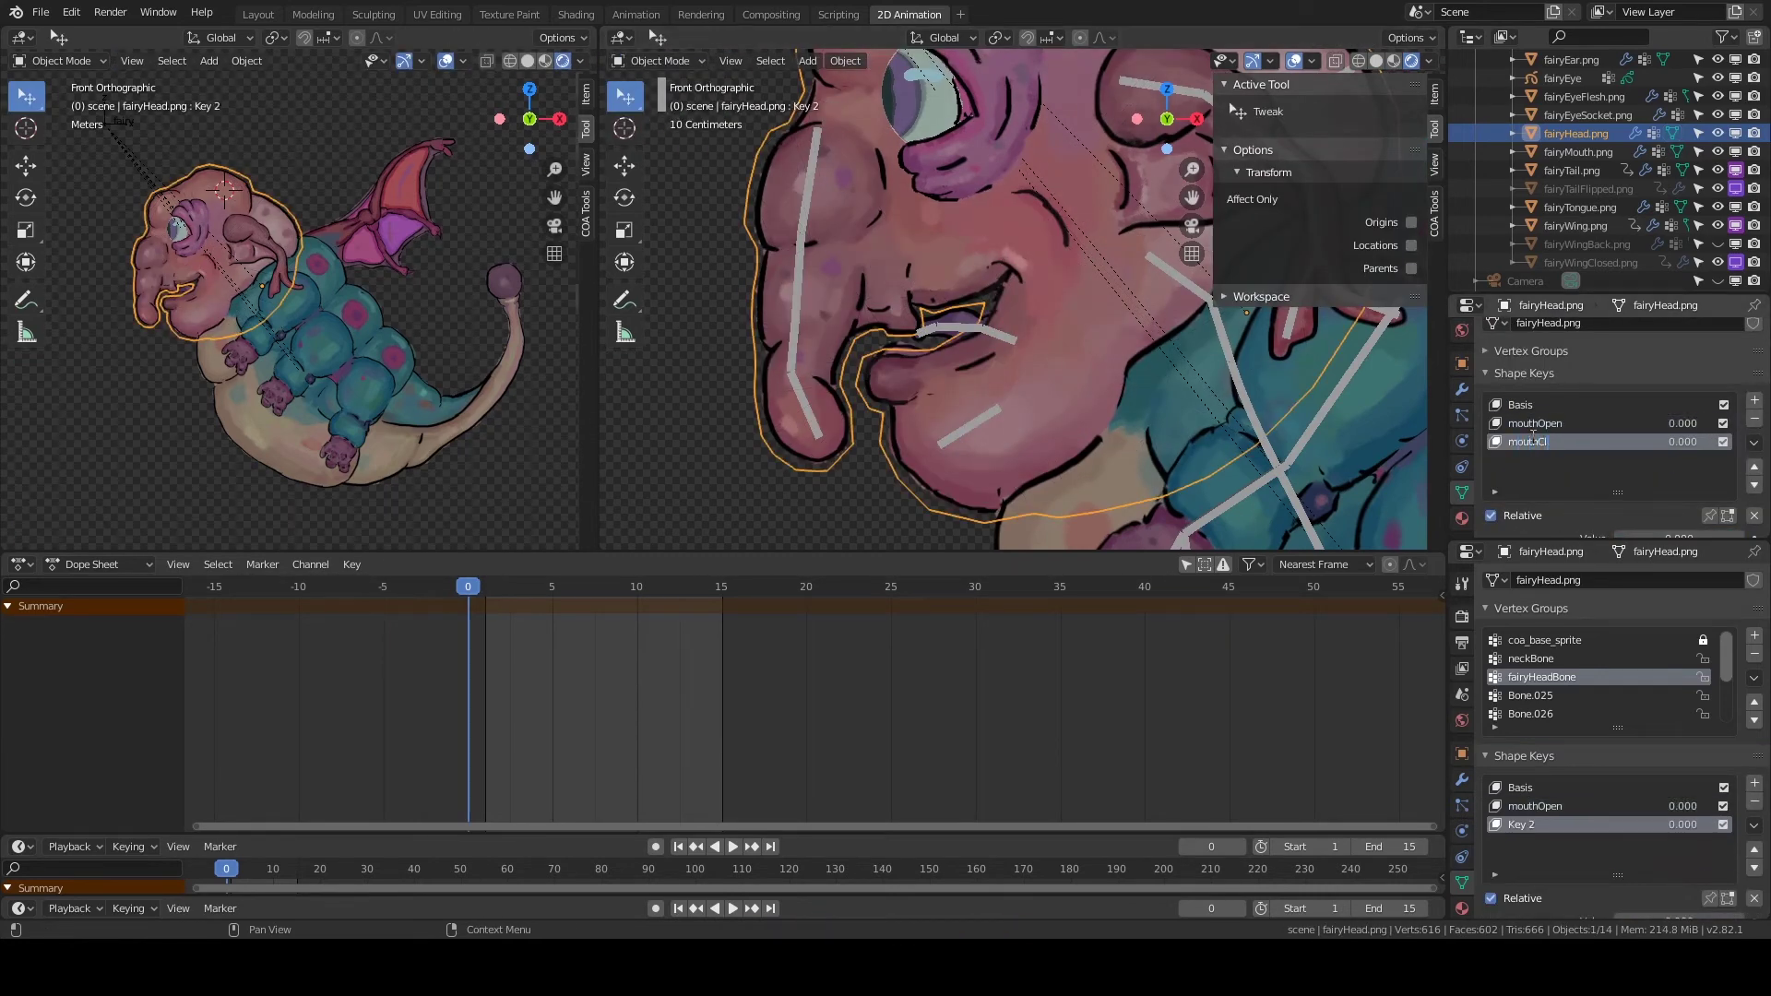
click(657, 61)
scroll(837, 266, up, 2)
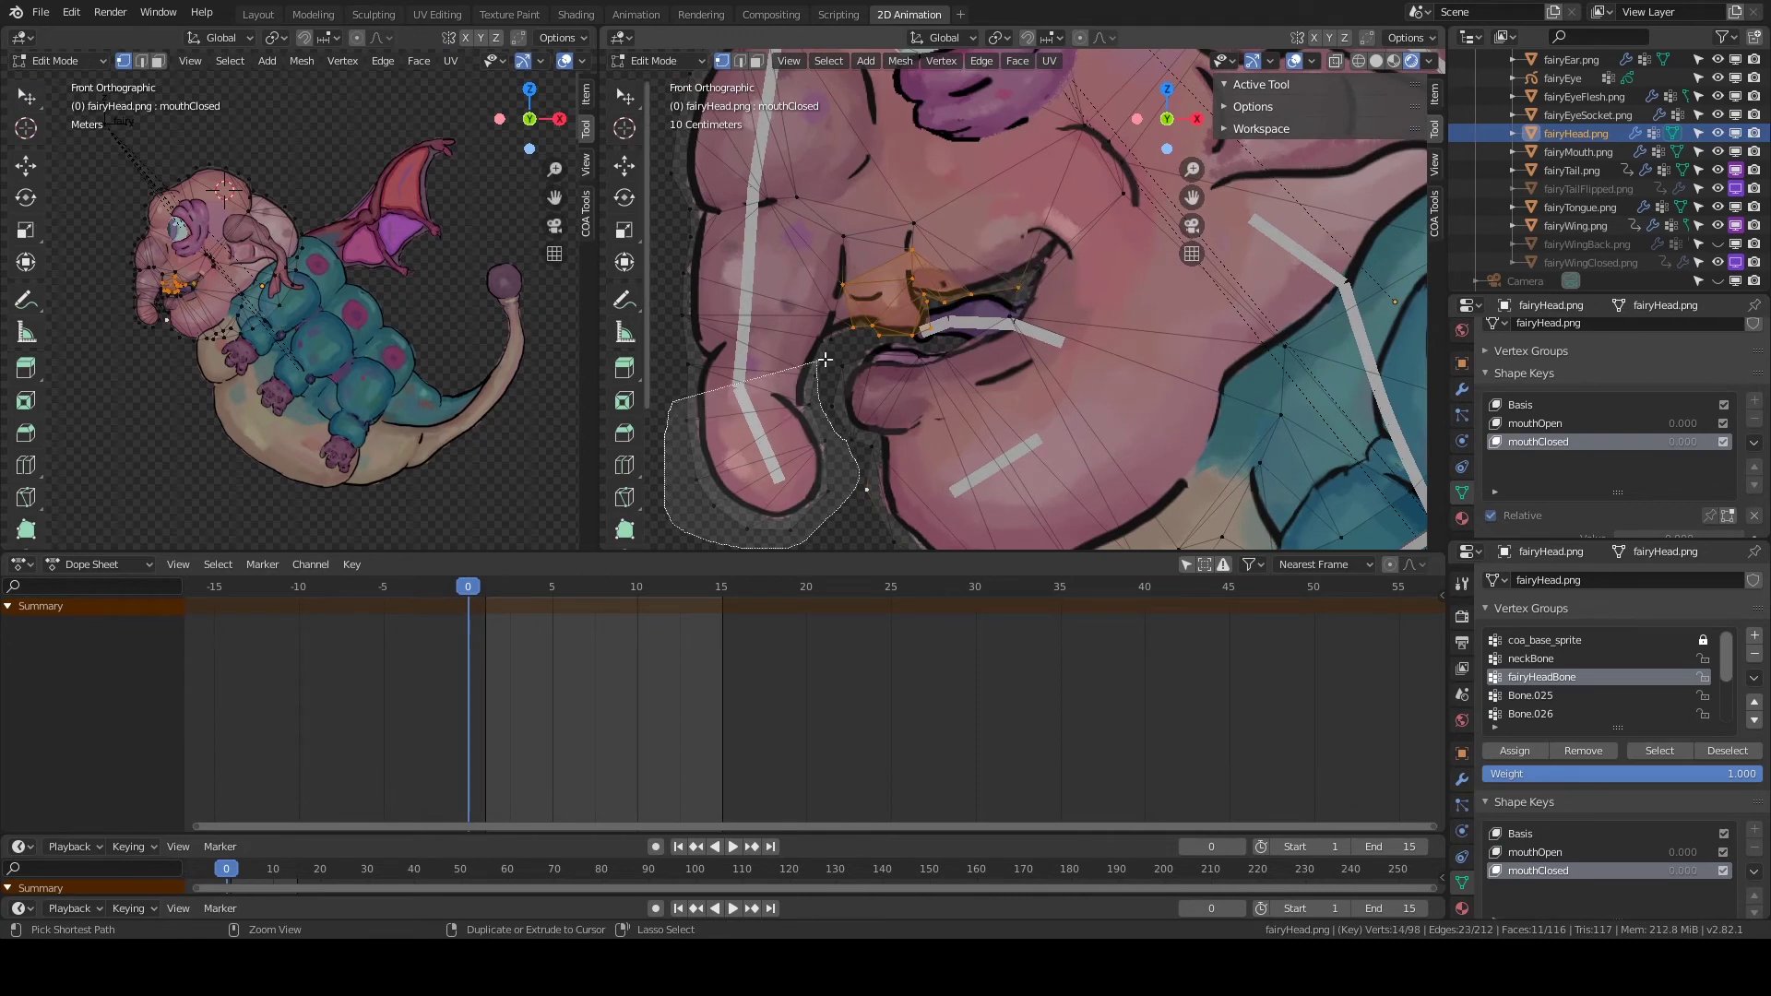
ctrl+right_drag(665, 479, 678, 277)
click(1435, 93)
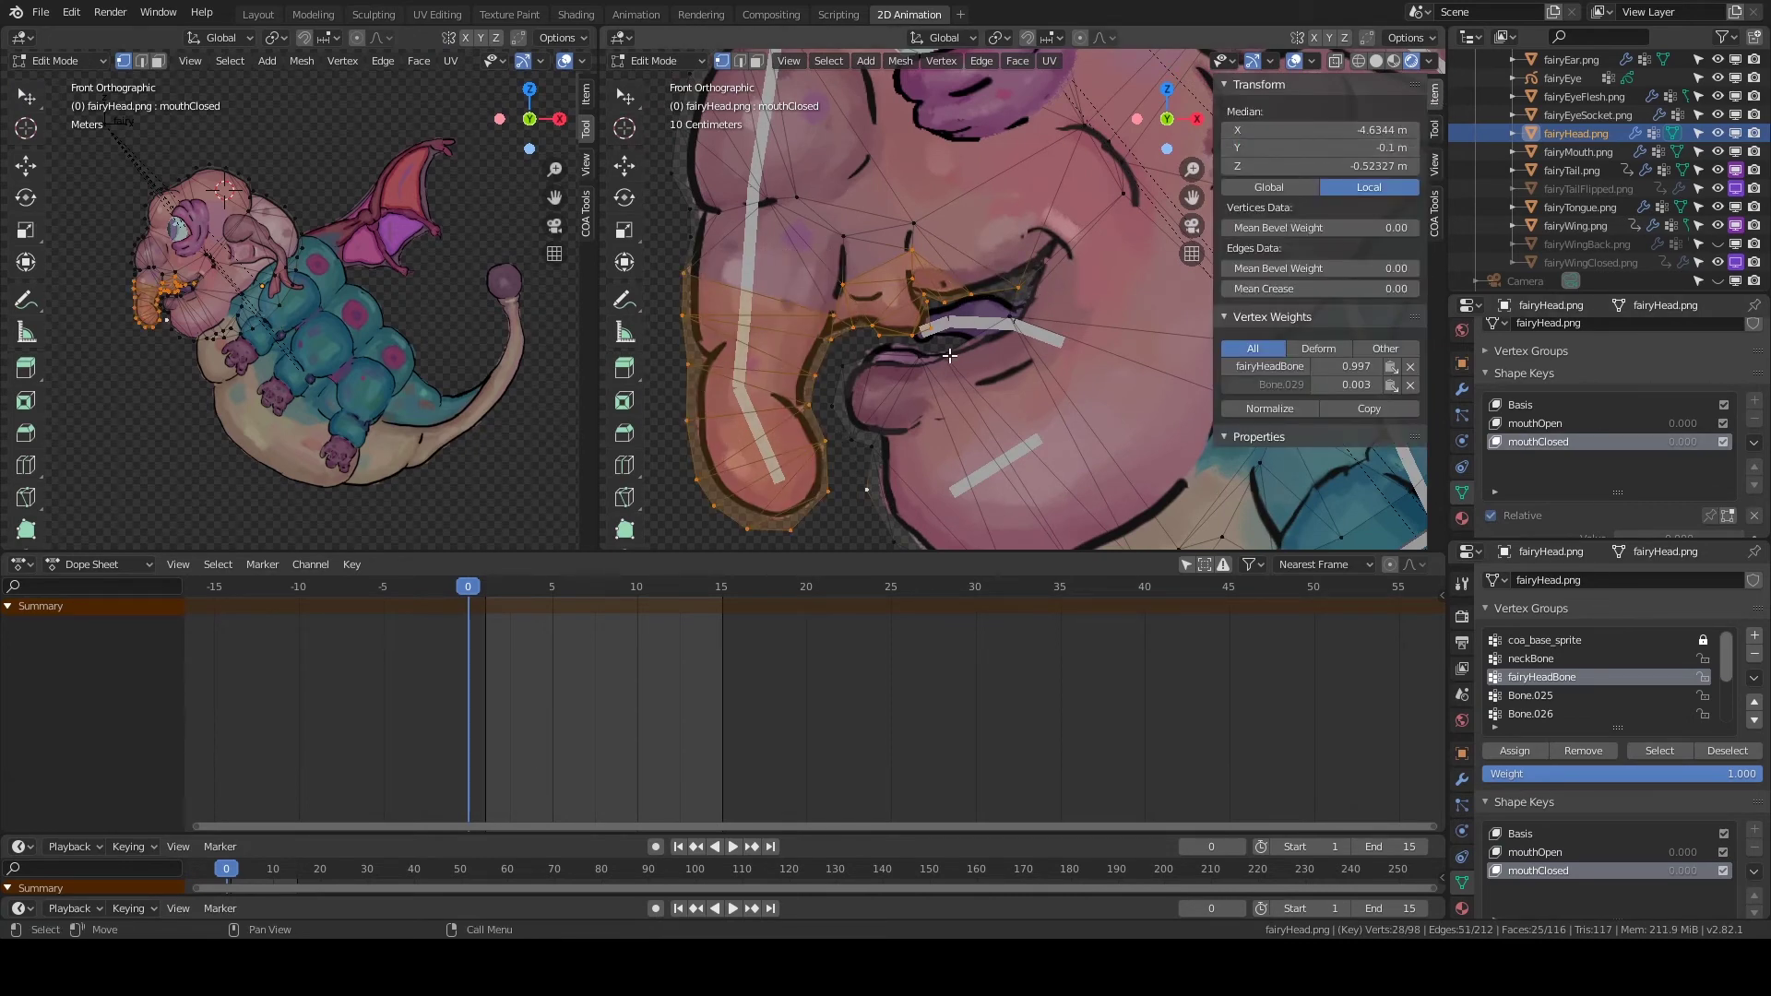
Rotate and move the mouth-corner vertices into a new position.
shift+middle_drag(950, 355, 922, 314)
ctrl+right_drag(913, 304, 823, 325)
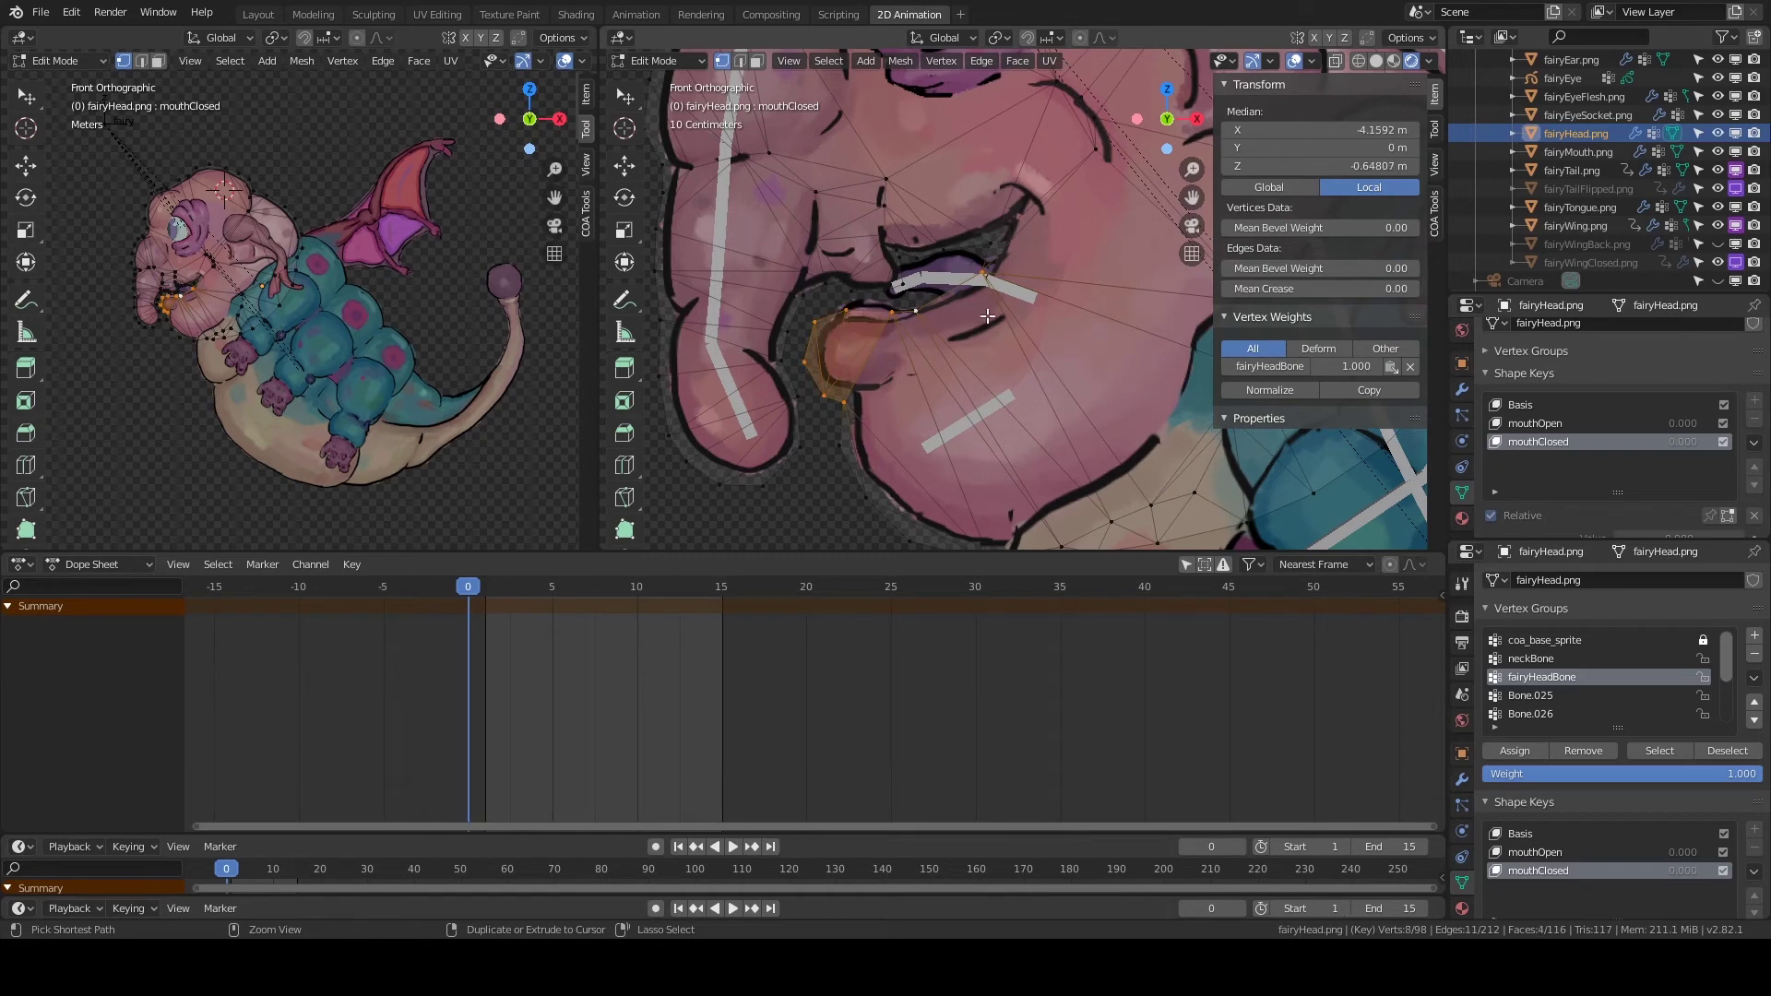
key(r)
click(959, 286)
key(g)
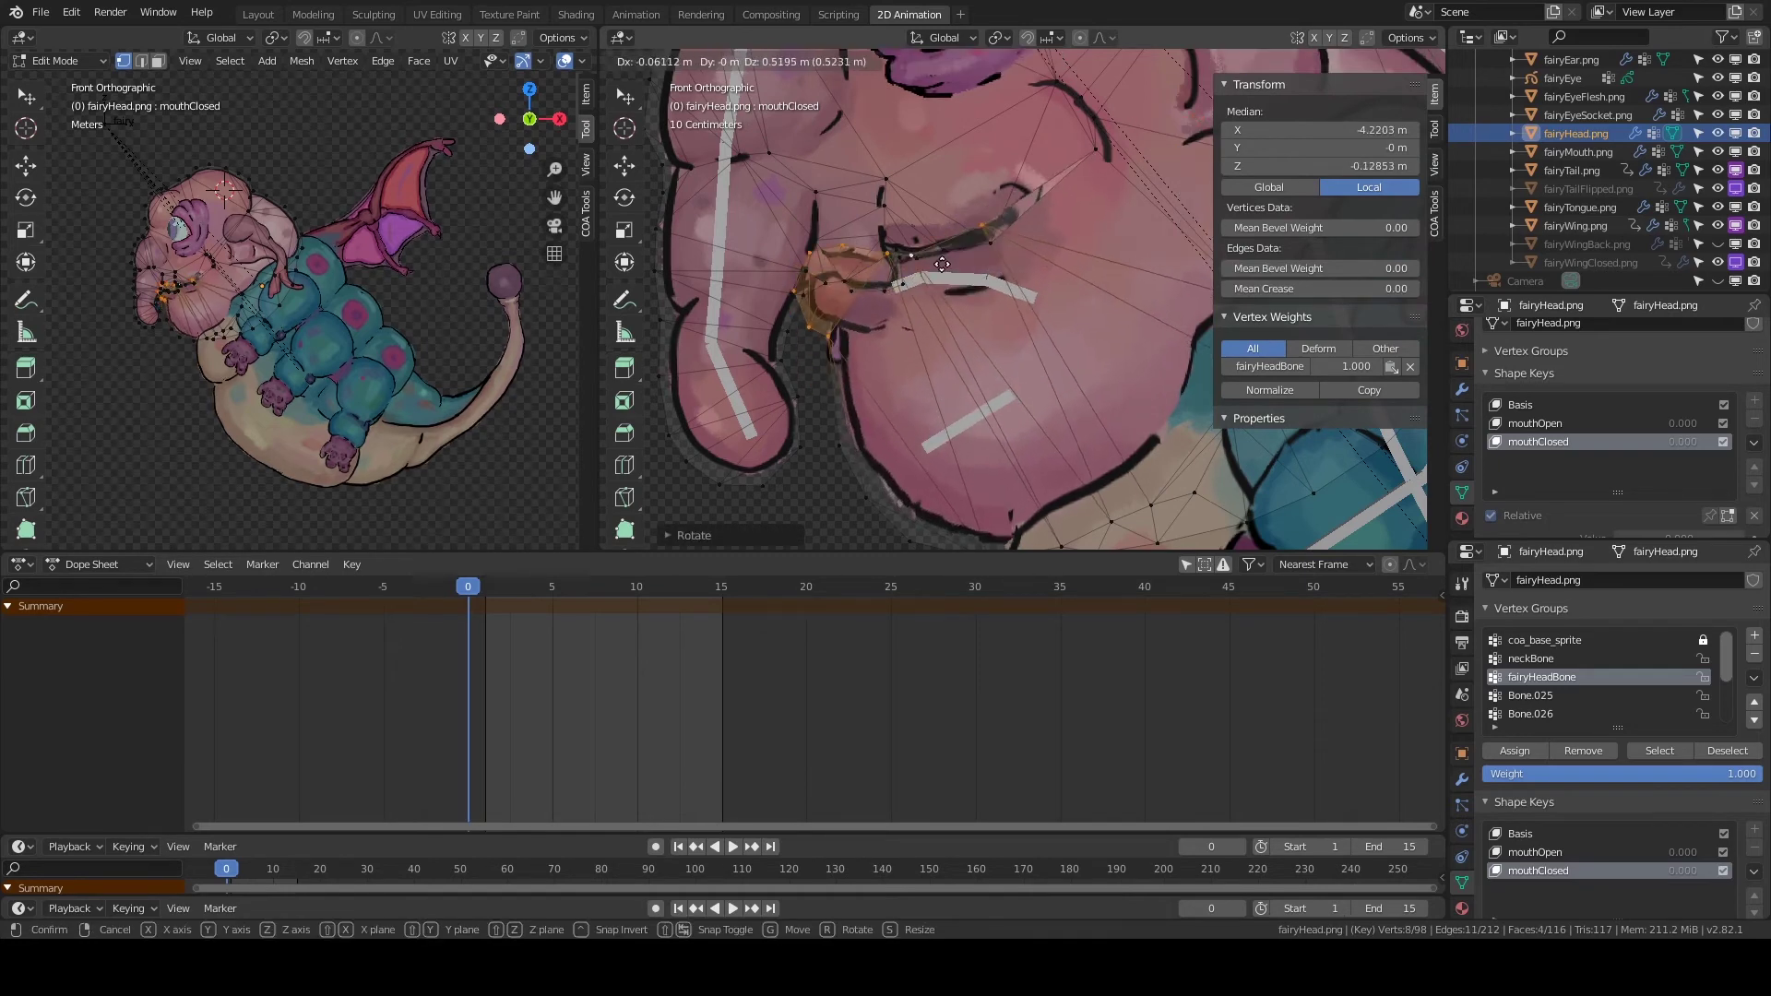
click(941, 264)
Reposition individual mouth vertices, including editing one vertex's Y value.
shift+middle_drag(984, 231, 923, 258)
click(923, 257)
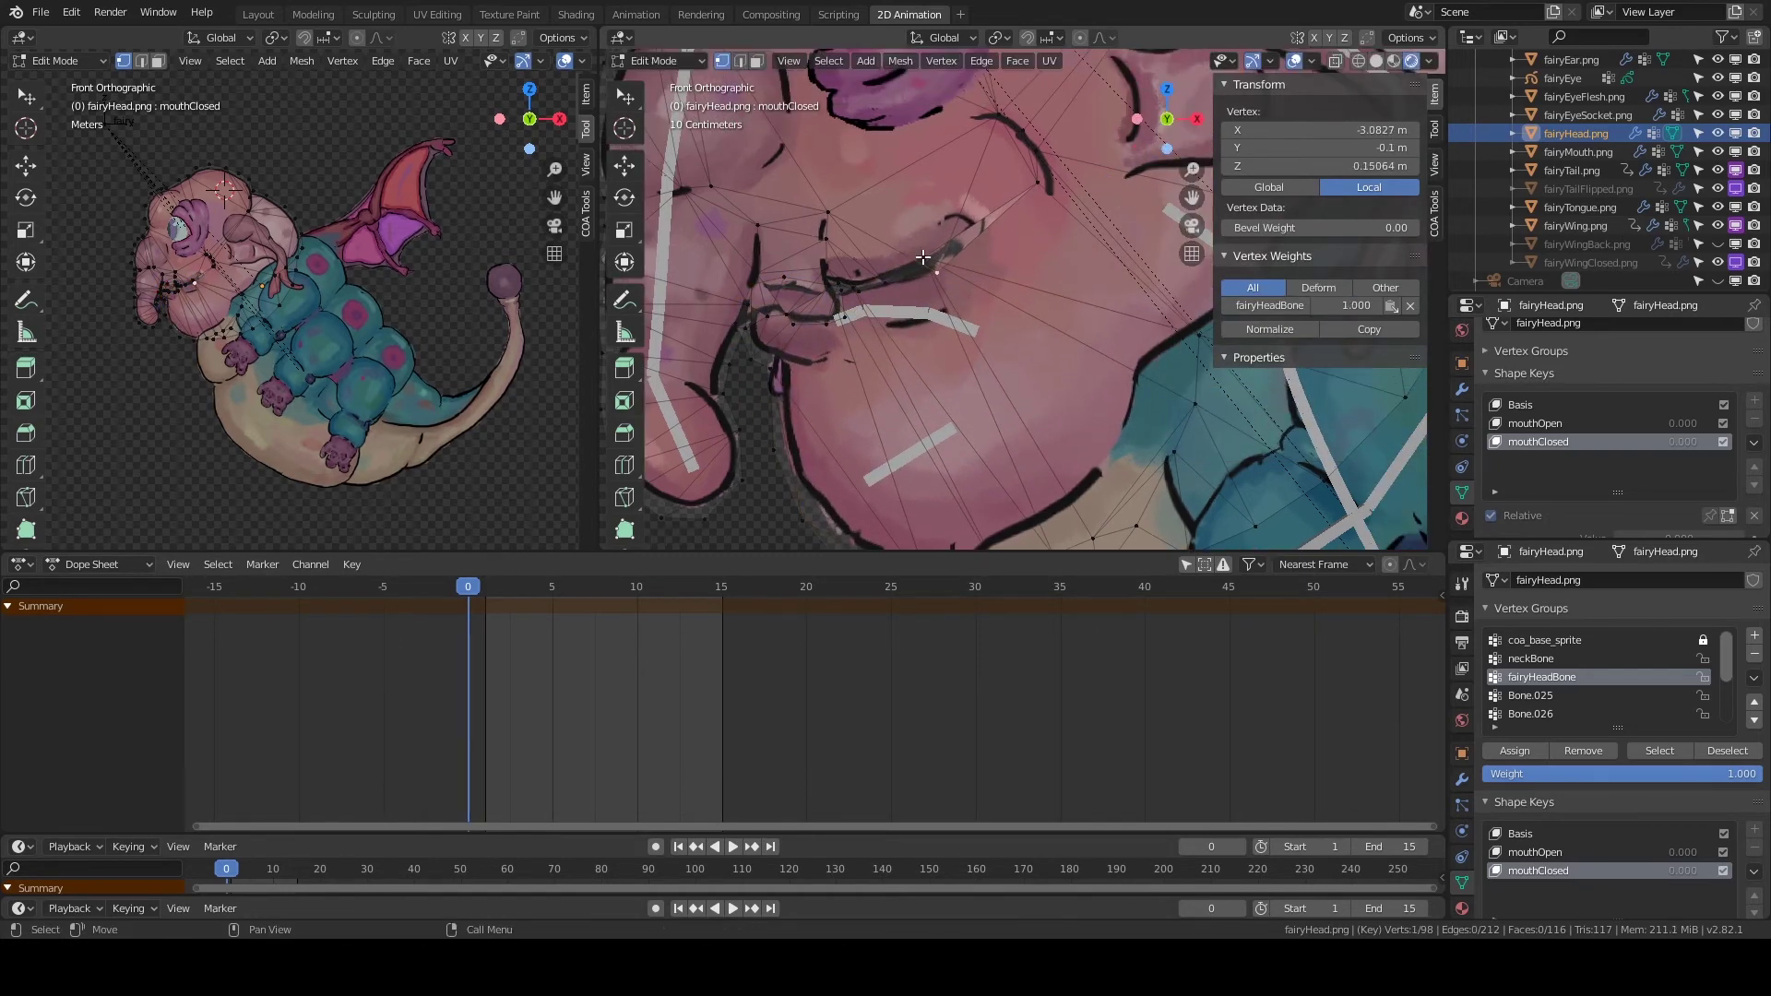
key(g)
scroll(923, 257, up, 2)
click(869, 293)
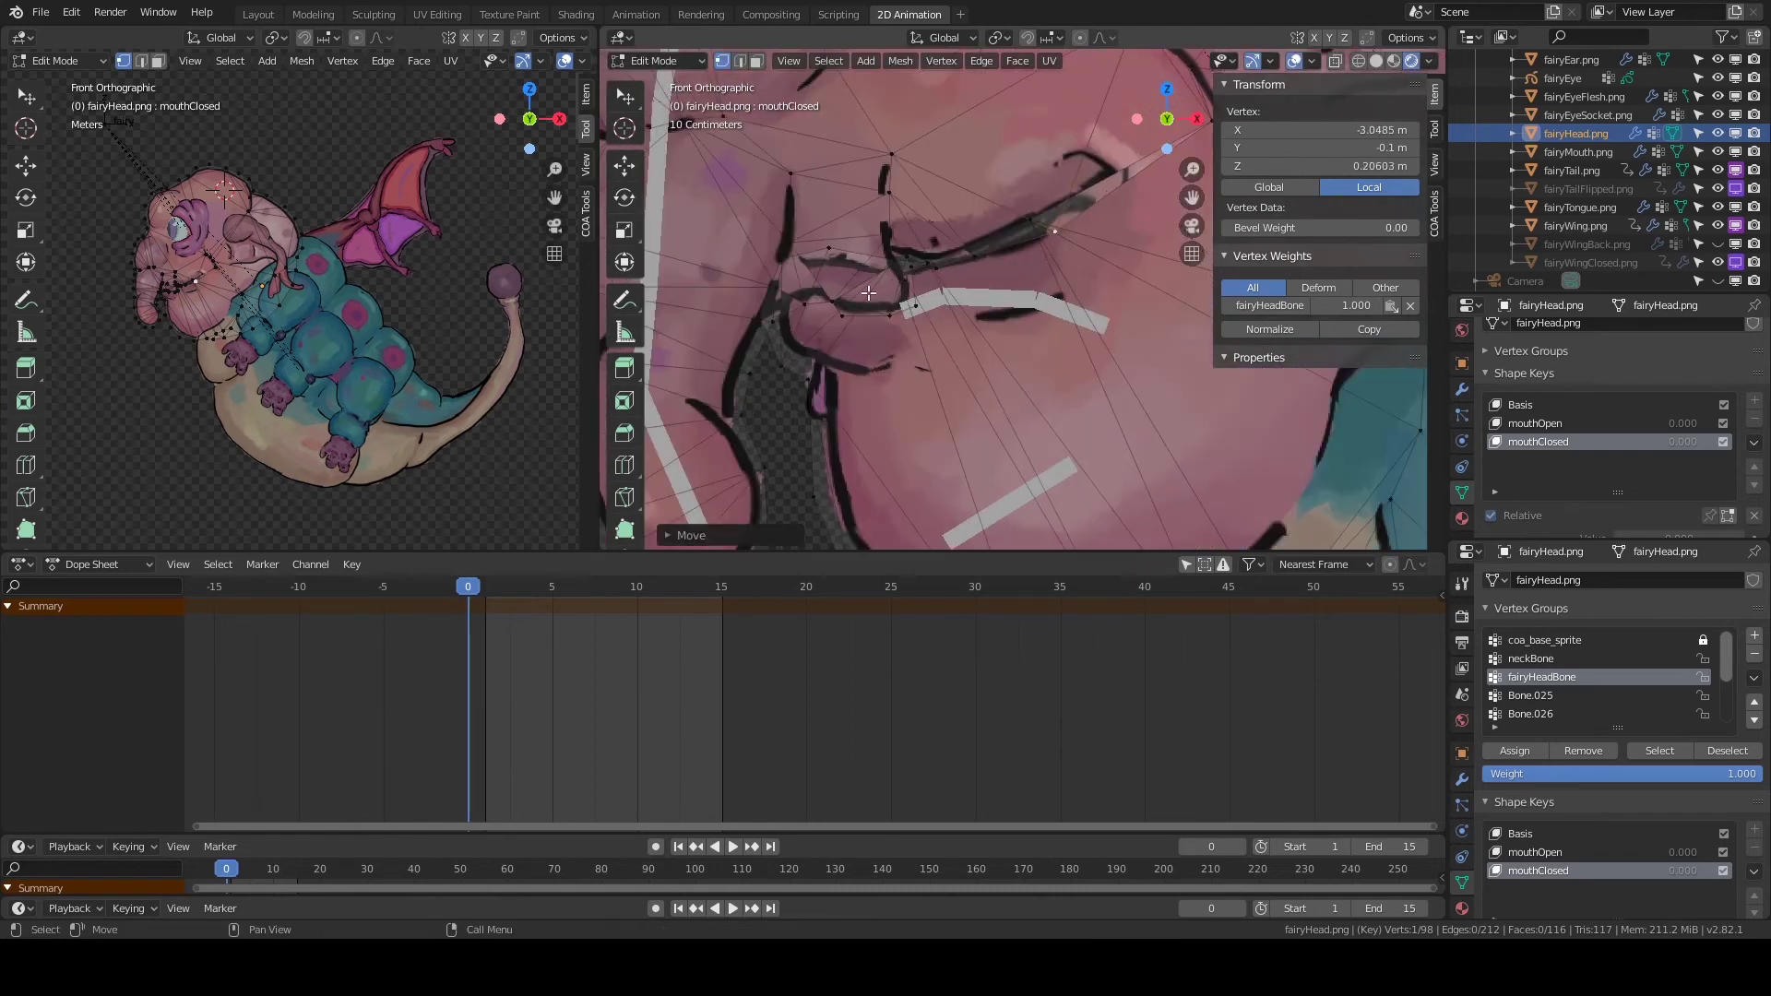
click(888, 192)
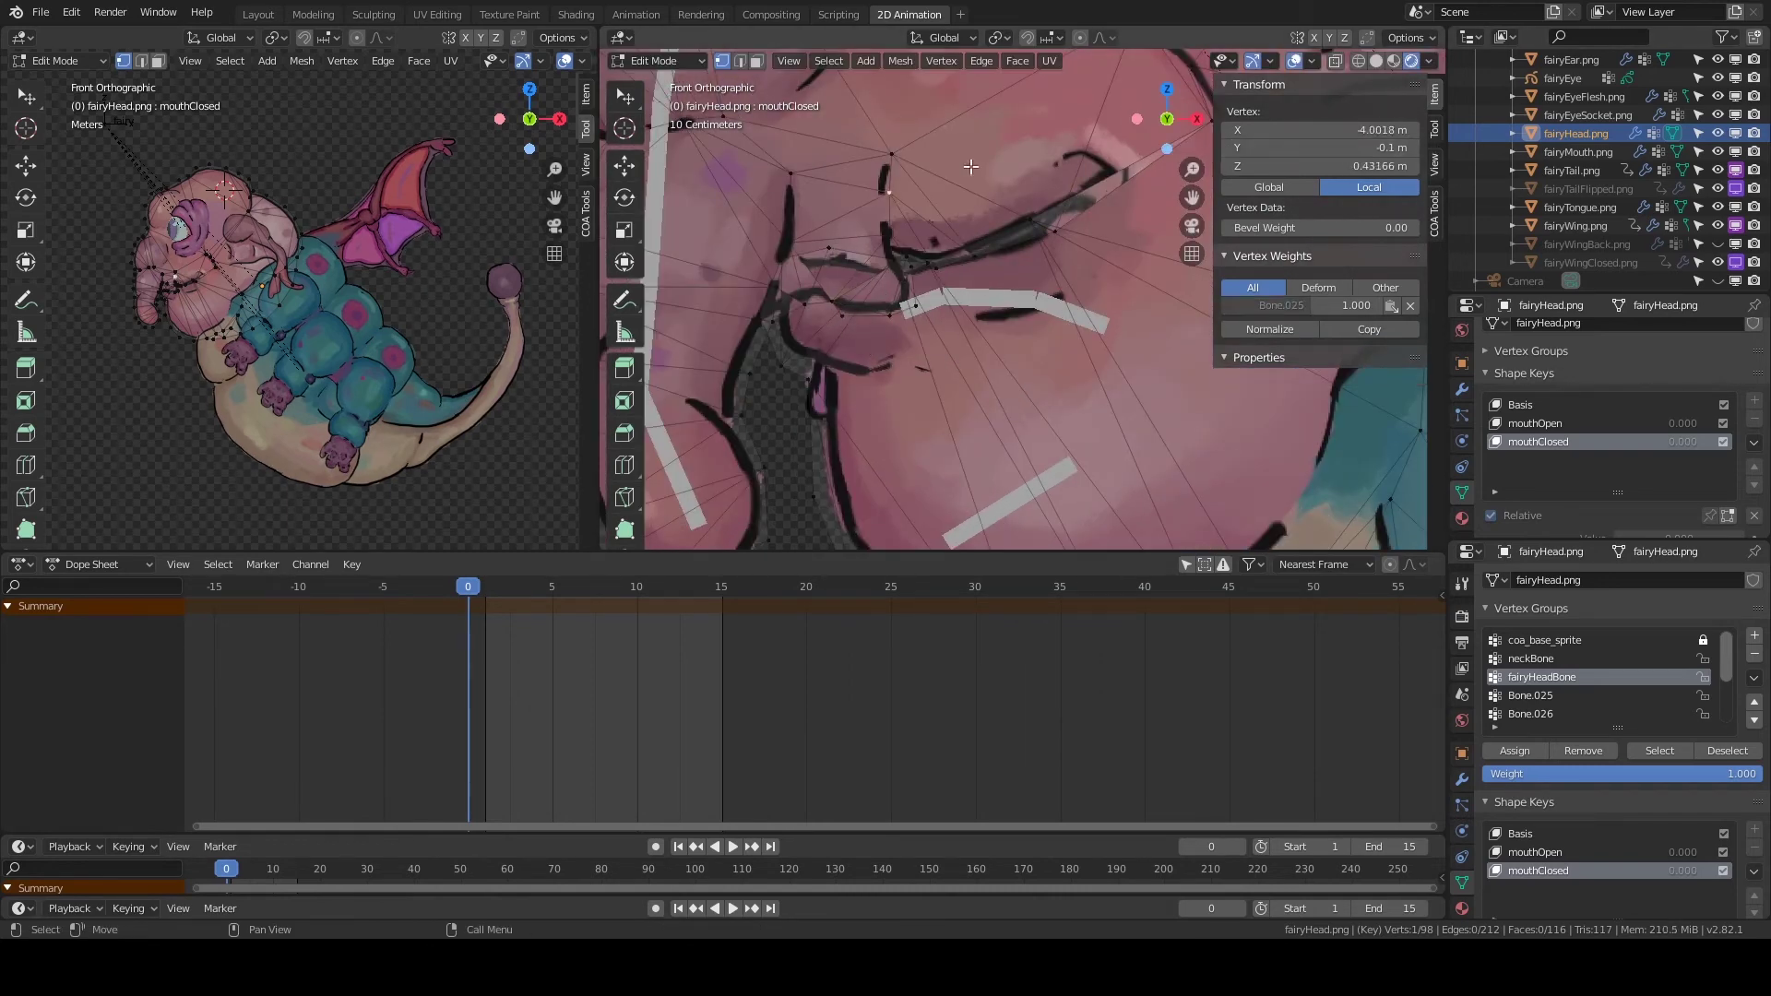
click(802, 286)
shift+middle_drag(927, 253, 821, 276)
click(1114, 145)
click(1380, 153)
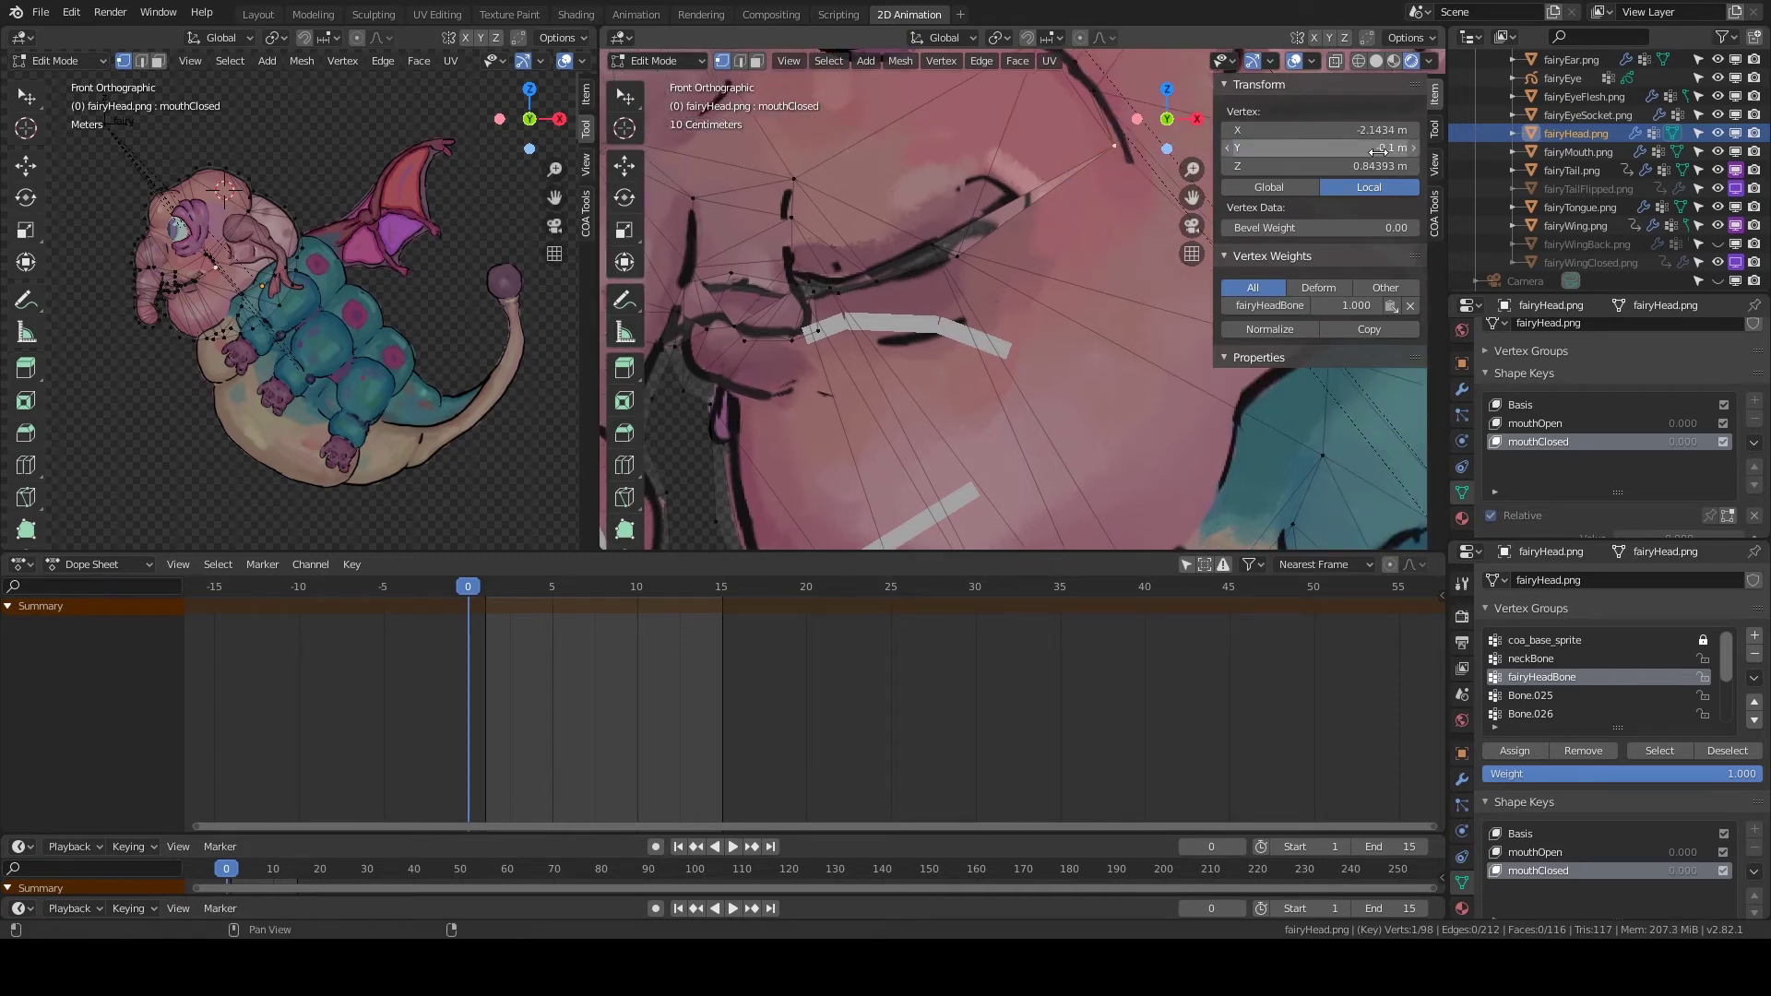
shift+middle_drag(957, 254, 983, 257)
shift+middle_drag(817, 328, 911, 273)
click(851, 266)
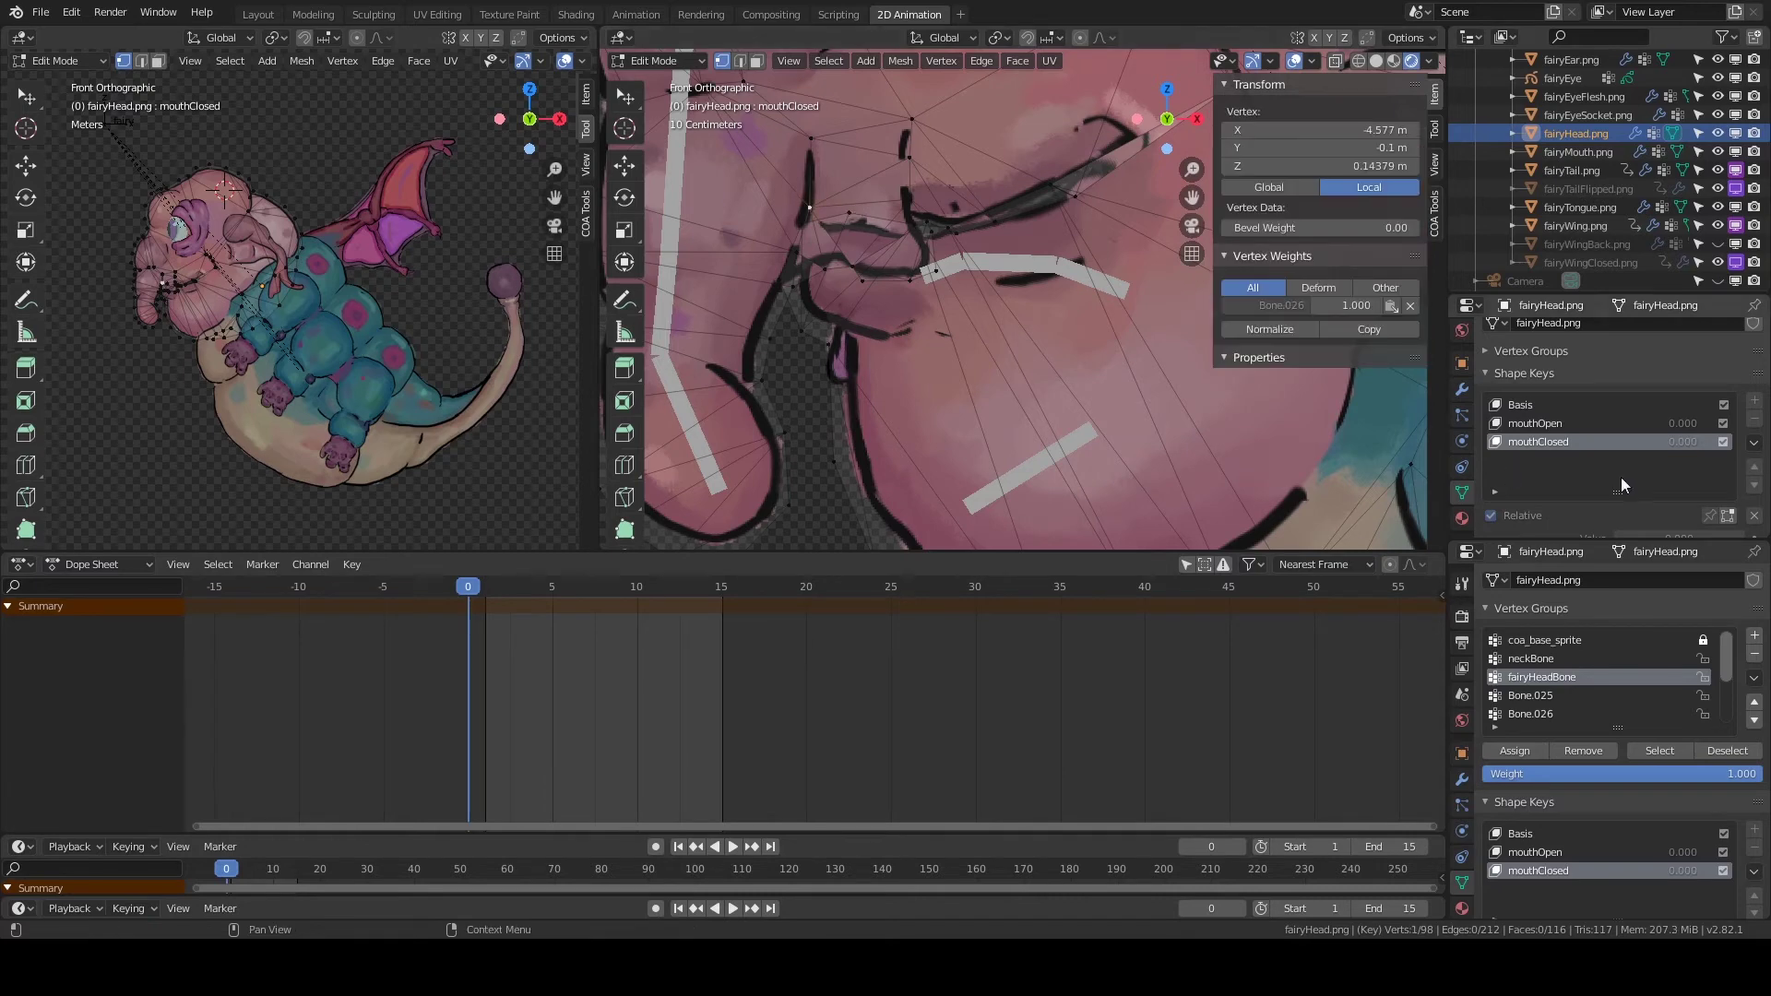
Return to Object Mode and delete the mouthClosed shape key.
key(Tab)
click(660, 61)
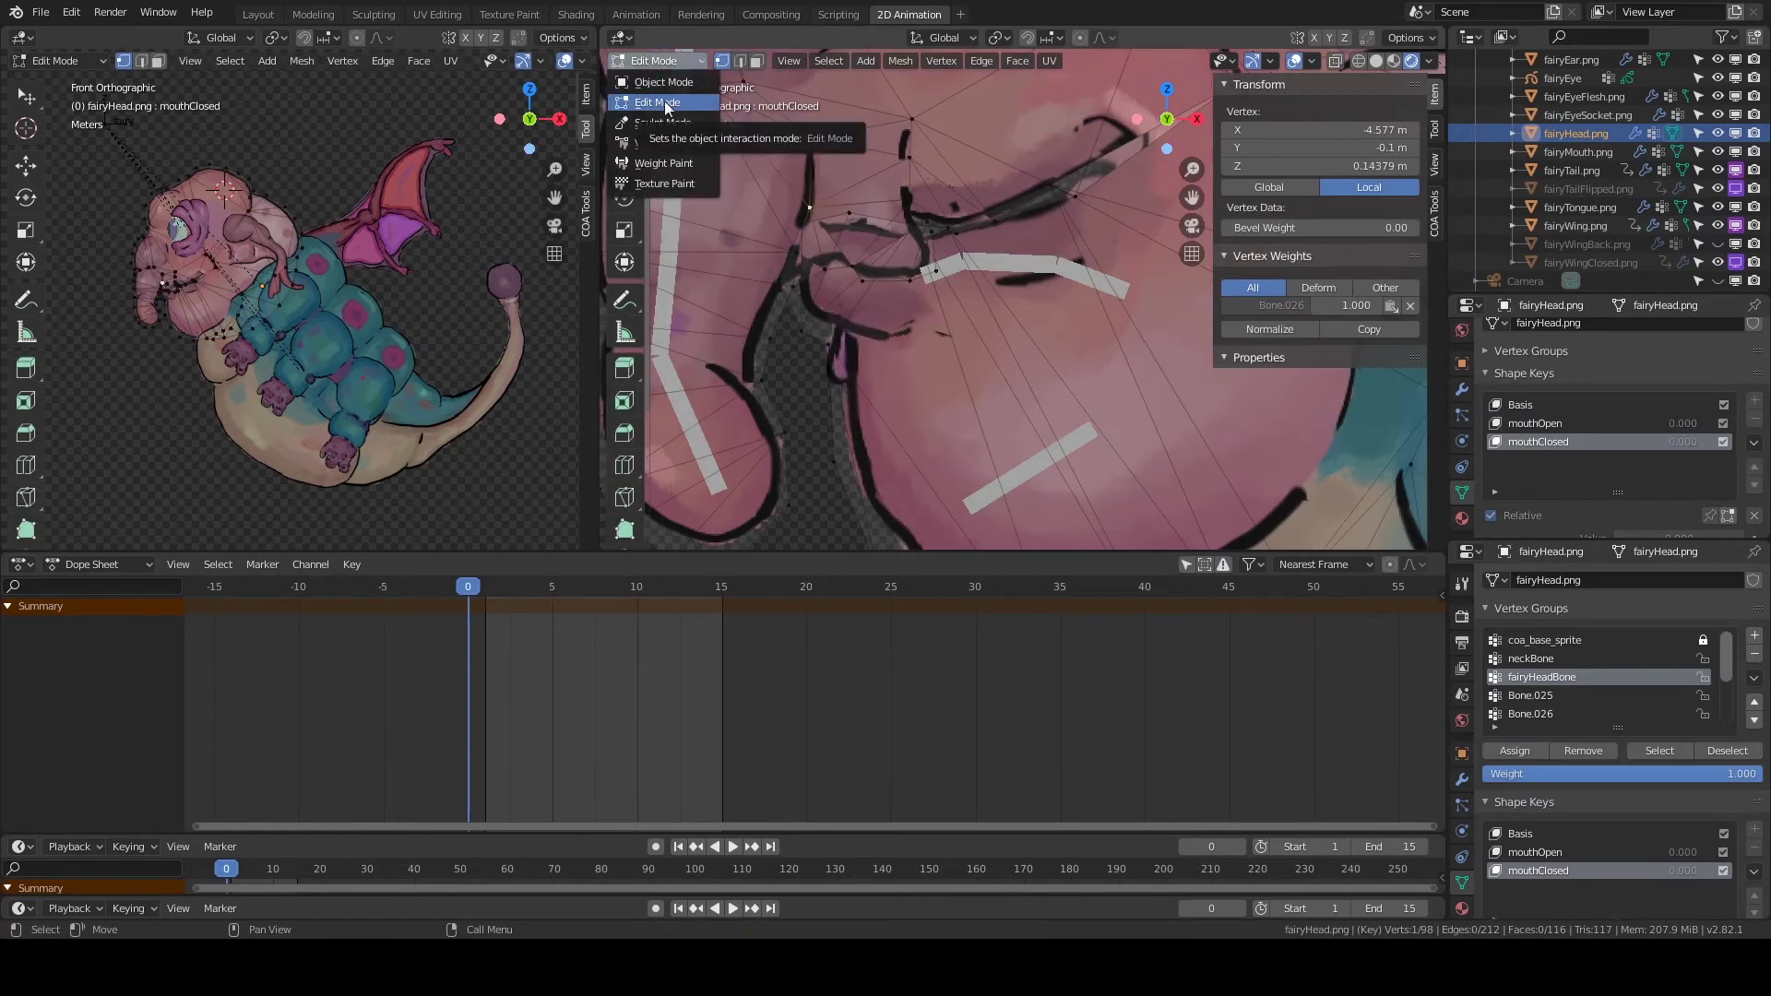
click(664, 101)
key(Tab)
click(1754, 420)
On the Basis shape, select the lower-lip vertices and adjust their Y position.
click(1618, 404)
key(Tab)
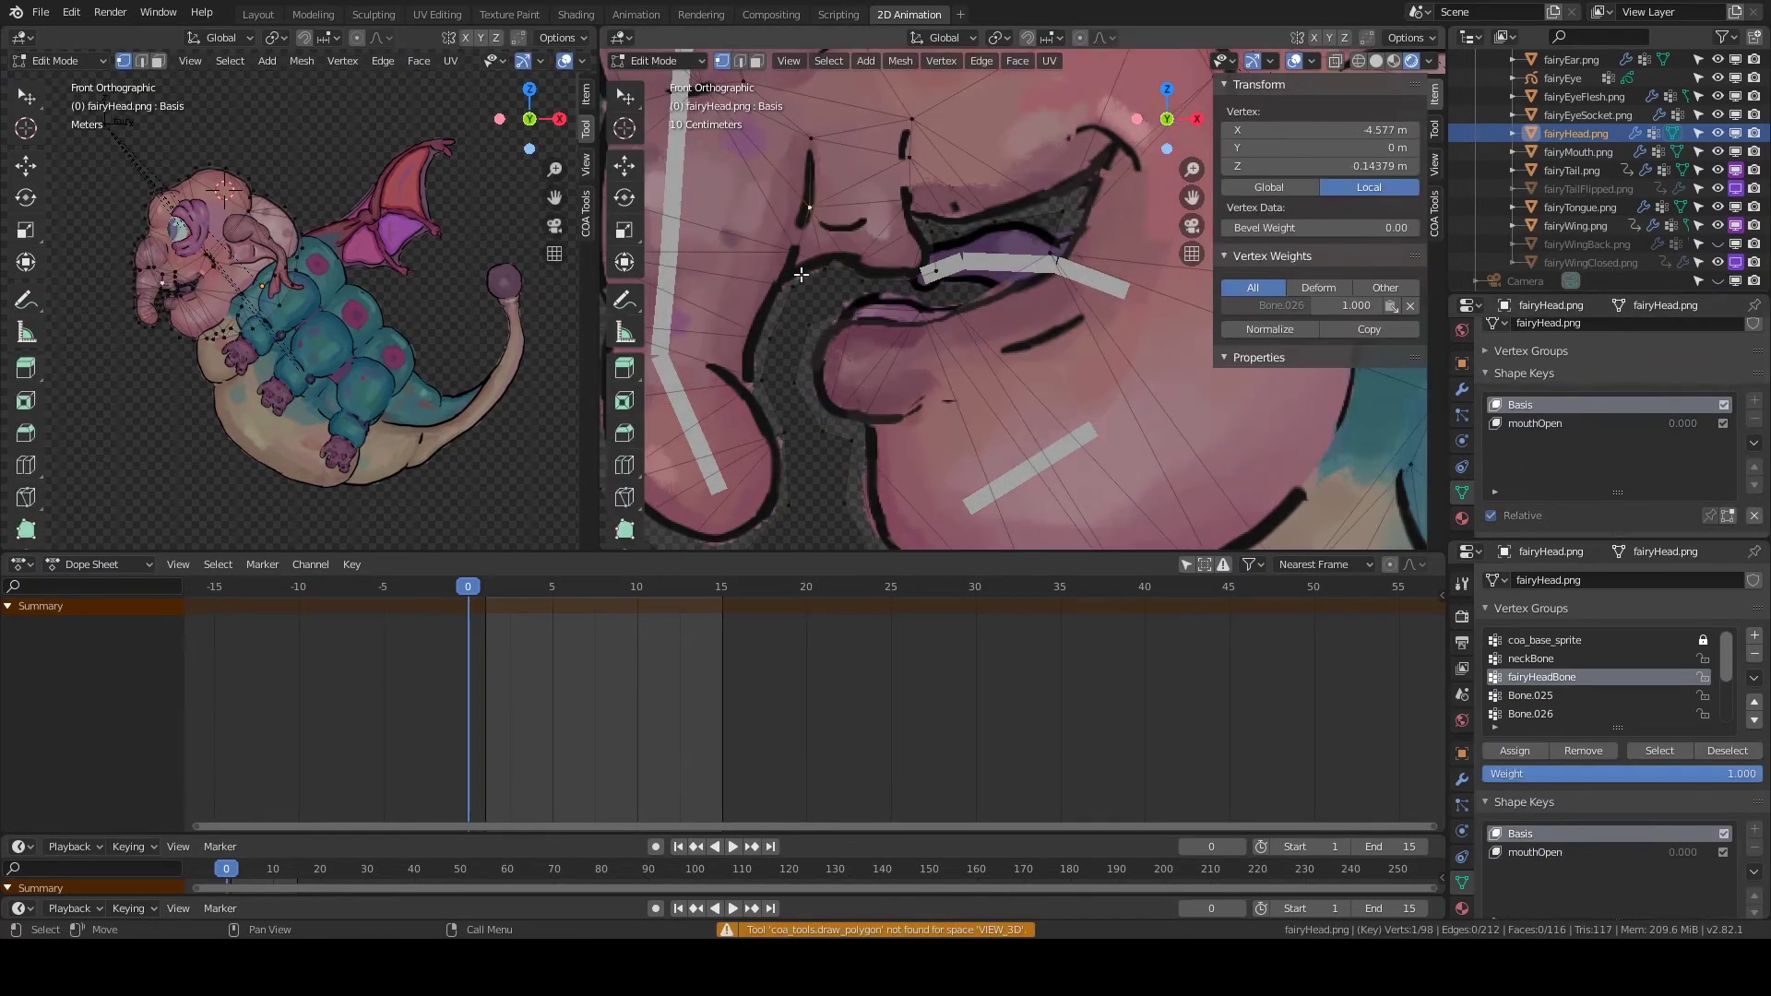
scroll(1199, 212, down, 2)
ctrl+right_drag(786, 406, 975, 275)
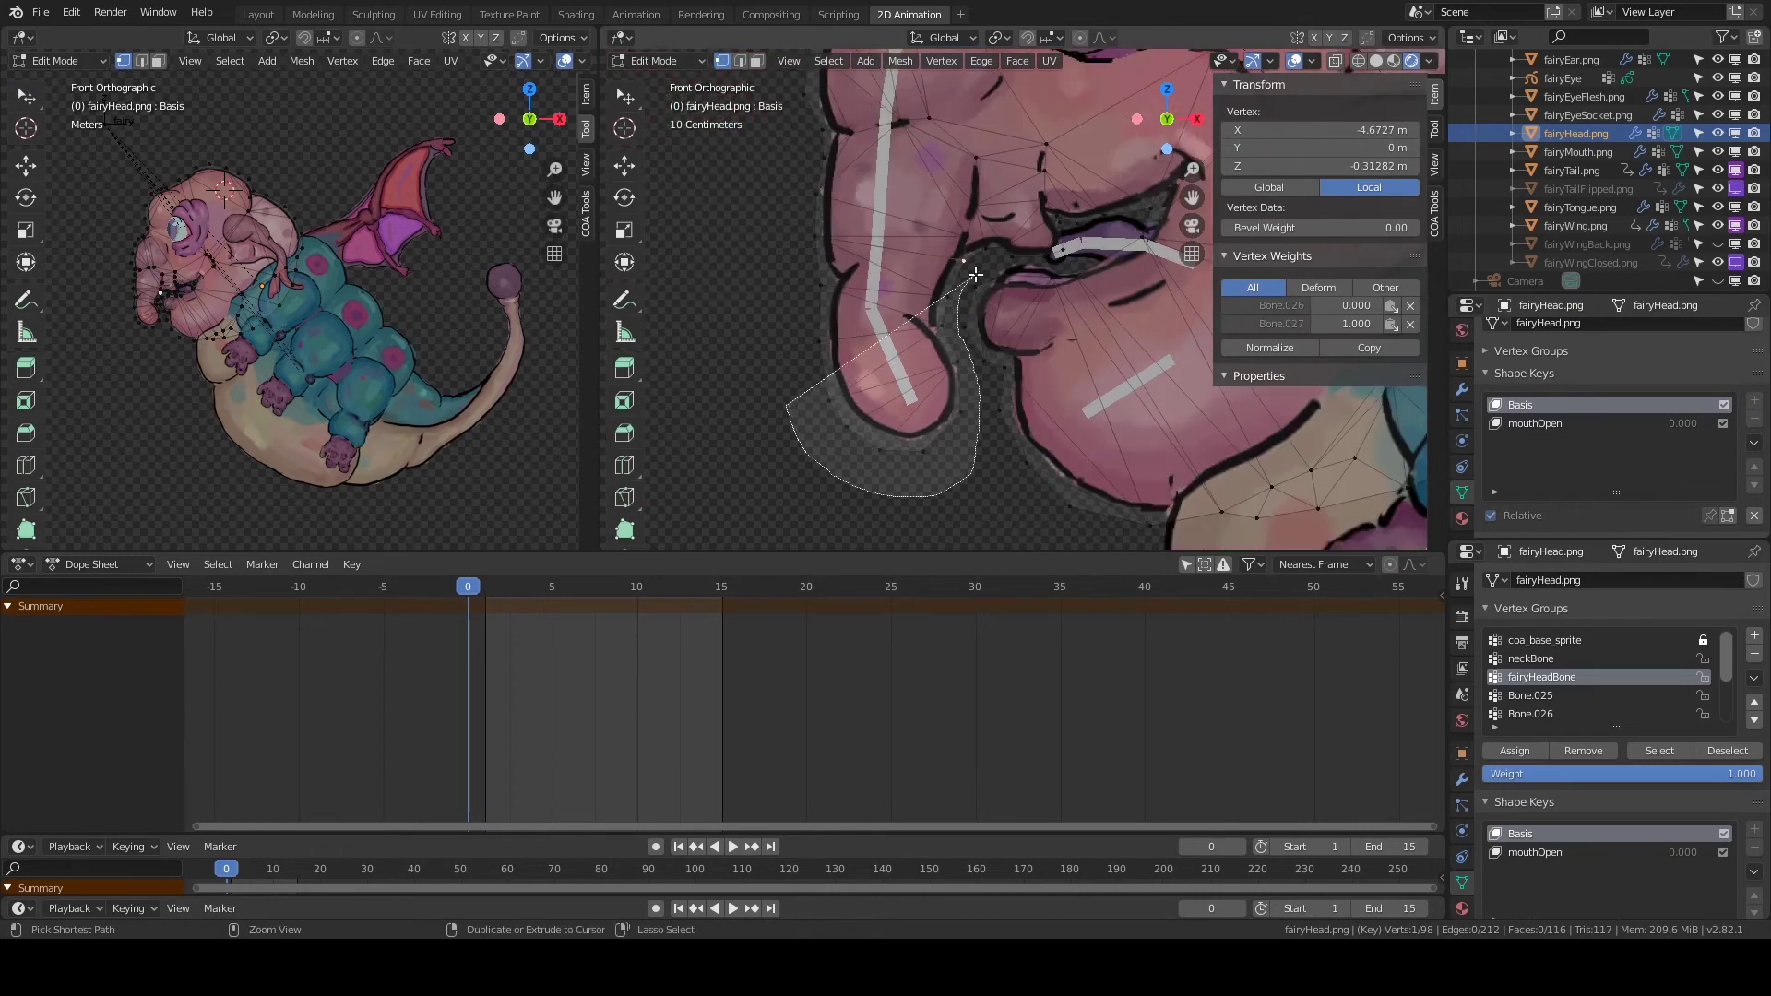
ctrl+right_drag(1146, 225, 813, 155)
click(1381, 148)
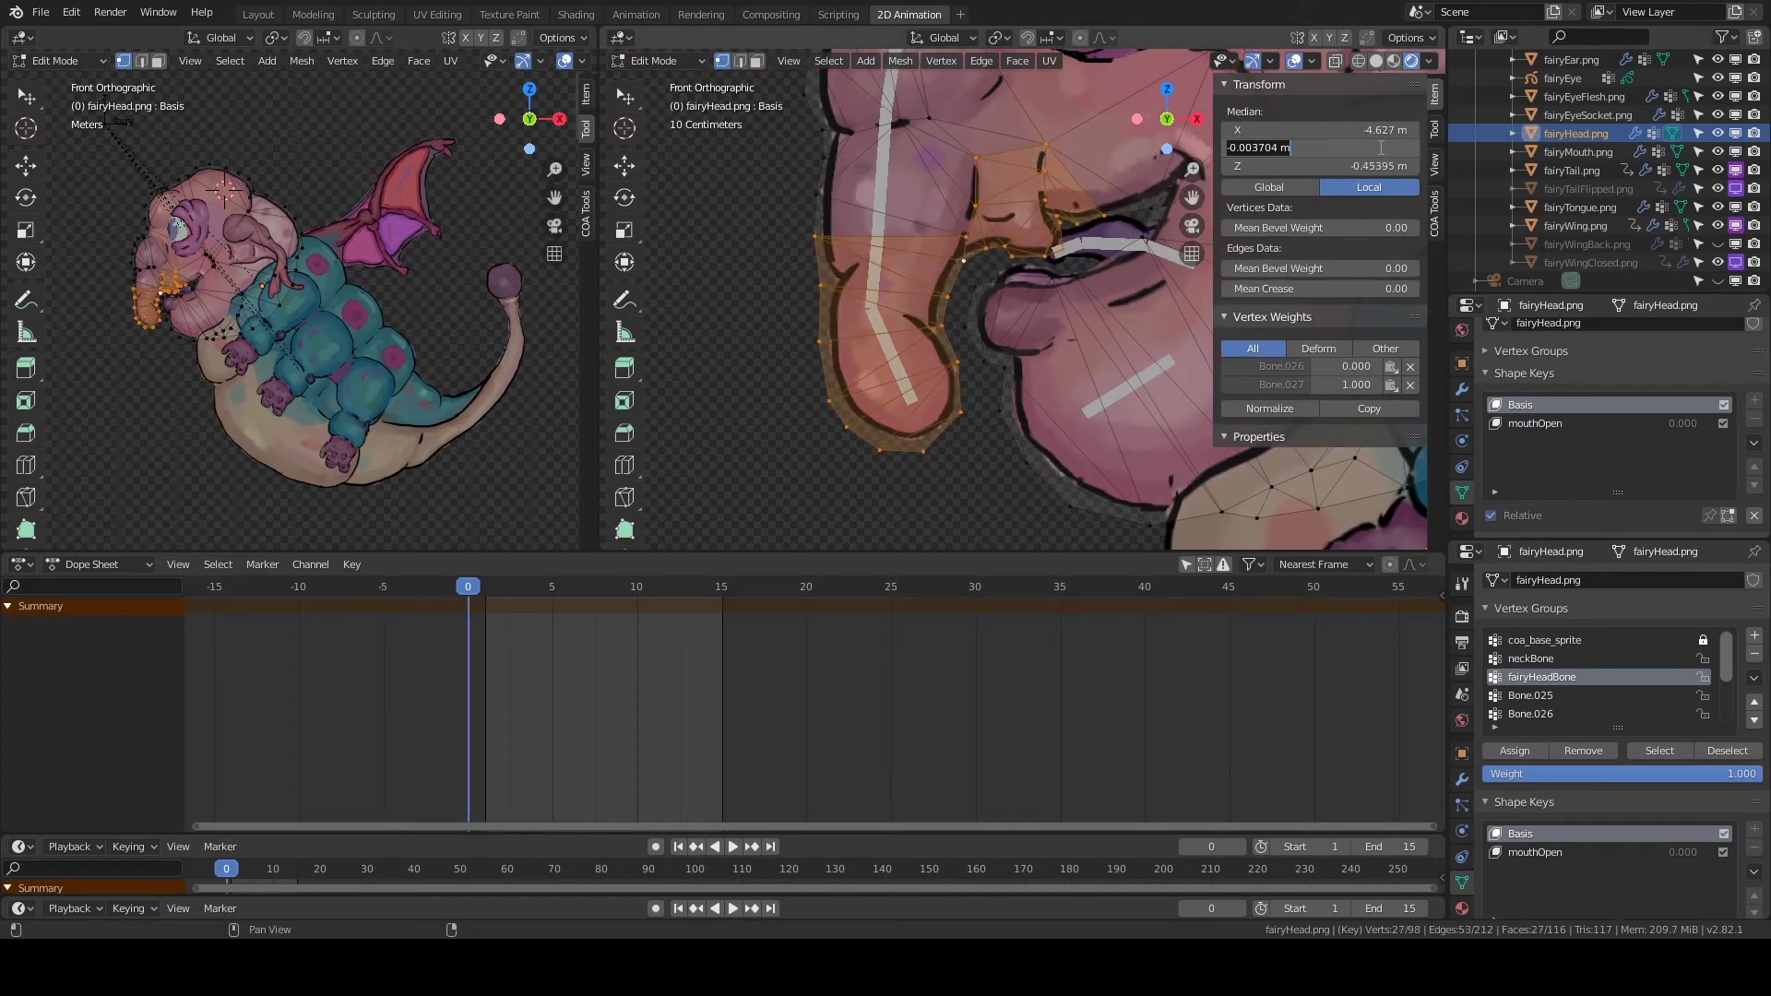
key(Tab)
Add a mouthclose shape key and move the tongue and lip vertices toward closed.
click(1754, 402)
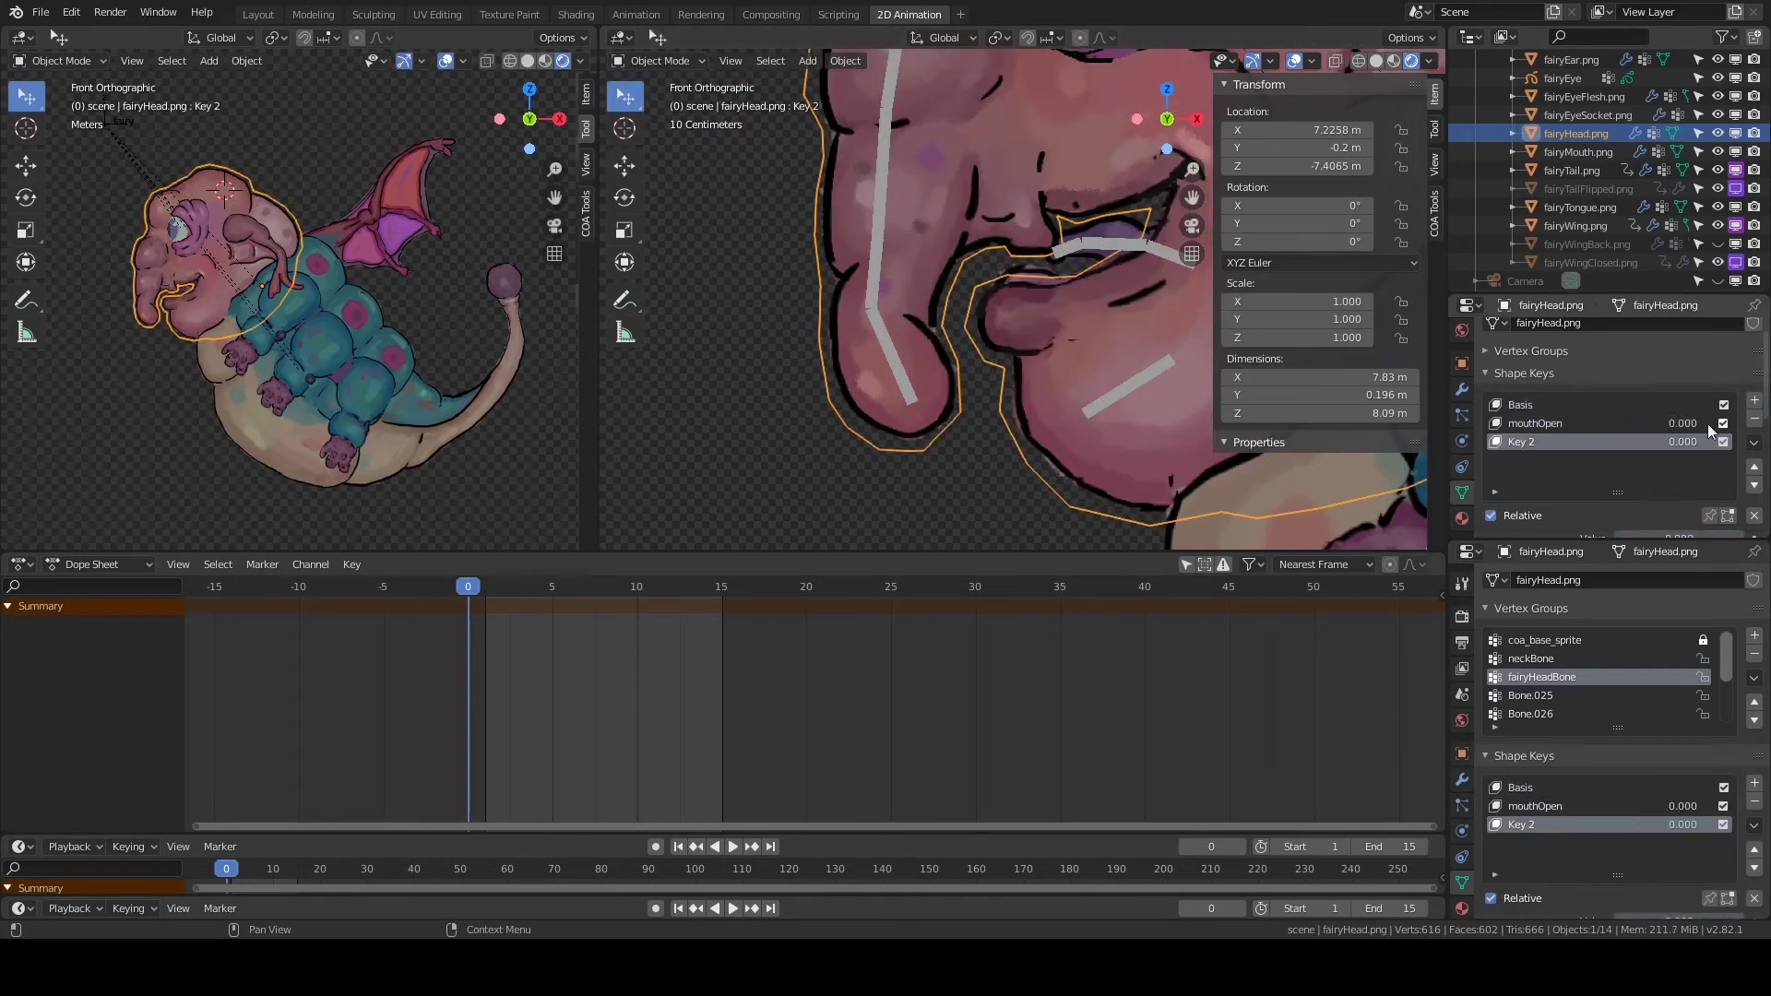
key(Tab)
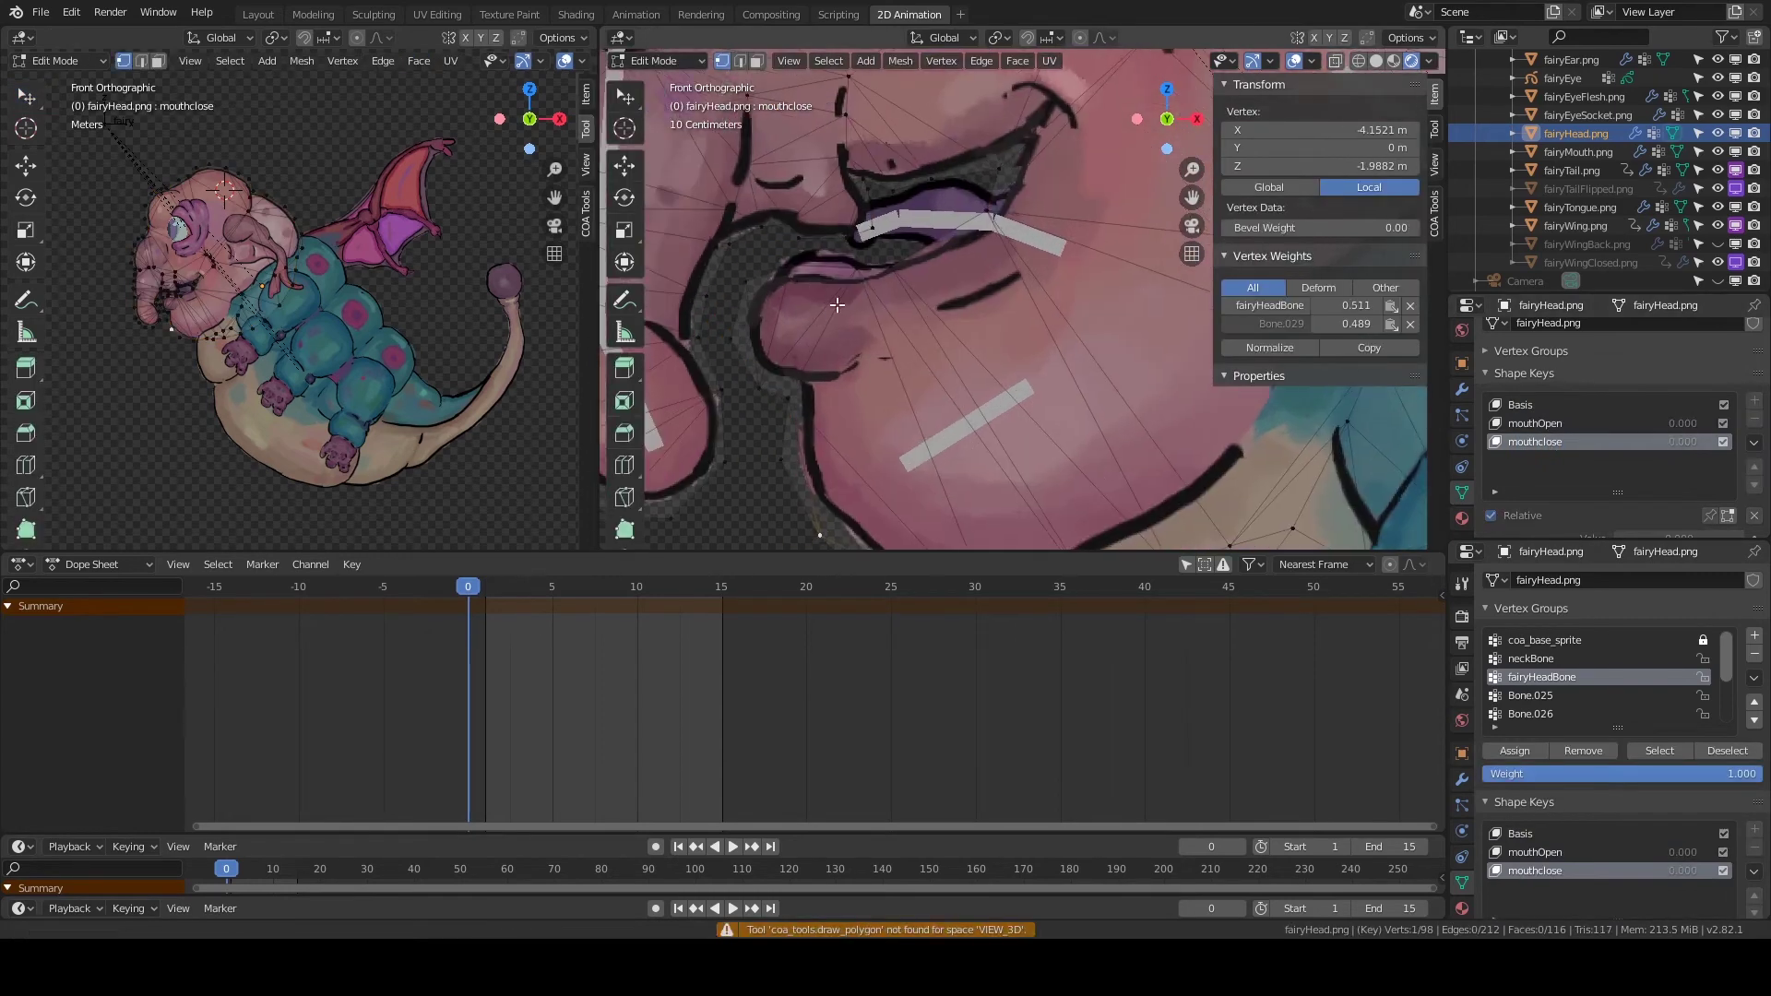
ctrl+right_drag(1005, 221, 734, 369)
shift+middle_drag(733, 369, 761, 439)
key(g)
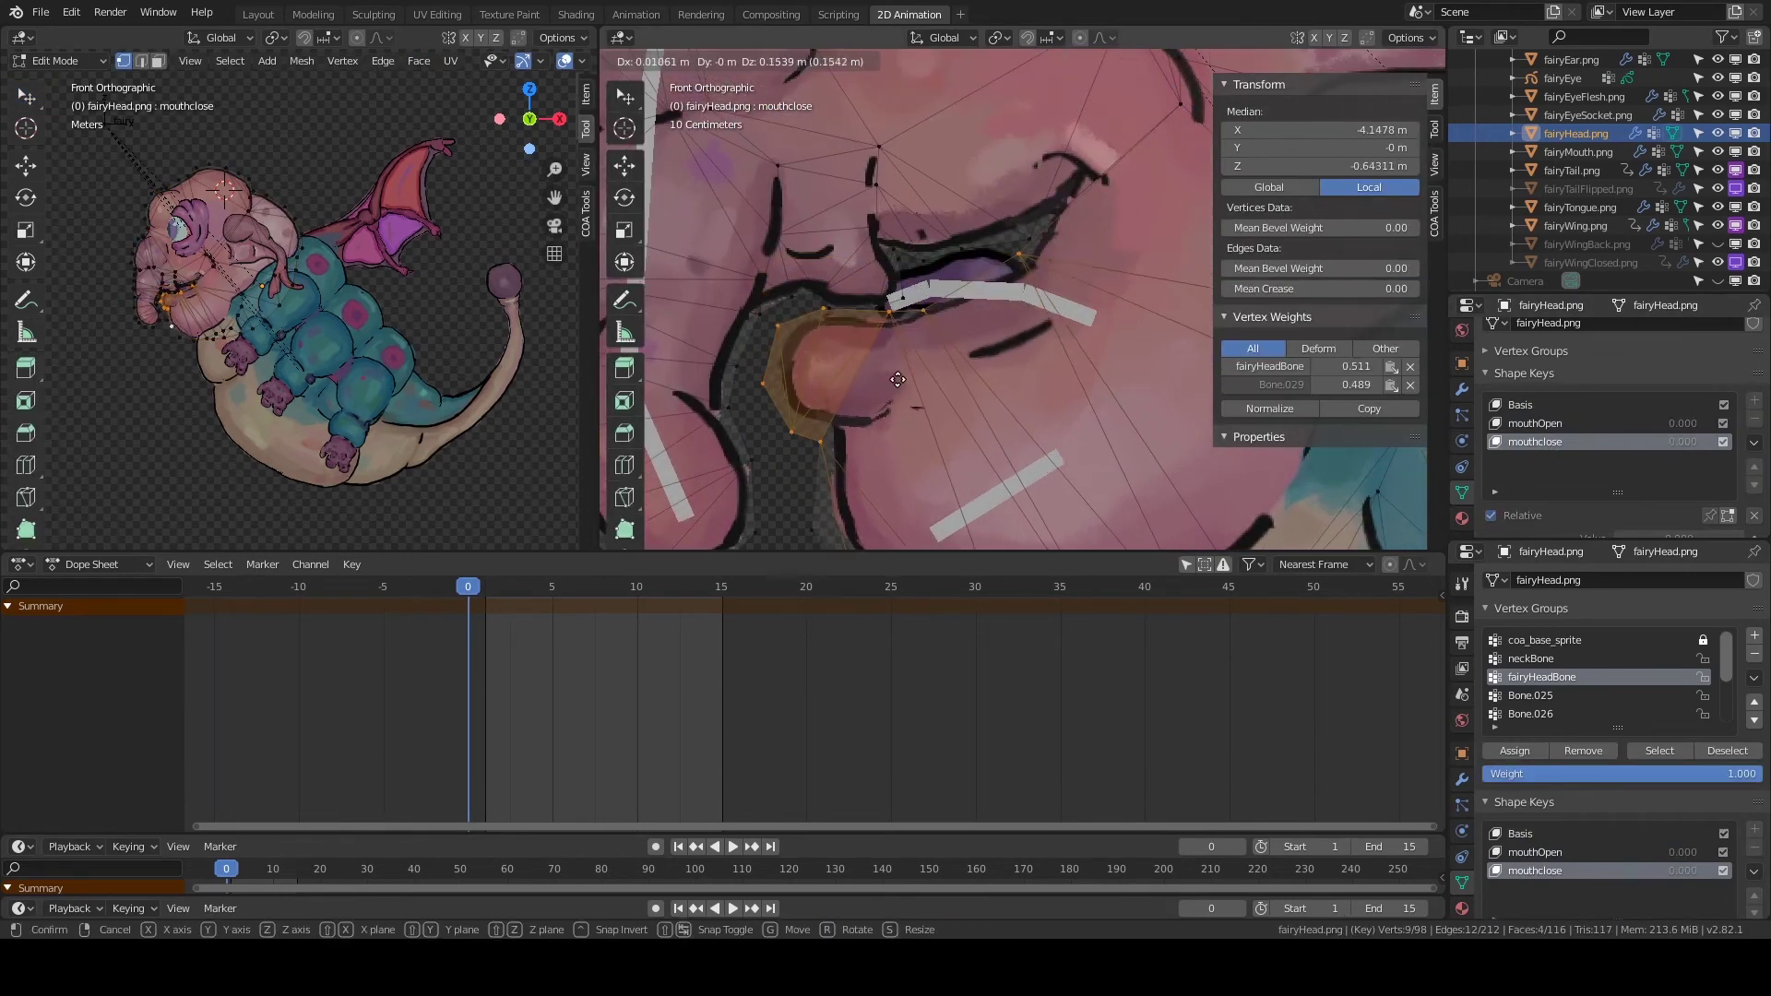
click(818, 336)
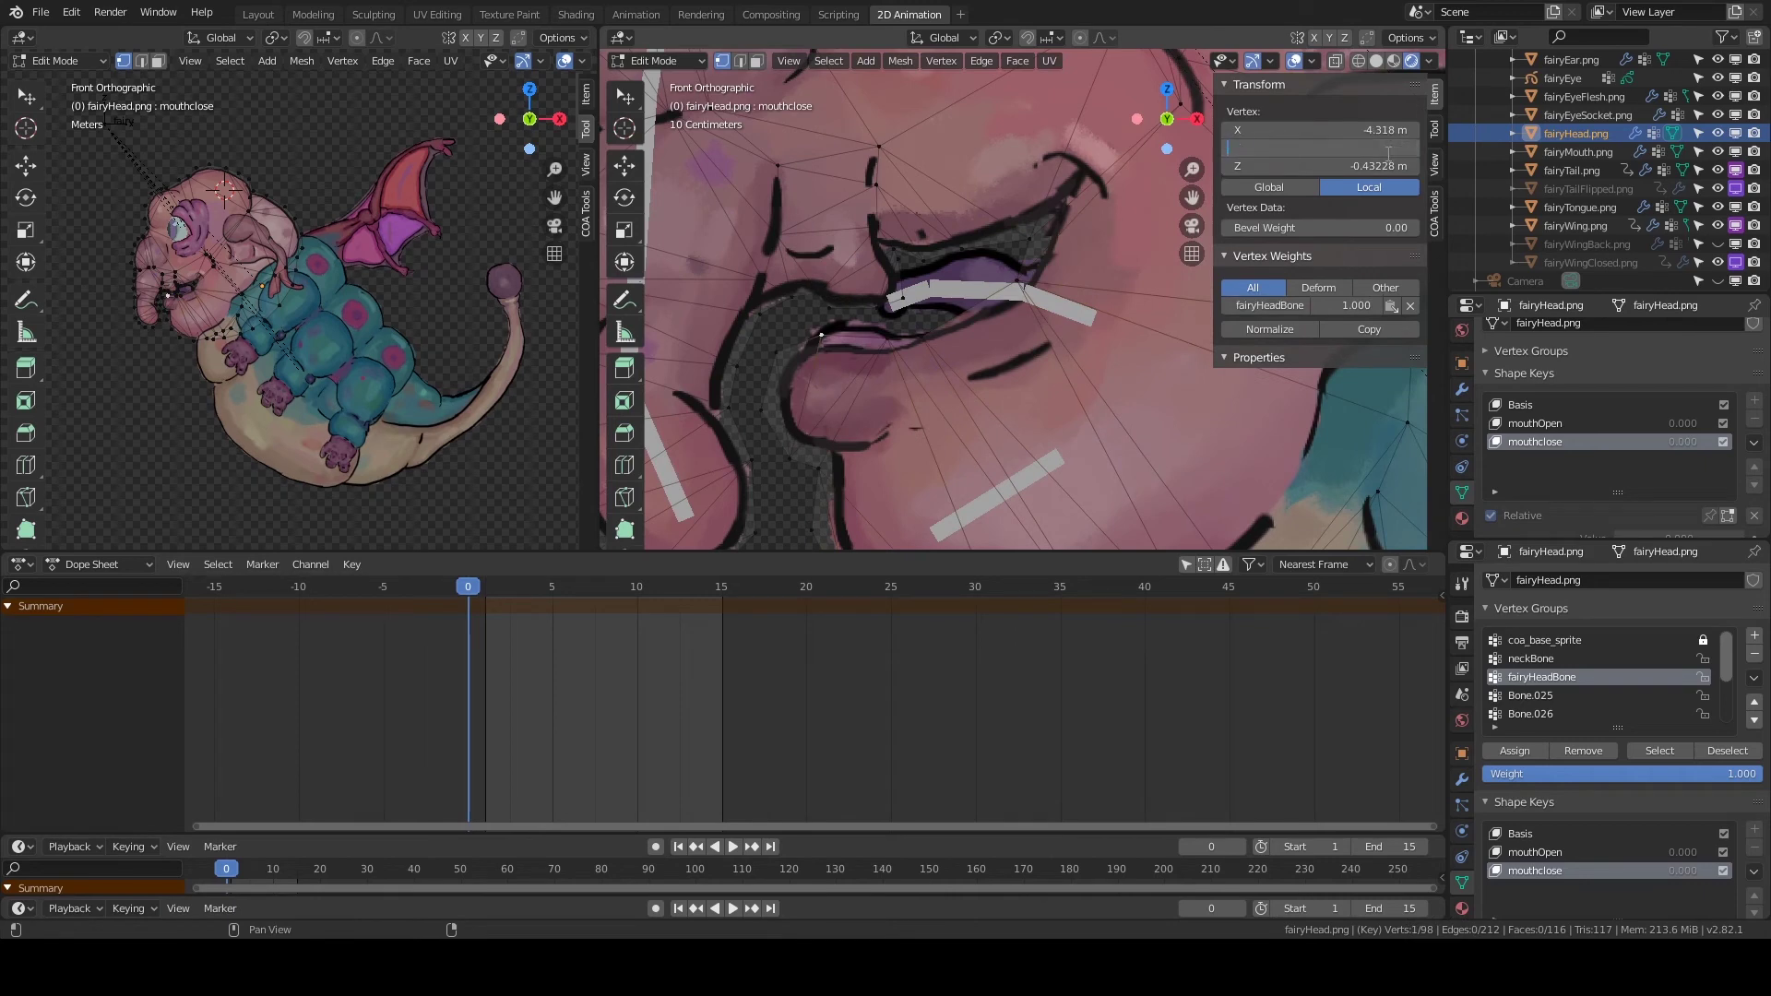
ctrl+right_drag(894, 399, 765, 369)
key(g)
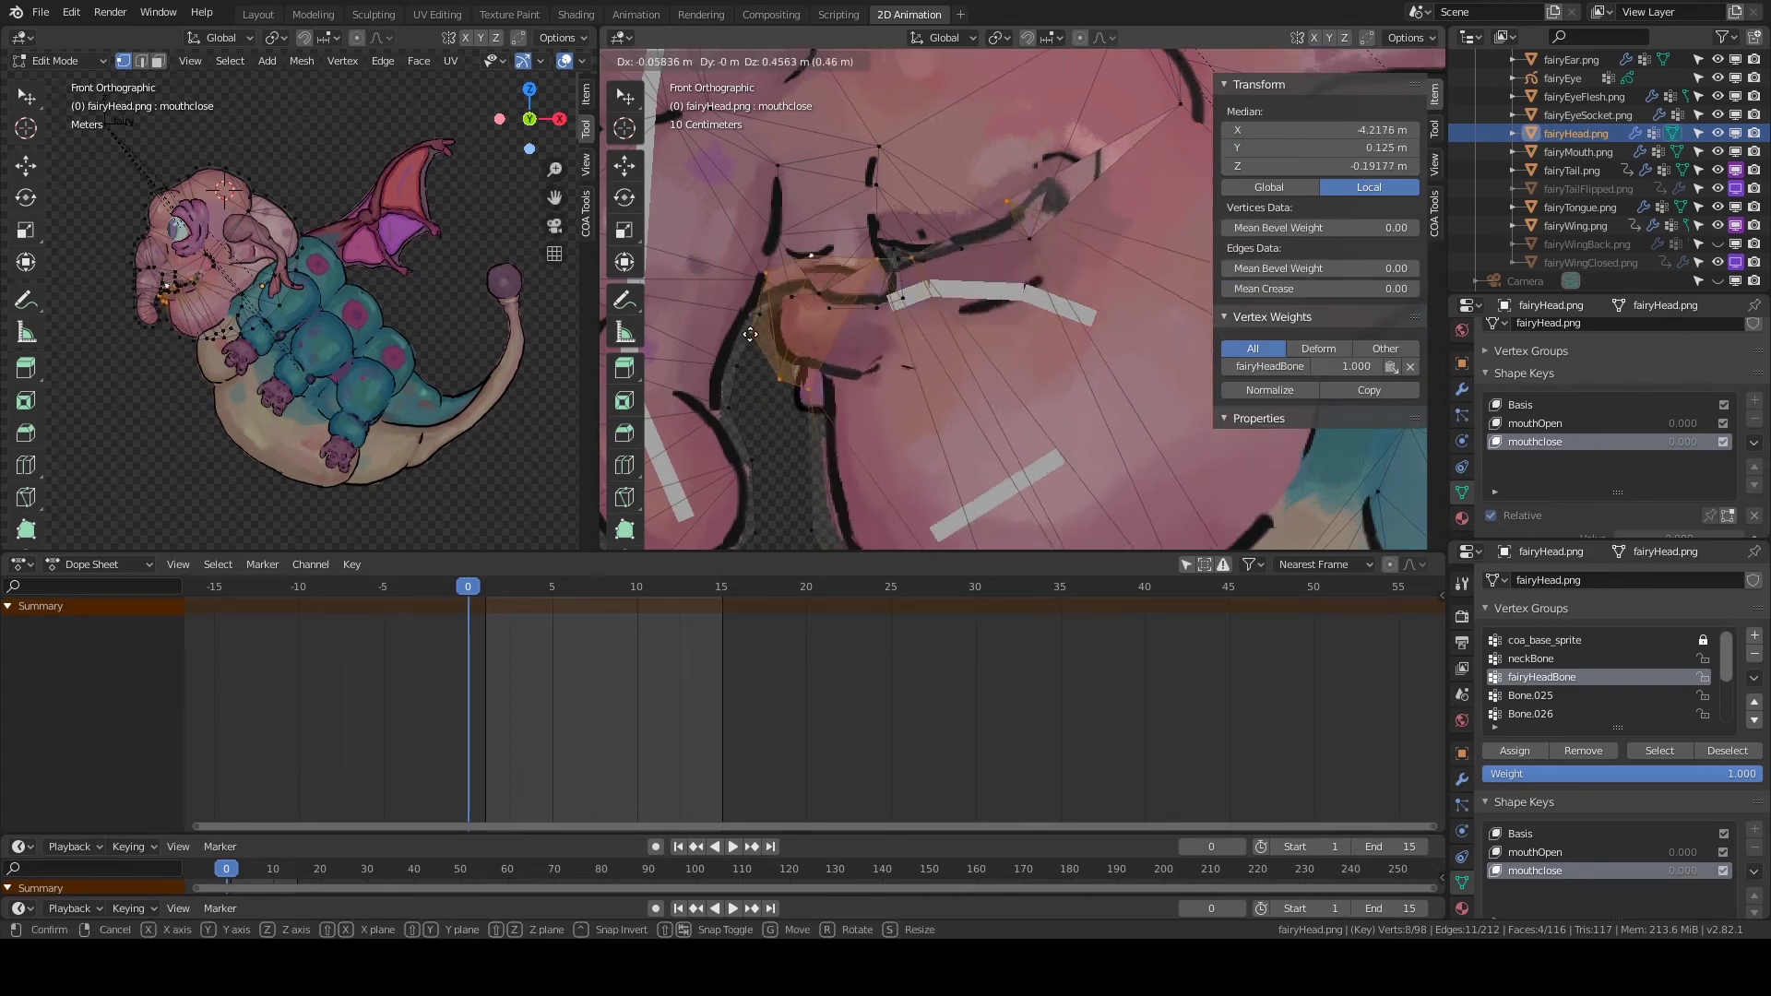
click(761, 479)
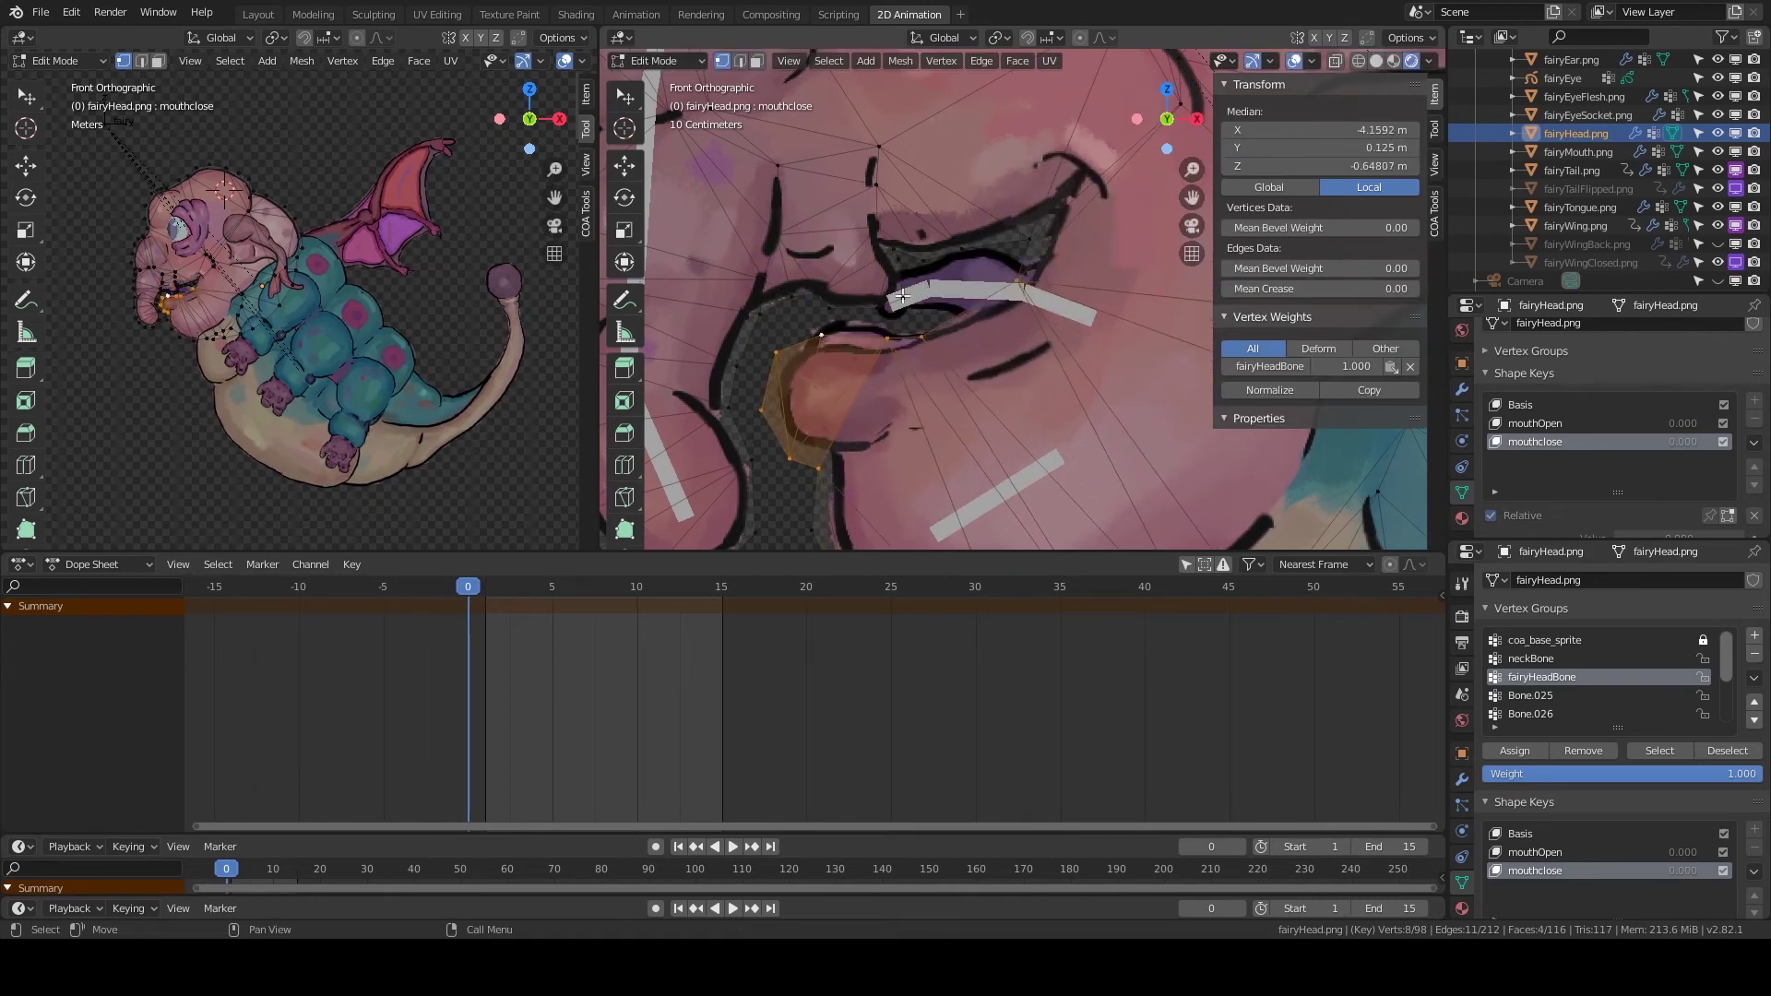
Raise the tongue and lip into the mouth, then test mouthclose at full and zero.
click(921, 261)
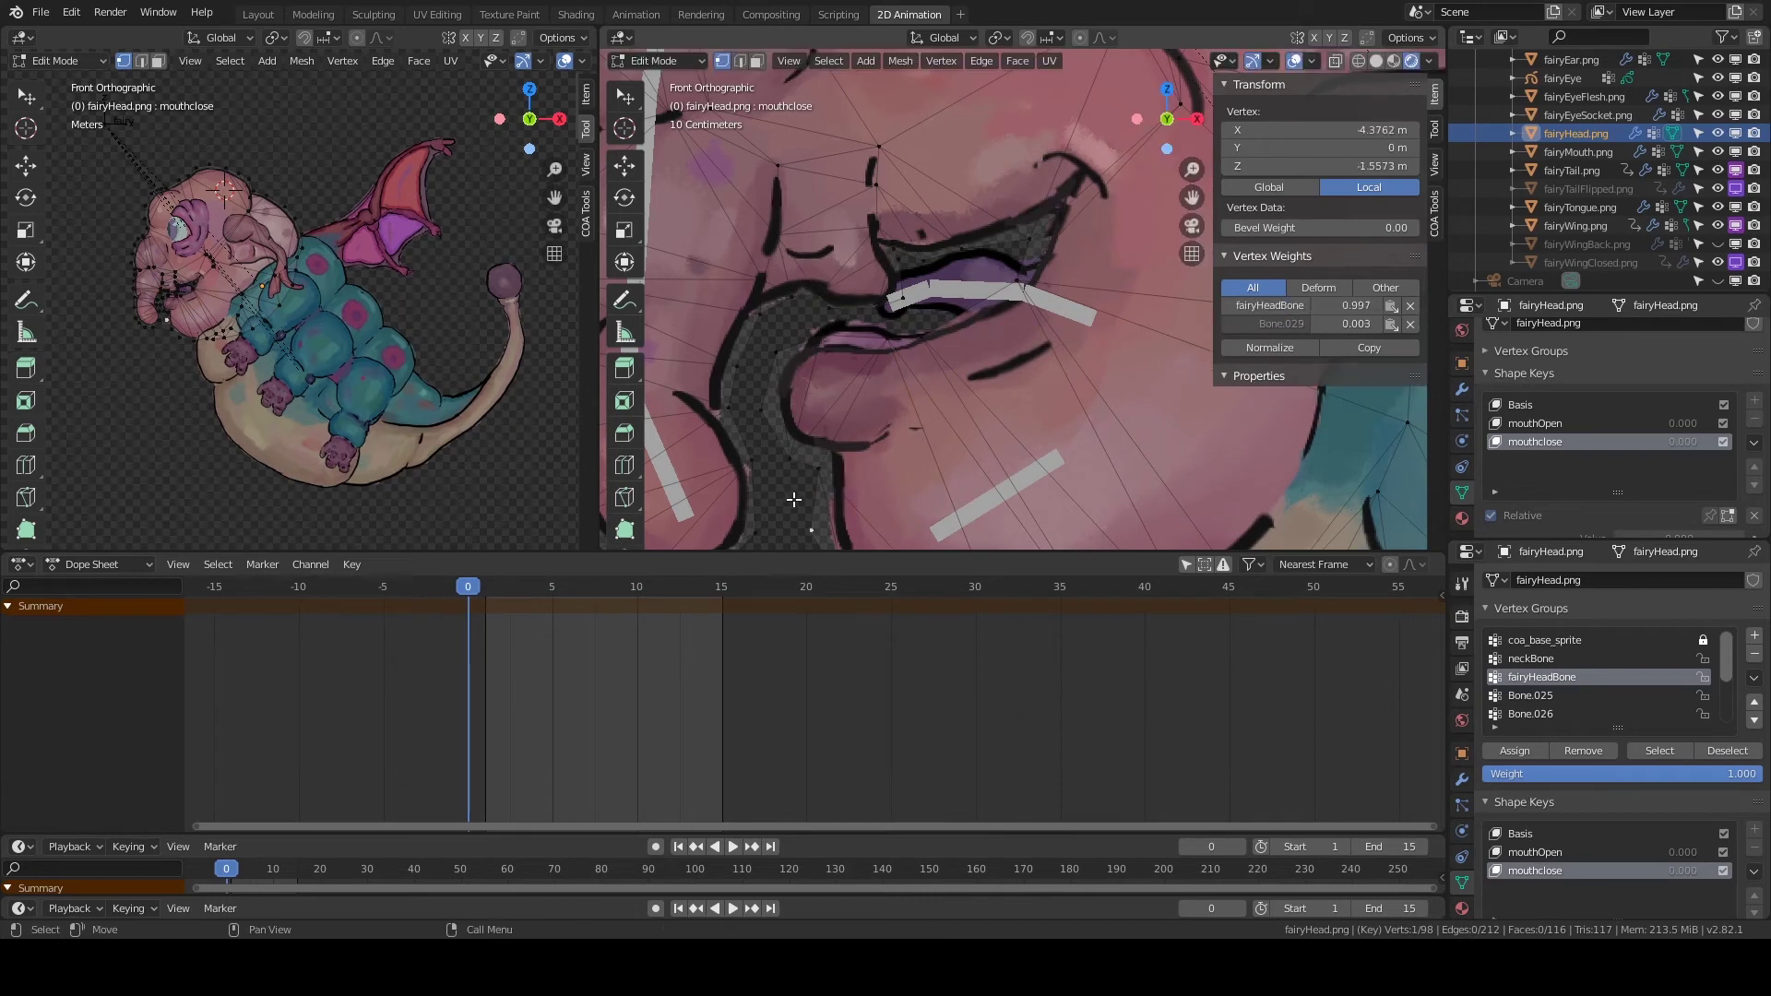
ctrl+right_drag(804, 484, 808, 391)
key(g)
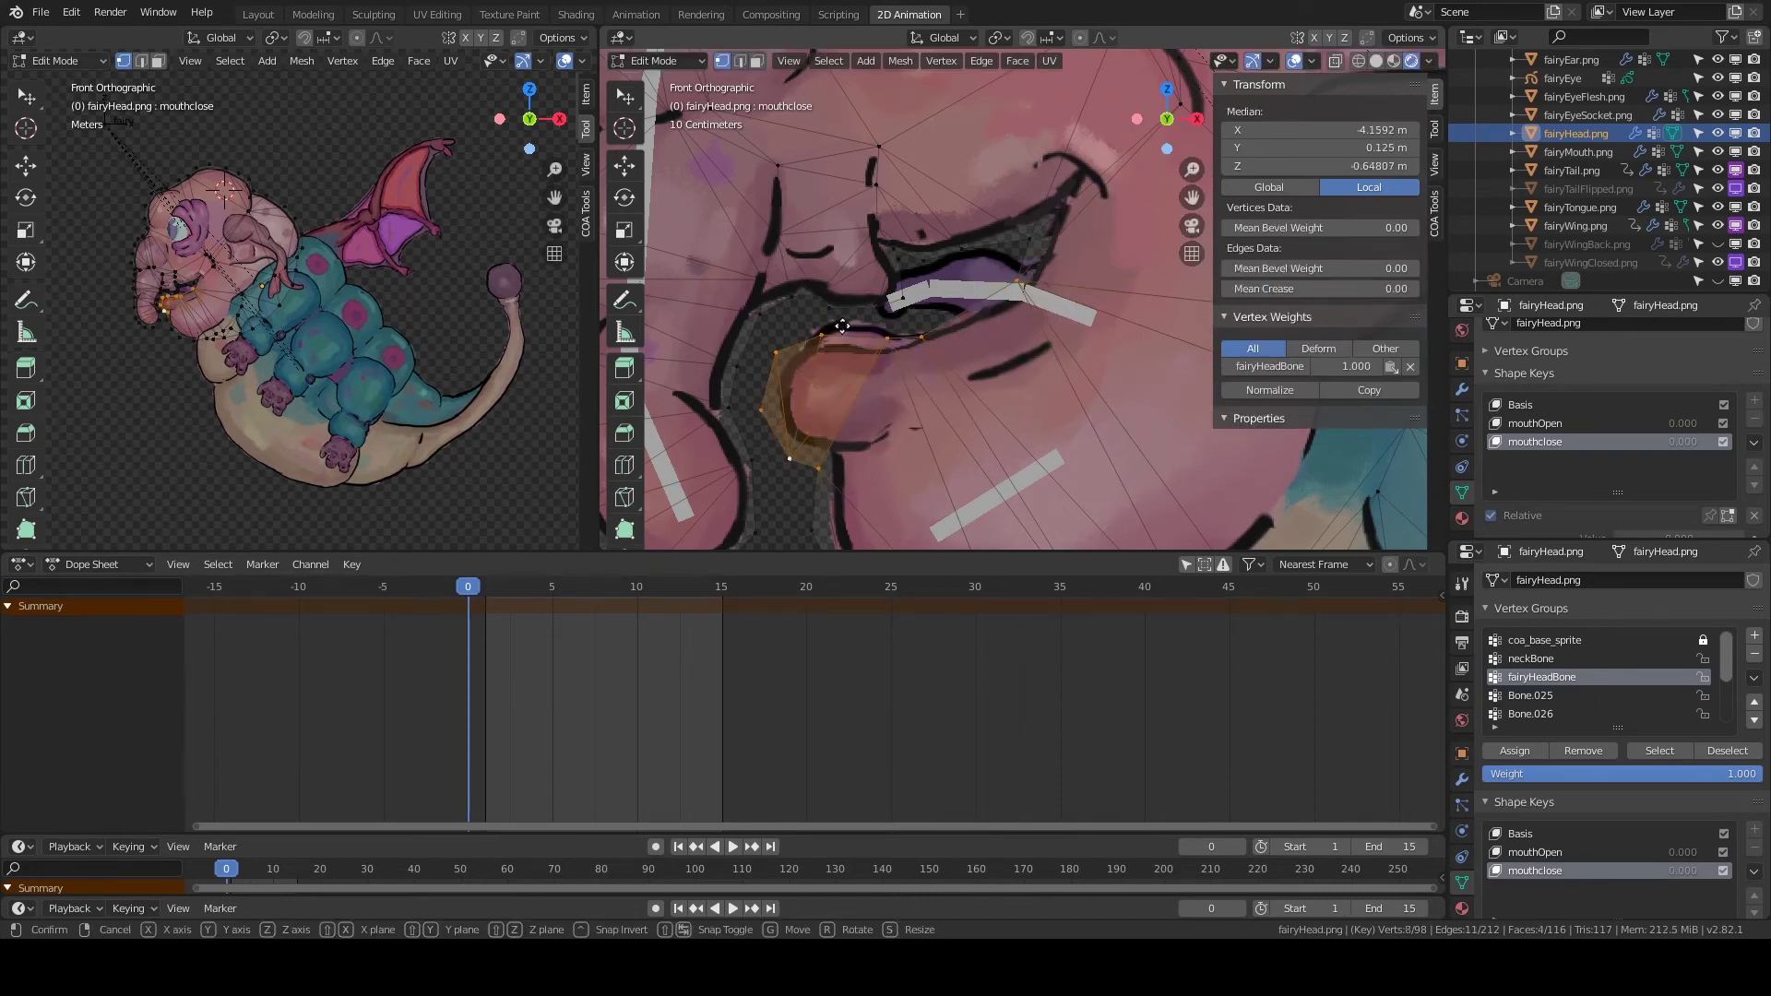
click(918, 325)
key(Tab)
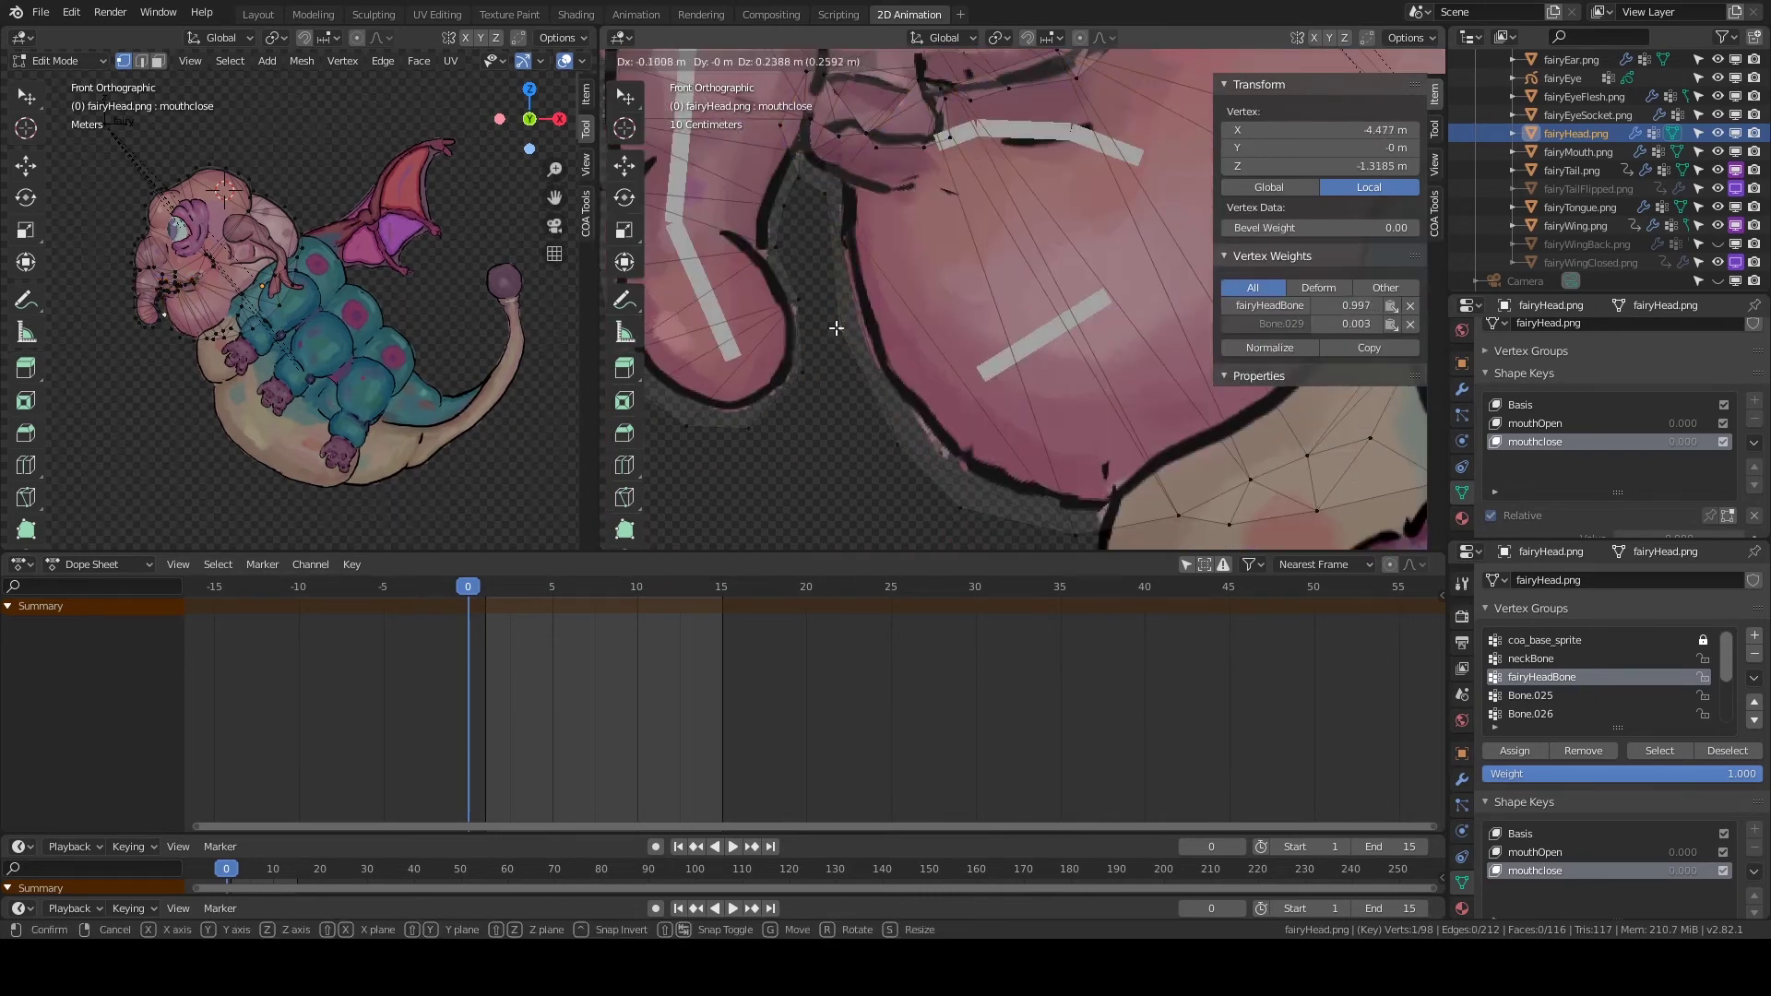
shift+middle_drag(919, 326, 946, 197)
drag(1683, 442, 1568, 442)
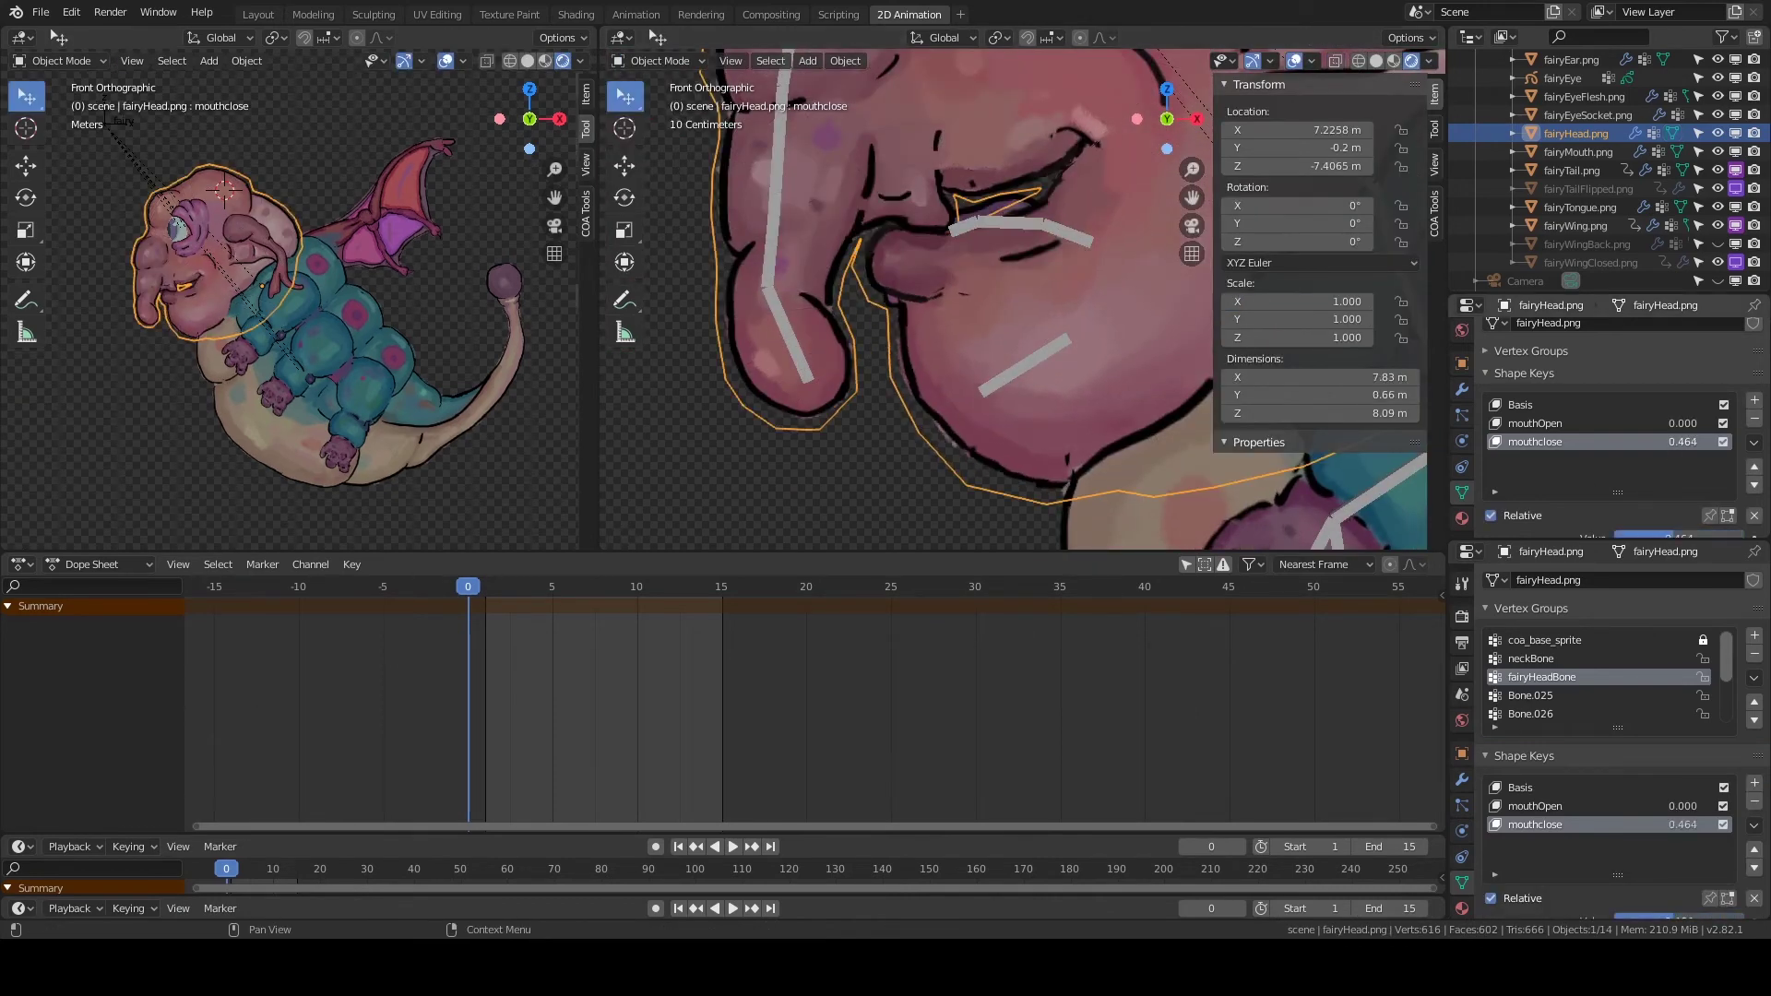
scroll(950, 268, down, 4)
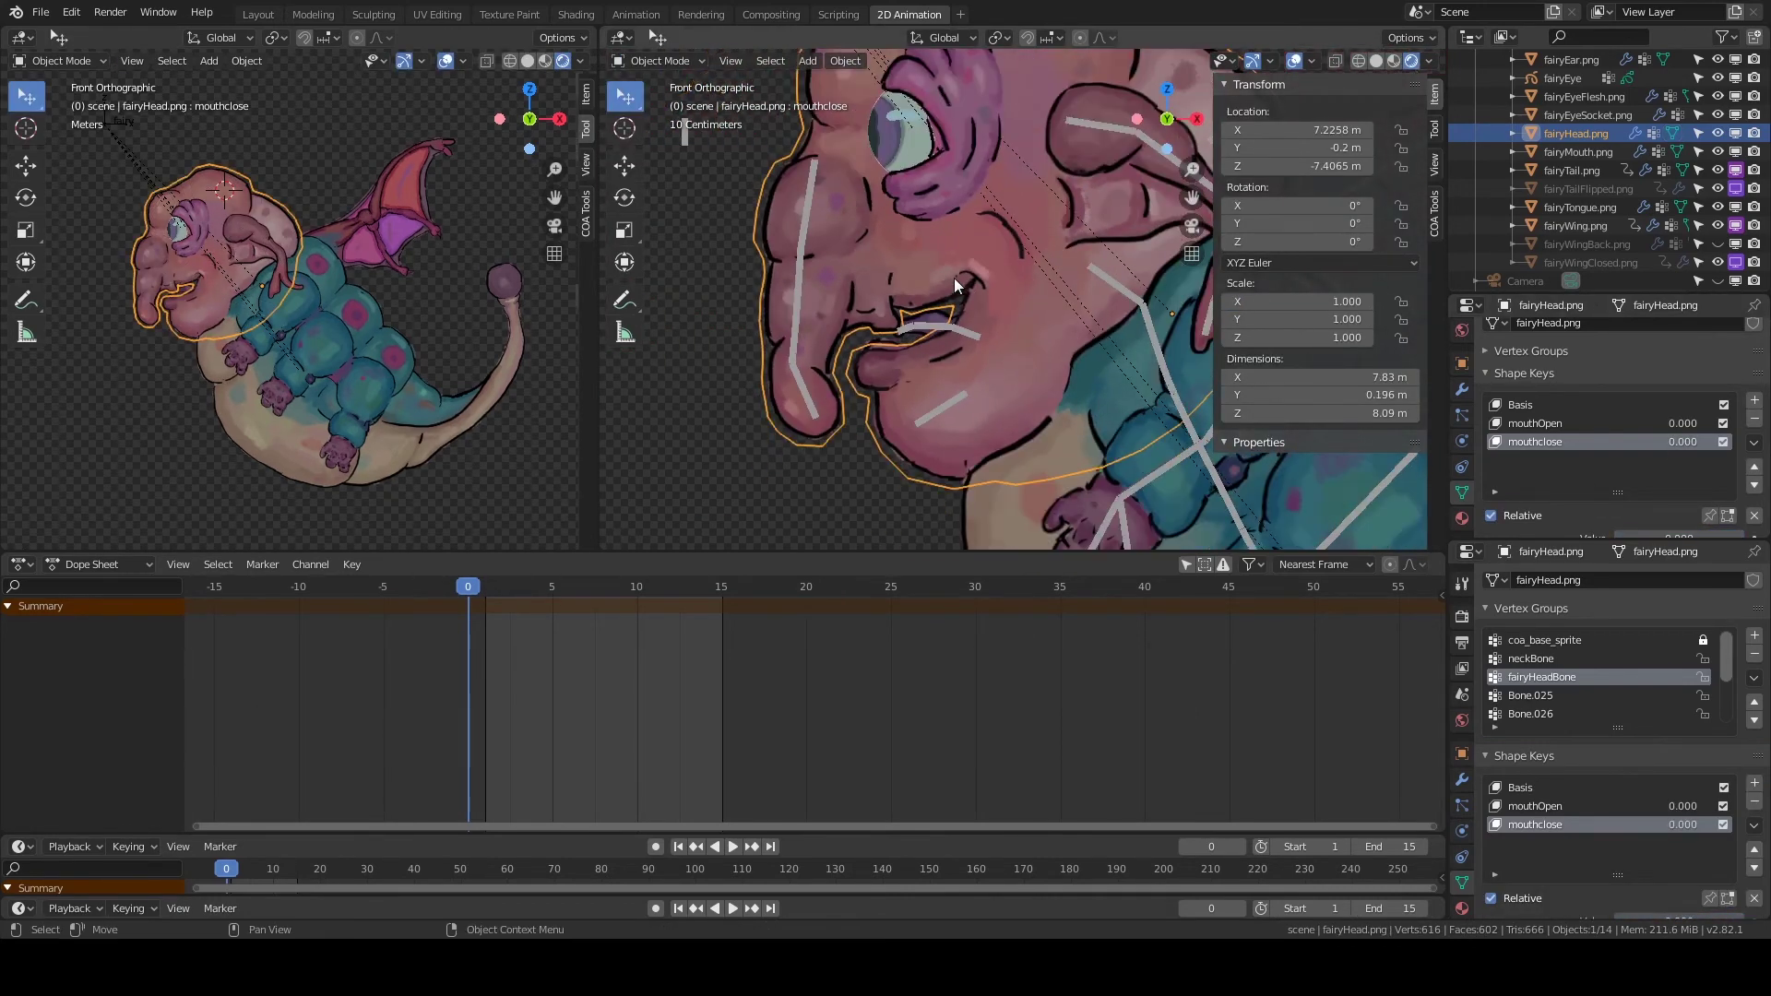
Add the sad shape key and pull the mouth-corner vertices down and right.
click(1754, 400)
text(sad)
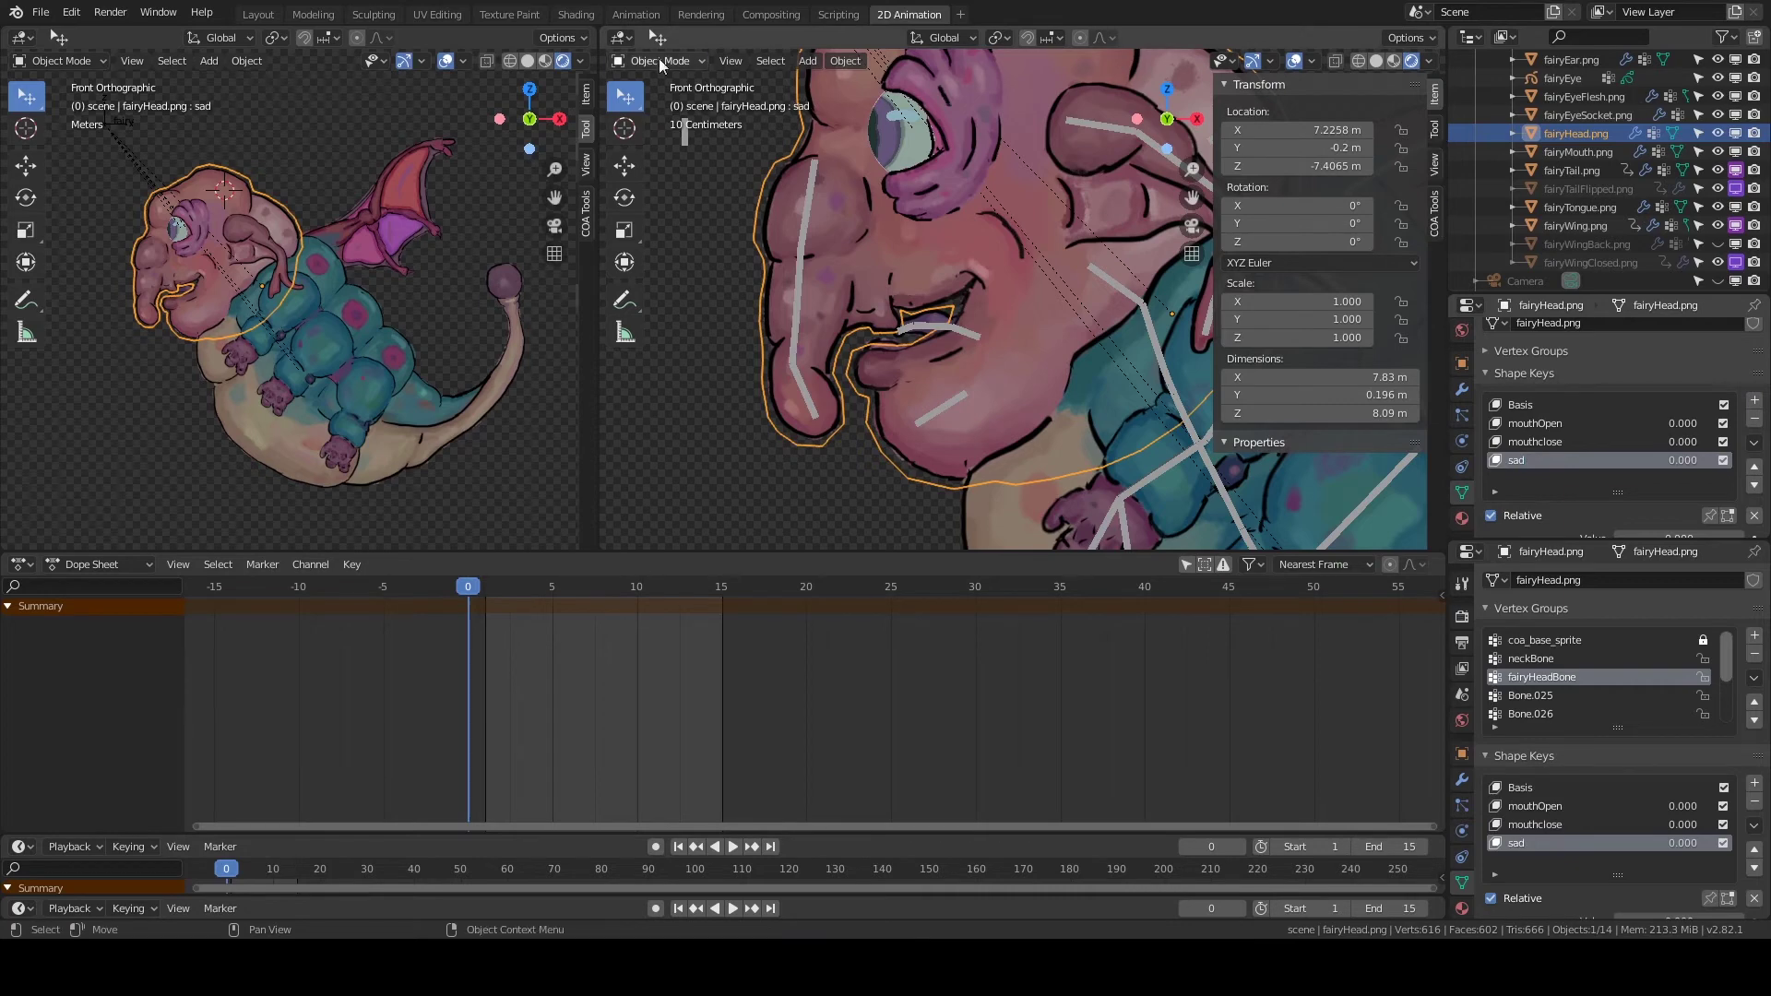
scroll(962, 228, up, 2)
key(Tab)
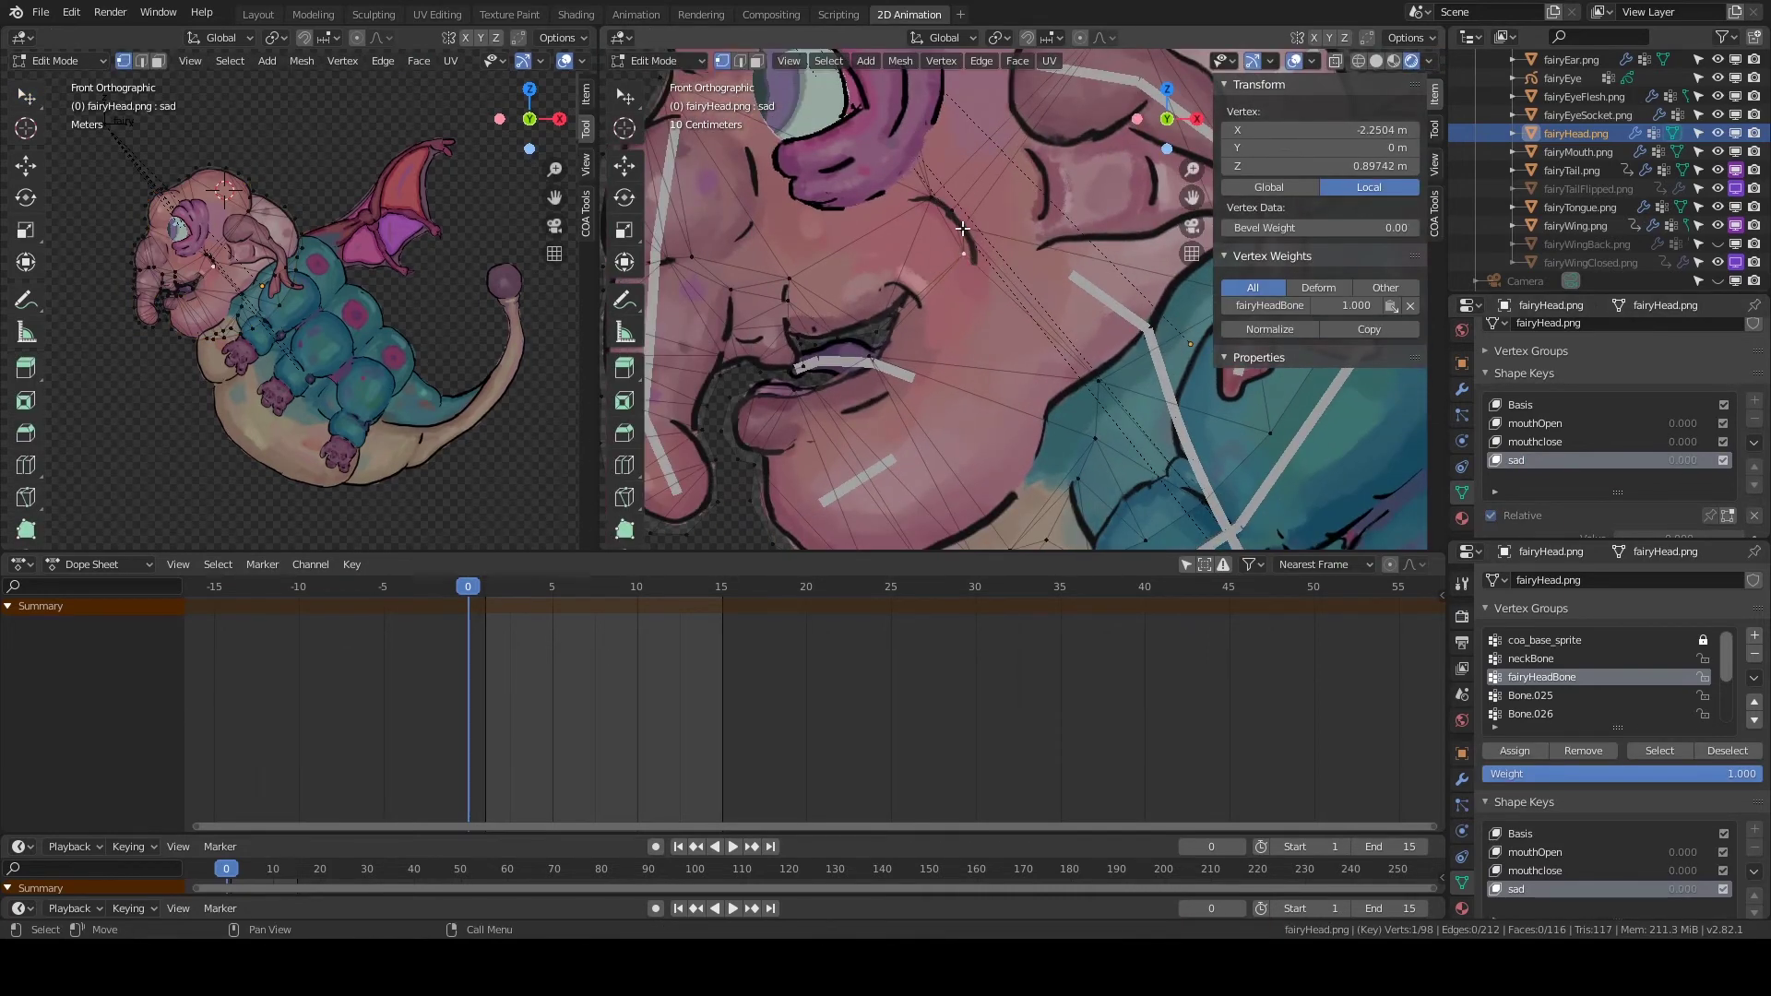
click(976, 224)
scroll(415, 61, down, 1)
click(461, 70)
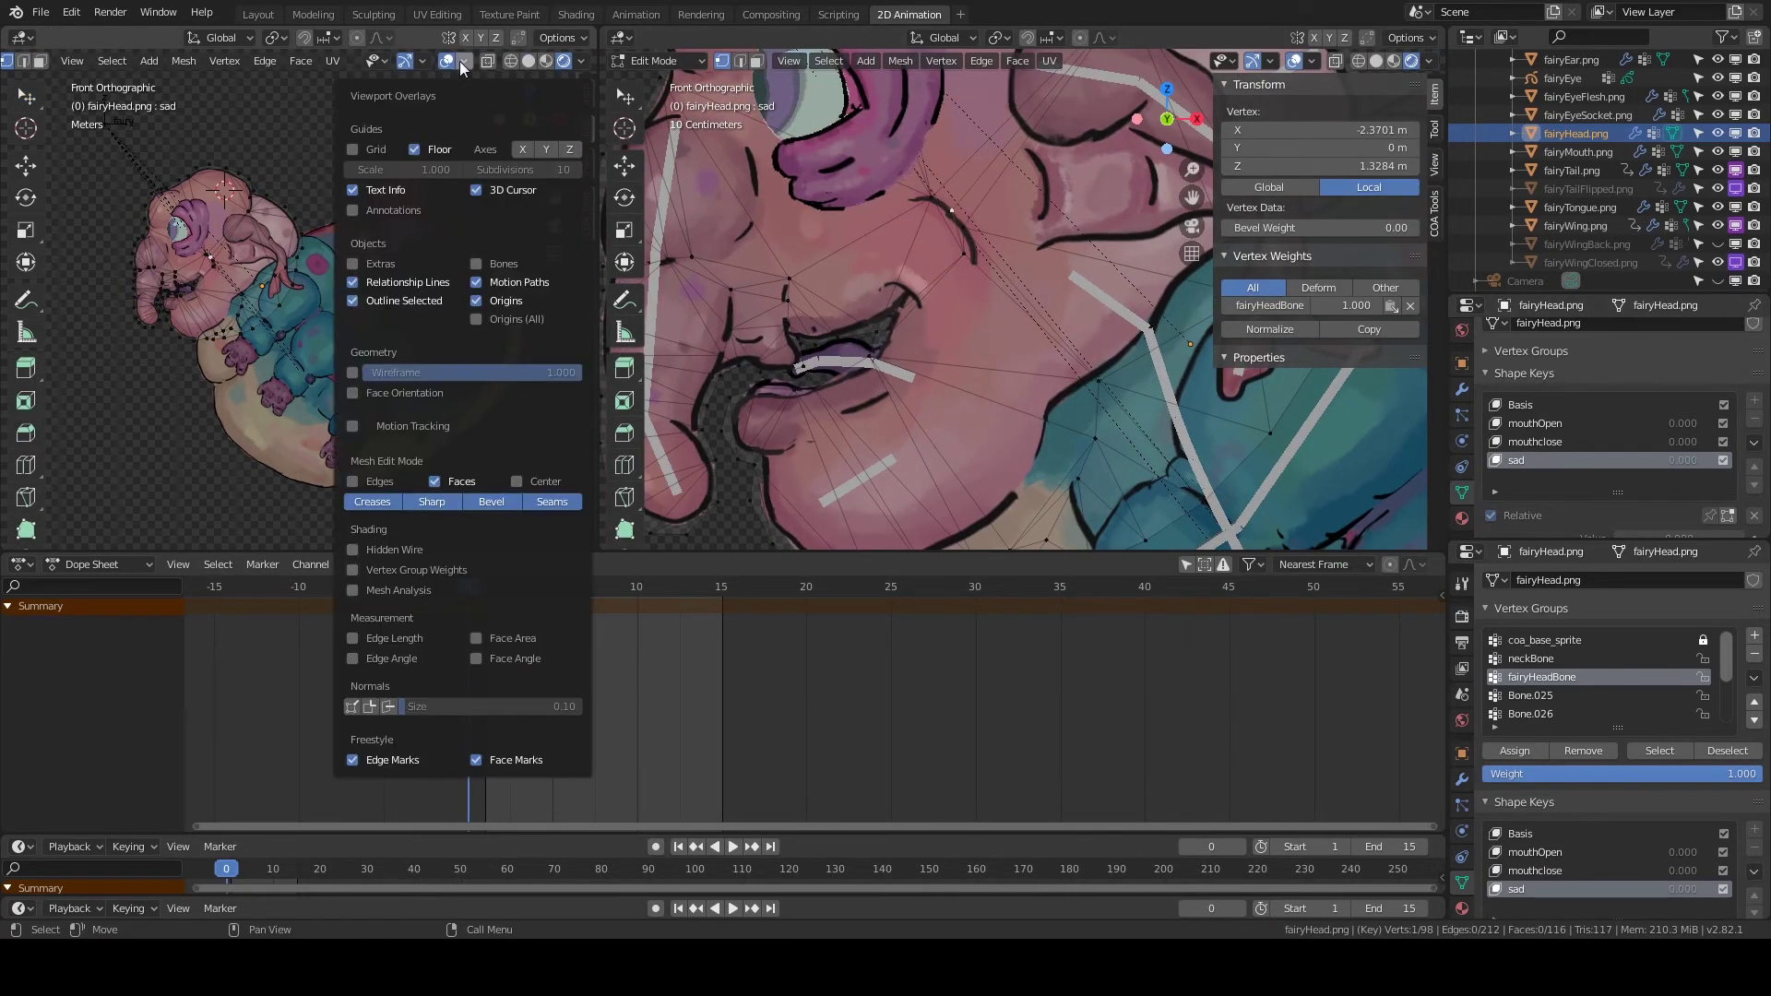
shift+middle_drag(931, 184, 964, 159)
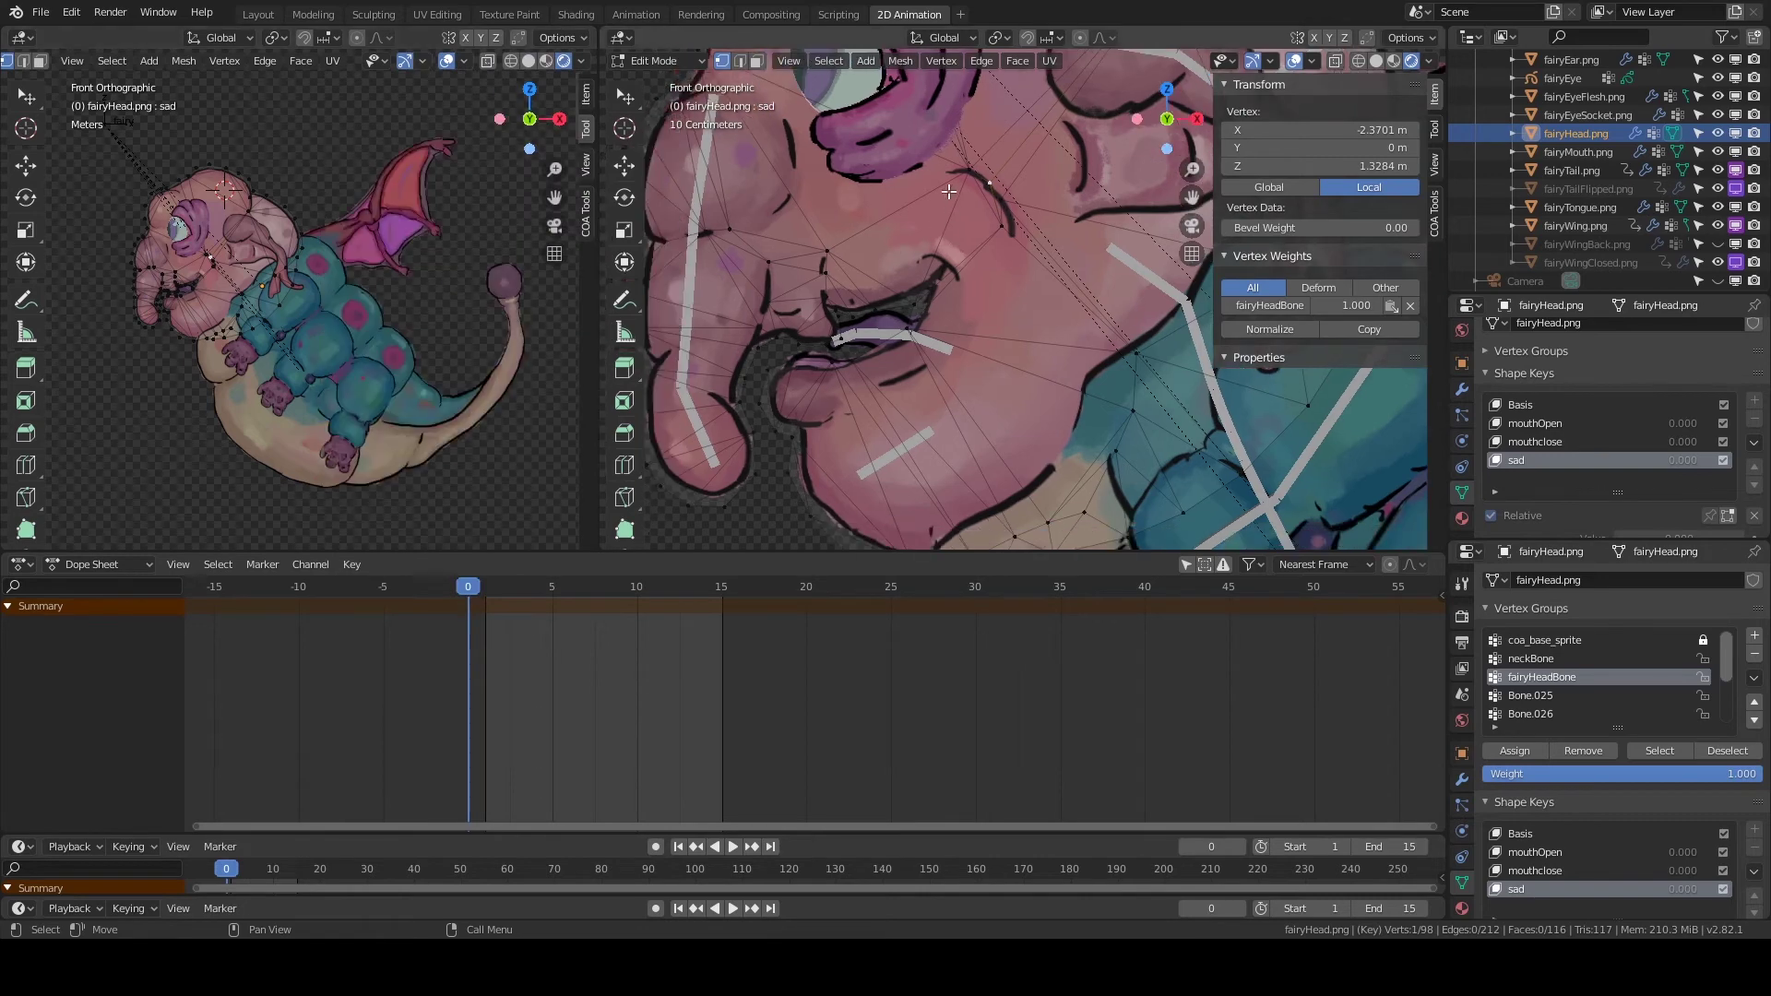
ctrl+right_drag(978, 155, 968, 153)
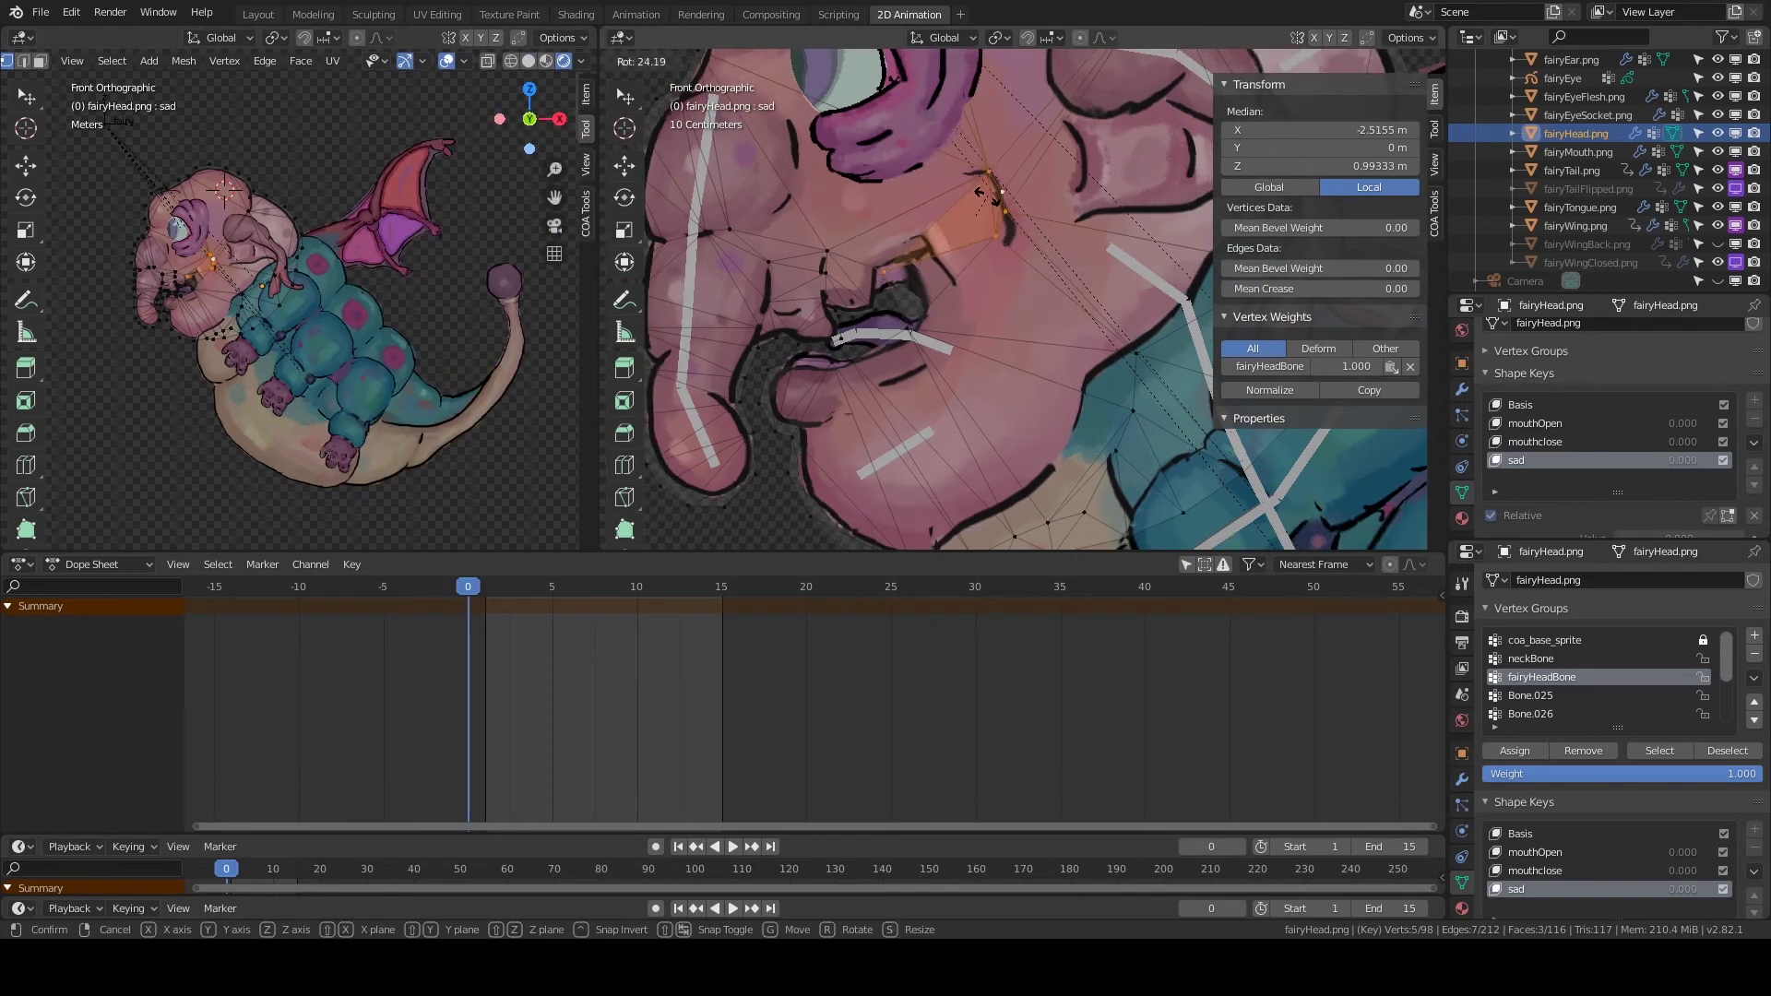
drag(1002, 226, 1022, 280)
Shift the vertex strip beside the mouth corner and grow the selection around a lip vertex.
click(1023, 275)
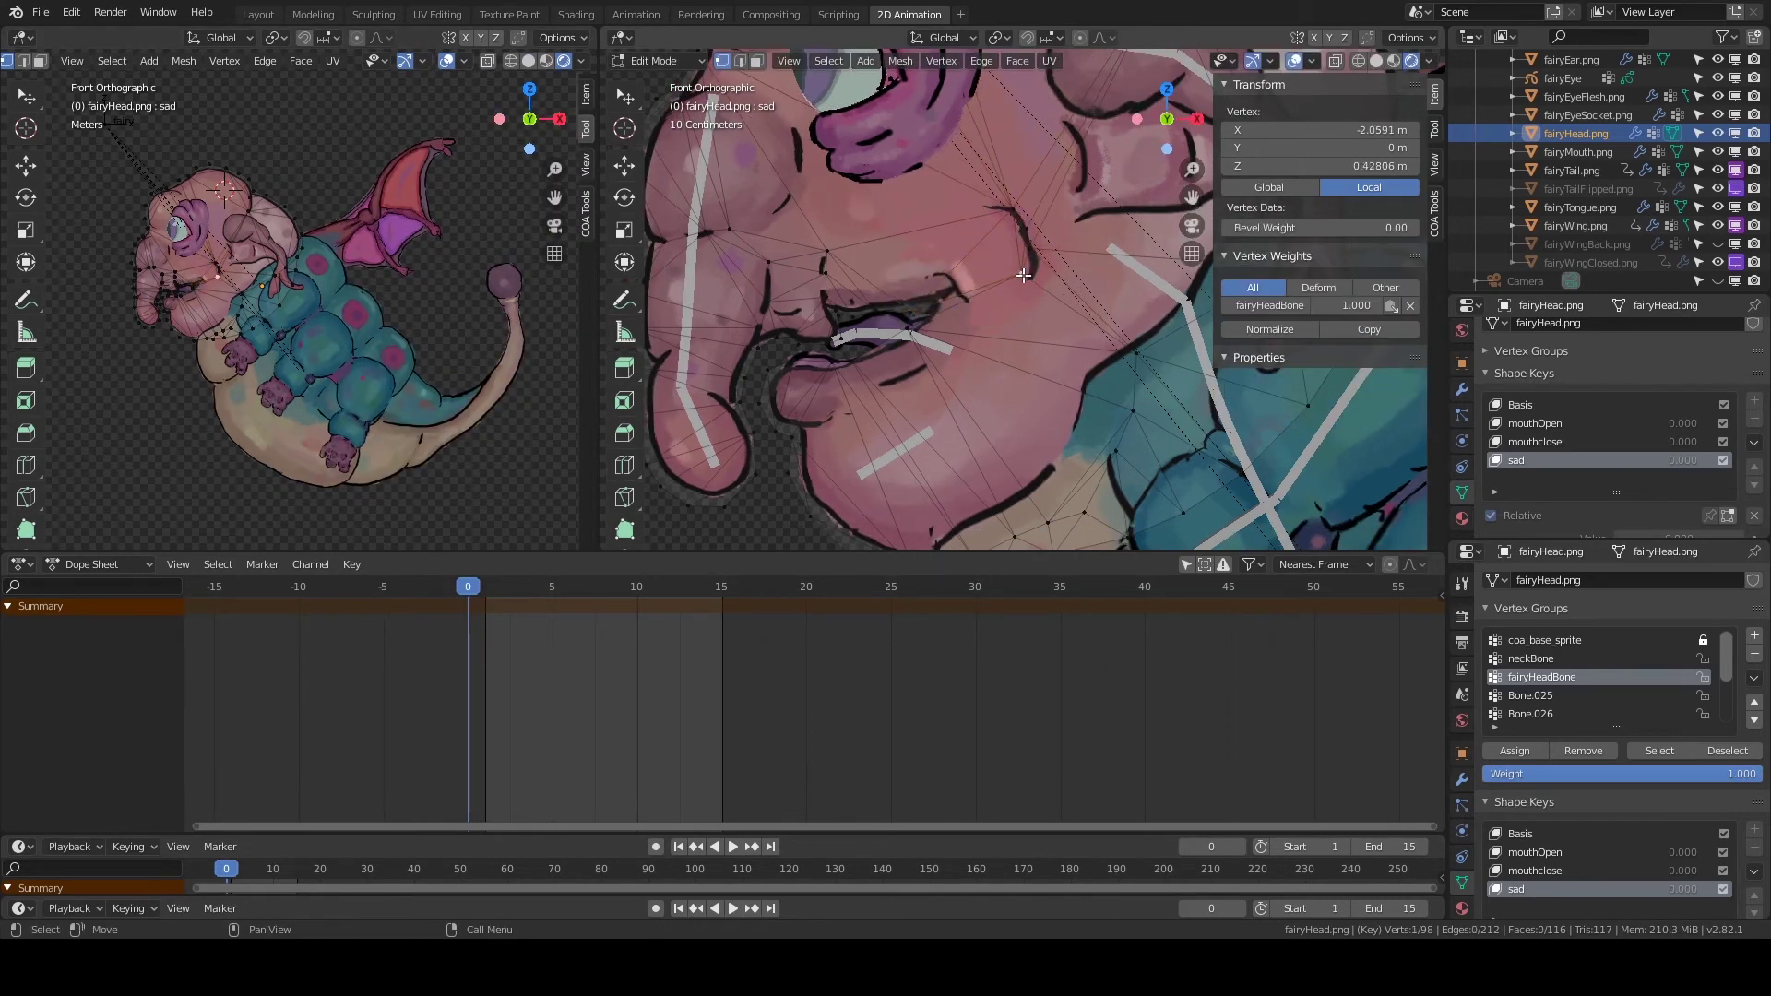
ctrl+click(860, 348)
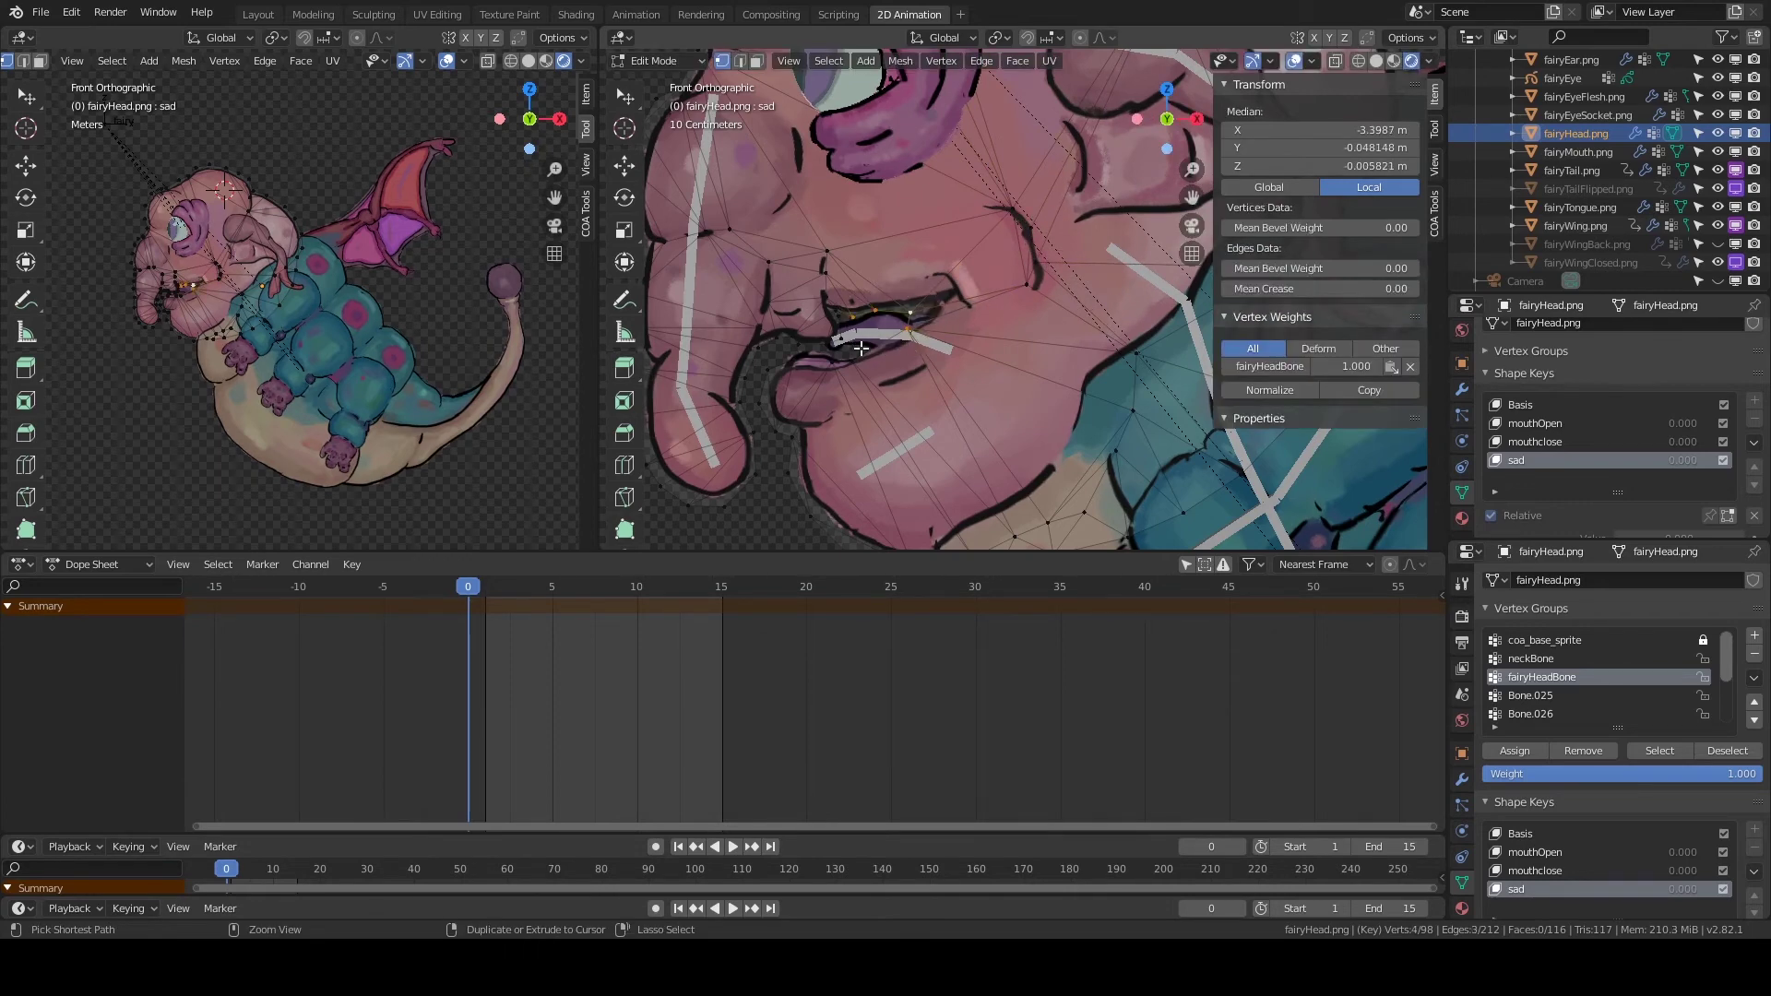
click(1014, 211)
ctrl+click(963, 295)
drag(964, 295, 923, 305)
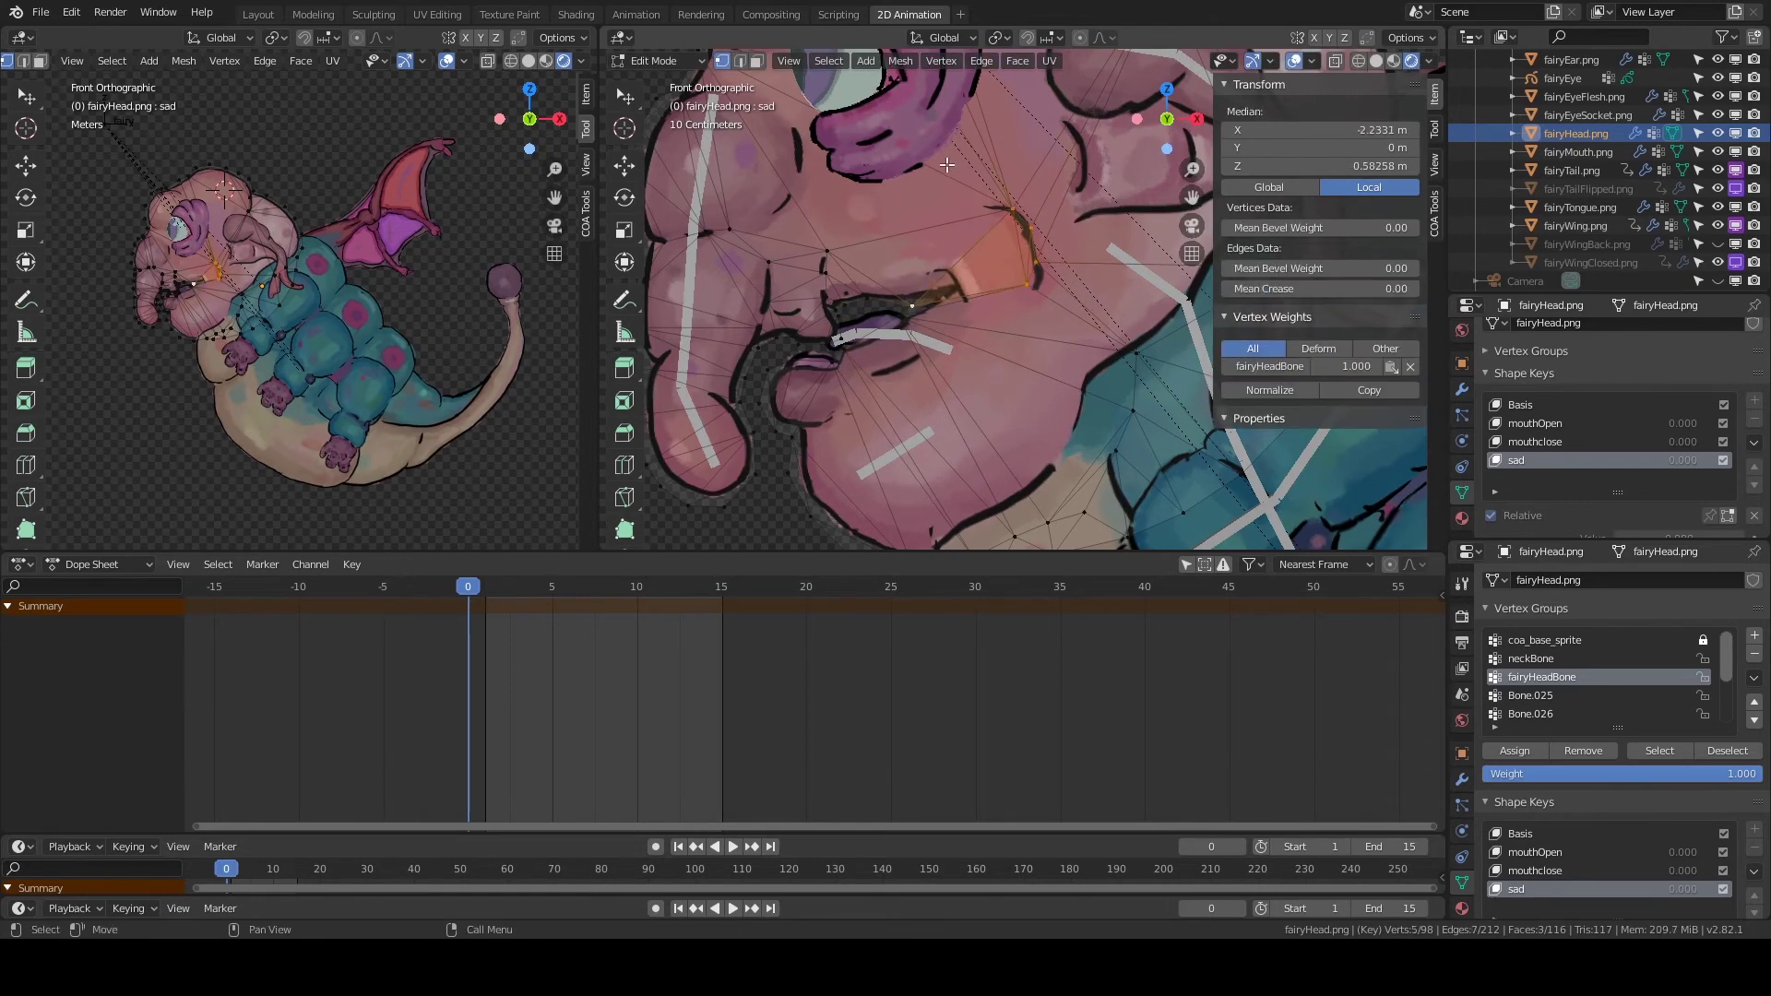
click(913, 309)
shift+middle_drag(765, 351, 776, 385)
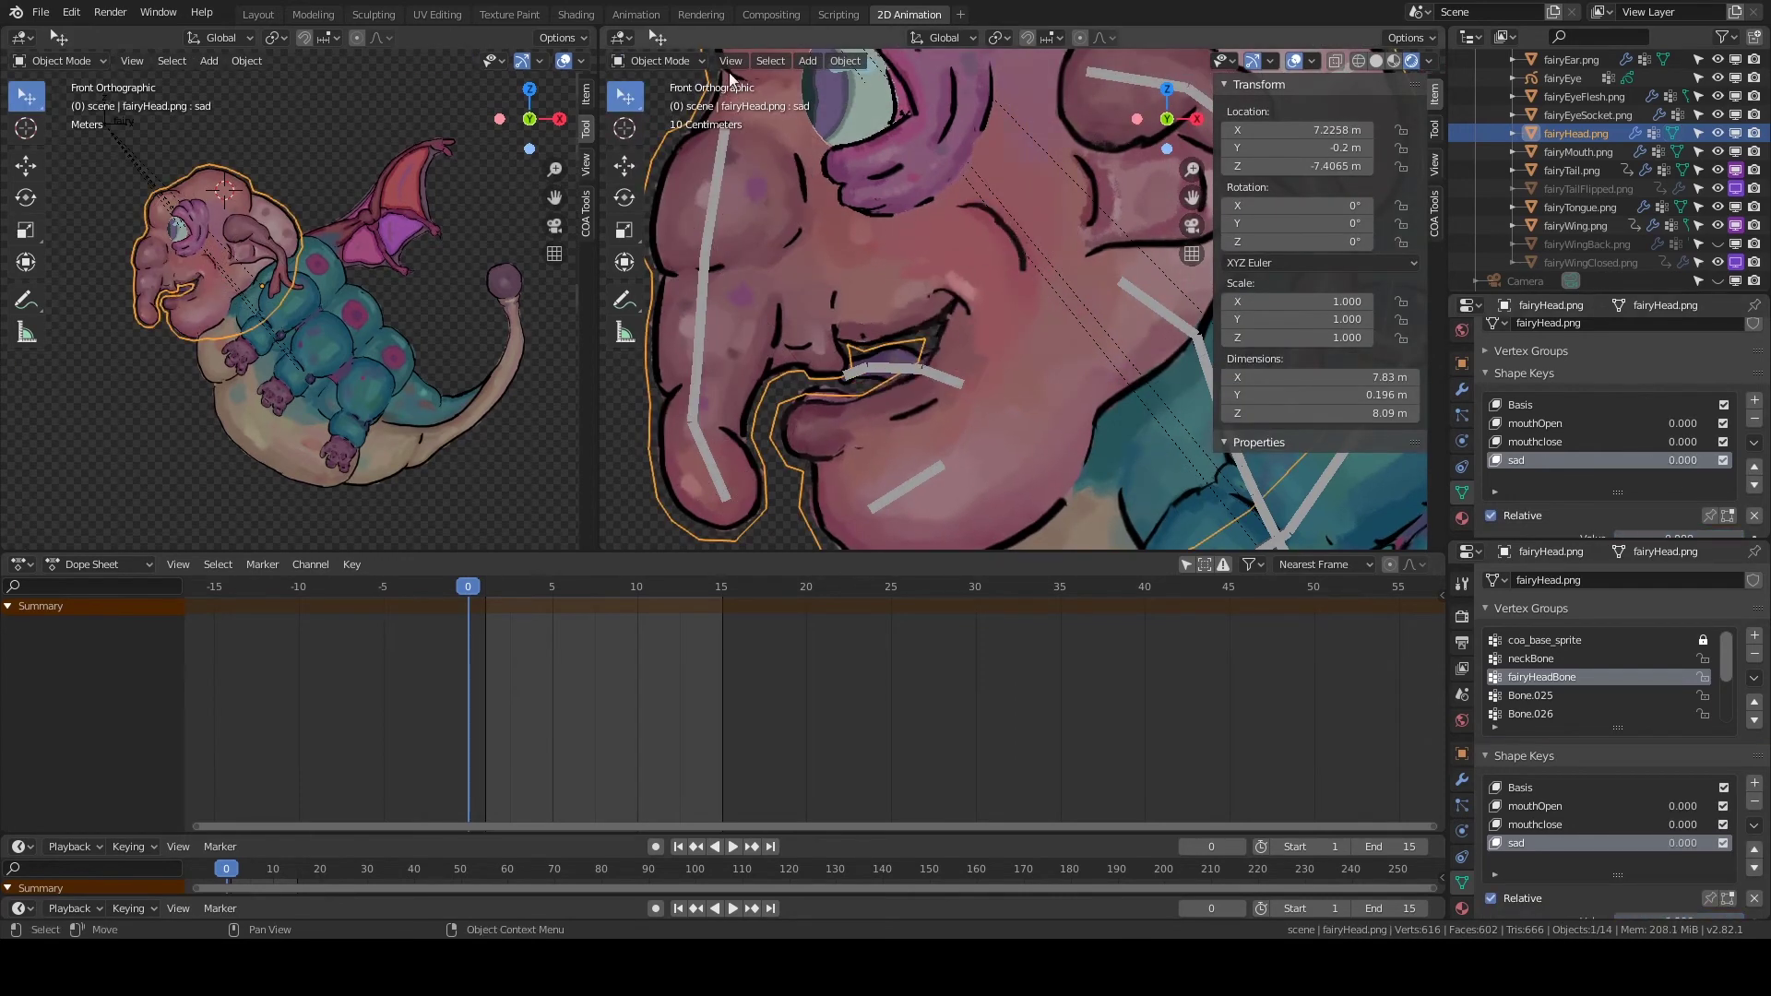
key(Escape)
key(ctrl+KP_Add)
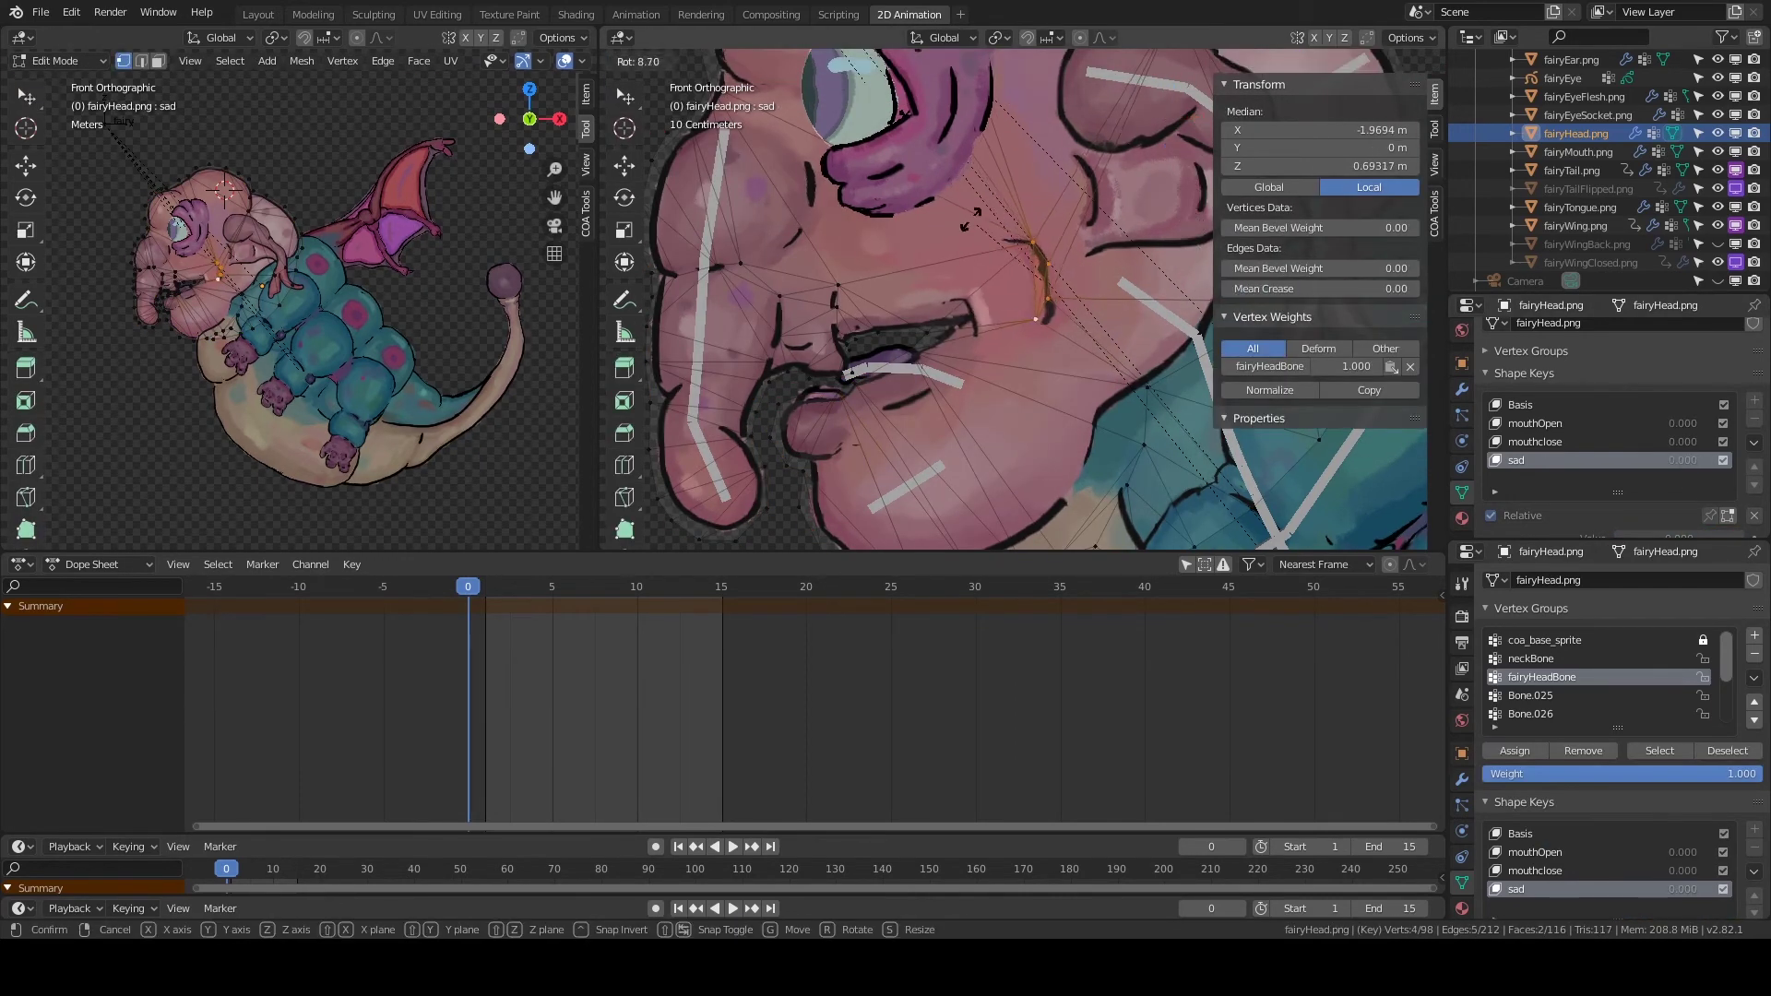
Move the grown lip vertices and one mouth vertex into the downturned shape, then leave Edit Mode.
key(g)
click(963, 220)
shift+middle_drag(963, 220, 941, 344)
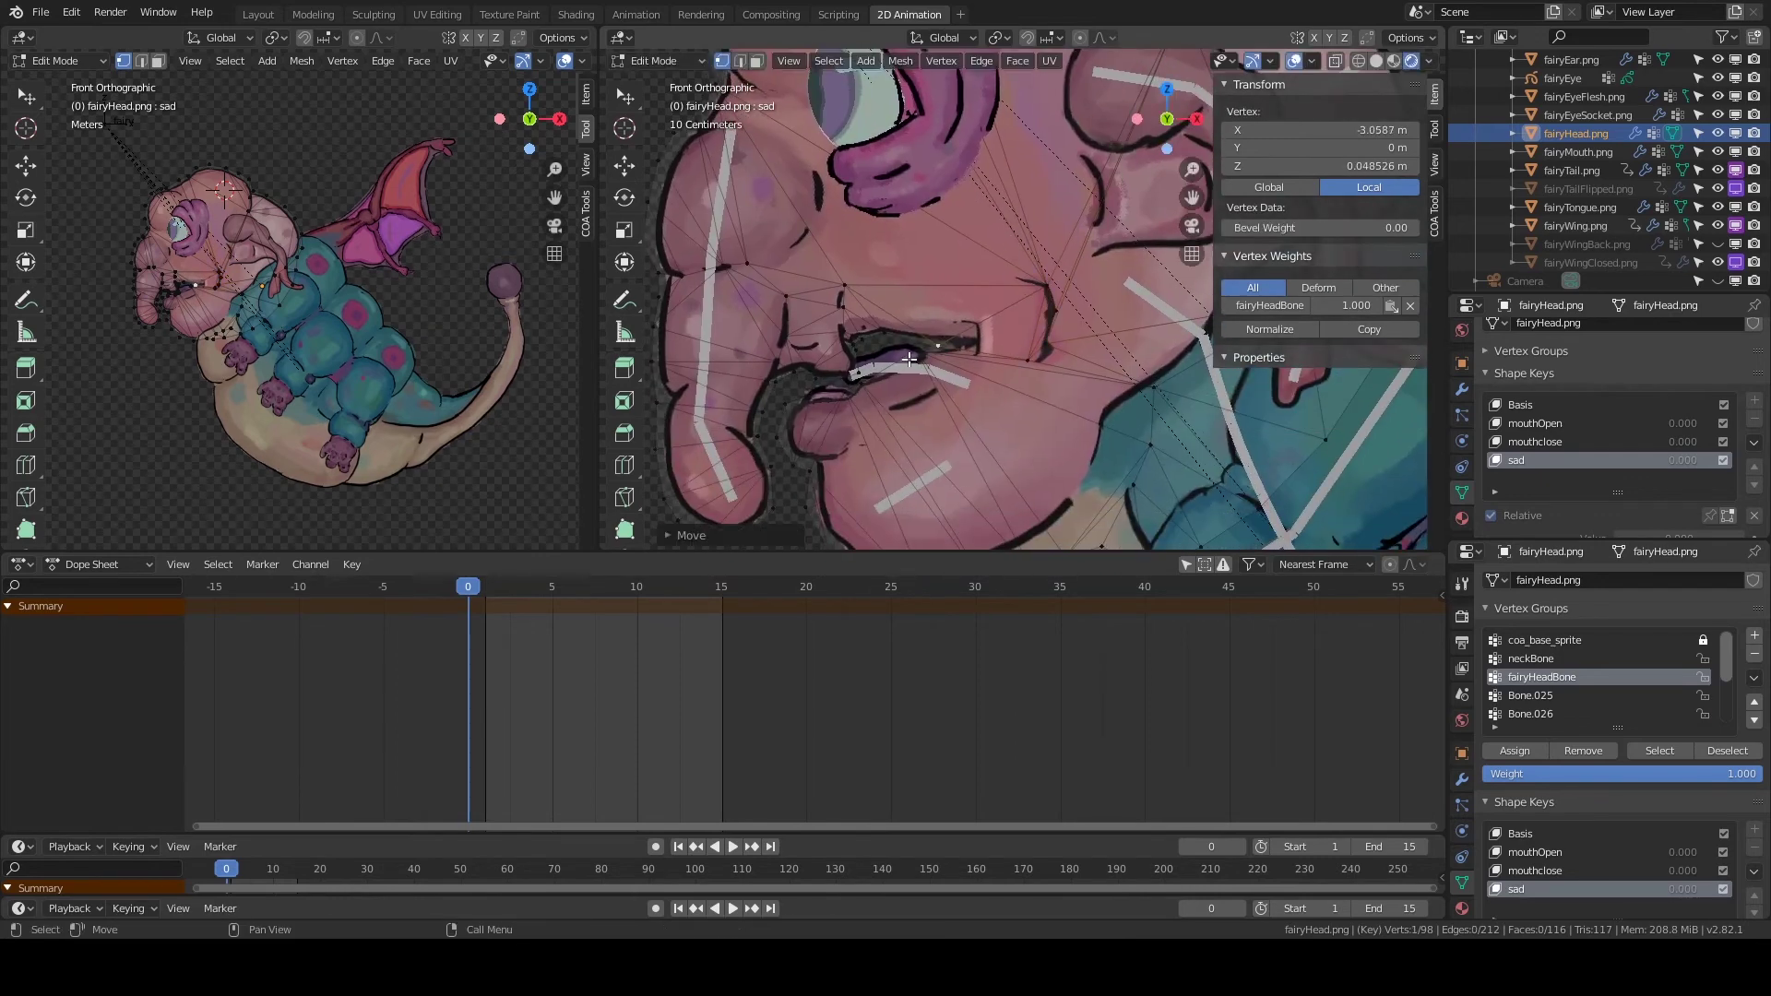
click(941, 344)
key(g)
click(945, 351)
shift+middle_drag(876, 232, 909, 270)
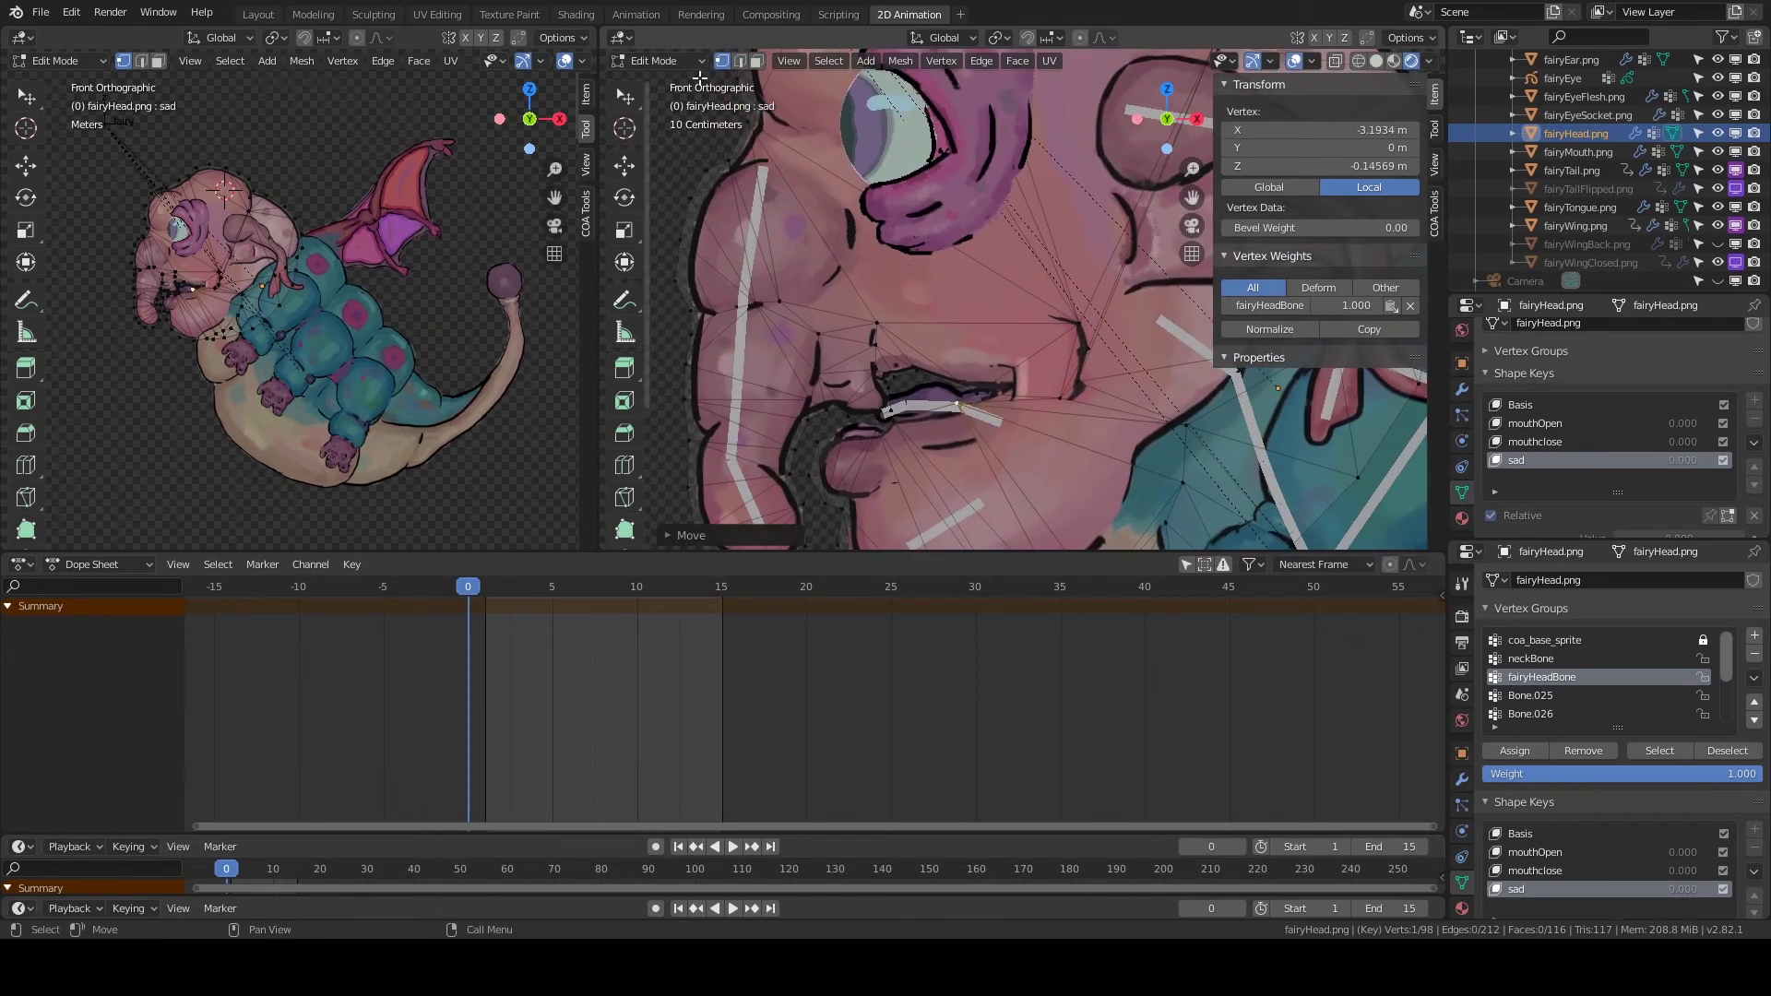
key(Tab)
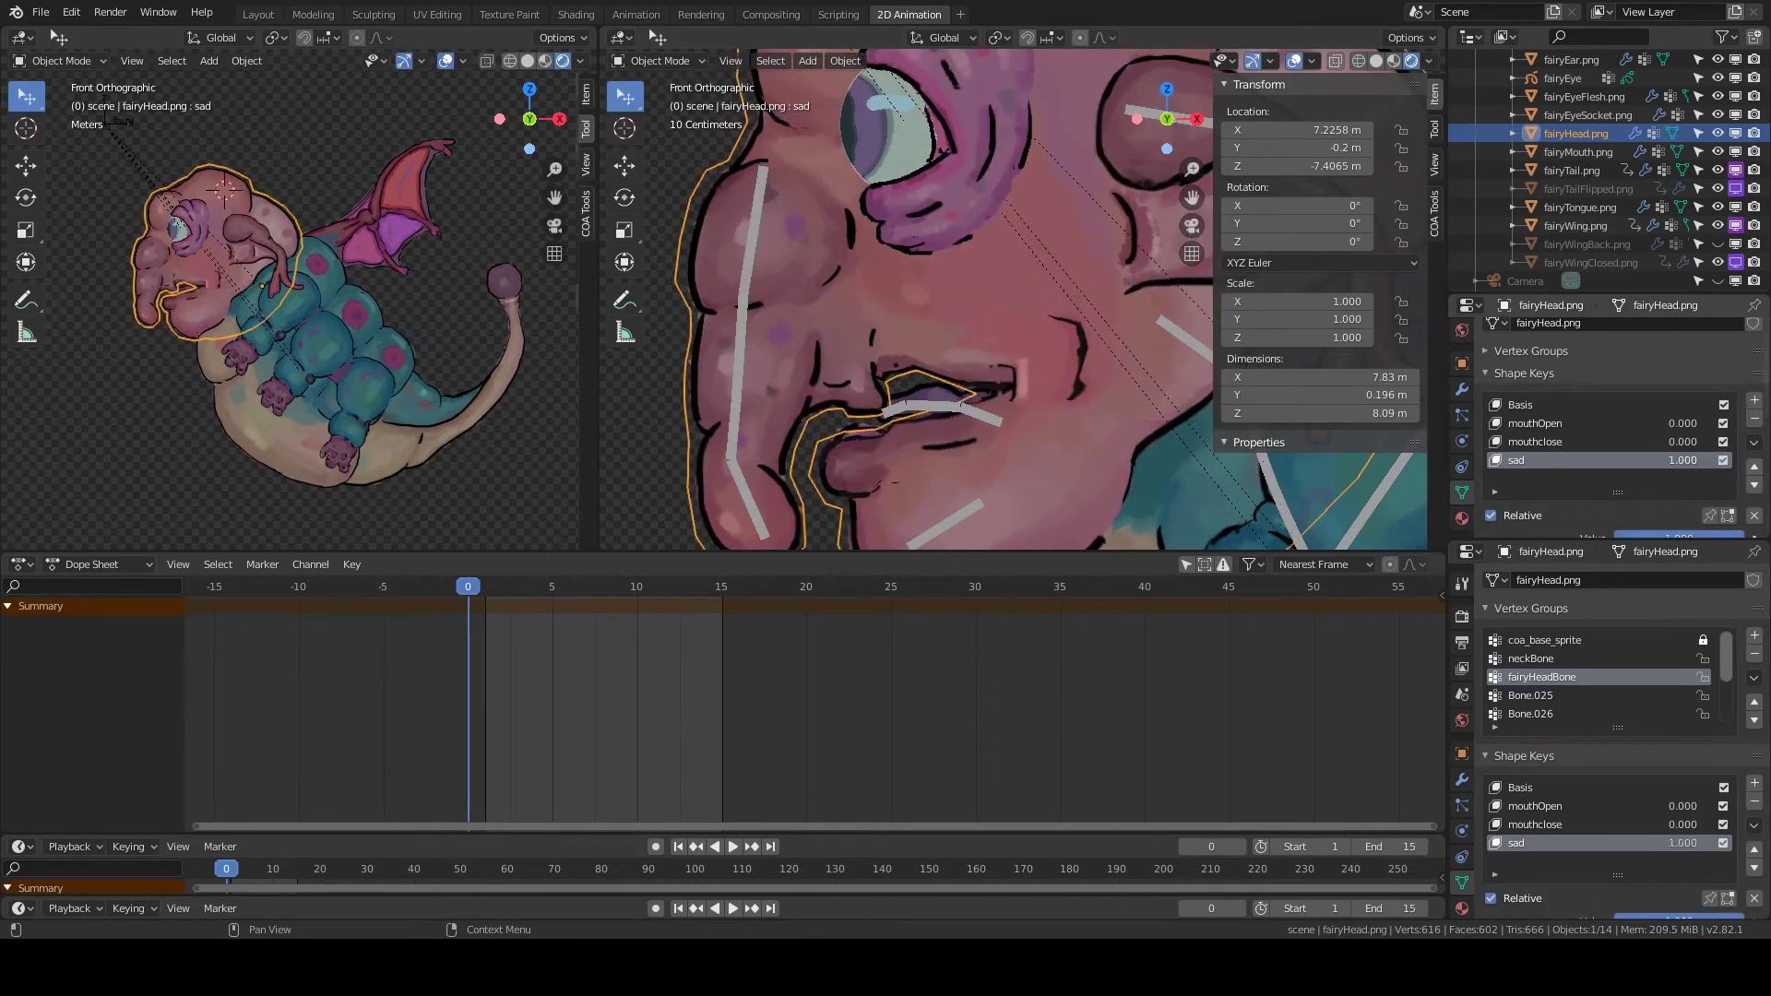
Add a 'happer' shape key and raise its mouth-corner vertex into a smile.
click(1754, 400)
text(pper)
key(Return)
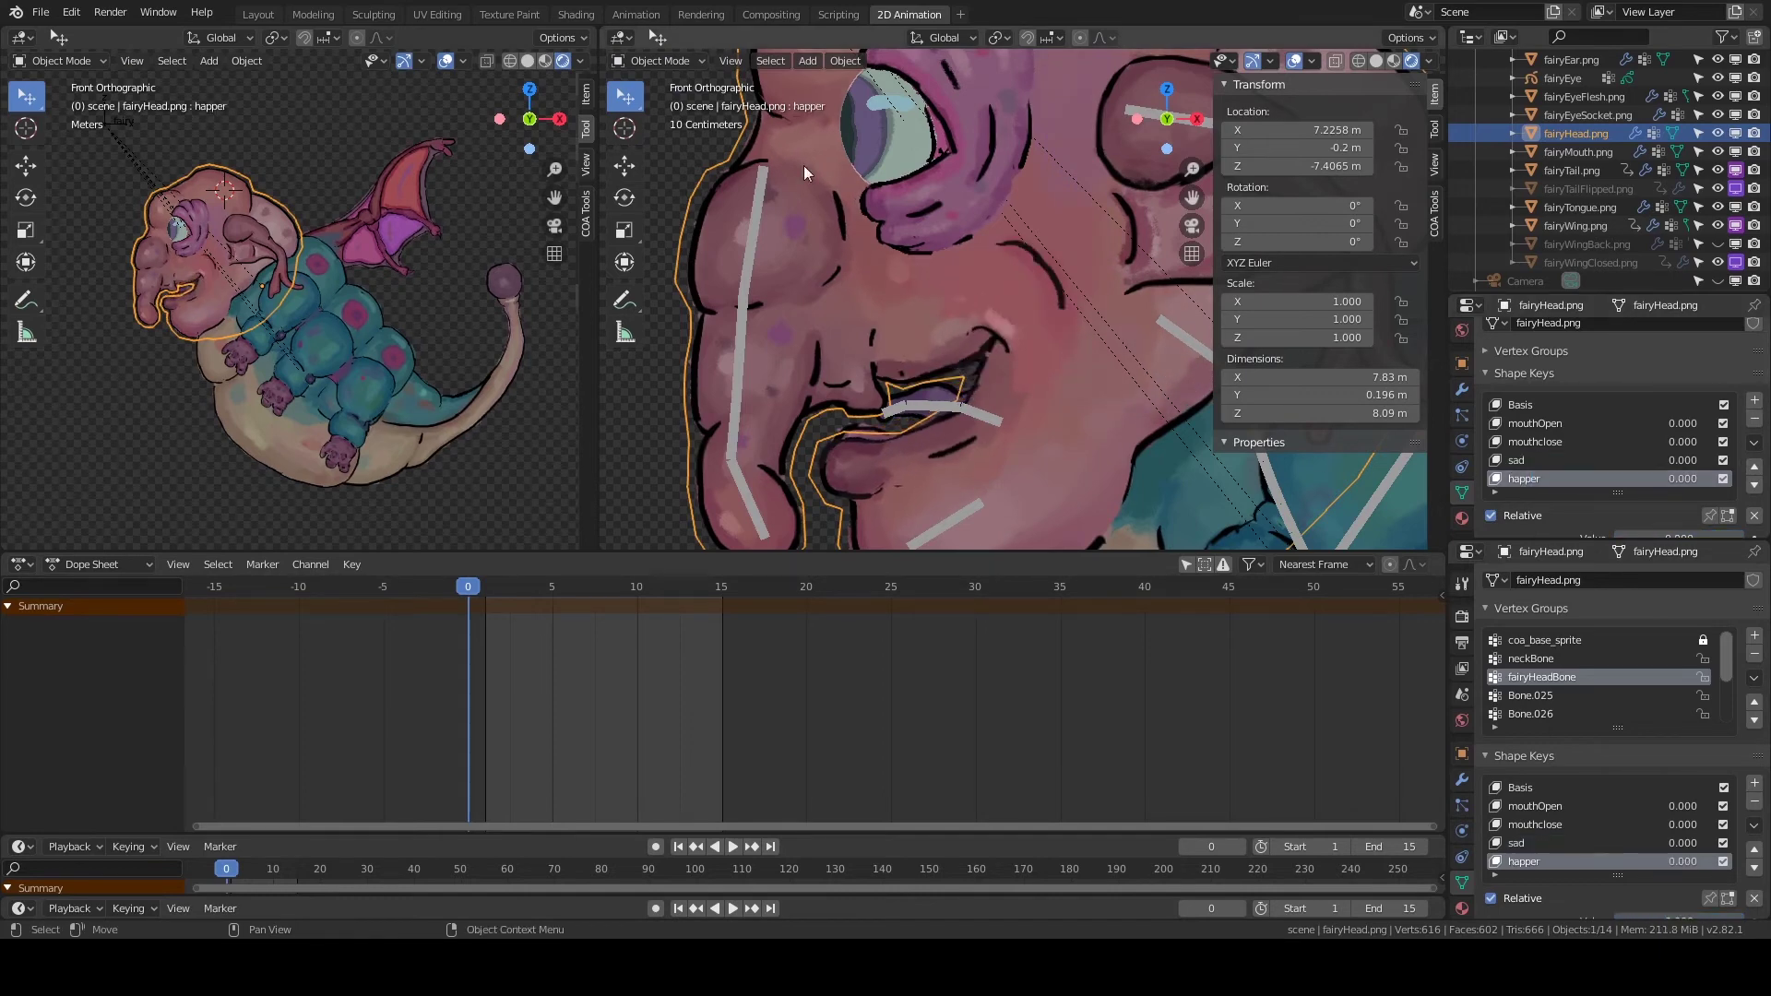
key(Tab)
key(r)
click(971, 204)
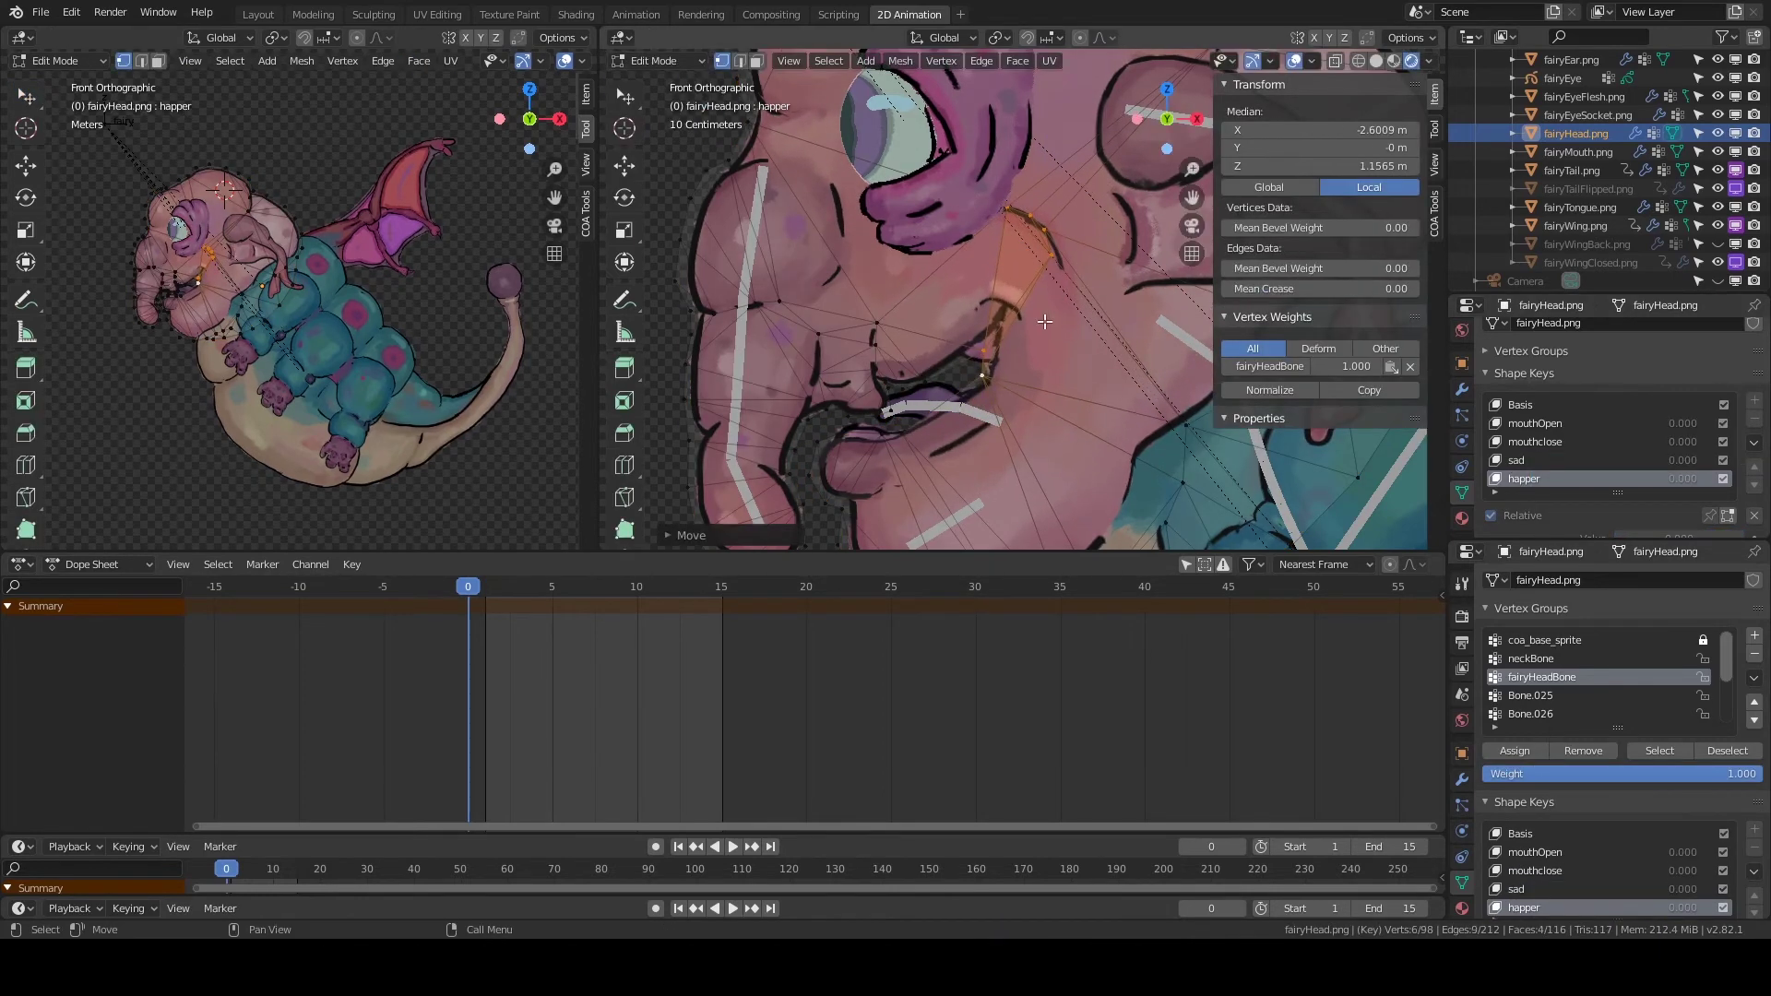
drag(982, 383, 983, 338)
click(654, 60)
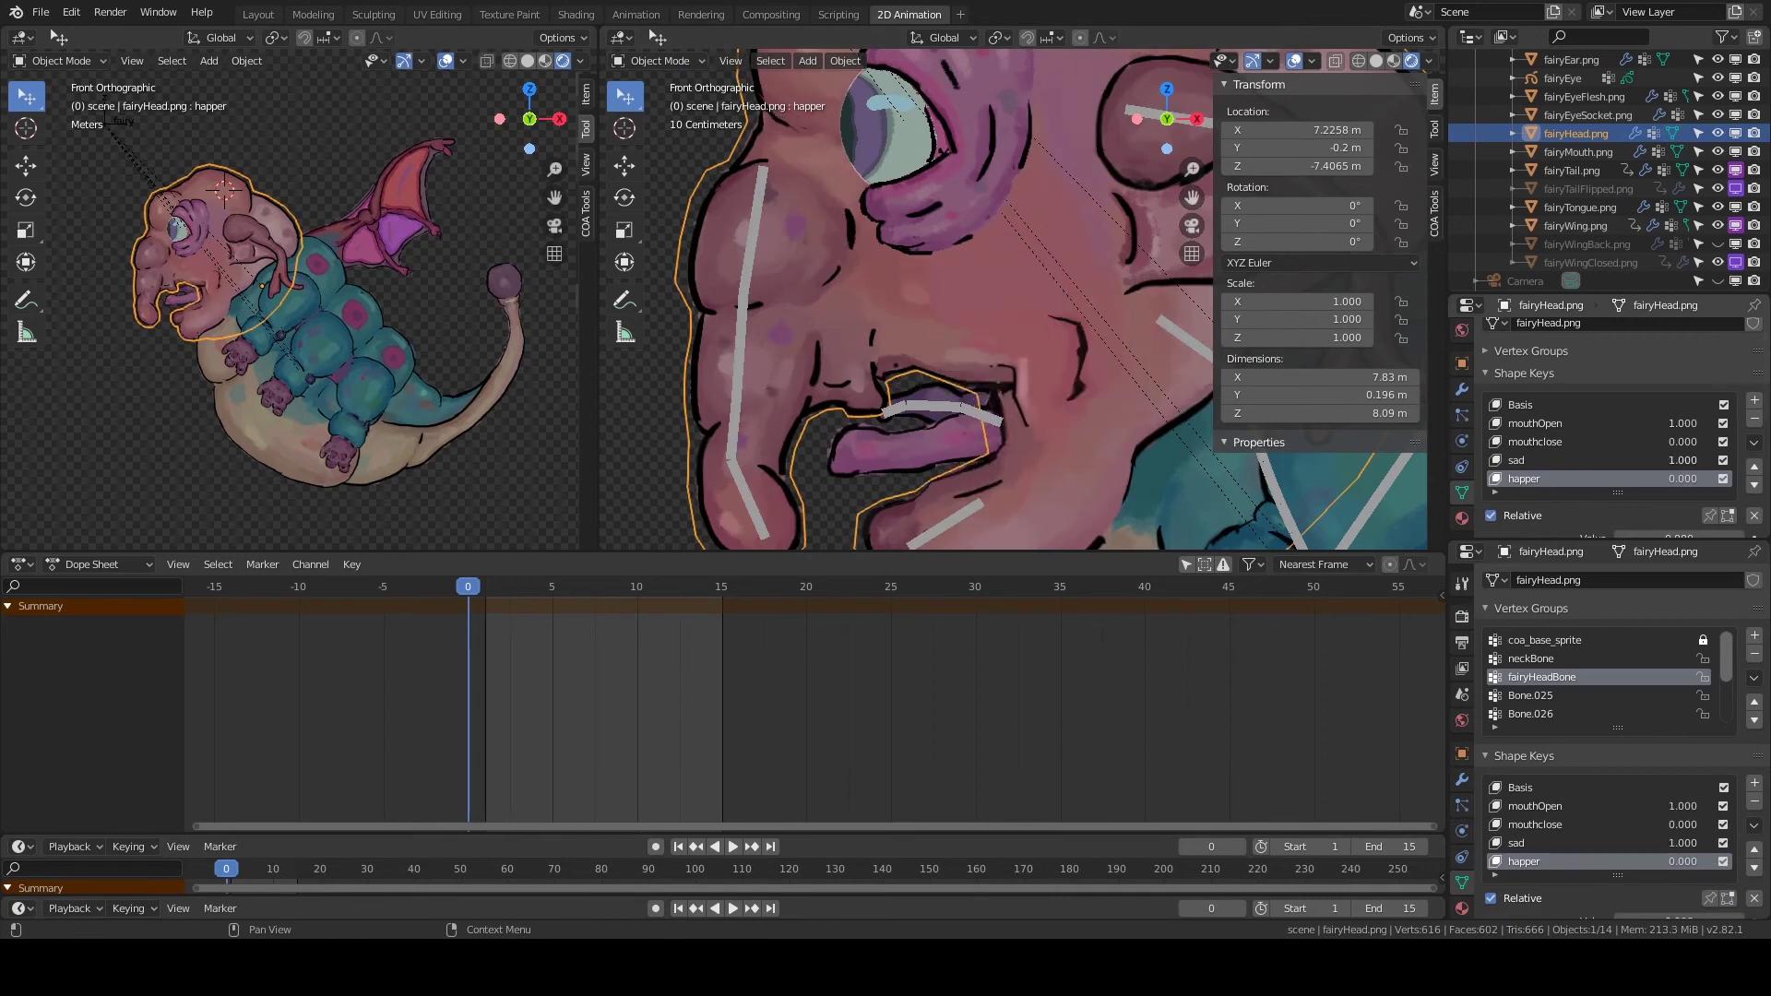
Select the fairy armature and start Edit Armature in COA Tools.
scroll(984, 344, down, 3)
scroll(985, 345, down, 3)
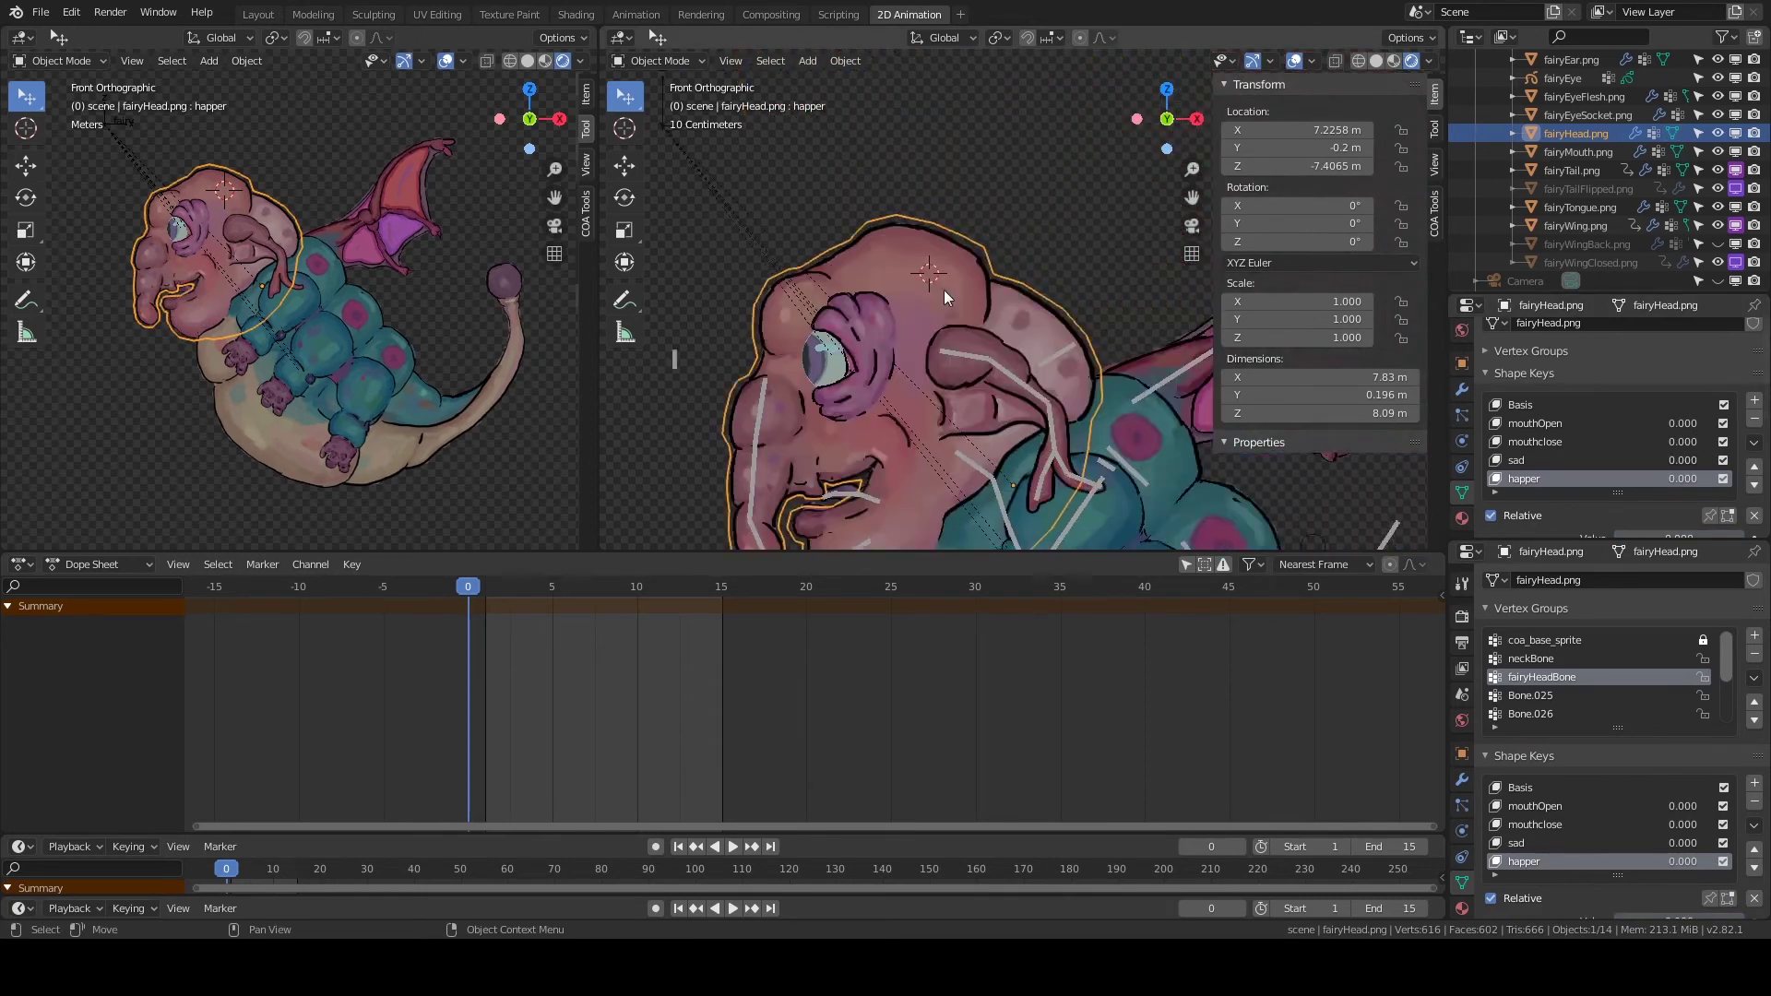
click(942, 139)
click(1434, 212)
click(1328, 487)
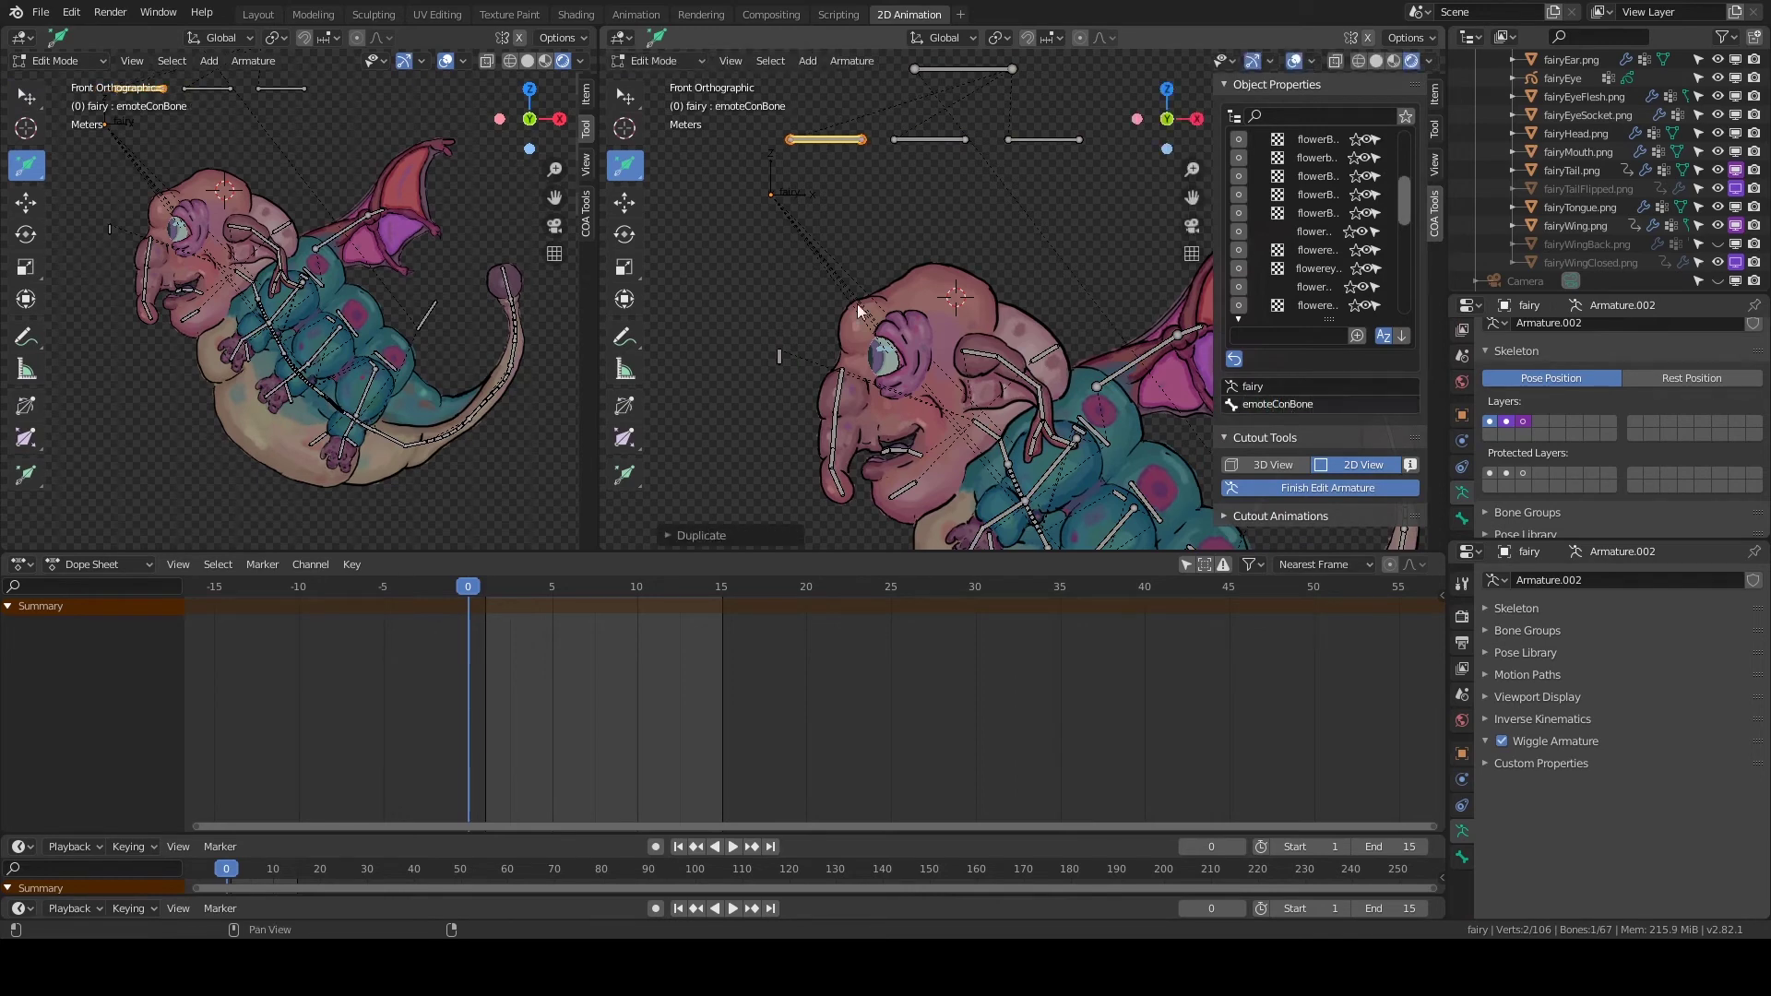
Finish armature editing and drive the head's mouthOpen shape key from mouthConBone.
shift+middle_drag(858, 309, 876, 286)
click(1280, 489)
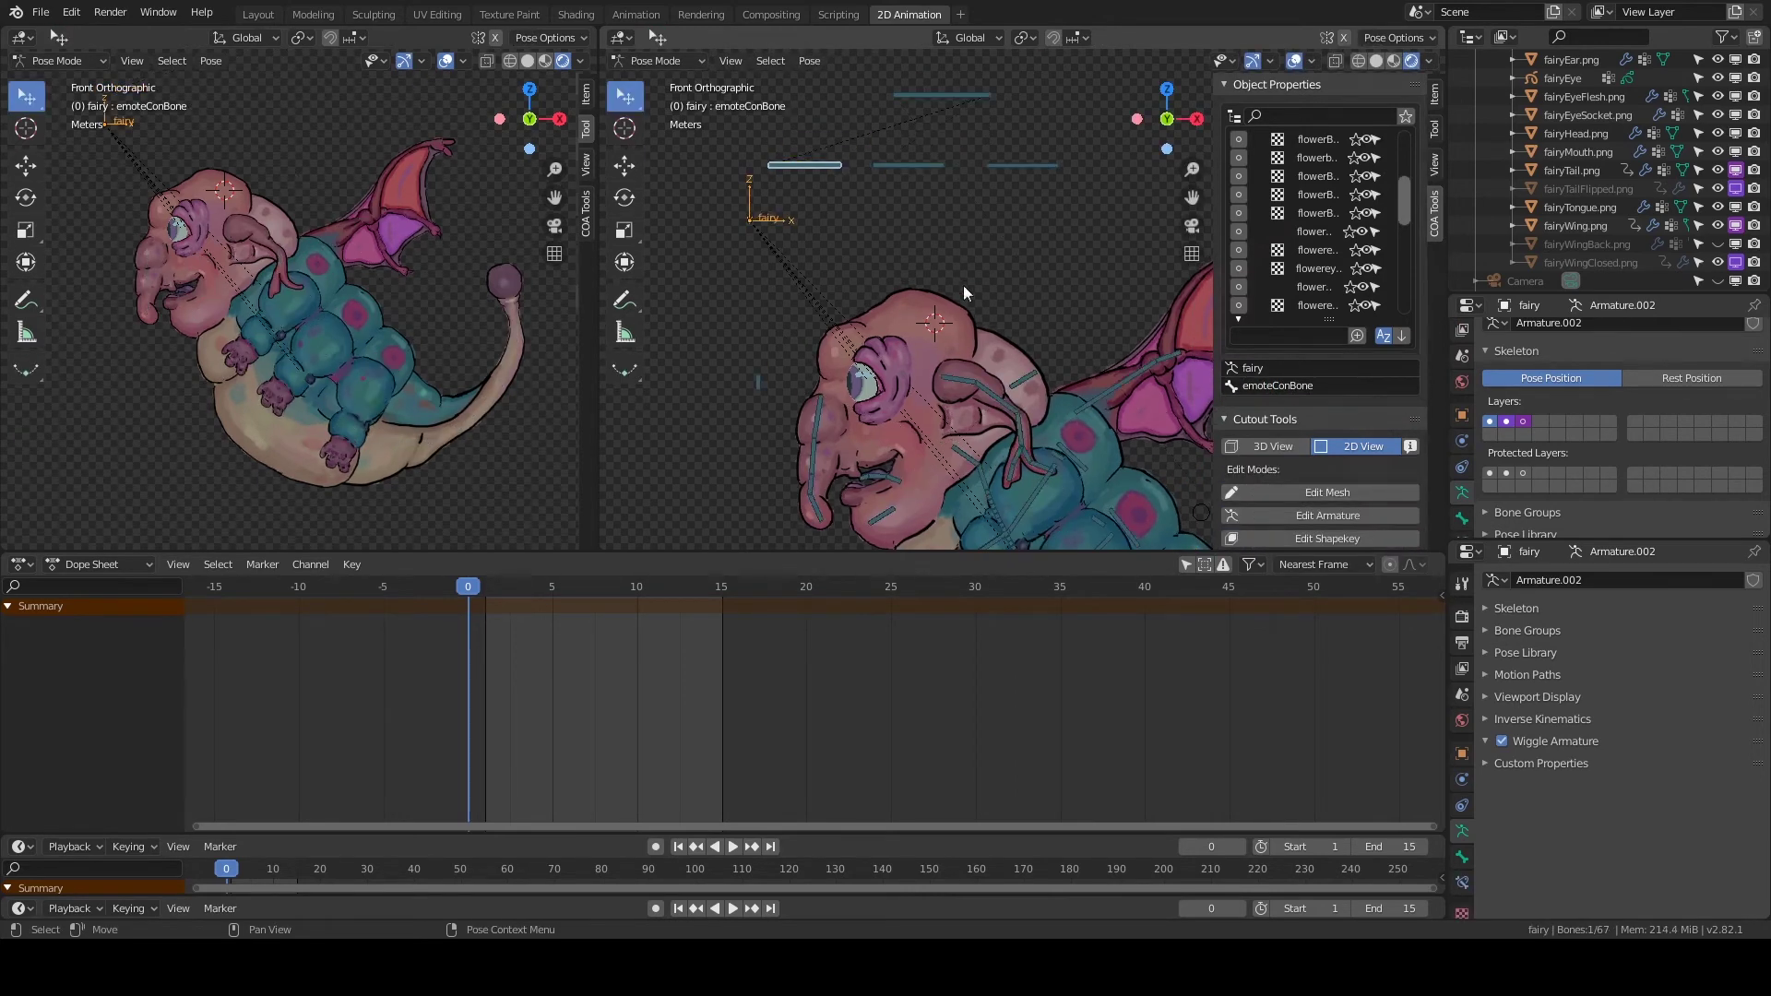
click(992, 400)
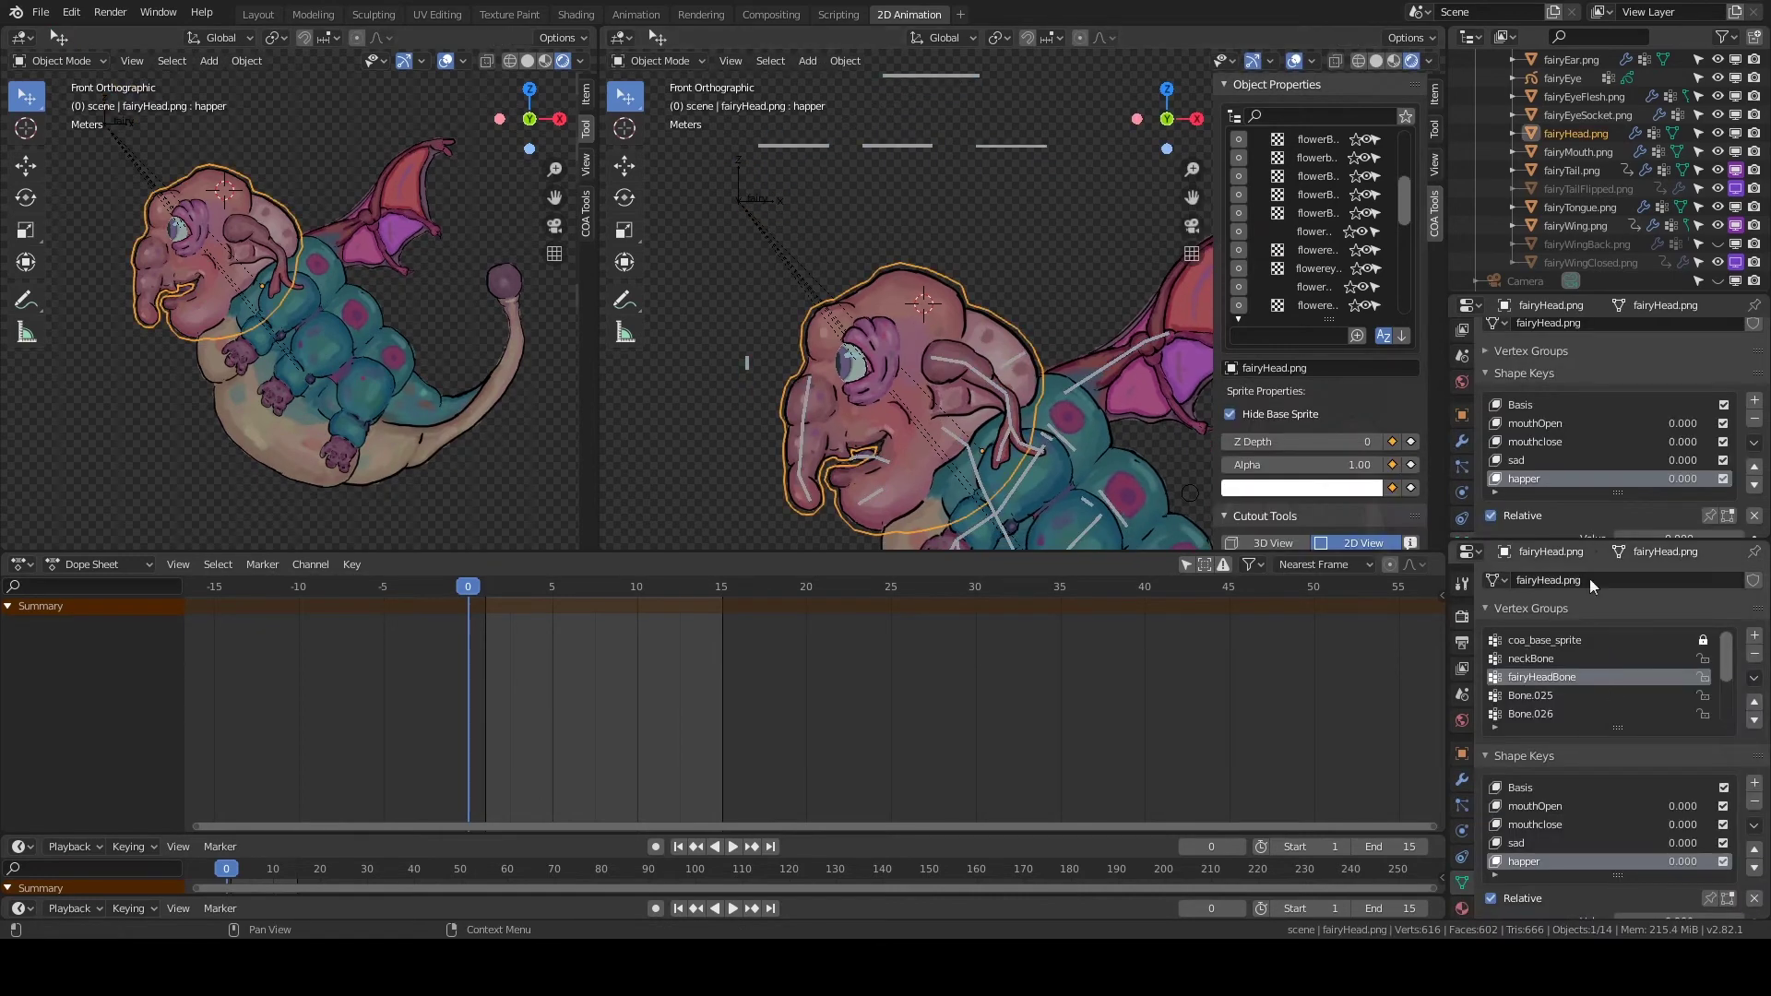
click(1535, 423)
right_click(1679, 424)
click(1662, 585)
click(1659, 660)
text(con)
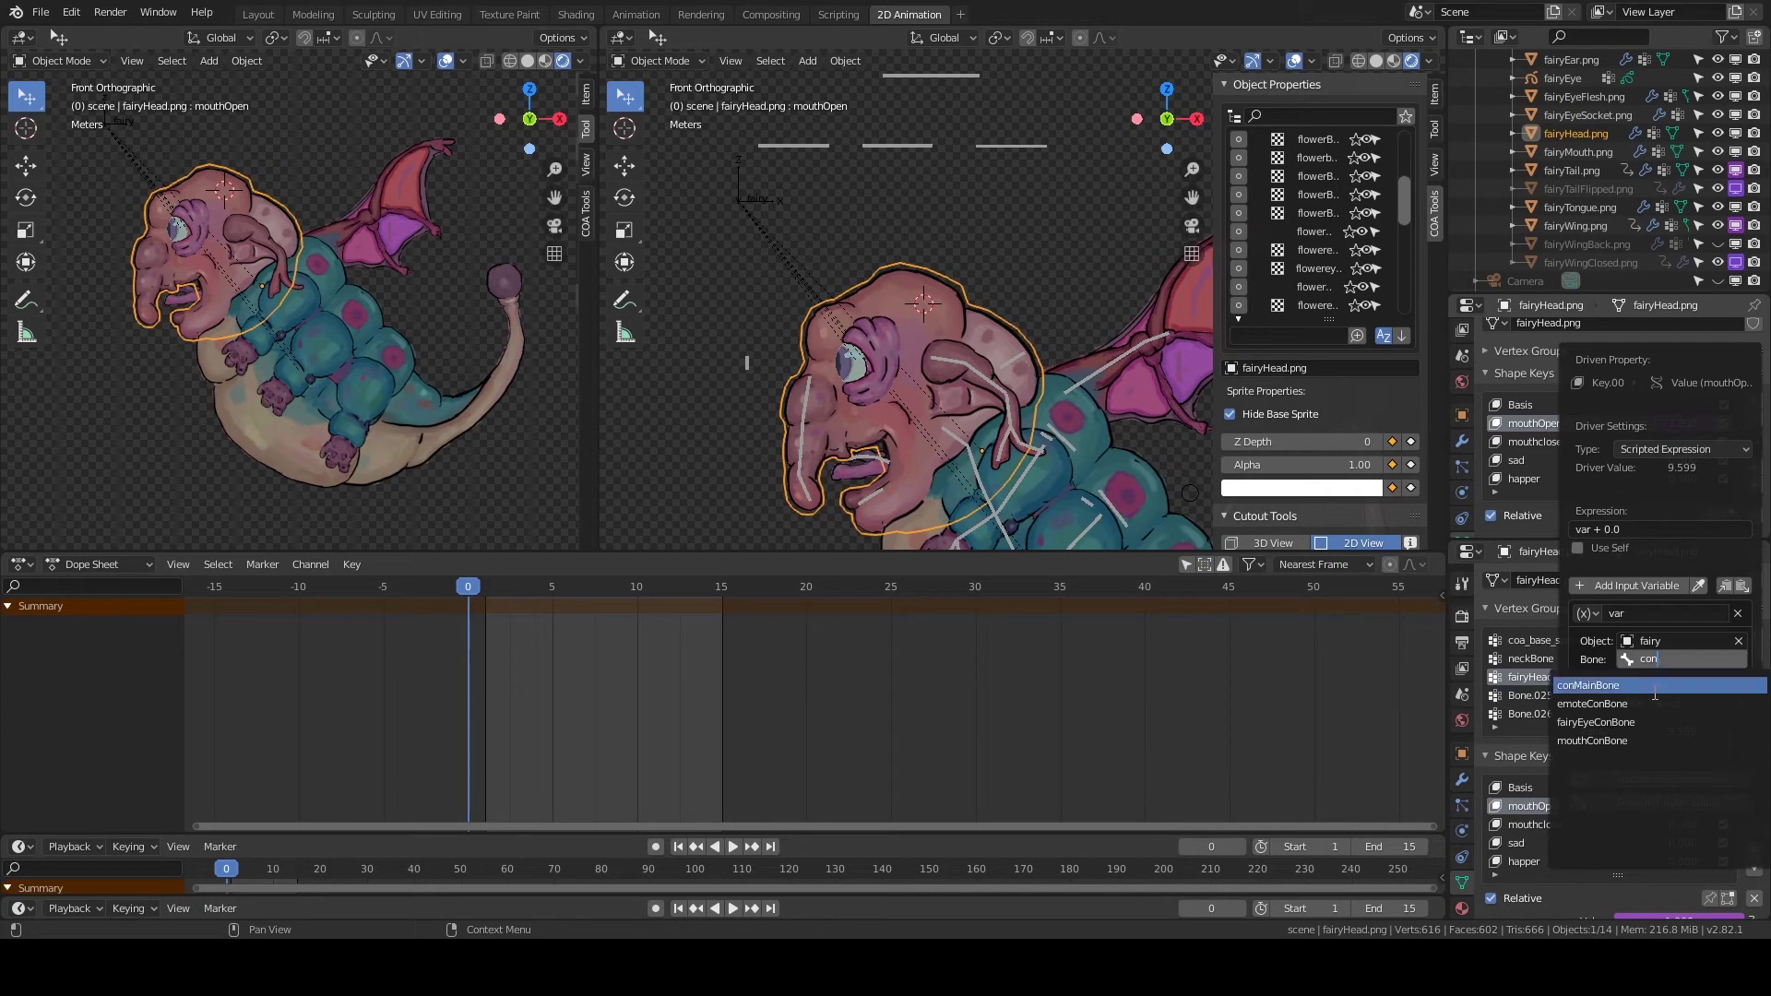
click(1635, 741)
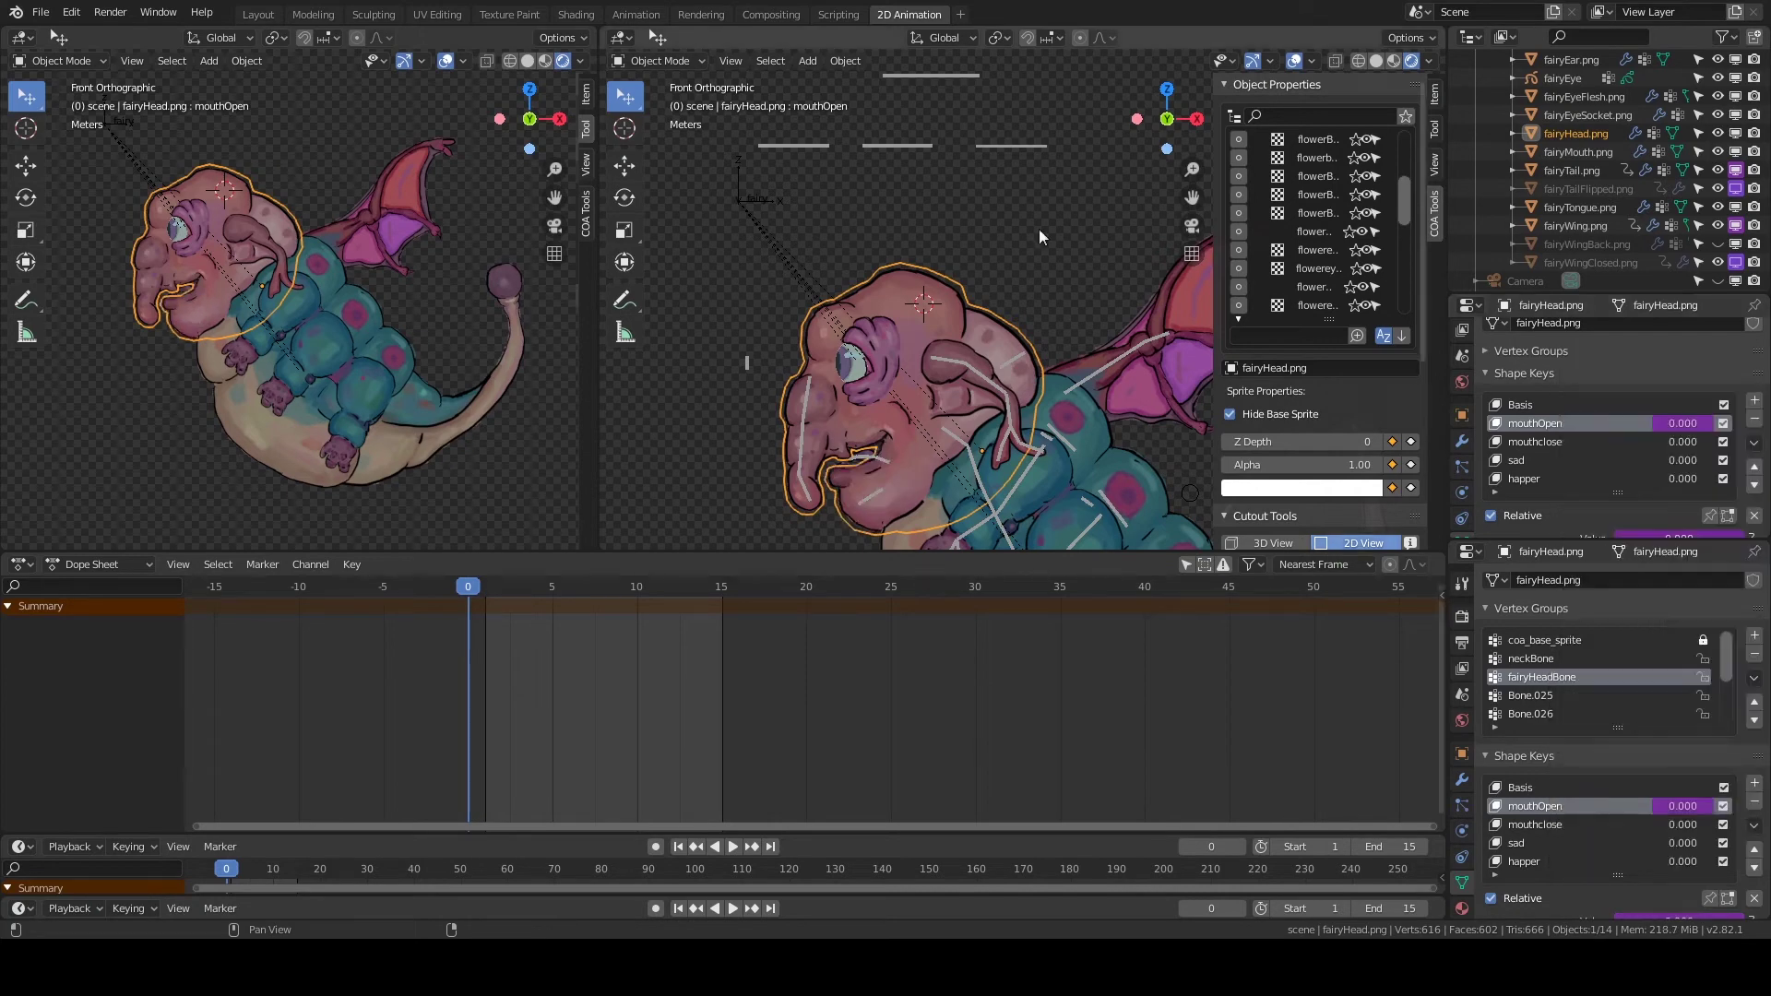
click(896, 144)
Test-move mouthConBone in pose mode, then inspect the mouthclose driver settings.
key(ctrl+Tab)
key(g)
click(890, 145)
click(1575, 134)
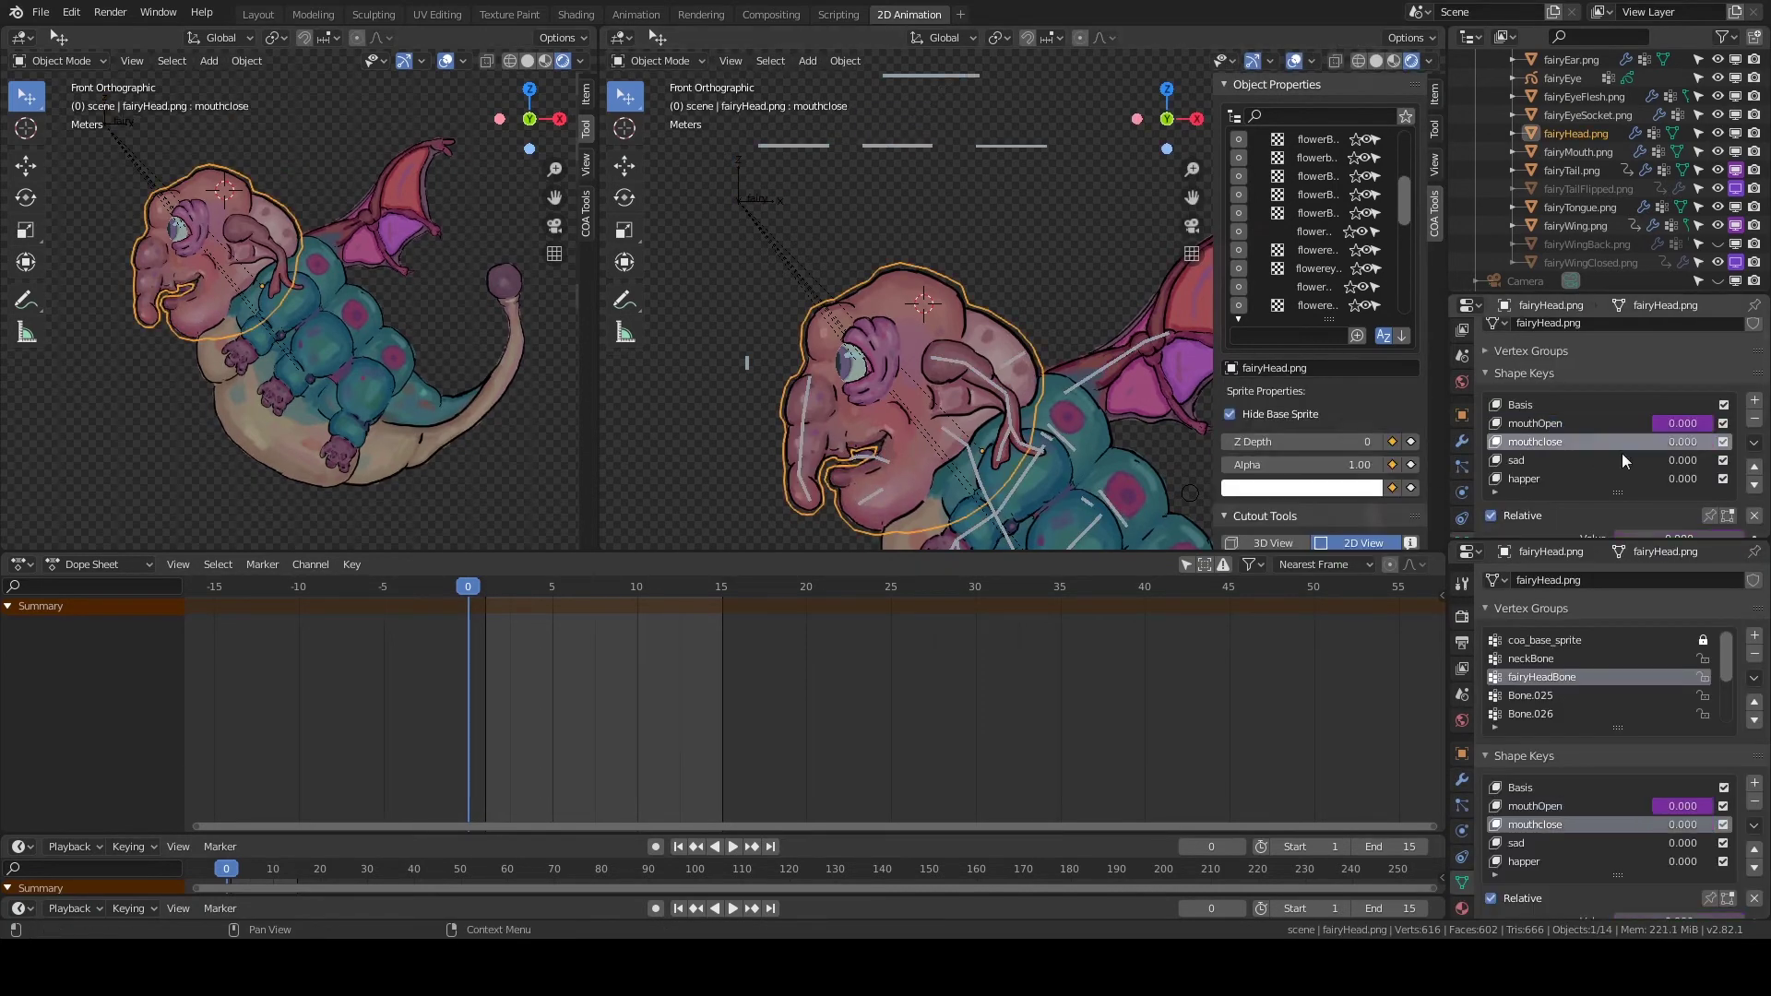
right_click(1685, 446)
click(1665, 405)
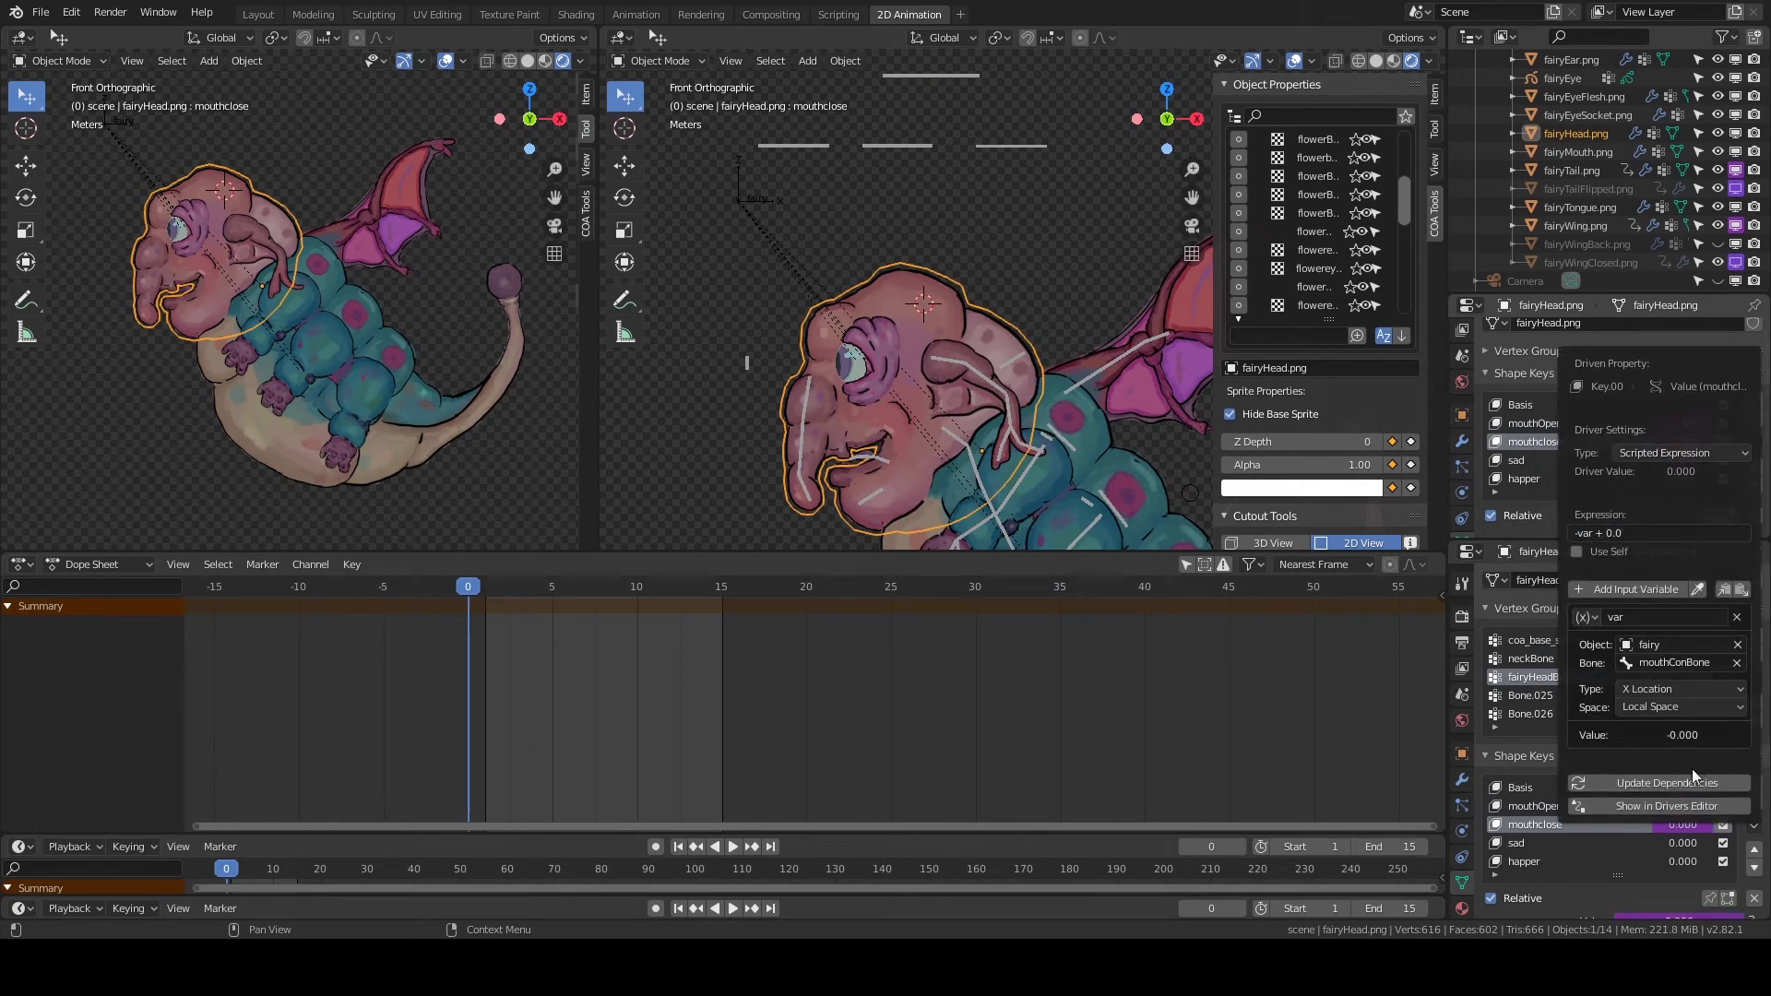
Add a driver to the sad shape key using the fairy armature's emoteConBone.
click(1568, 460)
right_click(1683, 460)
click(1680, 487)
click(1655, 698)
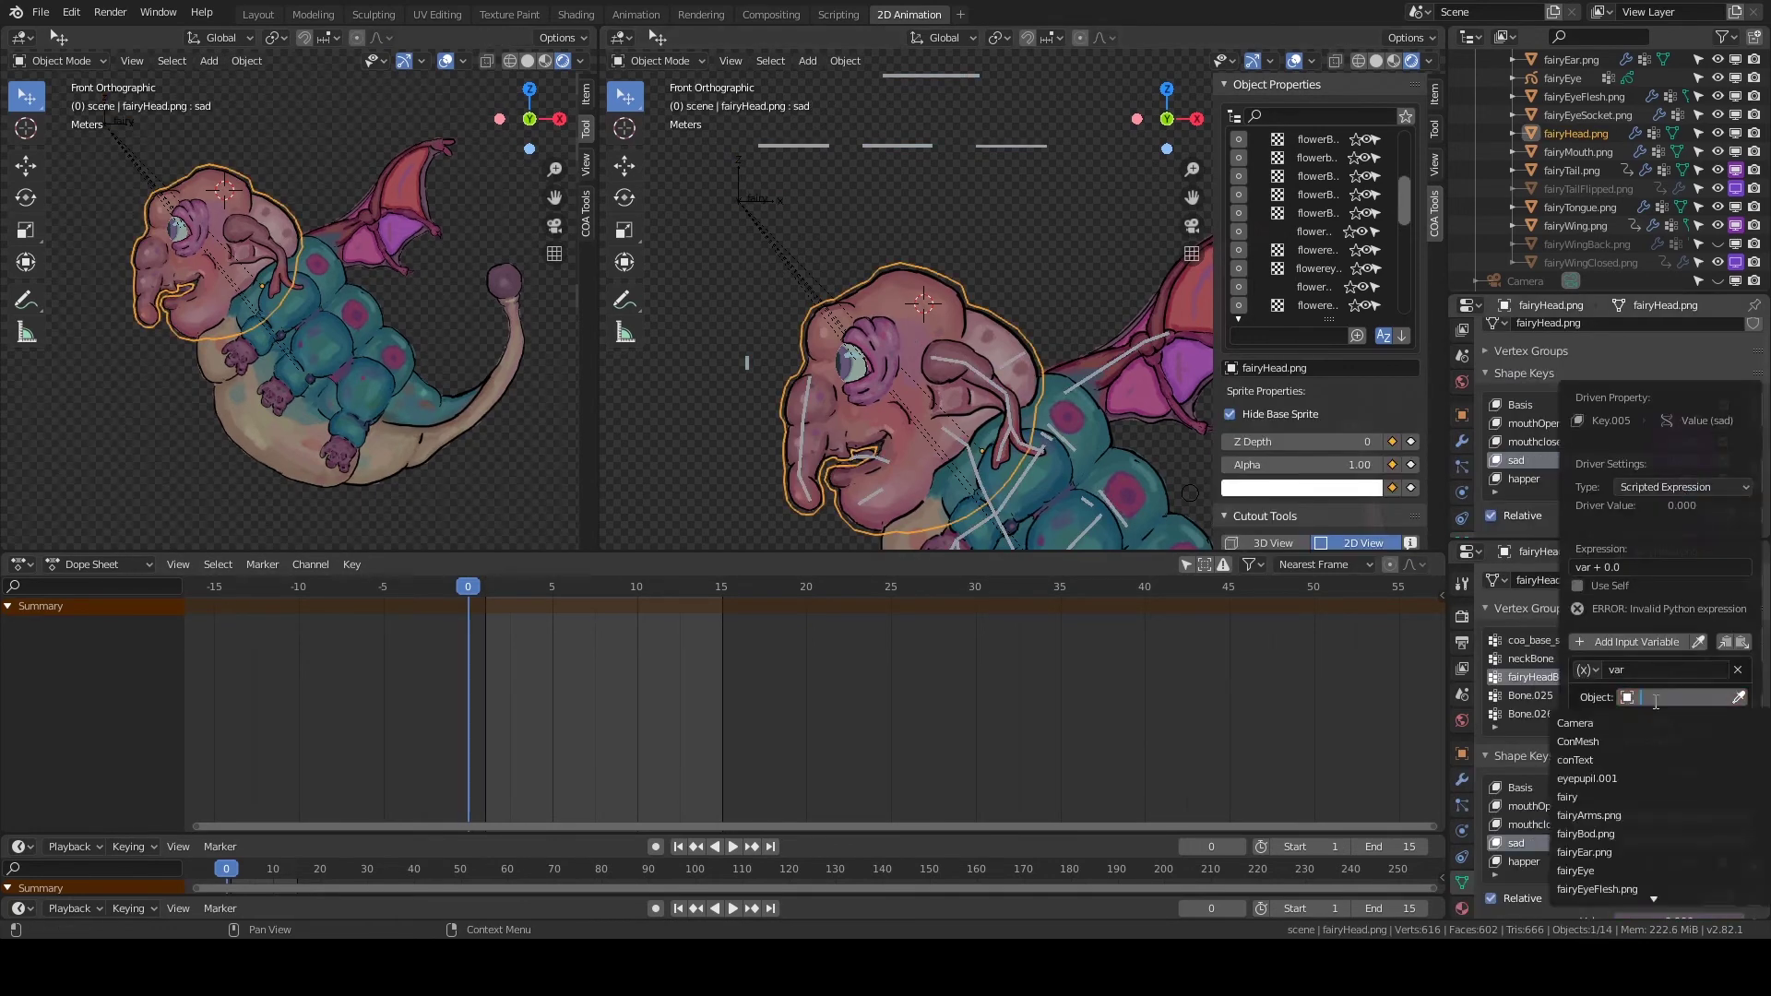
text(fa)
key(Return)
click(1648, 715)
text(em)
key(Return)
click(1651, 759)
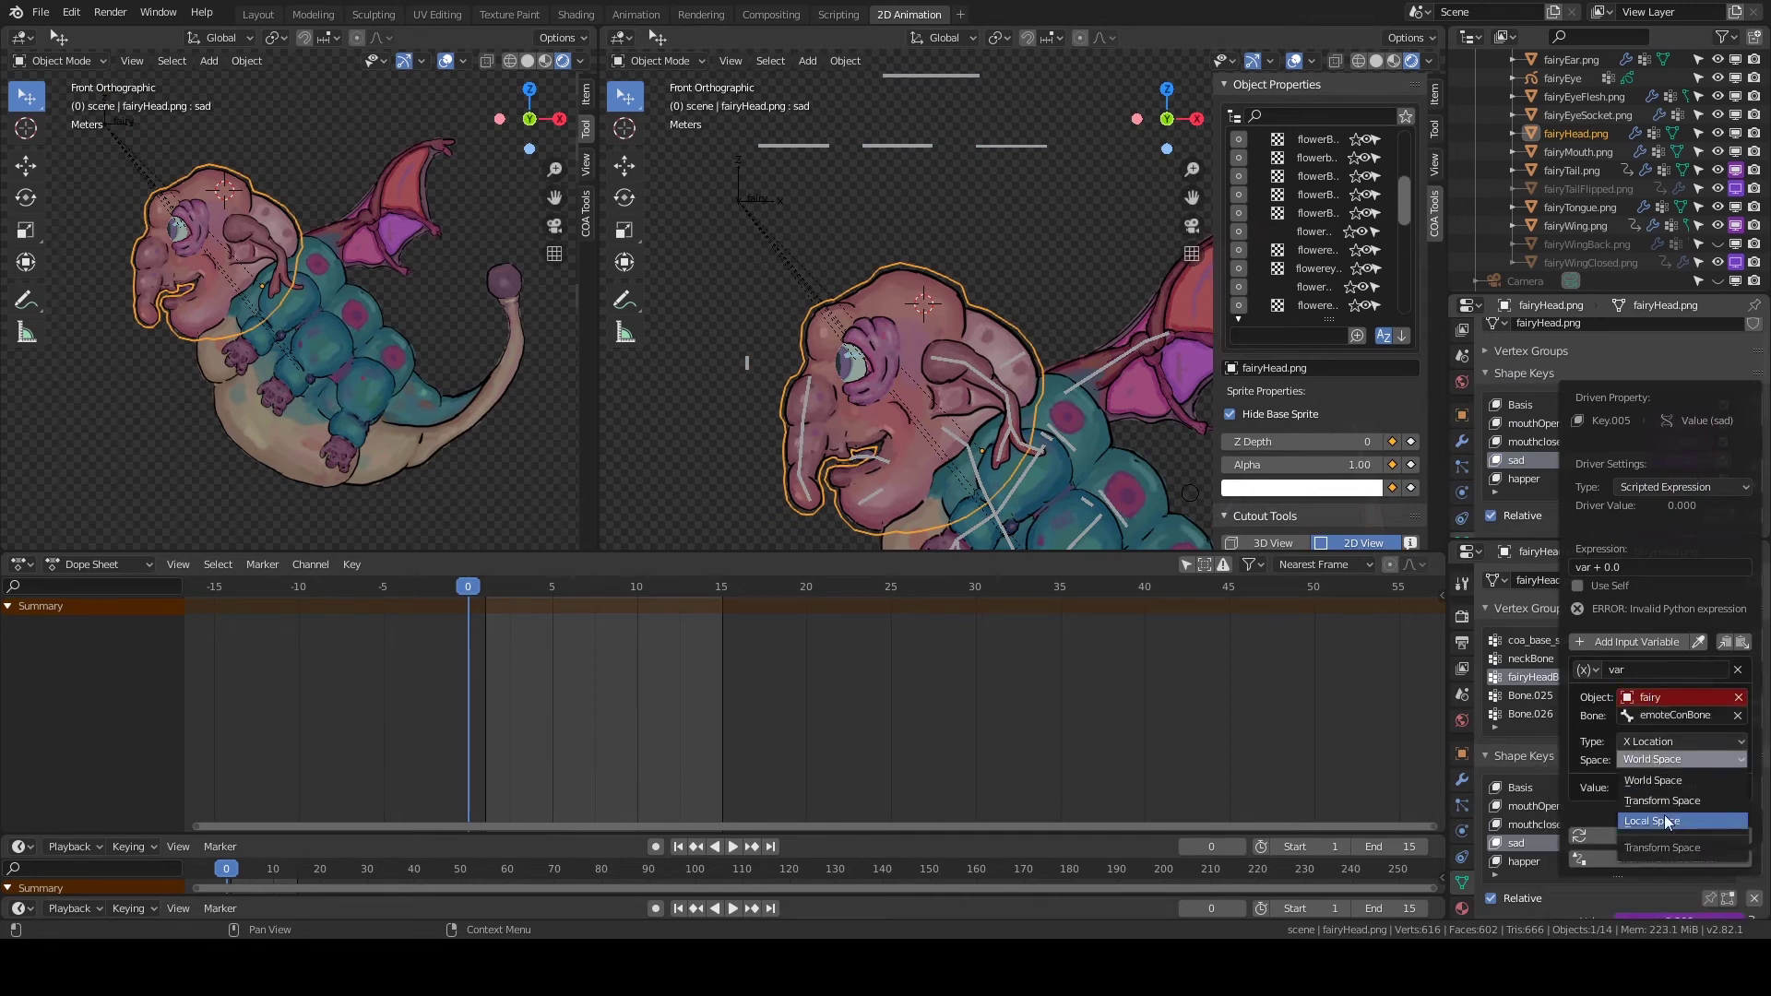
Copy the sad shape key's driver and paste it onto happer.
right_click(1684, 459)
click(1678, 479)
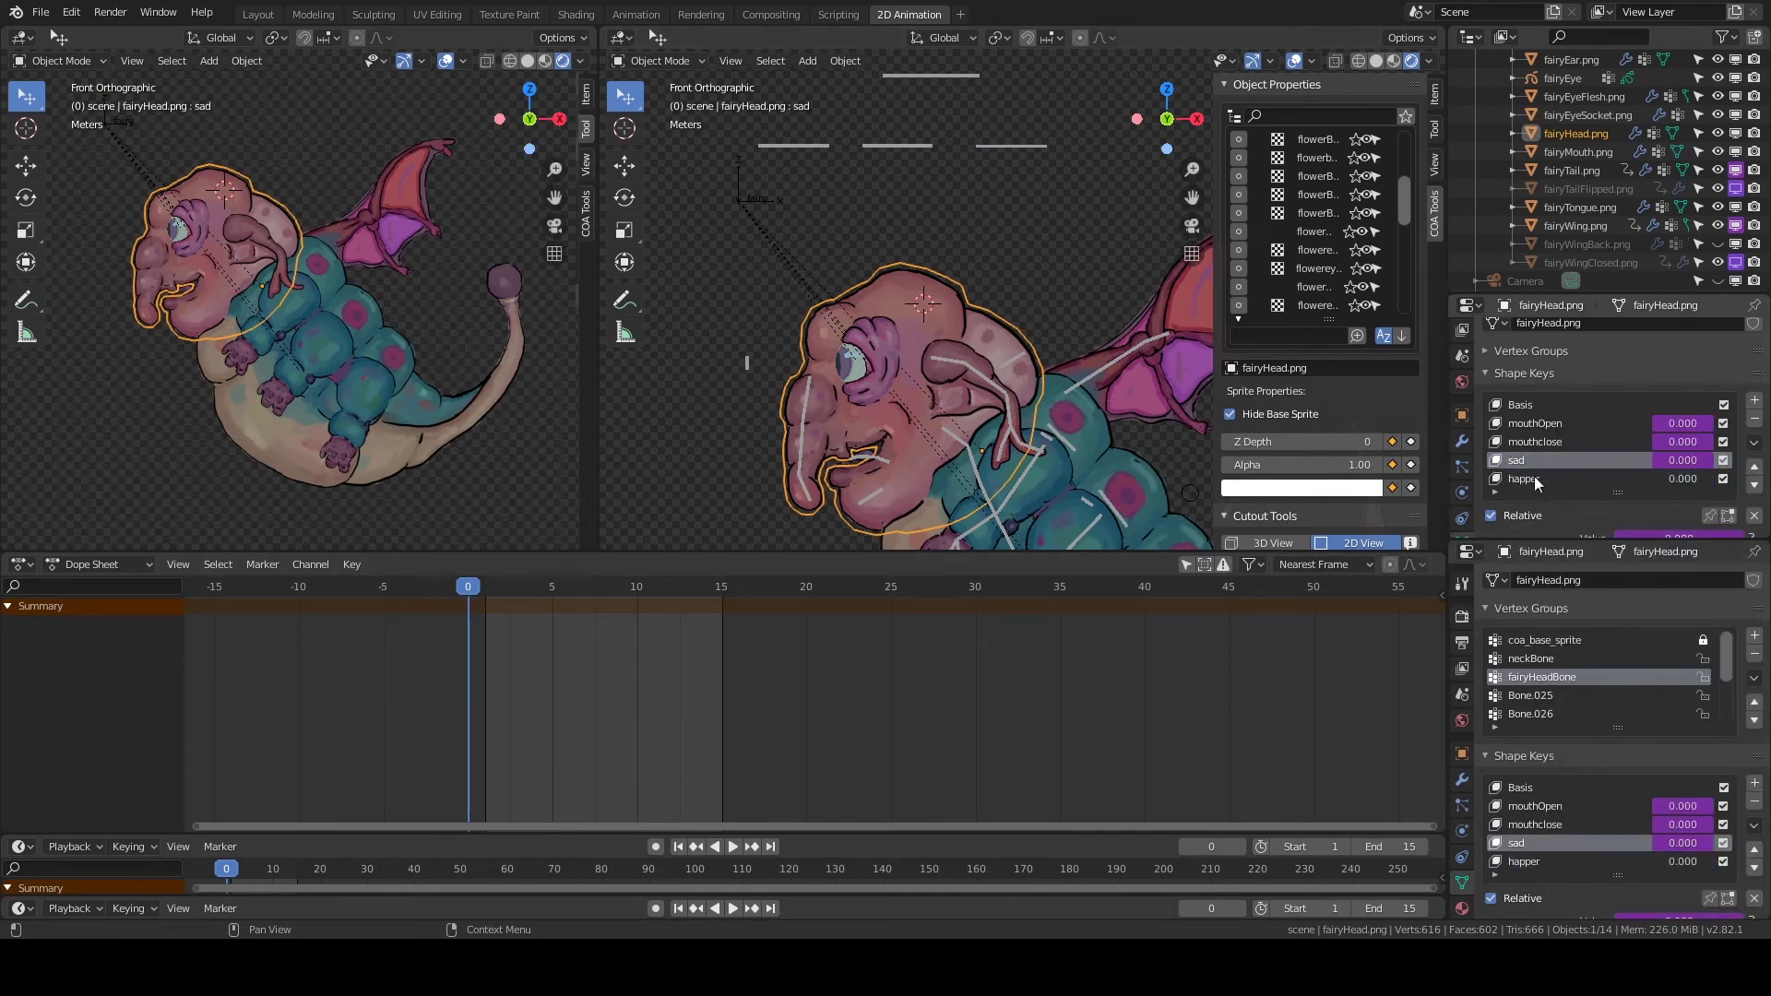
click(1535, 481)
right_click(1673, 478)
click(1662, 480)
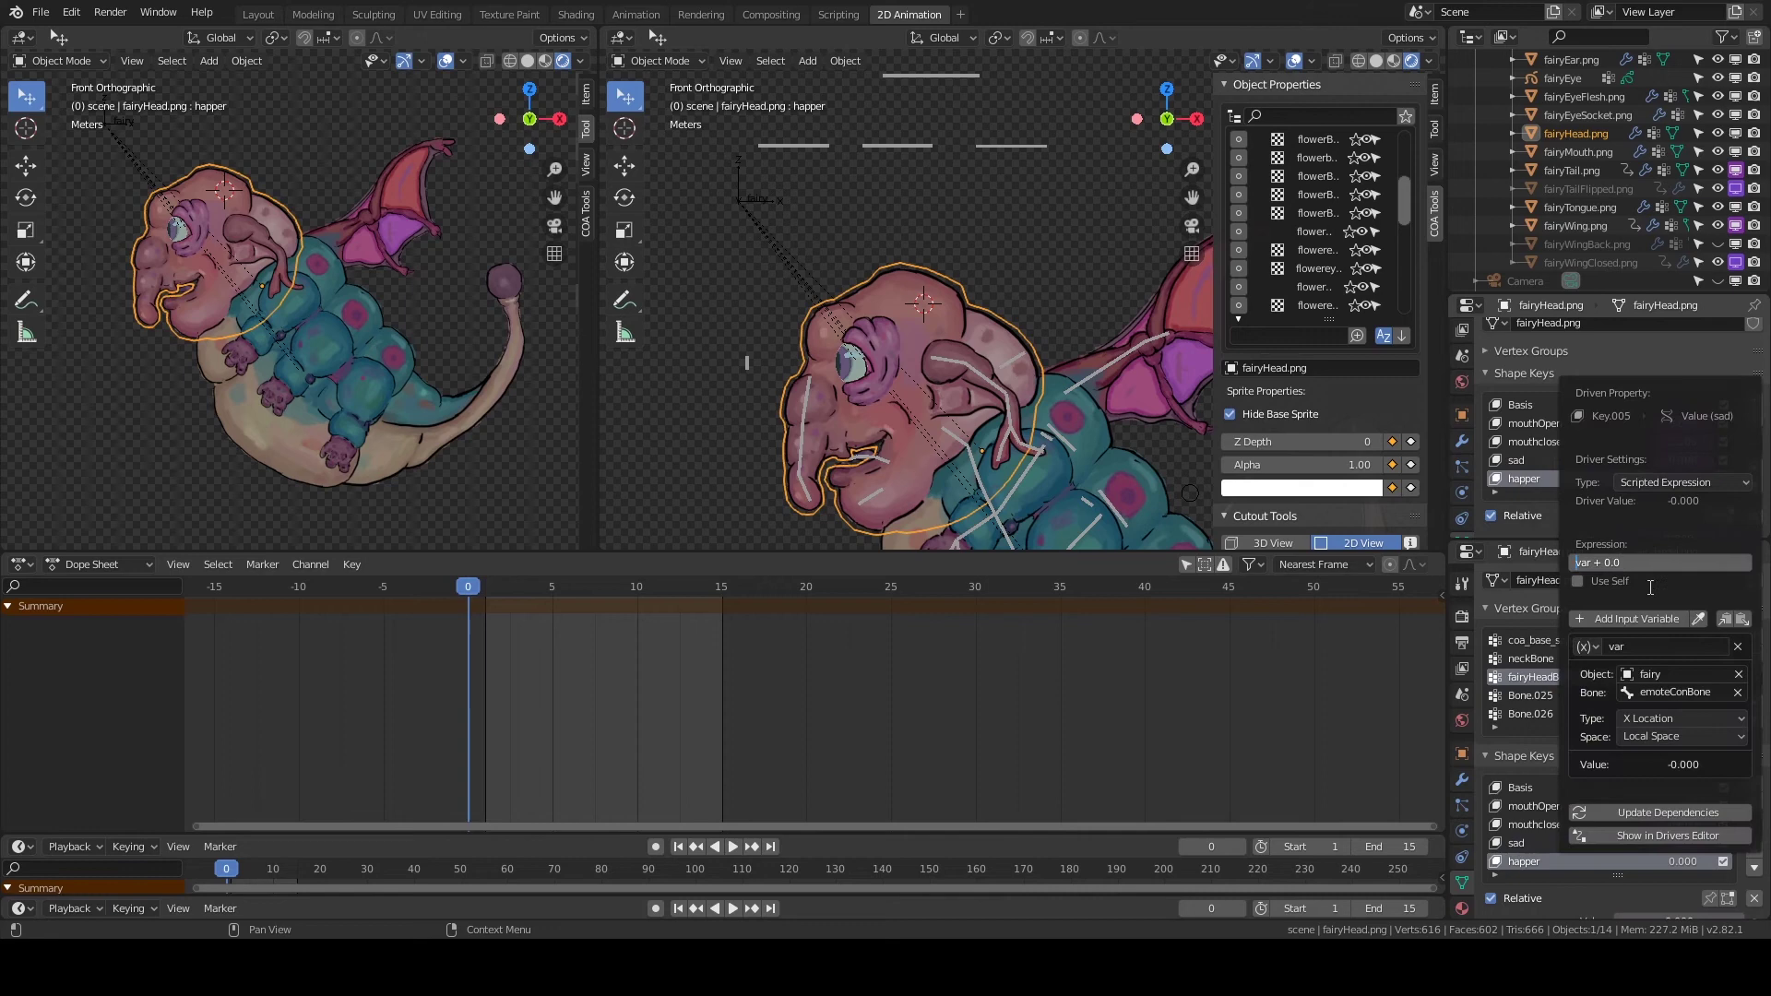
click(812, 140)
Test-pose mouthConBone and blinkBone, and rotate Bone.027.
drag(861, 150, 909, 111)
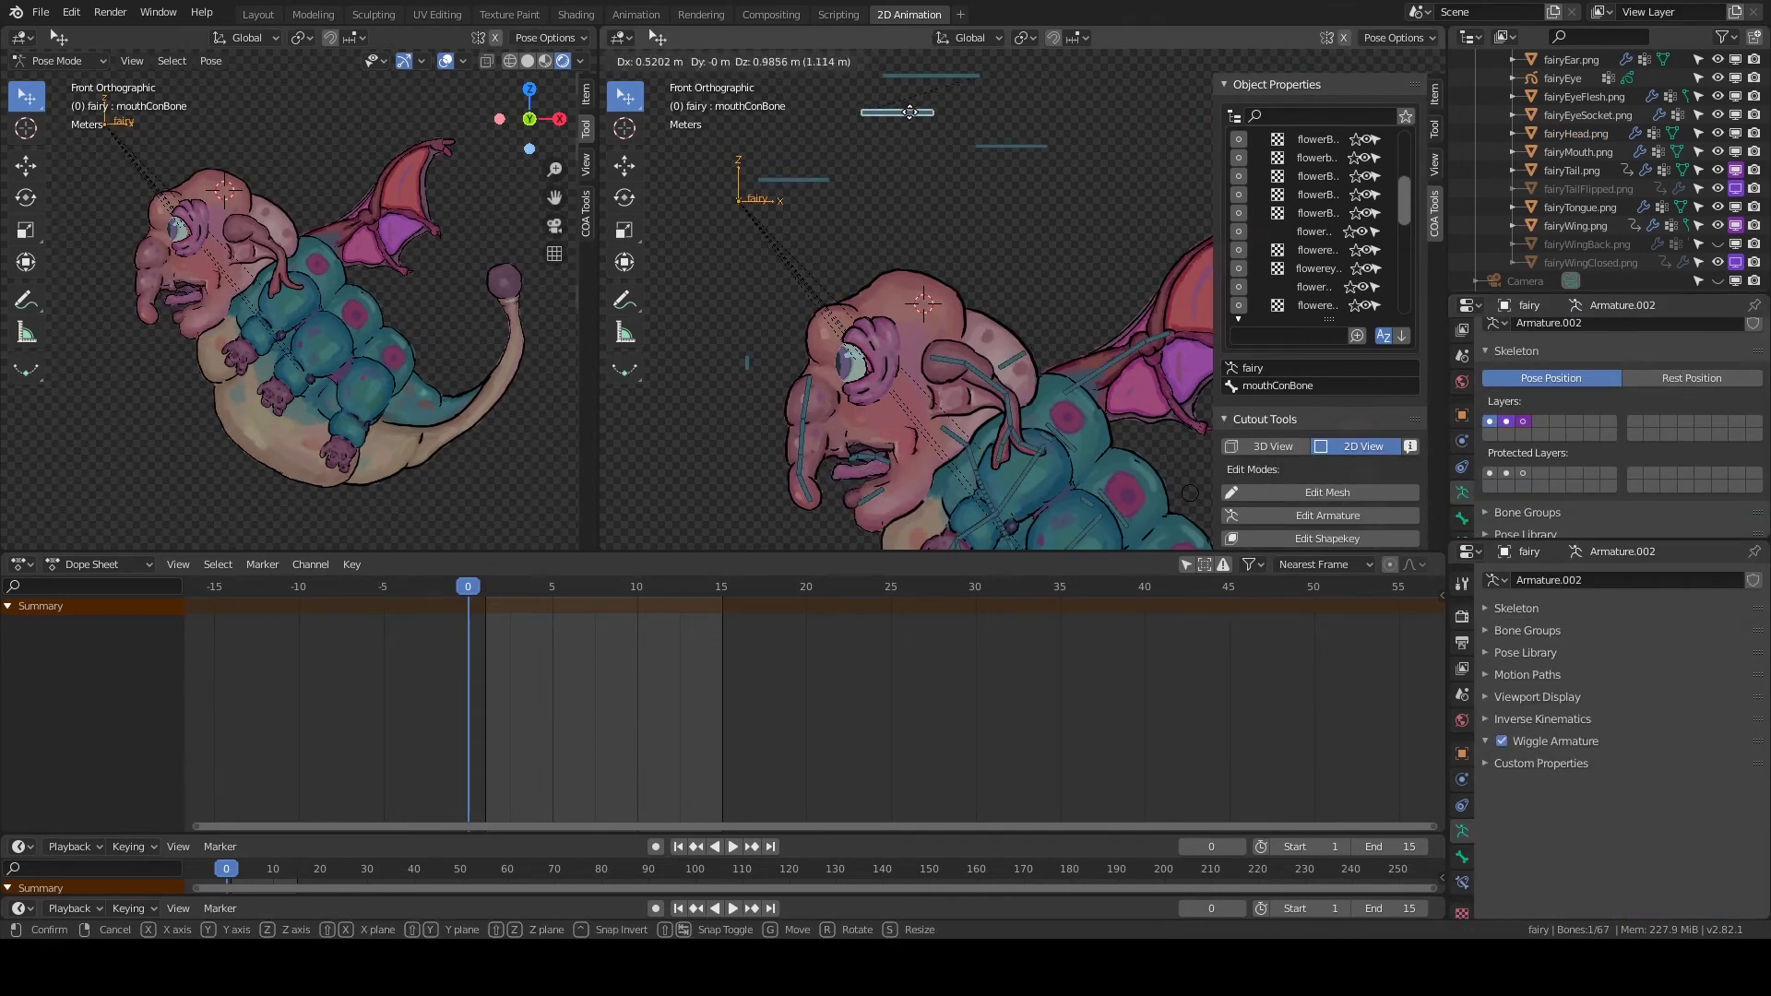
drag(1026, 146, 1030, 178)
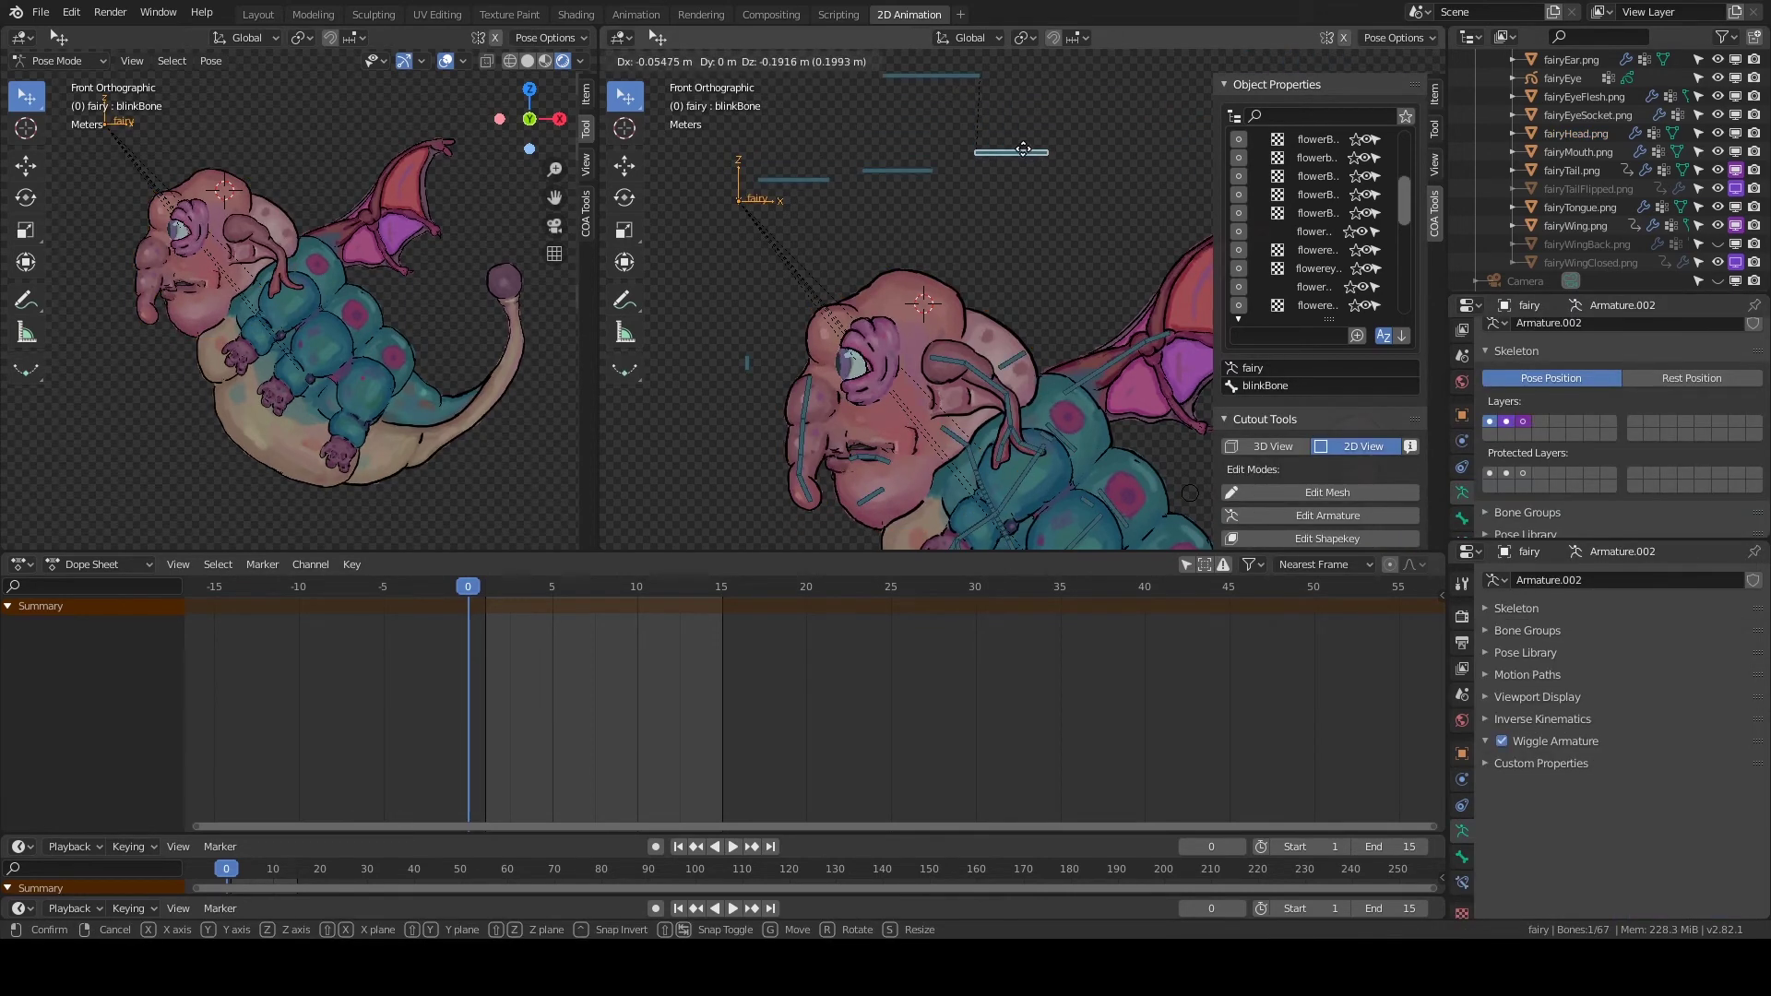
click(805, 460)
key(r)
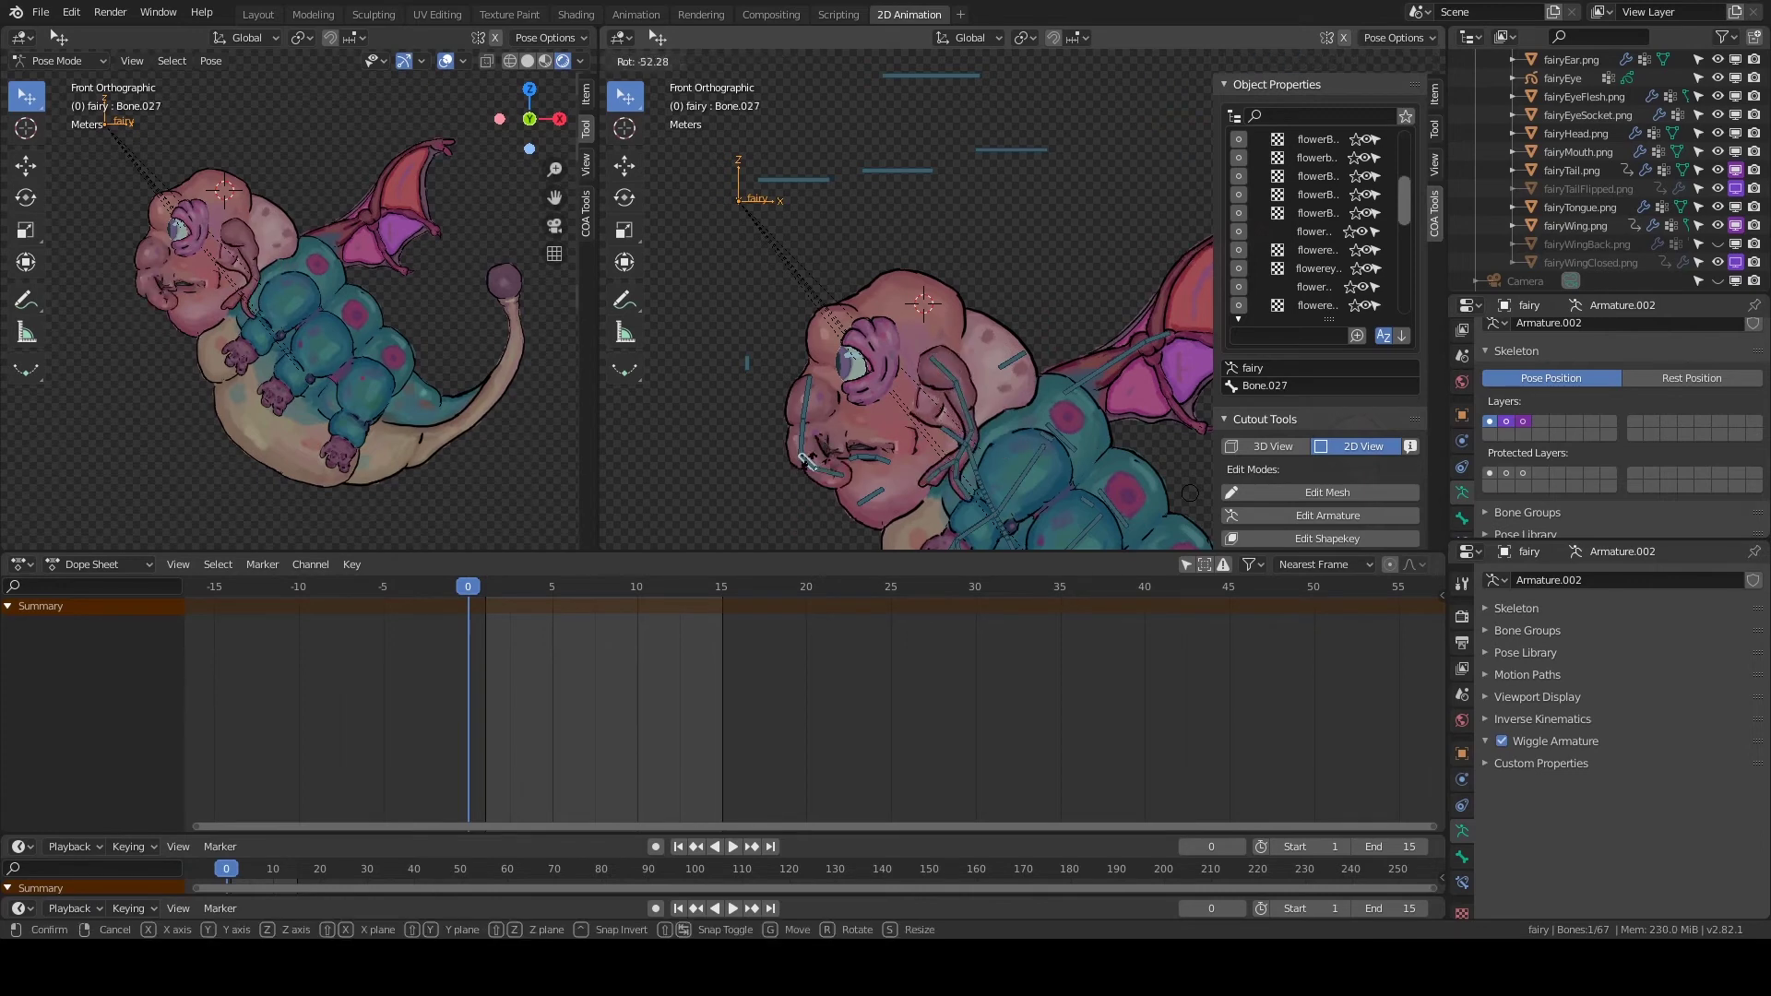
click(807, 459)
Select fairyHead.png and open its mesh with COA Edit Mesh.
scroll(915, 319, up, 3)
scroll(931, 253, down, 4)
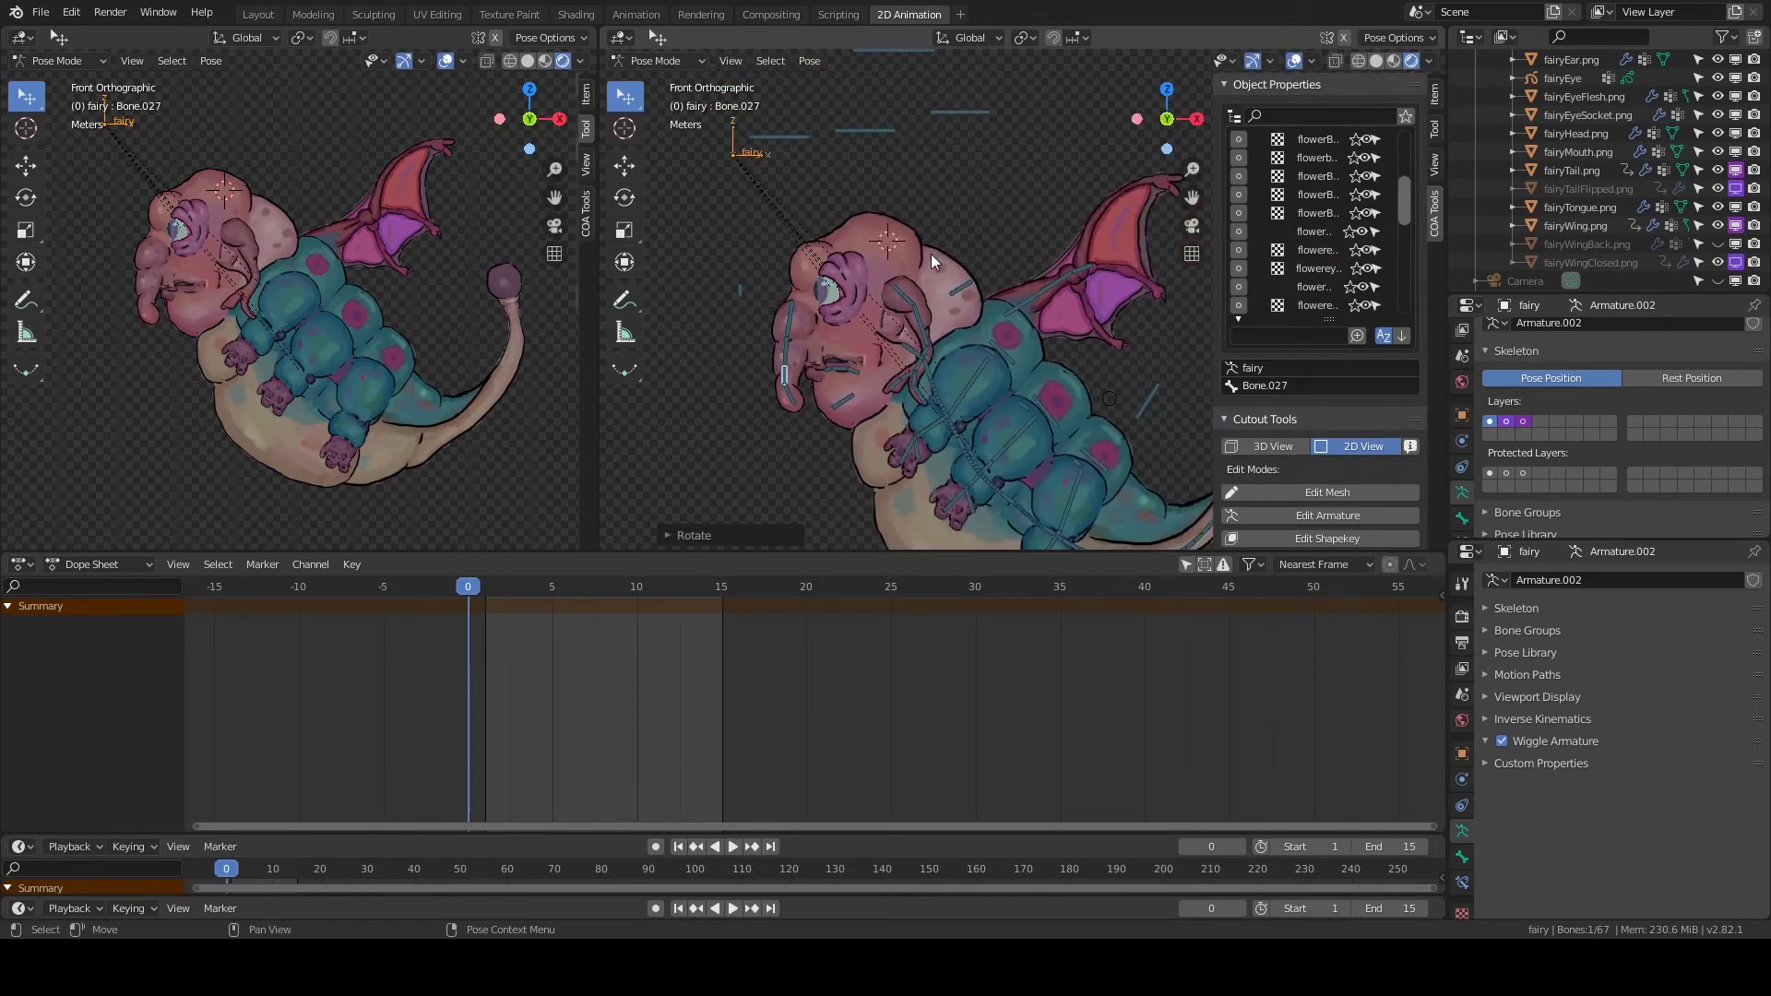
click(932, 253)
click(1319, 466)
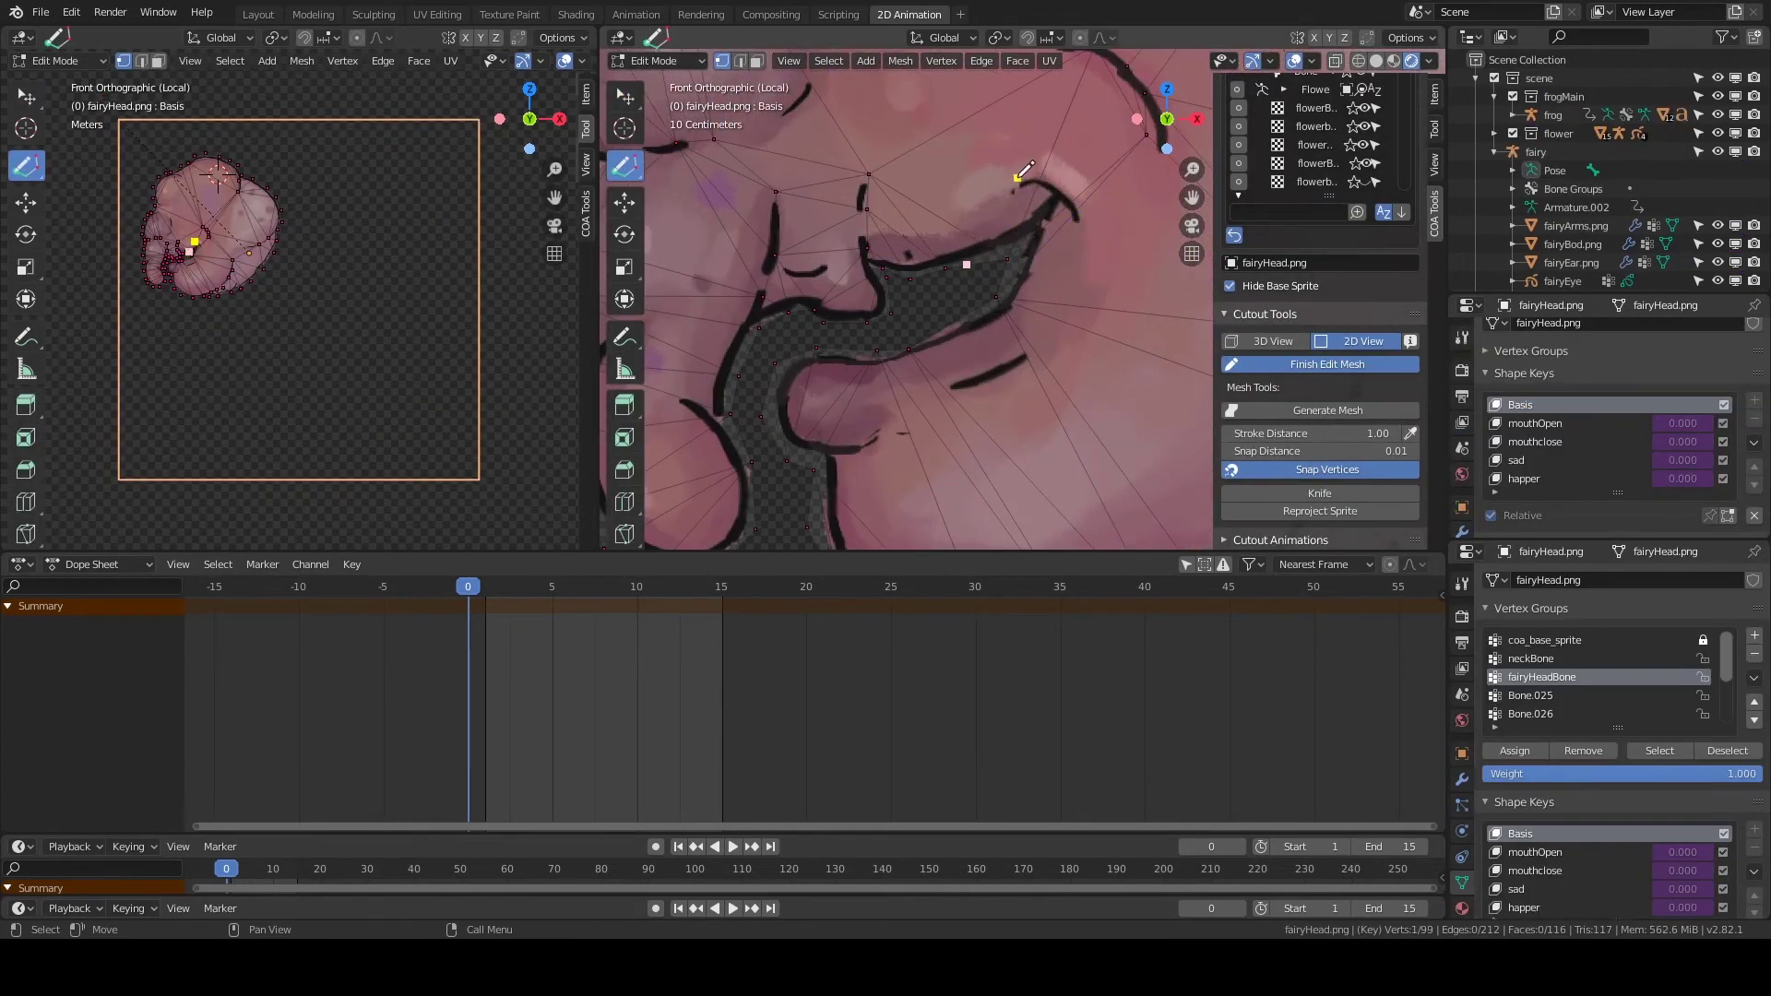
Undo the earlier mouth-edge edits on the head mesh.
scroll(1022, 172, down, 3)
click(625, 202)
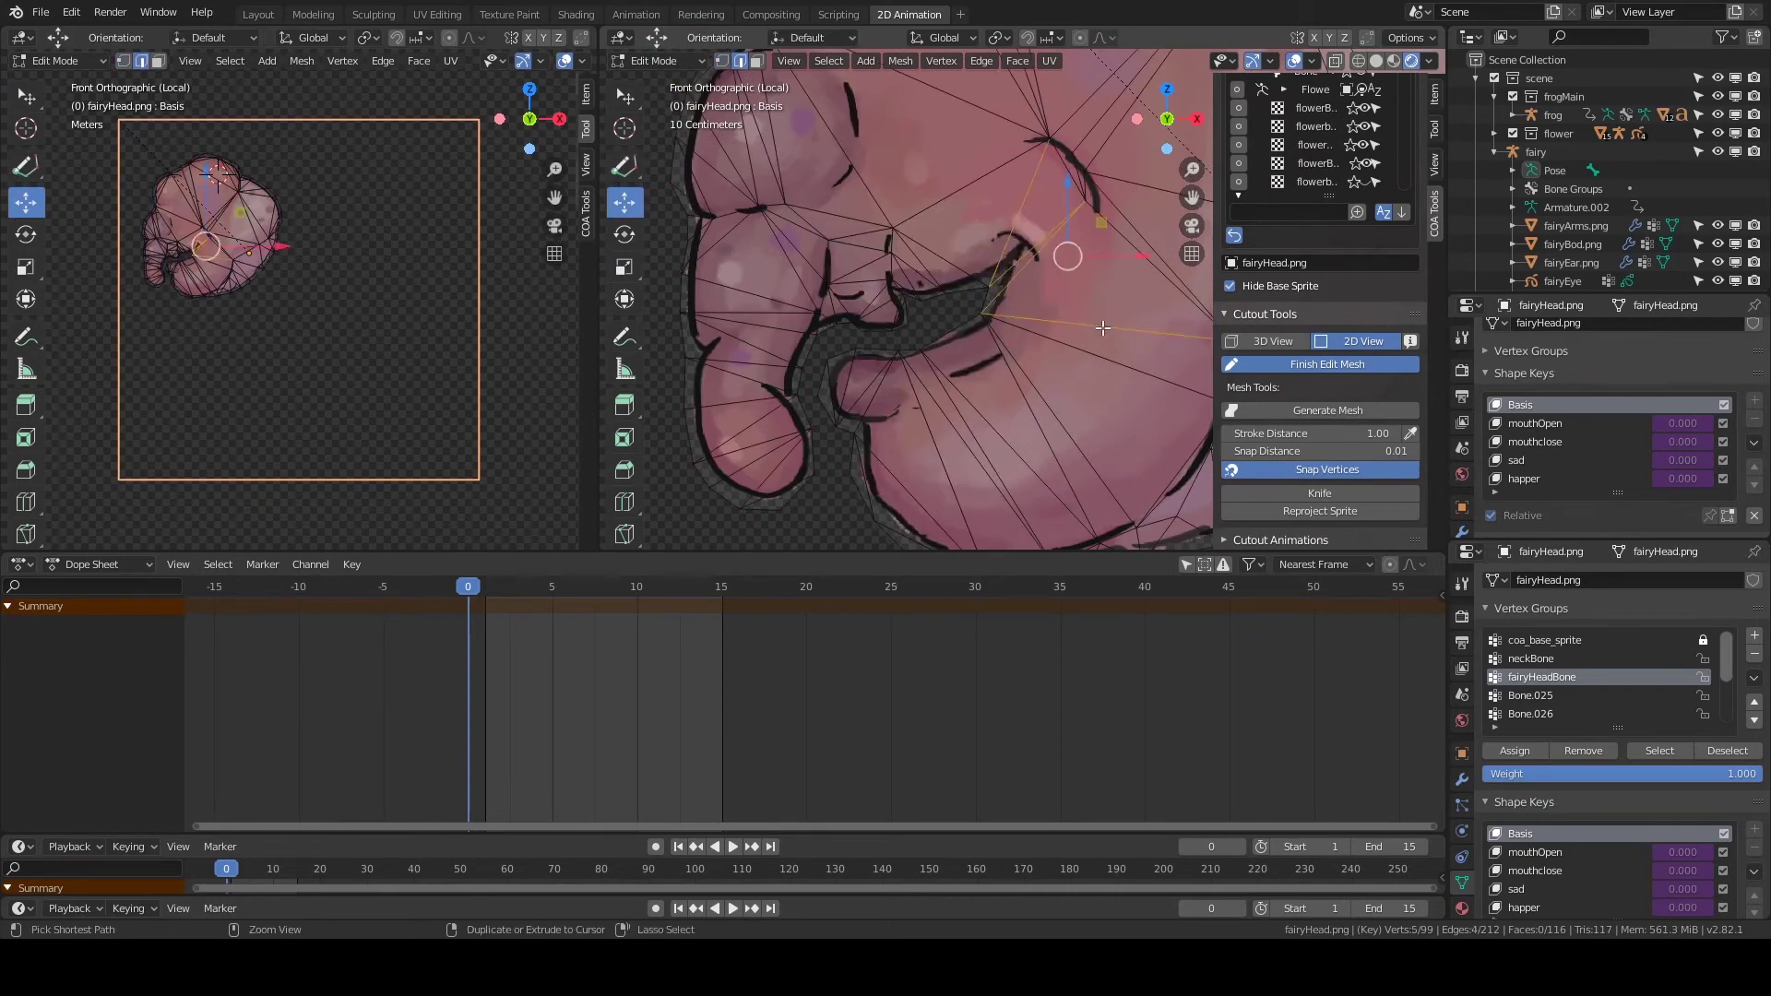
scroll(1001, 209, down, 2)
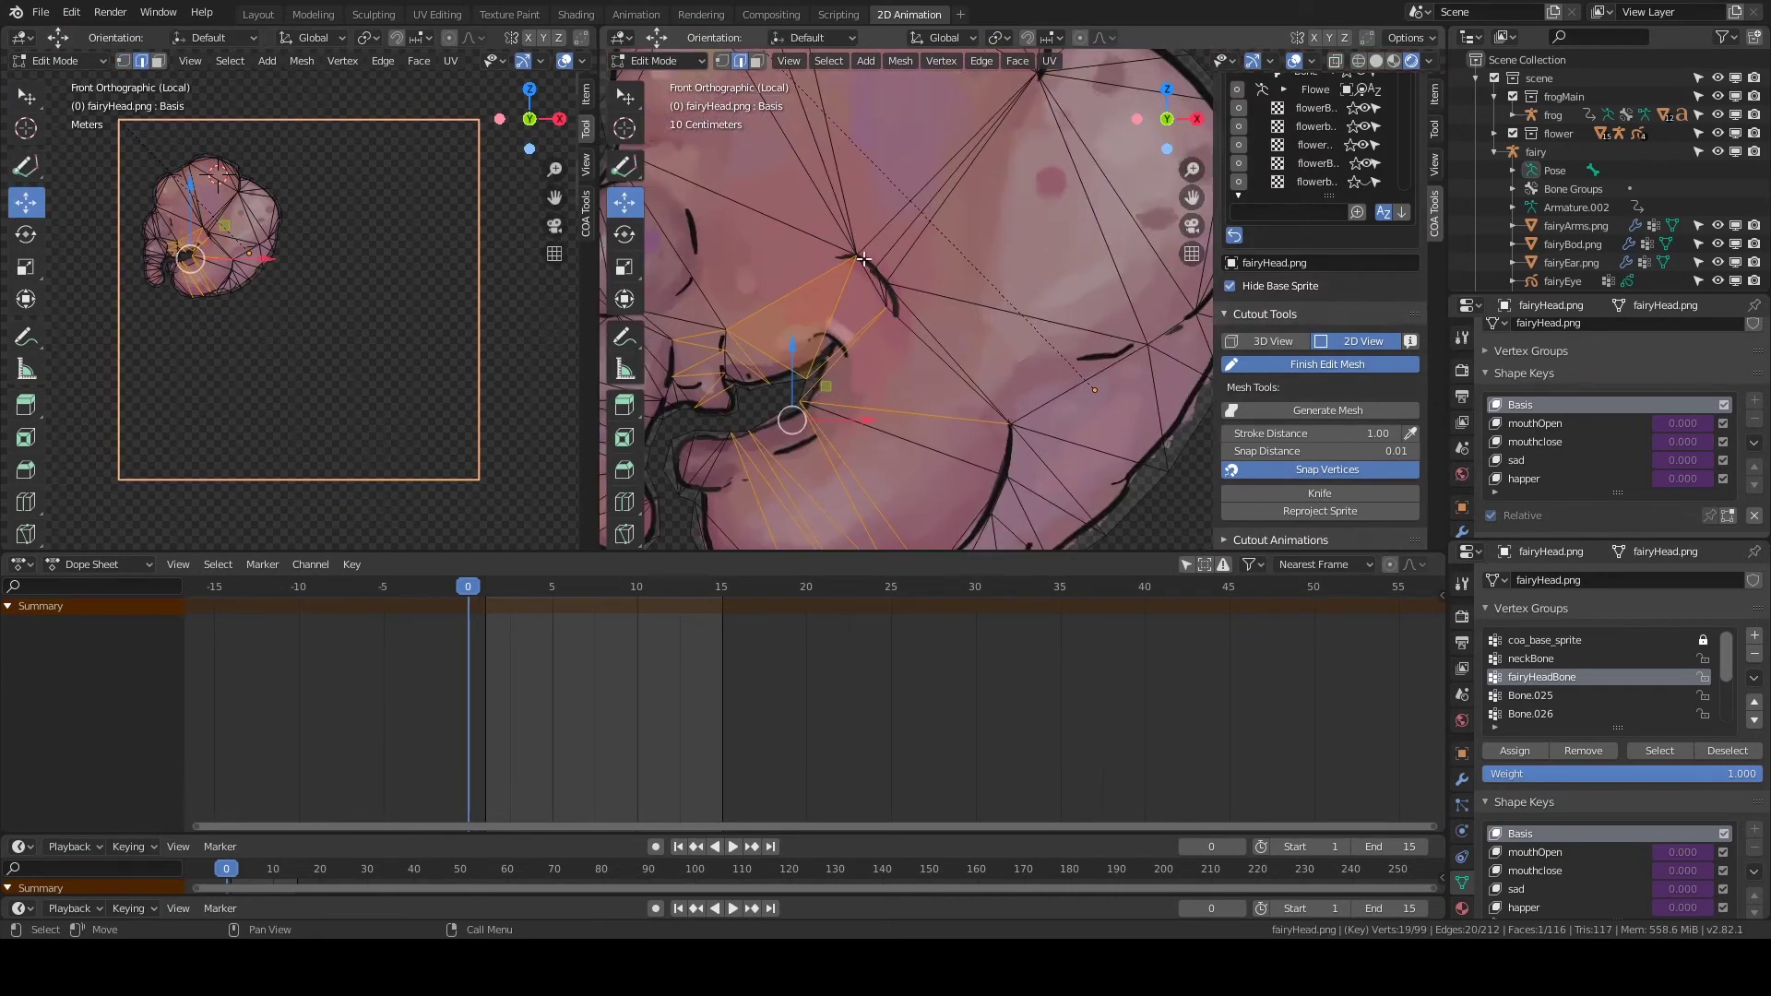
ctrl+click(940, 227)
key(ctrl+z)
scroll(922, 295, up, 3)
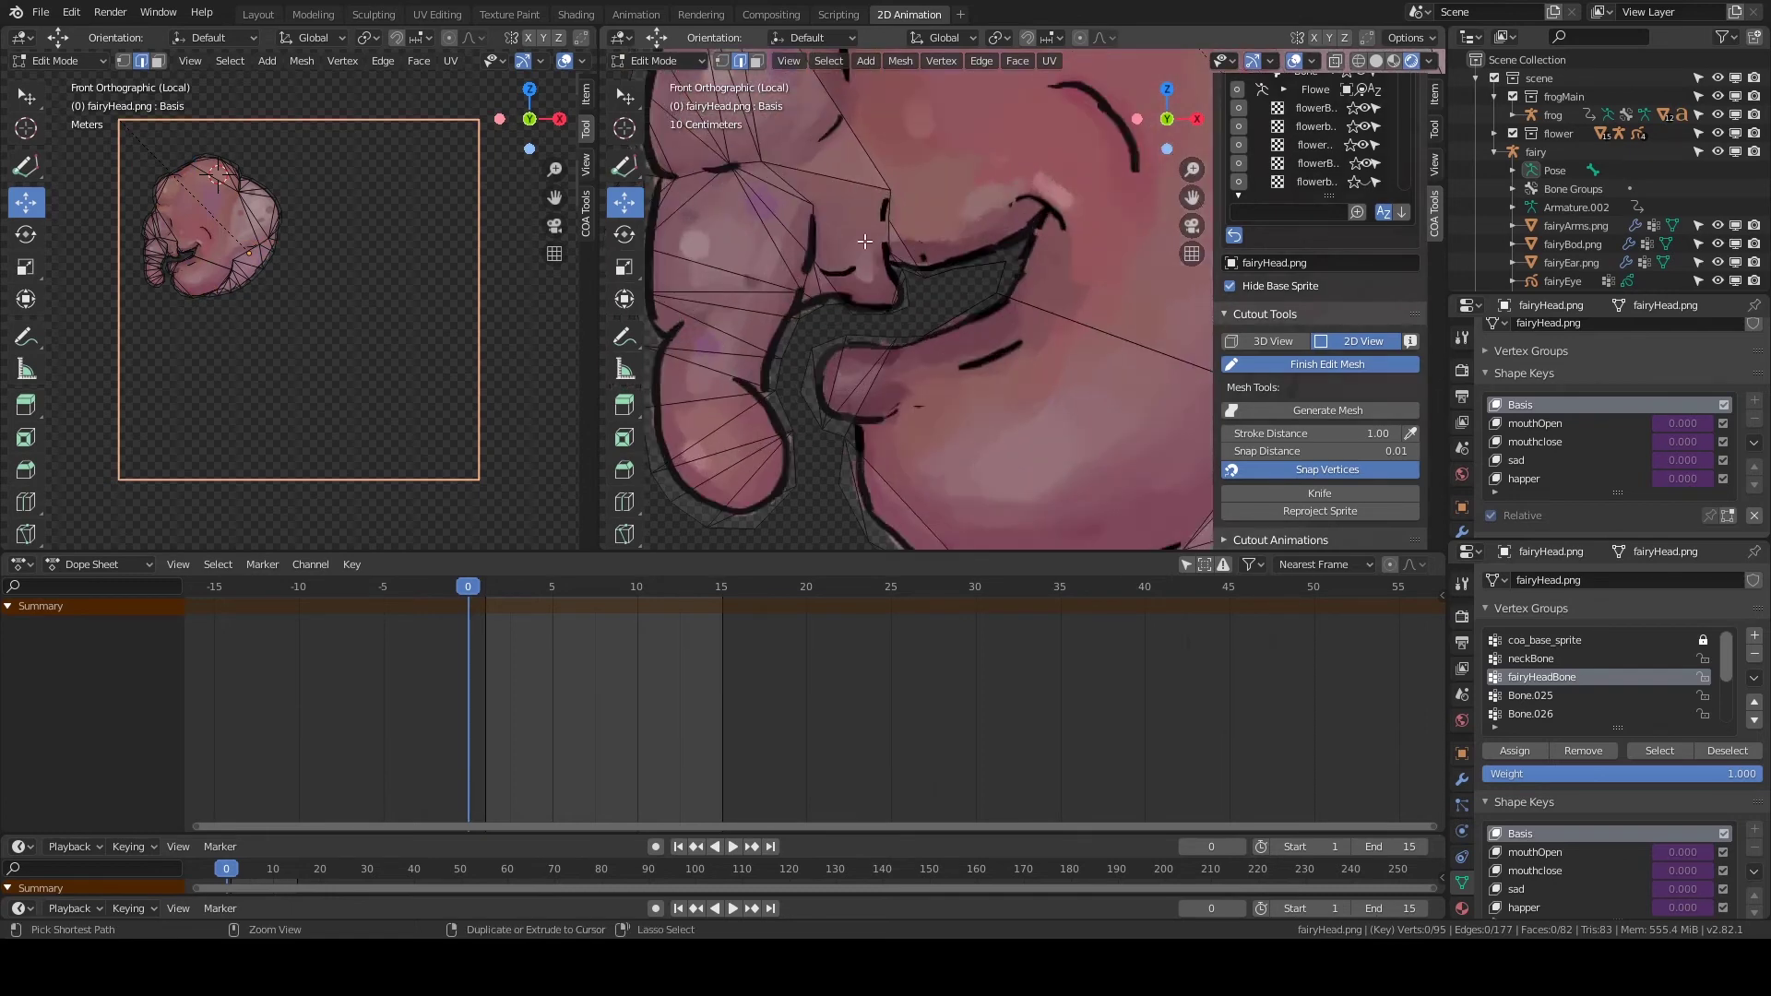
key(ctrl+z)
scroll(954, 281, up, 2)
scroll(933, 269, down, 2)
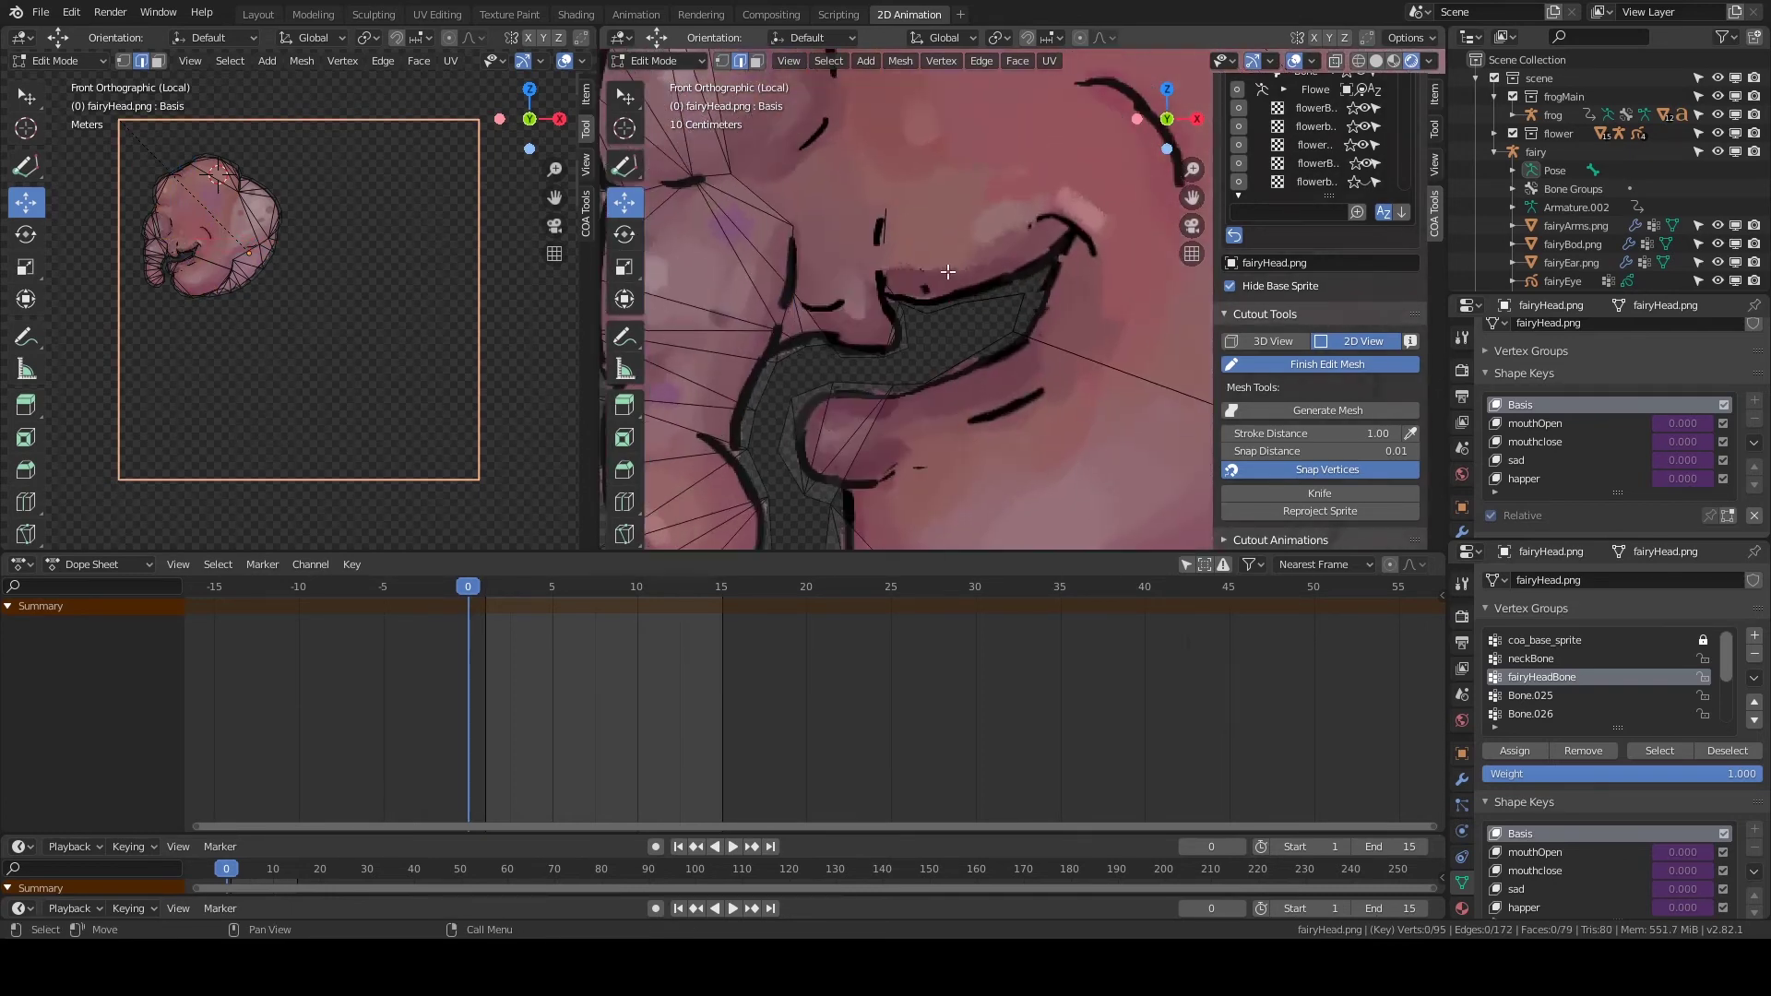
scroll(907, 279, up, 2)
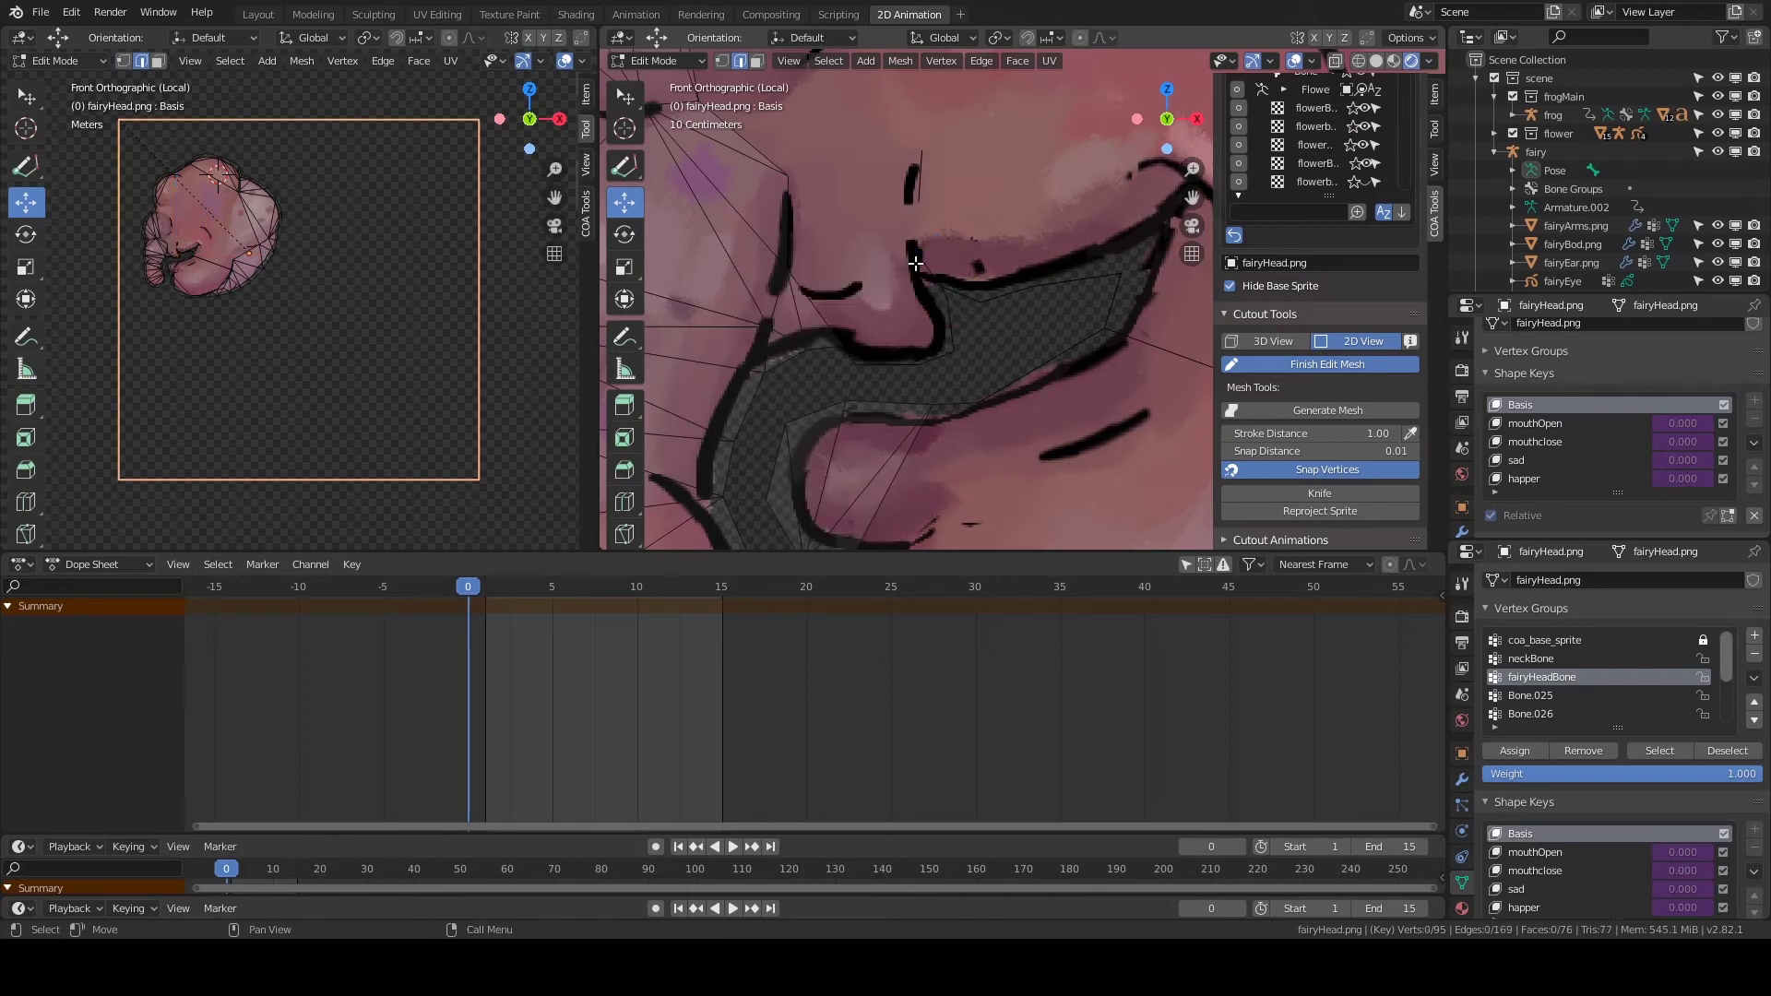
key(ctrl+z)
key(ctrl+z)
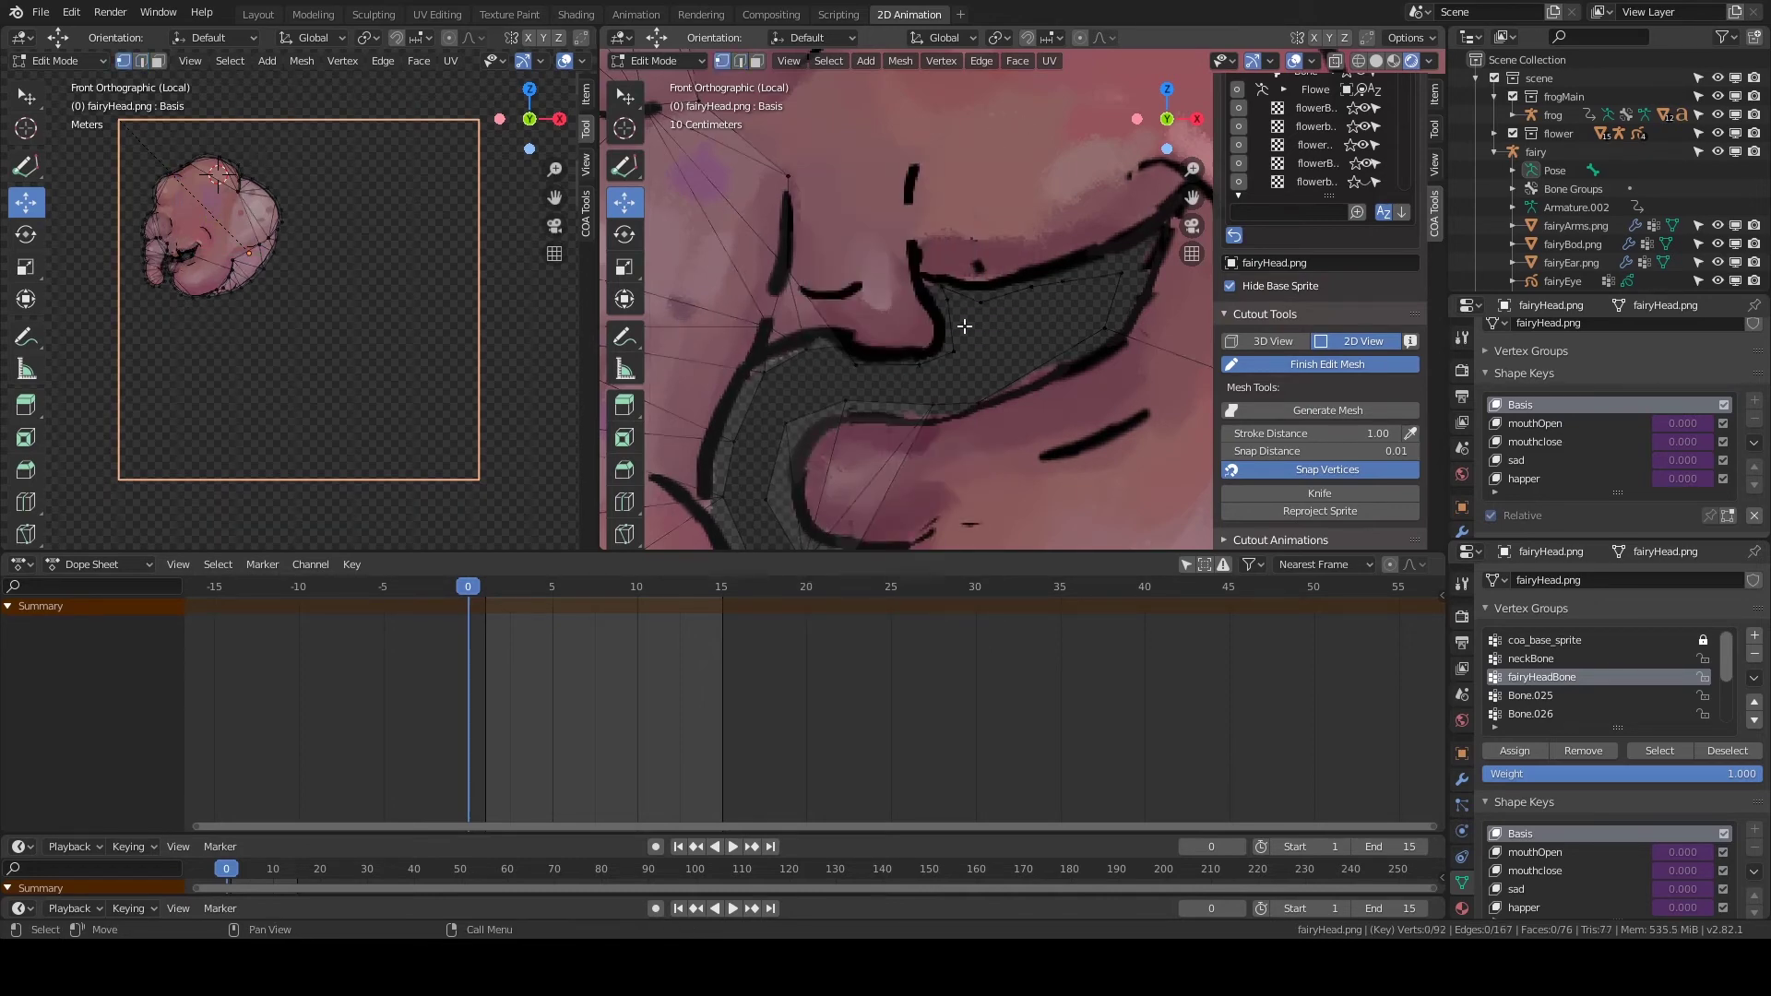
Draw a new edge along the mouth line and subdivide it.
click(965, 328)
middle_drag(1081, 367, 828, 454)
right_click(876, 309)
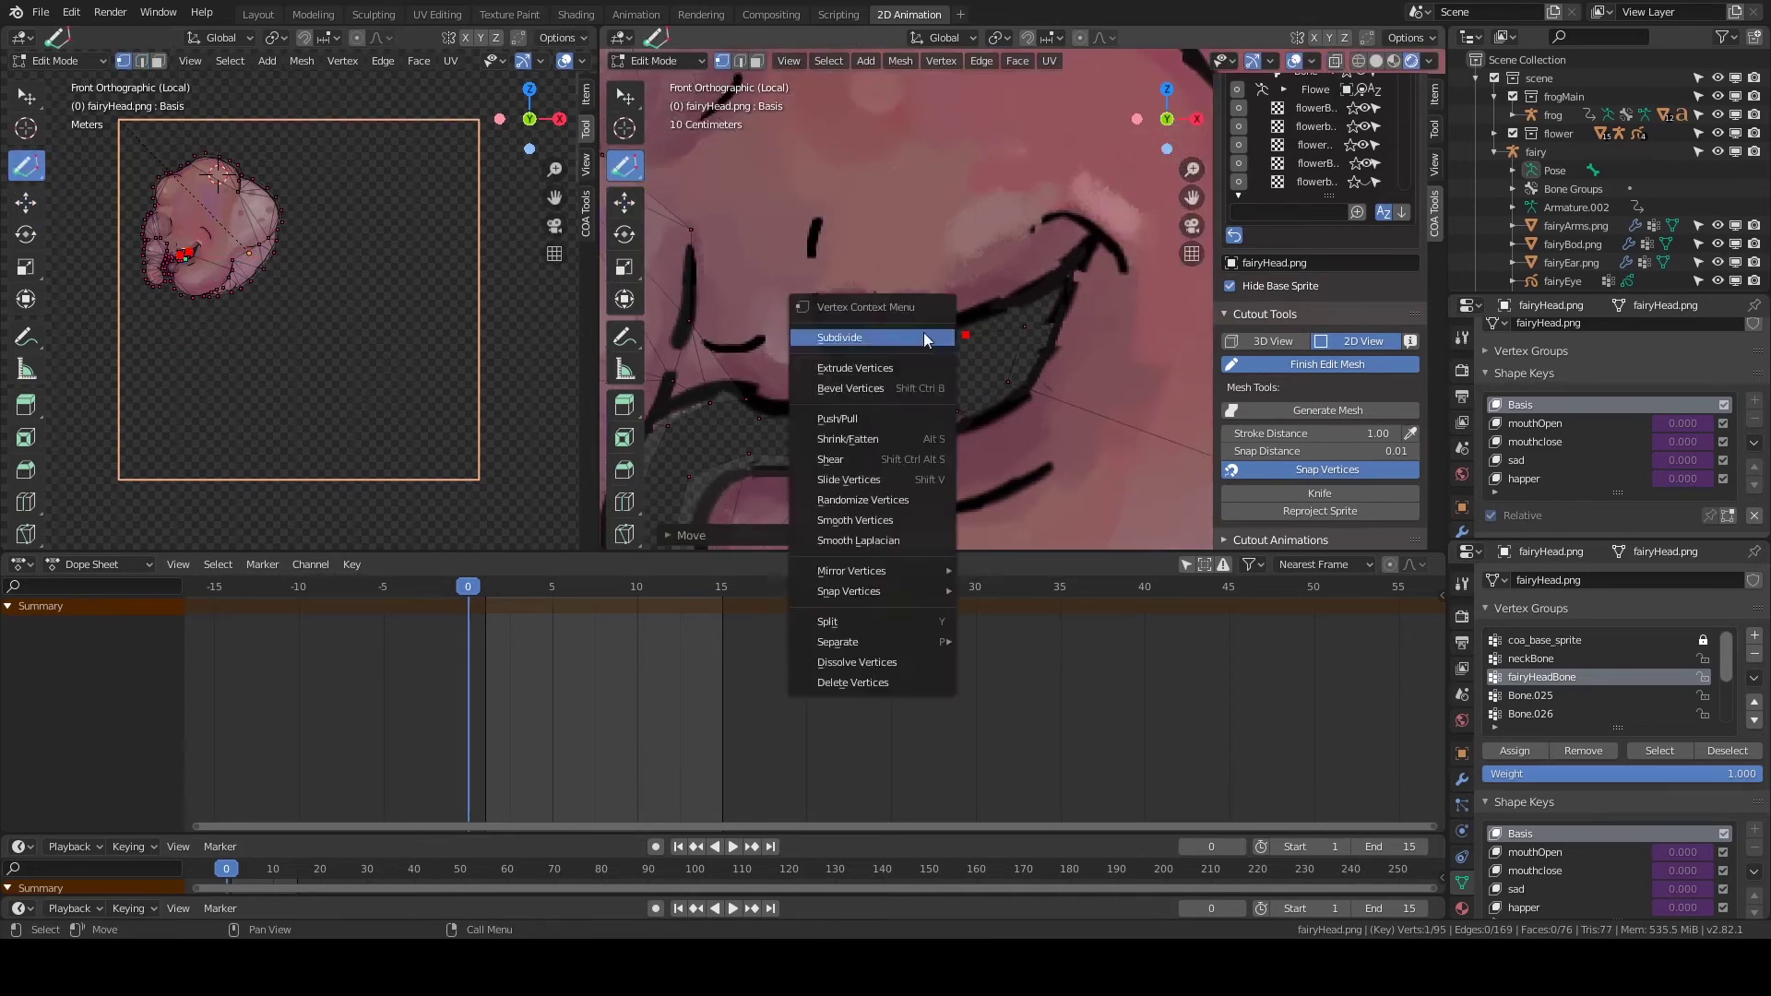
click(938, 245)
scroll(984, 166, down, 2)
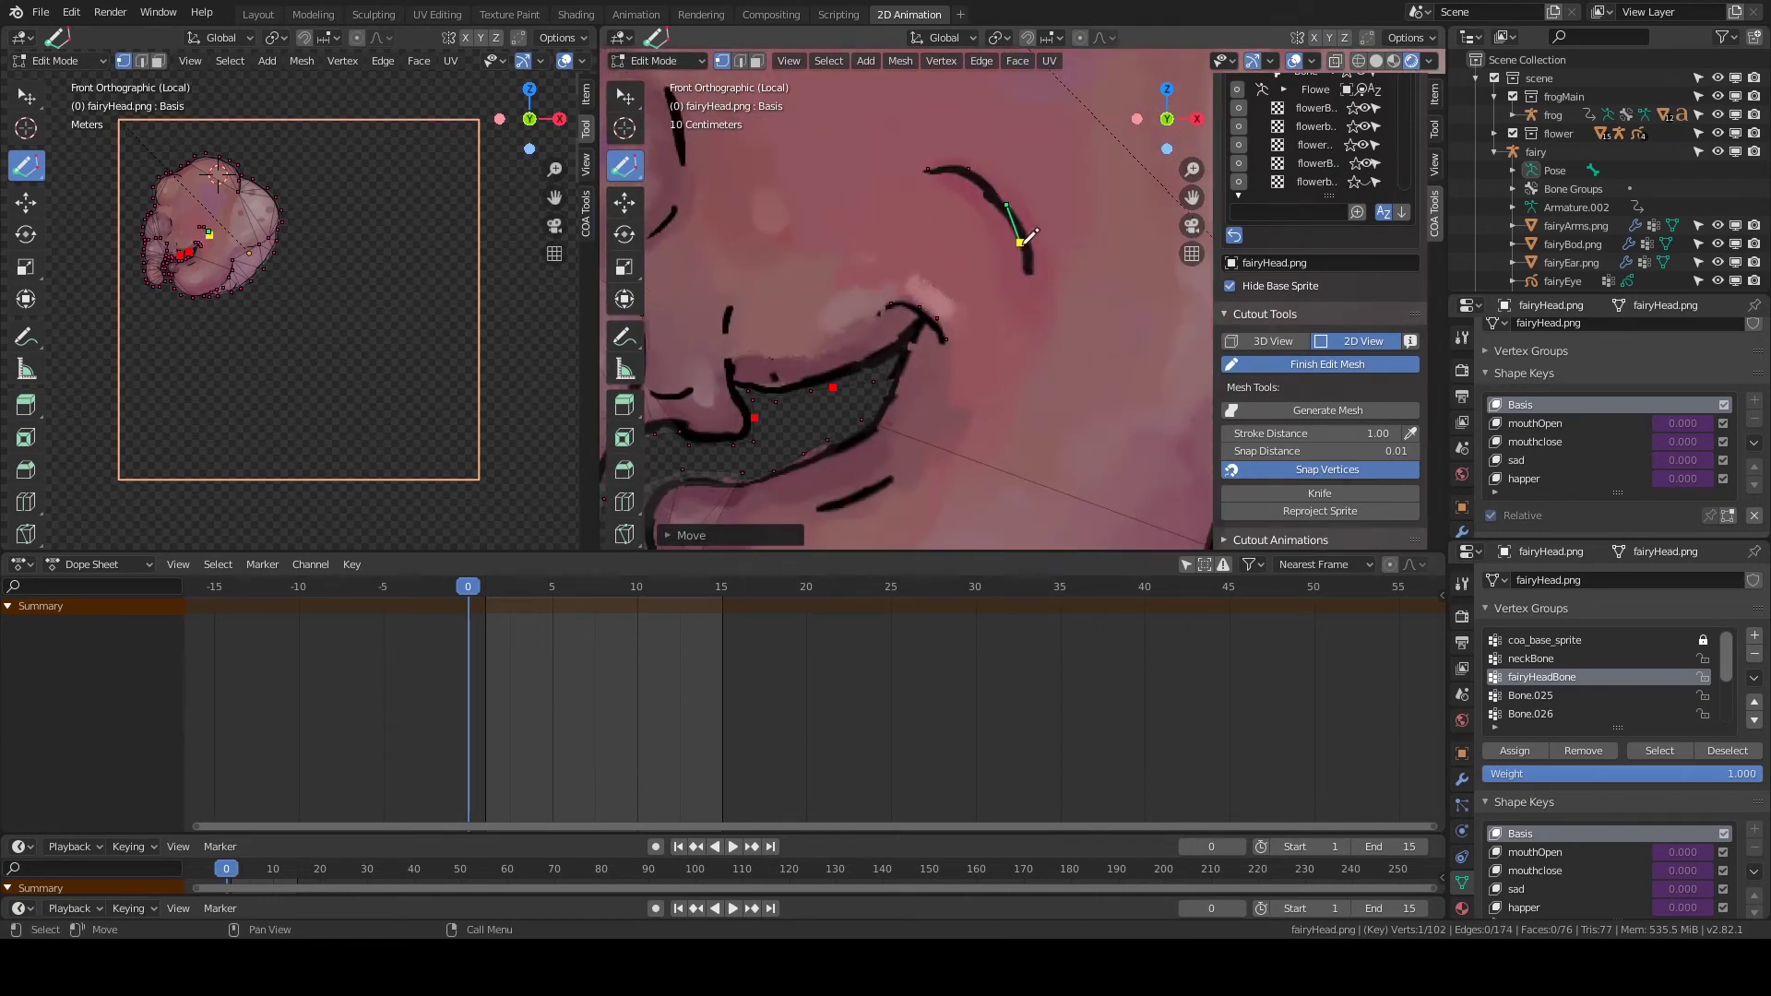
scroll(890, 304, up, 3)
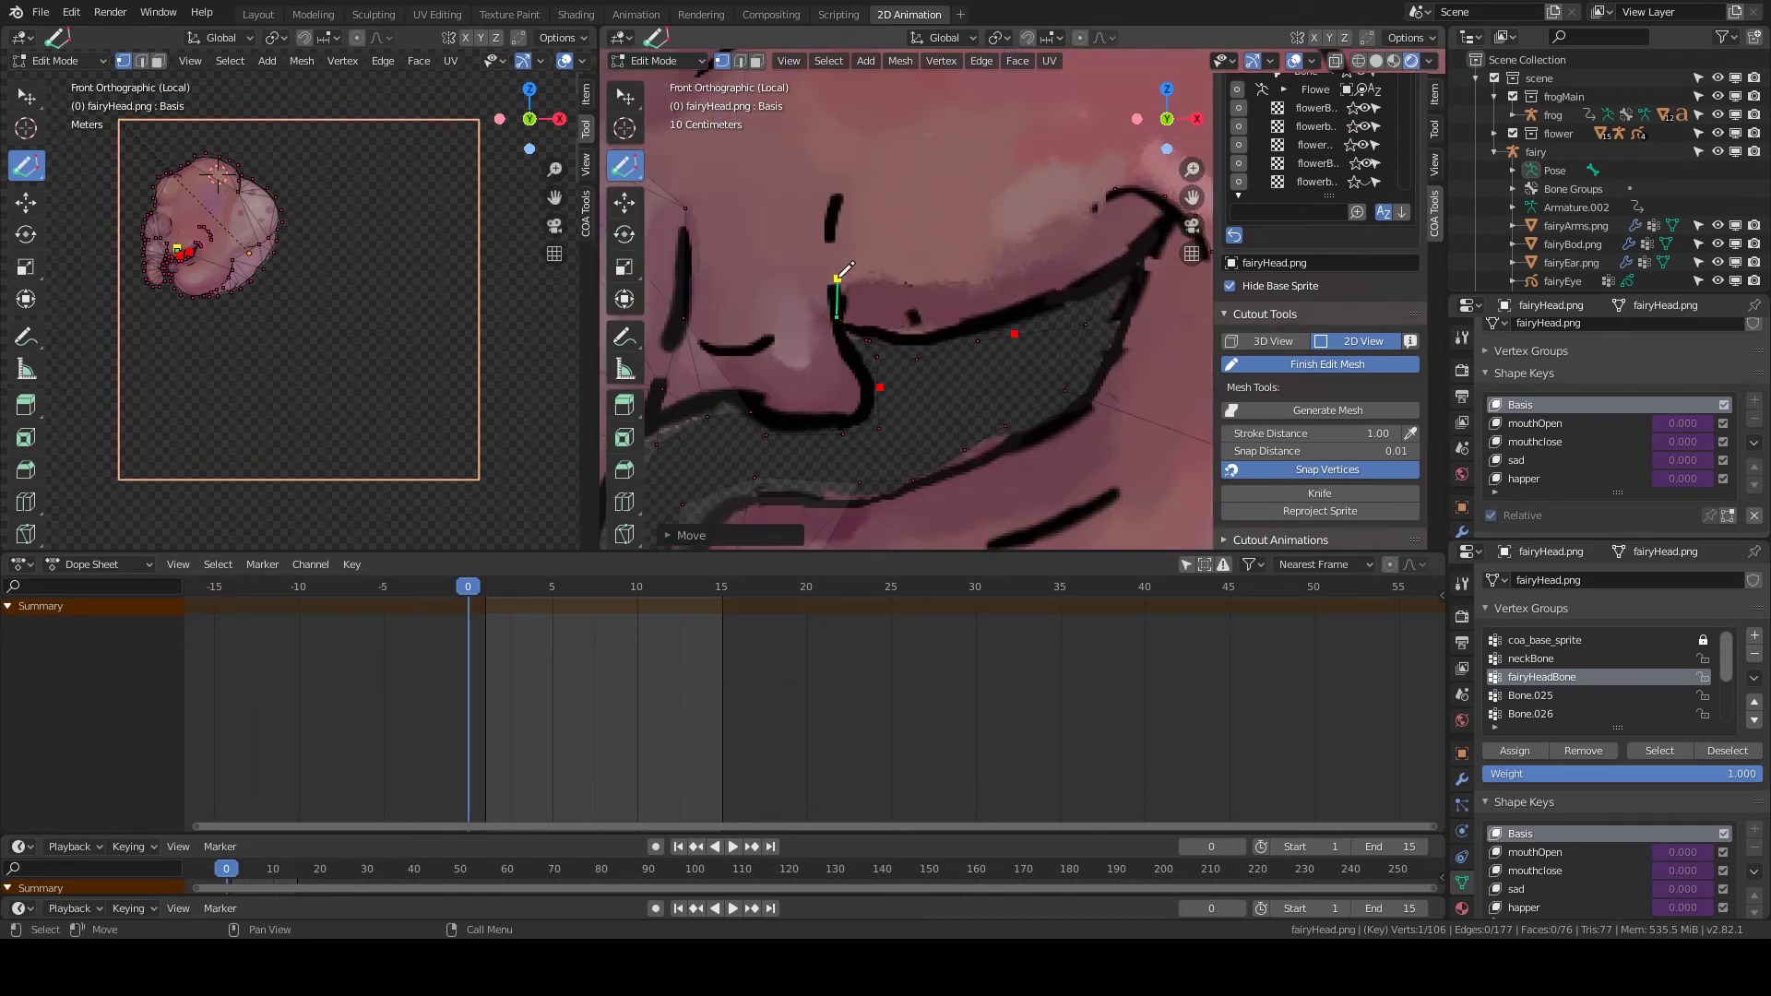
Move the new mouth vertices and subdivide the mouth edge again.
click(626, 201)
key(g)
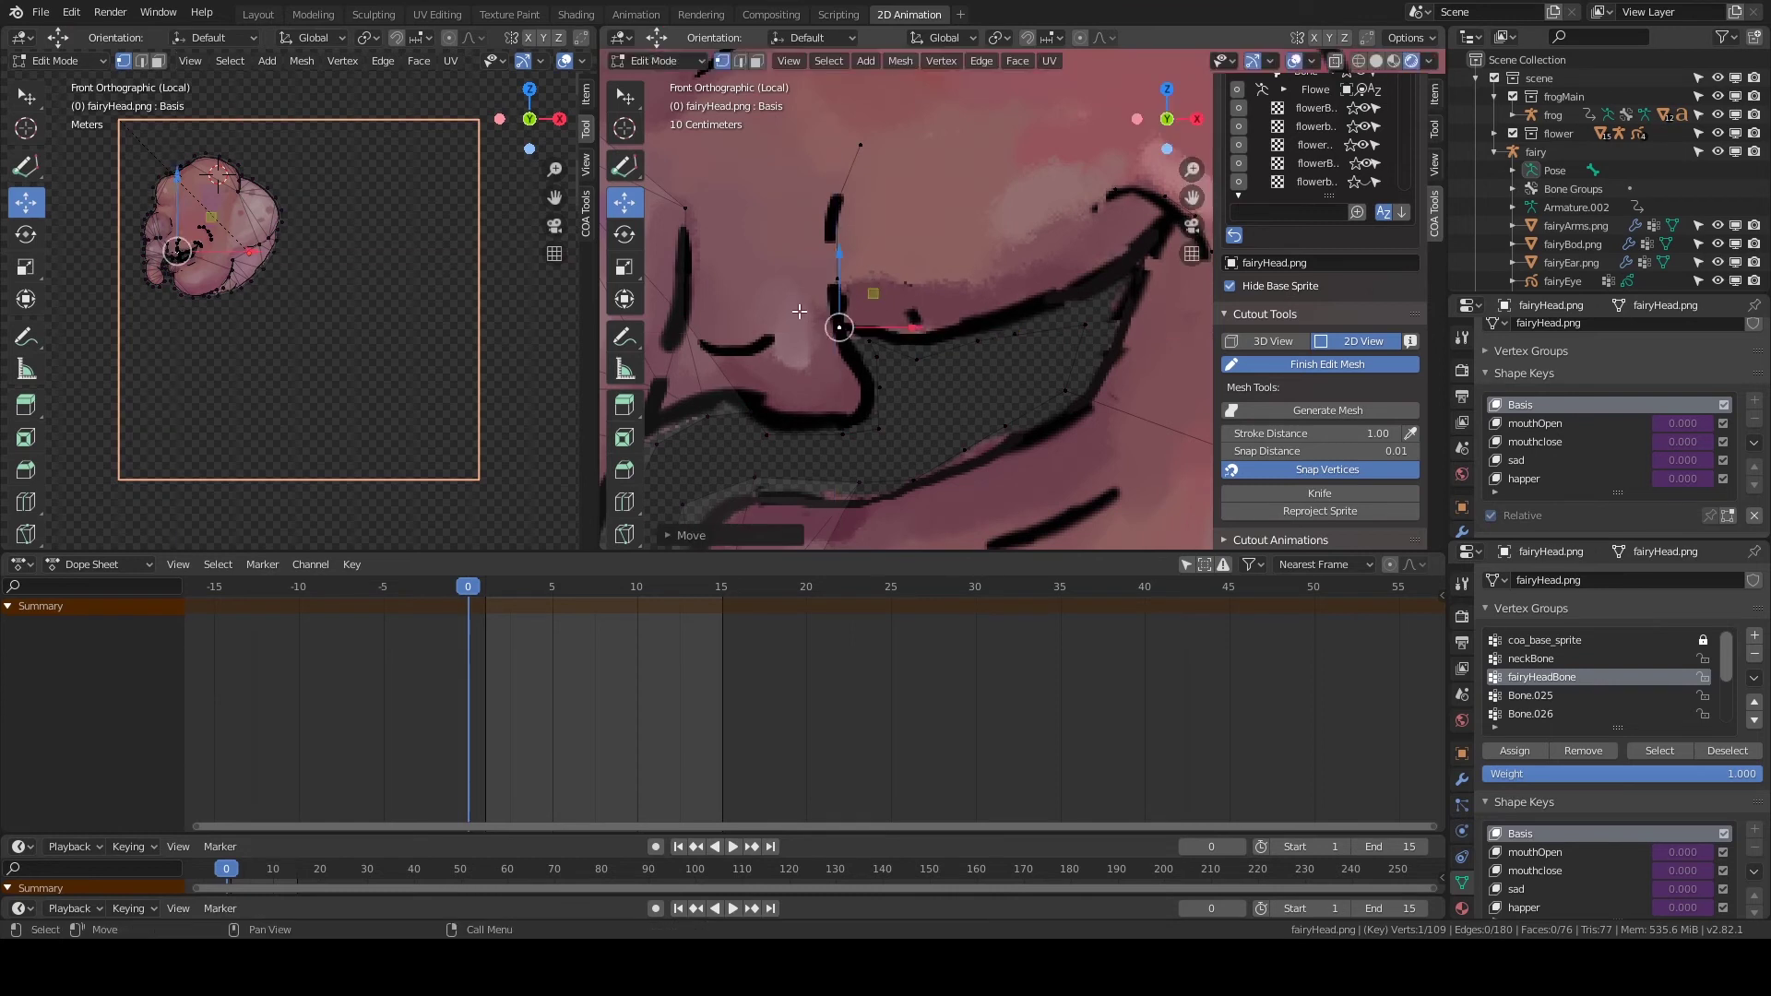
right_click(962, 249)
click(962, 249)
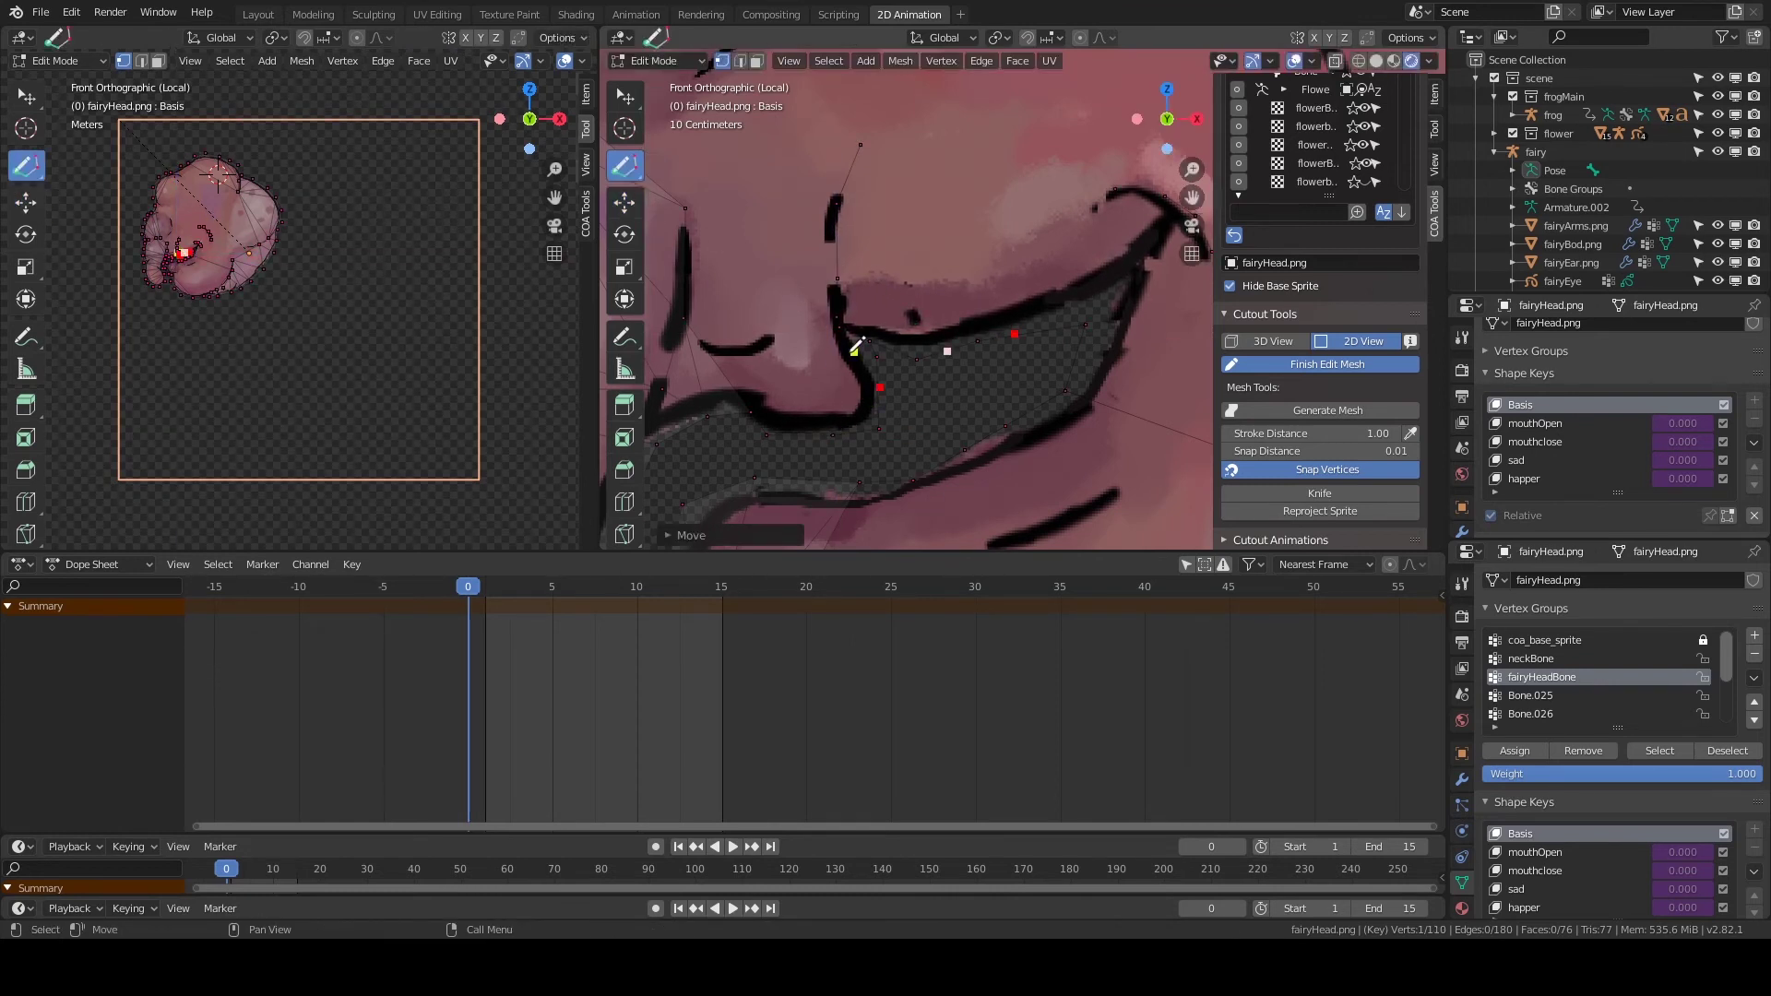
middle_drag(1006, 245, 895, 279)
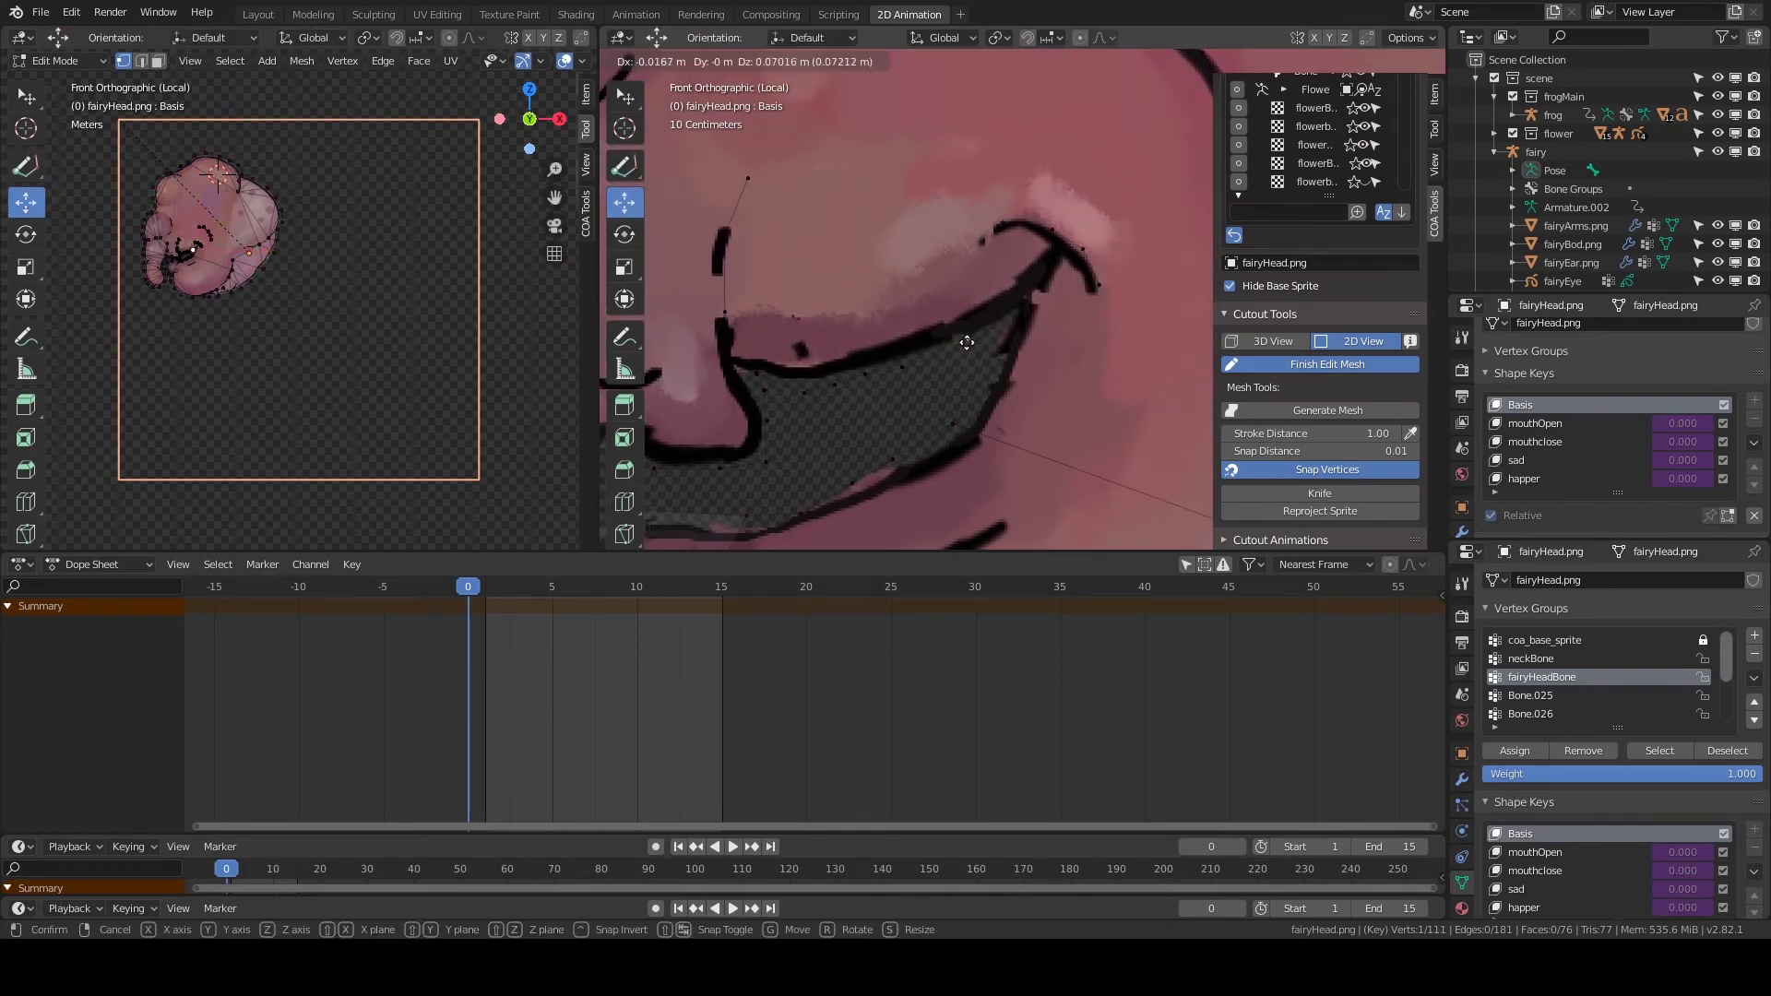
Draw two vertices along the mouth outline and extrude another vertex.
key(d)
click(928, 350)
click(996, 359)
key(Escape)
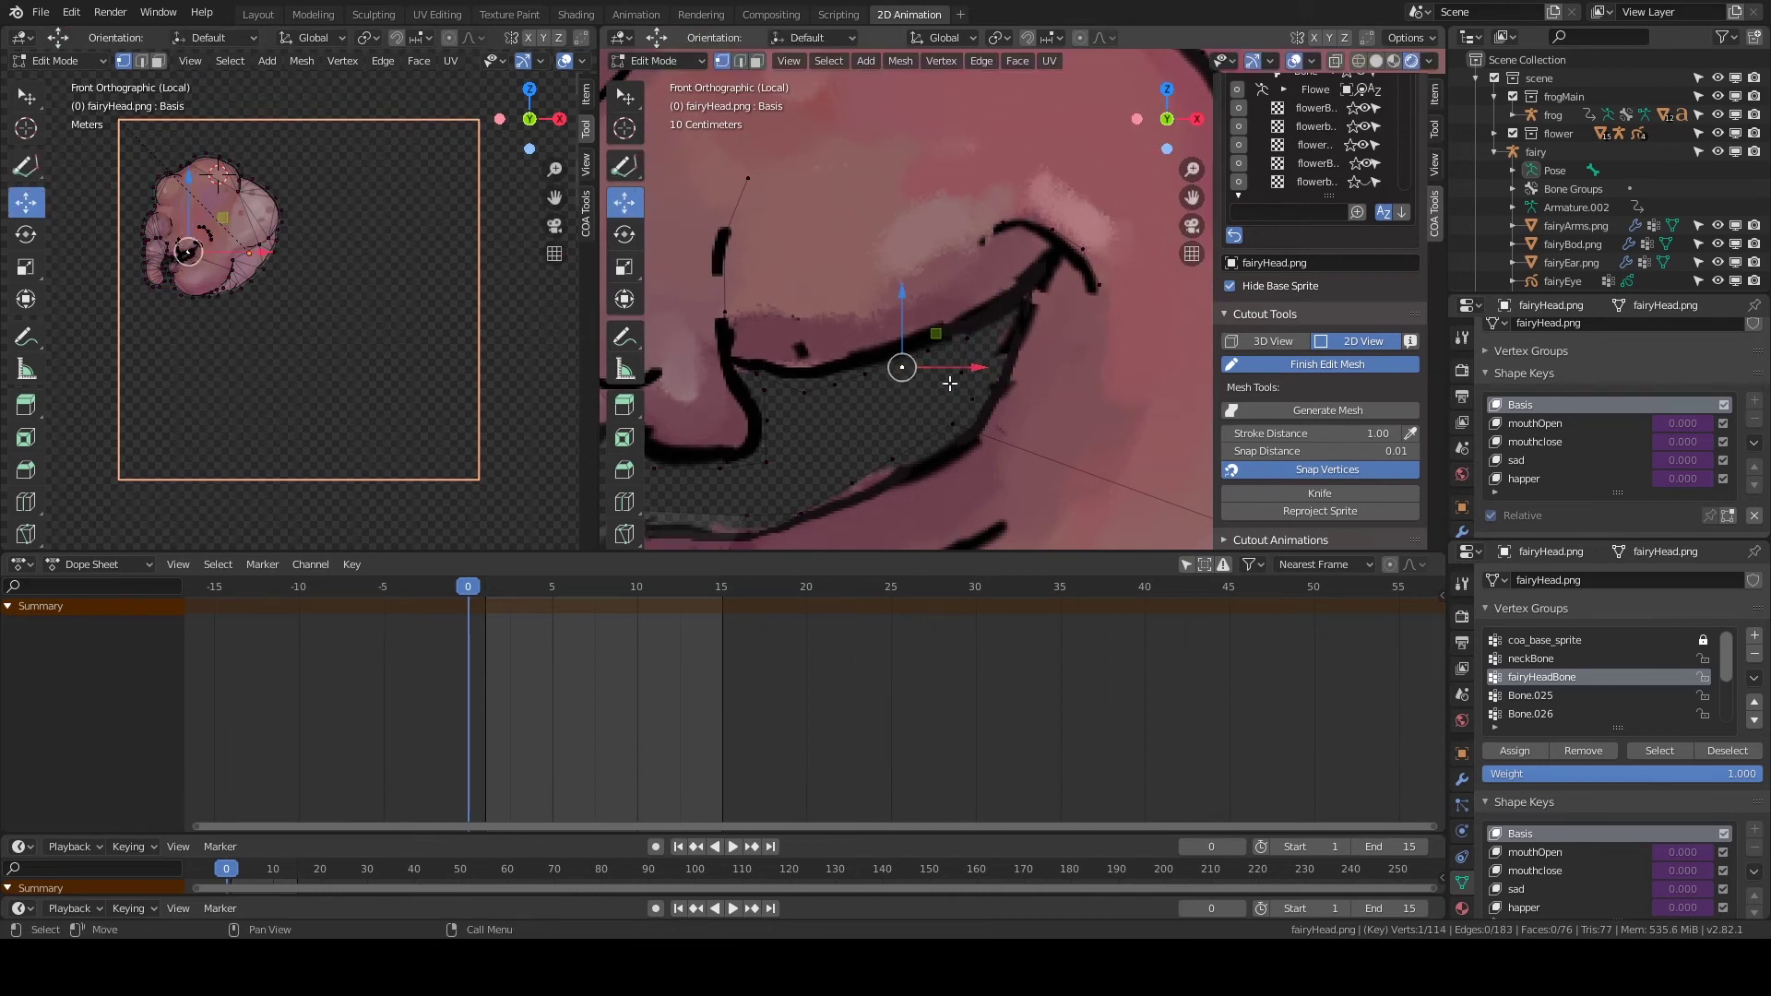
right_click(922, 236)
click(885, 263)
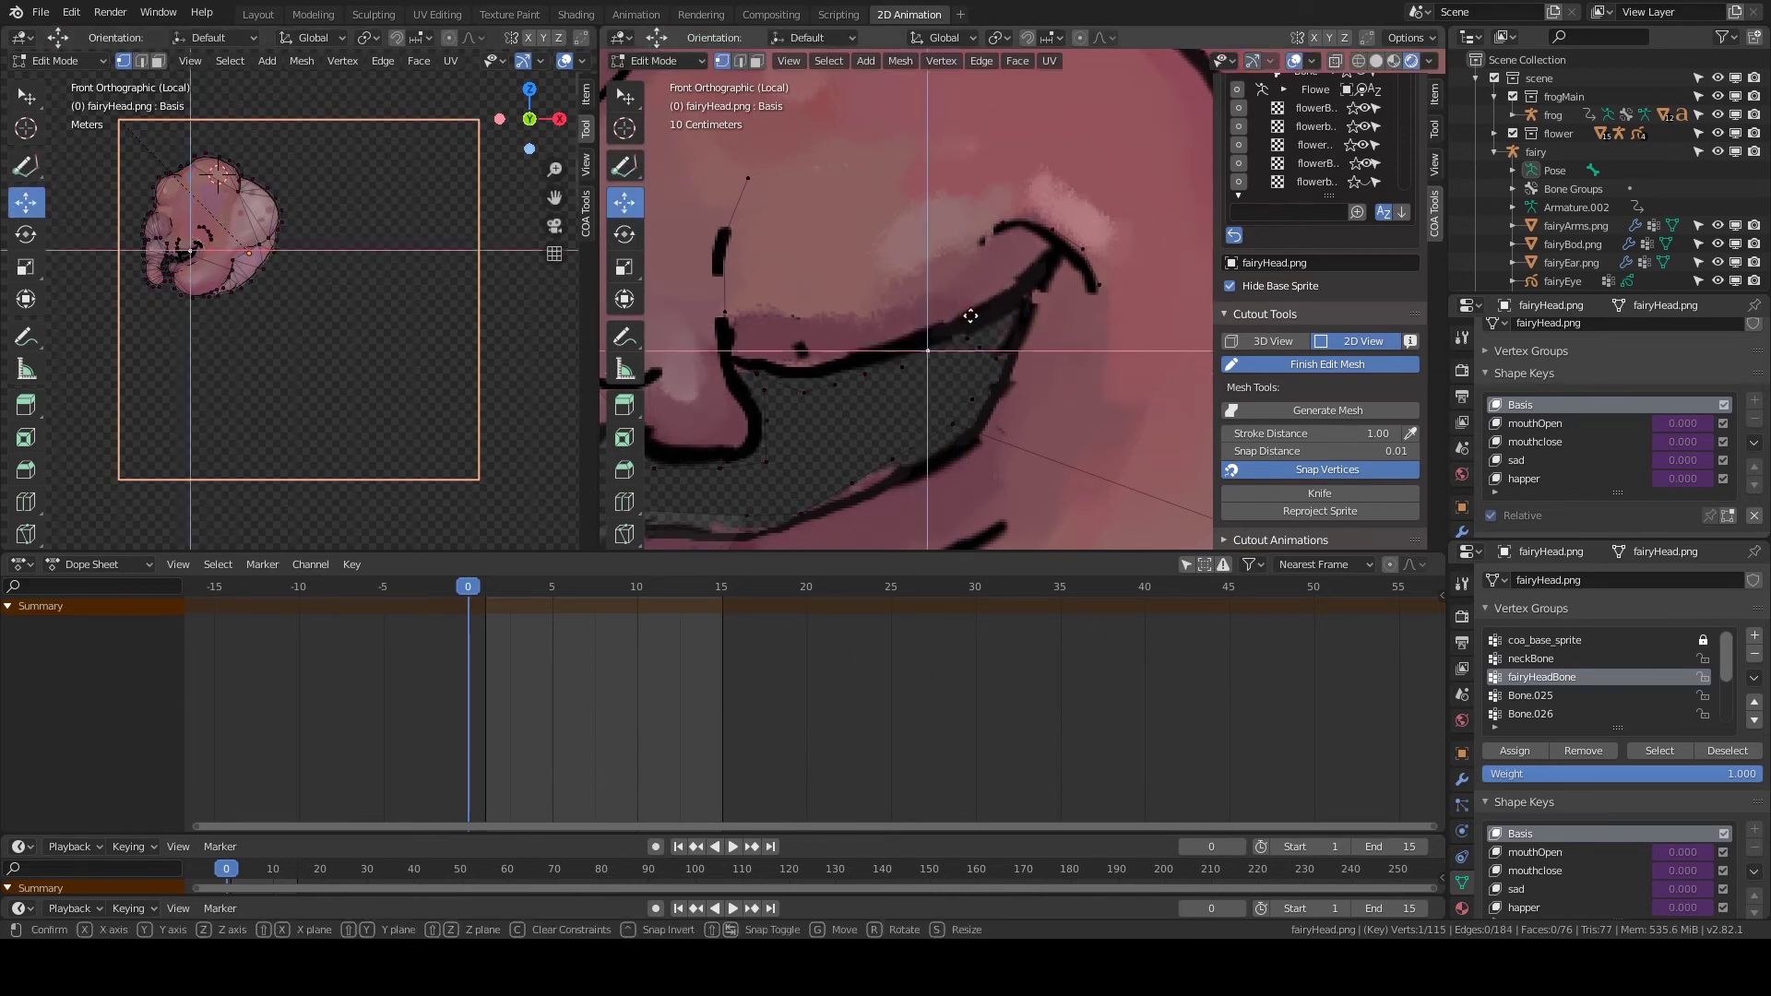
click(917, 180)
Delete the stray vertices near the mouth with X.
ctrl+right_drag(815, 180, 830, 268)
shift+middle_drag(840, 173, 969, 73)
key(Delete)
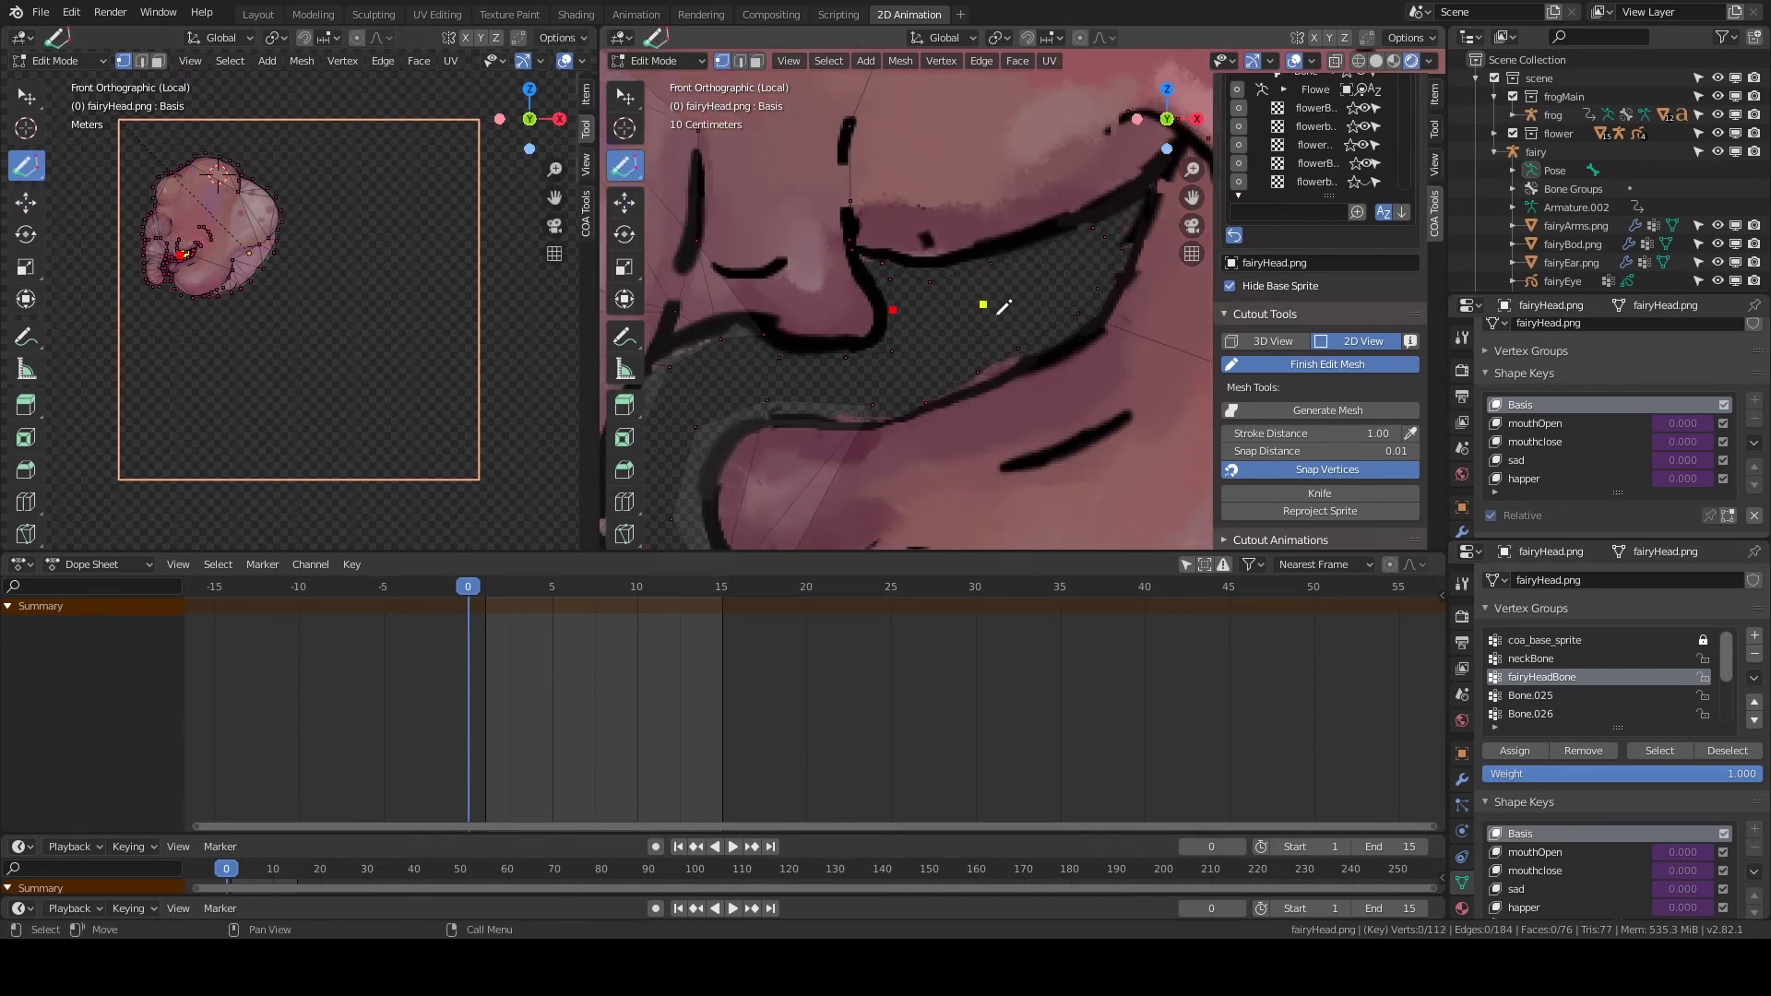
key(ctrl+z)
scroll(1019, 221, up, 2)
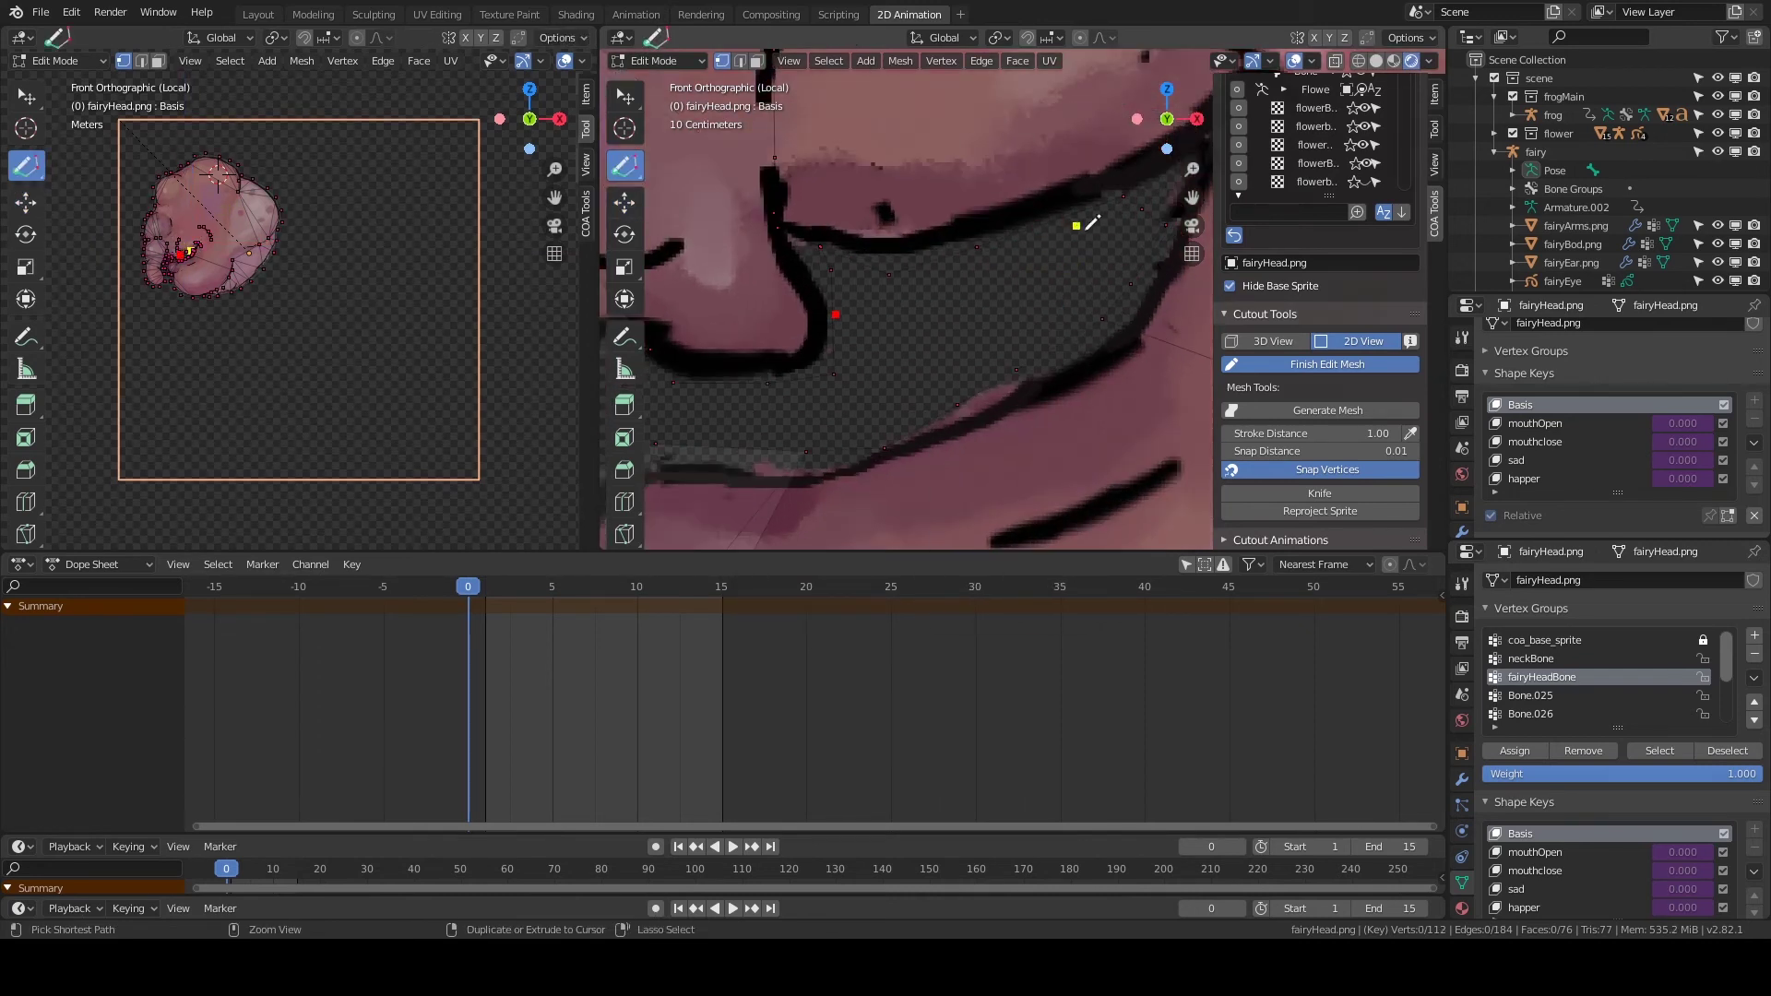
right_click(1000, 148)
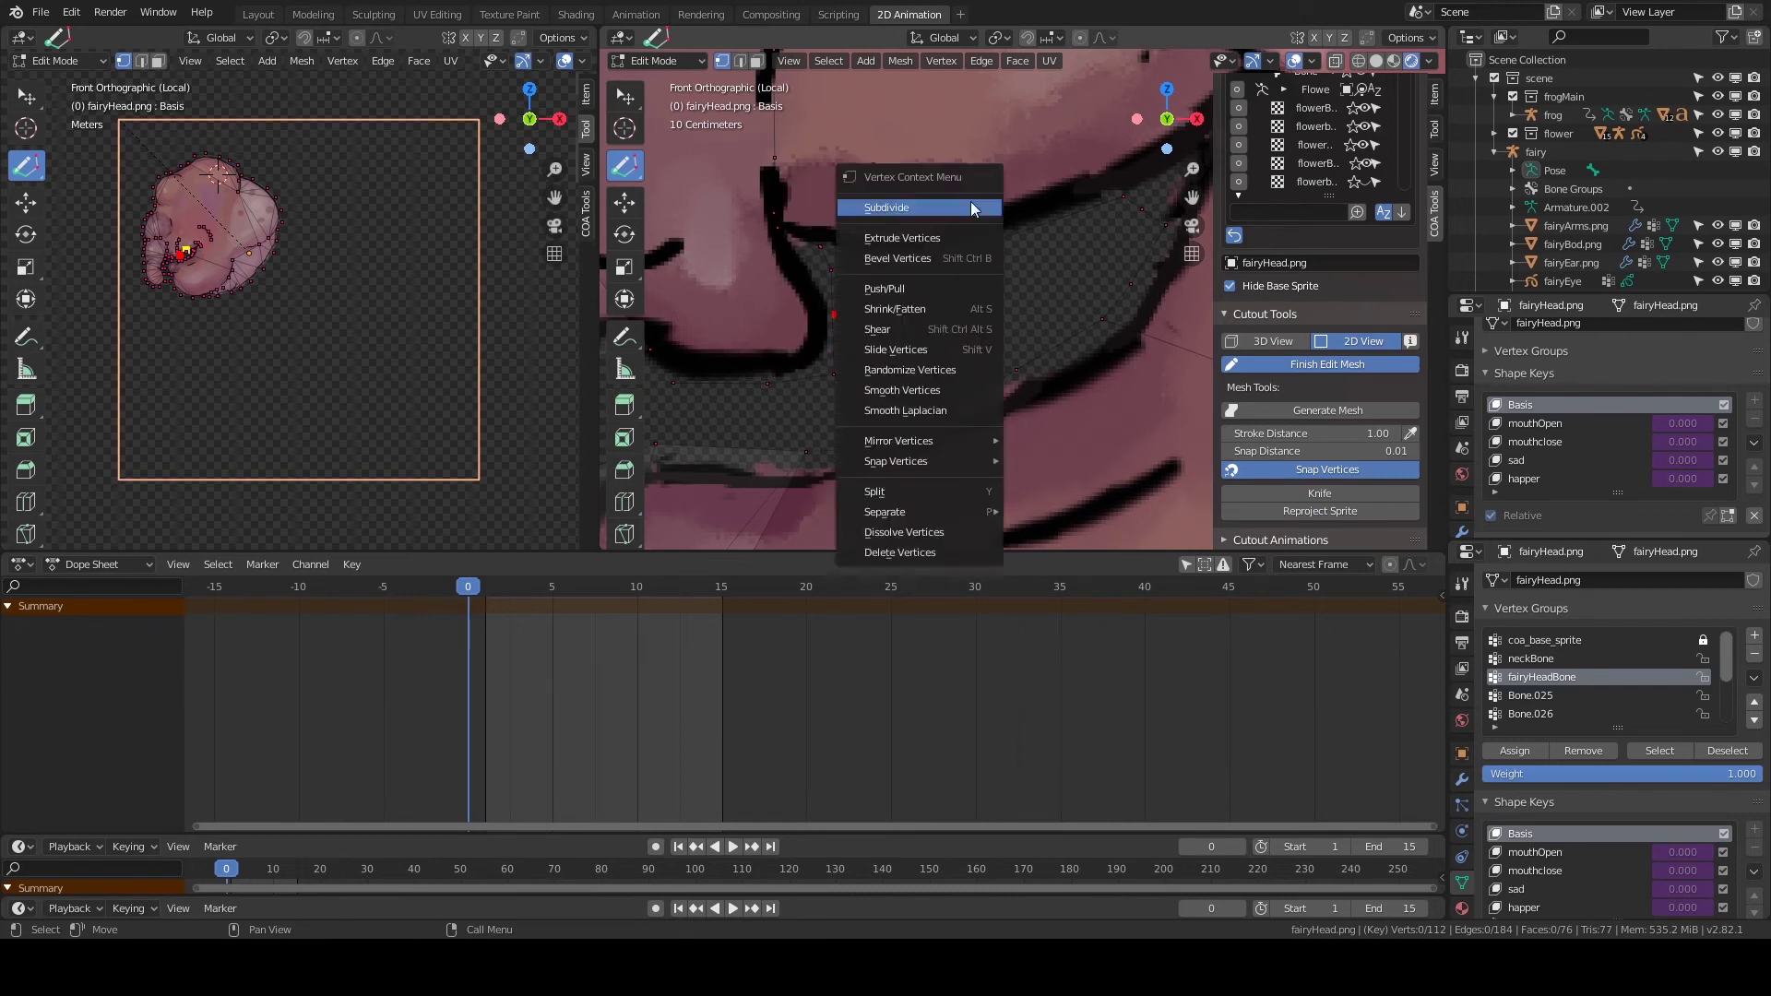
key(x)
click(921, 129)
click(863, 307)
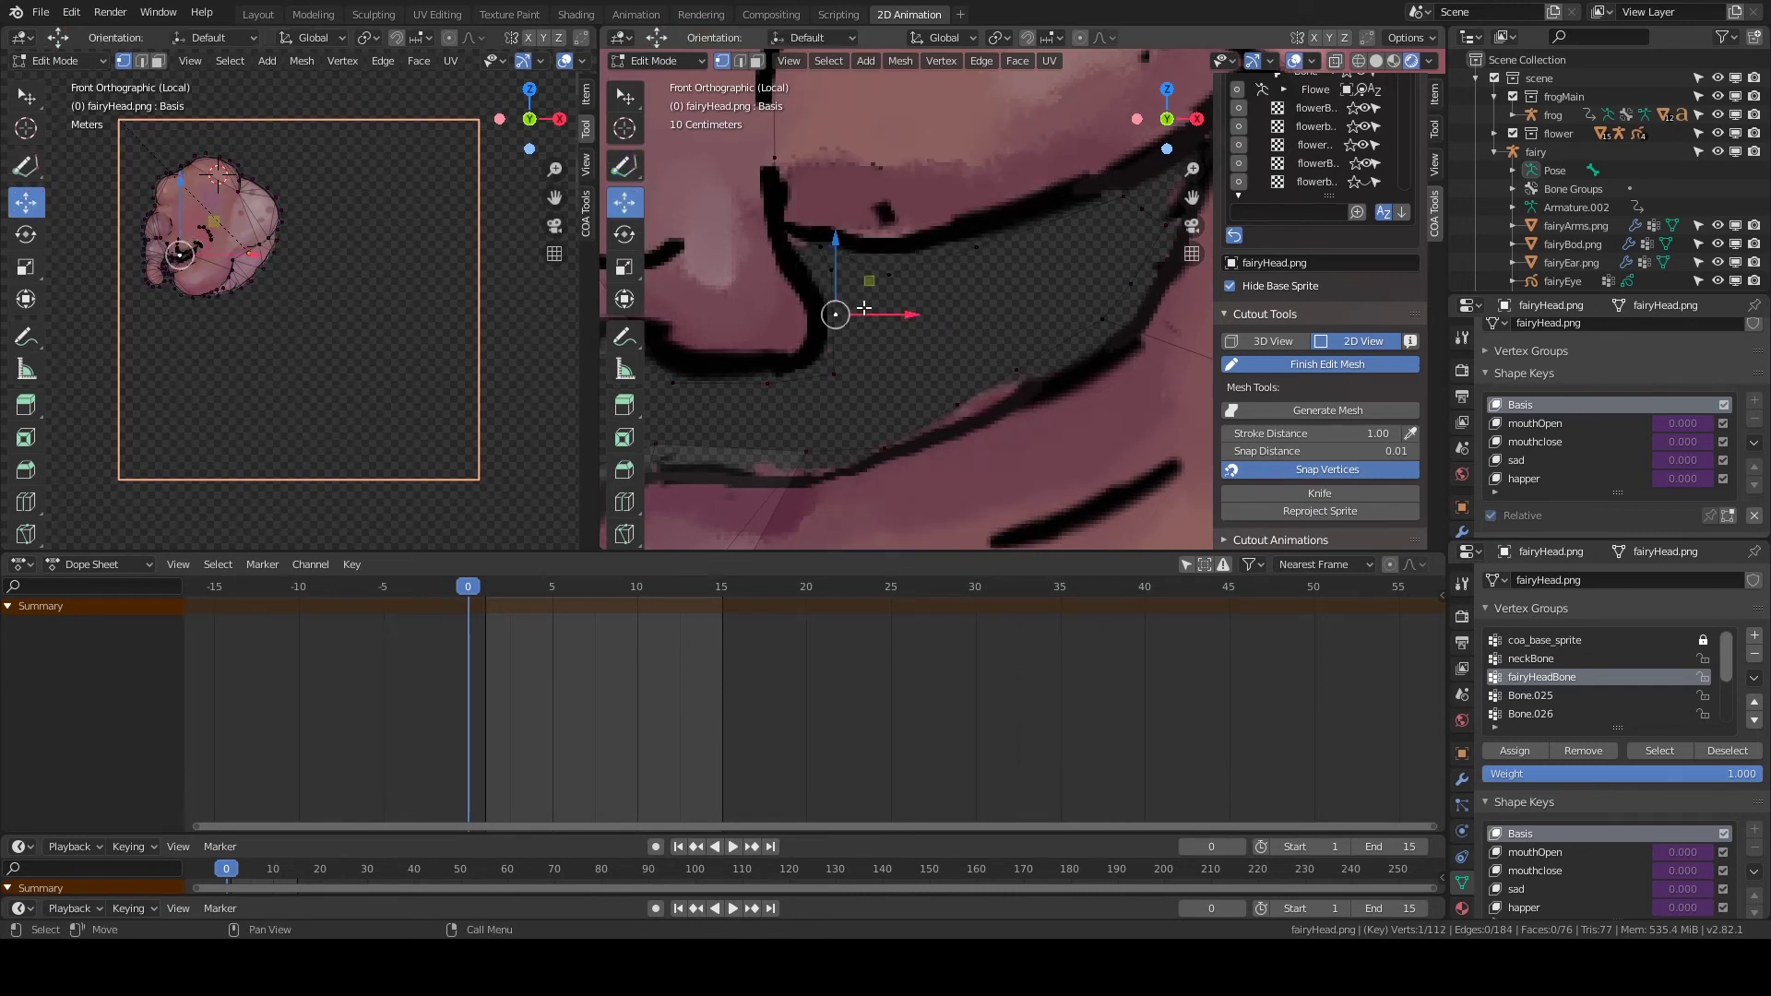
Move a mouth vertex into place on the lip line.
key(d)
scroll(968, 148, down, 2)
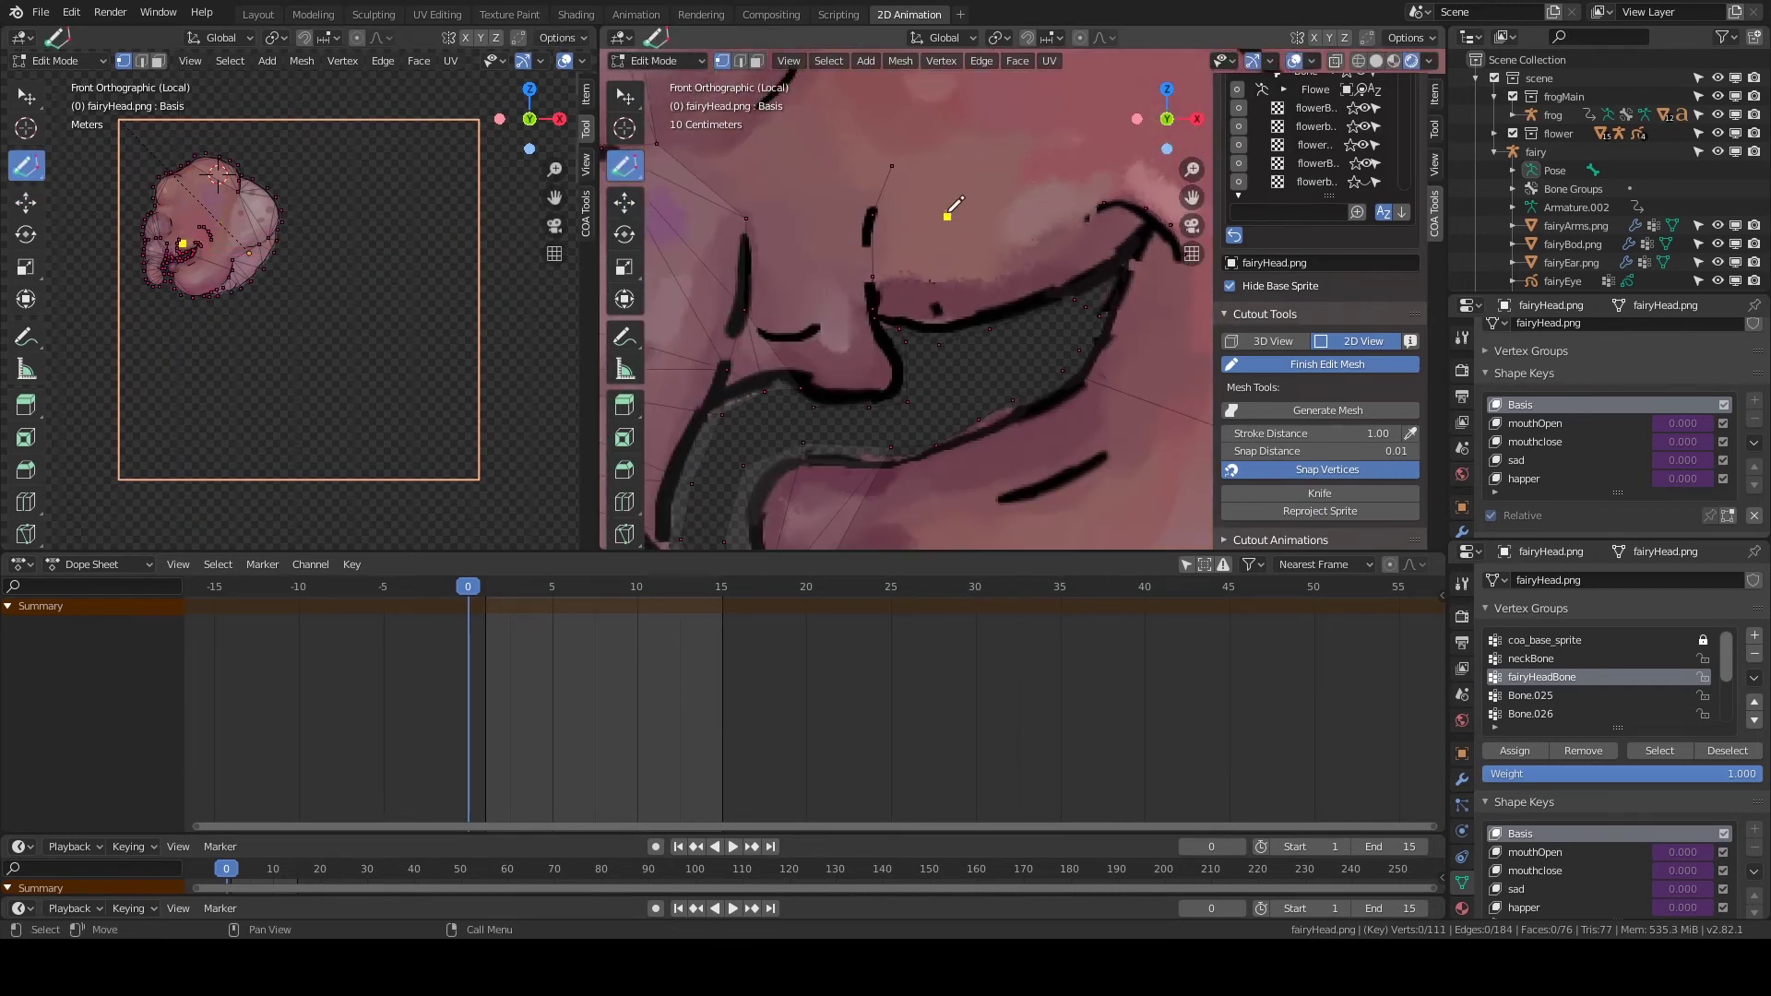
scroll(1012, 125, up, 1)
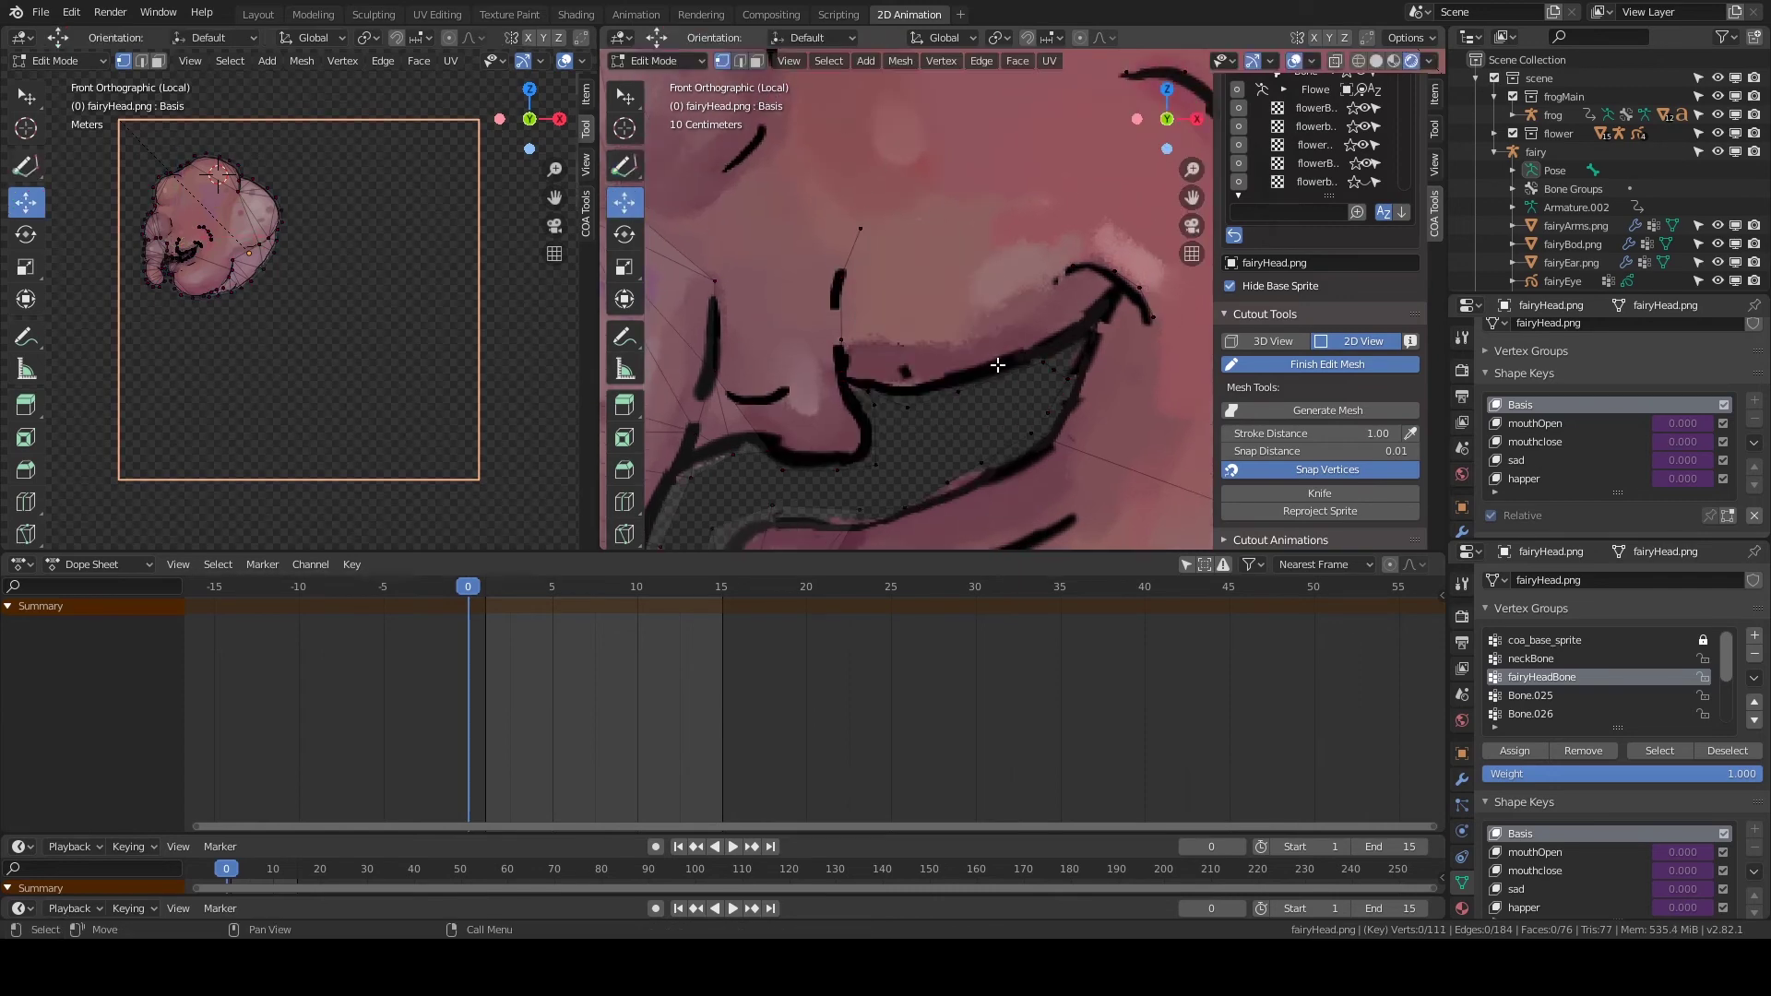
key(g)
click(1053, 346)
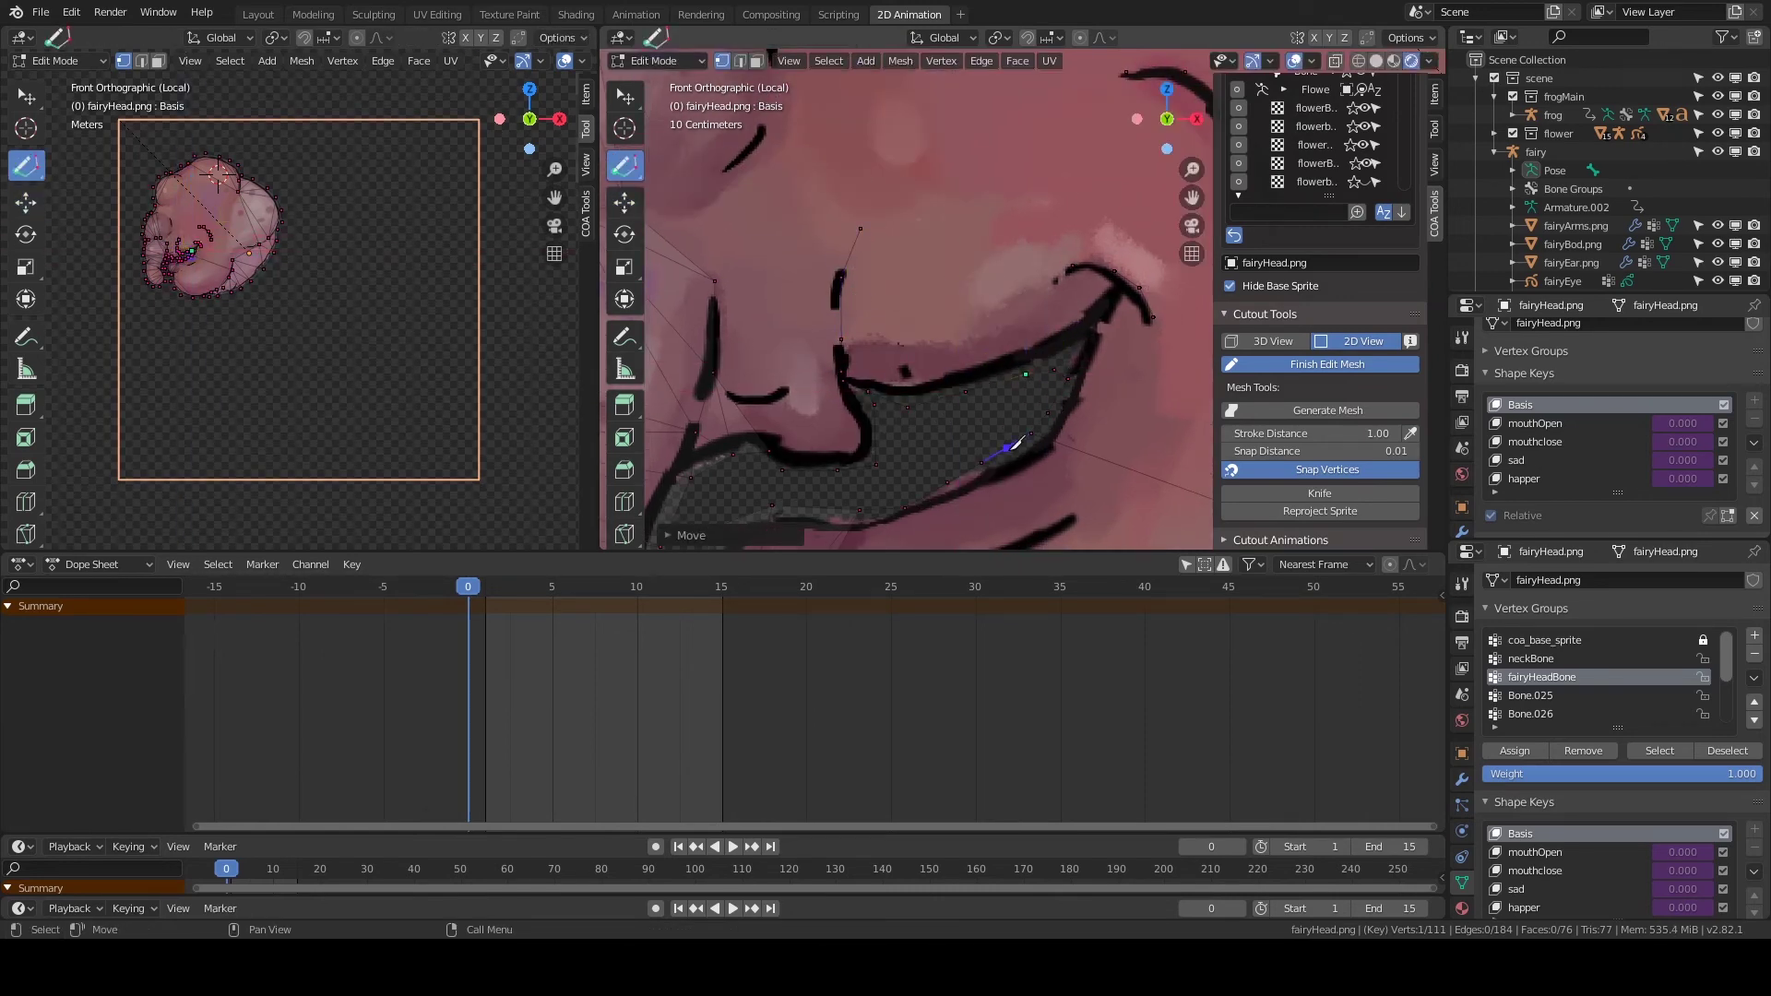
Add a vertex on the lower mouth outline and remove an unwanted edge.
middle_drag(1014, 445, 1001, 261)
scroll(1000, 261, up, 3)
click(962, 285)
scroll(973, 303, down, 3)
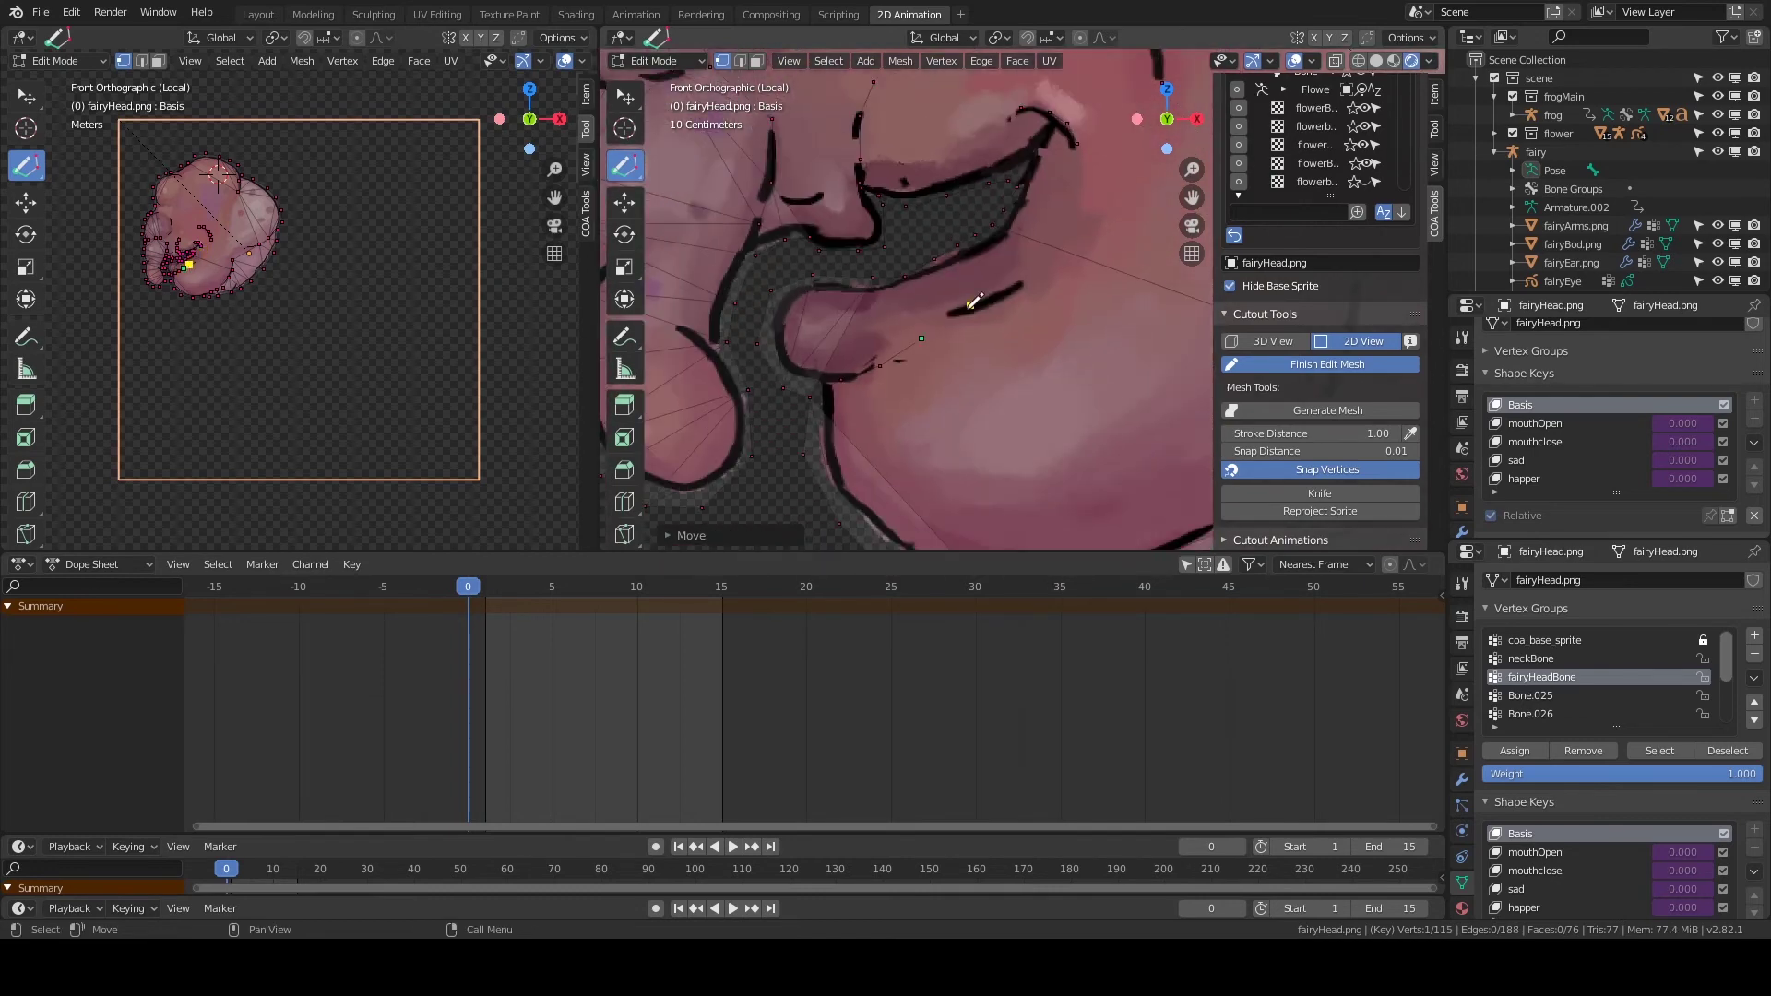
shift+middle_drag(1140, 222, 1033, 274)
right_click(878, 221)
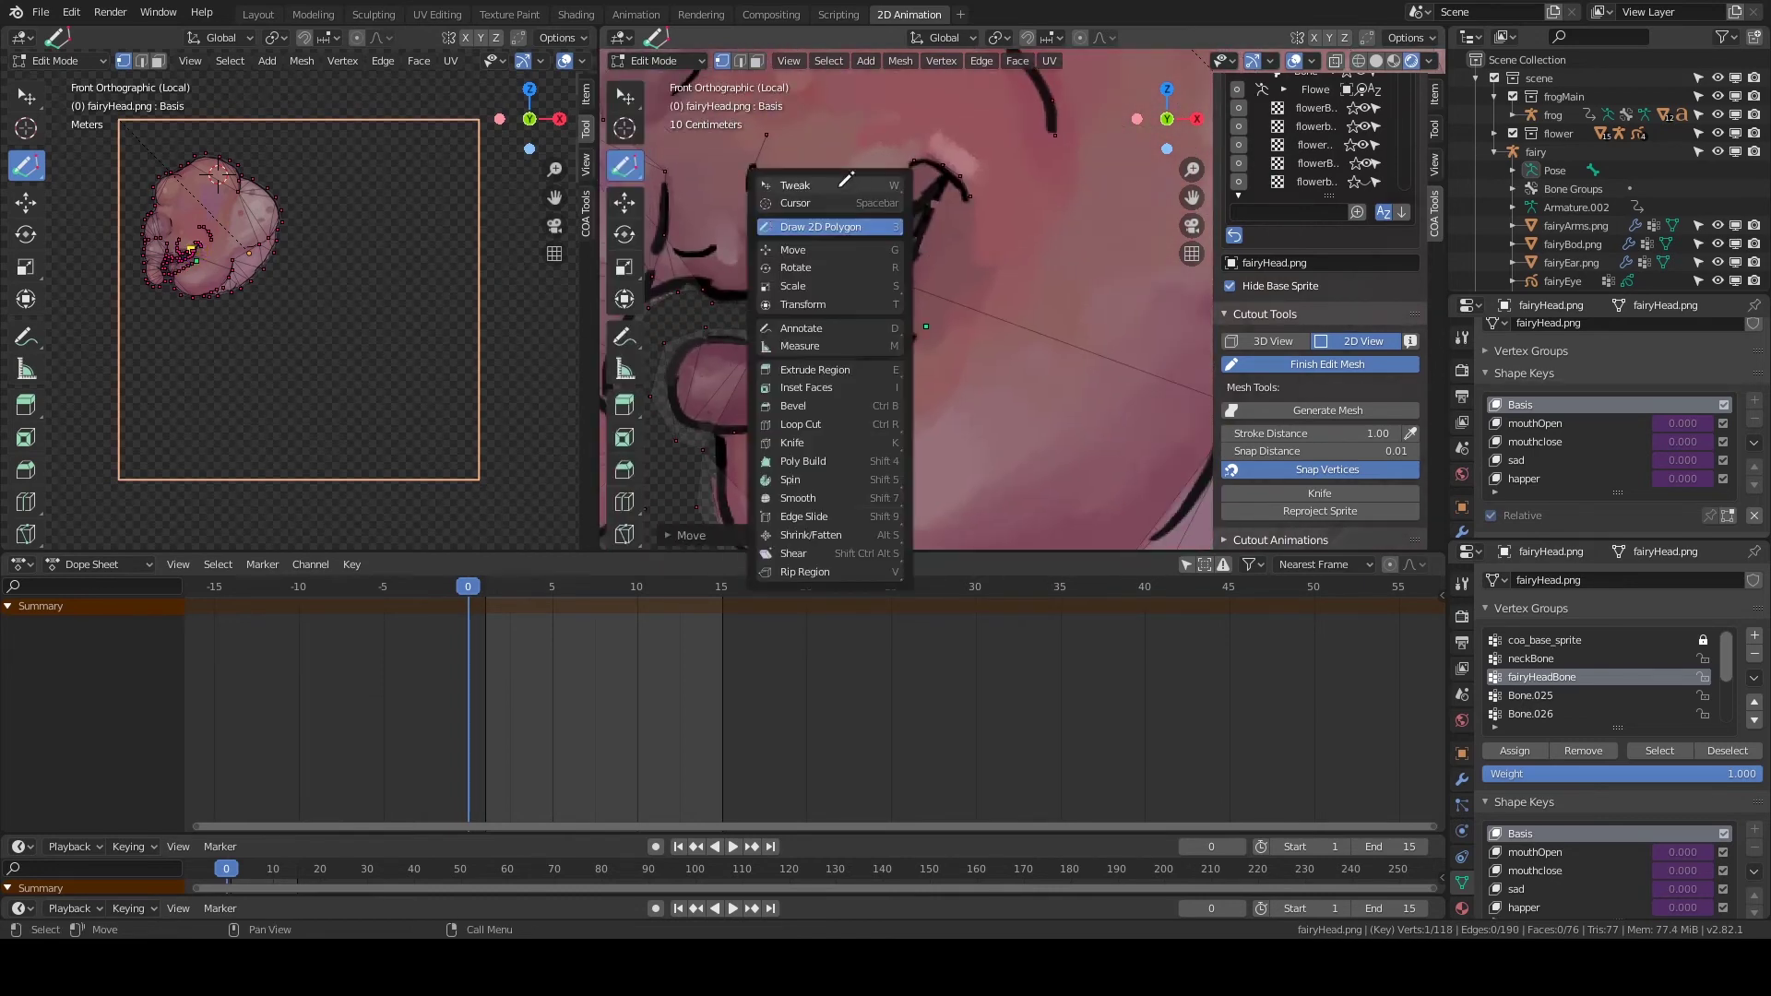
click(878, 226)
scroll(830, 277, up, 2)
scroll(740, 247, down, 2)
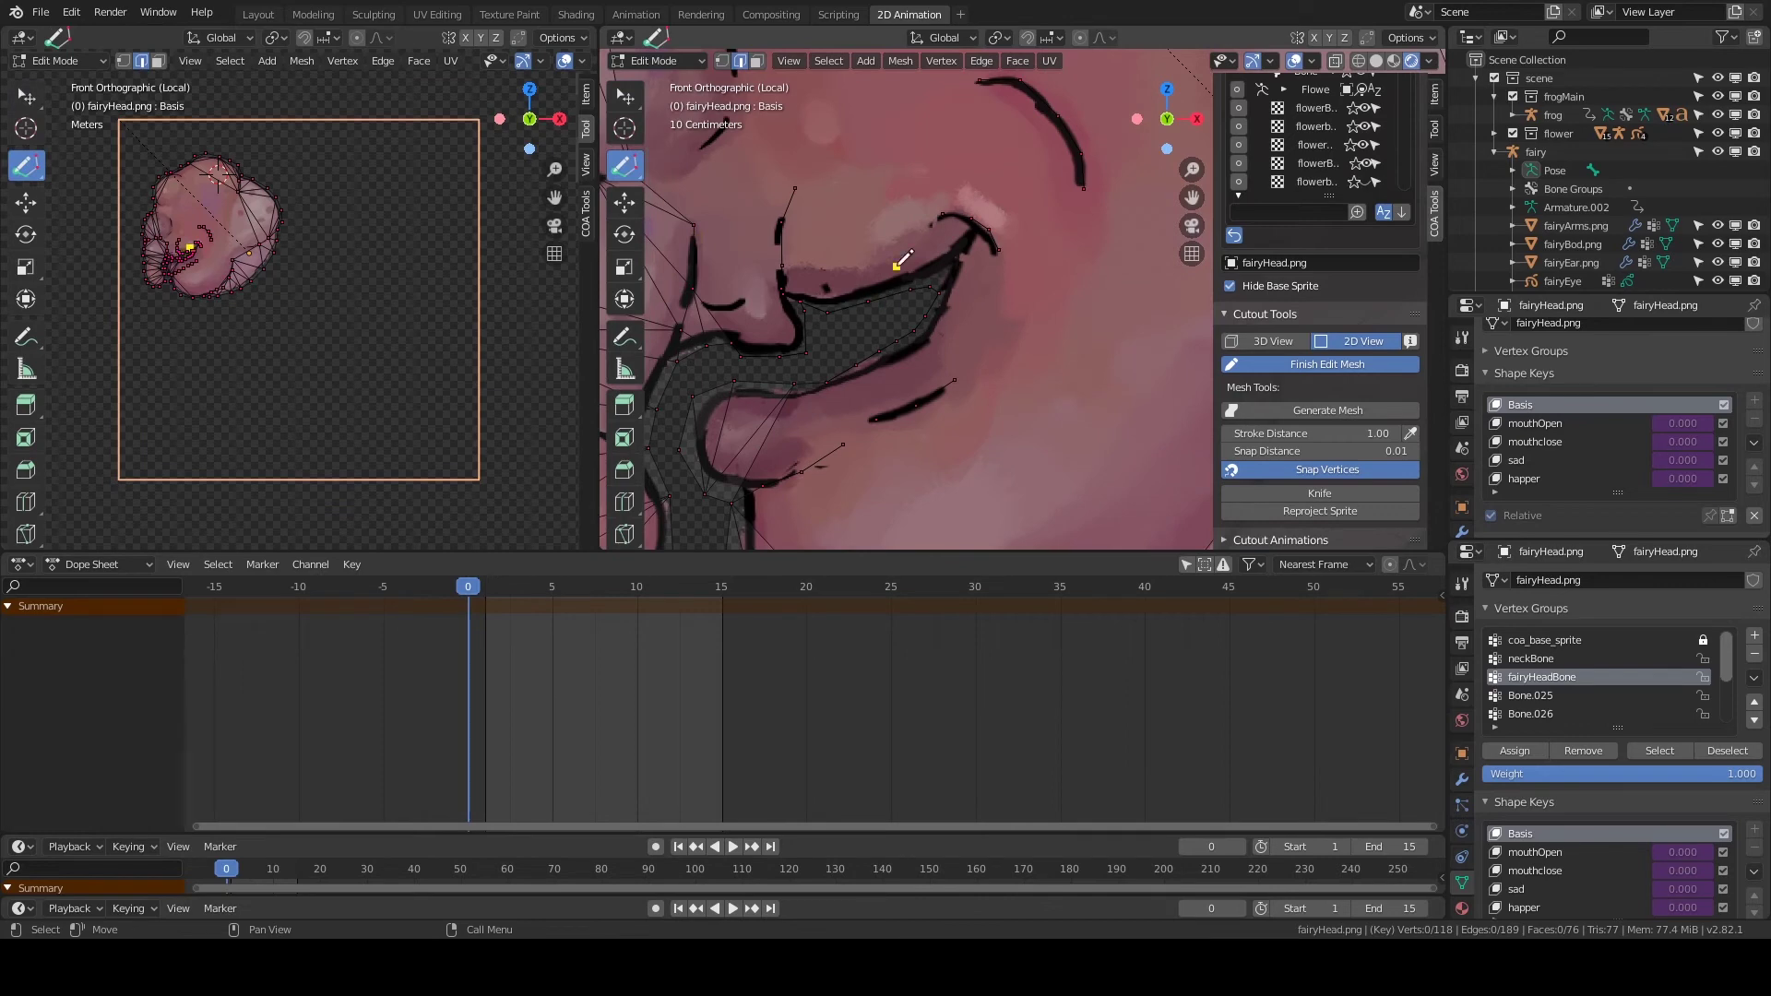
scroll(843, 275, down, 3)
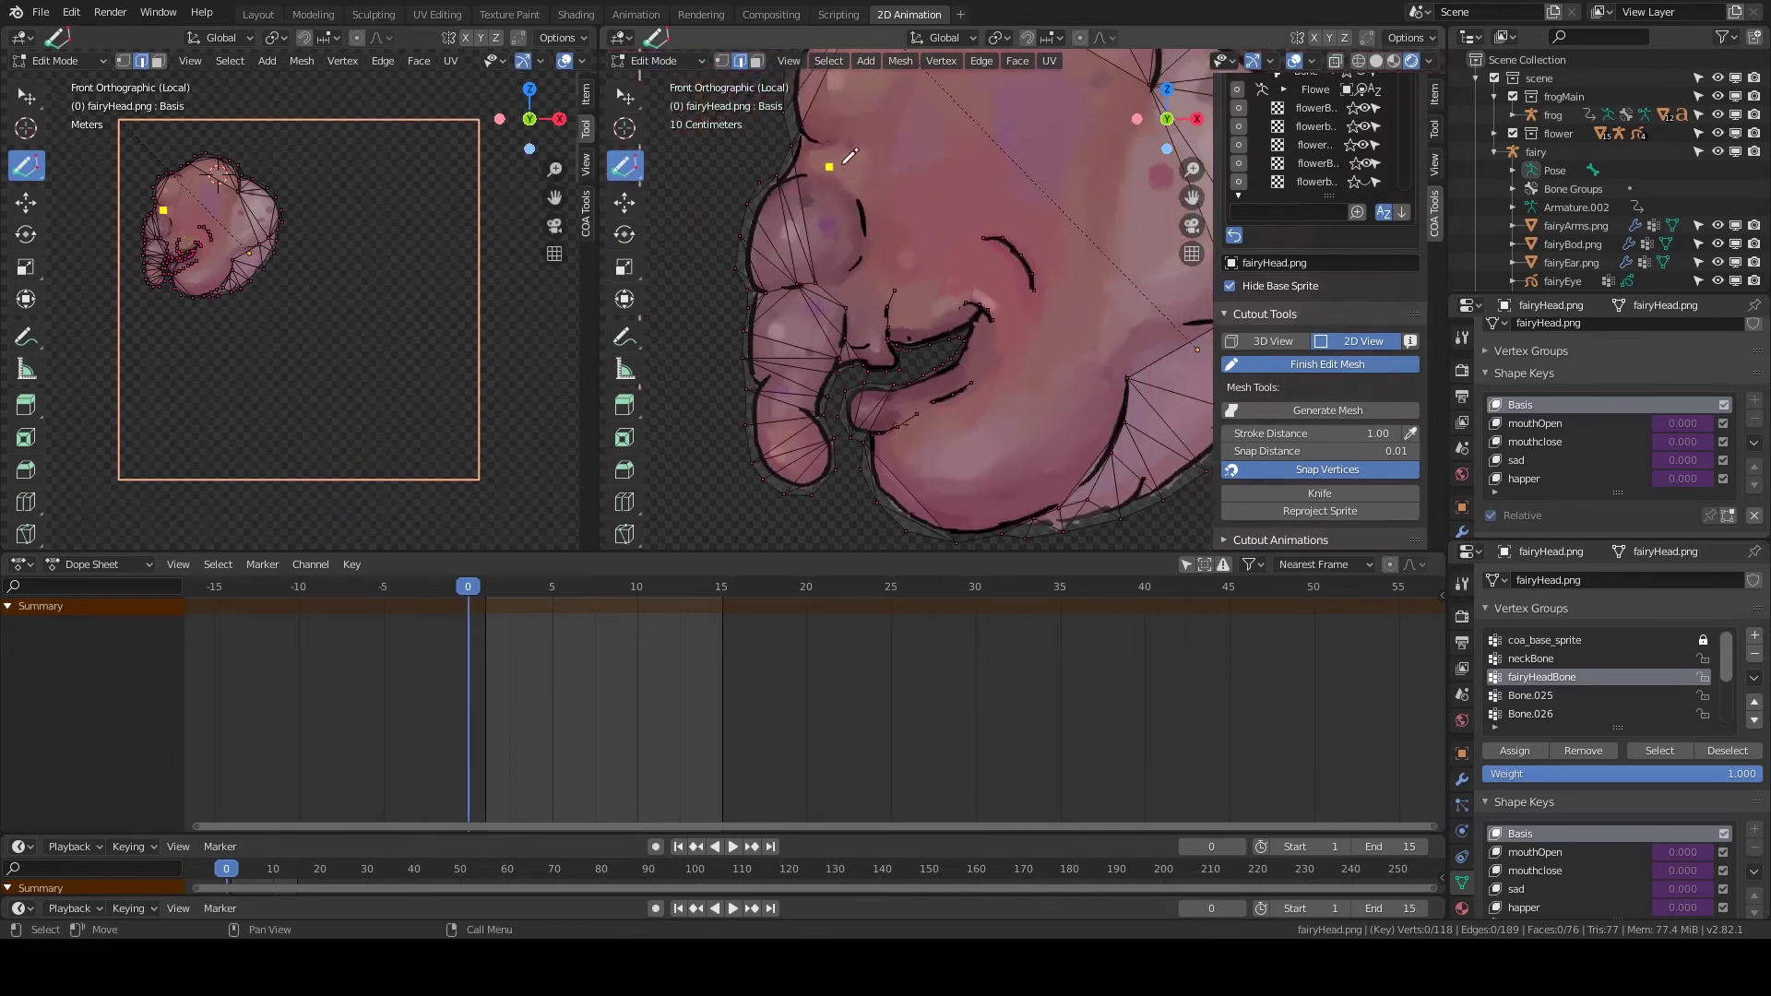
Finish the head mesh edit, make mouthOpen active, and put the fairy armature in pose mode.
click(1309, 364)
click(1556, 425)
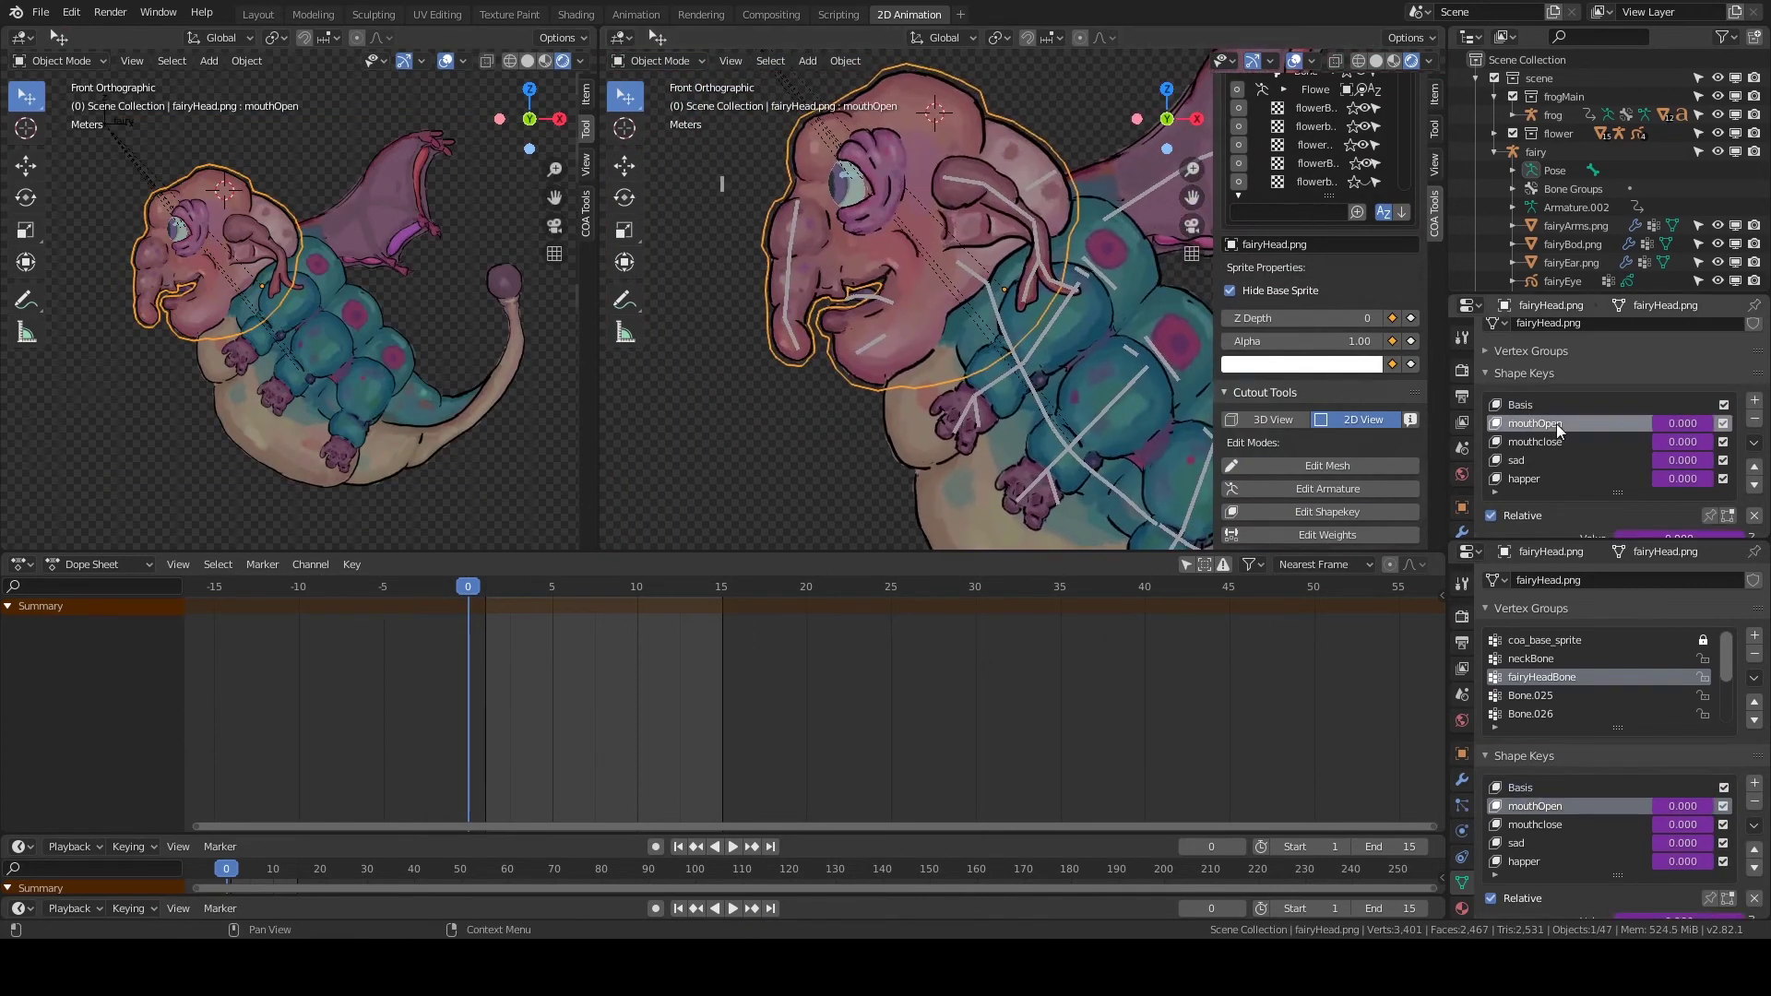
shift+middle_drag(922, 230, 1072, 141)
click(805, 120)
key(ctrl+Tab)
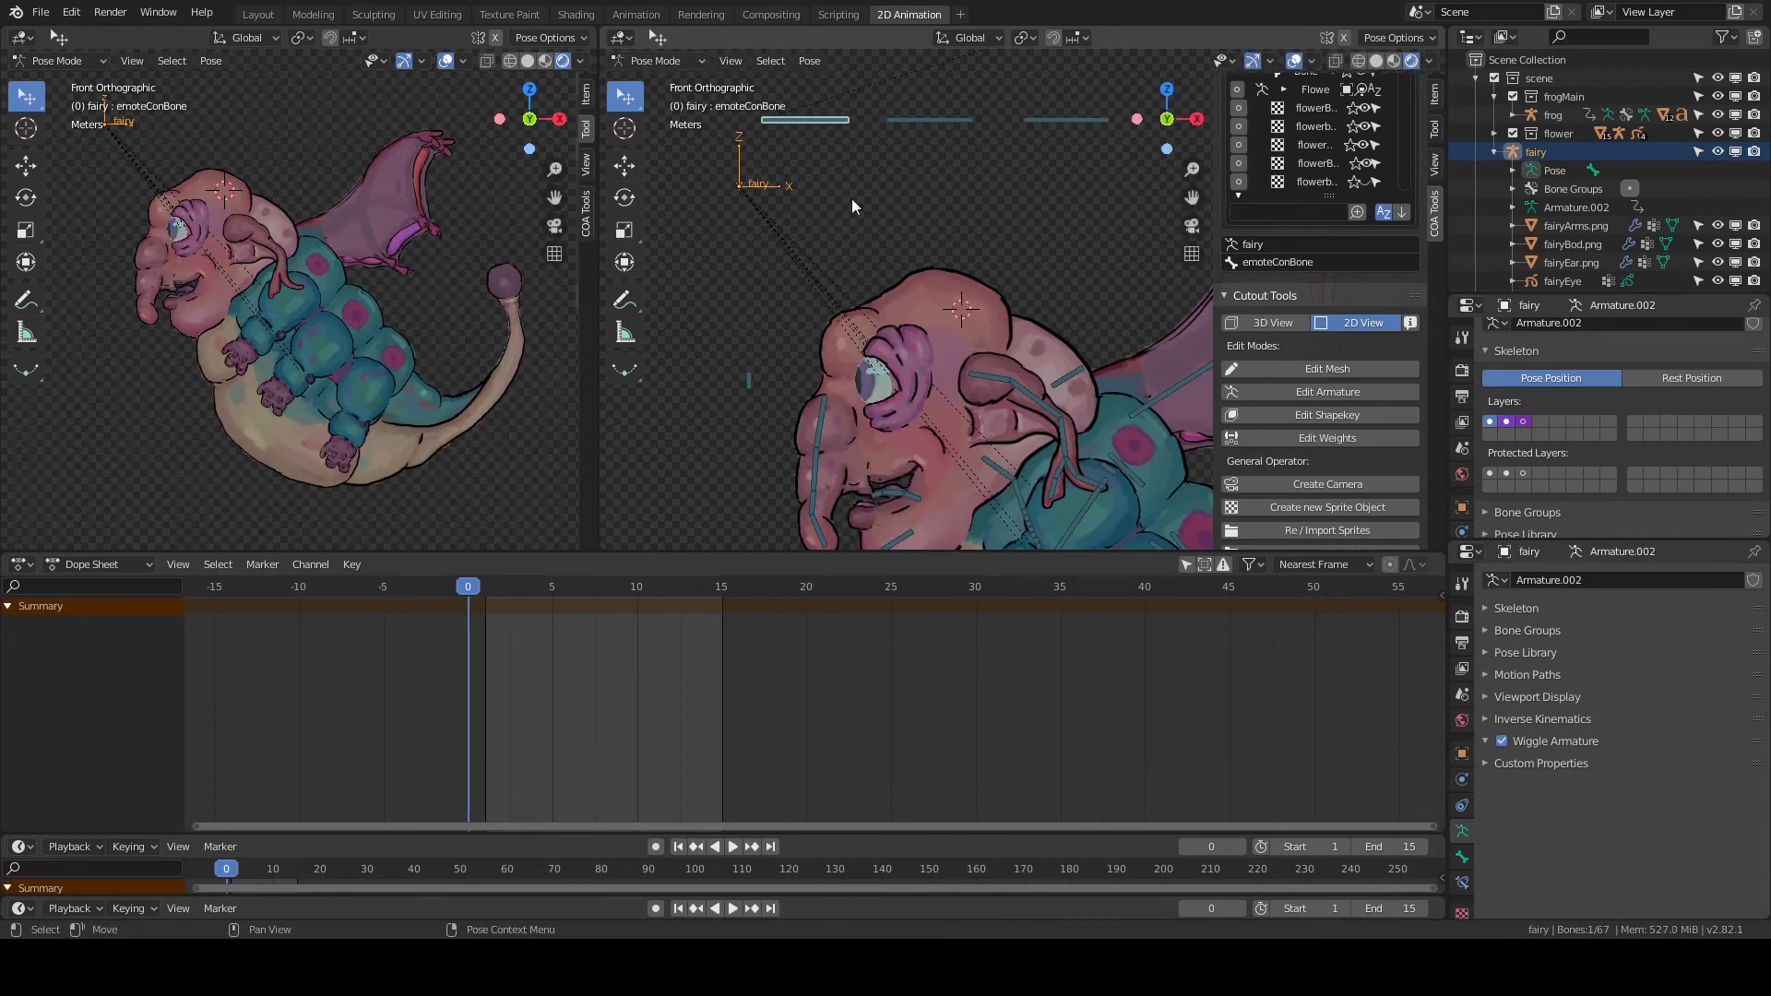
Make the fairy head the active object again with the mouthOpen shape key picked.
click(865, 304)
key(Tab)
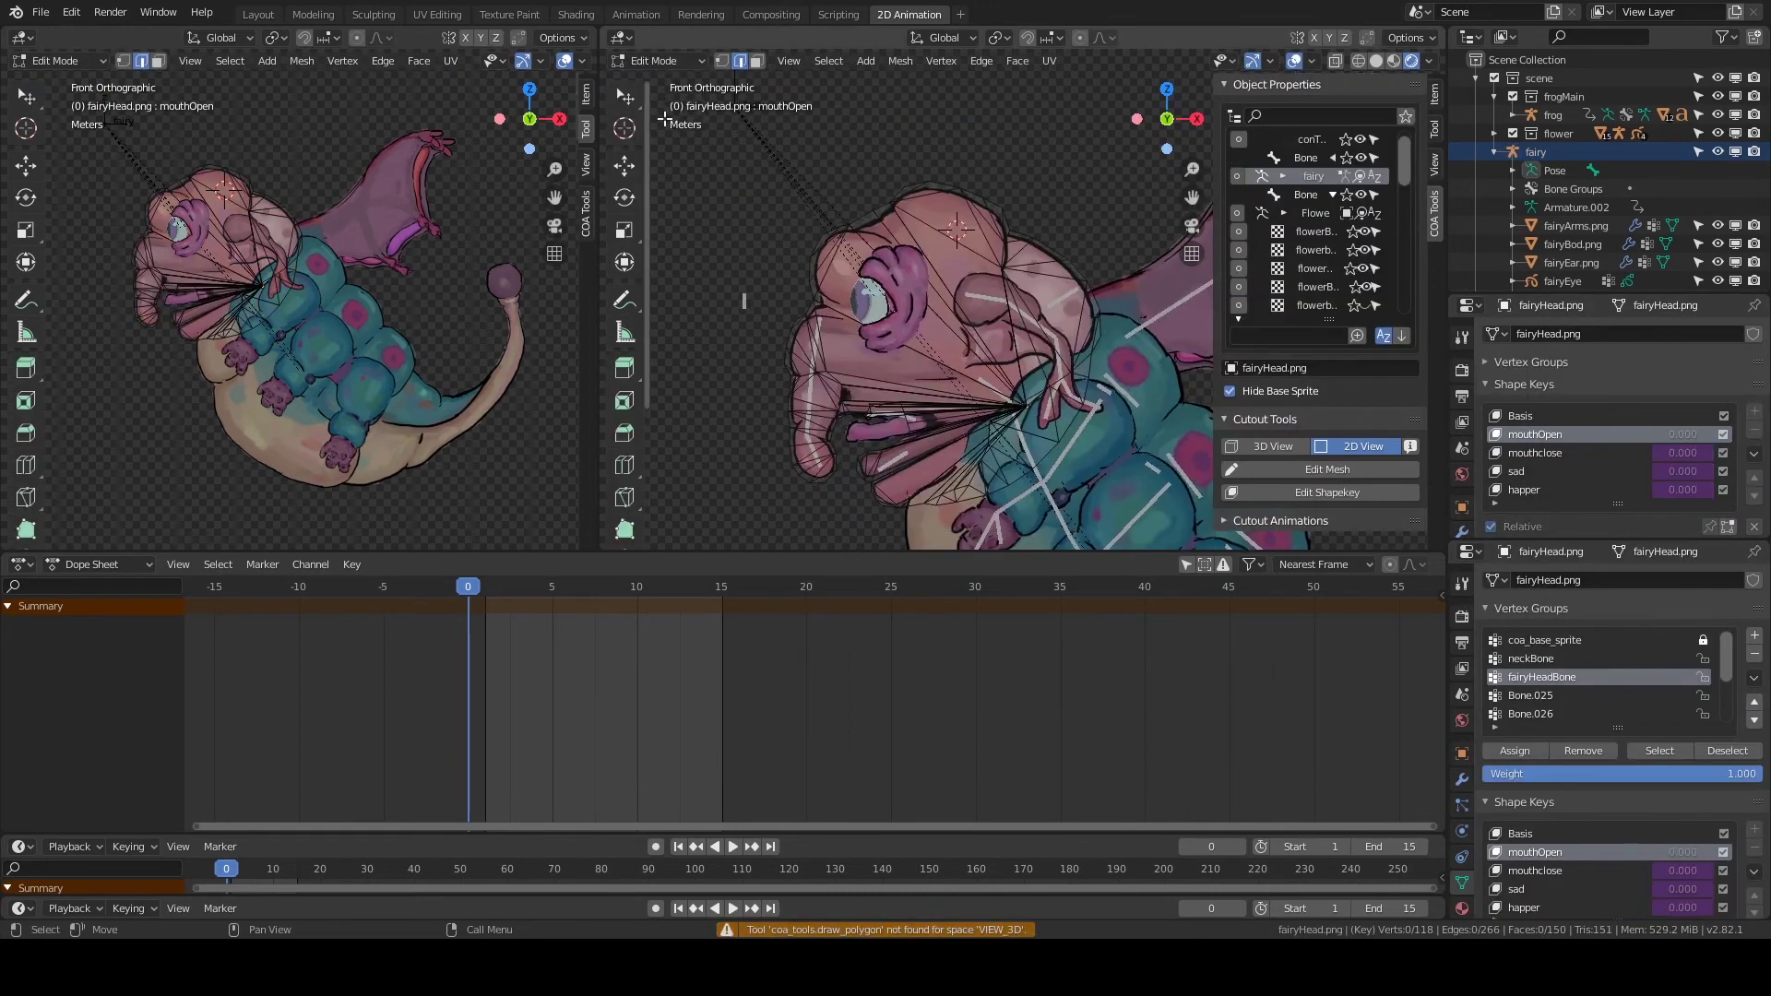
key(Tab)
click(1754, 411)
click(1756, 480)
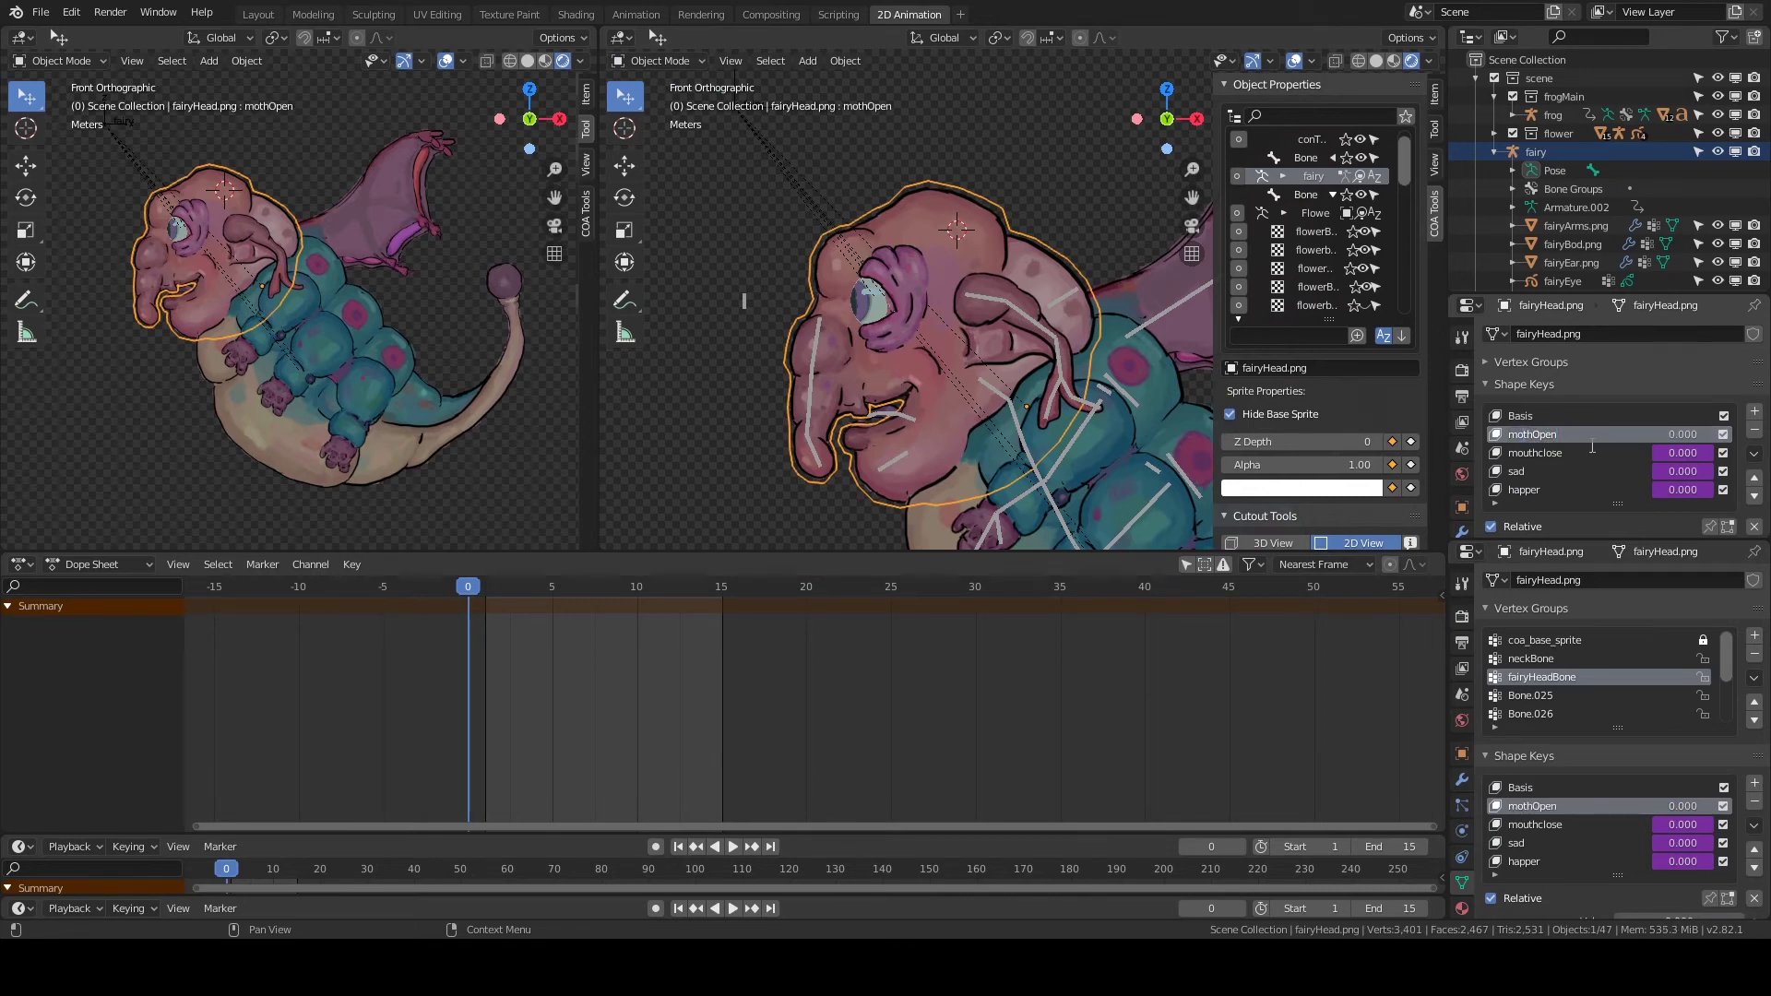
scroll(1006, 343, up, 3)
In Edit Mode, select the lower-lip vertices and try moving them, cancelling the move.
key(Tab)
scroll(1005, 343, up, 2)
scroll(1005, 343, up, 2)
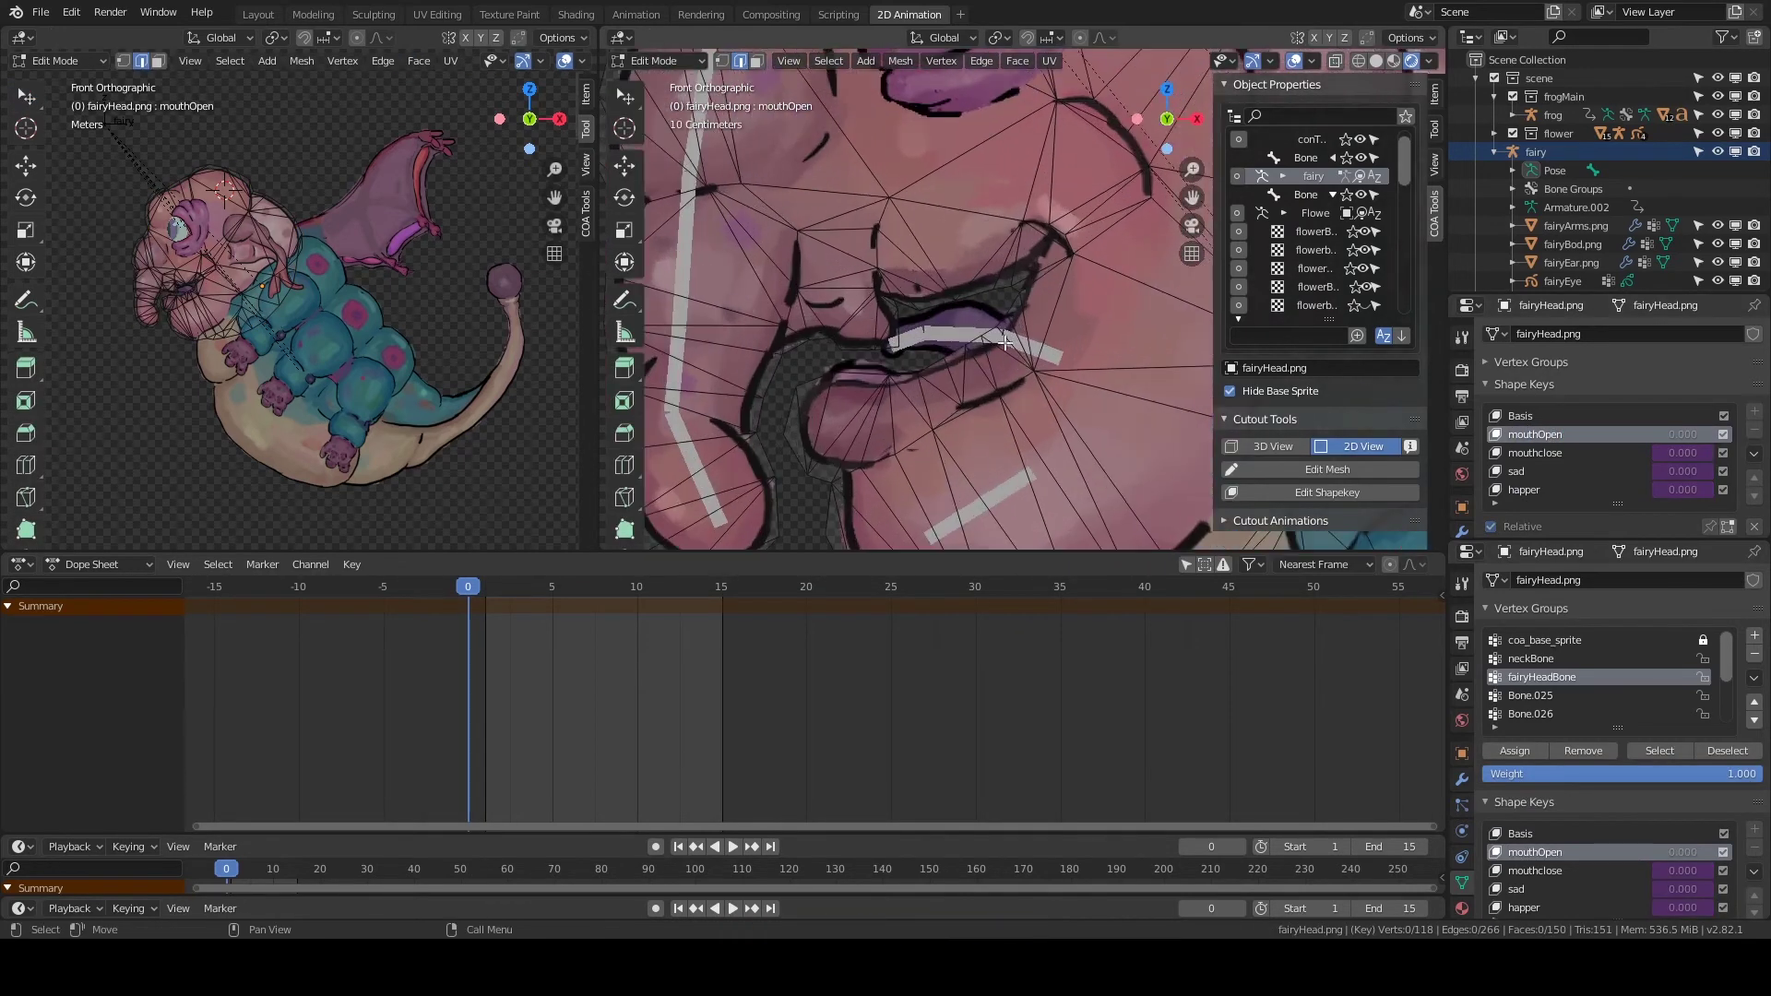
scroll(758, 432, down, 2)
ctrl+right_drag(811, 337, 1033, 221)
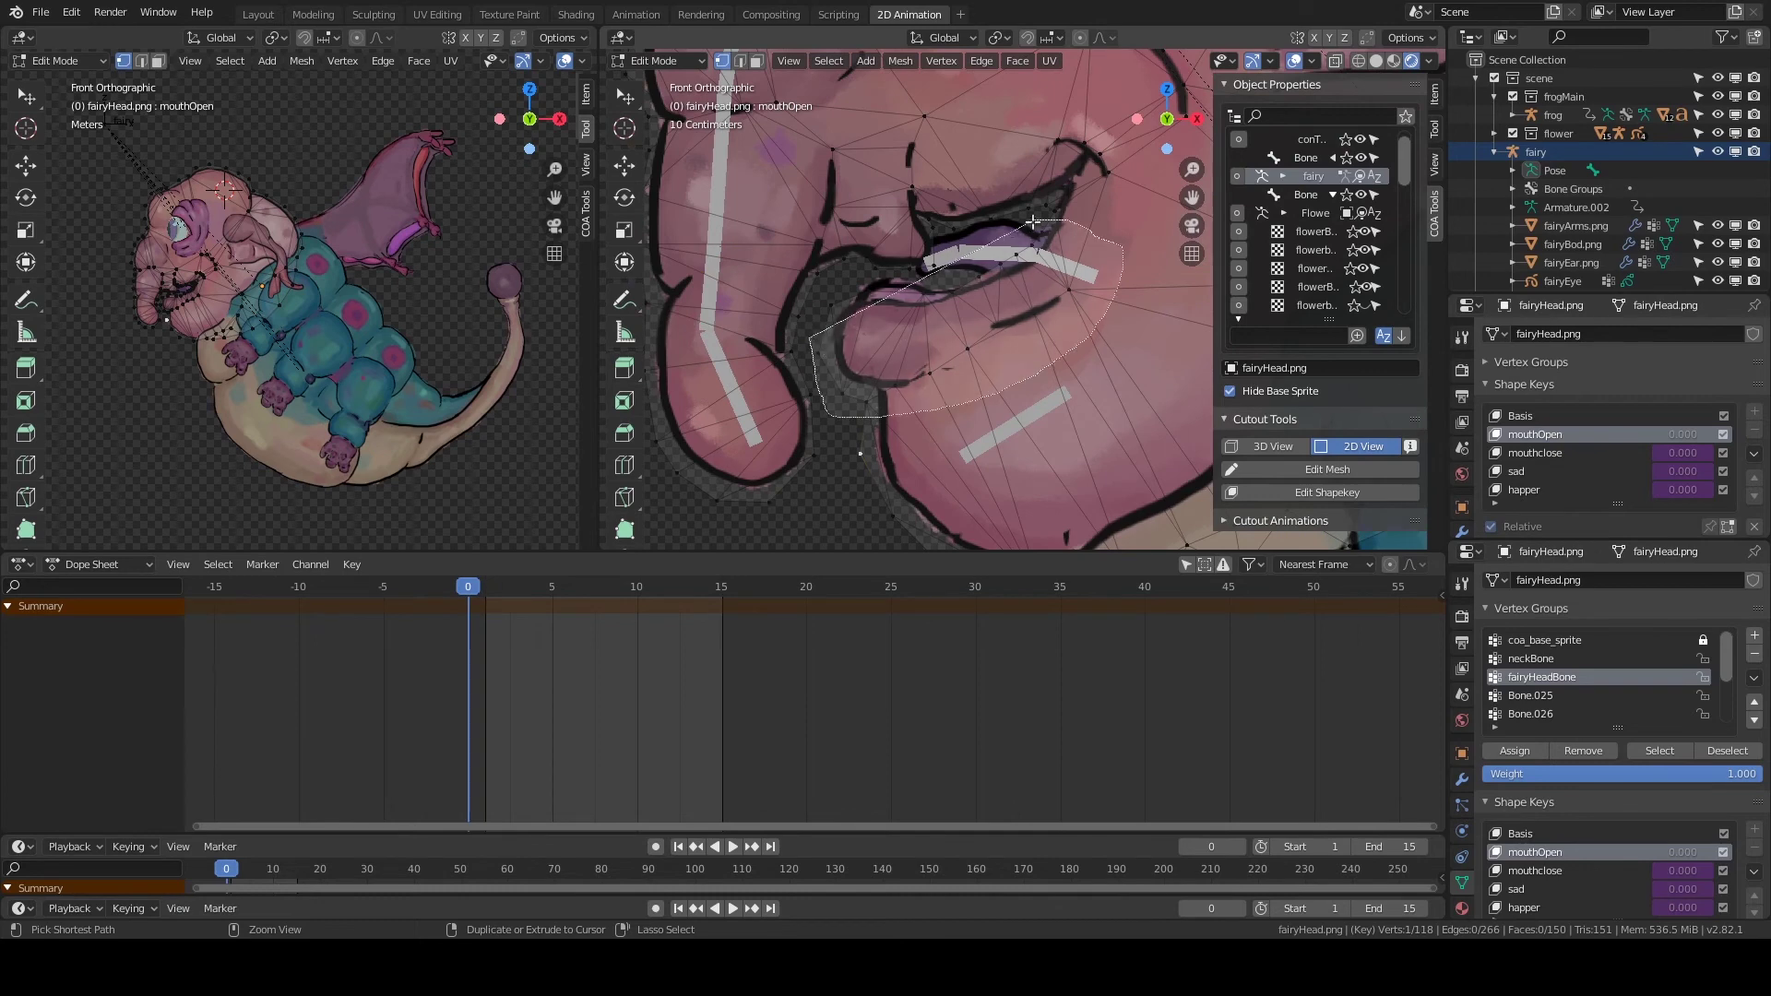
ctrl+right_drag(832, 286, 832, 288)
key(g)
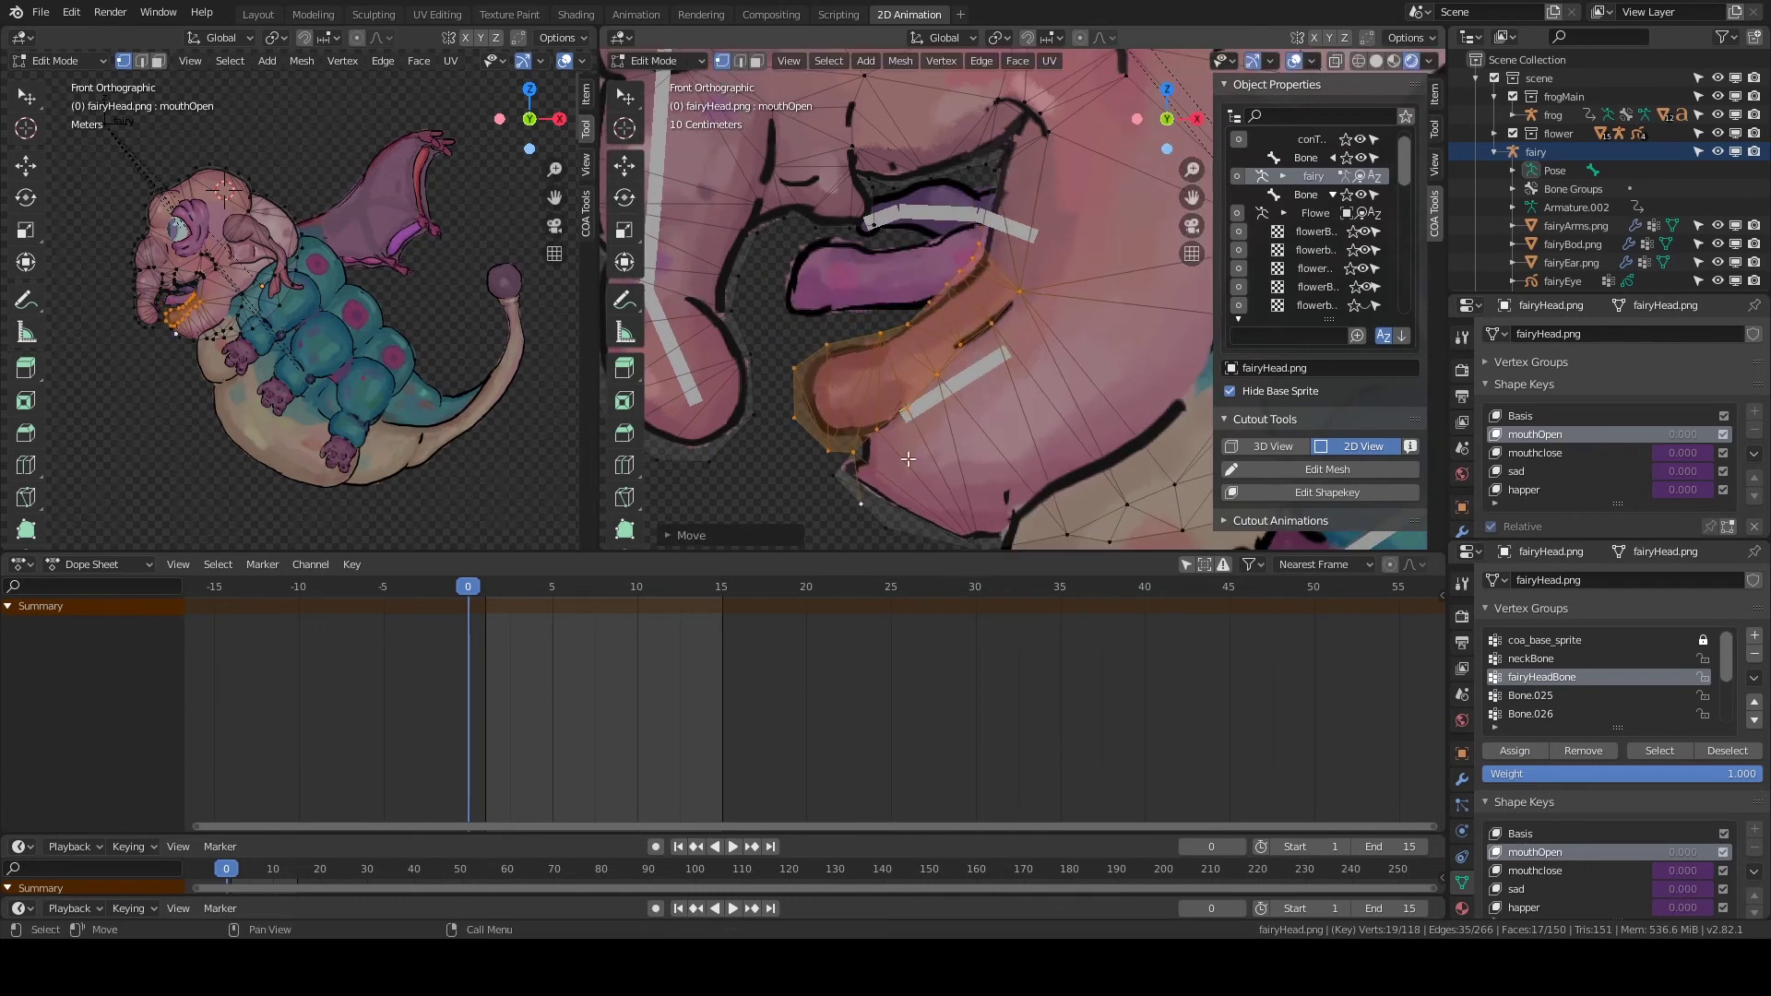
right_click(894, 505)
Reselect the lower-lip vertices, reshape the mouth open, and finish editing mouthOpen.
scroll(862, 502, up, 1)
ctrl+right_drag(1033, 277, 839, 443)
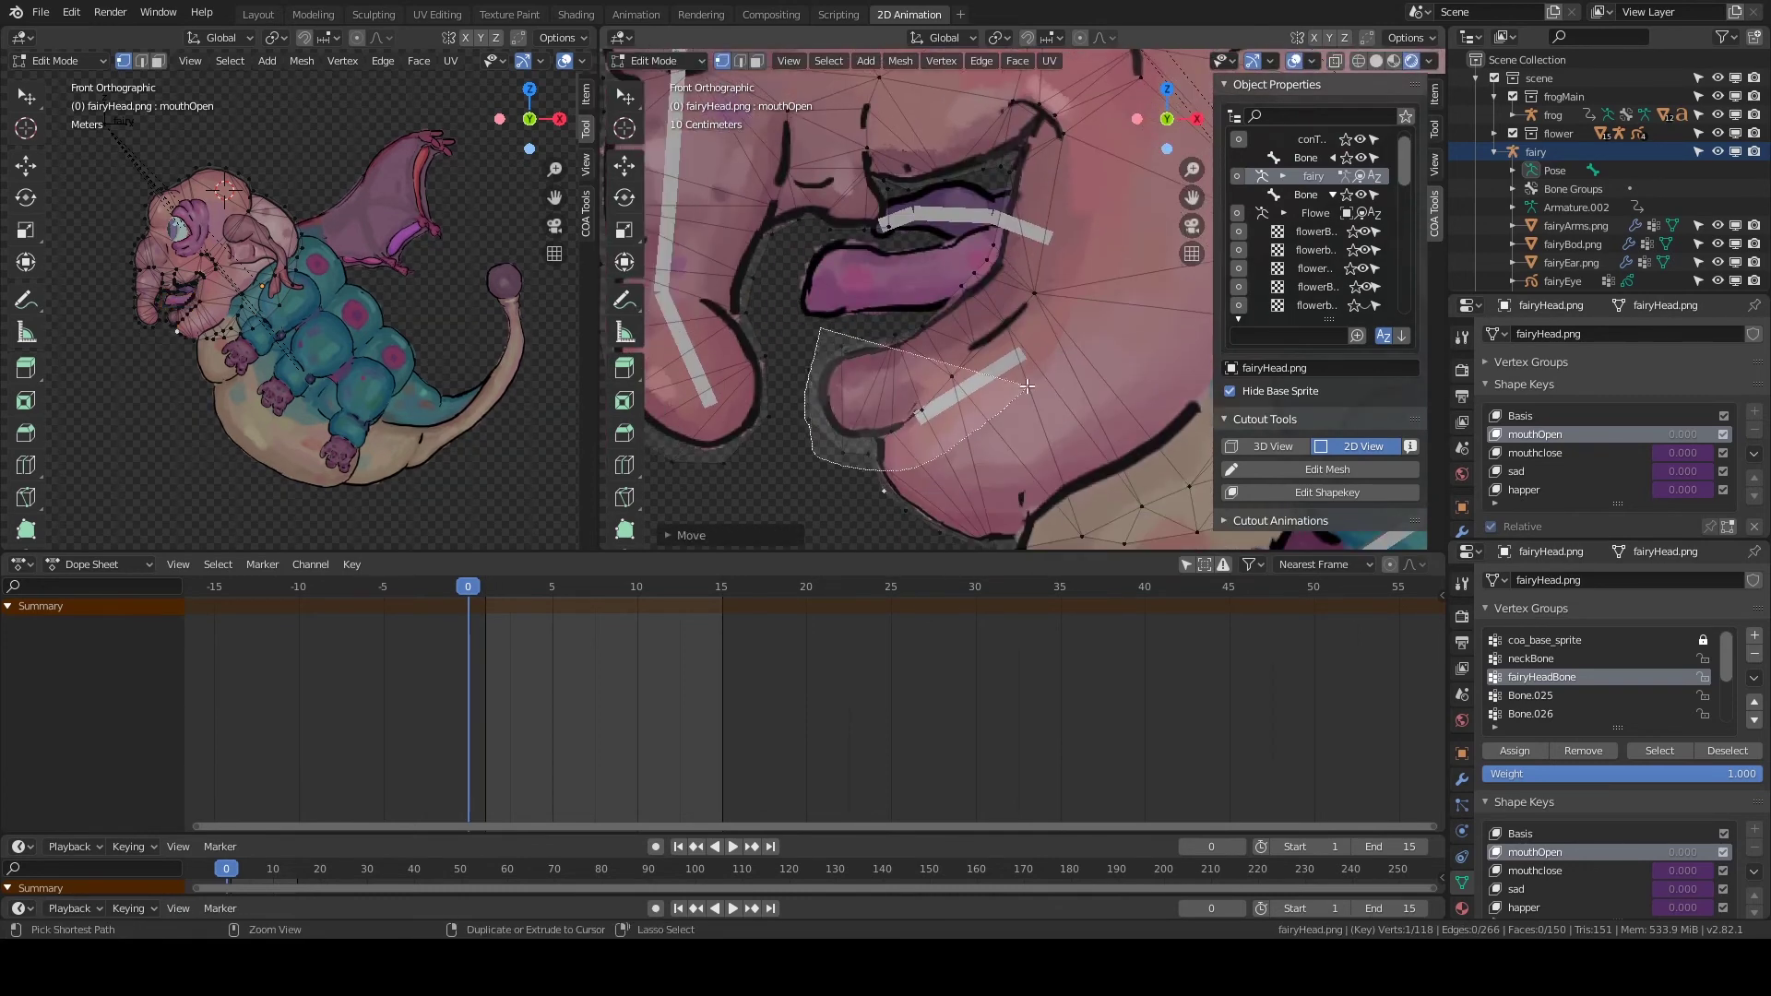
mouse_move(817, 300)
ctrl+right_down()
mouse_move(805, 382)
mouse_move(816, 305)
ctrl+right_up()
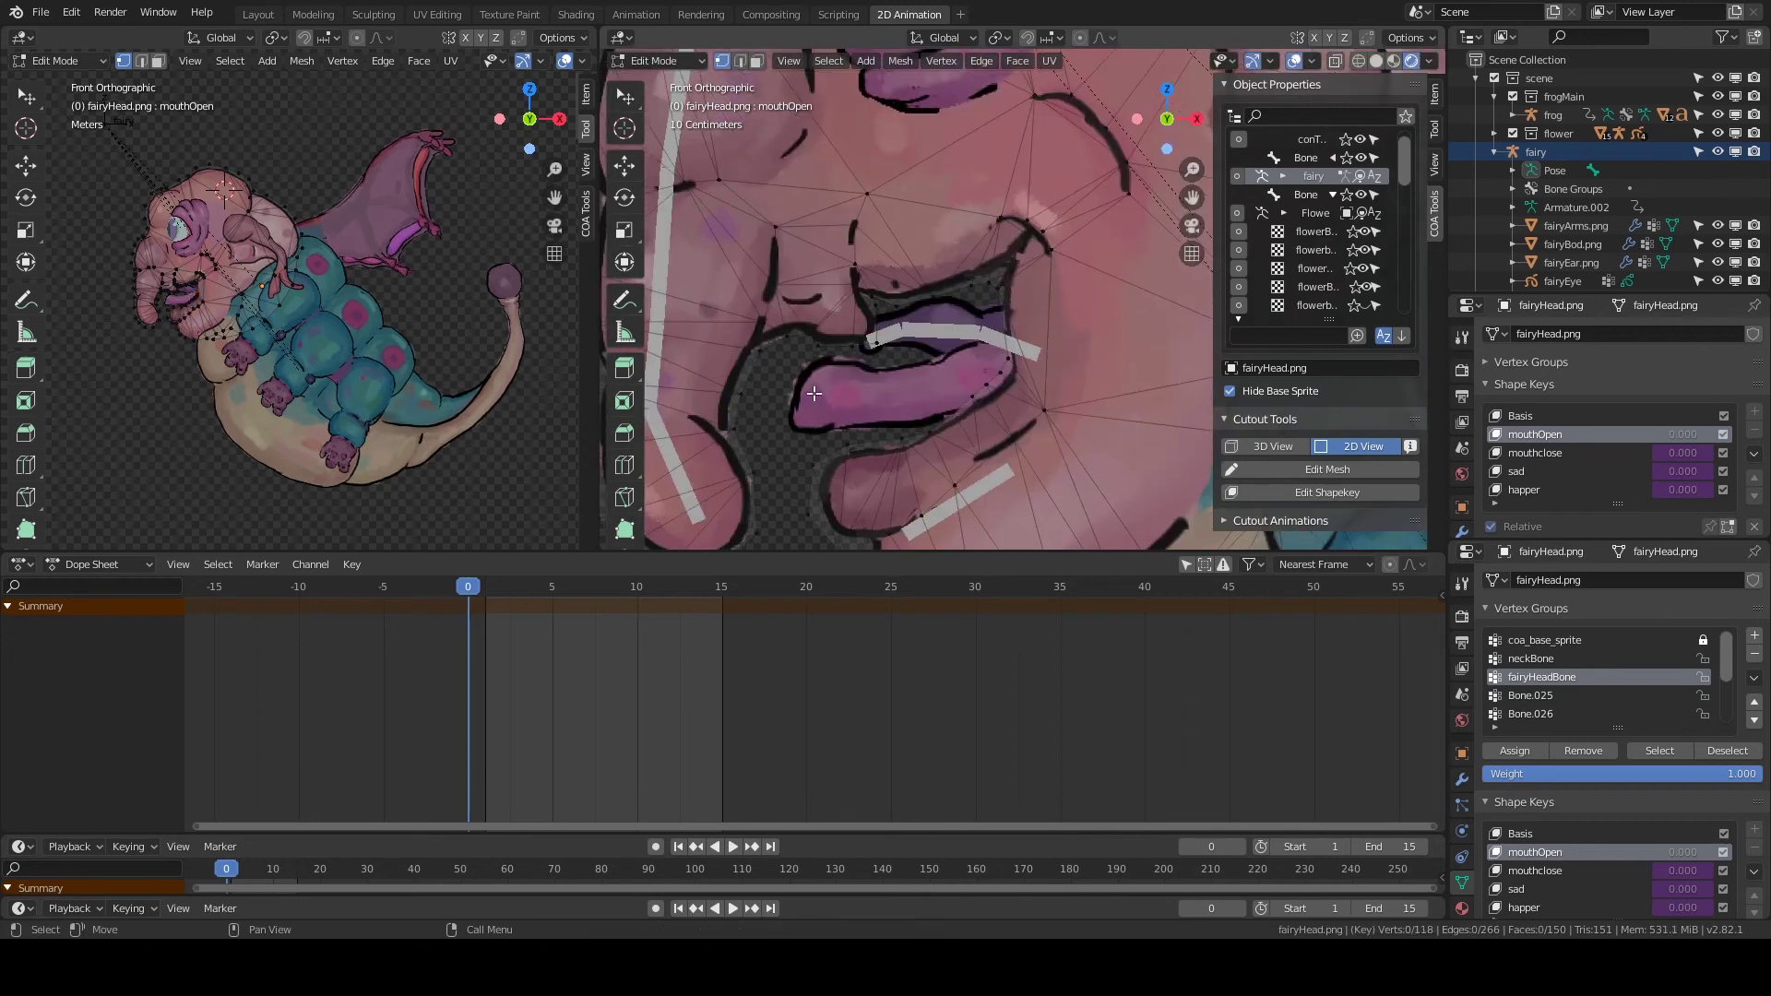
scroll(954, 329, down, 1)
drag(1008, 342, 1009, 302)
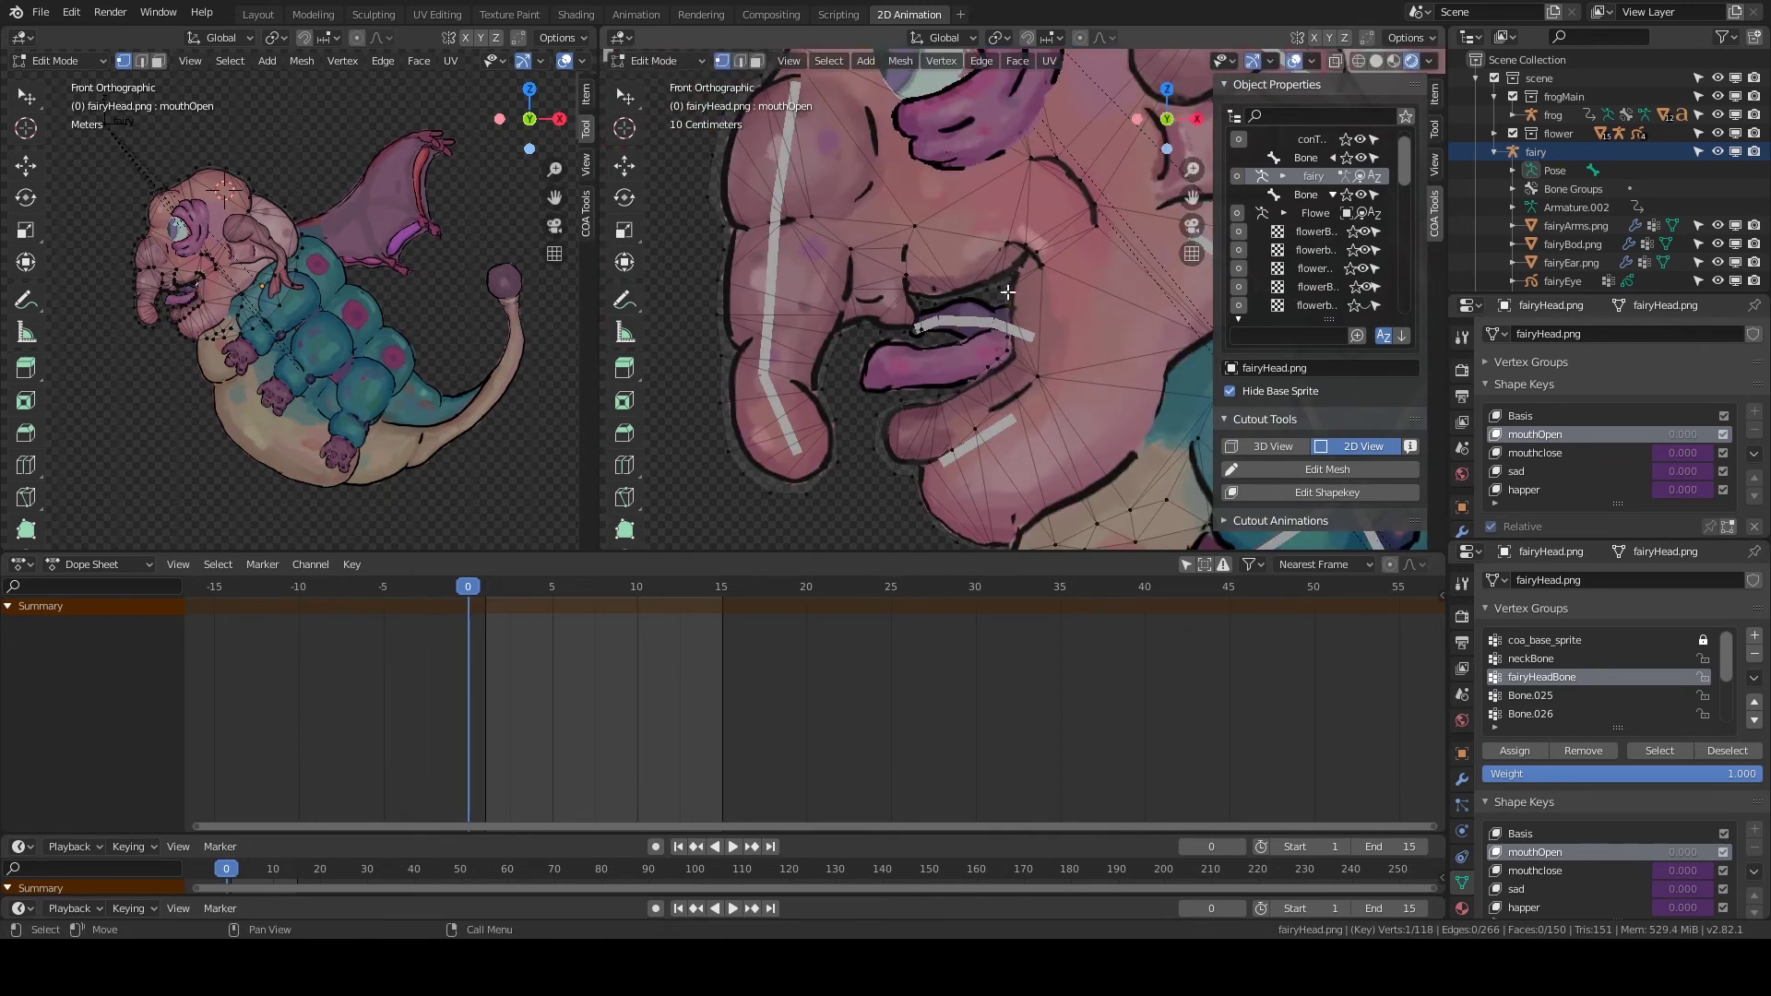
click(1308, 476)
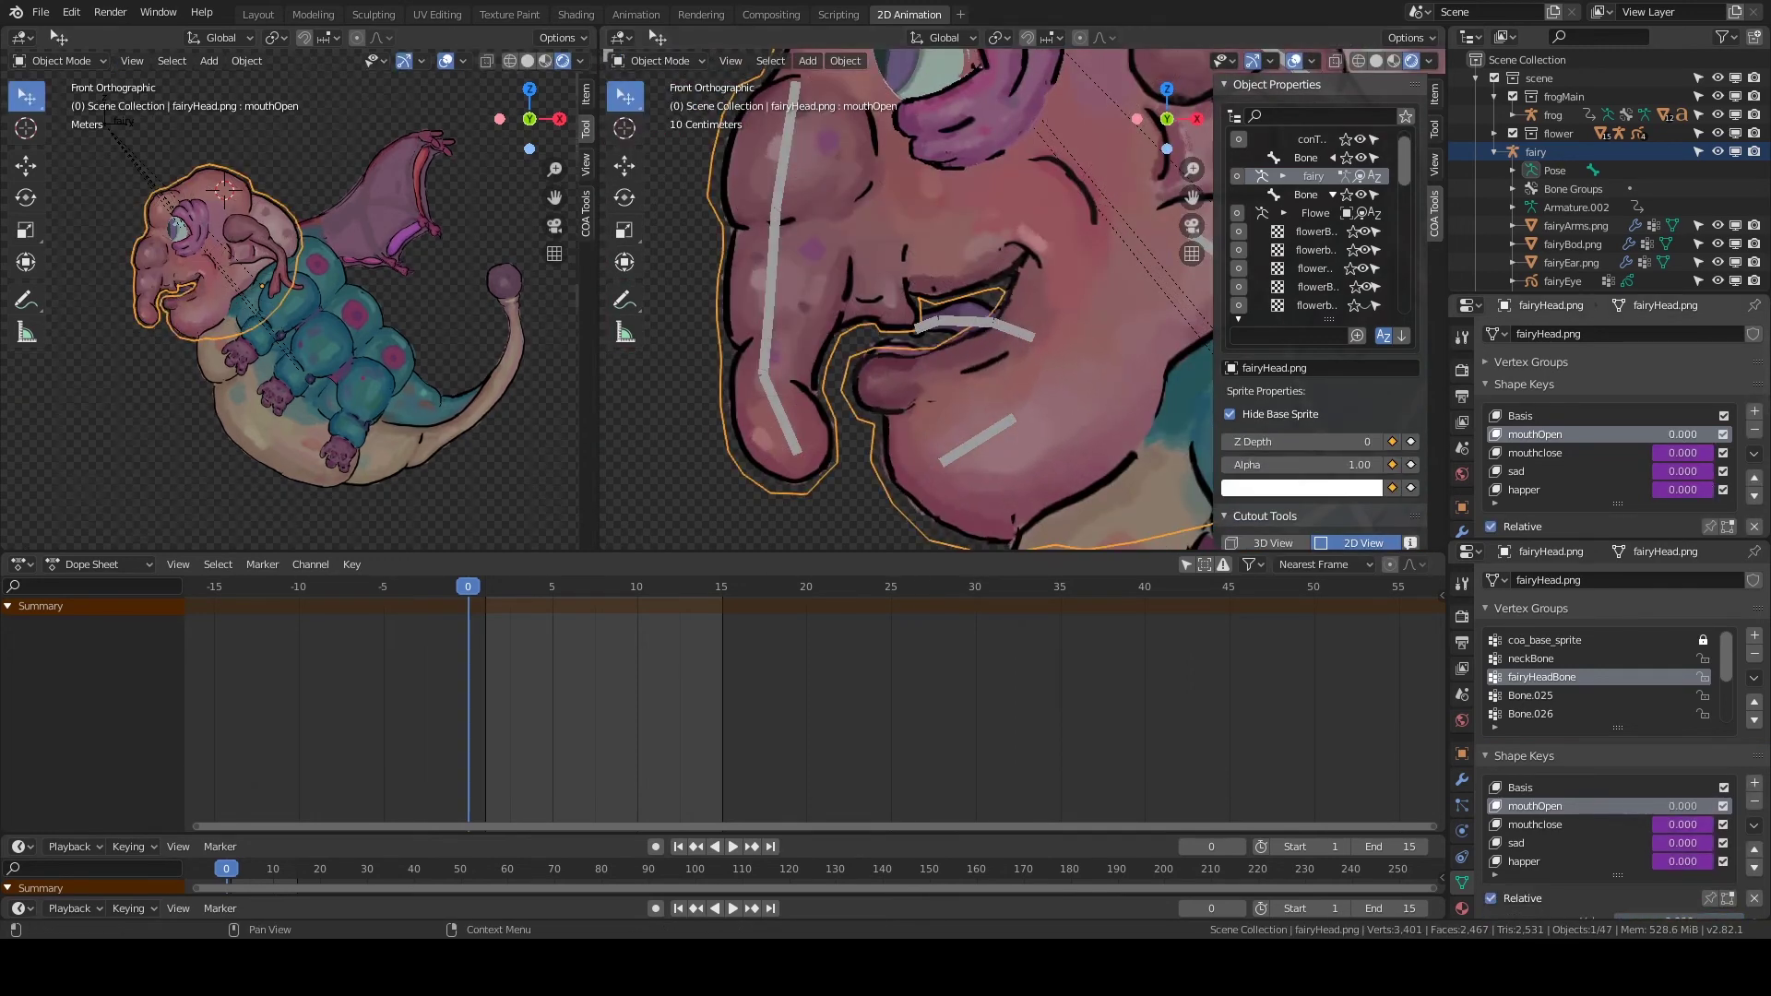
Rename the mouthclose shape key to mouthClose.
right_click(1595, 456)
click(1599, 453)
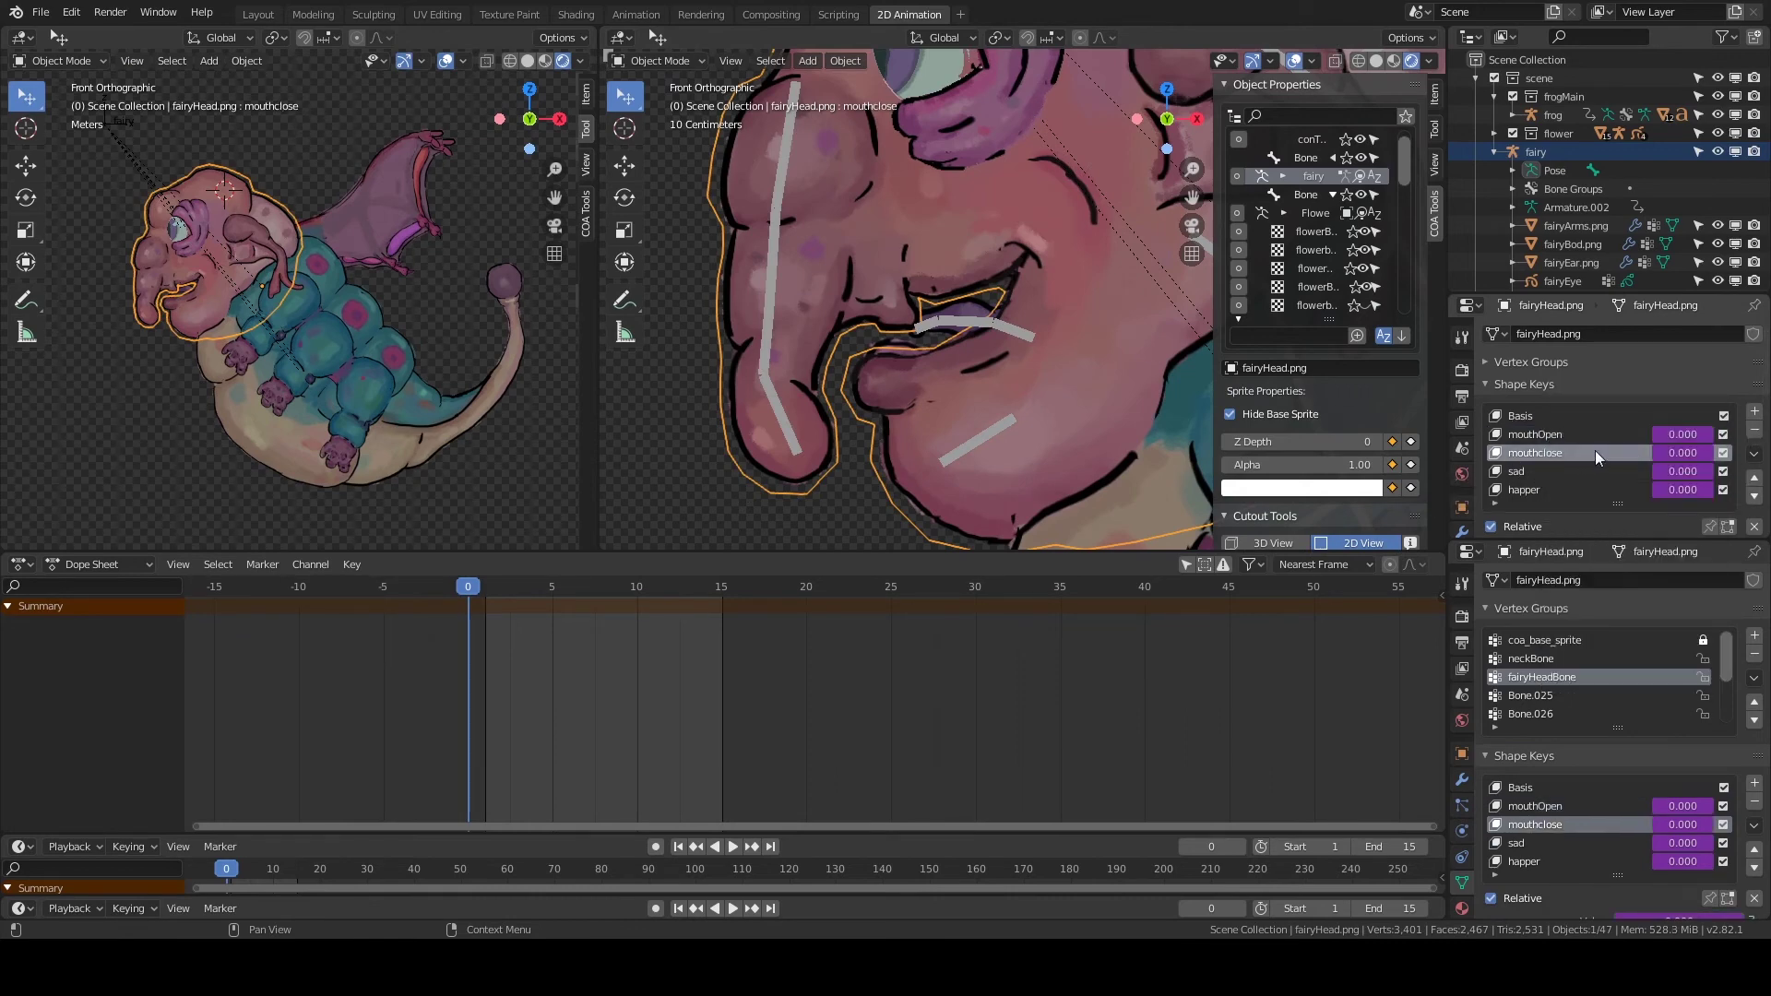
click(1754, 429)
click(1754, 411)
click(1754, 478)
click(1754, 478)
text(C)
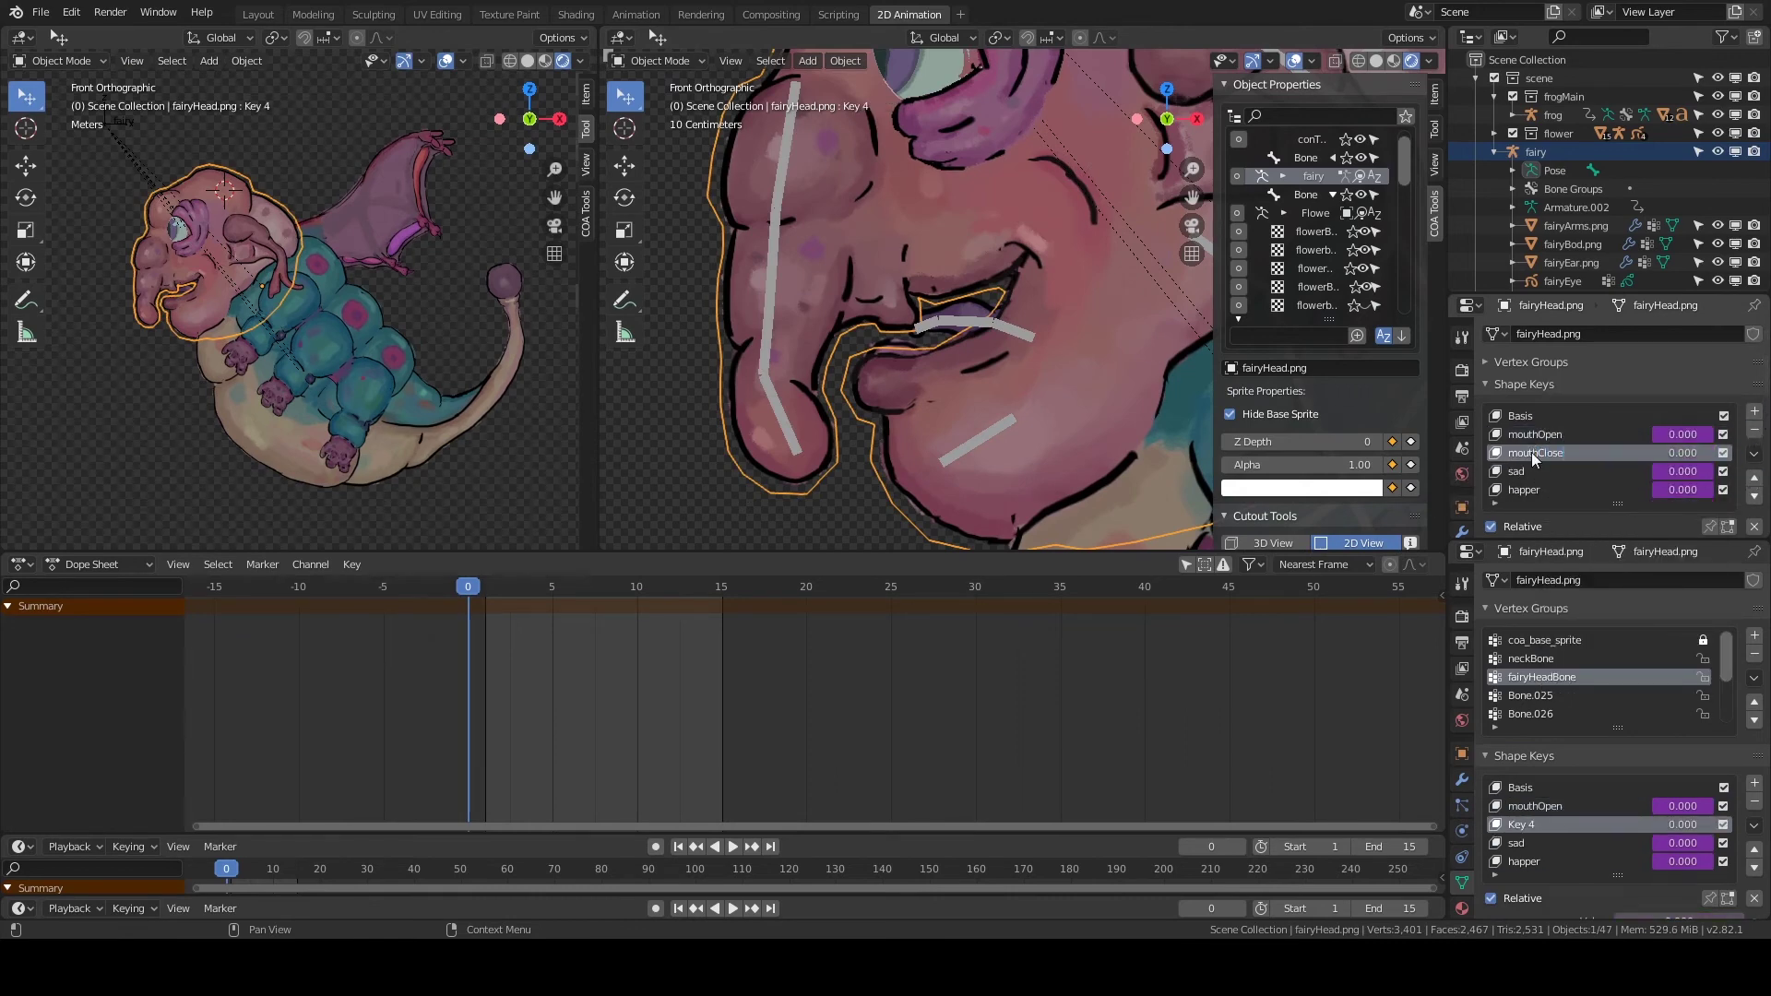
Enter Edit Mode on mouthClose, select the mouth vertices, and move the lower lip.
click(658, 61)
click(659, 101)
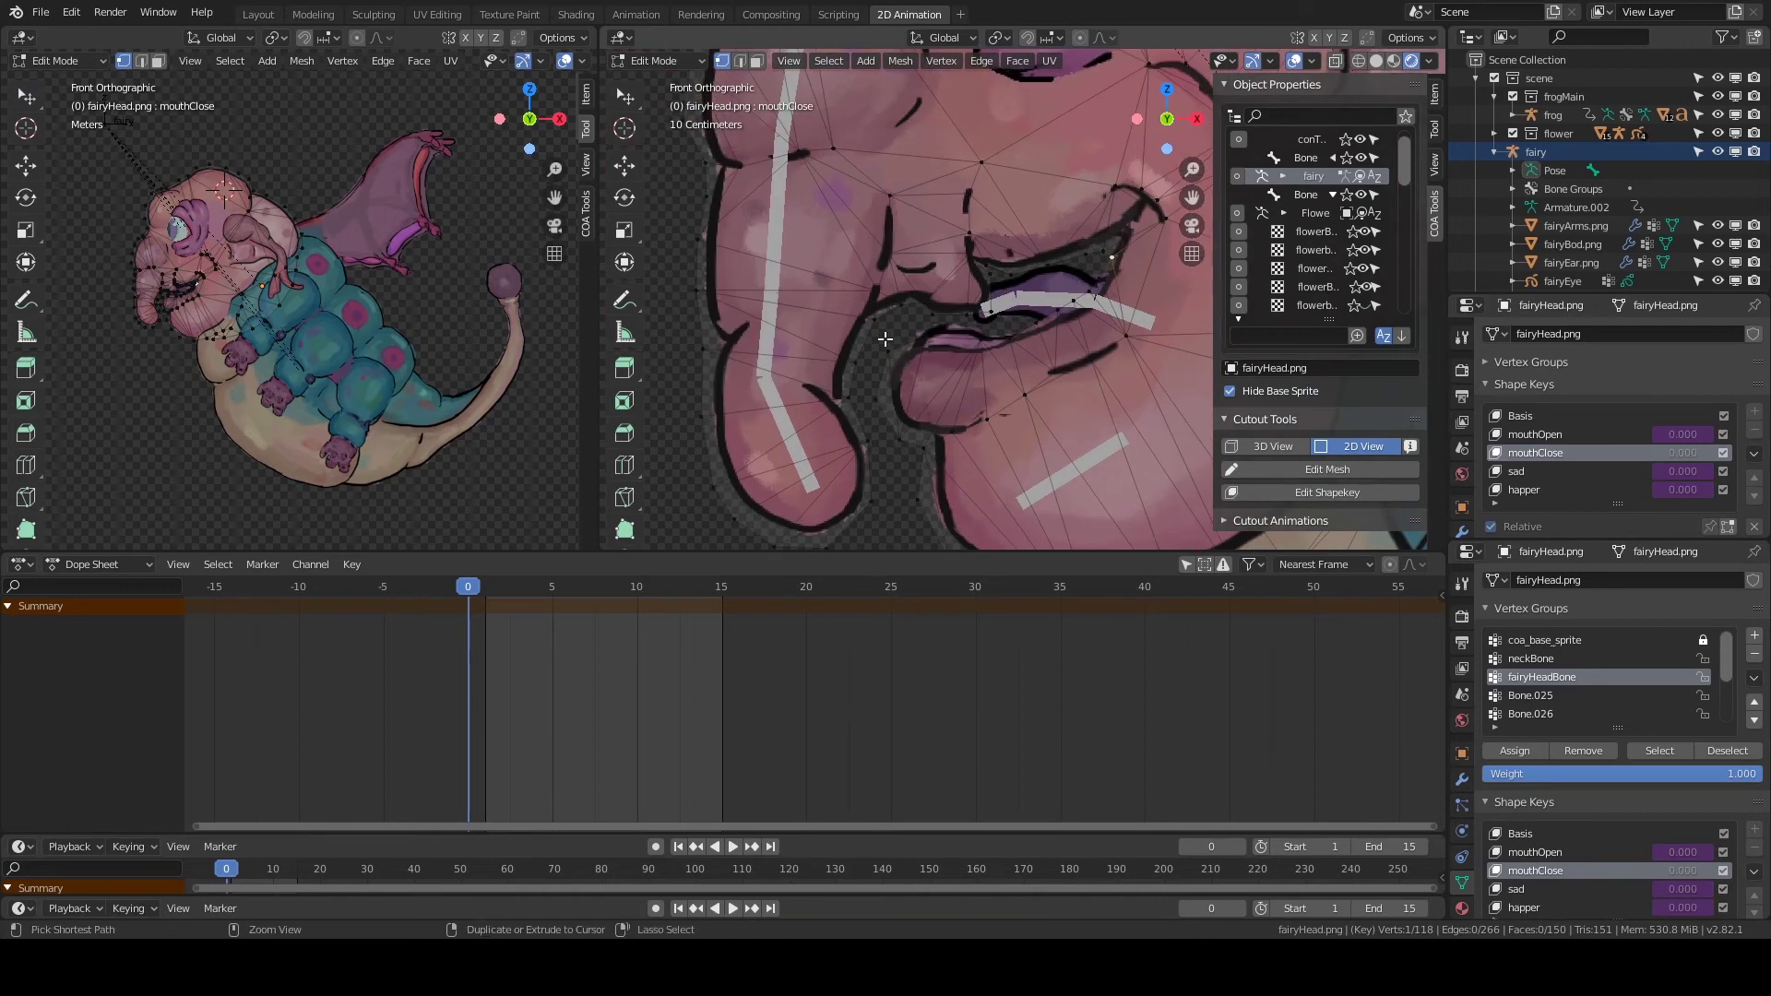
ctrl+right_drag(729, 399, 908, 491)
ctrl+right_drag(1048, 282, 1052, 281)
click(1434, 94)
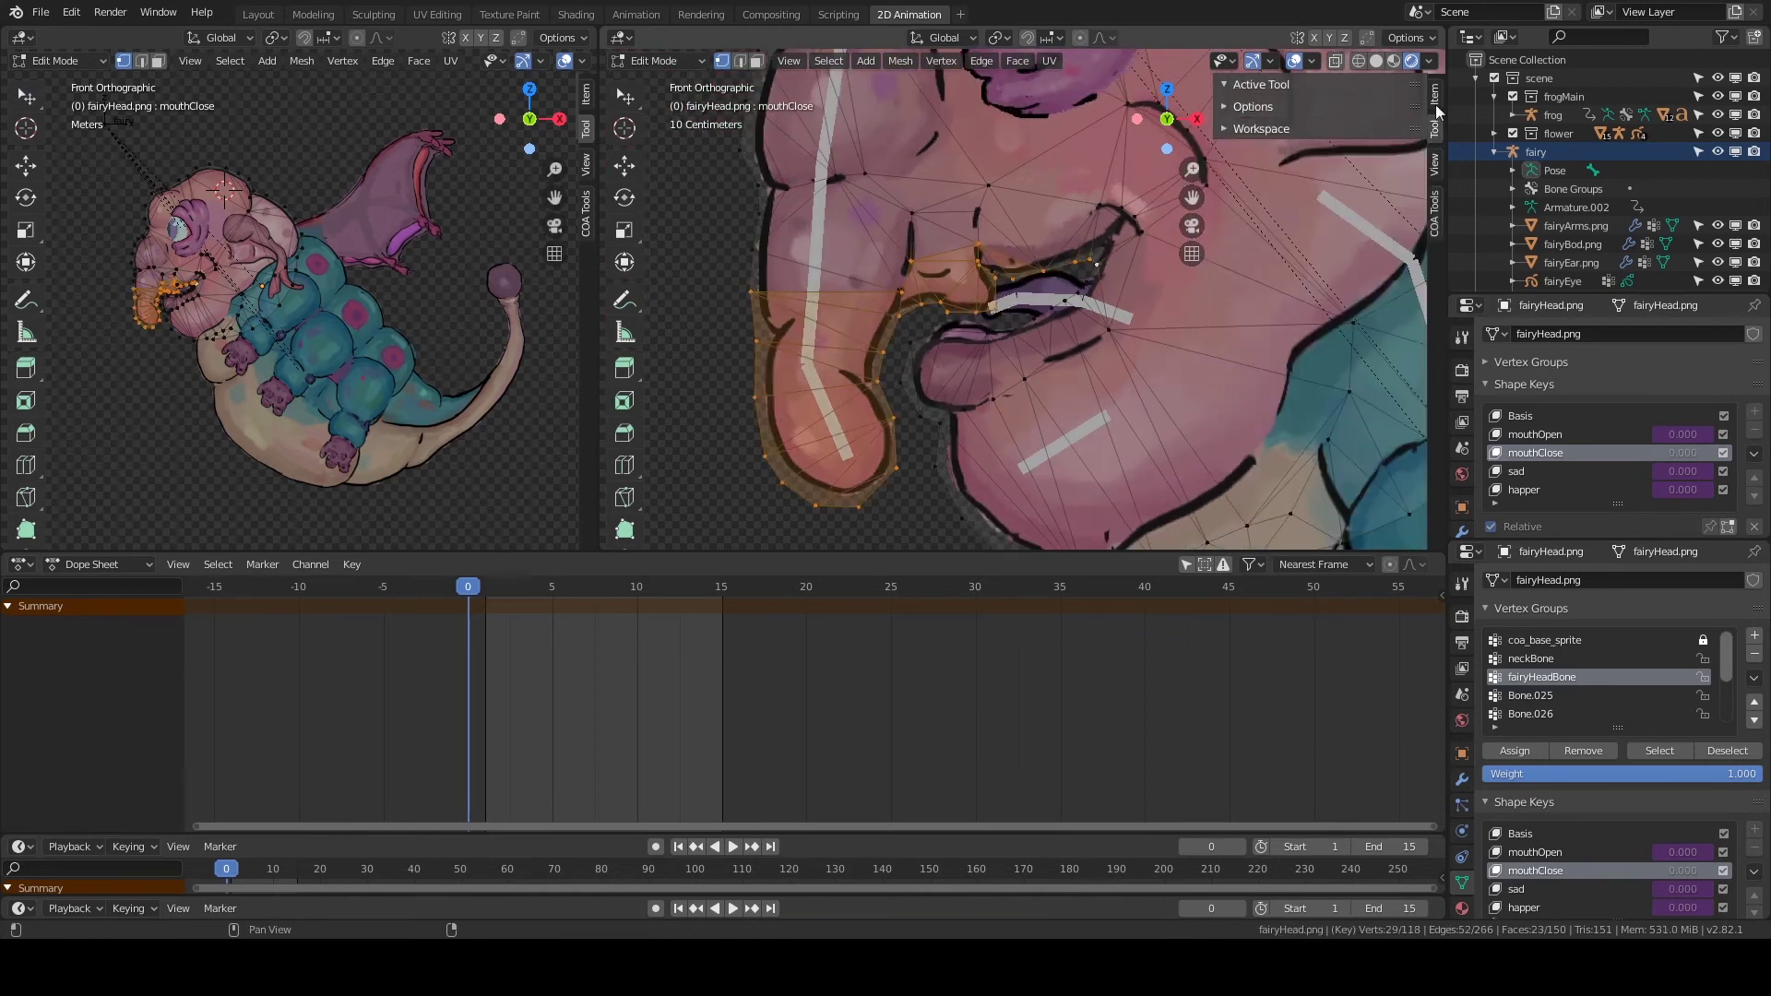
ctrl+right_drag(936, 325, 936, 326)
key(g)
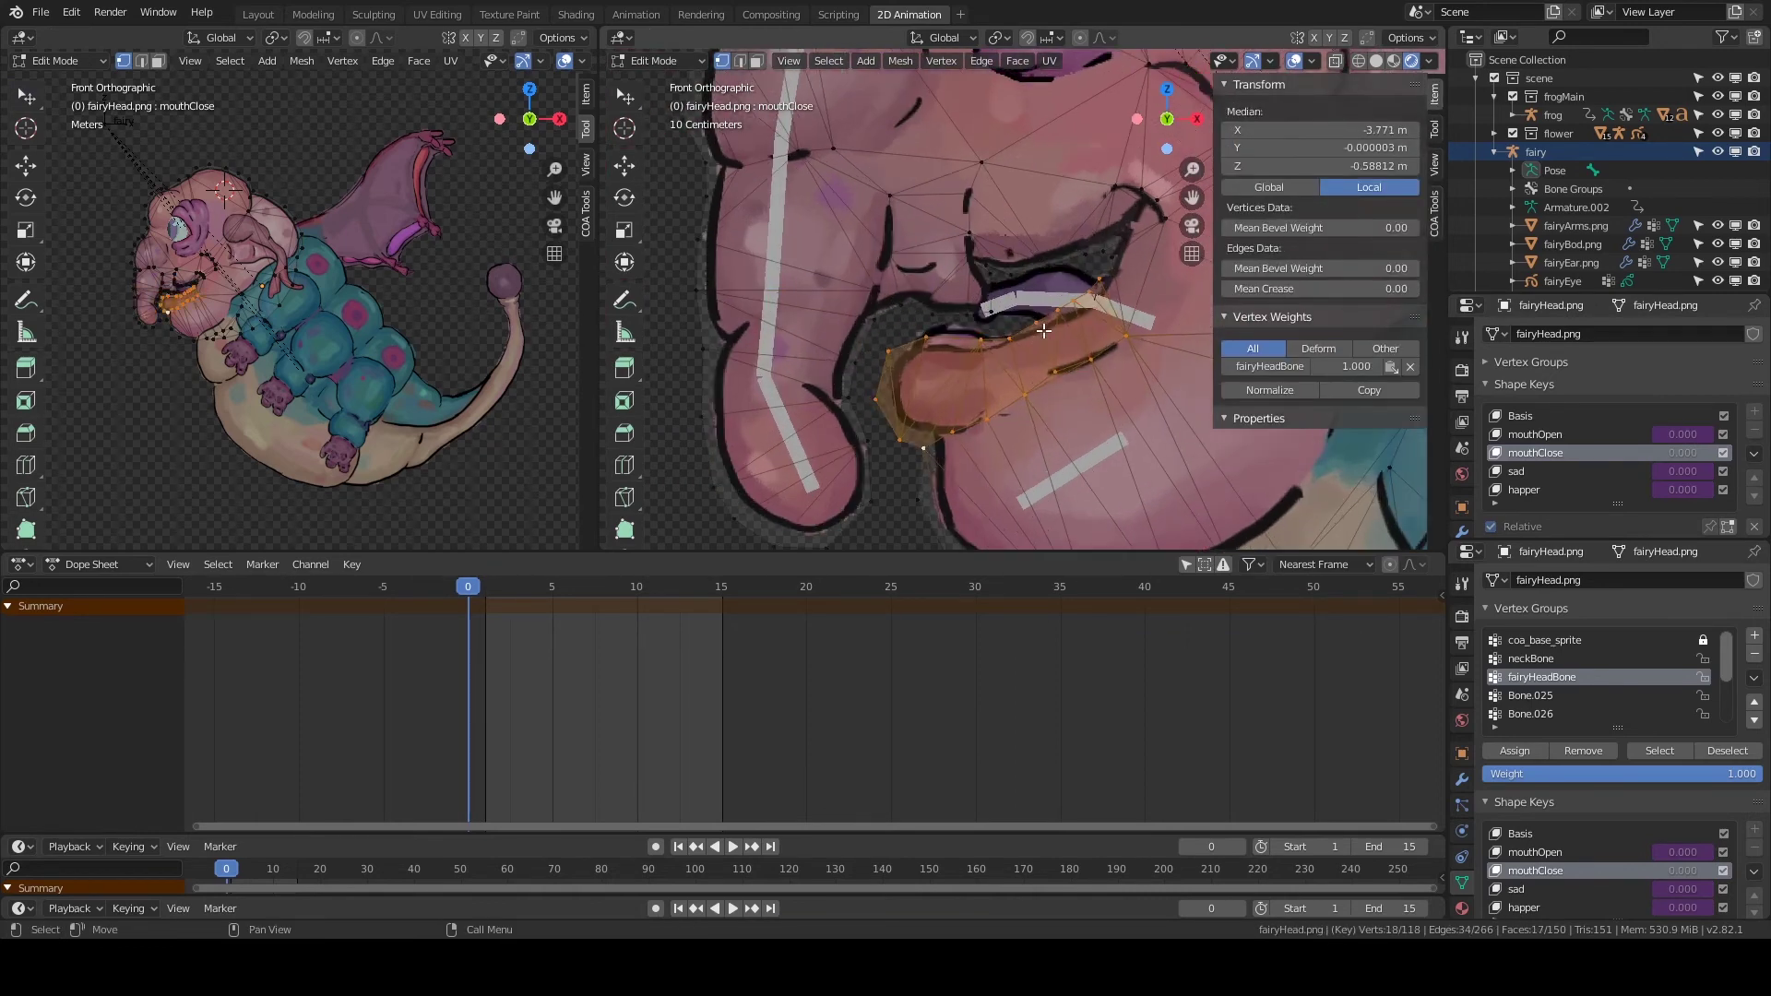
click(1023, 280)
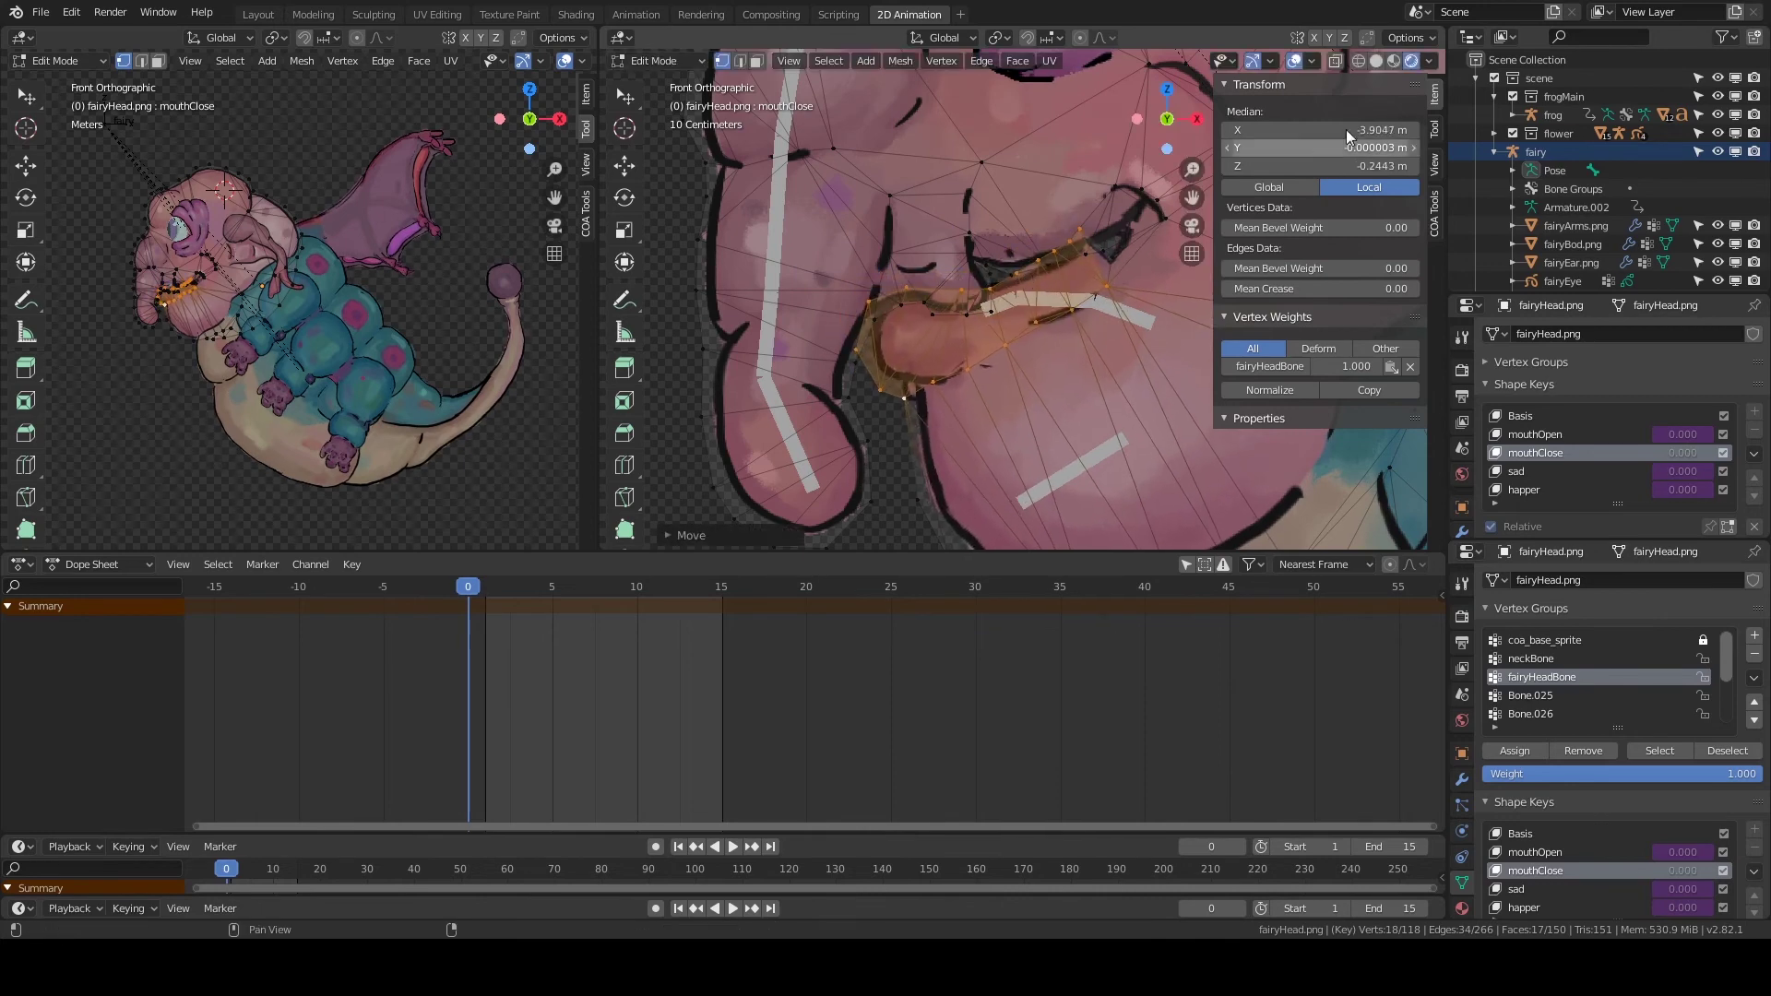
Rotate the selected mouth vertices and pick individual mouth vertices.
key(Return)
scroll(1054, 423, up, 2)
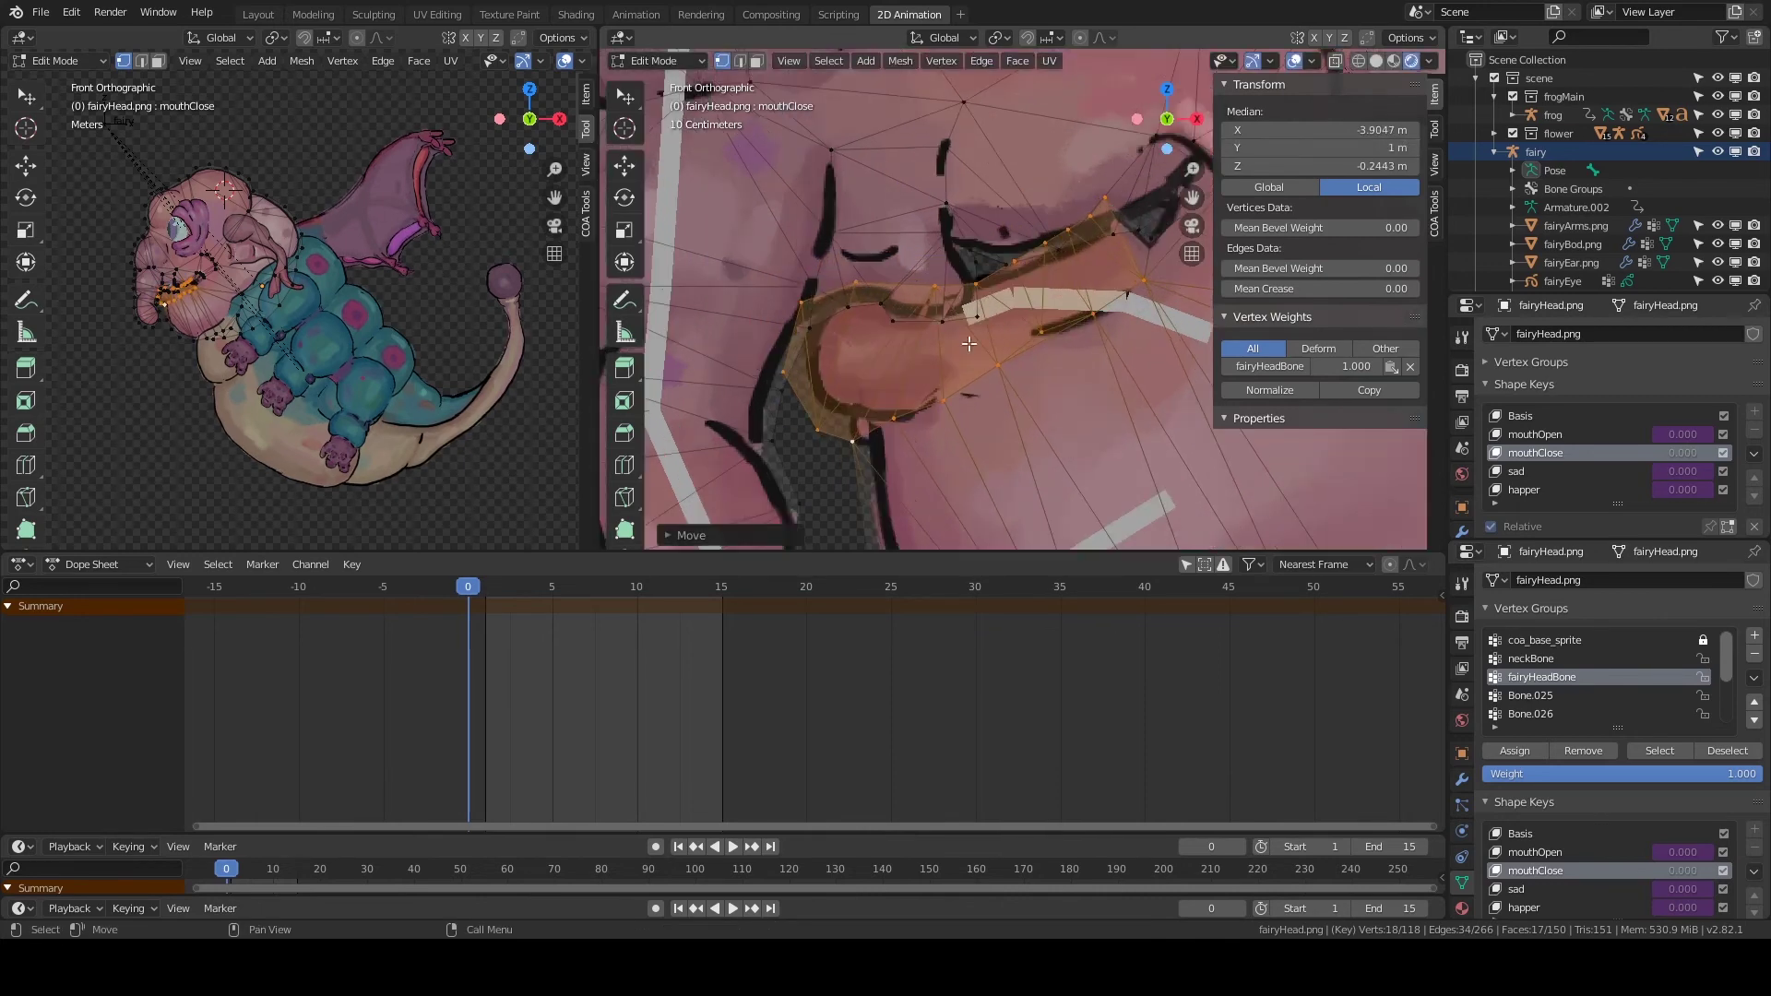
key(r)
click(1054, 424)
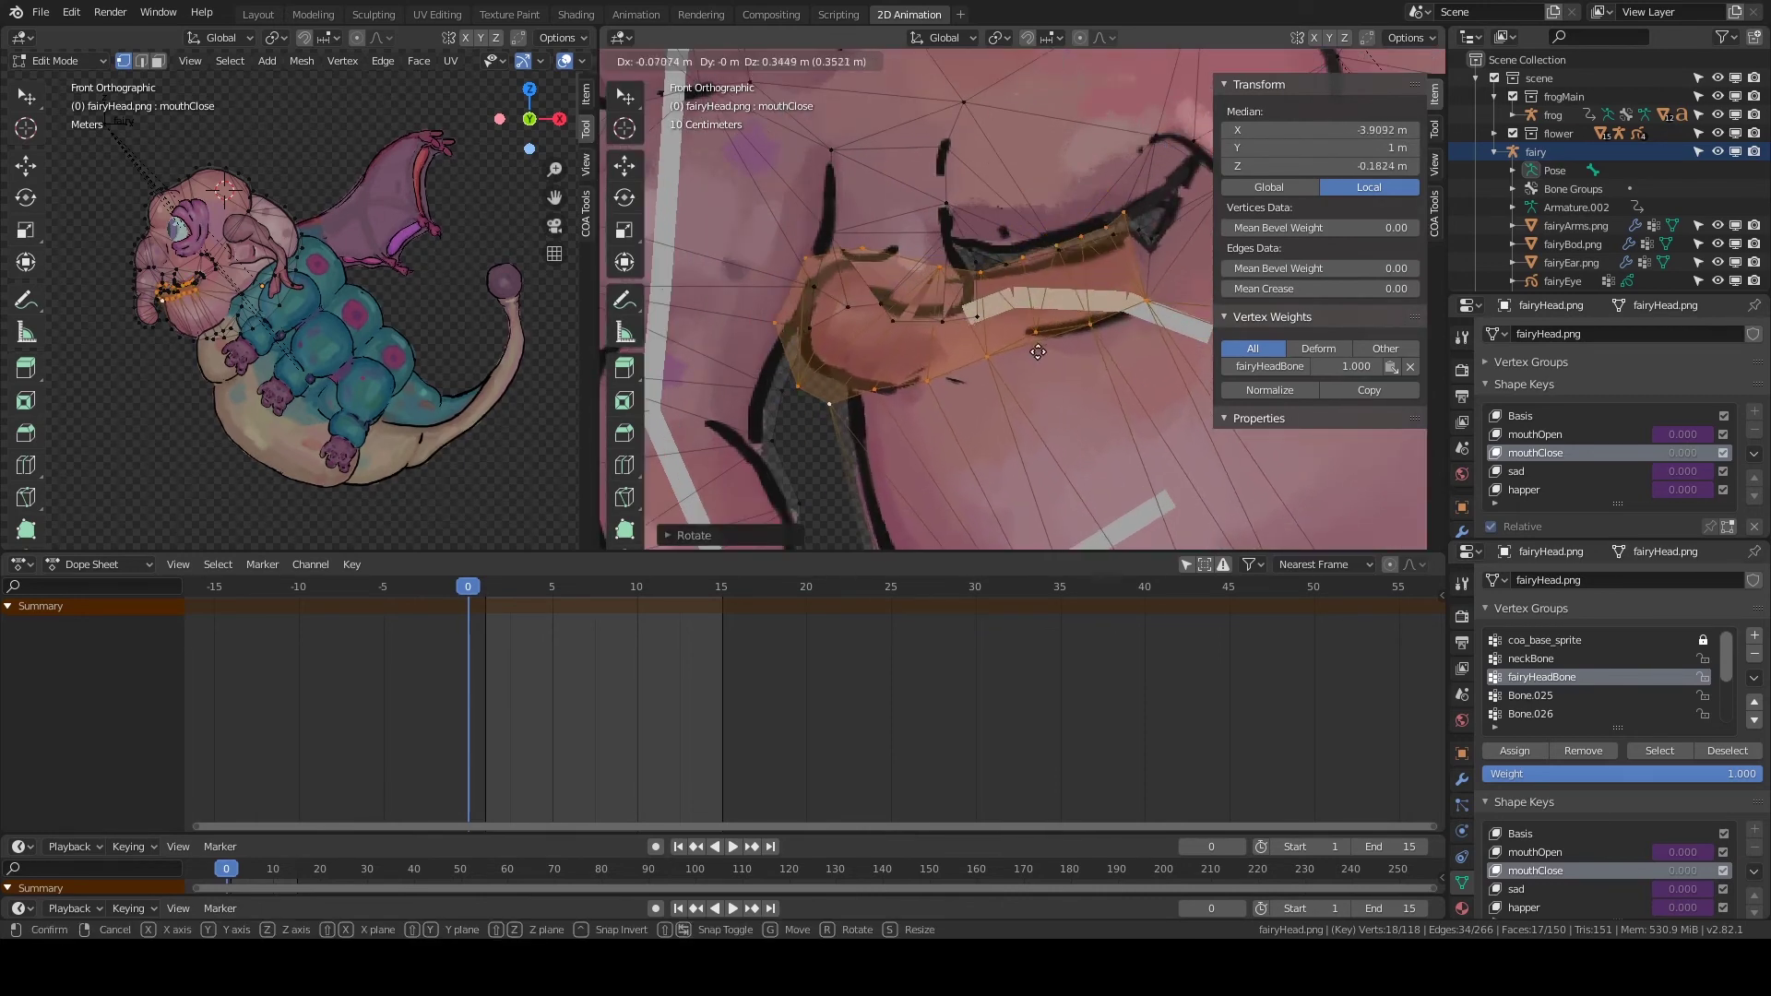
mouse_move(1054, 424)
shift+middle_down()
mouse_move(1014, 276)
mouse_move(922, 457)
shift+middle_up()
click(927, 399)
key(g)
click(977, 308)
scroll(977, 309, up, 2)
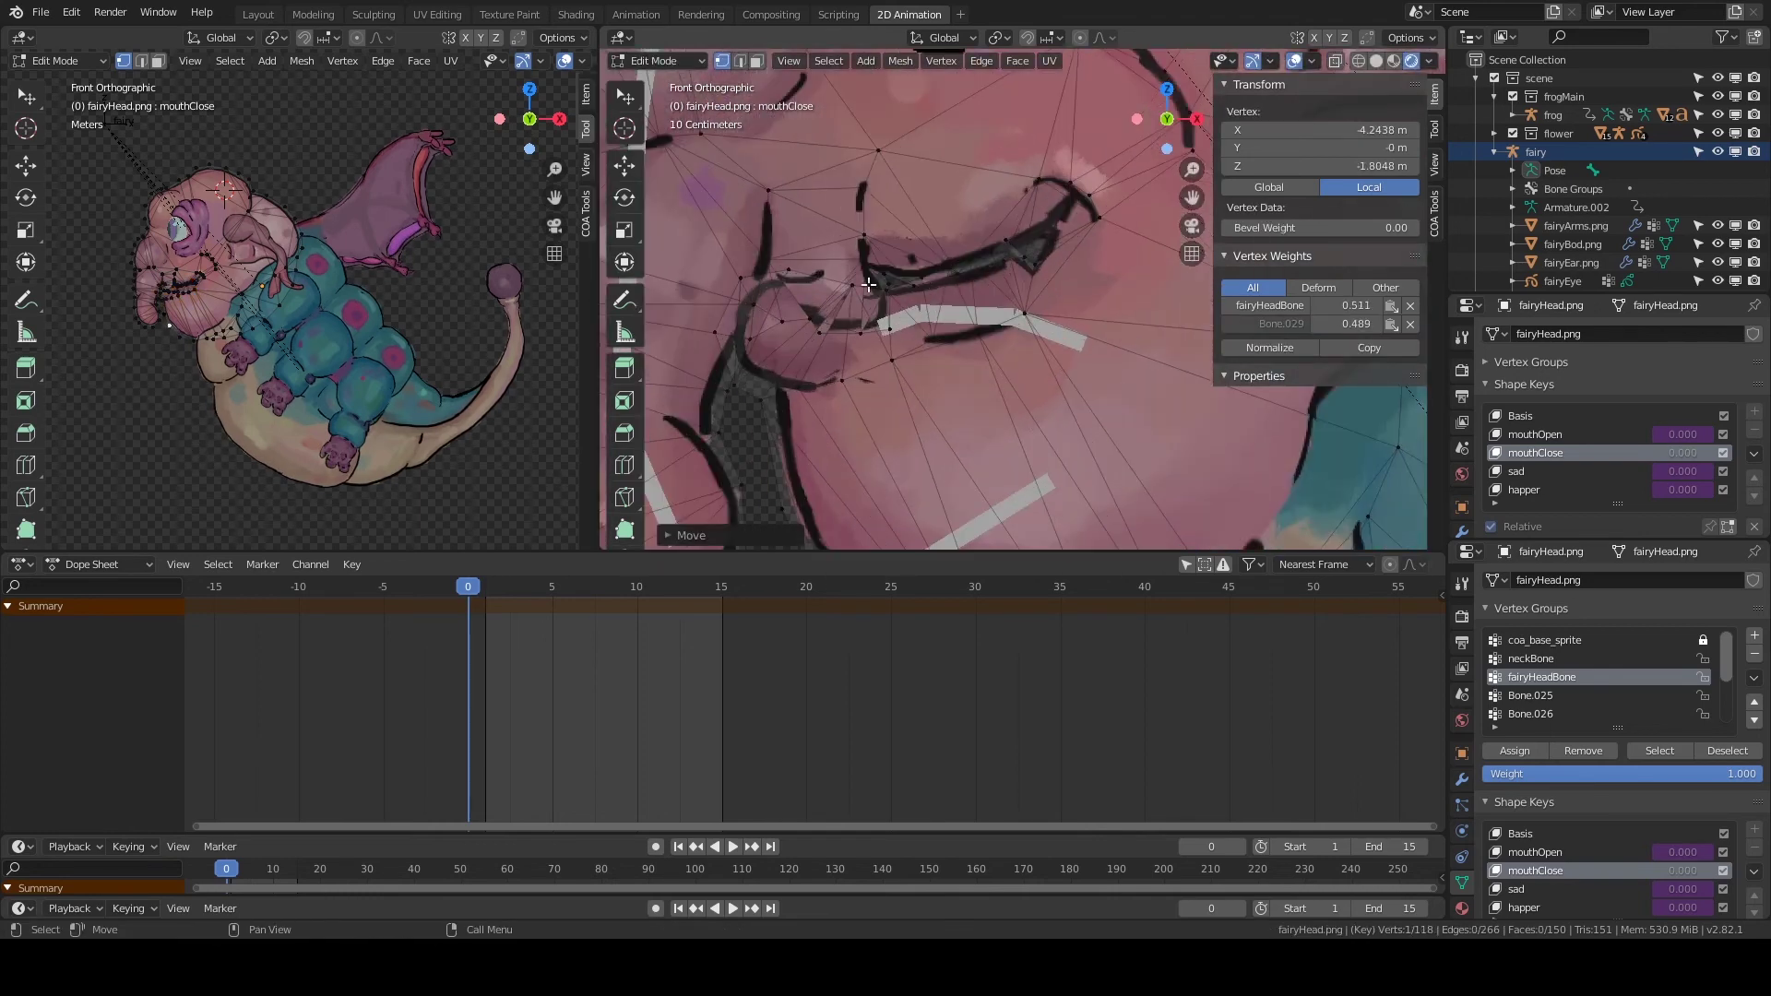
Select the linked lower-lip vertices and rotate and move them toward closed.
click(1024, 341)
key(ctrl+l)
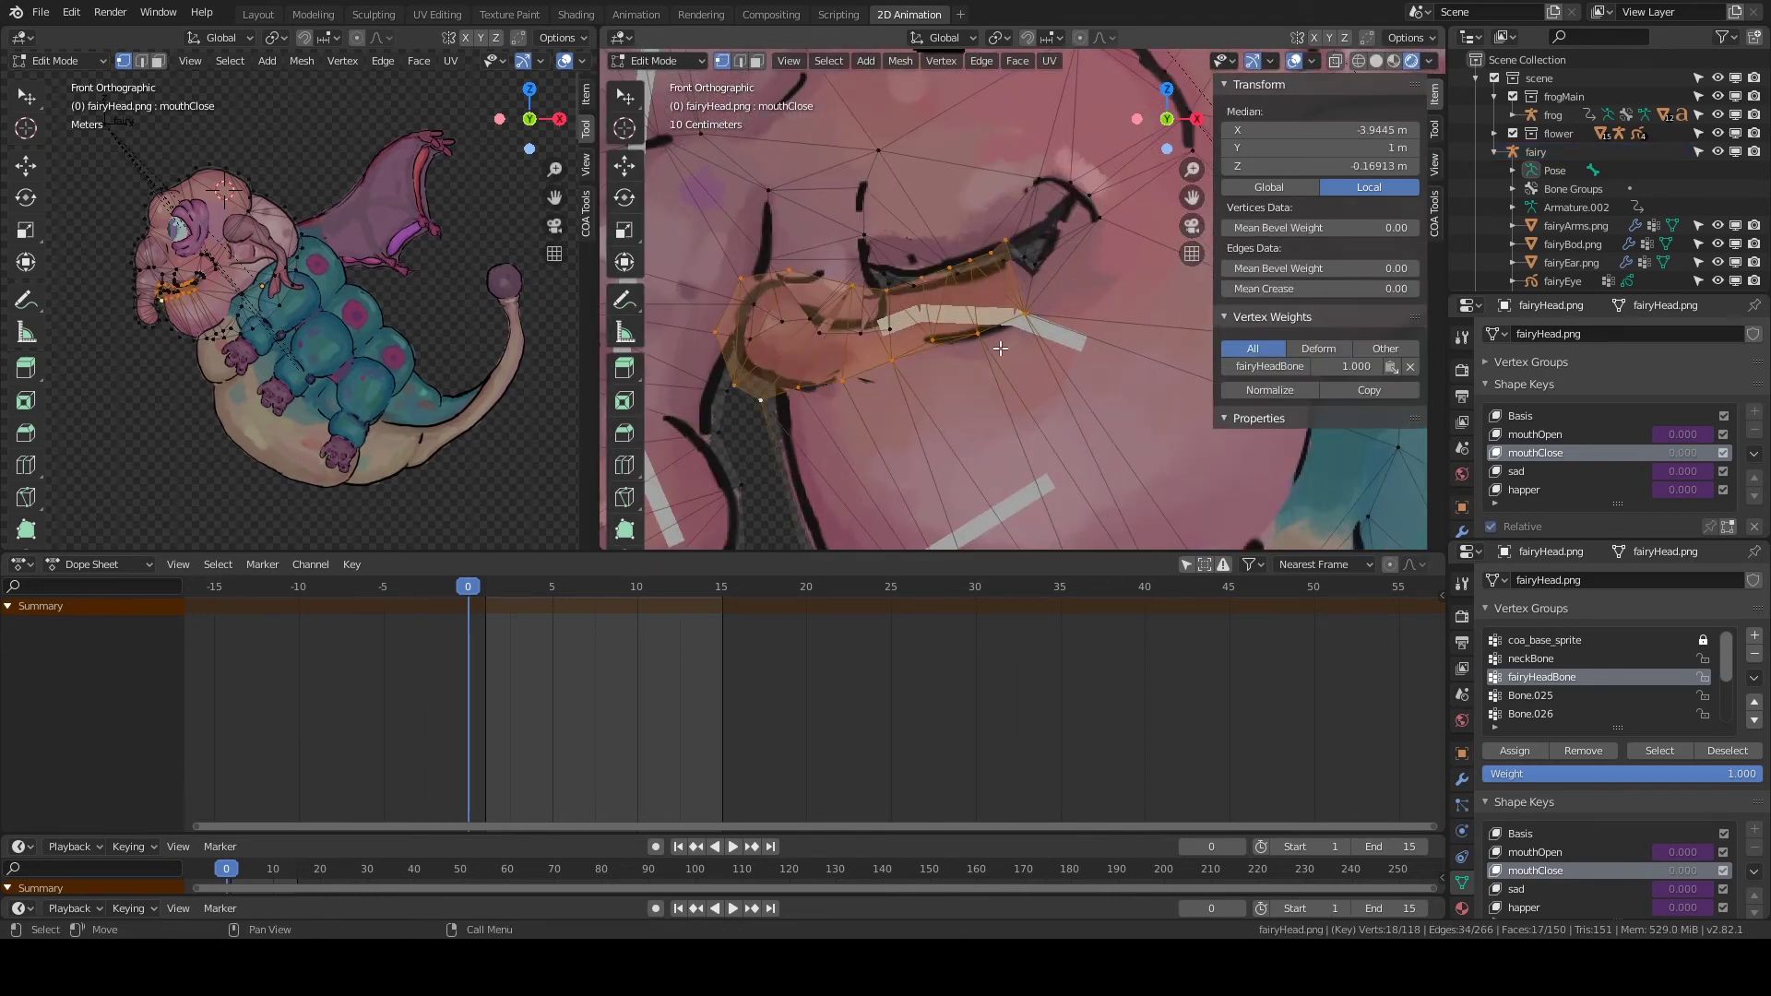
key(g)
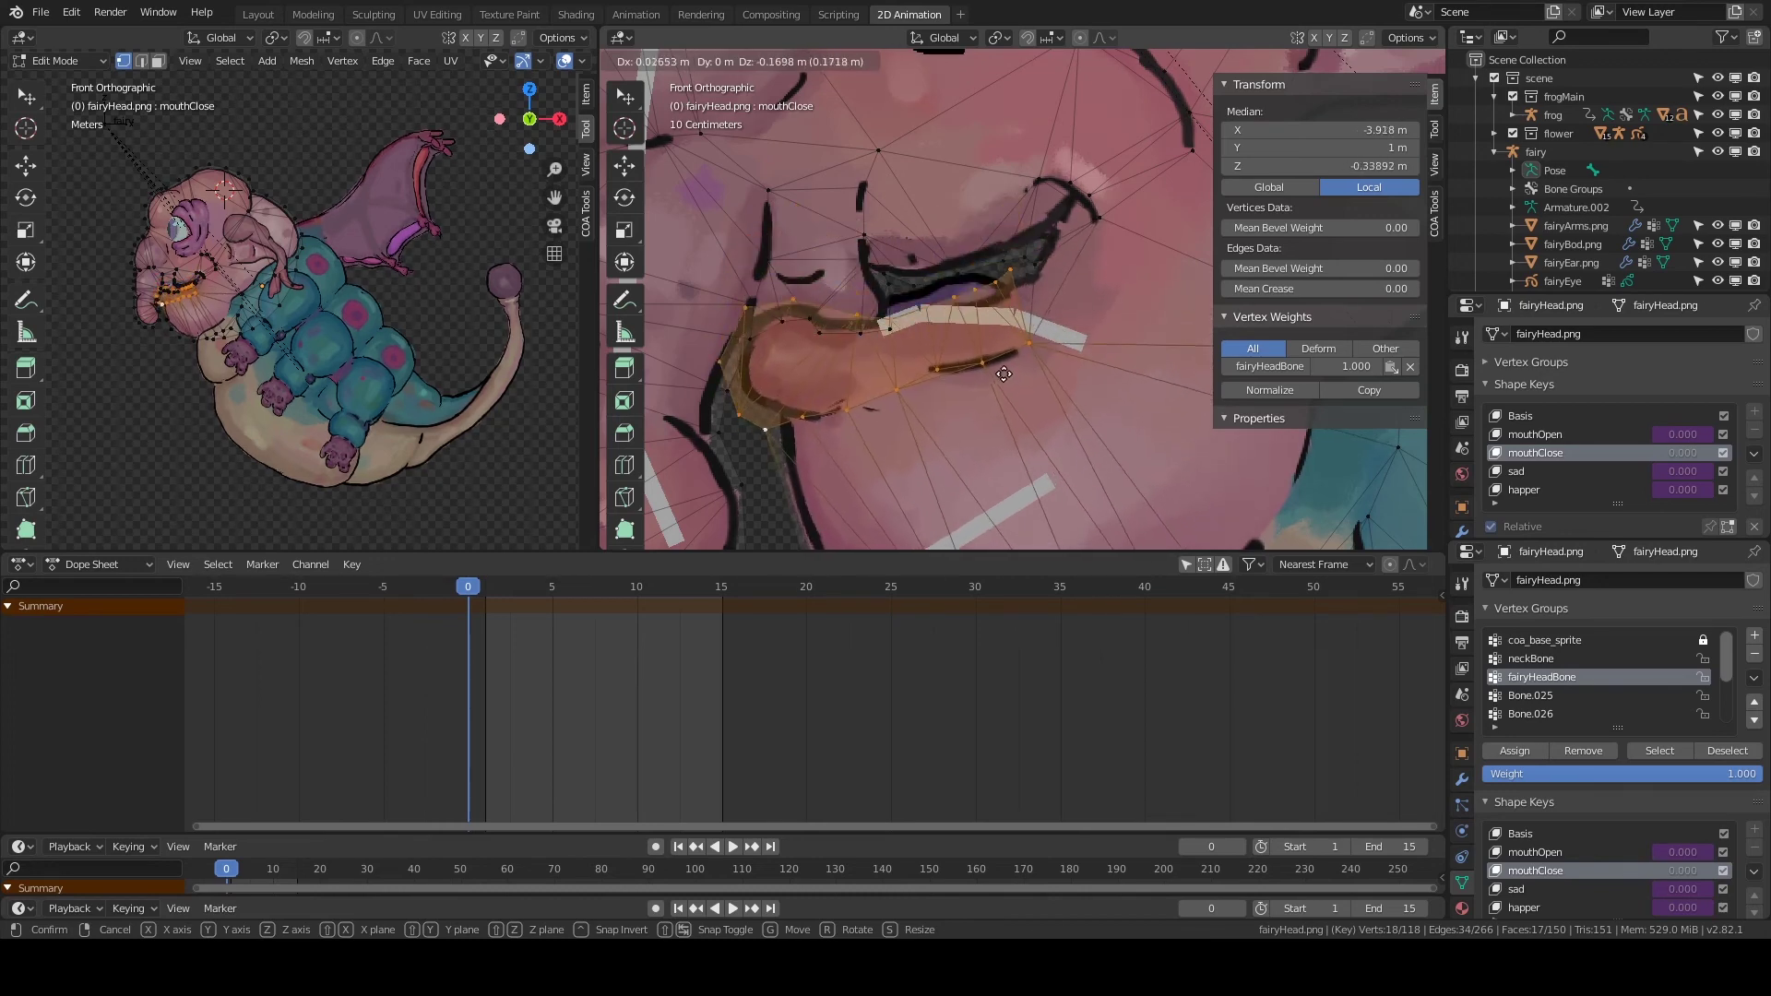
key(r)
click(989, 364)
key(g)
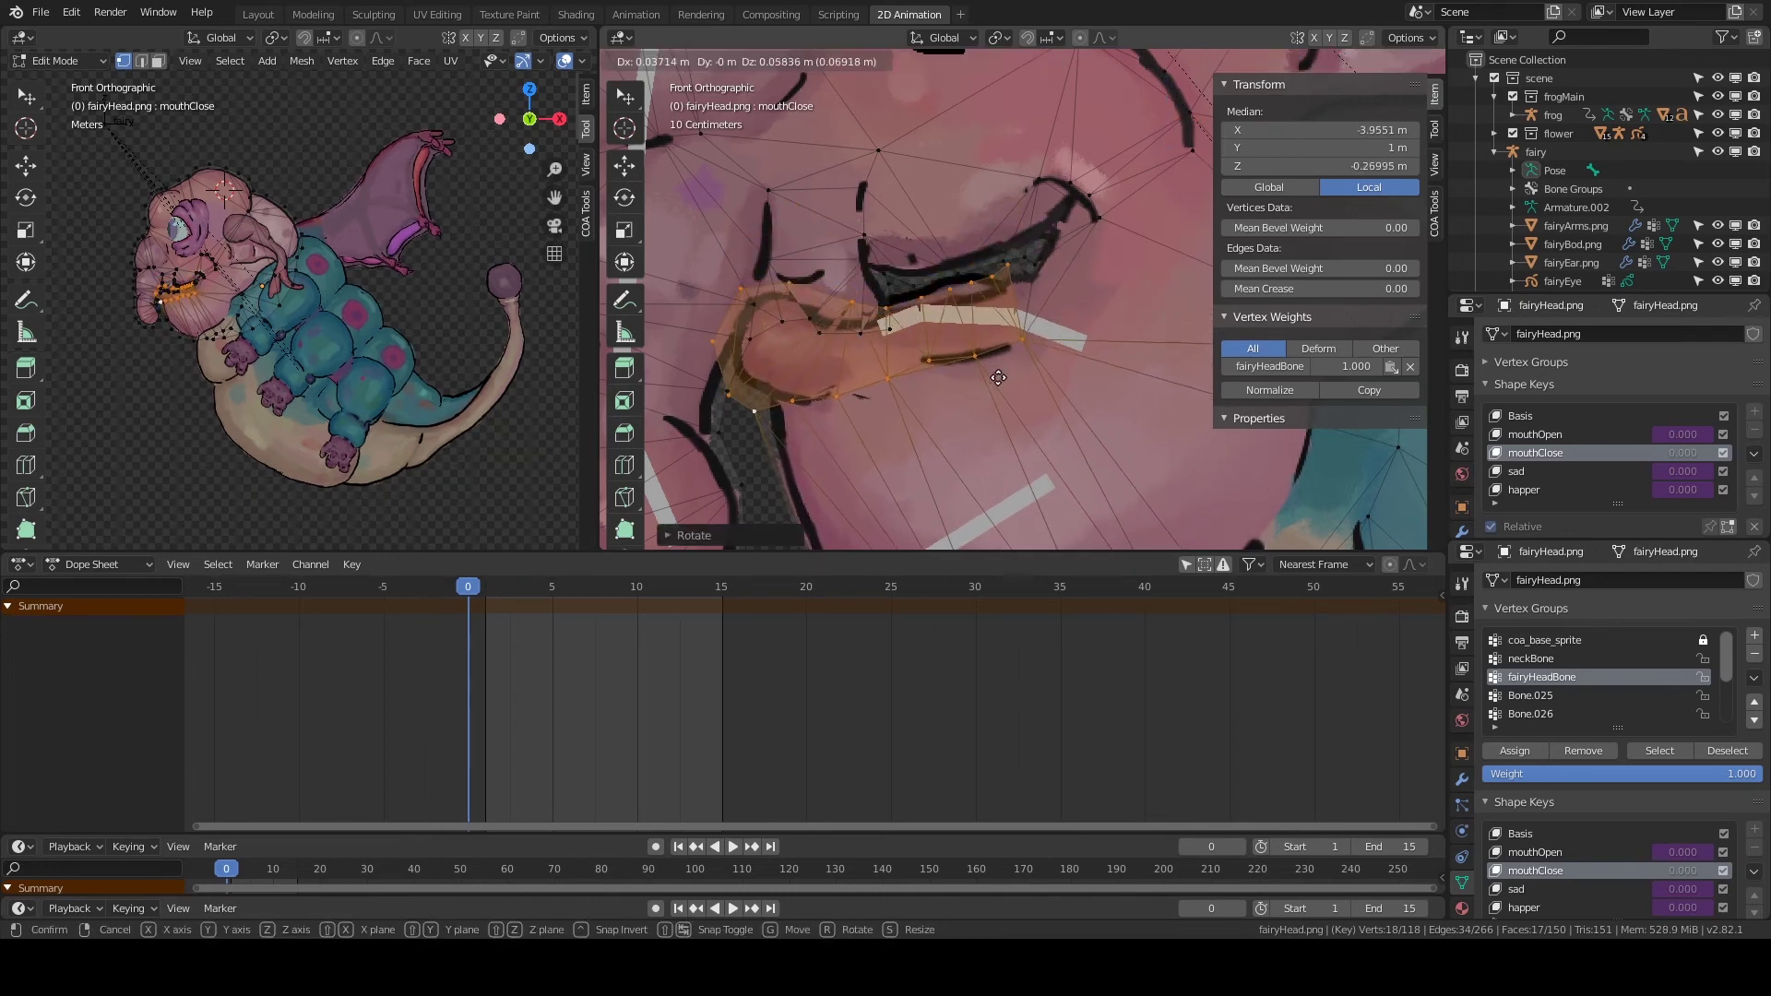
click(1019, 397)
Move a vertex by the mouth down-right, return to object mode, and move the sad key down.
scroll(1022, 404, down, 1)
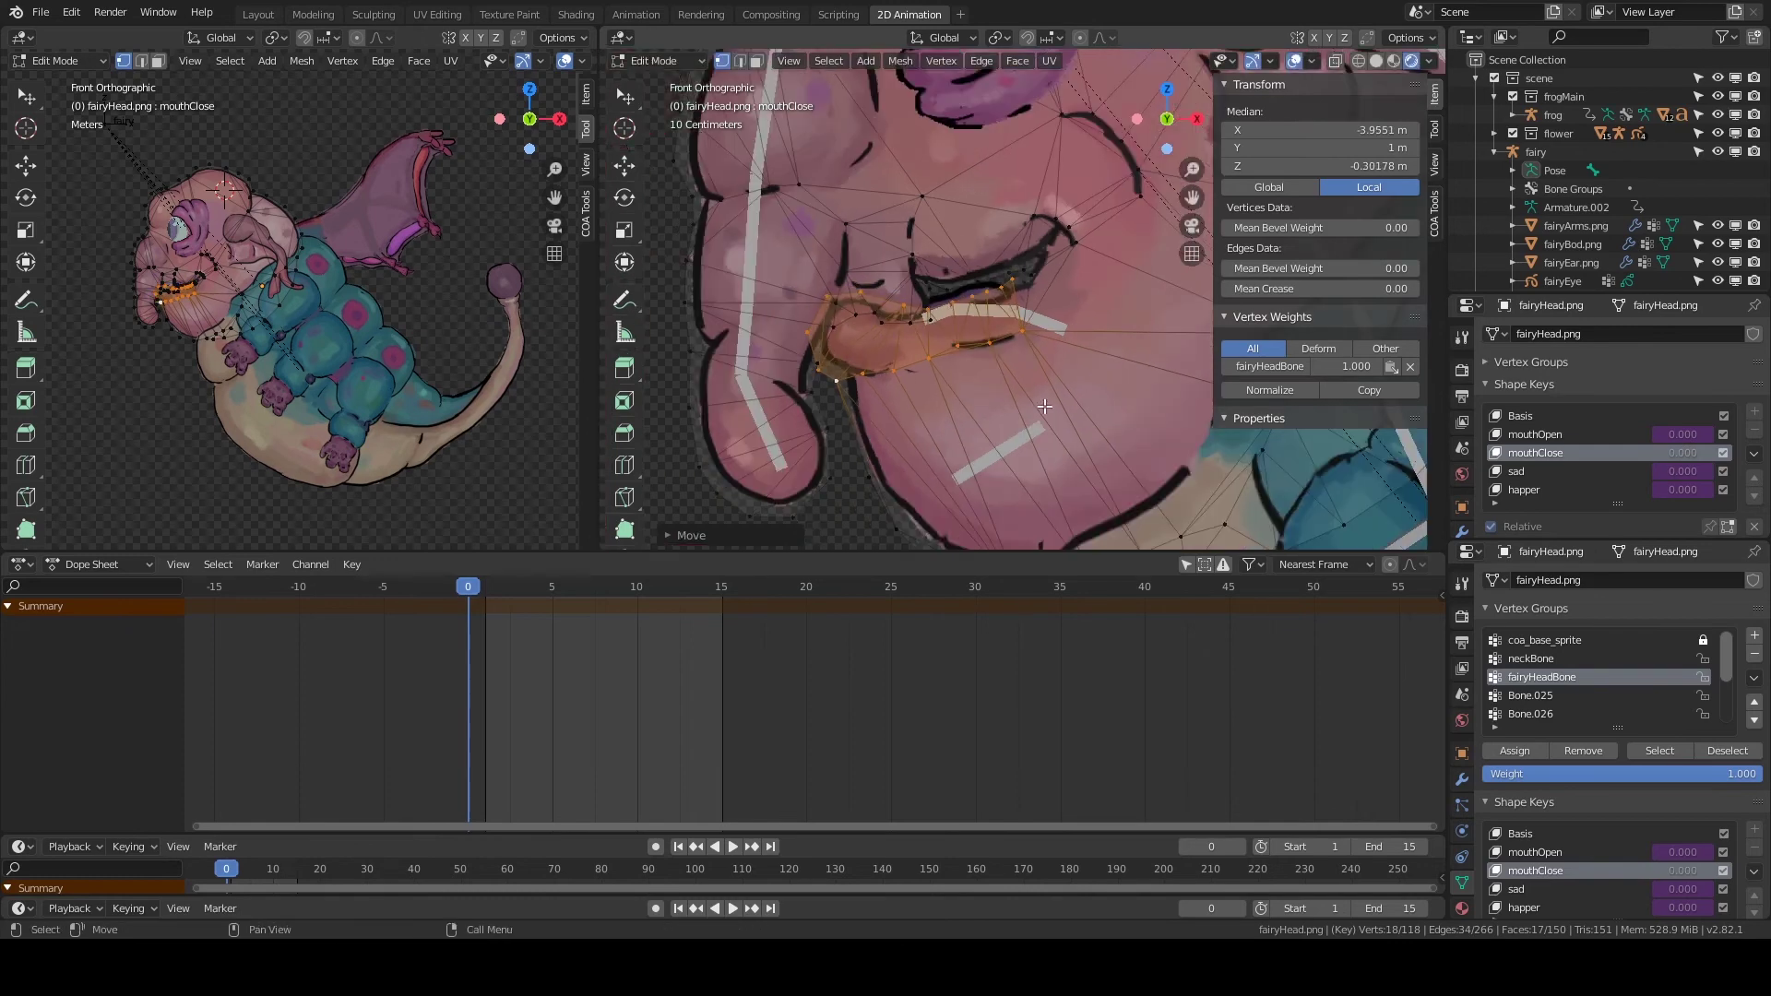
click(901, 331)
shift+middle_drag(1120, 338, 1054, 315)
scroll(1054, 315, down, 2)
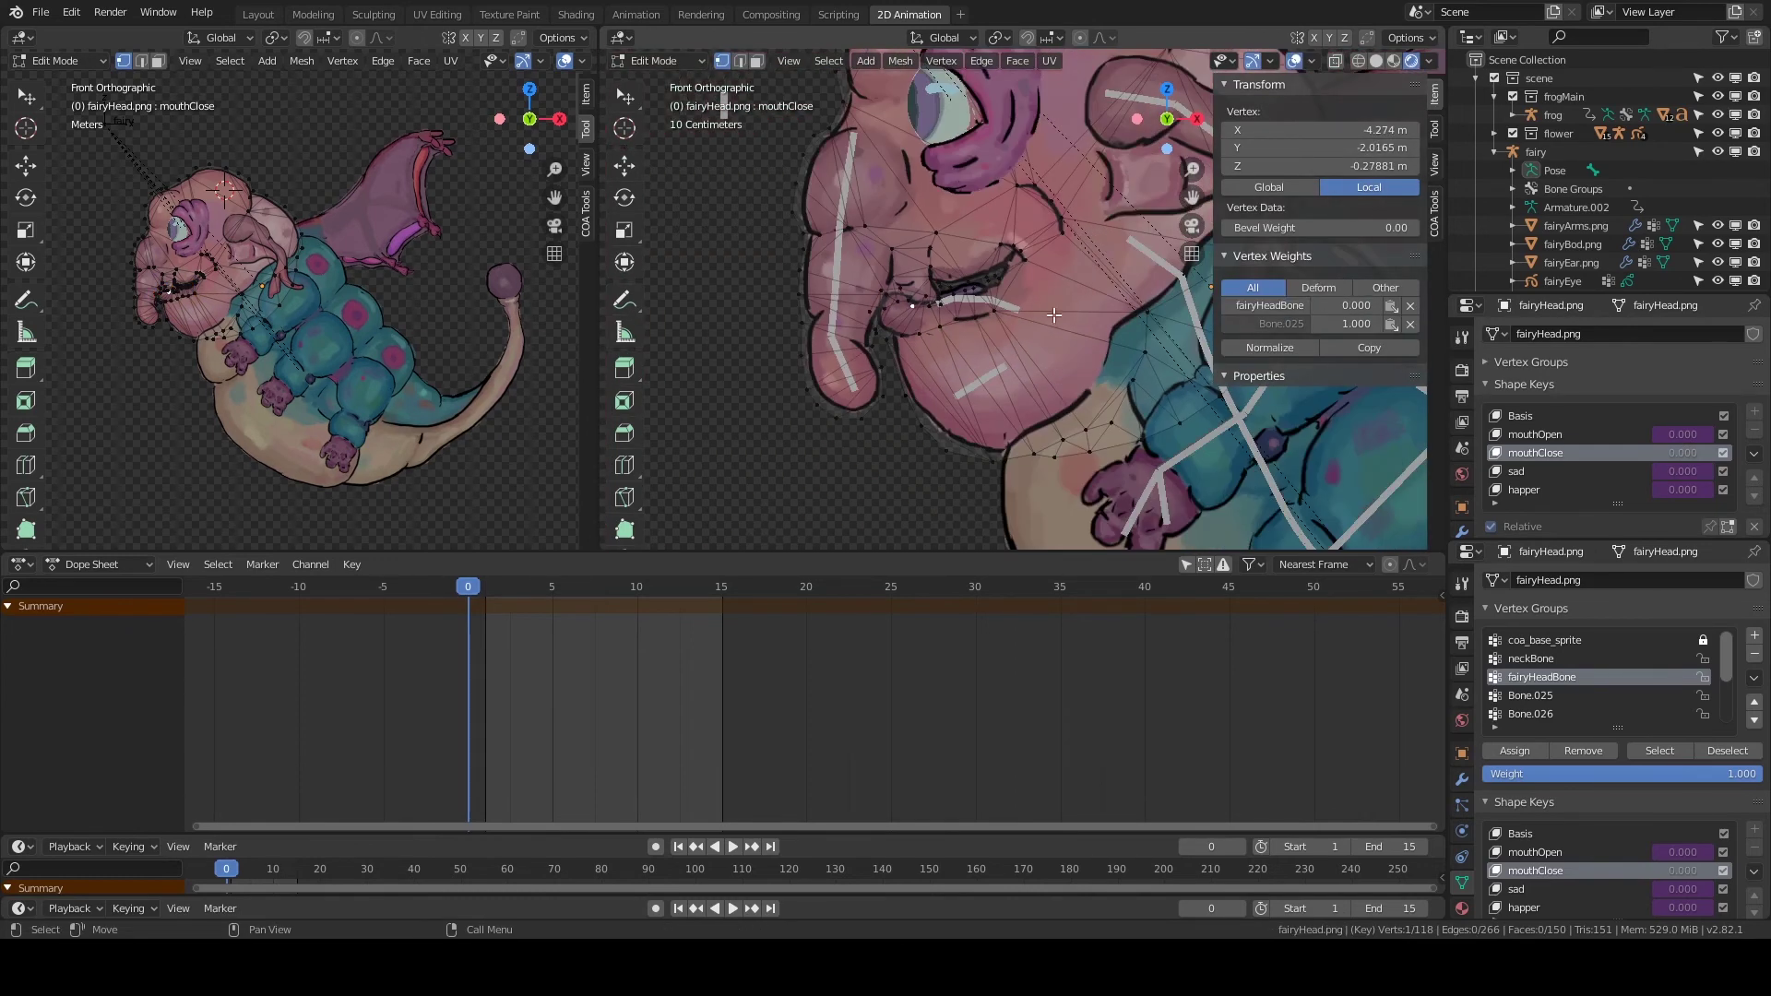
key(g)
click(989, 459)
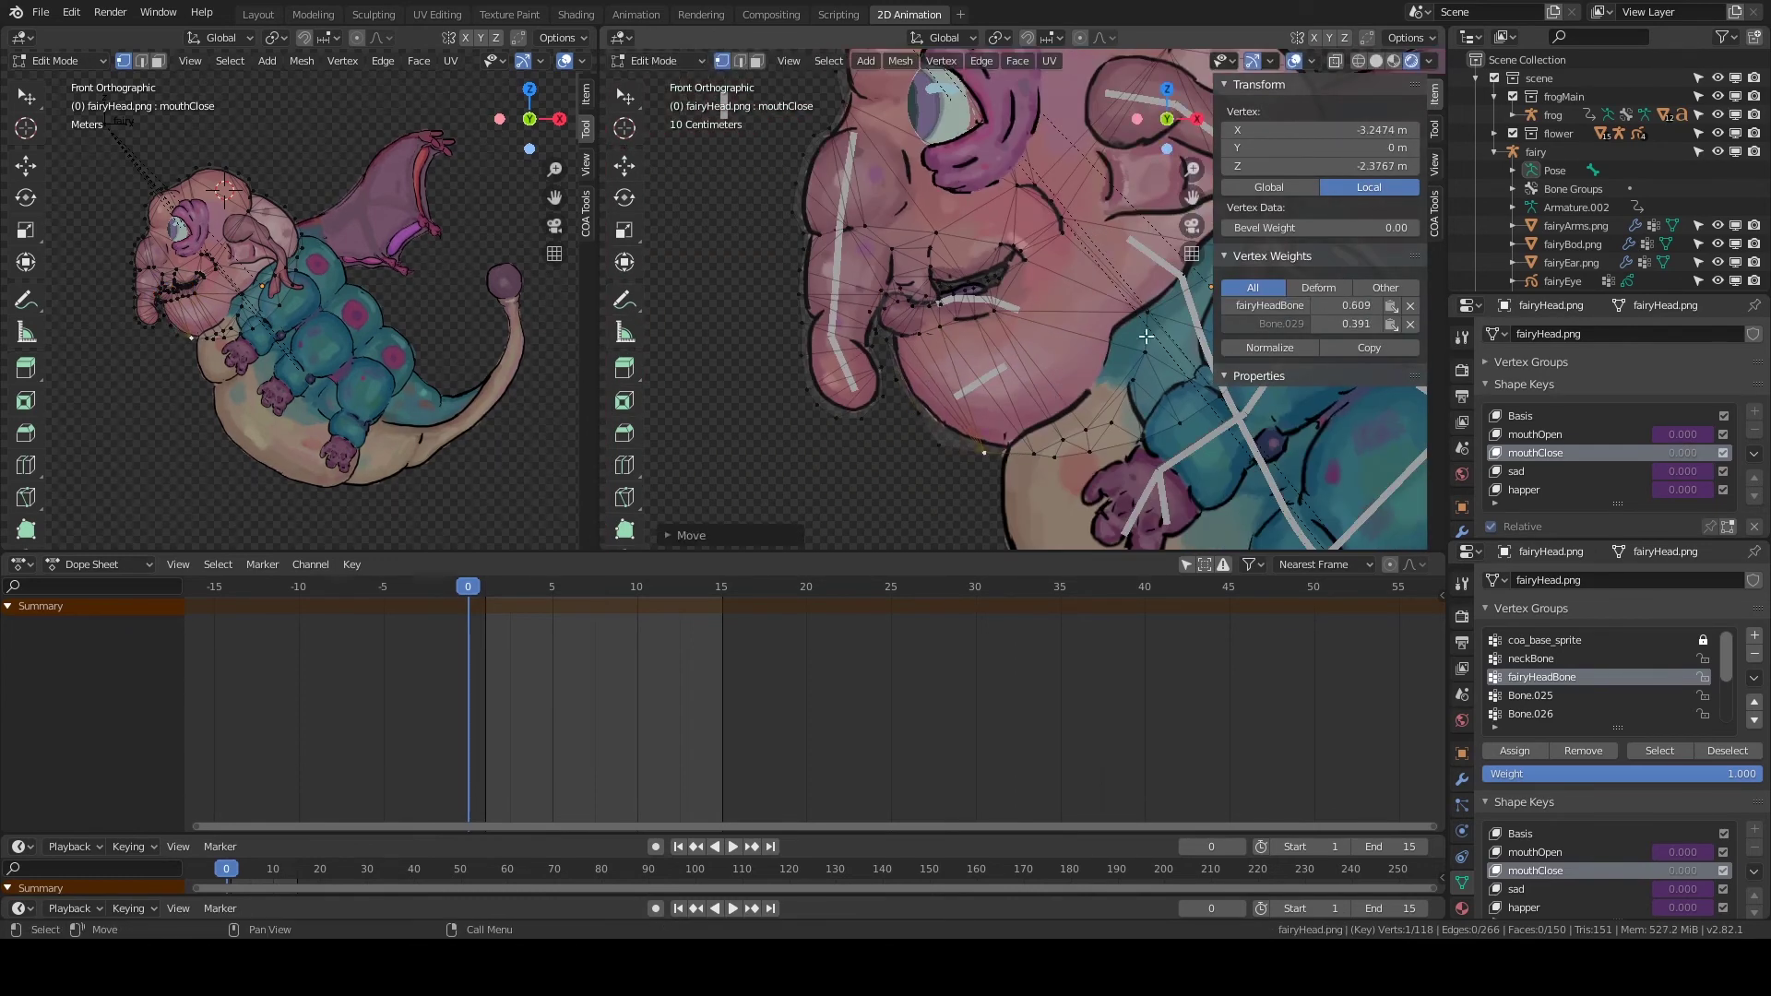
key(Tab)
click(1754, 452)
With the sad shape key active in Edit Mode, move the mouth-corner vertices.
click(1754, 431)
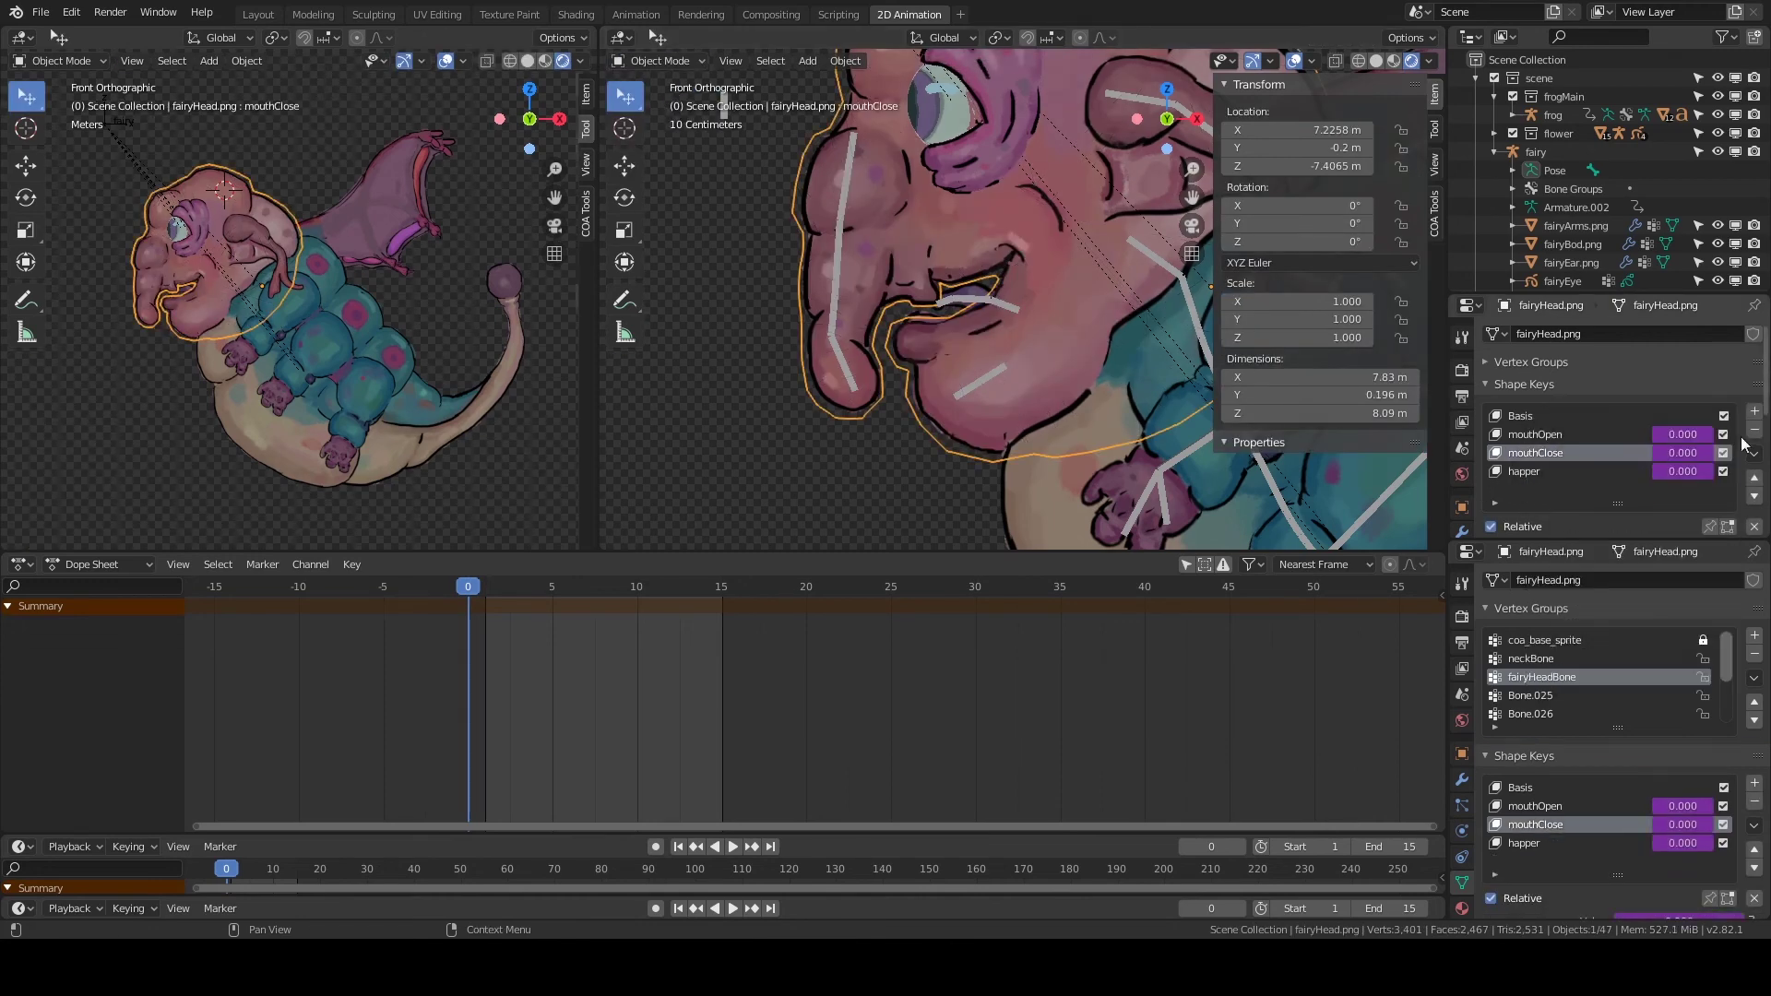
key(Tab)
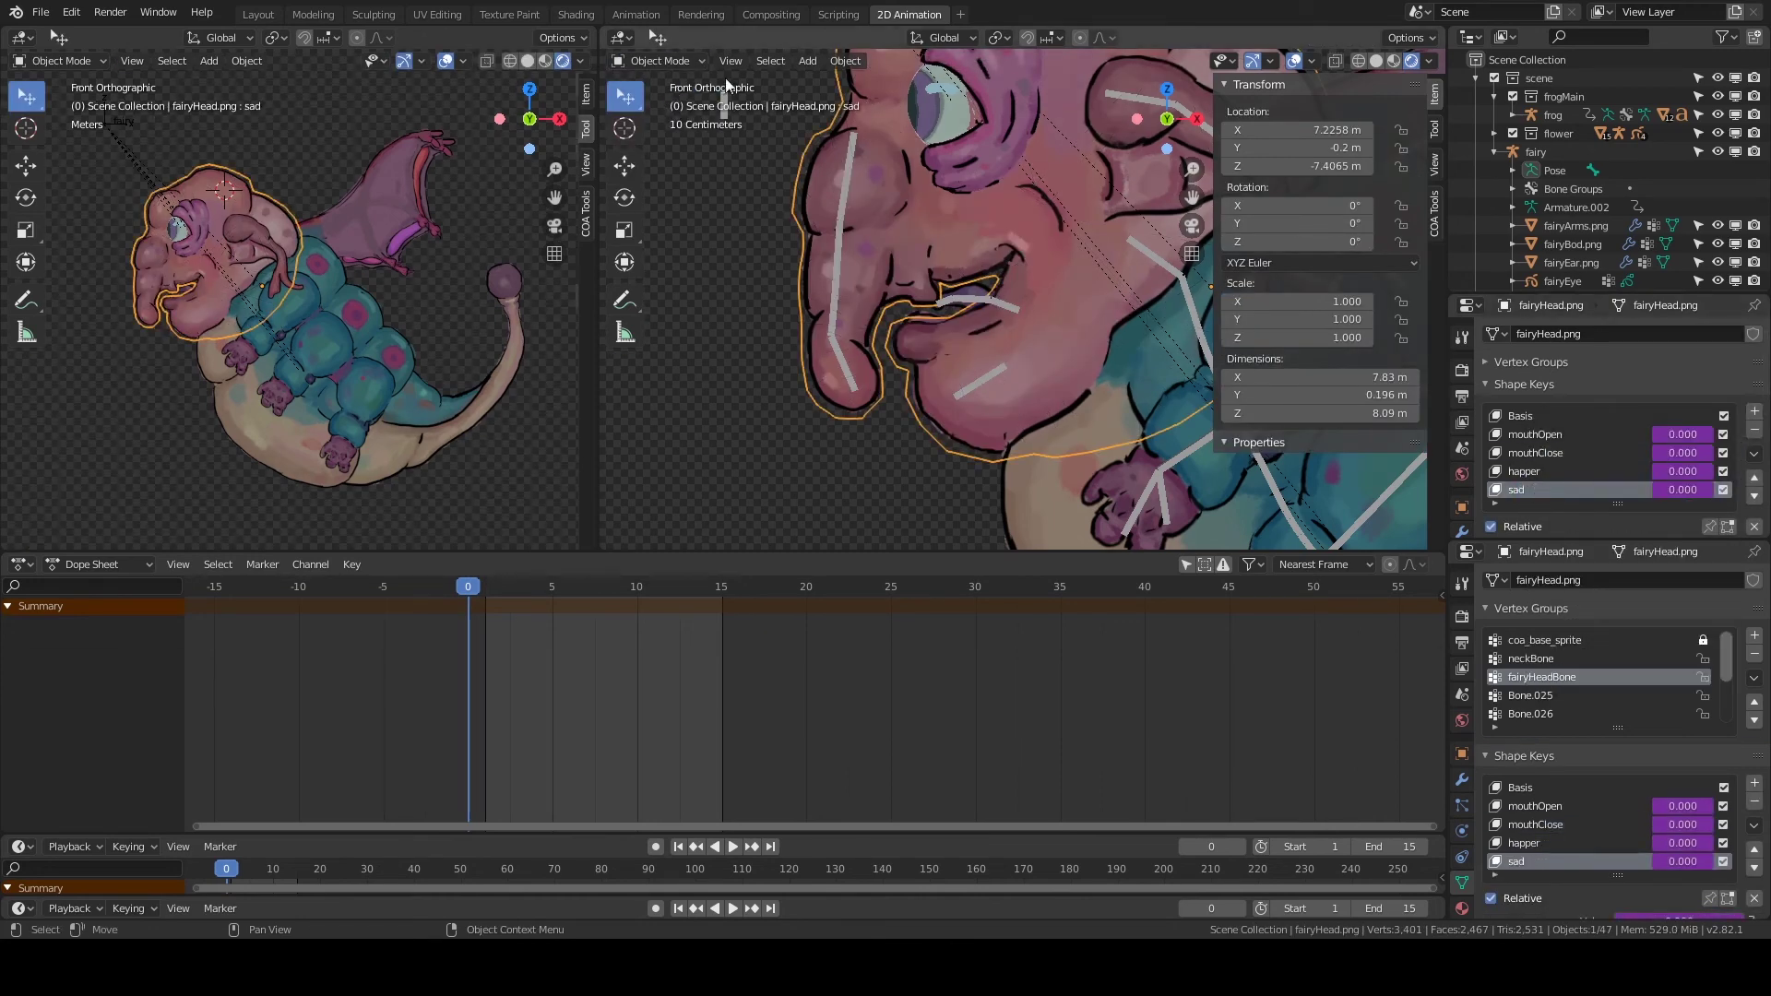
scroll(908, 206, up, 3)
drag(932, 238, 867, 323)
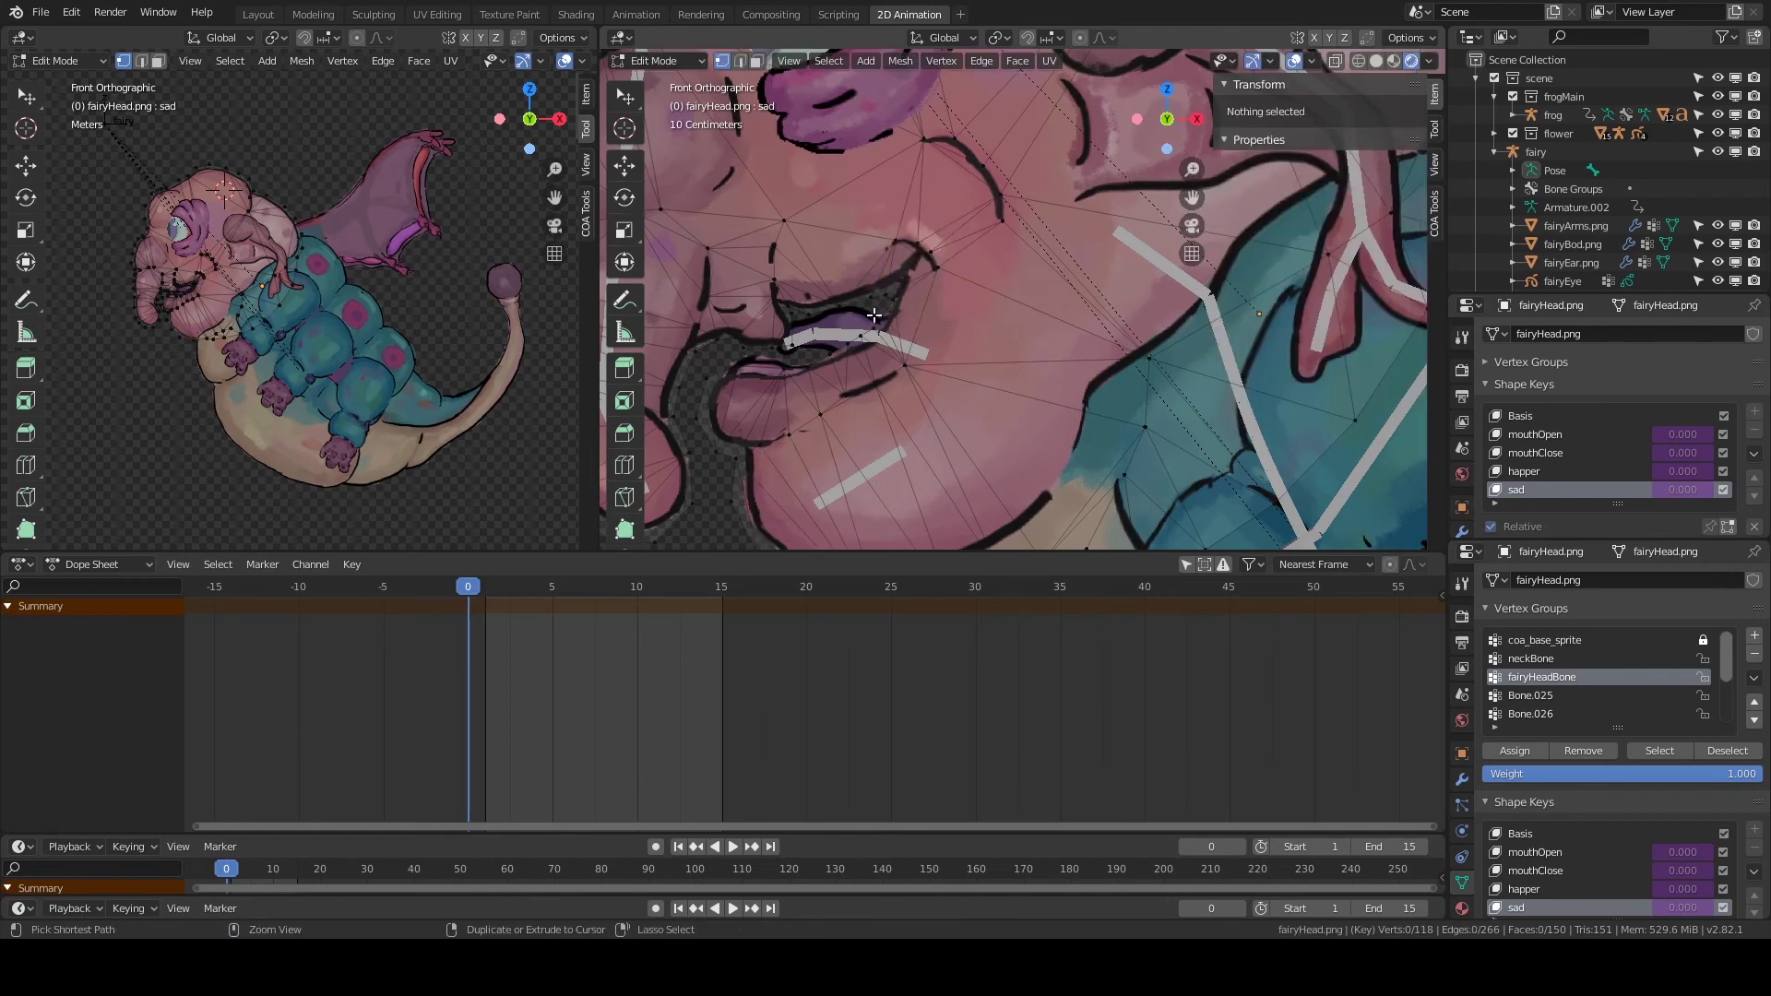
key(g)
key(g)
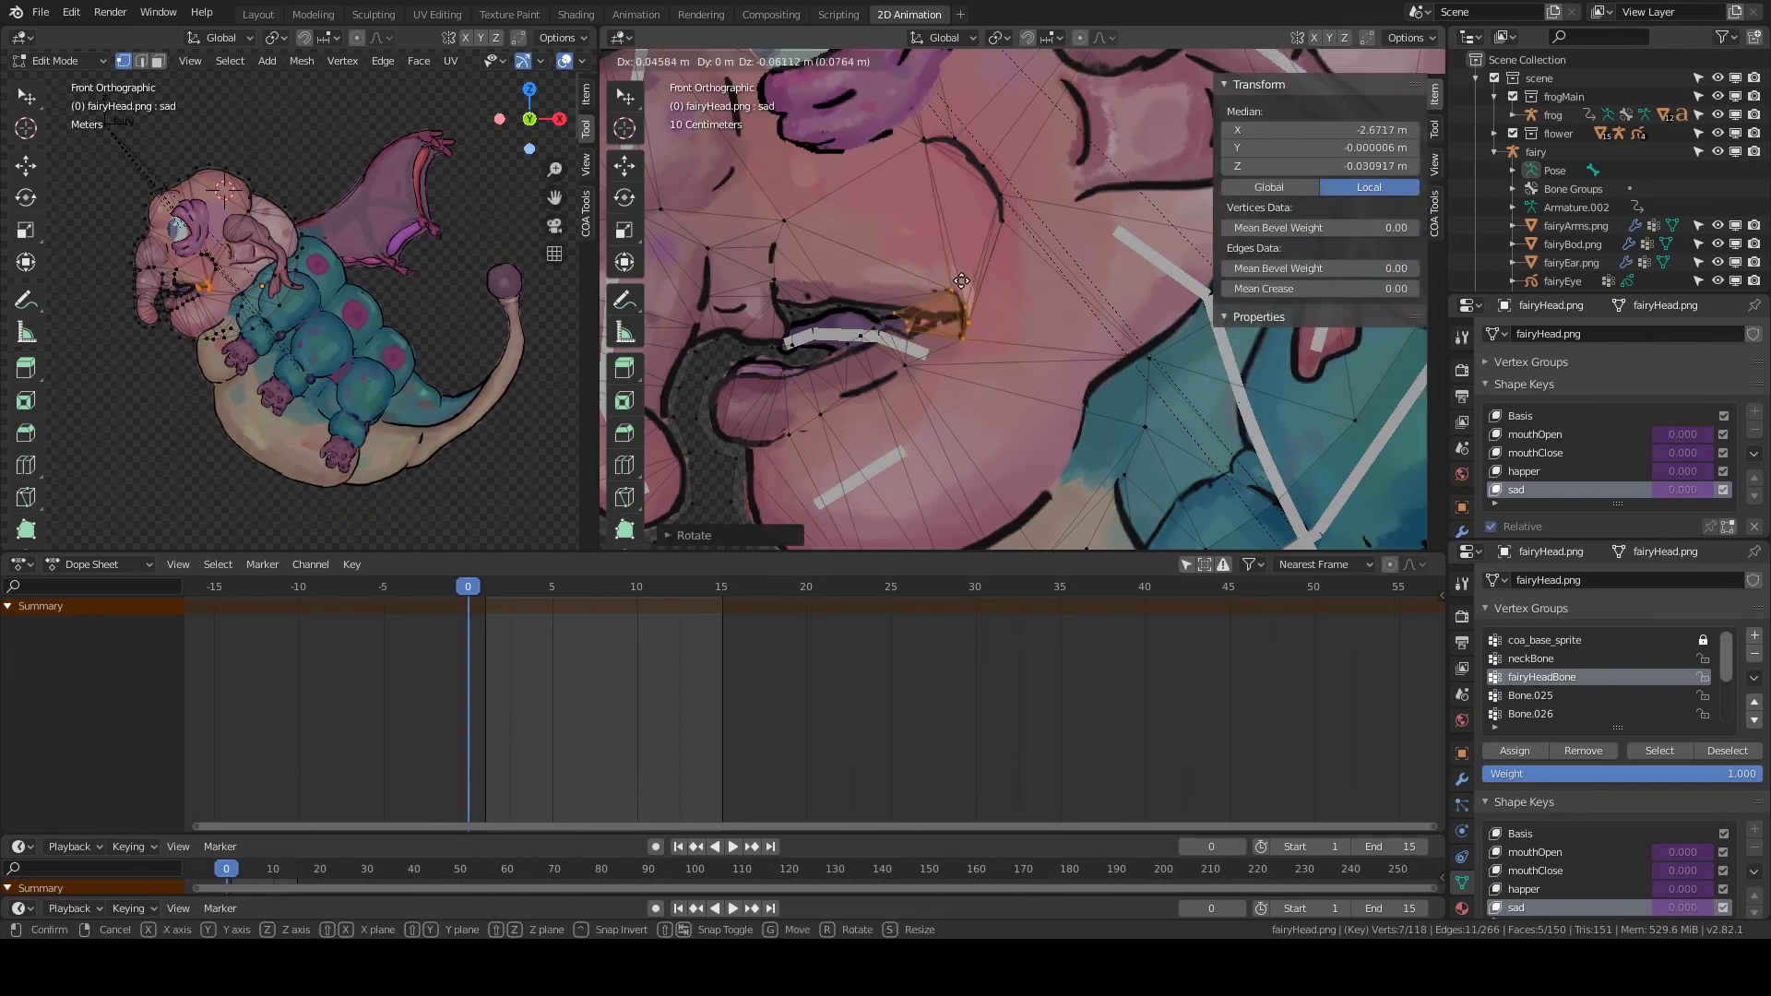
Nudge one mouth-corner vertex to droop the mouth, return to object mode, and remove the happer key.
right_click(960, 274)
click(921, 288)
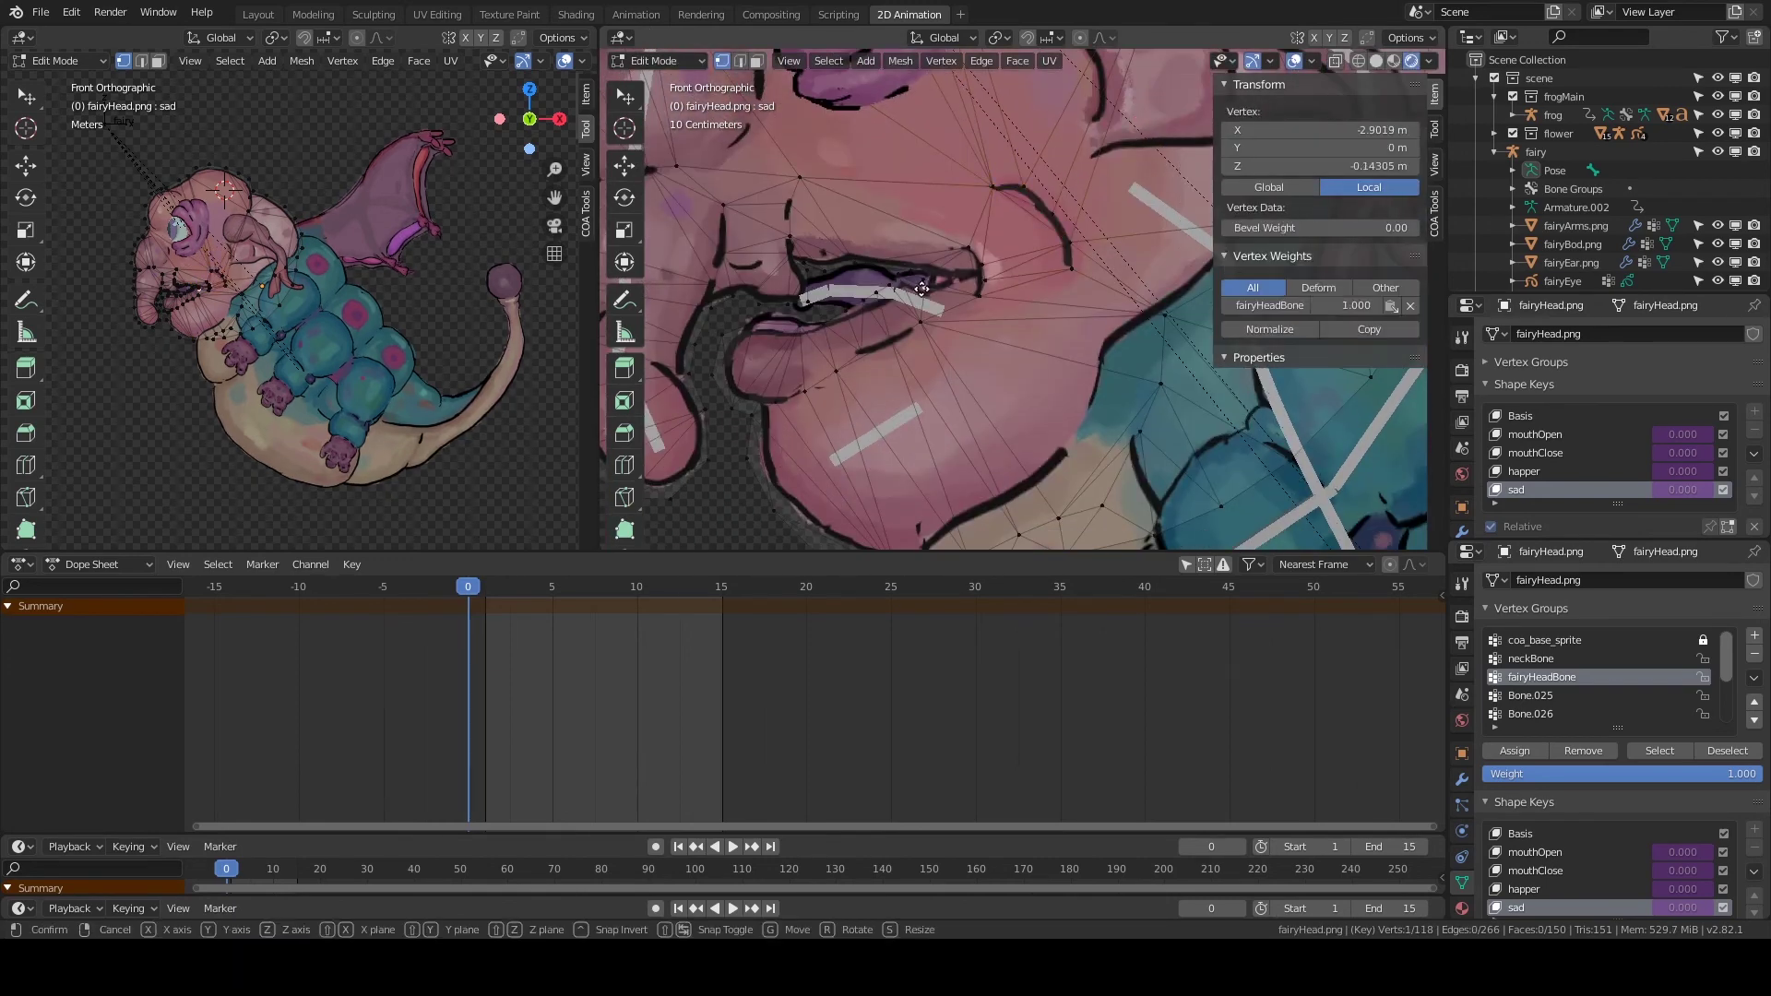
key(g)
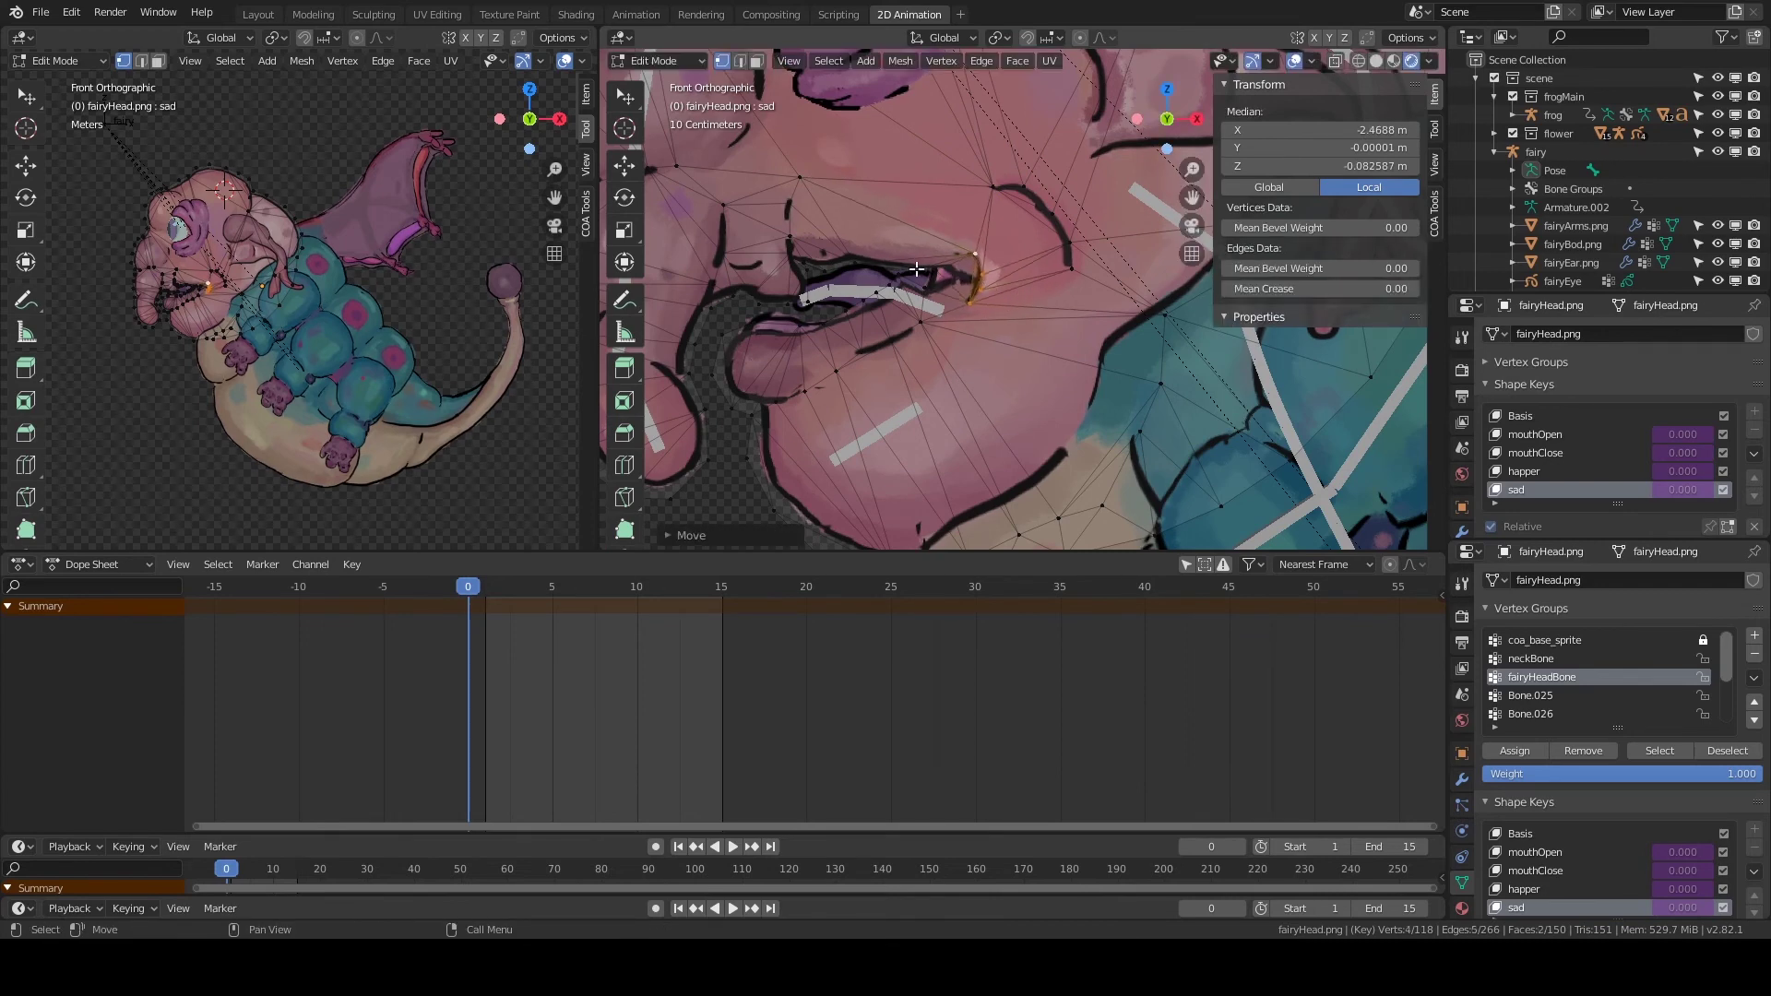
click(969, 262)
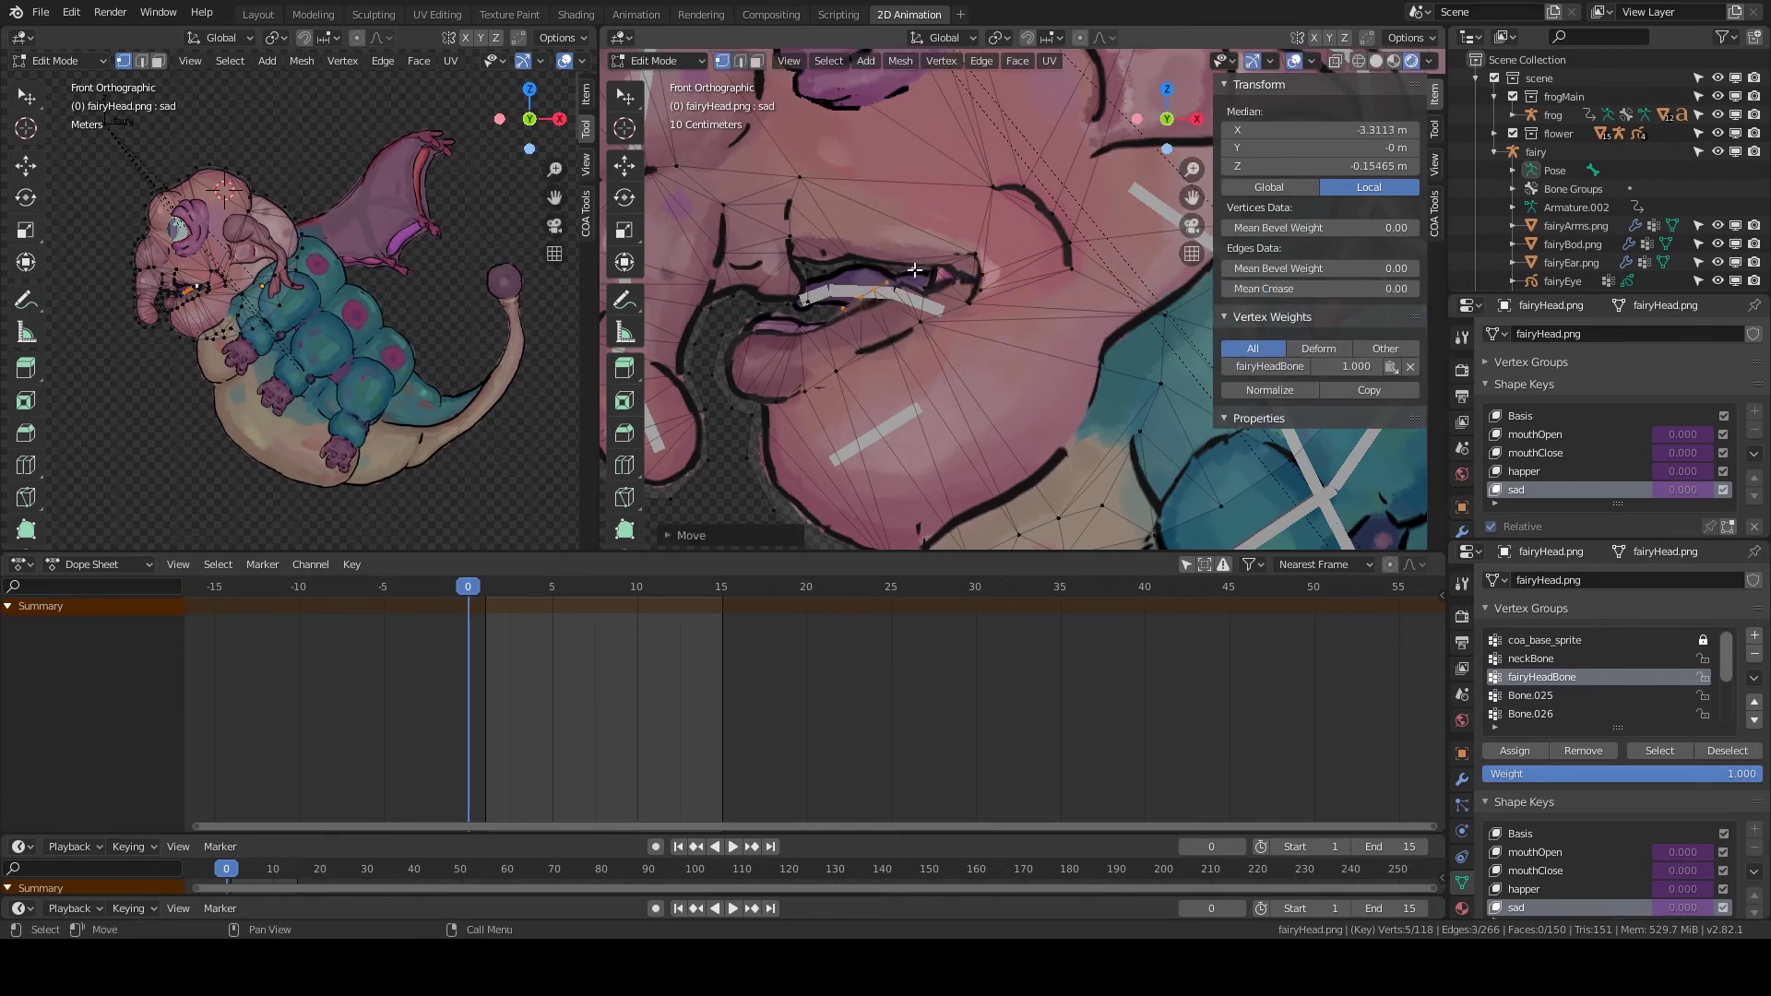
key(Tab)
click(1568, 471)
Add a happier shape key and lift the four mouth-corner vertices in Edit Mode.
click(1753, 430)
text(i)
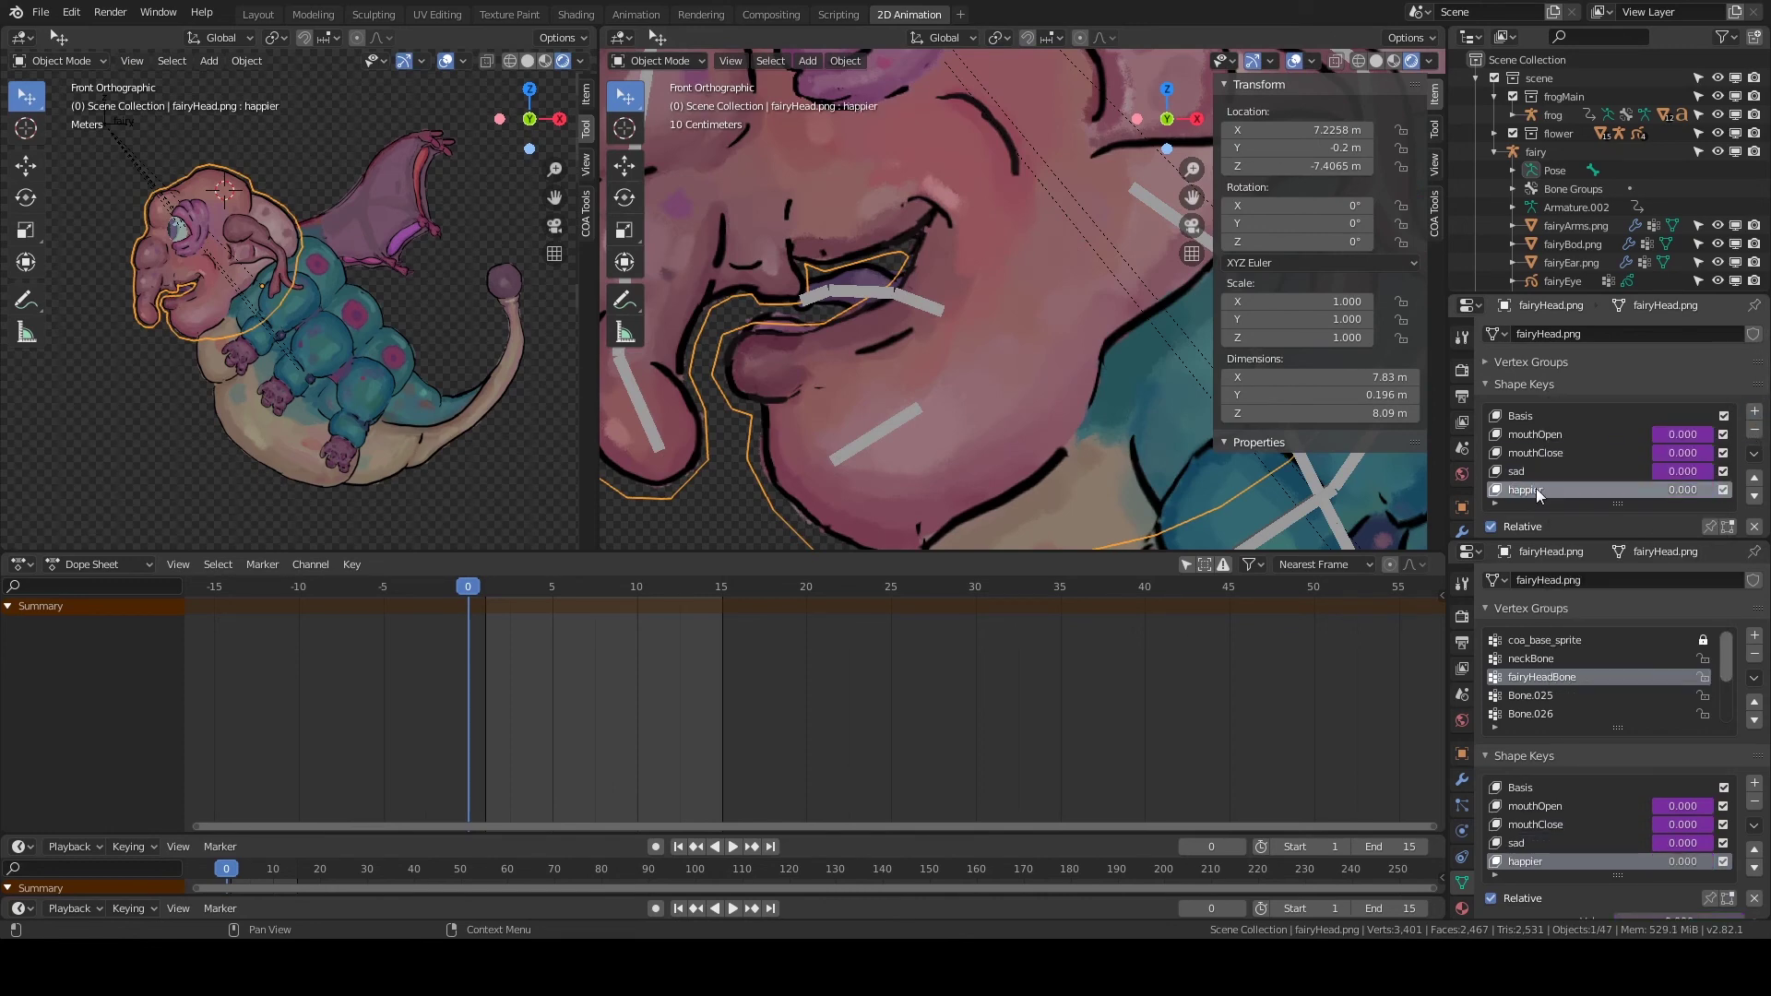
key(Tab)
shift+middle_drag(922, 52, 922, 149)
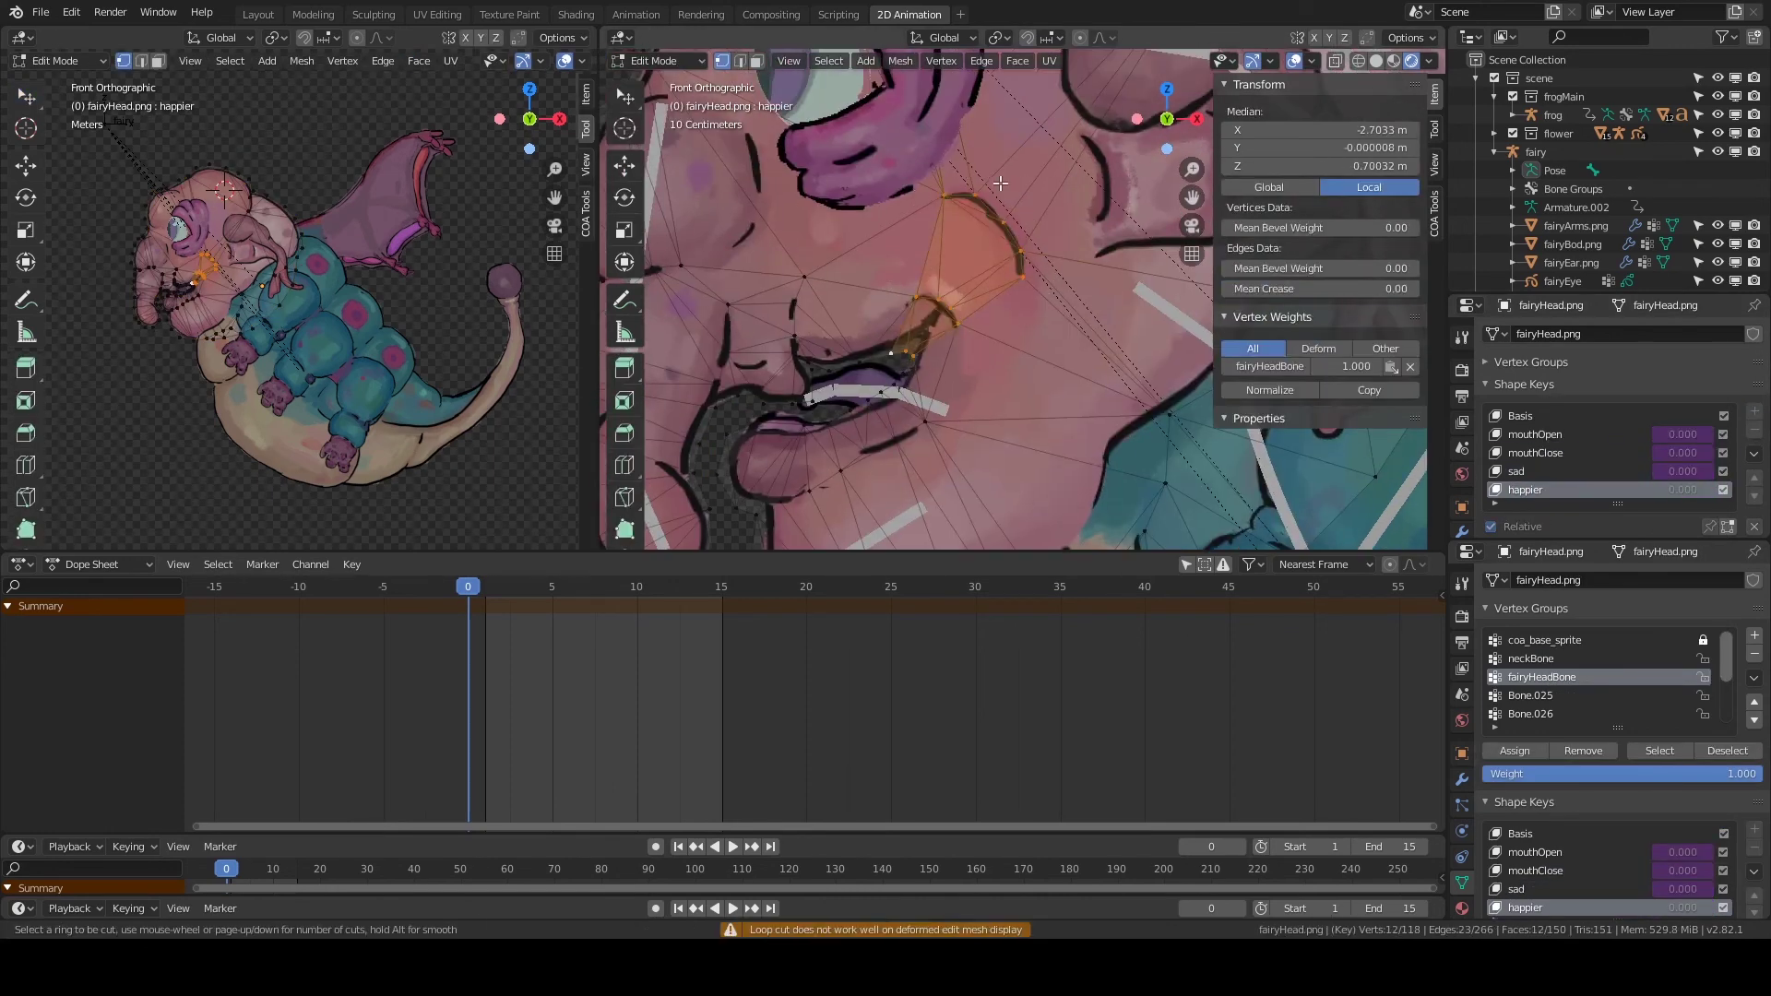
ctrl+right_drag(927, 333, 941, 344)
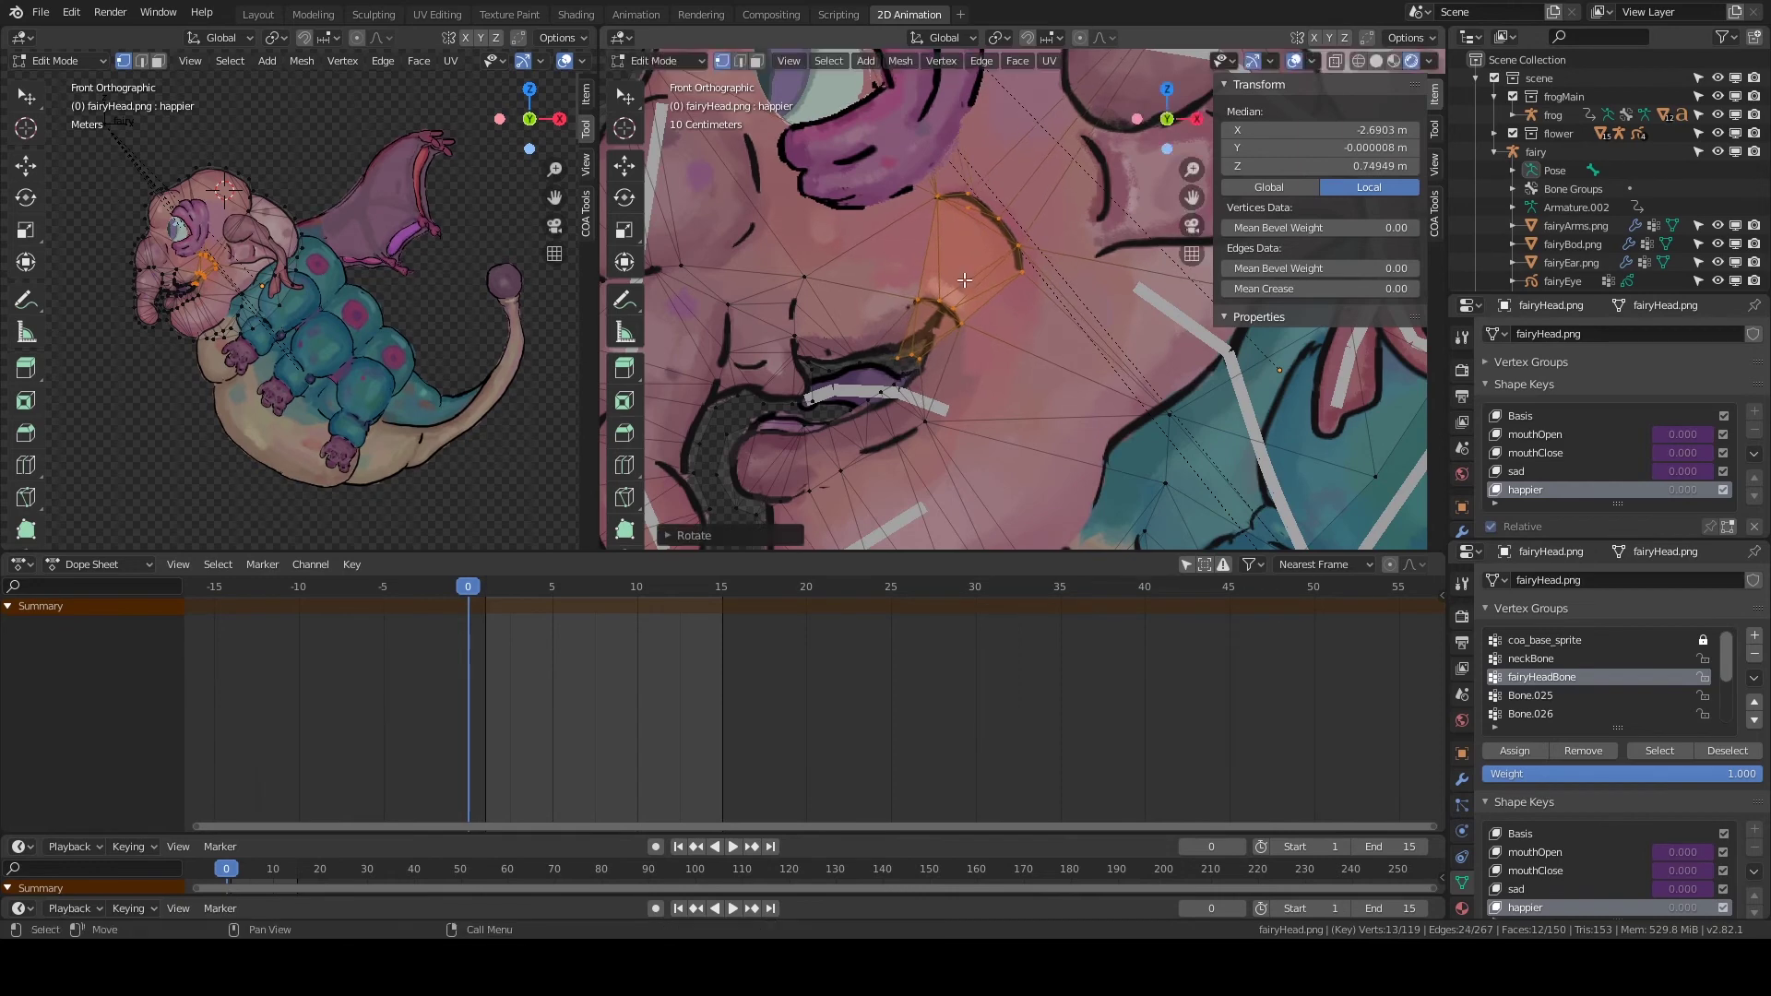
ctrl+right_drag(964, 280, 888, 265)
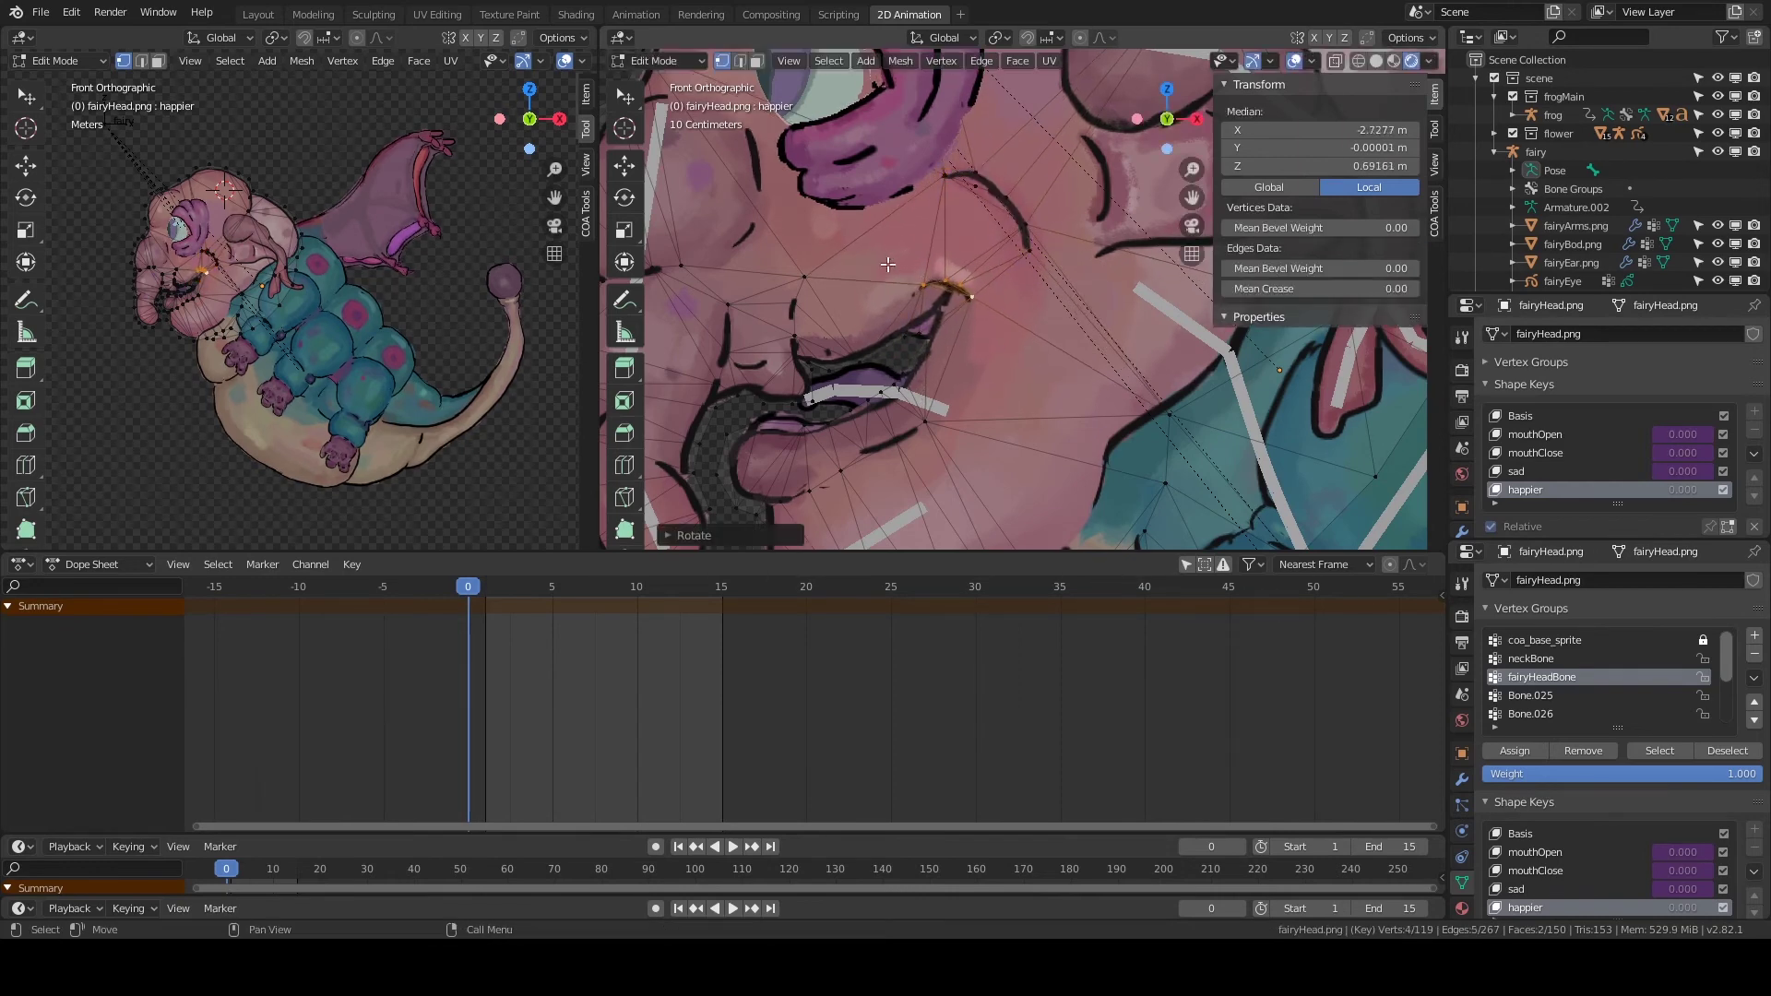
scroll(887, 265, down, 3)
key(Tab)
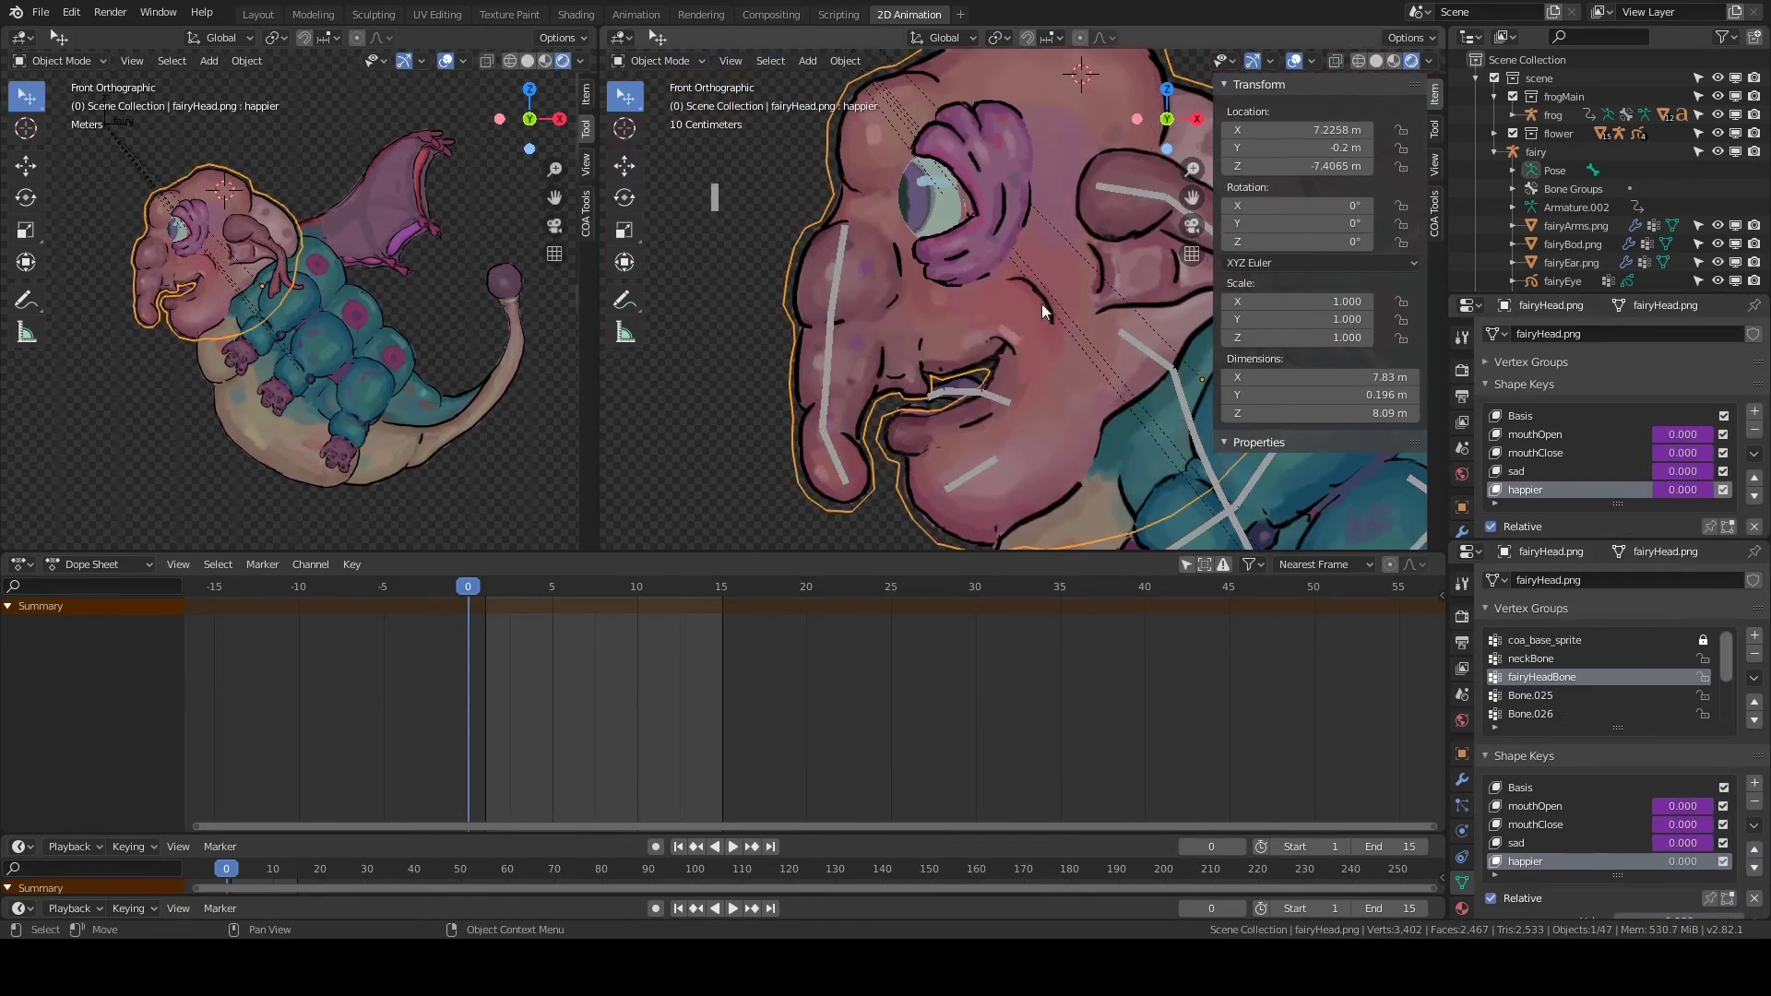
scroll(1042, 303, down, 3)
In pose mode, move mouthConBone and Bone.026 to test deformation, then reset to the rest pose.
click(817, 155)
key(ctrl+Tab)
key(g)
click(802, 528)
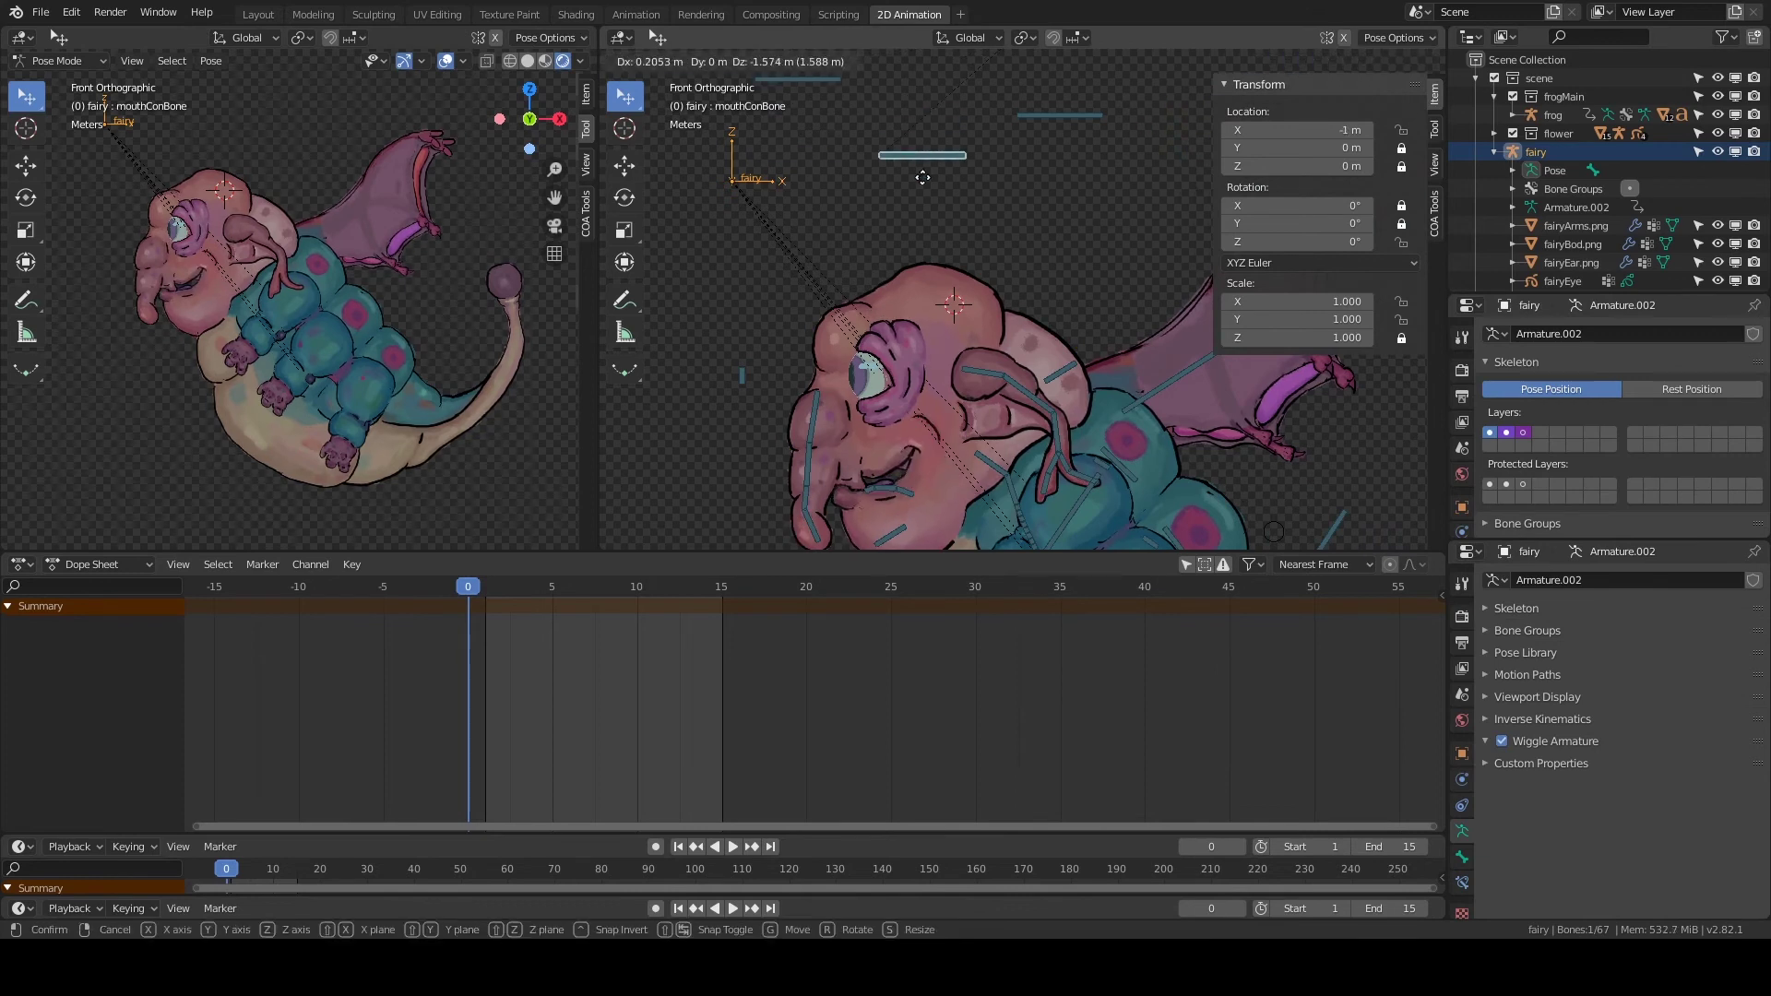
scroll(830, 462, down, 2)
key(g)
click(889, 446)
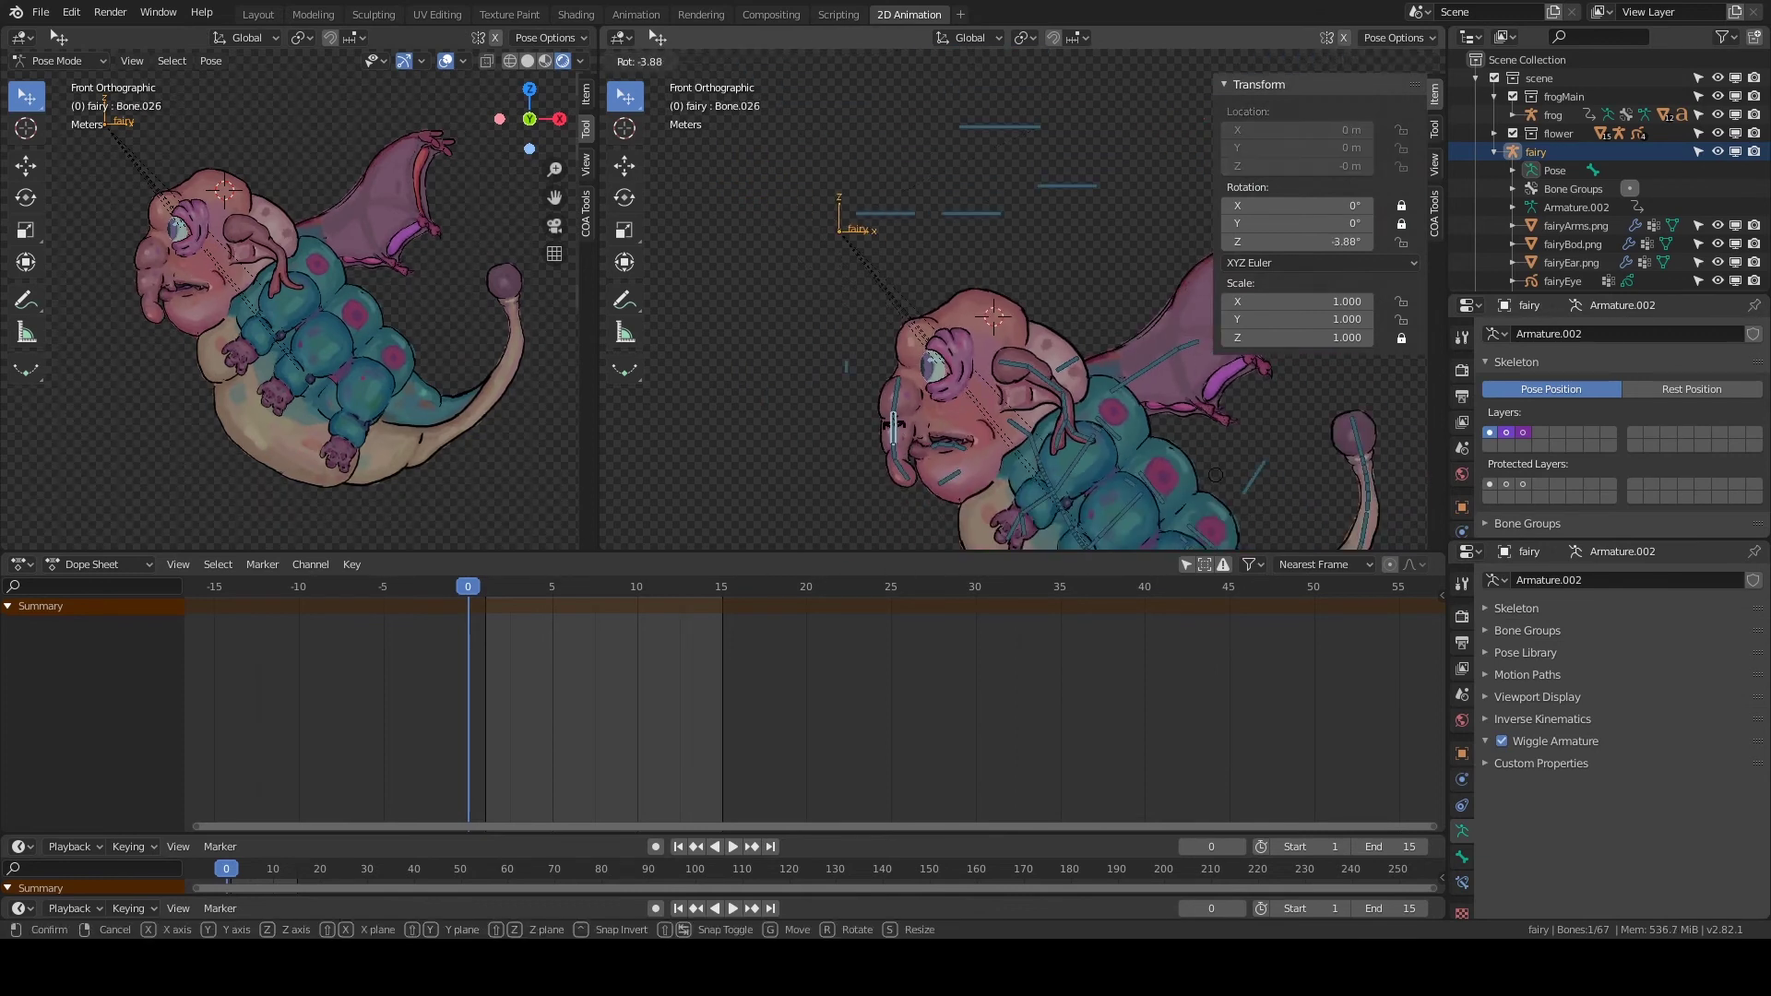
right_click(895, 428)
click(895, 427)
Start weight editing on the fairy head with fairyHeadBone as the active group.
click(991, 399)
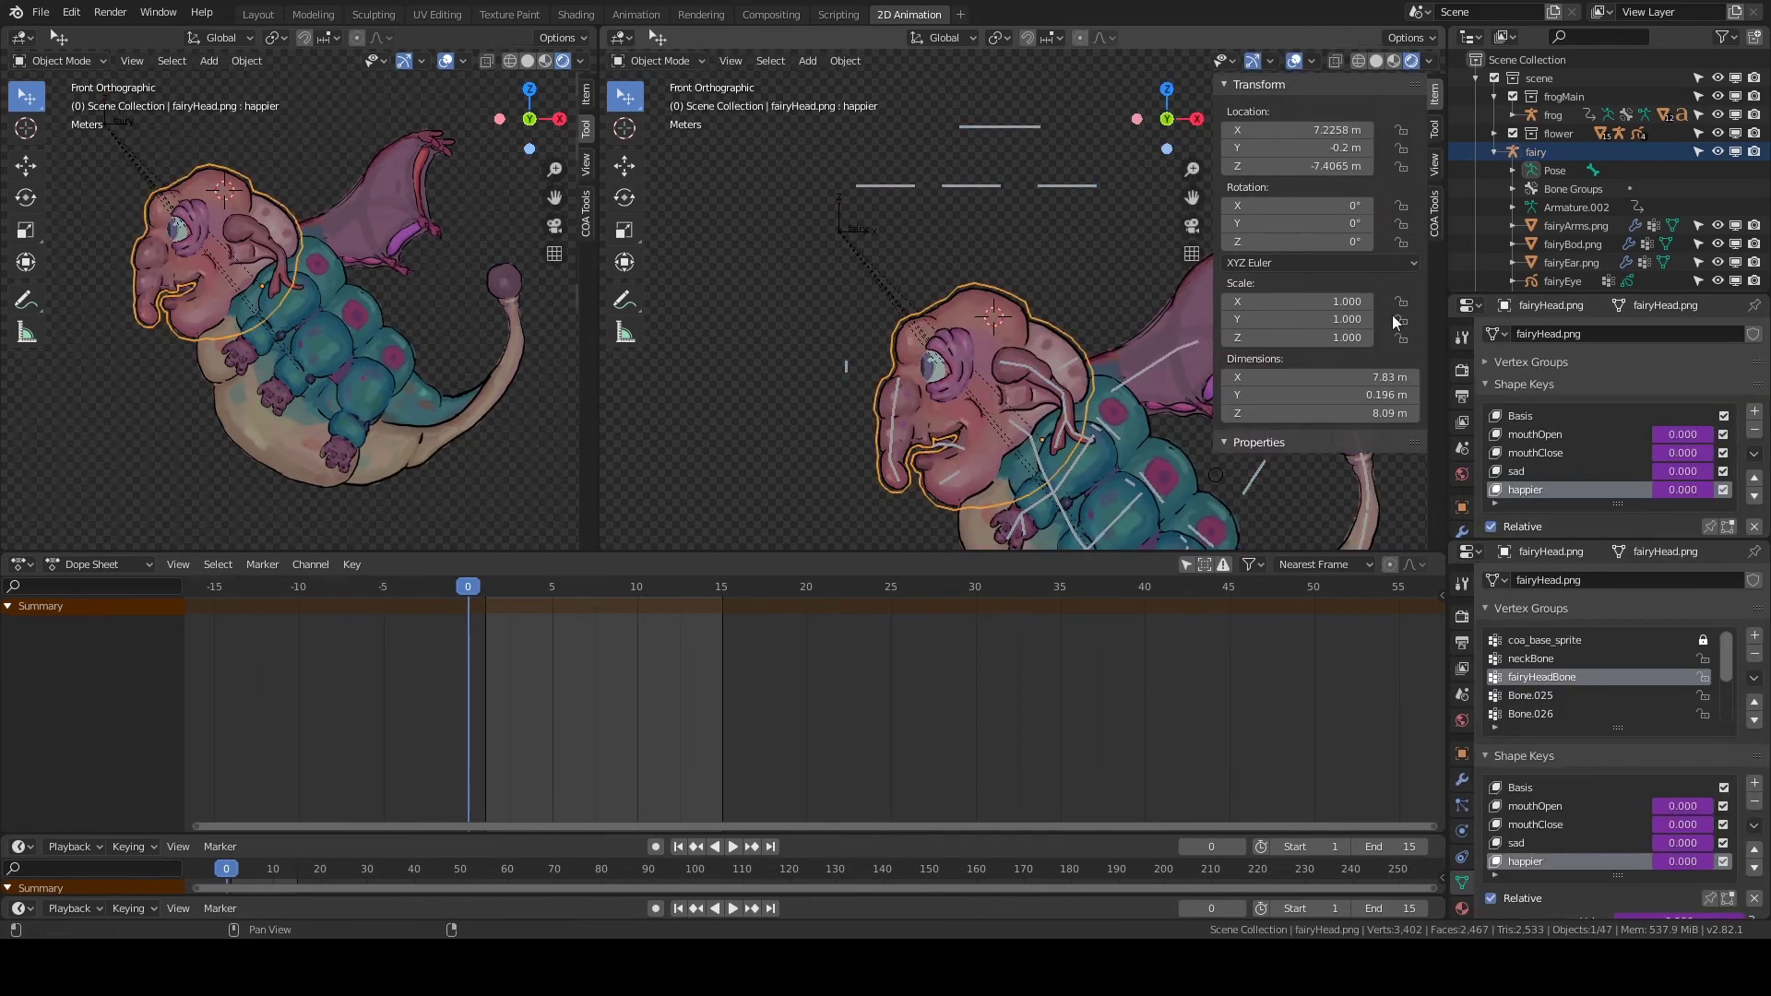
click(1434, 212)
click(1334, 468)
ctrl+click(1093, 306)
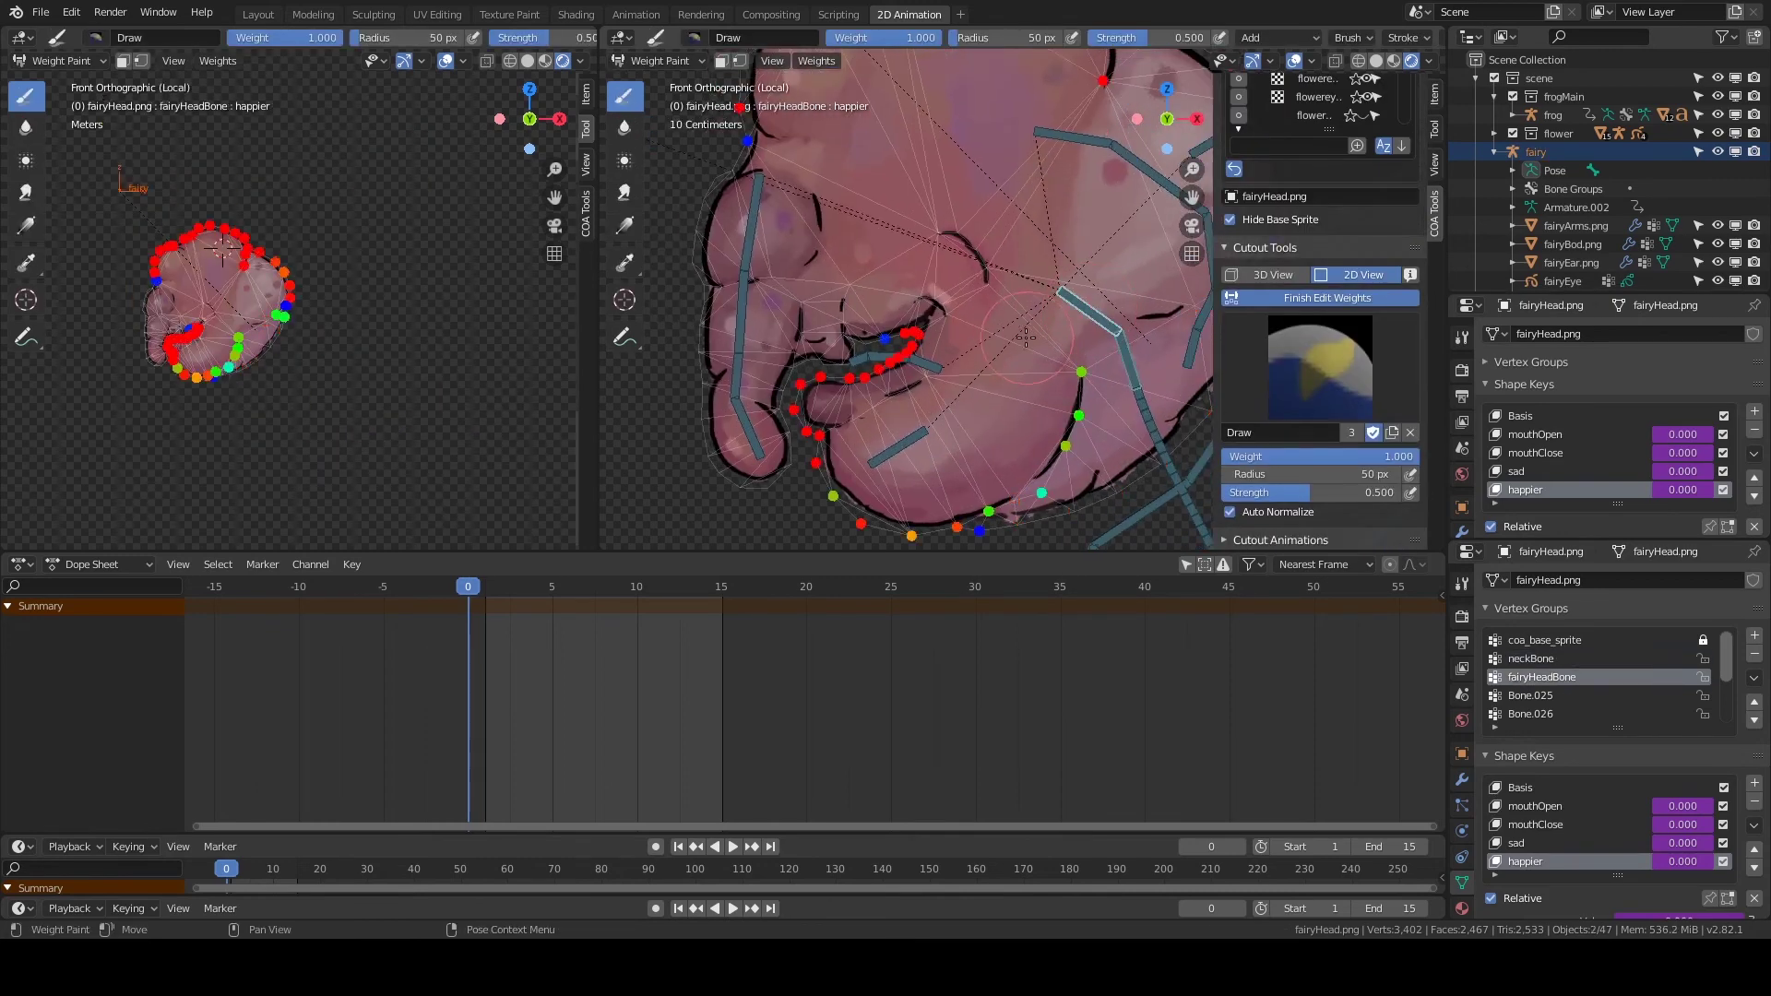
scroll(970, 342, up, 2)
scroll(1018, 322, up, 2)
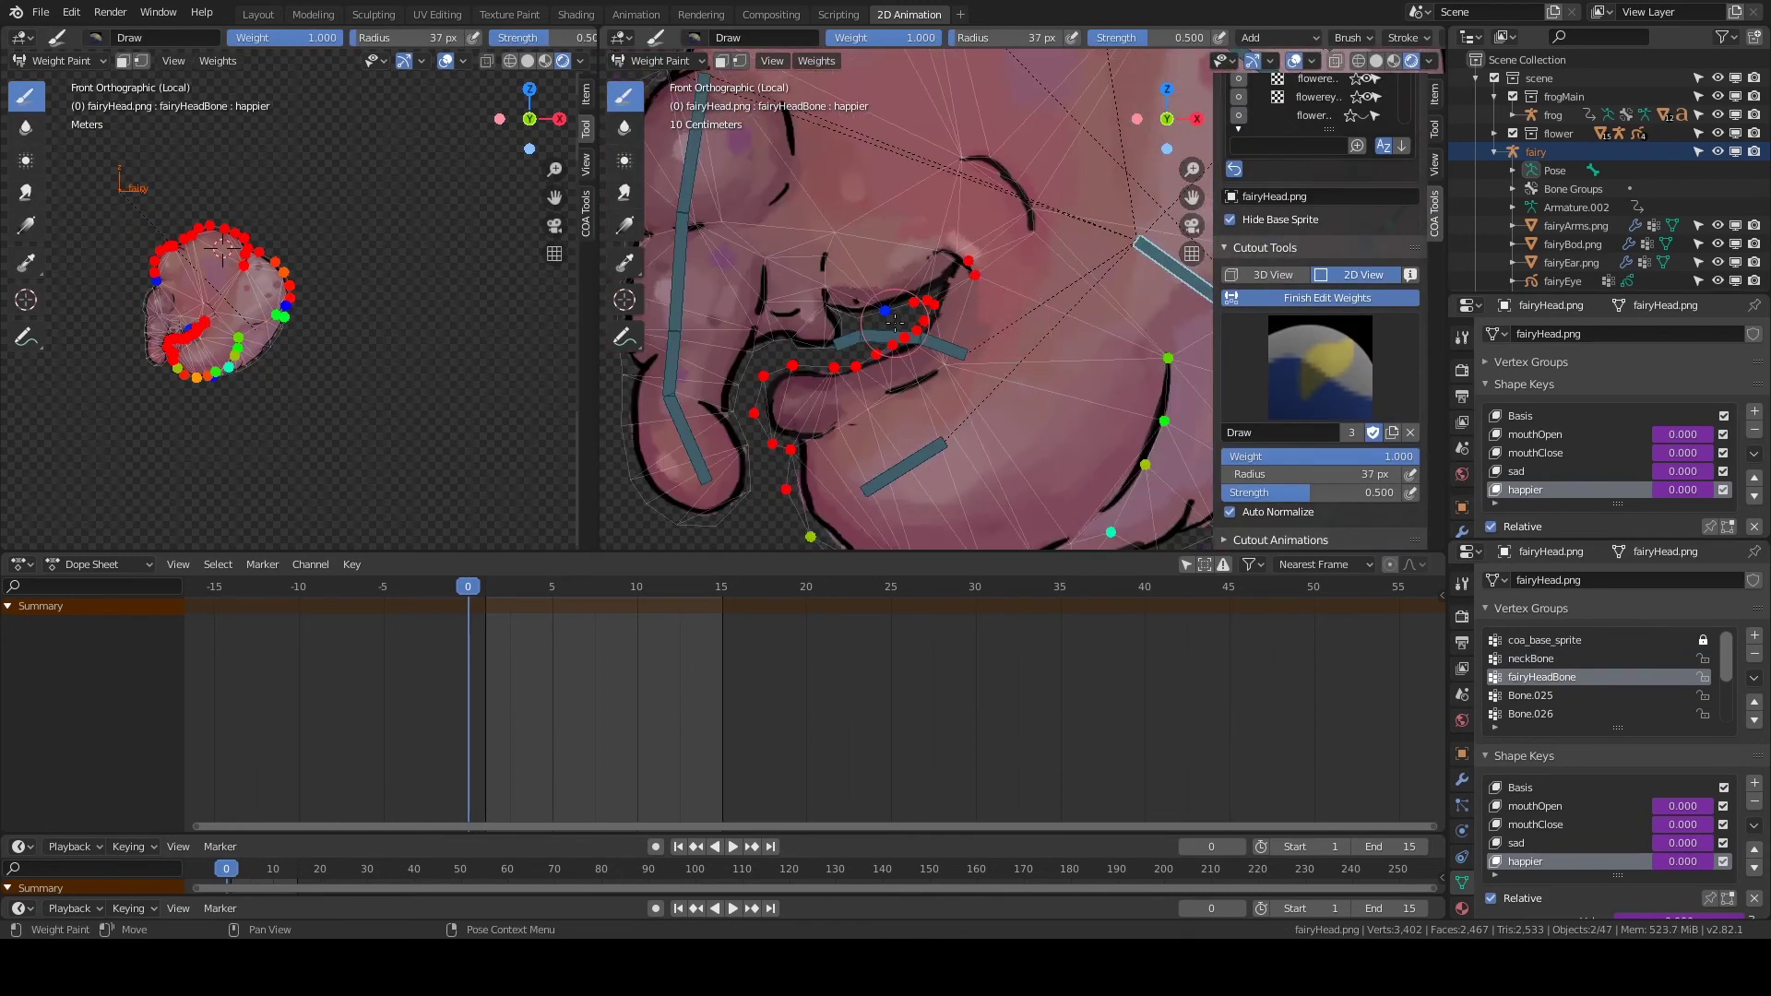
scroll(988, 343, down, 2)
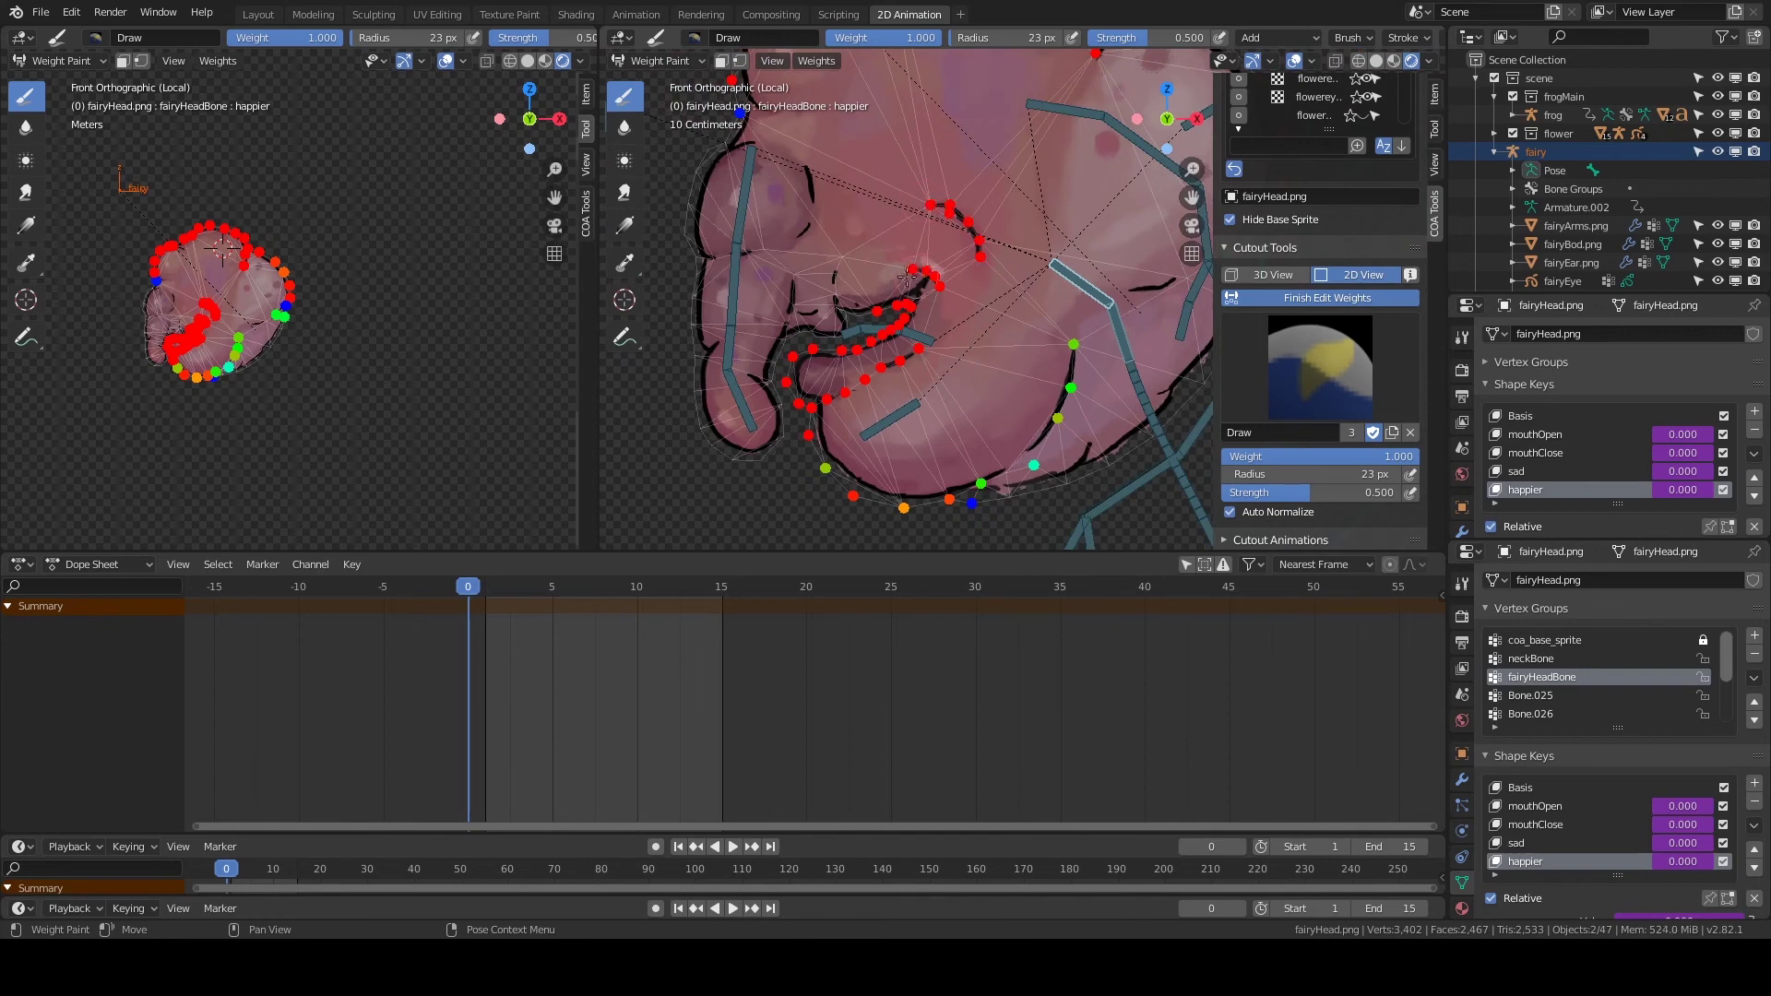
scroll(907, 274, down, 2)
scroll(977, 249, down, 1)
Rotate Bone.025 to check the mouth weights.
ctrl+click(940, 203)
key(r)
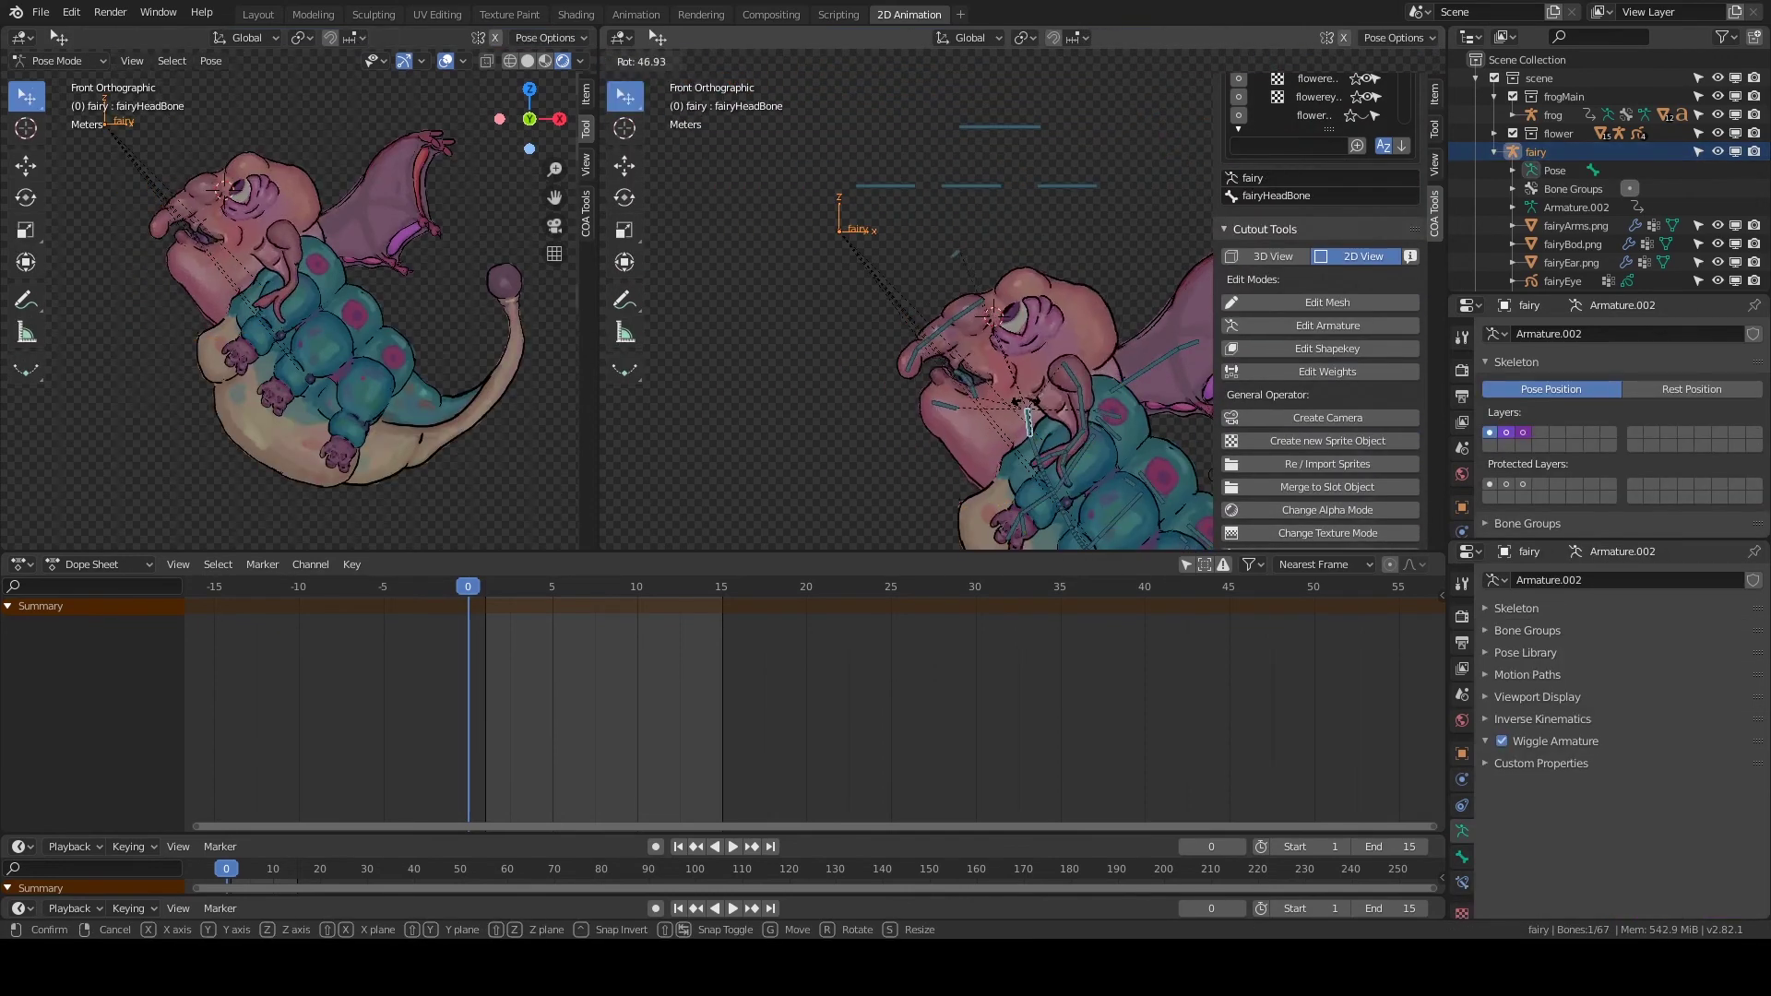
scroll(976, 196, up, 2)
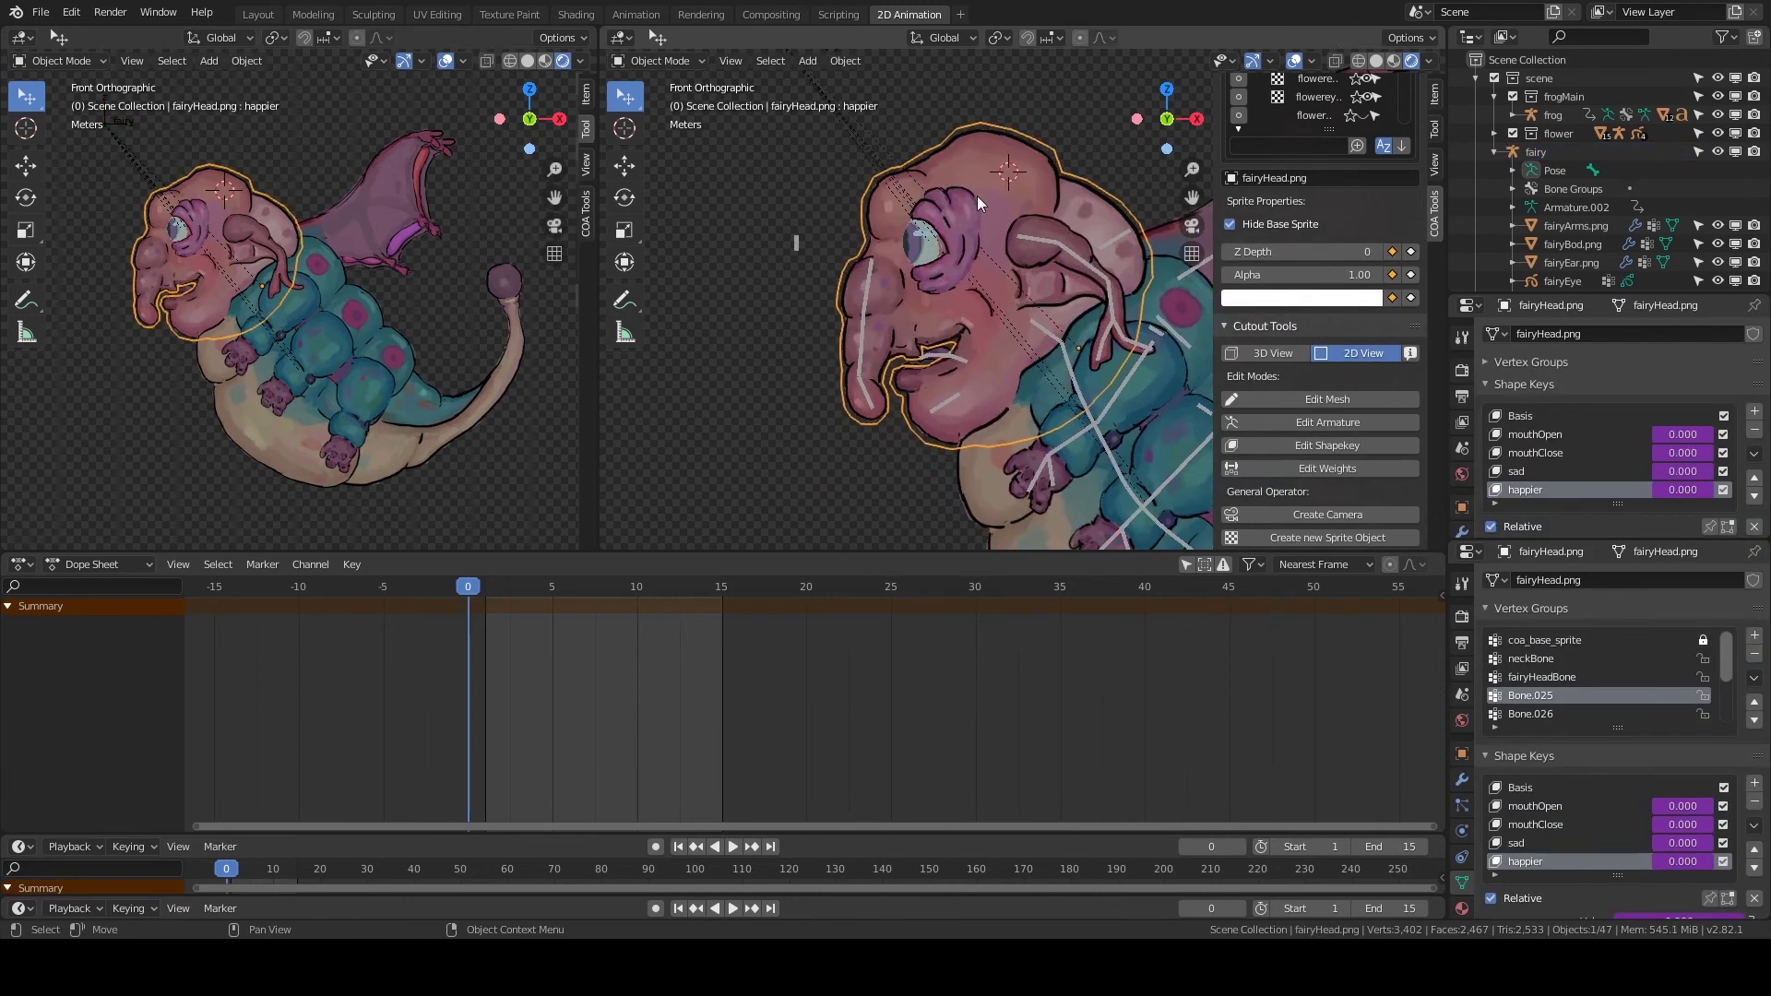
scroll(1632, 247, down, 3)
Assign the fairyEye strokes to fairyHeadBone and return the fairy armature to pose mode.
key(alt+a)
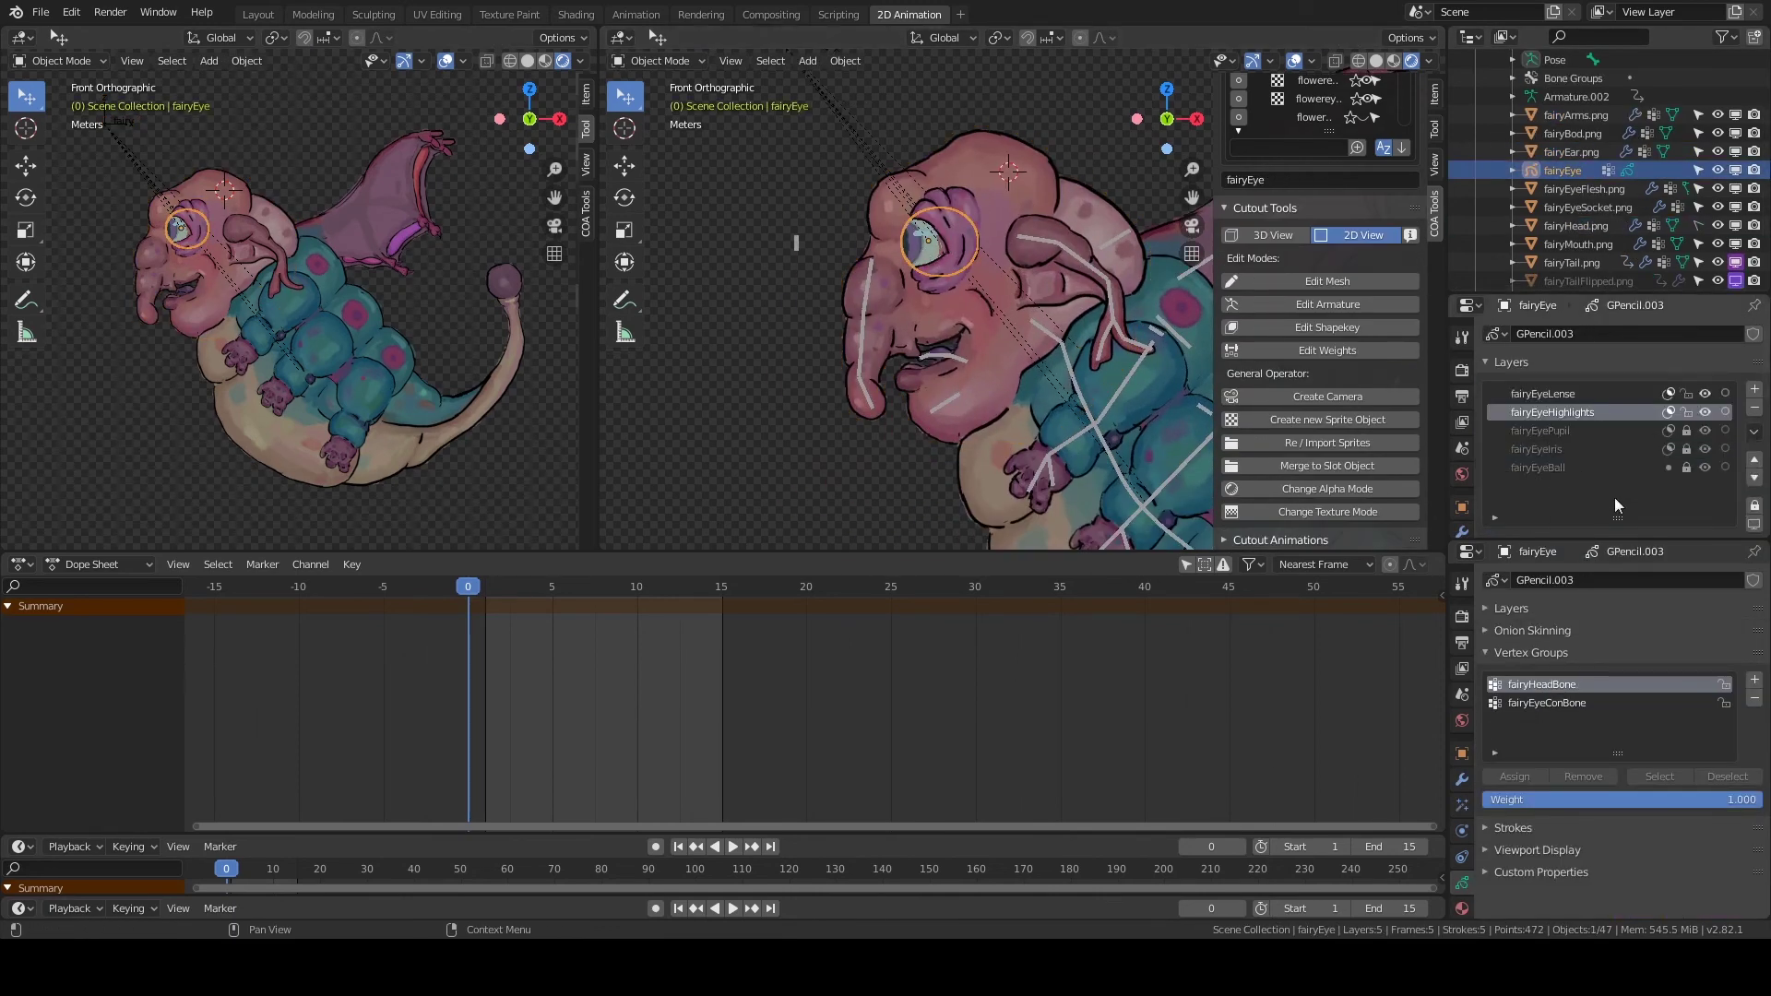
key(Tab)
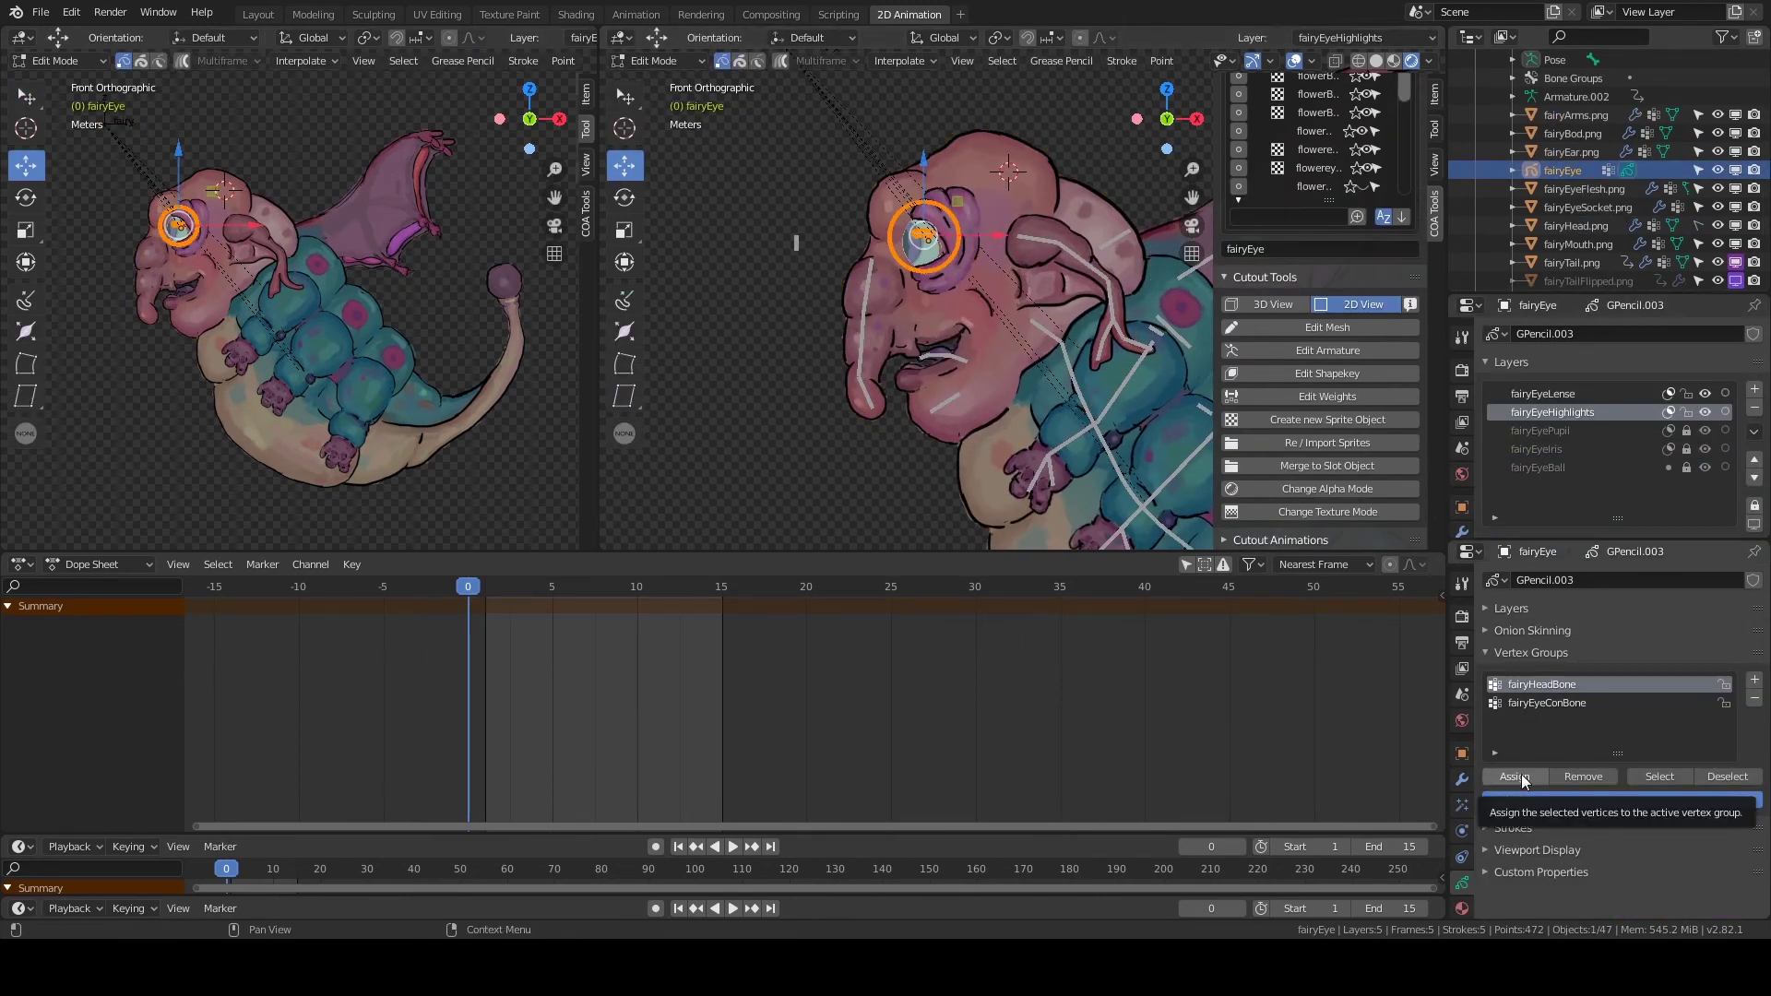
click(655, 61)
click(992, 275)
key(ctrl+Tab)
scroll(993, 275, down, 3)
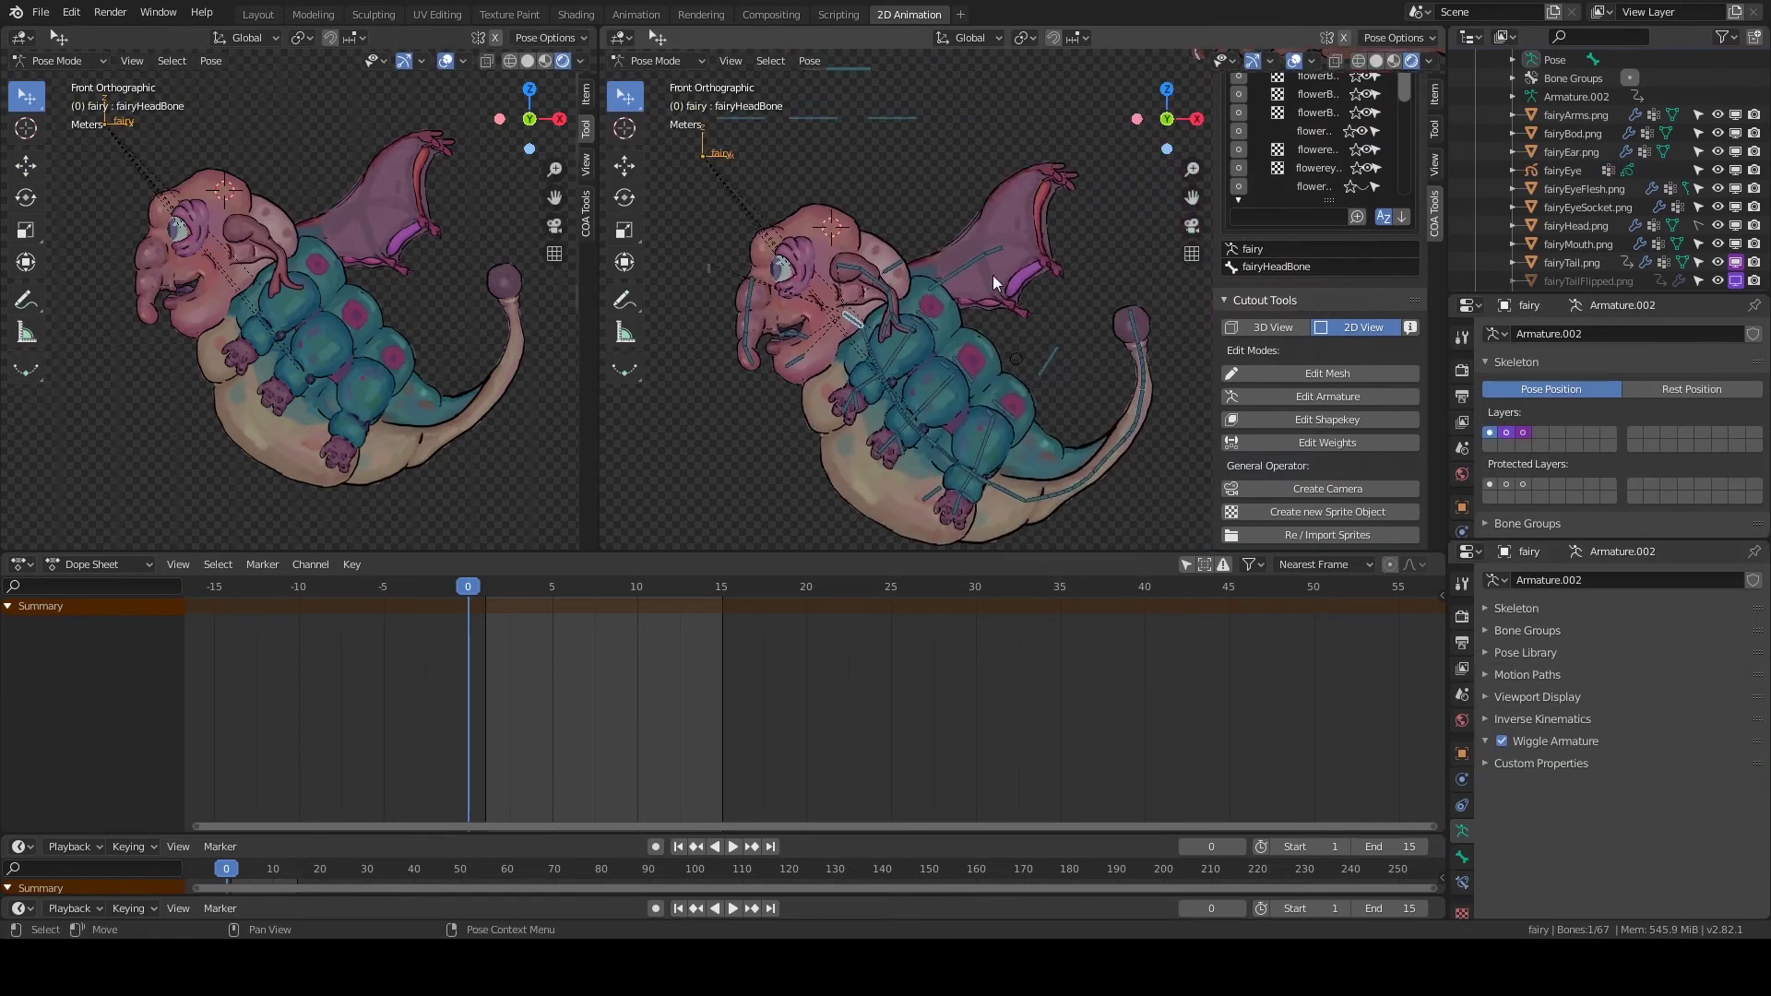
click(992, 275)
Set fairyWingBack.png's Y location to 0.1 m and save the blend file.
scroll(1656, 197, down, 2)
click(1434, 95)
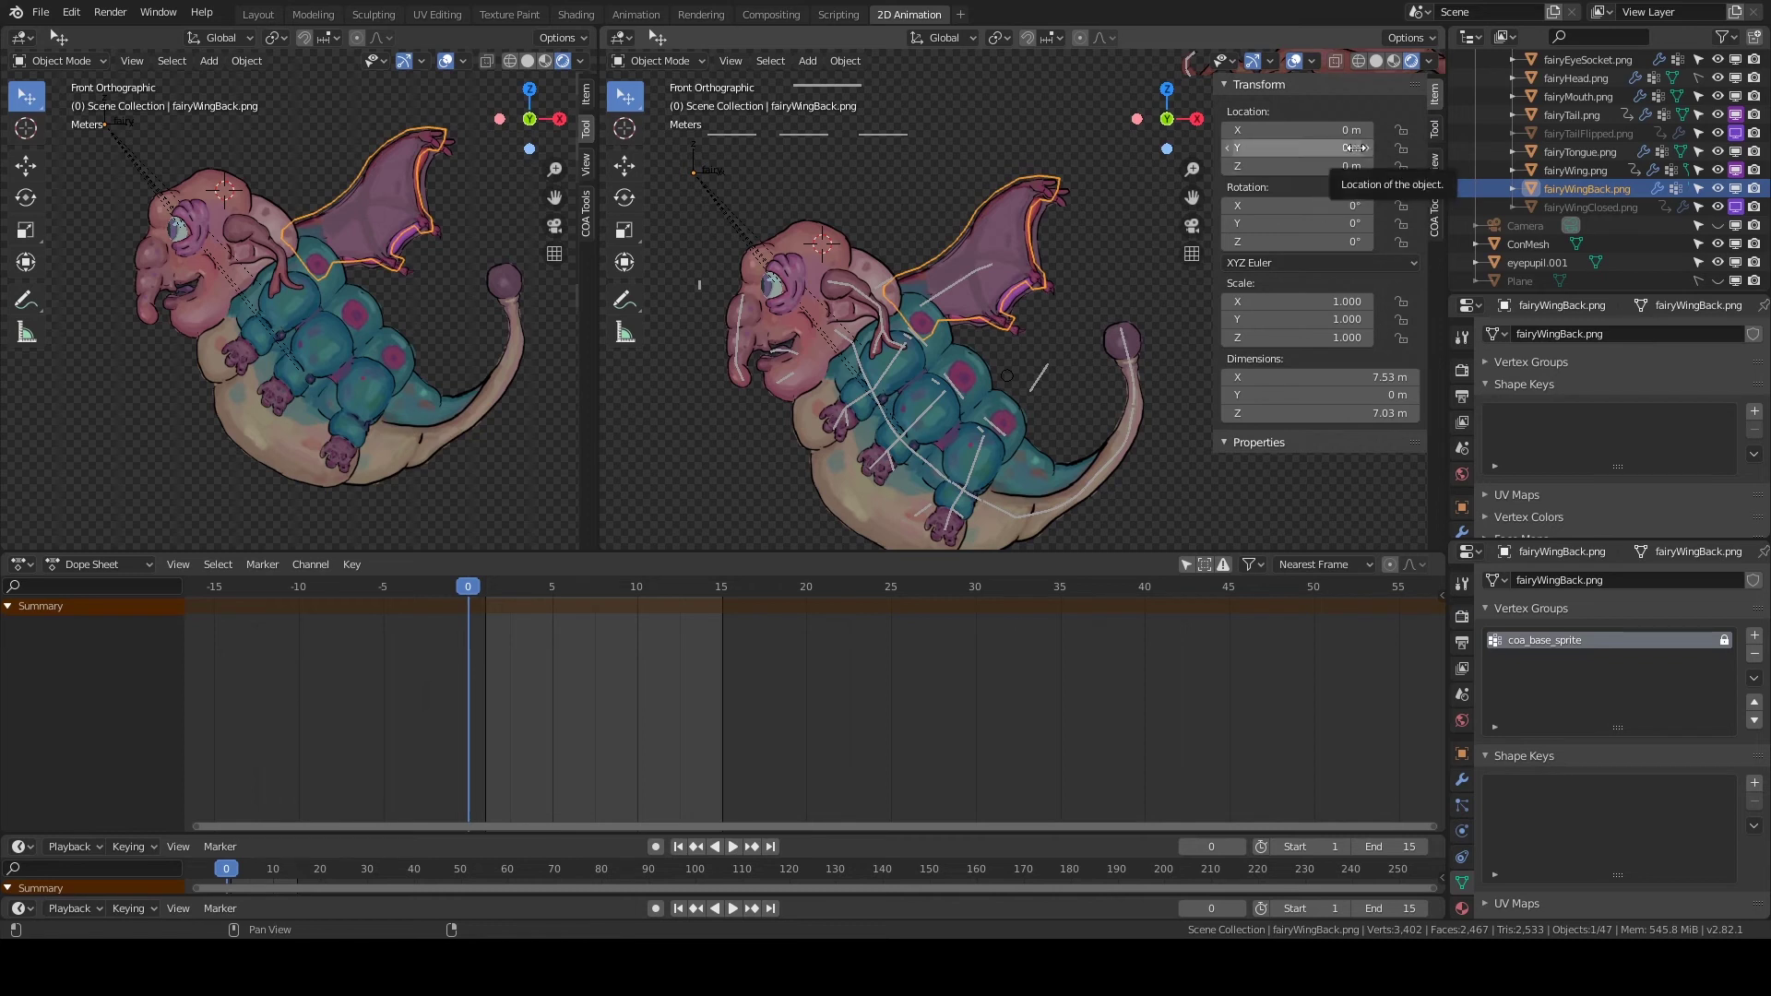
drag(1354, 147, 1343, 147)
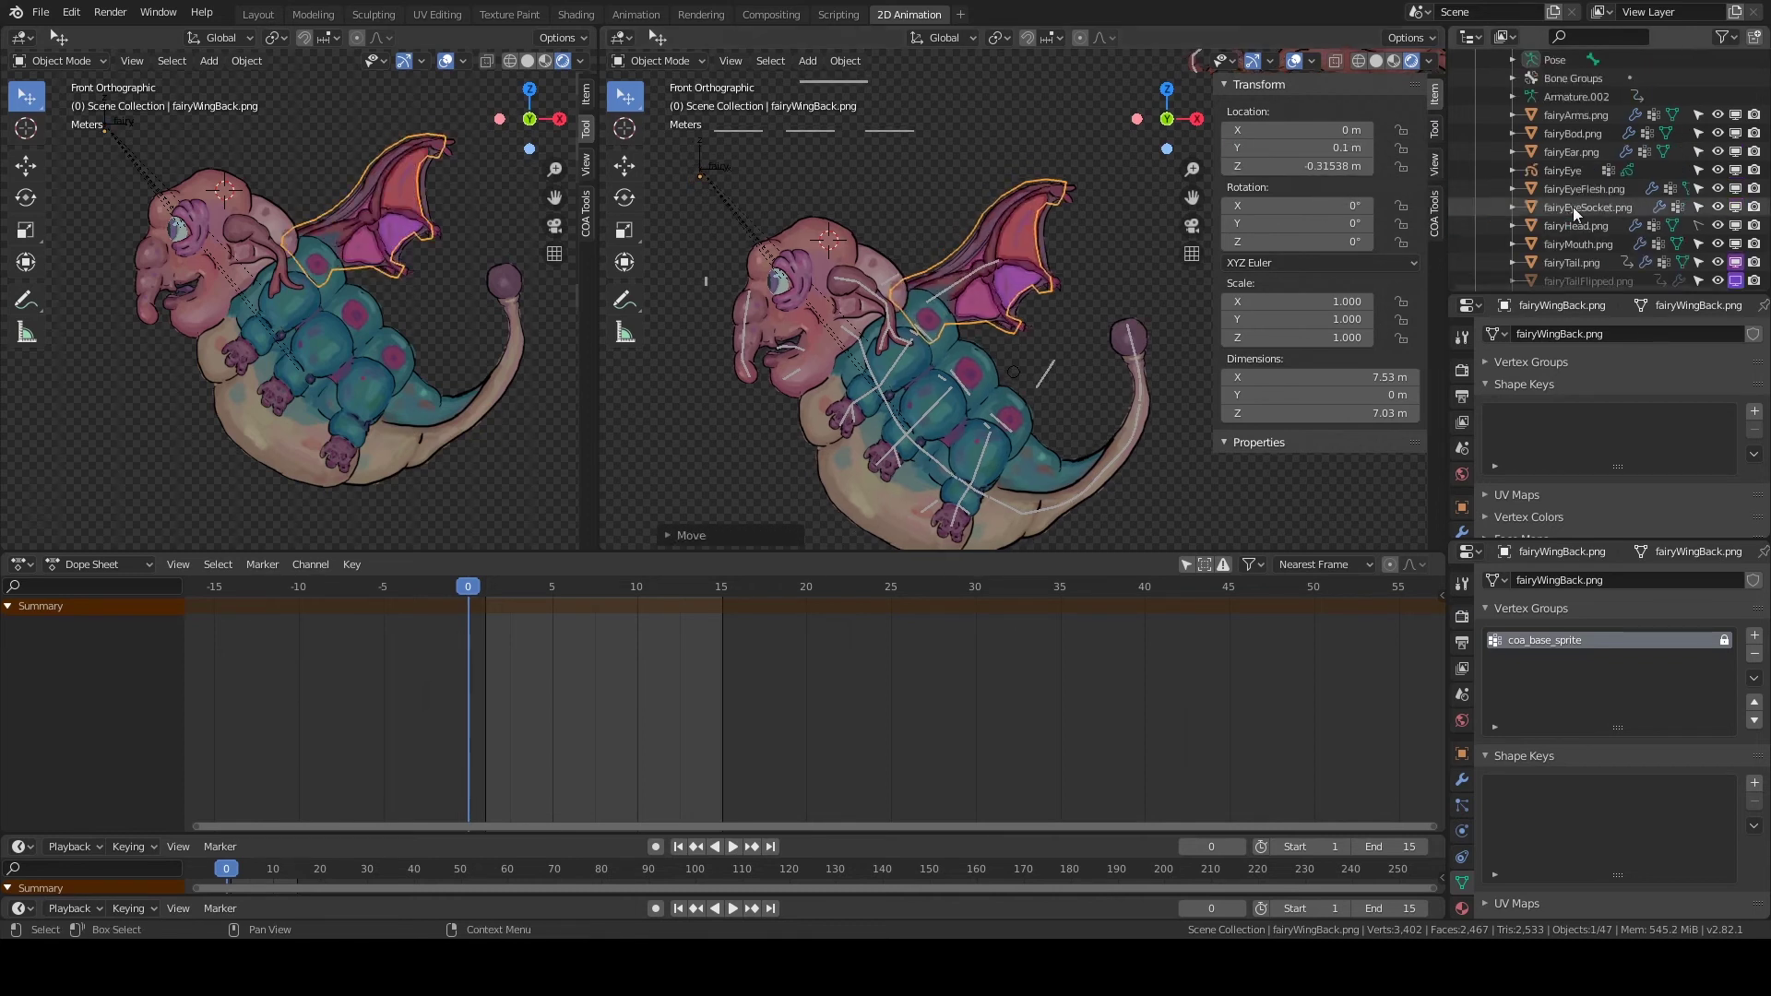
scroll(1573, 207, up, 1)
scroll(1035, 280, up, 1)
scroll(1035, 281, down, 1)
key(ctrl+s)
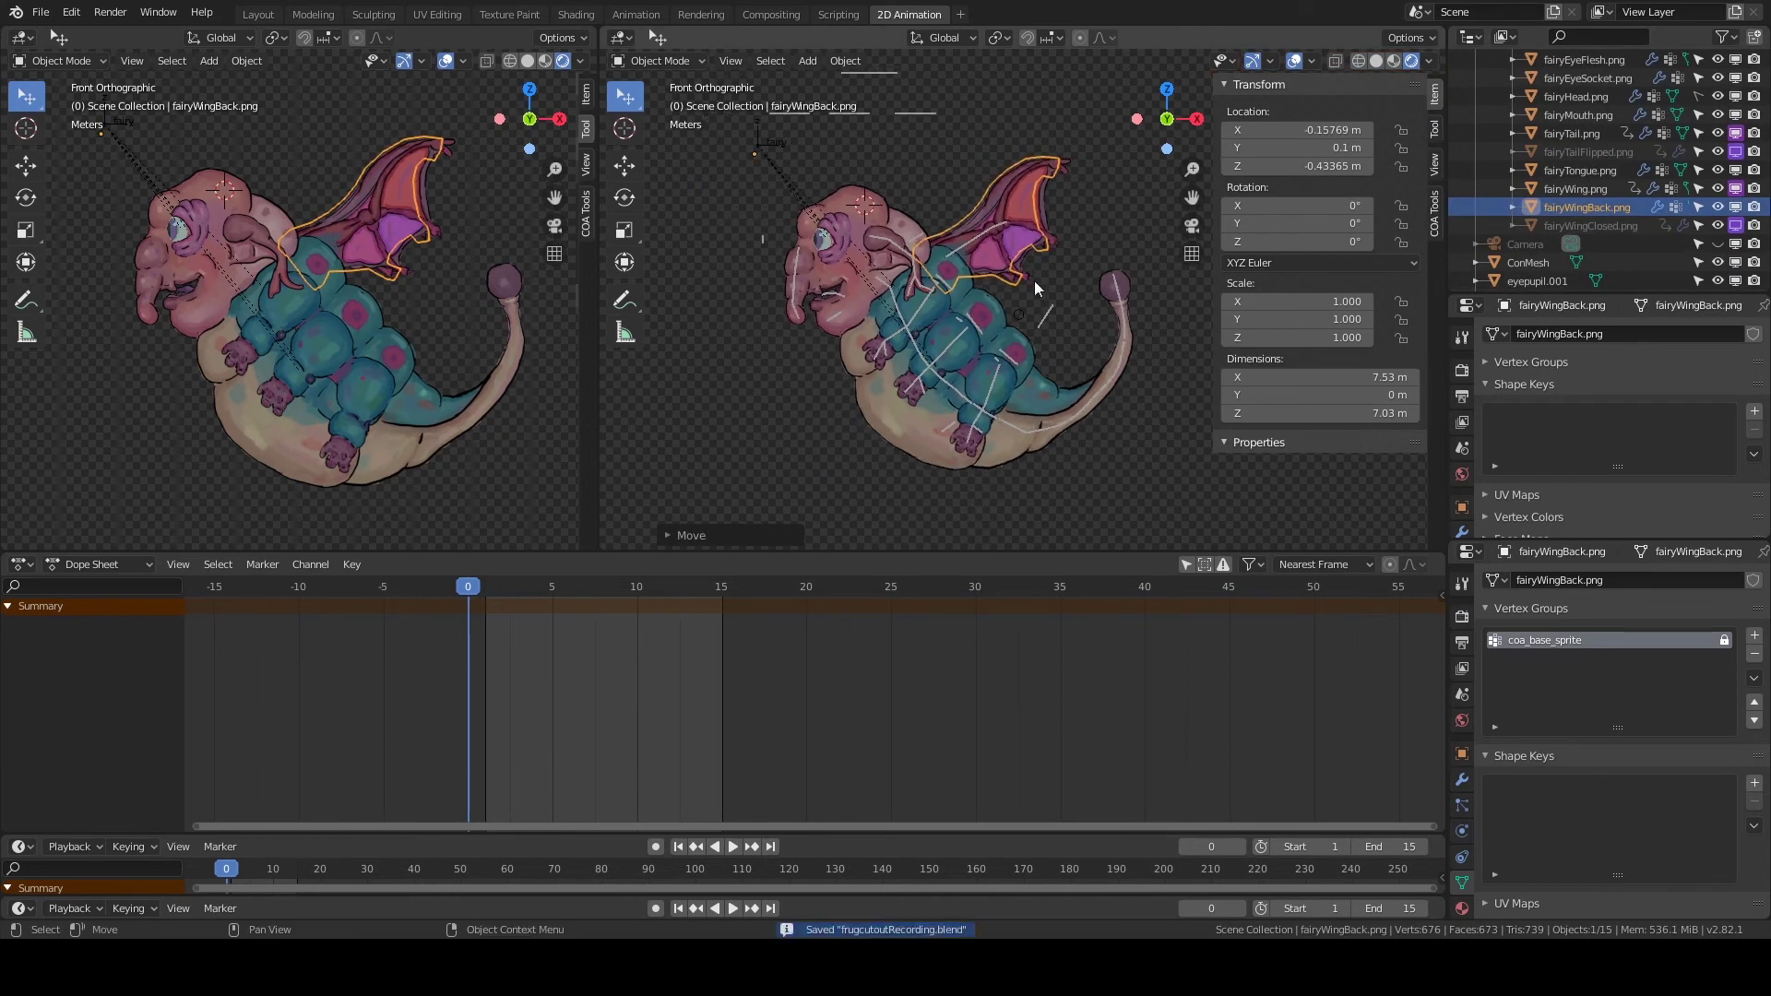
Import fairyWingClosed.png as a new COA Tools sprite and start editing its mesh.
scroll(959, 197, up, 3)
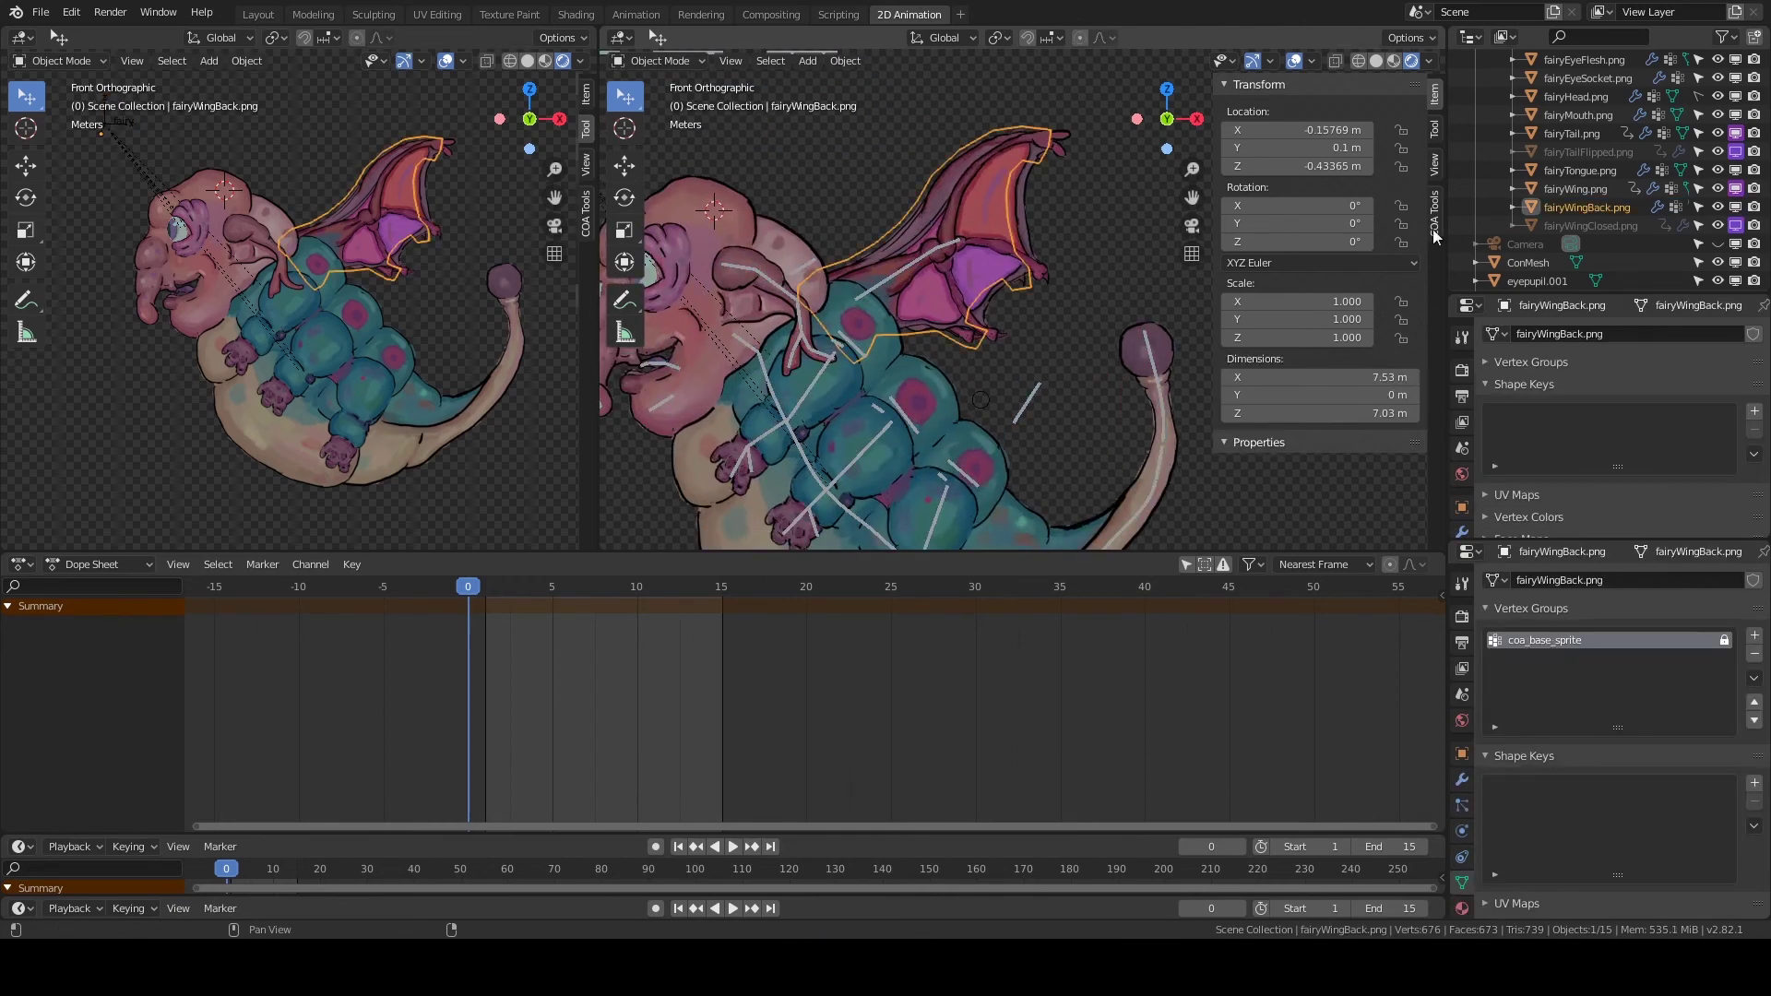
click(1433, 214)
click(1351, 443)
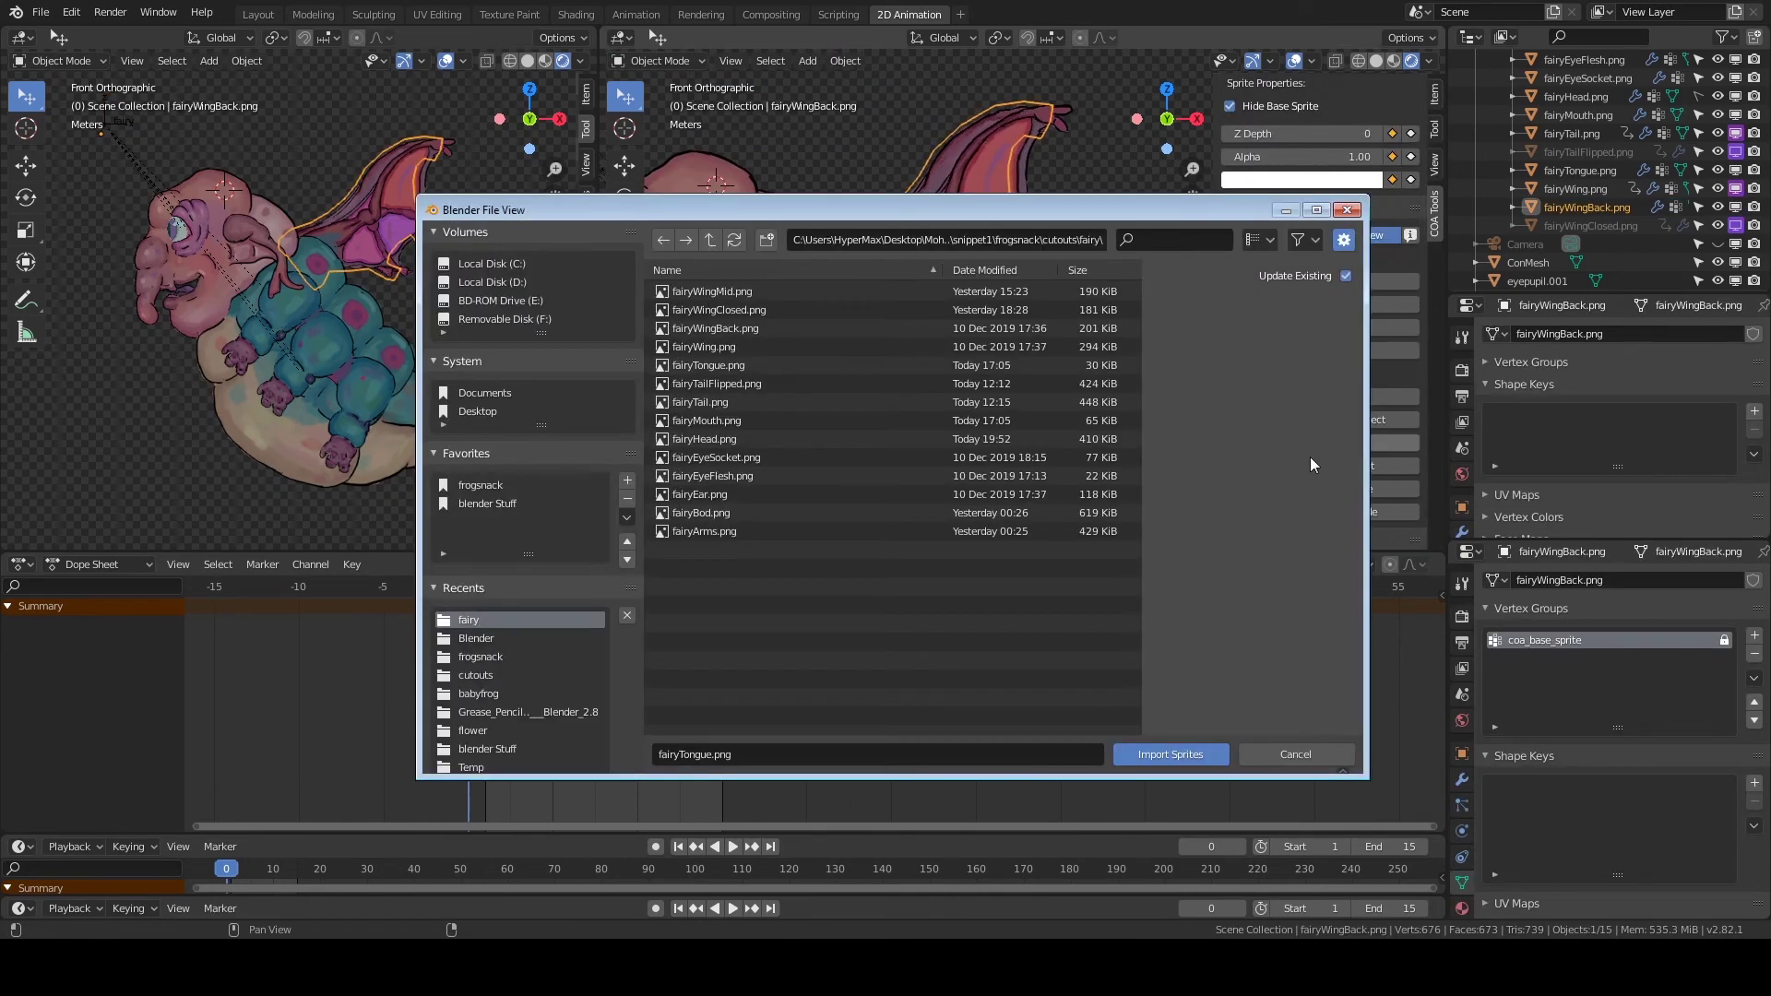
double_click(744, 308)
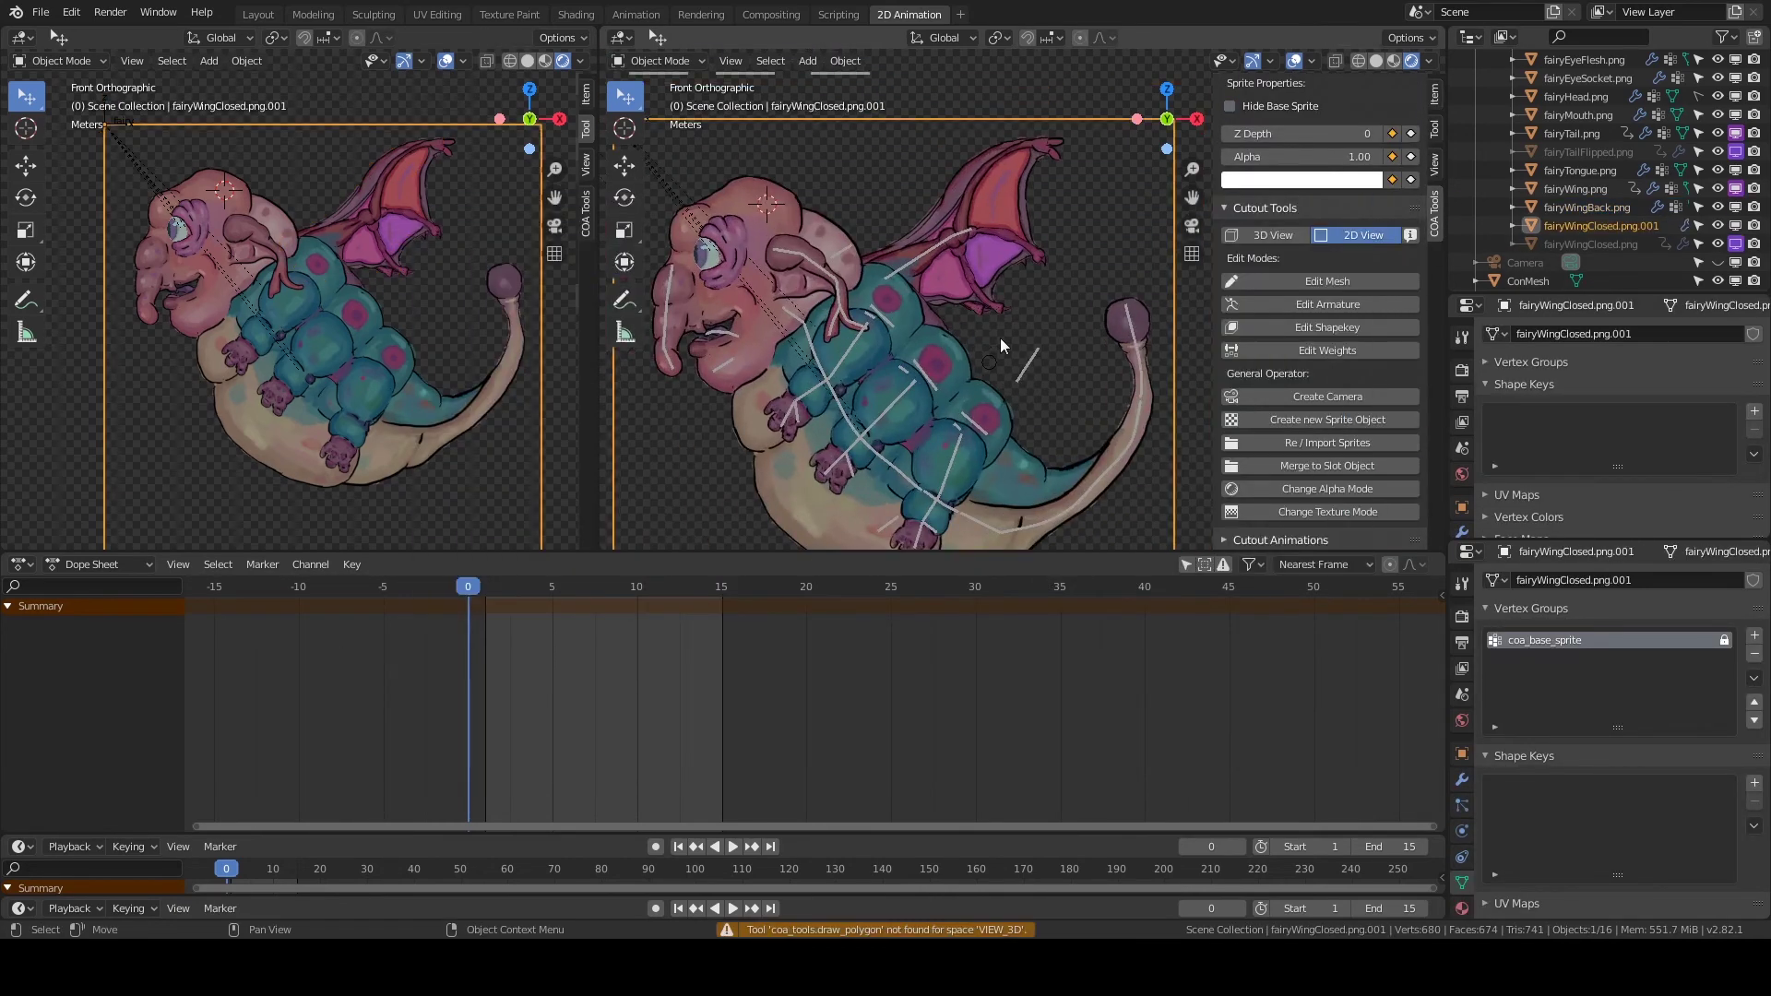
click(1355, 279)
scroll(987, 184, up, 3)
Trace the closed wing's outline and generate its mesh.
scroll(979, 147, up, 1)
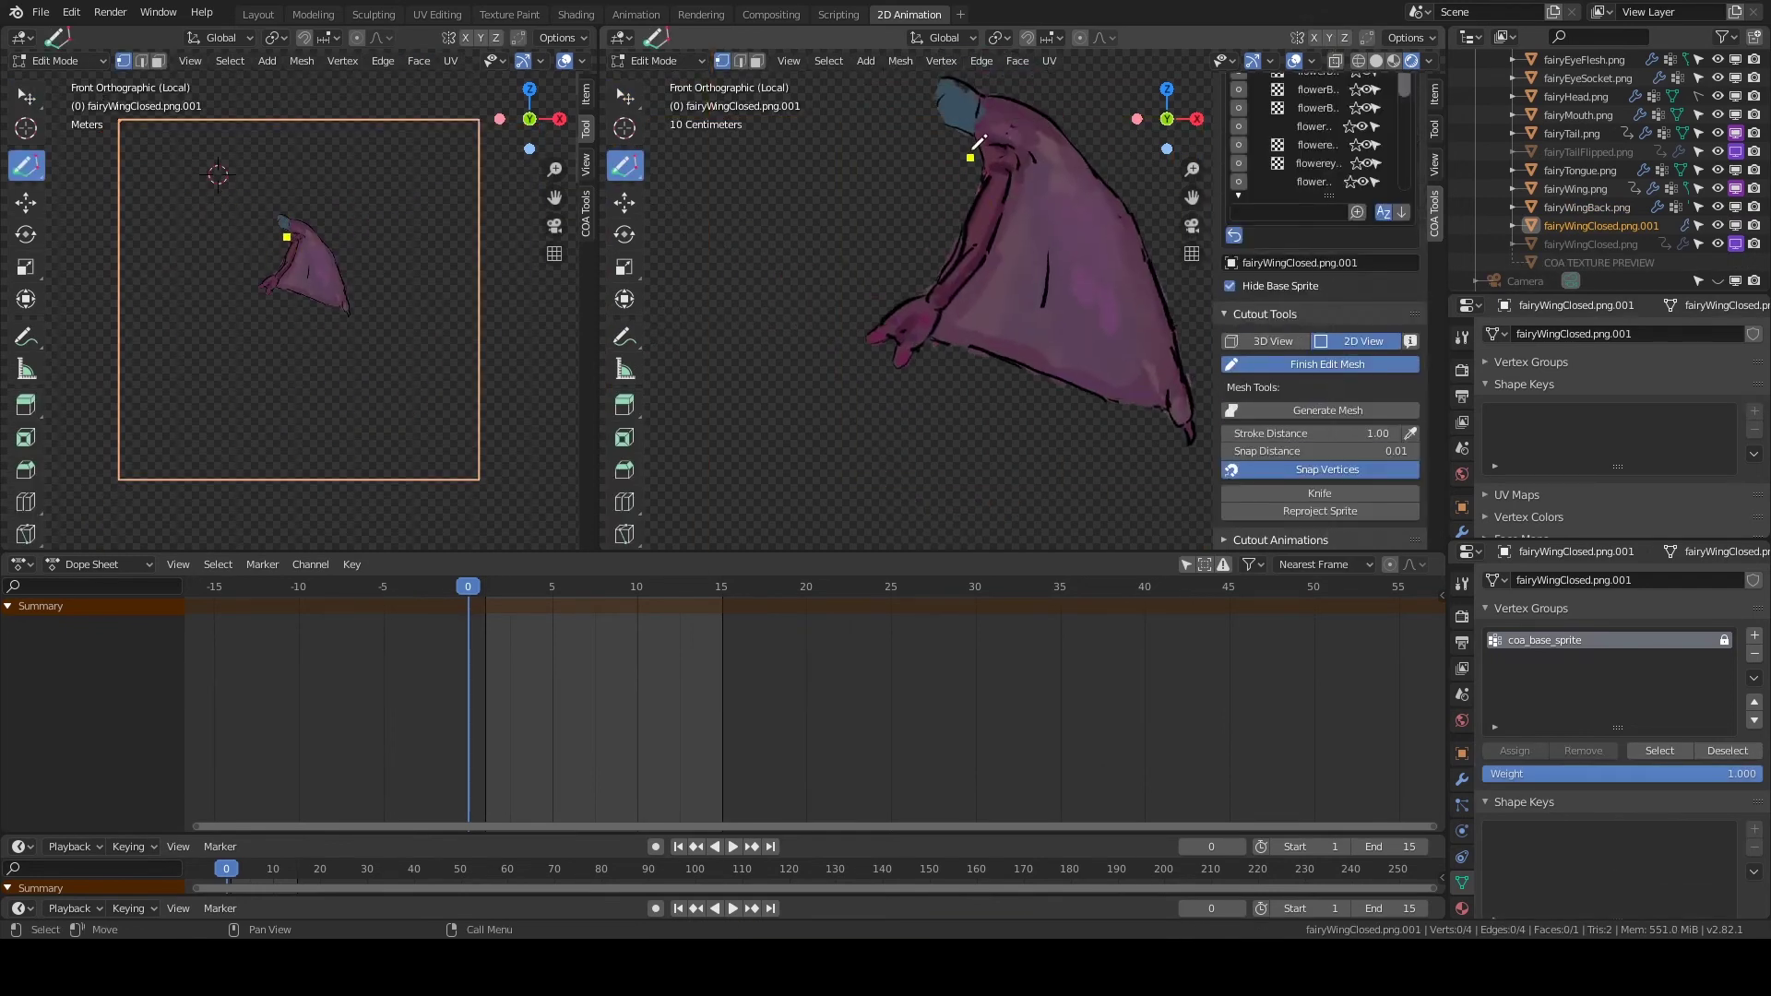
drag(931, 81, 936, 100)
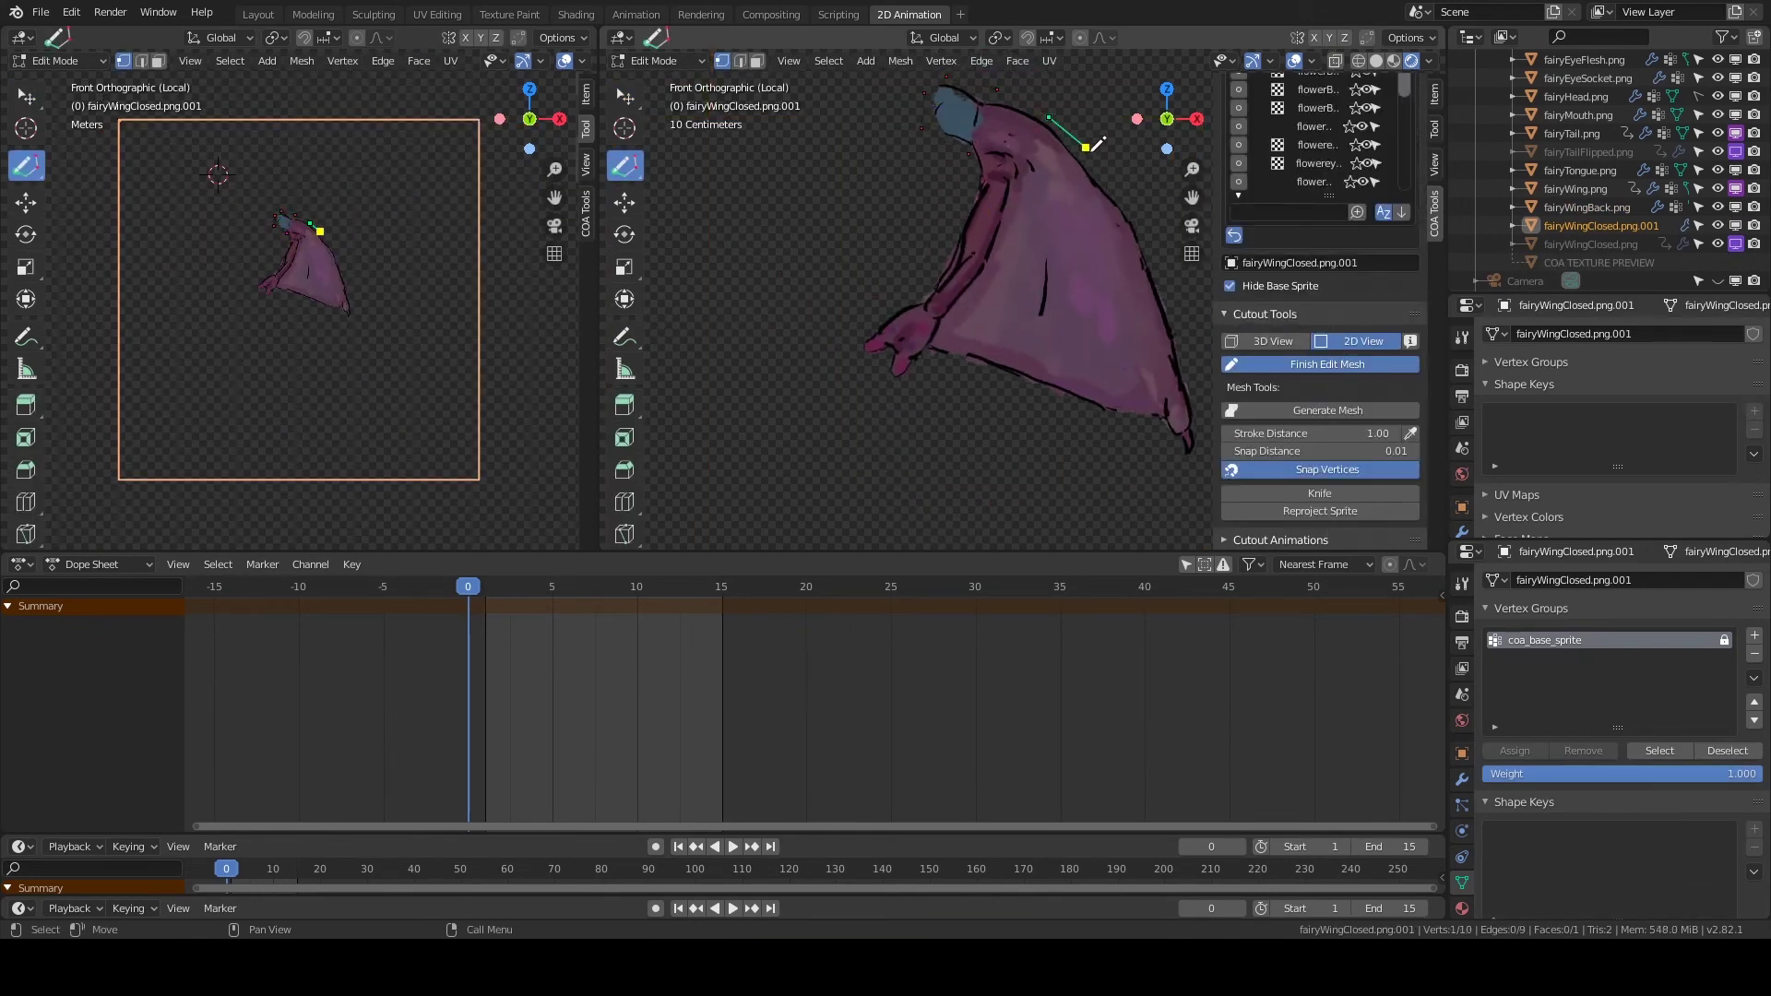
drag(1196, 386, 1168, 407)
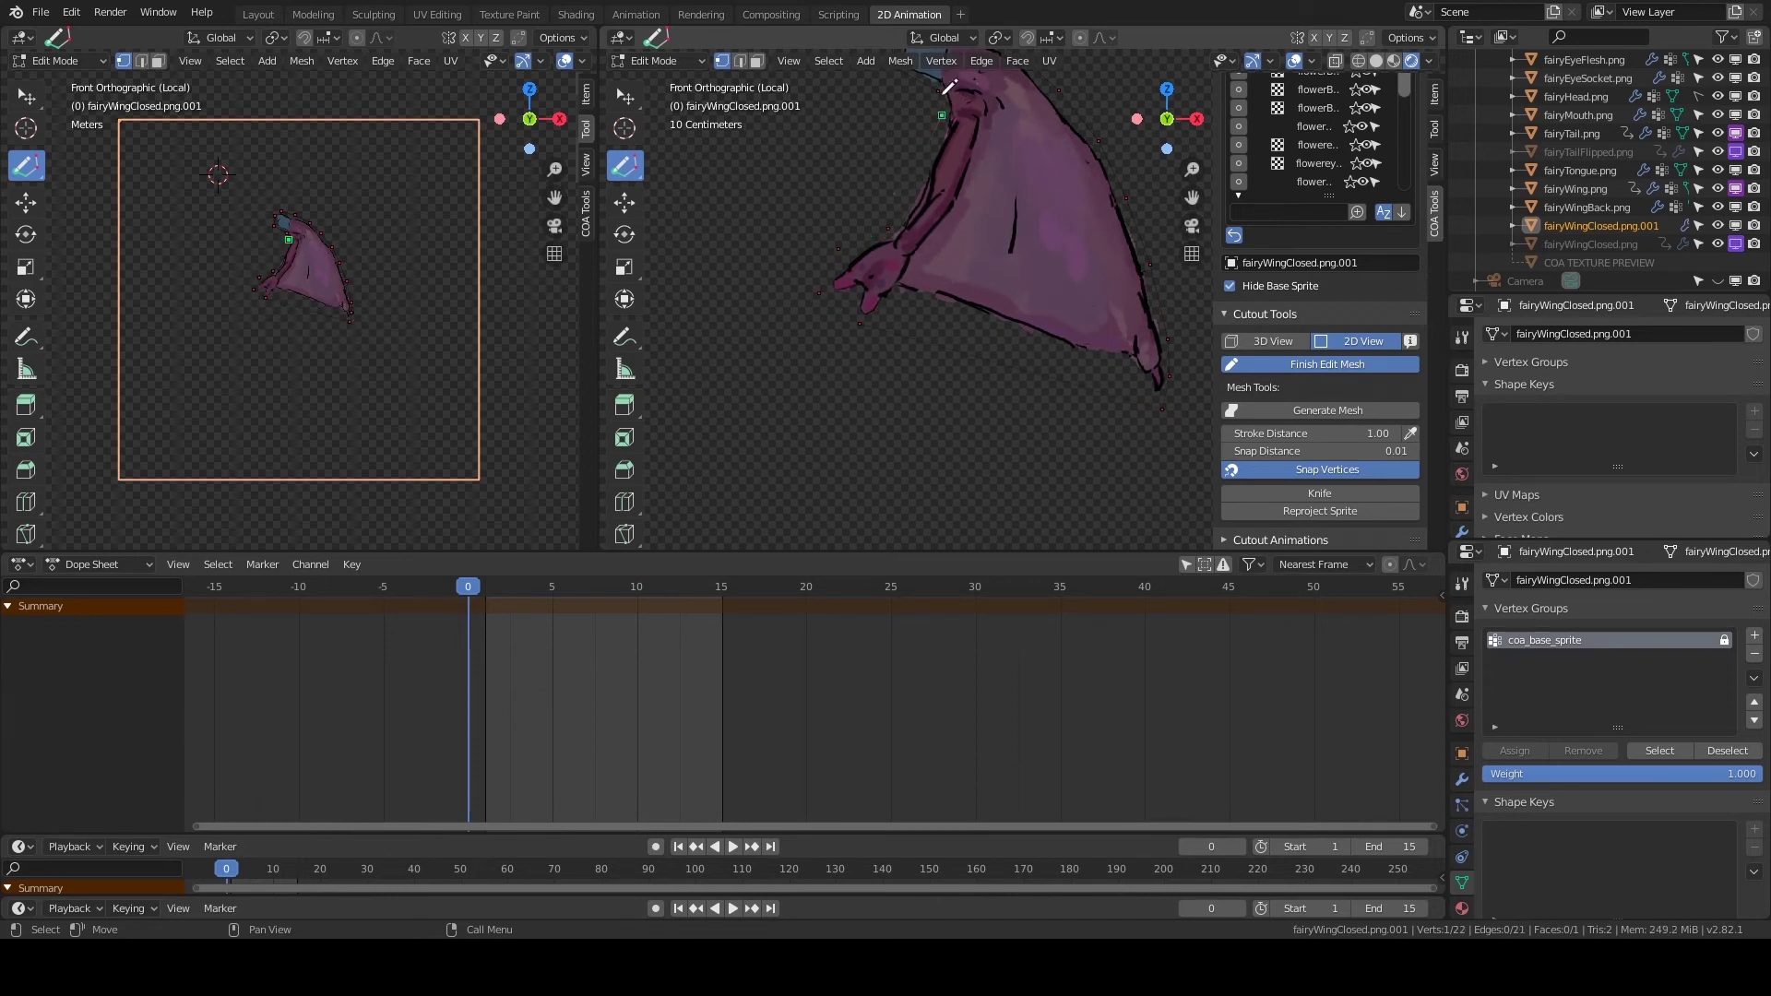
click(901, 187)
click(1317, 410)
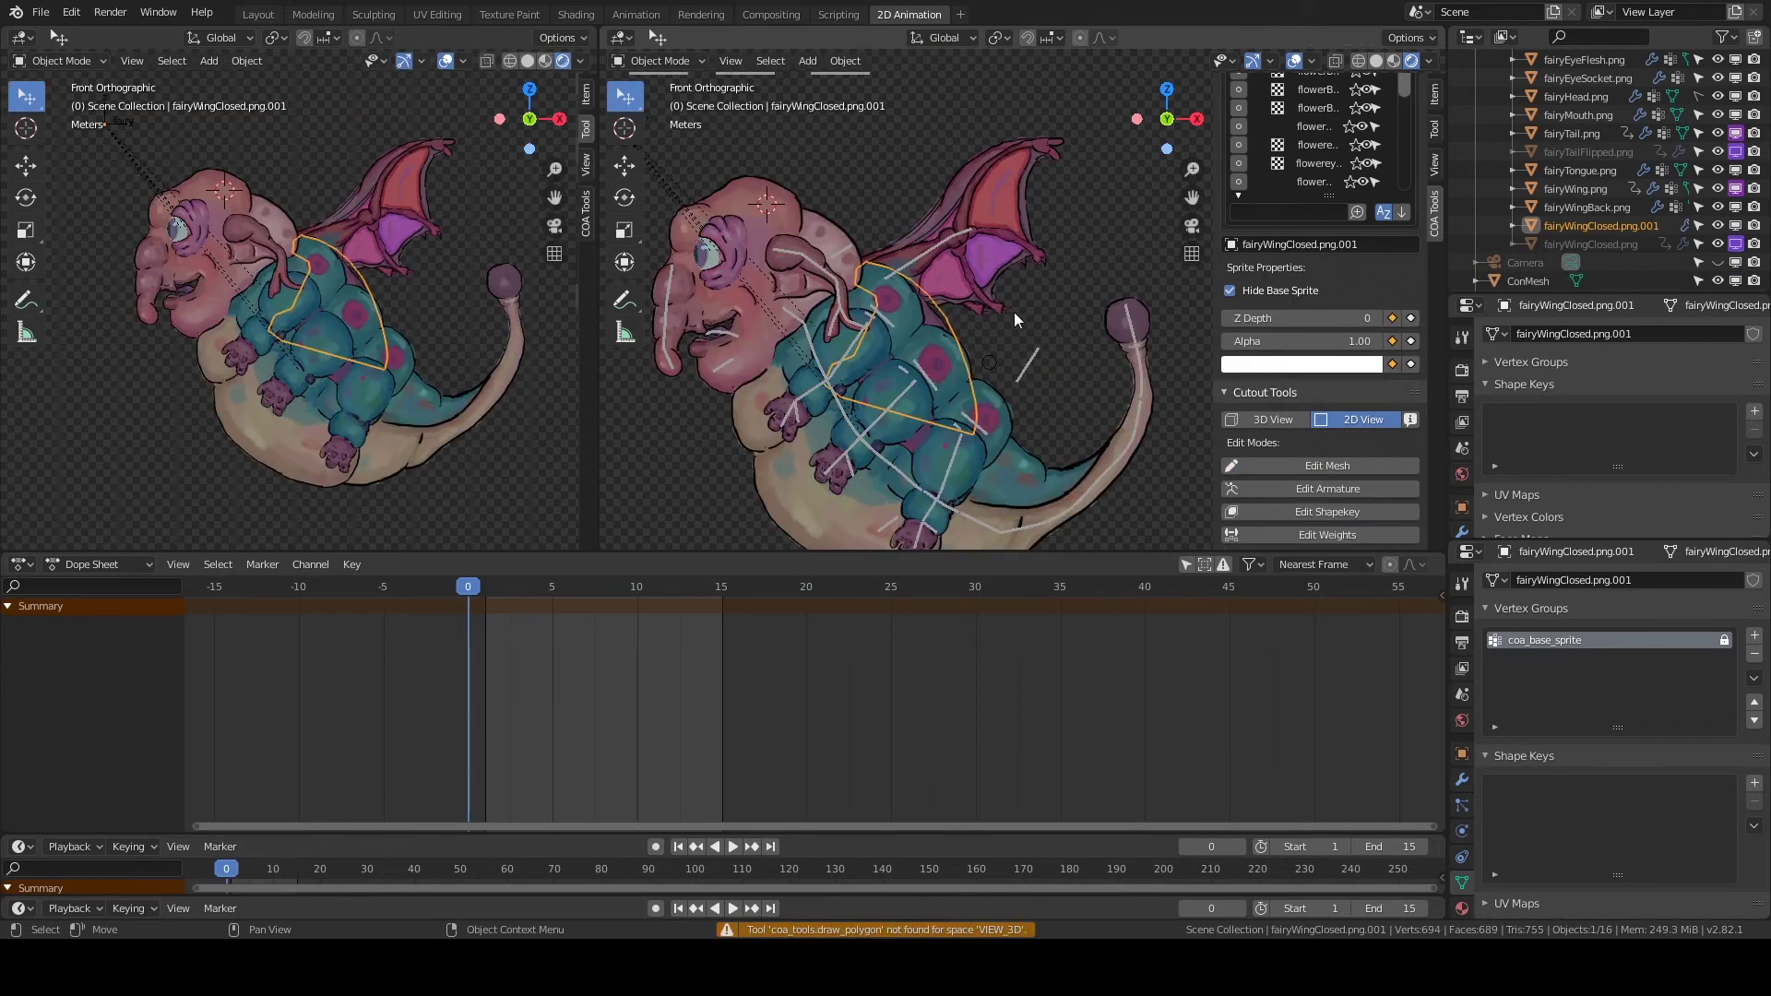
Set the closed wing's origin at the shoulder and rotate it to -34°.
click(624, 128)
click(876, 279)
right_click(925, 305)
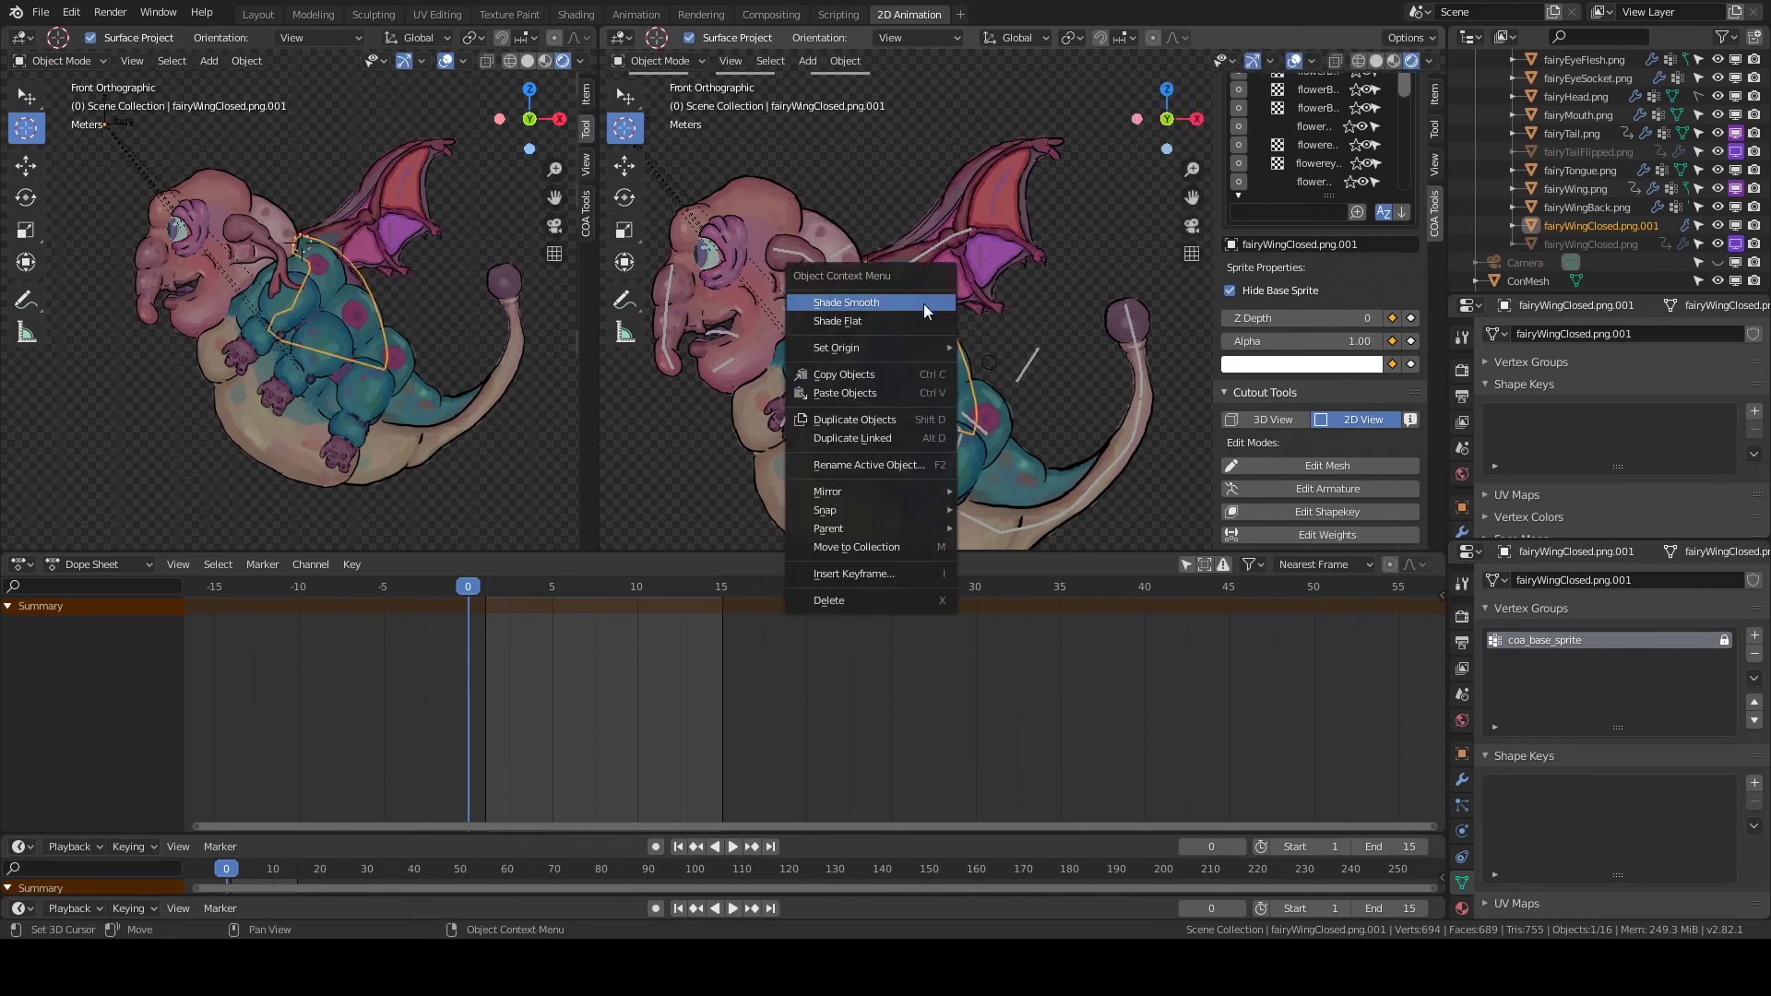
click(1082, 385)
key(r)
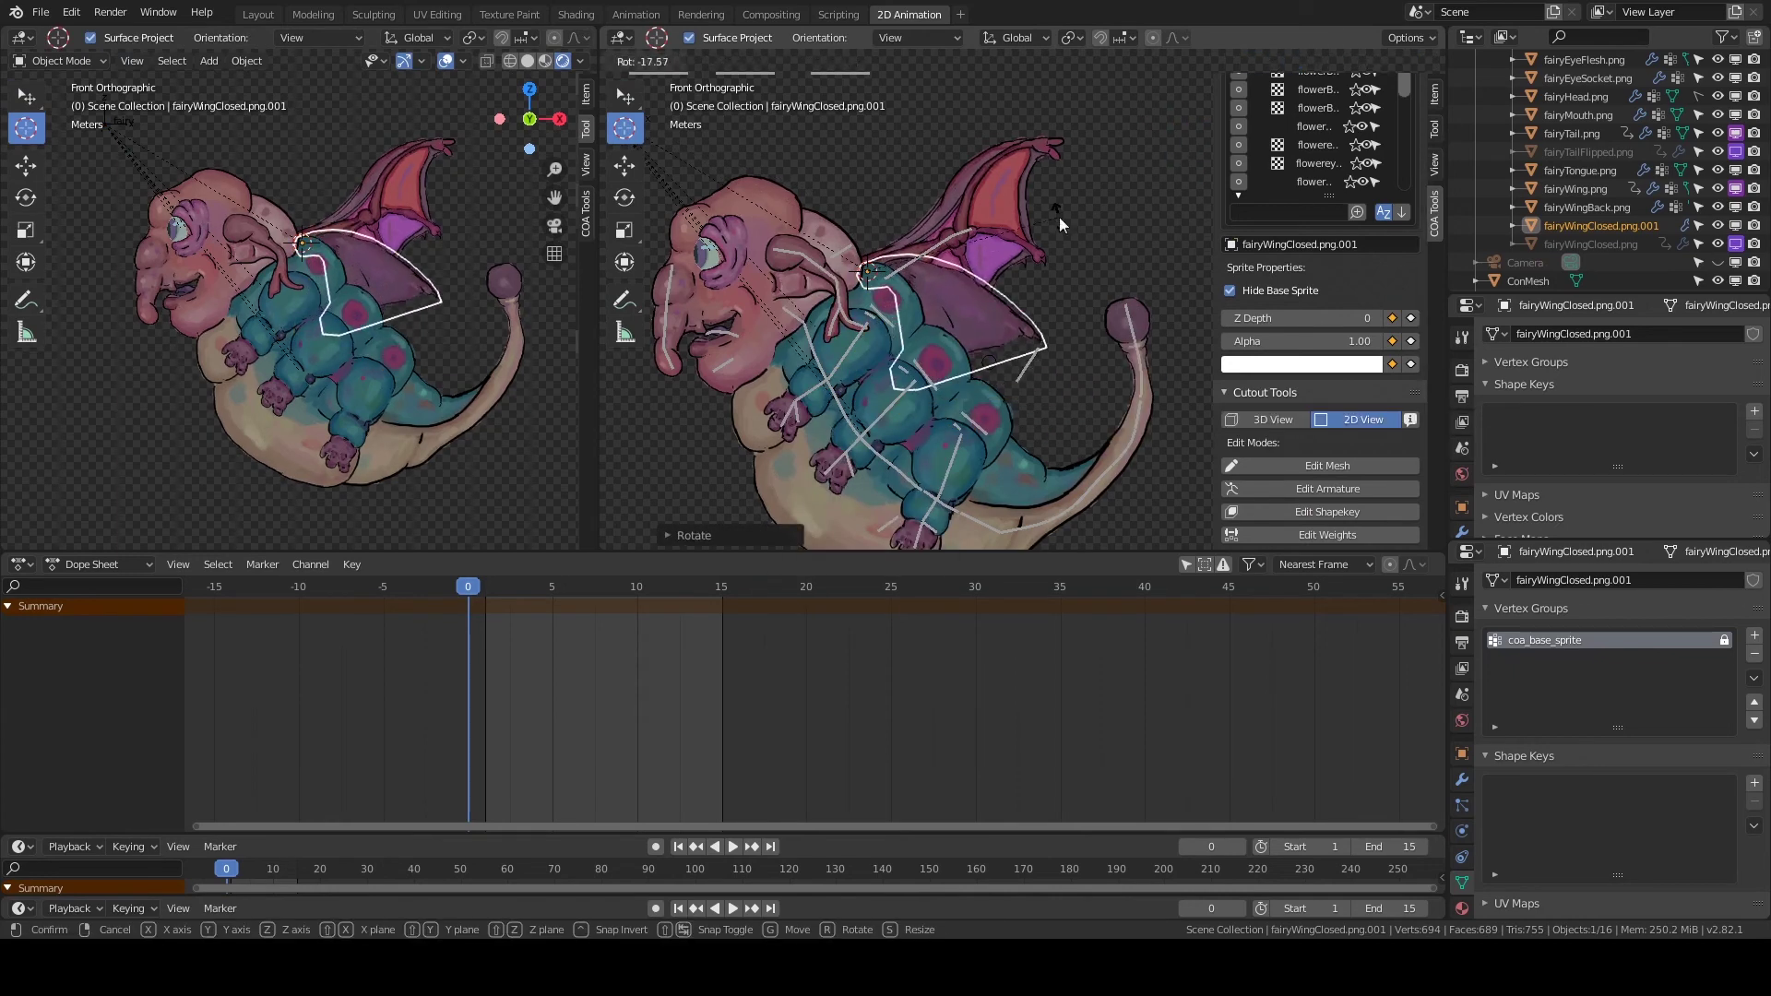
click(1059, 218)
Select the back wing sprite fairyWingBack.png and bring up its cutout tools.
click(1434, 93)
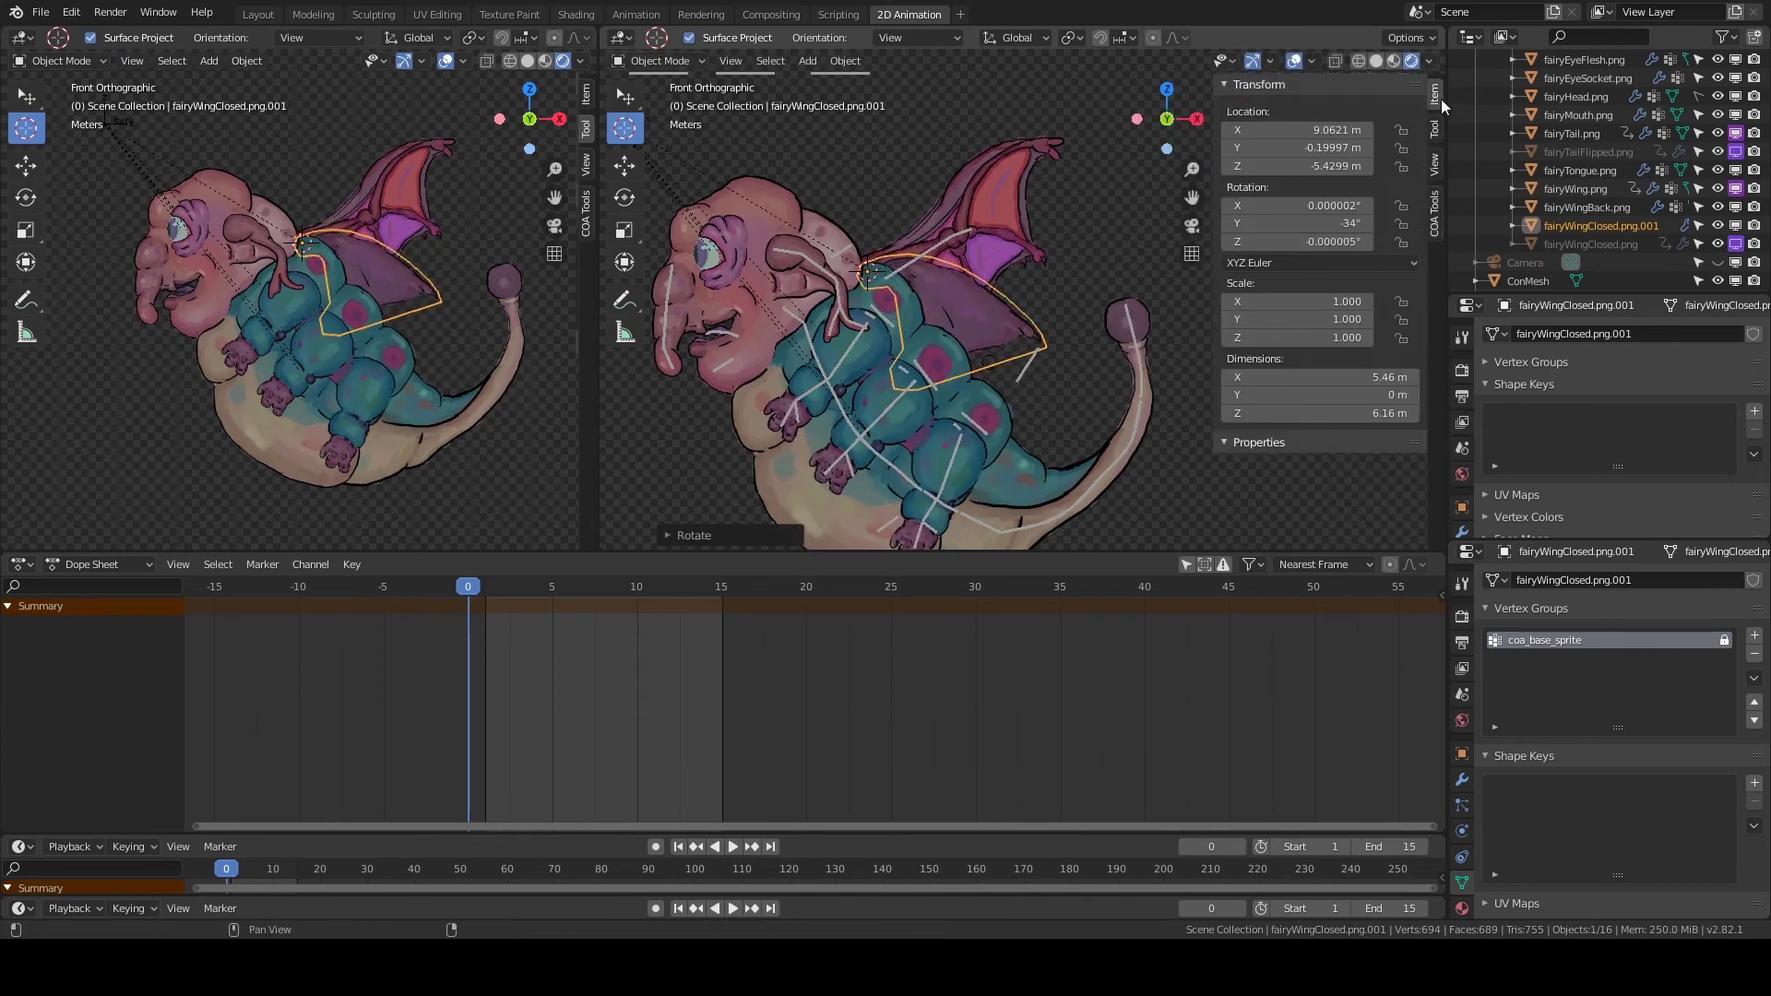
click(933, 210)
click(1434, 212)
Paint wingBone and wingBone.001 weights on the back wing at brush strength 0.25, then test-bend it.
click(1386, 429)
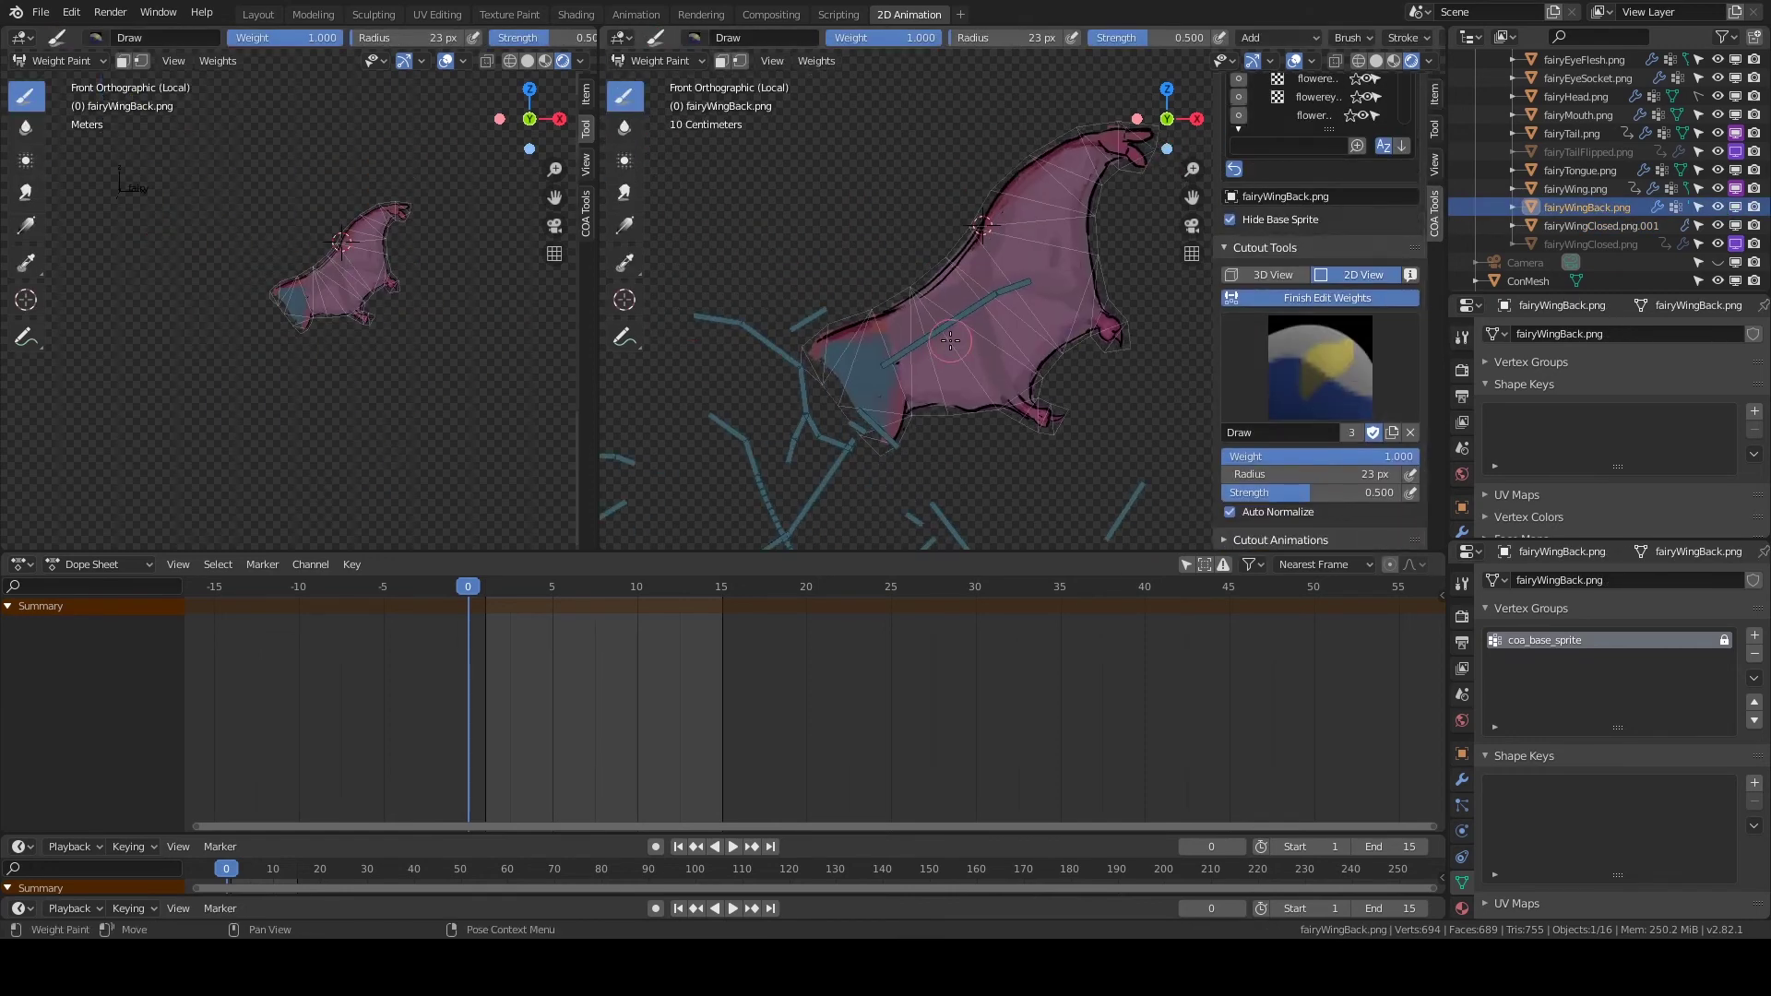
ctrl+click(950, 342)
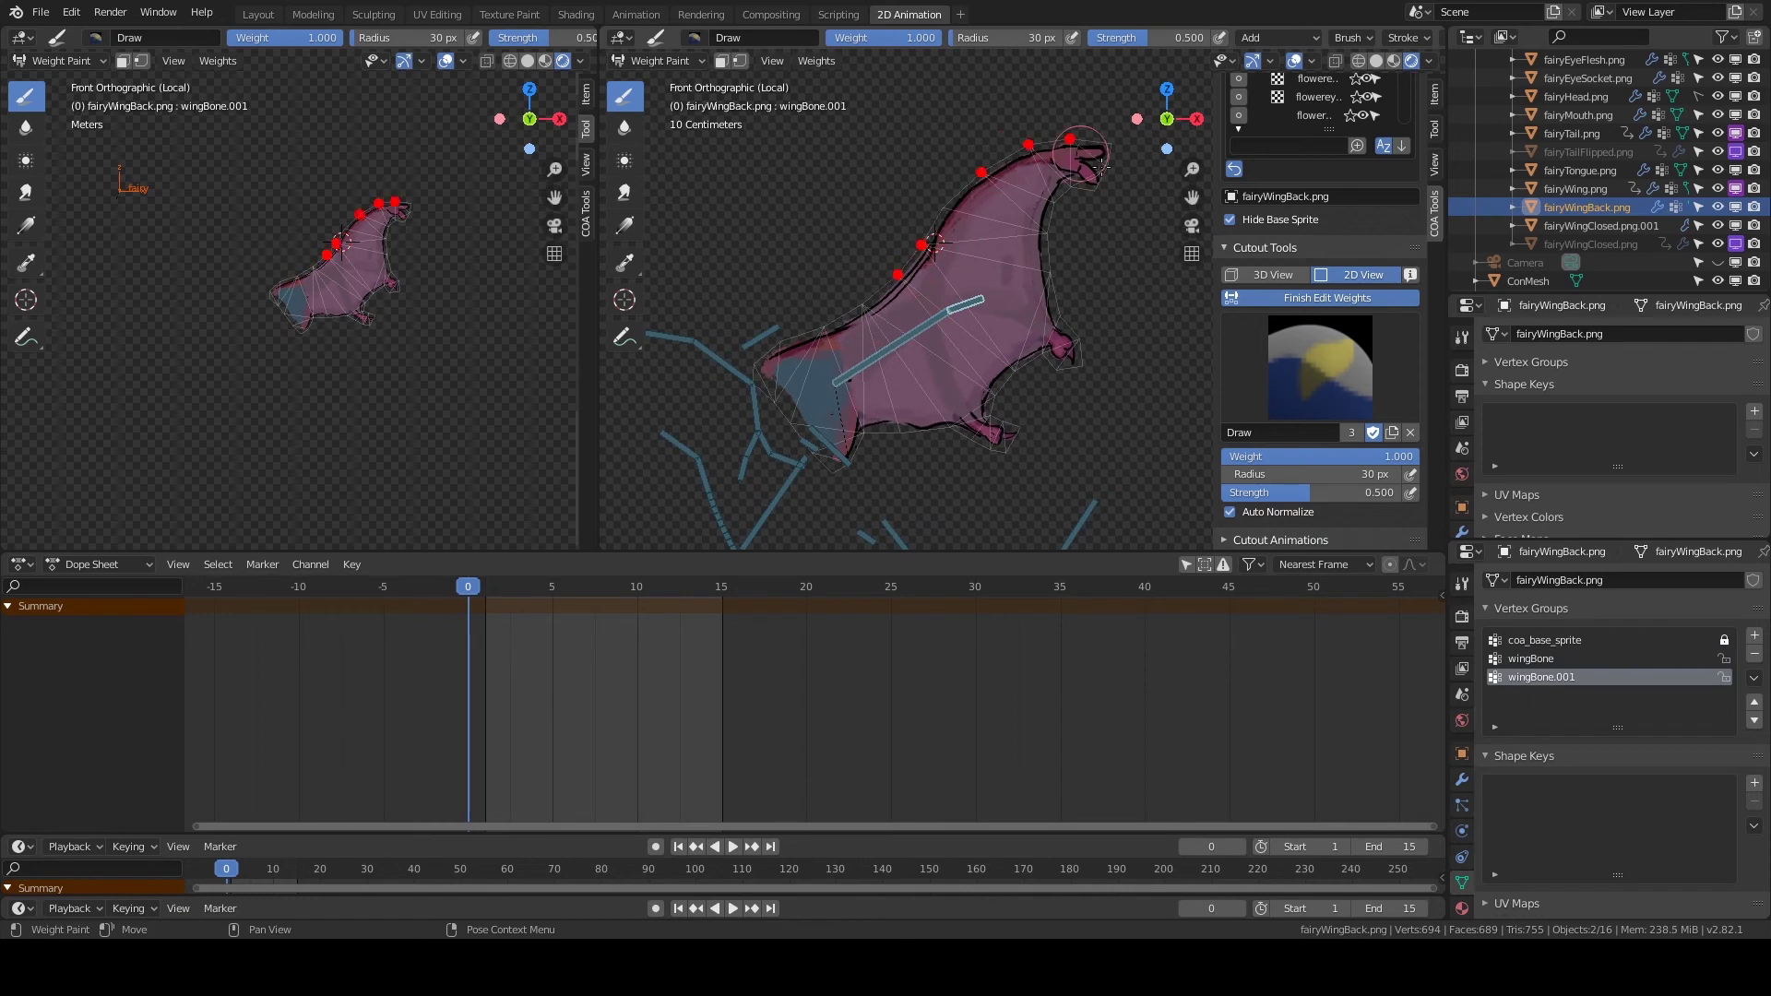
ctrl+click(928, 338)
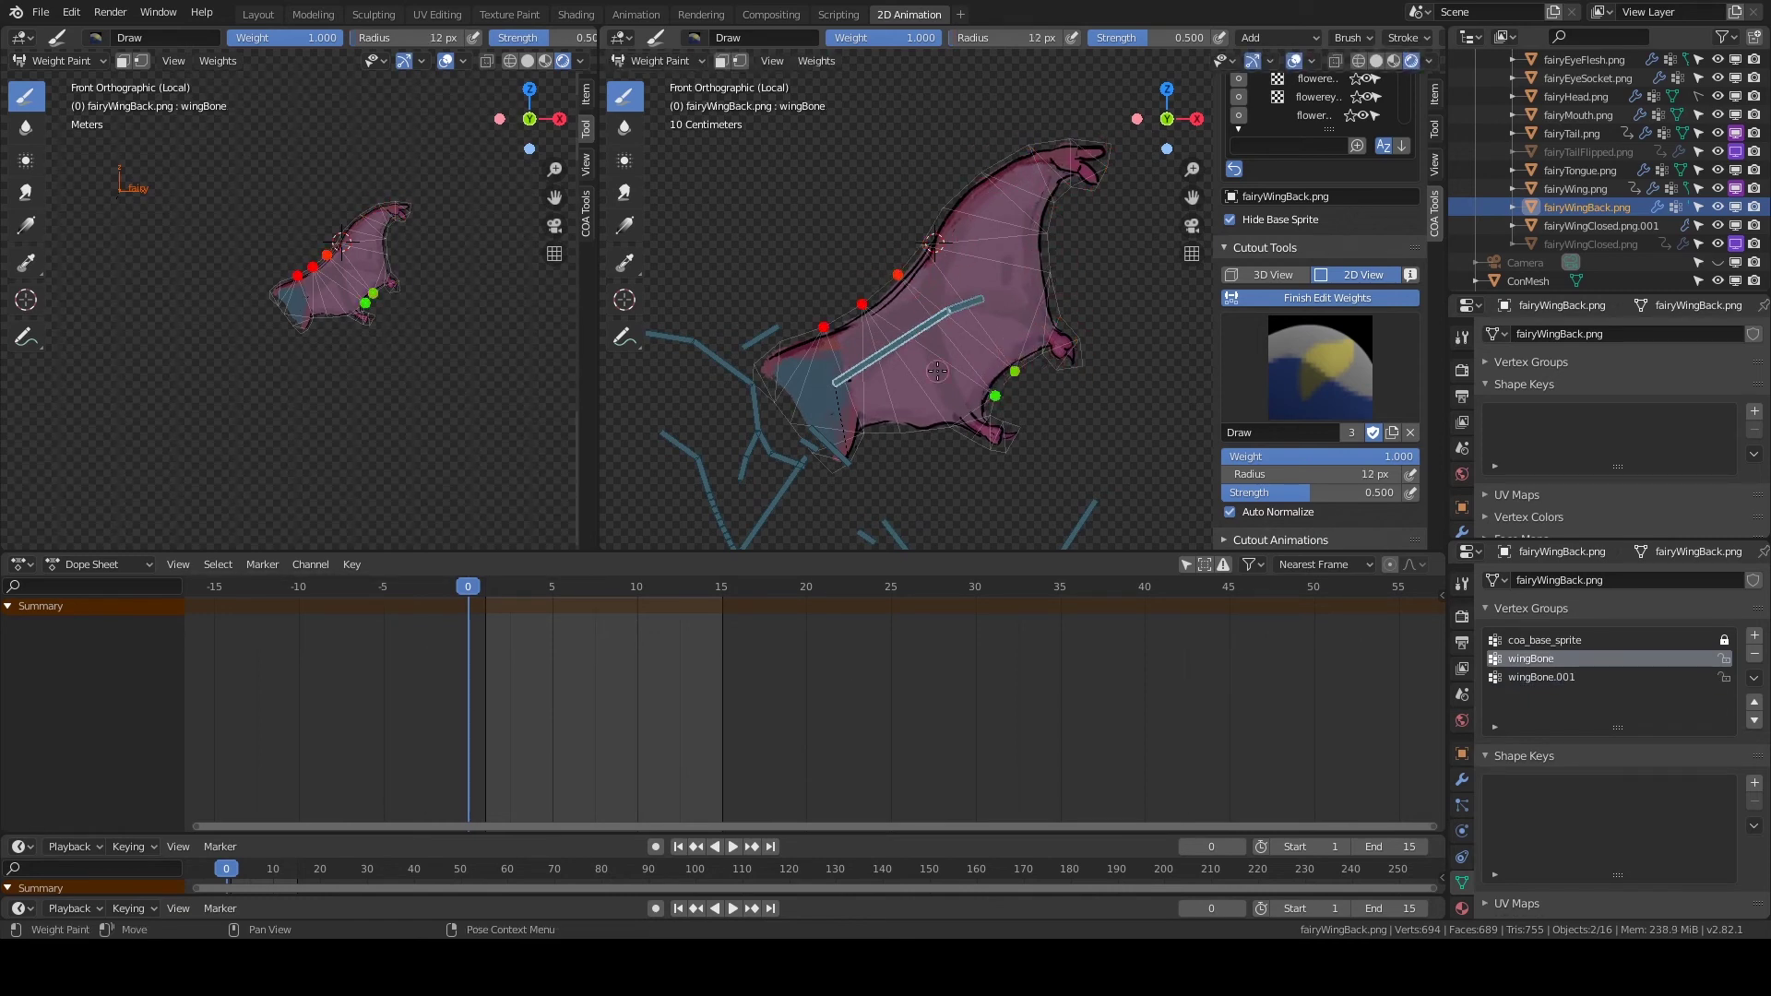
ctrl+click(973, 301)
click(1180, 37)
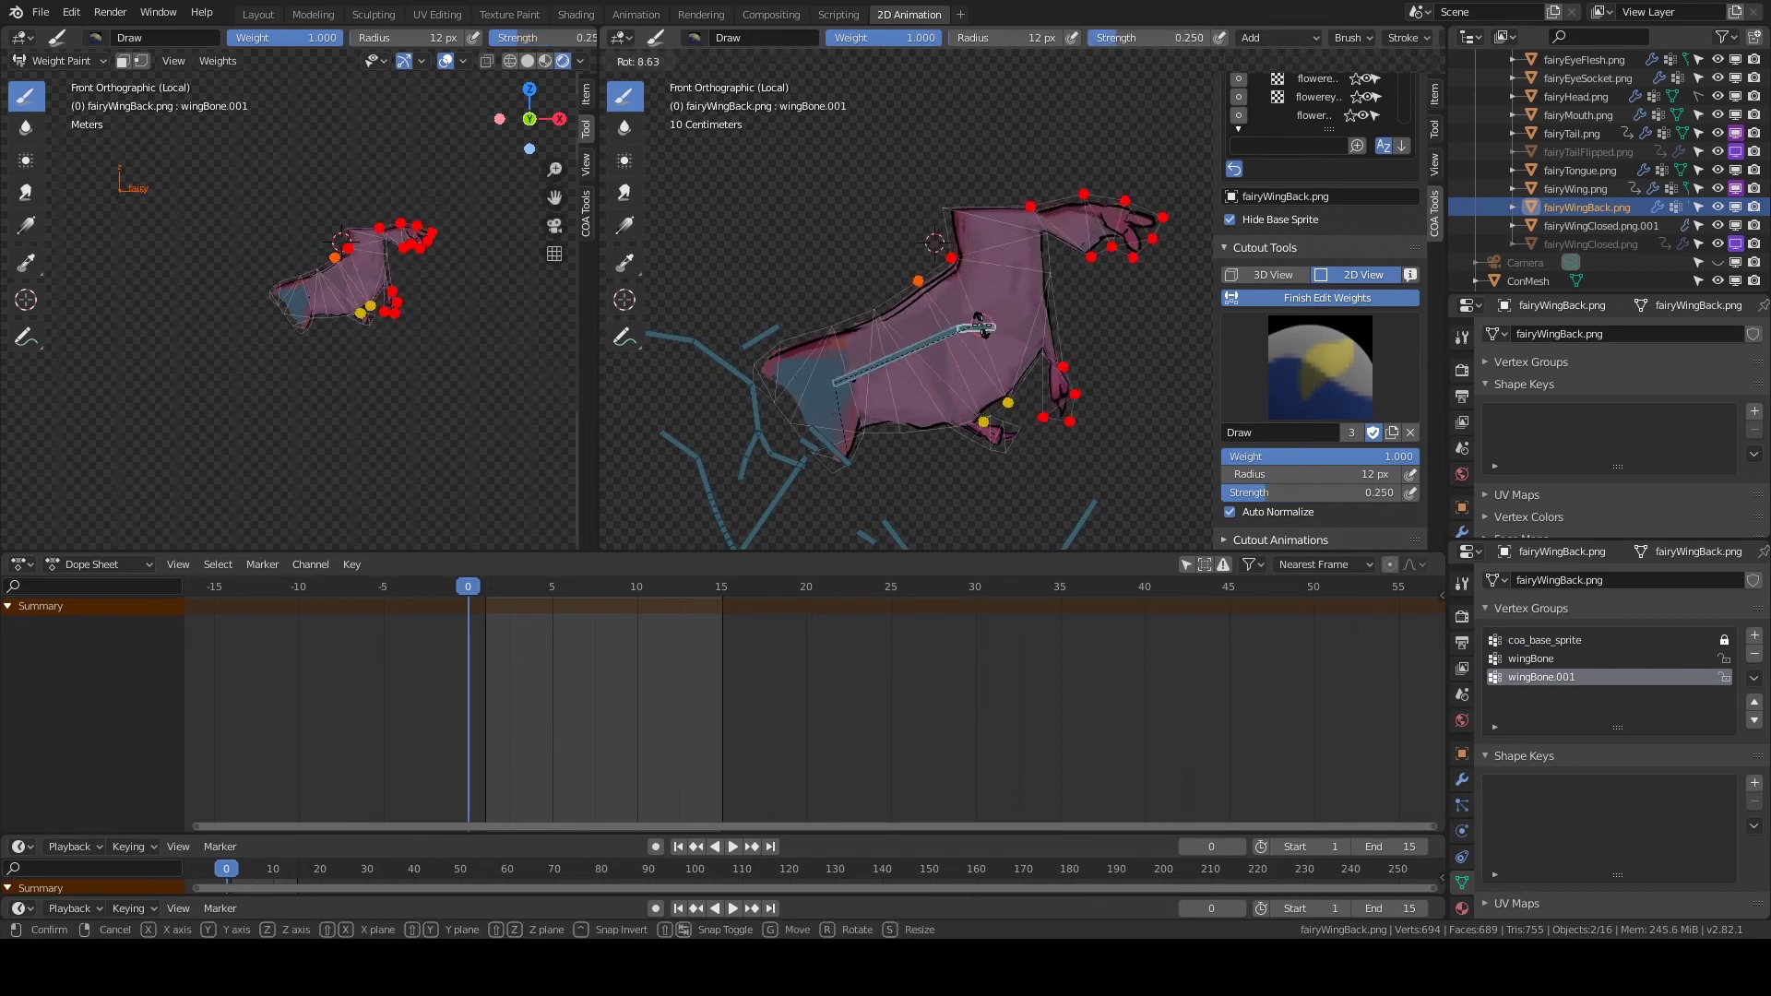
key(f)
drag(1047, 246, 1012, 397)
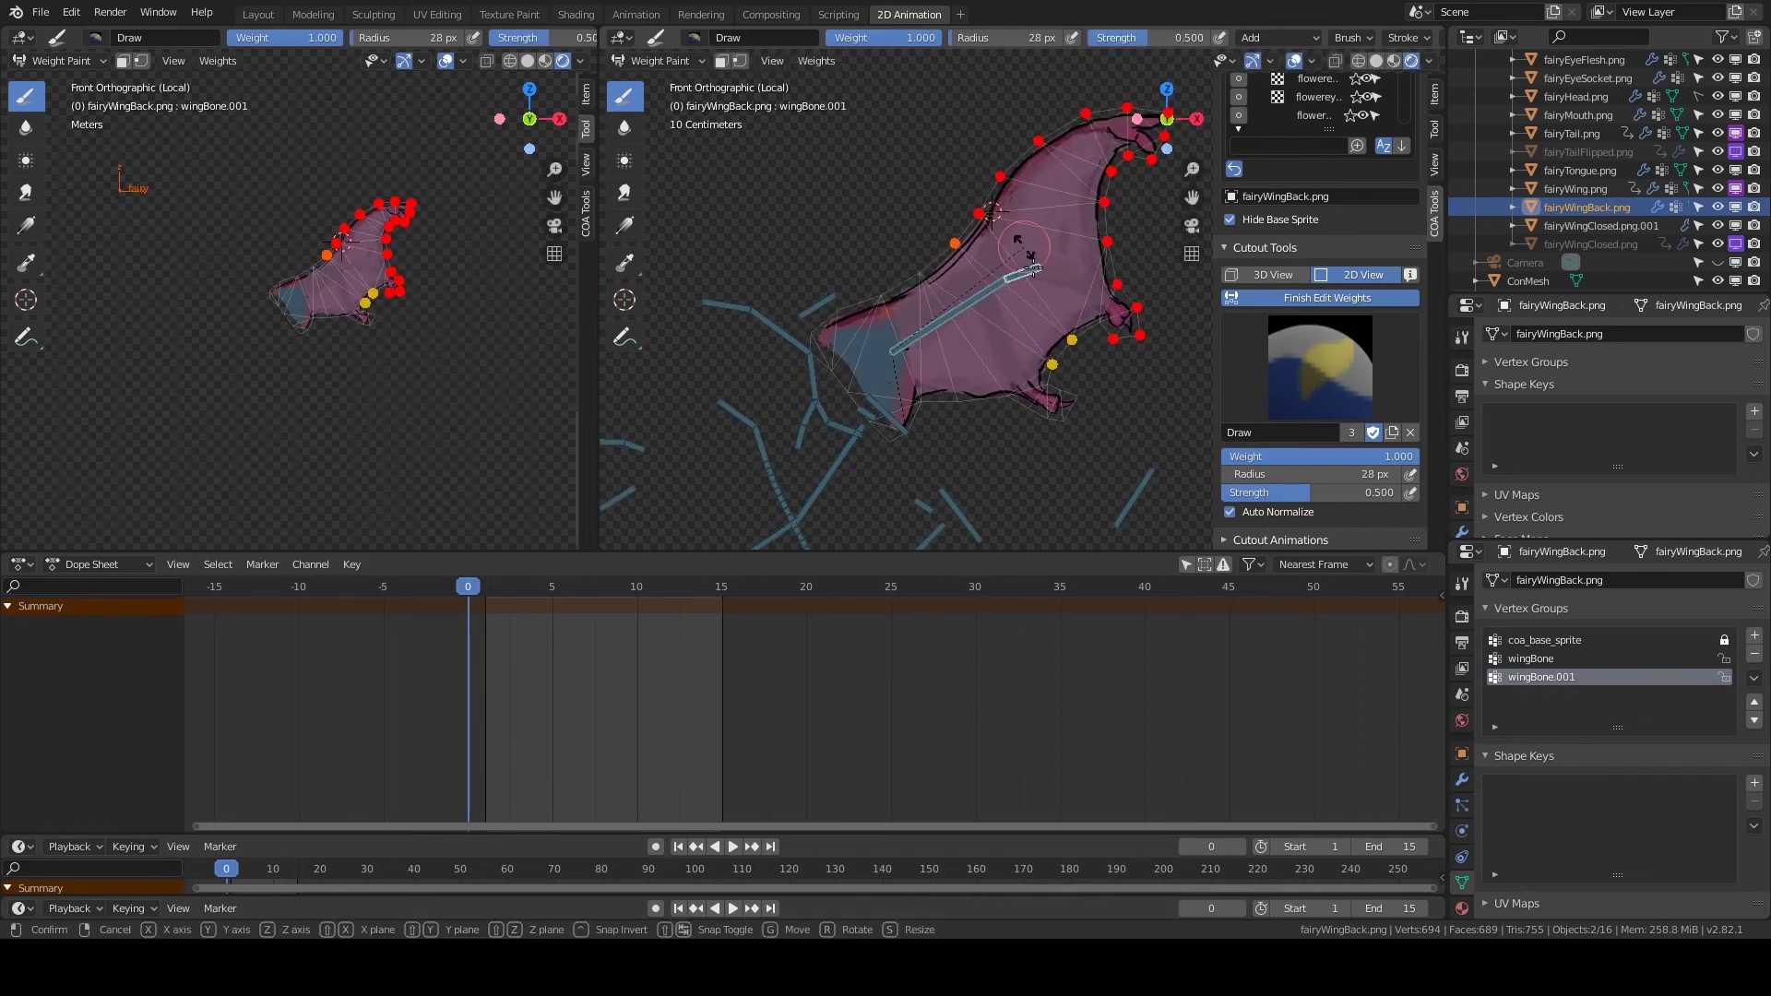
Paint armJointBone.002 weights on the back wing, test-rotate the wing bone, and finish weight editing.
ctrl+click(1013, 397)
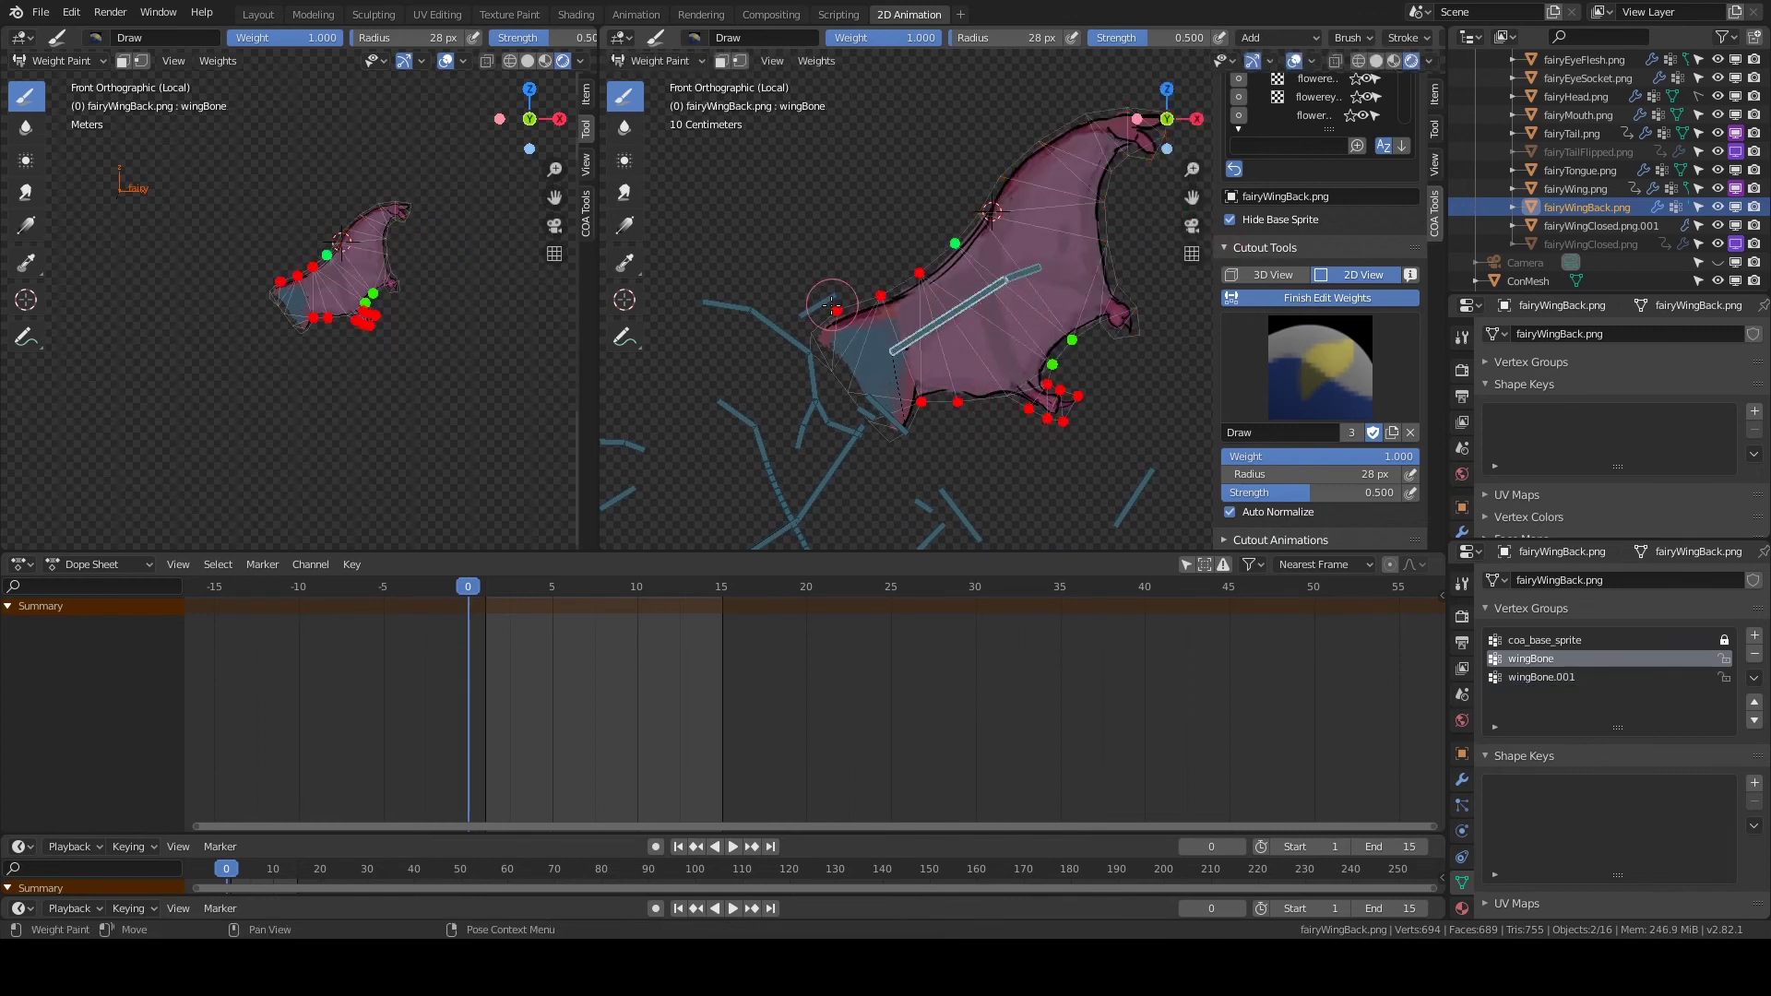
scroll(831, 304, up, 1)
ctrl+click(911, 340)
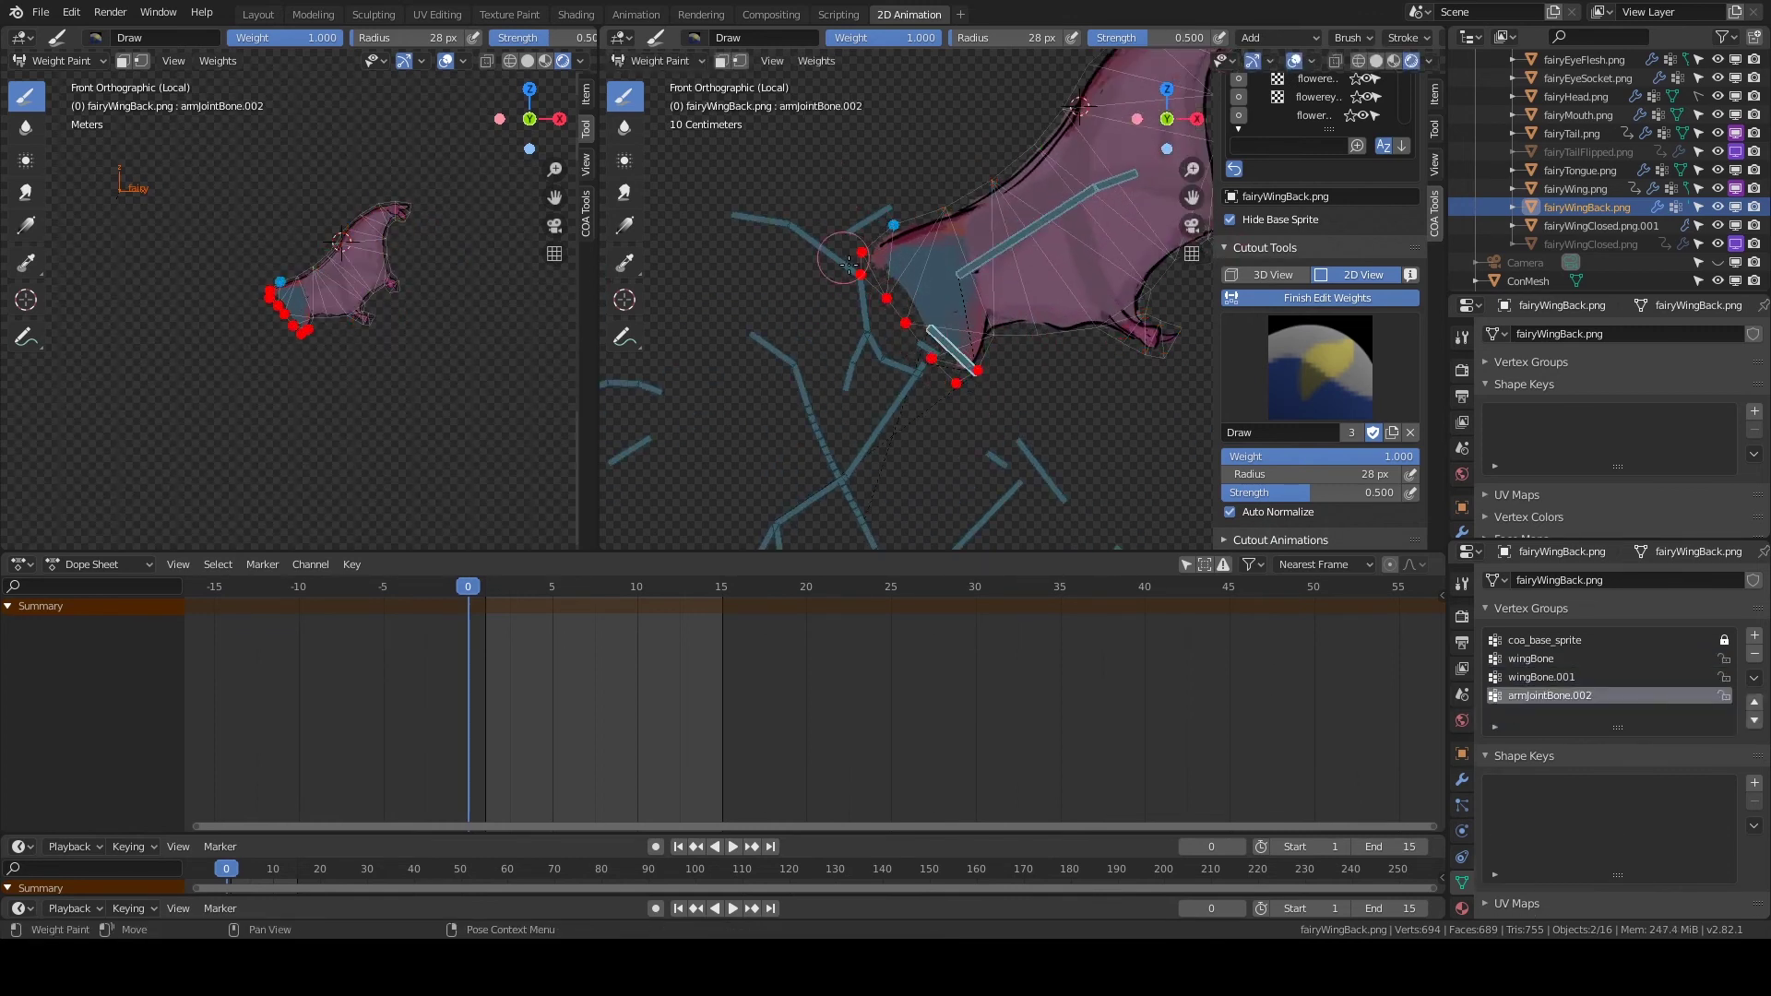
ctrl+click(1003, 260)
drag(1043, 408, 966, 297)
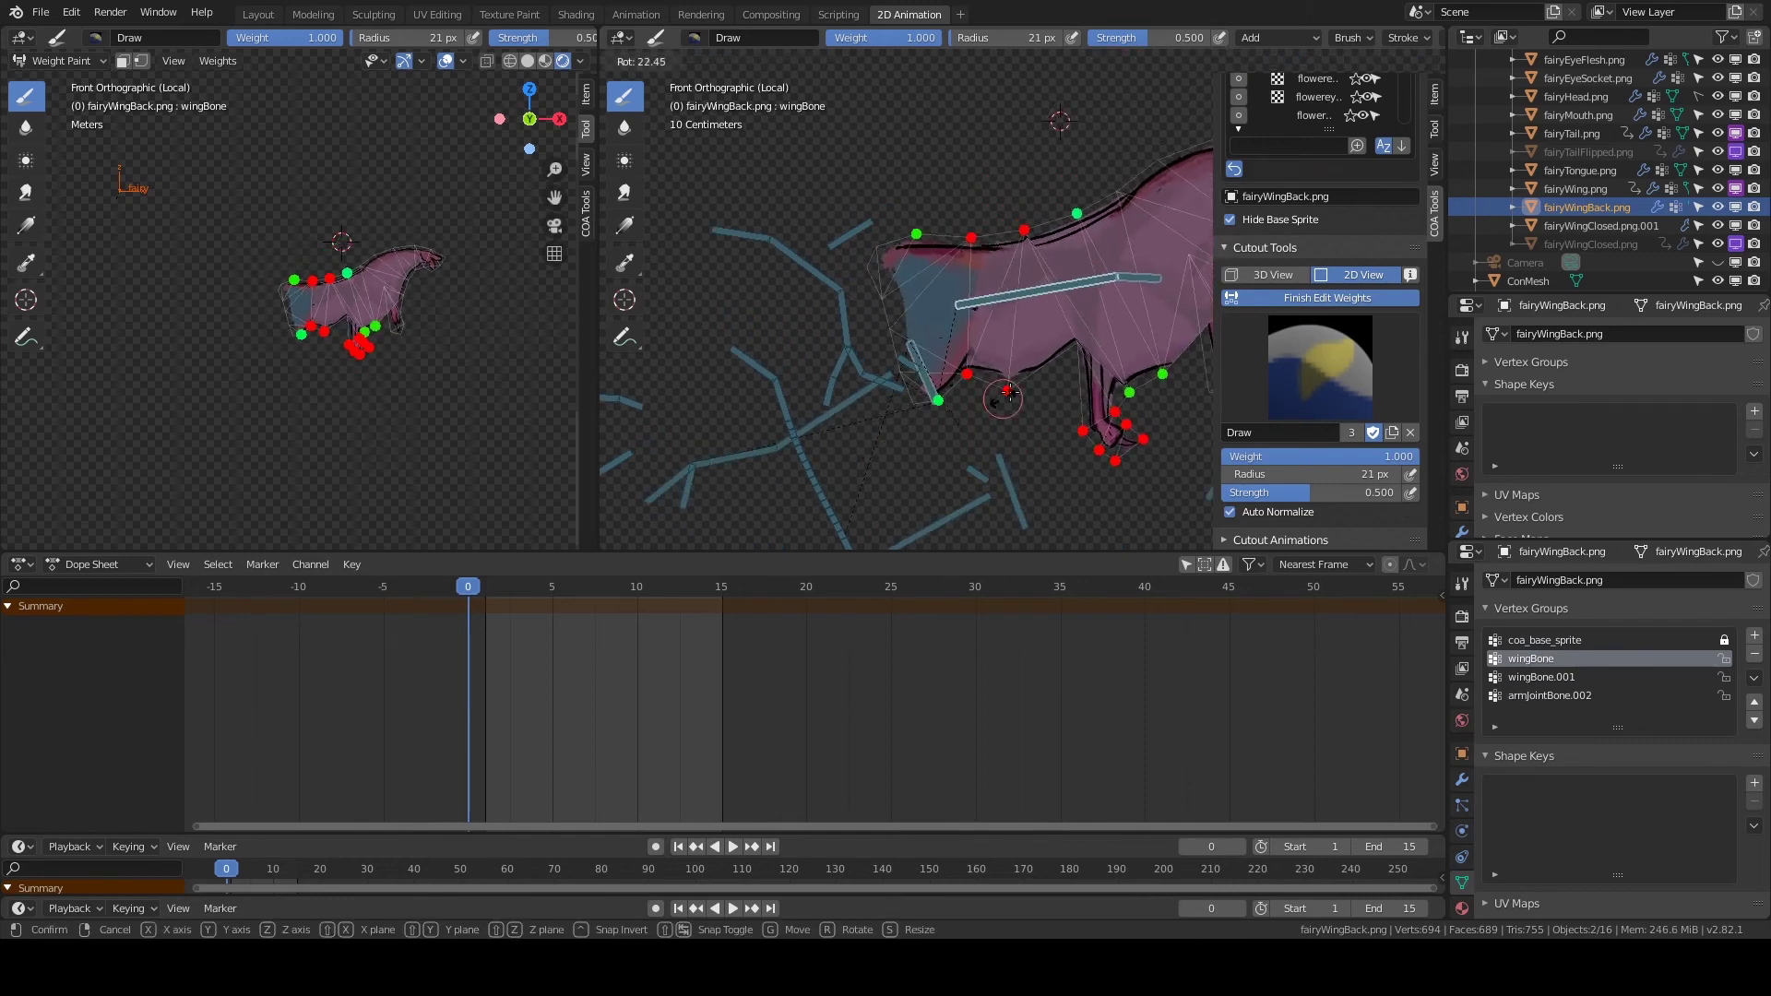
ctrl+click(965, 297)
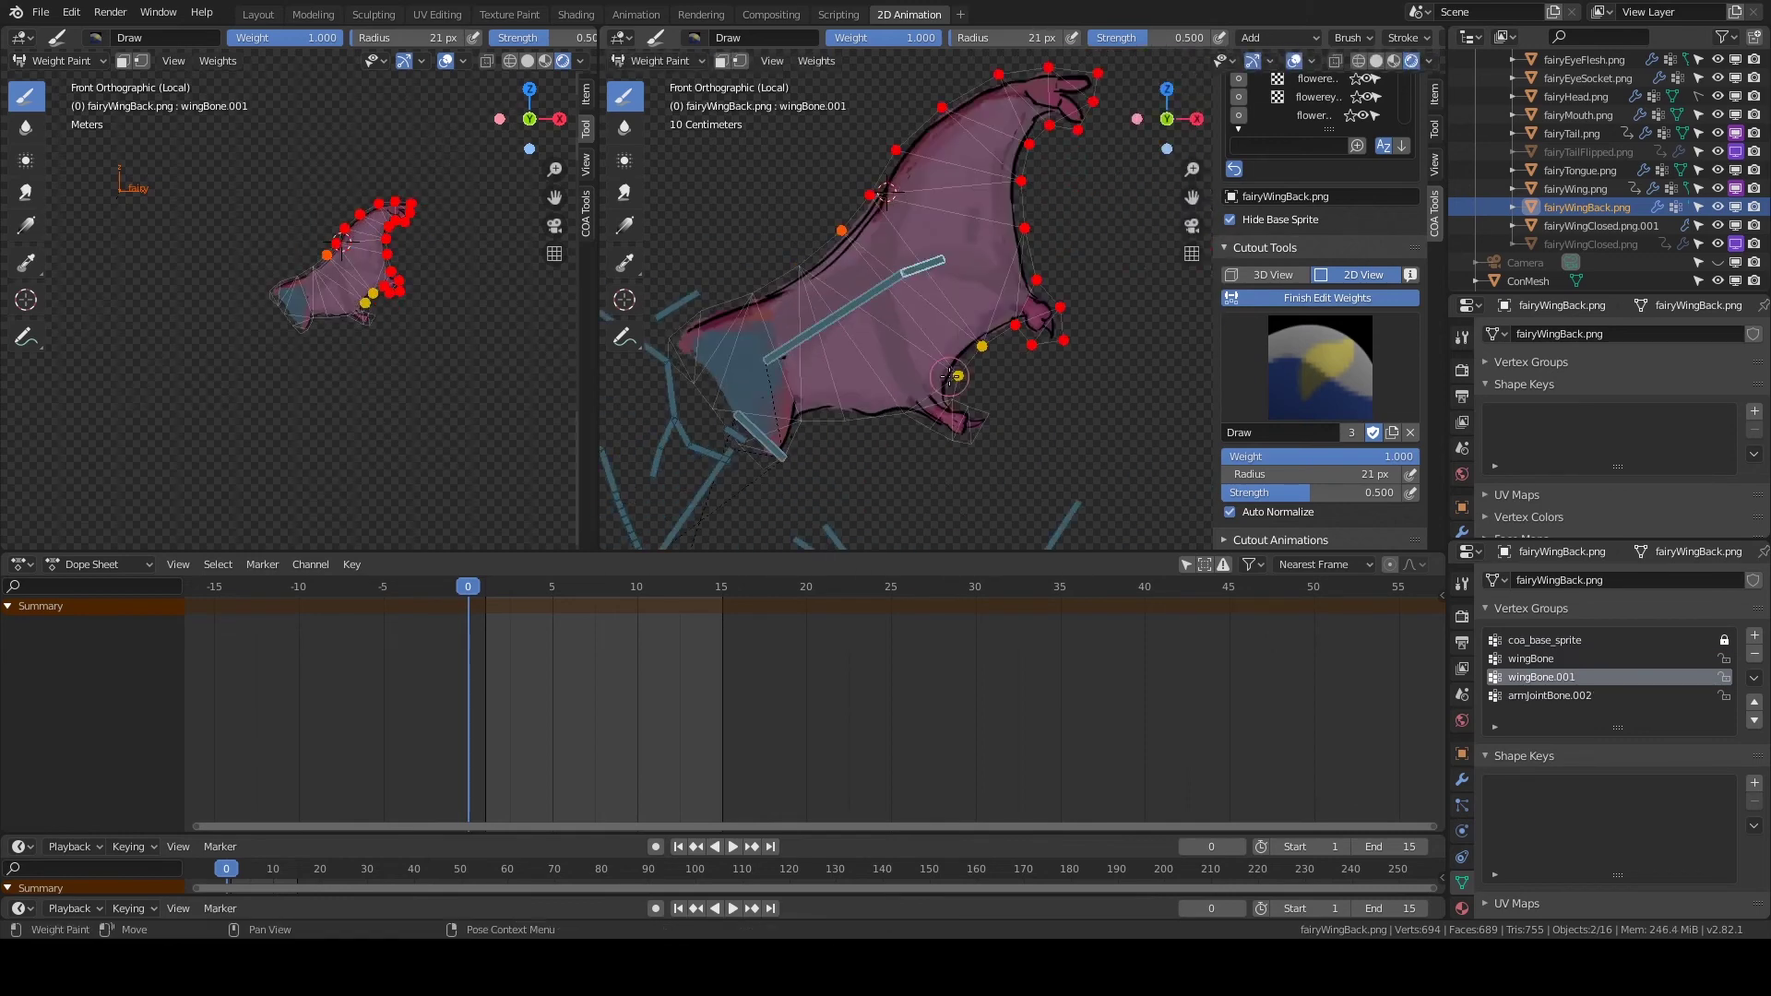
click(1291, 293)
Select the wing bone in Pose Mode, then shift the closed back wing sprite into place.
click(921, 296)
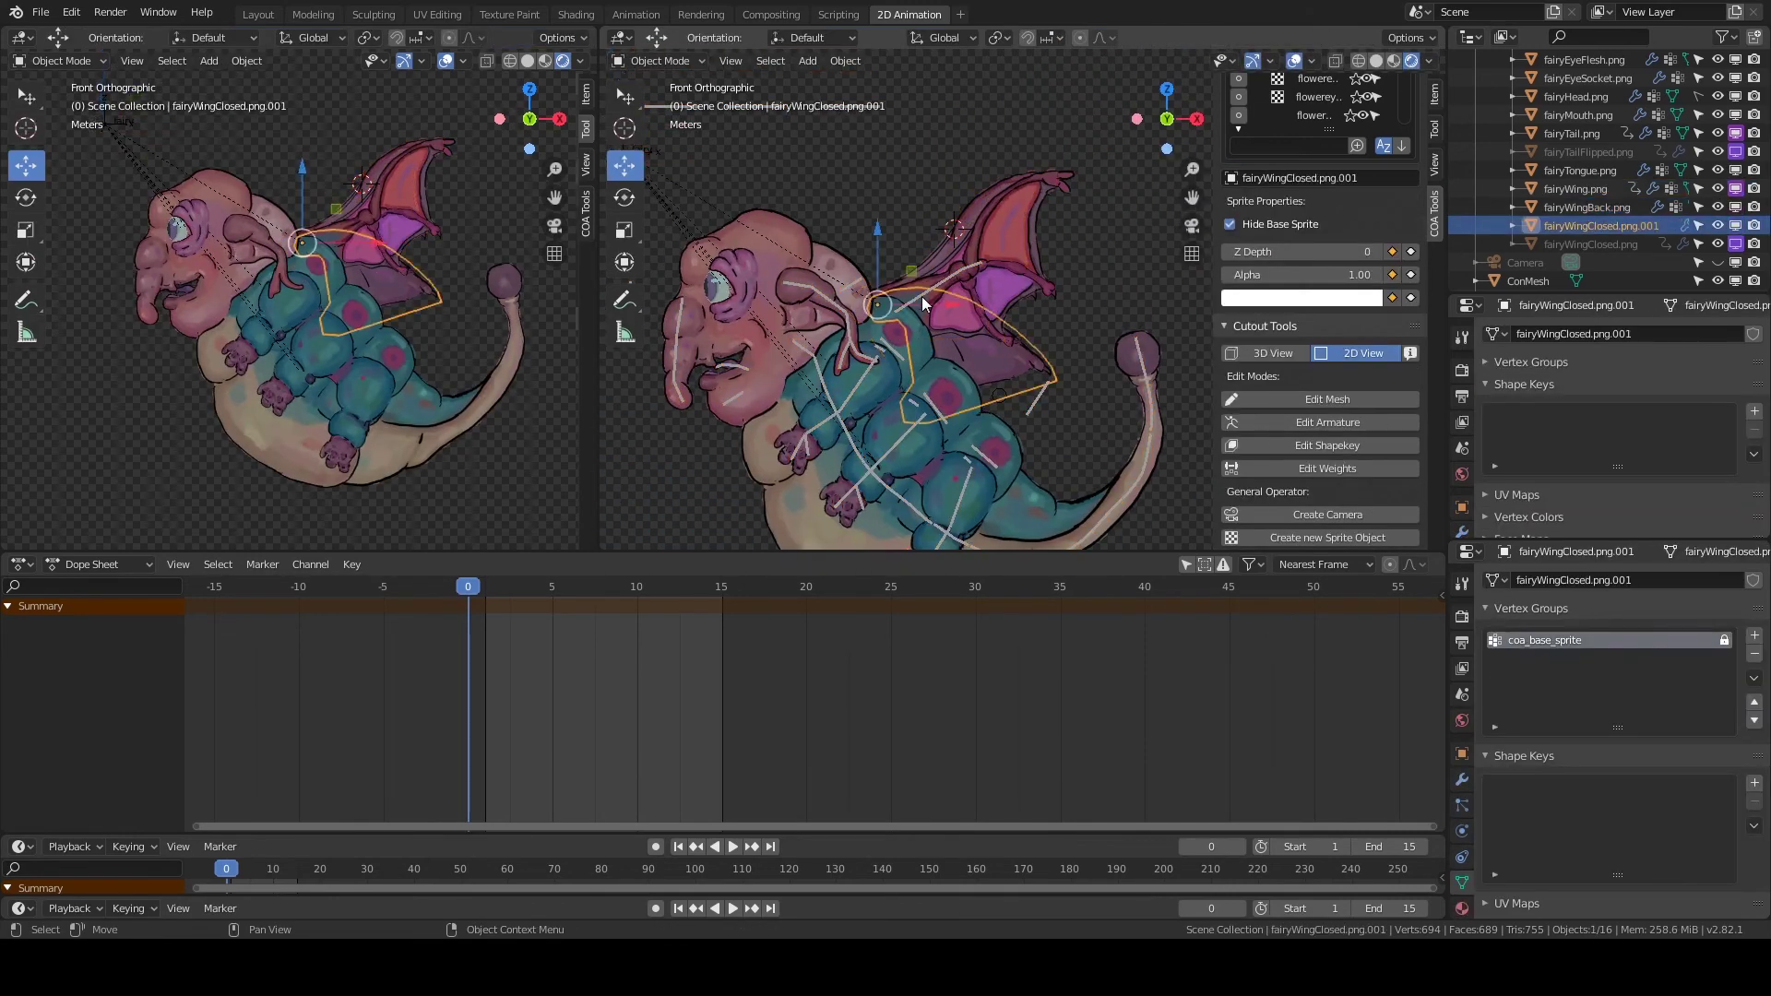
key(ctrl+Tab)
click(928, 293)
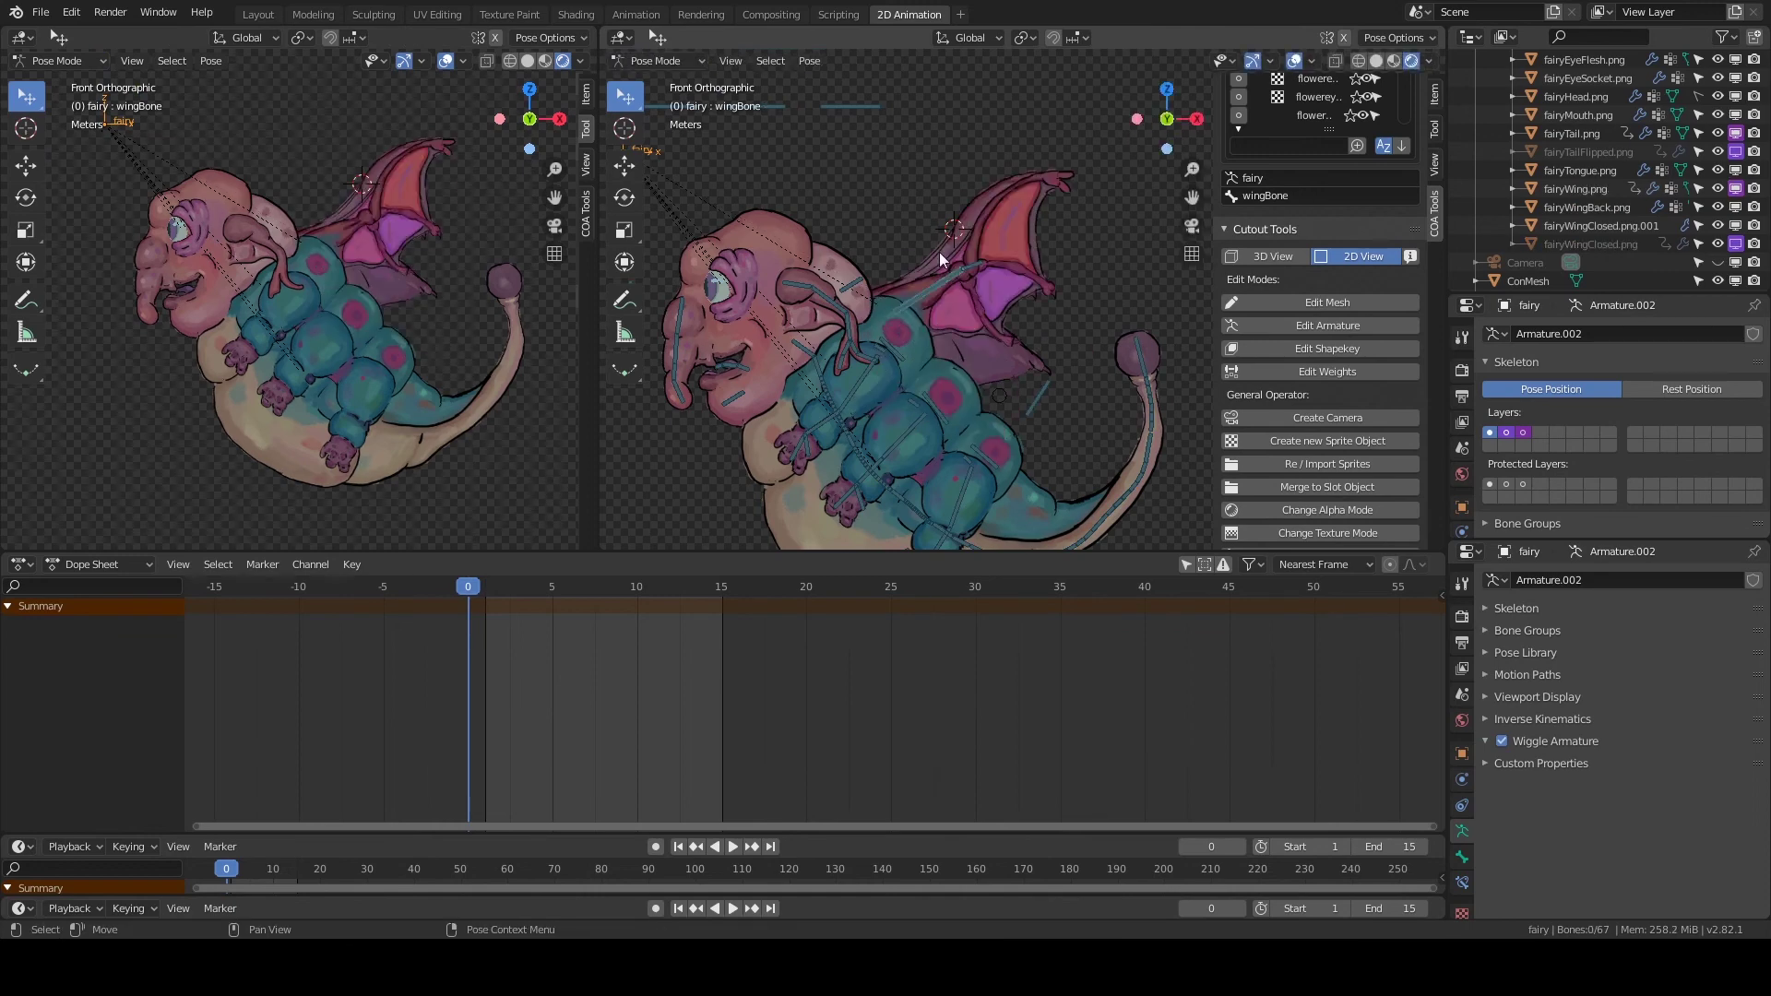
key(ctrl+Tab)
click(998, 369)
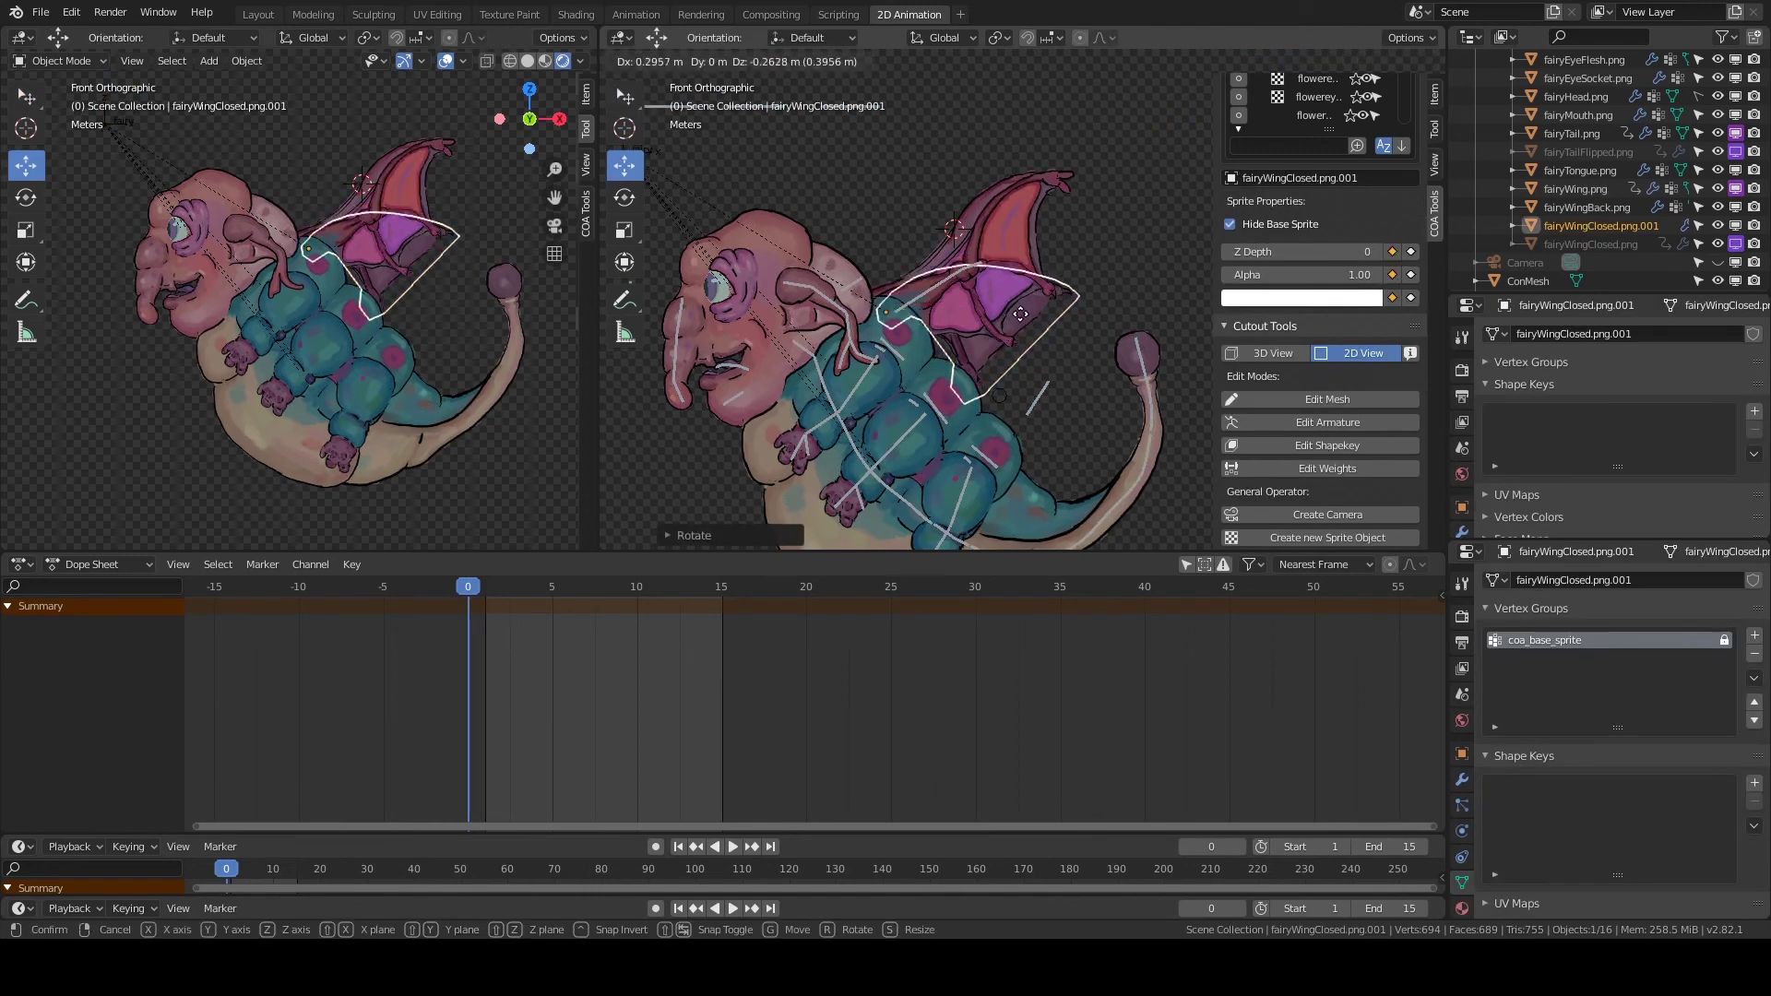
drag(998, 369, 968, 261)
Rename fairyWingClosed.png.001 to fairyWingClosedBack.
click(1434, 93)
click(987, 263)
scroll(1001, 254, up, 2)
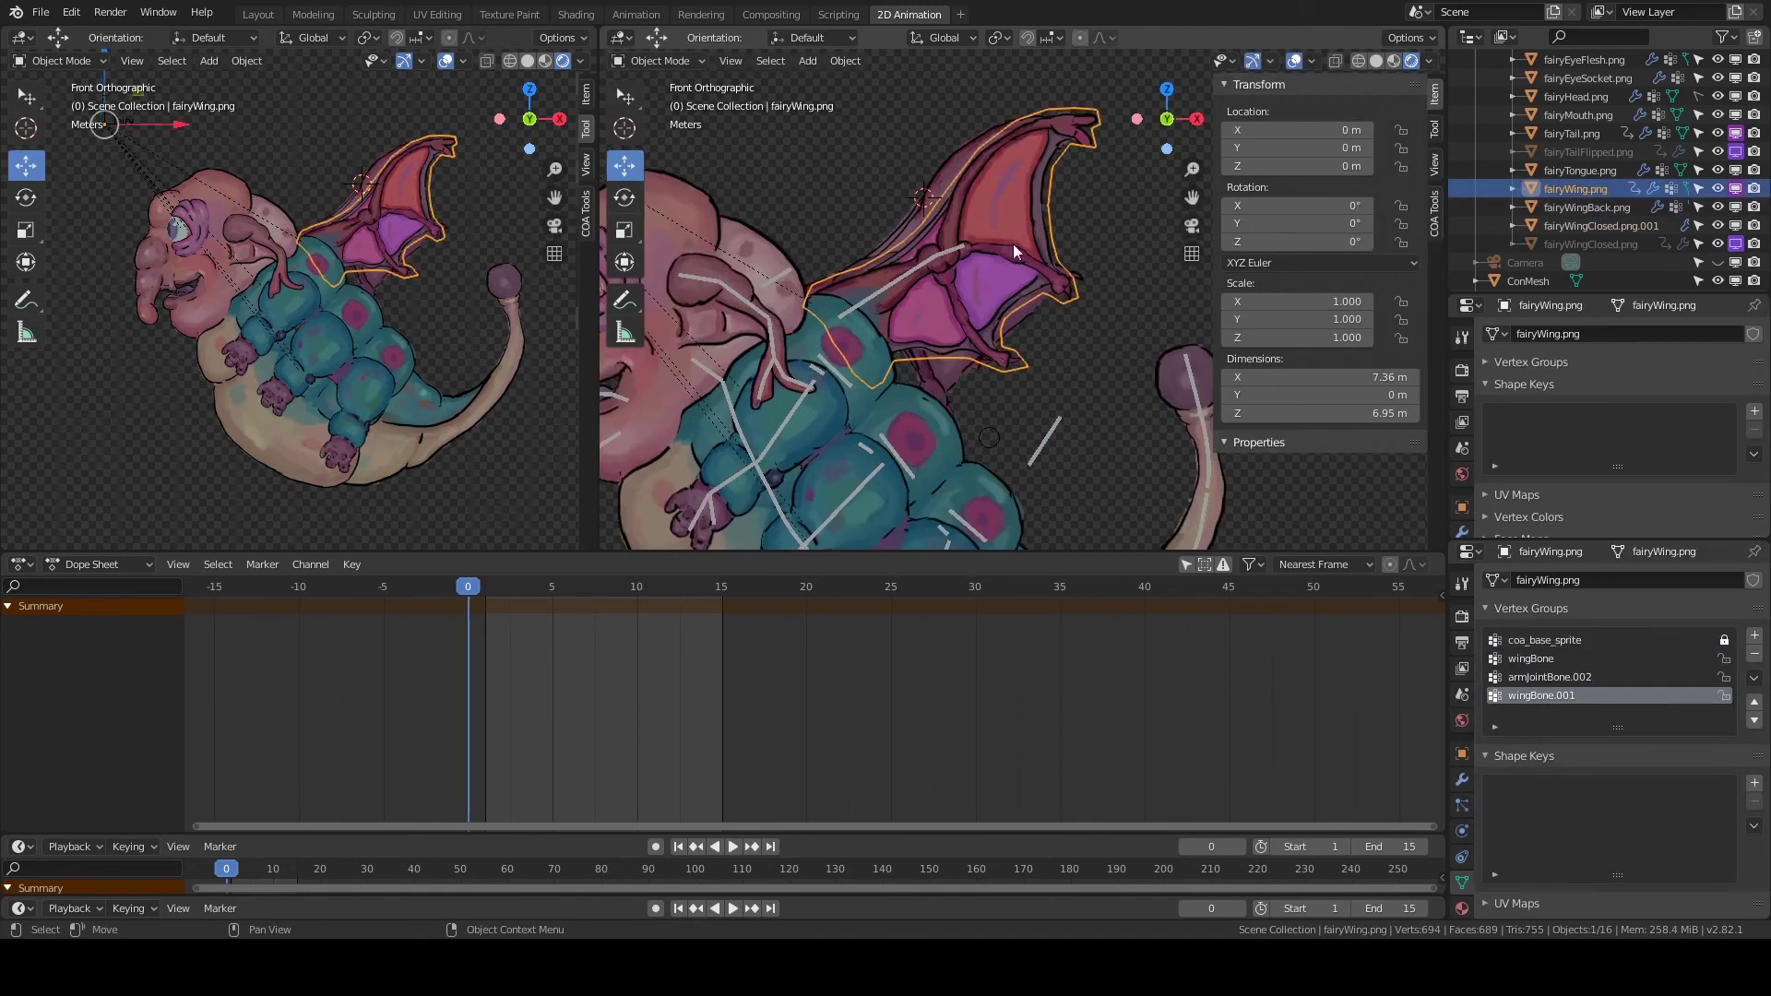
right_click(1582, 207)
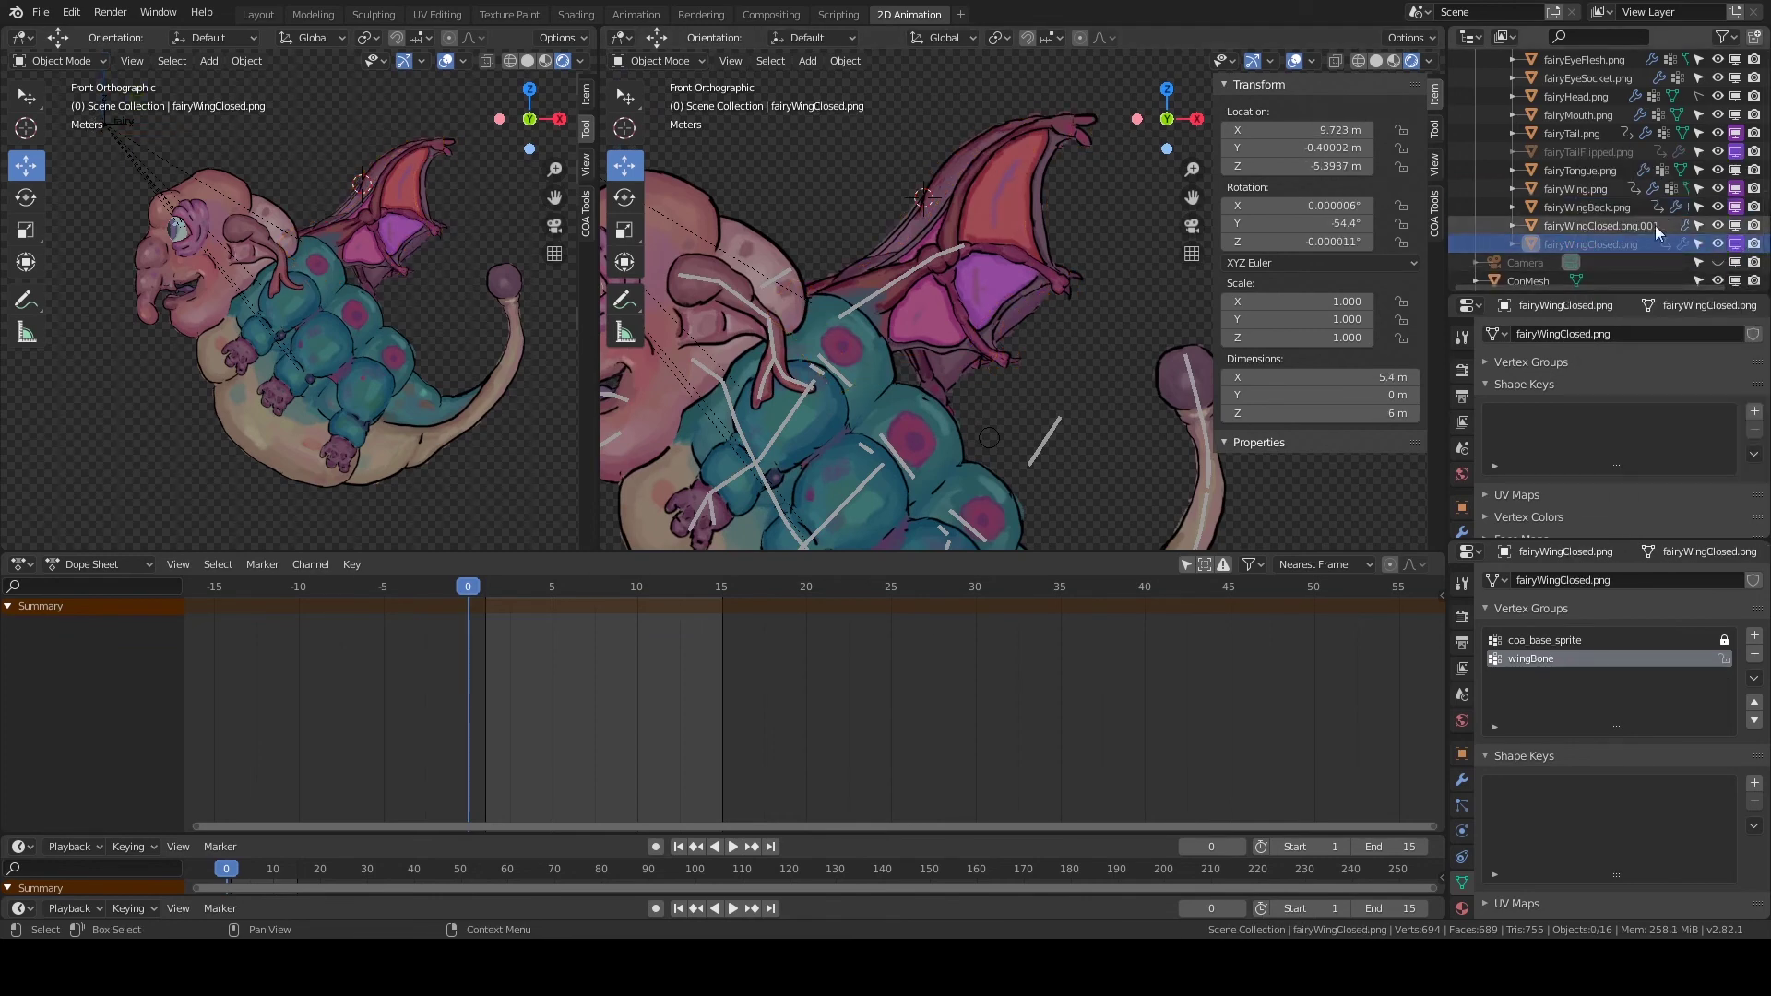
click(1620, 225)
text(Bac)
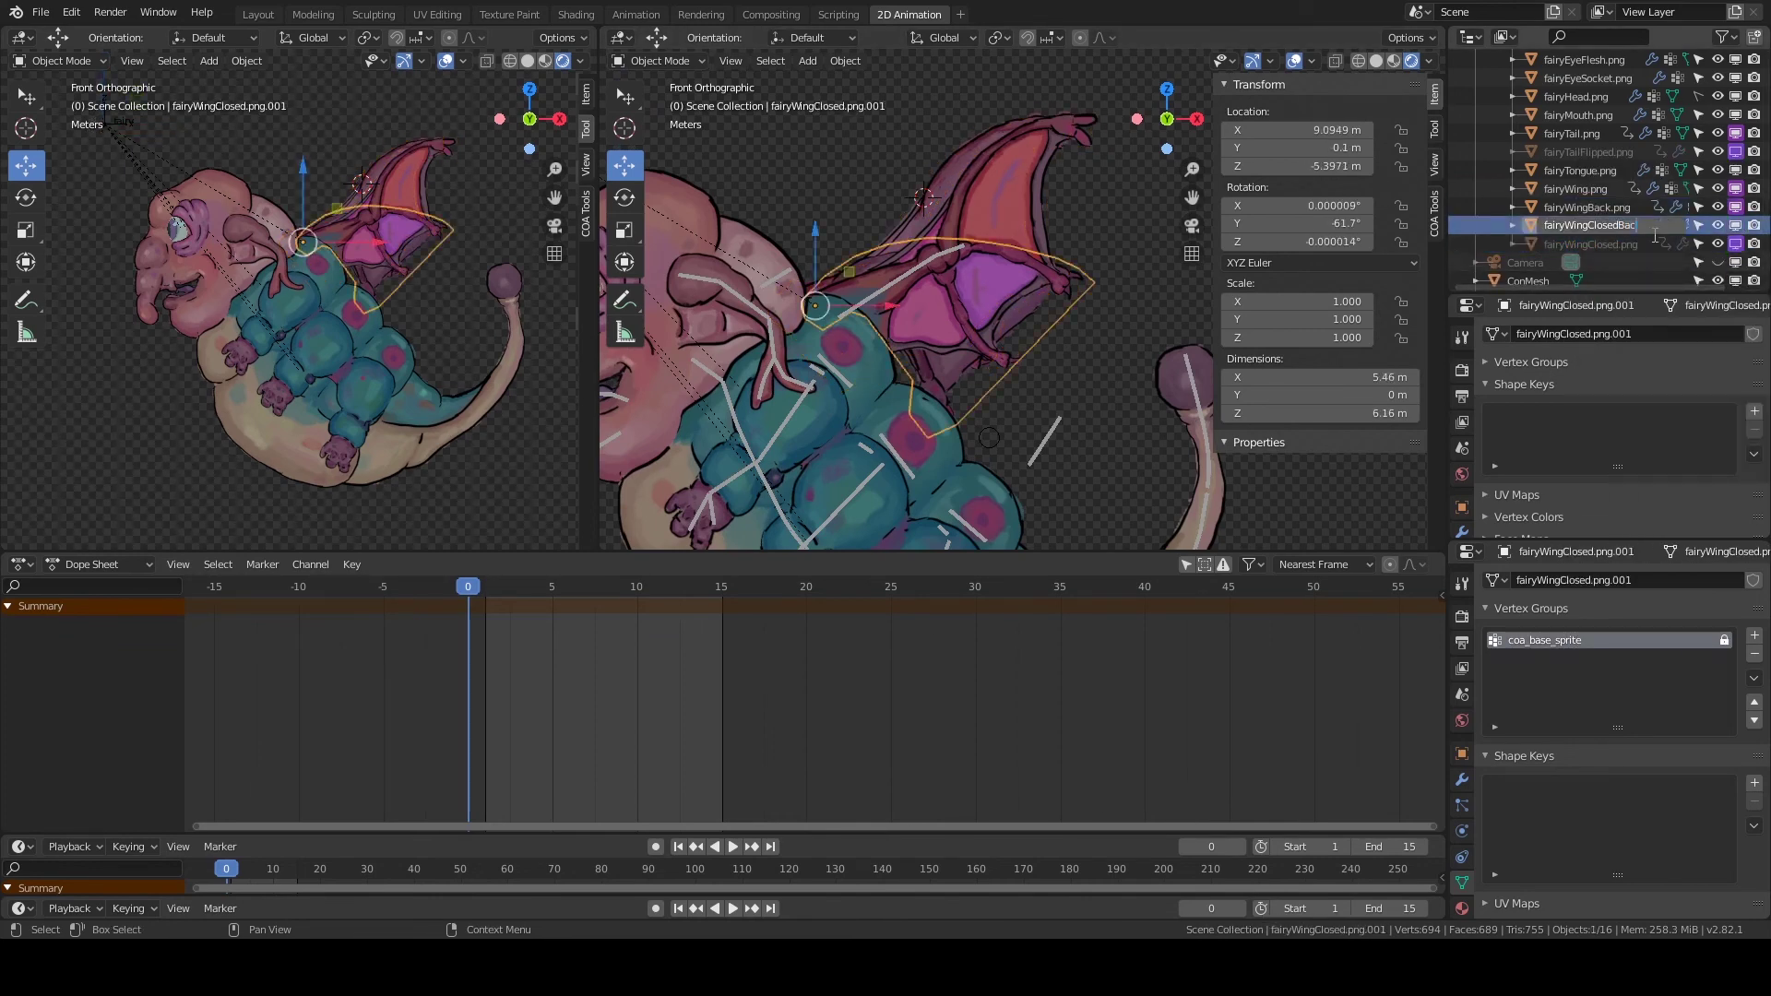
text(k)
key(Return)
Test-rotate wingBone, clear its rotation with Alt+R, and reselect fairyWingClosedBack.
click(889, 284)
key(ctrl+Tab)
key(r)
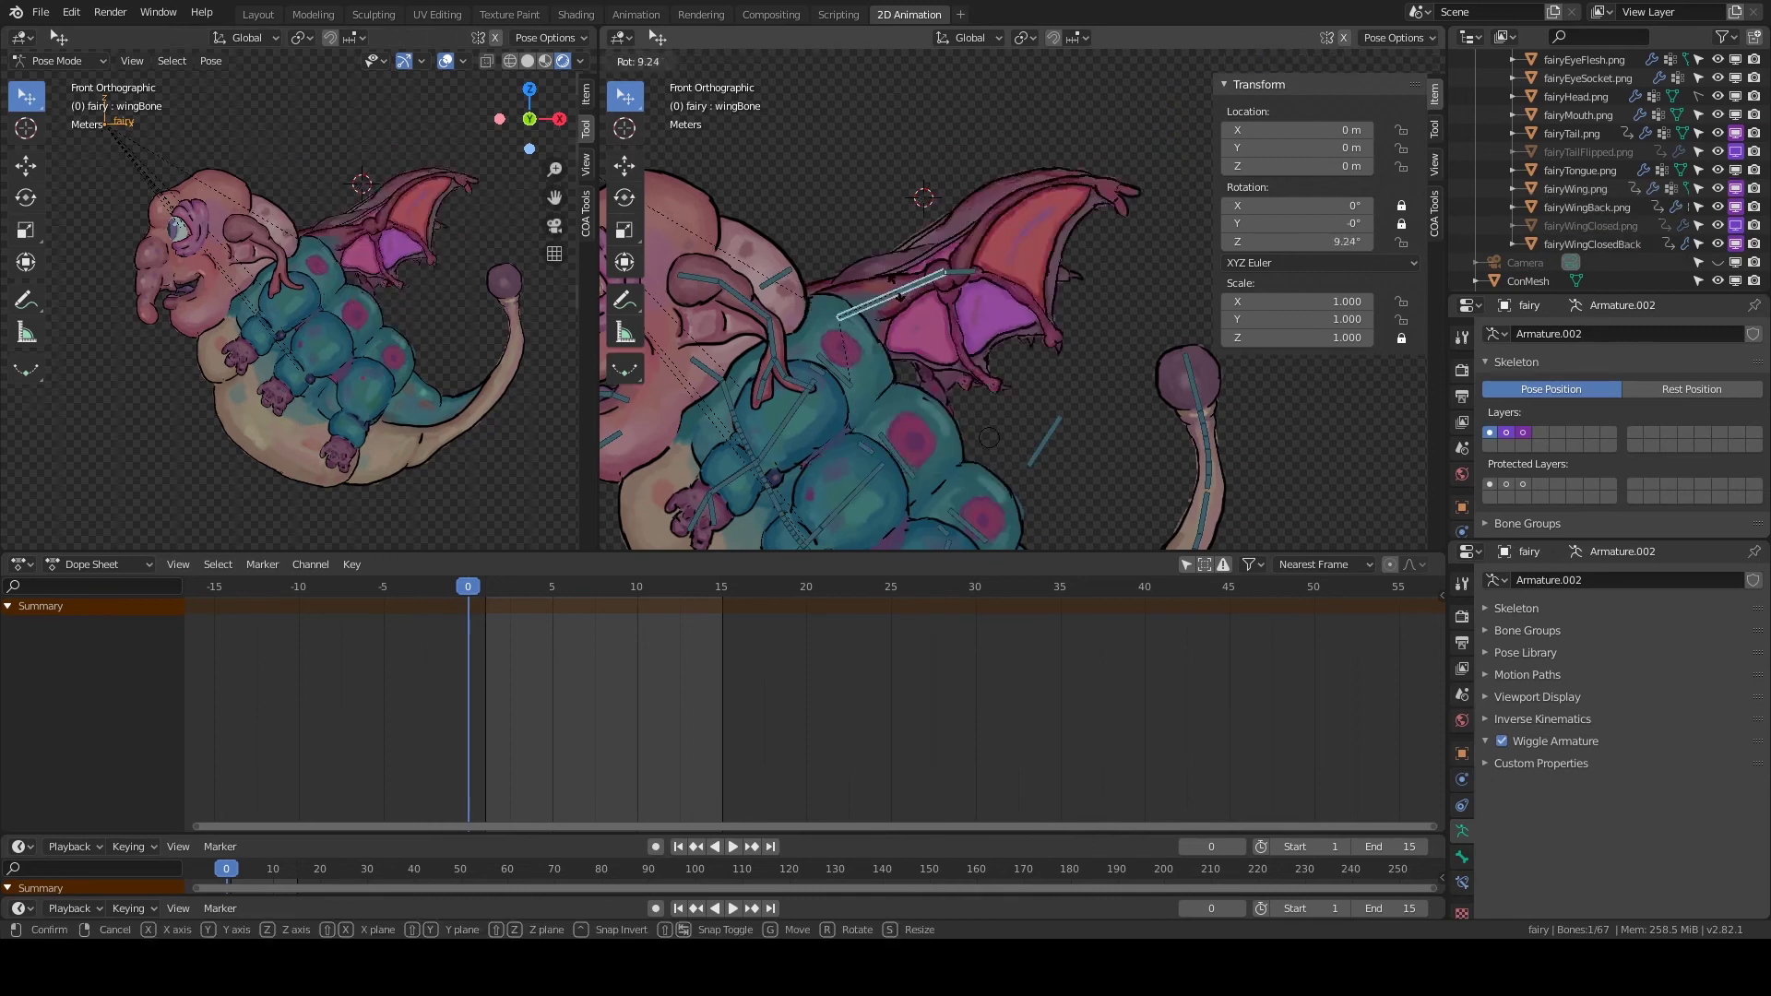
click(1601, 225)
right_click(1712, 226)
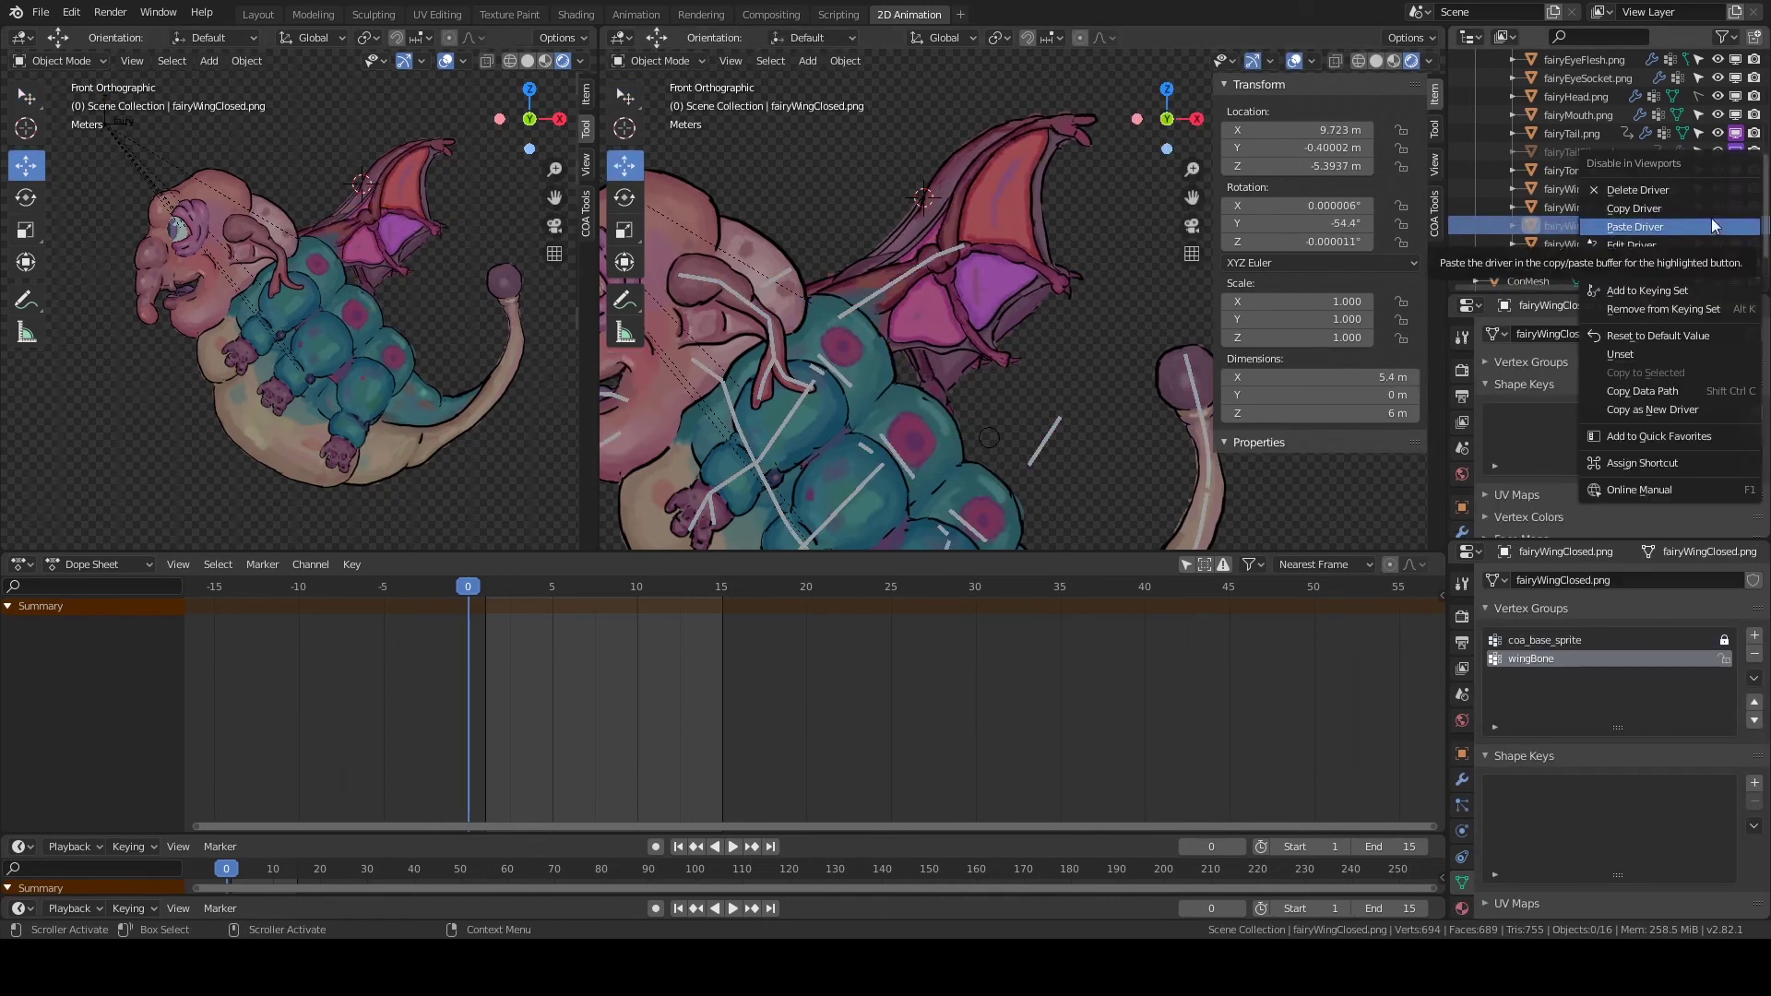
click(887, 288)
key(ctrl+Tab)
key(alt+r)
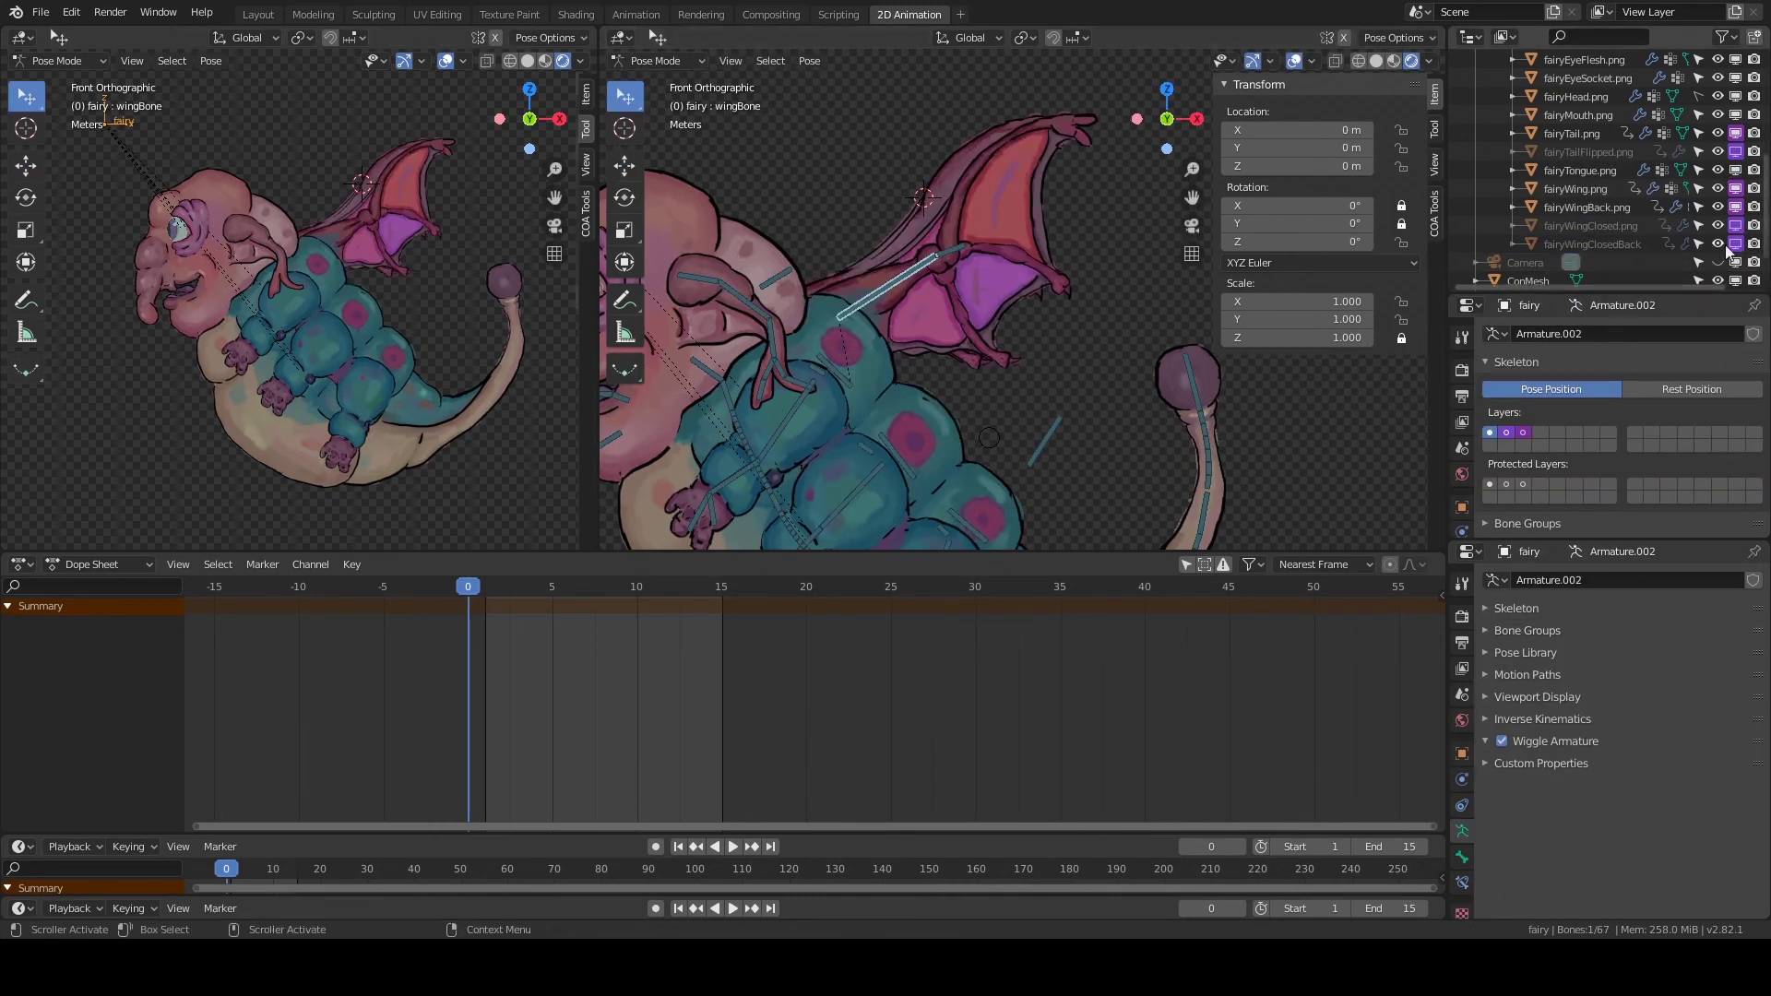
click(1685, 243)
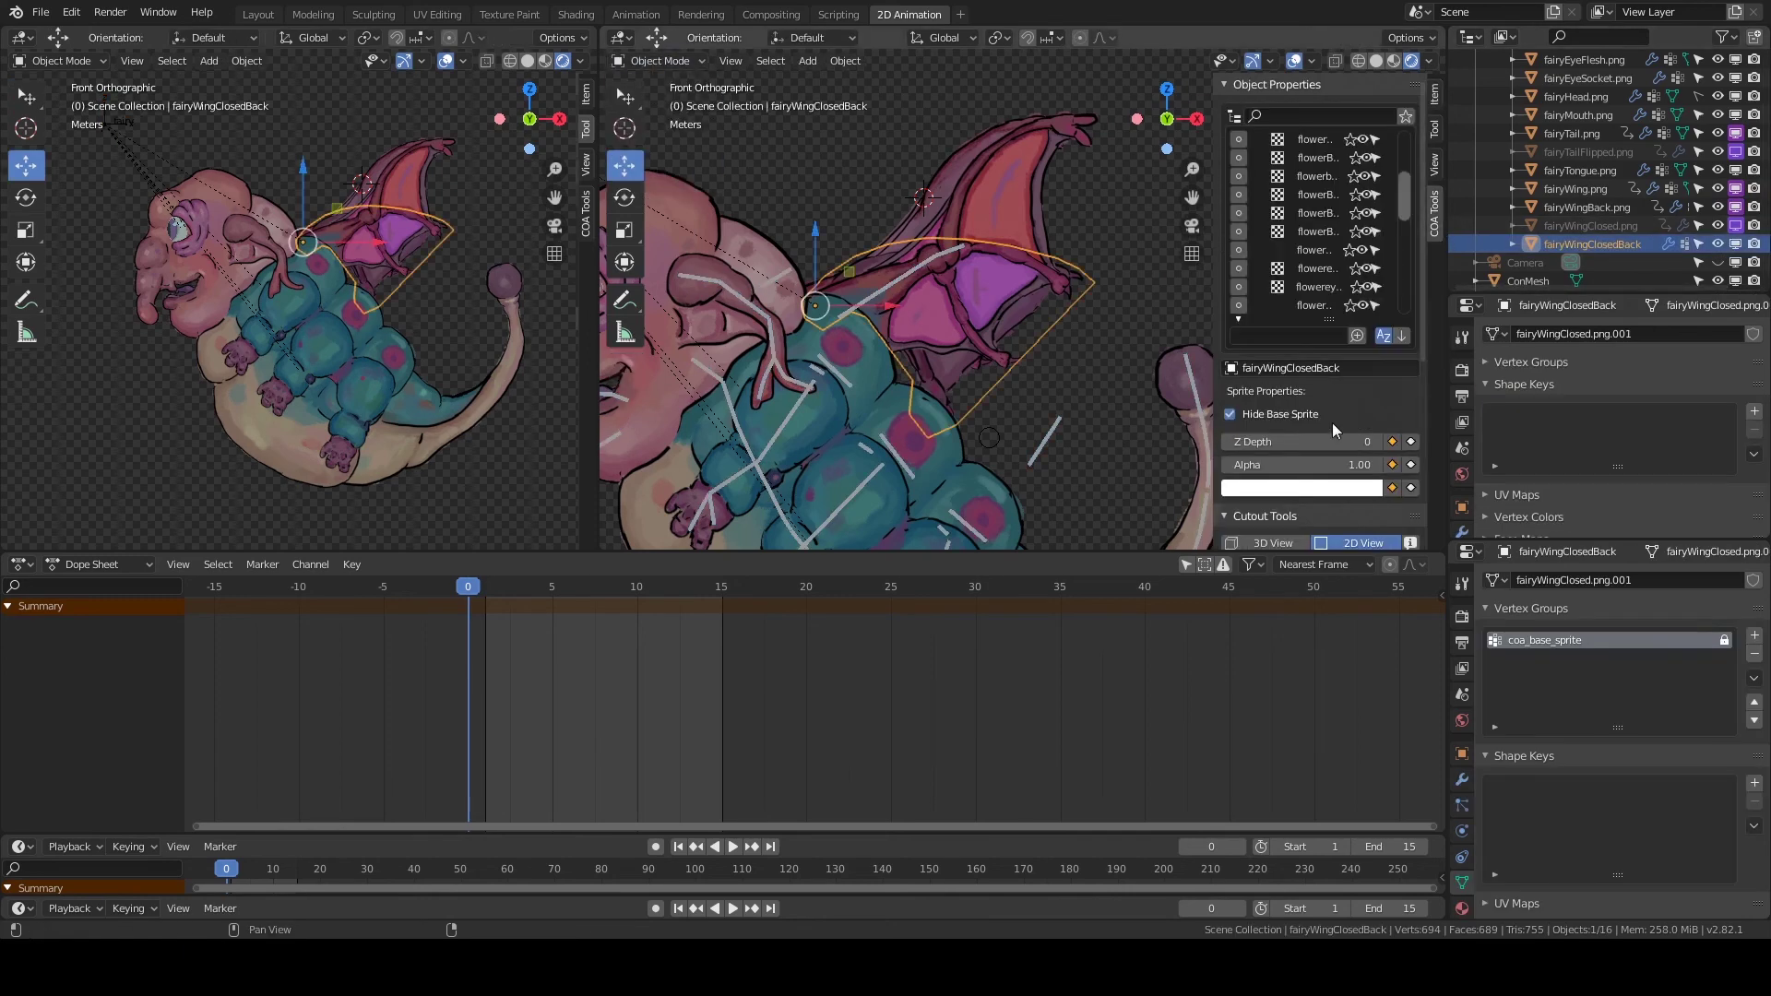
scroll(1332, 430, down, 5)
click(1328, 429)
Paint wingBone and armJointBone.002 weights on fairyWingClosedBack with a 42 px brush.
key(f)
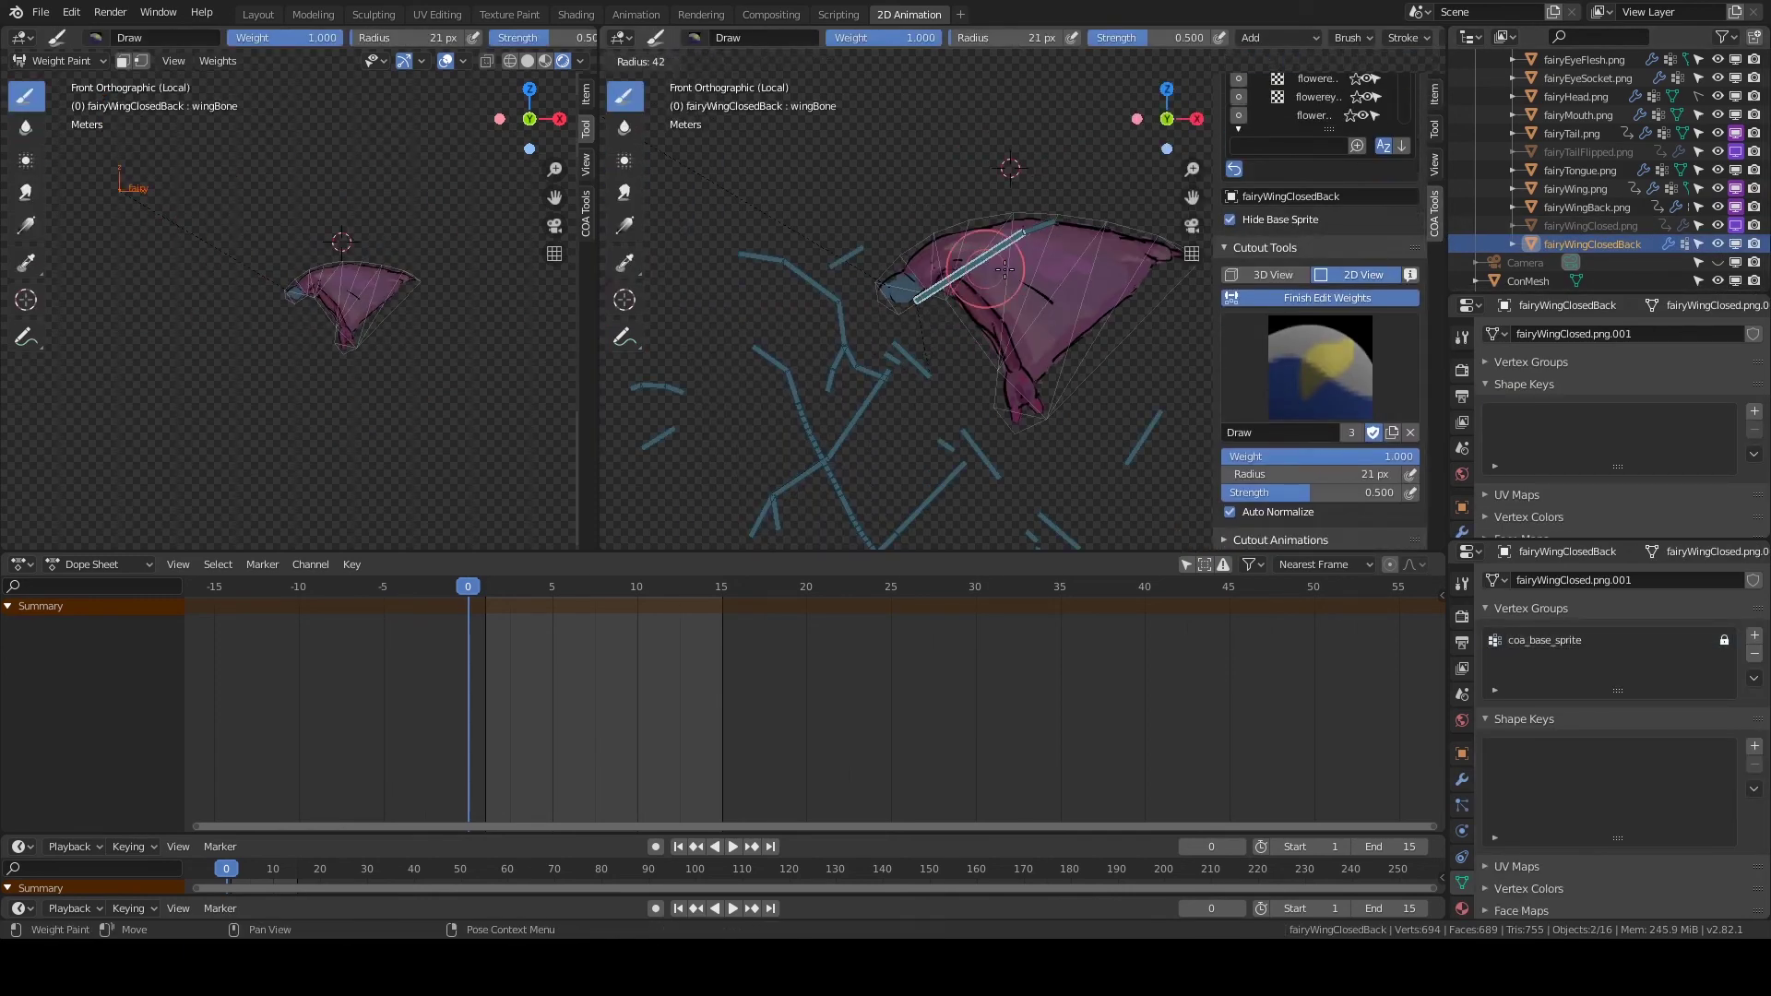
click(1004, 268)
drag(1004, 268, 1046, 438)
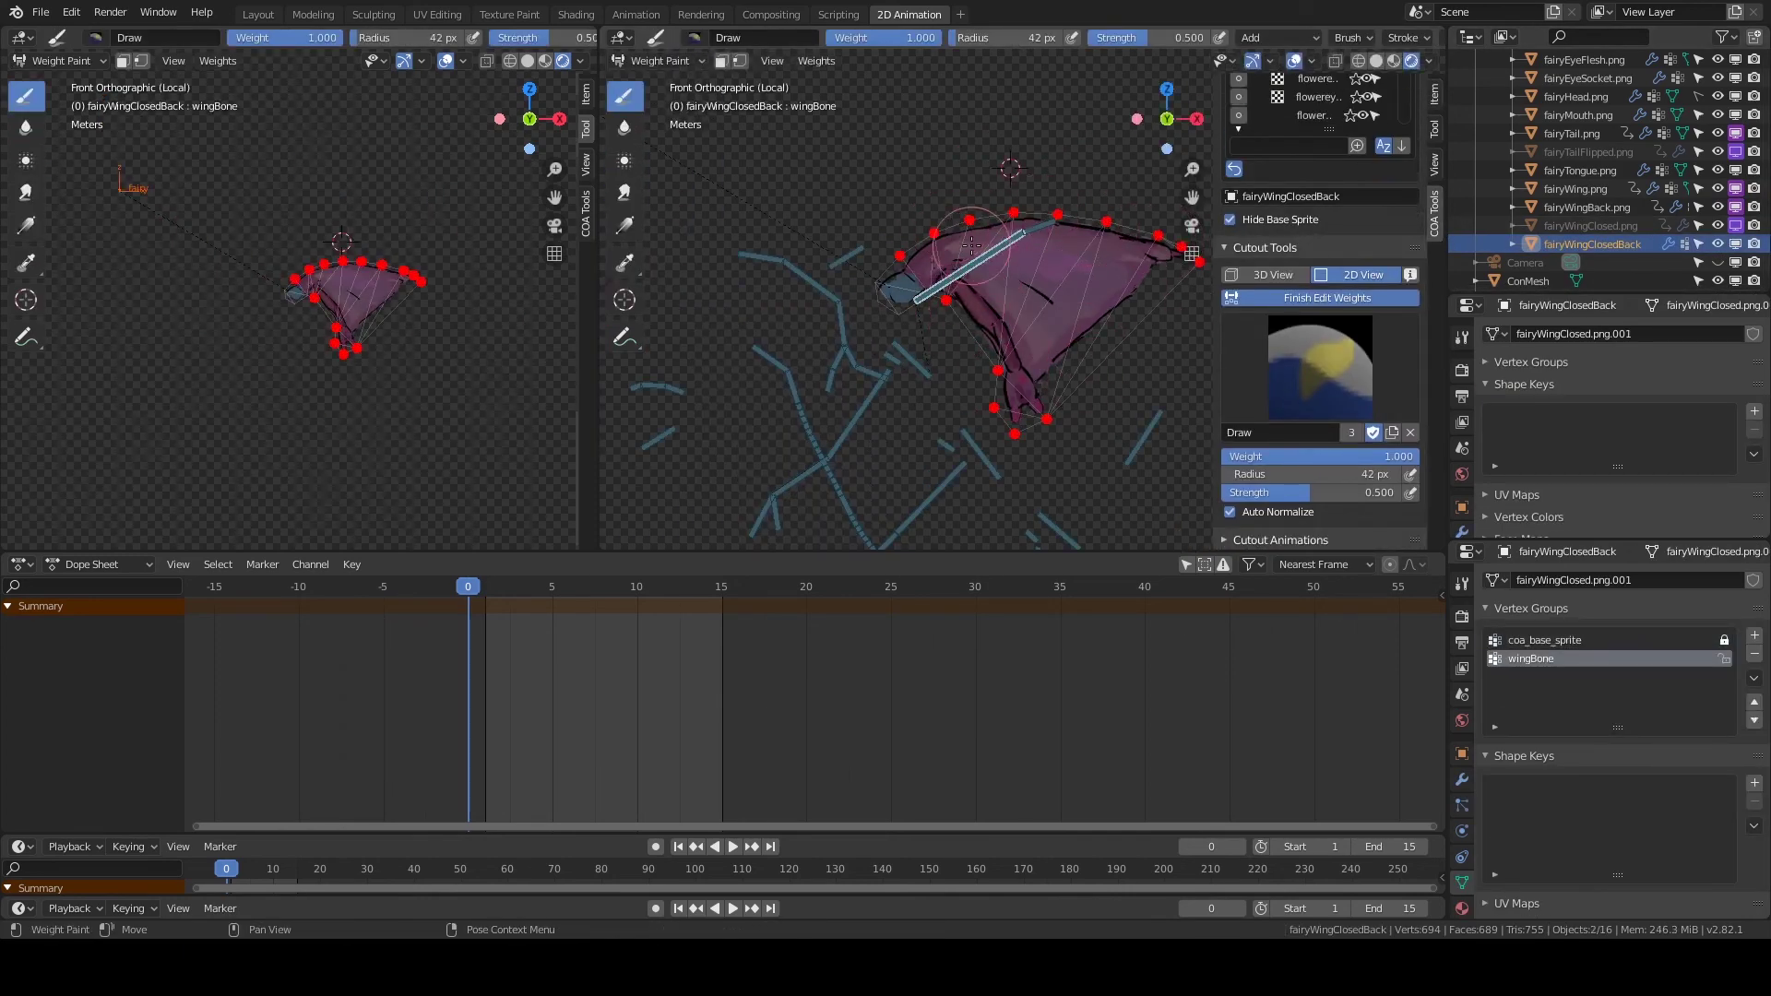
ctrl+click(931, 339)
mouse_move(896, 314)
mouse_down()
mouse_move(1134, 221)
mouse_move(987, 415)
mouse_up()
key(Escape)
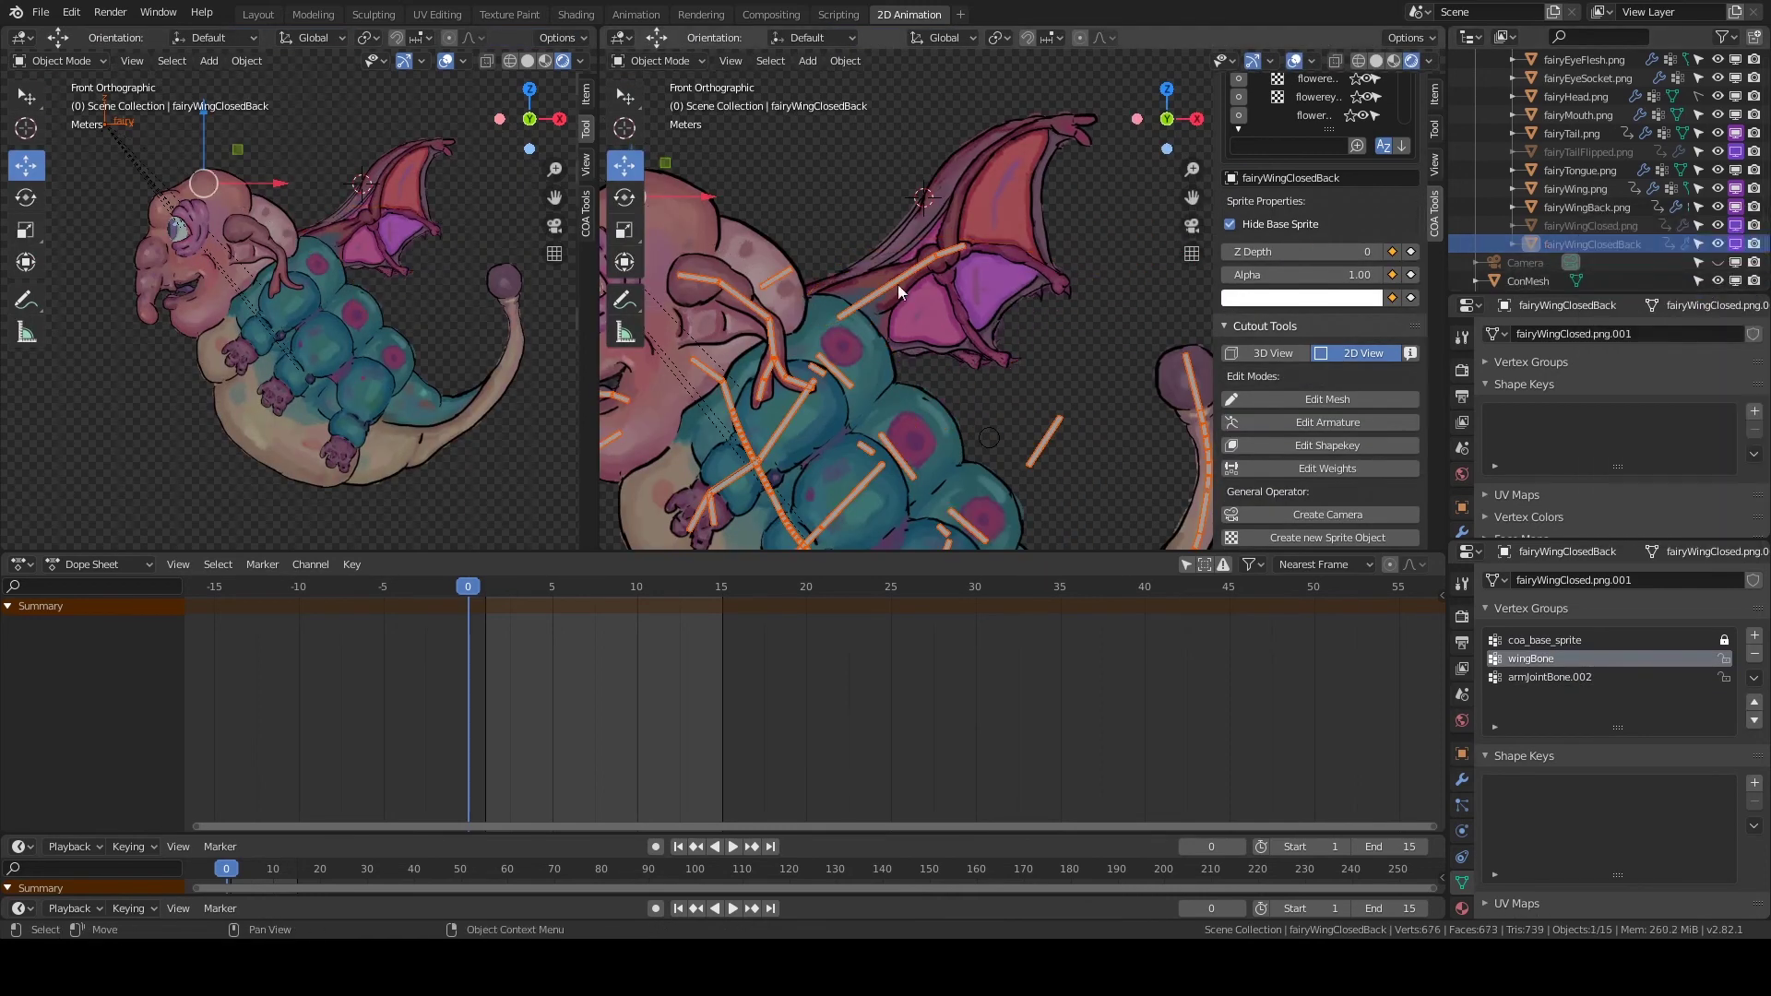
Test the closed wing by grabbing wingBone in Pose Mode and checking its parent relation.
click(891, 284)
click(659, 61)
click(671, 124)
key(g)
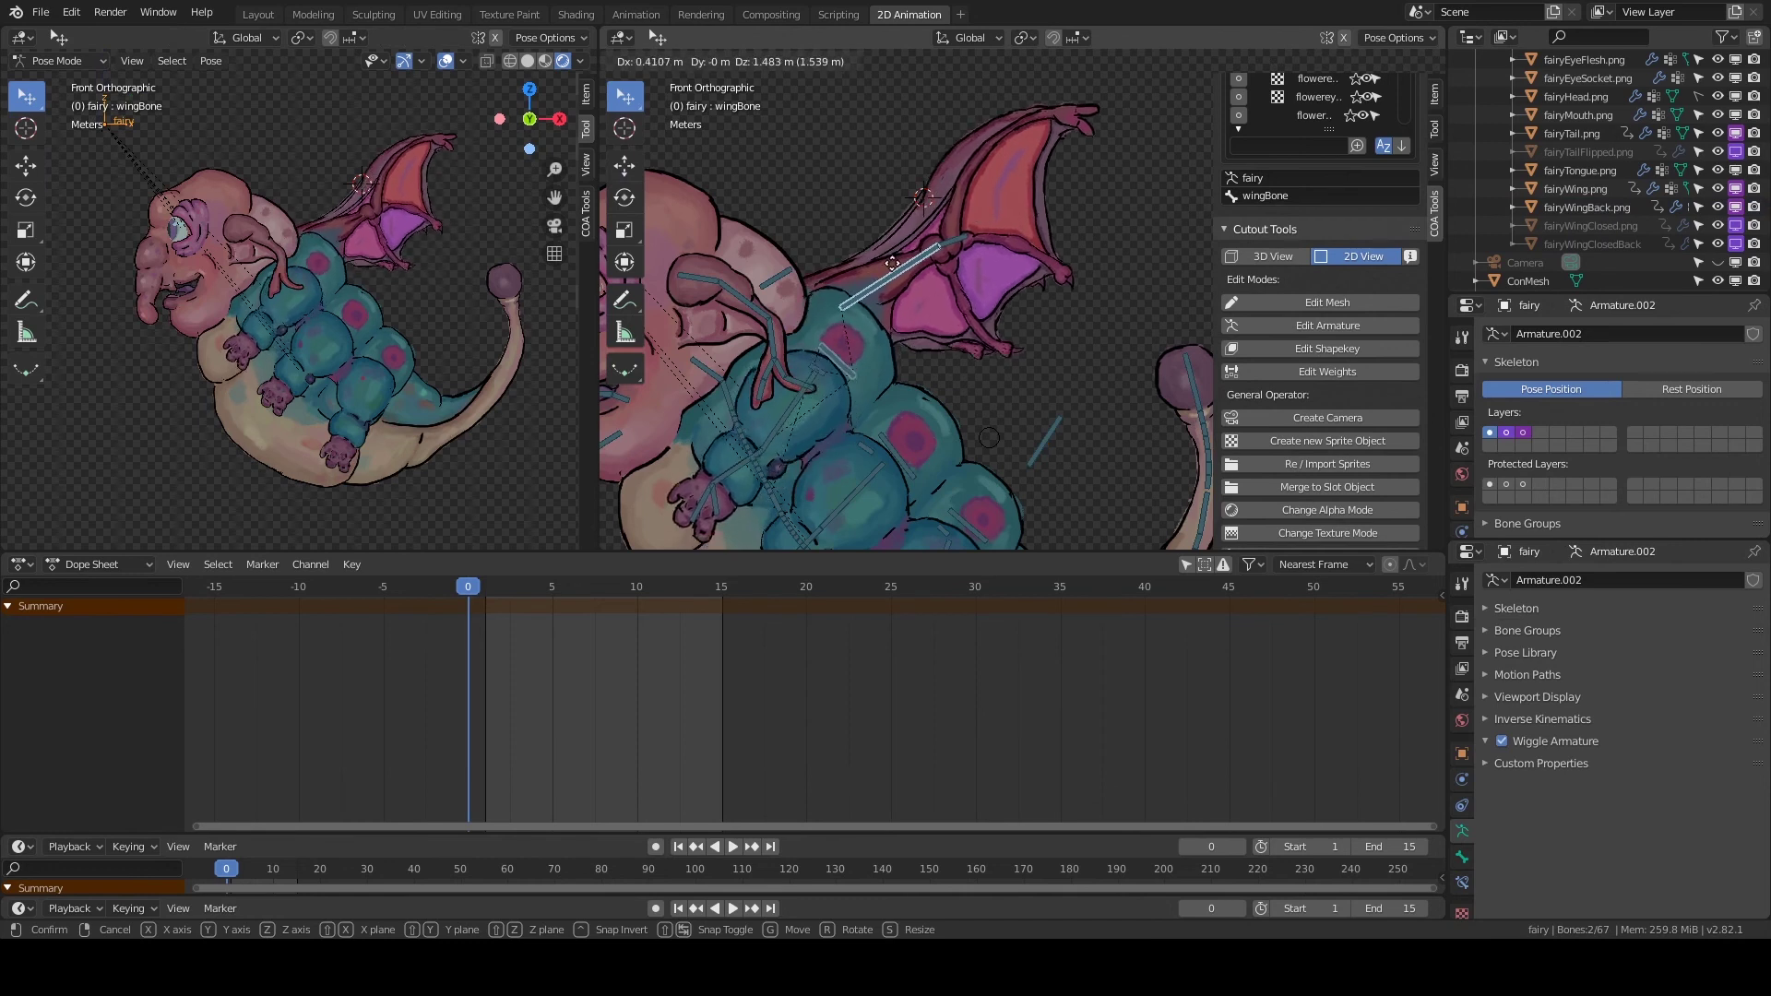
click(880, 281)
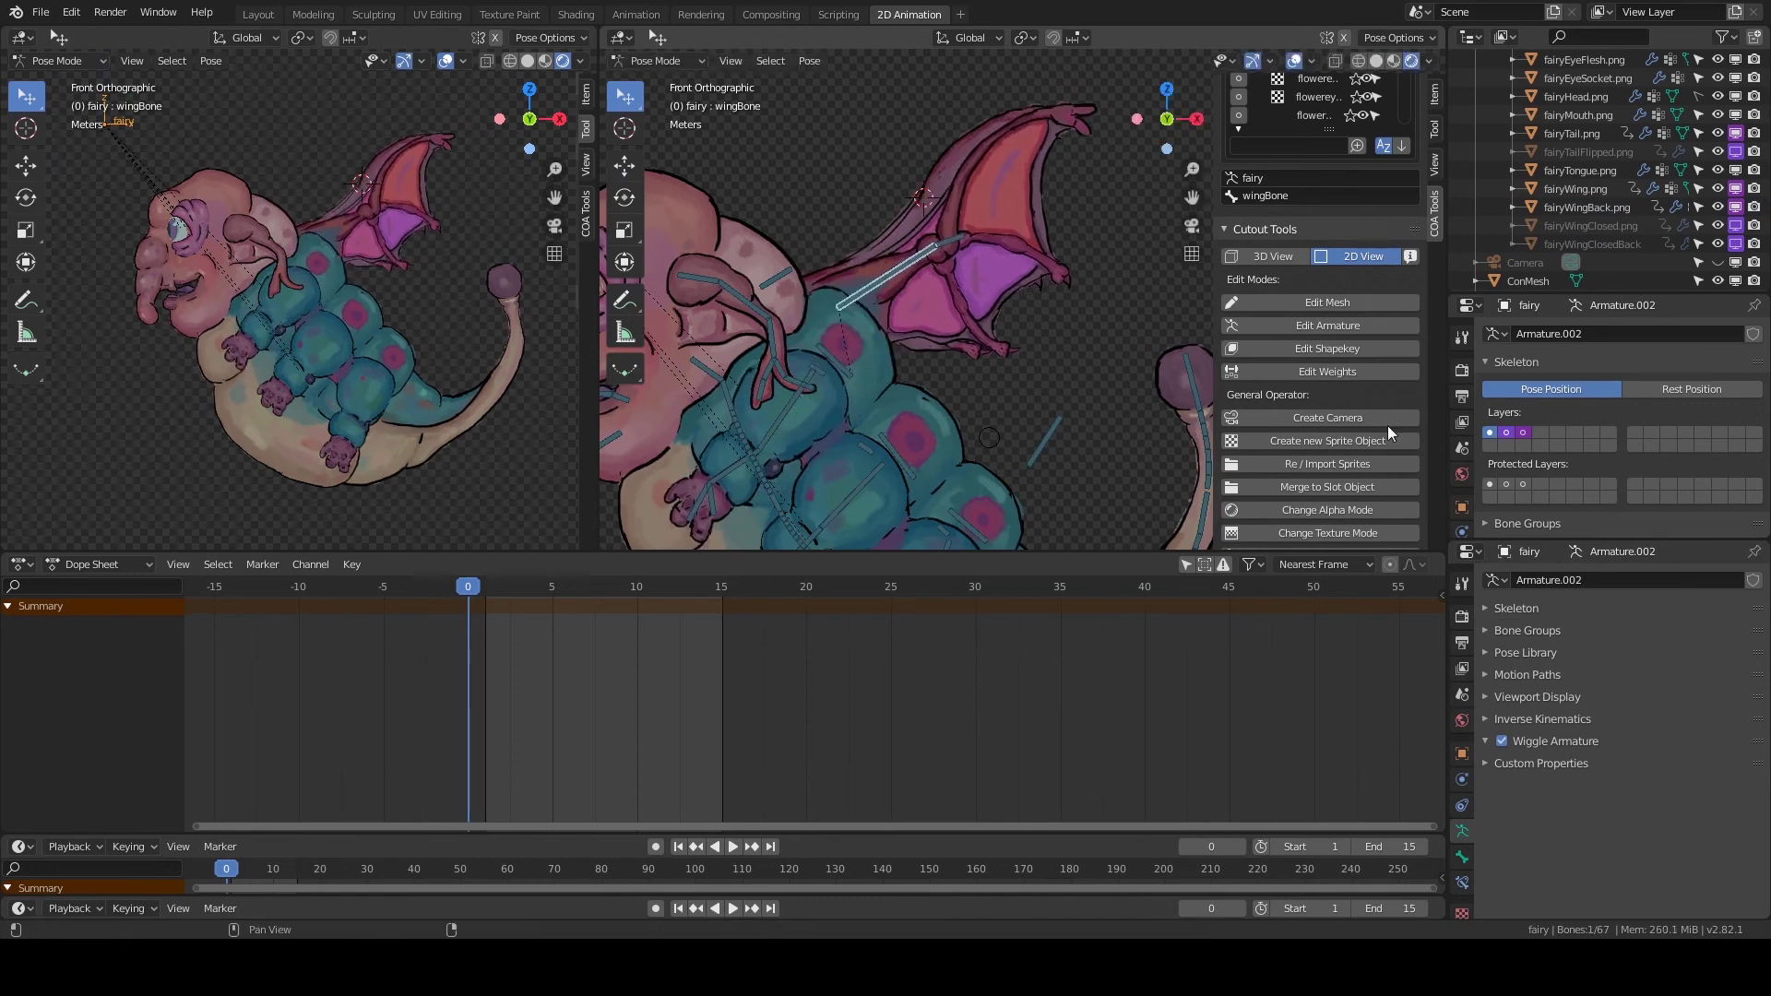
click(1507, 368)
click(1464, 462)
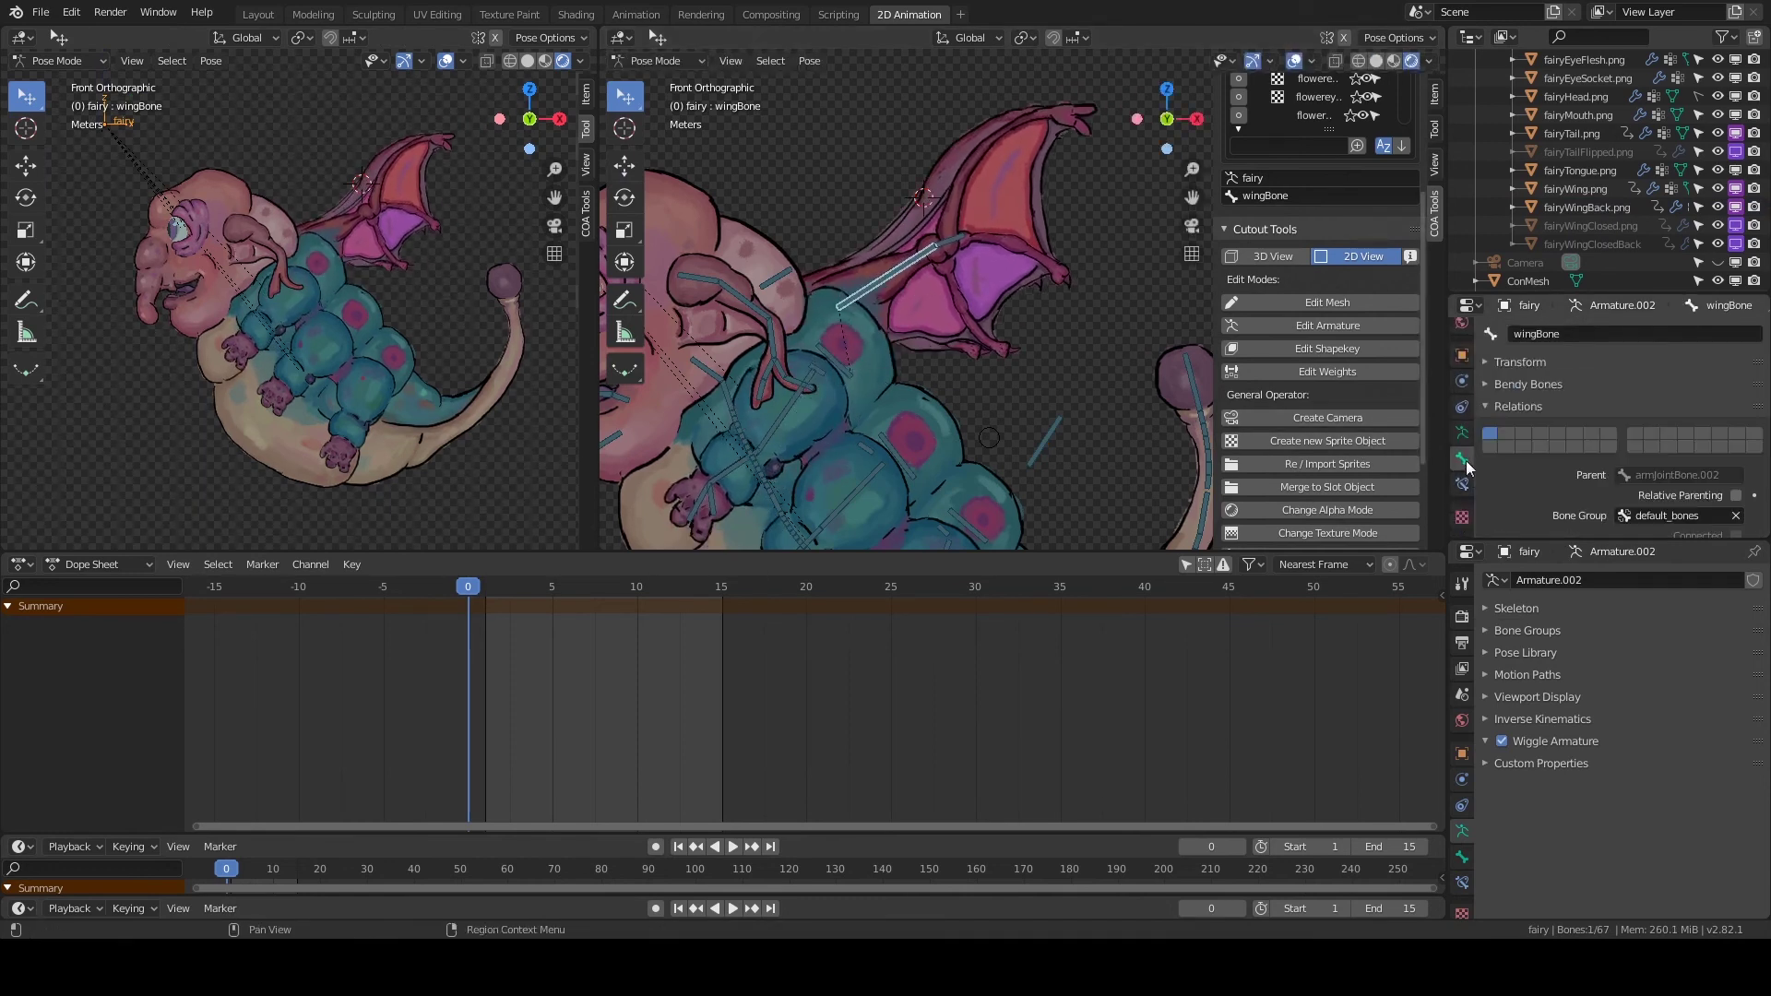
key(g)
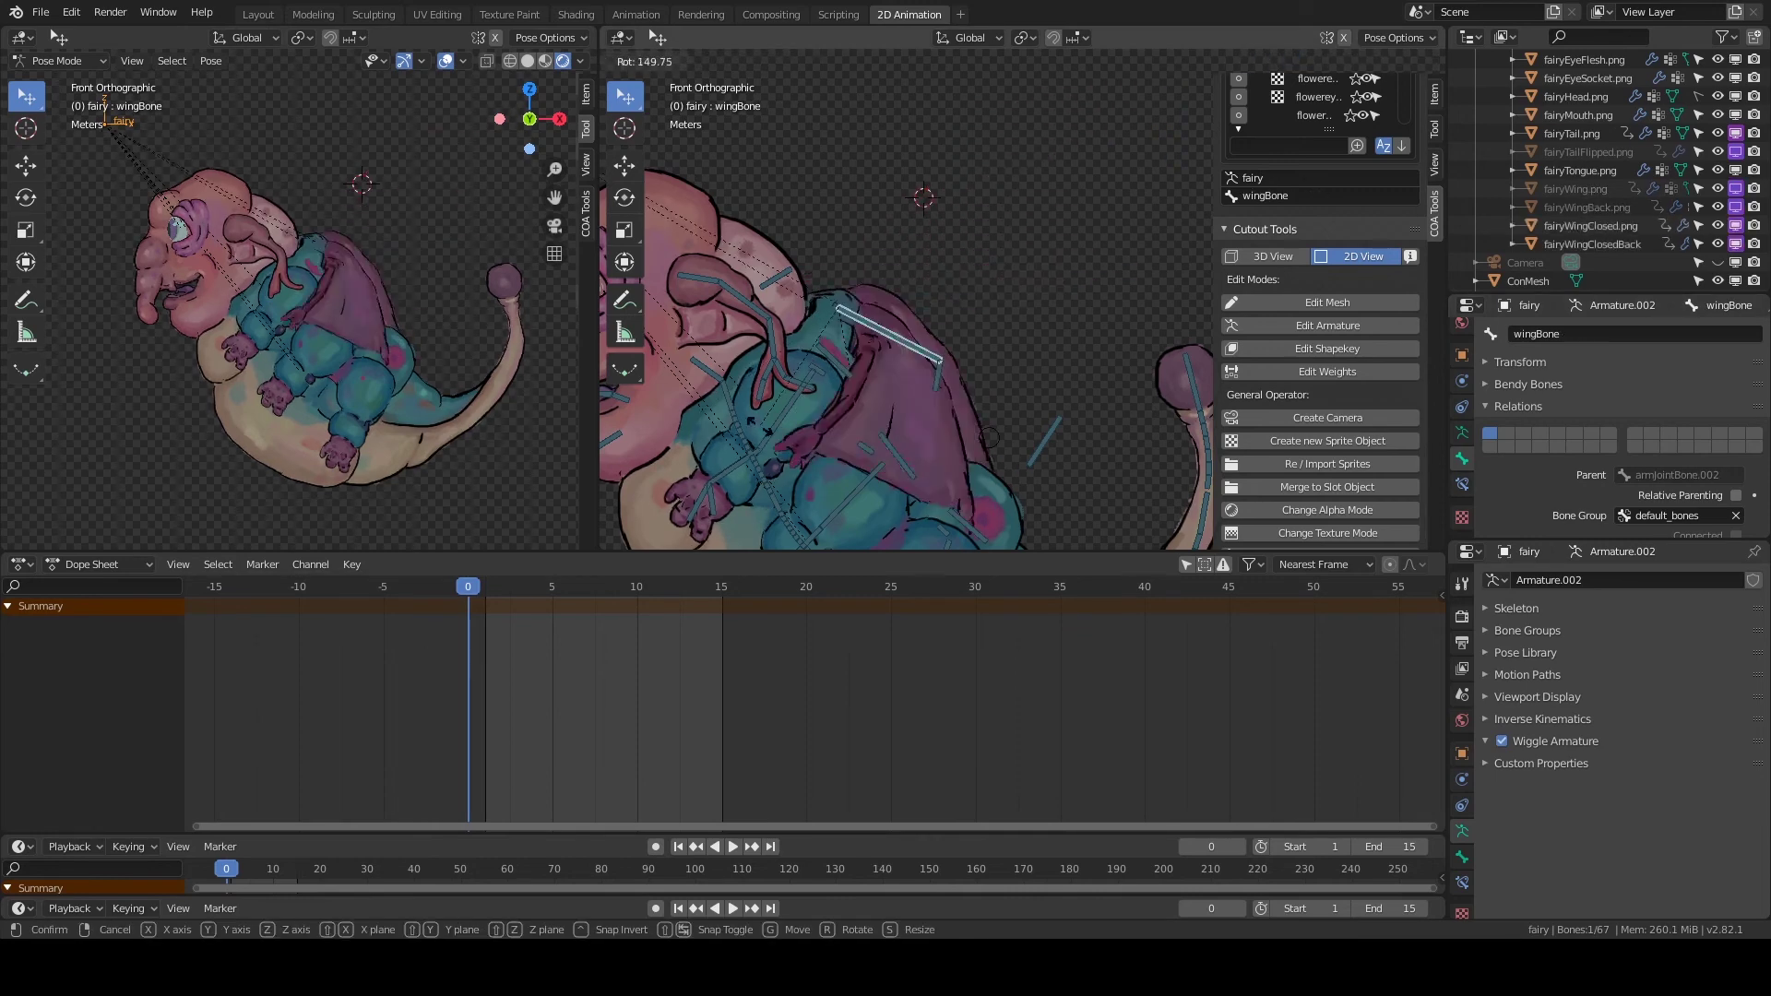
click(884, 286)
scroll(883, 286, down, 4)
click(889, 456)
Rotate tailBaseBone, then add a mainbend shape key to fairyTailFlipped.png.
scroll(889, 456, up, 5)
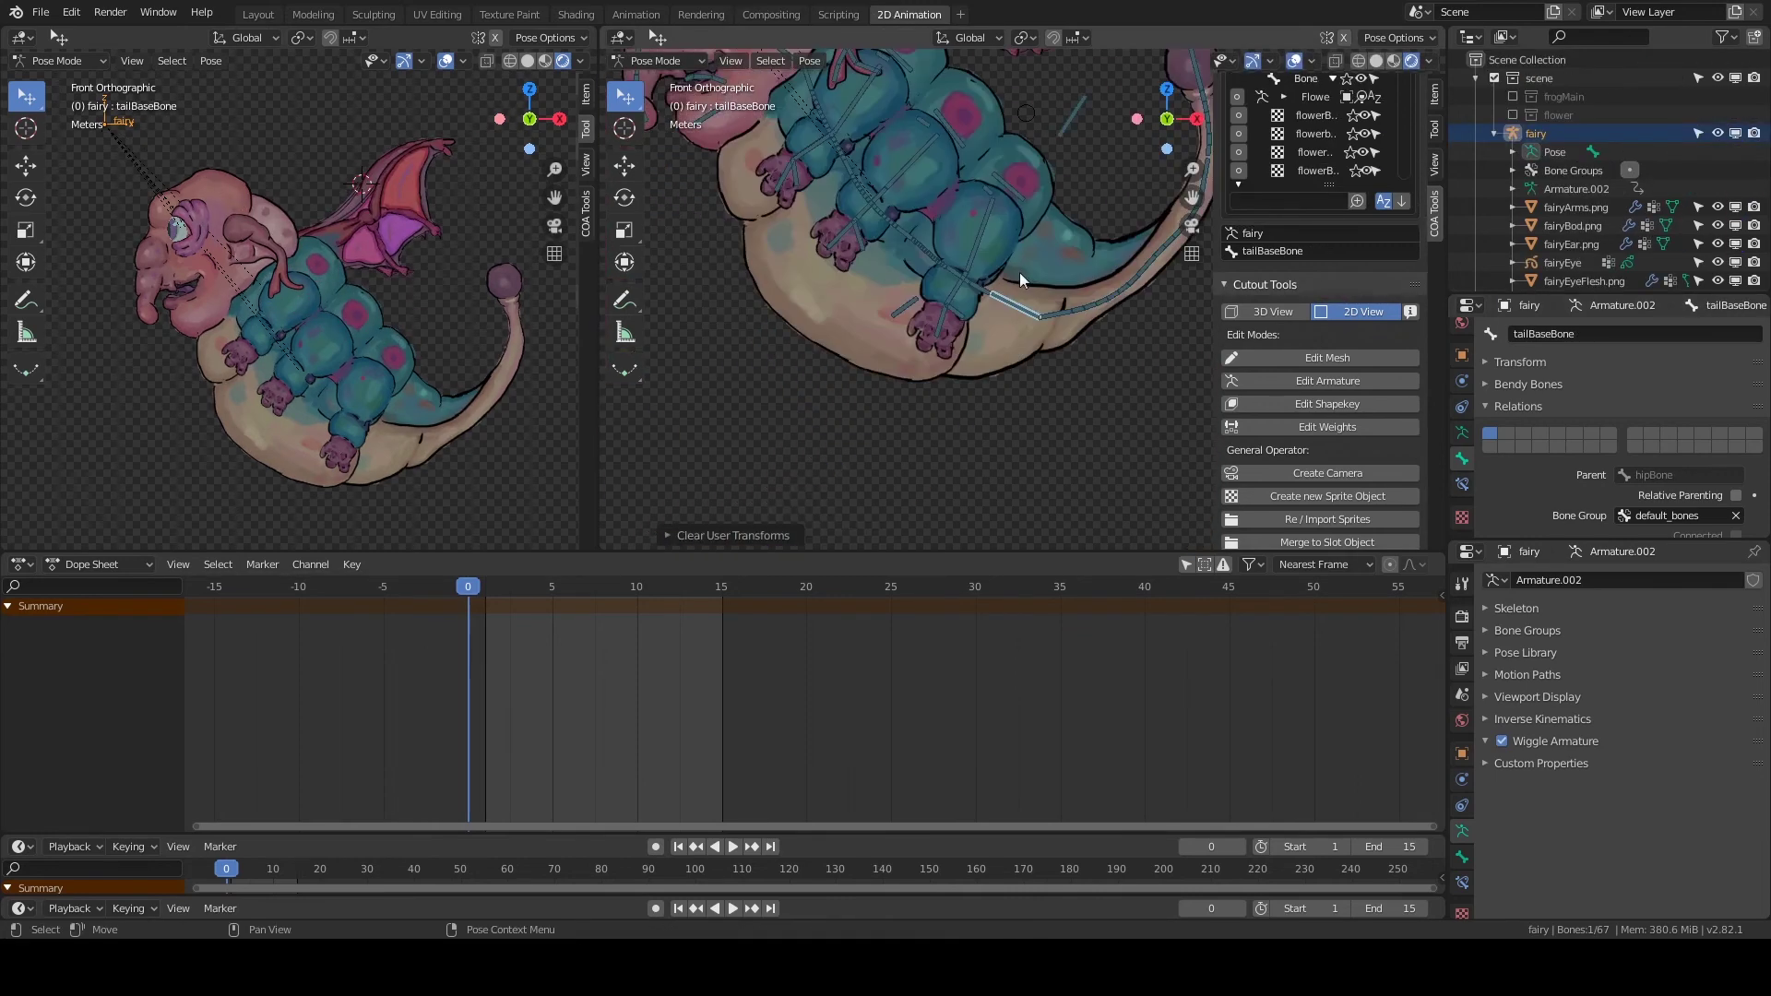
key(r)
click(994, 326)
key(ctrl+Tab)
click(1076, 307)
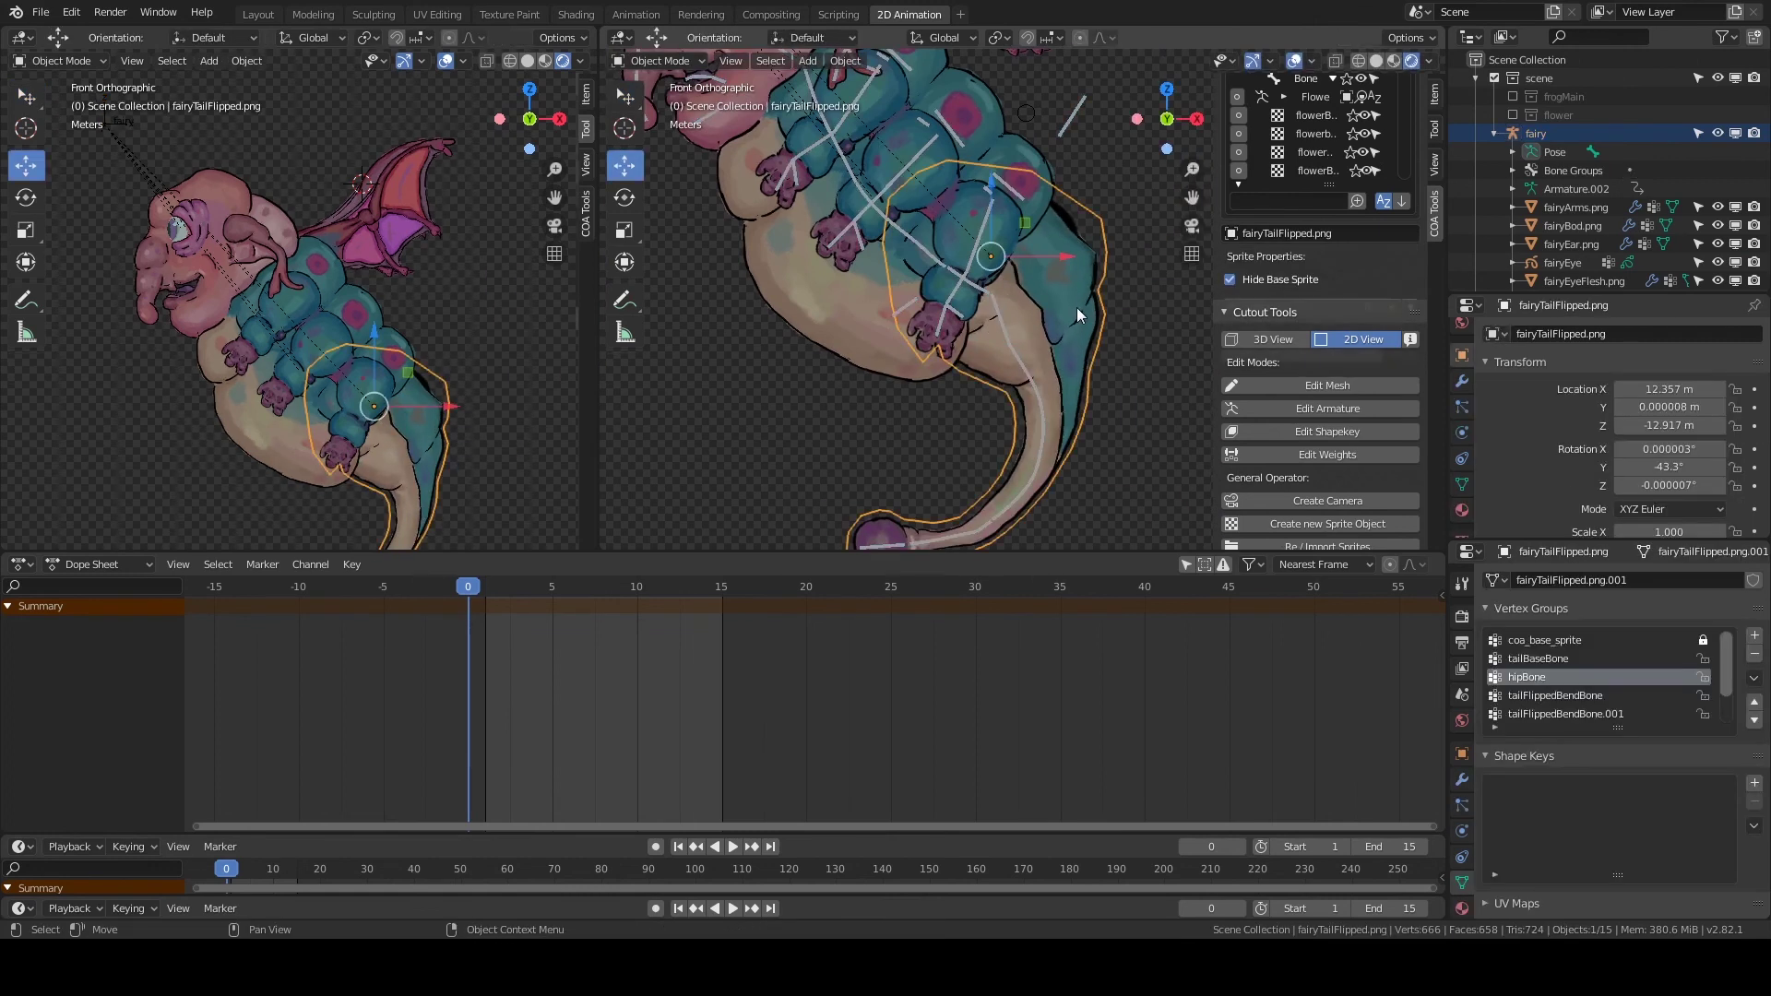
click(1494, 608)
click(1754, 657)
click(1754, 657)
text(mainbend)
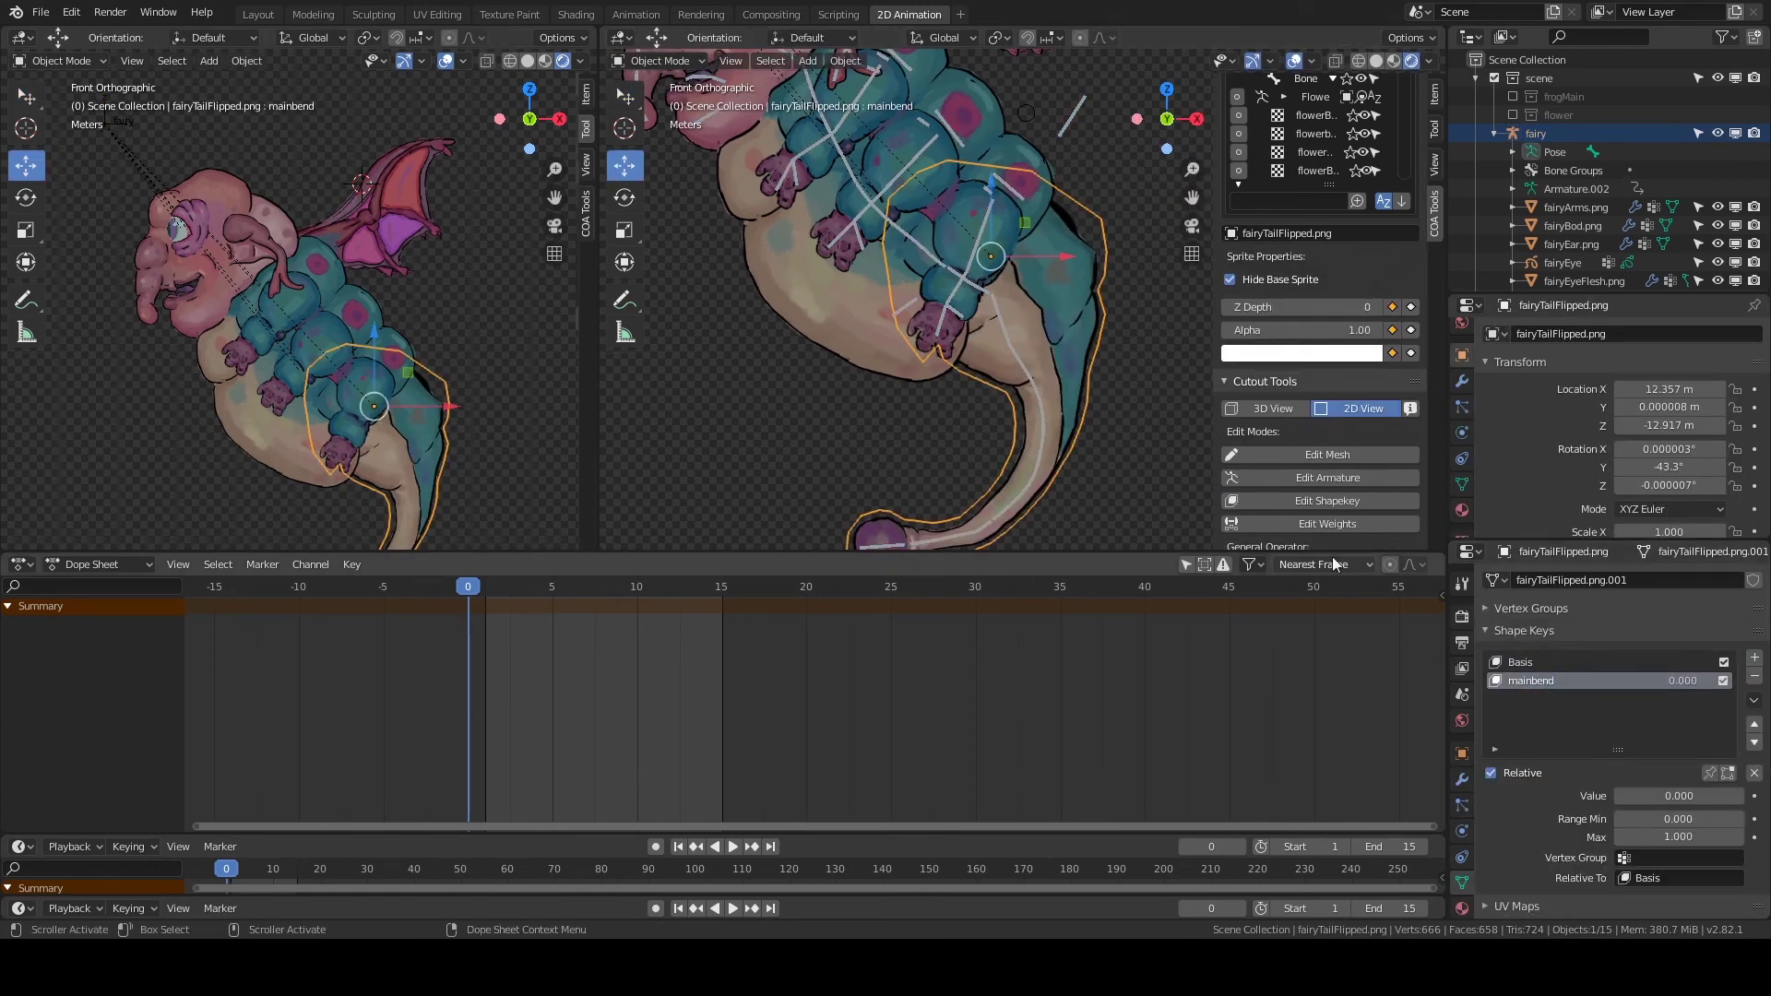
Swing tailBaseBone to check its bend range and add a Limit Rotation constraint.
key(ctrl+Tab)
key(n)
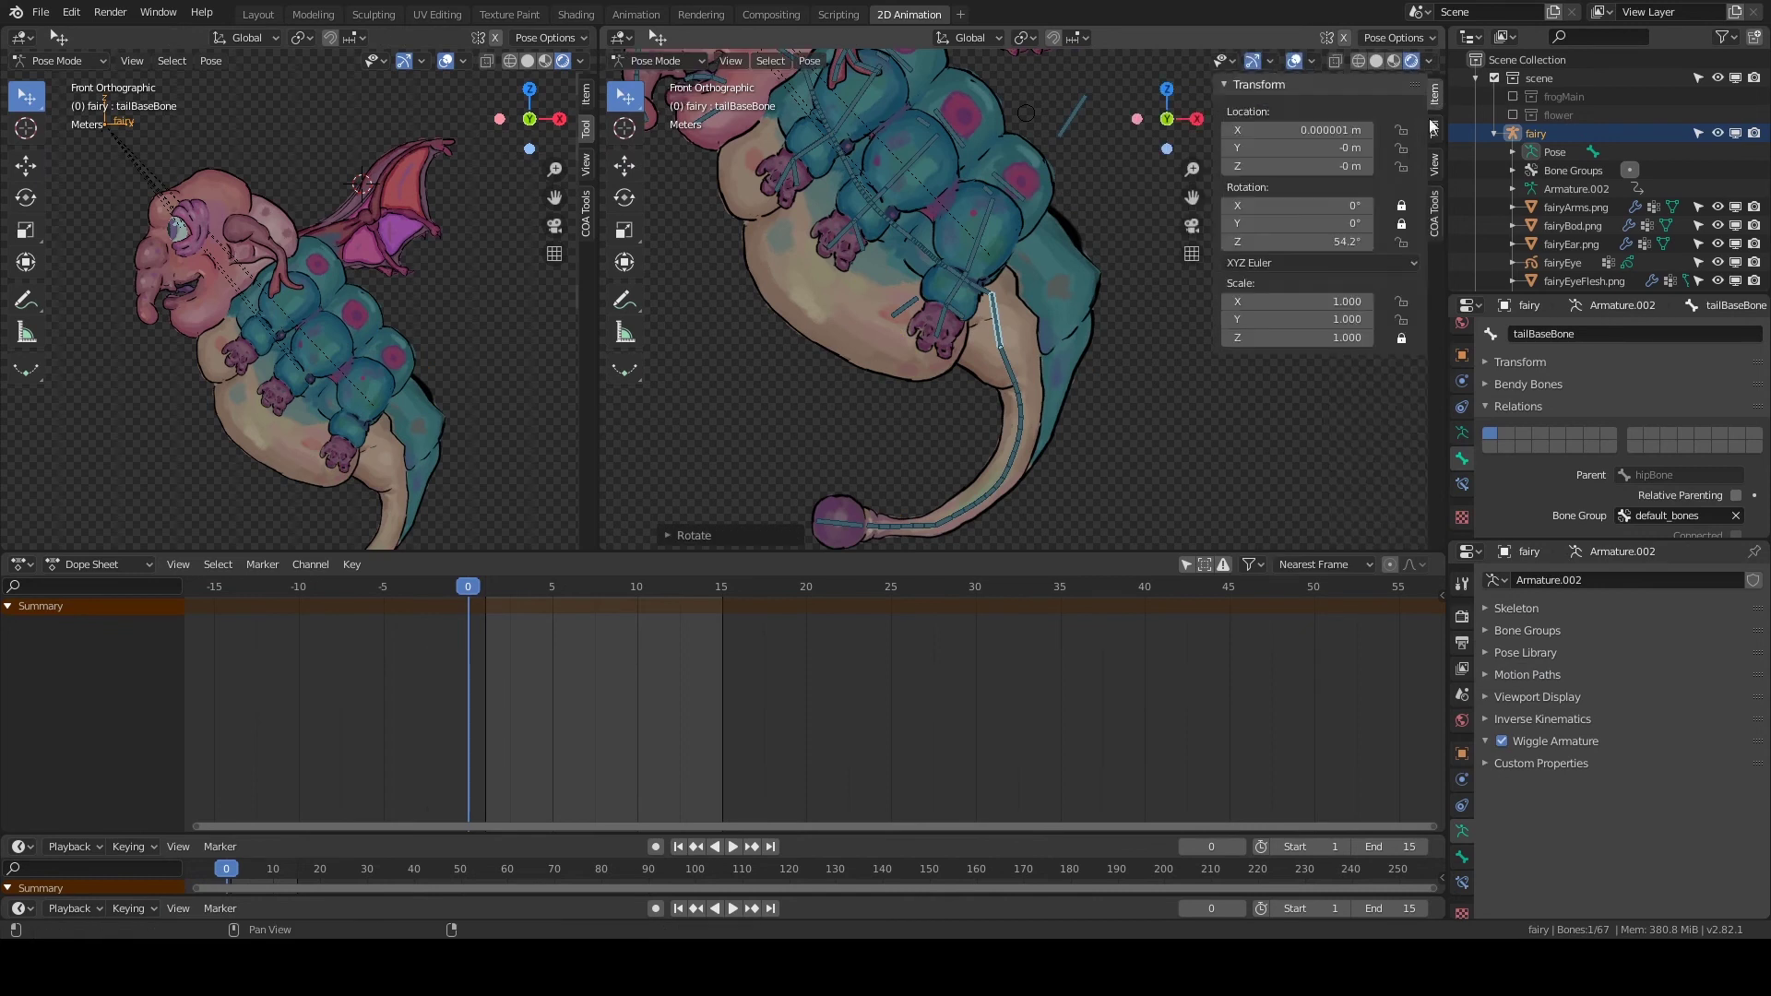
mouse_move(1318, 242)
mouse_down()
mouse_move(1337, 244)
mouse_move(1324, 263)
mouse_move(1343, 247)
mouse_up()
click(1461, 883)
click(1561, 581)
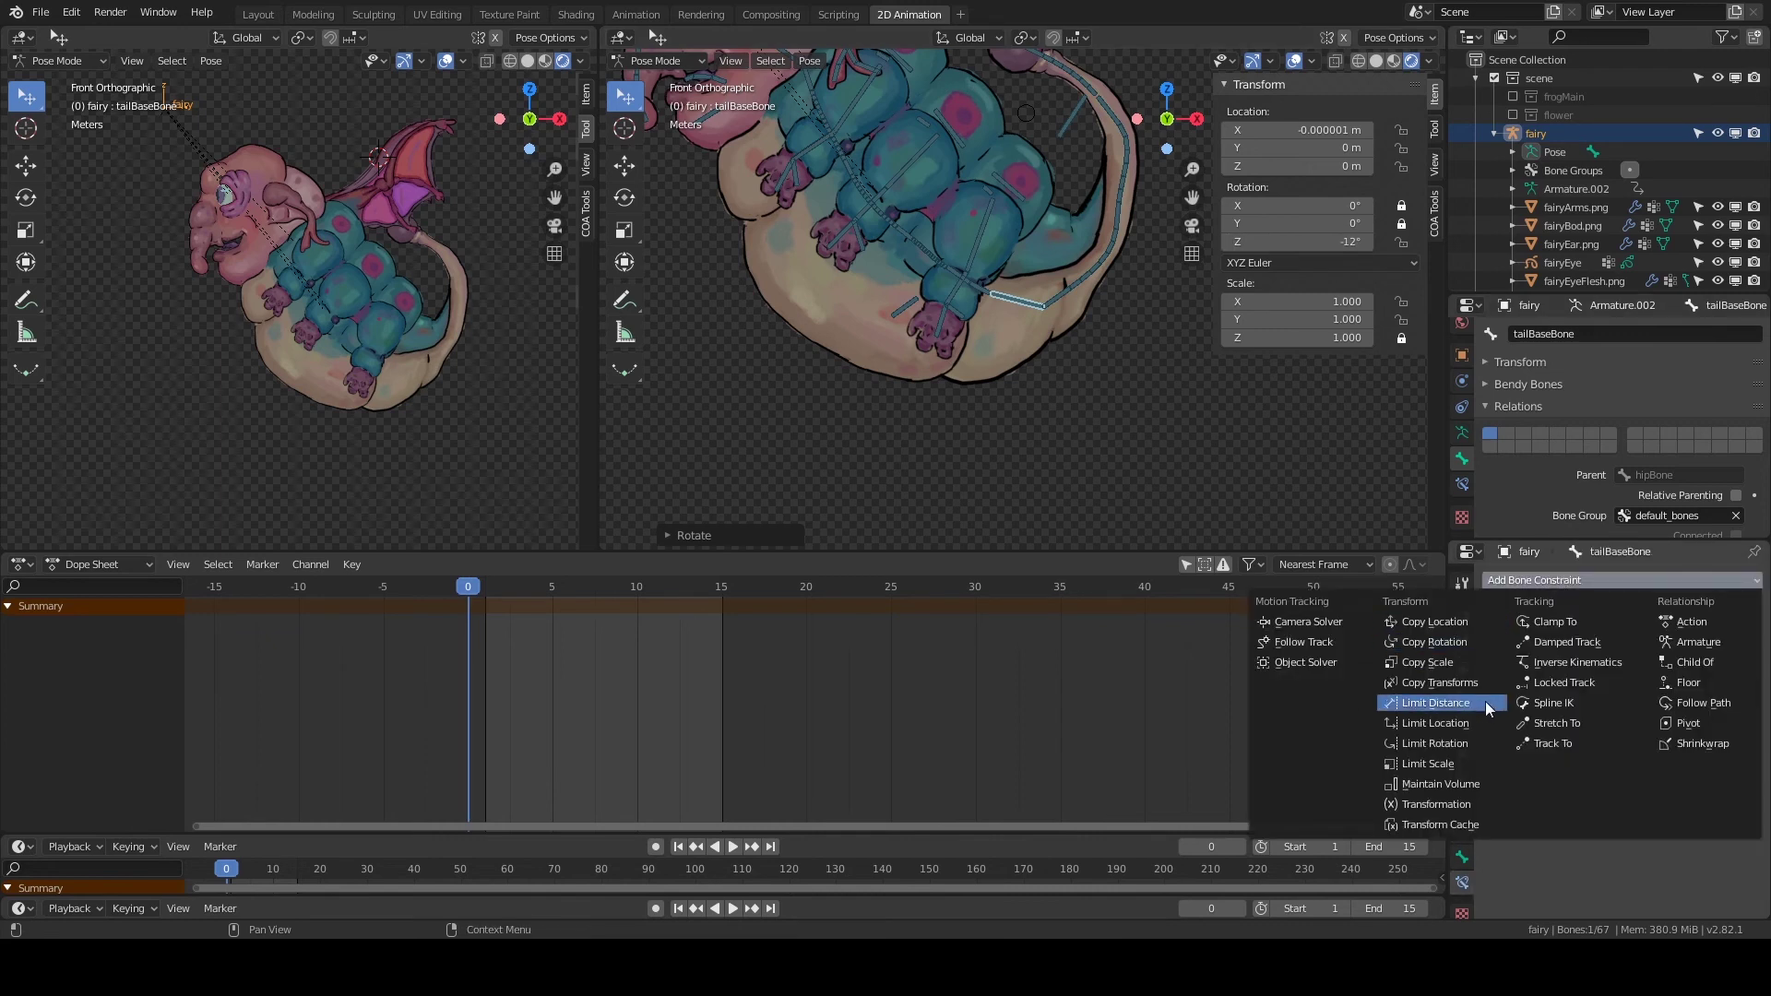
click(1438, 743)
Limit tailBaseBone's Z rotation to -12°–75°, For Transform, in Local Space, and save.
text(75)
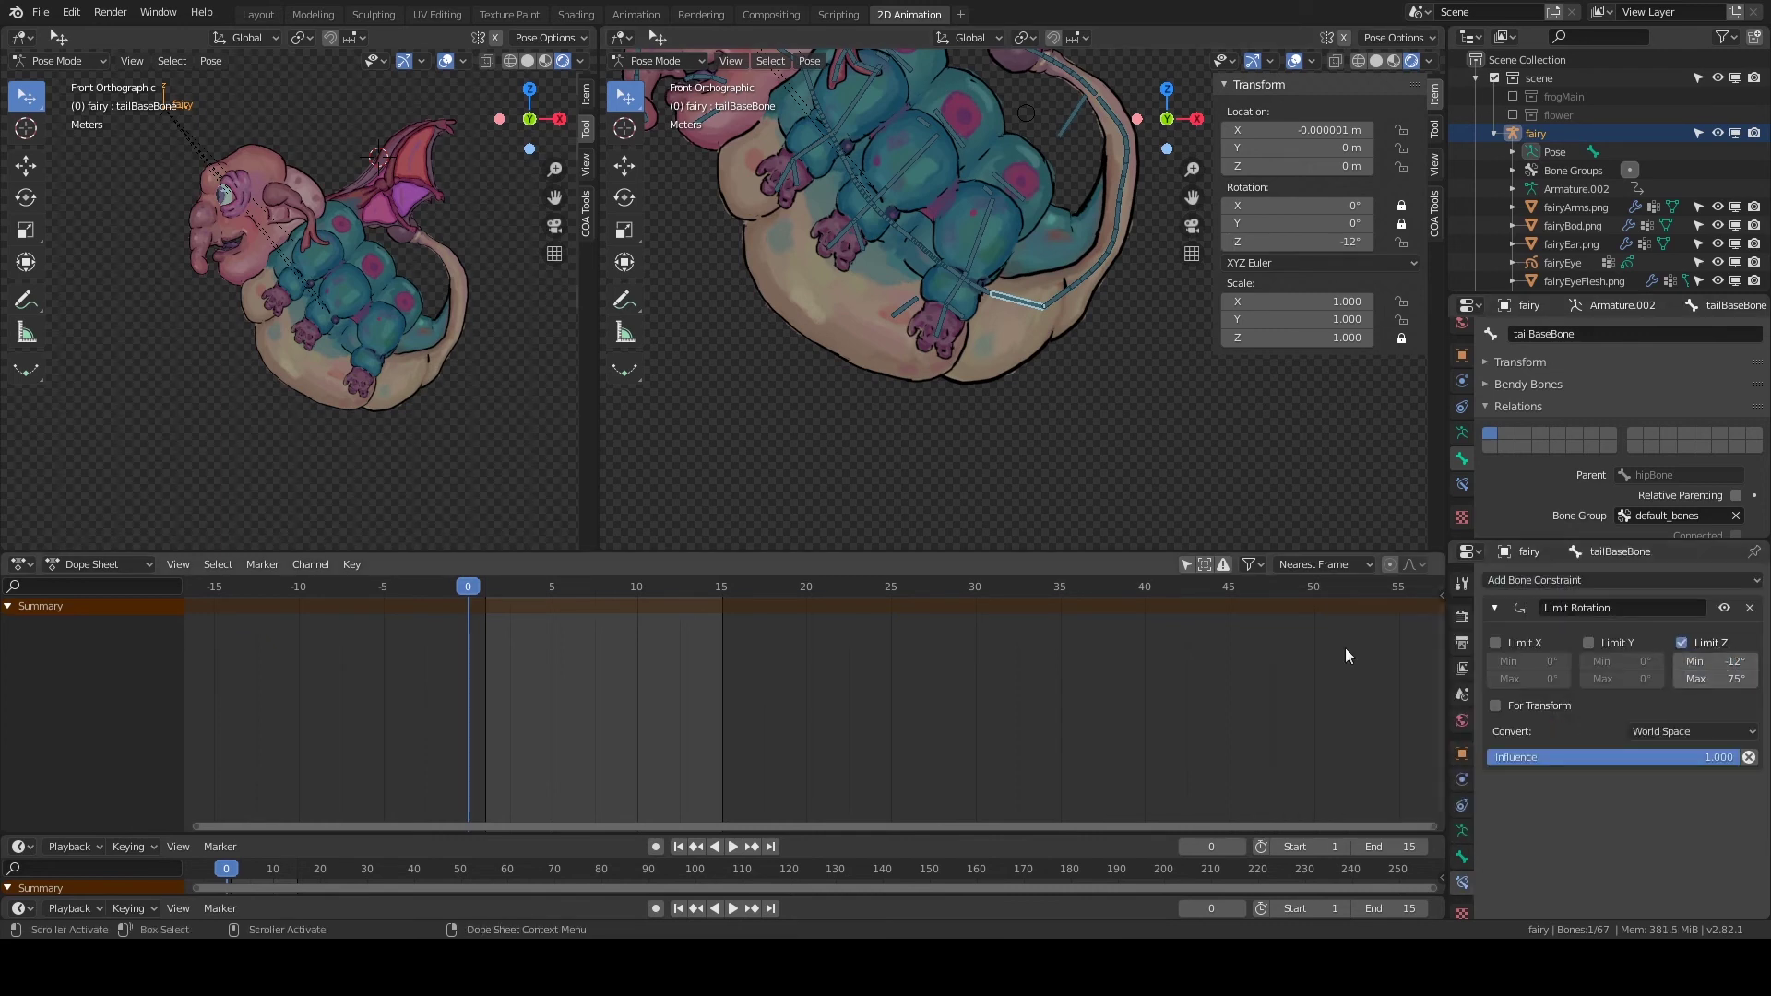
click(1495, 706)
click(1693, 731)
click(1688, 846)
key(r)
click(927, 419)
key(ctrl+s)
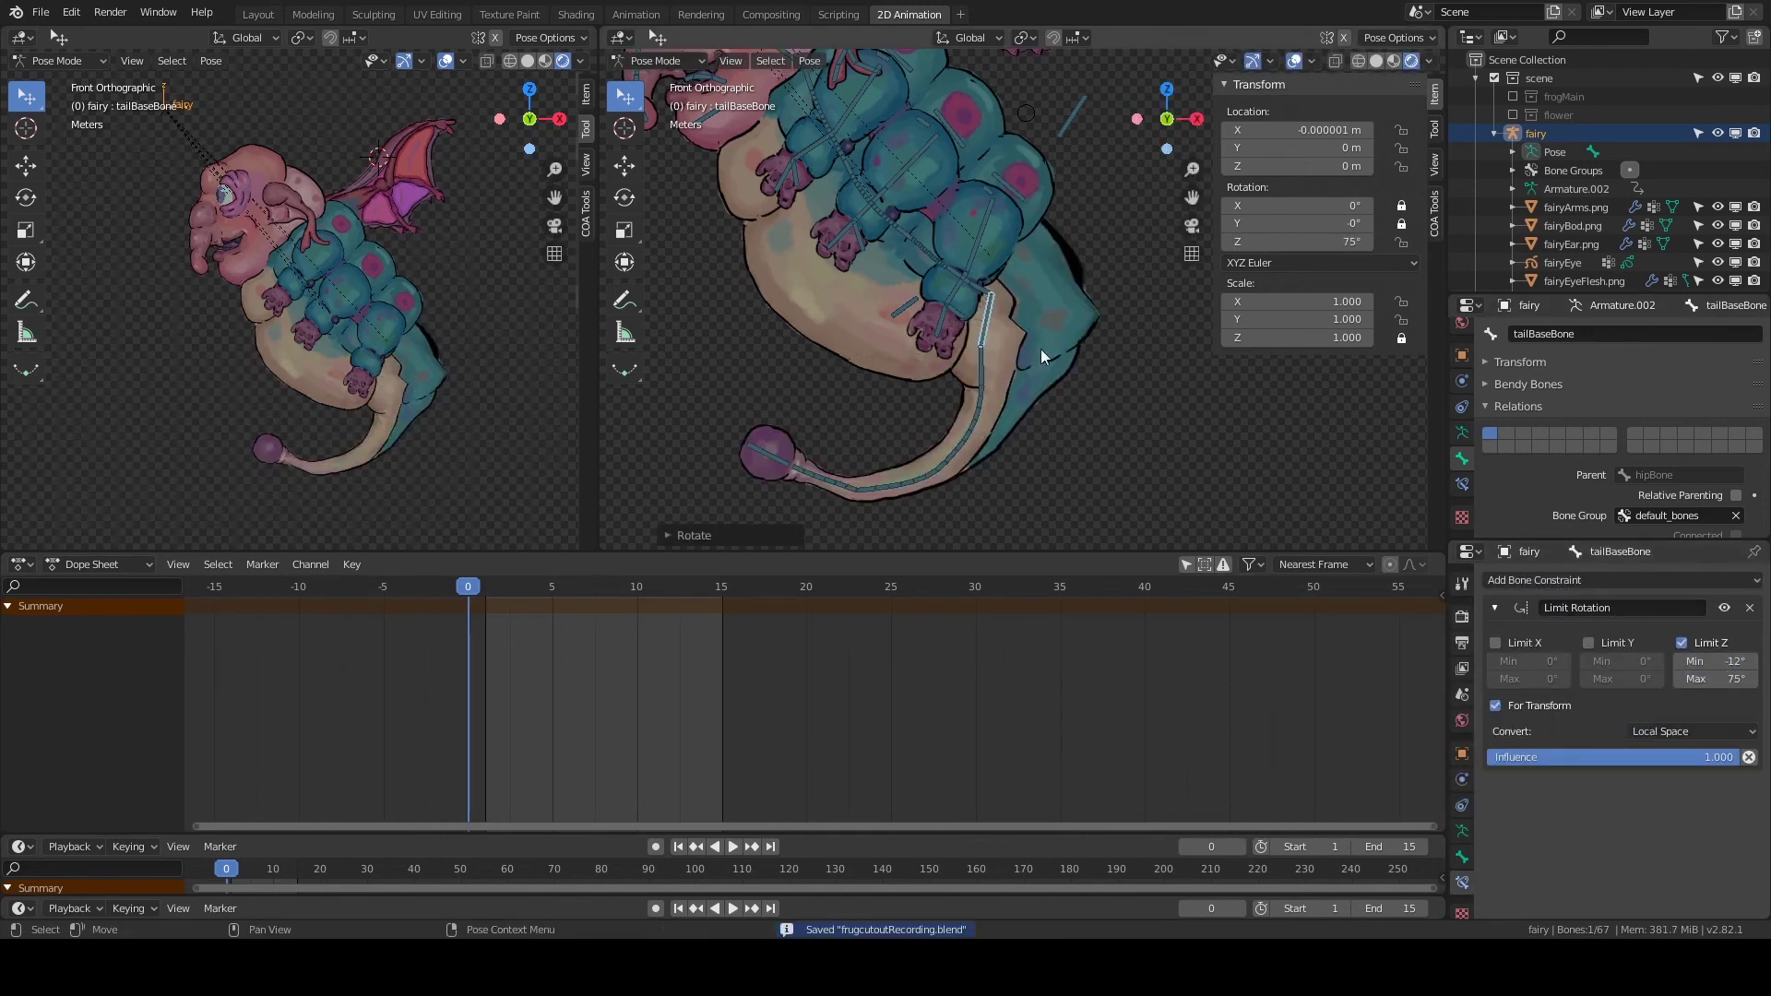
click(1041, 349)
key(Tab)
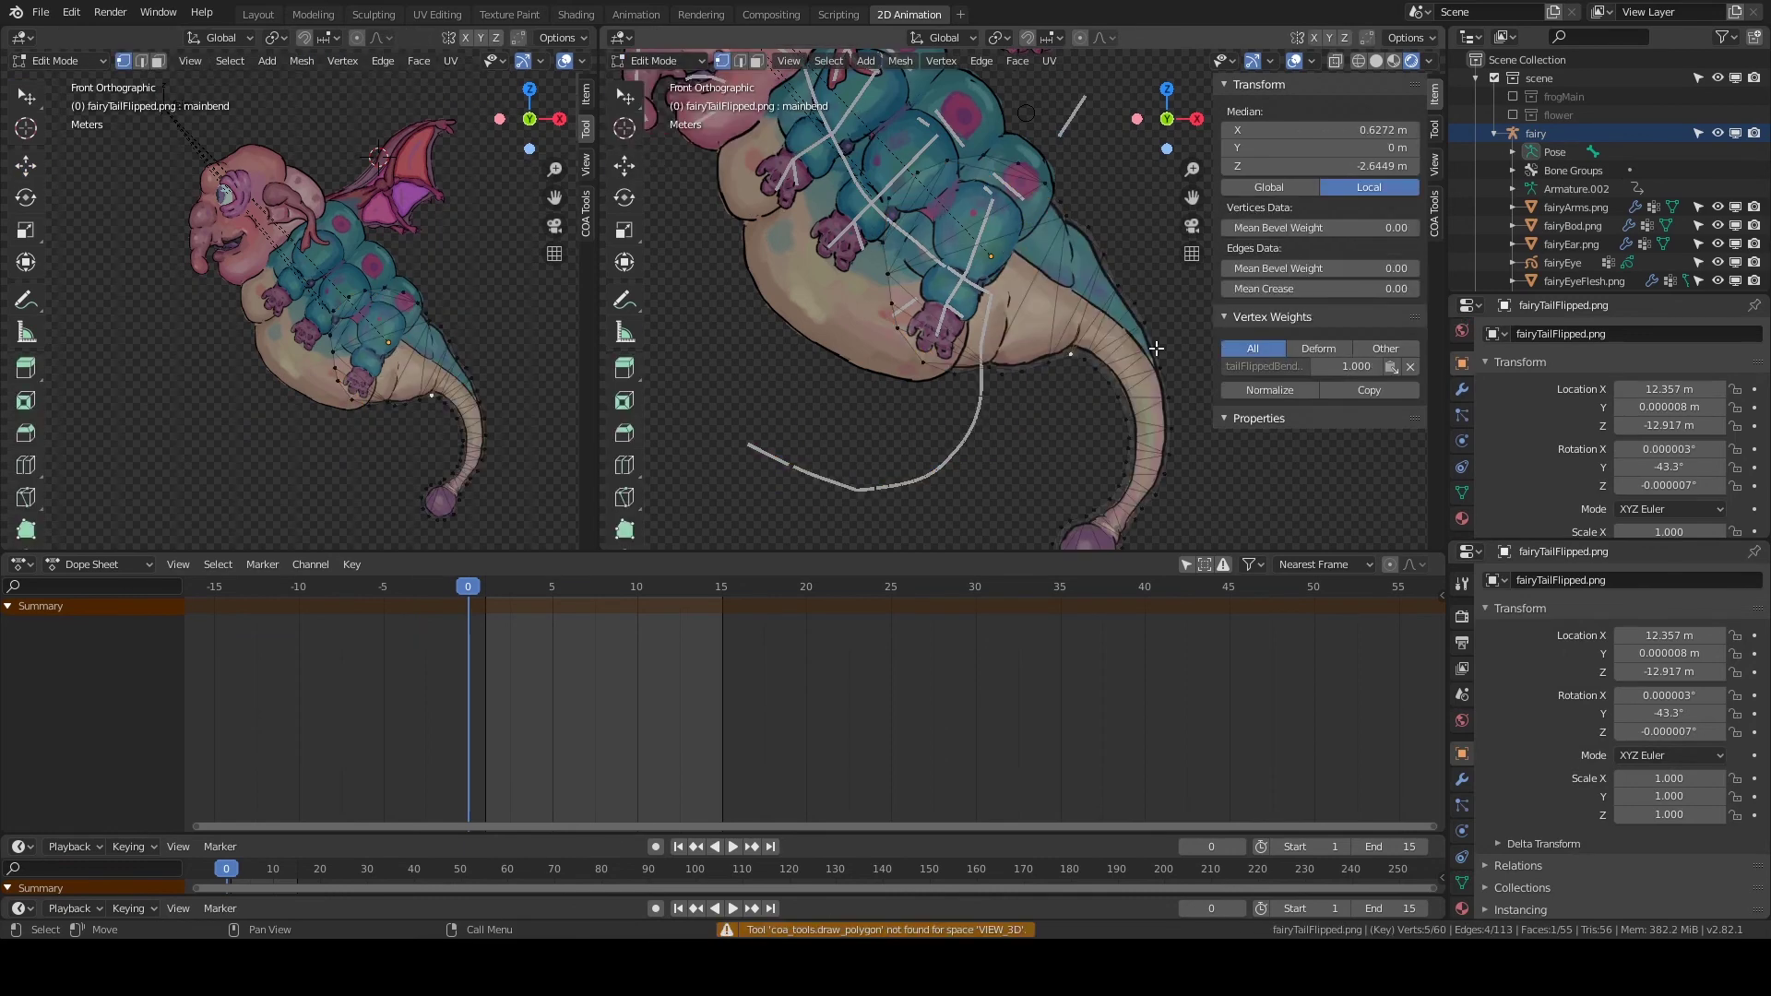
Enter Edit Mode on the tail mesh and turn on the modifier's on-cage display.
click(664, 60)
scroll(1614, 185, down, 5)
right_click(1709, 139)
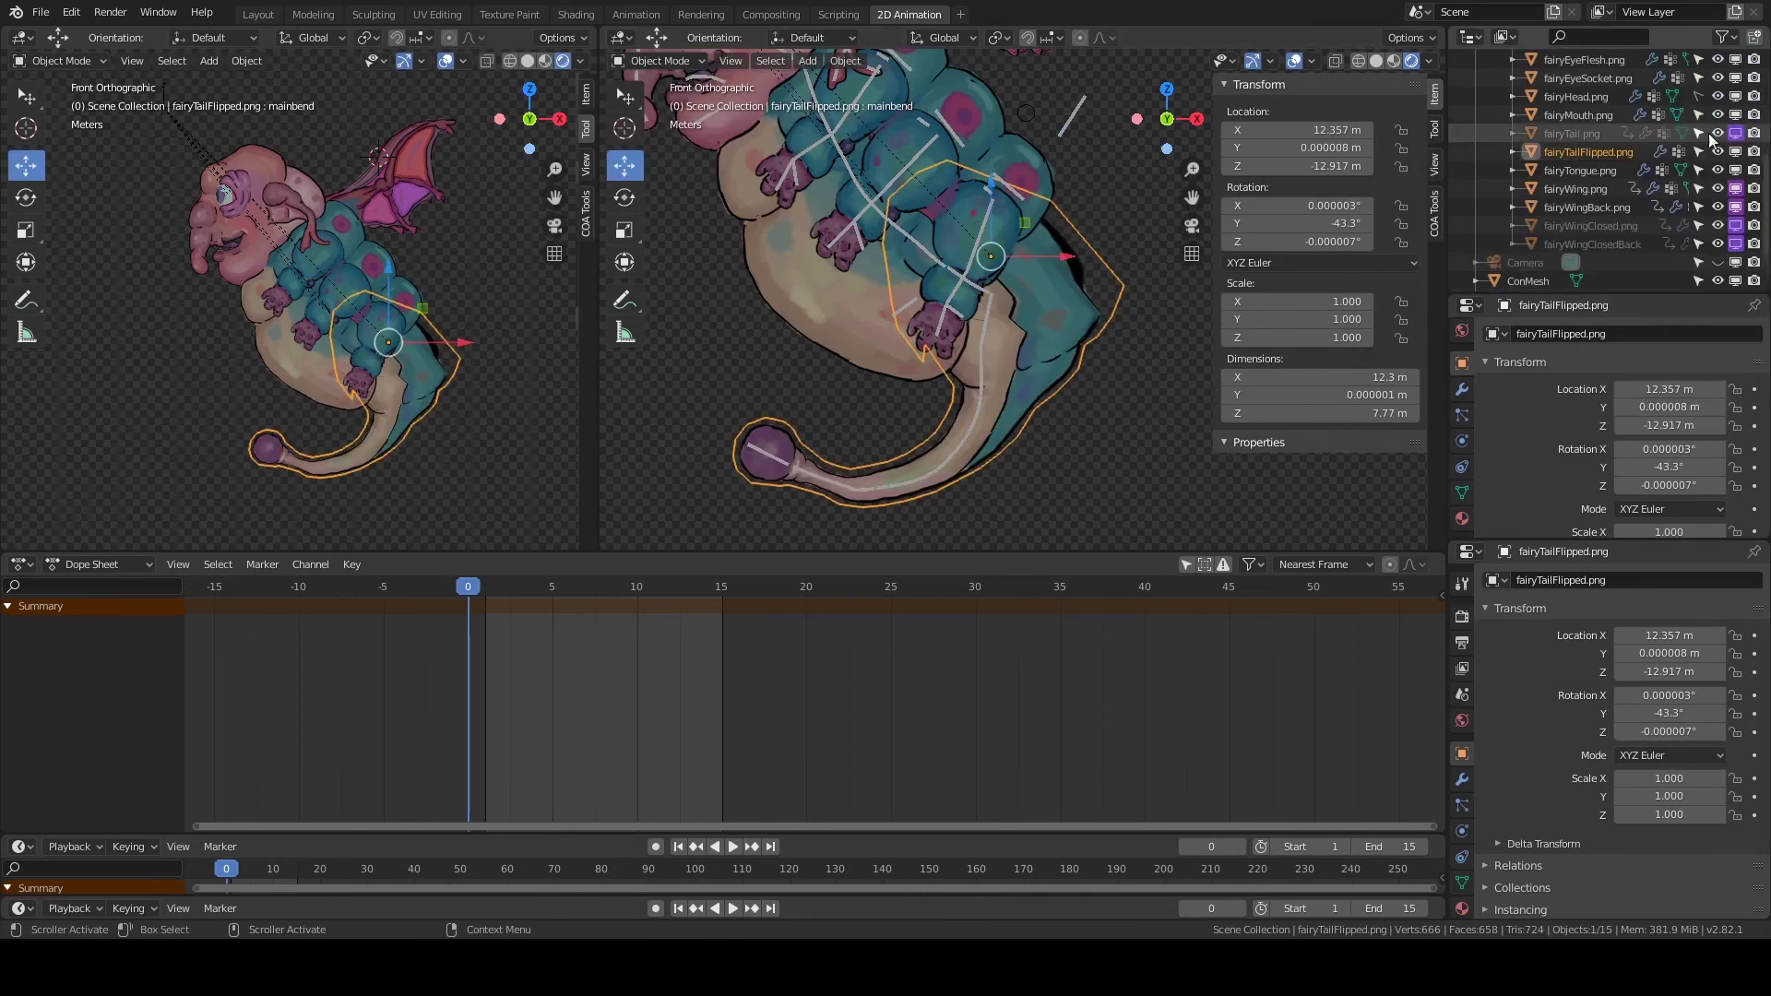
click(660, 59)
click(664, 99)
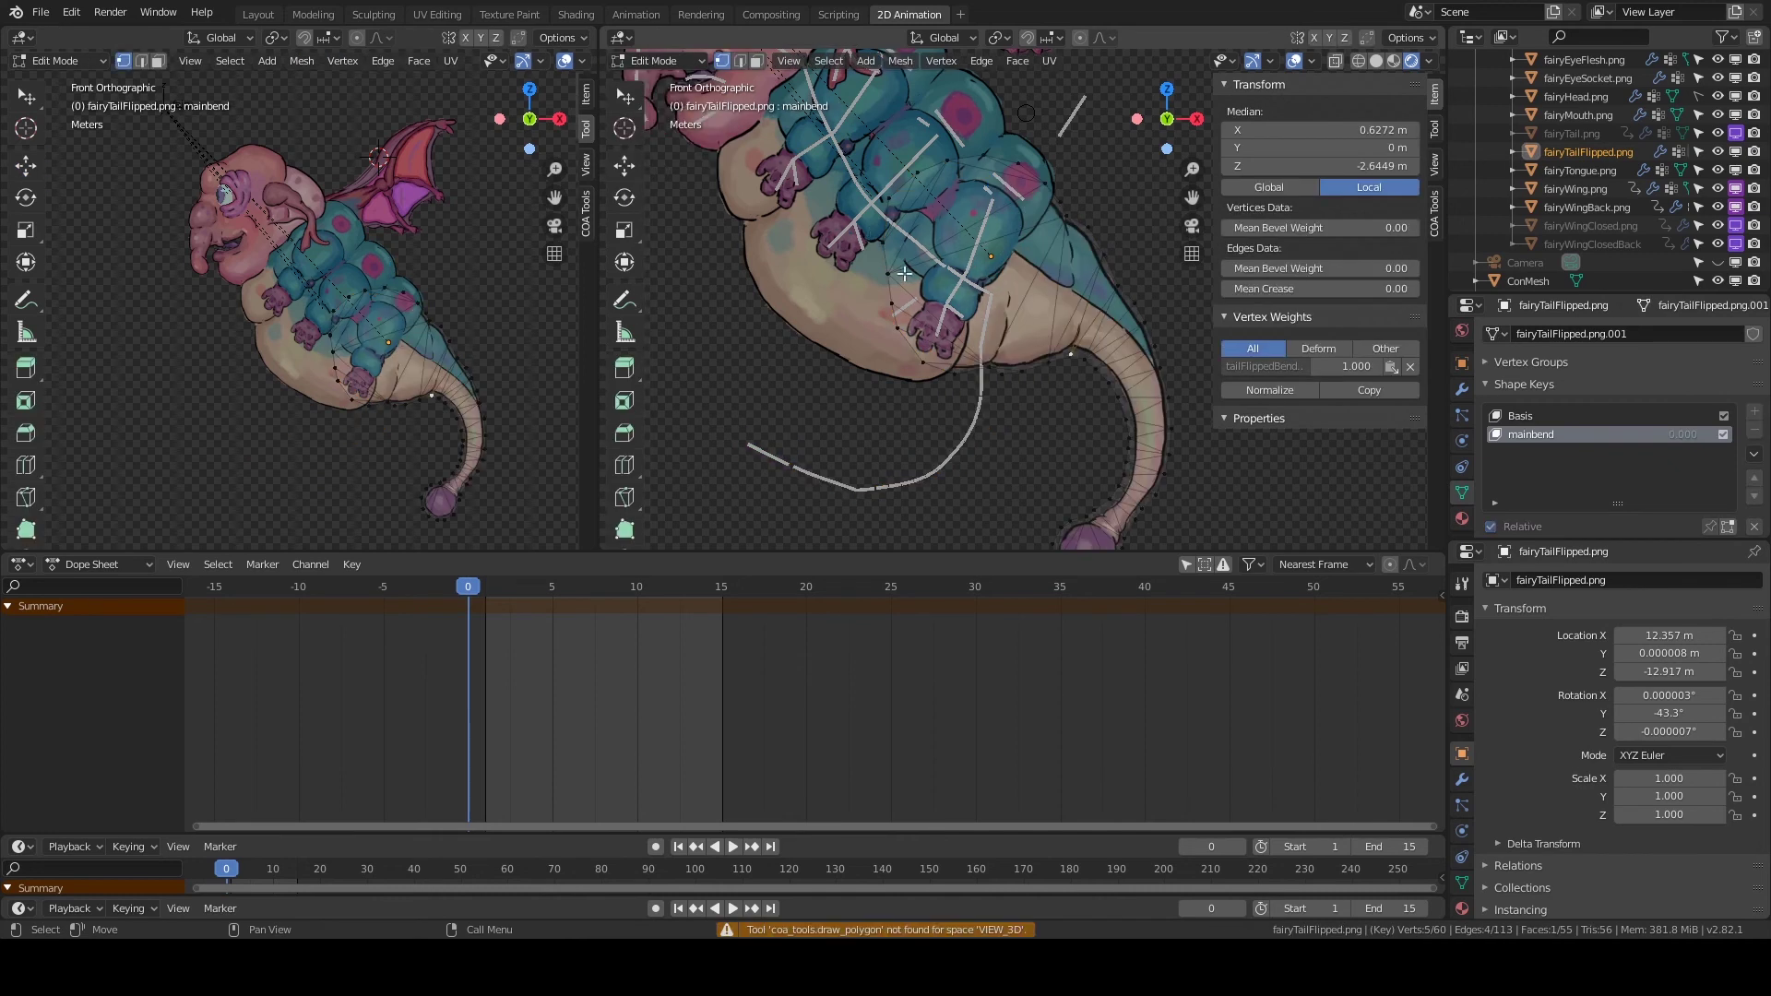
click(1462, 779)
click(1669, 741)
scroll(1014, 322, up, 3)
Move tail outline vertices outward to shape the mainbend bulge.
click(1077, 333)
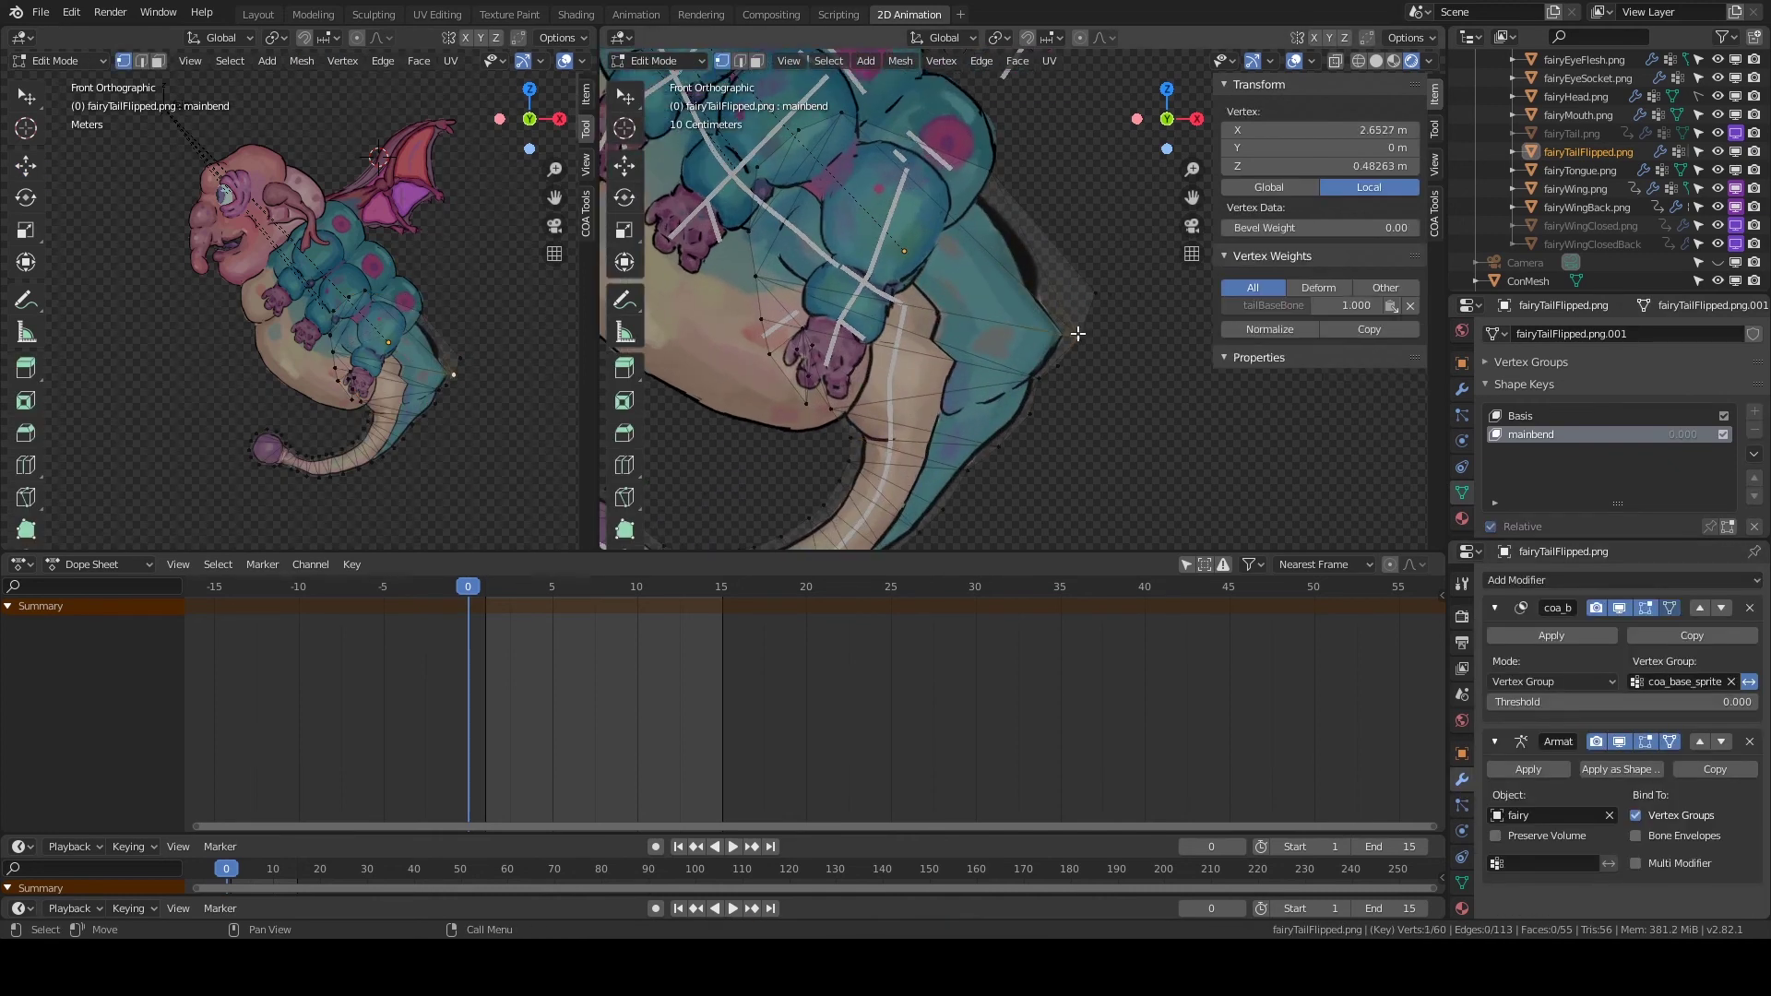
key(g)
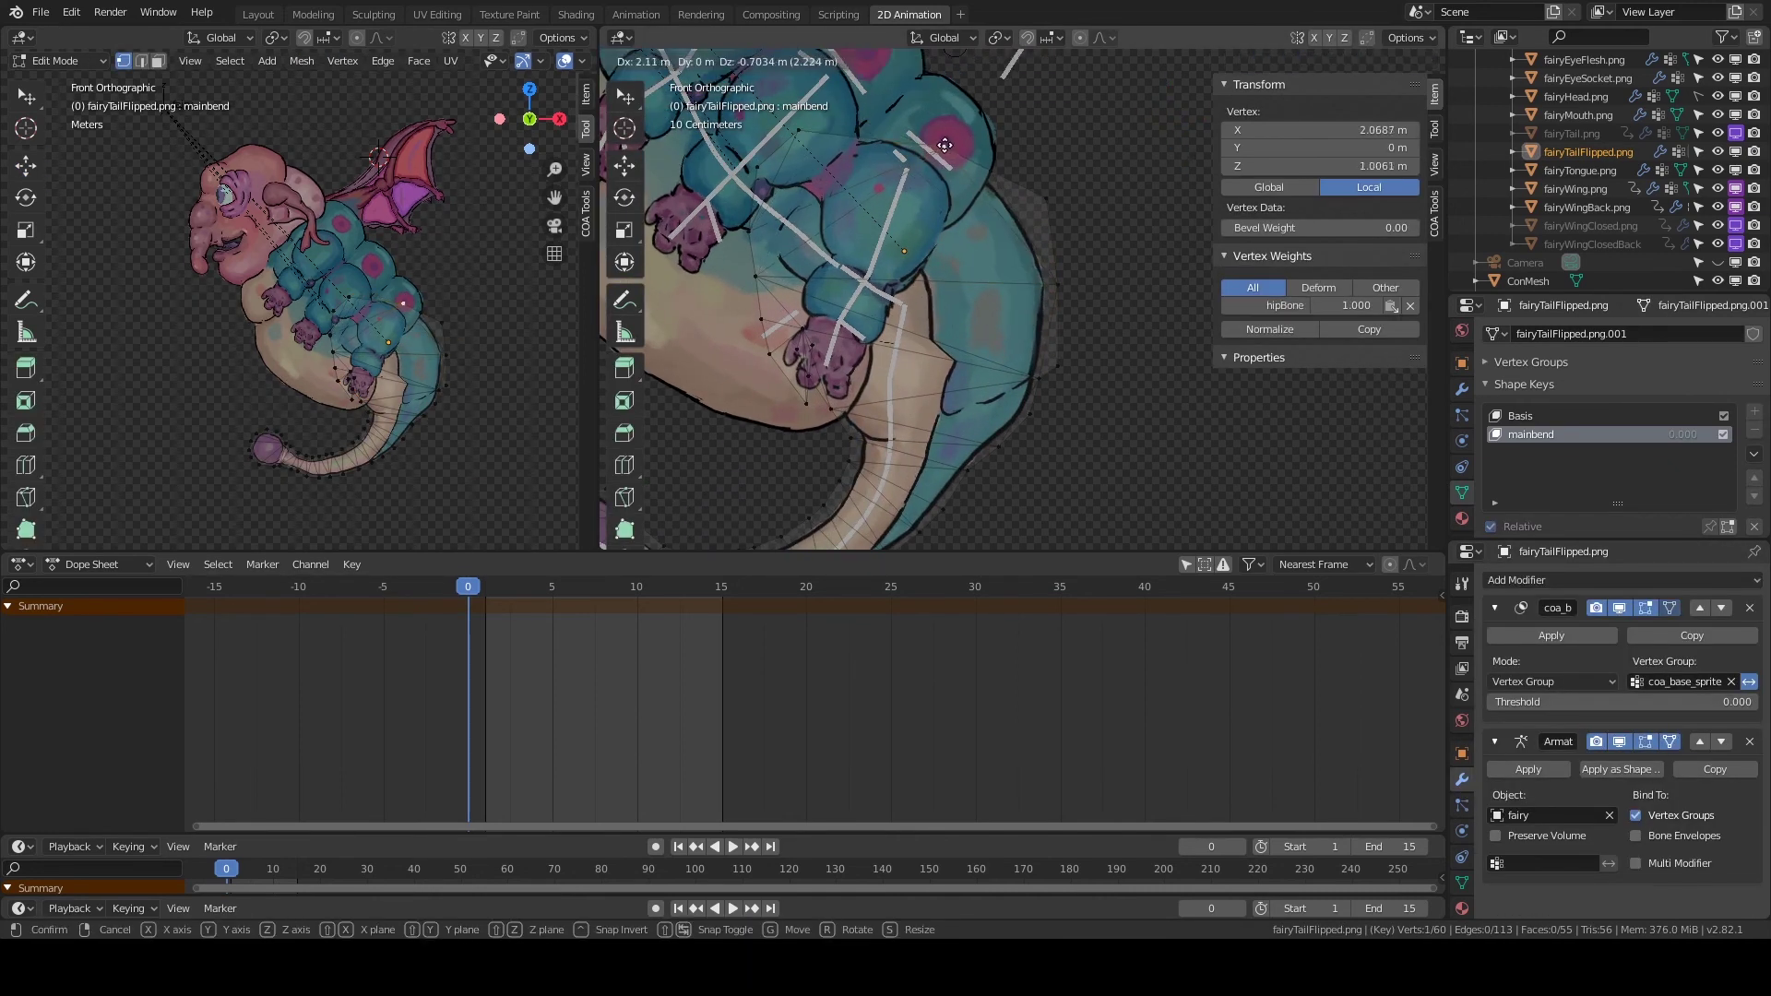
right_click(945, 145)
click(1060, 276)
key(g)
click(1054, 363)
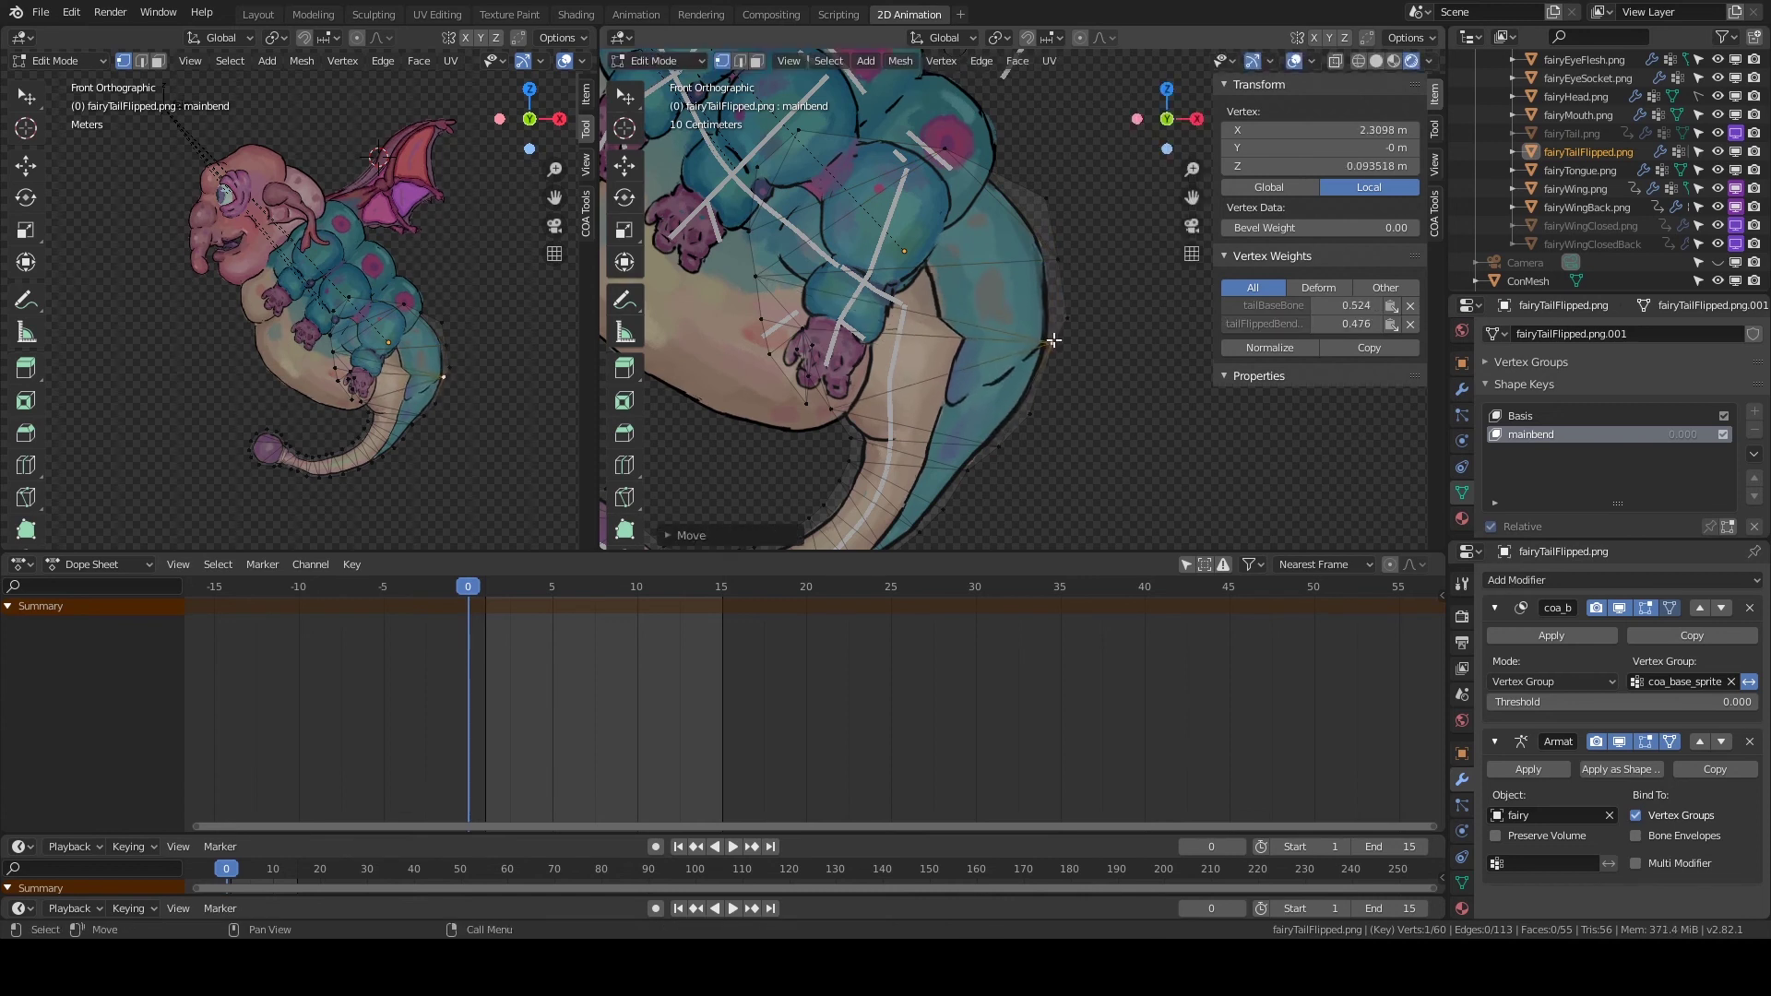
click(804, 268)
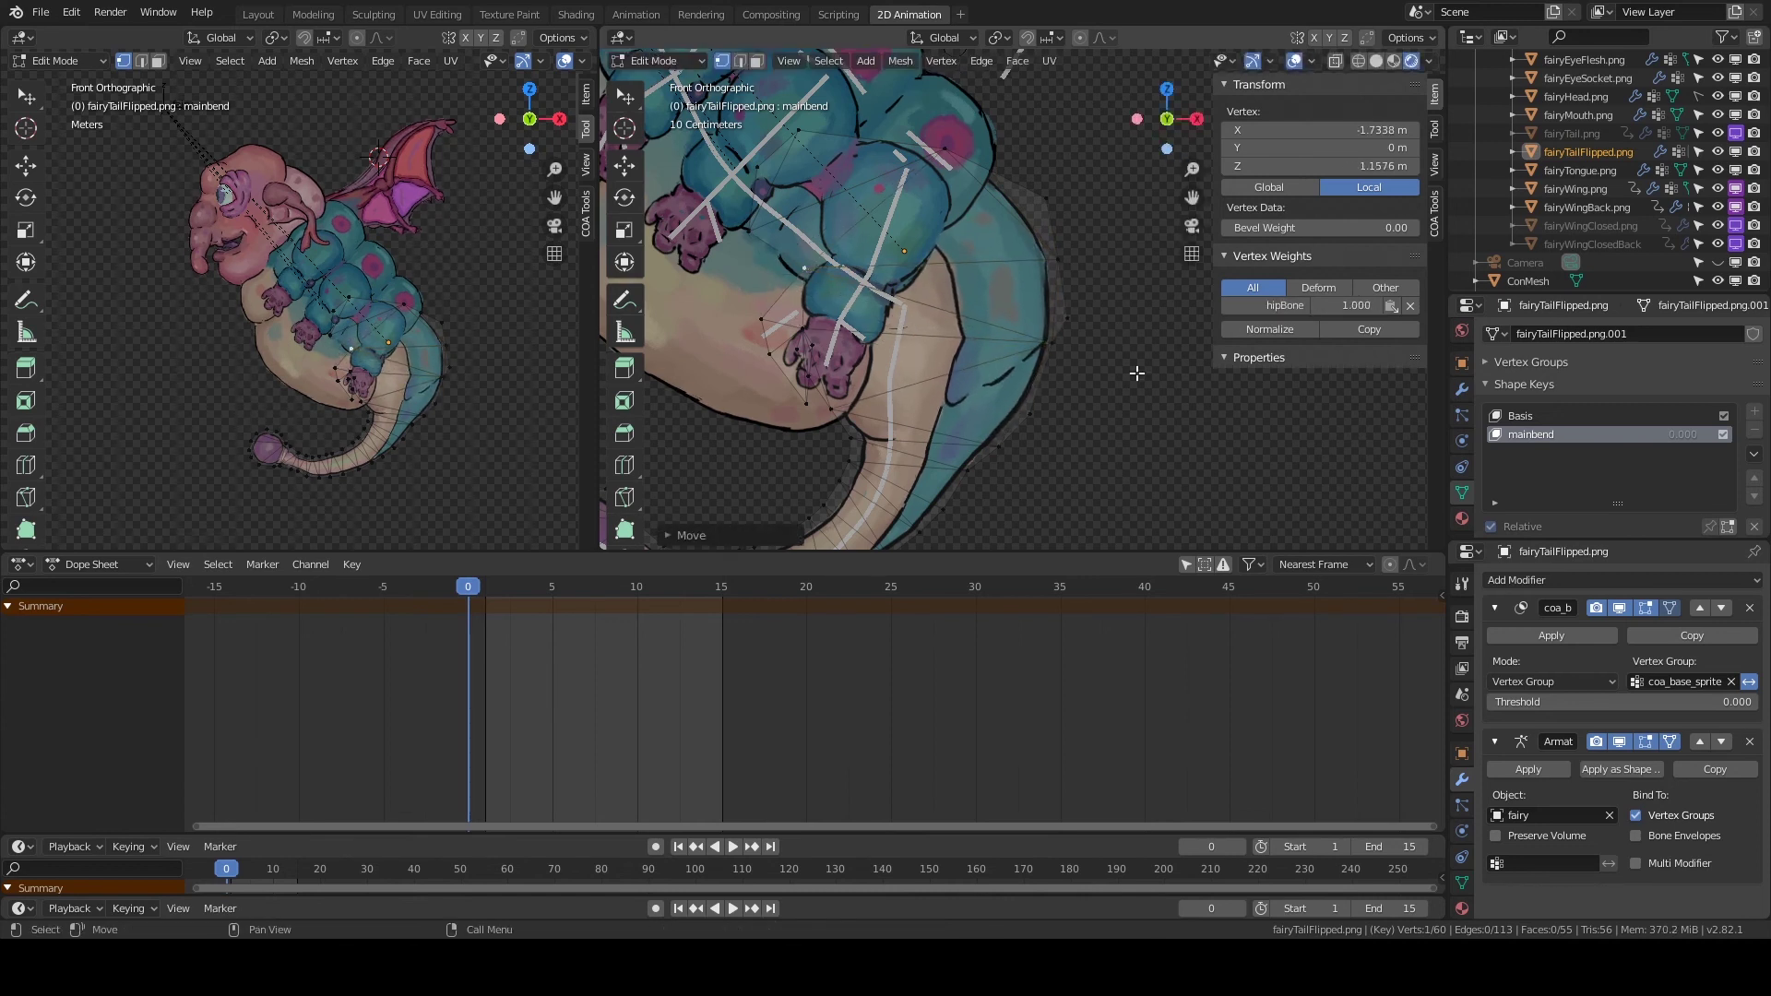
key(Tab)
Paste a tailBaseBone Z-rotation driver onto mainbend, then rotate the tail bone to test it.
right_click(1680, 433)
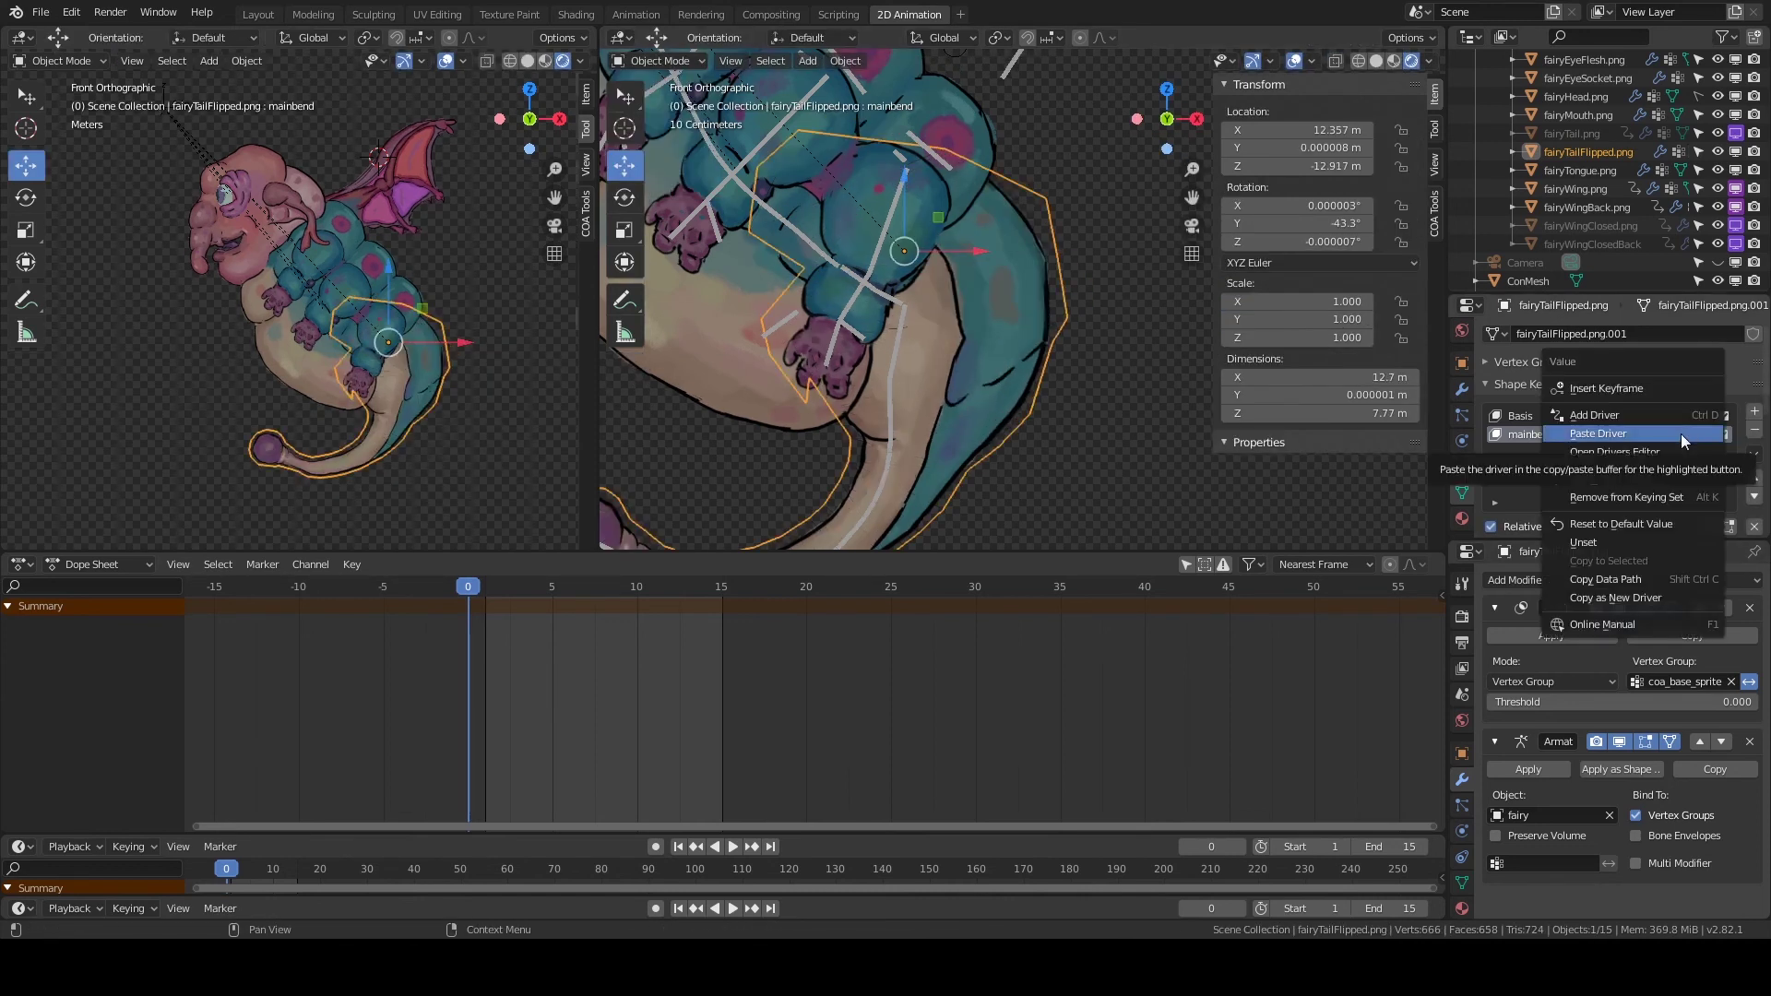
click(1640, 434)
click(1621, 686)
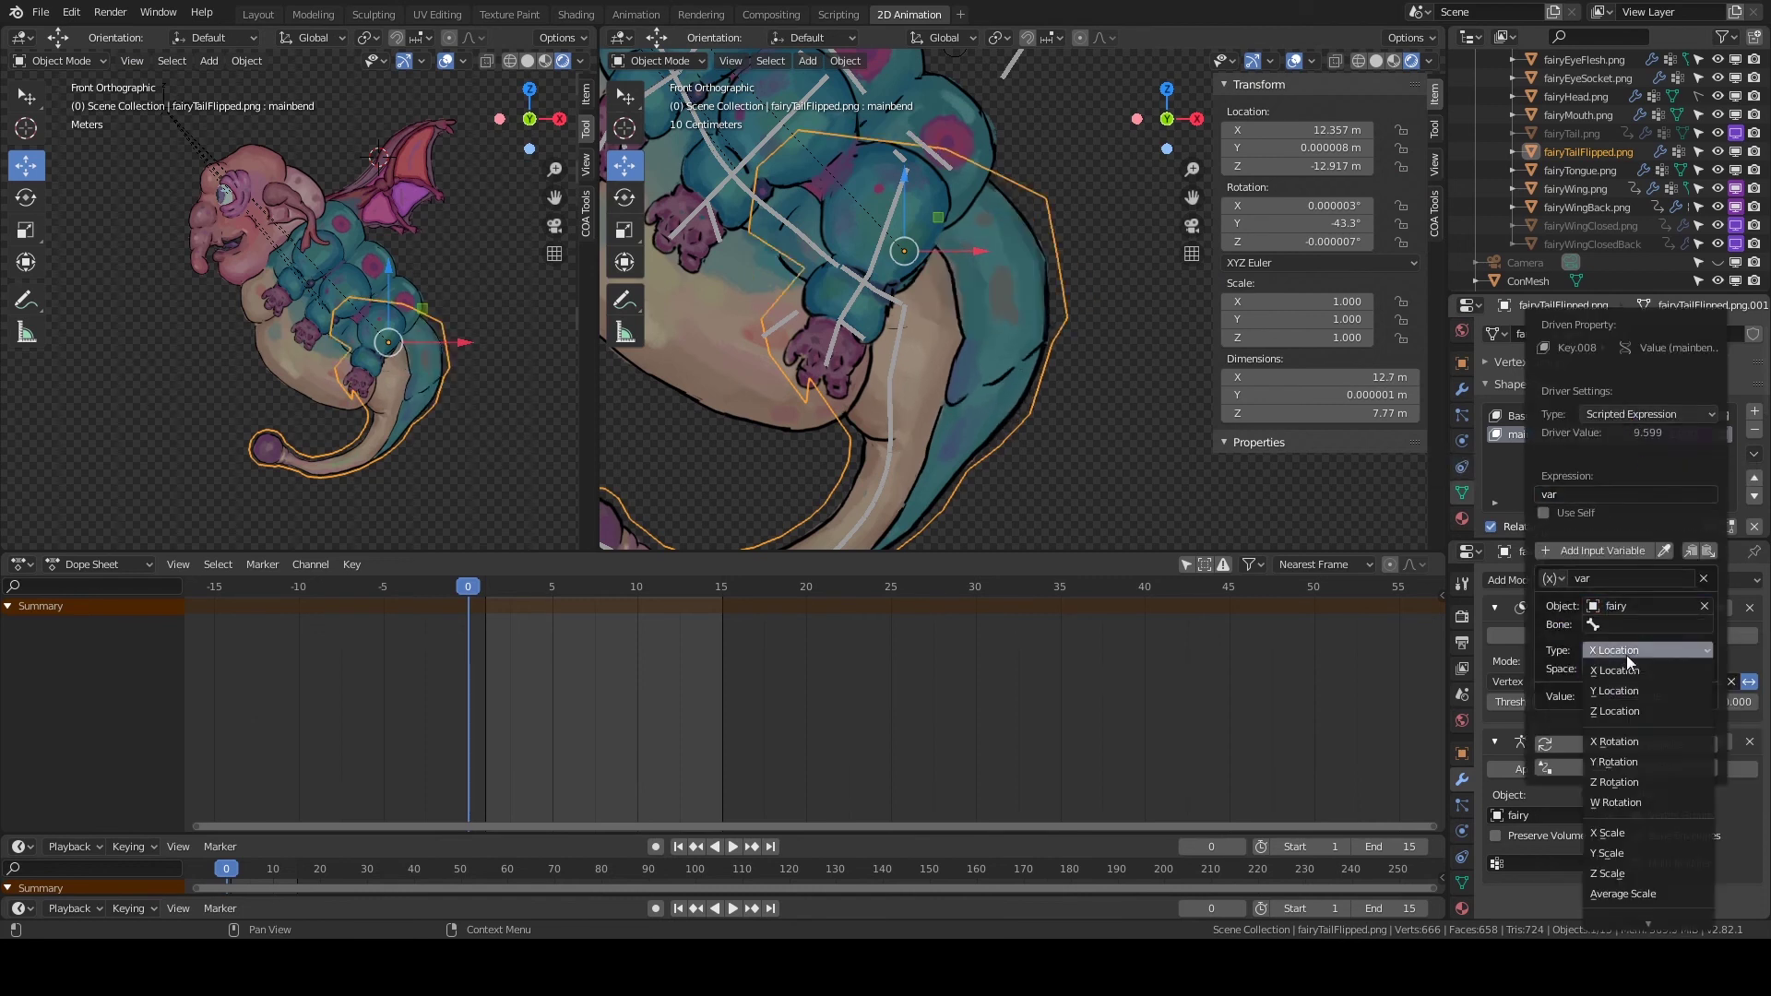
click(1629, 624)
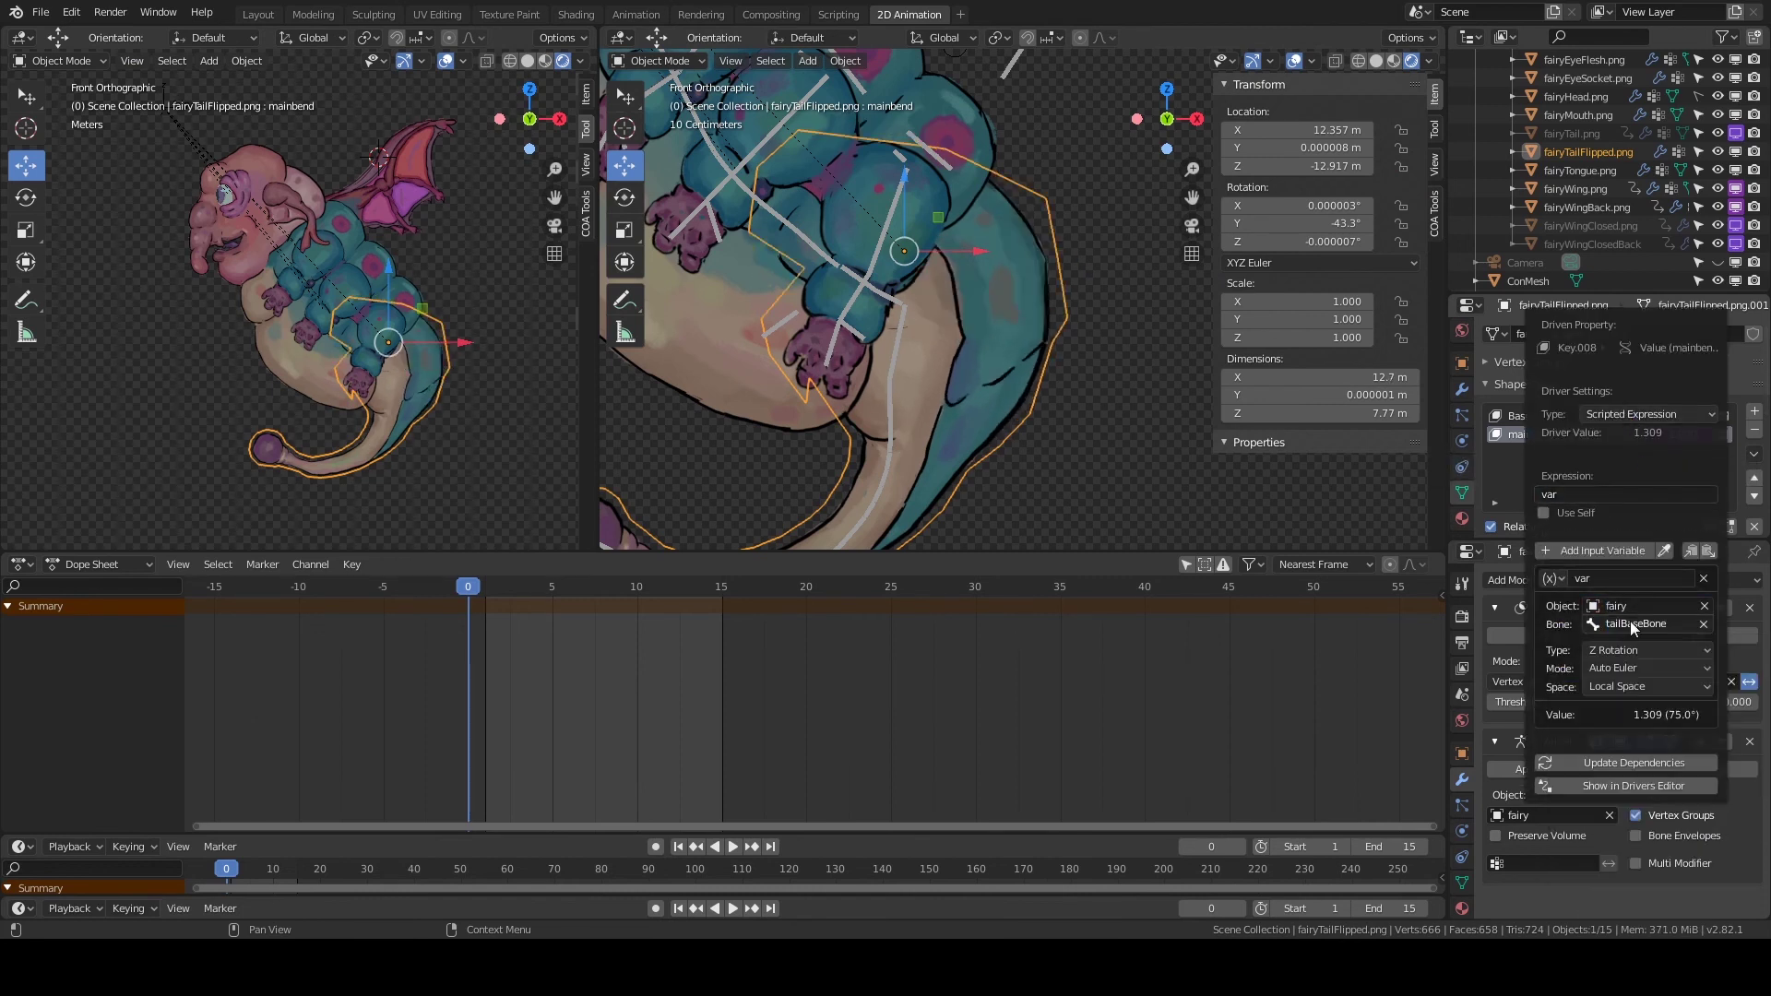
click(898, 335)
key(ctrl+Tab)
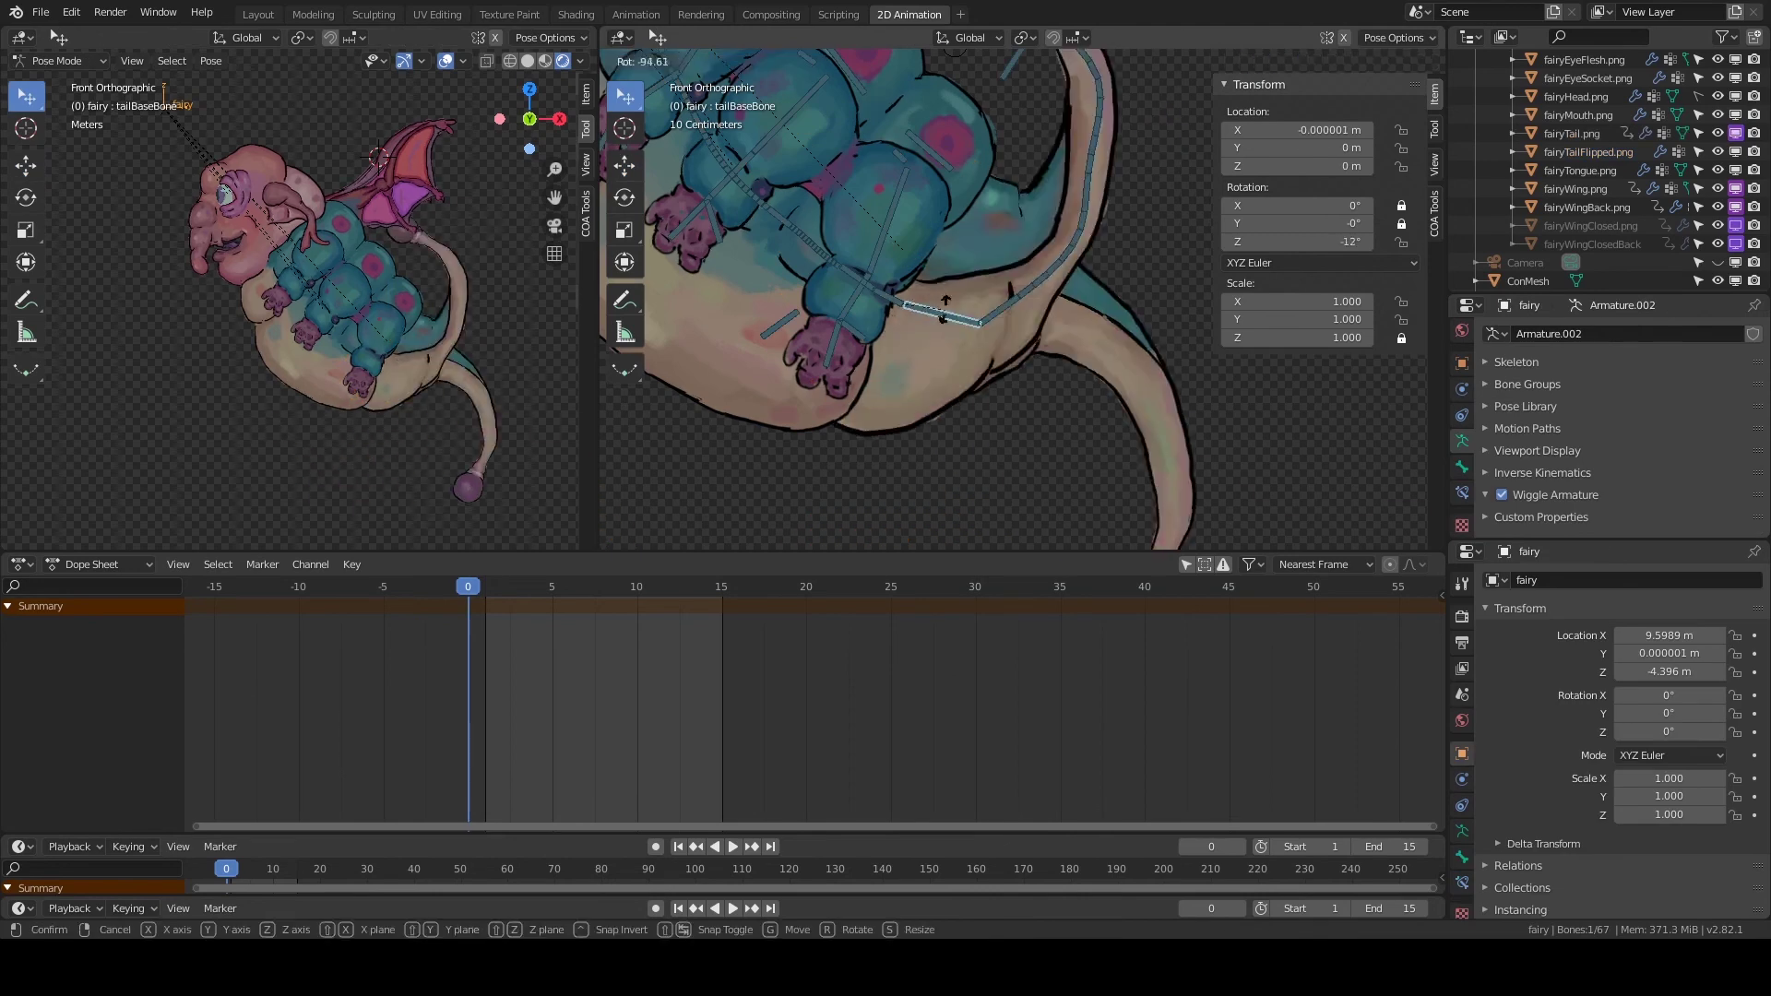
key(r)
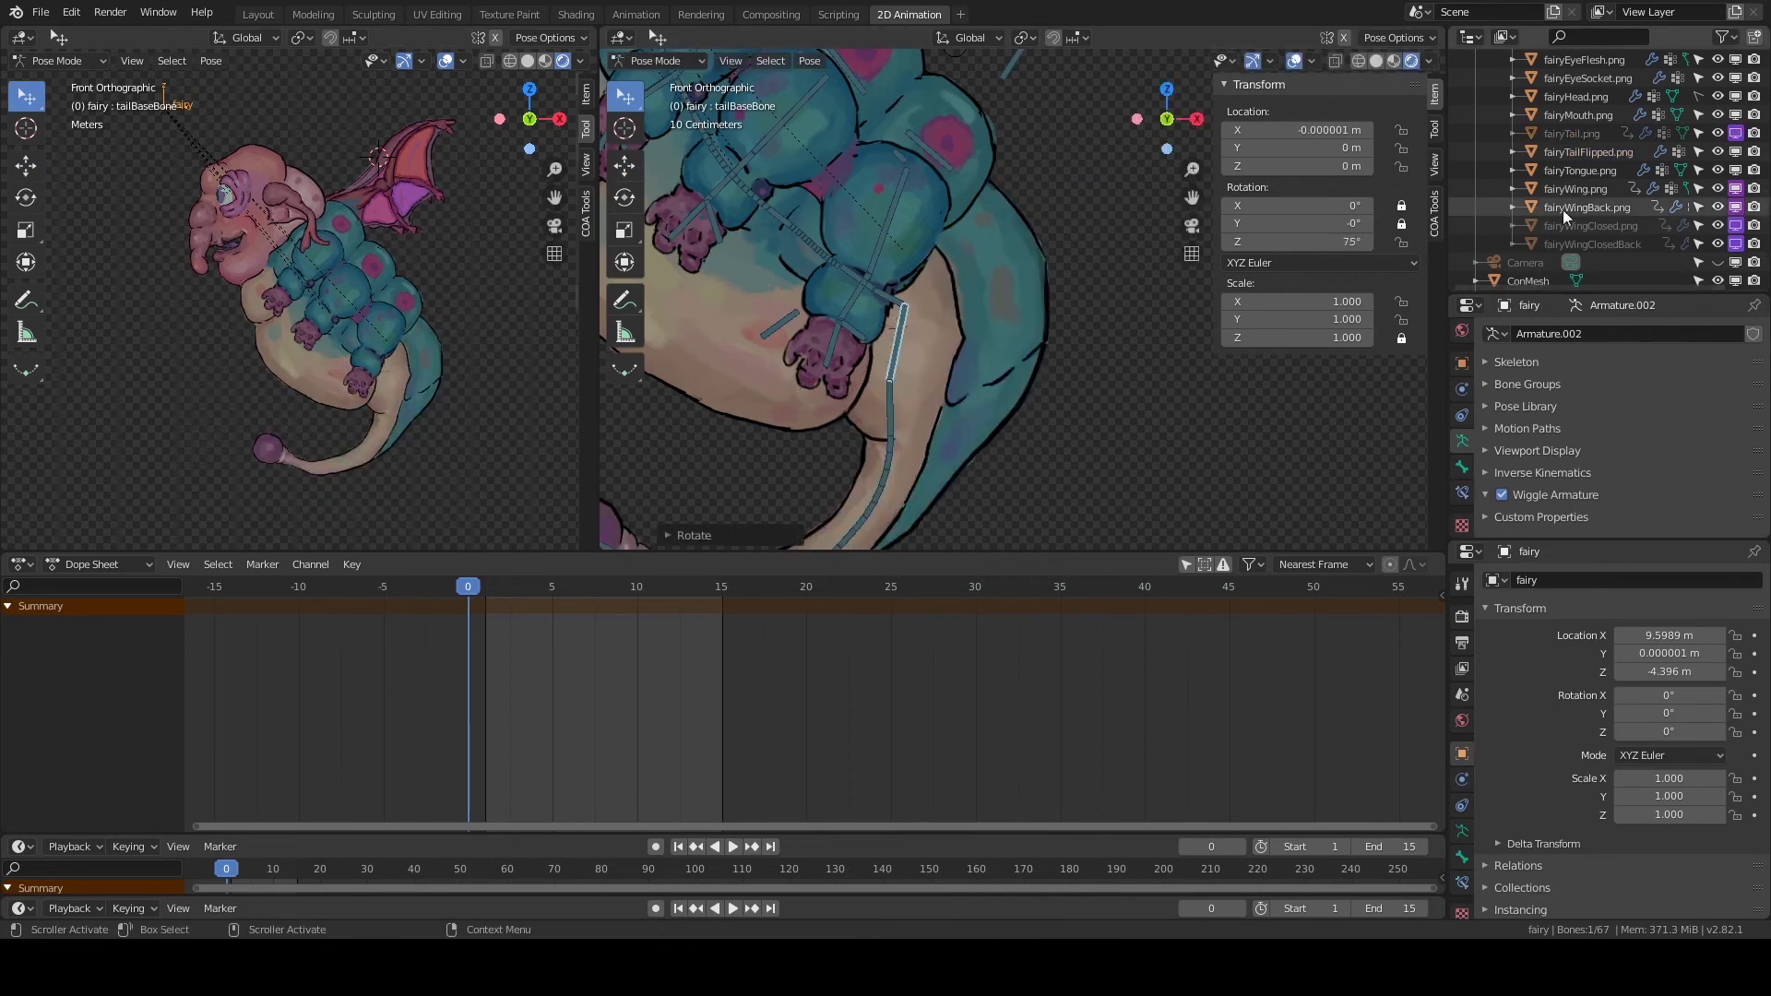
click(756, 387)
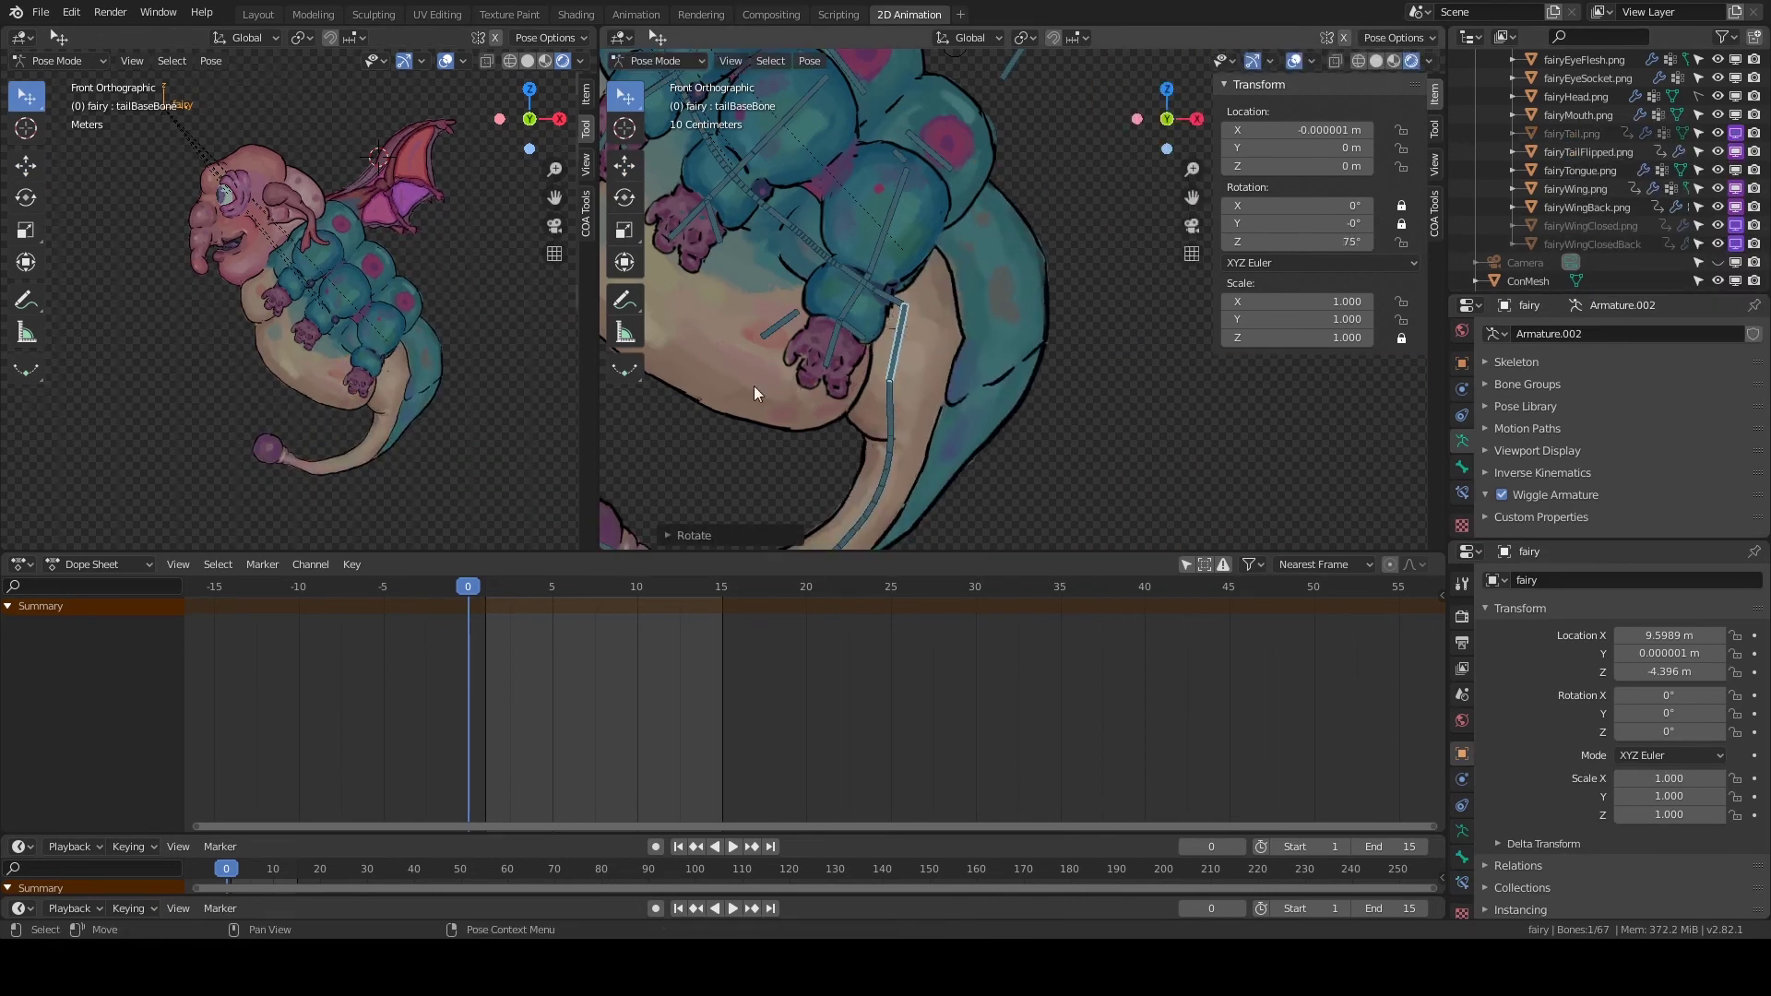
key(ctrl+Tab)
Name the body shape key bellyBend and reshape the lower belly vertices.
double_click(1531, 433)
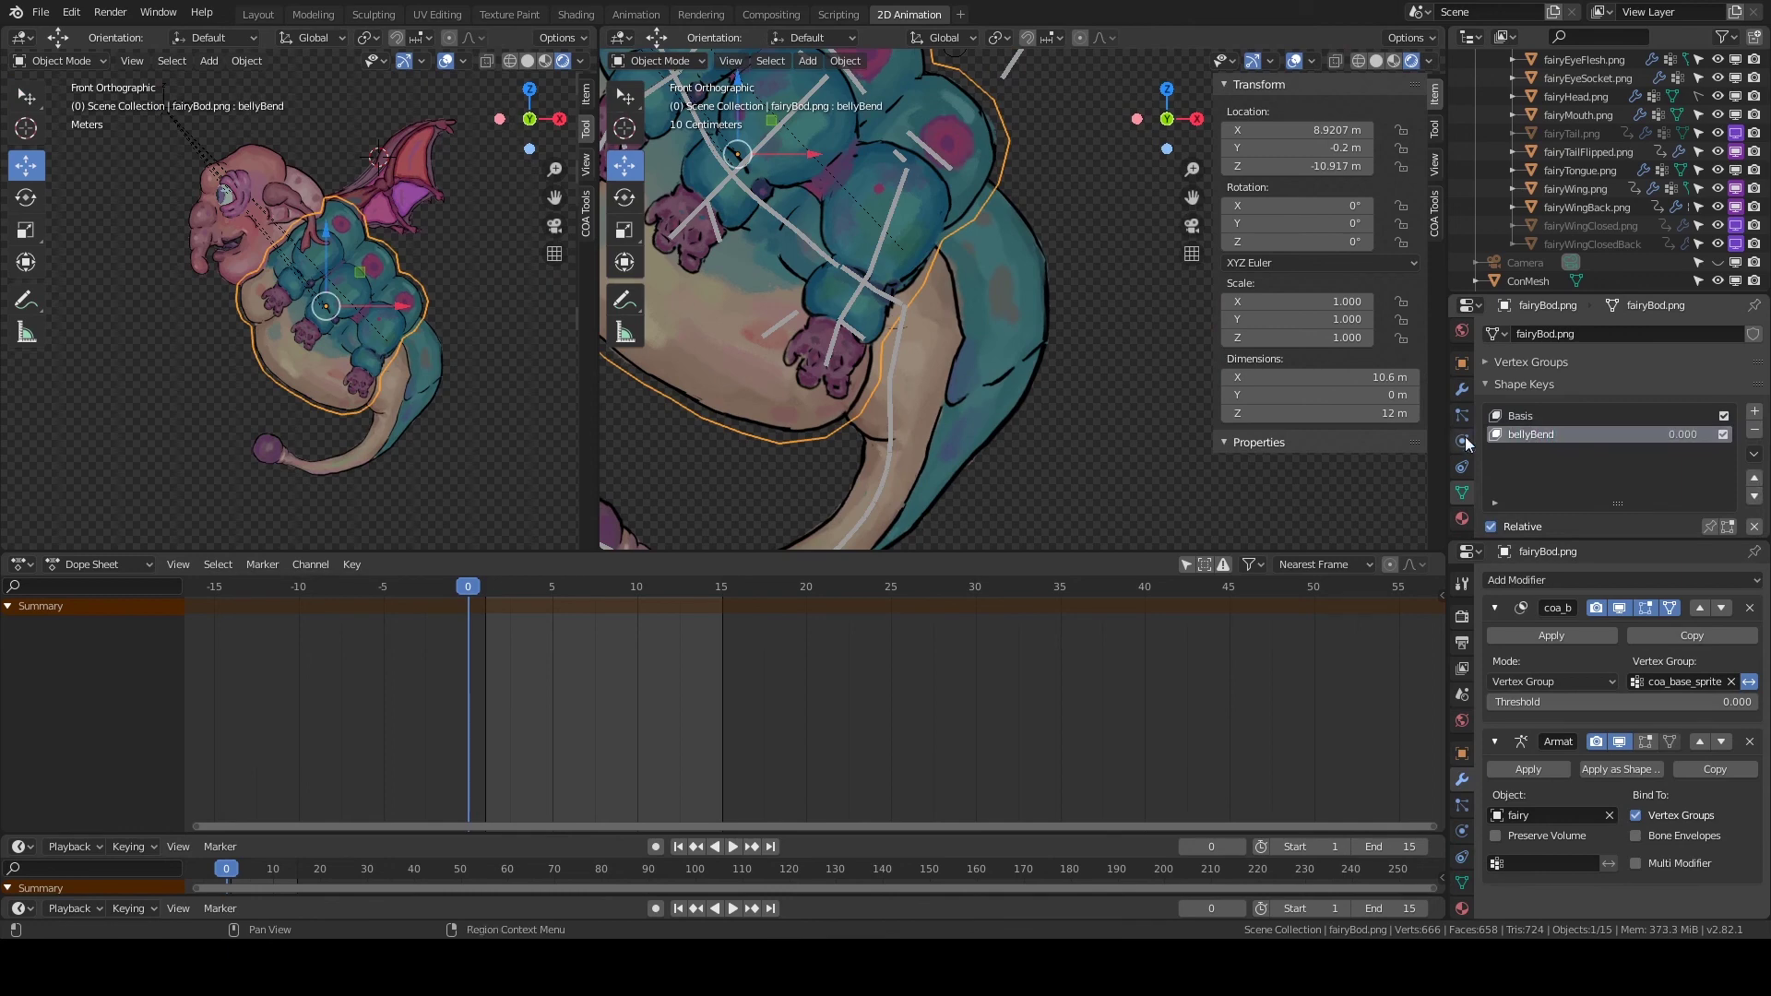
shift+middle_drag(756, 410, 871, 419)
click(701, 61)
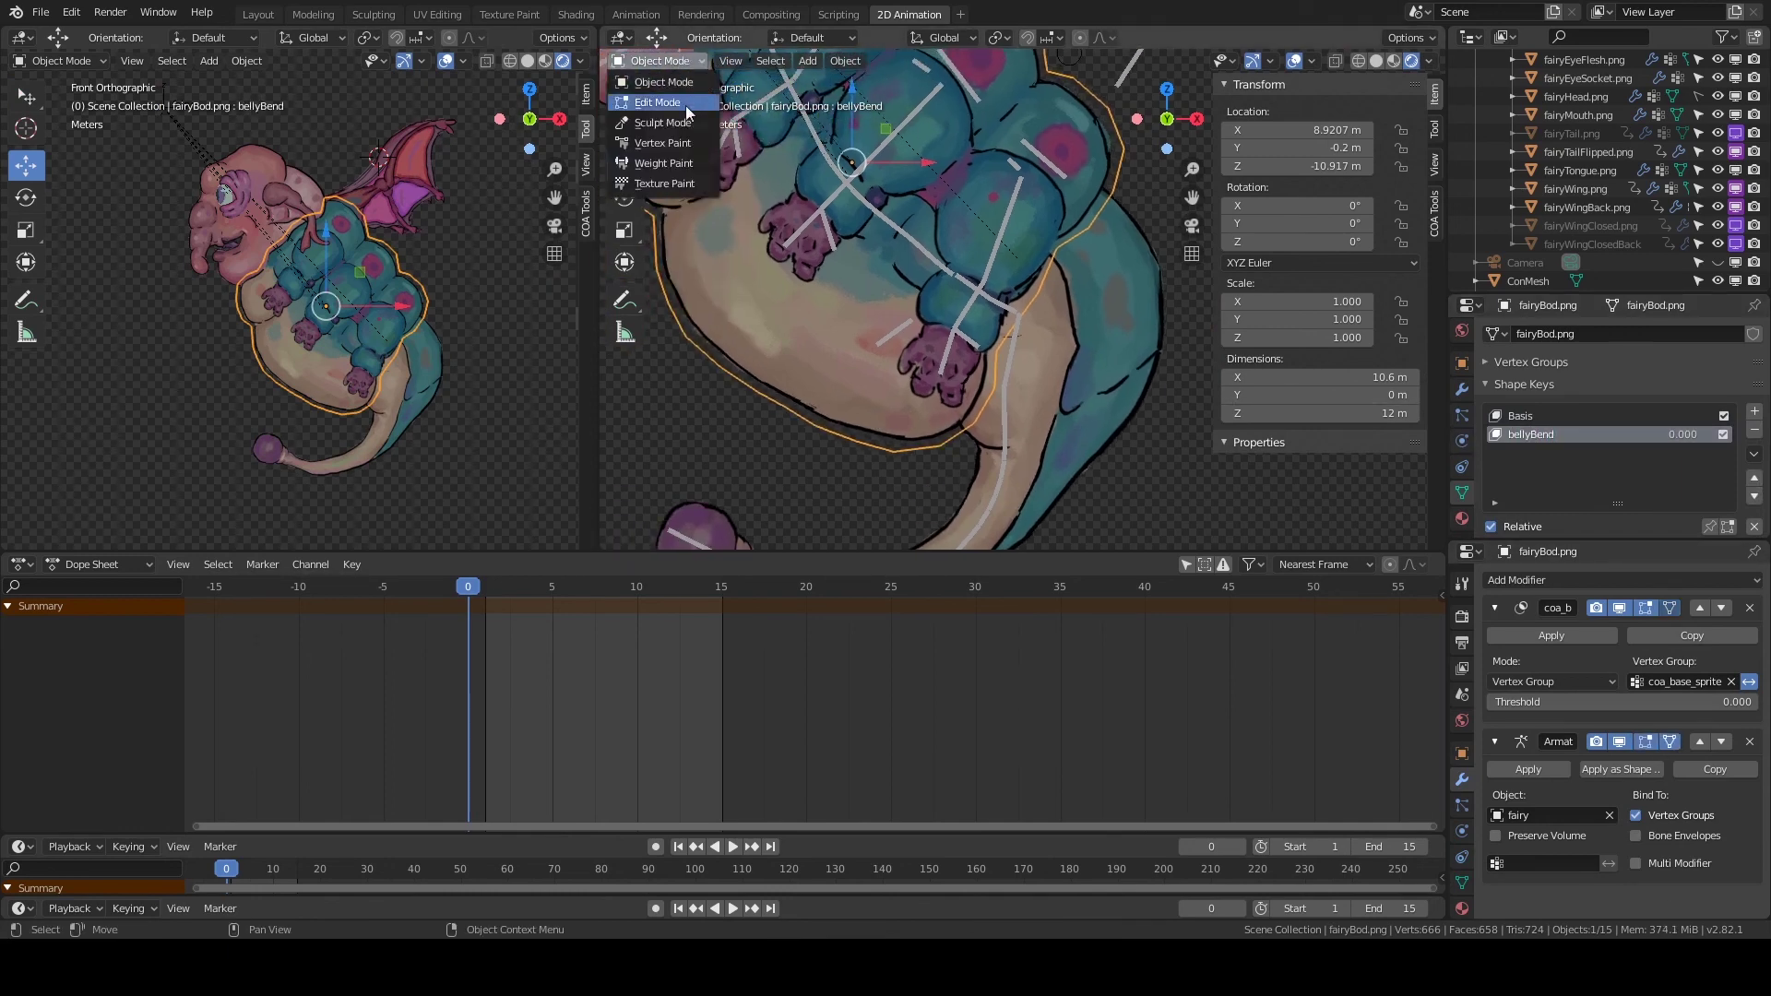
click(660, 101)
ctrl+right_drag(1012, 385, 1010, 389)
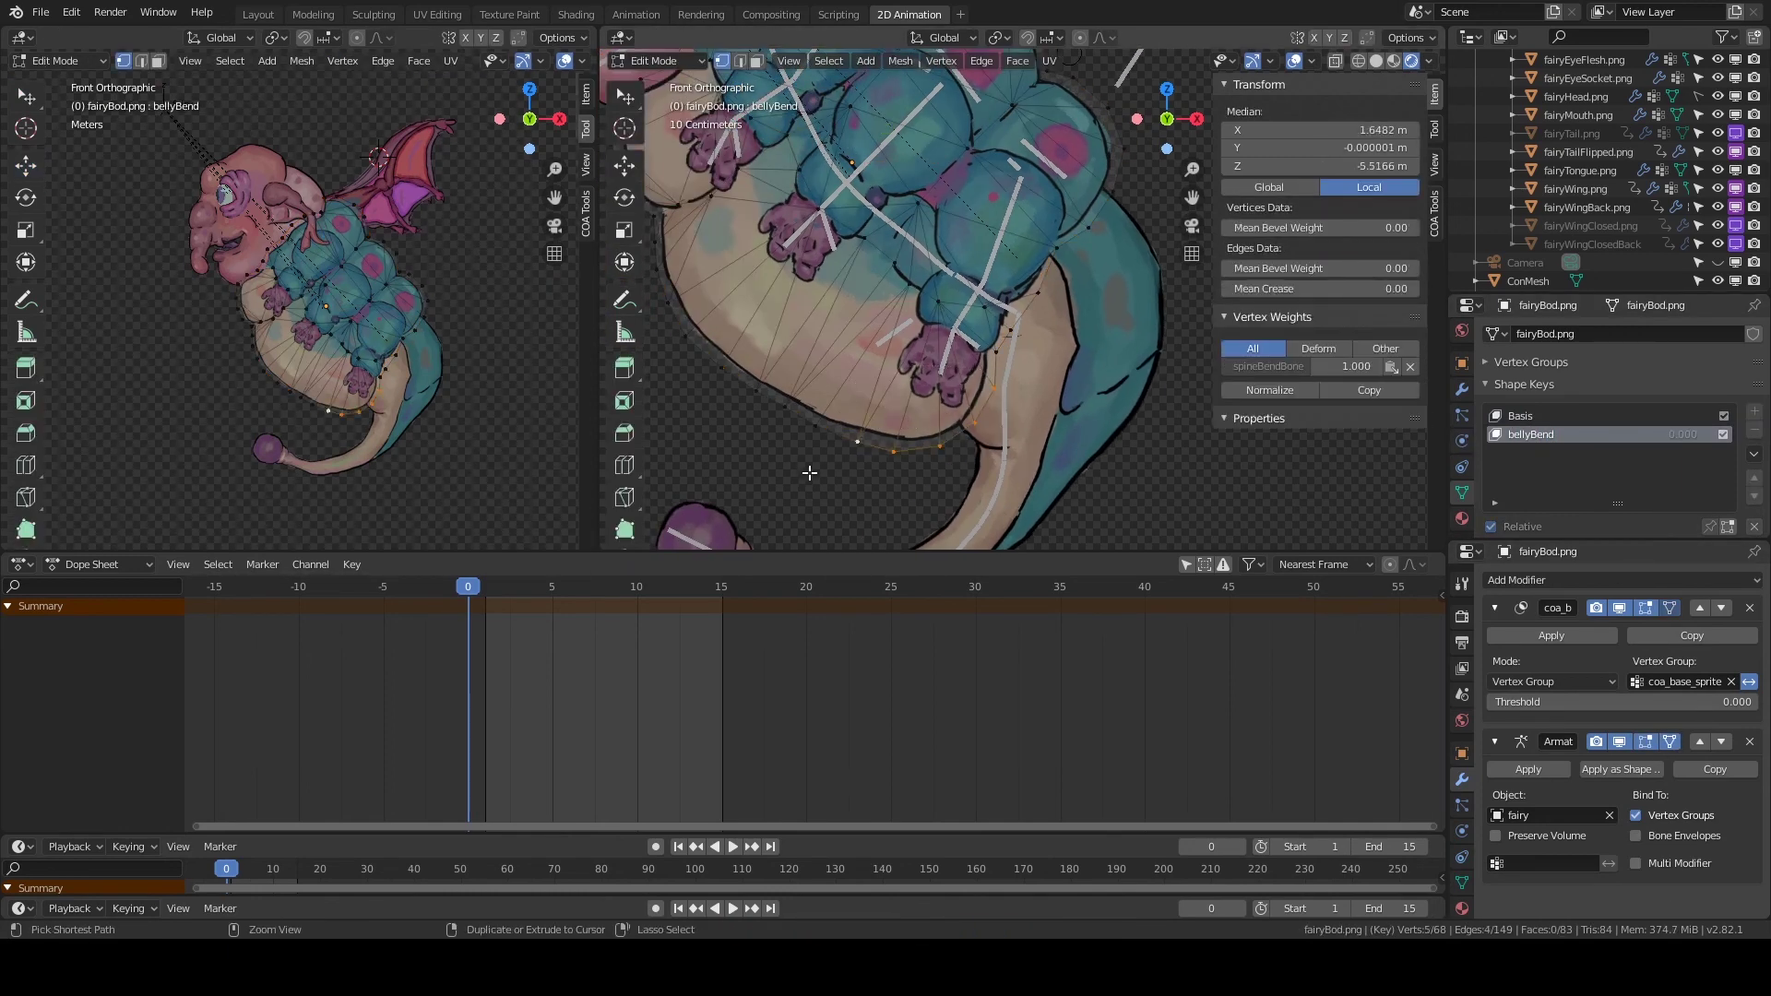
drag(835, 419, 833, 414)
key(Tab)
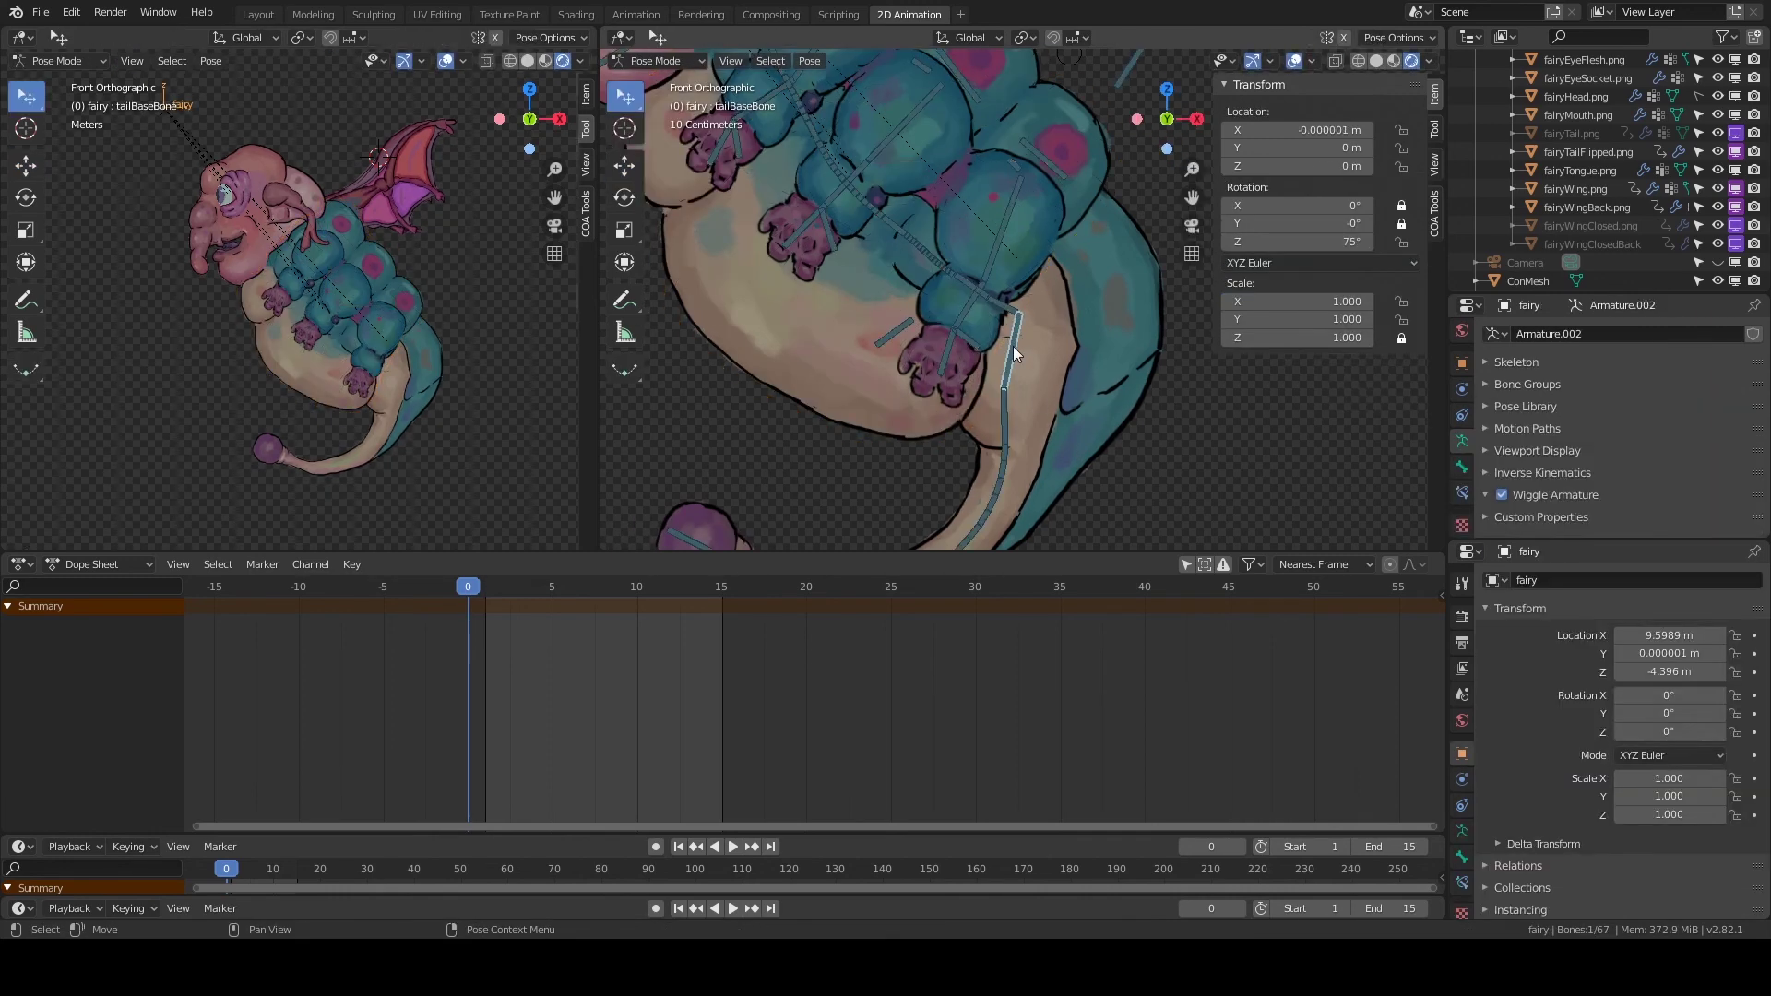
Add a driver to bellyBend using a bone of the fairy armature as source.
right_click(1682, 433)
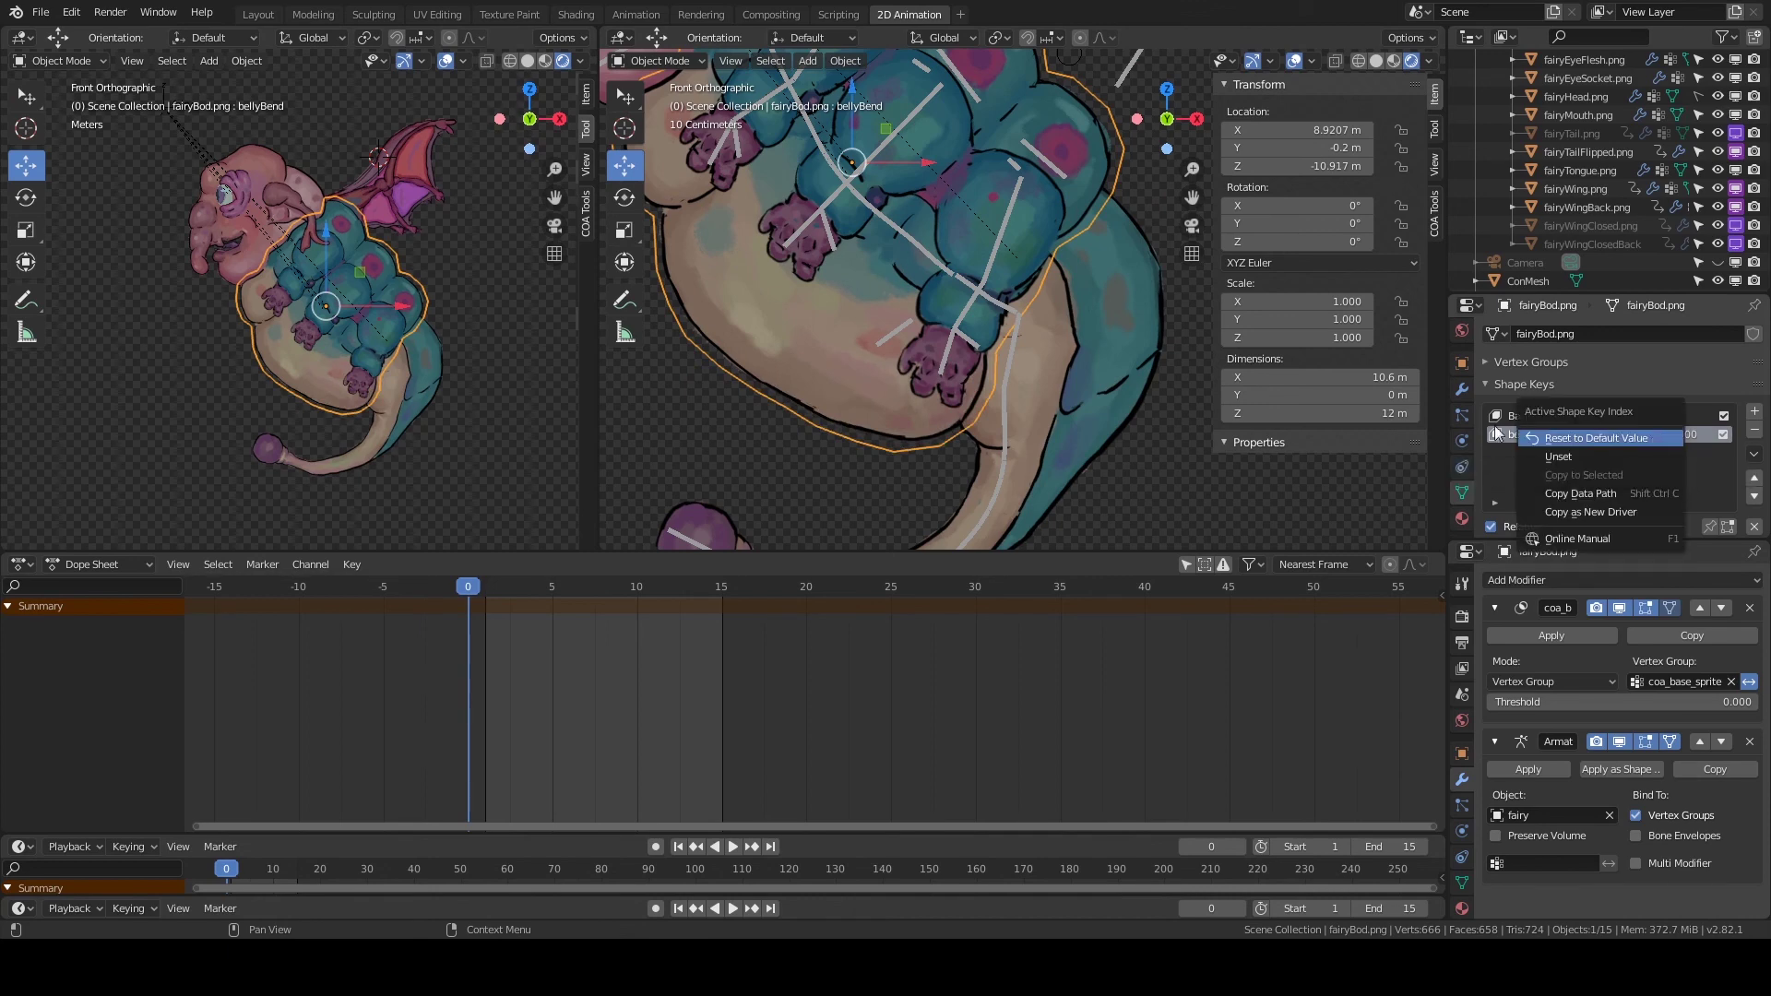
click(1614, 503)
click(1674, 652)
text(f)
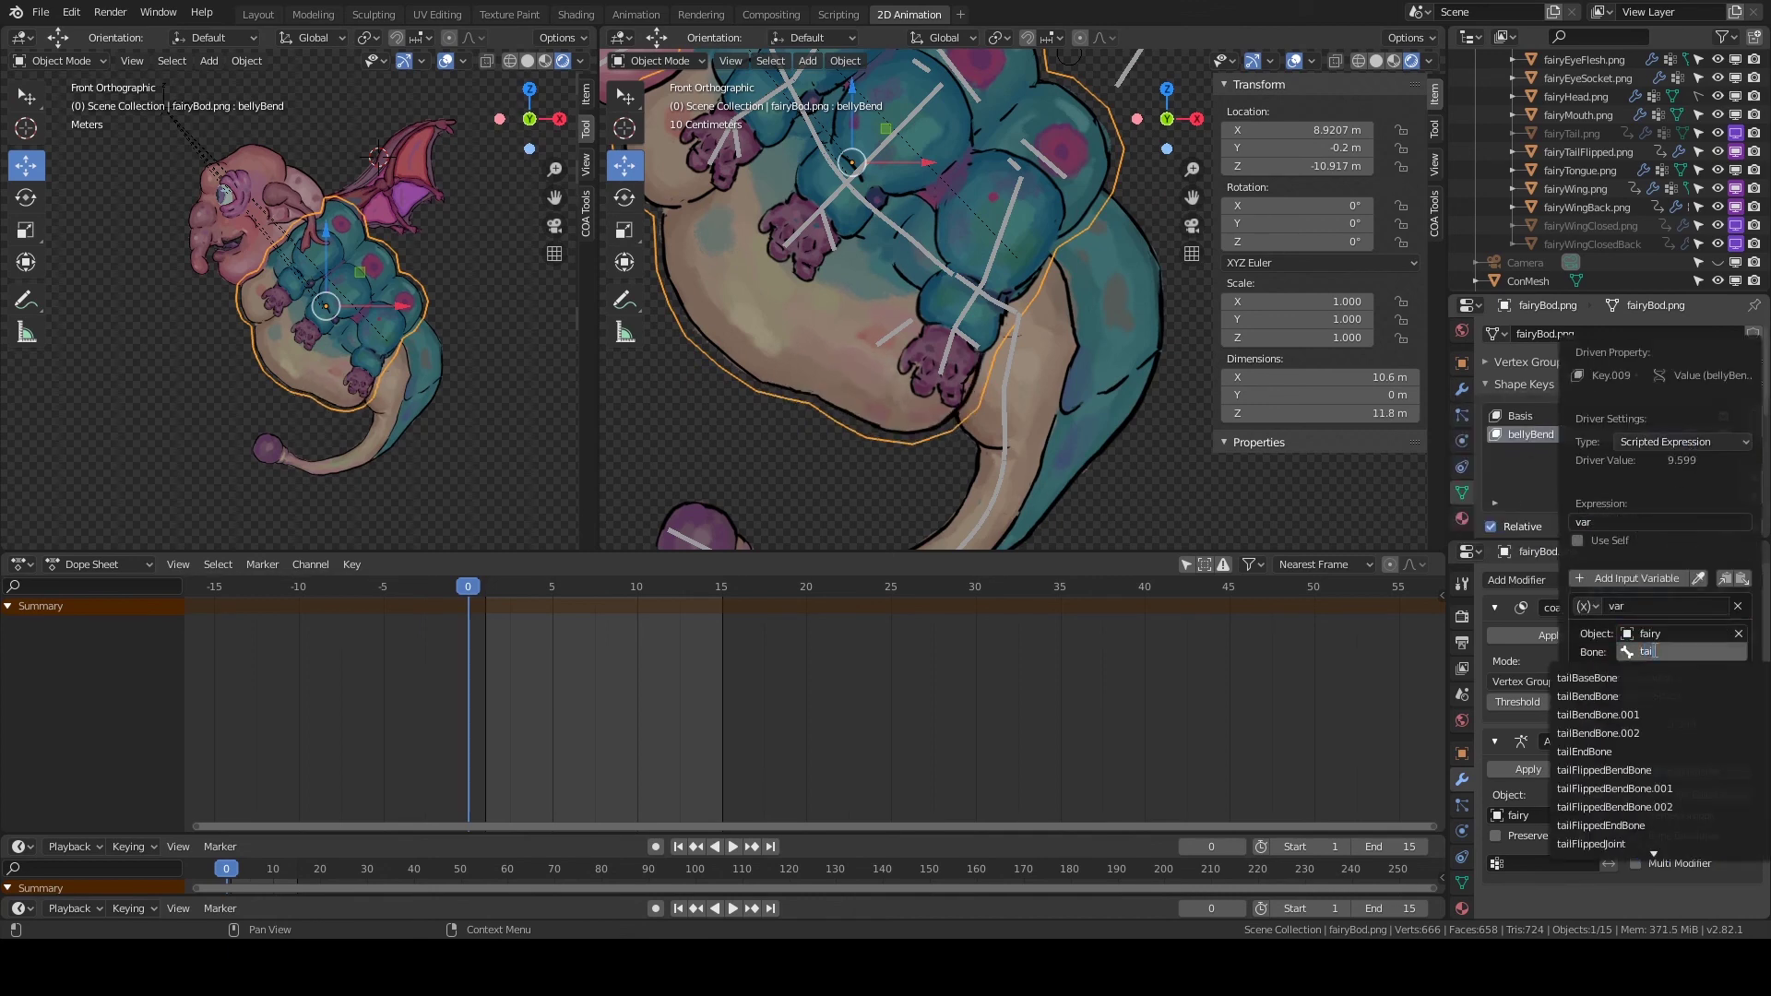
click(1655, 678)
click(1656, 685)
click(1667, 546)
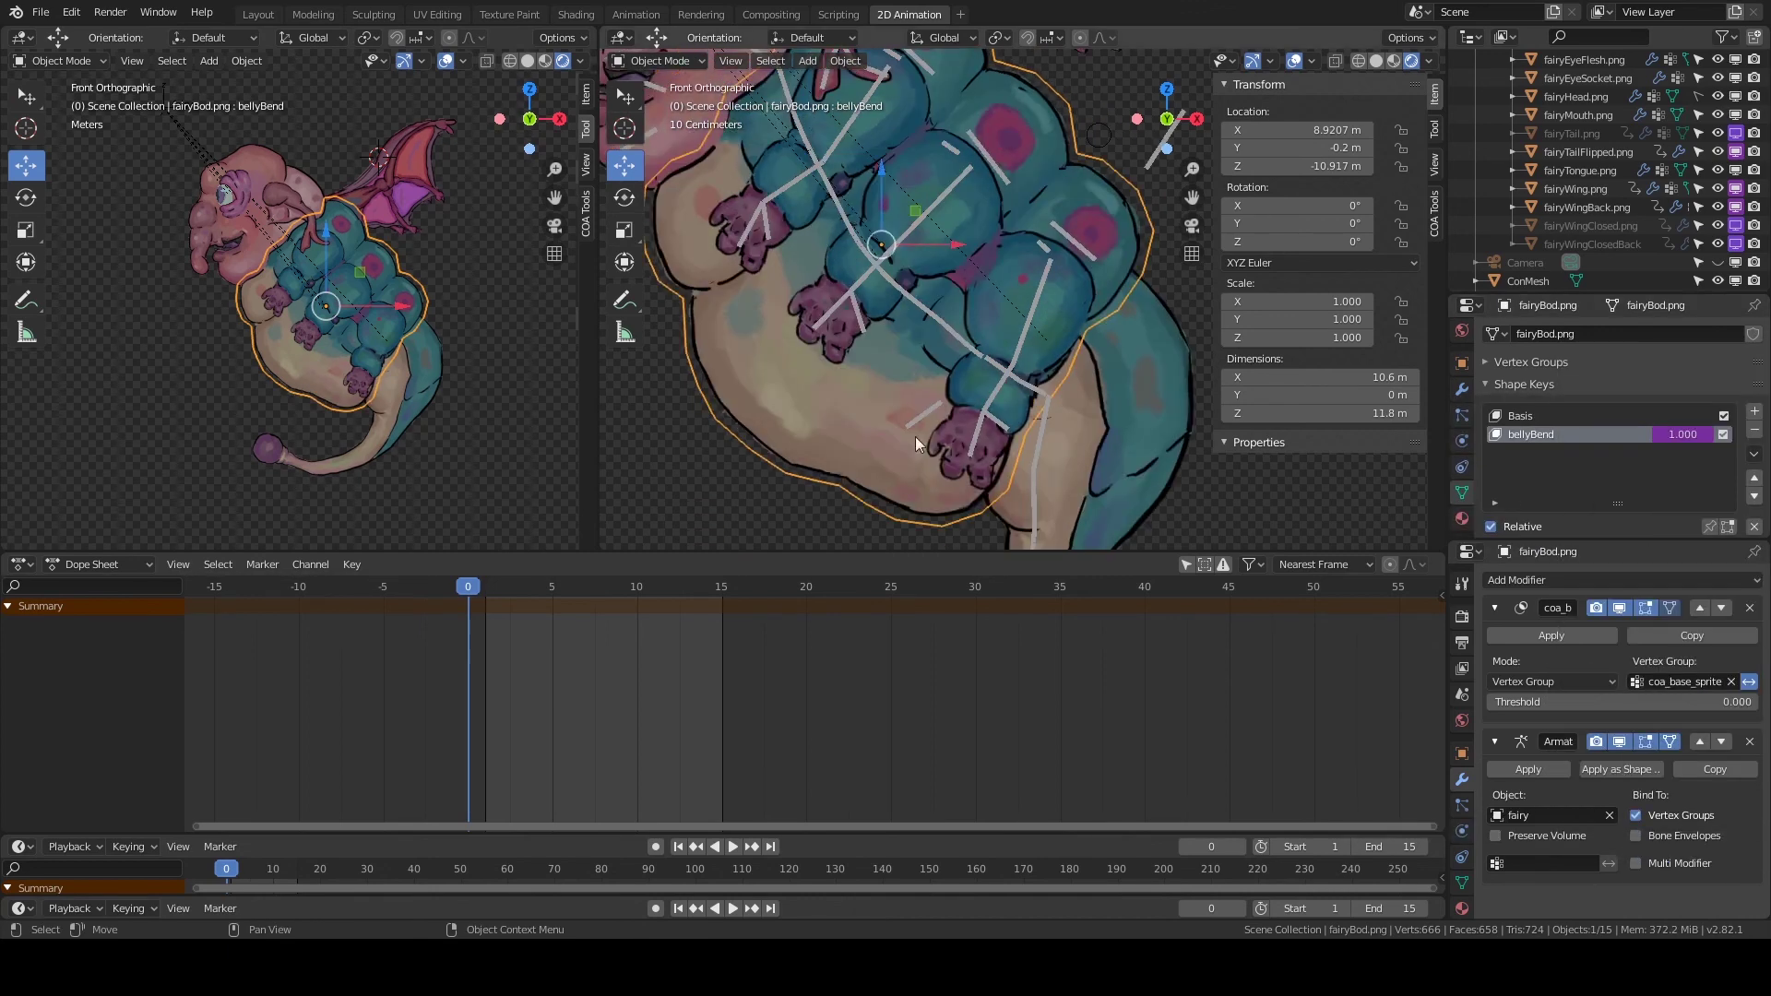
Rotate the driver bone in Pose Mode to test the belly bend, then reselect fairyBod.
key(ctrl+Tab)
key(r)
key(Return)
key(ctrl+Tab)
click(1018, 422)
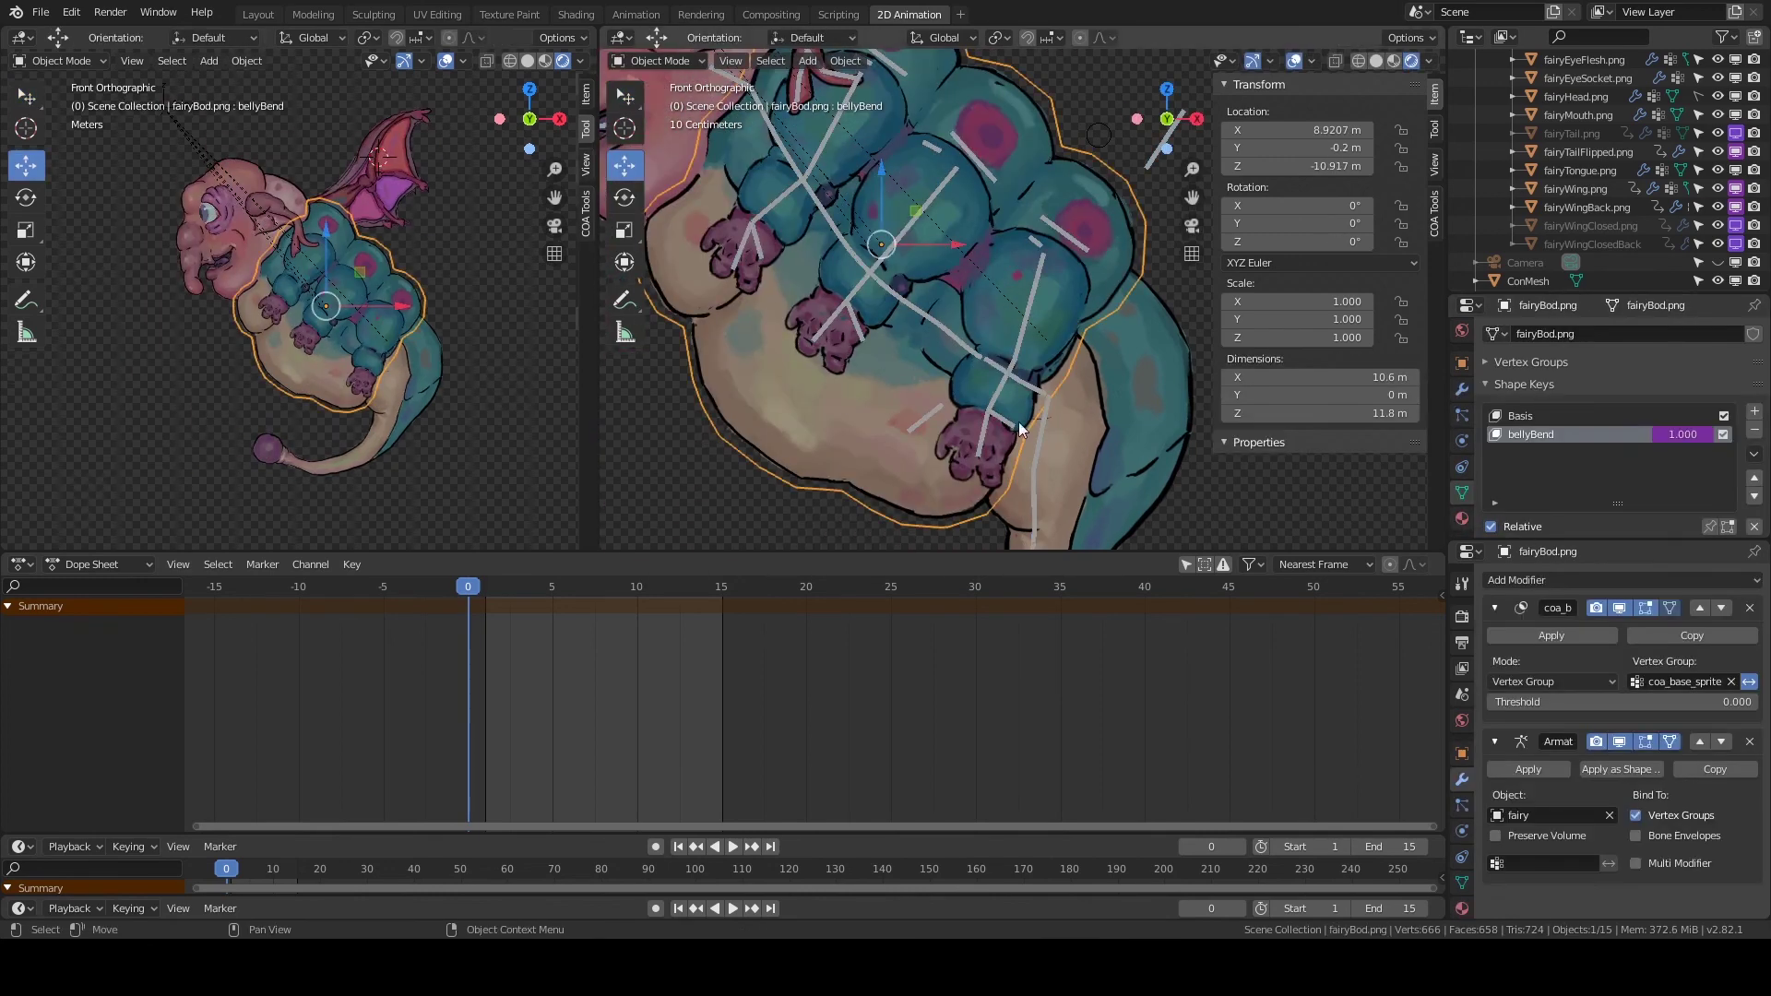
click(1434, 212)
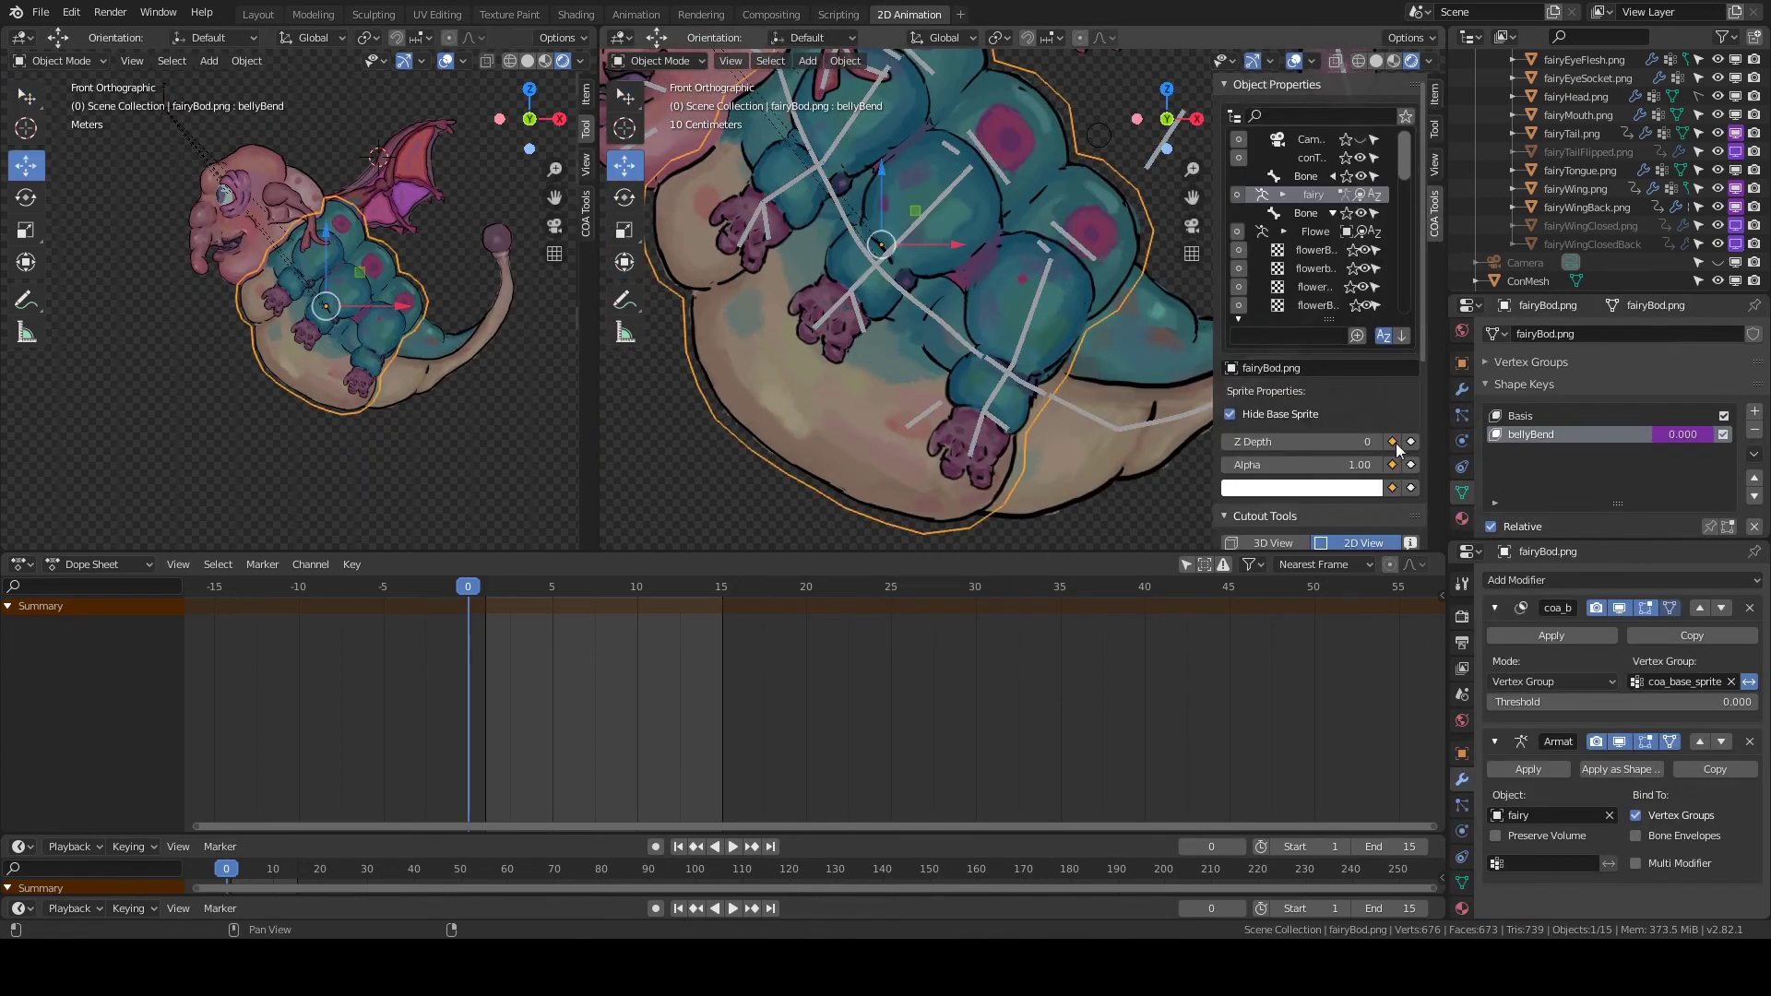
click(1315, 388)
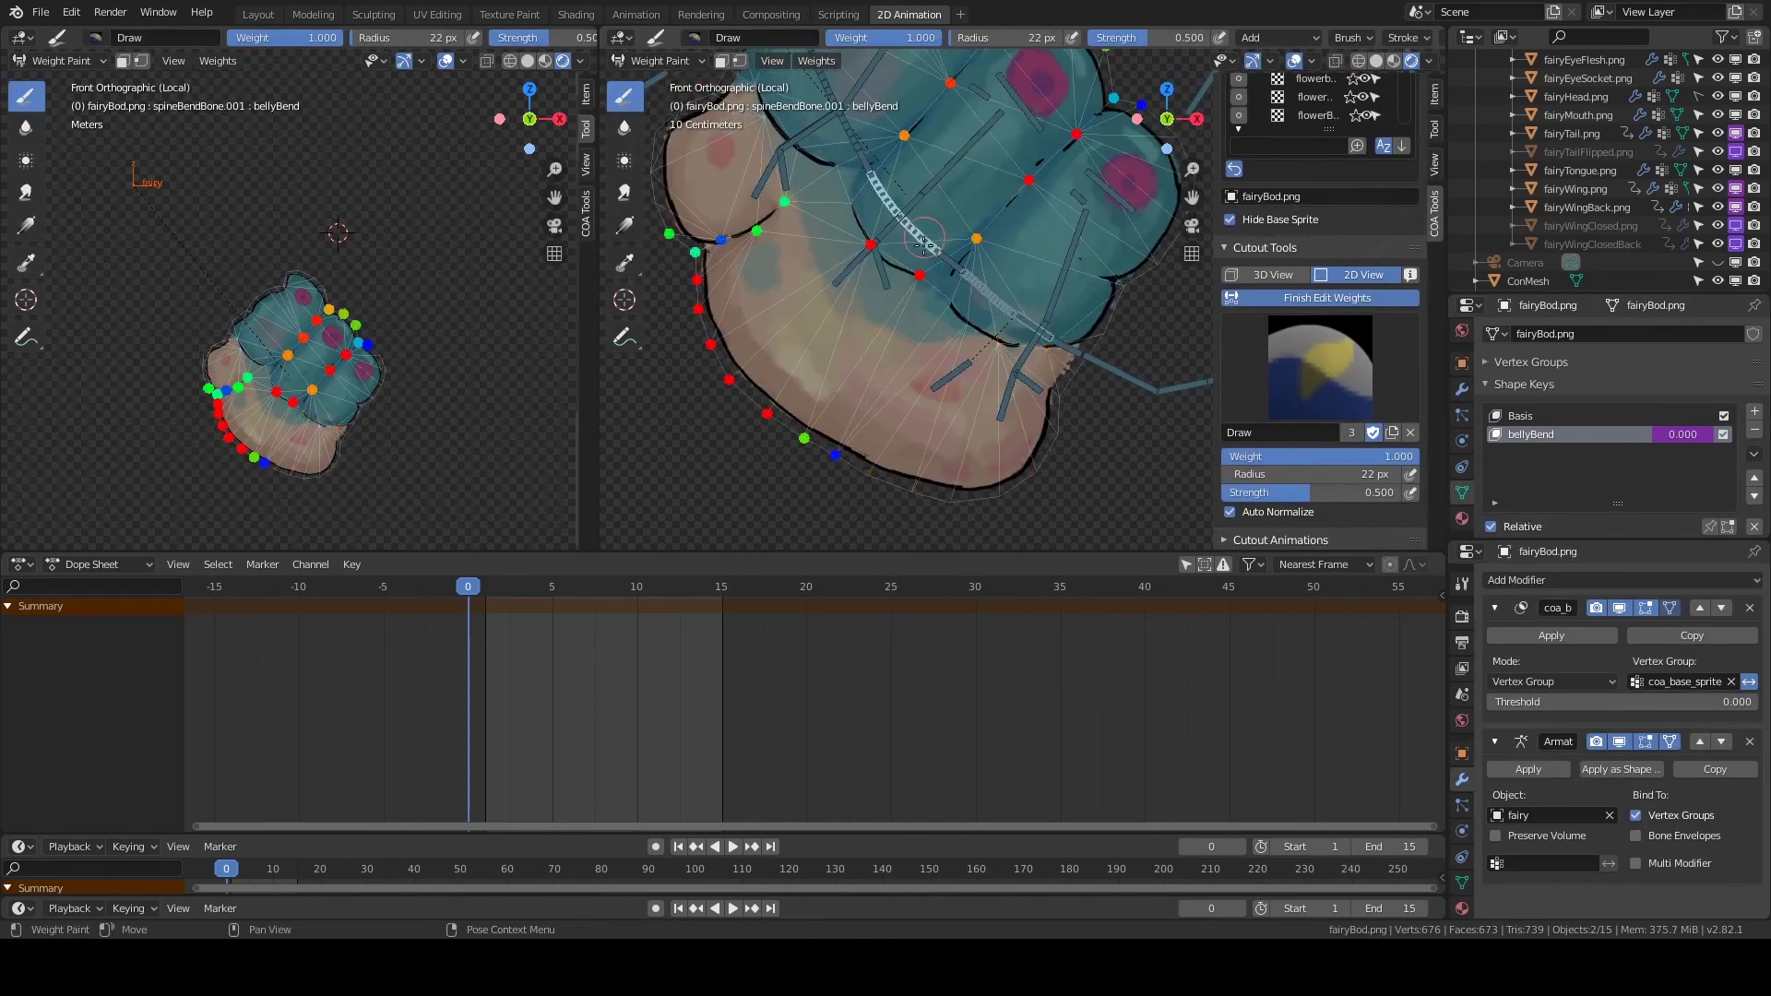
Test body deformation by rotating spineJointBone and spineBendBone.001, resetting the pose each time.
ctrl+click(924, 242)
key(r)
click(919, 163)
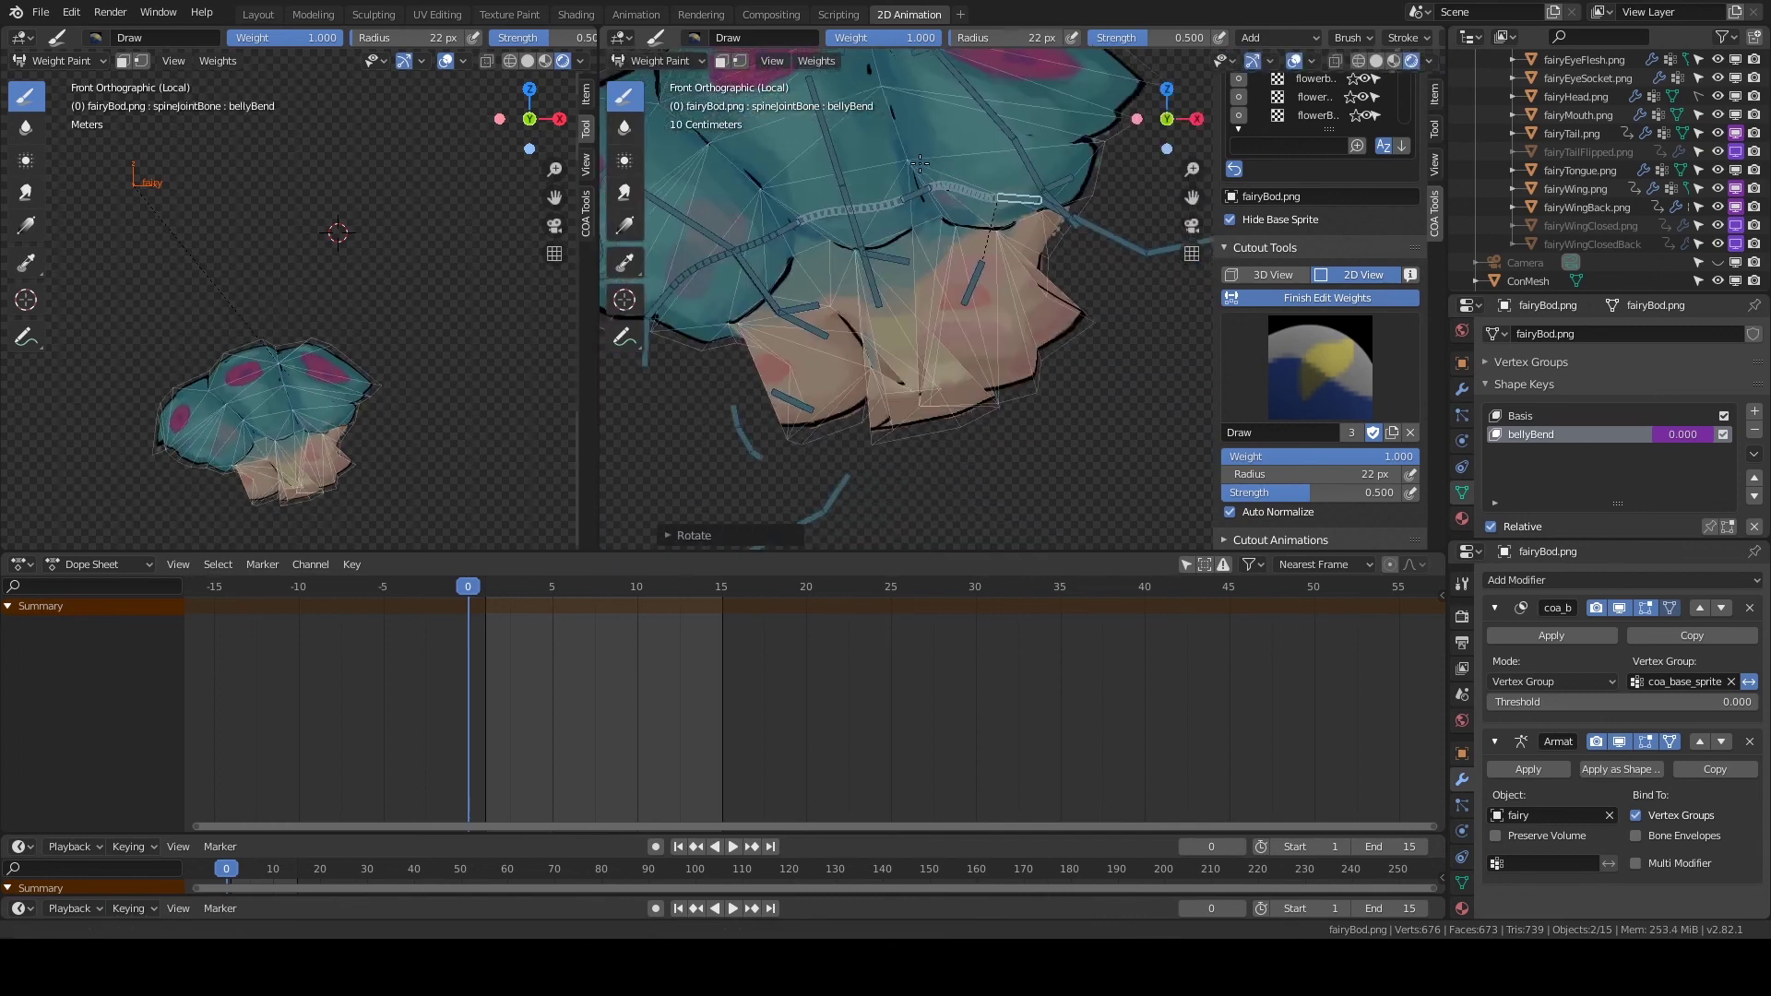
key(ctrl+z)
key(ctrl+z)
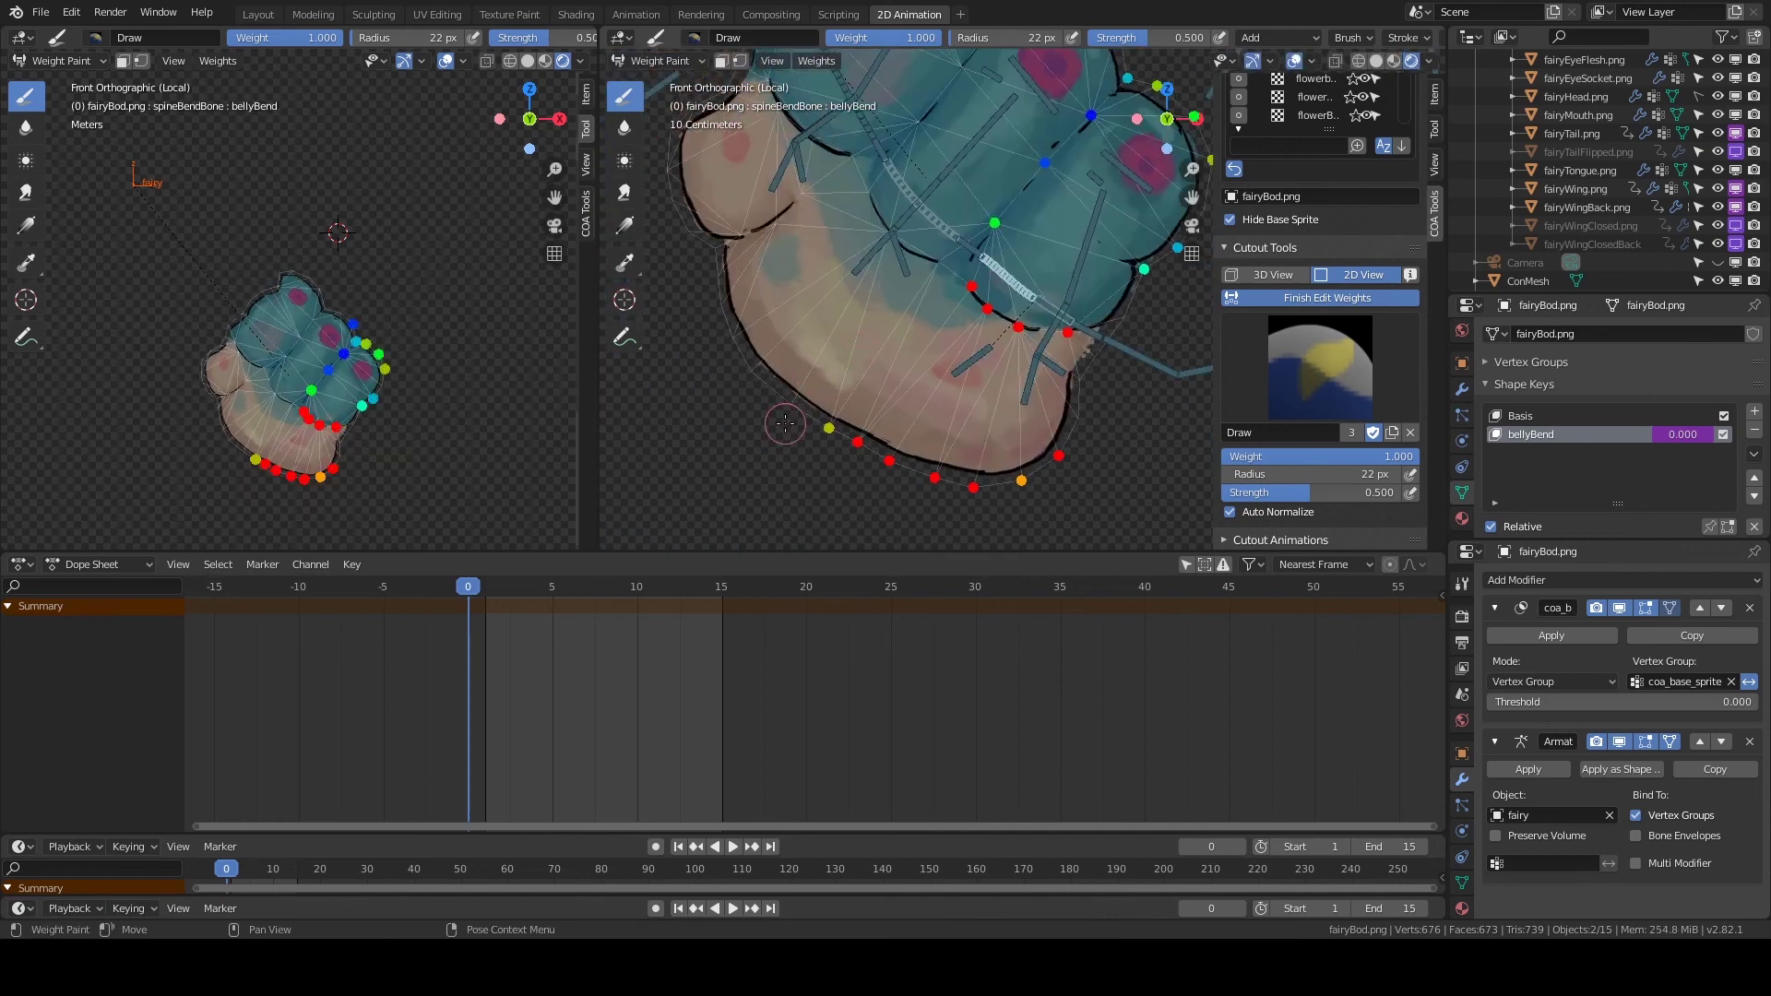
key(alt+r)
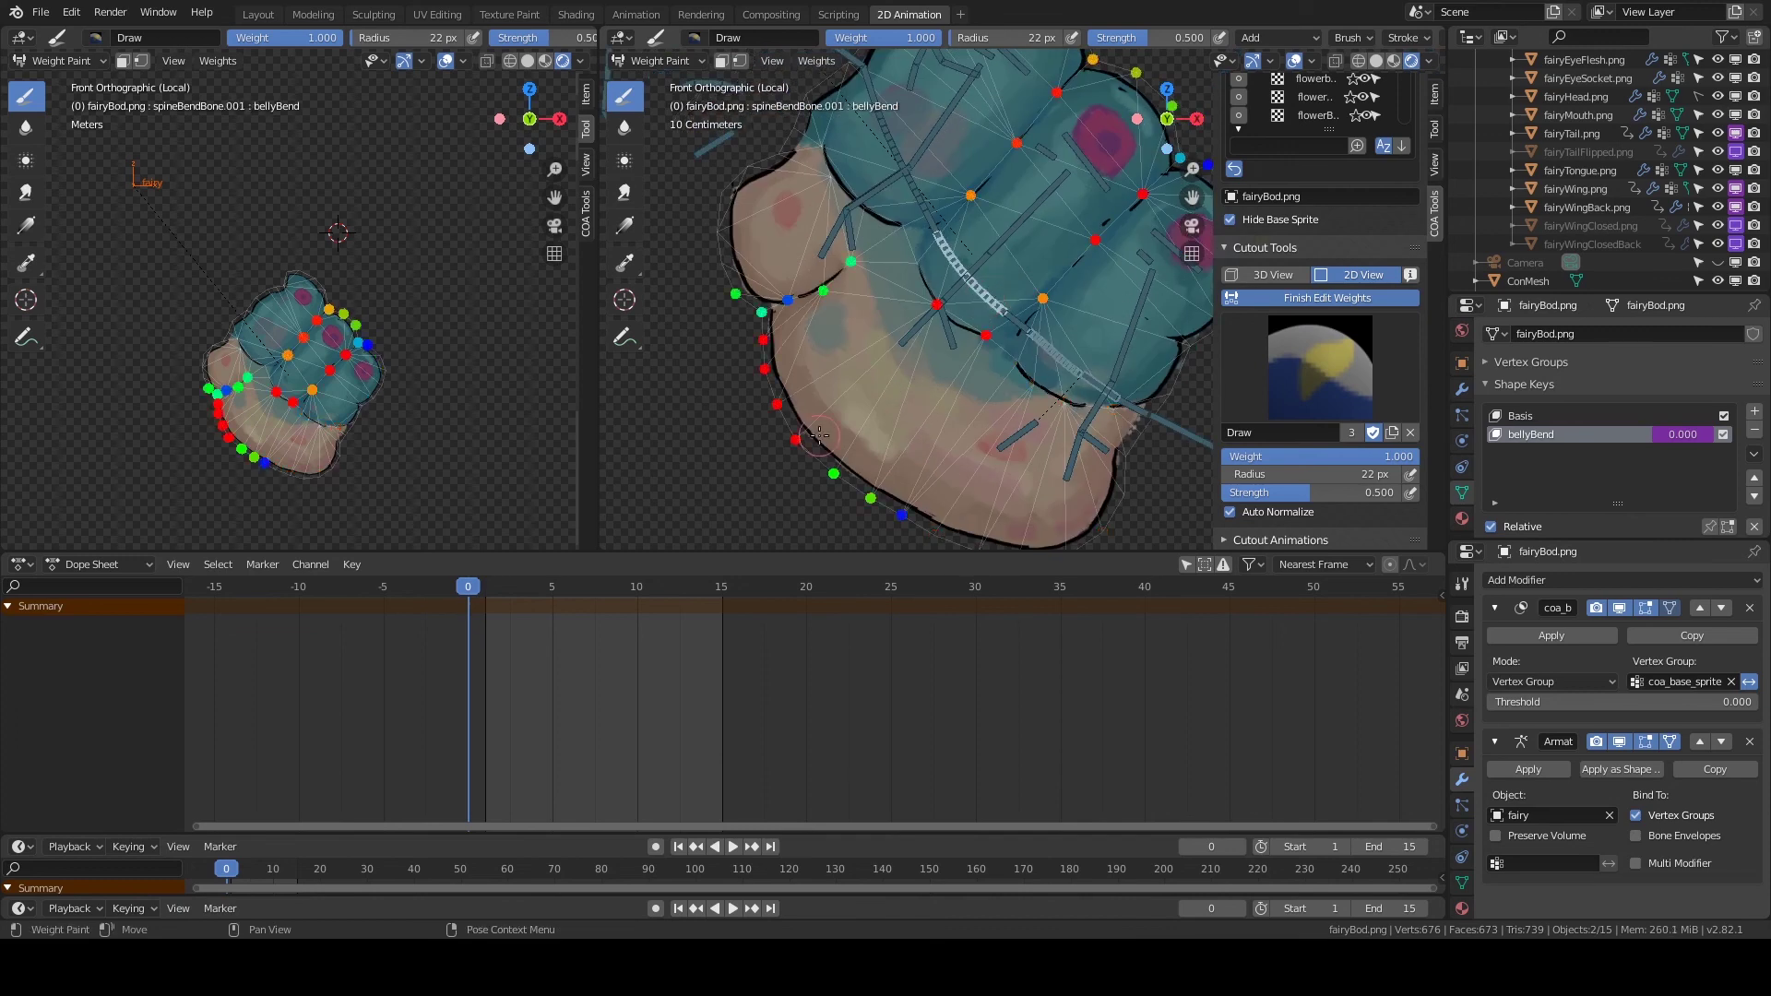
ctrl+click(911, 350)
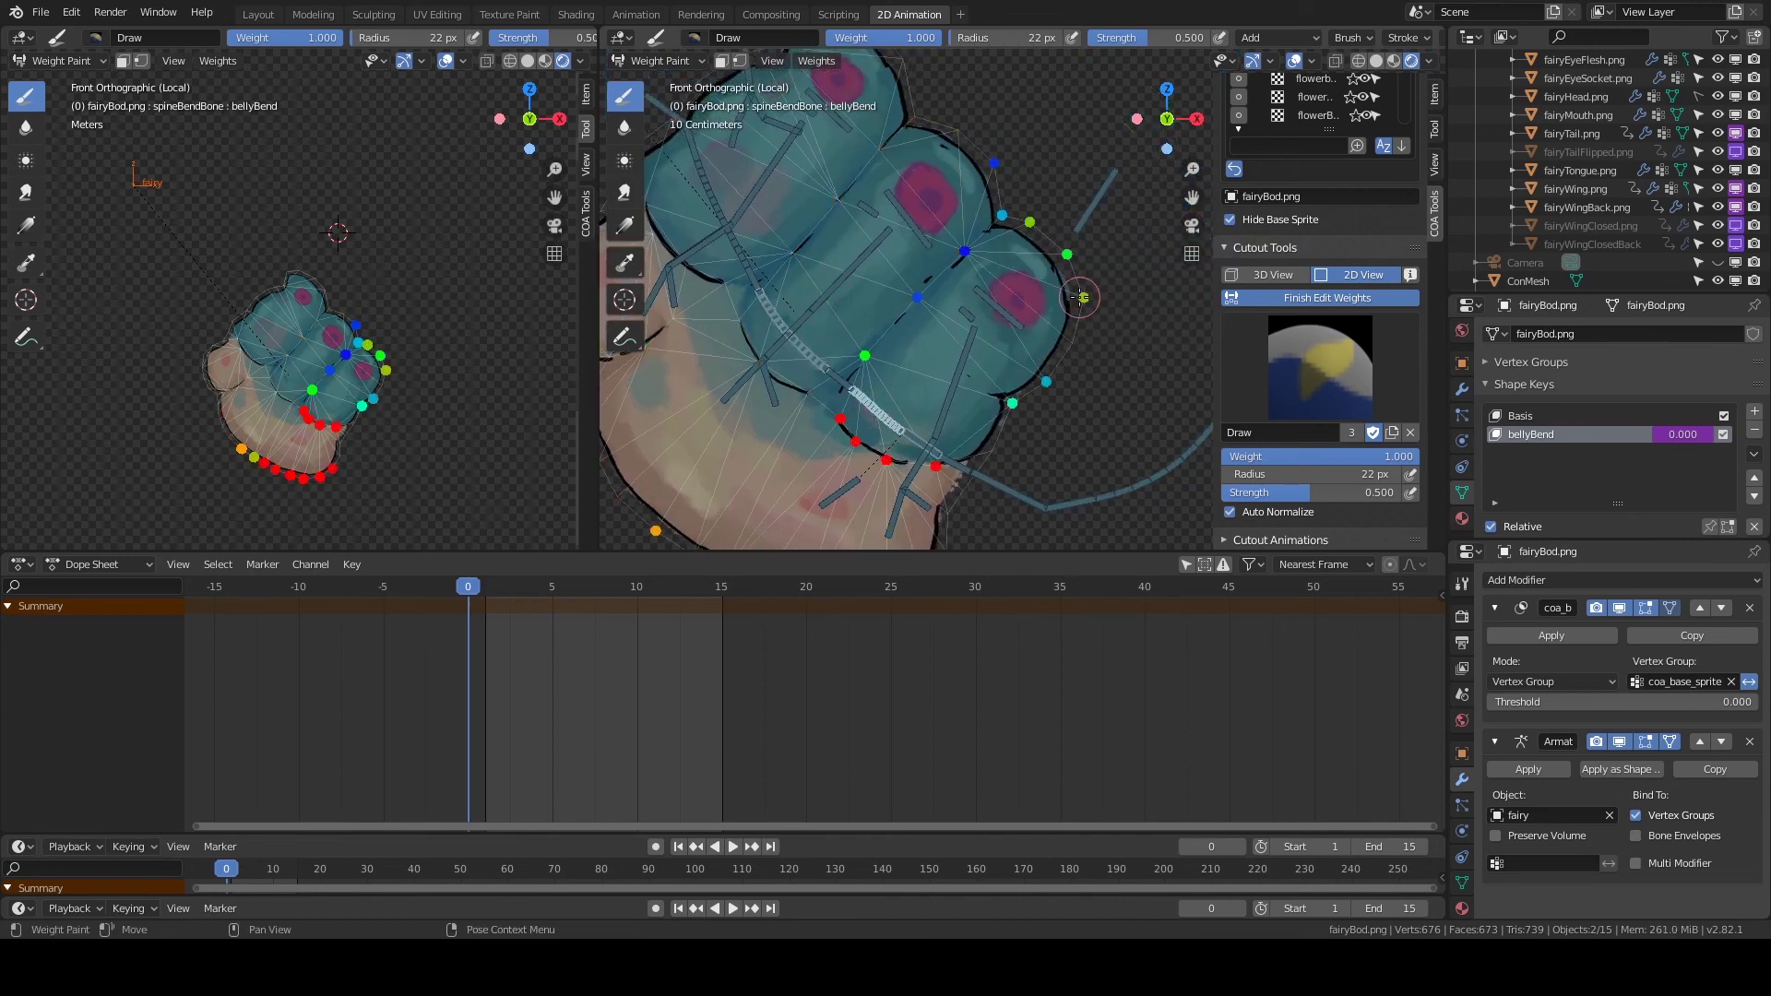
key(r)
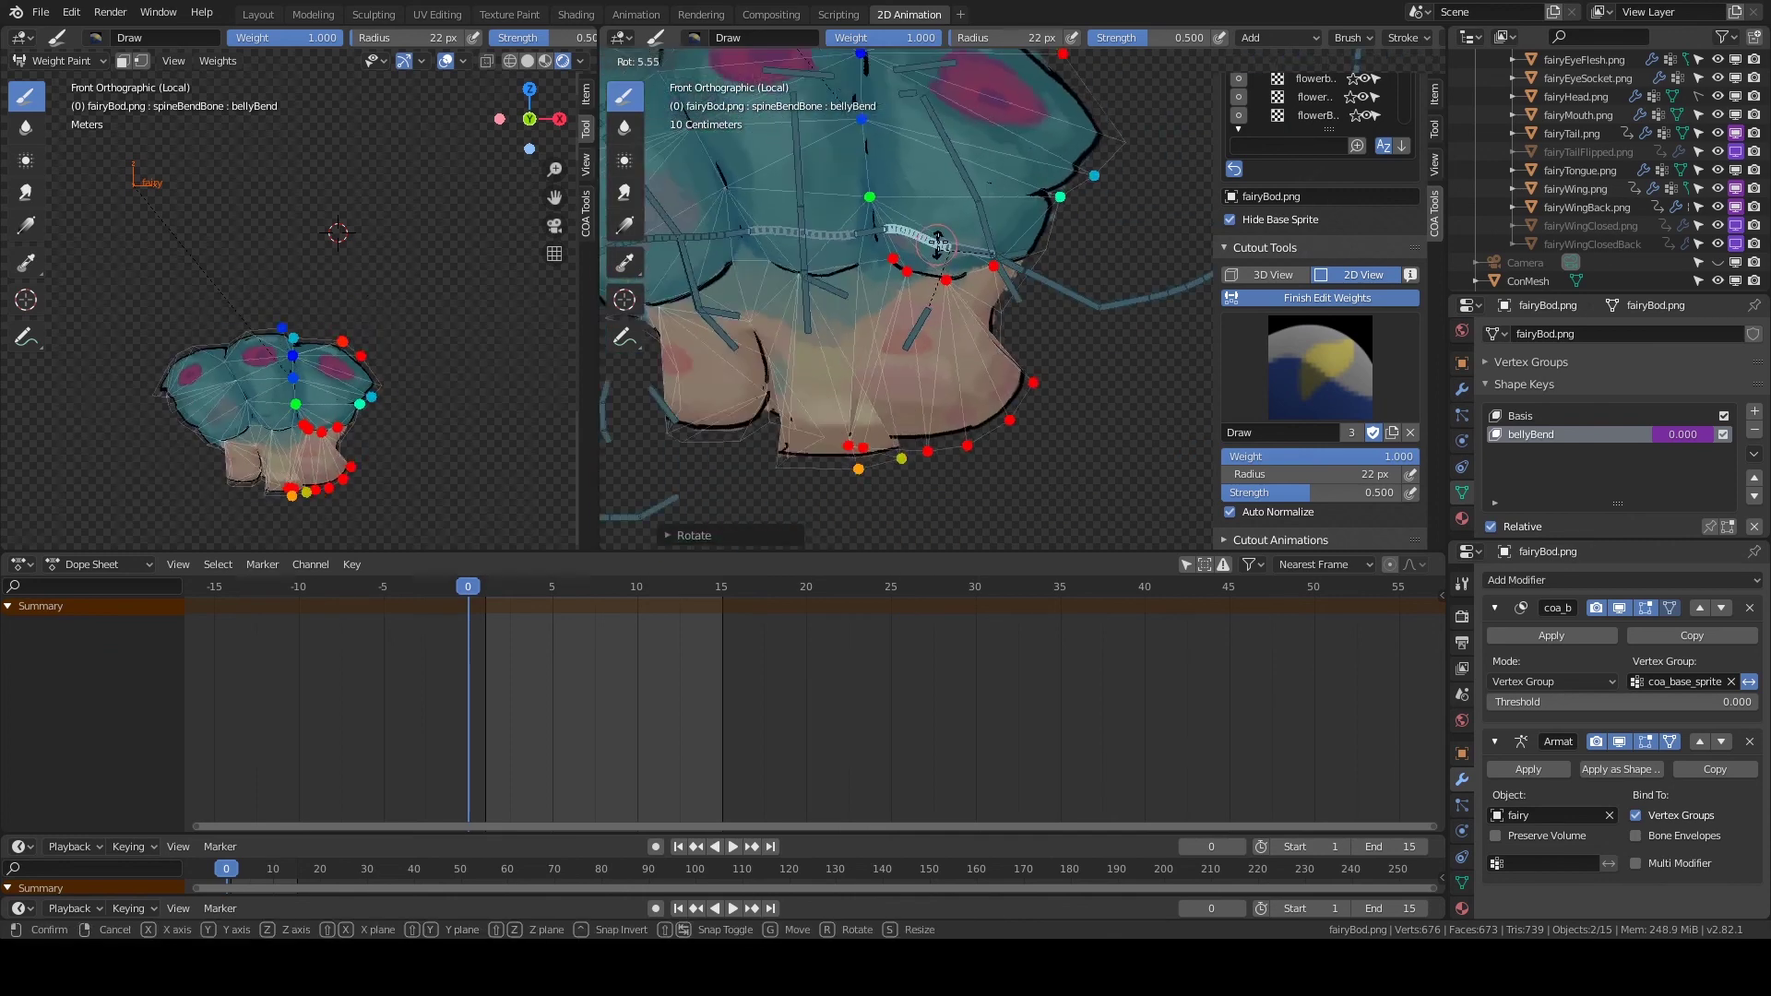
click(873, 247)
key(alt+r)
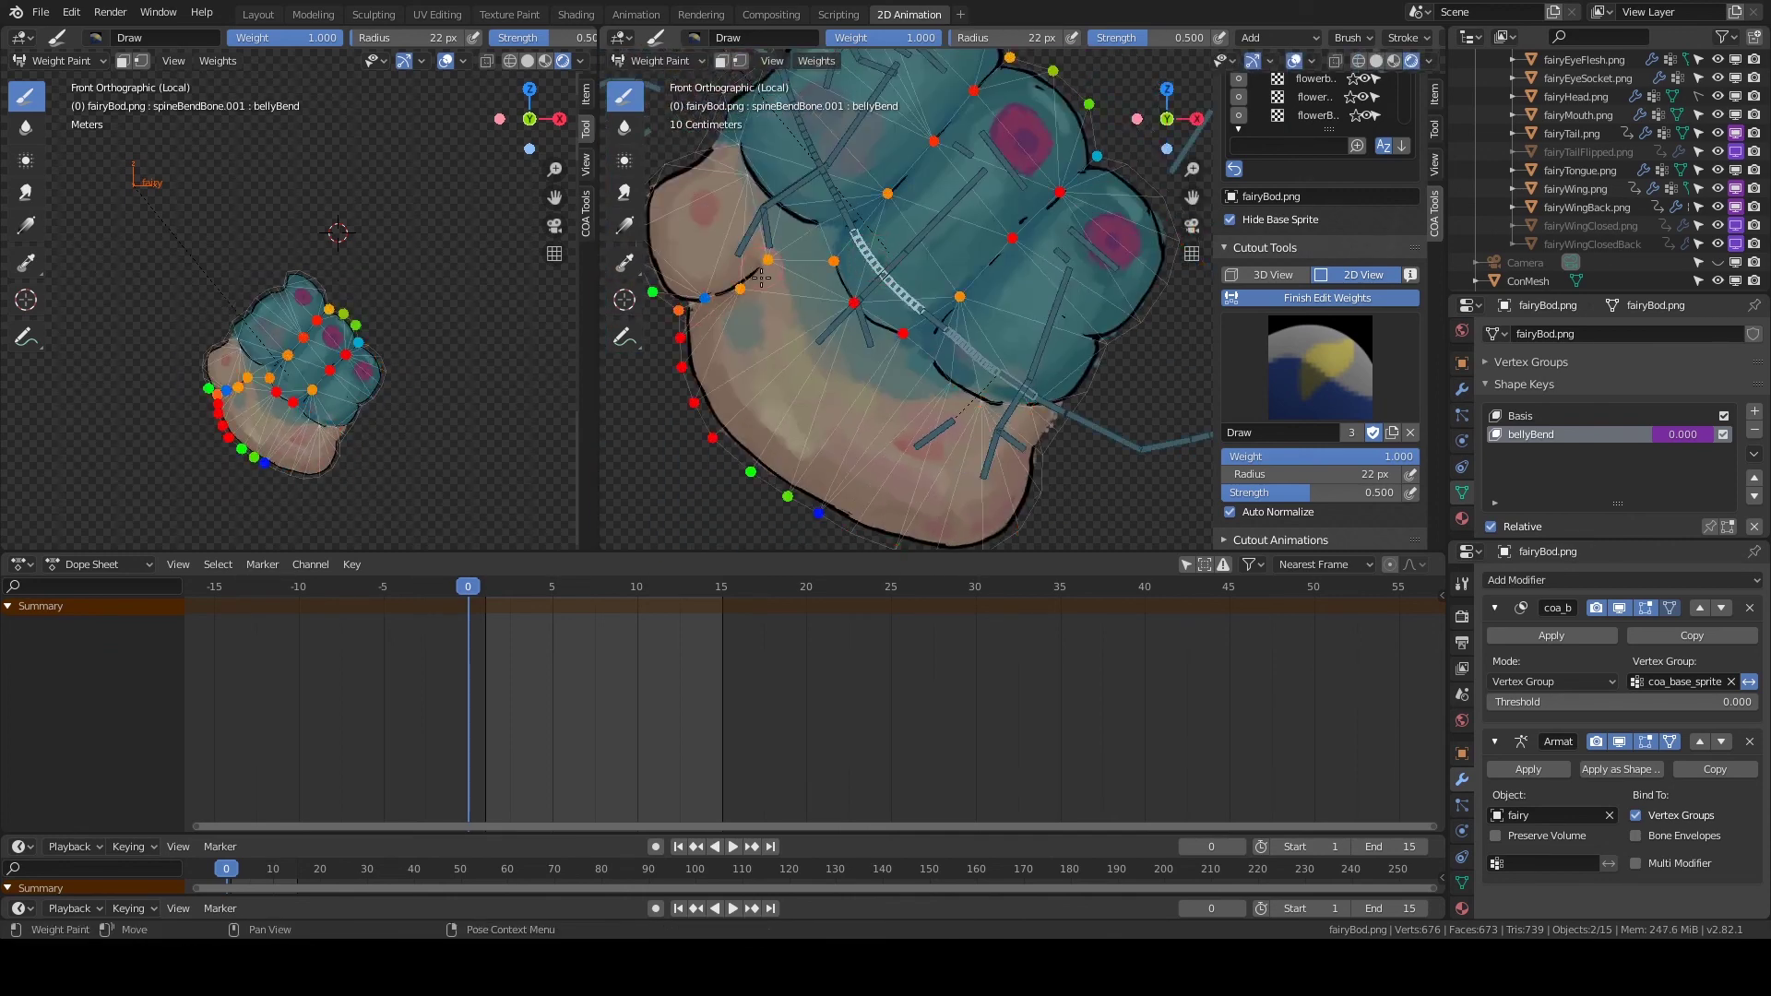
Paint extra spineBendBone.002 weight onto the belly edge, then test-rotate spineJointBone.
ctrl+click(964, 433)
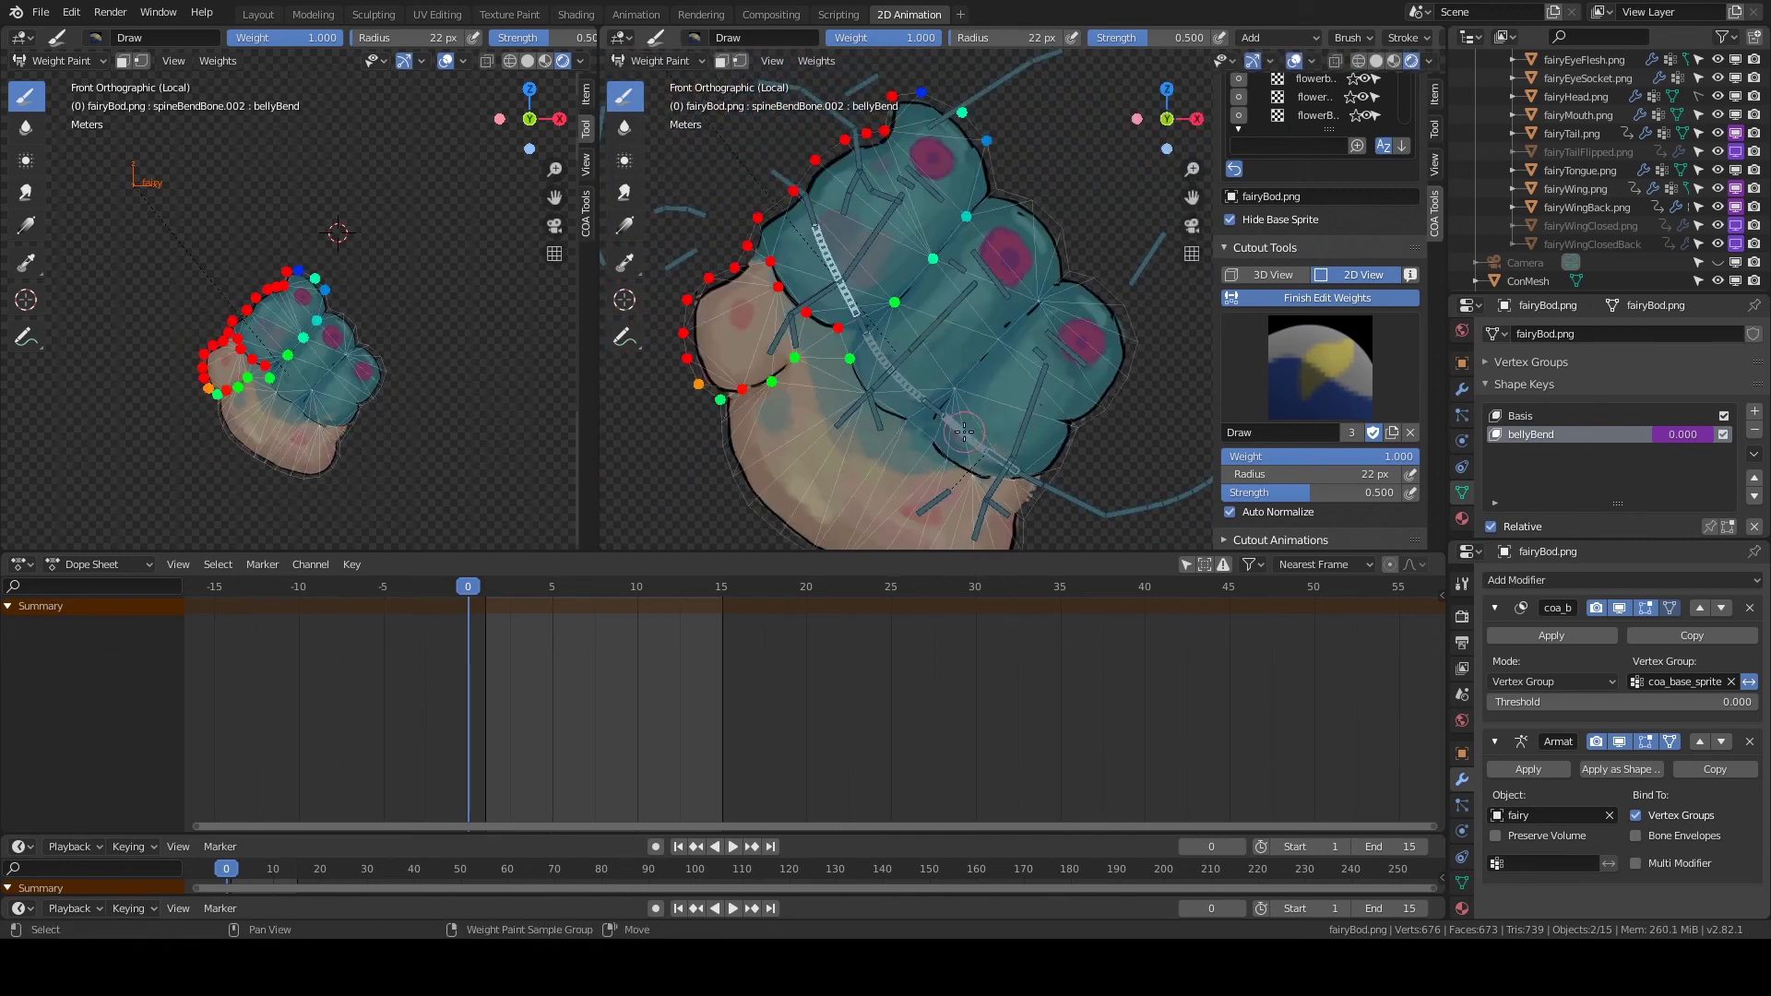
shift+middle_drag(1062, 363, 1024, 266)
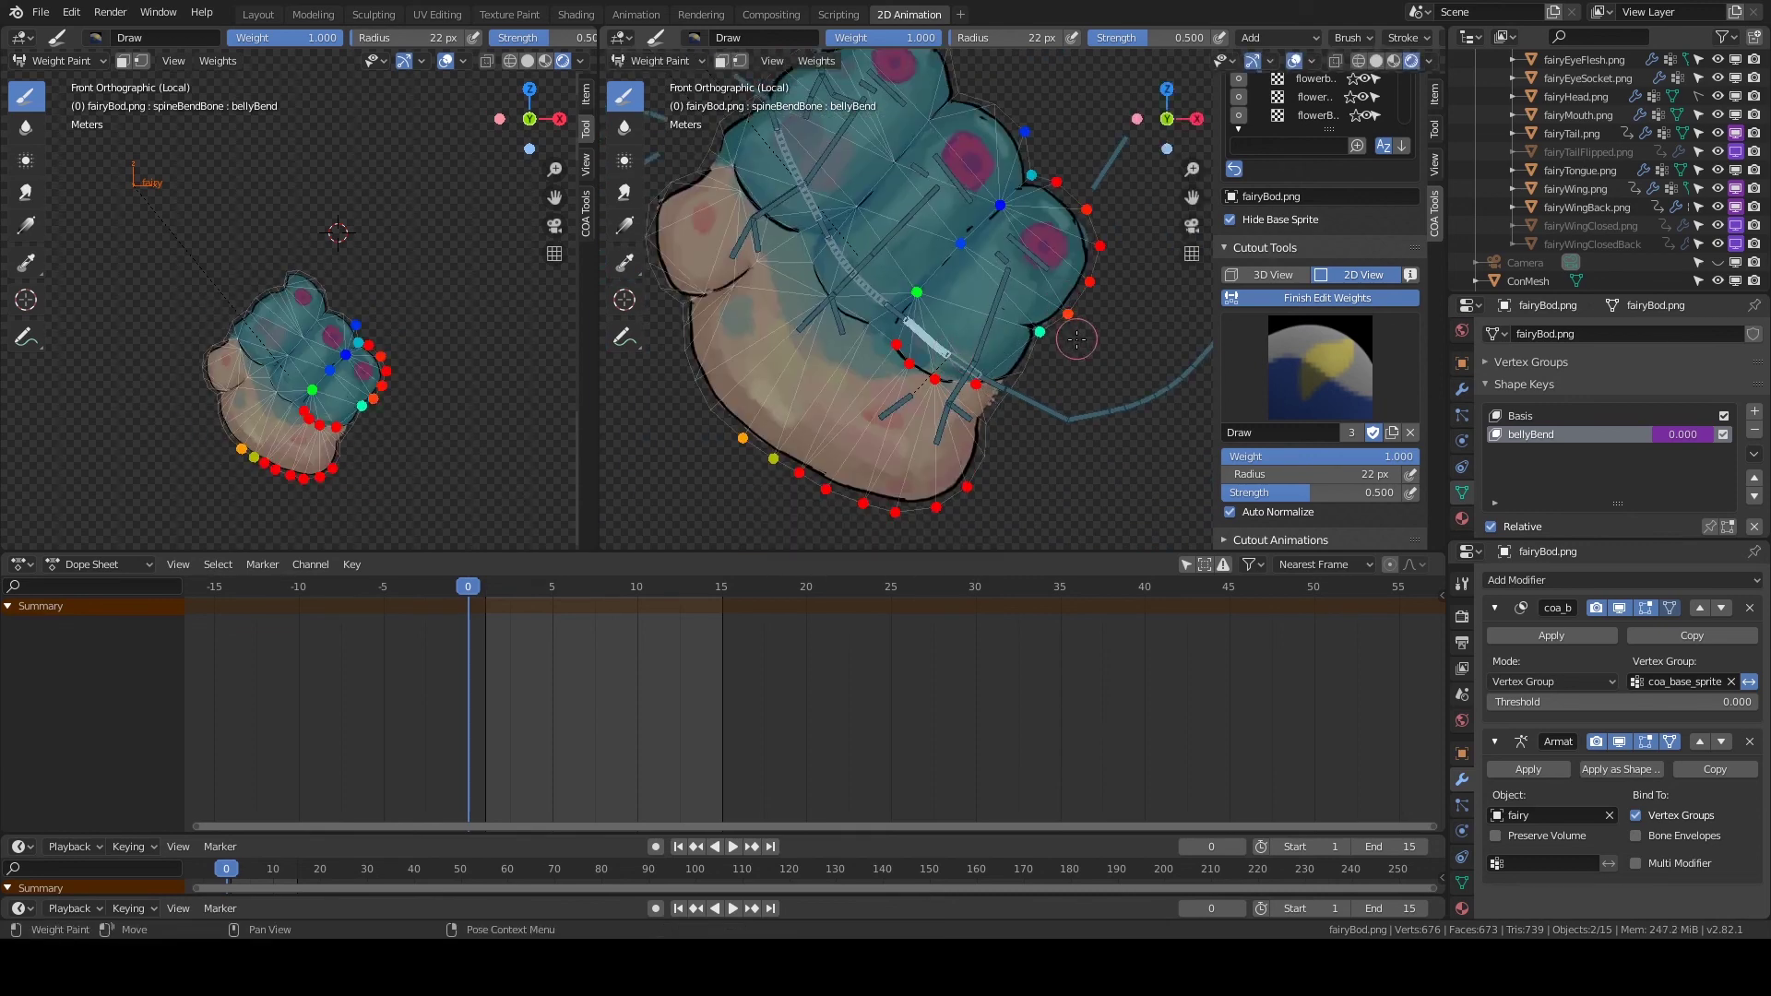
click(1076, 338)
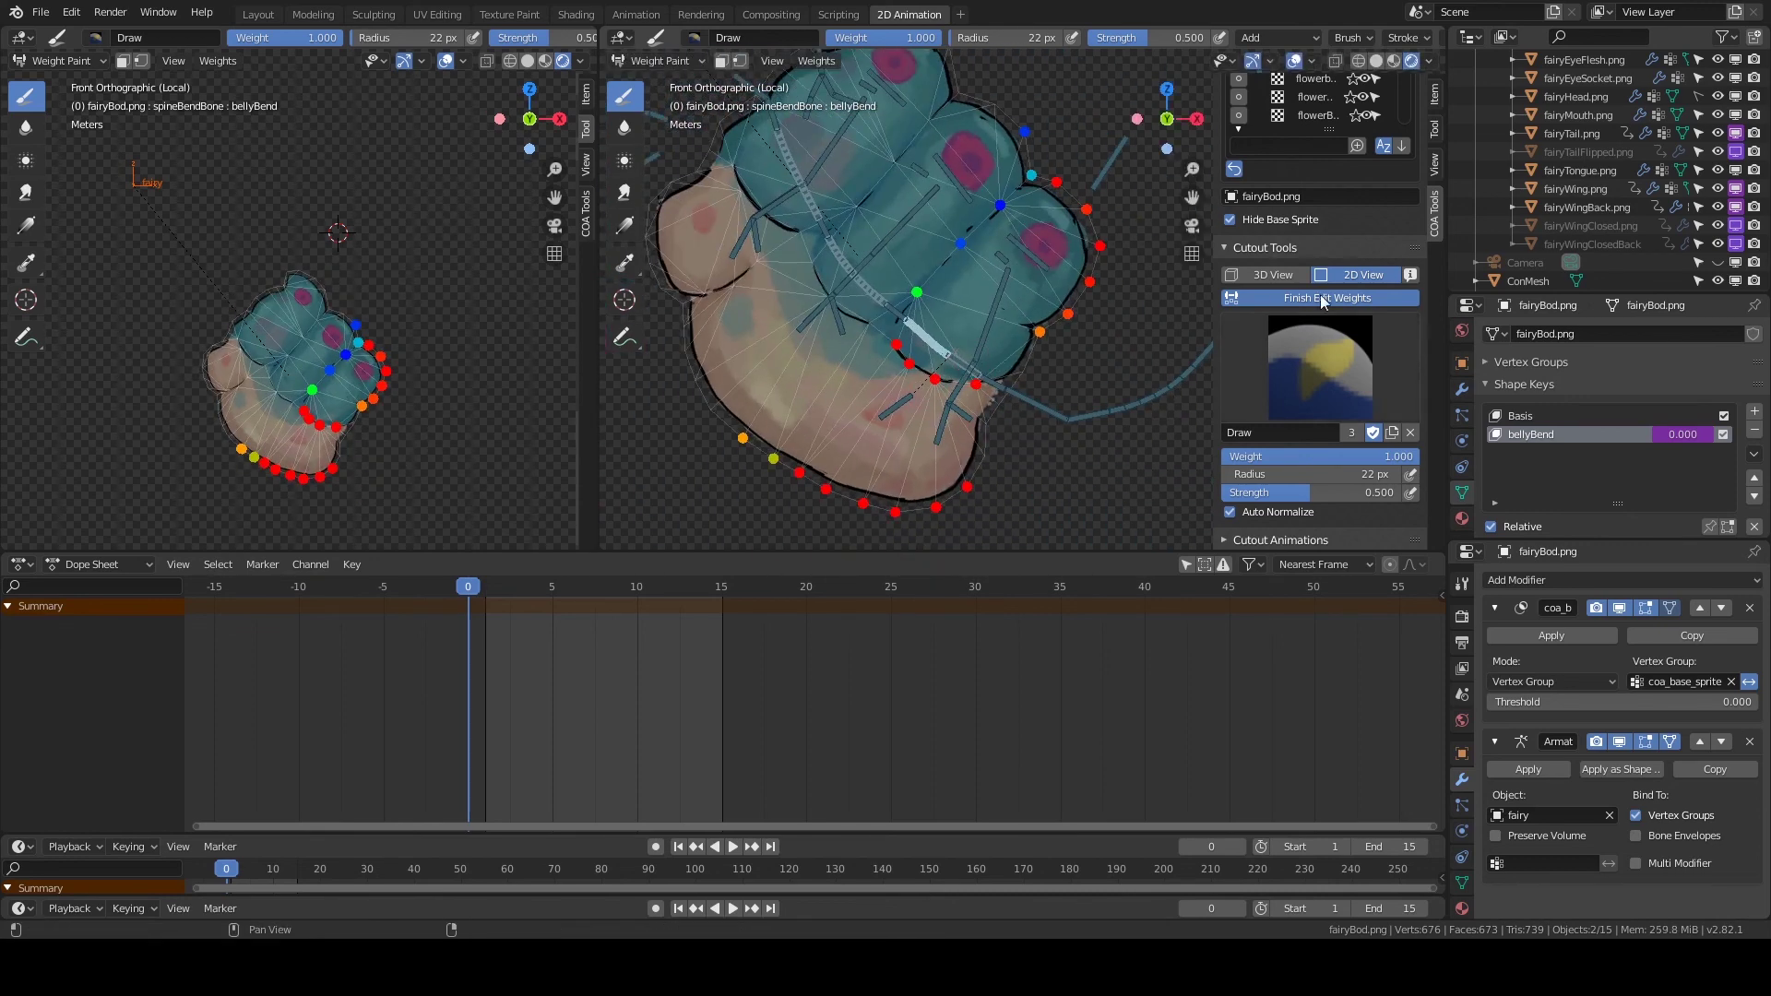
click(1324, 302)
key(r)
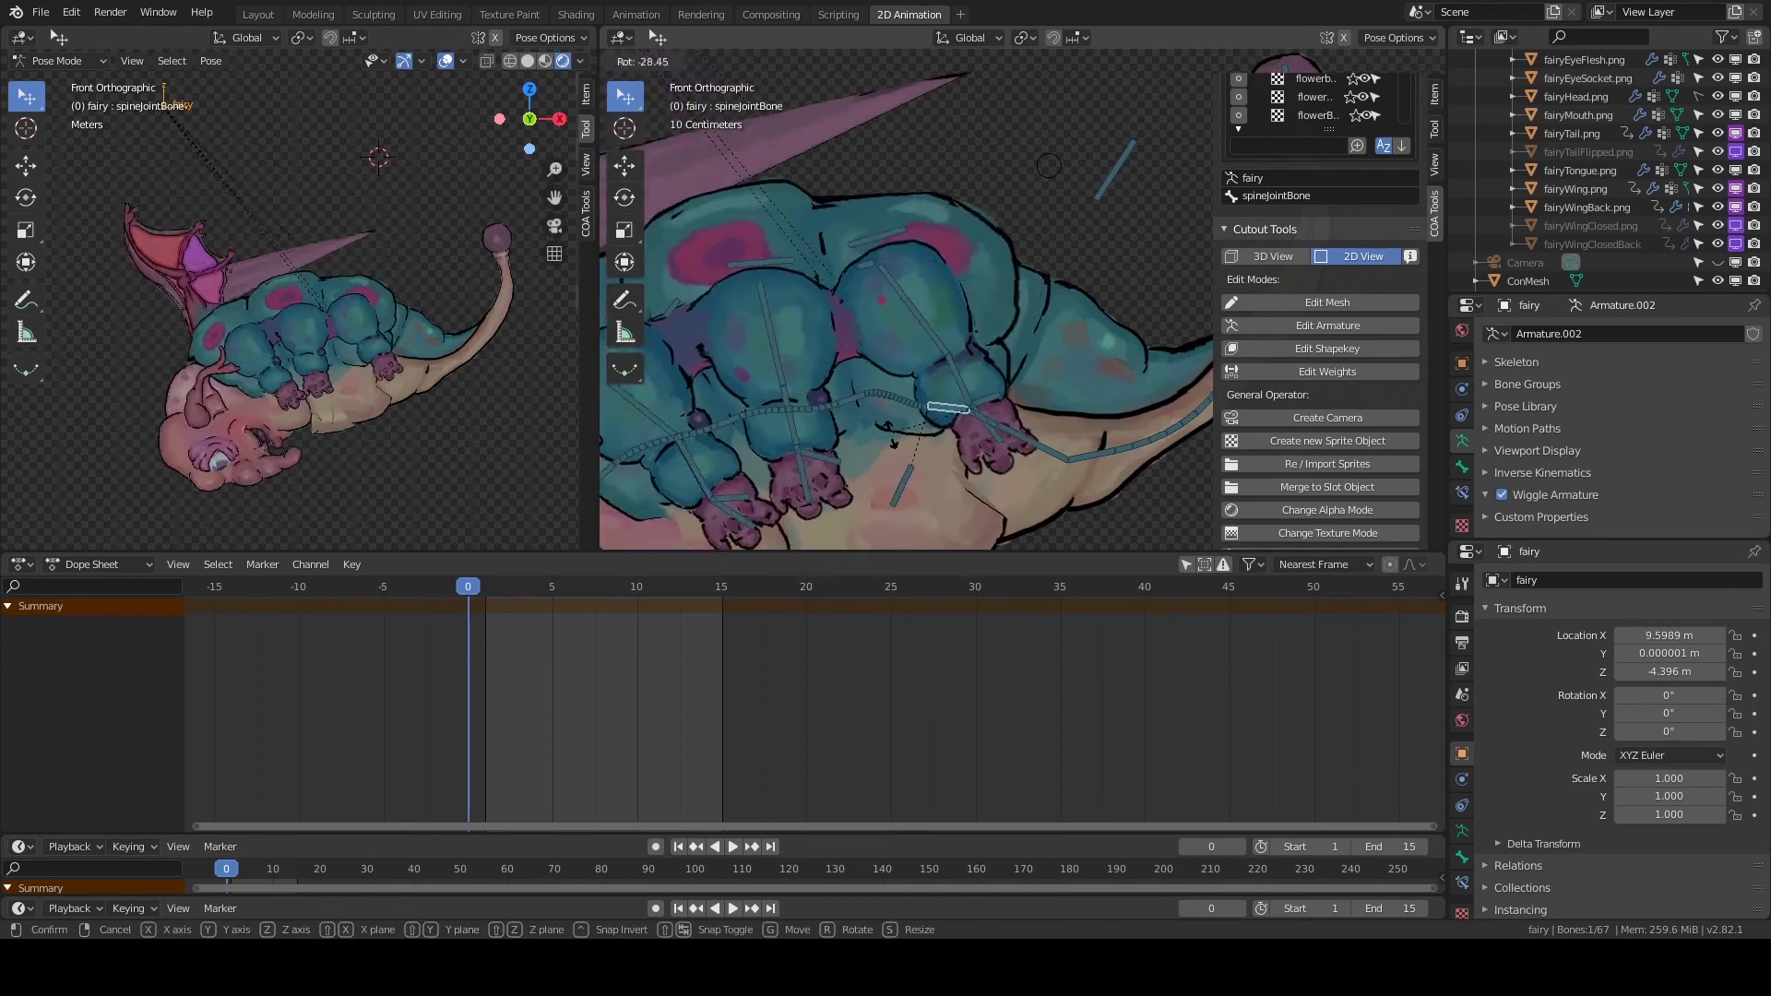
click(942, 335)
click(1327, 371)
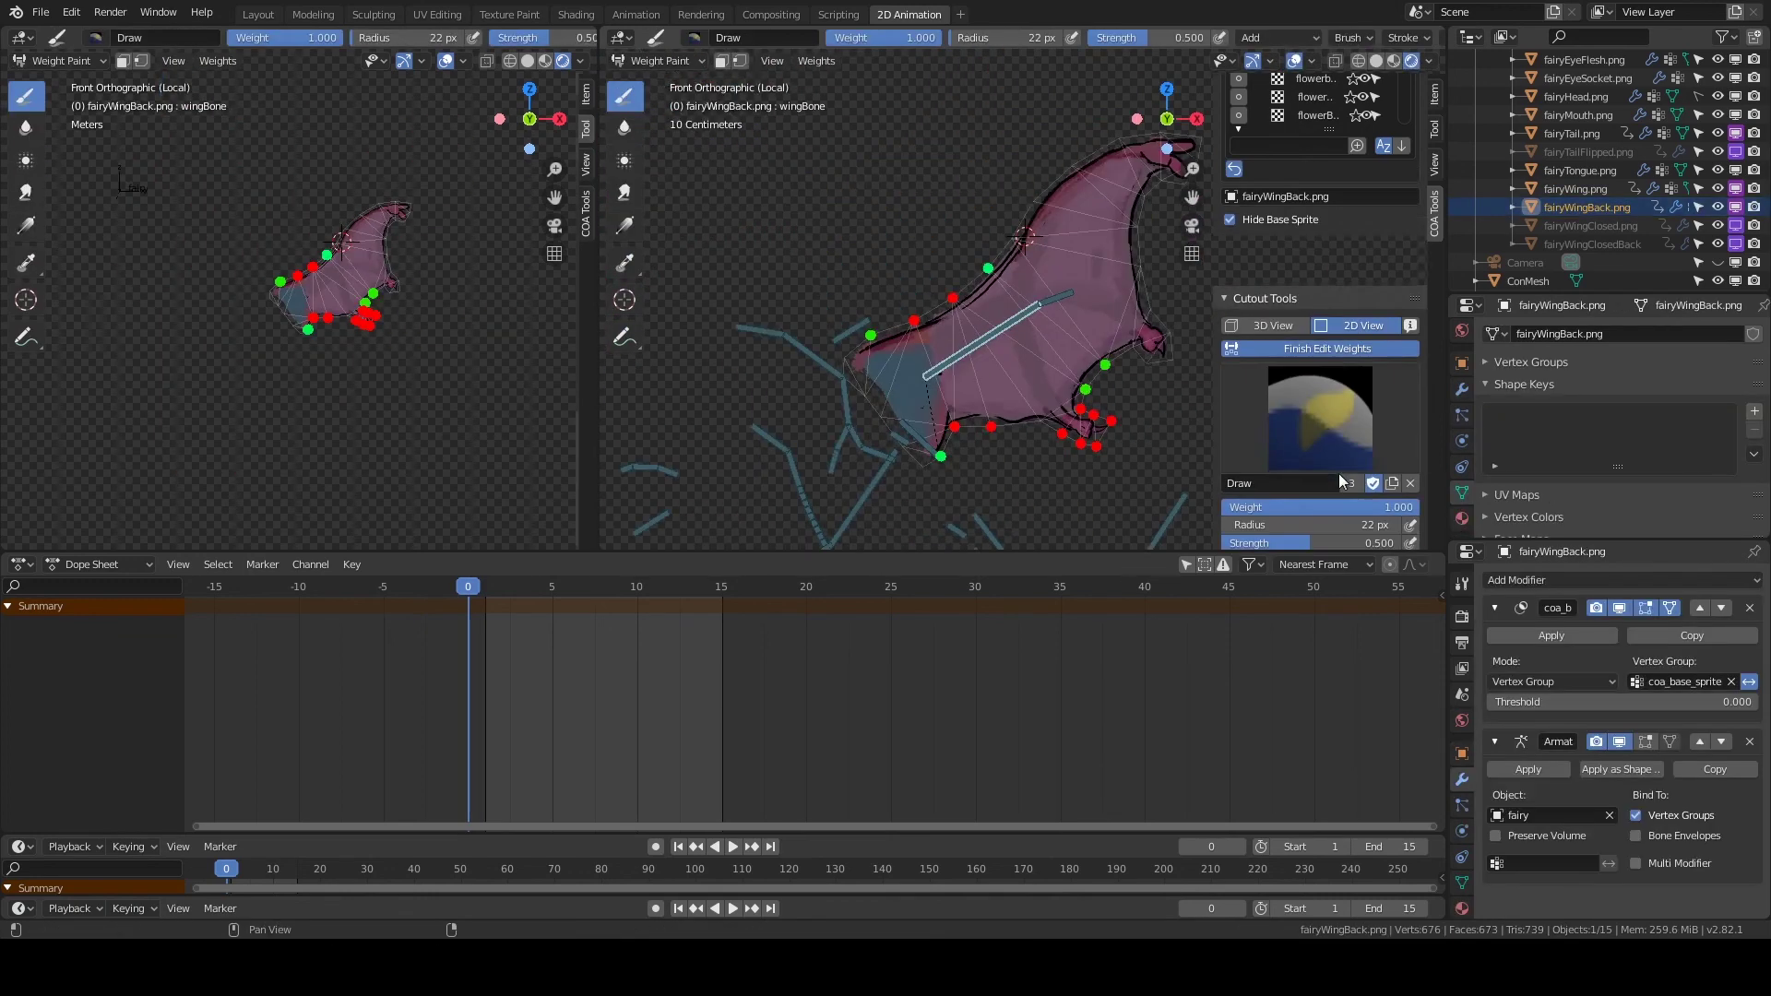
Finish the back wing's weights and test the arm by rotating its joint and moving its IK target.
click(1362, 297)
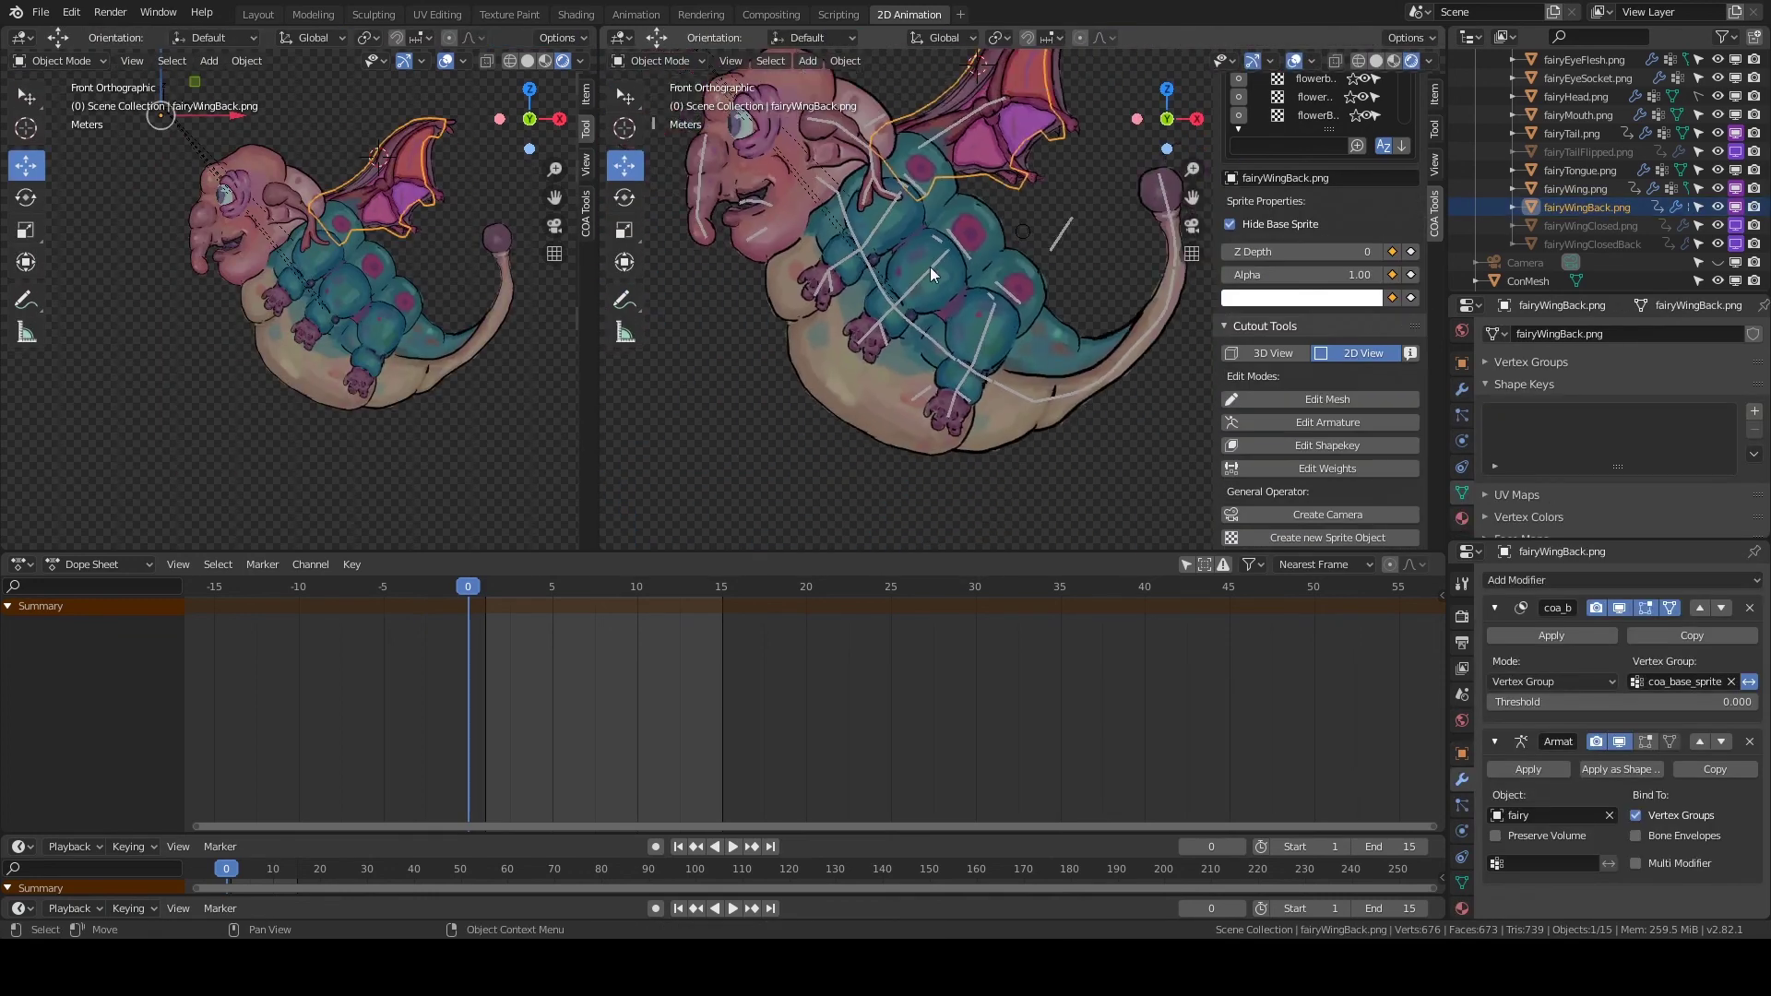
click(954, 238)
key(r)
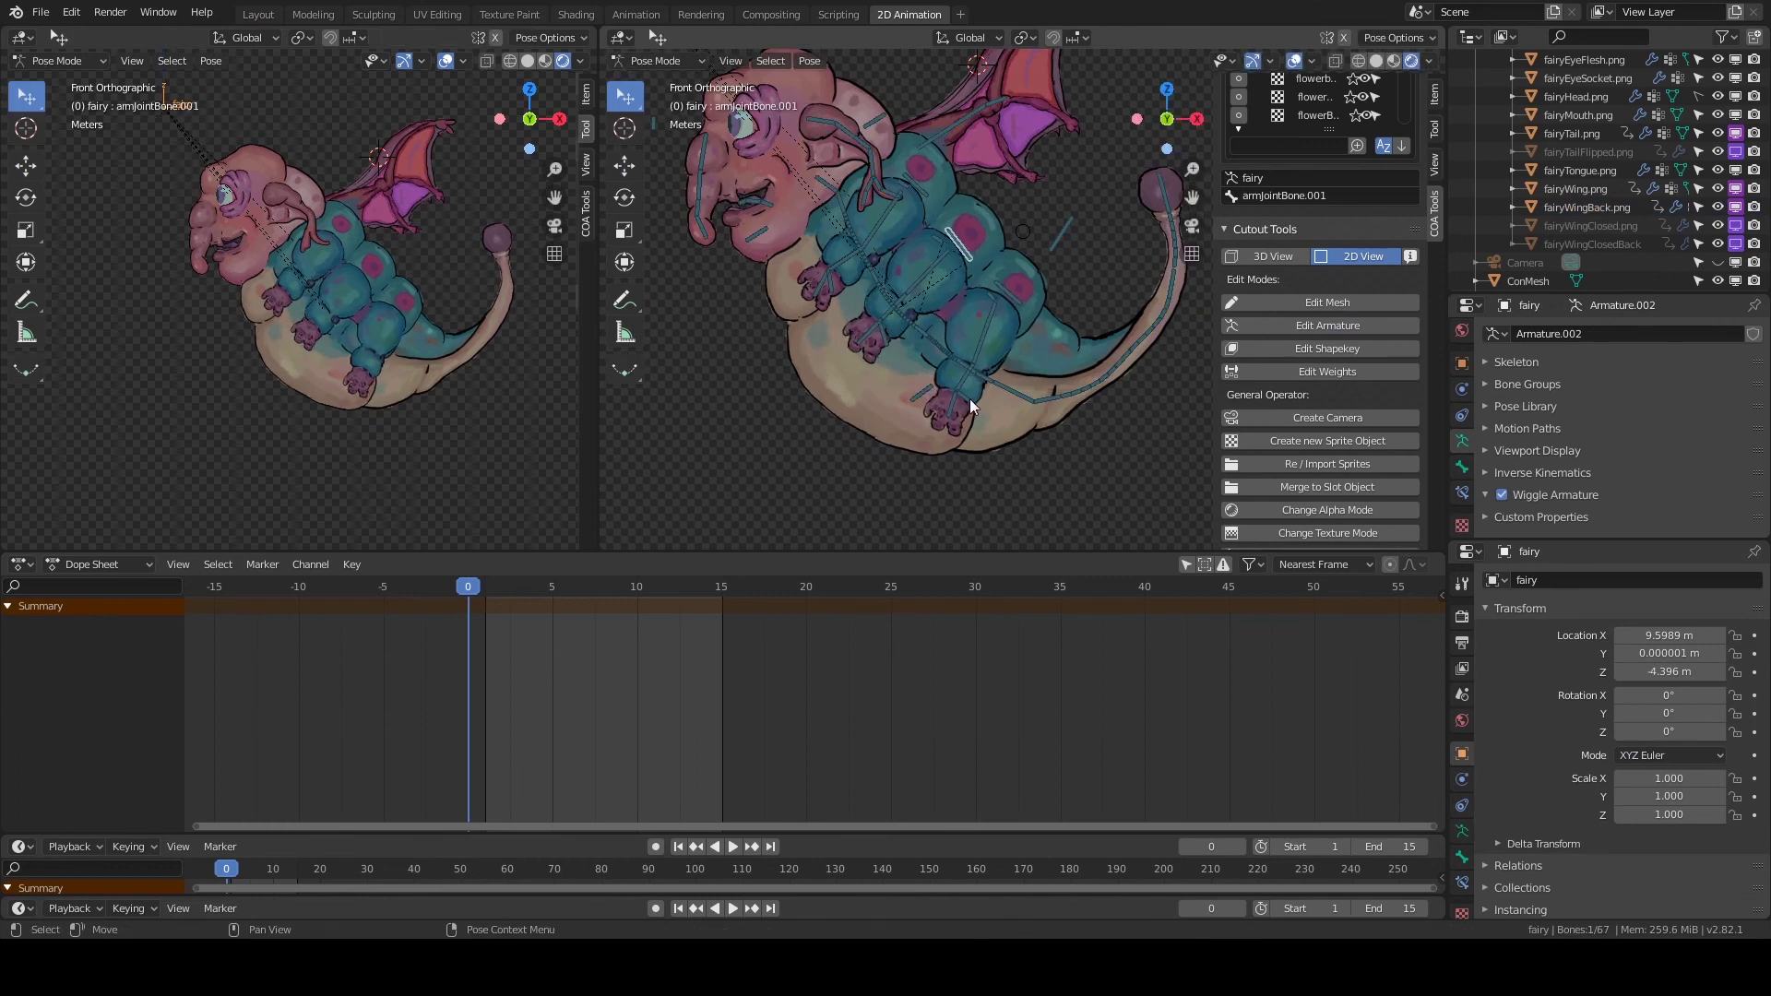
click(887, 332)
key(g)
click(883, 355)
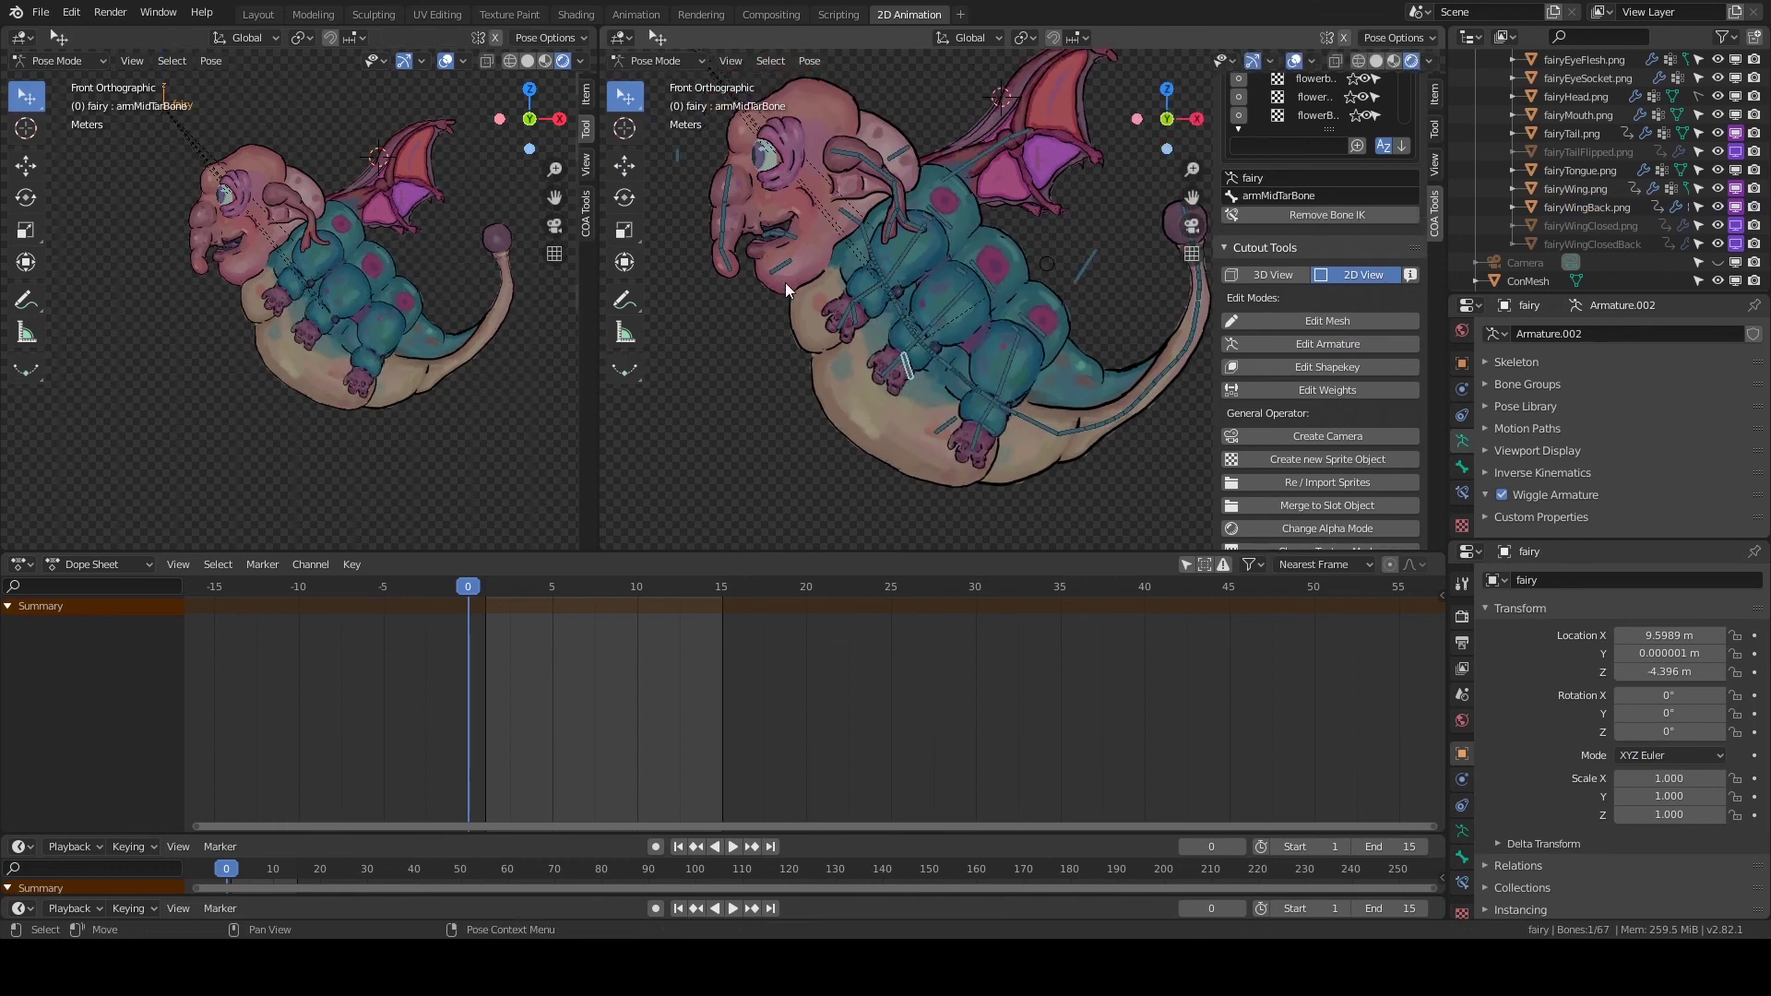
Remove Bone.029's wiggle stretching and lower its Amplitude Rotation, then check Bone.030 and spineJointBone.003.
click(784, 282)
click(1462, 467)
key(BackSpace)
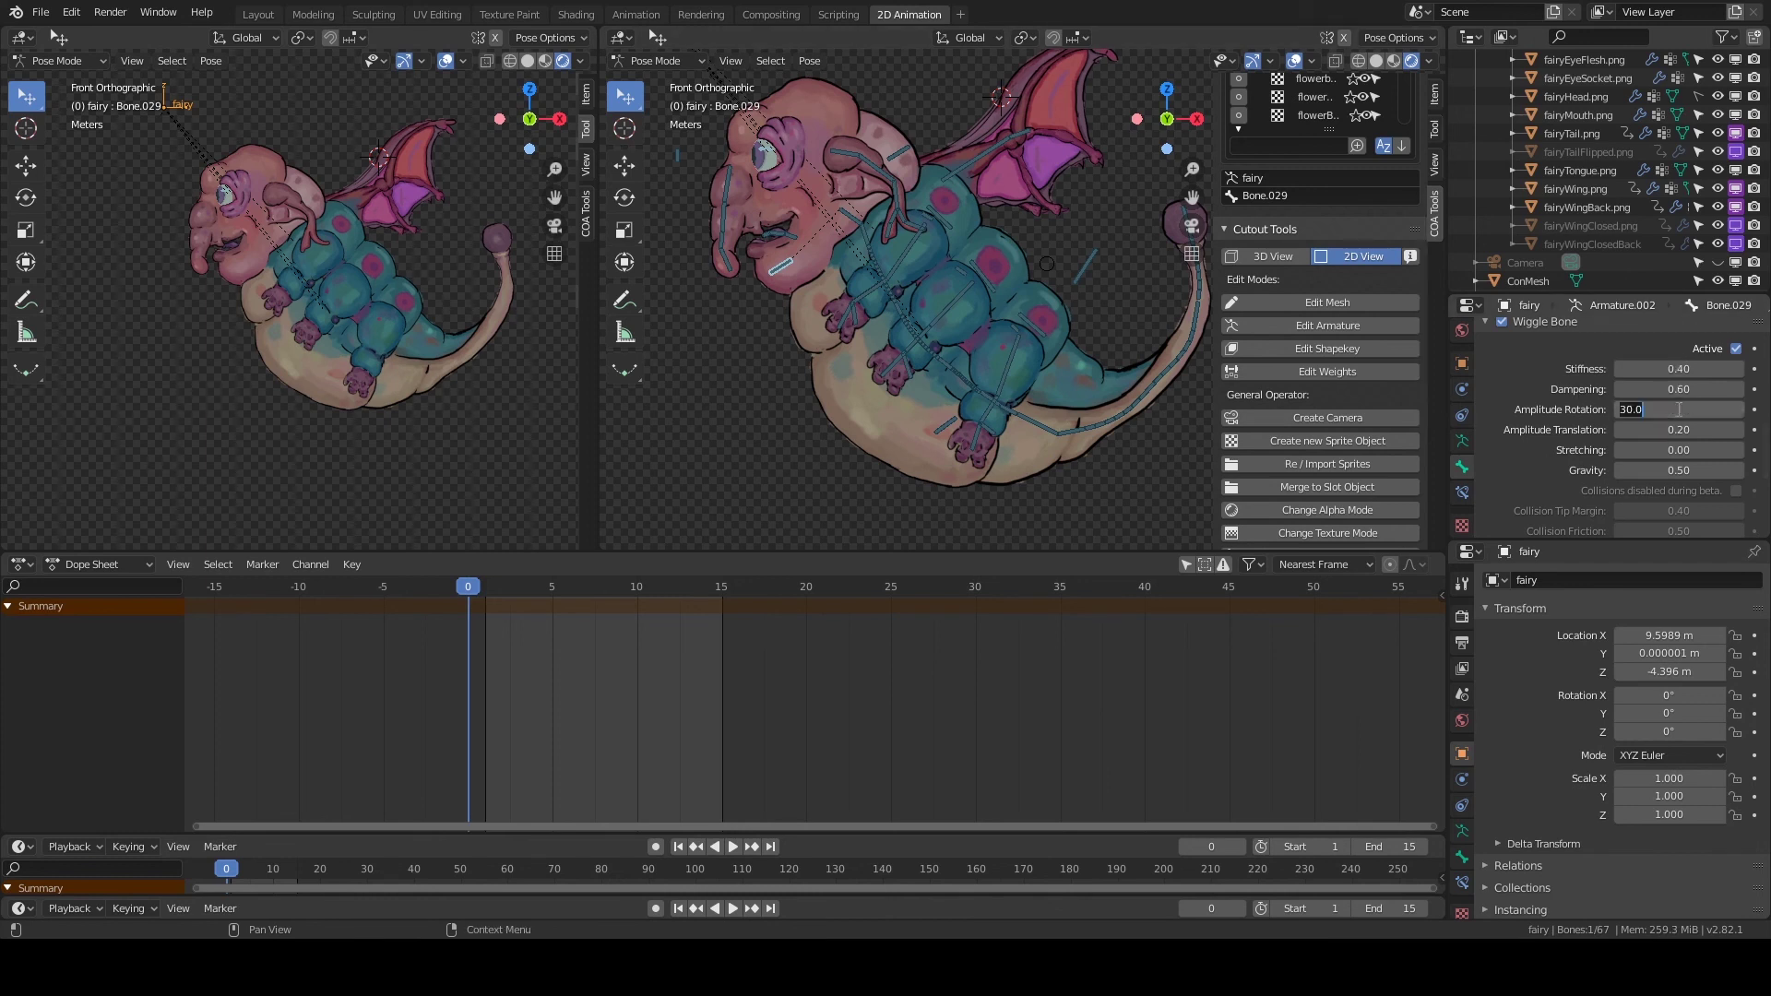
key(Return)
click(899, 155)
click(942, 436)
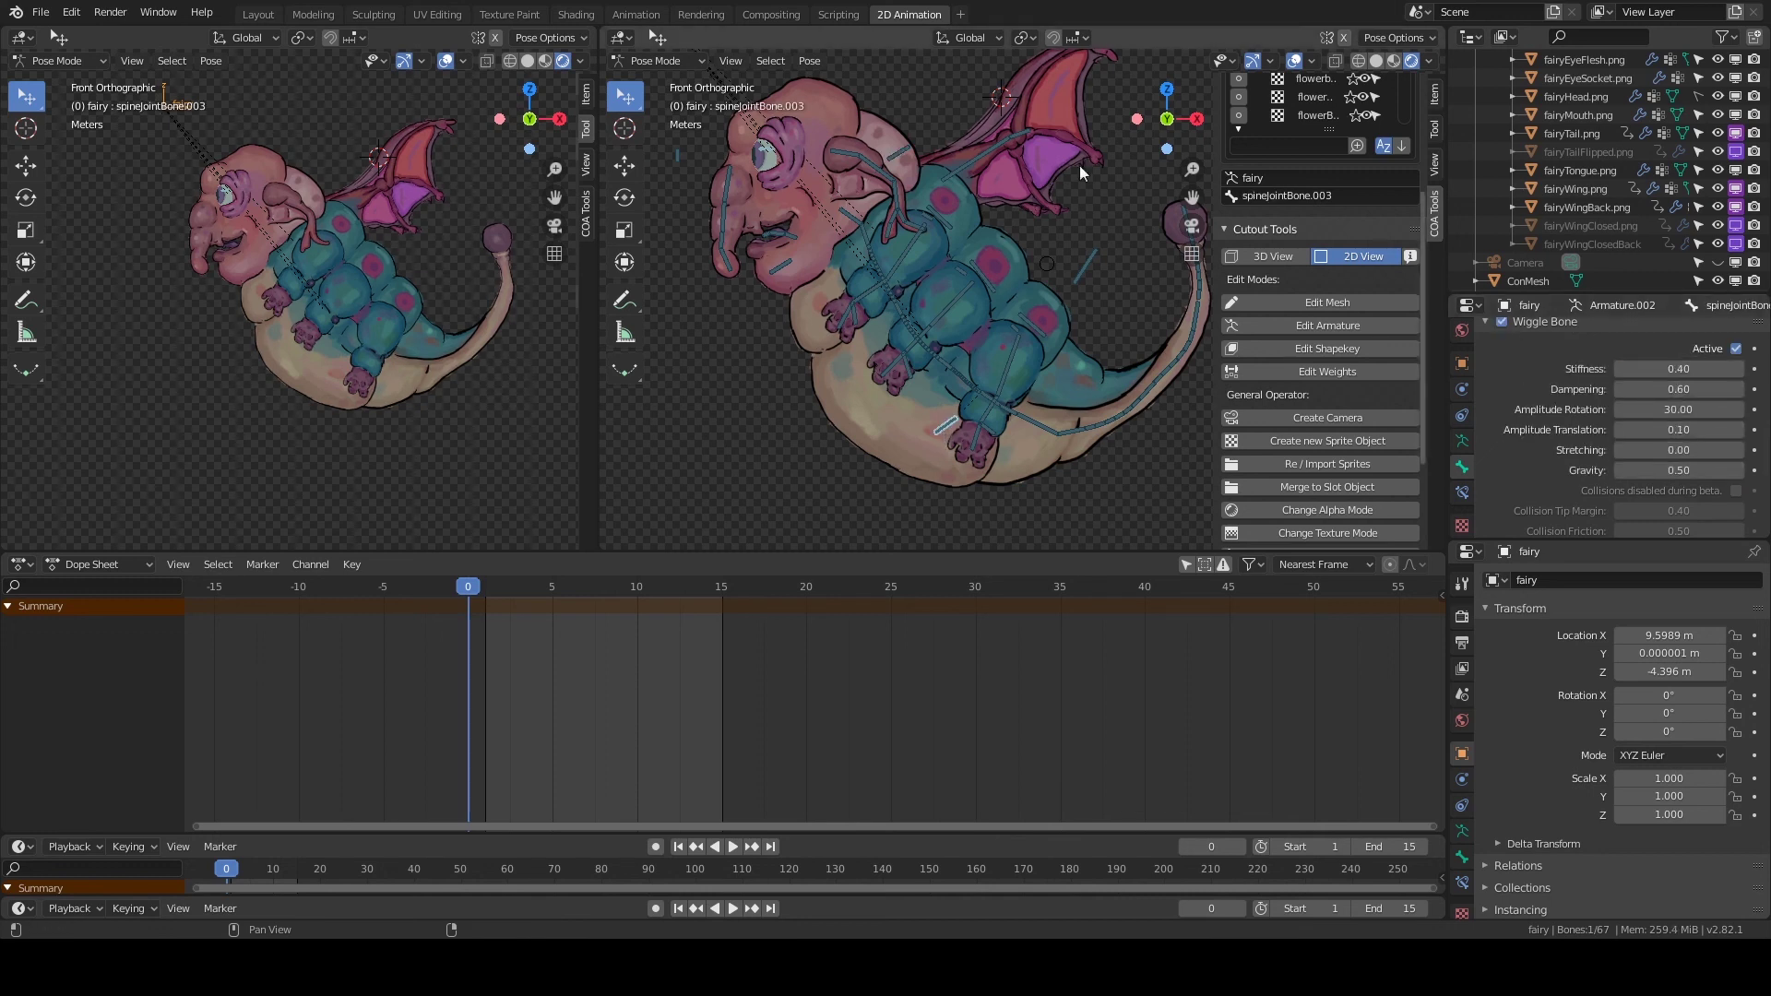
scroll(818, 691, up, 3)
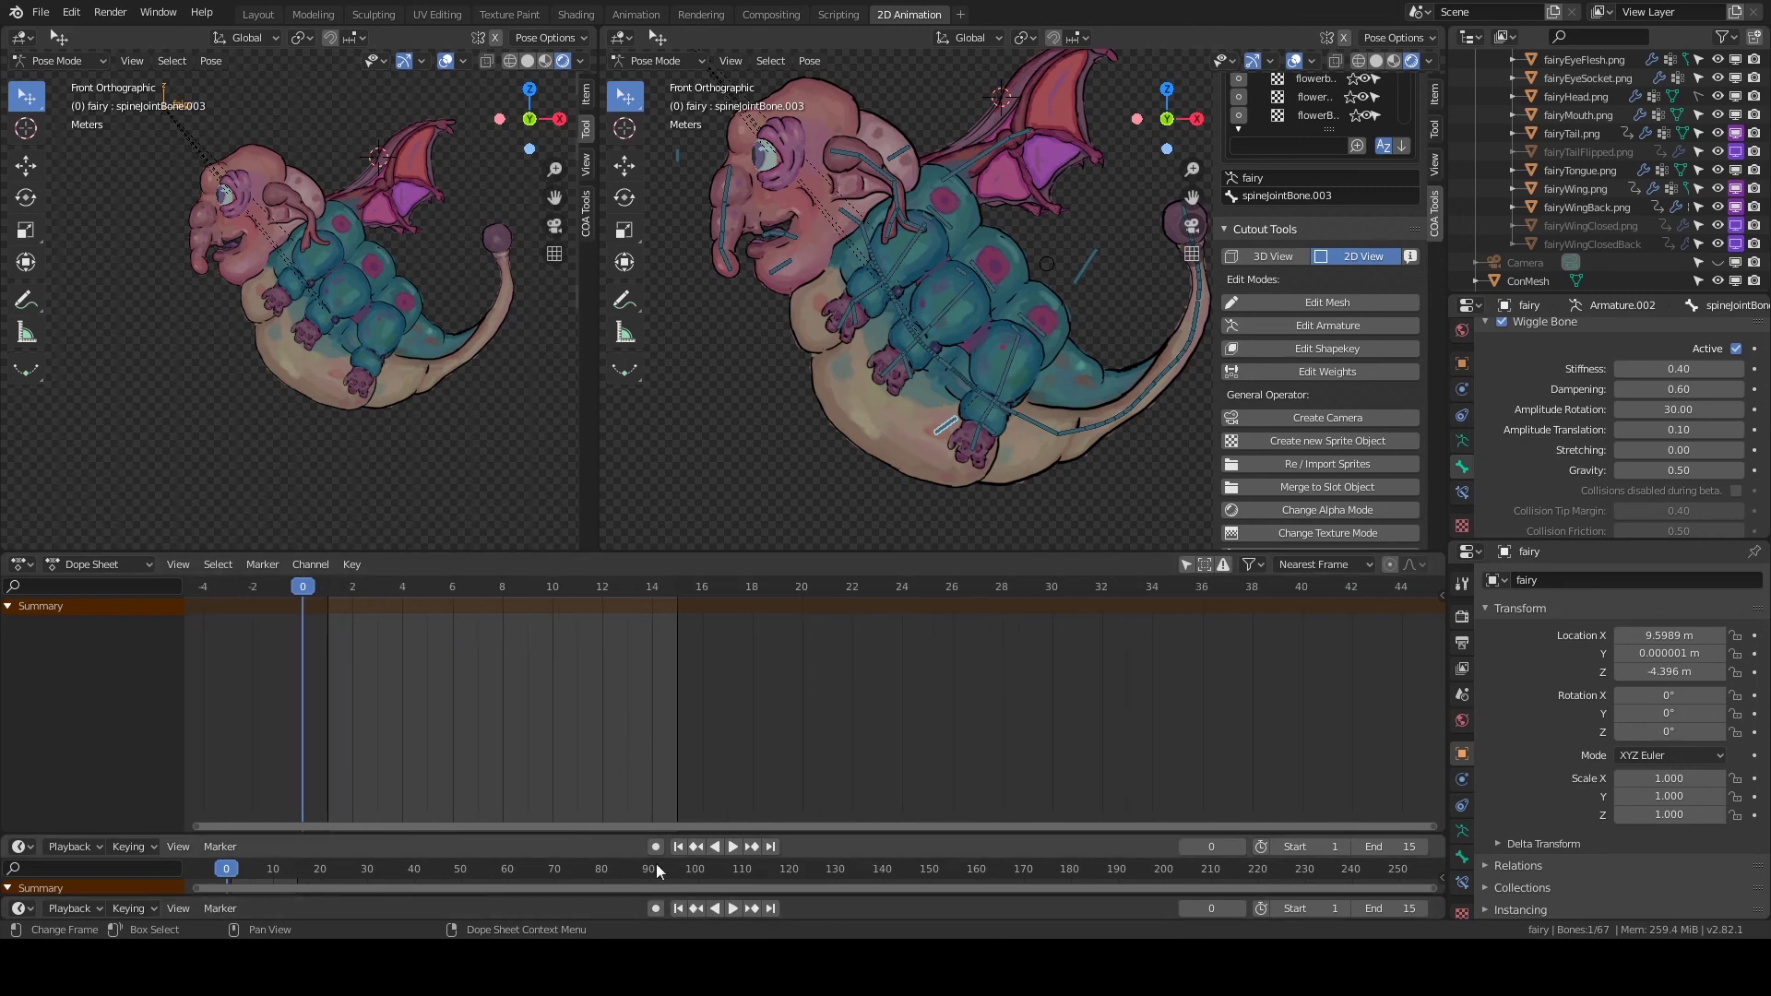
Turn on Auto Keying, key spineJointBone's starting pose, and rotate it at frame 6.
click(654, 908)
click(987, 395)
key(i)
click(452, 589)
key(r)
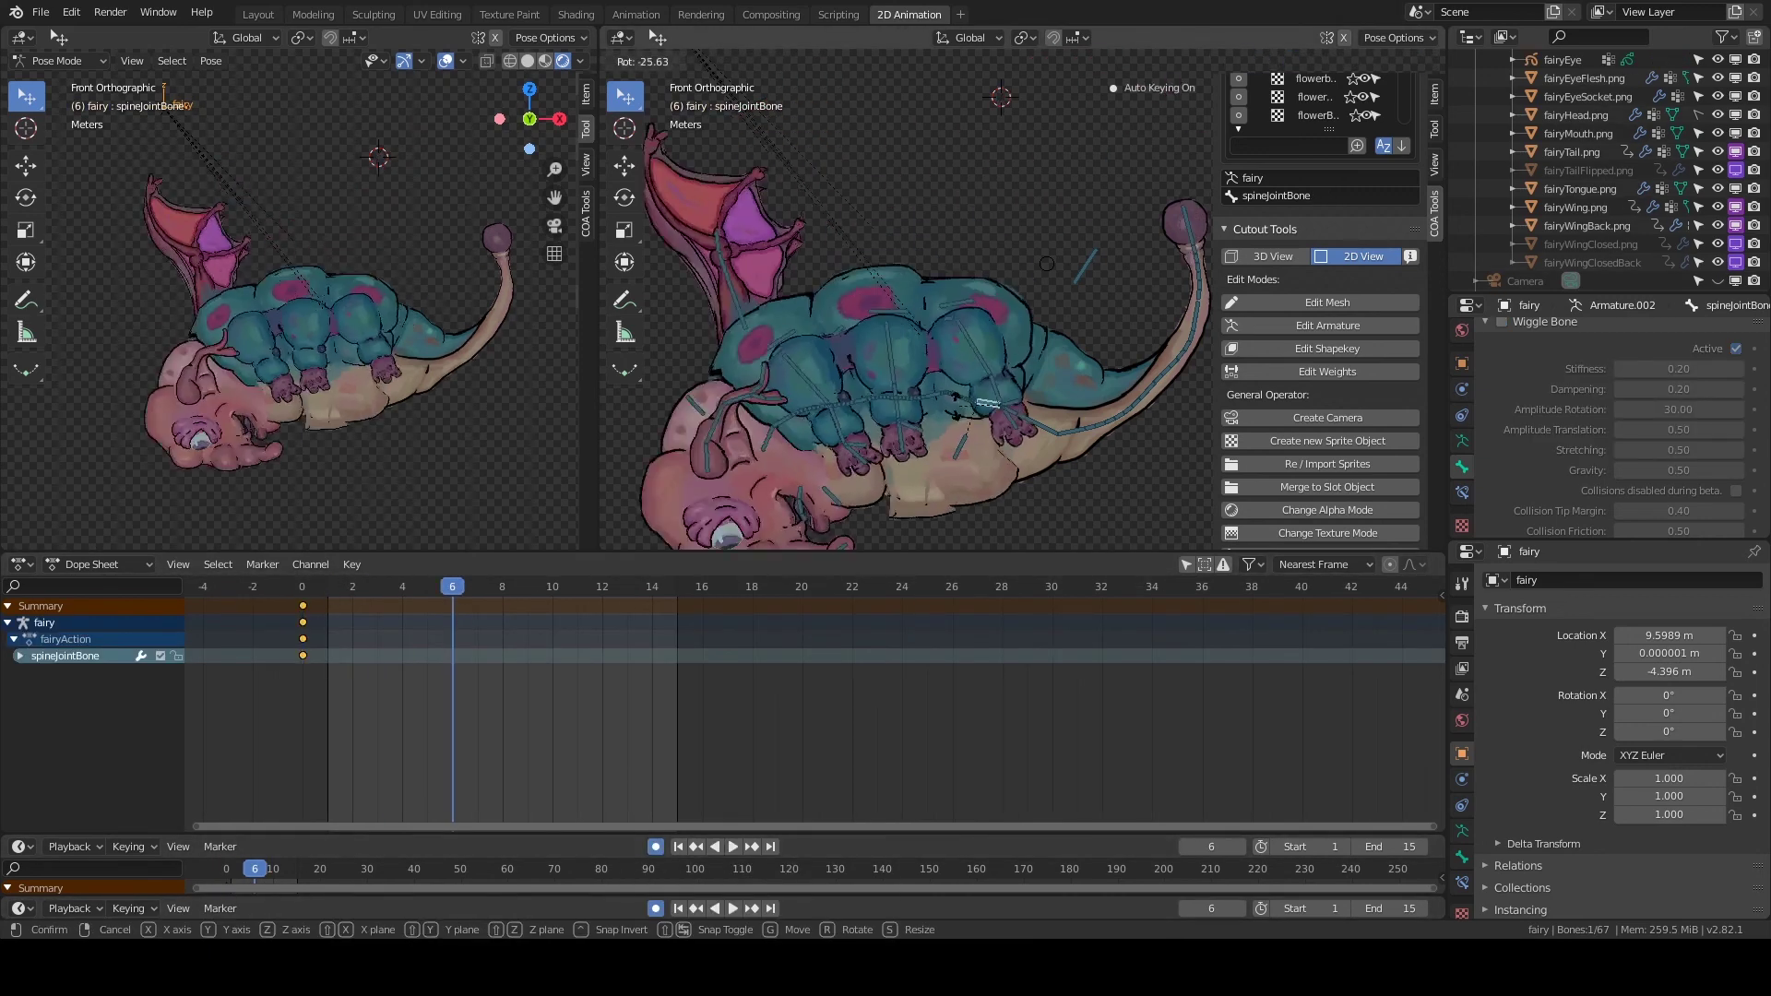
click(913, 444)
Paste the spine pose as a keyframe at frame 12.
click(302, 606)
right_click(231, 635)
click(230, 637)
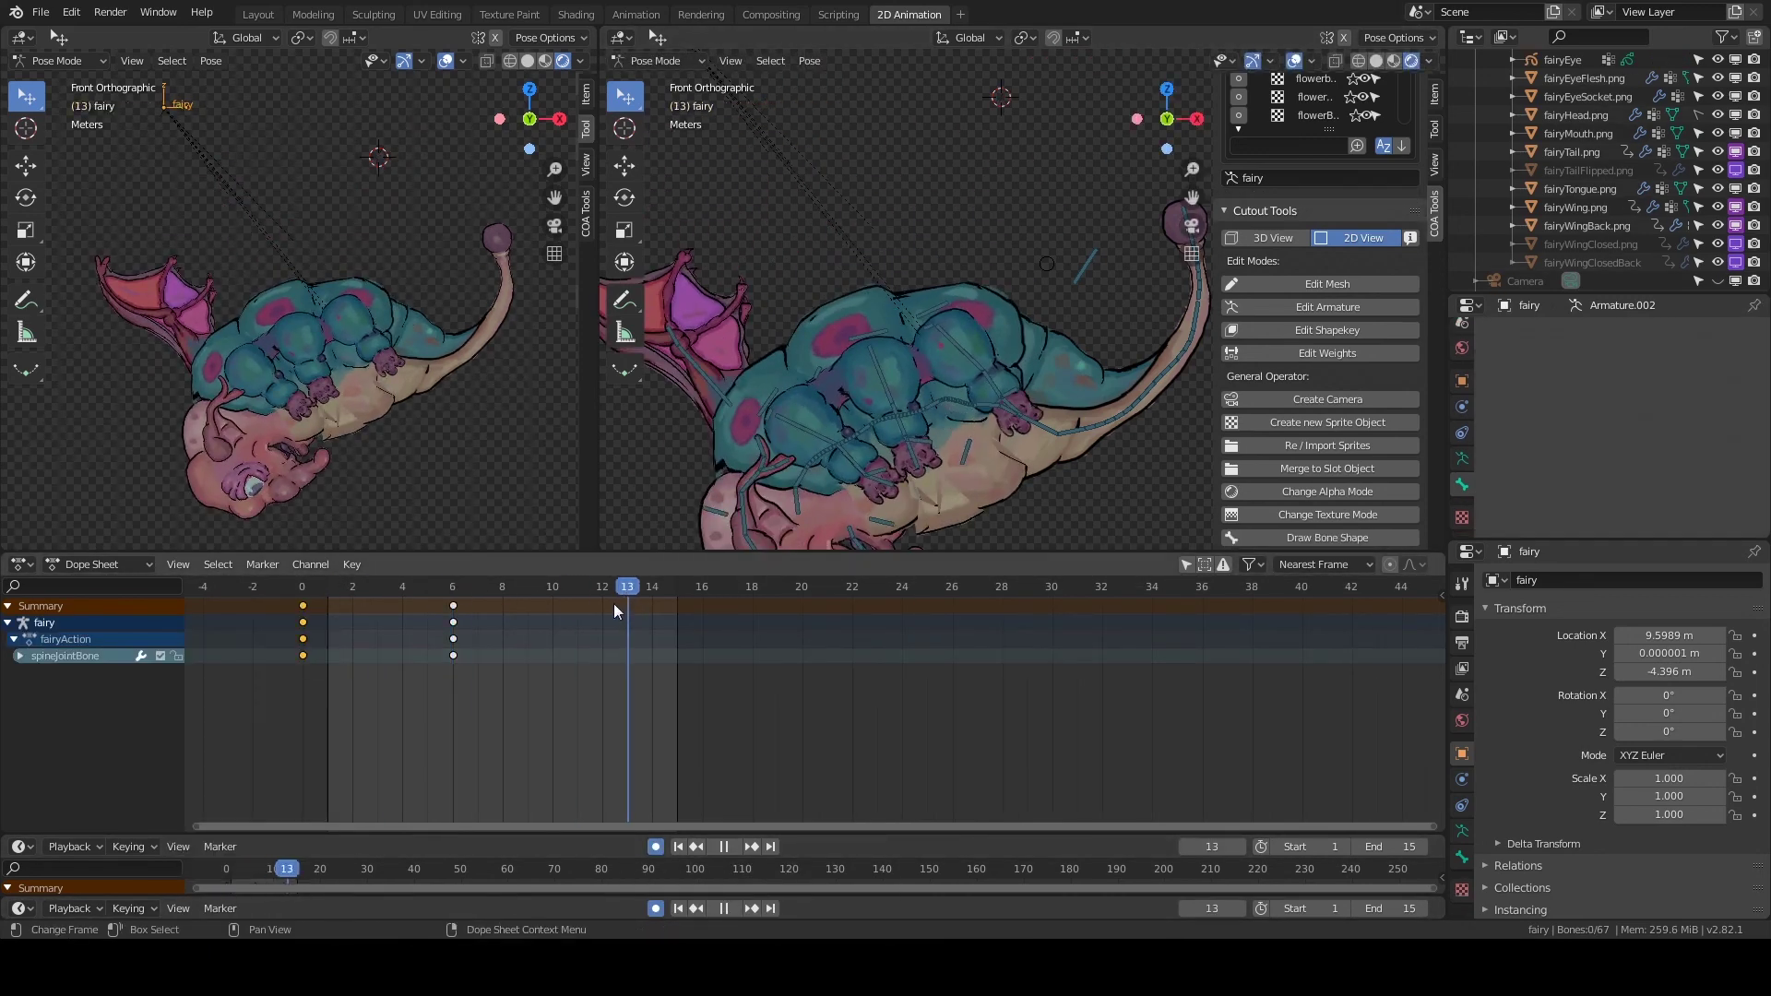
drag(628, 588, 601, 588)
key(ctrl+v)
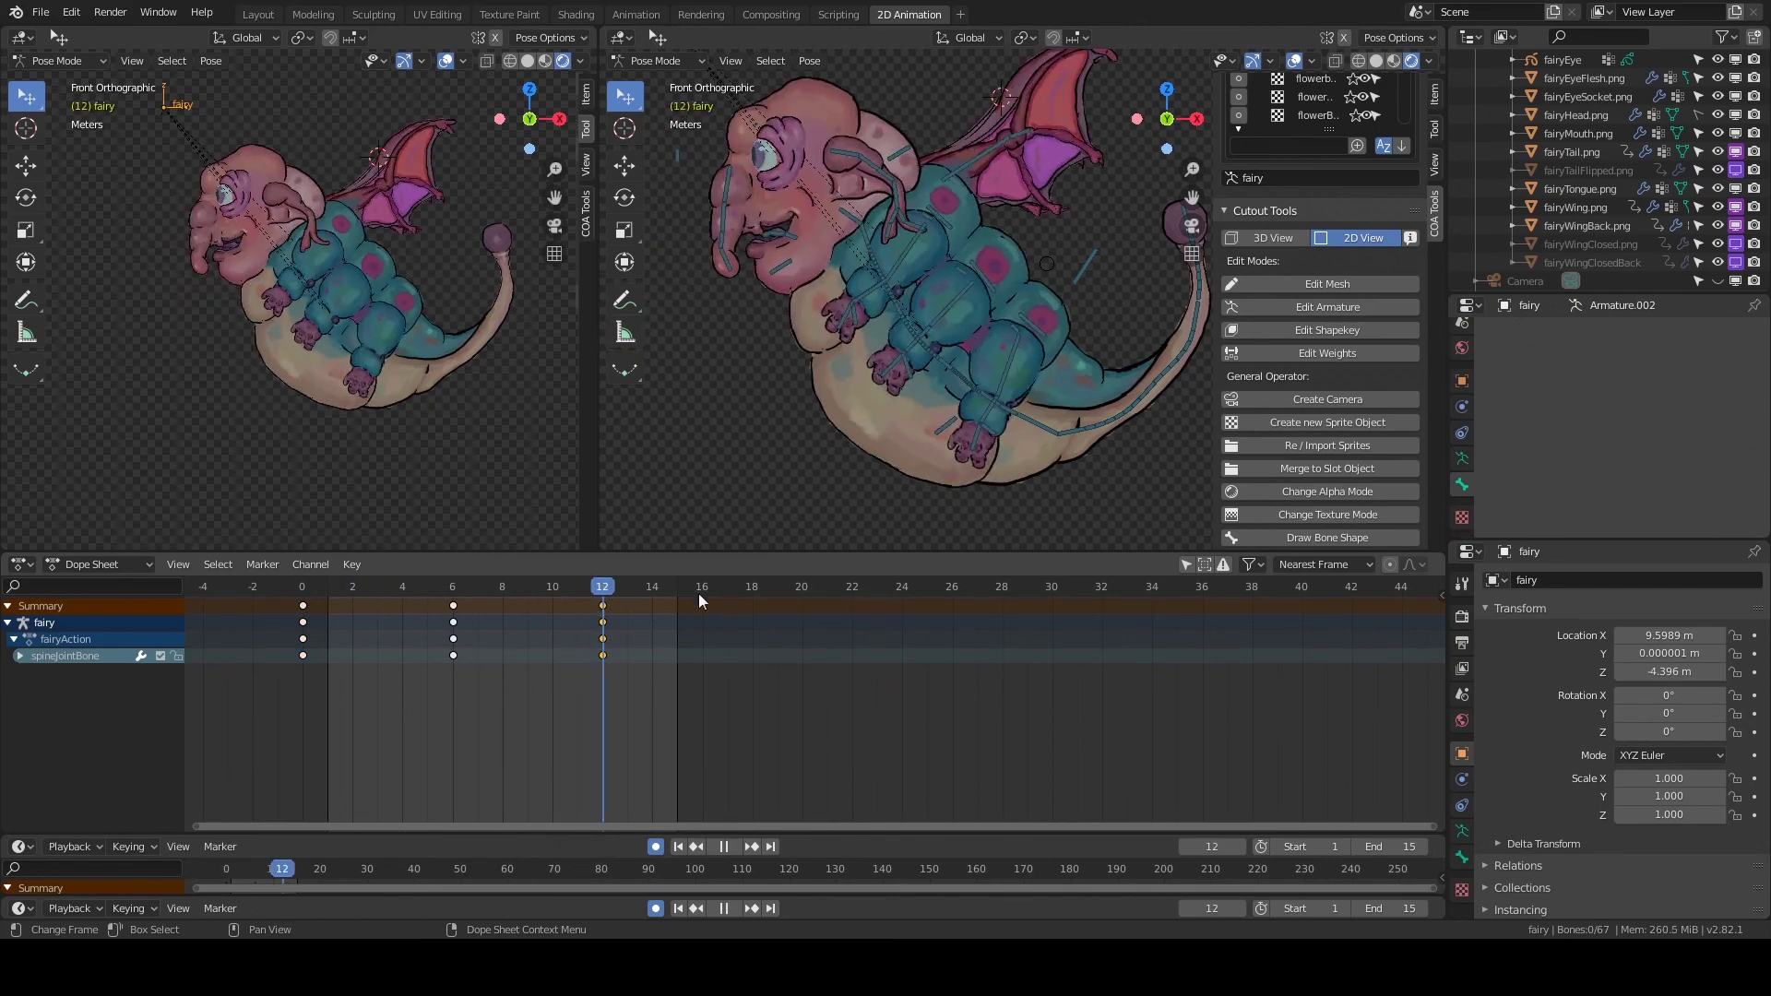
Rotate spineJointBone for a frame 18 pose, then play the wiggle test from frame 1.
click(752, 586)
click(989, 396)
key(r)
drag(724, 587, 328, 613)
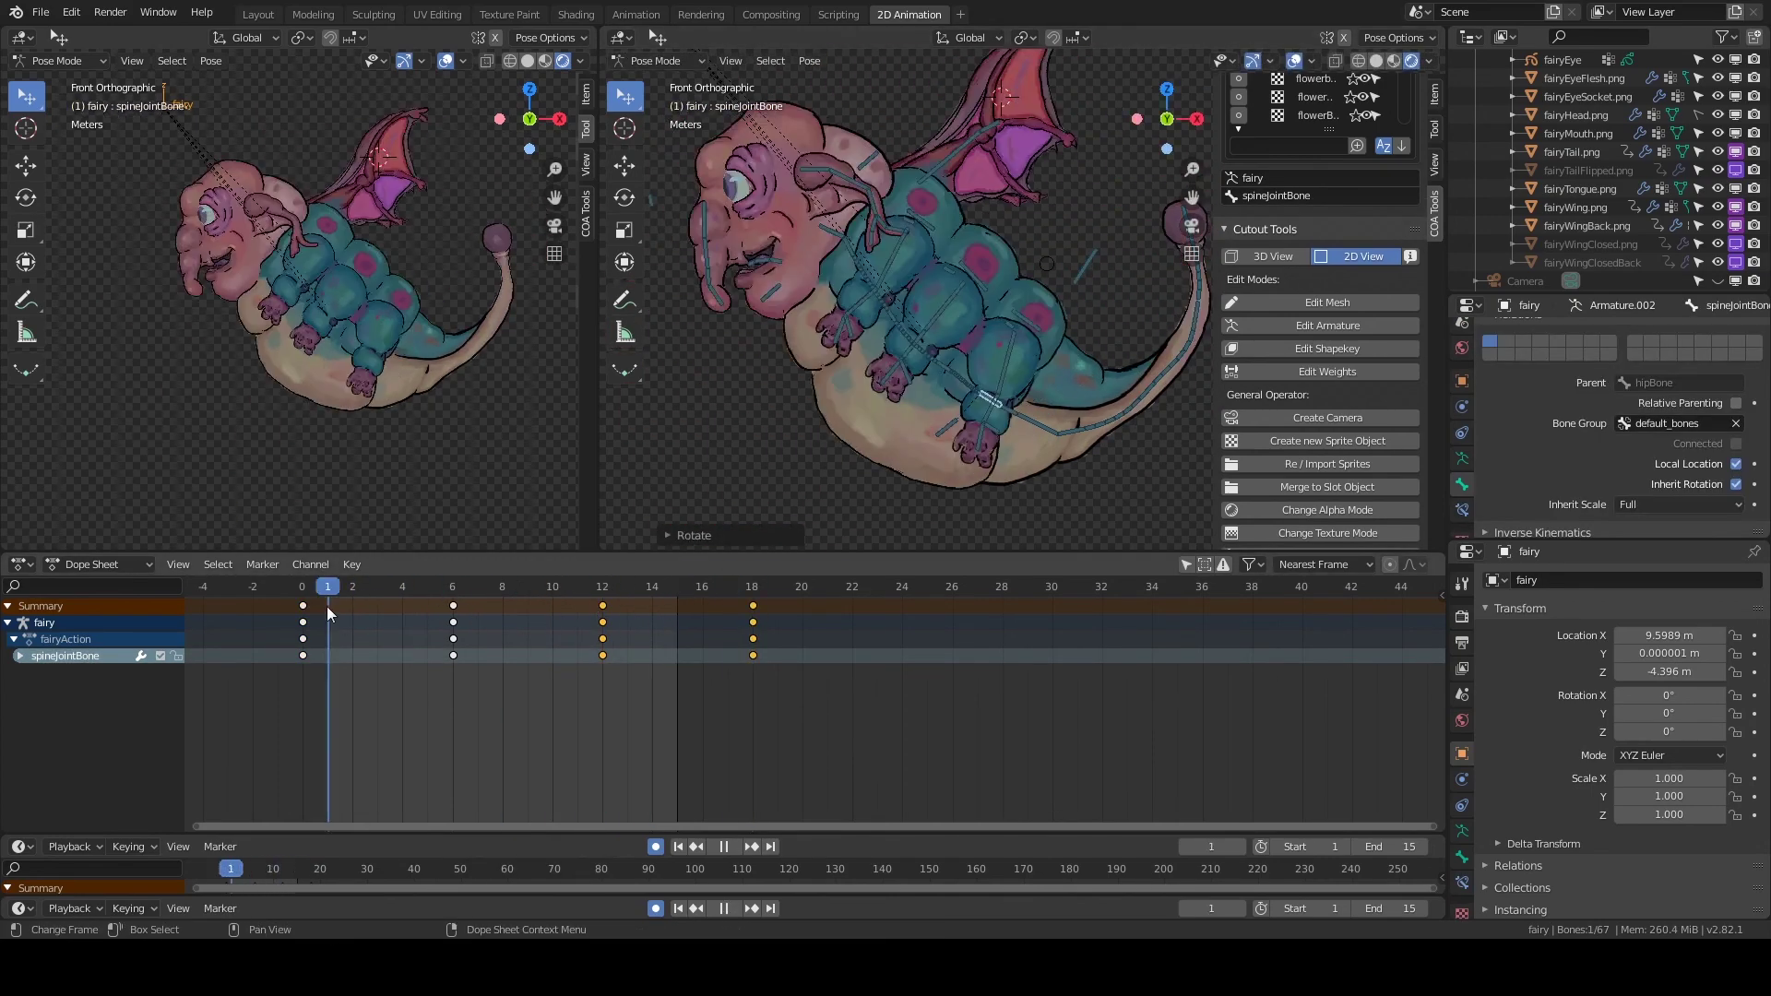
key(space)
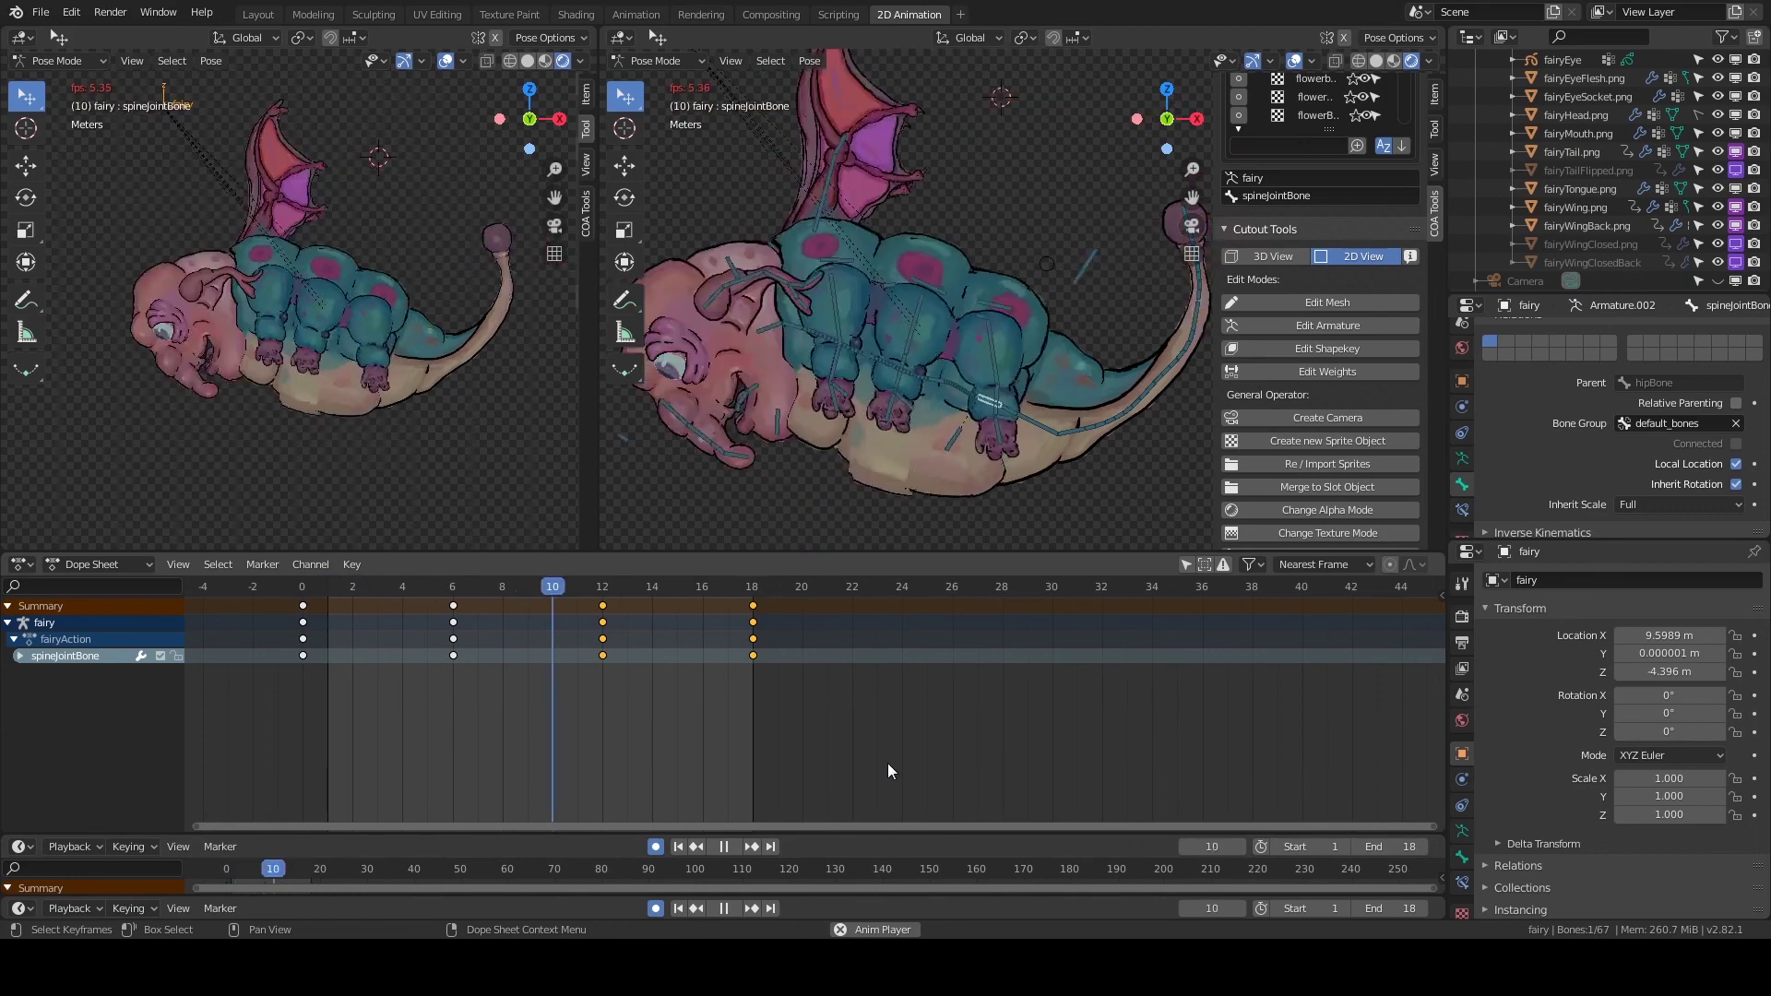
key(space)
Shift the later spine keyframes three frames earlier and retime them, previewing playback.
mouse_move(811, 715)
mouse_down()
mouse_move(447, 598)
mouse_move(373, 616)
mouse_up()
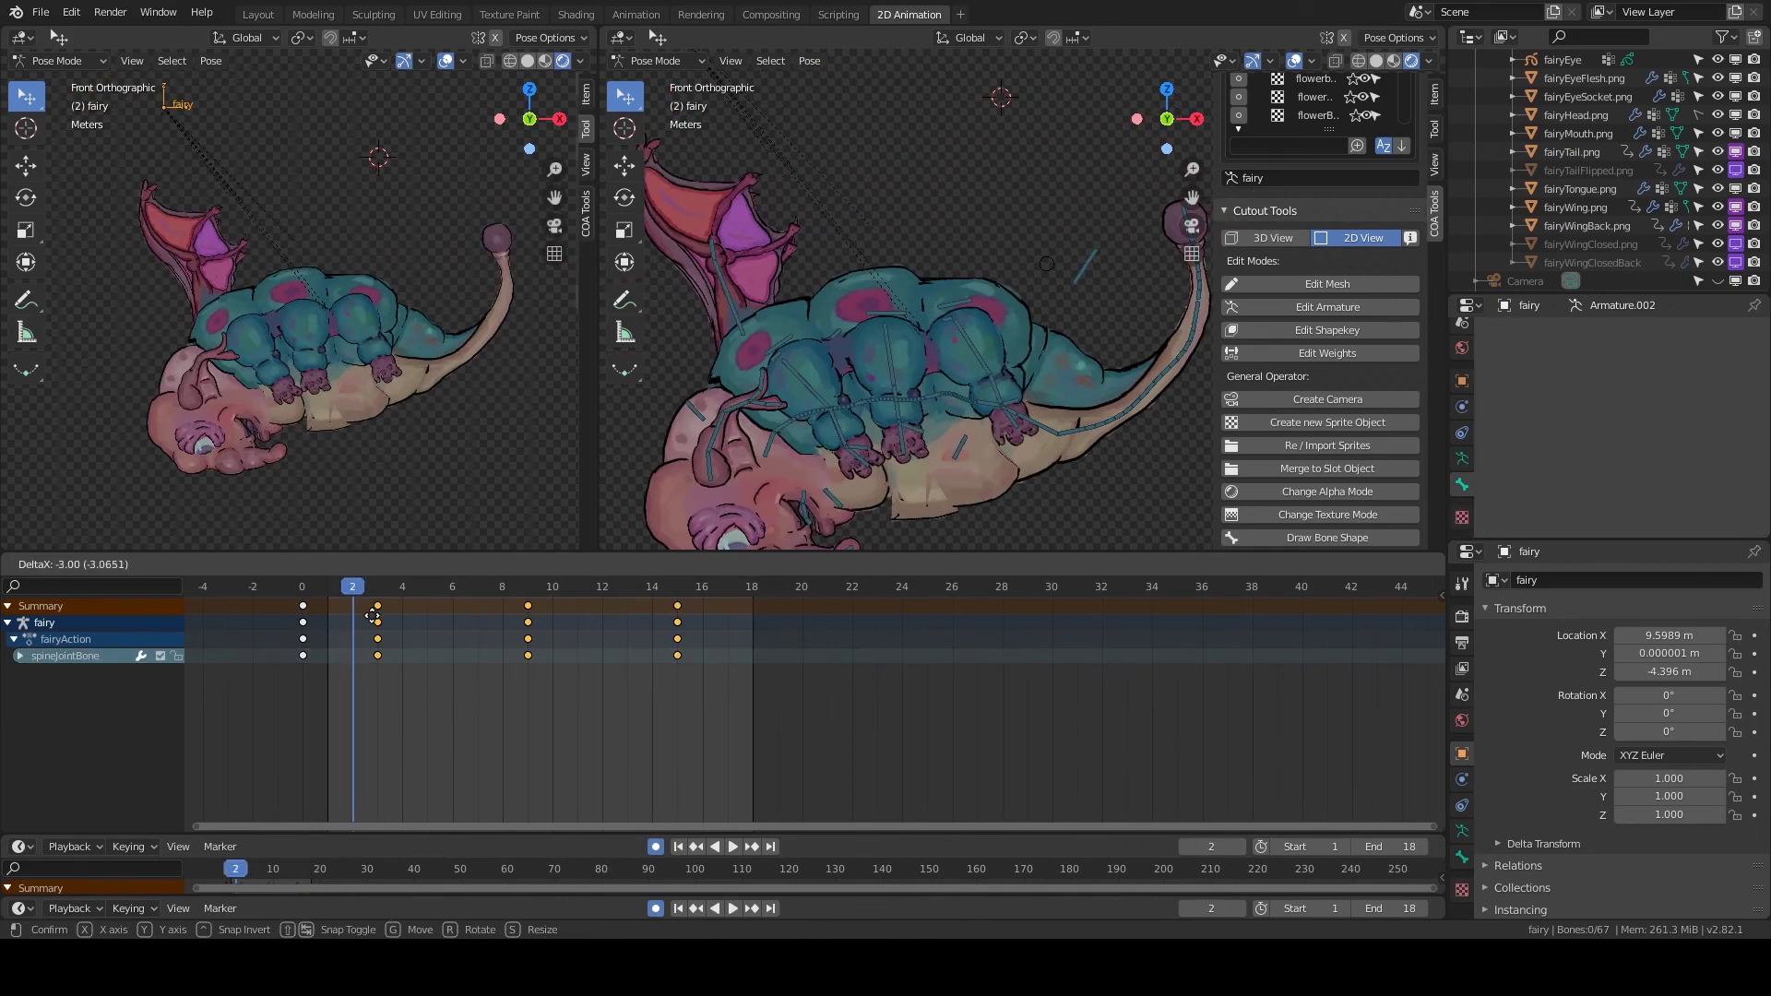
click(373, 616)
scroll(417, 632, up, 3)
key(g)
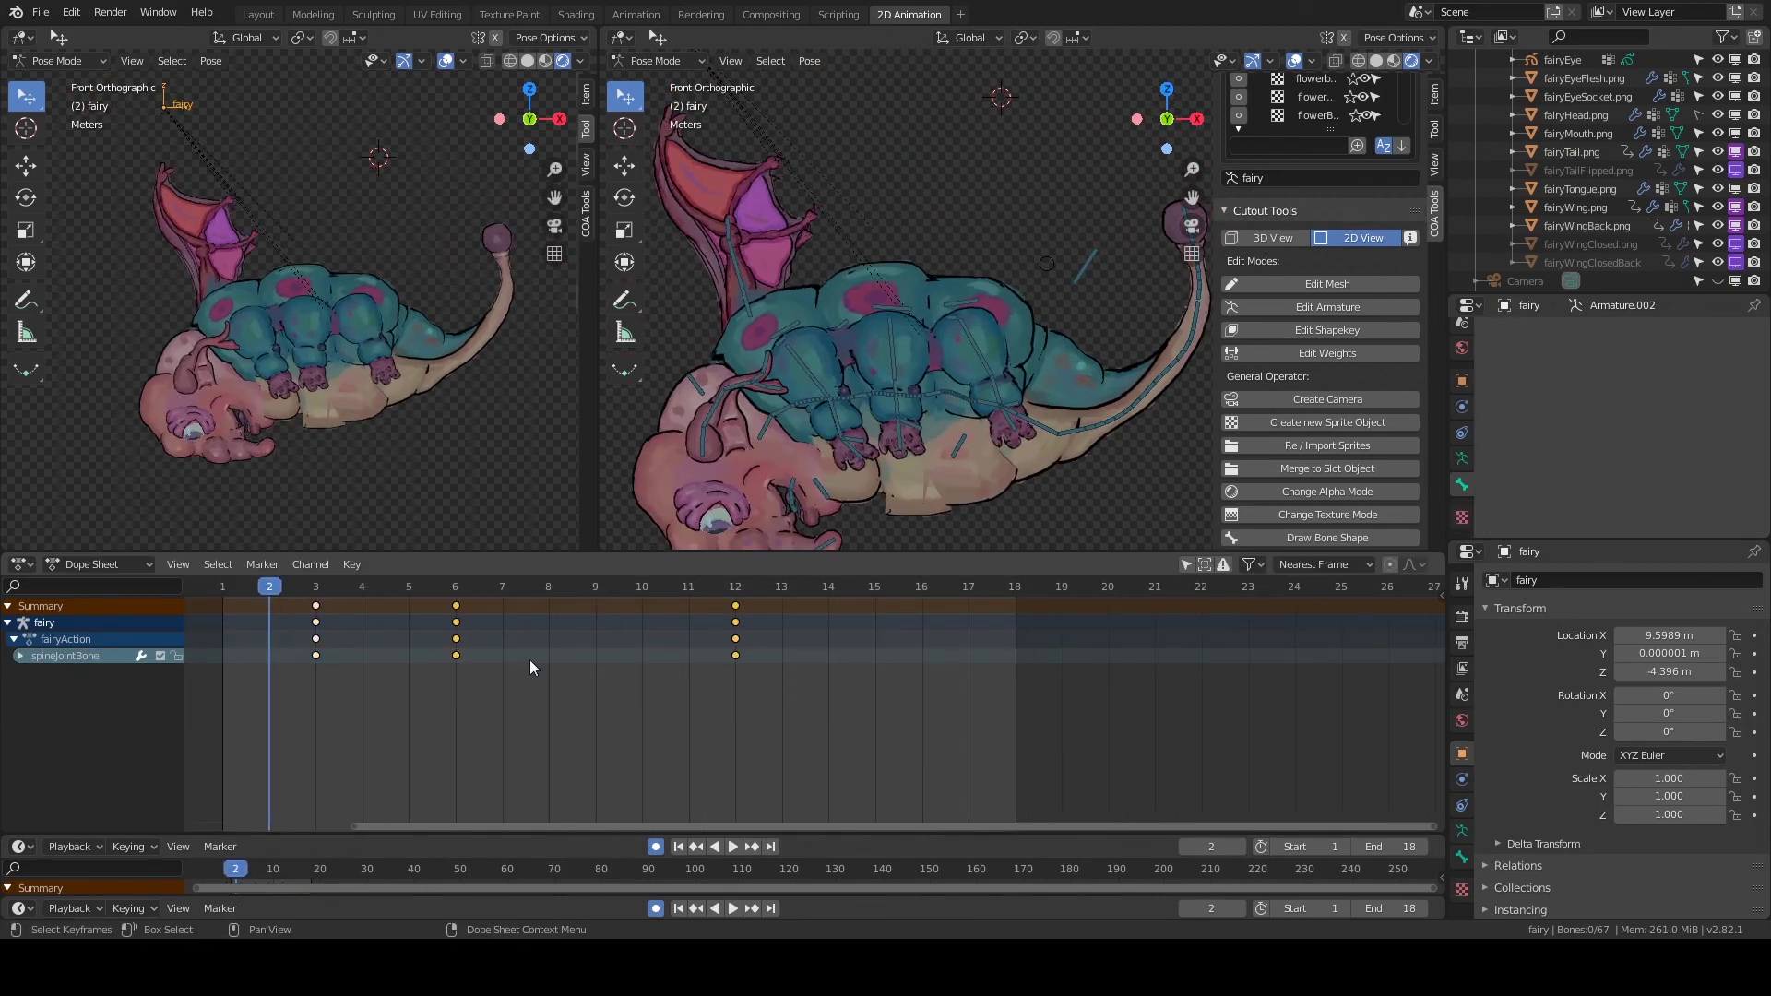
key(space)
key(space)
middle_drag(554, 660, 805, 657)
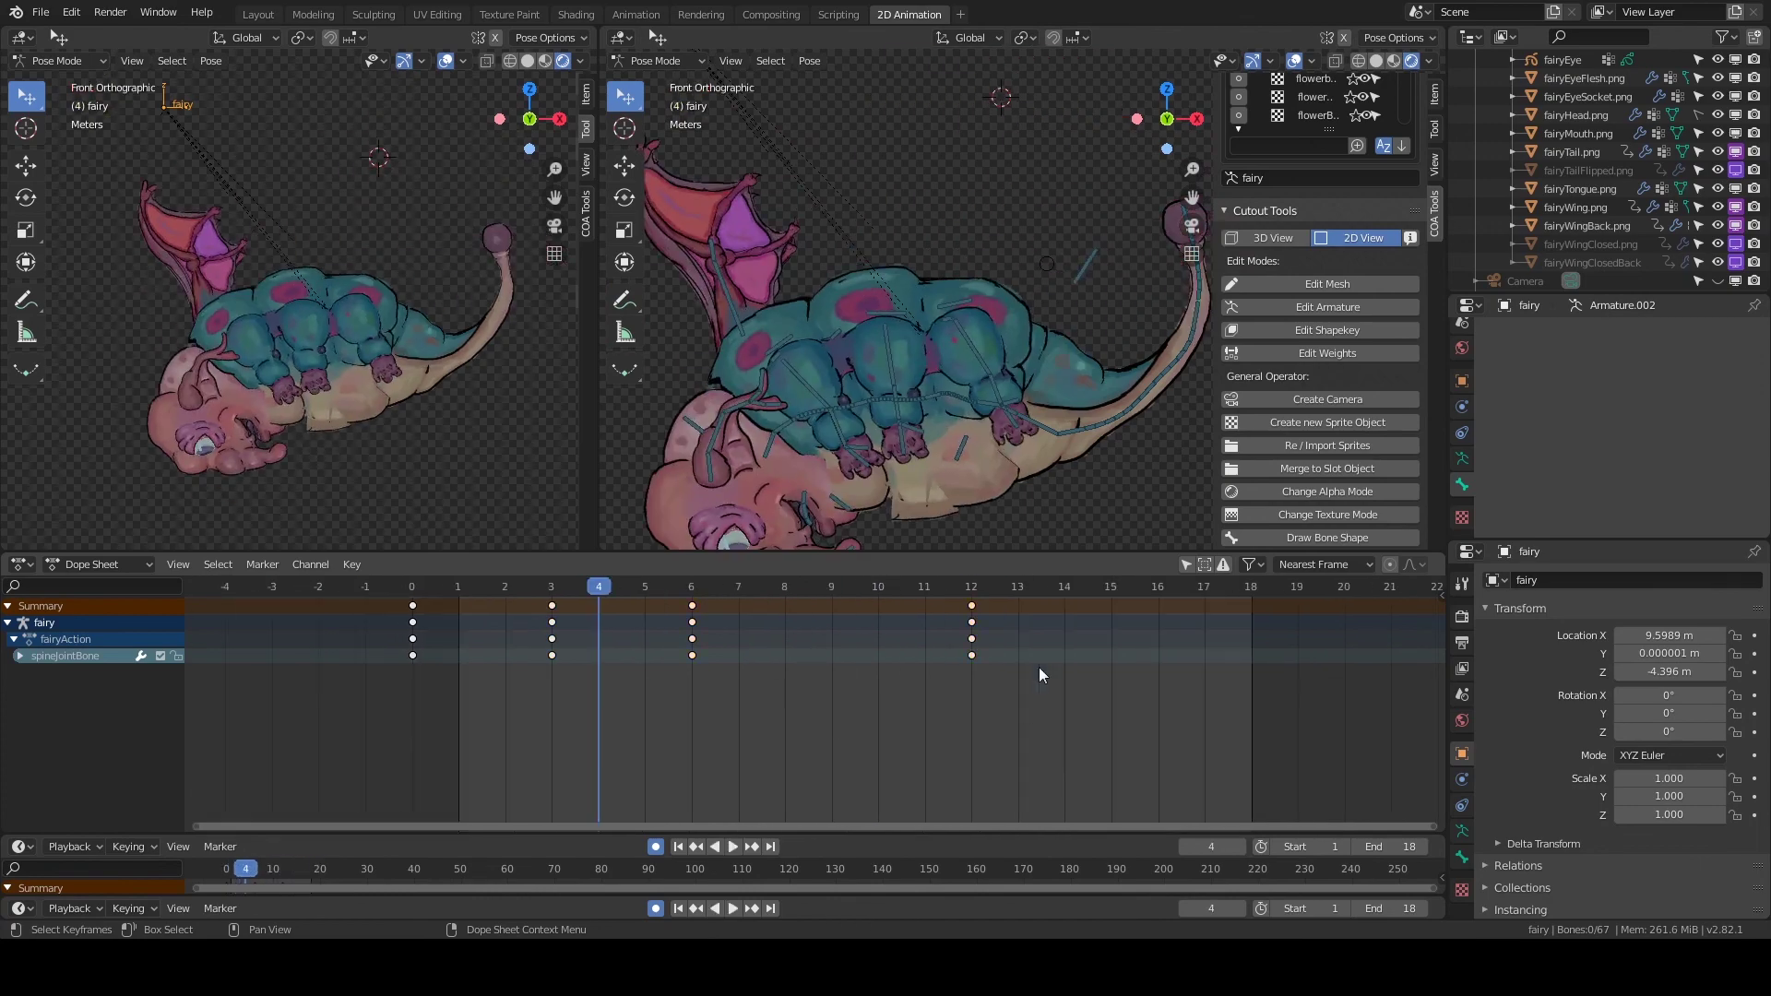
click(561, 608)
Set the playback End frame to 10 and play the wiggle test.
key(space)
key(space)
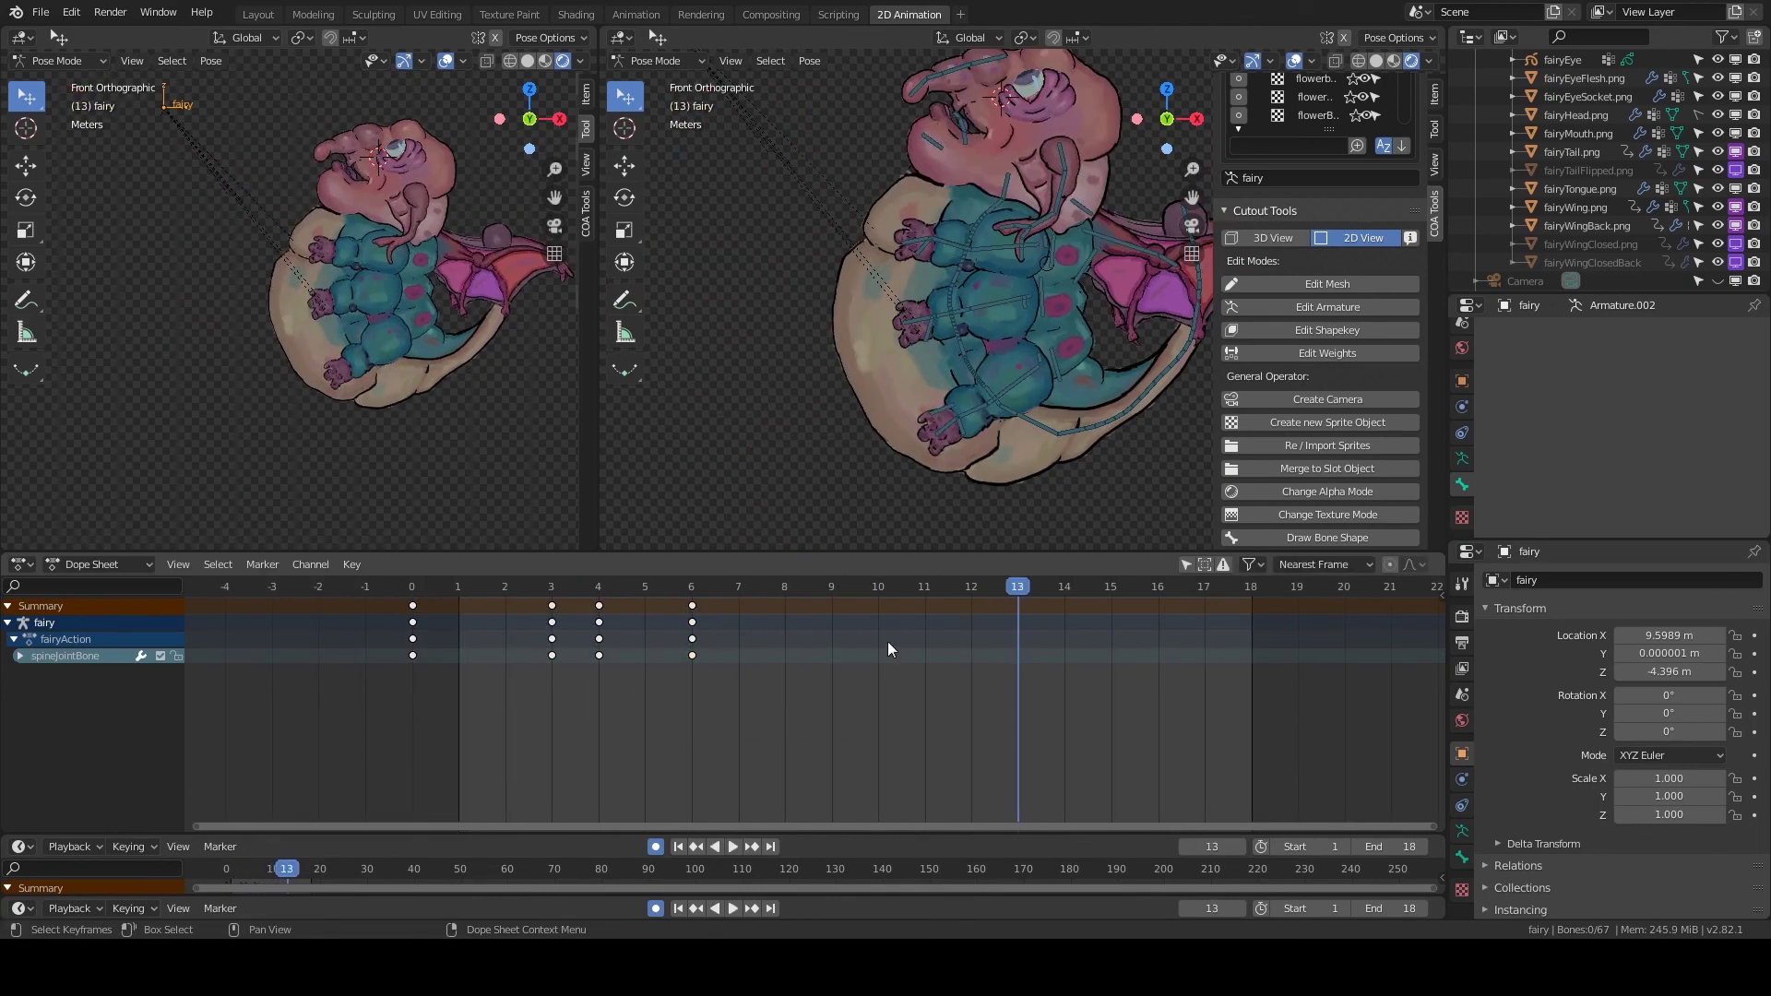
click(1413, 847)
text(10)
key(Return)
key(space)
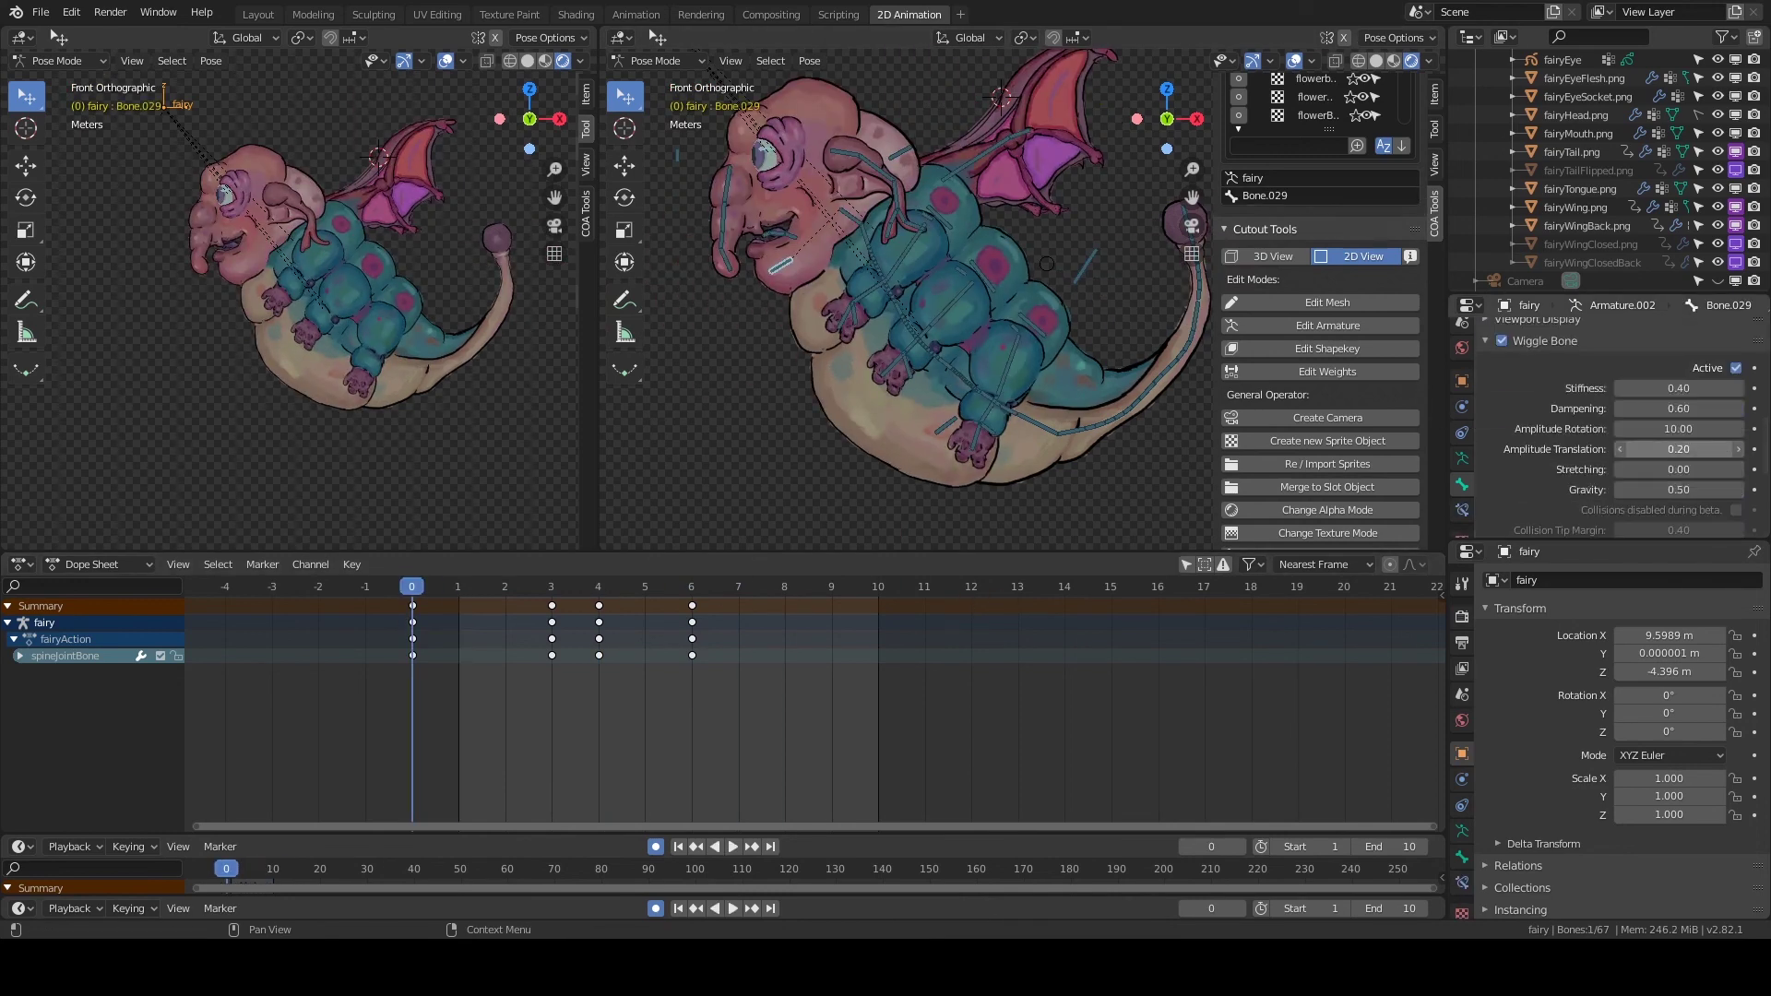
key(Return)
key(space)
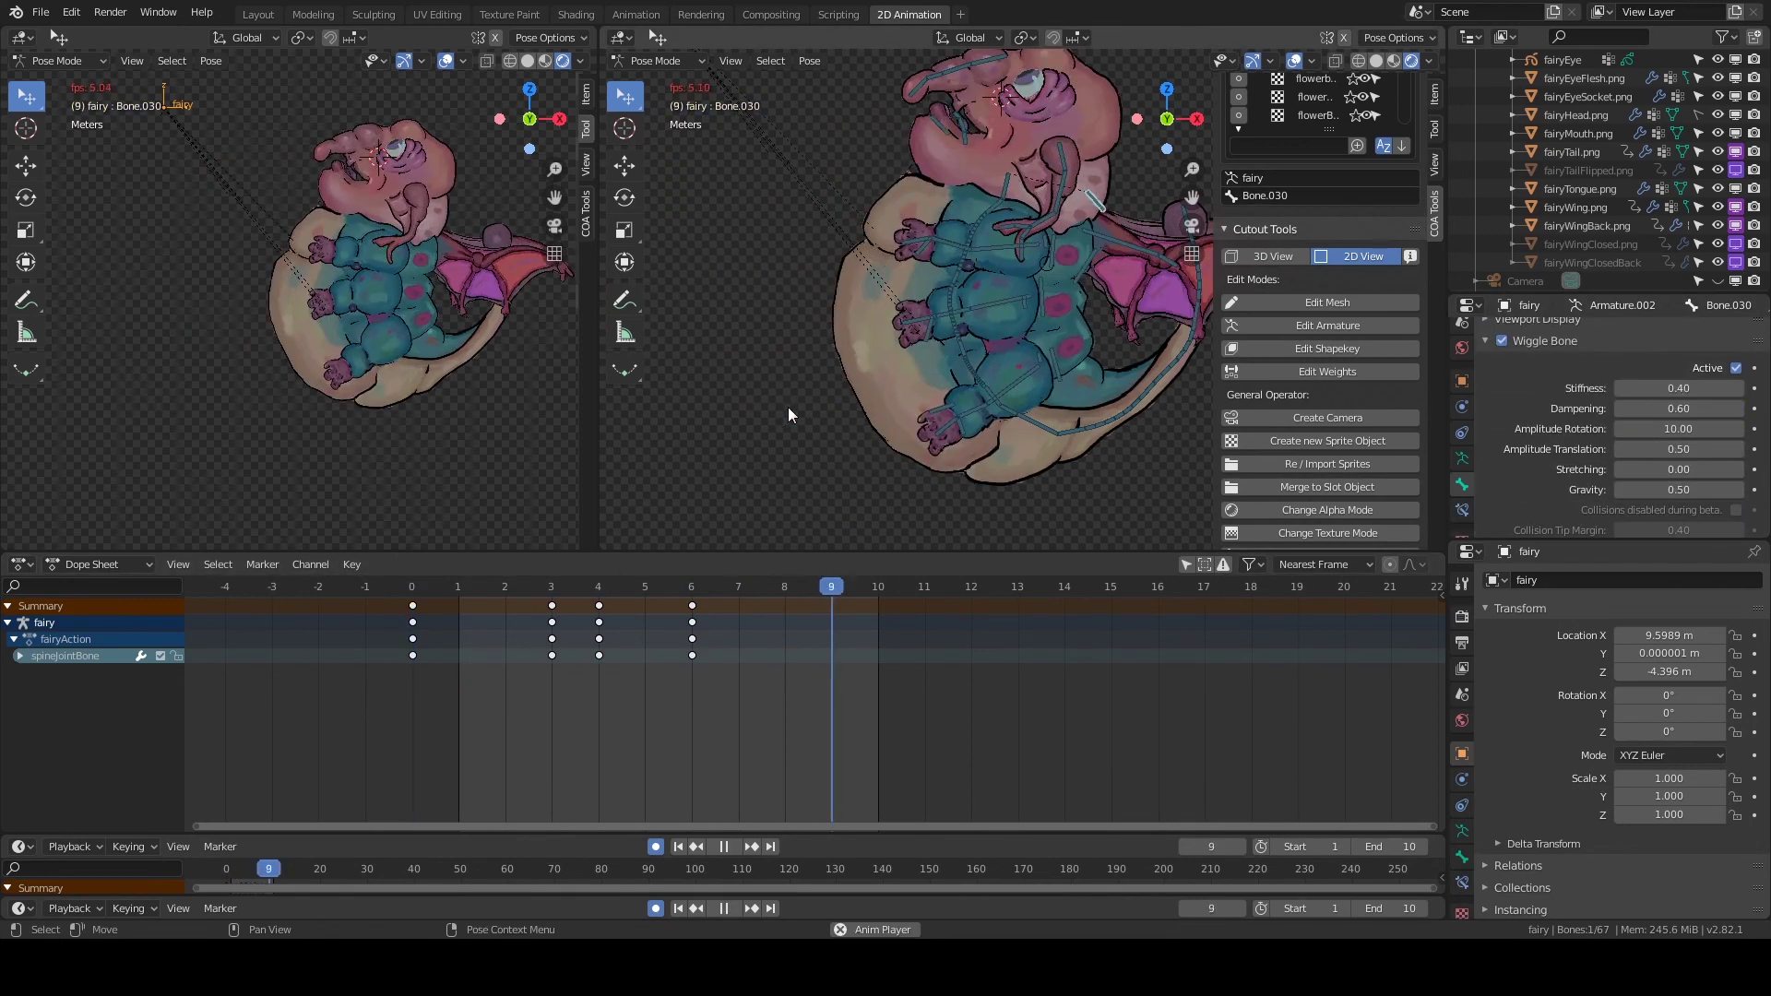
key(space)
Inspect spineJointBone.003 and the body weights, then delete the later test keyframes.
click(942, 431)
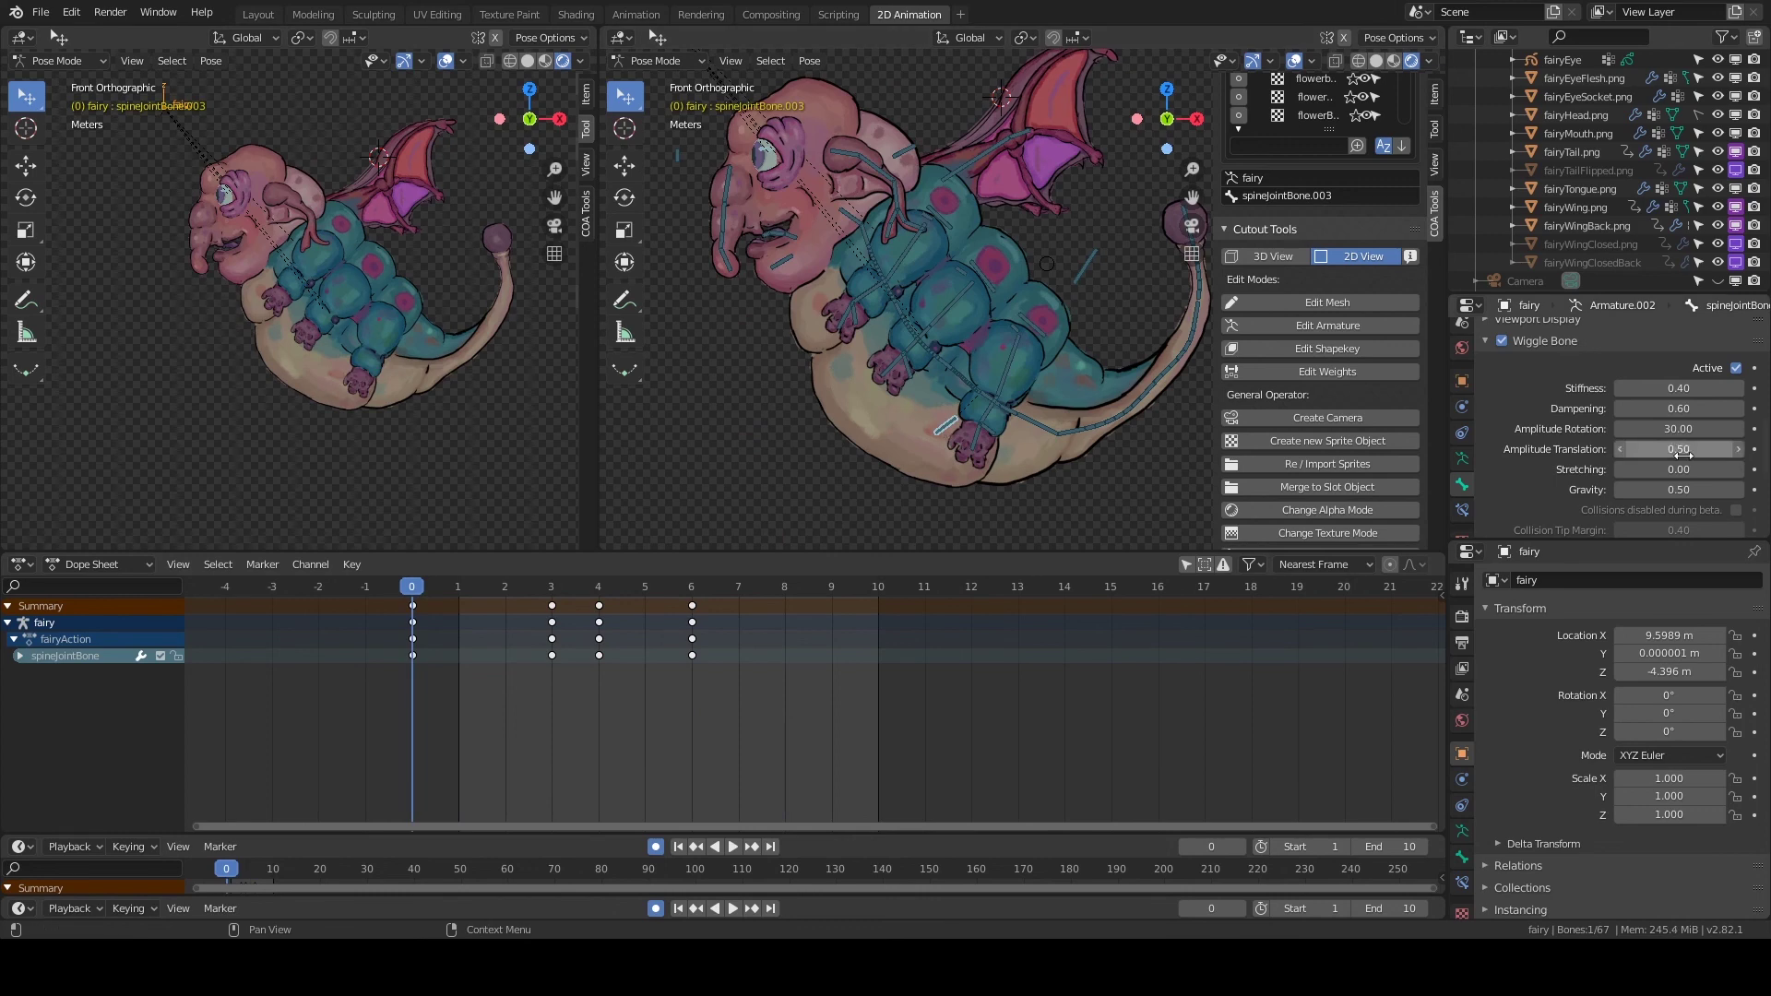
click(1327, 371)
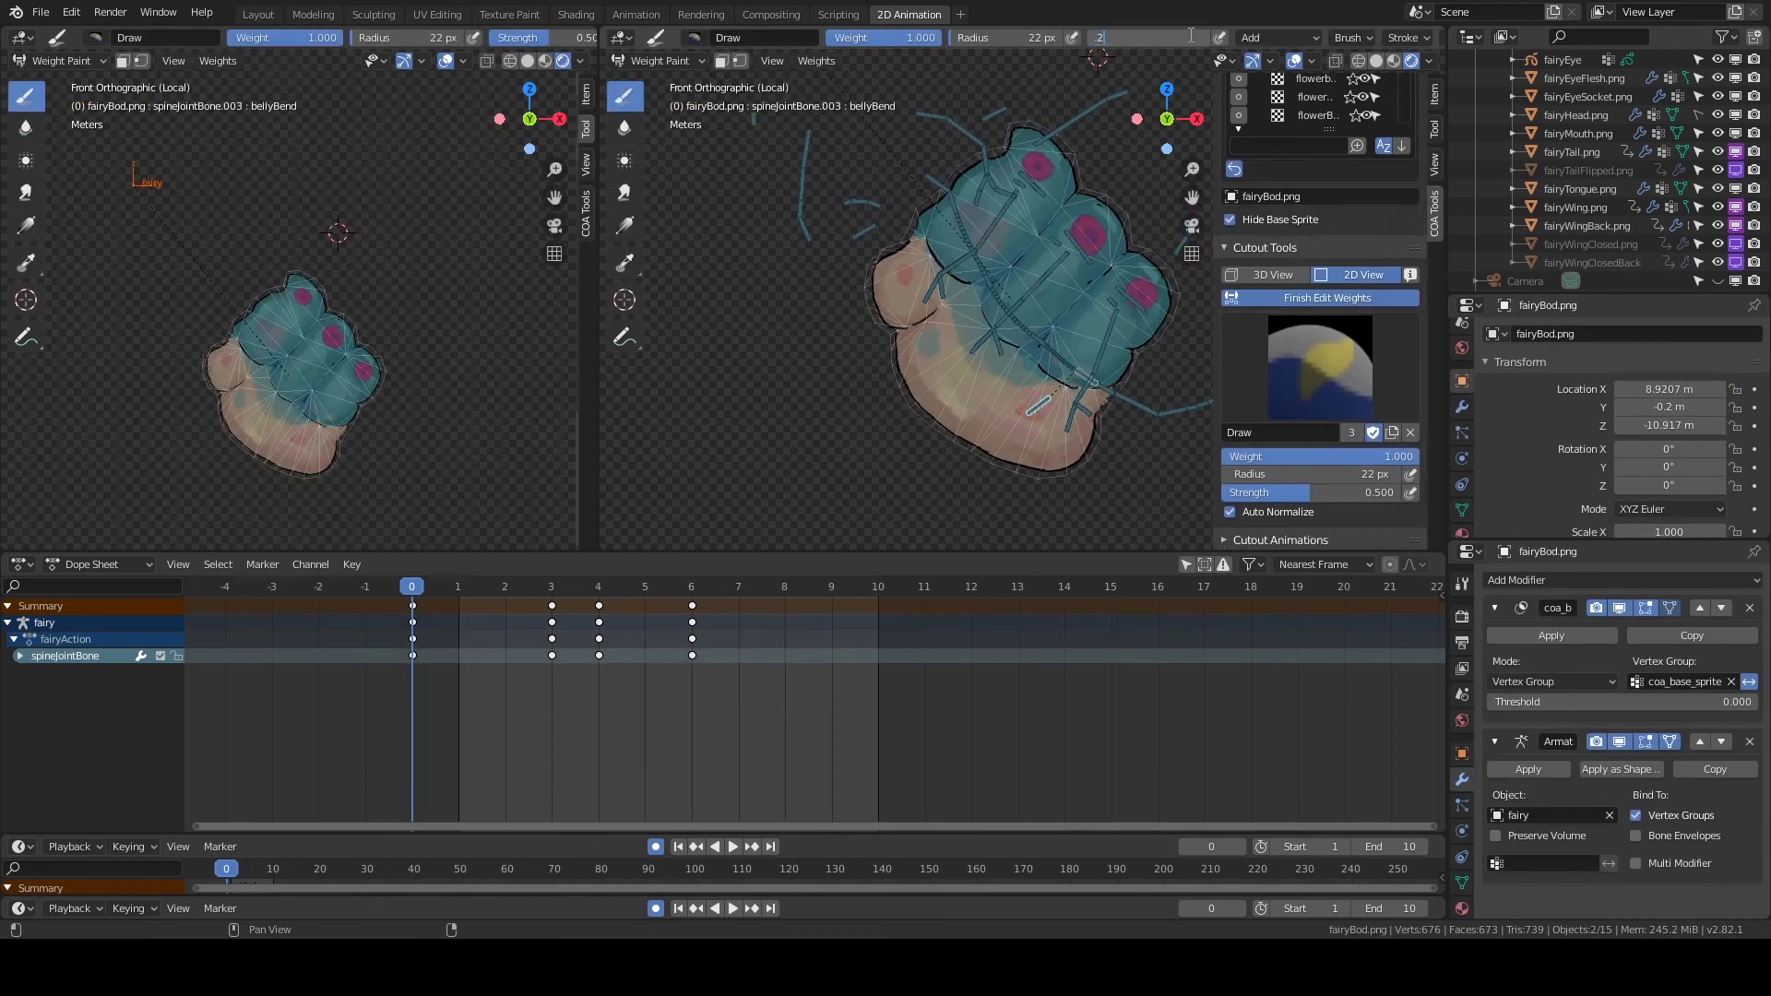
click(1327, 298)
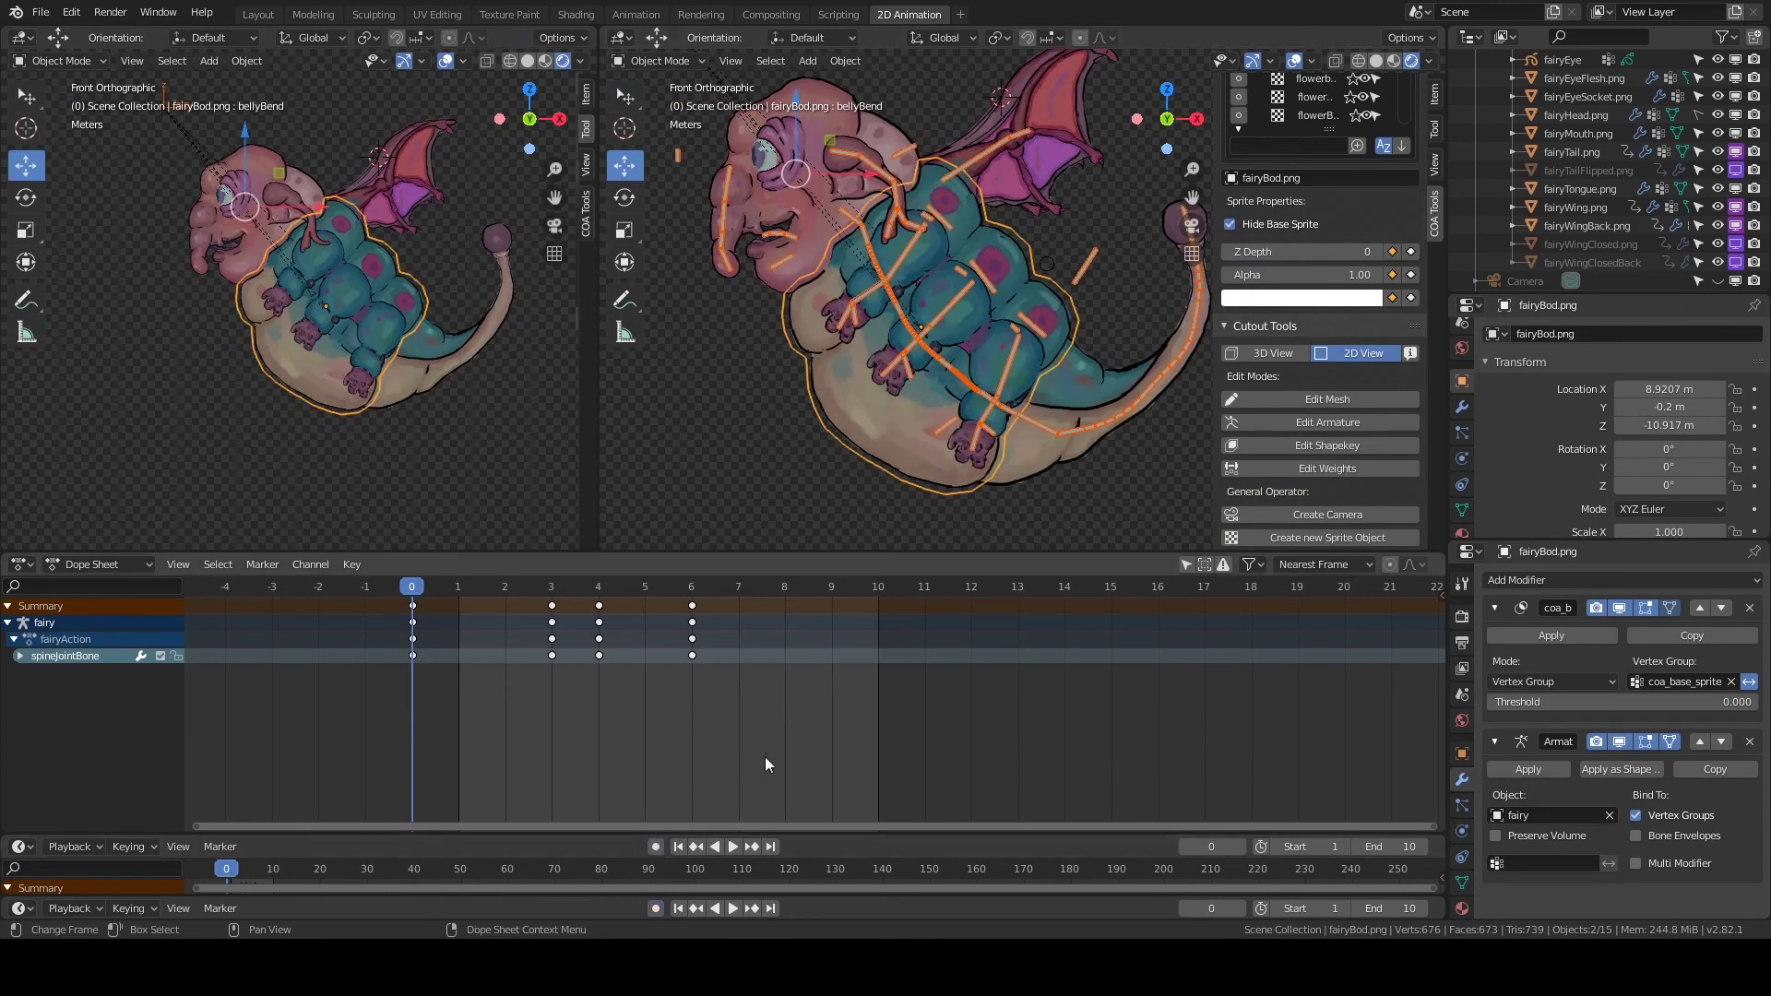
key(x)
mouse_move(765, 756)
mouse_down()
mouse_move(518, 599)
mouse_move(551, 590)
mouse_up()
click(412, 586)
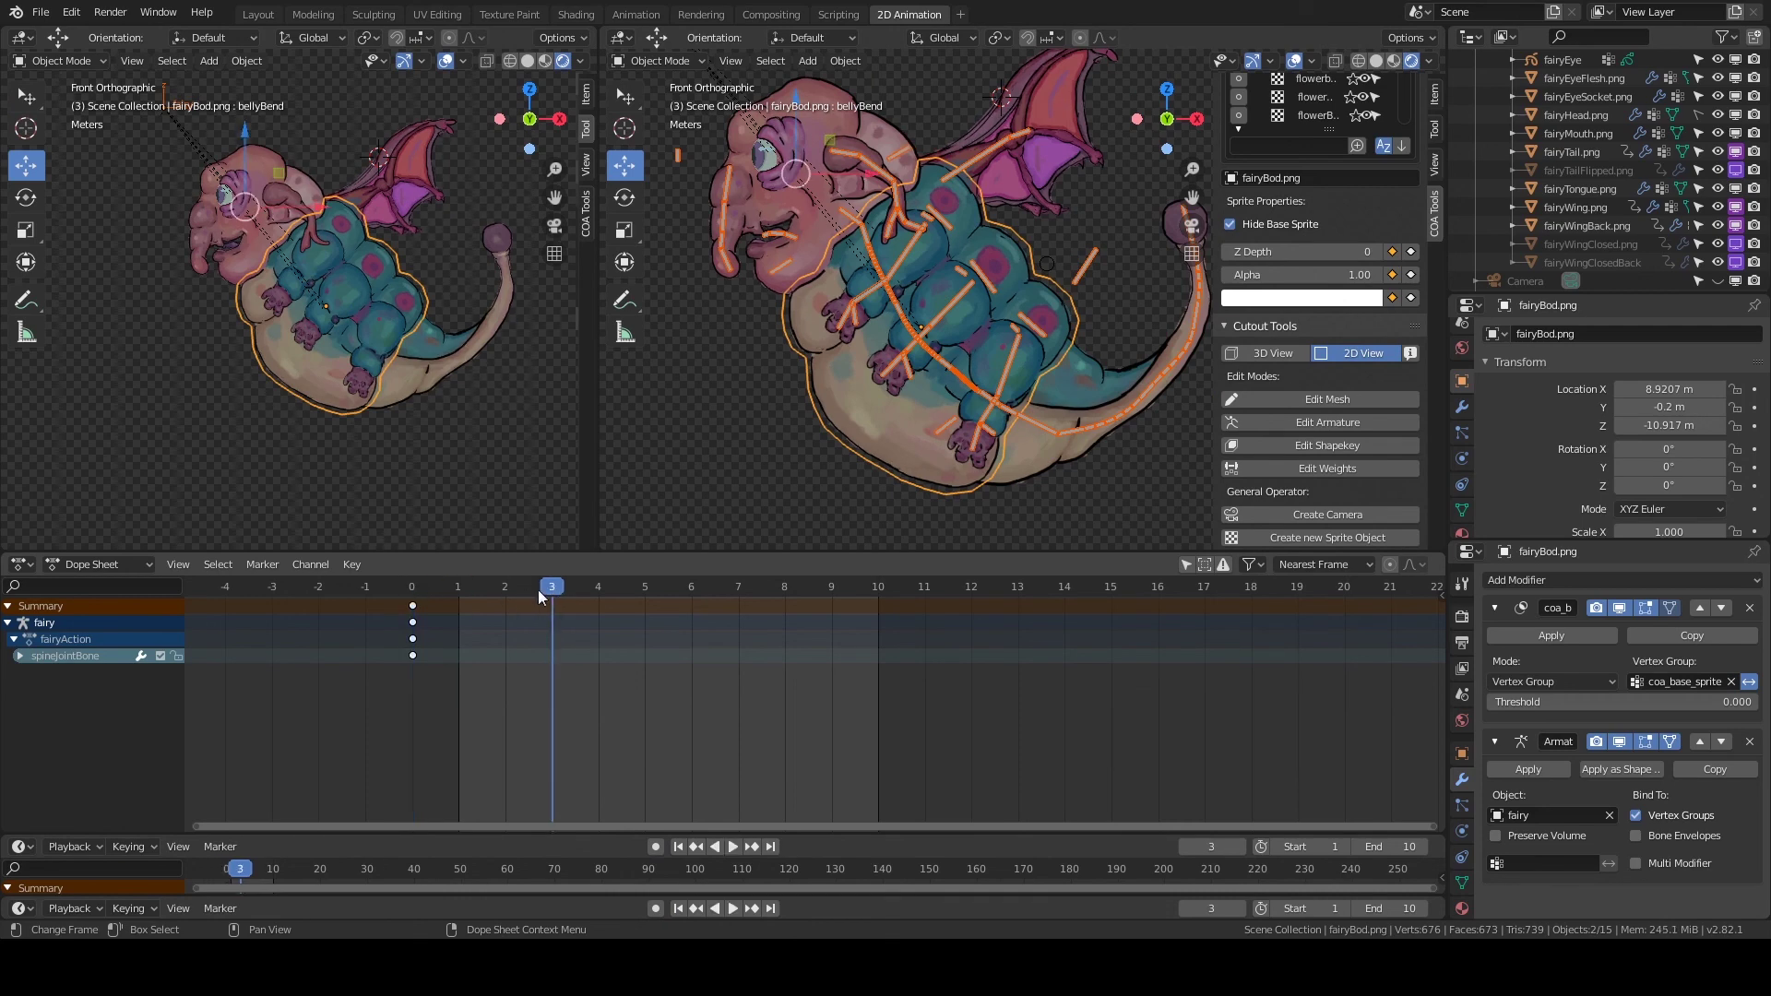
Key a spineJointBone rotation at frame 3, play it, and check Bone.029 and spineJointBone.003 wiggle values.
click(959, 375)
click(983, 410)
key(r)
key(Return)
key(i)
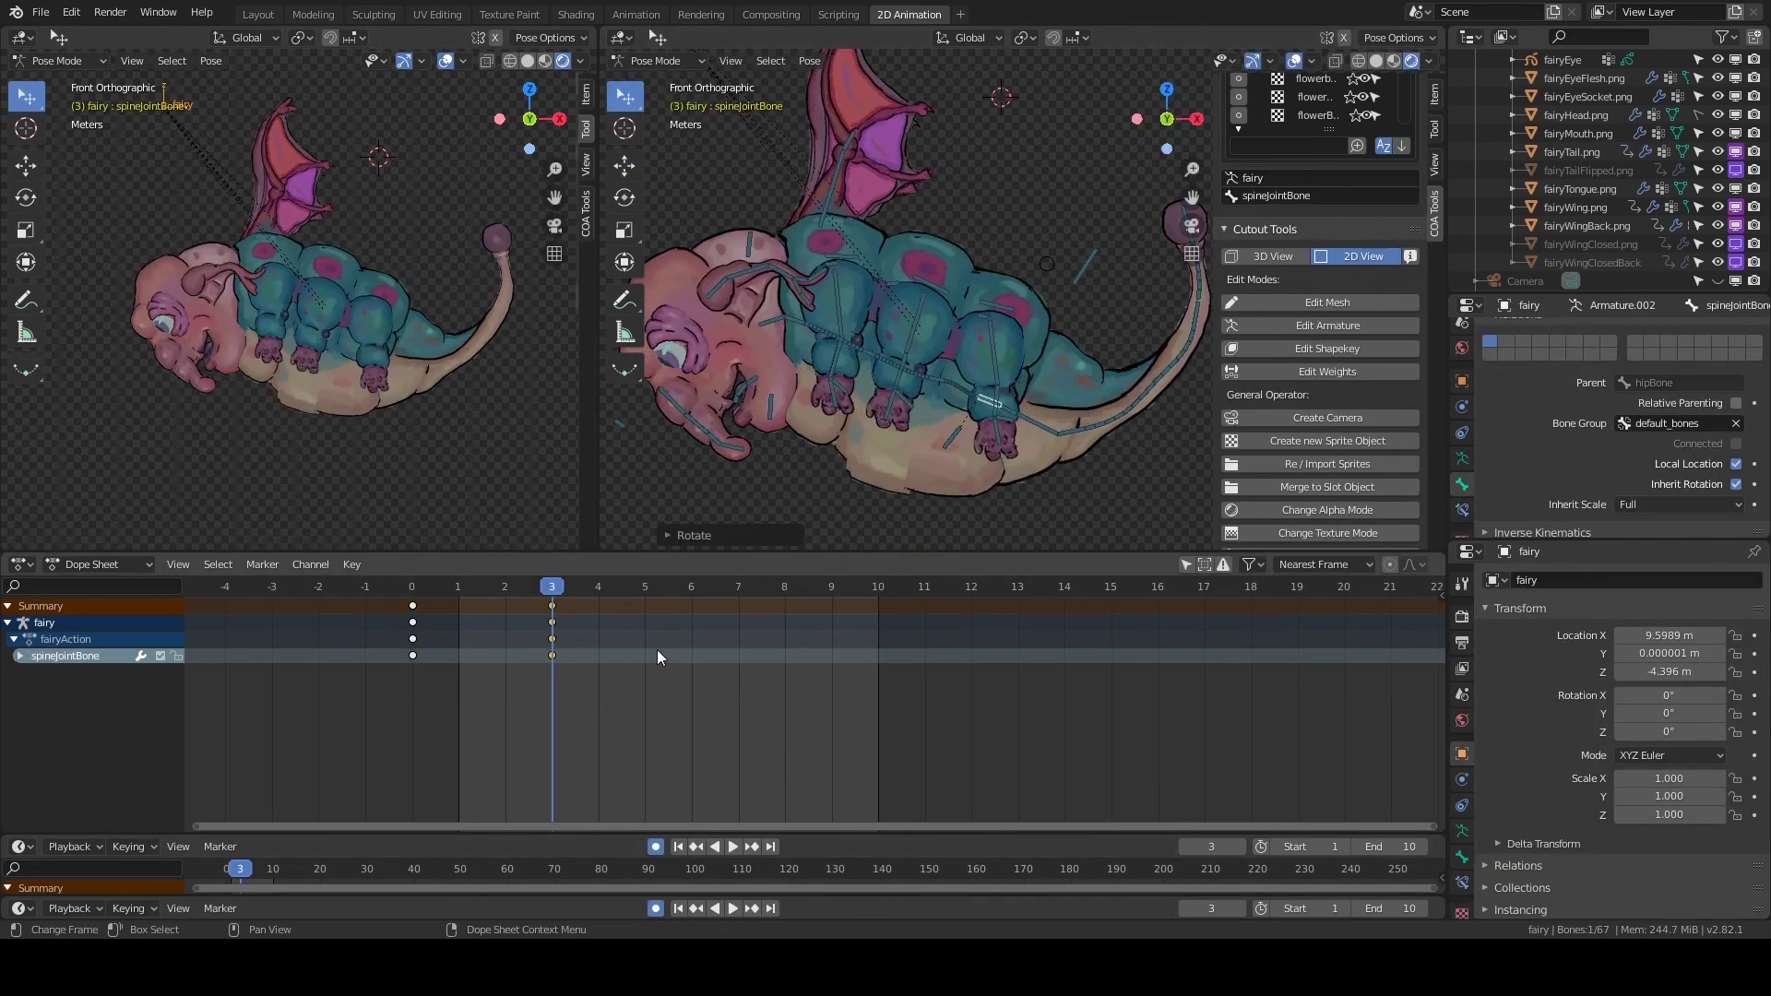
key(space)
key(space)
click(963, 440)
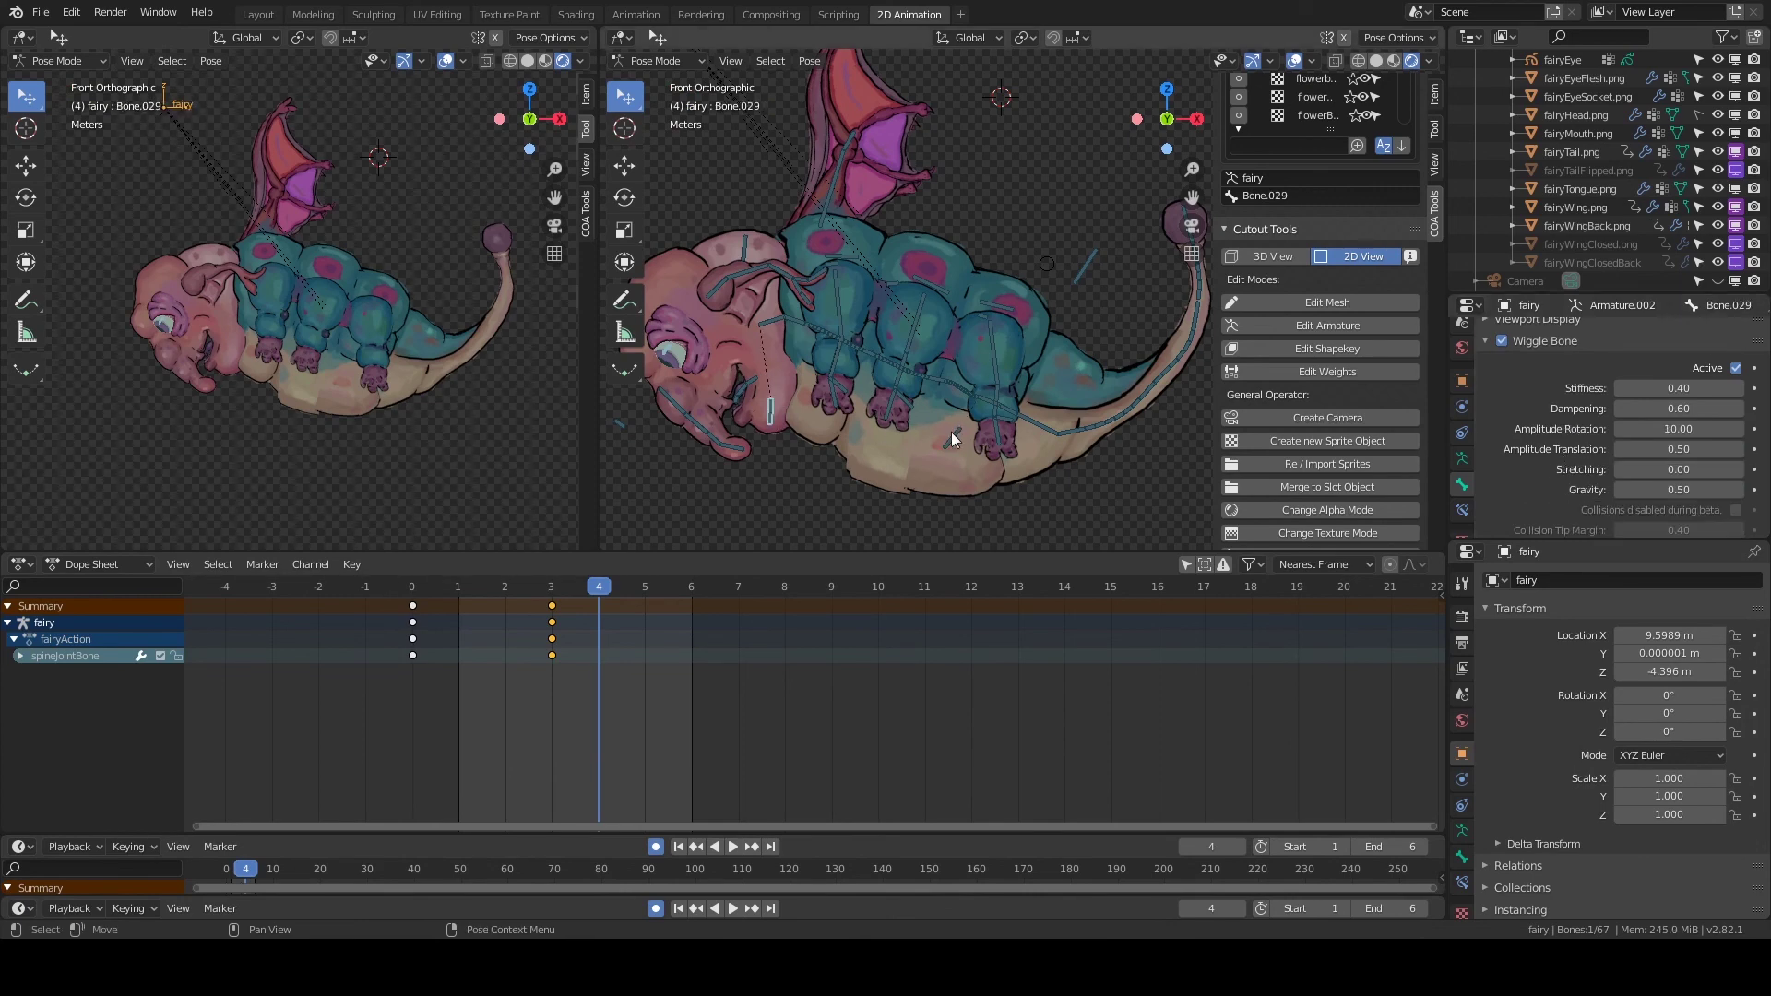
click(951, 433)
key(ctrl+z)
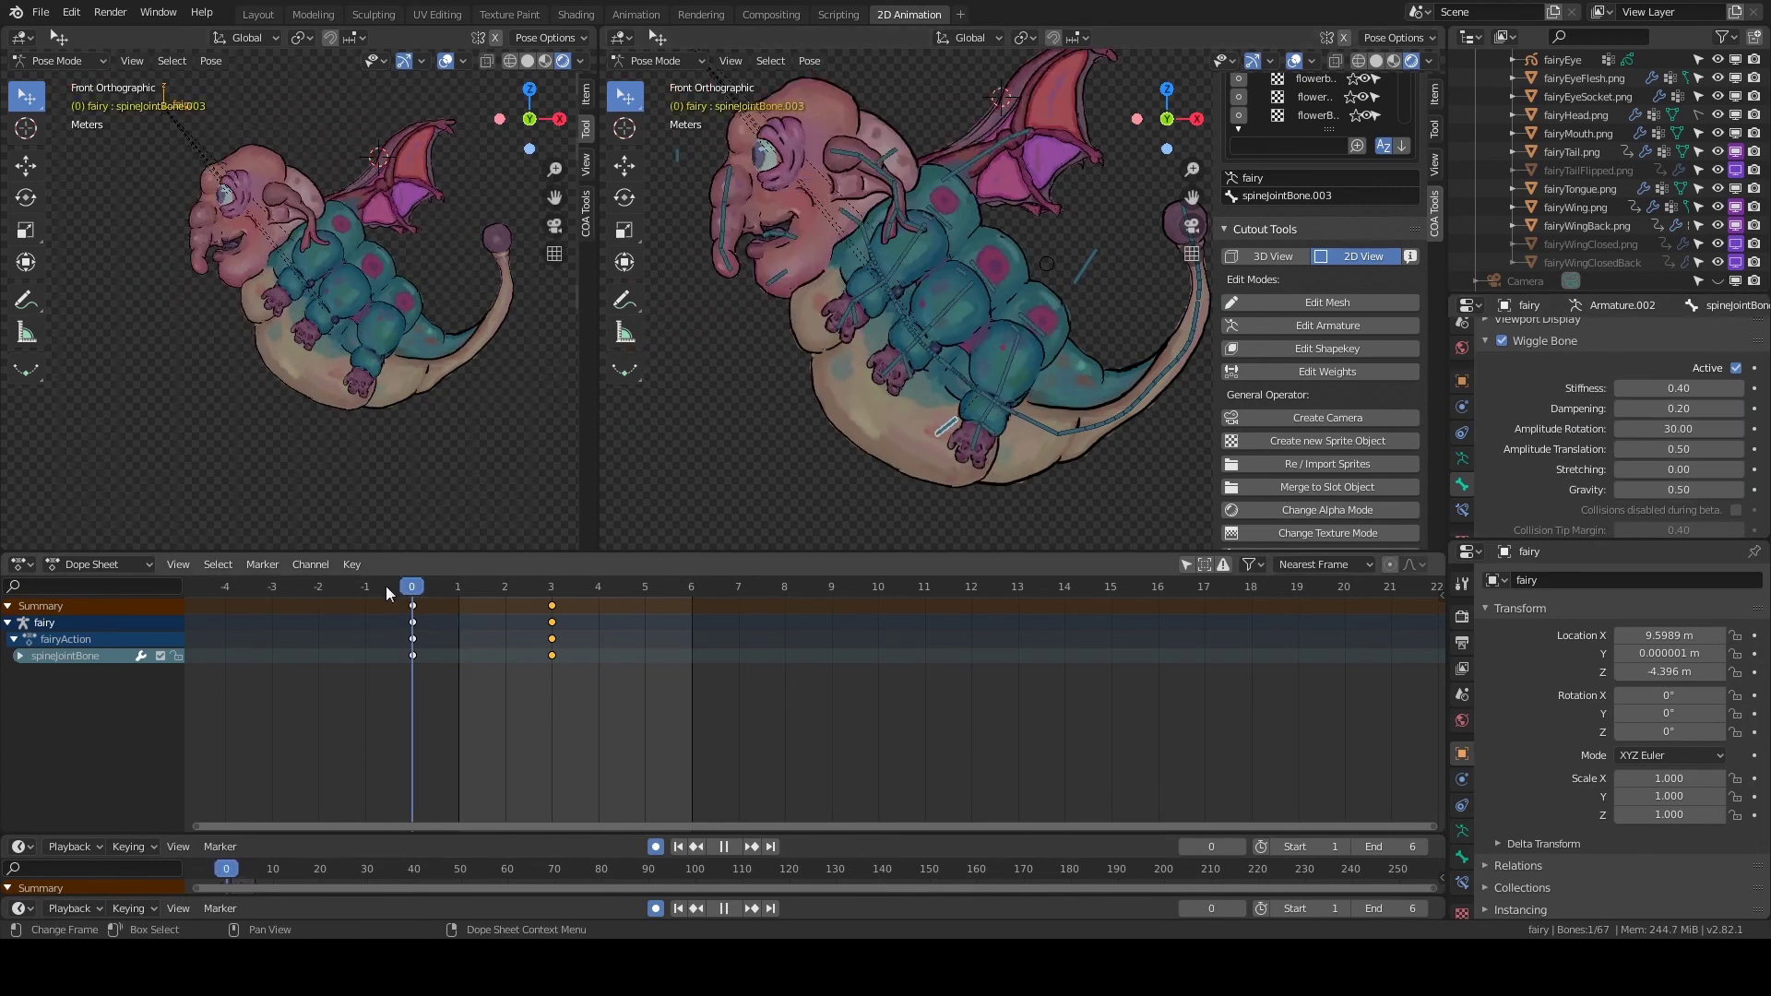
key(ctrl+z)
key(ctrl+z)
Key mainBone at frame 0, move the fairy at the end frame and key it, then play.
click(1051, 269)
key(i)
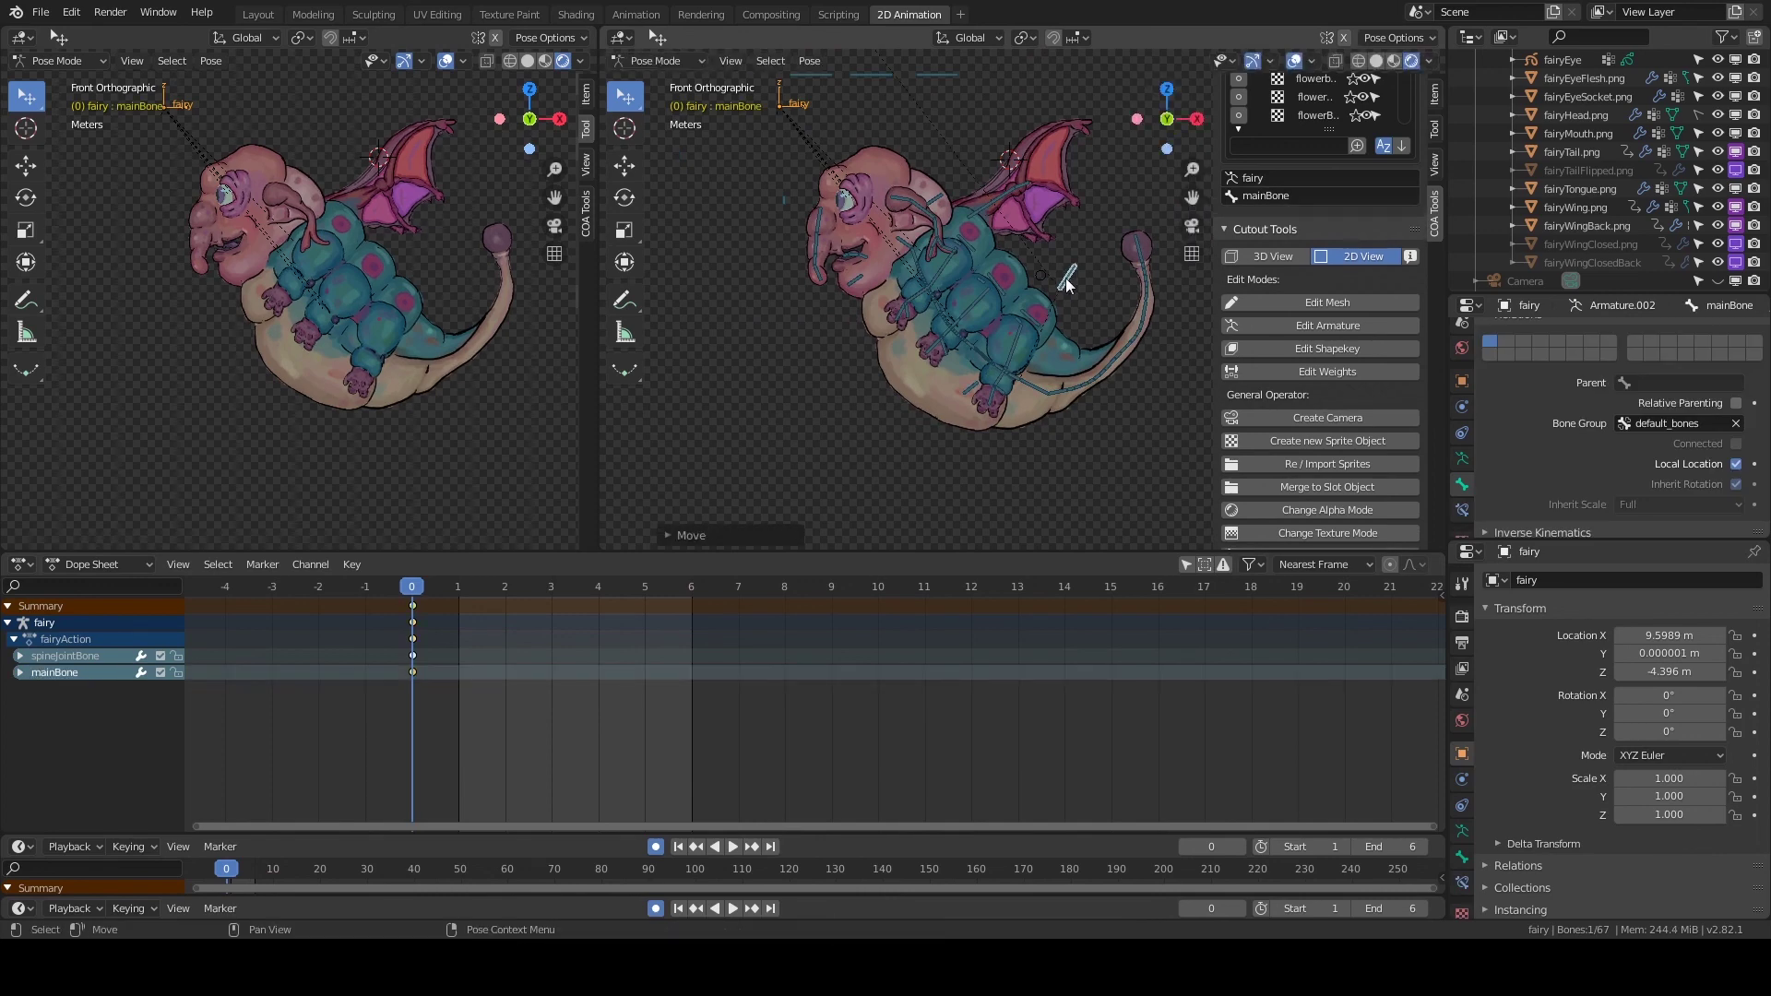
key(shift+Right)
key(g)
click(1046, 401)
key(i)
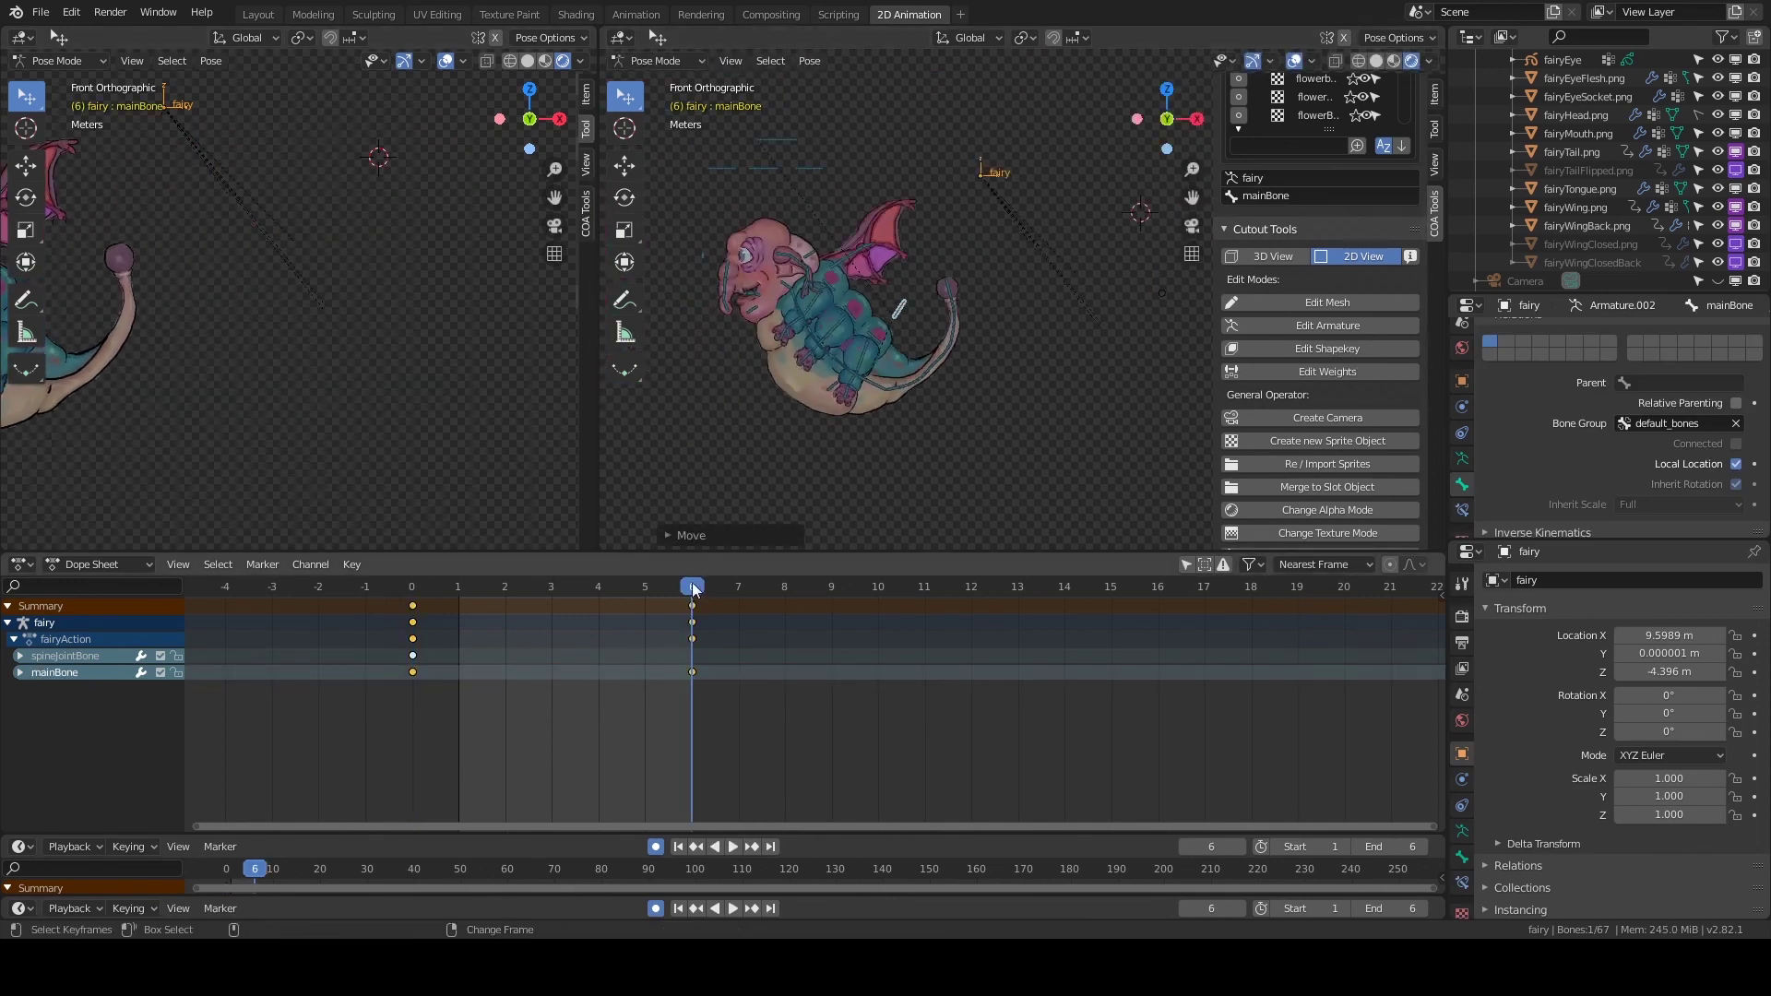
key(space)
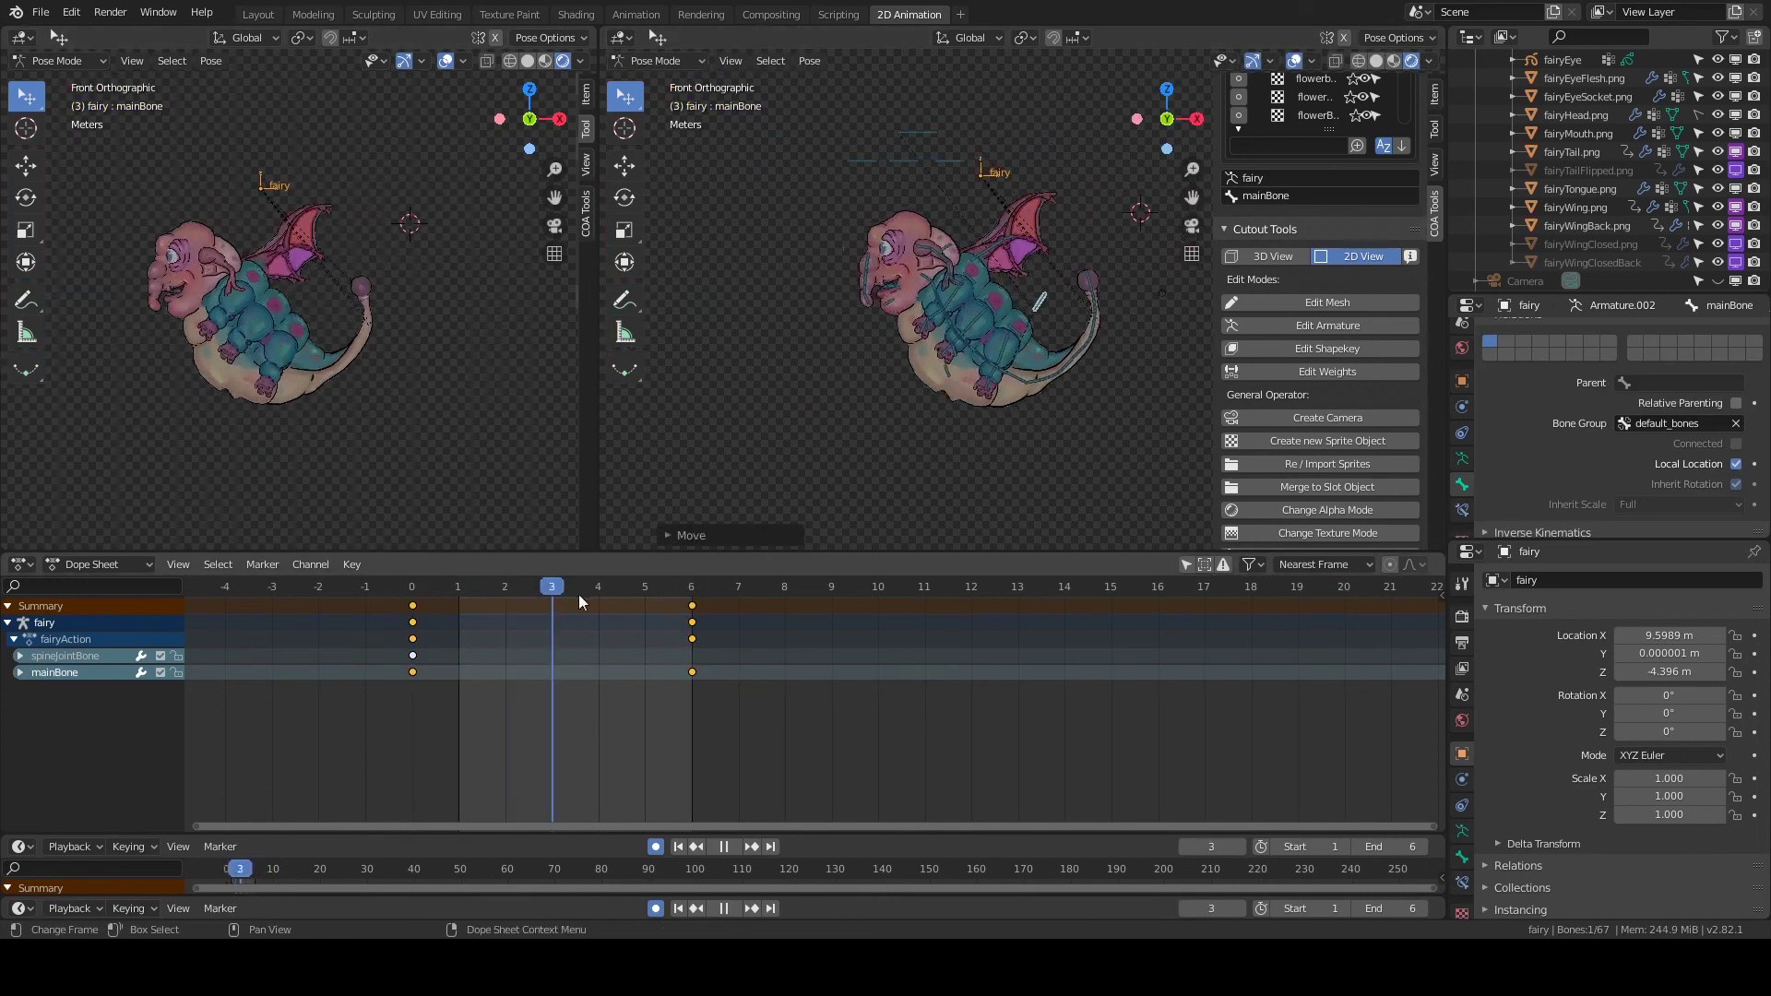
key(Escape)
Set spineJointBone.003's wiggle Dampening to 0.6.
scroll(941, 452, up, 5)
click(945, 429)
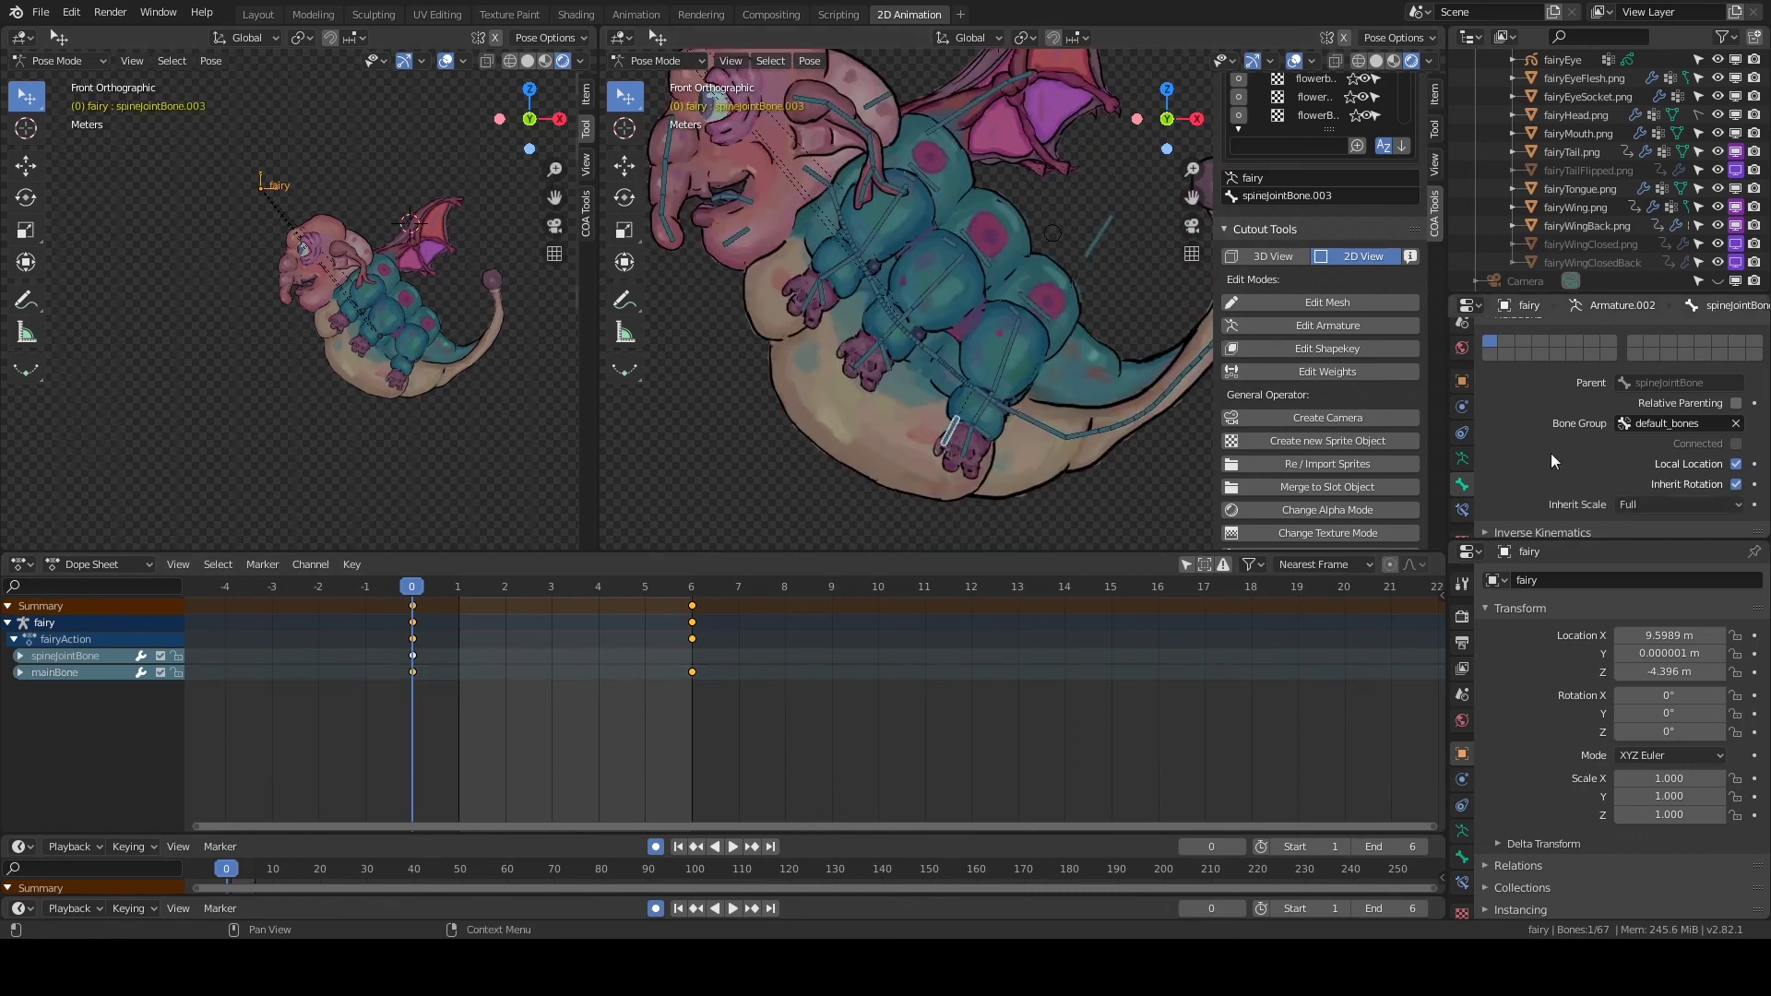
scroll(1551, 452, down, 3)
scroll(1552, 451, down, 3)
click(1695, 445)
text(.6)
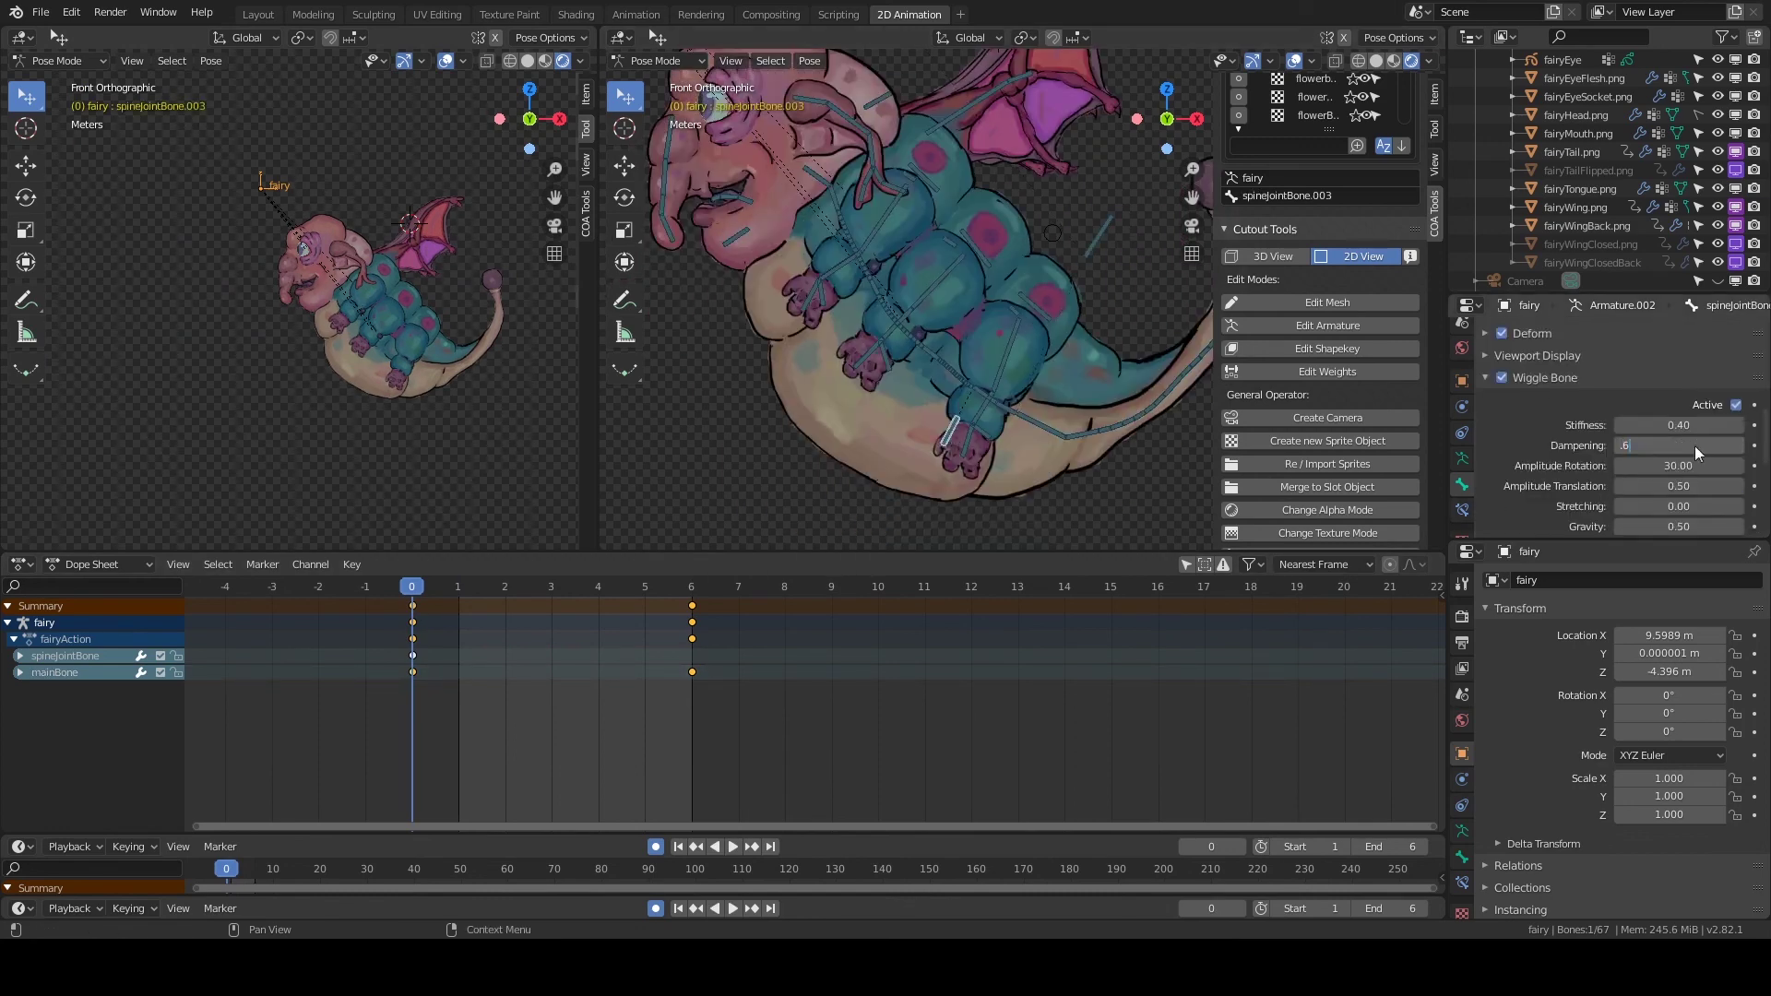
click(748, 714)
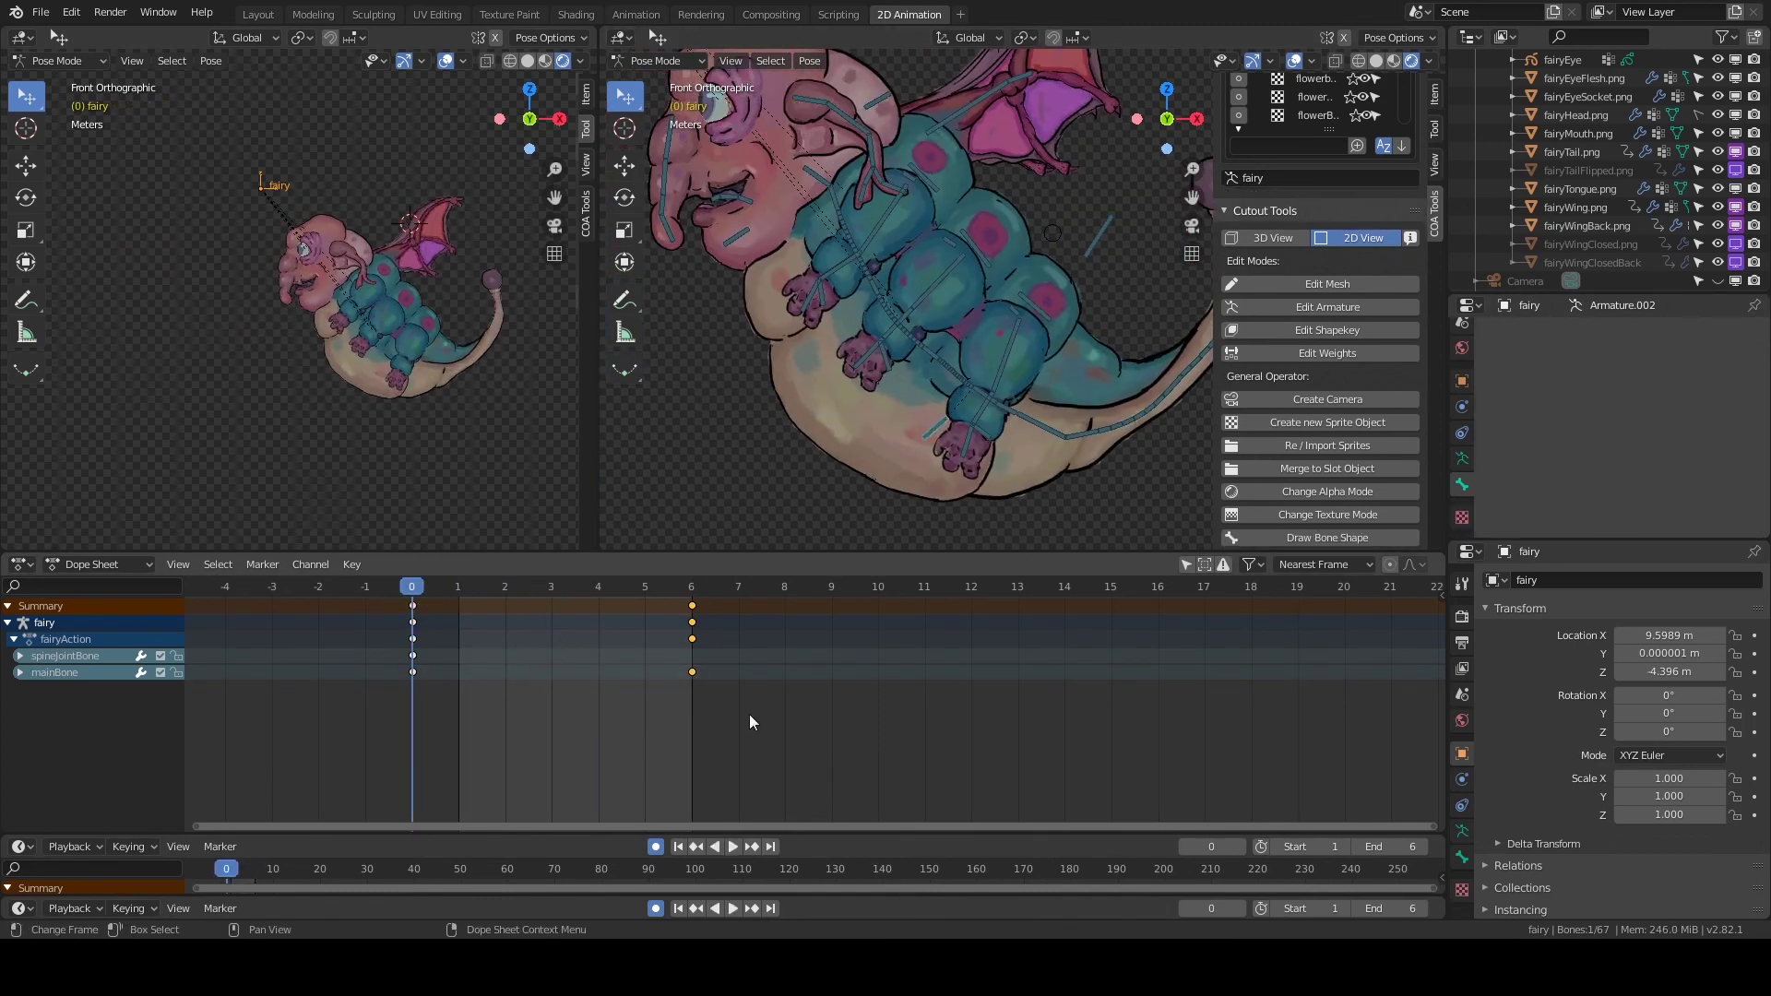
Inspect Bone.020's wiggle settings.
click(872, 147)
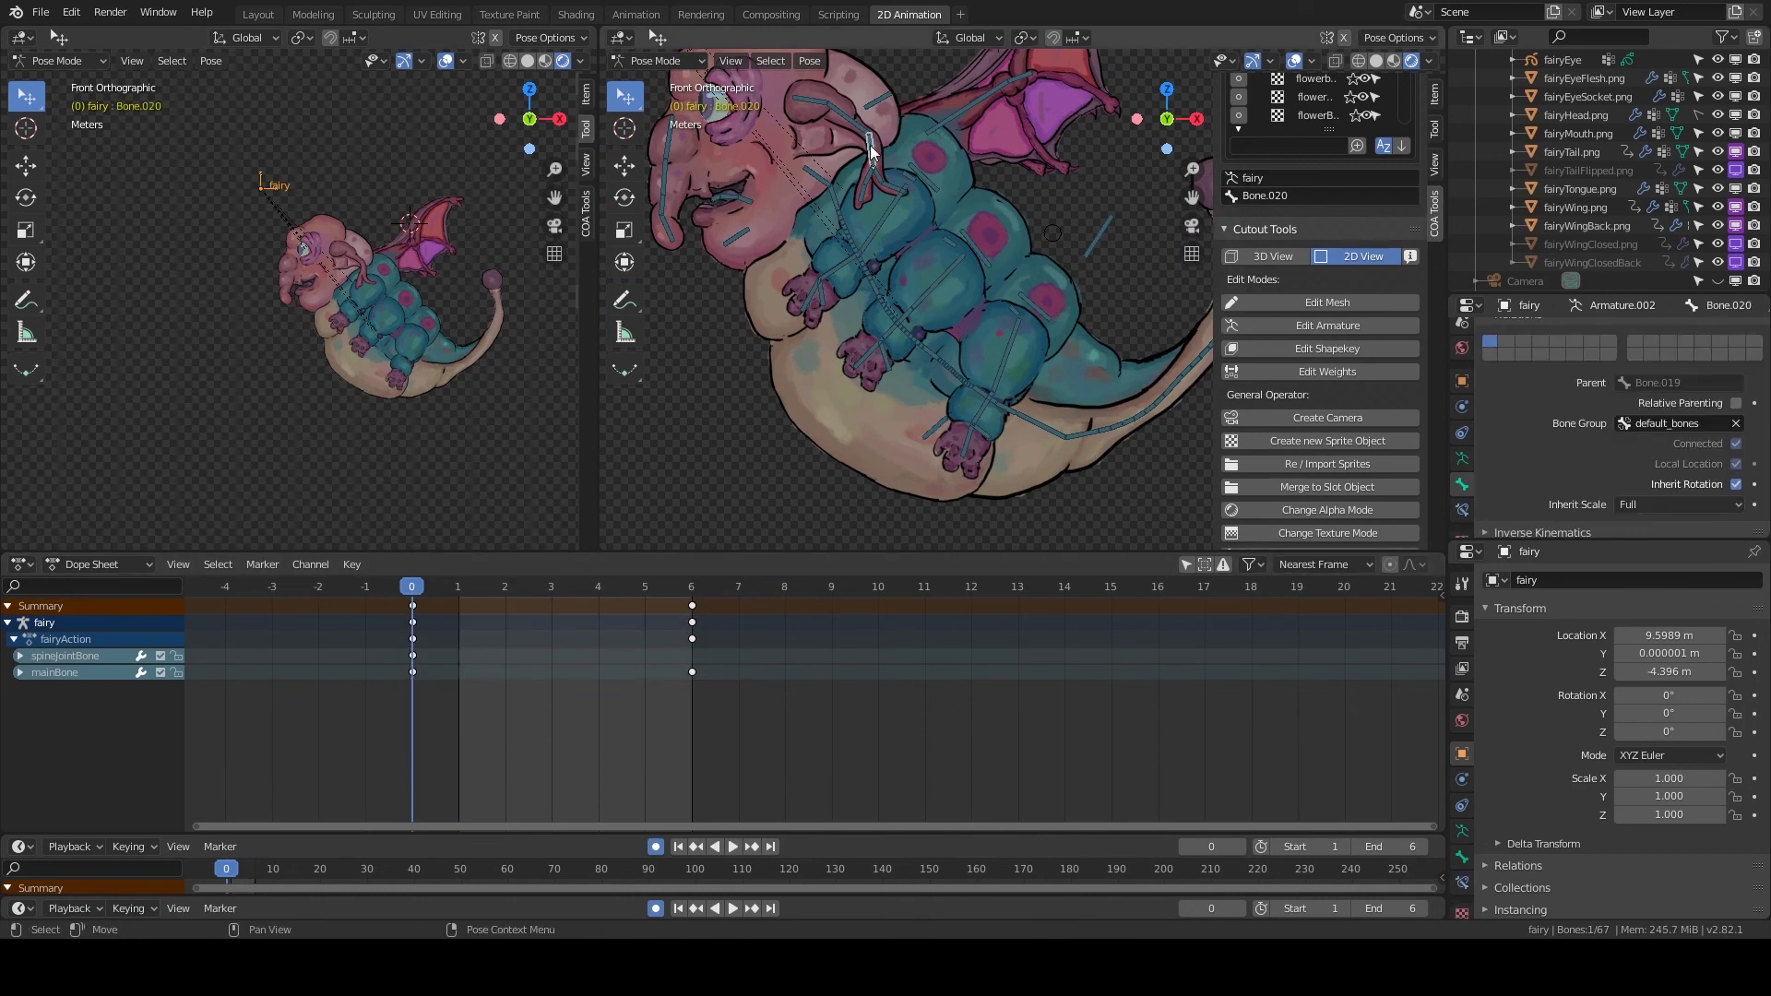
click(392, 676)
scroll(710, 402, down, 2)
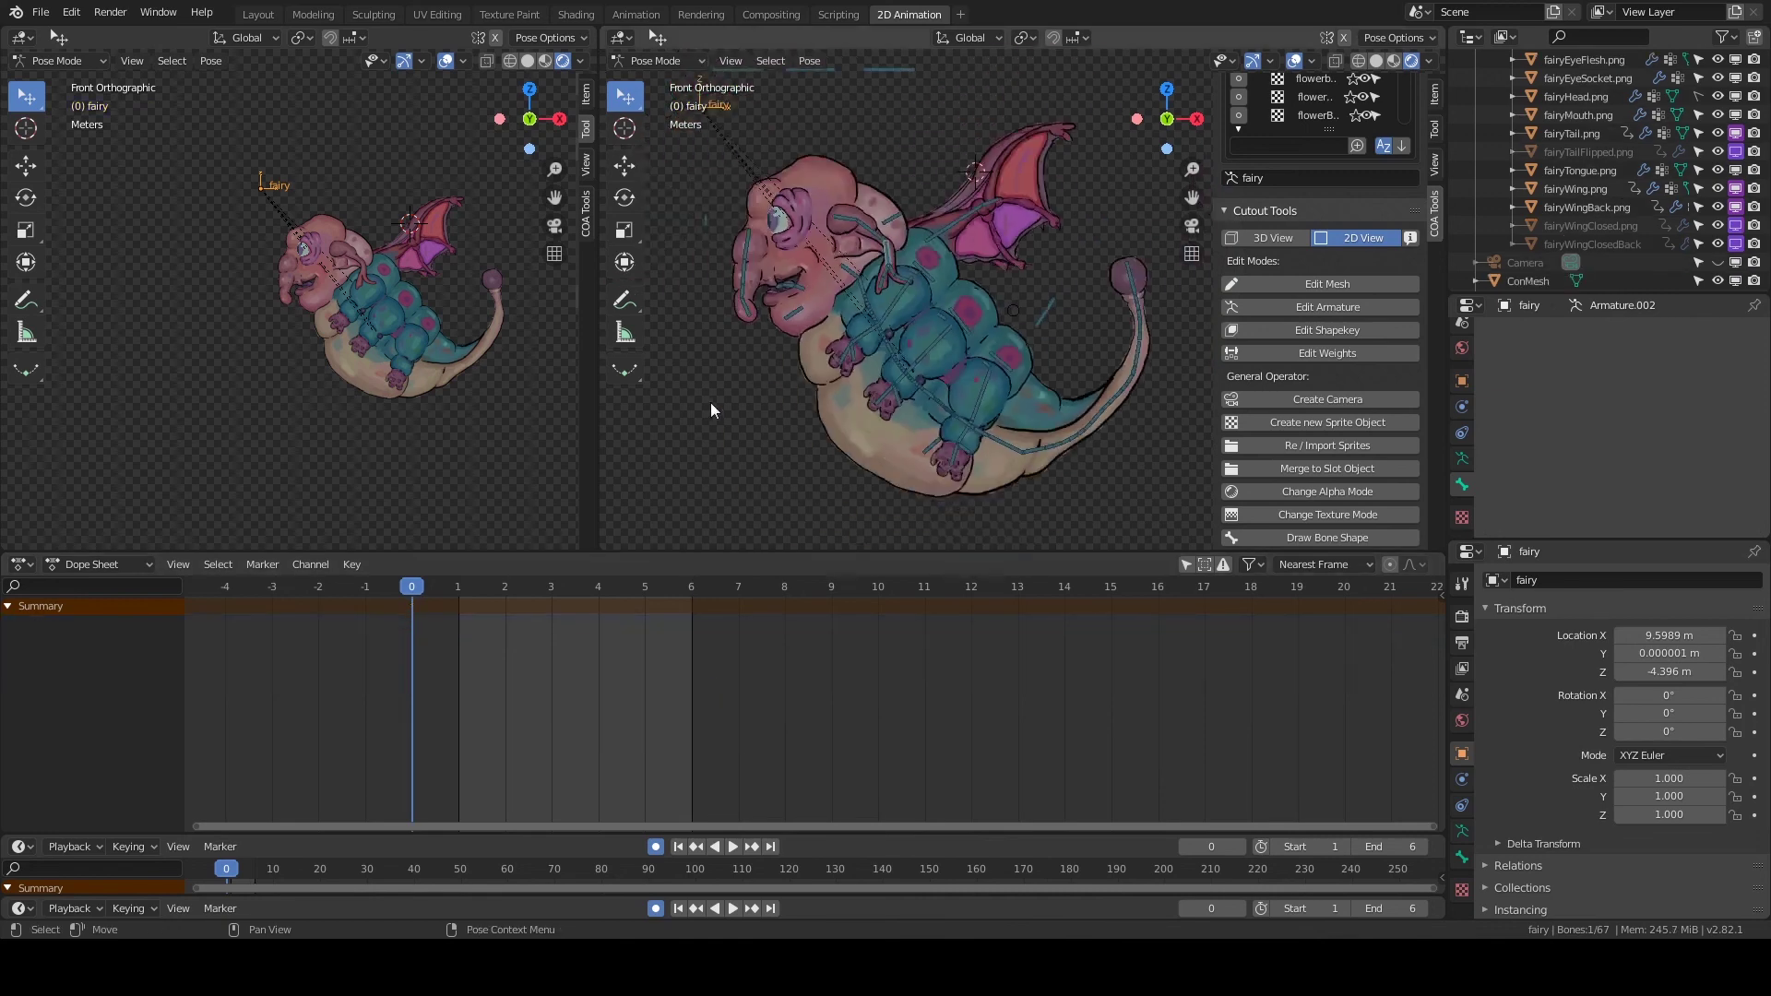
scroll(710, 402, up, 4)
click(828, 235)
scroll(1520, 455, down, 3)
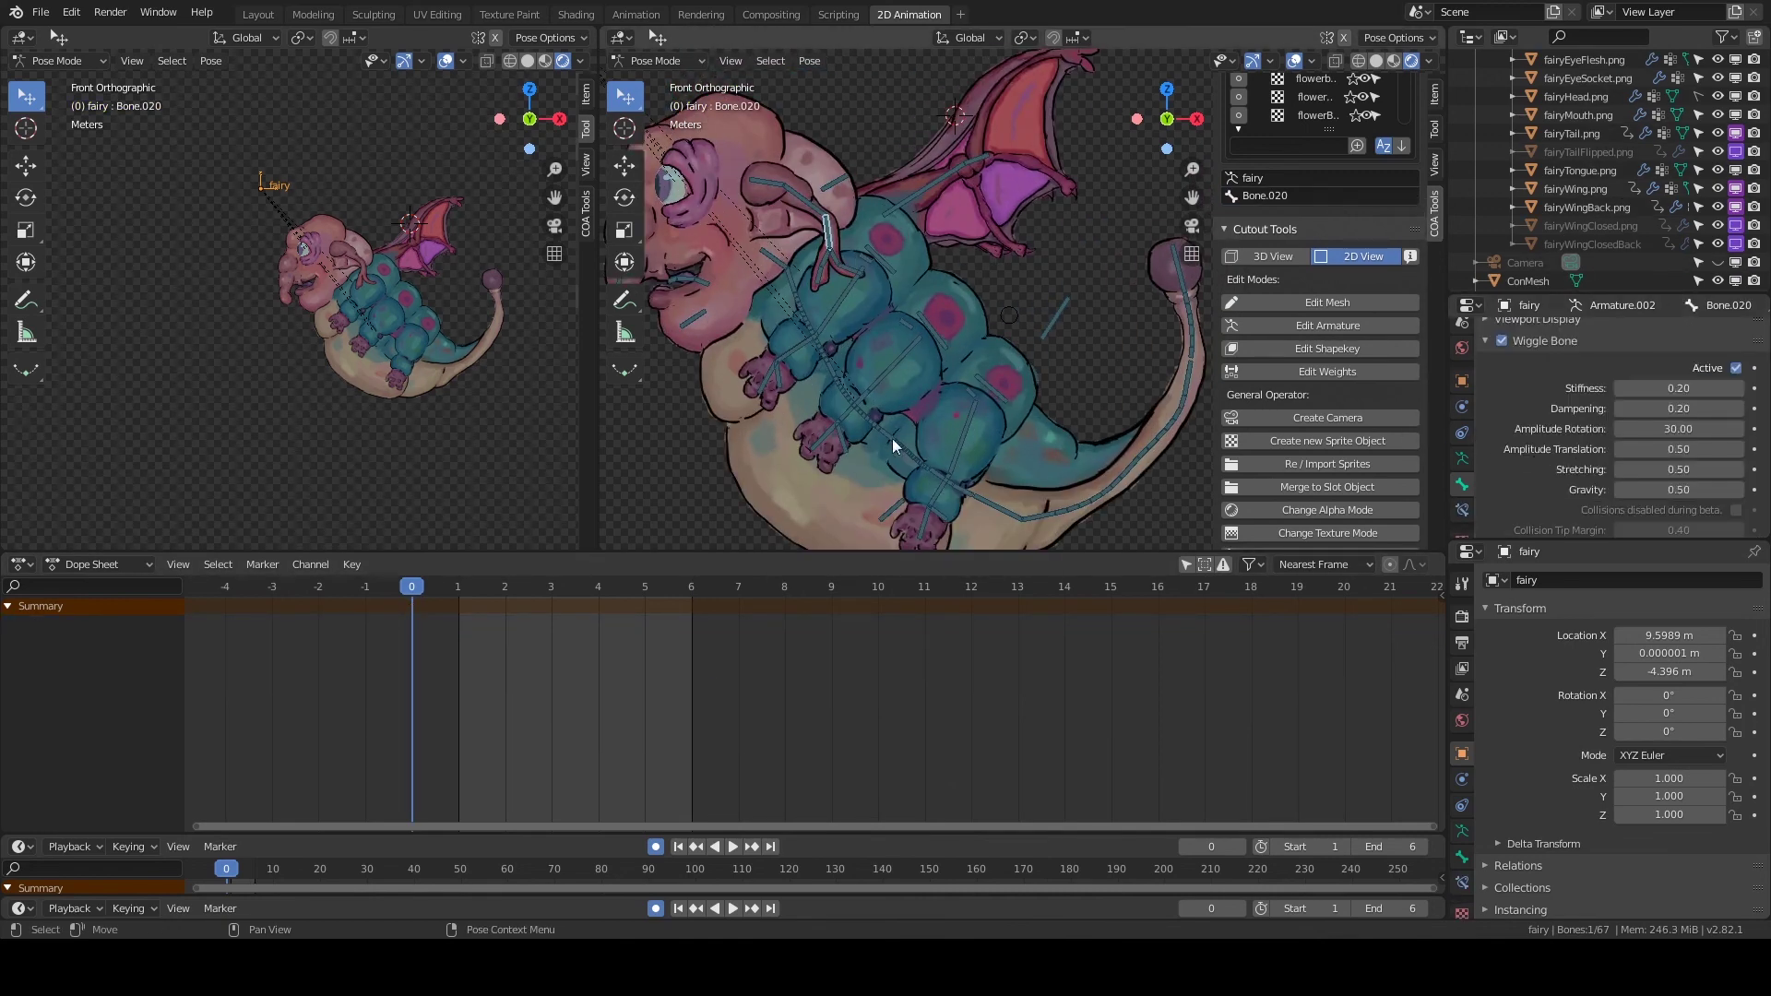
shift+middle_drag(847, 353, 948, 404)
scroll(948, 404, up, 2)
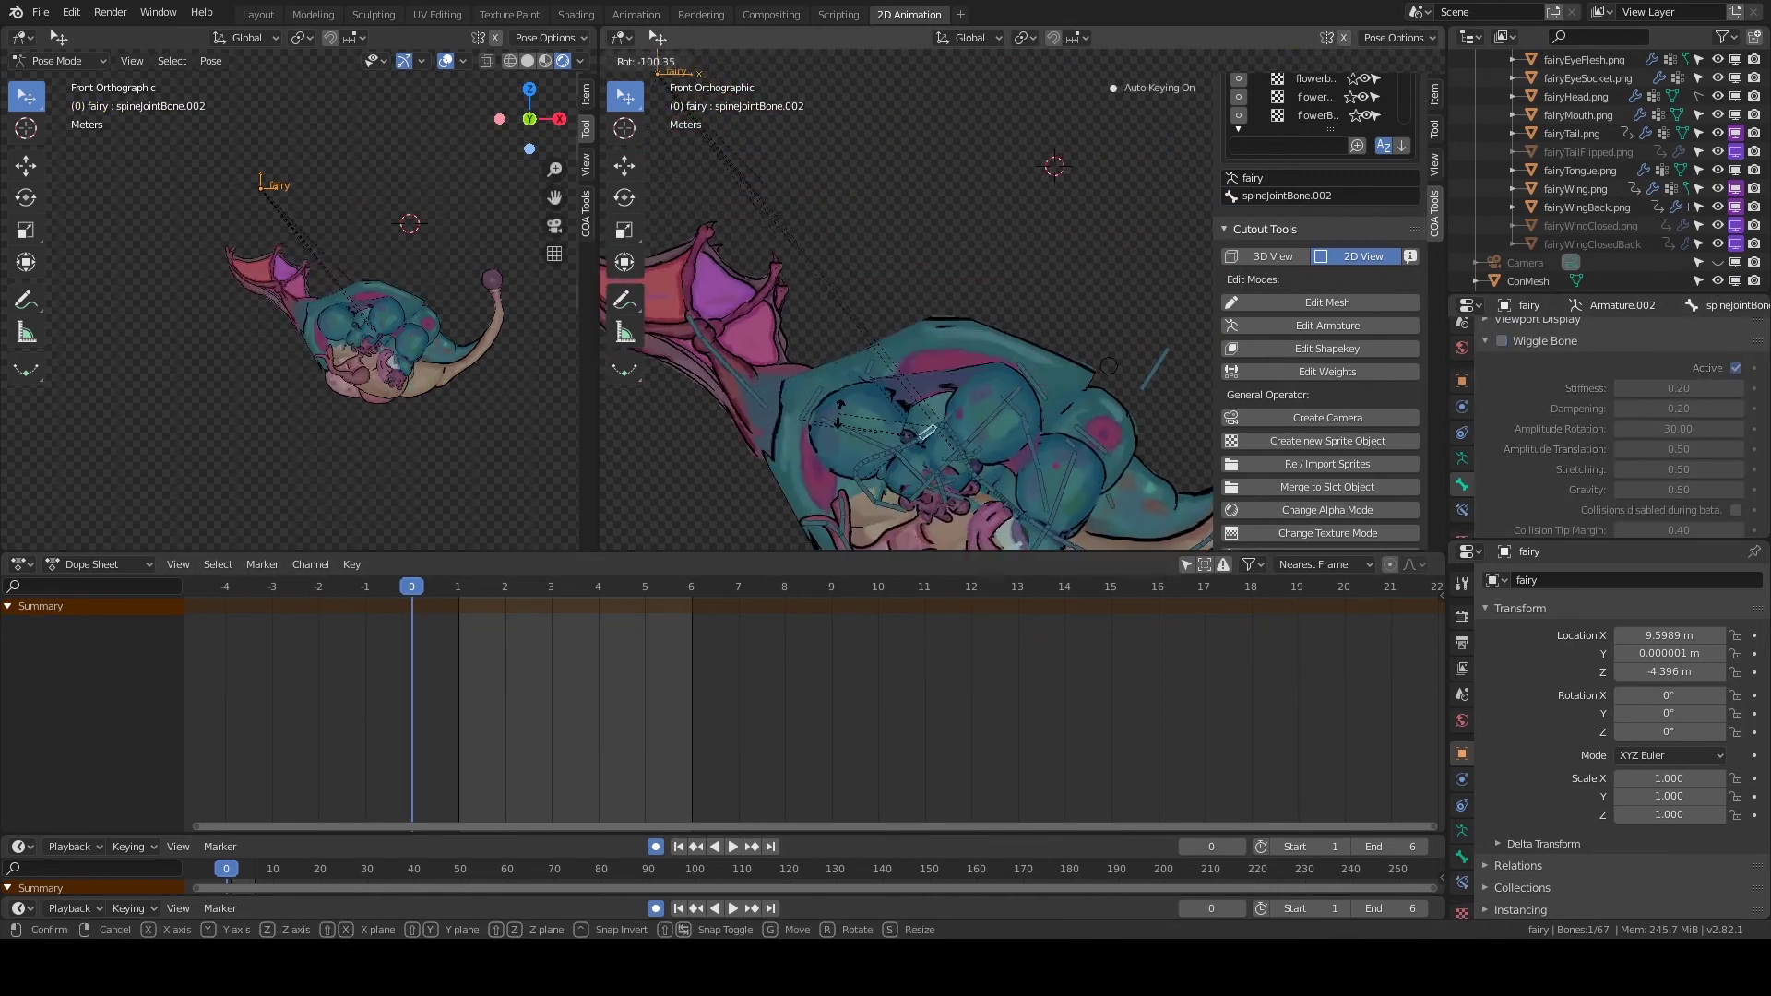
scroll(937, 365, down, 4)
Clear the test keys, leave Pose Mode, and select the fairyMouth.png sprite.
right_click(954, 379)
click(1034, 334)
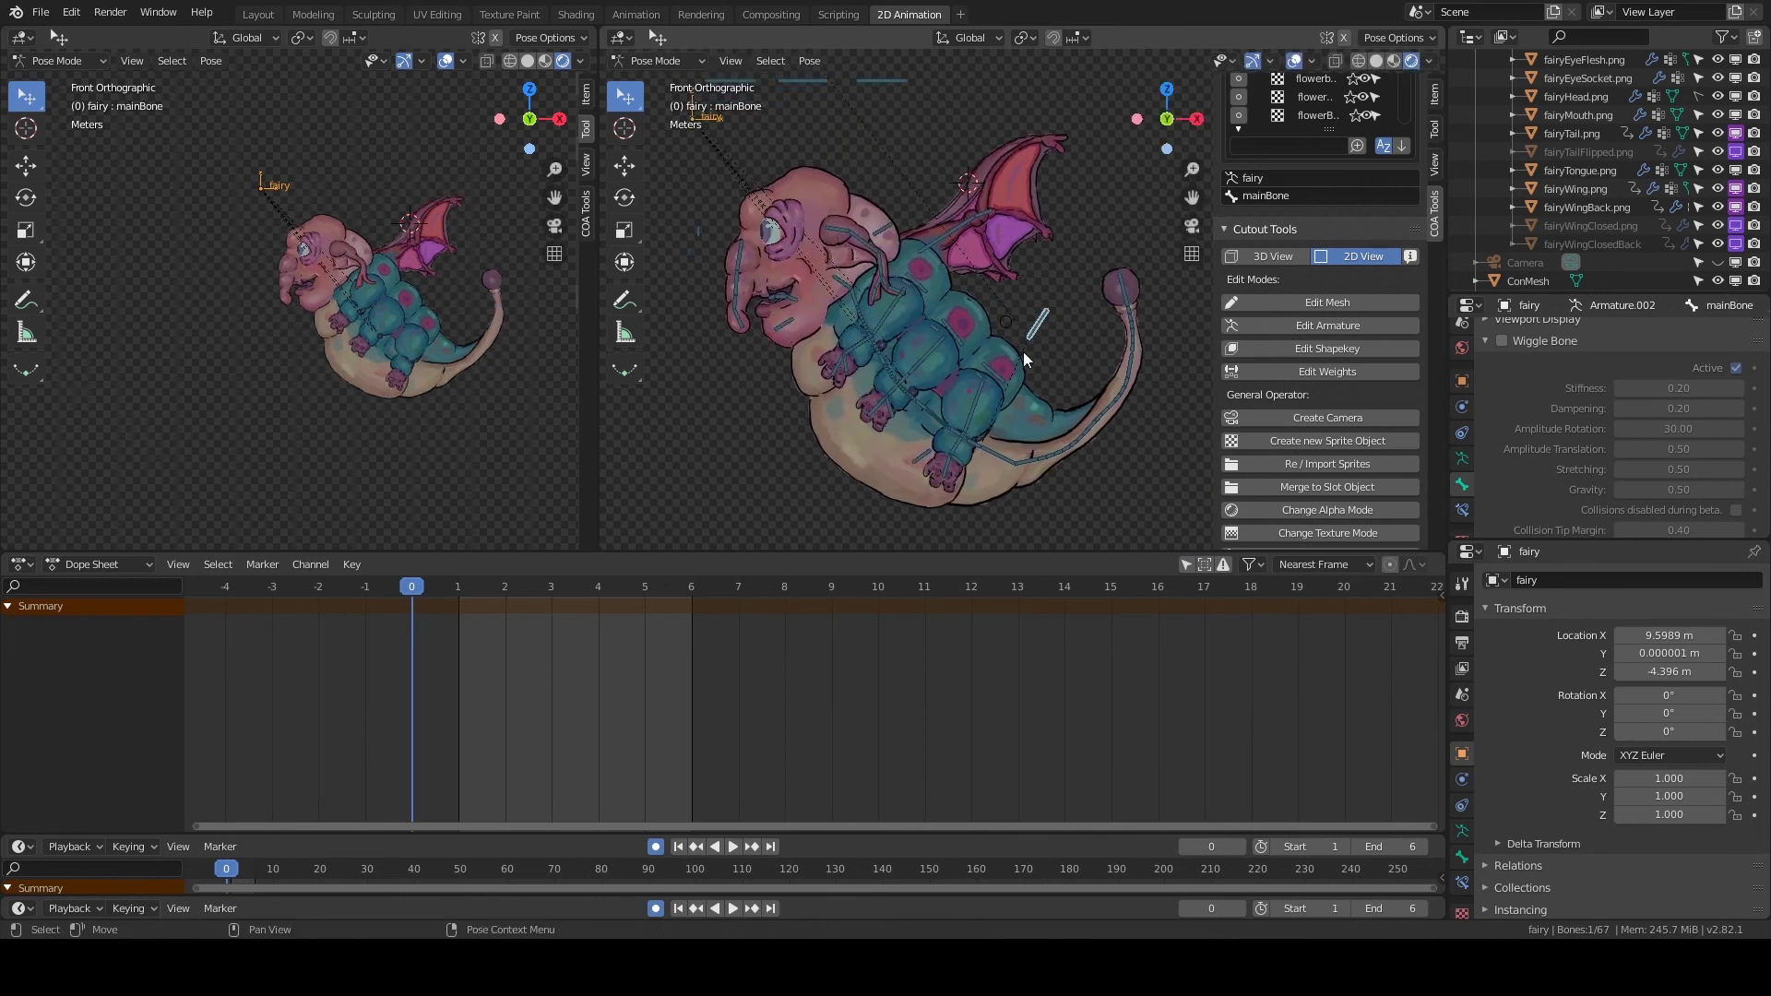
key(ctrl+Tab)
scroll(784, 369, up, 3)
click(744, 362)
click(1461, 779)
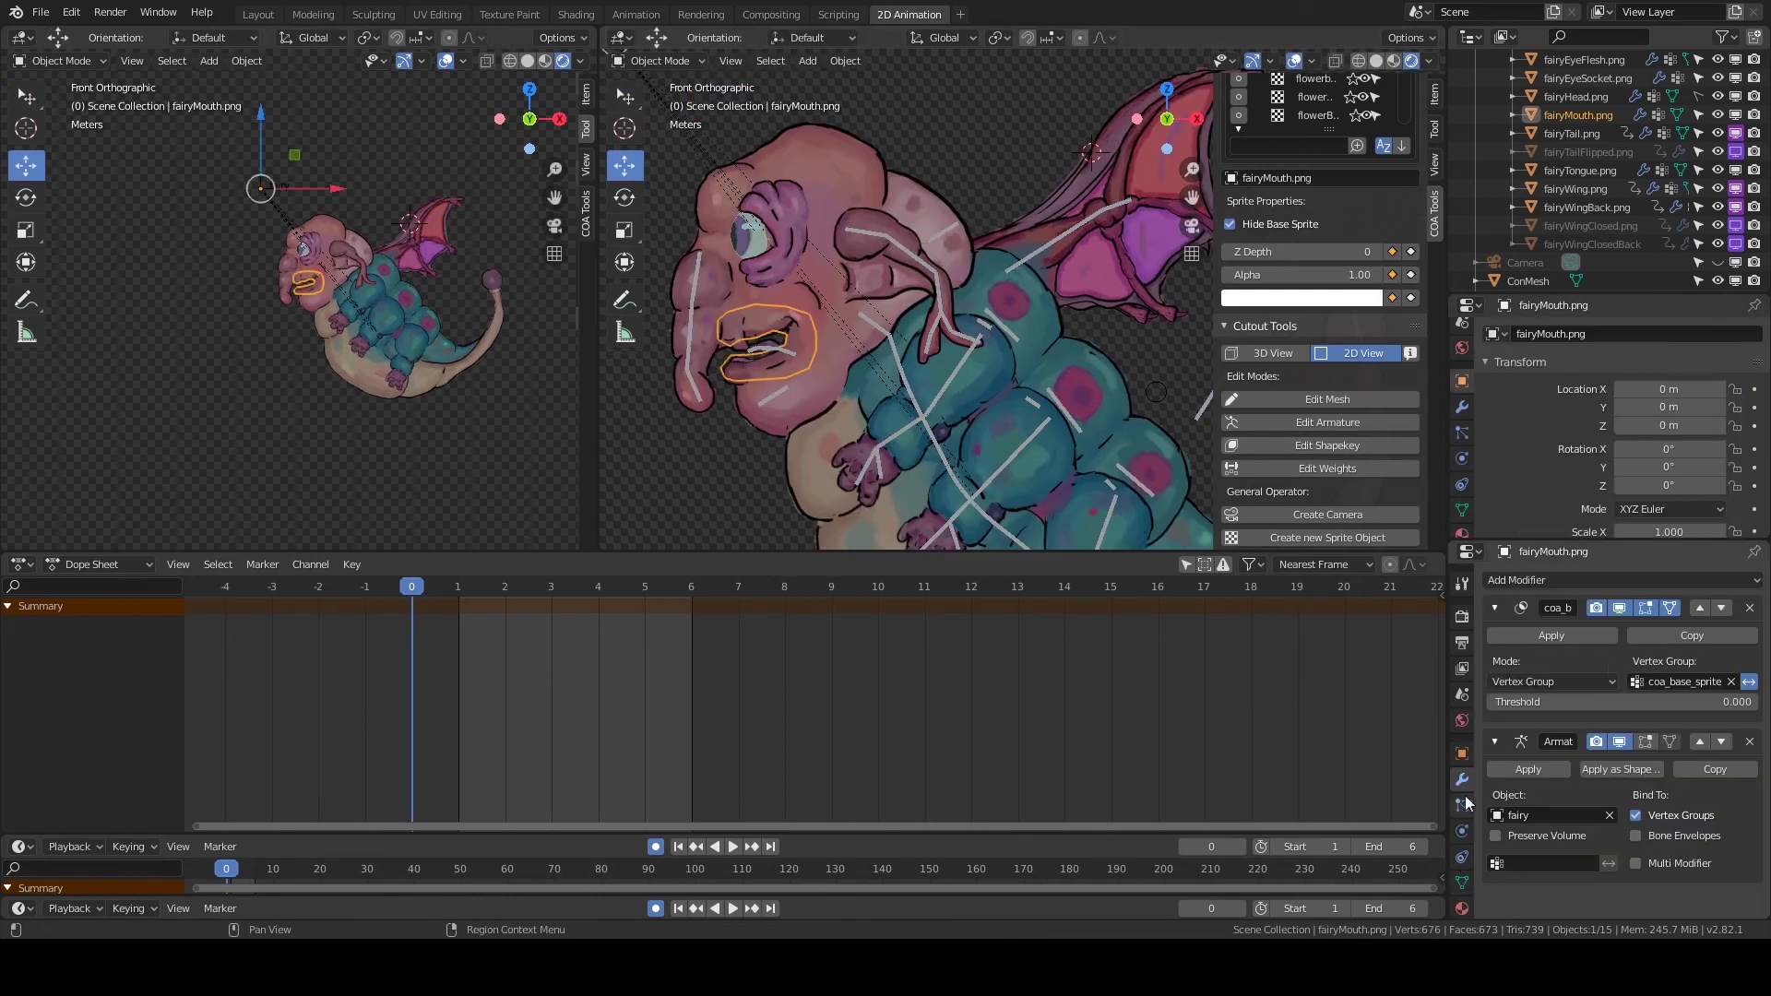
Add a mouthOpen shape key to the fairyMouth mesh, then pose the fairy rig.
click(1462, 510)
click(1755, 416)
text(mouthOpen)
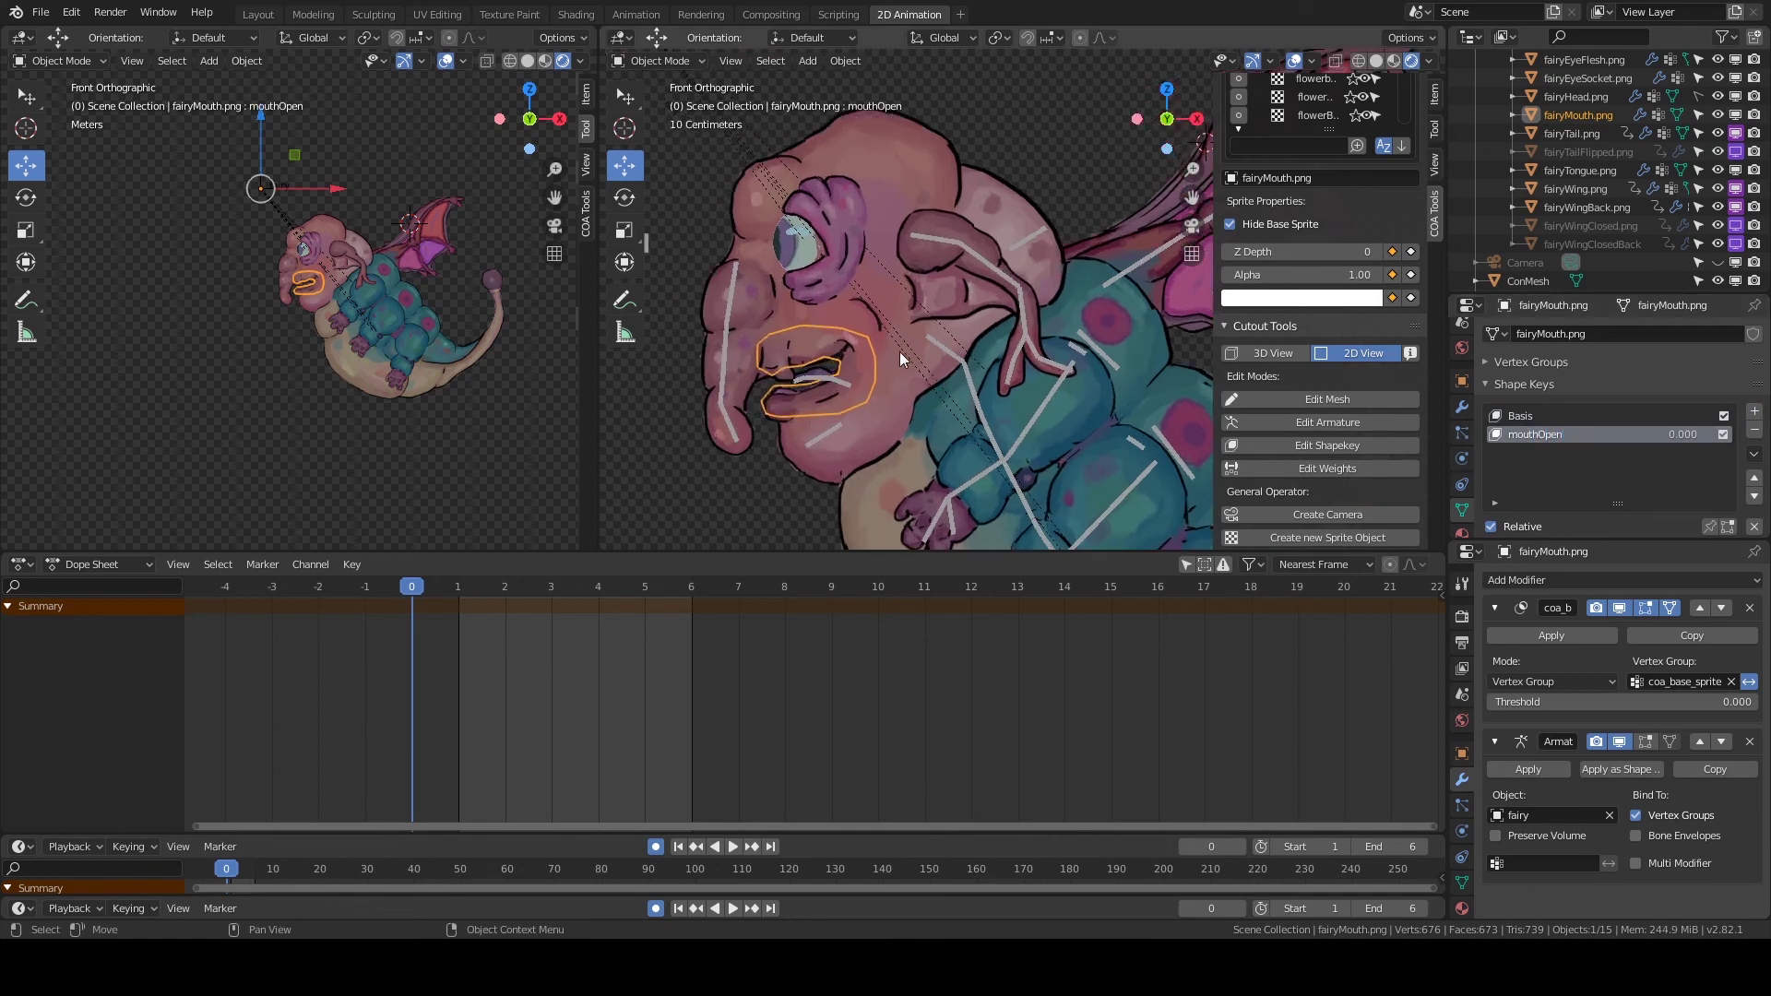
click(866, 404)
key(ctrl+Tab)
scroll(866, 404, down, 3)
Test-move the mouth control bone and delete the accidental keyframe it created.
click(922, 166)
key(g)
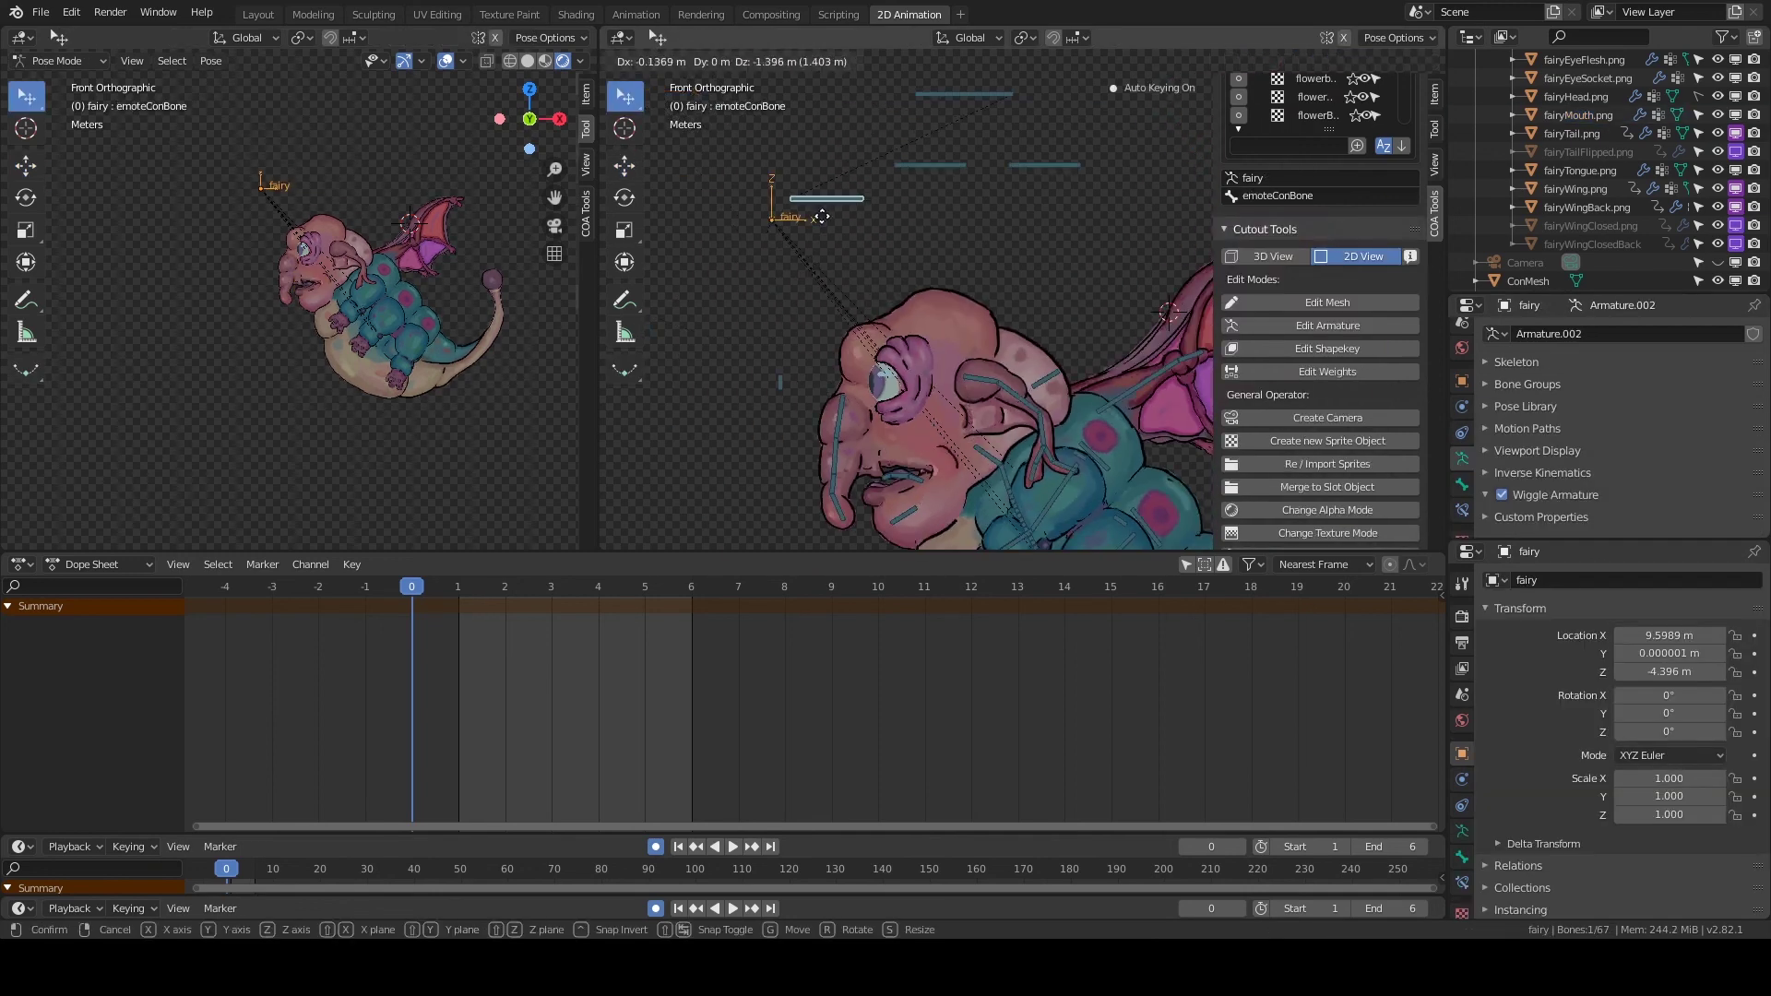
click(892, 83)
key(i)
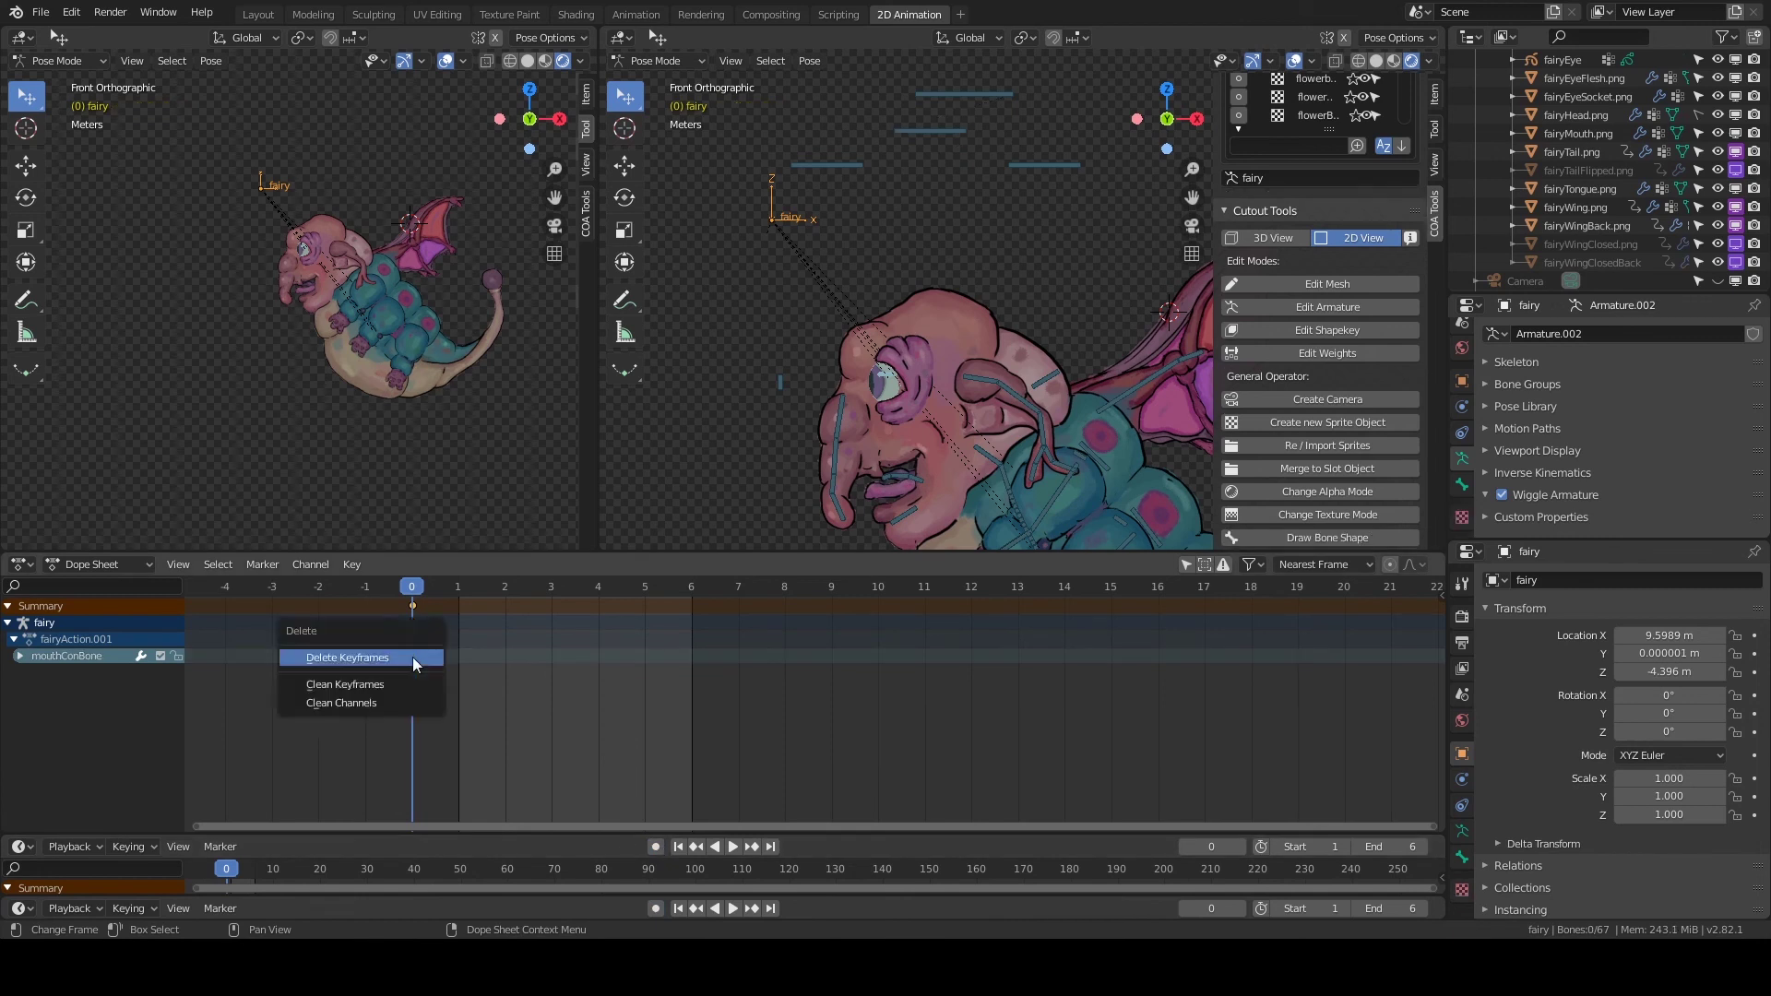
click(412, 657)
In fairyMouth's edit mode, lasso the lower lip vertices and drop them to open the mouth.
key(ctrl+Tab)
scroll(882, 338, up, 3)
click(882, 338)
click(1327, 400)
scroll(882, 301, up, 3)
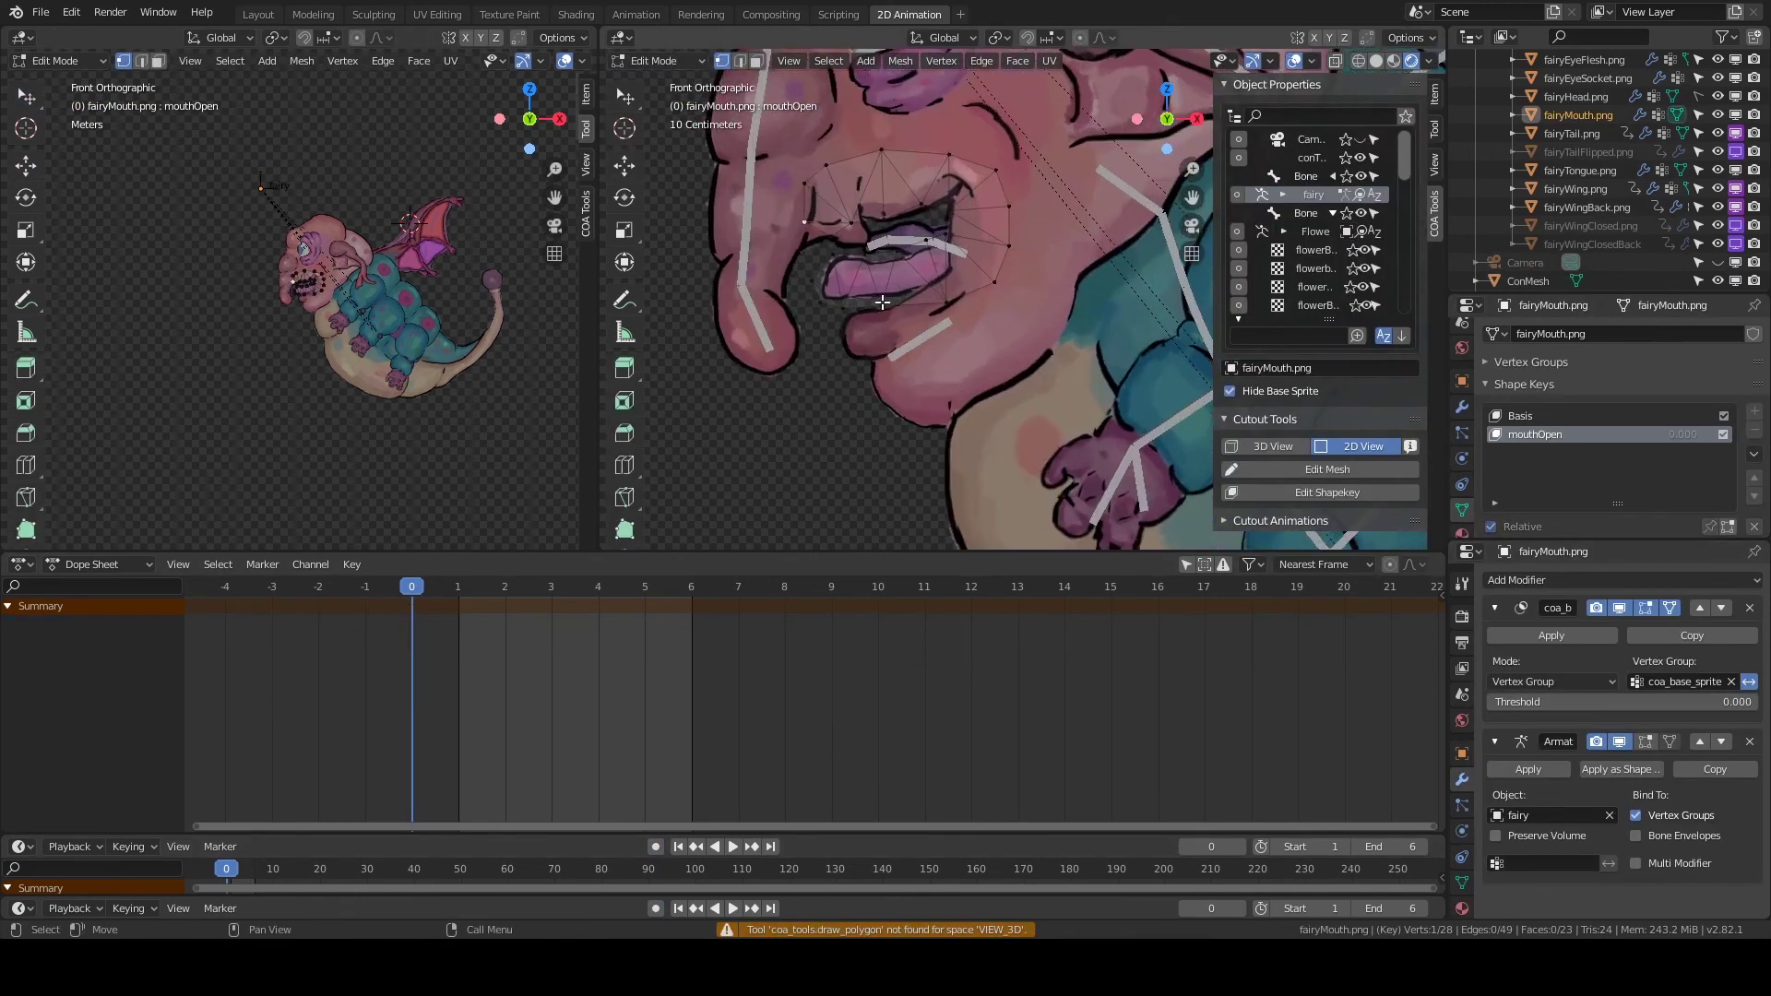
ctrl+right_drag(796, 261, 891, 240)
key(g)
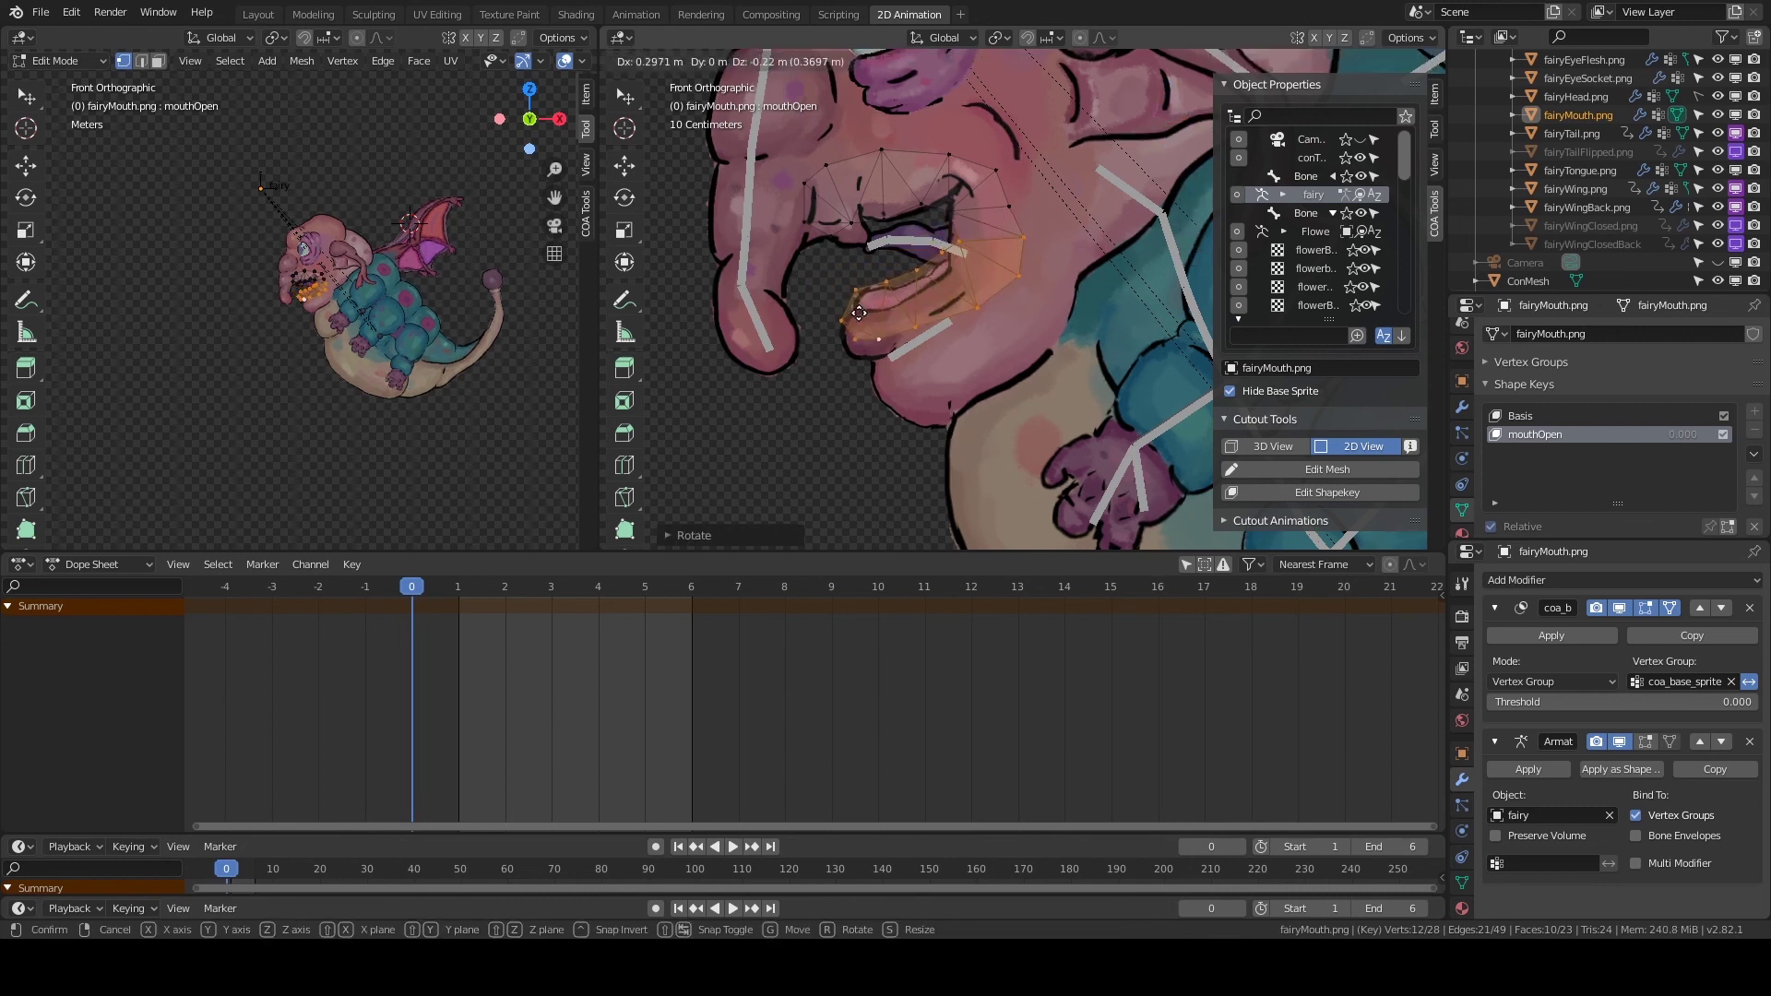
click(1182, 435)
click(1341, 472)
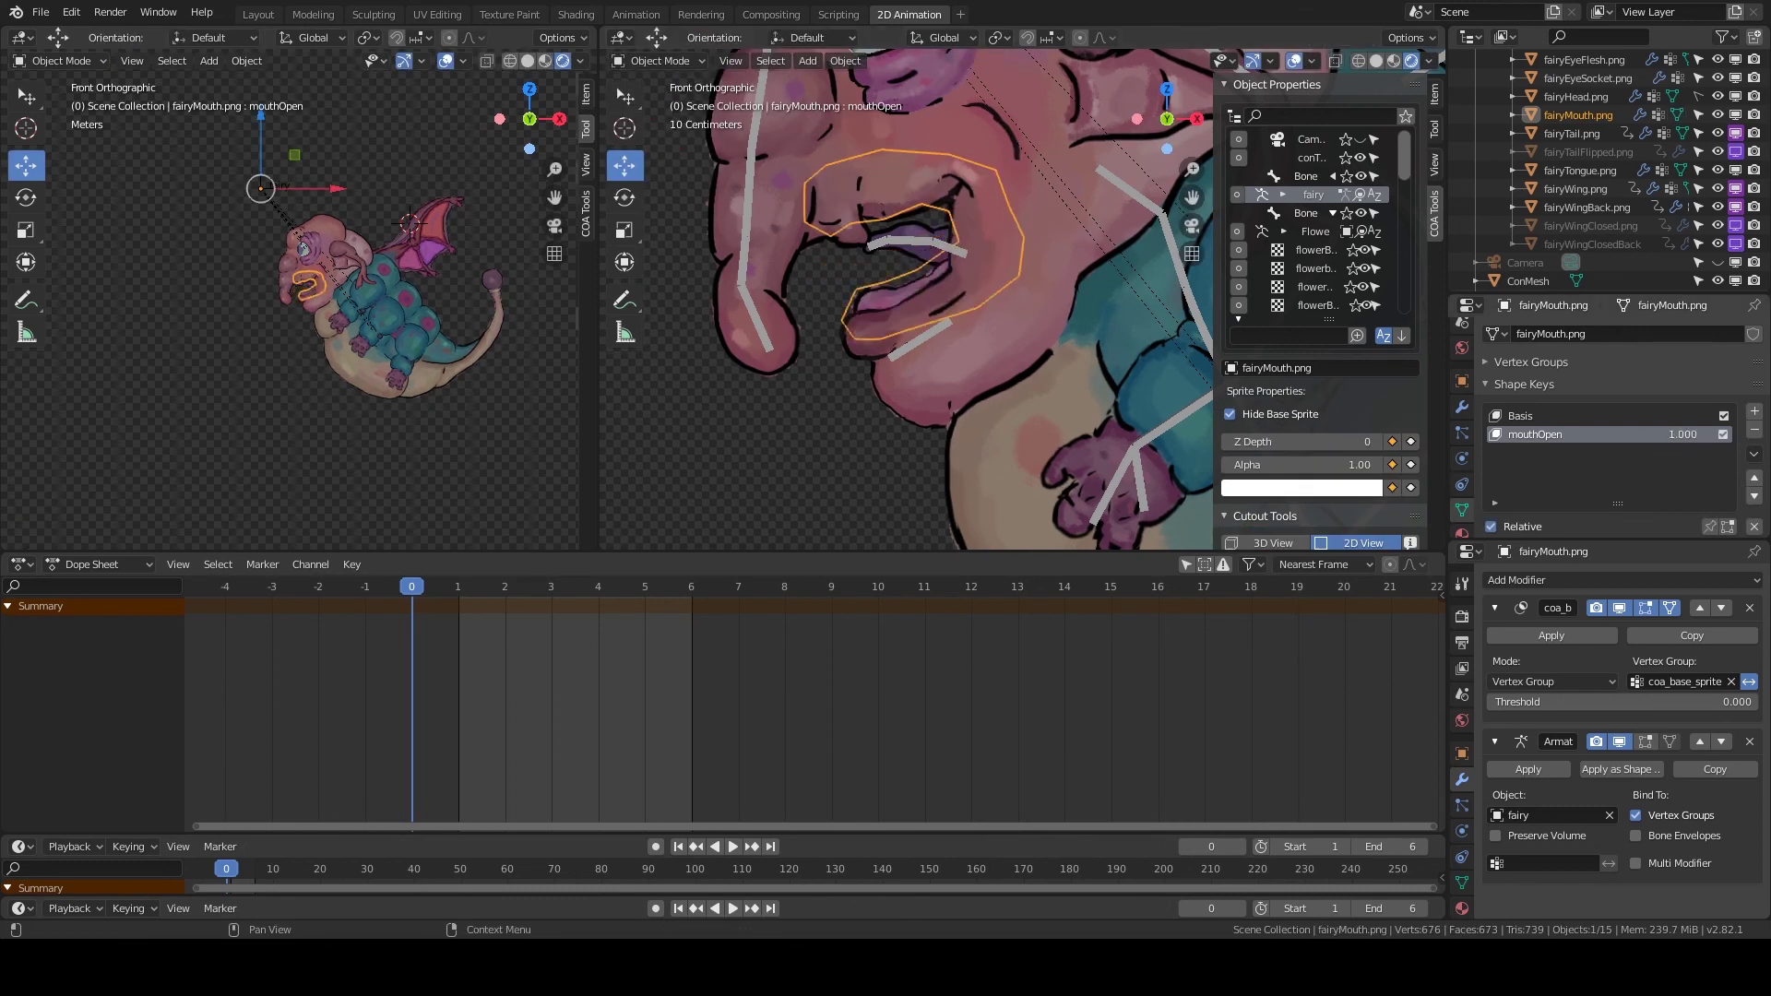
Drive mouthOpen by the fairy's mouthConBone X Location, then test and reset the bone.
key(ctrl+d)
click(1674, 644)
click(1652, 666)
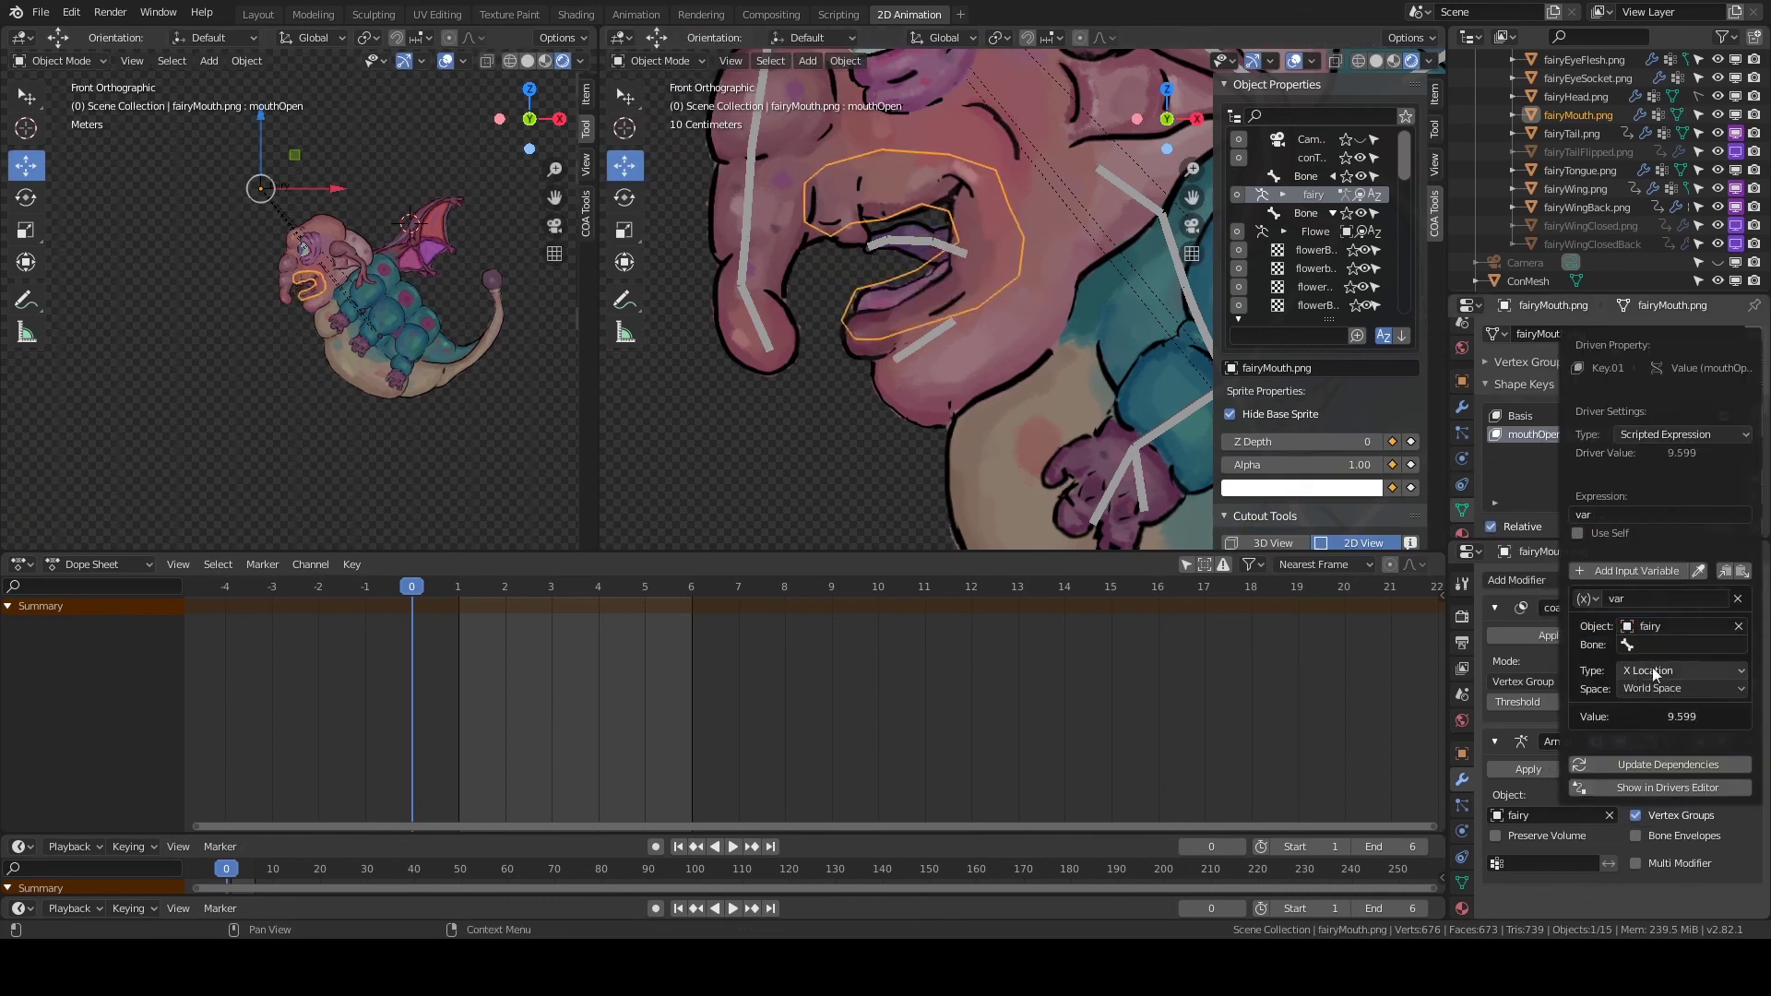
click(1651, 678)
scroll(955, 352, down, 4)
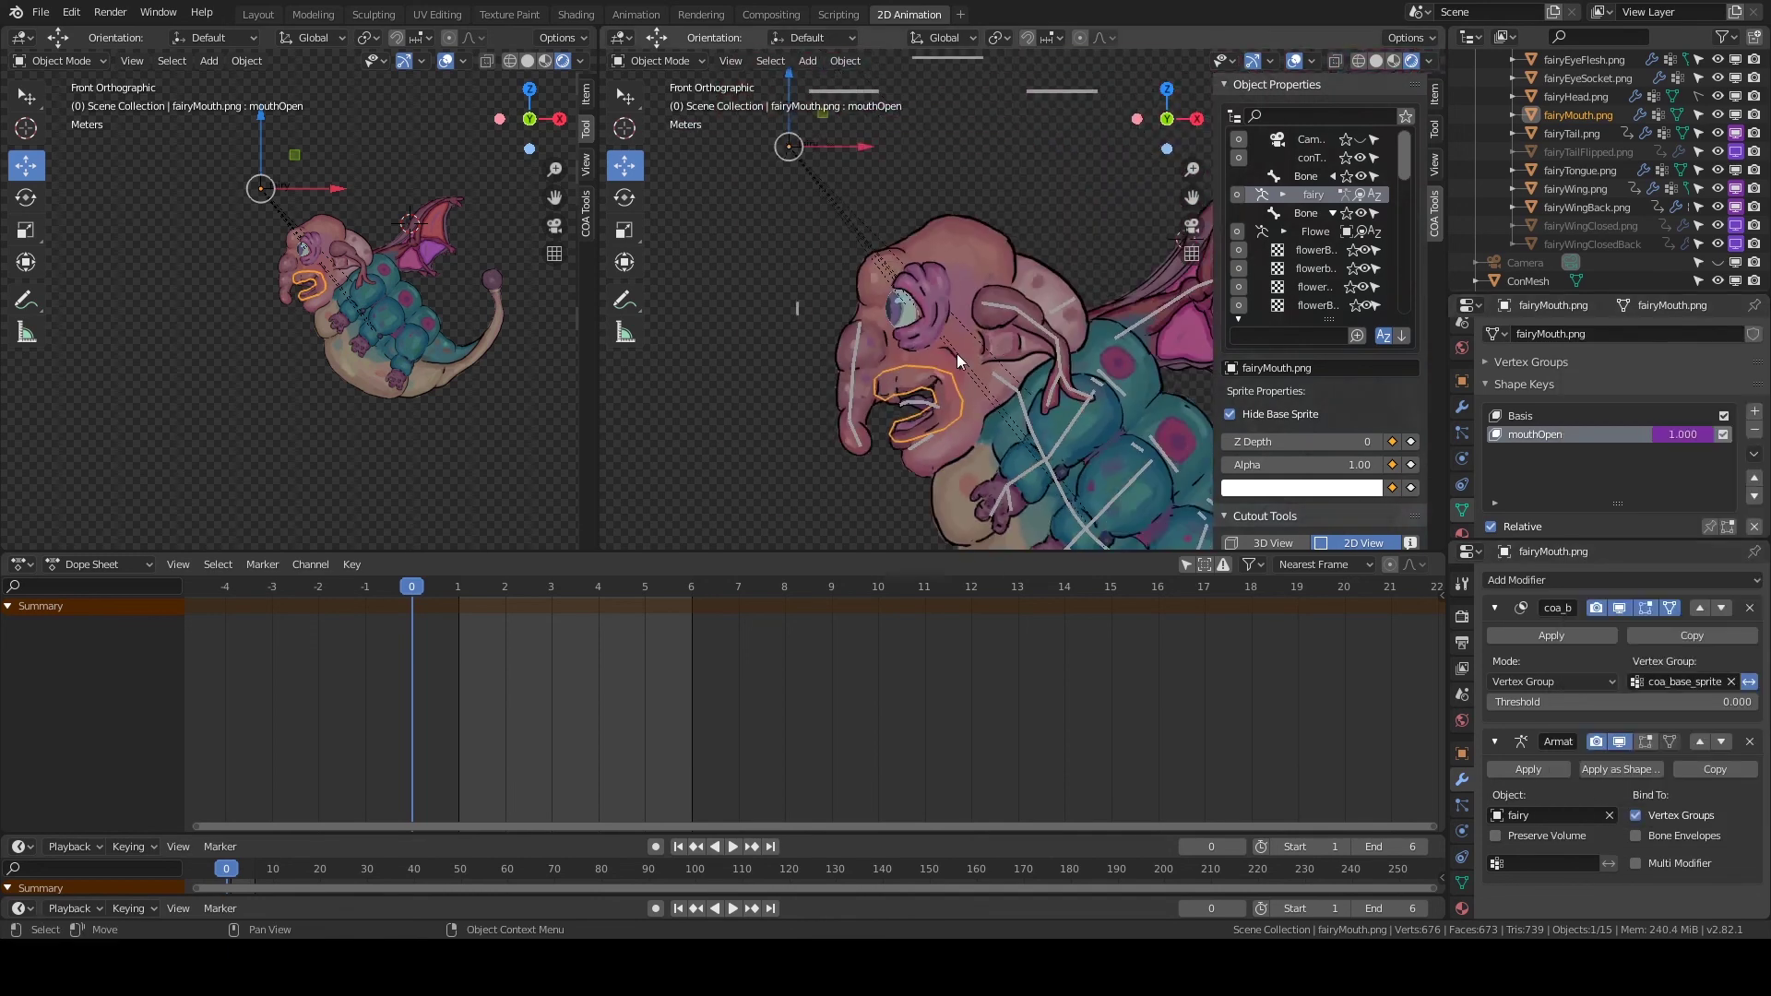
click(932, 107)
key(ctrl+Tab)
key(g)
key(Escape)
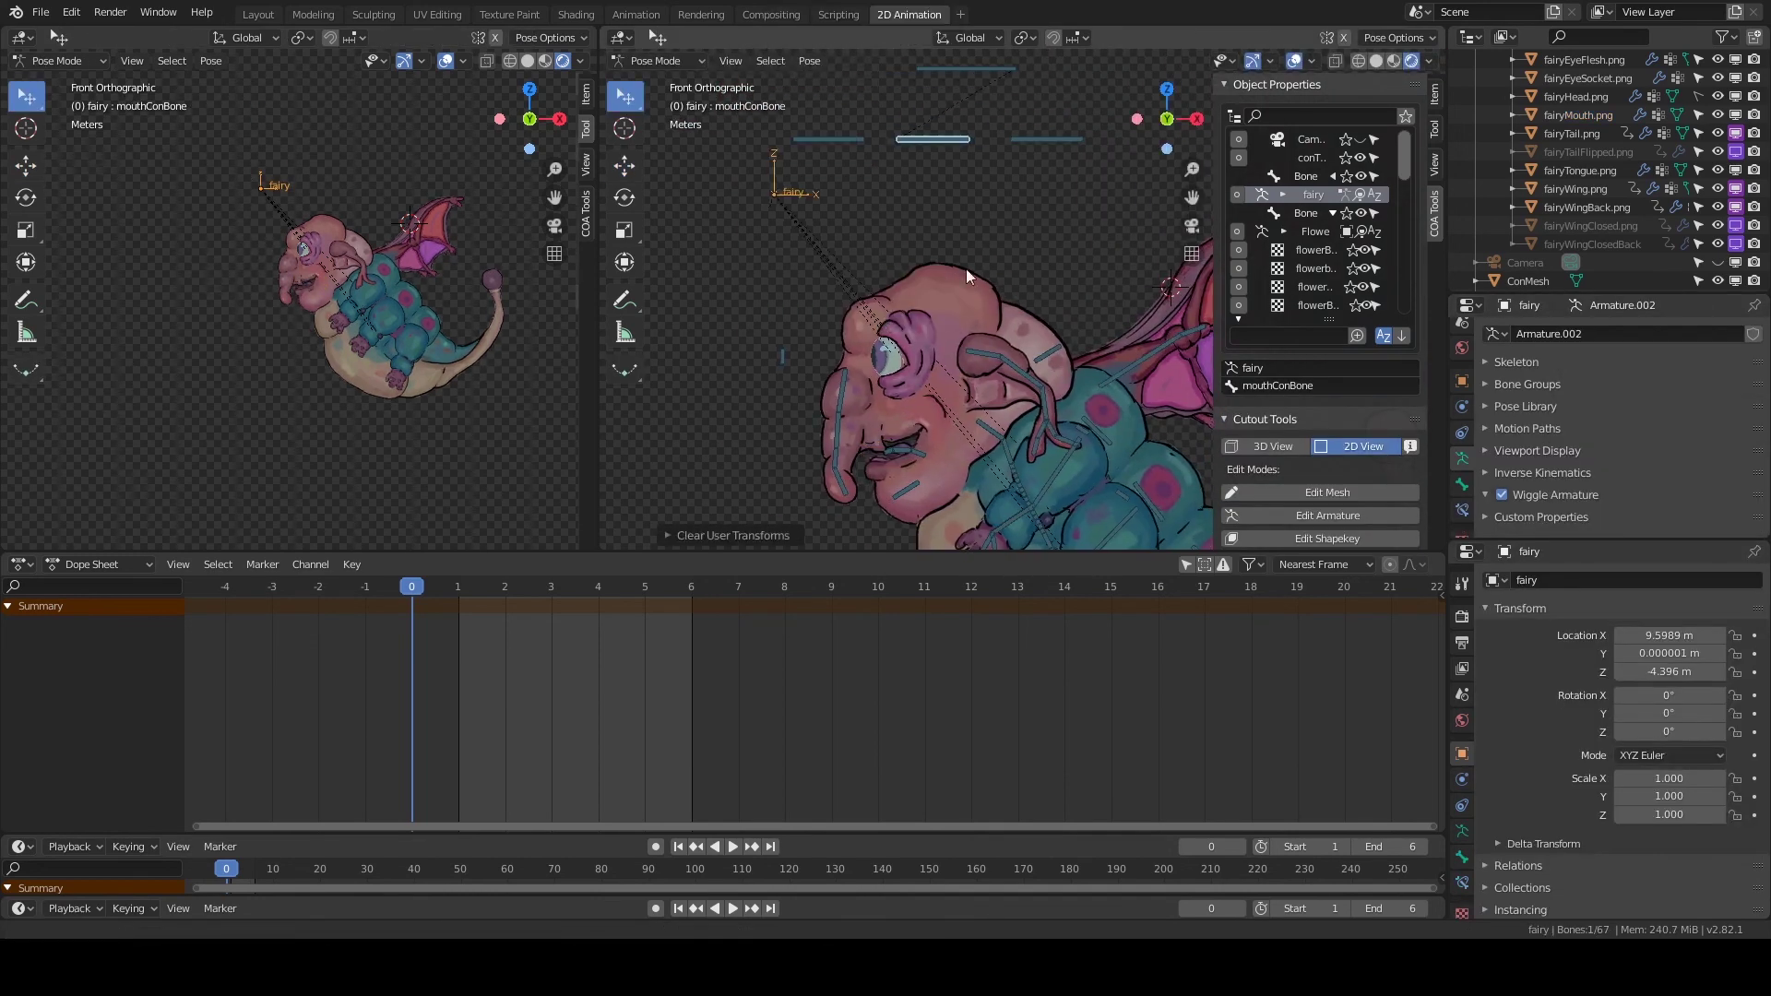